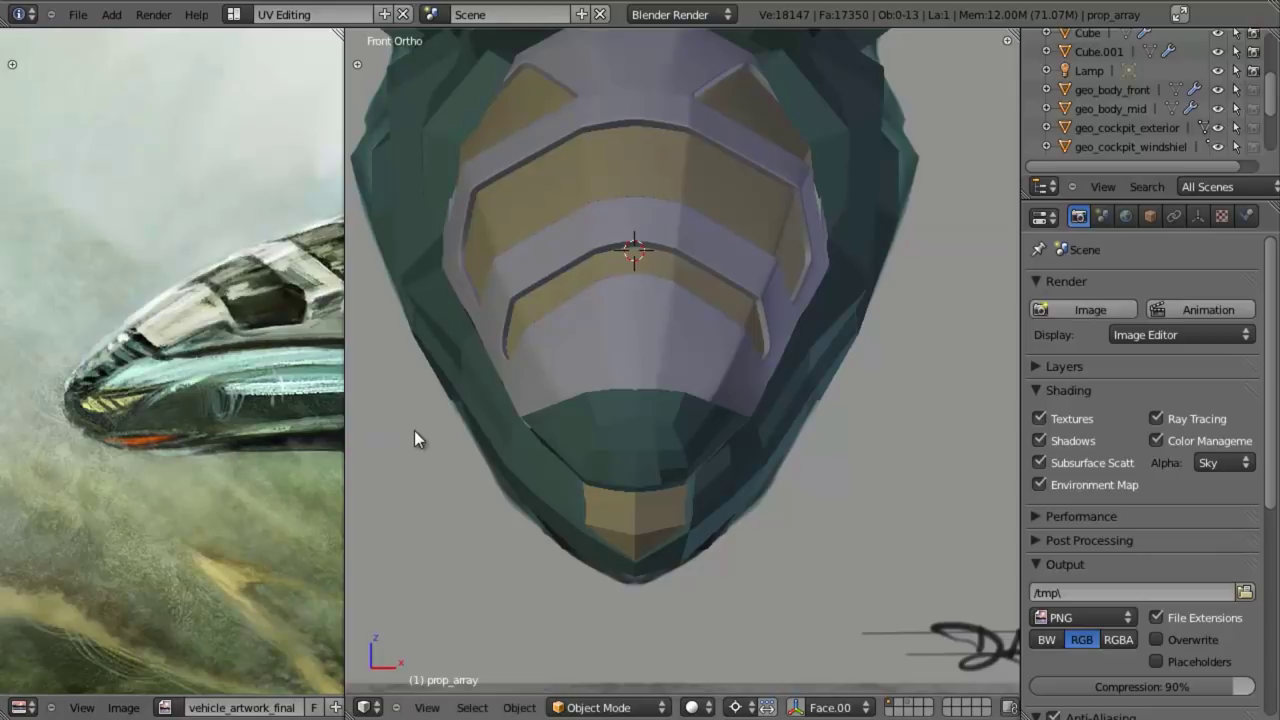
- Select geo_cockpit_exterior, compare its wireframe with the reference artwork in the right orthographic view, and clear the selection
{"action": "middle_click_drag", "start_coordinate": [750, 297], "coordinate": [679, 344]}
{"action": "right_click", "coordinate": [679, 345]}
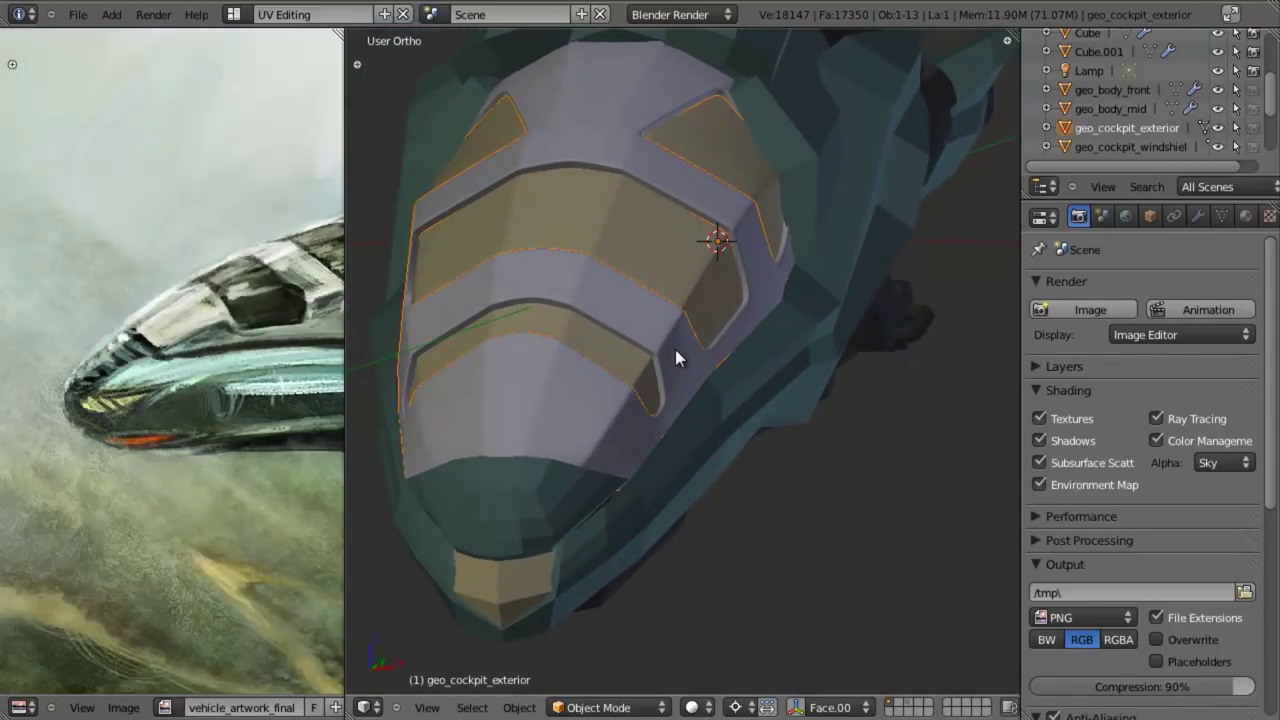
{"action": "key", "text": "KP_3"}
{"action": "middle_click_drag", "start_coordinate": [610, 295], "coordinate": [884, 328], "text": "shift"}
{"action": "middle_click_drag", "start_coordinate": [570, 288], "coordinate": [758, 295], "text": "shift"}
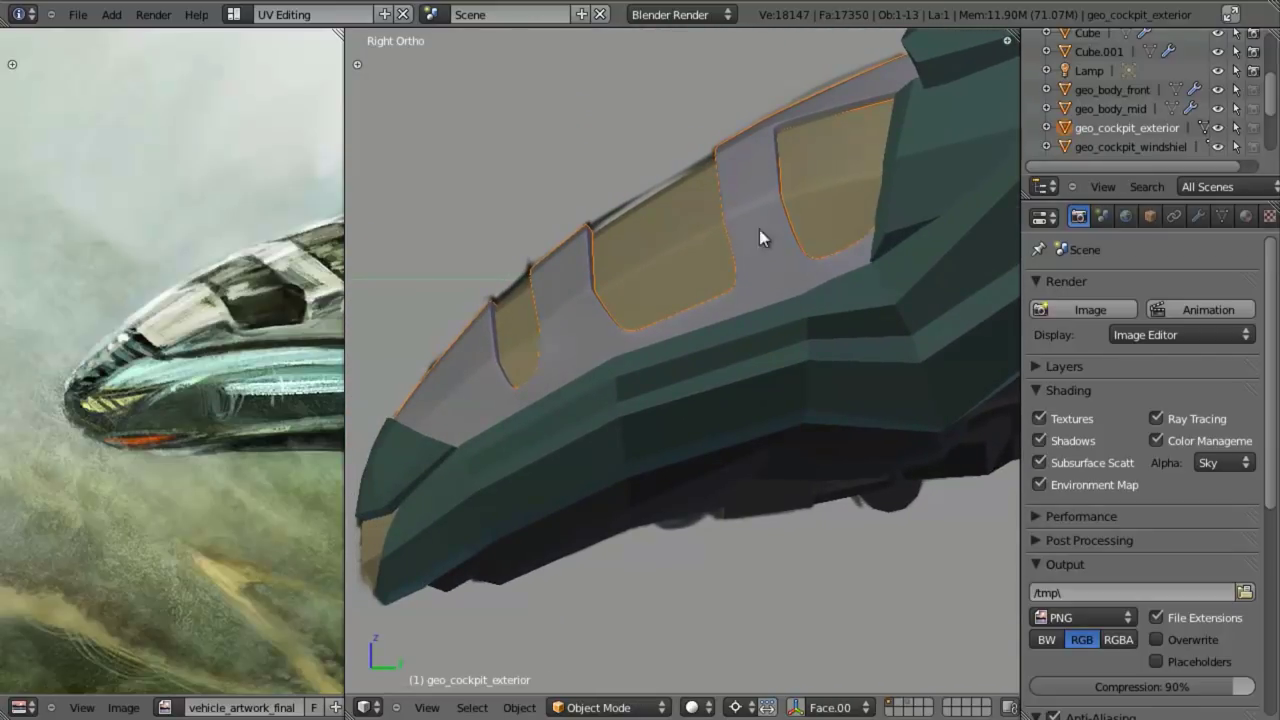
{"action": "scroll", "coordinate": [654, 280], "scroll_direction": "down", "scroll_amount": 2}
{"action": "key", "text": "z"}
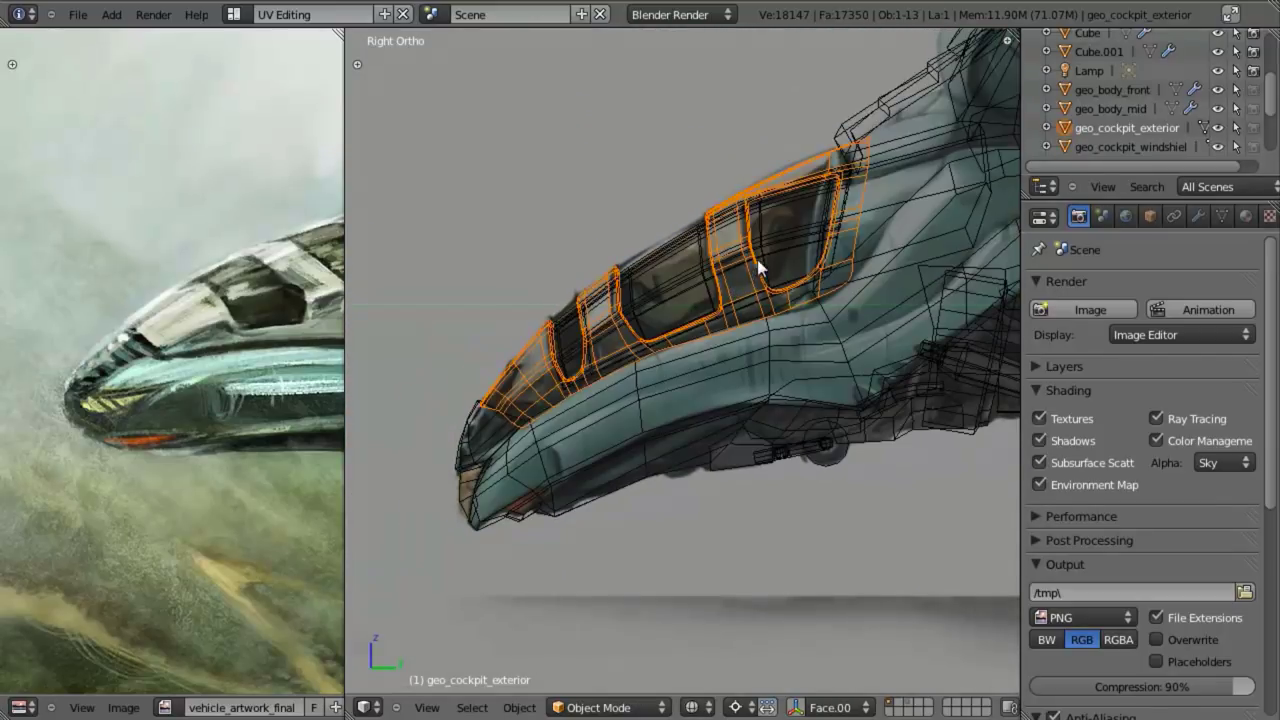
{"action": "key", "text": "a"}
{"action": "scroll", "coordinate": [700, 281], "scroll_direction": "up", "scroll_amount": 1}
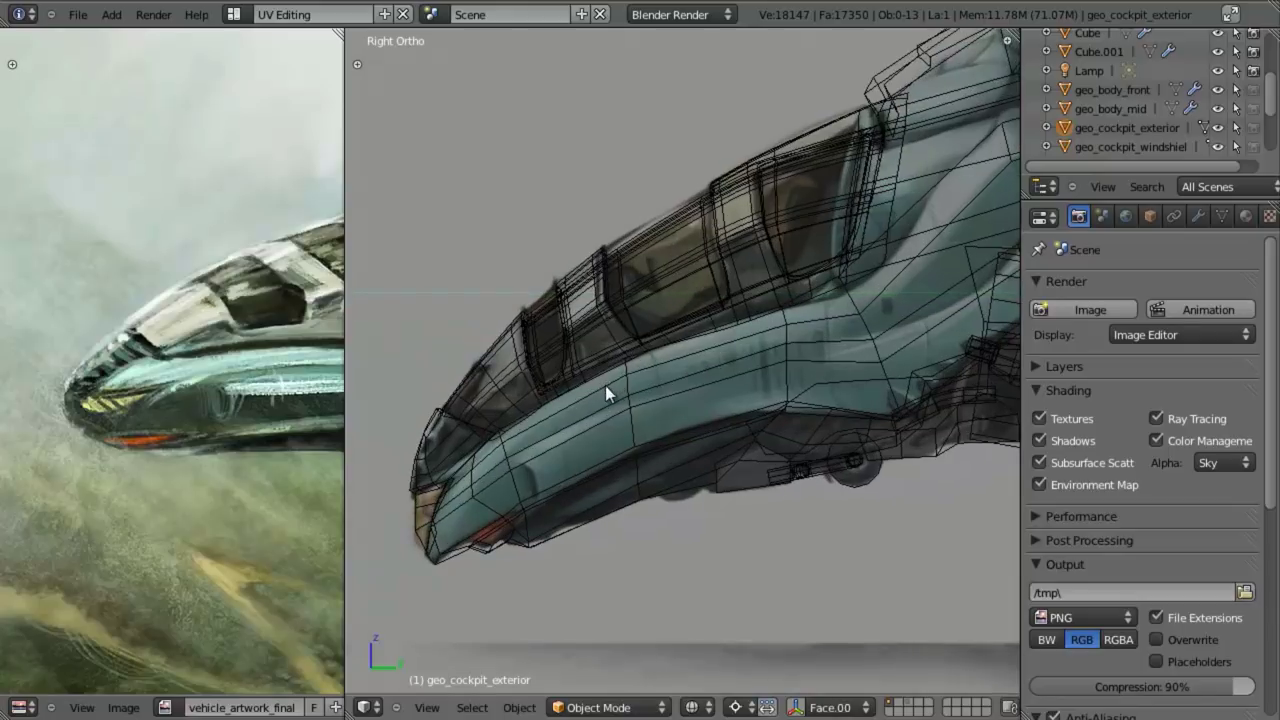
- Examine the nose and lower cockpit from the front in solid shading
{"action": "key", "text": "KP_1"}
{"action": "key", "text": "z"}
{"action": "scroll", "coordinate": [784, 485], "scroll_direction": "up", "scroll_amount": 3}
{"action": "scroll", "coordinate": [783, 484], "scroll_direction": "up", "scroll_amount": 1}
{"action": "middle_click_drag", "start_coordinate": [777, 468], "coordinate": [765, 318], "text": "shift"}
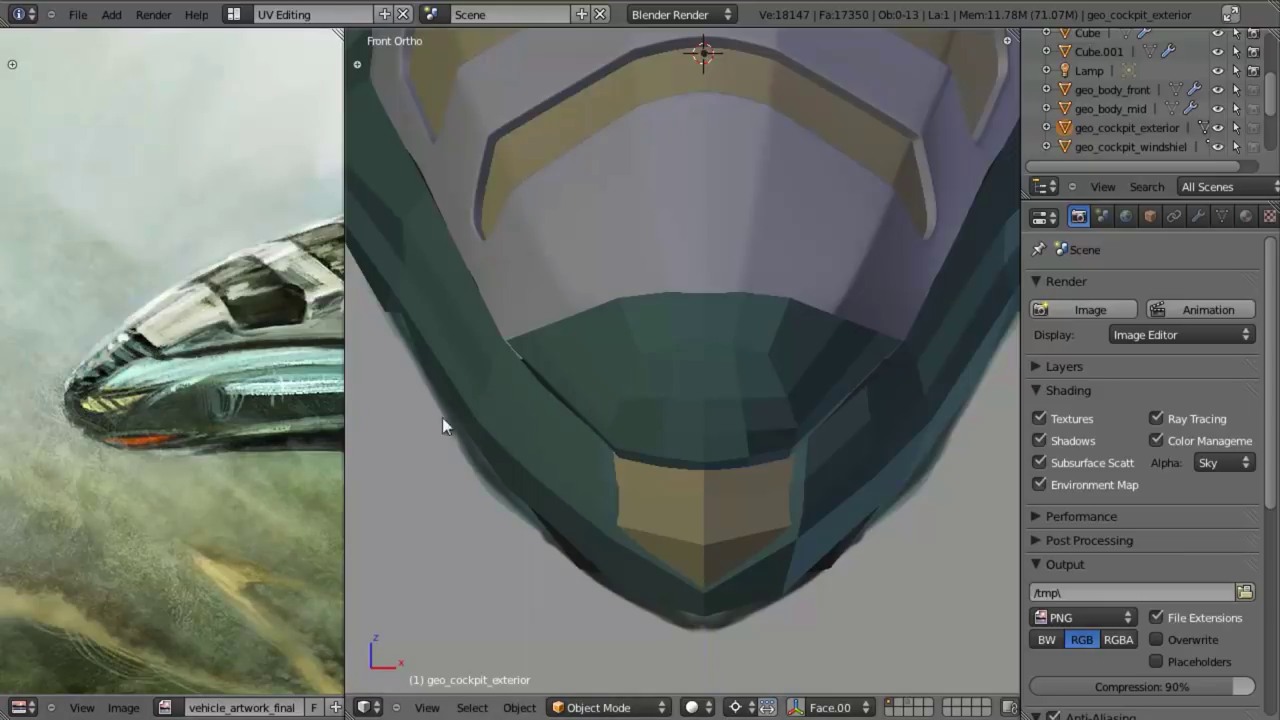
- Select geo_body_front and examine its side-view wireframe against the painted hull from the nose to below the cockpit windows
{"action": "right_click", "coordinate": [748, 402]}
{"action": "scroll", "coordinate": [745, 398], "scroll_direction": "down", "scroll_amount": 3}
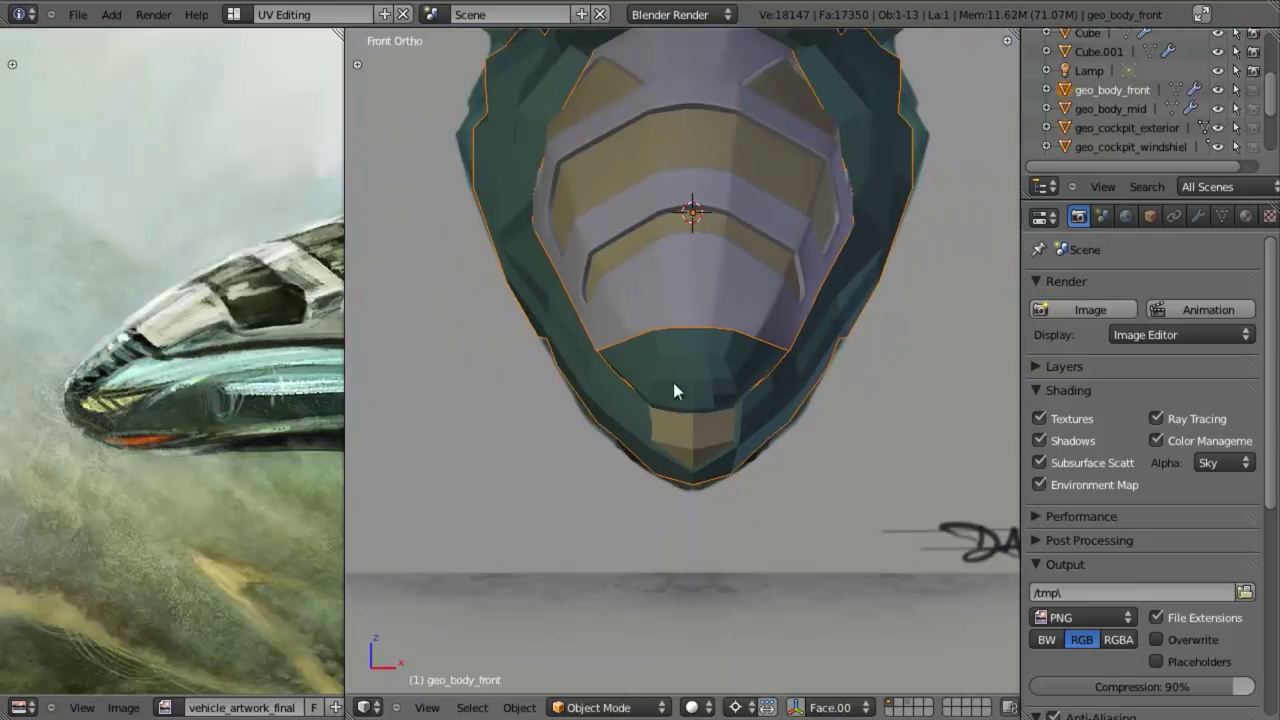
{"action": "key", "text": "KP_3"}
{"action": "key", "text": "z"}
{"action": "scroll", "coordinate": [669, 405], "scroll_direction": "down", "scroll_amount": 2}
{"action": "scroll", "coordinate": [624, 394], "scroll_direction": "up", "scroll_amount": 2}
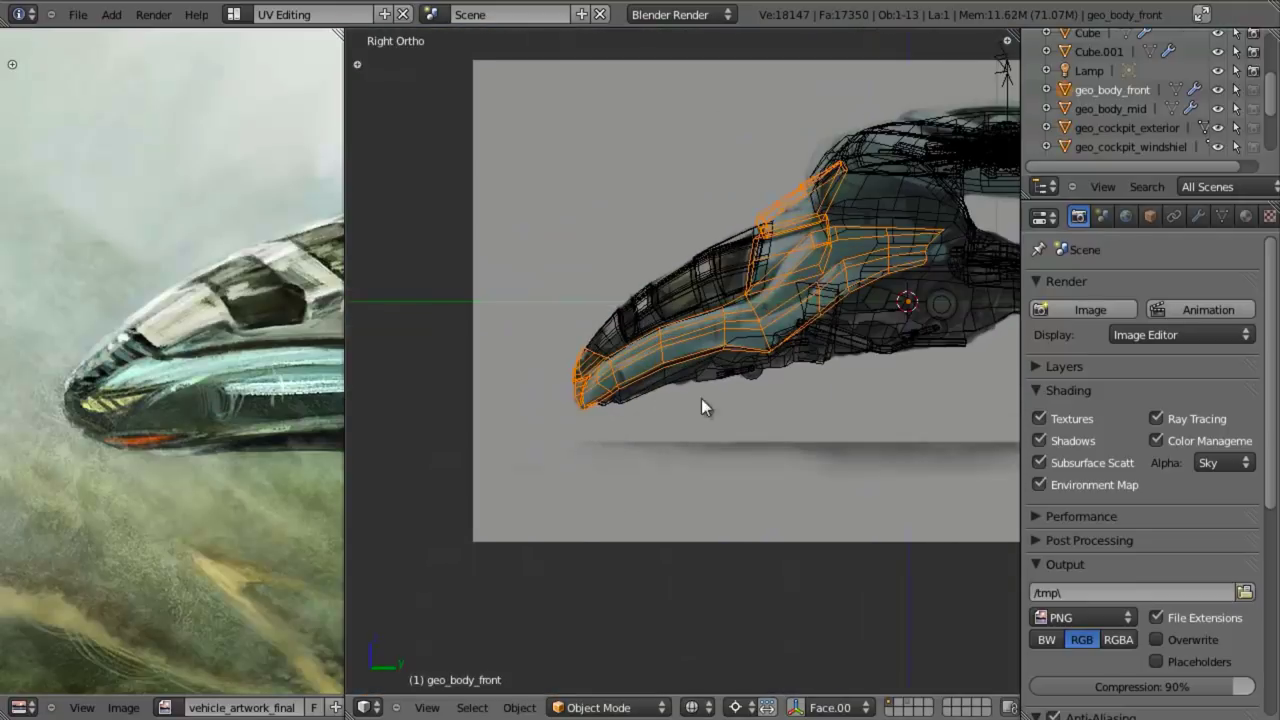
{"action": "scroll", "coordinate": [684, 384], "scroll_direction": "up", "scroll_amount": 5}
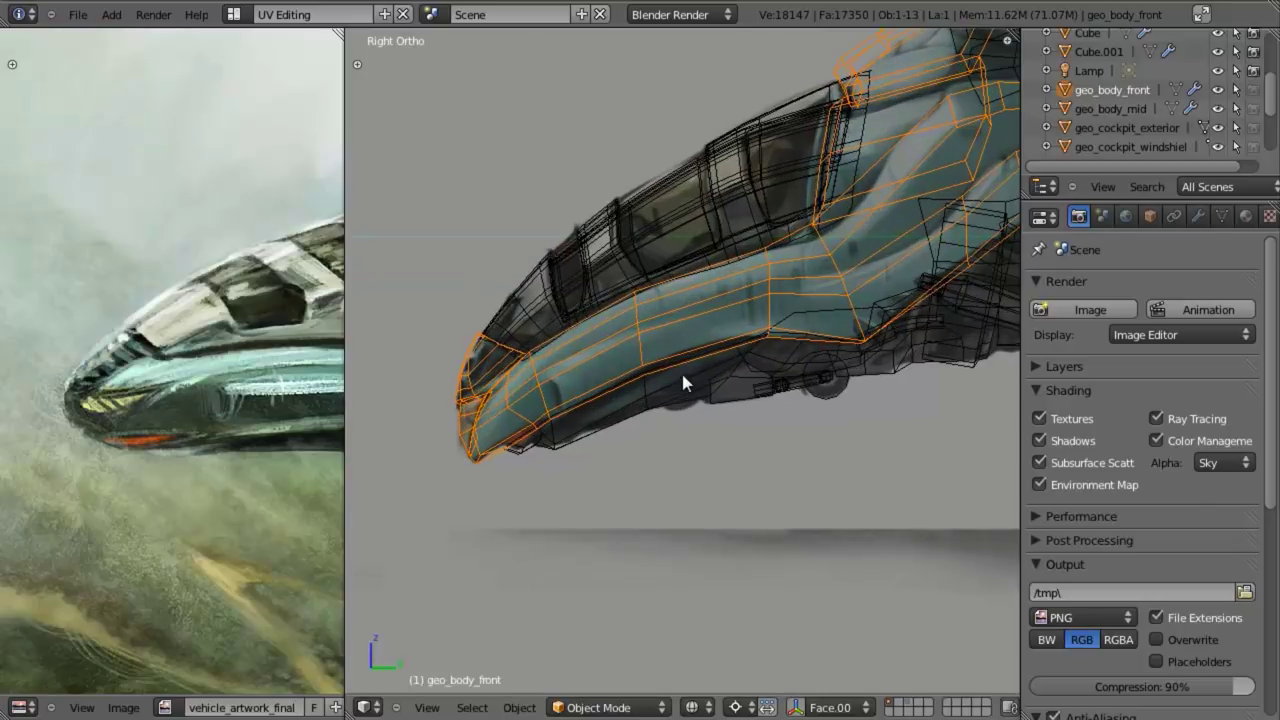
{"action": "scroll", "coordinate": [675, 428], "scroll_direction": "down", "scroll_amount": 5}
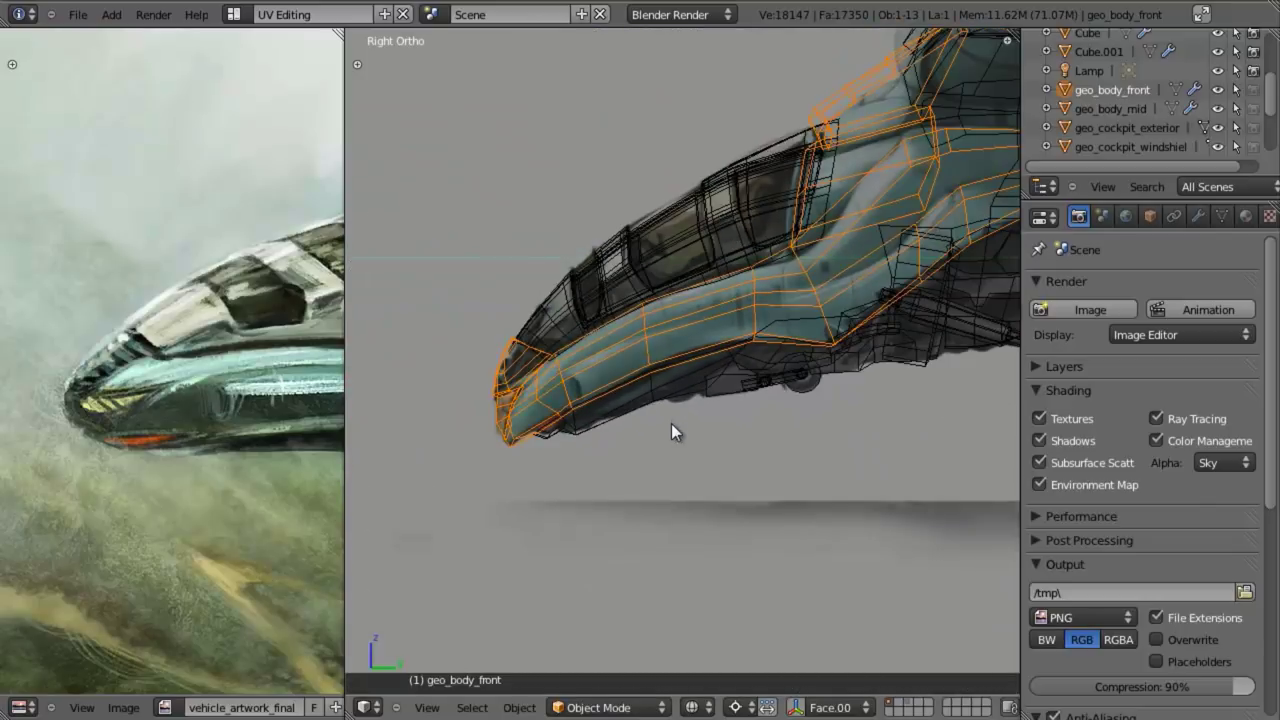
{"action": "scroll", "coordinate": [672, 426], "scroll_direction": "down", "scroll_amount": 2}
{"action": "scroll", "coordinate": [740, 366], "scroll_direction": "up", "scroll_amount": 5}
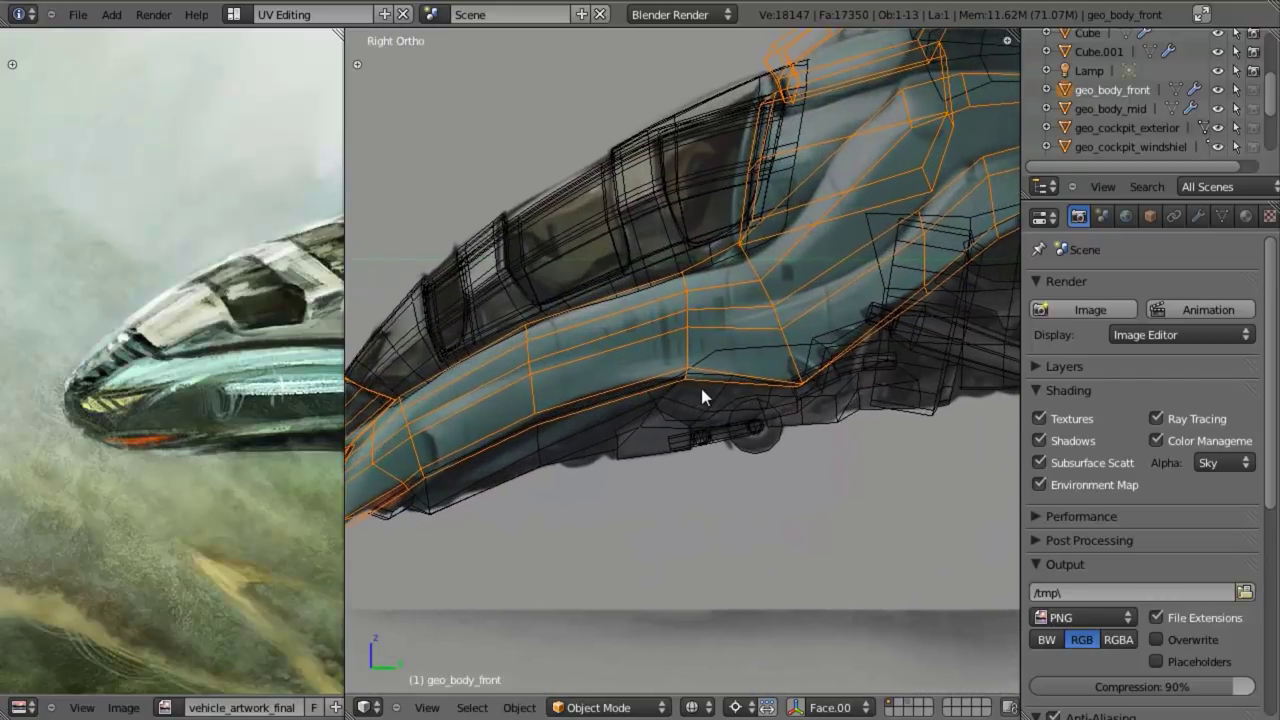
{"action": "scroll", "coordinate": [702, 390], "scroll_direction": "up", "scroll_amount": 2}
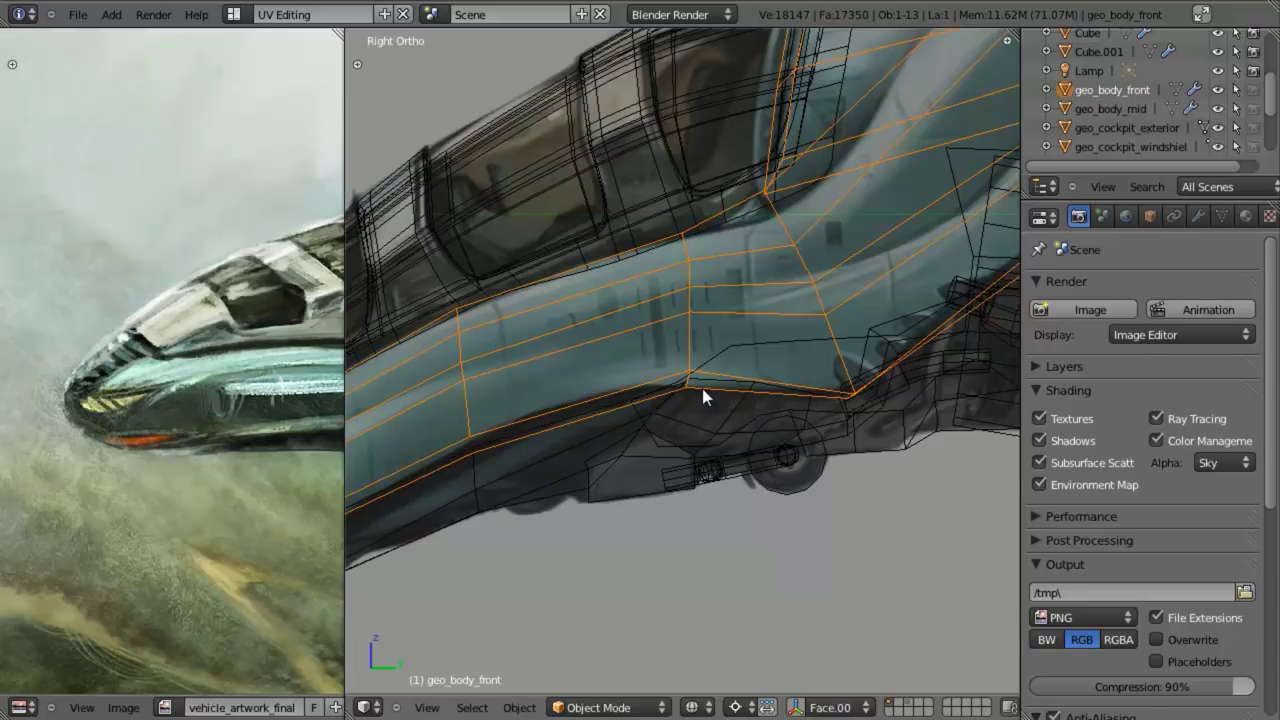
{"action": "middle_click_drag", "start_coordinate": [754, 395], "coordinate": [804, 387], "text": "shift"}
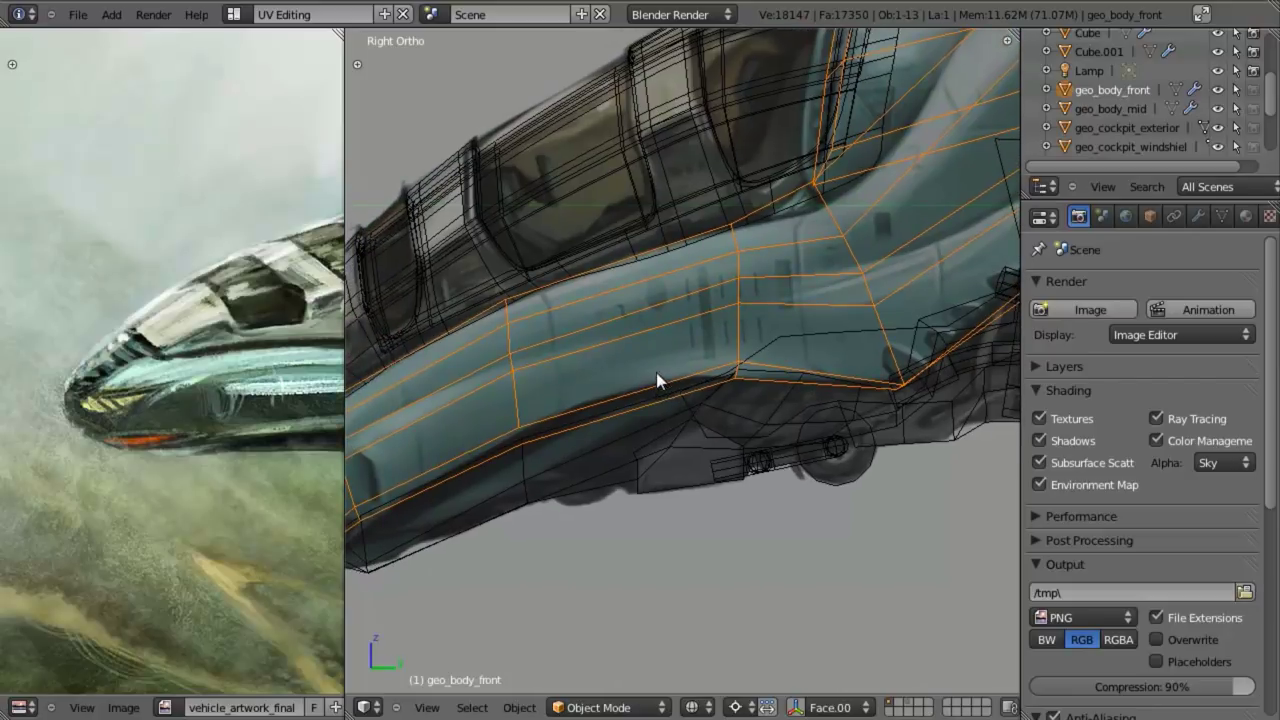
{"action": "scroll", "coordinate": [656, 373], "scroll_direction": "down", "scroll_amount": 2}
{"action": "scroll", "coordinate": [677, 392], "scroll_direction": "up", "scroll_amount": 1}
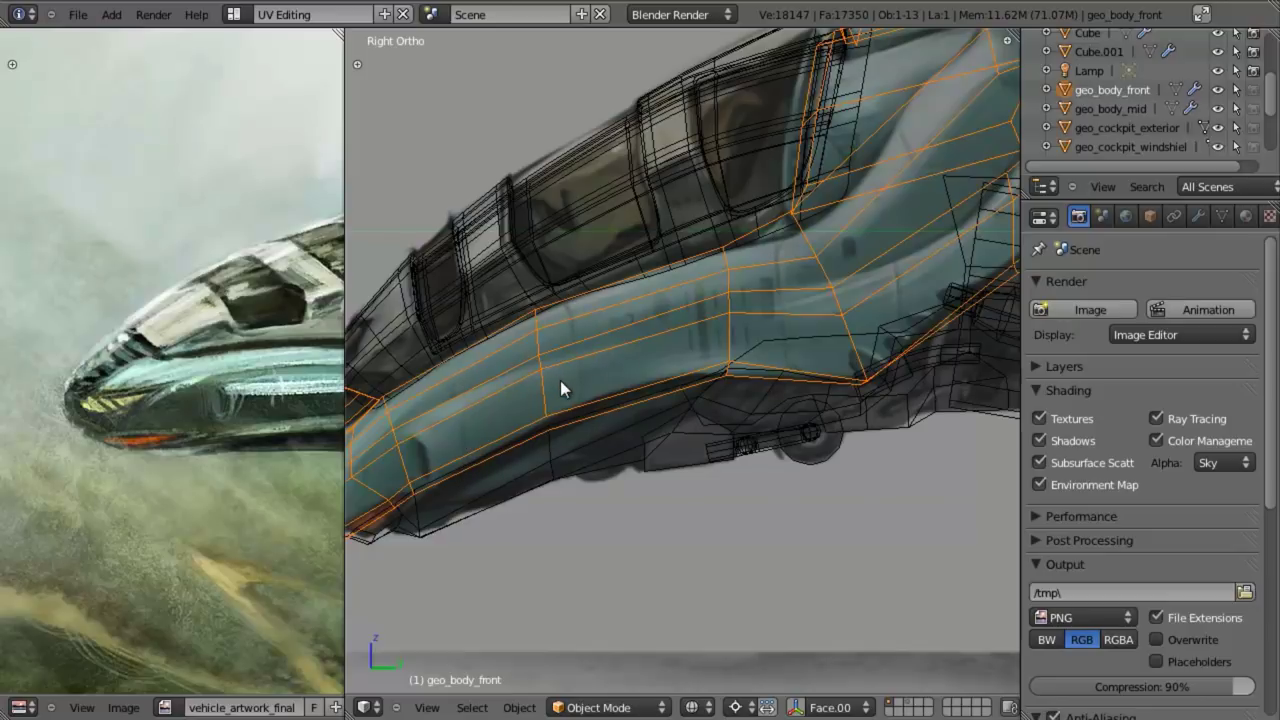
{"action": "scroll", "coordinate": [746, 370], "scroll_direction": "up", "scroll_amount": 2}
{"action": "scroll", "coordinate": [690, 420], "scroll_direction": "down", "scroll_amount": 2}
{"action": "scroll", "coordinate": [682, 429], "scroll_direction": "down", "scroll_amount": 1}
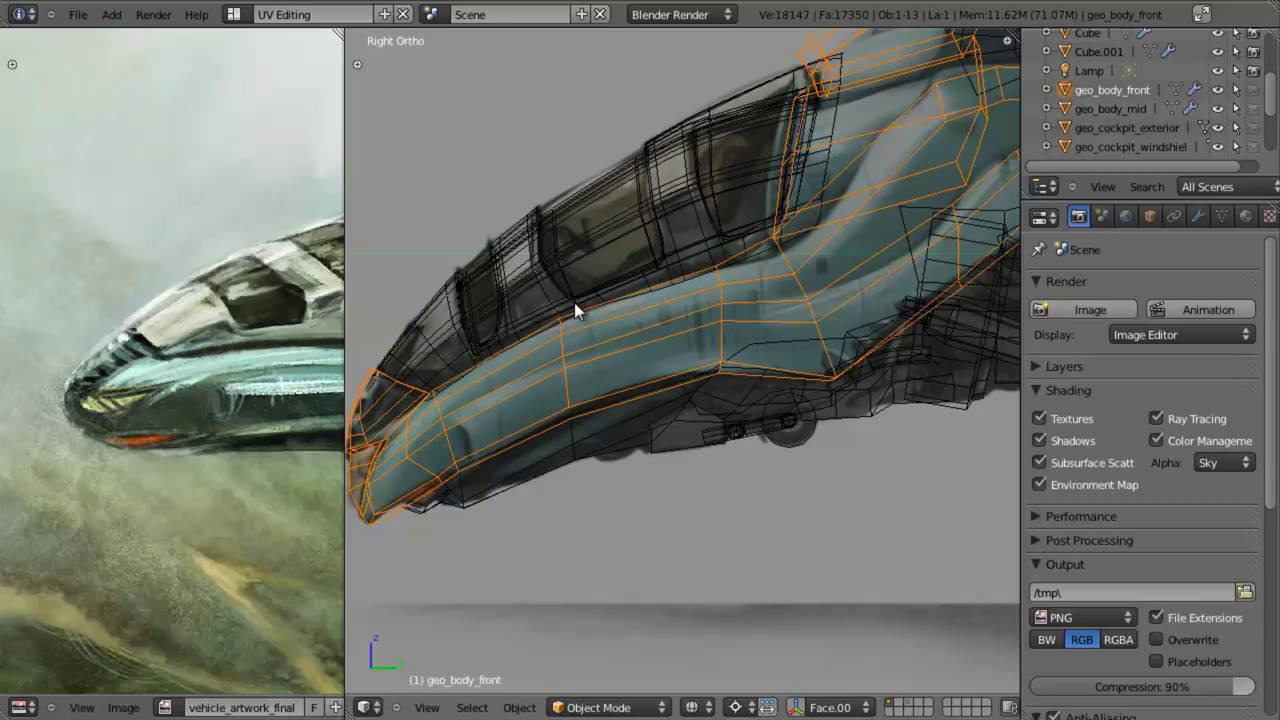
{"action": "scroll", "coordinate": [629, 381], "scroll_direction": "up", "scroll_amount": 2}
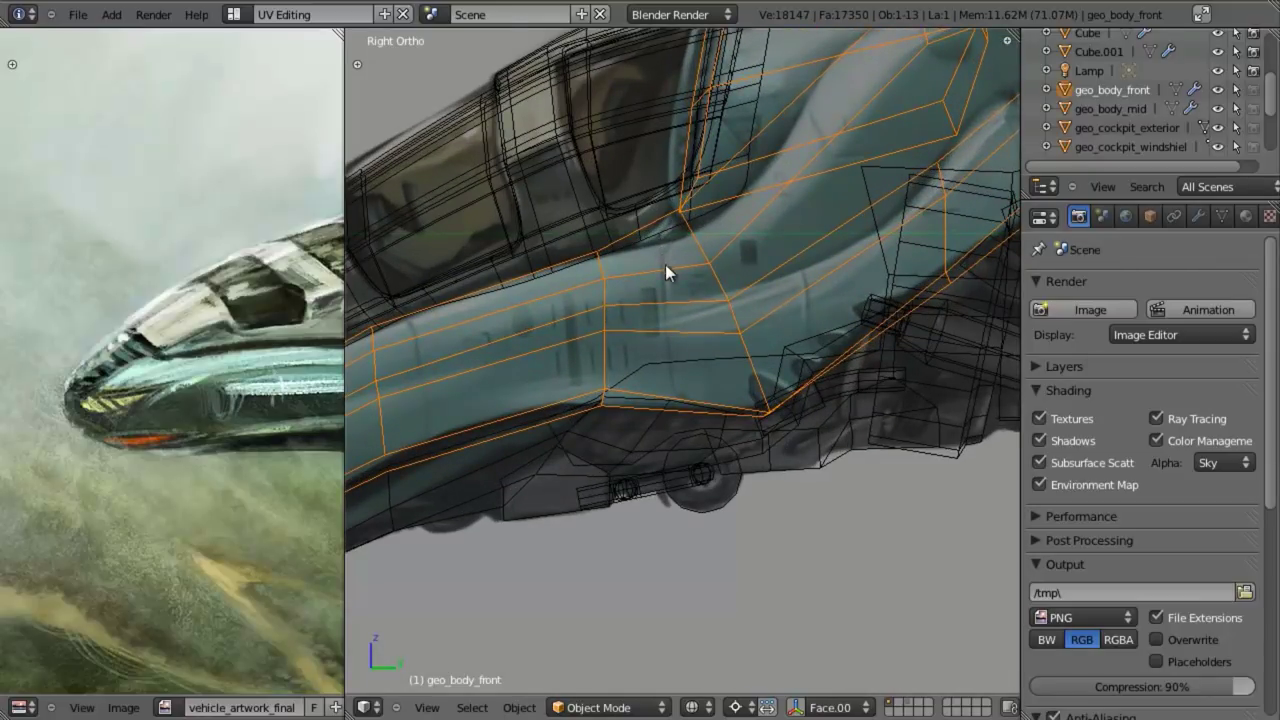
- Show an empty layer to hide the model and study the hull curves in the side-view reference artwork
{"action": "left_click", "coordinate": [898, 703]}
{"action": "scroll", "coordinate": [807, 523], "scroll_direction": "down", "scroll_amount": 3}
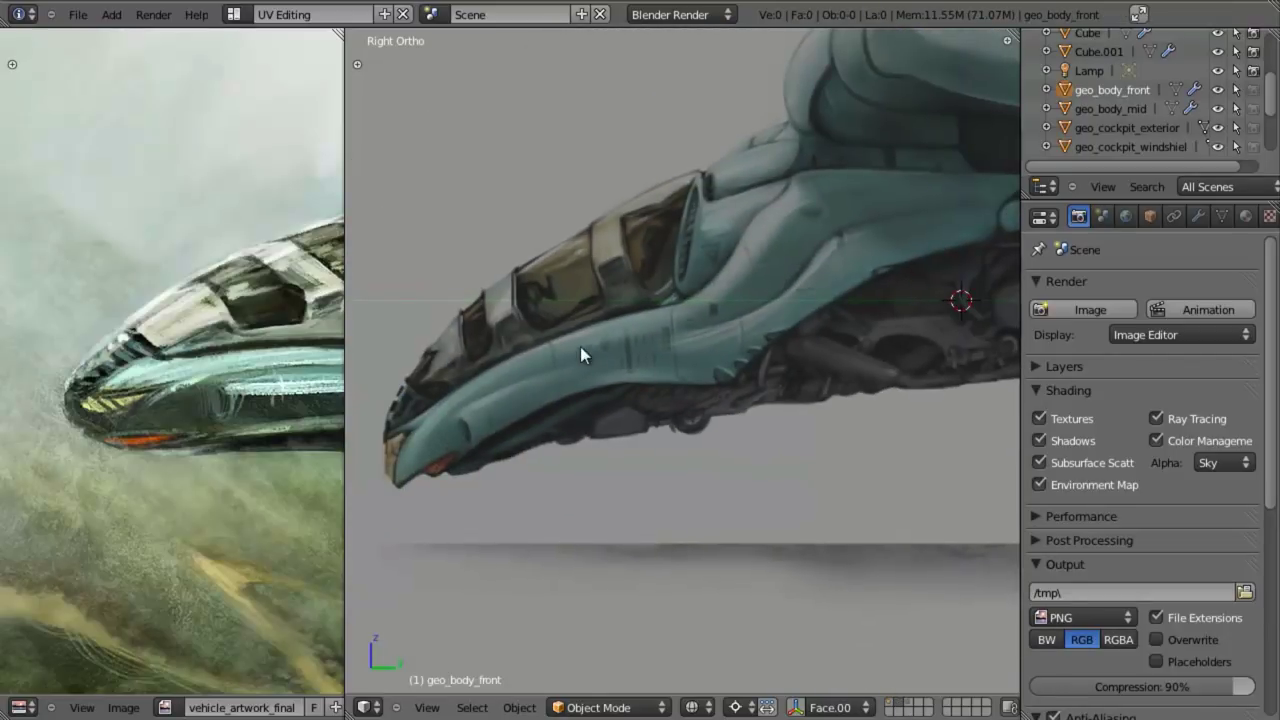
{"action": "scroll", "coordinate": [550, 354], "scroll_direction": "up", "scroll_amount": 3}
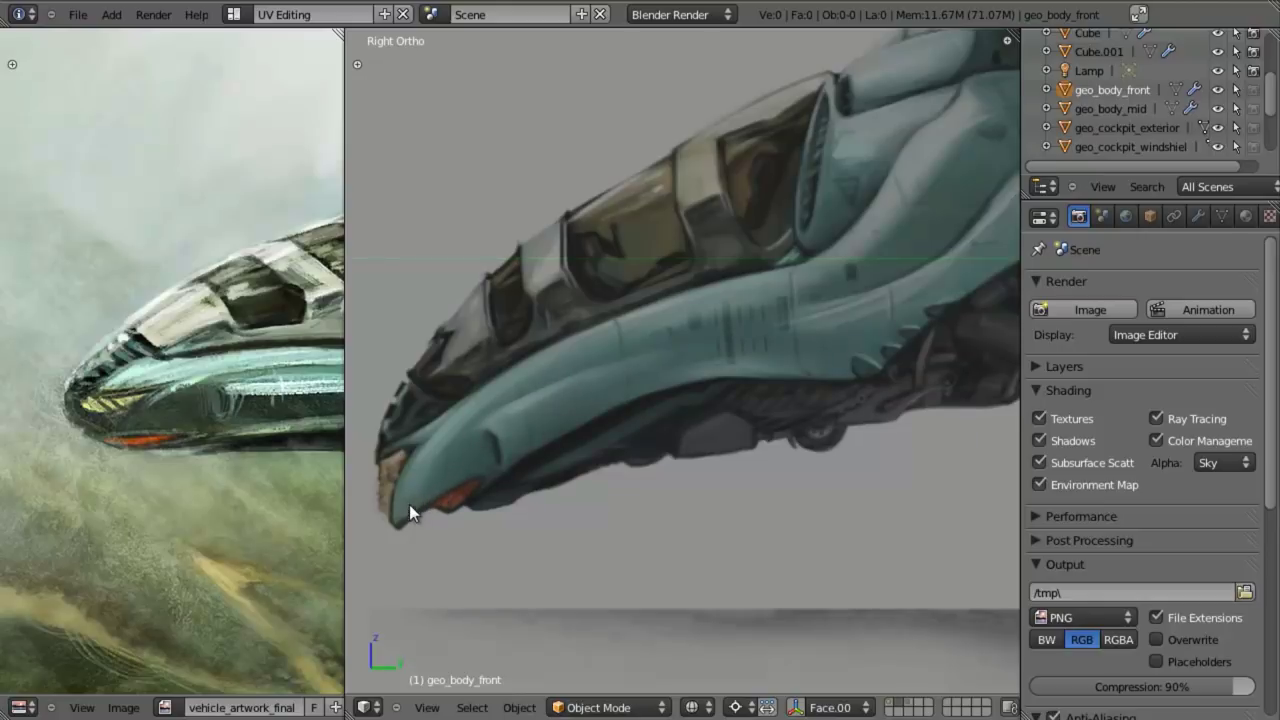
{"action": "middle_click_drag", "start_coordinate": [790, 346], "coordinate": [424, 453], "text": "shift"}
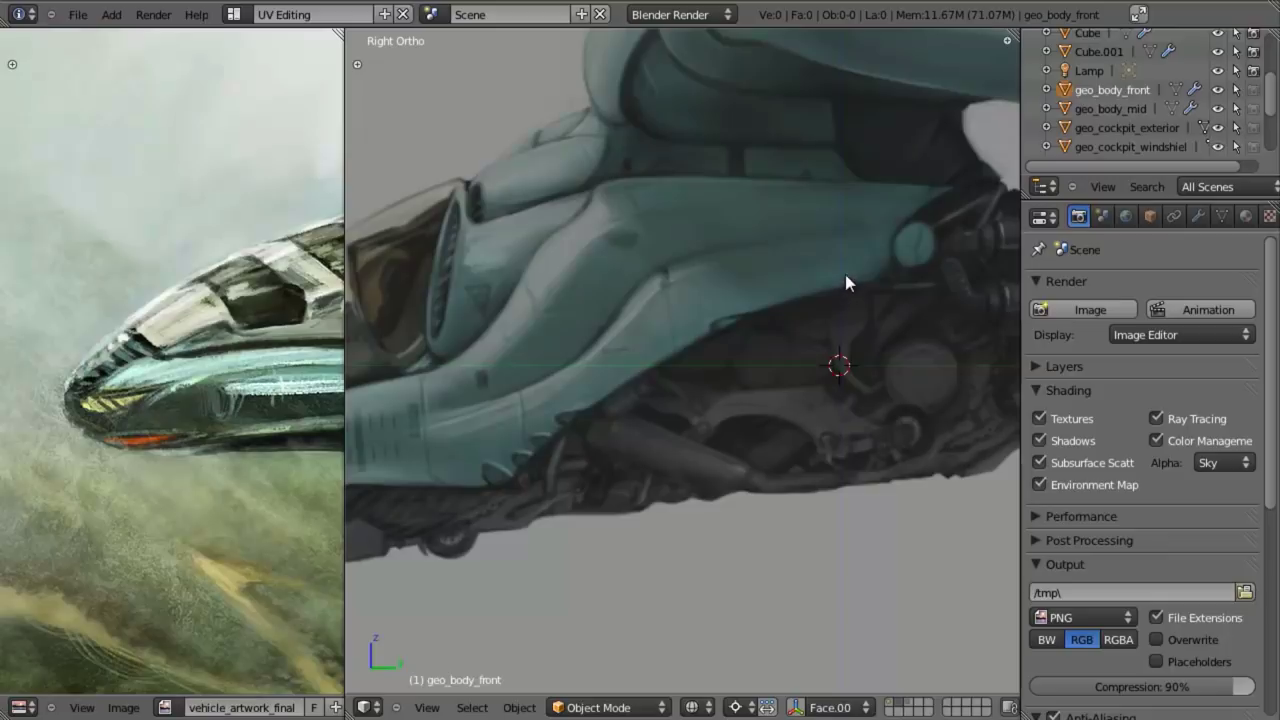
{"action": "middle_click_drag", "start_coordinate": [555, 323], "coordinate": [707, 310], "text": "shift"}
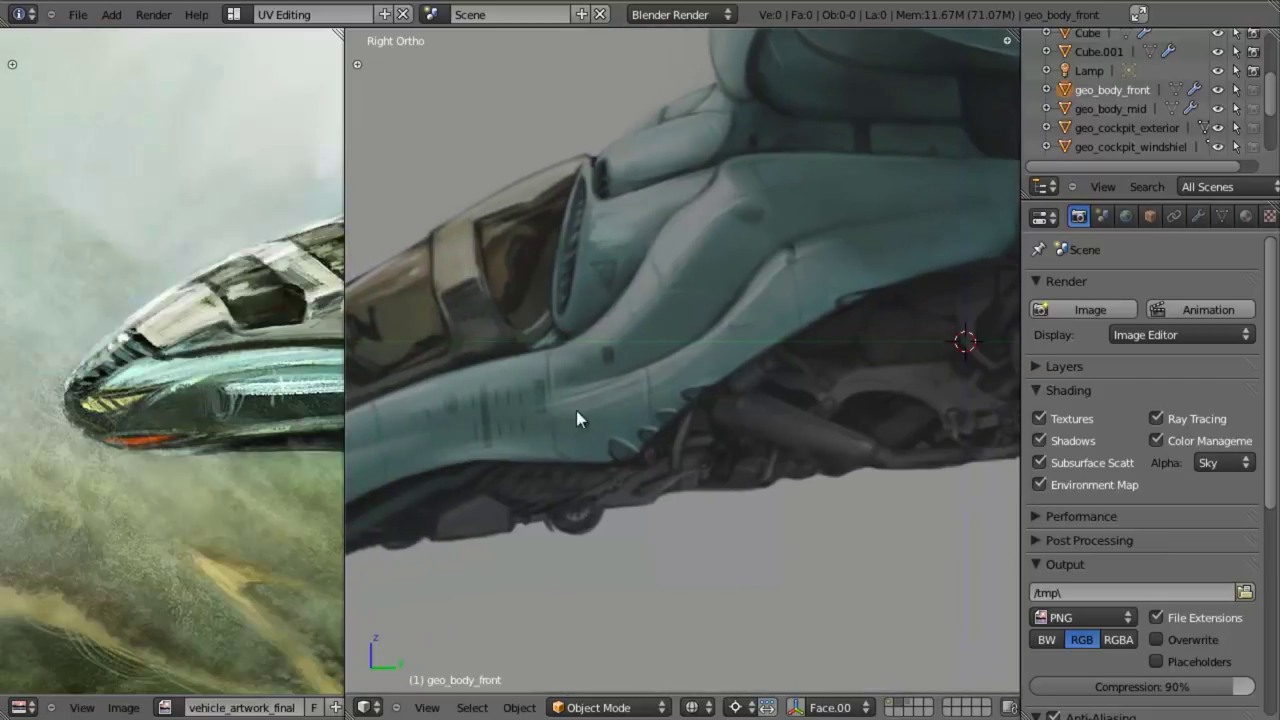
{"action": "middle_click_drag", "start_coordinate": [566, 413], "coordinate": [691, 353], "text": "shift"}
{"action": "middle_click_drag", "start_coordinate": [528, 406], "coordinate": [715, 350], "text": "shift"}
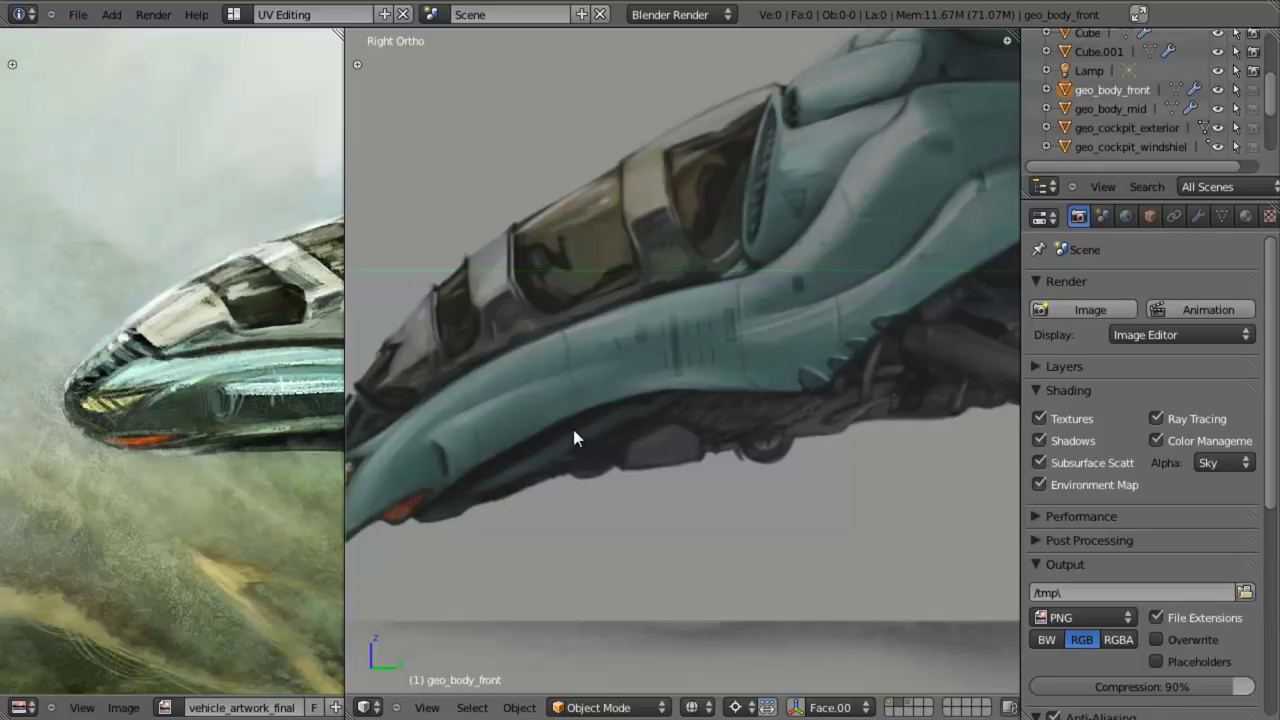
{"action": "middle_click_drag", "start_coordinate": [628, 411], "coordinate": [689, 394], "text": "shift"}
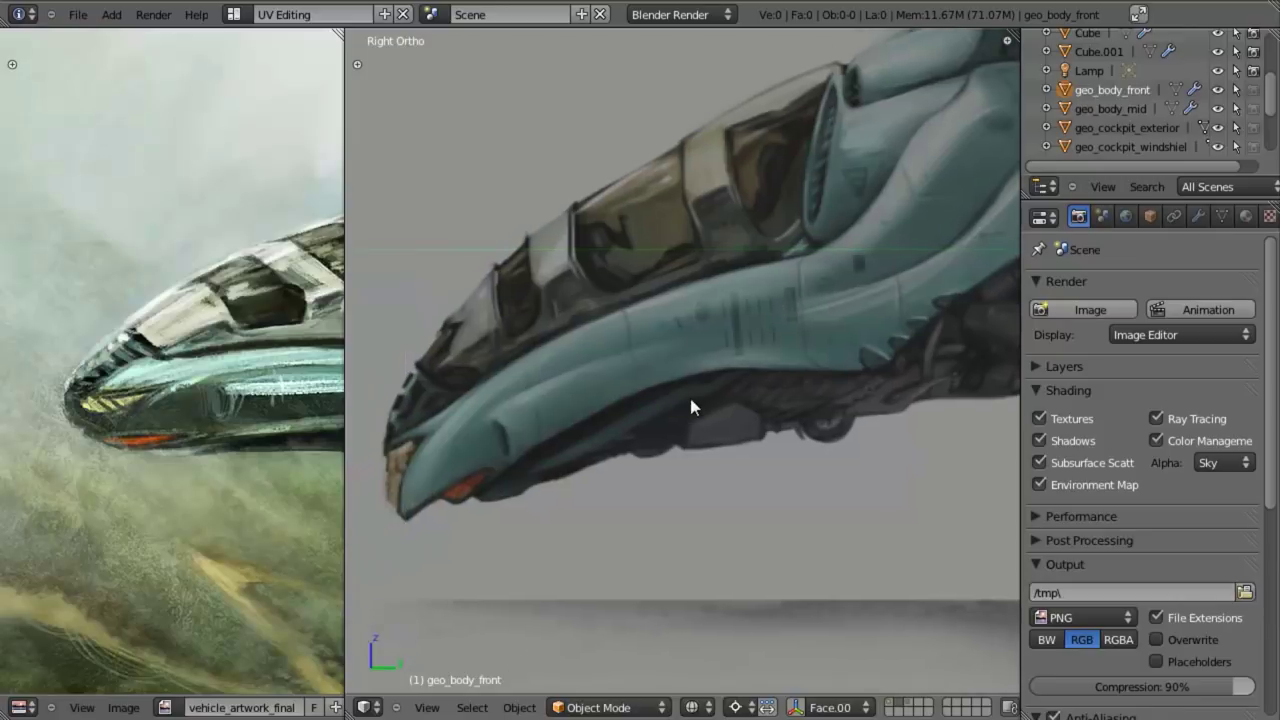
- Display the model layer again and compare the body wireframe with the hull bend below the rear cockpit window
{"action": "left_click", "coordinate": [890, 708]}
{"action": "scroll", "coordinate": [760, 402], "scroll_direction": "up", "scroll_amount": 3}
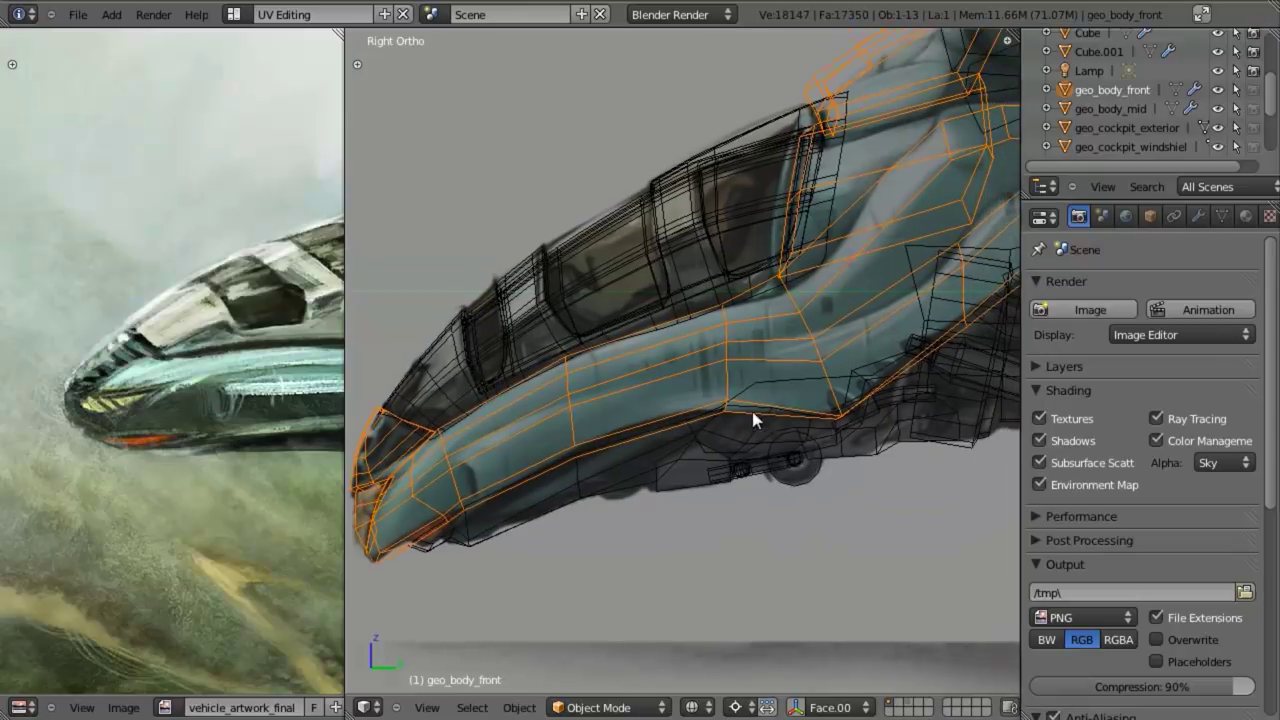
{"action": "middle_click_drag", "start_coordinate": [777, 402], "coordinate": [763, 397], "text": "shift"}
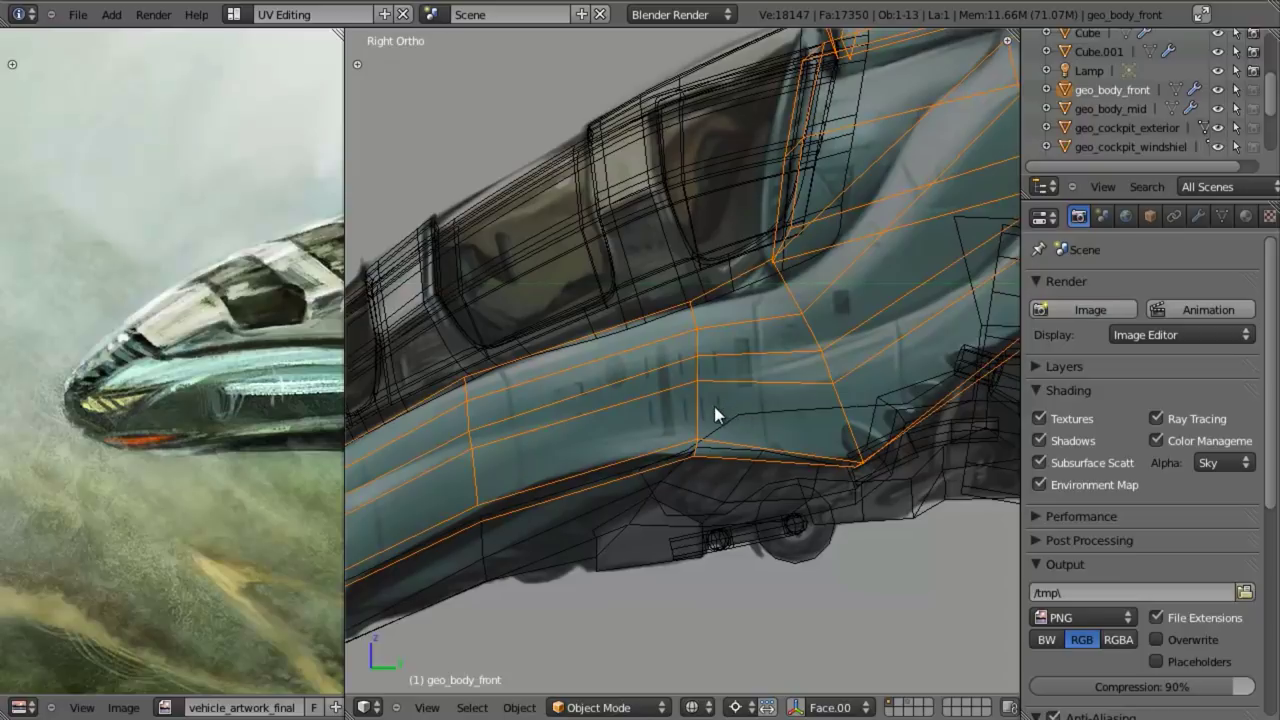
{"action": "scroll", "coordinate": [711, 420], "scroll_direction": "down", "scroll_amount": 3}
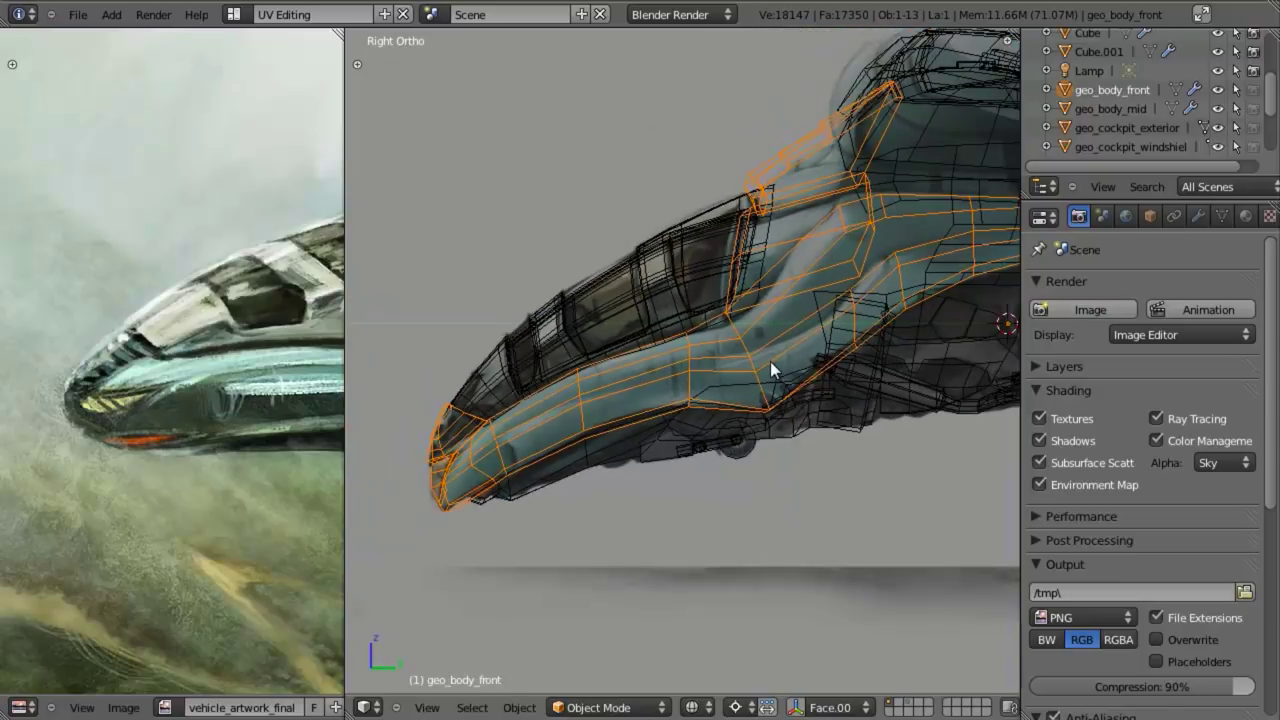
- In Edit Mode, add a vertical edge loop to geo_body_front midway across the section below the rear cockpit window
{"action": "key", "text": "Tab"}
{"action": "scroll", "coordinate": [730, 400], "scroll_direction": "up", "scroll_amount": 3}
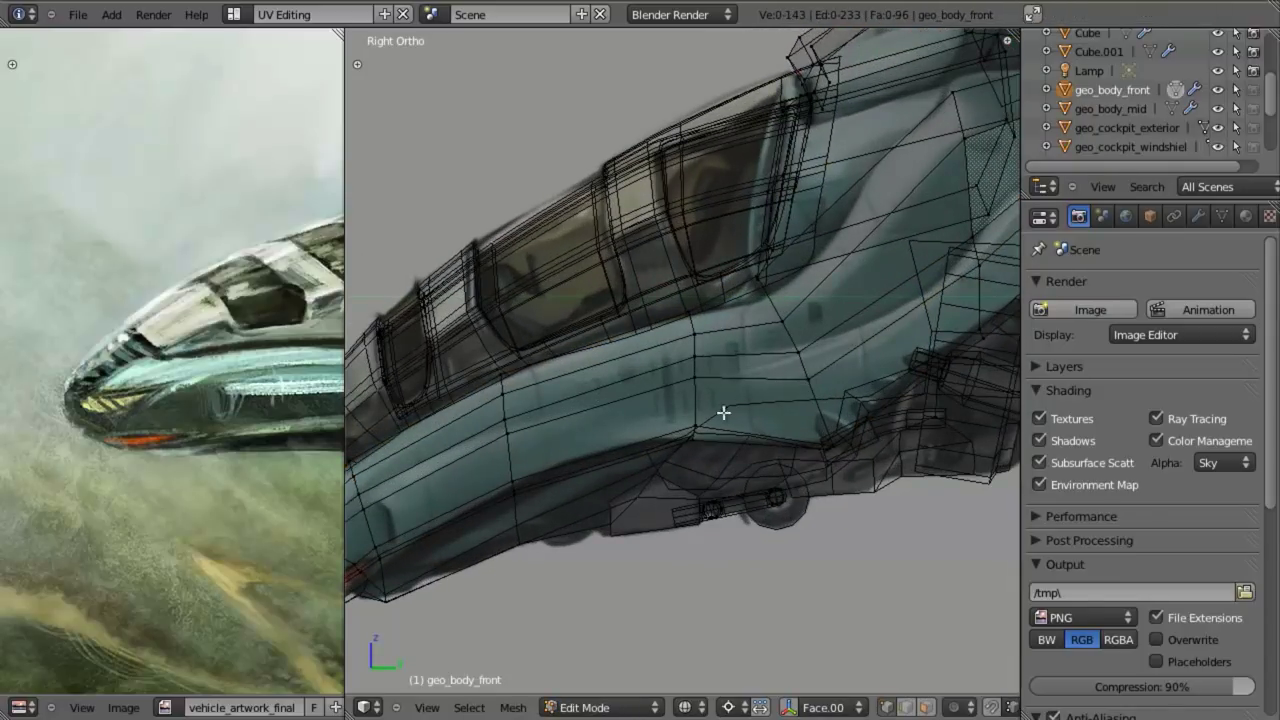
{"action": "key", "text": "ctrl+r"}
{"action": "left_click", "coordinate": [742, 342]}
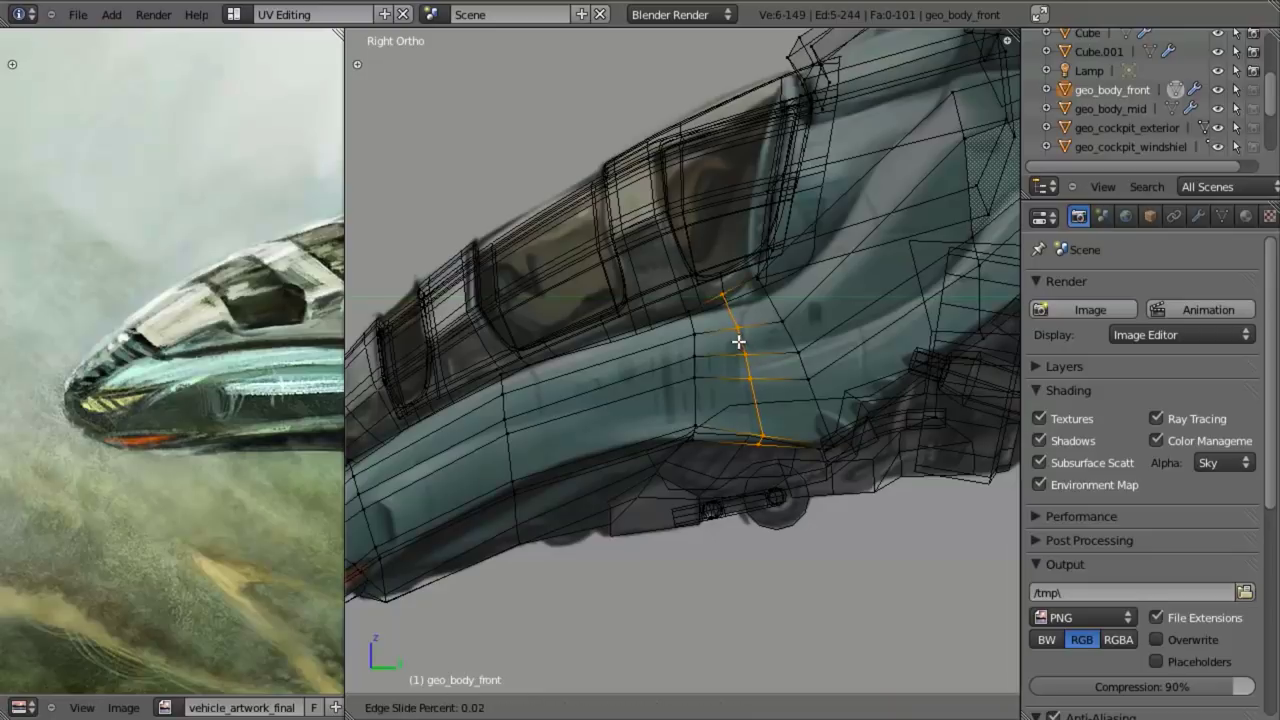
{"action": "left_click", "coordinate": [737, 337]}
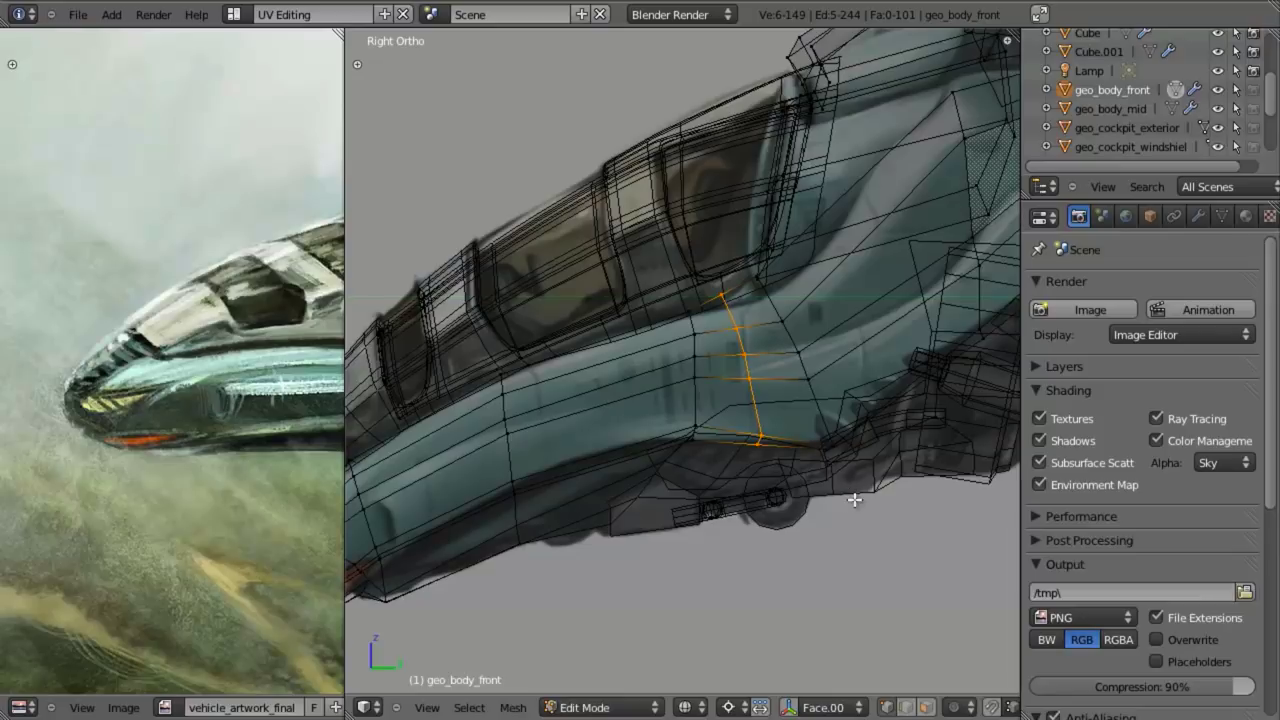
- Try to flatten the new edge loop along the Y axis with a scale of 0
{"action": "key", "text": "s"}
{"action": "key", "text": "y"}
{"action": "key", "text": "0"}
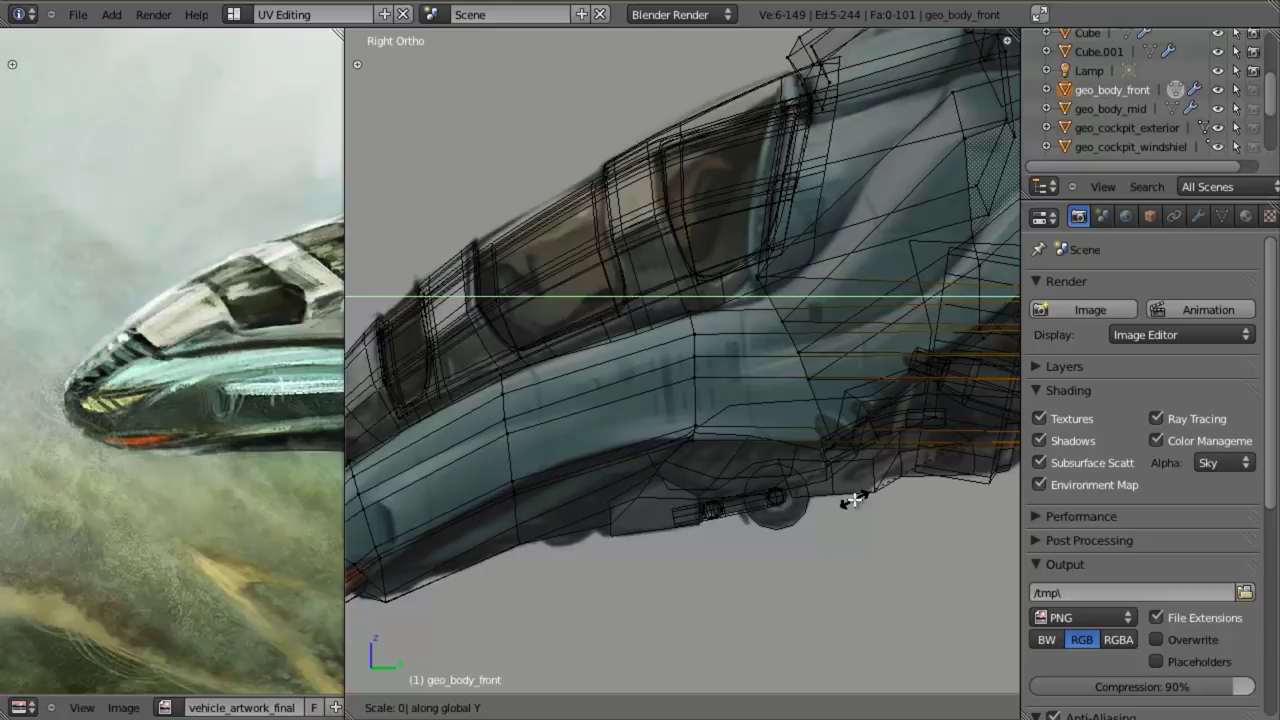
{"action": "key", "text": "Return"}
- Set the pivot point to Bounding Box Center and scale the new edge loop along the Y axis to straighten it
{"action": "scroll", "coordinate": [855, 495], "scroll_direction": "down", "scroll_amount": 5}
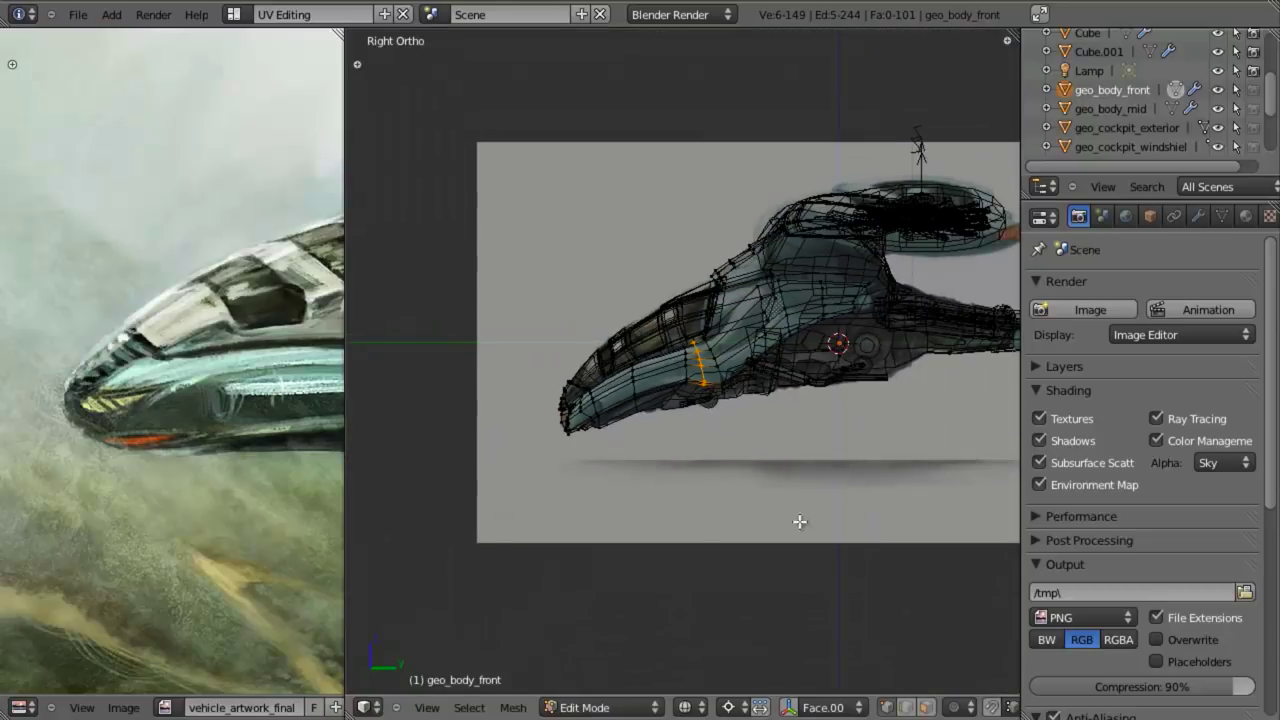
{"action": "left_click", "coordinate": [736, 707]}
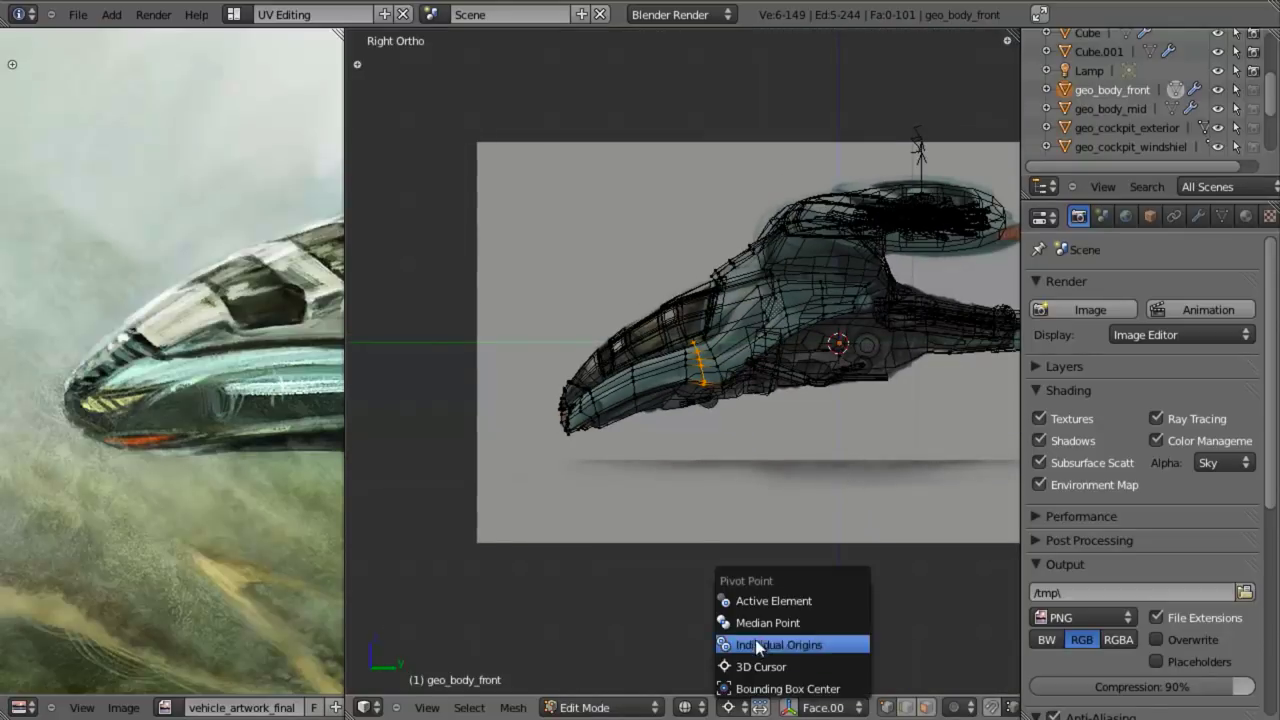
{"action": "left_click", "coordinate": [789, 689]}
{"action": "scroll", "coordinate": [771, 523], "scroll_direction": "up", "scroll_amount": 5}
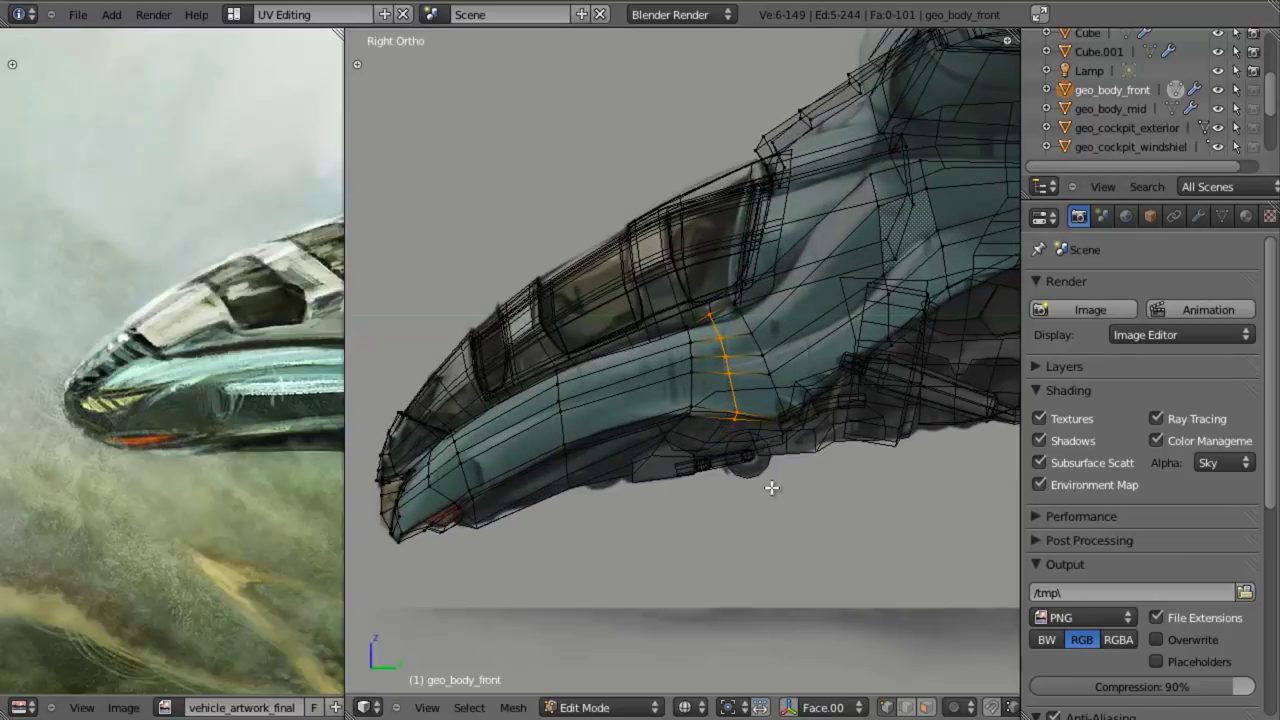
{"action": "key", "text": "s"}
{"action": "key", "text": "y"}
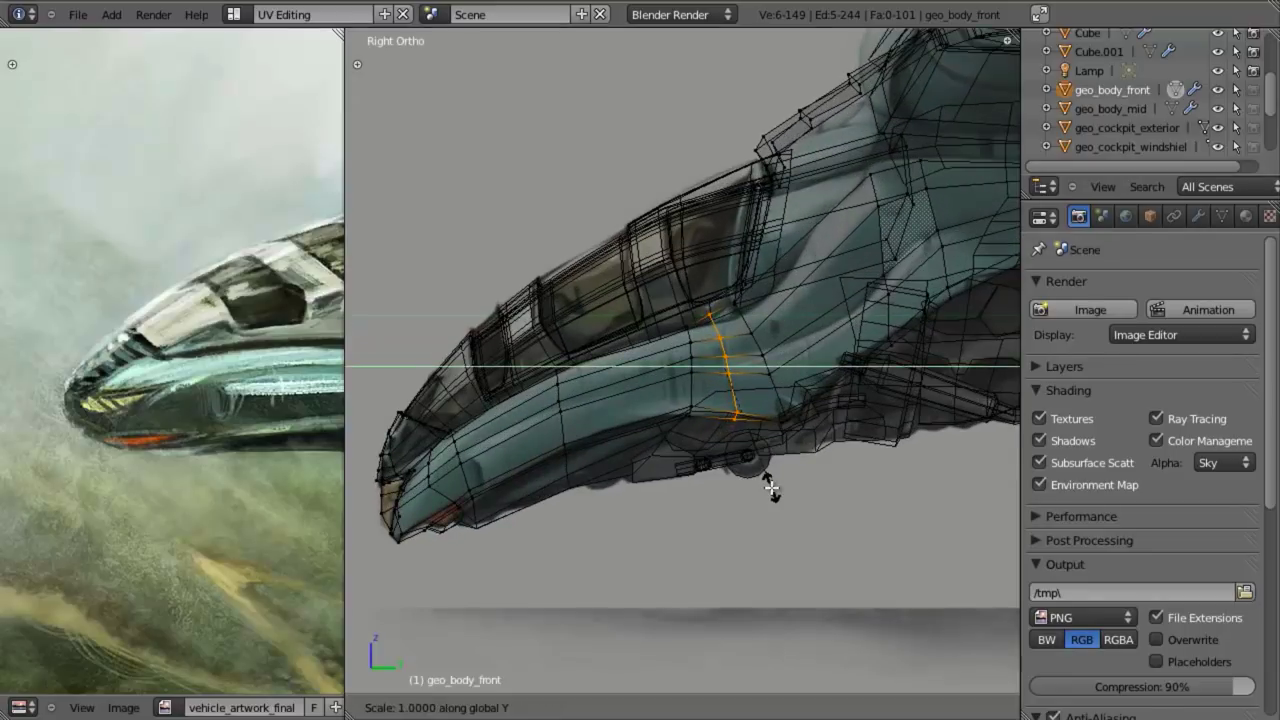
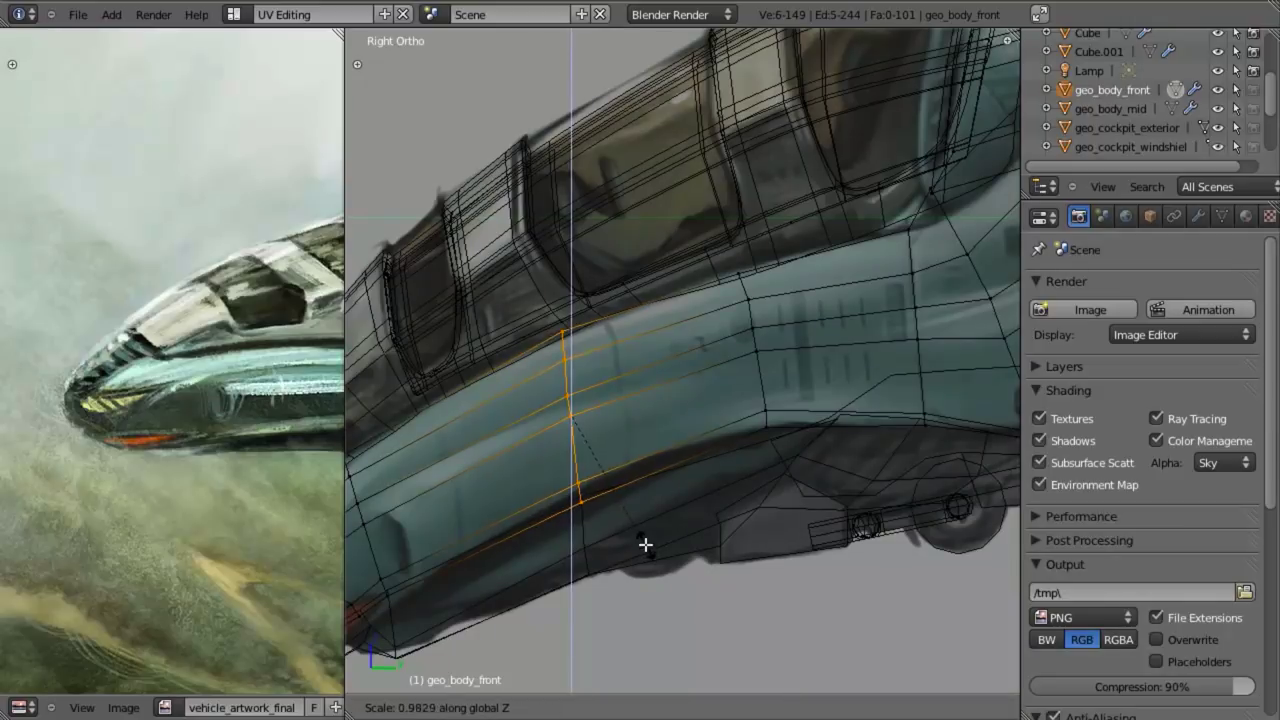
- Scale the edge loop behind the nose slightly along Z and reposition it to follow the reference hull outline
{"action": "left_click", "coordinate": [643, 531]}
{"action": "key", "text": "g"}
{"action": "left_click", "coordinate": [643, 526]}
{"action": "middle_click_drag", "start_coordinate": [482, 536], "coordinate": [543, 517], "text": "shift"}
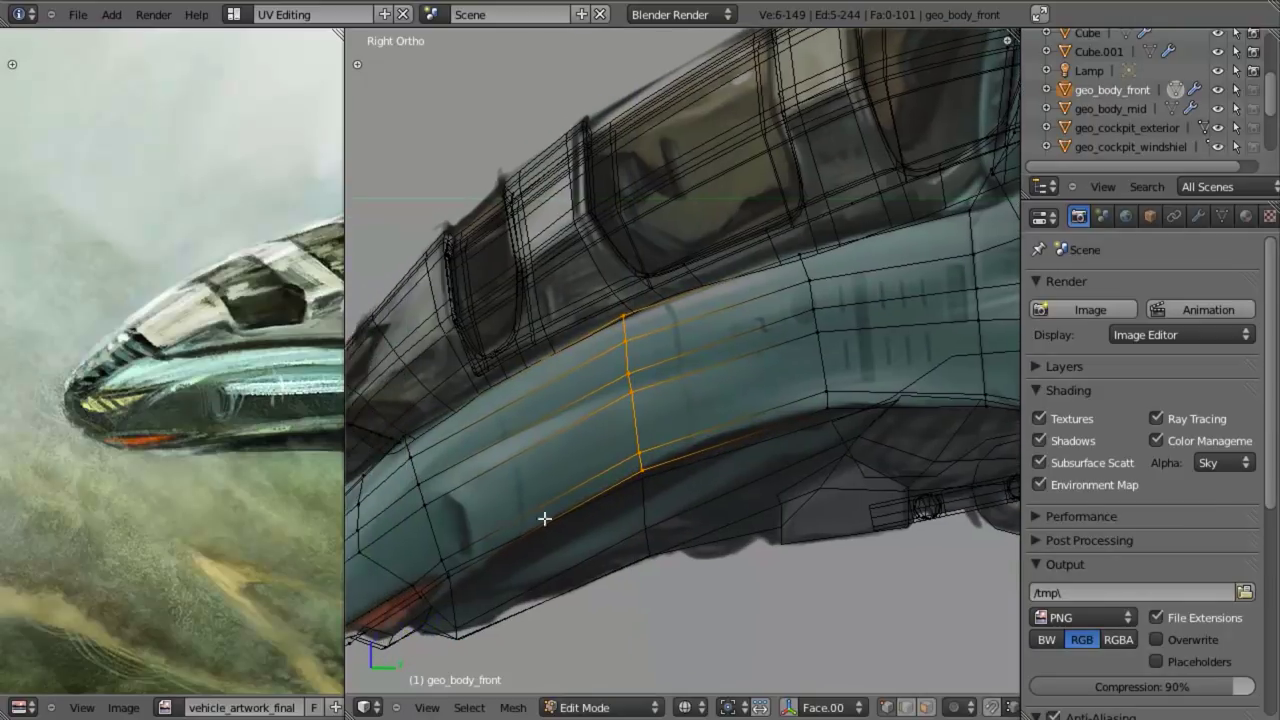
- Clear the selection and inspect the reshaped side panels of the body in solid shading
{"action": "key", "text": "z"}
{"action": "scroll", "coordinate": [726, 474], "scroll_direction": "down", "scroll_amount": 2}
{"action": "mouse_move", "coordinate": [728, 474]}
{"action": "middle_mouse_down", "text": "shift"}
{"action": "mouse_move", "coordinate": [577, 489]}
{"action": "mouse_move", "coordinate": [600, 528]}
{"action": "middle_mouse_up", "text": "shift"}
{"action": "key", "text": "a"}
{"action": "scroll", "coordinate": [640, 507], "scroll_direction": "up", "scroll_amount": 1}
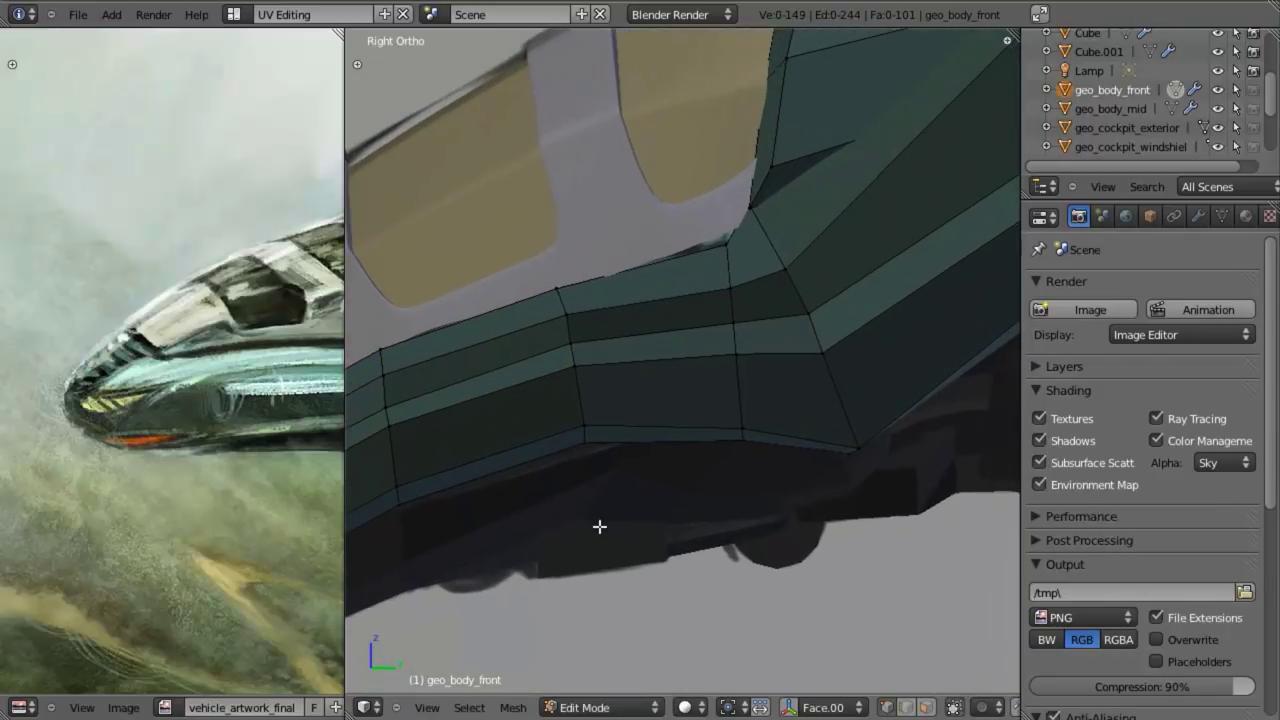
- Separate the nose section of the front body, up to the edge loop below the rear of the cockpit windows, into its own object
{"action": "key", "text": "z"}
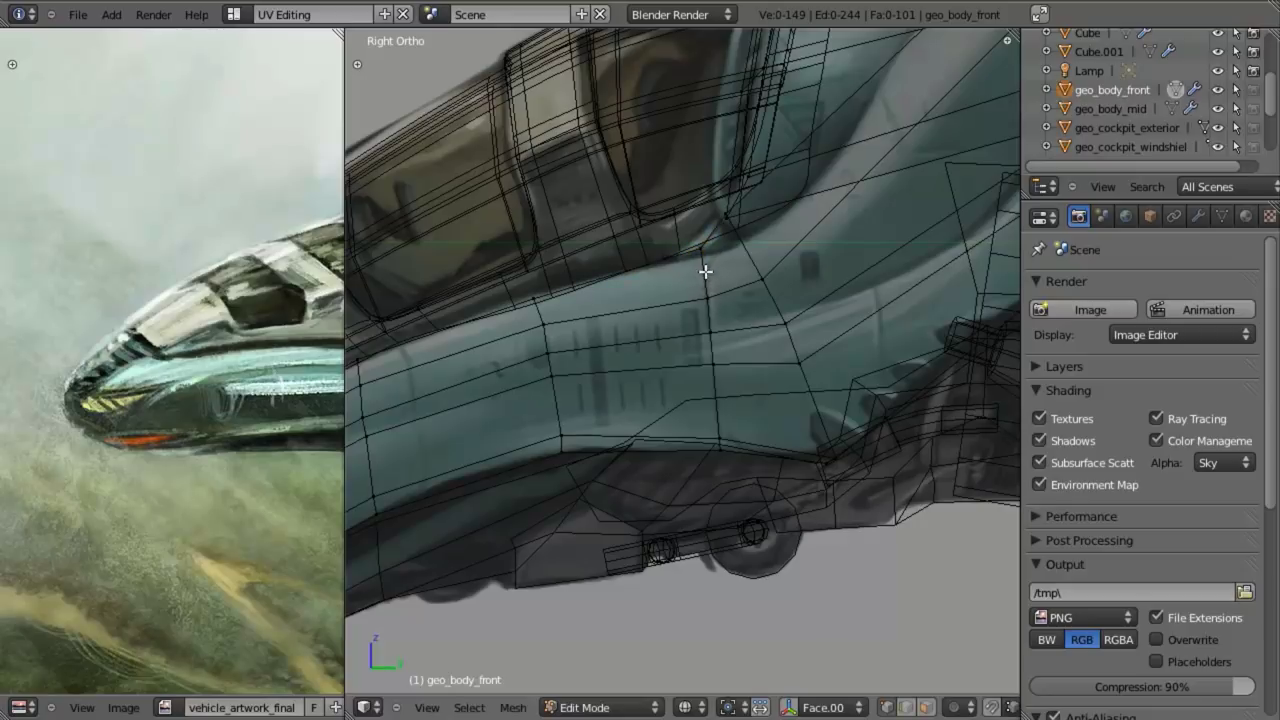
{"action": "right_click", "coordinate": [705, 273], "text": "alt"}
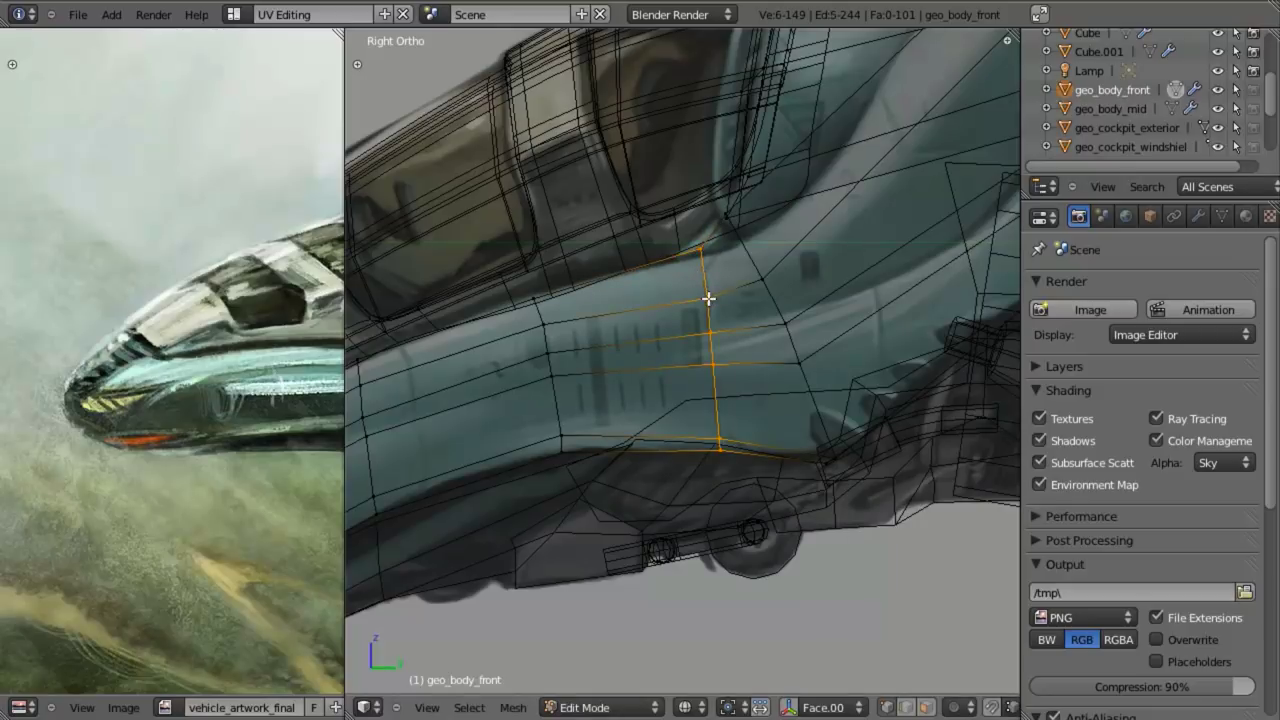
{"action": "scroll", "coordinate": [677, 333], "scroll_direction": "up", "scroll_amount": 1}
{"action": "scroll", "coordinate": [673, 371], "scroll_direction": "down", "scroll_amount": 5}
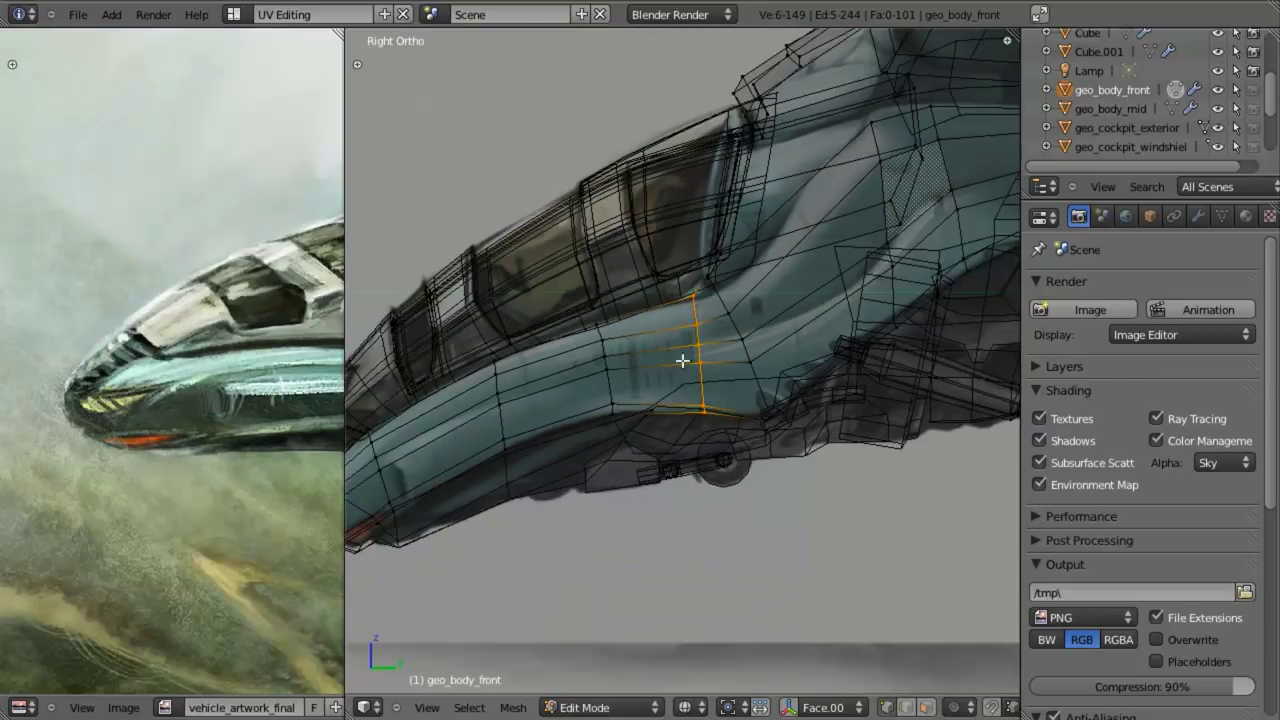
{"action": "key", "text": "b"}
{"action": "left_click_drag", "start_coordinate": [685, 276], "coordinate": [400, 594]}
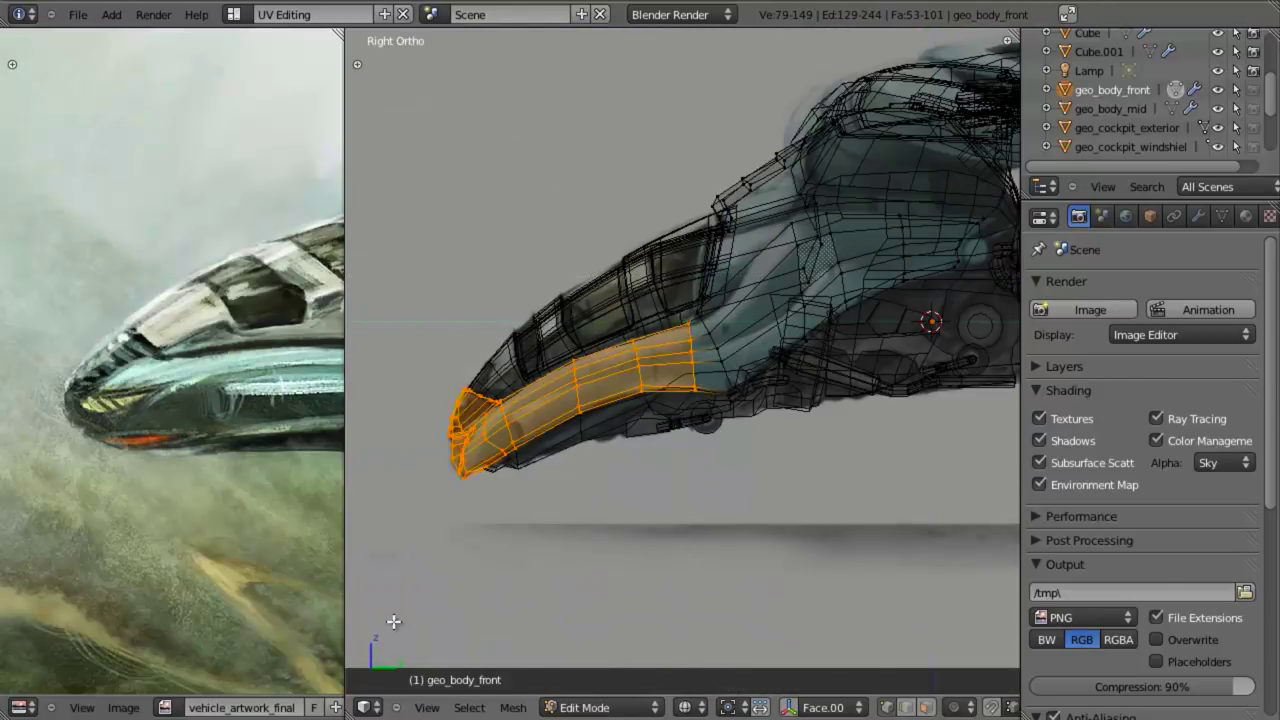
{"action": "key", "text": "p"}
{"action": "left_click", "coordinate": [692, 389]}
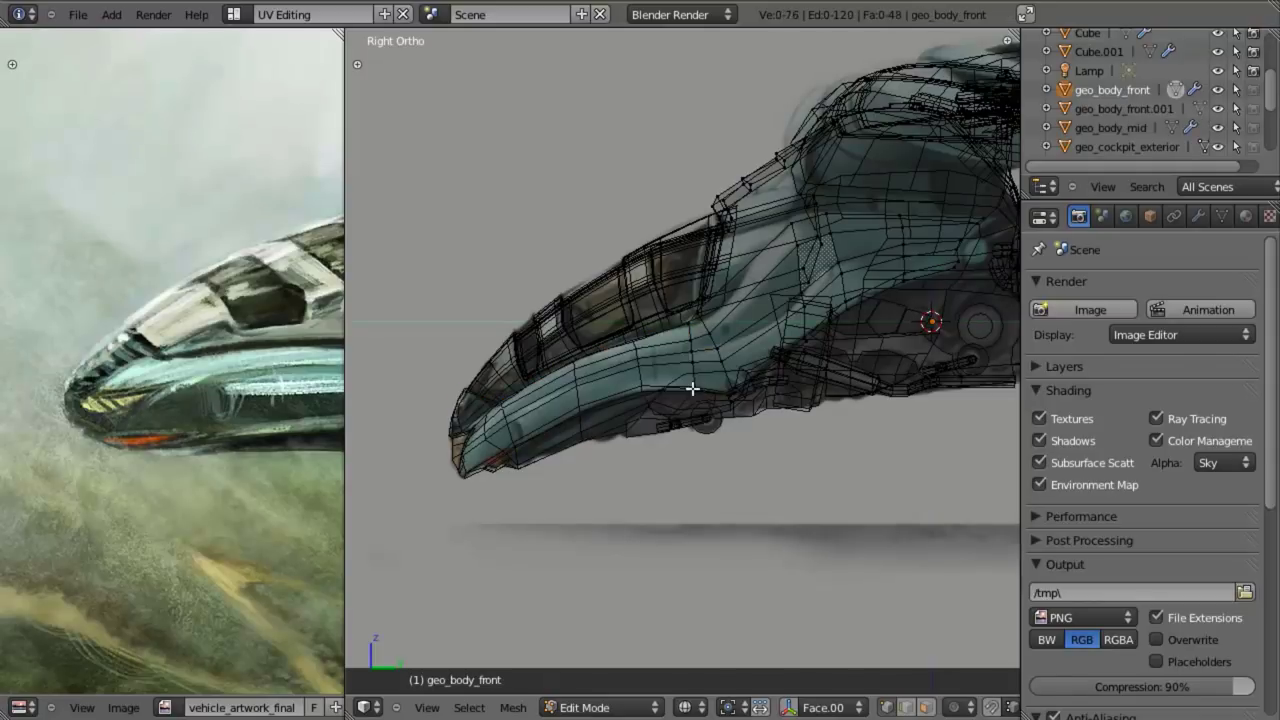
- Leave mesh editing and select the separated nose section as the active object, shown in wireframe
{"action": "scroll", "coordinate": [696, 455], "scroll_direction": "up", "scroll_amount": 3}
{"action": "scroll", "coordinate": [698, 443], "scroll_direction": "down", "scroll_amount": 3}
{"action": "key", "text": "Tab"}
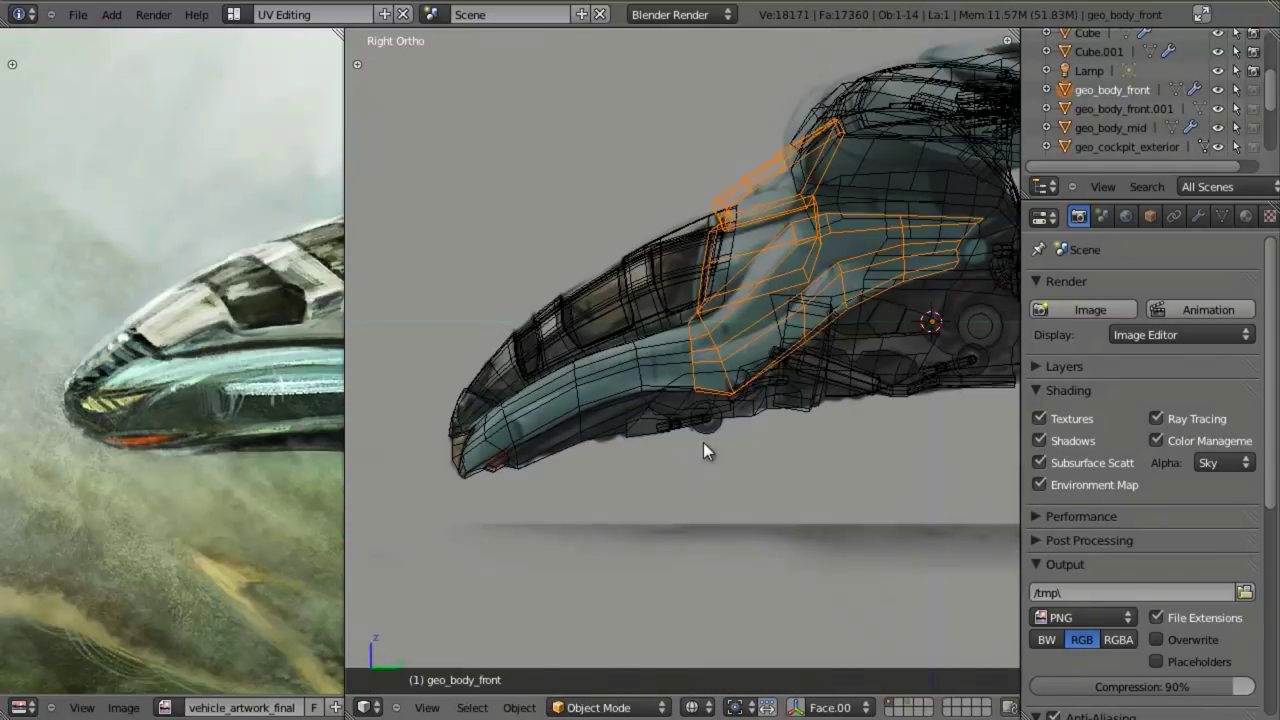
{"action": "key", "text": "z"}
{"action": "right_click", "coordinate": [574, 377]}
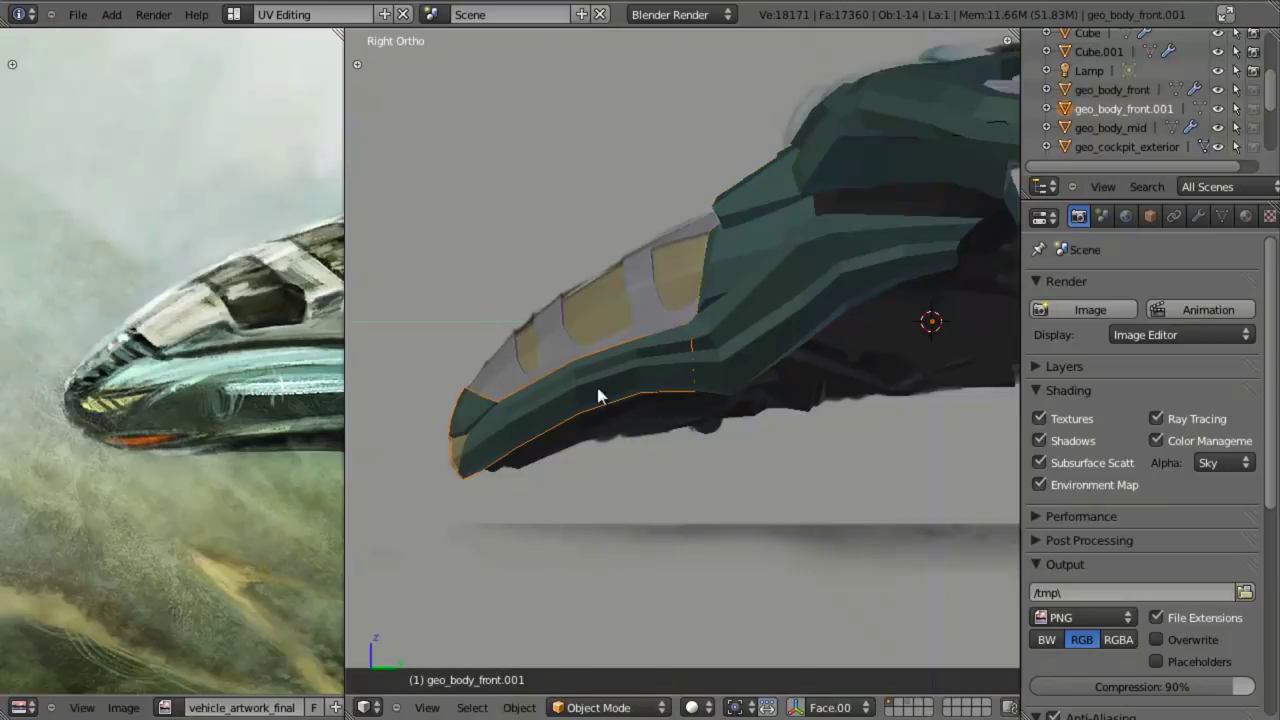
{"action": "key", "text": "z"}
{"action": "scroll", "coordinate": [676, 336], "scroll_direction": "up", "scroll_amount": 1}
{"action": "middle_click_drag", "start_coordinate": [676, 336], "coordinate": [652, 386], "text": "shift"}
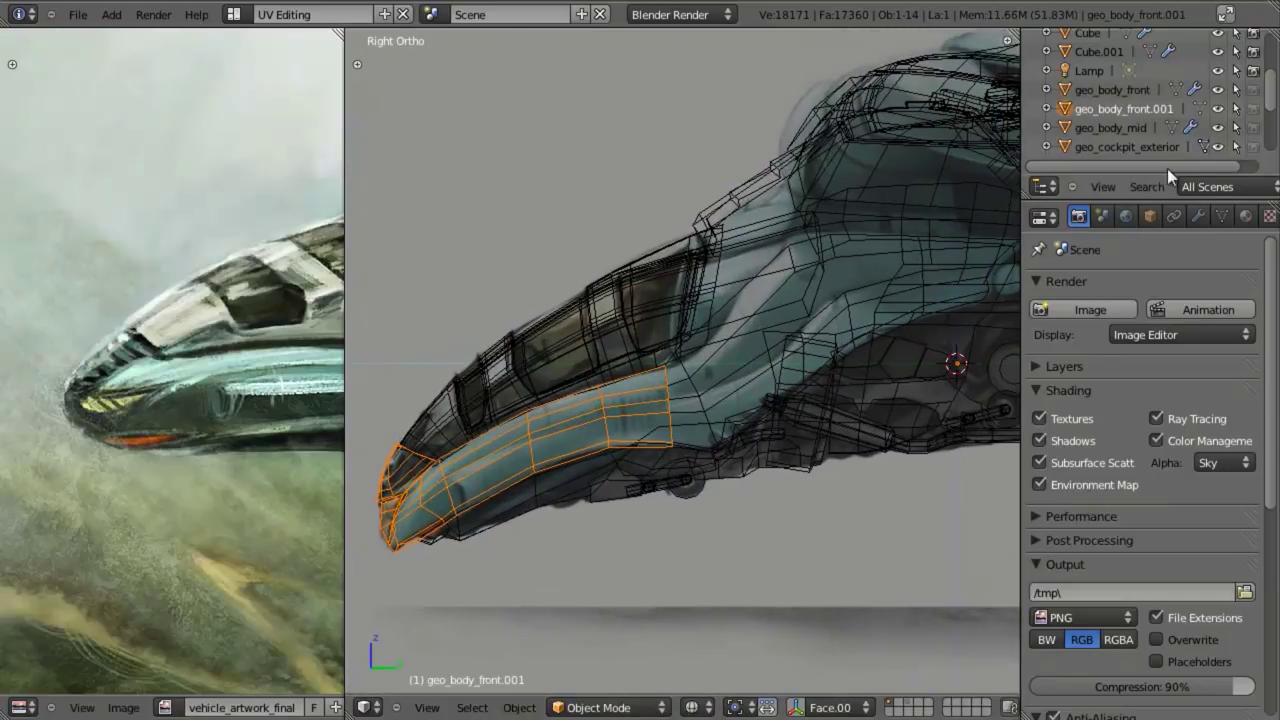
- Rename the separated nose section as geo_body_front_panel
{"action": "double_click", "coordinate": [1148, 110]}
{"action": "key", "text": "ctrl+a"}
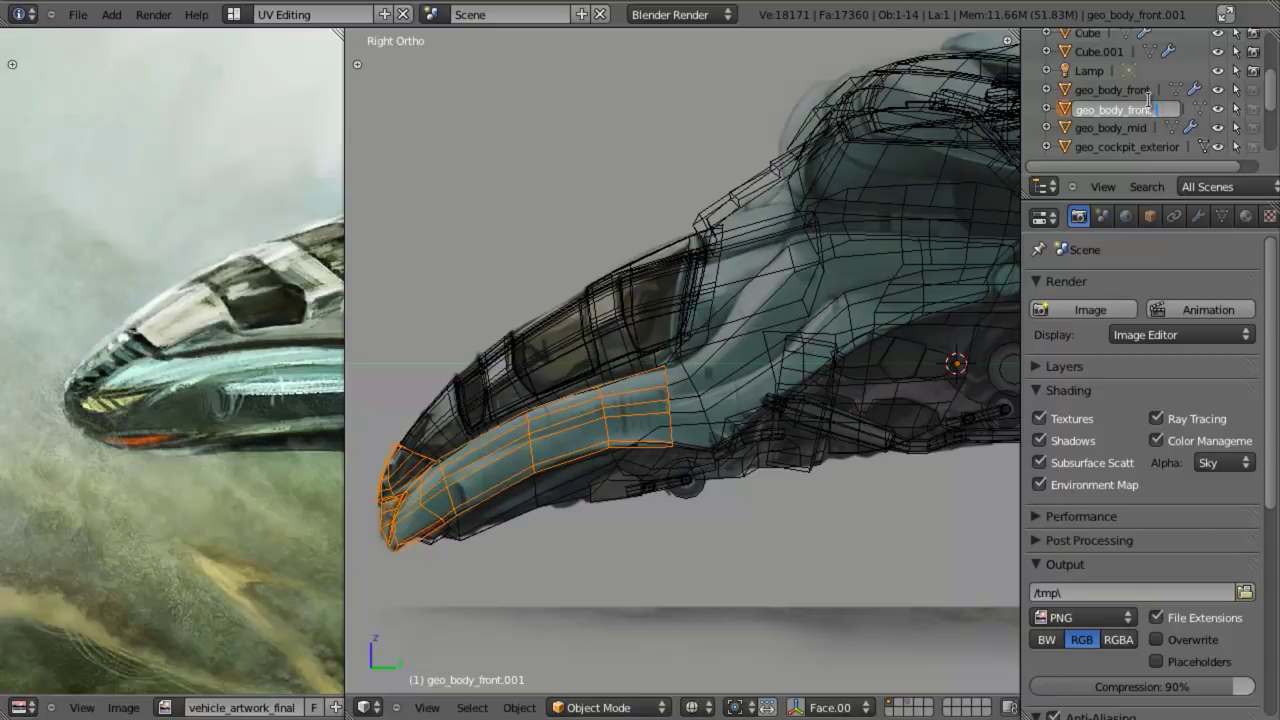
{"action": "type", "text": "_paneli"}
{"action": "key", "text": "Return"}
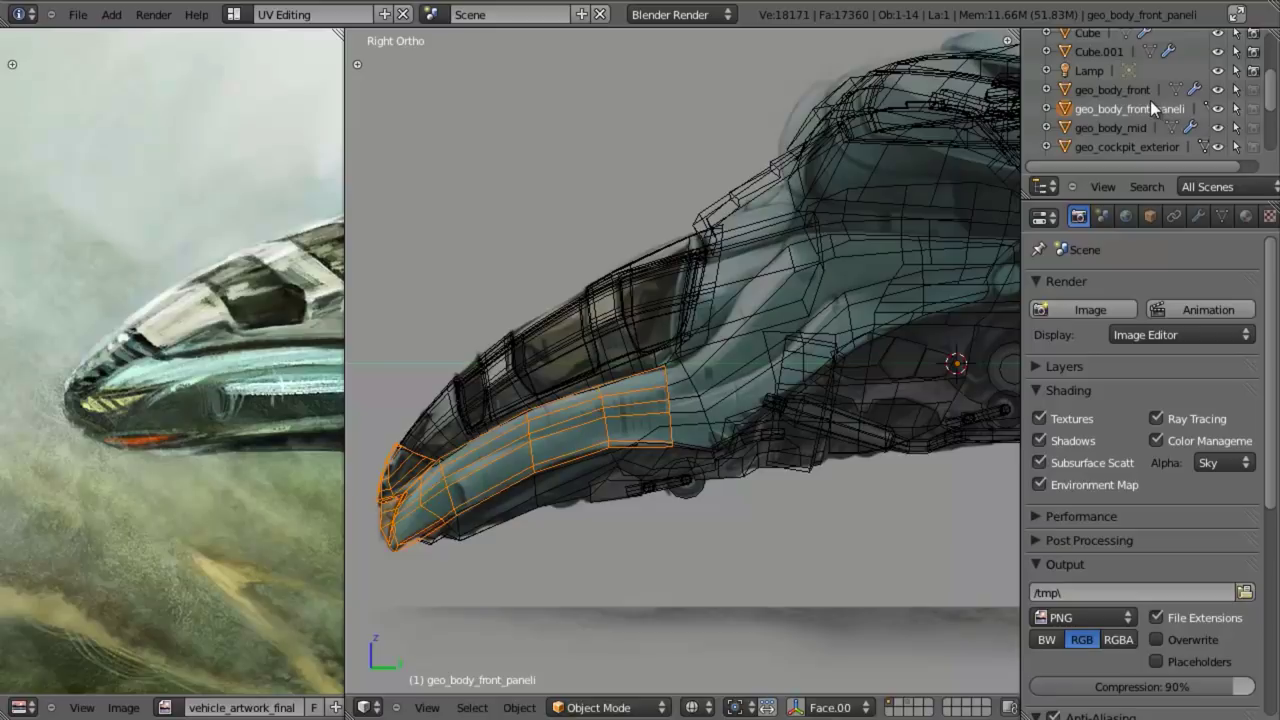
{"action": "double_click", "coordinate": [1180, 110]}
{"action": "key", "text": "ctrl+a"}
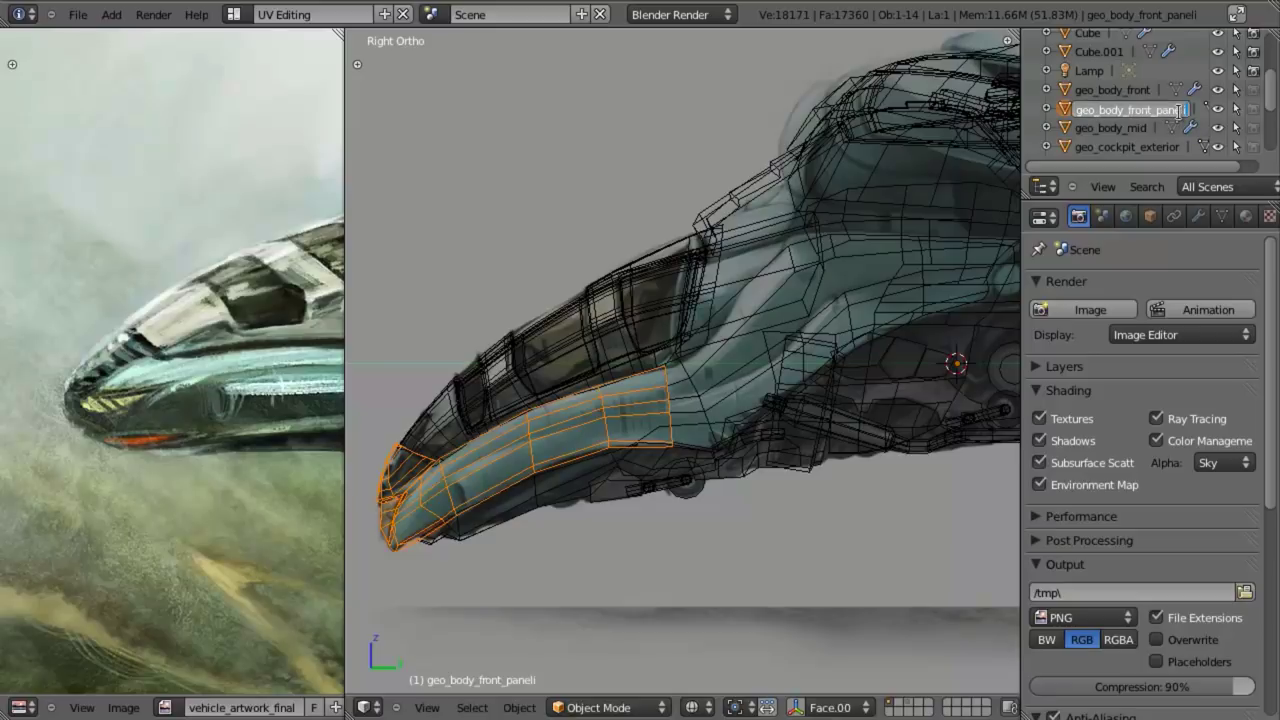
{"action": "key", "text": "Return"}
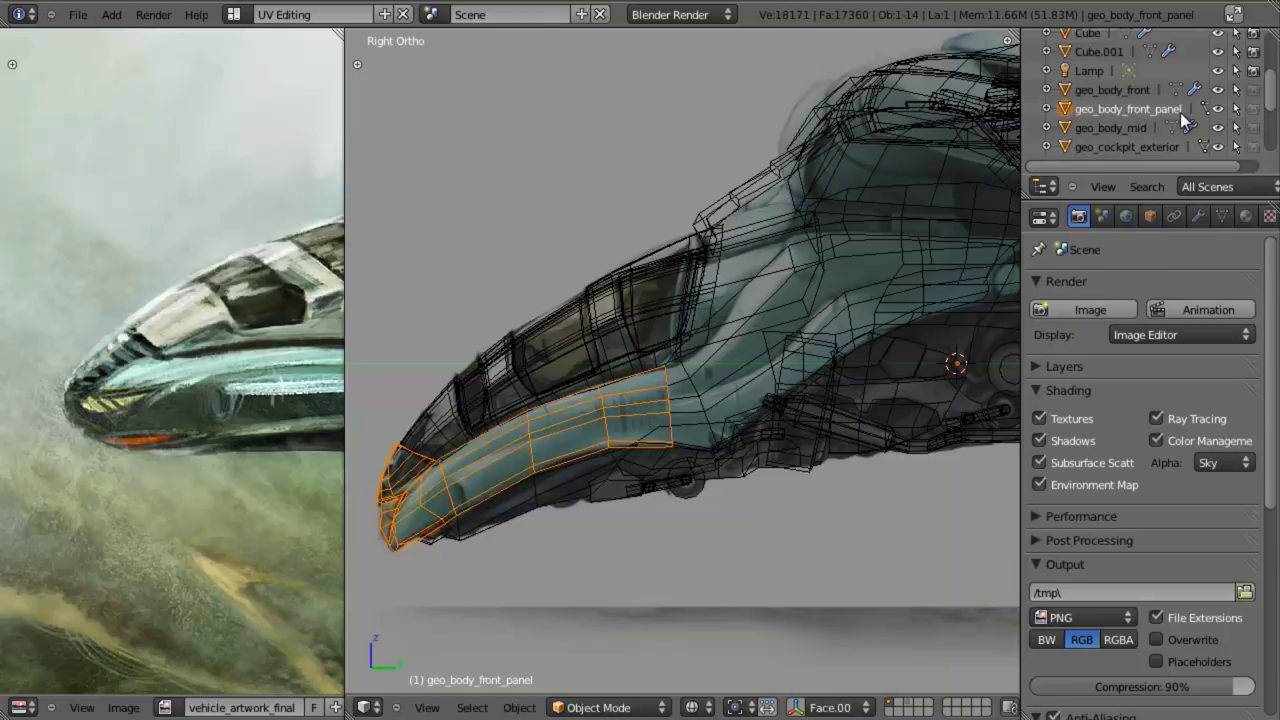
- Examine the separated panel from the side and the front in wireframe and solid shading, comparing it with the reference artwork
{"action": "scroll", "coordinate": [711, 267], "scroll_direction": "up", "scroll_amount": 4}
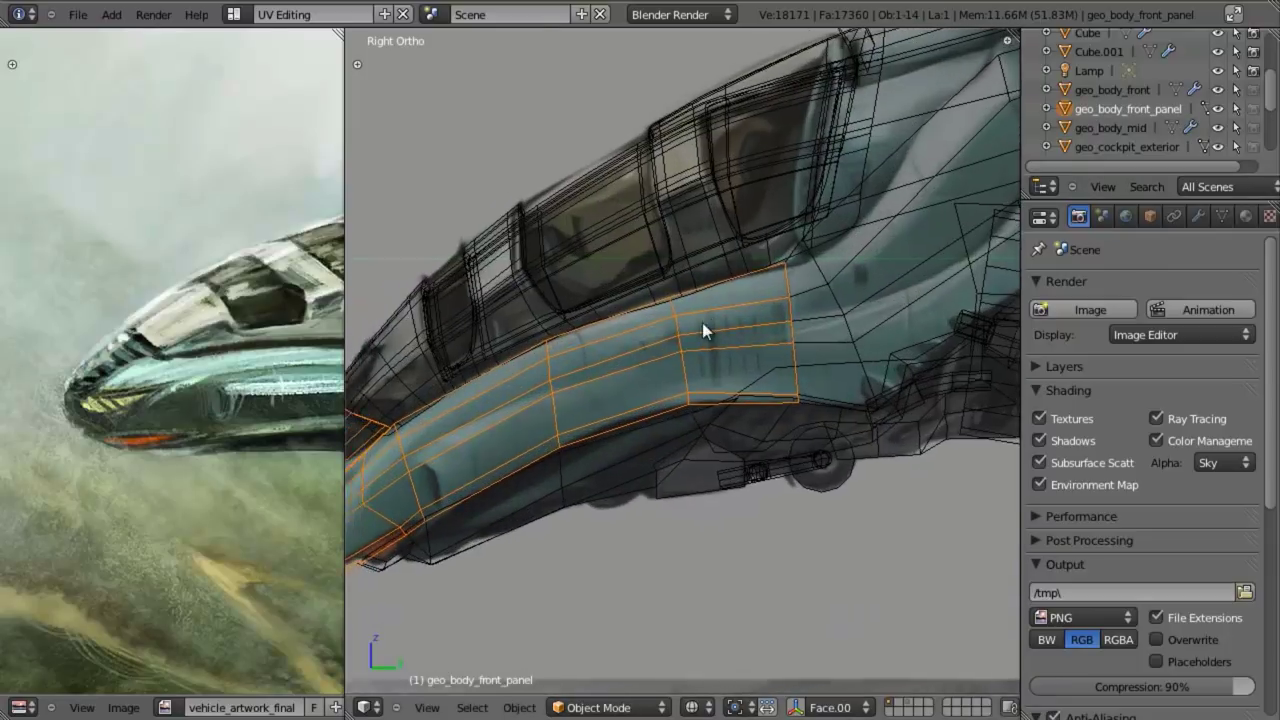
{"action": "scroll", "coordinate": [694, 326], "scroll_direction": "up", "scroll_amount": 2}
{"action": "middle_click_drag", "start_coordinate": [578, 363], "coordinate": [598, 367], "text": "shift"}
{"action": "middle_click_drag", "start_coordinate": [440, 438], "coordinate": [720, 340], "text": "shift"}
{"action": "scroll", "coordinate": [753, 327], "scroll_direction": "down", "scroll_amount": 3}
{"action": "scroll", "coordinate": [720, 341], "scroll_direction": "up", "scroll_amount": 2}
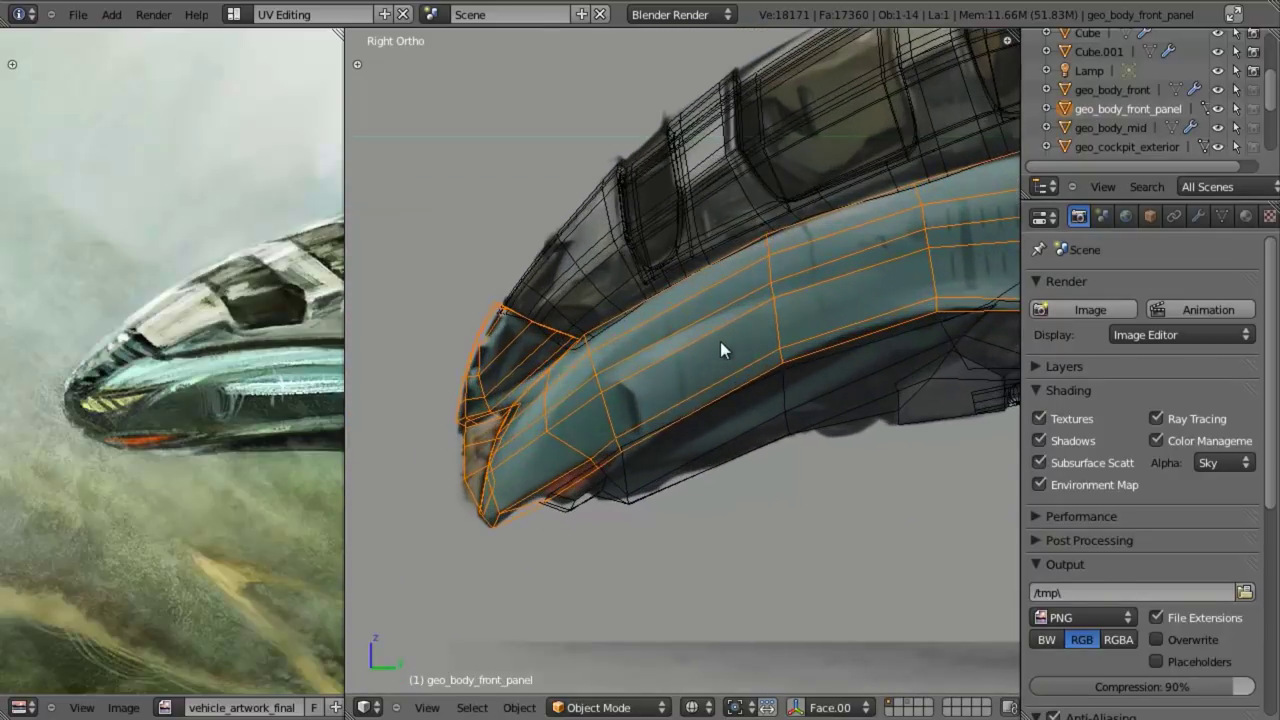
{"action": "middle_click_drag", "start_coordinate": [656, 408], "coordinate": [705, 378], "text": "shift"}
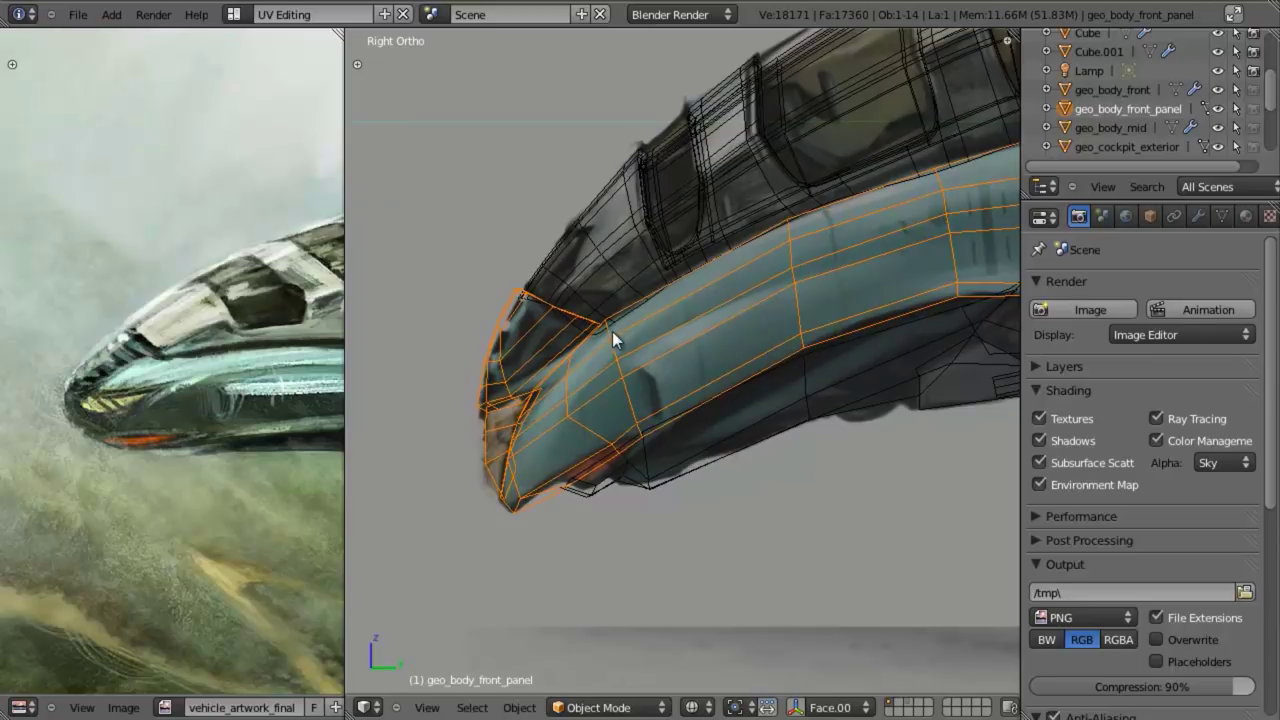
{"action": "scroll", "coordinate": [610, 336], "scroll_direction": "up", "scroll_amount": 2}
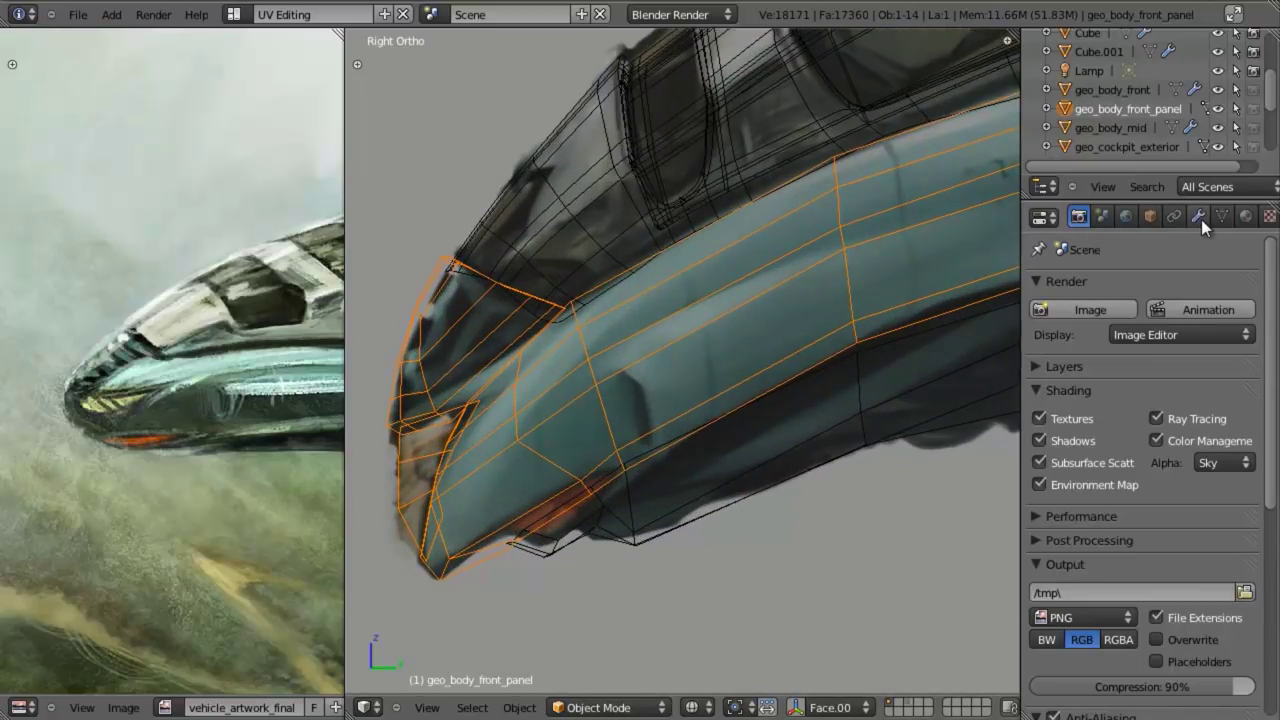
{"action": "scroll", "coordinate": [719, 340], "scroll_direction": "down", "scroll_amount": 1}
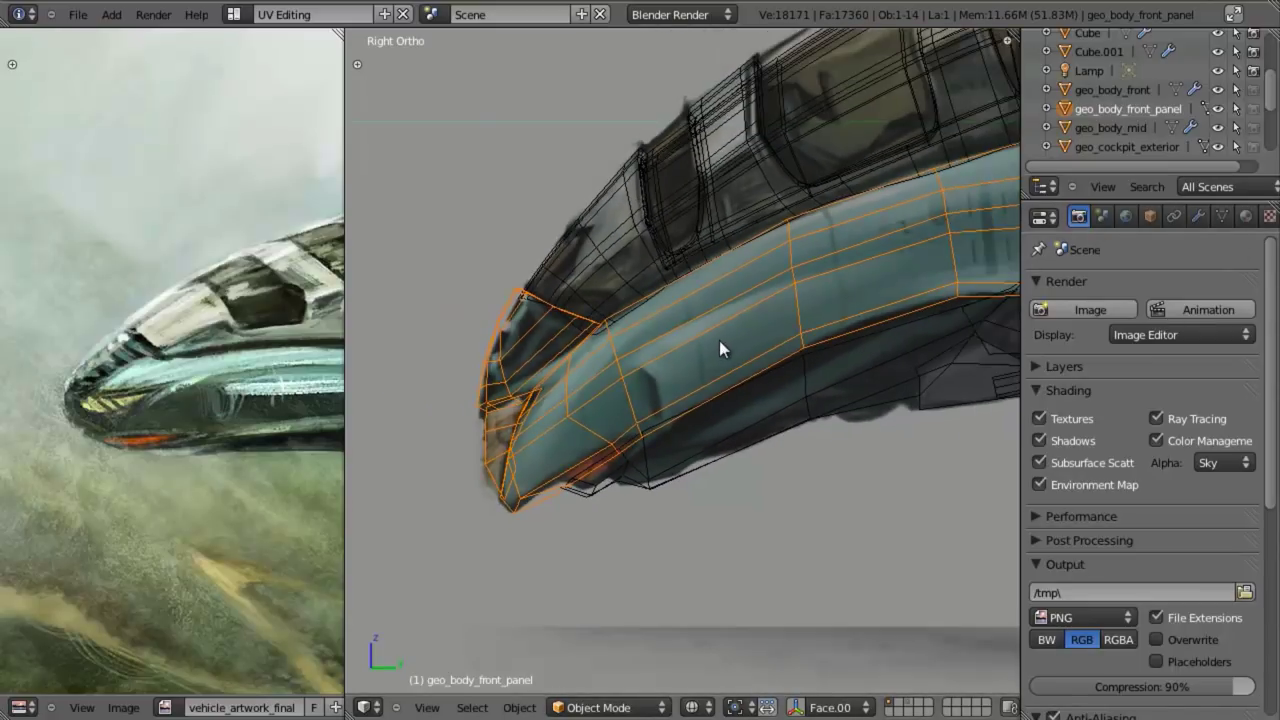
{"action": "key", "text": "z"}
{"action": "left_click_drag", "start_coordinate": [664, 368], "coordinate": [650, 372], "text": "shift"}
{"action": "key", "text": "z"}
{"action": "mouse_move", "coordinate": [650, 372]}
{"action": "middle_mouse_down", "text": "shift"}
{"action": "mouse_move", "coordinate": [614, 387]}
{"action": "mouse_move", "coordinate": [780, 468]}
{"action": "middle_mouse_up", "text": "shift"}
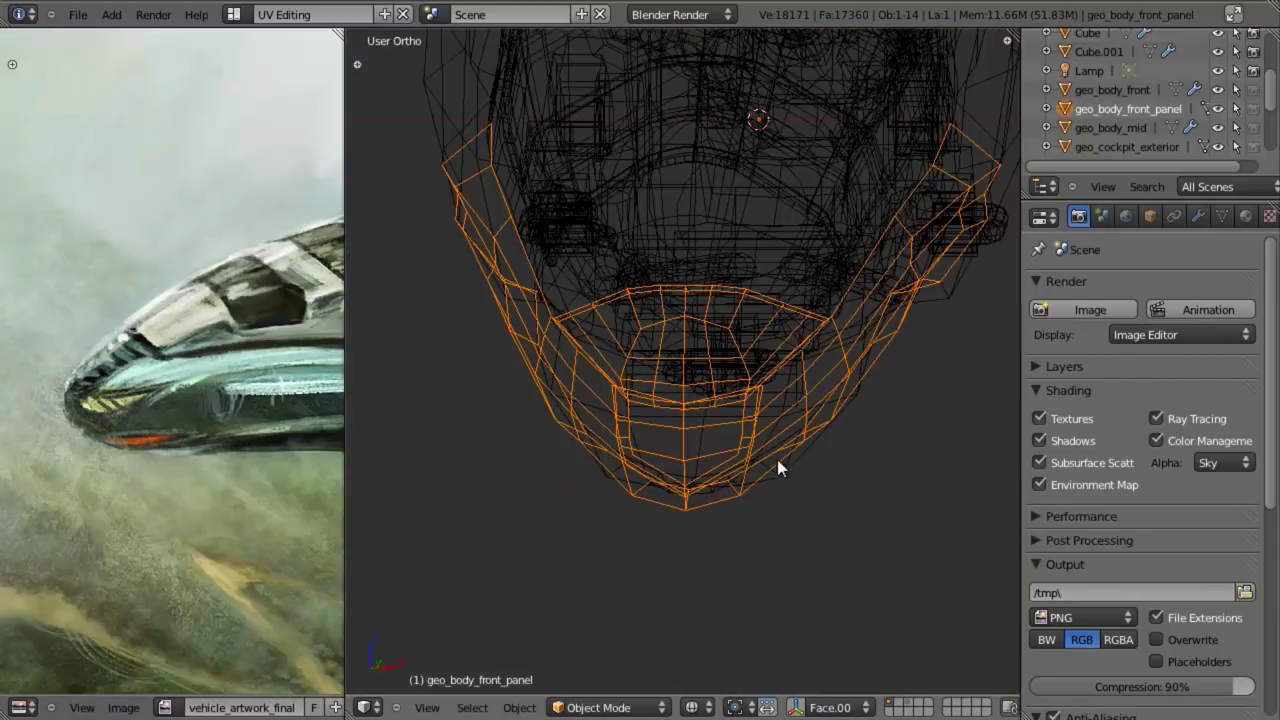
{"action": "key", "text": "KP_1"}
{"action": "key", "text": "z"}
{"action": "scroll", "coordinate": [766, 480], "scroll_direction": "up", "scroll_amount": 2}
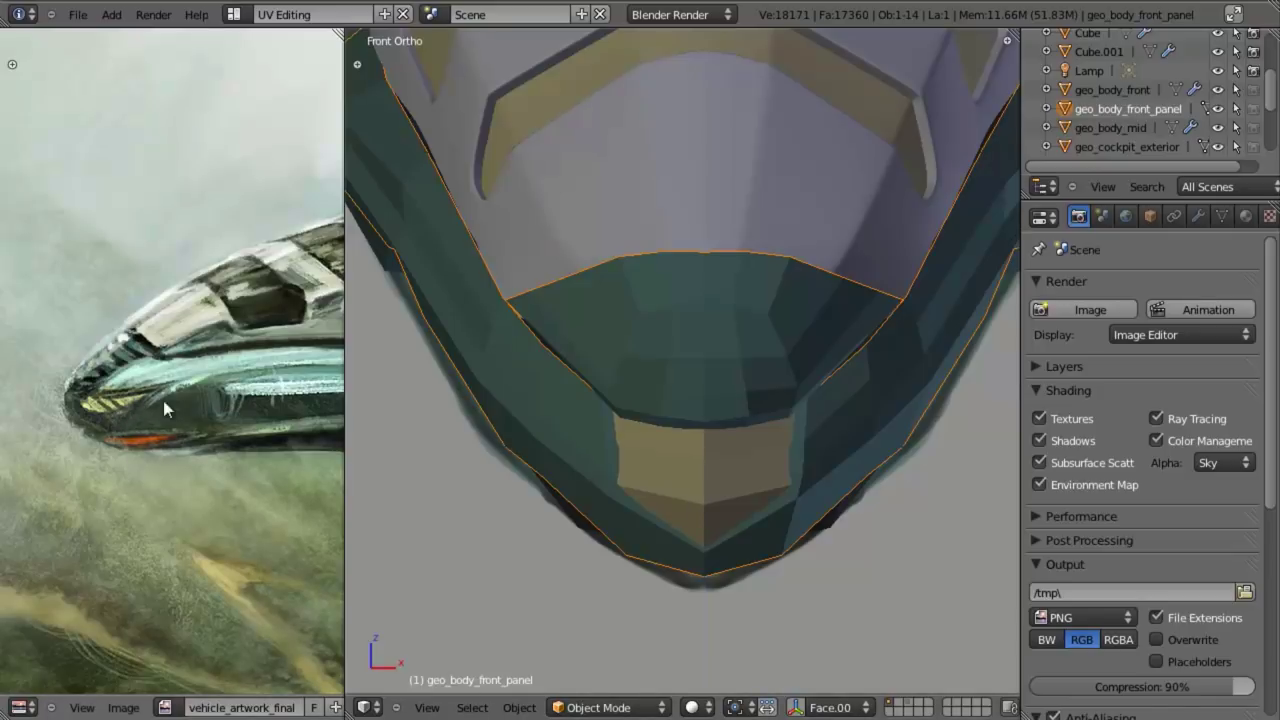
- Delete the vertices of the tan insert faces at the tip of the nose in the front panel mesh
{"action": "key", "text": "Tab"}
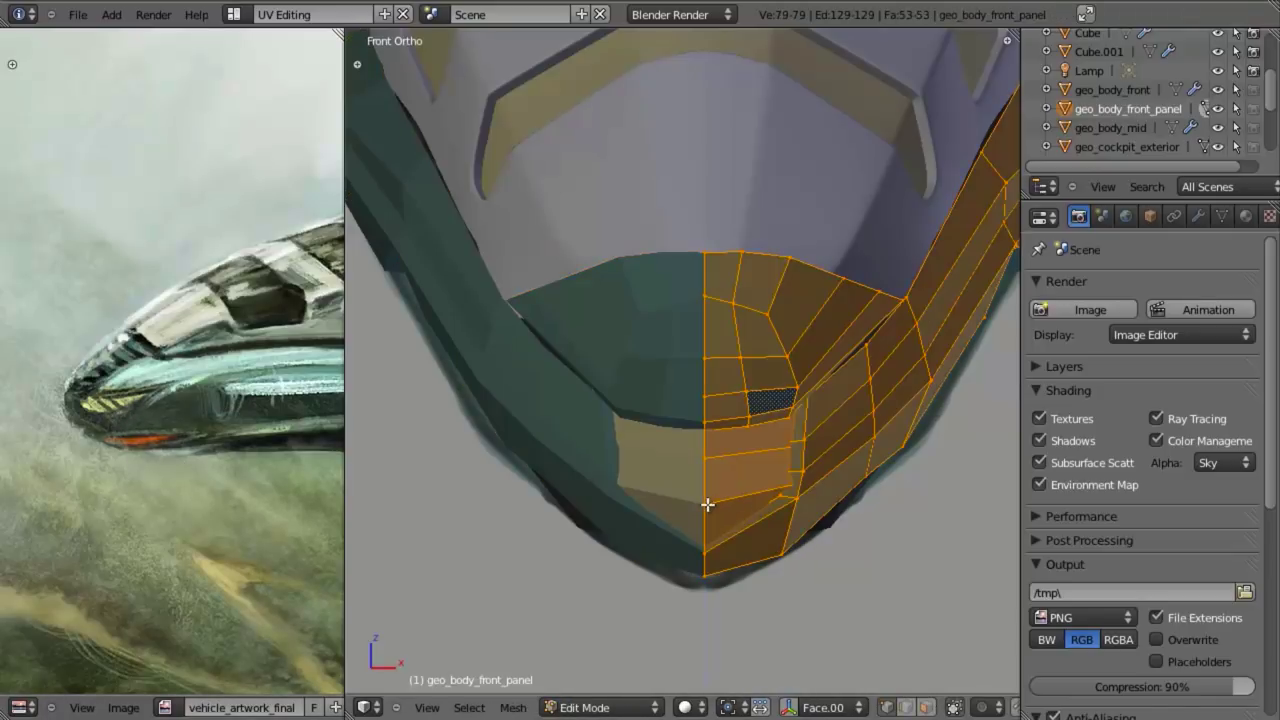
{"action": "key", "text": "a"}
{"action": "key", "text": "l"}
{"action": "scroll", "coordinate": [766, 443], "scroll_direction": "down", "scroll_amount": 3}
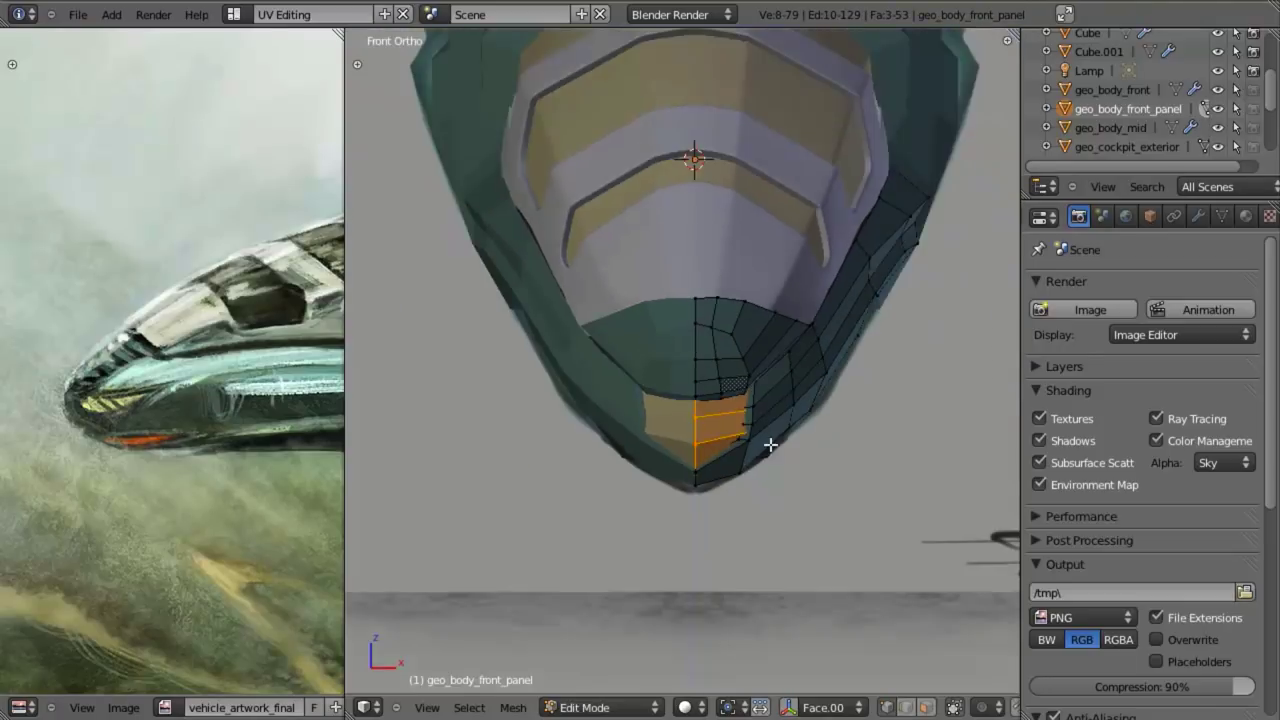
{"action": "key", "text": "z"}
{"action": "key", "text": "x"}
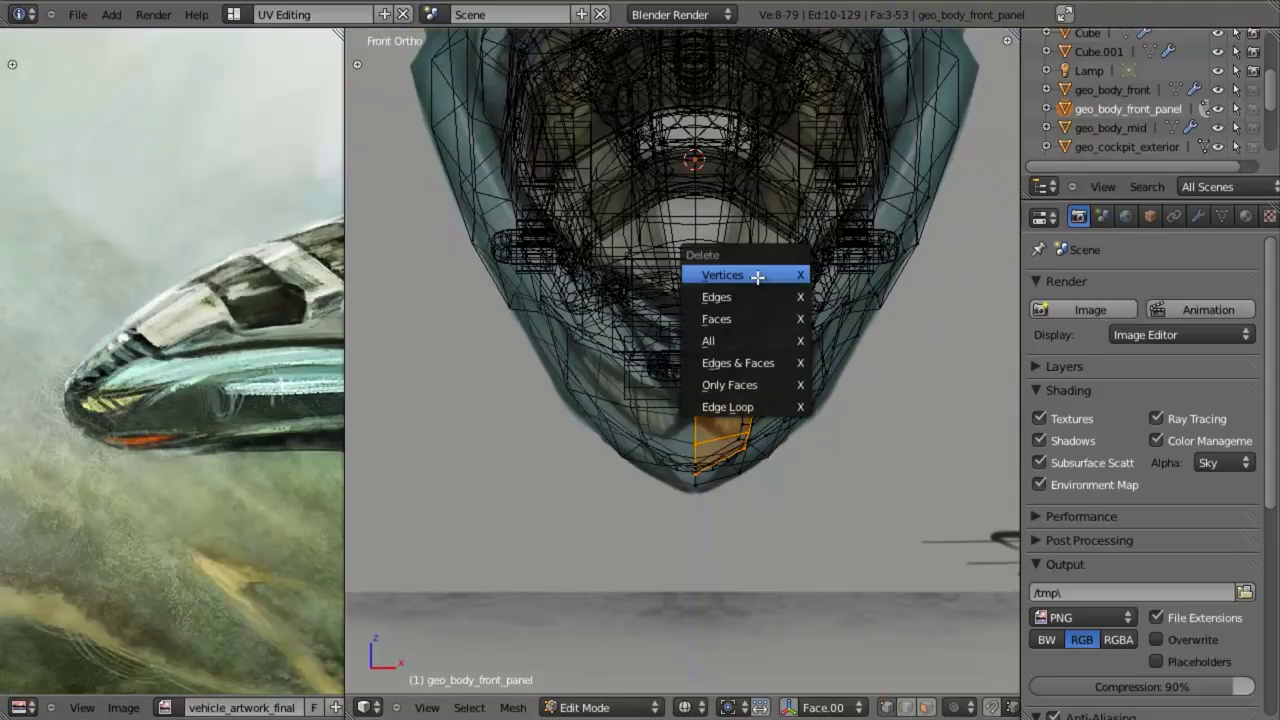
{"action": "left_click", "coordinate": [757, 271]}
{"action": "key", "text": "z"}
{"action": "scroll", "coordinate": [765, 412], "scroll_direction": "up", "scroll_amount": 3}
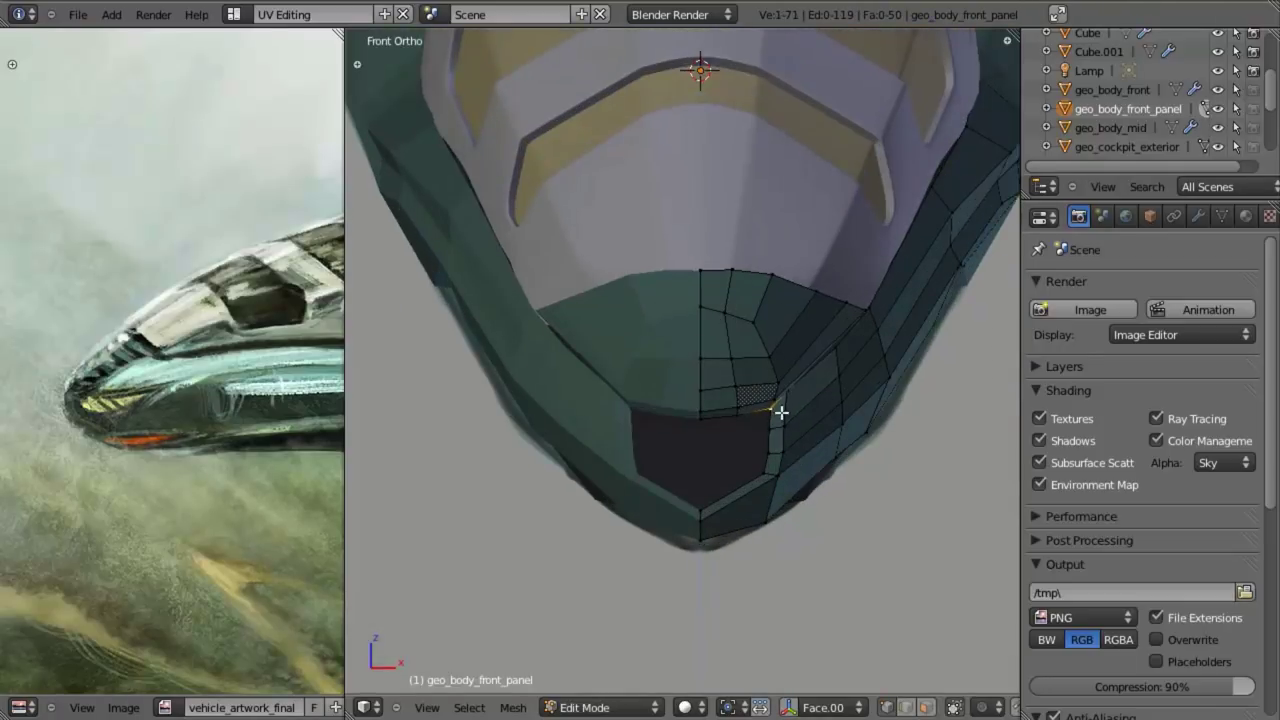
- Delete the vertices of the upper nose cap, keeping only the narrow rim strip along the front edge of the cockpit
{"action": "middle_click_drag", "start_coordinate": [781, 412], "coordinate": [720, 413]}
{"action": "scroll", "coordinate": [705, 409], "scroll_direction": "up", "scroll_amount": 1}
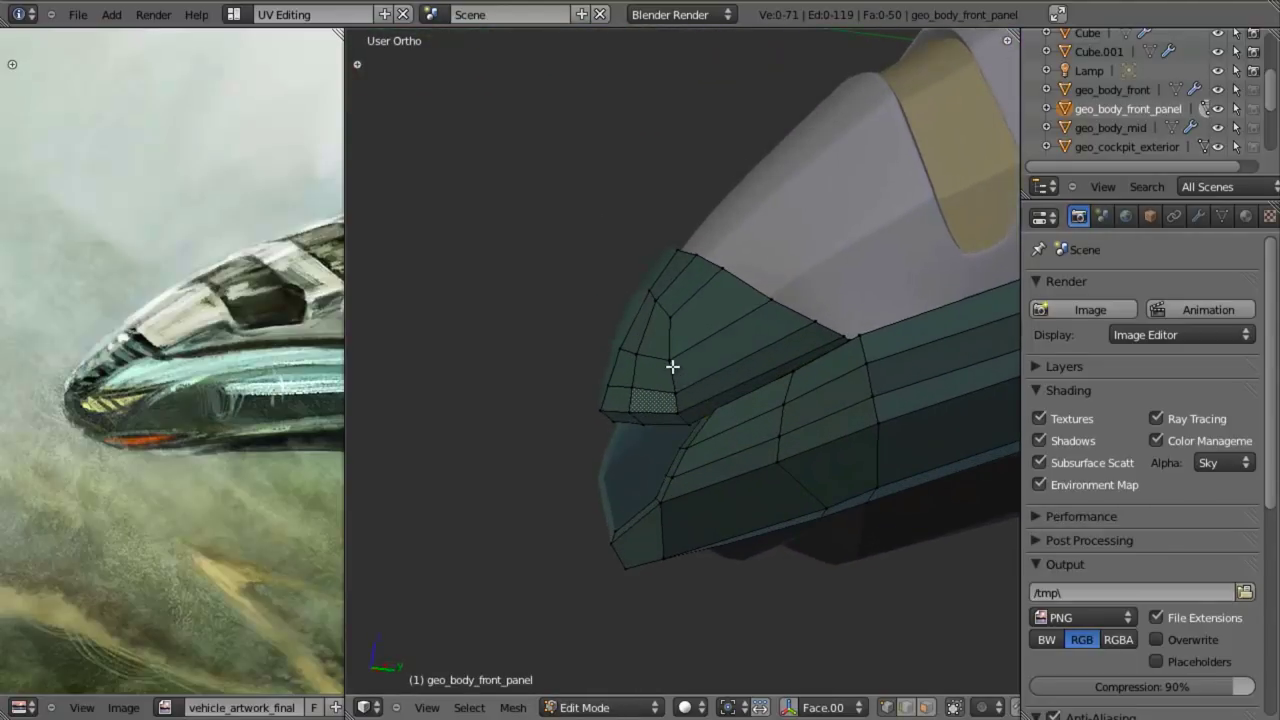
{"action": "key", "text": "l"}
{"action": "key", "text": "x"}
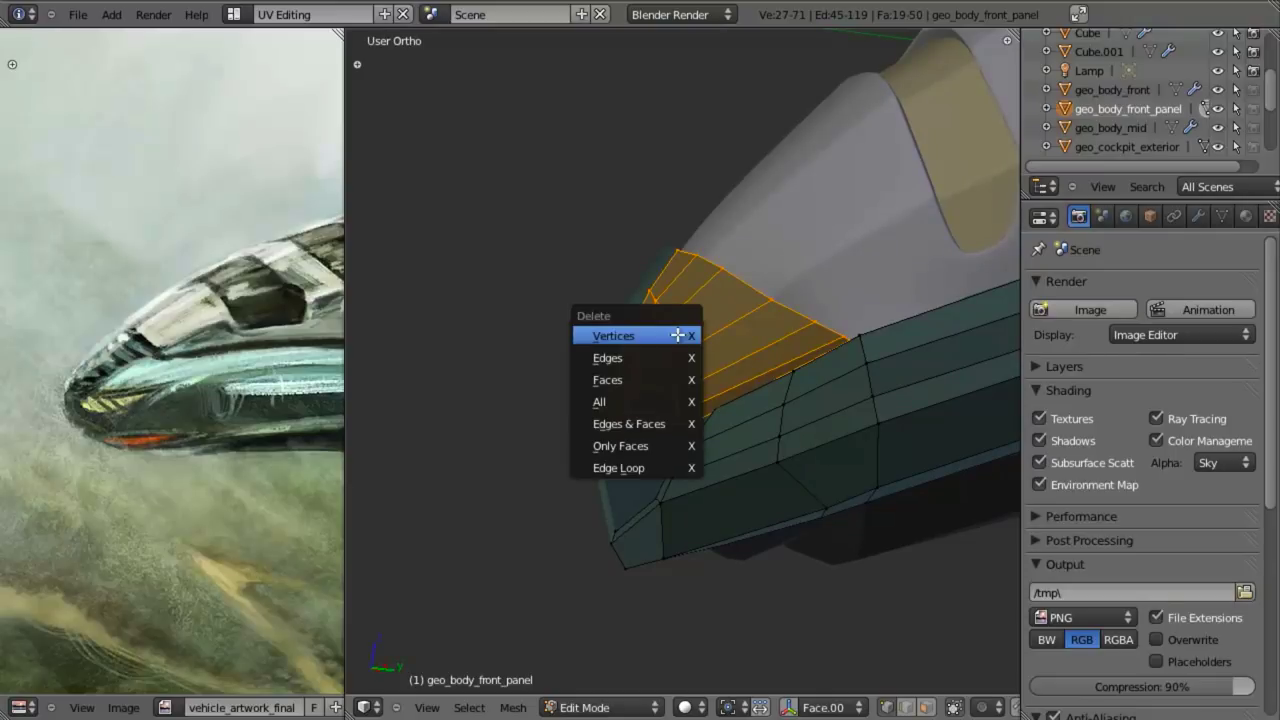
{"action": "middle_click_drag", "start_coordinate": [769, 314], "coordinate": [733, 398]}
{"action": "key", "text": "z"}
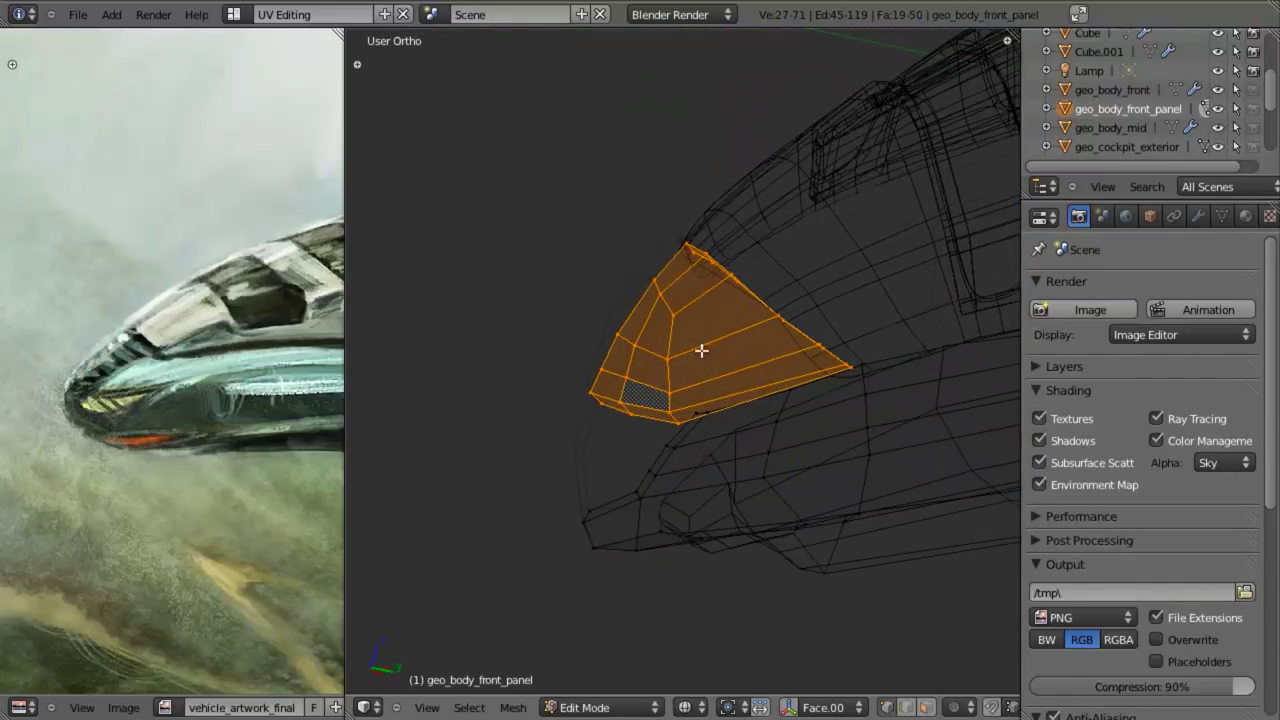
{"action": "key", "text": "b"}
{"action": "middle_click_drag", "start_coordinate": [674, 229], "coordinate": [770, 300]}
{"action": "key", "text": "b"}
{"action": "middle_click_drag", "start_coordinate": [729, 258], "coordinate": [914, 394]}
{"action": "key", "text": "x"}
{"action": "left_click", "coordinate": [860, 385]}
{"action": "key", "text": "z"}
- Reposition the end vertex of the cockpit rim strip and the adjacent upper corner vertex of the side panel where they meet
{"action": "mouse_move", "coordinate": [810, 374]}
{"action": "middle_mouse_down"}
{"action": "mouse_move", "coordinate": [763, 366]}
{"action": "mouse_move", "coordinate": [651, 506]}
{"action": "mouse_move", "coordinate": [622, 513]}
{"action": "middle_mouse_up"}
{"action": "scroll", "coordinate": [715, 414], "scroll_direction": "up", "scroll_amount": 3}
{"action": "right_click", "coordinate": [652, 510]}
{"action": "right_click", "coordinate": [624, 478]}
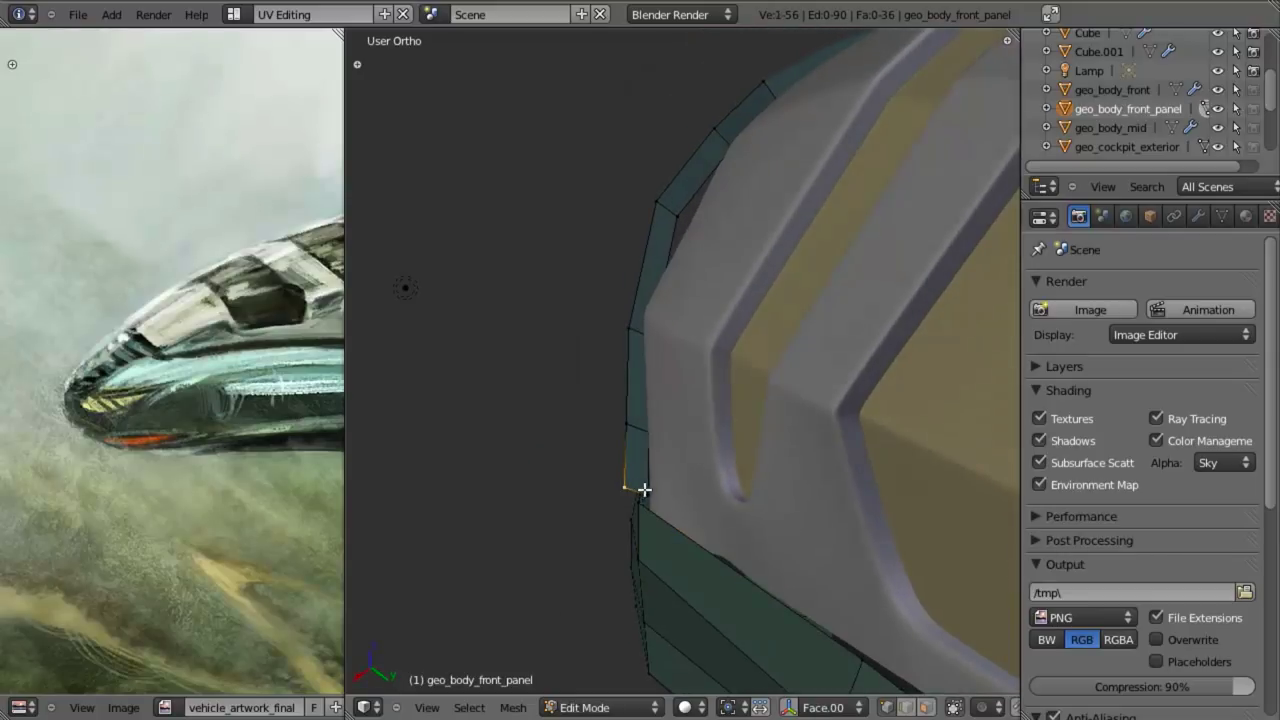
{"action": "key", "text": "g"}
{"action": "left_click", "coordinate": [655, 491]}
{"action": "right_click", "coordinate": [638, 510]}
{"action": "key", "text": "g"}
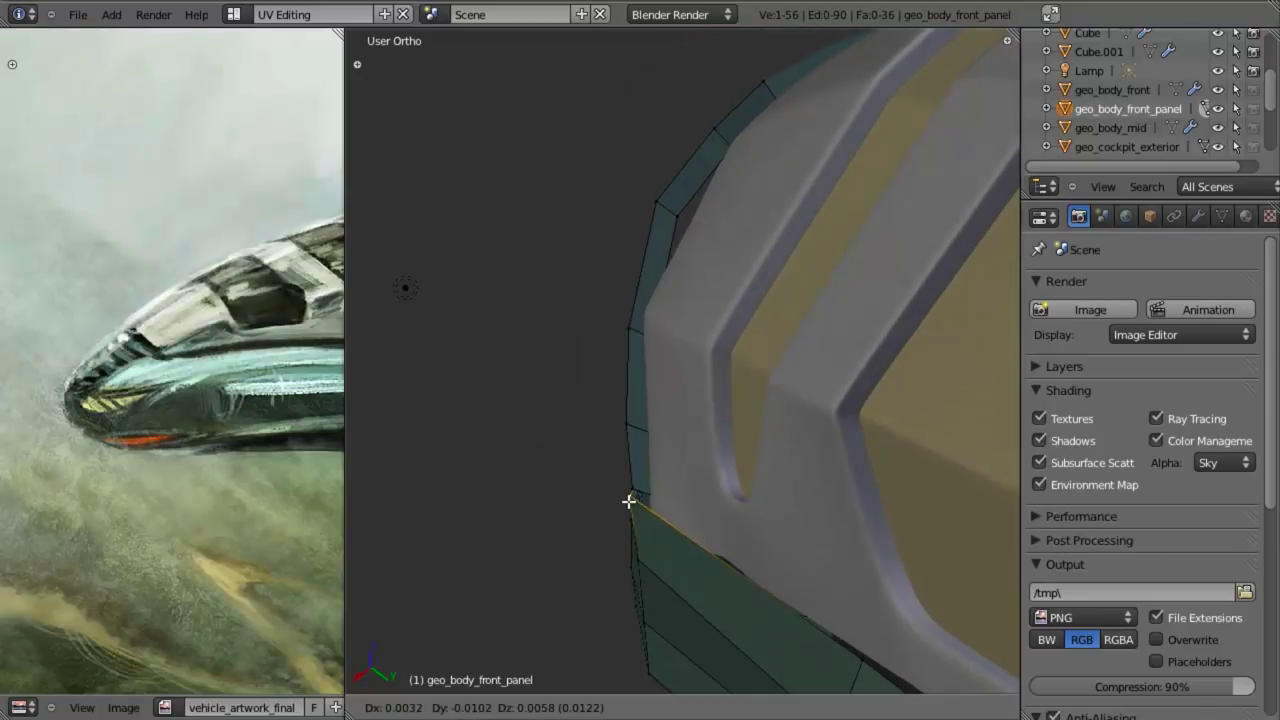
{"action": "left_click", "coordinate": [636, 508]}
- Slide the side panel's vertical edge loop behind the nose slightly forward with Edge Slide
{"action": "mouse_move", "coordinate": [685, 555]}
{"action": "middle_mouse_down"}
{"action": "mouse_move", "coordinate": [709, 514]}
{"action": "mouse_move", "coordinate": [729, 409]}
{"action": "mouse_move", "coordinate": [717, 454]}
{"action": "mouse_move", "coordinate": [600, 381]}
{"action": "mouse_move", "coordinate": [730, 500]}
{"action": "middle_mouse_up"}
{"action": "scroll", "coordinate": [600, 381], "scroll_direction": "down", "scroll_amount": 1}
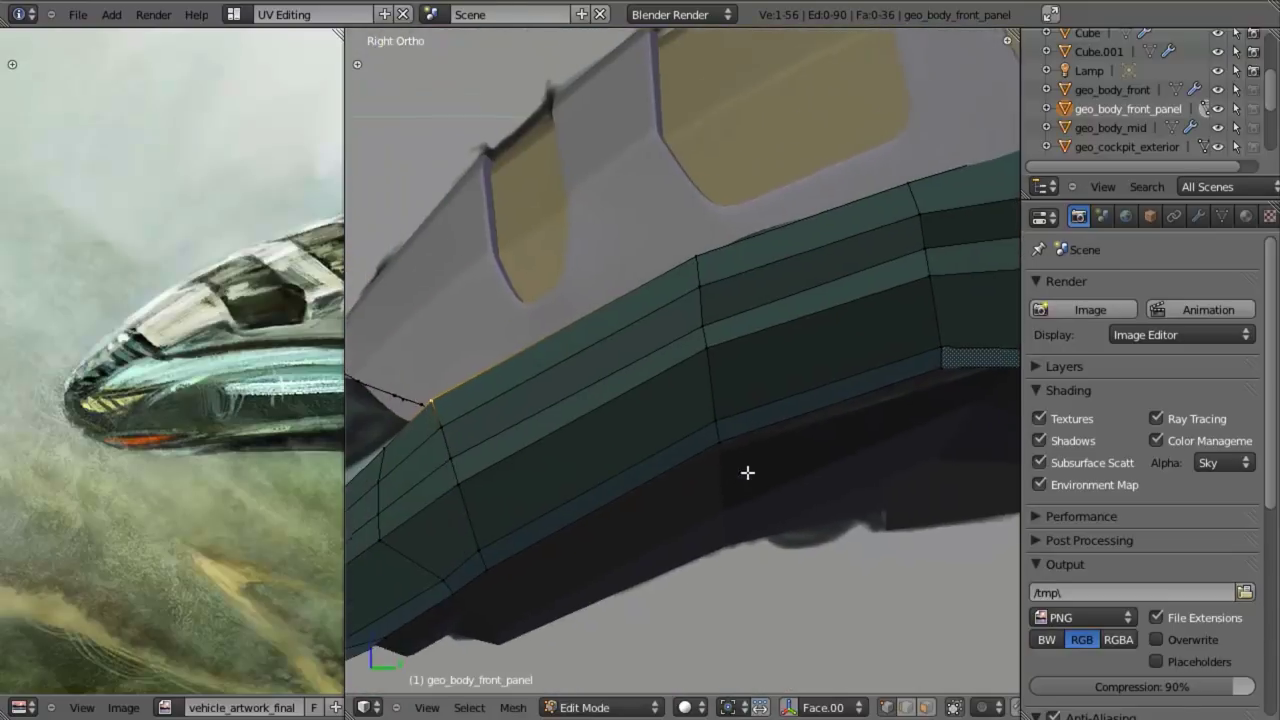
{"action": "middle_click_drag", "start_coordinate": [680, 443], "coordinate": [886, 363], "text": "shift"}
{"action": "scroll", "coordinate": [668, 428], "scroll_direction": "up", "scroll_amount": 2}
{"action": "key", "text": "z"}
{"action": "left_click", "coordinate": [650, 373], "text": "alt"}
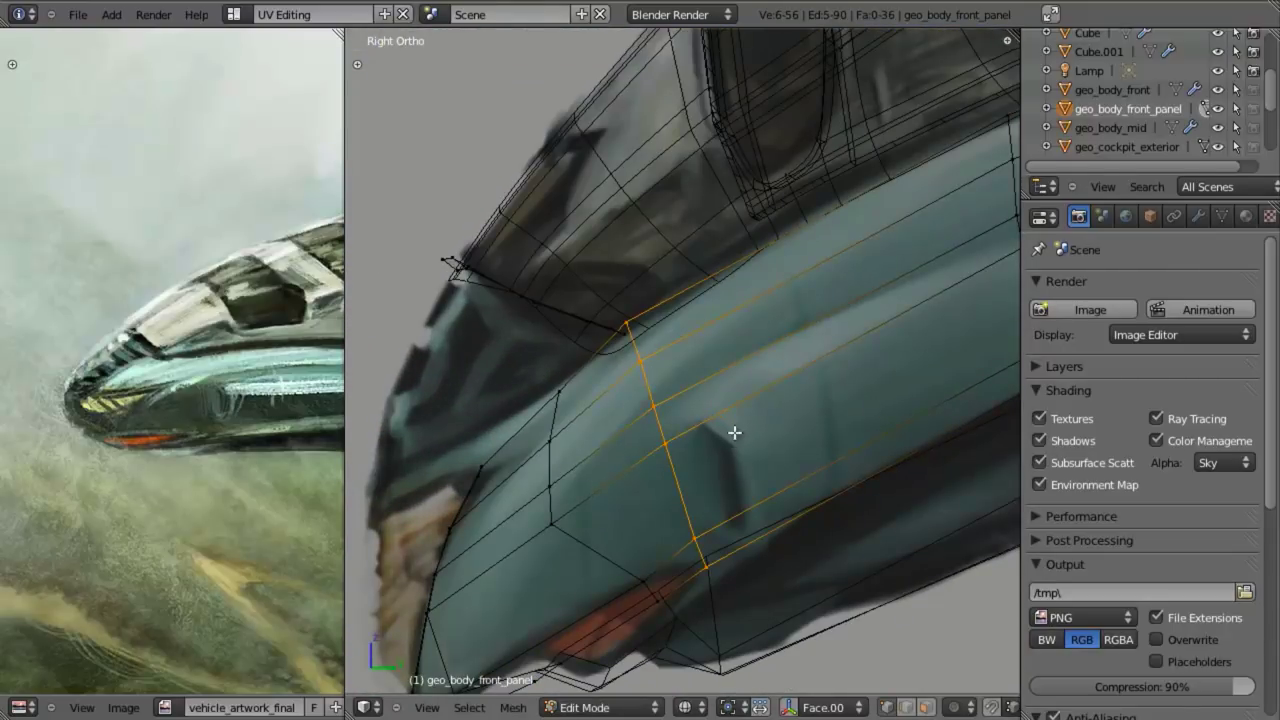
{"action": "key", "text": "ctrl+e"}
{"action": "left_click", "coordinate": [710, 440]}
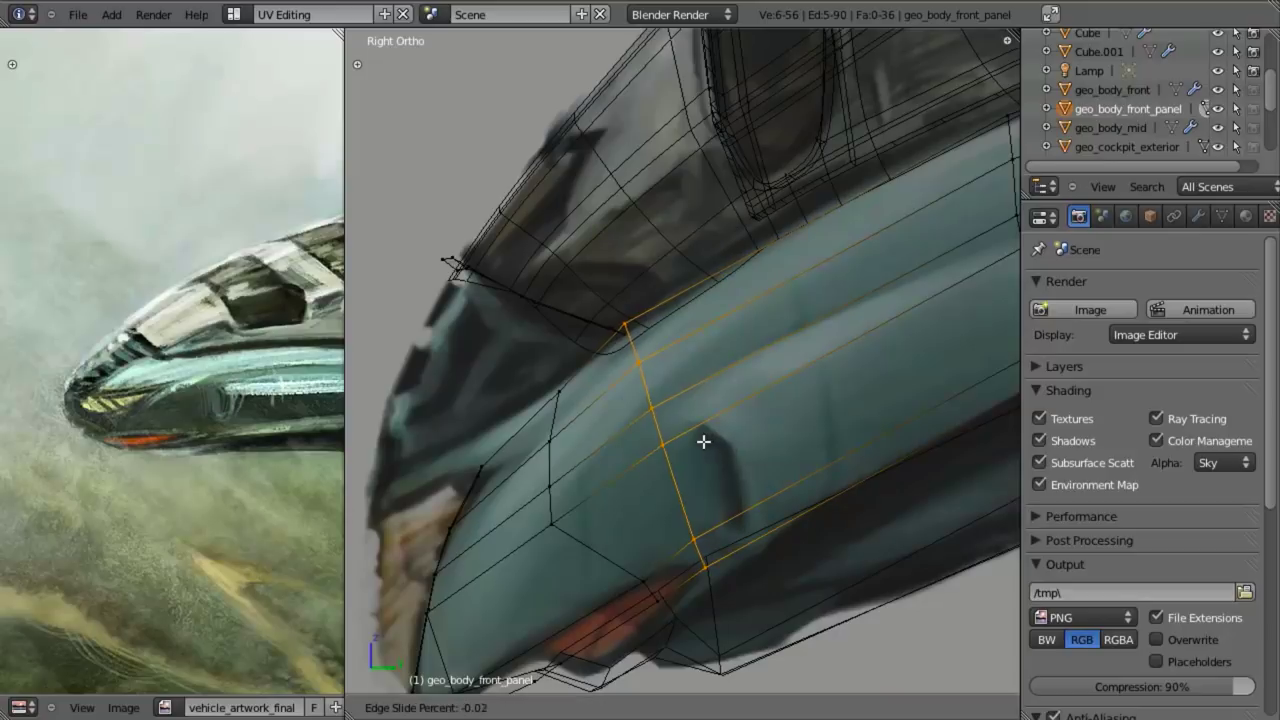
{"action": "left_click", "coordinate": [697, 451]}
- Move the upper vertices of the slid edge loop to fit the side panel around the cockpit's lower corner
{"action": "right_click", "coordinate": [624, 324]}
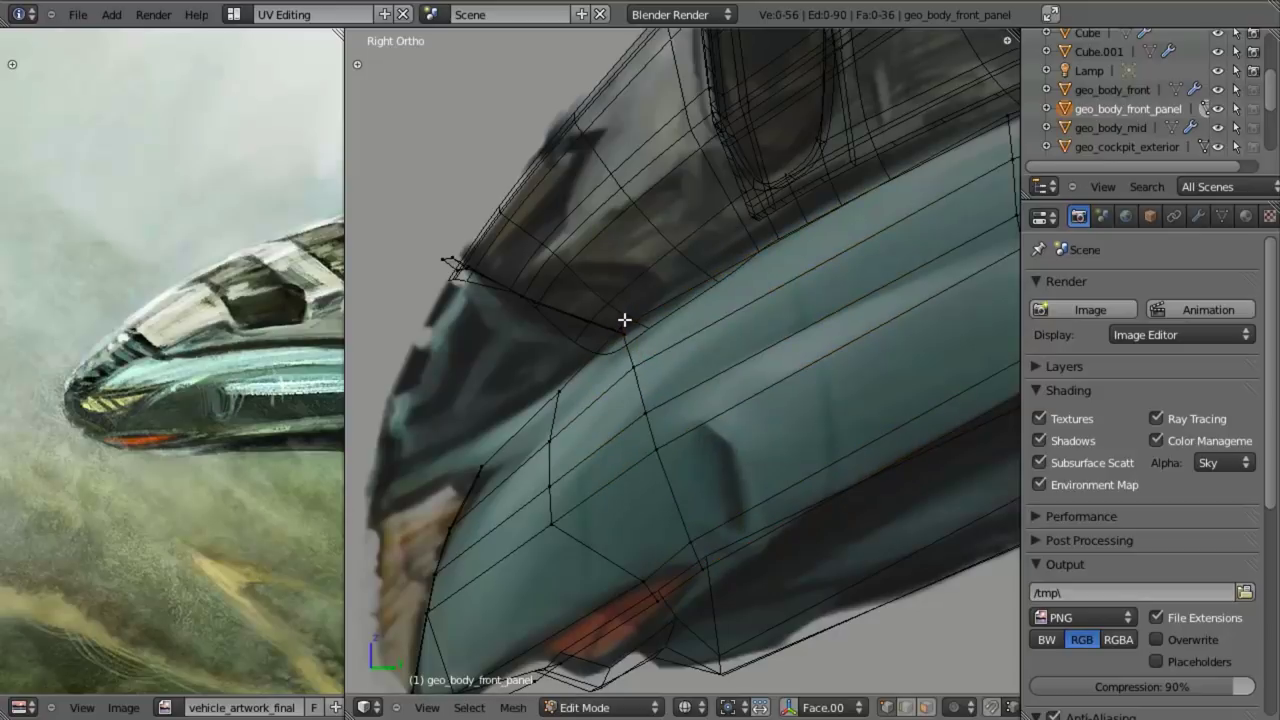
{"action": "key", "text": "g"}
{"action": "left_click", "coordinate": [629, 331]}
{"action": "mouse_move", "coordinate": [629, 331]}
{"action": "middle_mouse_down"}
{"action": "mouse_move", "coordinate": [629, 509]}
{"action": "mouse_move", "coordinate": [730, 557]}
{"action": "mouse_move", "coordinate": [651, 314]}
{"action": "mouse_move", "coordinate": [677, 366]}
{"action": "mouse_move", "coordinate": [657, 394]}
{"action": "middle_mouse_up"}
{"action": "key", "text": "z"}
{"action": "key", "text": "z"}
{"action": "key", "text": "g"}
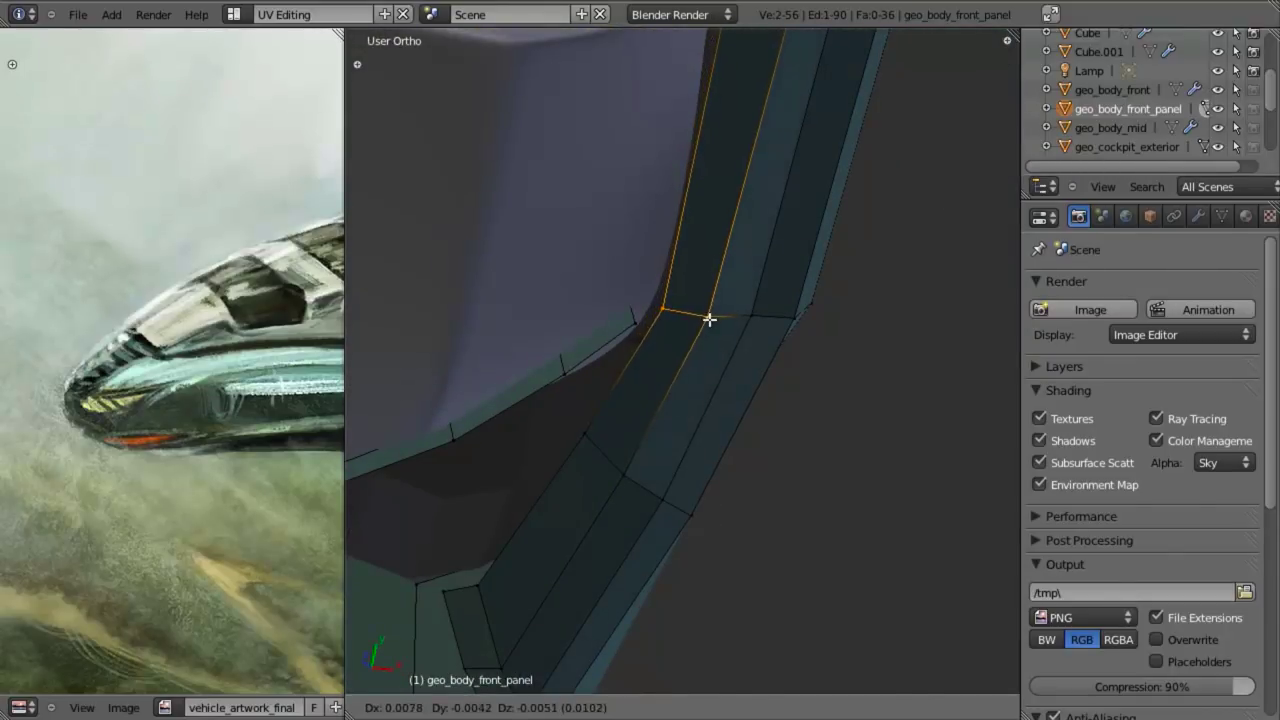
{"action": "left_click", "coordinate": [670, 303]}
{"action": "key", "text": "g"}
{"action": "left_click", "coordinate": [680, 309]}
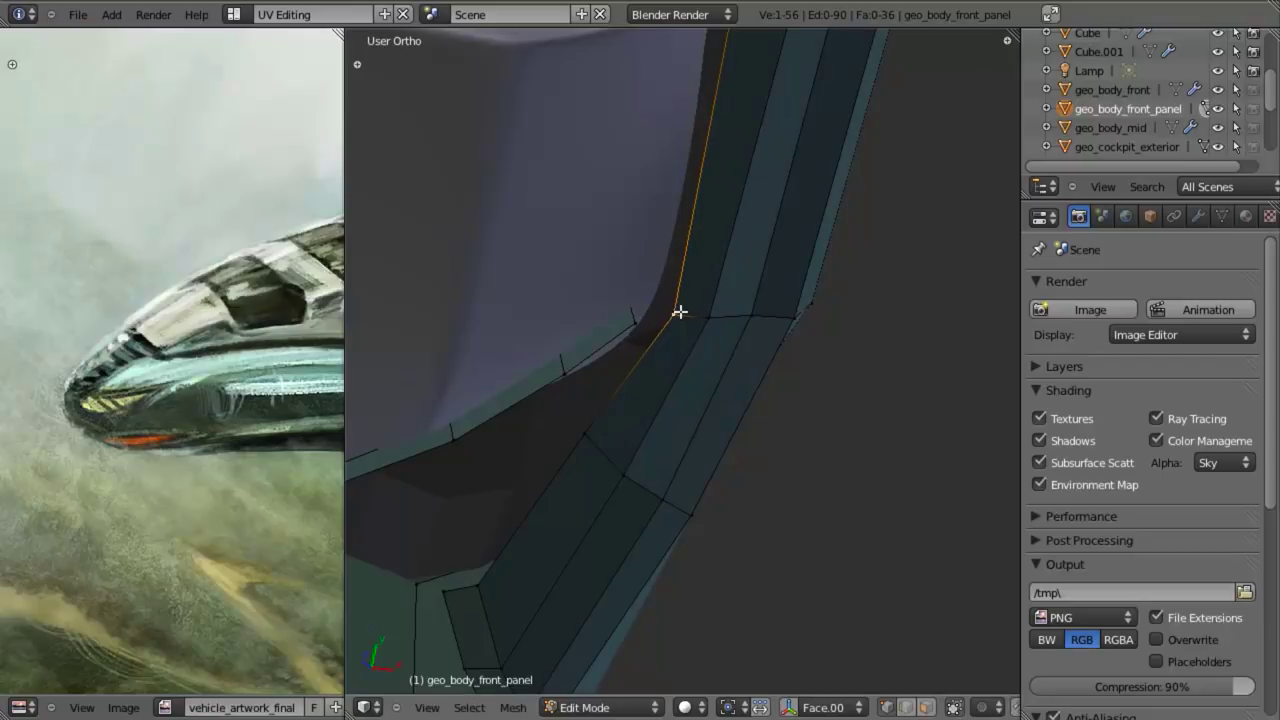
- Adjust the upper edge vertex just ahead of that loop and compare the panel with the side reference in wireframe
{"action": "middle_click_drag", "start_coordinate": [680, 309], "coordinate": [643, 399]}
{"action": "right_click", "coordinate": [630, 407]}
{"action": "key", "text": "g"}
{"action": "left_click", "coordinate": [634, 414]}
{"action": "key", "text": "KP_3"}
{"action": "key", "text": "z"}
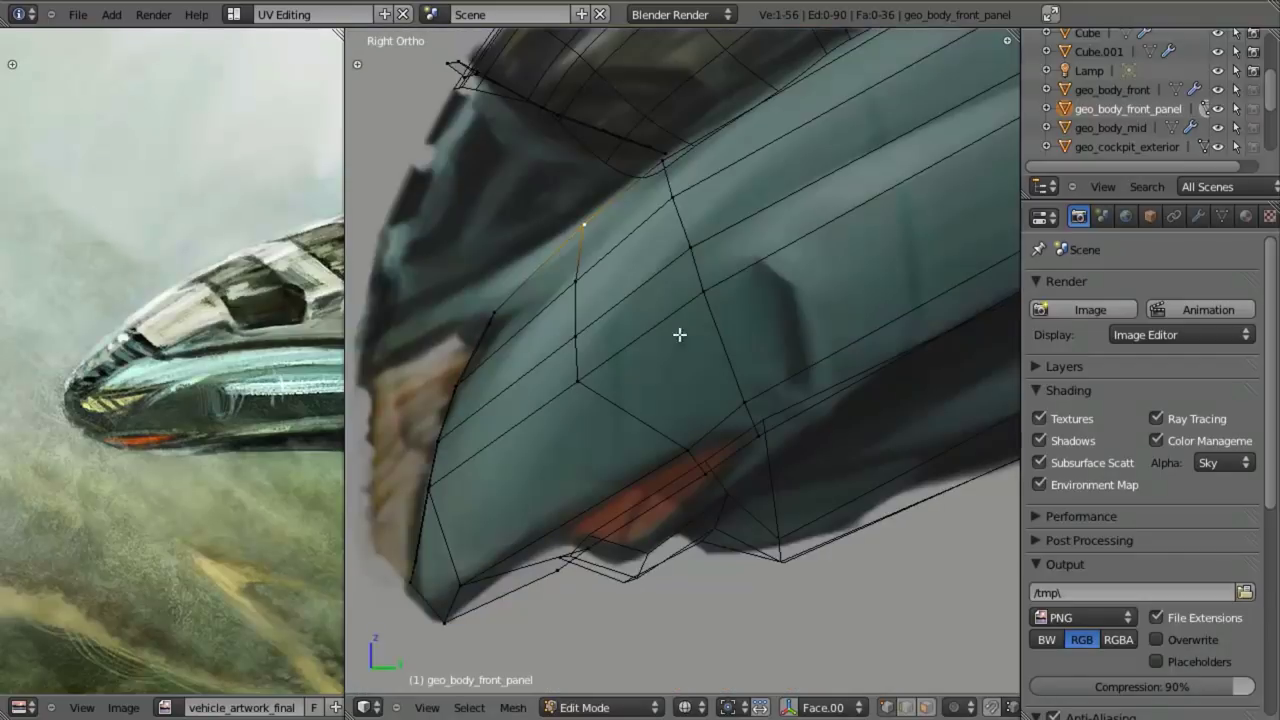
- Examine the nose shape in the concept artwork and compare it with the front panel's wireframe over the side reference
{"action": "middle_click_drag", "start_coordinate": [665, 275], "coordinate": [689, 397], "text": "shift"}
{"action": "key", "text": "a"}
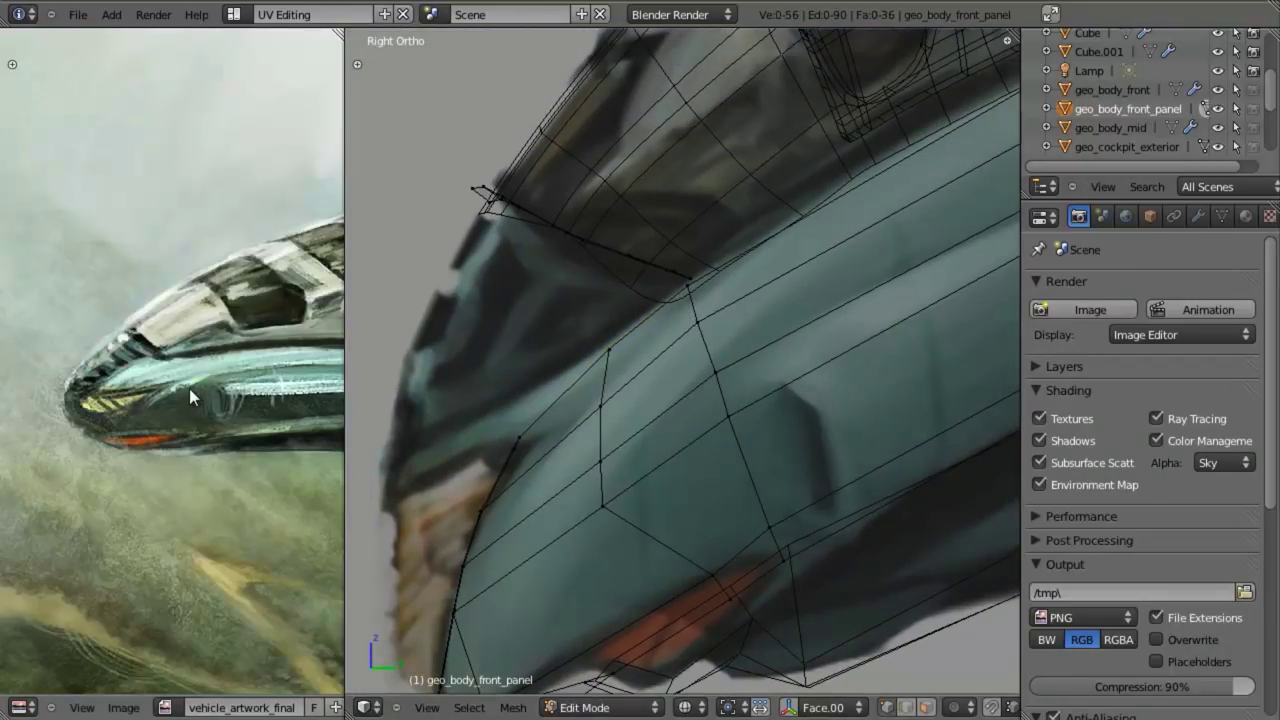
{"action": "scroll", "coordinate": [176, 357], "scroll_direction": "down", "scroll_amount": 3}
{"action": "middle_click_drag", "start_coordinate": [231, 373], "coordinate": [190, 373]}
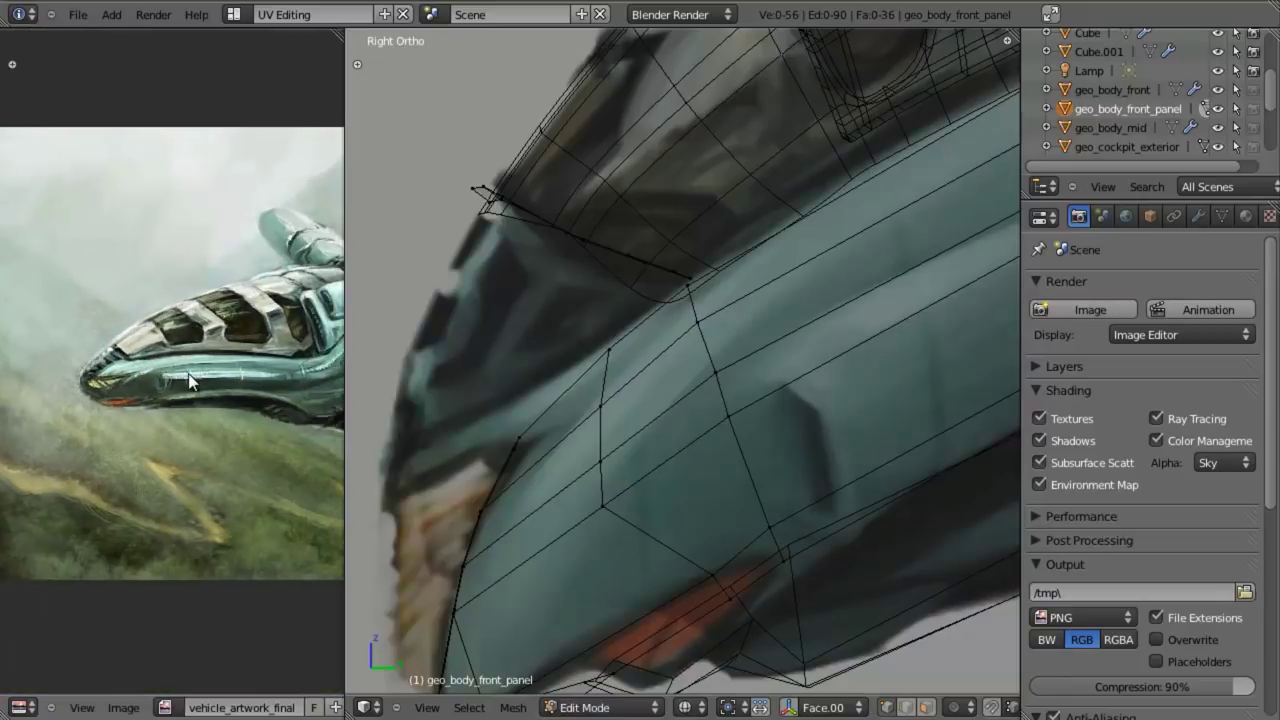
{"action": "scroll", "coordinate": [190, 373], "scroll_direction": "up", "scroll_amount": 2}
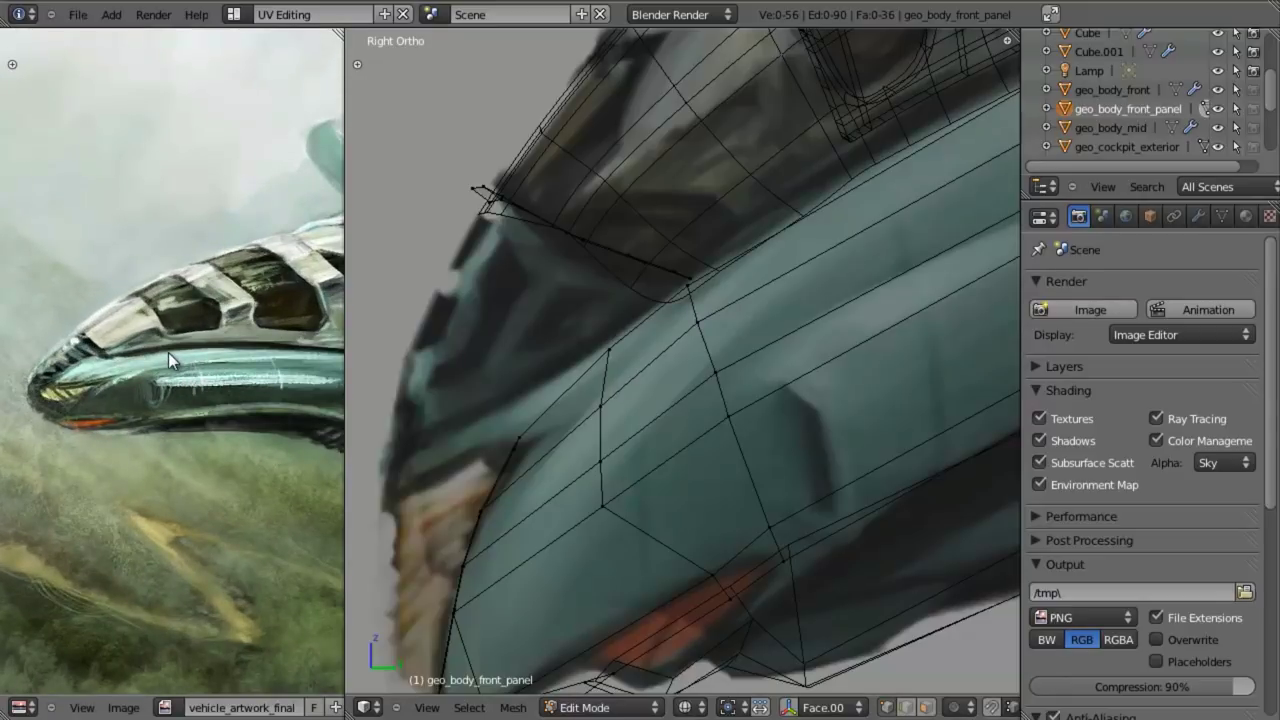
{"action": "scroll", "coordinate": [700, 355], "scroll_direction": "down", "scroll_amount": 4}
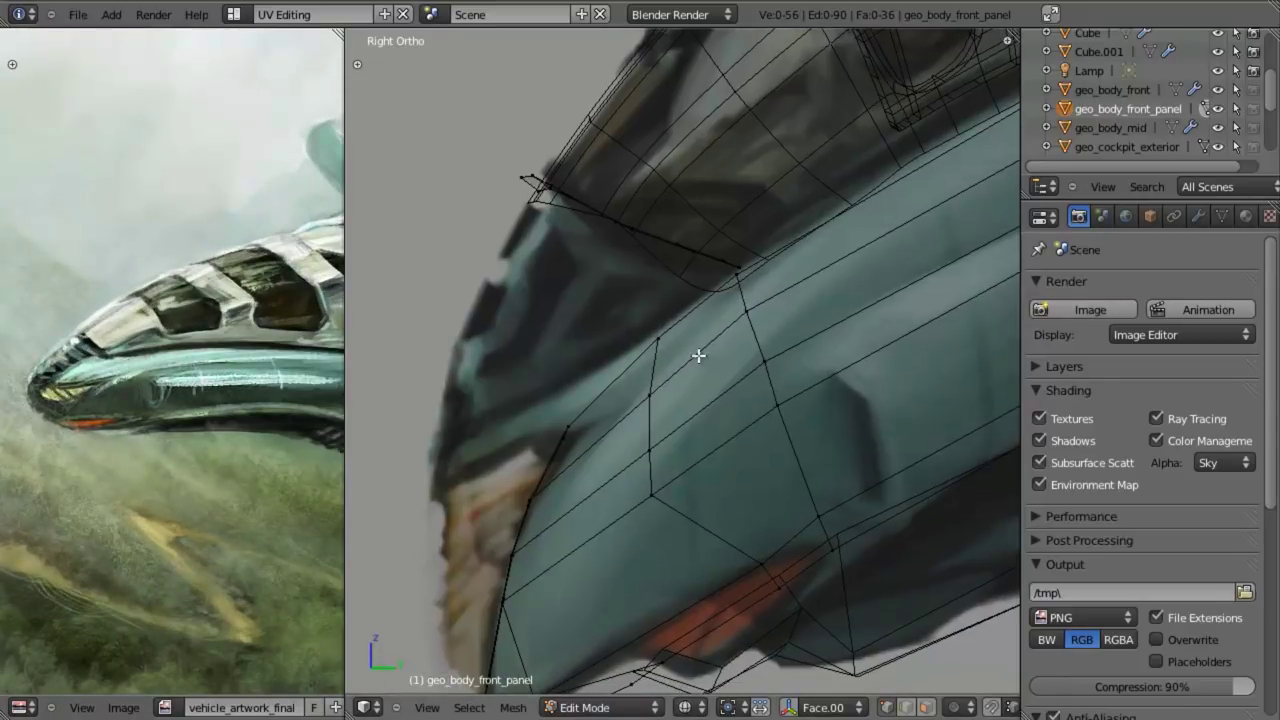
{"action": "scroll", "coordinate": [719, 372], "scroll_direction": "up", "scroll_amount": 2}
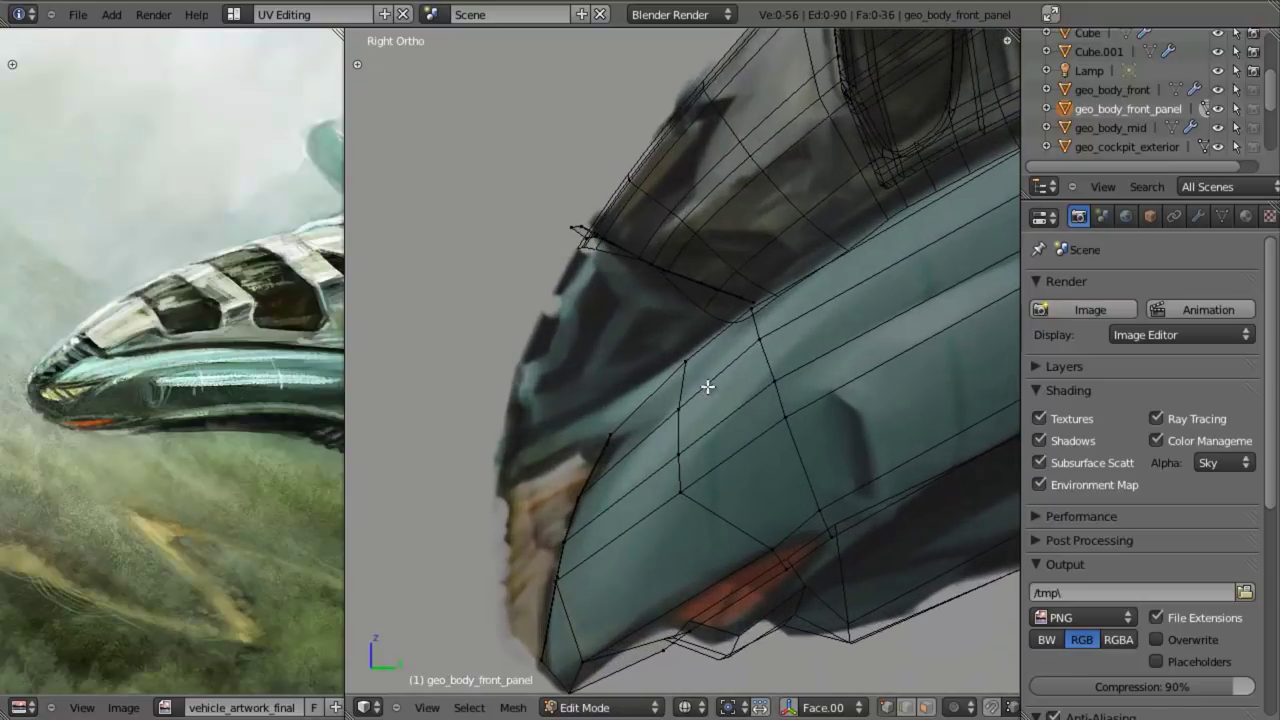
{"action": "middle_click_drag", "start_coordinate": [711, 436], "coordinate": [718, 358], "text": "shift"}
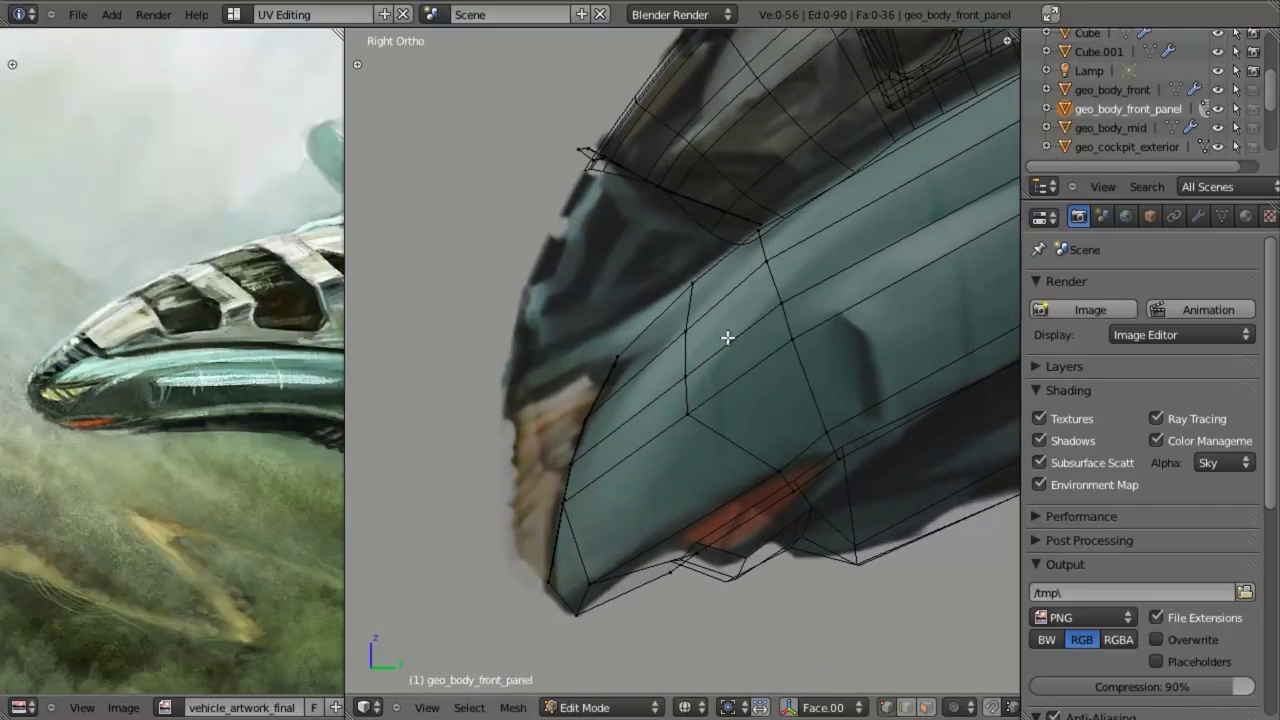
{"action": "scroll", "coordinate": [708, 371], "scroll_direction": "down", "scroll_amount": 2}
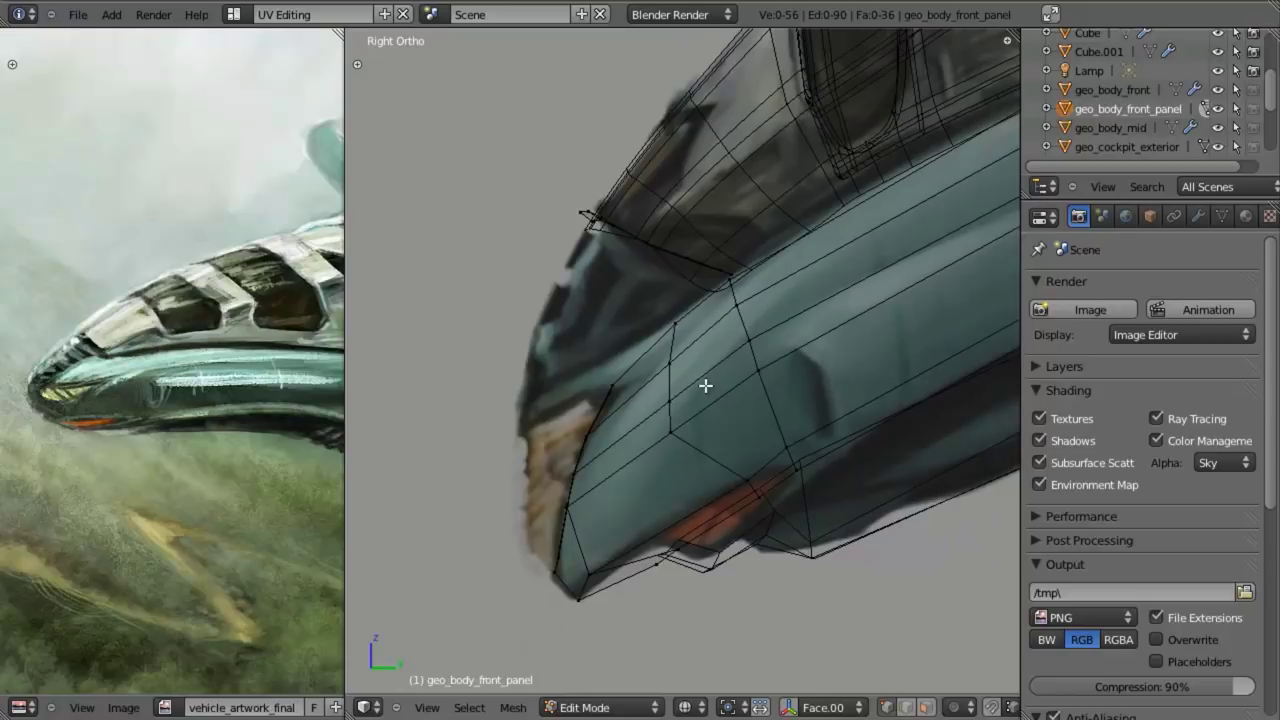
{"action": "scroll", "coordinate": [705, 385], "scroll_direction": "up", "scroll_amount": 1}
{"action": "scroll", "coordinate": [701, 389], "scroll_direction": "down", "scroll_amount": 3}
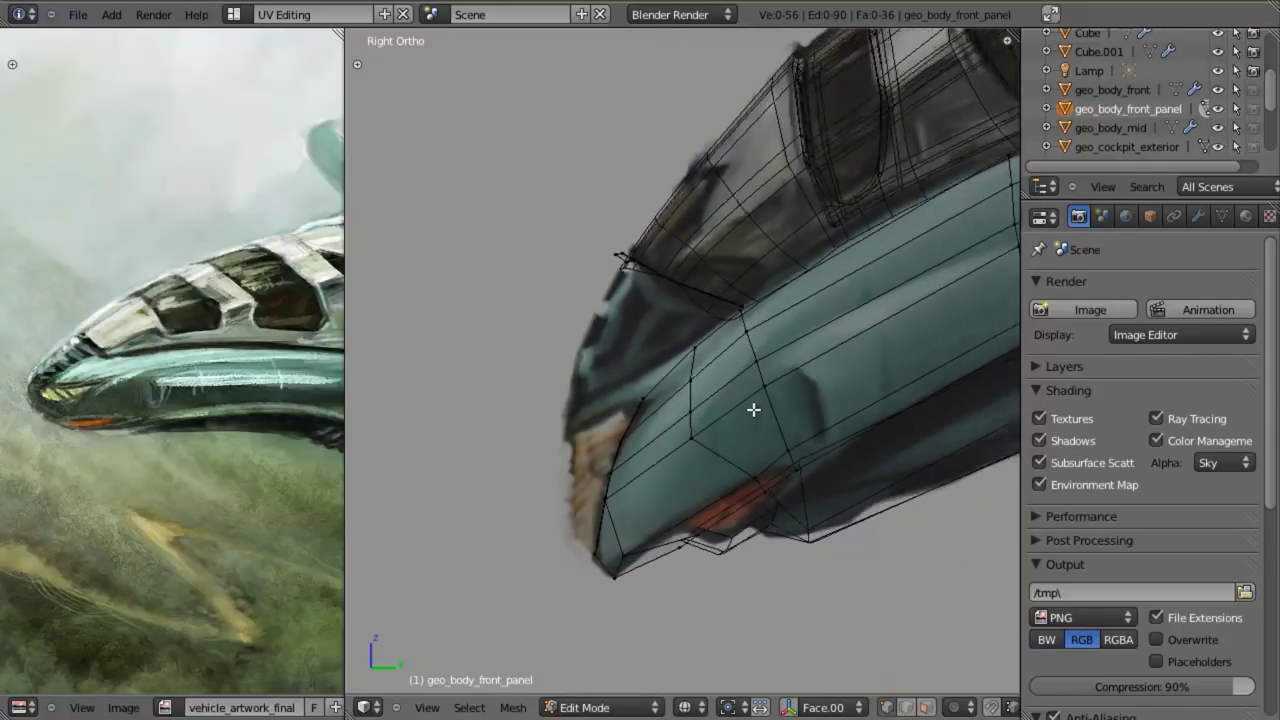
- Try to raise the side panel's upper front vertex to the level of the cockpit rim's lower corner
{"action": "key", "text": "z"}
{"action": "scroll", "coordinate": [755, 400], "scroll_direction": "up", "scroll_amount": 3}
{"action": "right_click", "coordinate": [710, 350]}
{"action": "mouse_move", "coordinate": [643, 389]}
{"action": "middle_mouse_down"}
{"action": "mouse_move", "coordinate": [723, 520]}
{"action": "mouse_move", "coordinate": [789, 474]}
{"action": "mouse_move", "coordinate": [668, 394]}
{"action": "middle_mouse_up"}
{"action": "key", "text": "KP_3"}
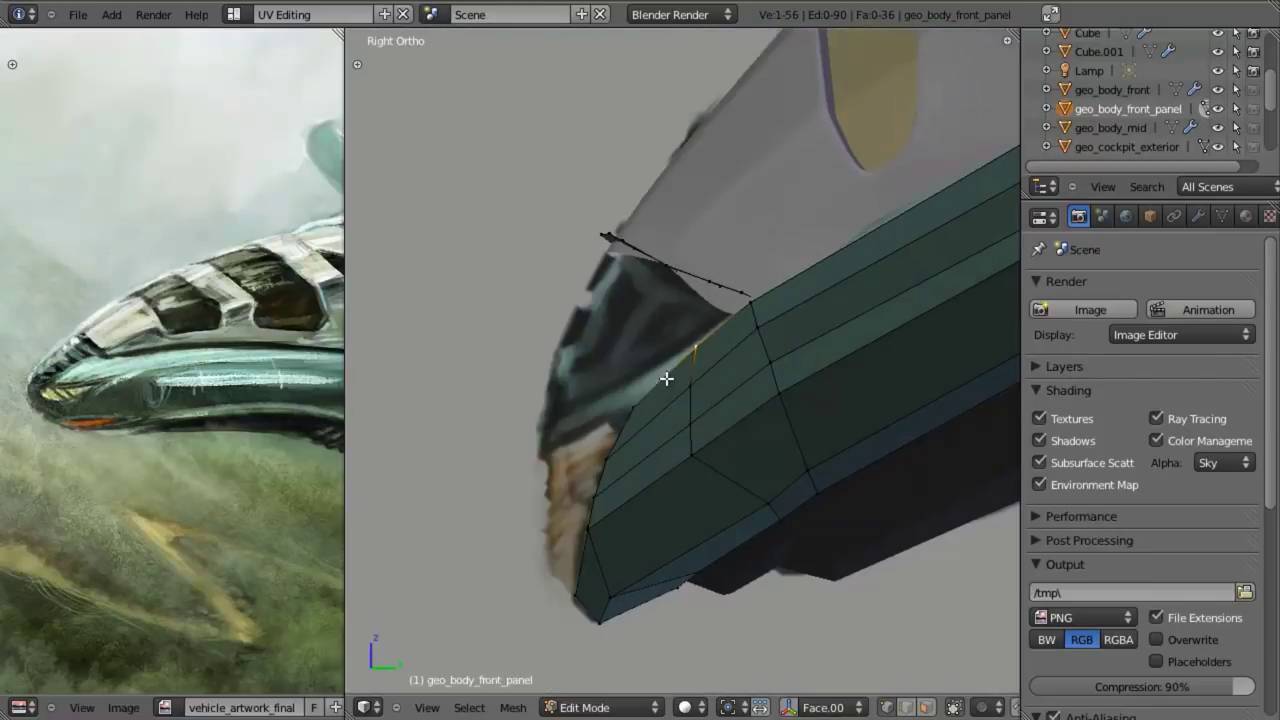
{"action": "key", "text": "z"}
{"action": "key", "text": "g"}
{"action": "left_click", "coordinate": [693, 295]}
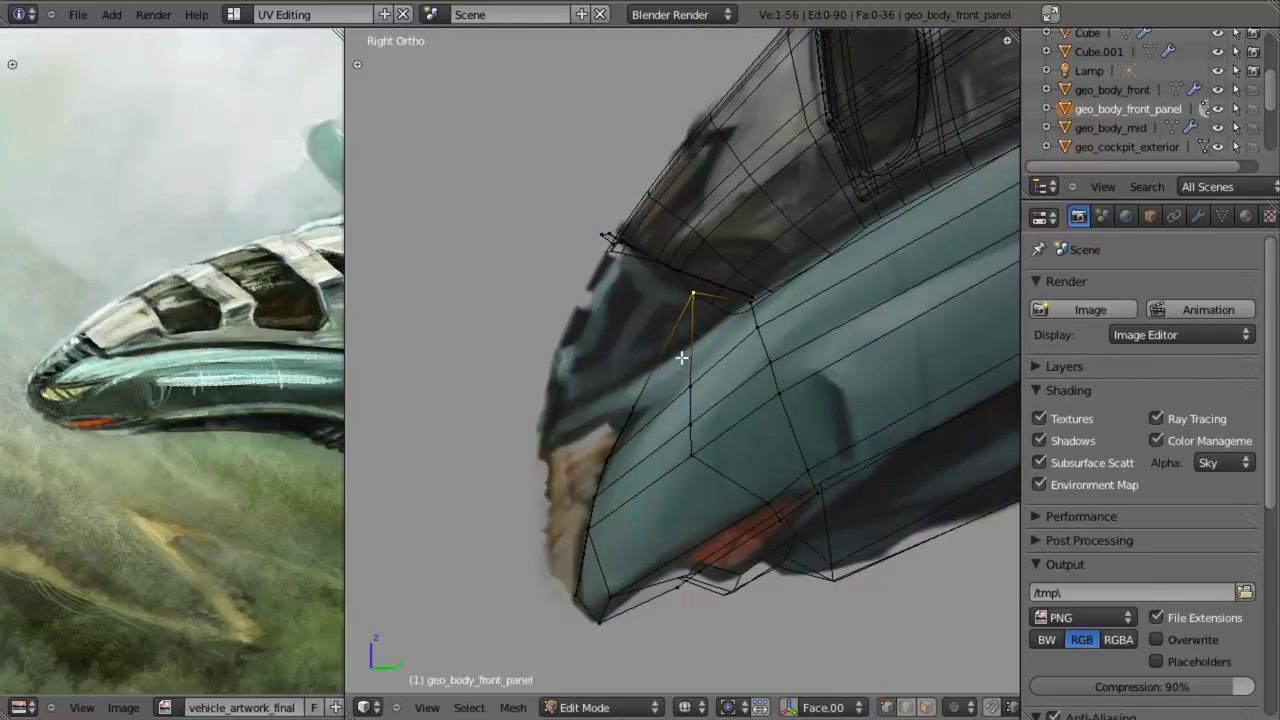
{"action": "key", "text": "z"}
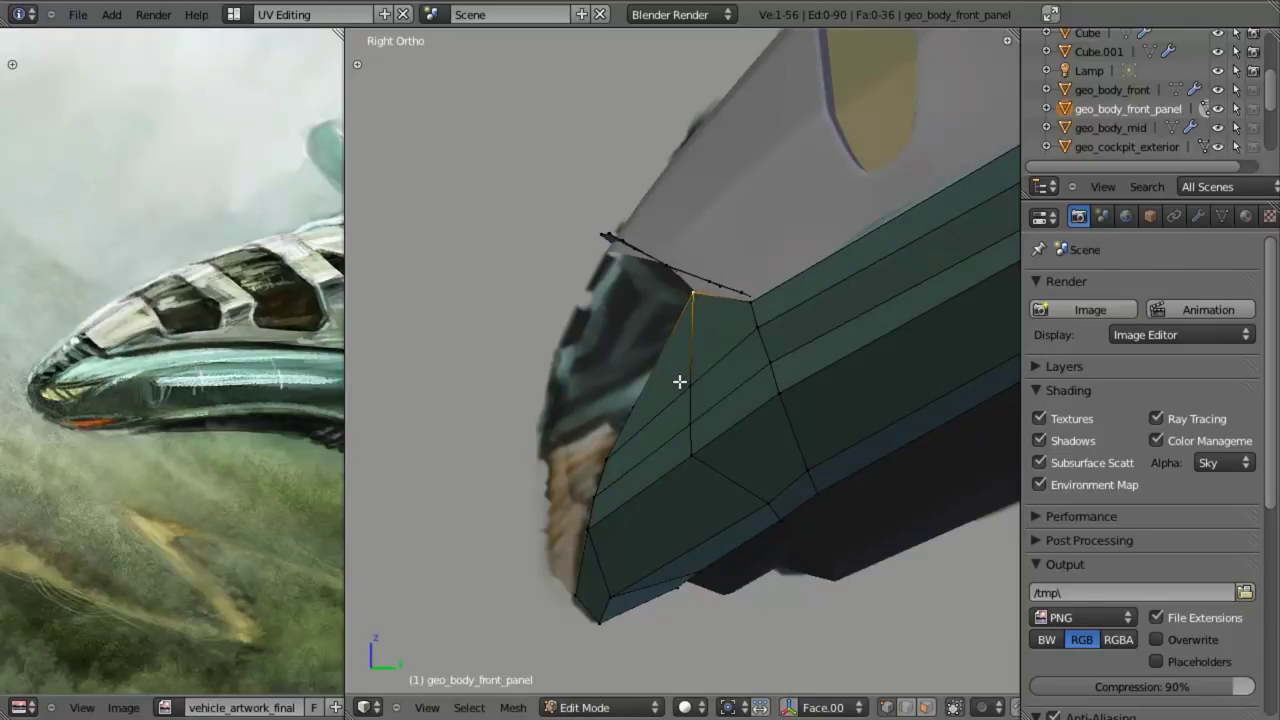
{"action": "middle_click_drag", "start_coordinate": [682, 379], "coordinate": [712, 404]}
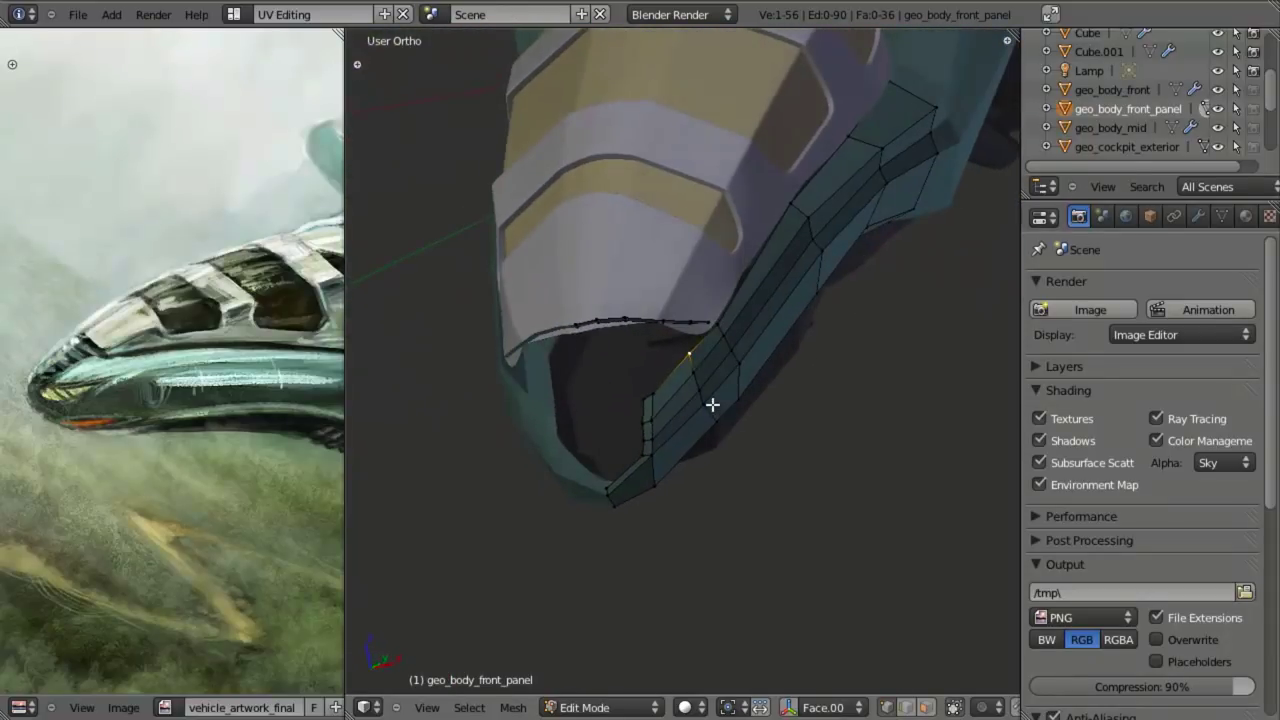
- Delete the nine vertices forming the upper front part of the side panel, keeping its lower rows
{"action": "key", "text": "KP_3"}
{"action": "scroll", "coordinate": [657, 406], "scroll_direction": "up", "scroll_amount": 3}
{"action": "key", "text": "b"}
{"action": "left_click_drag", "start_coordinate": [577, 352], "coordinate": [680, 516]}
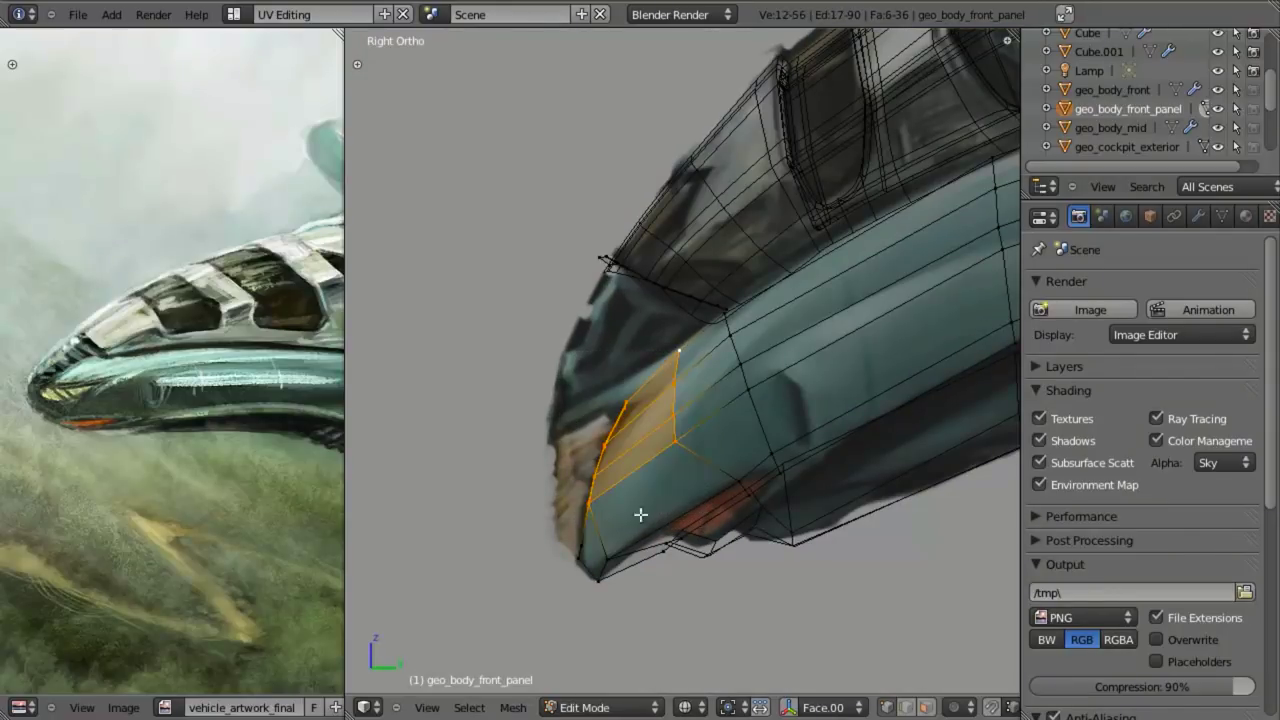
{"action": "right_click", "coordinate": [584, 501], "text": "shift"}
{"action": "key", "text": "b"}
{"action": "middle_click_drag", "start_coordinate": [661, 435], "coordinate": [697, 474]}
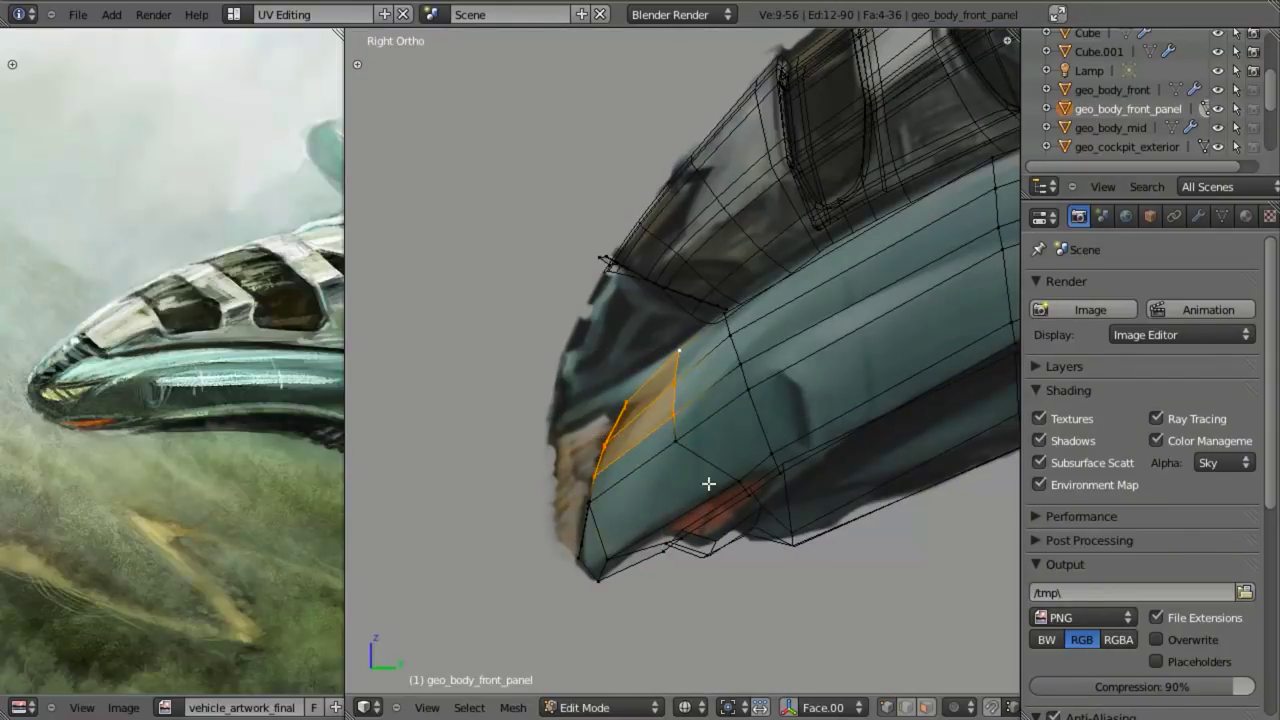
{"action": "key", "text": "x"}
{"action": "left_click", "coordinate": [697, 470]}
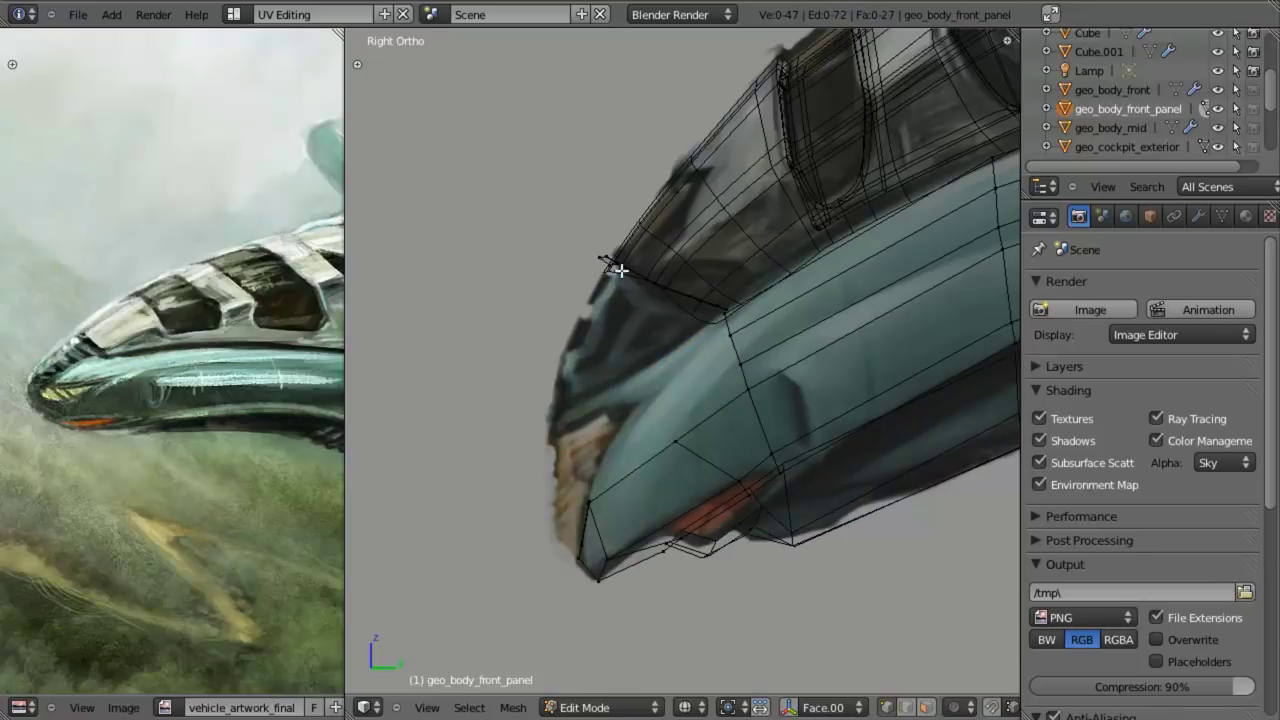
- Extrude the cockpit rim strip's lower edge row down over the nose and rotate it to follow the side reference
{"action": "right_click", "coordinate": [658, 279], "text": "alt"}
{"action": "key", "text": "z"}
{"action": "middle_click_drag", "start_coordinate": [671, 320], "coordinate": [646, 243]}
{"action": "key", "text": "z"}
{"action": "key", "text": "KP_3"}
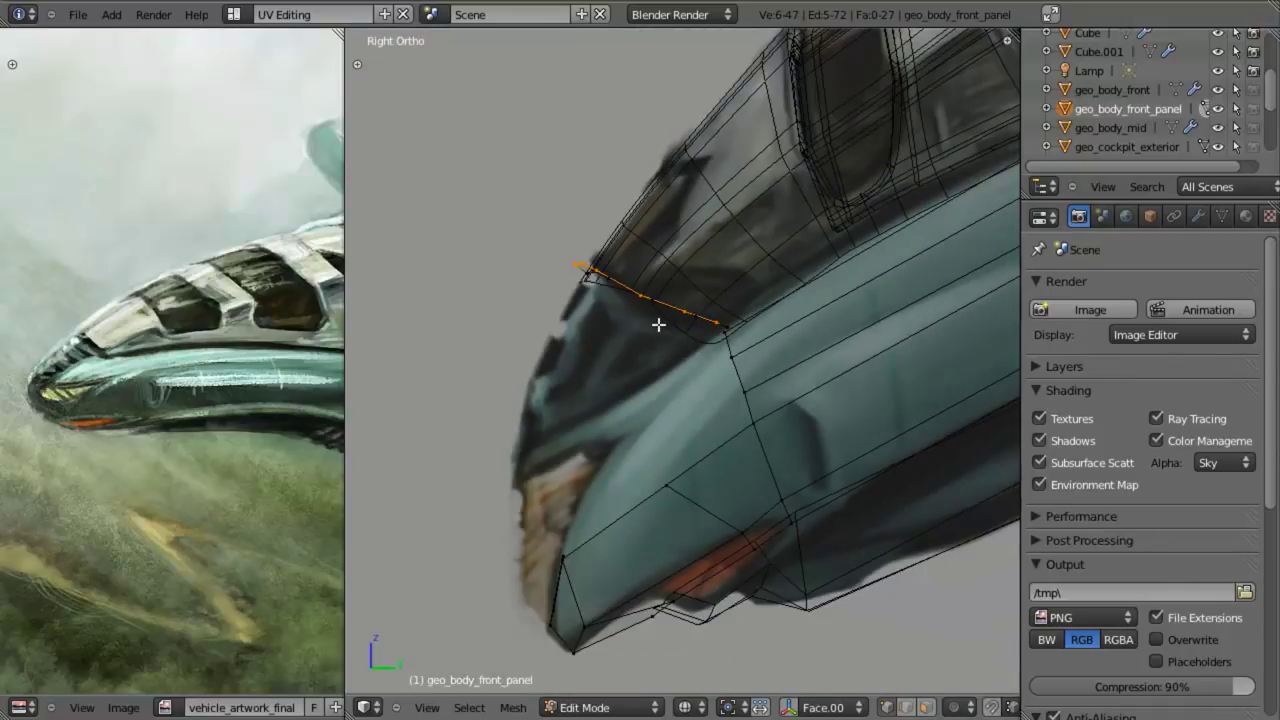
{"action": "key", "text": "e"}
{"action": "left_click", "coordinate": [646, 430]}
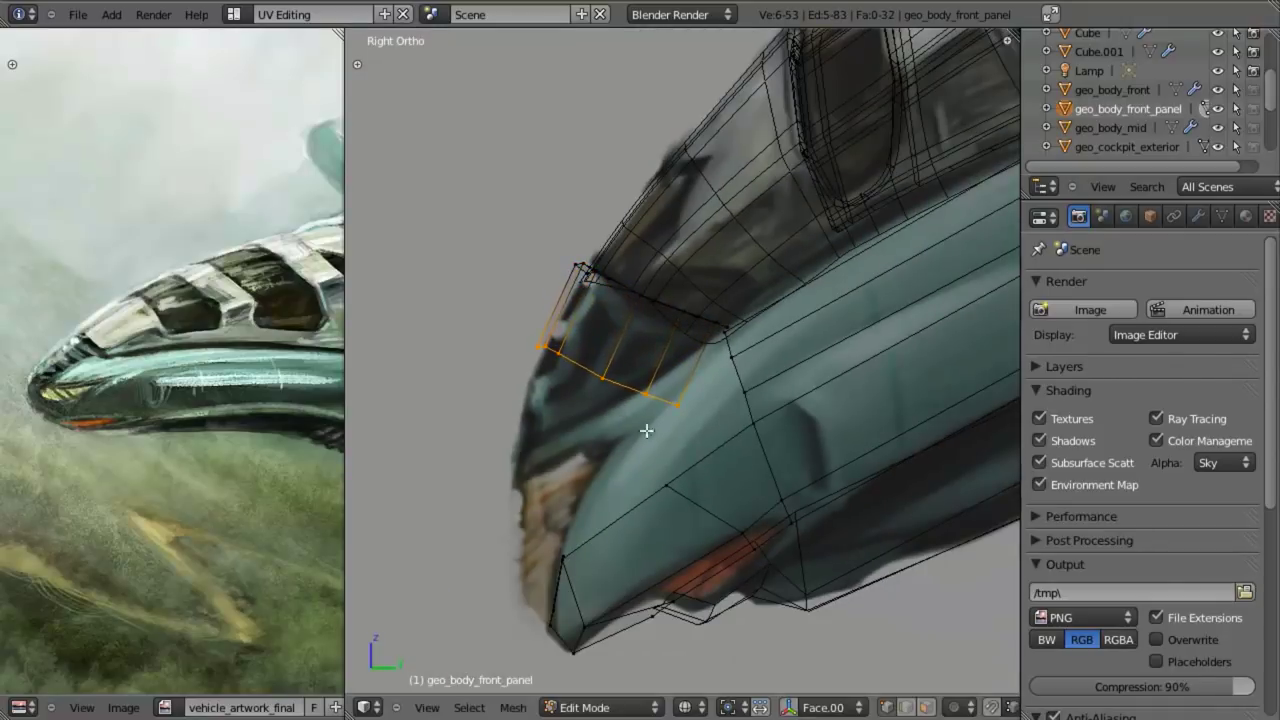
{"action": "key", "text": "r"}
{"action": "left_click", "coordinate": [688, 445]}
- Extrude the nose edge row twice more down to the nose tip, rotating each new row to match the reference
{"action": "key", "text": "e"}
{"action": "left_click", "coordinate": [656, 525]}
{"action": "key", "text": "r"}
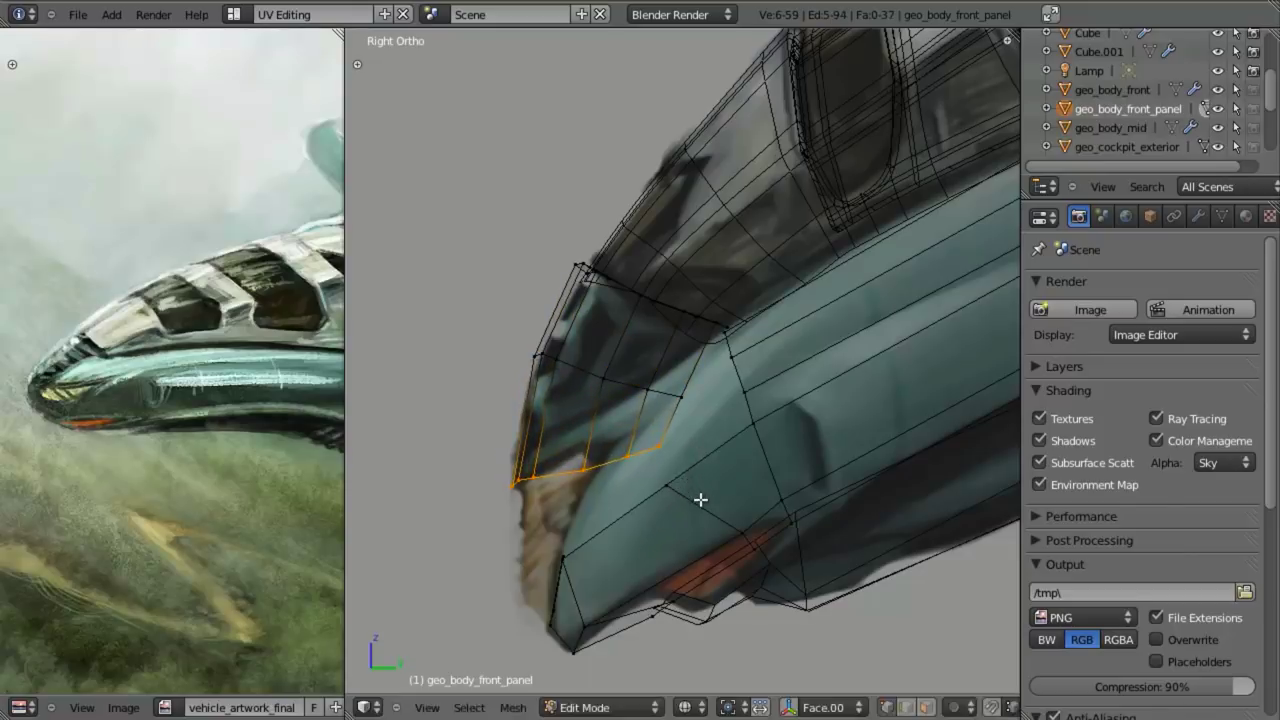
{"action": "left_click", "coordinate": [703, 525]}
{"action": "key", "text": "e"}
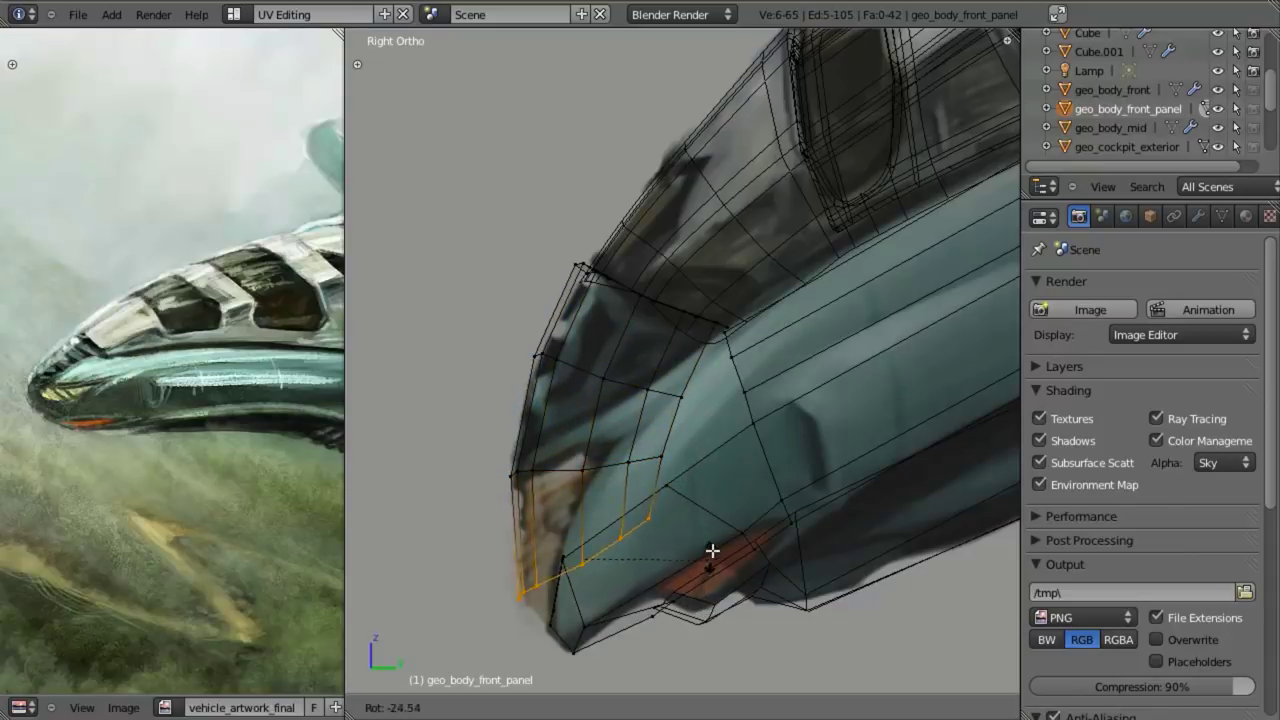
{"action": "left_click", "coordinate": [737, 563]}
- Inspect the new nose strips from below and move the lowest edge row slightly up in the side view
{"action": "middle_click_drag", "start_coordinate": [737, 563], "coordinate": [743, 397]}
{"action": "scroll", "coordinate": [736, 467], "scroll_direction": "down", "scroll_amount": 3}
{"action": "key", "text": "KP_3"}
{"action": "scroll", "coordinate": [743, 397], "scroll_direction": "up", "scroll_amount": 4}
{"action": "key", "text": "z"}
{"action": "middle_click_drag", "start_coordinate": [841, 428], "coordinate": [693, 425], "text": "shift"}
{"action": "scroll", "coordinate": [686, 429], "scroll_direction": "up", "scroll_amount": 2}
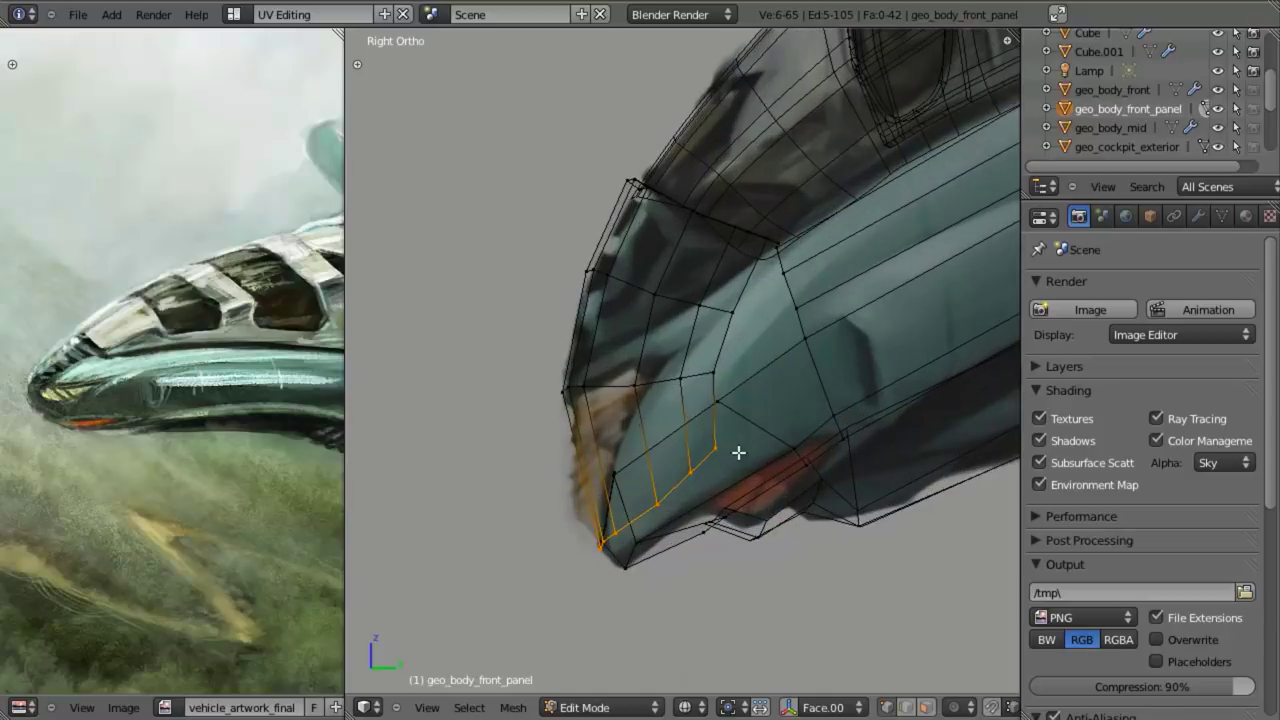
{"action": "key", "text": "g"}
{"action": "left_click", "coordinate": [737, 445]}
{"action": "key", "text": "a"}
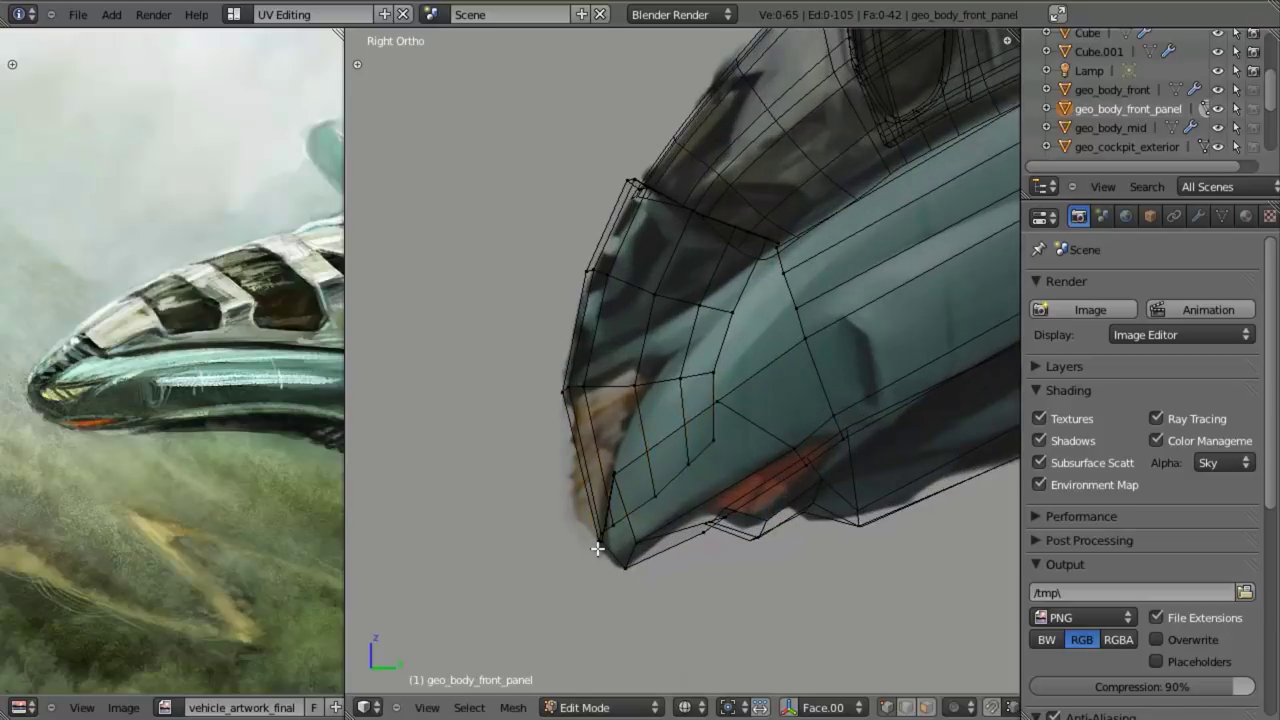
- Delete the four leftover vertices of the old face at the front end of the side panel
{"action": "right_click", "coordinate": [604, 547]}
{"action": "key", "text": "a"}
{"action": "right_click", "coordinate": [617, 472], "text": "shift"}
{"action": "right_click", "coordinate": [615, 472], "text": "shift"}
{"action": "middle_click_drag", "start_coordinate": [635, 491], "coordinate": [634, 529]}
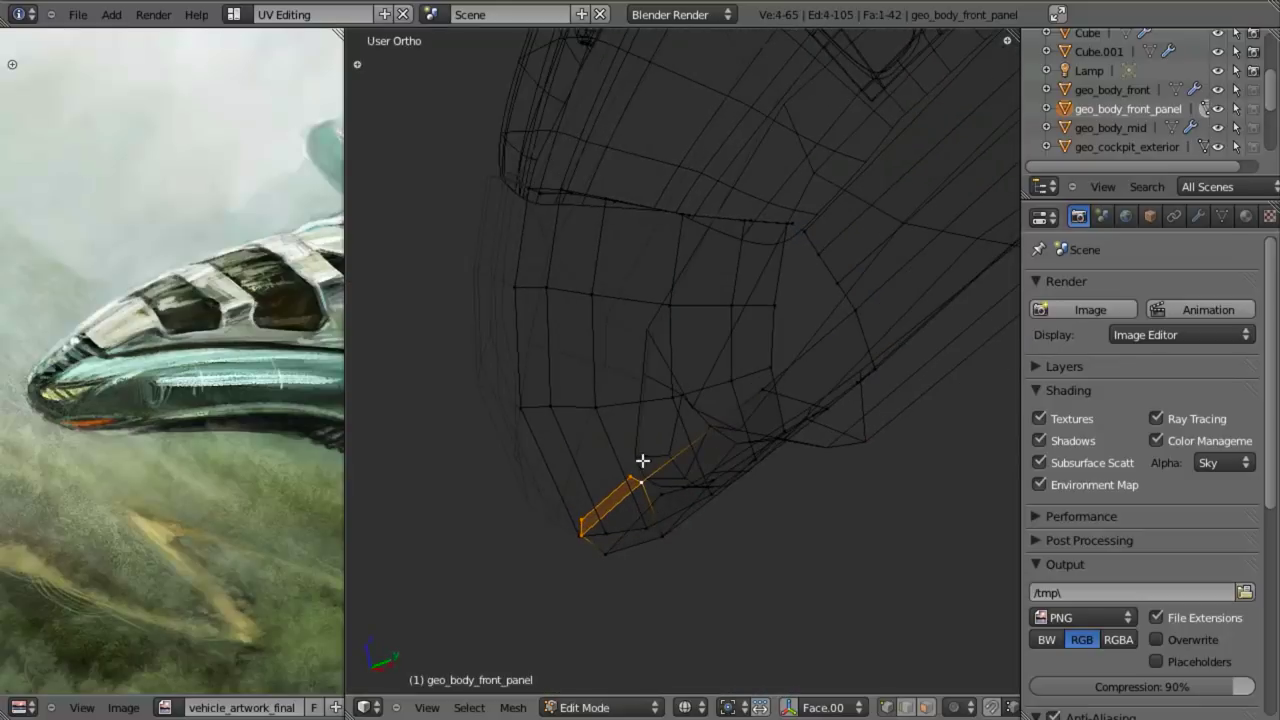
{"action": "key", "text": "x"}
{"action": "left_click", "coordinate": [643, 461]}
- Delete the side panel's leftover front vertex just behind the new nose strips
{"action": "key", "text": "KP_3"}
{"action": "key", "text": "z"}
{"action": "middle_click_drag", "start_coordinate": [777, 482], "coordinate": [668, 443], "text": "shift"}
{"action": "right_click", "coordinate": [691, 402]}
{"action": "key", "text": "x"}
{"action": "left_click", "coordinate": [692, 398]}
{"action": "scroll", "coordinate": [705, 411], "scroll_direction": "down", "scroll_amount": 1}
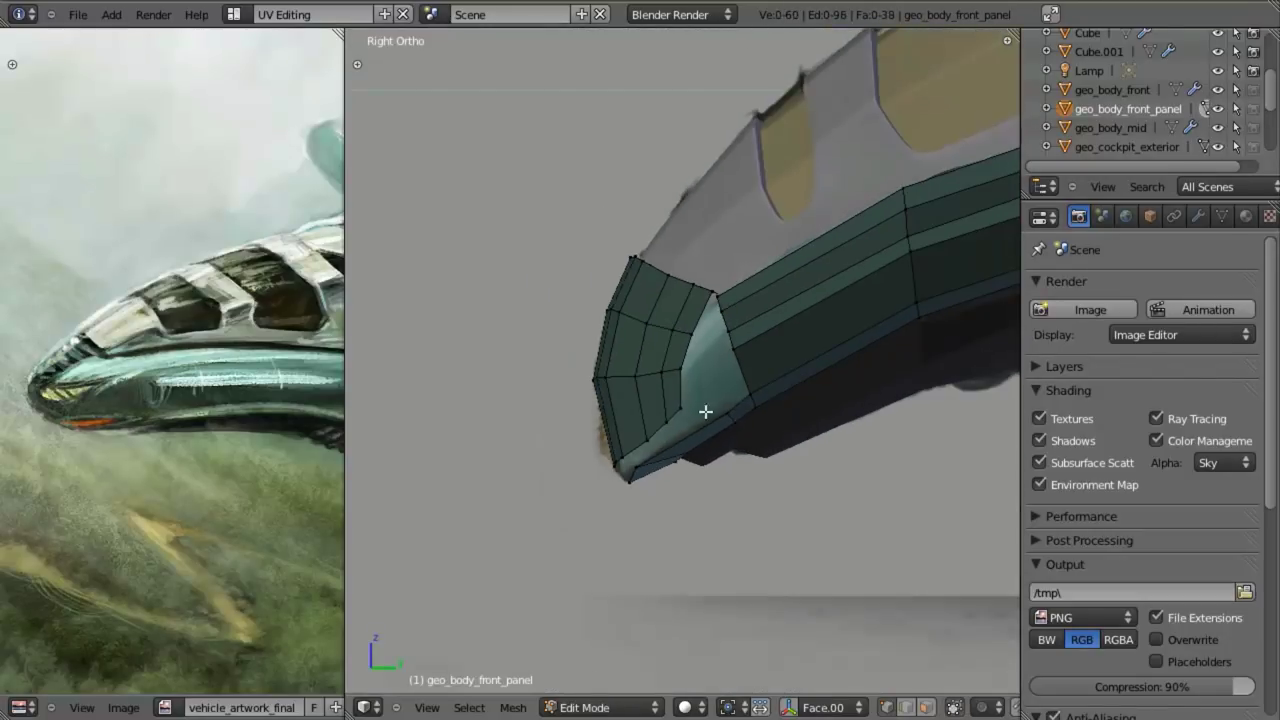
- Scale the three lower nose edge loops to about 0.90 along X and shift them about 0.013 inward in the front view
{"action": "right_click", "coordinate": [678, 403], "text": "alt"}
{"action": "right_click", "coordinate": [676, 368], "text": "alt+shift"}
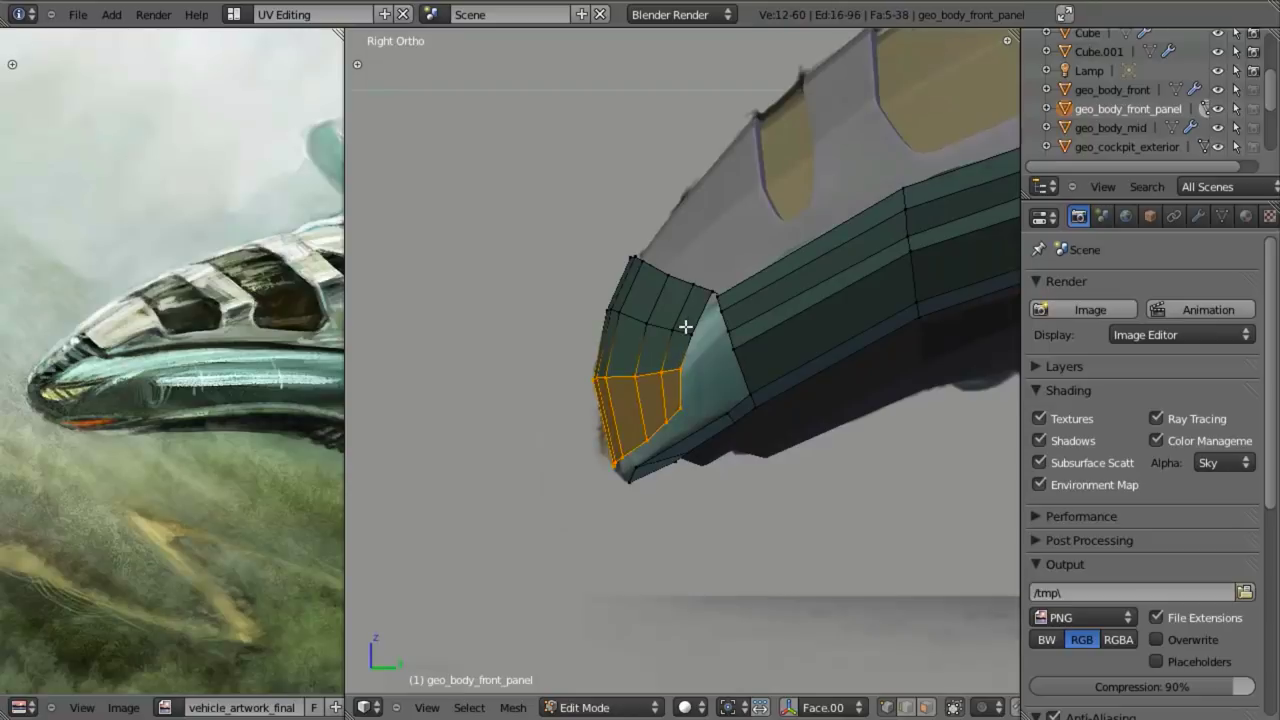
{"action": "right_click", "coordinate": [686, 326], "text": "alt+shift"}
{"action": "key", "text": "KP_1"}
{"action": "key", "text": "z"}
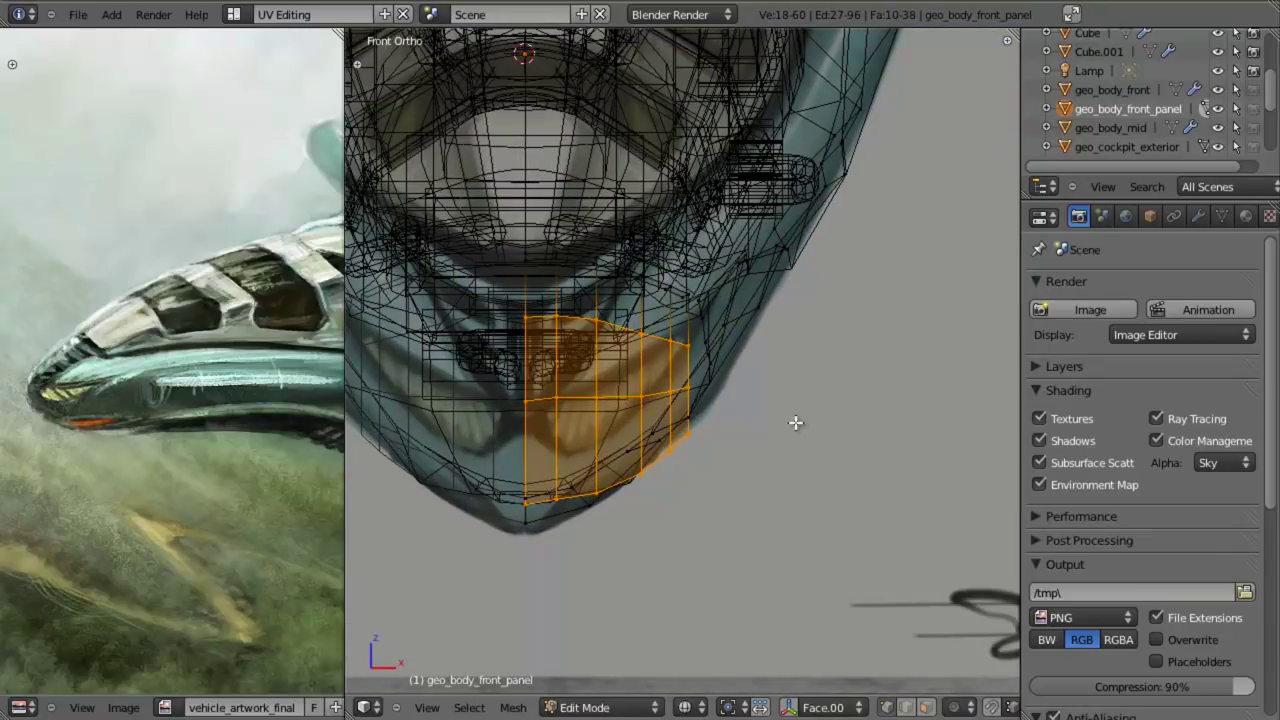
{"action": "key", "text": "s"}
{"action": "key", "text": "x"}
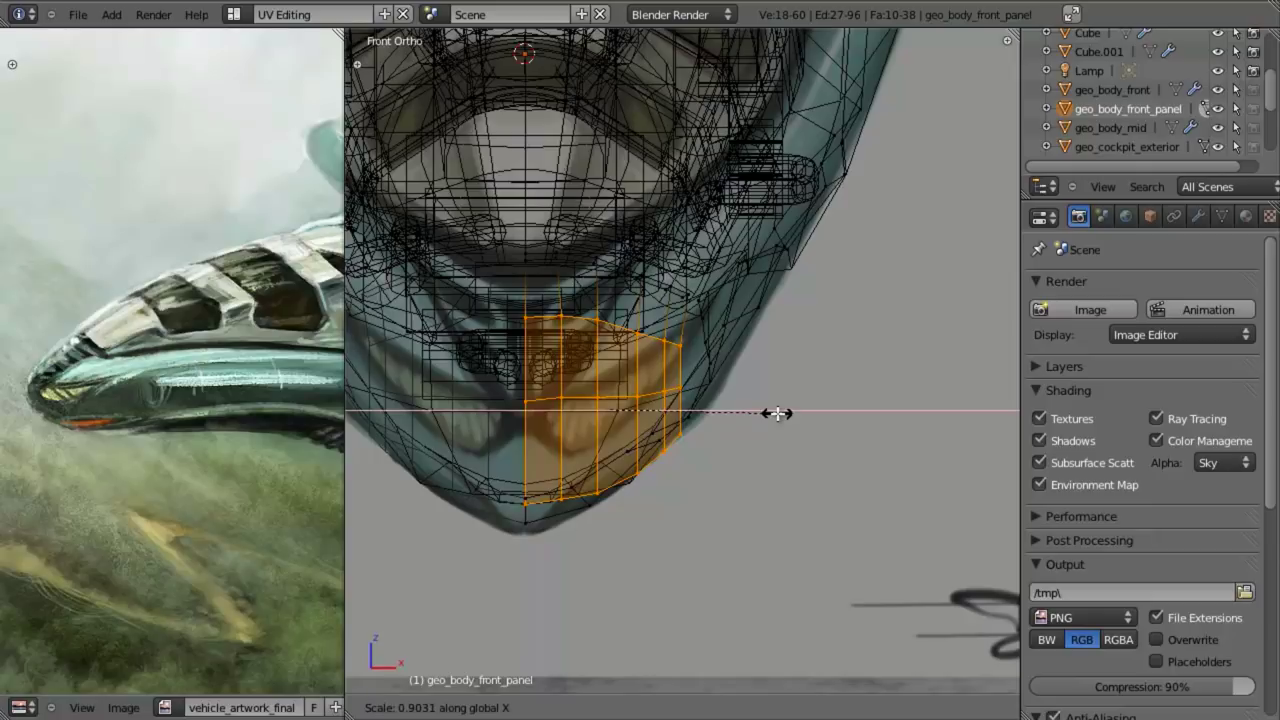
{"action": "left_click", "coordinate": [777, 413]}
{"action": "key", "text": "g"}
{"action": "key", "text": "x"}
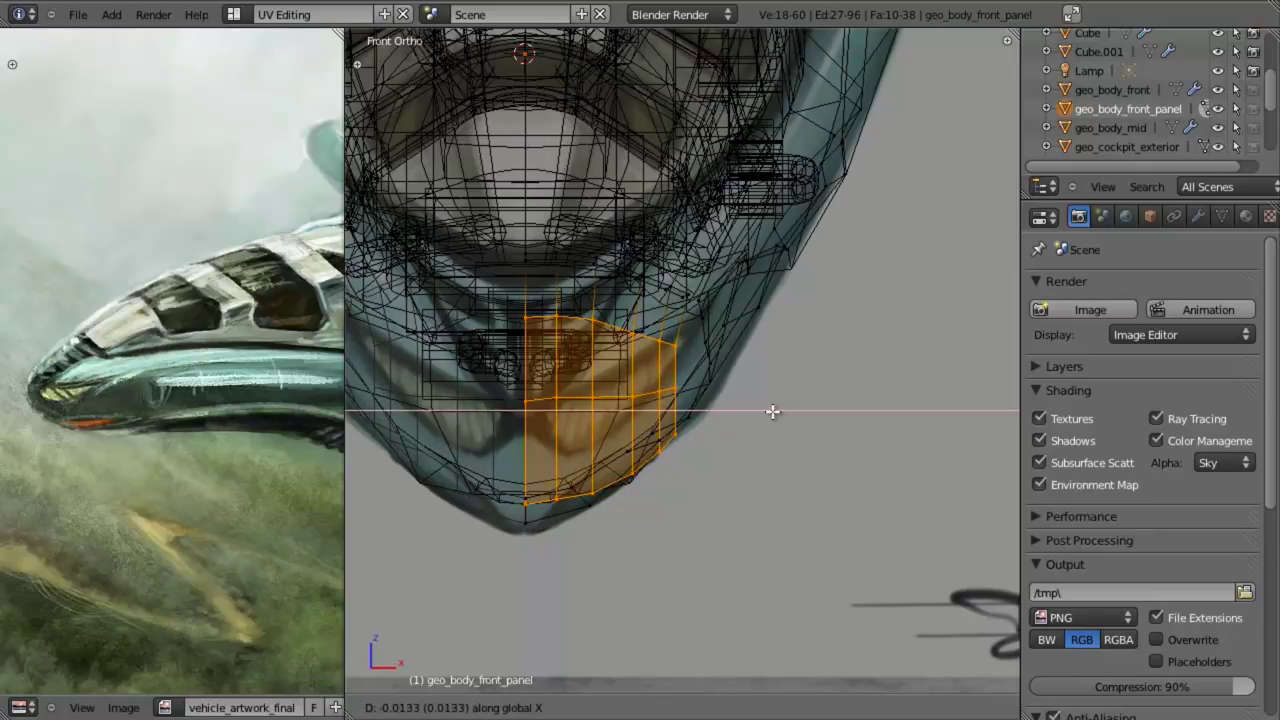
{"action": "left_click", "coordinate": [773, 411]}
- Deselect the uppermost of the three nose loops, then scale the two lower loops to about 0.87 along X and shift them inward
{"action": "key", "text": "b"}
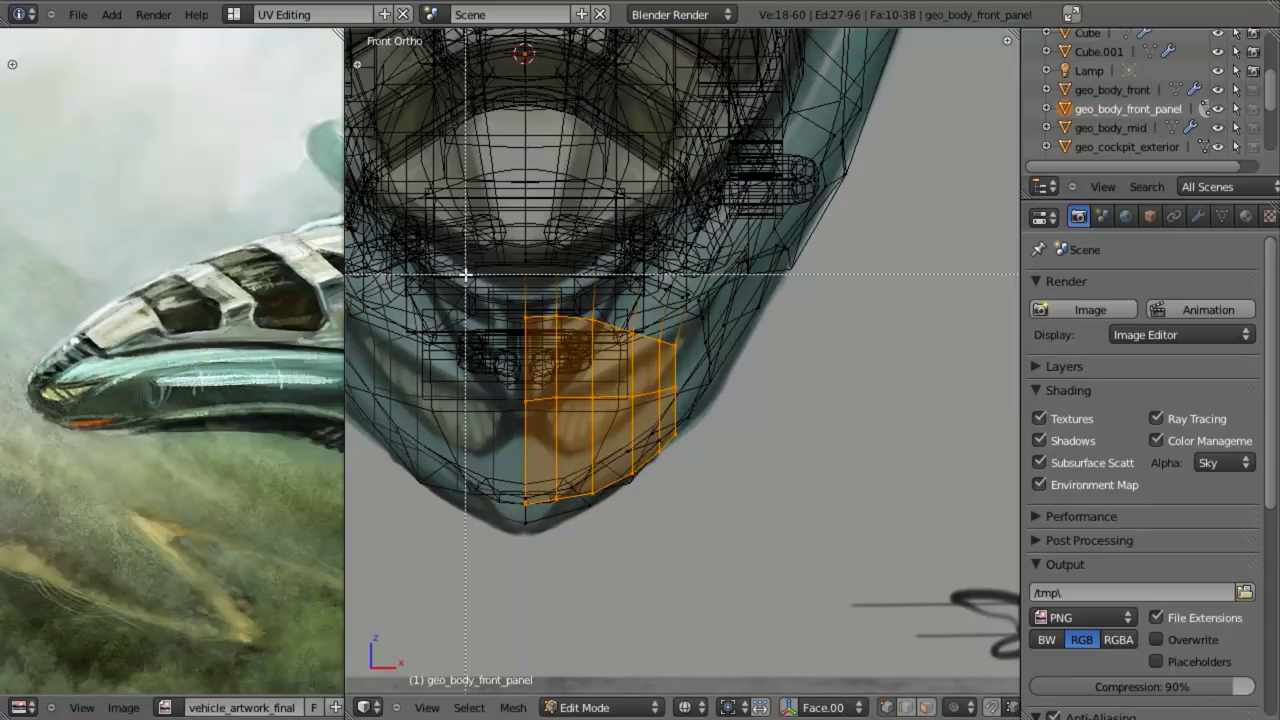
{"action": "left_click_drag", "start_coordinate": [464, 274], "coordinate": [741, 367]}
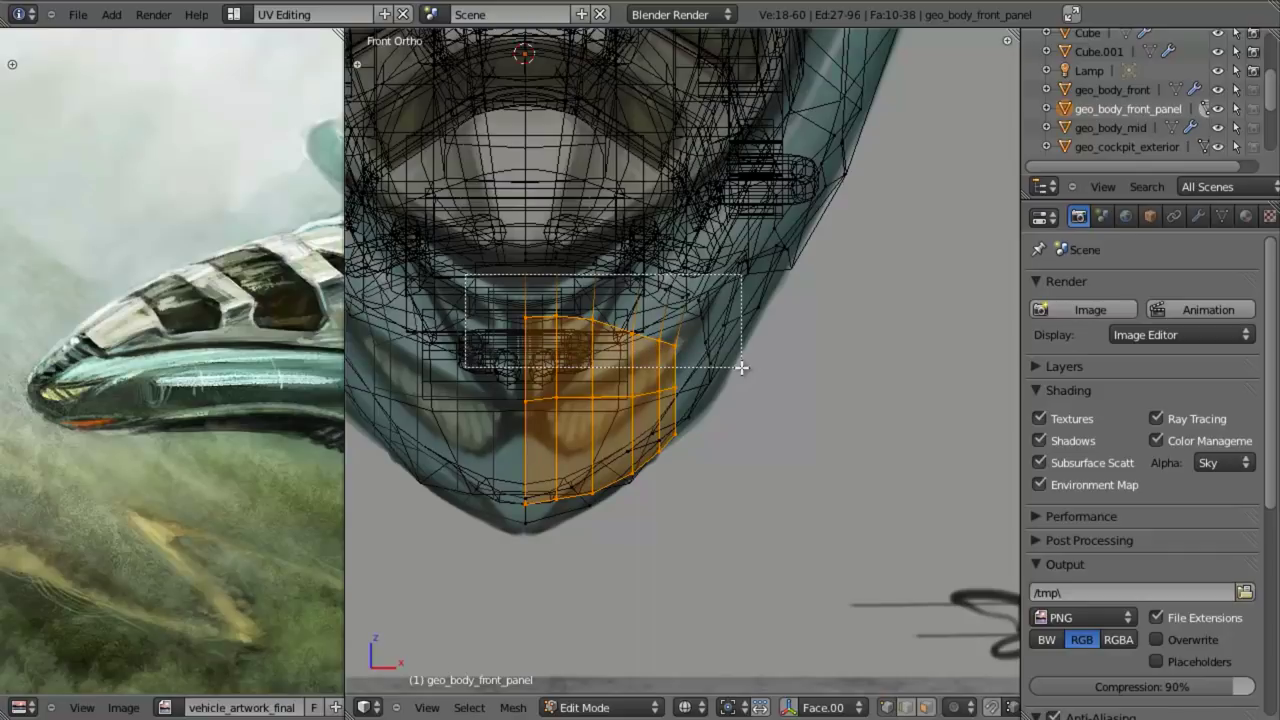
{"action": "middle_click_drag", "start_coordinate": [741, 367], "coordinate": [741, 367]}
{"action": "key", "text": "s"}
{"action": "key", "text": "x"}
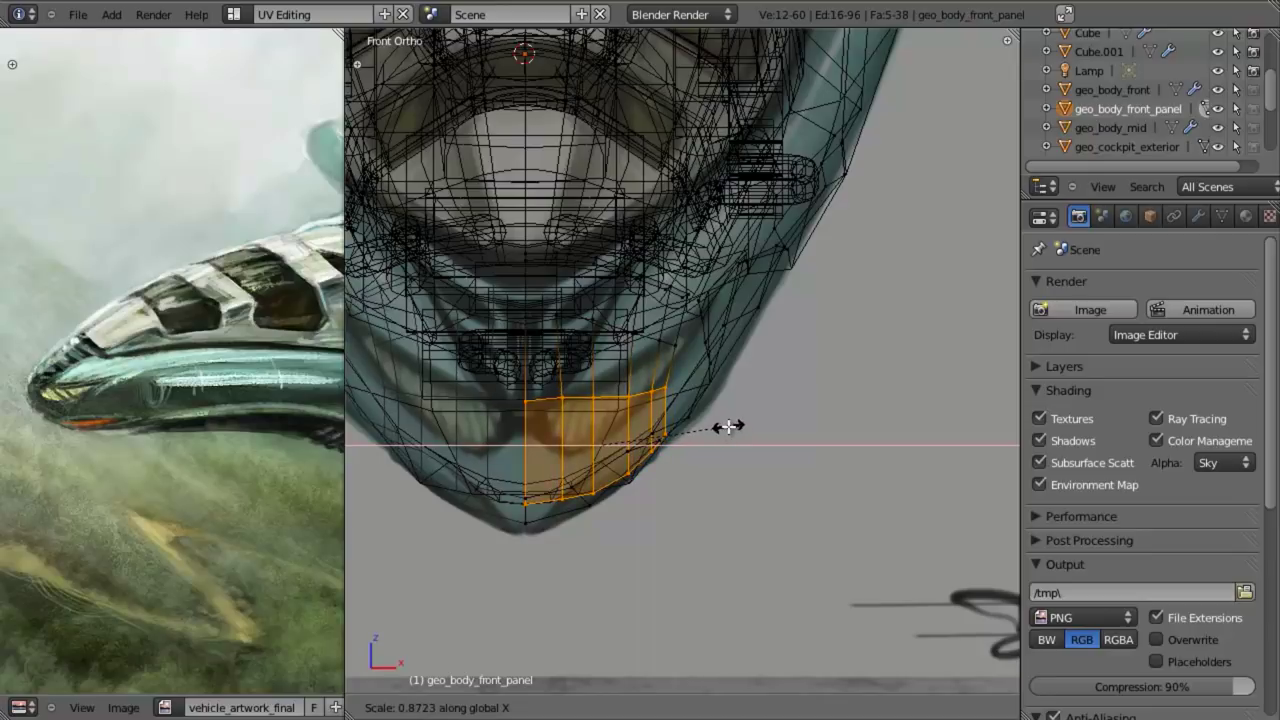
{"action": "left_click", "coordinate": [728, 427]}
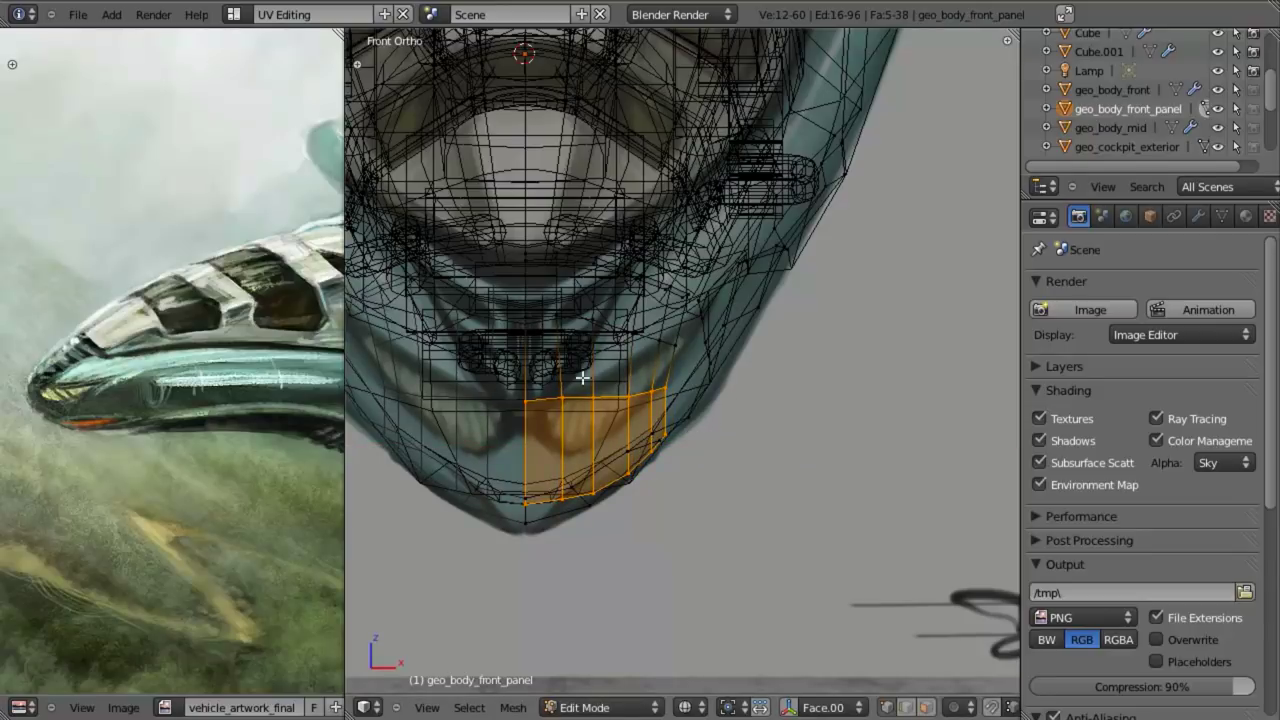
{"action": "scroll", "coordinate": [620, 400], "scroll_direction": "up", "scroll_amount": 1}
{"action": "middle_click_drag", "start_coordinate": [602, 415], "coordinate": [652, 424], "text": "shift"}
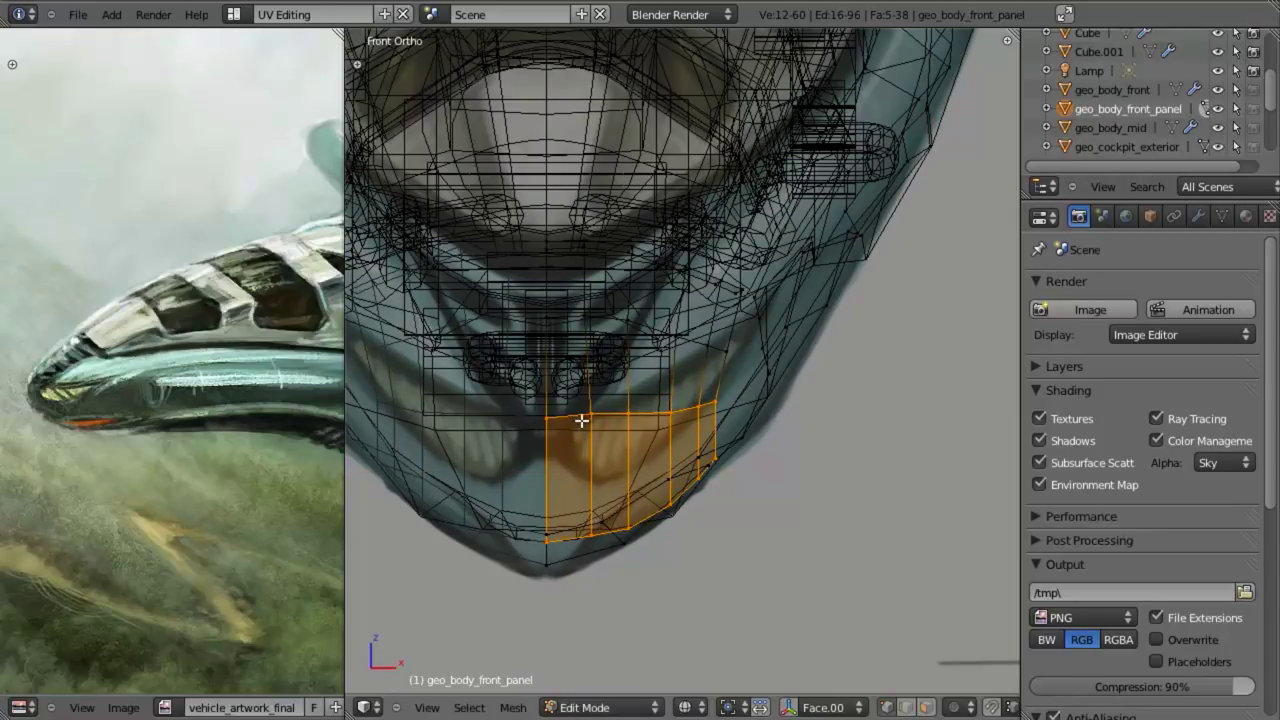
{"action": "key", "text": "g"}
{"action": "key", "text": "x"}
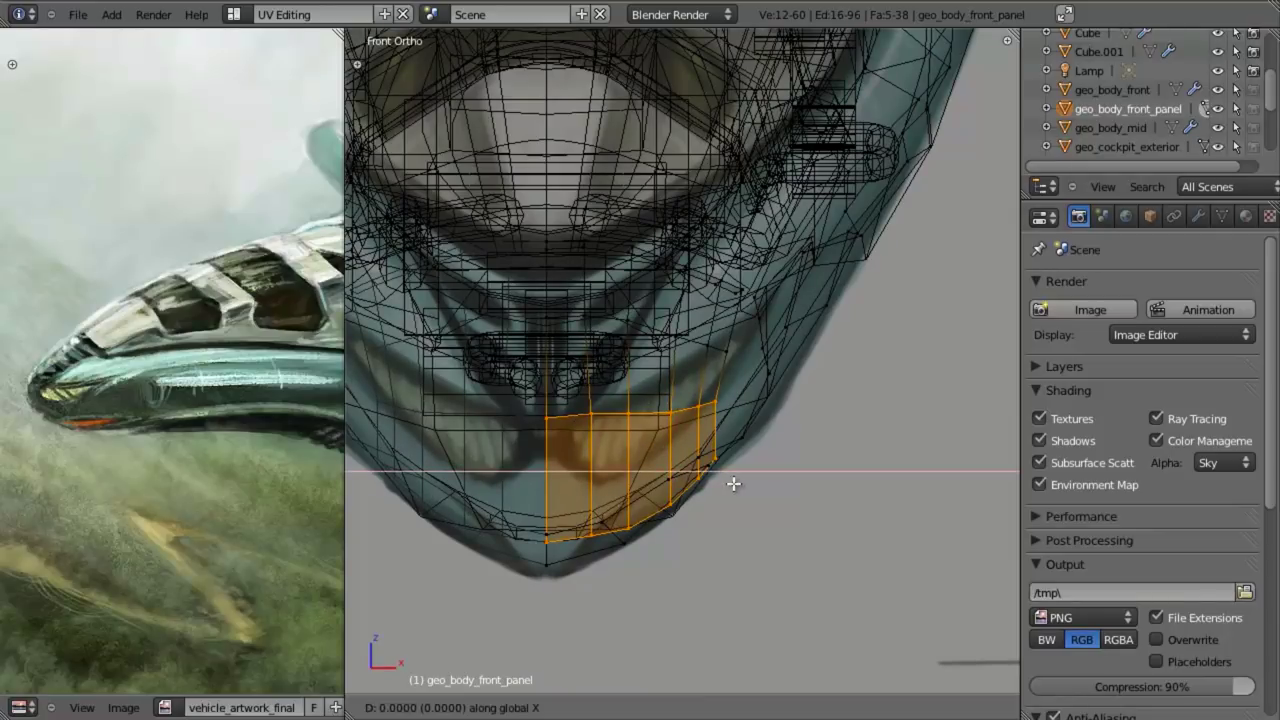
{"action": "left_click", "coordinate": [723, 476]}
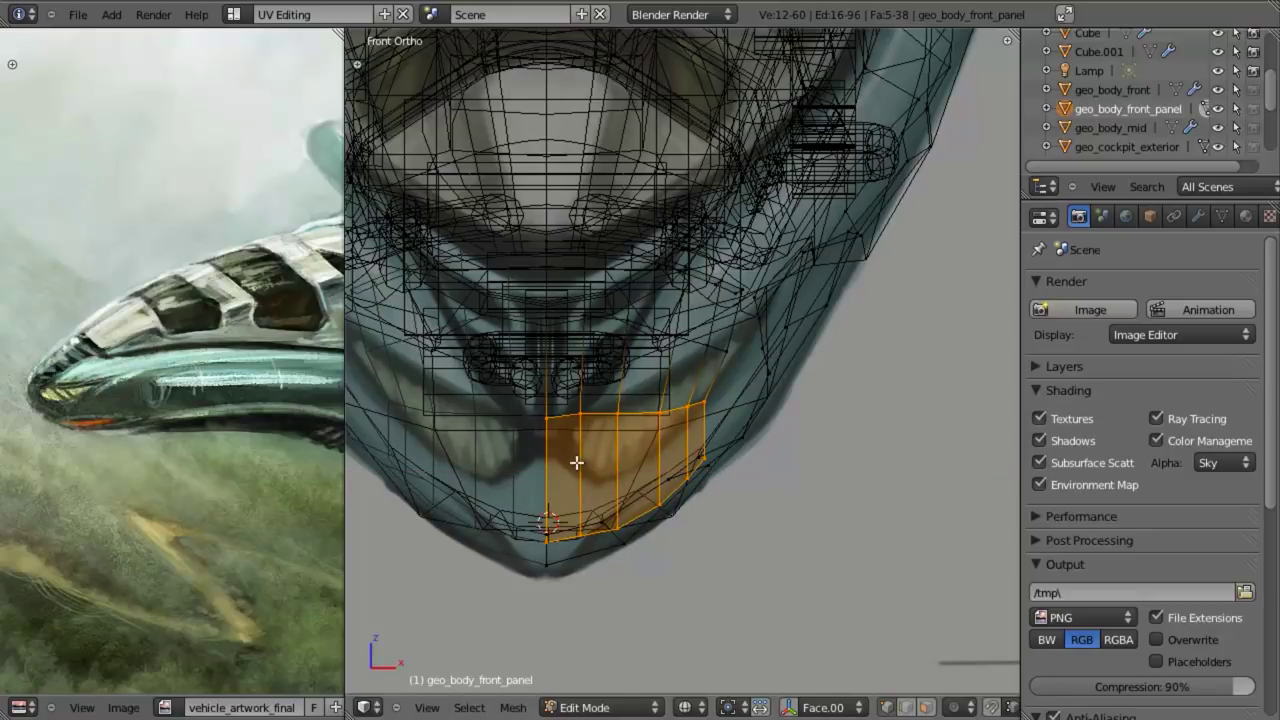
- Deselect the upper of the two selected nose loops and scale the remaining lowest loop to about 0.84 along X
{"action": "key", "text": "b"}
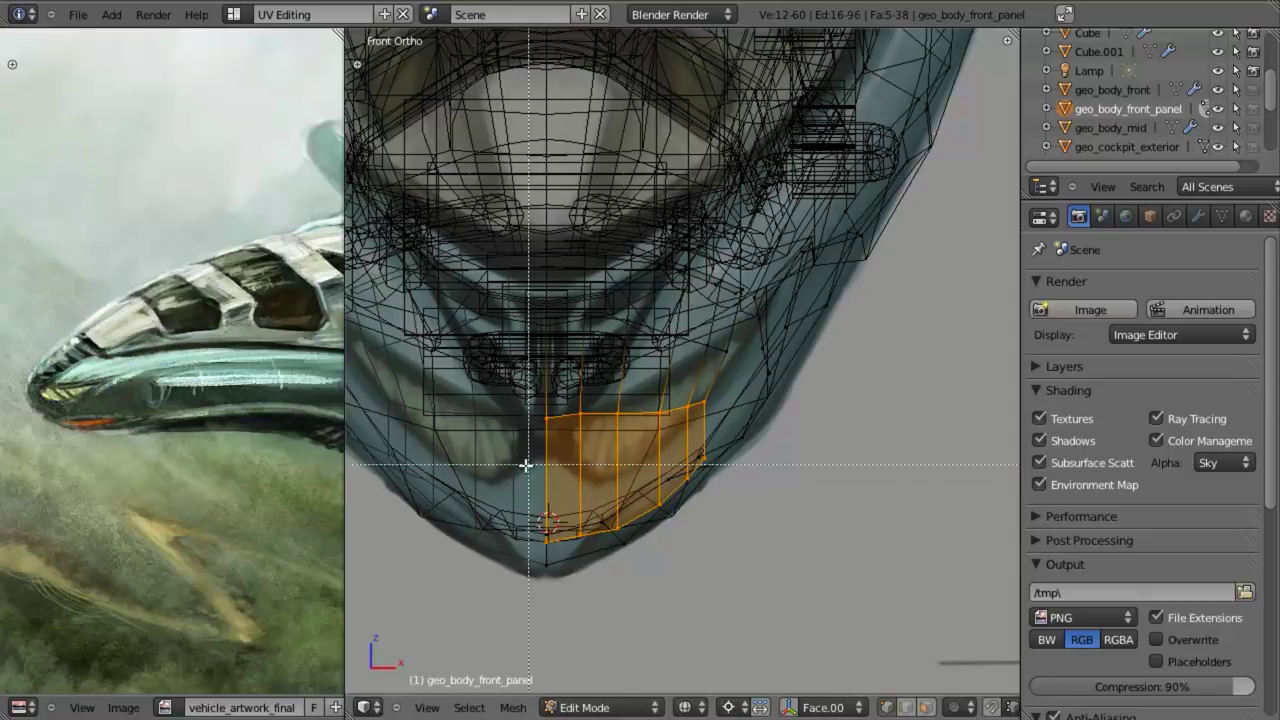
{"action": "middle_click_drag", "start_coordinate": [522, 462], "coordinate": [743, 382]}
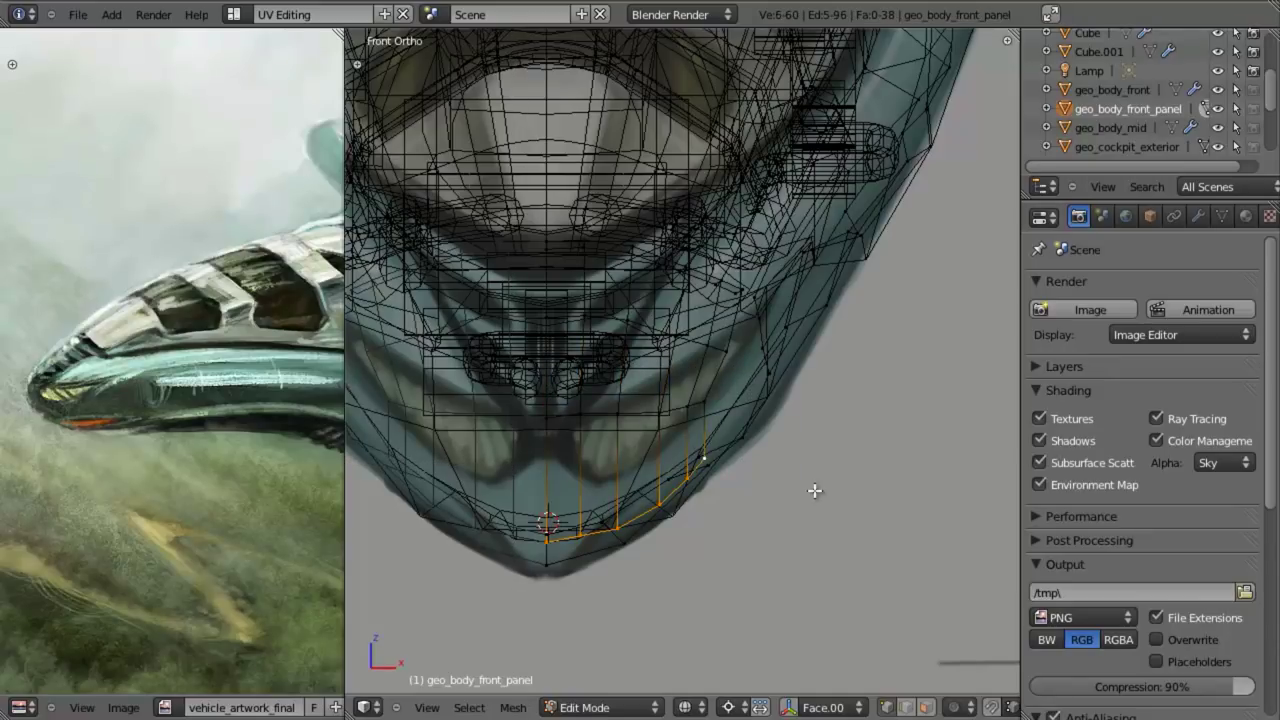
{"action": "key", "text": "s"}
{"action": "key", "text": "x"}
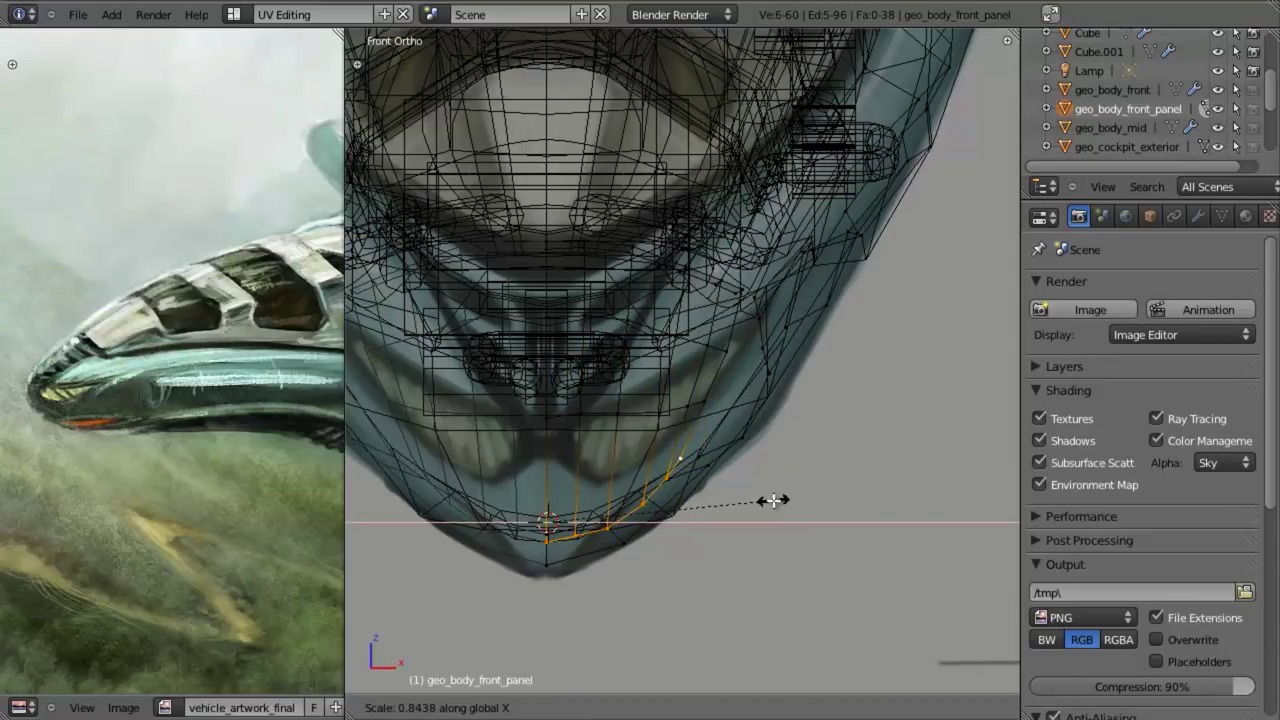
{"action": "left_click", "coordinate": [762, 505]}
- Select the nose loop directly above the lowest one and scale it slightly along X
{"action": "key", "text": "z"}
{"action": "key", "text": "a"}
{"action": "right_click", "coordinate": [670, 410], "text": "alt"}
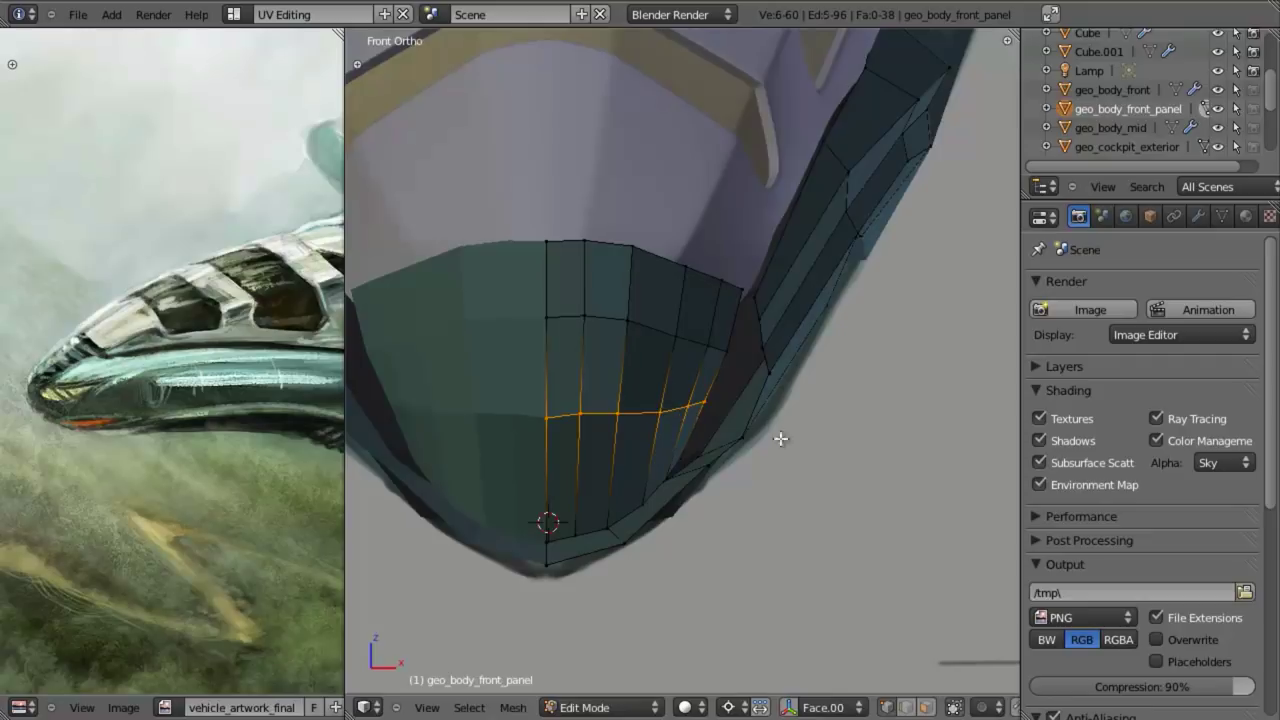
{"action": "key", "text": "s"}
{"action": "key", "text": "x"}
{"action": "left_click", "coordinate": [806, 440]}
{"action": "key", "text": "a"}
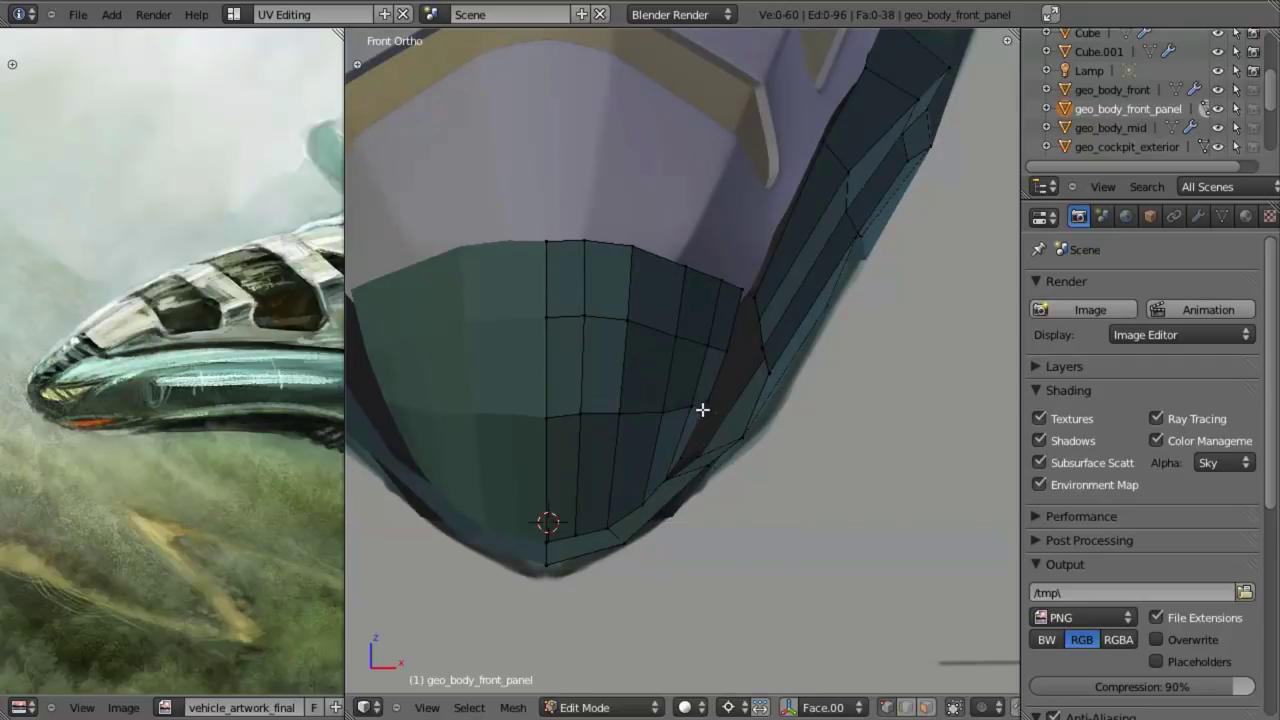
- Edge-slide the second lengthwise nose loop from the centreline slightly outward, viewing the nose from below
{"action": "middle_click_drag", "start_coordinate": [703, 409], "coordinate": [636, 272]}
{"action": "right_click", "coordinate": [620, 417], "text": "alt"}
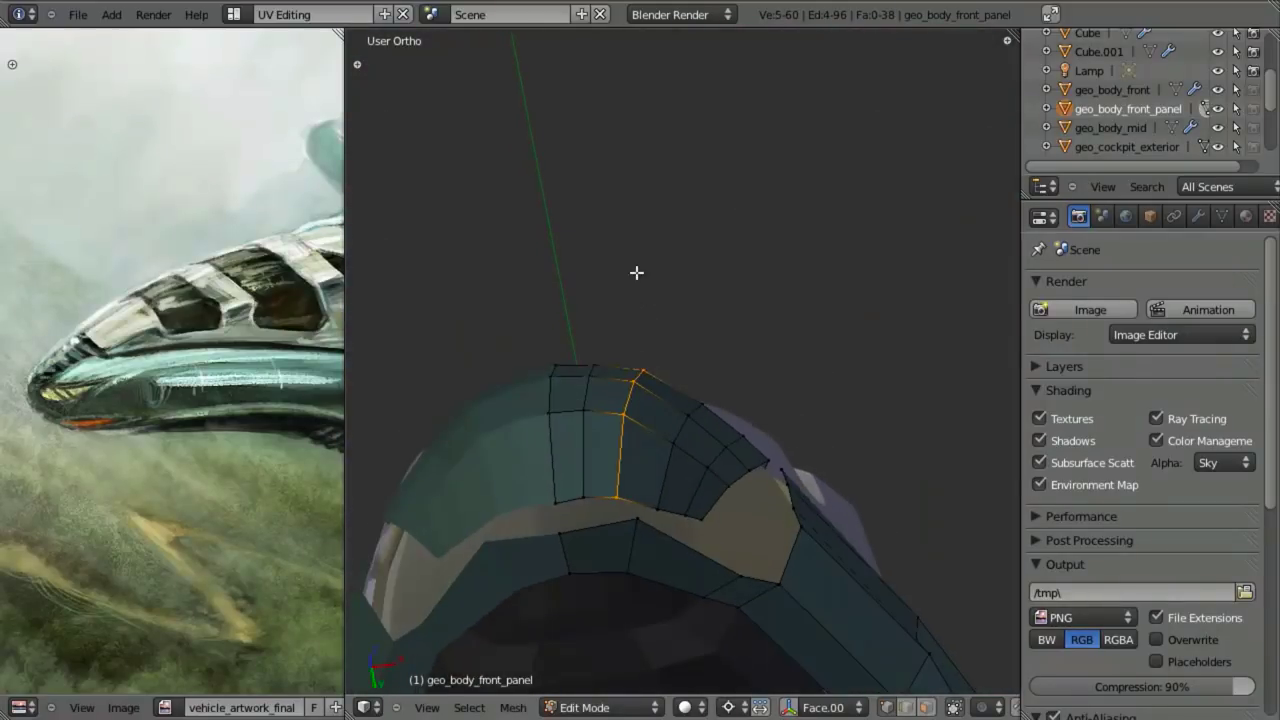
{"action": "key", "text": "ctrl+e"}
{"action": "left_click", "coordinate": [648, 396]}
{"action": "left_click", "coordinate": [662, 413]}
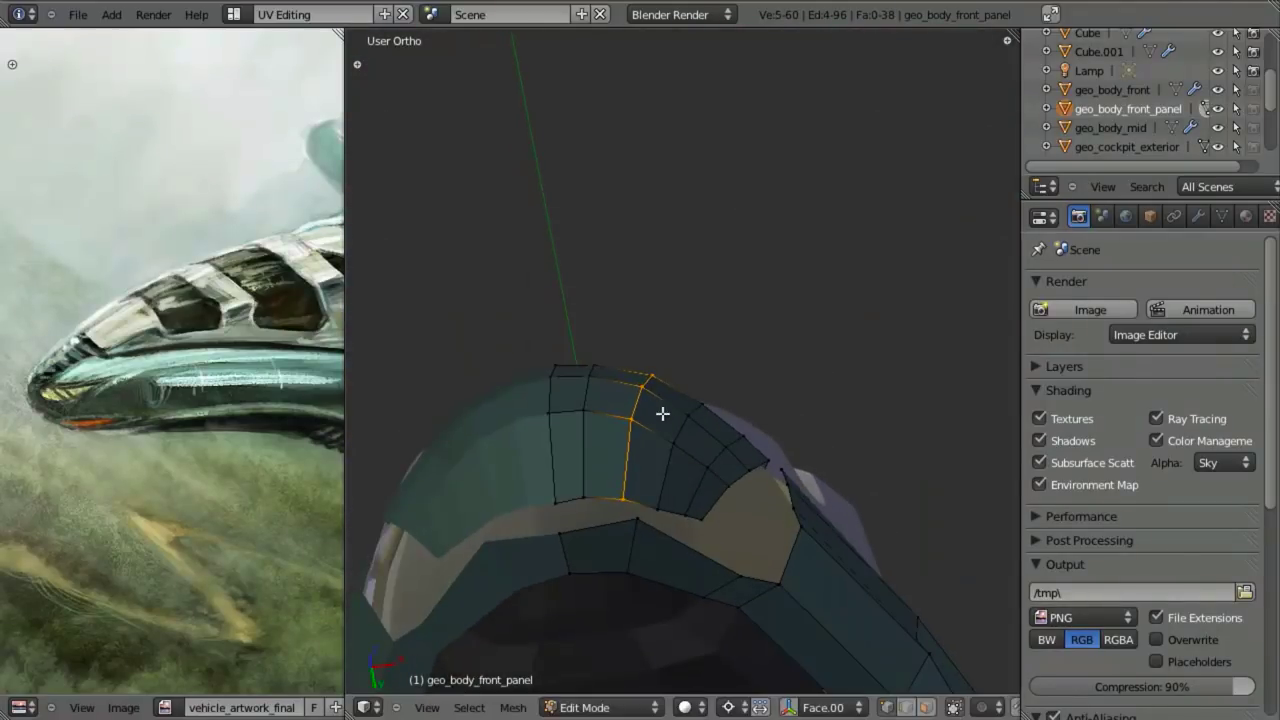
{"action": "middle_click_drag", "start_coordinate": [684, 375], "coordinate": [746, 488]}
{"action": "key", "text": "a"}
- Nudge the rear corner vertex of the nose's upper rim slightly forward and down in the side view
{"action": "middle_click_drag", "start_coordinate": [752, 428], "coordinate": [614, 477]}
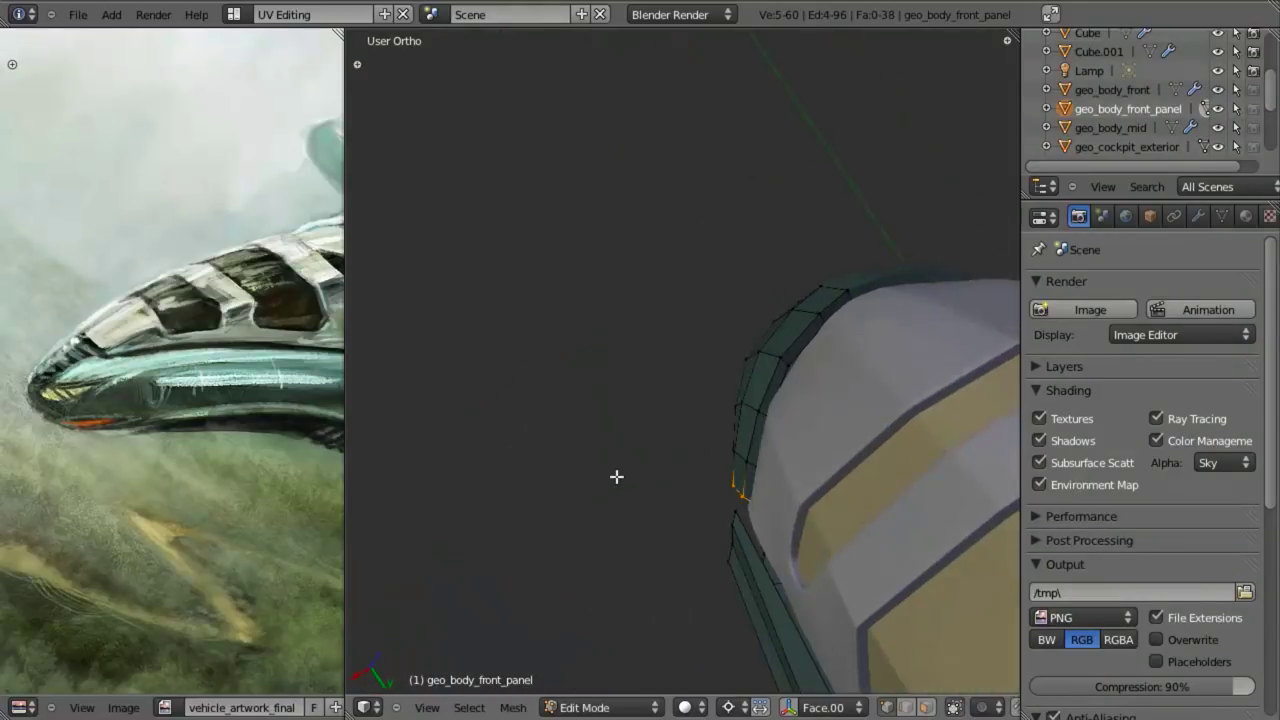
{"action": "key", "text": "z"}
{"action": "right_click", "coordinate": [756, 507]}
{"action": "key", "text": "z"}
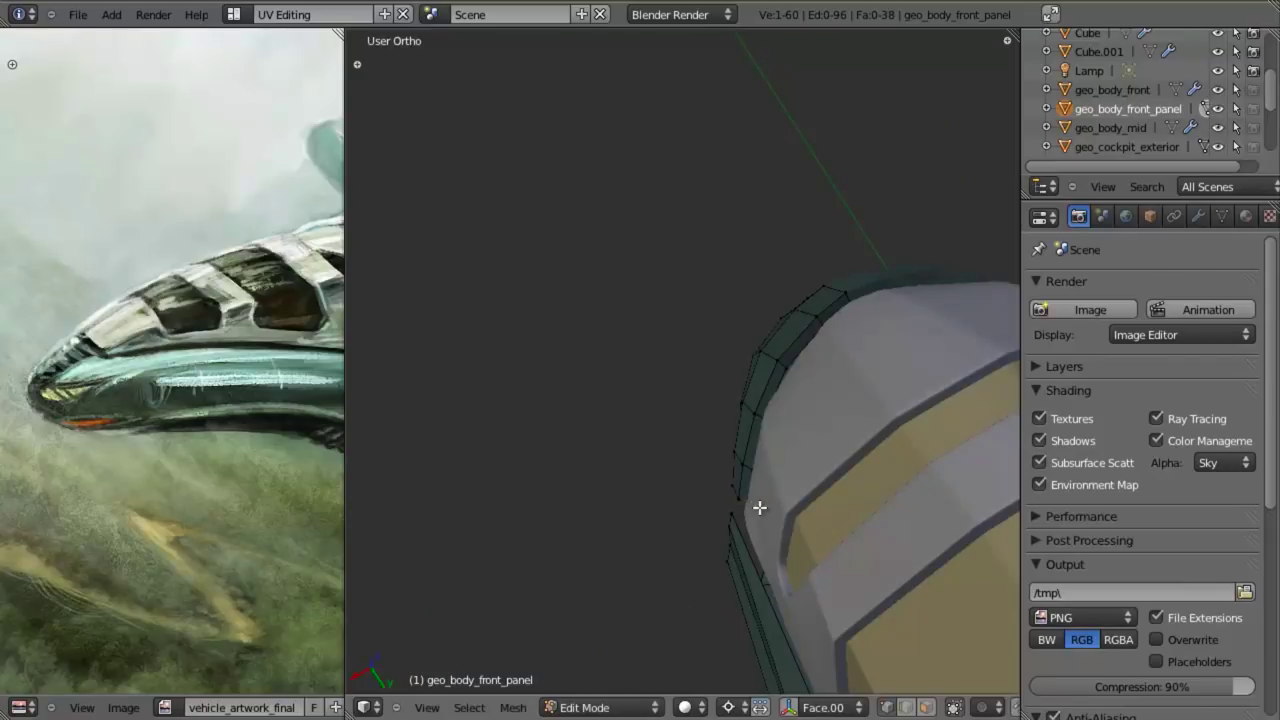
{"action": "key", "text": "KP_3"}
{"action": "key", "text": "z"}
{"action": "scroll", "coordinate": [748, 455], "scroll_direction": "up", "scroll_amount": 2}
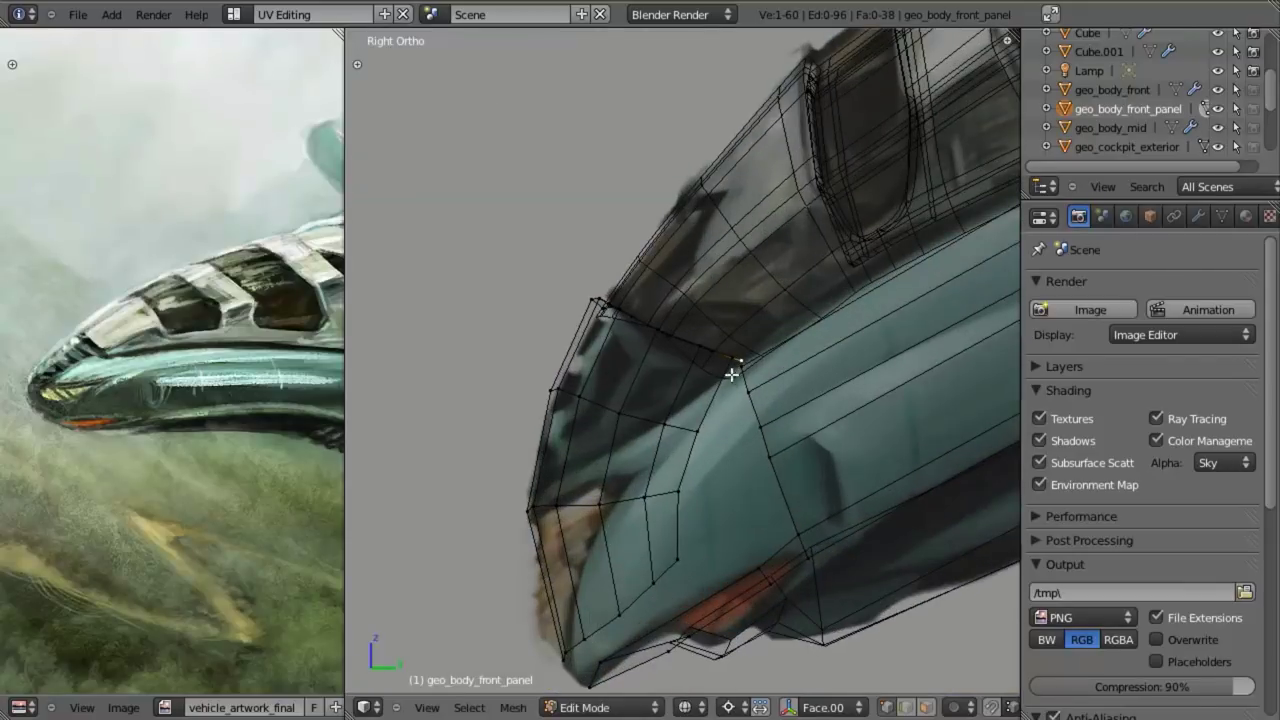
{"action": "key", "text": "e"}
{"action": "left_click", "coordinate": [729, 367]}
{"action": "key", "text": "z"}
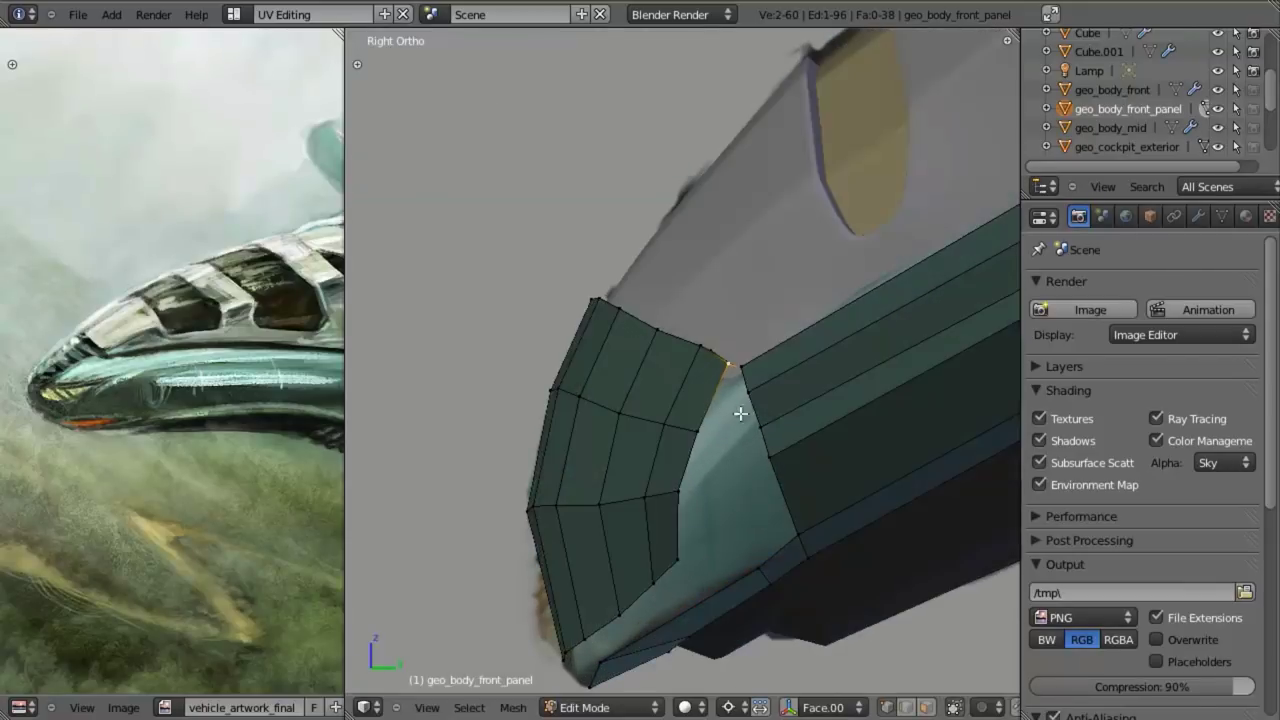
- Nudge the rim vertex ahead of the rear corner, and shift the front top rim vertices about 0.008 back and 0.010 up in the side view
{"action": "middle_click_drag", "start_coordinate": [738, 423], "coordinate": [706, 437], "text": "shift"}
{"action": "scroll", "coordinate": [706, 420], "scroll_direction": "up", "scroll_amount": 3}
{"action": "key", "text": "z"}
{"action": "right_click", "coordinate": [655, 364]}
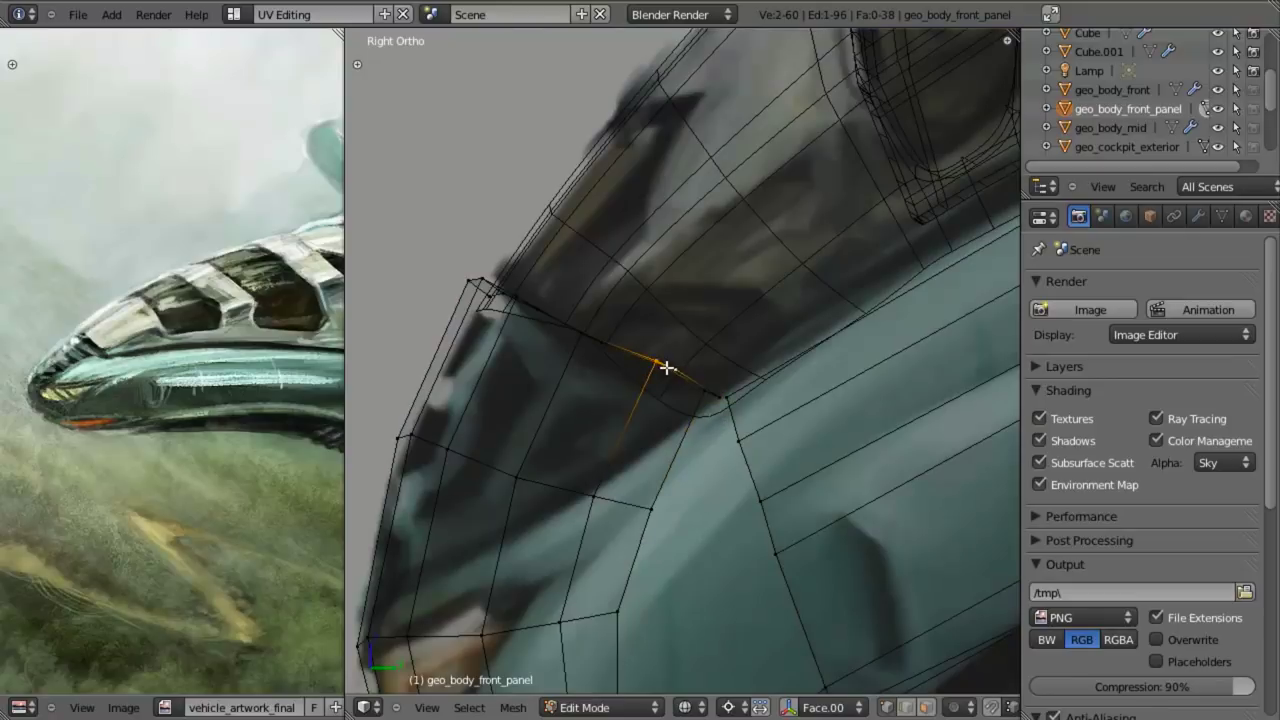
{"action": "key", "text": "z"}
{"action": "key", "text": "g"}
{"action": "left_click", "coordinate": [663, 380]}
{"action": "key", "text": "z"}
{"action": "key", "text": "z"}
{"action": "key", "text": "g"}
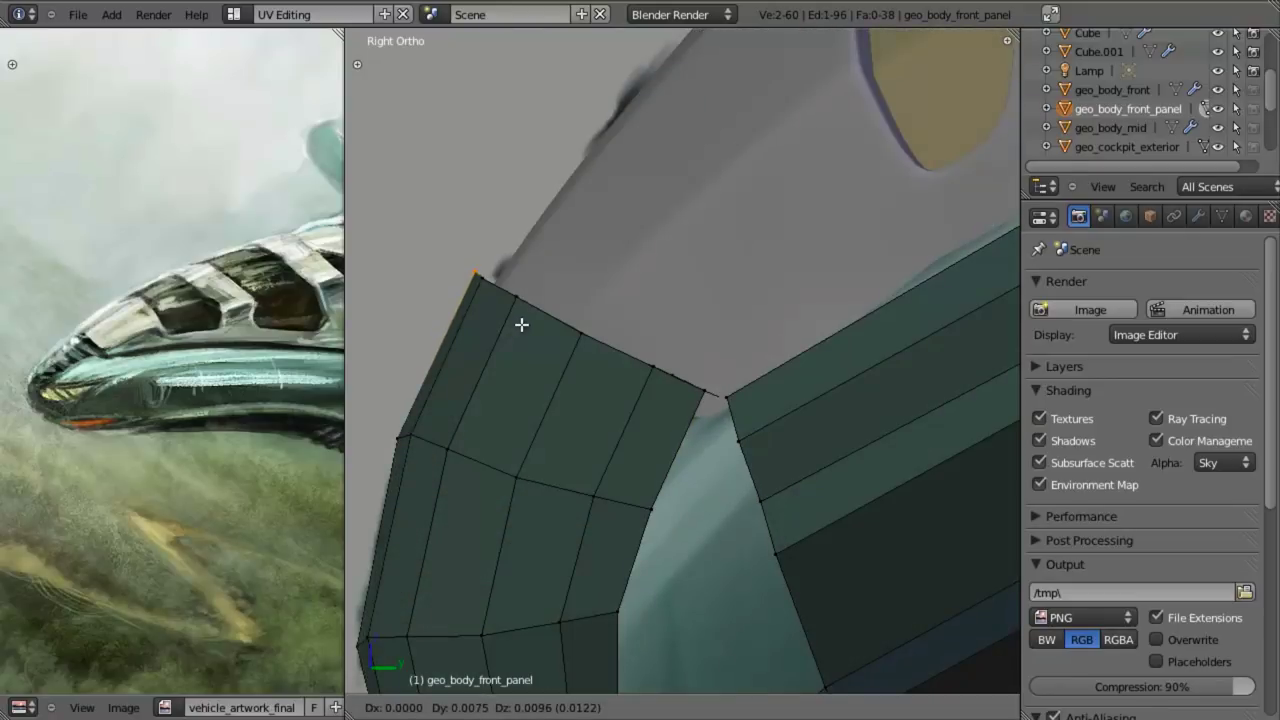
{"action": "right_click", "coordinate": [521, 324]}
- Examine the gap between the nose rim's rear corner and the side panel's upper front vertices from several angles
{"action": "middle_click_drag", "start_coordinate": [523, 323], "coordinate": [618, 356]}
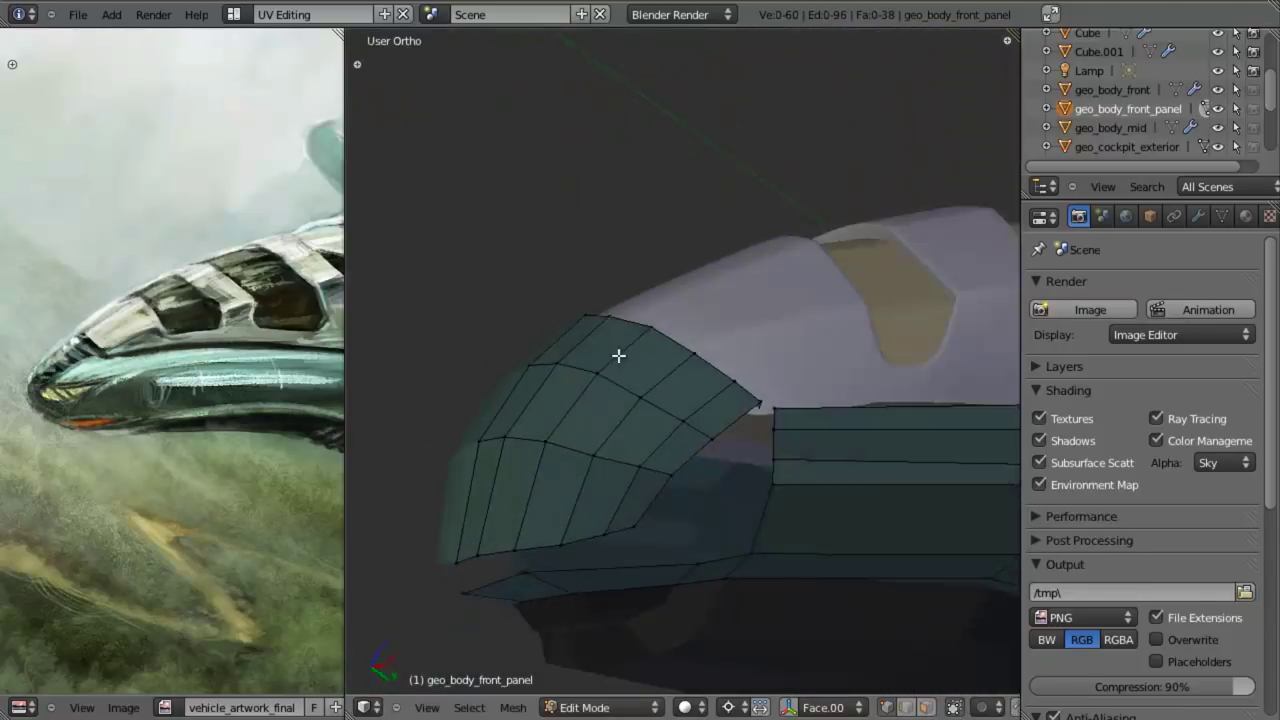
{"action": "key", "text": "KP_3"}
{"action": "scroll", "coordinate": [797, 480], "scroll_direction": "up", "scroll_amount": 6}
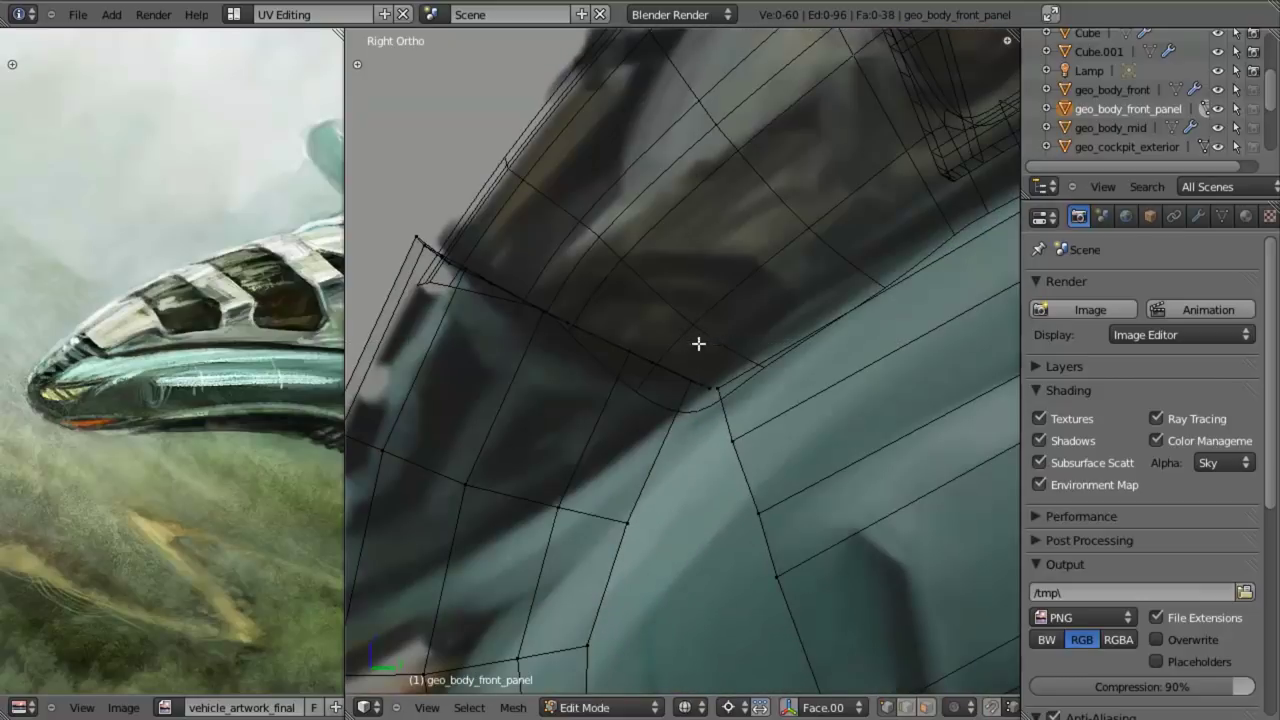
{"action": "right_click", "coordinate": [722, 387]}
{"action": "key", "text": "a"}
{"action": "key", "text": "b"}
{"action": "left_click_drag", "start_coordinate": [712, 359], "coordinate": [731, 407]}
{"action": "left_click_drag", "start_coordinate": [756, 461], "coordinate": [757, 461]}
{"action": "key", "text": "z"}
{"action": "middle_click_drag", "start_coordinate": [723, 391], "coordinate": [657, 397]}
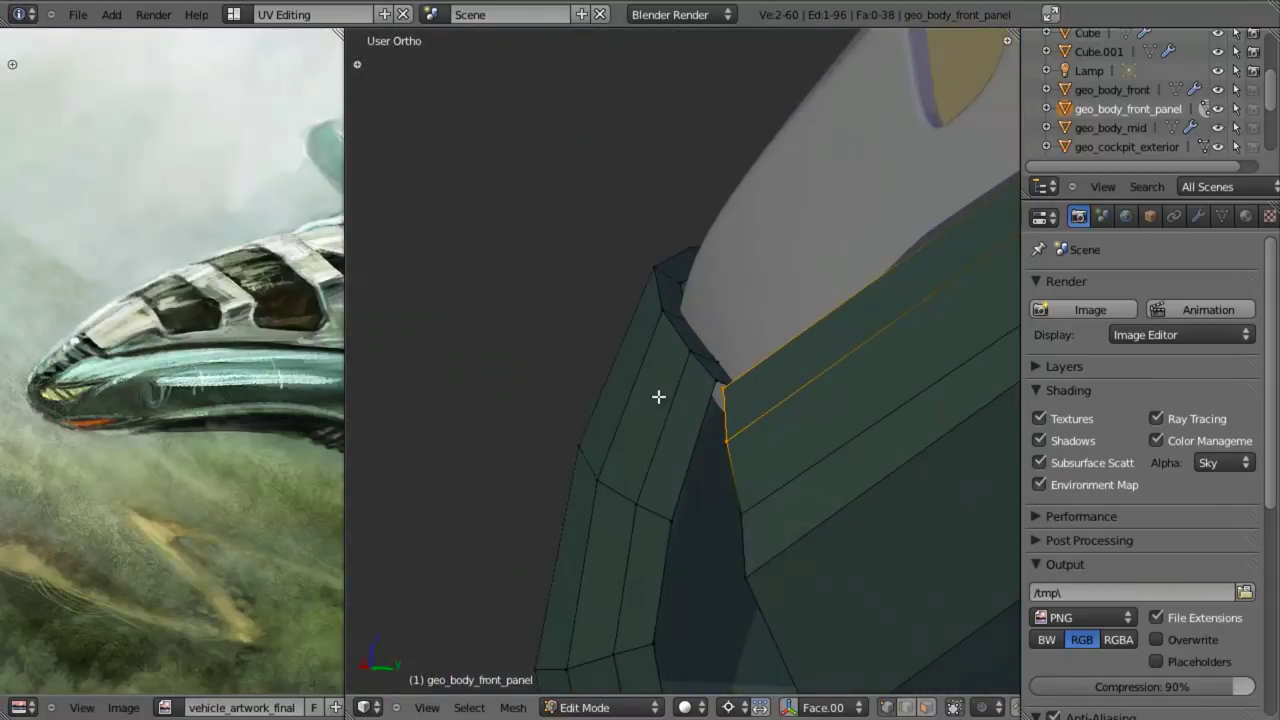
{"action": "scroll", "coordinate": [660, 452], "scroll_direction": "down", "scroll_amount": 4}
{"action": "middle_click_drag", "start_coordinate": [660, 452], "coordinate": [774, 466]}
{"action": "key", "text": "KP_3"}
{"action": "key", "text": "z"}
{"action": "scroll", "coordinate": [668, 430], "scroll_direction": "up", "scroll_amount": 1}
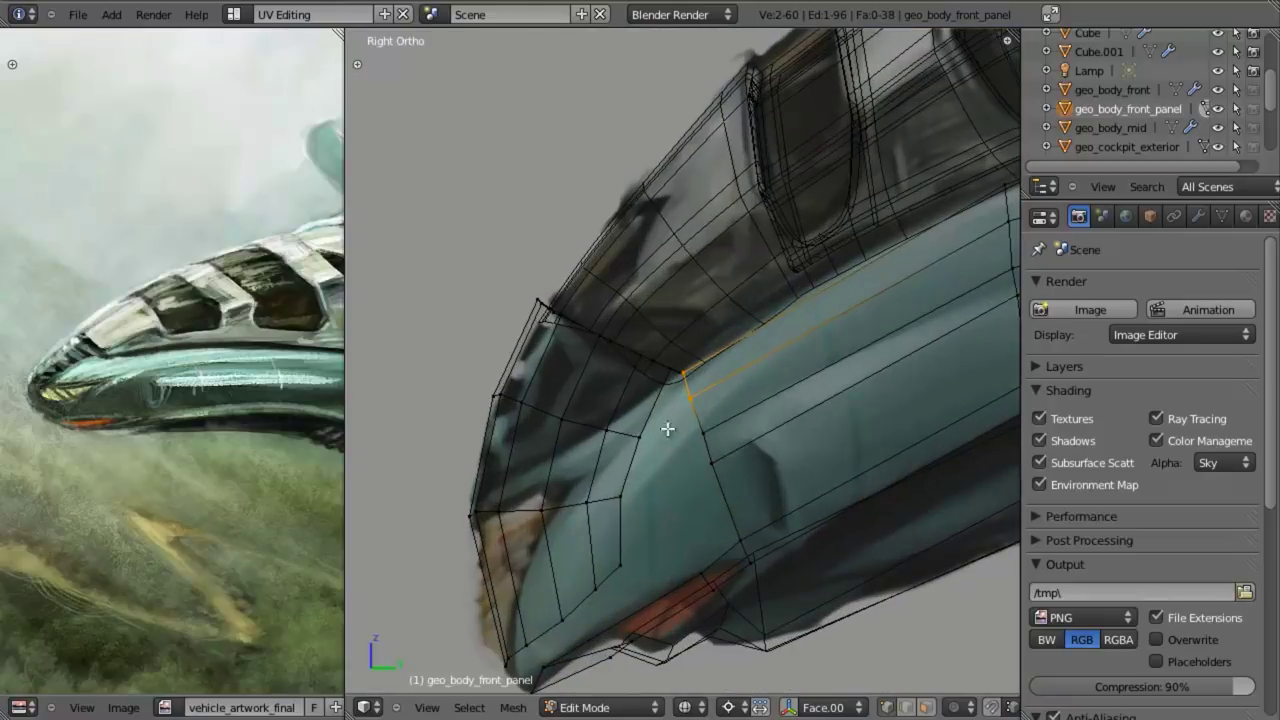
{"action": "key", "text": "a"}
{"action": "key", "text": "ctrl+r"}
{"action": "key", "text": "Escape"}
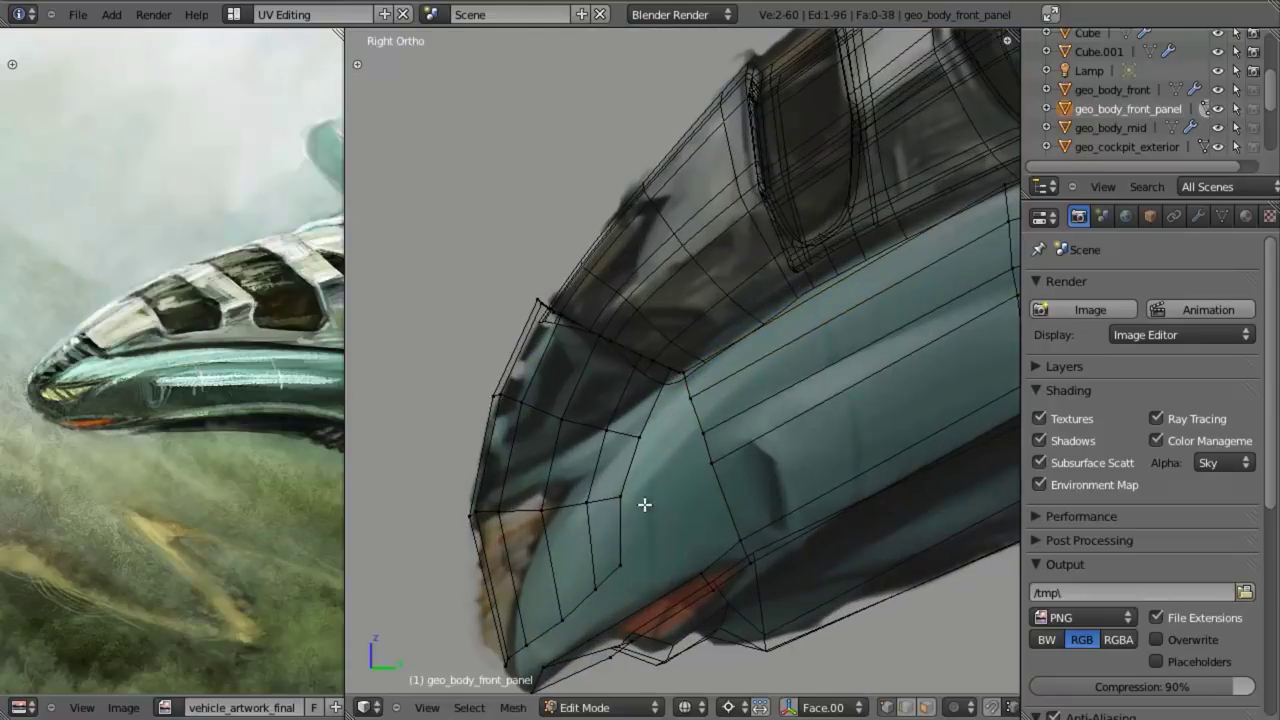
{"action": "scroll", "coordinate": [640, 495], "scroll_direction": "up", "scroll_amount": 3}
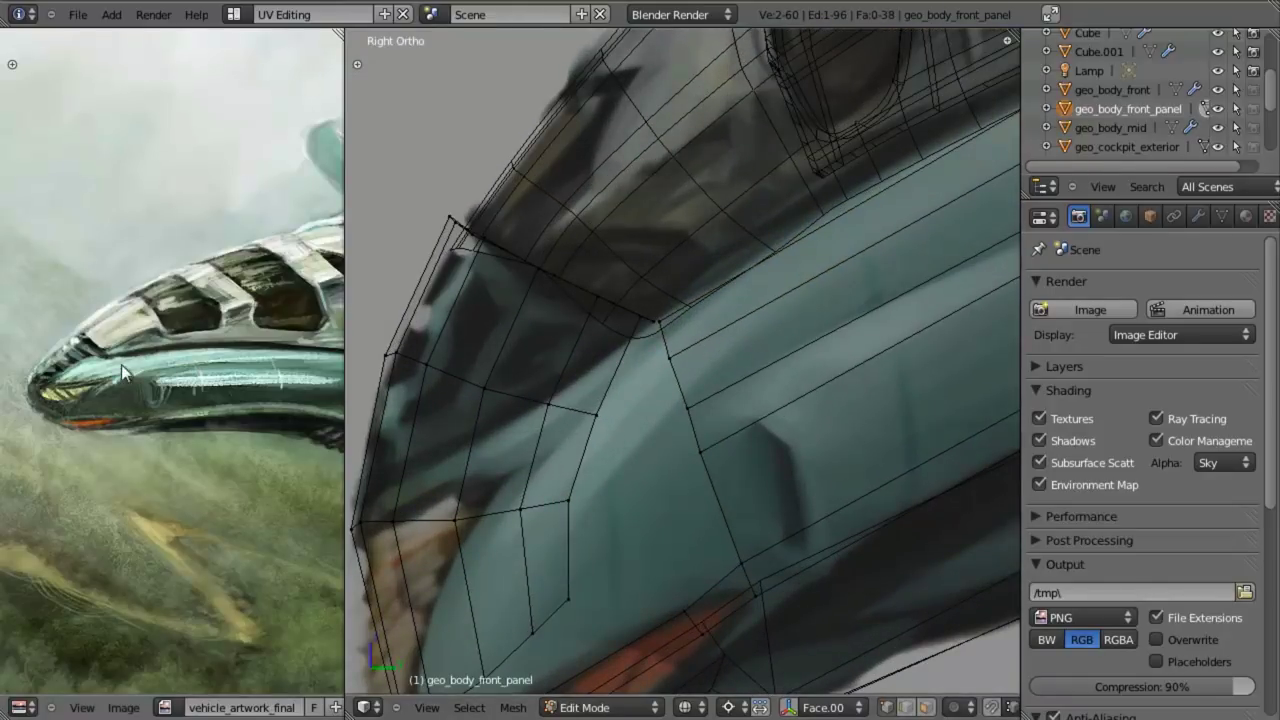
{"action": "middle_click_drag", "start_coordinate": [585, 479], "coordinate": [593, 342], "text": "shift"}
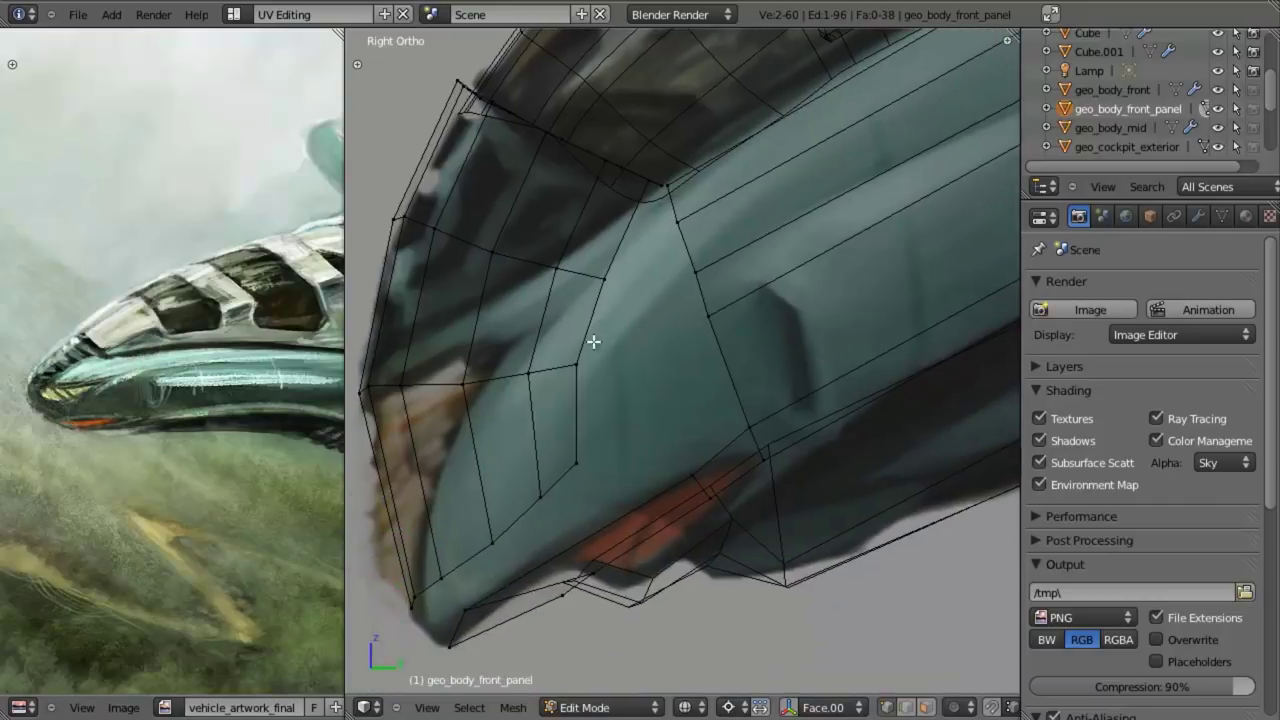
{"action": "right_click", "coordinate": [584, 364], "text": "shift"}
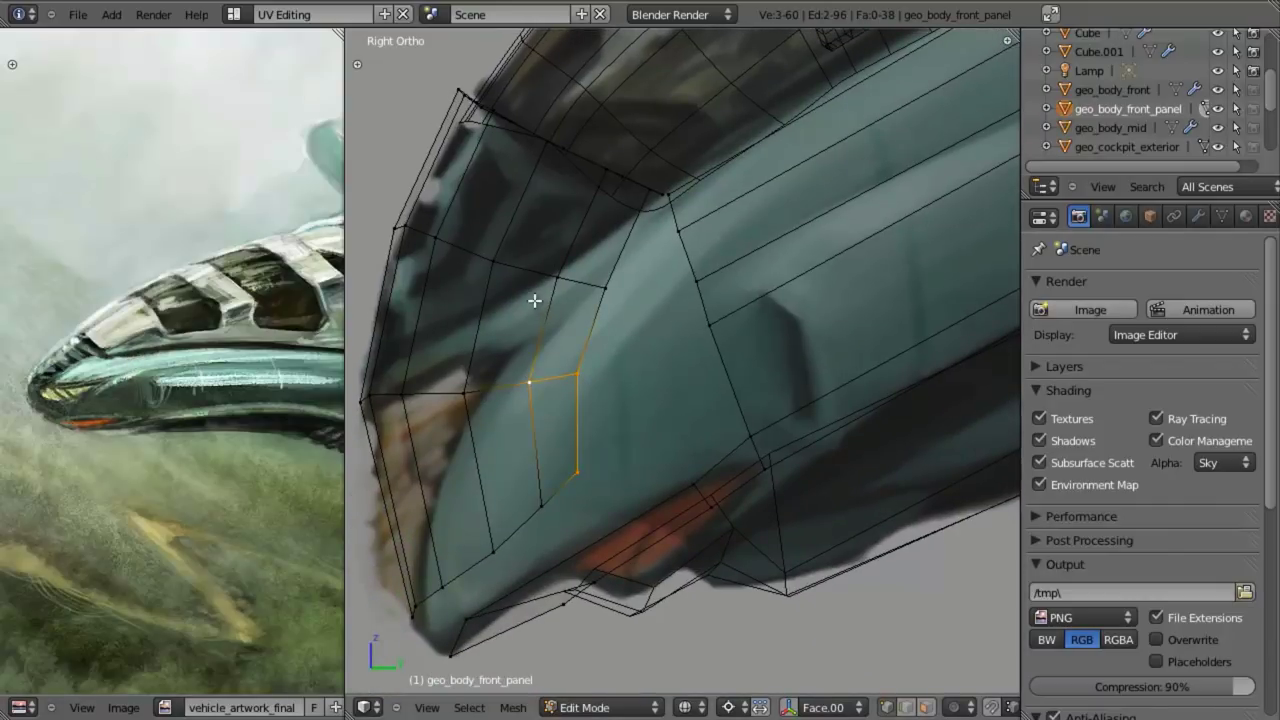
{"action": "right_click", "coordinate": [607, 302], "text": "shift"}
{"action": "right_click", "coordinate": [567, 278], "text": "shift"}
{"action": "right_click", "coordinate": [534, 522], "text": "shift"}
{"action": "middle_click_drag", "start_coordinate": [506, 520], "coordinate": [686, 426]}
{"action": "key", "text": "x"}
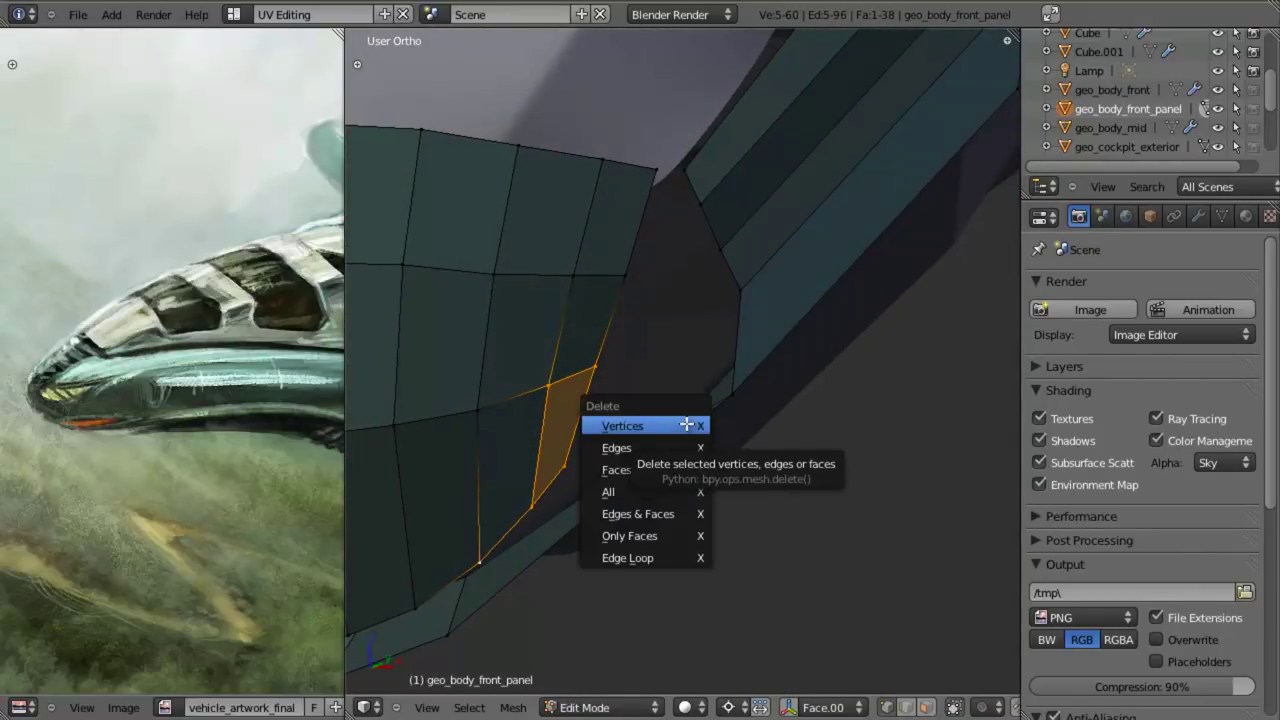
{"action": "key", "text": "Escape"}
- Select only the lower rear corner vertex of the nose strips and set proportional editing to Connected
{"action": "key", "text": "KP_3"}
{"action": "scroll", "coordinate": [636, 441], "scroll_direction": "up", "scroll_amount": 2}
{"action": "key", "text": "a"}
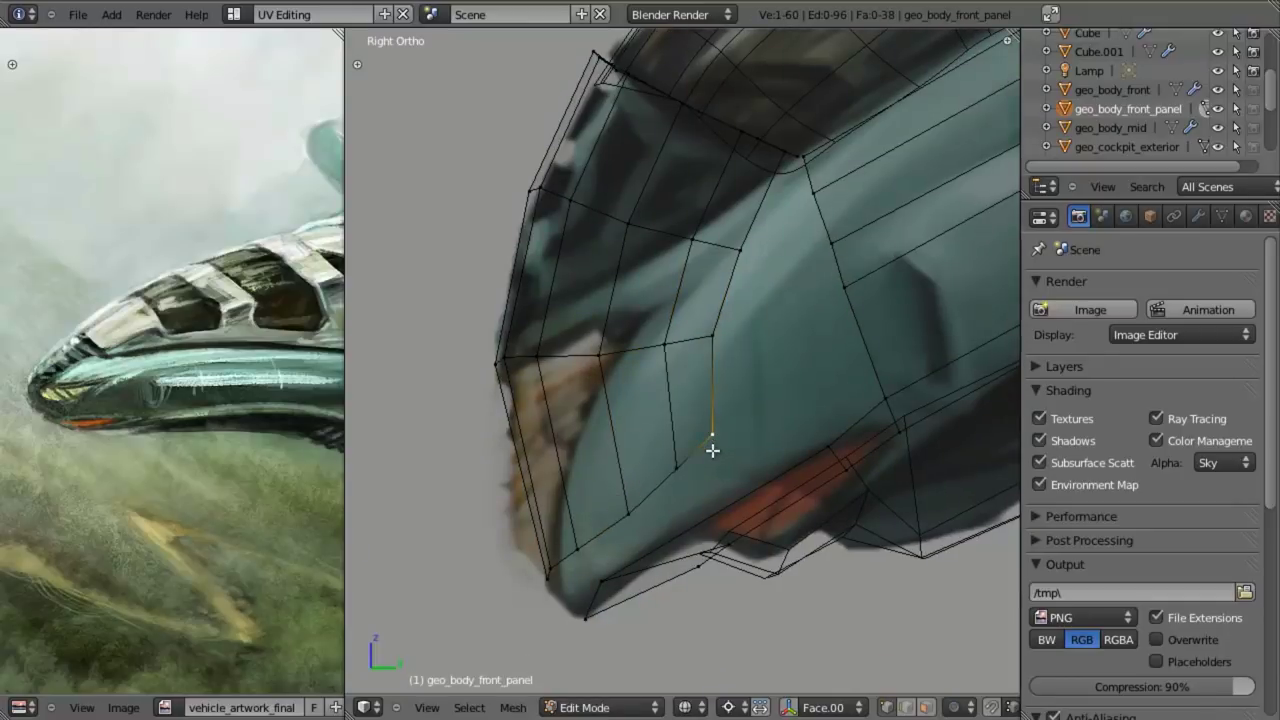
{"action": "left_click", "coordinate": [955, 706]}
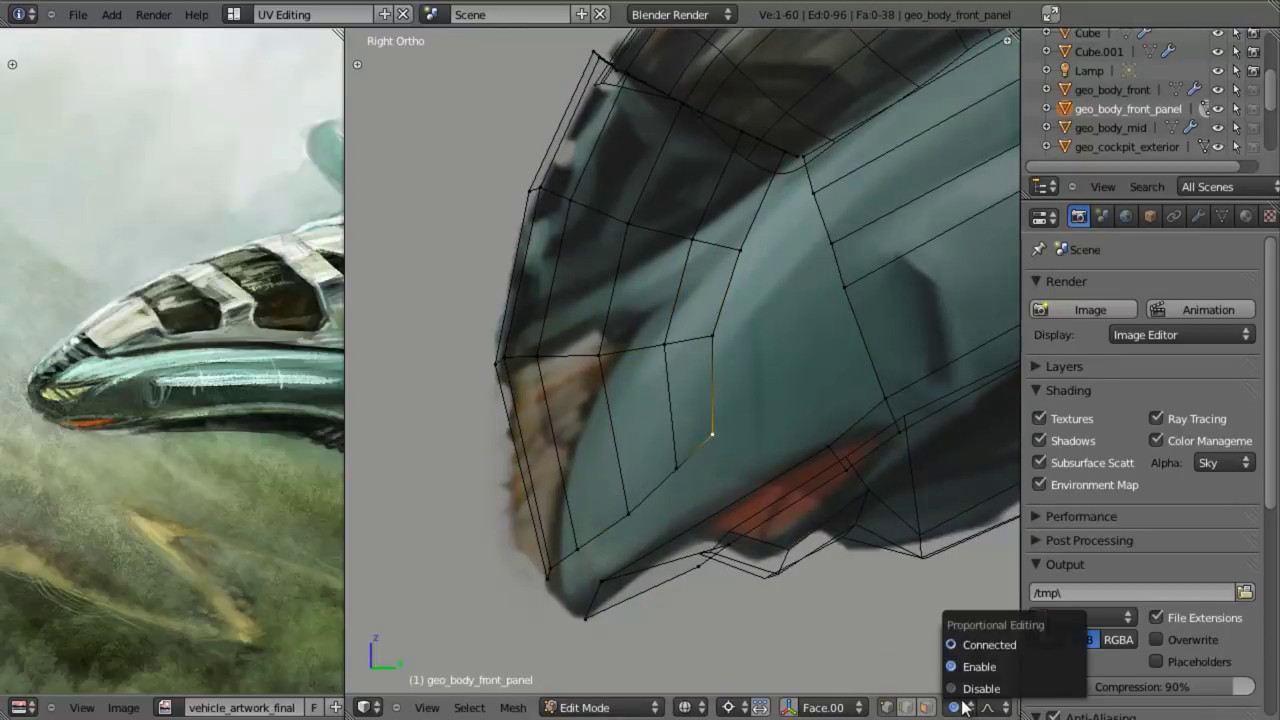
{"action": "left_click", "coordinate": [991, 645]}
{"action": "key", "text": "g"}
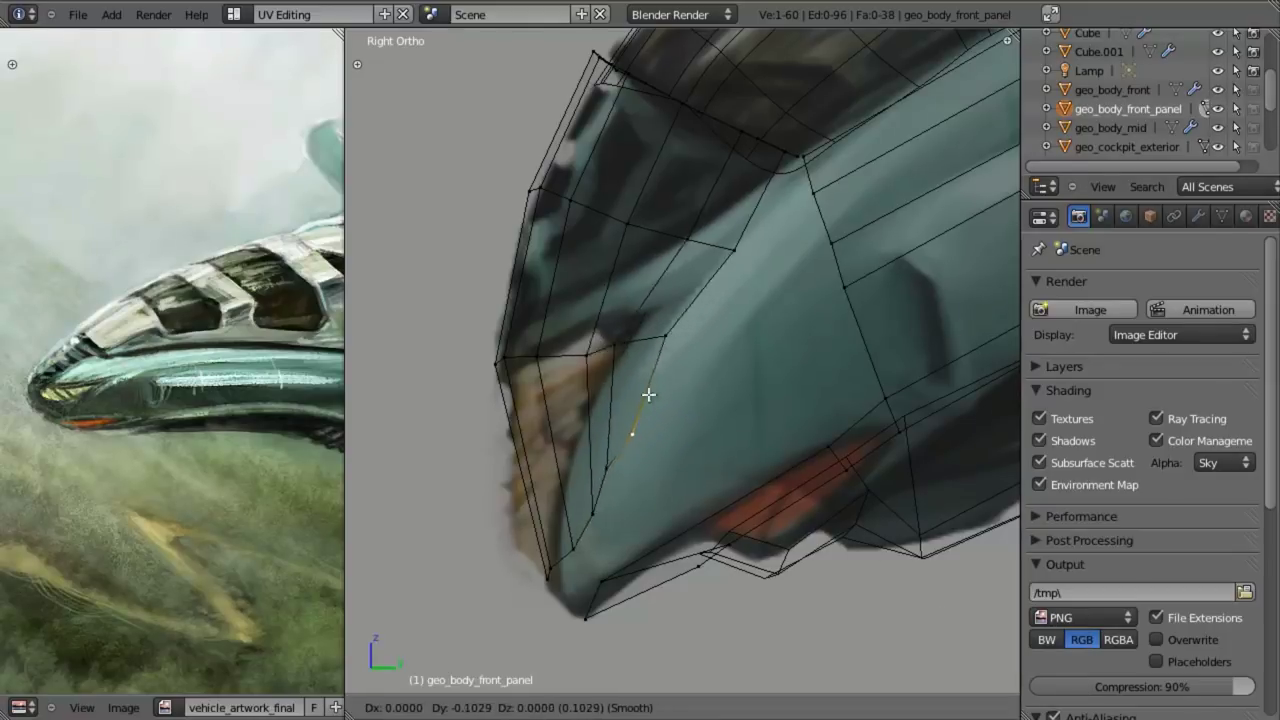
{"action": "right_click", "coordinate": [698, 372]}
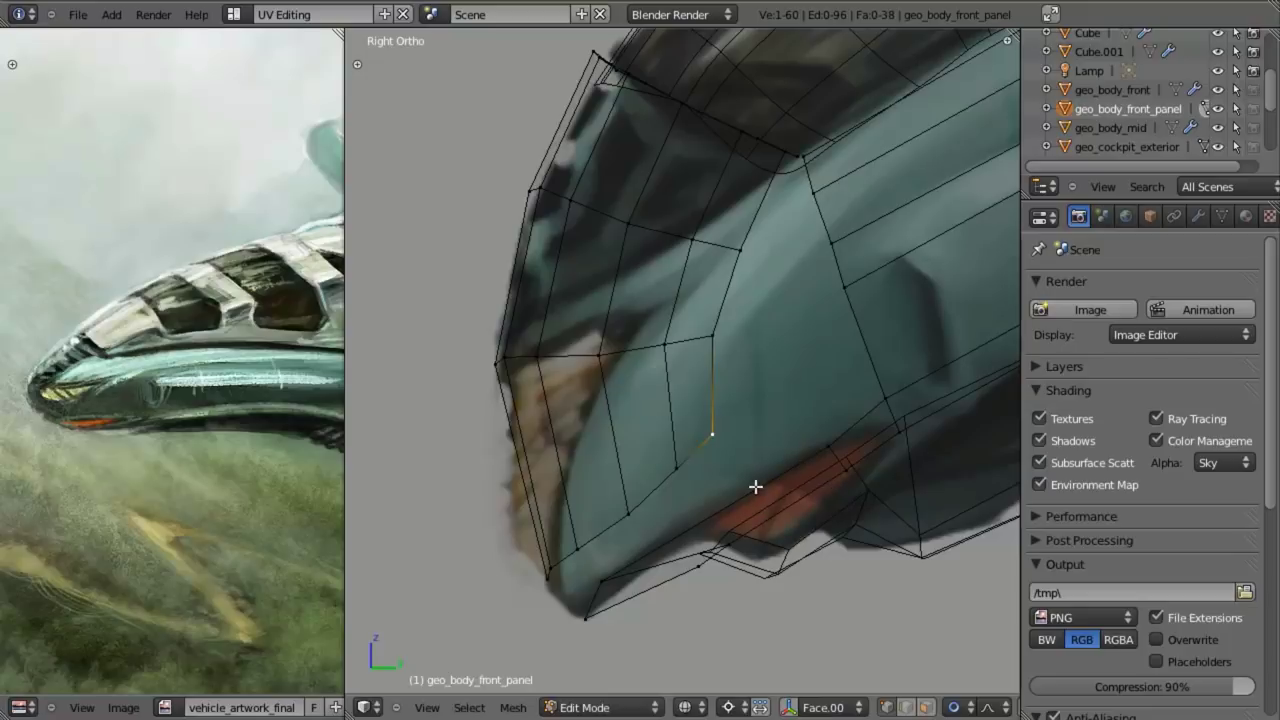
{"action": "key", "text": "g"}
{"action": "key", "text": "Escape"}
- Add the vertex above to the selection, move both about 0.09 forward and 0.02 down proportionally, and rotate them about 9 degrees
{"action": "right_click", "coordinate": [717, 340], "text": "shift"}
{"action": "key", "text": "g"}
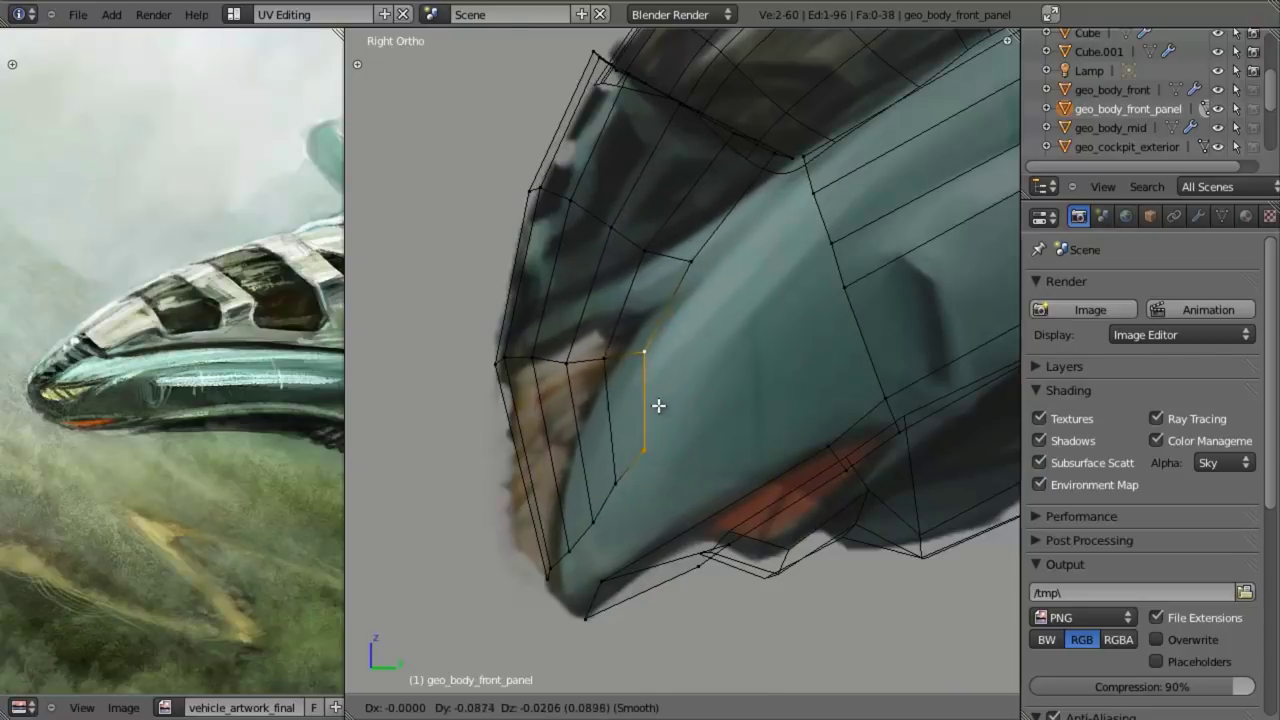
{"action": "left_click", "coordinate": [658, 408]}
{"action": "key", "text": "r"}
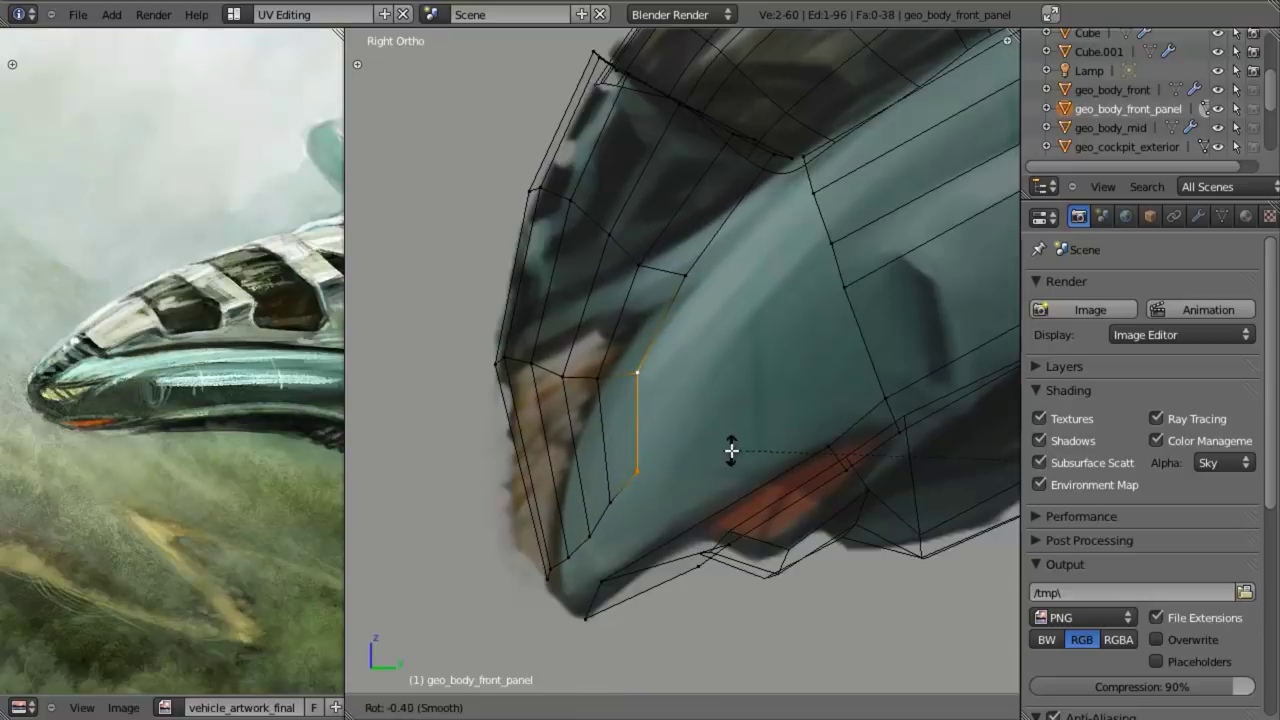
{"action": "right_click", "coordinate": [732, 452]}
{"action": "key", "text": "g"}
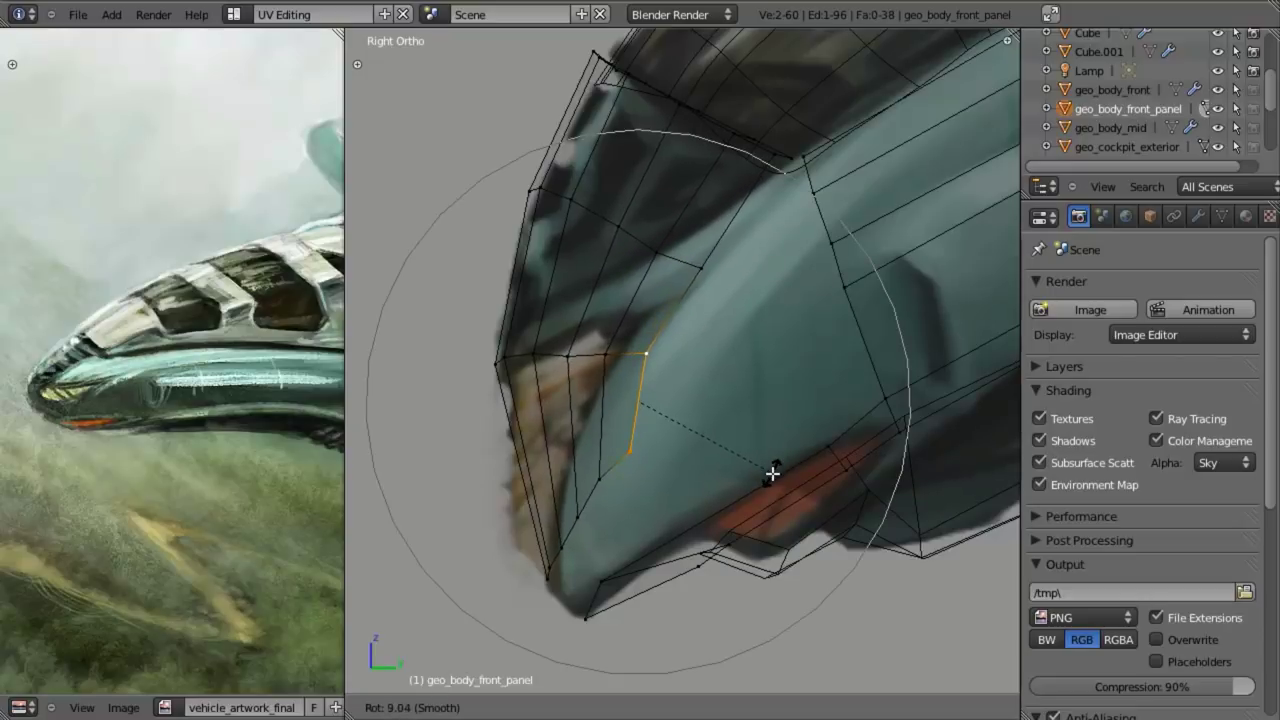
{"action": "key", "text": "Escape"}
- Move the edge about 0.026 forward and 0.018 down in side view, then about 0.064 inward and 0.019 down in front view
{"action": "key", "text": "g"}
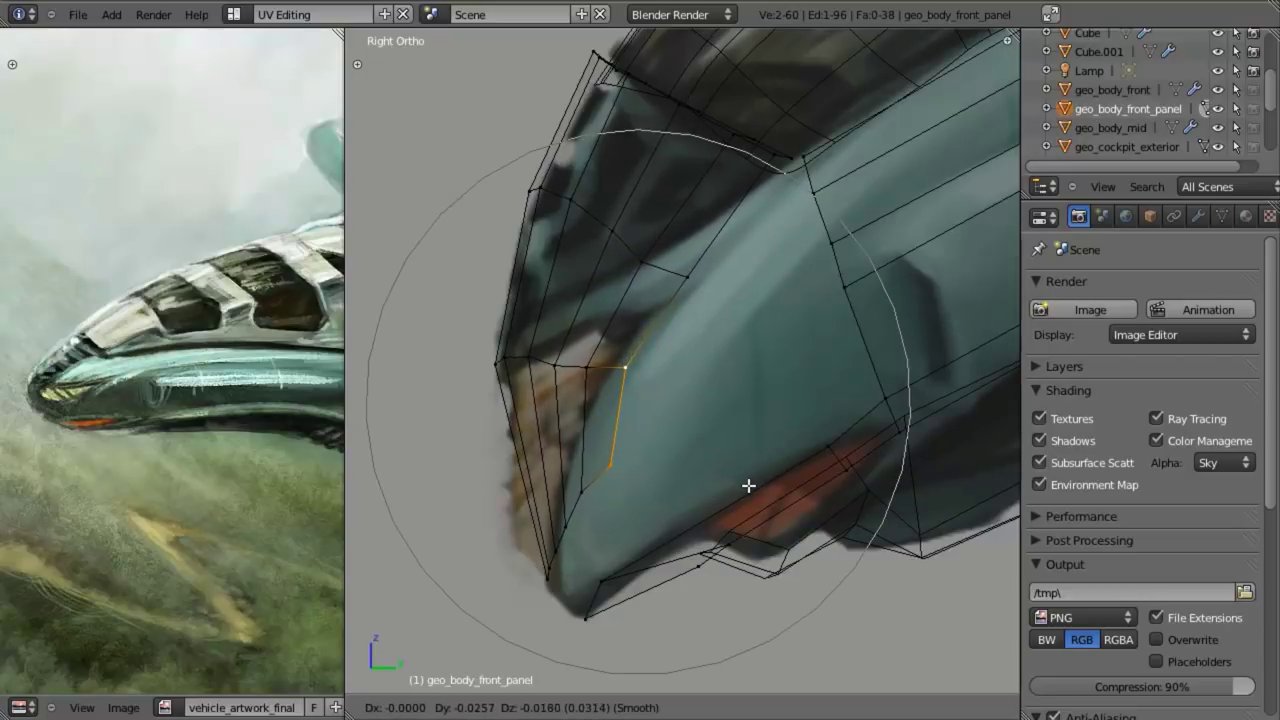
{"action": "key", "text": "Escape"}
{"action": "key", "text": "KP_1"}
{"action": "key", "text": "g"}
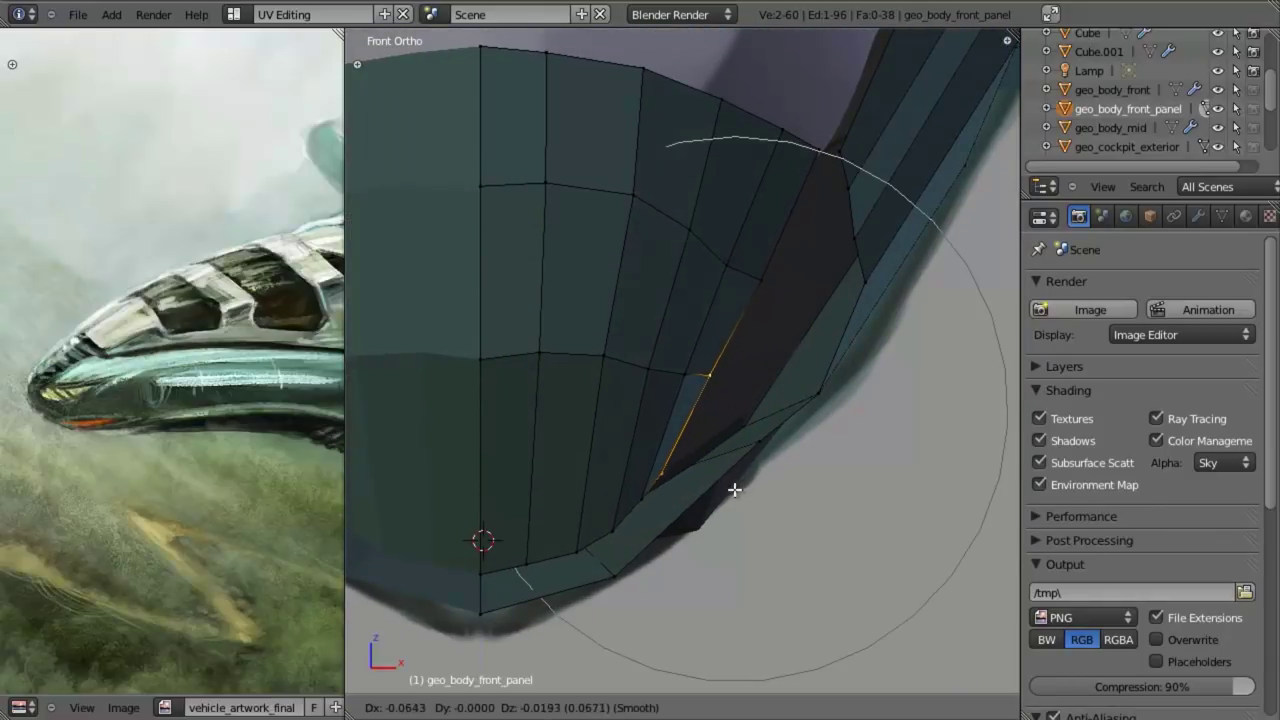
{"action": "key", "text": "Escape"}
- In side view, move the nose strips' lower rear edge forward with proportional editing and rescale it along Y to follow the artwork's outline
{"action": "key", "text": "KP_3"}
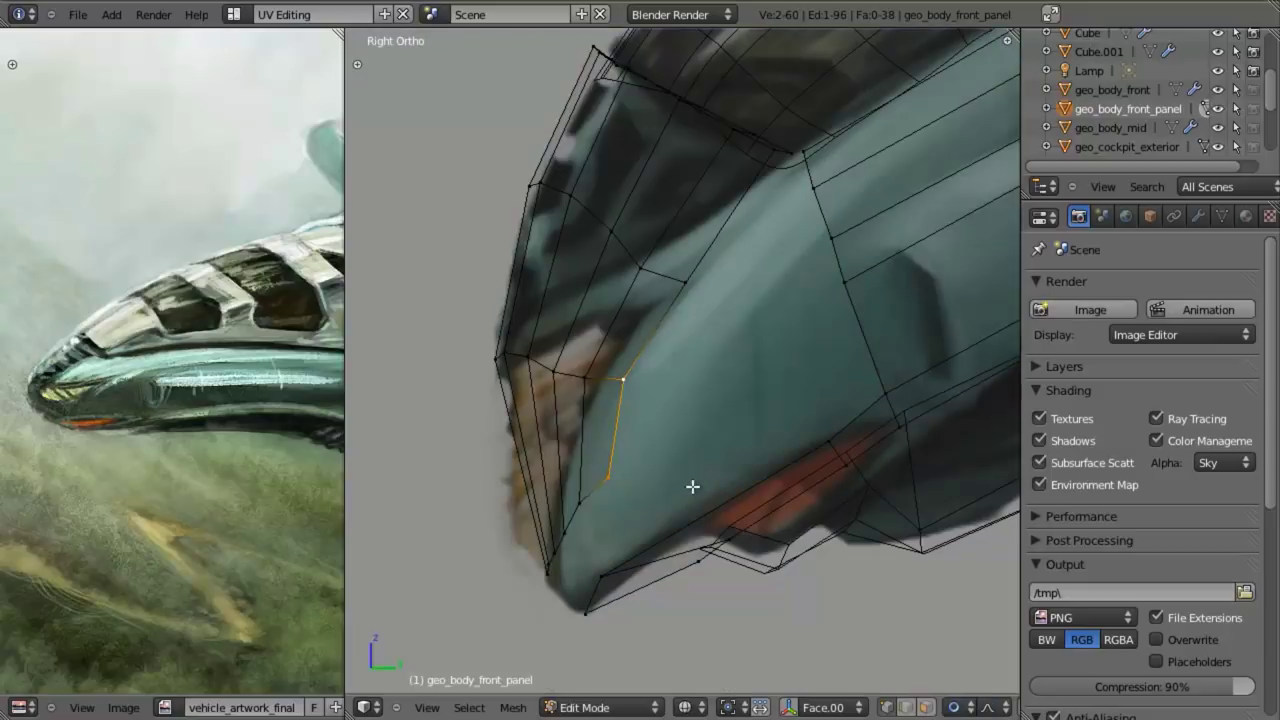
{"action": "key", "text": "g"}
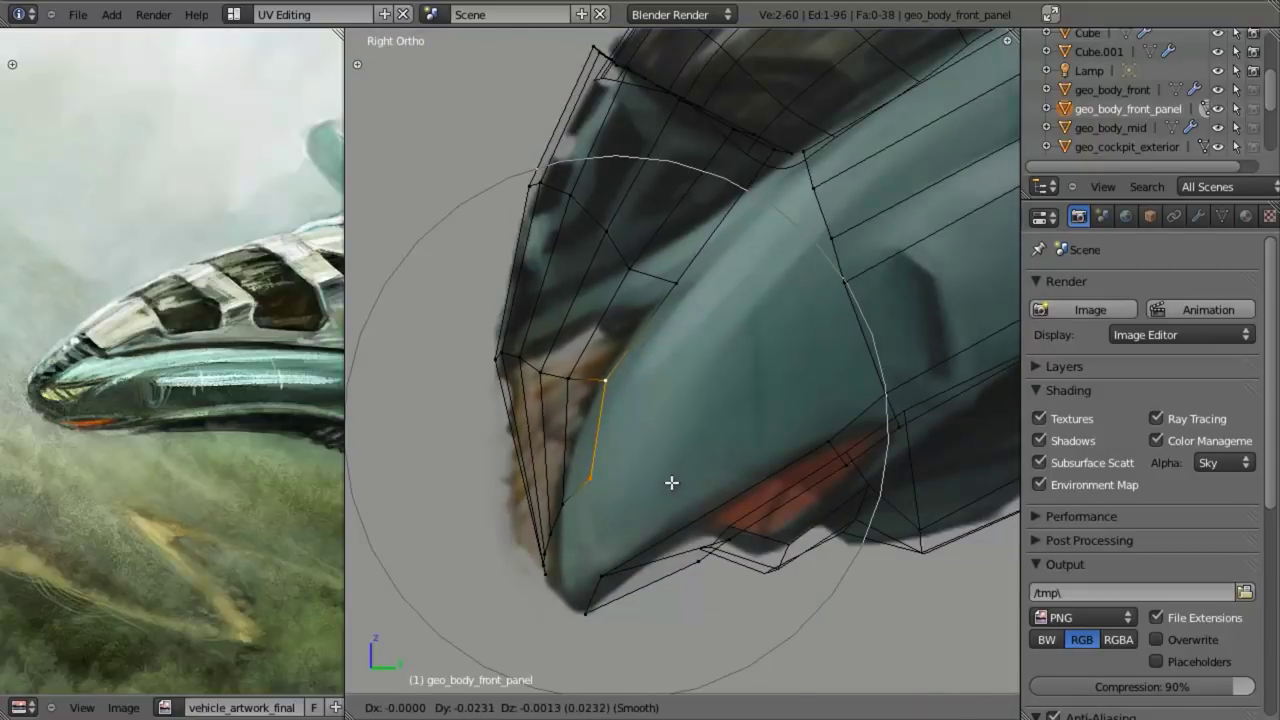
{"action": "scroll", "coordinate": [671, 483], "scroll_direction": "up", "scroll_amount": 3}
{"action": "key", "text": "s"}
{"action": "key", "text": "y"}
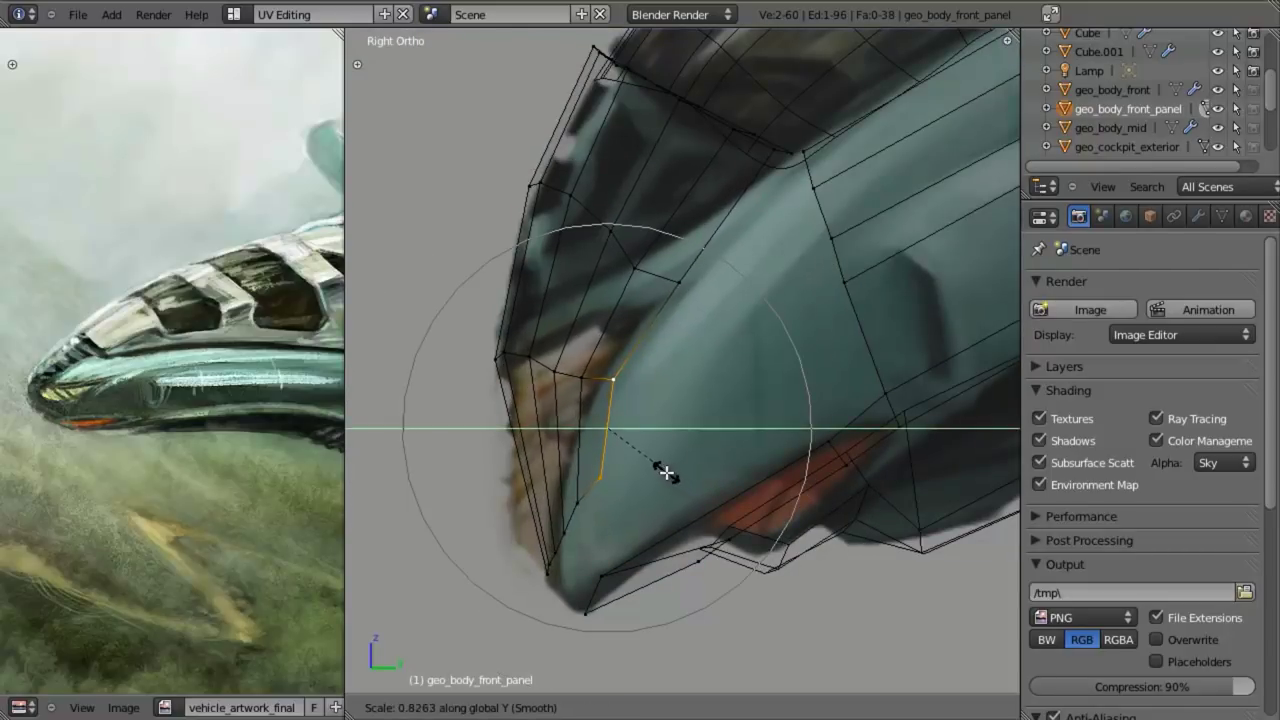
{"action": "key", "text": "g"}
{"action": "scroll", "coordinate": [663, 466], "scroll_direction": "down", "scroll_amount": 3}
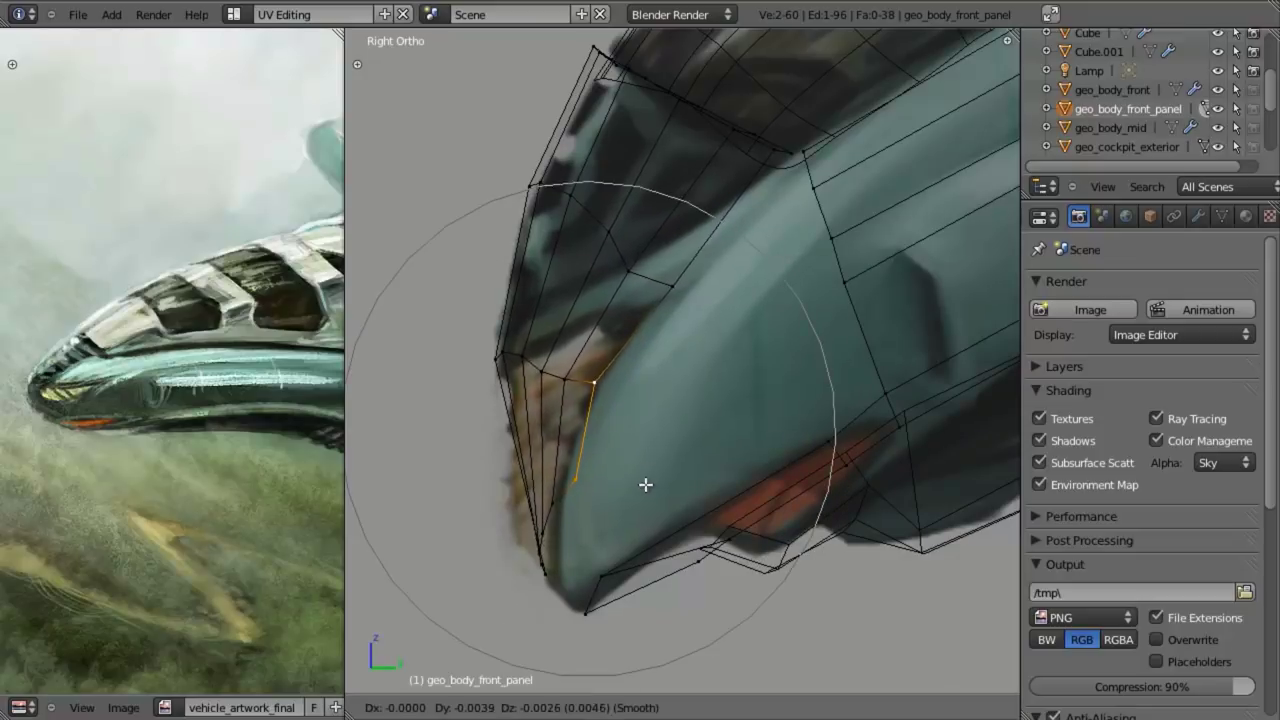
{"action": "left_click", "coordinate": [663, 493]}
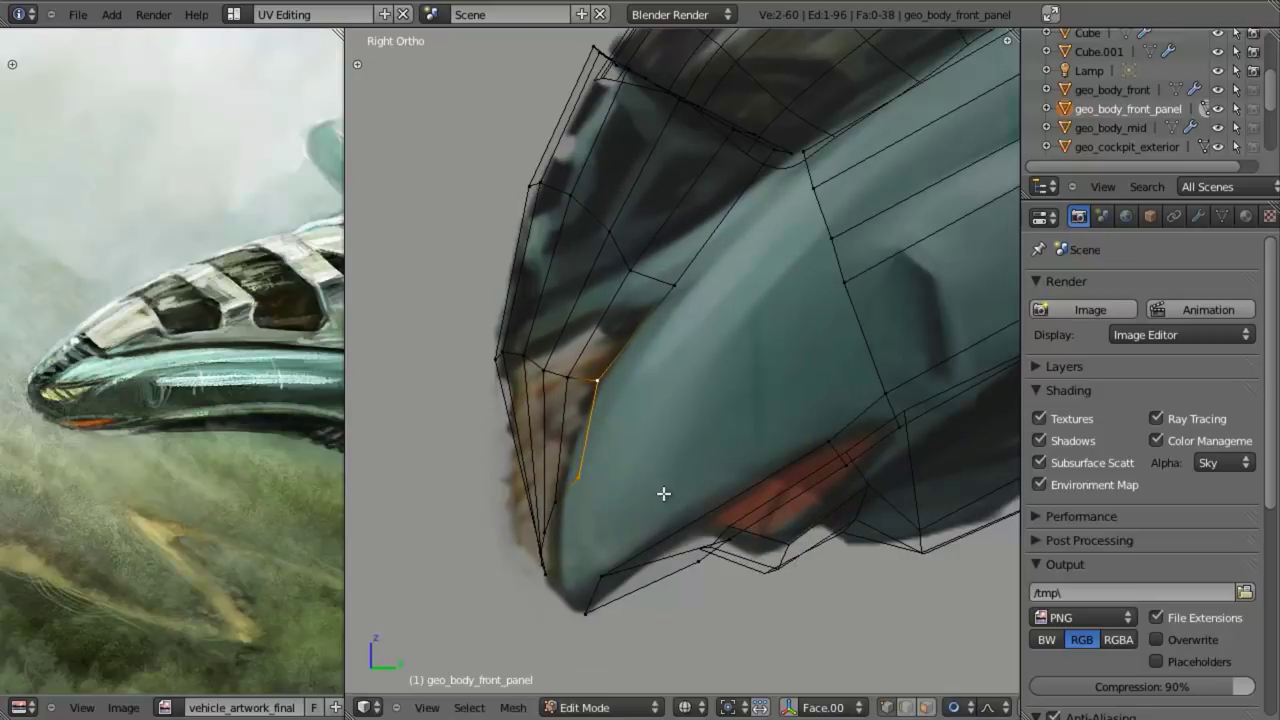
- Move the nose strips' bottom vertex slightly forward in side view, and shift the bottom row near the rear corner inward in front view
{"action": "right_click", "coordinate": [553, 579]}
{"action": "key", "text": "g"}
{"action": "left_click", "coordinate": [540, 578]}
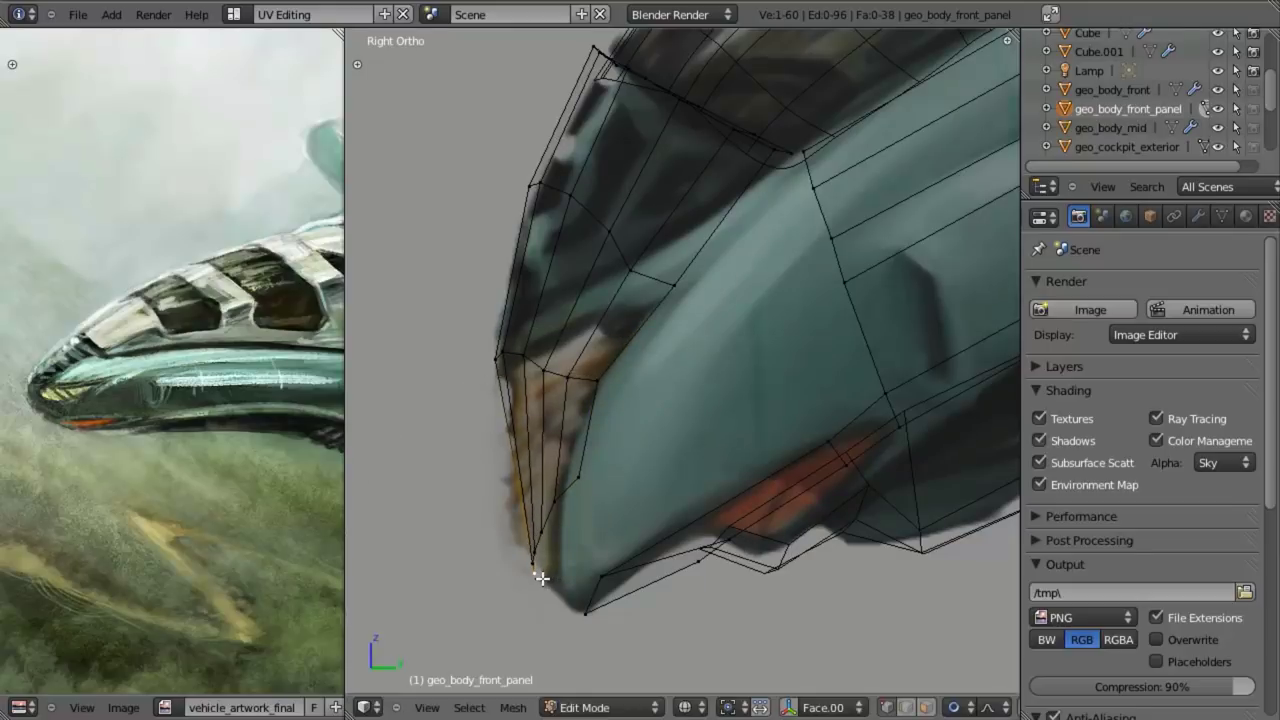
{"action": "key", "text": "KP_1"}
{"action": "key", "text": "z"}
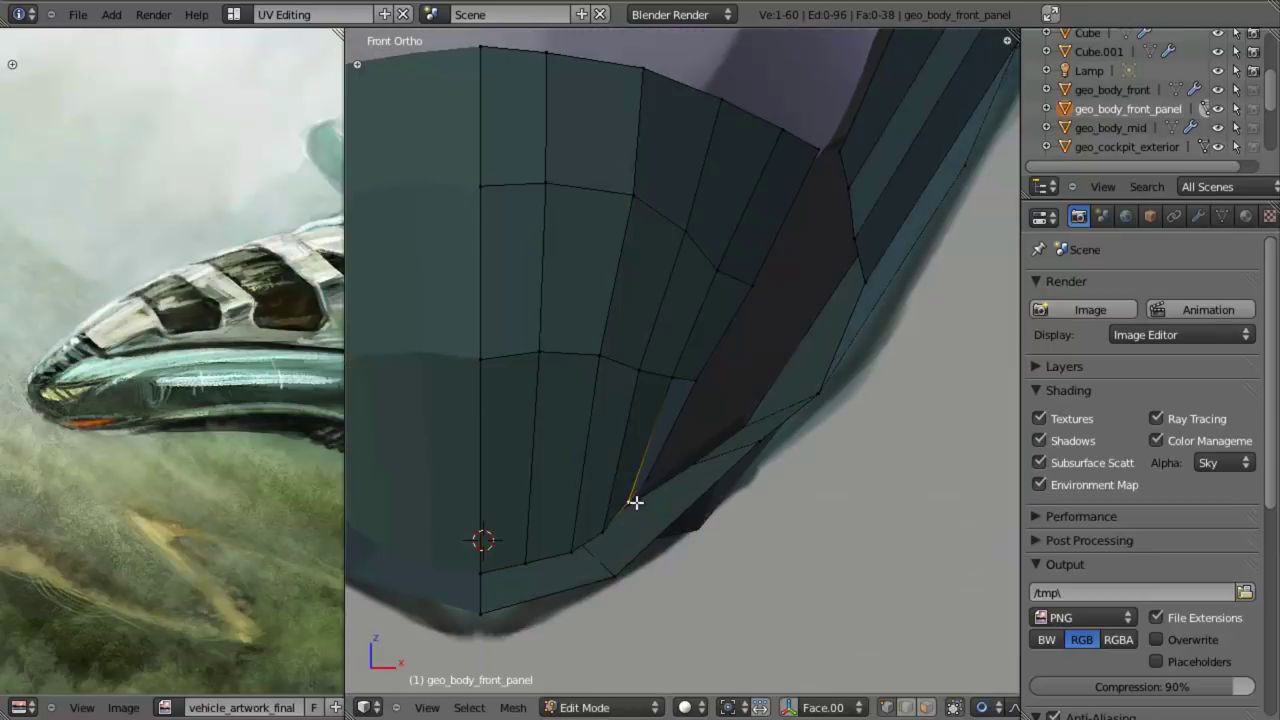
{"action": "key", "text": "g"}
{"action": "left_click", "coordinate": [622, 503]}
- Rotate proportionally around the lower cross row's rear vertex and move it about 0.008 inward and 0.008 down
{"action": "key", "text": "r"}
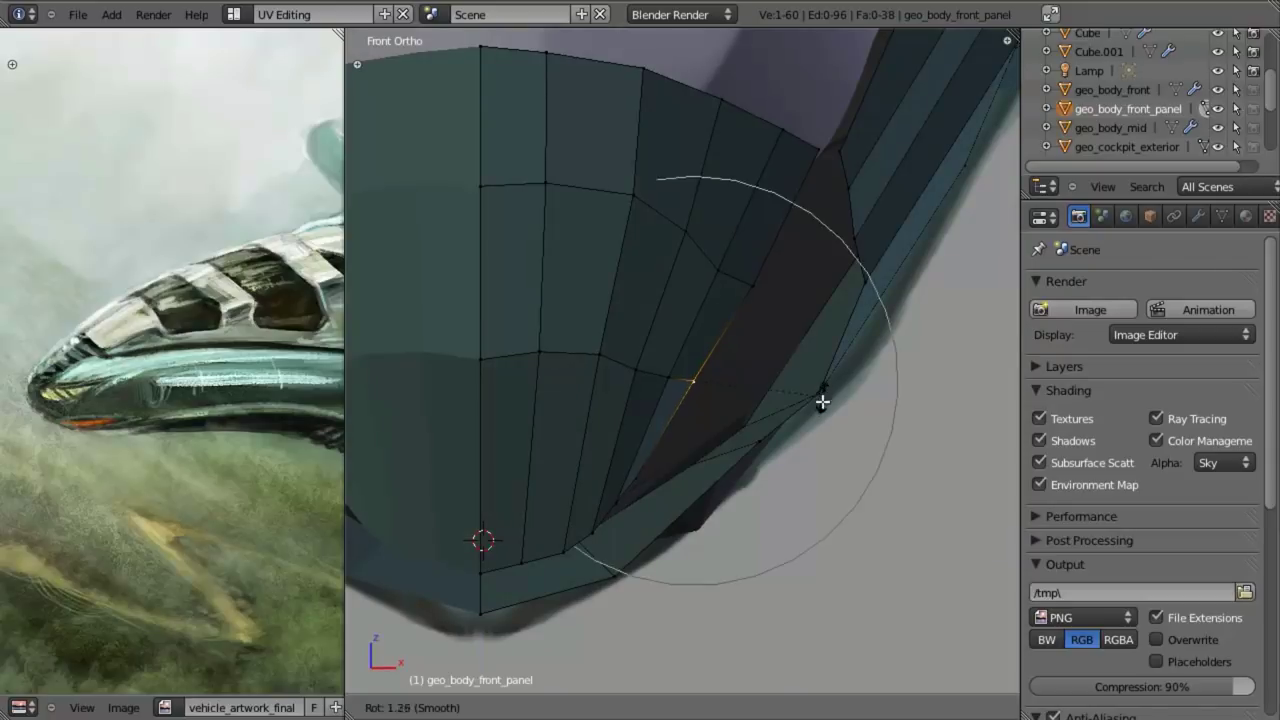
{"action": "scroll", "coordinate": [822, 408], "scroll_direction": "up", "scroll_amount": 5}
{"action": "left_click", "coordinate": [811, 455]}
{"action": "key", "text": "g"}
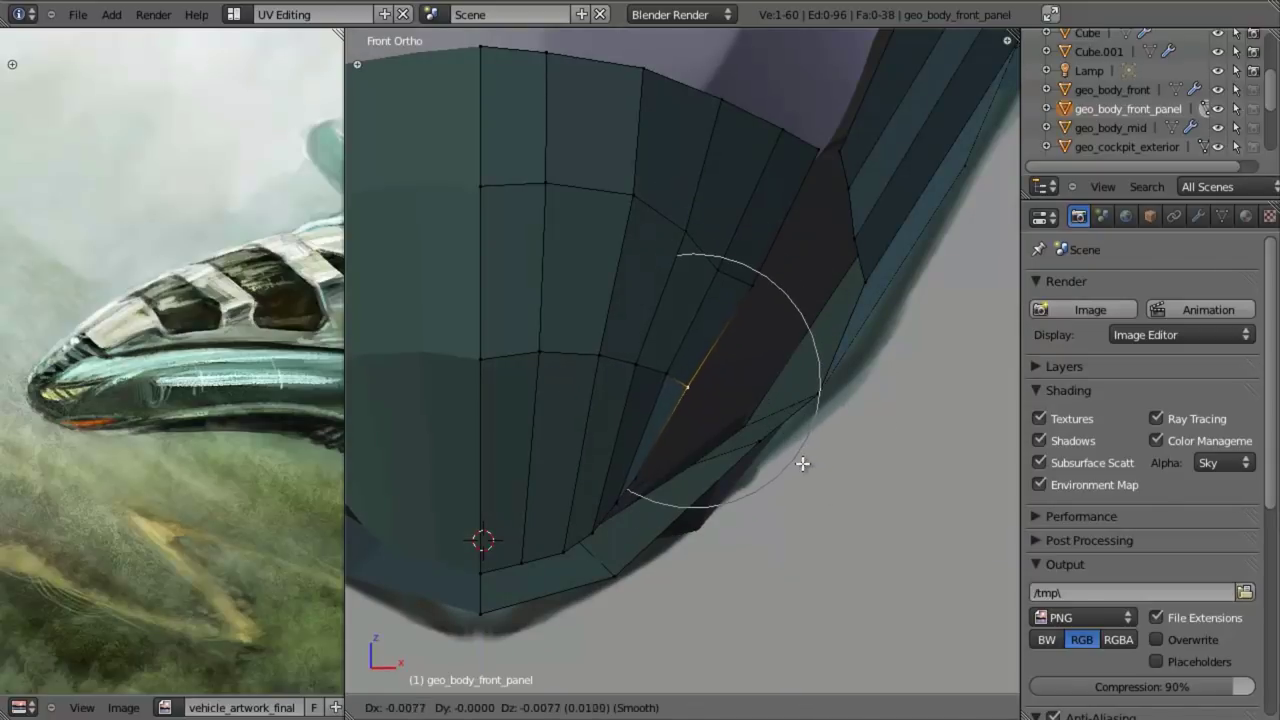
{"action": "left_click", "coordinate": [803, 463]}
- Rotate proportionally around the rear vertex of the cross row above and move it slightly inward to straighten the nose strips' rear edge
{"action": "key", "text": "a"}
{"action": "key", "text": "g"}
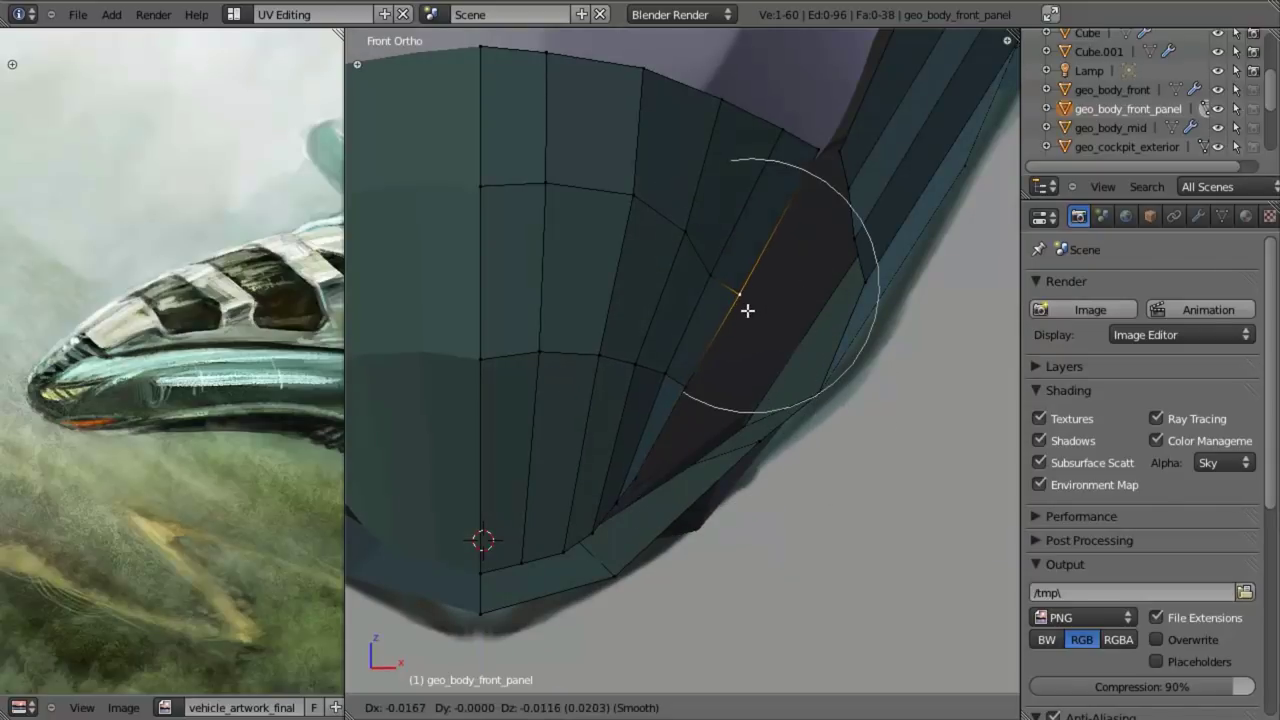
{"action": "key", "text": "r"}
{"action": "left_click", "coordinate": [745, 333]}
{"action": "key", "text": "r"}
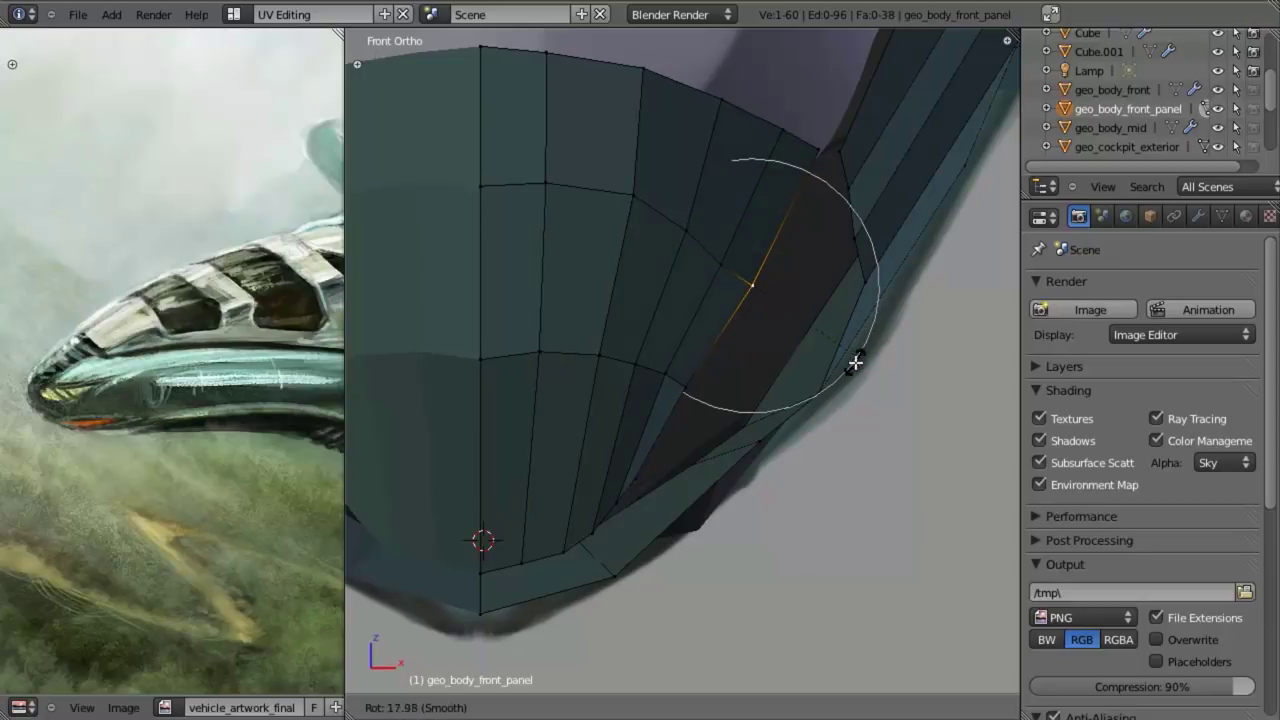
{"action": "left_click", "coordinate": [853, 363]}
{"action": "key", "text": "r"}
{"action": "left_click", "coordinate": [832, 317]}
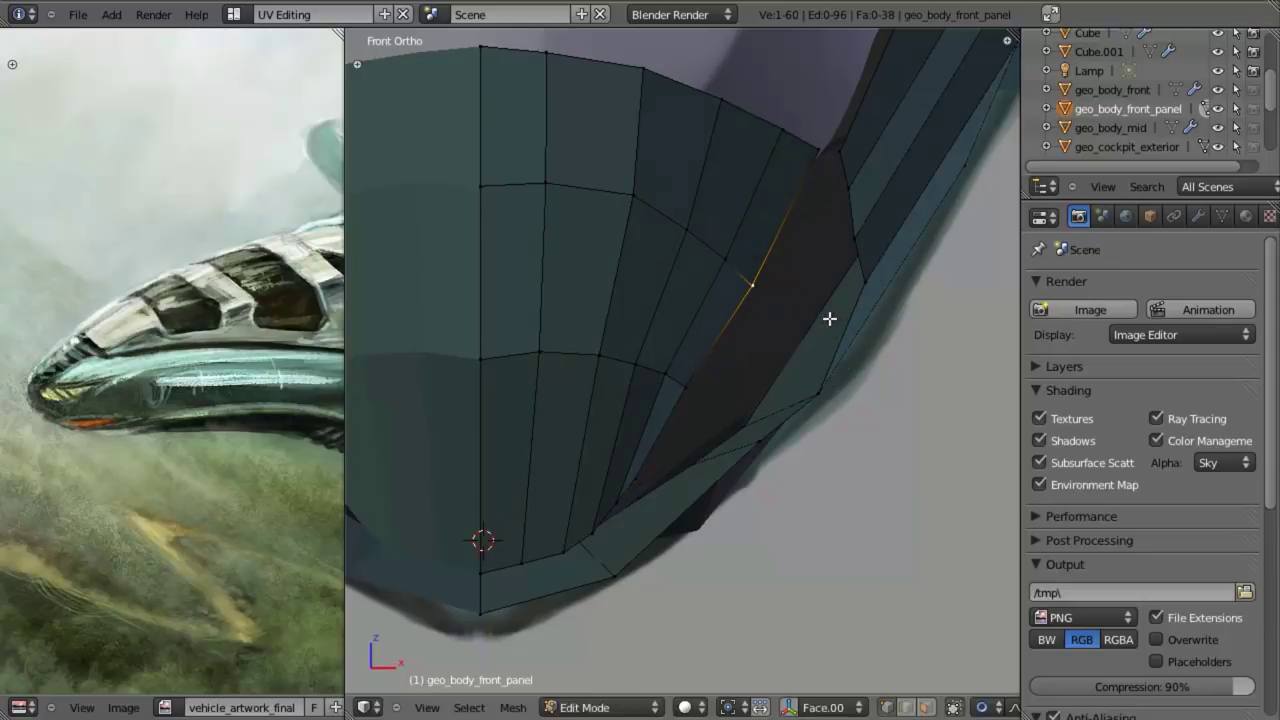
{"action": "key", "text": "g"}
{"action": "left_click", "coordinate": [818, 318]}
{"action": "key", "text": "g"}
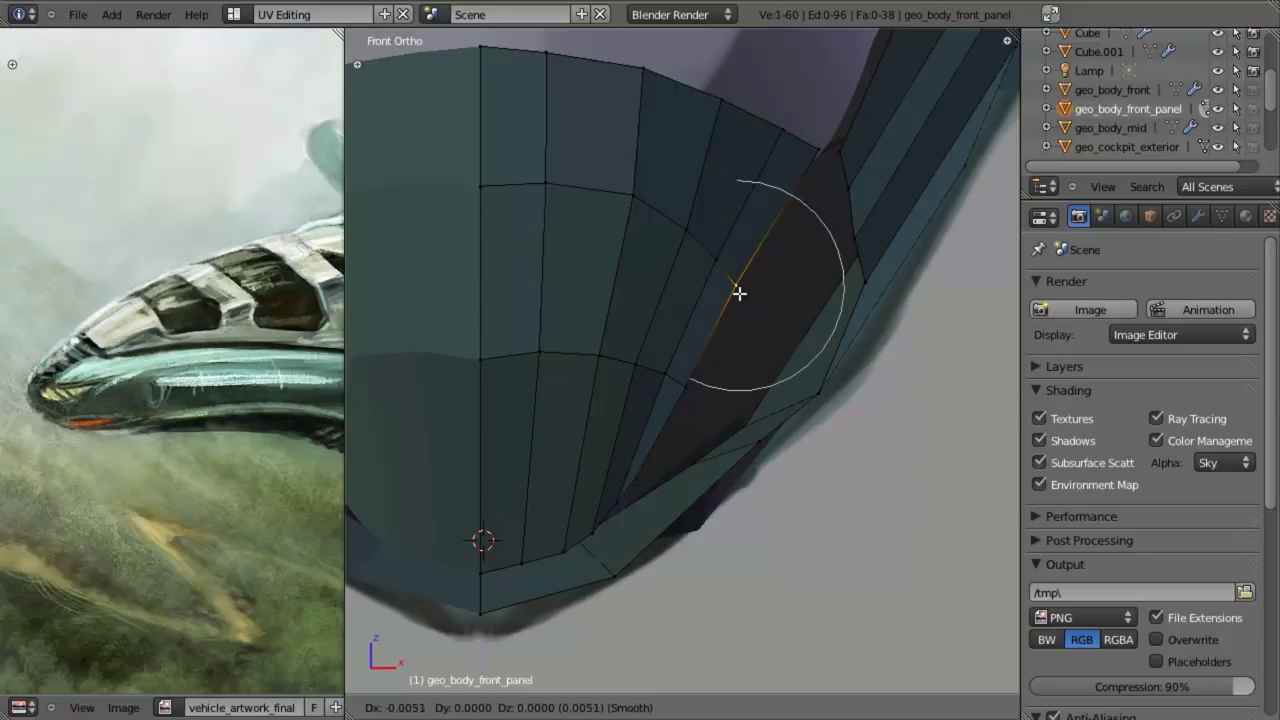
{"action": "left_click", "coordinate": [745, 296]}
- Examine the reshaped nose from the front and side, and compare the side panel's front edge and lengthwise loops with the artwork
{"action": "scroll", "coordinate": [760, 351], "scroll_direction": "down", "scroll_amount": 5}
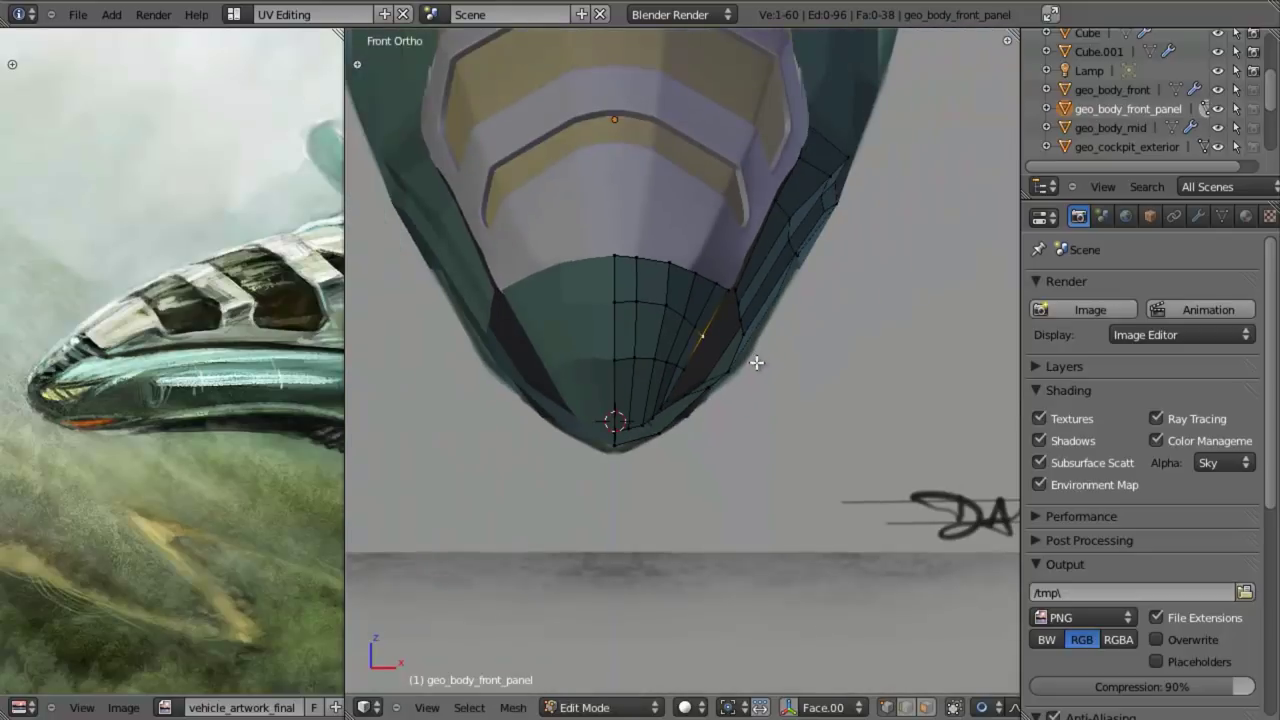
{"action": "key", "text": "Tab"}
{"action": "middle_click_drag", "start_coordinate": [757, 363], "coordinate": [706, 360]}
{"action": "key", "text": "KP_3"}
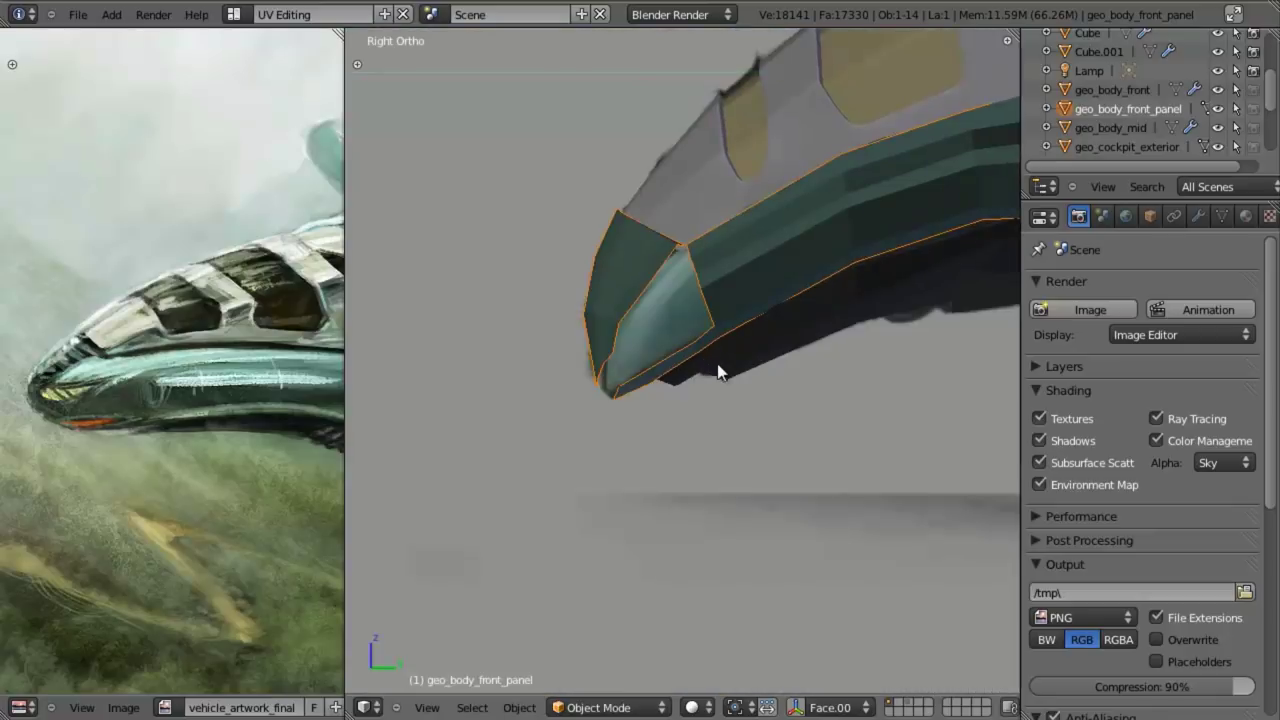
{"action": "key", "text": "Tab"}
{"action": "scroll", "coordinate": [717, 370], "scroll_direction": "up", "scroll_amount": 3}
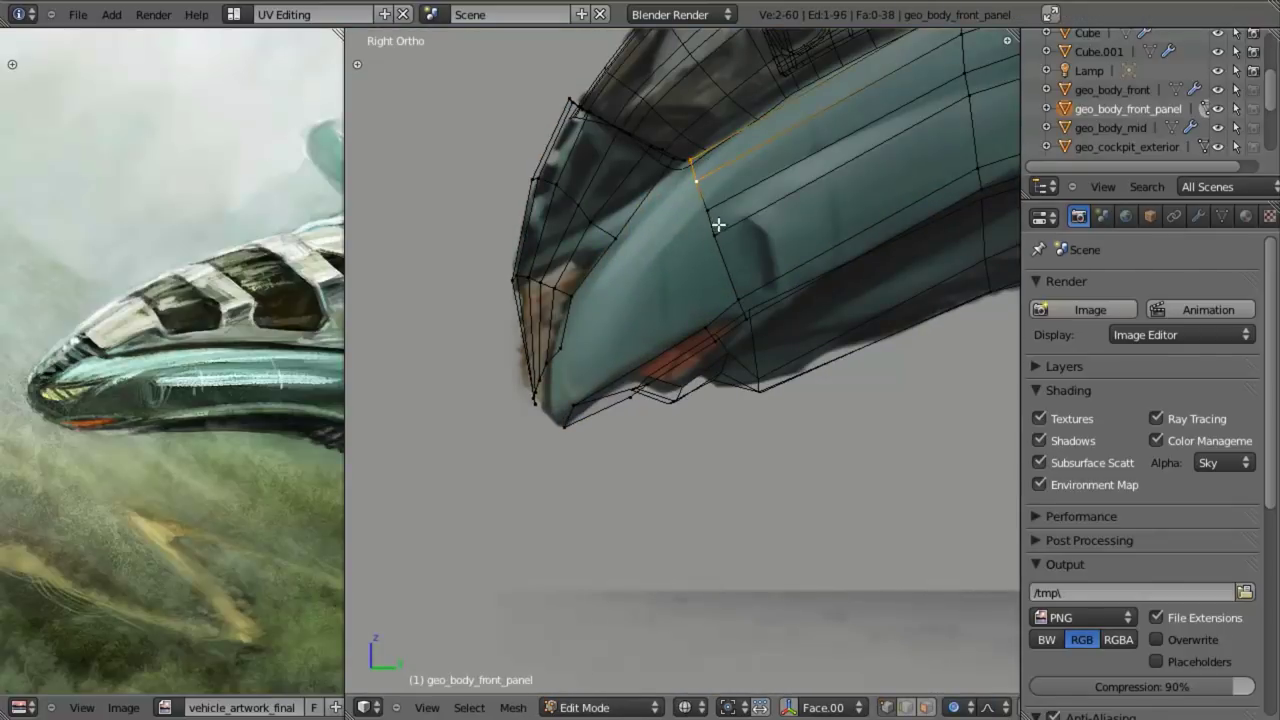
{"action": "middle_click_drag", "start_coordinate": [726, 248], "coordinate": [714, 313], "text": "shift"}
{"action": "scroll", "coordinate": [735, 313], "scroll_direction": "up", "scroll_amount": 2}
{"action": "middle_click_drag", "start_coordinate": [845, 262], "coordinate": [697, 370], "text": "shift"}
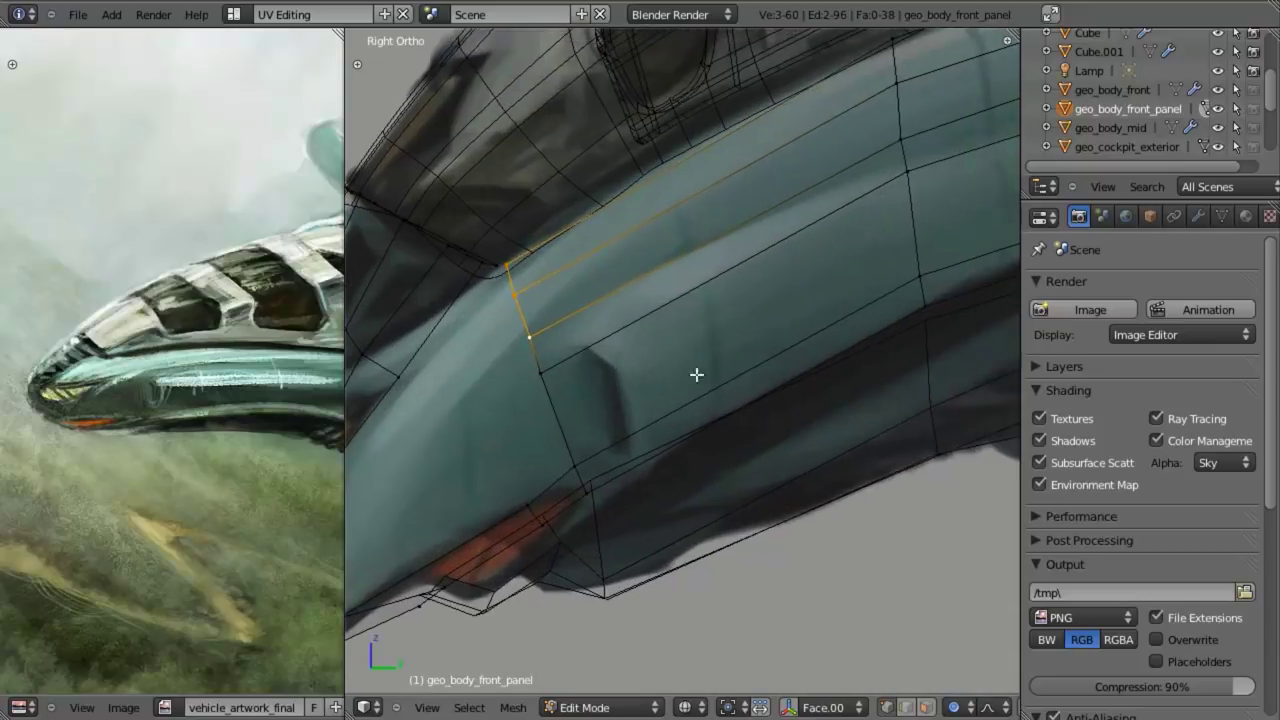
{"action": "scroll", "coordinate": [720, 360], "scroll_direction": "down", "scroll_amount": 3}
{"action": "right_click", "coordinate": [766, 255], "text": "alt"}
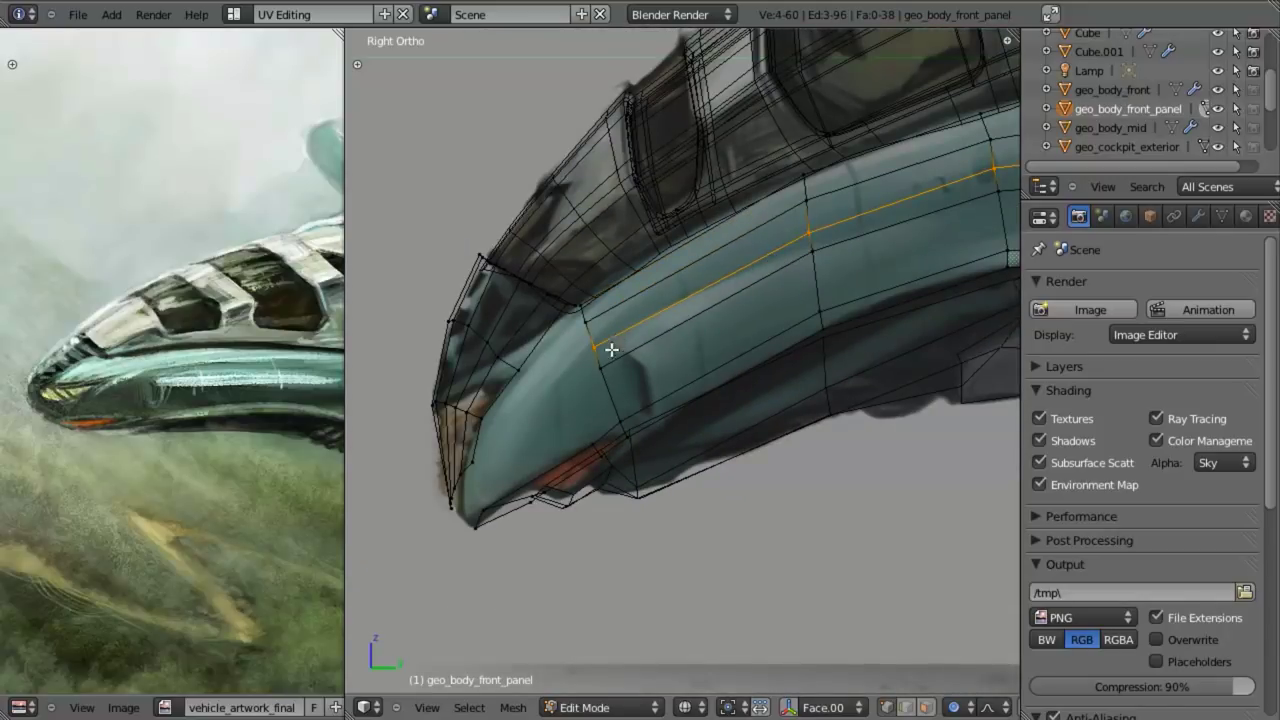
{"action": "scroll", "coordinate": [600, 340], "scroll_direction": "up", "scroll_amount": 3}
{"action": "key", "text": "a"}
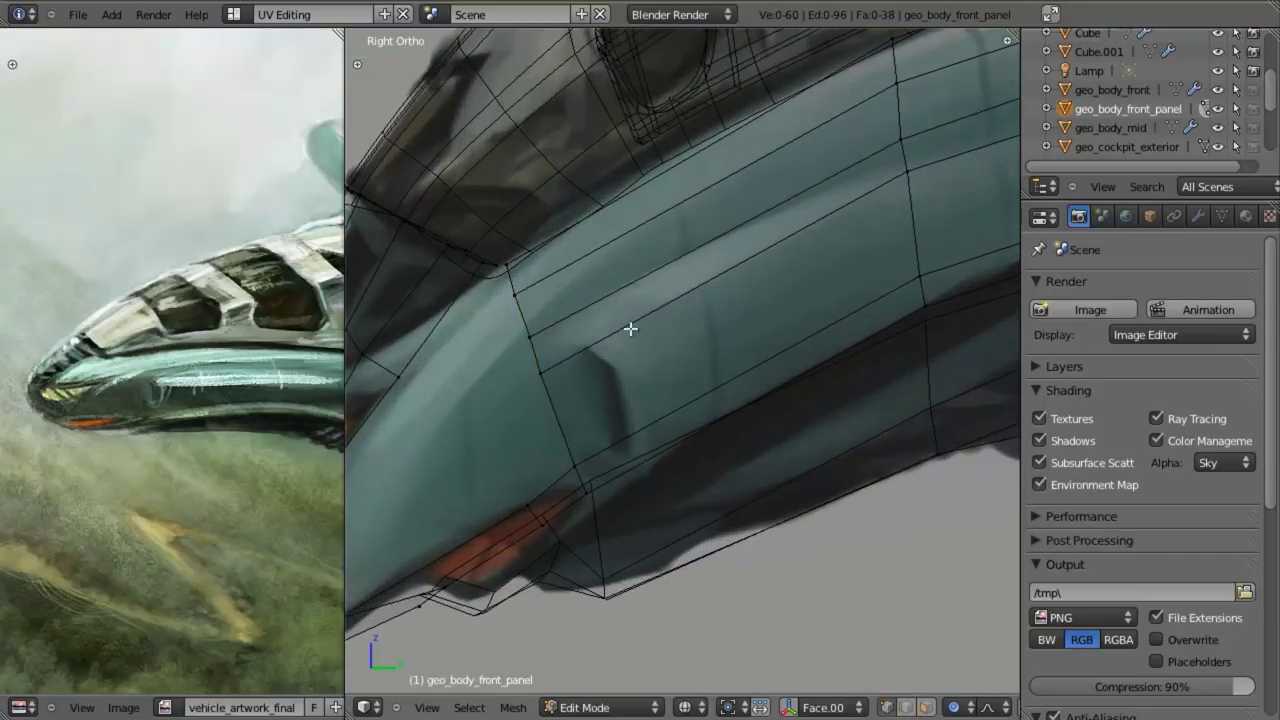
- Select the side panel's three upper front vertices and extrude them forward and down along the artwork's teal band in side view
{"action": "middle_click_drag", "start_coordinate": [629, 331], "coordinate": [738, 221], "text": "shift"}
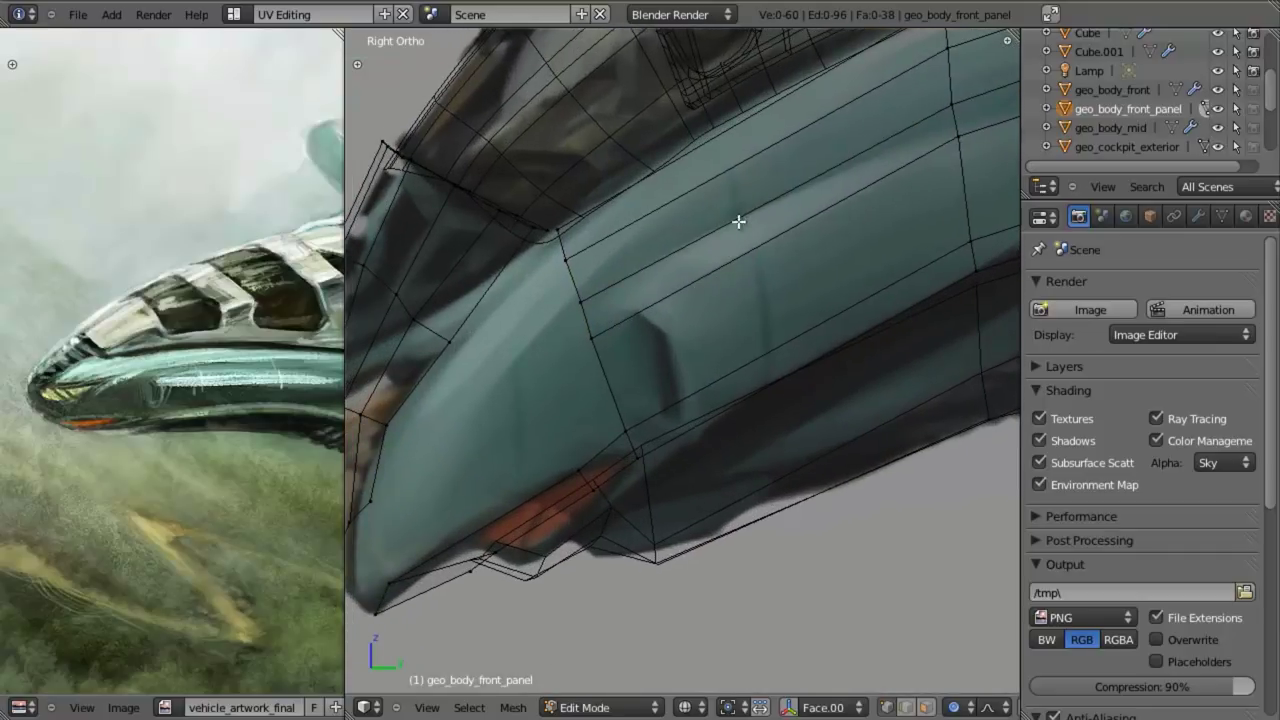
{"action": "right_click", "coordinate": [588, 297]}
{"action": "right_click", "coordinate": [575, 260], "text": "shift"}
{"action": "right_click", "coordinate": [572, 227], "text": "shift"}
{"action": "middle_click_drag", "start_coordinate": [683, 262], "coordinate": [861, 184], "text": "shift"}
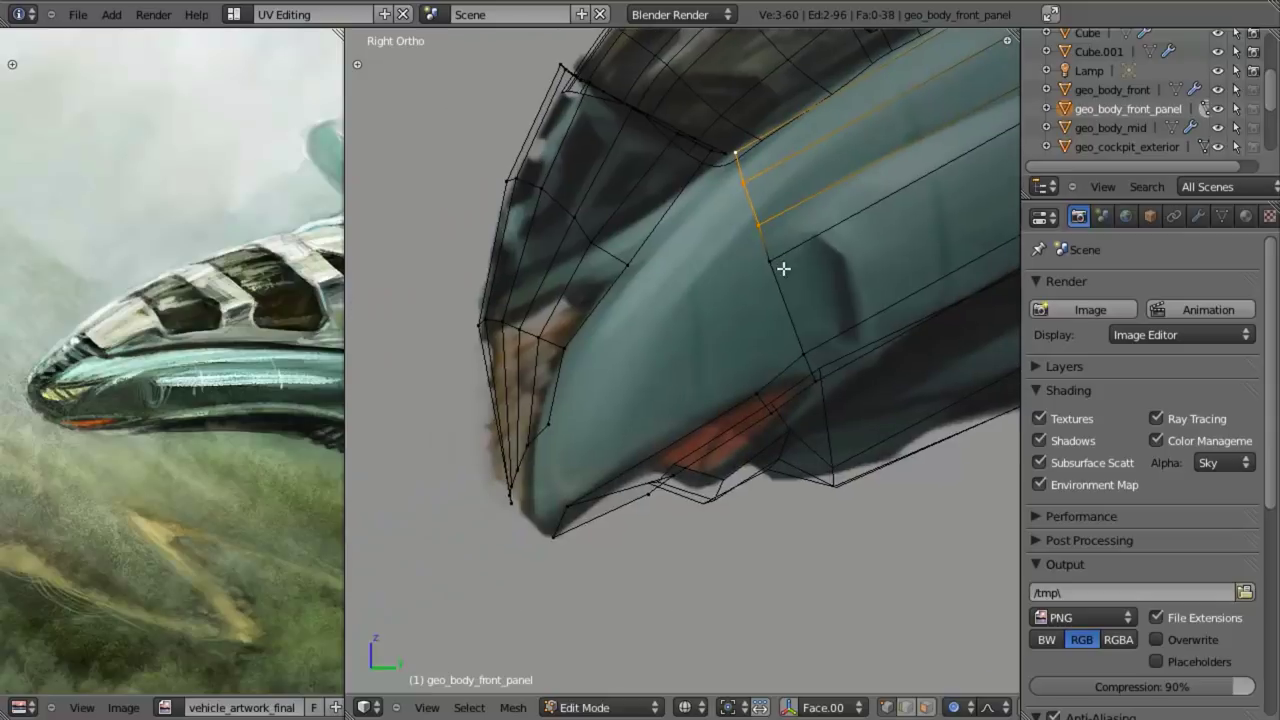
{"action": "key", "text": "e"}
{"action": "left_click", "coordinate": [680, 363]}
- Rotate the extruded edge about -35 degrees, move it back onto the band, and scale it to about 0.85
{"action": "key", "text": "r"}
{"action": "right_click", "coordinate": [741, 335]}
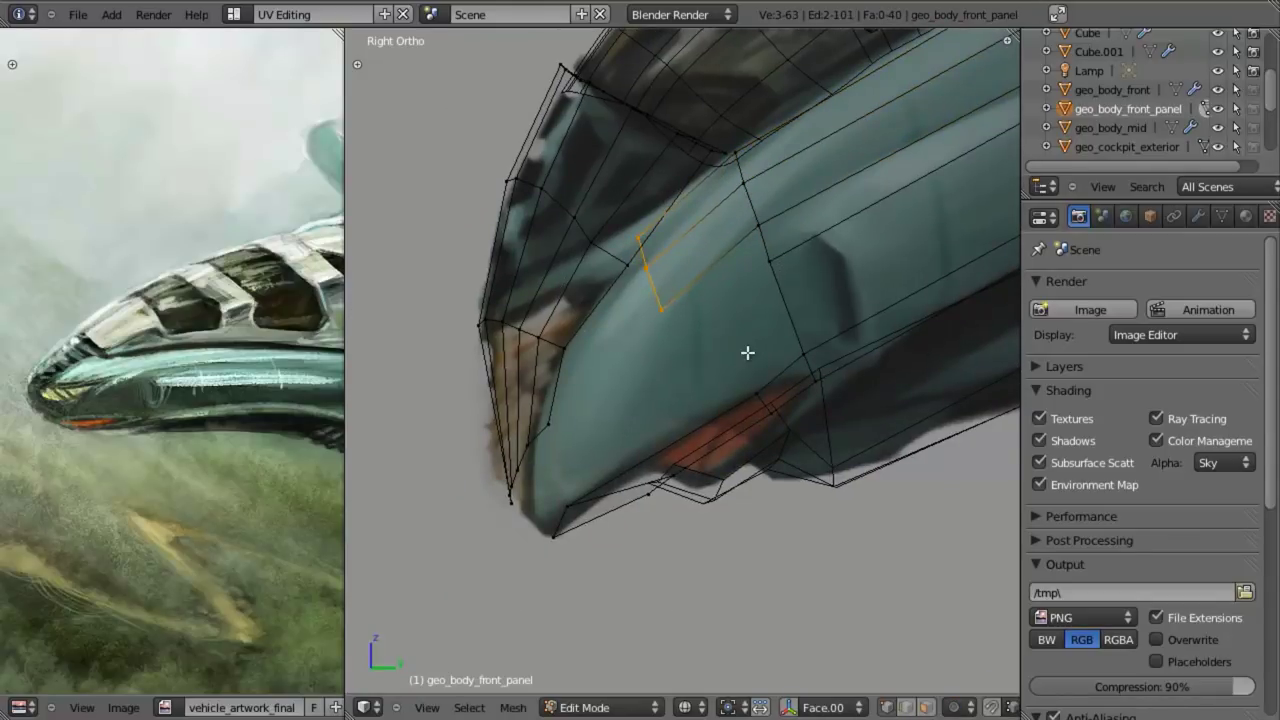
{"action": "key", "text": "g"}
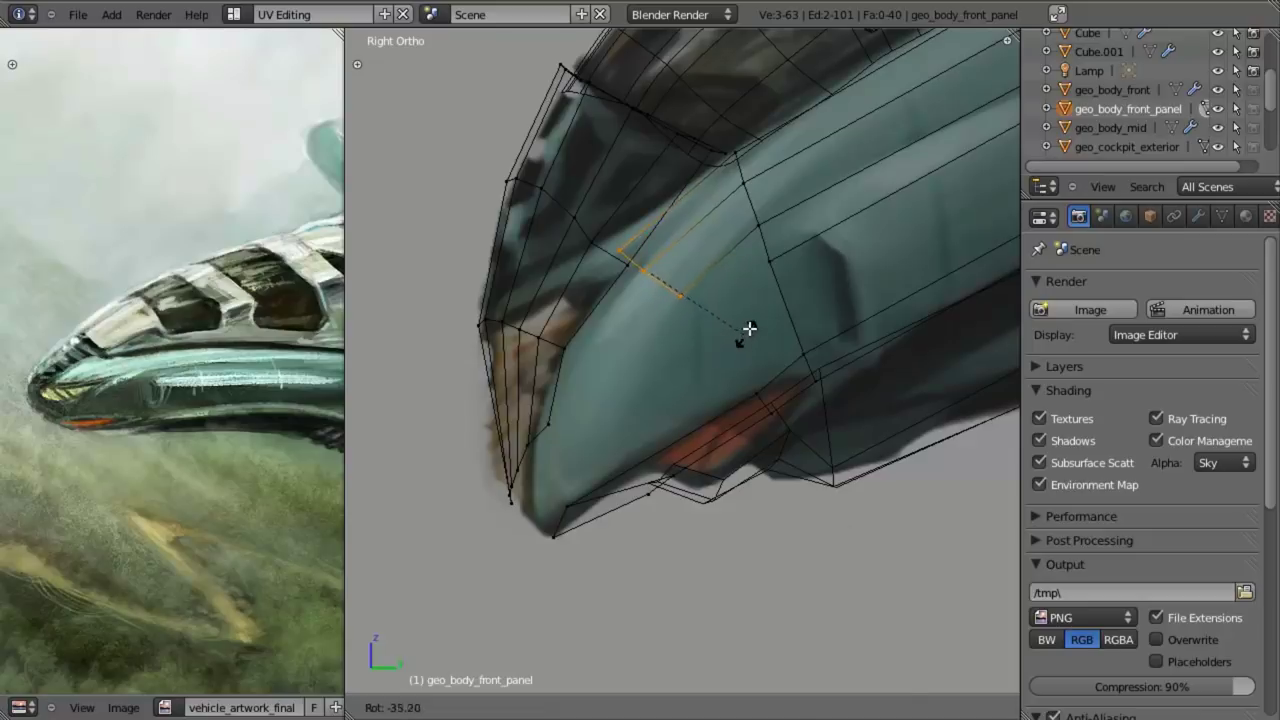
{"action": "key", "text": "s"}
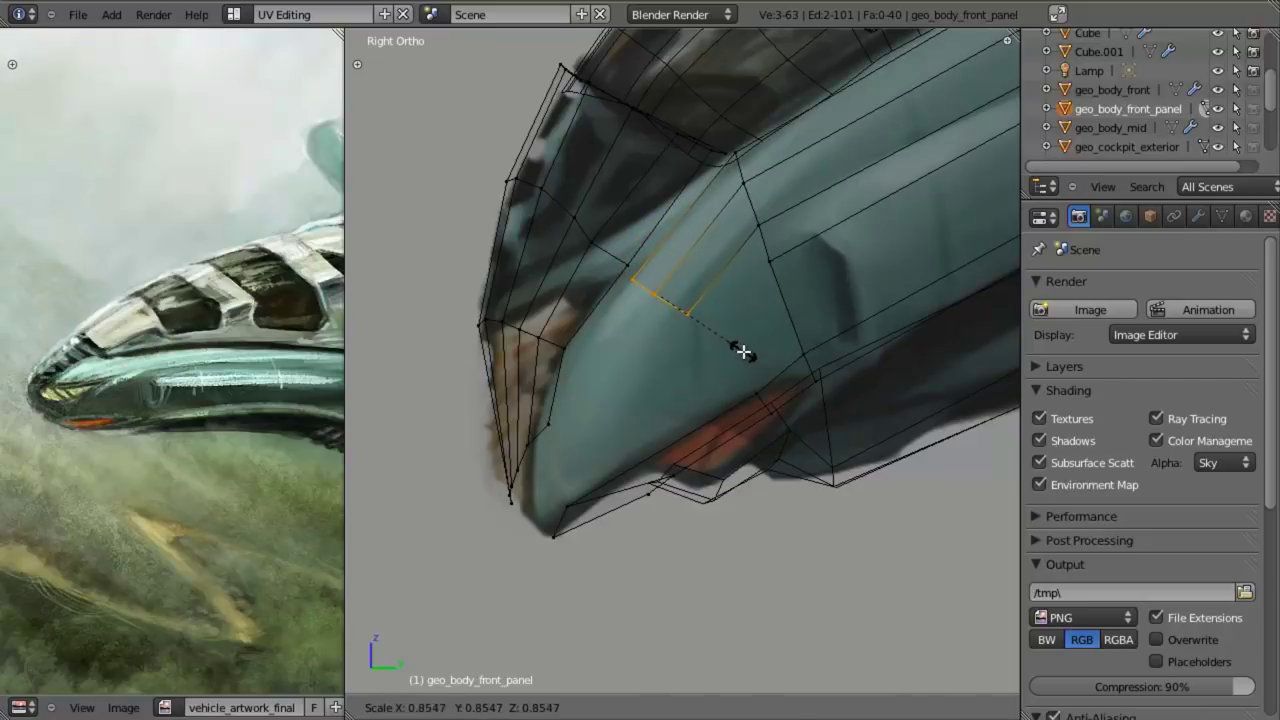
{"action": "key", "text": "shift+x"}
{"action": "left_click", "coordinate": [736, 347]}
- Scale the extruded edge to about 0.79 in side view and move it inward beside the nose strips in front view
{"action": "middle_click_drag", "start_coordinate": [706, 346], "coordinate": [789, 346]}
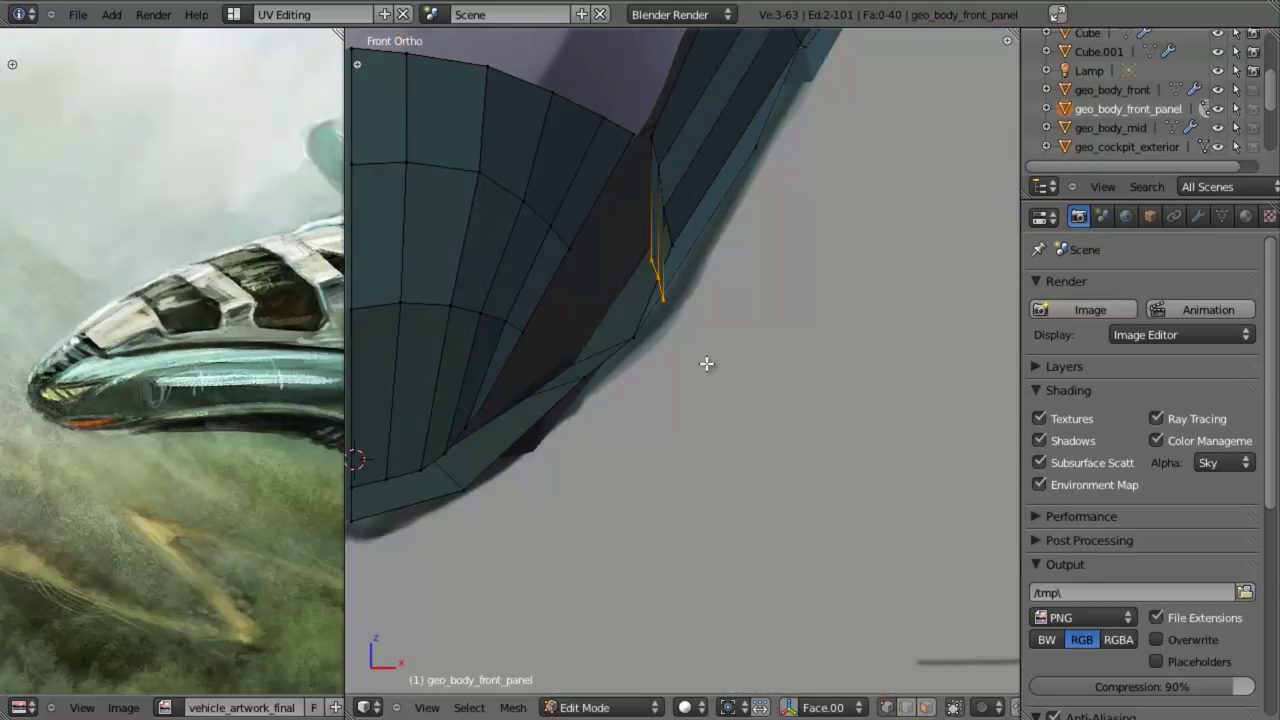
{"action": "key", "text": "KP_3"}
{"action": "key", "text": "alt+z"}
{"action": "key", "text": "g"}
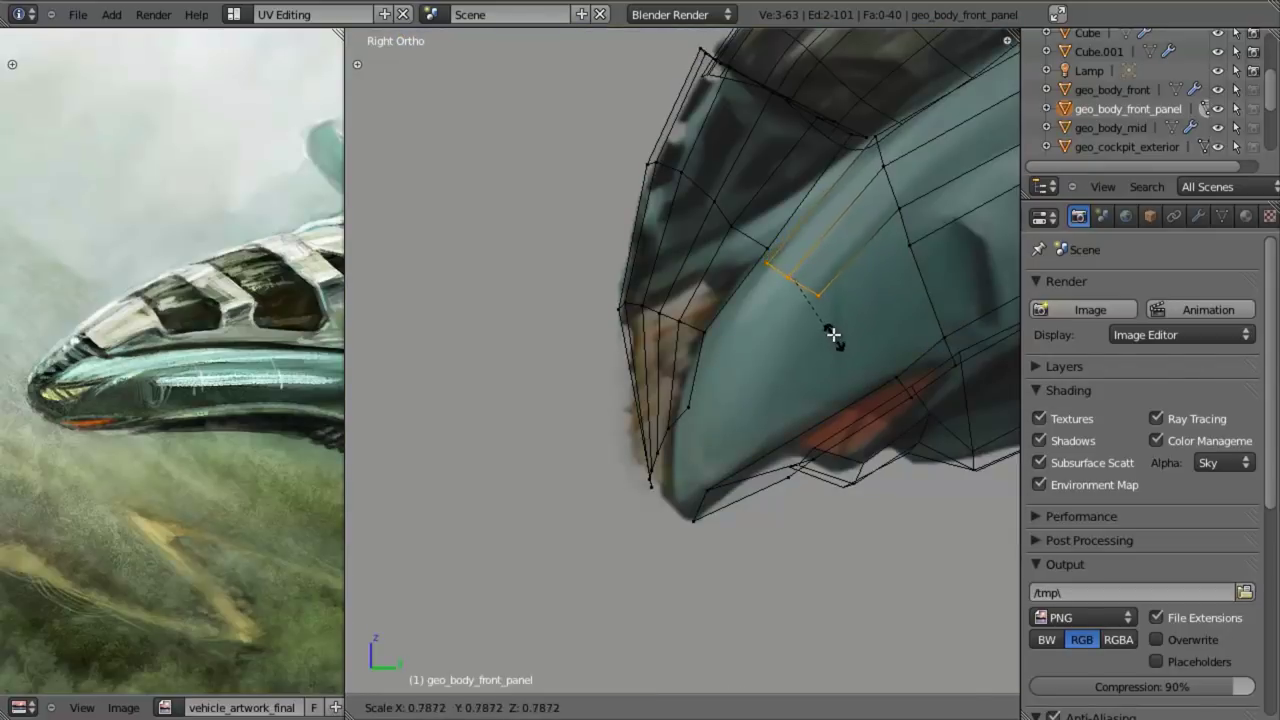
{"action": "key", "text": "KP_1"}
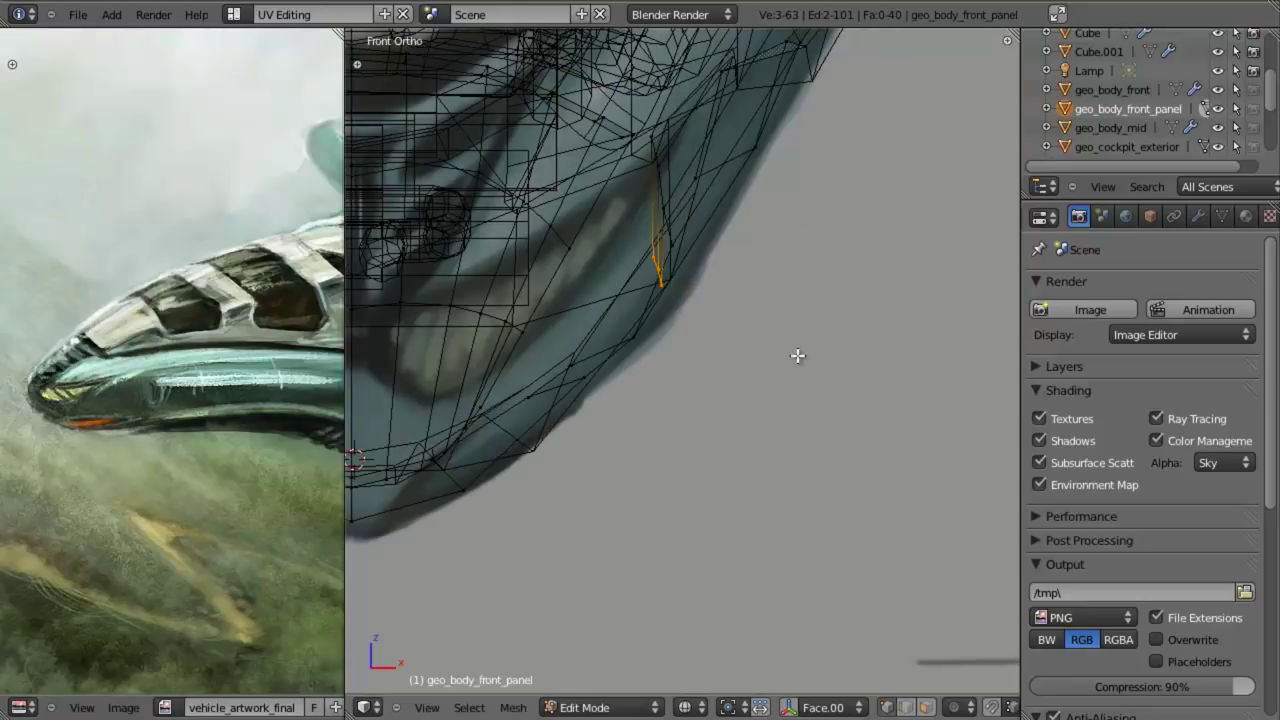
{"action": "key", "text": "x"}
{"action": "left_click", "coordinate": [709, 337]}
{"action": "key", "text": "z"}
{"action": "key", "text": "g"}
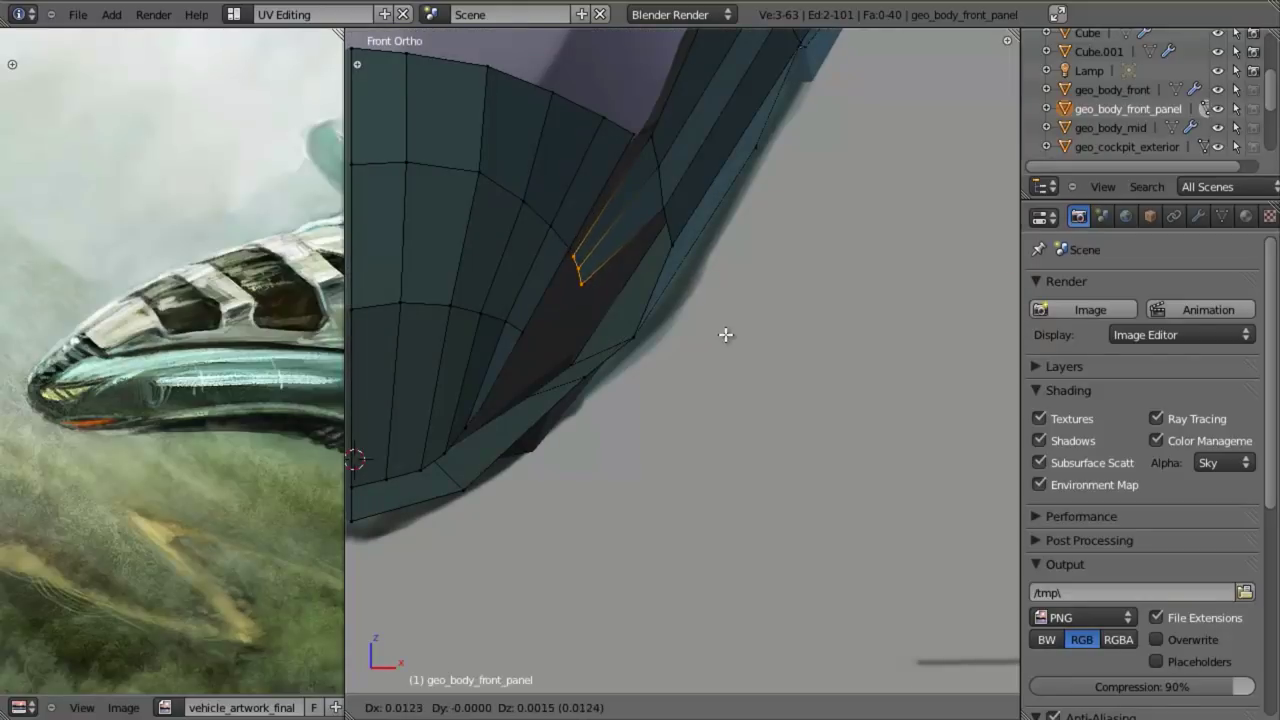
{"action": "left_click", "coordinate": [737, 337]}
- Extrude the edge downward again, move it about 0.1 forward in side view, and rotate it about -18 degrees
{"action": "key", "text": "e"}
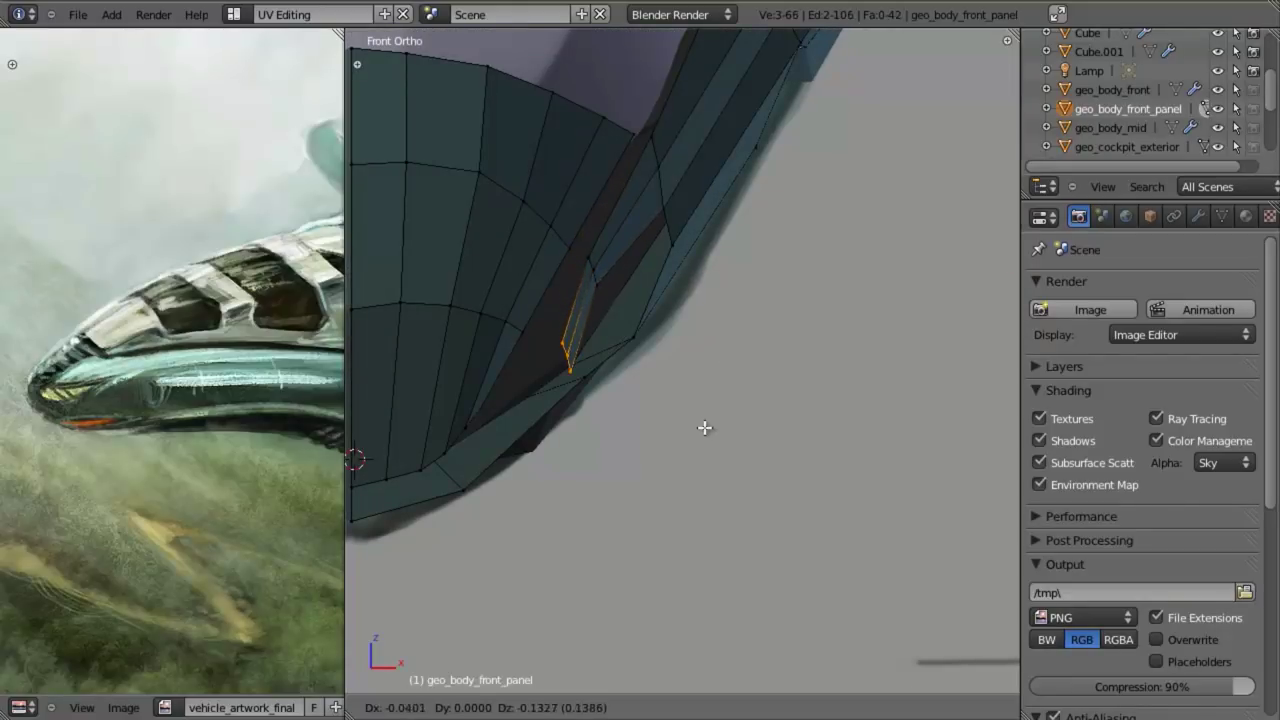
{"action": "left_click", "coordinate": [683, 421]}
{"action": "key", "text": "KP_3"}
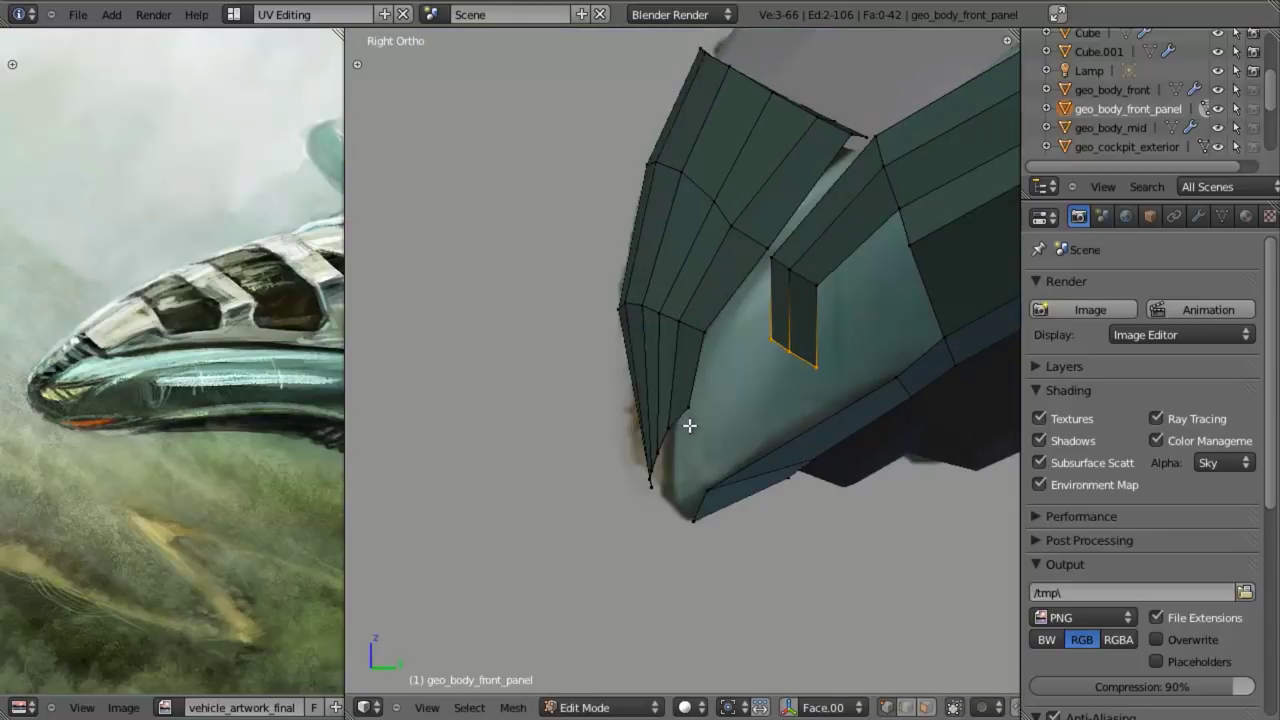
{"action": "key", "text": "z"}
{"action": "key", "text": "g"}
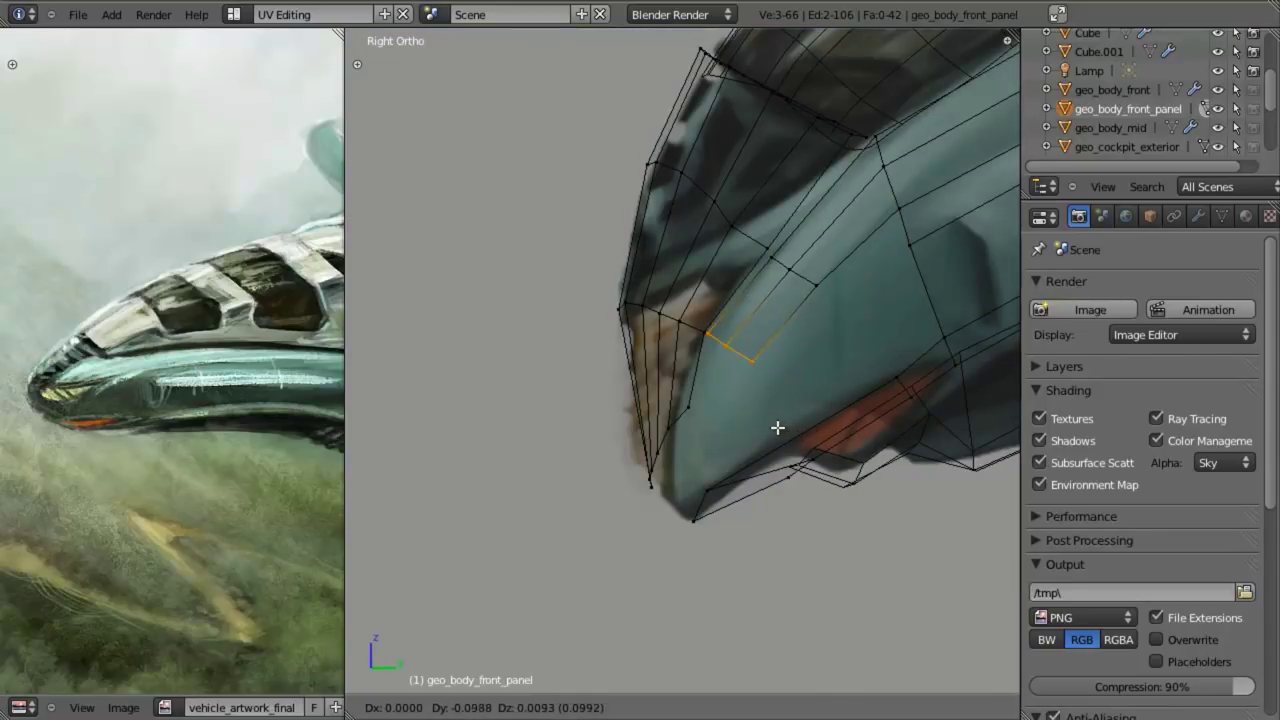
{"action": "key", "text": "r"}
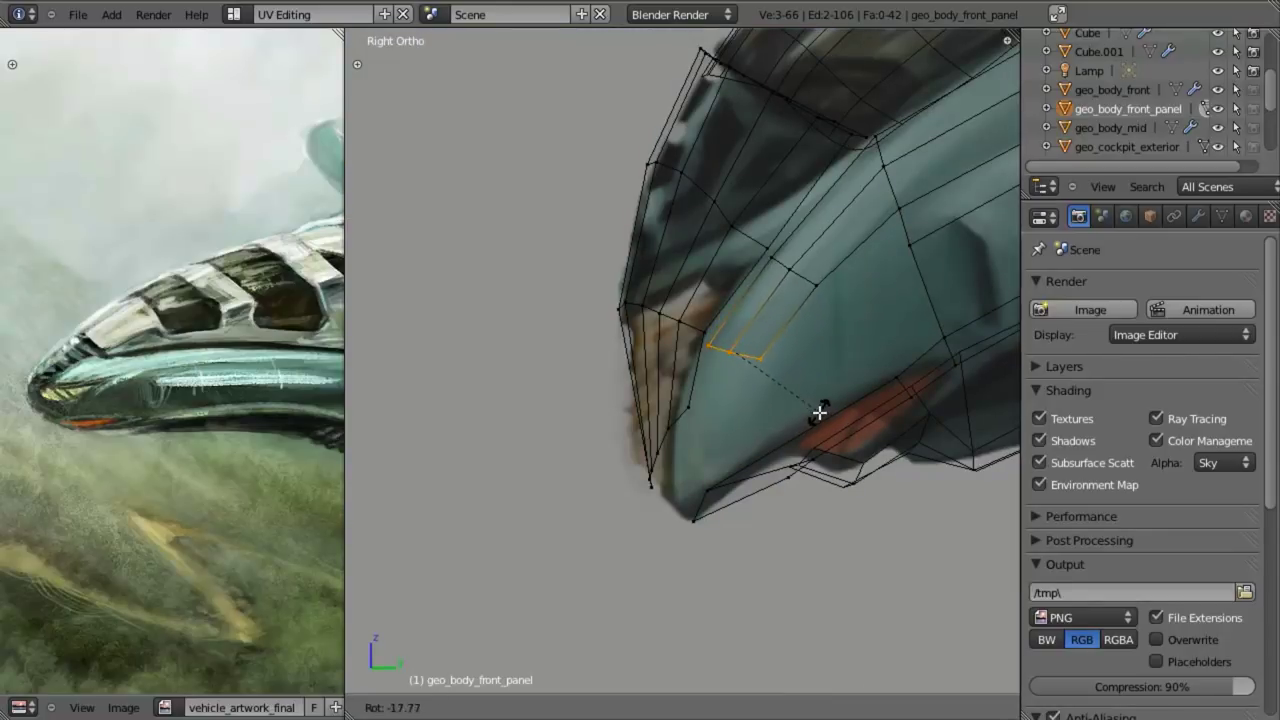
{"action": "left_click", "coordinate": [819, 412]}
- Extrude a third segment down beside the nose strips' lower corner, rotate its edge level, and move it about 0.005 backward
{"action": "key", "text": "e"}
{"action": "left_click", "coordinate": [781, 492]}
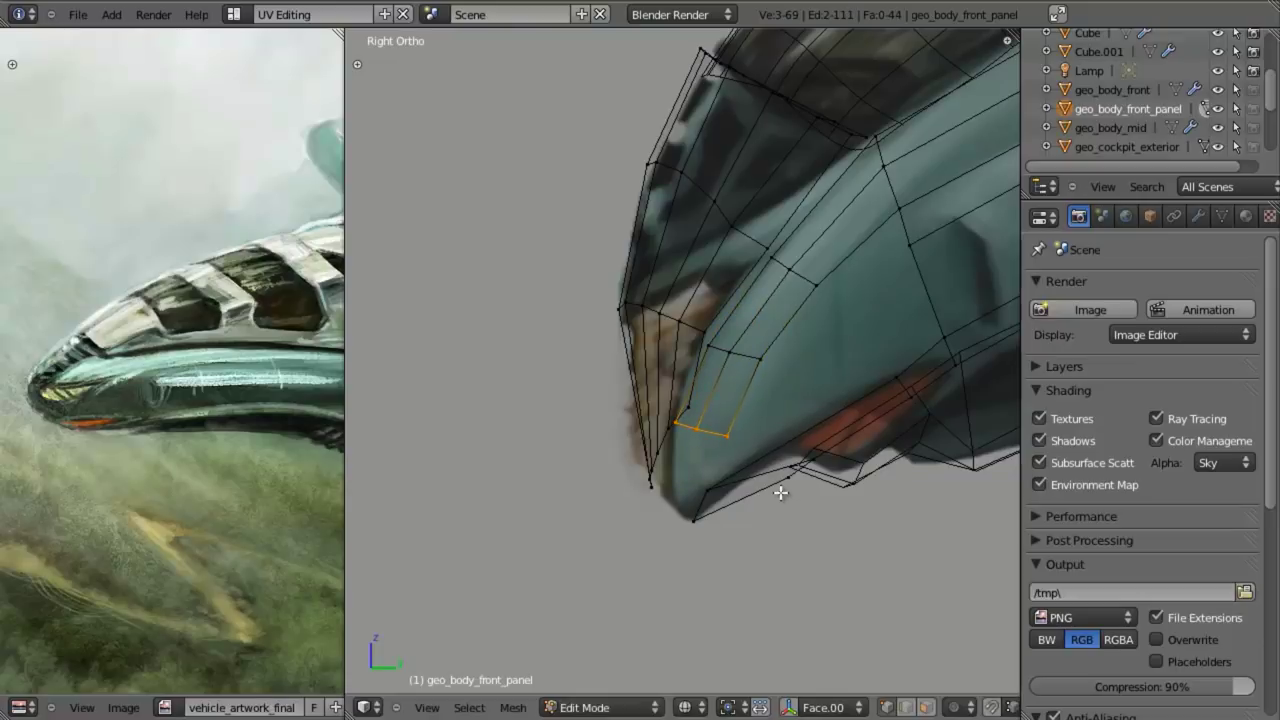
{"action": "key", "text": "r"}
{"action": "left_click", "coordinate": [763, 426]}
{"action": "key", "text": "g"}
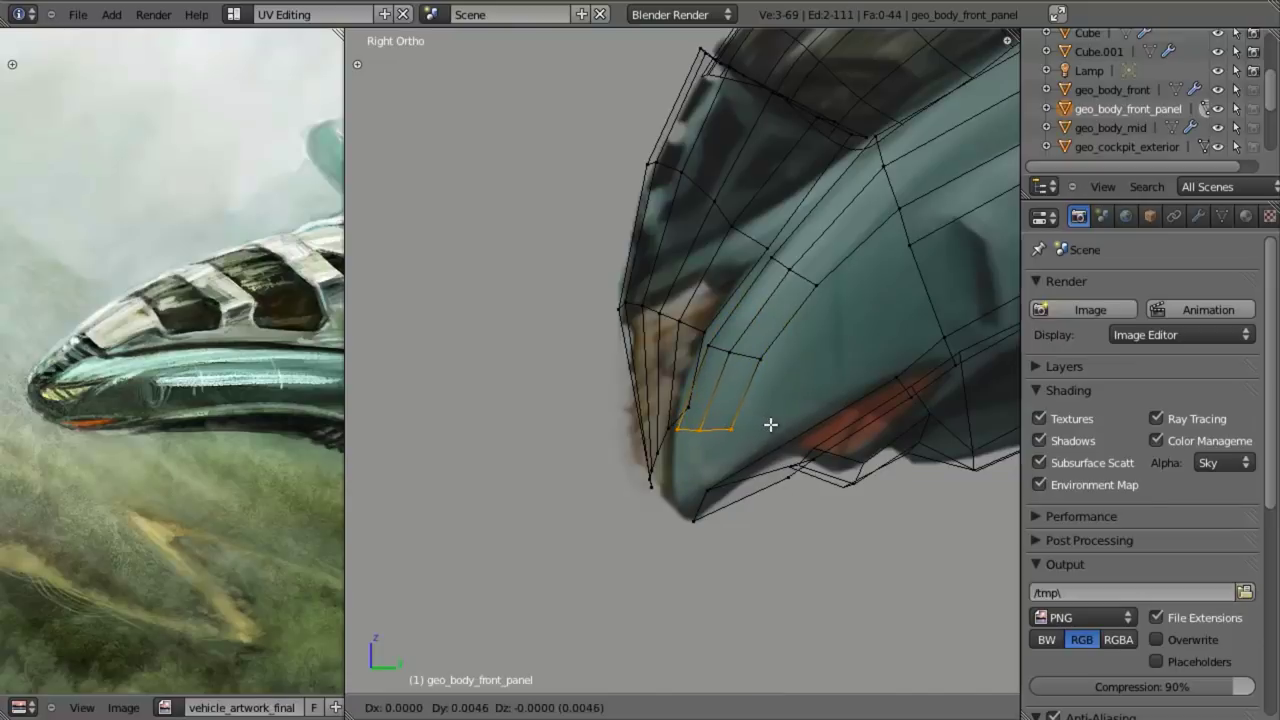
{"action": "left_click", "coordinate": [770, 424]}
- Move the extruded edge more than 0.04 inward along X in front view to meet the nose strips' lower corner
{"action": "key", "text": "KP_1"}
{"action": "key", "text": "z"}
{"action": "key", "text": "g"}
{"action": "key", "text": "x"}
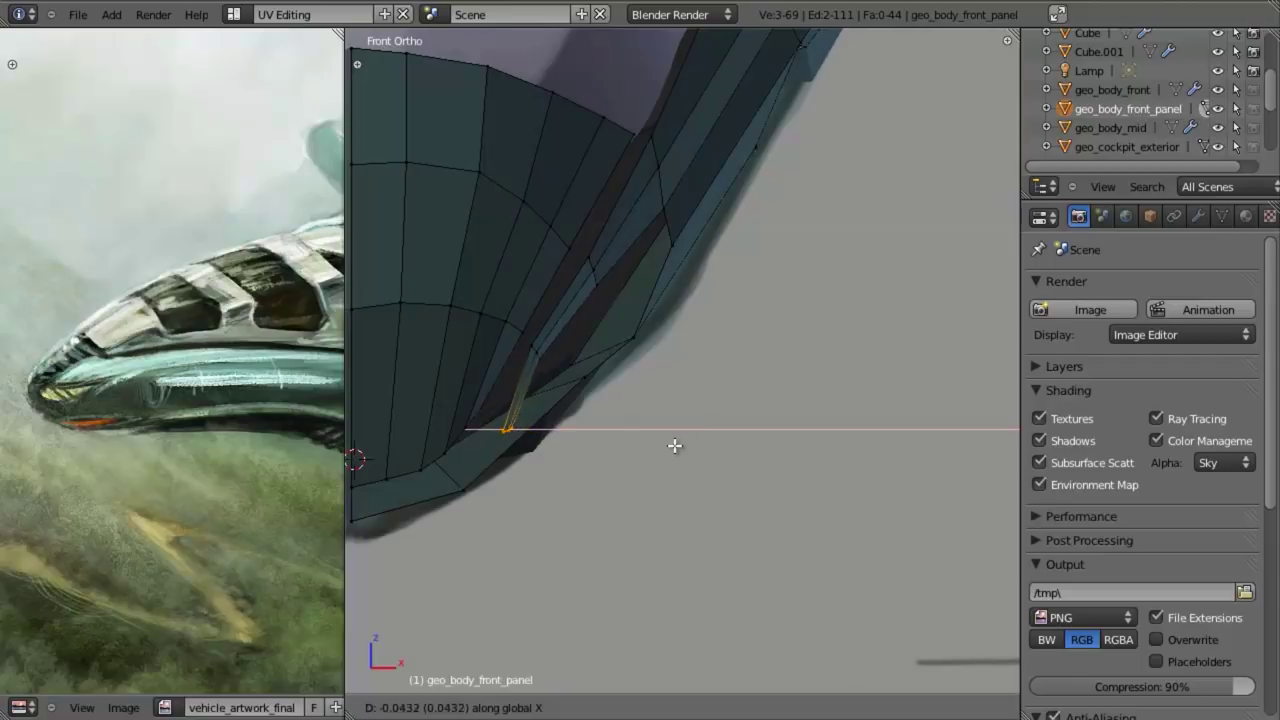
{"action": "left_click", "coordinate": [652, 432]}
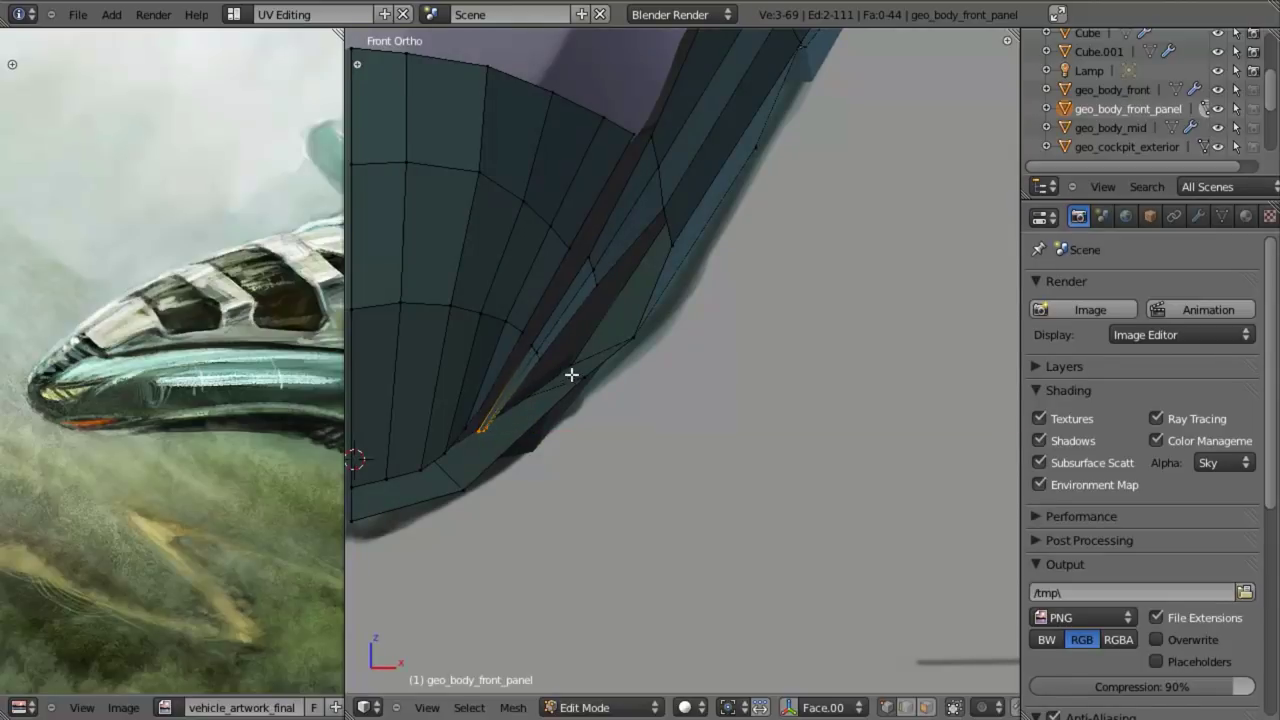
- Select the row of vertices above the extruded edge and move it about 0.012 outward along X
{"action": "key", "text": "z"}
{"action": "key", "text": "a"}
{"action": "key", "text": "b"}
{"action": "left_click_drag", "start_coordinate": [523, 346], "coordinate": [551, 375]}
{"action": "key", "text": "g"}
{"action": "key", "text": "x"}
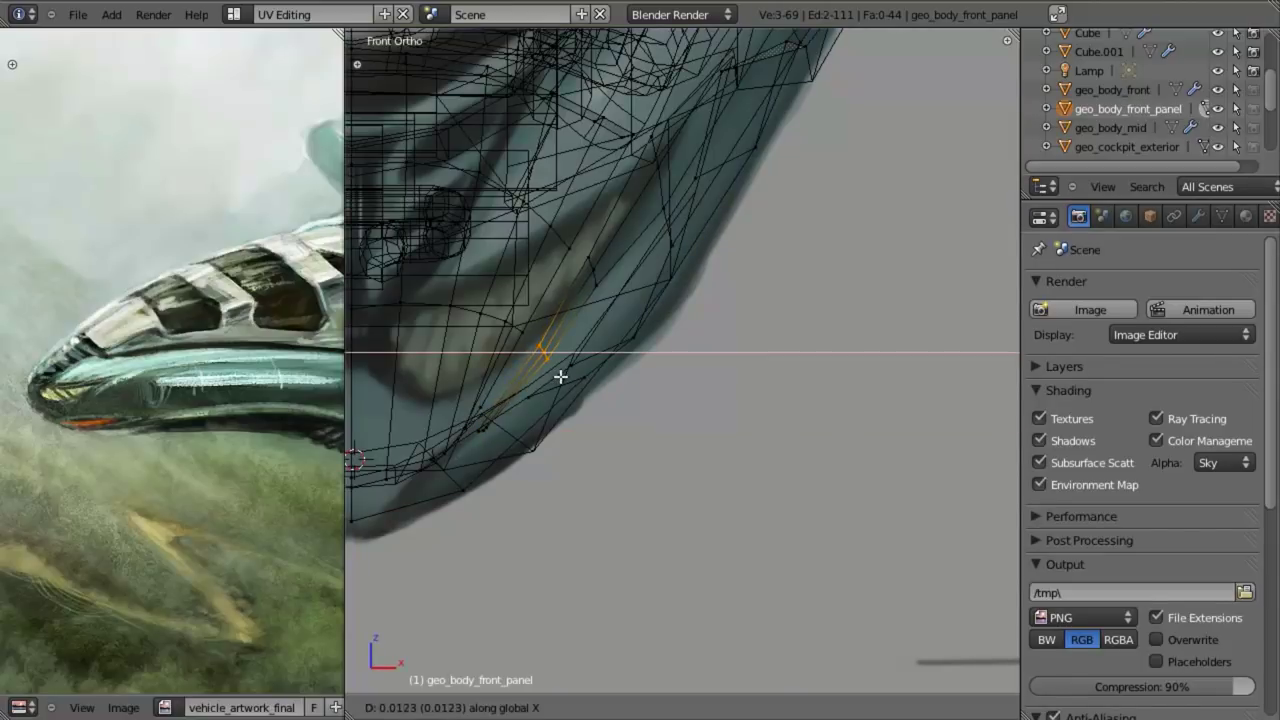
{"action": "left_click", "coordinate": [560, 374]}
{"action": "key", "text": "z"}
{"action": "key", "text": "a"}
{"action": "key", "text": "z"}
- Extrude the band's bottom edge down toward the nose tip in side view and adjust its position on the artwork
{"action": "key", "text": "KP_3"}
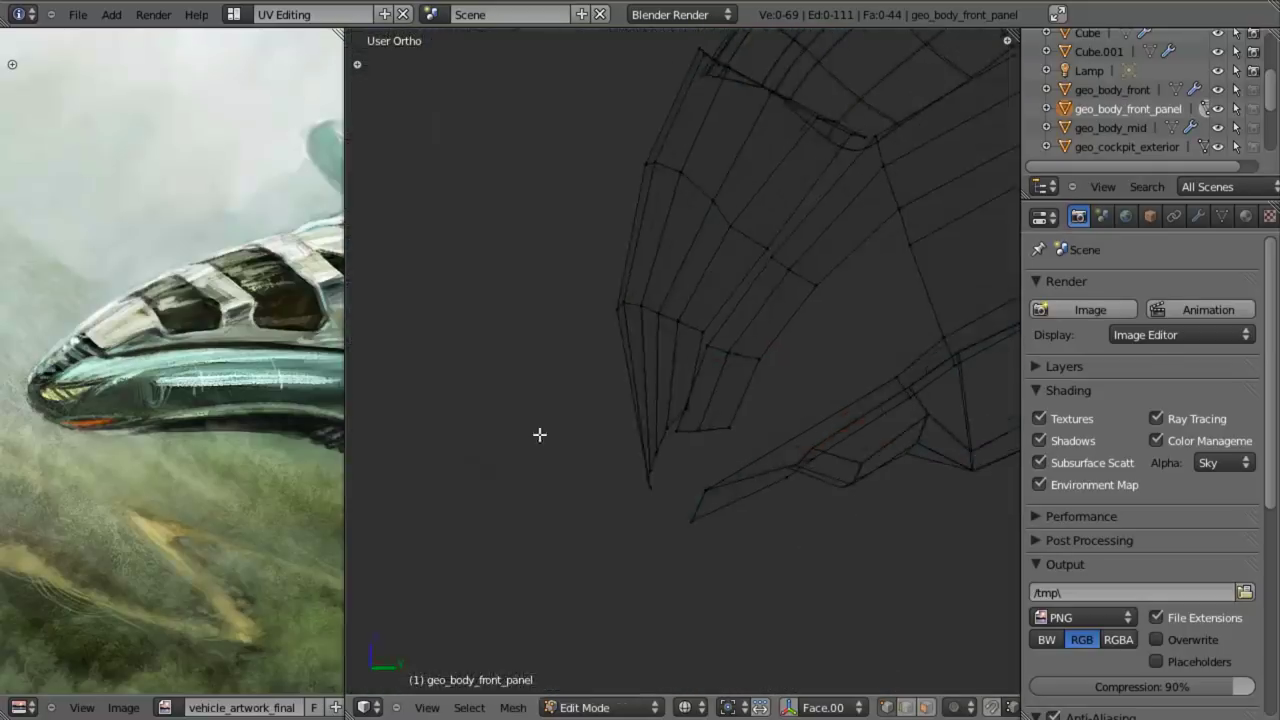
{"action": "key", "text": "z"}
{"action": "key", "text": "z"}
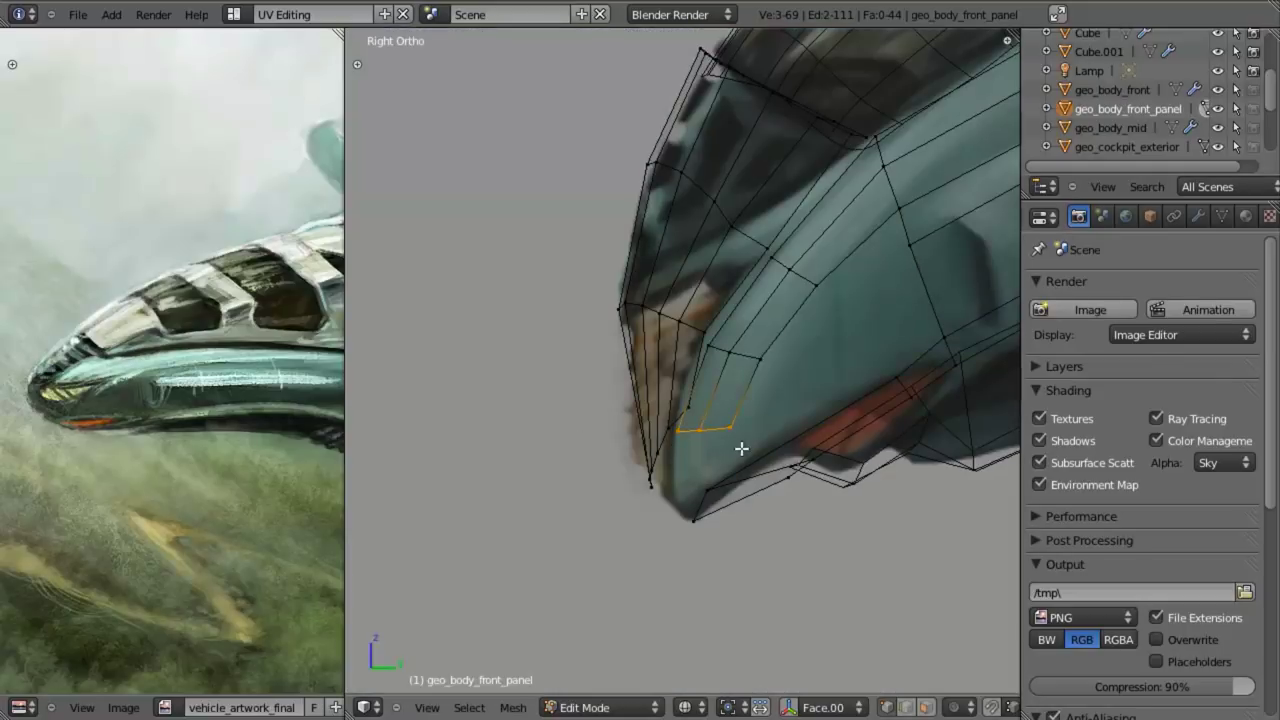
{"action": "key", "text": "e"}
{"action": "left_click", "coordinate": [748, 494]}
{"action": "key", "text": "g"}
{"action": "left_click", "coordinate": [752, 481]}
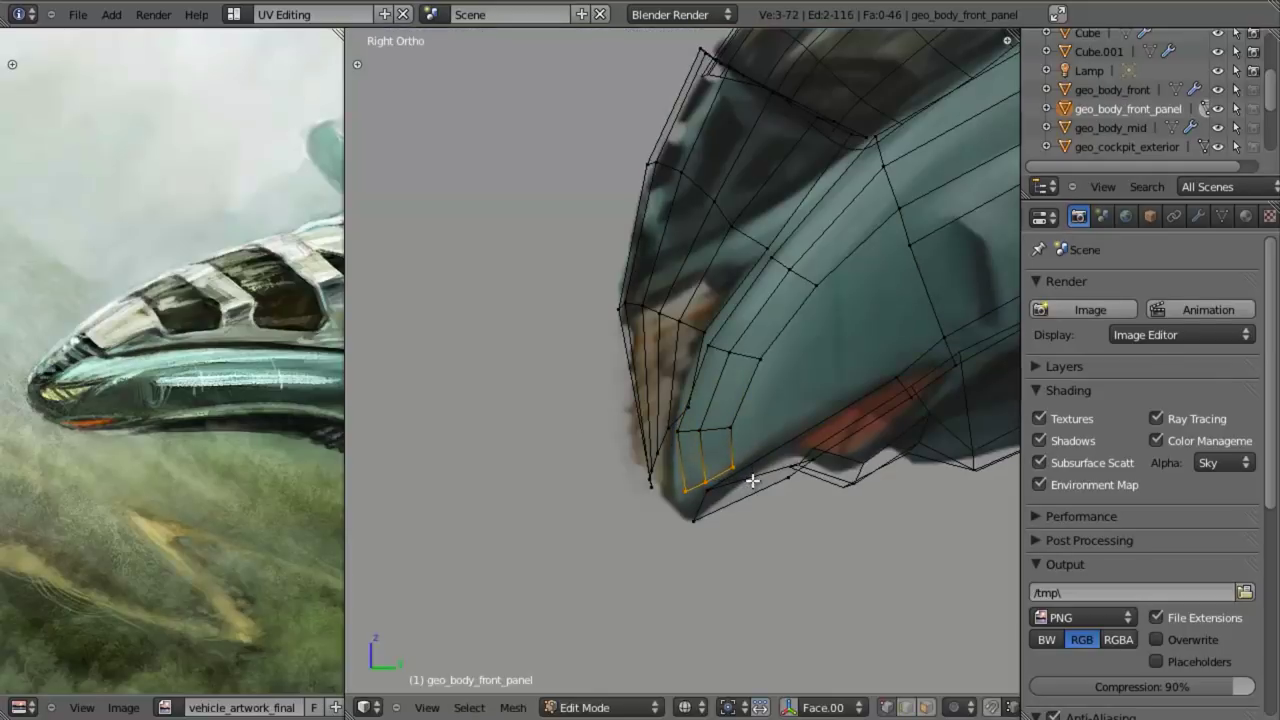
- Move the newly extruded edge about 0.03 inward along X in front view, following the nose outline
{"action": "key", "text": "KP_1"}
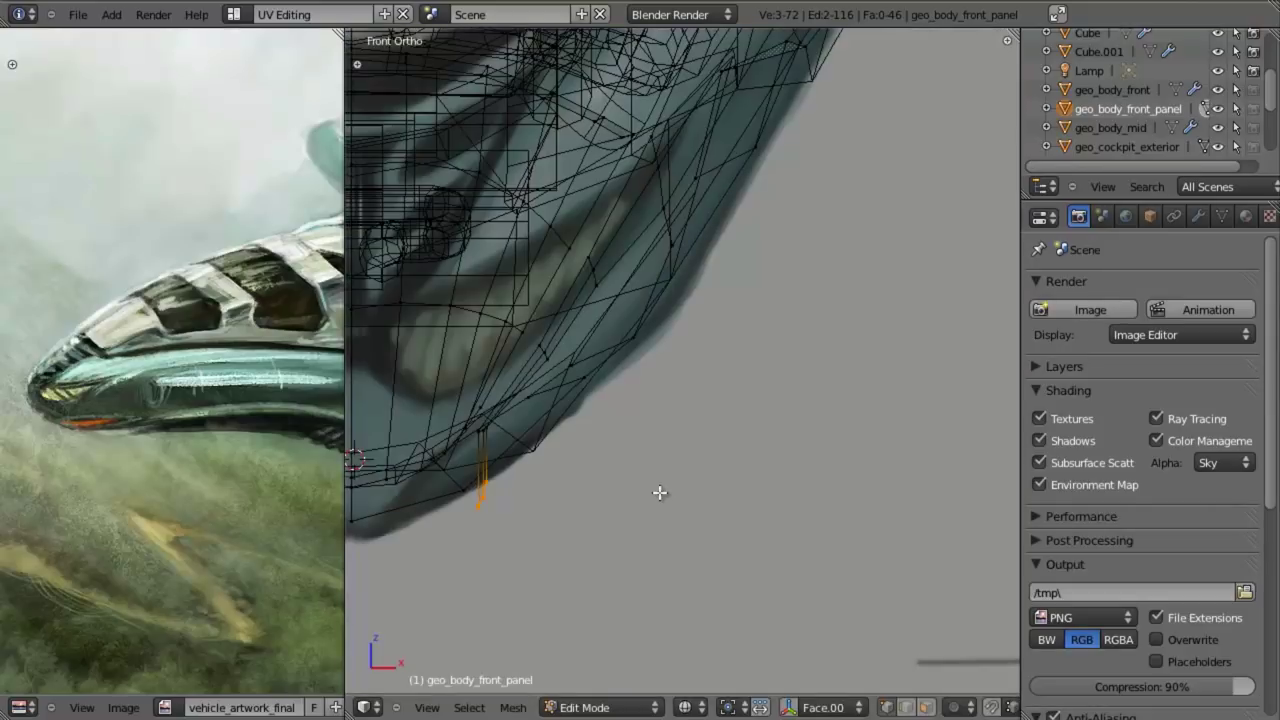
{"action": "key", "text": "z"}
{"action": "middle_click_drag", "start_coordinate": [635, 505], "coordinate": [818, 484], "text": "shift"}
{"action": "key", "text": "z"}
{"action": "key", "text": "g"}
{"action": "key", "text": "x"}
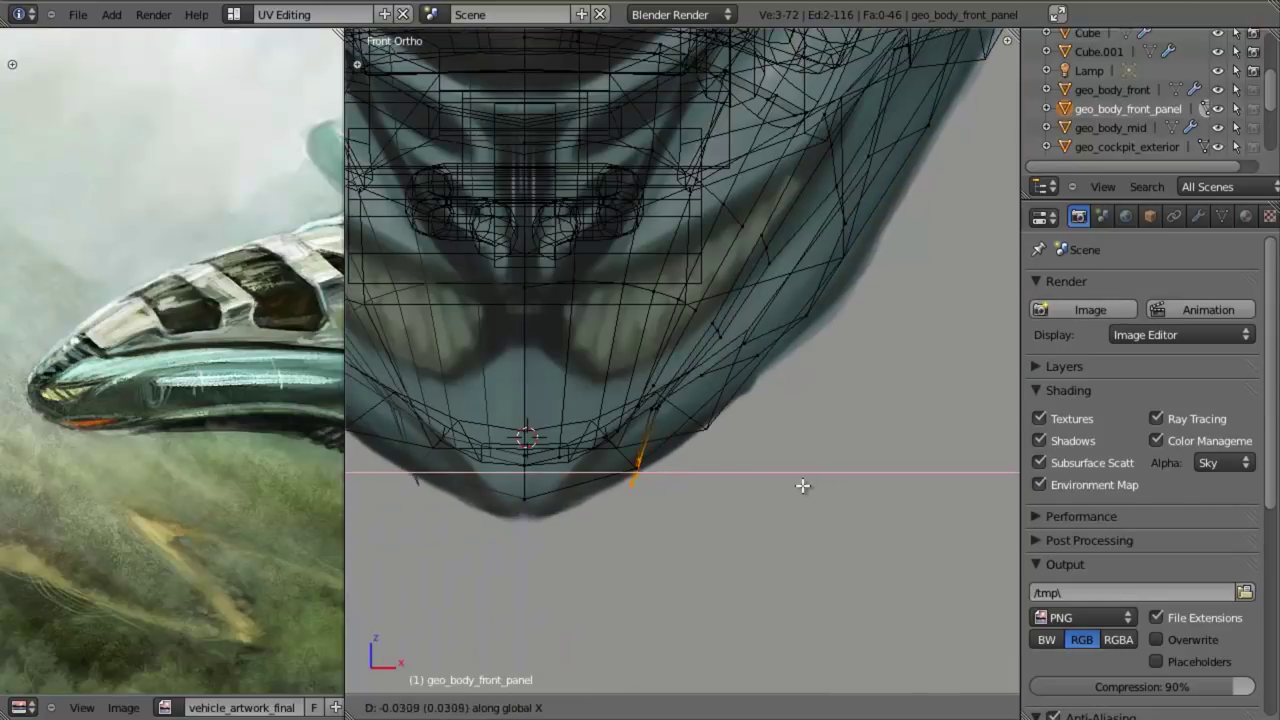
- Move the bottom edge inward beneath the nose and extrude it across to the model's centre line
{"action": "key", "text": "z"}
{"action": "middle_click_drag", "start_coordinate": [667, 502], "coordinate": [716, 378], "text": "shift"}
{"action": "key", "text": "KP_3"}
{"action": "middle_click_drag", "start_coordinate": [737, 461], "coordinate": [829, 409]}
{"action": "key", "text": "z"}
{"action": "key", "text": "g"}
{"action": "key", "text": "x"}
{"action": "left_click", "coordinate": [746, 454]}
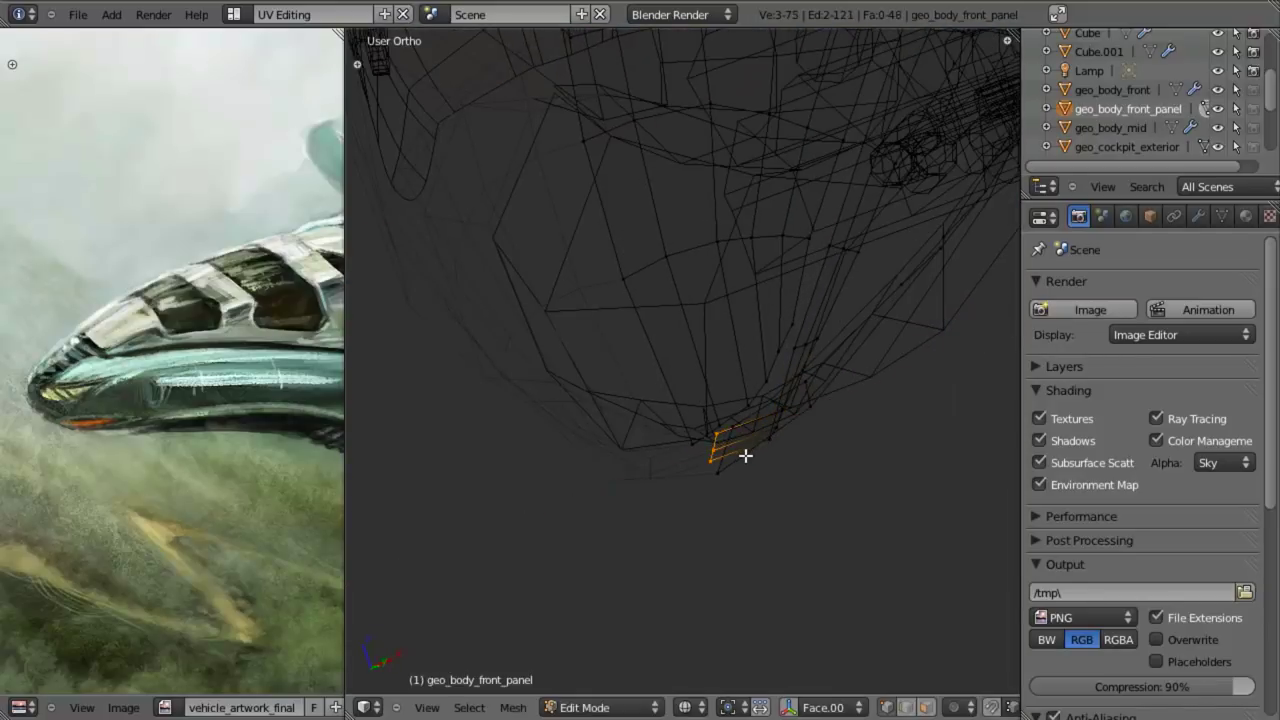
- Move the centre-line edge about 0.011 down in side view and rotate it to match the nose tip
{"action": "middle_click_drag", "start_coordinate": [746, 454], "coordinate": [744, 473]}
{"action": "key", "text": "KP_3"}
{"action": "key", "text": "g"}
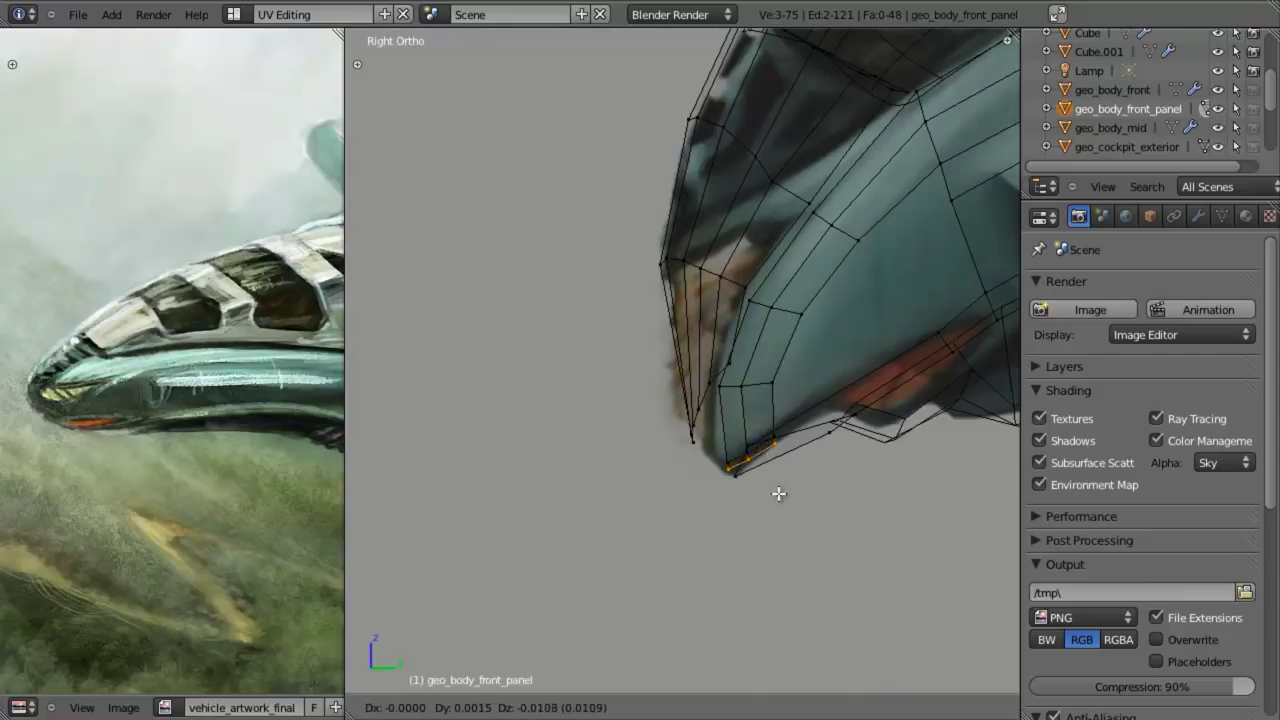
{"action": "left_click", "coordinate": [782, 499]}
{"action": "key", "text": "r"}
{"action": "left_click", "coordinate": [786, 488]}
{"action": "key", "text": "KP_1"}
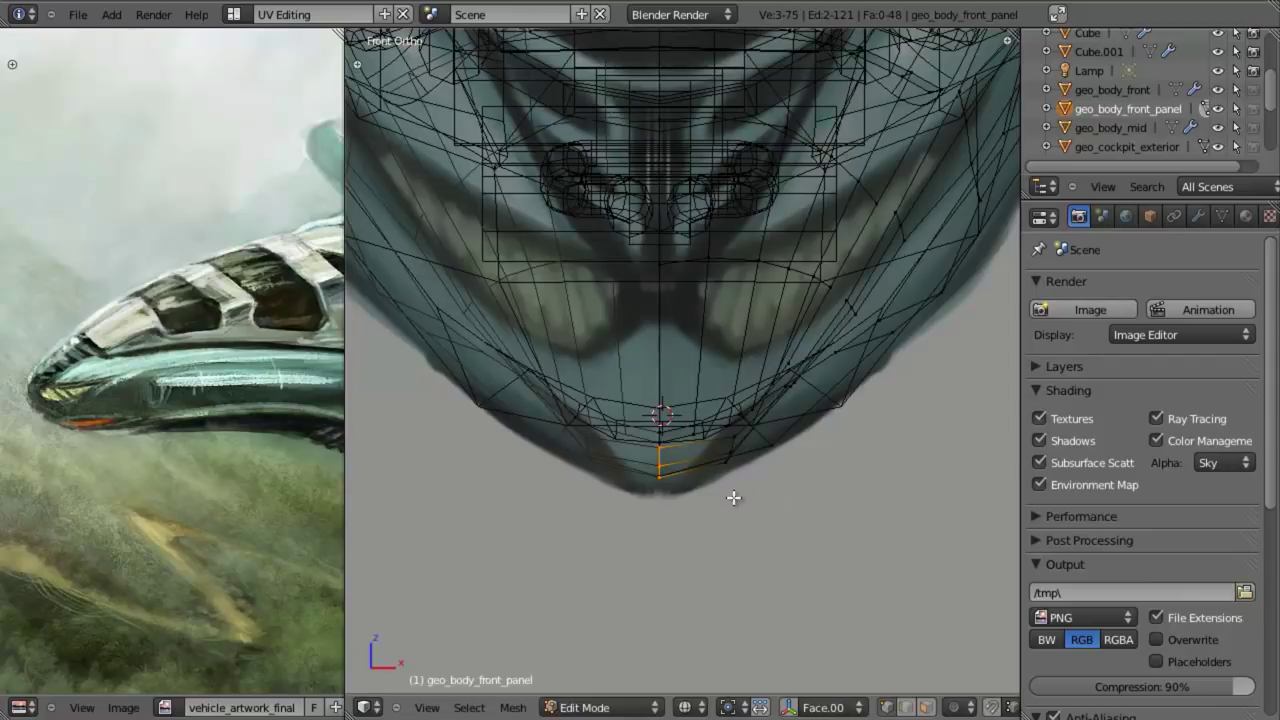
- Delete the leftover forward section of the old lower strip beneath the nose
{"action": "key", "text": "z"}
{"action": "mouse_move", "coordinate": [733, 497]}
{"action": "middle_mouse_down"}
{"action": "mouse_move", "coordinate": [706, 471]}
{"action": "mouse_move", "coordinate": [657, 343]}
{"action": "mouse_move", "coordinate": [709, 386]}
{"action": "mouse_move", "coordinate": [712, 300]}
{"action": "mouse_move", "coordinate": [723, 400]}
{"action": "mouse_move", "coordinate": [611, 394]}
{"action": "mouse_move", "coordinate": [653, 308]}
{"action": "mouse_move", "coordinate": [651, 346]}
{"action": "mouse_move", "coordinate": [686, 443]}
{"action": "mouse_move", "coordinate": [740, 263]}
{"action": "mouse_move", "coordinate": [663, 376]}
{"action": "mouse_move", "coordinate": [672, 364]}
{"action": "middle_mouse_up"}
{"action": "right_click", "coordinate": [710, 428]}
{"action": "right_click", "coordinate": [668, 436], "text": "shift"}
{"action": "key", "text": "x"}
{"action": "left_click", "coordinate": [706, 429]}
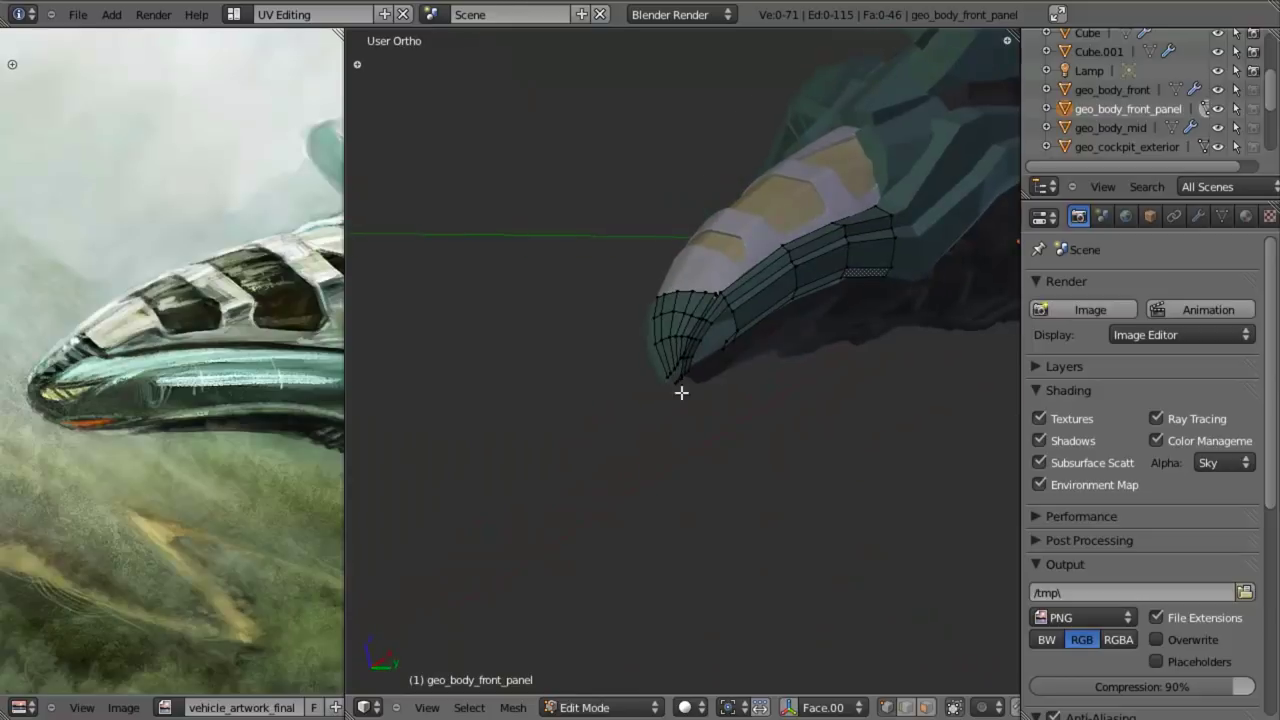
- Move the rear vertex of the nose strips' second row slightly up and forward in side view
{"action": "scroll", "coordinate": [681, 391], "scroll_direction": "up", "scroll_amount": 3}
{"action": "middle_click_drag", "start_coordinate": [762, 362], "coordinate": [629, 406], "text": "shift"}
{"action": "key", "text": "KP_3"}
{"action": "scroll", "coordinate": [620, 343], "scroll_direction": "up", "scroll_amount": 5}
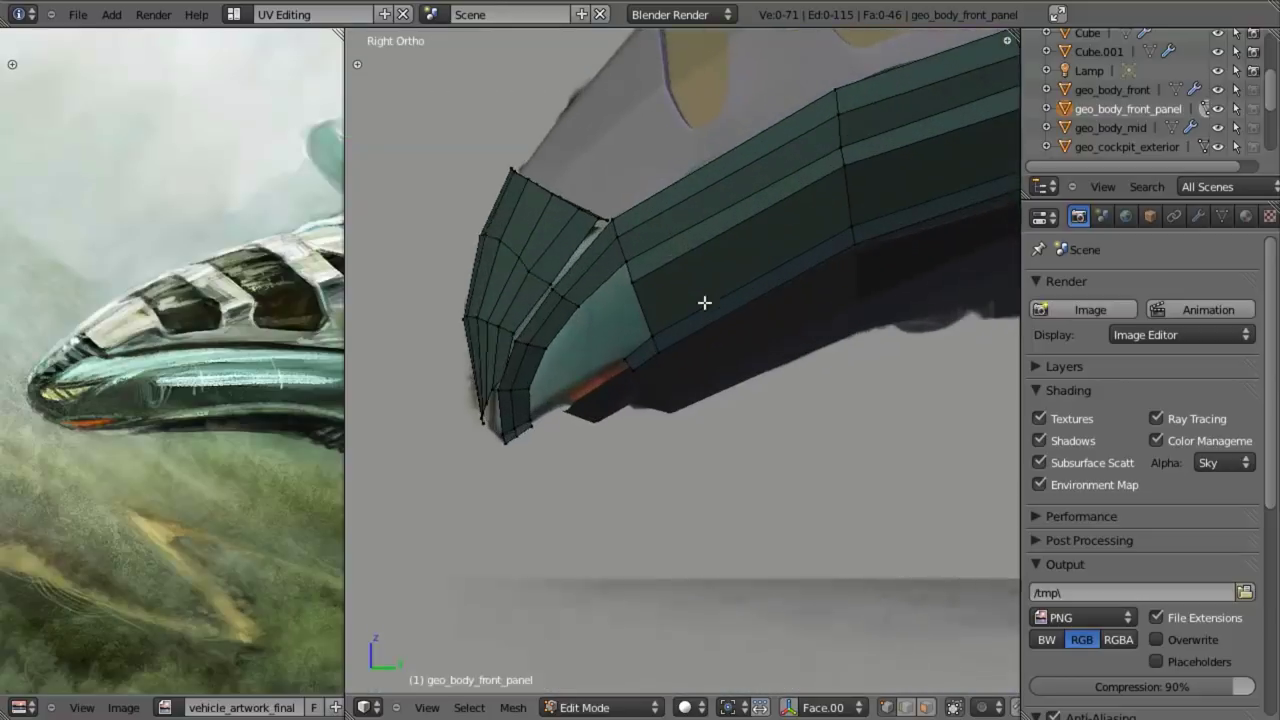
{"action": "right_click", "coordinate": [532, 285]}
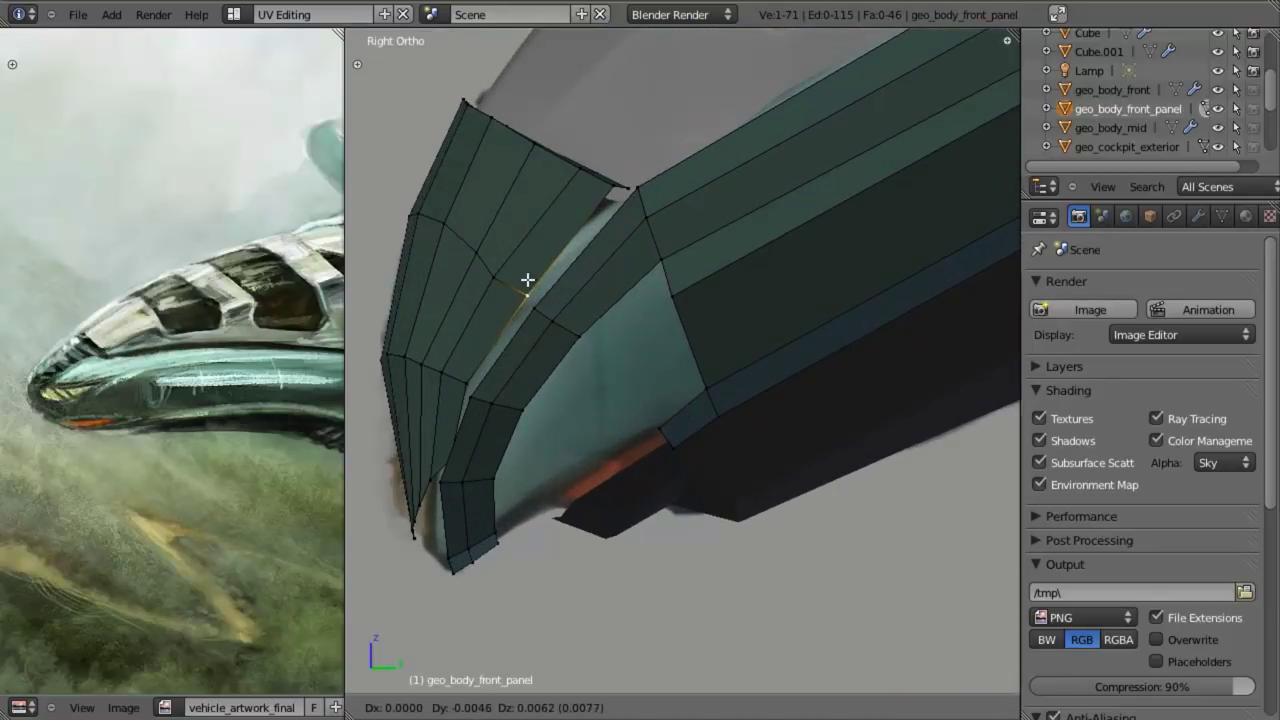
{"action": "key", "text": "z"}
{"action": "middle_click_drag", "start_coordinate": [494, 294], "coordinate": [567, 310], "text": "shift"}
{"action": "scroll", "coordinate": [567, 310], "scroll_direction": "up", "scroll_amount": 2}
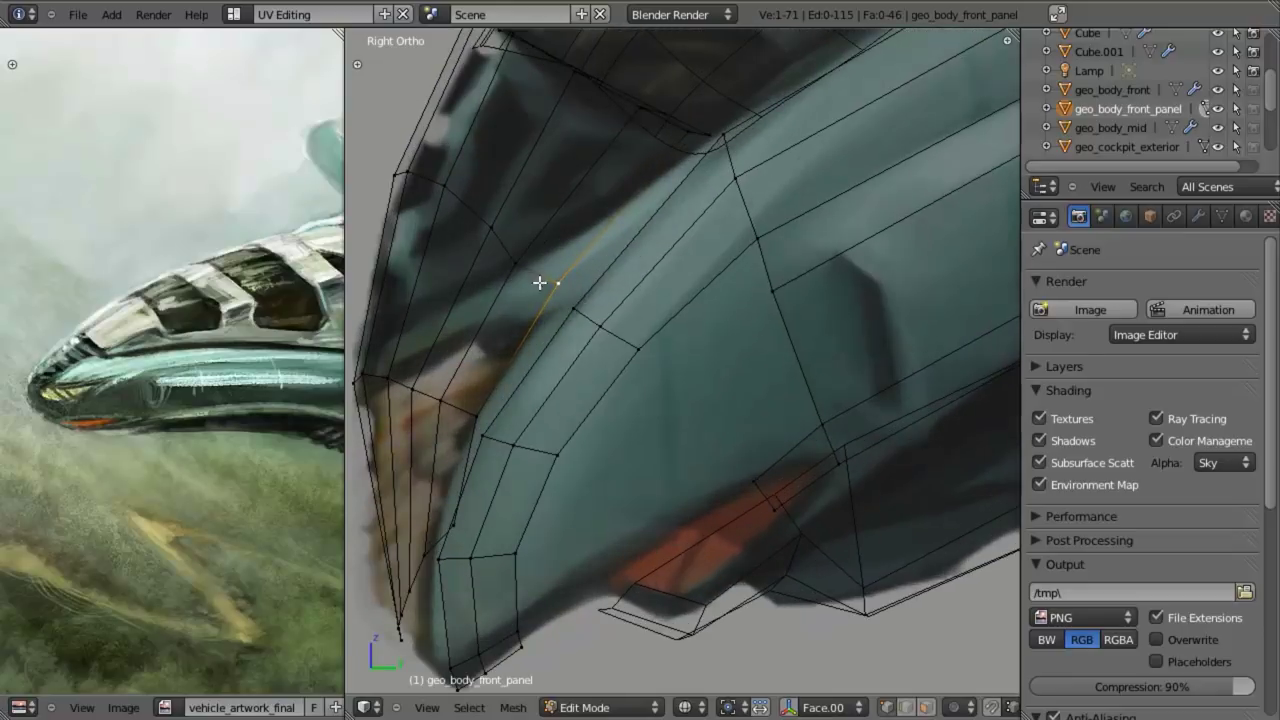
{"action": "key", "text": "g"}
{"action": "left_click", "coordinate": [537, 259]}
- Nudge a neighbouring vertex in the nose strips' second row slightly upward
{"action": "key", "text": "a"}
{"action": "right_click", "coordinate": [475, 207]}
{"action": "key", "text": "g"}
{"action": "left_click", "coordinate": [474, 203]}
{"action": "key", "text": "a"}
- Move the nose strips' lower rear corner vertex down and forward, then lower it together with the adjacent bottom vertex
{"action": "middle_click_drag", "start_coordinate": [459, 379], "coordinate": [649, 246], "text": "shift"}
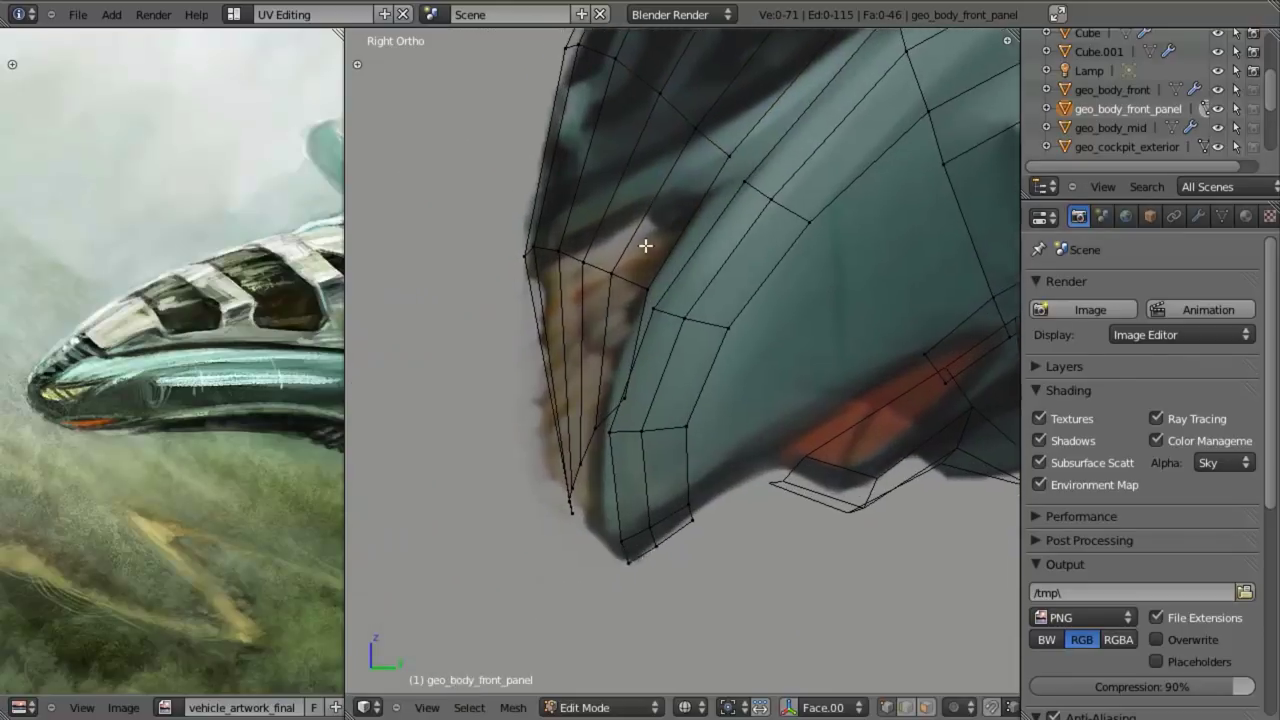
{"action": "scroll", "coordinate": [658, 467], "scroll_direction": "up", "scroll_amount": 3}
{"action": "key", "text": "g"}
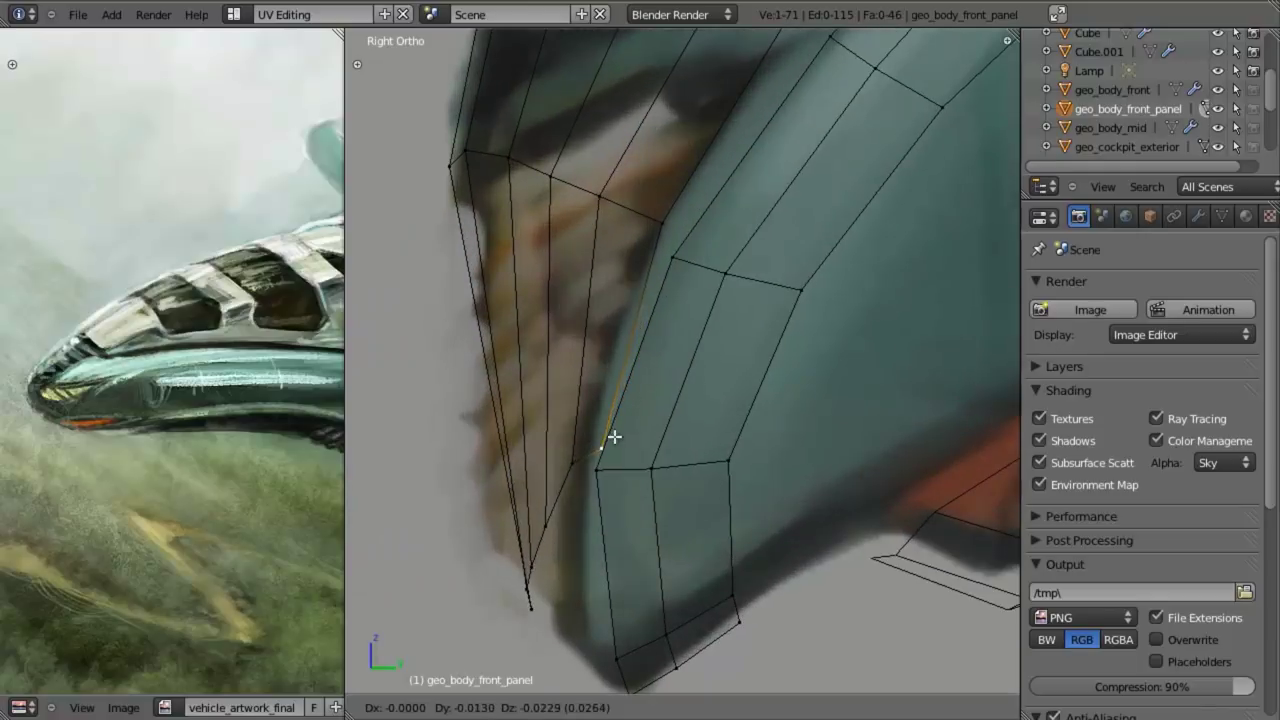
{"action": "left_click", "coordinate": [603, 441]}
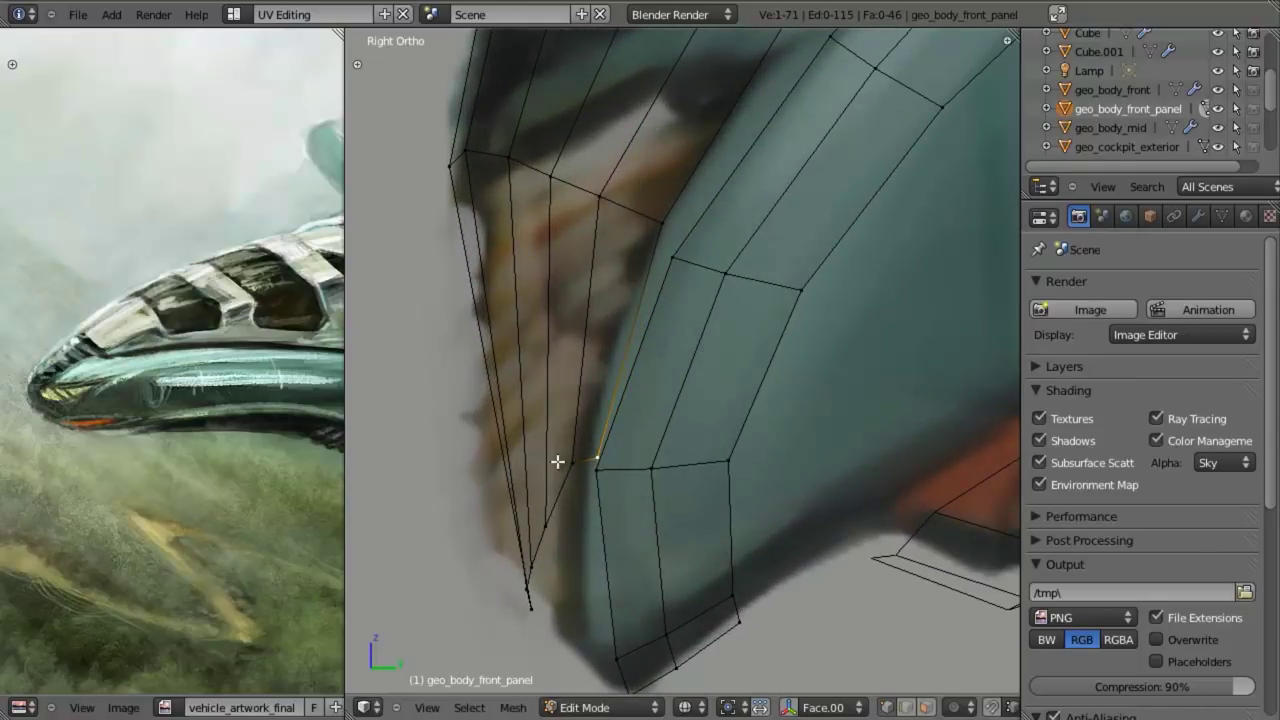
{"action": "right_click", "coordinate": [562, 458], "text": "shift"}
{"action": "key", "text": "g"}
{"action": "left_click", "coordinate": [557, 488]}
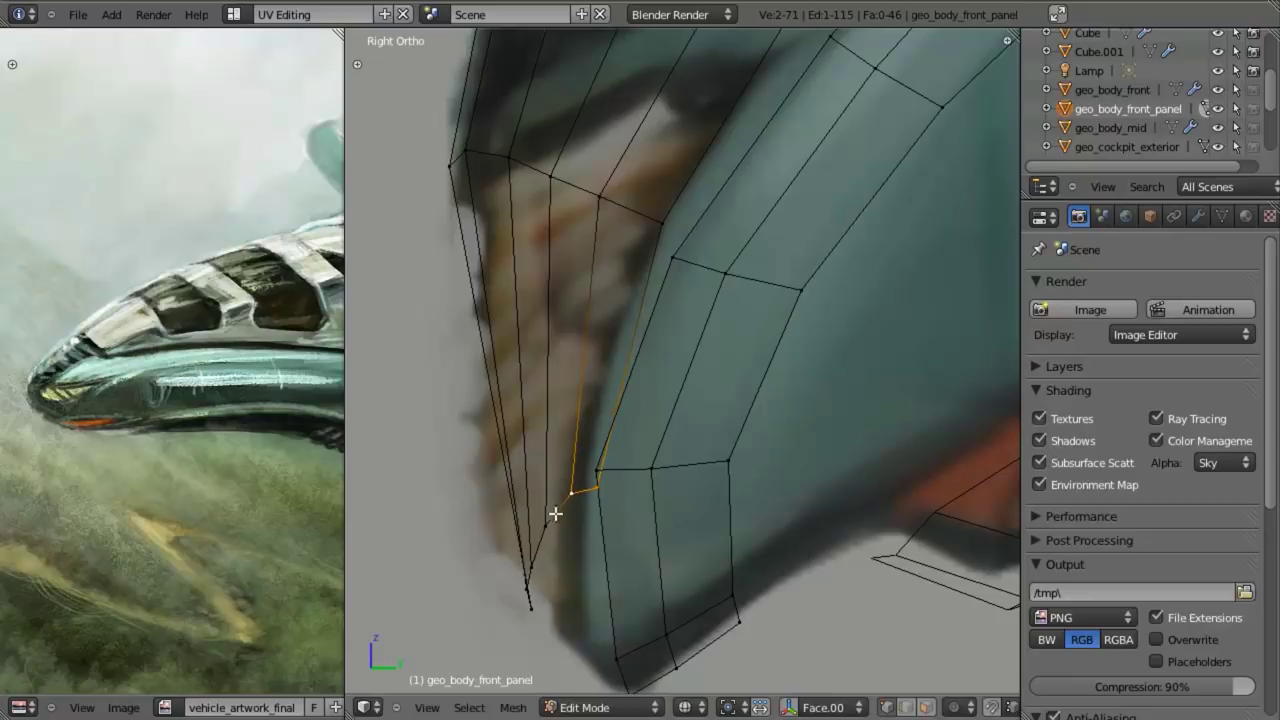
- Select three vertices along the nose strips' bottom tip and move them slightly up and backward
{"action": "key", "text": "z"}
{"action": "key", "text": "z"}
{"action": "right_click", "coordinate": [529, 584]}
{"action": "key", "text": "g"}
{"action": "right_click", "coordinate": [544, 595]}
{"action": "right_click", "coordinate": [533, 555], "text": "shift"}
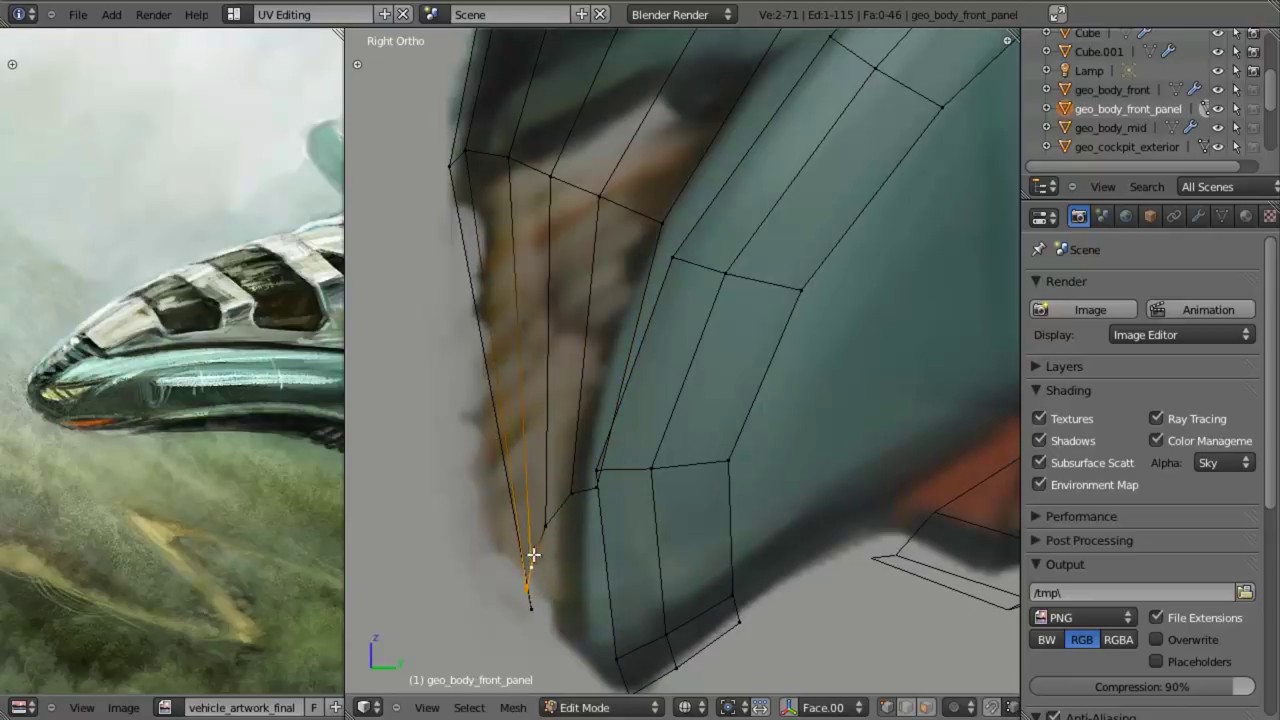
{"action": "right_click", "coordinate": [550, 527], "text": "shift"}
{"action": "key", "text": "g"}
{"action": "left_click", "coordinate": [556, 521]}
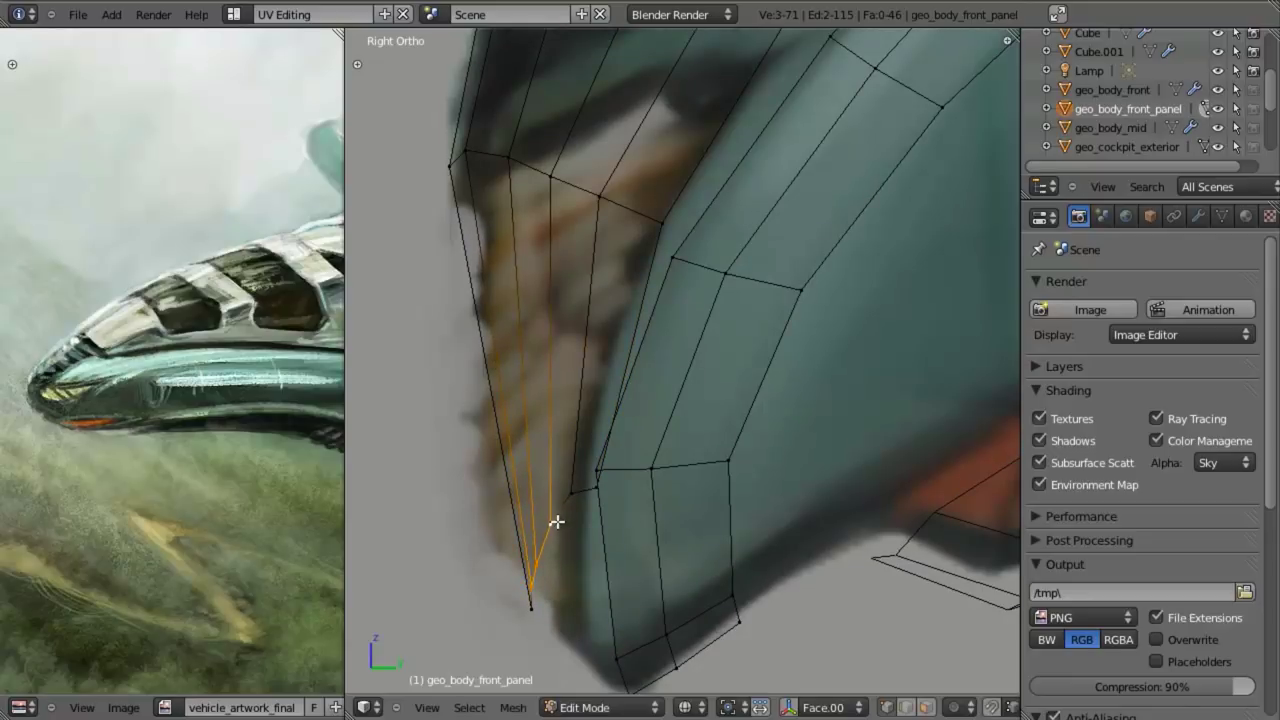
- Select an edge row at the lower end of the side band and move it along X
{"action": "scroll", "coordinate": [551, 368], "scroll_direction": "down", "scroll_amount": 4}
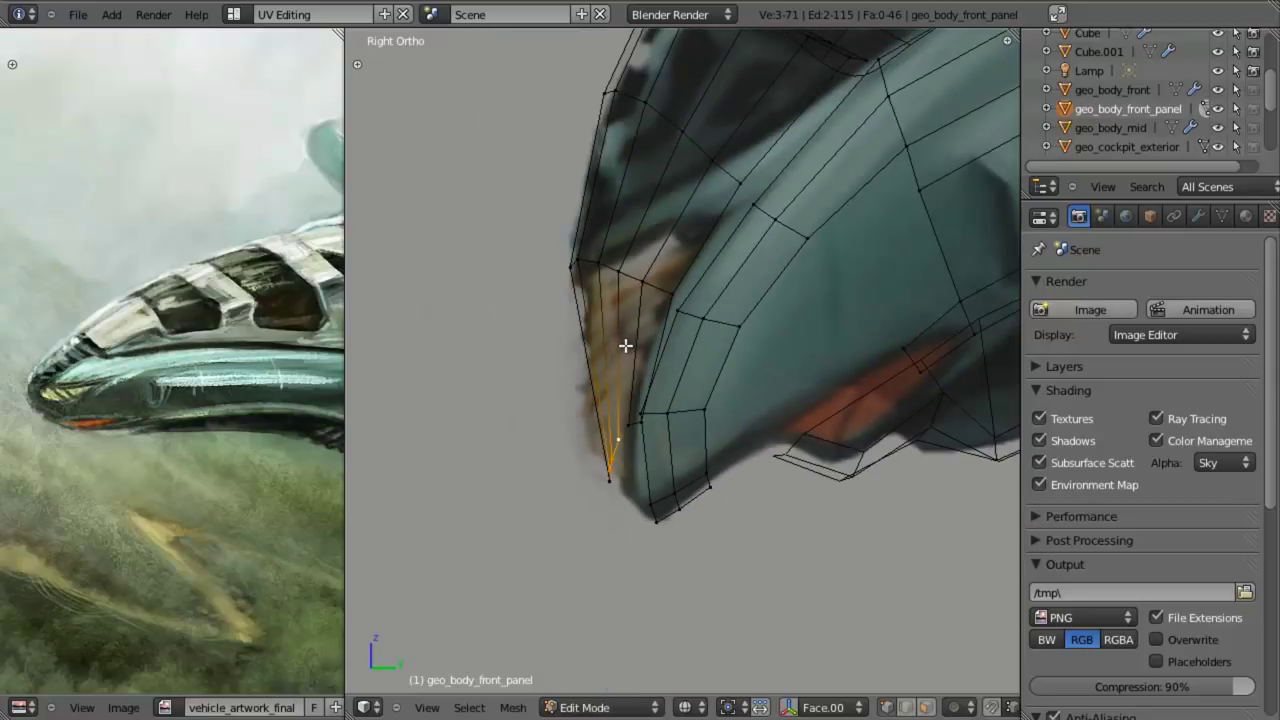
{"action": "mouse_move", "coordinate": [625, 345]}
{"action": "middle_mouse_down"}
{"action": "mouse_move", "coordinate": [651, 323]}
{"action": "mouse_move", "coordinate": [774, 397]}
{"action": "mouse_move", "coordinate": [700, 383]}
{"action": "mouse_move", "coordinate": [714, 251]}
{"action": "mouse_move", "coordinate": [731, 367]}
{"action": "mouse_move", "coordinate": [710, 385]}
{"action": "middle_mouse_up"}
{"action": "key", "text": "z"}
{"action": "right_click", "coordinate": [650, 456], "text": "alt"}
{"action": "middle_click_drag", "start_coordinate": [666, 455], "coordinate": [673, 404]}
{"action": "right_click", "coordinate": [669, 463], "text": "alt"}
{"action": "key", "text": "g"}
{"action": "key", "text": "x"}
{"action": "left_click", "coordinate": [711, 378]}
- Shift the three-vertex edge row just above the band's lowest segment slightly along X
{"action": "key", "text": "a"}
{"action": "right_click", "coordinate": [684, 442], "text": "alt"}
{"action": "key", "text": "g"}
{"action": "key", "text": "x"}
{"action": "left_click", "coordinate": [689, 445]}
- Move the nose strips' lower outer corner vertex slightly inward in front view
{"action": "key", "text": "KP_1"}
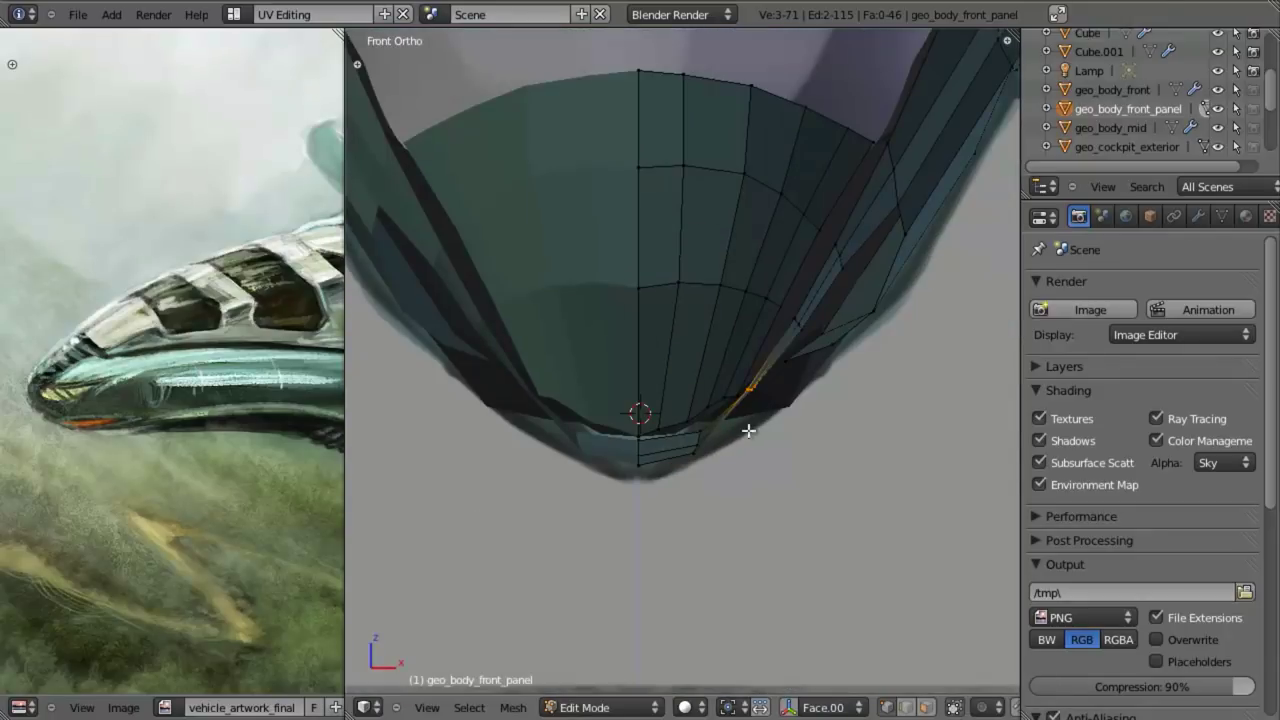
{"action": "key", "text": "KP_3"}
{"action": "key", "text": "KP_1"}
{"action": "key", "text": "a"}
{"action": "right_click", "coordinate": [742, 397]}
{"action": "key", "text": "g"}
{"action": "left_click", "coordinate": [735, 398]}
{"action": "middle_click_drag", "start_coordinate": [735, 398], "coordinate": [740, 414]}
- Extrude the rear edge of the band's lowest segment about 0.2 back and up toward the side panel
{"action": "key", "text": "KP_3"}
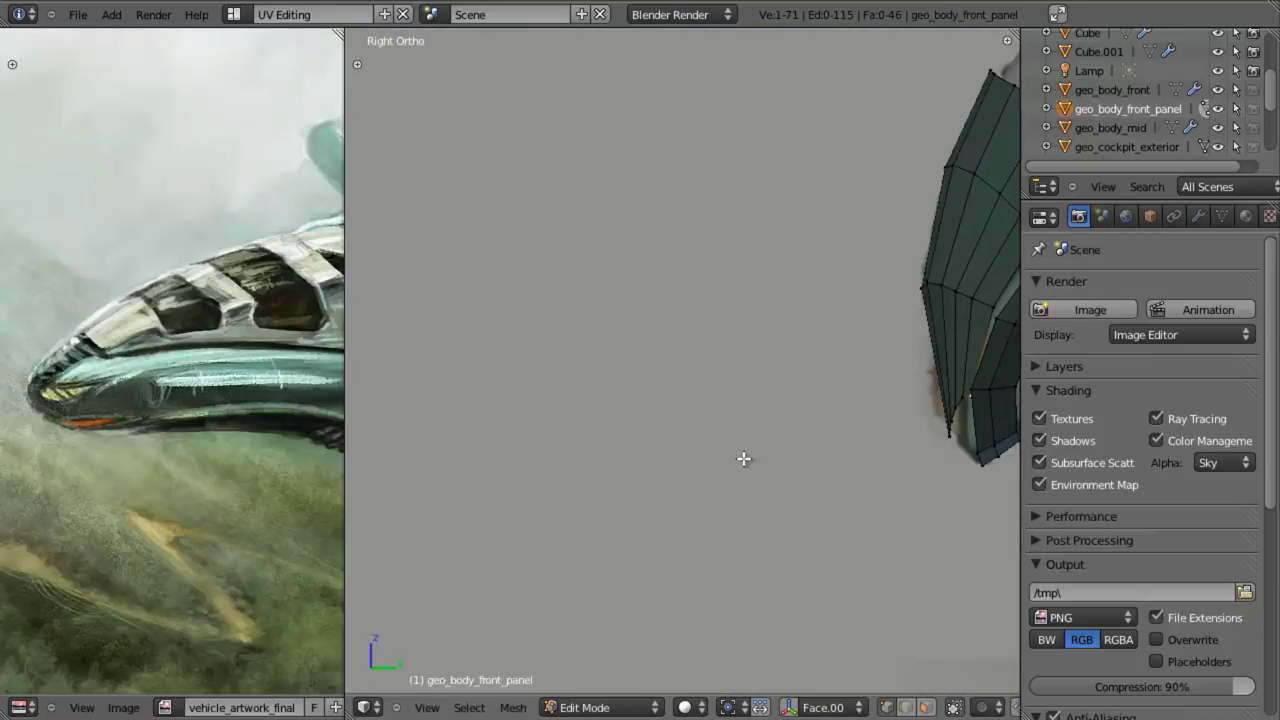
{"action": "scroll", "coordinate": [743, 459], "scroll_direction": "down", "scroll_amount": 3}
{"action": "middle_click_drag", "start_coordinate": [845, 429], "coordinate": [593, 479], "text": "shift"}
{"action": "scroll", "coordinate": [652, 431], "scroll_direction": "up", "scroll_amount": 1}
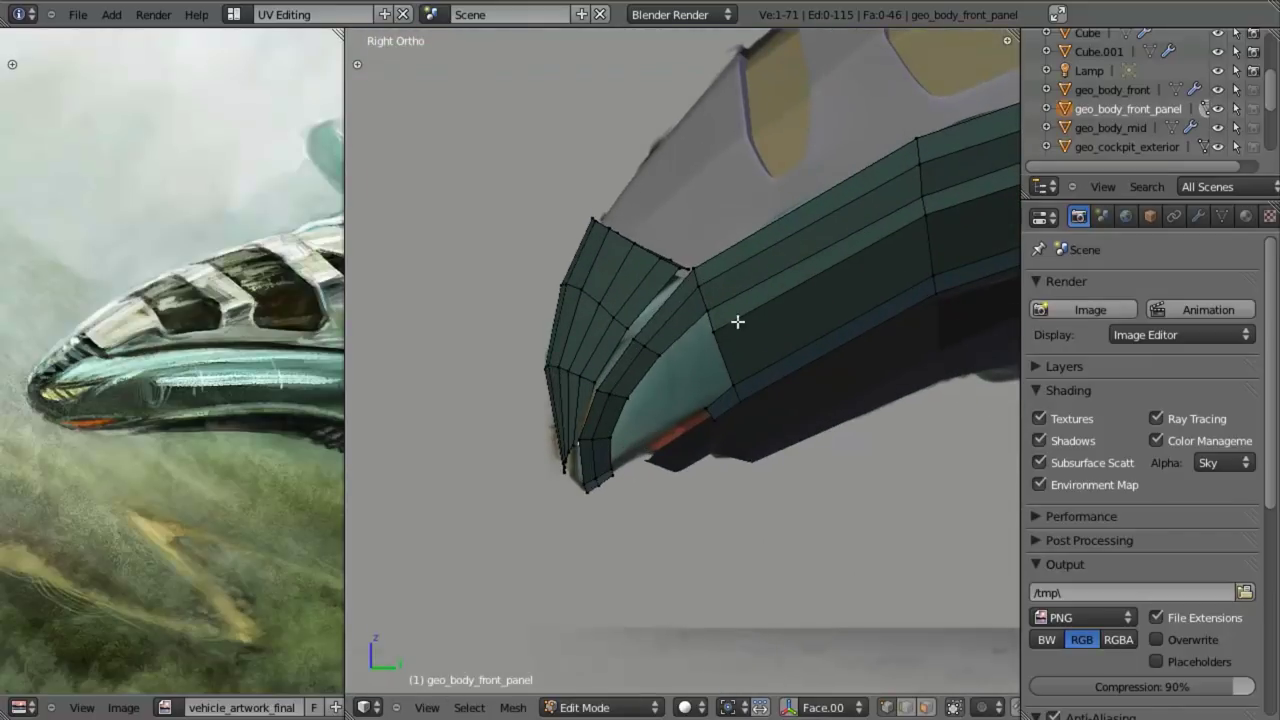
{"action": "scroll", "coordinate": [728, 412], "scroll_direction": "up", "scroll_amount": 1}
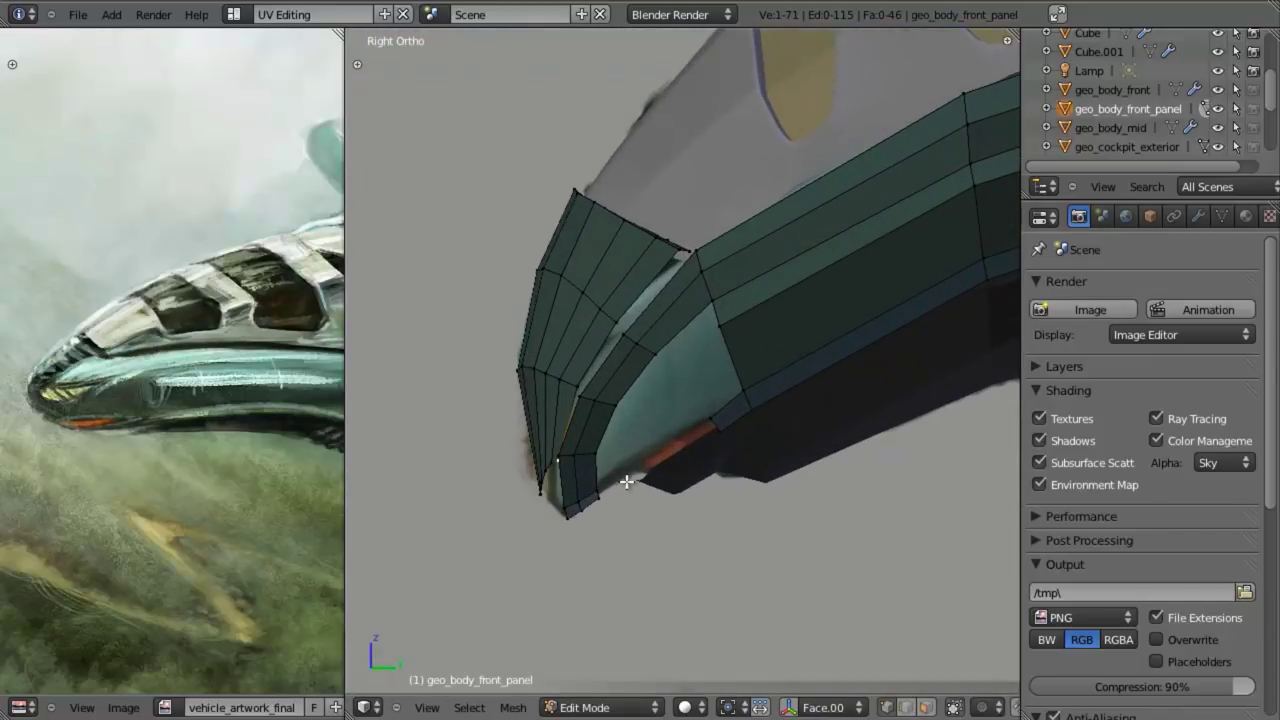
{"action": "key", "text": "alt+z"}
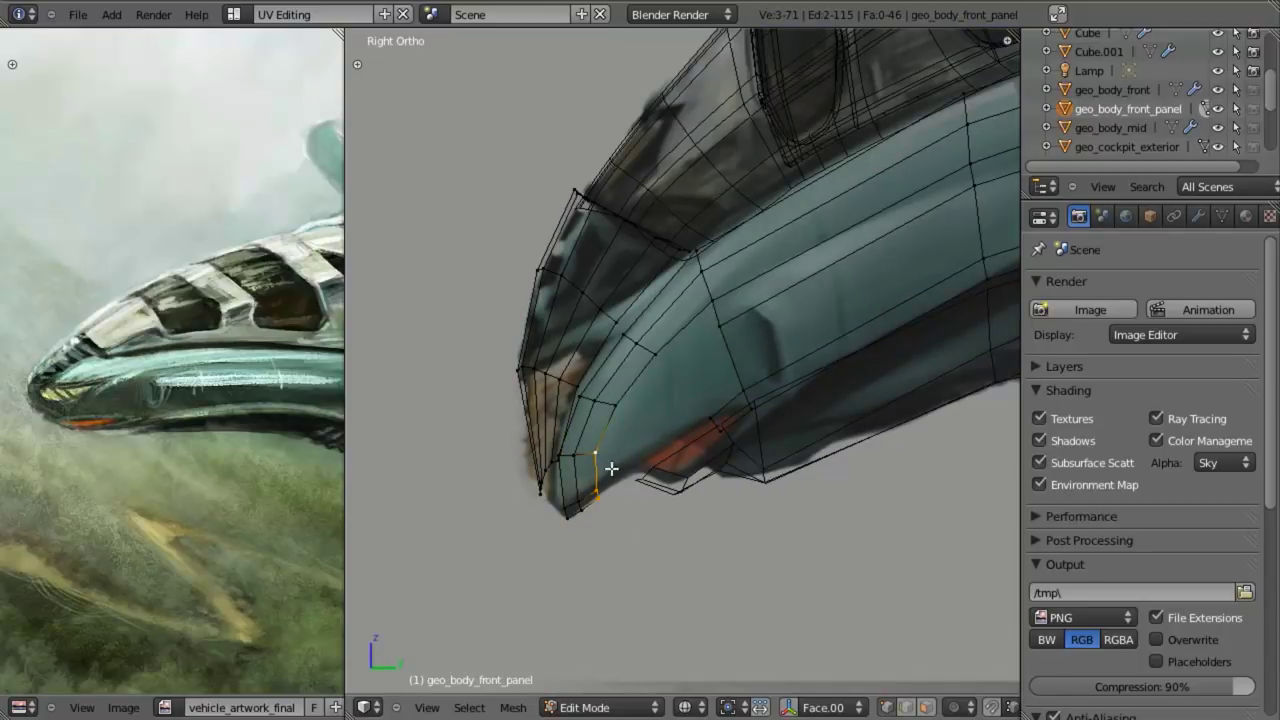
{"action": "key", "text": "e"}
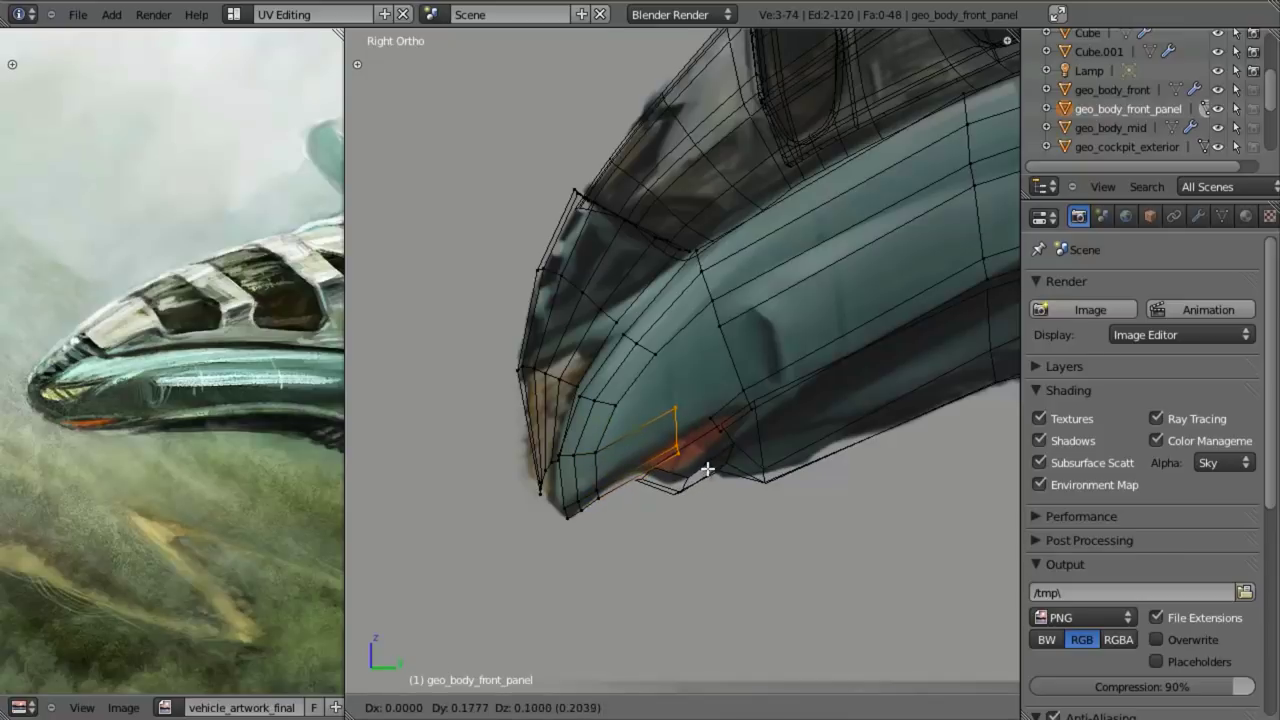
{"action": "left_click", "coordinate": [615, 482]}
{"action": "middle_click_drag", "start_coordinate": [615, 482], "coordinate": [703, 294]}
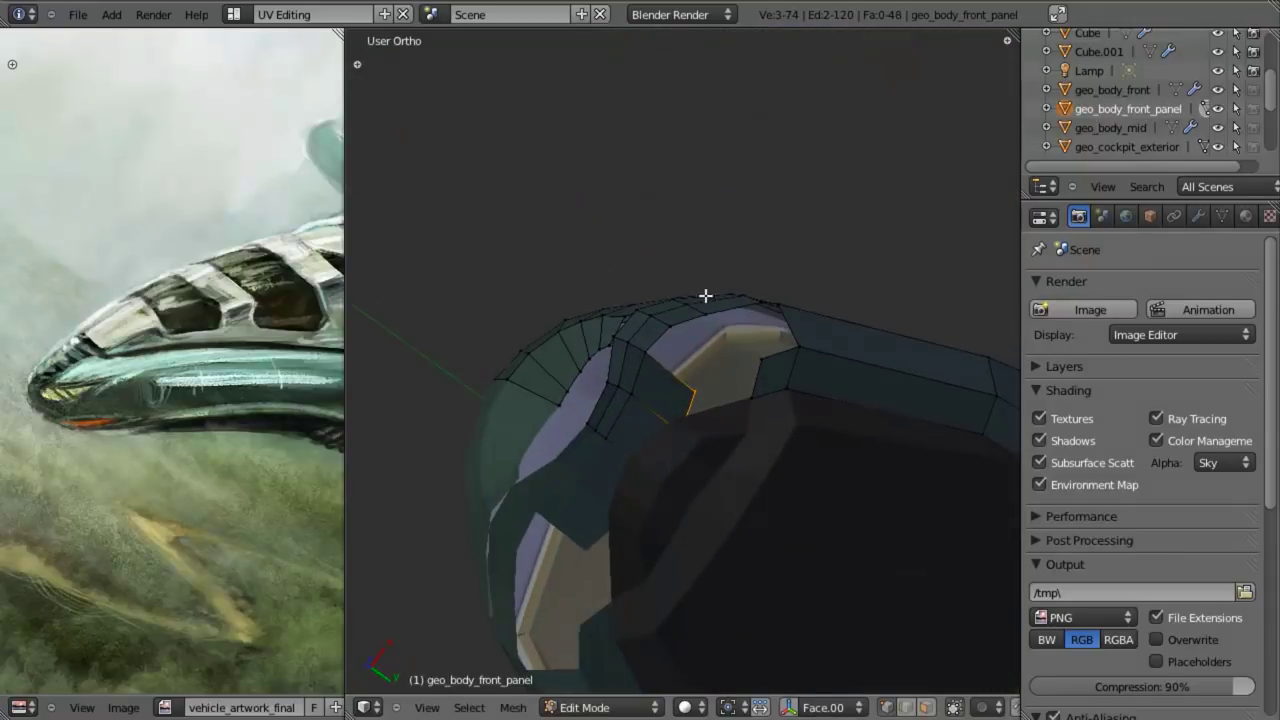
- Move the extruded edge outward along X and nudge its upper vertex into line with the side panel
{"action": "key", "text": "g"}
{"action": "key", "text": "x"}
{"action": "left_click", "coordinate": [718, 325]}
{"action": "key", "text": "a"}
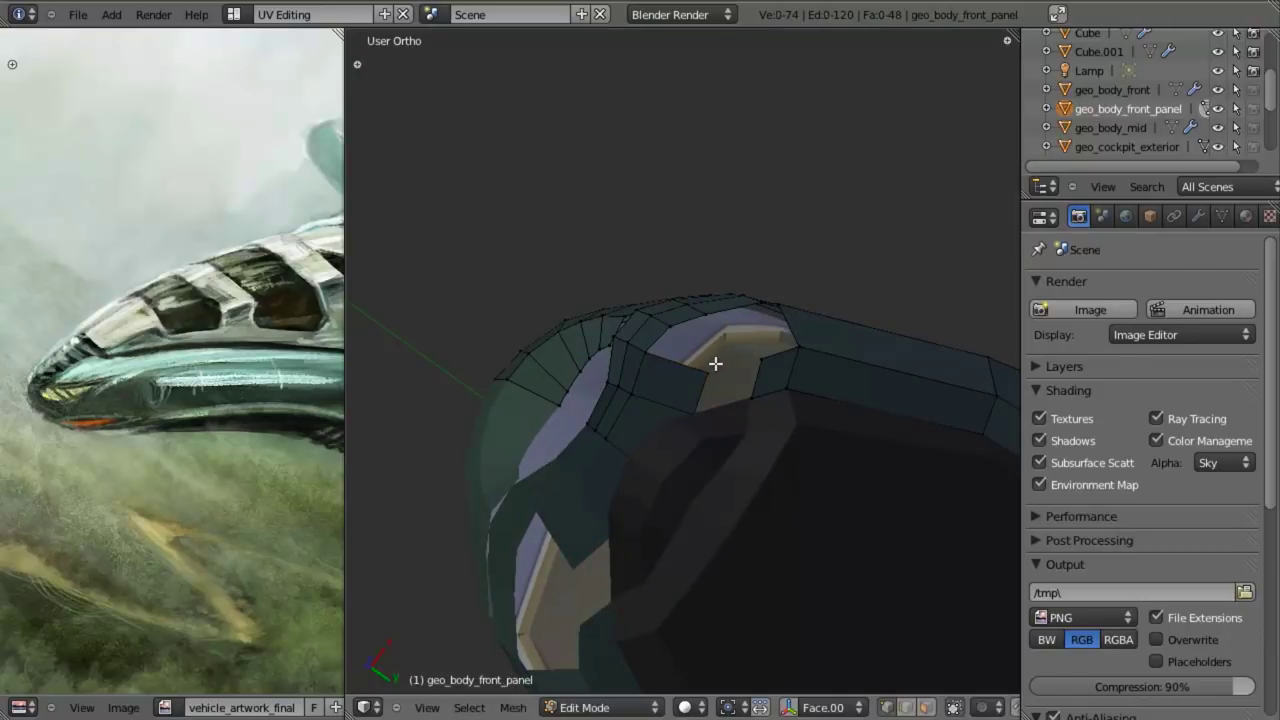
{"action": "right_click", "coordinate": [714, 364]}
{"action": "key", "text": "g"}
{"action": "left_click", "coordinate": [712, 357]}
- Fill a face between the extruded edge and the front edge of the lower side strip
{"action": "key", "text": "z"}
{"action": "right_click", "coordinate": [695, 409]}
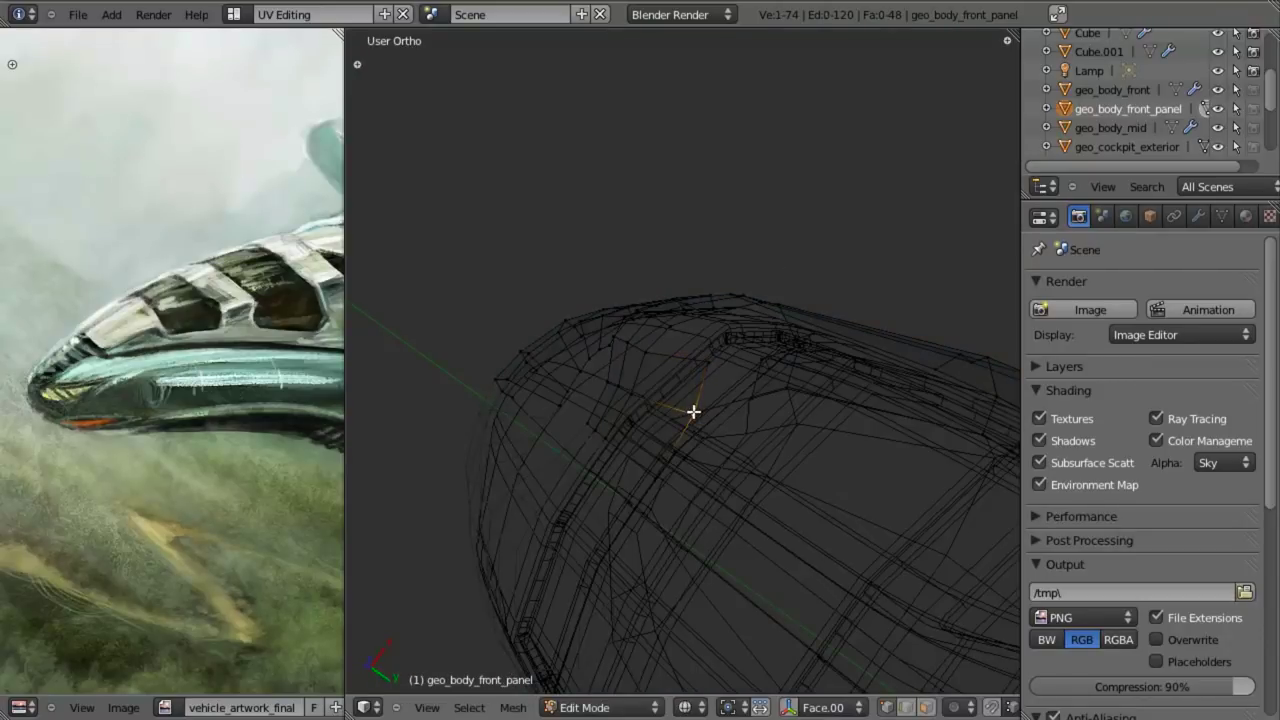
{"action": "key", "text": "z"}
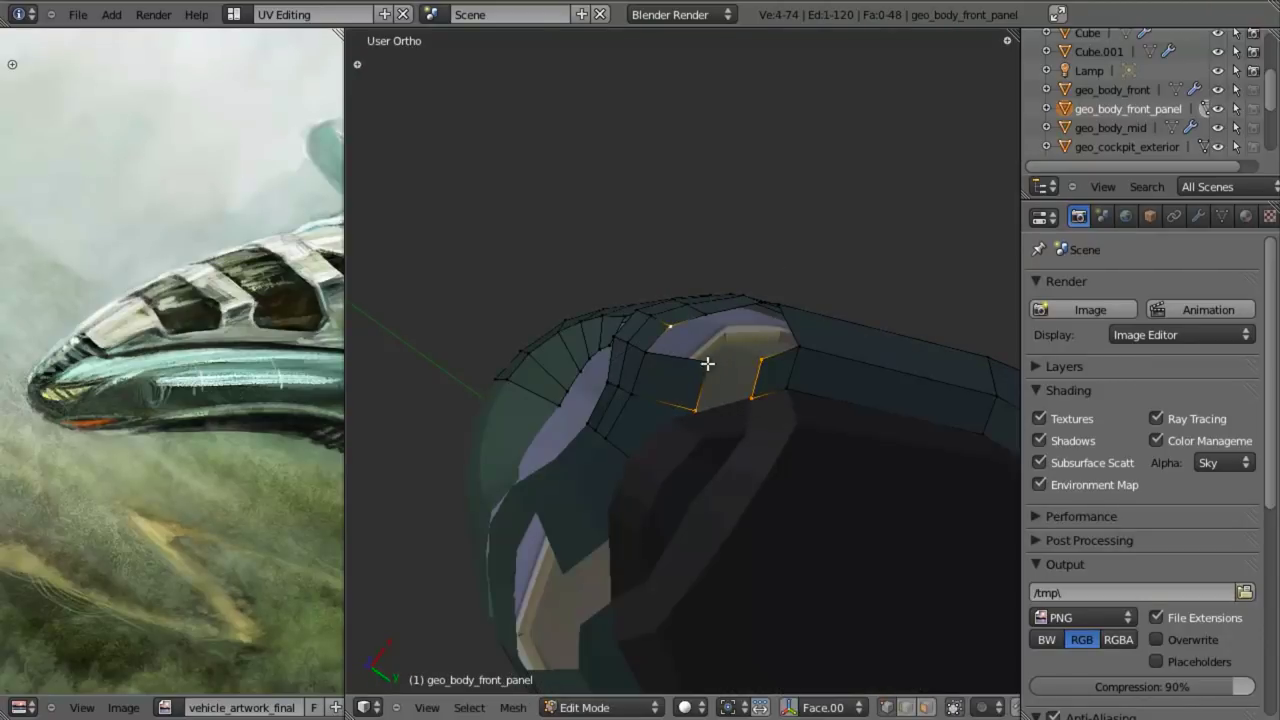
{"action": "key", "text": "f"}
{"action": "middle_click_drag", "start_coordinate": [691, 323], "coordinate": [703, 356]}
- Fill a four-sided face between the curved nose band and the top edge of the new lower segment
{"action": "key", "text": "a"}
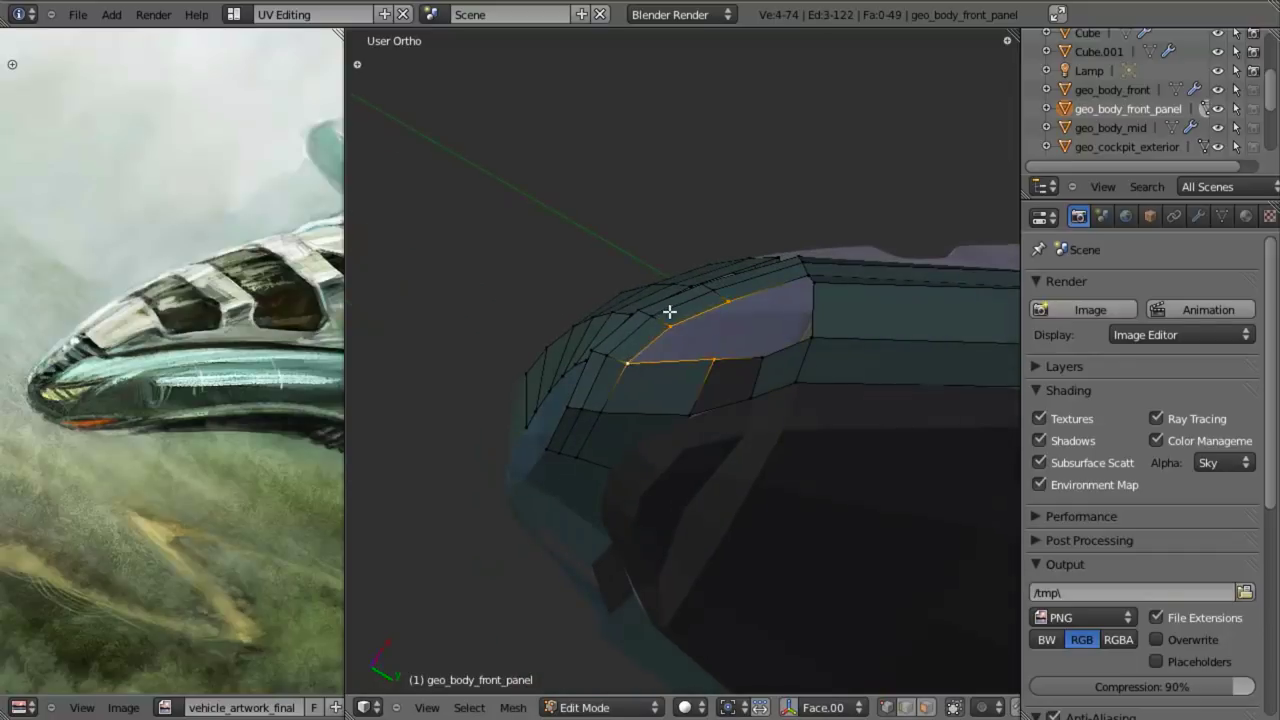
{"action": "middle_click_drag", "start_coordinate": [669, 312], "coordinate": [778, 526]}
{"action": "key", "text": "f"}
- Move the new face's lower rear corner vertex down and slightly forward, toward the red marking in the artwork
{"action": "key", "text": "KP_3"}
{"action": "key", "text": "z"}
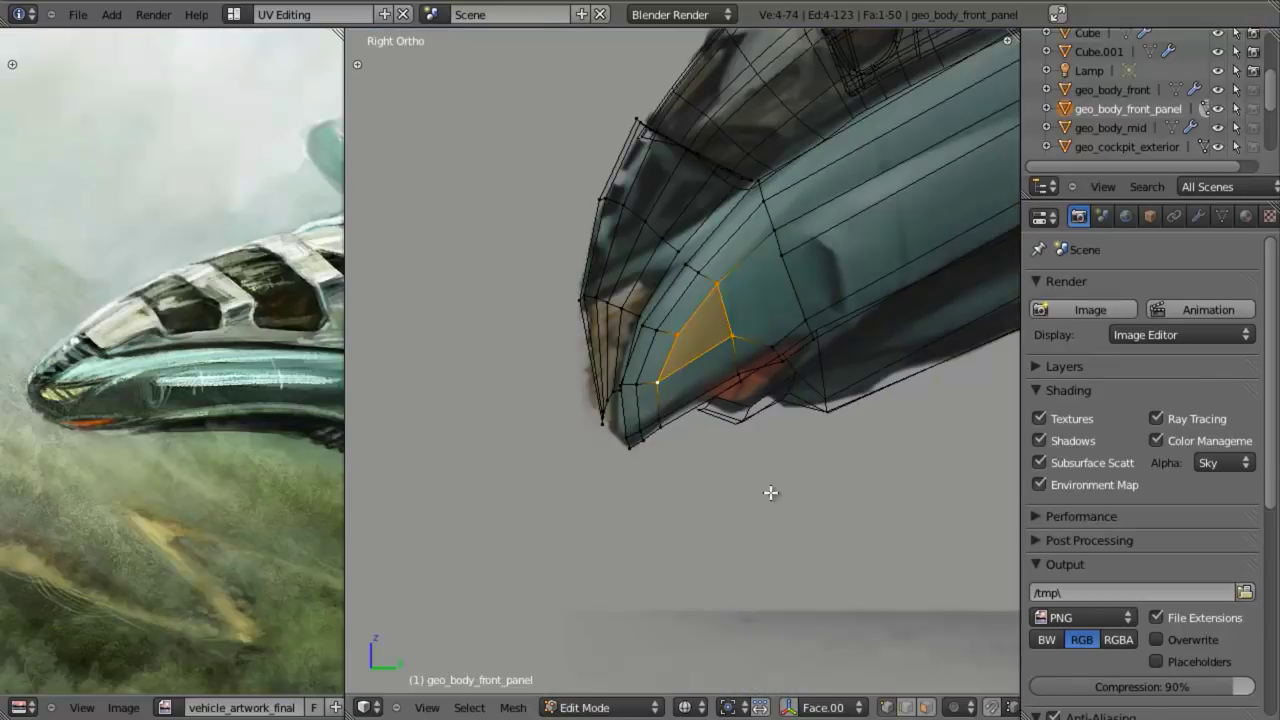
{"action": "middle_click_drag", "start_coordinate": [729, 336], "coordinate": [751, 277]}
{"action": "key", "text": "g"}
{"action": "left_click", "coordinate": [721, 225]}
{"action": "key", "text": "KP_3"}
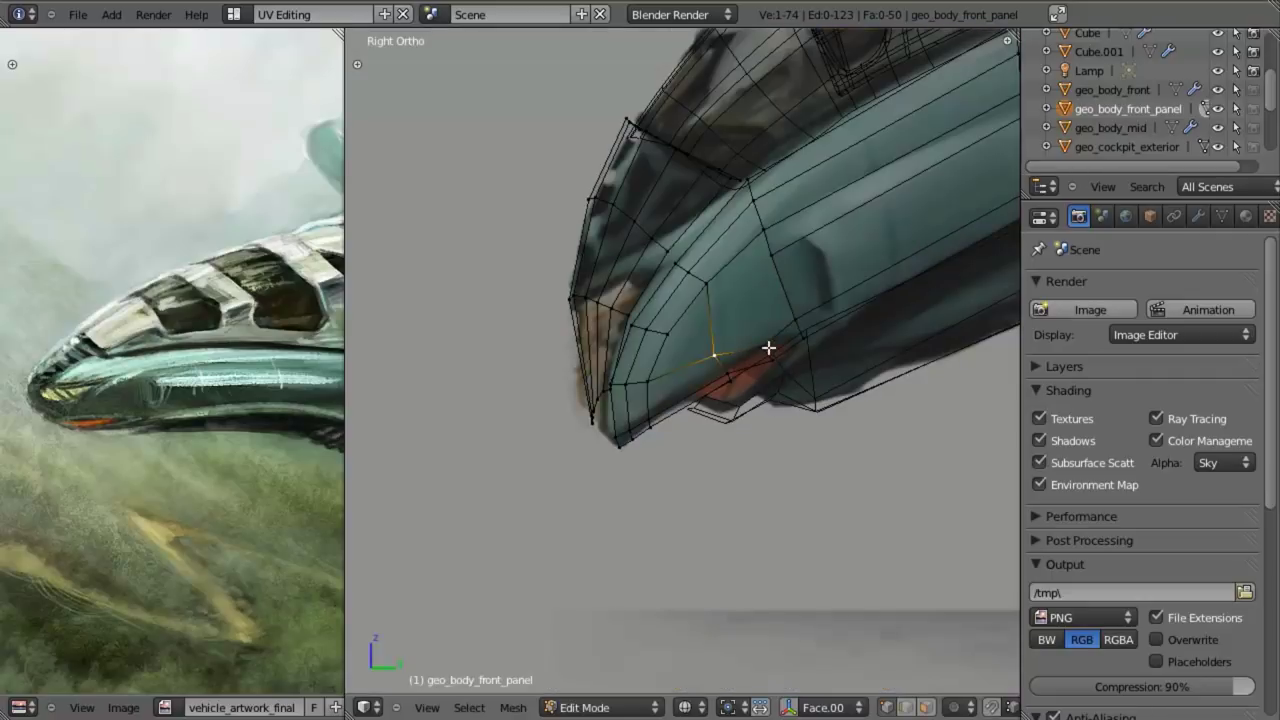
- Move the lower-edge vertices above the red marking slightly up and forward, following the artwork's lower contour
{"action": "right_click", "coordinate": [773, 369], "text": "shift"}
{"action": "key", "text": "g"}
{"action": "left_click", "coordinate": [763, 352]}
{"action": "right_click", "coordinate": [722, 350]}
{"action": "right_click", "coordinate": [724, 376], "text": "shift"}
{"action": "key", "text": "g"}
{"action": "left_click", "coordinate": [711, 371]}
{"action": "middle_click_drag", "start_coordinate": [711, 371], "coordinate": [714, 334]}
{"action": "key", "text": "a"}
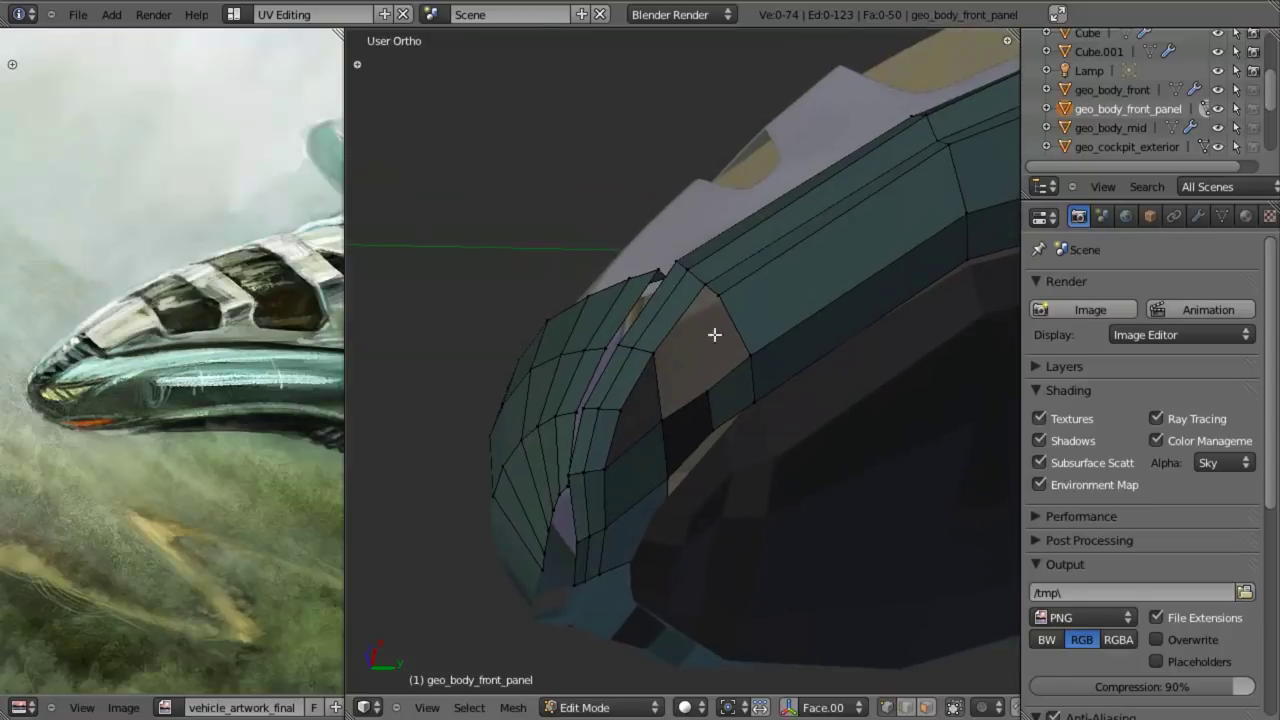
- Delete the upright rear edge of the face between the curved nose band and the lower segment
{"action": "key", "text": "KP_3"}
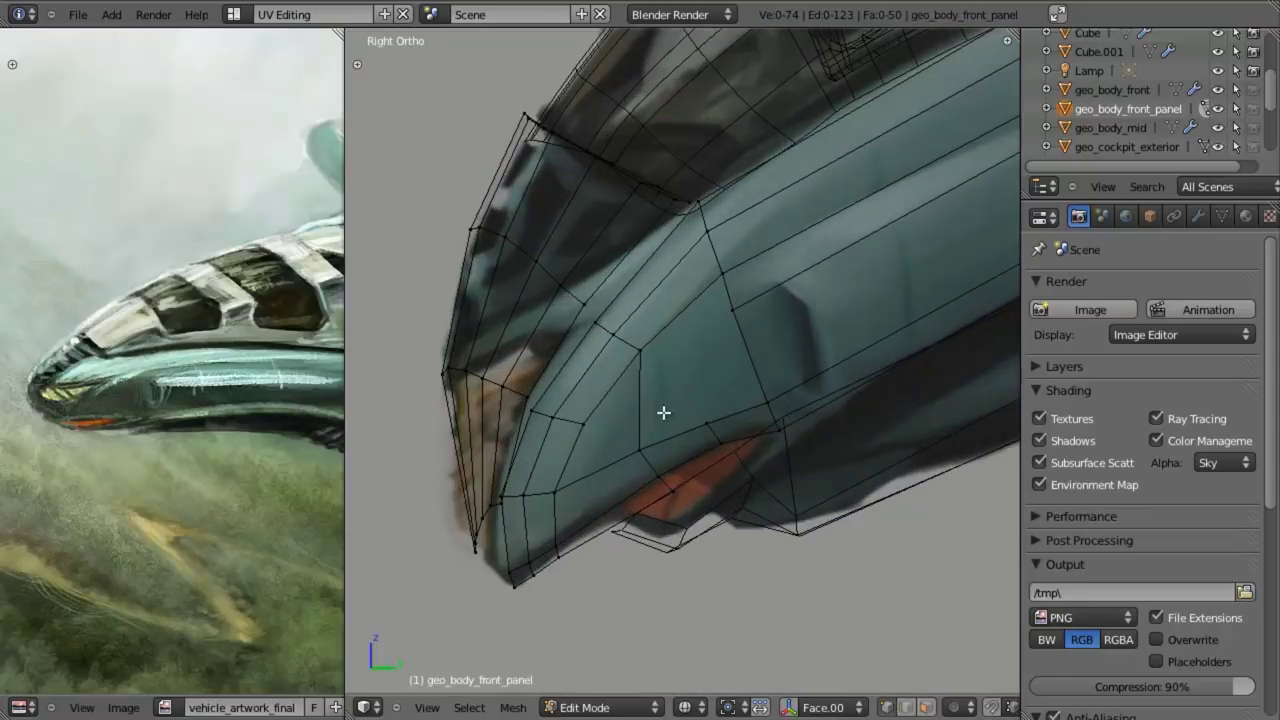
{"action": "key", "text": "ctrl+r"}
{"action": "key", "text": "Escape"}
{"action": "right_click", "coordinate": [641, 381]}
{"action": "key", "text": "v"}
{"action": "right_click", "coordinate": [624, 416]}
{"action": "key", "text": "g"}
{"action": "left_click", "coordinate": [635, 417]}
{"action": "key", "text": "g"}
{"action": "right_click", "coordinate": [640, 422]}
{"action": "key", "text": "x"}
{"action": "left_click", "coordinate": [655, 423]}
- Add a loop cut across the lower segment and fill a face between the cut's upper end and the nose band
{"action": "key", "text": "ctrl+r"}
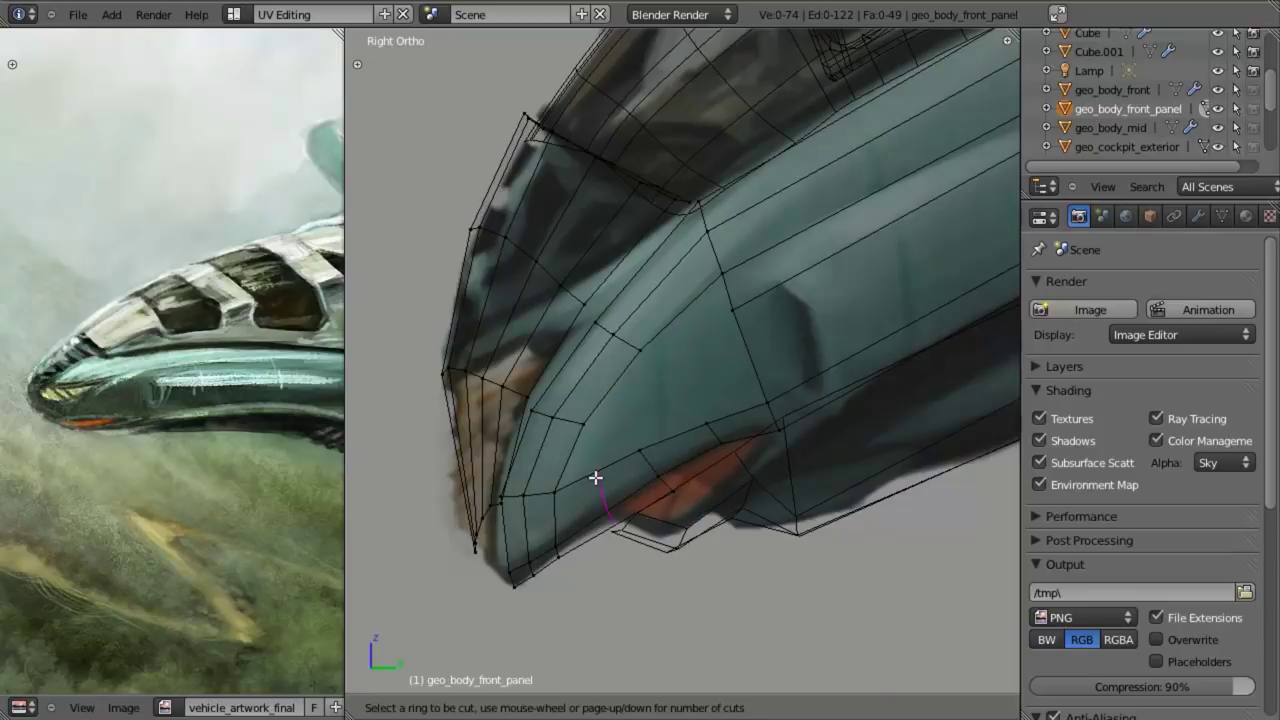
{"action": "left_click", "coordinate": [596, 477]}
{"action": "left_click", "coordinate": [599, 468]}
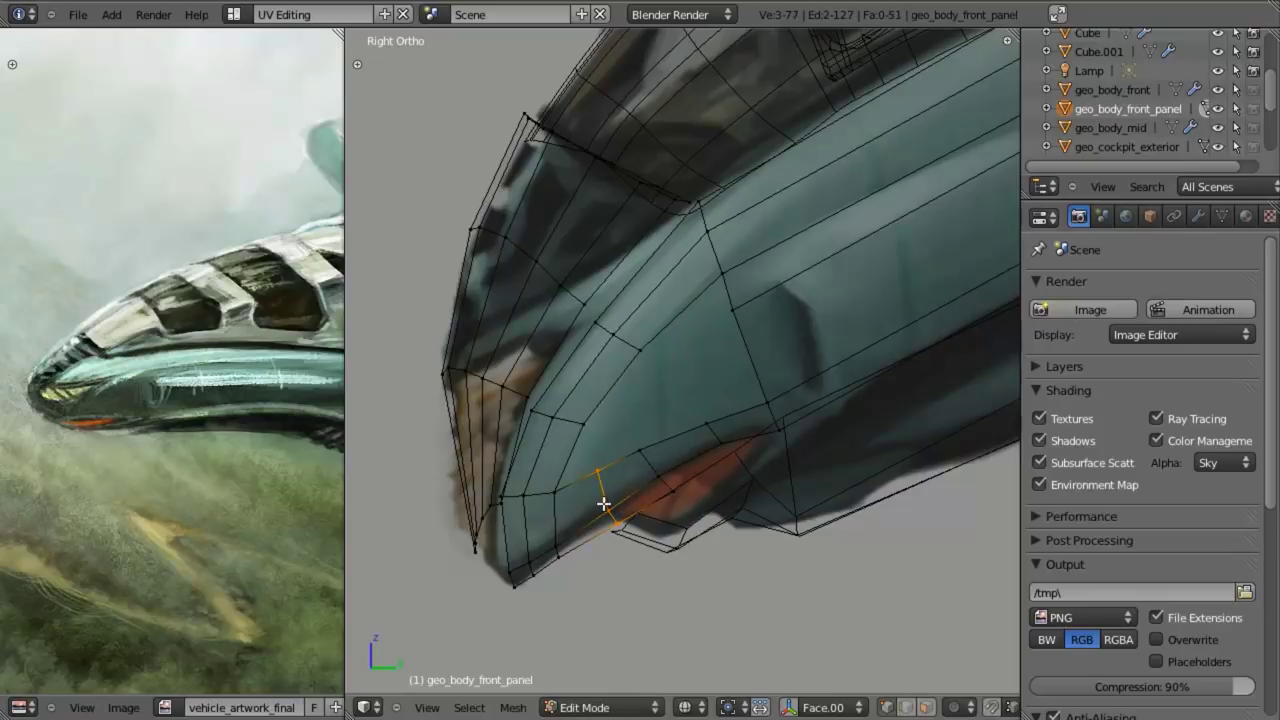
{"action": "right_click", "coordinate": [600, 473]}
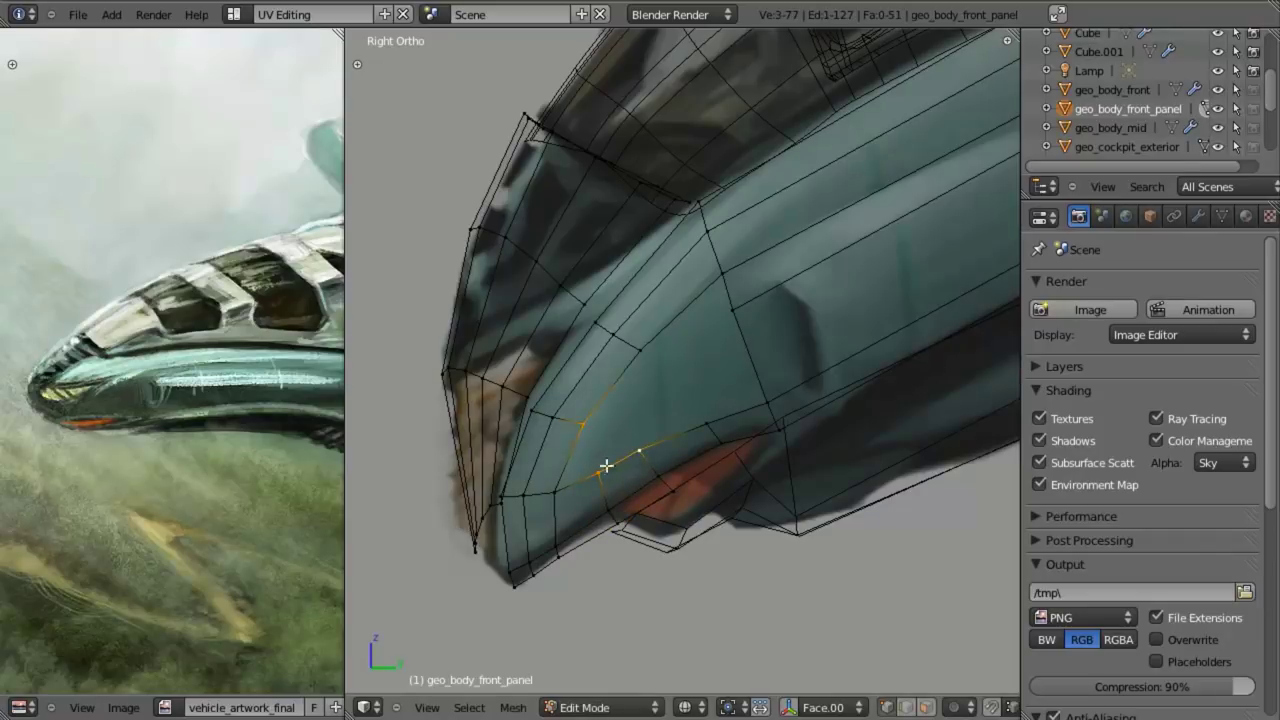
{"action": "right_click", "coordinate": [560, 487], "text": "shift"}
{"action": "key", "text": "f"}
{"action": "key", "text": "a"}
- Fill a second face between the nose band and the lower segment, behind the one just made
{"action": "key", "text": "ctrl+r"}
{"action": "right_click", "coordinate": [630, 443]}
{"action": "right_click", "coordinate": [642, 459]}
{"action": "key", "text": "g"}
{"action": "right_click", "coordinate": [590, 424]}
{"action": "right_click", "coordinate": [590, 424], "text": "shift"}
{"action": "key", "text": "j"}
{"action": "key", "text": "a"}
- Add a loop cut through the new faces and the lower segment, slid toward the nose band
{"action": "key", "text": "ctrl+r"}
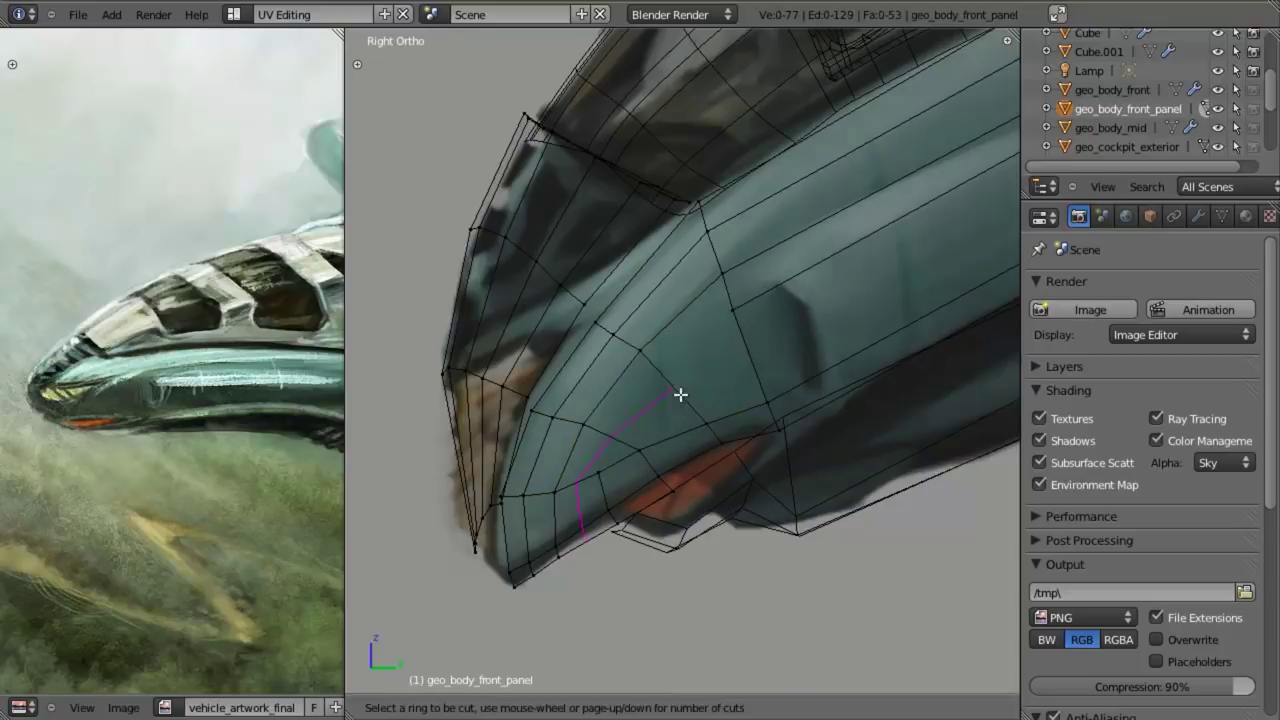
{"action": "left_click", "coordinate": [678, 395]}
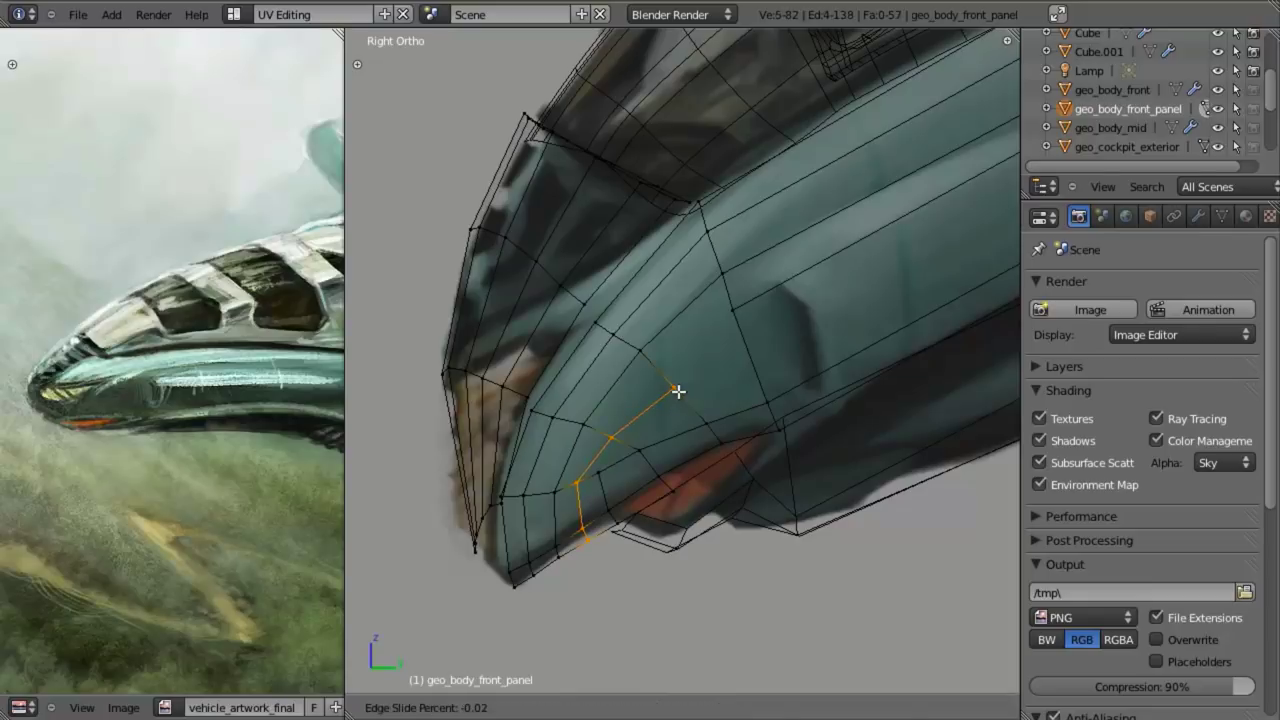
{"action": "left_click", "coordinate": [654, 342]}
- Slide the upper edge of the new loop slightly closer to the nose band
{"action": "key", "text": "b"}
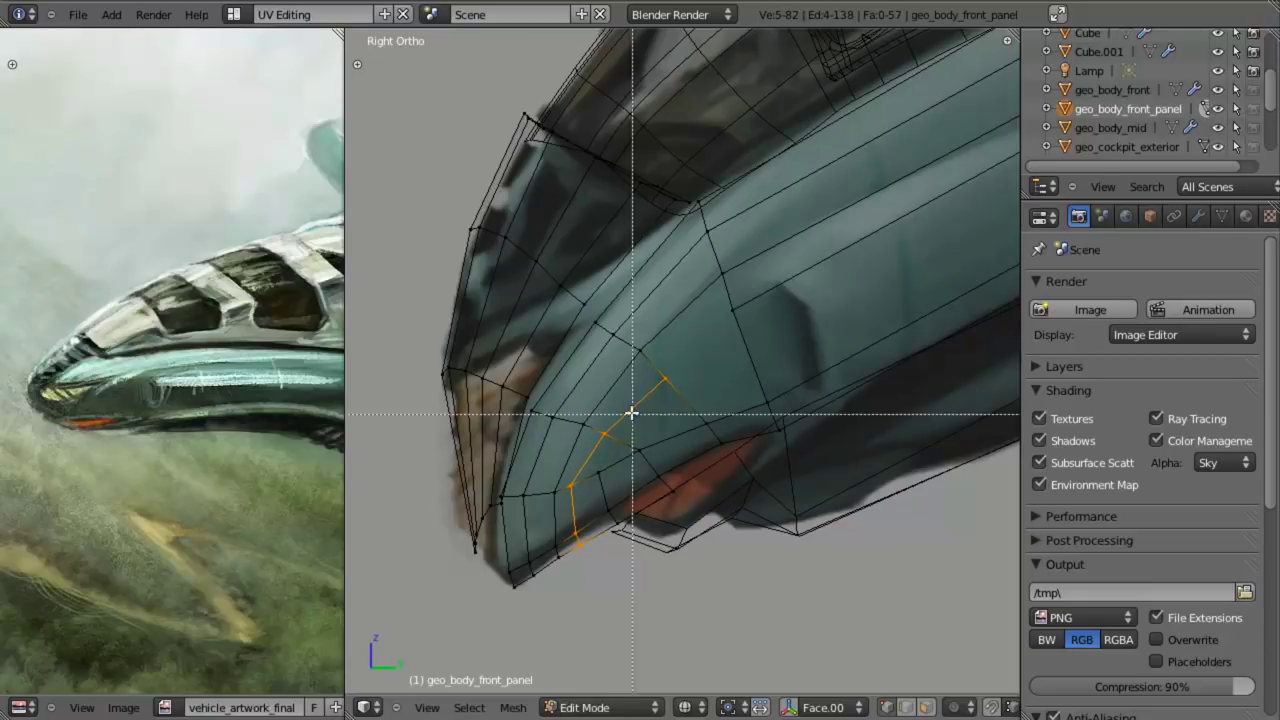
{"action": "left_click_drag", "start_coordinate": [630, 412], "coordinate": [527, 588]}
{"action": "mouse_move", "coordinate": [527, 588]}
{"action": "middle_mouse_down"}
{"action": "mouse_move", "coordinate": [601, 516]}
{"action": "mouse_move", "coordinate": [600, 431]}
{"action": "middle_mouse_up"}
{"action": "key", "text": "b"}
{"action": "middle_click_drag", "start_coordinate": [591, 433], "coordinate": [525, 670]}
{"action": "key", "text": "ctrl+e"}
{"action": "left_click", "coordinate": [622, 513]}
{"action": "left_click", "coordinate": [624, 504]}
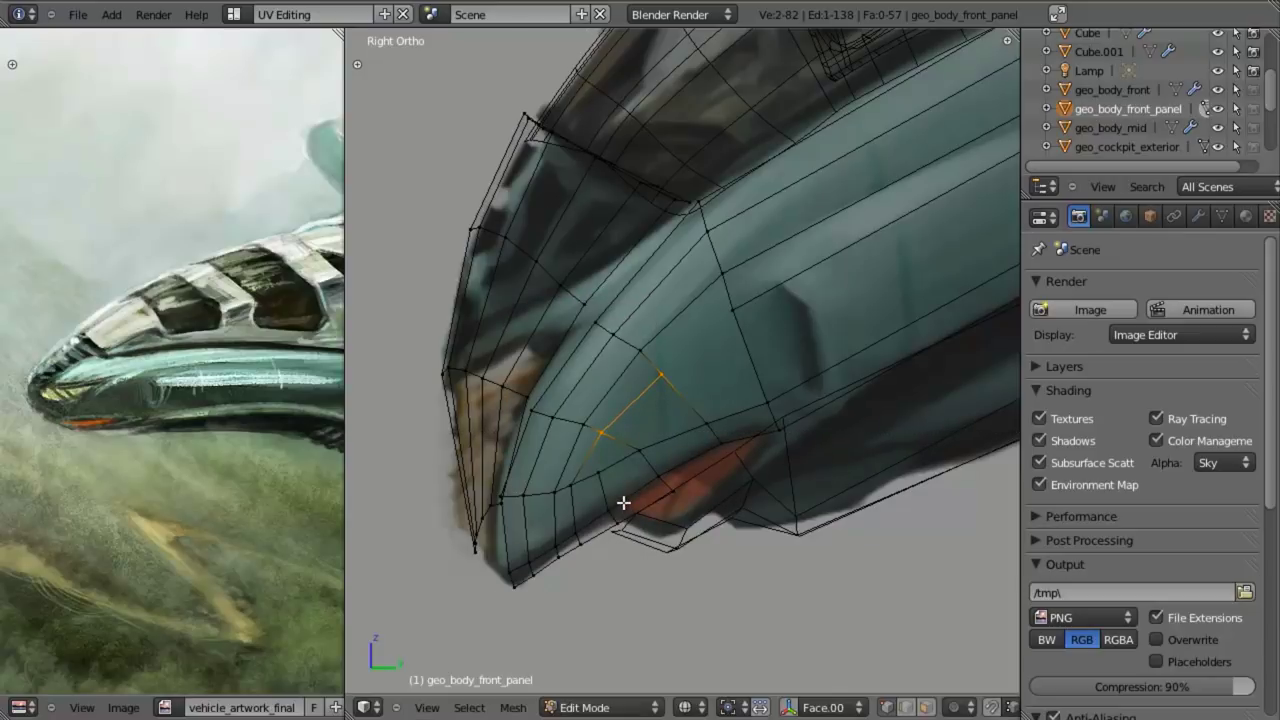
- Fill the two faces between the new cut faces and the front edge of the side panel
{"action": "key", "text": "a"}
{"action": "right_click", "coordinate": [672, 375]}
{"action": "right_click", "coordinate": [651, 350], "text": "shift"}
{"action": "right_click", "coordinate": [726, 292], "text": "shift"}
{"action": "right_click", "coordinate": [735, 323], "text": "shift"}
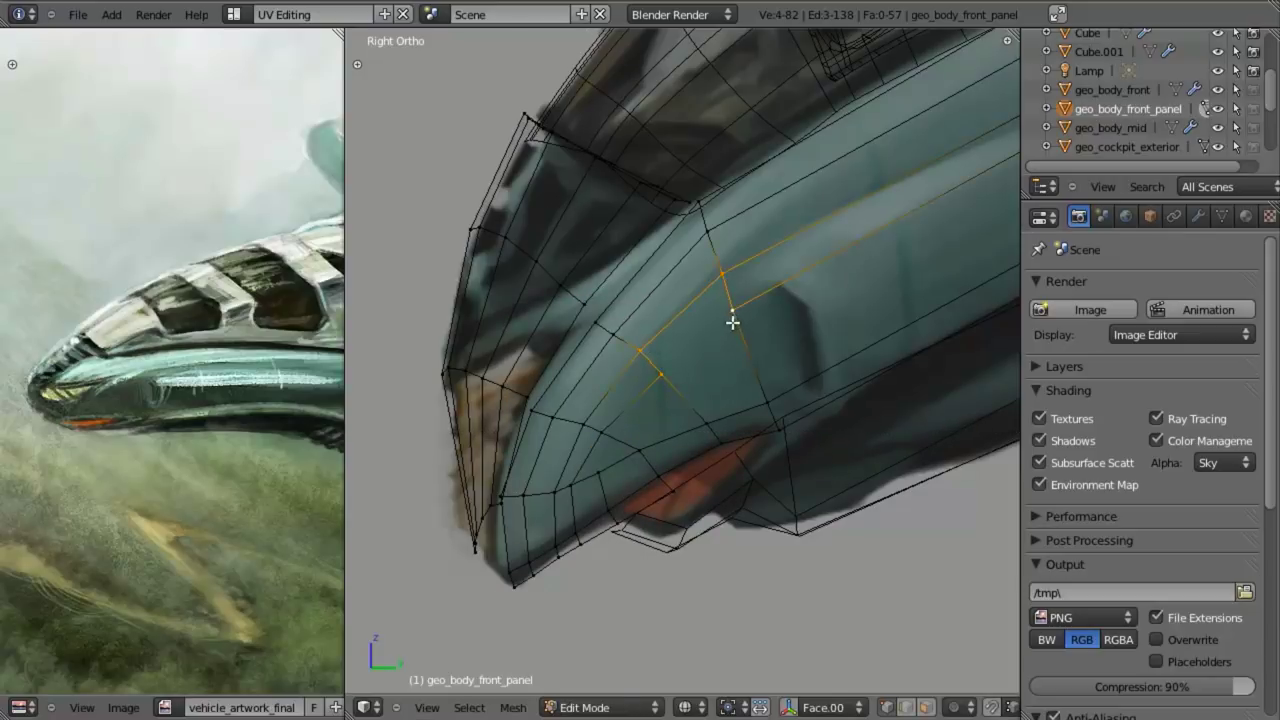
{"action": "key", "text": "f"}
{"action": "key", "text": "a"}
{"action": "right_click", "coordinate": [738, 377], "text": "alt"}
{"action": "key", "text": "f"}
- Move the lower edge of the new faces along X, and adjust its neighbouring vertex along the same axis
{"action": "middle_click_drag", "start_coordinate": [643, 491], "coordinate": [628, 432]}
{"action": "key", "text": "a"}
{"action": "key", "text": "e"}
{"action": "key", "text": "x"}
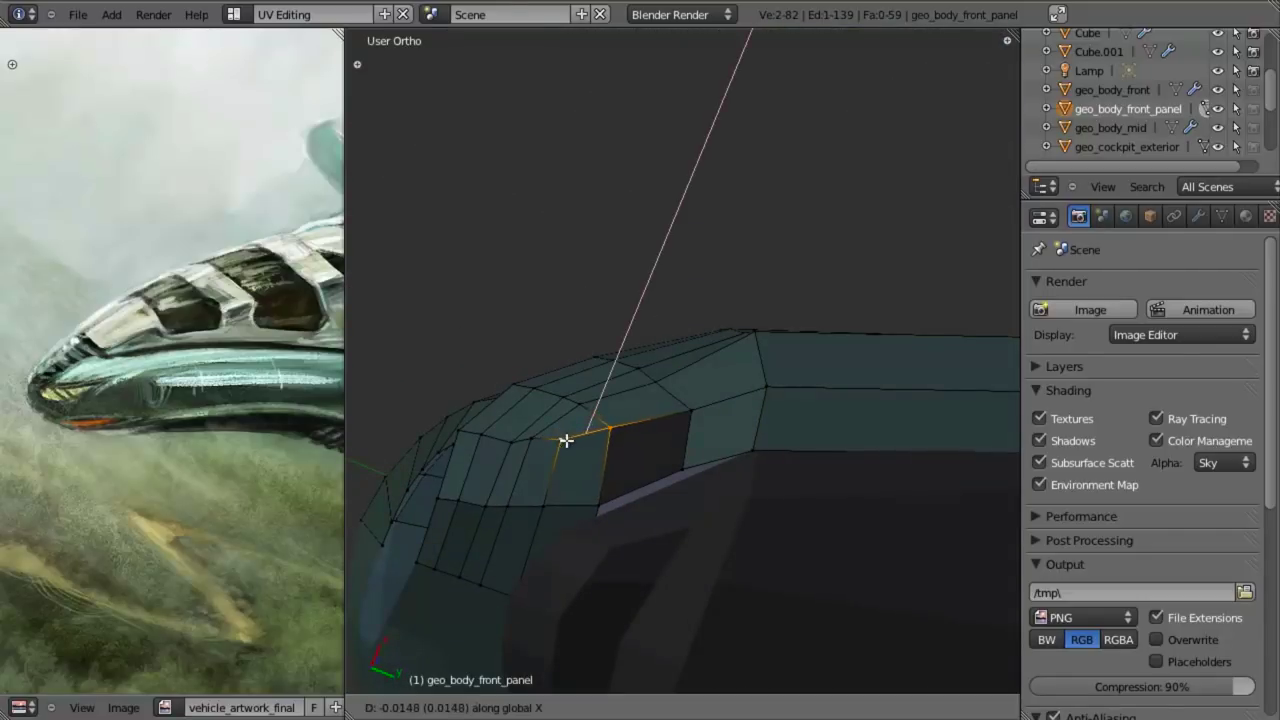
{"action": "left_click", "coordinate": [564, 449]}
{"action": "key", "text": "a"}
{"action": "right_click", "coordinate": [616, 447]}
{"action": "key", "text": "g"}
{"action": "key", "text": "x"}
{"action": "left_click", "coordinate": [614, 451]}
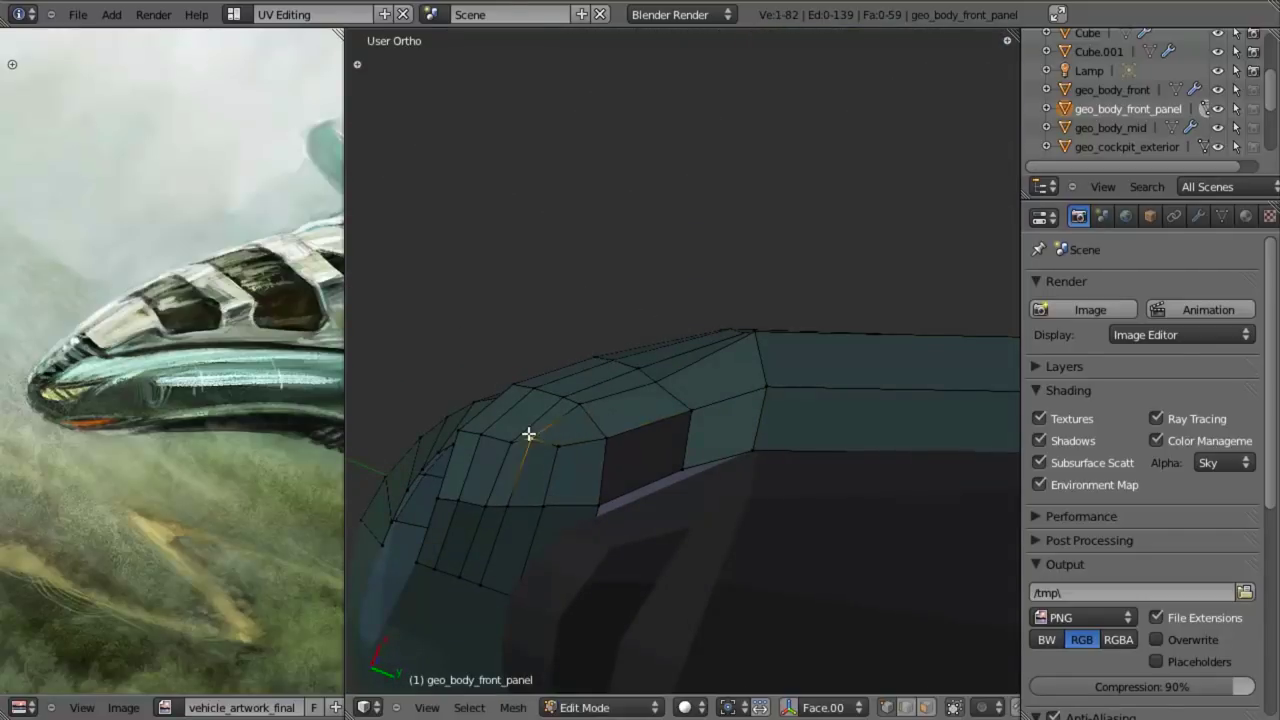
- Nudge further vertices on the rounded lower corner of the nose to even out its curve
{"action": "key", "text": "g"}
{"action": "left_click", "coordinate": [533, 441]}
{"action": "key", "text": "g"}
{"action": "left_click", "coordinate": [583, 422]}
{"action": "right_click", "coordinate": [598, 440]}
- Smooth a boxed group of vertices on the lower nose corner and shift them slightly
{"action": "middle_click_drag", "start_coordinate": [593, 484], "coordinate": [626, 420]}
{"action": "key", "text": "b"}
{"action": "left_click_drag", "start_coordinate": [545, 405], "coordinate": [636, 480]}
{"action": "key", "text": "w"}
{"action": "left_click", "coordinate": [611, 567]}
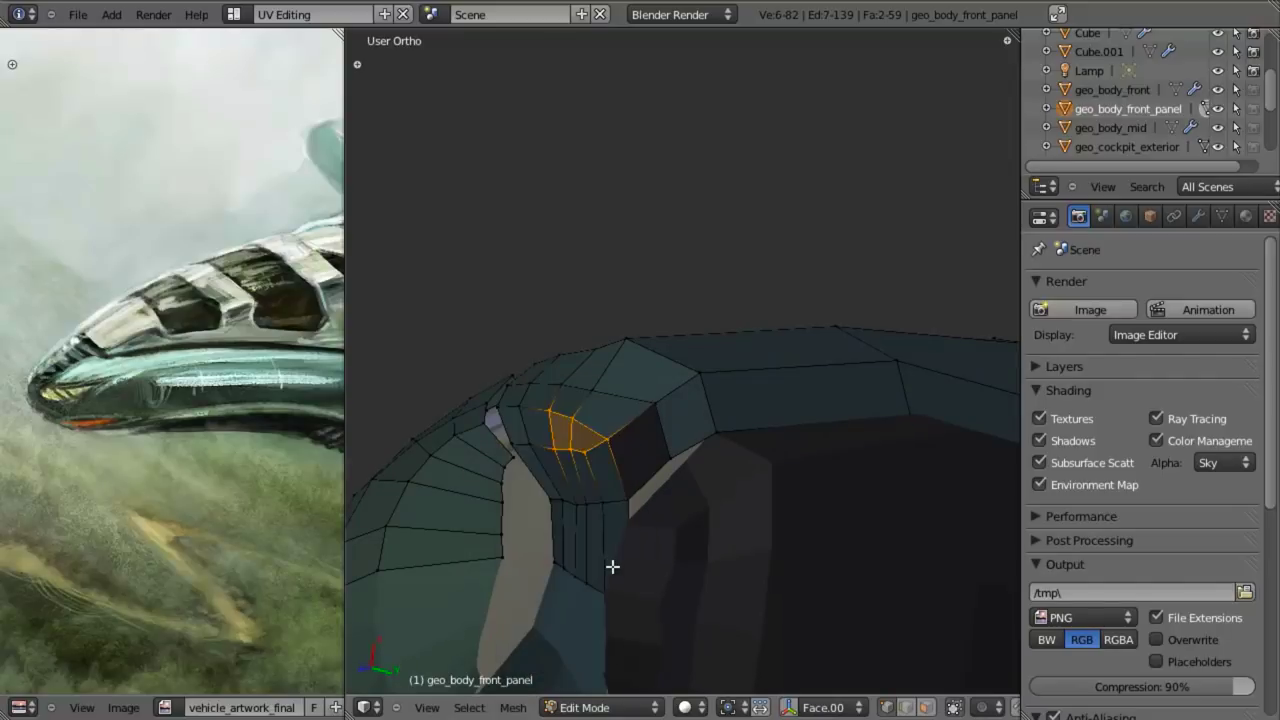
{"action": "key", "text": "g"}
{"action": "left_click", "coordinate": [620, 492]}
{"action": "key", "text": "a"}
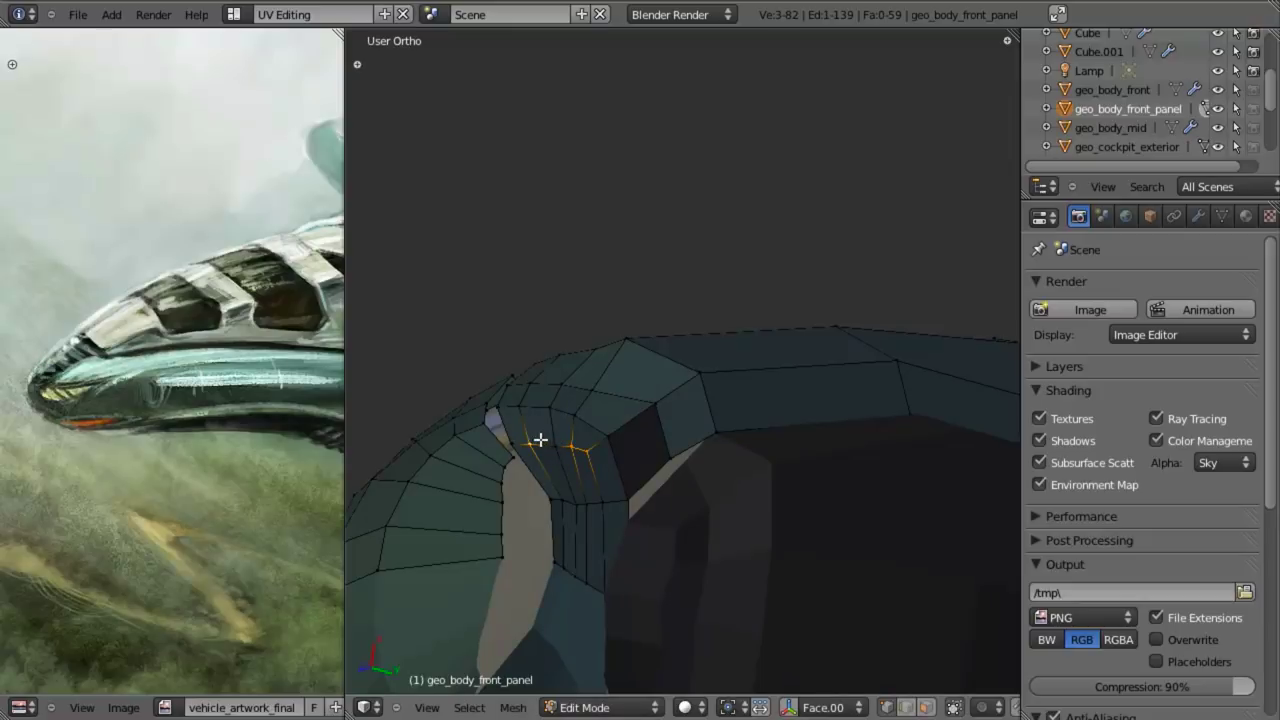
- Adjust individual vertices along the nose's inner rim and beside the opening at the side panel
{"action": "key", "text": "g"}
{"action": "right_click", "coordinate": [608, 443]}
{"action": "middle_click_drag", "start_coordinate": [608, 443], "coordinate": [685, 563]}
{"action": "middle_click_drag", "start_coordinate": [643, 418], "coordinate": [664, 415]}
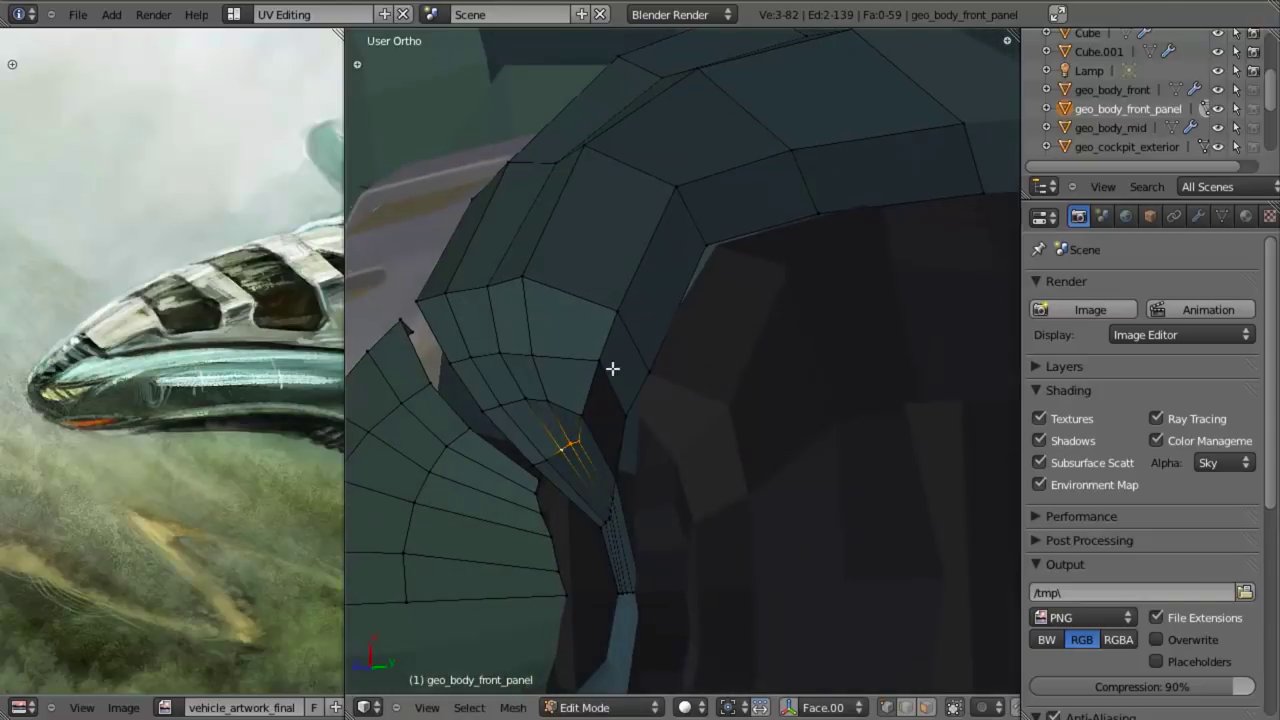
{"action": "right_click", "coordinate": [611, 367]}
{"action": "key", "text": "g"}
{"action": "right_click", "coordinate": [606, 369]}
{"action": "right_click", "coordinate": [540, 283]}
{"action": "middle_click_drag", "start_coordinate": [540, 283], "coordinate": [629, 460]}
- Assign the green material to all faces of geo_body_front_panel
{"action": "key", "text": "a"}
{"action": "scroll", "coordinate": [531, 458], "scroll_direction": "down", "scroll_amount": 5}
{"action": "key", "text": "a"}
{"action": "middle_click_drag", "start_coordinate": [531, 458], "coordinate": [821, 418]}
{"action": "left_click", "coordinate": [1245, 217]}
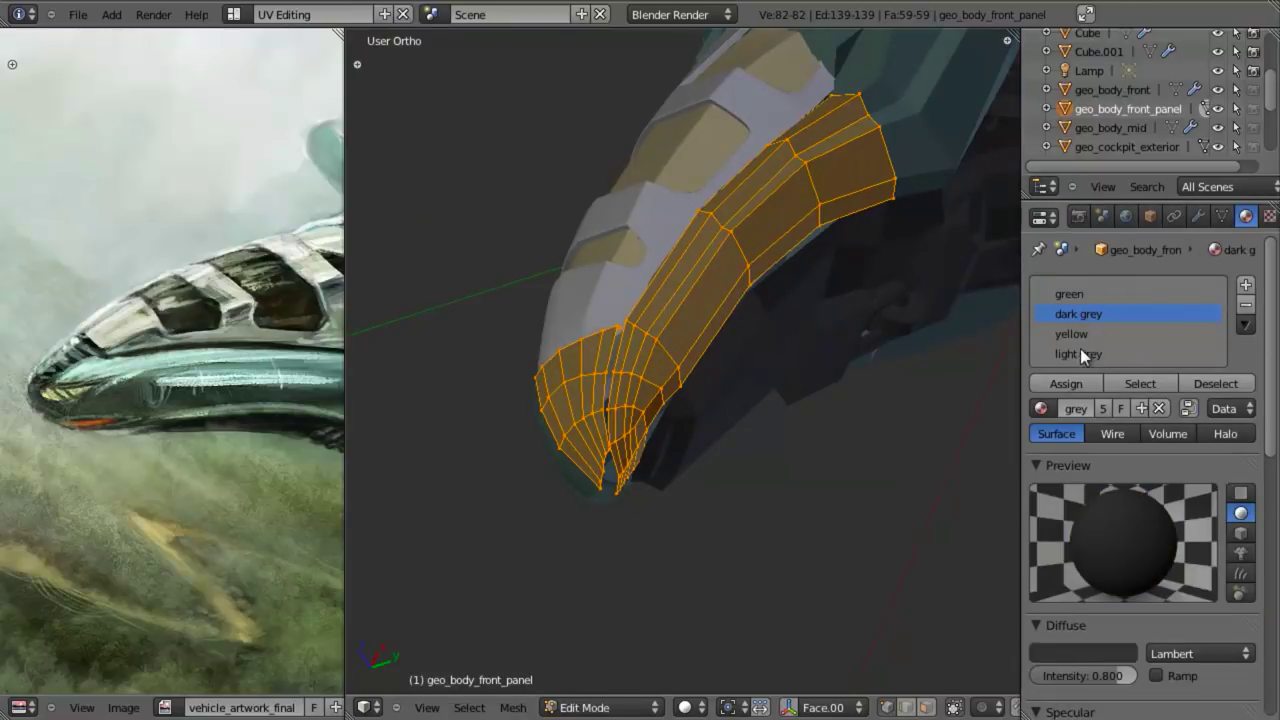
{"action": "left_click", "coordinate": [1086, 296]}
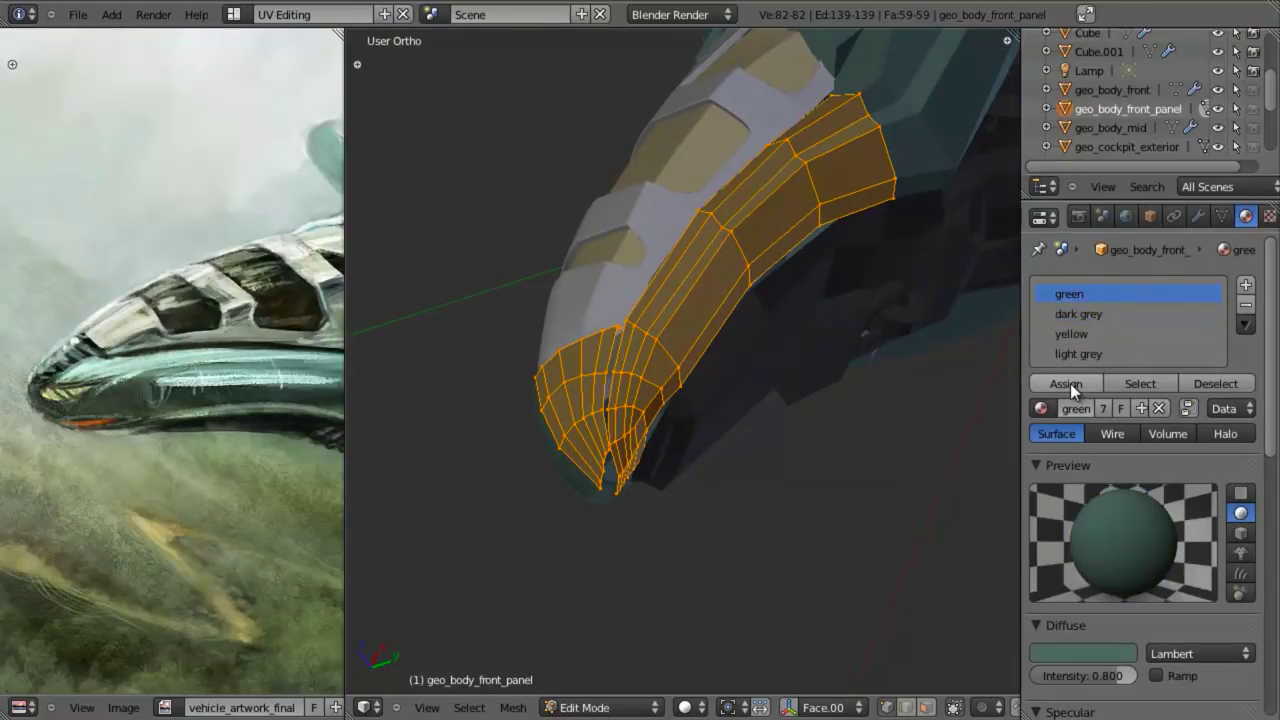
- Compare the nose mesh with the background artwork from the side and the front, in wireframe and solid shading
{"action": "key", "text": "KP_3"}
{"action": "scroll", "coordinate": [697, 418], "scroll_direction": "up", "scroll_amount": 7}
{"action": "key", "text": "z"}
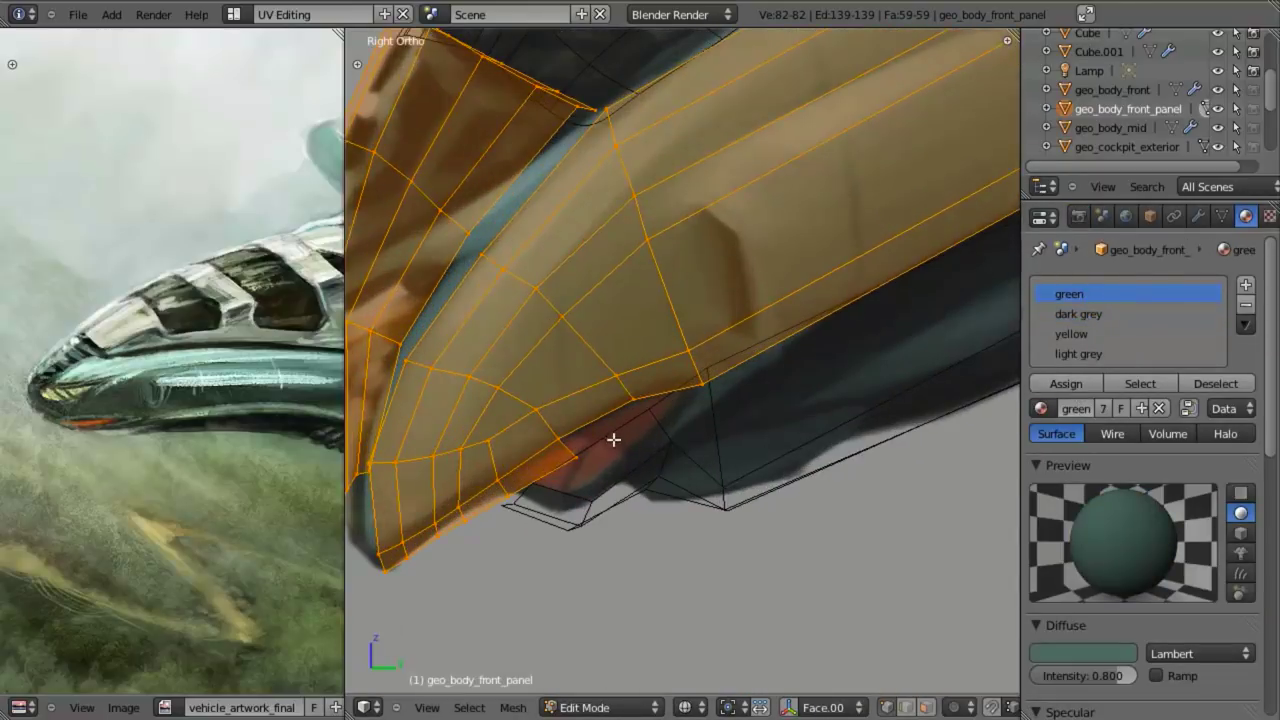
{"action": "scroll", "coordinate": [613, 440], "scroll_direction": "down", "scroll_amount": 3}
{"action": "key", "text": "a"}
{"action": "scroll", "coordinate": [689, 480], "scroll_direction": "down", "scroll_amount": 2}
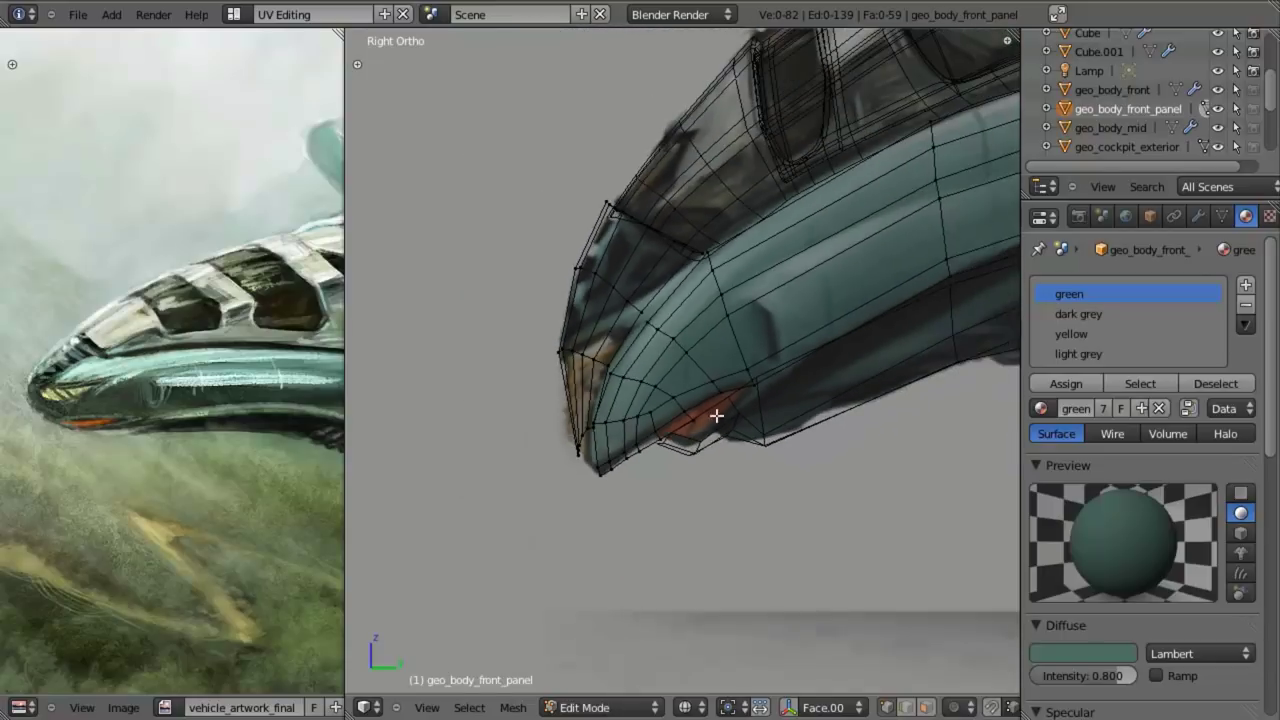
{"action": "middle_click_drag", "start_coordinate": [742, 384], "coordinate": [610, 476], "text": "shift"}
{"action": "key", "text": "z"}
{"action": "key", "text": "z"}
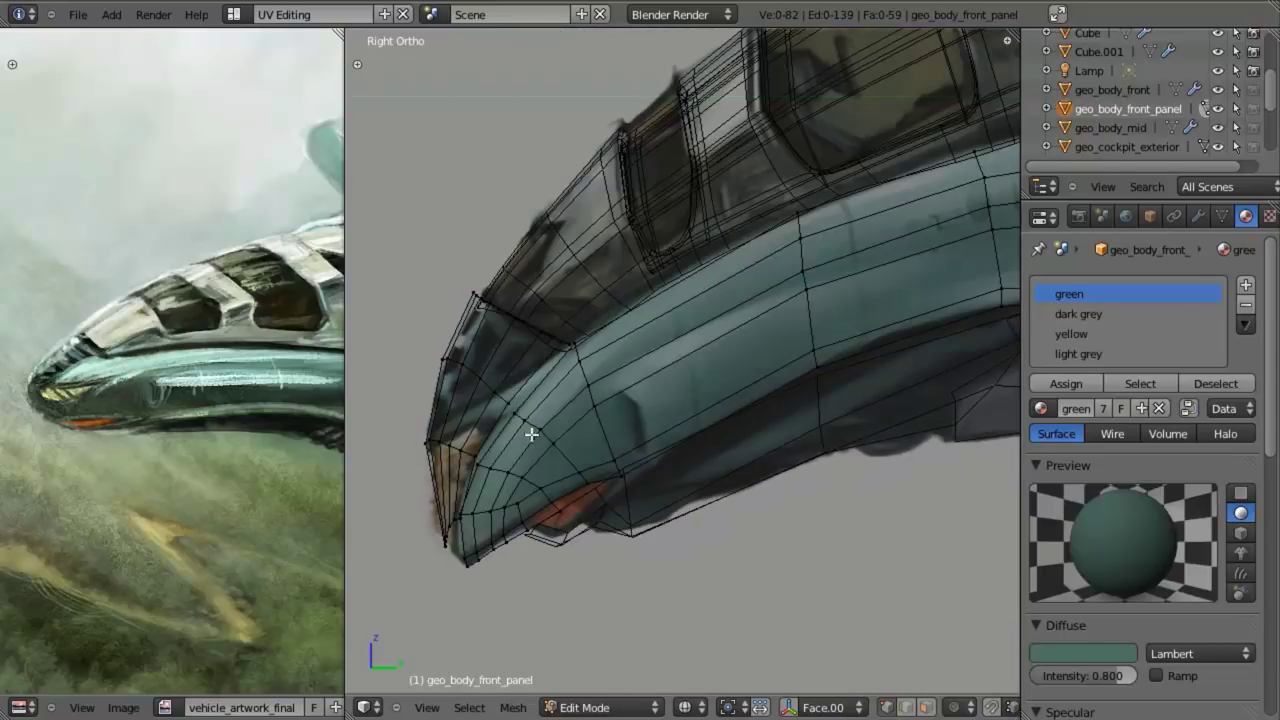
{"action": "middle_click_drag", "start_coordinate": [531, 436], "coordinate": [653, 414], "text": "shift"}
{"action": "scroll", "coordinate": [640, 423], "scroll_direction": "up", "scroll_amount": 4}
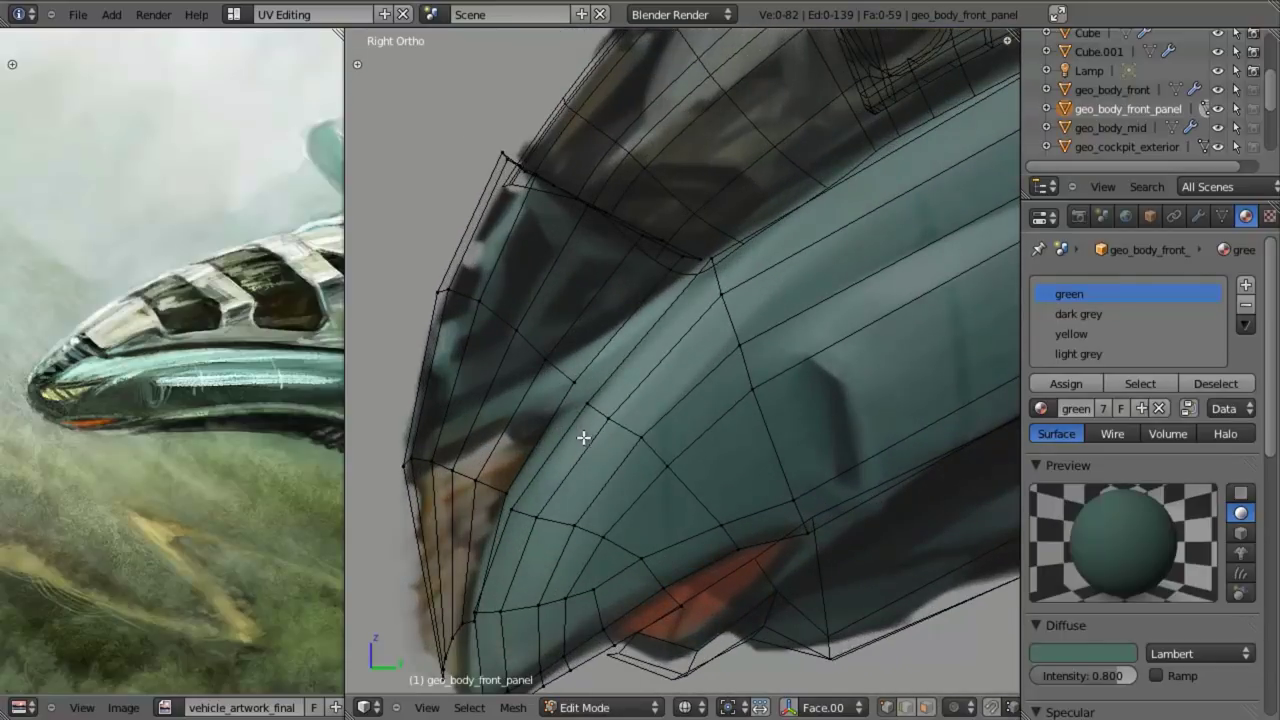
{"action": "middle_click_drag", "start_coordinate": [583, 437], "coordinate": [653, 423], "text": "shift"}
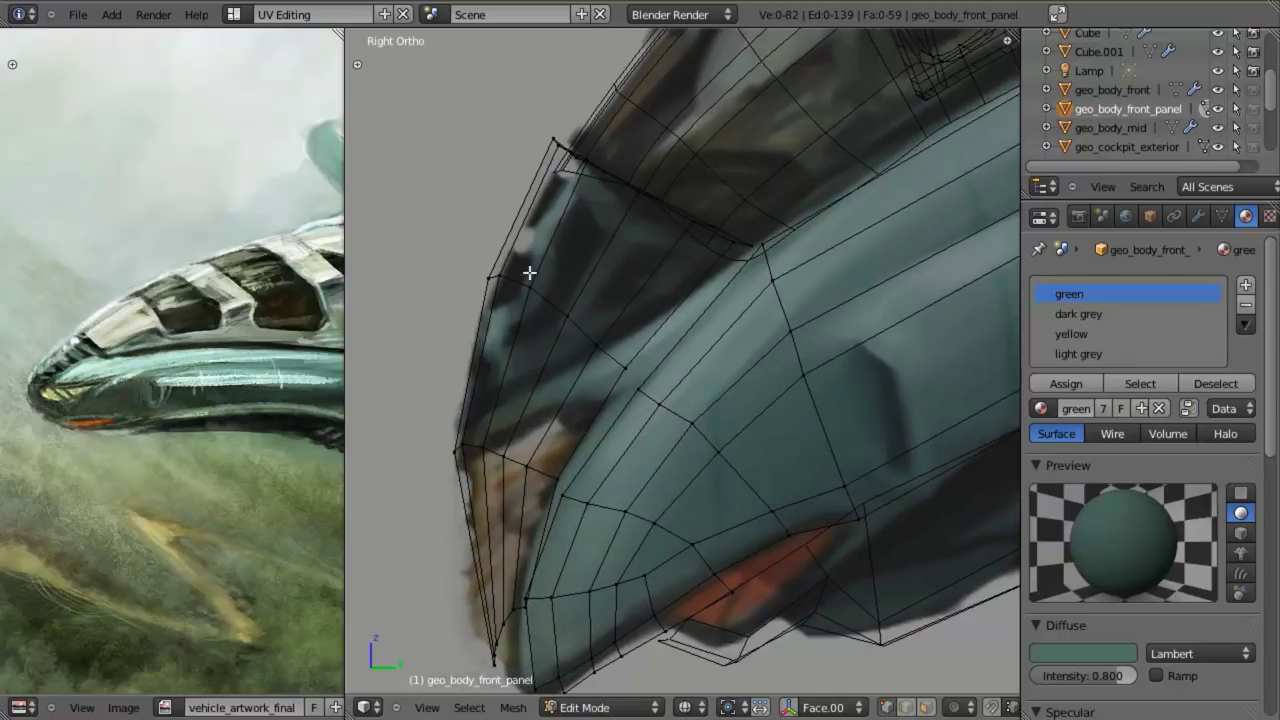
{"action": "key", "text": "KP_1"}
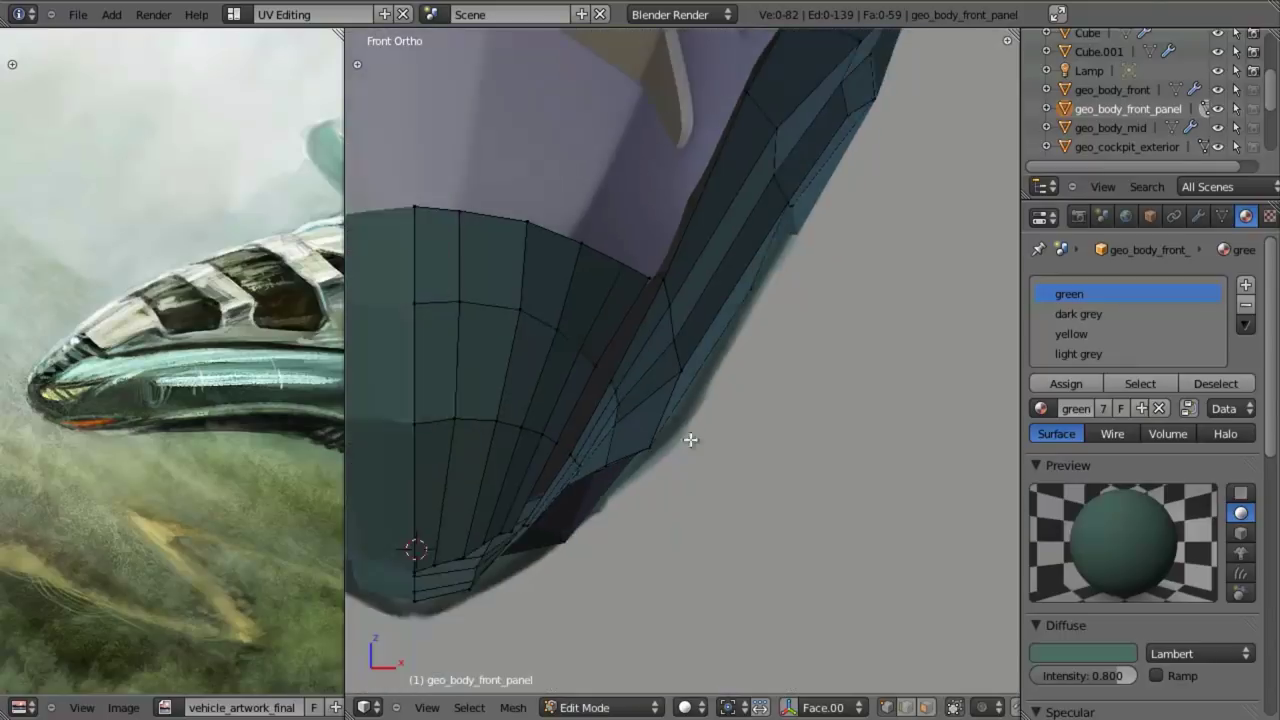
{"action": "key", "text": "KP_3"}
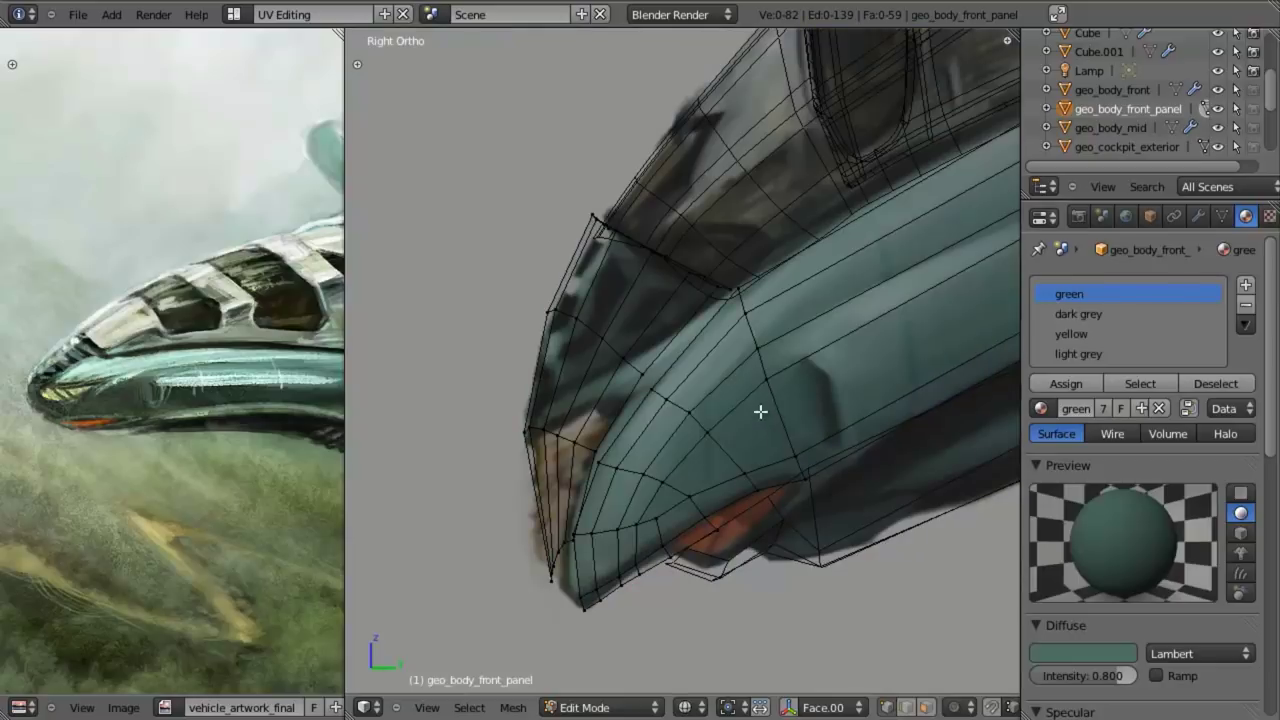
- Move the side band's front upper corner vertex toward the nose panel and fill a face in the gap's upper part
{"action": "key", "text": "z"}
{"action": "key", "text": "z"}
{"action": "right_click", "coordinate": [738, 291]}
{"action": "key", "text": "z"}
{"action": "mouse_move", "coordinate": [669, 297]}
{"action": "middle_mouse_down"}
{"action": "mouse_move", "coordinate": [728, 391]}
{"action": "mouse_move", "coordinate": [726, 289]}
{"action": "middle_mouse_up"}
{"action": "key", "text": "KP_3"}
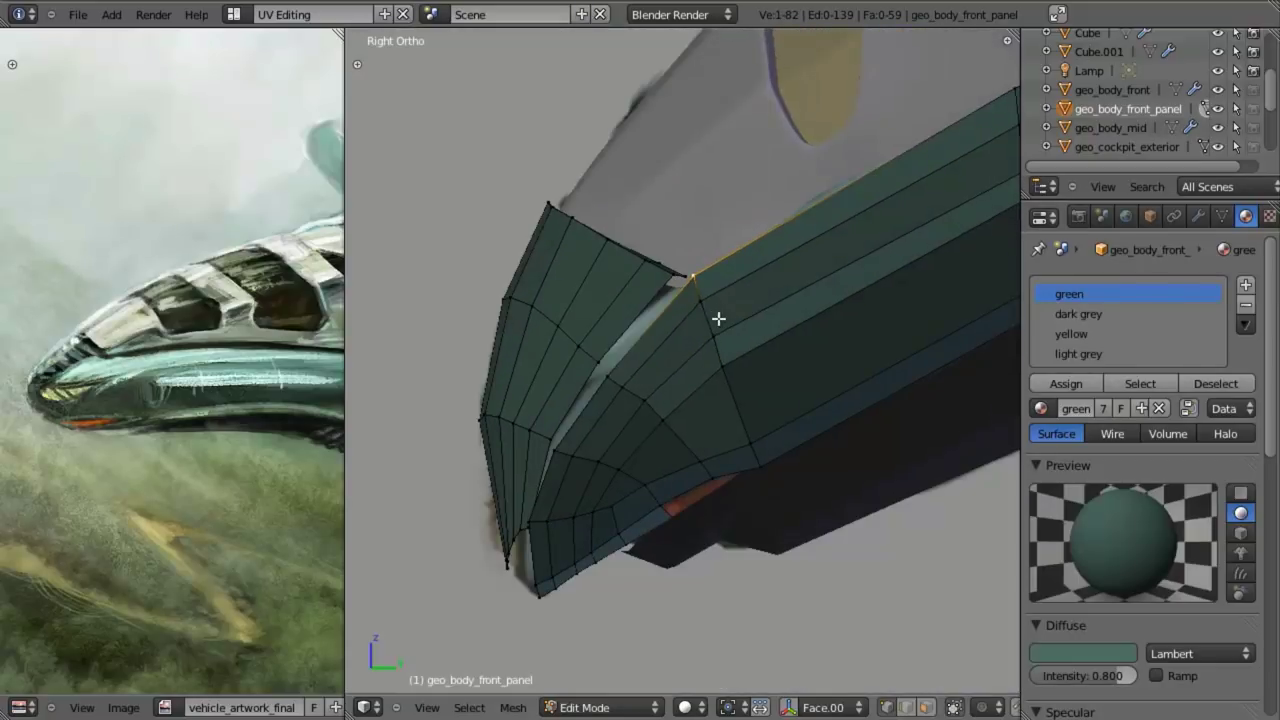
{"action": "key", "text": "g"}
{"action": "left_click", "coordinate": [701, 313]}
{"action": "key", "text": "f"}
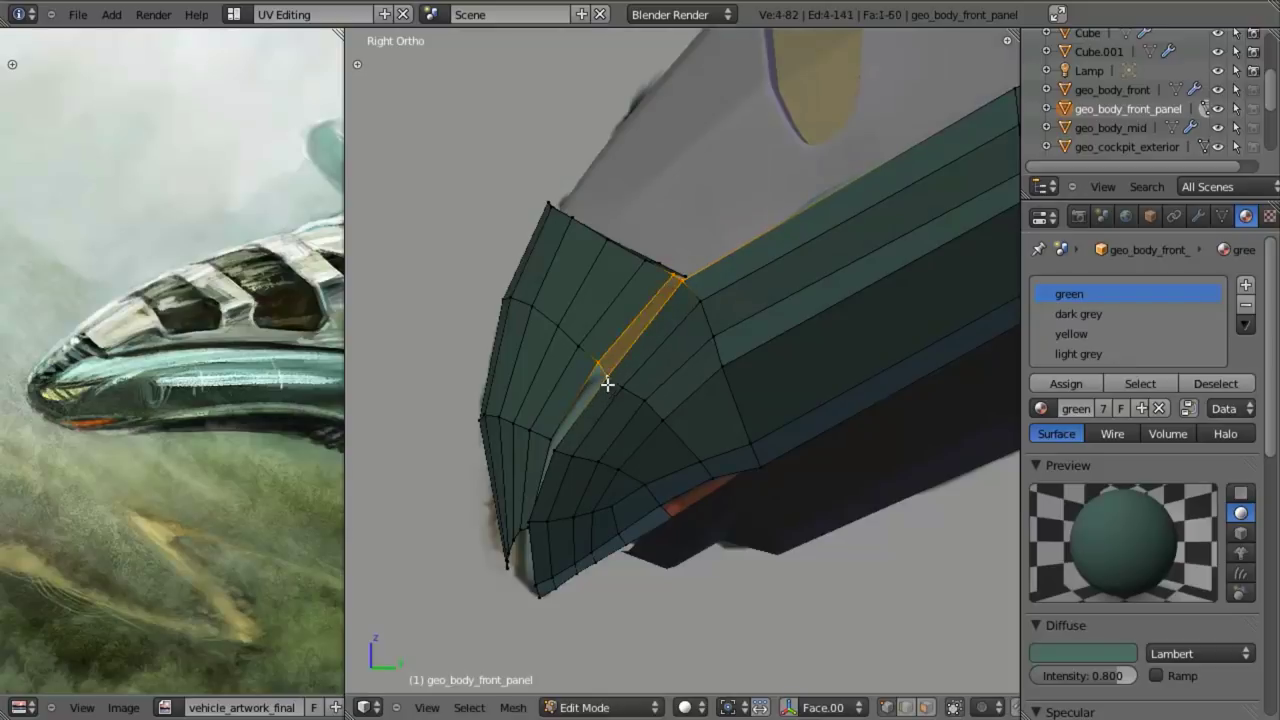
- Nudge the middle vertices along the gap into line and fill the rest of the gap with faces
{"action": "right_click", "coordinate": [606, 368]}
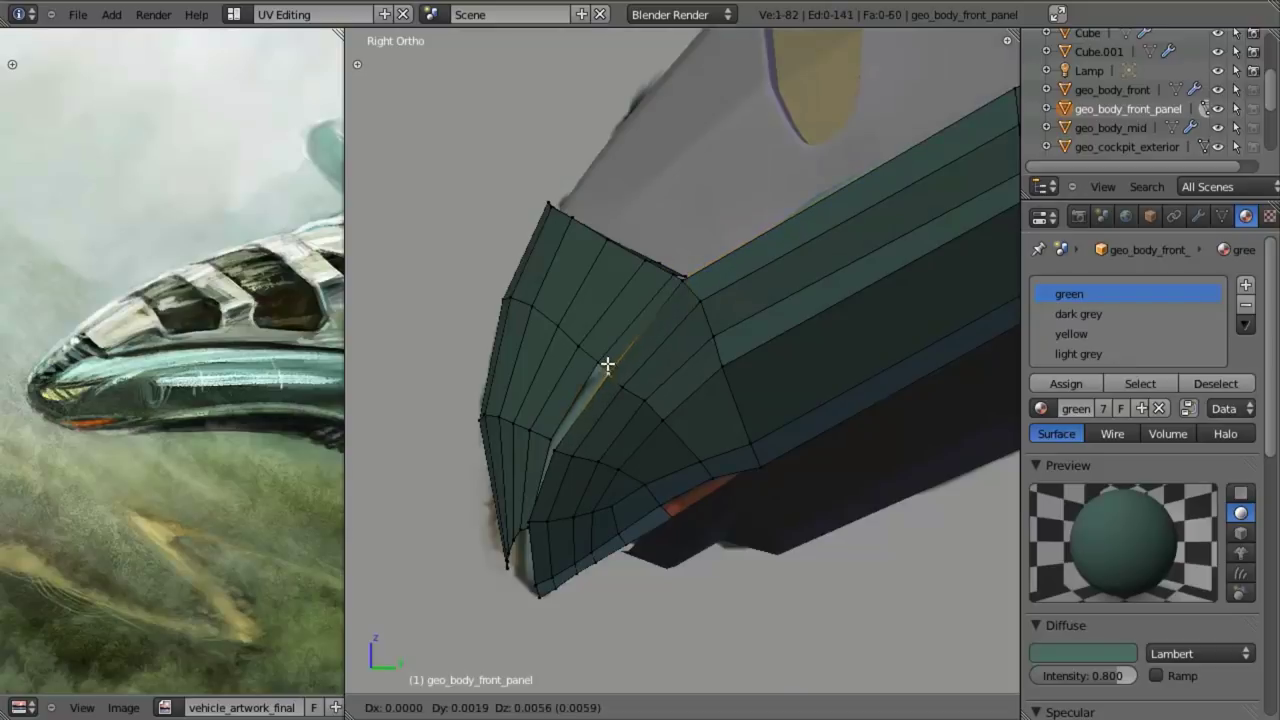
{"action": "key", "text": "g"}
{"action": "left_click", "coordinate": [575, 442]}
{"action": "right_click", "coordinate": [562, 437]}
{"action": "key", "text": "g"}
{"action": "left_click", "coordinate": [562, 433]}
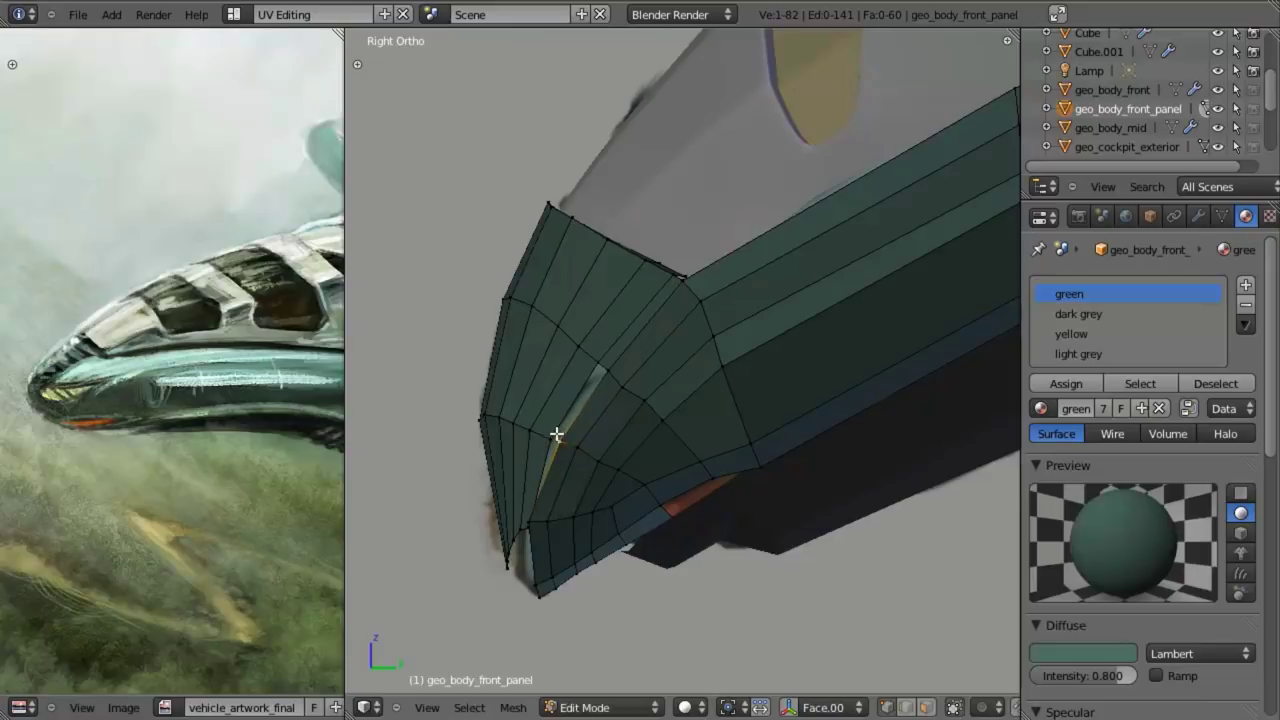
{"action": "key", "text": "f"}
{"action": "key", "text": "f"}
- Move the lowest vertices of the gap closer together near the nose tip
{"action": "right_click", "coordinate": [608, 372]}
{"action": "right_click", "coordinate": [552, 520], "text": "shift"}
{"action": "key", "text": "g"}
{"action": "left_click", "coordinate": [560, 520]}
{"action": "right_click", "coordinate": [540, 523]}
{"action": "key", "text": "g"}
{"action": "left_click", "coordinate": [528, 524]}
- Delete the surplus edge loop along the filled seam and the leftover vertex at its upper end
{"action": "middle_click_drag", "start_coordinate": [596, 412], "coordinate": [646, 420]}
{"action": "key", "text": "j"}
{"action": "key", "text": "z"}
{"action": "mouse_move", "coordinate": [661, 437]}
{"action": "middle_mouse_down"}
{"action": "mouse_move", "coordinate": [680, 368]}
{"action": "mouse_move", "coordinate": [662, 355]}
{"action": "middle_mouse_up"}
{"action": "key", "text": "x"}
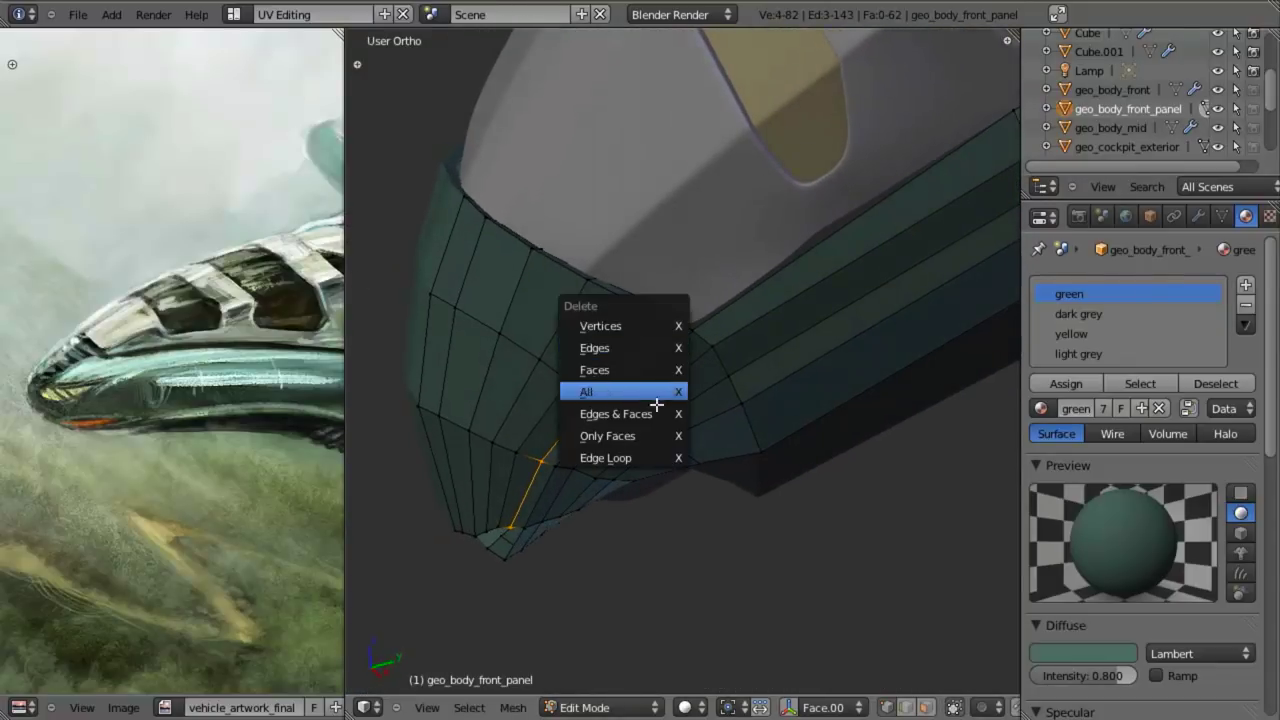
{"action": "left_click", "coordinate": [648, 457]}
{"action": "right_click", "coordinate": [682, 311]}
{"action": "key", "text": "x"}
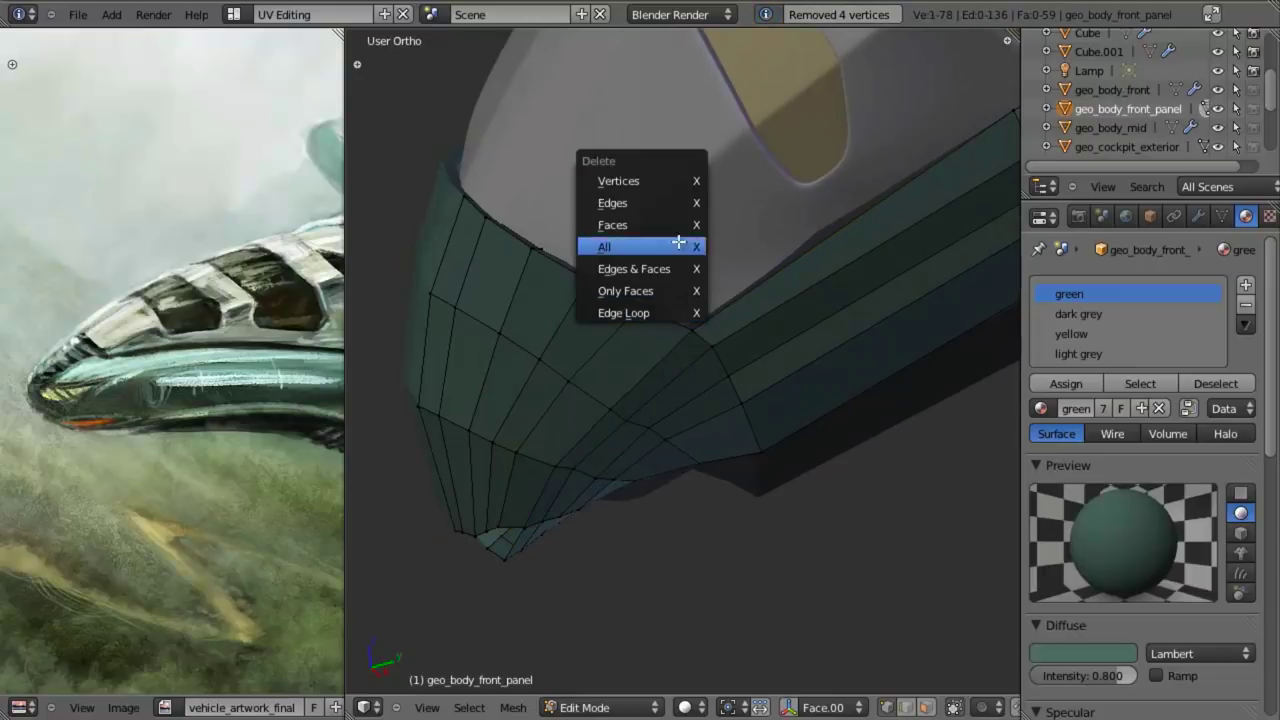
{"action": "left_click", "coordinate": [676, 178]}
- Slide the seam edge loop between the nose panel and side band toward the front of the nose
{"action": "middle_click_drag", "start_coordinate": [608, 520], "coordinate": [614, 411]}
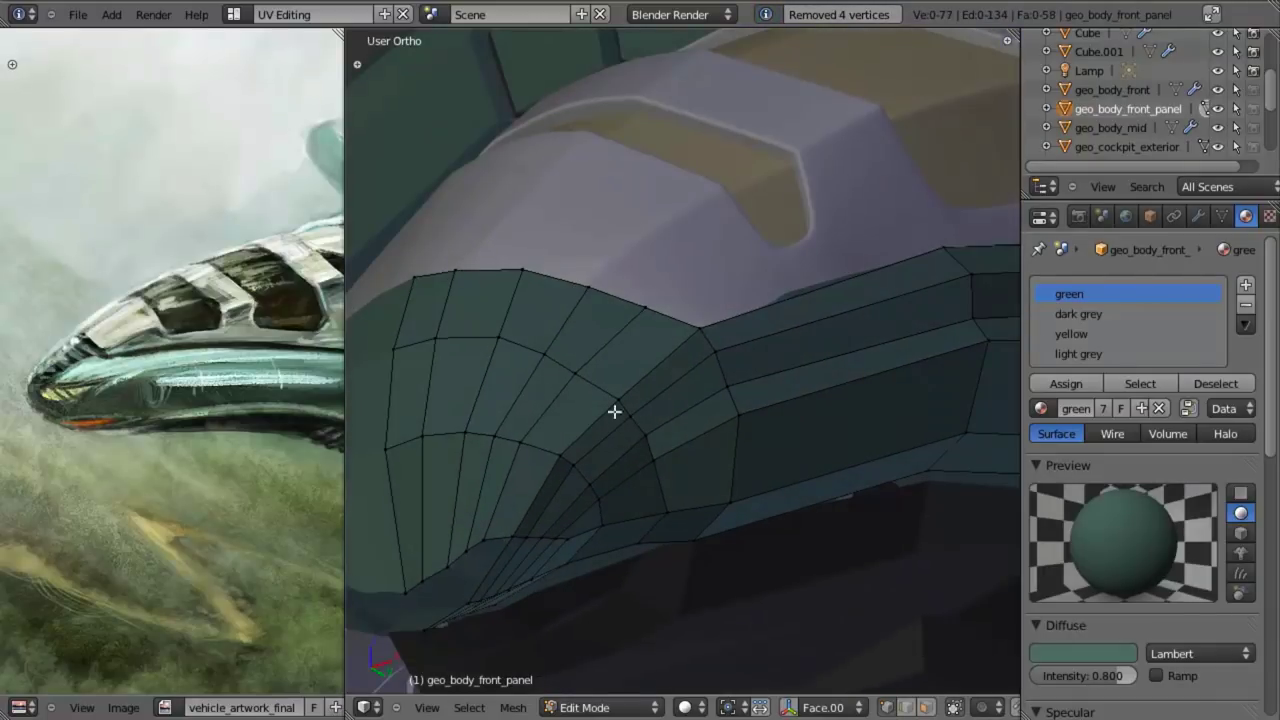
{"action": "key", "text": "ctrl+e"}
{"action": "left_click", "coordinate": [637, 421]}
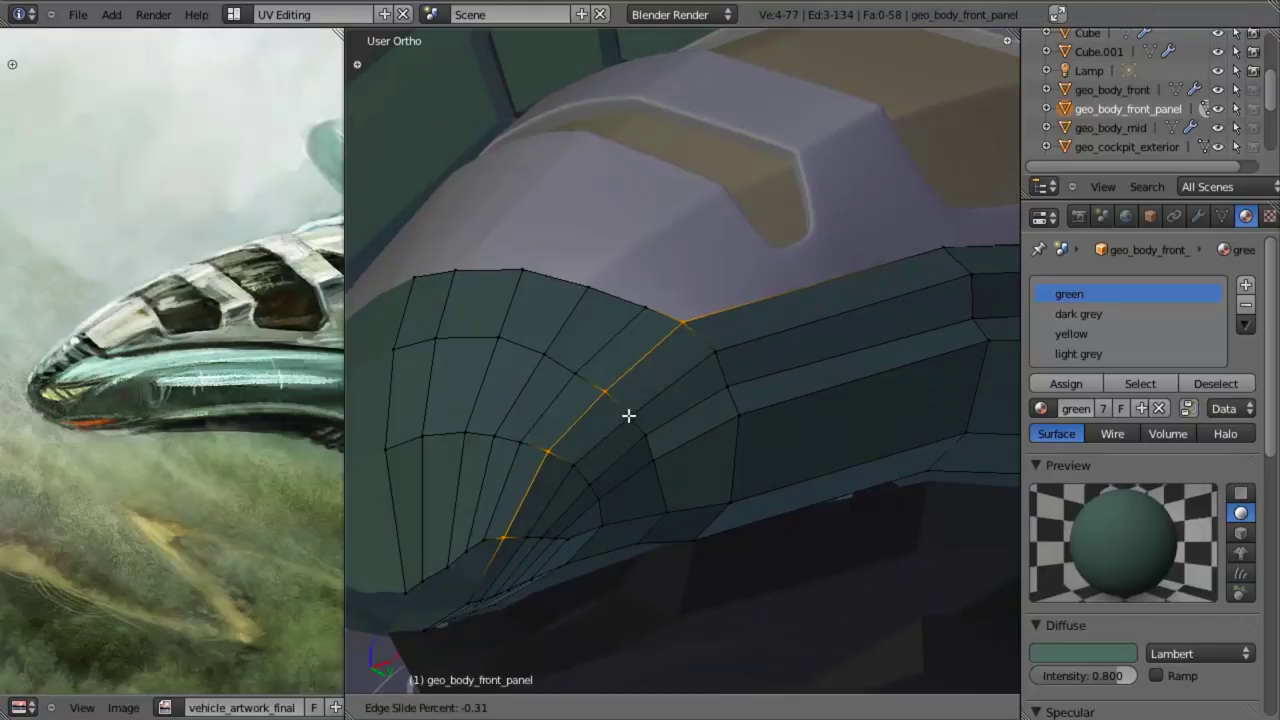
{"action": "left_click", "coordinate": [629, 414]}
{"action": "middle_click_drag", "start_coordinate": [629, 414], "coordinate": [600, 380]}
- Delete the upright edge loop in the middle of the nose panel, just ahead of the seam
{"action": "key", "text": "a"}
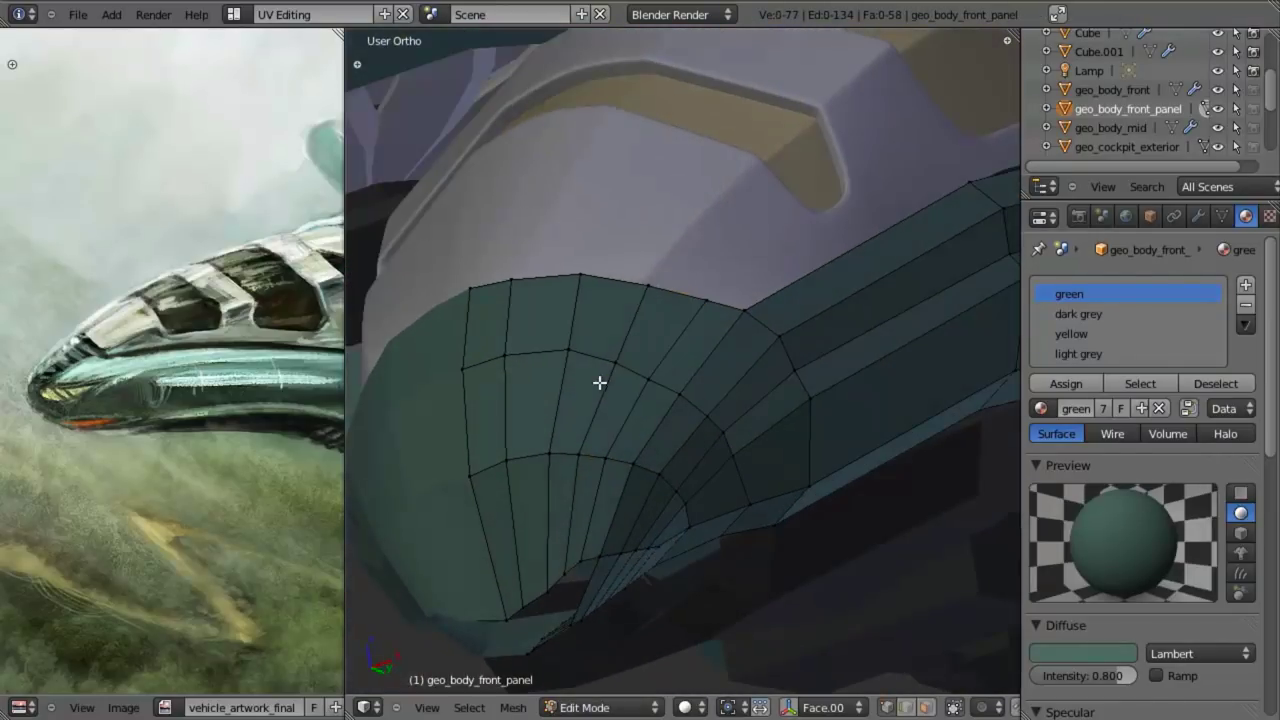
{"action": "key", "text": "x"}
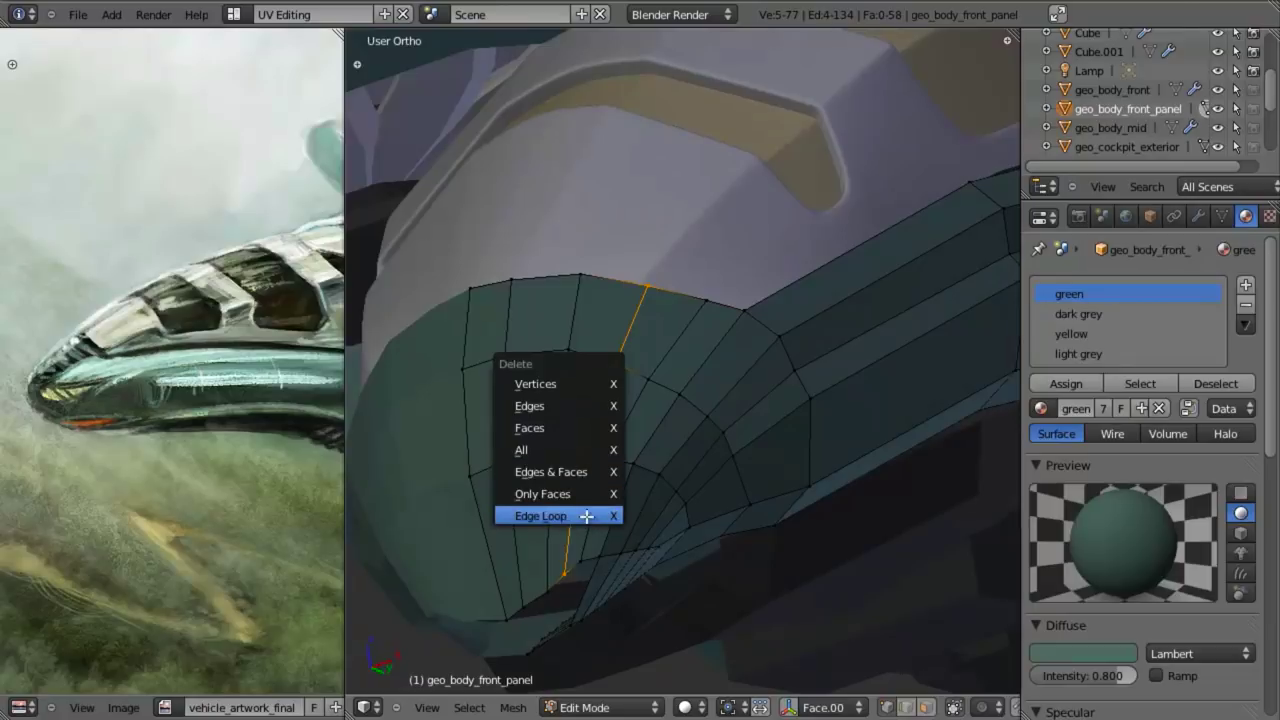
{"action": "left_click", "coordinate": [587, 516]}
- Slide the third upright edge loop of the nose panel about 0.22 rearward to widen the column ahead of it
{"action": "middle_click_drag", "start_coordinate": [643, 437], "coordinate": [588, 376]}
{"action": "key", "text": "a"}
{"action": "right_click", "coordinate": [586, 374], "text": "alt"}
{"action": "key", "text": "ctrl+e"}
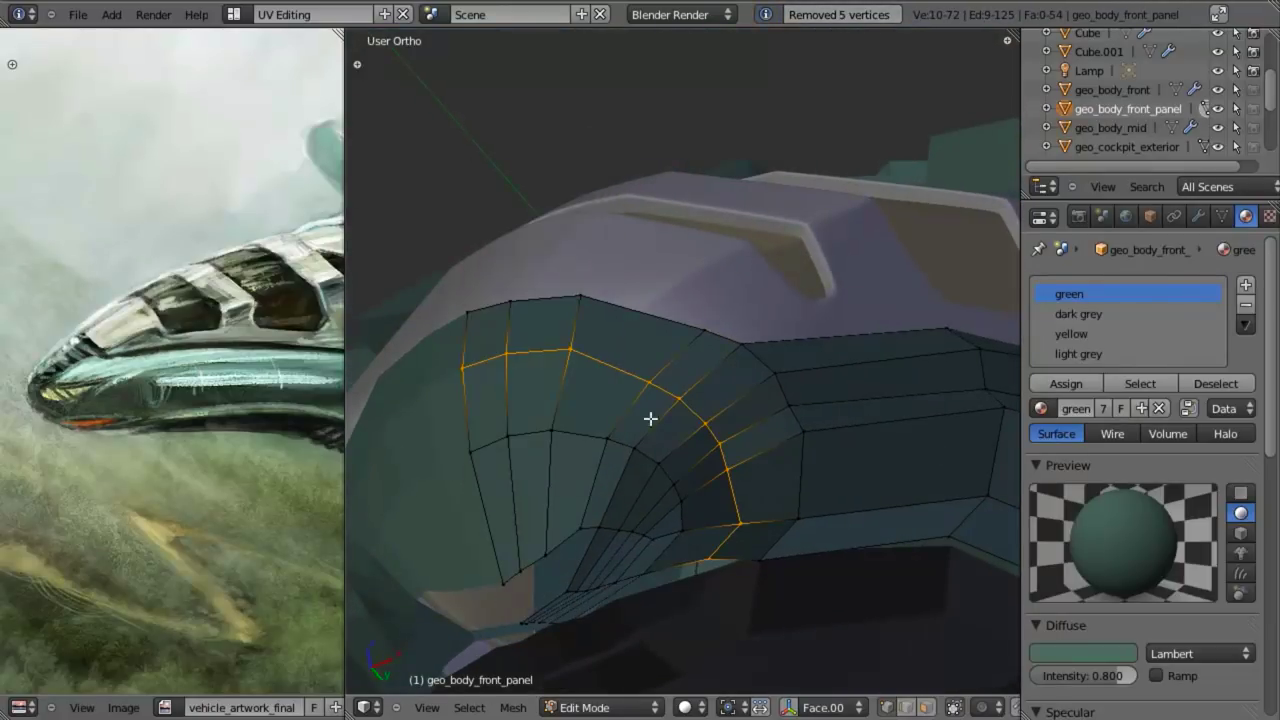
{"action": "right_click", "coordinate": [561, 389], "text": "alt"}
{"action": "key", "text": "ctrl+e"}
{"action": "left_click", "coordinate": [561, 389]}
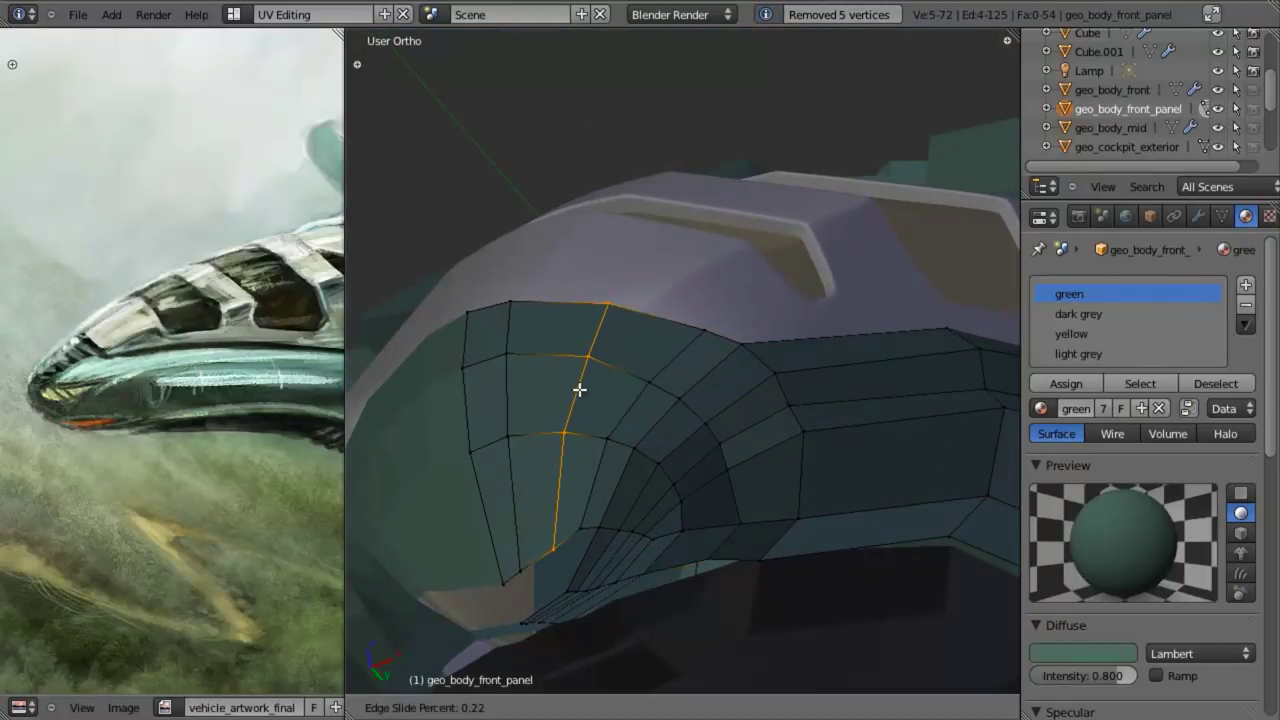
{"action": "left_click", "coordinate": [577, 390]}
- Slide the second upright edge loop of the nose panel about 0.27 rearward to even out the front columns
{"action": "key", "text": "a"}
{"action": "left_click", "coordinate": [514, 400], "text": "alt"}
{"action": "key", "text": "ctrl+e"}
{"action": "left_click", "coordinate": [515, 398]}
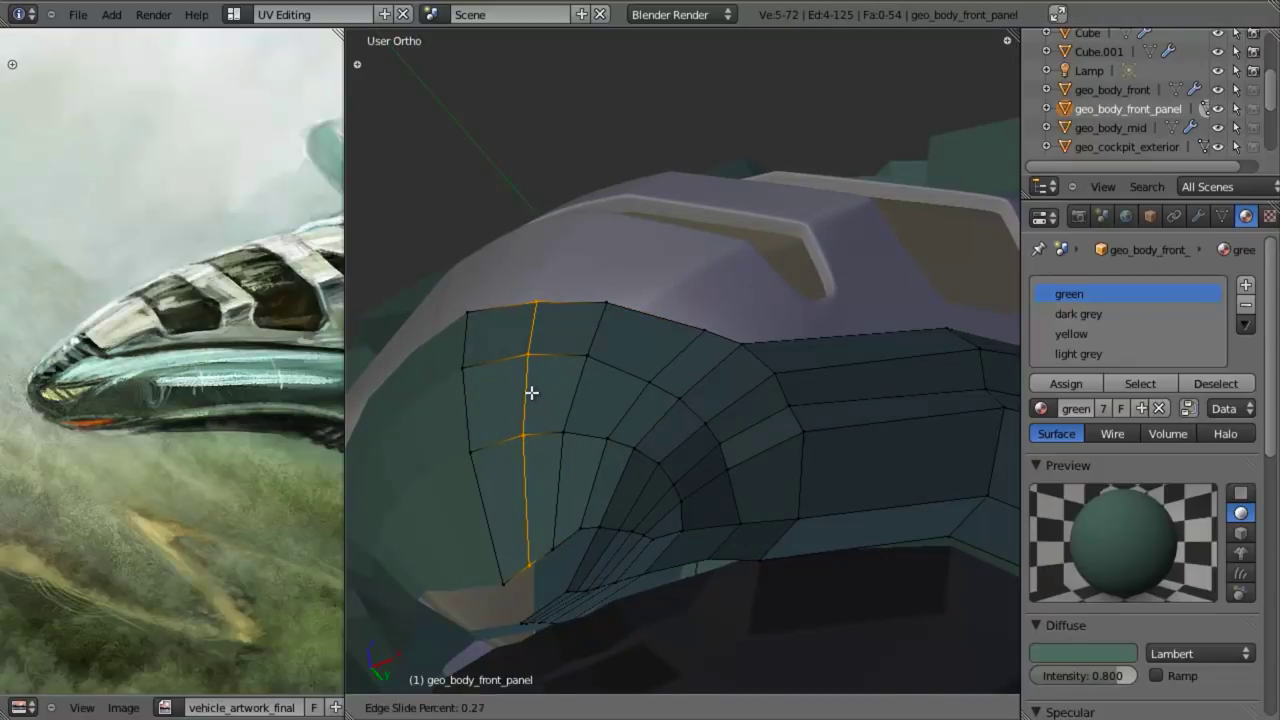
{"action": "left_click", "coordinate": [532, 393]}
- Slide the fourth upright edge loop of the nose panel slightly forward to even the spacing around the bend
{"action": "key", "text": "a"}
{"action": "right_click", "coordinate": [617, 411], "text": "alt"}
{"action": "key", "text": "ctrl+e"}
{"action": "left_click", "coordinate": [617, 411]}
{"action": "left_click", "coordinate": [616, 400]}
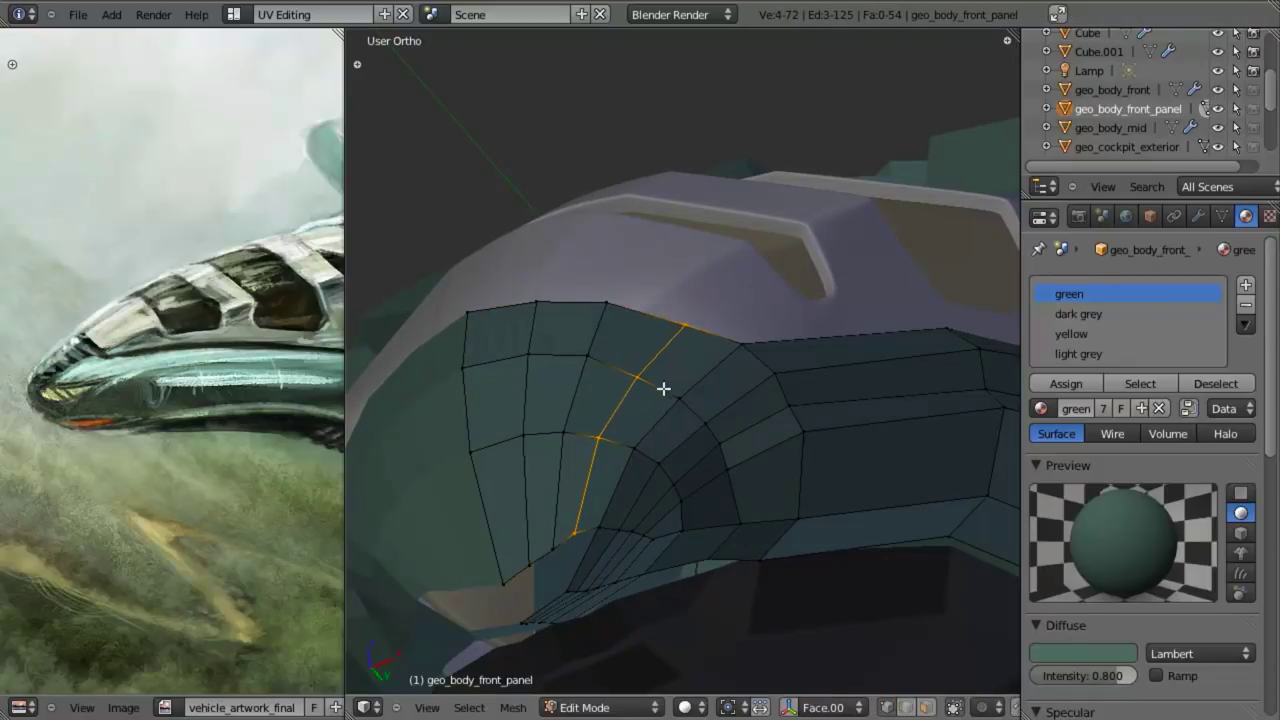
- Reposition a single vertex near the upper edge of the nose panel, close to the bend toward the side band
{"action": "middle_click_drag", "start_coordinate": [663, 386], "coordinate": [656, 492]}
{"action": "right_click", "coordinate": [676, 362]}
{"action": "mouse_move", "coordinate": [676, 362]}
{"action": "middle_mouse_down"}
{"action": "mouse_move", "coordinate": [726, 431]}
{"action": "mouse_move", "coordinate": [709, 417]}
{"action": "mouse_move", "coordinate": [713, 446]}
{"action": "mouse_move", "coordinate": [706, 417]}
{"action": "mouse_move", "coordinate": [728, 401]}
{"action": "middle_mouse_up"}
{"action": "key", "text": "g"}
{"action": "left_click", "coordinate": [713, 413]}
- Smooth the four vertices where the nose panel's upper cross loop bends toward the side band
{"action": "key", "text": "KP_3"}
{"action": "key", "text": "z"}
{"action": "scroll", "coordinate": [708, 418], "scroll_direction": "up", "scroll_amount": 1}
{"action": "key", "text": "z"}
{"action": "middle_click_drag", "start_coordinate": [588, 431], "coordinate": [631, 237]}
{"action": "key", "text": "b"}
{"action": "left_click_drag", "start_coordinate": [628, 231], "coordinate": [731, 342]}
{"action": "key", "text": "w"}
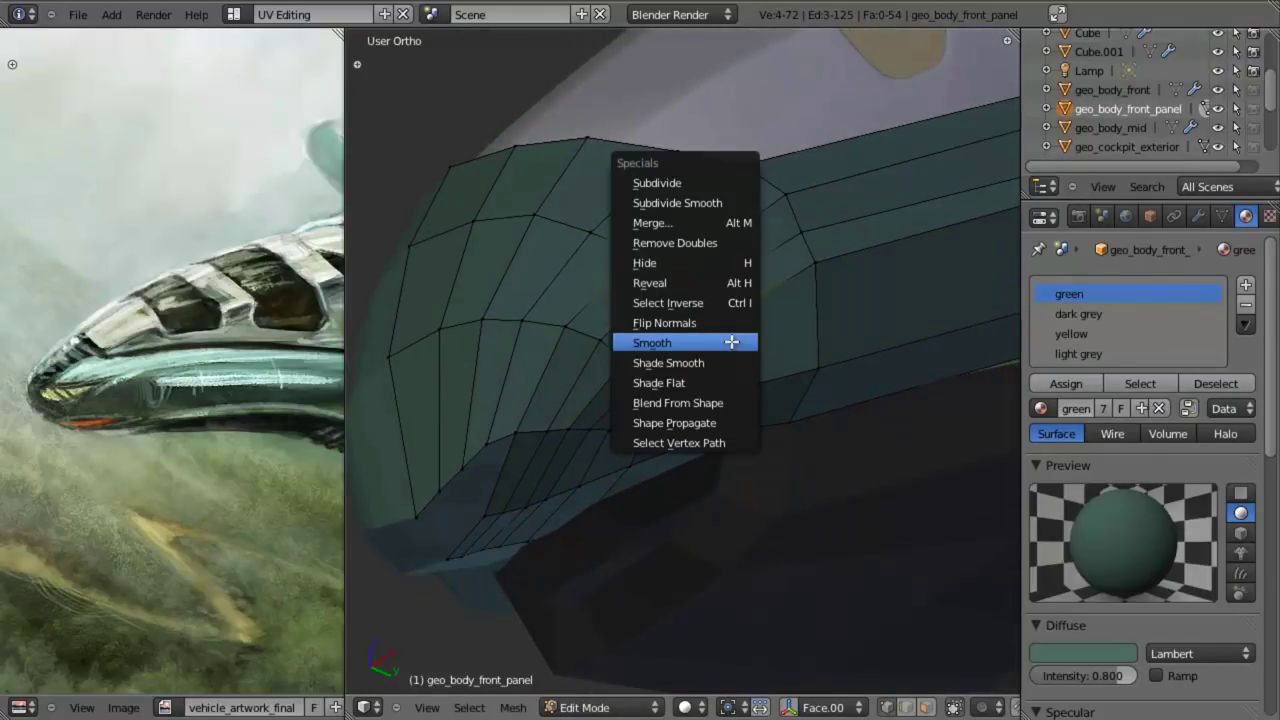
{"action": "left_click", "coordinate": [738, 342]}
- Smooth the four bend vertices of the next inner cross loop and the five vertices of the loop below it
{"action": "key", "text": "b"}
{"action": "left_click_drag", "start_coordinate": [551, 309], "coordinate": [654, 391]}
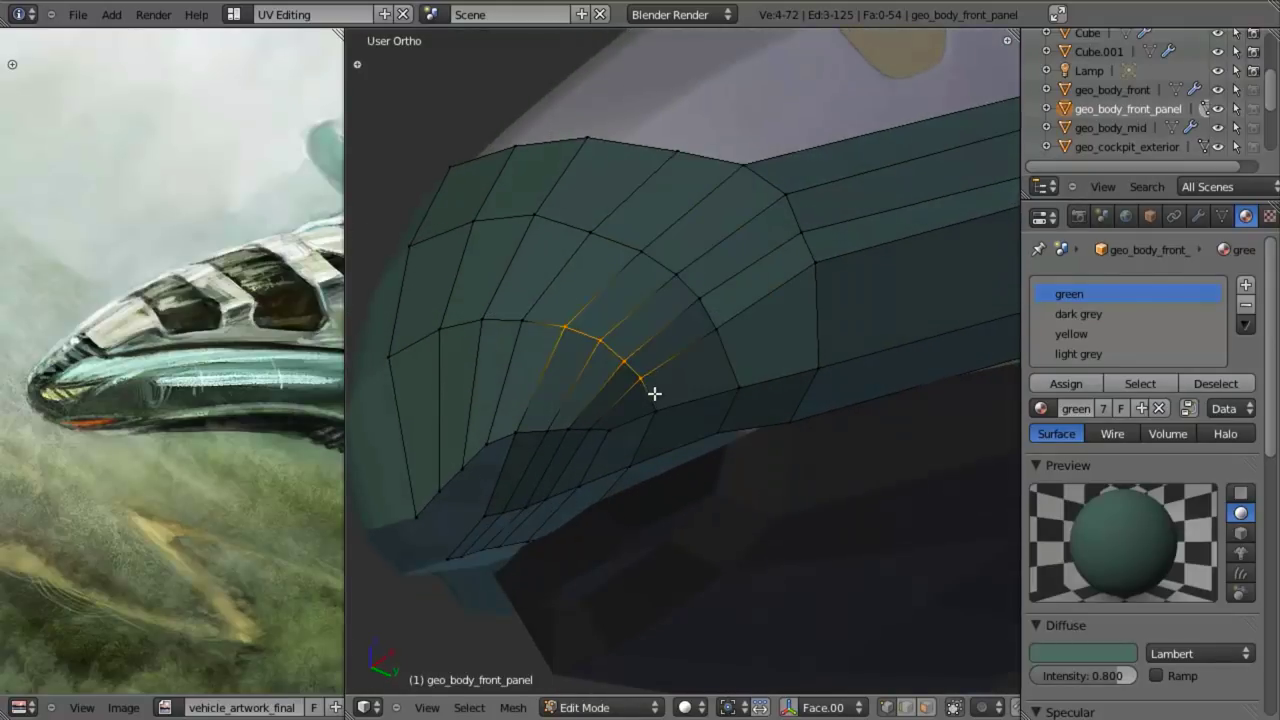
{"action": "key", "text": "w"}
{"action": "left_click", "coordinate": [654, 391]}
{"action": "middle_click_drag", "start_coordinate": [654, 391], "coordinate": [548, 406]}
{"action": "key", "text": "b"}
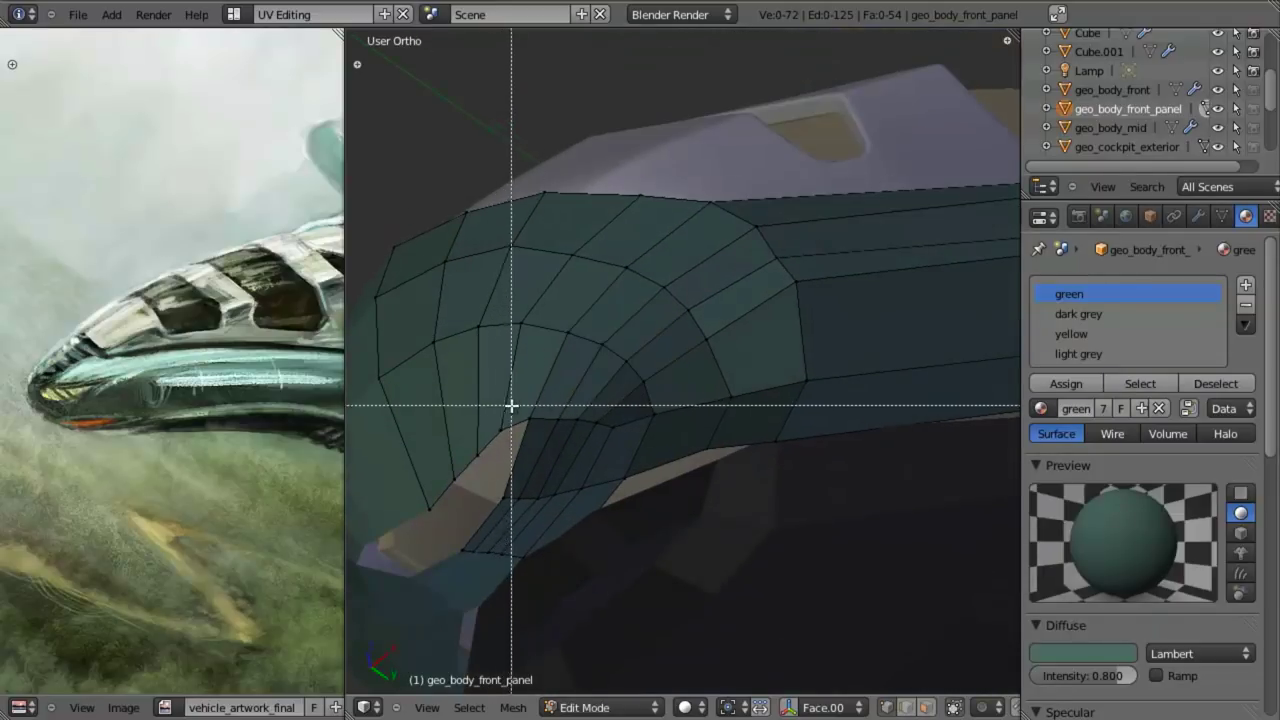
{"action": "left_click_drag", "start_coordinate": [523, 409], "coordinate": [618, 437]}
{"action": "key", "text": "w"}
{"action": "left_click", "coordinate": [611, 431]}
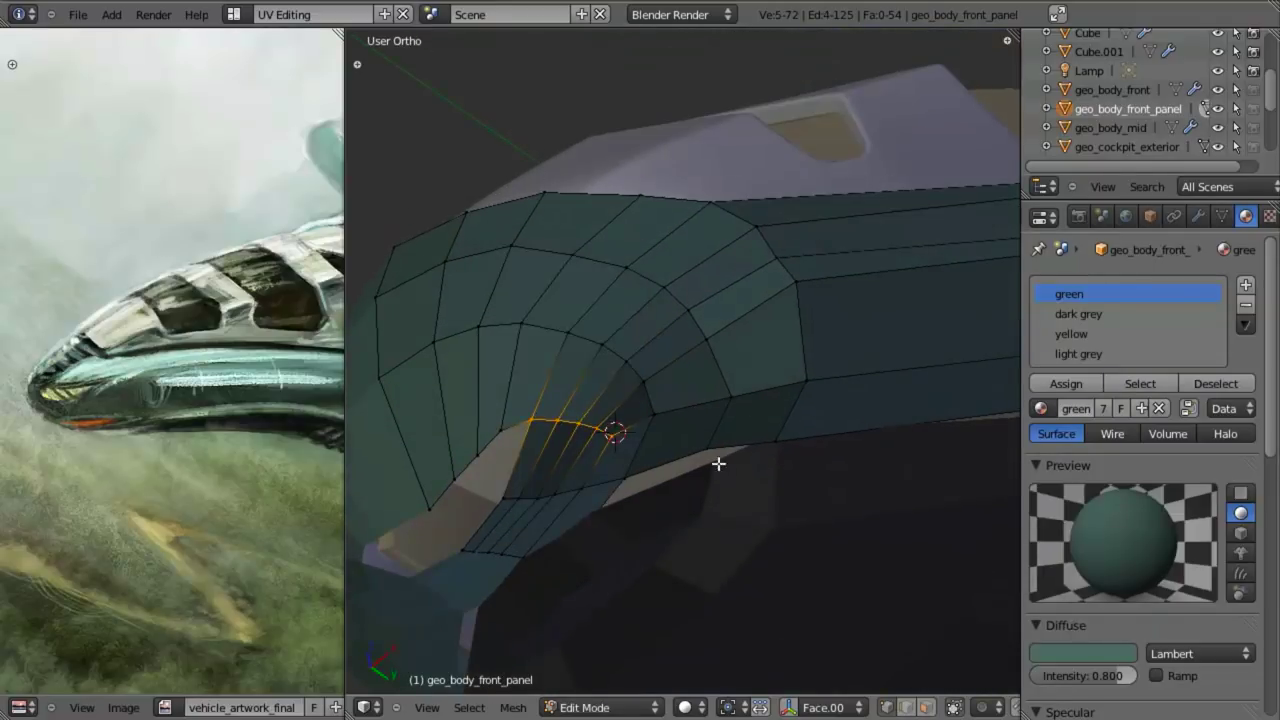
- Smooth the four vertices of the lowest inner row on the underside of the nose
{"action": "middle_click_drag", "start_coordinate": [717, 460], "coordinate": [606, 360]}
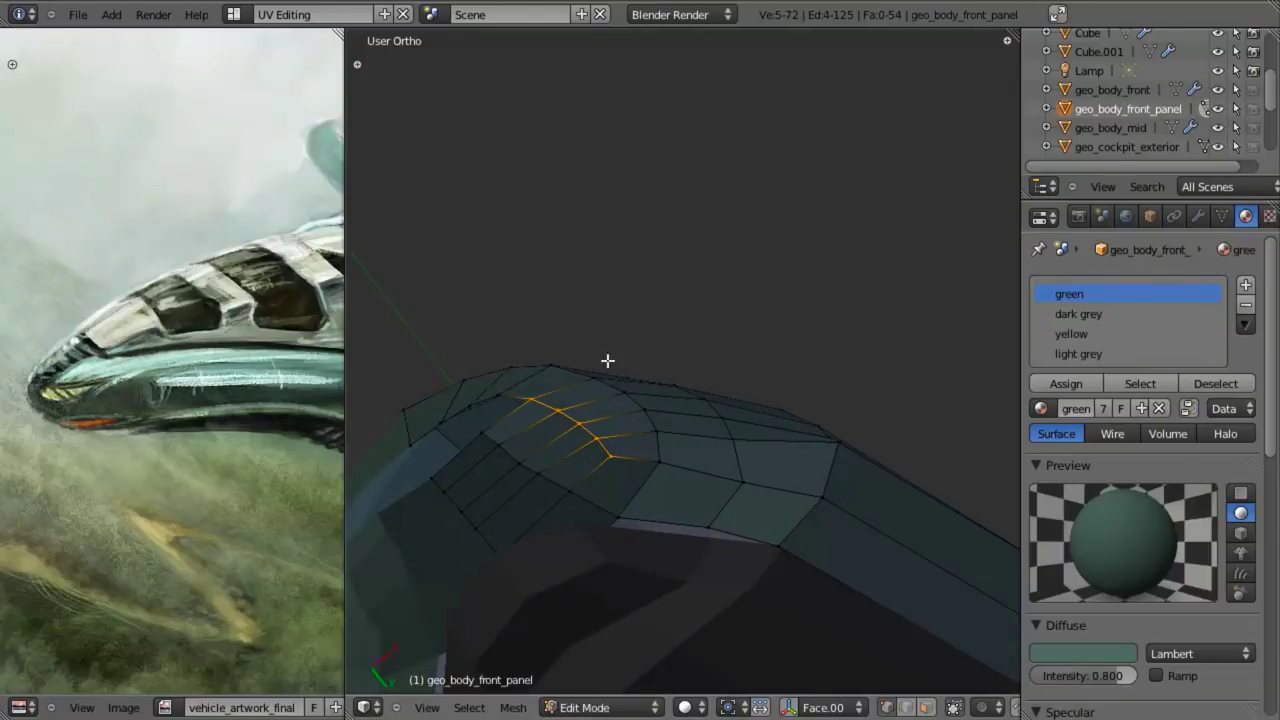
{"action": "key", "text": "a"}
{"action": "key", "text": "b"}
{"action": "left_click_drag", "start_coordinate": [480, 427], "coordinate": [551, 477]}
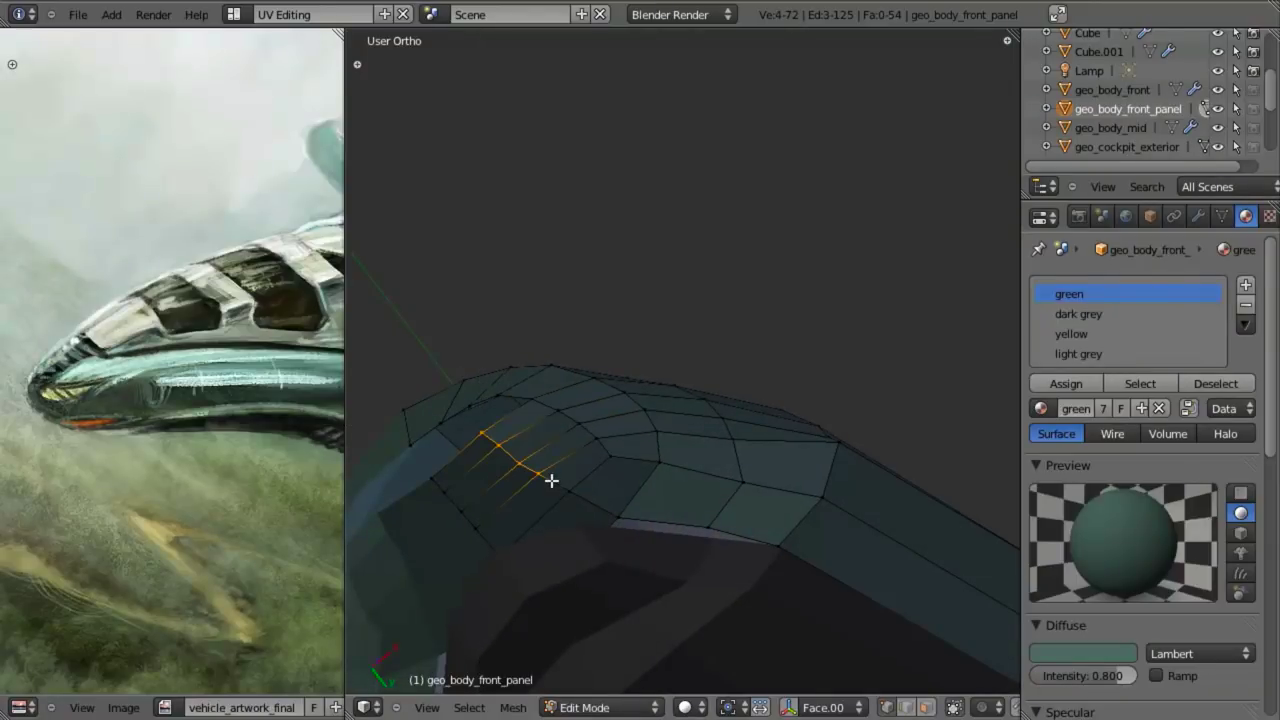
{"action": "key", "text": "w"}
{"action": "left_click", "coordinate": [551, 480]}
- In side view, extrude the front edge of the lower nose strip and place the new edge slightly forward at the tip
{"action": "mouse_move", "coordinate": [652, 464]}
{"action": "middle_mouse_down"}
{"action": "mouse_move", "coordinate": [594, 617]}
{"action": "mouse_move", "coordinate": [674, 483]}
{"action": "middle_mouse_up"}
{"action": "key", "text": "KP_3"}
{"action": "key", "text": "z"}
{"action": "middle_click_drag", "start_coordinate": [622, 532], "coordinate": [692, 549], "text": "shift"}
{"action": "scroll", "coordinate": [630, 516], "scroll_direction": "up", "scroll_amount": 2}
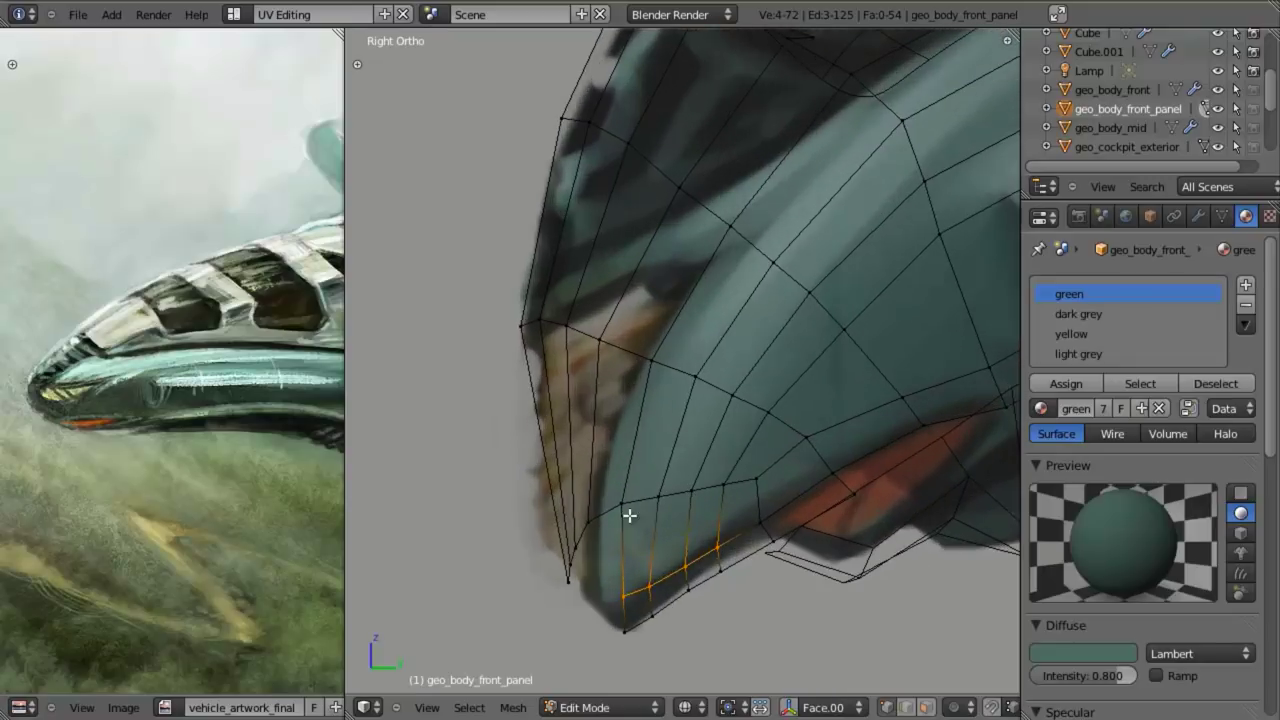
{"action": "key", "text": "g"}
{"action": "key", "text": "shift+z"}
{"action": "key", "text": "shift+z"}
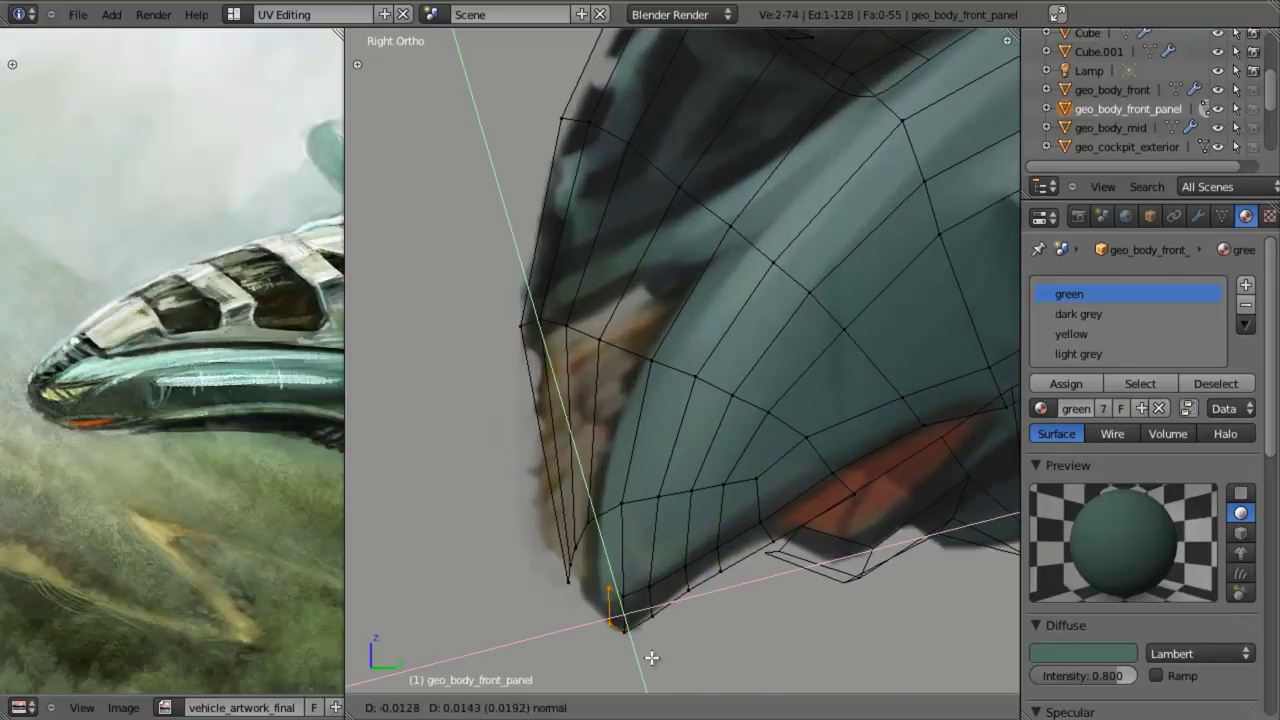
{"action": "right_click", "coordinate": [650, 657]}
{"action": "key", "text": "g"}
{"action": "left_click", "coordinate": [620, 643]}
{"action": "key", "text": "a"}
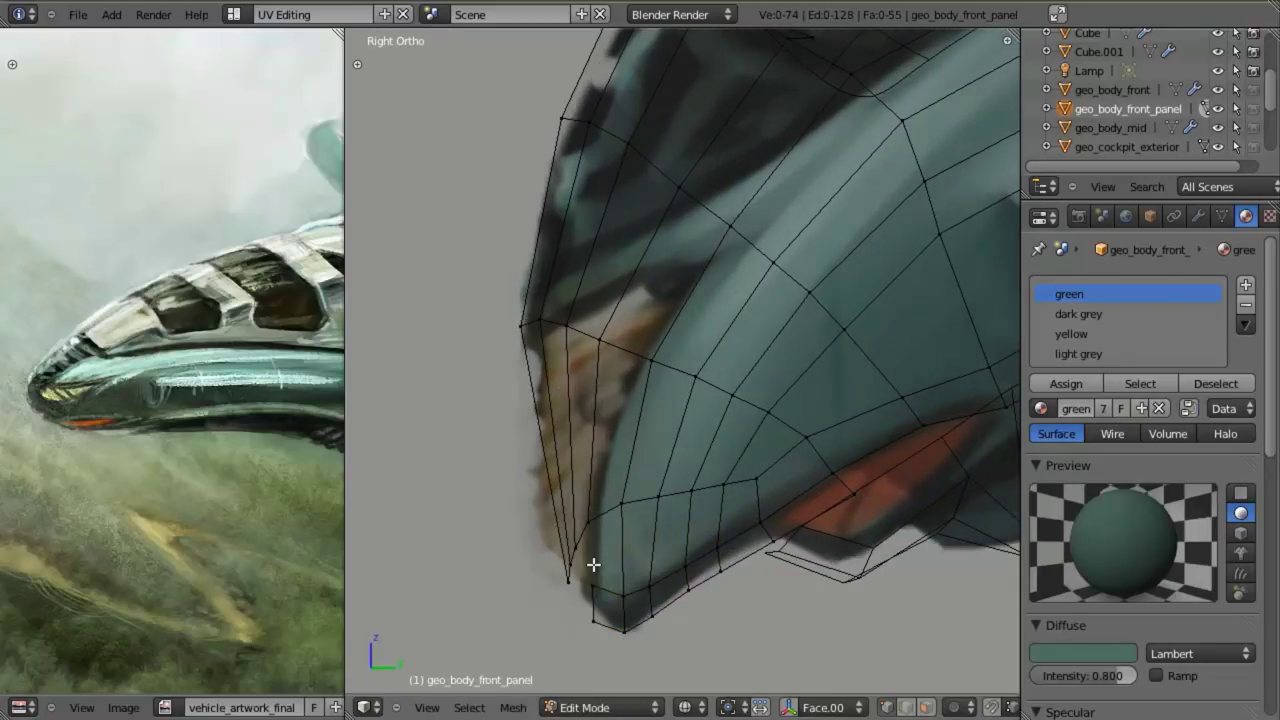
- Fill the first face beside the extruded tip strip and add an edge loop through the lower nose strip
{"action": "middle_click_drag", "start_coordinate": [587, 610], "coordinate": [629, 471]}
{"action": "scroll", "coordinate": [600, 506], "scroll_direction": "up", "scroll_amount": 3}
{"action": "key", "text": "a"}
{"action": "middle_click_drag", "start_coordinate": [582, 558], "coordinate": [606, 500], "text": "shift"}
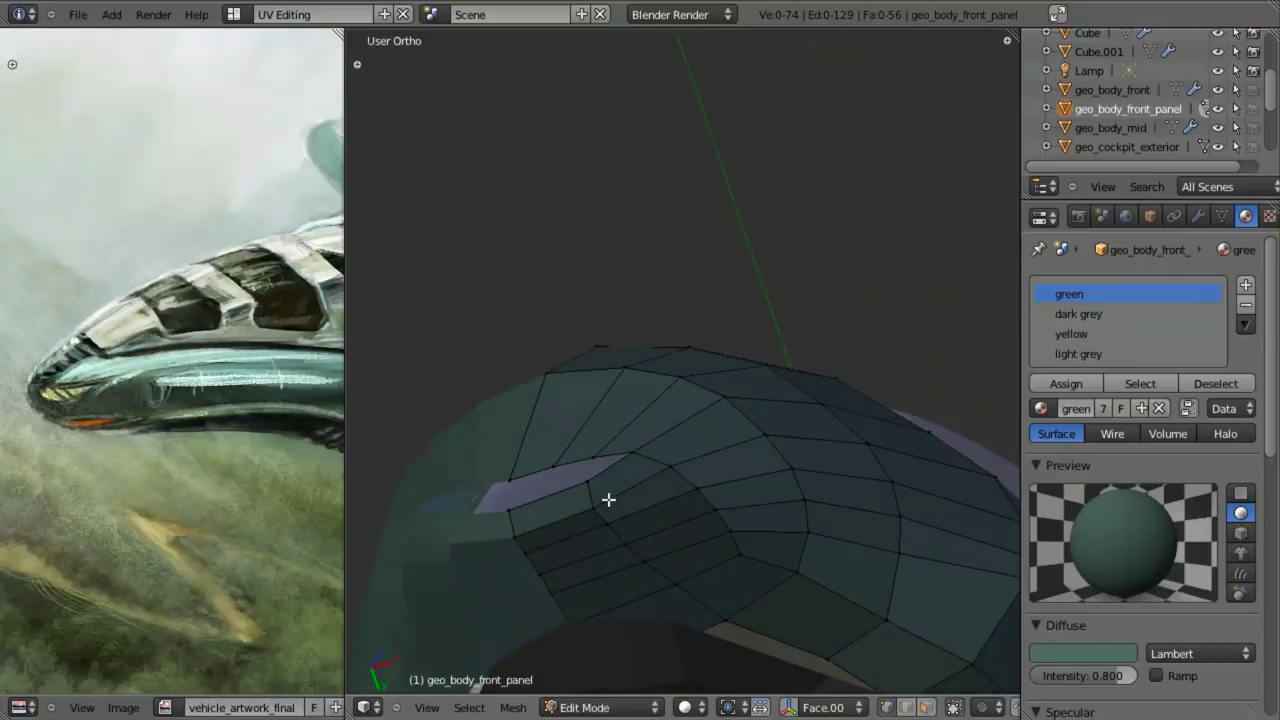
{"action": "key", "text": "ctrl+r"}
{"action": "left_click", "coordinate": [586, 523]}
{"action": "left_click", "coordinate": [587, 521]}
- Fill the remaining gap between the nose panel's lower edge and the tip strip with faces
{"action": "key", "text": "f"}
{"action": "key", "text": "a"}
{"action": "key", "text": "b"}
{"action": "left_click_drag", "start_coordinate": [540, 434], "coordinate": [613, 500]}
{"action": "key", "text": "f"}
{"action": "key", "text": "a"}
- Compare the closed nose shape with the side reference and the painted artwork
{"action": "middle_click_drag", "start_coordinate": [617, 491], "coordinate": [626, 531]}
{"action": "key", "text": "KP_3"}
{"action": "key", "text": "z"}
{"action": "middle_click_drag", "start_coordinate": [610, 636], "coordinate": [637, 526], "text": "shift"}
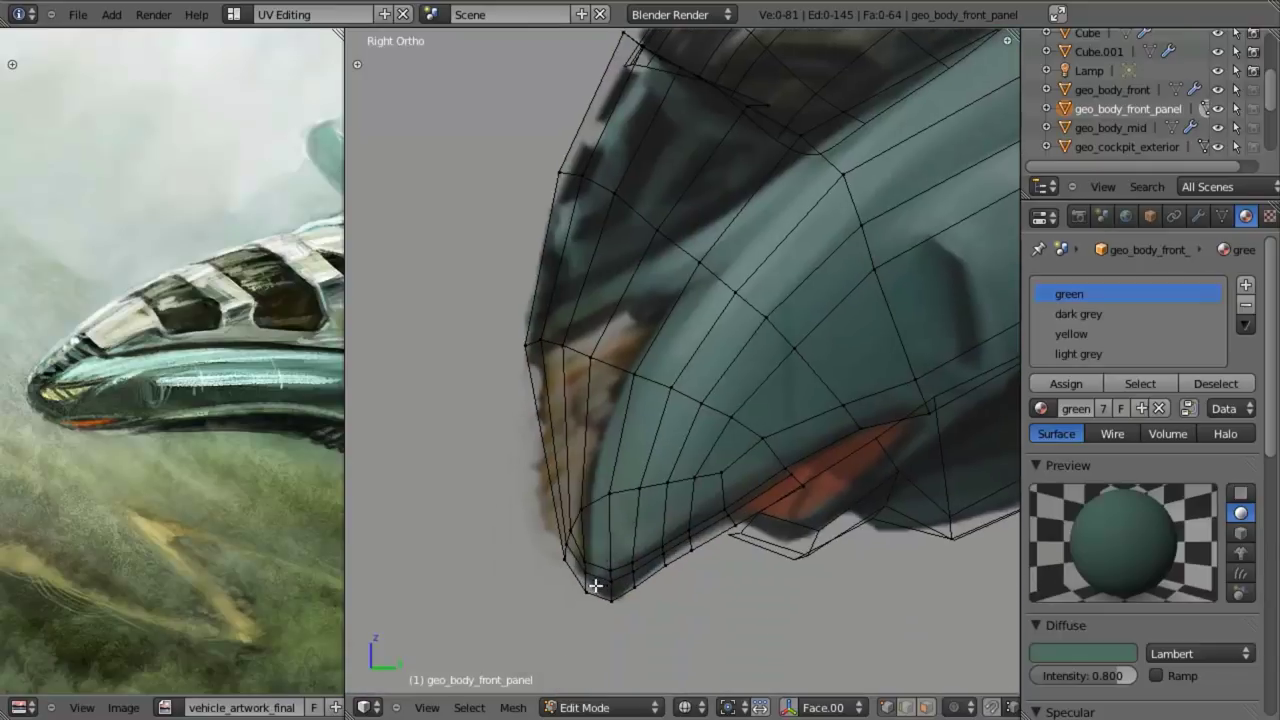
{"action": "scroll", "coordinate": [603, 514], "scroll_direction": "down", "scroll_amount": 3}
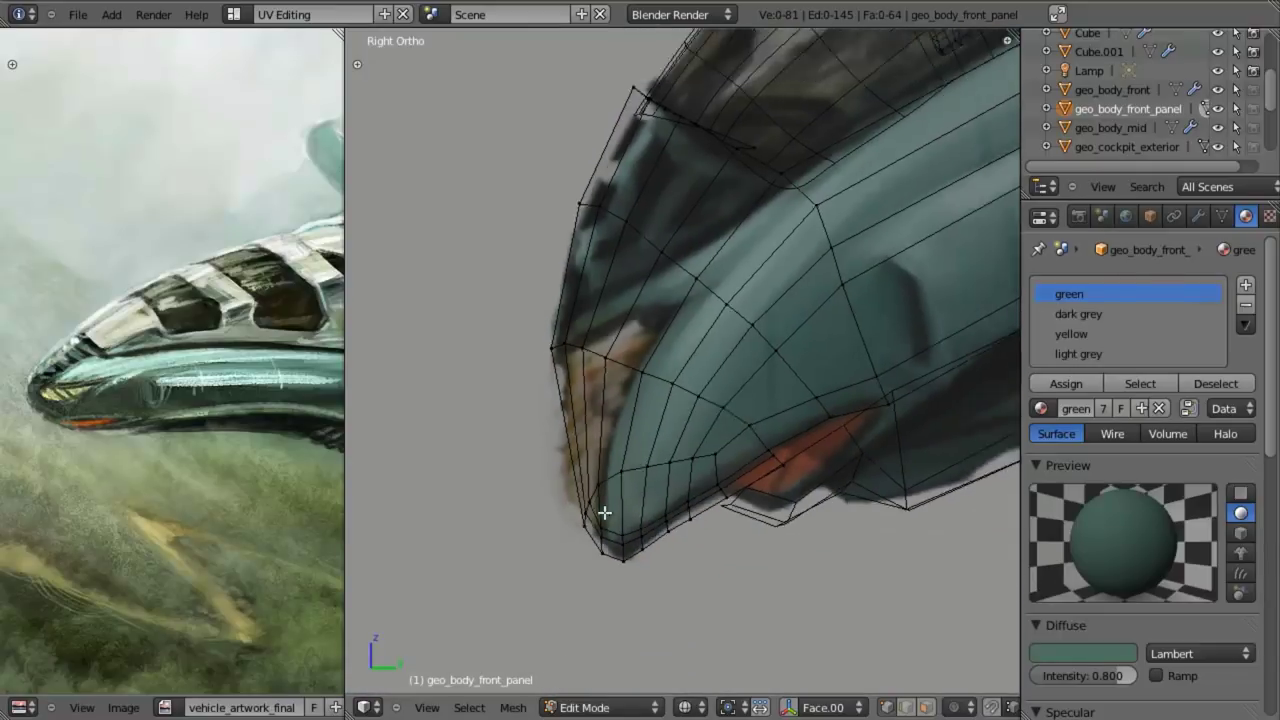
{"action": "middle_click_drag", "start_coordinate": [666, 400], "coordinate": [629, 467], "text": "shift"}
{"action": "scroll", "coordinate": [690, 466], "scroll_direction": "up", "scroll_amount": 2}
{"action": "key", "text": "z"}
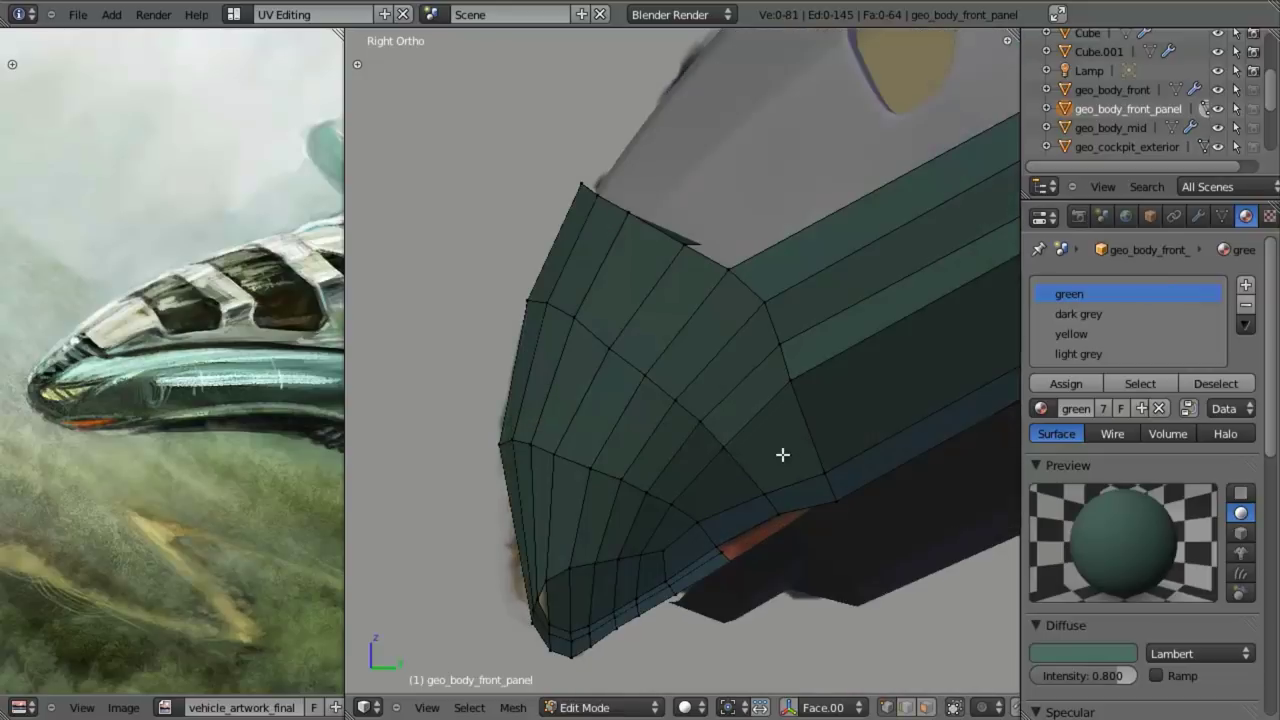
{"action": "scroll", "coordinate": [783, 455], "scroll_direction": "down", "scroll_amount": 4}
{"action": "middle_click_drag", "start_coordinate": [695, 432], "coordinate": [740, 463], "text": "shift"}
{"action": "scroll", "coordinate": [740, 463], "scroll_direction": "up", "scroll_amount": 3}
{"action": "key", "text": "z"}
{"action": "middle_click_drag", "start_coordinate": [730, 356], "coordinate": [725, 369], "text": "shift"}
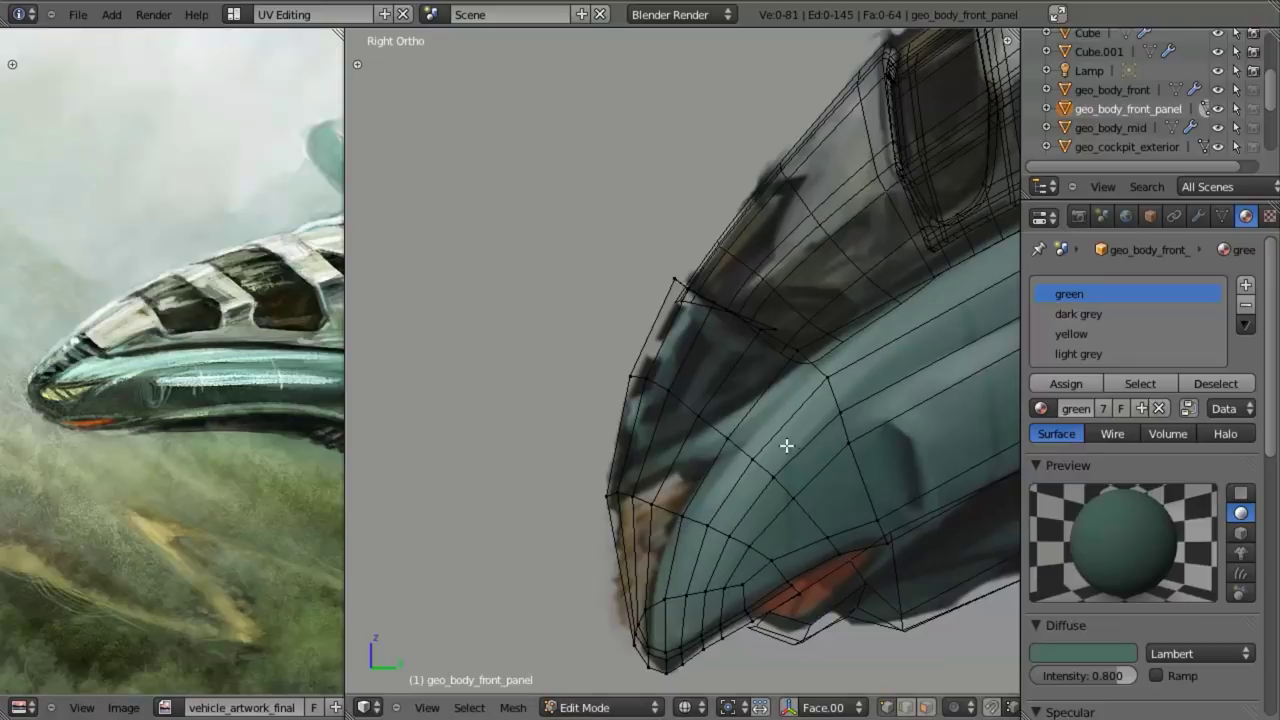
{"action": "scroll", "coordinate": [711, 429], "scroll_direction": "down", "scroll_amount": 2}
{"action": "scroll", "coordinate": [709, 424], "scroll_direction": "up", "scroll_amount": 1}
{"action": "scroll", "coordinate": [147, 382], "scroll_direction": "down", "scroll_amount": 4}
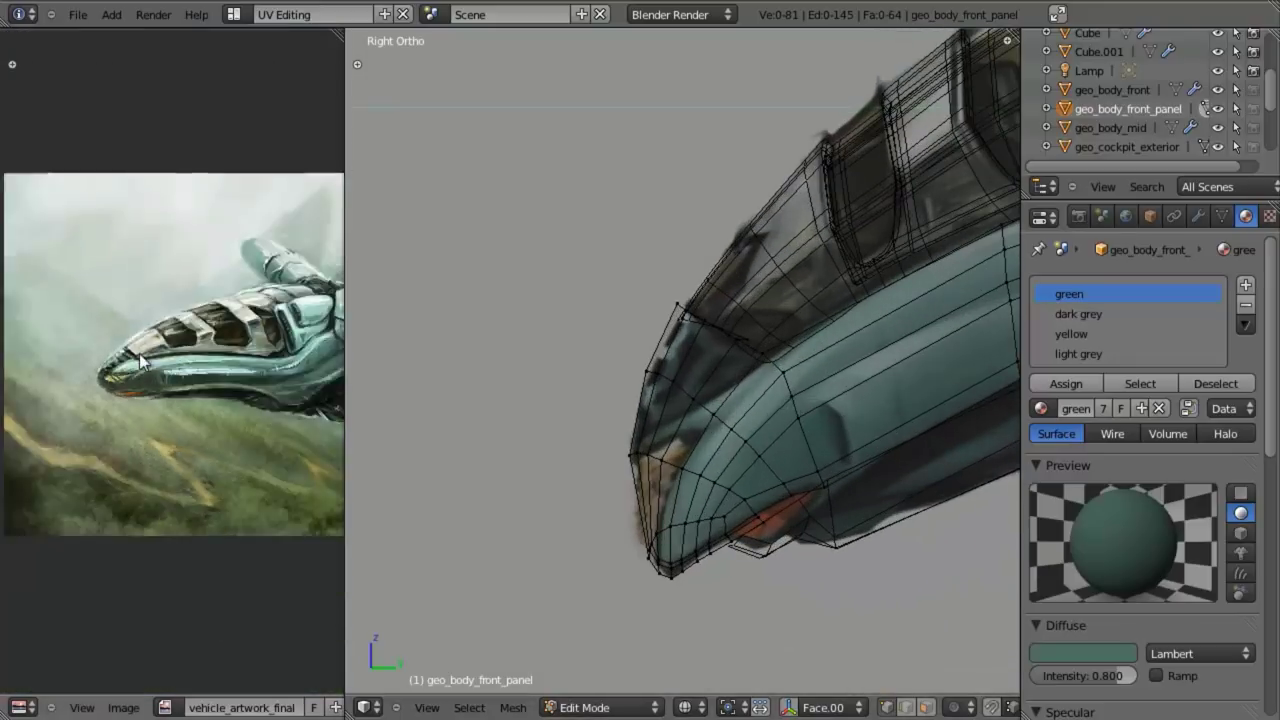
{"action": "scroll", "coordinate": [160, 354], "scroll_direction": "up", "scroll_amount": 3}
- Try adding an upright edge loop between the third and fourth upright loops of the nose panel in front view
{"action": "middle_click_drag", "start_coordinate": [755, 491], "coordinate": [824, 495]}
{"action": "key", "text": "KP_1"}
{"action": "key", "text": "z"}
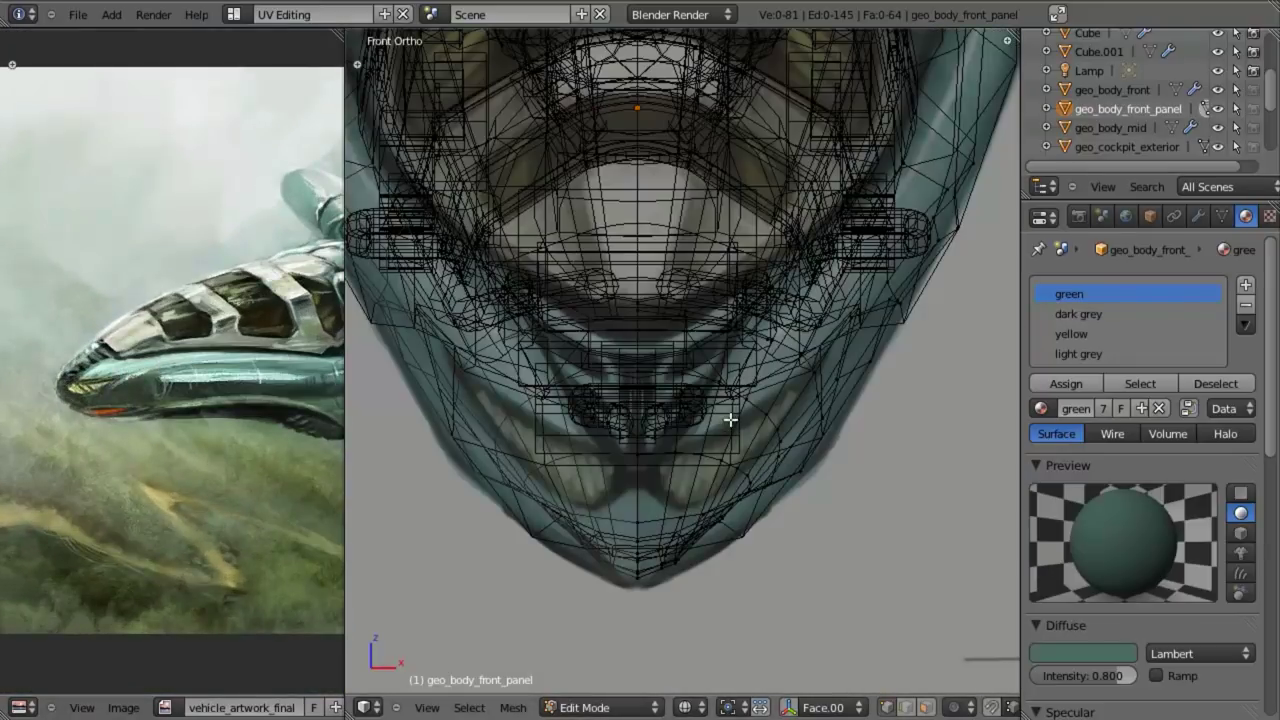
{"action": "key", "text": "z"}
{"action": "scroll", "coordinate": [754, 424], "scroll_direction": "up", "scroll_amount": 1}
{"action": "middle_click_drag", "start_coordinate": [749, 442], "coordinate": [754, 382], "text": "shift"}
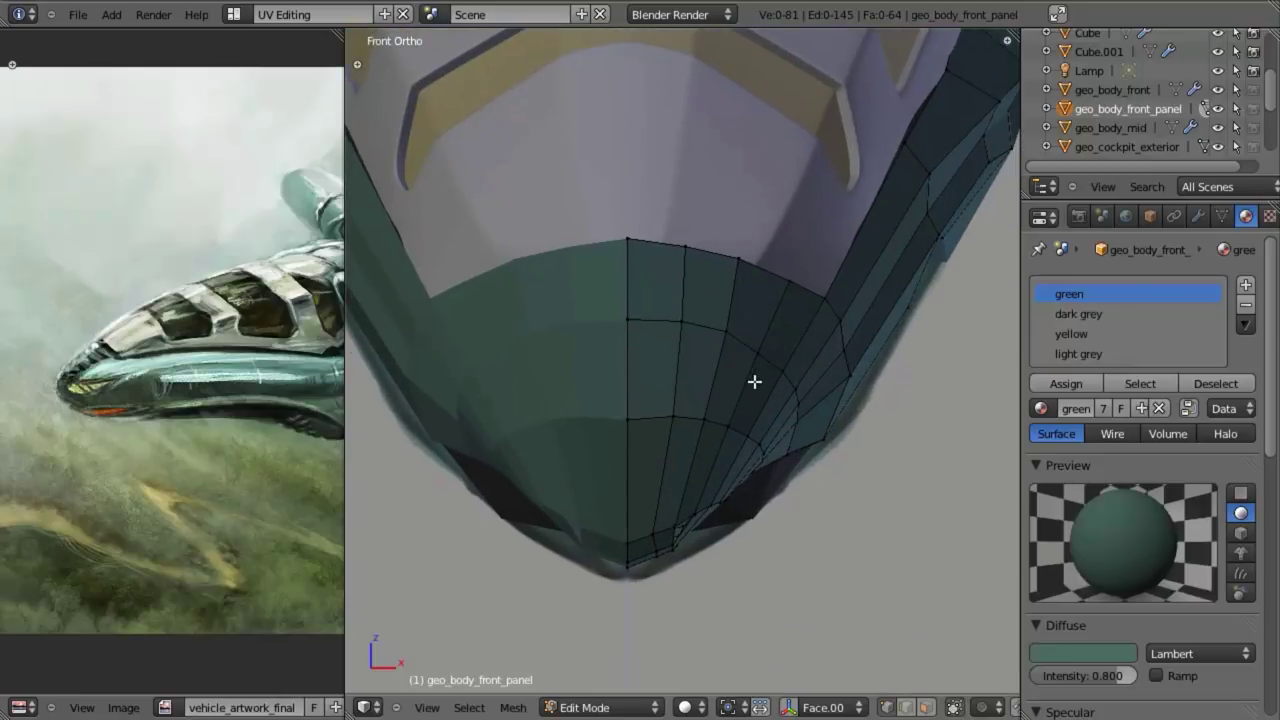
{"action": "scroll", "coordinate": [758, 384], "scroll_direction": "up", "scroll_amount": 1}
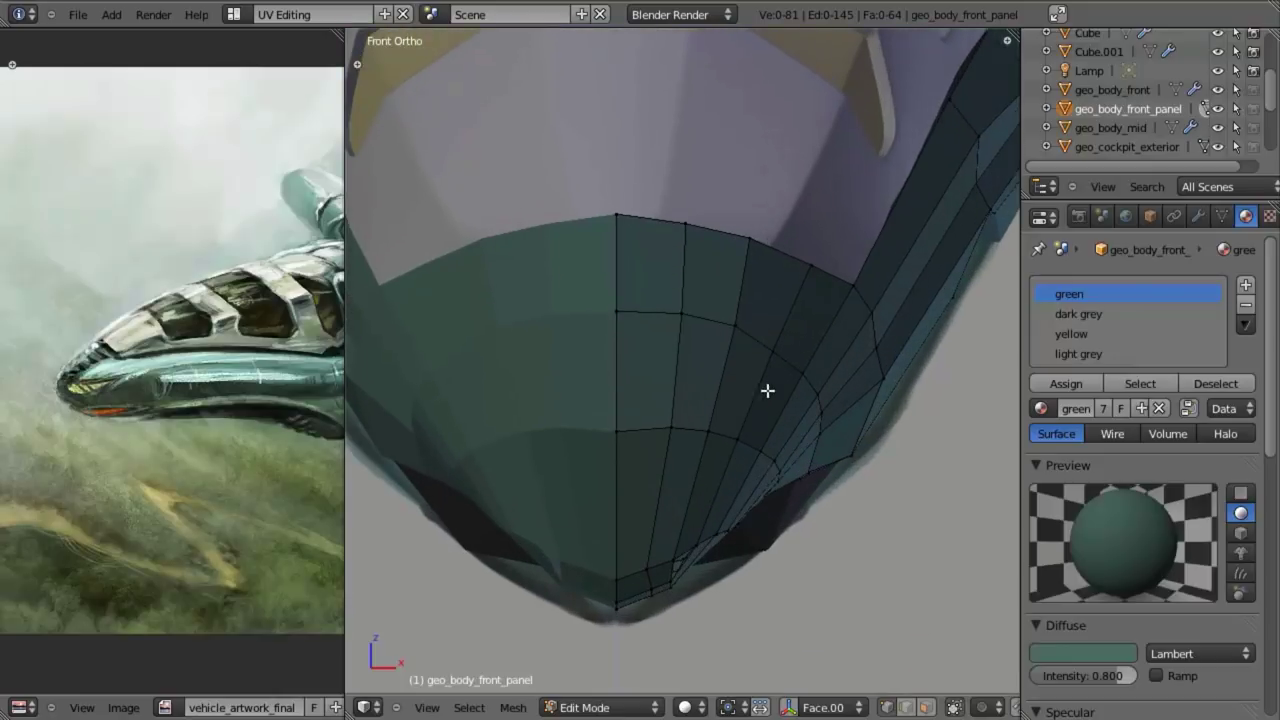
{"action": "key", "text": "ctrl+r"}
{"action": "left_click", "coordinate": [768, 338]}
{"action": "left_click", "coordinate": [783, 340]}
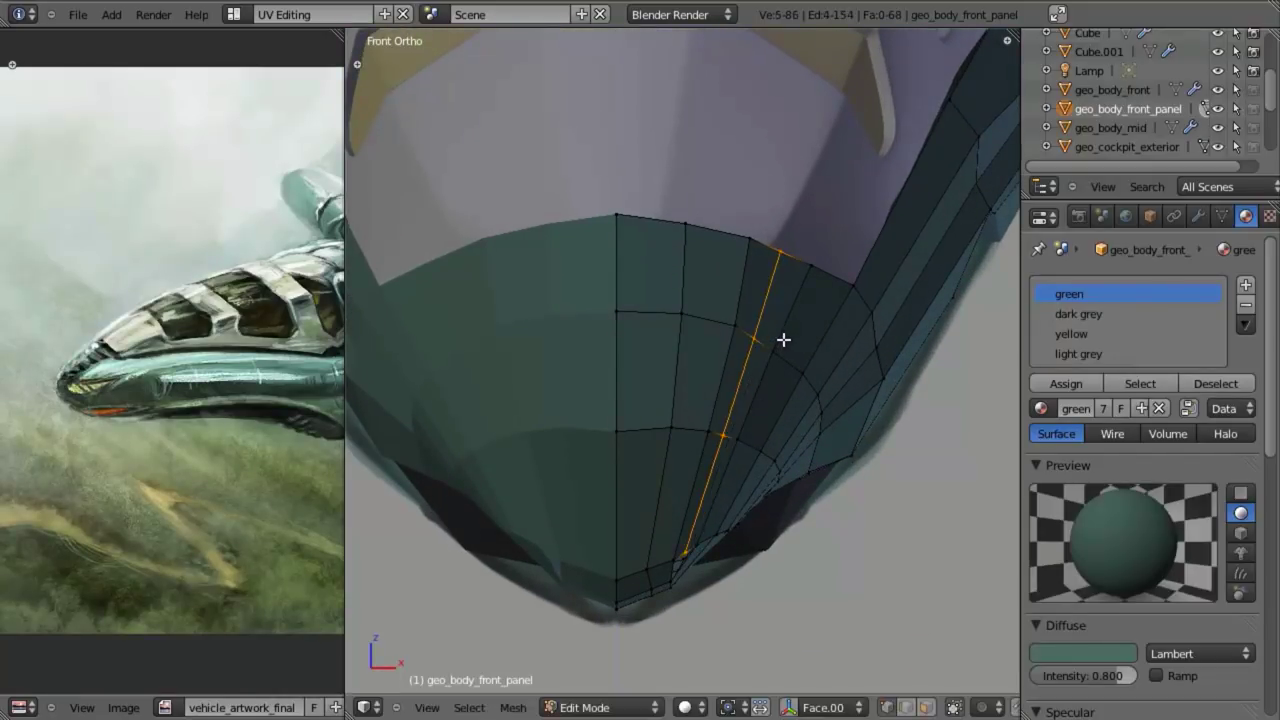
{"action": "left_click", "coordinate": [722, 386], "text": "alt"}
{"action": "left_click", "coordinate": [688, 382], "text": "alt+shift"}
{"action": "left_click", "coordinate": [622, 383], "text": "alt+shift"}
{"action": "middle_click_drag", "start_coordinate": [708, 438], "coordinate": [716, 449]}
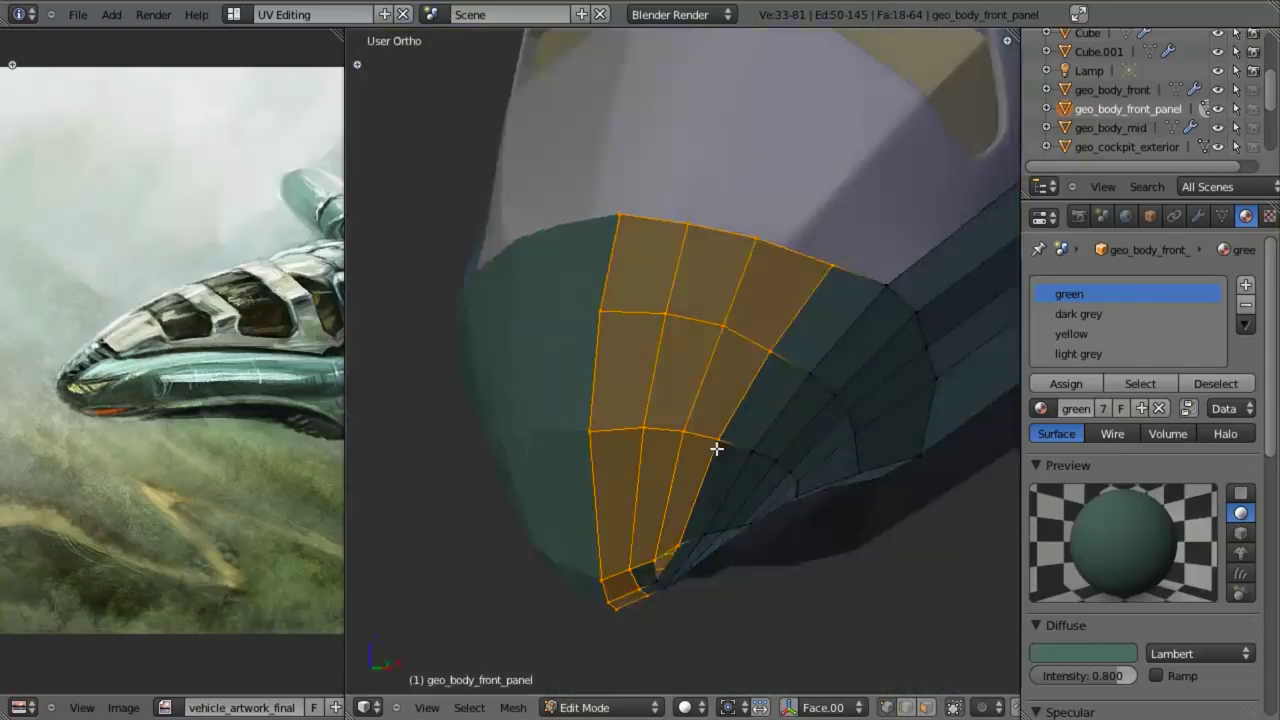
{"action": "key", "text": "KP_3"}
{"action": "key", "text": "z"}
{"action": "key", "text": "b"}
{"action": "middle_click_drag", "start_coordinate": [591, 494], "coordinate": [1005, 690]}
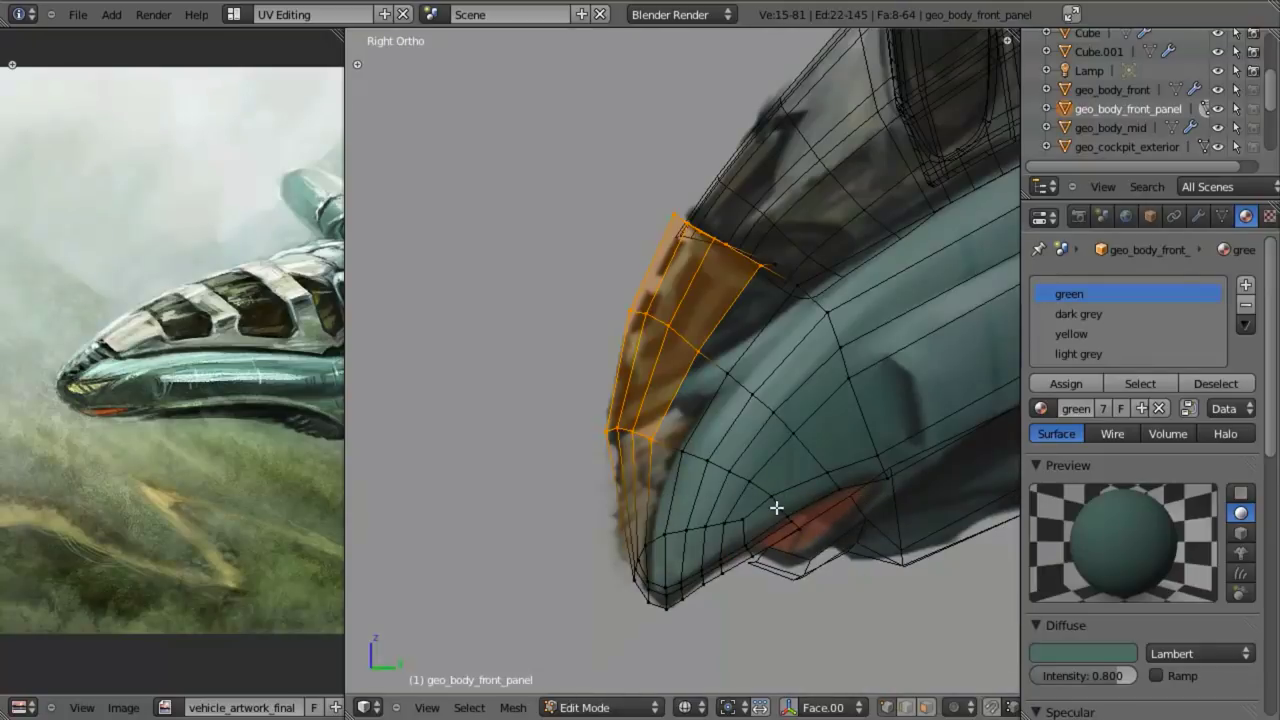
{"action": "key", "text": "a"}
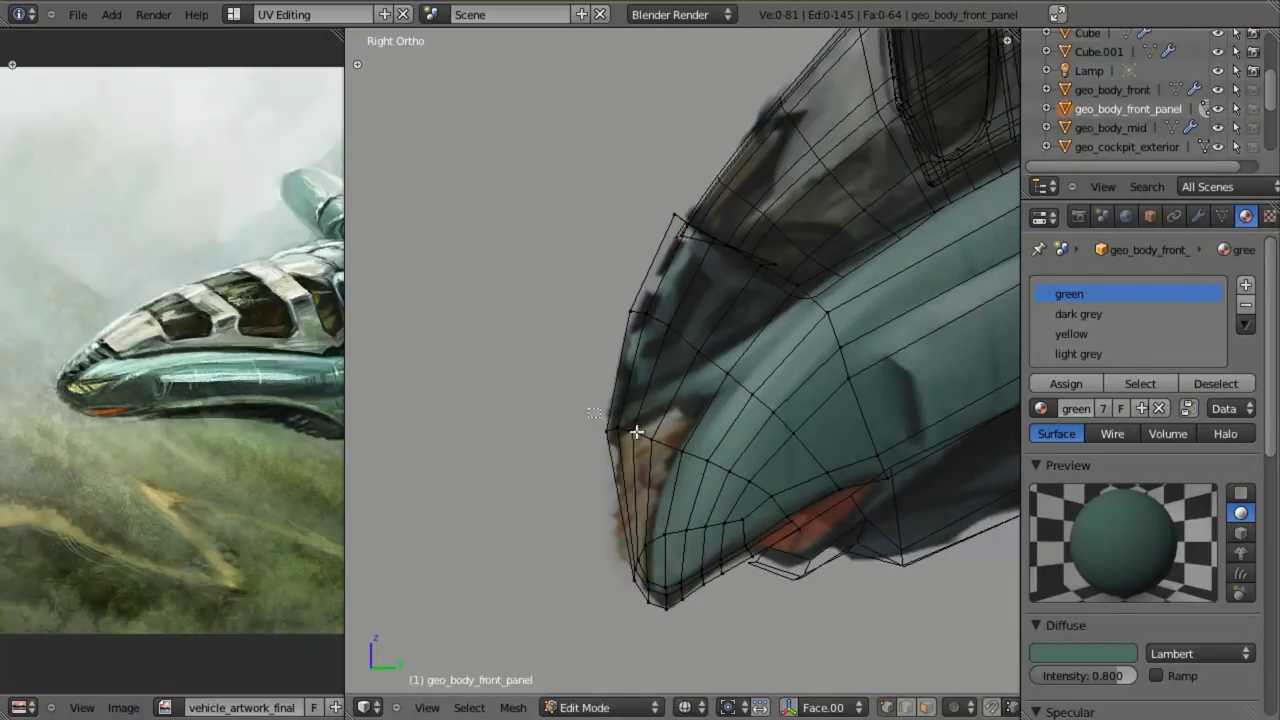
- In side view, rotate the four front vertices of the nose's middle cross loop about -35.5° and scale them about 1.17 along Y
{"action": "left_click_drag", "start_coordinate": [667, 449], "coordinate": [667, 449]}
{"action": "key", "text": "r"}
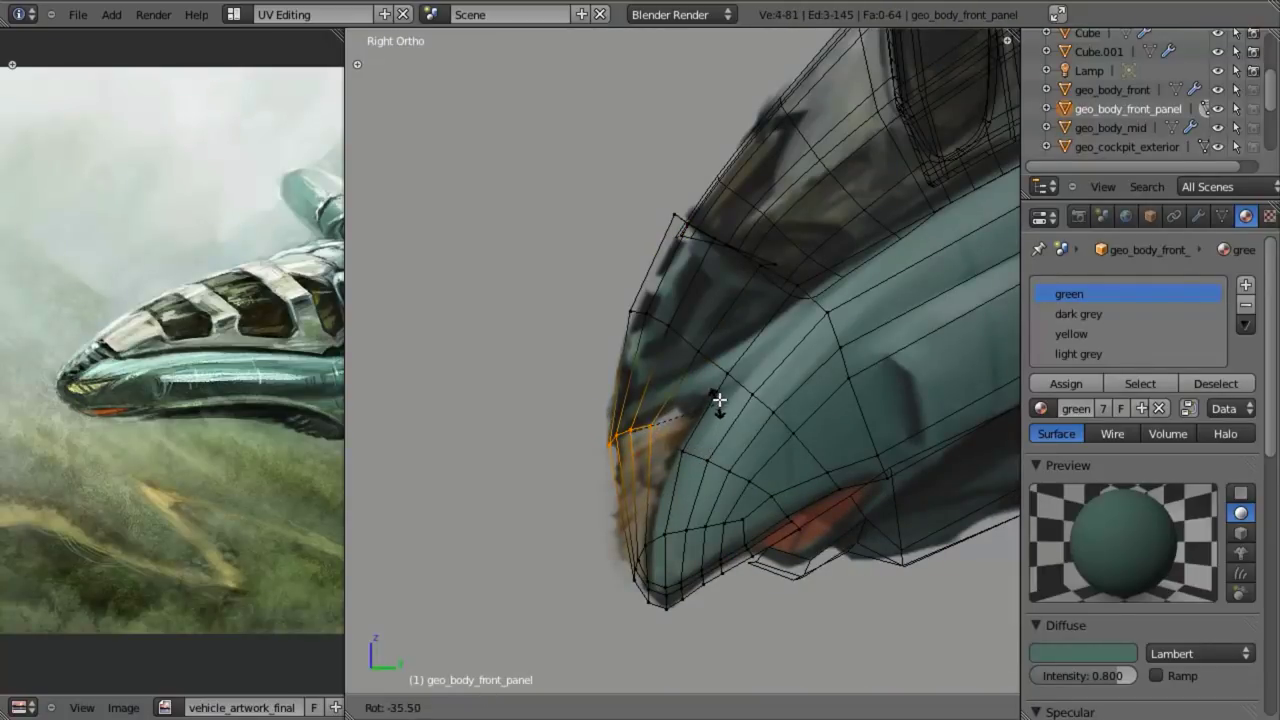
{"action": "left_click", "coordinate": [718, 406]}
{"action": "key", "text": "s"}
{"action": "key", "text": "y"}
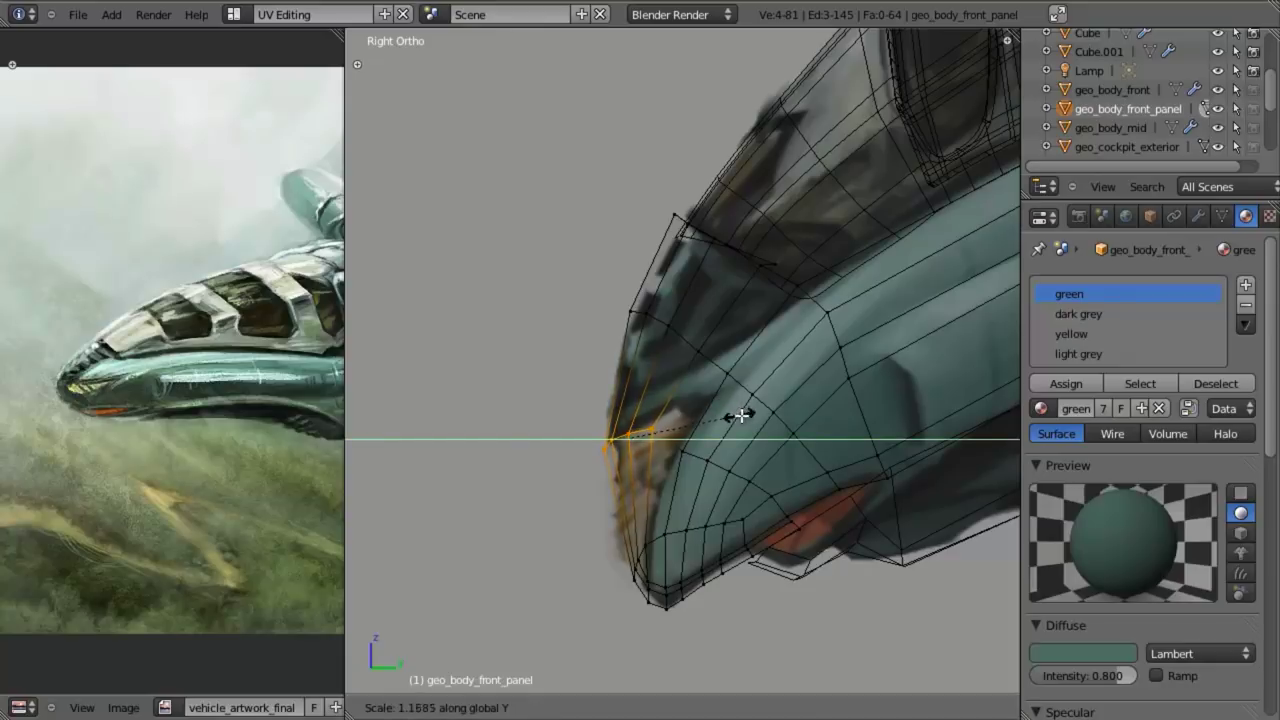
{"action": "left_click", "coordinate": [740, 414]}
- Move the four rotated front vertices down about 0.02 along Z
{"action": "key", "text": "z"}
{"action": "key", "text": "g"}
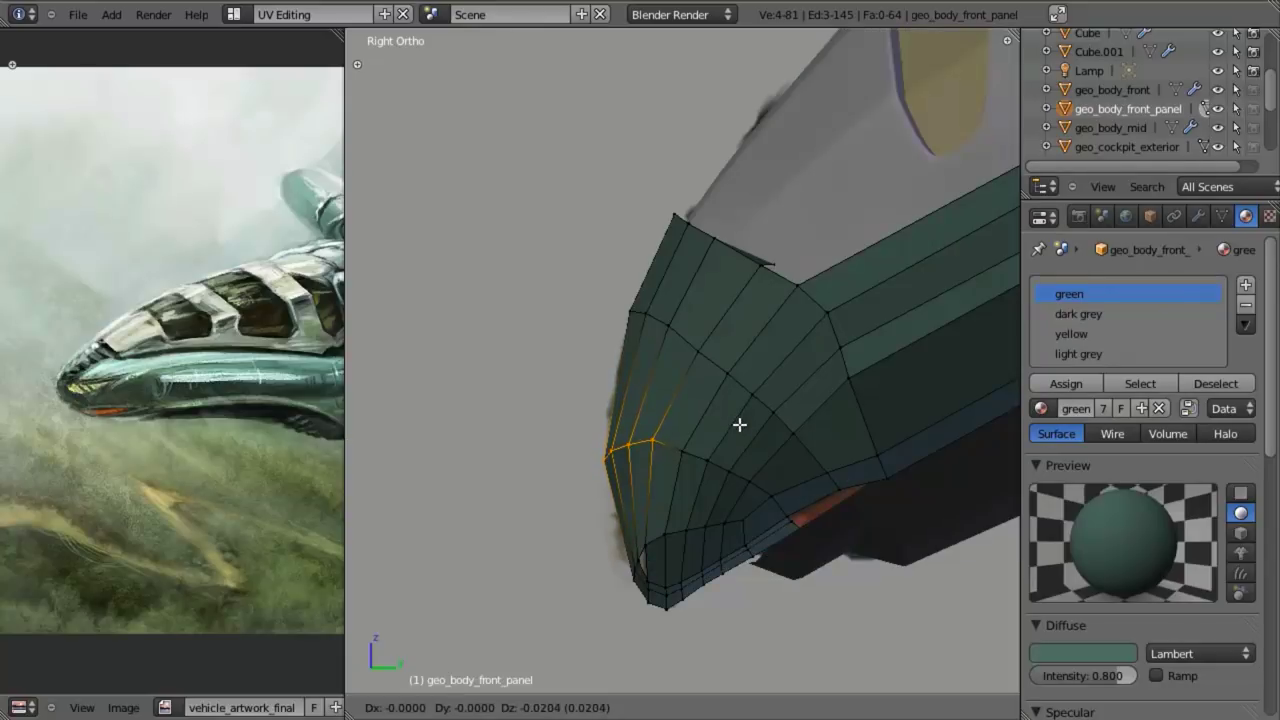
{"action": "left_click", "coordinate": [738, 423]}
- Rotate the next four vertices rearward on the same cross loop and scale them by about 1.06
{"action": "key", "text": "z"}
{"action": "key", "text": "a"}
{"action": "key", "text": "b"}
{"action": "left_click_drag", "start_coordinate": [678, 435], "coordinate": [770, 498]}
{"action": "key", "text": "r"}
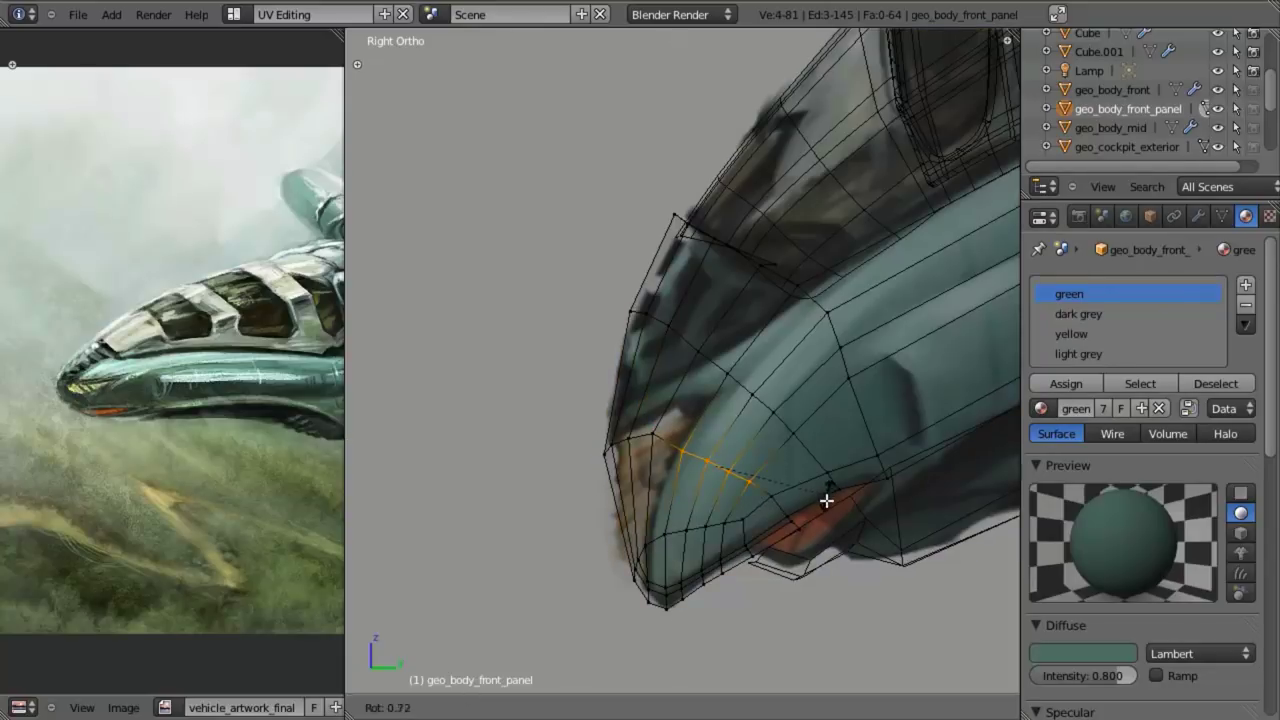
{"action": "left_click", "coordinate": [827, 510]}
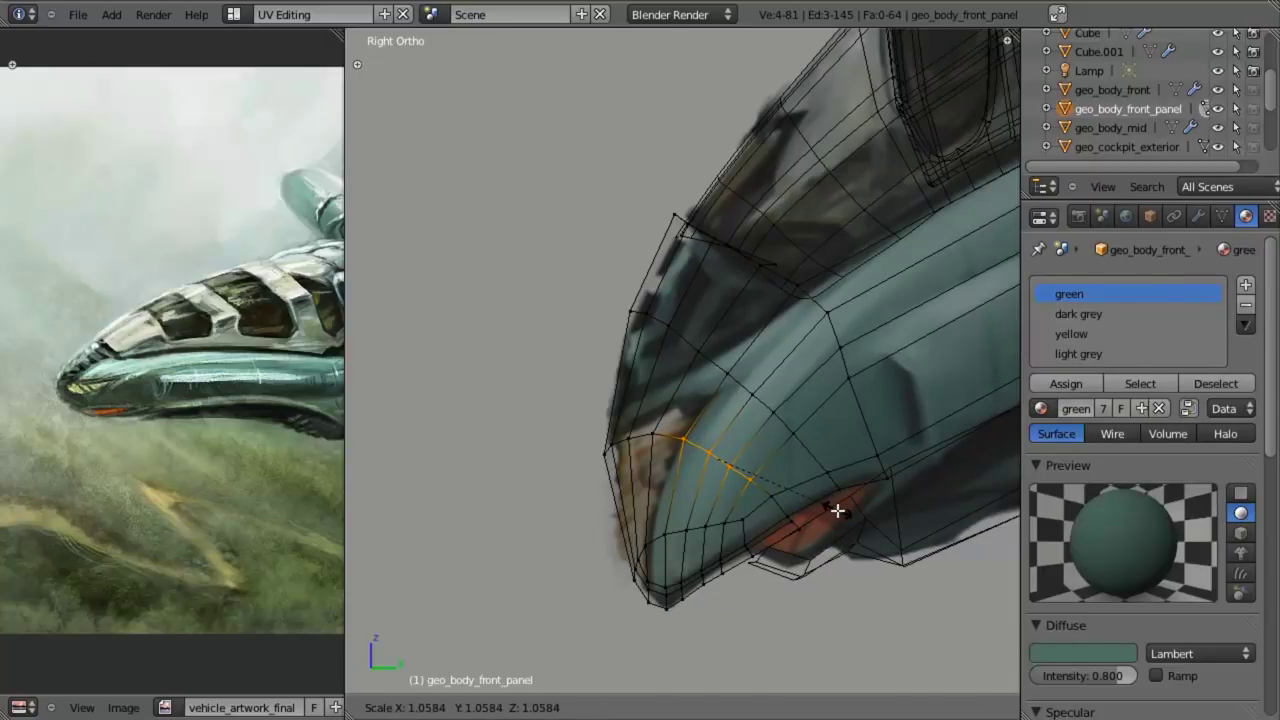
{"action": "key", "text": "z"}
{"action": "scroll", "coordinate": [796, 503], "scroll_direction": "up", "scroll_amount": 1}
{"action": "key", "text": "z"}
- Move the four stacked vertices near the nose tip about 0.02 forward and slightly up with smooth proportional editing
{"action": "key", "text": "a"}
{"action": "key", "text": "b"}
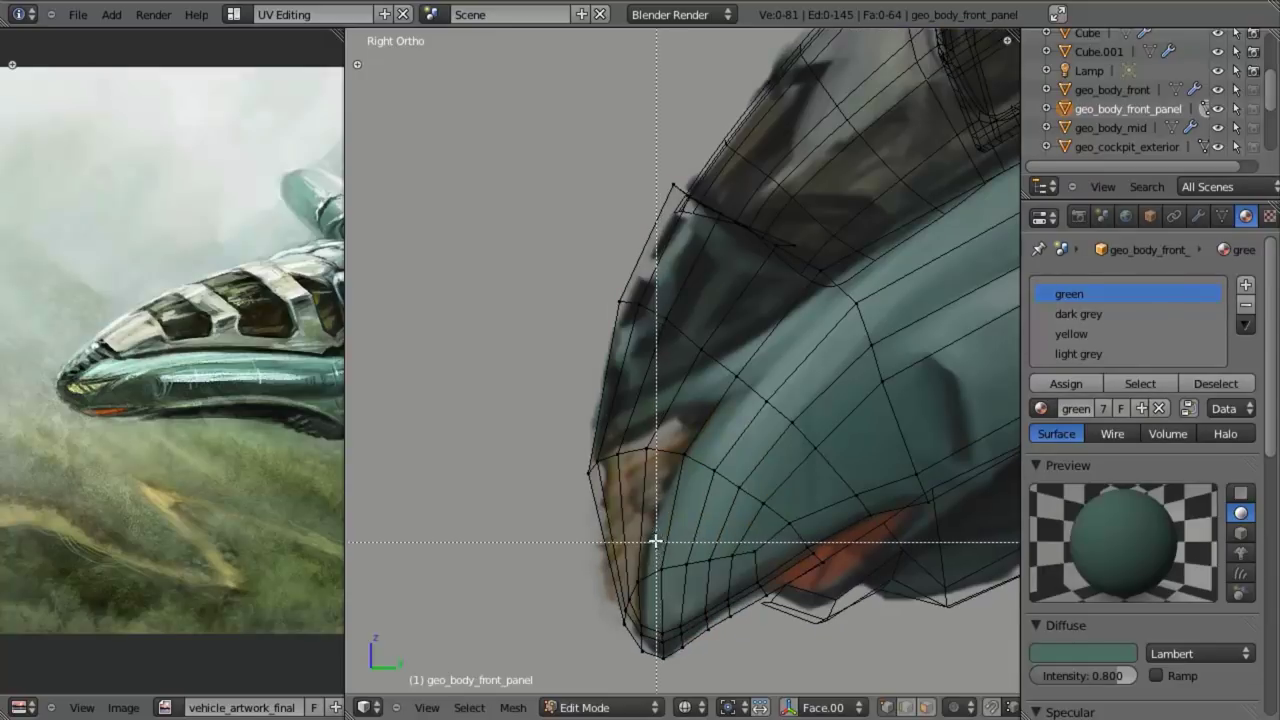
{"action": "left_click_drag", "start_coordinate": [655, 540], "coordinate": [688, 687]}
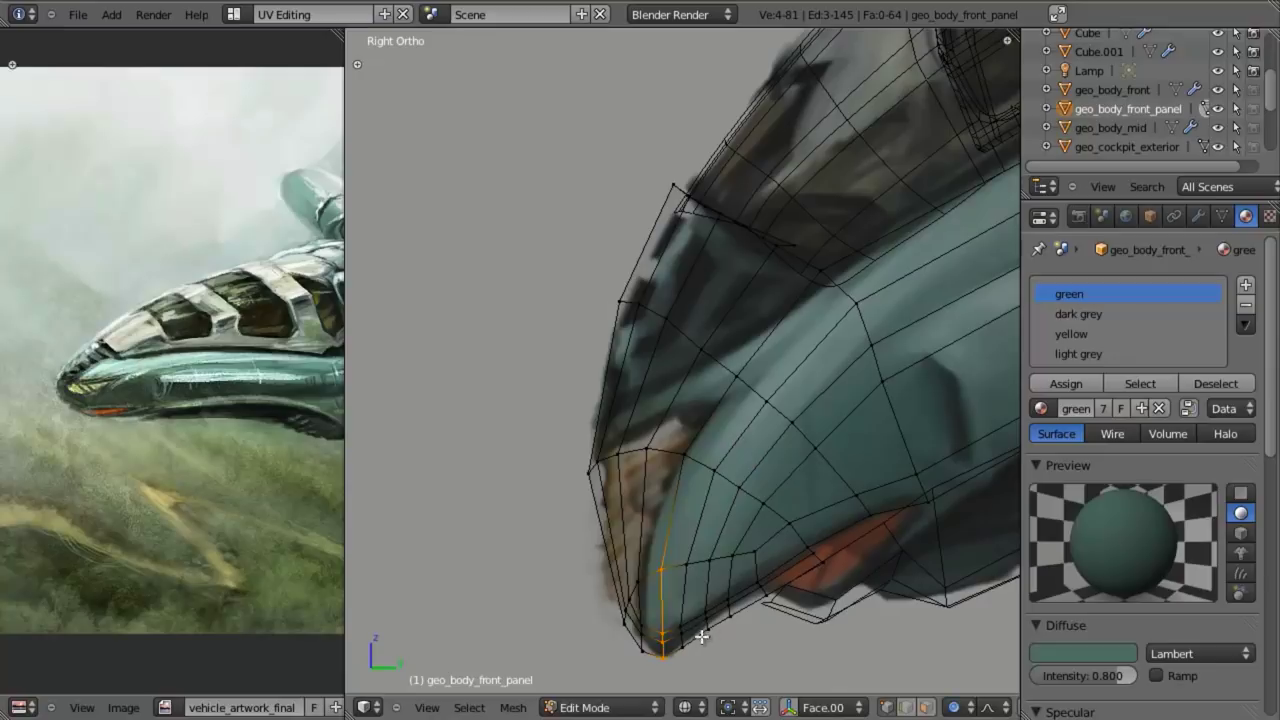
{"action": "key", "text": "g"}
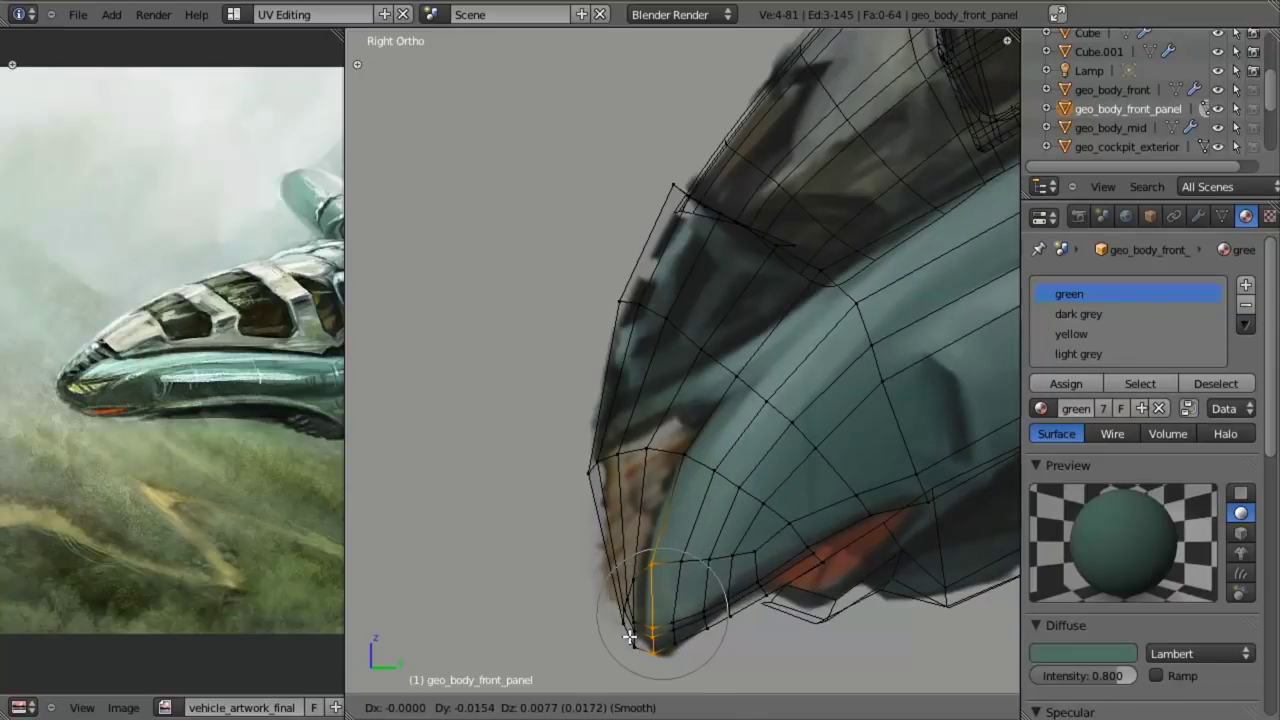
{"action": "left_click", "coordinate": [625, 637]}
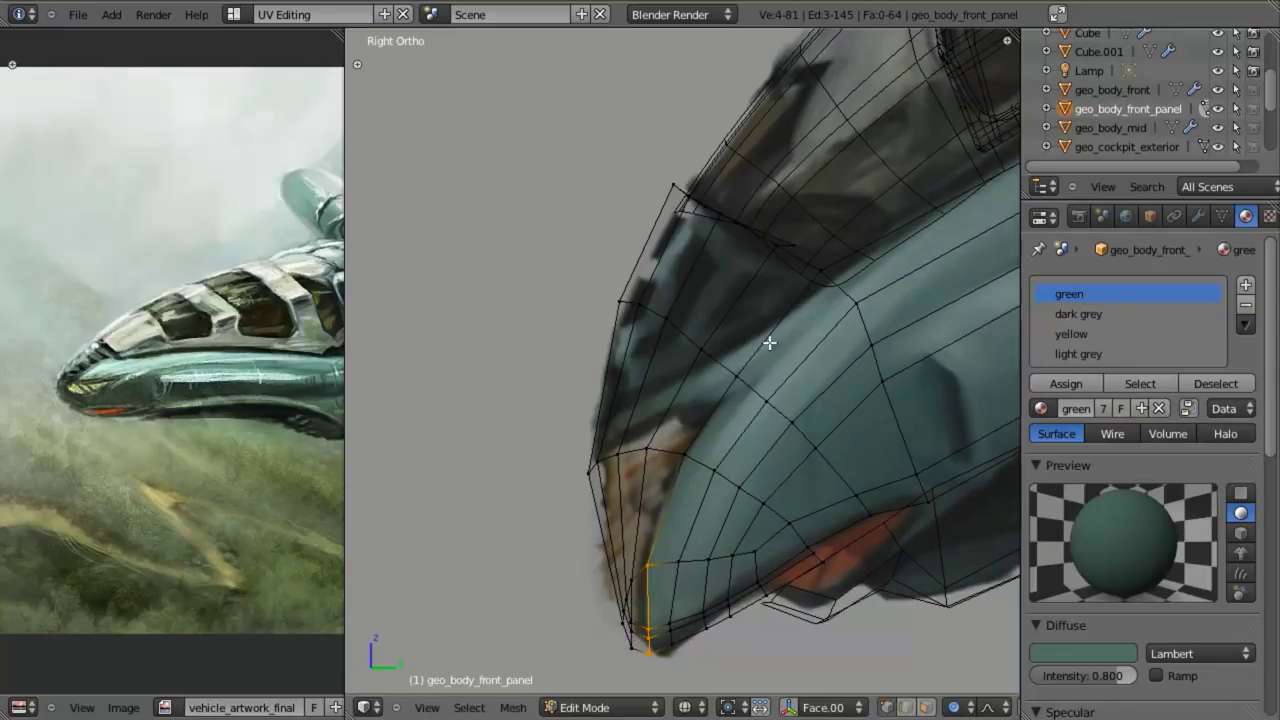
- Move the stacked vertices just behind the nose tip's front corner down about 0.01 to 0.015 with smooth proportional editing
{"action": "right_click", "coordinate": [668, 622]}
{"action": "key", "text": "g"}
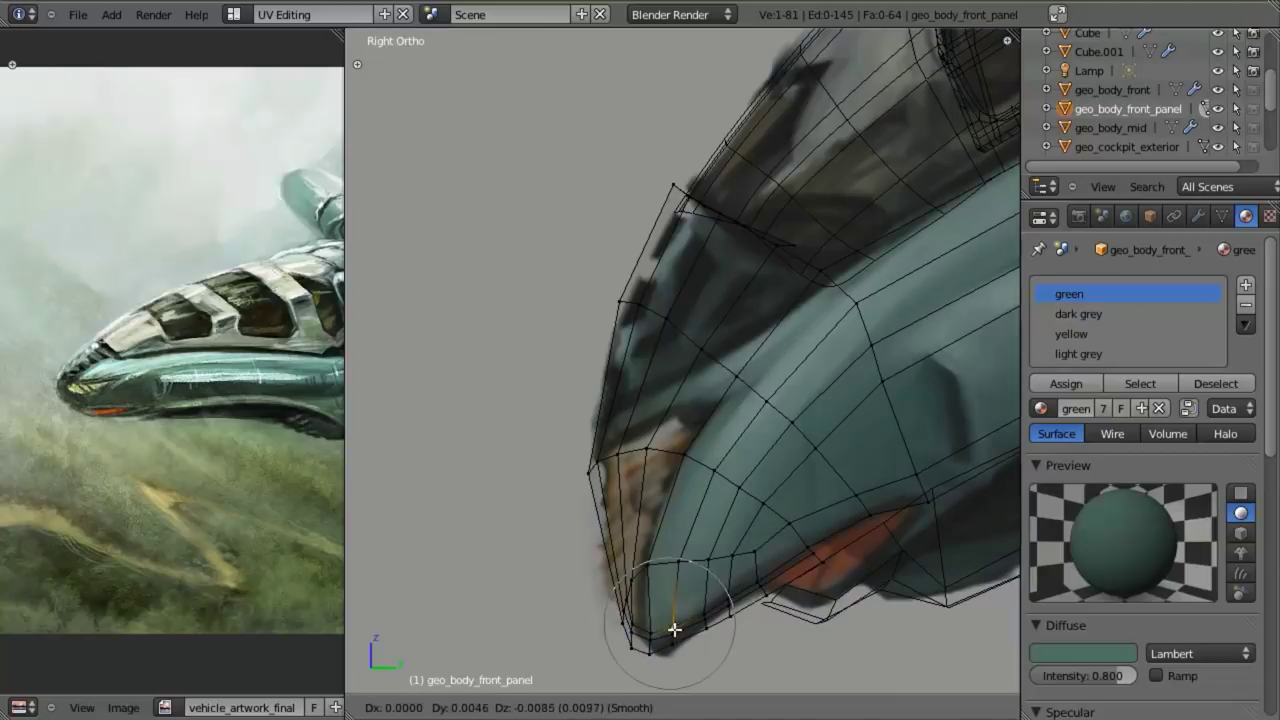
{"action": "left_click", "coordinate": [674, 630]}
{"action": "right_click", "coordinate": [676, 636], "text": "shift"}
{"action": "key", "text": "g"}
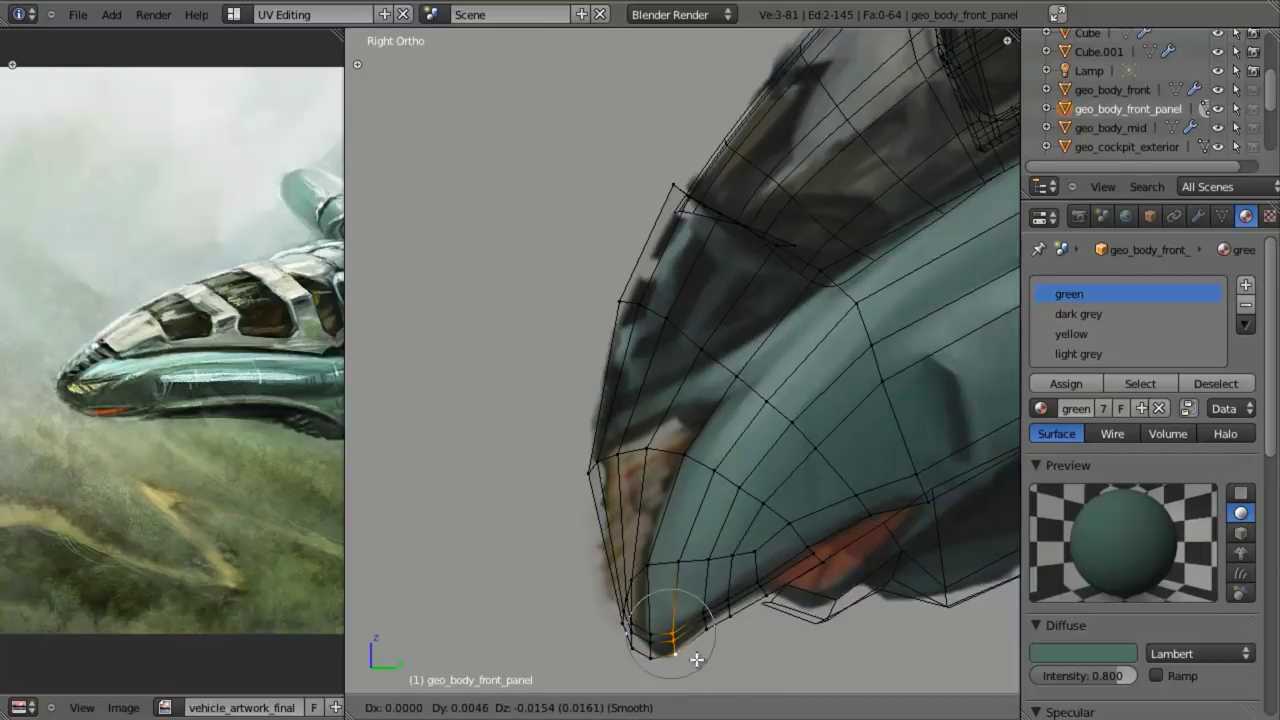
{"action": "left_click", "coordinate": [697, 661]}
- Raise the three front vertices at the nose tip slightly, and shift the single vertex above them on its own
{"action": "key", "text": "a"}
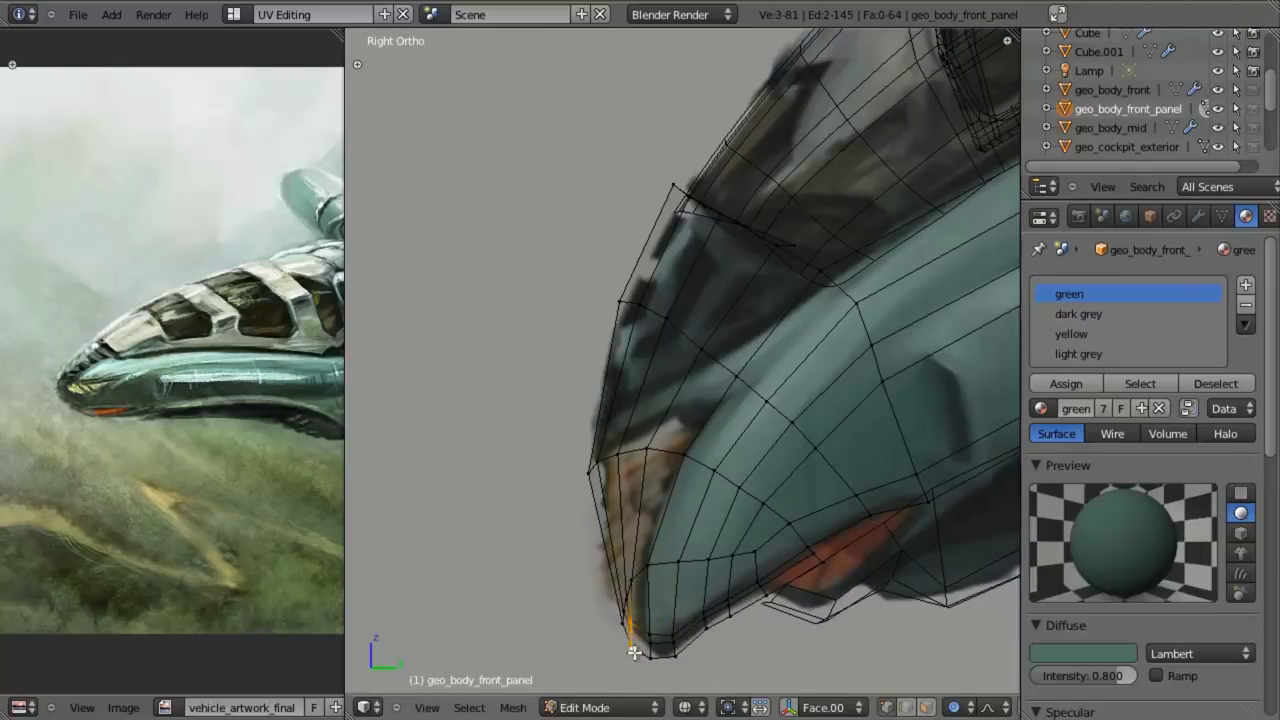
{"action": "key", "text": "g"}
{"action": "scroll", "coordinate": [635, 645], "scroll_direction": "up", "scroll_amount": 3}
{"action": "left_click", "coordinate": [636, 642]}
{"action": "key", "text": "z"}
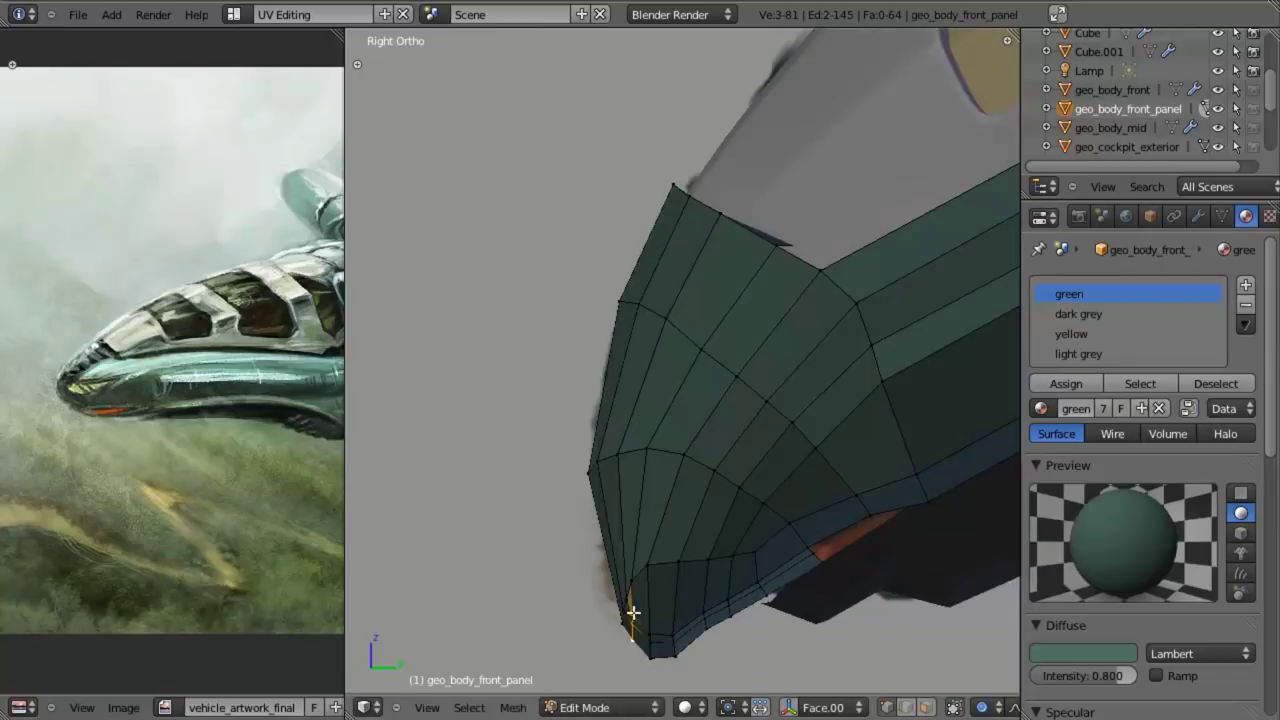
{"action": "right_click", "coordinate": [632, 612]}
{"action": "key", "text": "g"}
{"action": "left_click", "coordinate": [640, 608]}
{"action": "key", "text": "alt+z"}
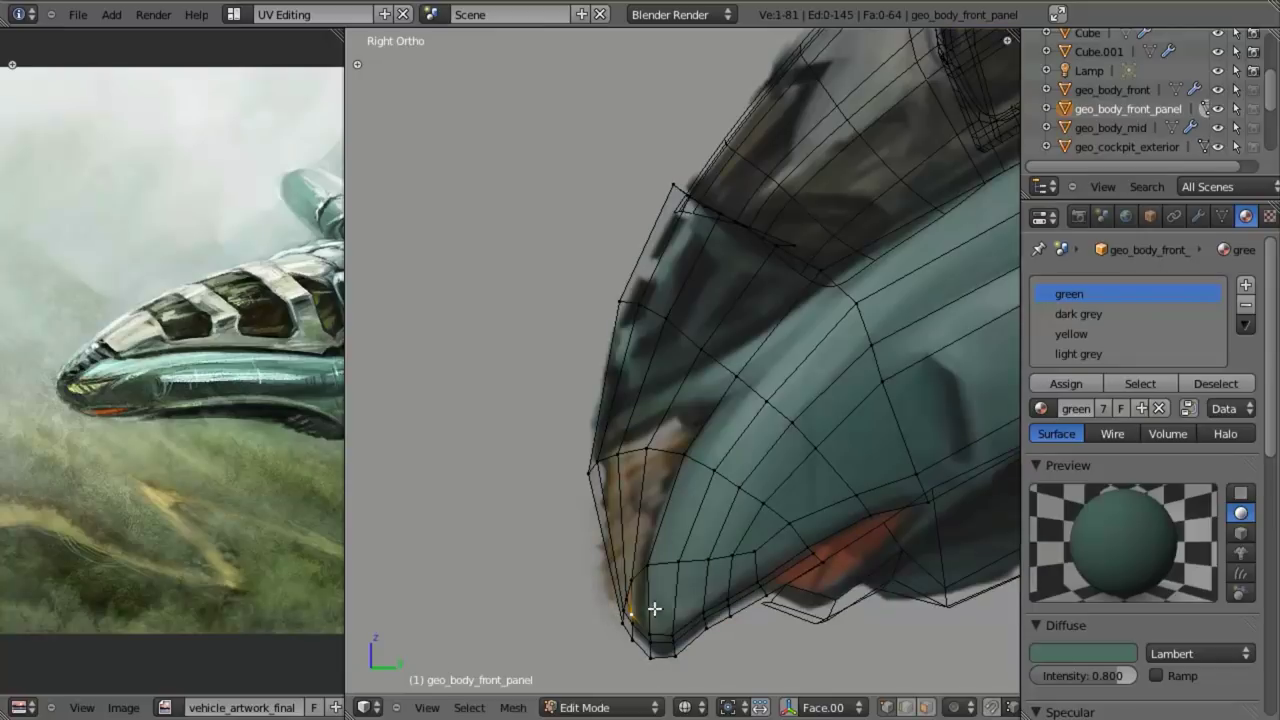
- Apply vertex Smooth twice to the two neighbouring vertices just above the nose tip
{"action": "key", "text": "z"}
{"action": "right_click", "coordinate": [640, 577], "text": "shift"}
{"action": "key", "text": "w"}
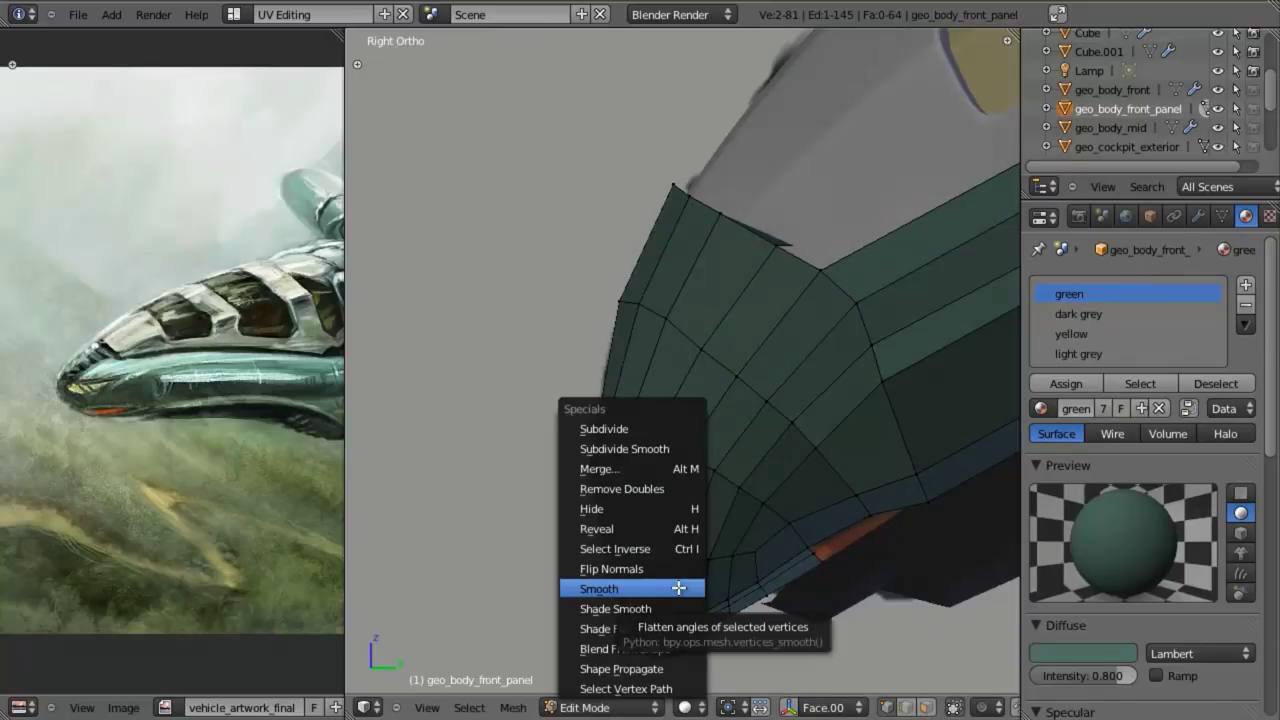
{"action": "left_click", "coordinate": [678, 588]}
{"action": "key", "text": "w"}
{"action": "left_click", "coordinate": [677, 586]}
- Apply Smooth to the three front vertices of the cross loop above the nose tip
{"action": "middle_click_drag", "start_coordinate": [849, 586], "coordinate": [668, 531]}
{"action": "key", "text": "a"}
{"action": "right_click", "coordinate": [644, 561]}
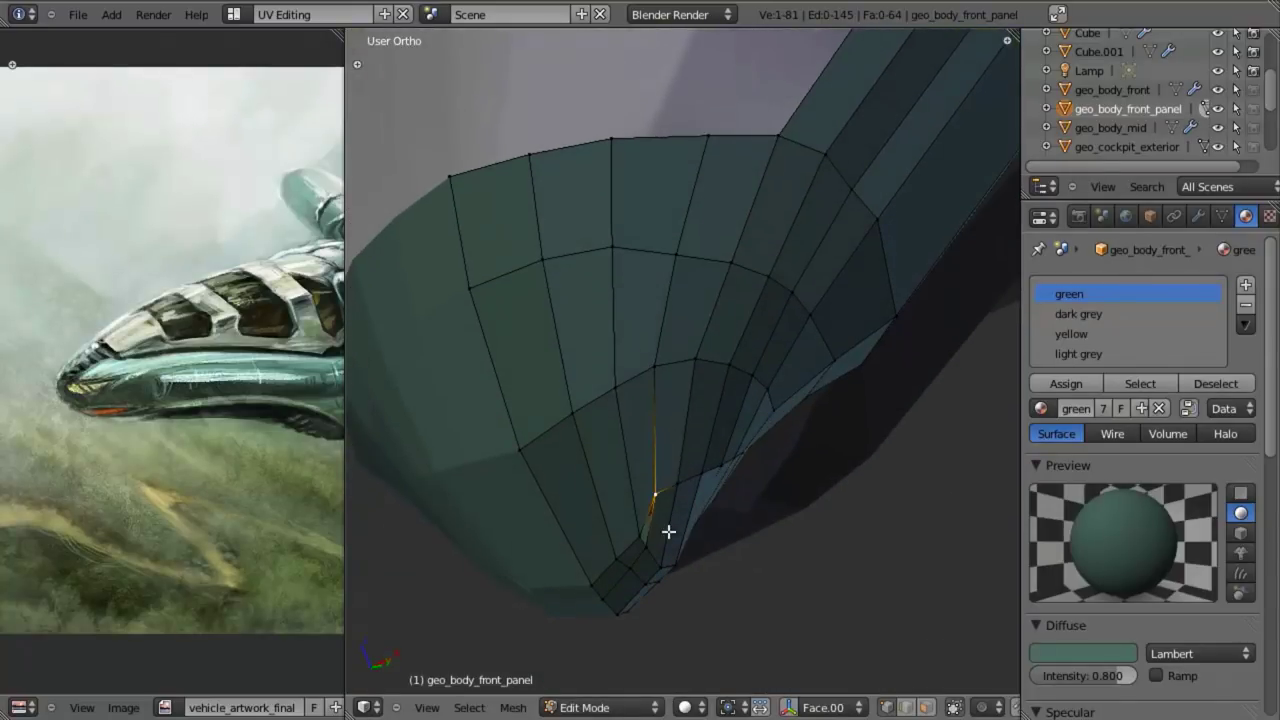
{"action": "key", "text": "w"}
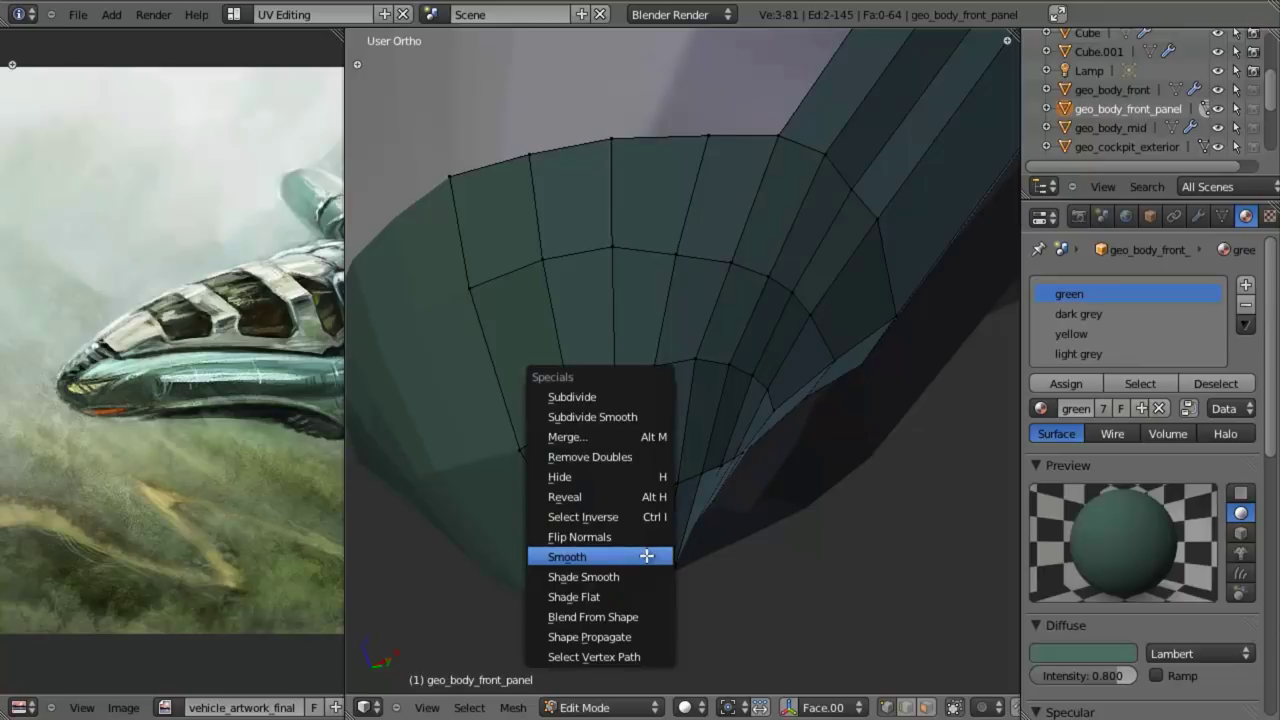
{"action": "left_click", "coordinate": [647, 556]}
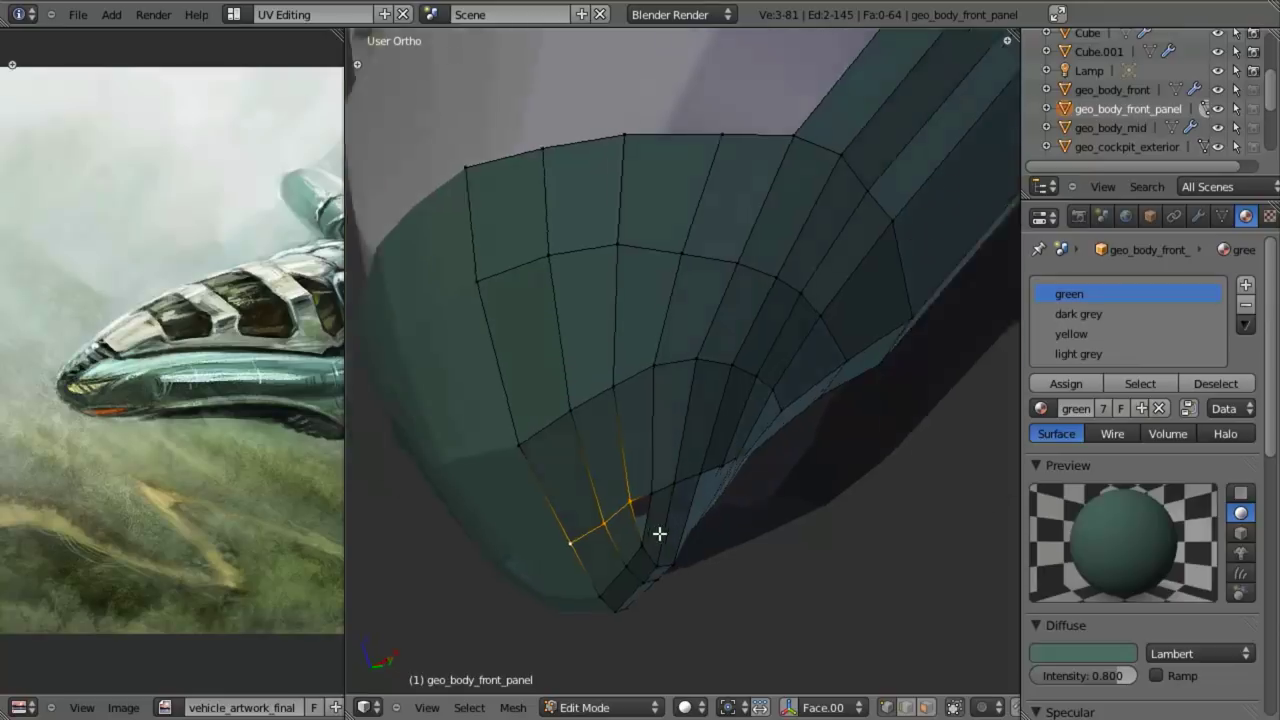
- In side view, reposition the three smoothed front vertices and shift the rearmost one slightly rearward to line up with its loop
{"action": "key", "text": "KP_3"}
{"action": "key", "text": "g"}
{"action": "left_click", "coordinate": [658, 504]}
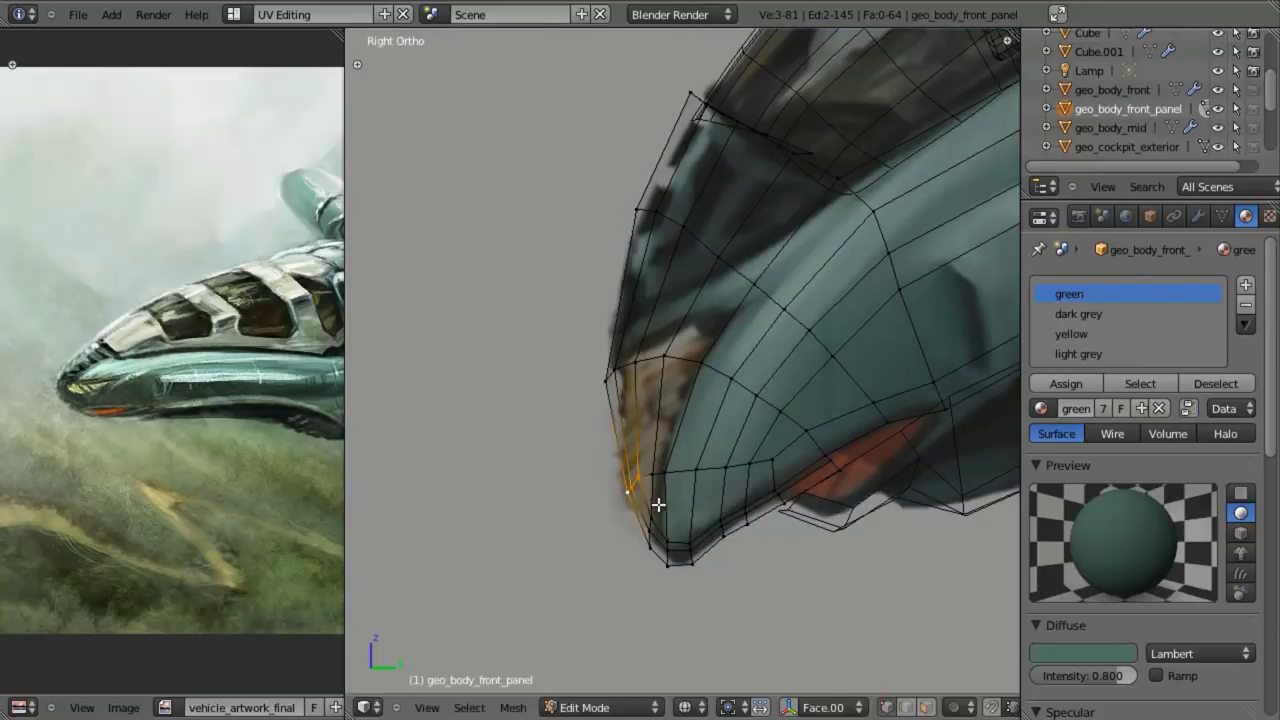
{"action": "right_click", "coordinate": [634, 470]}
{"action": "key", "text": "g"}
{"action": "left_click", "coordinate": [637, 477]}
{"action": "key", "text": "z"}
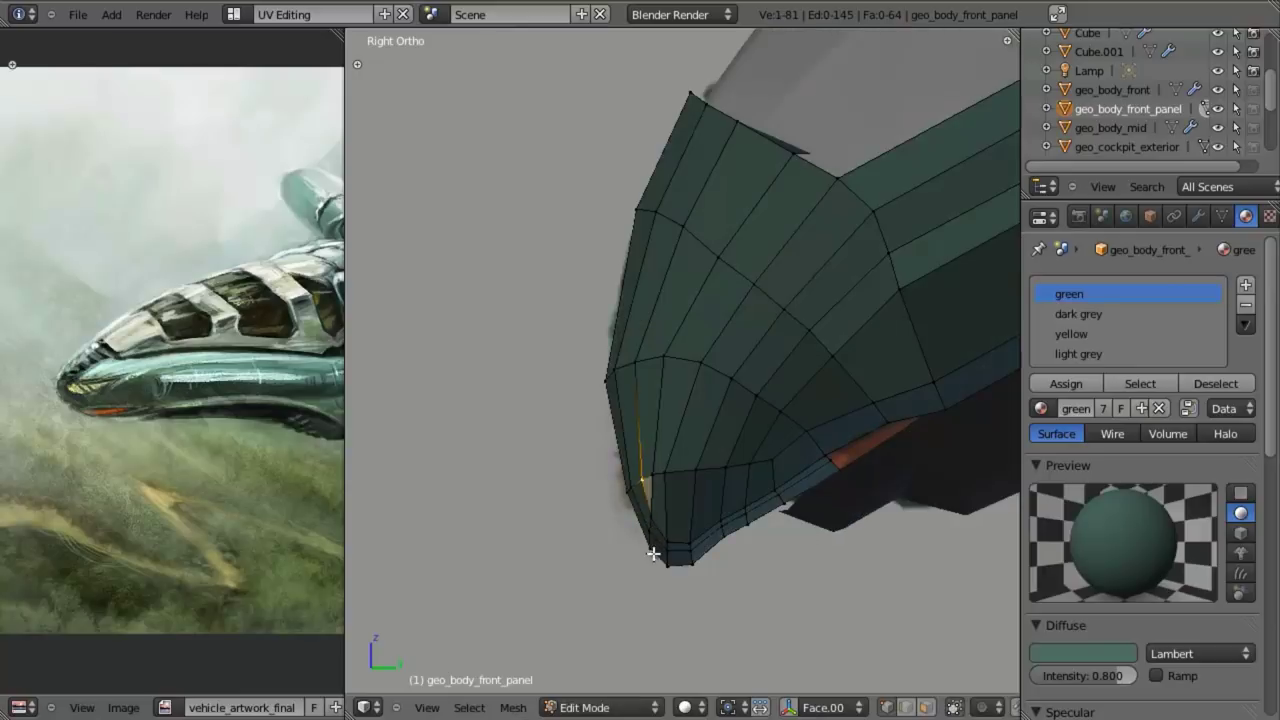
- Move the six vertices along the nose's lower edge, in front of the orange marking, up about 0.008 along Z
{"action": "scroll", "coordinate": [738, 580], "scroll_direction": "down", "scroll_amount": 2}
{"action": "key", "text": "alt+z"}
{"action": "scroll", "coordinate": [740, 560], "scroll_direction": "up", "scroll_amount": 4}
{"action": "key", "text": "b"}
{"action": "left_click_drag", "start_coordinate": [745, 522], "coordinate": [781, 569]}
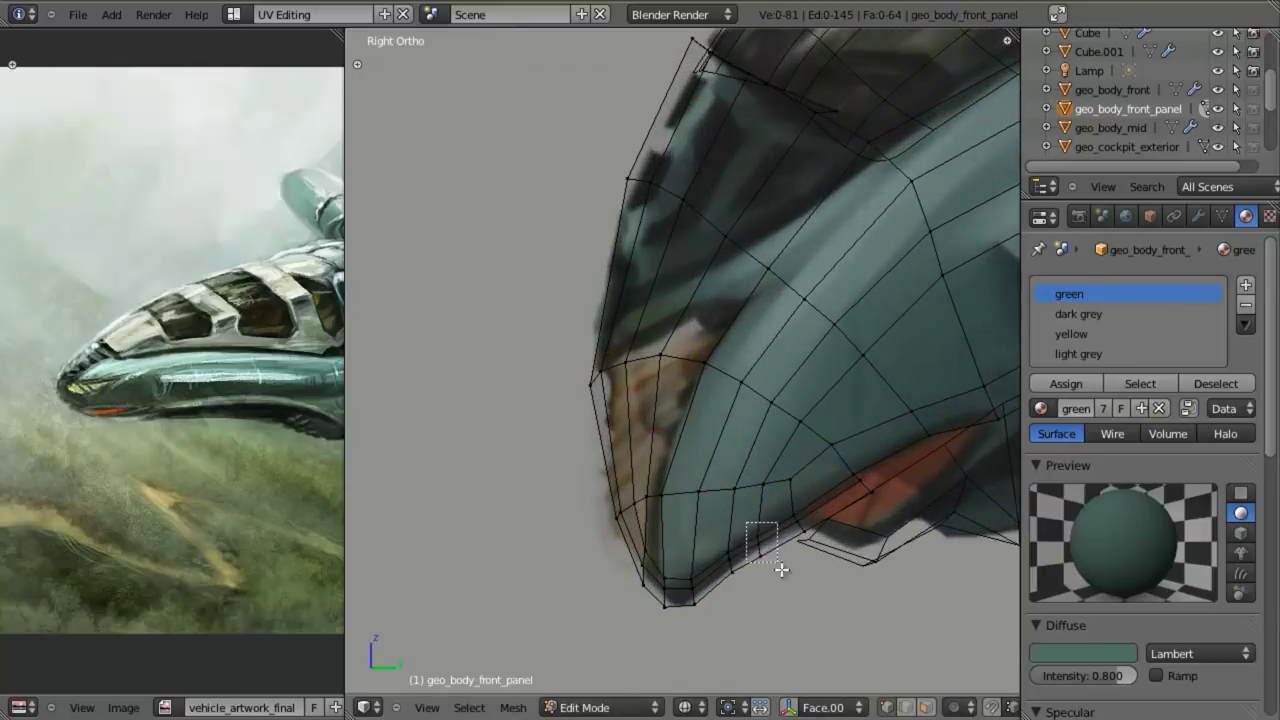
{"action": "left_click_drag", "start_coordinate": [787, 505], "coordinate": [821, 552]}
{"action": "key", "text": "g"}
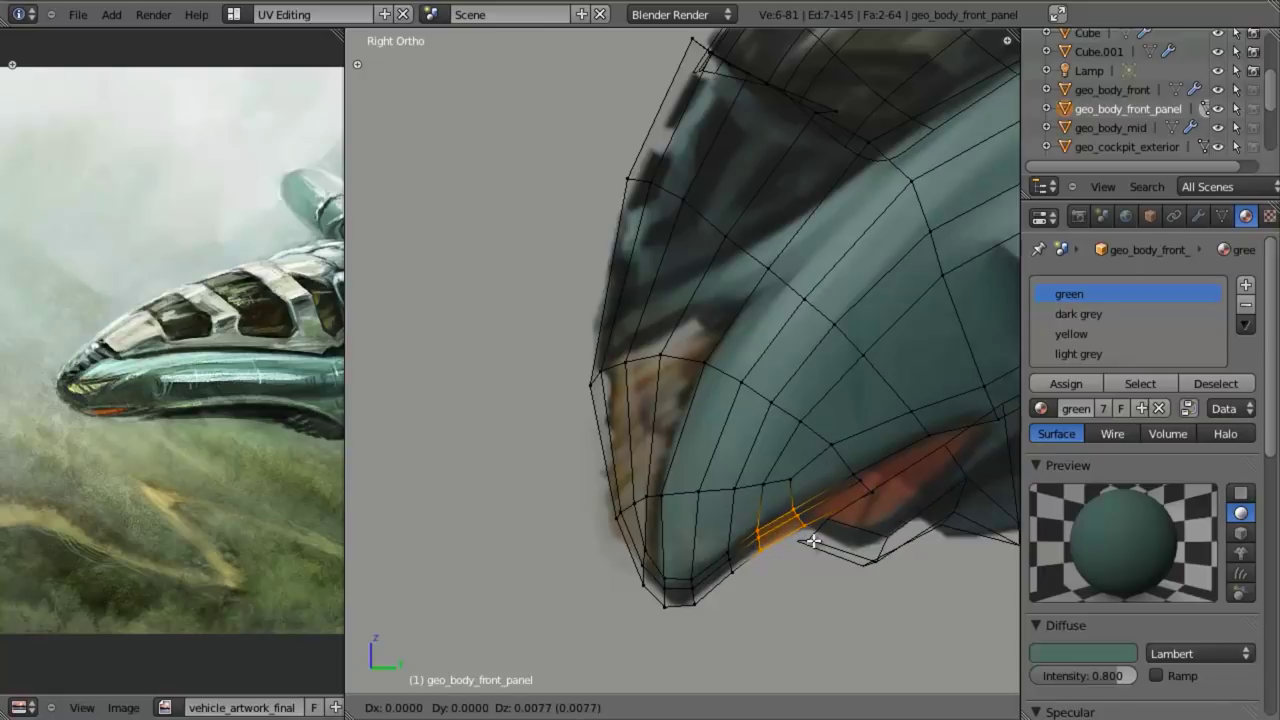
{"action": "left_click", "coordinate": [813, 541]}
{"action": "key", "text": "alt+z"}
{"action": "key", "text": "a"}
{"action": "scroll", "coordinate": [674, 514], "scroll_direction": "up", "scroll_amount": 2}
{"action": "key", "text": "alt+z"}
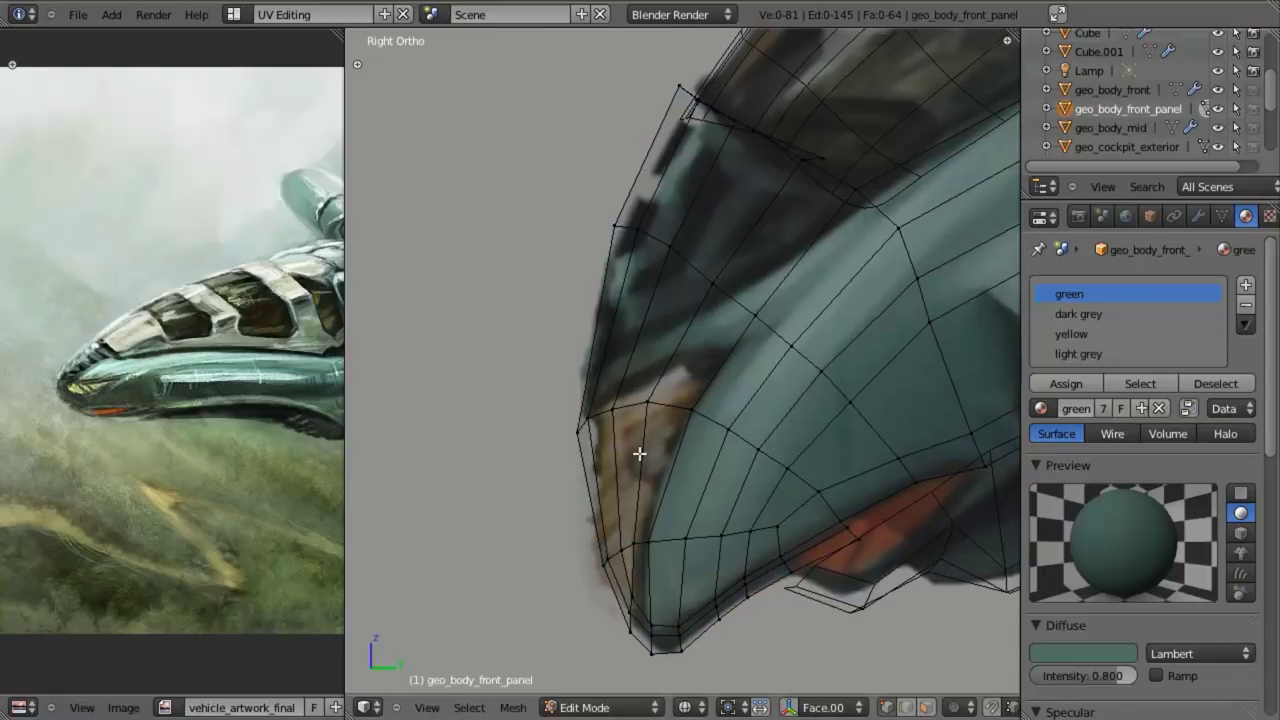
{"action": "key", "text": "b"}
{"action": "left_click_drag", "start_coordinate": [543, 377], "coordinate": [668, 449]}
{"action": "key", "text": "b"}
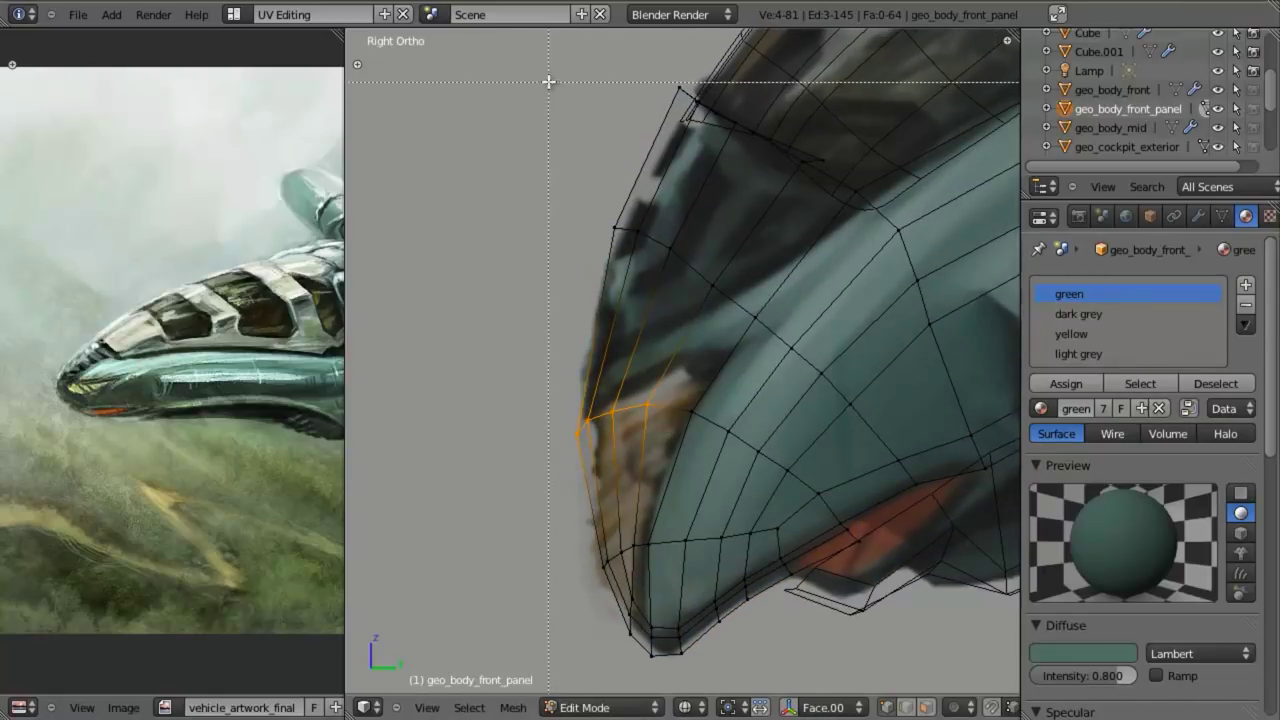
{"action": "left_click_drag", "start_coordinate": [531, 45], "coordinate": [843, 327]}
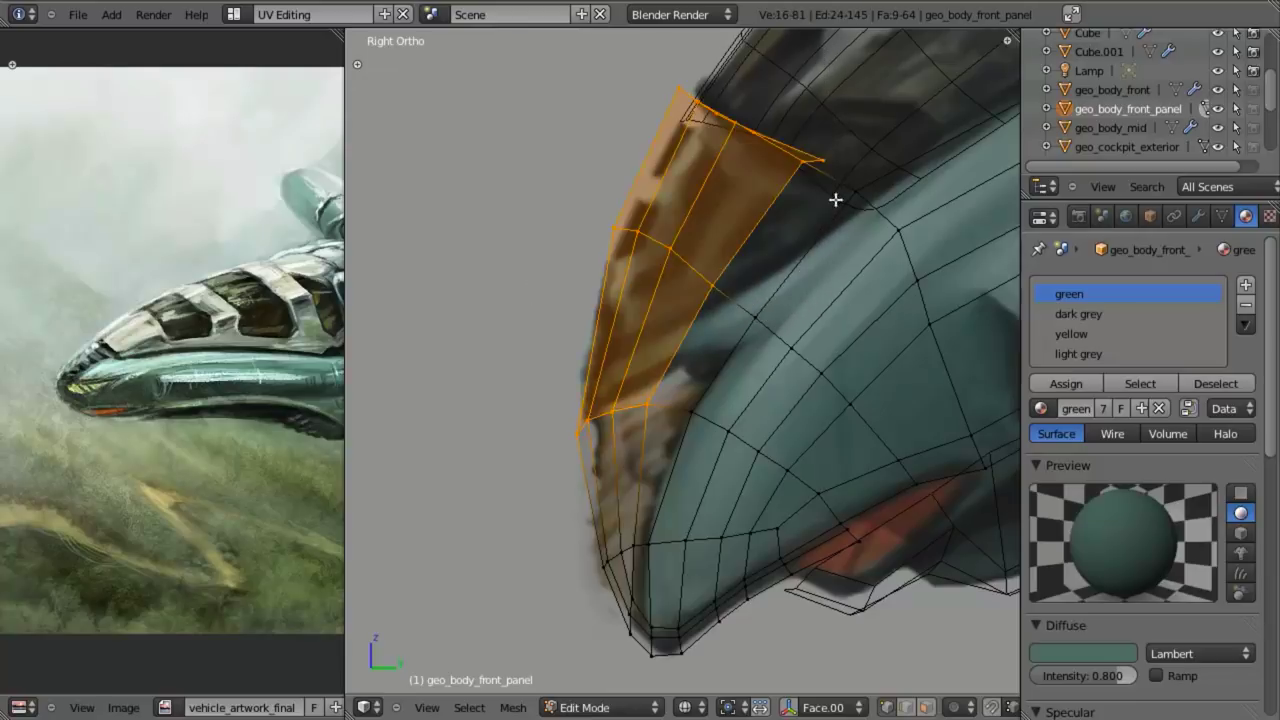
{"action": "key", "text": "a"}
- Delete the vertices of the four-vertex loop at the rear of the nose's upper front edge
{"action": "right_click", "coordinate": [801, 146], "text": "alt"}
{"action": "key", "text": "x"}
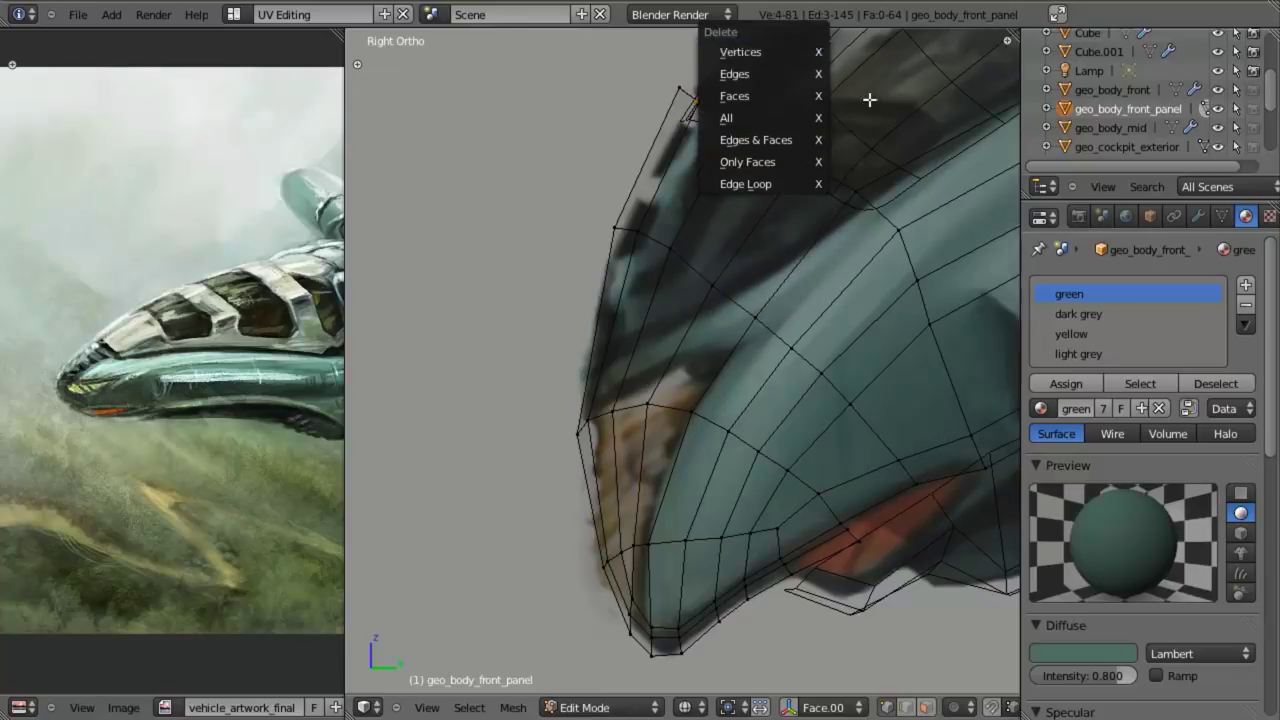
{"action": "middle_click_drag", "start_coordinate": [880, 205], "coordinate": [809, 272]}
{"action": "key", "text": "z"}
{"action": "key", "text": "x"}
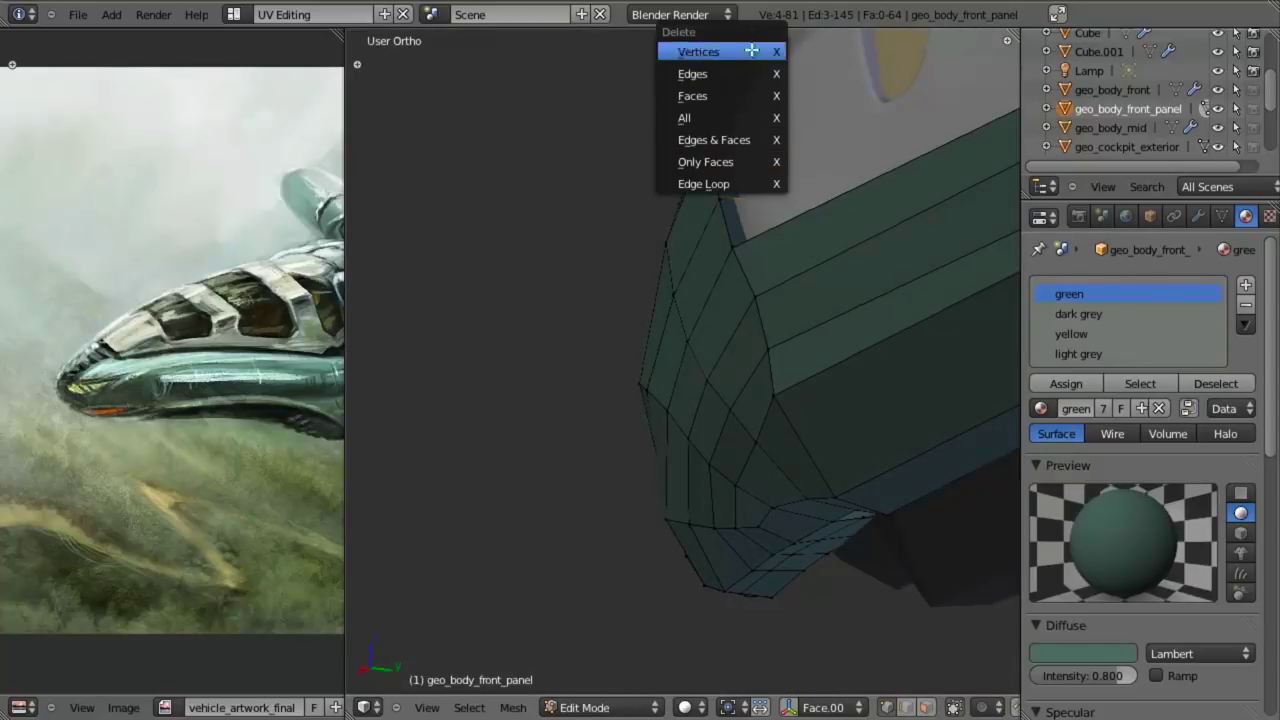
{"action": "left_click", "coordinate": [746, 51]}
- Select the six upper front faces of the nose and extrude them about 0.026 inward along their normals
{"action": "key", "text": "KP_3"}
{"action": "key", "text": "b"}
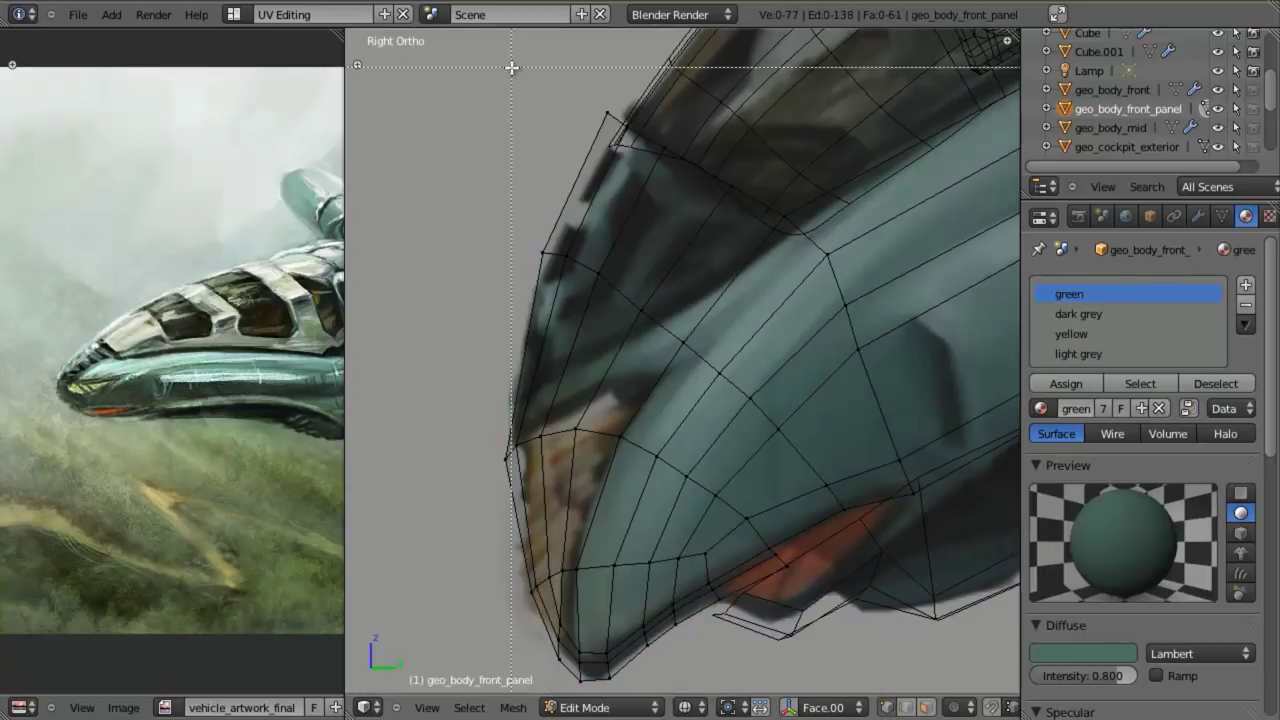
{"action": "left_click_drag", "start_coordinate": [512, 68], "coordinate": [757, 240]}
{"action": "key", "text": "b"}
{"action": "left_click_drag", "start_coordinate": [477, 221], "coordinate": [674, 349]}
{"action": "key", "text": "b"}
{"action": "left_click_drag", "start_coordinate": [399, 350], "coordinate": [611, 471]}
{"action": "middle_click_drag", "start_coordinate": [611, 471], "coordinate": [788, 313]}
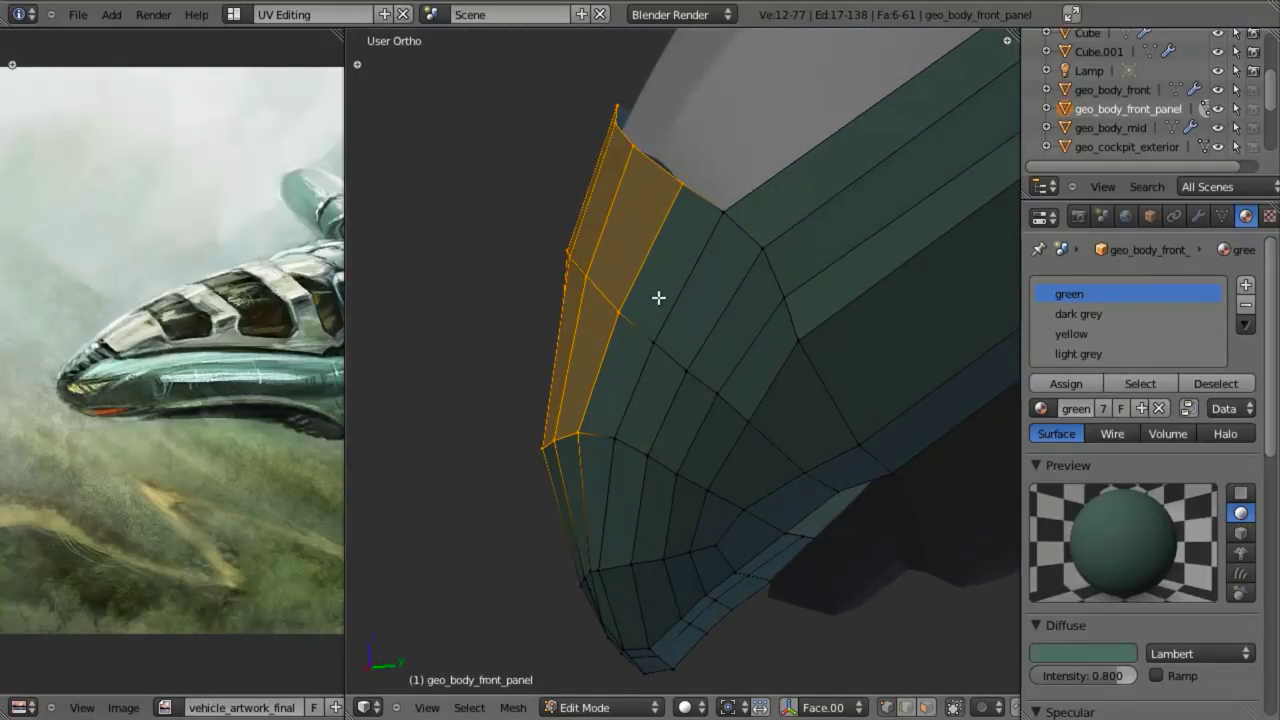
{"action": "key", "text": "e"}
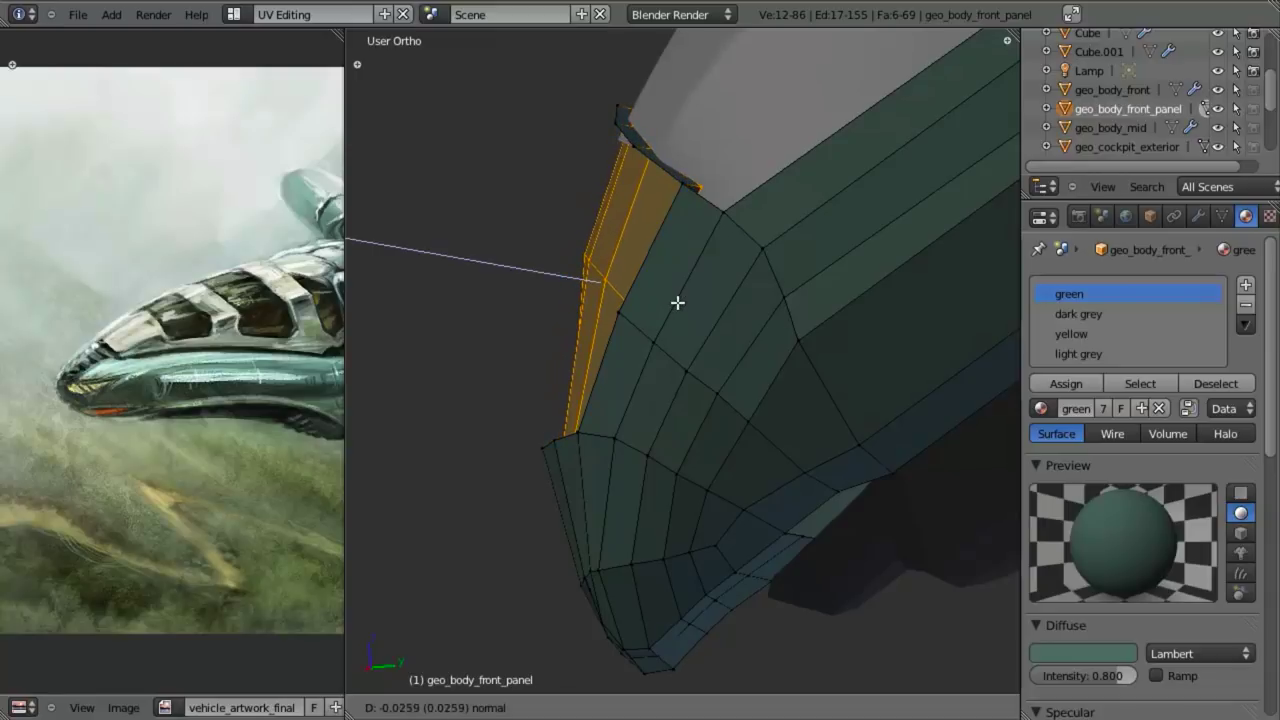
{"action": "left_click", "coordinate": [677, 303]}
- In side view, move the extruded upper front faces about 0.02 rearward along Y
{"action": "key", "text": "z"}
{"action": "key", "text": "KP_3"}
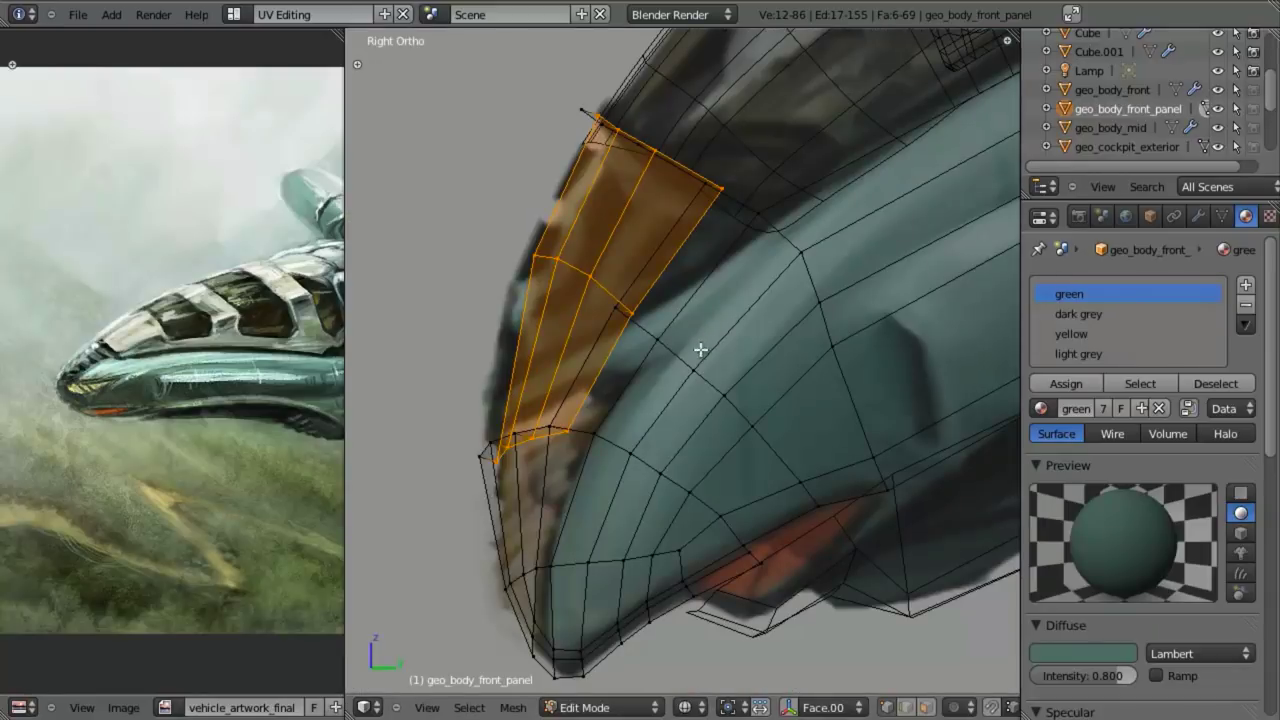
{"action": "key", "text": "z"}
{"action": "key", "text": "z"}
{"action": "key", "text": "g"}
{"action": "key", "text": "y"}
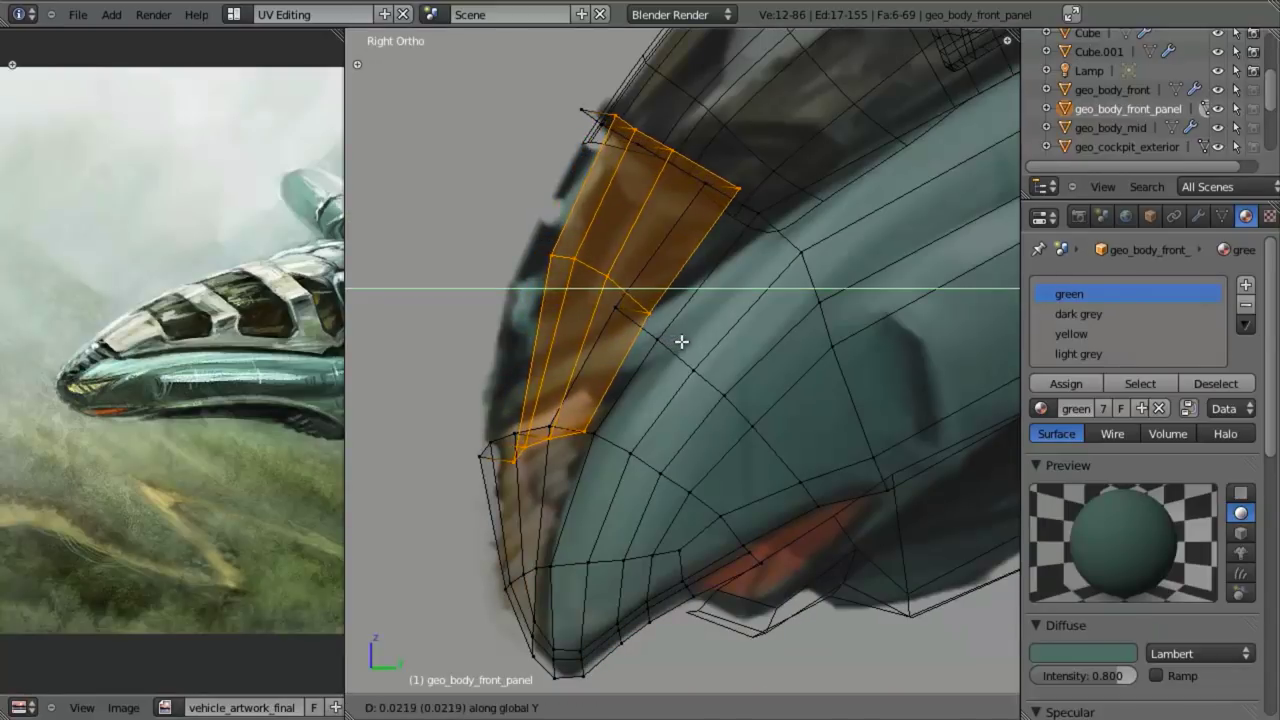
{"action": "left_click", "coordinate": [678, 338]}
{"action": "key", "text": "z"}
{"action": "middle_click_drag", "start_coordinate": [637, 254], "coordinate": [700, 274]}
{"action": "key", "text": "KP_3"}
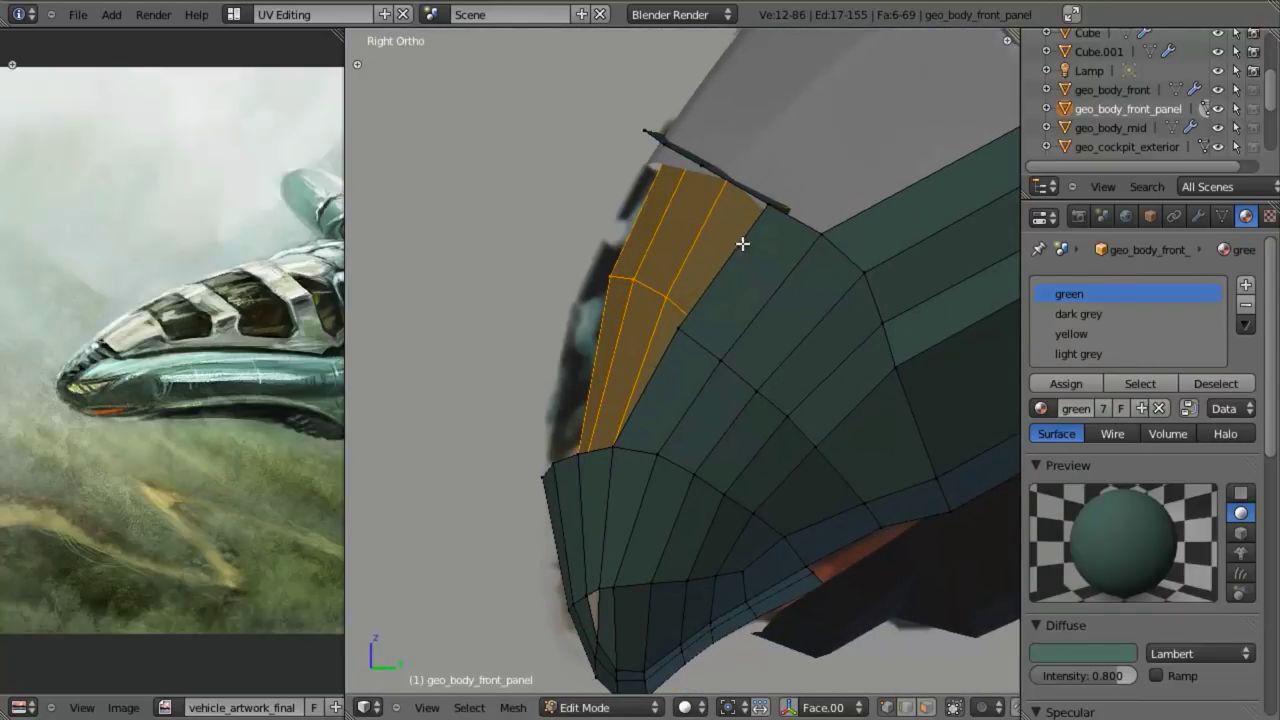
{"action": "key", "text": "z"}
{"action": "key", "text": "z"}
{"action": "key", "text": "a"}
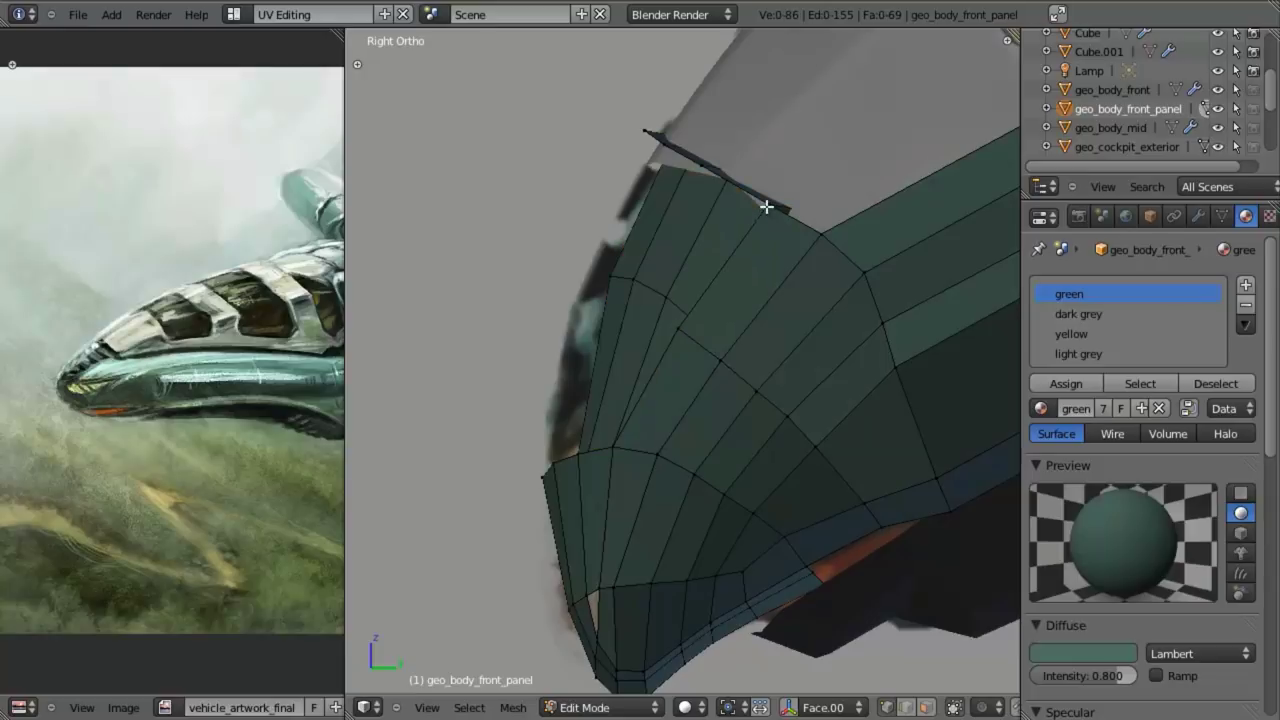
- Extrude the four-vertex upper lip of the recess up and rearward into a new strip of faces
{"action": "right_click", "coordinate": [766, 206]}
{"action": "key", "text": "z"}
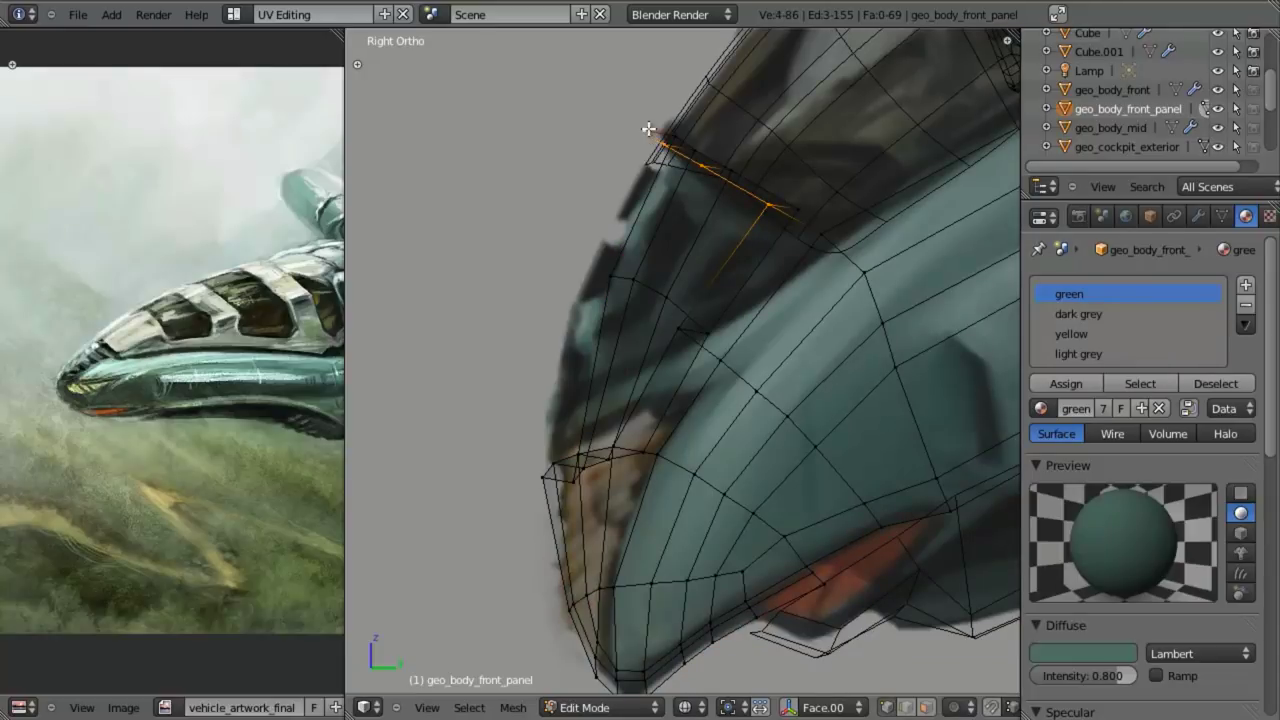
{"action": "key", "text": "z"}
{"action": "middle_click_drag", "start_coordinate": [733, 252], "coordinate": [592, 352], "text": "shift"}
{"action": "key", "text": "z"}
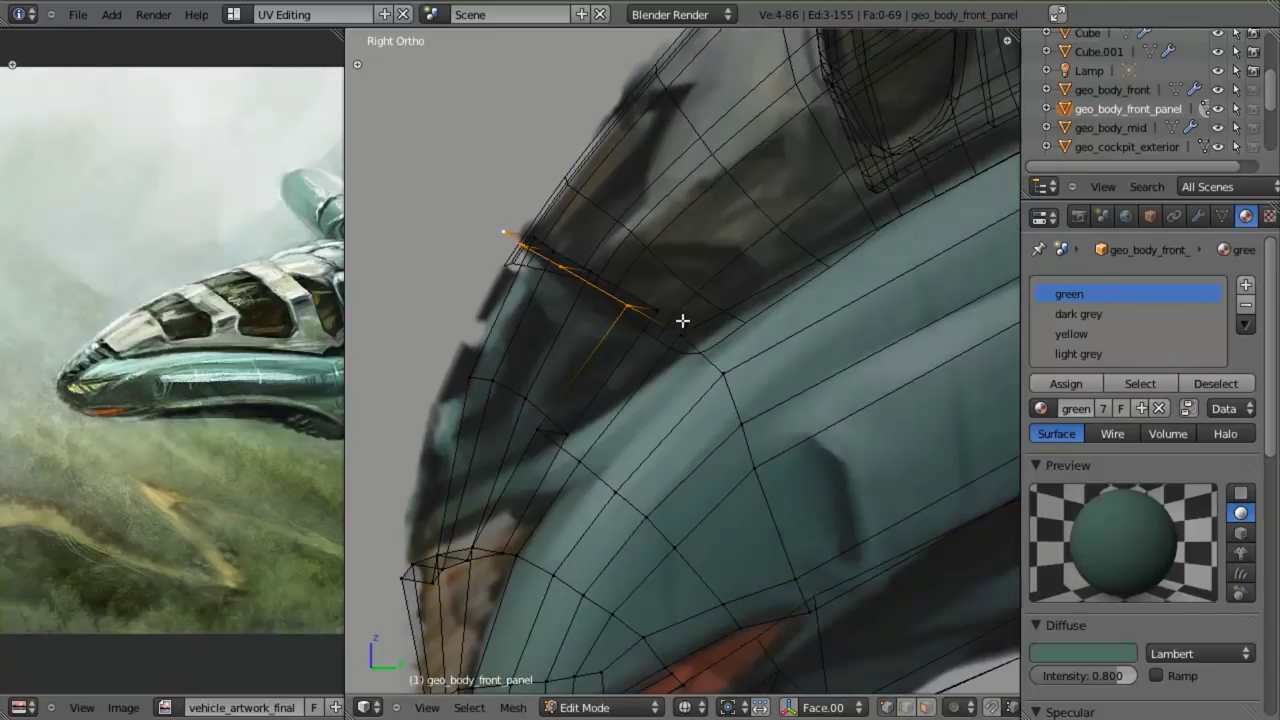
{"action": "key", "text": "e"}
{"action": "left_click", "coordinate": [706, 284]}
{"action": "key", "text": "z"}
- Reposition the new strip's free edge so it follows the slope of the cockpit
{"action": "key", "text": "g"}
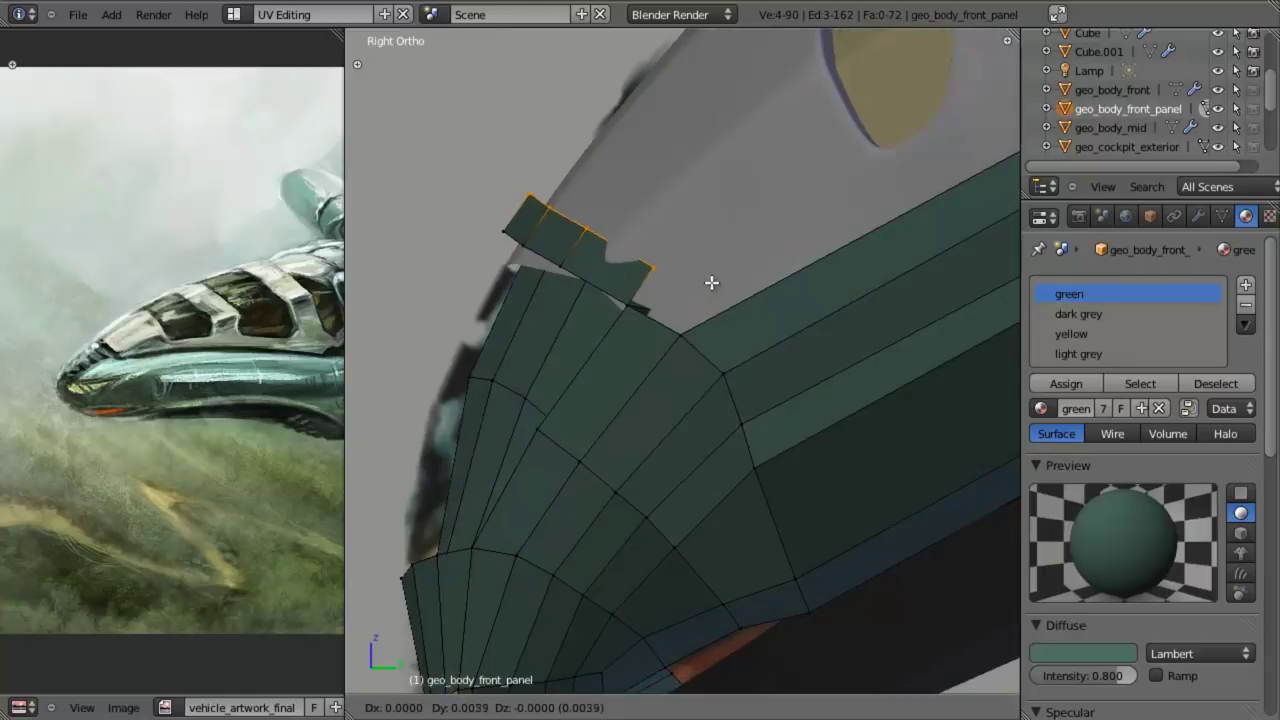
{"action": "left_click", "coordinate": [708, 280]}
{"action": "middle_click_drag", "start_coordinate": [622, 336], "coordinate": [777, 347]}
{"action": "key", "text": "g"}
{"action": "left_click", "coordinate": [817, 313]}
{"action": "key", "text": "KP_3"}
- Add a loop cut across the green side panel and slide it forward, close behind the nose section
{"action": "key", "text": "ctrl+r"}
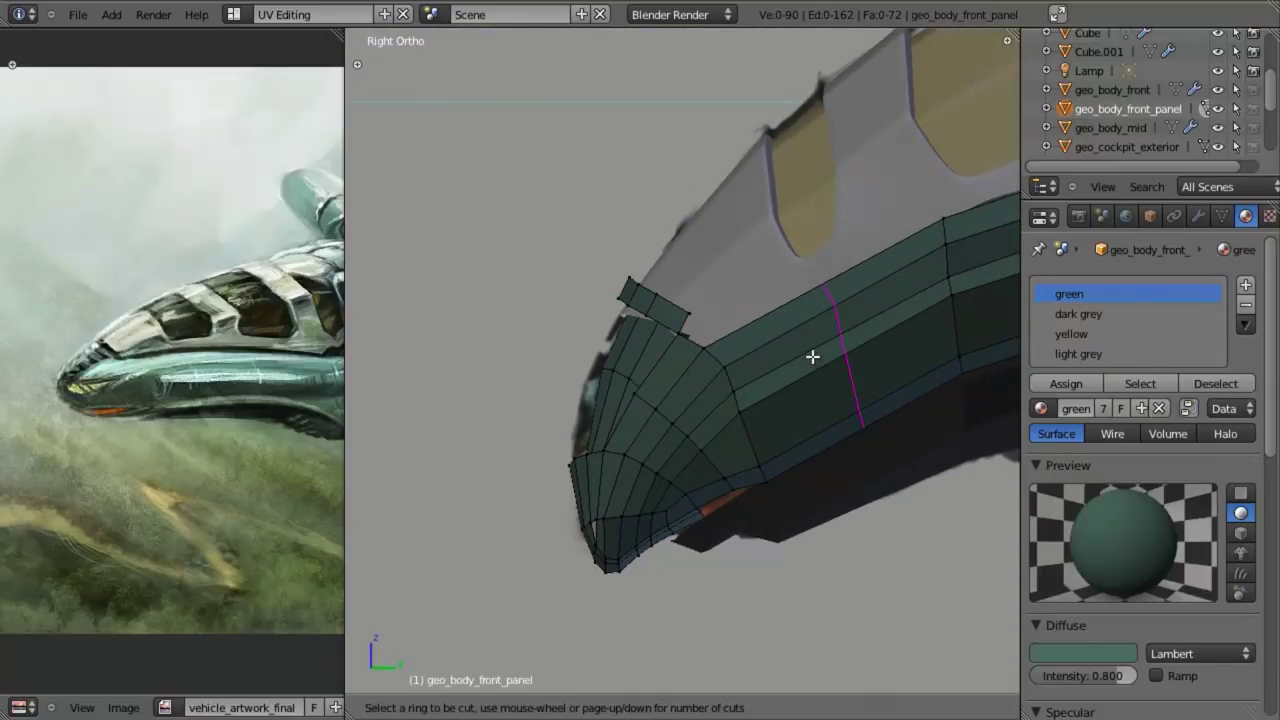
{"action": "left_click", "coordinate": [808, 356]}
{"action": "left_click", "coordinate": [754, 392]}
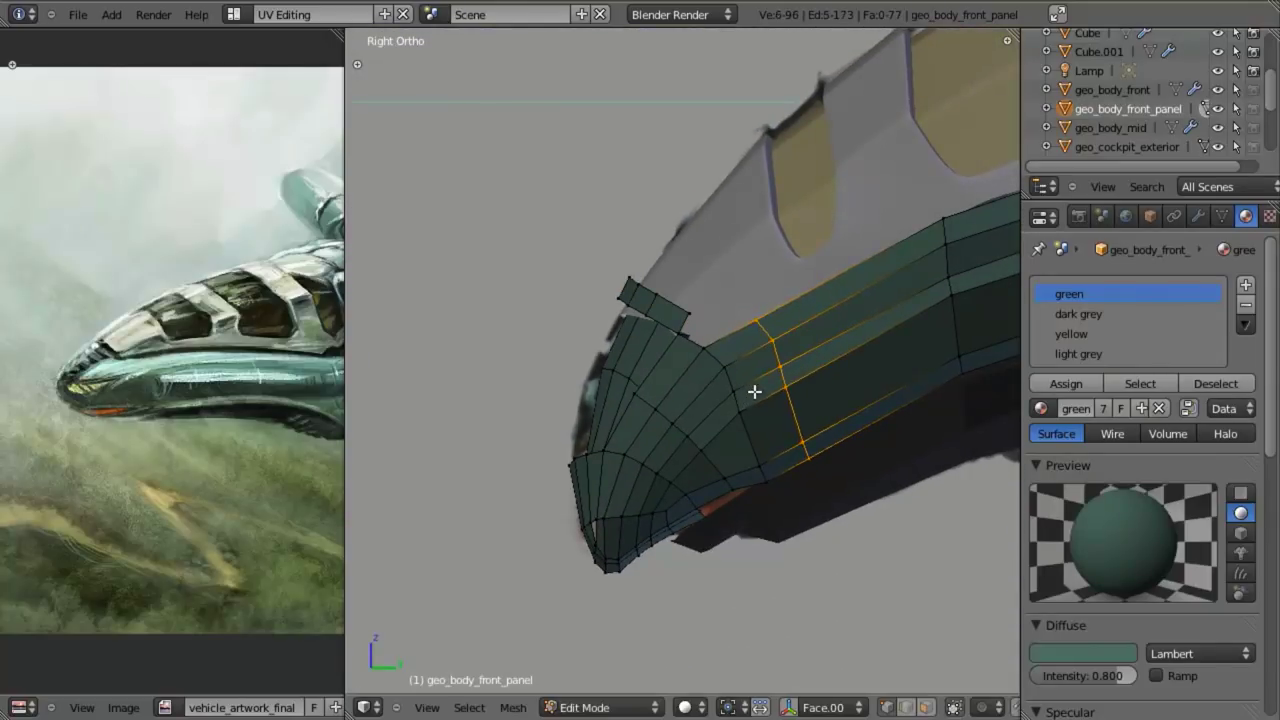
- Select the new loop's upper vertices and slide the loop's top end slightly forward along the panel's upper edge
{"action": "key", "text": "z"}
{"action": "key", "text": "b"}
{"action": "middle_click_drag", "start_coordinate": [749, 349], "coordinate": [862, 578]}
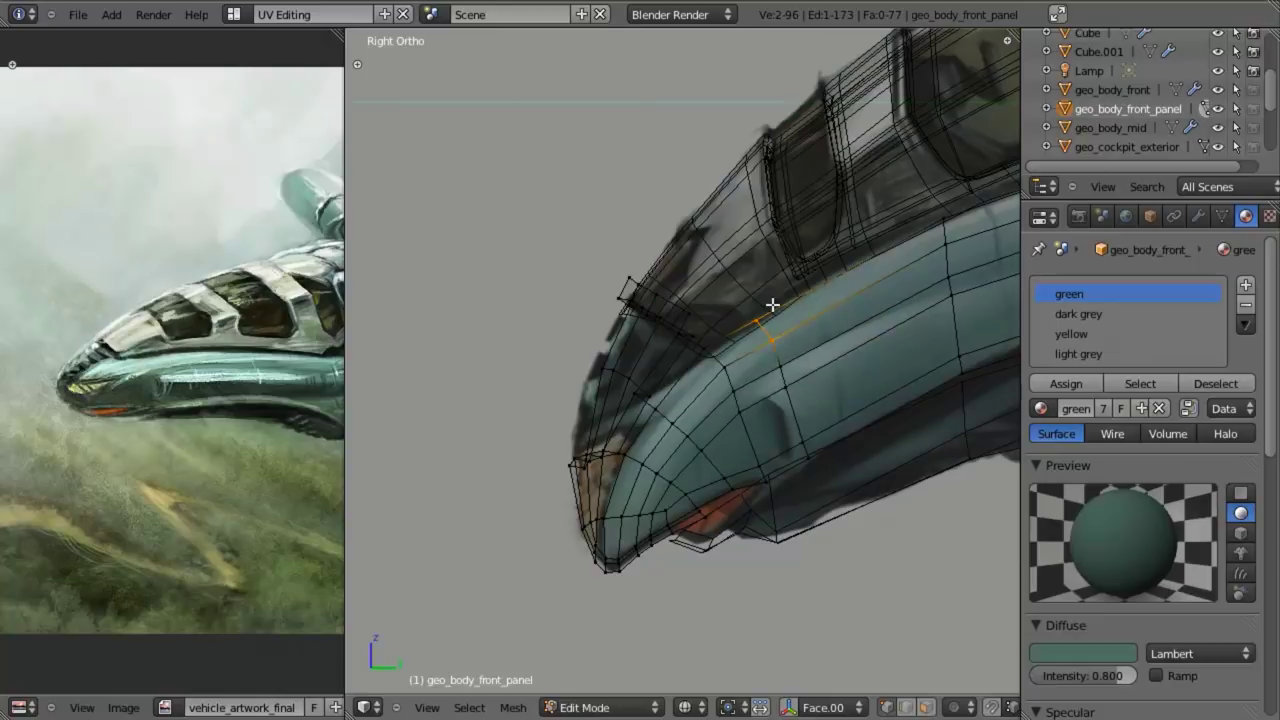
{"action": "key", "text": "g"}
{"action": "key", "text": "g"}
{"action": "left_click", "coordinate": [739, 324]}
- Fill a four-sided face between the rear end of the new strip and the side panel's upper edge
{"action": "key", "text": "alt+z"}
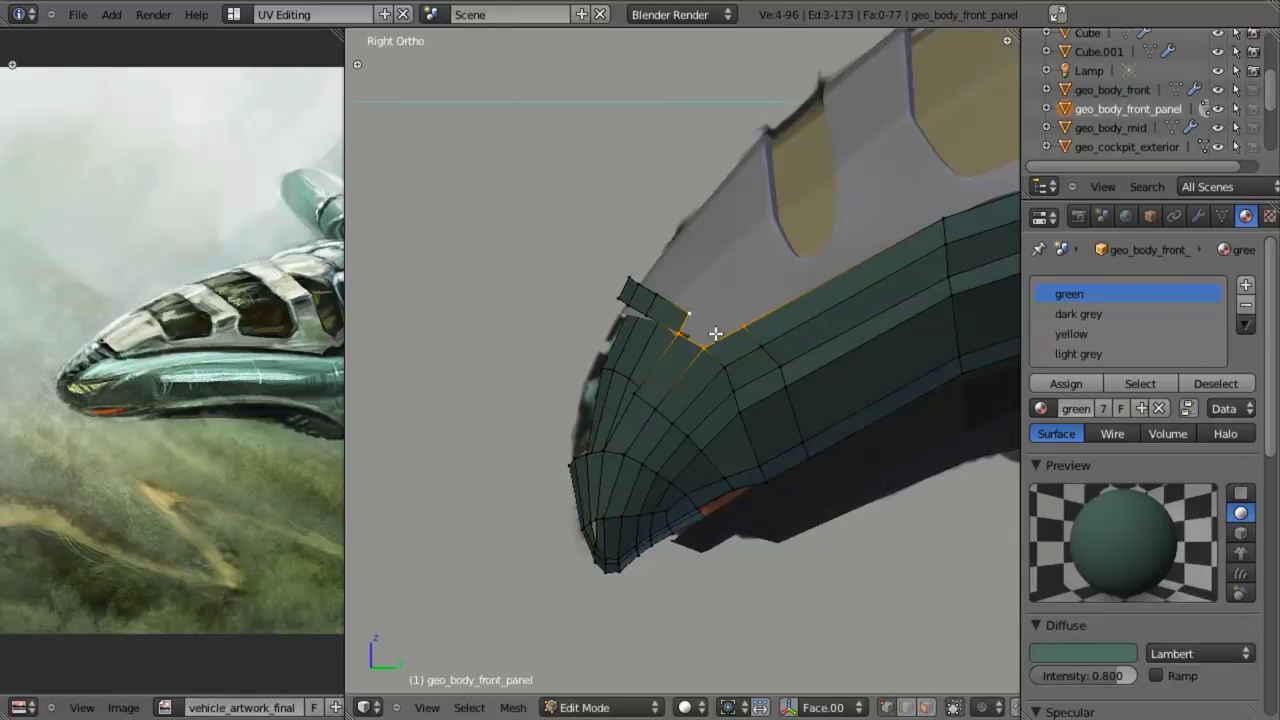
{"action": "key", "text": "f"}
{"action": "scroll", "coordinate": [745, 358], "scroll_direction": "up", "scroll_amount": 3}
{"action": "key", "text": "a"}
{"action": "key", "text": "z"}
- Move the new face's rear corner vertex on the panel's upper edge slightly forward and up to match the reference
{"action": "right_click", "coordinate": [777, 309]}
{"action": "scroll", "coordinate": [814, 338], "scroll_direction": "down", "scroll_amount": 3}
{"action": "middle_click_drag", "start_coordinate": [760, 365], "coordinate": [678, 401], "text": "shift"}
{"action": "scroll", "coordinate": [697, 392], "scroll_direction": "down", "scroll_amount": 3}
{"action": "scroll", "coordinate": [697, 394], "scroll_direction": "up", "scroll_amount": 2}
{"action": "middle_click_drag", "start_coordinate": [691, 324], "coordinate": [720, 331]}
{"action": "key", "text": "KP_3"}
{"action": "scroll", "coordinate": [729, 353], "scroll_direction": "up", "scroll_amount": 3}
{"action": "key", "text": "g"}
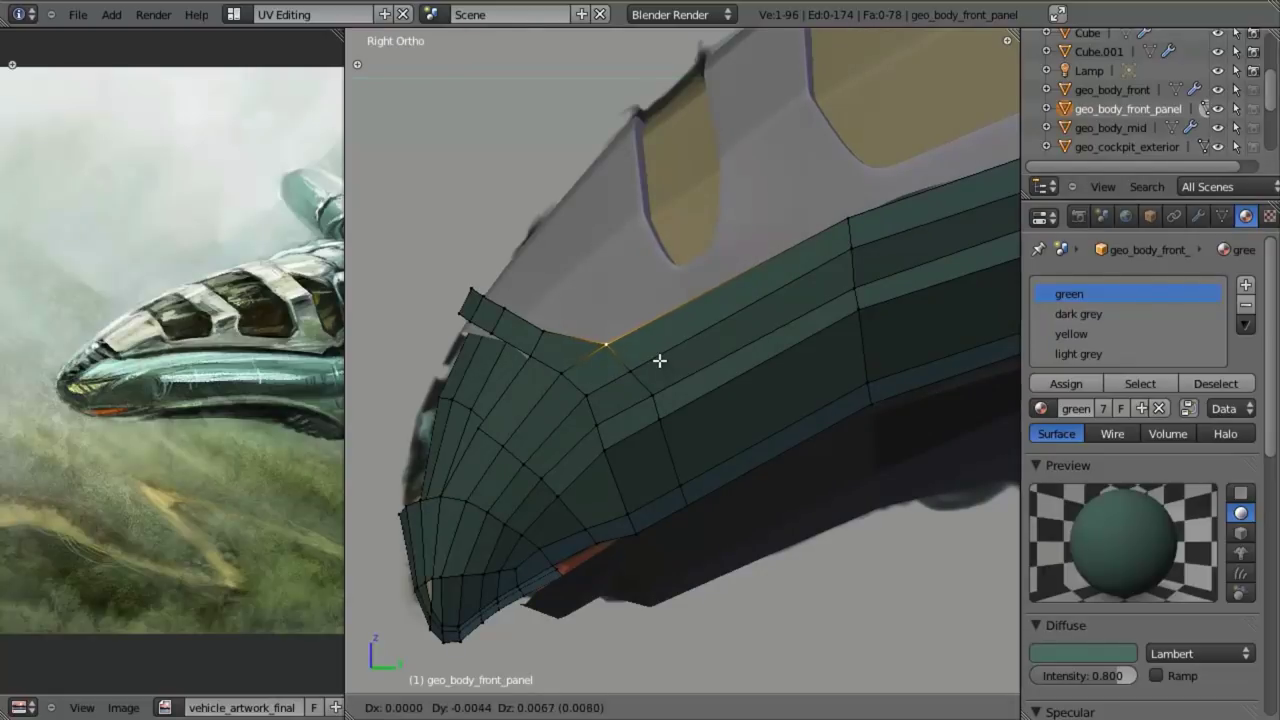
{"action": "left_click", "coordinate": [655, 363]}
{"action": "key", "text": "z"}
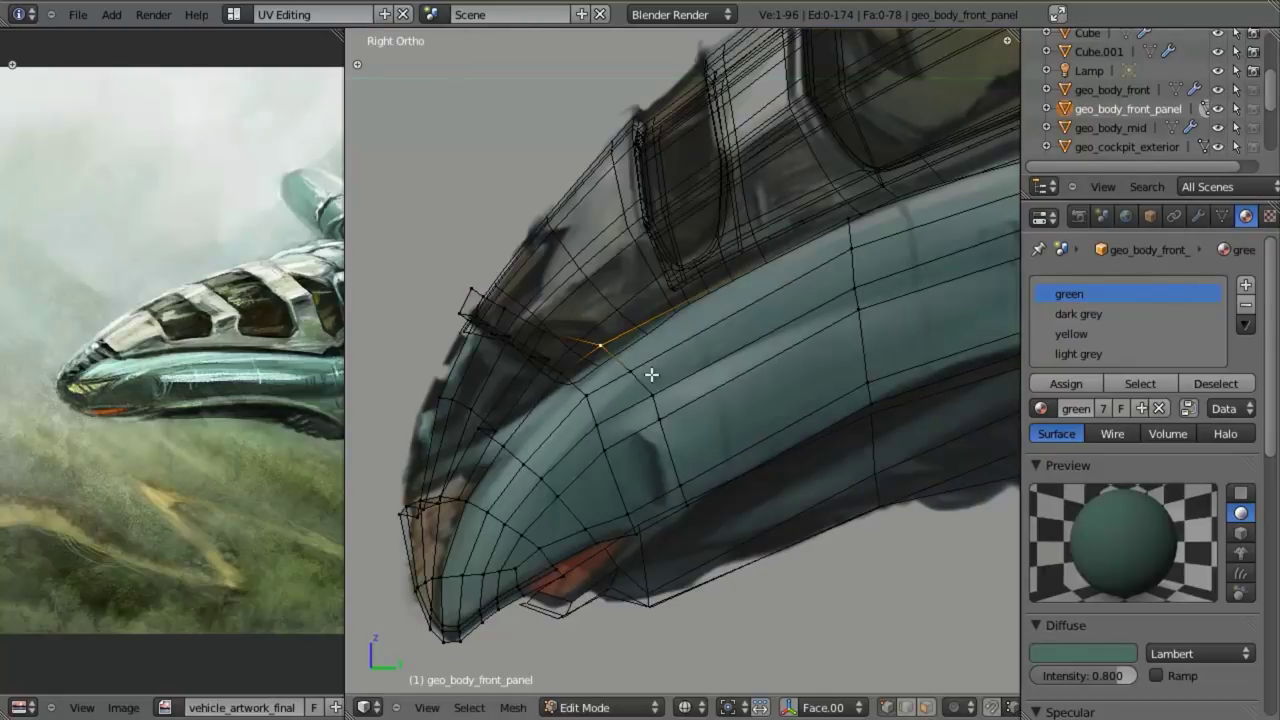
{"action": "middle_click_drag", "start_coordinate": [633, 404], "coordinate": [746, 389], "text": "shift"}
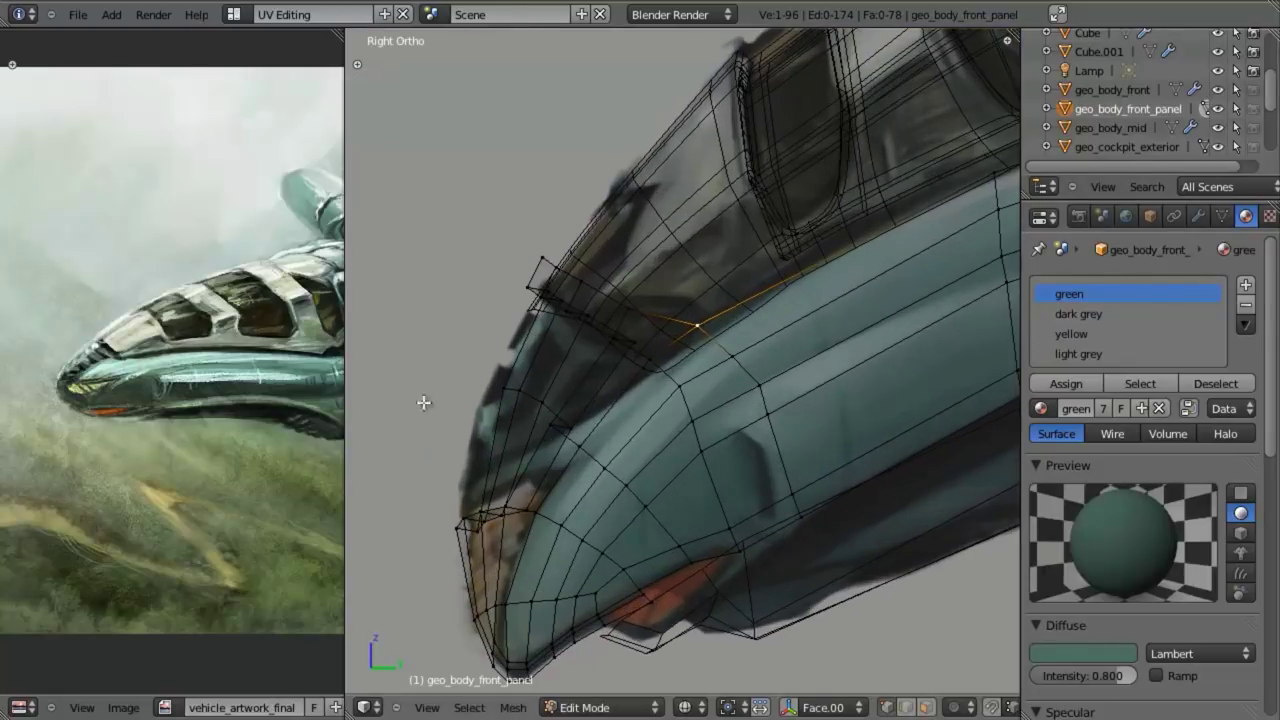
- Nudge the selected corner vertex on the panel's upper edge slightly down to follow the reference
{"action": "scroll", "coordinate": [740, 369], "scroll_direction": "down", "scroll_amount": 2}
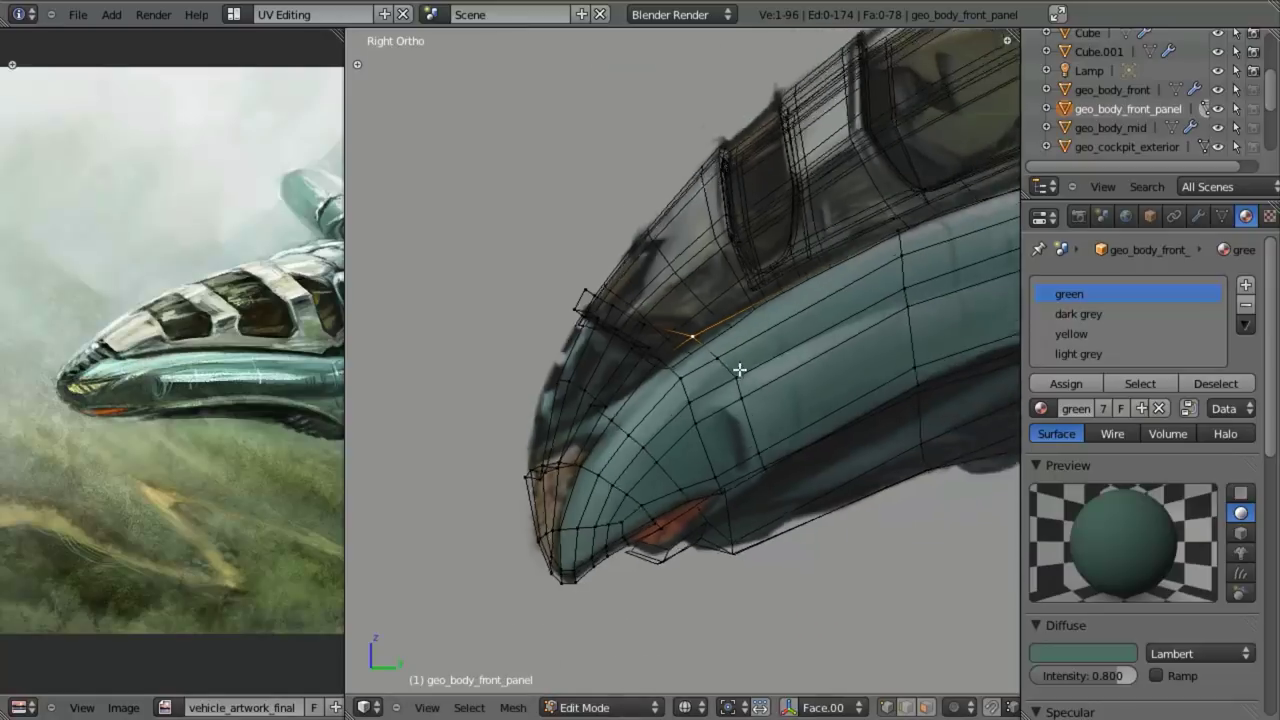
{"action": "key", "text": "z"}
{"action": "key", "text": "z"}
{"action": "scroll", "coordinate": [713, 372], "scroll_direction": "up", "scroll_amount": 1}
{"action": "key", "text": "g"}
{"action": "left_click", "coordinate": [709, 376]}
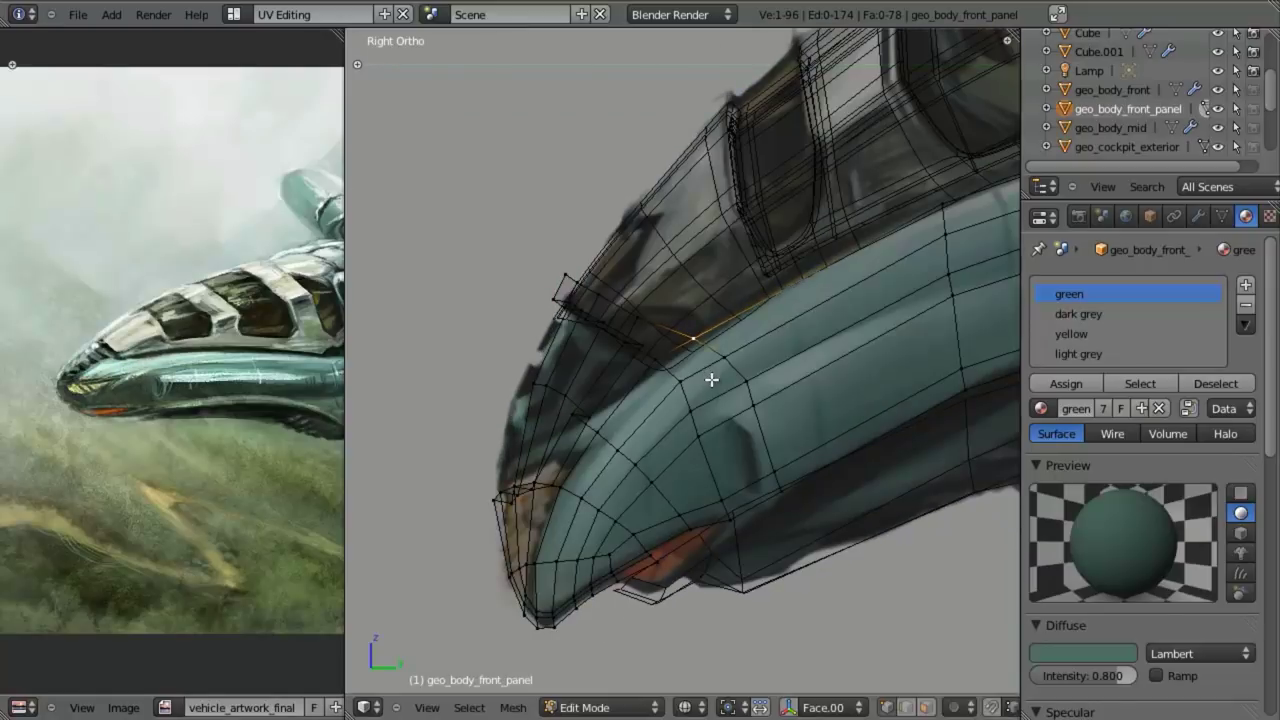
{"action": "middle_click_drag", "start_coordinate": [709, 376], "coordinate": [857, 389]}
{"action": "key", "text": "KP_3"}
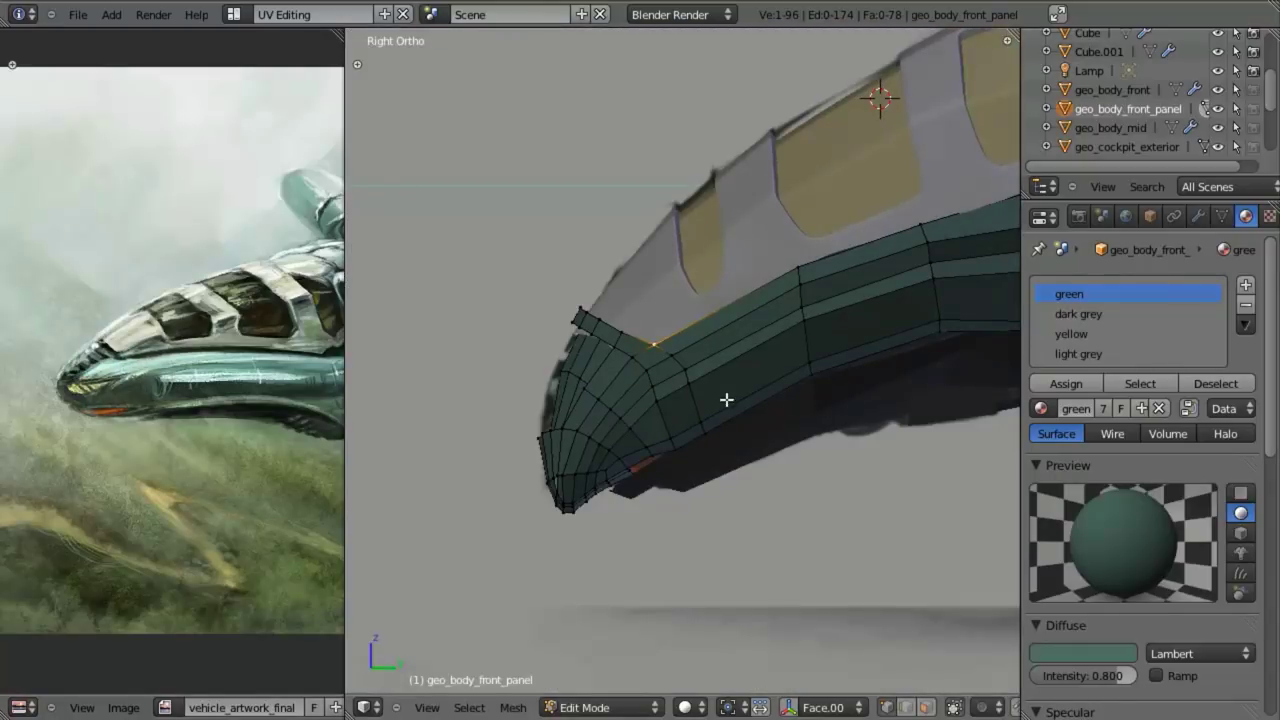
{"action": "key", "text": "Tab"}
{"action": "scroll", "coordinate": [750, 403], "scroll_direction": "down", "scroll_amount": 4}
{"action": "scroll", "coordinate": [735, 414], "scroll_direction": "up", "scroll_amount": 3}
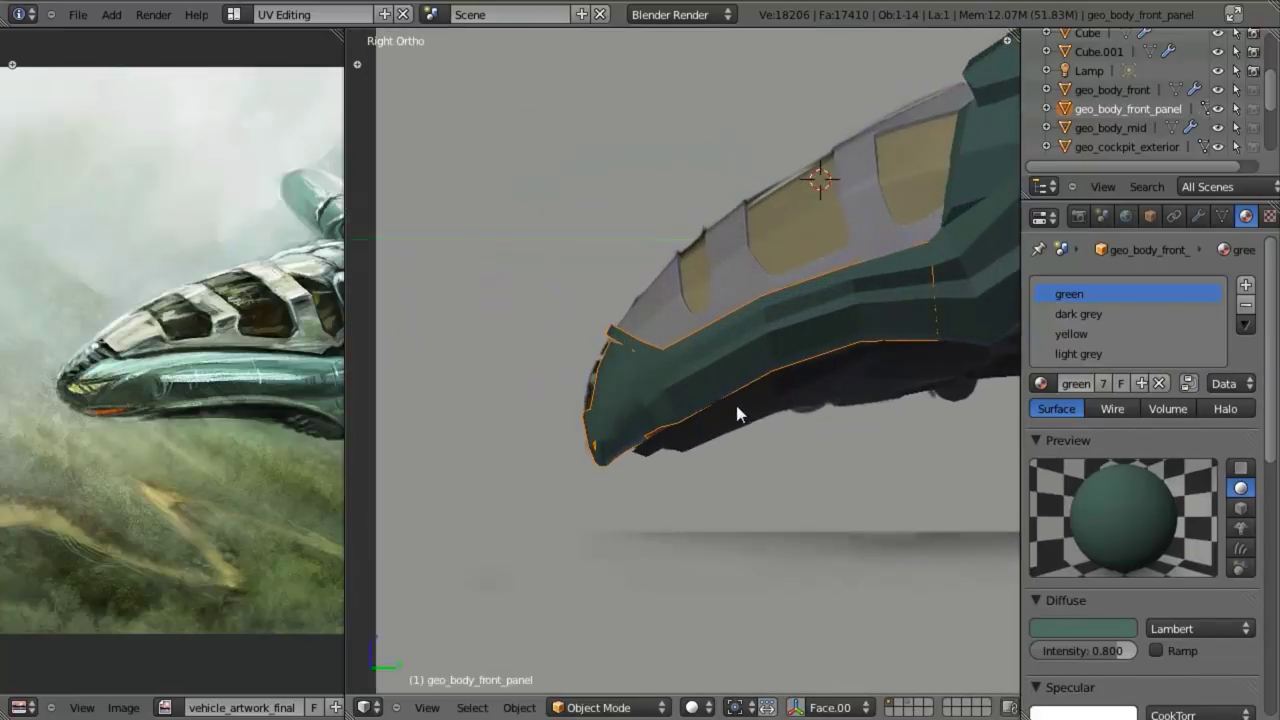
{"action": "key", "text": "Tab"}
{"action": "scroll", "coordinate": [671, 392], "scroll_direction": "up", "scroll_amount": 4}
{"action": "middle_click_drag", "start_coordinate": [672, 364], "coordinate": [643, 323]}
{"action": "right_click", "coordinate": [628, 309], "text": "alt"}
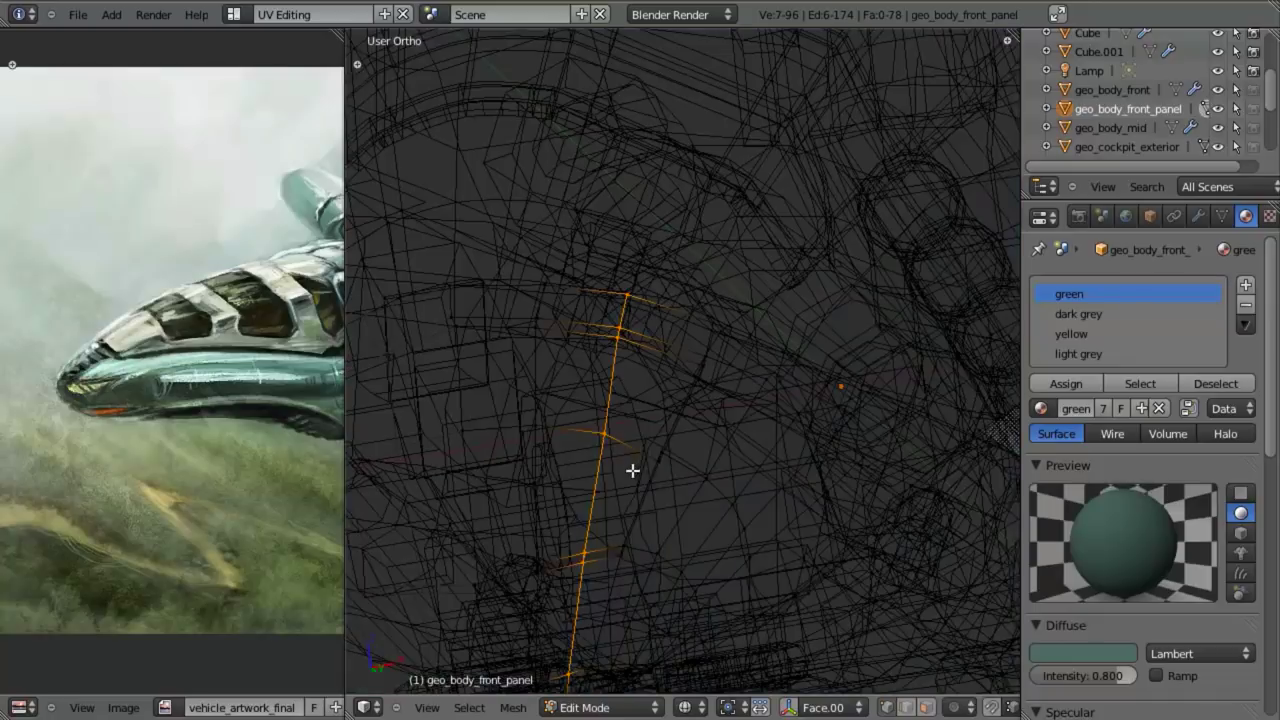
{"action": "middle_click_drag", "start_coordinate": [631, 466], "coordinate": [733, 311]}
{"action": "key", "text": "a"}
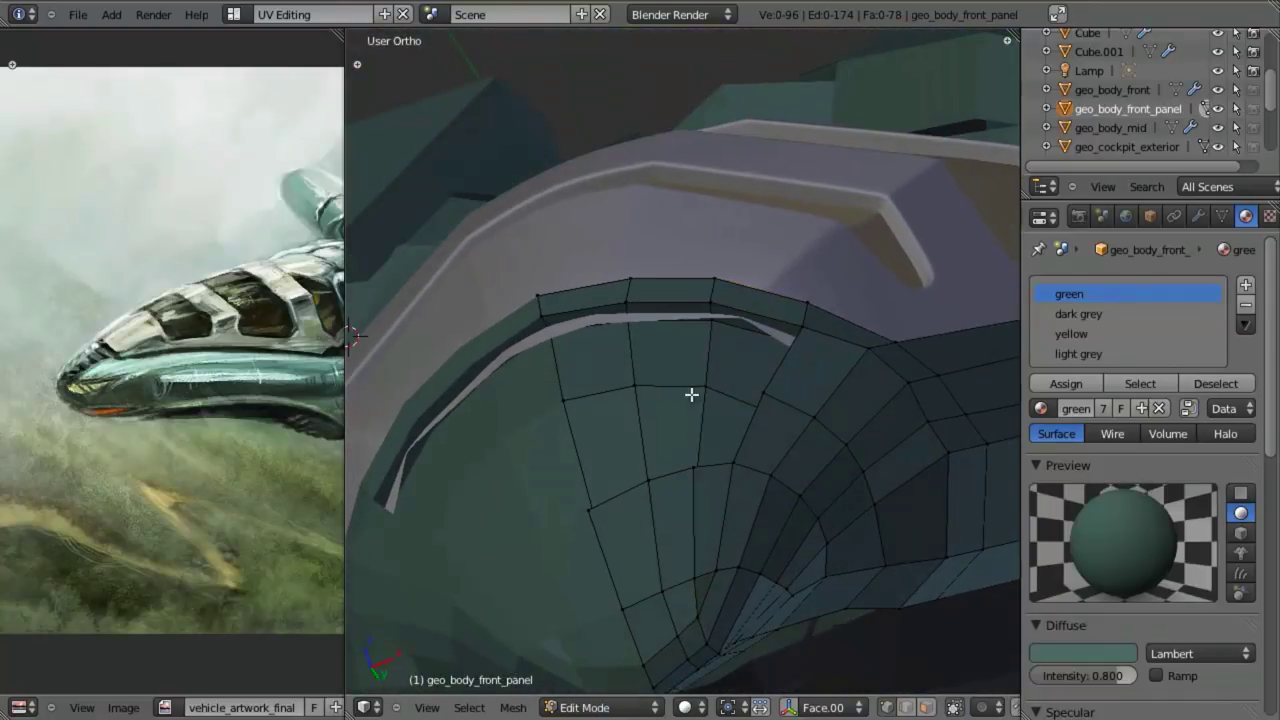
- Select the four vertices at the lower front edge of the recess and move them slightly down in the side view
{"action": "right_click", "coordinate": [695, 386]}
{"action": "mouse_move", "coordinate": [633, 402]}
{"action": "middle_mouse_down"}
{"action": "mouse_move", "coordinate": [731, 423]}
{"action": "mouse_move", "coordinate": [697, 503]}
{"action": "mouse_move", "coordinate": [646, 409]}
{"action": "middle_mouse_up"}
{"action": "key", "text": "z"}
{"action": "right_click", "coordinate": [571, 396], "text": "shift"}
{"action": "right_click", "coordinate": [554, 395], "text": "shift"}
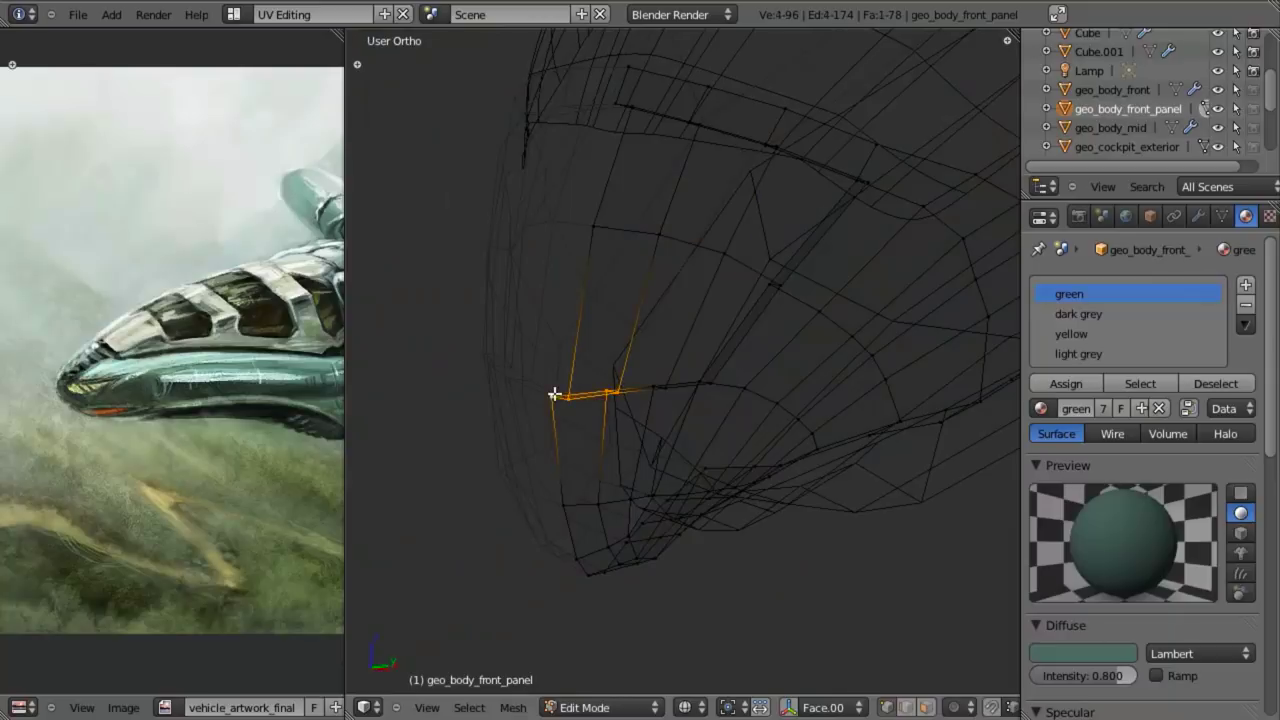
{"action": "key", "text": "z"}
{"action": "middle_click_drag", "start_coordinate": [556, 395], "coordinate": [629, 391]}
{"action": "key", "text": "z"}
{"action": "key", "text": "KP_3"}
{"action": "key", "text": "g"}
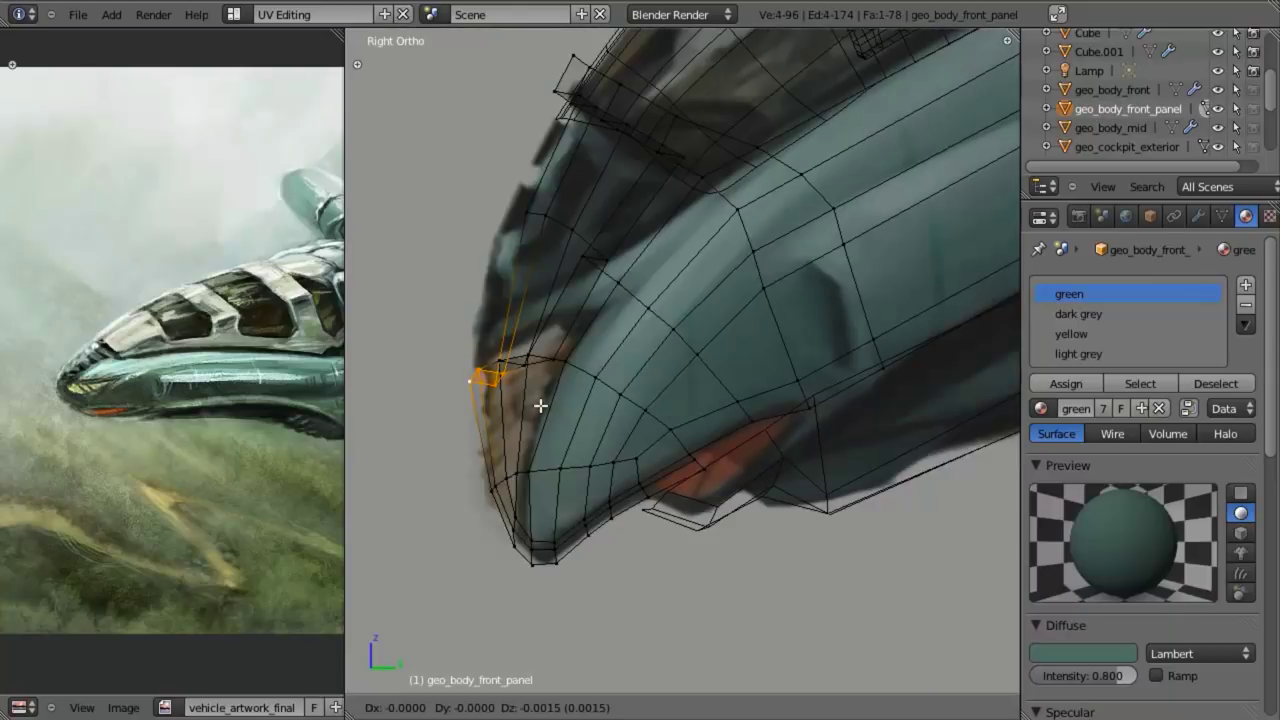
{"action": "left_click", "coordinate": [539, 413]}
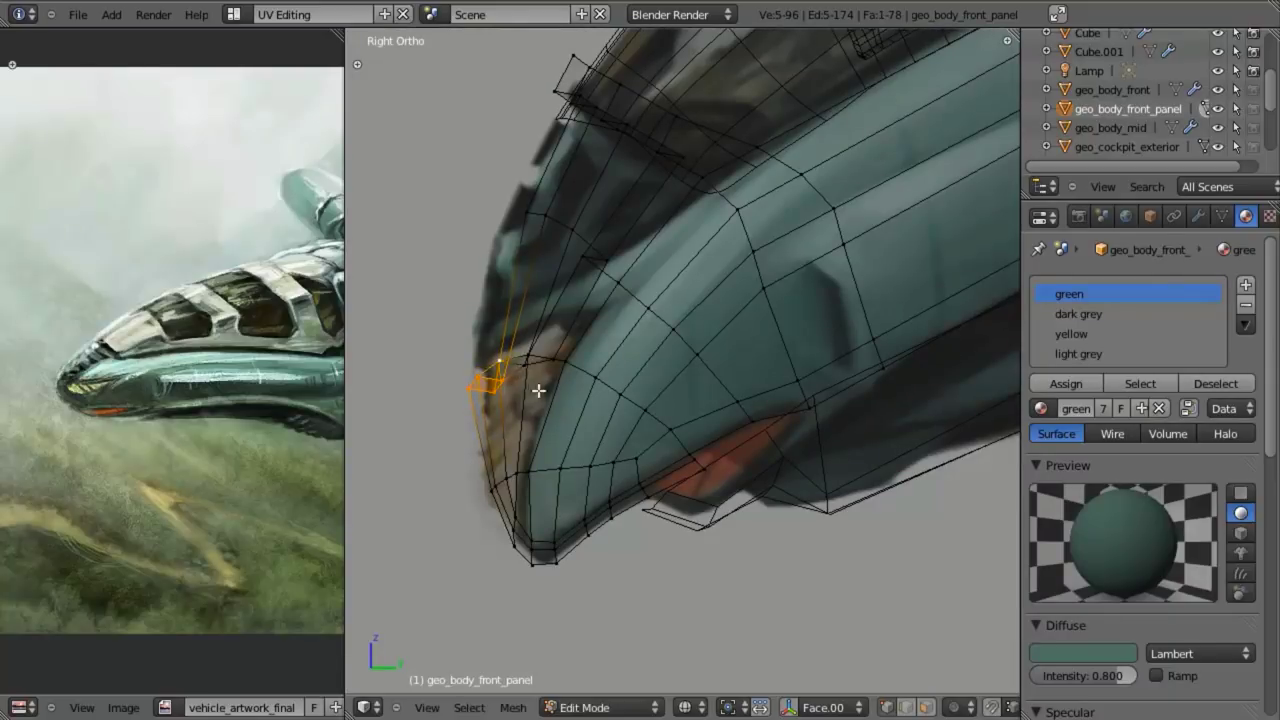
- Lower the same vertices again with the adjacent one included, and move the next two vertices along the recess's lower edge slightly up and back
{"action": "right_click", "coordinate": [524, 372], "text": "shift"}
{"action": "key", "text": "g"}
{"action": "left_click", "coordinate": [524, 376]}
{"action": "right_click", "coordinate": [530, 357]}
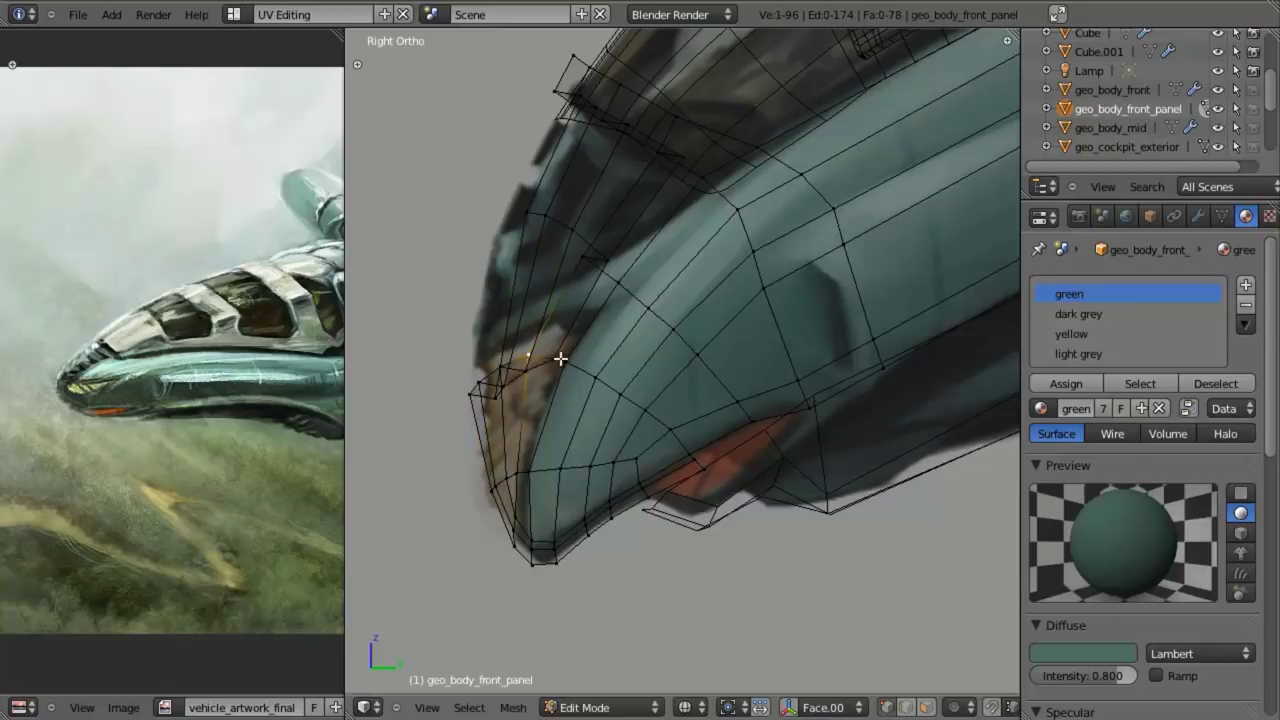
{"action": "right_click", "coordinate": [561, 358], "text": "ctrl"}
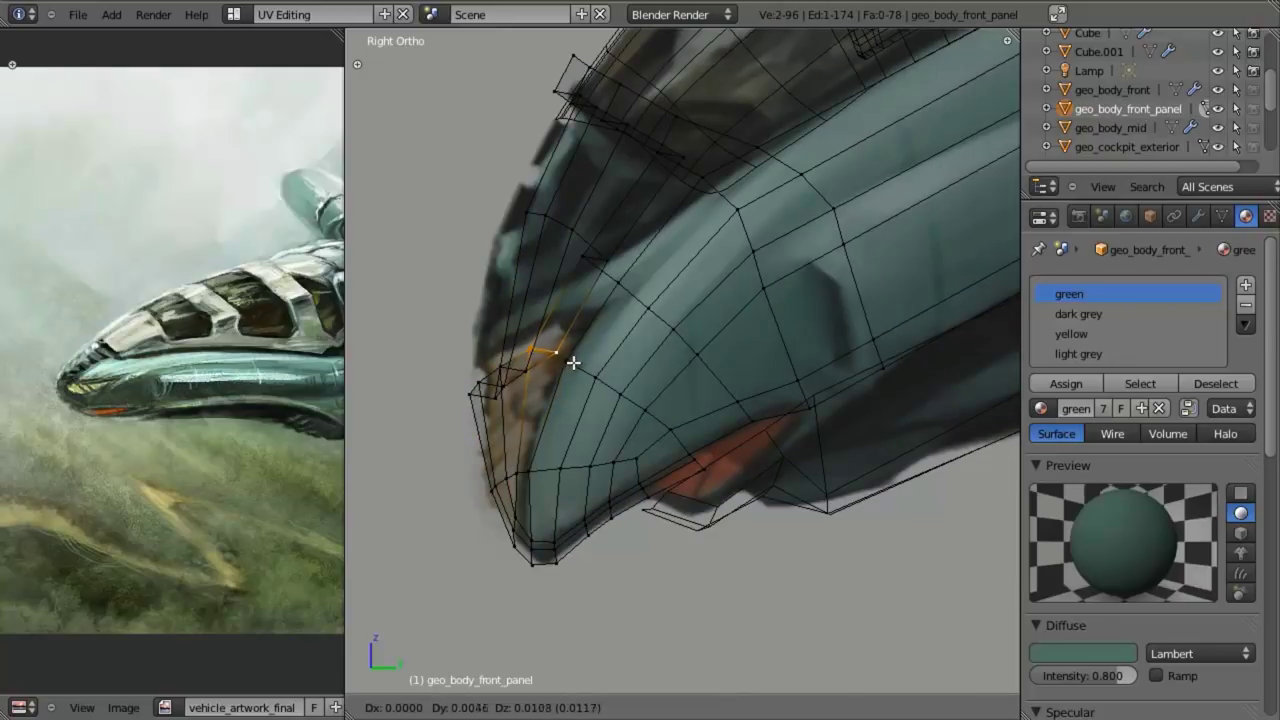
{"action": "middle_click_drag", "start_coordinate": [571, 354], "coordinate": [603, 371]}
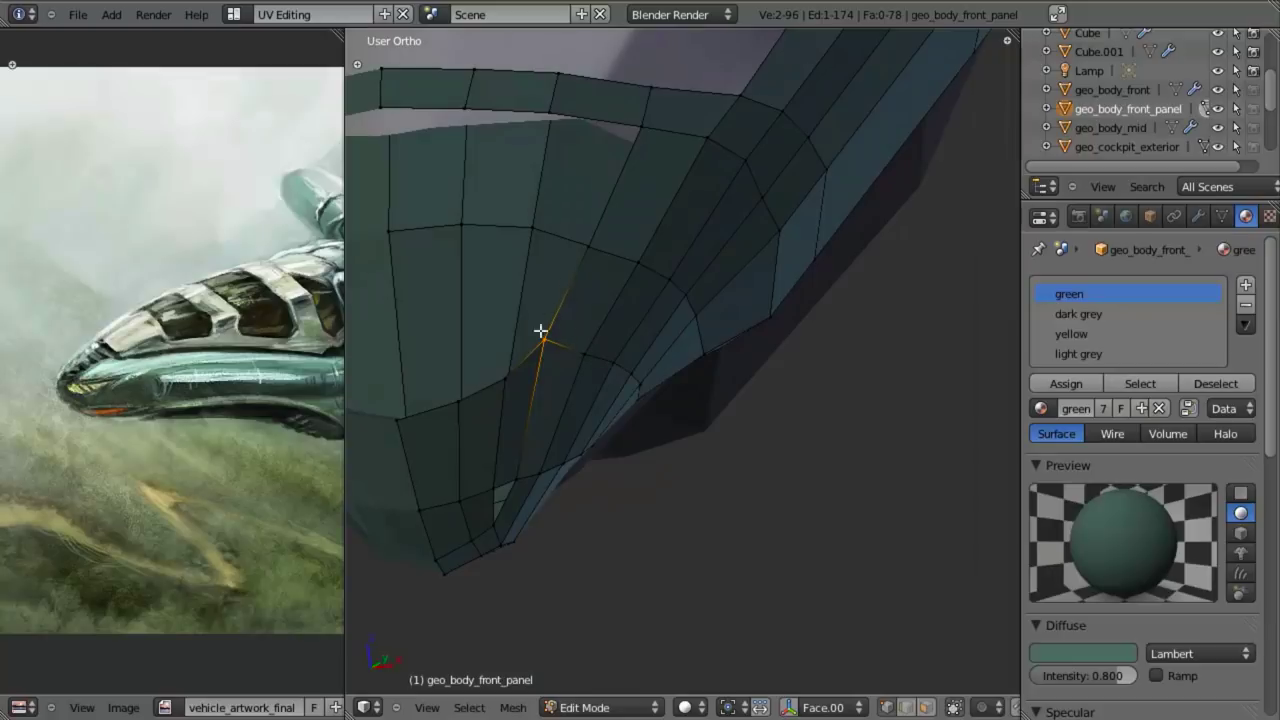
{"action": "key", "text": "Tab"}
{"action": "scroll", "coordinate": [695, 380], "scroll_direction": "down", "scroll_amount": 5}
{"action": "middle_click_drag", "start_coordinate": [695, 380], "coordinate": [749, 383]}
{"action": "key", "text": "KP_3"}
{"action": "key", "text": "z"}
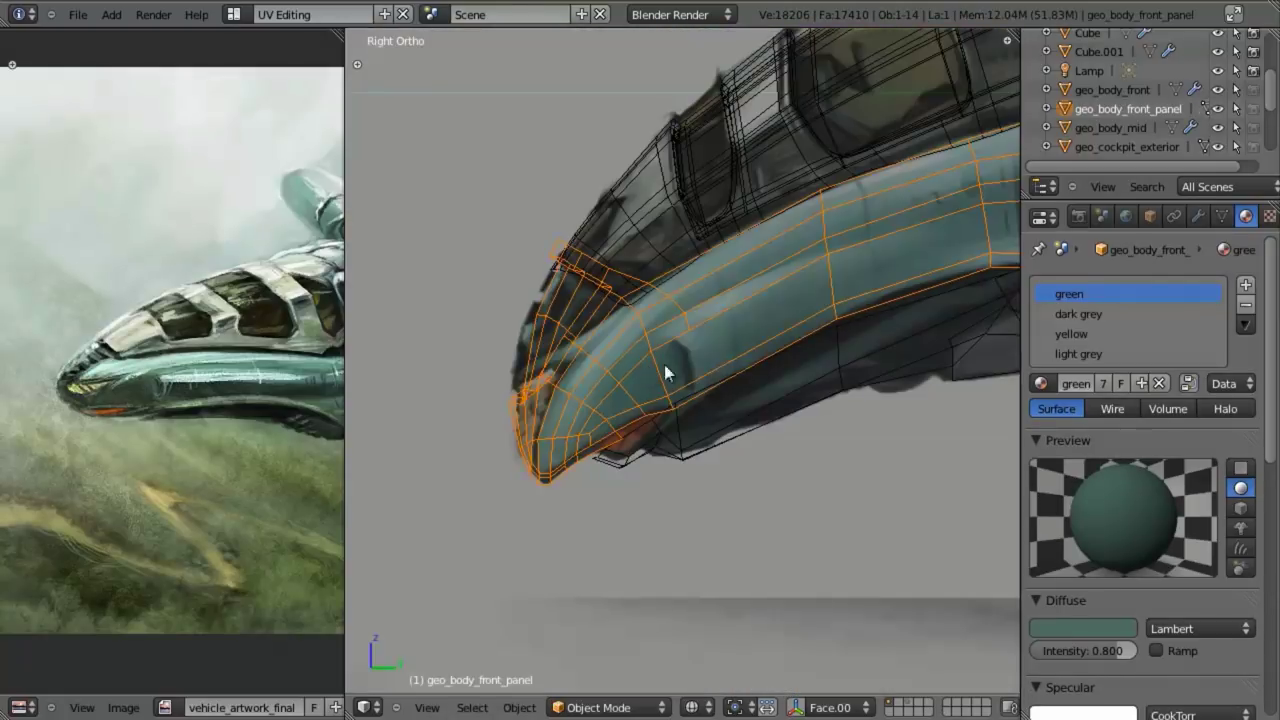
{"action": "key", "text": "Tab"}
{"action": "scroll", "coordinate": [646, 378], "scroll_direction": "up", "scroll_amount": 5}
{"action": "right_click", "coordinate": [560, 330], "text": "alt"}
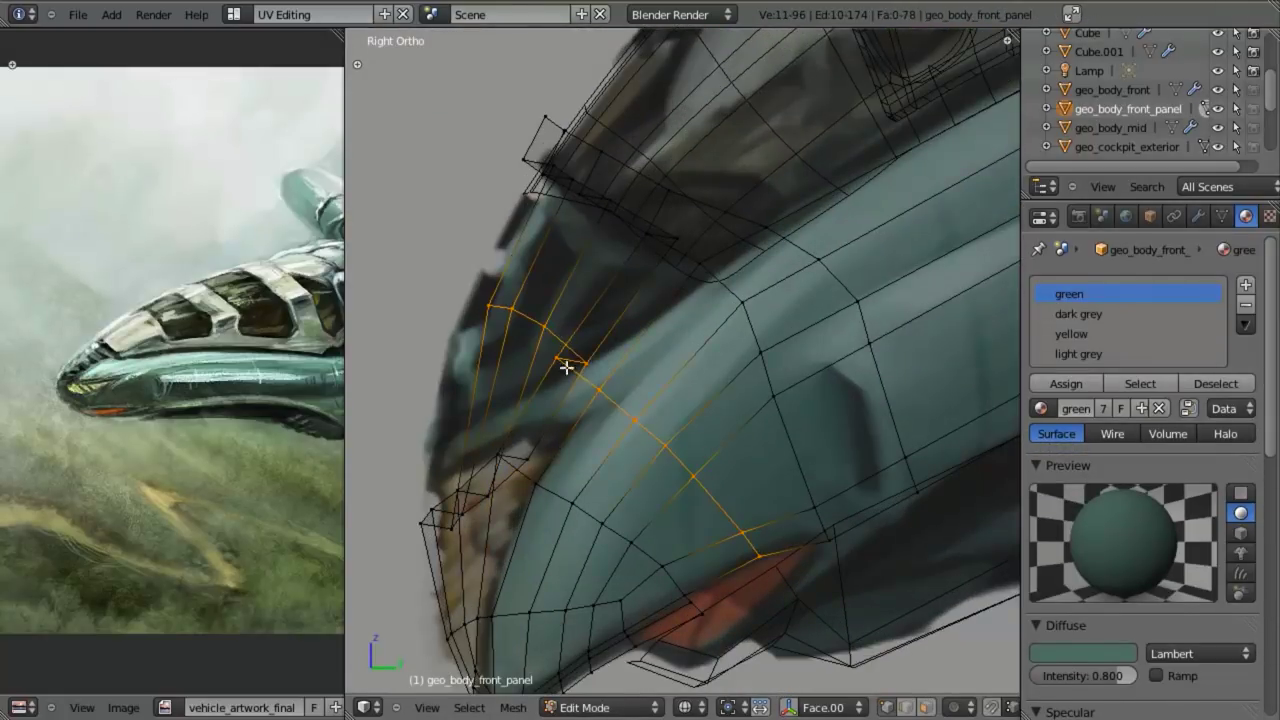
{"action": "key", "text": "b"}
{"action": "middle_click_drag", "start_coordinate": [577, 372], "coordinate": [829, 684]}
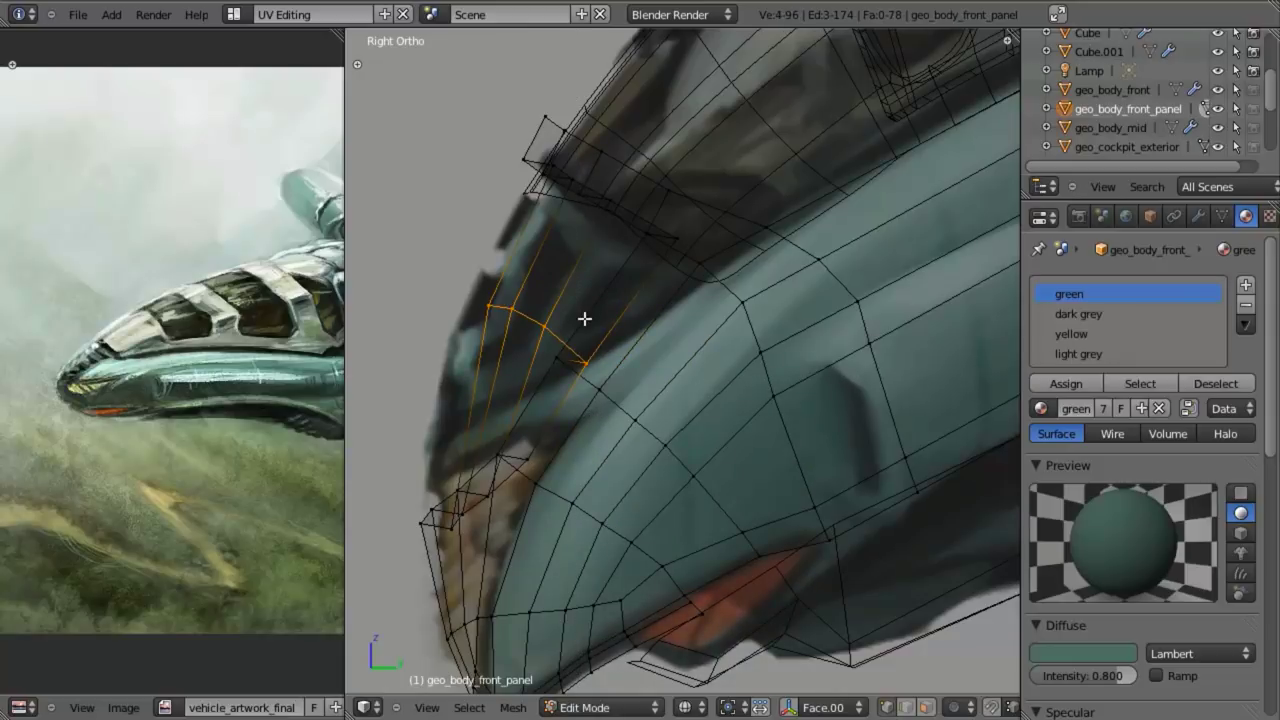
{"action": "middle_click_drag", "start_coordinate": [545, 352], "coordinate": [691, 380]}
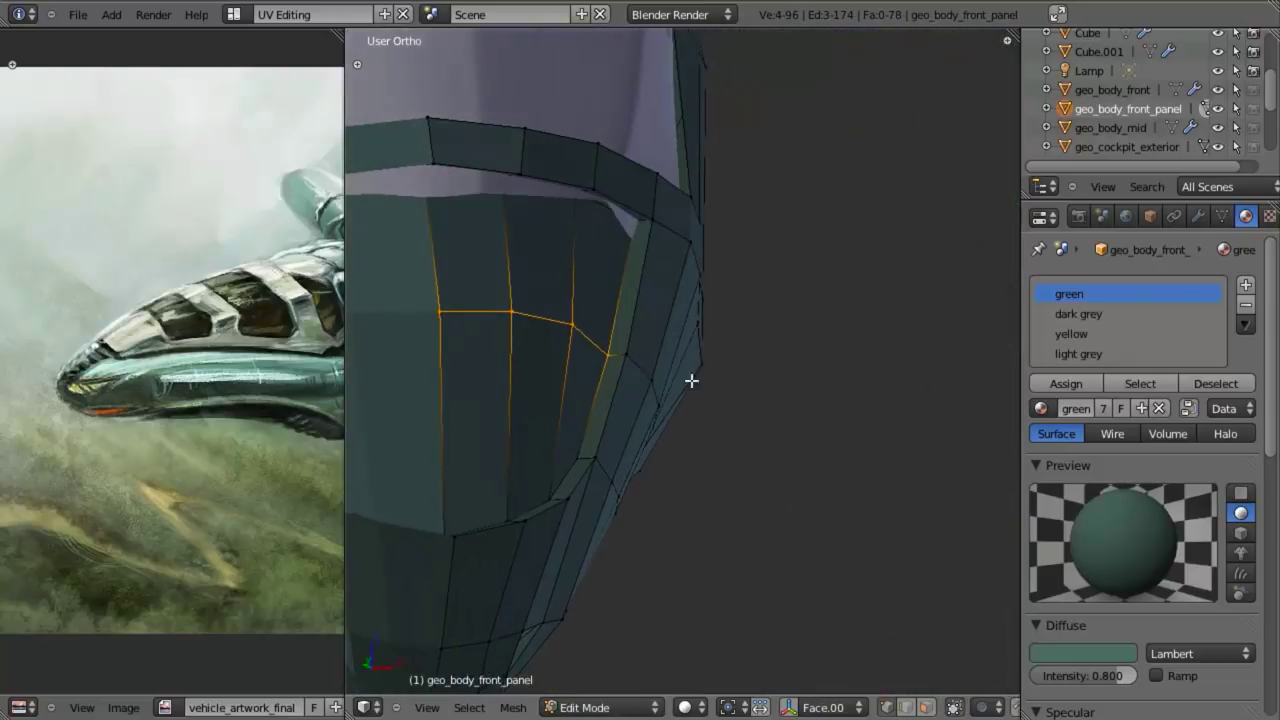
{"action": "right_click", "coordinate": [564, 473], "text": "alt+shift"}
{"action": "key", "text": "z"}
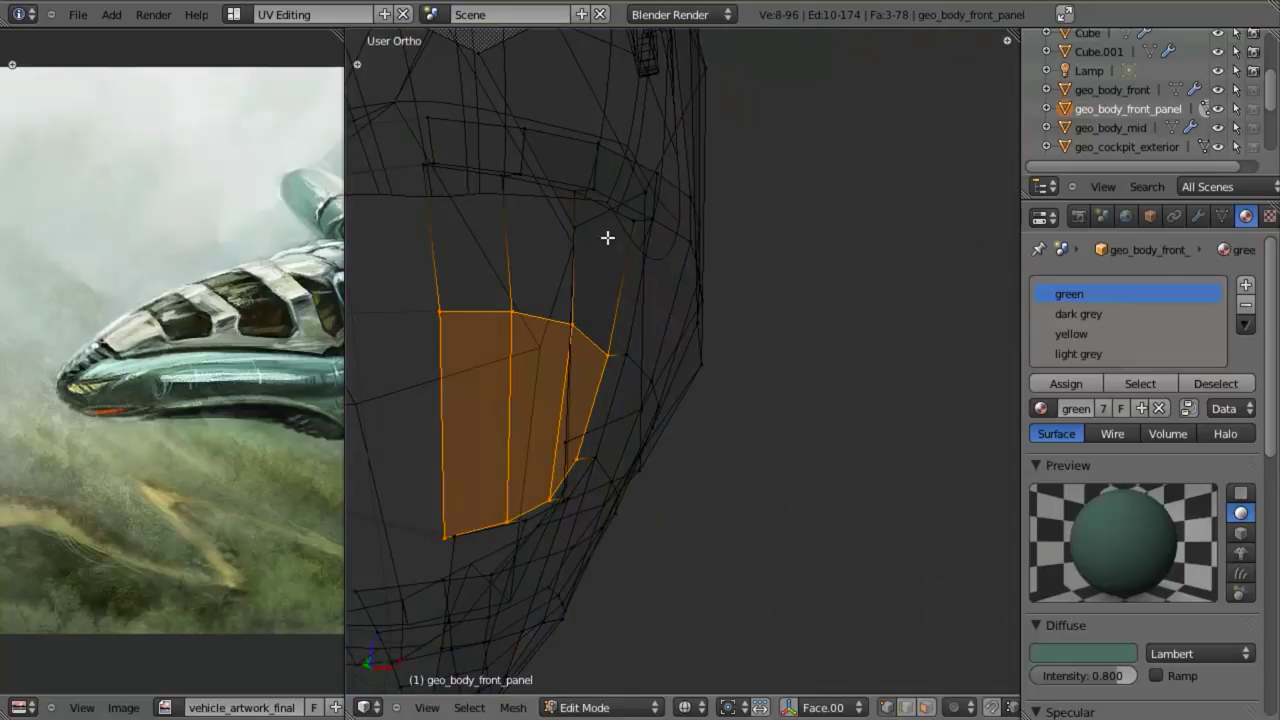
{"action": "right_click", "coordinate": [612, 211], "text": "alt+shift"}
{"action": "key", "text": "z"}
{"action": "middle_click_drag", "start_coordinate": [655, 330], "coordinate": [623, 331]}
{"action": "key", "text": "z"}
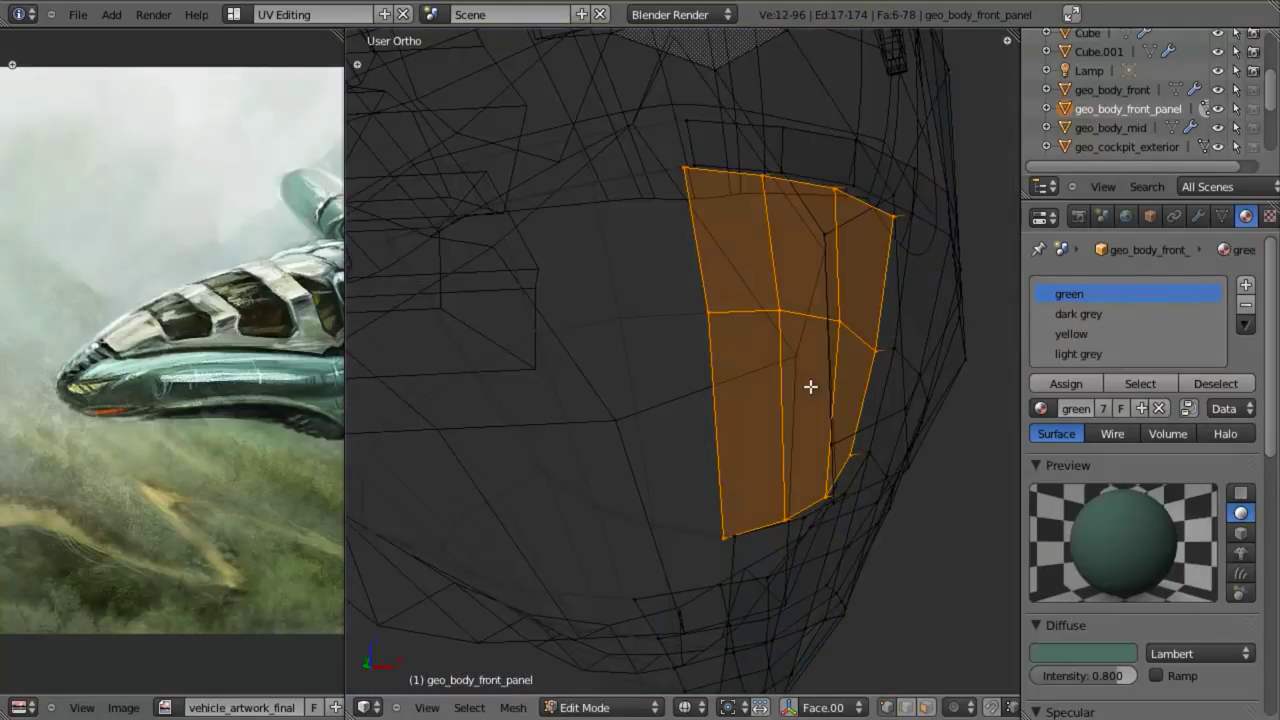
{"action": "key", "text": "KP_3"}
{"action": "scroll", "coordinate": [575, 365], "scroll_direction": "down", "scroll_amount": 5}
{"action": "middle_click_drag", "start_coordinate": [575, 365], "coordinate": [691, 334], "text": "shift"}
{"action": "scroll", "coordinate": [691, 334], "scroll_direction": "up", "scroll_amount": 3}
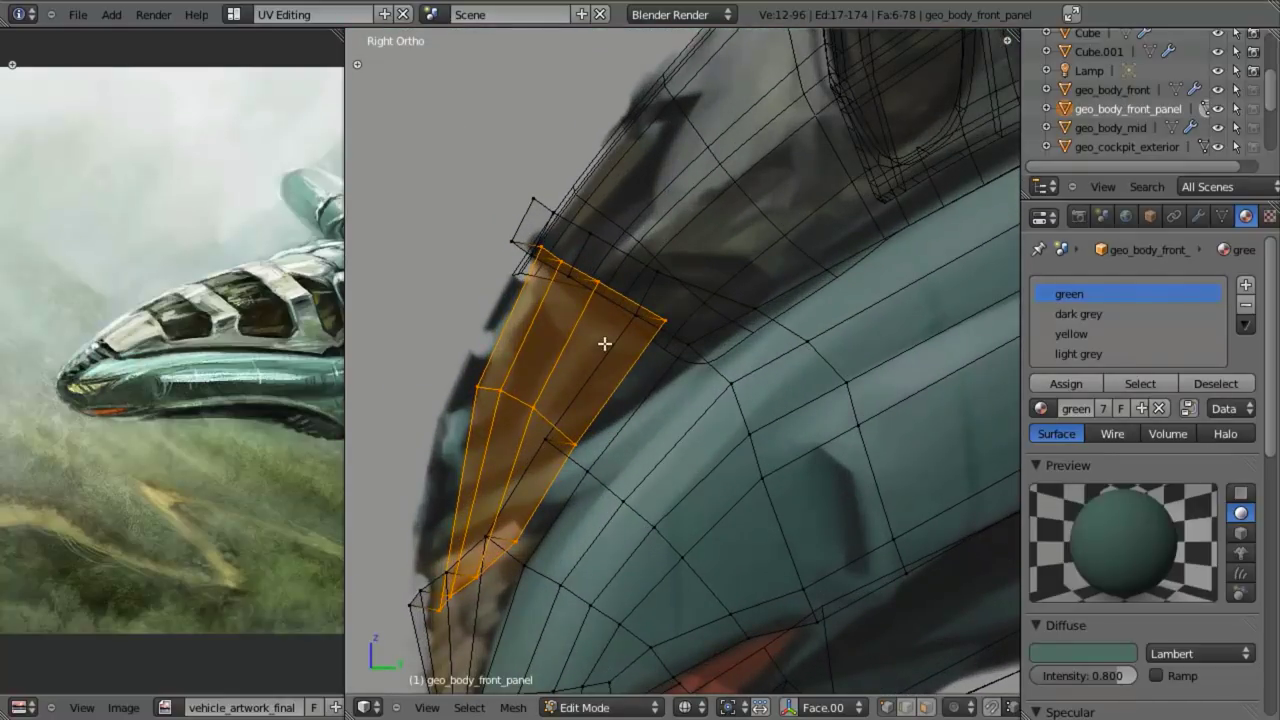
{"action": "key", "text": "a"}
- Duplicate the edge row along the top of the recess slightly upward and extrude it down into a narrow strip of faces
{"action": "left_click", "coordinate": [623, 291], "text": "alt"}
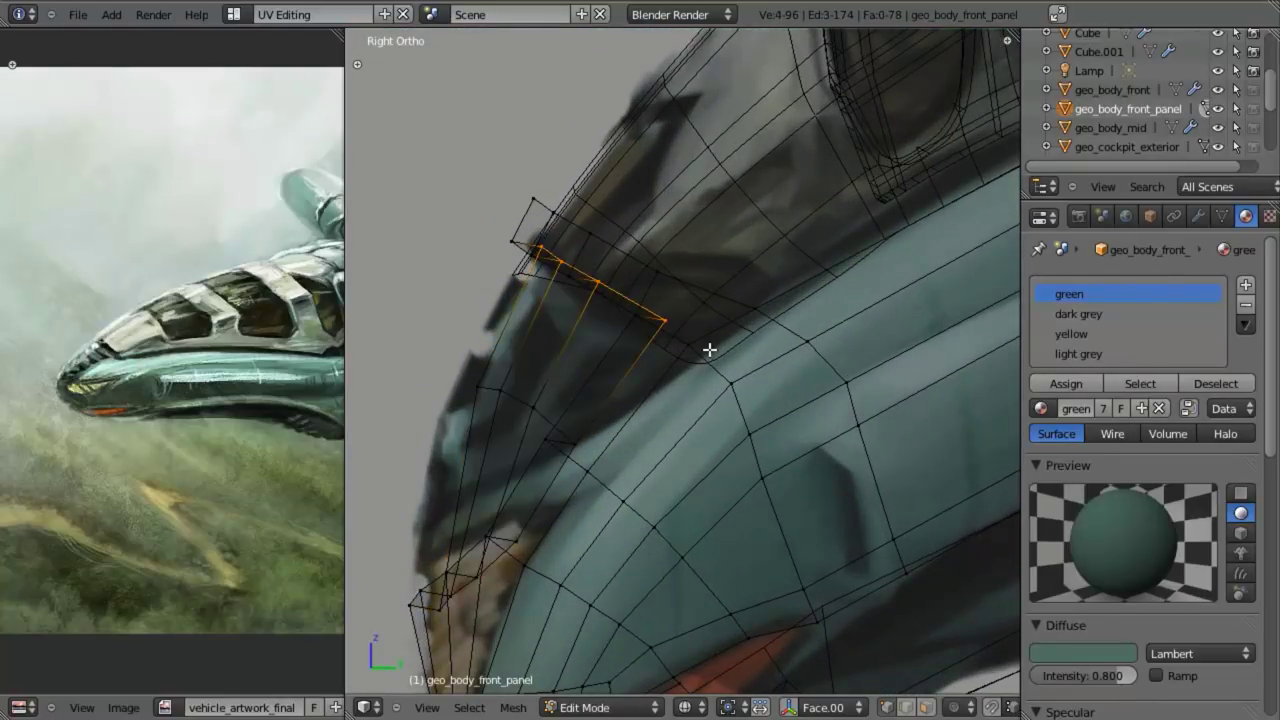
{"action": "key", "text": "e"}
{"action": "right_click", "coordinate": [711, 346]}
{"action": "key", "text": "g"}
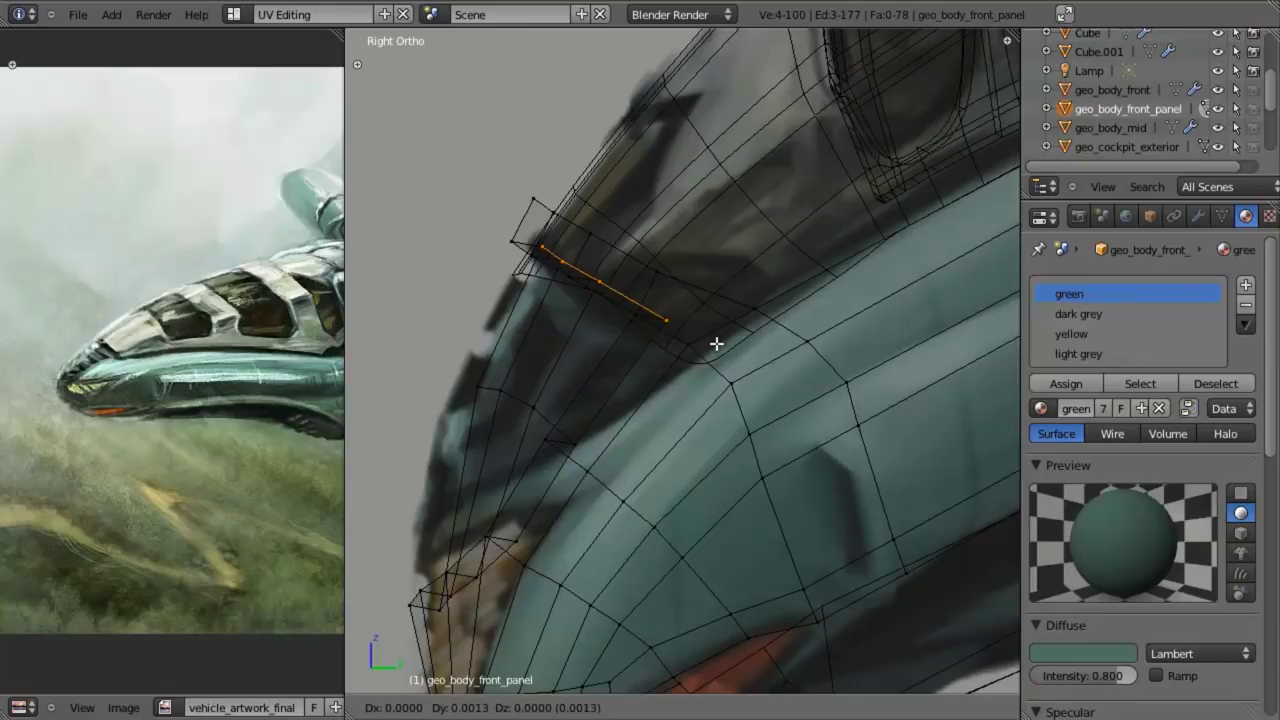
{"action": "left_click", "coordinate": [718, 338]}
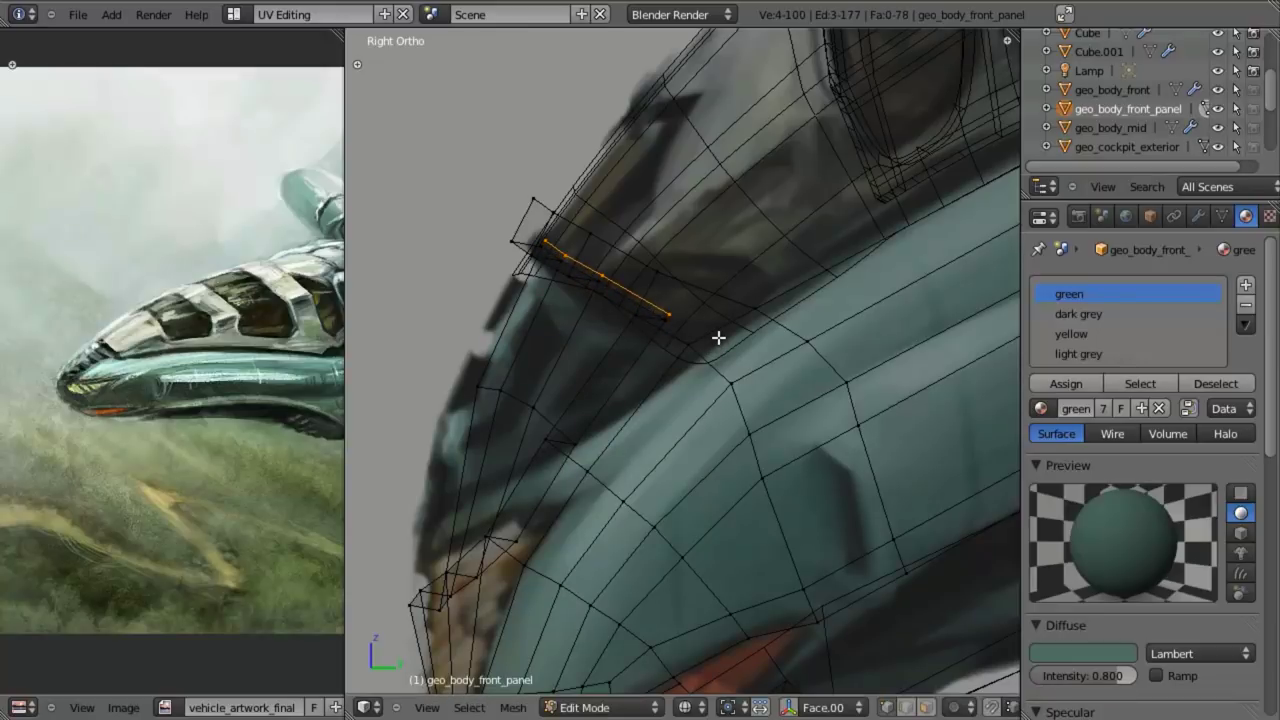
{"action": "key", "text": "g"}
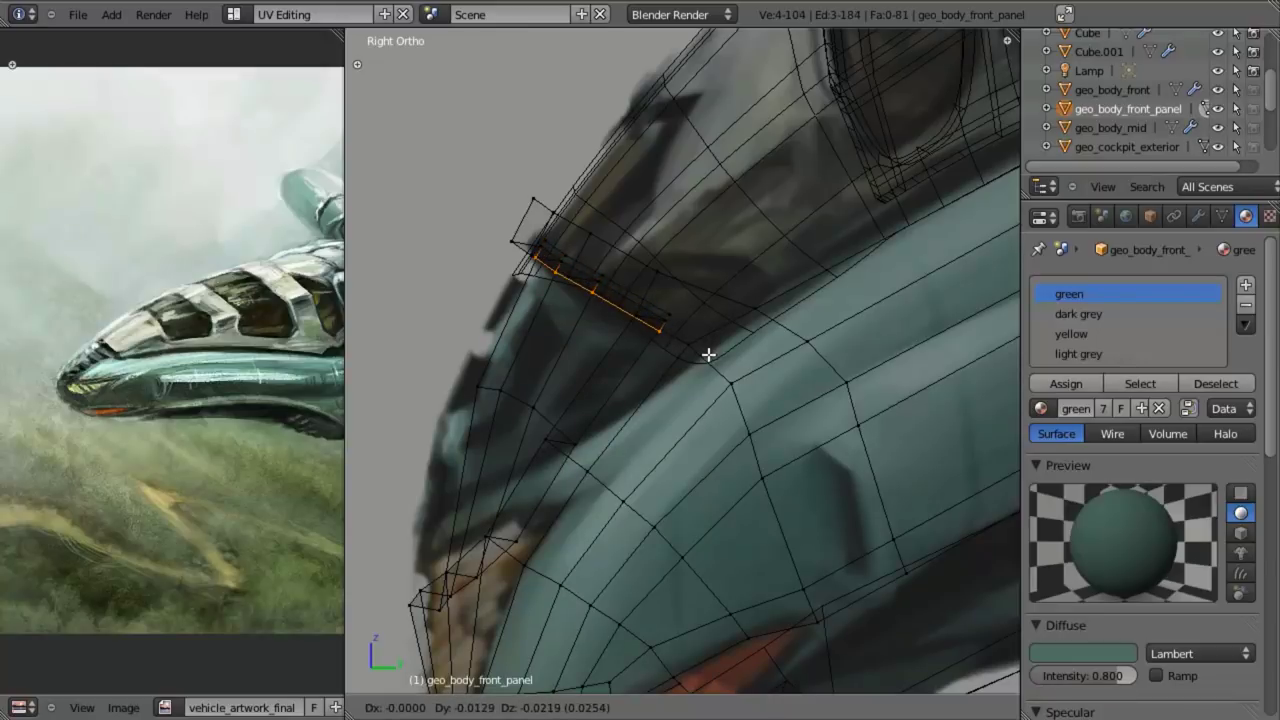
{"action": "left_click", "coordinate": [708, 355]}
- Extrude the whole new strip slightly forward to give it thickness
{"action": "right_click", "coordinate": [675, 311], "text": "alt"}
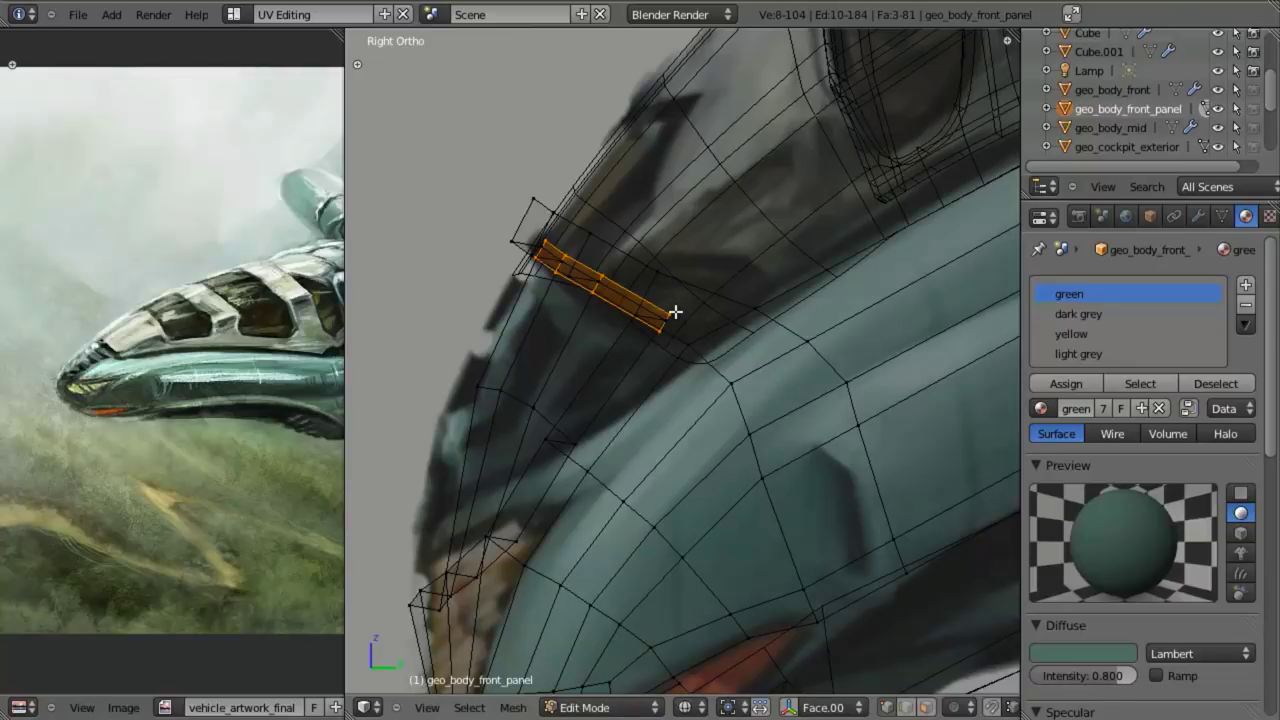
{"action": "key", "text": "g"}
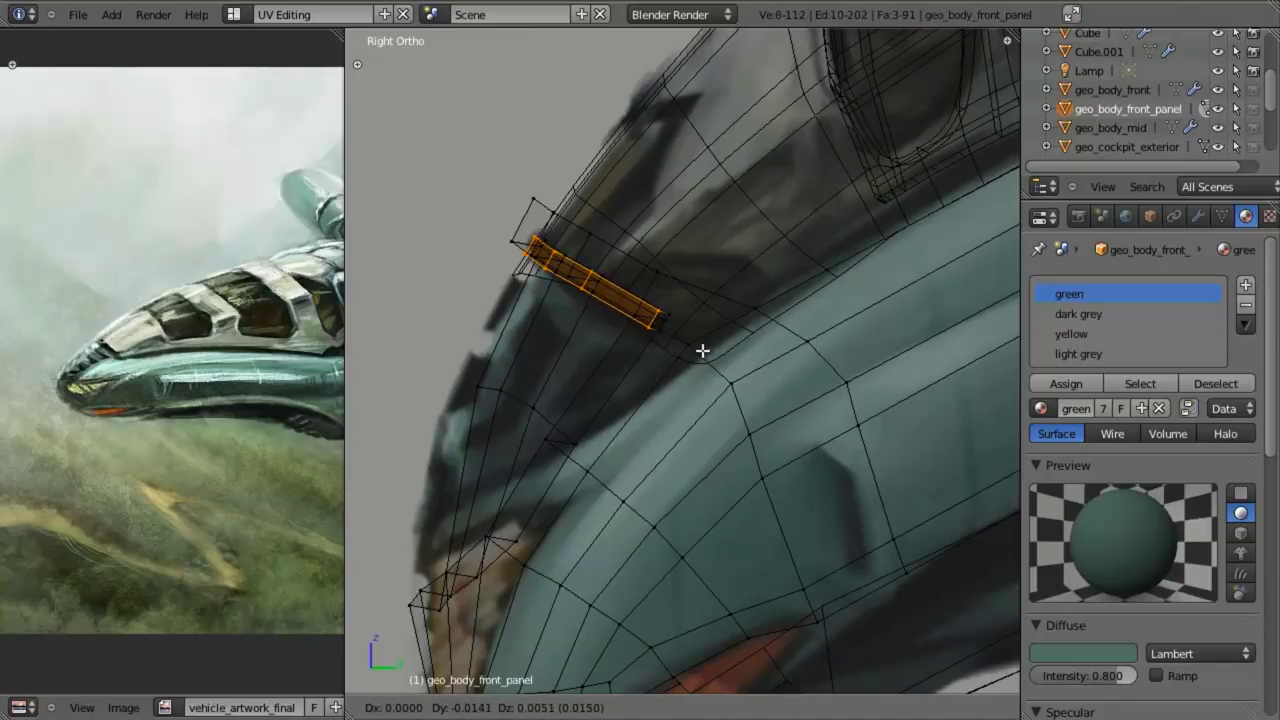
{"action": "left_click", "coordinate": [691, 346]}
- Move the strip's extruded front faces further forward and down in the side view to deepen the strip
{"action": "middle_click_drag", "start_coordinate": [691, 346], "coordinate": [667, 383]}
{"action": "key", "text": "z"}
{"action": "mouse_move", "coordinate": [579, 371]}
{"action": "middle_mouse_down"}
{"action": "mouse_move", "coordinate": [697, 434]}
{"action": "mouse_move", "coordinate": [743, 323]}
{"action": "mouse_move", "coordinate": [719, 332]}
{"action": "middle_mouse_up"}
{"action": "key", "text": "z"}
{"action": "key", "text": "KP_3"}
{"action": "scroll", "coordinate": [730, 370], "scroll_direction": "up", "scroll_amount": 3}
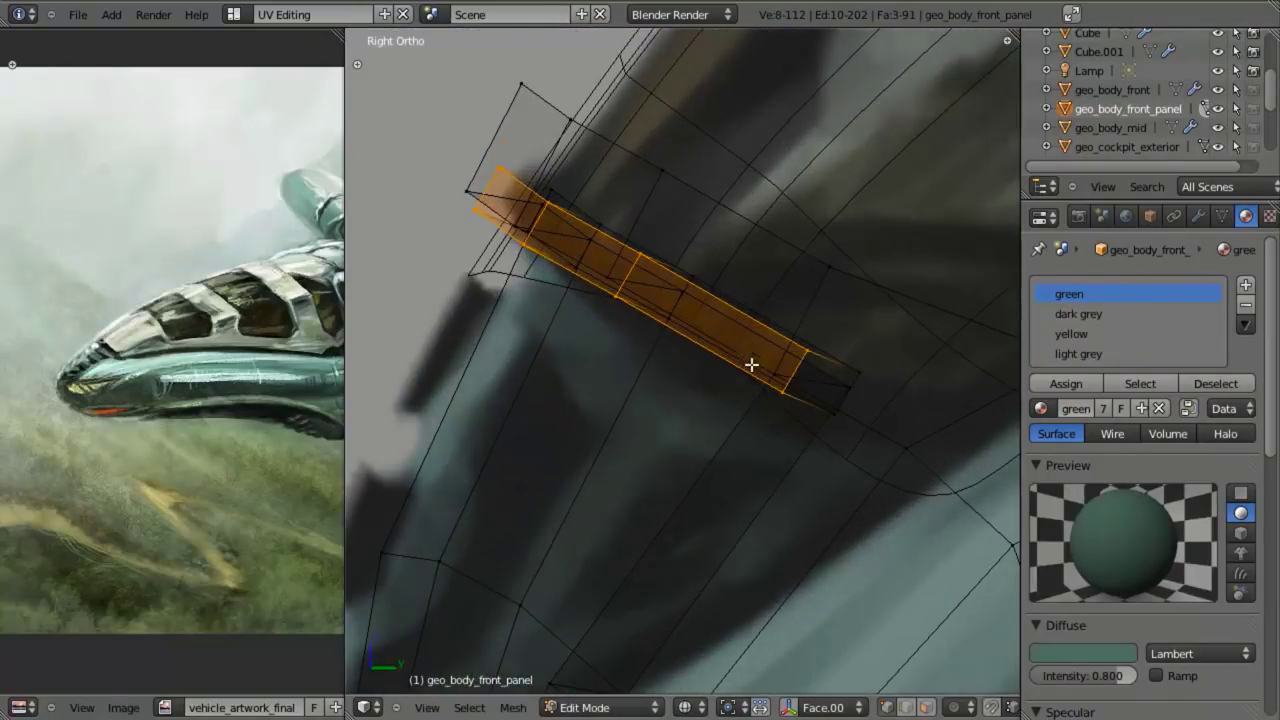
{"action": "key", "text": "r"}
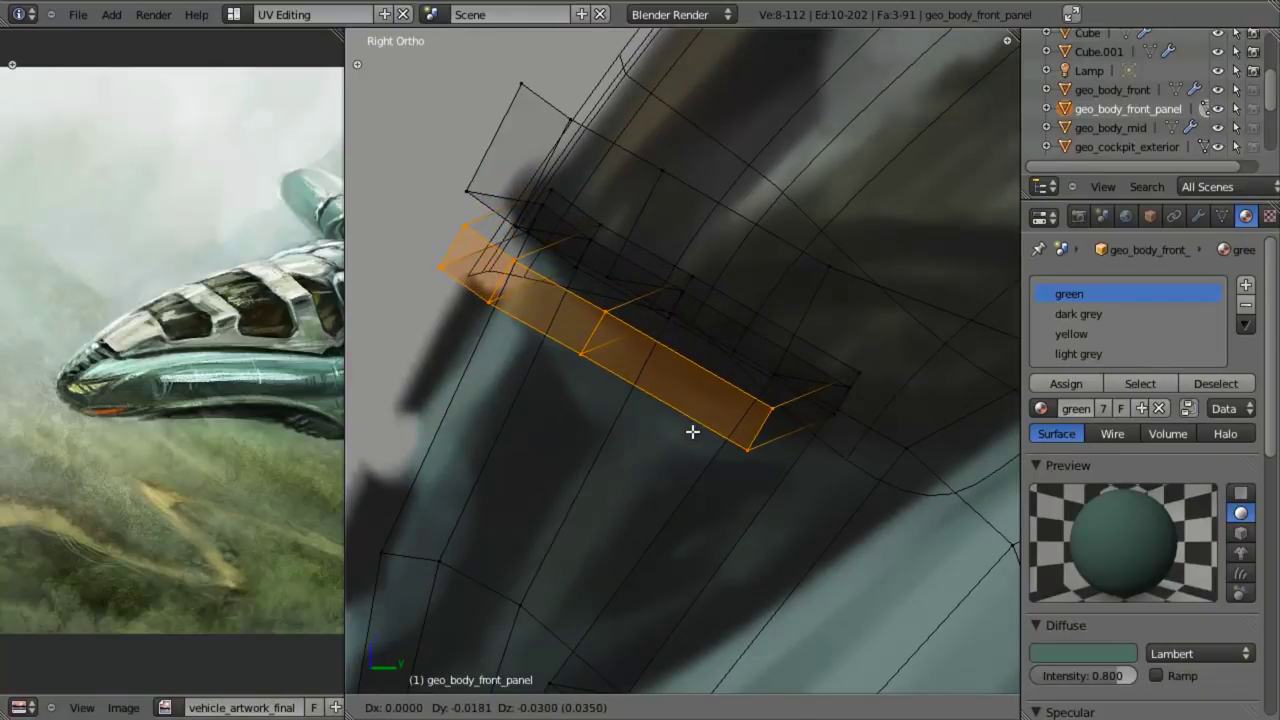
{"action": "left_click", "coordinate": [700, 430]}
{"action": "key", "text": "z"}
{"action": "key", "text": "z"}
{"action": "key", "text": "a"}
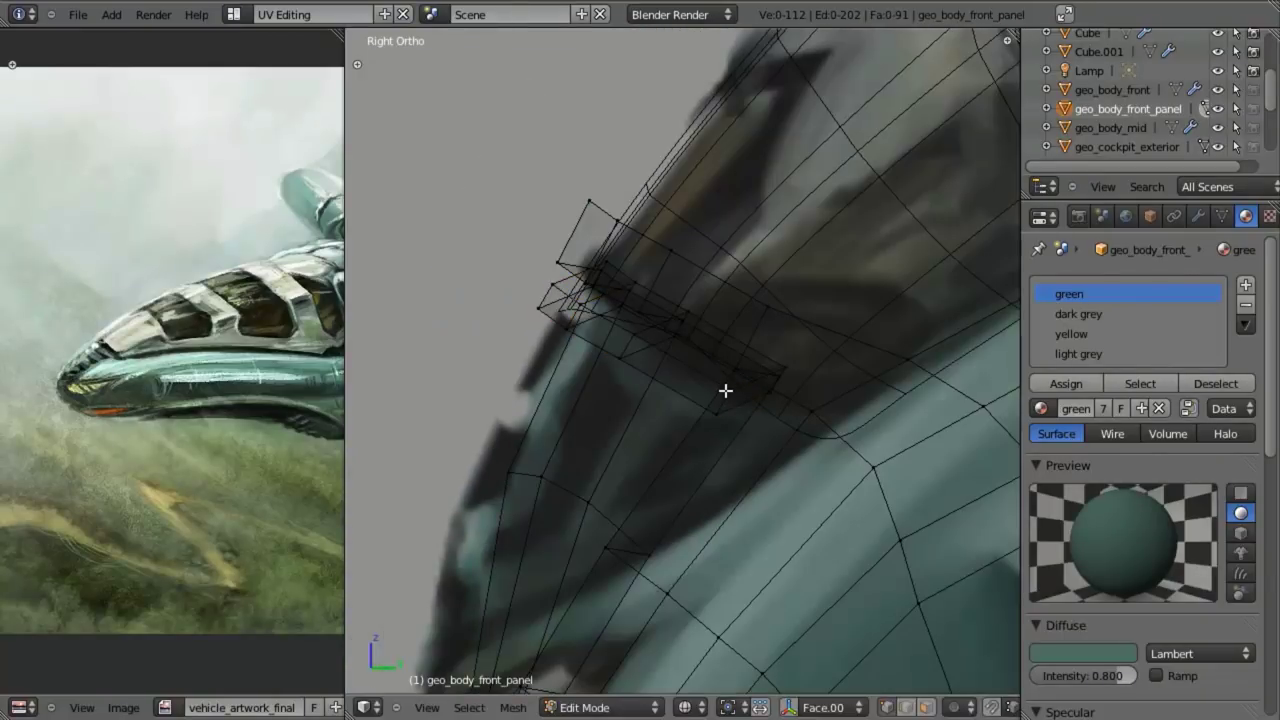
- Save the project over the existing 03_01_nose.blend file
{"action": "key", "text": "l"}
{"action": "key", "text": "ctrl+o"}
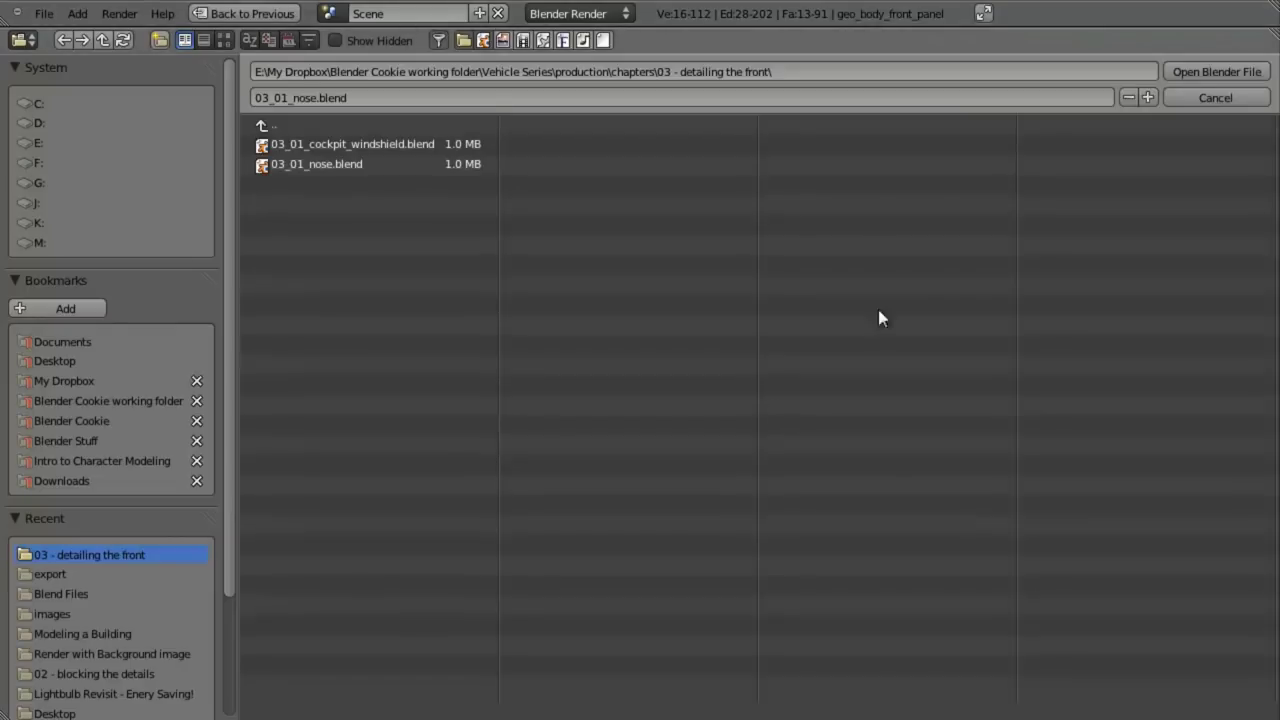
{"action": "key", "text": "Escape"}
{"action": "key", "text": "KP_1"}
{"action": "key", "text": "ctrl+s"}
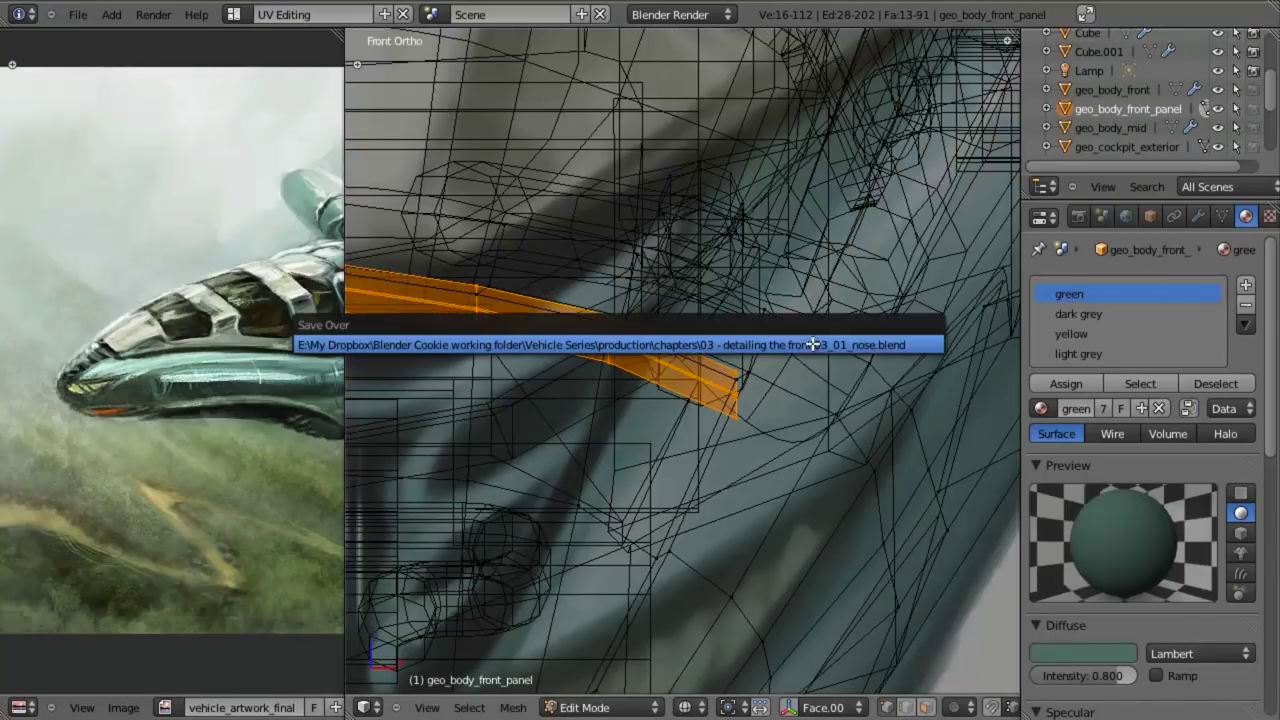
{"action": "left_click", "coordinate": [813, 344]}
- Move the strip's outer end vertices outward and slightly down in the front view, and slightly back in the side view
{"action": "key", "text": "a"}
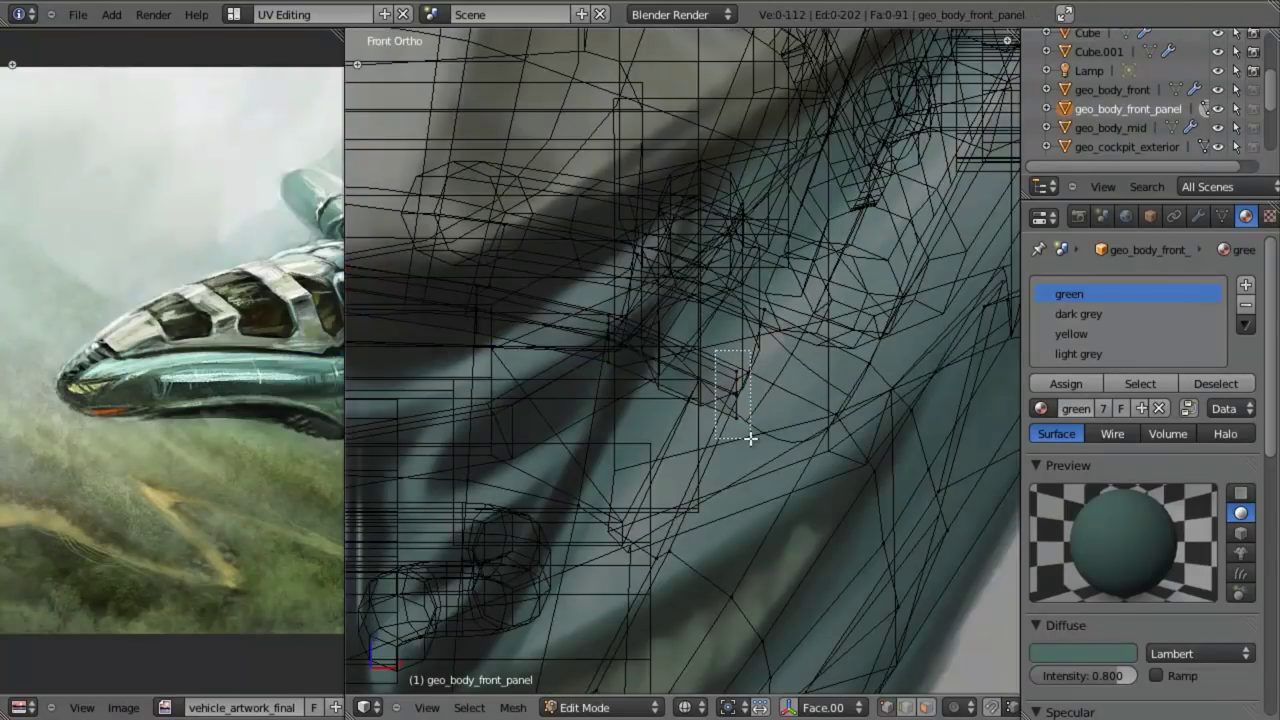
{"action": "left_click_drag", "start_coordinate": [750, 438], "coordinate": [751, 438]}
{"action": "scroll", "coordinate": [752, 396], "scroll_direction": "down", "scroll_amount": 2}
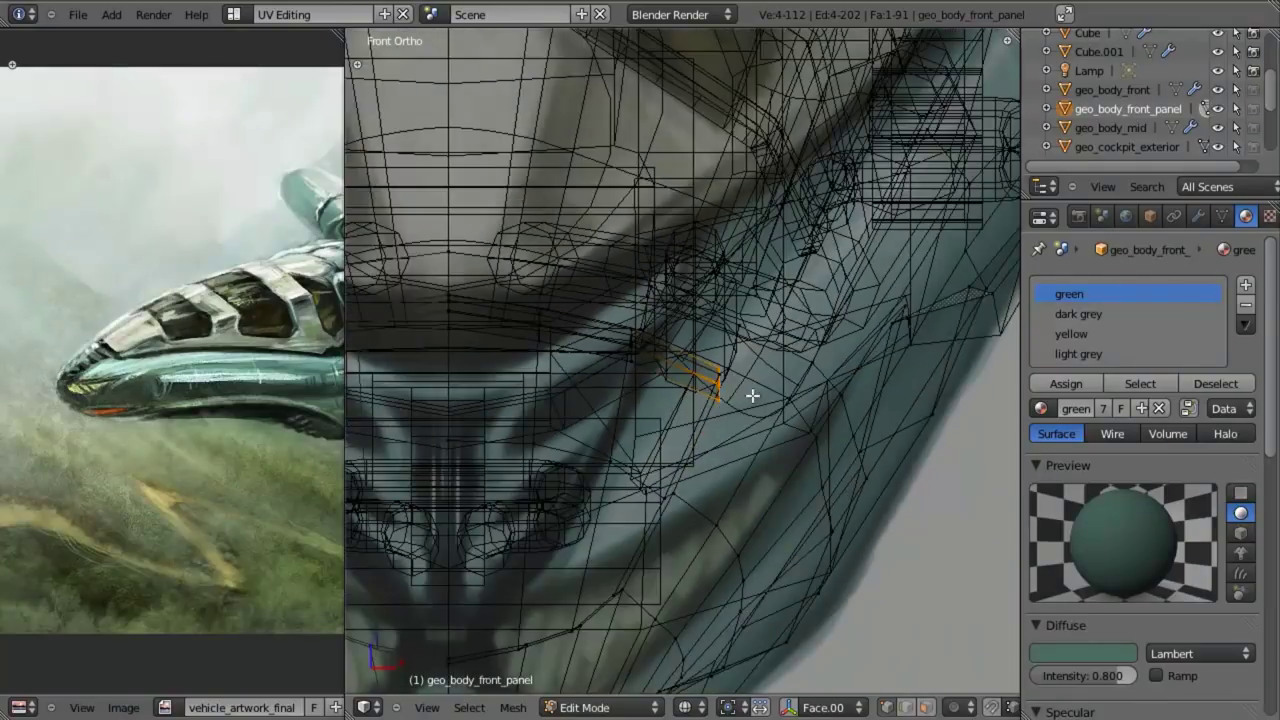
{"action": "key", "text": "z"}
{"action": "key", "text": "g"}
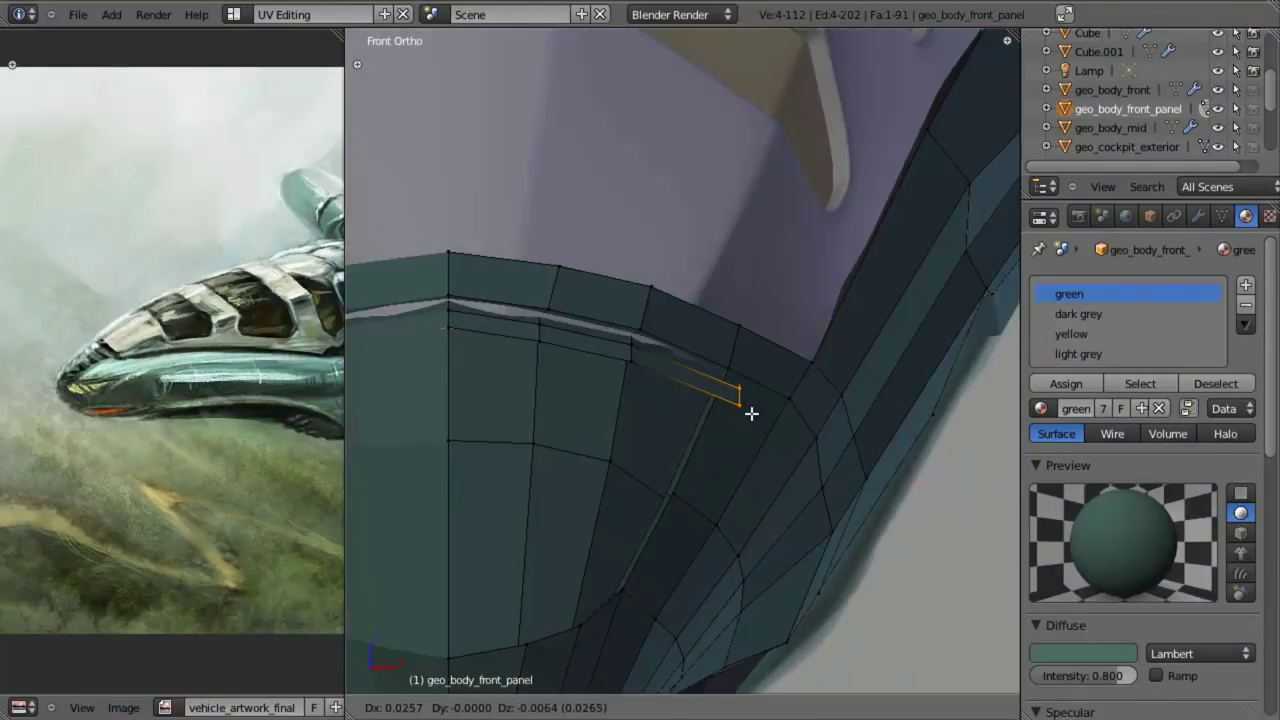
{"action": "left_click", "coordinate": [745, 411]}
{"action": "key", "text": "KP_3"}
{"action": "key", "text": "g"}
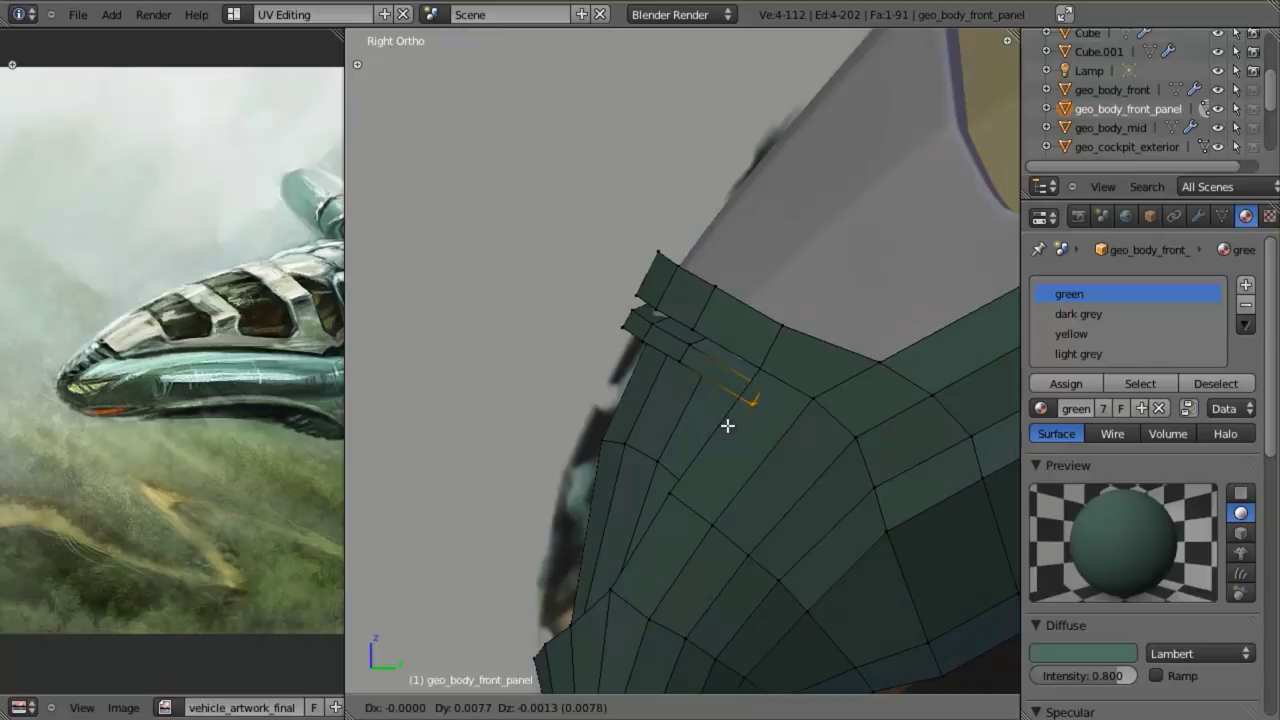
{"action": "left_click", "coordinate": [733, 426]}
{"action": "key", "text": "a"}
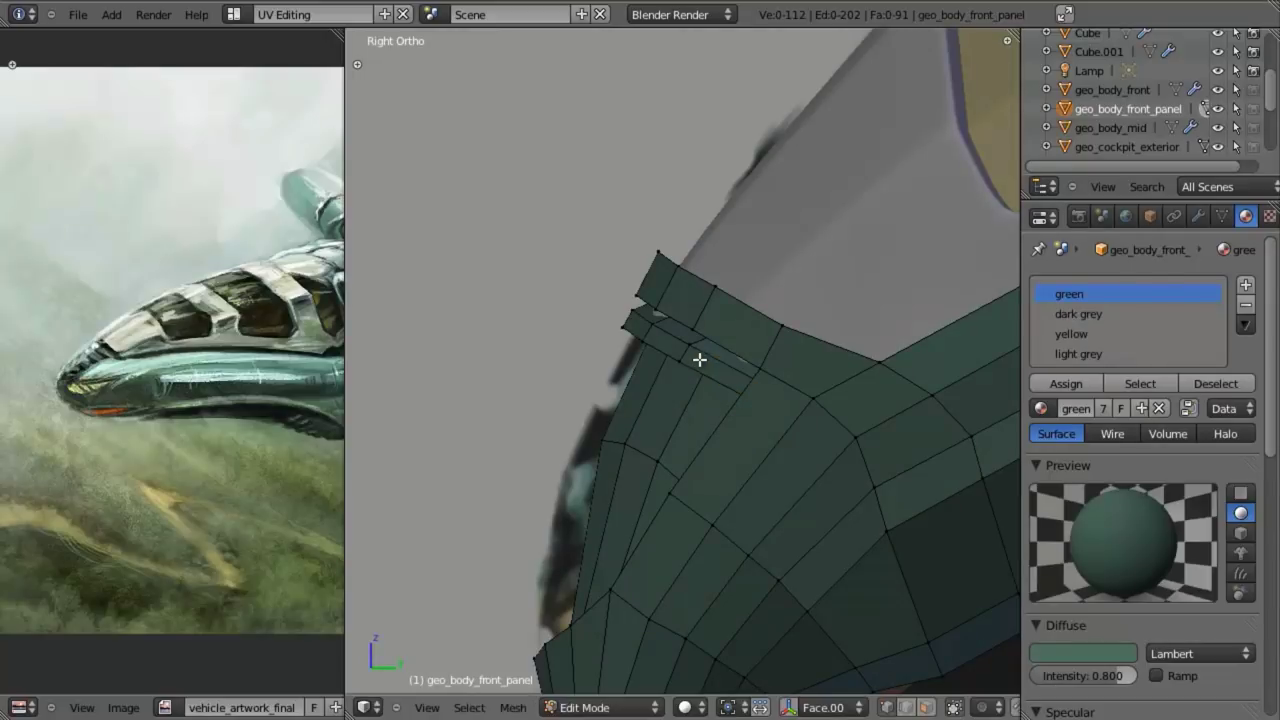
- Duplicate the thick strip twice in the side view, placing each copy about 0.049 further down and forward along the nose
{"action": "right_click", "coordinate": [692, 356], "text": "alt"}
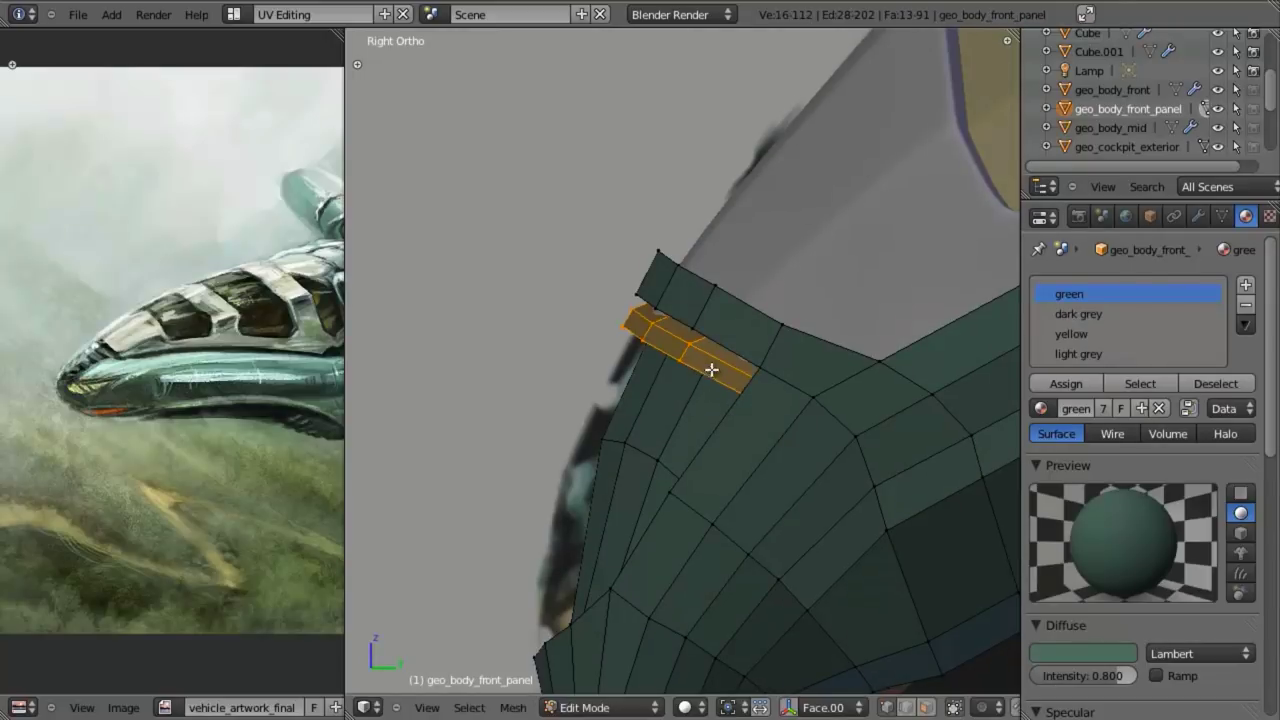
{"action": "middle_click_drag", "start_coordinate": [711, 379], "coordinate": [725, 341], "text": "shift"}
{"action": "key", "text": "z"}
{"action": "key", "text": "z"}
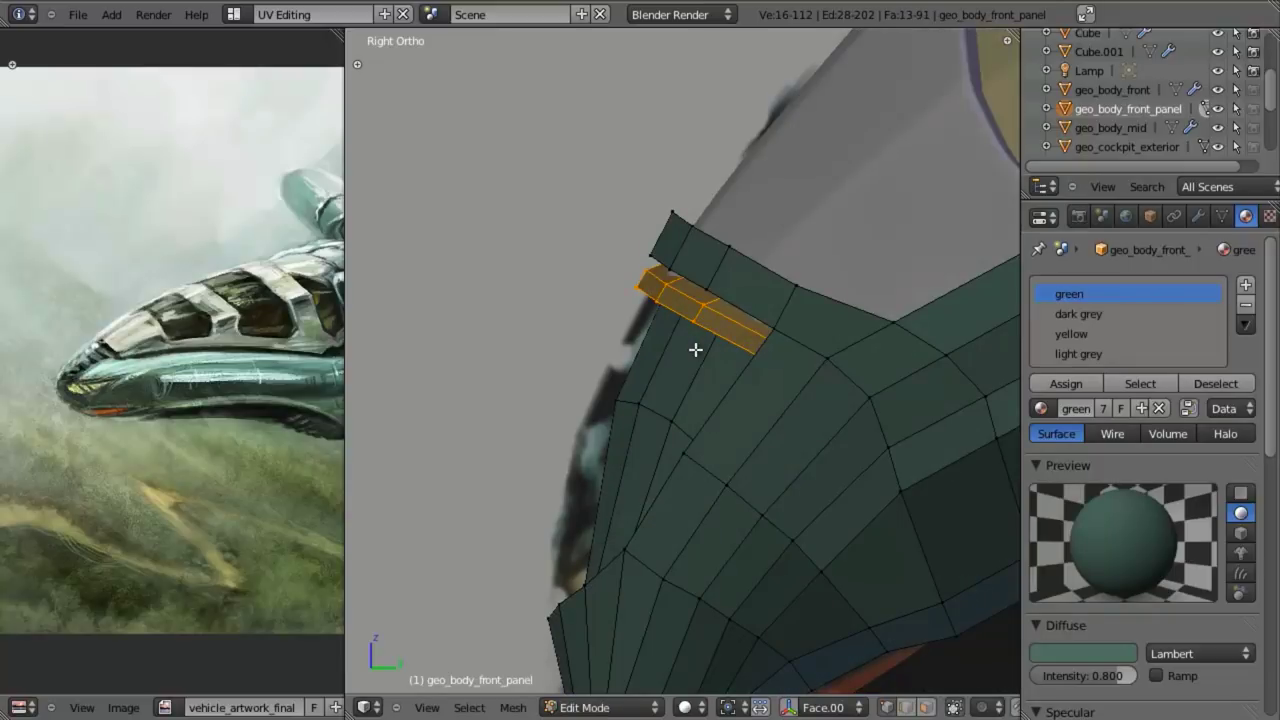
{"action": "key", "text": "e"}
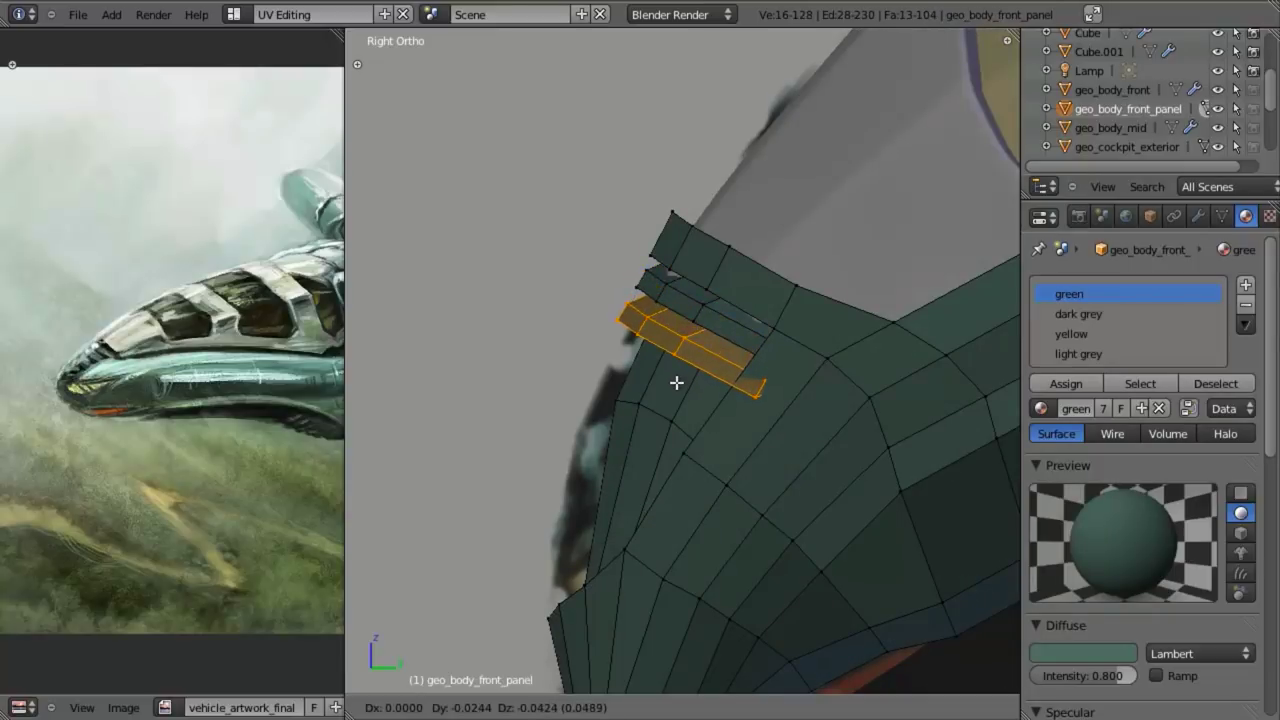
{"action": "left_click", "coordinate": [676, 382]}
{"action": "key", "text": "e"}
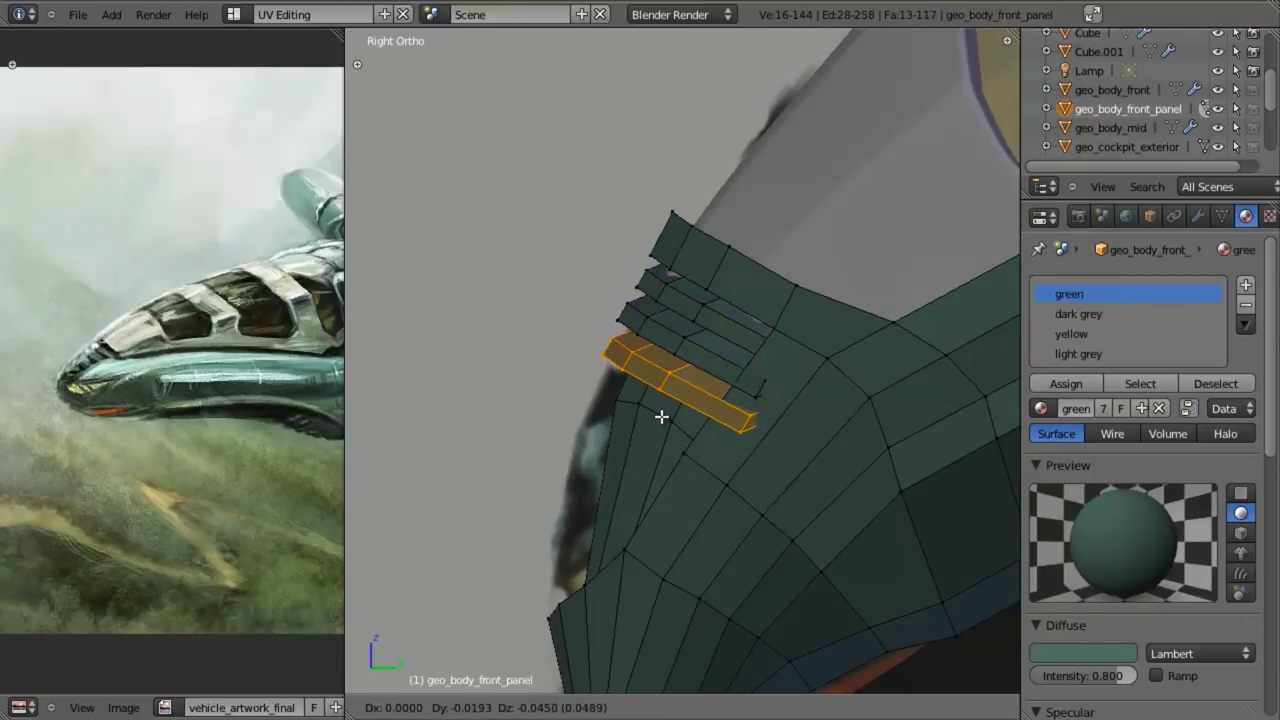
{"action": "left_click", "coordinate": [662, 416]}
- Move the lowest strip copy inward along X and scale it along X to about 0.98
{"action": "middle_click_drag", "start_coordinate": [648, 401], "coordinate": [829, 423]}
{"action": "key", "text": "g"}
{"action": "key", "text": "x"}
{"action": "left_click", "coordinate": [818, 422]}
{"action": "key", "text": "s"}
{"action": "key", "text": "x"}
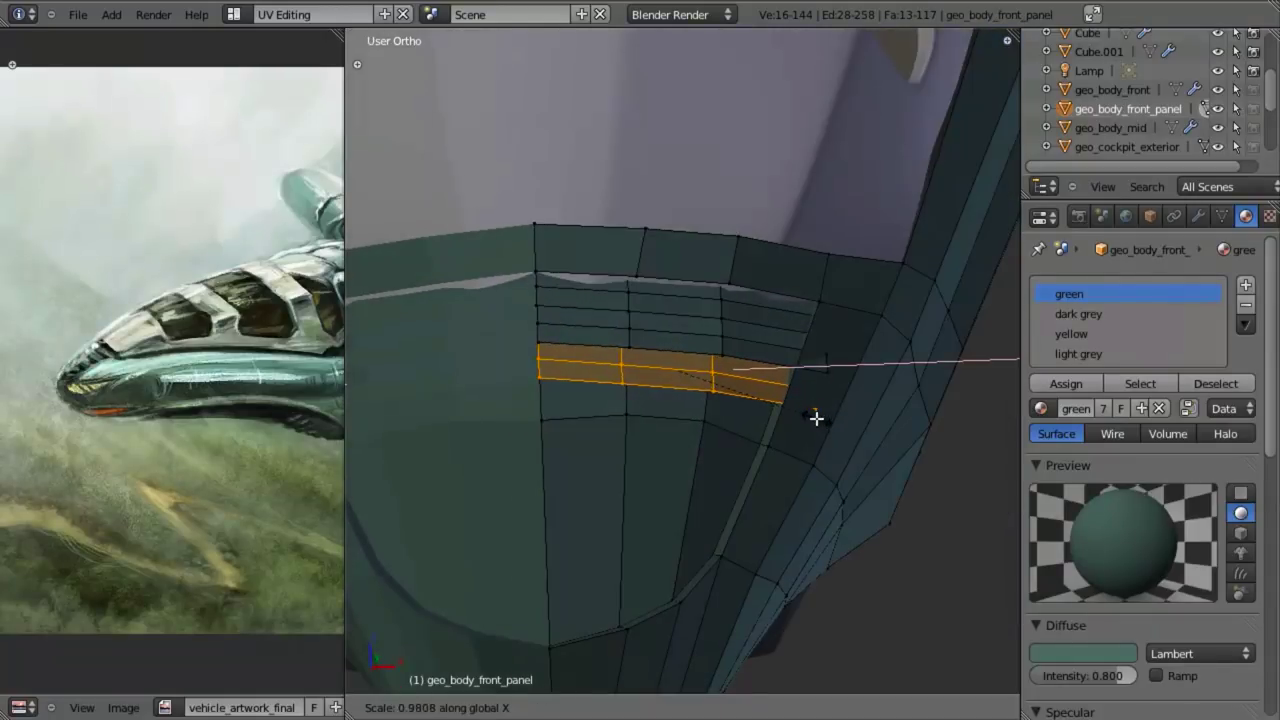
{"action": "left_click", "coordinate": [812, 416]}
- Move the middle strip inward along X by about 0.005
{"action": "key", "text": "a"}
{"action": "key", "text": "l"}
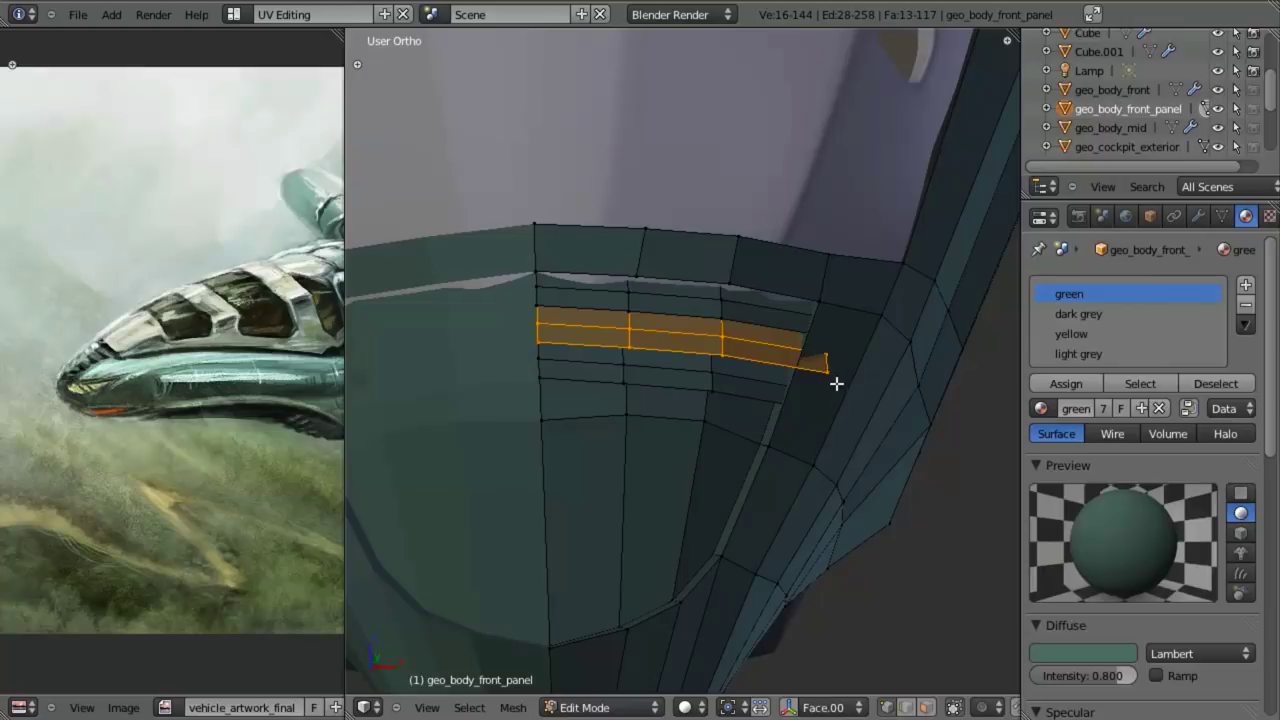
{"action": "key", "text": "g"}
{"action": "key", "text": "x"}
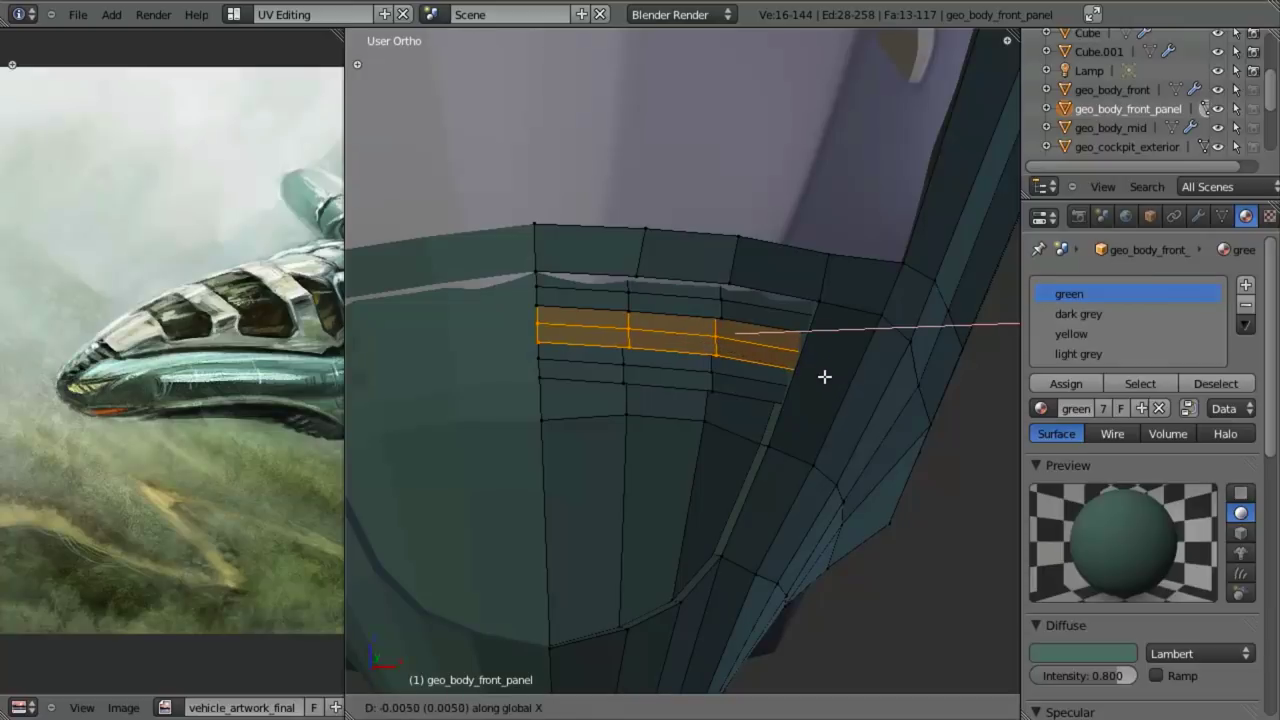
{"action": "left_click", "coordinate": [824, 376]}
- Duplicate the lowest strip about 0.047 down and slightly forward in the side view, then nudge the copy slightly up and back
{"action": "key", "text": "a"}
{"action": "key", "text": "l"}
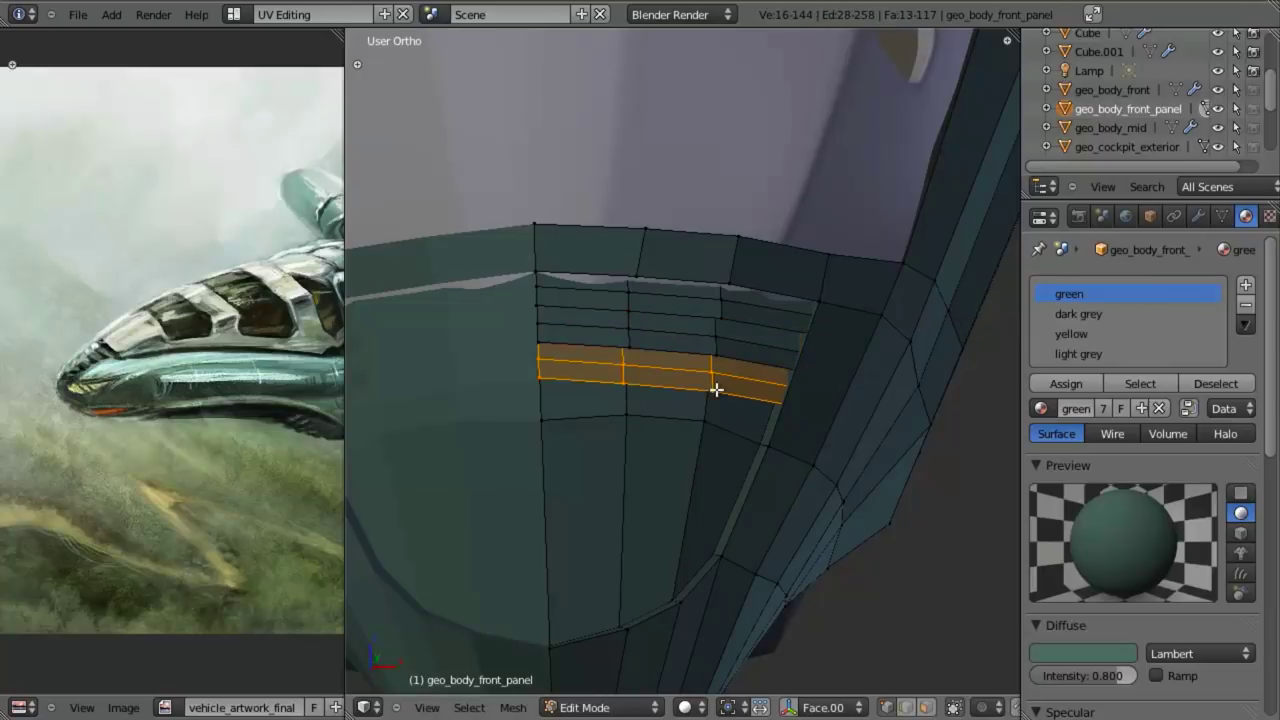
{"action": "key", "text": "KP_3"}
{"action": "key", "text": "z"}
{"action": "key", "text": "shift+d"}
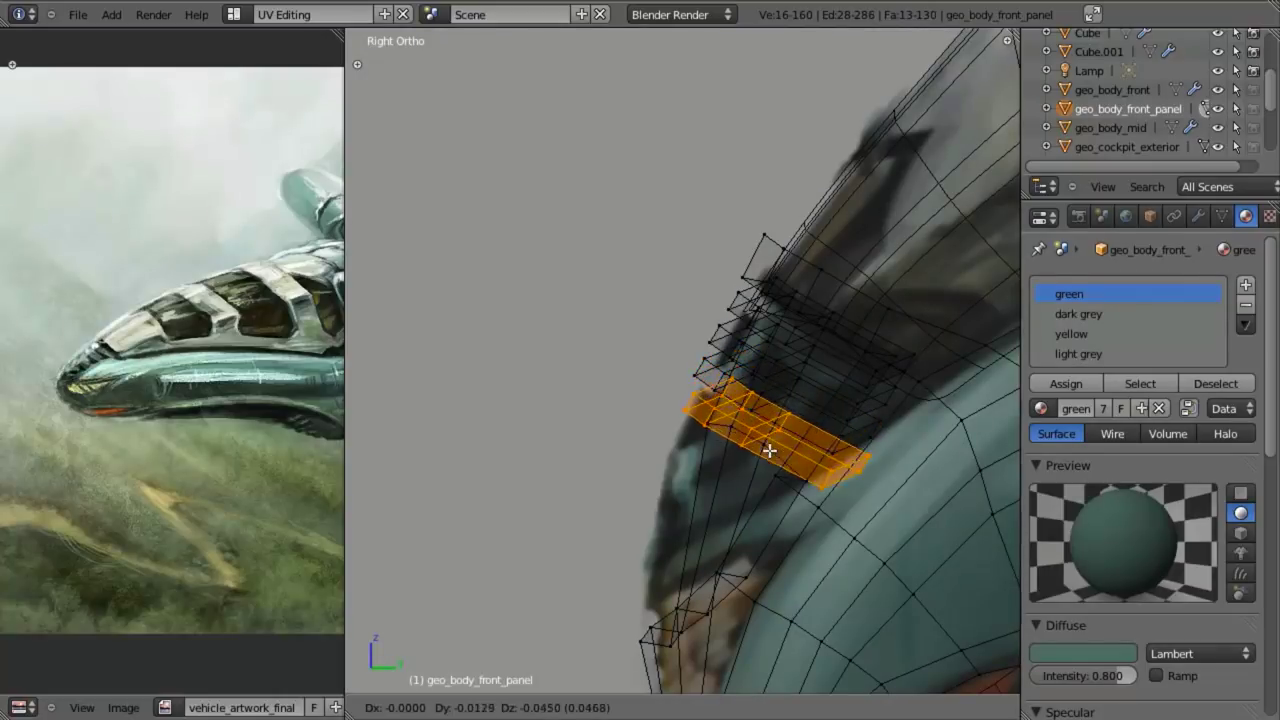
{"action": "left_click", "coordinate": [769, 450]}
{"action": "key", "text": "alt+z"}
{"action": "key", "text": "g"}
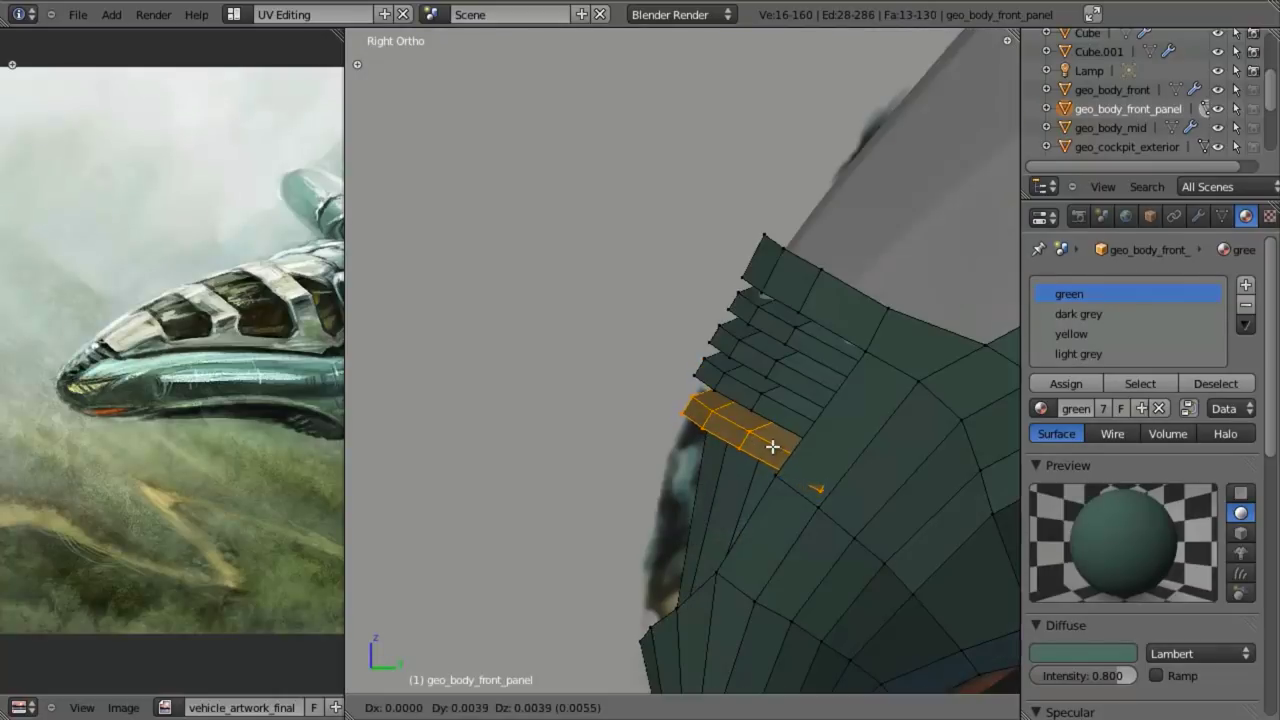
{"action": "left_click", "coordinate": [773, 447]}
- Make five more strip copies in the side view, each about 0.05 below and slightly forward of the previous one, following the nose profile
{"action": "key", "text": "shift+d"}
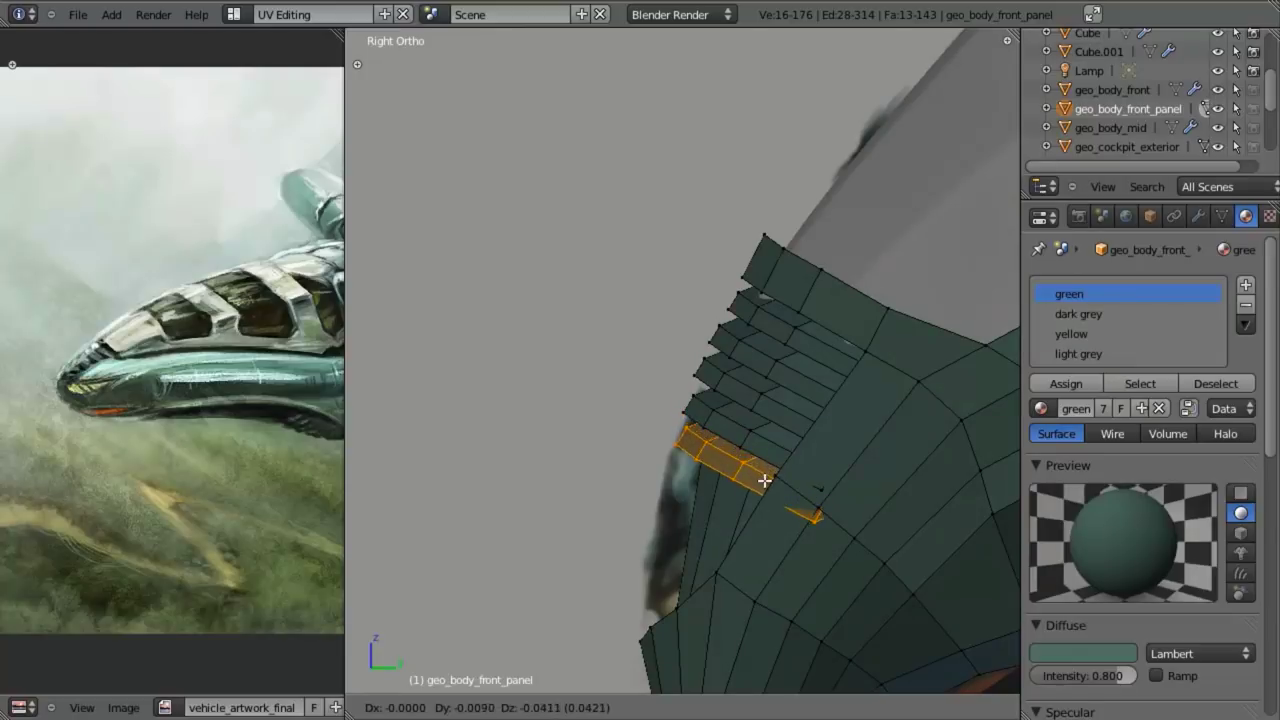
{"action": "left_click", "coordinate": [763, 486]}
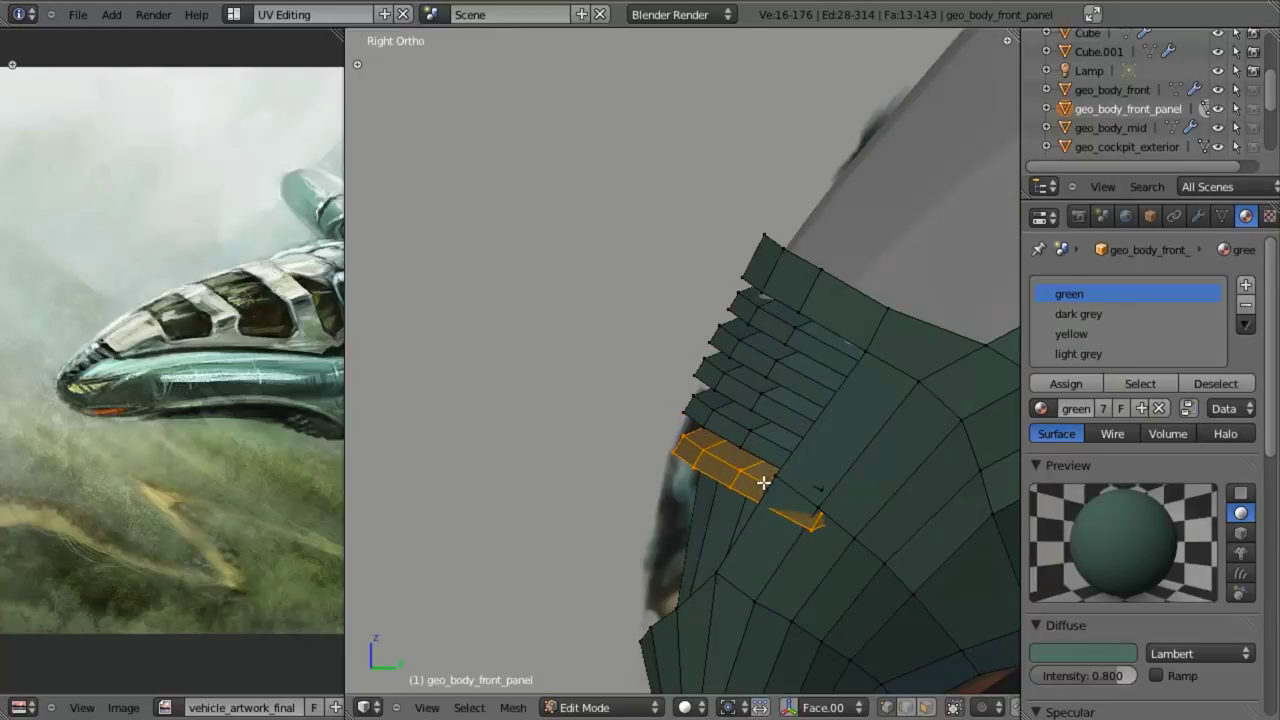
{"action": "key", "text": "shift+d"}
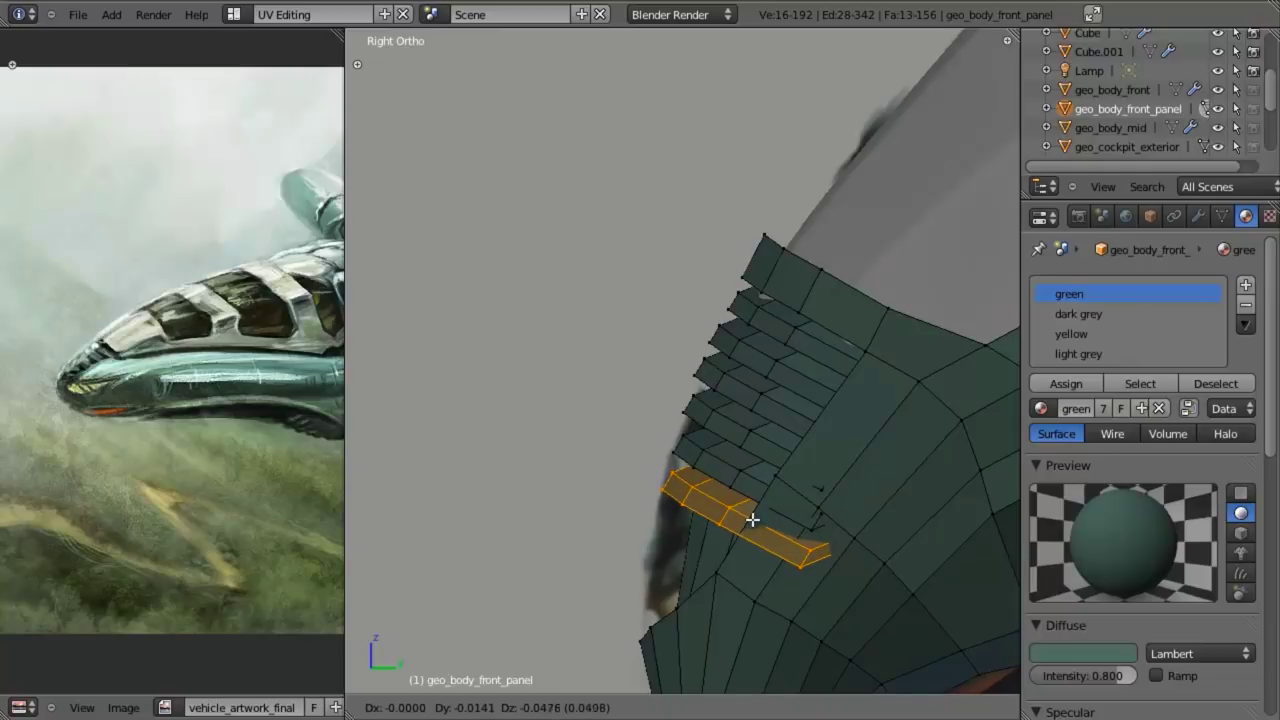
{"action": "left_click", "coordinate": [749, 519]}
{"action": "key", "text": "shift+d"}
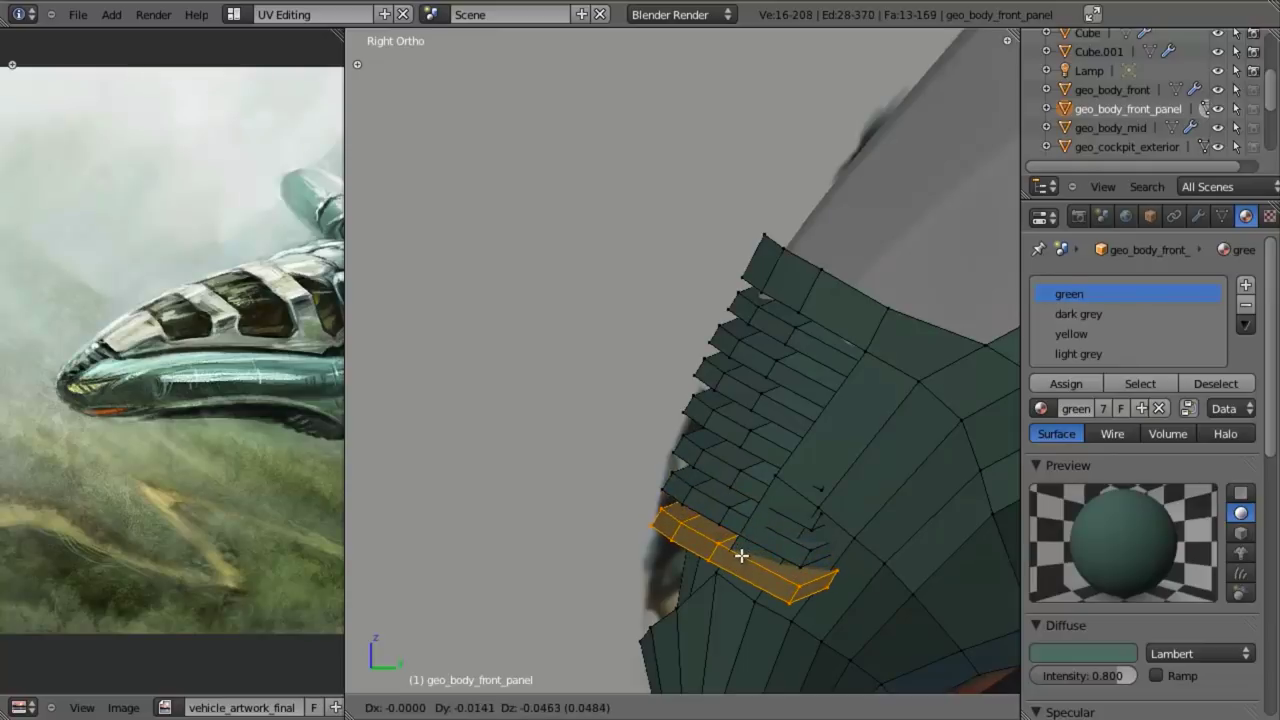
{"action": "left_click", "coordinate": [742, 555]}
{"action": "key", "text": "shift+d"}
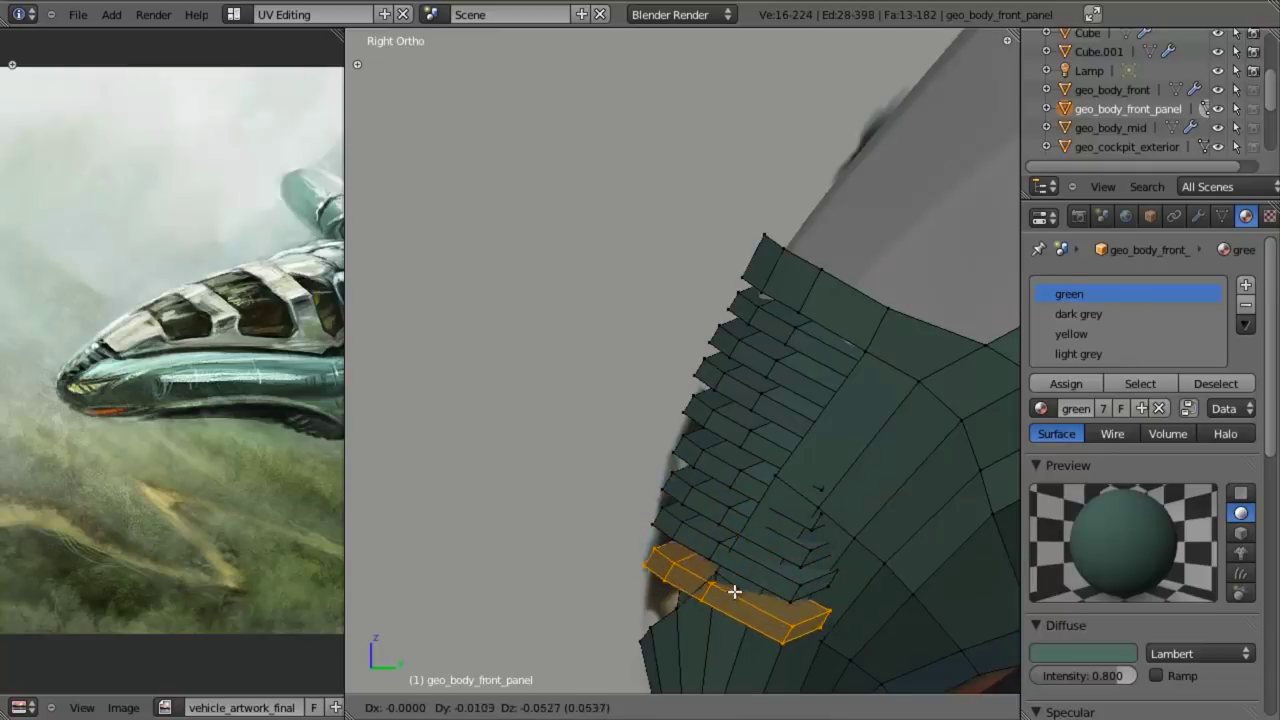
{"action": "left_click", "coordinate": [735, 590]}
{"action": "key", "text": "shift+d"}
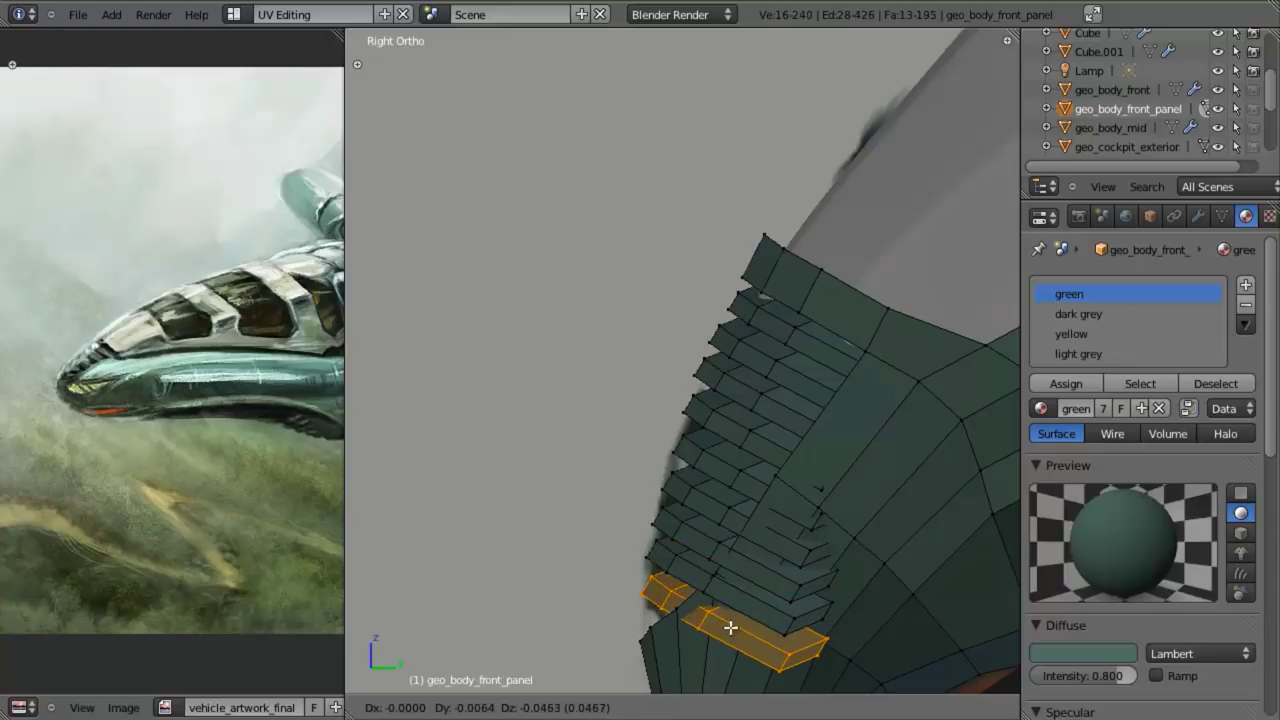
{"action": "left_click", "coordinate": [729, 628]}
- Select the six lowest strips in the front view and scale them along X about the 3D cursor on the centre line
{"action": "key", "text": "KP_1"}
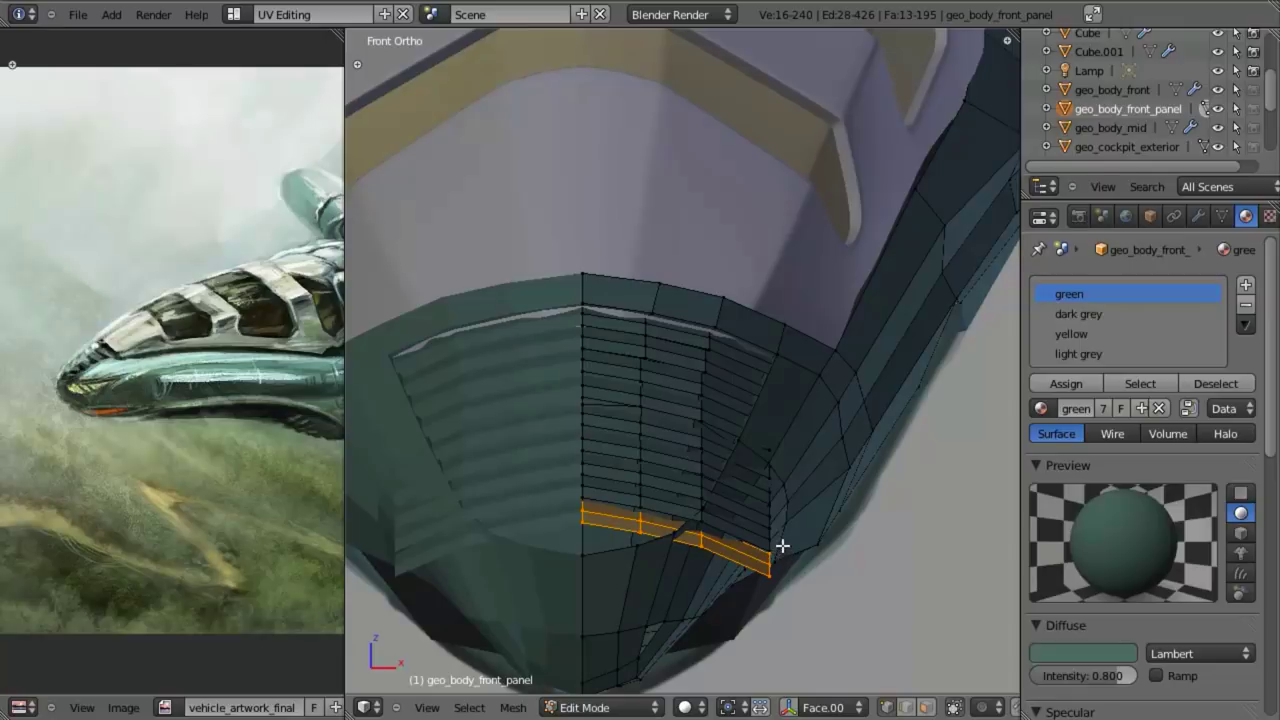
{"action": "key", "text": "l"}
{"action": "key", "text": "l"}
{"action": "key", "text": "l"}
{"action": "key", "text": "l"}
{"action": "key", "text": "l"}
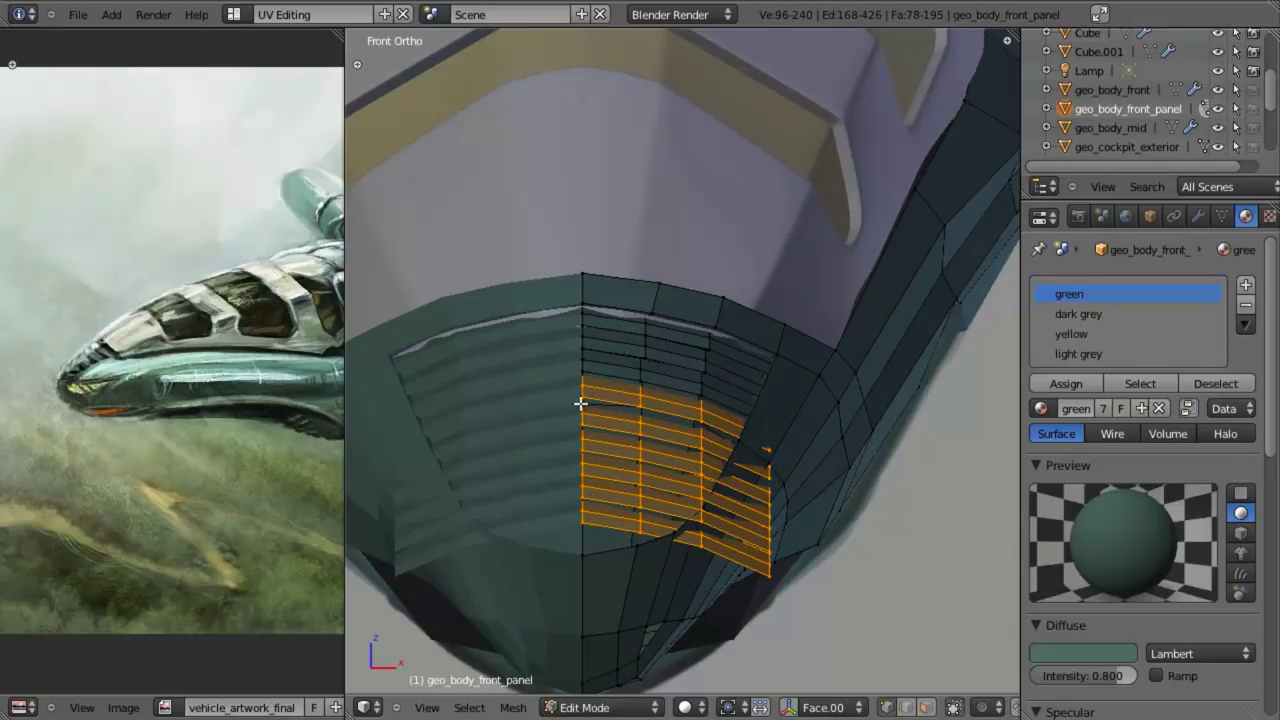
{"action": "scroll", "coordinate": [829, 465], "scroll_direction": "up", "scroll_amount": 1}
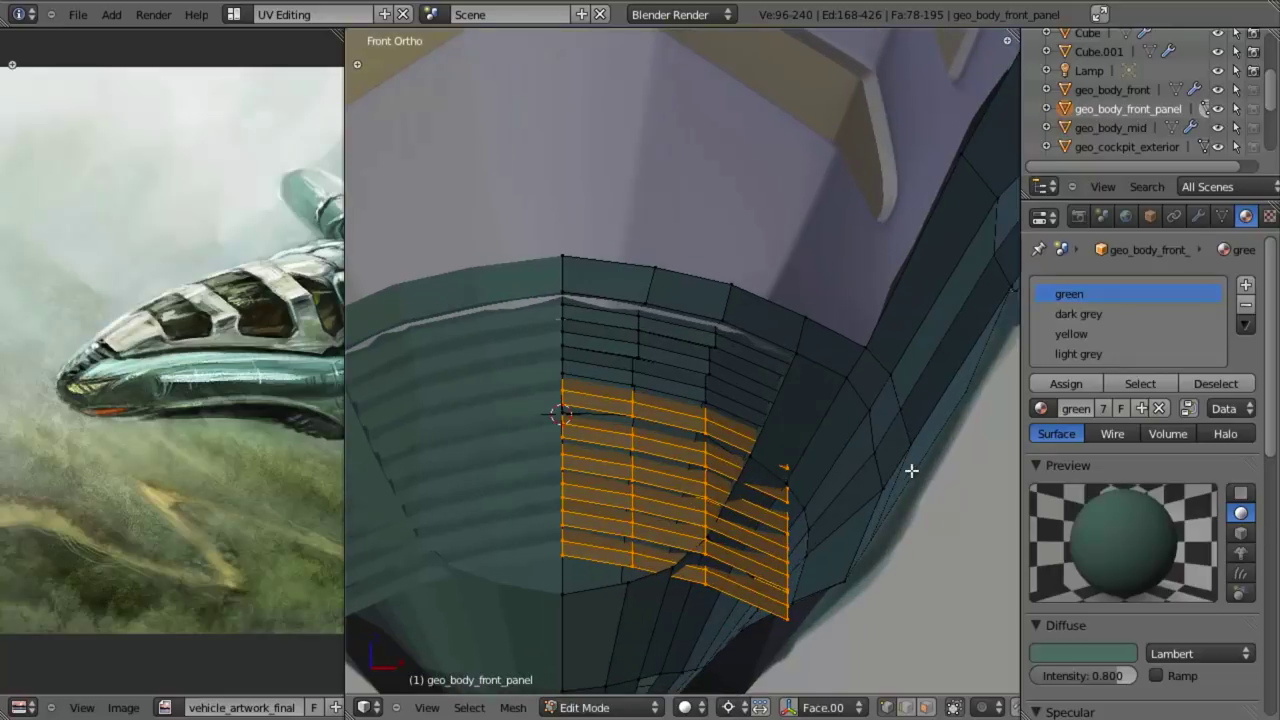
{"action": "key", "text": "s"}
{"action": "key", "text": "x"}
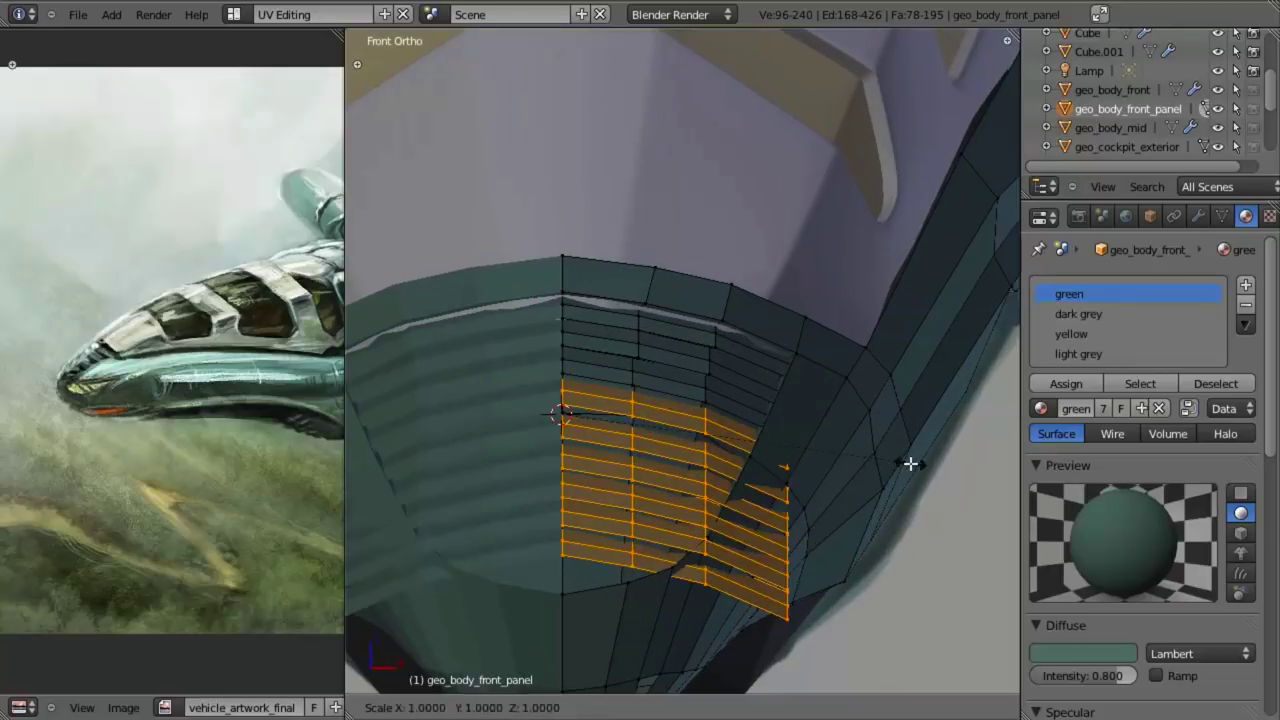
- Exclude the uppermost slat from the selection and narrow the five lowest grille slats slightly along X
{"action": "left_click", "coordinate": [904, 458]}
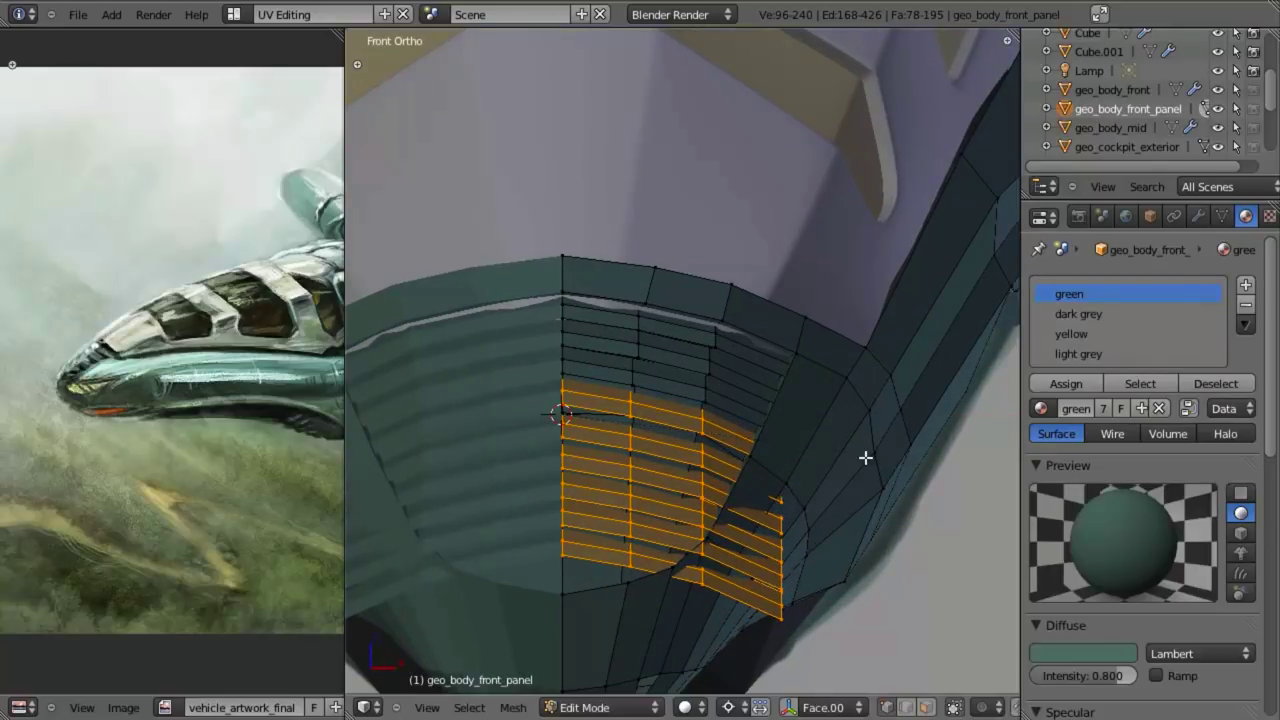
{"action": "left_click", "coordinate": [711, 425], "text": "alt+shift"}
{"action": "key", "text": "s"}
{"action": "key", "text": "x"}
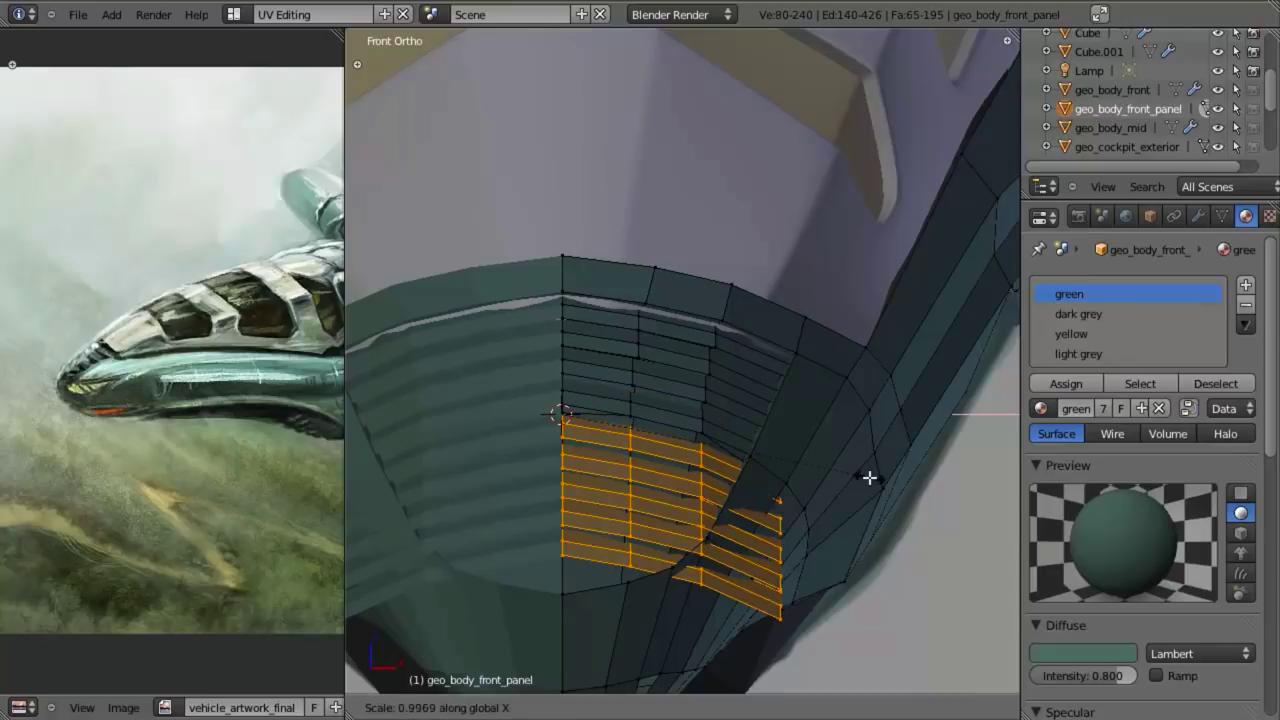
{"action": "left_click", "coordinate": [853, 469]}
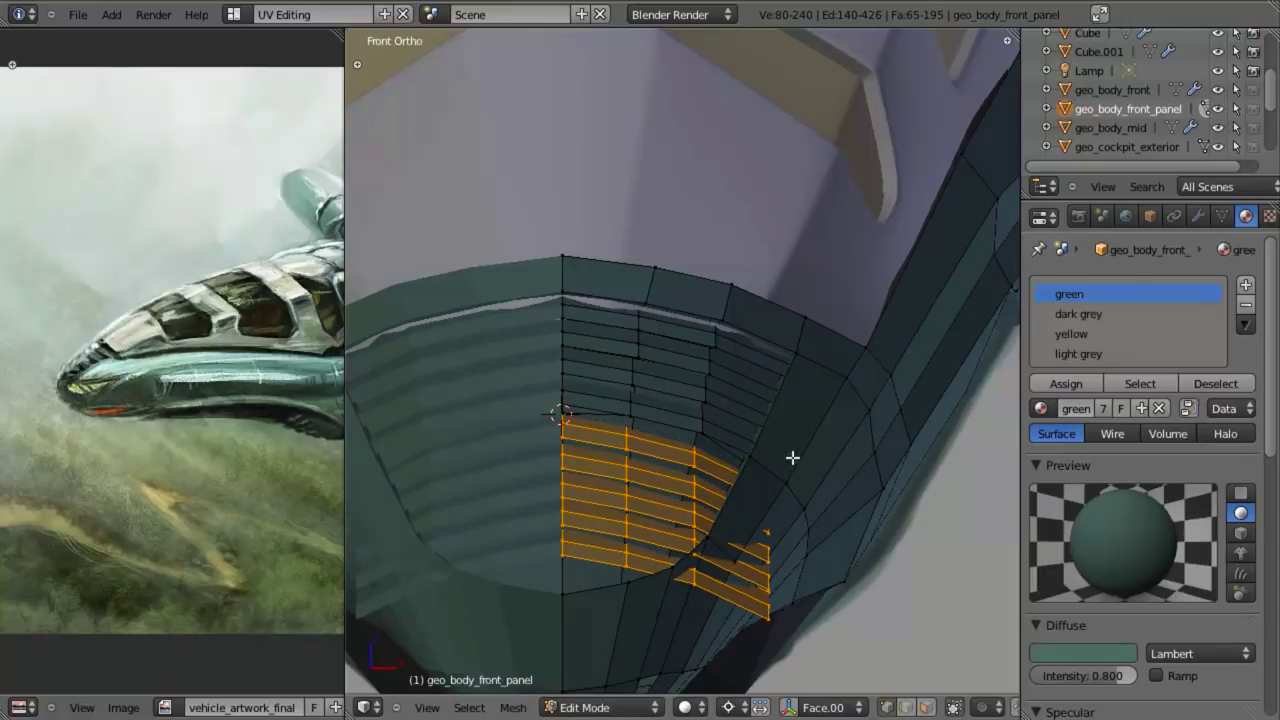
- Exclude one more slat and narrow the four lowest slats further along X to follow the panel opening
{"action": "left_click", "coordinate": [694, 456], "text": "alt+shift"}
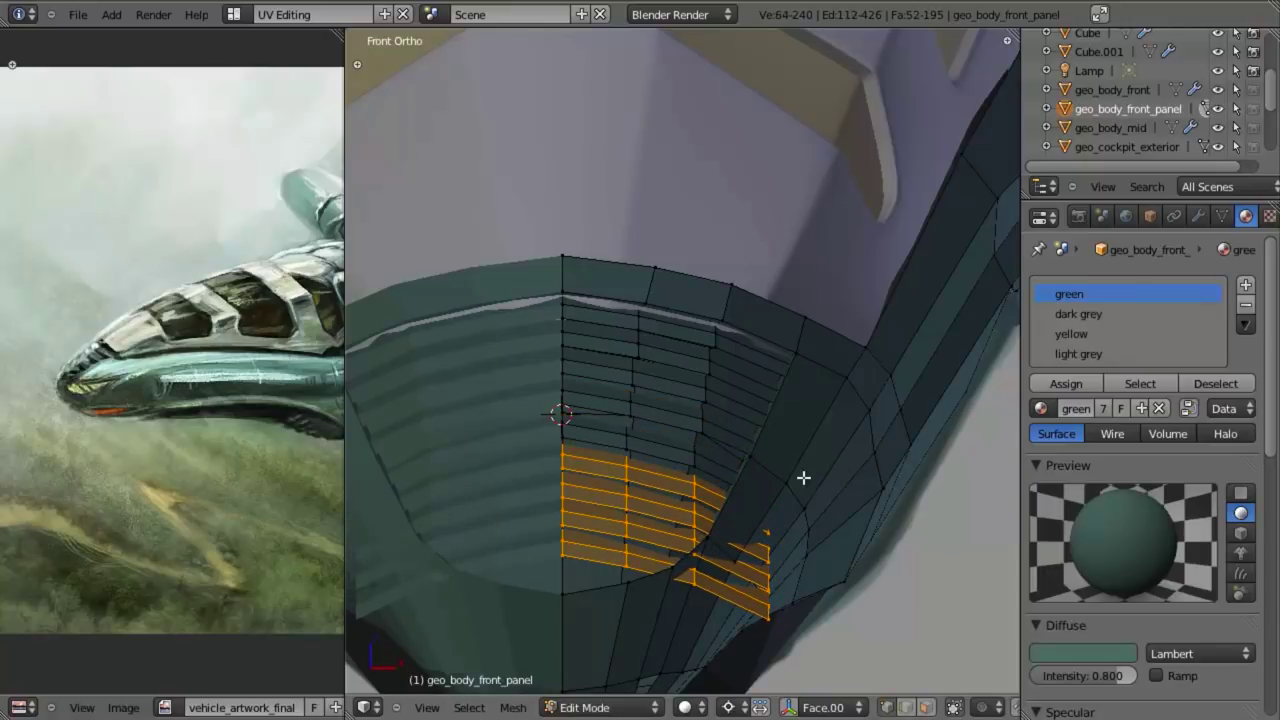
{"action": "key", "text": "s"}
{"action": "key", "text": "x"}
{"action": "left_click", "coordinate": [859, 507]}
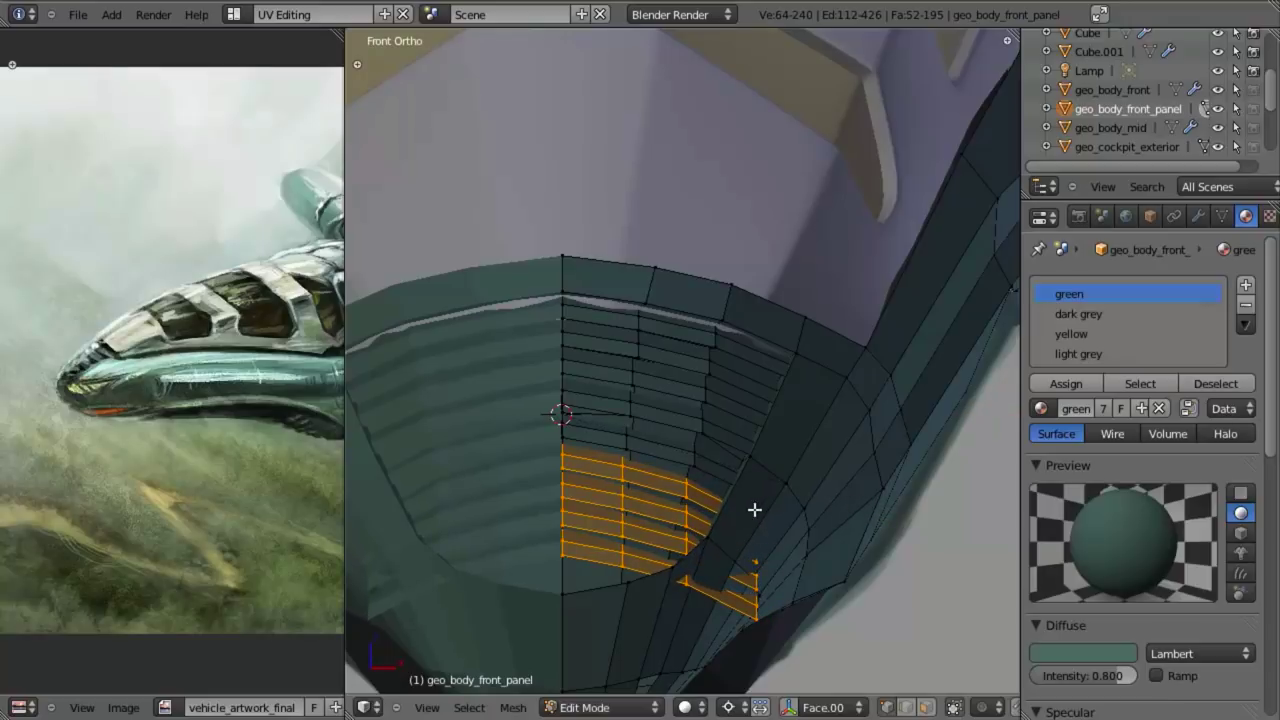
- Restrict the selection to the outer segments of the three lowest slats and narrow them along X
{"action": "left_click", "coordinate": [696, 501], "text": "alt+shift"}
{"action": "key", "text": "s"}
{"action": "key", "text": "x"}
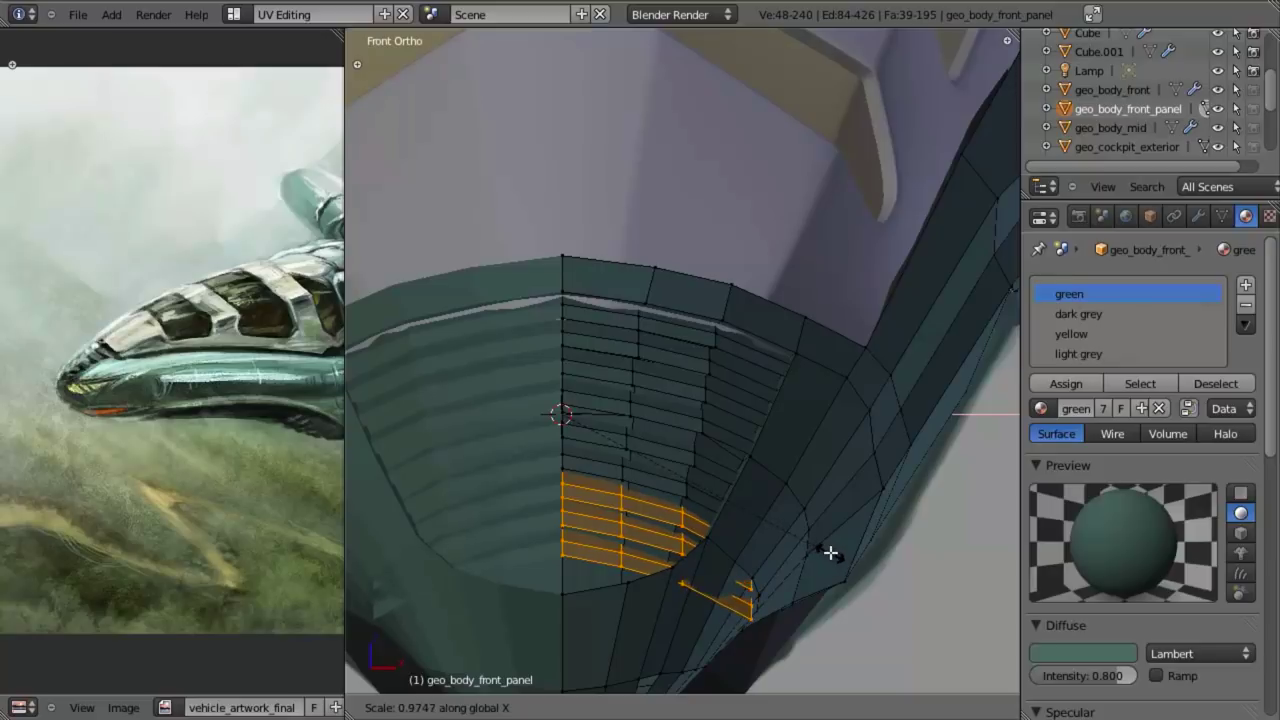
{"action": "left_click", "coordinate": [831, 549]}
{"action": "key", "text": "z"}
{"action": "key", "text": "b"}
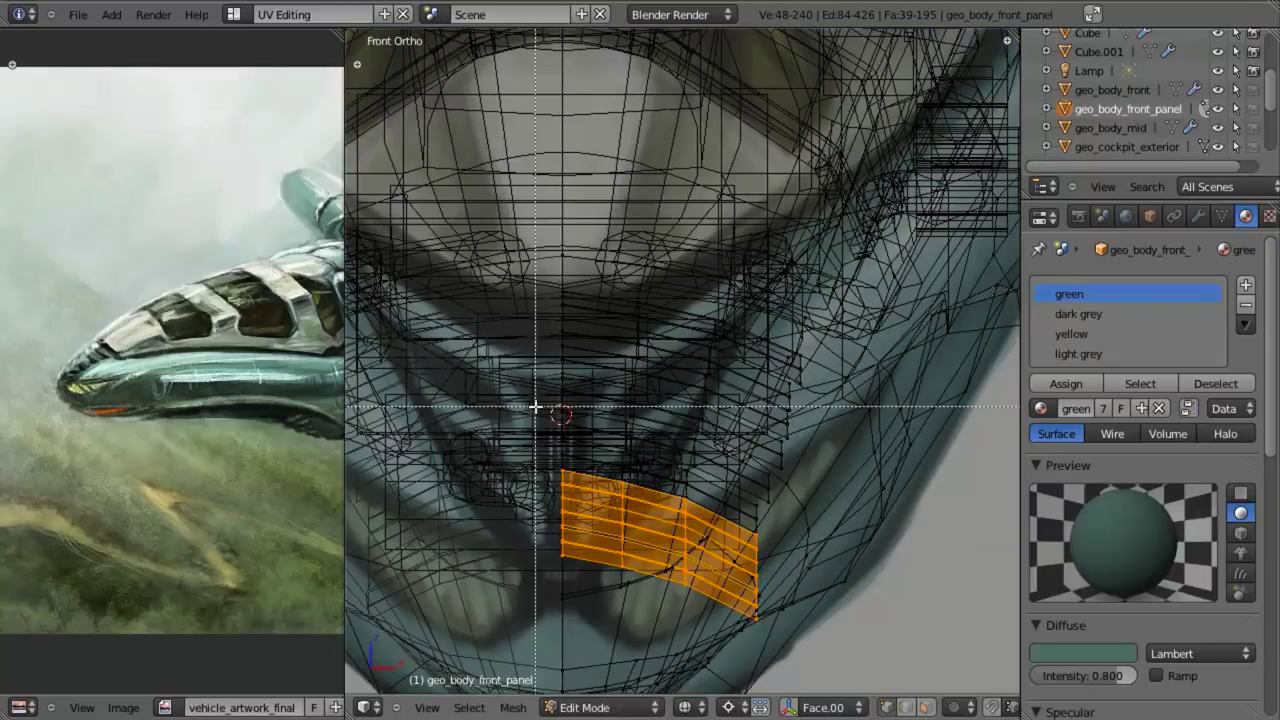
{"action": "middle_click_drag", "start_coordinate": [534, 403], "coordinate": [646, 594]}
{"action": "key", "text": "z"}
{"action": "key", "text": "s"}
{"action": "key", "text": "x"}
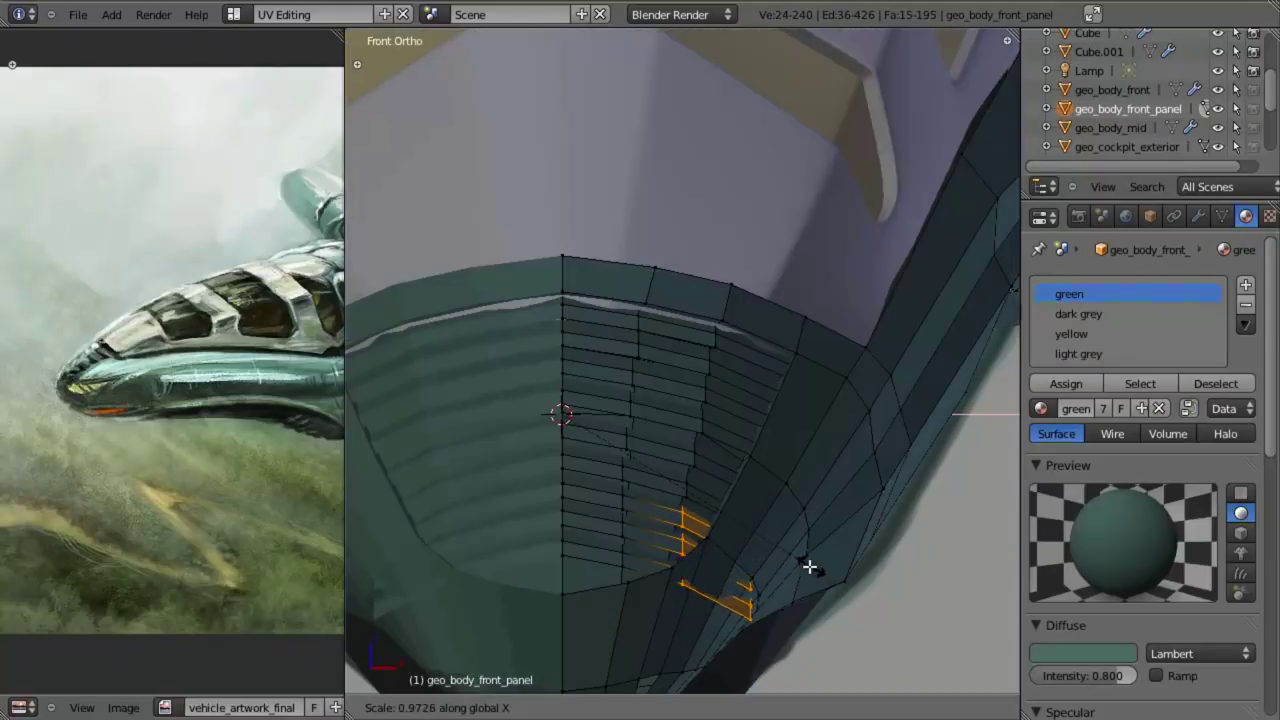
{"action": "left_click", "coordinate": [800, 563]}
{"action": "key", "text": "z"}
{"action": "key", "text": "z"}
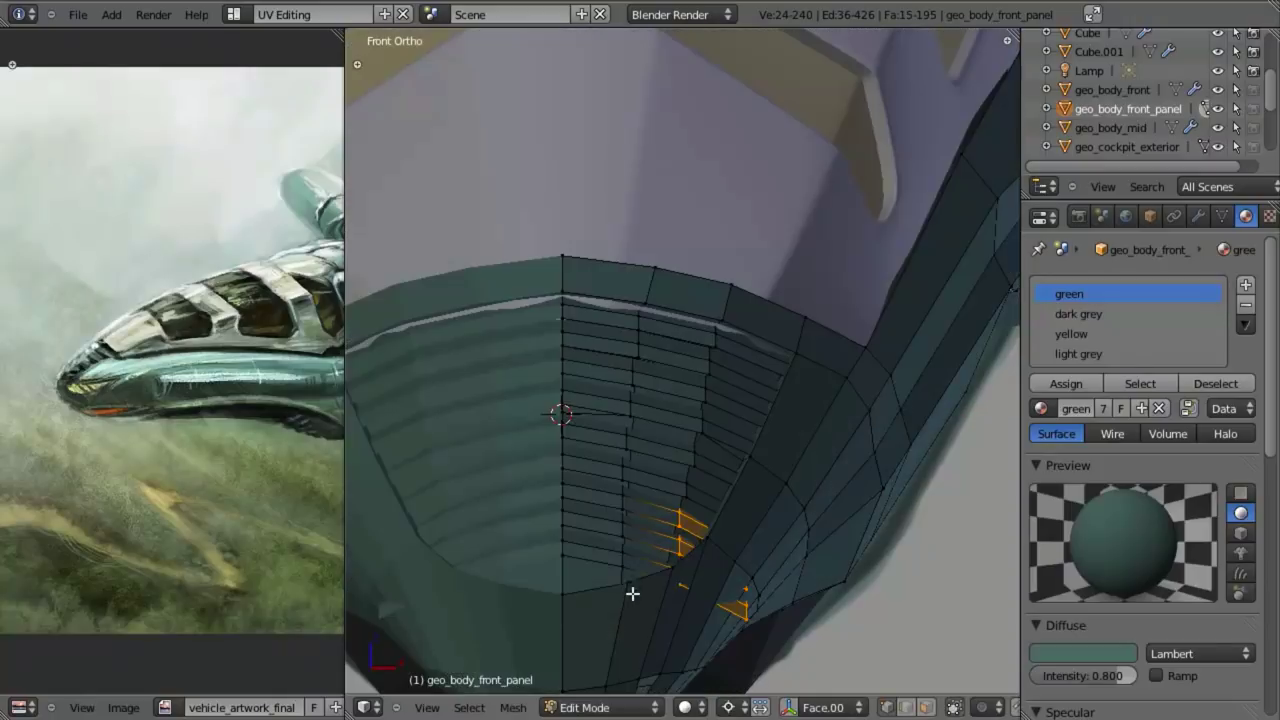
{"action": "right_click", "coordinate": [622, 570], "text": "alt+shift"}
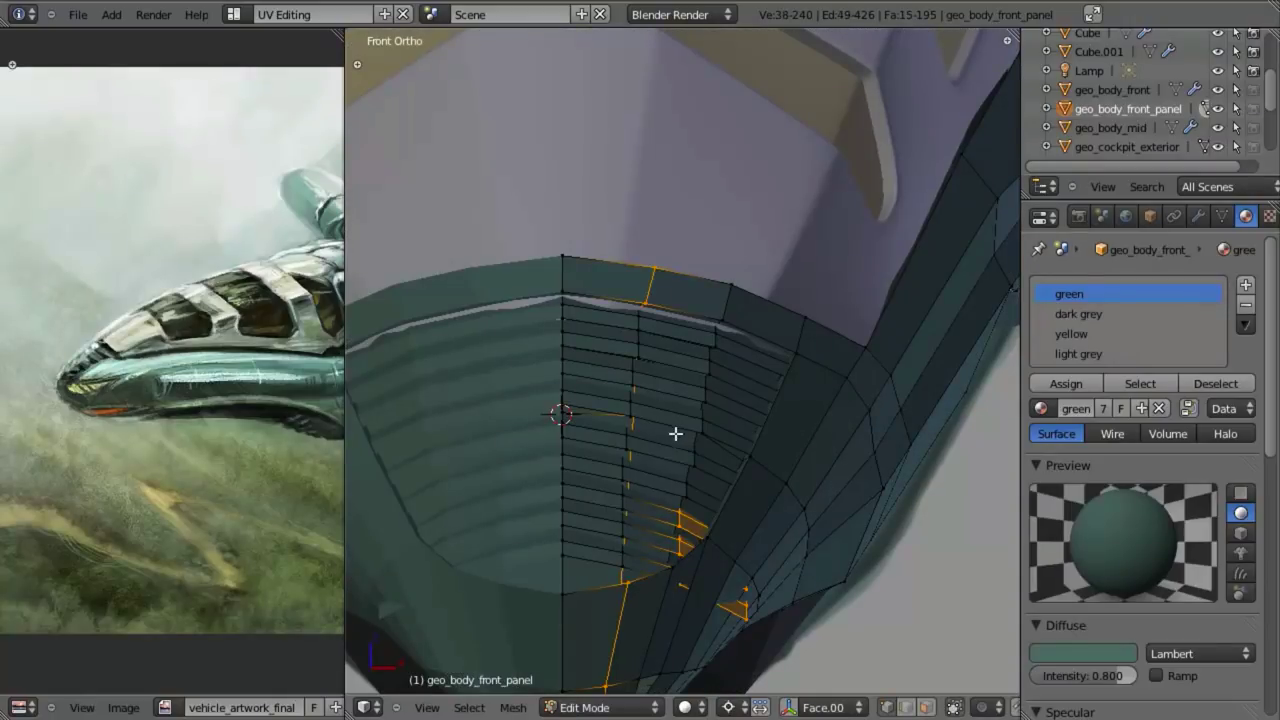
{"action": "scroll", "coordinate": [676, 434], "scroll_direction": "down", "scroll_amount": 3}
{"action": "key", "text": "z"}
{"action": "key", "text": "b"}
{"action": "middle_click_drag", "start_coordinate": [672, 279], "coordinate": [408, 664]}
{"action": "key", "text": "z"}
{"action": "scroll", "coordinate": [737, 514], "scroll_direction": "up", "scroll_amount": 3}
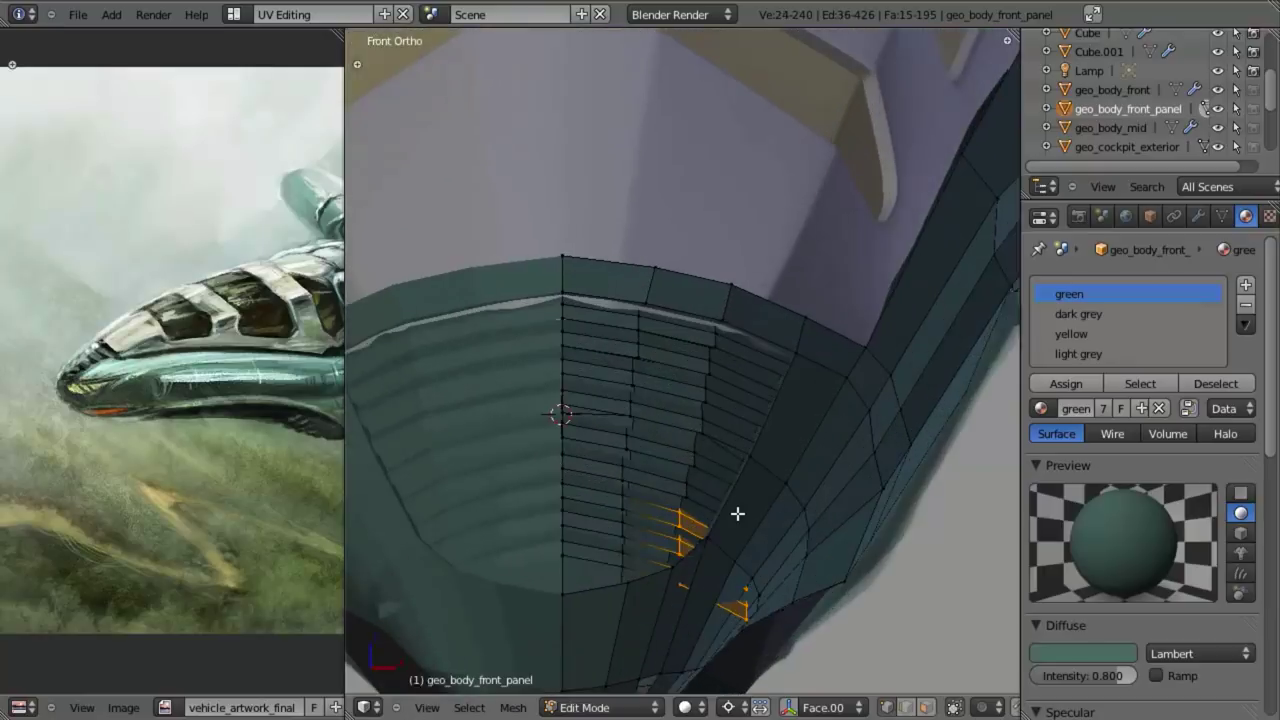
{"action": "scroll", "coordinate": [737, 513], "scroll_direction": "up", "scroll_amount": 1}
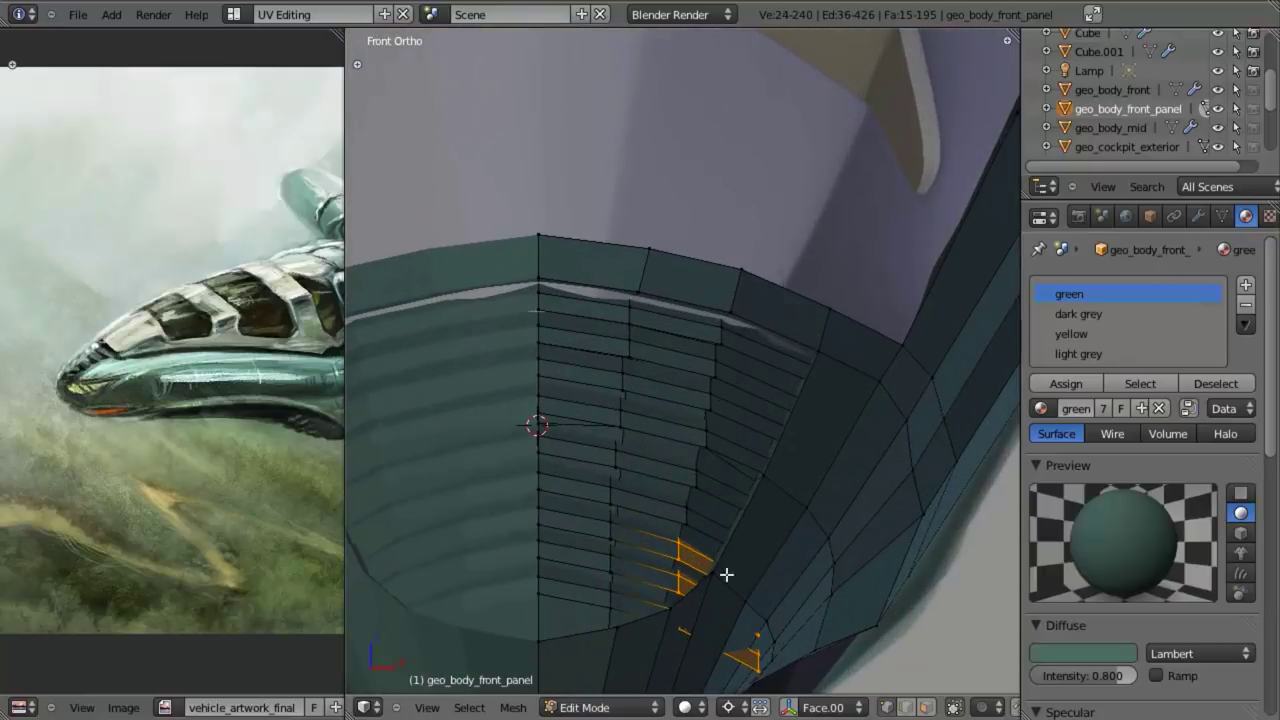
- Exclude the upper slat's outer segment and narrow the outer segments of the two lowest slats along X
{"action": "right_click", "coordinate": [679, 541], "text": "alt+shift"}
{"action": "key", "text": "s"}
{"action": "key", "text": "x"}
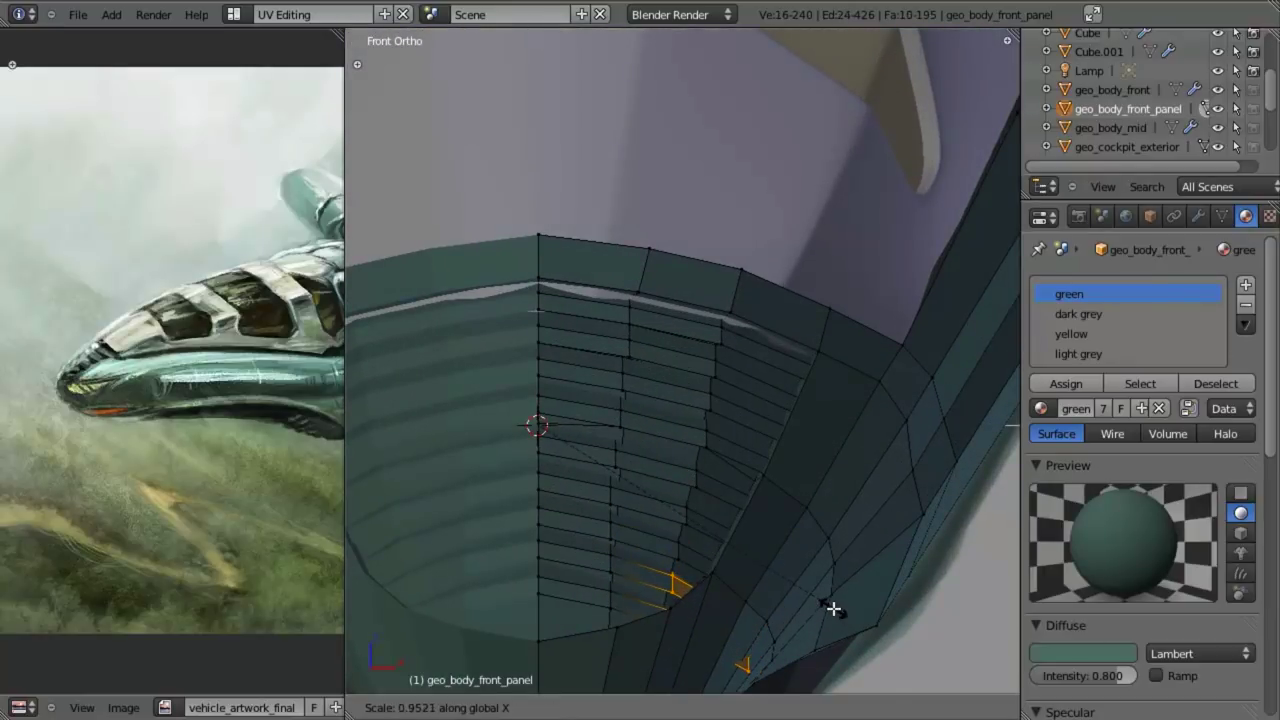
{"action": "left_click", "coordinate": [831, 605]}
- Deselect the inner vertices of the upper of the two slats and narrow the remaining selection slightly along X
{"action": "key", "text": "z"}
{"action": "key", "text": "b"}
{"action": "middle_click_drag", "start_coordinate": [648, 540], "coordinate": [663, 567]}
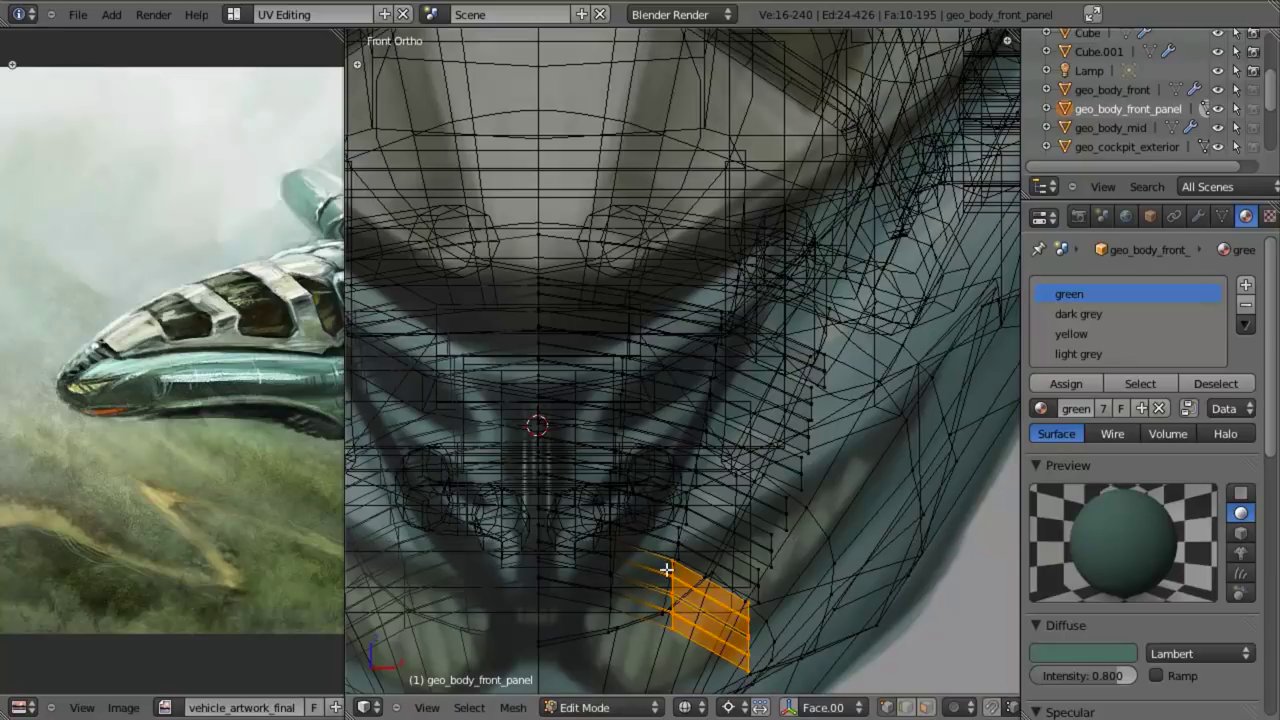
{"action": "key", "text": "b"}
{"action": "left_click_drag", "start_coordinate": [660, 540], "coordinate": [697, 596]}
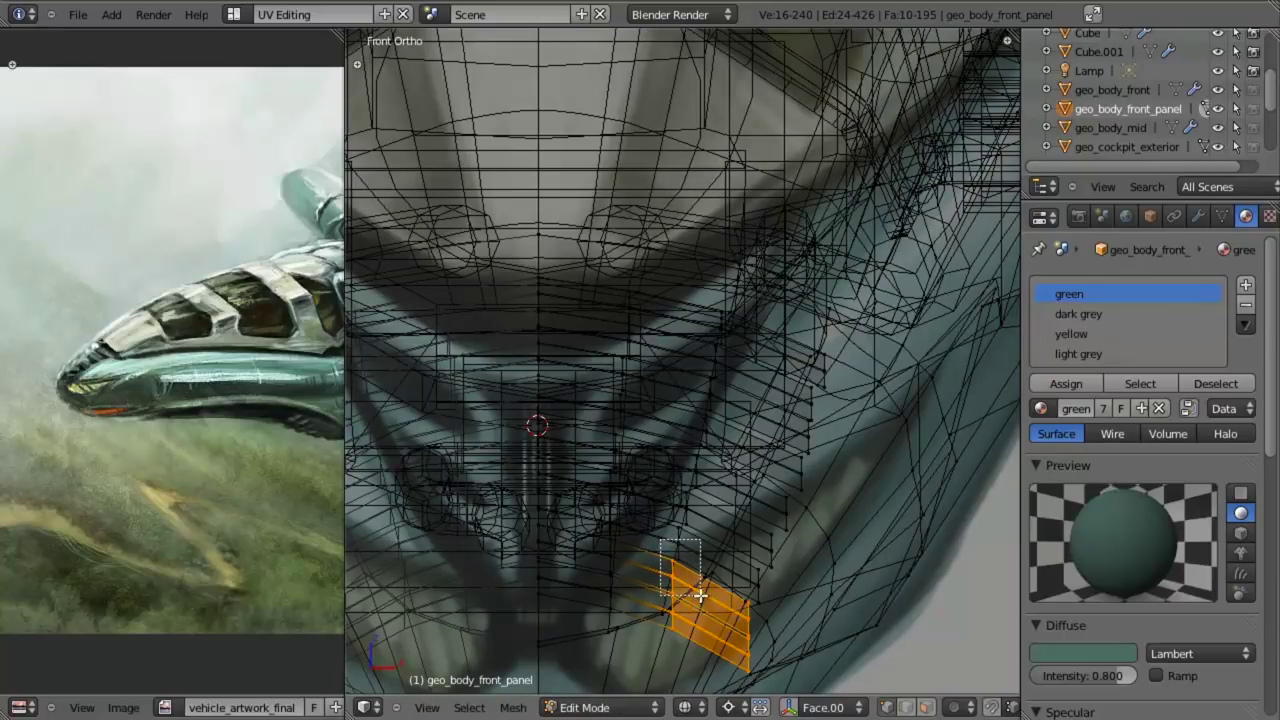
{"action": "middle_click_drag", "start_coordinate": [701, 596], "coordinate": [757, 533]}
{"action": "key", "text": "z"}
{"action": "key", "text": "z"}
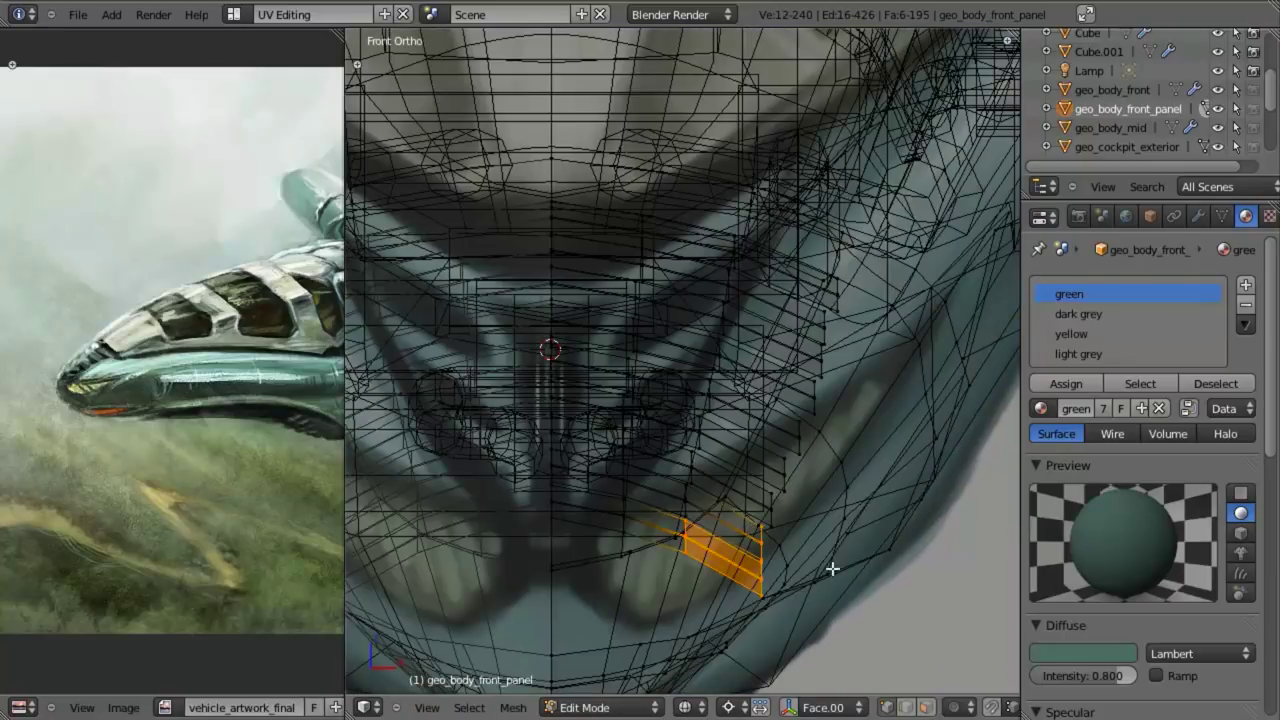
{"action": "key", "text": "s"}
{"action": "key", "text": "x"}
{"action": "left_click", "coordinate": [821, 561]}
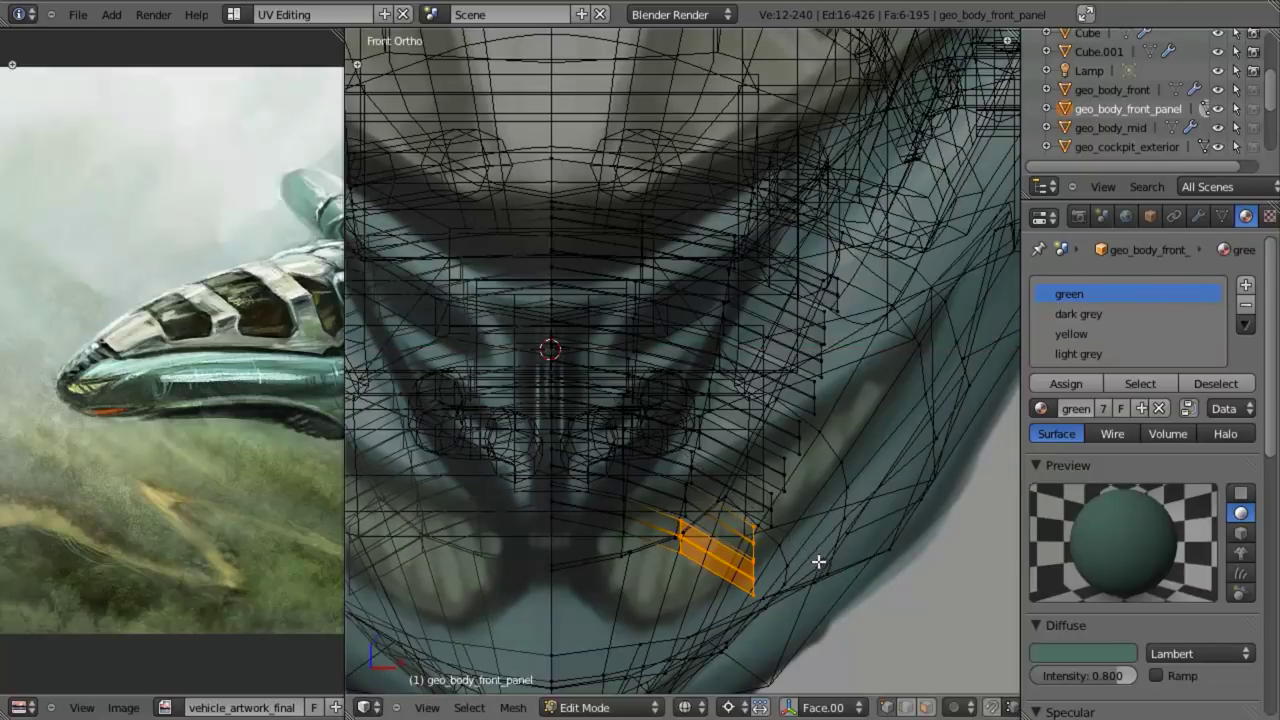
- Isolate the outer end vertices of the lowest slat and delete them
{"action": "key", "text": "z"}
{"action": "middle_click_drag", "start_coordinate": [803, 551], "coordinate": [757, 494]}
{"action": "key", "text": "z"}
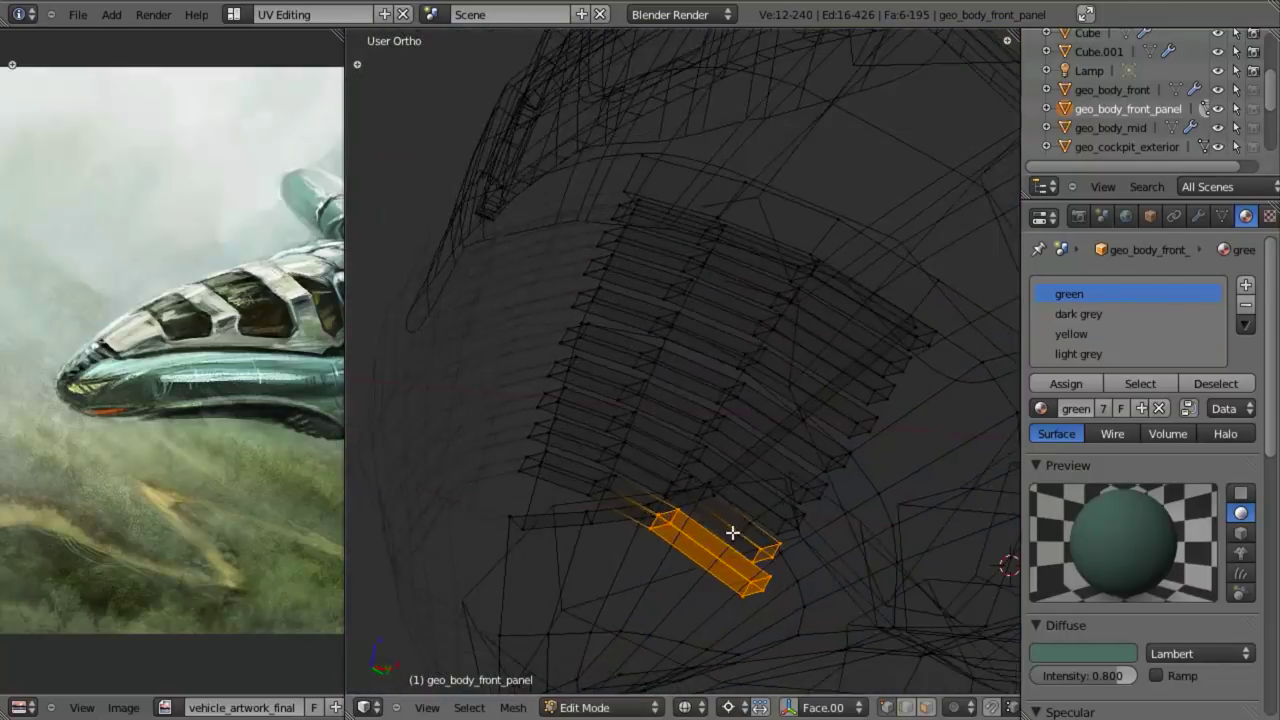
{"action": "key", "text": "b"}
{"action": "left_click_drag", "start_coordinate": [742, 532], "coordinate": [794, 577]}
{"action": "middle_click_drag", "start_coordinate": [794, 577], "coordinate": [794, 577]}
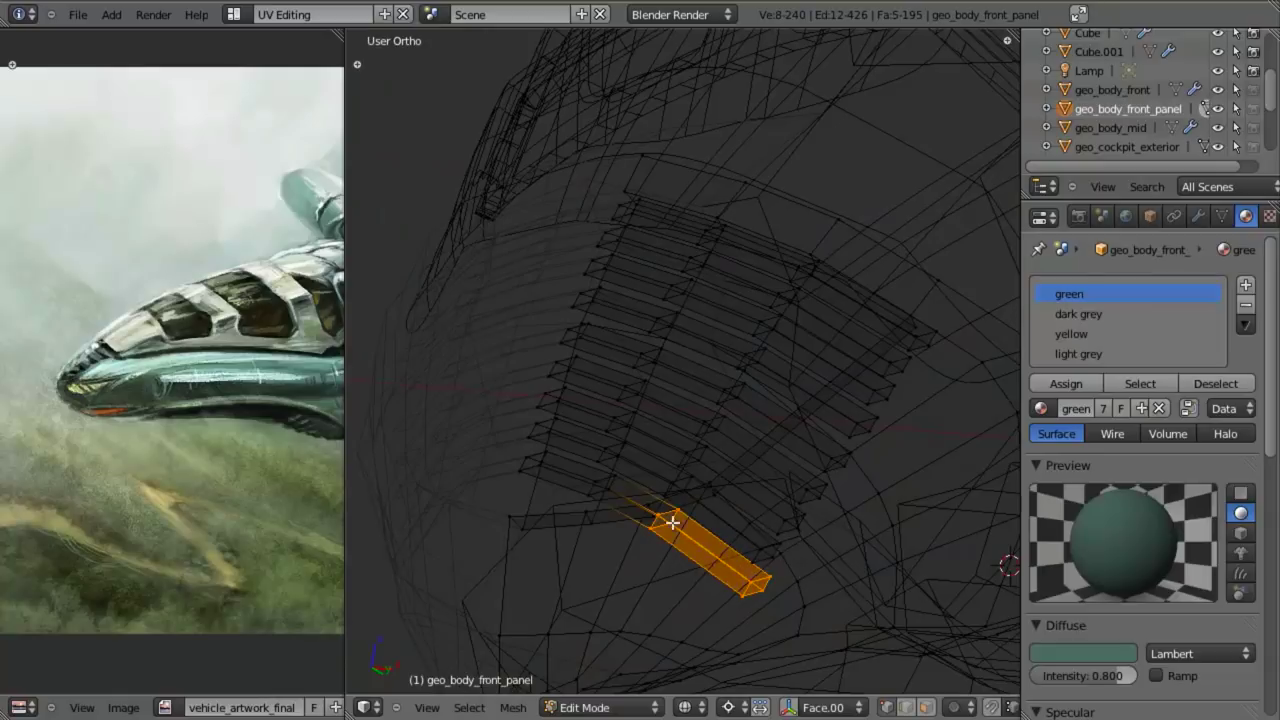
{"action": "key", "text": "b"}
{"action": "mouse_move", "coordinate": [629, 481]}
{"action": "middle_mouse_down"}
{"action": "mouse_move", "coordinate": [704, 578]}
{"action": "mouse_move", "coordinate": [694, 497]}
{"action": "mouse_move", "coordinate": [739, 537]}
{"action": "mouse_move", "coordinate": [803, 537]}
{"action": "middle_mouse_up"}
{"action": "key", "text": "x"}
{"action": "left_click", "coordinate": [704, 570]}
{"action": "key", "text": "z"}
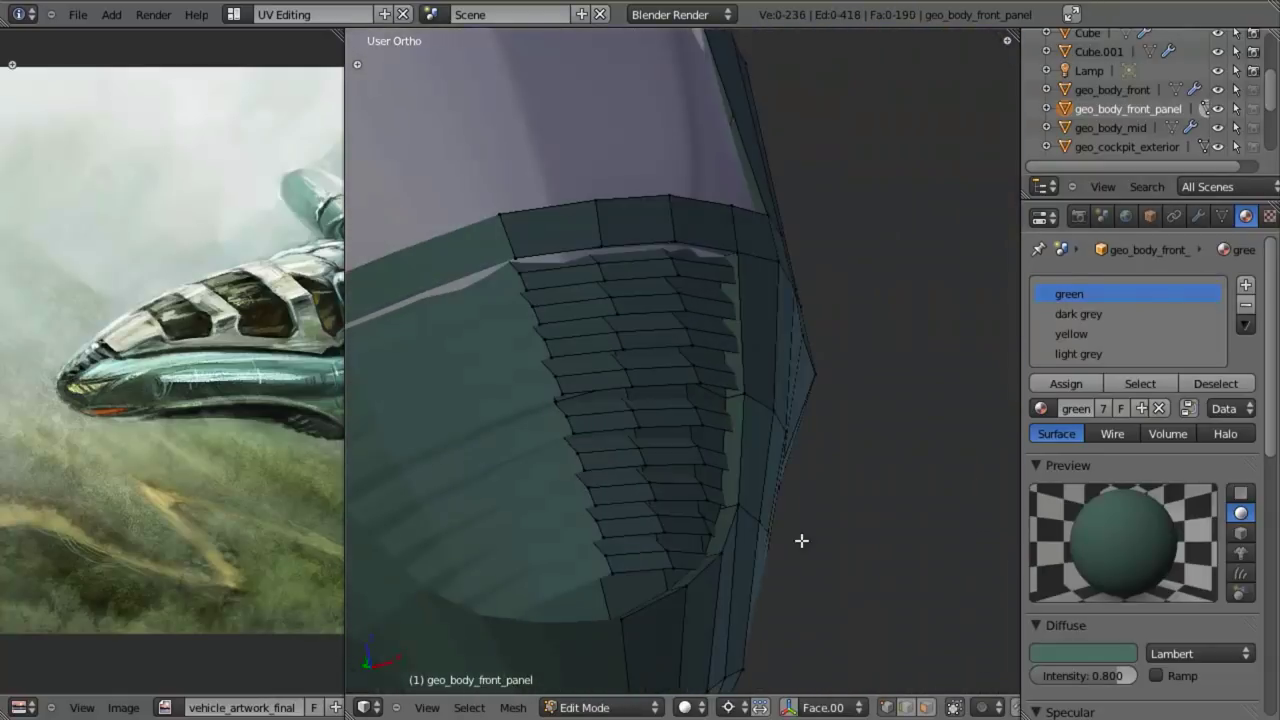
- Select all the grille slats as linked geometry in the right side wireframe view
{"action": "key", "text": "KP_3"}
{"action": "key", "text": "z"}
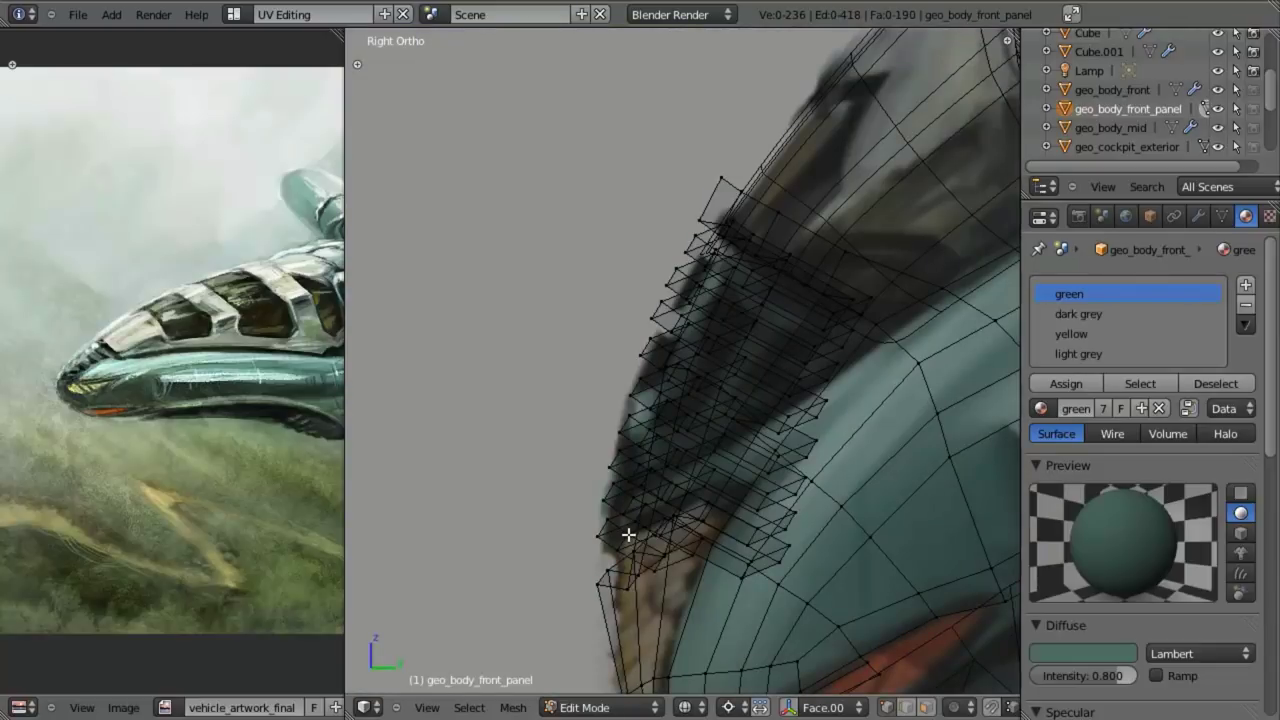
{"action": "key", "text": "l"}
{"action": "key", "text": "l"}
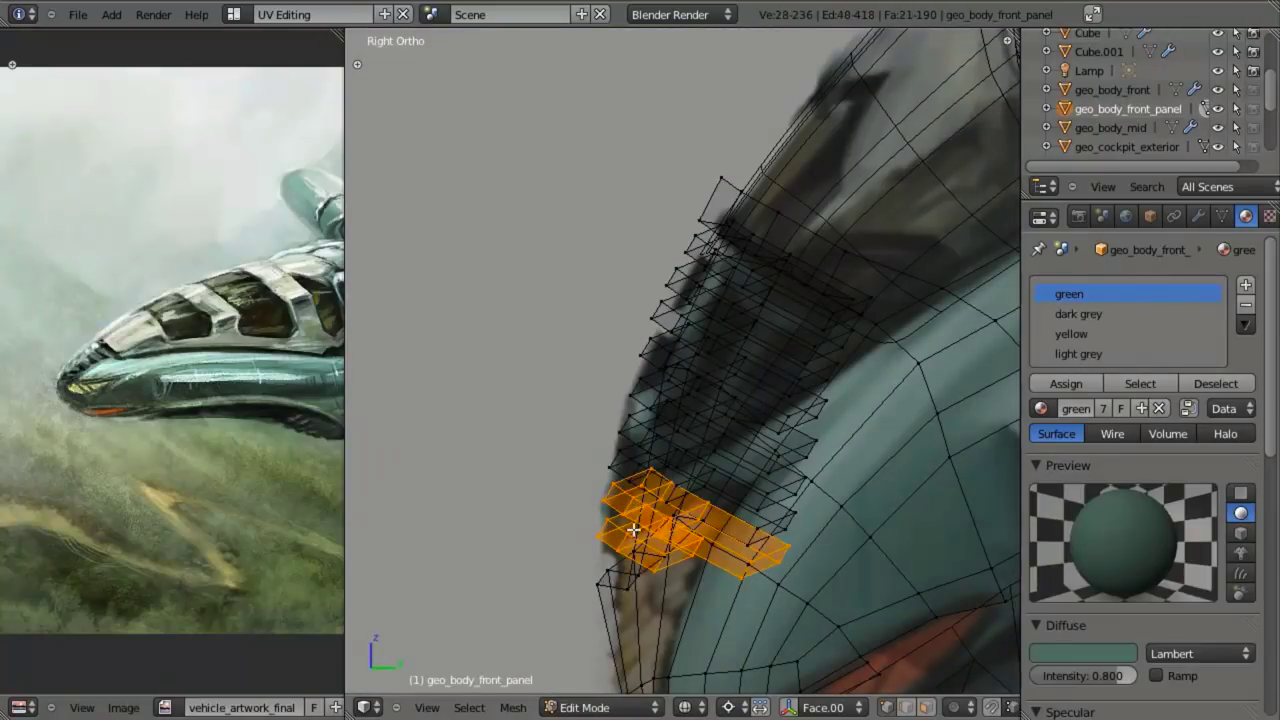
{"action": "key", "text": "a"}
{"action": "key", "text": "l"}
{"action": "key", "text": "a"}
{"action": "key", "text": "l"}
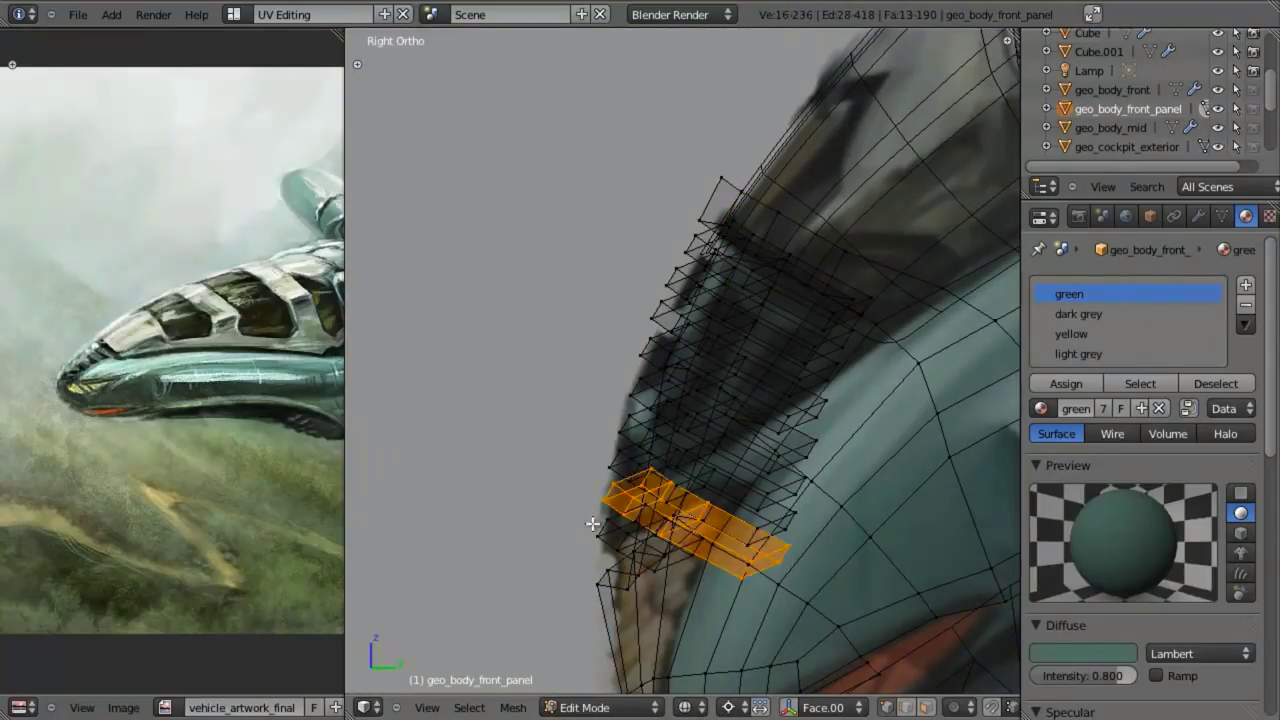
{"action": "key", "text": "l"}
{"action": "key", "text": "l"}
{"action": "key", "text": "l"}
{"action": "key", "text": "l"}
{"action": "key", "text": "l"}
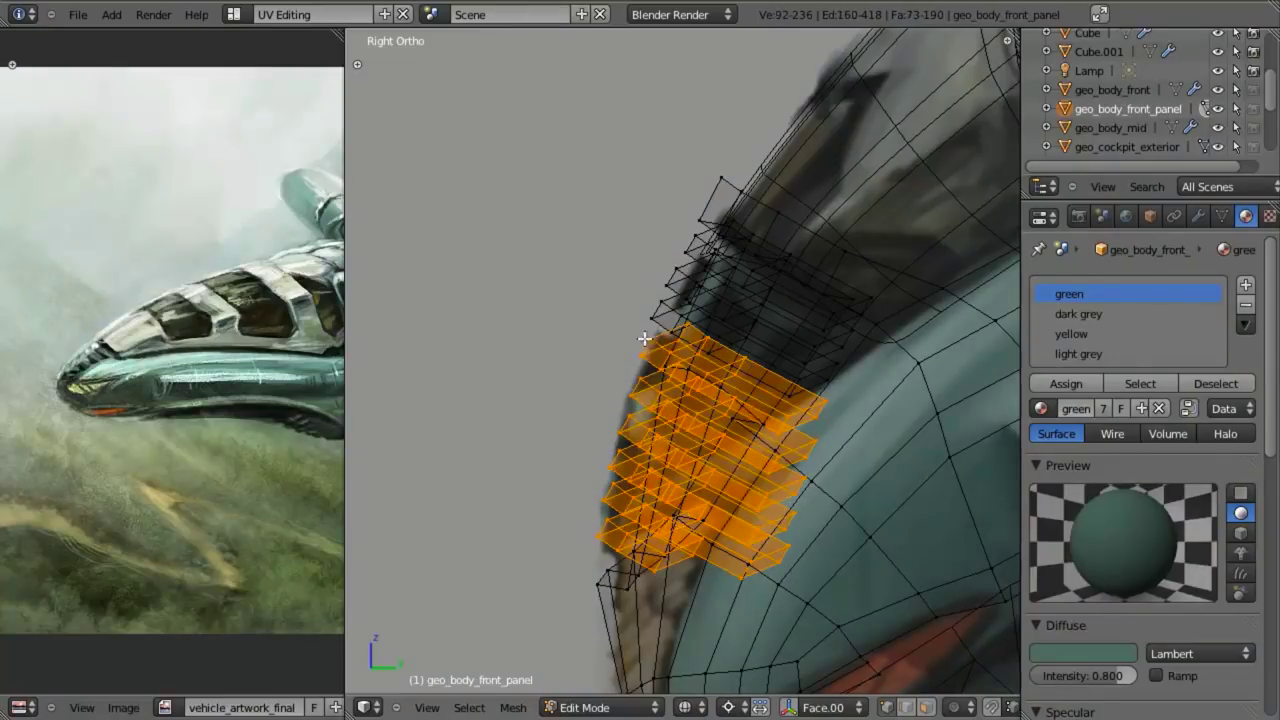
{"action": "key", "text": "l"}
{"action": "key", "text": "l"}
{"action": "key", "text": "l"}
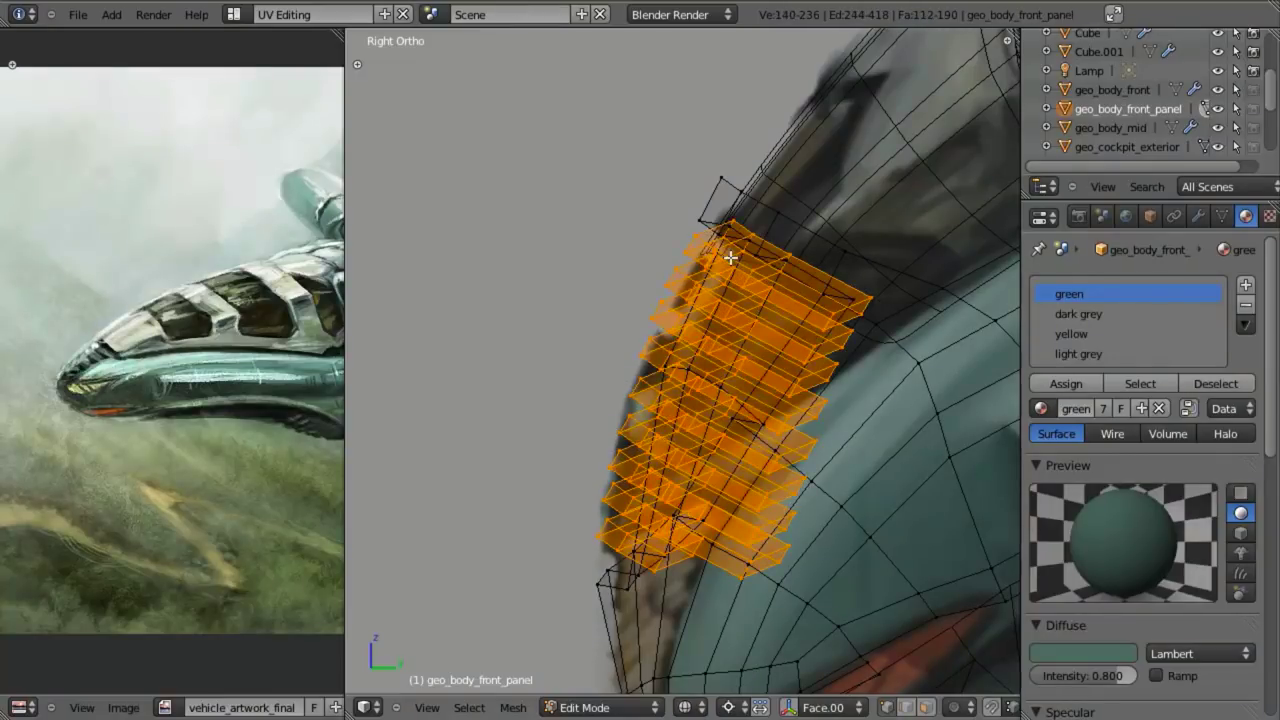
- Deselect the exposed front faces slat by slat so that only the slats' rear faces stay selected
{"action": "key", "text": "z"}
{"action": "right_click", "coordinate": [698, 239], "text": "shift"}
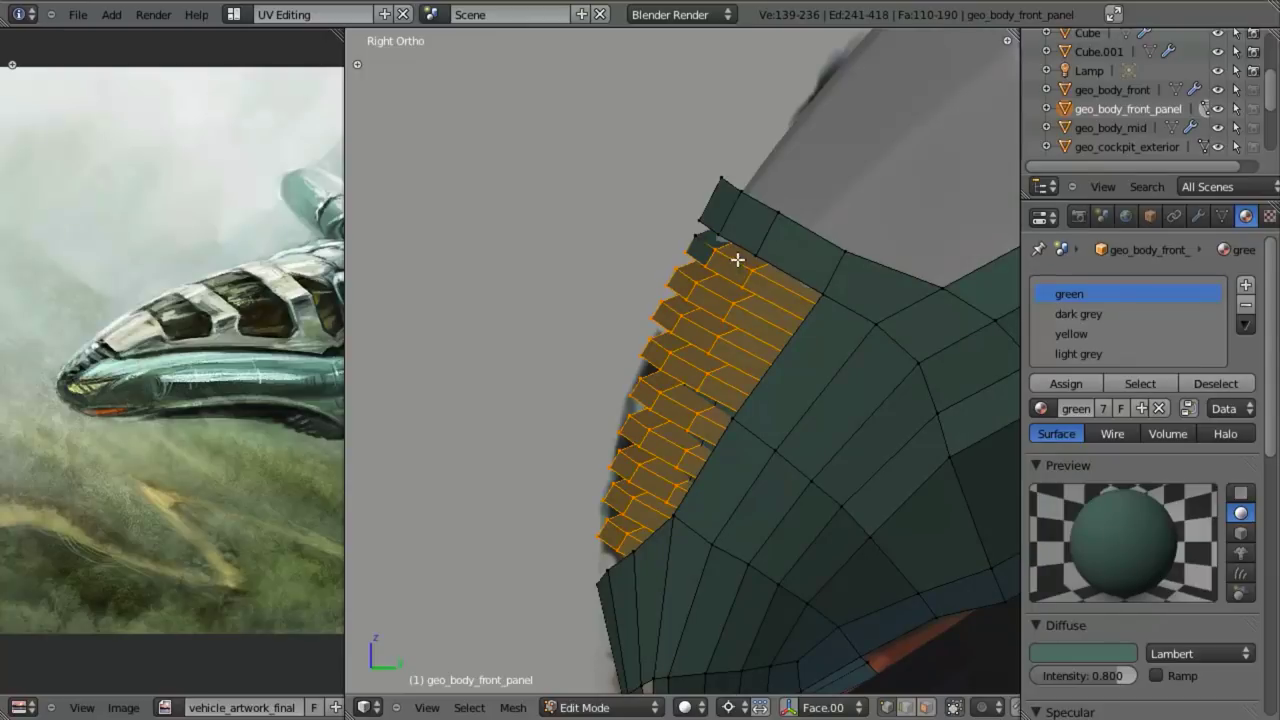
{"action": "key", "text": "shift+l"}
{"action": "key", "text": "shift+l"}
{"action": "key", "text": "shift+l"}
{"action": "key", "text": "shift+l"}
{"action": "key", "text": "shift+l"}
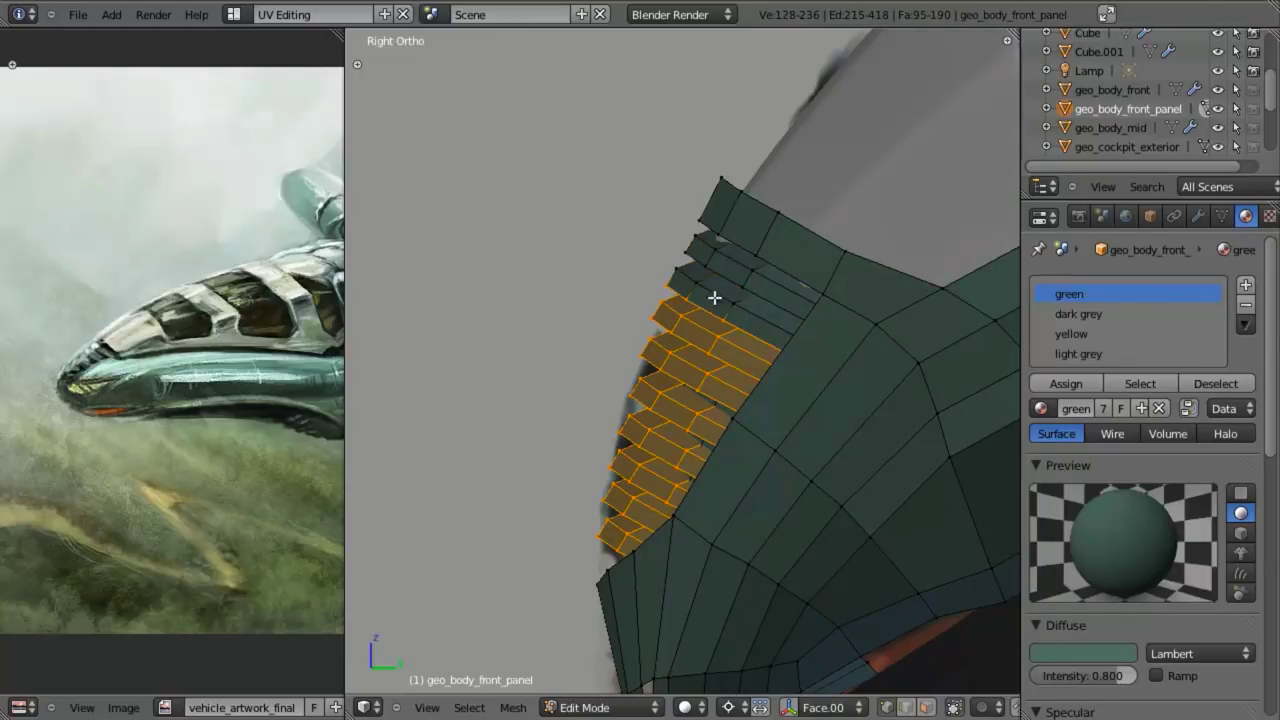
{"action": "key", "text": "shift+l"}
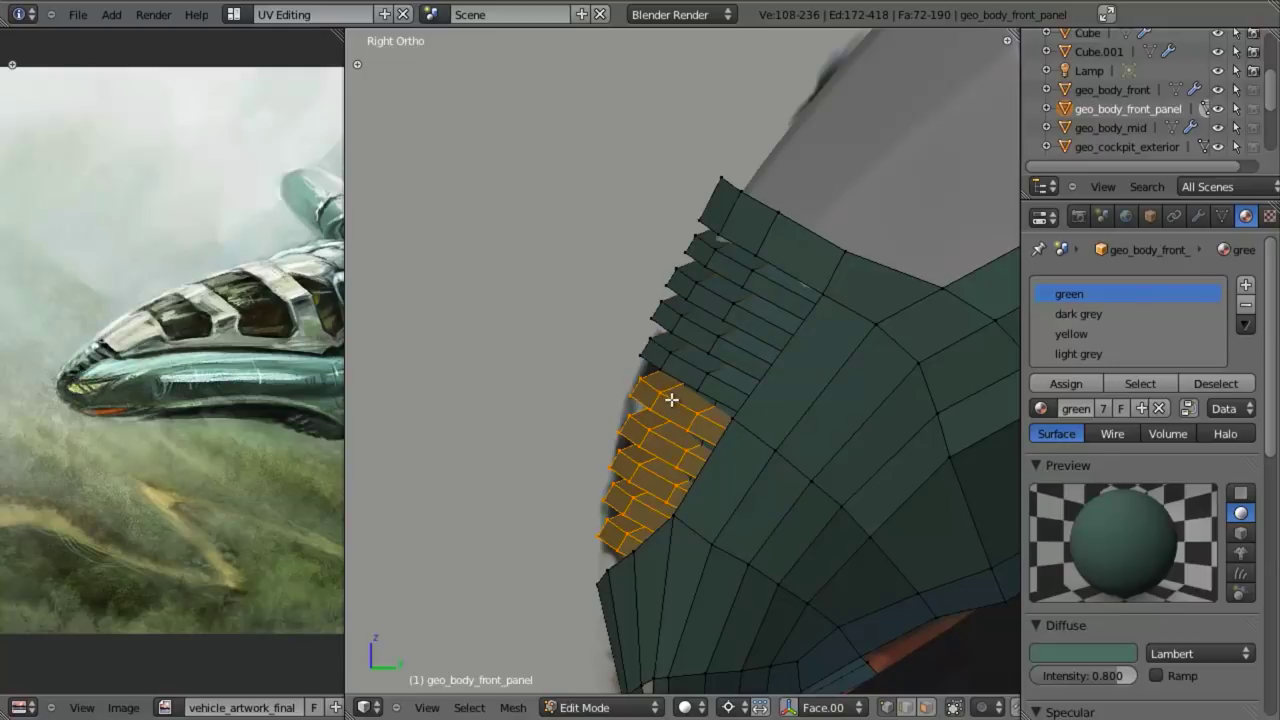
{"action": "key", "text": "shift+l"}
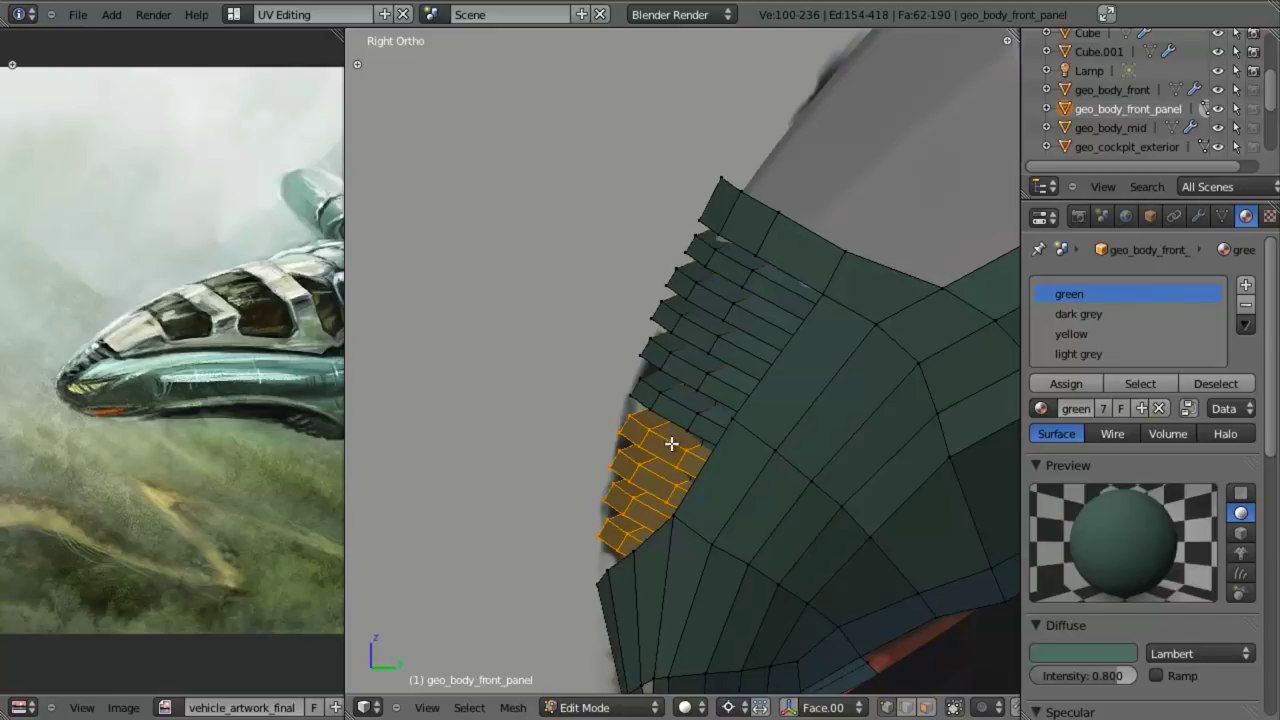
{"action": "right_click", "coordinate": [671, 443], "text": "alt+shift"}
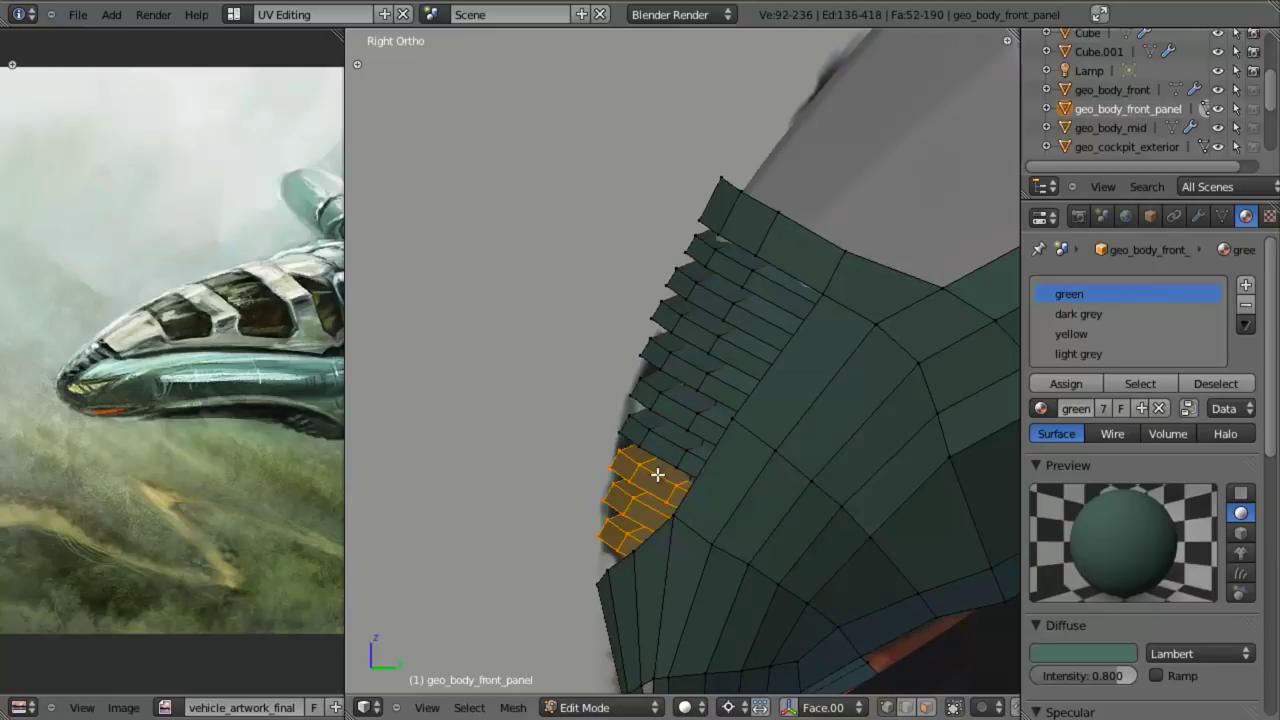
{"action": "right_click", "coordinate": [657, 474], "text": "alt+shift"}
{"action": "right_click", "coordinate": [617, 528], "text": "alt+shift"}
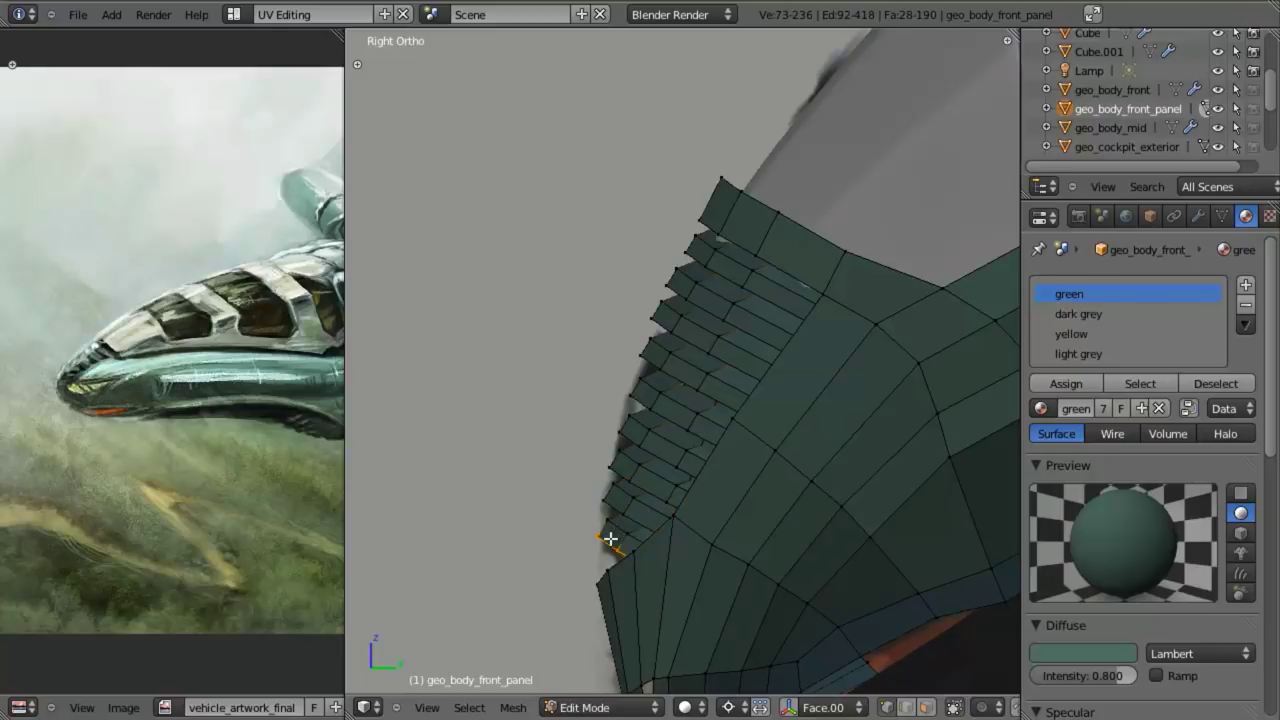
- Move the slats' rear faces slightly back and up in the side view
{"action": "key", "text": "alt+z"}
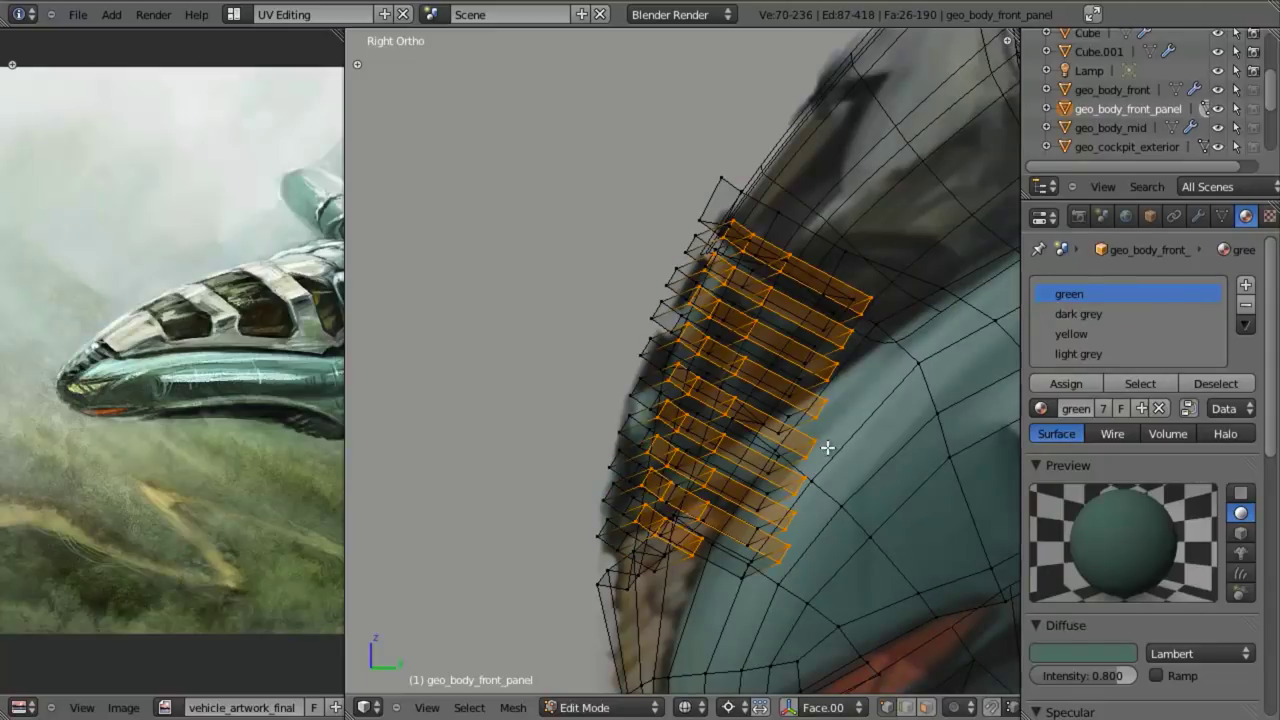
{"action": "key", "text": "g"}
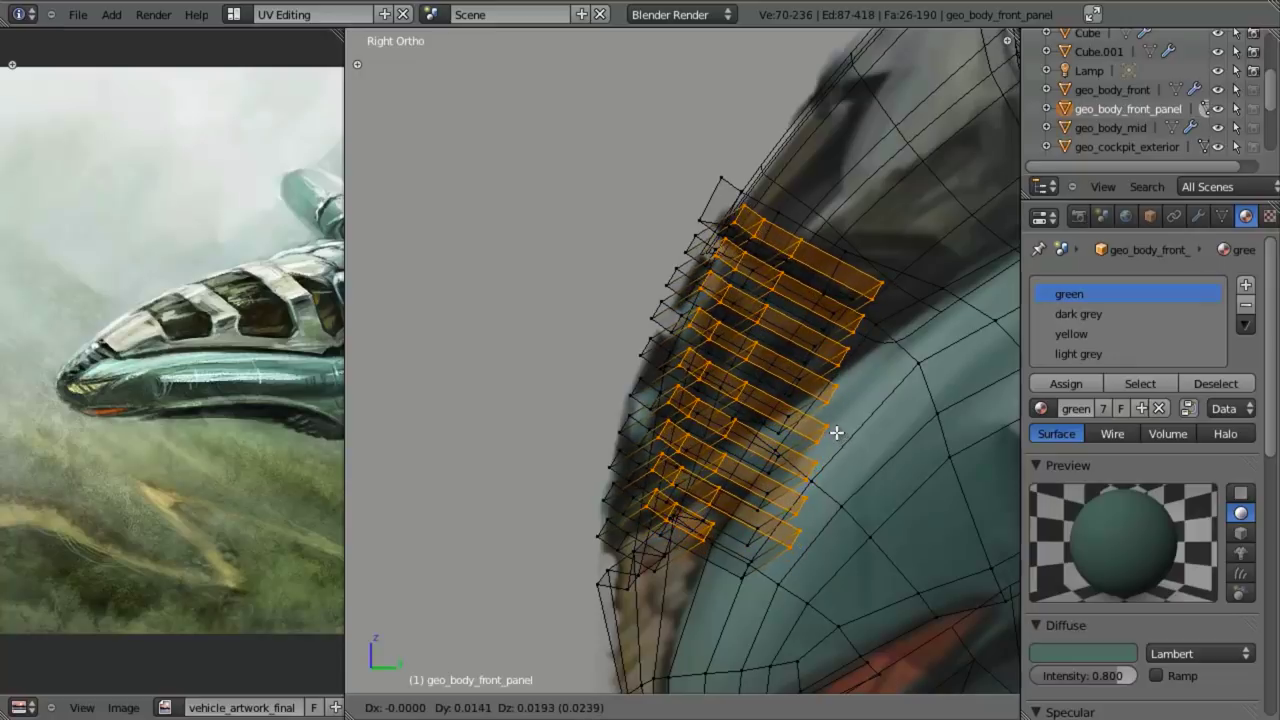
{"action": "left_click", "coordinate": [813, 430]}
- Select all the grille slats as linked geometry in the solid front view and hide them to expose the surface behind
{"action": "key", "text": "z"}
{"action": "key", "text": "KP_1"}
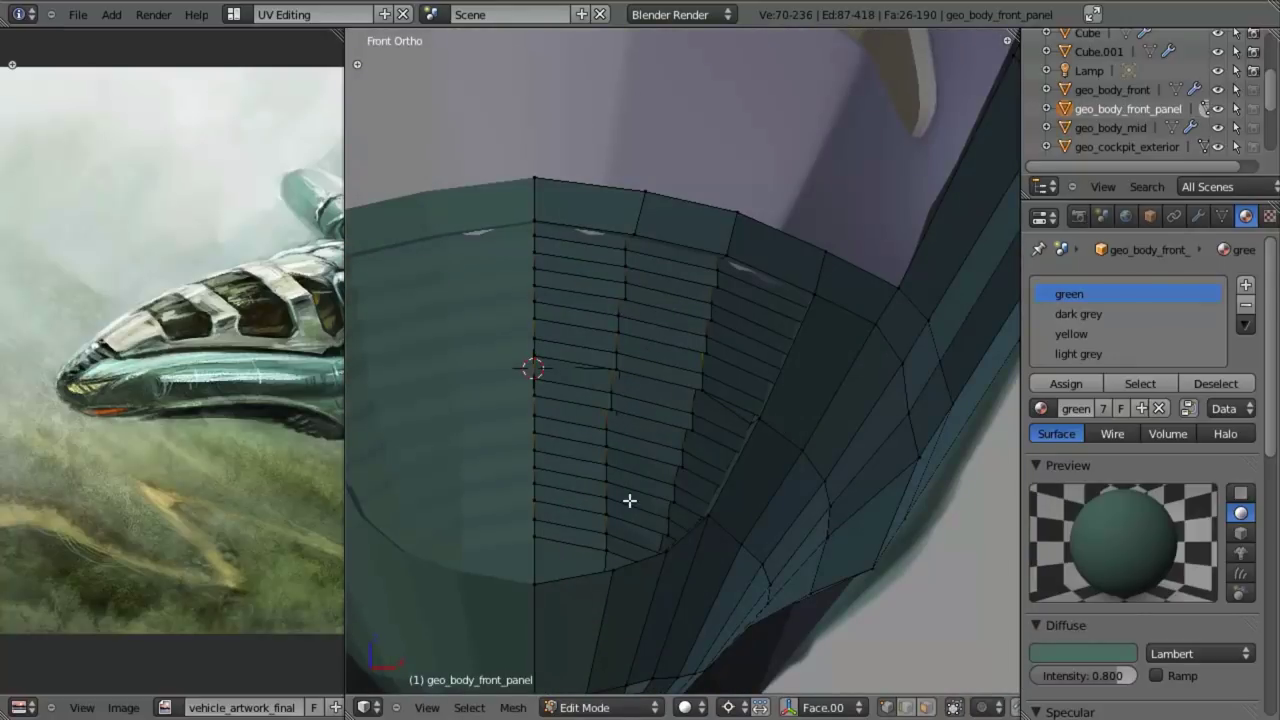
{"action": "key", "text": "ctrl+l"}
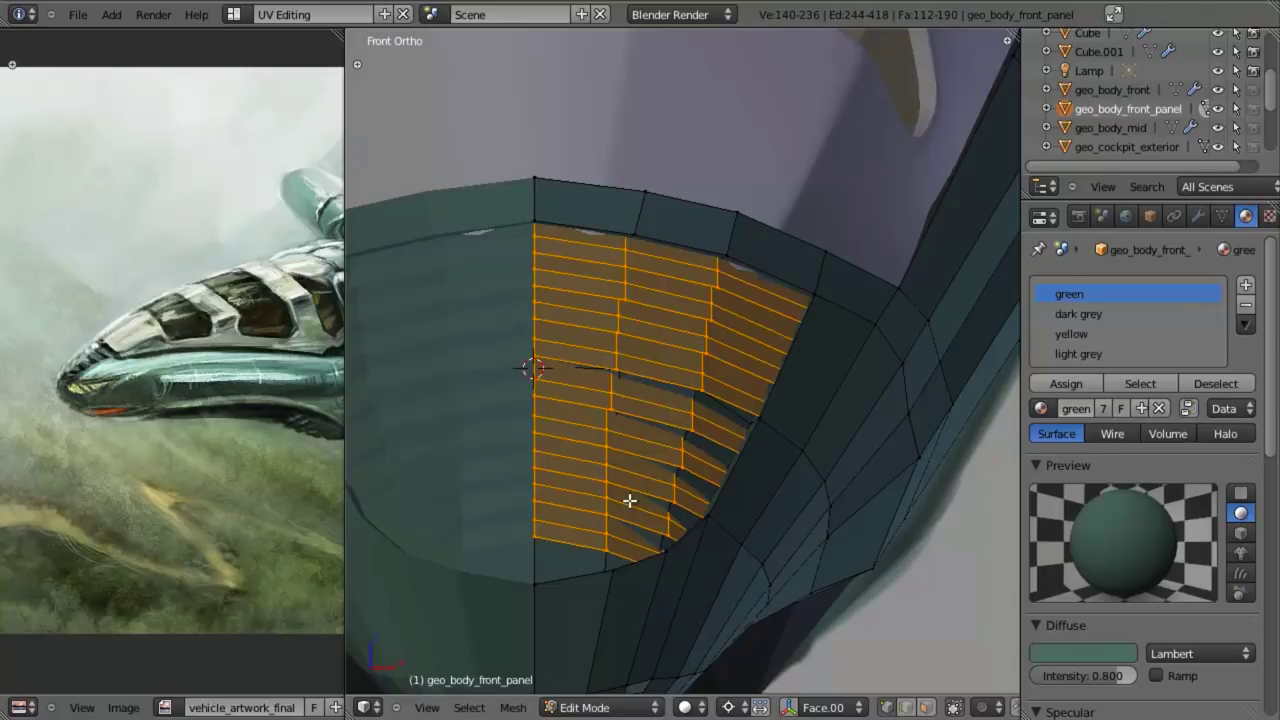
{"action": "key", "text": "h"}
{"action": "key", "text": "KP_4"}
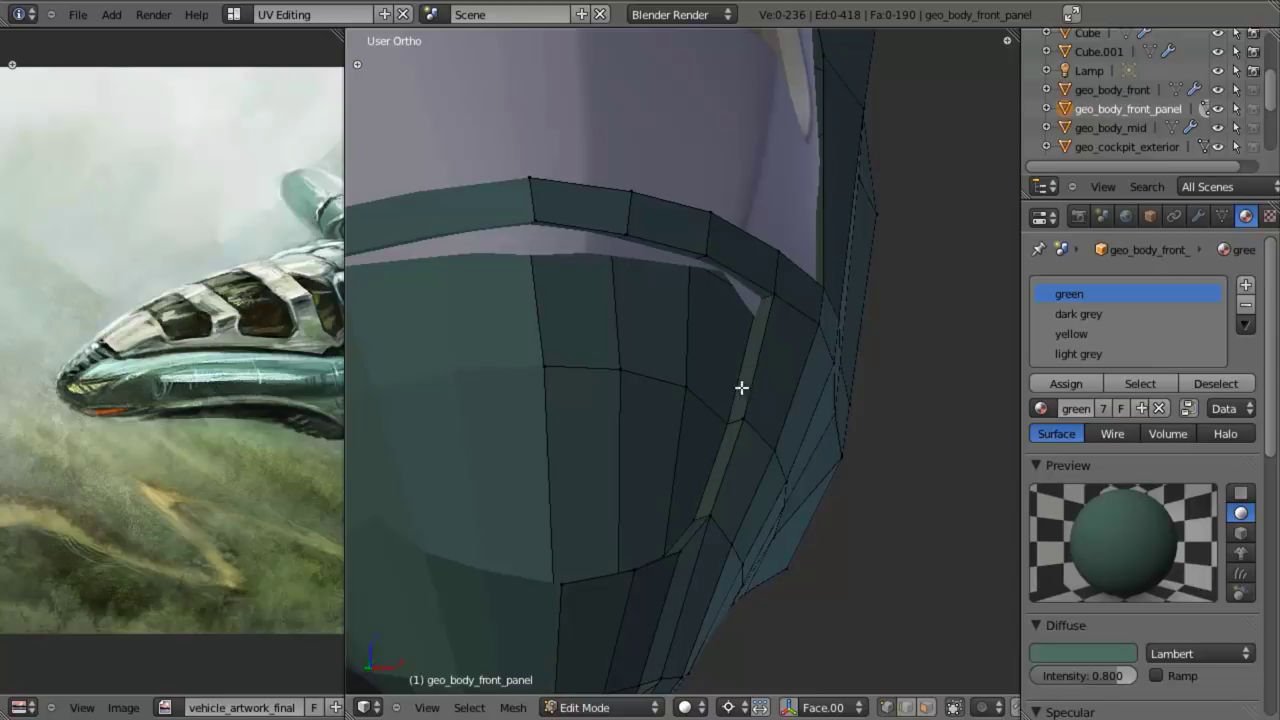
- Select the backing faces inside the grille opening in wireframe, including their border and centre vertices
{"action": "key", "text": "z"}
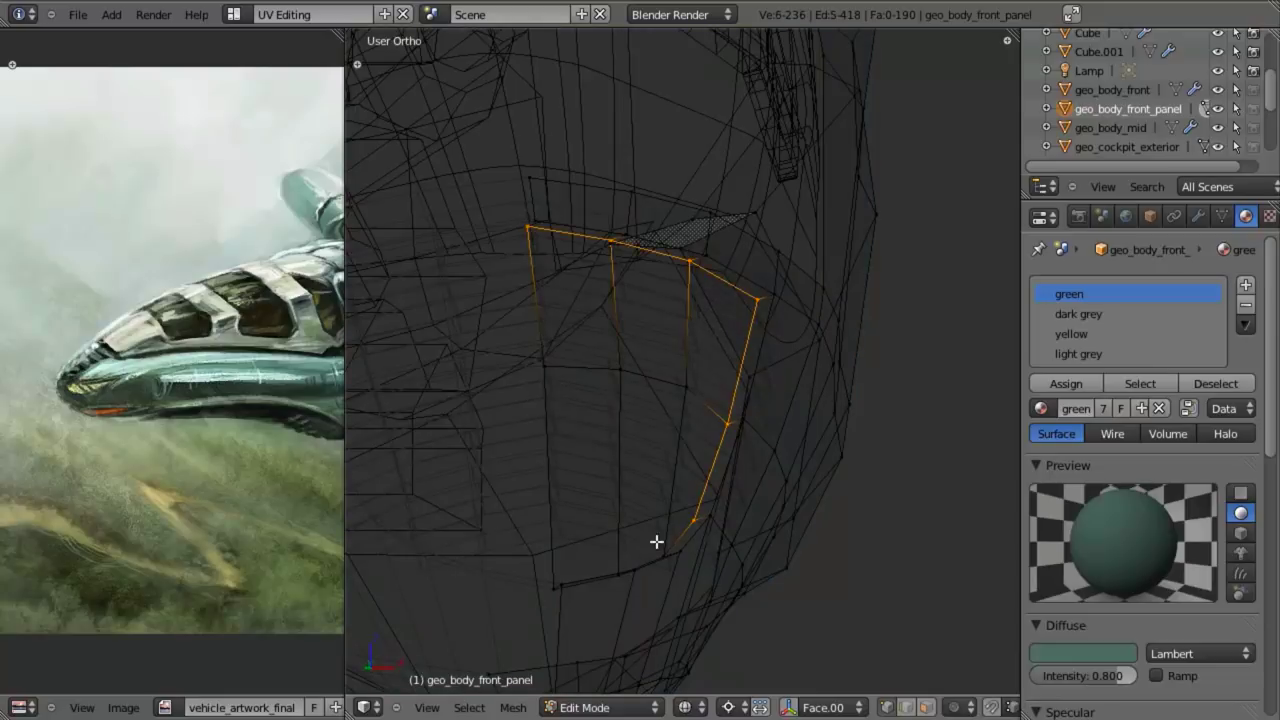
{"action": "right_click", "coordinate": [673, 544], "text": "alt+shift"}
{"action": "right_click", "coordinate": [683, 380], "text": "shift"}
{"action": "right_click", "coordinate": [597, 363], "text": "shift"}
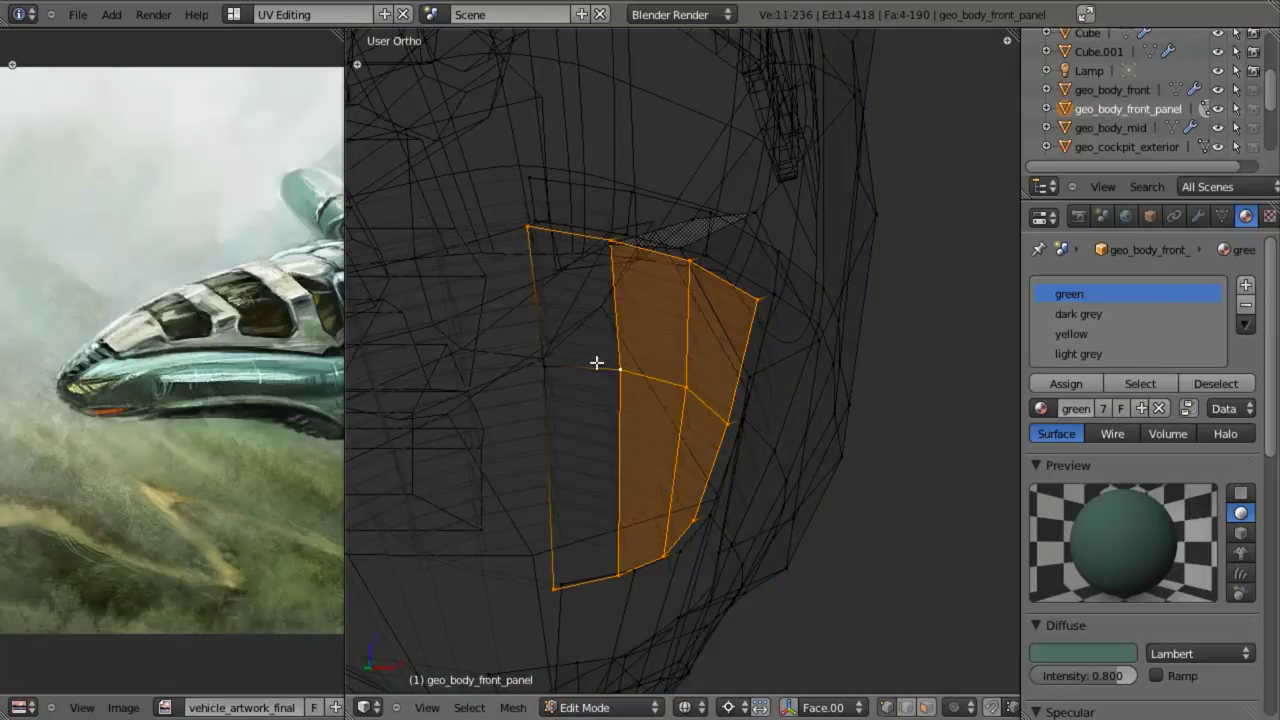
{"action": "right_click", "coordinate": [537, 357], "text": "shift"}
- Move the grille opening's backing faces slightly back behind the slats in the right side view
{"action": "key", "text": "KP_3"}
{"action": "key", "text": "z"}
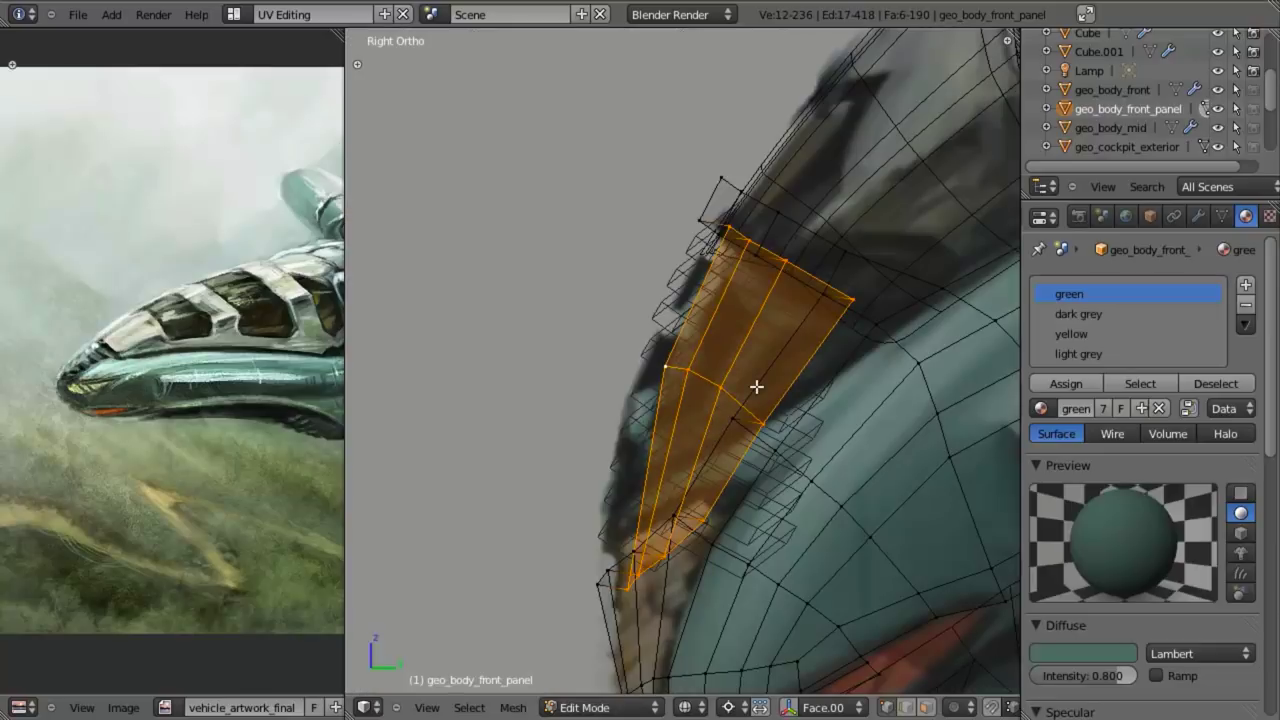
{"action": "key", "text": "g"}
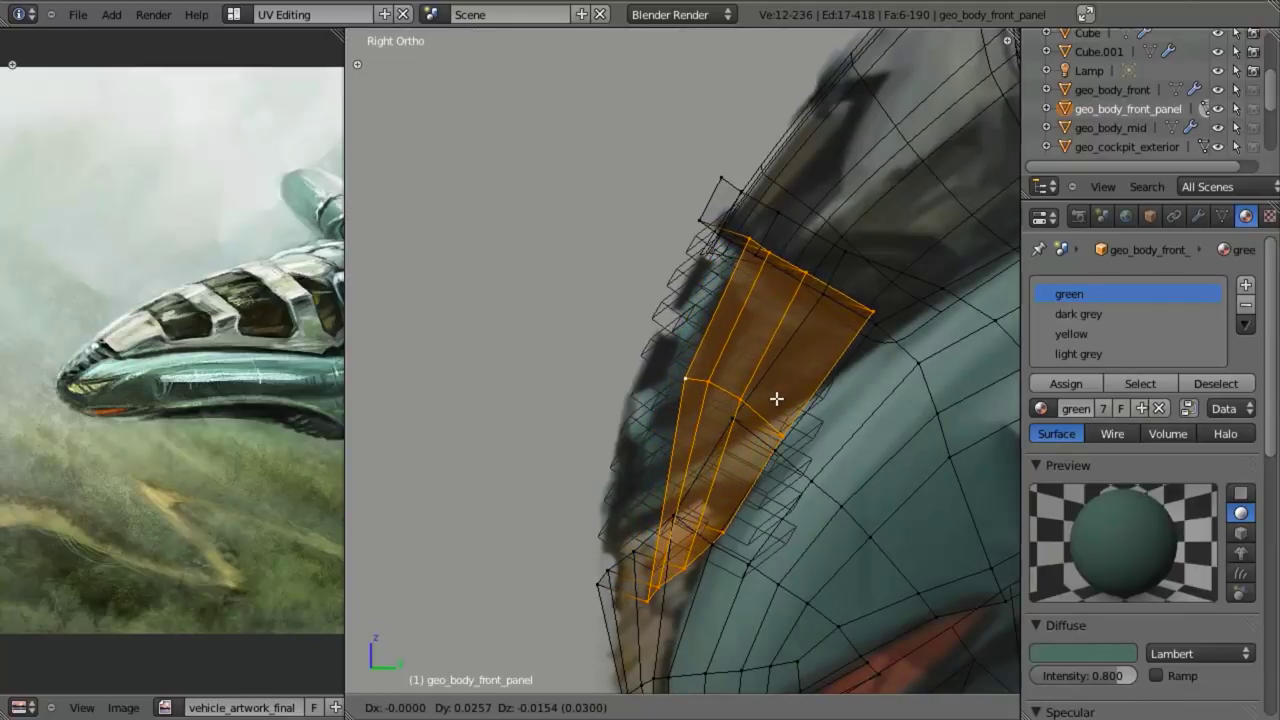
{"action": "left_click", "coordinate": [775, 392]}
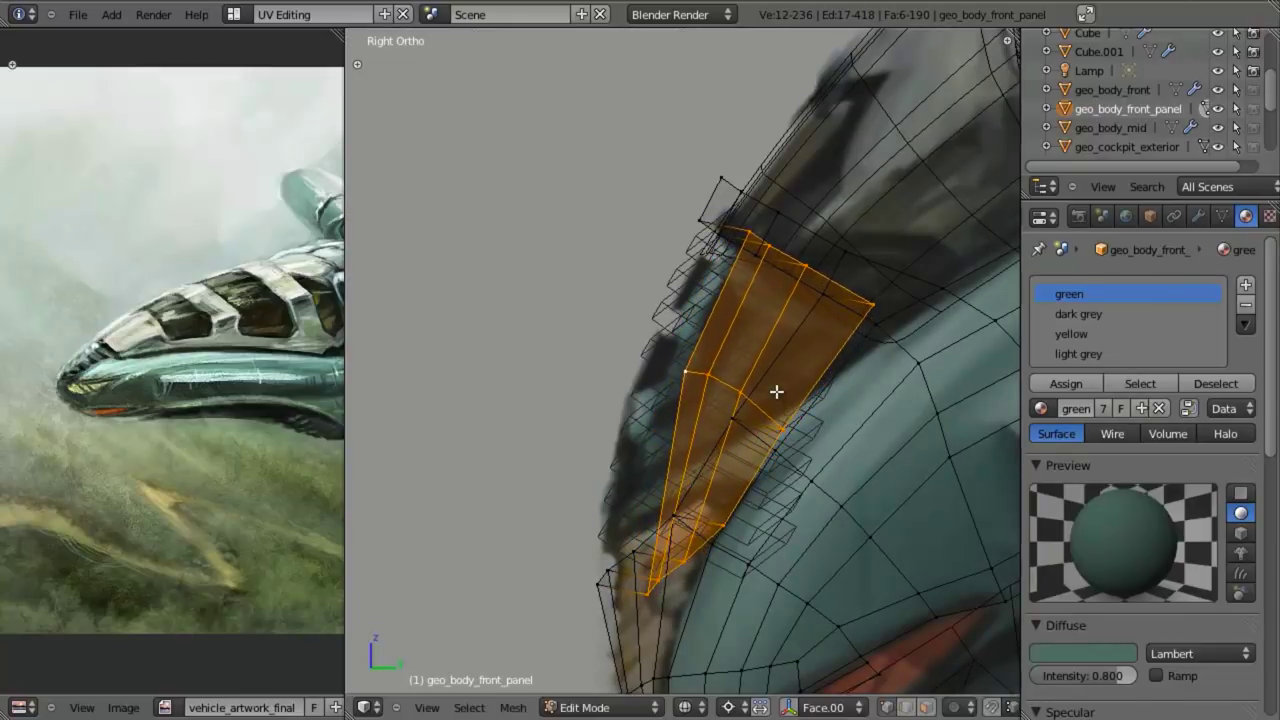
{"action": "key", "text": "z"}
{"action": "key", "text": "z"}
{"action": "key", "text": "g"}
{"action": "left_click", "coordinate": [770, 395]}
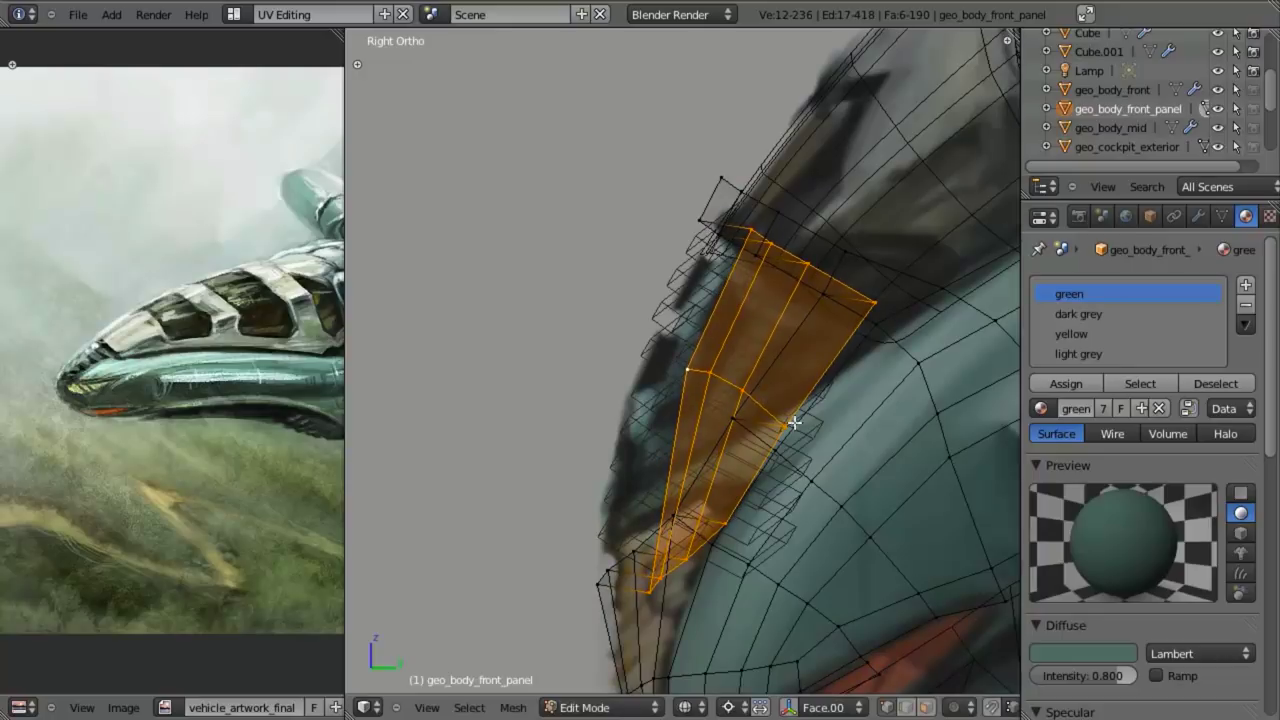
- Reveal the hidden grille slats in the solid view and clear the selection
{"action": "key", "text": "alt+z"}
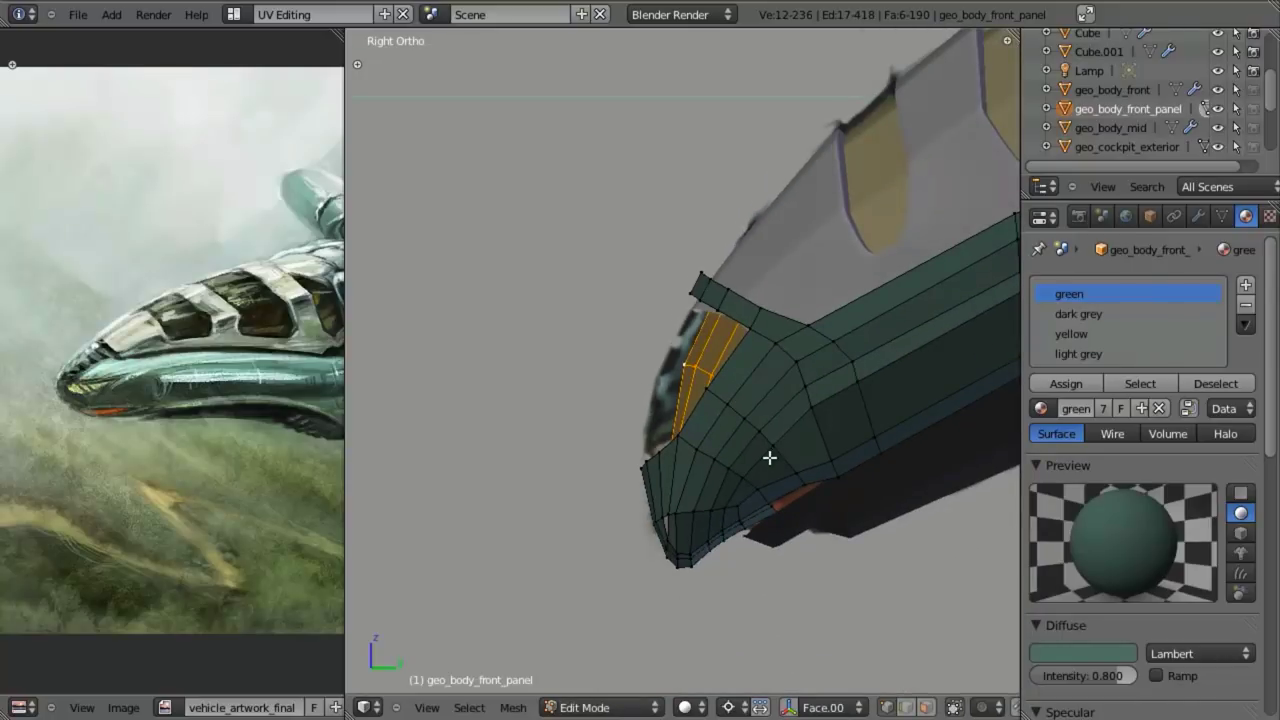
{"action": "key", "text": "alt+h"}
{"action": "middle_click_drag", "start_coordinate": [720, 372], "coordinate": [823, 423]}
{"action": "scroll", "coordinate": [823, 423], "scroll_direction": "up", "scroll_amount": 4}
{"action": "key", "text": "a"}
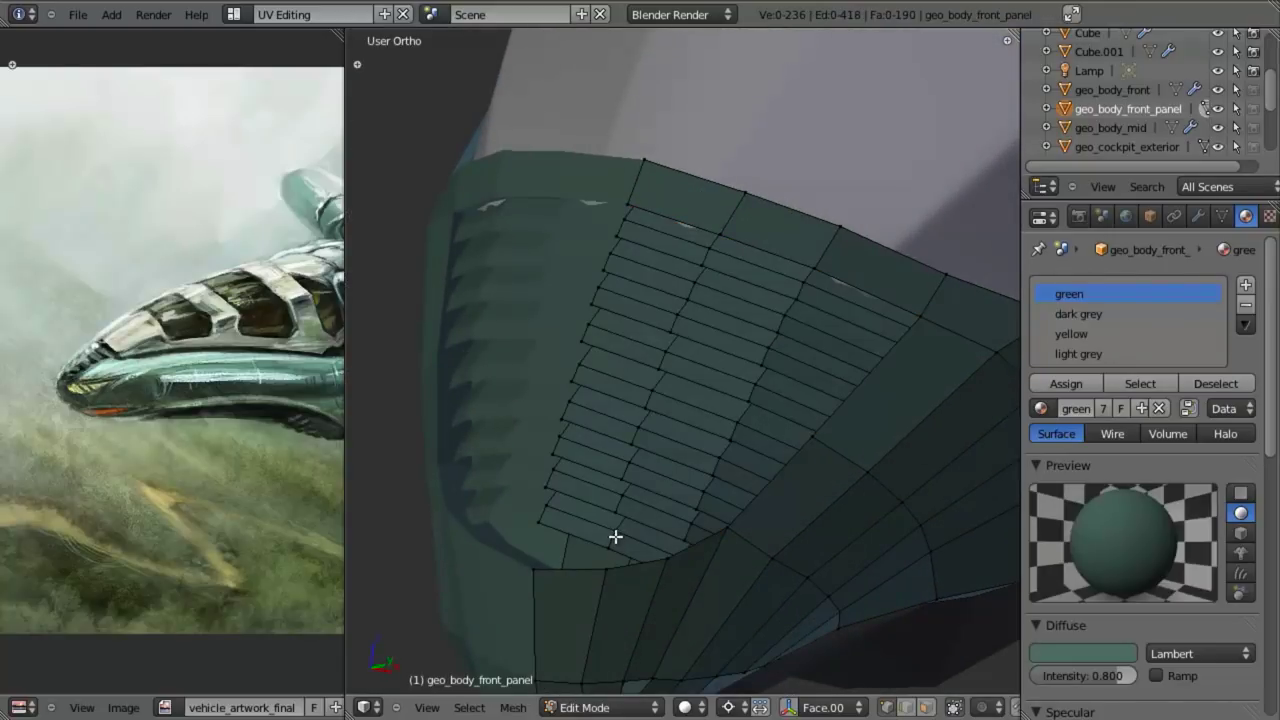
- Duplicate the lowest grille slat and place the copy about 0.044 units below it in the right side view
{"action": "right_click", "coordinate": [615, 537], "text": "alt"}
{"action": "key", "text": "KP_3"}
{"action": "key", "text": "z"}
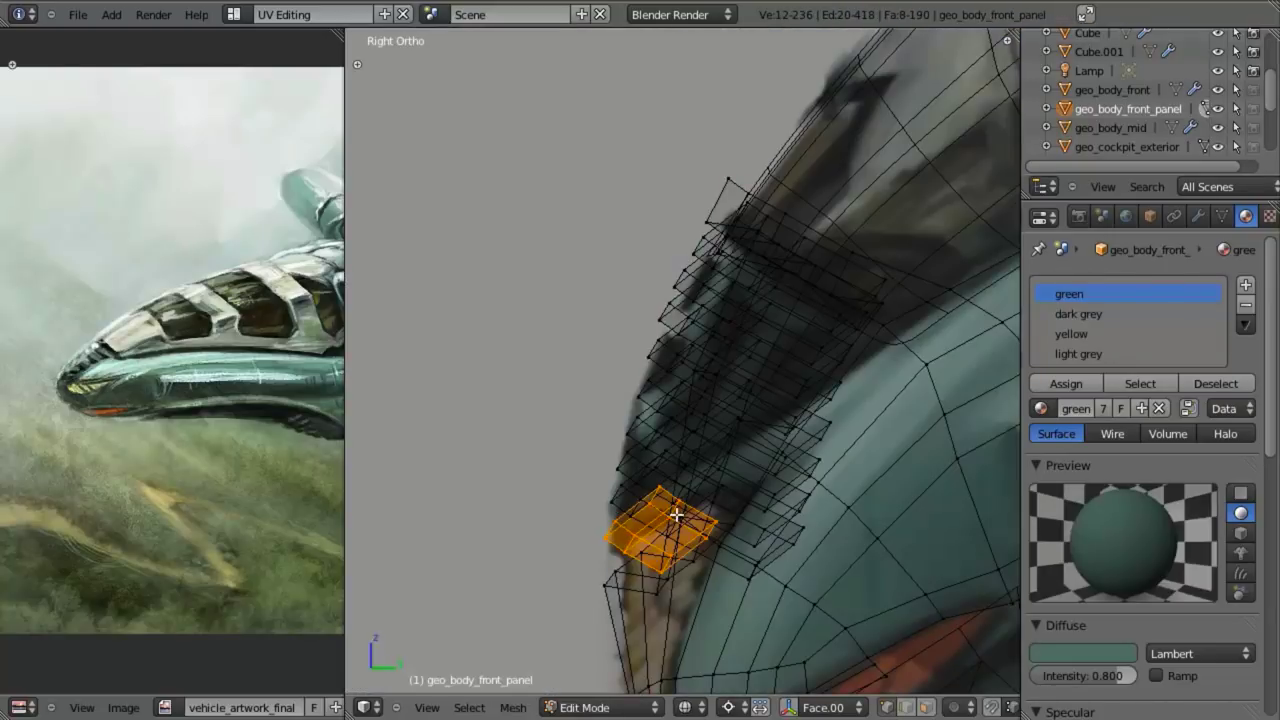
{"action": "key", "text": "e"}
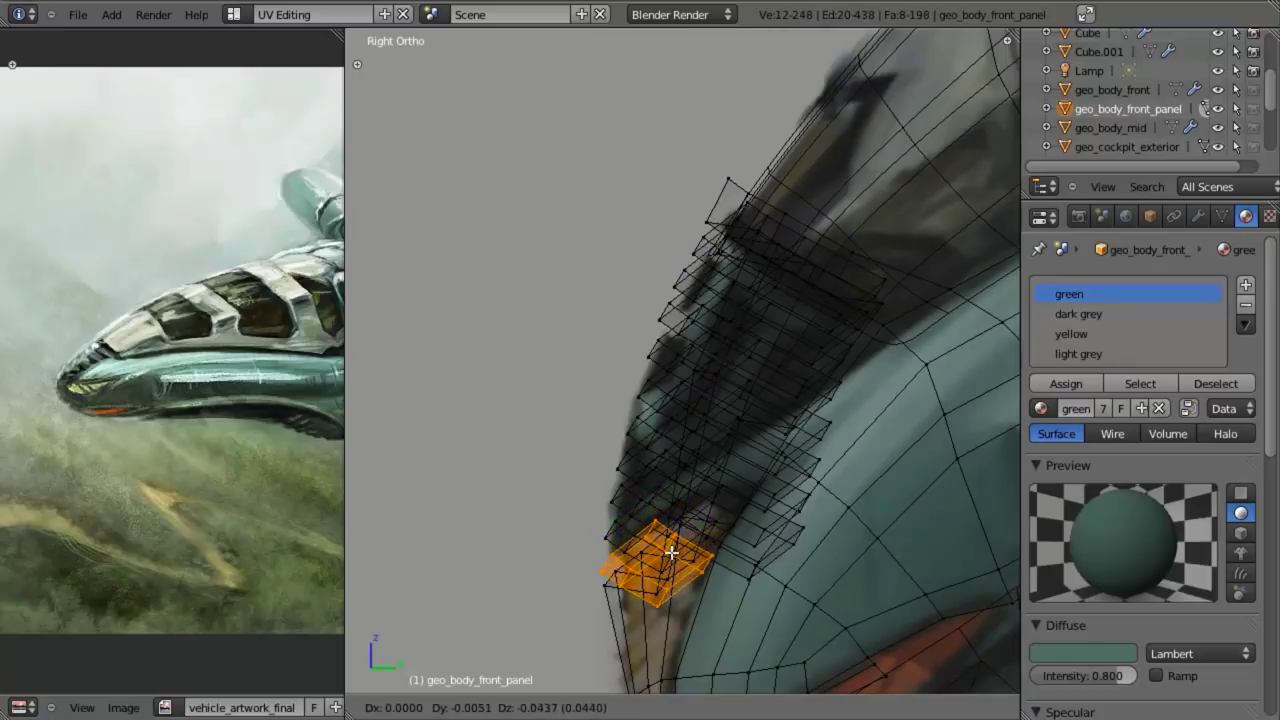
{"action": "left_click", "coordinate": [671, 553]}
{"action": "key", "text": "z"}
{"action": "key", "text": "g"}
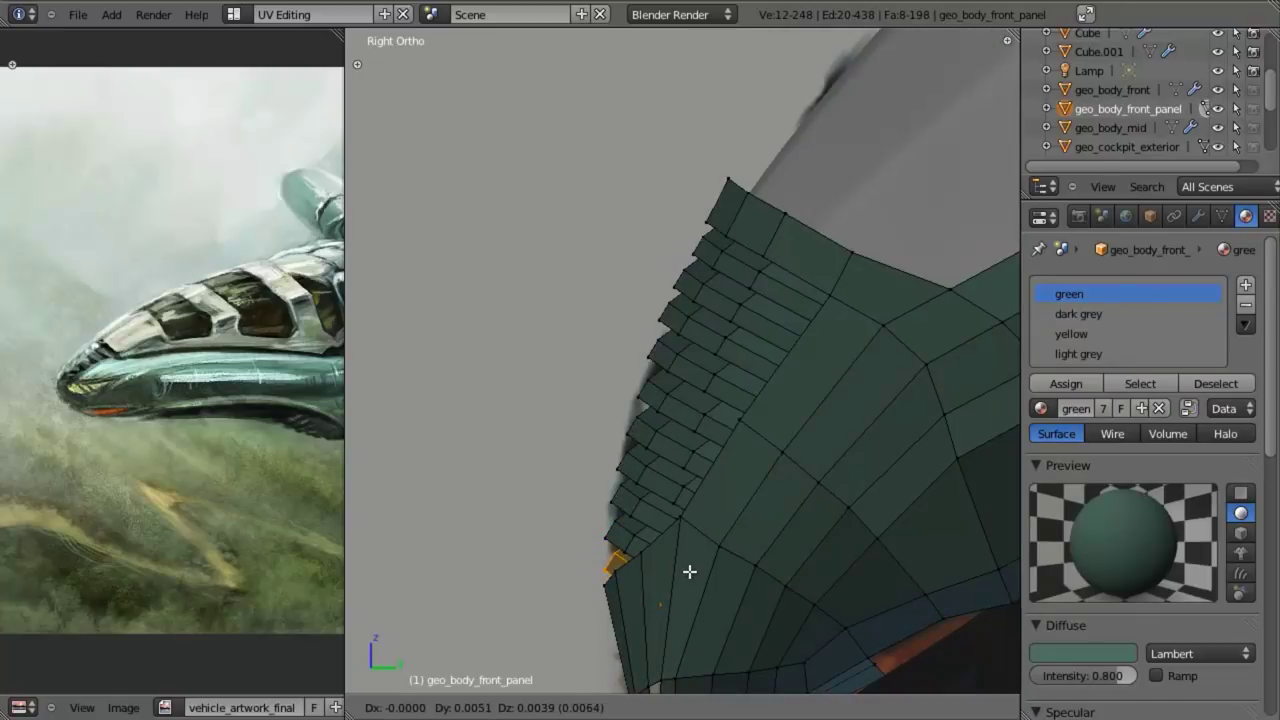
{"action": "right_click", "coordinate": [689, 571]}
- Scale the new lowest slat slightly narrower along X in the front view to fit the opening
{"action": "key", "text": "KP_1"}
{"action": "key", "text": "s"}
{"action": "key", "text": "x"}
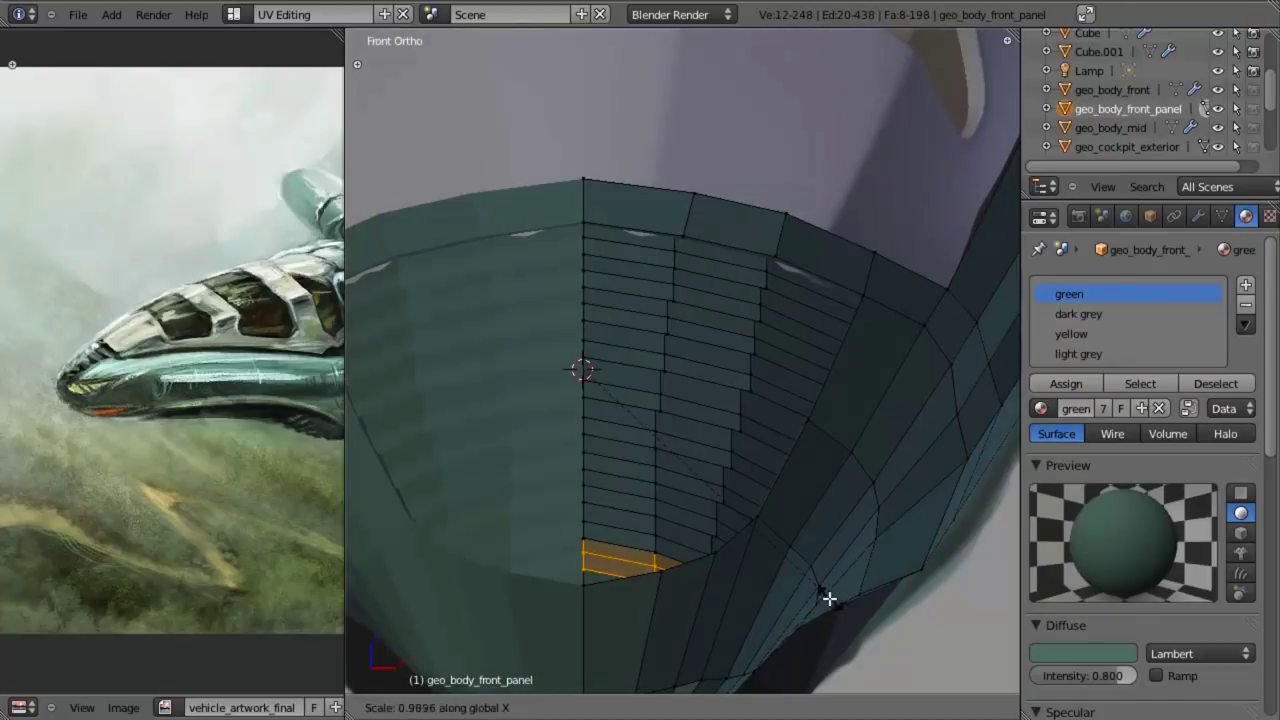
{"action": "left_click", "coordinate": [816, 588]}
- Leave mesh editing and examine the grille and the nose's fit against the cockpit from the front
{"action": "key", "text": "Tab"}
{"action": "scroll", "coordinate": [680, 505], "scroll_direction": "down", "scroll_amount": 4}
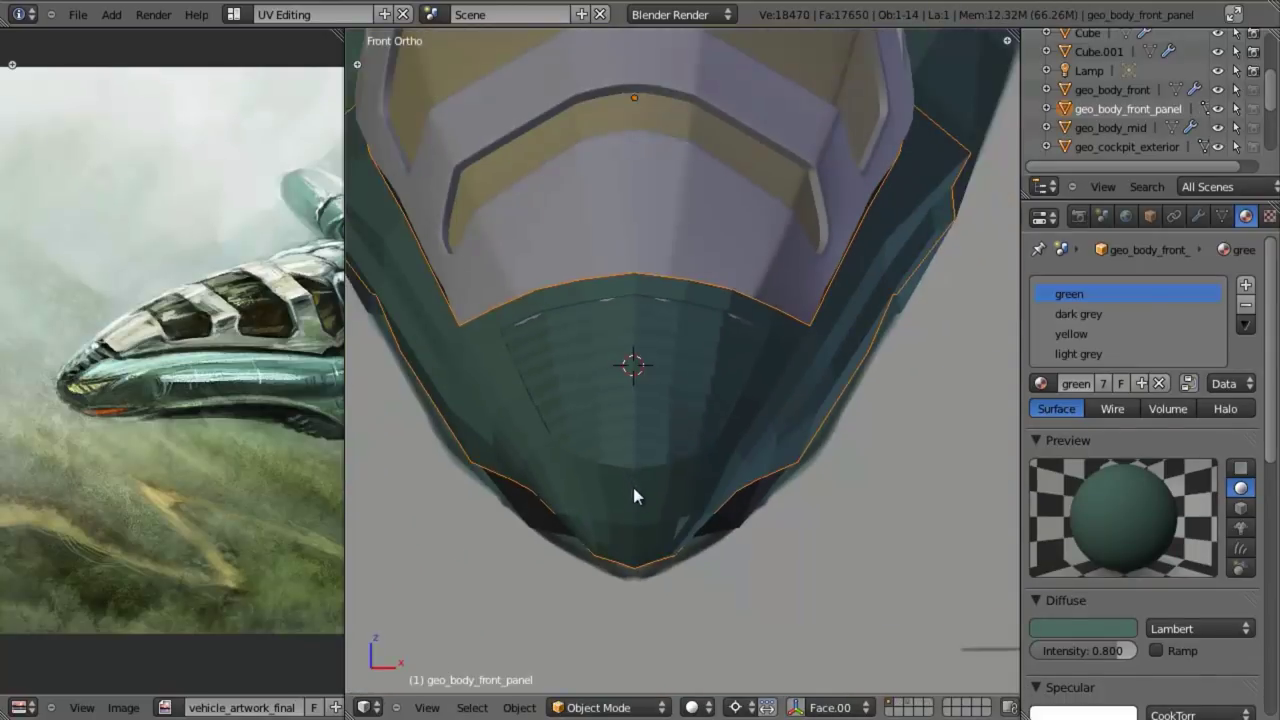
{"action": "mouse_move", "coordinate": [633, 487]}
{"action": "middle_mouse_down"}
{"action": "mouse_move", "coordinate": [759, 472]}
{"action": "mouse_move", "coordinate": [836, 421]}
{"action": "mouse_move", "coordinate": [580, 491]}
{"action": "mouse_move", "coordinate": [721, 393]}
{"action": "mouse_move", "coordinate": [694, 363]}
{"action": "middle_mouse_up"}
{"action": "key", "text": "a"}
{"action": "scroll", "coordinate": [590, 488], "scroll_direction": "down", "scroll_amount": 5}
{"action": "key", "text": "KP_1"}
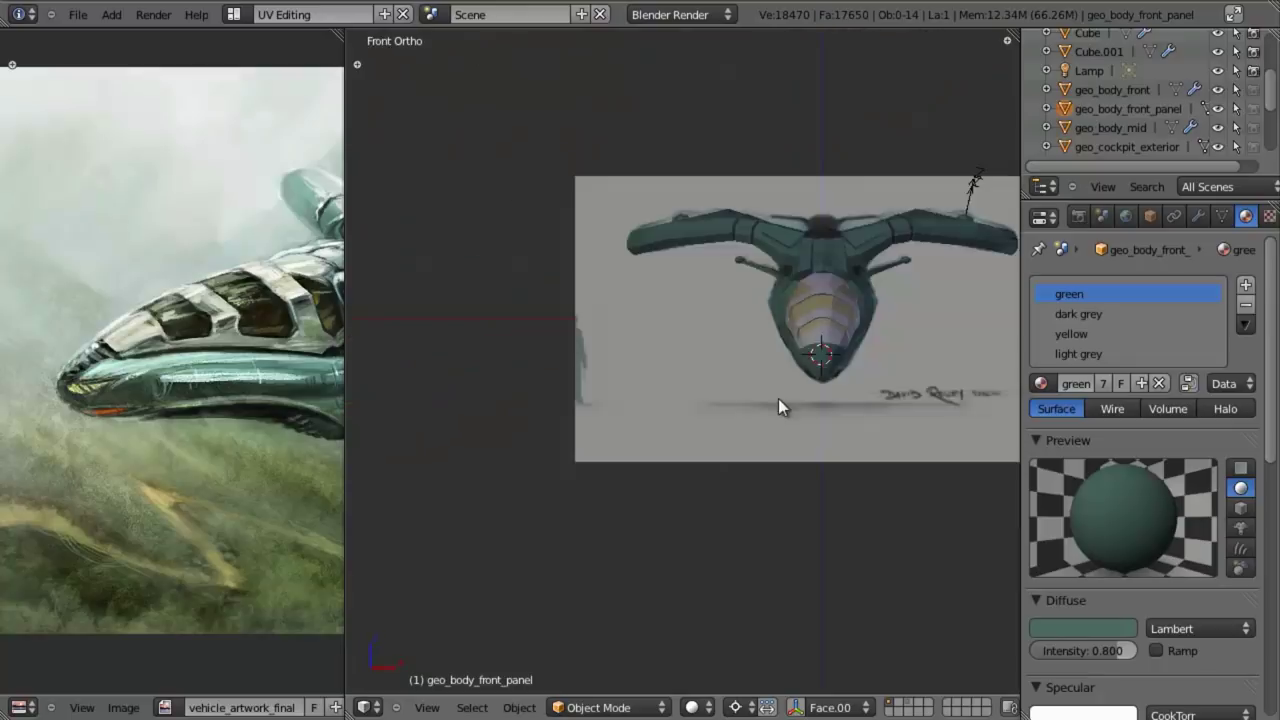
{"action": "scroll", "coordinate": [790, 402], "scroll_direction": "up", "scroll_amount": 6}
{"action": "scroll", "coordinate": [711, 440], "scroll_direction": "down", "scroll_amount": 6}
{"action": "middle_click_drag", "start_coordinate": [725, 426], "coordinate": [791, 411], "text": "shift"}
{"action": "scroll", "coordinate": [605, 389], "scroll_direction": "up", "scroll_amount": 5}
{"action": "middle_click_drag", "start_coordinate": [590, 388], "coordinate": [885, 374], "text": "shift"}
{"action": "scroll", "coordinate": [690, 380], "scroll_direction": "up", "scroll_amount": 5}
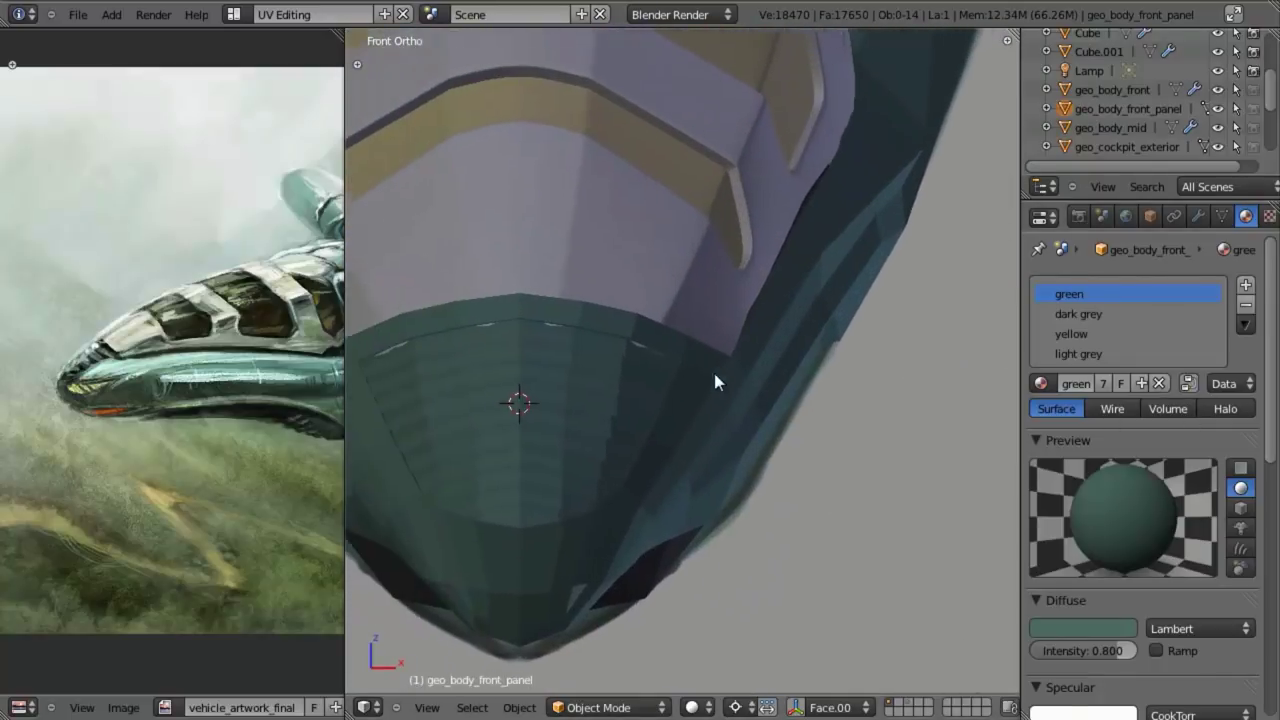
- Select the front lower edge loop of geo_cockpit_exterior and move it slightly up and back in the side view
{"action": "right_click", "coordinate": [672, 310]}
{"action": "key", "text": "KP_3"}
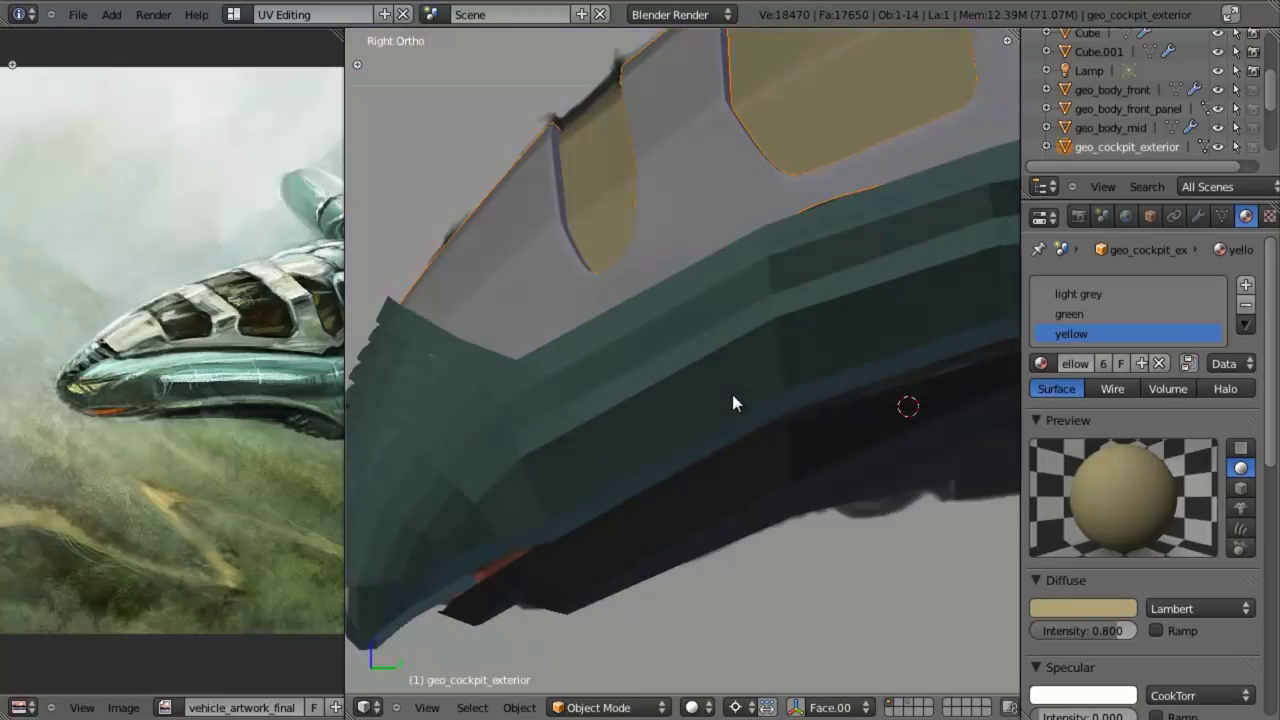
{"action": "key", "text": "Tab"}
{"action": "right_click", "coordinate": [451, 357], "text": "alt"}
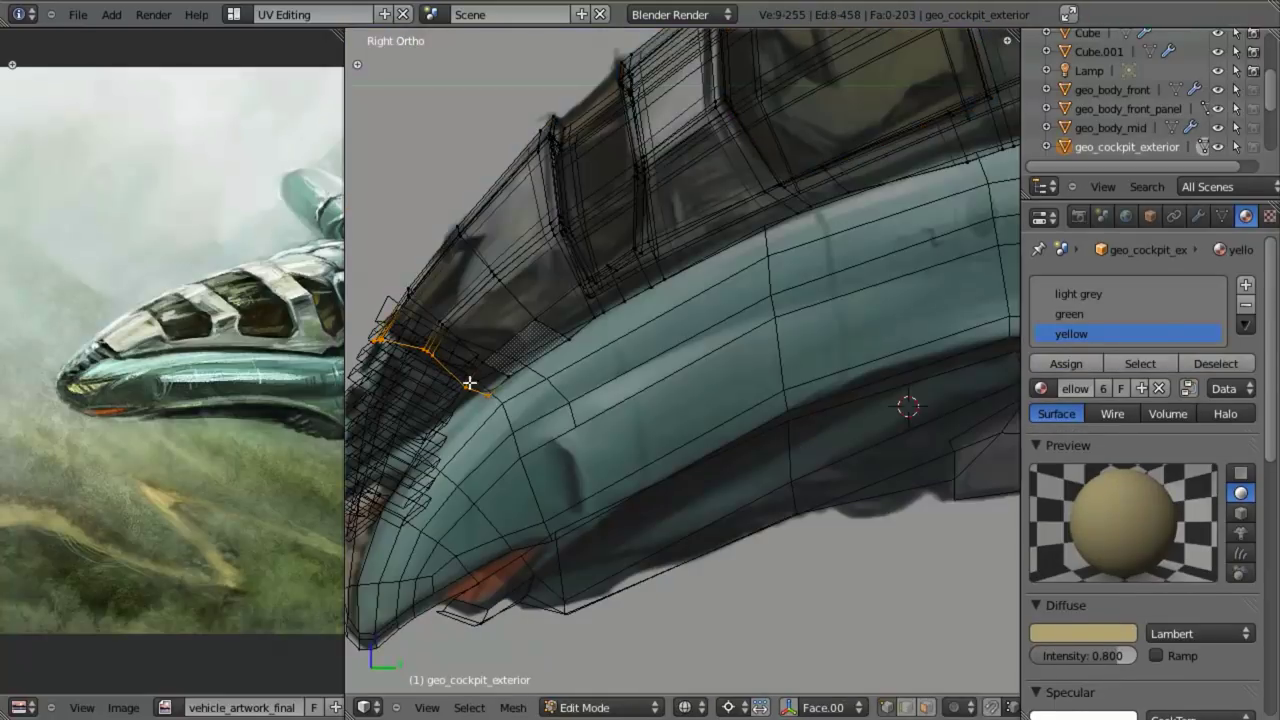
{"action": "middle_click_drag", "start_coordinate": [501, 427], "coordinate": [743, 443], "text": "shift"}
{"action": "scroll", "coordinate": [740, 443], "scroll_direction": "up", "scroll_amount": 3}
{"action": "key", "text": "g"}
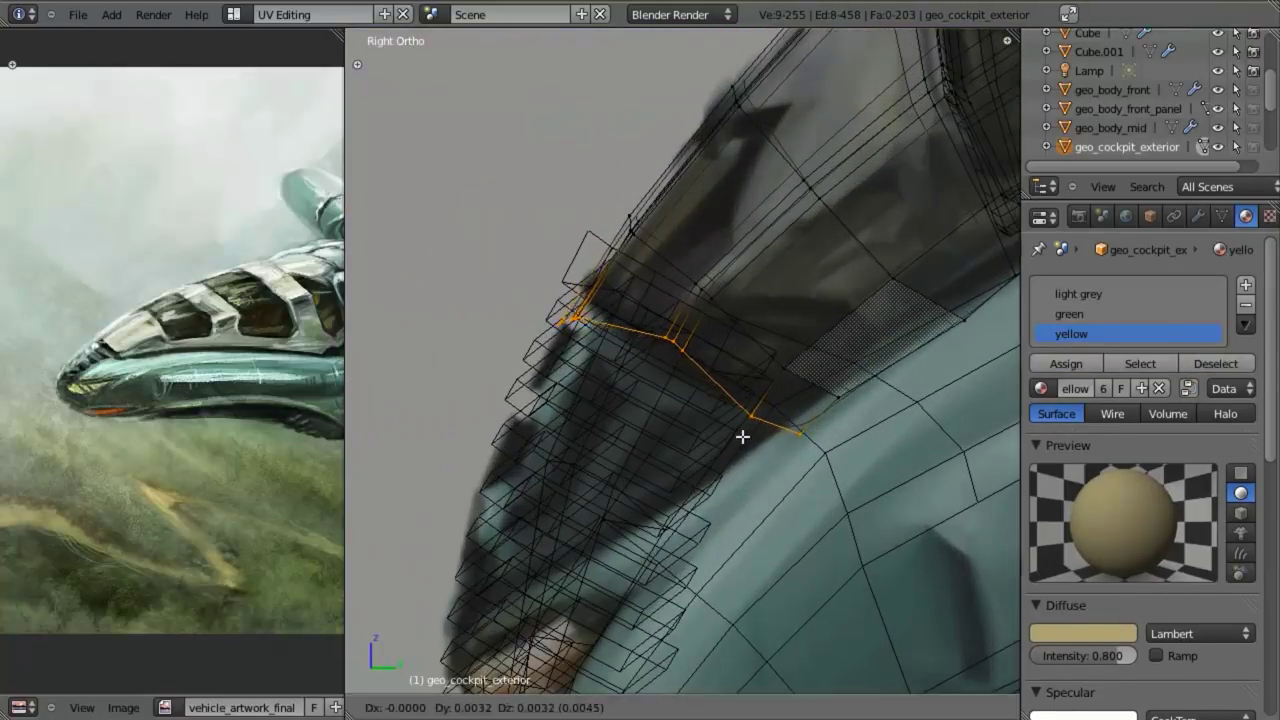
{"action": "left_click", "coordinate": [747, 428]}
- Exclude the cockpit loop's middle vertices and raise the rest slightly, then exclude the rear ones and raise the front vertices further
{"action": "key", "text": "b"}
{"action": "middle_click_drag", "start_coordinate": [651, 275], "coordinate": [741, 420]}
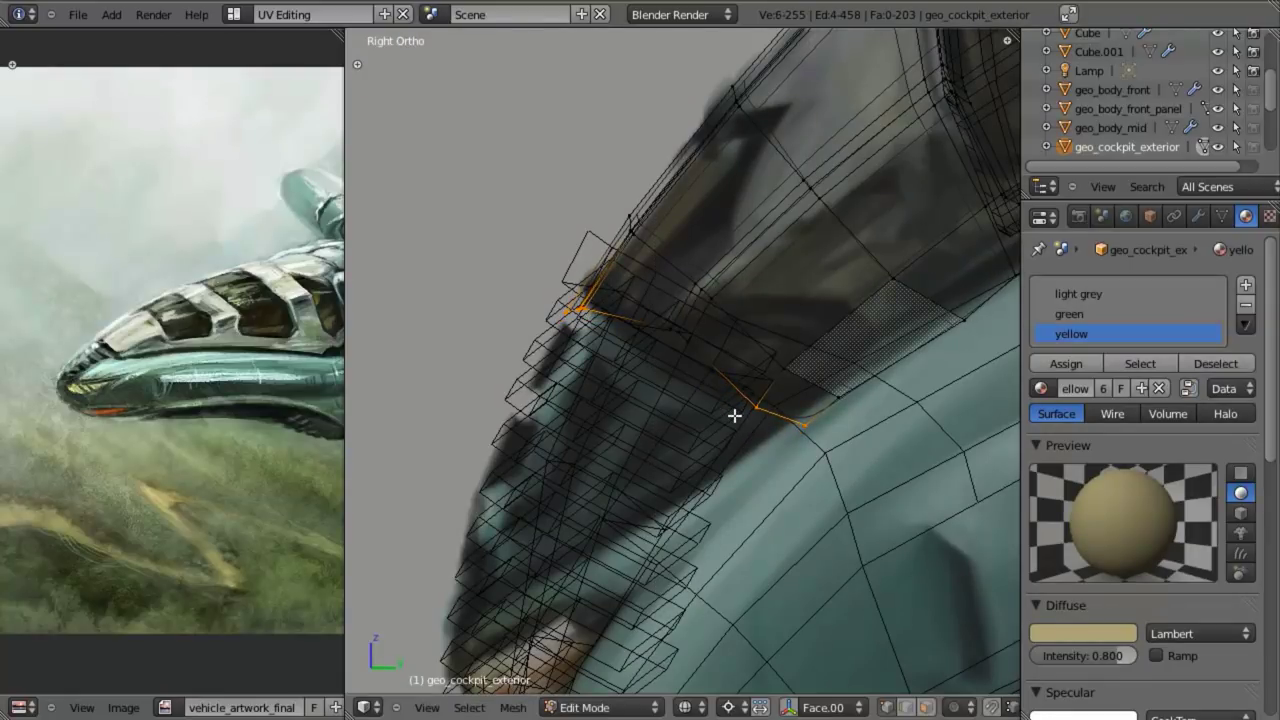
{"action": "key", "text": "g"}
{"action": "left_click", "coordinate": [737, 403]}
{"action": "key", "text": "b"}
{"action": "middle_click_drag", "start_coordinate": [731, 343], "coordinate": [829, 434]}
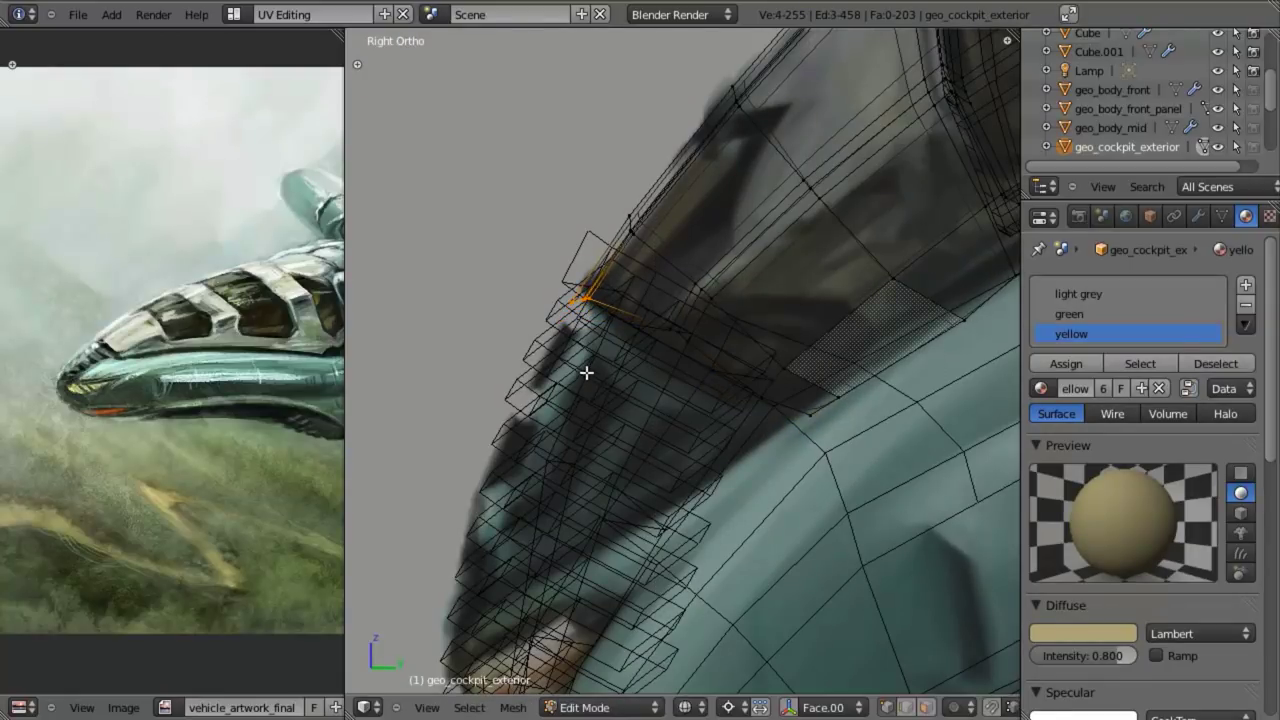
{"action": "key", "text": "g"}
{"action": "left_click", "coordinate": [593, 365]}
- Leave the cockpit exterior mesh and open geo_body_front_panel for mesh editing, with the nose grille in view
{"action": "key", "text": "Tab"}
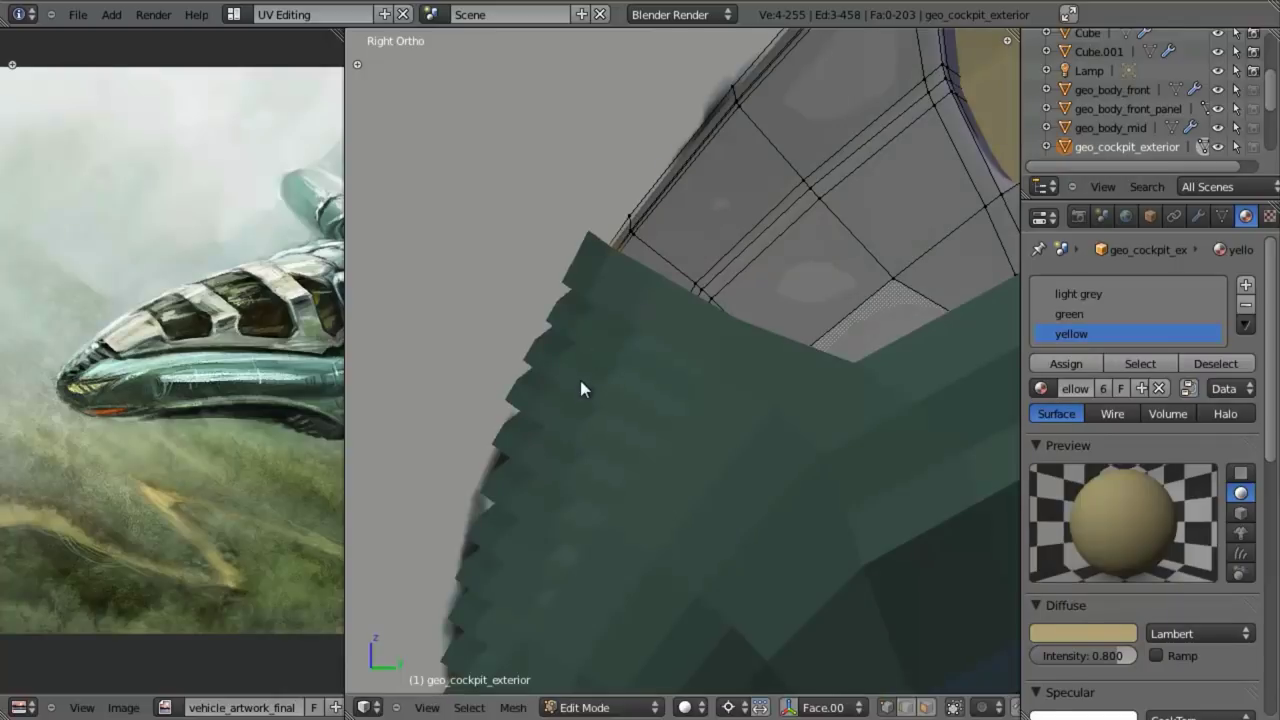
{"action": "middle_click_drag", "start_coordinate": [583, 386], "coordinate": [711, 363]}
{"action": "scroll", "coordinate": [711, 363], "scroll_direction": "up", "scroll_amount": 3}
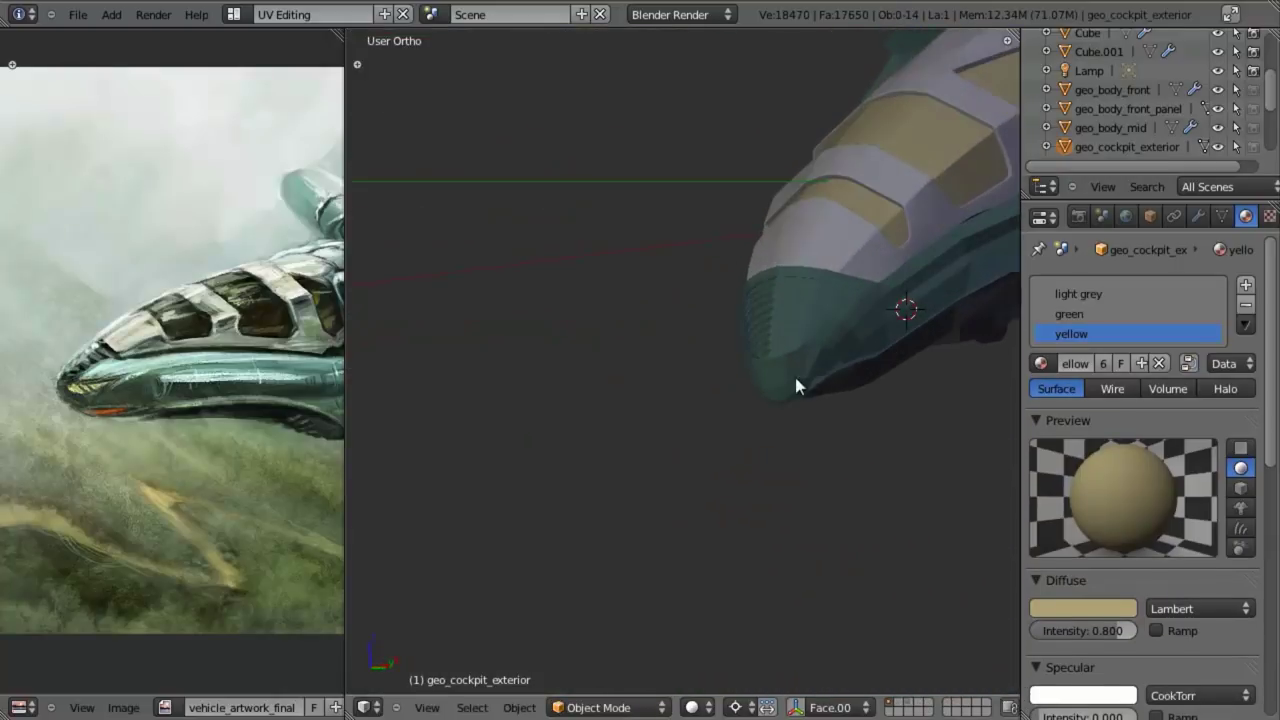
{"action": "middle_click_drag", "start_coordinate": [794, 380], "coordinate": [548, 380], "text": "shift"}
{"action": "scroll", "coordinate": [740, 383], "scroll_direction": "up", "scroll_amount": 5}
{"action": "middle_click_drag", "start_coordinate": [740, 383], "coordinate": [711, 388], "text": "shift"}
{"action": "key", "text": "Tab"}
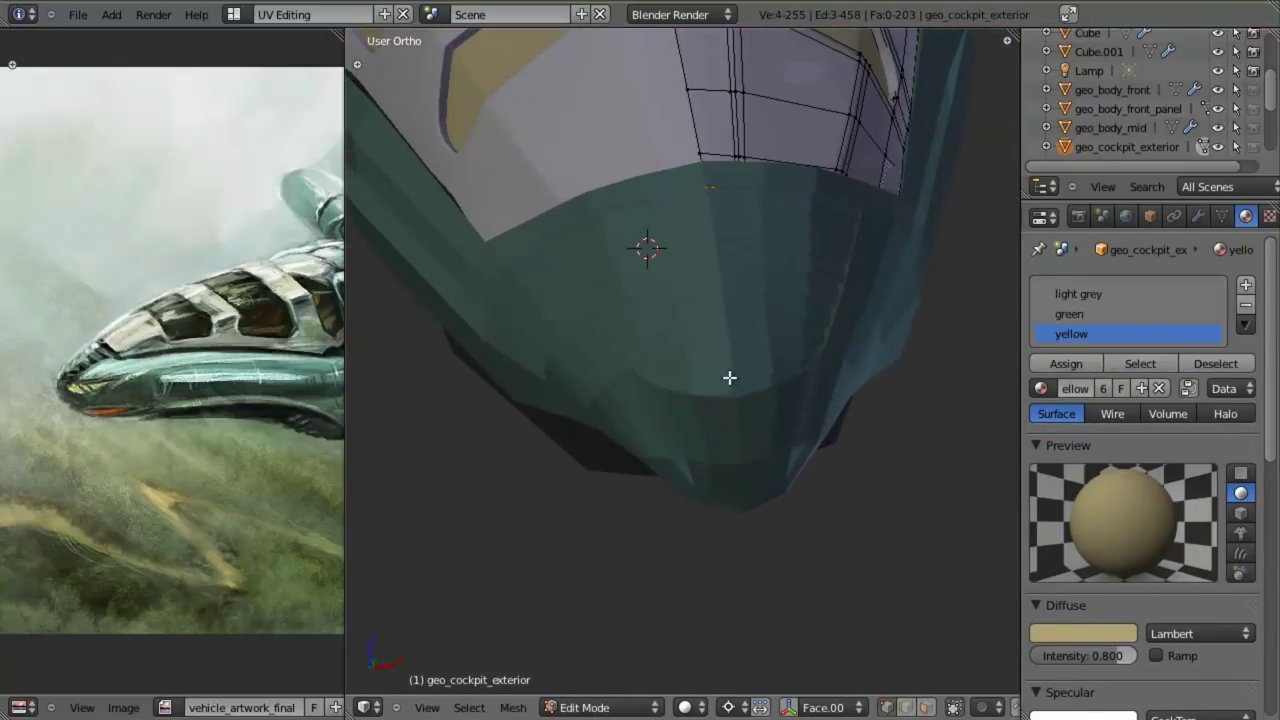
{"action": "key", "text": "Tab"}
{"action": "right_click", "coordinate": [743, 338]}
{"action": "key", "text": "Tab"}
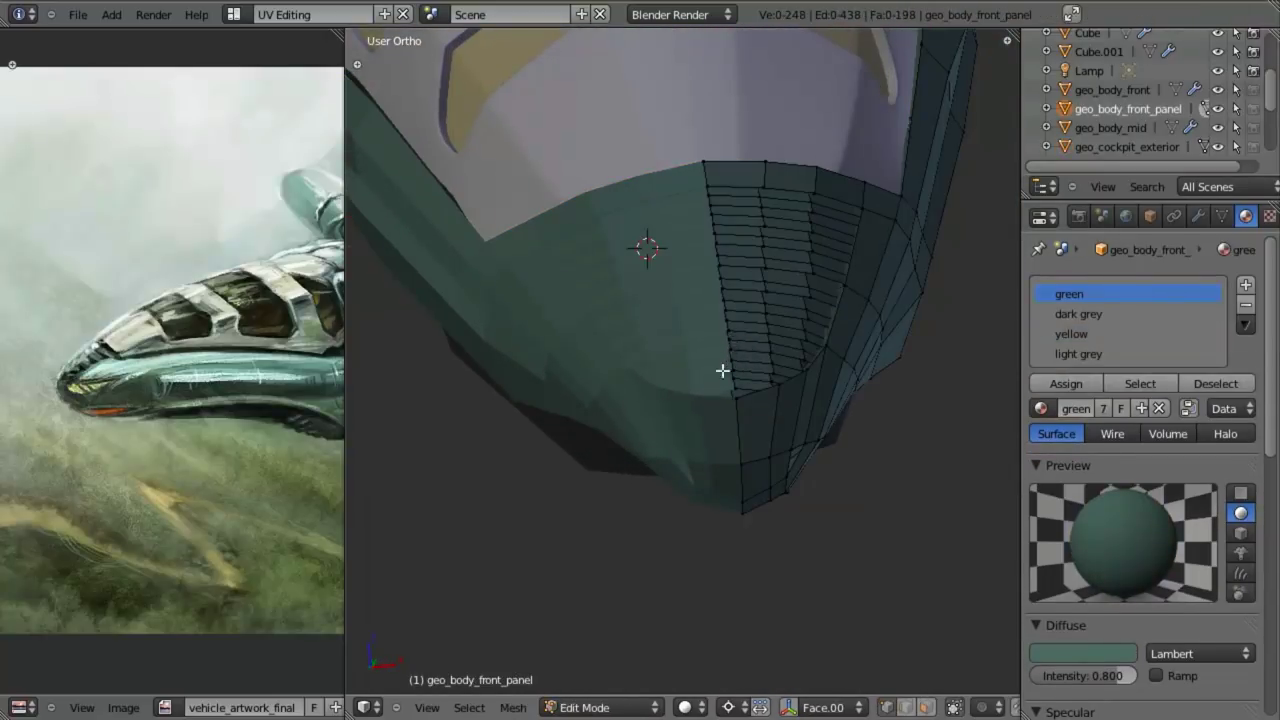
- Select all the grille slats by inverting a selection of the panel's shell and assign them the dark grey material
{"action": "right_click", "coordinate": [736, 377], "text": "alt"}
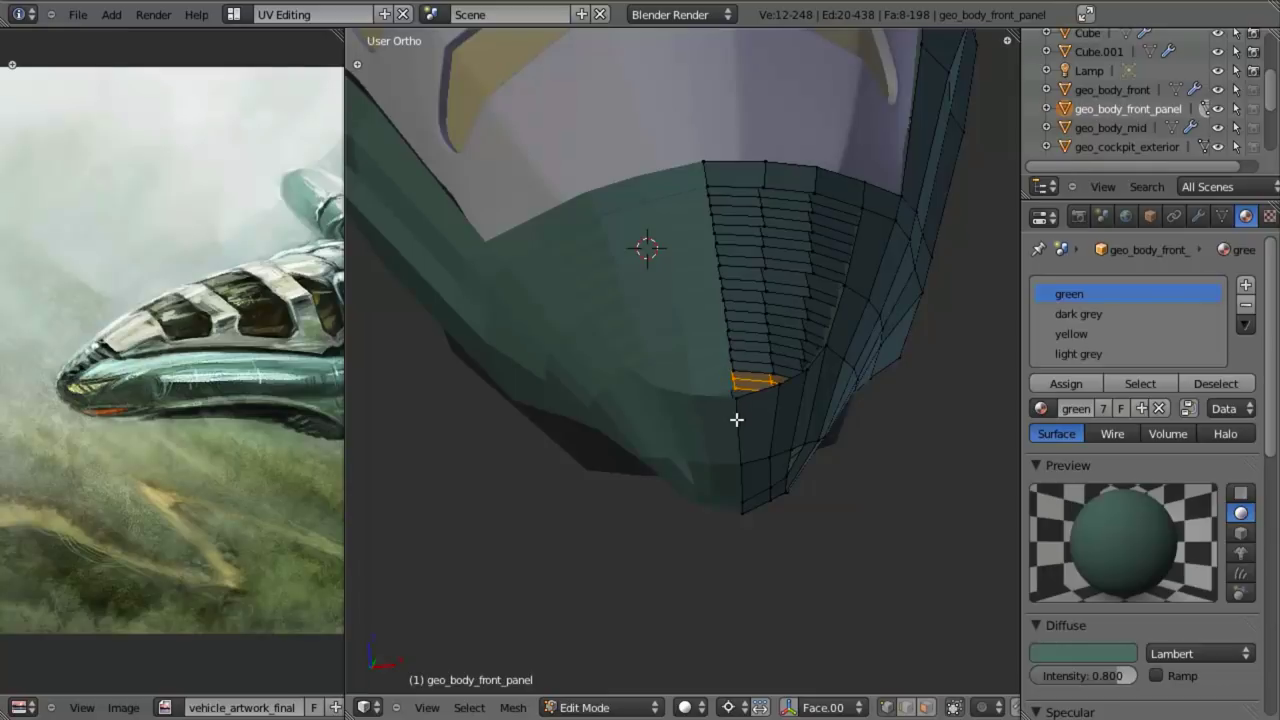
{"action": "key", "text": "a"}
{"action": "right_click", "coordinate": [741, 465], "text": "alt"}
{"action": "key", "text": "ctrl+i"}
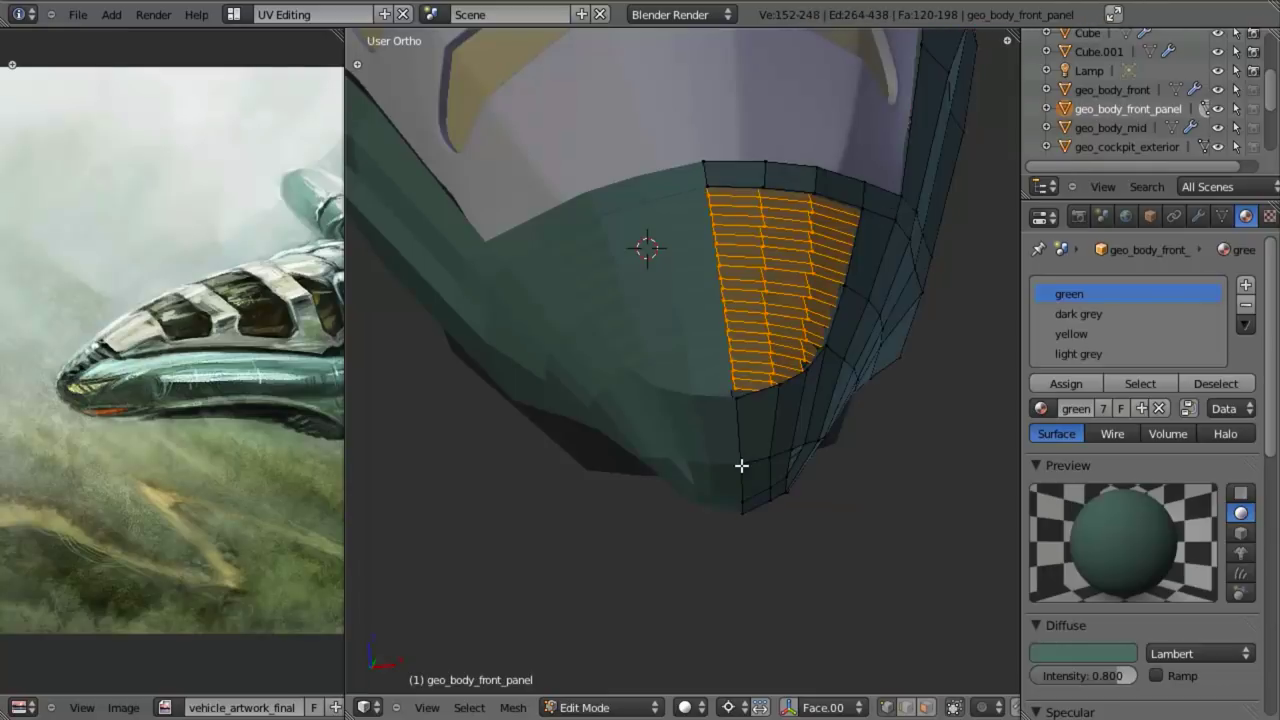
{"action": "middle_click_drag", "start_coordinate": [741, 465], "coordinate": [654, 403]}
{"action": "left_click", "coordinate": [1078, 314]}
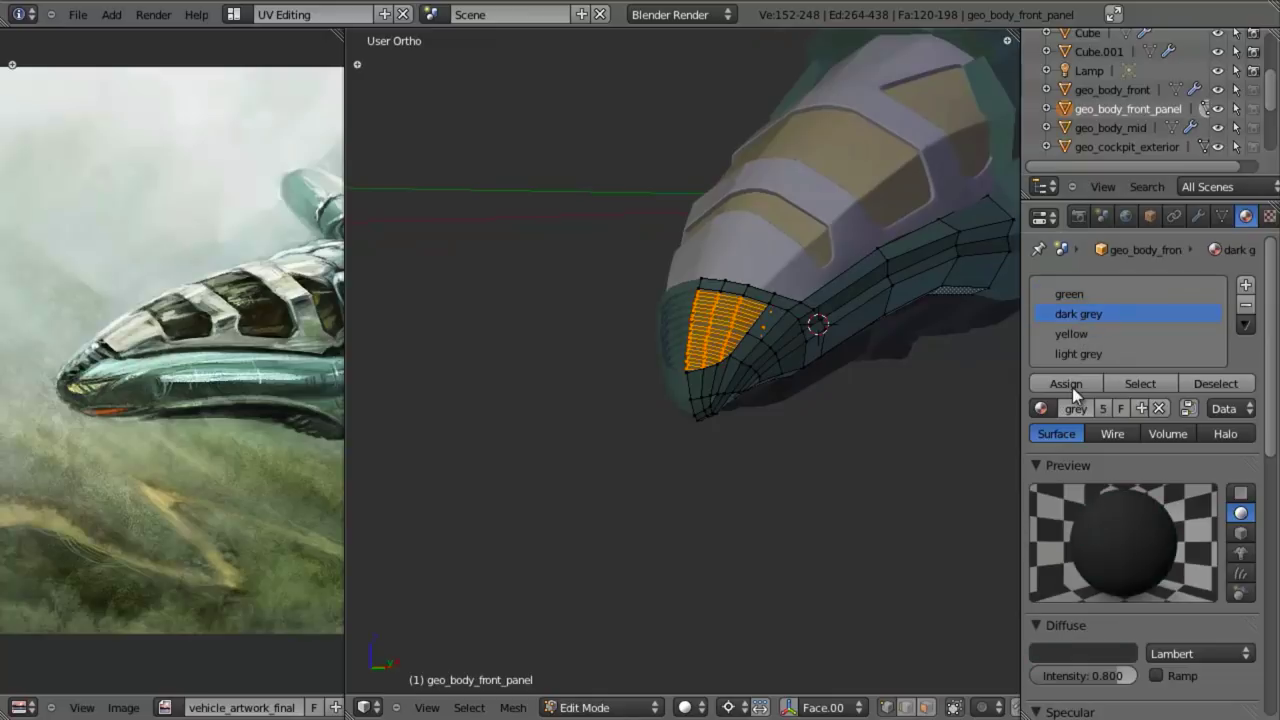
{"action": "left_click", "coordinate": [1070, 385]}
- Examine the dark grille in object mode and compare the nose with the background artwork in the side wireframe view
{"action": "key", "text": "Tab"}
{"action": "middle_click_drag", "start_coordinate": [894, 374], "coordinate": [686, 386]}
{"action": "scroll", "coordinate": [612, 417], "scroll_direction": "up", "scroll_amount": 5}
{"action": "scroll", "coordinate": [609, 408], "scroll_direction": "down", "scroll_amount": 6}
{"action": "key", "text": "a"}
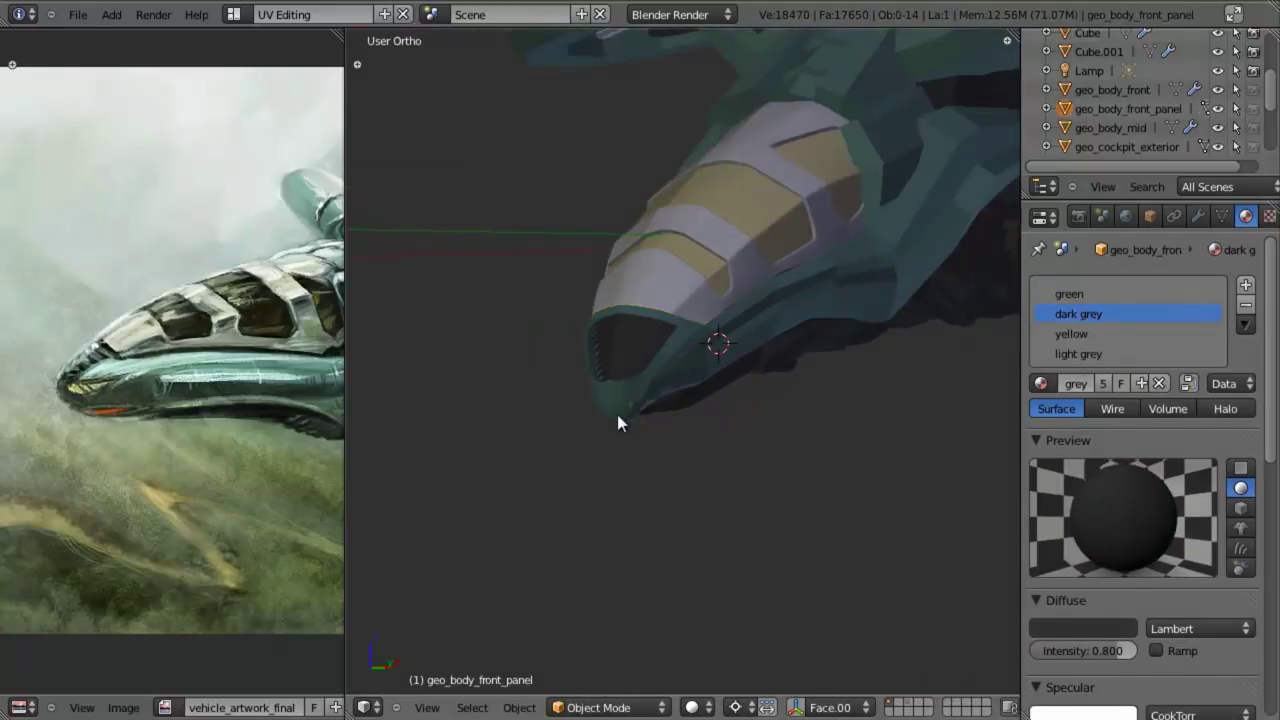
{"action": "key", "text": "KP_3"}
{"action": "key", "text": "z"}
{"action": "scroll", "coordinate": [440, 390], "scroll_direction": "down", "scroll_amount": 1}
{"action": "middle_click_drag", "start_coordinate": [385, 405], "coordinate": [591, 386], "text": "shift"}
{"action": "scroll", "coordinate": [752, 390], "scroll_direction": "up", "scroll_amount": 6}
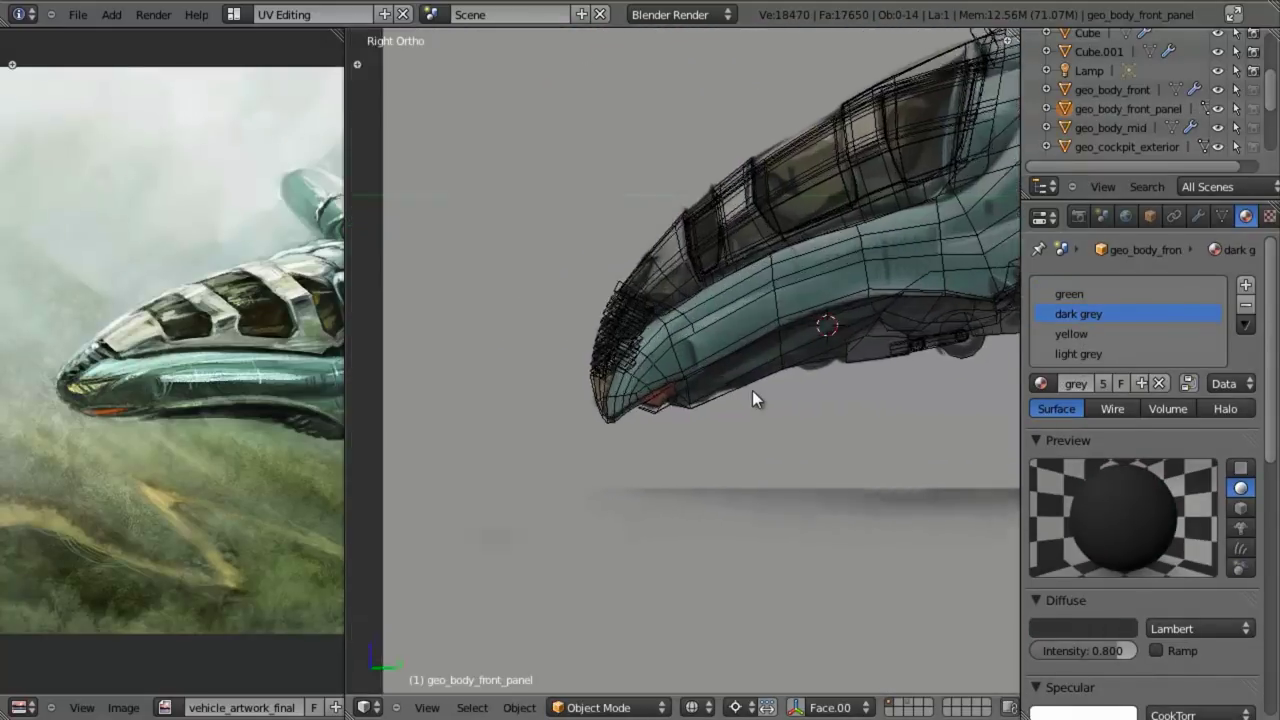
- Resume mesh editing of the front panel in the solid side view and clear the slat selection
{"action": "key", "text": "Tab"}
{"action": "key", "text": "alt+z"}
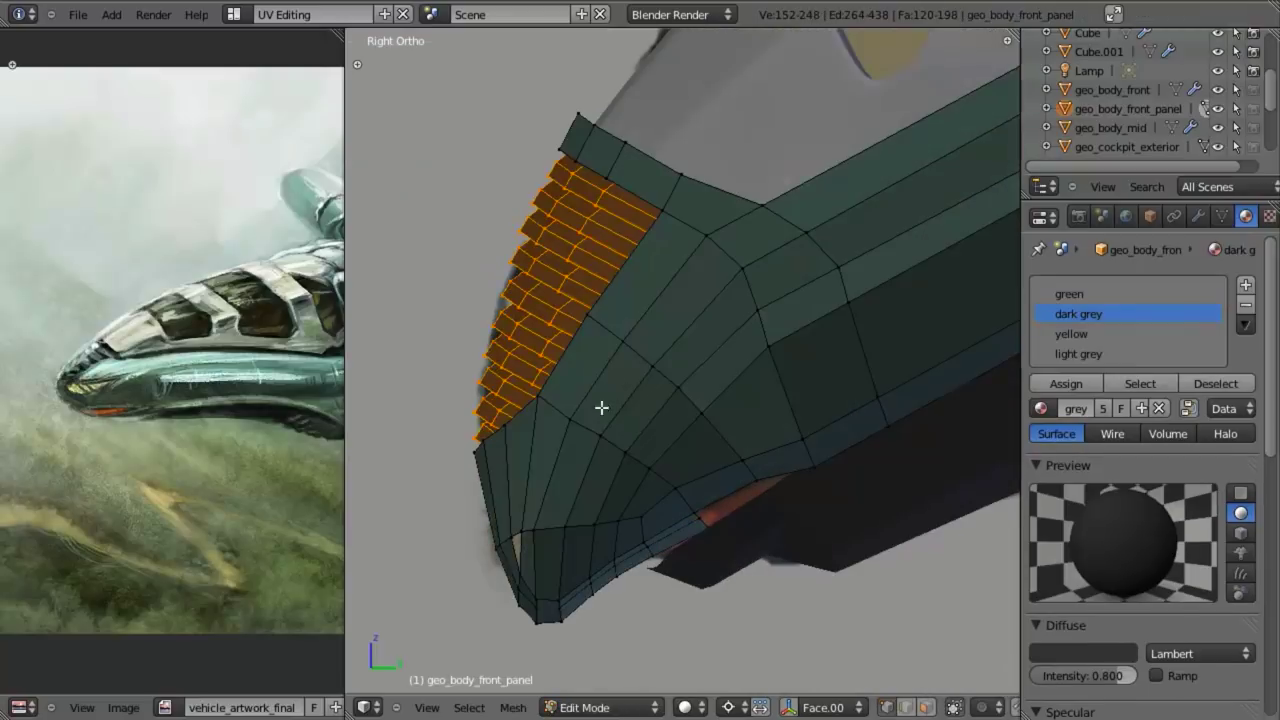
{"action": "scroll", "coordinate": [600, 409], "scroll_direction": "up", "scroll_amount": 4}
{"action": "key", "text": "a"}
{"action": "scroll", "coordinate": [695, 383], "scroll_direction": "down", "scroll_amount": 5}
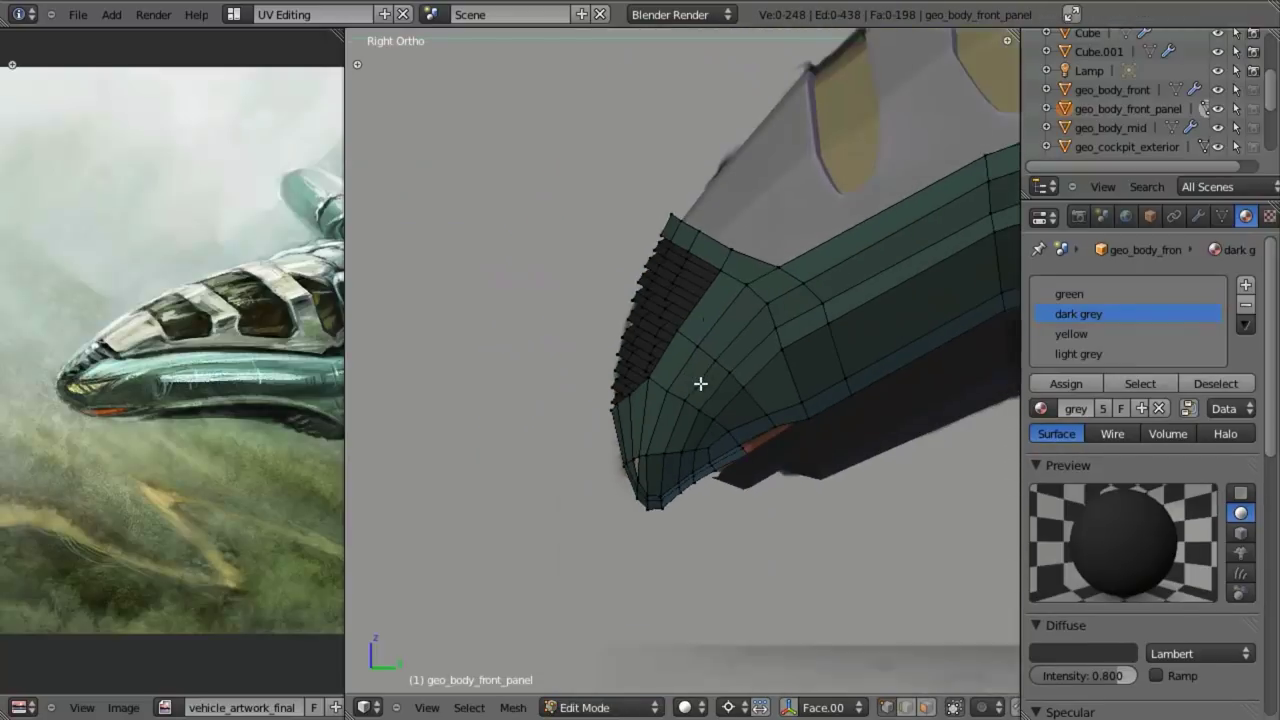
- Add a Subdivision Surface modifier to the front panel, with 2 view subdivisions and Optimal Display enabled
{"action": "middle_click_drag", "start_coordinate": [734, 382], "coordinate": [597, 429], "text": "shift"}
{"action": "left_click", "coordinate": [1181, 215]}
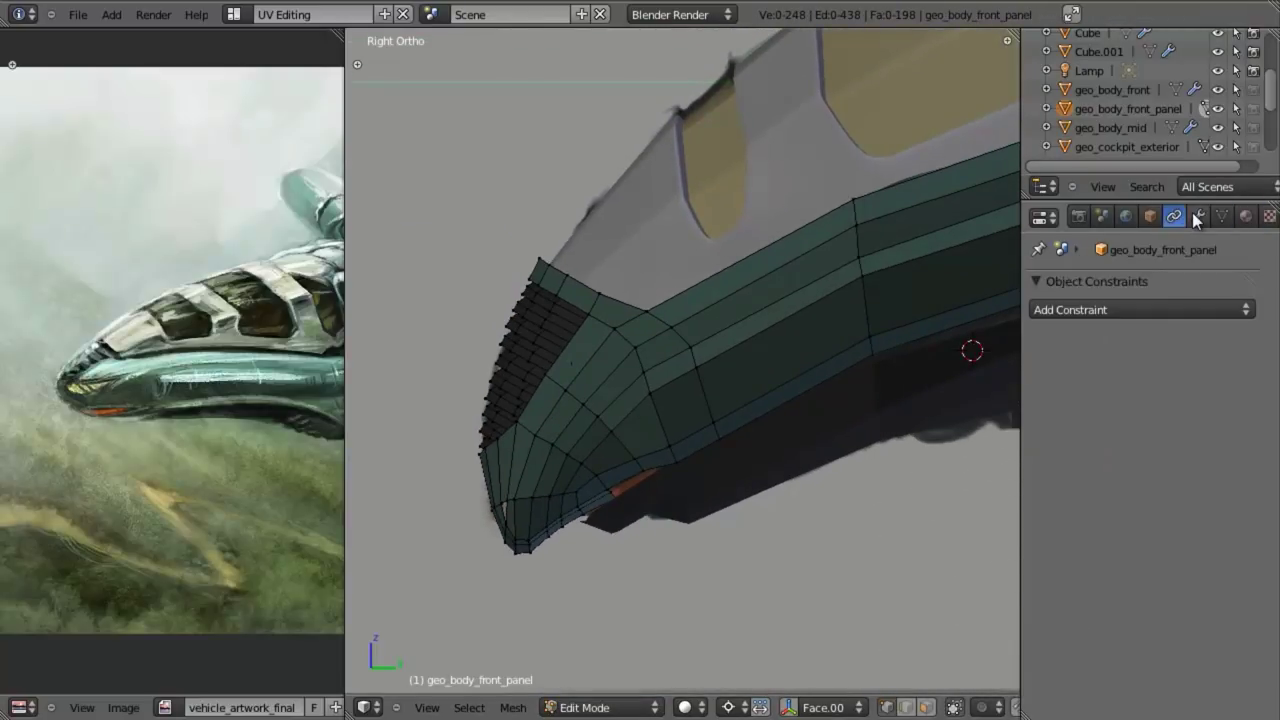
{"action": "left_click", "coordinate": [1197, 215]}
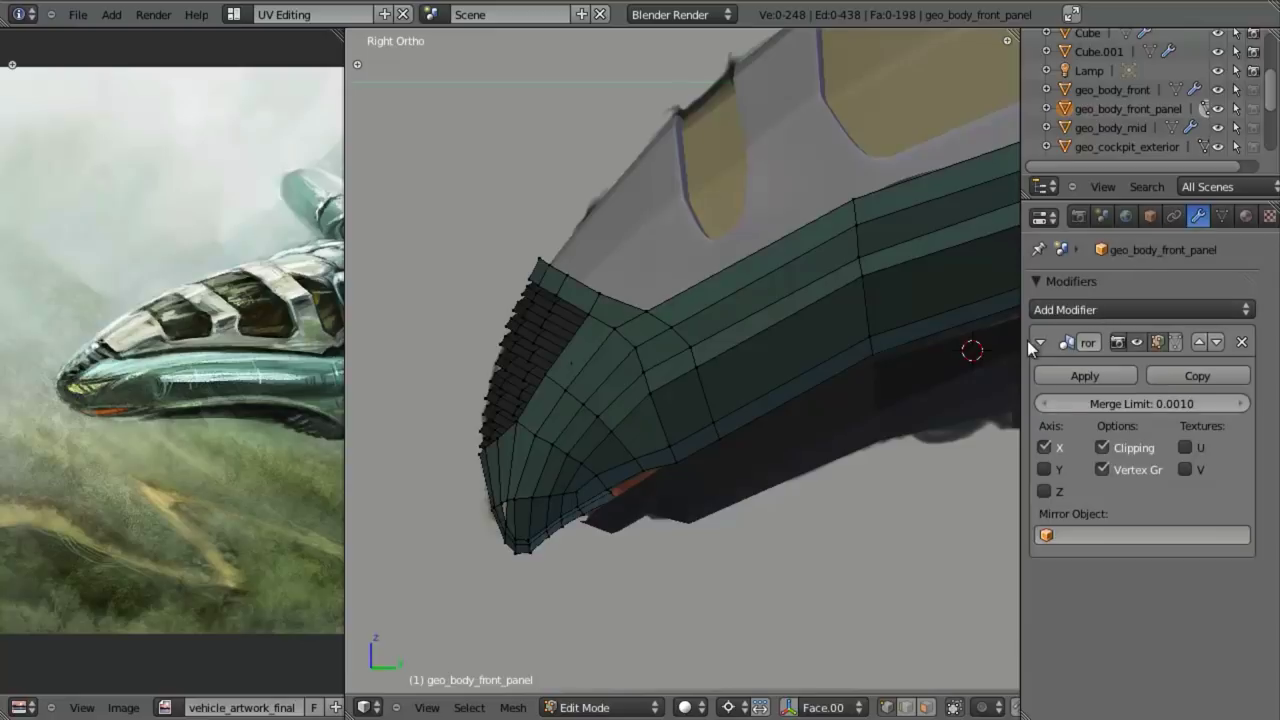
{"action": "left_click", "coordinate": [1039, 342]}
{"action": "left_click", "coordinate": [1066, 311]}
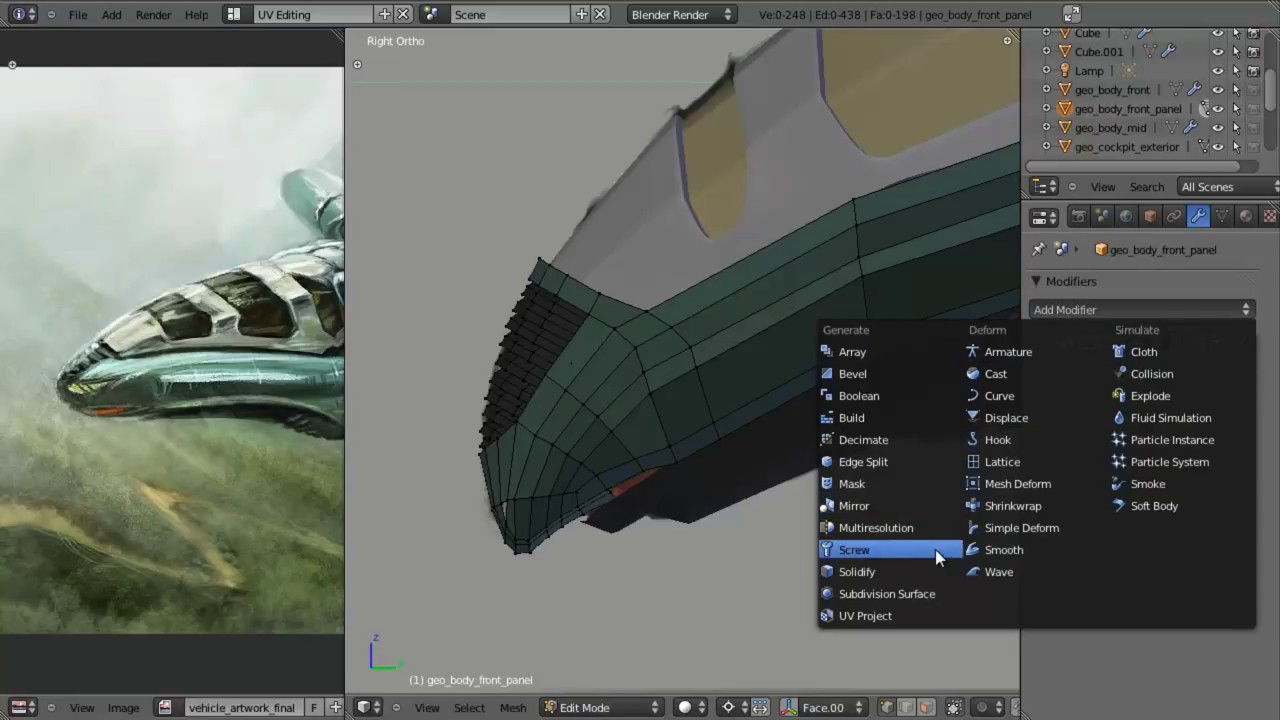
{"action": "left_click", "coordinate": [926, 595]}
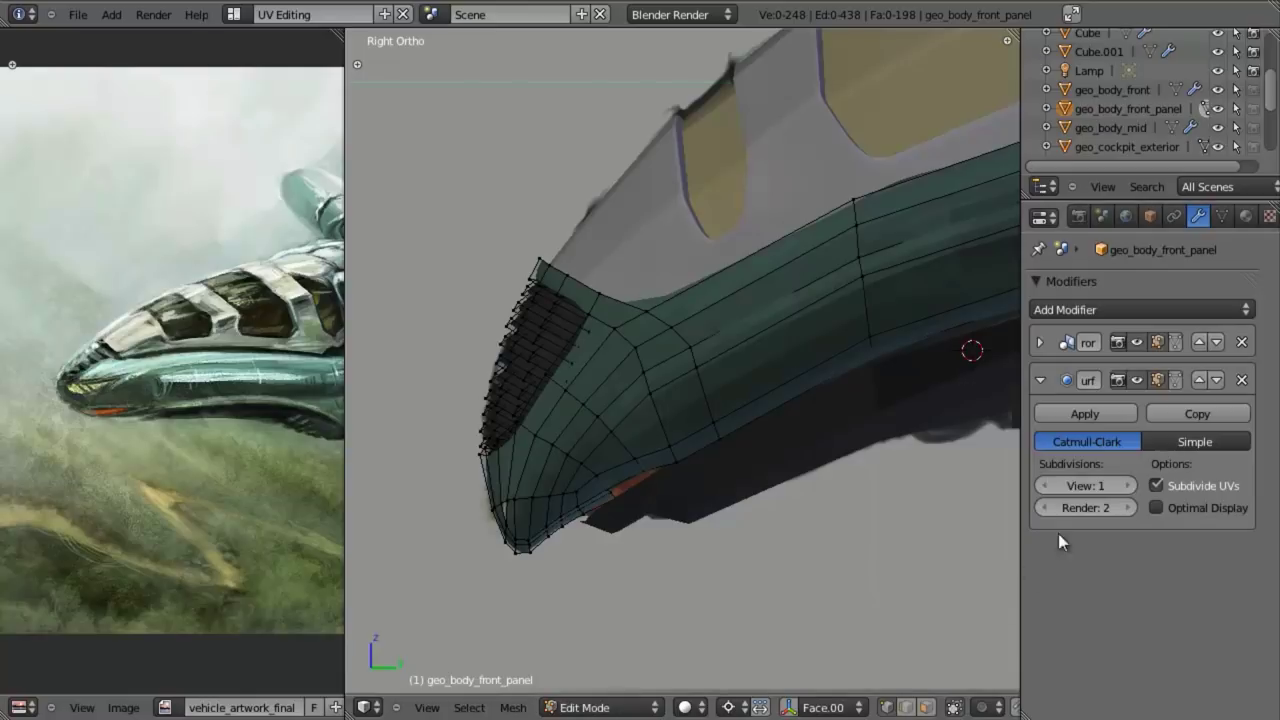
{"action": "left_click", "coordinate": [1131, 486]}
{"action": "left_click", "coordinate": [1156, 507]}
- Apply smooth shading to all faces of the front panel mesh
{"action": "key", "text": "a"}
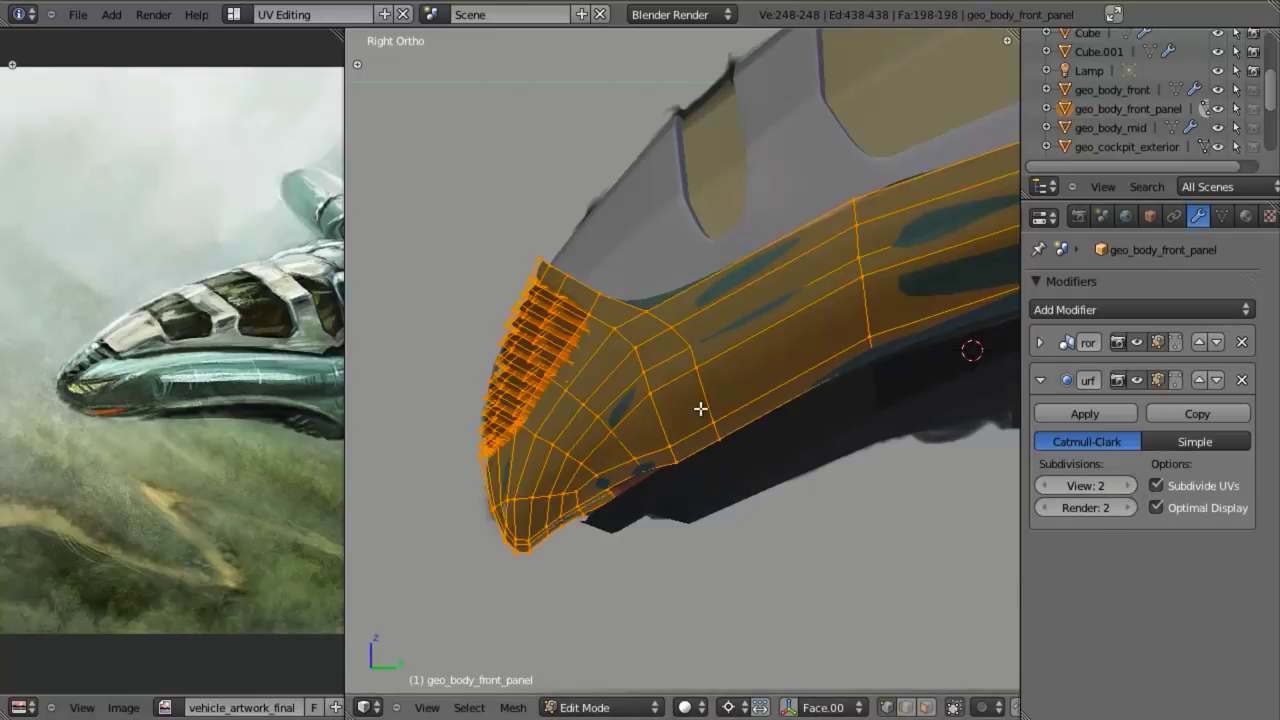
{"action": "key", "text": "w"}
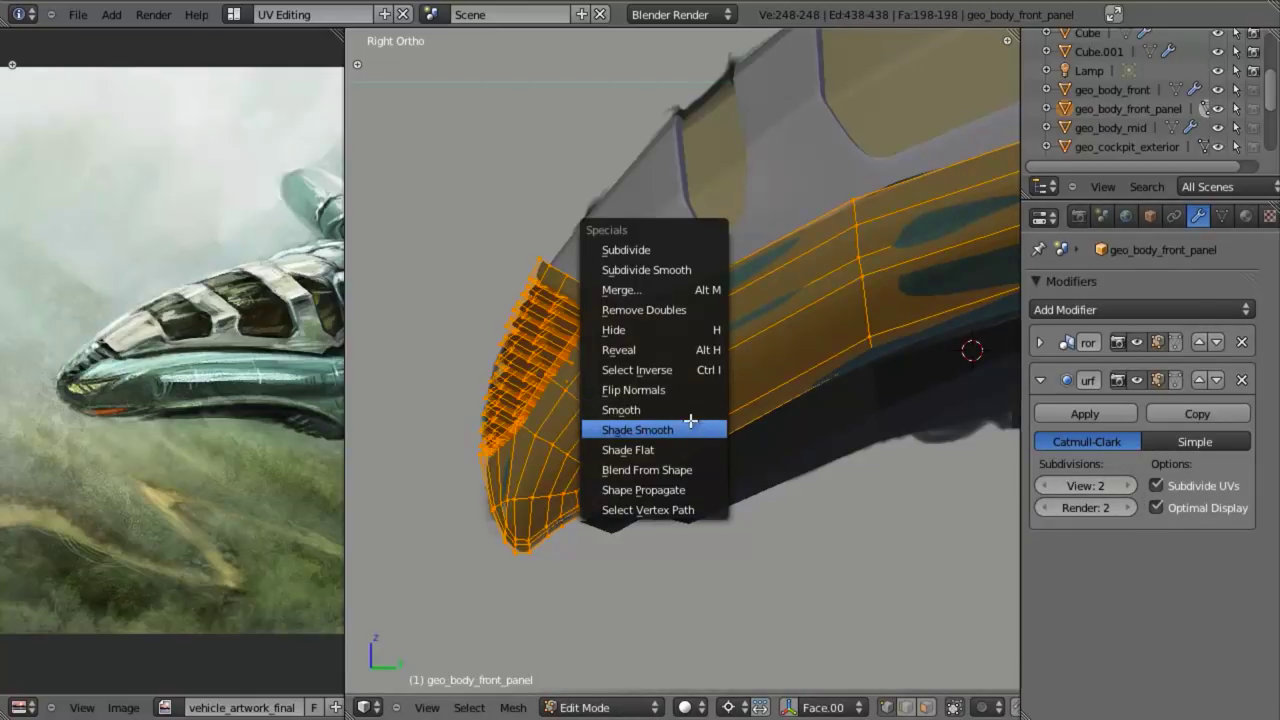
{"action": "left_click", "coordinate": [690, 422]}
- Select the outer end faces of the grille slats in wireframe, excluding the surrounding shell faces, and delete them
{"action": "scroll", "coordinate": [675, 416], "scroll_direction": "up", "scroll_amount": 3}
{"action": "key", "text": "z"}
{"action": "key", "text": "a"}
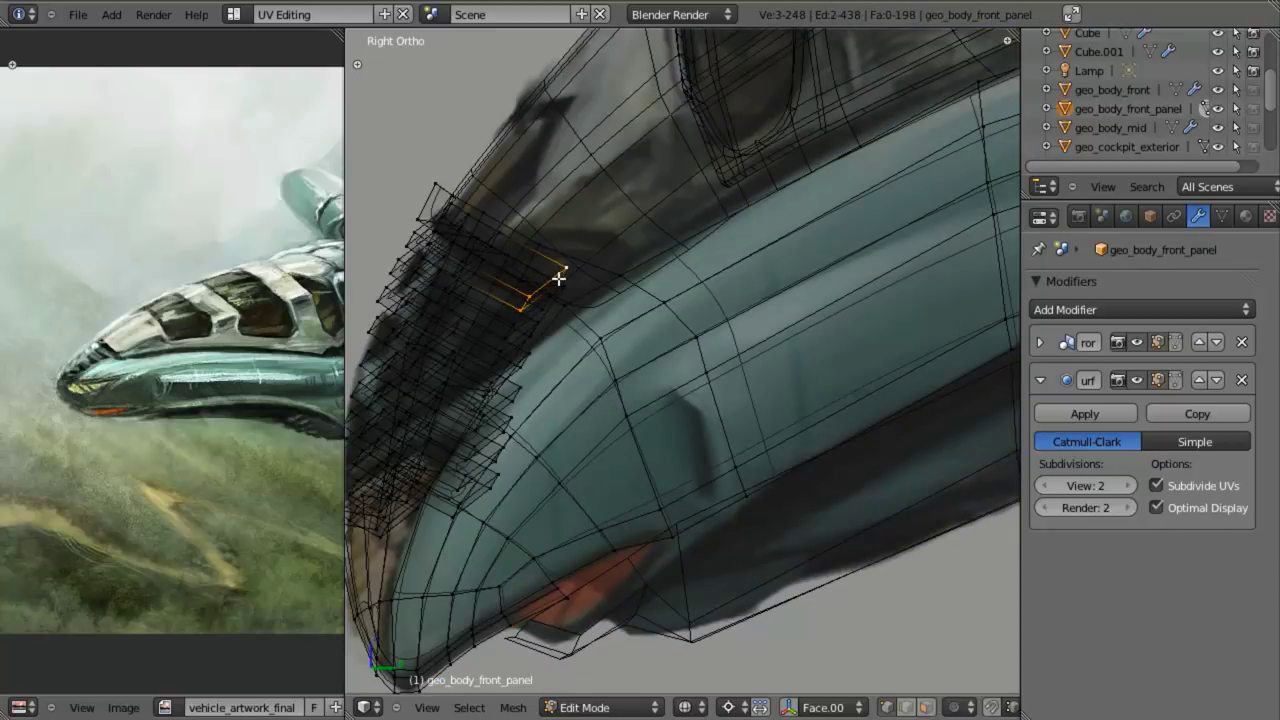
{"action": "scroll", "coordinate": [565, 322], "scroll_direction": "down", "scroll_amount": 3}
{"action": "key", "text": "KP_1"}
{"action": "scroll", "coordinate": [820, 410], "scroll_direction": "down", "scroll_amount": 2}
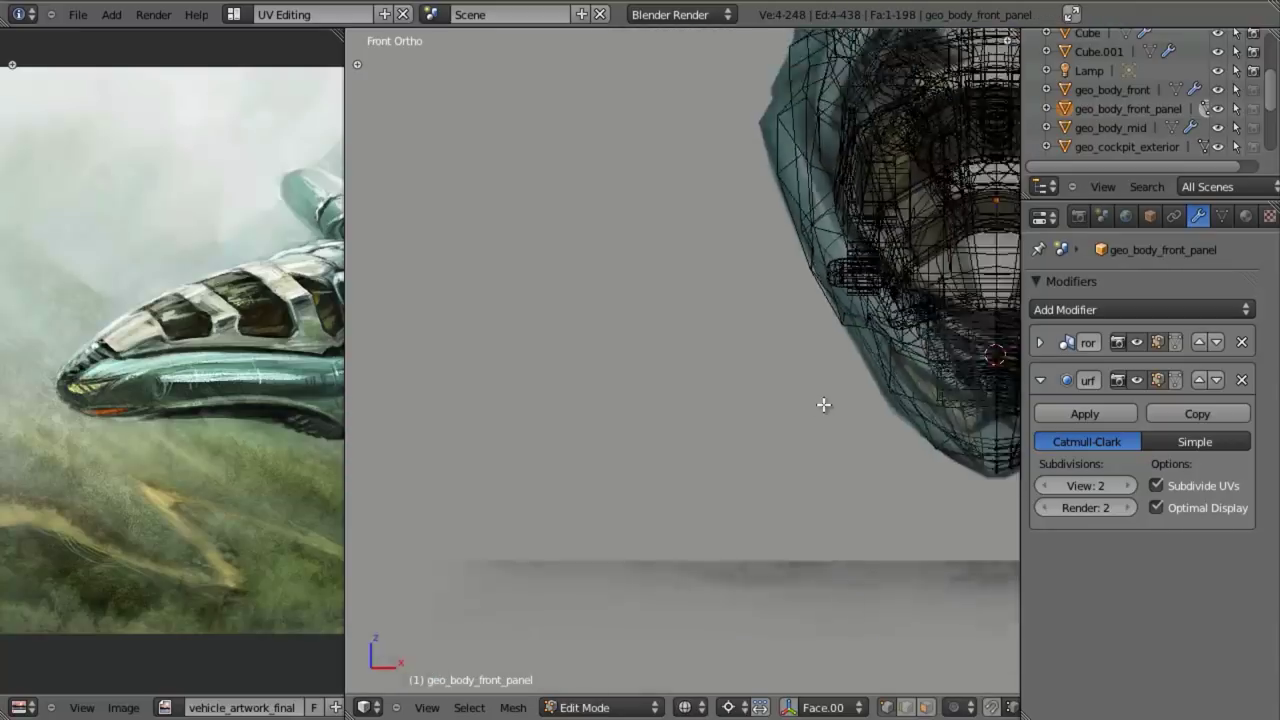
{"action": "middle_click_drag", "start_coordinate": [823, 403], "coordinate": [481, 441], "text": "shift"}
{"action": "scroll", "coordinate": [652, 413], "scroll_direction": "up", "scroll_amount": 8}
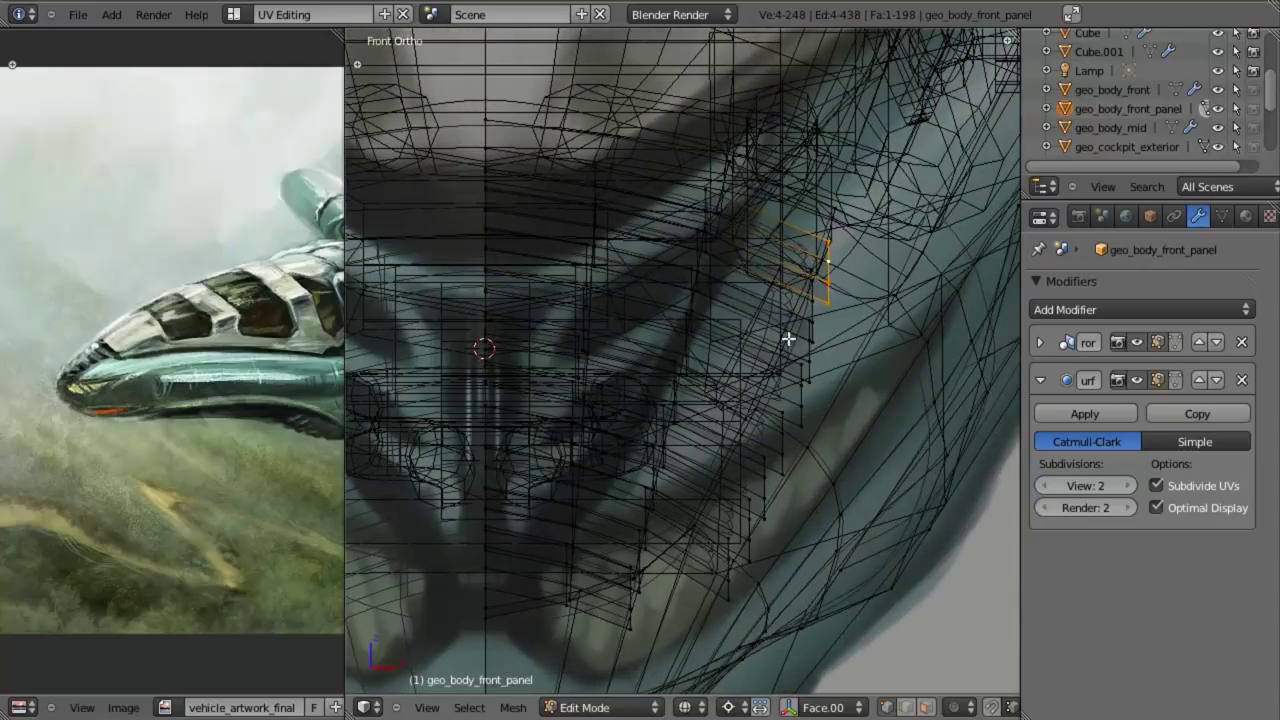
{"action": "key", "text": "b"}
{"action": "left_click_drag", "start_coordinate": [754, 209], "coordinate": [817, 421]}
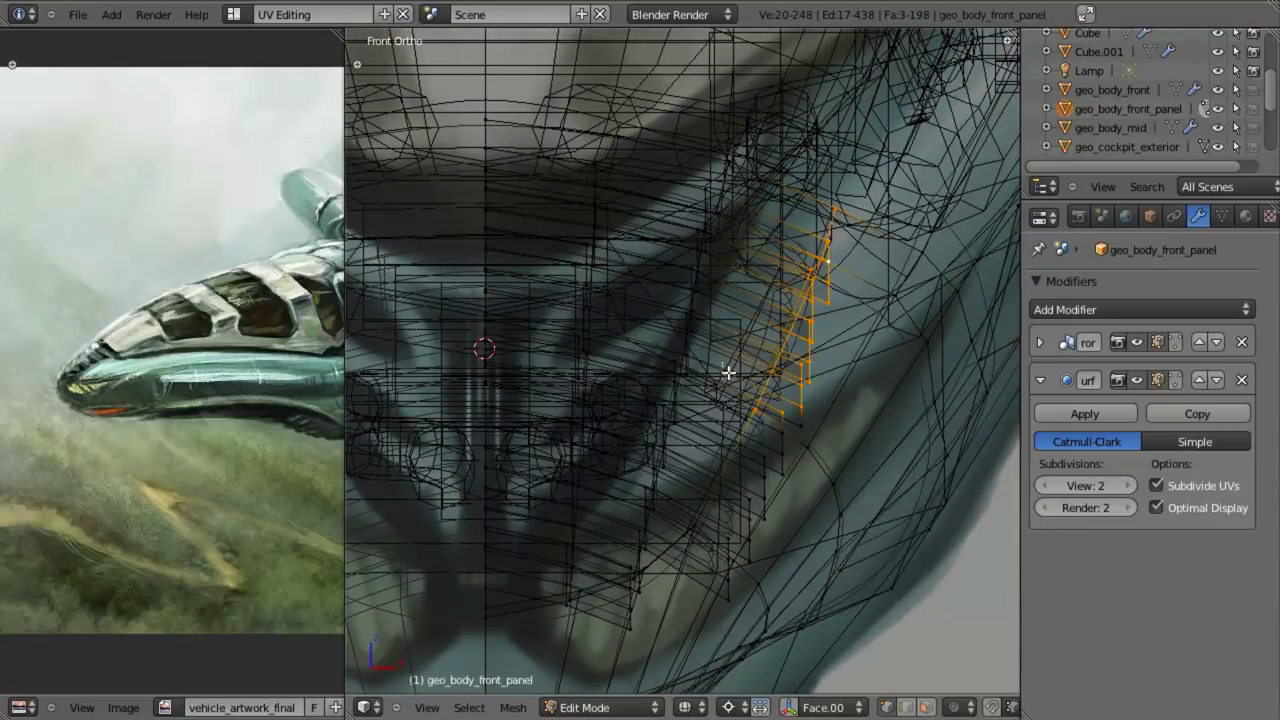
{"action": "key", "text": "b"}
{"action": "left_click_drag", "start_coordinate": [676, 446], "coordinate": [776, 616]}
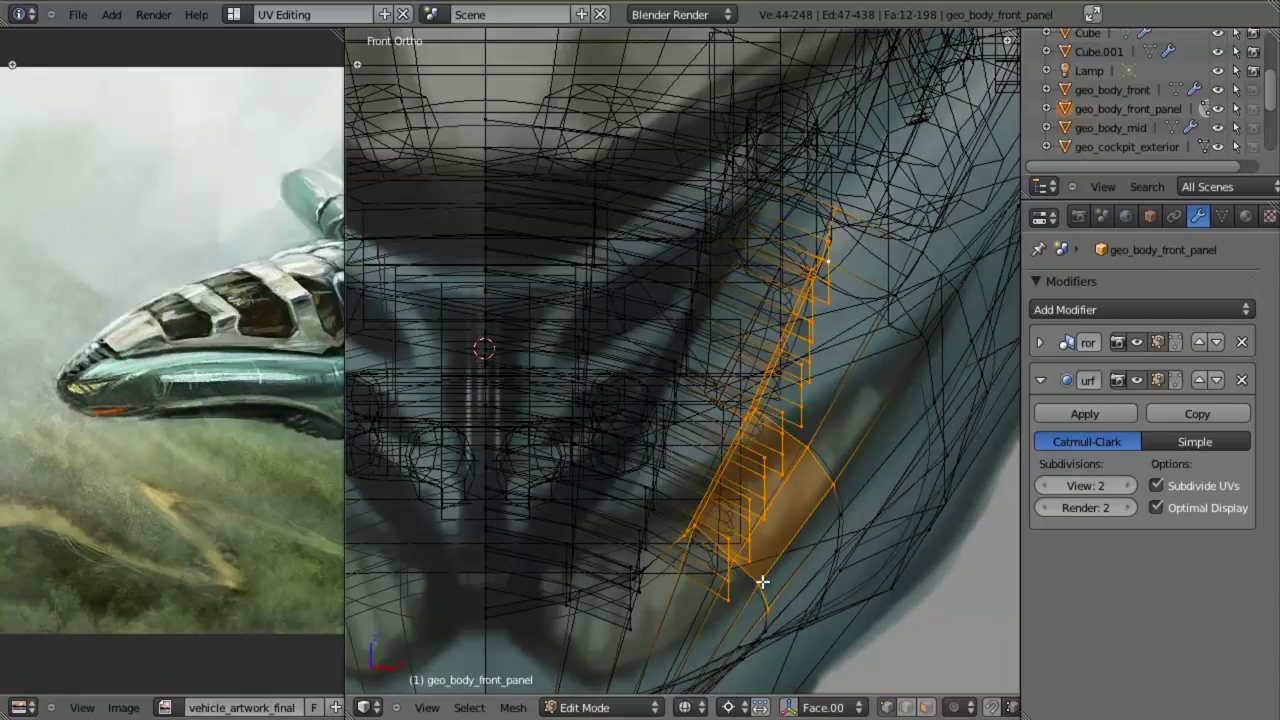
{"action": "left_click", "coordinate": [790, 520], "text": "shift"}
{"action": "right_click", "coordinate": [812, 450], "text": "shift"}
{"action": "scroll", "coordinate": [831, 449], "scroll_direction": "down", "scroll_amount": 2}
{"action": "middle_click_drag", "start_coordinate": [831, 449], "coordinate": [674, 426]}
{"action": "scroll", "coordinate": [714, 414], "scroll_direction": "up", "scroll_amount": 4}
{"action": "left_click", "coordinate": [712, 400], "text": "shift"}
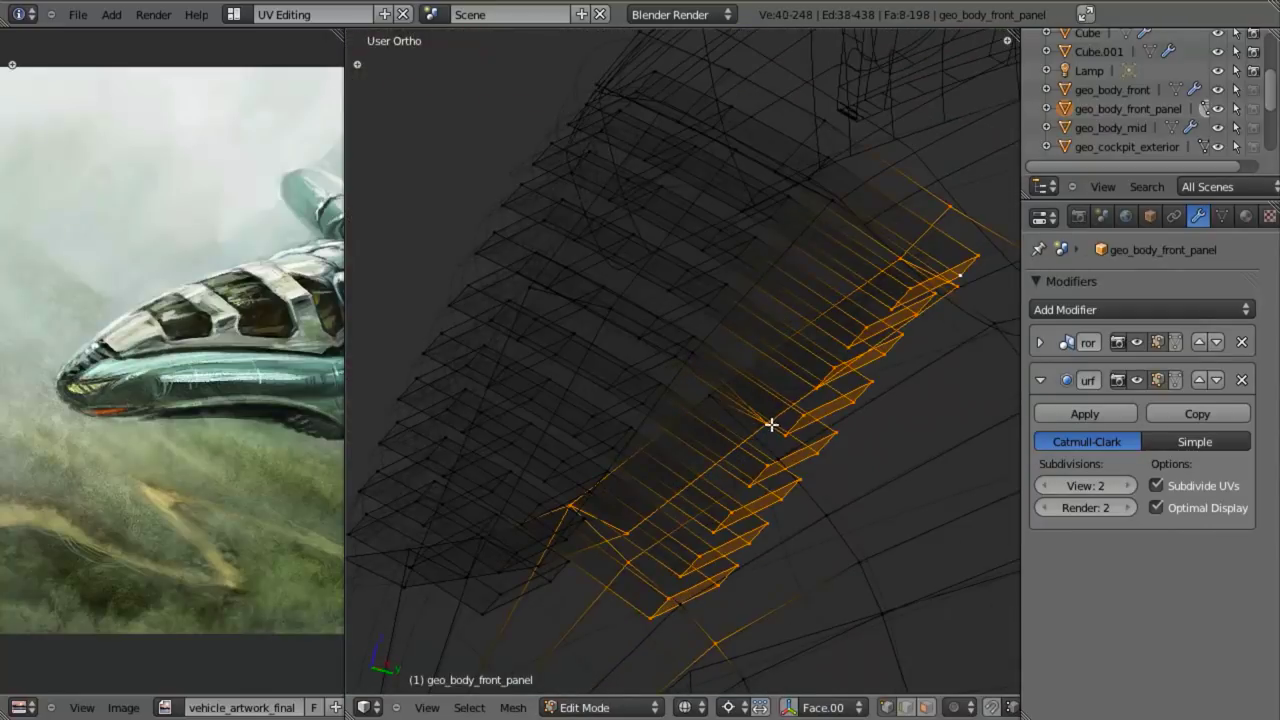
{"action": "scroll", "coordinate": [760, 460], "scroll_direction": "down", "scroll_amount": 3}
{"action": "middle_click_drag", "start_coordinate": [706, 449], "coordinate": [797, 364]}
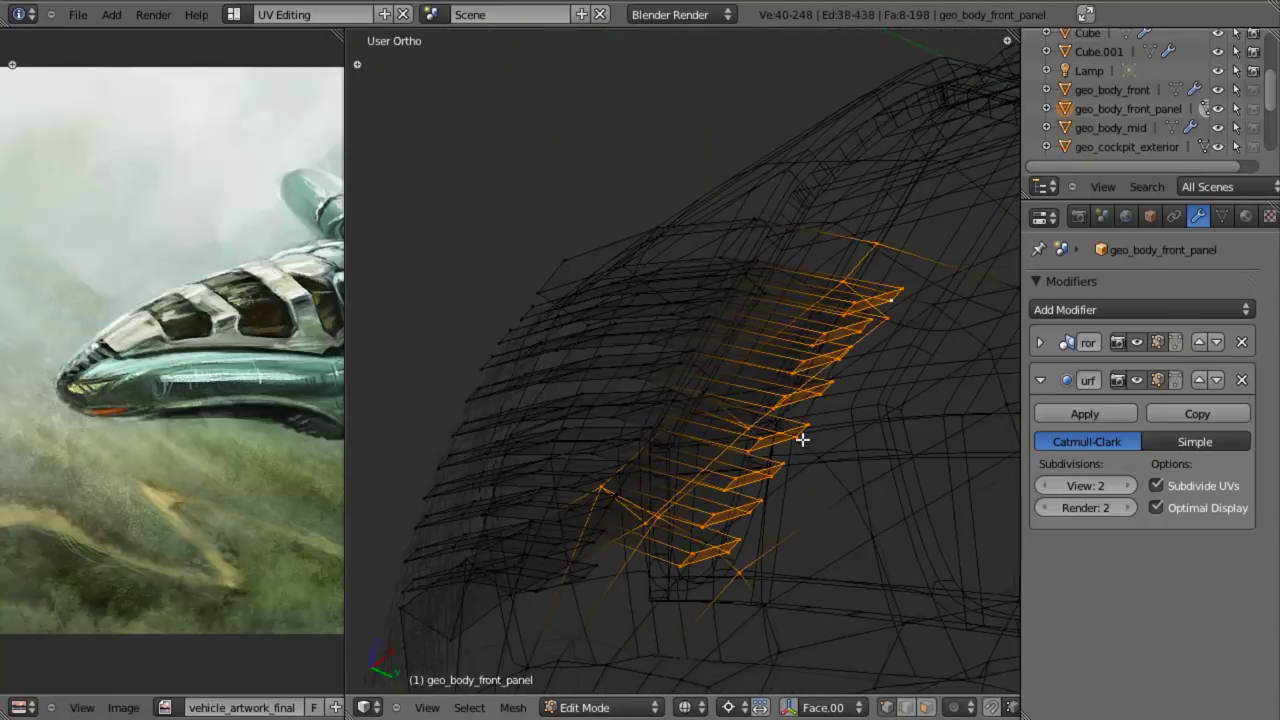
{"action": "middle_click_drag", "start_coordinate": [802, 438], "coordinate": [814, 392], "text": "shift"}
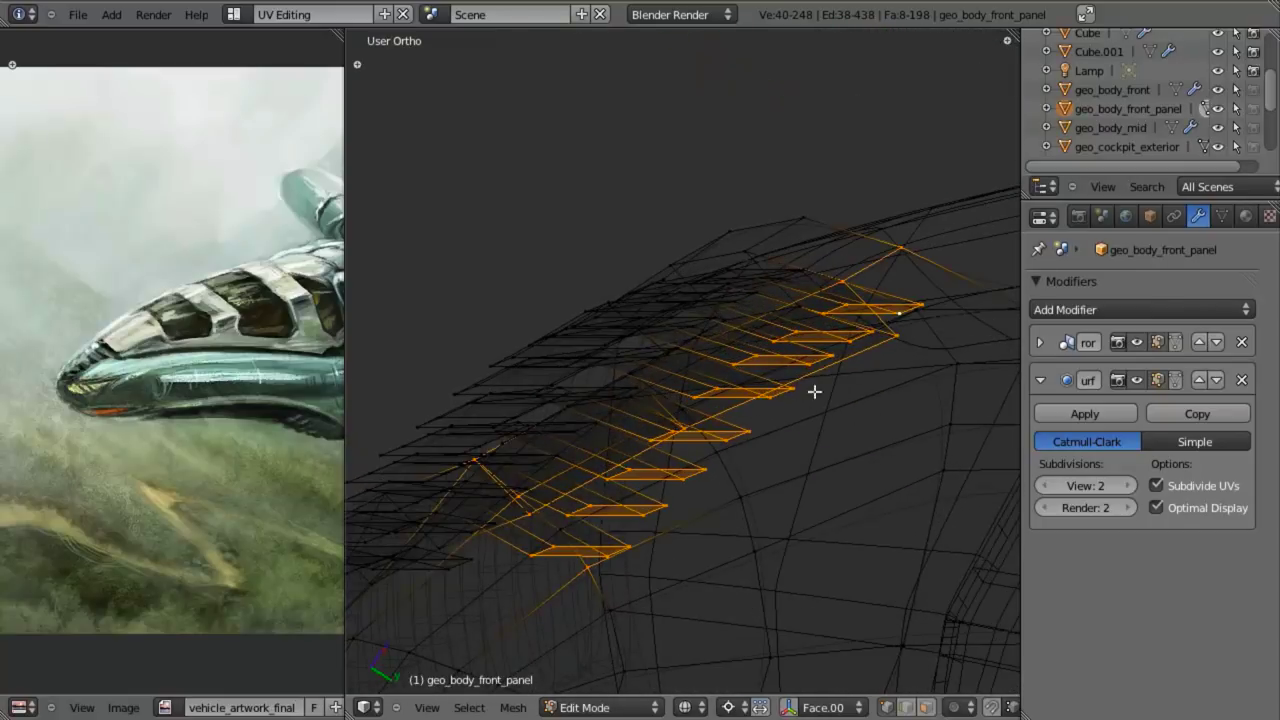
{"action": "key", "text": "x"}
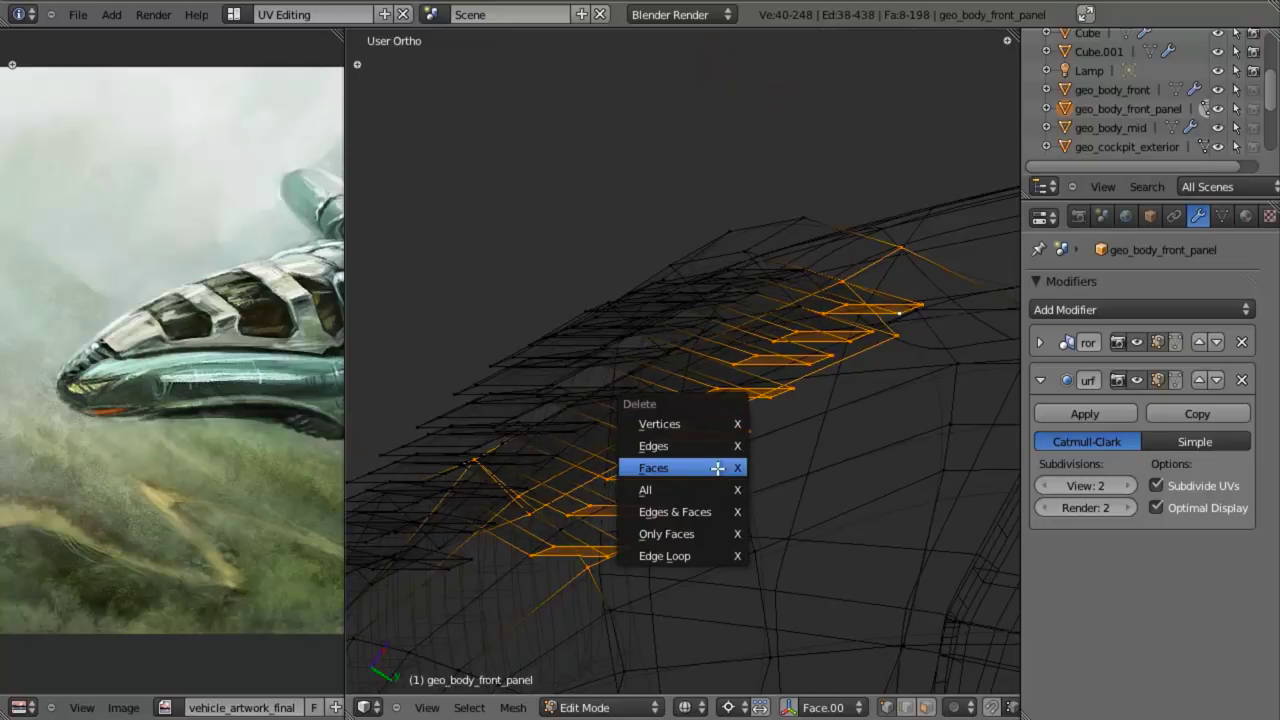
{"action": "left_click", "coordinate": [718, 467]}
- Examine the smoothed grille's open slat ends and the slats along the mirror centre line, in object mode and from the front
{"action": "key", "text": "z"}
{"action": "middle_click_drag", "start_coordinate": [625, 484], "coordinate": [708, 506]}
{"action": "key", "text": "Tab"}
{"action": "scroll", "coordinate": [708, 506], "scroll_direction": "up", "scroll_amount": 4}
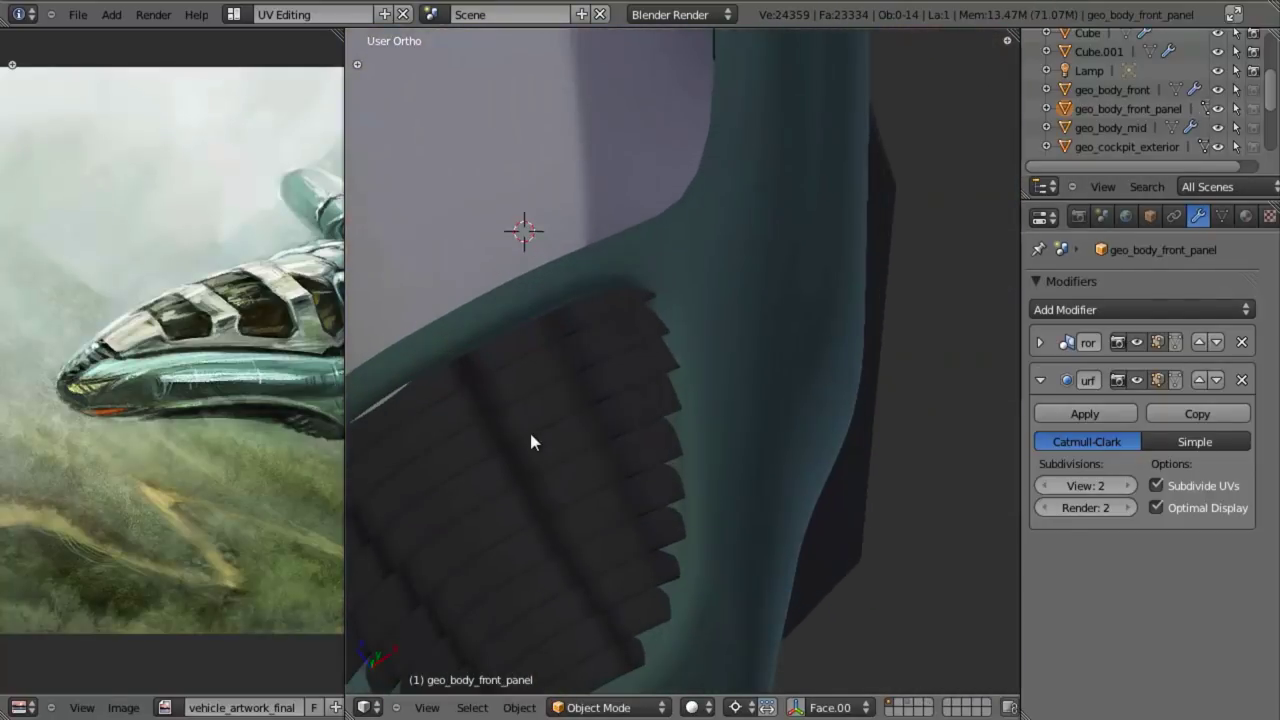
{"action": "key", "text": "Tab"}
{"action": "key", "text": "a"}
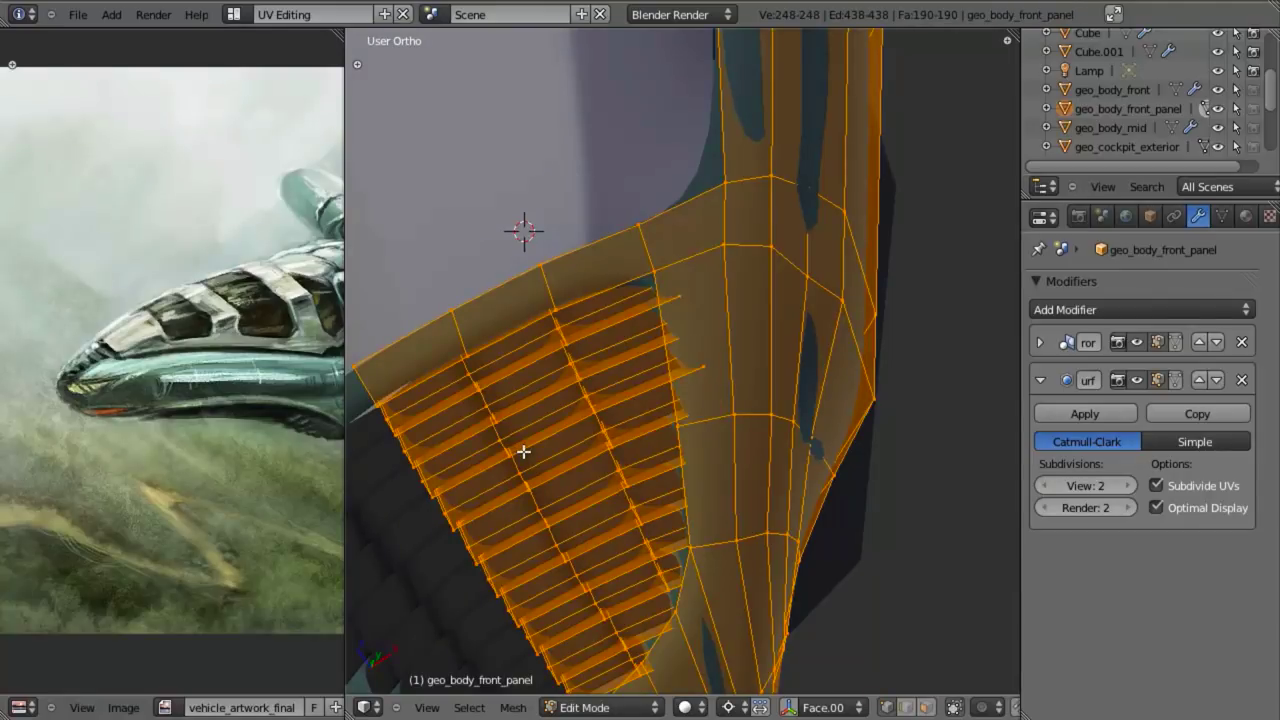
{"action": "middle_click_drag", "start_coordinate": [540, 505], "coordinate": [598, 428], "text": "shift"}
{"action": "key", "text": "KP_1"}
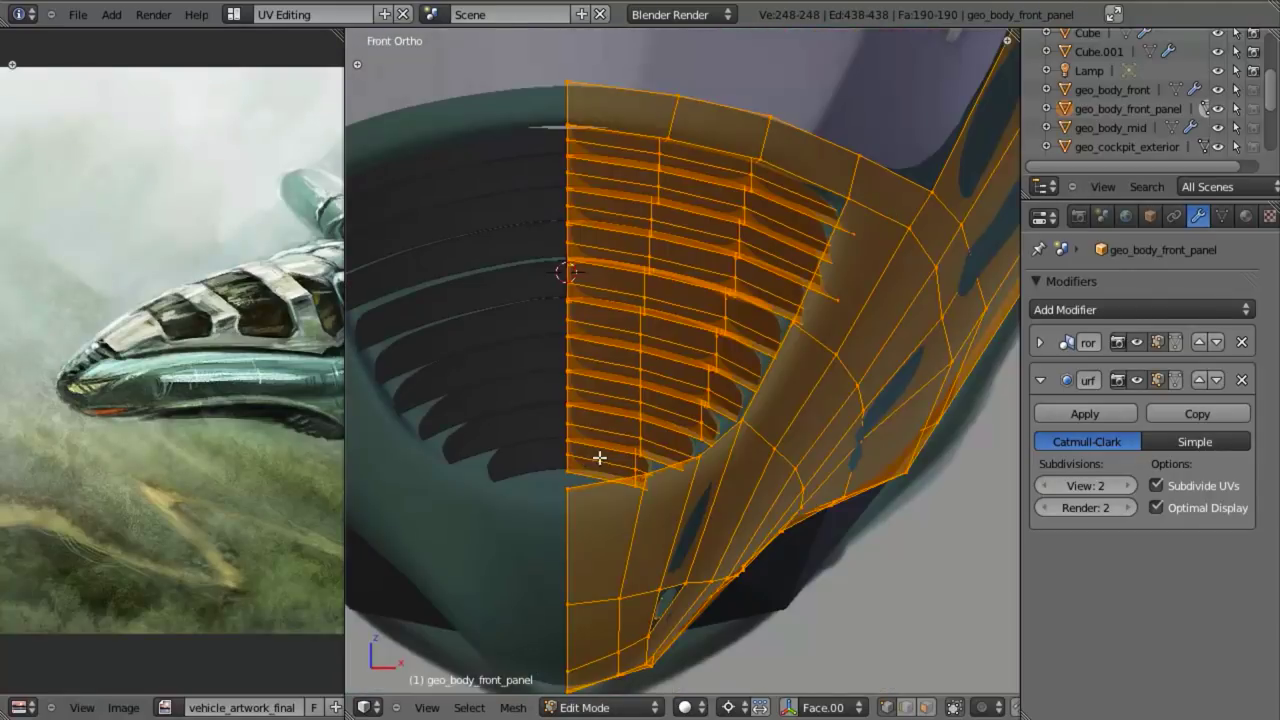
{"action": "key", "text": "z"}
{"action": "key", "text": "a"}
{"action": "key", "text": "b"}
{"action": "left_click_drag", "start_coordinate": [535, 57], "coordinate": [611, 558]}
{"action": "mouse_move", "coordinate": [611, 558]}
{"action": "middle_mouse_down"}
{"action": "mouse_move", "coordinate": [663, 520]}
{"action": "mouse_move", "coordinate": [577, 511]}
{"action": "mouse_move", "coordinate": [546, 431]}
{"action": "mouse_move", "coordinate": [567, 394]}
{"action": "mouse_move", "coordinate": [749, 494]}
{"action": "mouse_move", "coordinate": [677, 354]}
{"action": "mouse_move", "coordinate": [654, 526]}
{"action": "mouse_move", "coordinate": [658, 395]}
{"action": "mouse_move", "coordinate": [683, 434]}
{"action": "middle_mouse_up"}
{"action": "key", "text": "z"}
{"action": "key", "text": "Tab"}
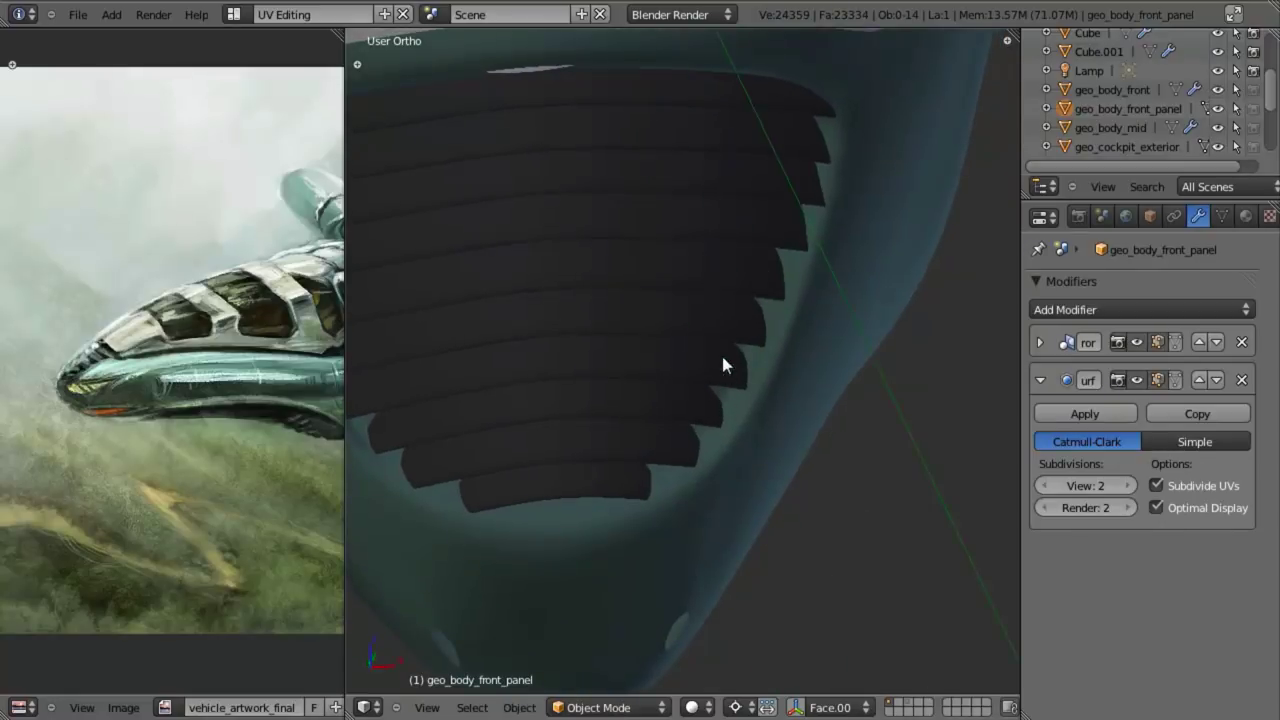
- Move the cockpit exterior's lower front centre vertex, which pokes through above the grille, back behind the front panel
{"action": "middle_click_drag", "start_coordinate": [721, 365], "coordinate": [677, 237]}
{"action": "right_click", "coordinate": [677, 237]}
{"action": "key", "text": "Tab"}
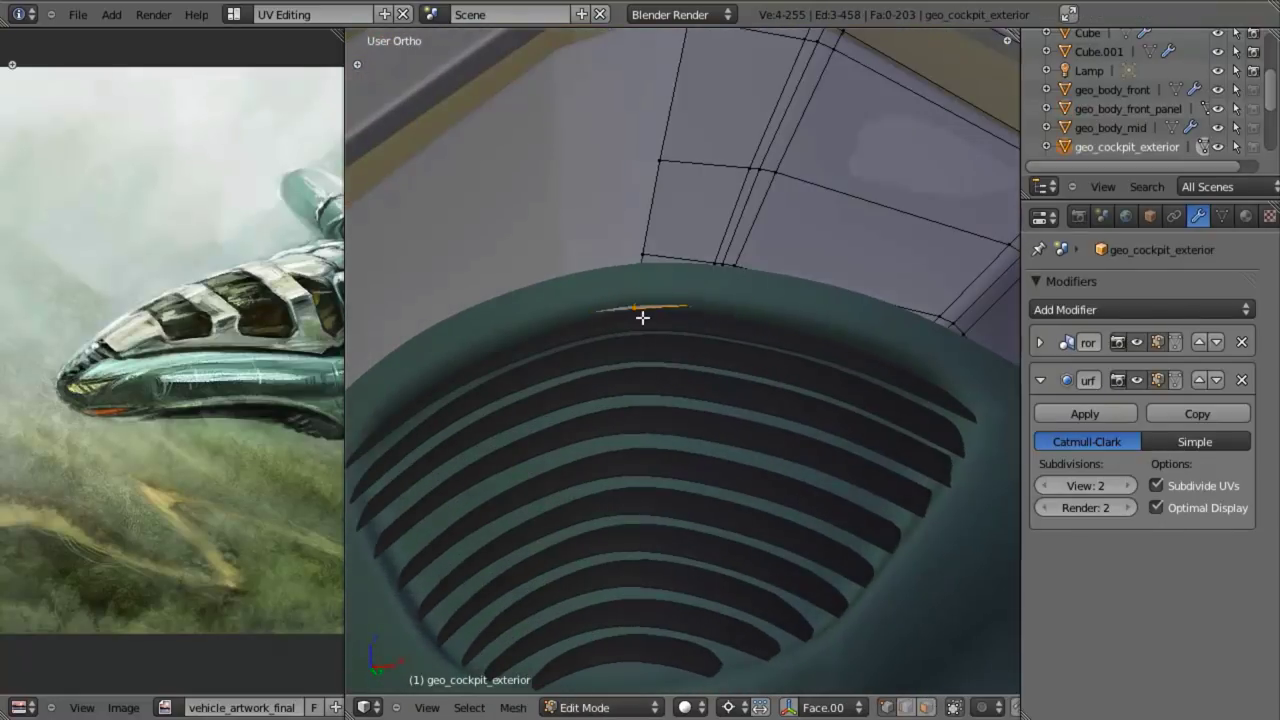
{"action": "right_click", "coordinate": [642, 317]}
{"action": "key", "text": "z"}
{"action": "middle_click_drag", "start_coordinate": [709, 323], "coordinate": [634, 374]}
{"action": "key", "text": "g"}
{"action": "key", "text": "y"}
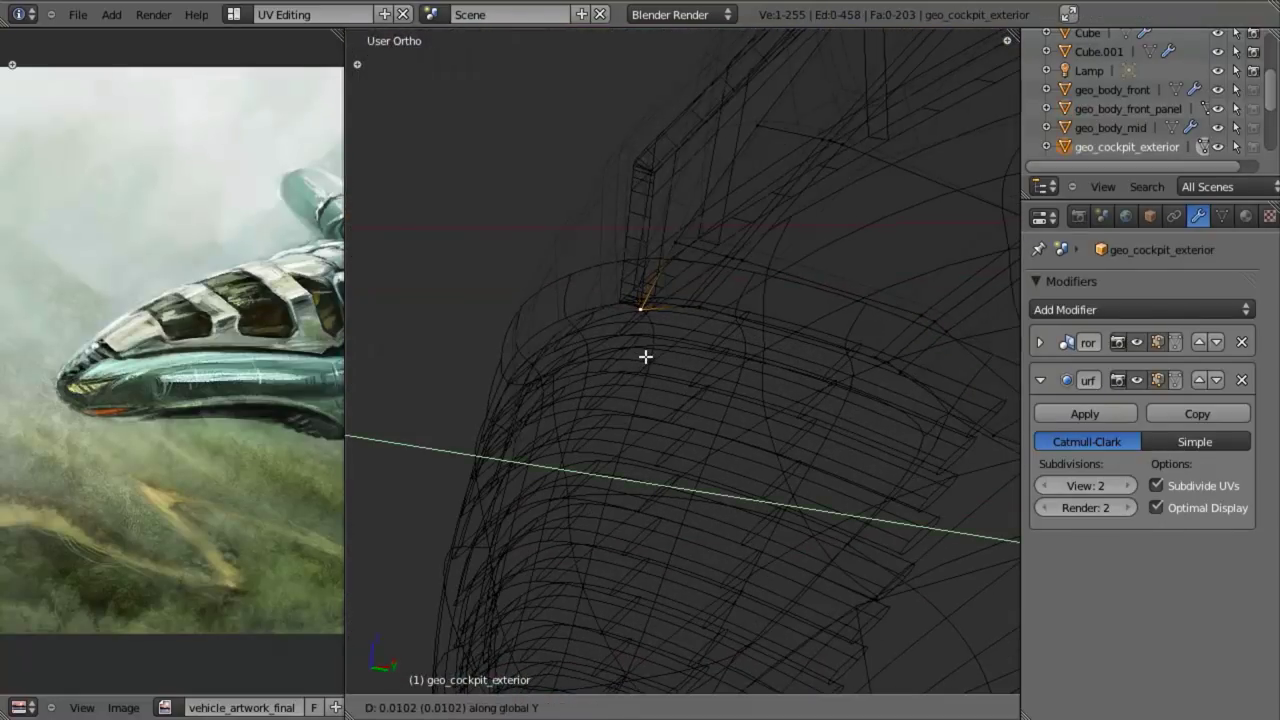
{"action": "key", "text": "Escape"}
{"action": "key", "text": "g"}
{"action": "left_click", "coordinate": [662, 360]}
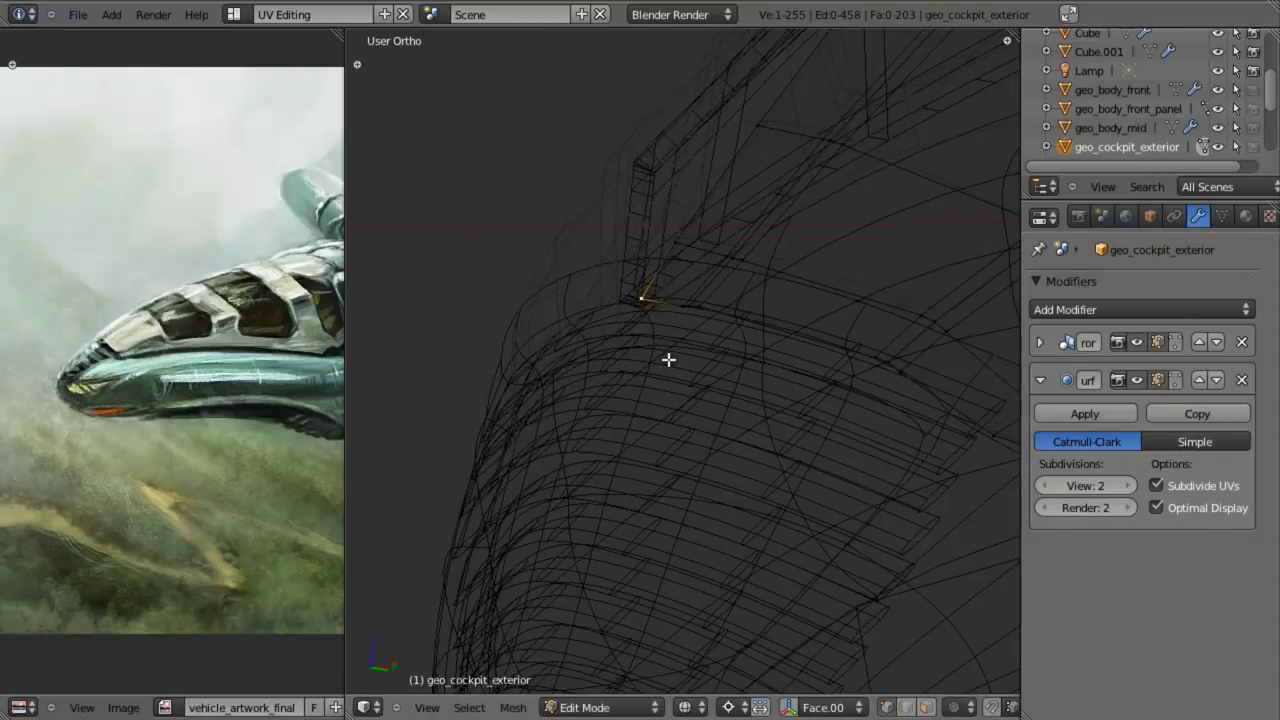
{"action": "key", "text": "z"}
{"action": "key", "text": "Tab"}
- Open geo_body_front_panel for mesh editing, with the grille's upper outer corner in view
{"action": "right_click", "coordinate": [698, 479]}
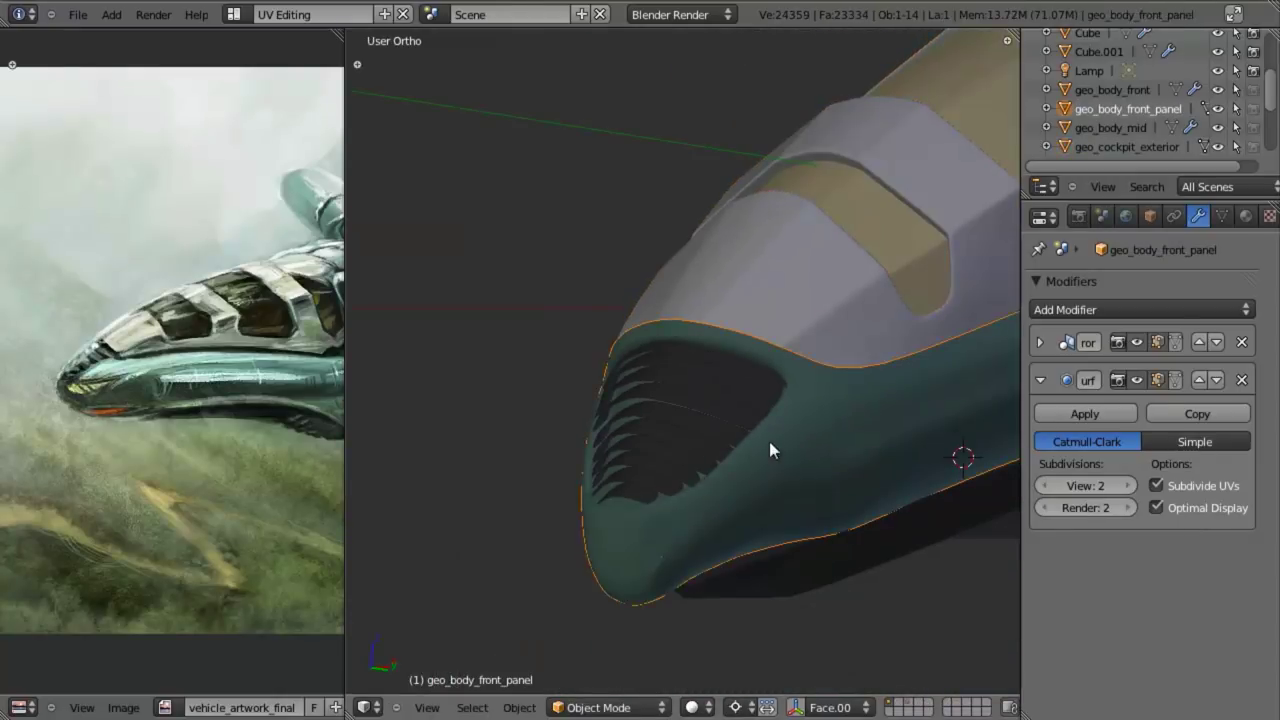
{"action": "key", "text": "Tab"}
{"action": "middle_click_drag", "start_coordinate": [899, 438], "coordinate": [857, 360]}
- Try a loop cut through the grille's outer column, slid towards the corner, and undo it
{"action": "key", "text": "ctrl+r"}
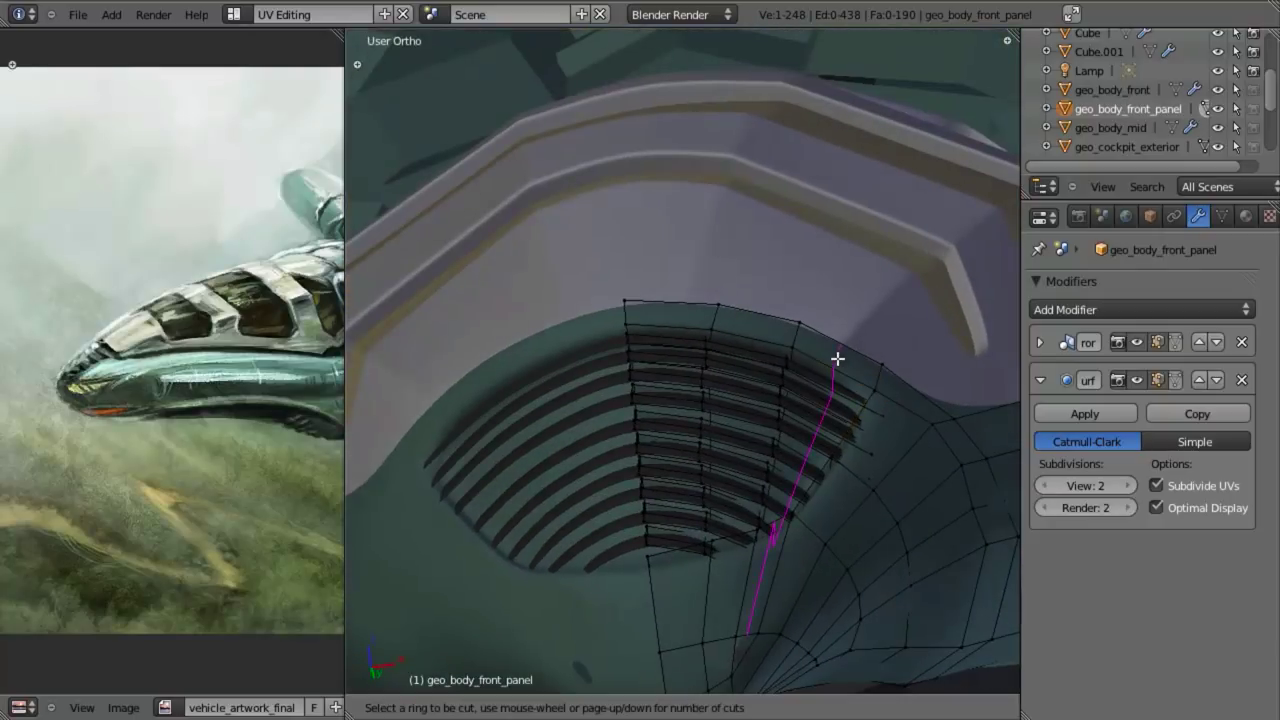
{"action": "left_click", "coordinate": [837, 358]}
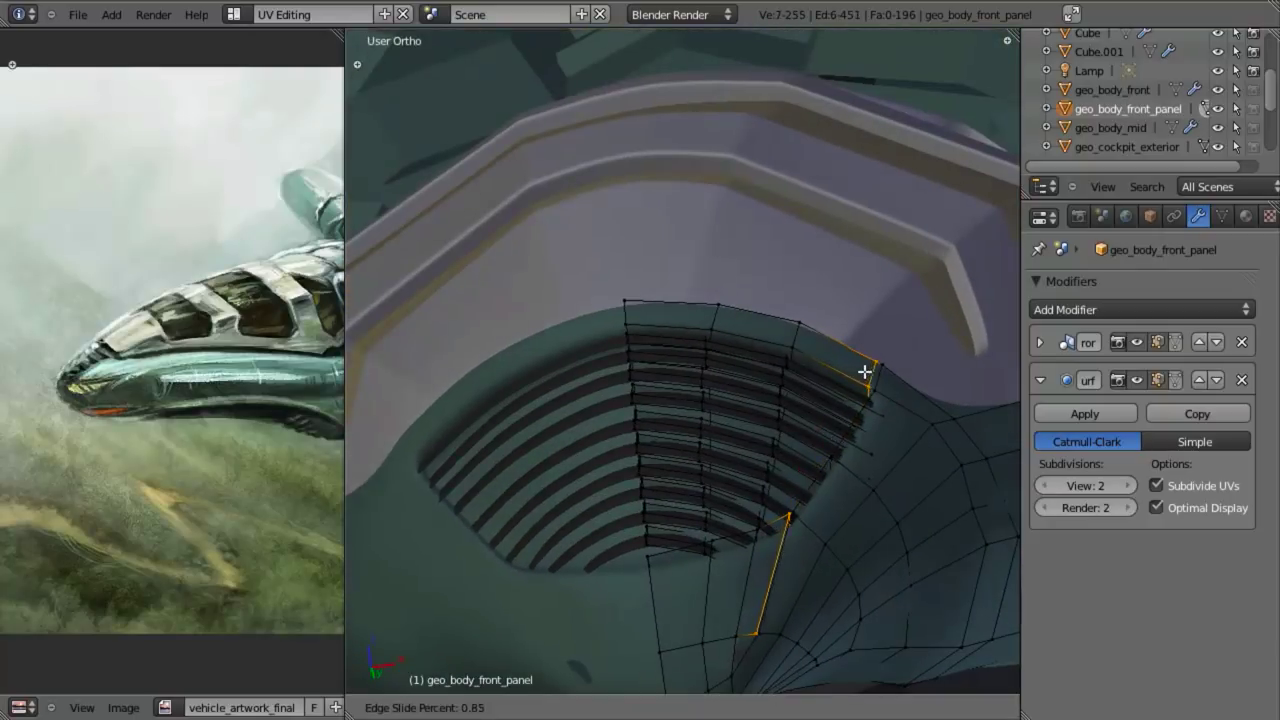
{"action": "right_click", "coordinate": [865, 372]}
{"action": "key", "text": "ctrl+z"}
- Select the whole recessed backing surface behind the grille slats in wireframe, without the slats themselves
{"action": "middle_click_drag", "start_coordinate": [843, 494], "coordinate": [791, 455], "text": "shift"}
{"action": "key", "text": "KP_3"}
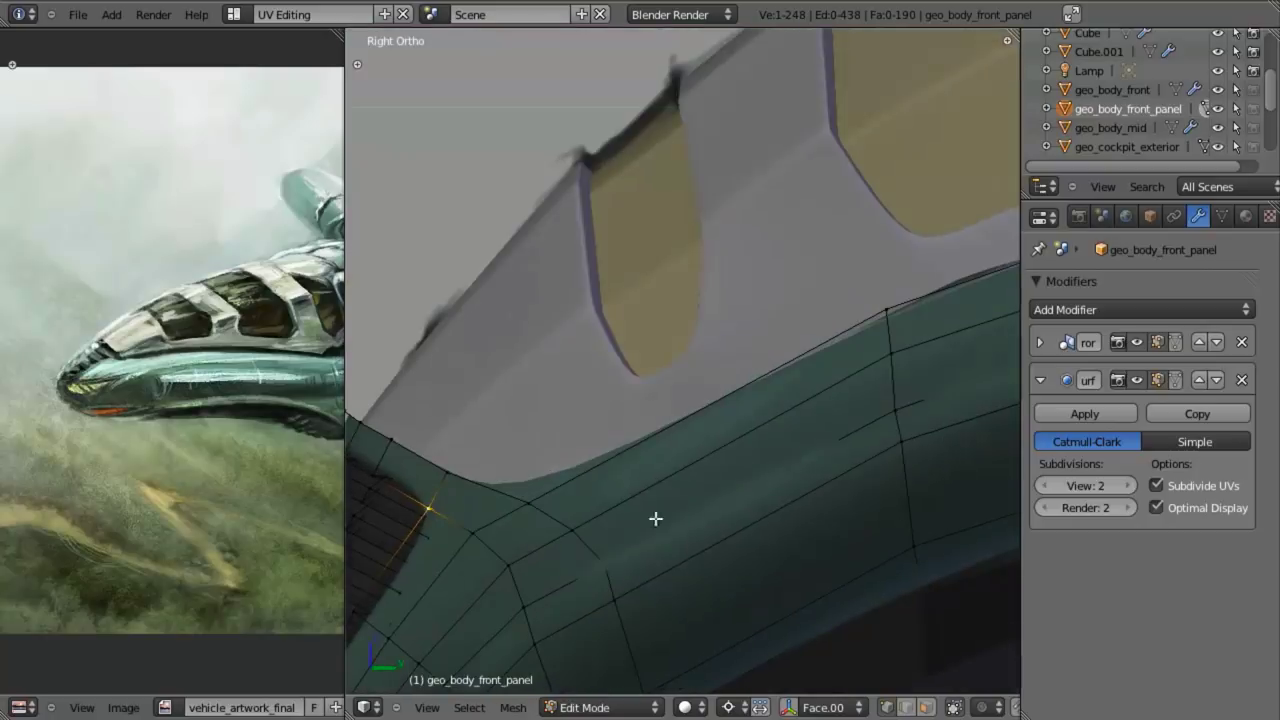
{"action": "key", "text": "z"}
{"action": "scroll", "coordinate": [600, 485], "scroll_direction": "down", "scroll_amount": 3}
{"action": "middle_click_drag", "start_coordinate": [535, 452], "coordinate": [700, 375], "text": "shift"}
{"action": "scroll", "coordinate": [680, 457], "scroll_direction": "up", "scroll_amount": 5}
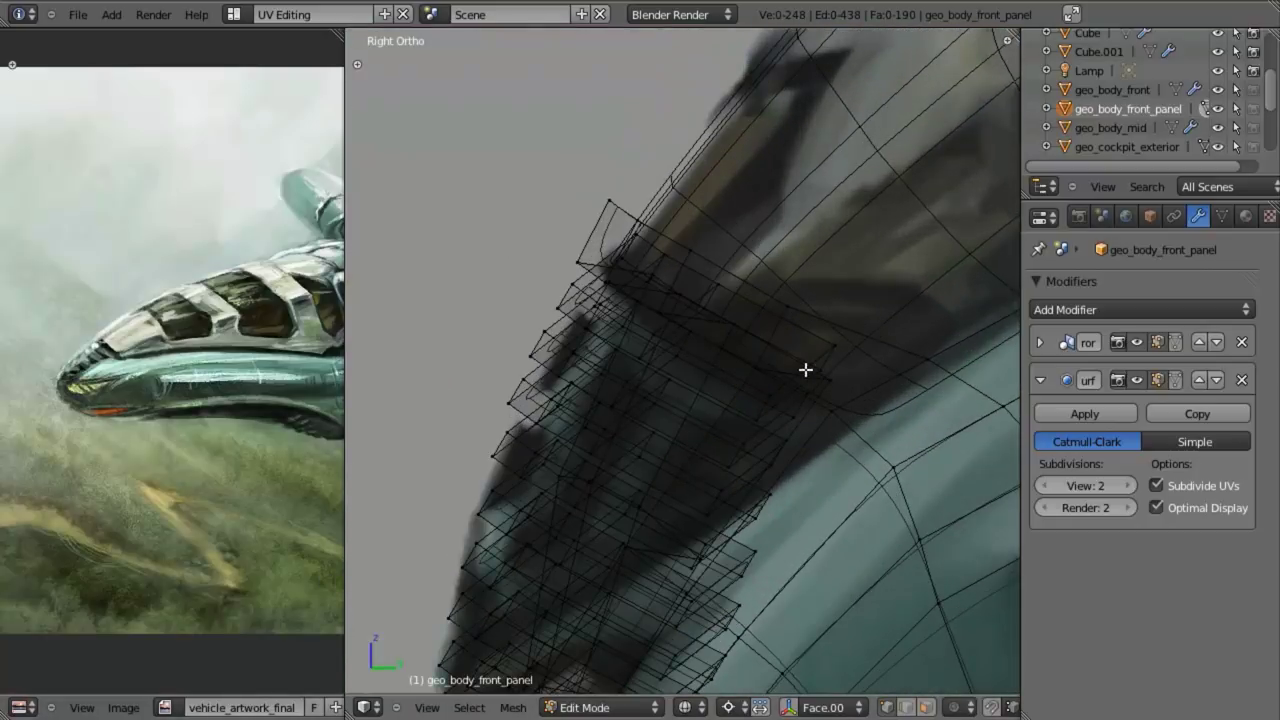
{"action": "middle_click_drag", "start_coordinate": [791, 359], "coordinate": [626, 319]}
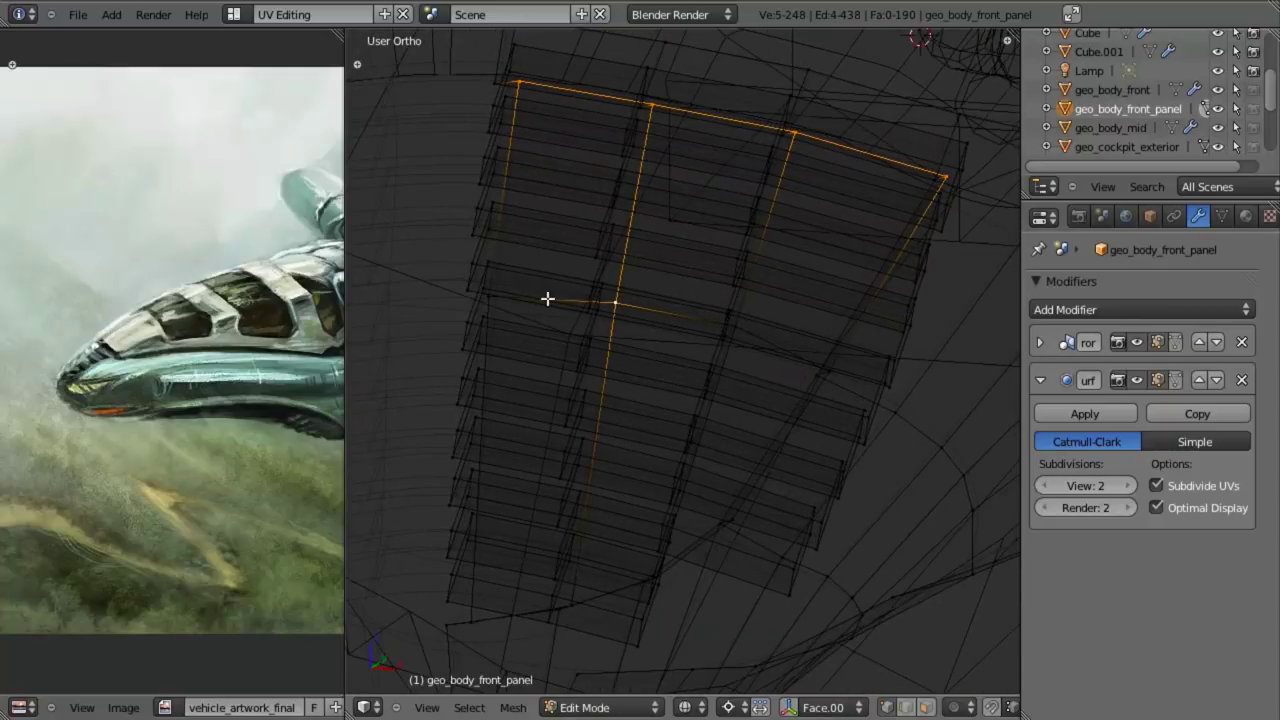
{"action": "right_click", "coordinate": [490, 301], "text": "shift"}
{"action": "right_click", "coordinate": [738, 325], "text": "shift"}
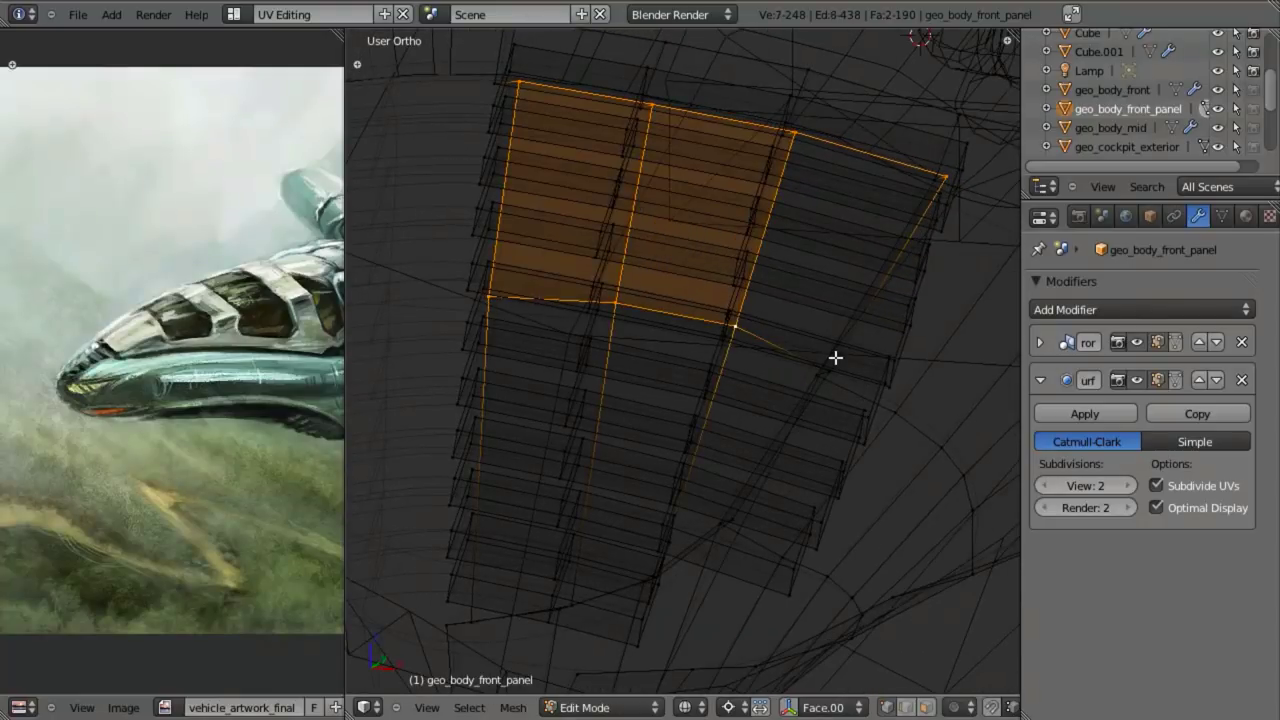
{"action": "right_click", "coordinate": [831, 372], "text": "shift"}
{"action": "key", "text": "ctrl+l"}
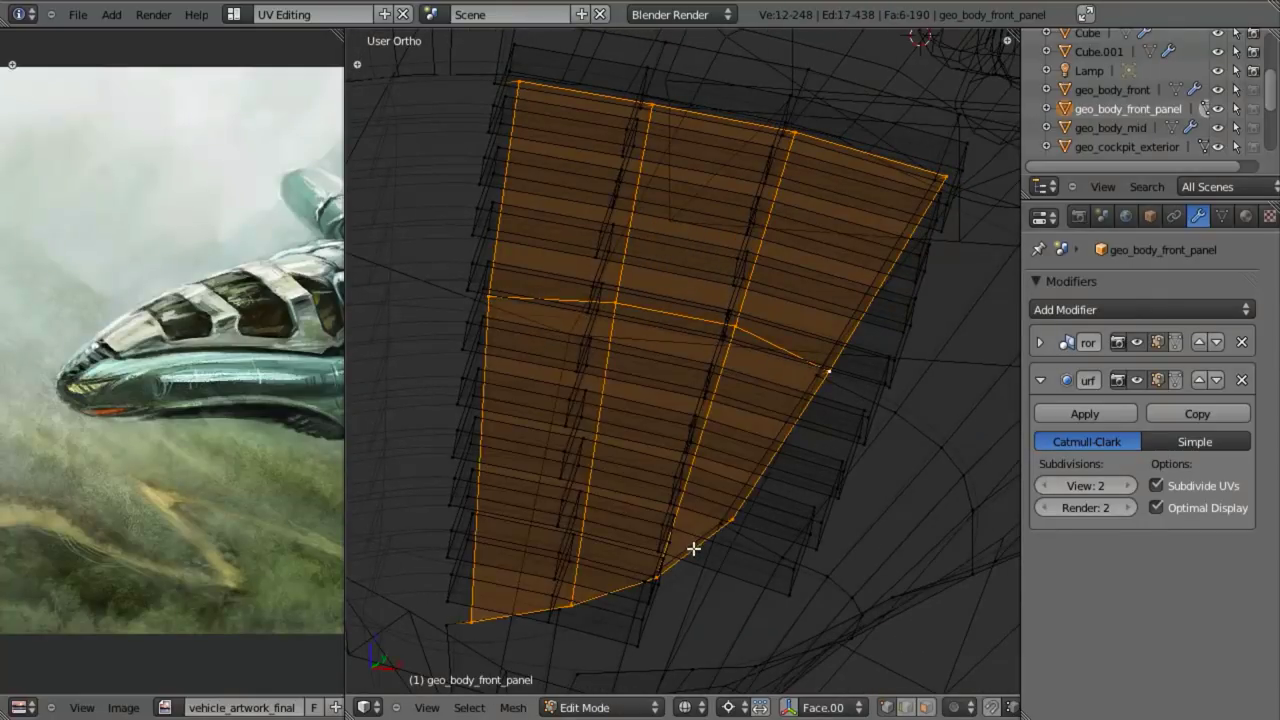
- Try deleting the backing faces behind the slats and compare the nose with the artwork in the side view
{"action": "scroll", "coordinate": [692, 548], "scroll_direction": "down", "scroll_amount": 5}
{"action": "key", "text": "z"}
{"action": "mouse_move", "coordinate": [732, 429]}
{"action": "middle_mouse_down"}
{"action": "mouse_move", "coordinate": [623, 407]}
{"action": "mouse_move", "coordinate": [717, 340]}
{"action": "mouse_move", "coordinate": [723, 309]}
{"action": "mouse_move", "coordinate": [674, 365]}
{"action": "mouse_move", "coordinate": [663, 414]}
{"action": "middle_mouse_up"}
{"action": "key", "text": "x"}
{"action": "left_click", "coordinate": [622, 407]}
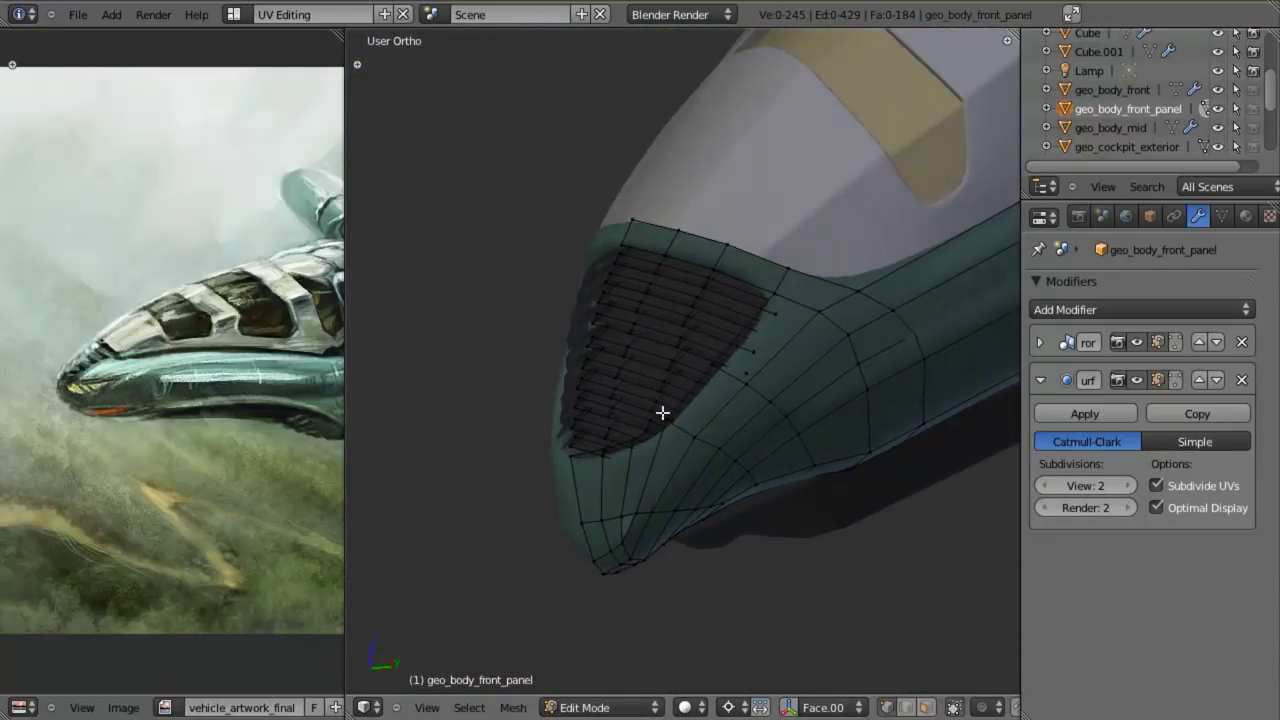
{"action": "key", "text": "KP_3"}
{"action": "scroll", "coordinate": [625, 506], "scroll_direction": "up", "scroll_amount": 3}
{"action": "key", "text": "z"}
{"action": "key", "text": "z"}
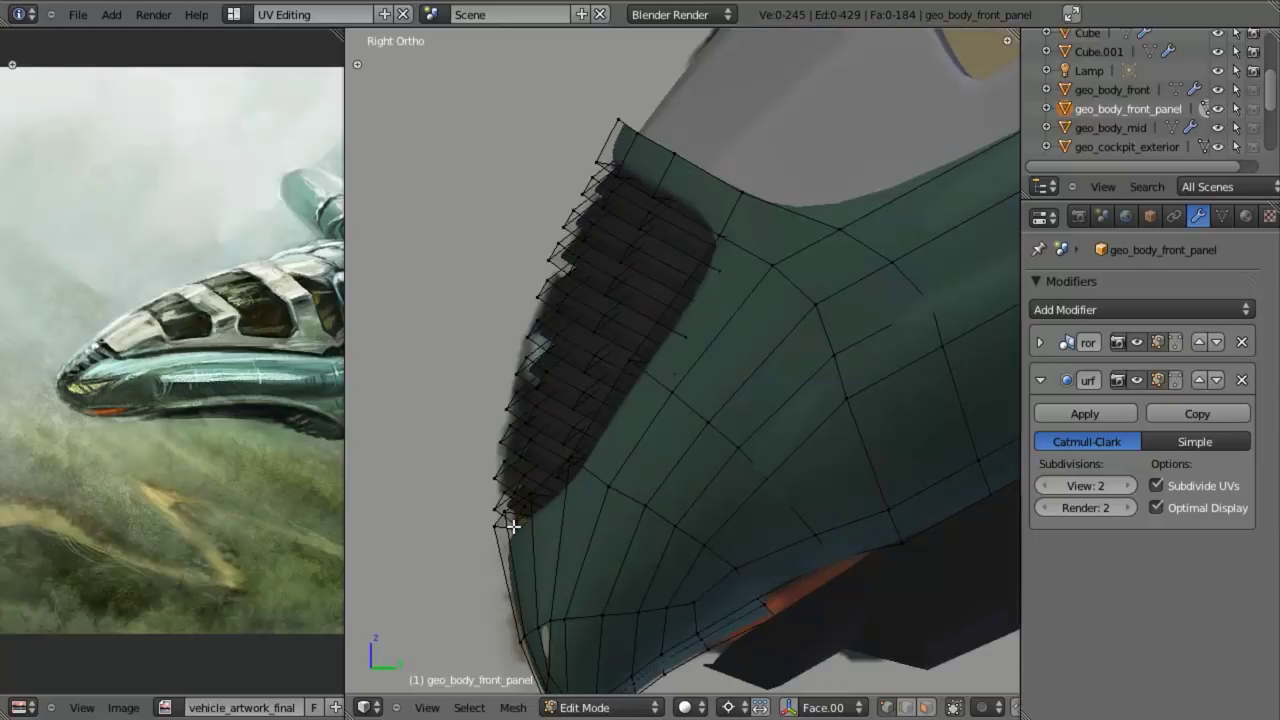
{"action": "key", "text": "z"}
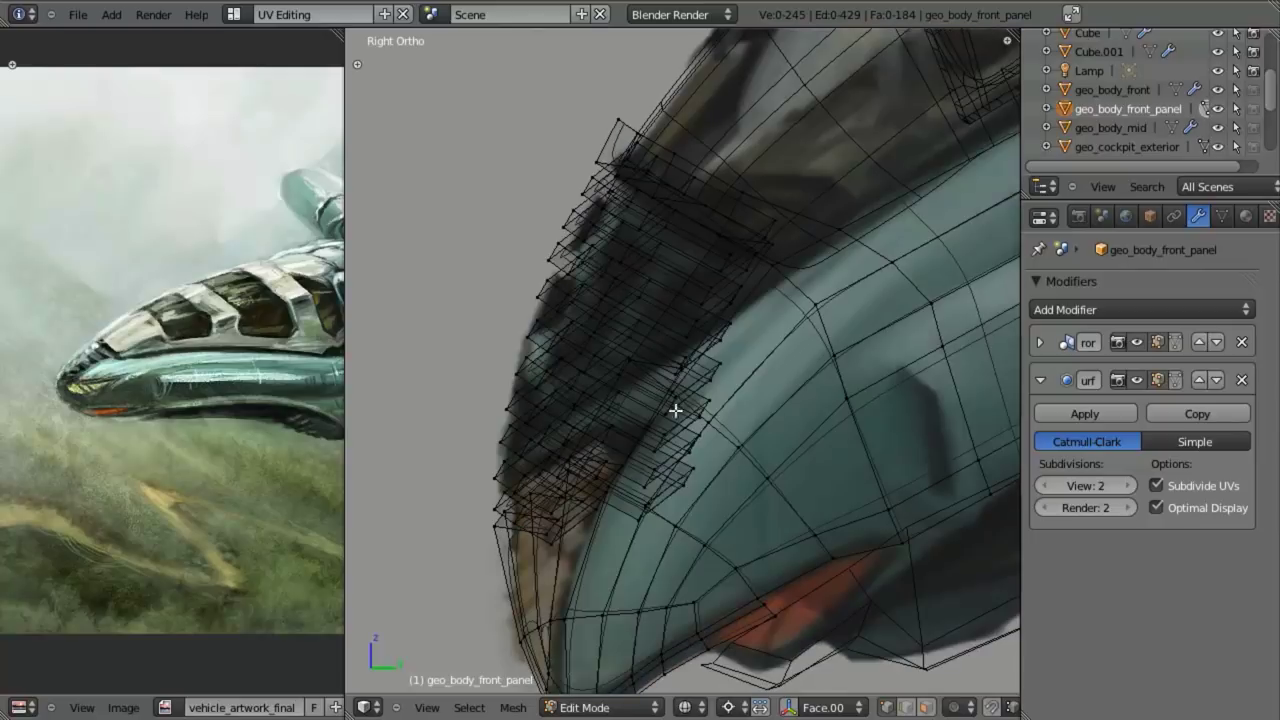
- Split off the backing surface behind the grille slats, enlarge it slightly and nudge it slightly forward and down, checking the smoothed result
{"action": "key", "text": "l"}
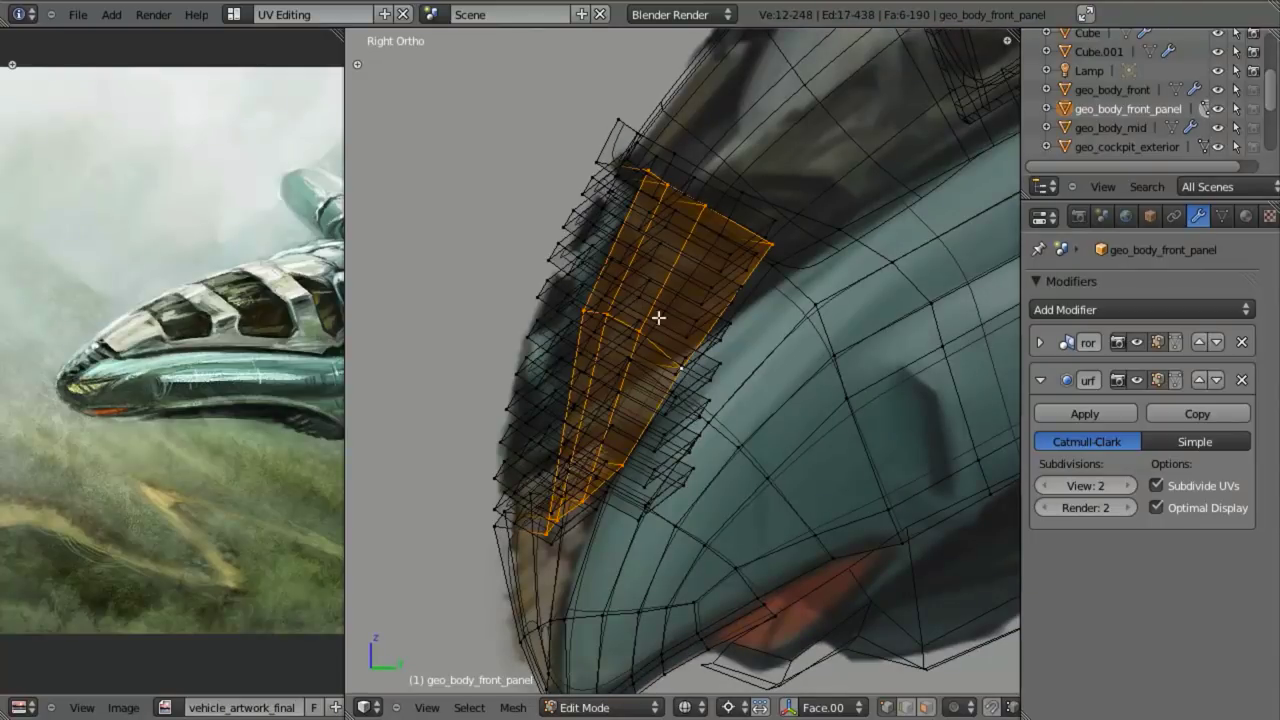
{"action": "key", "text": "y"}
{"action": "key", "text": "s"}
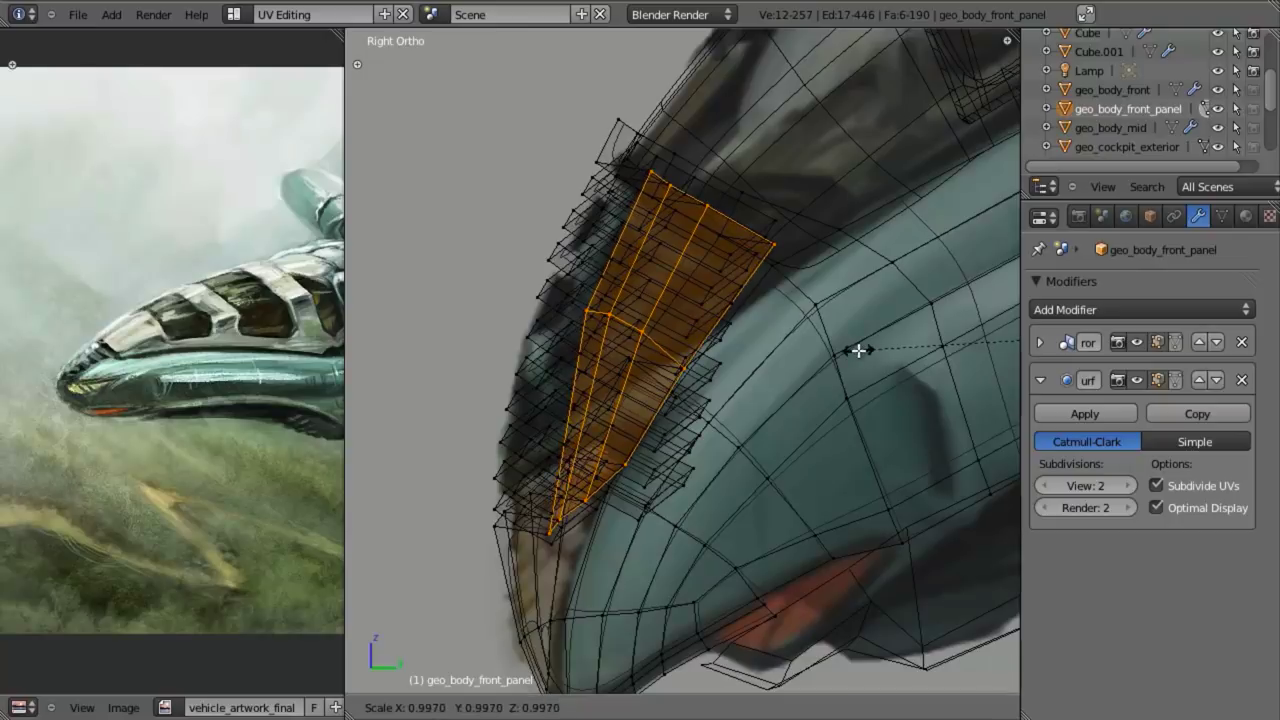
{"action": "right_click", "coordinate": [859, 350]}
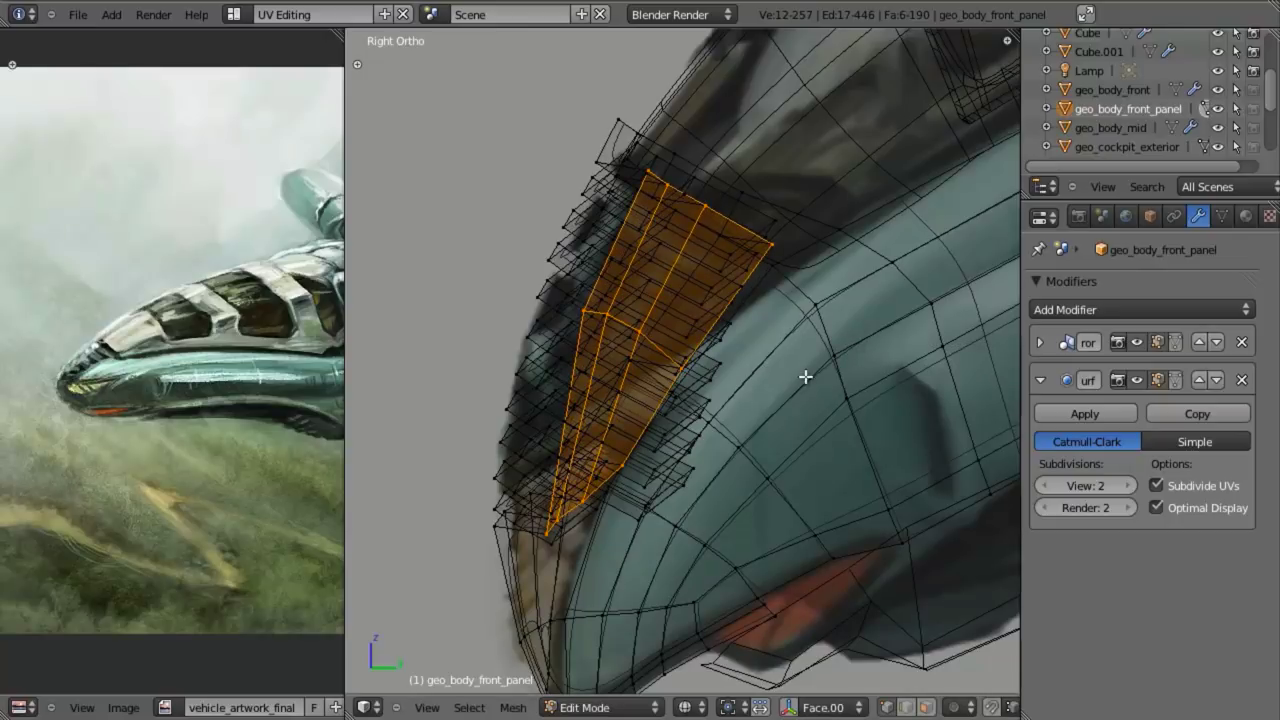
{"action": "key", "text": "s"}
{"action": "left_click", "coordinate": [820, 383]}
{"action": "key", "text": "g"}
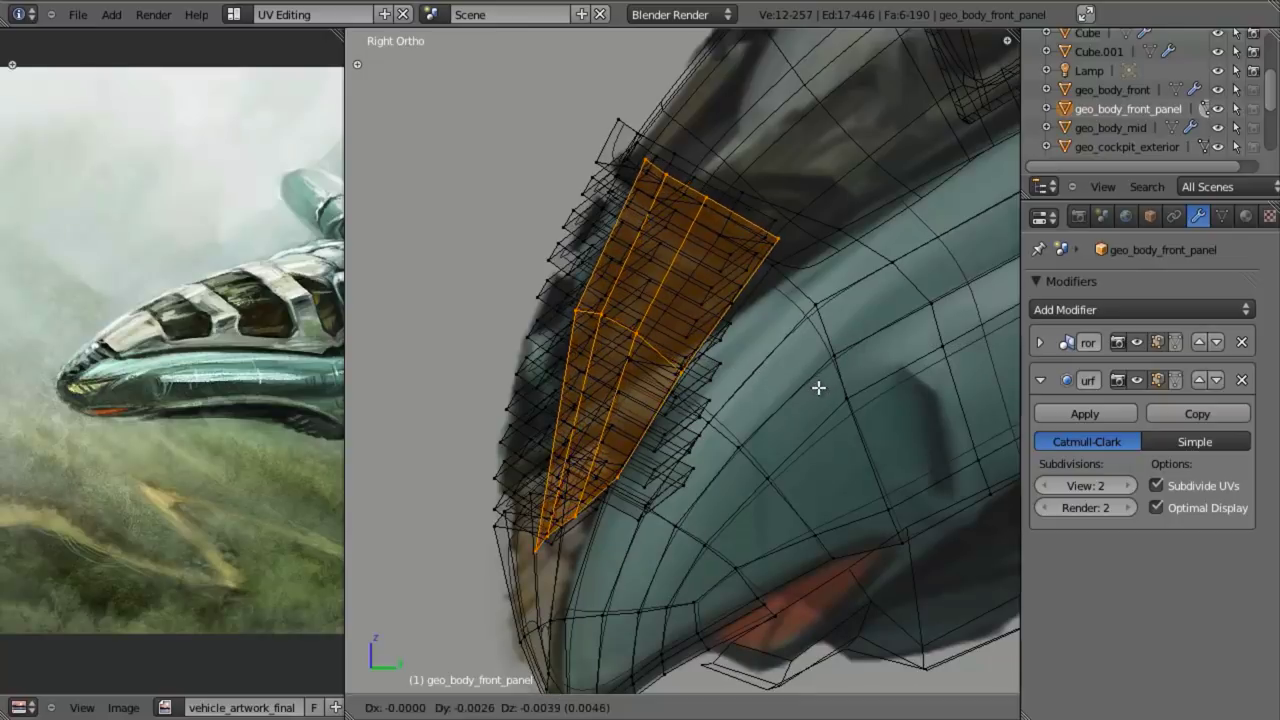
{"action": "left_click", "coordinate": [816, 387]}
{"action": "key", "text": "z"}
{"action": "mouse_move", "coordinate": [725, 387]}
{"action": "middle_mouse_down"}
{"action": "mouse_move", "coordinate": [806, 406]}
{"action": "mouse_move", "coordinate": [700, 386]}
{"action": "mouse_move", "coordinate": [687, 371]}
{"action": "mouse_move", "coordinate": [824, 347]}
{"action": "mouse_move", "coordinate": [874, 357]}
{"action": "mouse_move", "coordinate": [663, 368]}
{"action": "middle_mouse_up"}
{"action": "key", "text": "Tab"}
{"action": "scroll", "coordinate": [730, 388], "scroll_direction": "down", "scroll_amount": 2}
{"action": "scroll", "coordinate": [874, 357], "scroll_direction": "up", "scroll_amount": 4}
- Add a loop cut across the rim beside the grille's upper outer corner, slid slightly off centre
{"action": "key", "text": "Tab"}
{"action": "key", "text": "a"}
{"action": "key", "text": "ctrl+r"}
{"action": "left_click", "coordinate": [838, 242]}
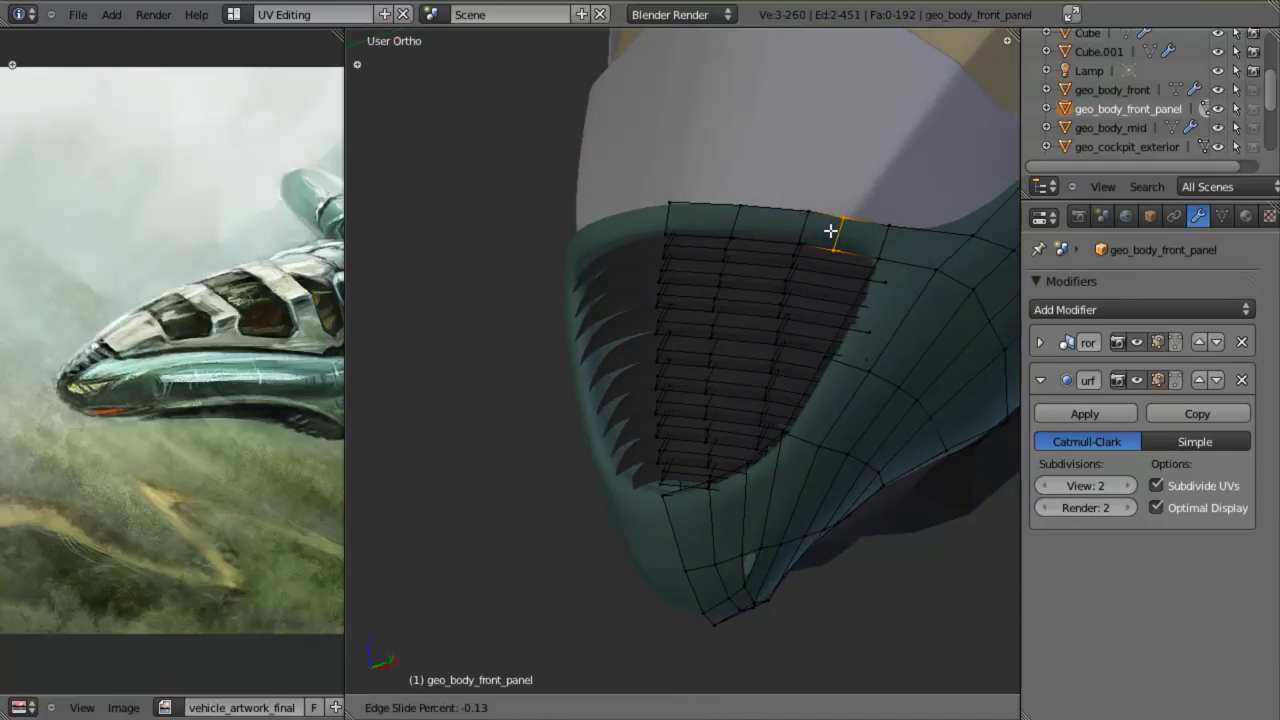
{"action": "left_click", "coordinate": [830, 231]}
{"action": "scroll", "coordinate": [783, 331], "scroll_direction": "up", "scroll_amount": 5}
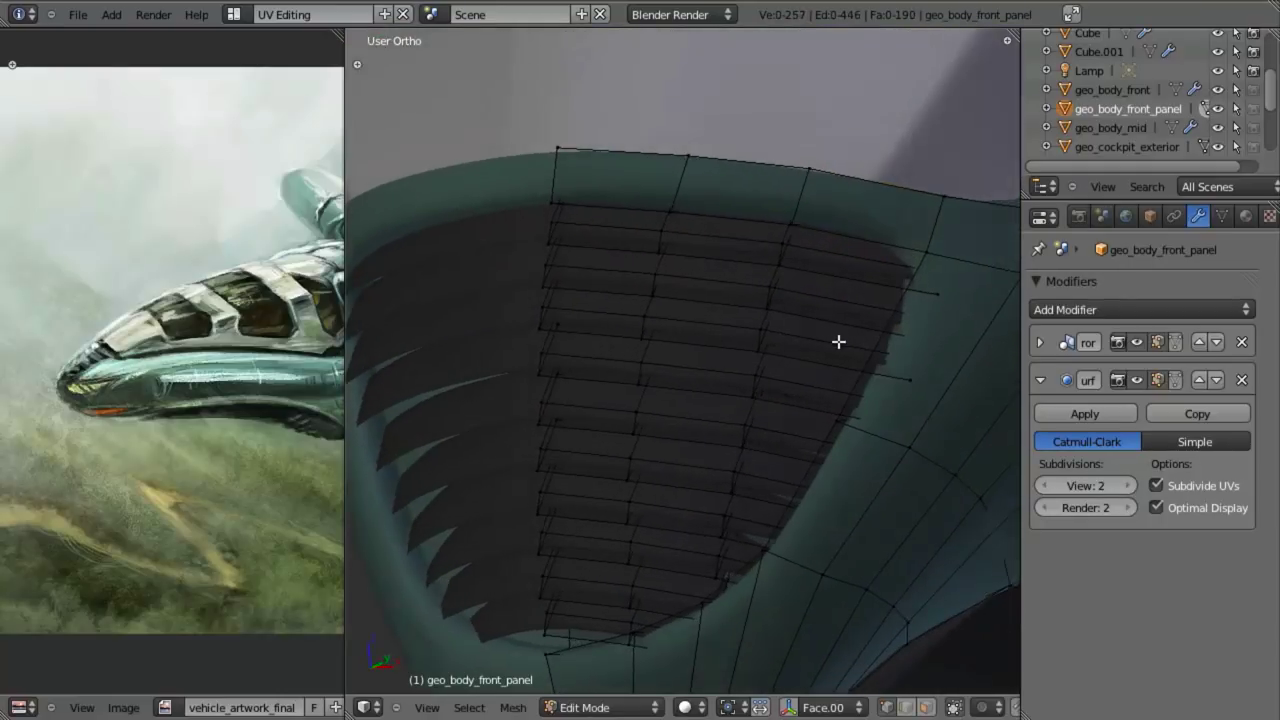
{"action": "scroll", "coordinate": [838, 341], "scroll_direction": "down", "scroll_amount": 5}
{"action": "key", "text": "ctrl+r"}
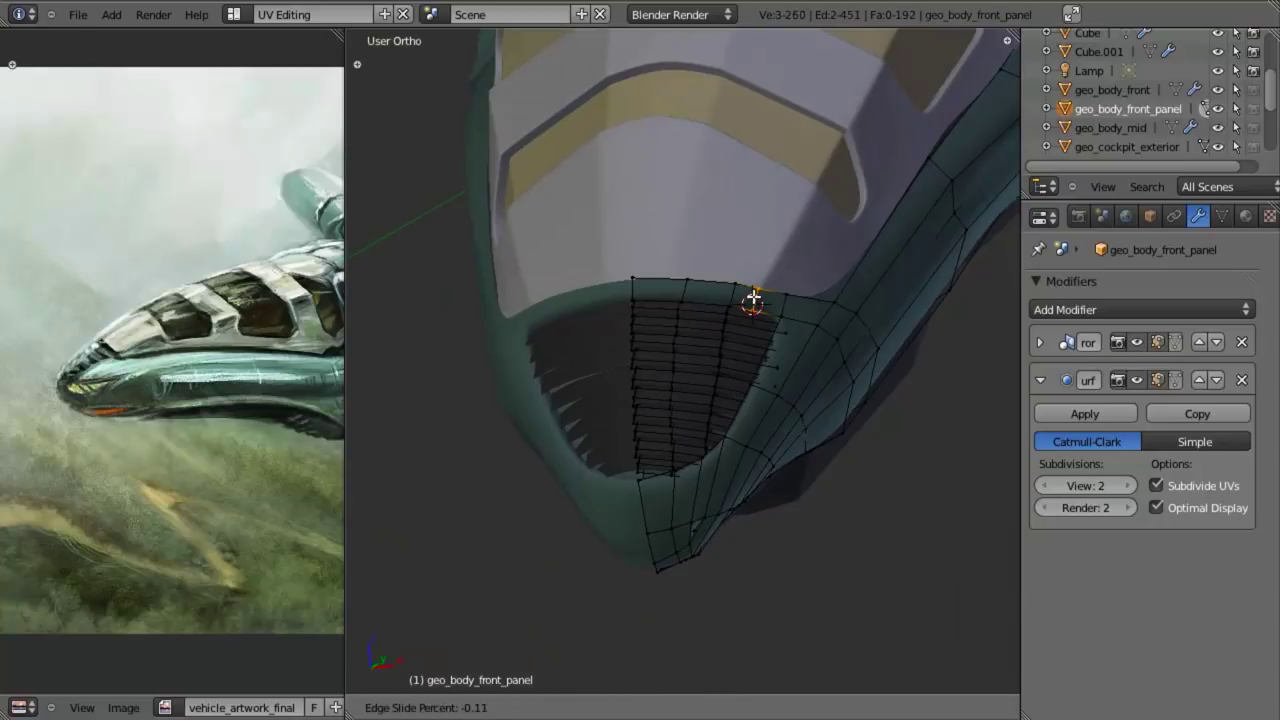
{"action": "left_click", "coordinate": [754, 298]}
- Select the rim edge at the grille's upper outer corner plus its coincident backing vertex and move them inward towards the grille
{"action": "scroll", "coordinate": [809, 326], "scroll_direction": "up", "scroll_amount": 2}
{"action": "key", "text": "a"}
{"action": "key", "text": "z"}
{"action": "key", "text": "b"}
{"action": "left_click_drag", "start_coordinate": [809, 237], "coordinate": [864, 328]}
{"action": "middle_click_drag", "start_coordinate": [817, 353], "coordinate": [761, 377], "text": "shift"}
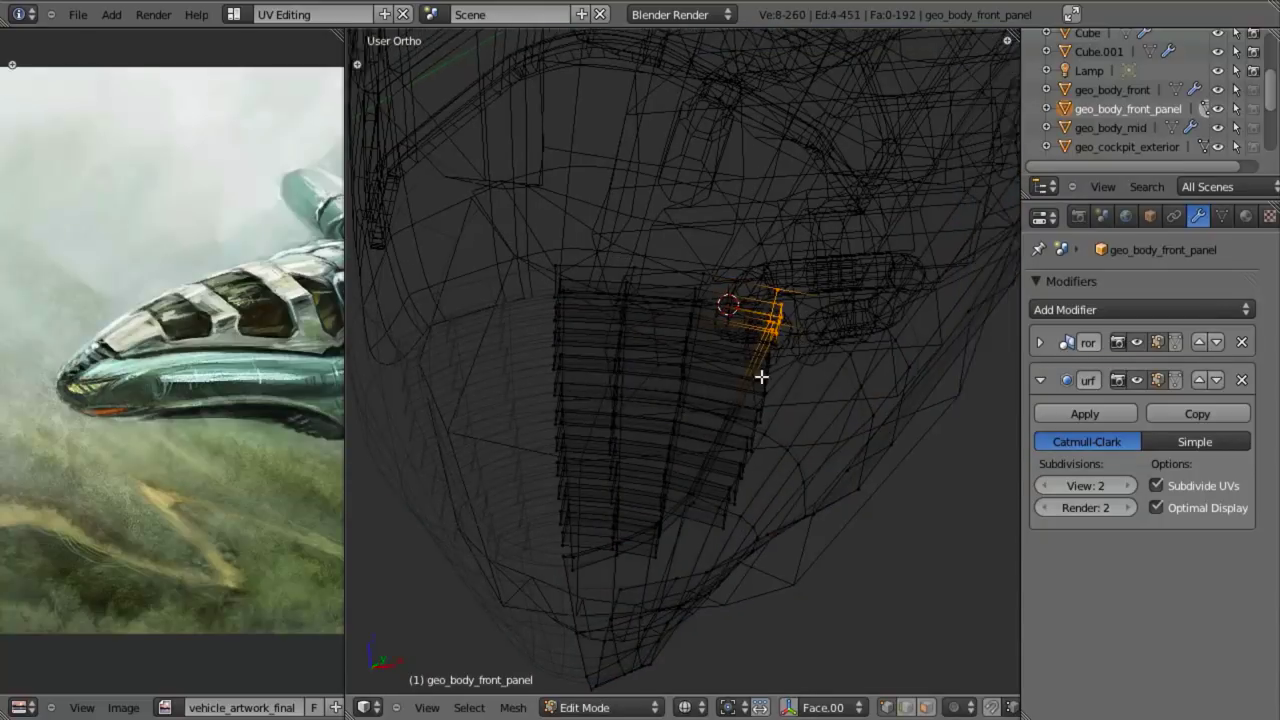
{"action": "scroll", "coordinate": [761, 377], "scroll_direction": "up", "scroll_amount": 5}
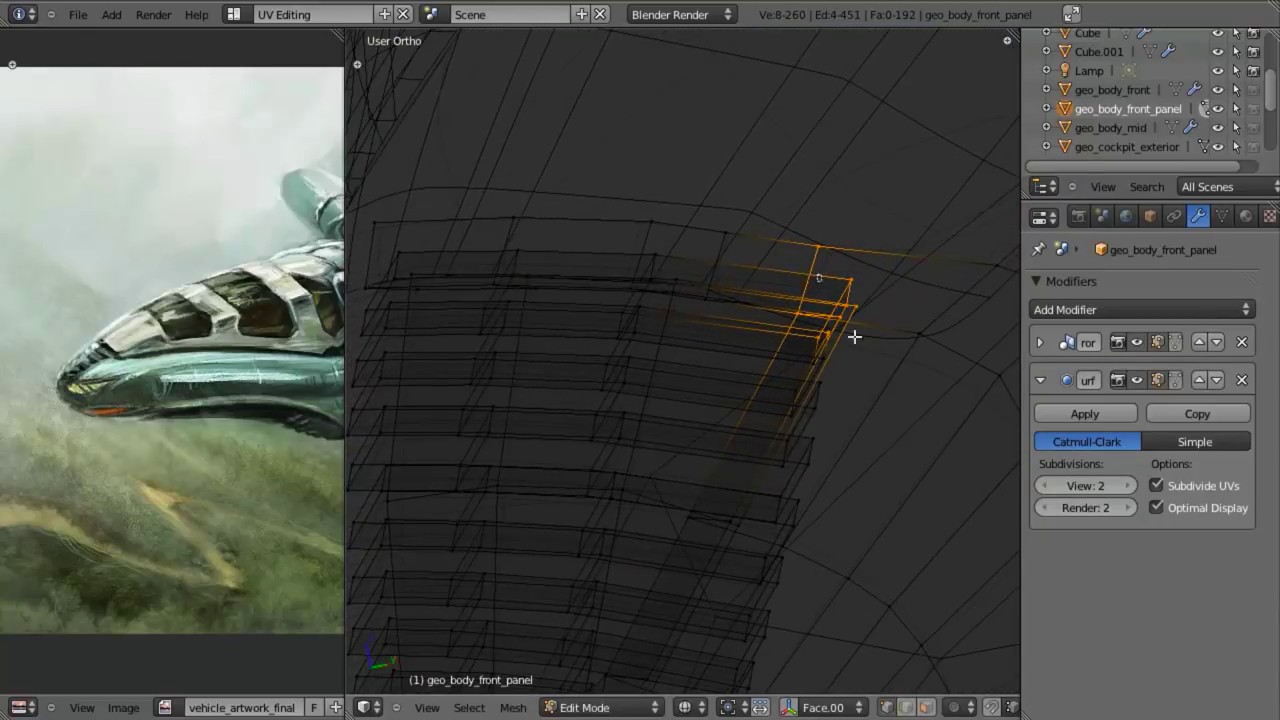
{"action": "right_click", "coordinate": [854, 337]}
{"action": "mouse_move", "coordinate": [854, 337]}
{"action": "middle_mouse_down"}
{"action": "mouse_move", "coordinate": [857, 391]}
{"action": "mouse_move", "coordinate": [817, 371]}
{"action": "mouse_move", "coordinate": [857, 363]}
{"action": "mouse_move", "coordinate": [856, 321]}
{"action": "middle_mouse_up"}
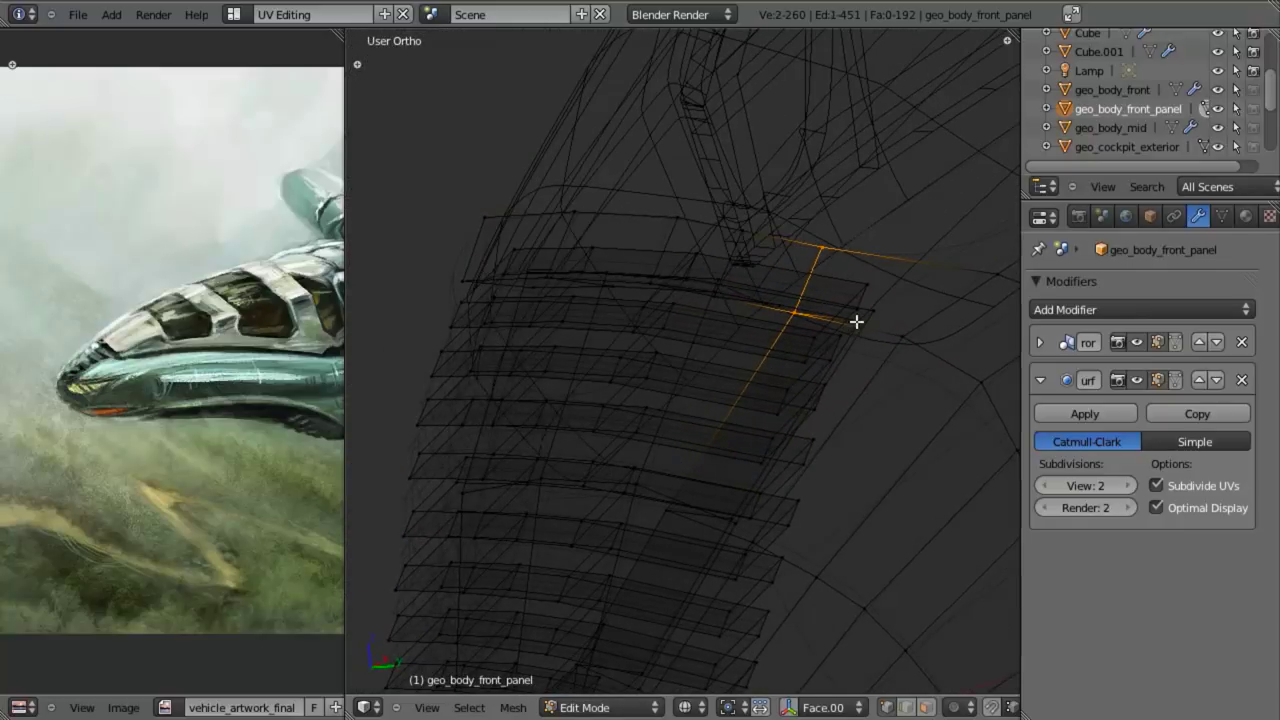
{"action": "right_click", "coordinate": [856, 322], "text": "shift"}
{"action": "key", "text": "z"}
{"action": "middle_click_drag", "start_coordinate": [832, 372], "coordinate": [838, 373]}
{"action": "key", "text": "g"}
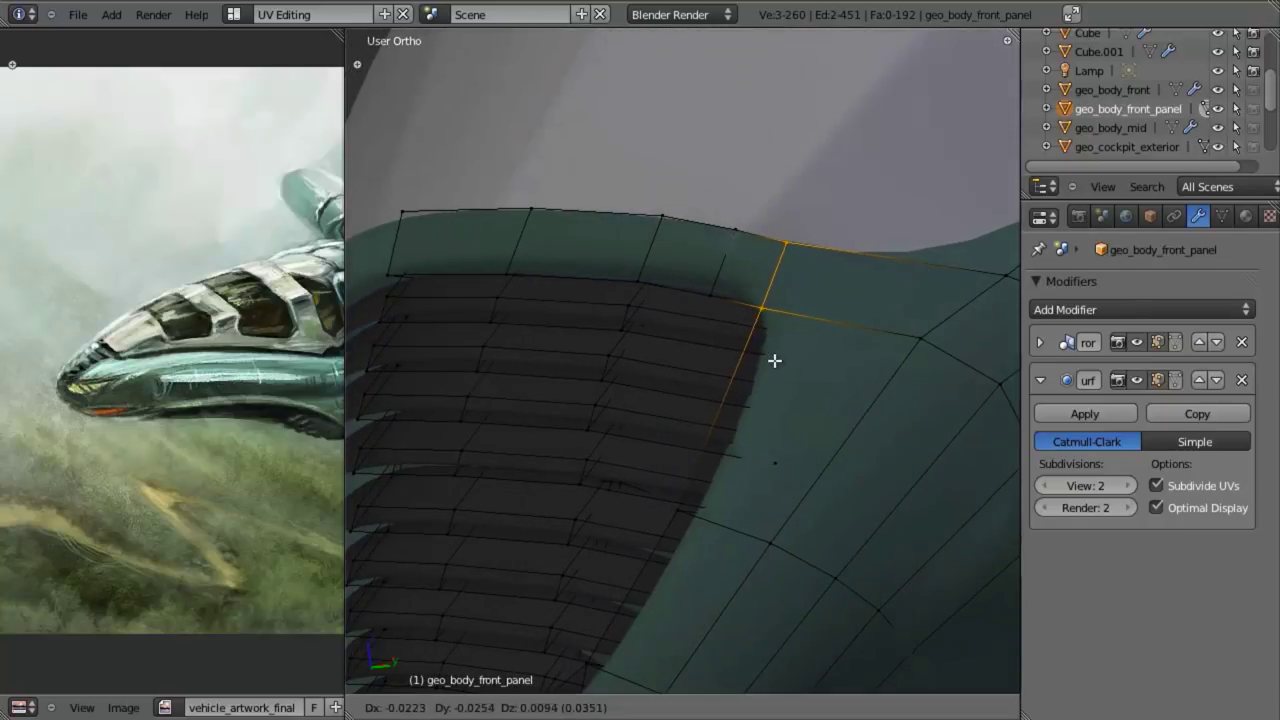
{"action": "left_click", "coordinate": [738, 355]}
- Shift the selected rim corner vertices slightly rearward in the side view so they line up with the grille's edge
{"action": "middle_click_drag", "start_coordinate": [741, 355], "coordinate": [738, 355]}
{"action": "key", "text": "KP_1"}
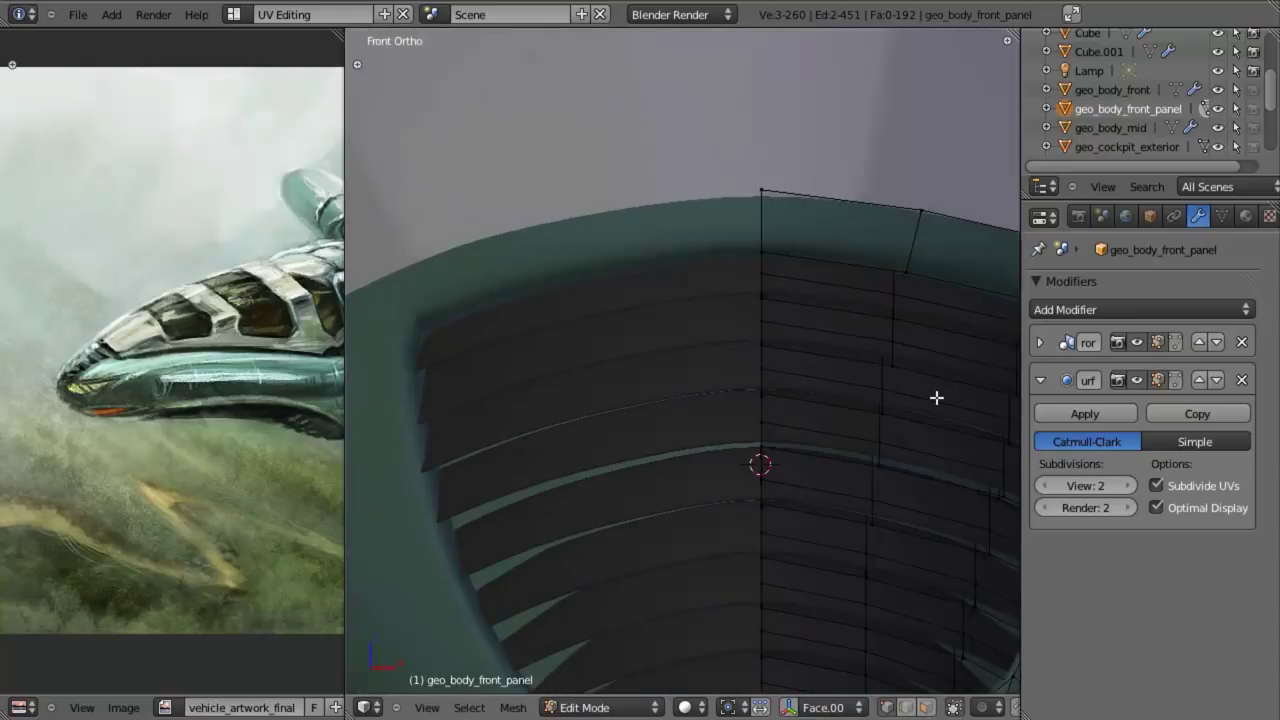
{"action": "scroll", "coordinate": [757, 397], "scroll_direction": "up", "scroll_amount": 3}
{"action": "key", "text": "z"}
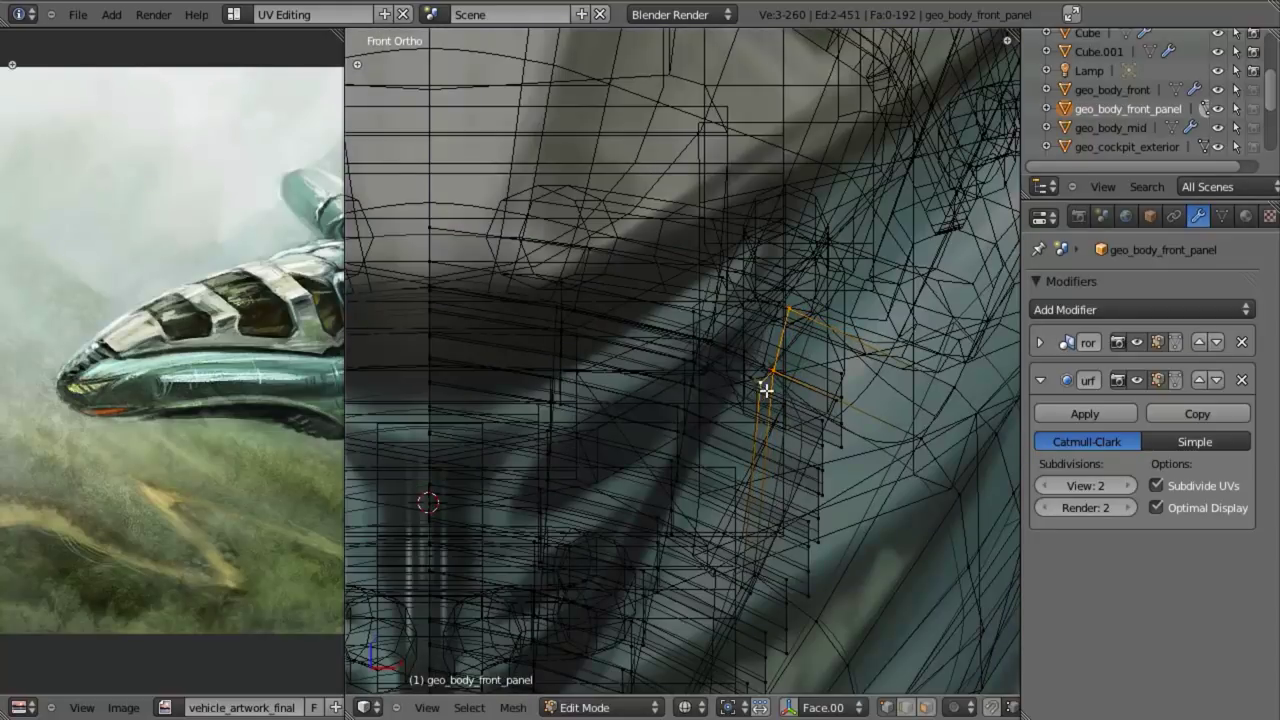
{"action": "key", "text": "z"}
{"action": "key", "text": "KP_3"}
{"action": "middle_click_drag", "start_coordinate": [478, 395], "coordinate": [670, 392], "text": "shift"}
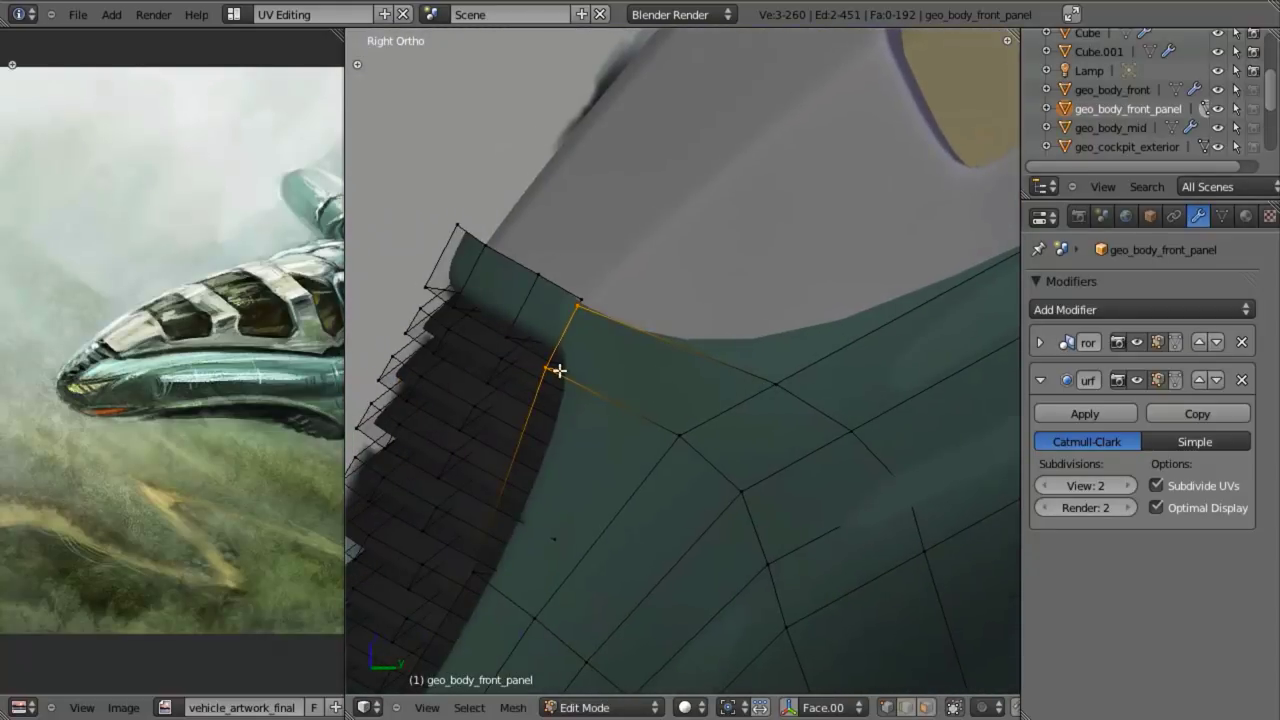
{"action": "key", "text": "g"}
{"action": "left_click", "coordinate": [570, 368]}
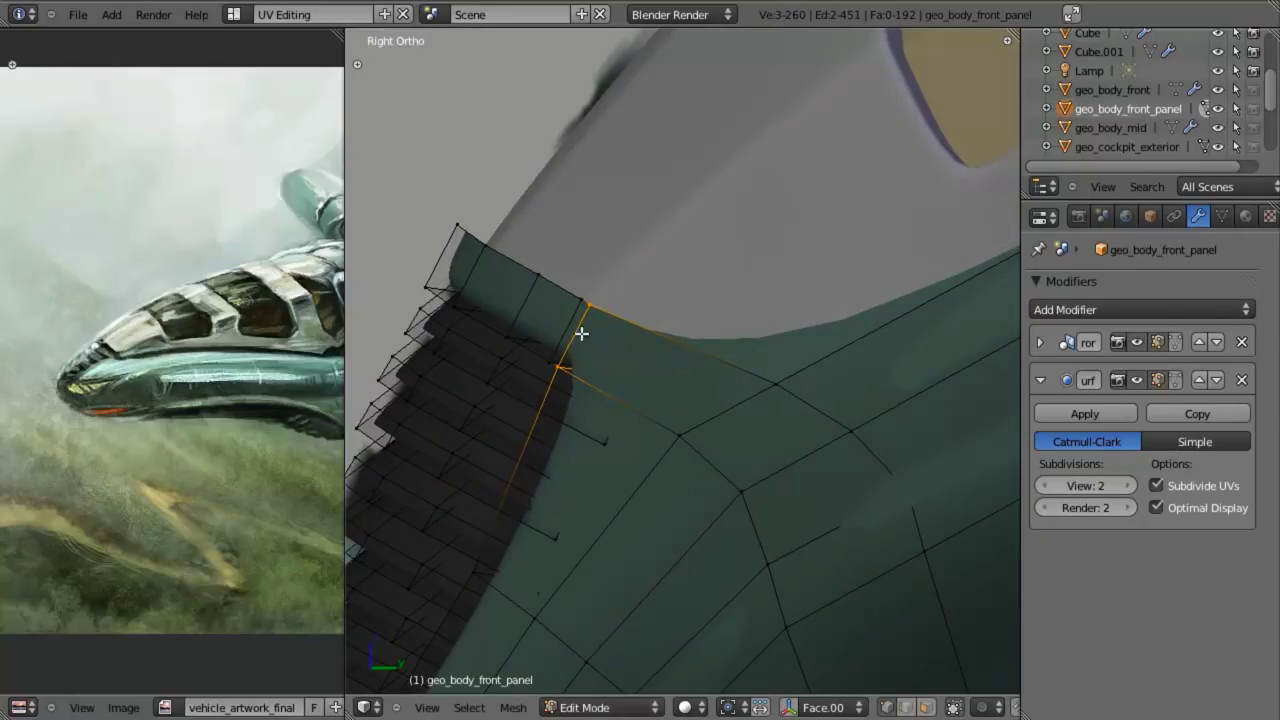
- Include the neighbouring rim vertex in the selection, nudge the corner slightly outward and check the smoothed panel in Object Mode
{"action": "middle_click_drag", "start_coordinate": [558, 333], "coordinate": [609, 347]}
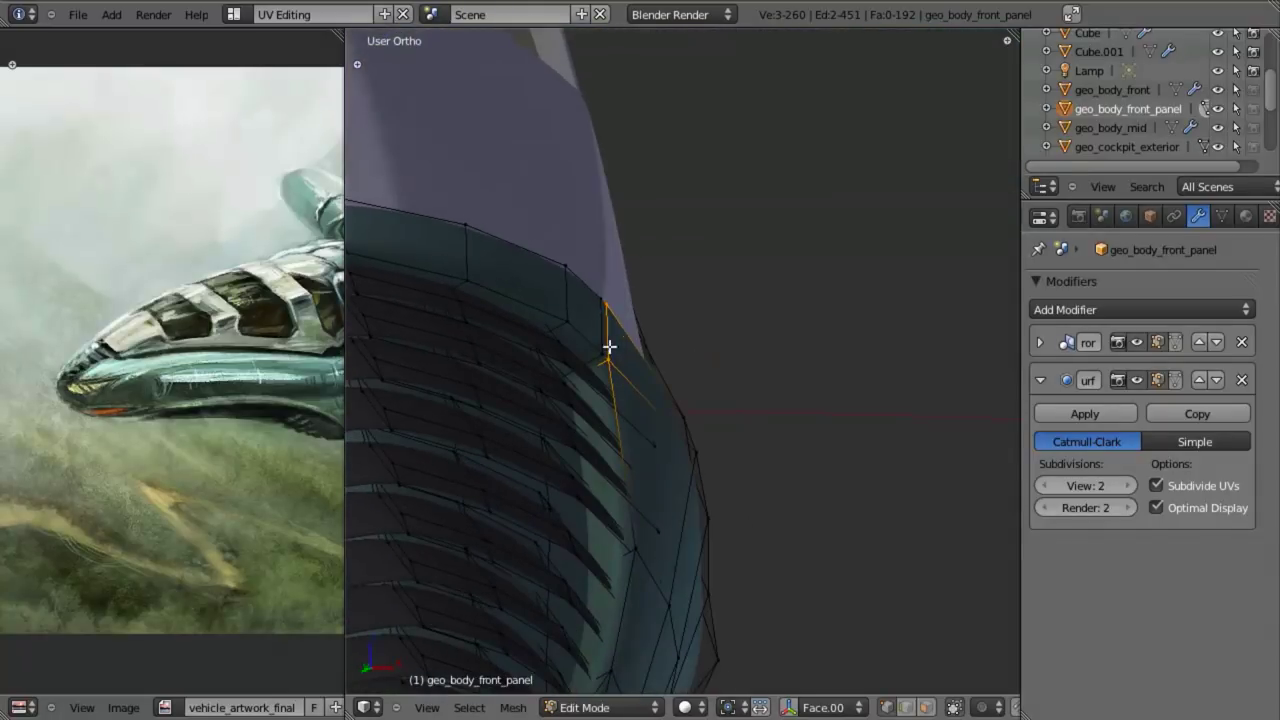
{"action": "right_click", "coordinate": [614, 305], "text": "shift"}
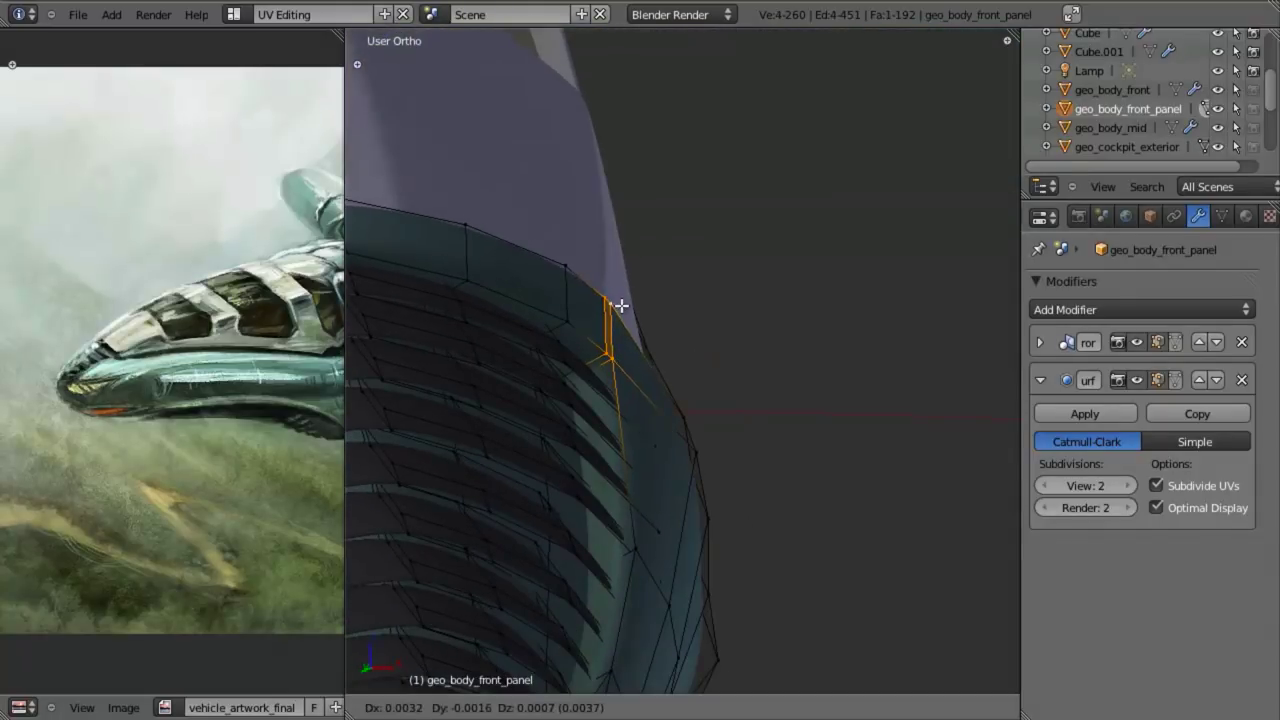
{"action": "mouse_move", "coordinate": [586, 366]}
{"action": "middle_mouse_down"}
{"action": "mouse_move", "coordinate": [717, 385]}
{"action": "mouse_move", "coordinate": [663, 446]}
{"action": "mouse_move", "coordinate": [689, 454]}
{"action": "mouse_move", "coordinate": [700, 400]}
{"action": "mouse_move", "coordinate": [623, 394]}
{"action": "mouse_move", "coordinate": [560, 353]}
{"action": "mouse_move", "coordinate": [617, 391]}
{"action": "mouse_move", "coordinate": [598, 364]}
{"action": "middle_mouse_up"}
{"action": "key", "text": "Tab"}
{"action": "key", "text": "Tab"}
- Select all of the grille's slats as linked pieces, from the uppermost to the lowest
{"action": "key", "text": "z"}
{"action": "right_click", "coordinate": [547, 339], "text": "alt"}
{"action": "key", "text": "l"}
{"action": "key", "text": "z"}
{"action": "key", "text": "l"}
{"action": "key", "text": "l"}
{"action": "key", "text": "l"}
{"action": "key", "text": "l"}
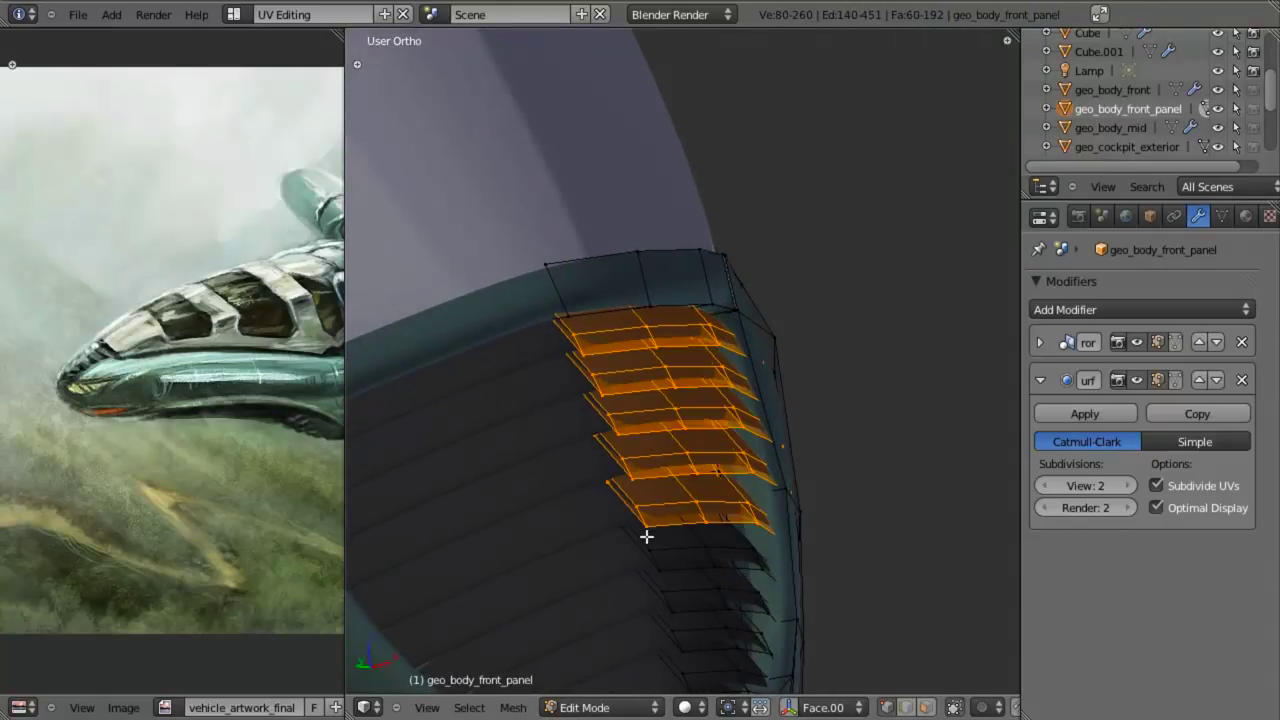
{"action": "key", "text": "l"}
{"action": "key", "text": "l"}
{"action": "middle_click_drag", "start_coordinate": [673, 608], "coordinate": [676, 579]}
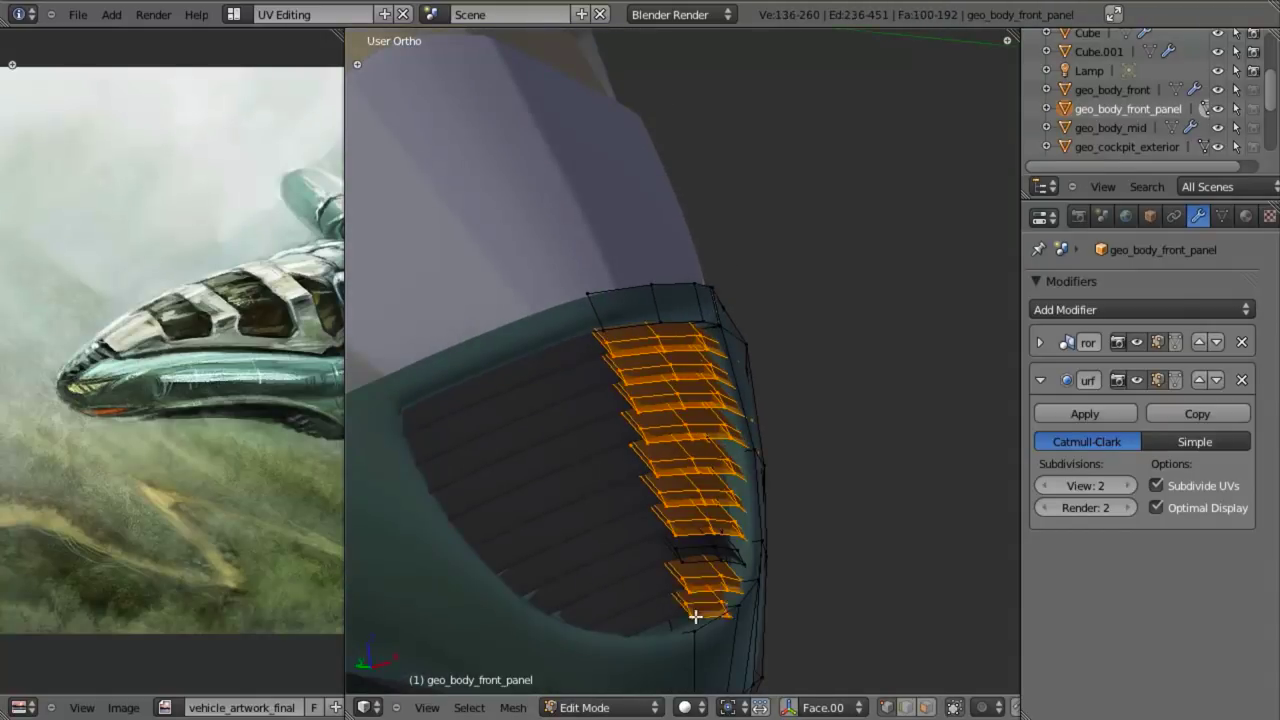
- Deselect the visible faces of each slat in the side view, then delete the hidden strip of faces left selected on every slat
{"action": "key", "text": "KP_3"}
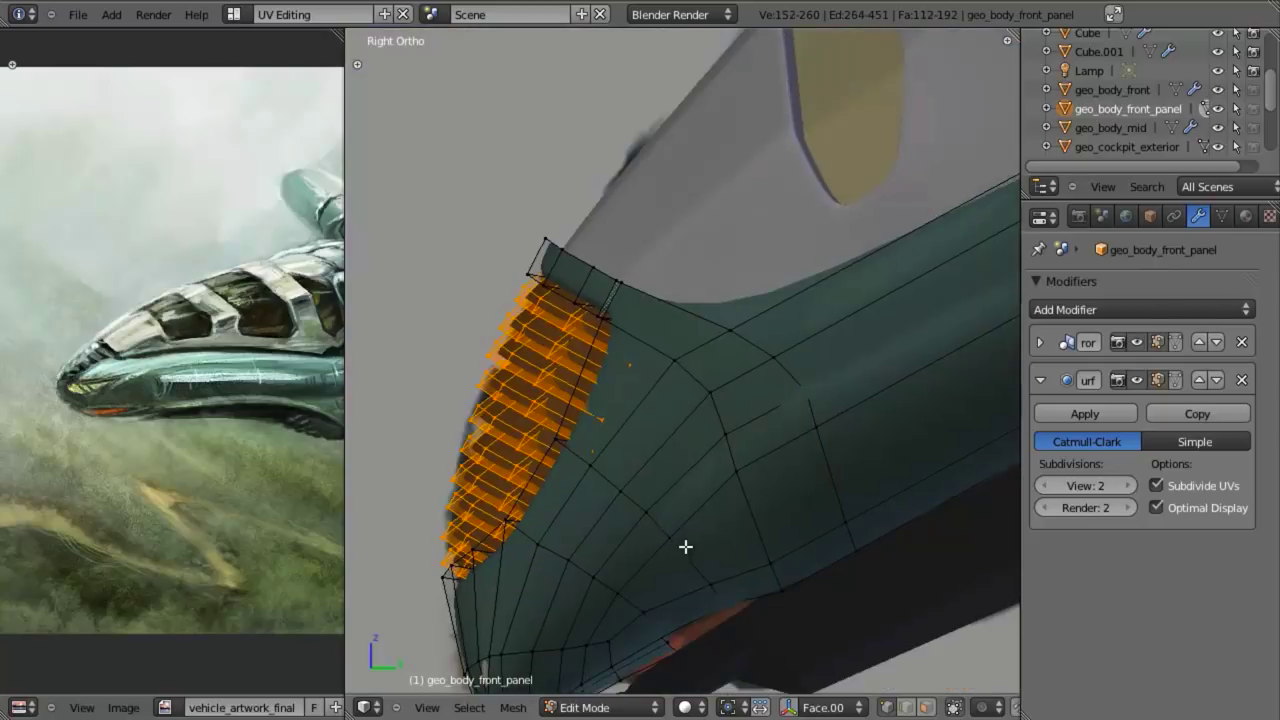
{"action": "scroll", "coordinate": [644, 376], "scroll_direction": "up", "scroll_amount": 4}
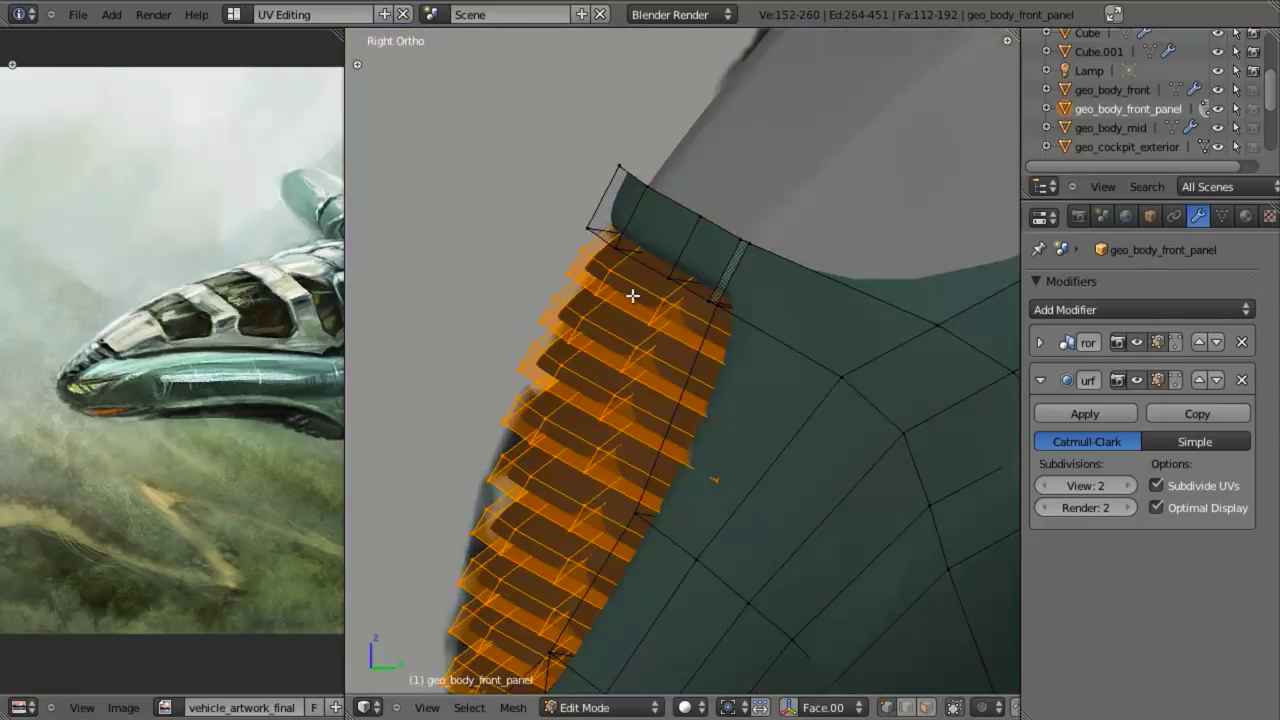
{"action": "key", "text": "shift+l"}
{"action": "key", "text": "shift+l"}
{"action": "key", "text": "shift+l"}
{"action": "key", "text": "shift+l"}
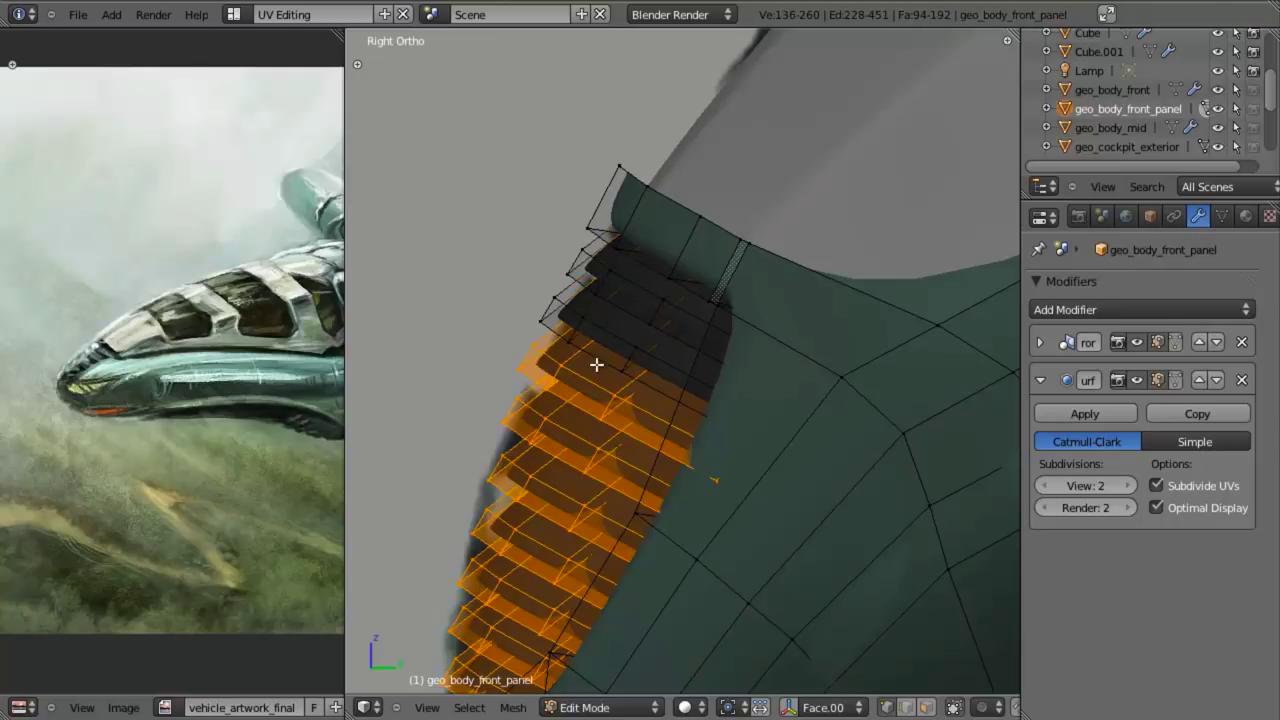
{"action": "left_click", "coordinate": [580, 394], "text": "alt+shift"}
{"action": "left_click", "coordinate": [566, 440], "text": "alt+shift"}
{"action": "left_click", "coordinate": [563, 480], "text": "alt+shift"}
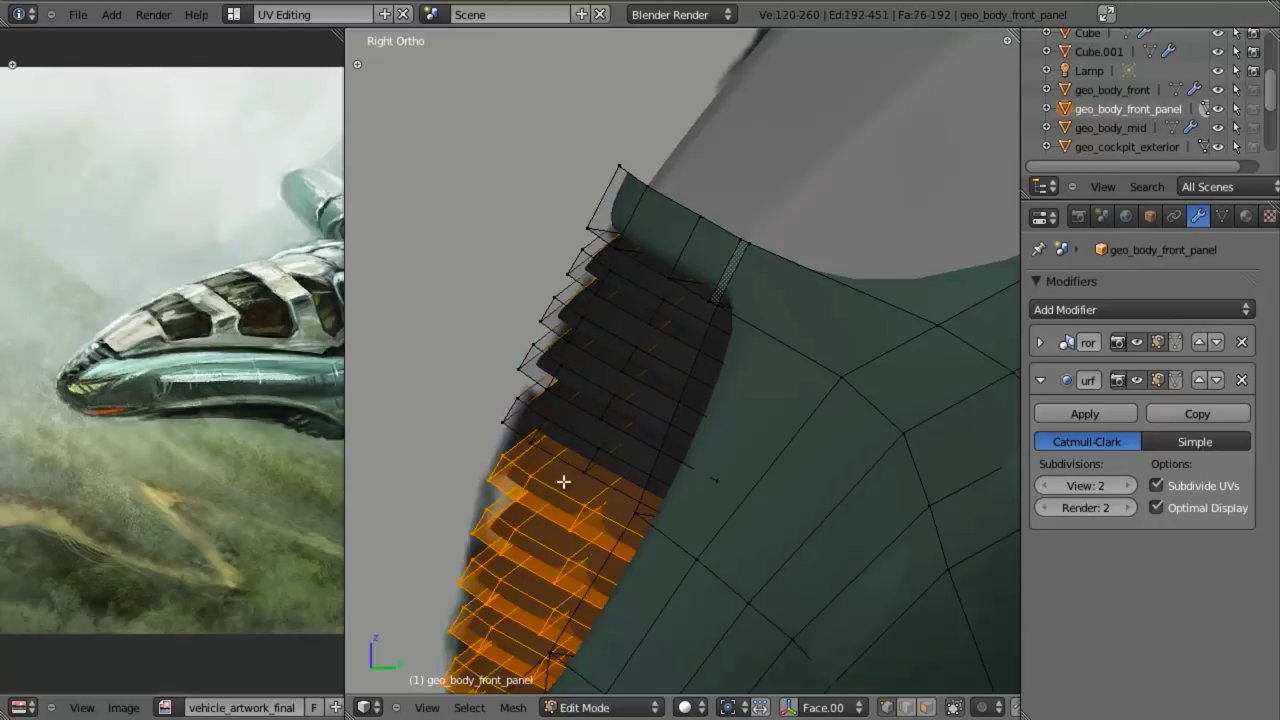
{"action": "left_click", "coordinate": [550, 519], "text": "alt+shift"}
{"action": "left_click", "coordinate": [546, 538], "text": "alt+shift"}
{"action": "left_click", "coordinate": [541, 558], "text": "alt+shift"}
{"action": "middle_click_drag", "start_coordinate": [541, 558], "coordinate": [580, 434], "text": "shift"}
{"action": "left_click", "coordinate": [578, 434], "text": "alt+shift"}
{"action": "left_click", "coordinate": [566, 449], "text": "alt+shift"}
{"action": "left_click", "coordinate": [559, 482], "text": "alt+shift"}
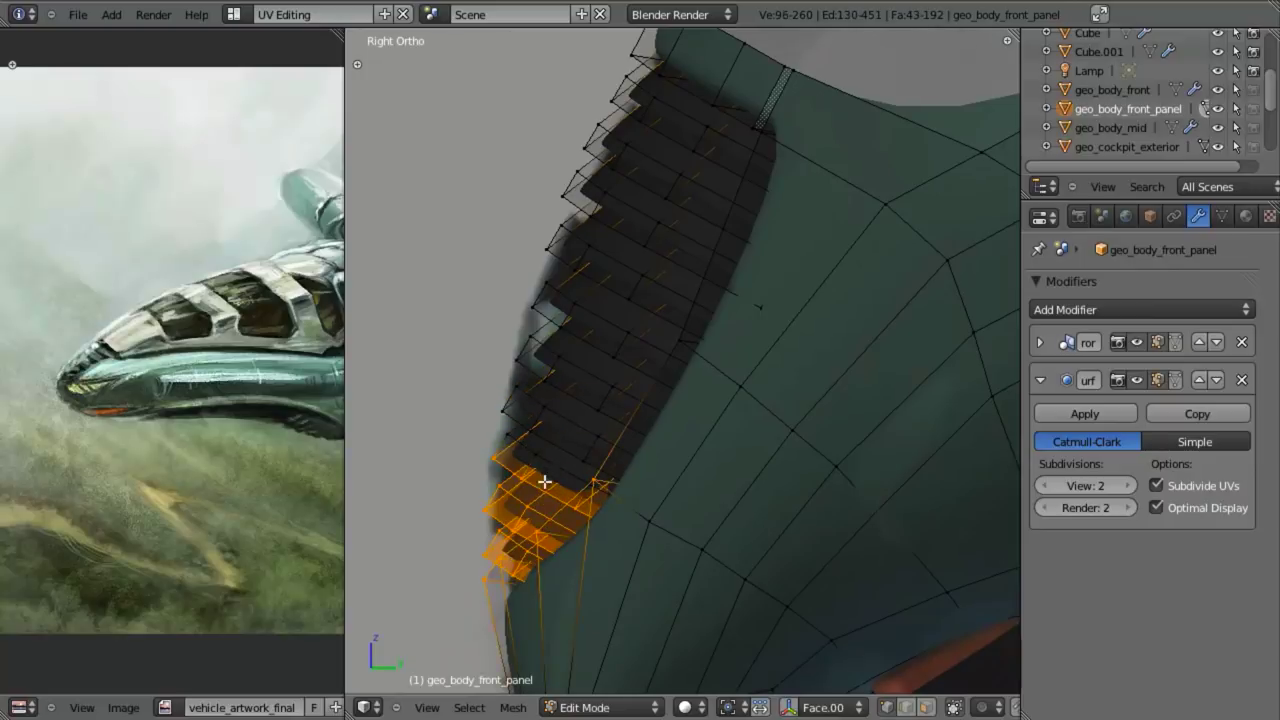
{"action": "key", "text": "ctrl+z"}
{"action": "left_click", "coordinate": [522, 495], "text": "alt+shift"}
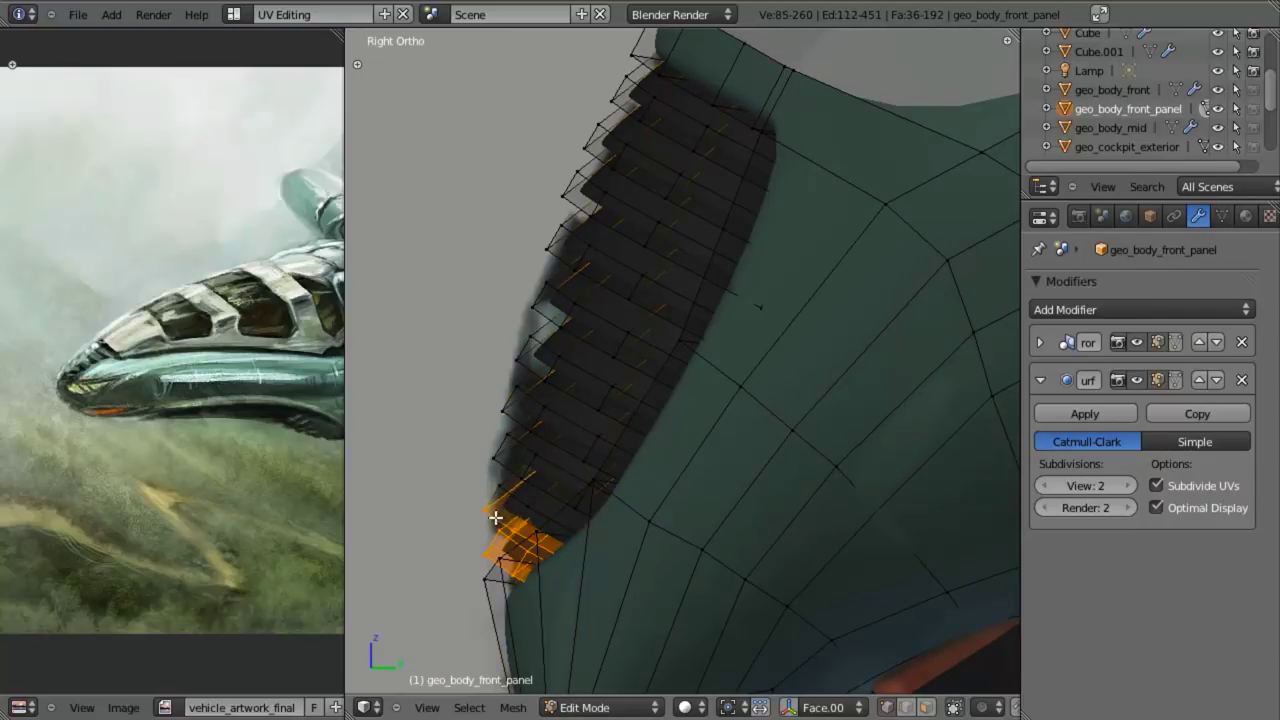
{"action": "left_click", "coordinate": [508, 538], "text": "alt+shift"}
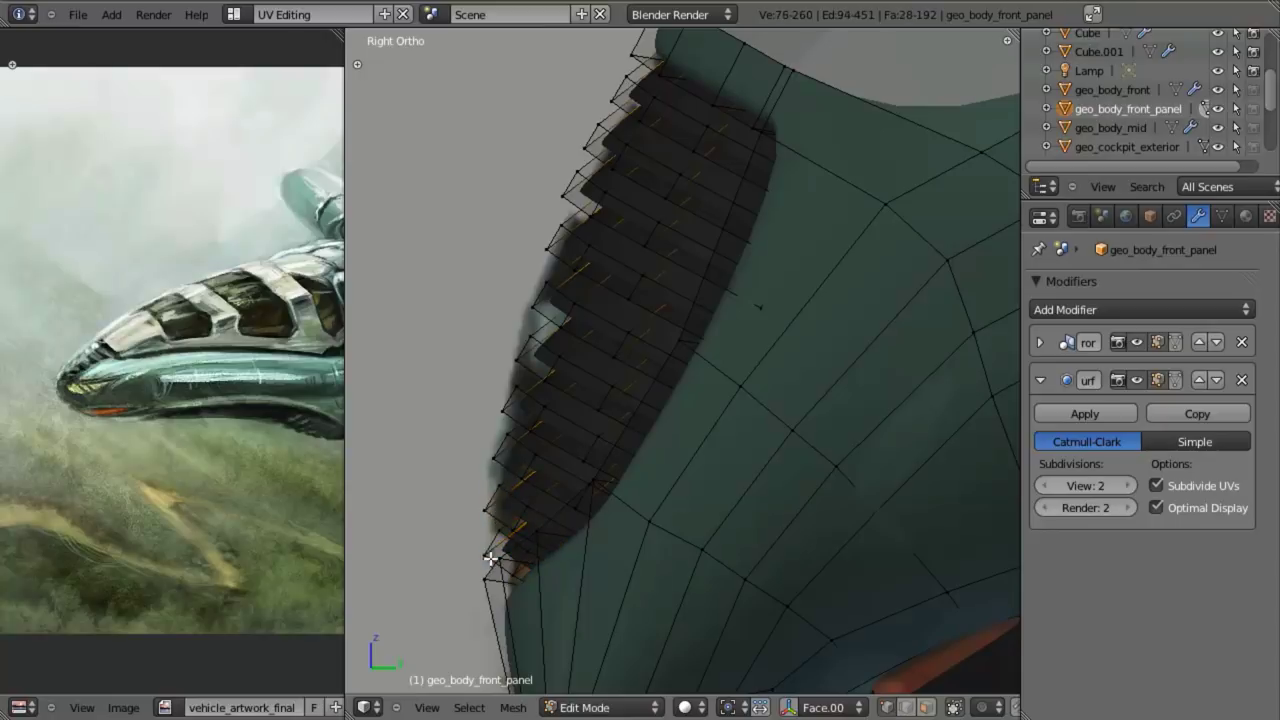
{"action": "key", "text": "z"}
{"action": "key", "text": "x"}
{"action": "left_click", "coordinate": [717, 341]}
{"action": "key", "text": "z"}
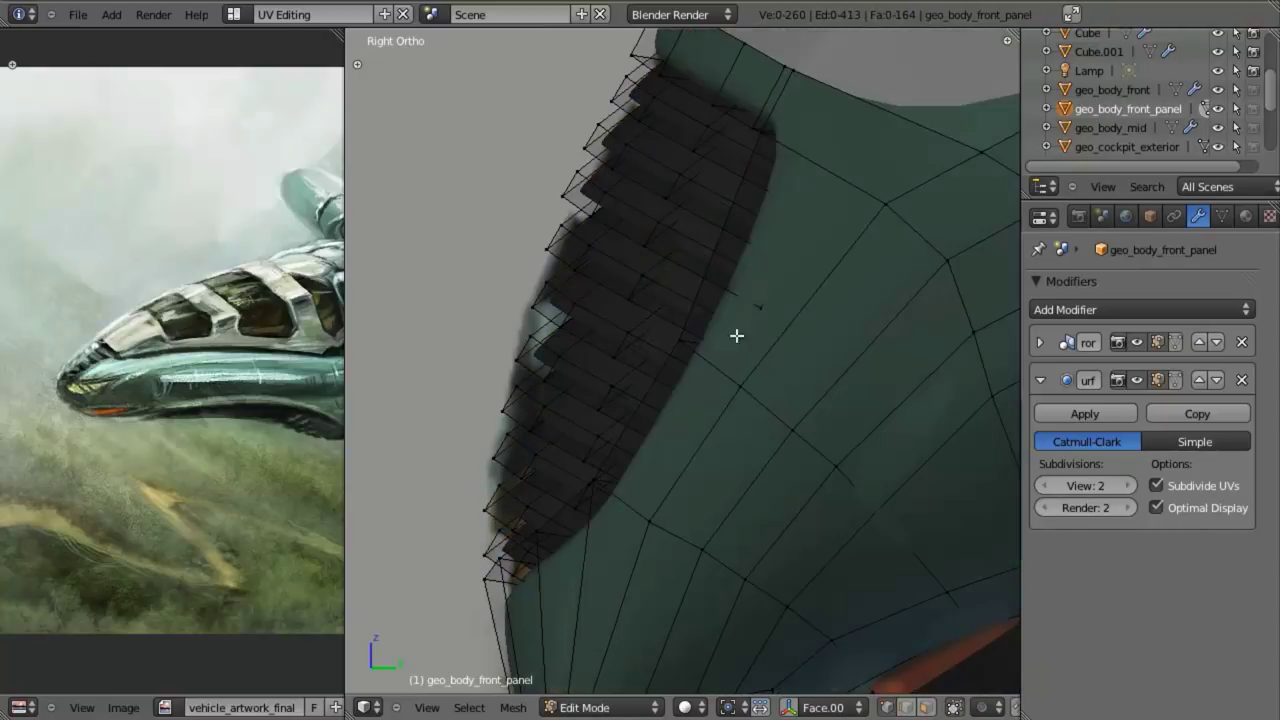
- Select one lengthwise edge loop on each of the lowest three grille slats in wireframe
{"action": "scroll", "coordinate": [660, 373], "scroll_direction": "down", "scroll_amount": 4}
{"action": "middle_click_drag", "start_coordinate": [660, 373], "coordinate": [581, 611]}
{"action": "scroll", "coordinate": [704, 375], "scroll_direction": "up", "scroll_amount": 3}
{"action": "scroll", "coordinate": [664, 362], "scroll_direction": "up", "scroll_amount": 3}
{"action": "key", "text": "z"}
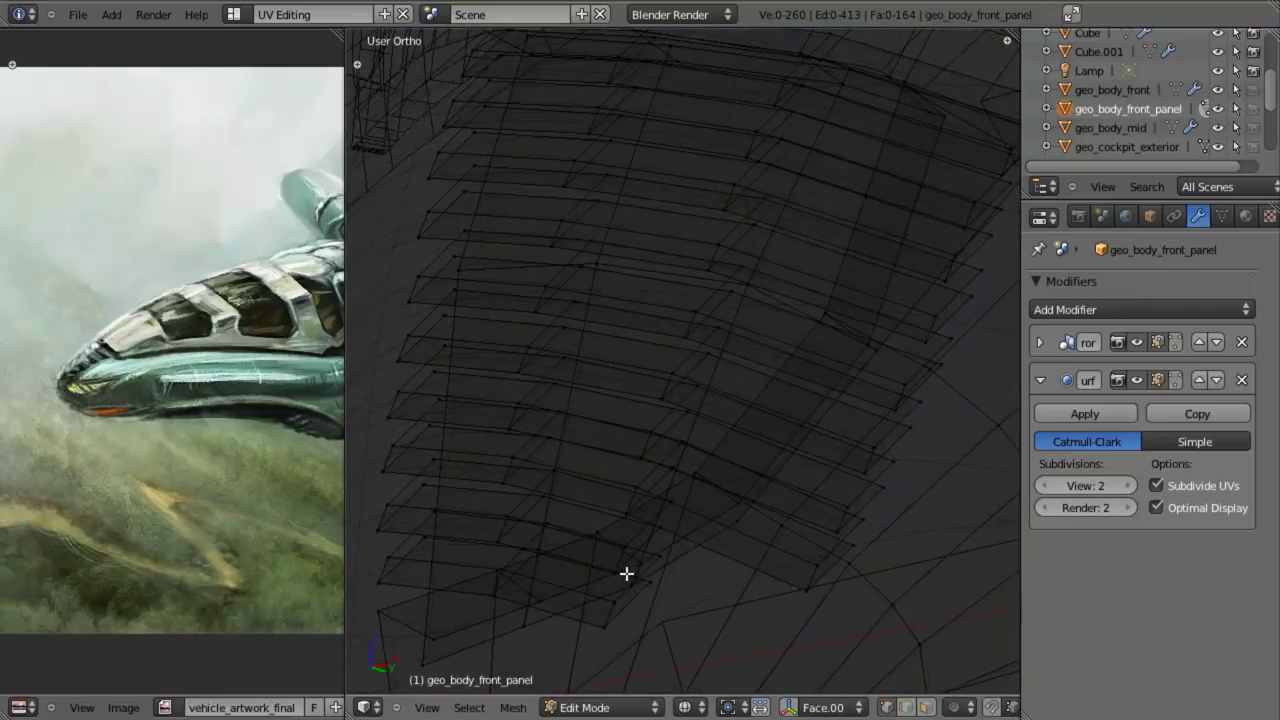
{"action": "middle_click_drag", "start_coordinate": [683, 520], "coordinate": [591, 555]}
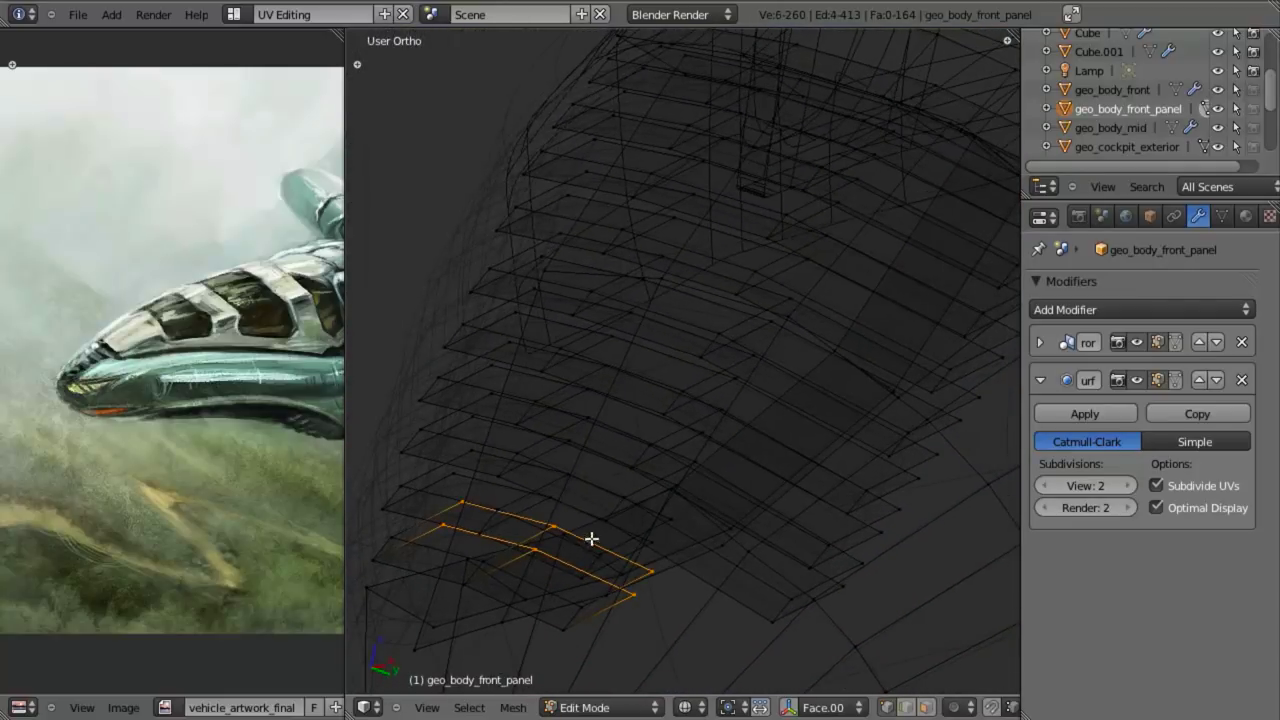
{"action": "middle_click_drag", "start_coordinate": [592, 490], "coordinate": [519, 477]}
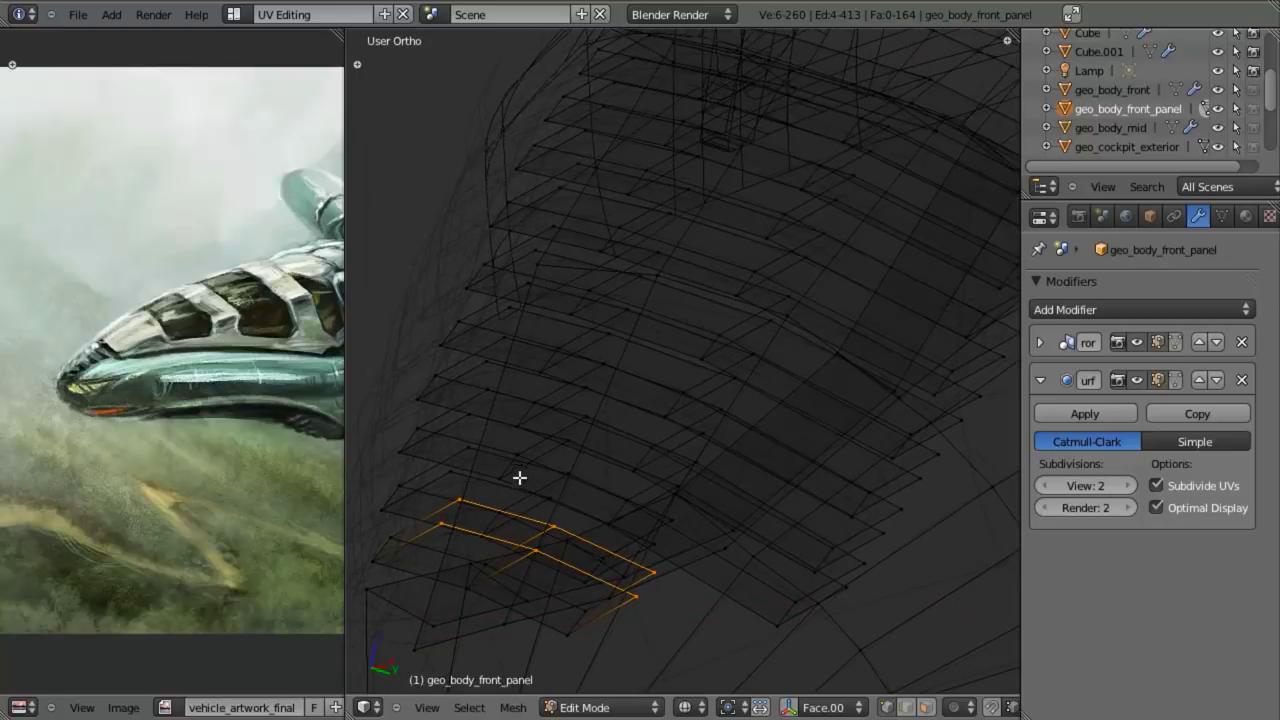
{"action": "right_click", "coordinate": [498, 460], "text": "alt+shift"}
{"action": "middle_click_drag", "start_coordinate": [683, 471], "coordinate": [461, 465]}
{"action": "middle_click_drag", "start_coordinate": [594, 504], "coordinate": [774, 534]}
{"action": "scroll", "coordinate": [608, 537], "scroll_direction": "up", "scroll_amount": 3}
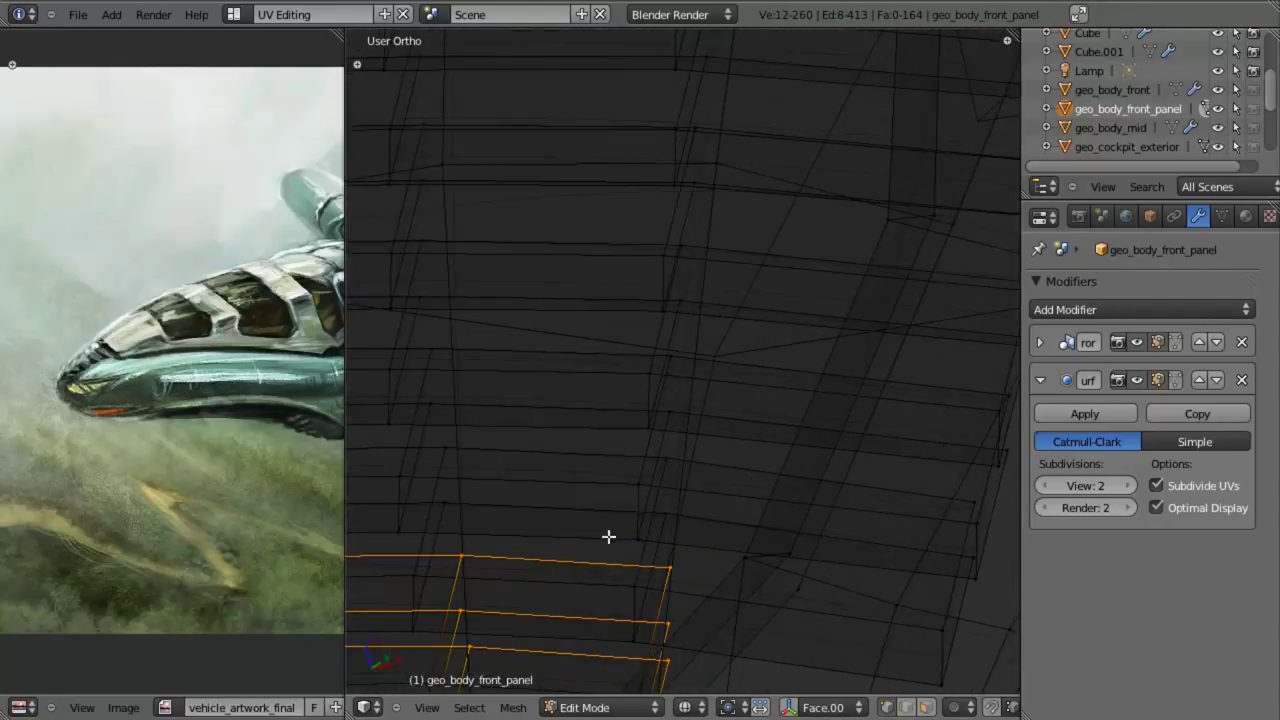
{"action": "right_click", "coordinate": [564, 556], "text": "alt+shift"}
- Add the matching lengthwise edge loop of every remaining upper grille slat to the selection in wireframe, deselecting any stray body panel loop
{"action": "middle_click_drag", "start_coordinate": [643, 534], "coordinate": [676, 446]}
{"action": "scroll", "coordinate": [760, 478], "scroll_direction": "down", "scroll_amount": 3}
{"action": "scroll", "coordinate": [740, 470], "scroll_direction": "up", "scroll_amount": 3}
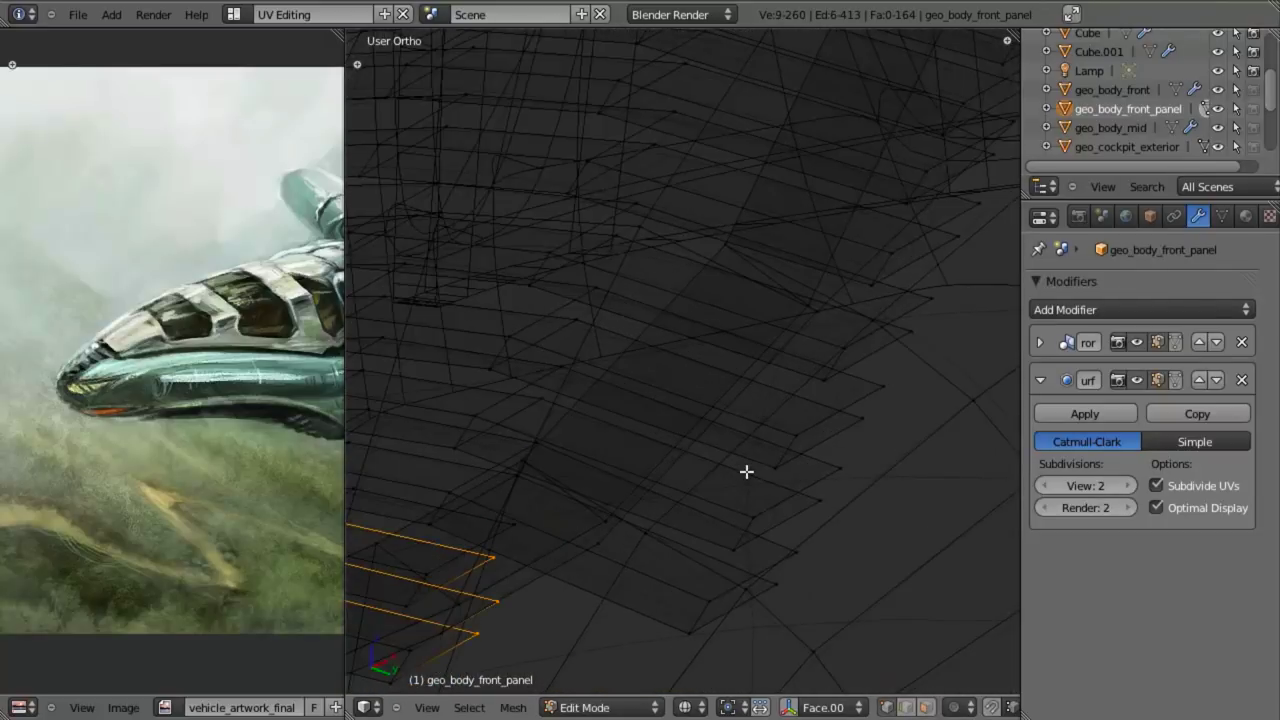
{"action": "right_click", "coordinate": [732, 562], "text": "alt+shift"}
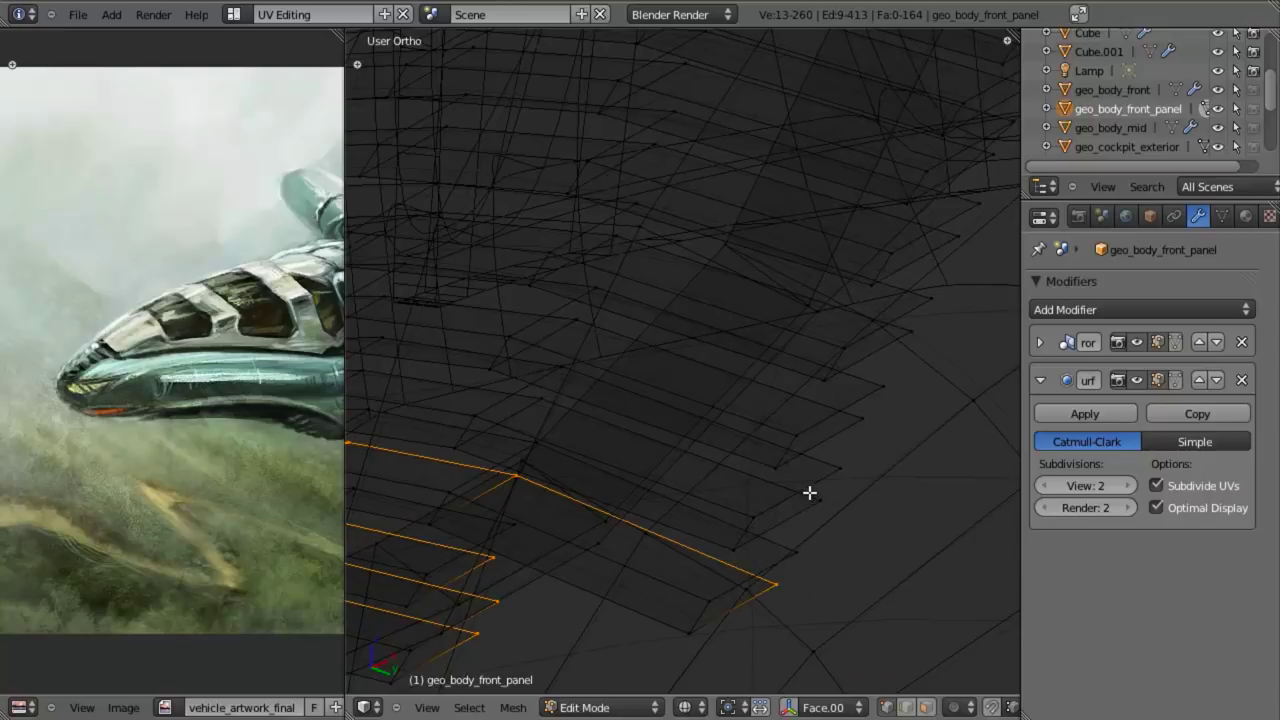
{"action": "right_click", "coordinate": [810, 492], "text": "alt+shift"}
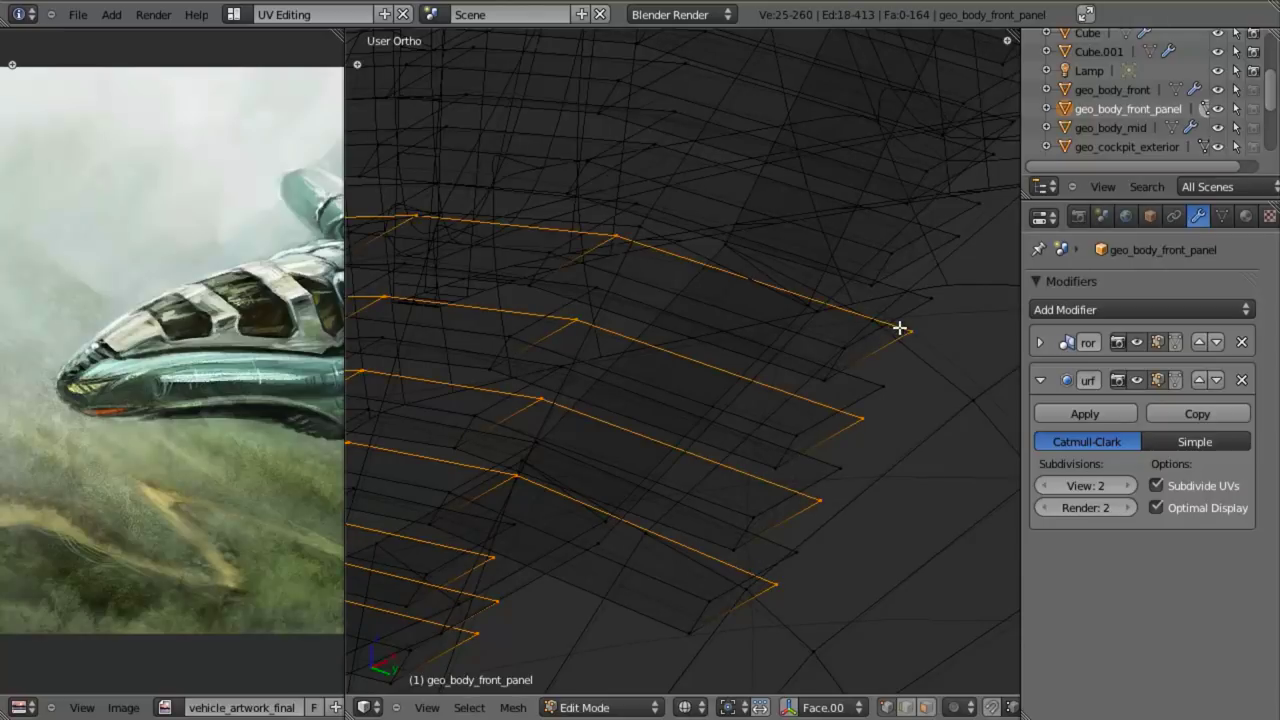
{"action": "right_click", "coordinate": [944, 233], "text": "alt+shift"}
{"action": "middle_click_drag", "start_coordinate": [882, 328], "coordinate": [630, 591], "text": "shift"}
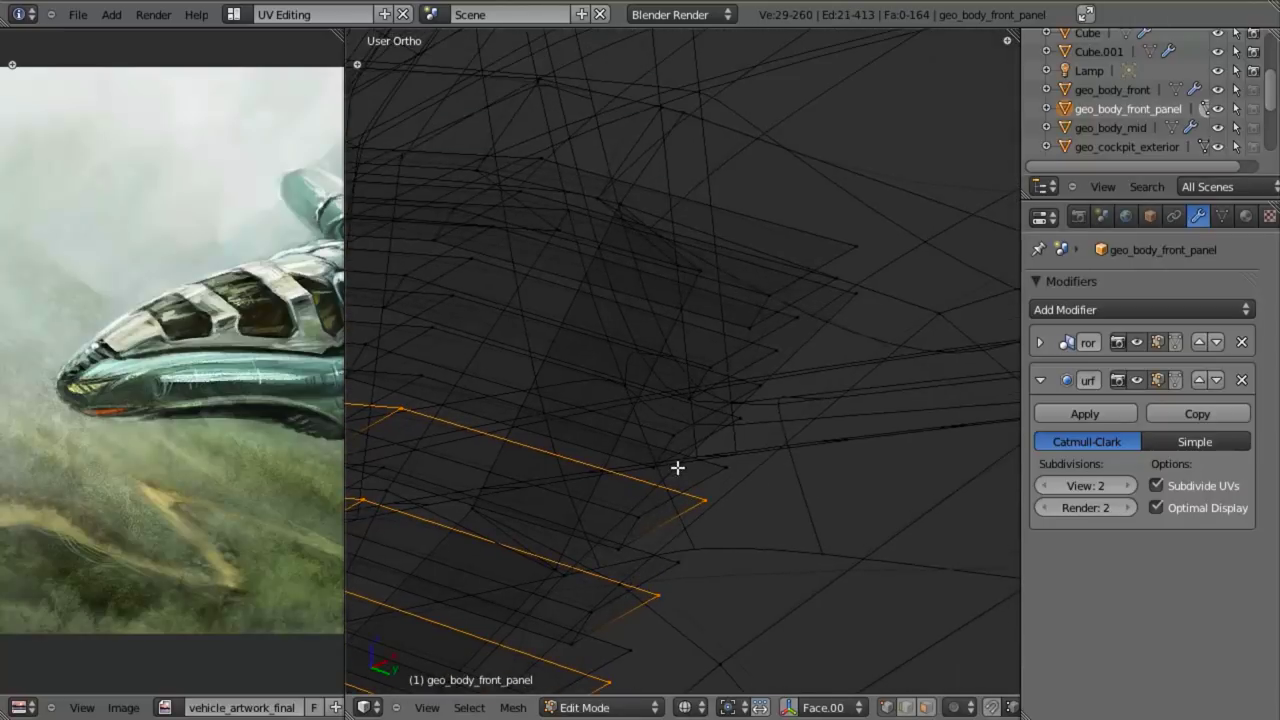
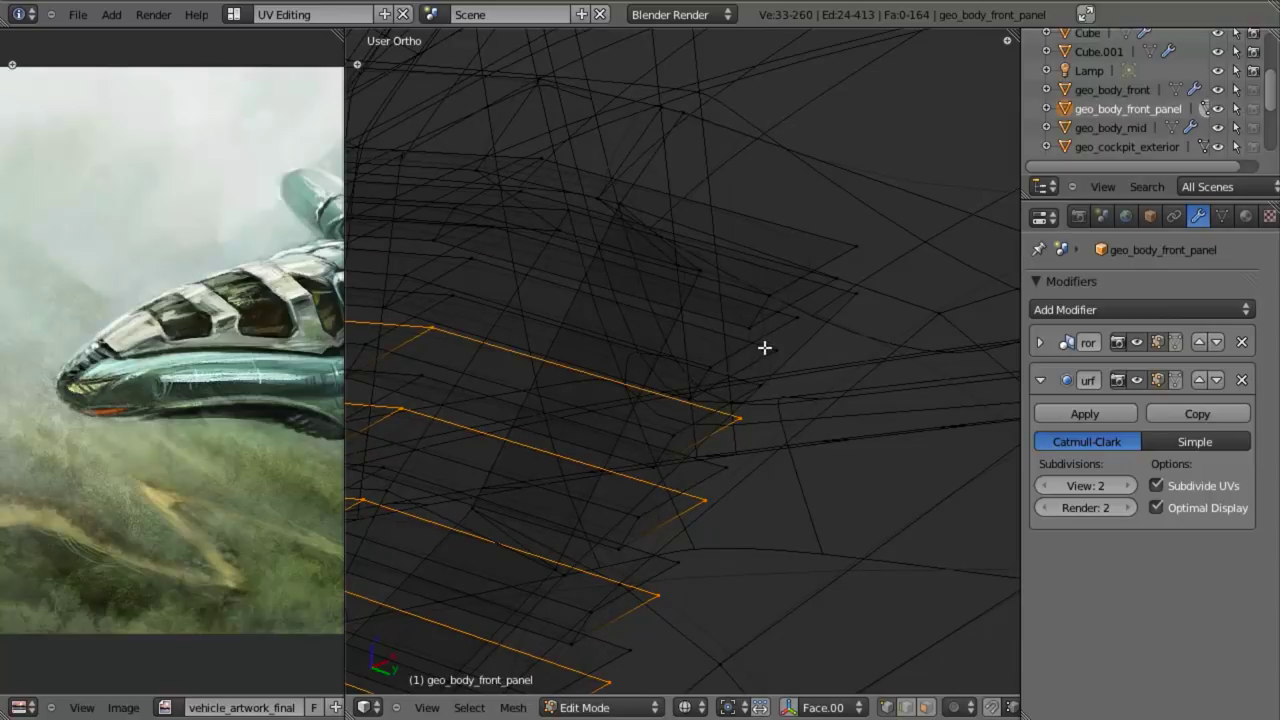
{"action": "right_click", "coordinate": [829, 273], "text": "alt+shift"}
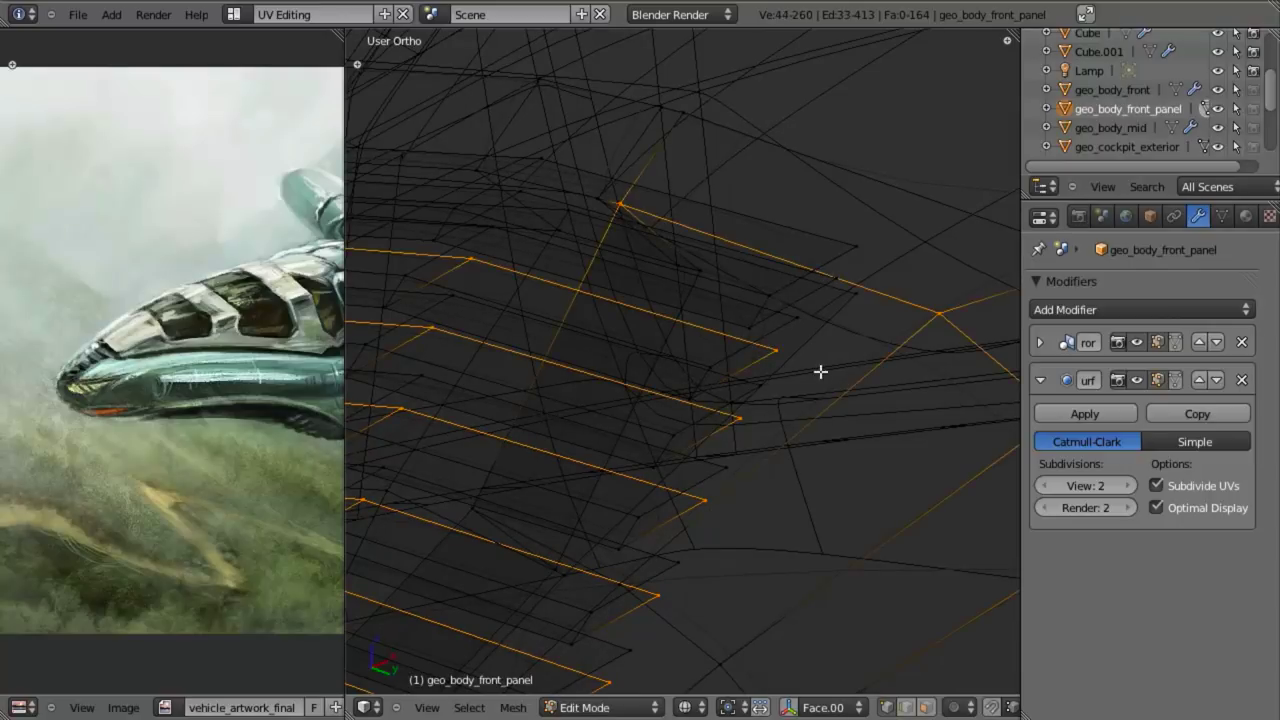
{"action": "right_click", "coordinate": [821, 274], "text": "alt+shift"}
{"action": "middle_click_drag", "start_coordinate": [855, 366], "coordinate": [851, 443]}
- Move the selected slat edges down about 0.055 and back about 0.014 units in the side view, then check the grille in Object Mode
{"action": "key", "text": "KP_3"}
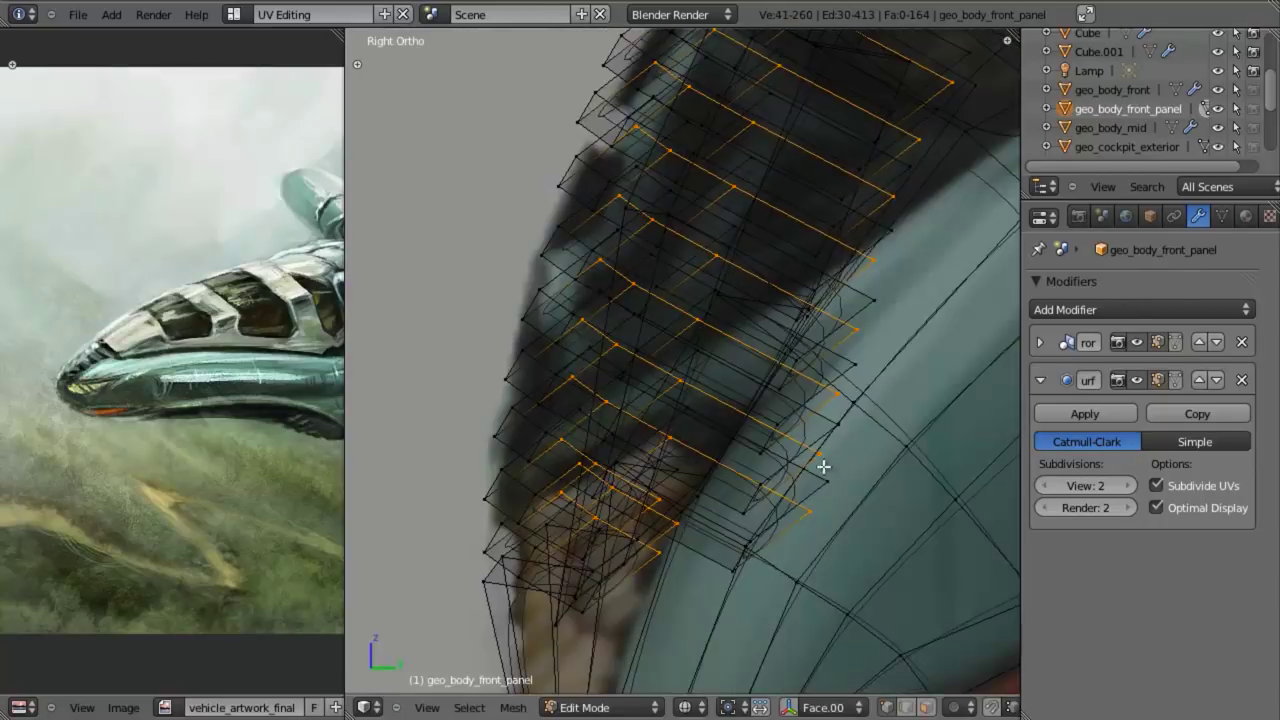
{"action": "key", "text": "g"}
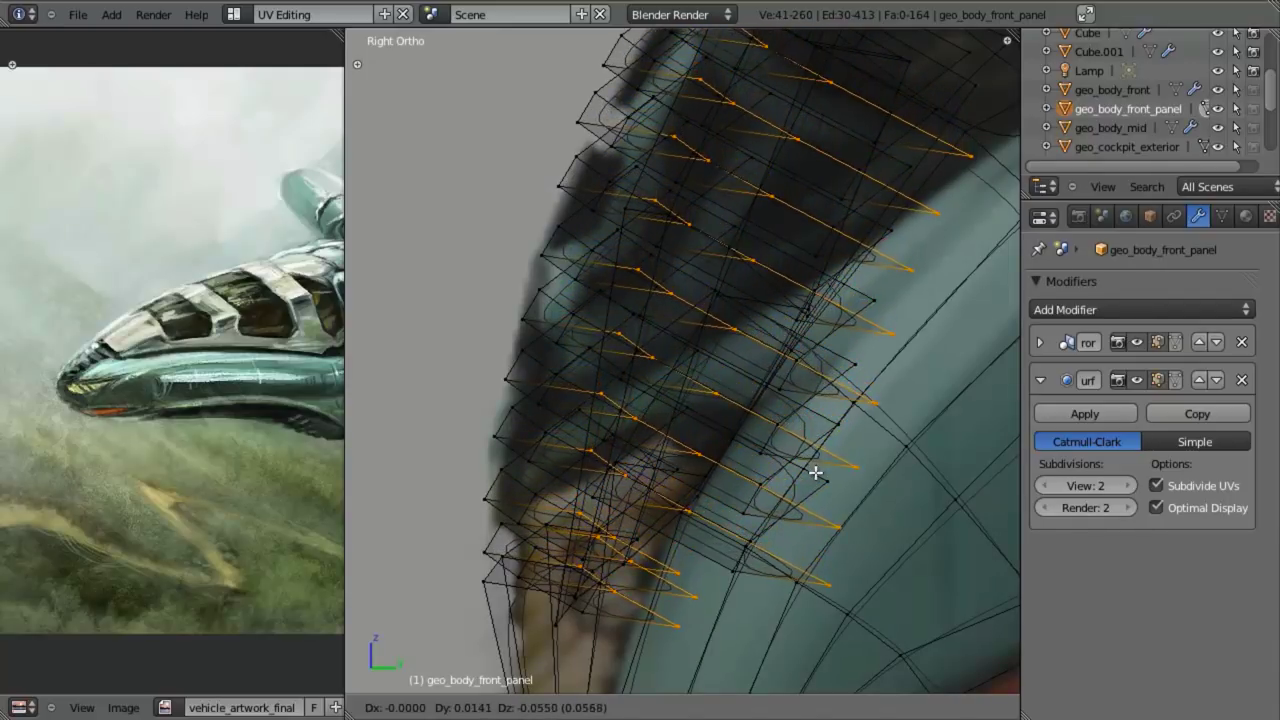
{"action": "left_click", "coordinate": [820, 471]}
{"action": "mouse_move", "coordinate": [820, 471]}
{"action": "middle_mouse_down"}
{"action": "mouse_move", "coordinate": [777, 514]}
{"action": "mouse_move", "coordinate": [709, 410]}
{"action": "mouse_move", "coordinate": [466, 414]}
{"action": "mouse_move", "coordinate": [580, 349]}
{"action": "mouse_move", "coordinate": [768, 457]}
{"action": "middle_mouse_up"}
{"action": "key", "text": "Tab"}
{"action": "scroll", "coordinate": [764, 448], "scroll_direction": "down", "scroll_amount": 2}
{"action": "scroll", "coordinate": [731, 363], "scroll_direction": "up", "scroll_amount": 2}
{"action": "middle_click_drag", "start_coordinate": [694, 314], "coordinate": [360, 434]}
- Adjust the position of the selected slat edges once more in the side wireframe view, then clear the selection
{"action": "key", "text": "Tab"}
{"action": "key", "text": "KP_3"}
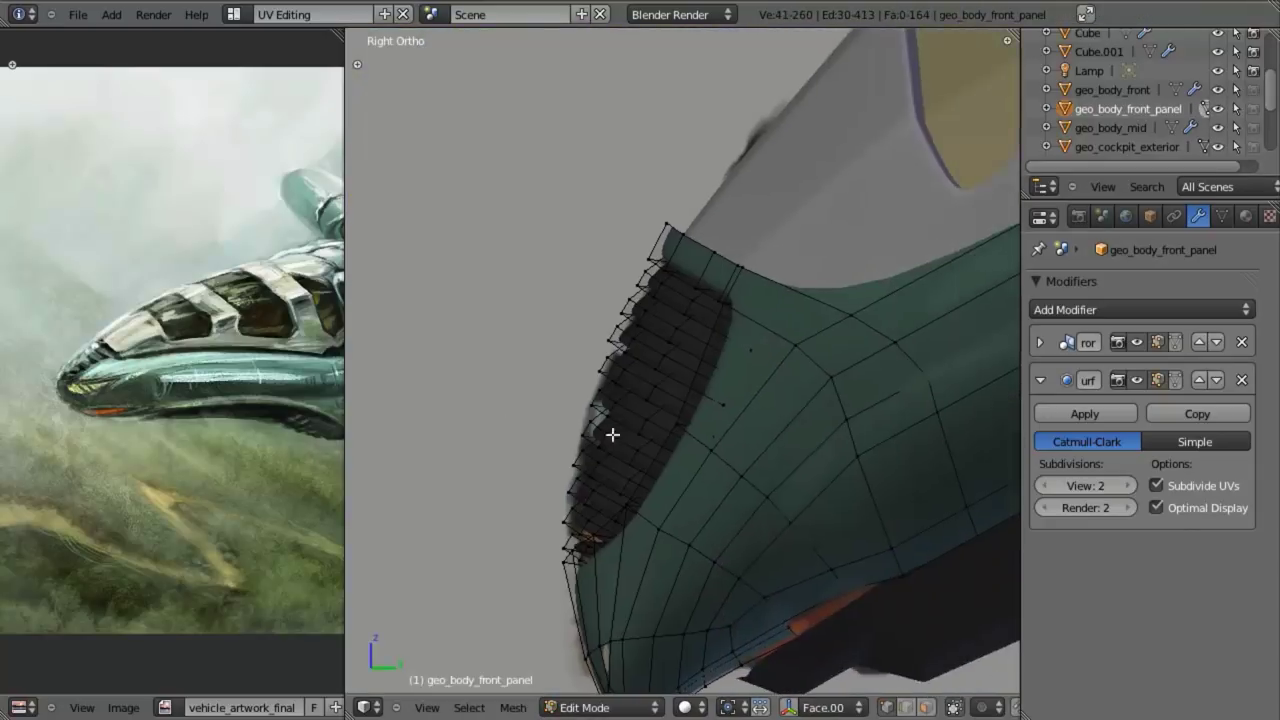
{"action": "scroll", "coordinate": [611, 434], "scroll_direction": "up", "scroll_amount": 3}
{"action": "key", "text": "z"}
{"action": "key", "text": "g"}
{"action": "left_click", "coordinate": [669, 411]}
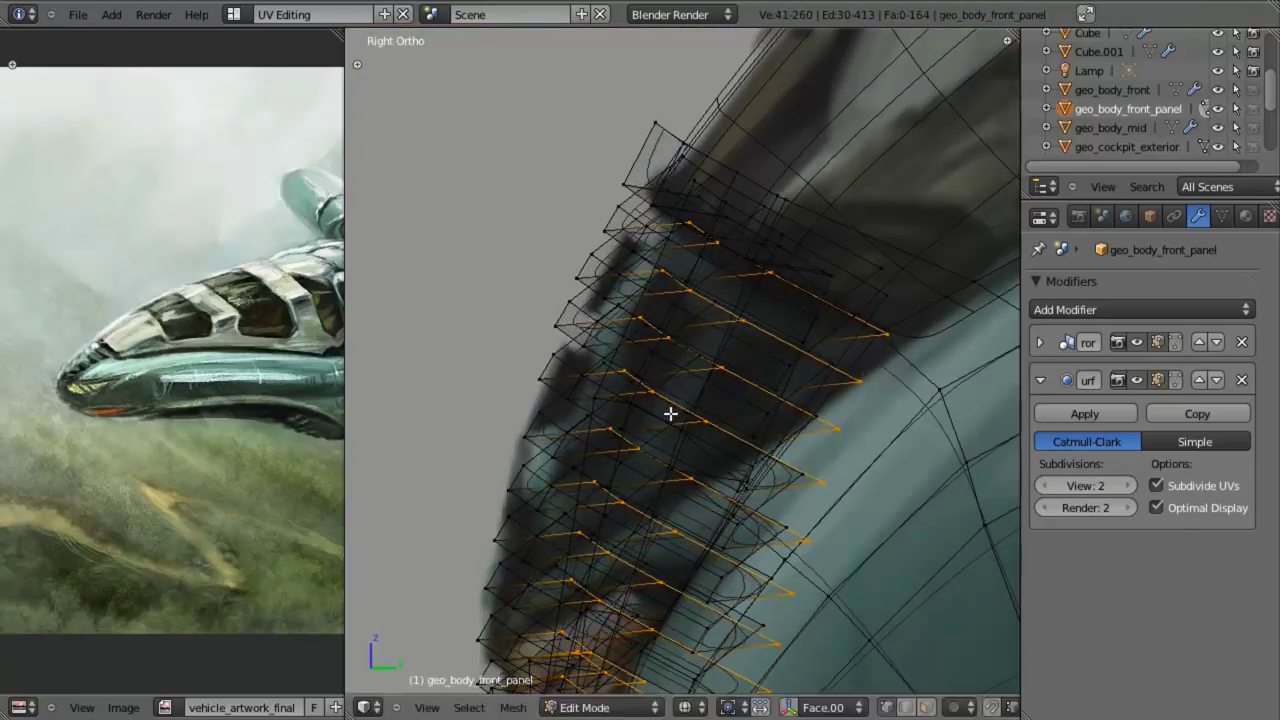
{"action": "middle_click_drag", "start_coordinate": [669, 411], "coordinate": [701, 363]}
{"action": "key", "text": "a"}
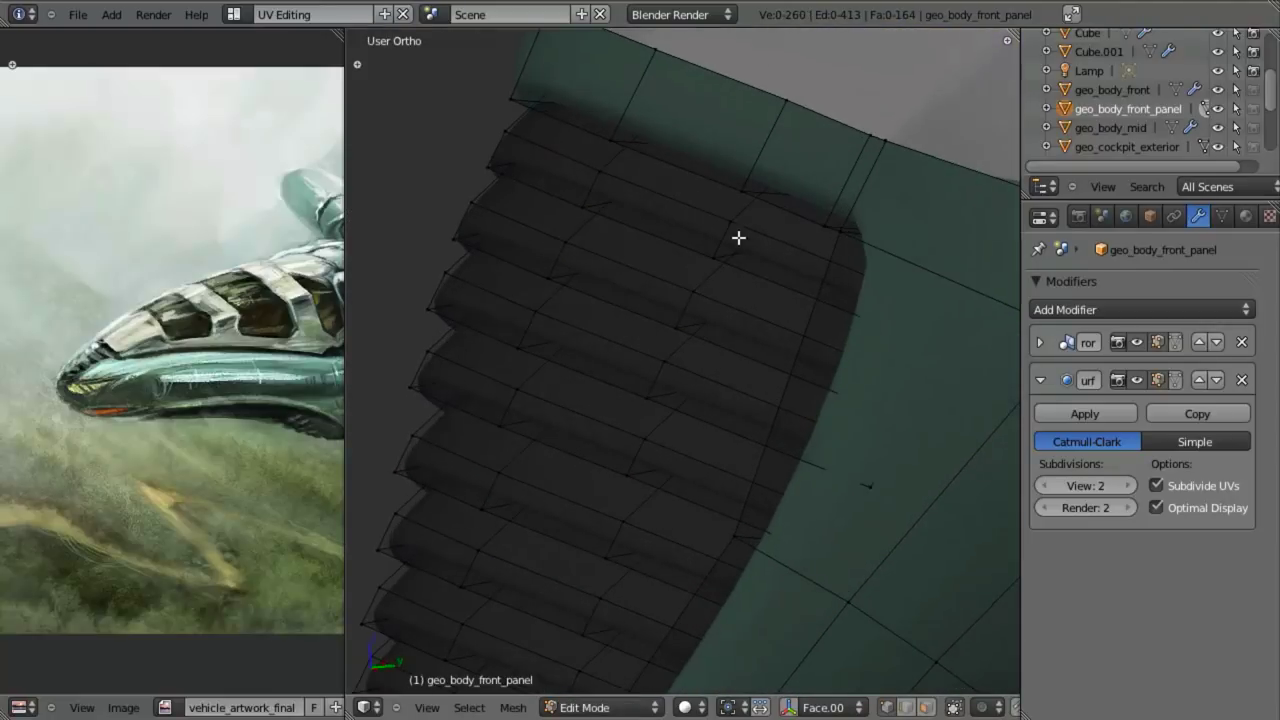
- Insert a lengthwise loop cut on each of the five uppermost grille slats and slide it close to the slat's lower edge
{"action": "key", "text": "ctrl+r"}
{"action": "left_click", "coordinate": [726, 241]}
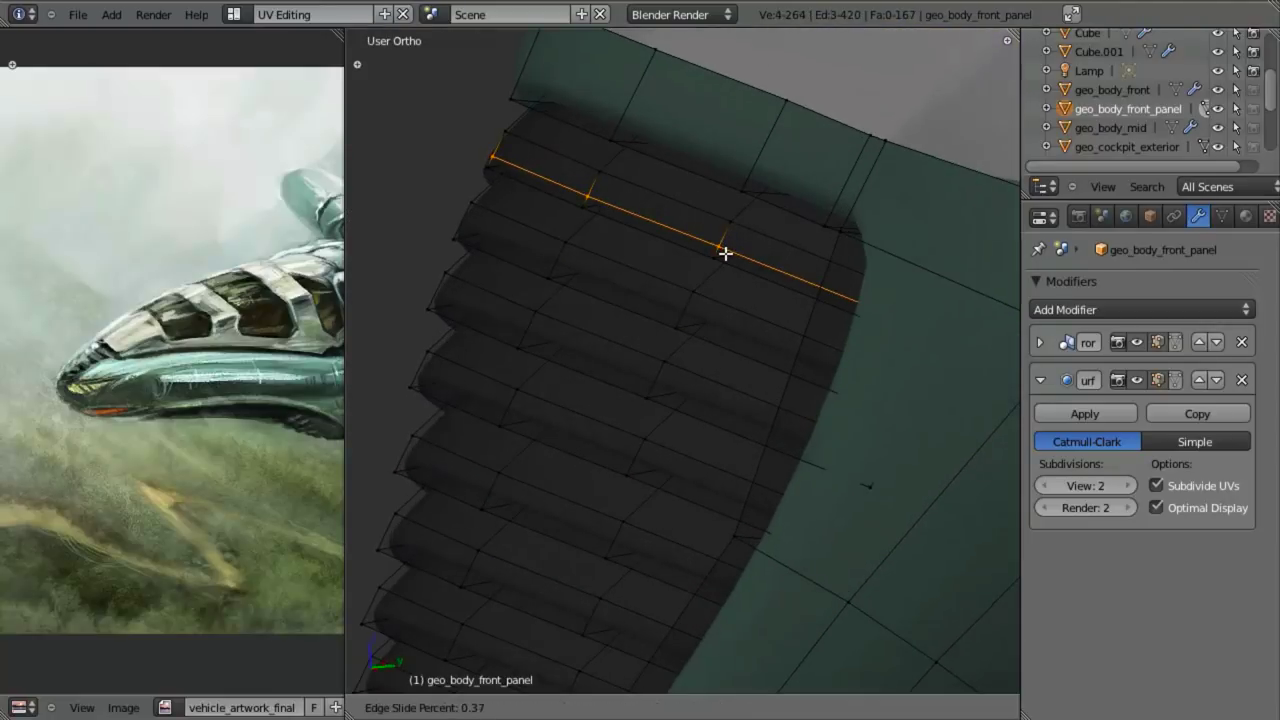
{"action": "left_click", "coordinate": [724, 262]}
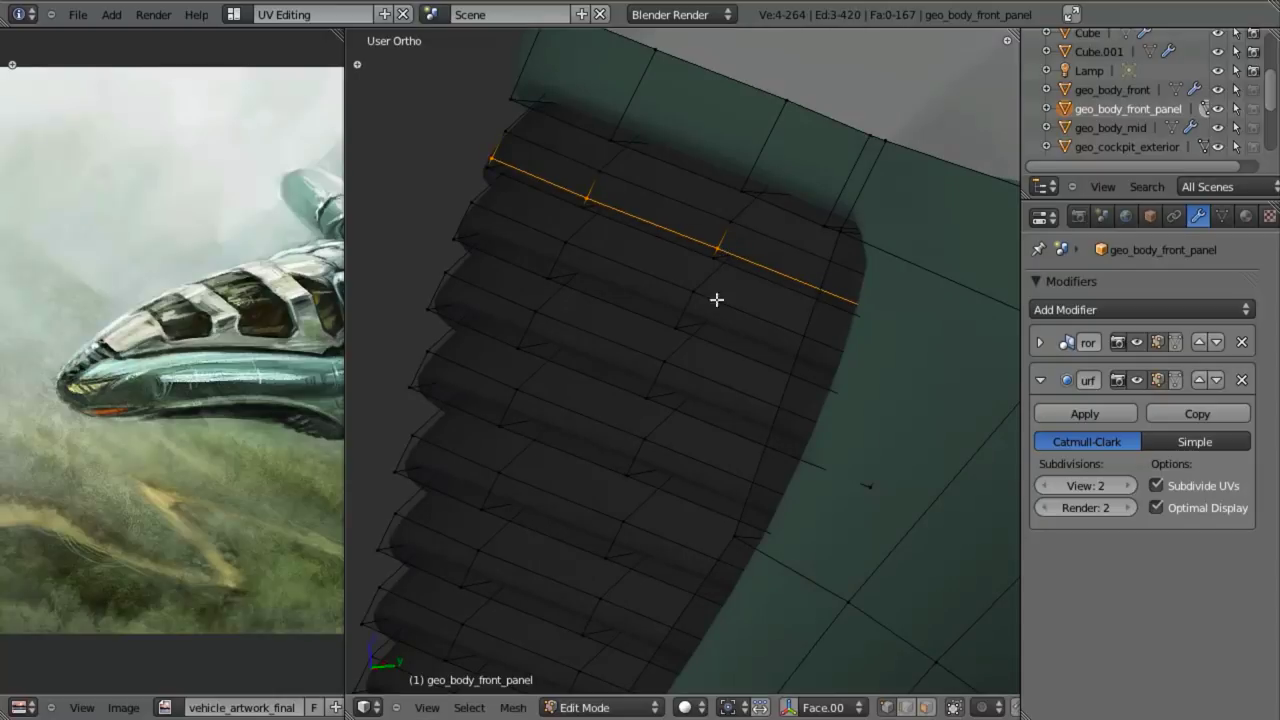
{"action": "key", "text": "ctrl+r"}
{"action": "left_click", "coordinate": [686, 320]}
{"action": "left_click", "coordinate": [686, 342]}
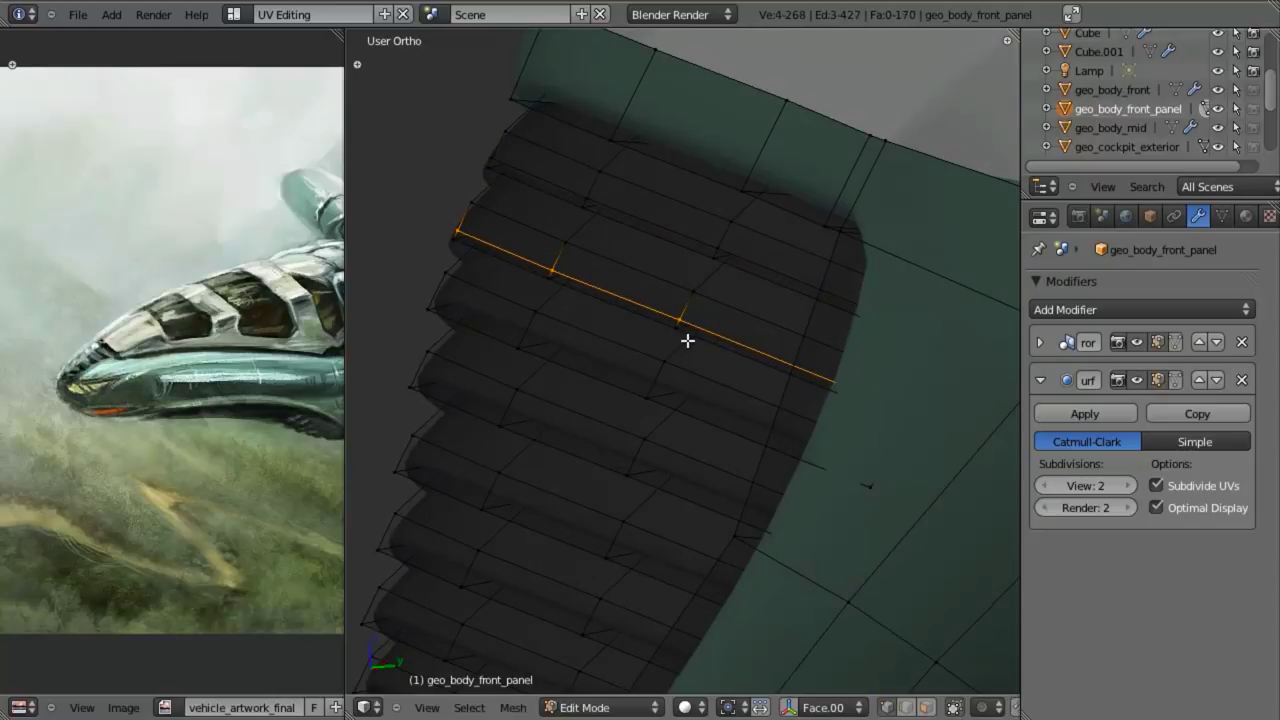
{"action": "key", "text": "ctrl+r"}
{"action": "left_click", "coordinate": [657, 390]}
{"action": "left_click", "coordinate": [658, 403]}
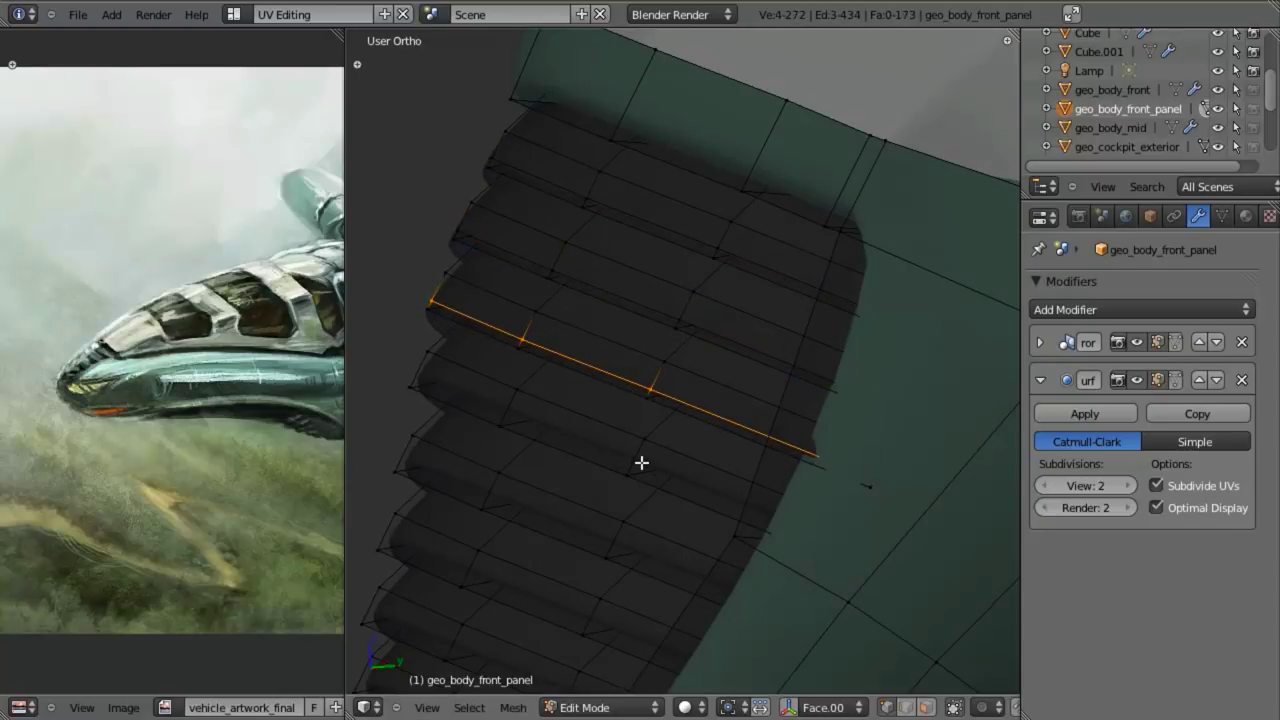
{"action": "key", "text": "ctrl+r"}
{"action": "left_click", "coordinate": [643, 463]}
{"action": "left_click", "coordinate": [639, 480]}
{"action": "key", "text": "ctrl+r"}
{"action": "left_click", "coordinate": [612, 558]}
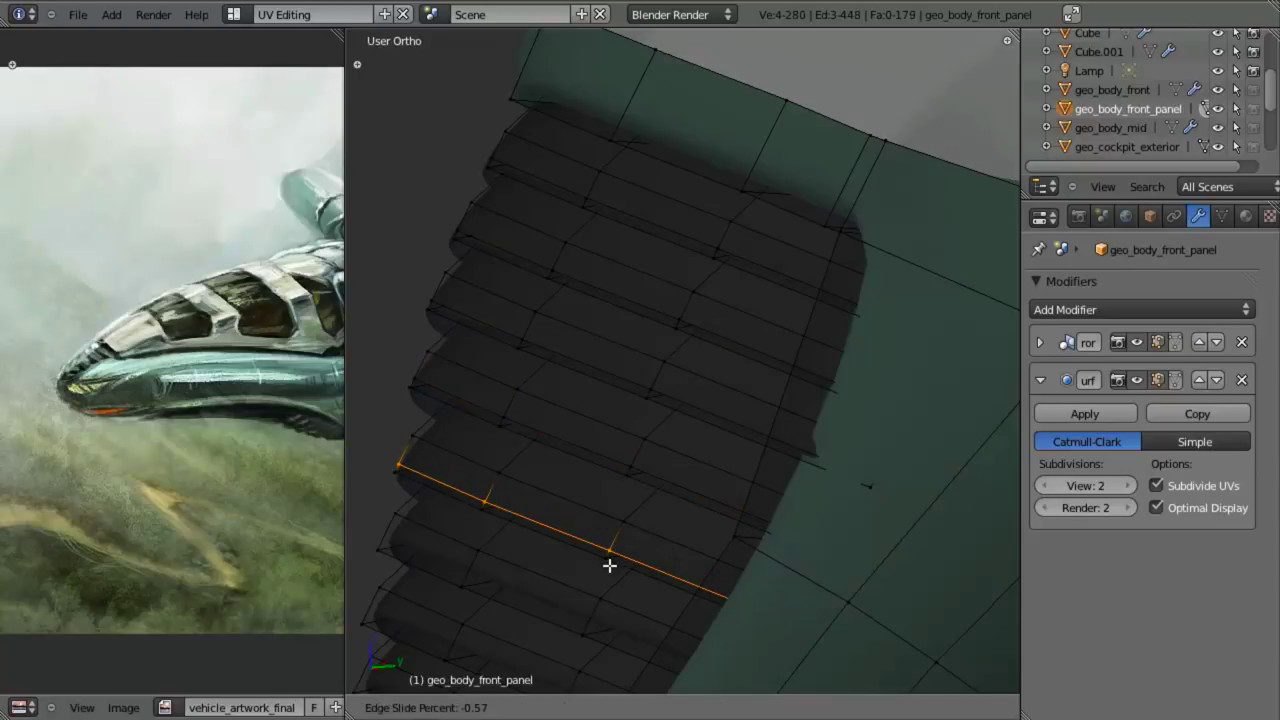
{"action": "left_click", "coordinate": [604, 600]}
- Insert the same sharpening loop cut near the lower edge of each of the remaining five grille slats, down to the lowest
{"action": "middle_click_drag", "start_coordinate": [603, 609], "coordinate": [609, 457], "text": "shift"}
{"action": "key", "text": "ctrl+r"}
{"action": "left_click", "coordinate": [609, 440]}
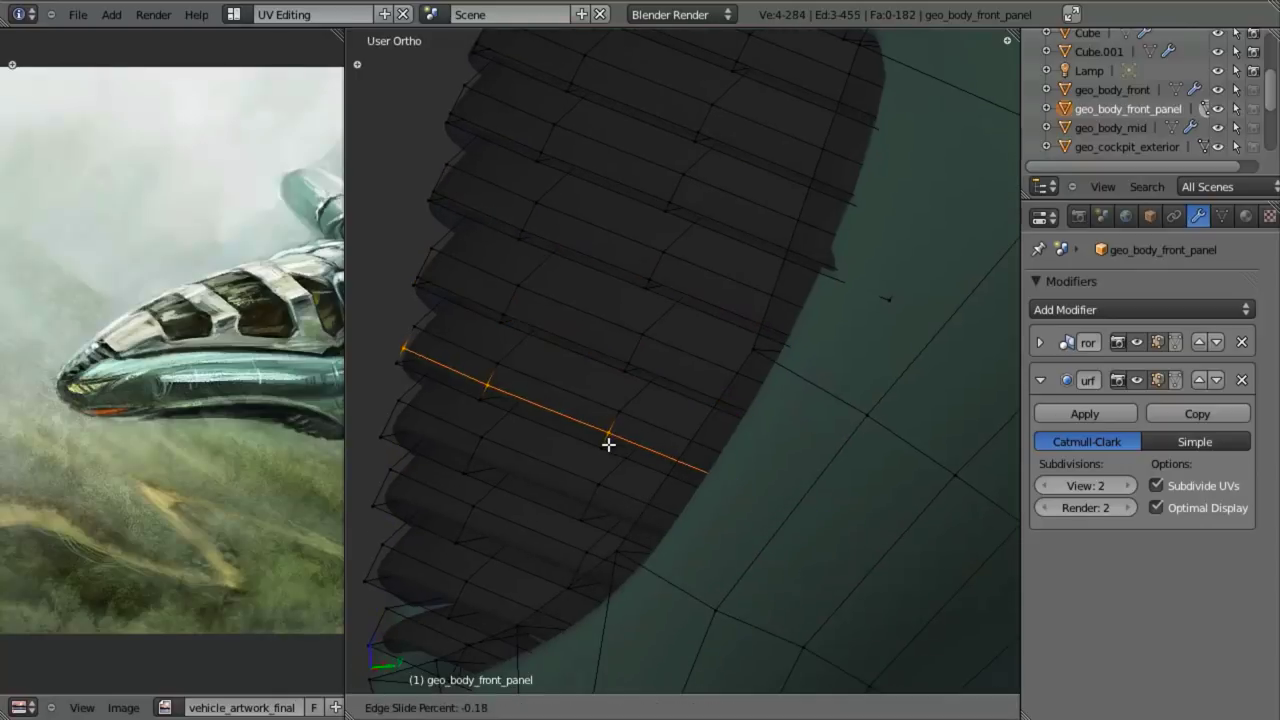
{"action": "left_click", "coordinate": [608, 453]}
{"action": "key", "text": "ctrl+r"}
{"action": "left_click", "coordinate": [468, 465]}
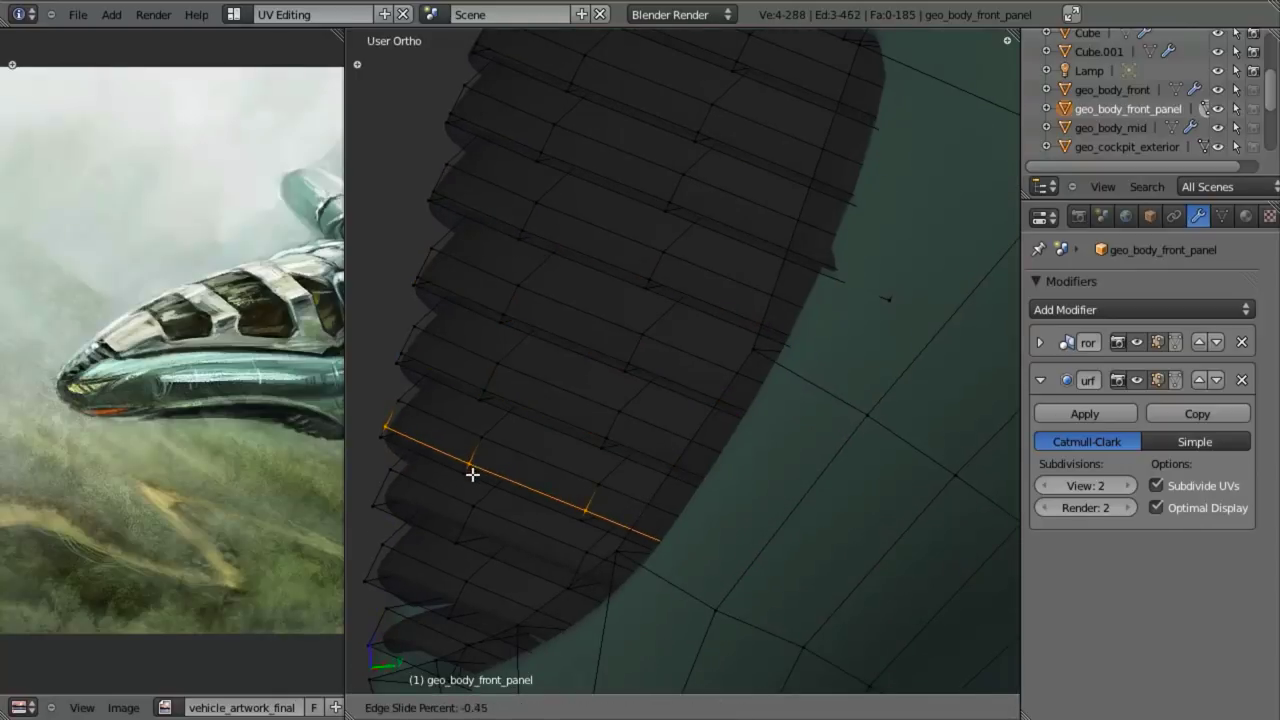
{"action": "left_click", "coordinate": [472, 474]}
{"action": "key", "text": "ctrl+r"}
{"action": "left_click", "coordinate": [463, 530]}
{"action": "left_click", "coordinate": [463, 536]}
{"action": "key", "text": "ctrl+r"}
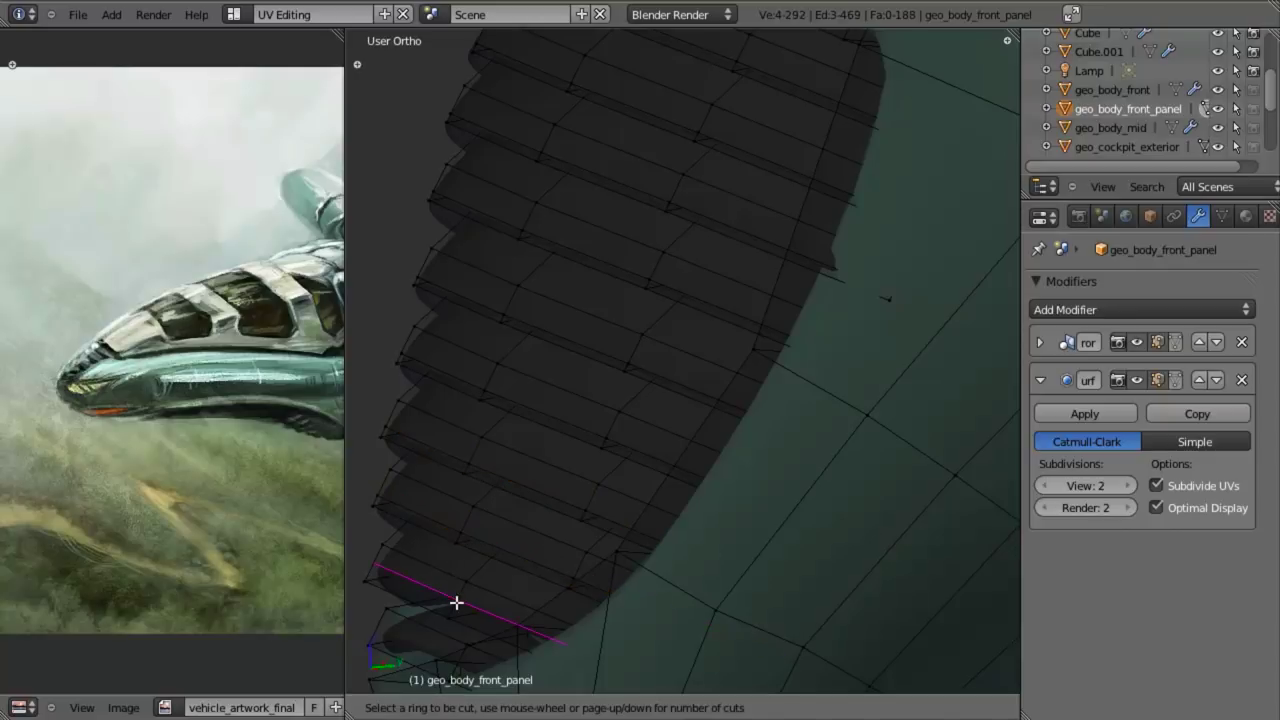
{"action": "left_click", "coordinate": [456, 603]}
{"action": "left_click", "coordinate": [458, 612]}
{"action": "scroll", "coordinate": [463, 634], "scroll_direction": "down", "scroll_amount": 2, "text": "shift"}
{"action": "key", "text": "ctrl+r"}
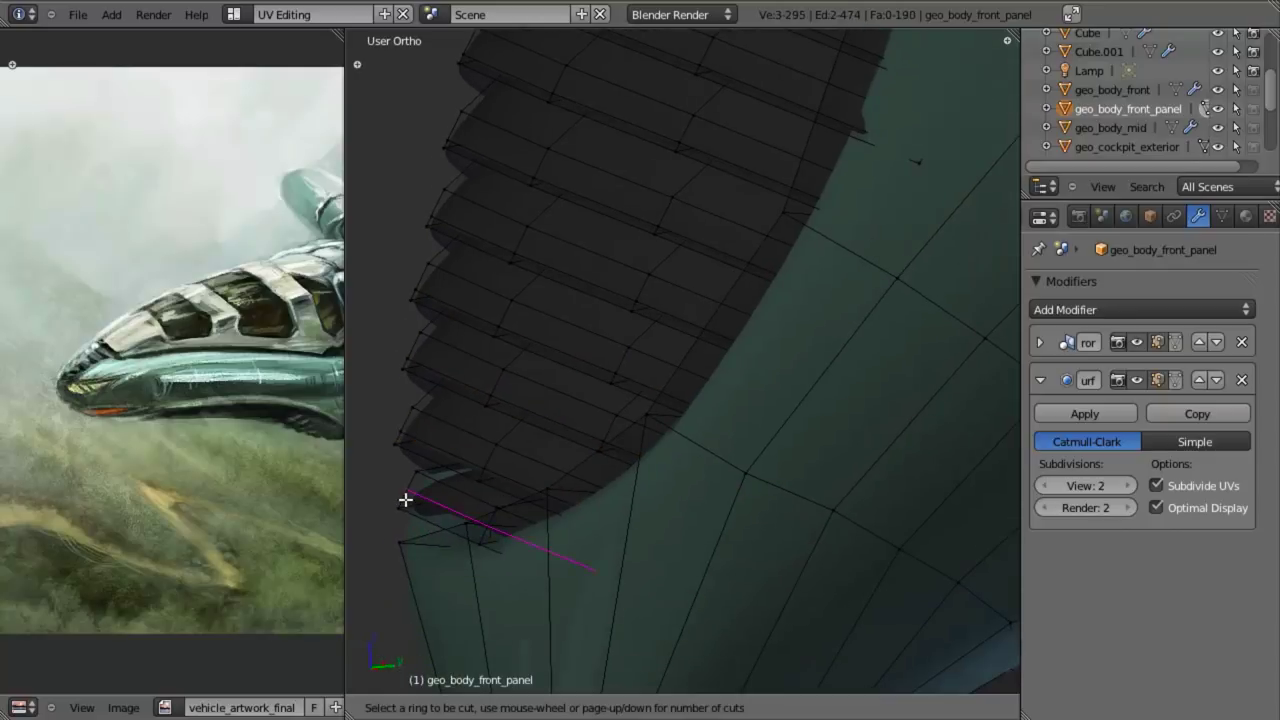
{"action": "left_click", "coordinate": [405, 500]}
{"action": "left_click", "coordinate": [405, 508]}
- Examine the smoothed grille in Object Mode from an angle and in the side view against the reference
{"action": "key", "text": "Tab"}
{"action": "scroll", "coordinate": [610, 440], "scroll_direction": "down", "scroll_amount": 9}
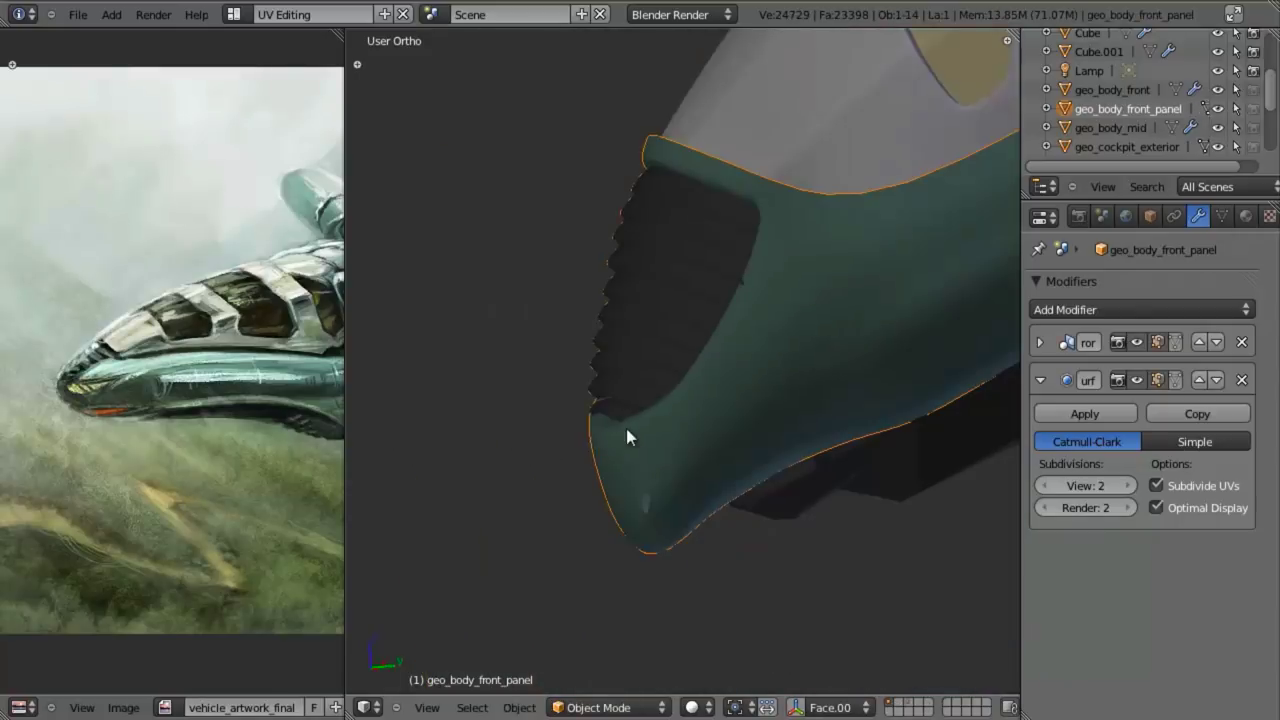
{"action": "middle_click_drag", "start_coordinate": [626, 432], "coordinate": [752, 400]}
{"action": "key", "text": "a"}
{"action": "scroll", "coordinate": [600, 430], "scroll_direction": "down", "scroll_amount": 5}
{"action": "scroll", "coordinate": [577, 386], "scroll_direction": "up", "scroll_amount": 6}
{"action": "key", "text": "KP_3"}
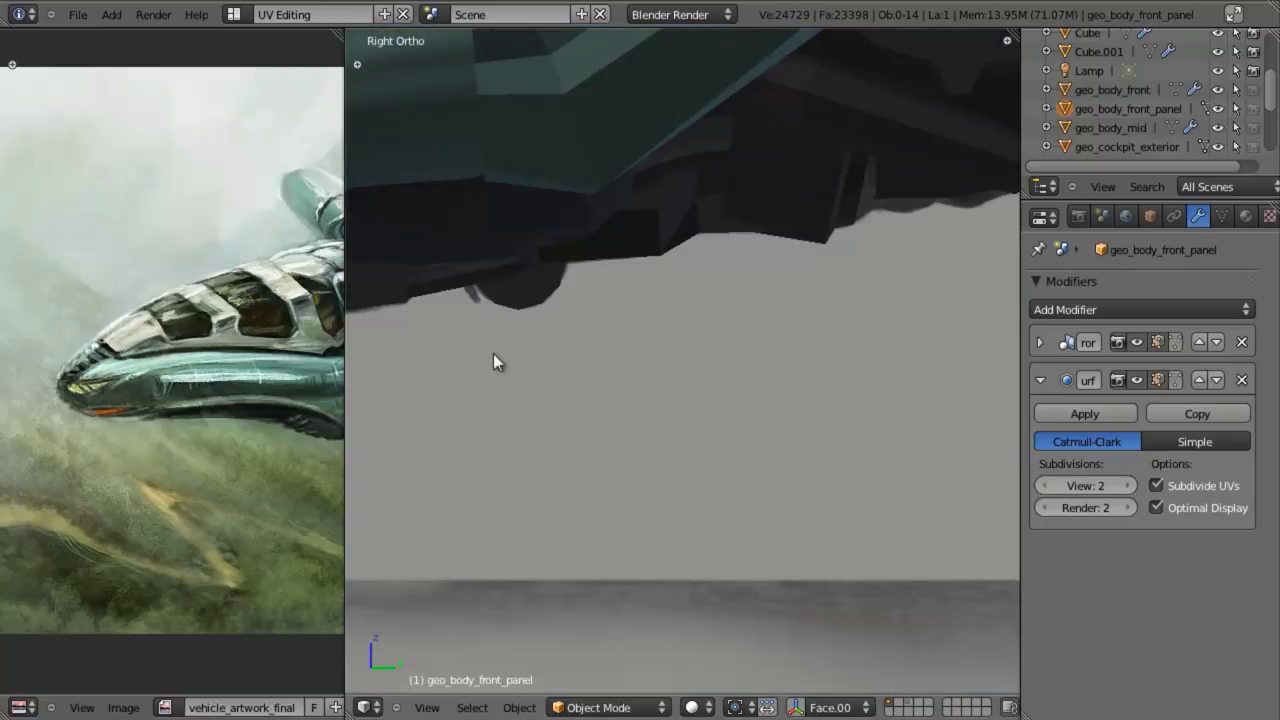
{"action": "middle_click_drag", "start_coordinate": [493, 230], "coordinate": [915, 394], "text": "shift"}
{"action": "middle_click_drag", "start_coordinate": [500, 330], "coordinate": [988, 332], "text": "shift"}
{"action": "scroll", "coordinate": [749, 426], "scroll_direction": "up", "scroll_amount": 5}
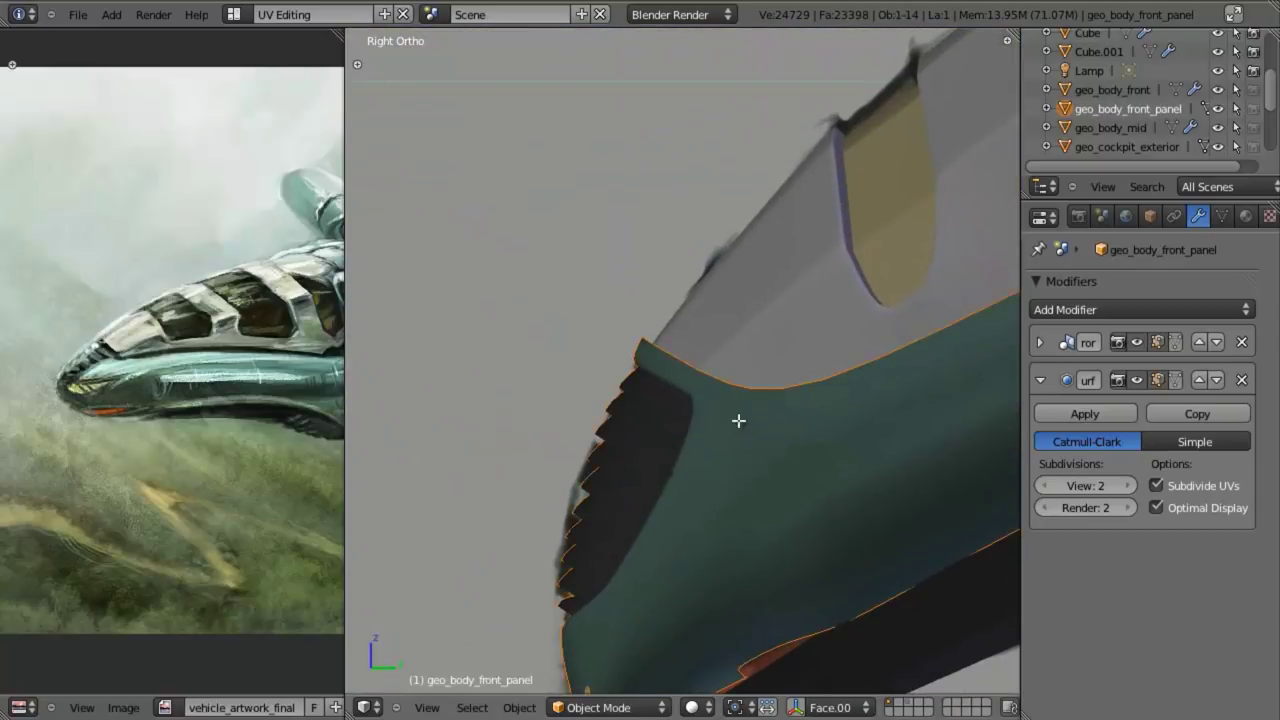
- Nudge the two vertices beside the middle of the grille's side rim about 0.009 units toward the grille in the side view
{"action": "key", "text": "Tab"}
{"action": "scroll", "coordinate": [665, 498], "scroll_direction": "up", "scroll_amount": 2}
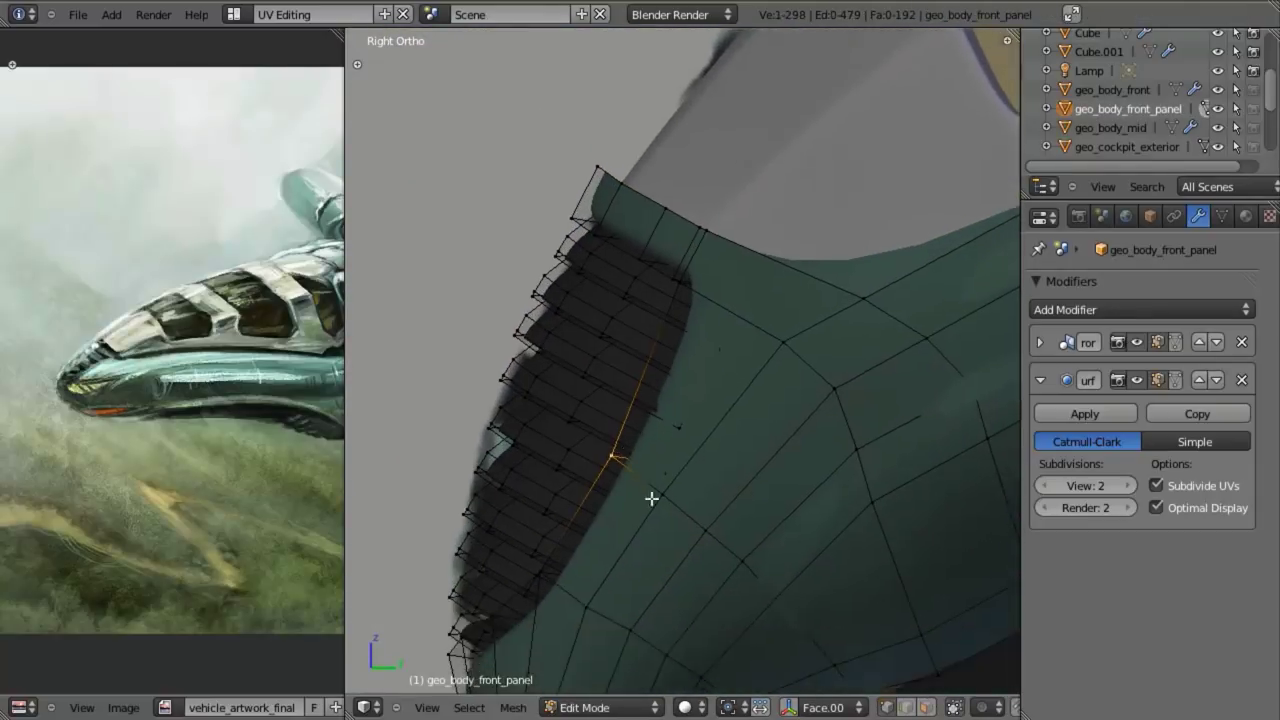
{"action": "key", "text": "z"}
{"action": "key", "text": "z"}
{"action": "key", "text": "g"}
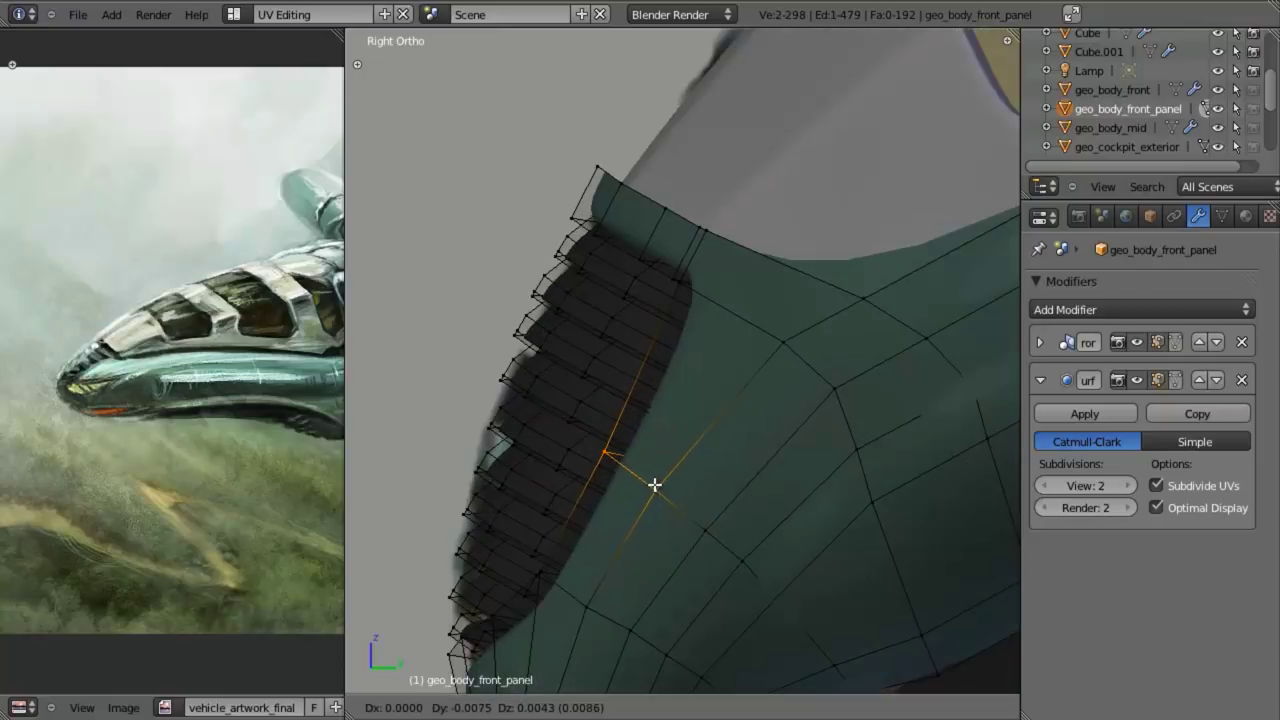
{"action": "left_click", "coordinate": [654, 485]}
- Clear the mesh selection, select all faces using the dark grey material and hide them to expose the green recess behind the slats
{"action": "middle_click_drag", "start_coordinate": [652, 483], "coordinate": [832, 449]}
{"action": "scroll", "coordinate": [625, 421], "scroll_direction": "up", "scroll_amount": 3}
{"action": "right_click", "coordinate": [600, 443], "text": "alt"}
{"action": "mouse_move", "coordinate": [600, 443]}
{"action": "middle_mouse_down"}
{"action": "mouse_move", "coordinate": [694, 440]}
{"action": "mouse_move", "coordinate": [581, 437]}
{"action": "middle_mouse_up"}
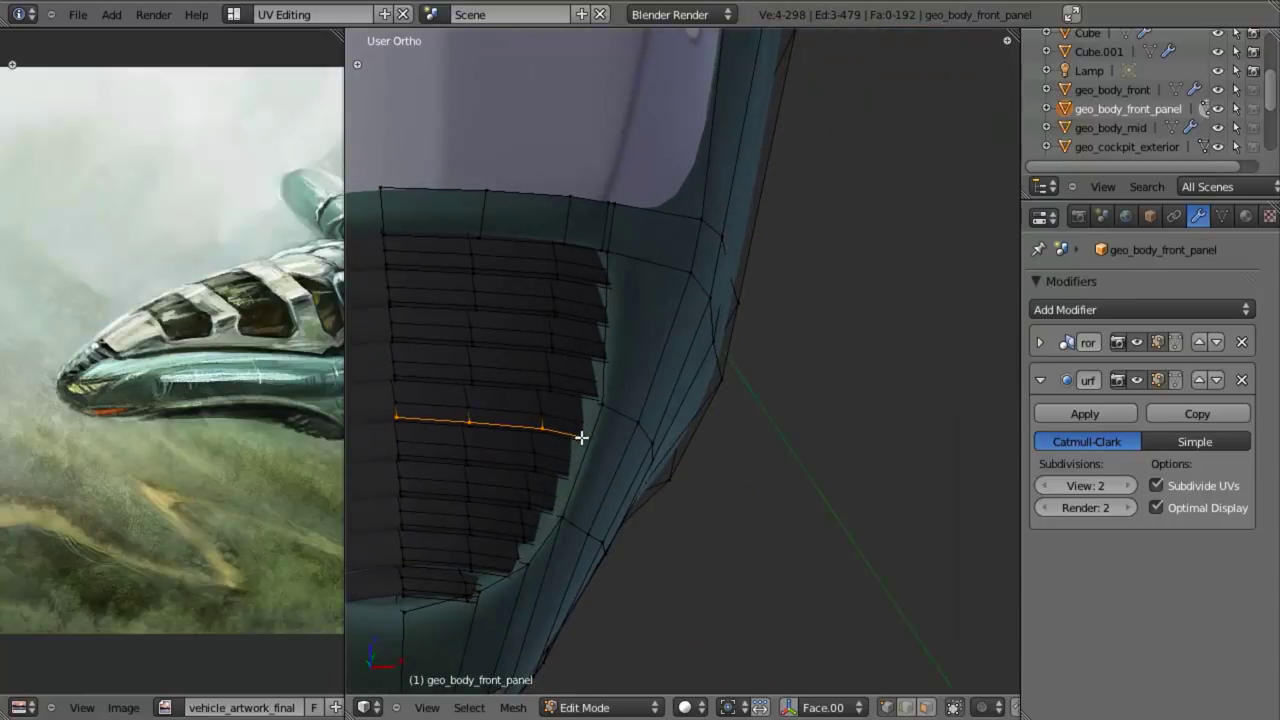
{"action": "key", "text": "a"}
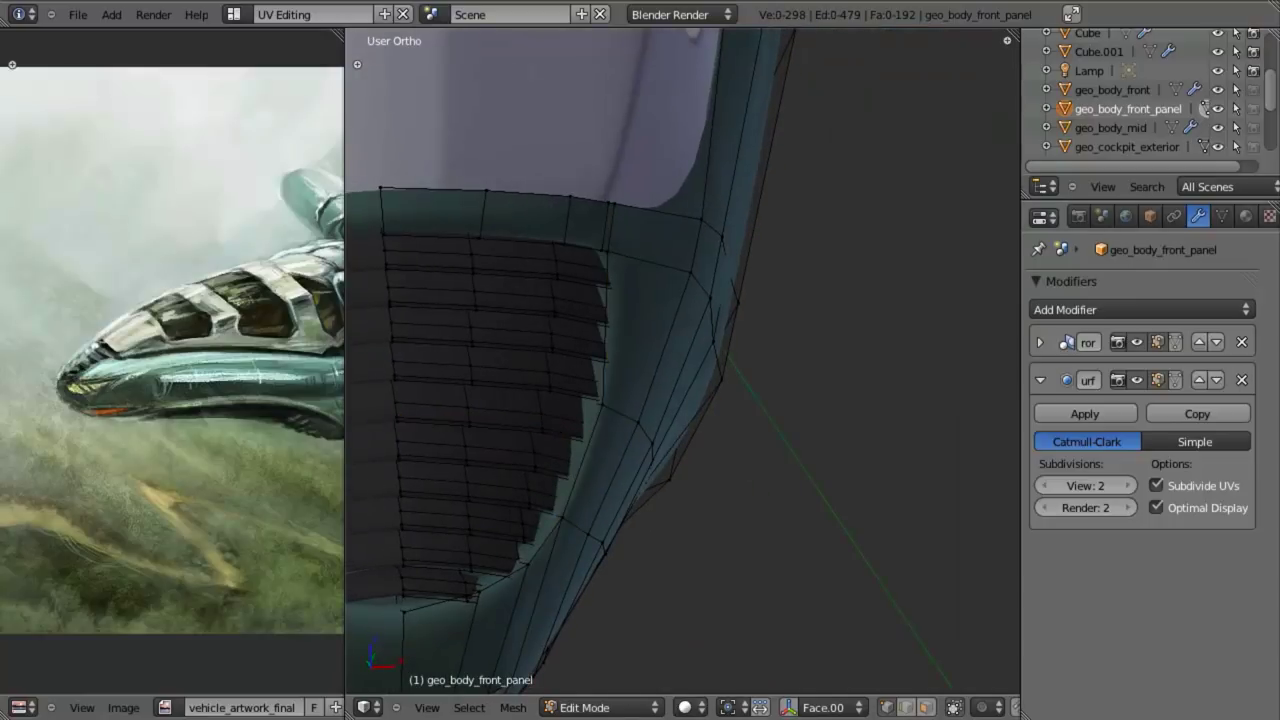
{"action": "left_click", "coordinate": [1245, 216]}
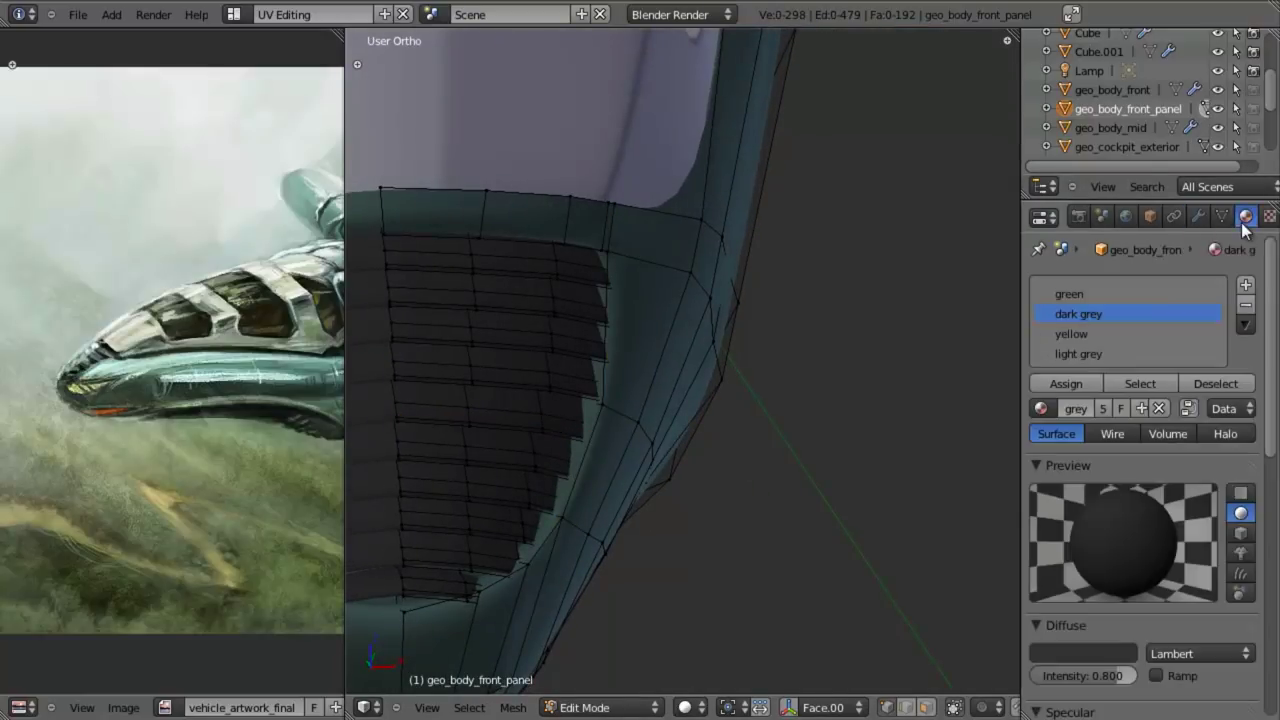
{"action": "left_click", "coordinate": [1119, 382]}
{"action": "key", "text": "h"}
{"action": "scroll", "coordinate": [613, 354], "scroll_direction": "down", "scroll_amount": 5}
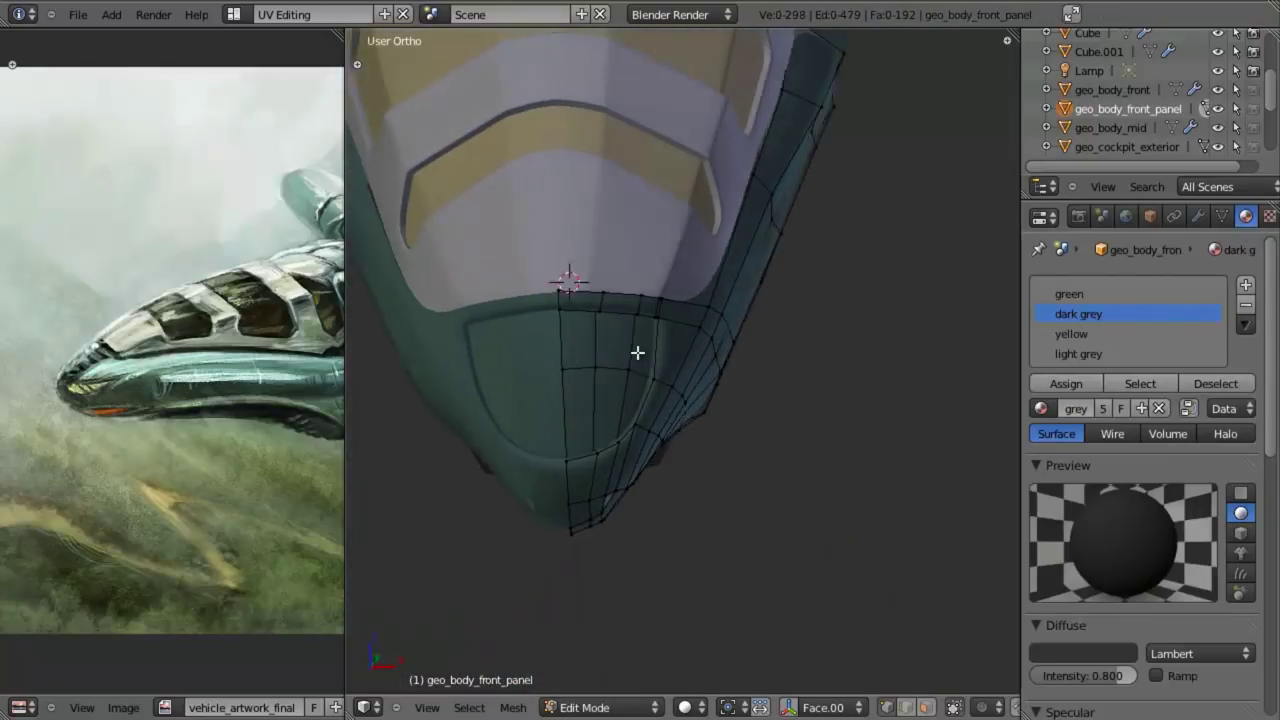
{"action": "middle_click_drag", "start_coordinate": [637, 352], "coordinate": [743, 380]}
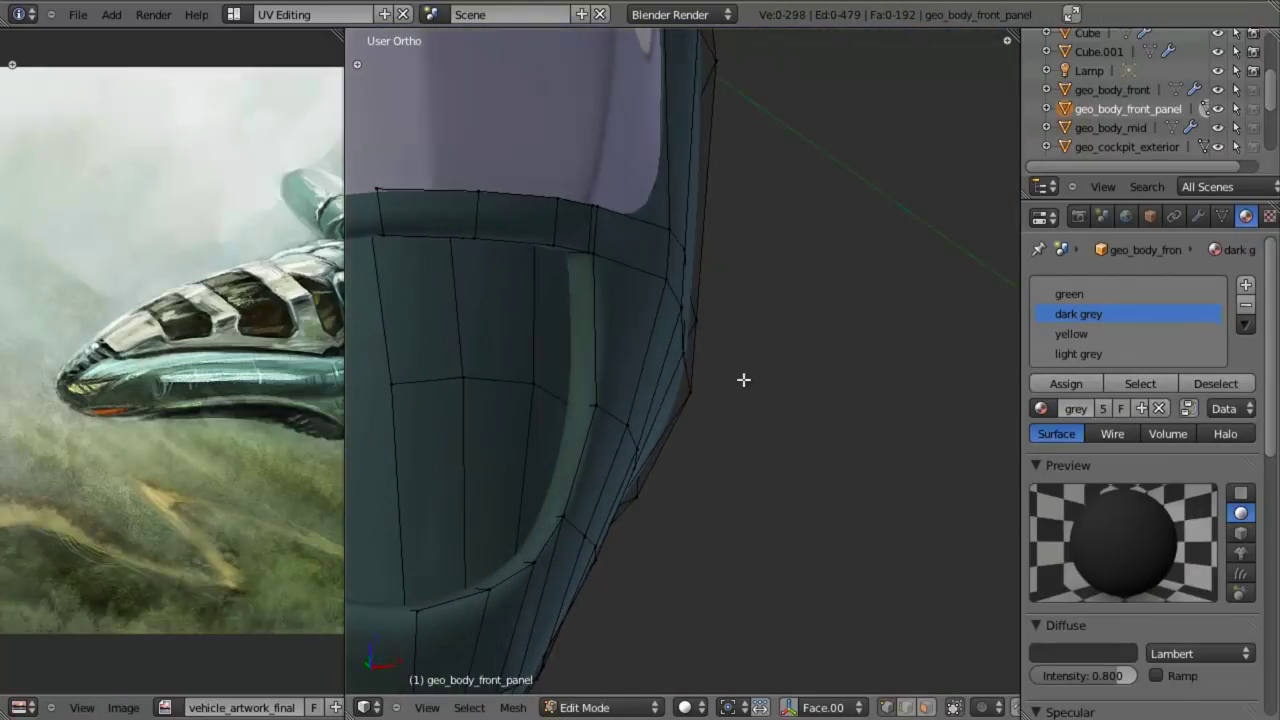
- Select the narrow wall strip around the grille recess by combining its outer and inner edge loops, including the upper edge
{"action": "right_click", "coordinate": [585, 360], "text": "alt"}
{"action": "key", "text": "z"}
{"action": "key", "text": "z"}
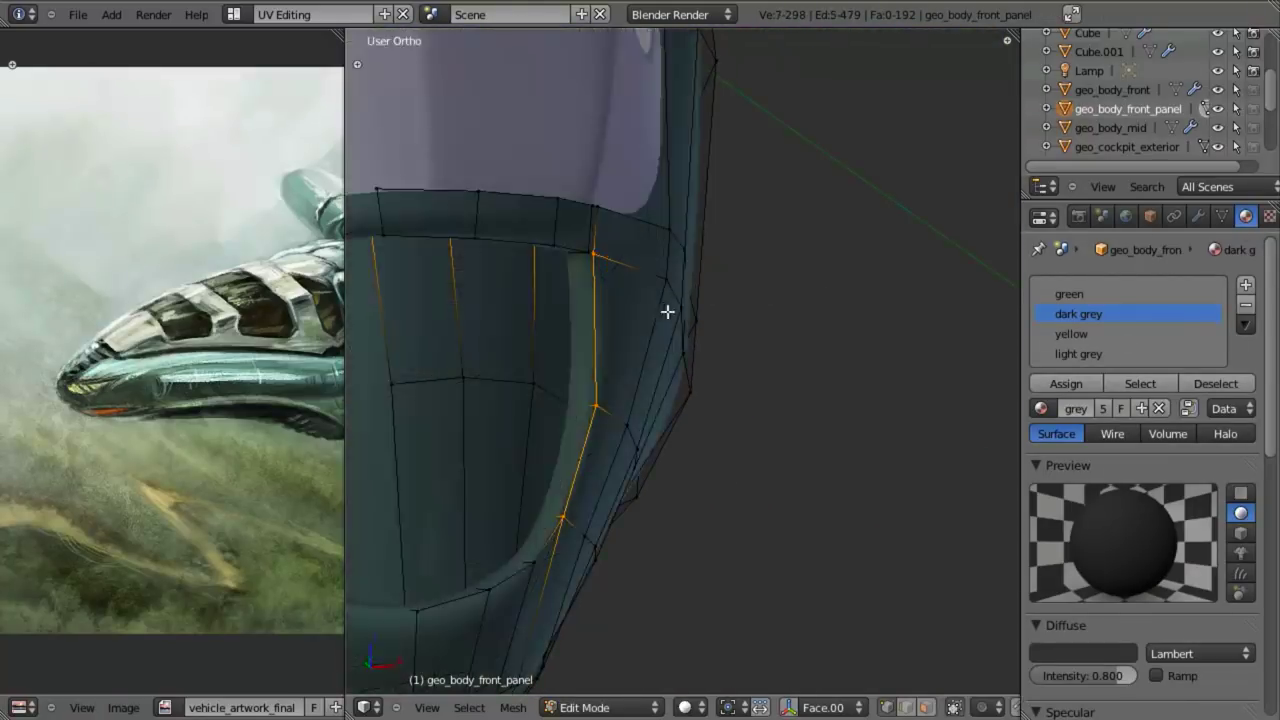
{"action": "right_click", "coordinate": [567, 250], "text": "alt+shift"}
{"action": "right_click", "coordinate": [568, 263], "text": "alt+shift"}
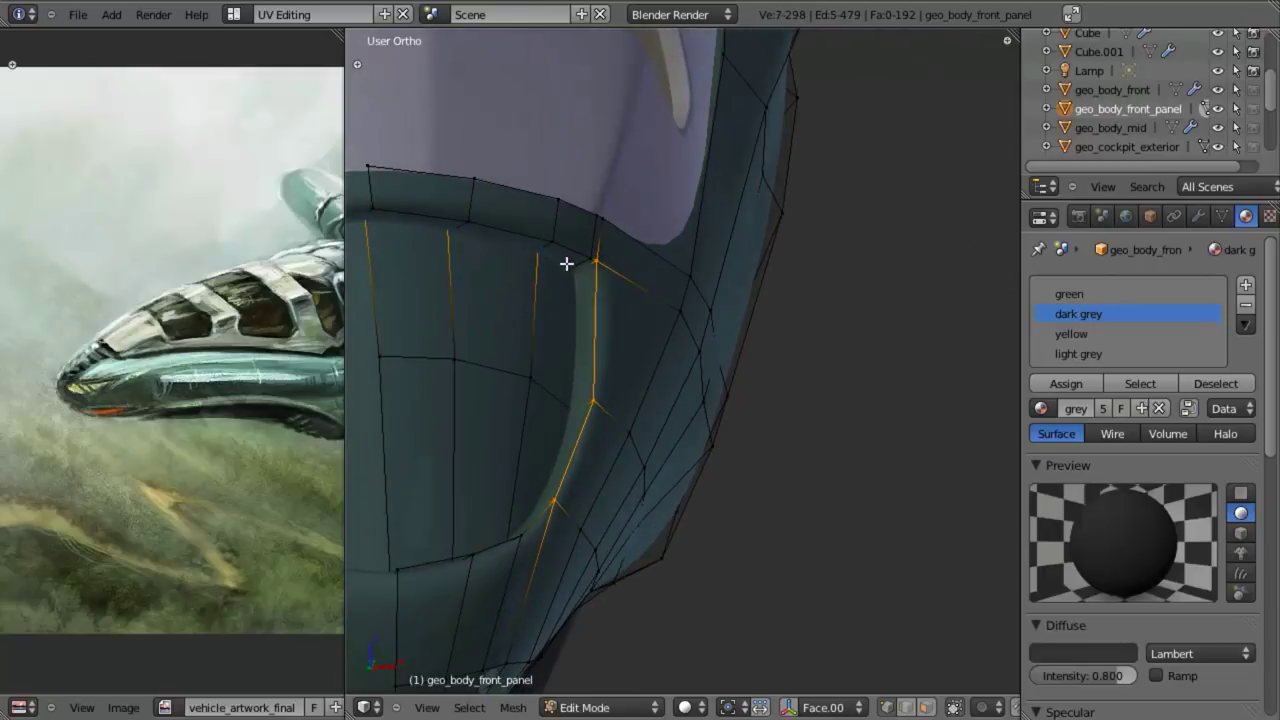
{"action": "right_click", "coordinate": [579, 252], "text": "shift"}
{"action": "key", "text": "z"}
{"action": "right_click", "coordinate": [552, 260], "text": "alt+shift"}
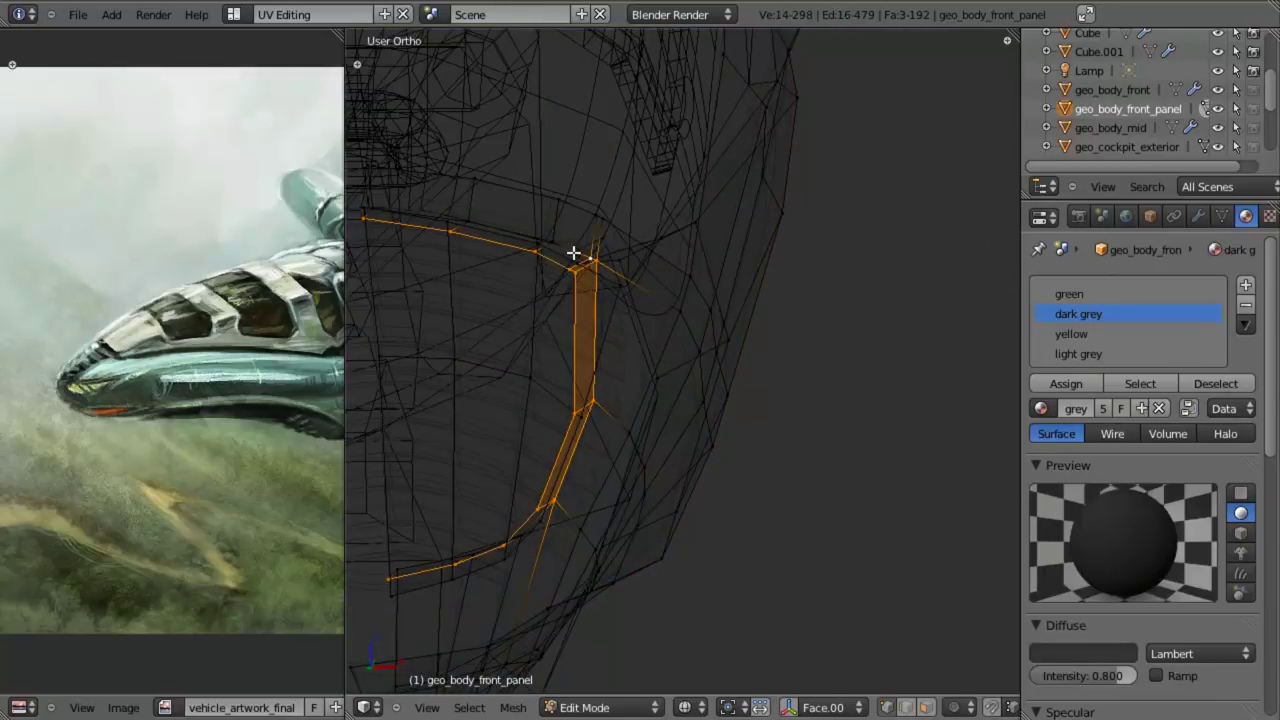
{"action": "key", "text": "z"}
{"action": "right_click", "coordinate": [524, 233], "text": "alt+shift"}
{"action": "middle_click_drag", "start_coordinate": [524, 233], "coordinate": [677, 587]}
{"action": "key", "text": "z"}
{"action": "mouse_move", "coordinate": [656, 533]}
{"action": "middle_mouse_down"}
{"action": "mouse_move", "coordinate": [677, 583]}
{"action": "mouse_move", "coordinate": [737, 420]}
{"action": "mouse_move", "coordinate": [769, 377]}
{"action": "middle_mouse_up"}
- Extrude the wall strip around the grille recess in place and offset it about 0.02 inward with Shrink/Fatten
{"action": "key", "text": "e"}
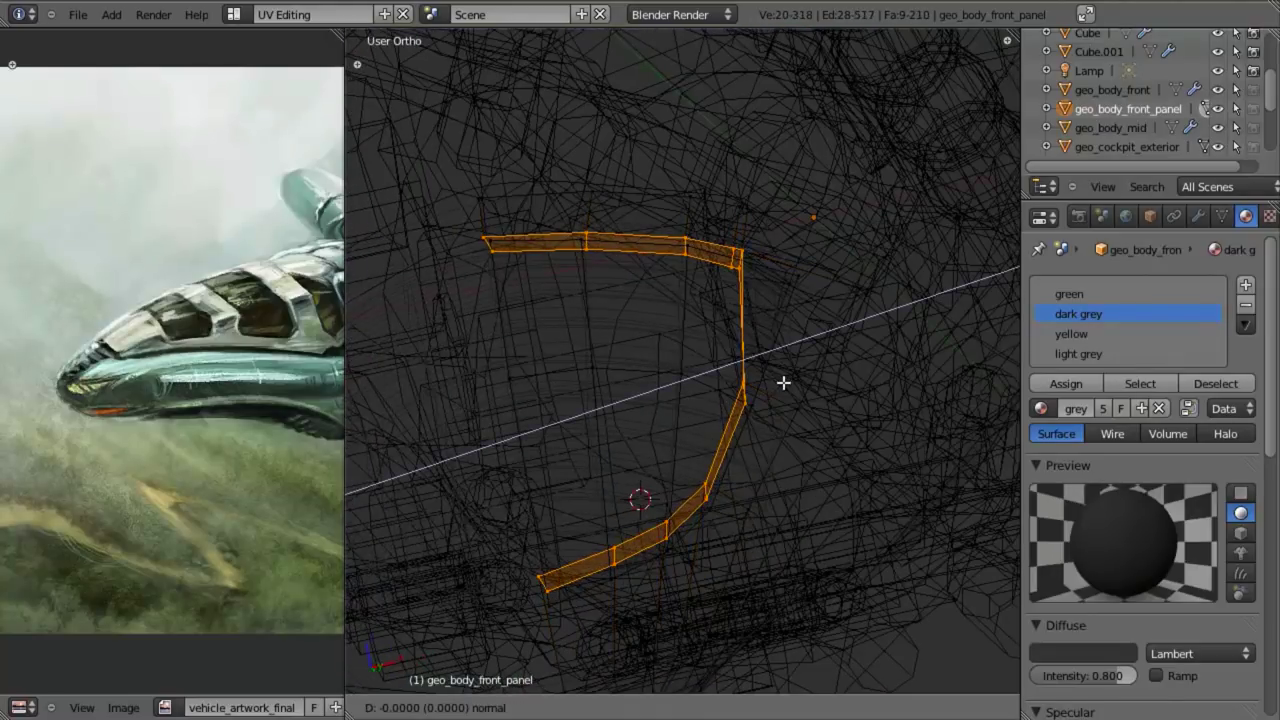
{"action": "key", "text": "Escape"}
{"action": "key", "text": "z"}
{"action": "key", "text": "z"}
{"action": "key", "text": "alt+s"}
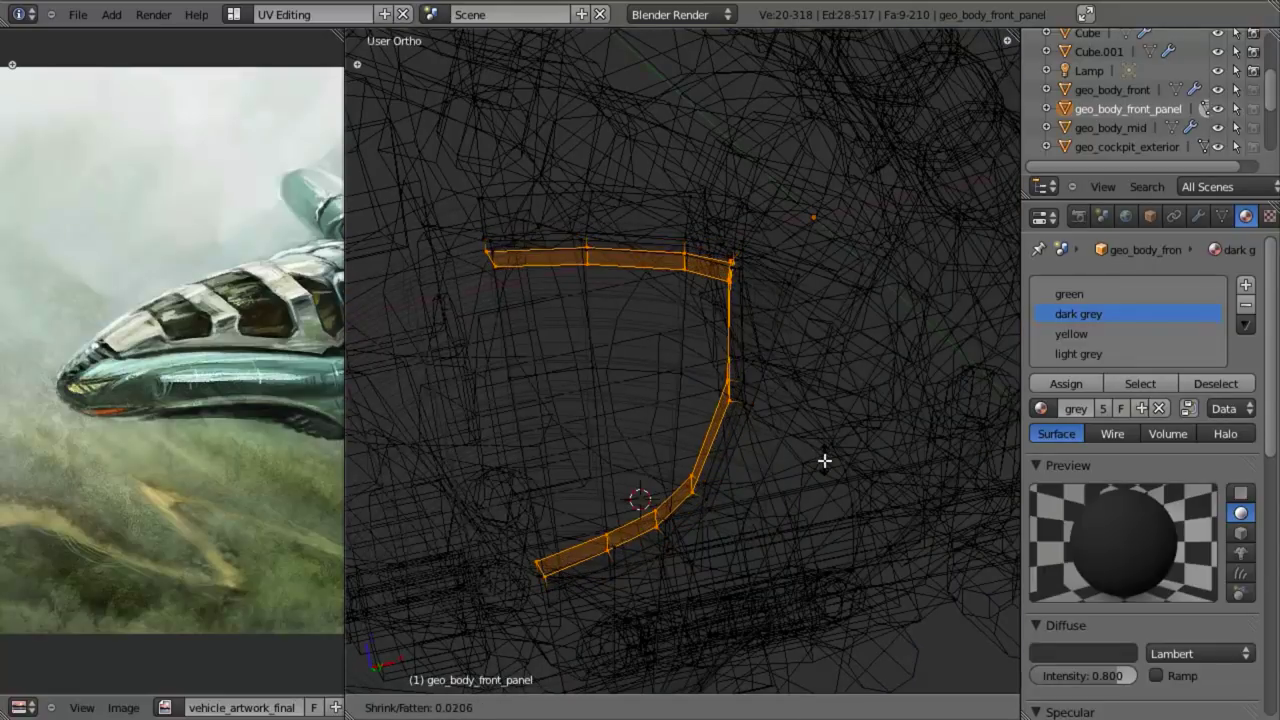
{"action": "left_click", "coordinate": [826, 461]}
- Edge-slide the short edge at the recess strip's upper corner by about -0.2, toward the panel's middle
{"action": "key", "text": "z"}
{"action": "middle_click_drag", "start_coordinate": [754, 367], "coordinate": [743, 431], "text": "shift"}
{"action": "scroll", "coordinate": [743, 431], "scroll_direction": "up", "scroll_amount": 4}
{"action": "mouse_move", "coordinate": [738, 335]}
{"action": "middle_mouse_down", "text": "shift"}
{"action": "mouse_move", "coordinate": [710, 386]}
{"action": "mouse_move", "coordinate": [837, 391]}
{"action": "mouse_move", "coordinate": [754, 351]}
{"action": "middle_mouse_up", "text": "shift"}
{"action": "scroll", "coordinate": [710, 386], "scroll_direction": "up", "scroll_amount": 3}
{"action": "key", "text": "z"}
{"action": "right_click", "coordinate": [754, 291]}
{"action": "key", "text": "ctrl+e"}
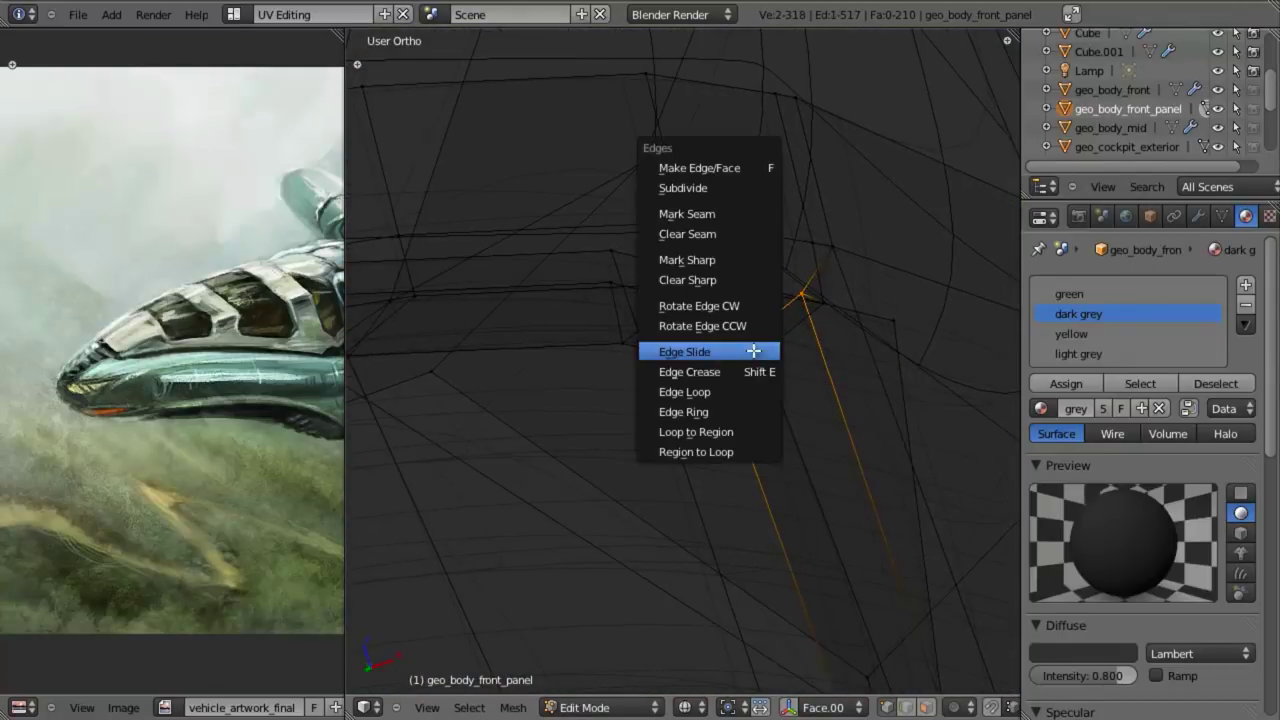
{"action": "left_click", "coordinate": [754, 351]}
{"action": "left_click", "coordinate": [776, 364]}
{"action": "key", "text": "a"}
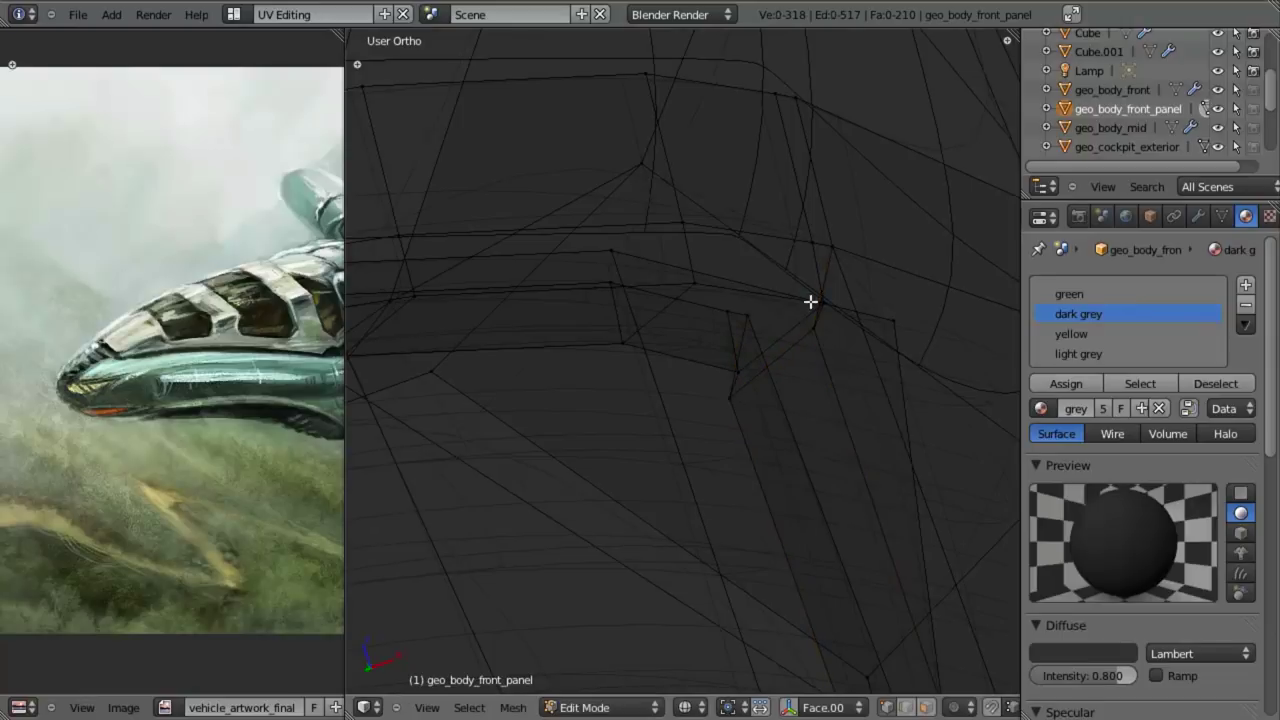
{"action": "key", "text": "ctrl+e"}
{"action": "left_click", "coordinate": [737, 366]}
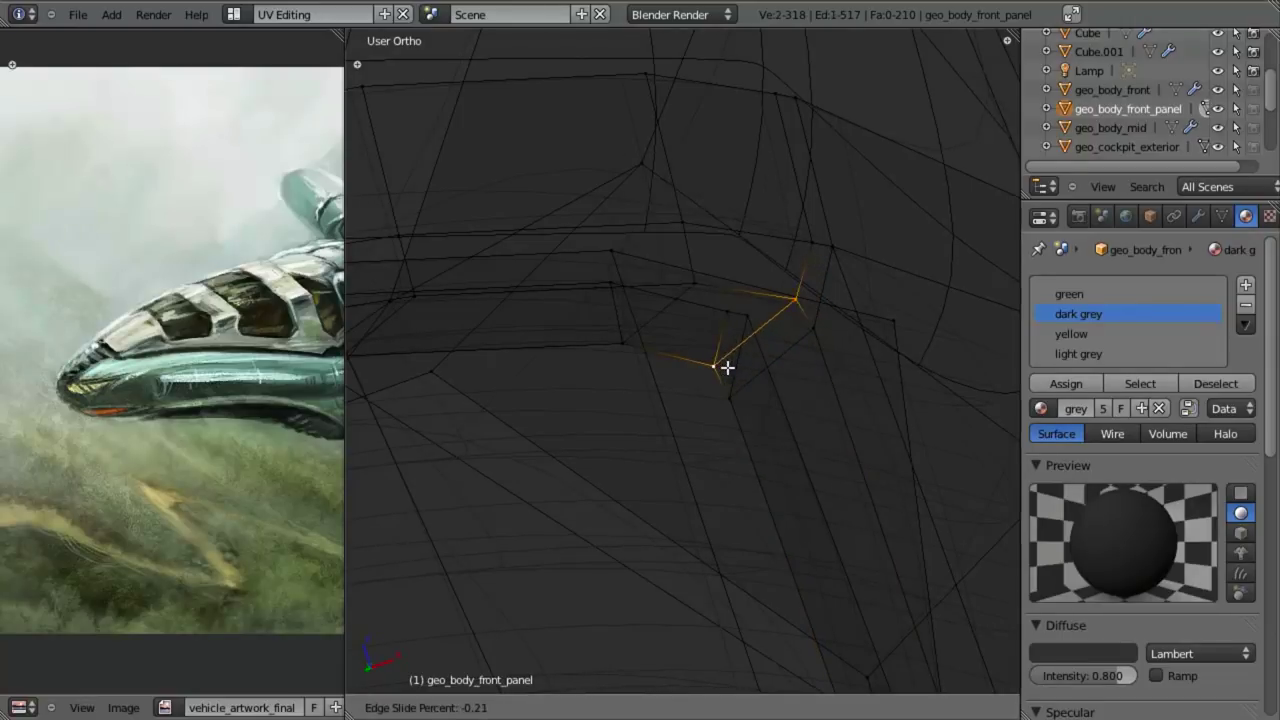
{"action": "left_click", "coordinate": [720, 364]}
- Edge-slide the short upper corner edge of the recess back toward the outer corner, checking from another angle
{"action": "key", "text": "z"}
{"action": "mouse_move", "coordinate": [732, 367]}
{"action": "middle_mouse_down"}
{"action": "mouse_move", "coordinate": [746, 384]}
{"action": "mouse_move", "coordinate": [764, 367]}
{"action": "middle_mouse_up"}
{"action": "key", "text": "z"}
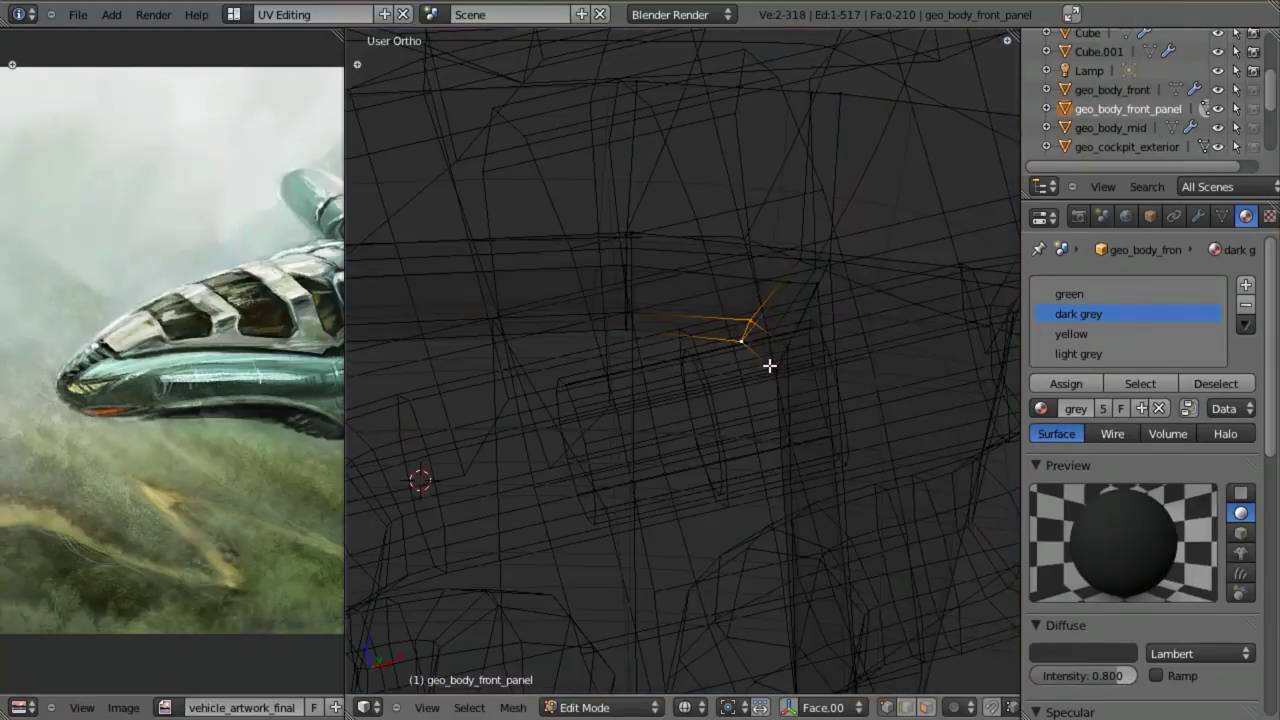
{"action": "key", "text": "e"}
{"action": "right_click", "coordinate": [768, 367]}
{"action": "key", "text": "ctrl+e"}
{"action": "left_click", "coordinate": [766, 366]}
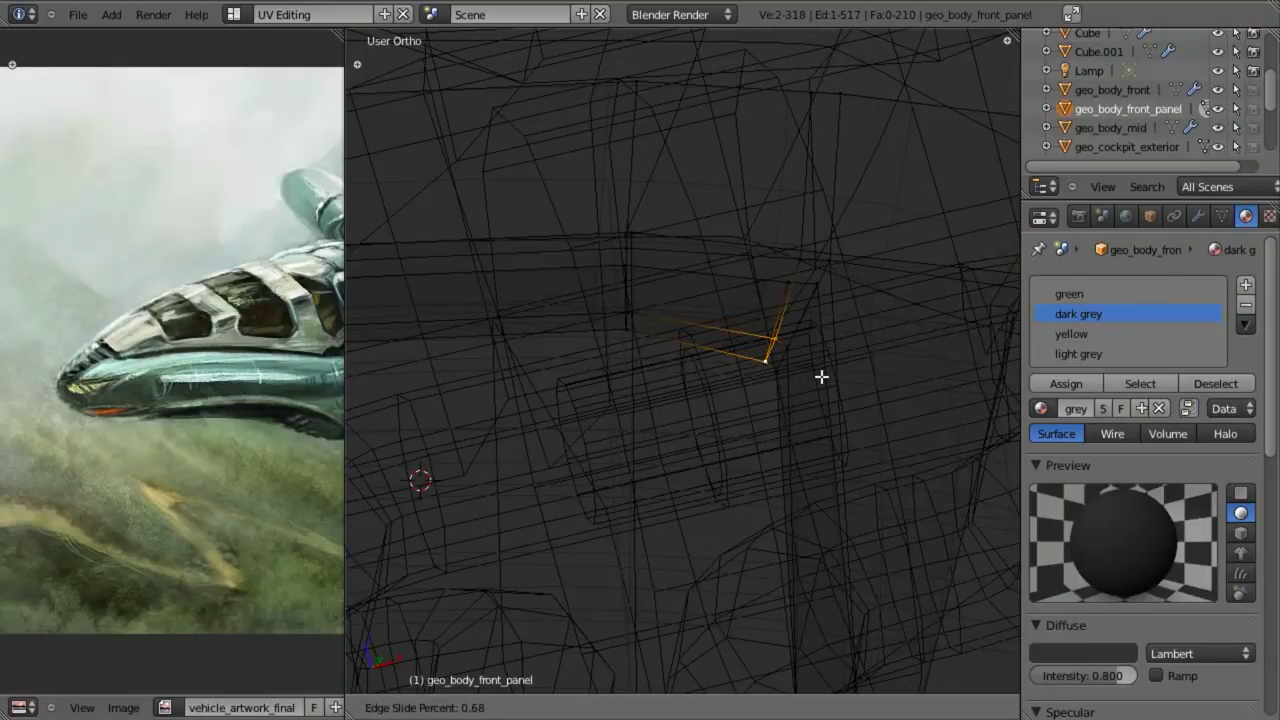
{"action": "left_click", "coordinate": [794, 377]}
{"action": "key", "text": "z"}
- Select the edge loop around the grille recess and edge-slide it slightly toward the rim's outer edge
{"action": "scroll", "coordinate": [767, 408], "scroll_direction": "down", "scroll_amount": 3}
{"action": "key", "text": "Tab"}
{"action": "scroll", "coordinate": [662, 458], "scroll_direction": "down", "scroll_amount": 7}
{"action": "middle_click_drag", "start_coordinate": [659, 458], "coordinate": [704, 456]}
{"action": "key", "text": "Tab"}
{"action": "middle_click_drag", "start_coordinate": [566, 449], "coordinate": [431, 446], "text": "shift"}
{"action": "scroll", "coordinate": [682, 436], "scroll_direction": "up", "scroll_amount": 3}
{"action": "middle_click_drag", "start_coordinate": [930, 394], "coordinate": [623, 393], "text": "shift"}
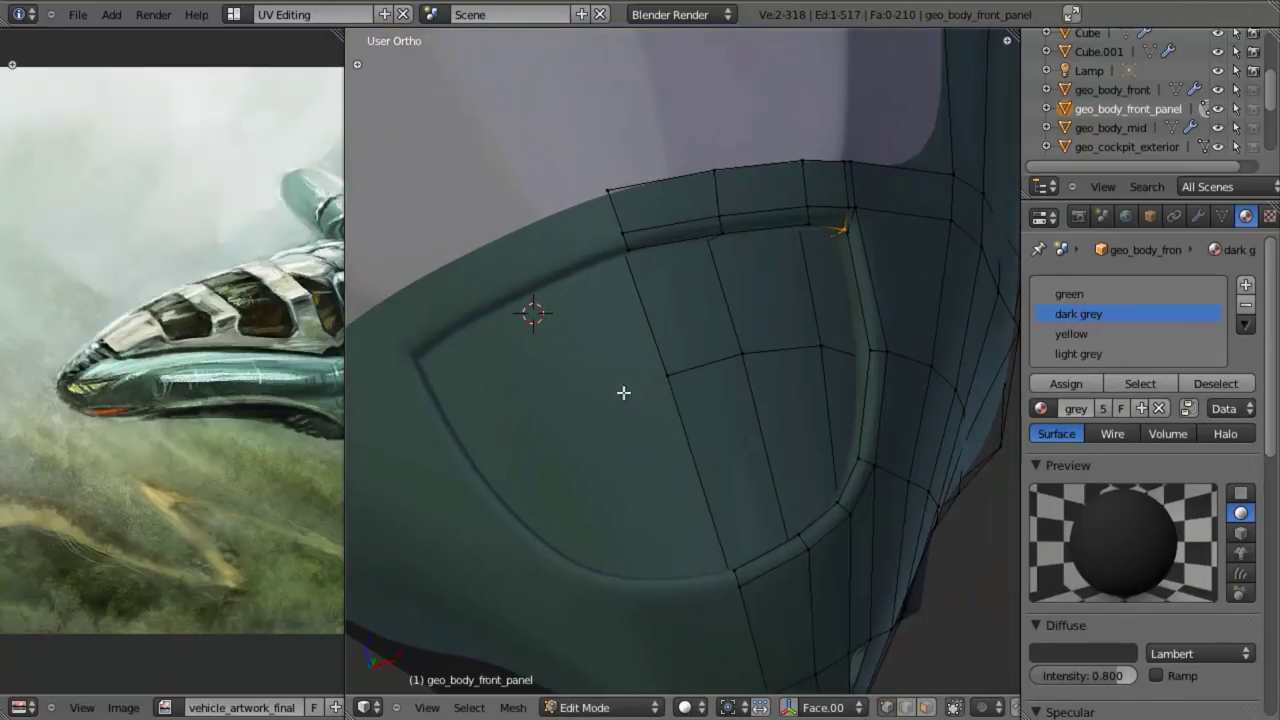
{"action": "key", "text": "ctrl+r"}
{"action": "left_click", "coordinate": [845, 216]}
{"action": "right_click", "coordinate": [830, 219]}
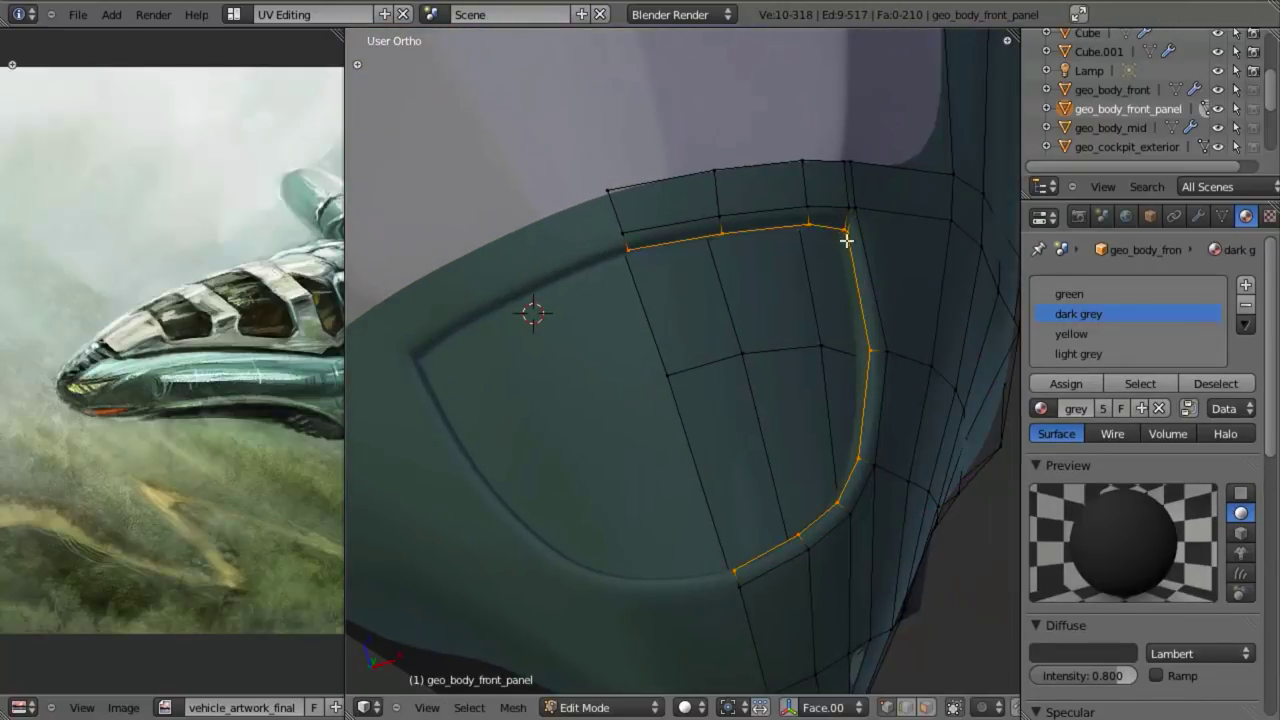
{"action": "key", "text": "ctrl+e"}
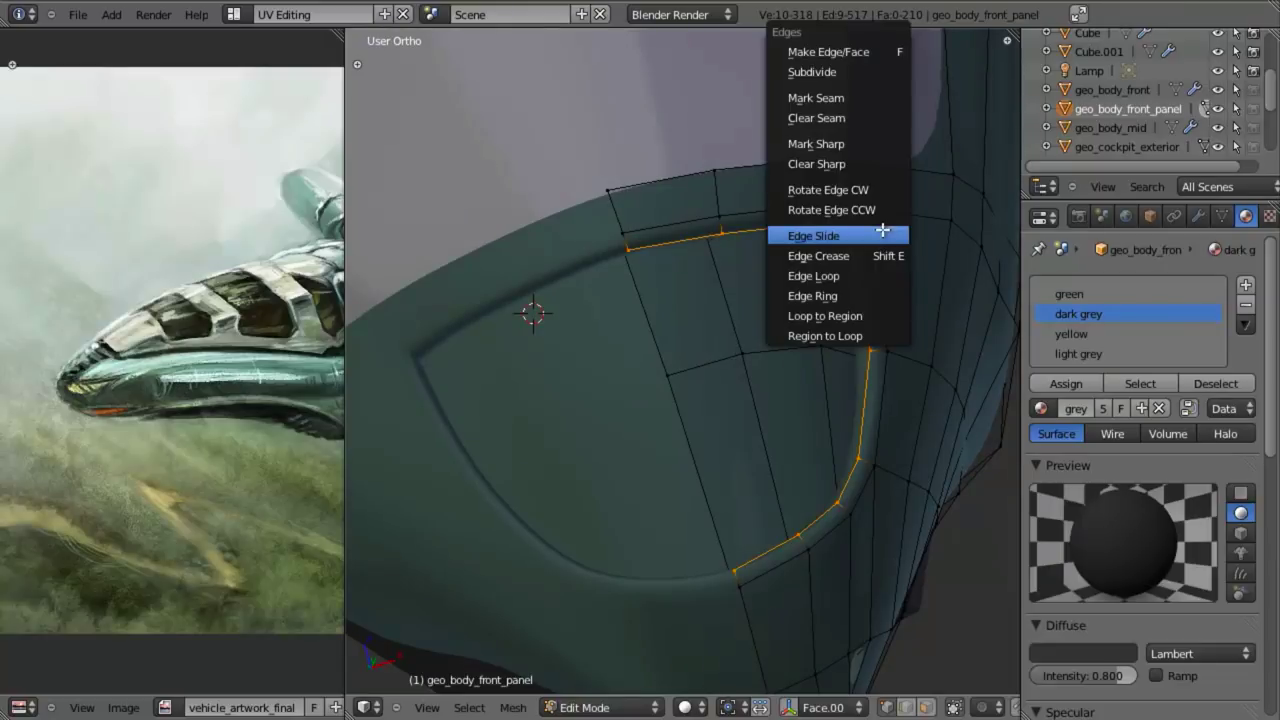
{"action": "left_click", "coordinate": [883, 231]}
{"action": "left_click", "coordinate": [897, 214]}
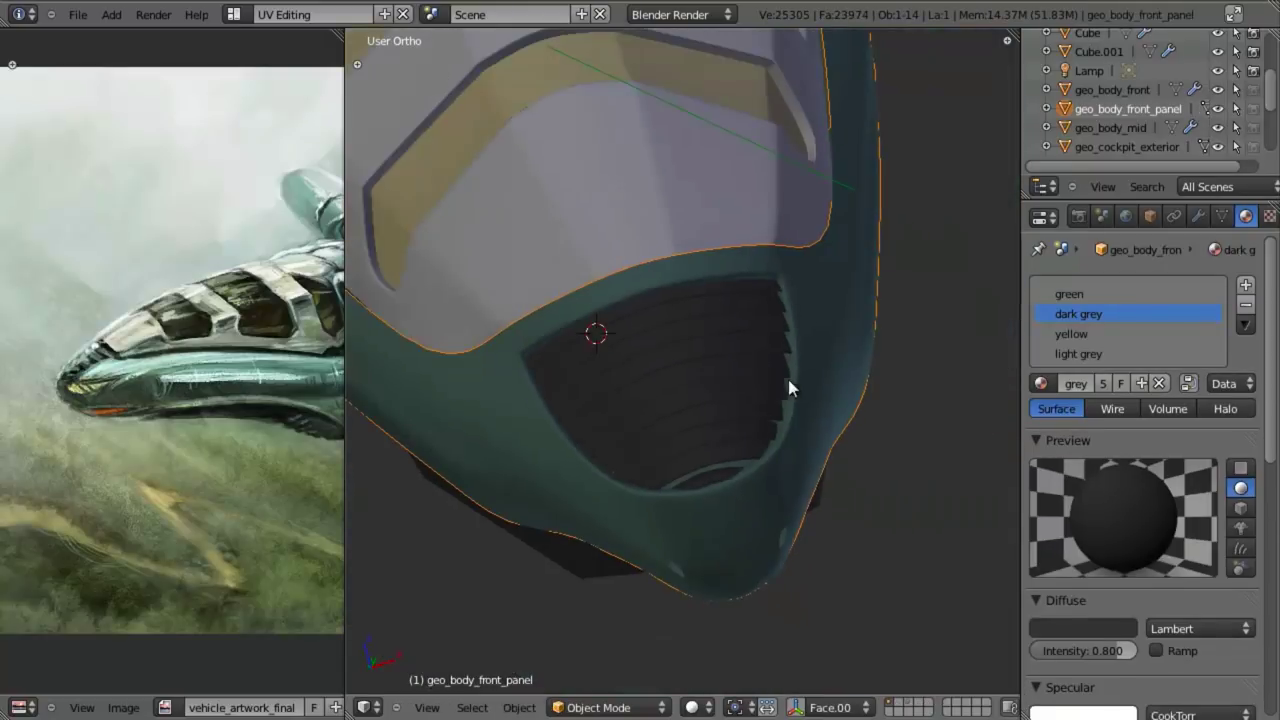
- Examine the grille and its recess rim in Object Mode from several angles and in the side view
{"action": "middle_click_drag", "start_coordinate": [740, 398], "coordinate": [1075, 335]}
{"action": "scroll", "coordinate": [686, 400], "scroll_direction": "down", "scroll_amount": 6}
{"action": "scroll", "coordinate": [202, 346], "scroll_direction": "up", "scroll_amount": 3}
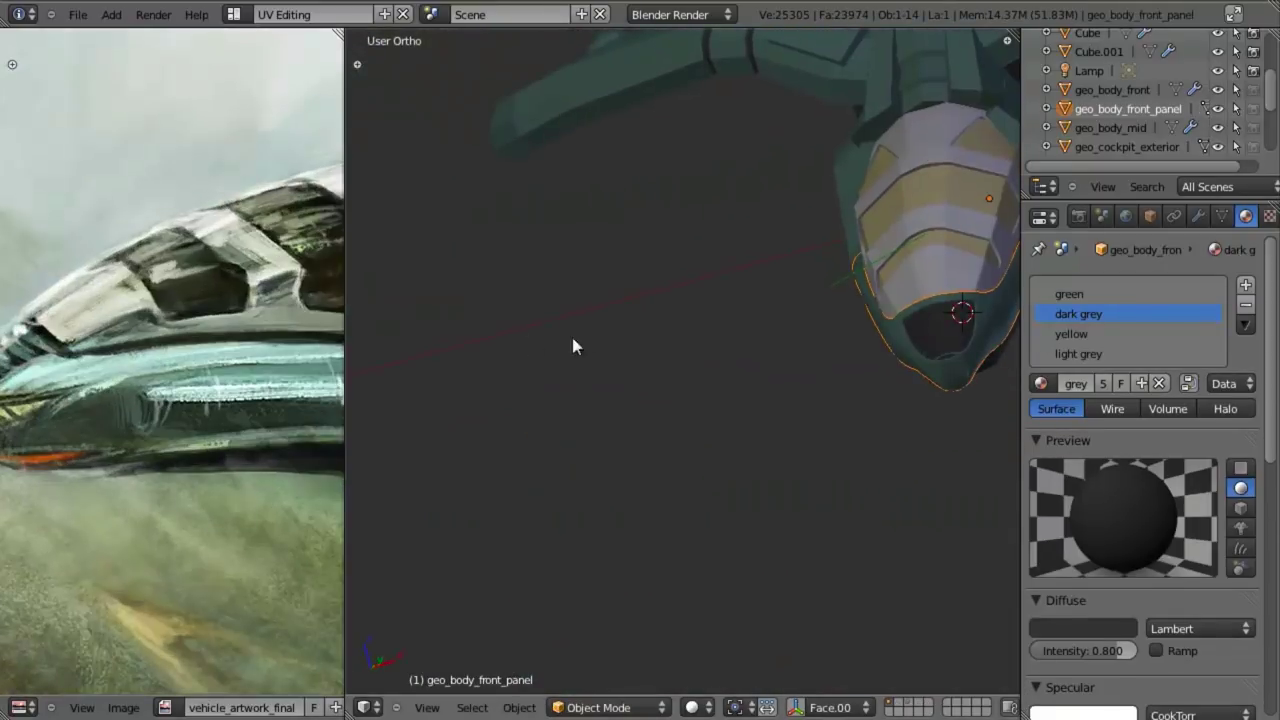
{"action": "scroll", "coordinate": [687, 403], "scroll_direction": "up", "scroll_amount": 4}
{"action": "middle_click_drag", "start_coordinate": [900, 343], "coordinate": [621, 381], "text": "shift"}
{"action": "scroll", "coordinate": [640, 386], "scroll_direction": "up", "scroll_amount": 2}
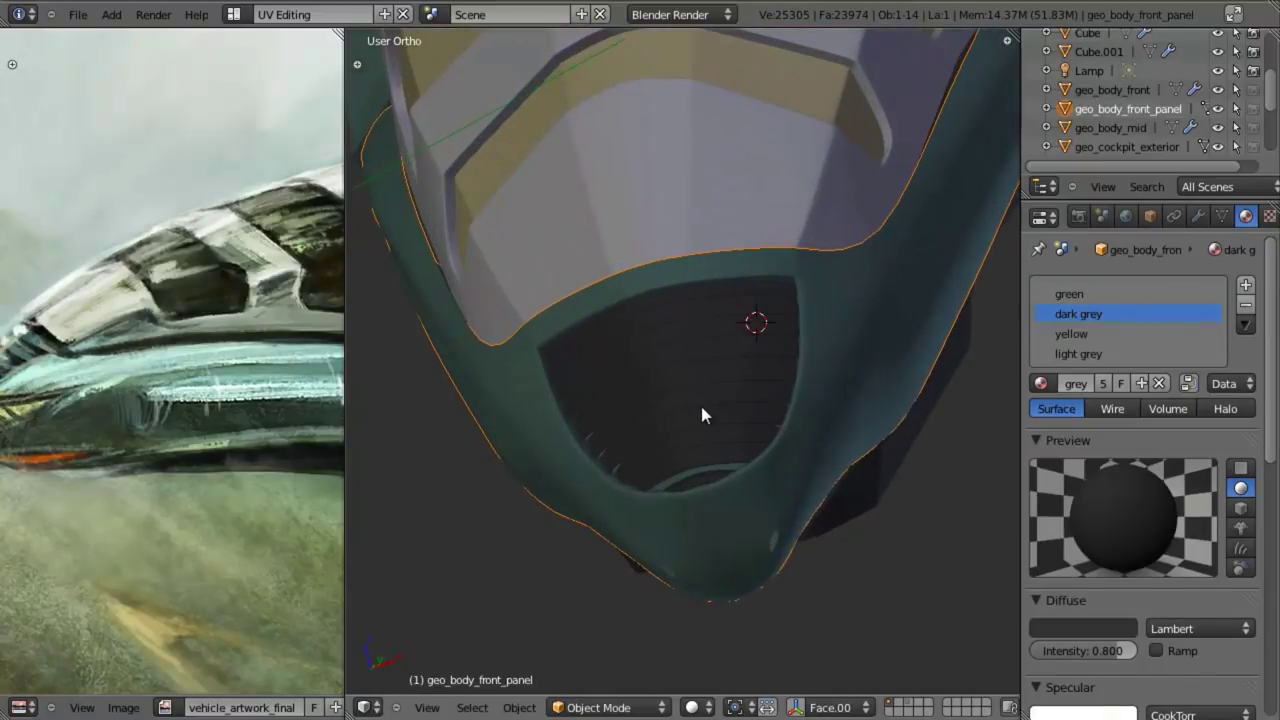
{"action": "key", "text": "KP_3"}
{"action": "middle_click_drag", "start_coordinate": [905, 494], "coordinate": [652, 458], "text": "shift"}
{"action": "scroll", "coordinate": [652, 458], "scroll_direction": "up", "scroll_amount": 3}
- Reveal the hidden slats in Edit Mode and nudge the lowest grille slat slightly upward in the side view
{"action": "key", "text": "Tab"}
{"action": "key", "text": "z"}
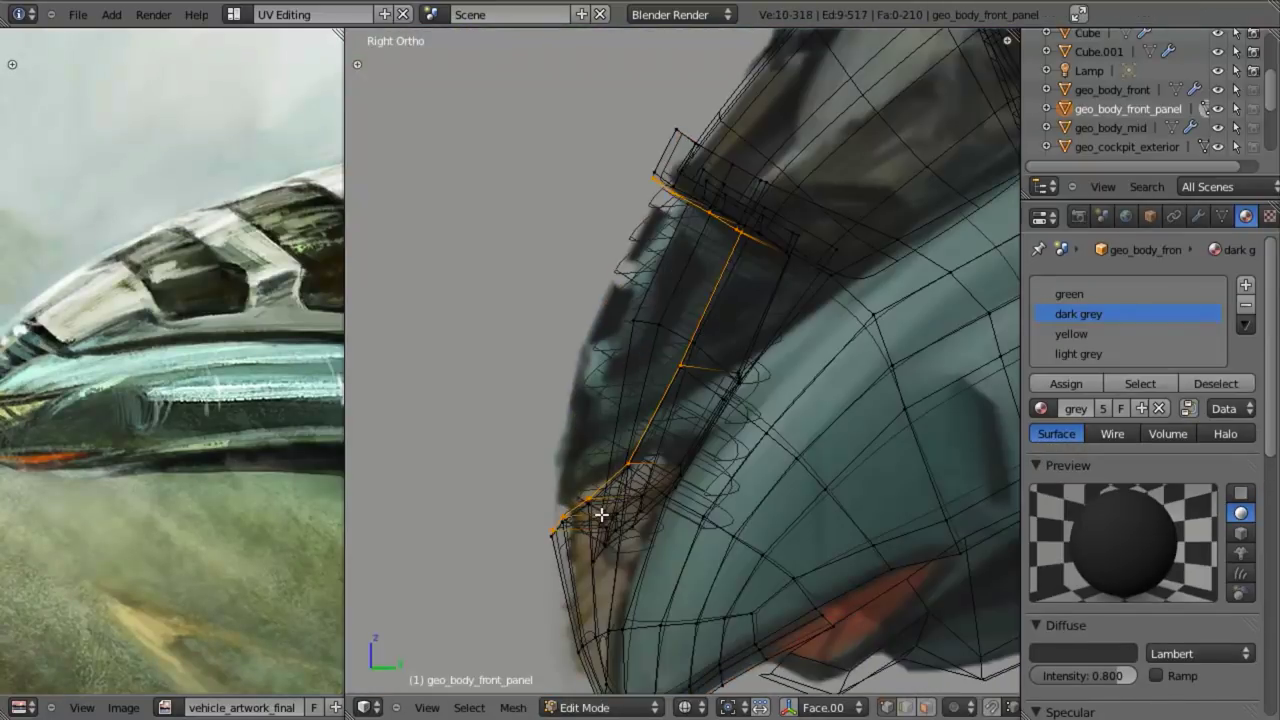
{"action": "key", "text": "a"}
{"action": "key", "text": "l"}
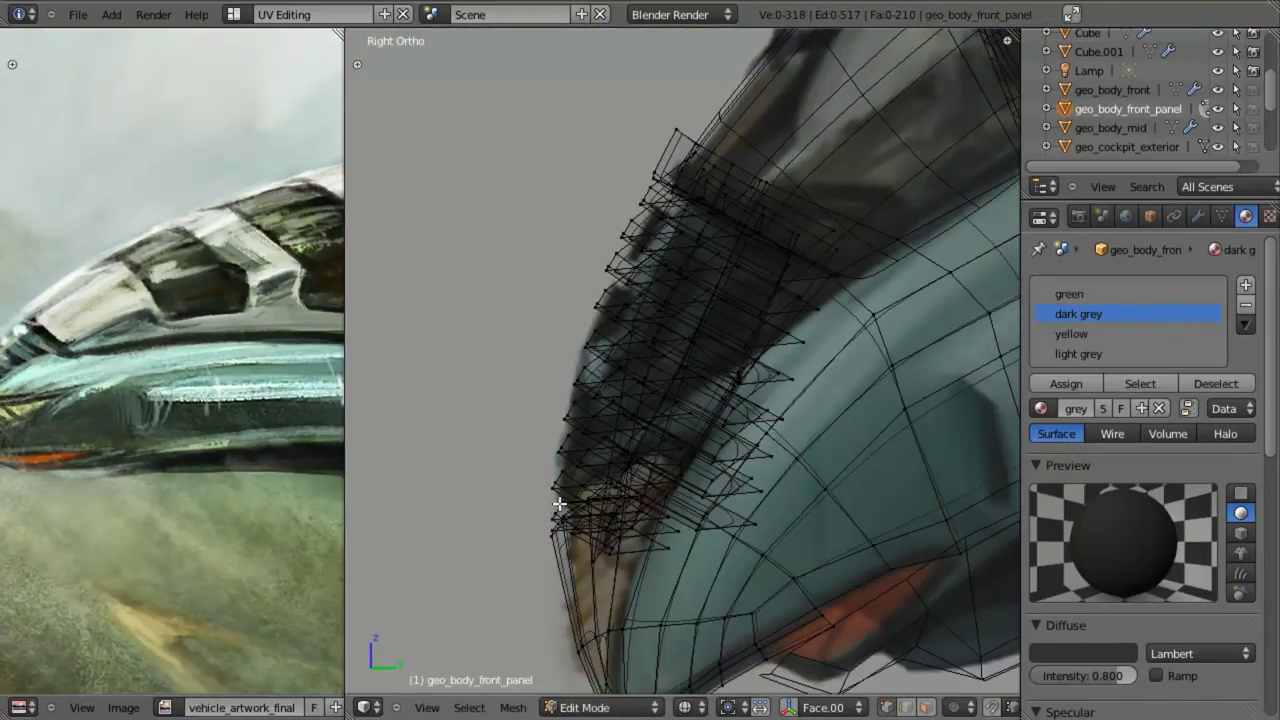
{"action": "key", "text": "l"}
{"action": "key", "text": "g"}
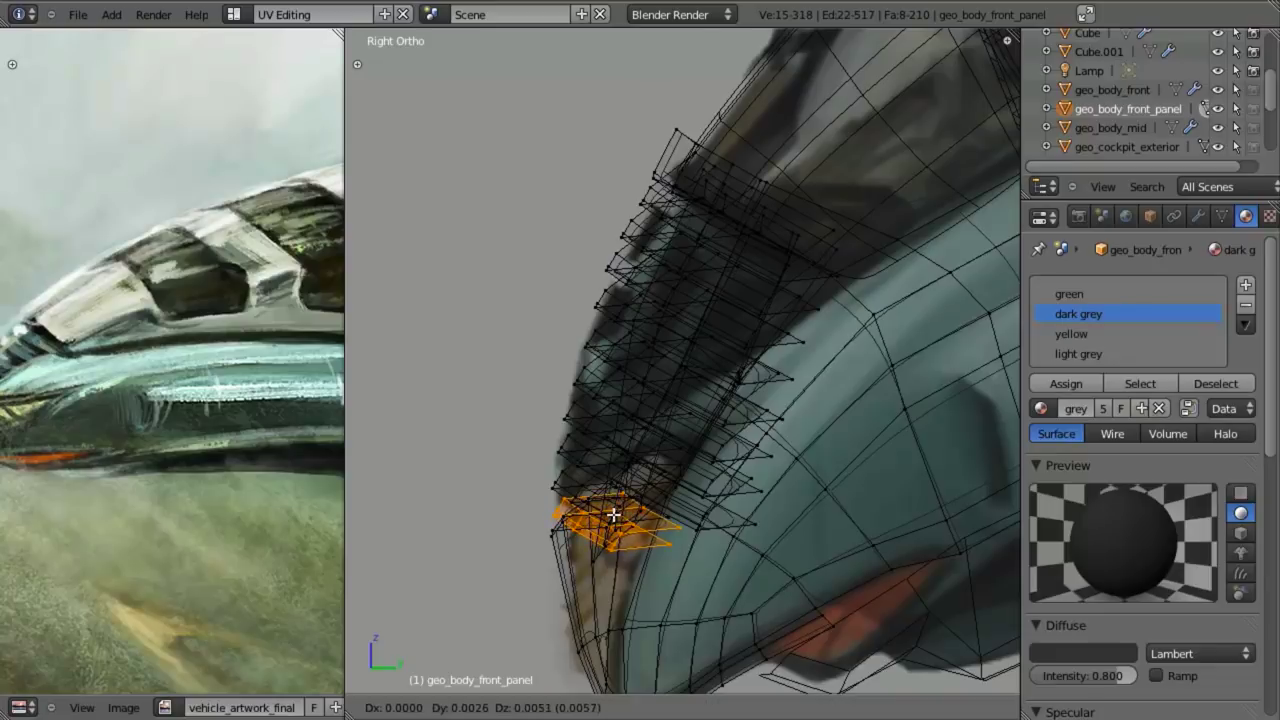
{"action": "left_click", "coordinate": [610, 515]}
- Select three vertices of a slat near the grille's lower end and raise them slightly over 0.01 units in the side view
{"action": "scroll", "coordinate": [651, 523], "scroll_direction": "up", "scroll_amount": 5}
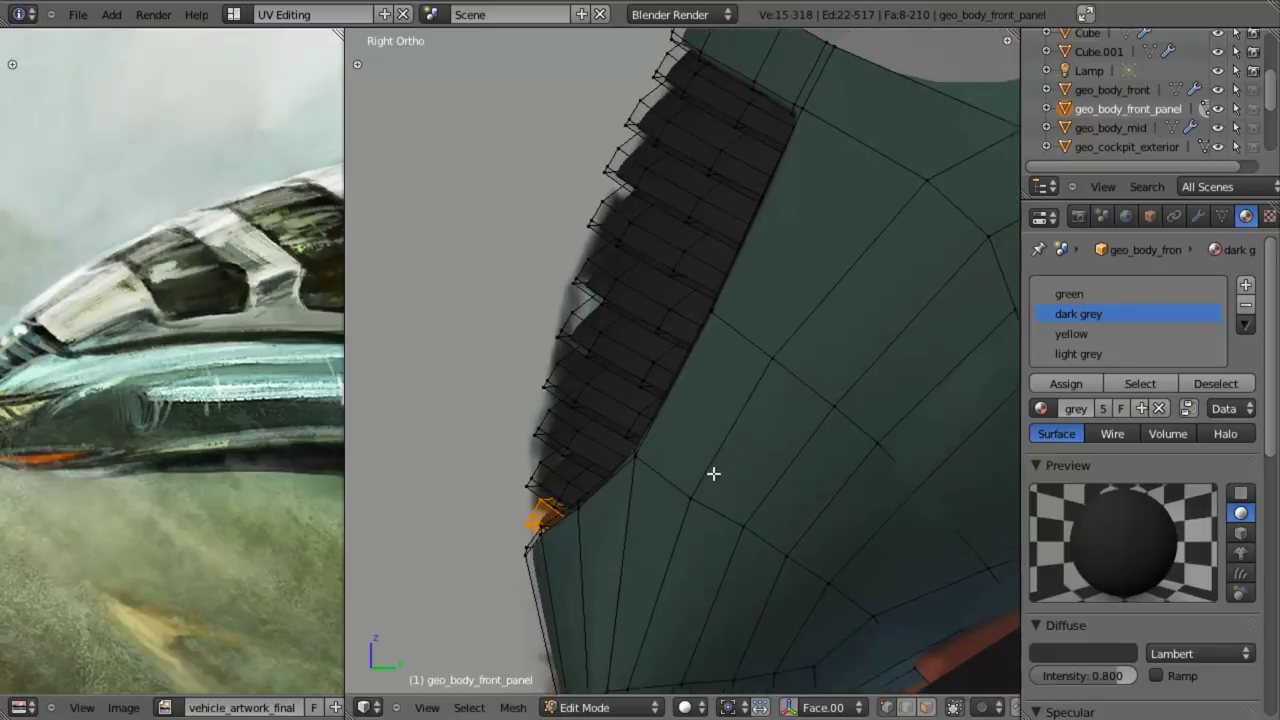
{"action": "key", "text": "a"}
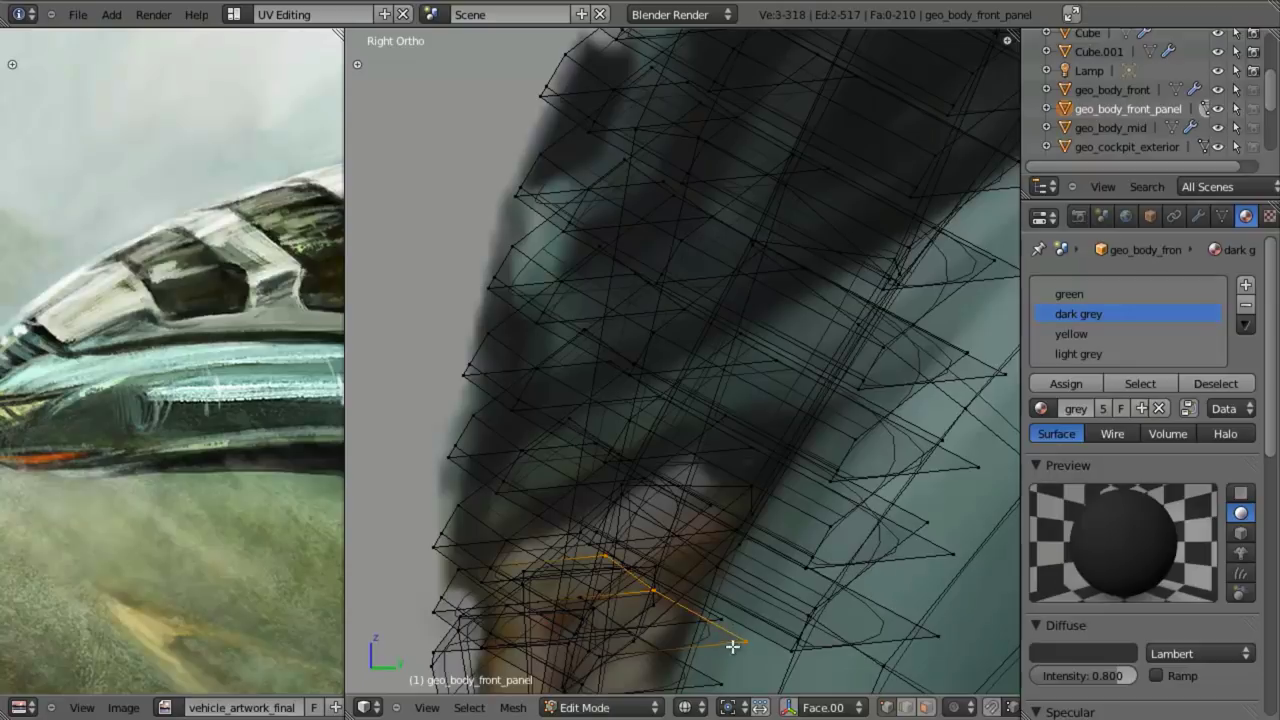
{"action": "middle_click_drag", "start_coordinate": [733, 647], "coordinate": [740, 559], "text": "shift"}
{"action": "key", "text": "g"}
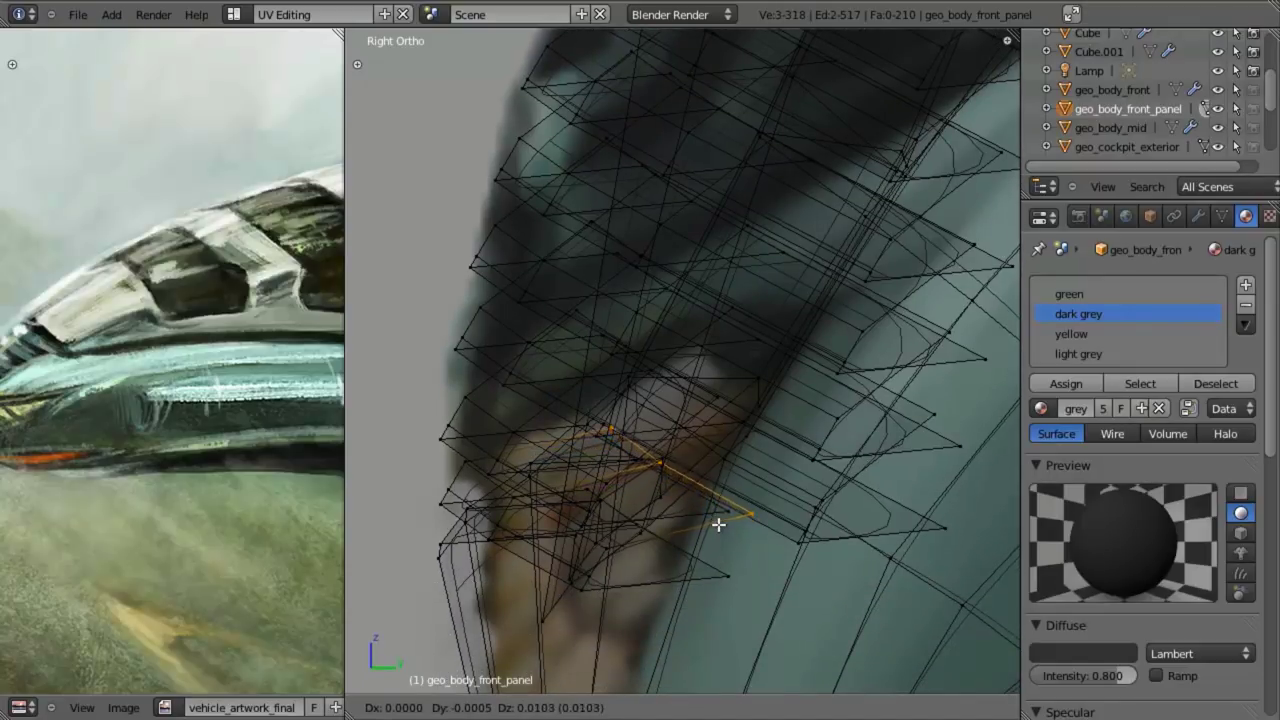
{"action": "left_click", "coordinate": [718, 510]}
{"action": "key", "text": "z"}
{"action": "key", "text": "g"}
{"action": "left_click", "coordinate": [720, 494]}
- Examine the lower slats and the recess's bottom rim in Object Mode from the front
{"action": "key", "text": "KP_1"}
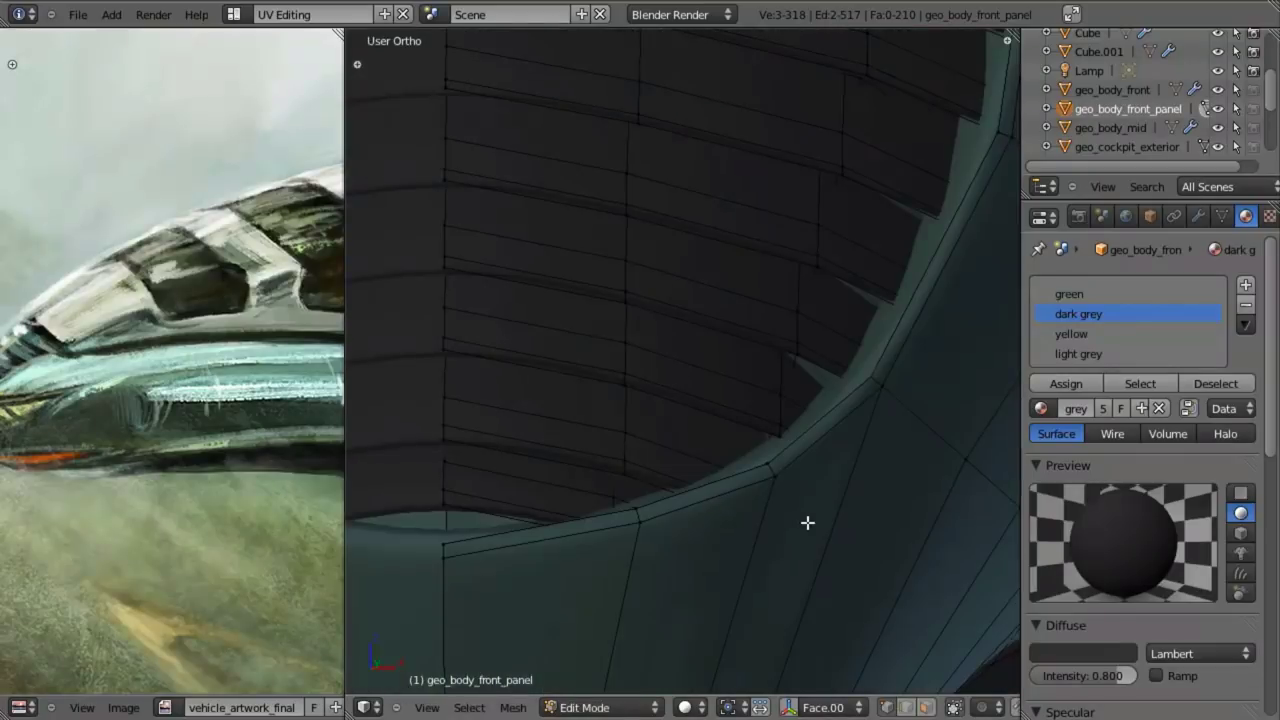
{"action": "scroll", "coordinate": [800, 521], "scroll_direction": "down", "scroll_amount": 3}
{"action": "key", "text": "Tab"}
{"action": "scroll", "coordinate": [787, 518], "scroll_direction": "down", "scroll_amount": 3}
{"action": "scroll", "coordinate": [768, 483], "scroll_direction": "down", "scroll_amount": 4}
{"action": "key", "text": "a"}
{"action": "scroll", "coordinate": [690, 462], "scroll_direction": "up", "scroll_amount": 3}
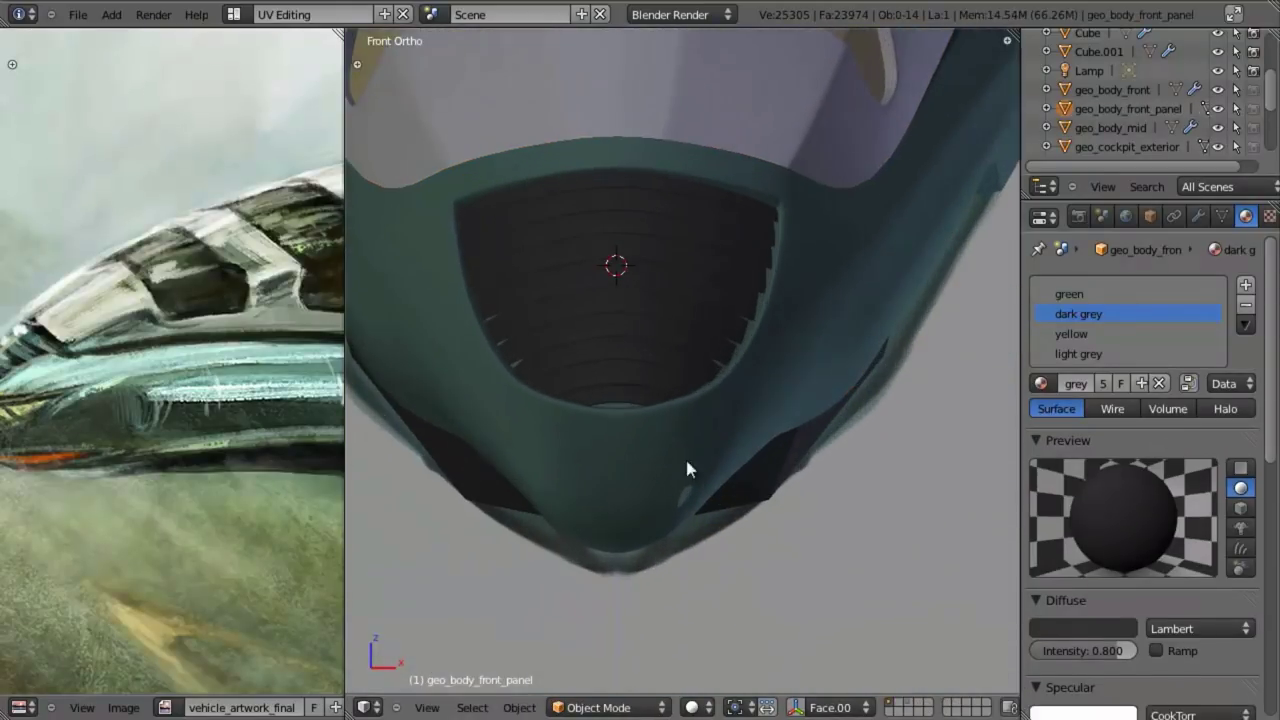
{"action": "middle_click_drag", "start_coordinate": [702, 455], "coordinate": [775, 450], "text": "shift"}
{"action": "scroll", "coordinate": [735, 451], "scroll_direction": "up", "scroll_amount": 4}
{"action": "key", "text": "Tab"}
{"action": "key", "text": "Tab"}
- Select the four vertices at the centre of the recess's bottom rim and raise them about 0.014 units along Z
{"action": "scroll", "coordinate": [732, 470], "scroll_direction": "up", "scroll_amount": 2}
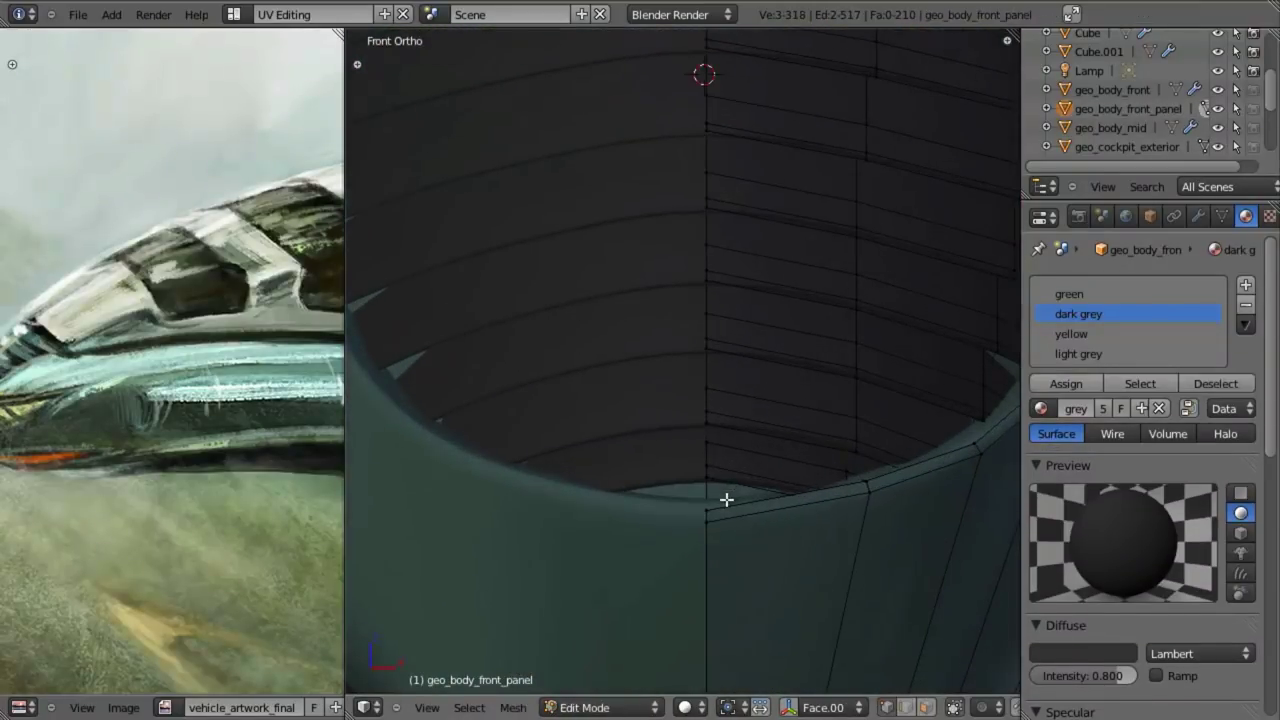
{"action": "scroll", "coordinate": [726, 499], "scroll_direction": "down", "scroll_amount": 1}
{"action": "key", "text": "z"}
{"action": "key", "text": "b"}
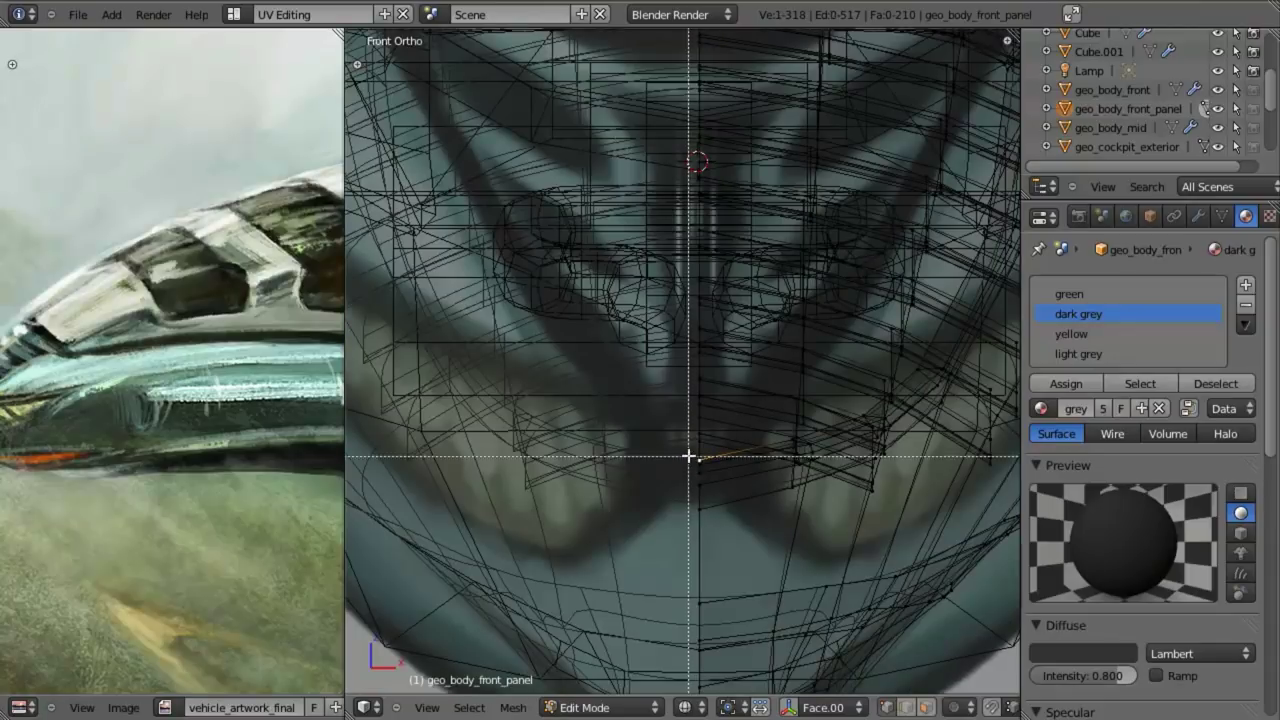
{"action": "left_click_drag", "start_coordinate": [691, 451], "coordinate": [735, 500]}
{"action": "key", "text": "z"}
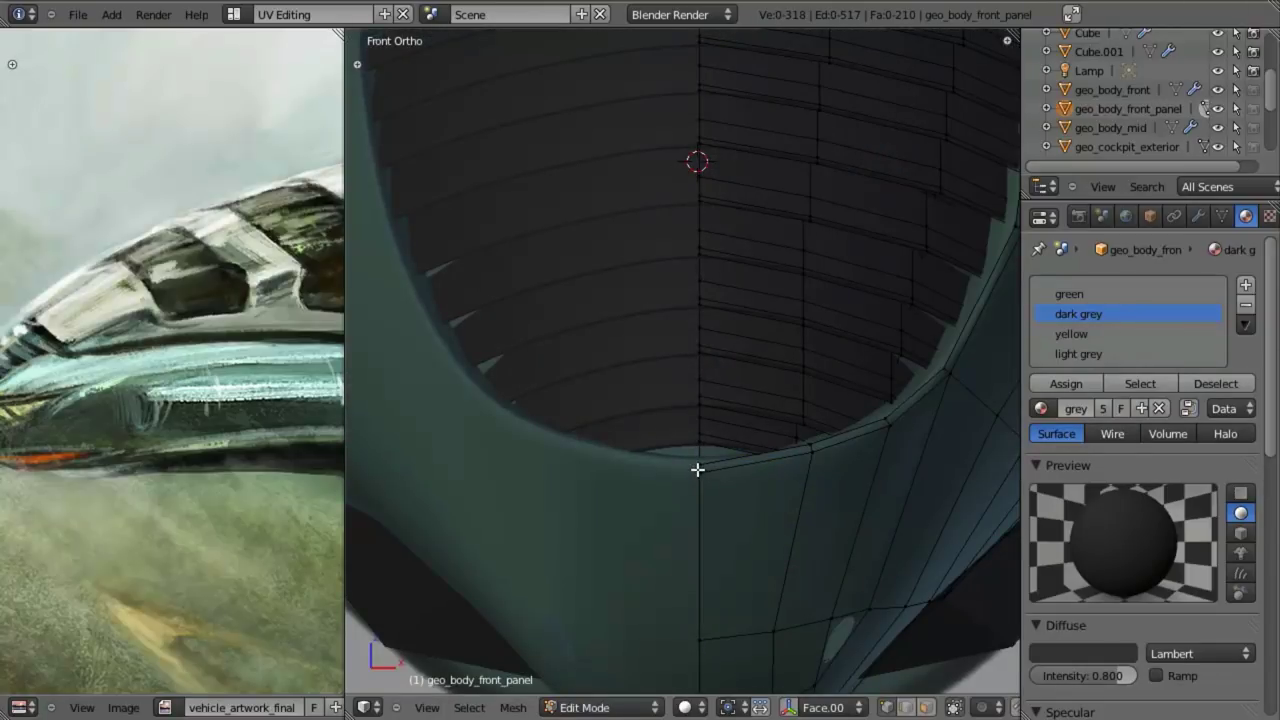
{"action": "right_click", "coordinate": [698, 470], "text": "alt"}
{"action": "scroll", "coordinate": [717, 512], "scroll_direction": "down", "scroll_amount": 3}
{"action": "key", "text": "z"}
{"action": "key", "text": "b"}
{"action": "middle_click_drag", "start_coordinate": [632, 485], "coordinate": [762, 635]}
{"action": "key", "text": "z"}
{"action": "key", "text": "g"}
{"action": "key", "text": "z"}
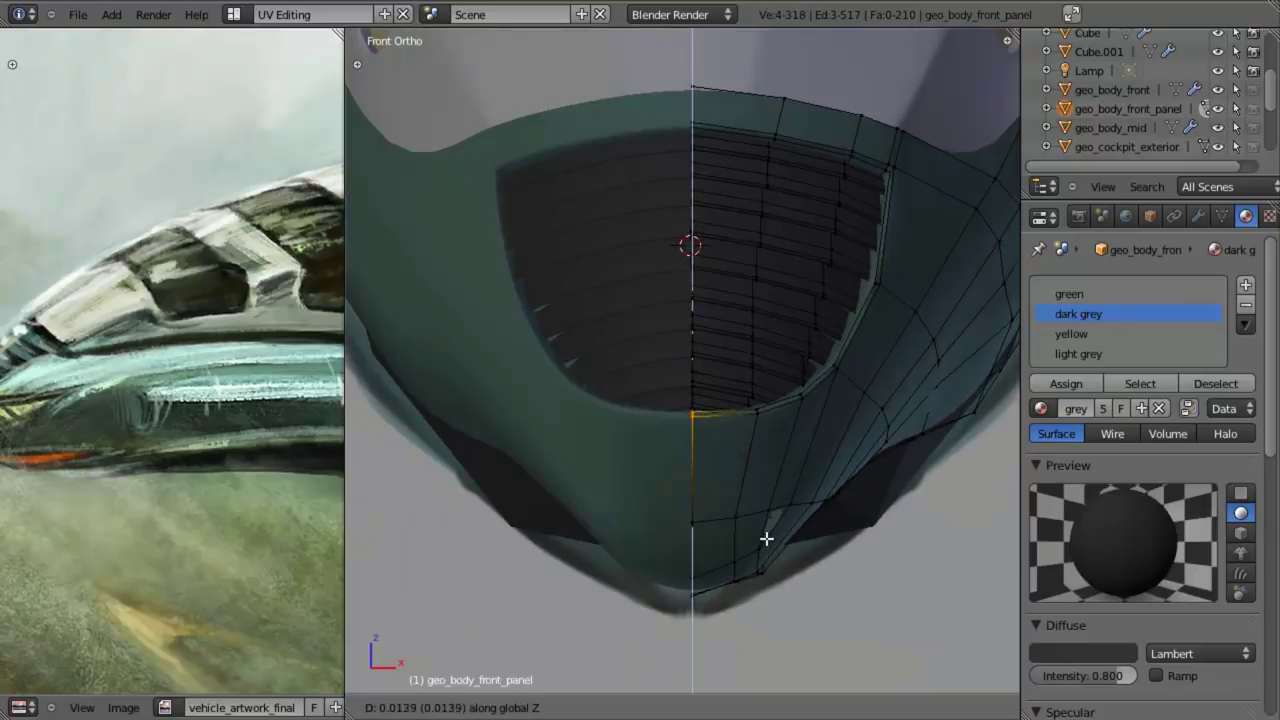
{"action": "left_click", "coordinate": [766, 537]}
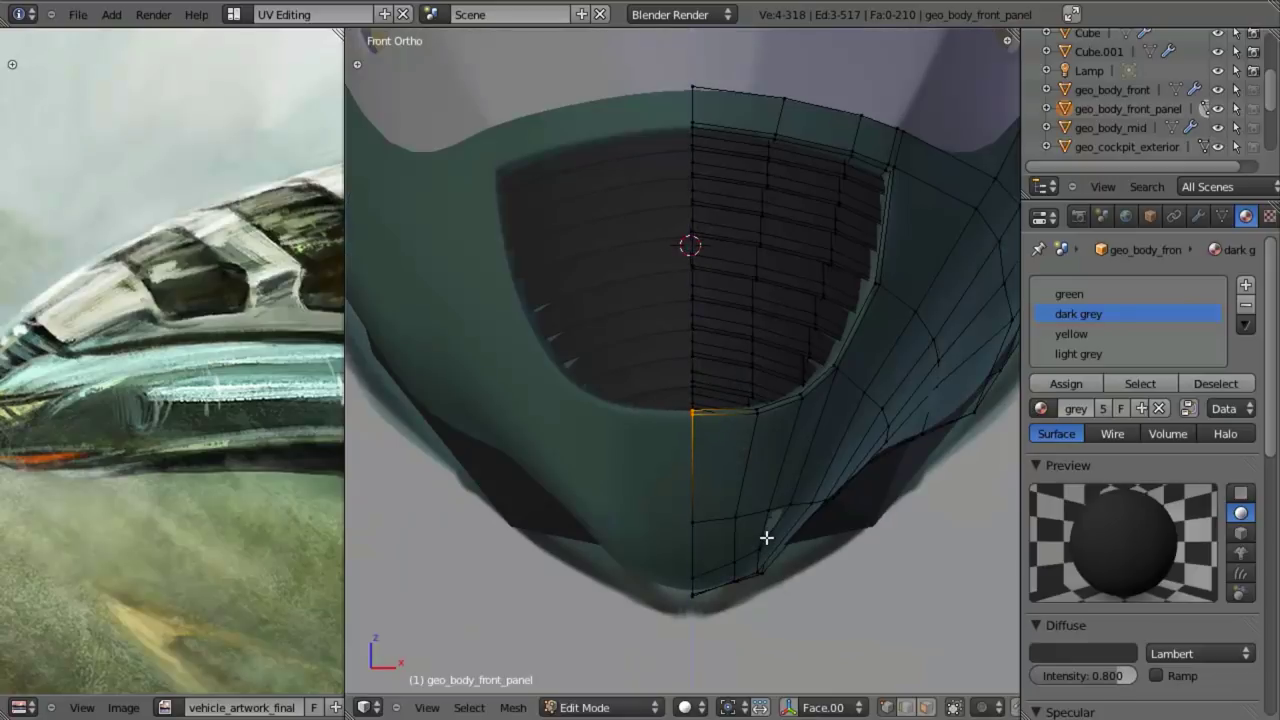
- Examine the front panel's mesh in the side view, comparing wireframe and shaded display with the reference
{"action": "key", "text": "Tab"}
{"action": "scroll", "coordinate": [768, 522], "scroll_direction": "down", "scroll_amount": 3}
{"action": "key", "text": "KP_3"}
{"action": "key", "text": "z"}
{"action": "scroll", "coordinate": [731, 495], "scroll_direction": "up", "scroll_amount": 1}
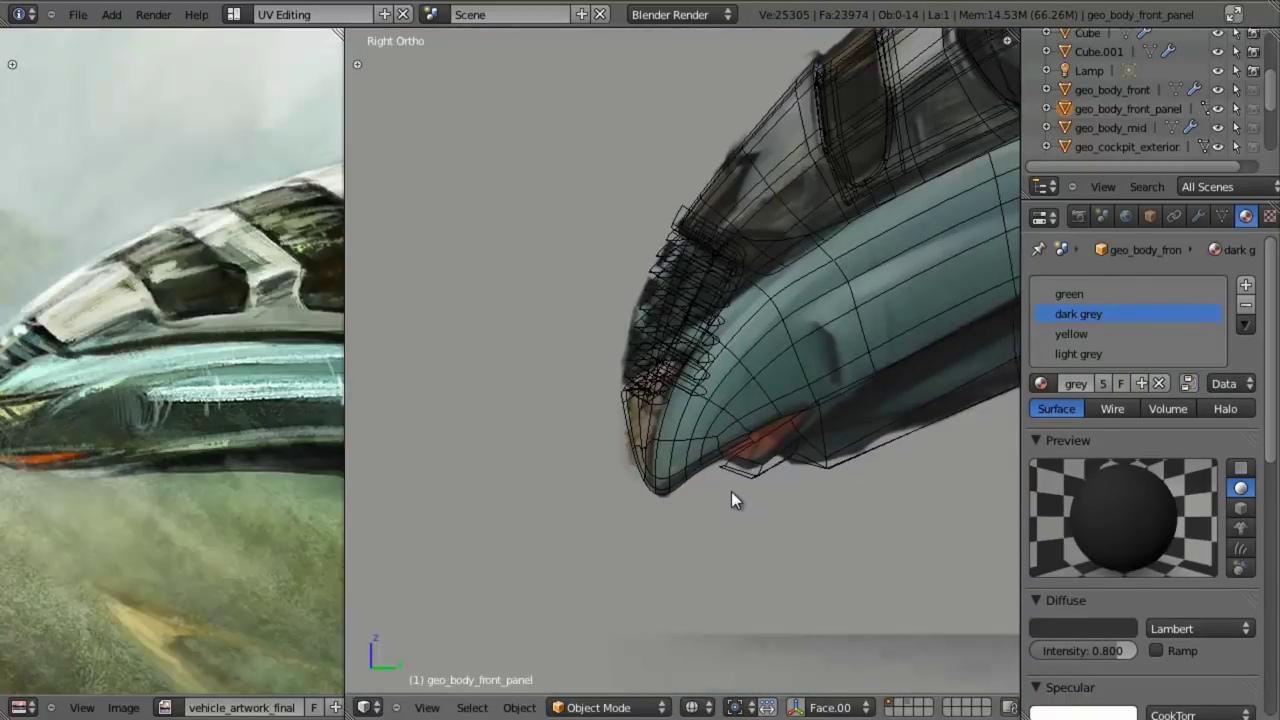
{"action": "key", "text": "Tab"}
{"action": "scroll", "coordinate": [723, 500], "scroll_direction": "up", "scroll_amount": 2}
{"action": "scroll", "coordinate": [726, 513], "scroll_direction": "down", "scroll_amount": 2}
{"action": "key", "text": "a"}
{"action": "middle_click_drag", "start_coordinate": [727, 513], "coordinate": [634, 566], "text": "shift"}
{"action": "key", "text": "z"}
{"action": "key", "text": "a"}
{"action": "key", "text": "a"}
{"action": "key", "text": "z"}
{"action": "scroll", "coordinate": [654, 417], "scroll_direction": "up", "scroll_amount": 4}
{"action": "mouse_move", "coordinate": [709, 333]}
{"action": "middle_mouse_down", "text": "shift"}
{"action": "mouse_move", "coordinate": [660, 396]}
{"action": "mouse_move", "coordinate": [730, 454]}
{"action": "mouse_move", "coordinate": [717, 369]}
{"action": "middle_mouse_up", "text": "shift"}
{"action": "key", "text": "a"}
{"action": "scroll", "coordinate": [664, 392], "scroll_direction": "down", "scroll_amount": 5}
{"action": "scroll", "coordinate": [716, 433], "scroll_direction": "up", "scroll_amount": 1}
- Add an edge loop across the panel's side and slide it forward, close behind the existing loop near the cockpit's lower corner
{"action": "key", "text": "z"}
{"action": "scroll", "coordinate": [697, 420], "scroll_direction": "up", "scroll_amount": 3}
{"action": "scroll", "coordinate": [663, 443], "scroll_direction": "up", "scroll_amount": 1}
{"action": "scroll", "coordinate": [671, 414], "scroll_direction": "down", "scroll_amount": 3}
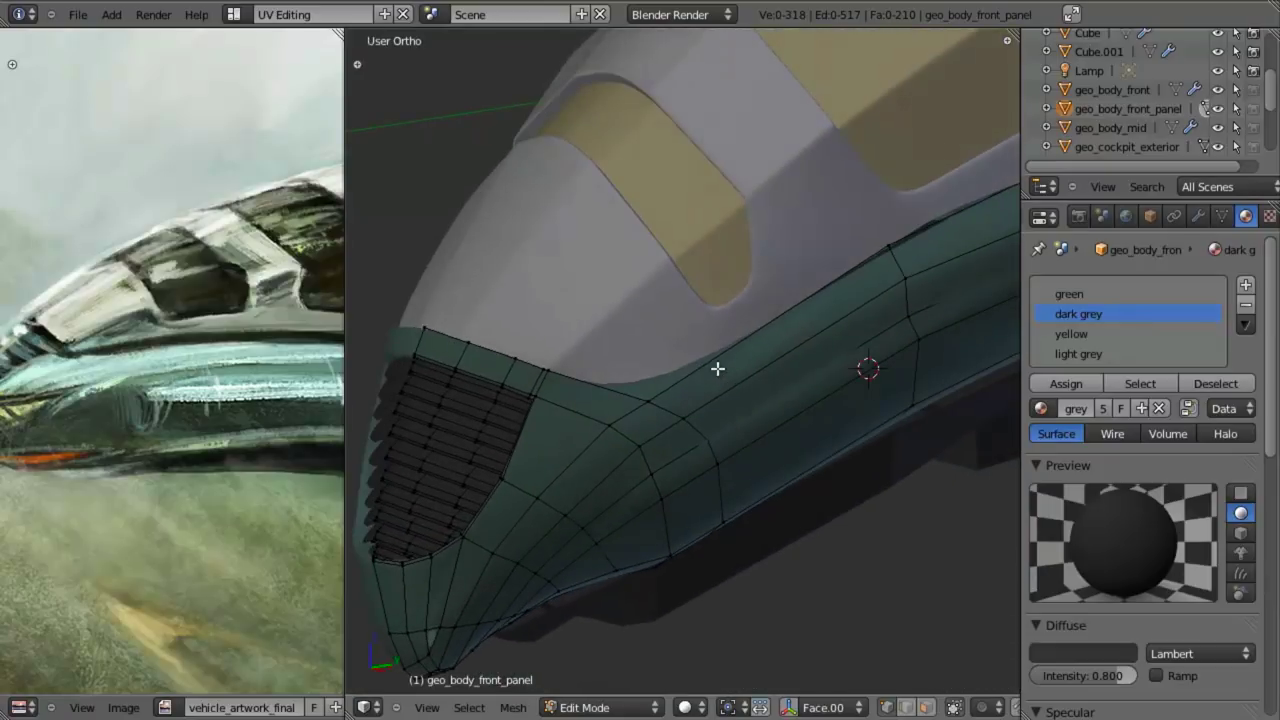
{"action": "key", "text": "ctrl+r"}
{"action": "left_click", "coordinate": [700, 384]}
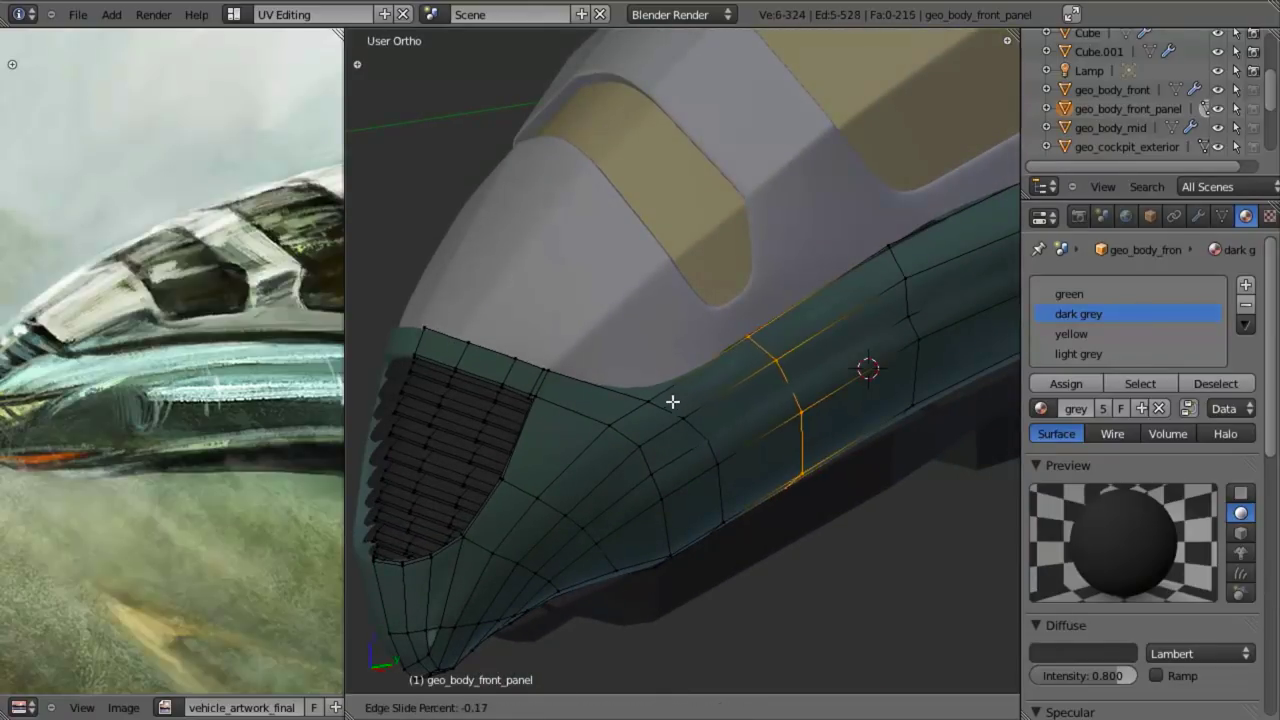
{"action": "left_click", "coordinate": [604, 437]}
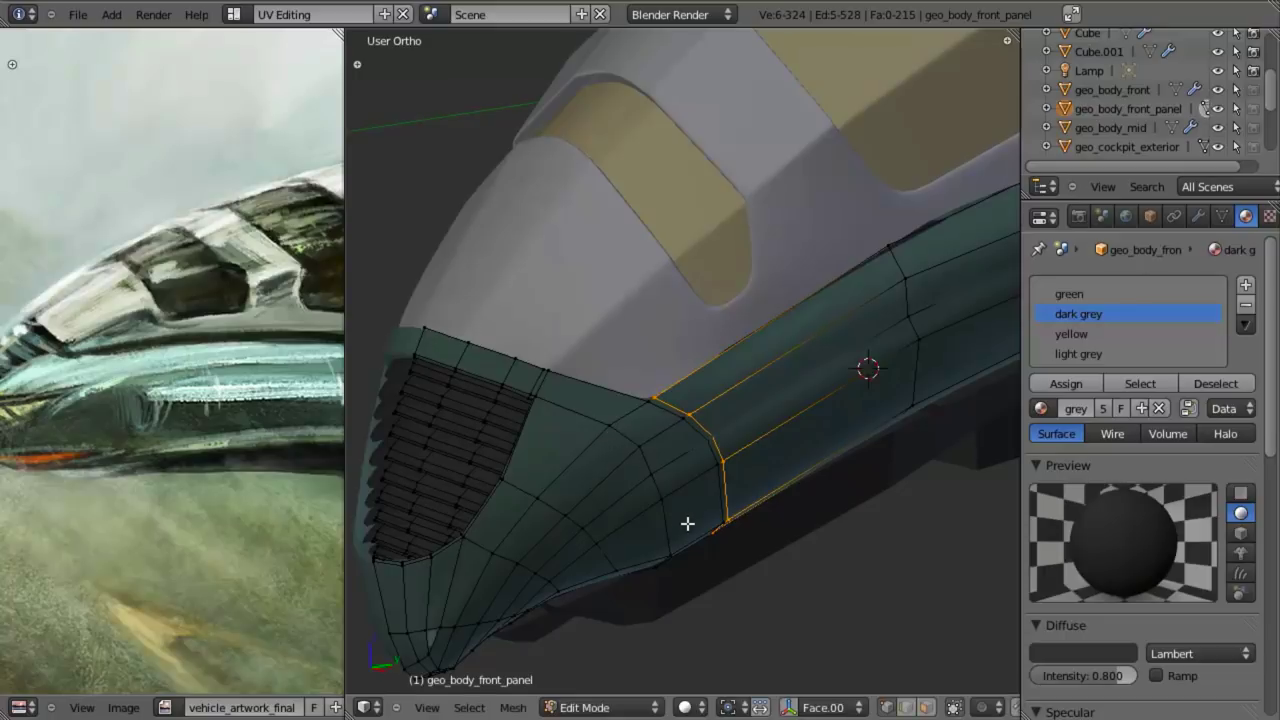
- Examine the smoothed panel edge around the cockpit's lower corner in Object Mode from below and in the side view
{"action": "key", "text": "Tab"}
{"action": "middle_click_drag", "start_coordinate": [686, 523], "coordinate": [606, 217]}
{"action": "key", "text": "Tab"}
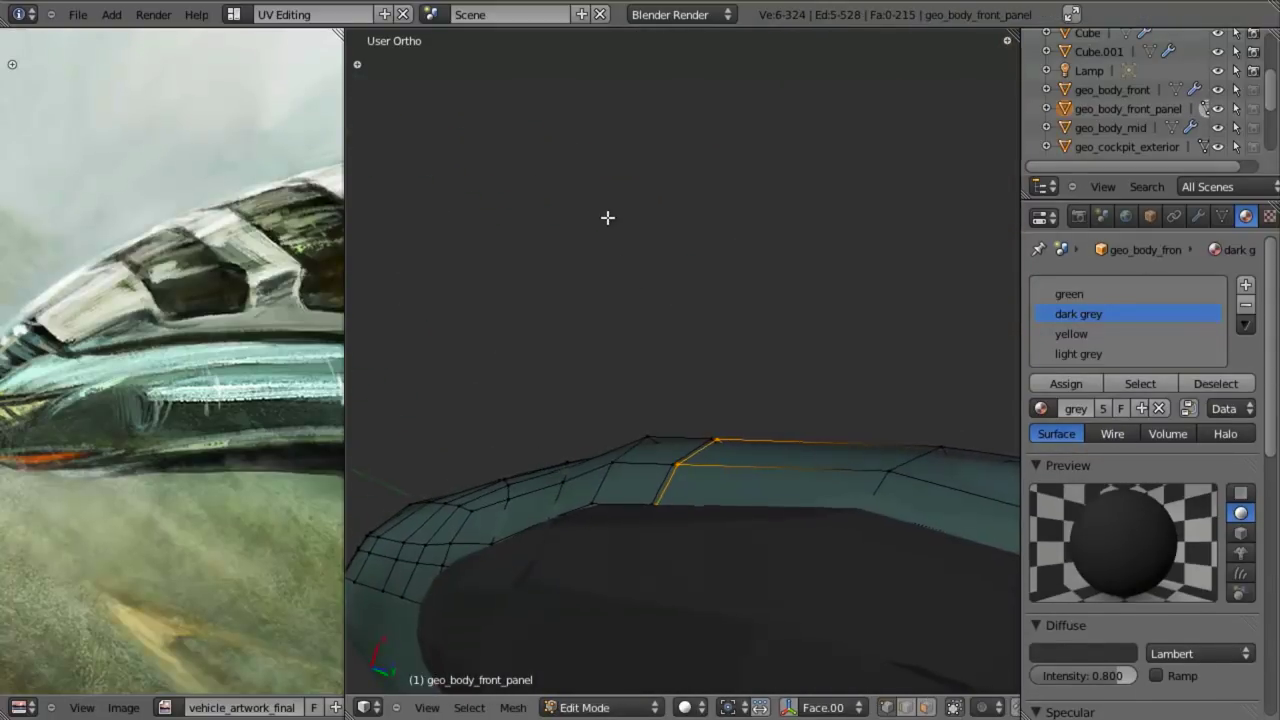
{"action": "key", "text": "KP_3"}
{"action": "key", "text": "Tab"}
{"action": "scroll", "coordinate": [682, 423], "scroll_direction": "up", "scroll_amount": 3}
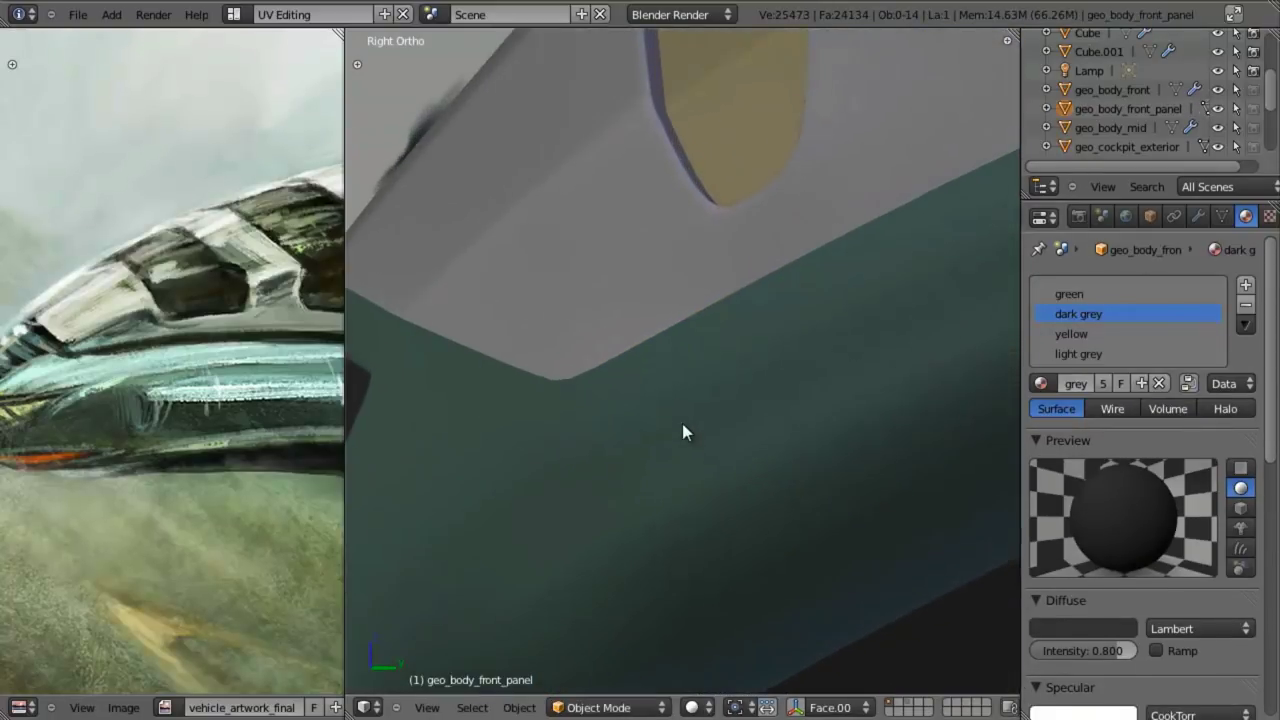
{"action": "scroll", "coordinate": [685, 428], "scroll_direction": "down", "scroll_amount": 9}
{"action": "middle_click_drag", "start_coordinate": [686, 430], "coordinate": [793, 473]}
{"action": "scroll", "coordinate": [793, 473], "scroll_direction": "up", "scroll_amount": 4}
{"action": "key", "text": "KP_3"}
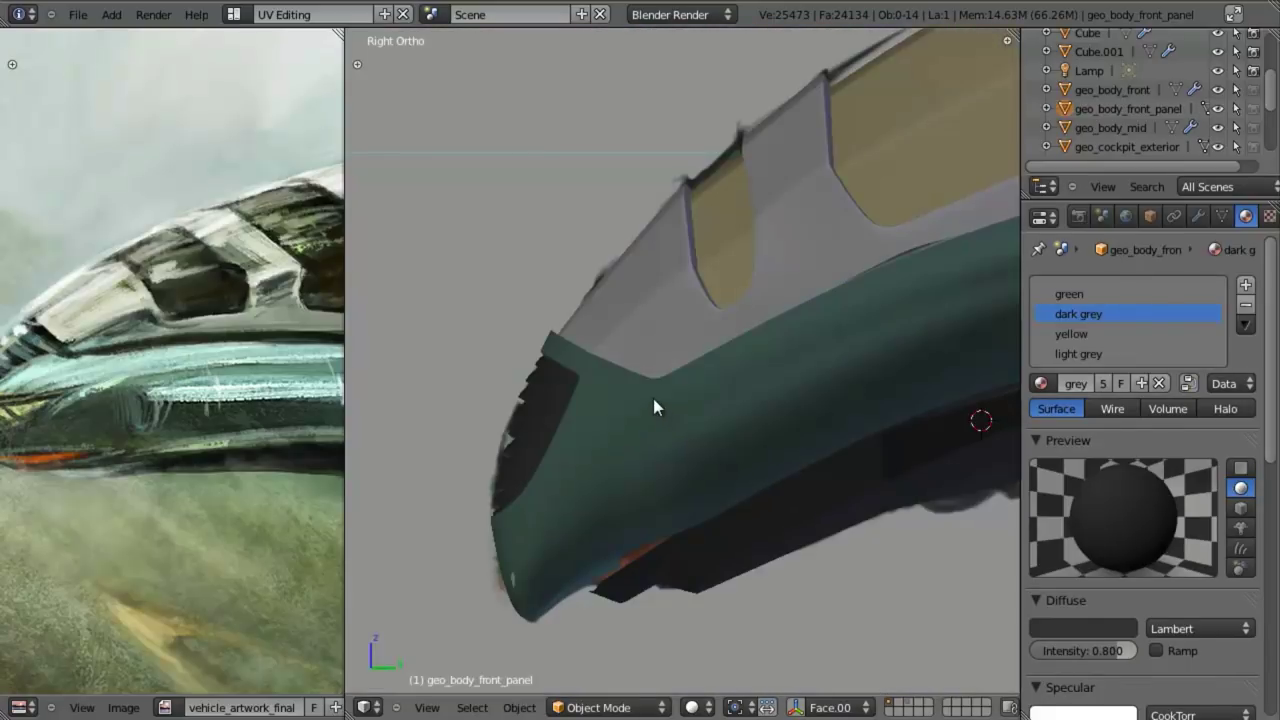
- Clear the mesh selection and examine the panel's nose tip in the side view against the reference
{"action": "key", "text": "Tab"}
{"action": "middle_click_drag", "start_coordinate": [656, 488], "coordinate": [686, 361], "text": "shift"}
{"action": "scroll", "coordinate": [686, 361], "scroll_direction": "up", "scroll_amount": 3}
{"action": "key", "text": "a"}
{"action": "middle_click_drag", "start_coordinate": [643, 479], "coordinate": [733, 393], "text": "shift"}
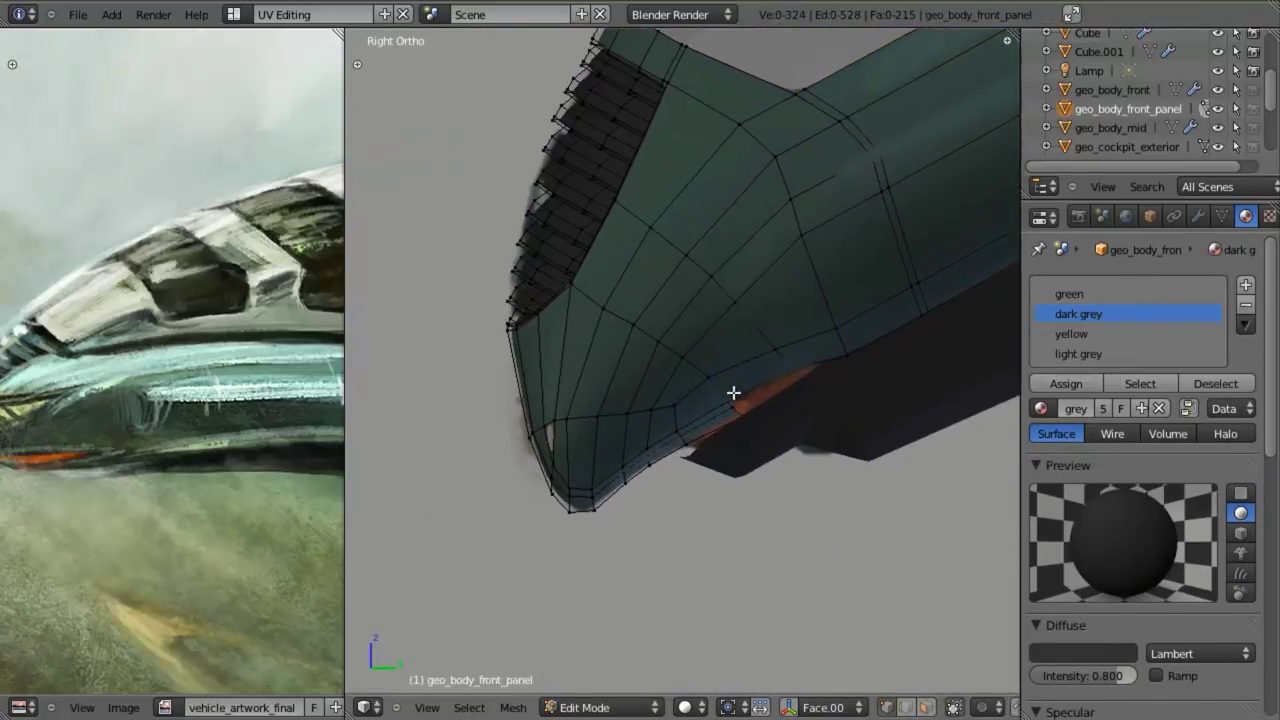
{"action": "key", "text": "z"}
{"action": "scroll", "coordinate": [540, 430], "scroll_direction": "up", "scroll_amount": 3}
{"action": "mouse_move", "coordinate": [557, 412]}
{"action": "middle_mouse_down", "text": "shift"}
{"action": "mouse_move", "coordinate": [661, 438]}
{"action": "mouse_move", "coordinate": [622, 414]}
{"action": "middle_mouse_up", "text": "shift"}
{"action": "key", "text": "z"}
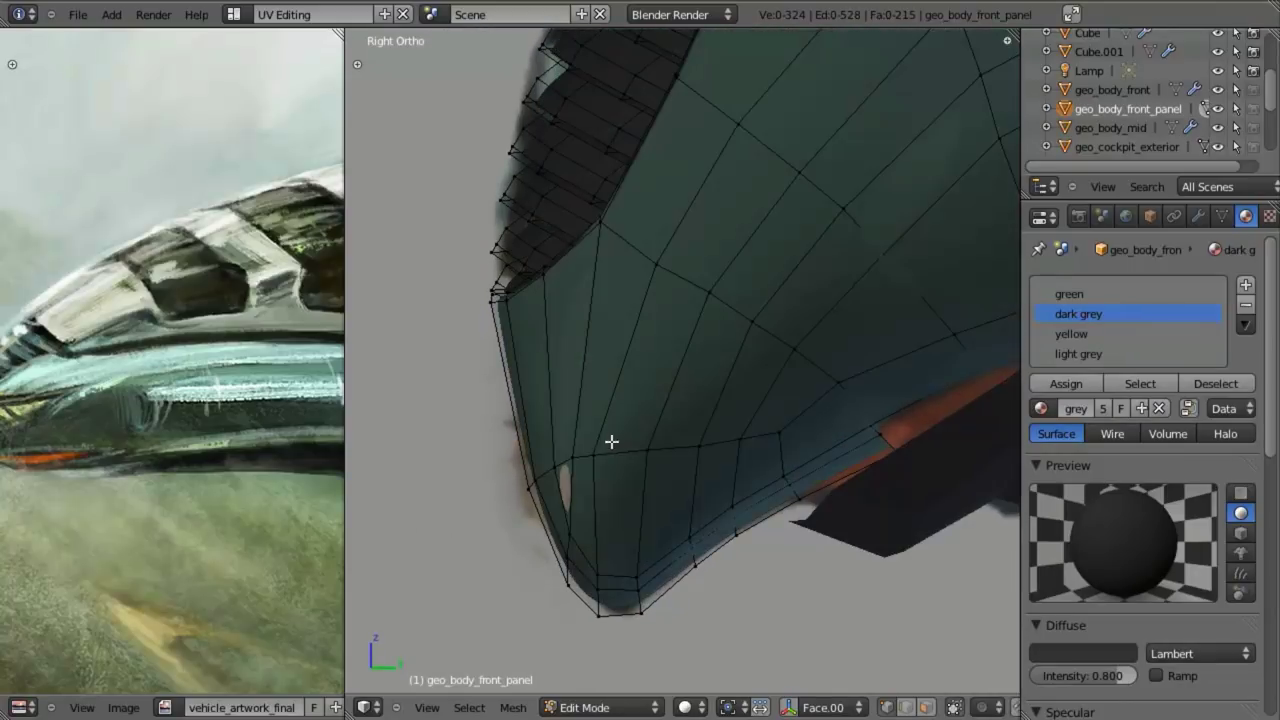
- Examine the nose tip's mesh in the side and front views, comparing wireframe and shaded display with the reference
{"action": "key", "text": "alt+z"}
{"action": "scroll", "coordinate": [640, 368], "scroll_direction": "down", "scroll_amount": 3}
{"action": "scroll", "coordinate": [657, 346], "scroll_direction": "up", "scroll_amount": 2}
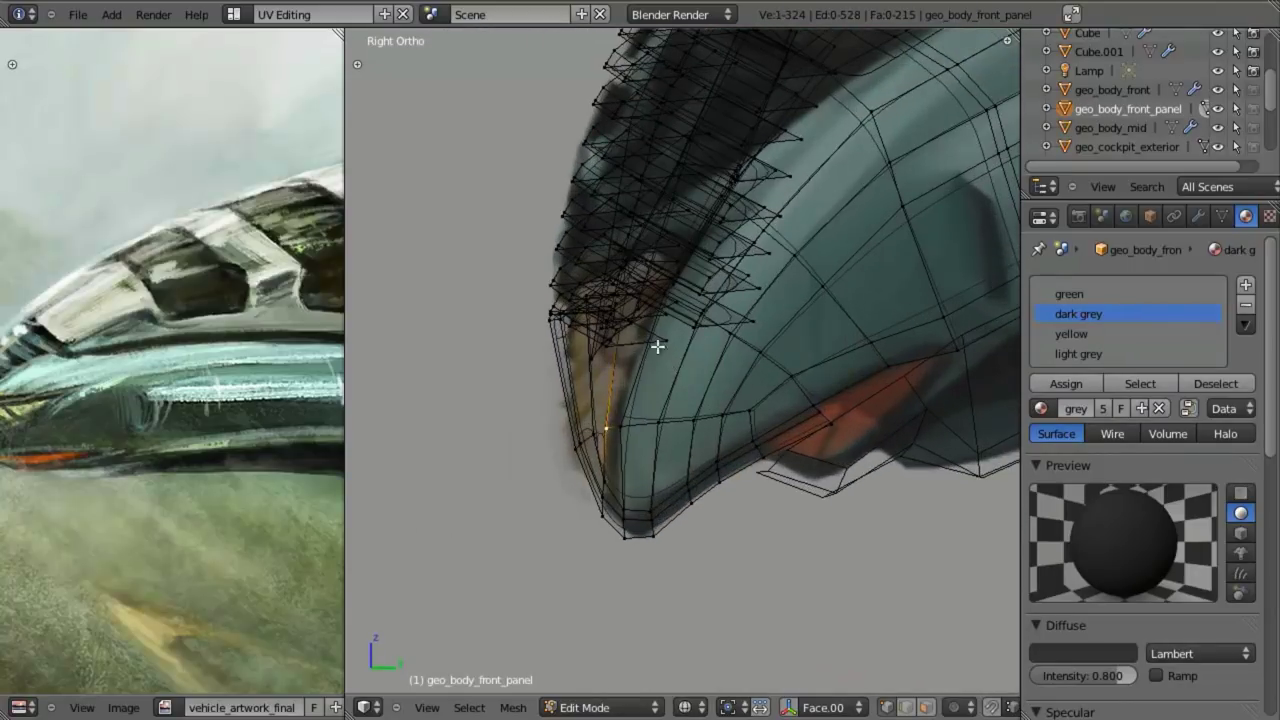
{"action": "key", "text": "z"}
{"action": "scroll", "coordinate": [225, 380], "scroll_direction": "down", "scroll_amount": 3}
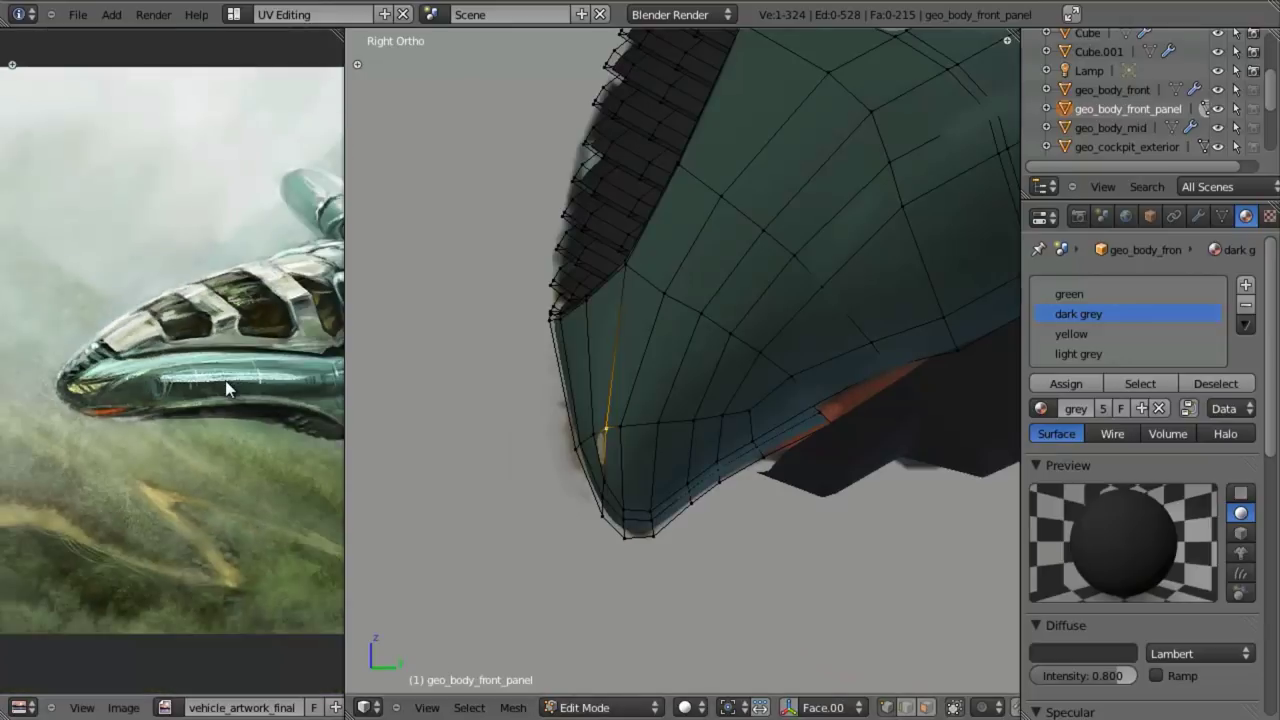
{"action": "scroll", "coordinate": [225, 380], "scroll_direction": "up", "scroll_amount": 1}
{"action": "scroll", "coordinate": [611, 302], "scroll_direction": "down", "scroll_amount": 2}
{"action": "middle_click_drag", "start_coordinate": [681, 315], "coordinate": [689, 351], "text": "shift"}
{"action": "scroll", "coordinate": [689, 351], "scroll_direction": "up", "scroll_amount": 2}
{"action": "key", "text": "KP_1"}
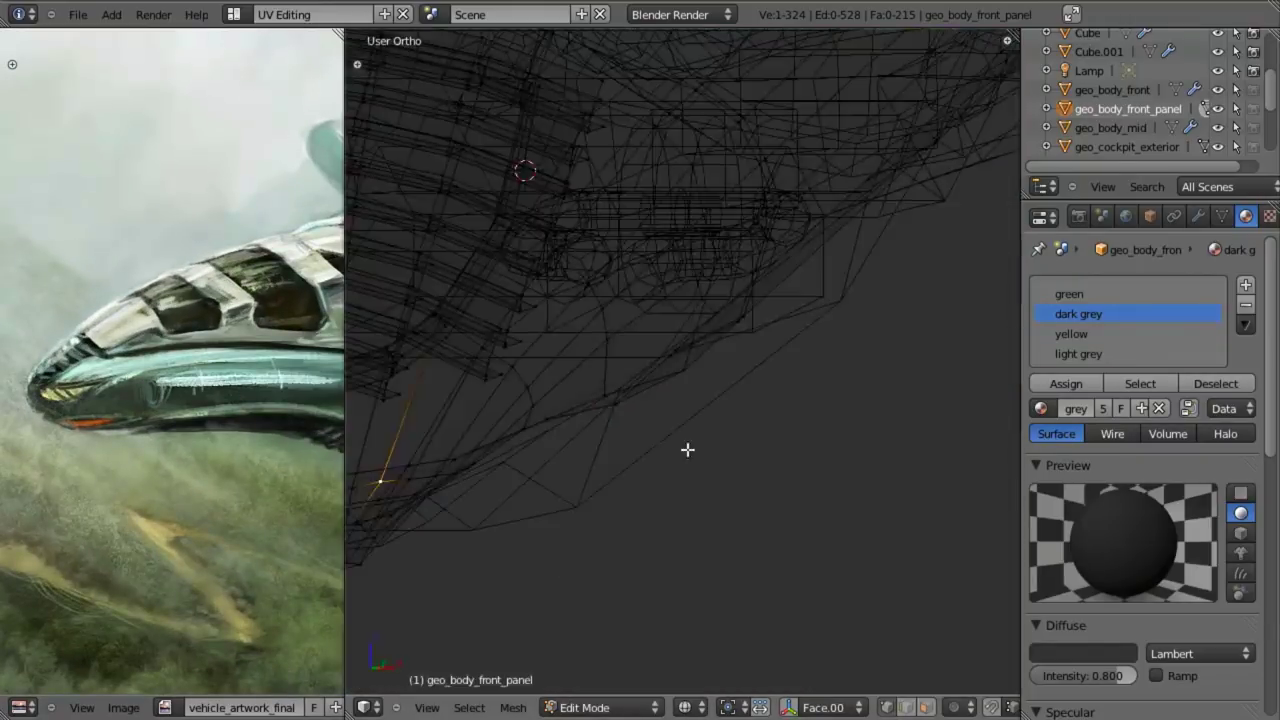
{"action": "middle_click_drag", "start_coordinate": [550, 441], "coordinate": [755, 388], "text": "shift"}
{"action": "middle_click_drag", "start_coordinate": [620, 411], "coordinate": [656, 403], "text": "shift"}
{"action": "key", "text": "z"}
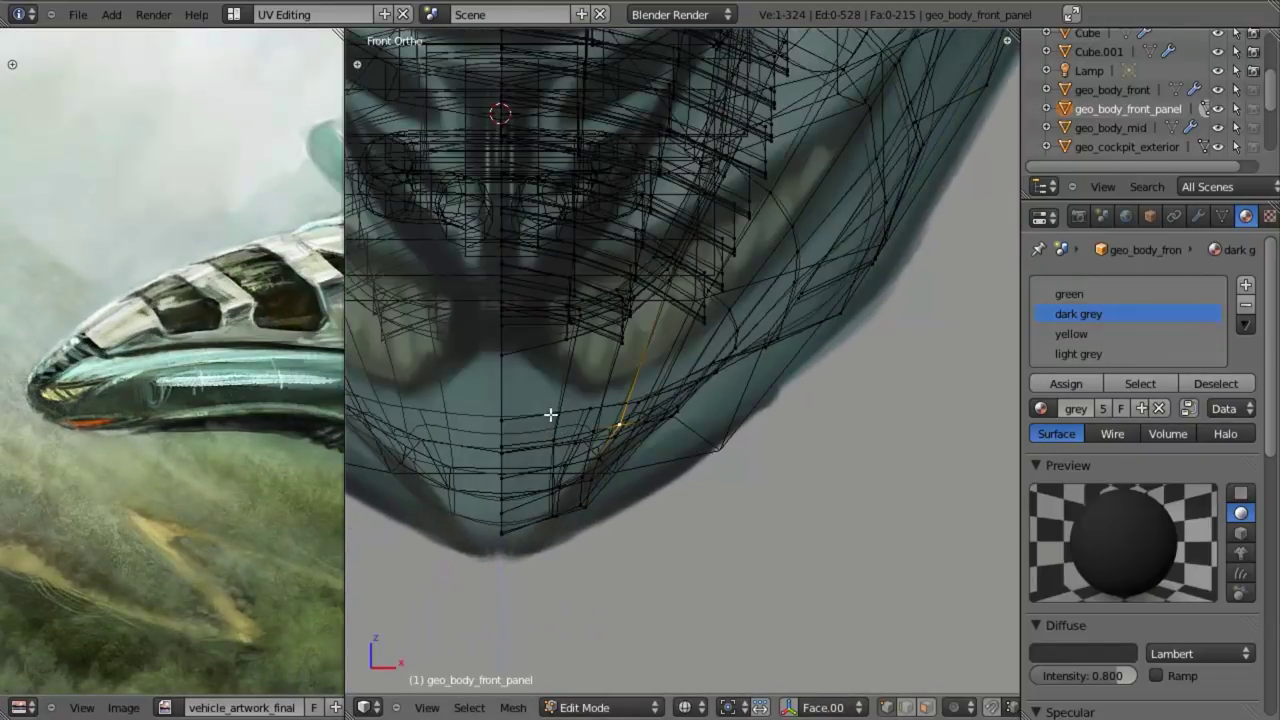
{"action": "key", "text": "alt+z"}
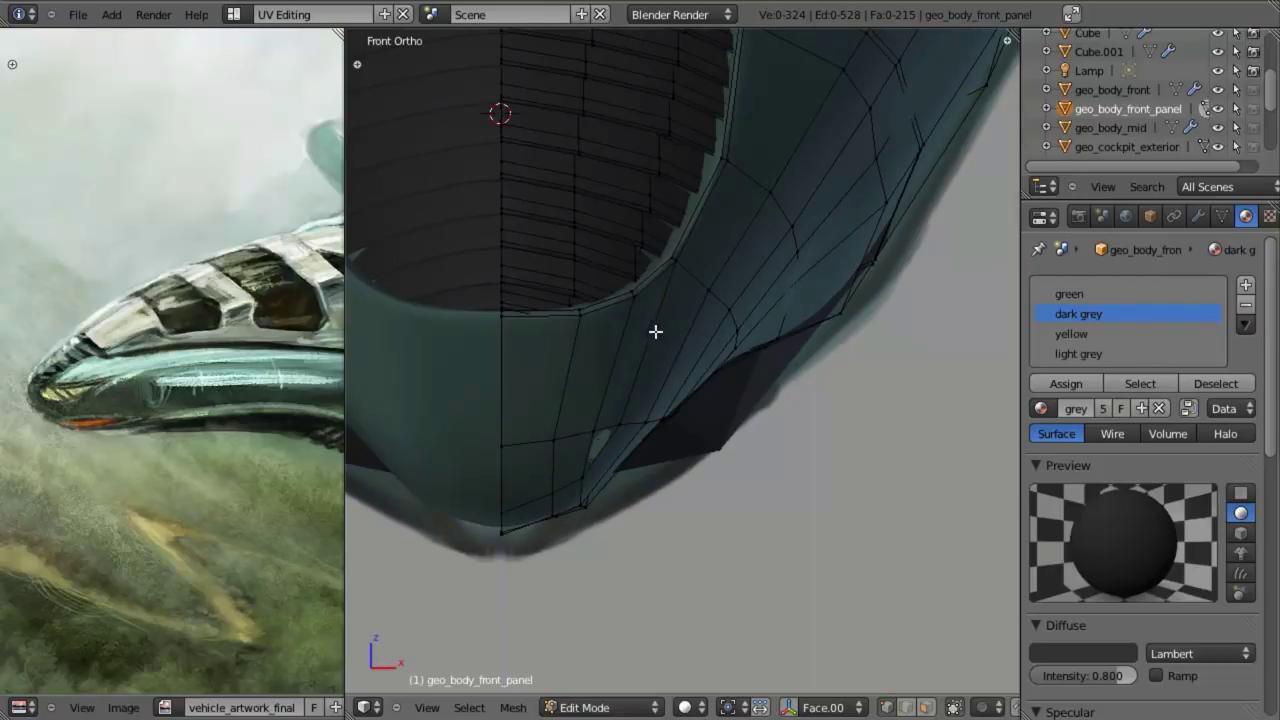
- Add an edge loop across the nose below the grille opening and slide it up close to the opening's lower rim
{"action": "middle_click_drag", "start_coordinate": [655, 331], "coordinate": [637, 340]}
{"action": "key", "text": "ctrl+r"}
{"action": "left_click", "coordinate": [687, 342]}
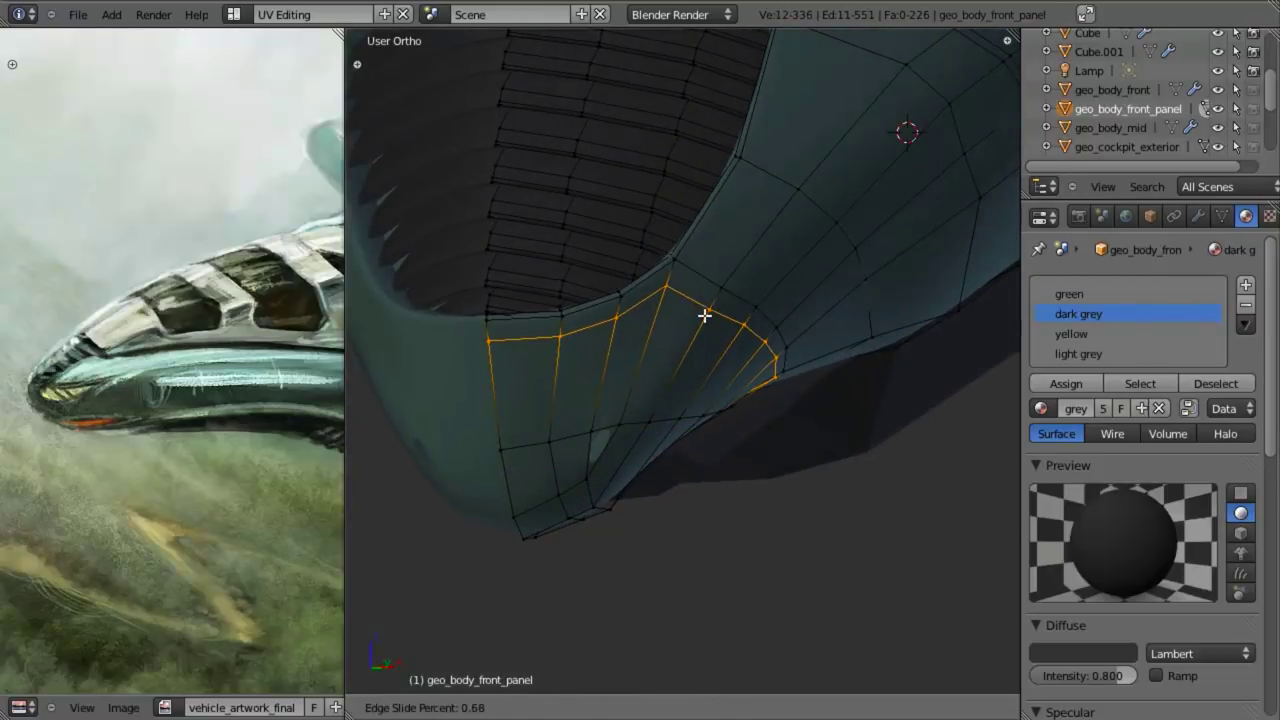
{"action": "left_click", "coordinate": [703, 323]}
- Examine the new loop against the side reference, clear the selection and inspect the nose from an angled front view
{"action": "key", "text": "KP_3"}
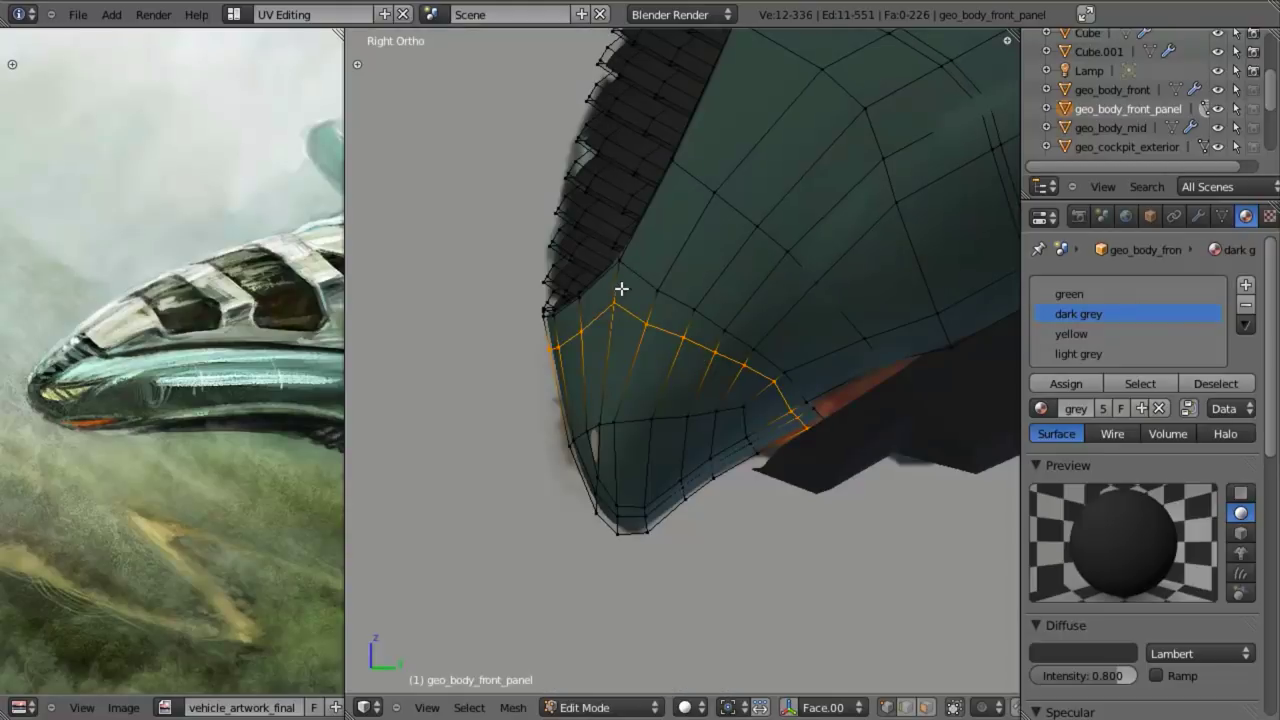
{"action": "key", "text": "alt+z"}
{"action": "scroll", "coordinate": [721, 369], "scroll_direction": "up", "scroll_amount": 2}
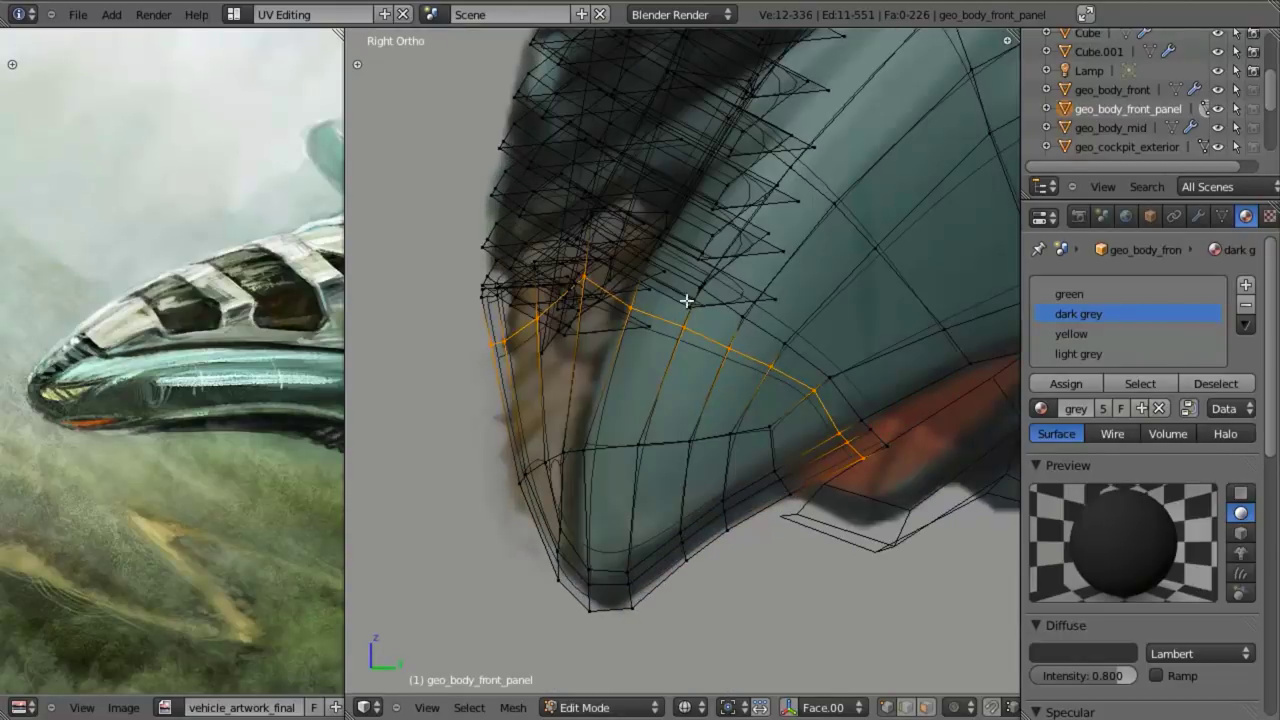
{"action": "key", "text": "z"}
{"action": "scroll", "coordinate": [652, 190], "scroll_direction": "down", "scroll_amount": 3}
{"action": "mouse_move", "coordinate": [649, 271]}
{"action": "middle_mouse_down"}
{"action": "mouse_move", "coordinate": [734, 277]}
{"action": "mouse_move", "coordinate": [694, 326]}
{"action": "mouse_move", "coordinate": [709, 345]}
{"action": "middle_mouse_up"}
{"action": "scroll", "coordinate": [733, 259], "scroll_direction": "up", "scroll_amount": 2}
{"action": "key", "text": "a"}
{"action": "scroll", "coordinate": [690, 328], "scroll_direction": "down", "scroll_amount": 4}
{"action": "scroll", "coordinate": [709, 344], "scroll_direction": "up", "scroll_amount": 2}
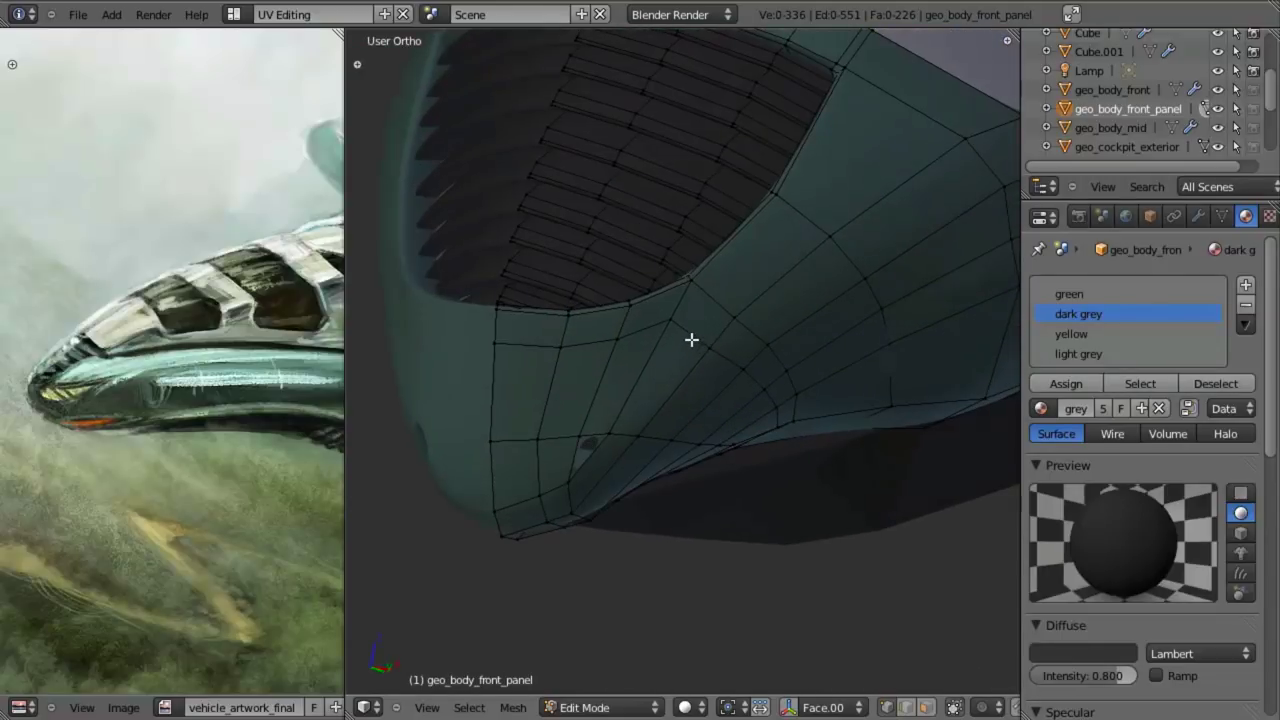
- Merge the new loop's vertex below the grille's lower corner with the adjacent vertex behind it at their center
{"action": "key", "text": "ctrl+r"}
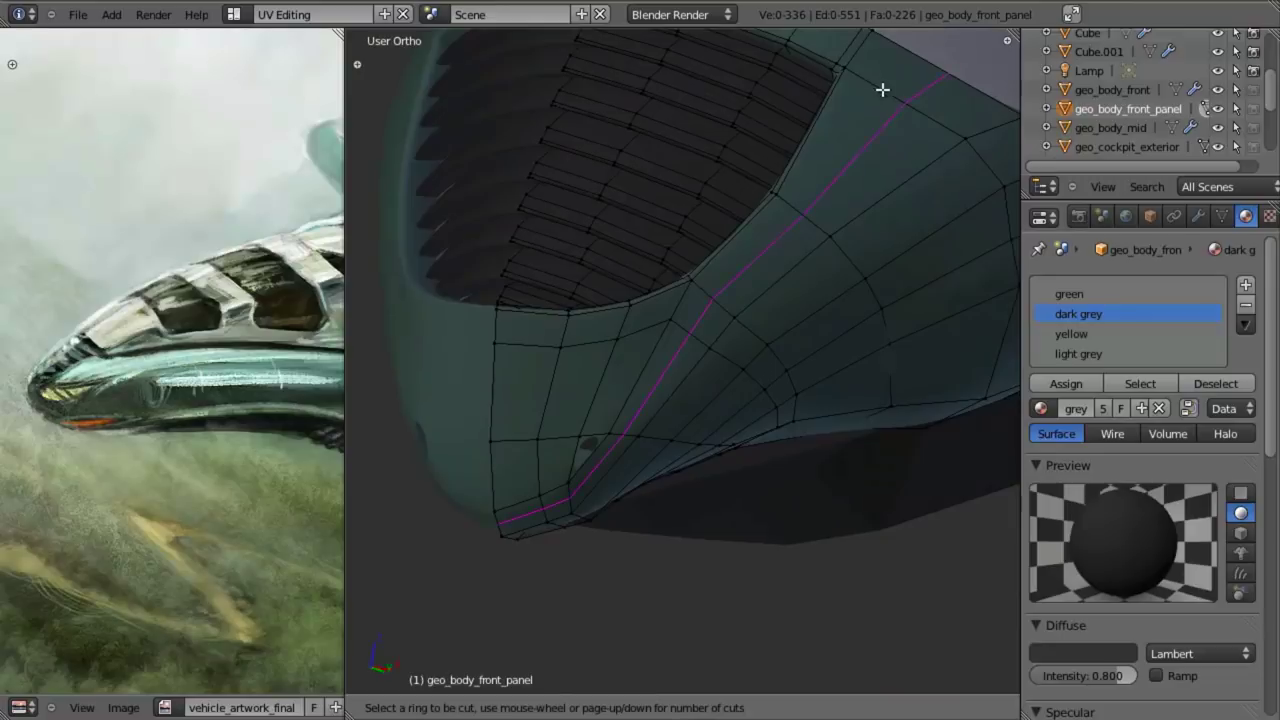
{"action": "key", "text": "Escape"}
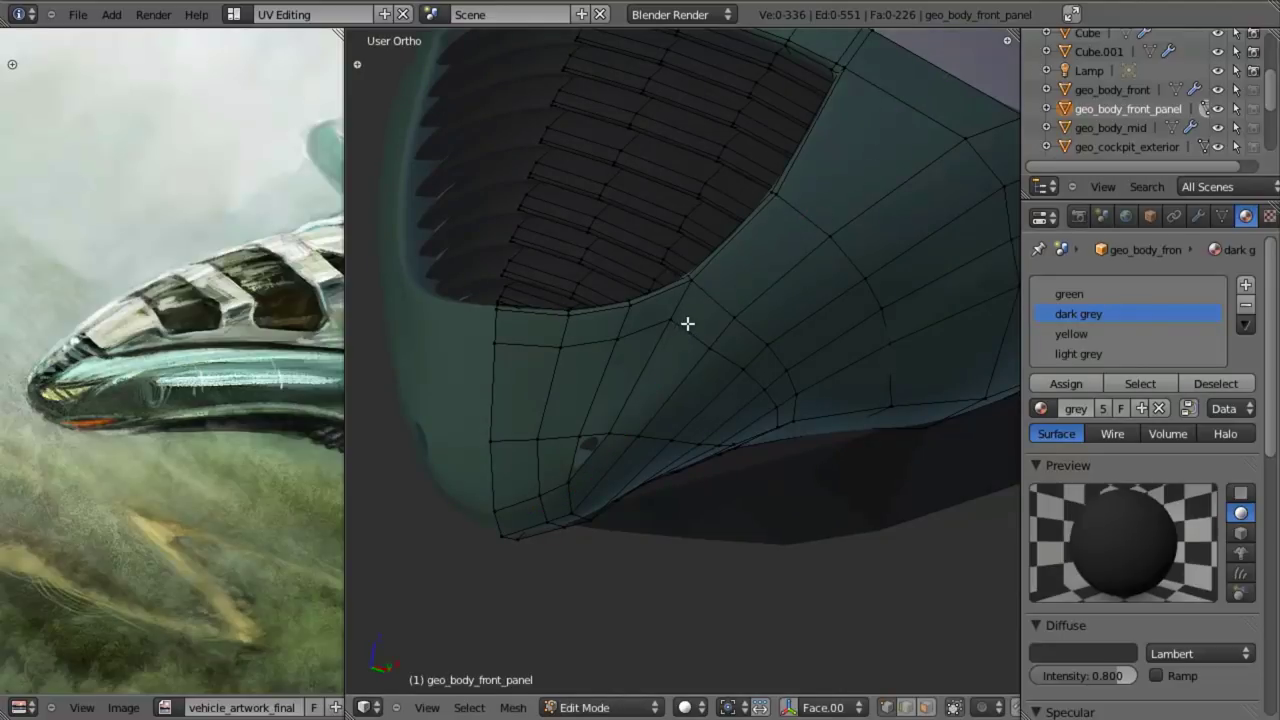
{"action": "key", "text": "w"}
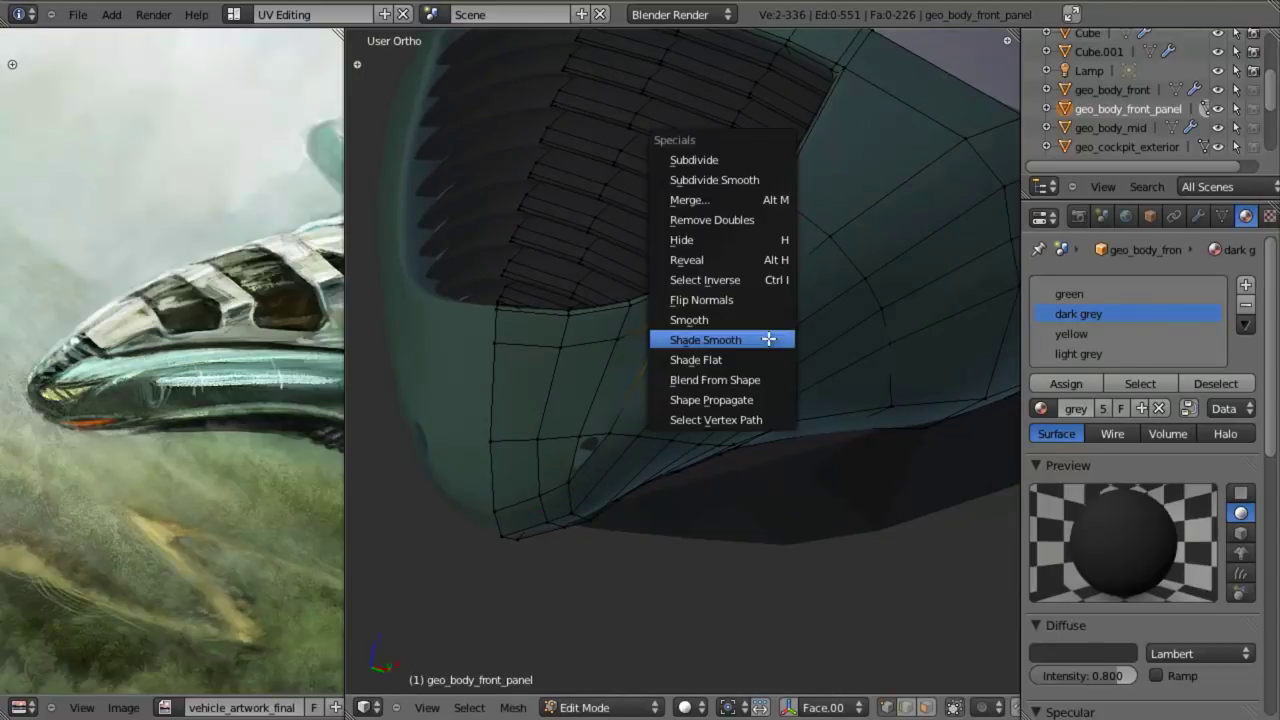
{"action": "left_click", "coordinate": [765, 204]}
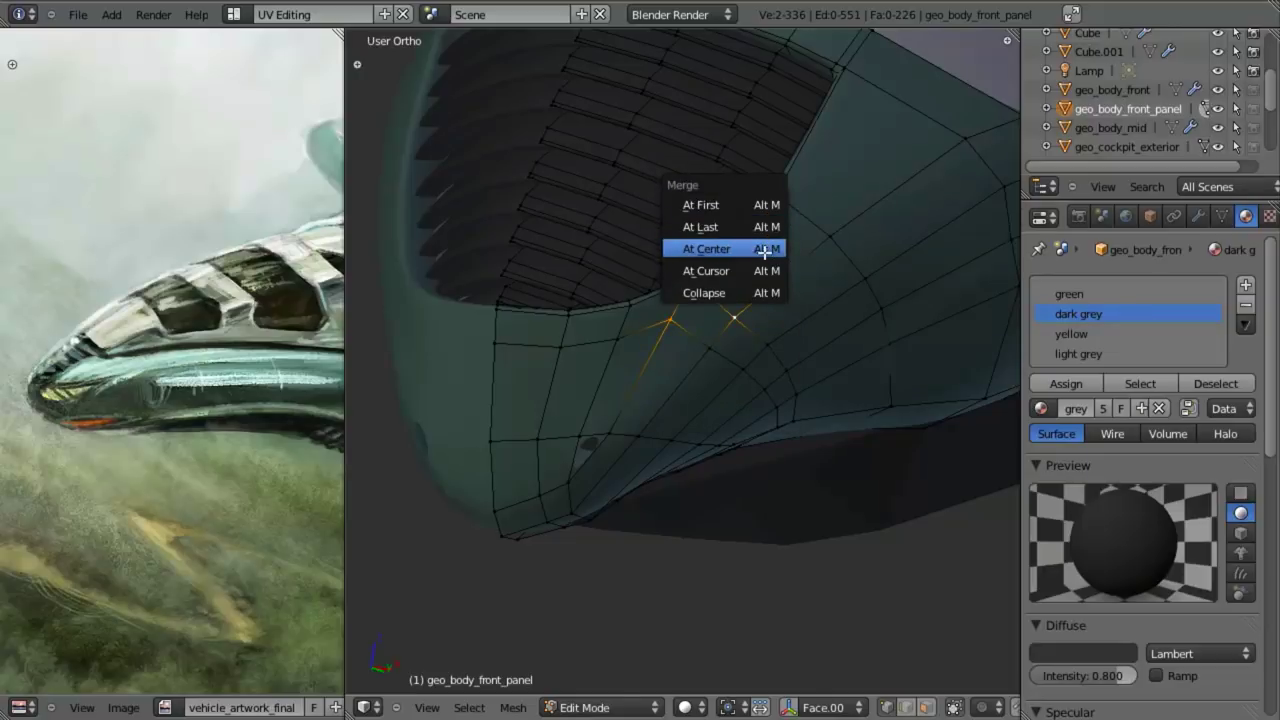
{"action": "left_click", "coordinate": [766, 248]}
{"action": "key", "text": "ctrl+r"}
{"action": "key", "text": "Escape"}
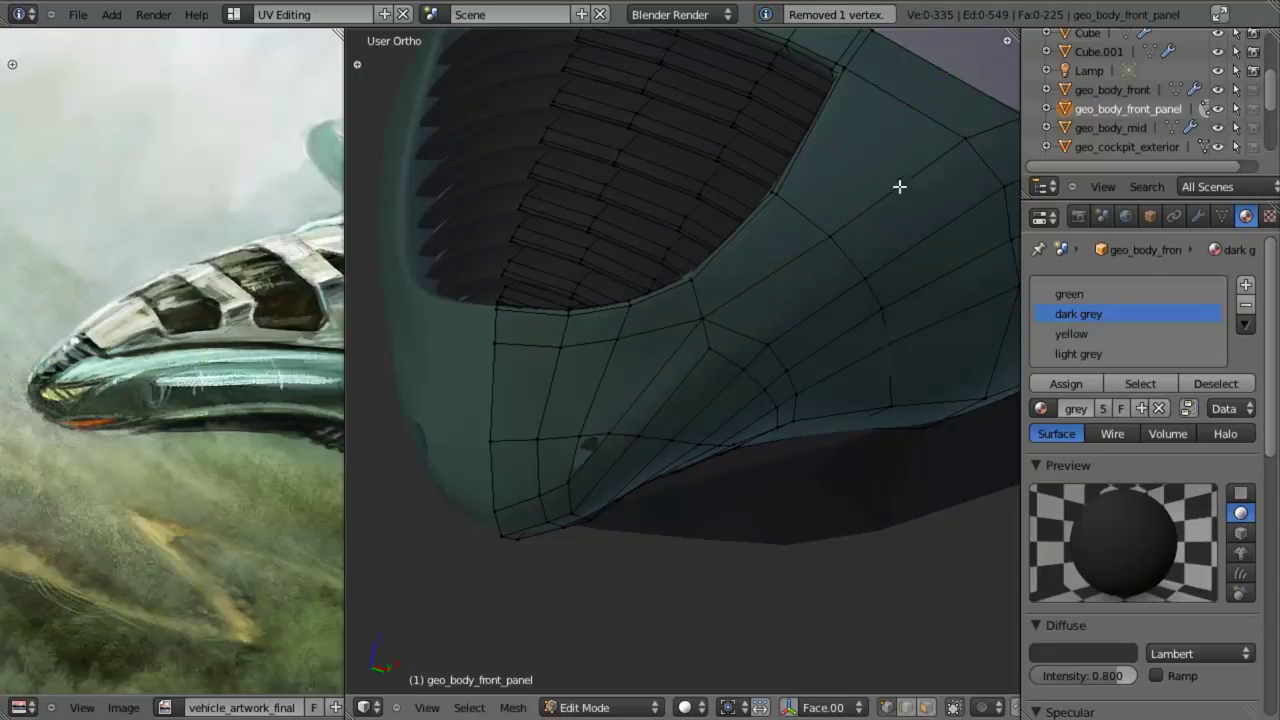
- Delete the two faces on the nose directly in front of and below the merged vertex
{"action": "key", "text": "KP_3"}
{"action": "scroll", "coordinate": [743, 337], "scroll_direction": "up", "scroll_amount": 2}
{"action": "scroll", "coordinate": [668, 316], "scroll_direction": "up", "scroll_amount": 2}
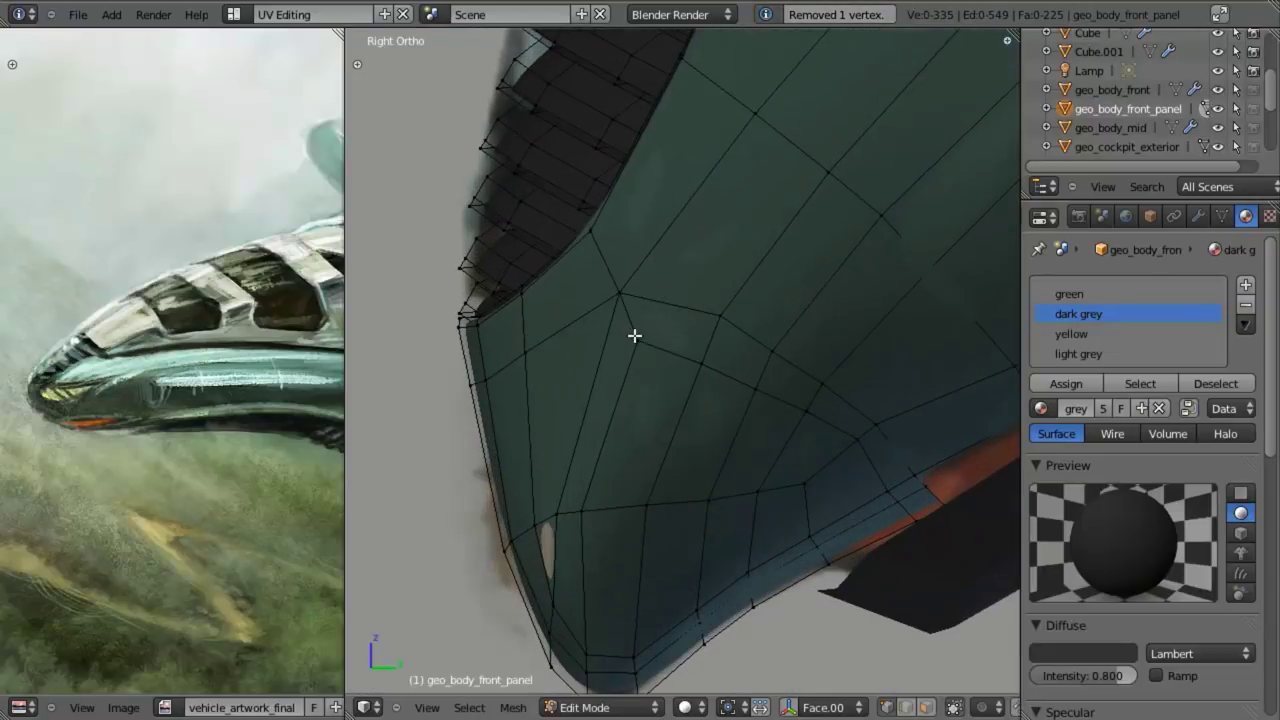
{"action": "right_click", "coordinate": [620, 304]}
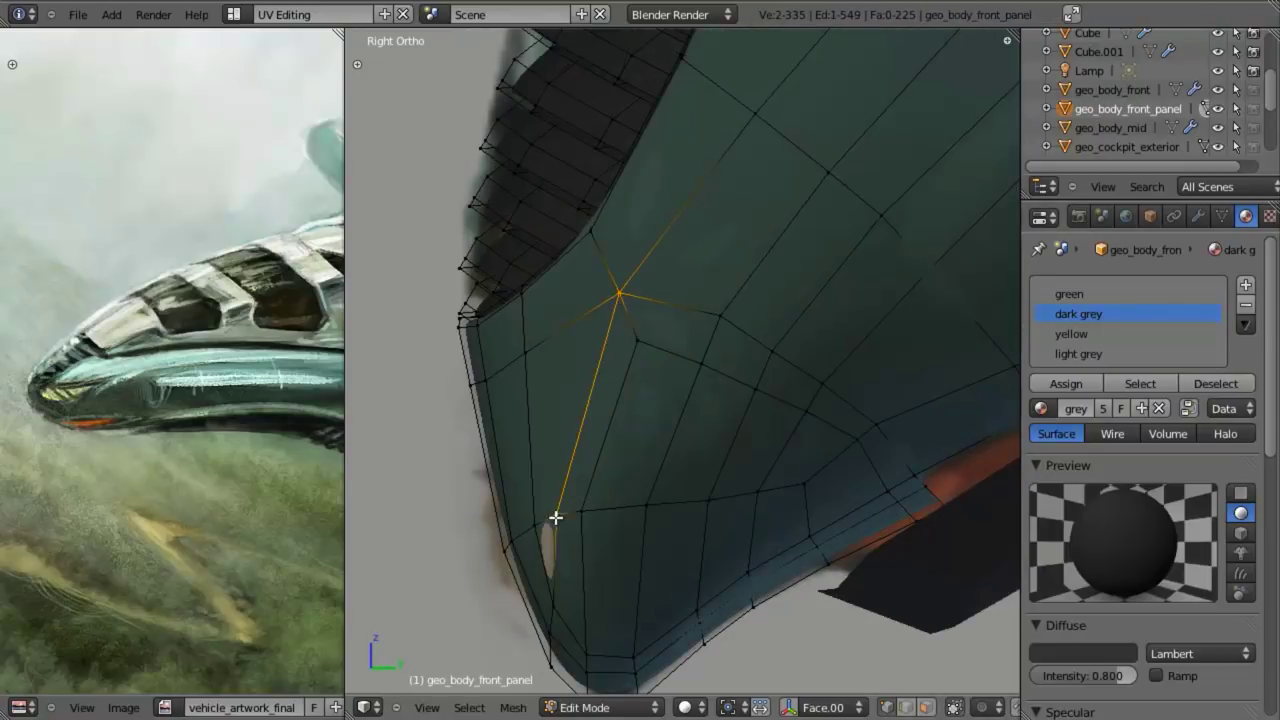
{"action": "right_click", "coordinate": [497, 374], "text": "shift"}
{"action": "right_click", "coordinate": [521, 353], "text": "shift"}
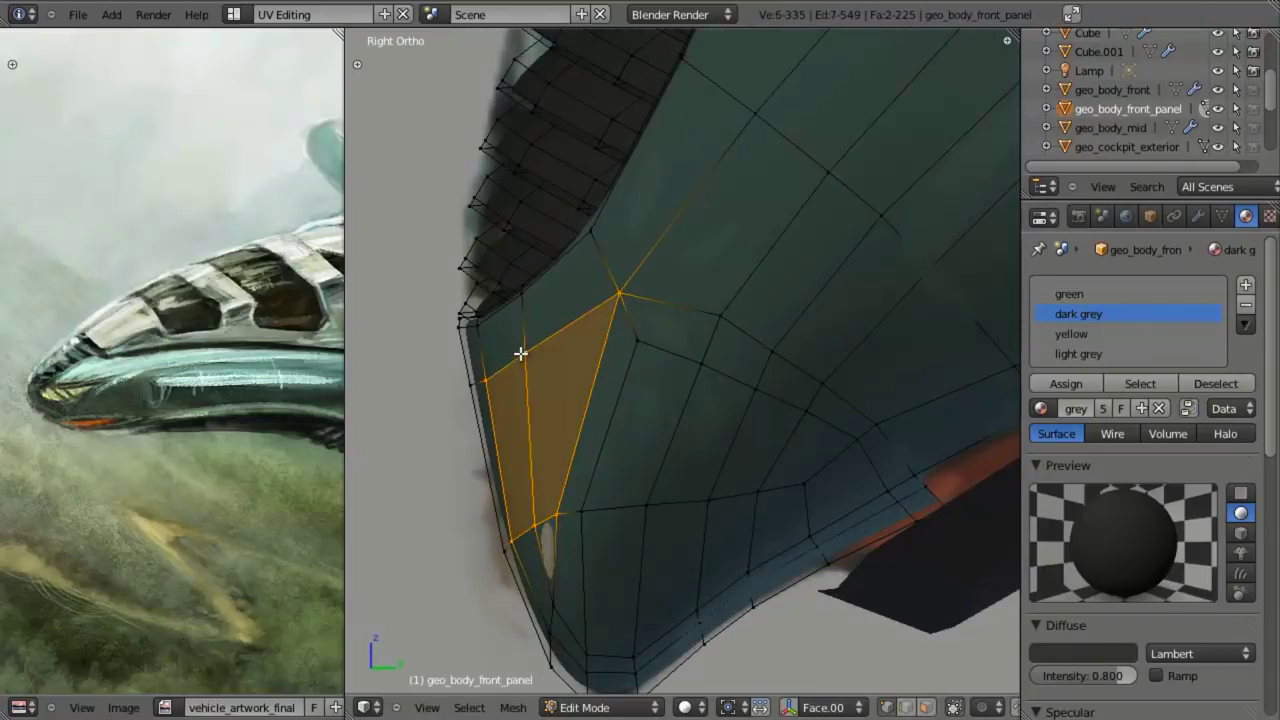
{"action": "key", "text": "x"}
{"action": "left_click", "coordinate": [511, 355]}
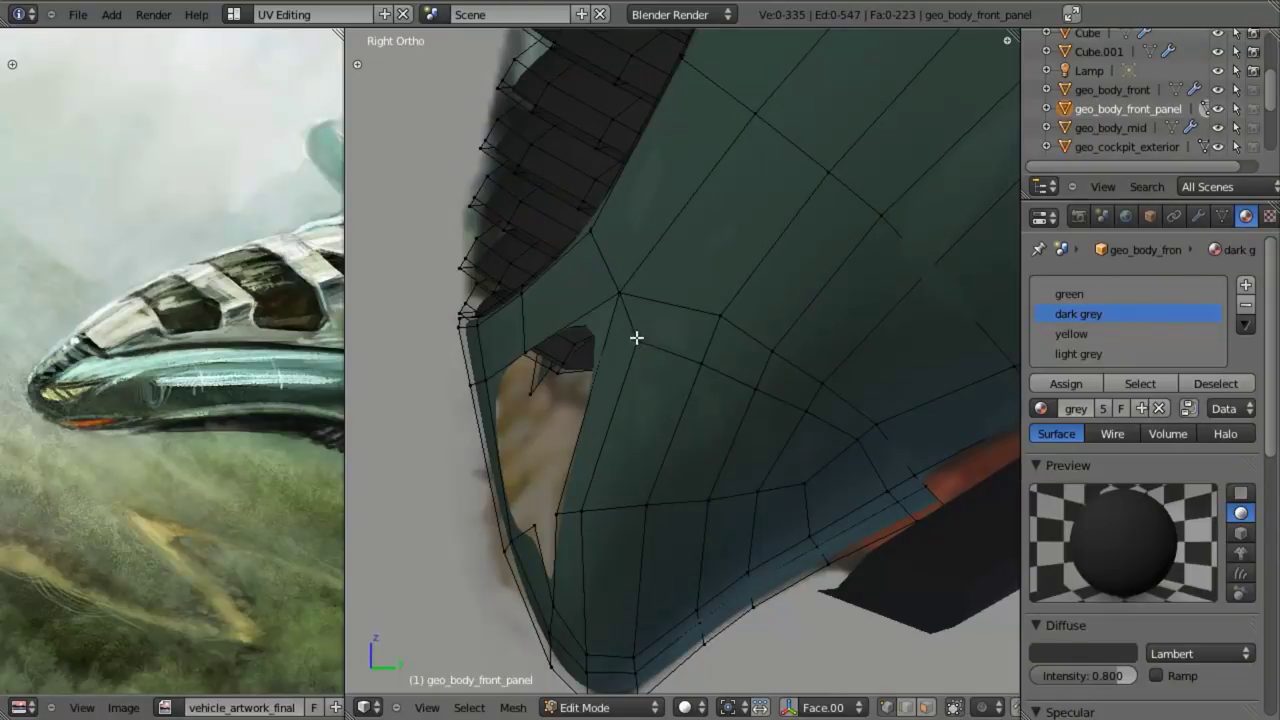
- Delete the narrow face along the rear edge of the new opening, below the merged vertex
{"action": "right_click", "coordinate": [618, 294]}
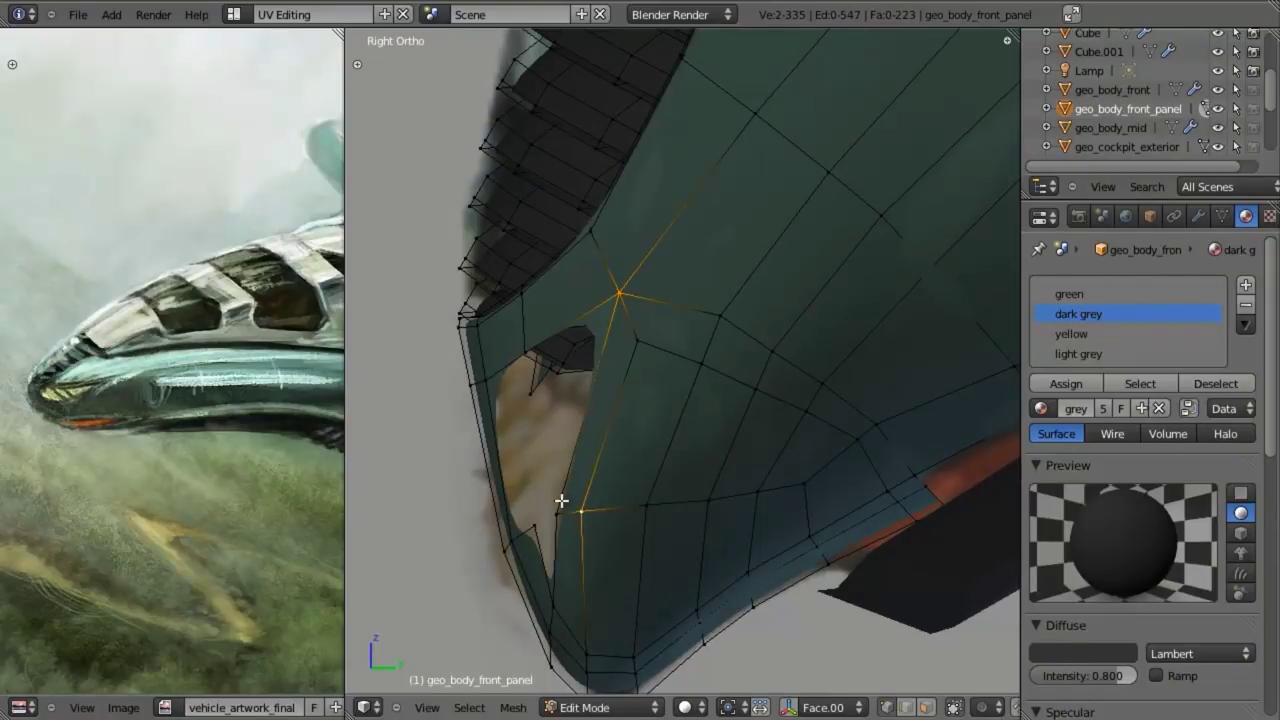
{"action": "right_click", "coordinate": [630, 335], "text": "shift"}
{"action": "key", "text": "x"}
{"action": "left_click", "coordinate": [631, 335]}
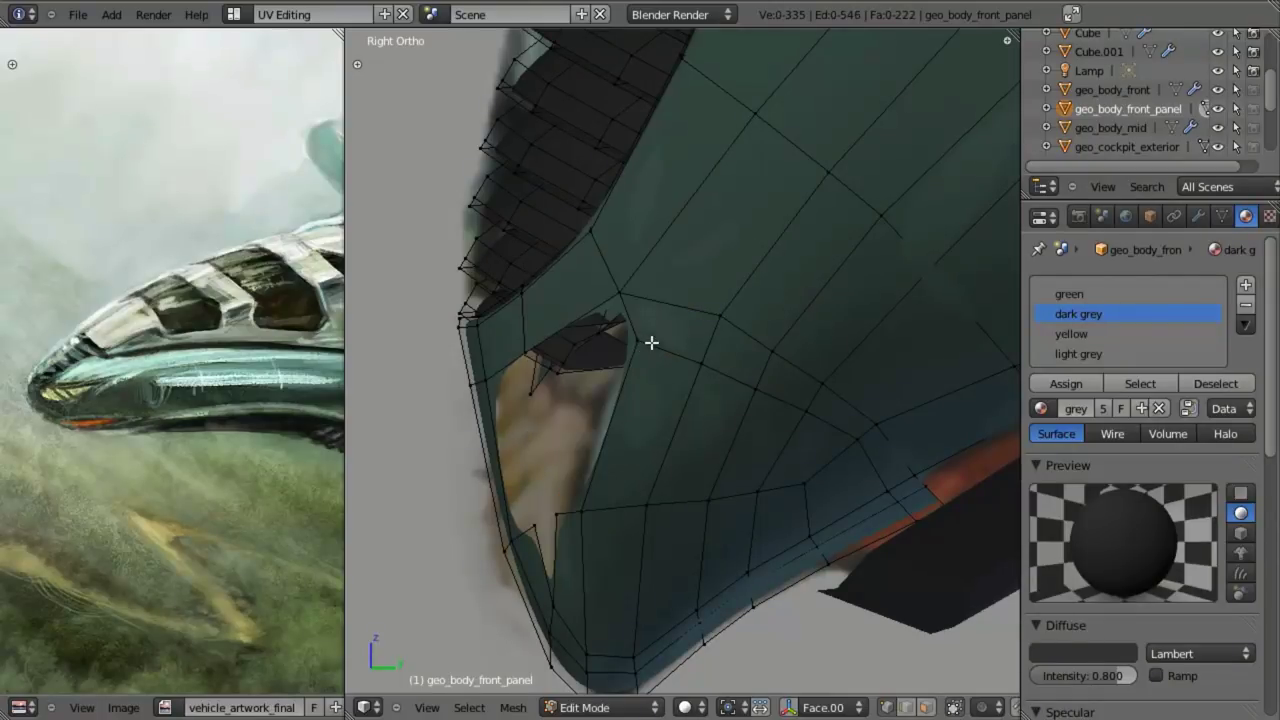
- Move the vertex on the opening's rear edge, just below the merged vertex, forward and down in the side view
{"action": "right_click", "coordinate": [648, 346]}
{"action": "key", "text": "z"}
{"action": "key", "text": "g"}
{"action": "left_click", "coordinate": [609, 417]}
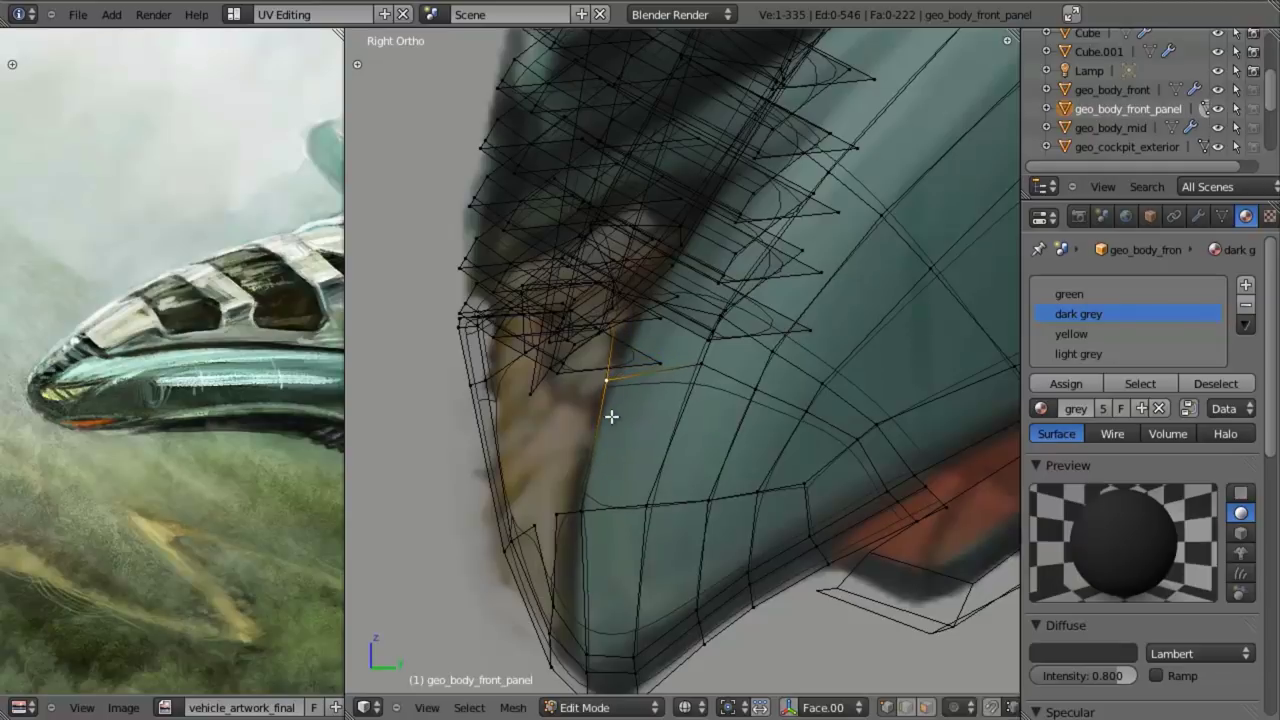
{"action": "key", "text": "alt+z"}
{"action": "key", "text": "g"}
{"action": "left_click", "coordinate": [656, 373]}
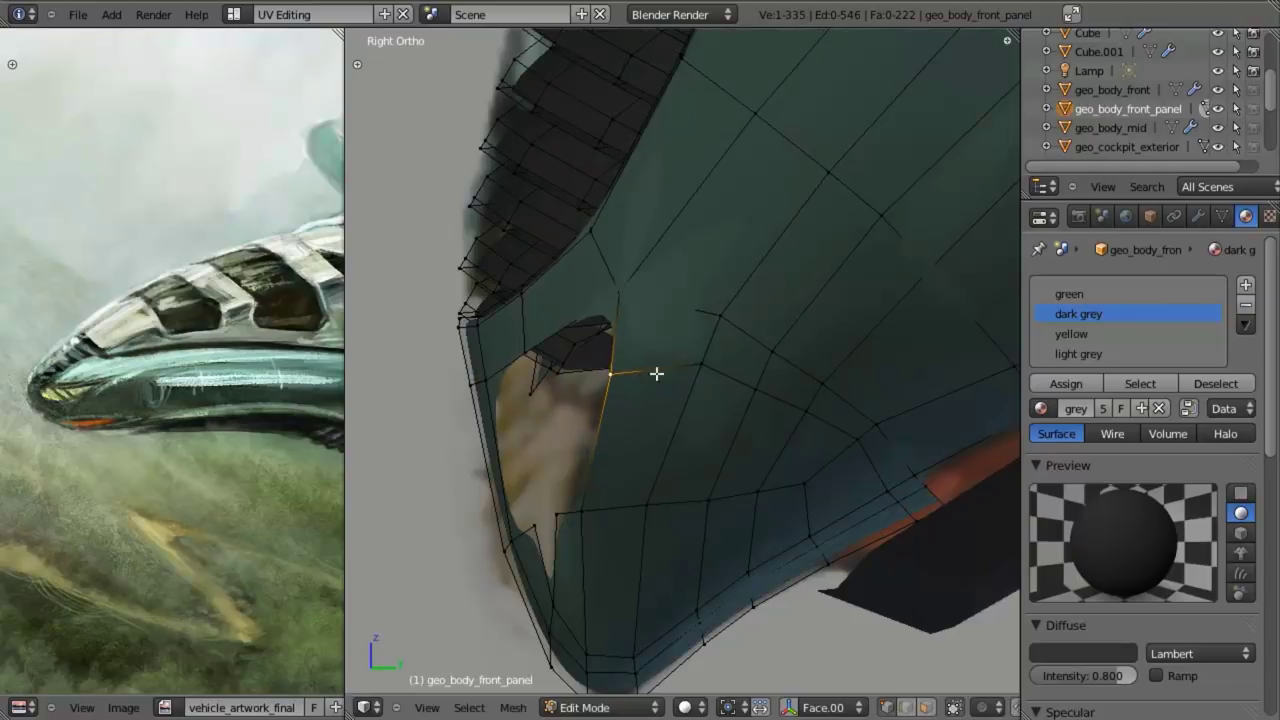
- Delete the edge loop running from the opening's rear edge across the panel's side to its lower border
{"action": "right_click", "coordinate": [776, 402], "text": "alt"}
{"action": "key", "text": "x"}
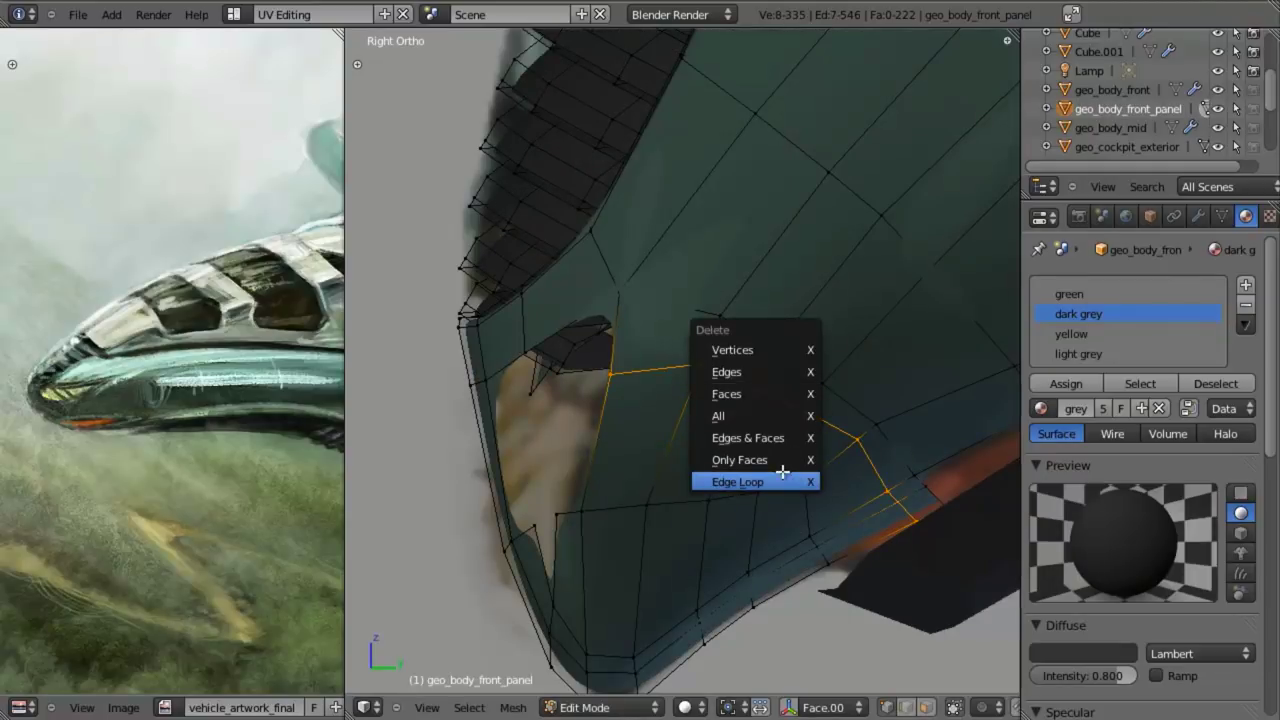
{"action": "left_click", "coordinate": [783, 471]}
{"action": "scroll", "coordinate": [780, 466], "scroll_direction": "down", "scroll_amount": 2}
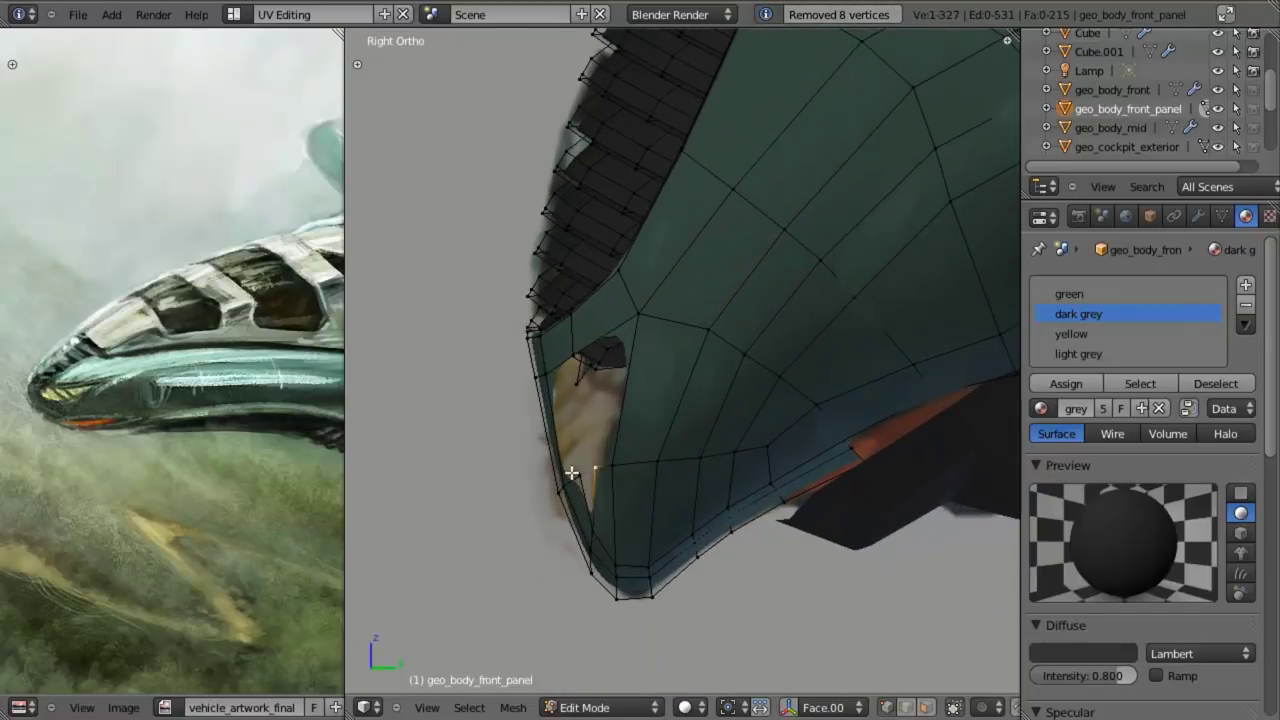
- Delete the stray vertex at the opening's lower edge and fill the gap below with a new face
{"action": "middle_click_drag", "start_coordinate": [571, 473], "coordinate": [617, 306]}
{"action": "key", "text": "x"}
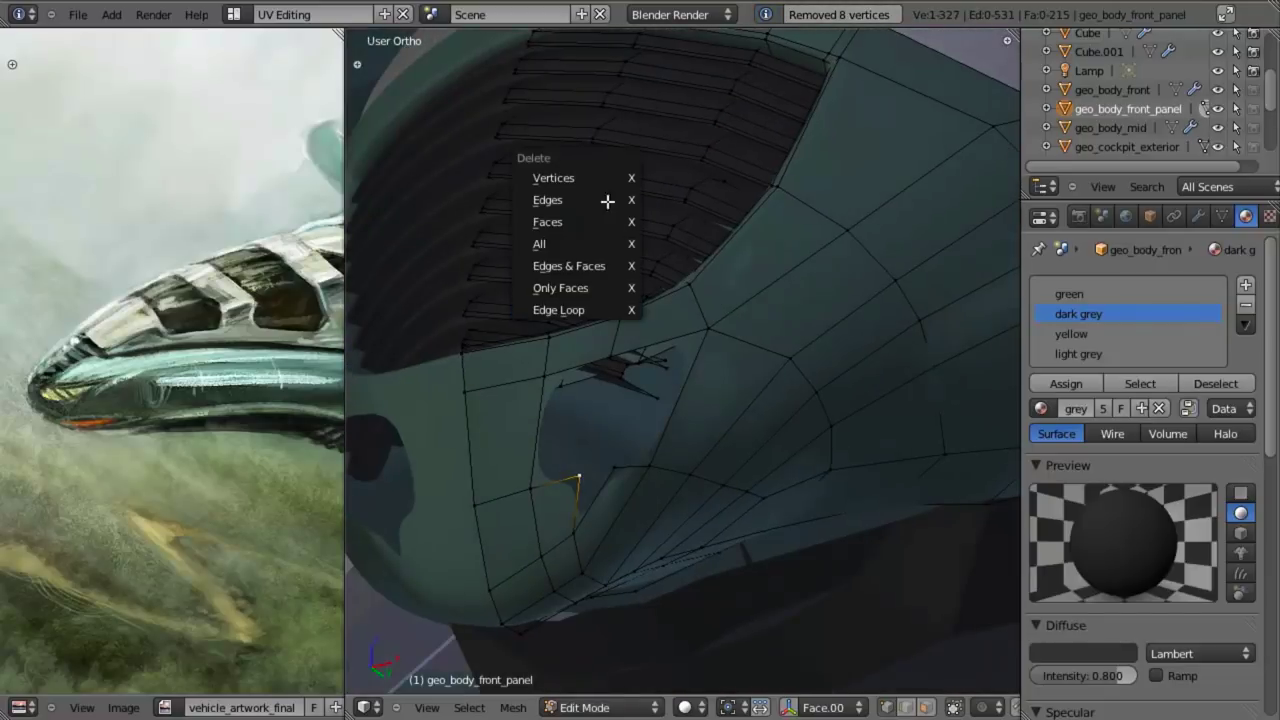
{"action": "left_click", "coordinate": [585, 178]}
{"action": "key", "text": "KP_1"}
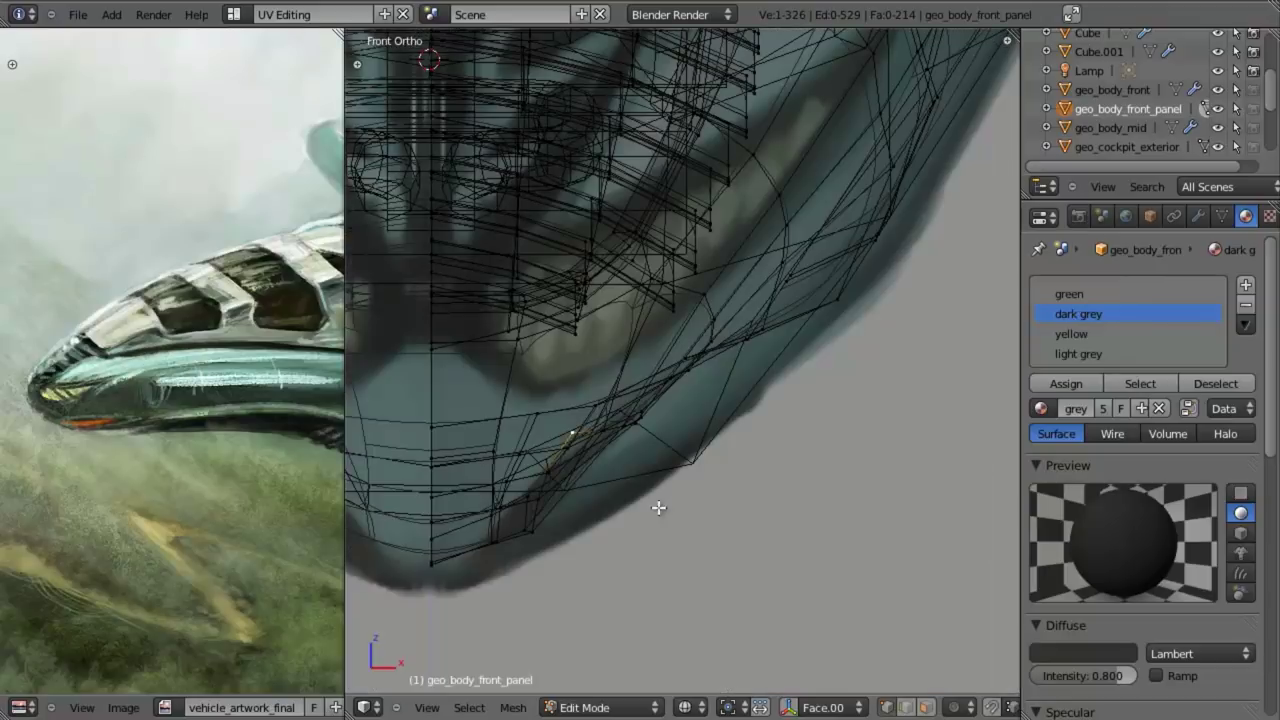
{"action": "middle_click_drag", "start_coordinate": [643, 450], "coordinate": [701, 446], "text": "shift"}
{"action": "key", "text": "z"}
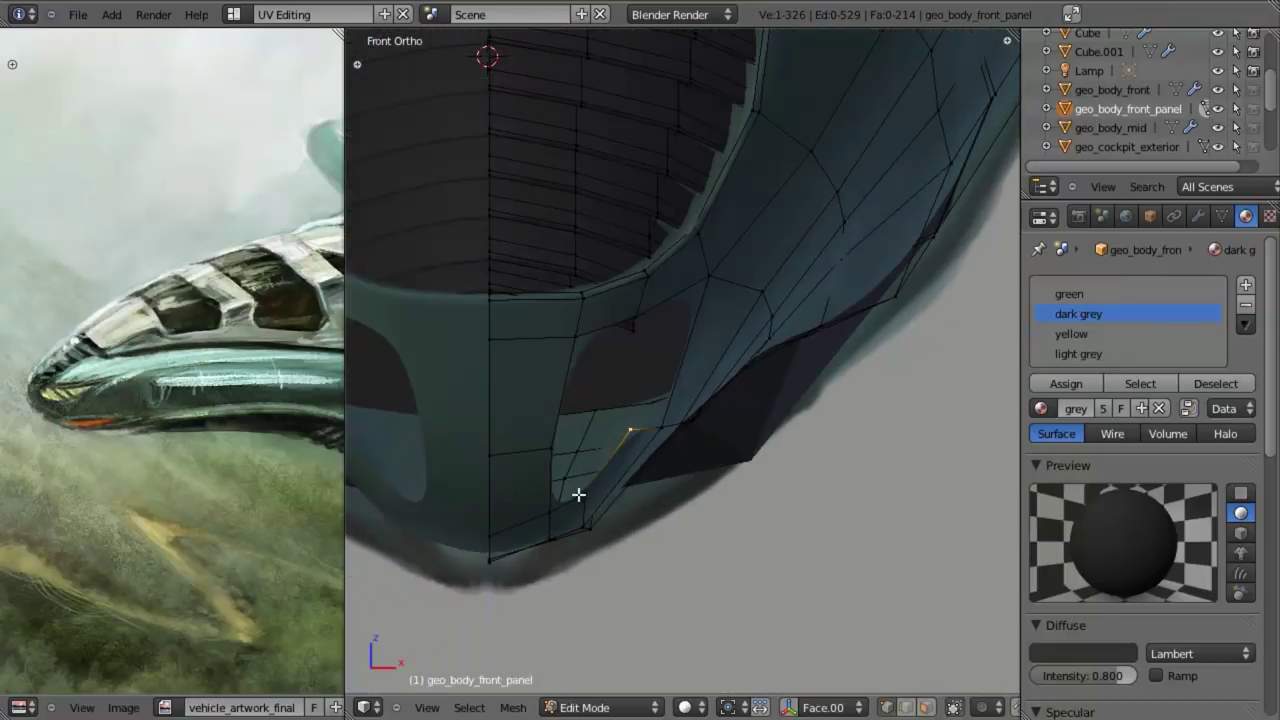
{"action": "key", "text": "f"}
- Move the new face's upper outer corner vertex slightly forward and down in the side view
{"action": "right_click", "coordinate": [628, 430]}
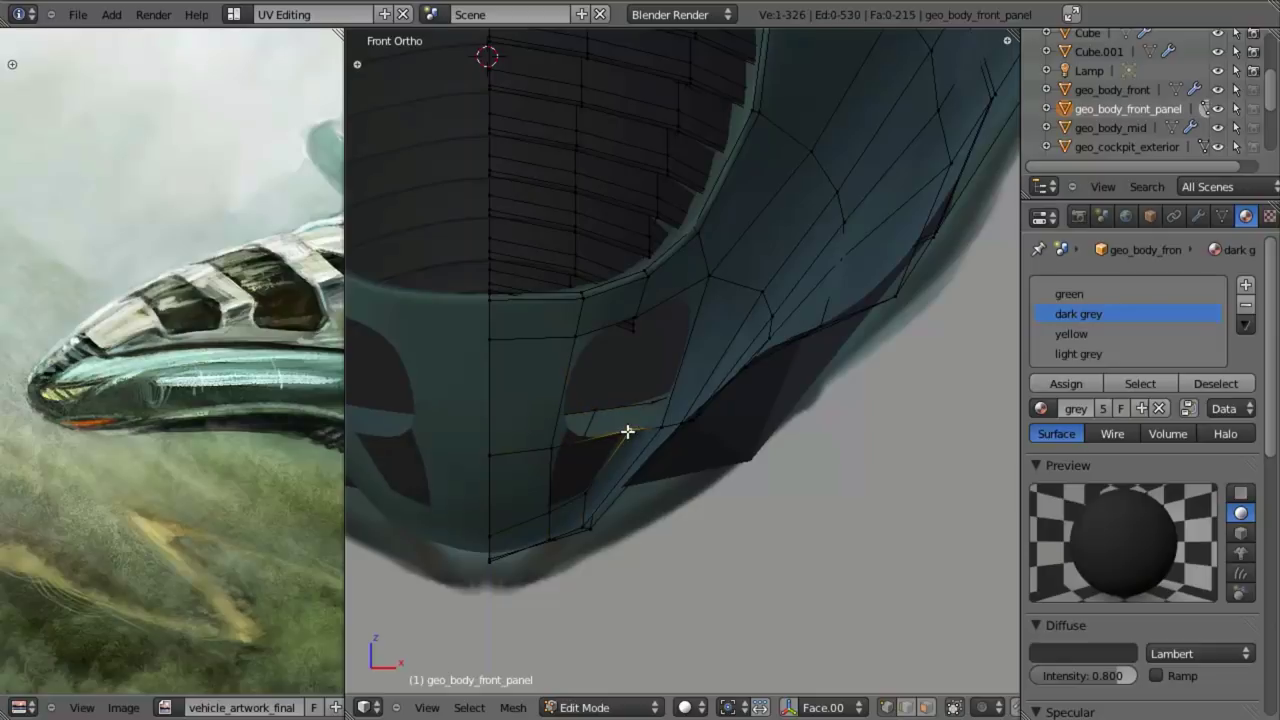
{"action": "middle_click_drag", "start_coordinate": [614, 446], "coordinate": [665, 485]}
{"action": "key", "text": "KP_3"}
{"action": "key", "text": "g"}
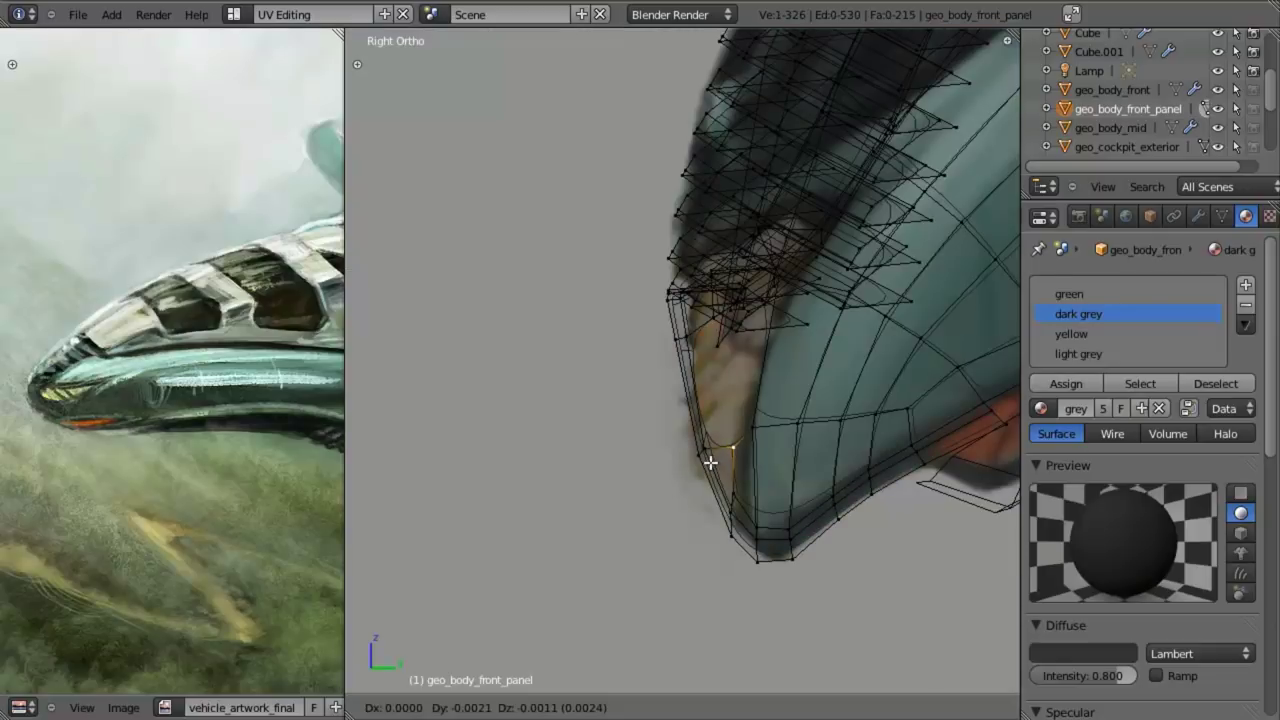
{"action": "left_click", "coordinate": [730, 482]}
{"action": "key", "text": "KP_1"}
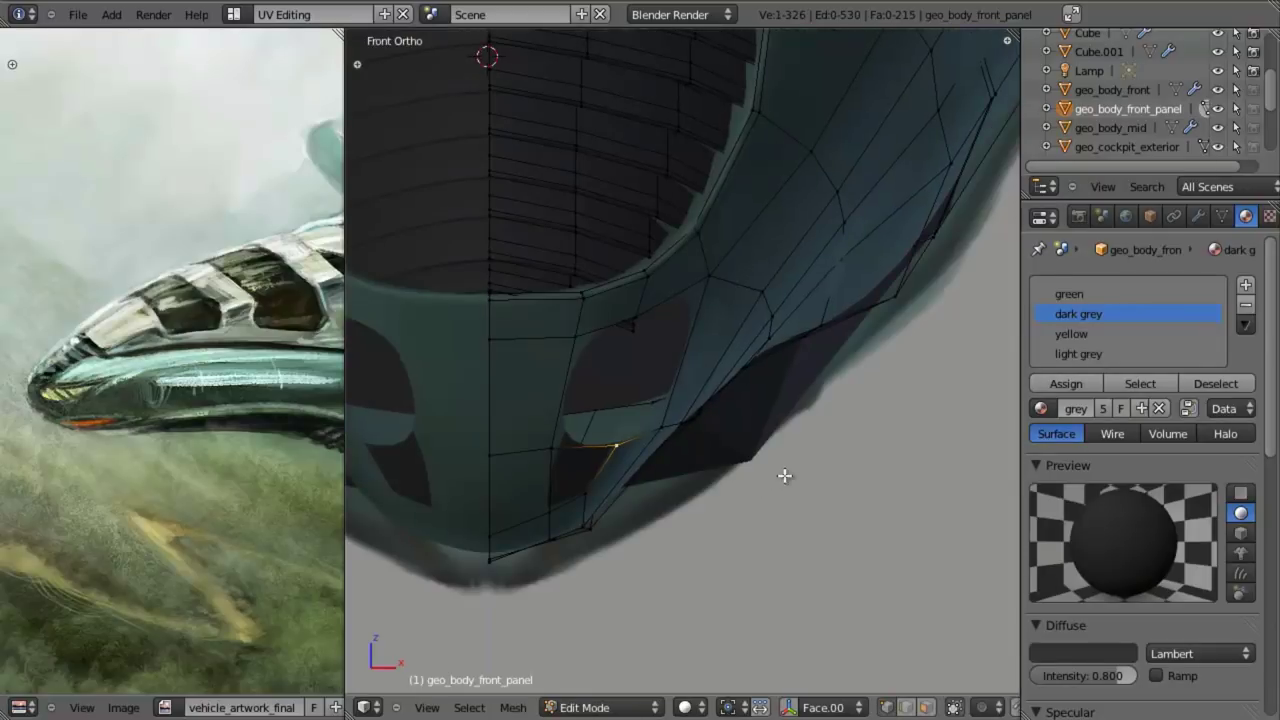
- Adjust the position of the vertex at the opening's lower rear corner in the side view
{"action": "key", "text": "KP_3"}
{"action": "key", "text": "z"}
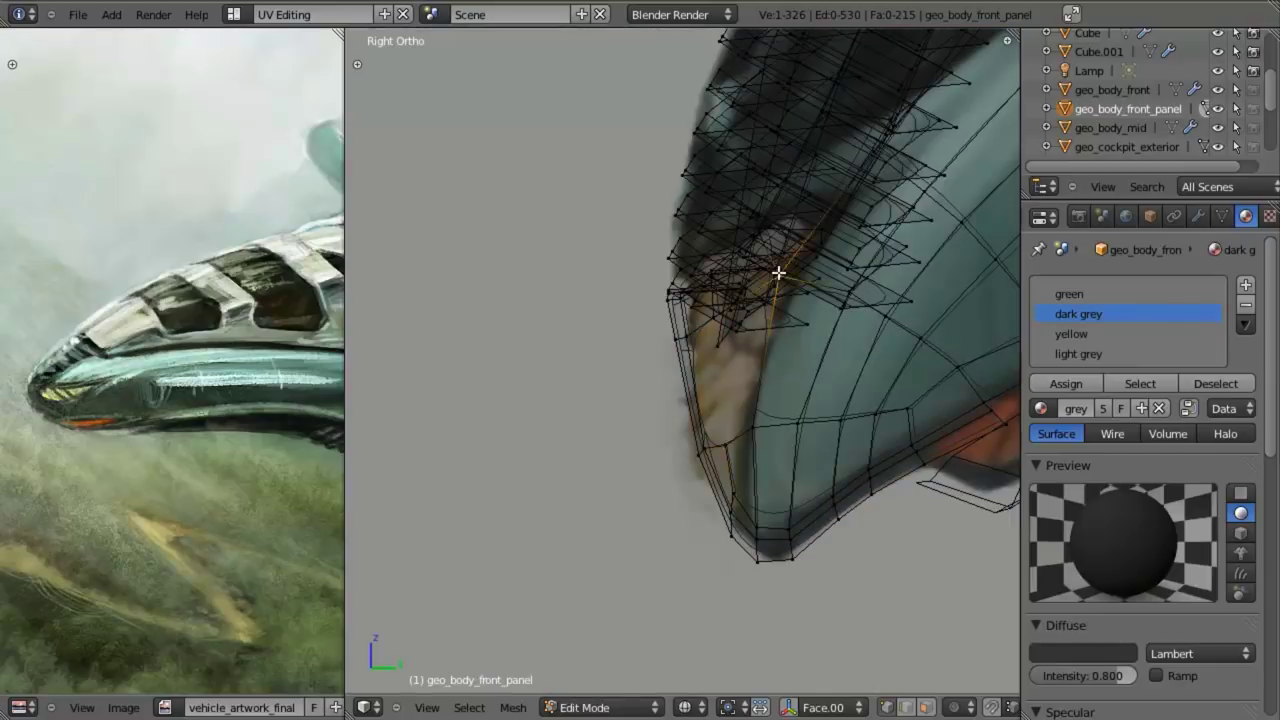
{"action": "key", "text": "z"}
{"action": "right_click", "coordinate": [723, 301], "text": "alt"}
{"action": "mouse_move", "coordinate": [718, 349]}
{"action": "middle_mouse_down"}
{"action": "mouse_move", "coordinate": [777, 364]}
{"action": "mouse_move", "coordinate": [882, 310]}
{"action": "mouse_move", "coordinate": [774, 374]}
{"action": "mouse_move", "coordinate": [796, 426]}
{"action": "middle_mouse_up"}
{"action": "key", "text": "KP_1"}
{"action": "right_click", "coordinate": [738, 414]}
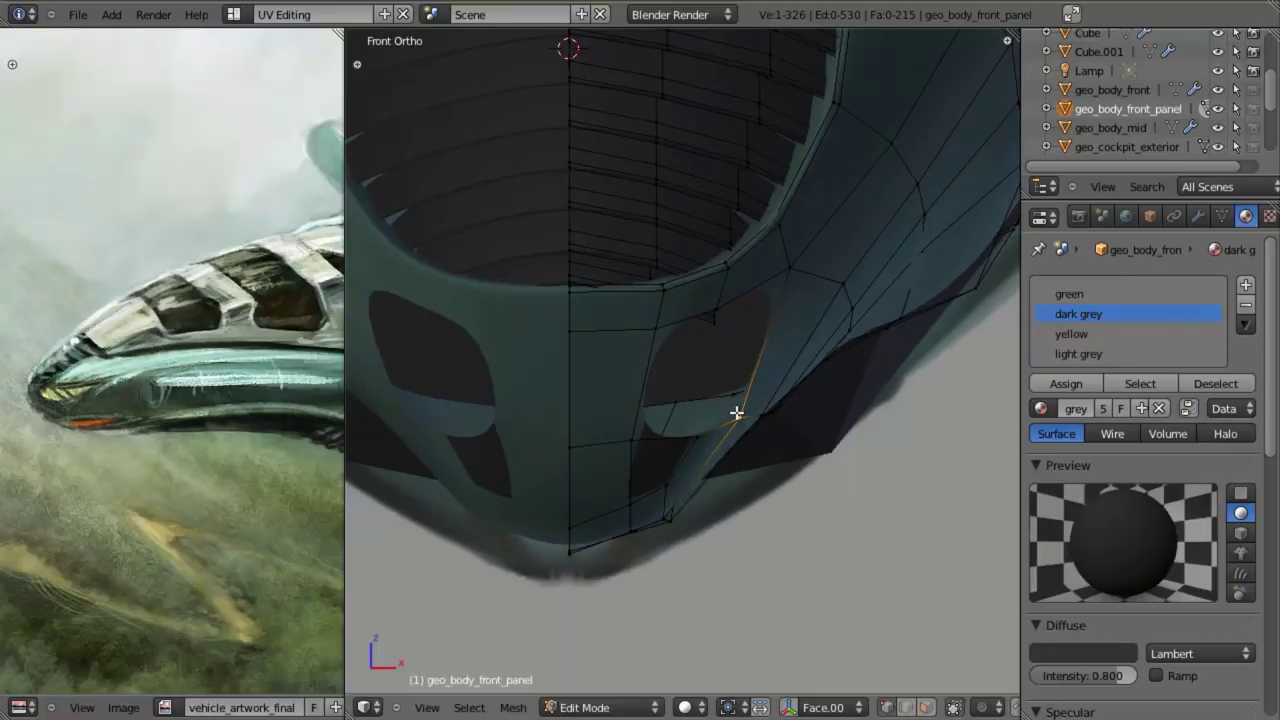
{"action": "key", "text": "KP_3"}
{"action": "key", "text": "g"}
{"action": "left_click", "coordinate": [750, 450]}
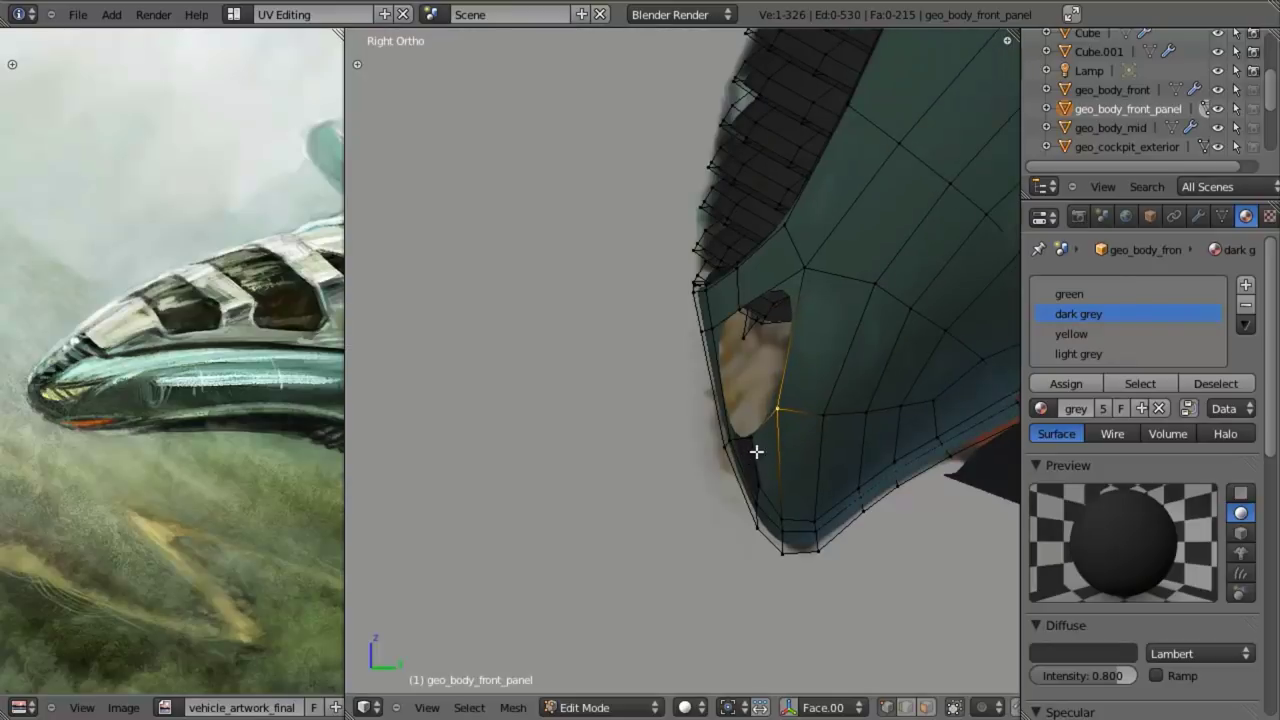
- Rip the vertex at the opening's upper rear corner to split the panel's side edge behind it
{"action": "key", "text": "KP_1"}
{"action": "mouse_move", "coordinate": [767, 442]}
{"action": "middle_mouse_down", "text": "shift"}
{"action": "mouse_move", "coordinate": [779, 455]}
{"action": "mouse_move", "coordinate": [763, 428]}
{"action": "middle_mouse_up", "text": "shift"}
{"action": "scroll", "coordinate": [780, 455], "scroll_direction": "down", "scroll_amount": 2}
{"action": "scroll", "coordinate": [780, 454], "scroll_direction": "up", "scroll_amount": 1}
{"action": "key", "text": "z"}
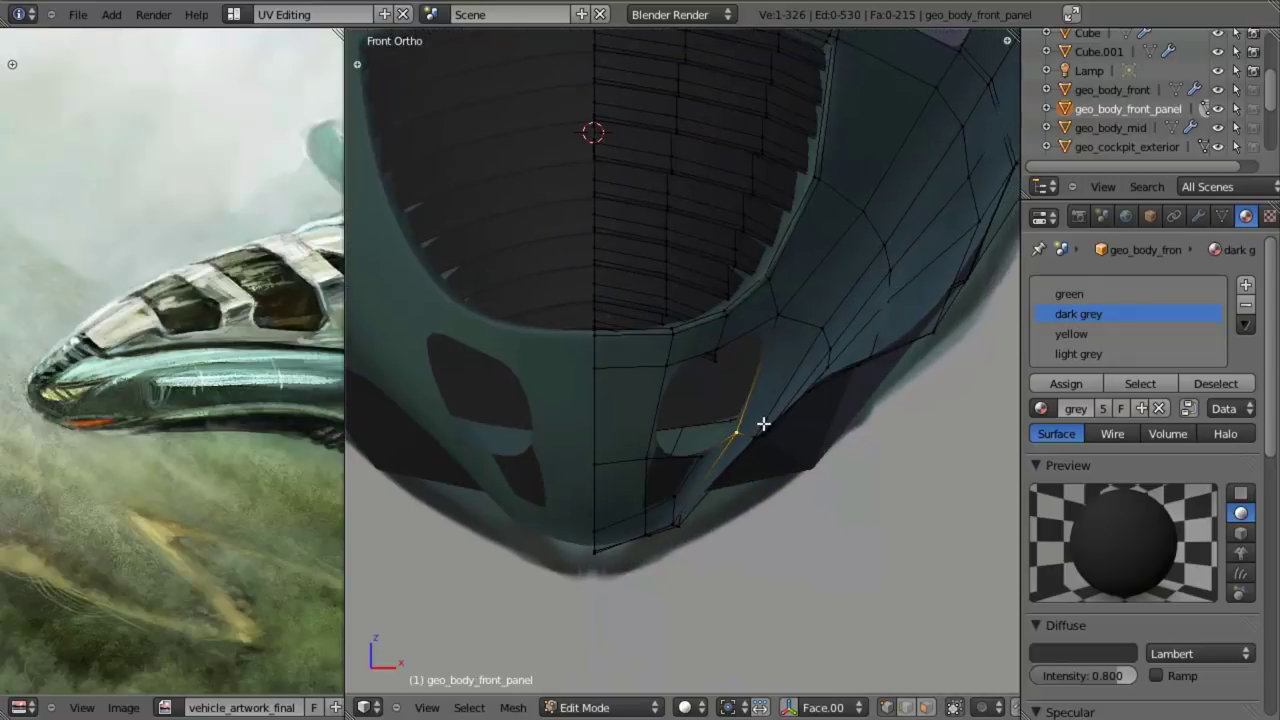
{"action": "scroll", "coordinate": [763, 426], "scroll_direction": "up", "scroll_amount": 2}
{"action": "right_click", "coordinate": [826, 288]}
{"action": "key", "text": "KP_3"}
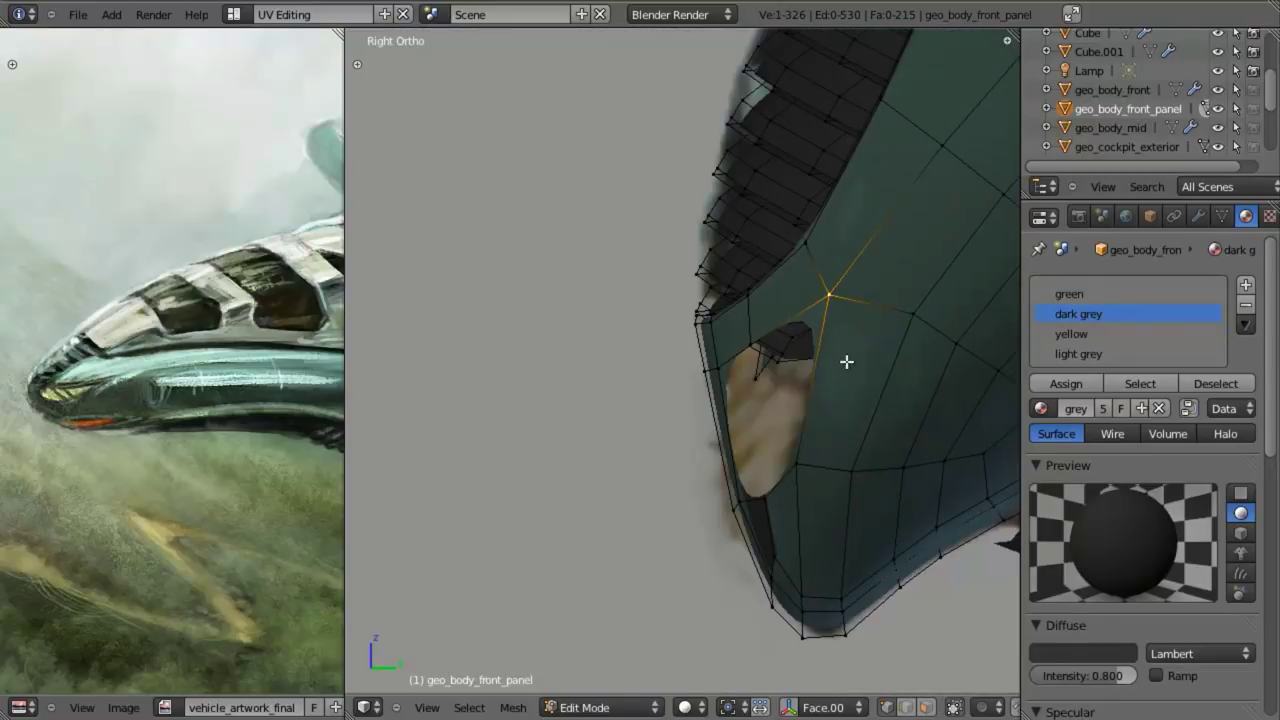
{"action": "middle_click_drag", "start_coordinate": [846, 360], "coordinate": [726, 400], "text": "shift"}
{"action": "scroll", "coordinate": [714, 393], "scroll_direction": "down", "scroll_amount": 3}
{"action": "scroll", "coordinate": [714, 390], "scroll_direction": "up", "scroll_amount": 2}
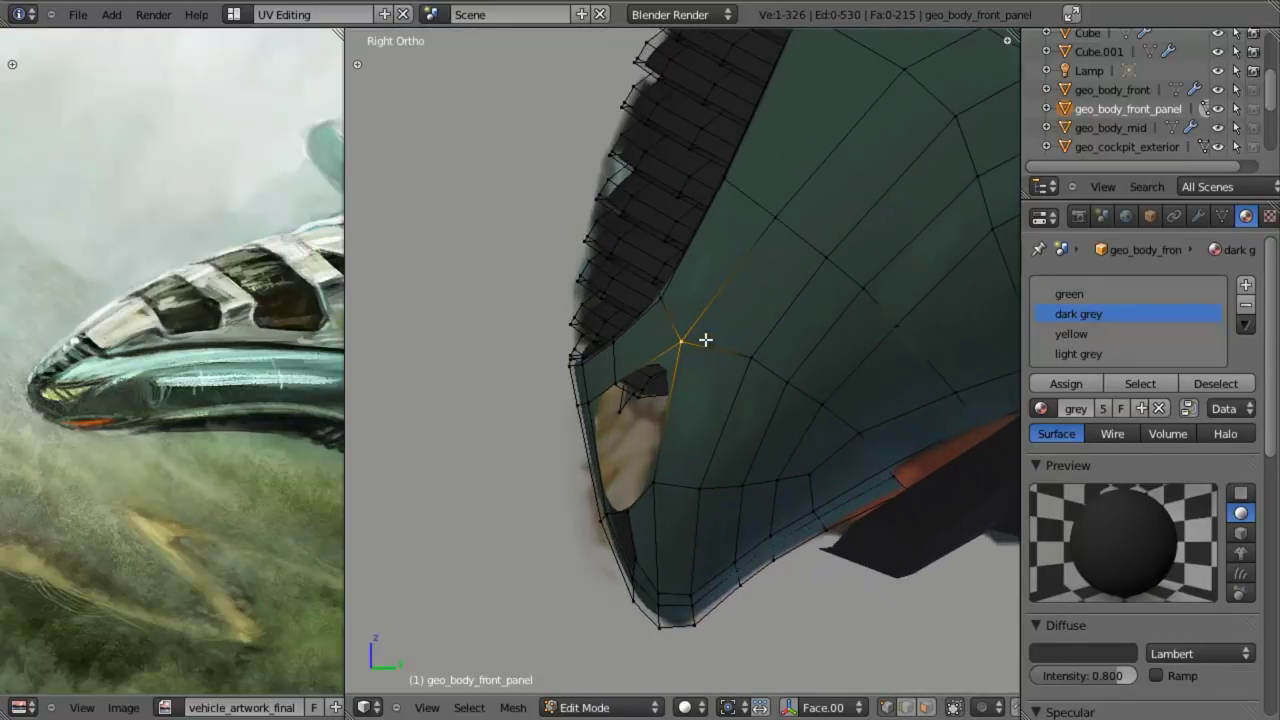
{"action": "key", "text": "g"}
{"action": "left_click", "coordinate": [707, 350]}
{"action": "key", "text": "g"}
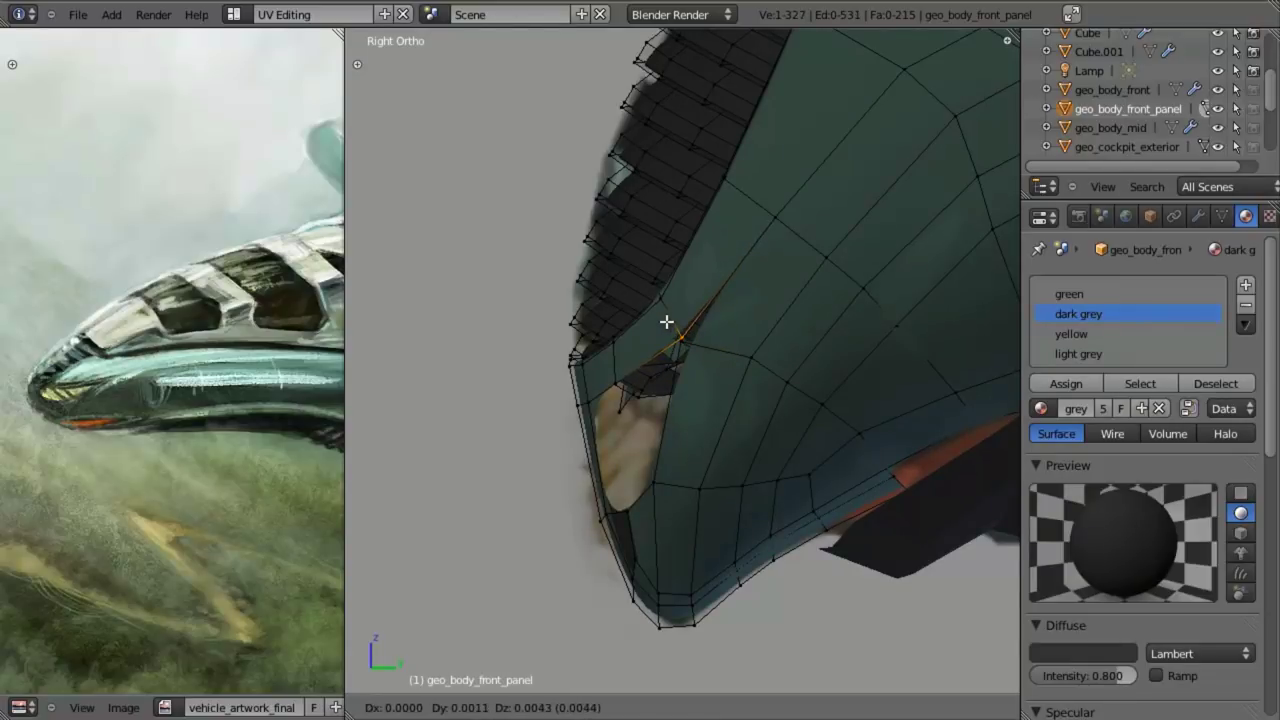
{"action": "left_click", "coordinate": [665, 322]}
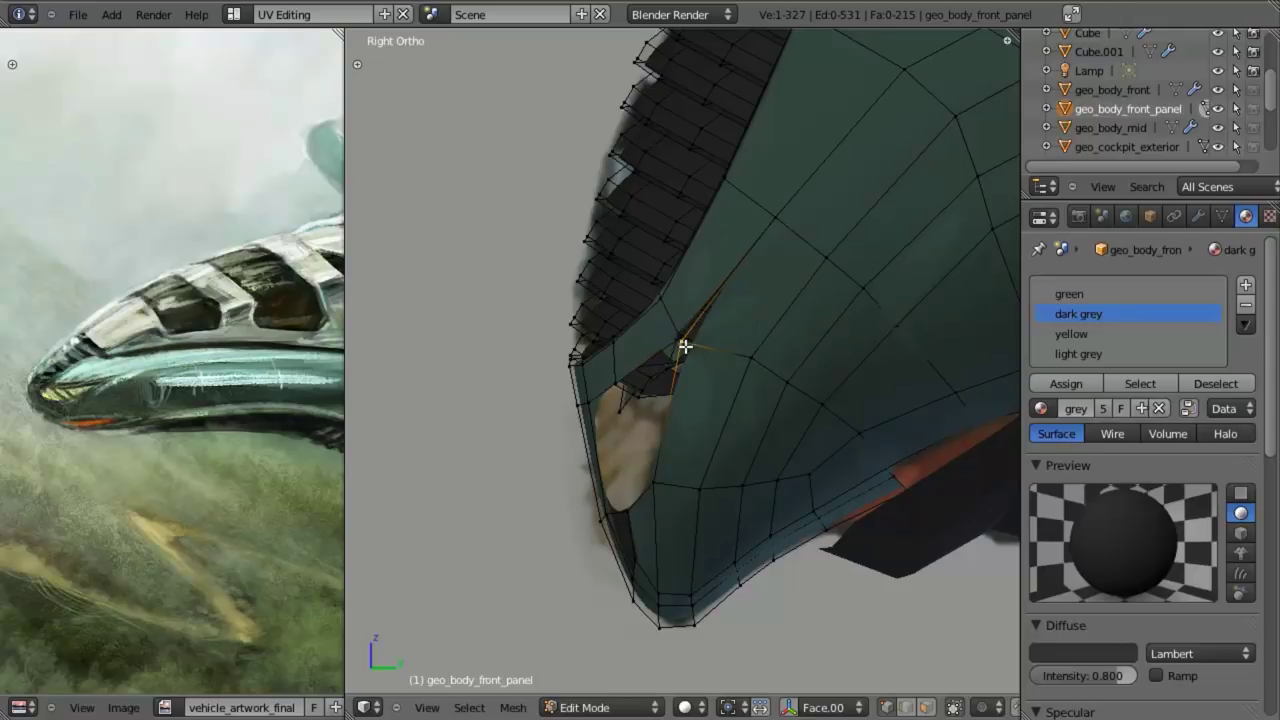
- Move the ripped lower vertex outward and rearward, using the side and front views, to extend the opening along the panel's side
{"action": "key", "text": "g"}
{"action": "left_click", "coordinate": [707, 353]}
{"action": "middle_click_drag", "start_coordinate": [700, 351], "coordinate": [770, 407]}
{"action": "key", "text": "z"}
{"action": "key", "text": "z"}
{"action": "key", "text": "g"}
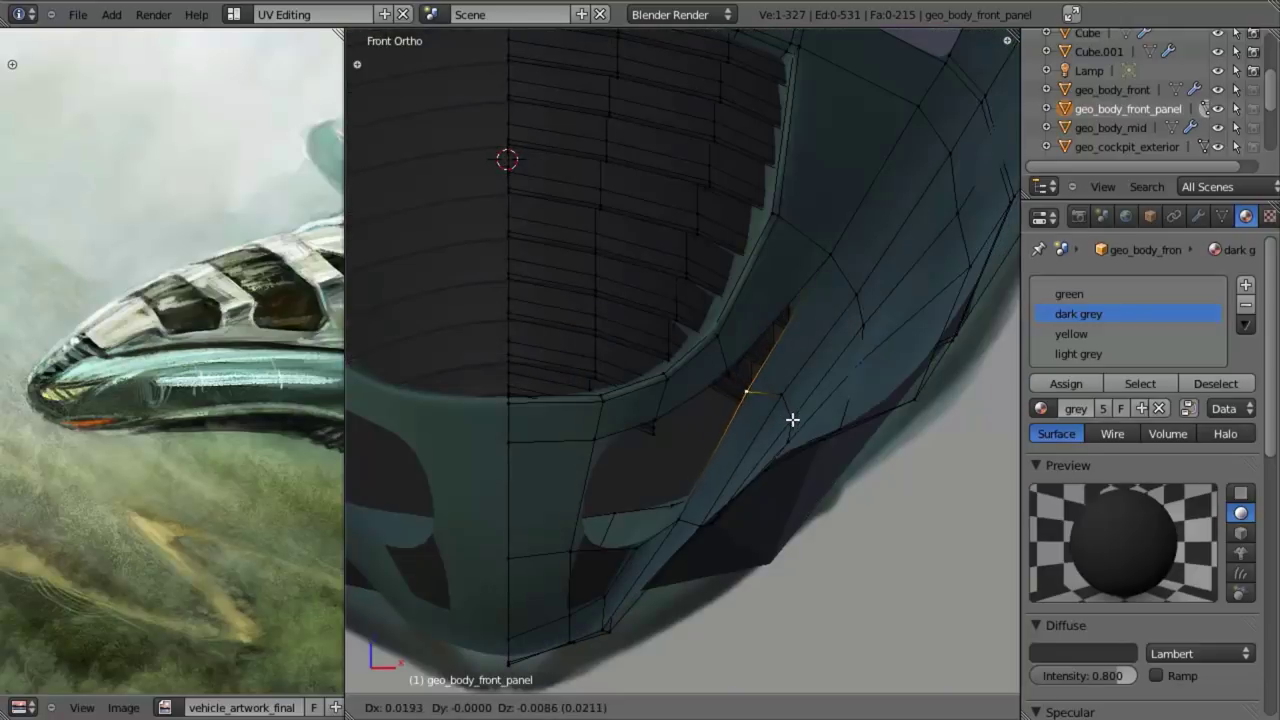
{"action": "left_click", "coordinate": [797, 422]}
{"action": "key", "text": "KP_3"}
{"action": "key", "text": "g"}
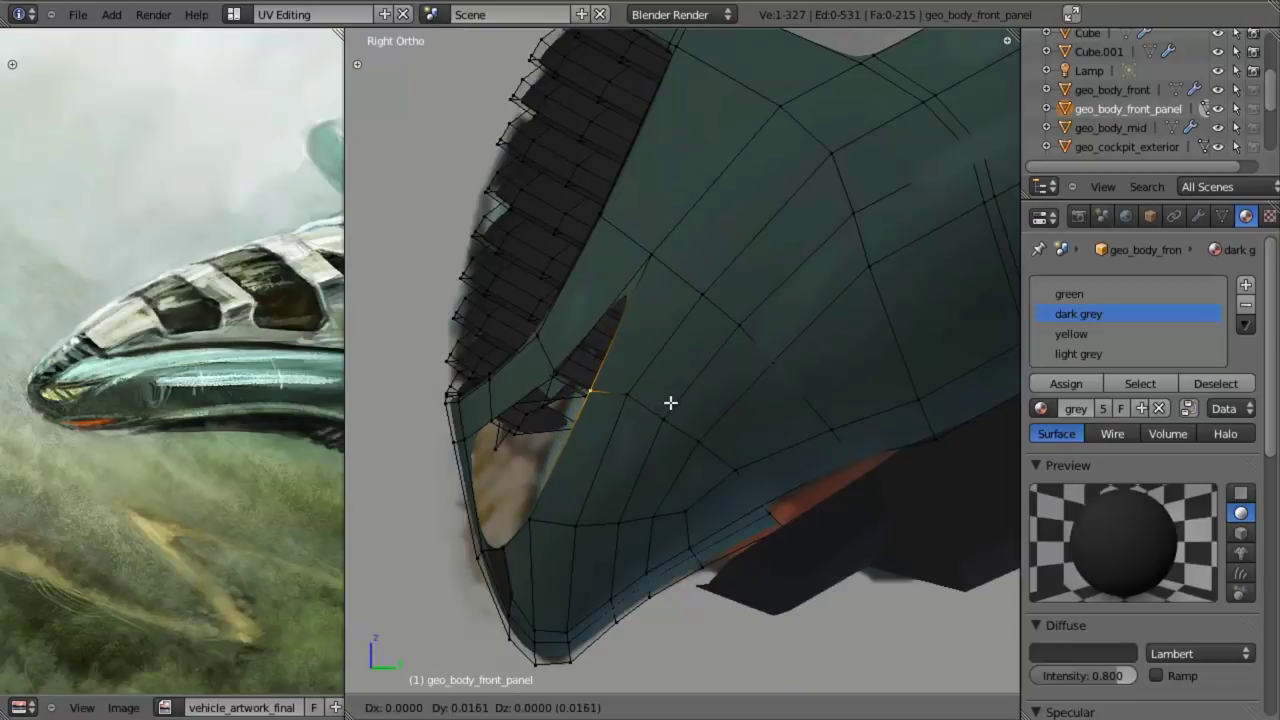
{"action": "left_click", "coordinate": [665, 386]}
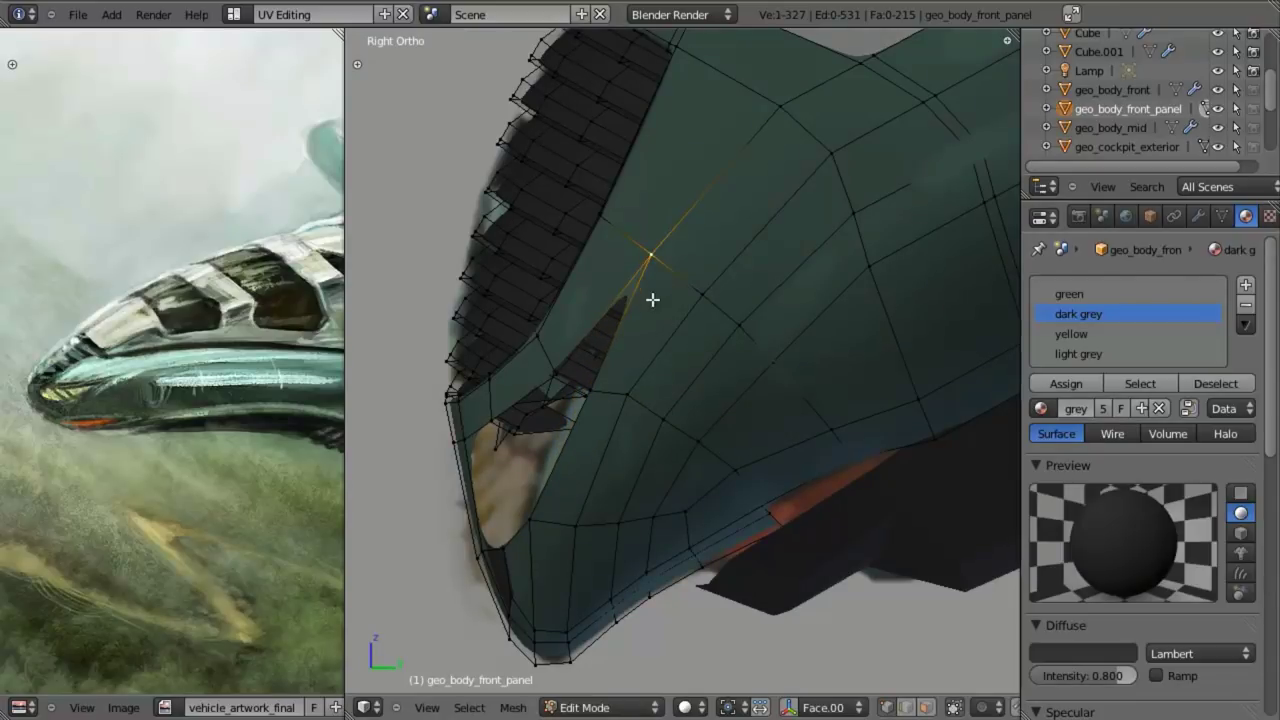
- Select the extended opening's border loop and examine its outline against the panel from several angles
{"action": "scroll", "coordinate": [604, 356], "scroll_direction": "up", "scroll_amount": 2}
{"action": "key", "text": "a"}
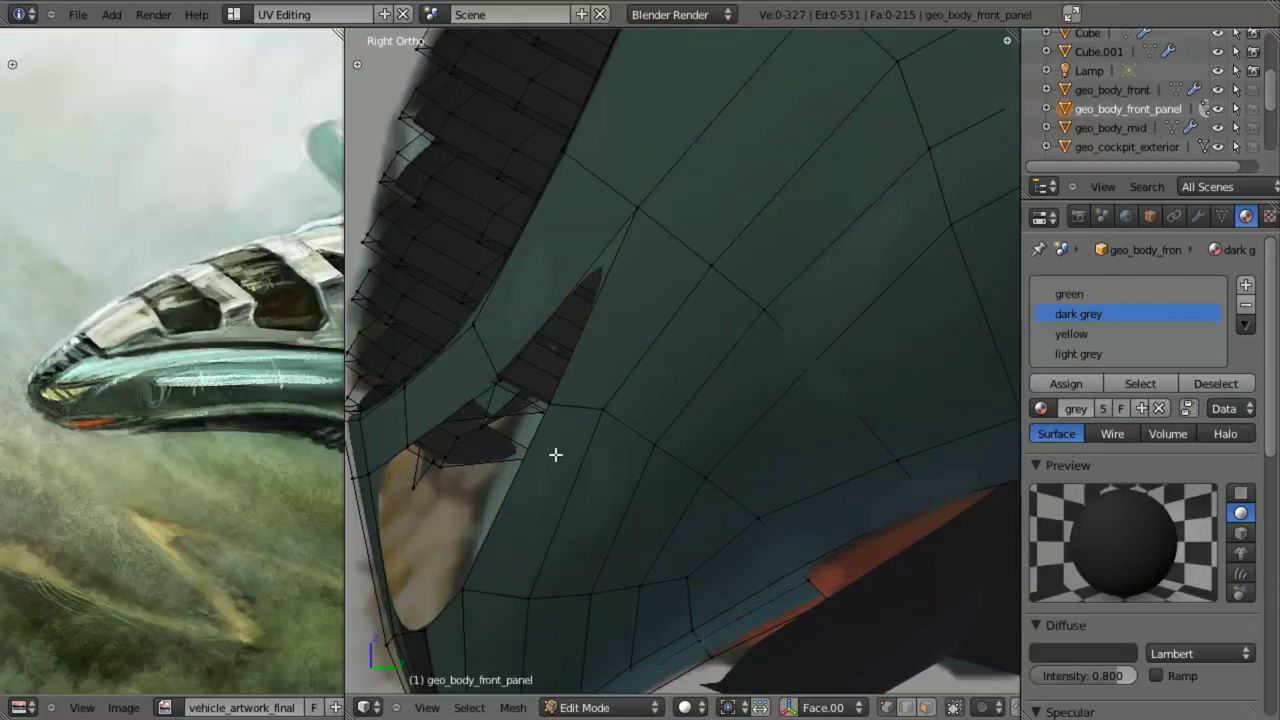
{"action": "right_click", "coordinate": [532, 463], "text": "alt"}
{"action": "scroll", "coordinate": [532, 463], "scroll_direction": "down", "scroll_amount": 3}
{"action": "middle_click_drag", "start_coordinate": [532, 463], "coordinate": [694, 269]}
{"action": "key", "text": "KP_3"}
{"action": "middle_click_drag", "start_coordinate": [752, 357], "coordinate": [683, 457], "text": "shift"}
{"action": "key", "text": "z"}
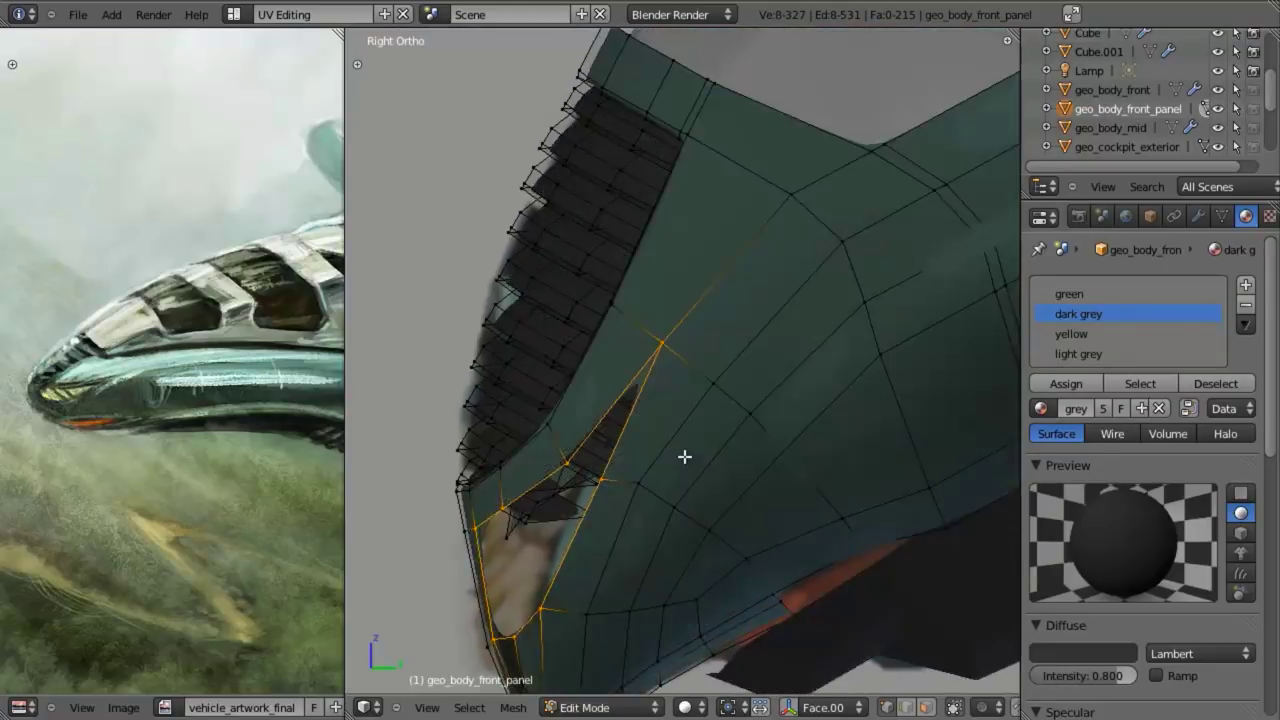
{"action": "scroll", "coordinate": [690, 425], "scroll_direction": "down", "scroll_amount": 4}
{"action": "middle_click_drag", "start_coordinate": [703, 380], "coordinate": [683, 414], "text": "shift"}
{"action": "scroll", "coordinate": [665, 416], "scroll_direction": "up", "scroll_amount": 5}
- Rip the vertex at the opening's upper tip twice to separate the faces between it and the grille
{"action": "key", "text": "a"}
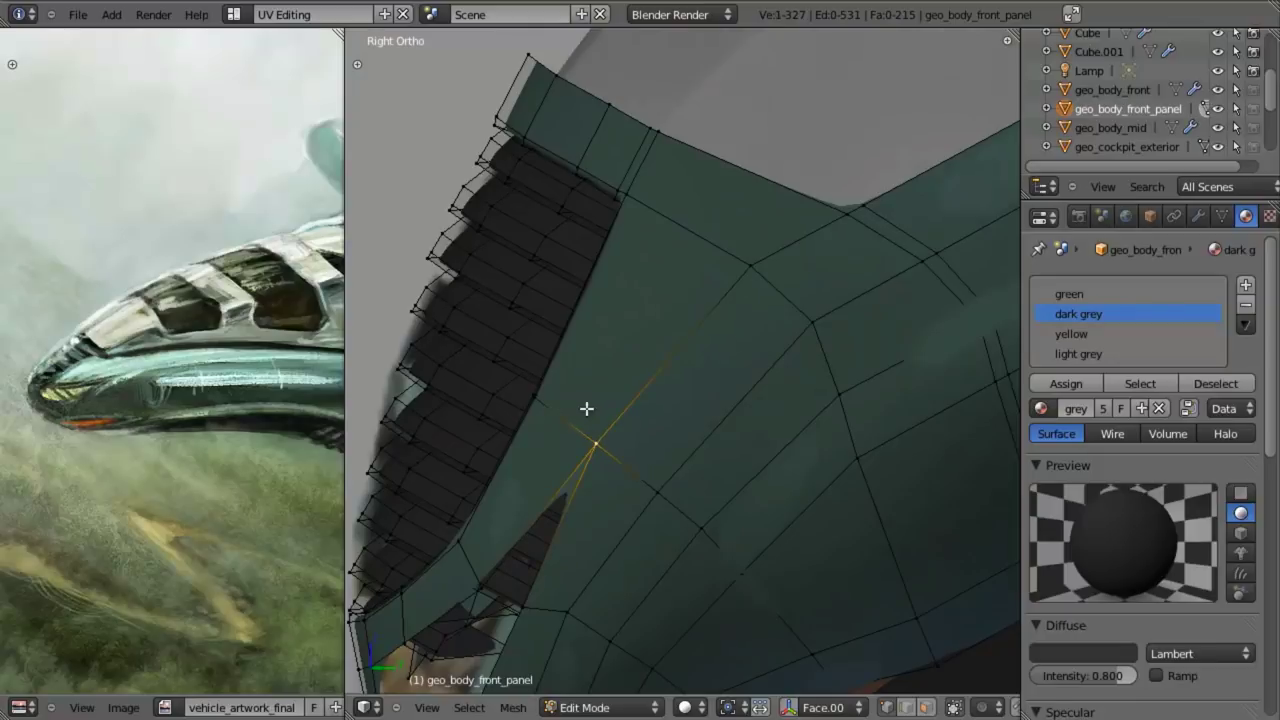
{"action": "key", "text": "e"}
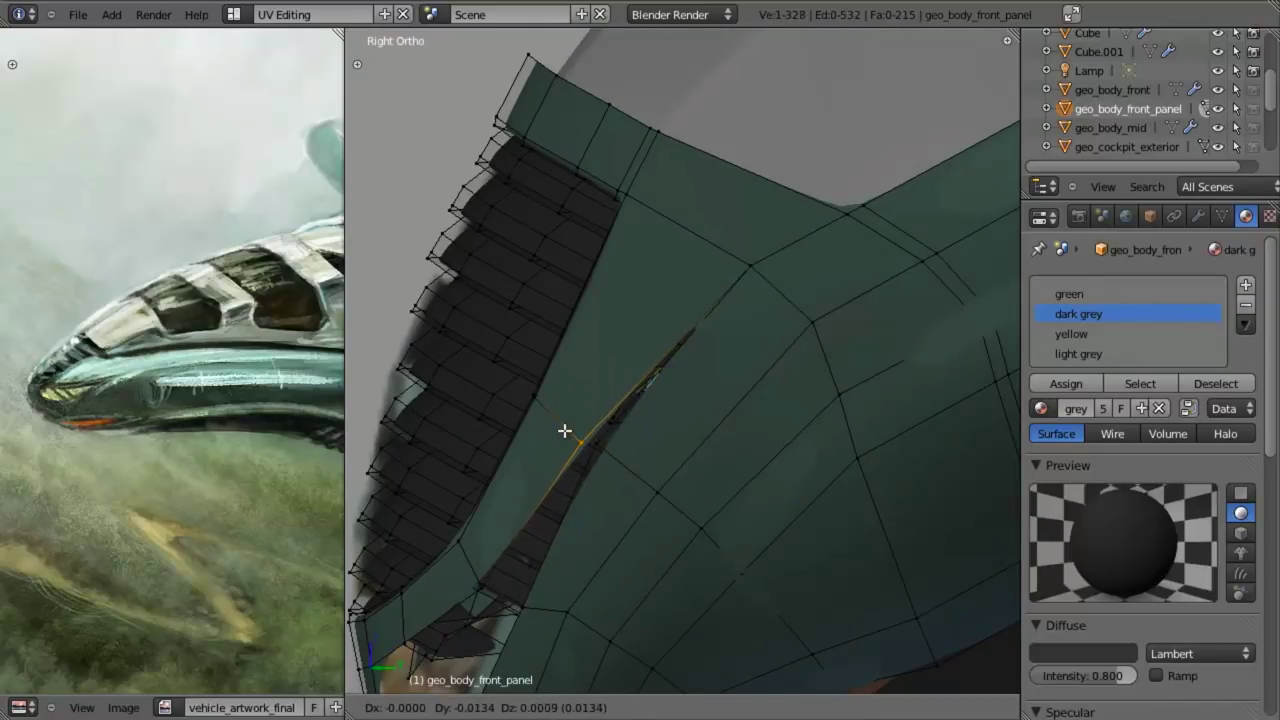
{"action": "left_click", "coordinate": [573, 431]}
{"action": "key", "text": "e"}
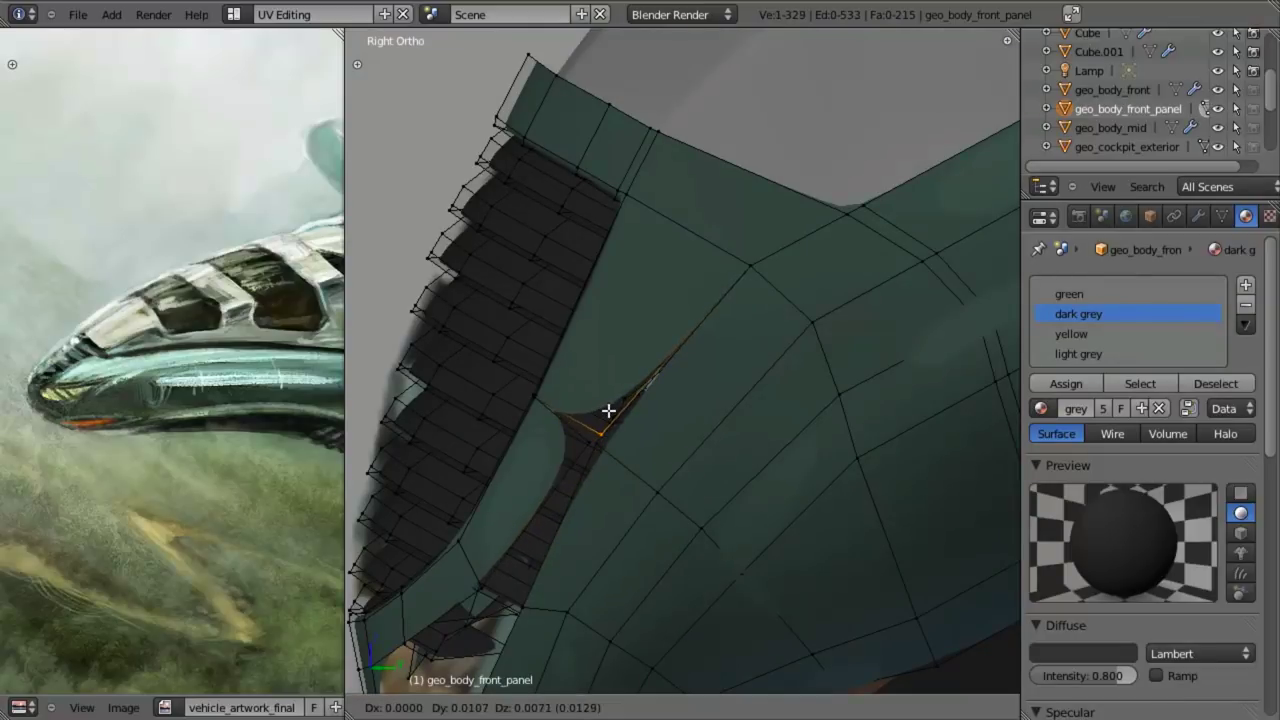
{"action": "left_click", "coordinate": [603, 409]}
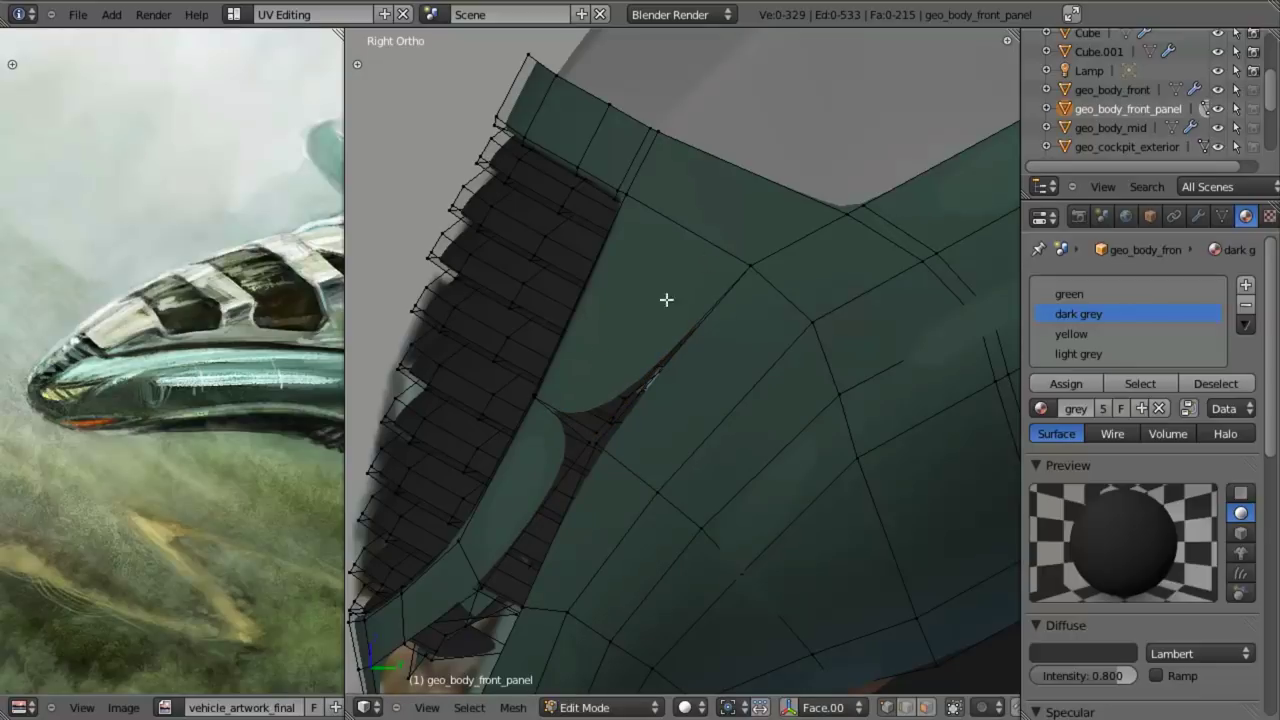
- Insert an edge loop lengthwise through the face strip above the opening, close to the ripped edge
{"action": "key", "text": "ctrl+r"}
{"action": "left_click", "coordinate": [716, 250]}
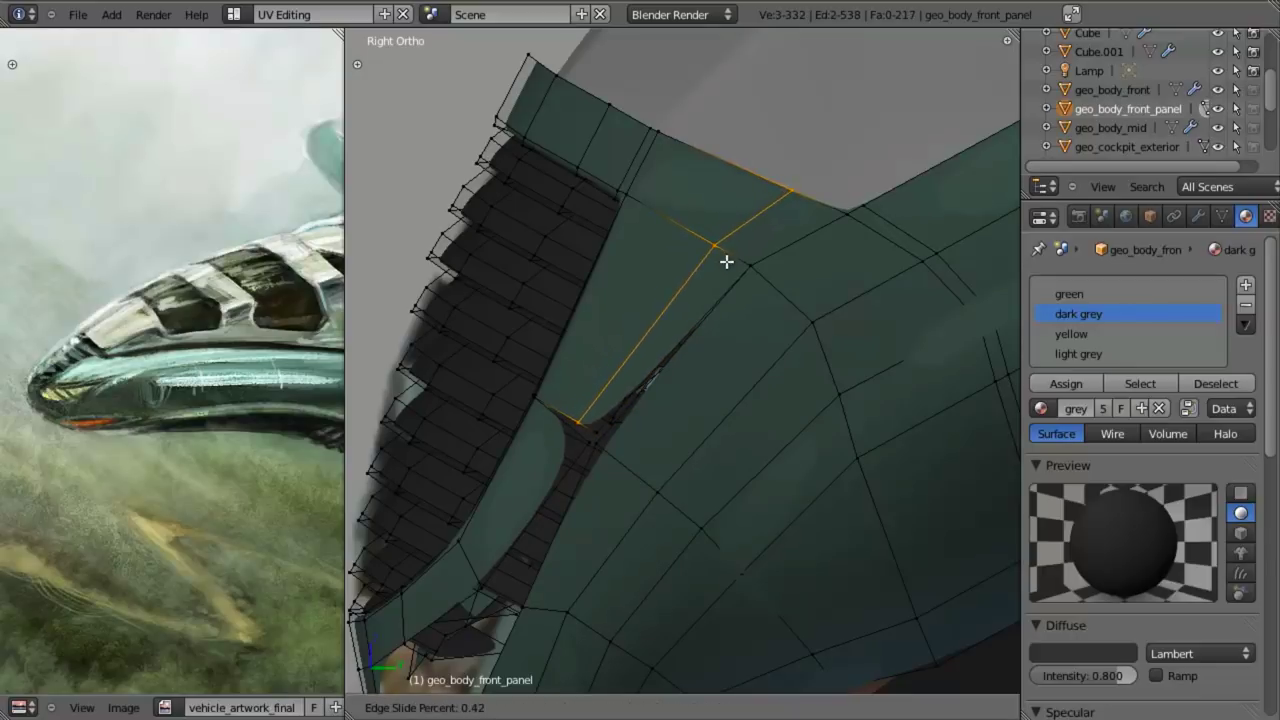
{"action": "left_click", "coordinate": [711, 299]}
- Merge the new loop's end with the lower strip's loose vertex, and the ripped corner with the adjoining body vertex
{"action": "key", "text": "a"}
{"action": "right_click", "coordinate": [584, 415], "text": "shift"}
{"action": "key", "text": "w"}
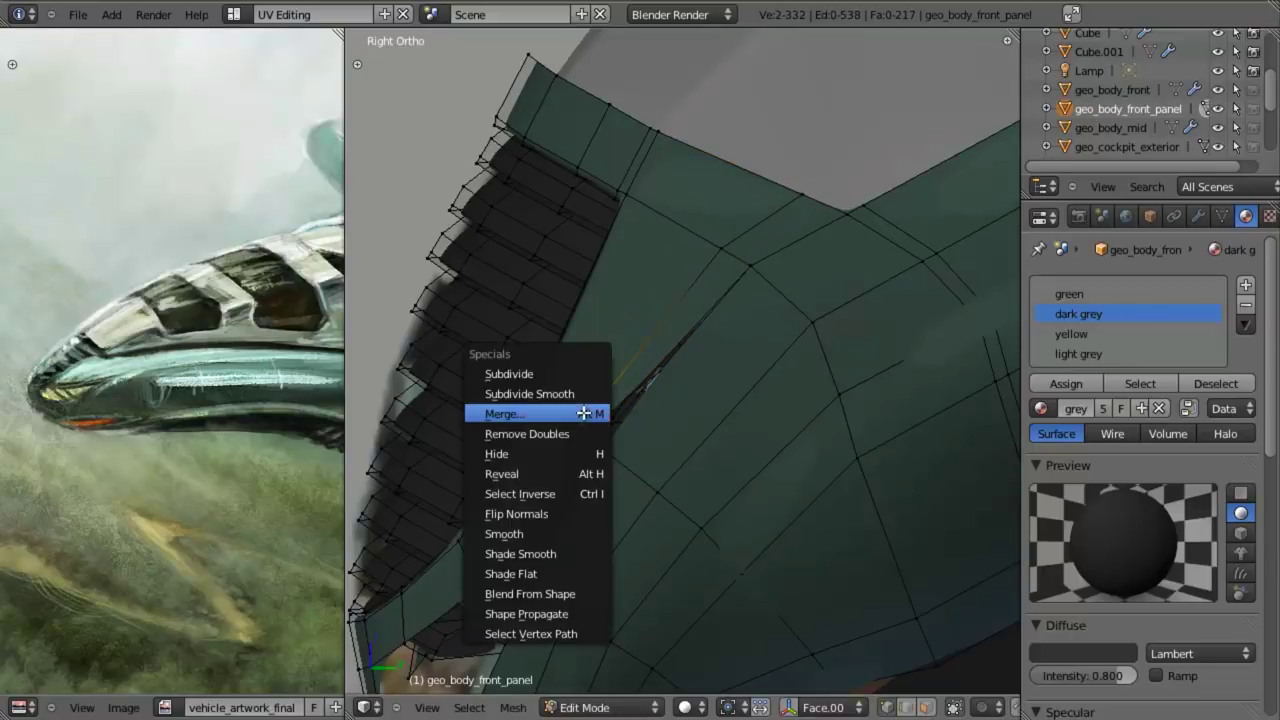
{"action": "left_click", "coordinate": [584, 413]}
{"action": "left_click", "coordinate": [586, 412]}
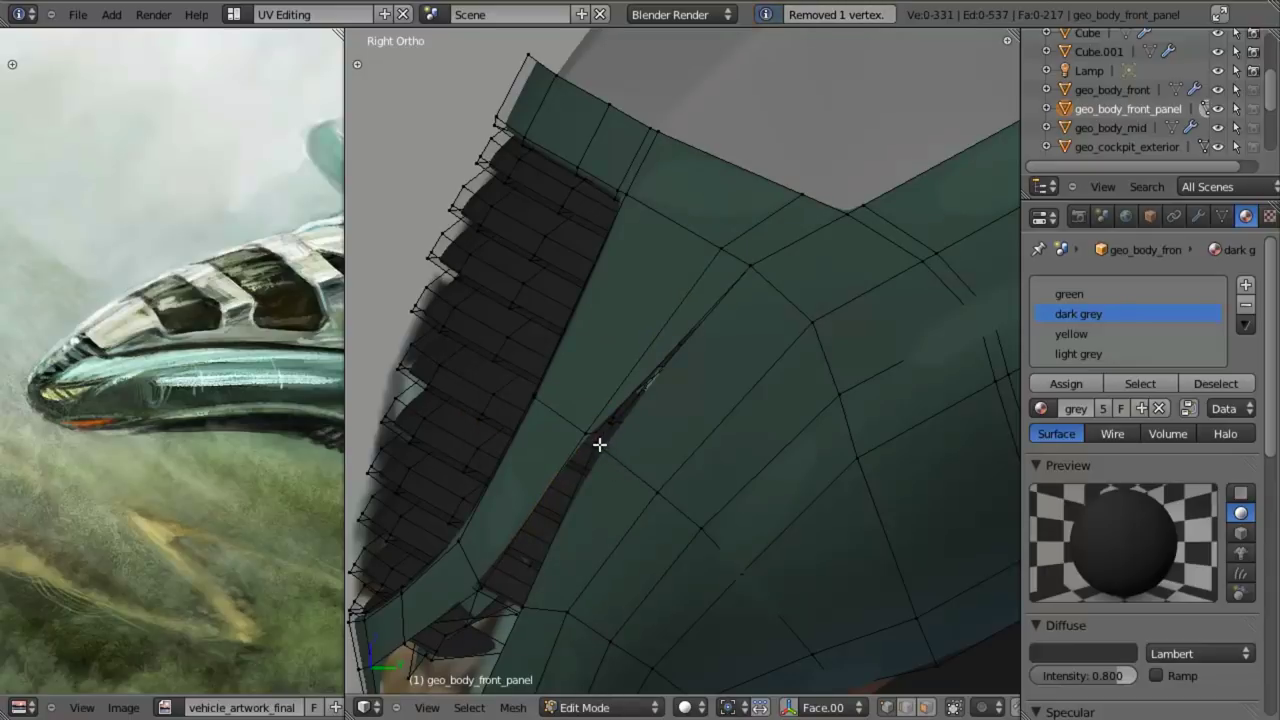
{"action": "key", "text": "alt+m"}
{"action": "left_click", "coordinate": [598, 432]}
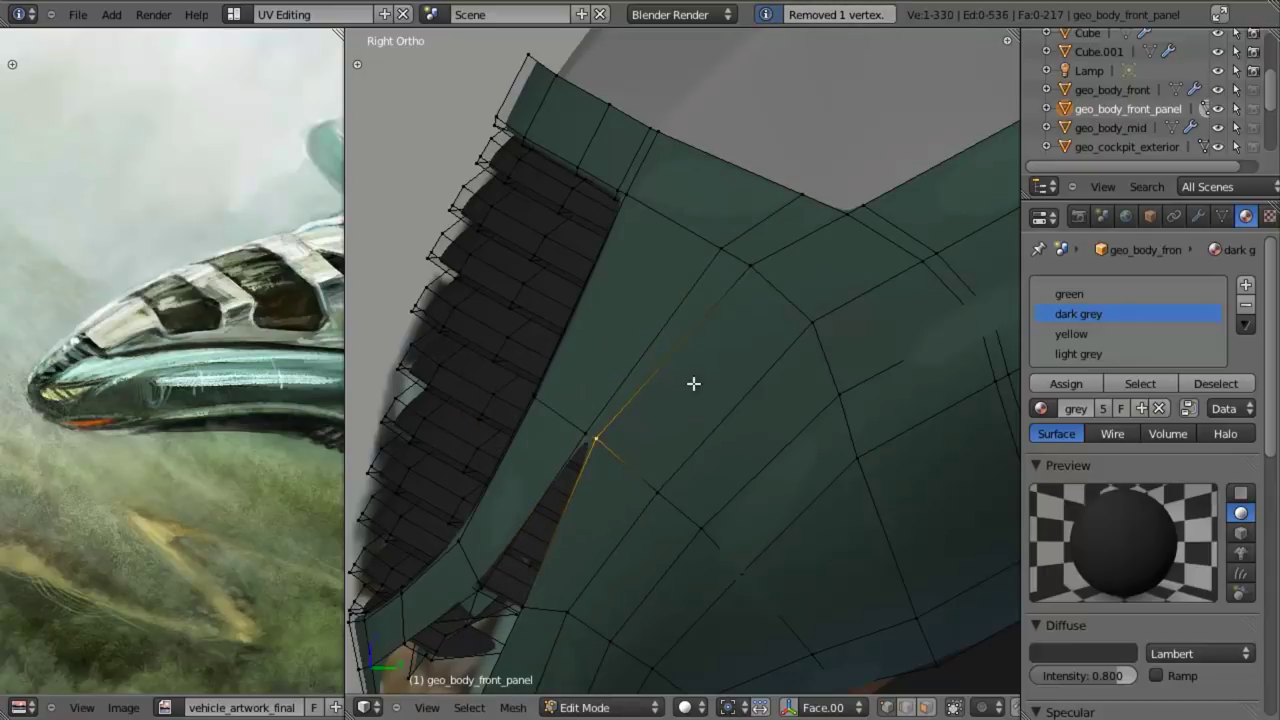
- Slide the new edge loop above the opening away from the grille, towards the neighbouring side loop
{"action": "right_click", "coordinate": [703, 313], "text": "alt"}
{"action": "key", "text": "ctrl+e"}
{"action": "left_click", "coordinate": [735, 278]}
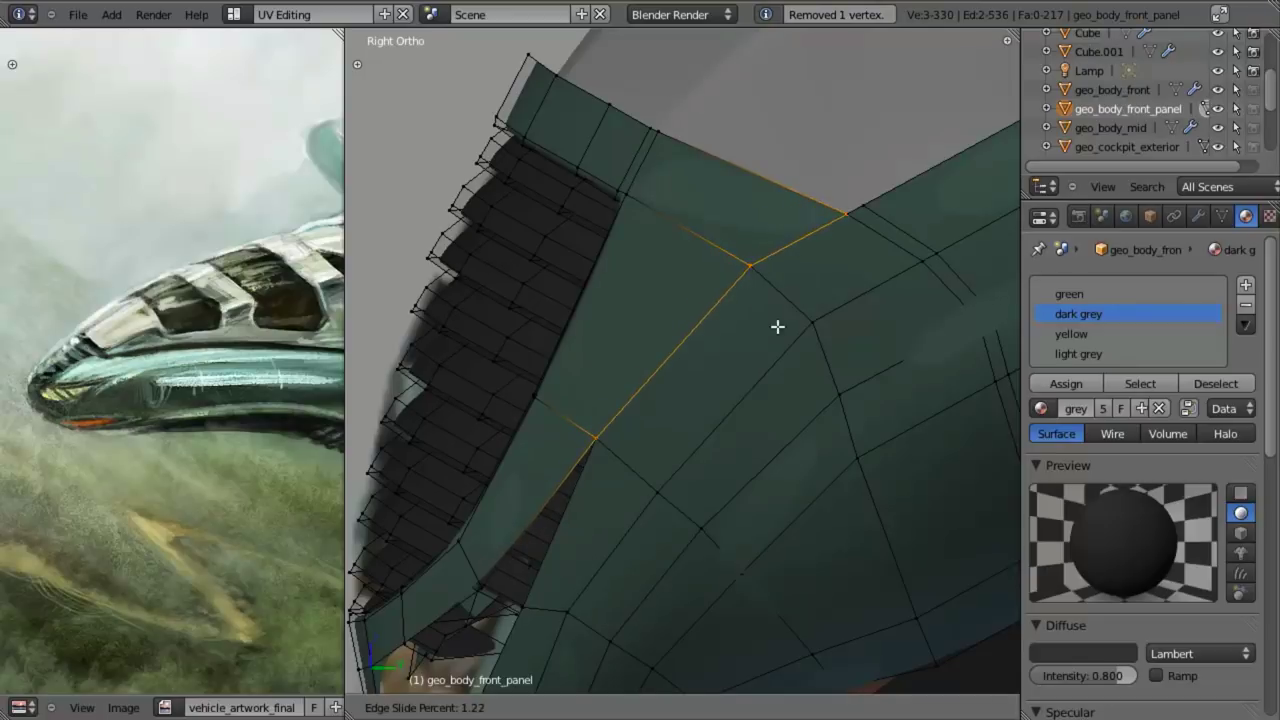
{"action": "left_click", "coordinate": [750, 296]}
- Deselect the loop's vertex on the panel's upper rim and slide the remaining edge slightly back towards the grille
{"action": "key", "text": "z"}
{"action": "key", "text": "b"}
{"action": "mouse_move", "coordinate": [715, 197]}
{"action": "left_mouse_down"}
{"action": "mouse_move", "coordinate": [940, 322]}
{"action": "mouse_move", "coordinate": [872, 210]}
{"action": "left_mouse_up"}
{"action": "key", "text": "z"}
{"action": "key", "text": "ctrl+e"}
{"action": "left_click", "coordinate": [783, 323]}
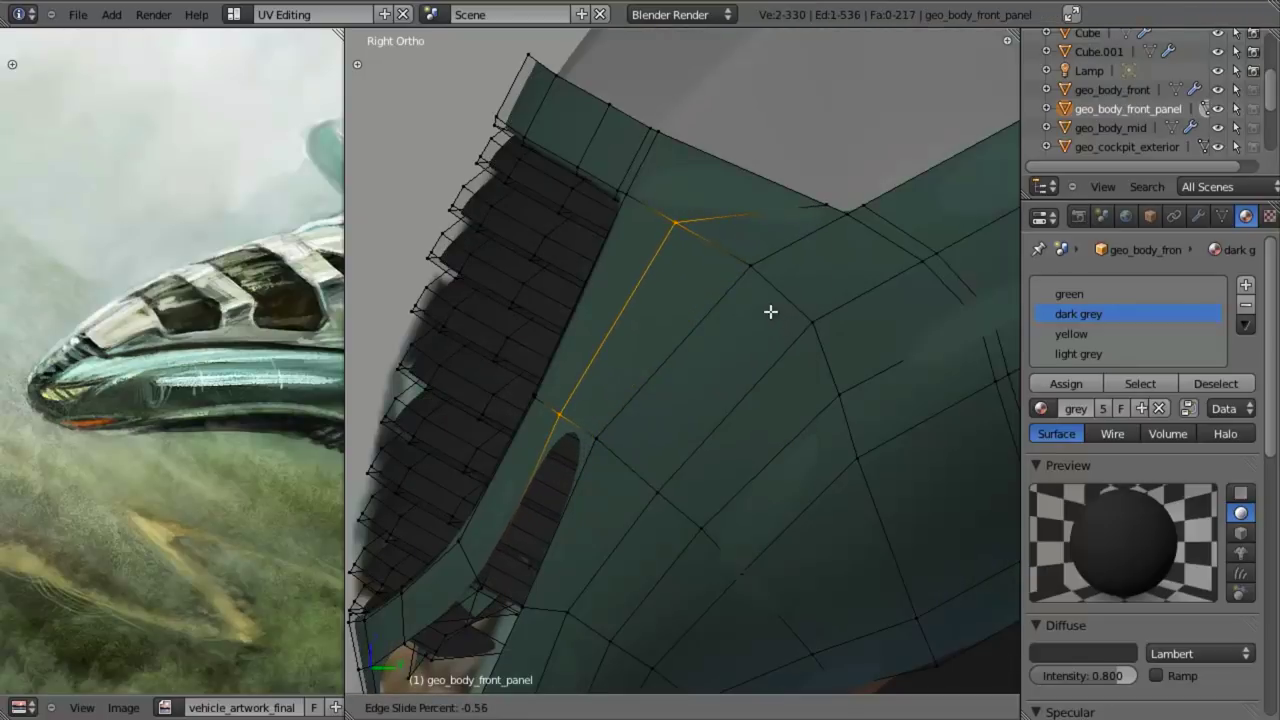
{"action": "left_click", "coordinate": [780, 317]}
- Slide the adjacent edge on the opening's rear side away from the grille to widen the opening's upper tip
{"action": "right_click", "coordinate": [600, 438]}
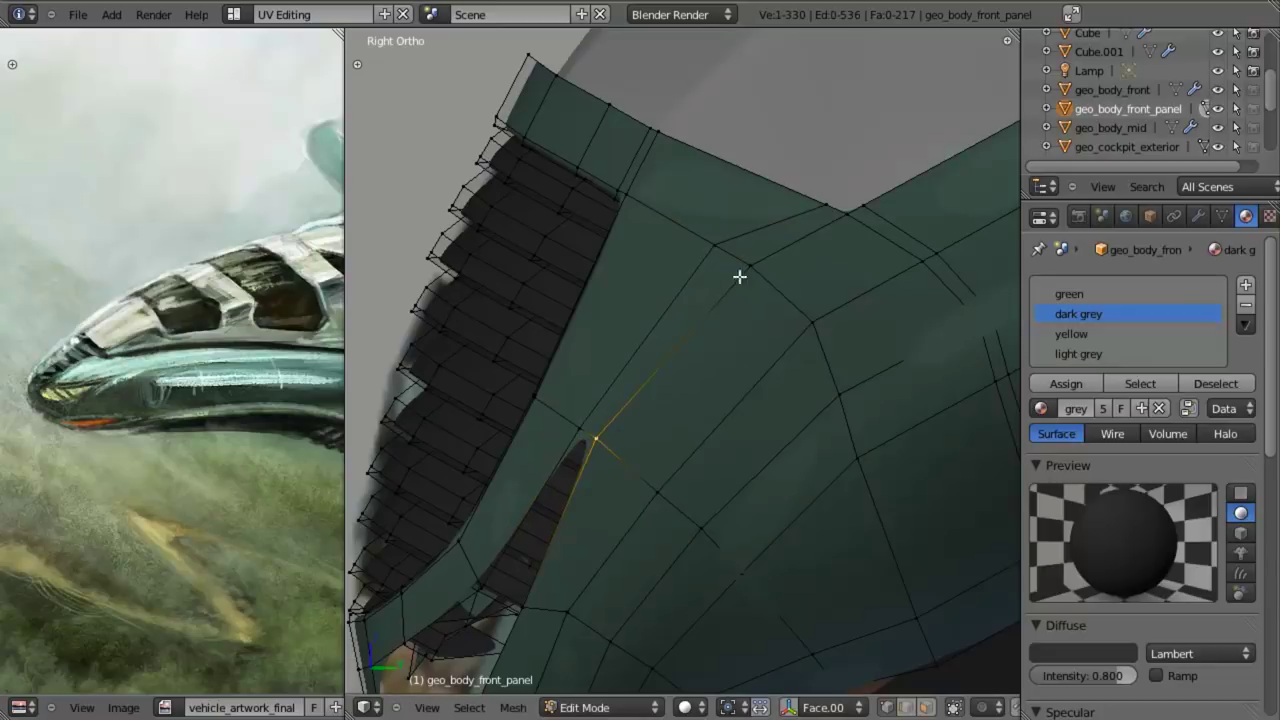
{"action": "right_click", "coordinate": [748, 272], "text": "shift"}
{"action": "key", "text": "ctrl+e"}
{"action": "left_click", "coordinate": [762, 273]}
{"action": "left_click", "coordinate": [774, 289]}
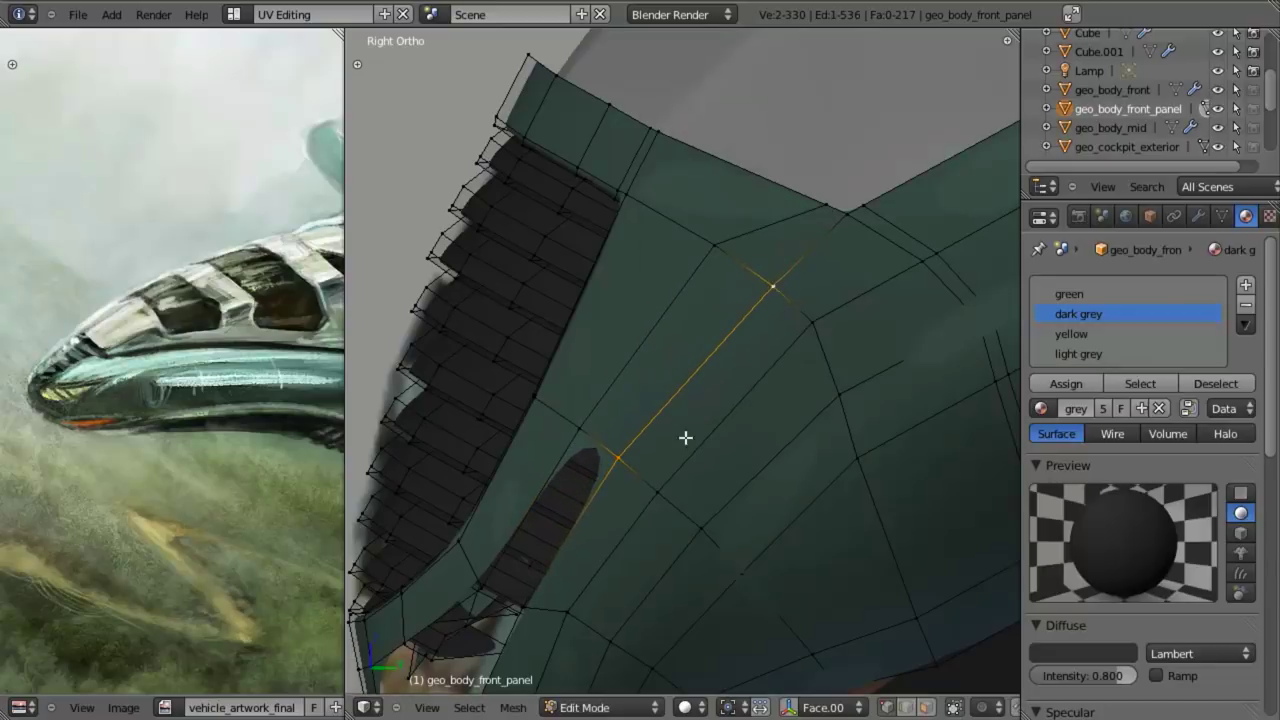
- Move the grille-side vertex at the opening's upper tip slightly rearward and down in the side view
{"action": "middle_click_drag", "start_coordinate": [599, 592], "coordinate": [644, 399], "text": "shift"}
{"action": "key", "text": "z"}
{"action": "key", "text": "z"}
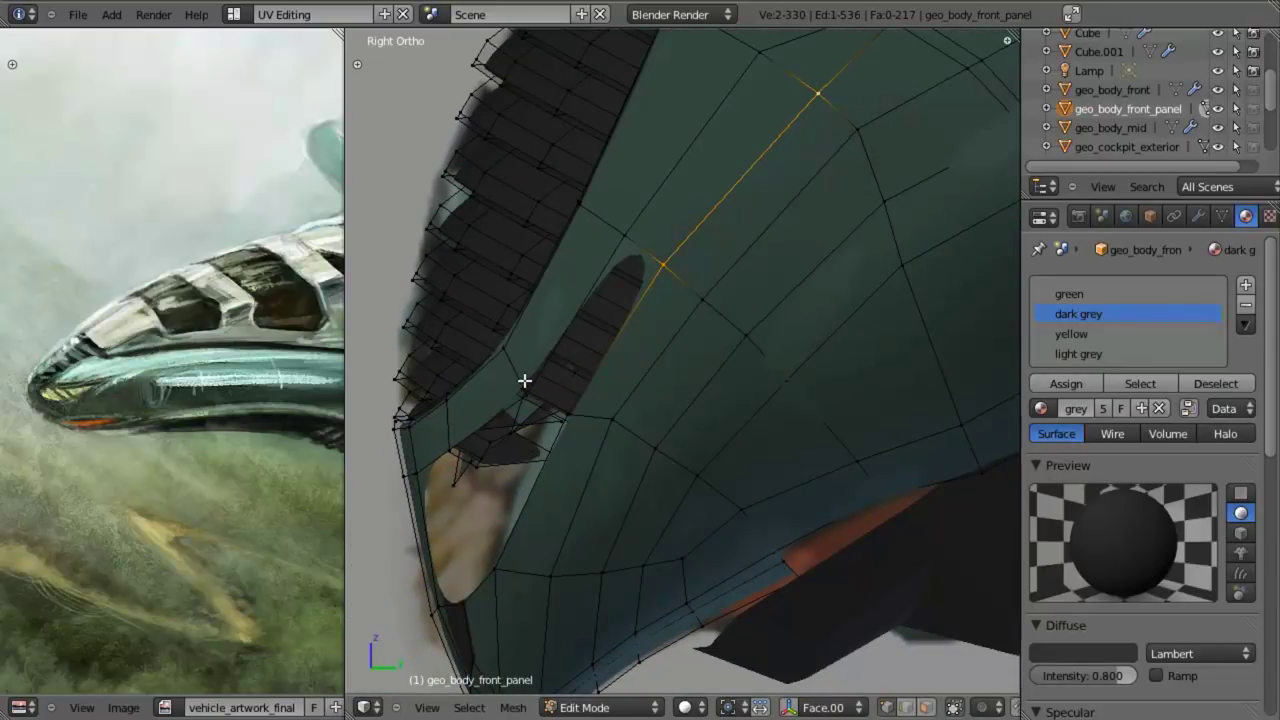
{"action": "key", "text": "a"}
{"action": "right_click", "coordinate": [683, 265]}
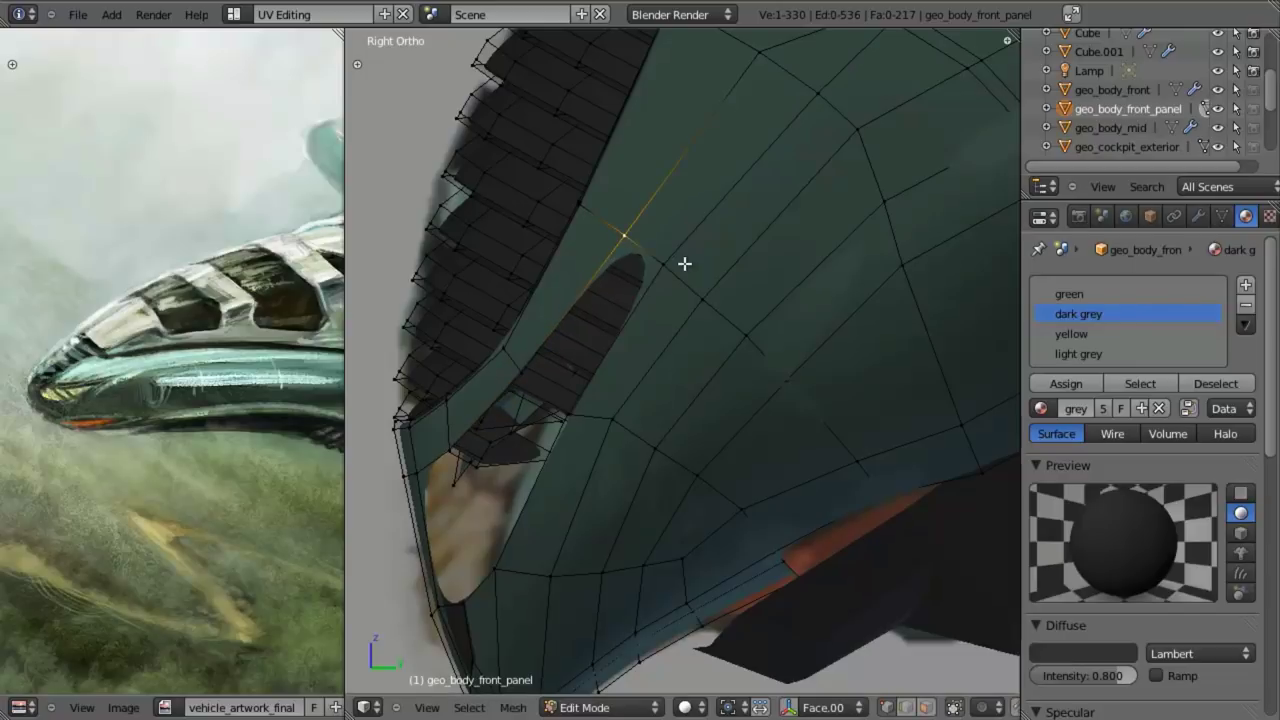
{"action": "key", "text": "g"}
{"action": "left_click", "coordinate": [689, 278]}
{"action": "key", "text": "a"}
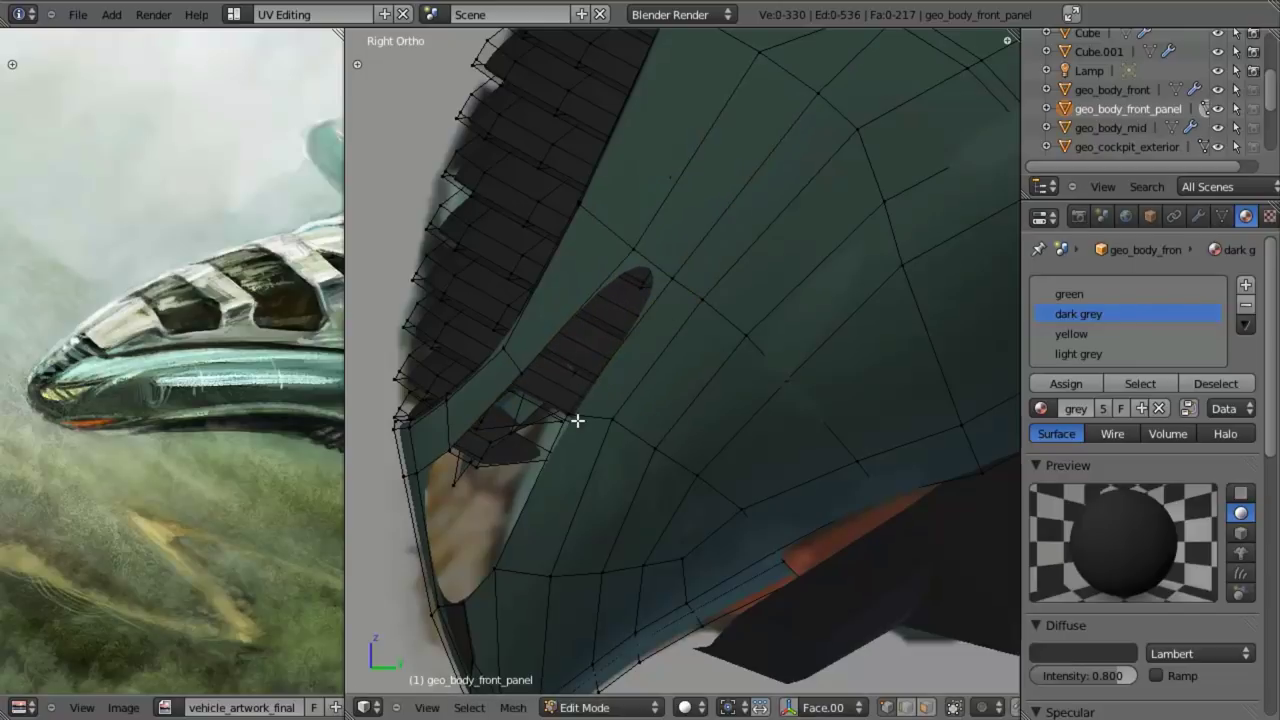
- Move the vertex midway along the opening's rear edge slightly forward in the side view
{"action": "key", "text": "z"}
{"action": "right_click", "coordinate": [570, 414]}
{"action": "key", "text": "z"}
{"action": "key", "text": "g"}
{"action": "left_click", "coordinate": [575, 419]}
- Adjust the middle and front vertices on the opening's grille-side edge in the side view
{"action": "key", "text": "z"}
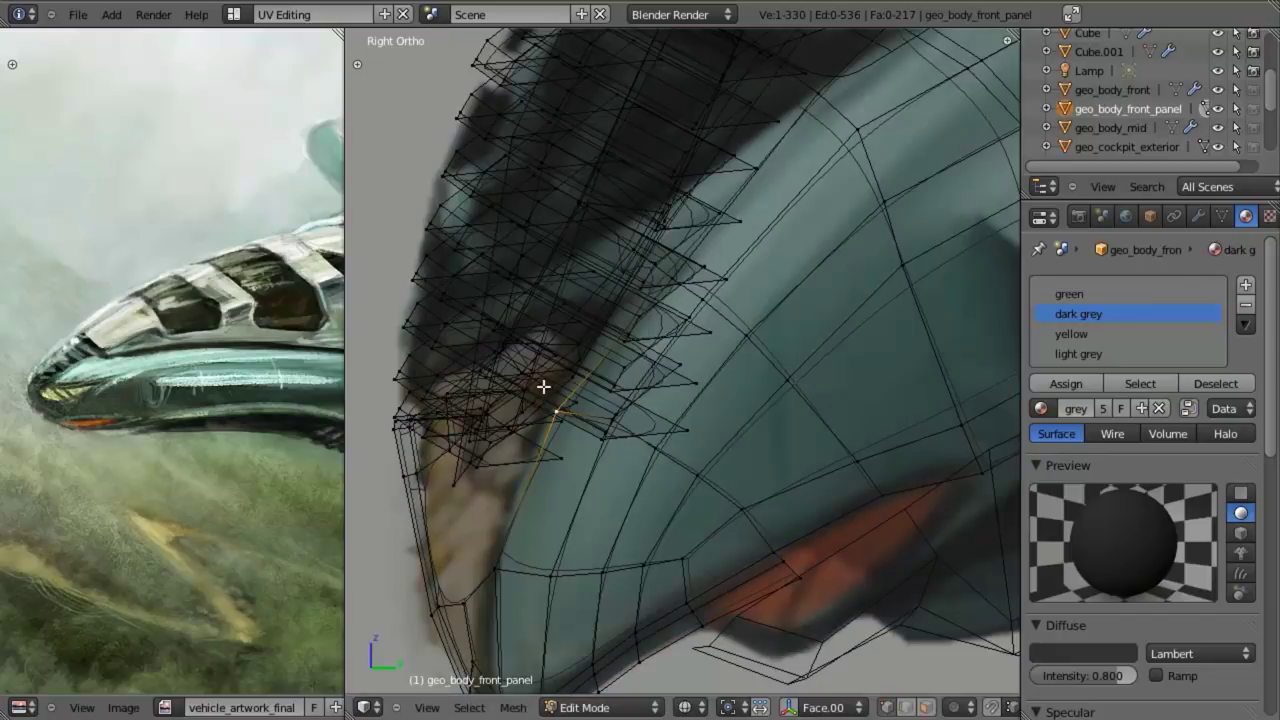
{"action": "right_click", "coordinate": [521, 365]}
{"action": "key", "text": "g"}
{"action": "left_click", "coordinate": [516, 360]}
{"action": "key", "text": "z"}
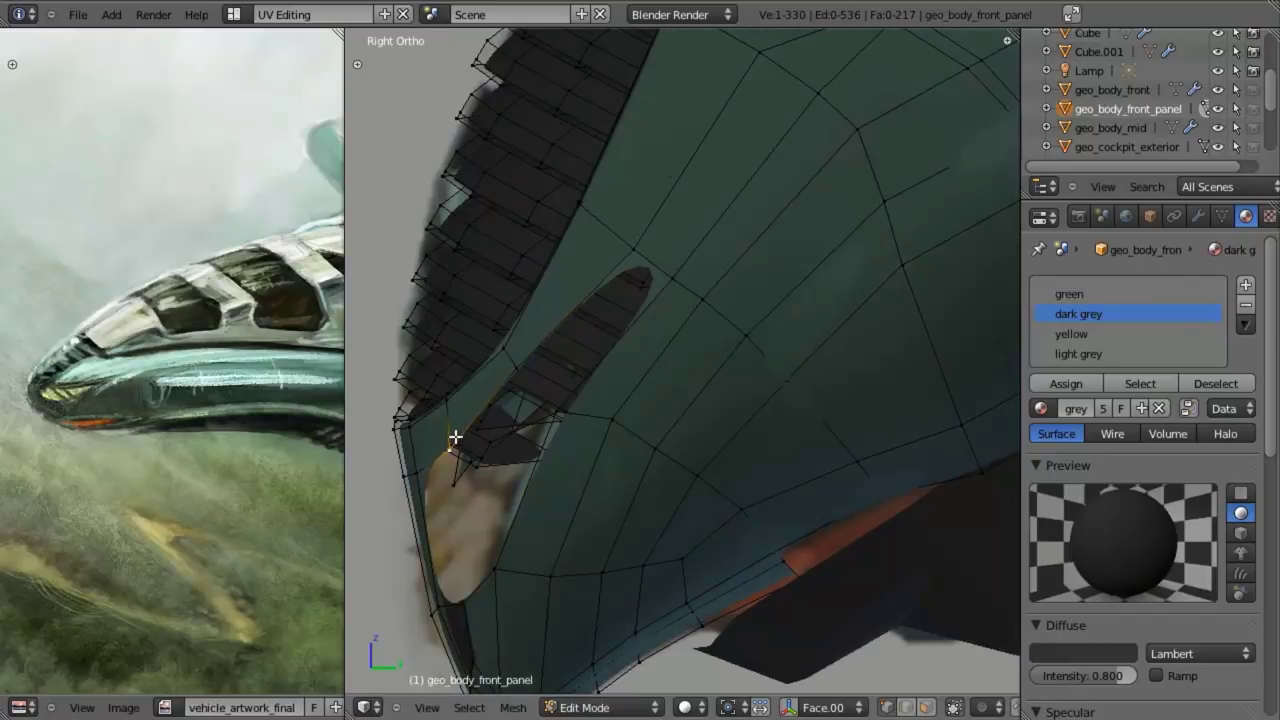
{"action": "key", "text": "g"}
{"action": "left_click", "coordinate": [452, 417]}
- Nudge the vertex midway along the opening's outer edge outward and up in the front view to smooth its curve
{"action": "key", "text": "KP_1"}
{"action": "middle_click_drag", "start_coordinate": [501, 552], "coordinate": [591, 454], "text": "shift"}
{"action": "key", "text": "z"}
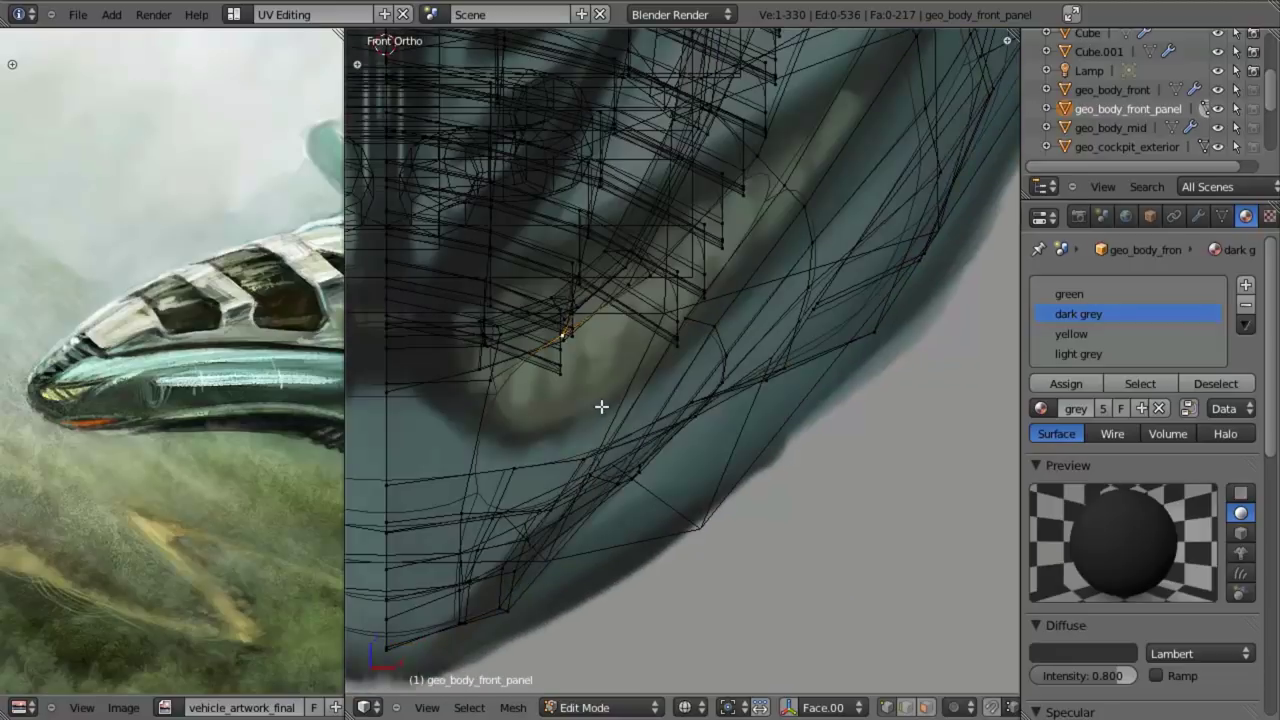
{"action": "key", "text": "z"}
{"action": "right_click", "coordinate": [684, 319]}
{"action": "key", "text": "g"}
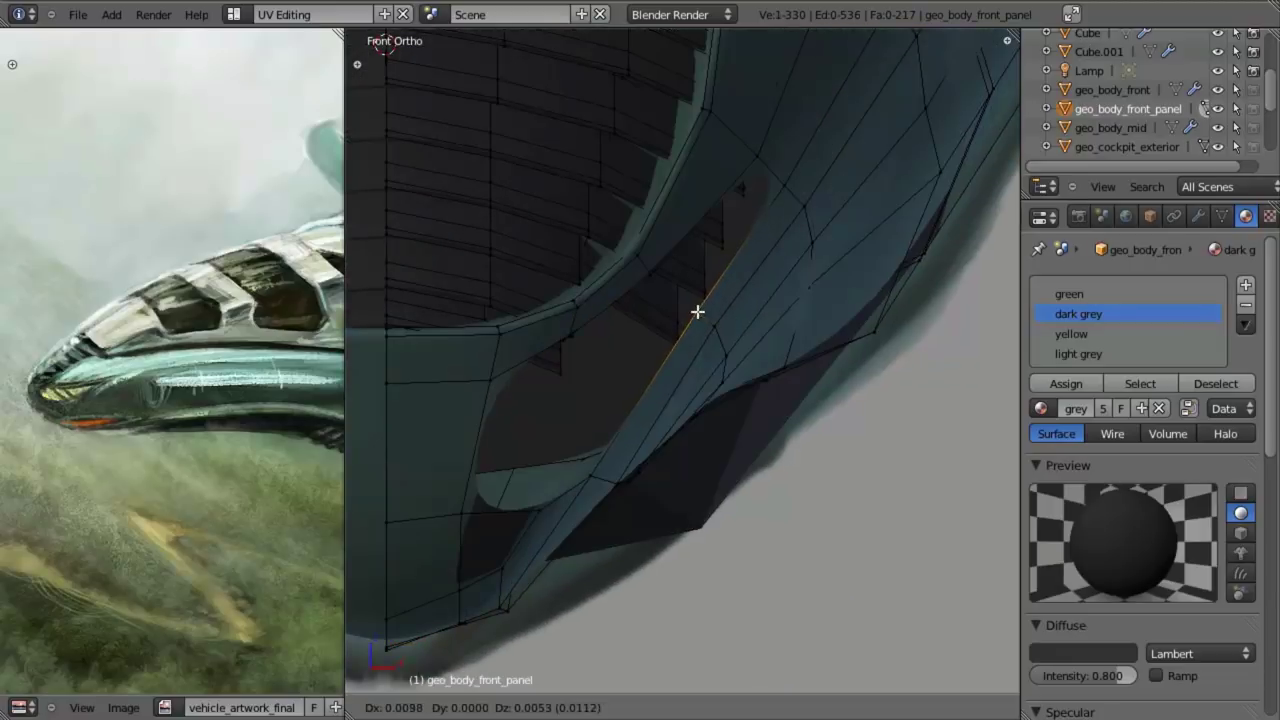
{"action": "left_click", "coordinate": [698, 312]}
{"action": "key", "text": "a"}
{"action": "key", "text": "g"}
{"action": "left_click", "coordinate": [723, 326]}
{"action": "right_click", "coordinate": [702, 309]}
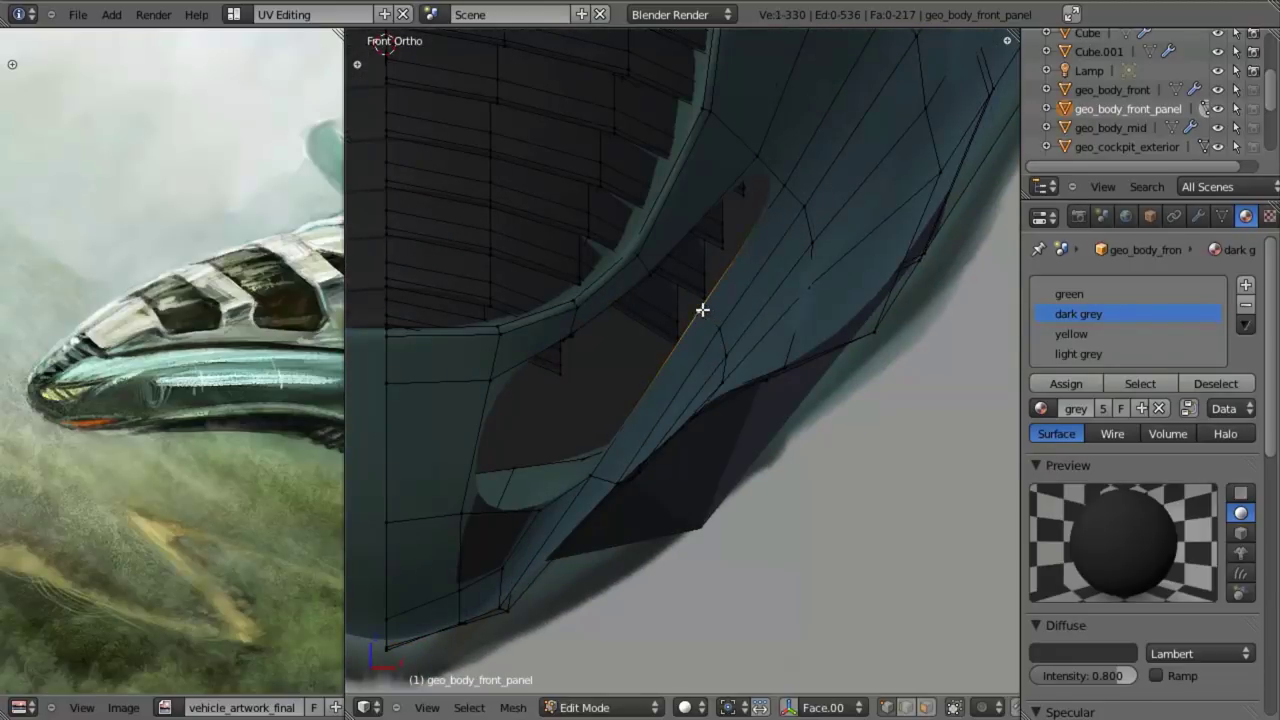
{"action": "key", "text": "g"}
{"action": "left_click", "coordinate": [708, 310]}
{"action": "key", "text": "a"}
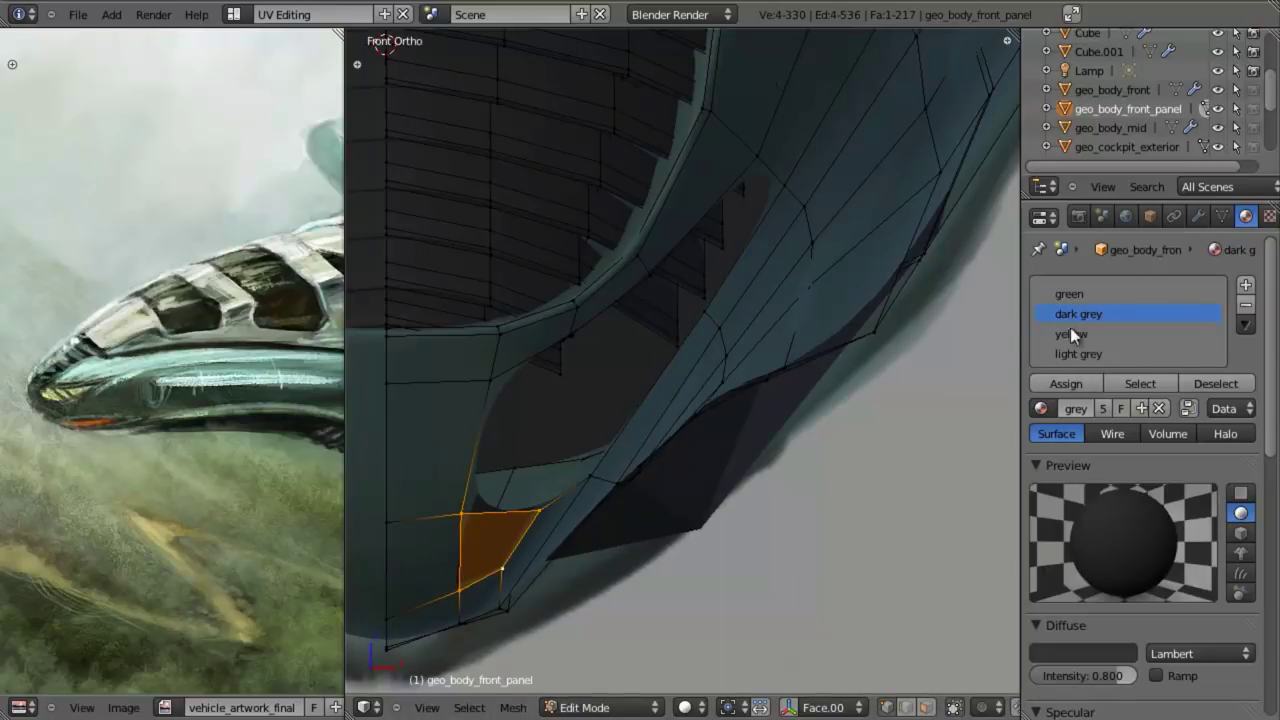
- Assign the green material to the selected dark face below the opening and save the file
{"action": "left_click", "coordinate": [1069, 294]}
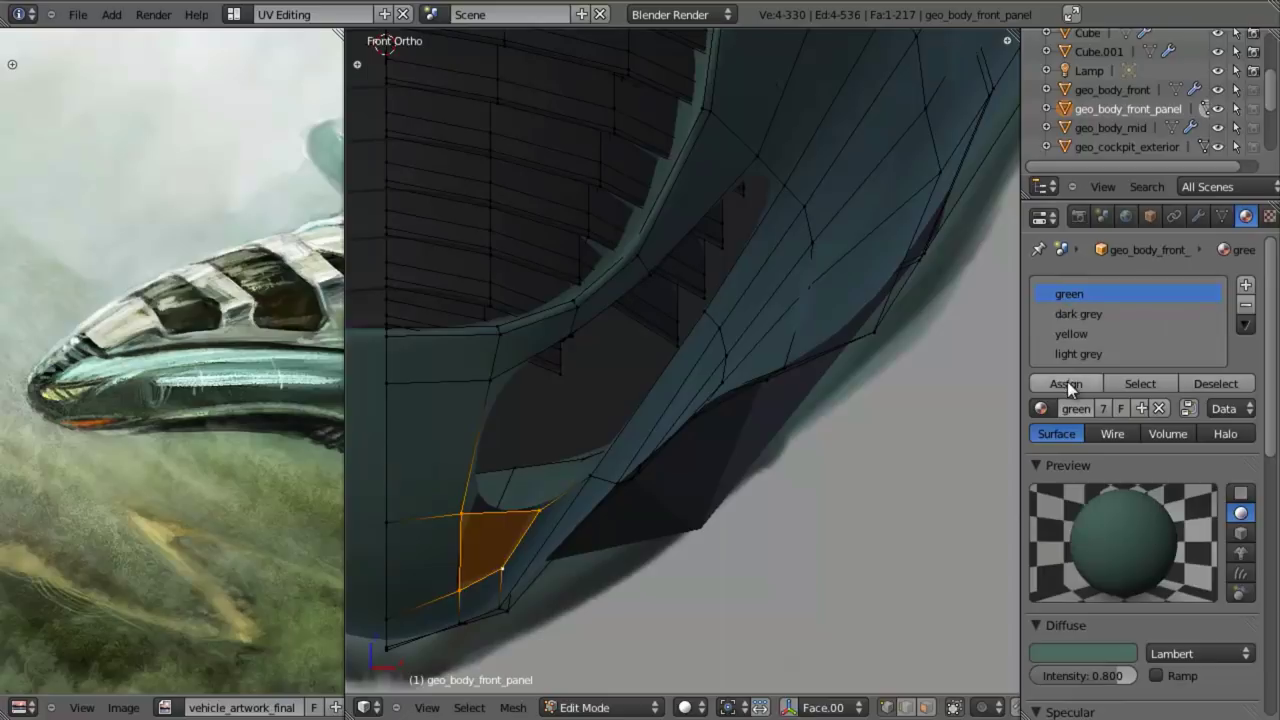
{"action": "left_click", "coordinate": [1067, 383]}
{"action": "key", "text": "a"}
{"action": "key", "text": "ctrl+s"}
{"action": "left_click", "coordinate": [667, 456]}
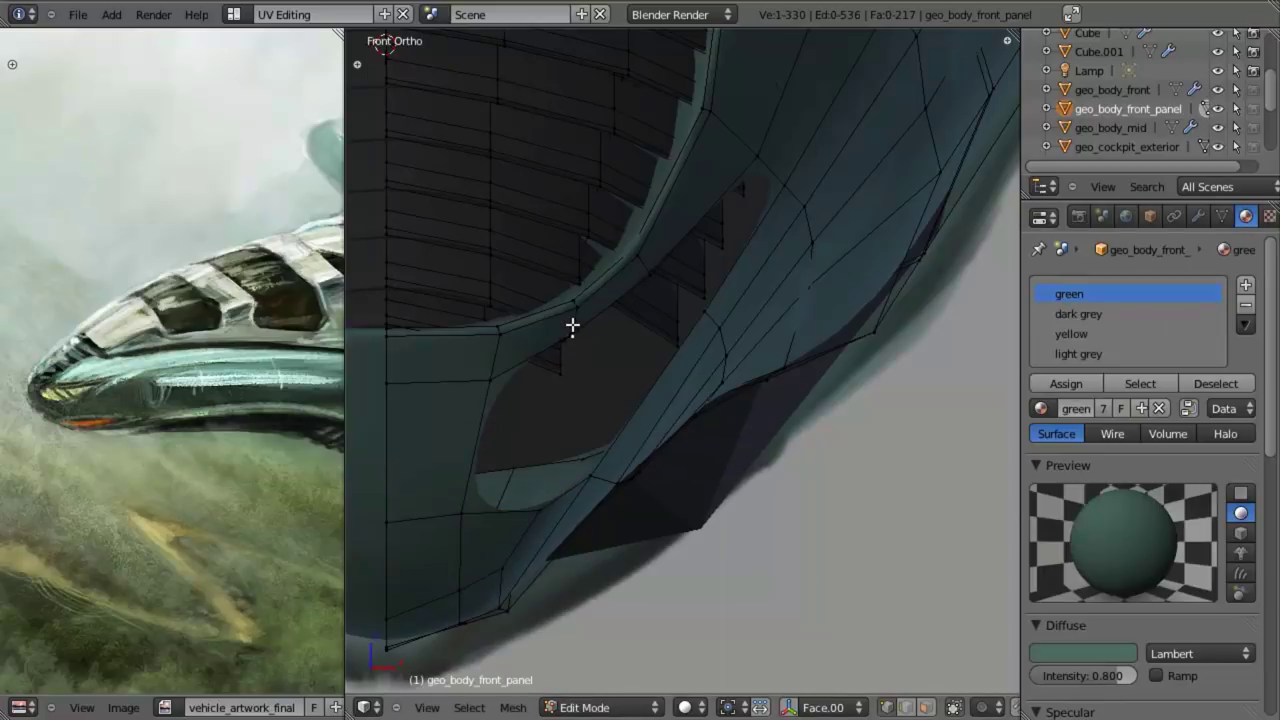
- Move the vertex on the opening's upper edge beneath the grille slightly outward and up in the front view
{"action": "right_click", "coordinate": [572, 330]}
{"action": "key", "text": "g"}
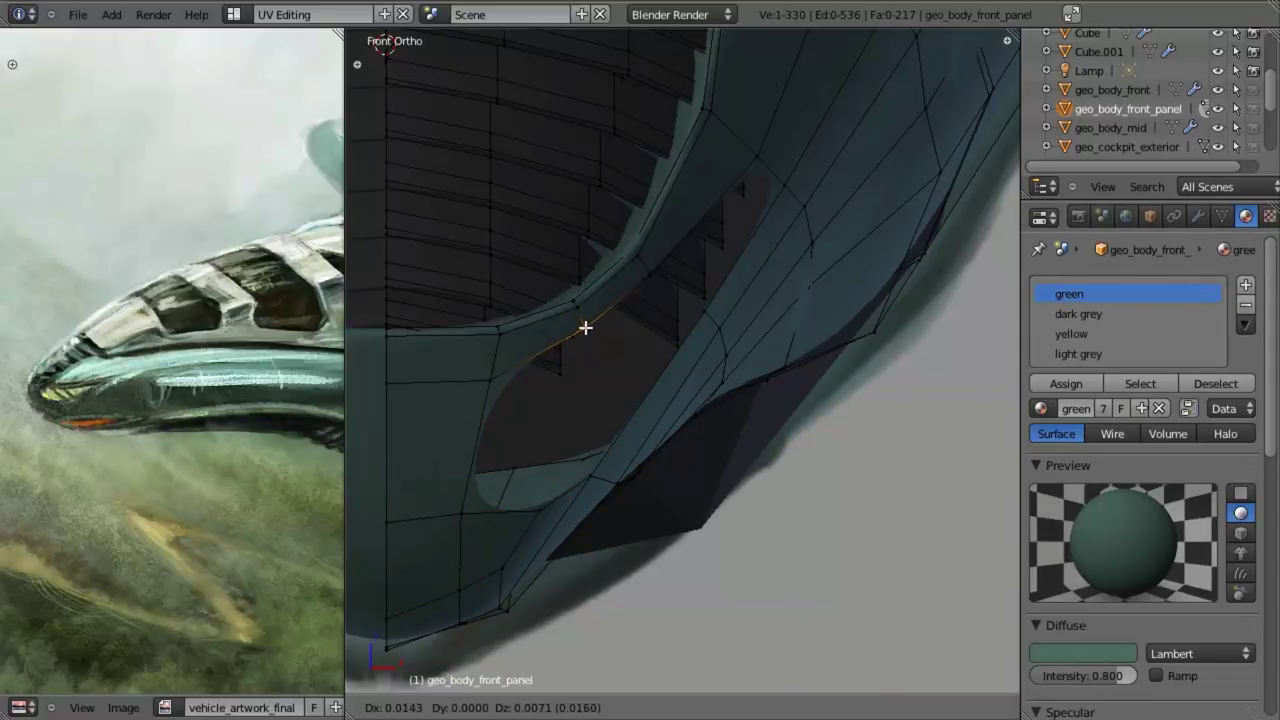
{"action": "left_click", "coordinate": [584, 329]}
{"action": "key", "text": "a"}
{"action": "middle_click_drag", "start_coordinate": [563, 449], "coordinate": [741, 333]}
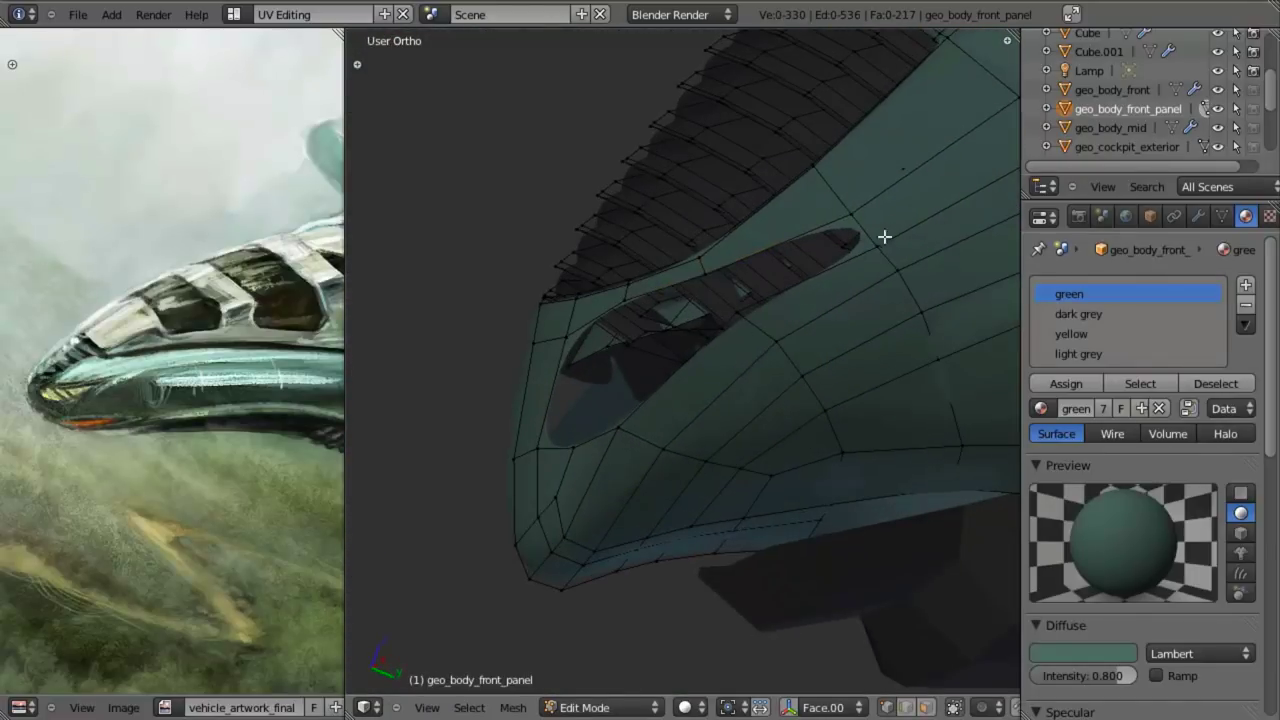
- Reposition the vertices around the opening's rear tip, shifting the upper one outward along the X axis
{"action": "key", "text": "g"}
{"action": "left_click", "coordinate": [849, 221]}
{"action": "key", "text": "a"}
{"action": "middle_click_drag", "start_coordinate": [817, 271], "coordinate": [897, 309]}
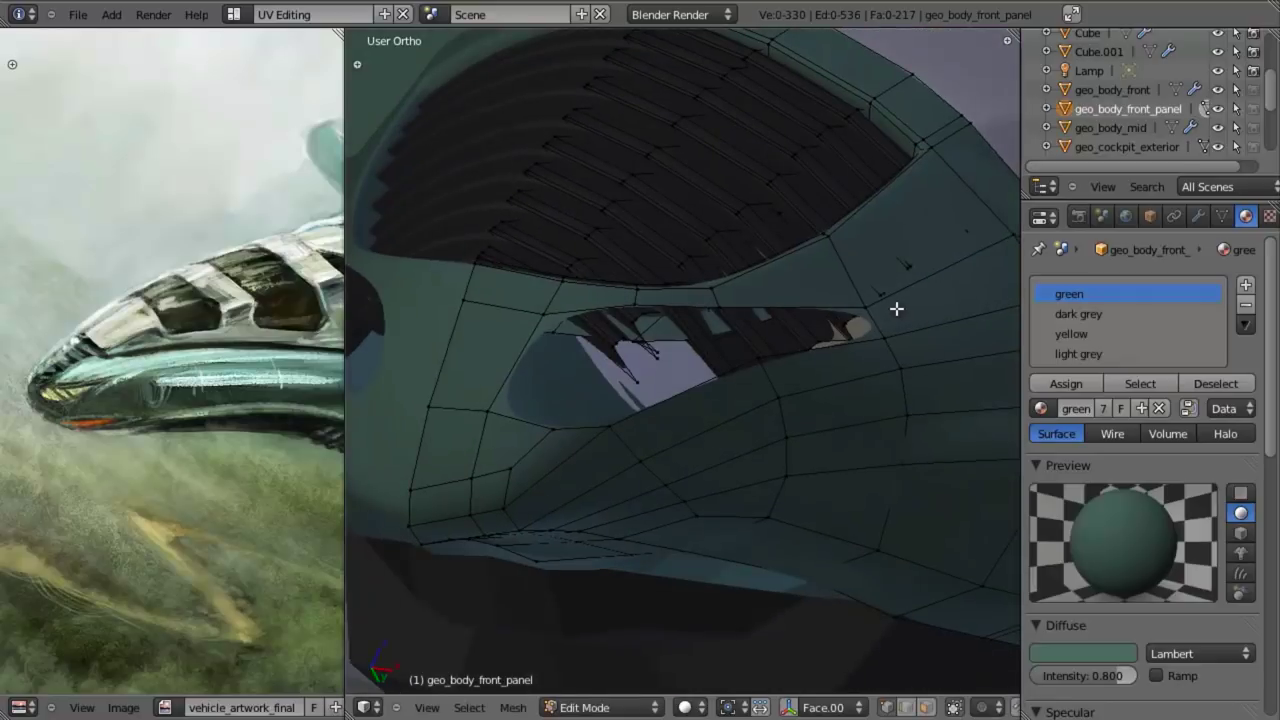
{"action": "key", "text": "g"}
{"action": "key", "text": "x"}
{"action": "left_click", "coordinate": [876, 306]}
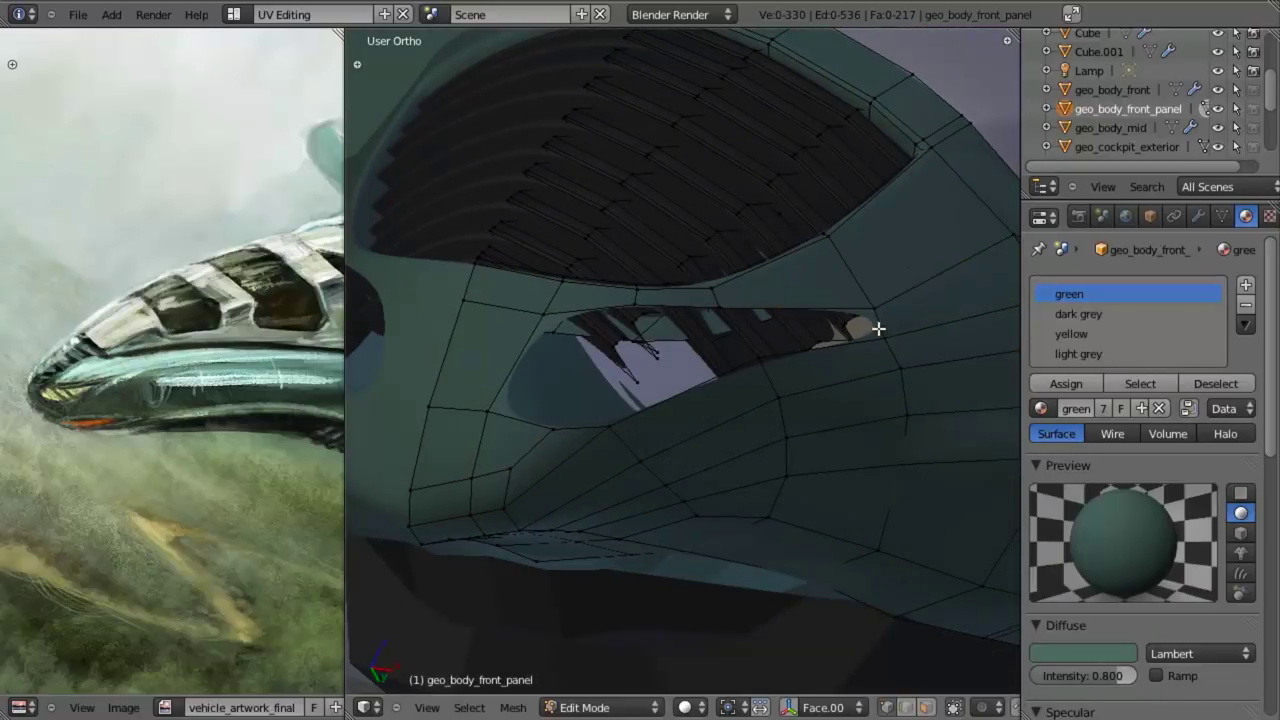
{"action": "key", "text": "g"}
{"action": "left_click", "coordinate": [895, 355]}
- Select the edge loop bordering the opening and extrude it in place
{"action": "key", "text": "KP_3"}
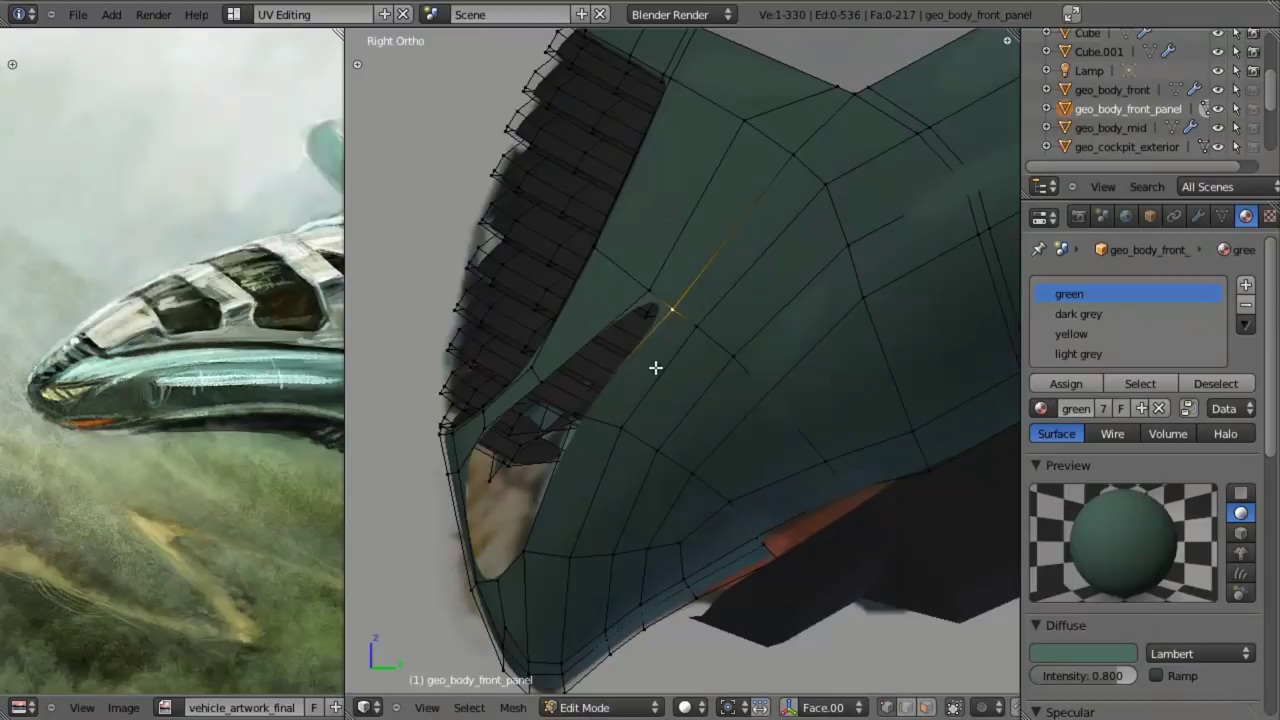
{"action": "right_click", "coordinate": [587, 409], "text": "alt"}
{"action": "scroll", "coordinate": [703, 409], "scroll_direction": "up", "scroll_amount": 3}
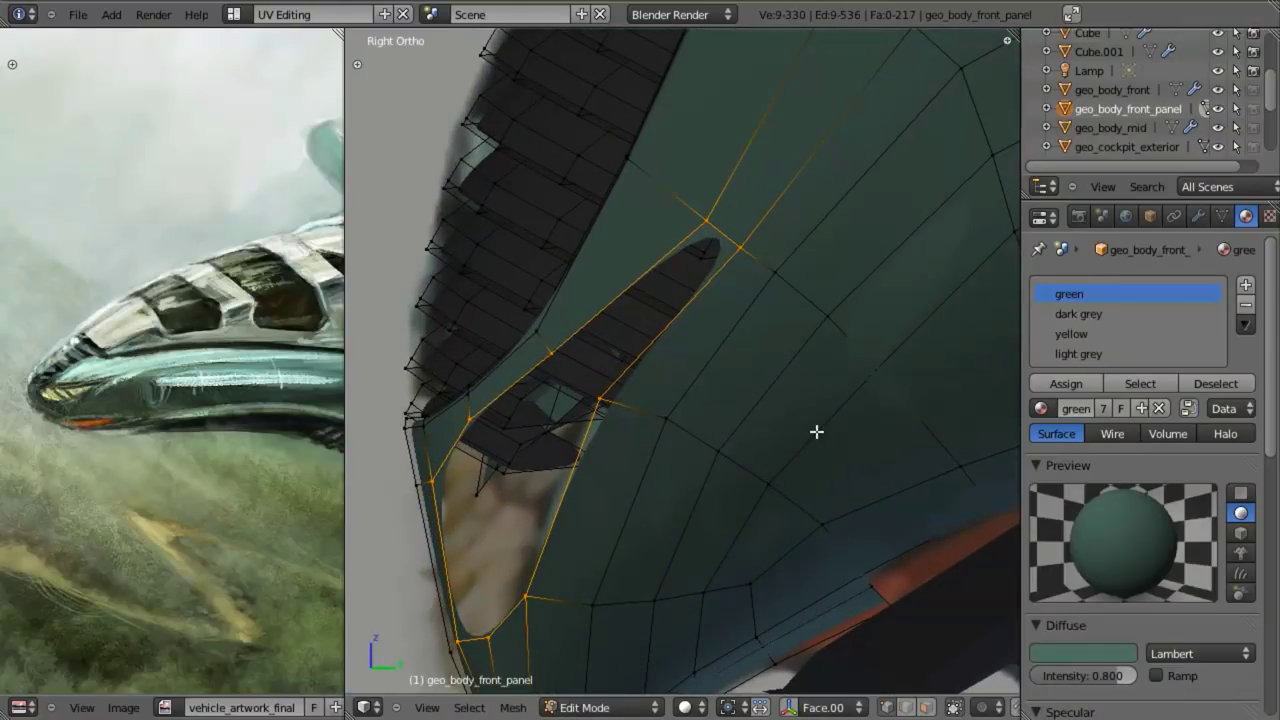
{"action": "key", "text": "e"}
{"action": "right_click", "coordinate": [817, 431]}
{"action": "key", "text": "s"}
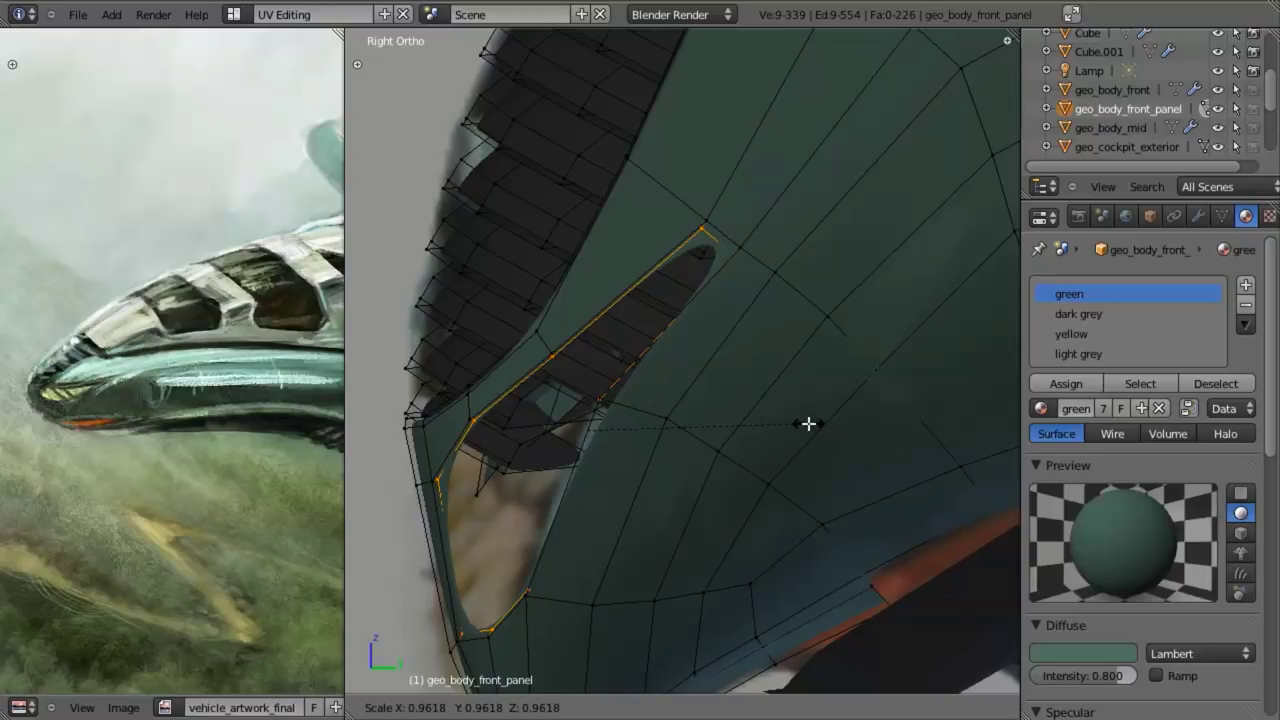
{"action": "right_click", "coordinate": [808, 423]}
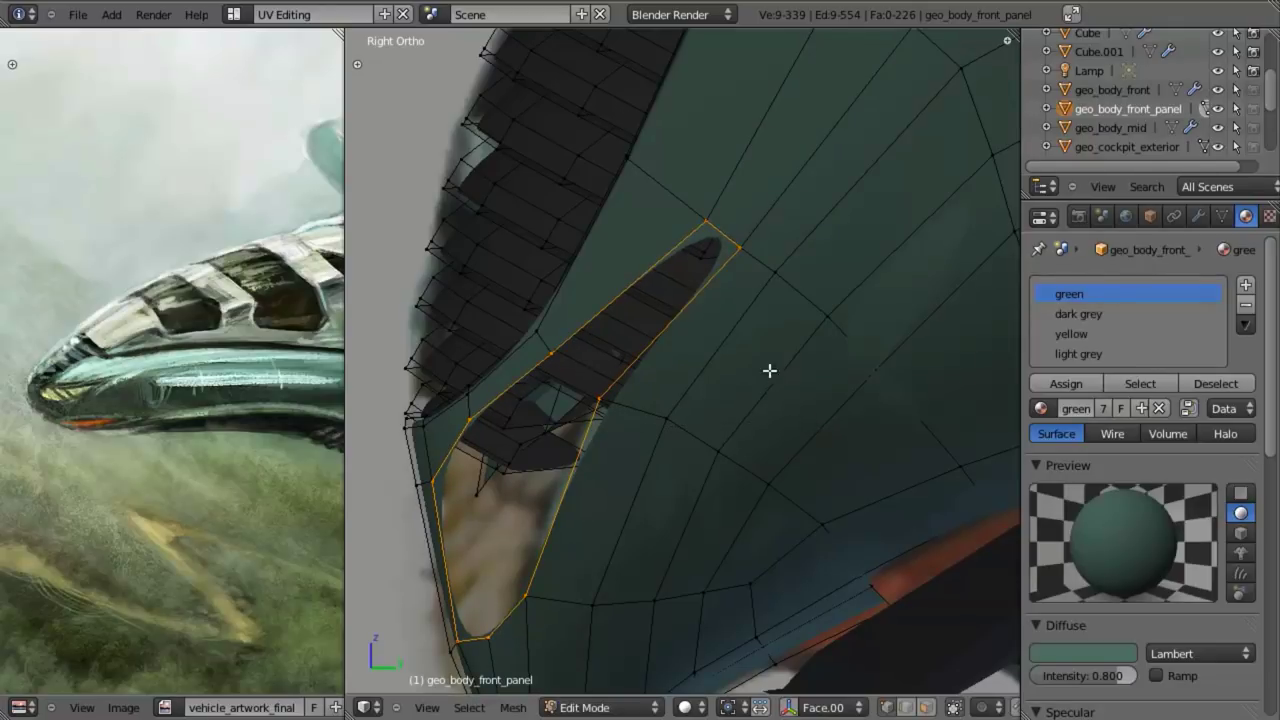
{"action": "middle_click_drag", "start_coordinate": [626, 408], "coordinate": [817, 449]}
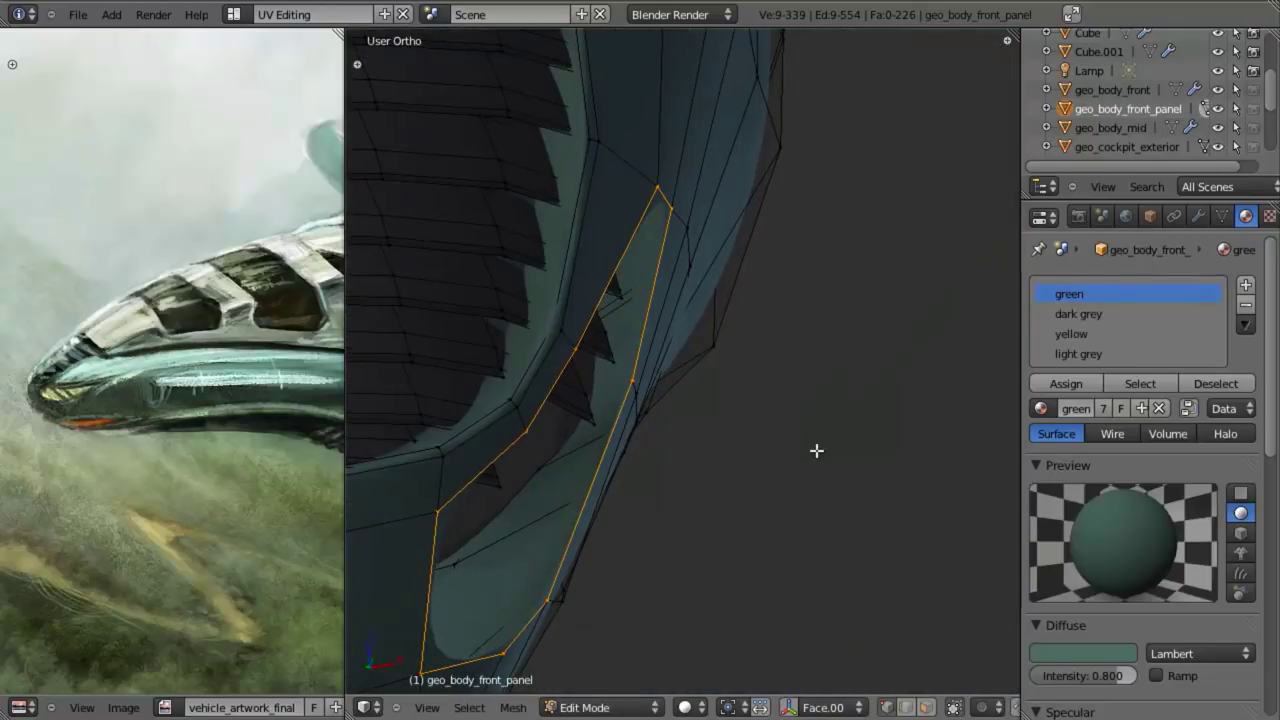
{"action": "key", "text": "alt+s"}
{"action": "right_click", "coordinate": [820, 458]}
- Shrink the extruded loop inward along its normals to give the opening a recessed inner wall
{"action": "key", "text": "z"}
{"action": "key", "text": "alt+s"}
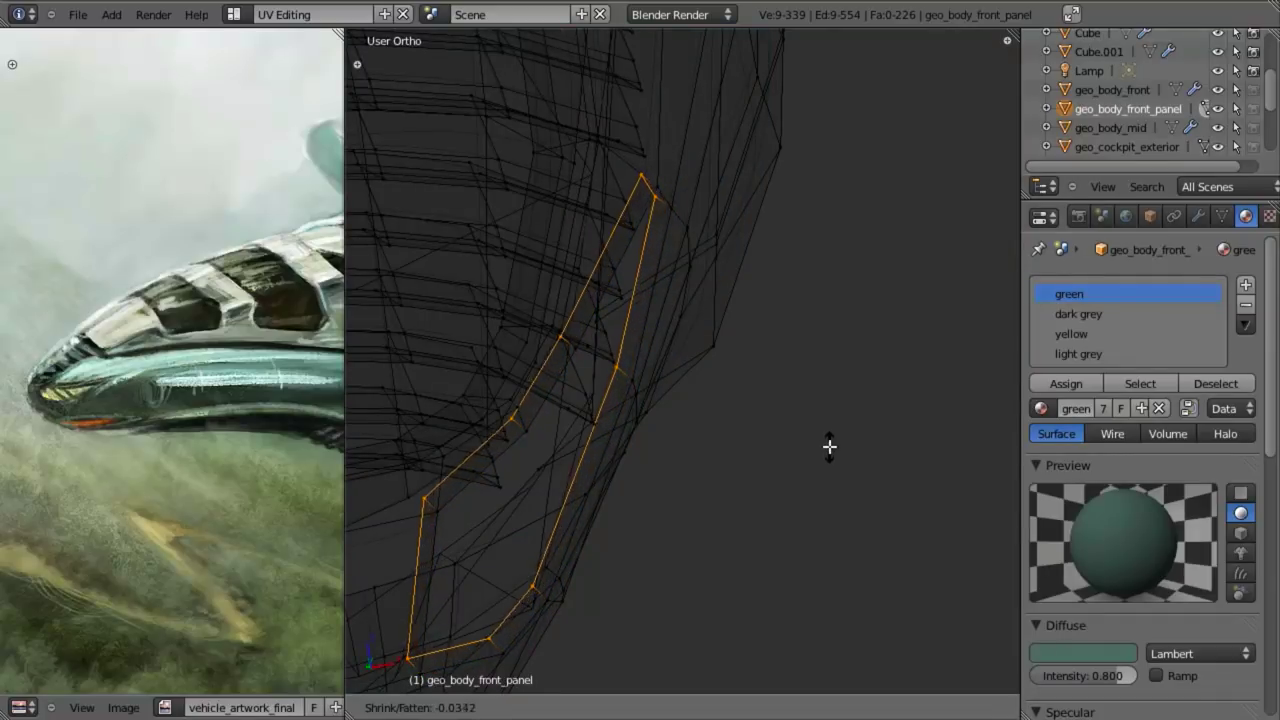
{"action": "left_click", "coordinate": [827, 436]}
{"action": "key", "text": "z"}
{"action": "key", "text": "KP_3"}
{"action": "scroll", "coordinate": [811, 391], "scroll_direction": "up", "scroll_amount": 2}
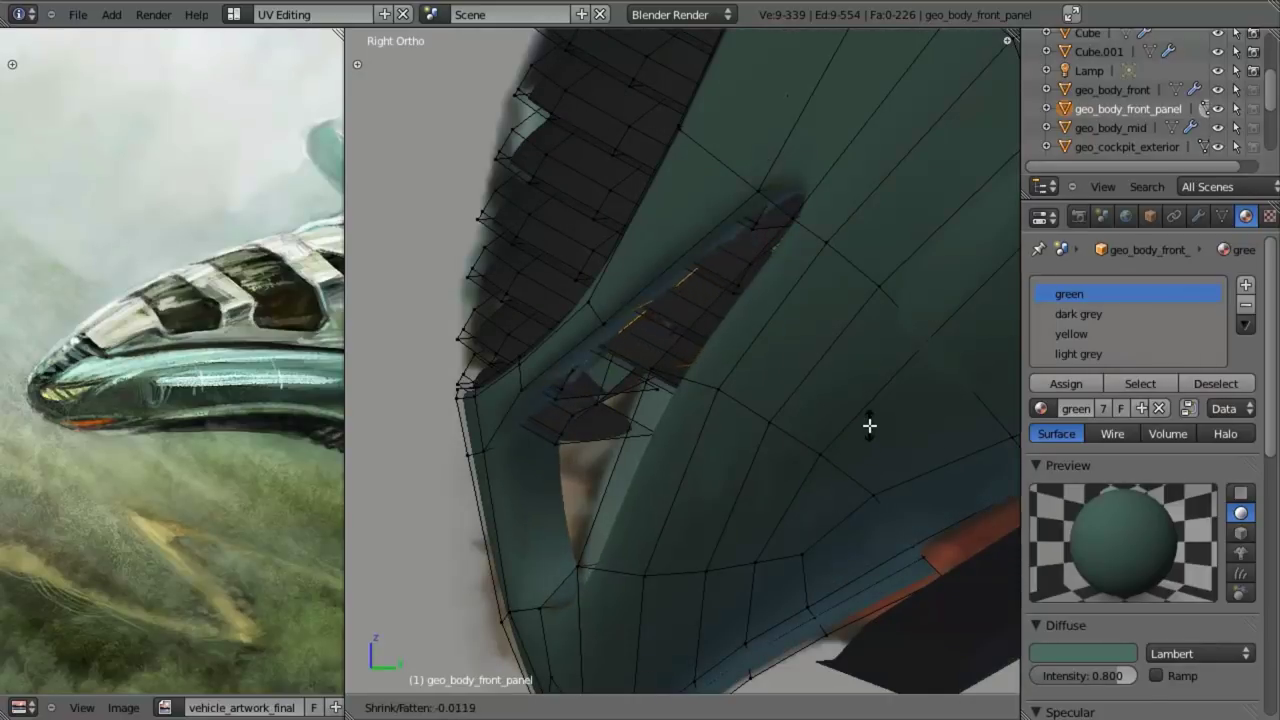
{"action": "key", "text": "ctrl+z"}
{"action": "key", "text": "alt+s"}
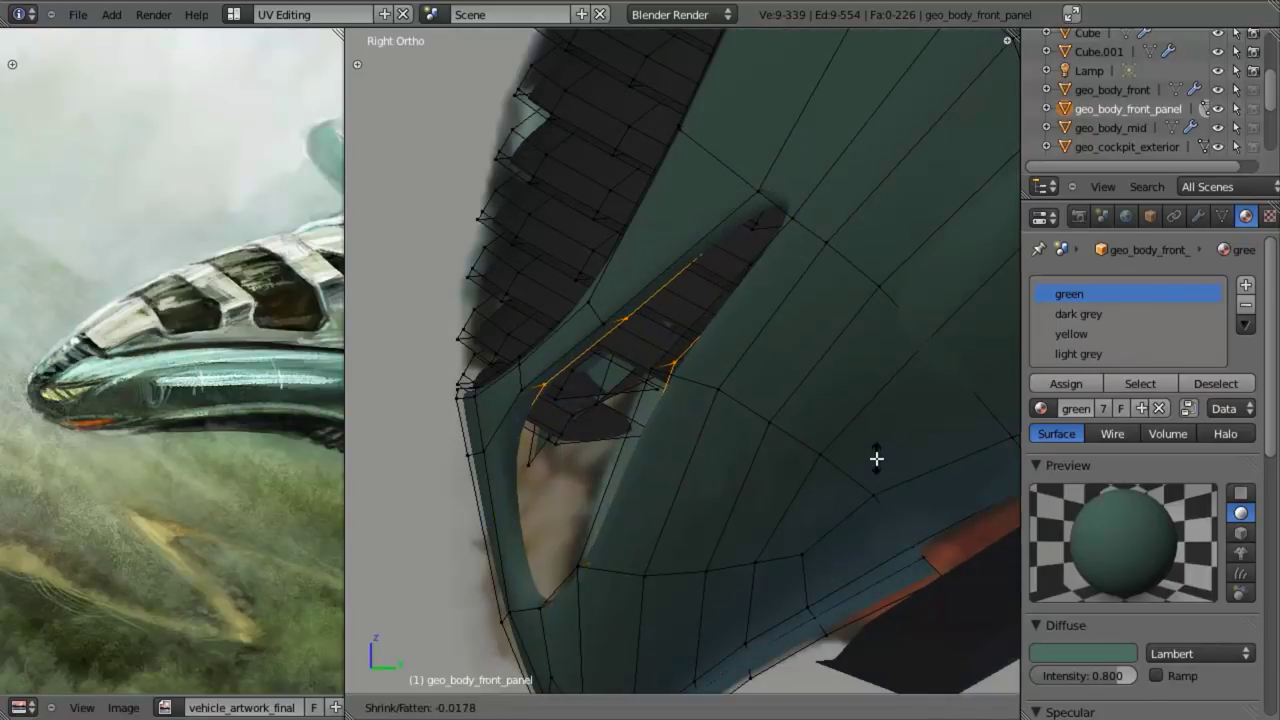
{"action": "left_click", "coordinate": [876, 452]}
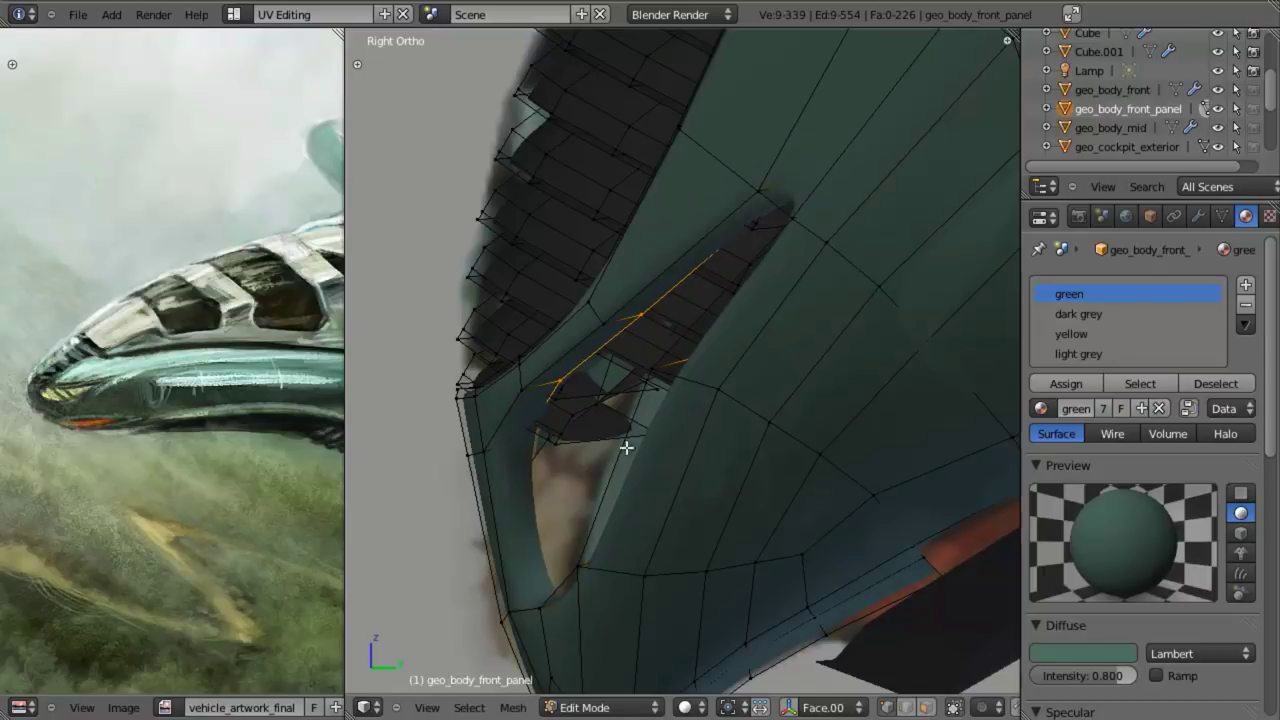
- Add a supporting edge loop around the opening's inner wall, slid close to the outer rim
{"action": "key", "text": "ctrl+r"}
{"action": "left_click", "coordinate": [539, 387]}
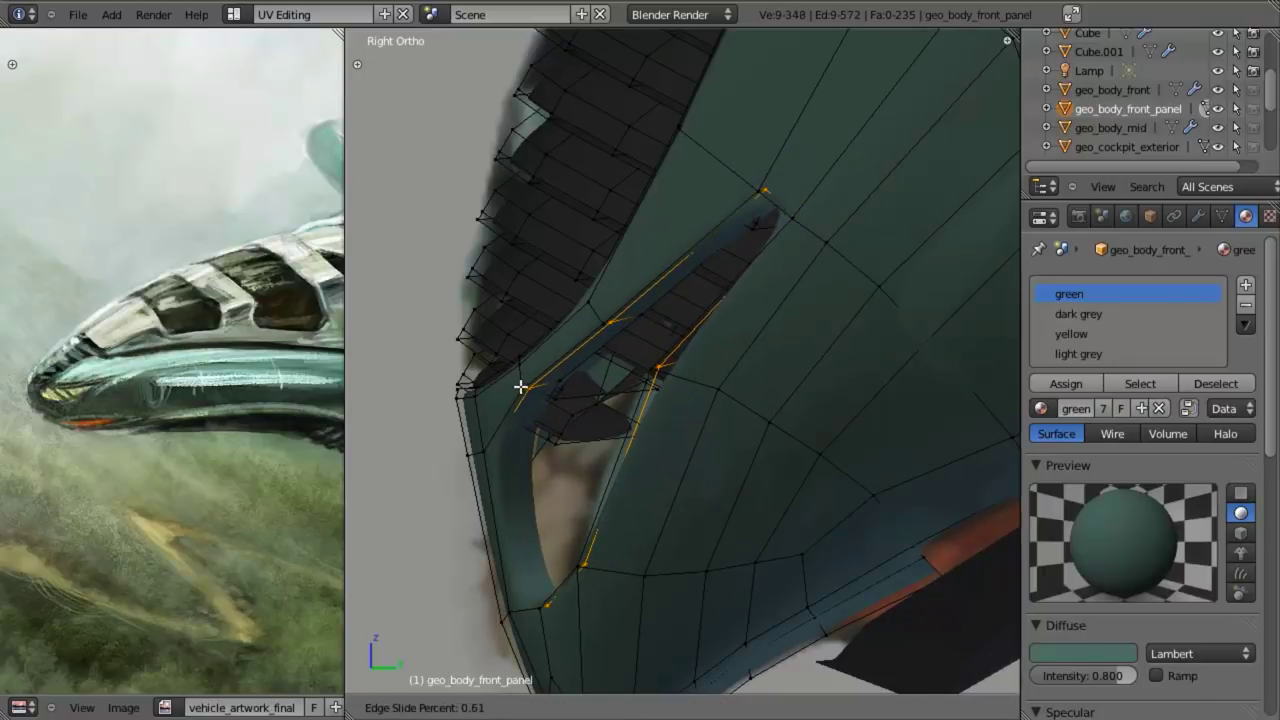
{"action": "left_click", "coordinate": [525, 388]}
{"action": "key", "text": "a"}
- Move the three wall vertices at the outer corner of the opening's rear tip in the side and front views
{"action": "key", "text": "z"}
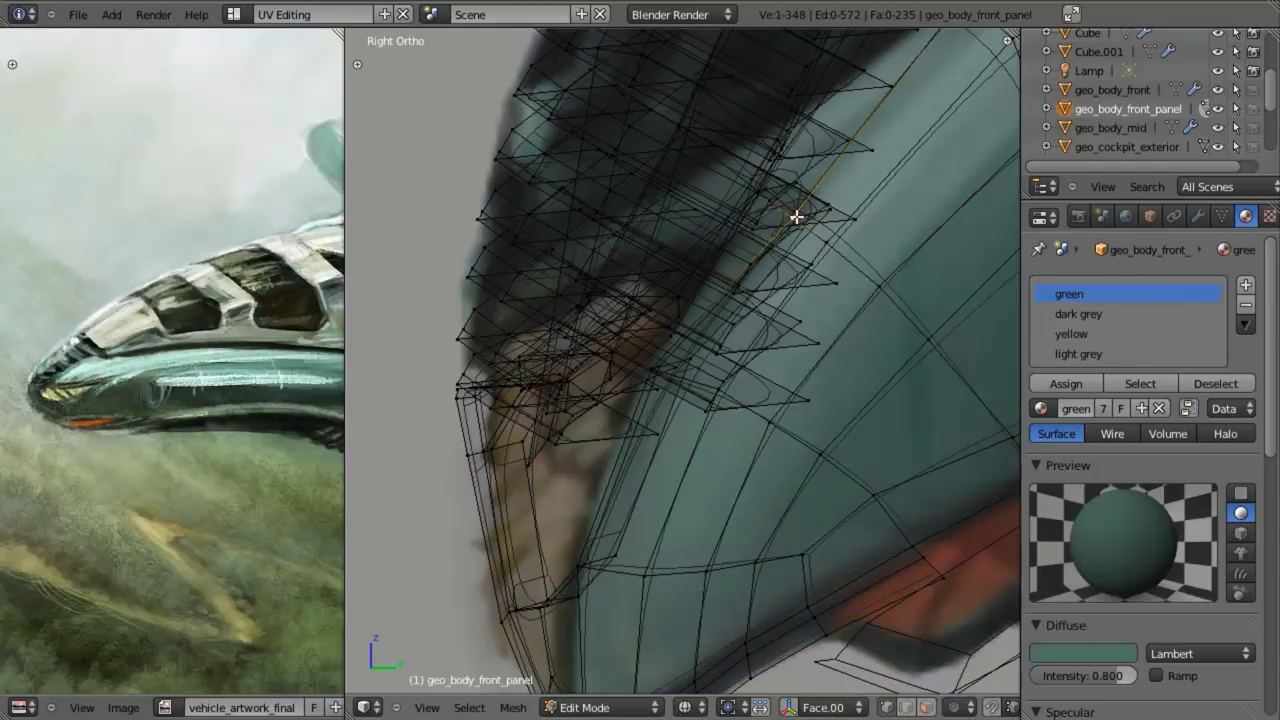
{"action": "key", "text": "z"}
{"action": "key", "text": "g"}
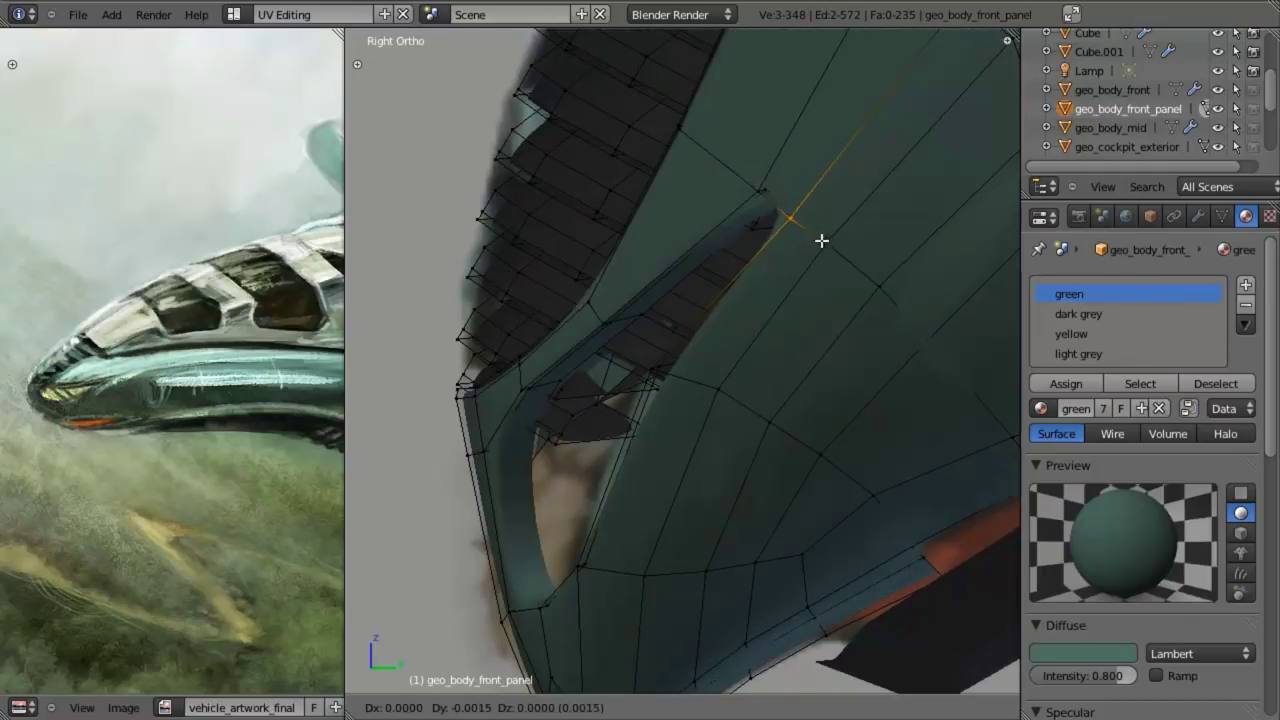
{"action": "left_click", "coordinate": [779, 266]}
{"action": "middle_click_drag", "start_coordinate": [729, 289], "coordinate": [871, 263]}
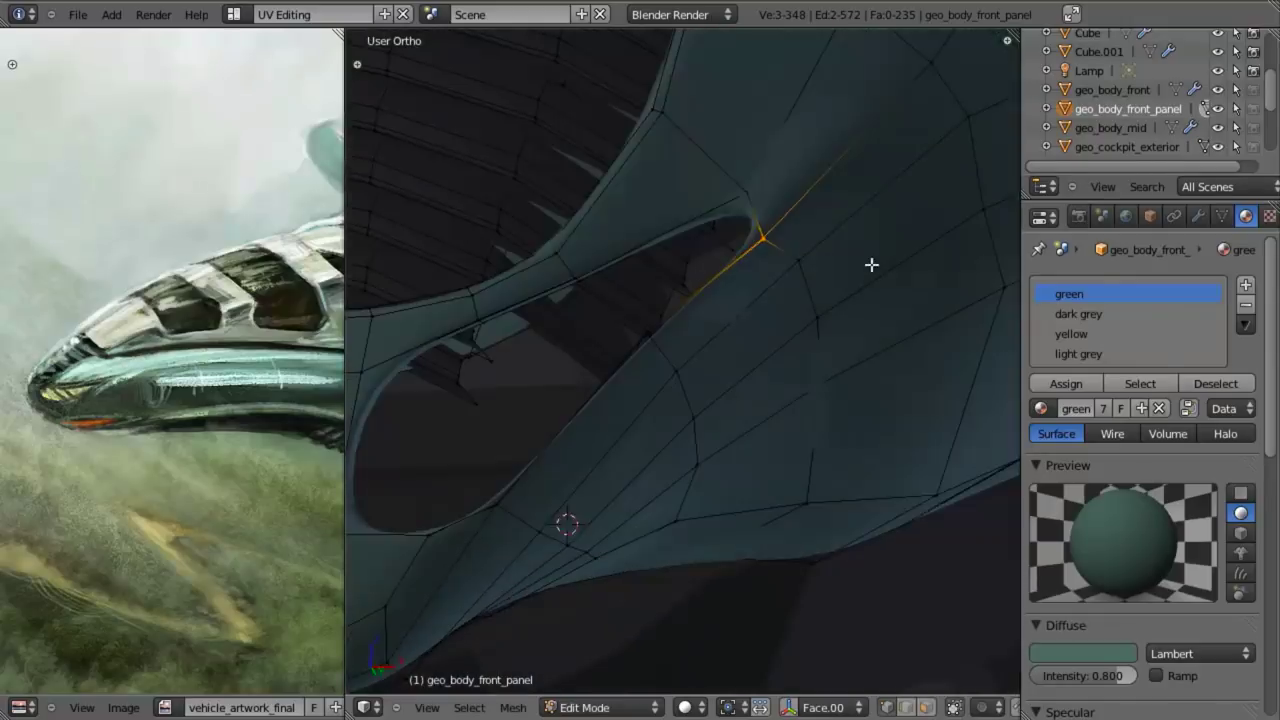
{"action": "key", "text": "KP_1"}
{"action": "key", "text": "g"}
{"action": "left_click", "coordinate": [793, 281]}
- Rotate the wall vertices at the tip's outer corner about the Z axis in the front view
{"action": "key", "text": "alt+z"}
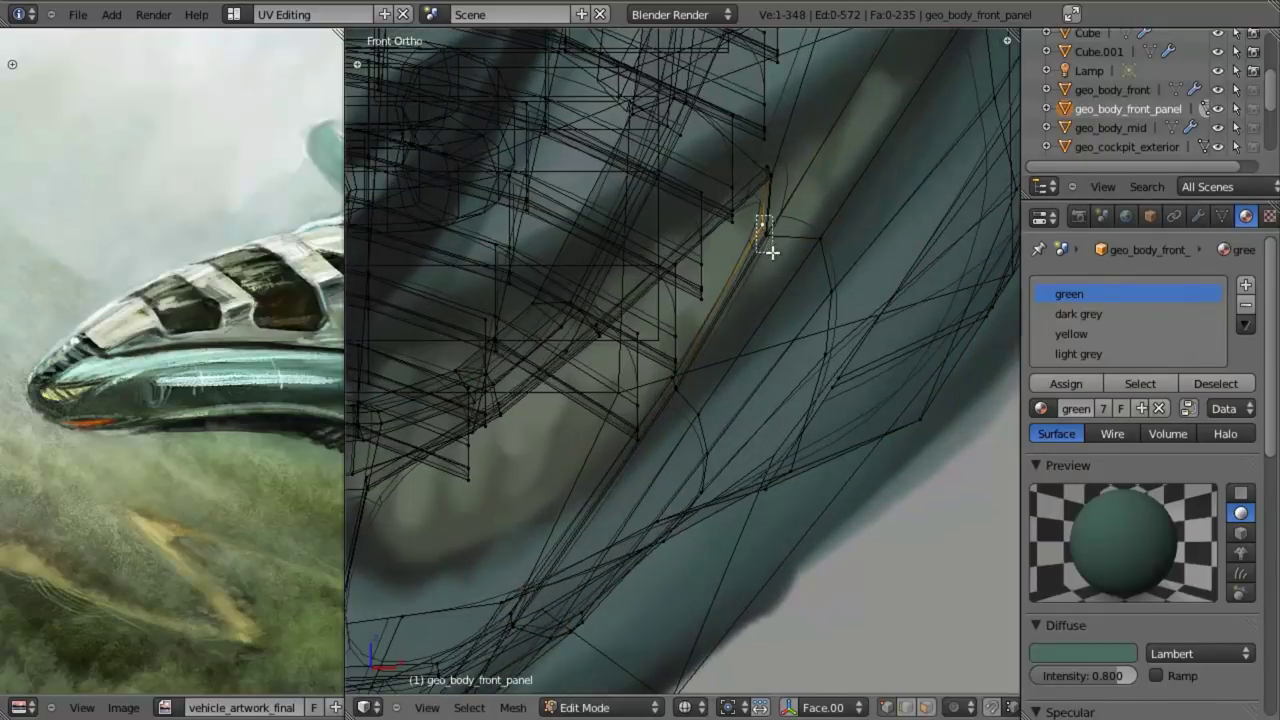
{"action": "key", "text": "g"}
{"action": "key", "text": "z"}
{"action": "left_click", "coordinate": [876, 266]}
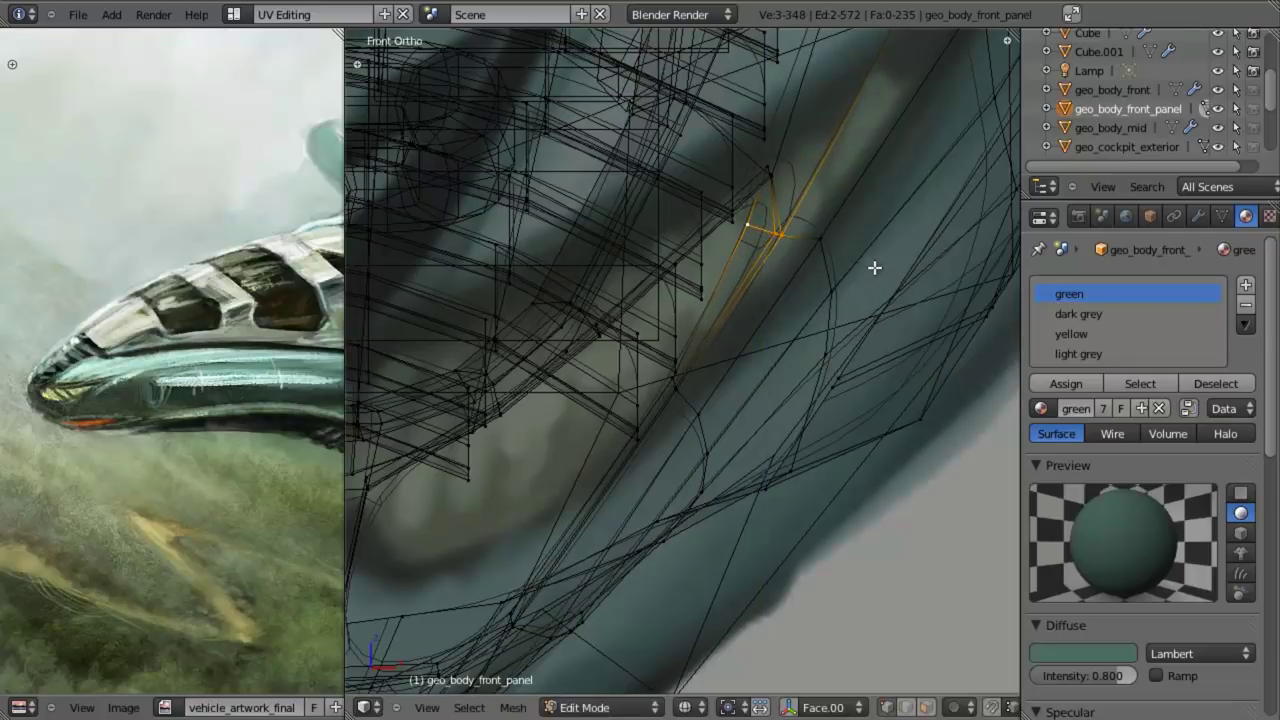
- Rotate the wall vertices at the tip's upper corner about the Z axis and nudge them slightly inward
{"action": "key", "text": "b"}
{"action": "left_click_drag", "start_coordinate": [757, 149], "coordinate": [808, 206]}
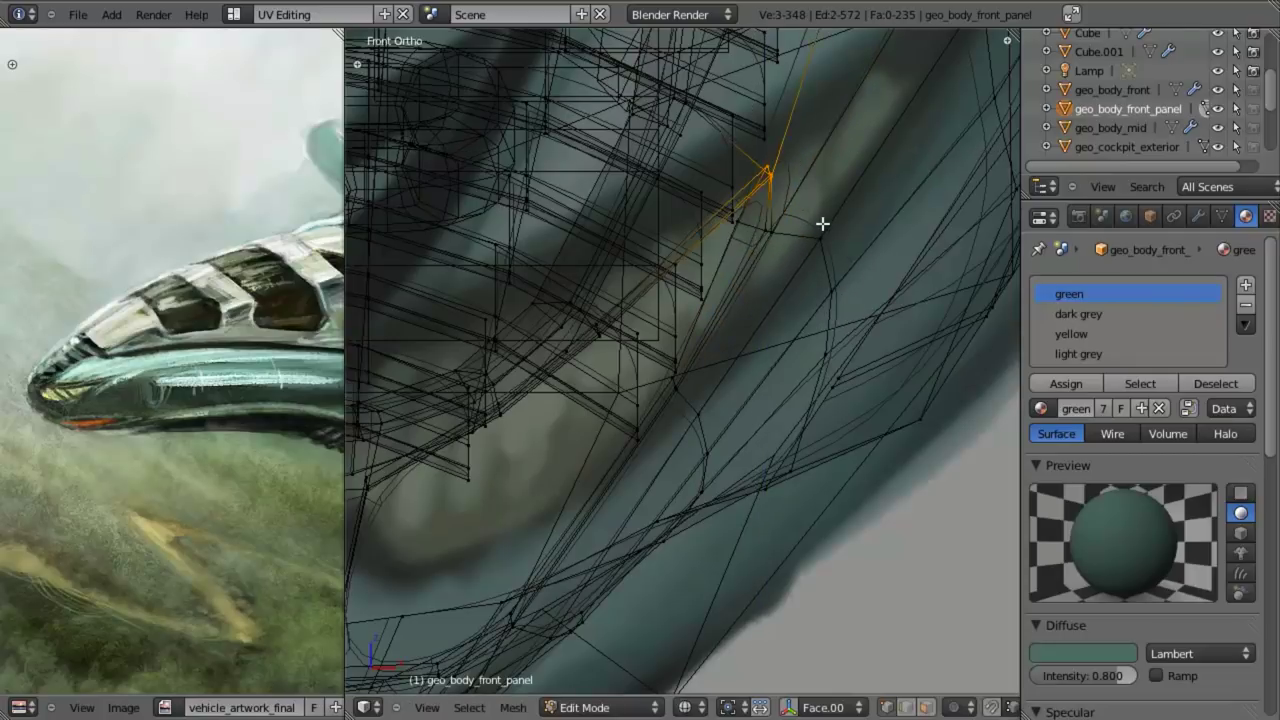
{"action": "key", "text": "r"}
{"action": "key", "text": "z"}
{"action": "left_click", "coordinate": [869, 190]}
{"action": "key", "text": "alt+z"}
{"action": "key", "text": "g"}
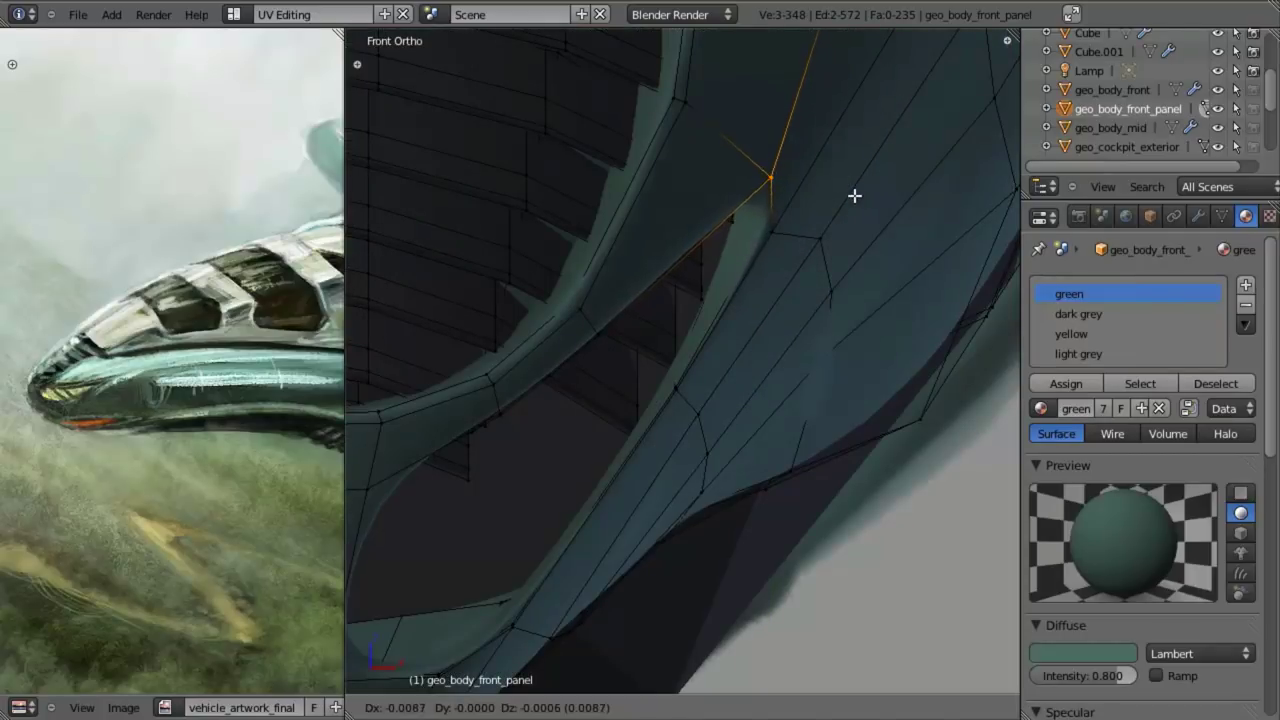
{"action": "left_click", "coordinate": [853, 195]}
- Rotate the three wall vertices midway along the opening's outer edge about the Z axis and reposition them
{"action": "key", "text": "alt+z"}
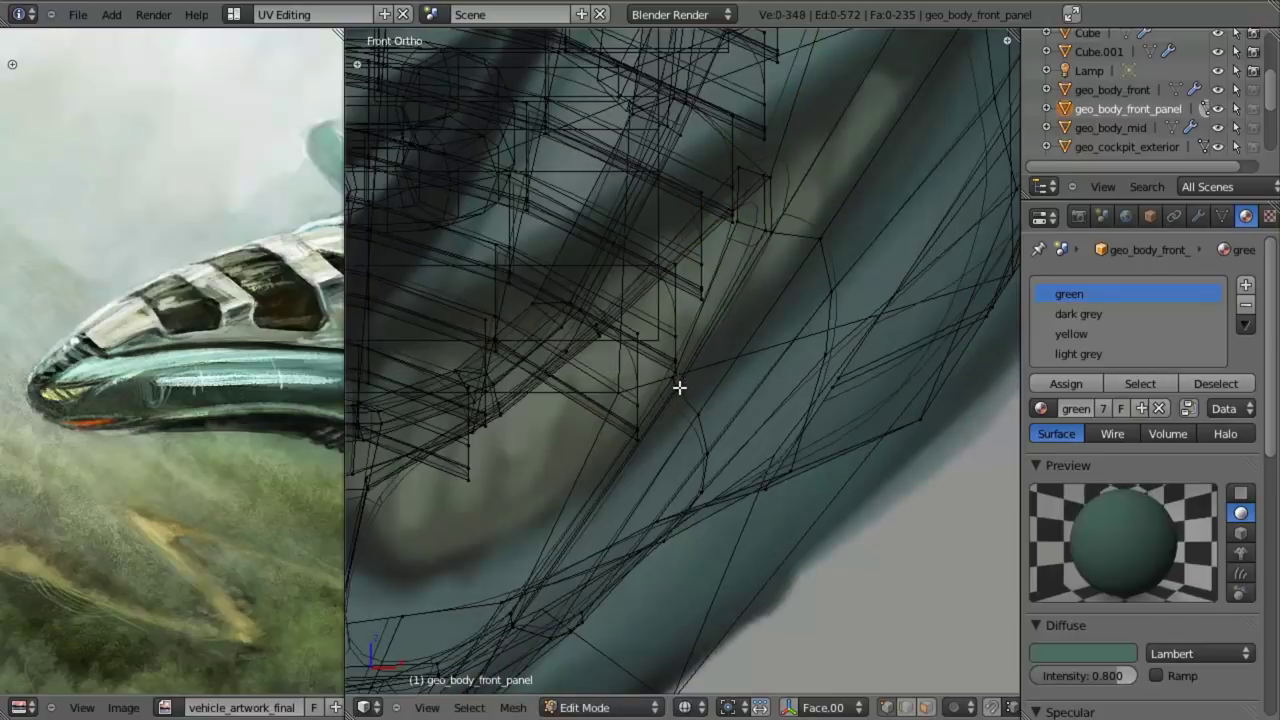
{"action": "right_click", "coordinate": [671, 382], "text": "alt"}
{"action": "right_click", "coordinate": [685, 399], "text": "alt"}
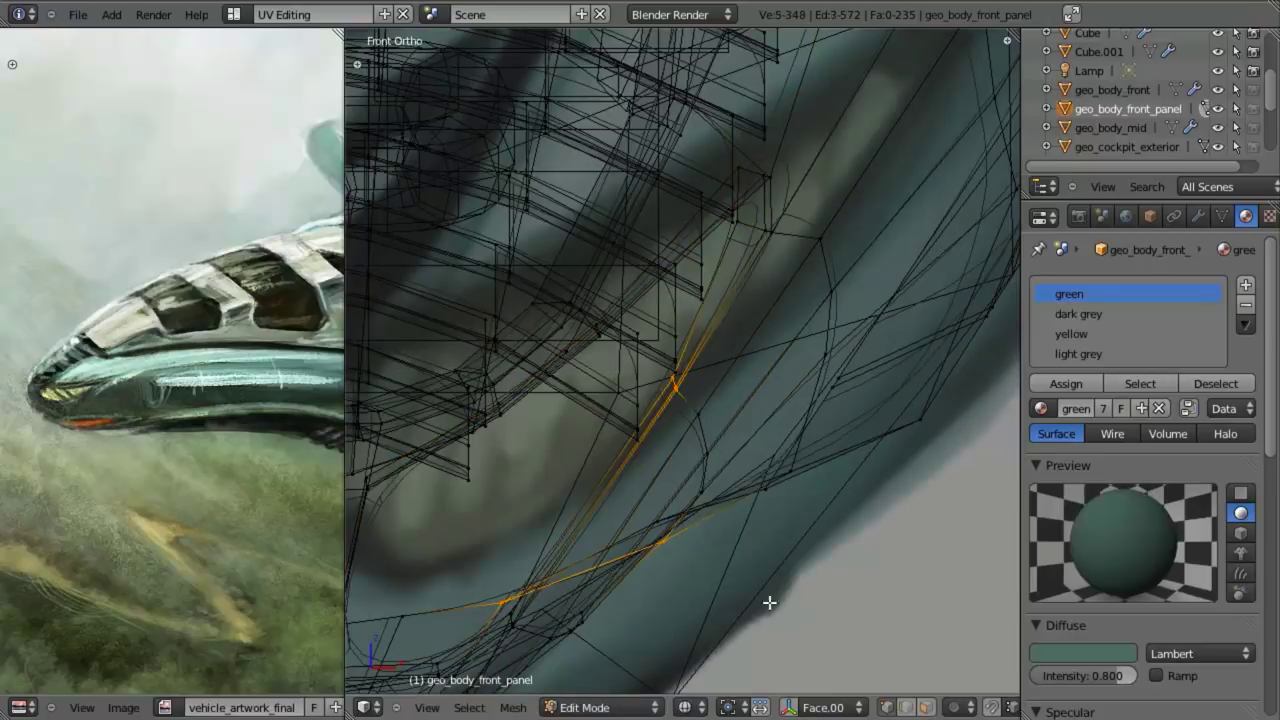
{"action": "key", "text": "b"}
{"action": "middle_click_drag", "start_coordinate": [482, 520], "coordinate": [858, 686]}
{"action": "key", "text": "z"}
{"action": "scroll", "coordinate": [729, 451], "scroll_direction": "up", "scroll_amount": 2}
{"action": "key", "text": "z"}
{"action": "key", "text": "r"}
{"action": "key", "text": "z"}
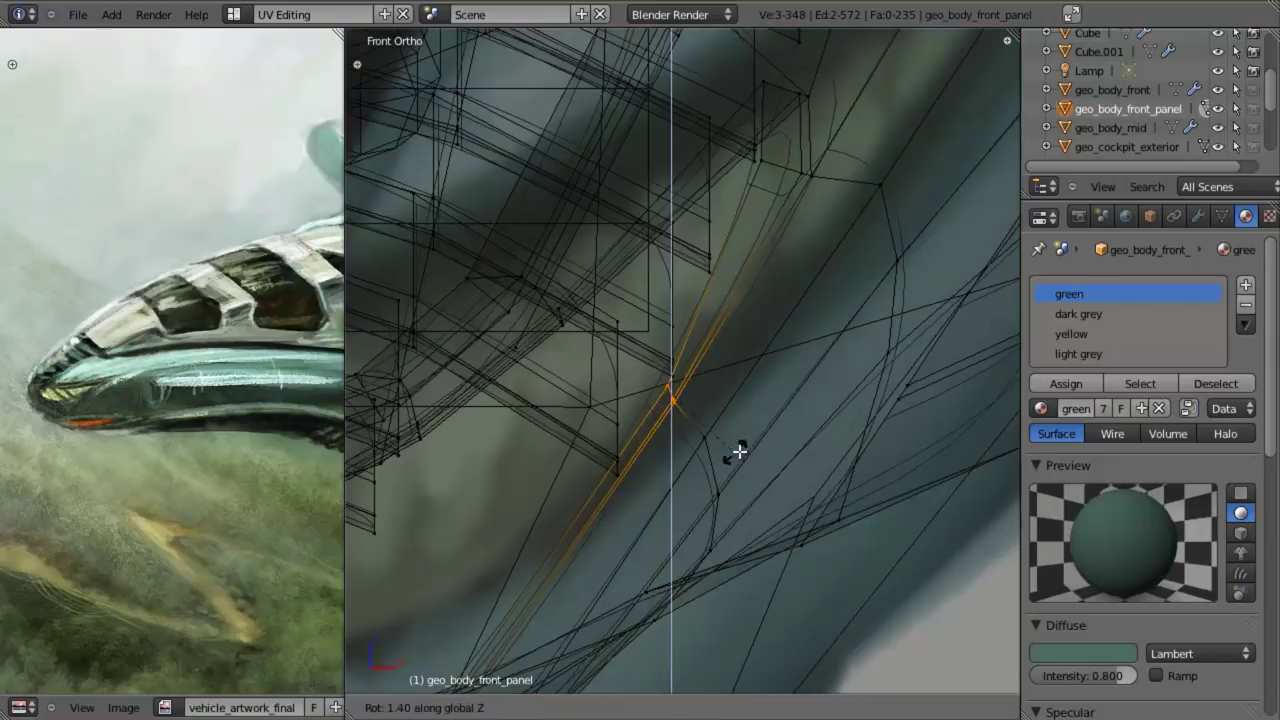
{"action": "left_click", "coordinate": [766, 418]}
{"action": "key", "text": "z"}
{"action": "key", "text": "g"}
{"action": "left_click", "coordinate": [761, 418]}
- Rotate the wall vertices at the opening's lower outer corner about the Z axis and adjust their position
{"action": "scroll", "coordinate": [746, 423], "scroll_direction": "down", "scroll_amount": 3}
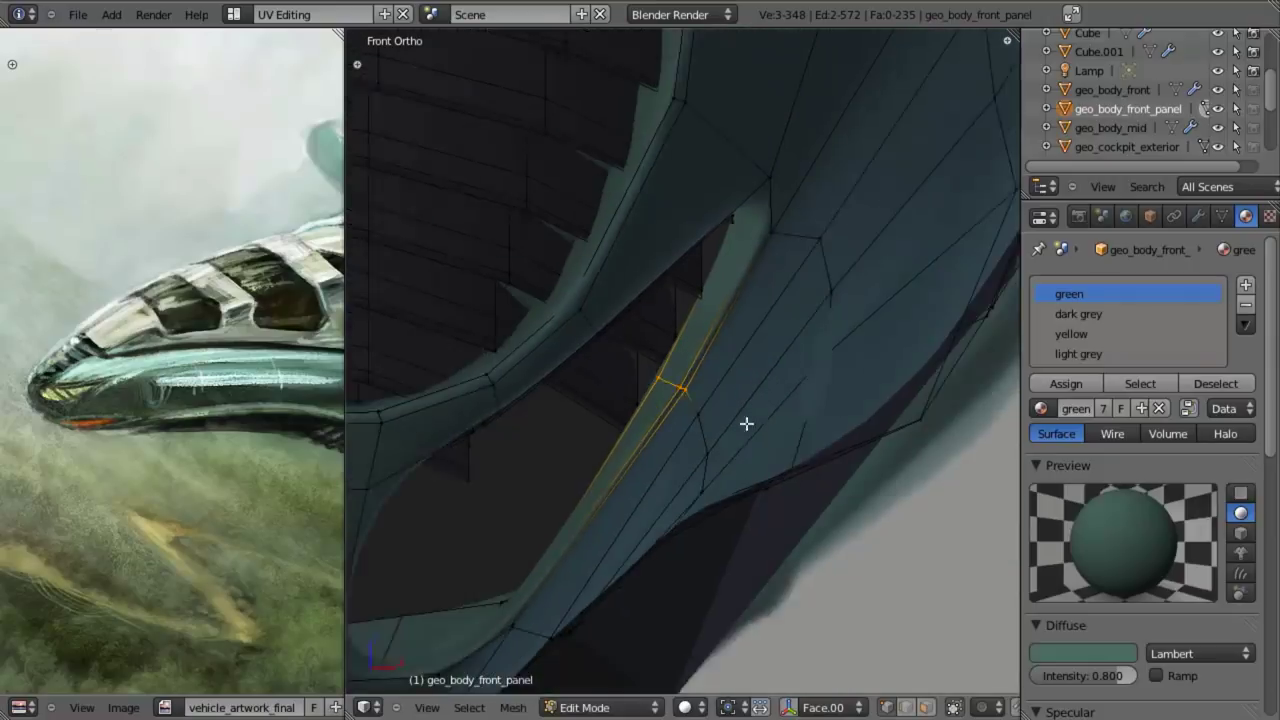
{"action": "mouse_move", "coordinate": [706, 439]}
{"action": "middle_mouse_down", "text": "shift"}
{"action": "mouse_move", "coordinate": [766, 372]}
{"action": "mouse_move", "coordinate": [717, 343]}
{"action": "mouse_move", "coordinate": [748, 264]}
{"action": "middle_mouse_up", "text": "shift"}
{"action": "scroll", "coordinate": [745, 374], "scroll_direction": "up", "scroll_amount": 2}
{"action": "key", "text": "a"}
{"action": "key", "text": "z"}
{"action": "right_click", "coordinate": [643, 466], "text": "alt"}
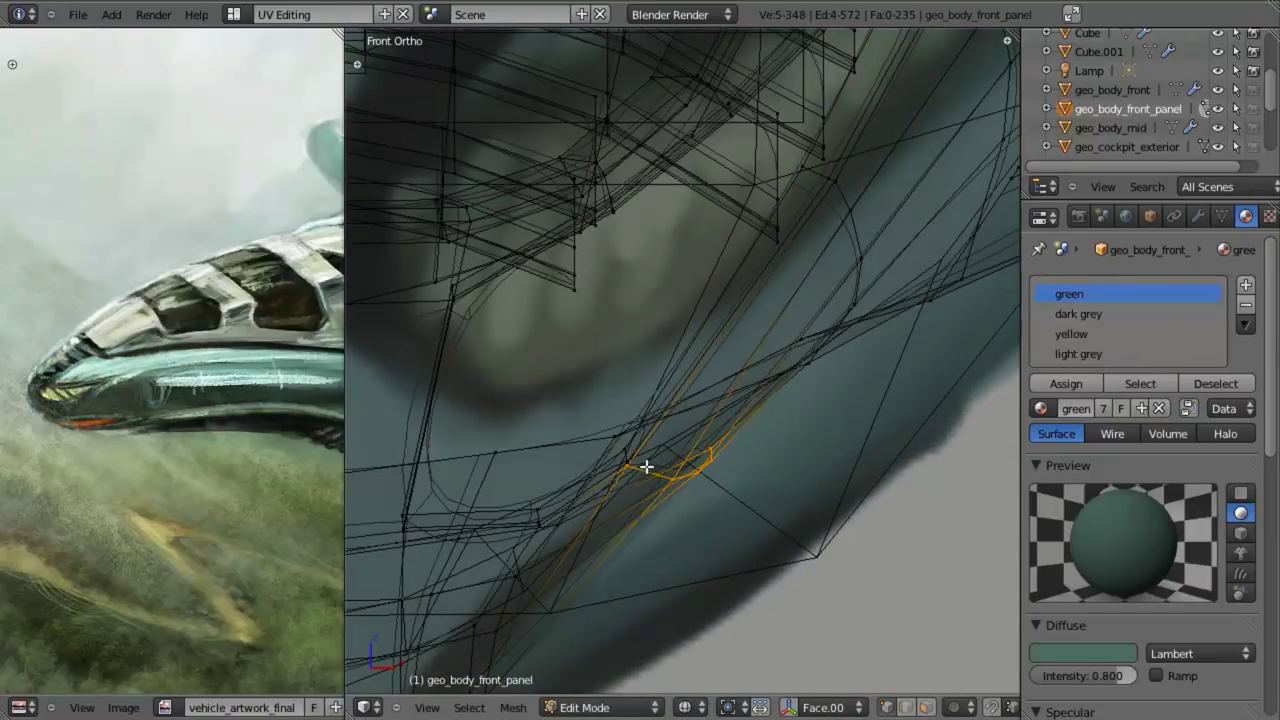
{"action": "key", "text": "b"}
{"action": "key", "text": "Escape"}
{"action": "key", "text": "a"}
{"action": "key", "text": "b"}
{"action": "left_click_drag", "start_coordinate": [611, 447], "coordinate": [645, 476]}
{"action": "key", "text": "r"}
{"action": "key", "text": "z"}
{"action": "left_click", "coordinate": [703, 487]}
{"action": "key", "text": "z"}
{"action": "key", "text": "g"}
{"action": "left_click", "coordinate": [700, 486]}
{"action": "key", "text": "a"}
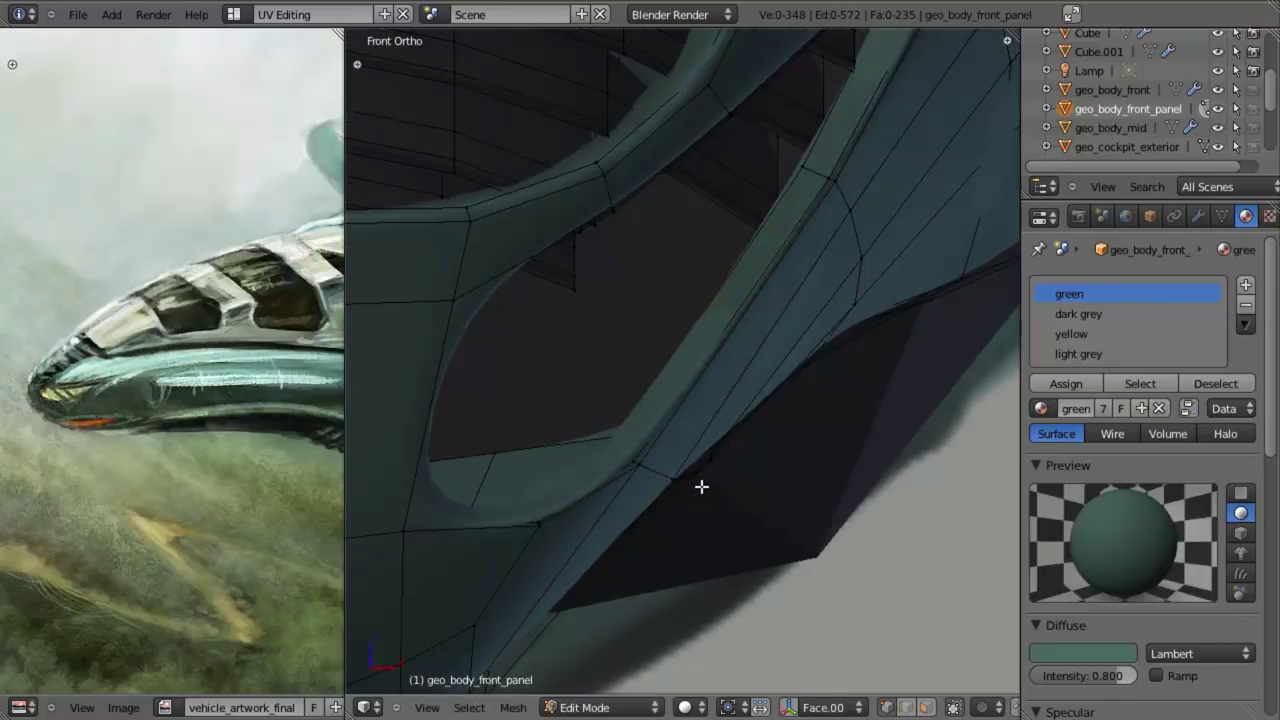
- Inspect the smoothed nose and headlight openings in Object Mode, including from the front view
{"action": "scroll", "coordinate": [700, 486], "scroll_direction": "down", "scroll_amount": 4}
{"action": "middle_click_drag", "start_coordinate": [691, 421], "coordinate": [685, 475], "text": "shift"}
{"action": "key", "text": "Tab"}
{"action": "scroll", "coordinate": [685, 475], "scroll_direction": "up", "scroll_amount": 2}
{"action": "middle_click_drag", "start_coordinate": [746, 323], "coordinate": [722, 688]}
{"action": "key", "text": "KP_1"}
{"action": "scroll", "coordinate": [690, 432], "scroll_direction": "down", "scroll_amount": 3}
{"action": "scroll", "coordinate": [706, 359], "scroll_direction": "up", "scroll_amount": 6}
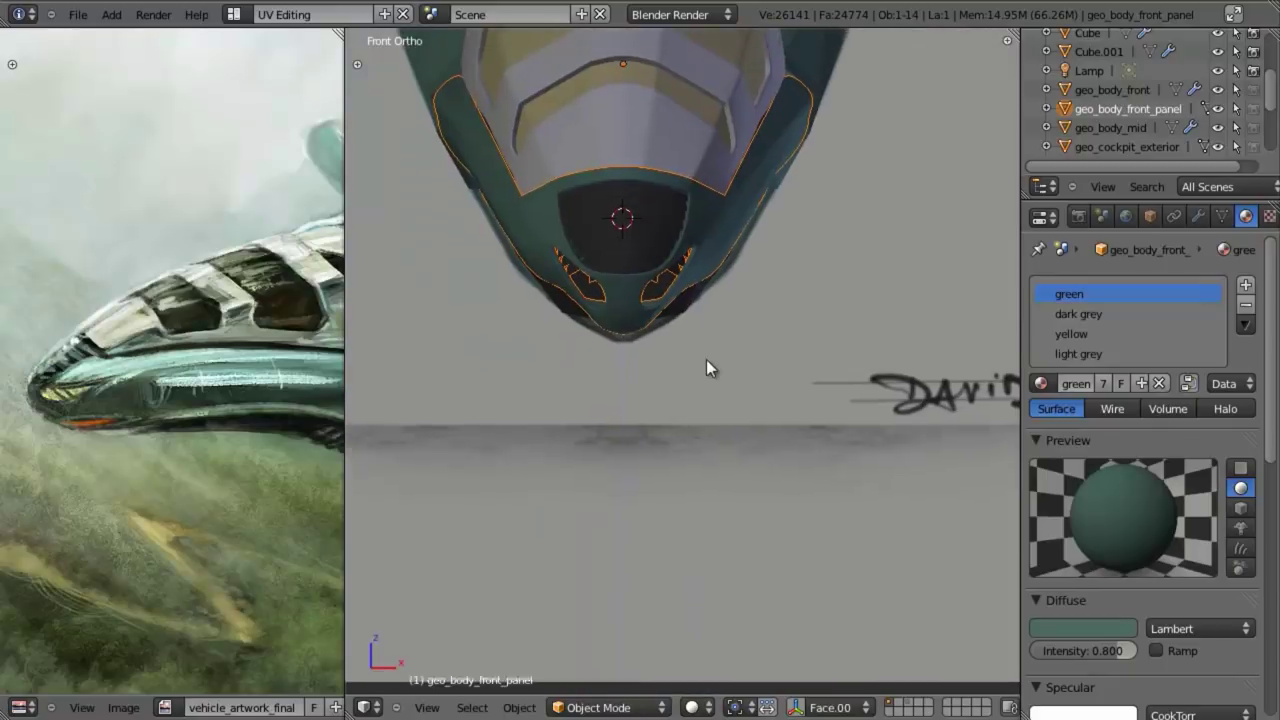
{"action": "middle_click_drag", "start_coordinate": [653, 282], "coordinate": [637, 430], "text": "shift"}
- Rotate the wall vertices midway along the opening's grille-side edge about the Z axis and shift them slightly
{"action": "key", "text": "Tab"}
{"action": "scroll", "coordinate": [746, 454], "scroll_direction": "up", "scroll_amount": 4}
{"action": "key", "text": "z"}
{"action": "middle_click_drag", "start_coordinate": [650, 240], "coordinate": [717, 394], "text": "shift"}
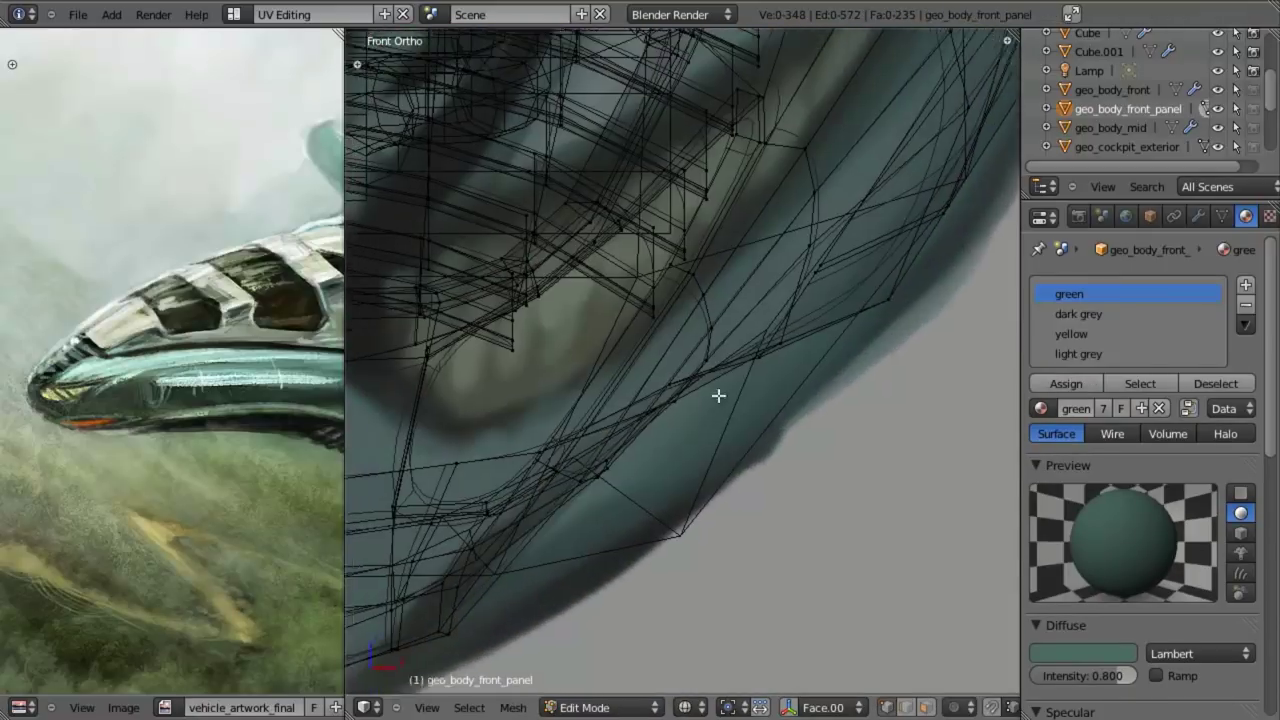
{"action": "scroll", "coordinate": [717, 394], "scroll_direction": "up", "scroll_amount": 4}
{"action": "middle_click_drag", "start_coordinate": [560, 200], "coordinate": [666, 315], "text": "shift"}
{"action": "key", "text": "b"}
{"action": "left_click_drag", "start_coordinate": [672, 276], "coordinate": [702, 350]}
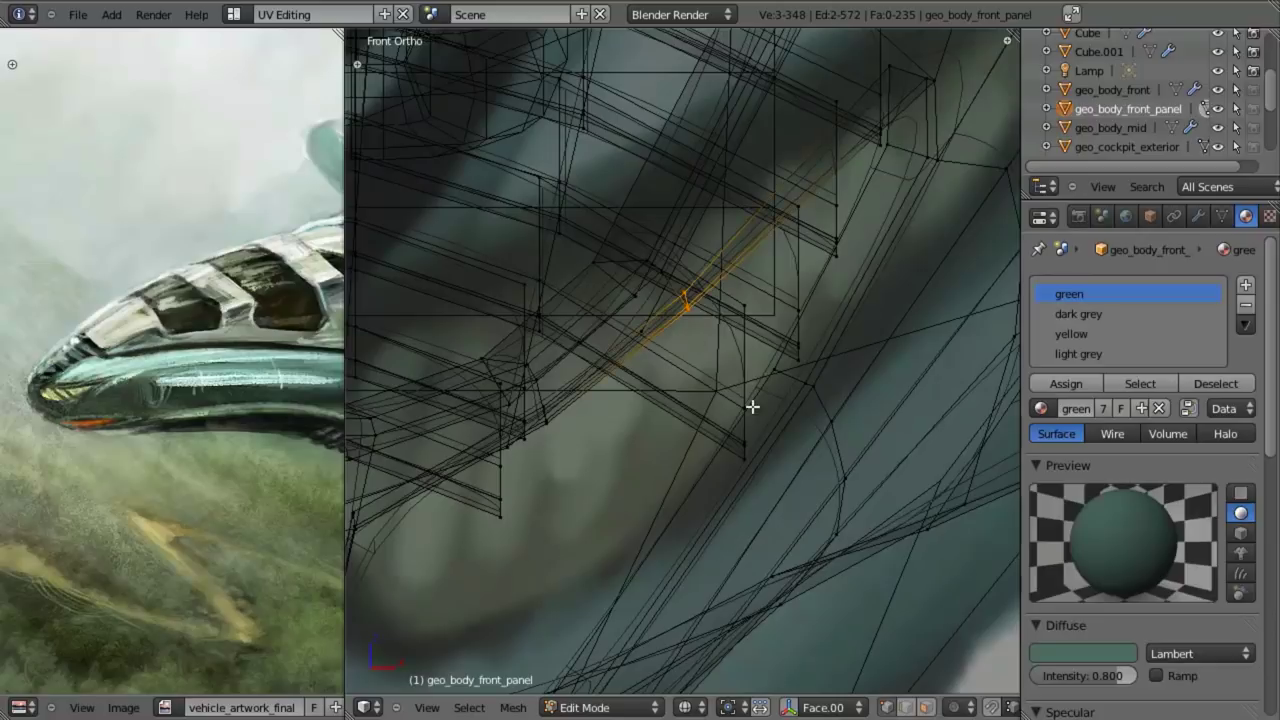
{"action": "key", "text": "r"}
{"action": "key", "text": "z"}
{"action": "left_click", "coordinate": [777, 384]}
{"action": "key", "text": "g"}
{"action": "left_click", "coordinate": [771, 386]}
{"action": "key", "text": "a"}
- Rotate the next lower group of wall vertices on the opening's grille-side edge about the Z axis
{"action": "key", "text": "b"}
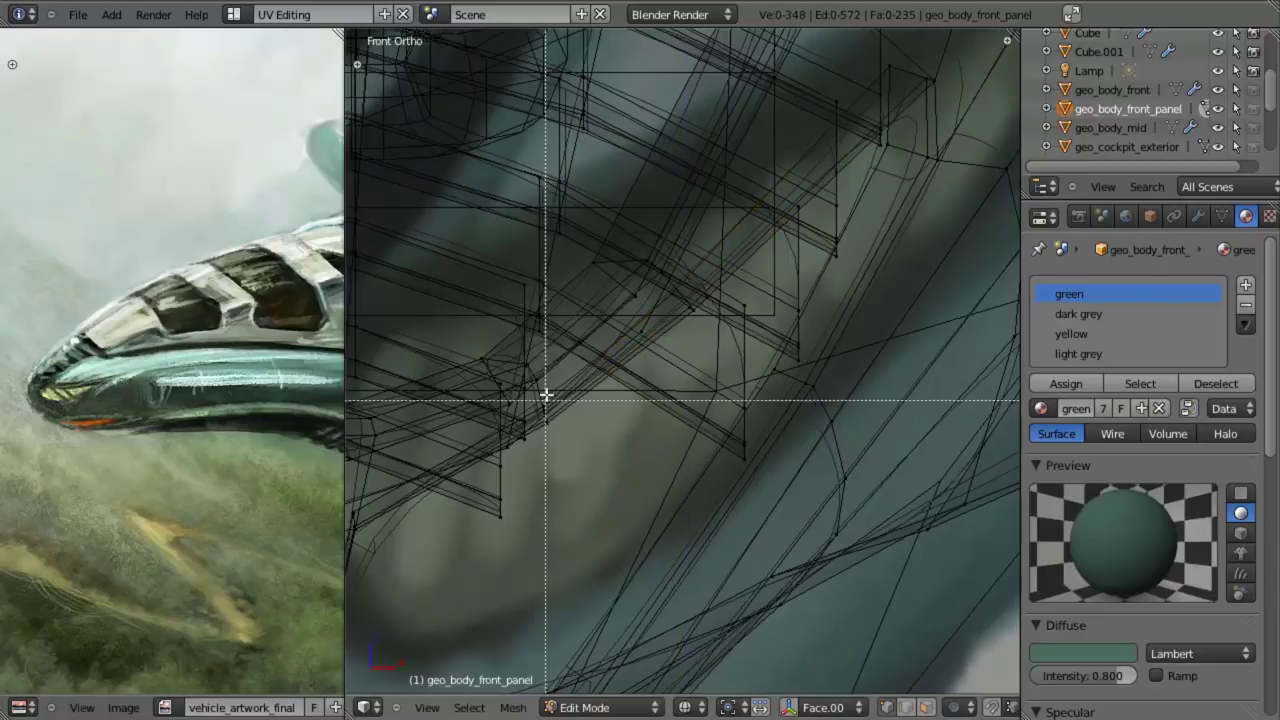
{"action": "mouse_move", "coordinate": [509, 404]}
{"action": "left_mouse_down"}
{"action": "mouse_move", "coordinate": [531, 397]}
{"action": "mouse_move", "coordinate": [580, 483]}
{"action": "left_mouse_up"}
{"action": "key", "text": "r"}
{"action": "key", "text": "z"}
{"action": "left_click", "coordinate": [606, 469]}
{"action": "key", "text": "z"}
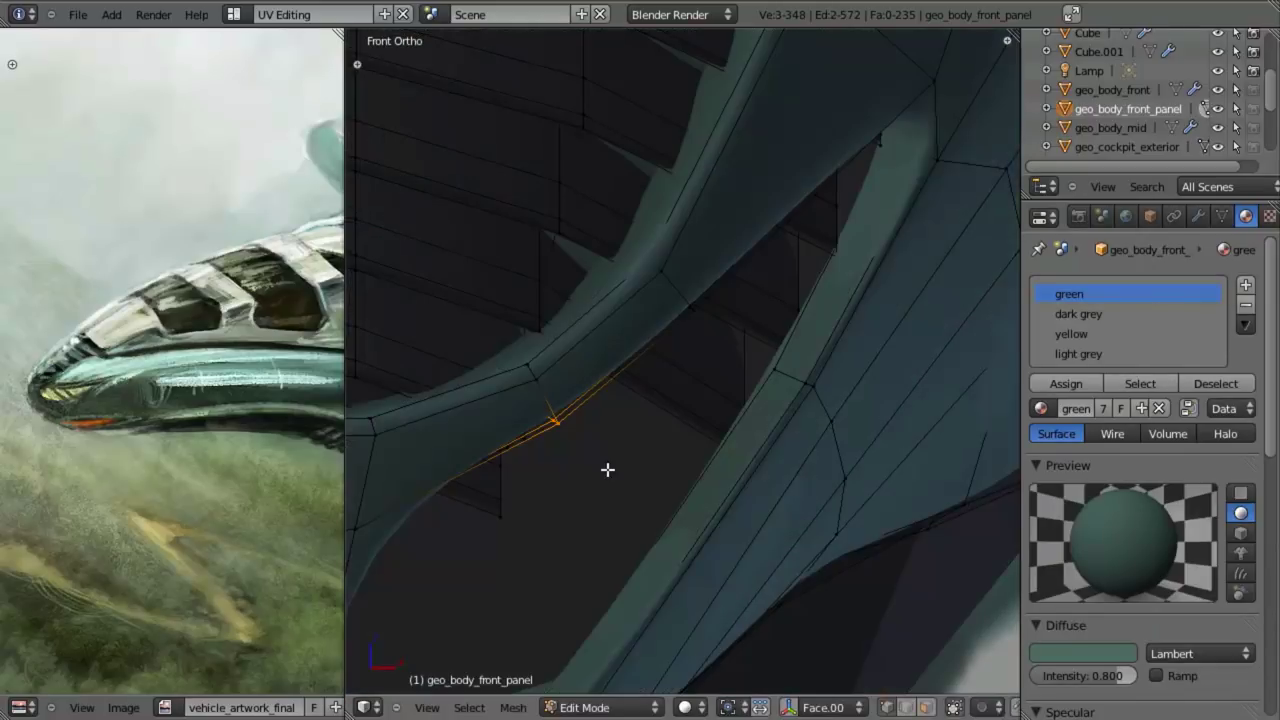
{"action": "key", "text": "g"}
{"action": "key", "text": "Escape"}
- Duplicate the edge loop just inside the opening's rim and scale the copy up to about 1.015 in the side view
{"action": "key", "text": "Tab"}
{"action": "scroll", "coordinate": [608, 505], "scroll_direction": "down", "scroll_amount": 8}
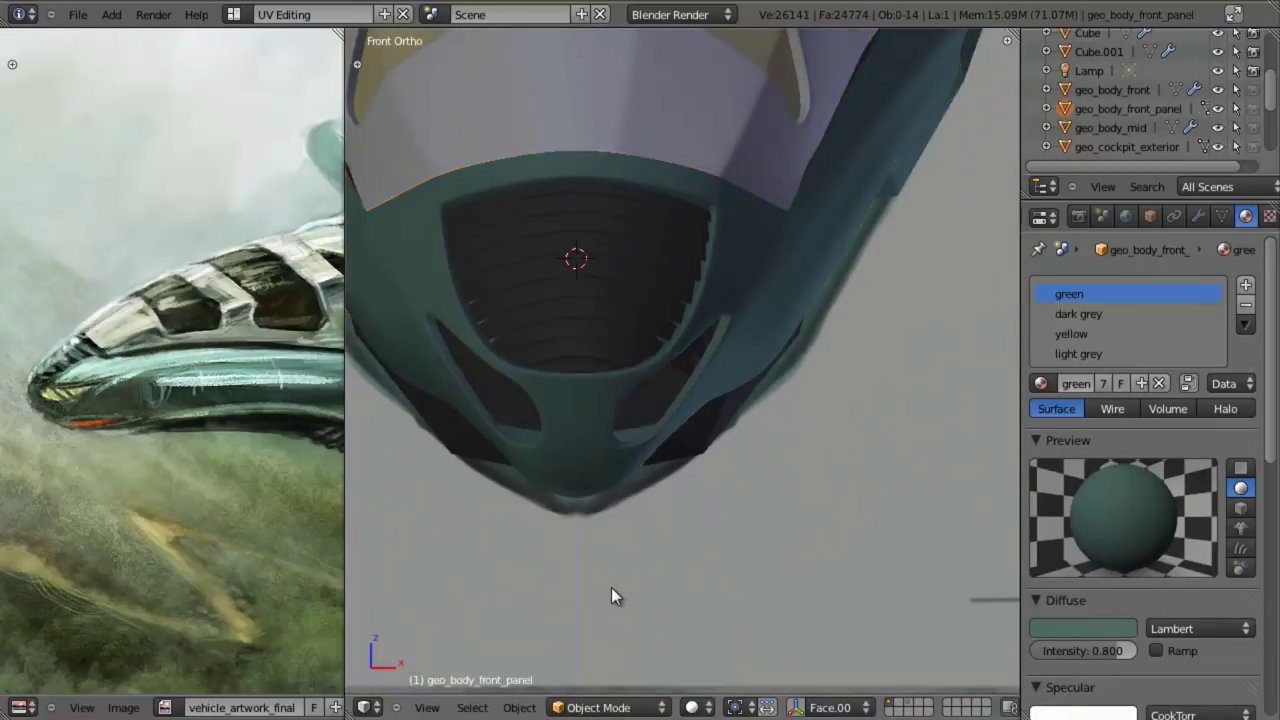
{"action": "key", "text": "KP_3"}
{"action": "scroll", "coordinate": [621, 501], "scroll_direction": "up", "scroll_amount": 5}
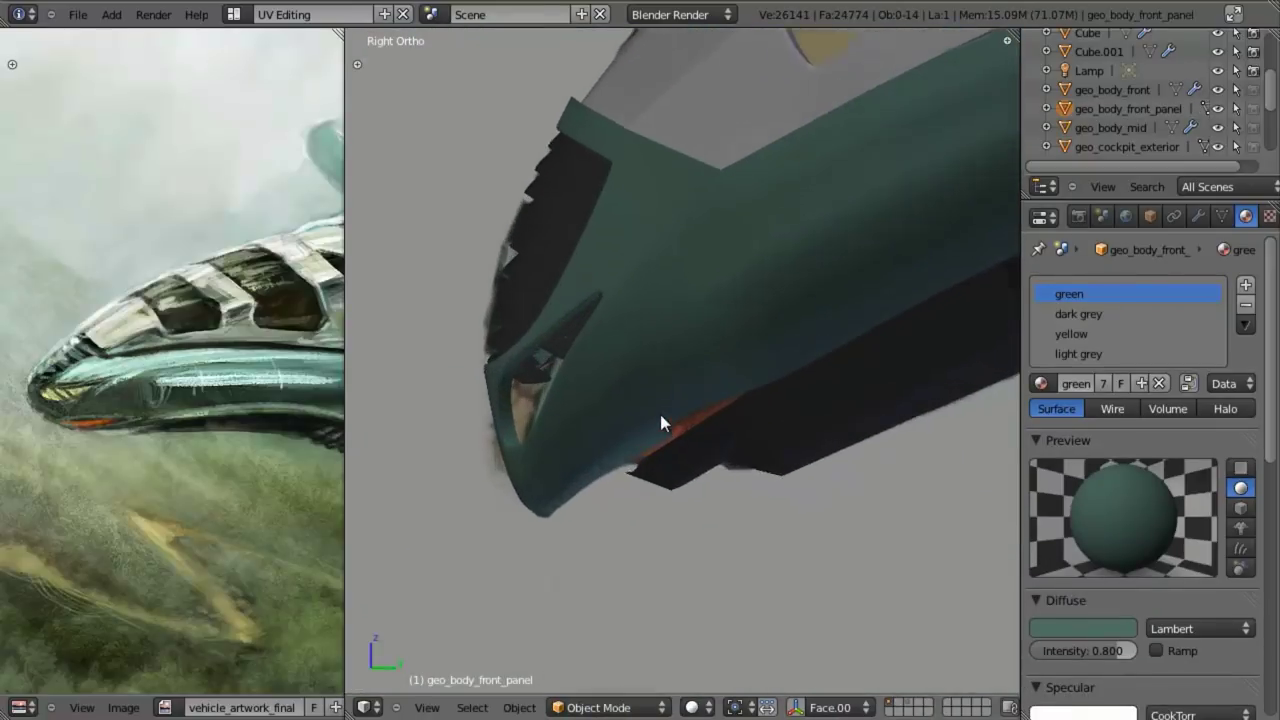
{"action": "key", "text": "Tab"}
{"action": "mouse_move", "coordinate": [475, 421]}
{"action": "middle_mouse_down"}
{"action": "mouse_move", "coordinate": [626, 423]}
{"action": "mouse_move", "coordinate": [505, 438]}
{"action": "mouse_move", "coordinate": [654, 406]}
{"action": "mouse_move", "coordinate": [657, 427]}
{"action": "middle_mouse_up"}
{"action": "key", "text": "z"}
{"action": "key", "text": "KP_3"}
{"action": "key", "text": "z"}
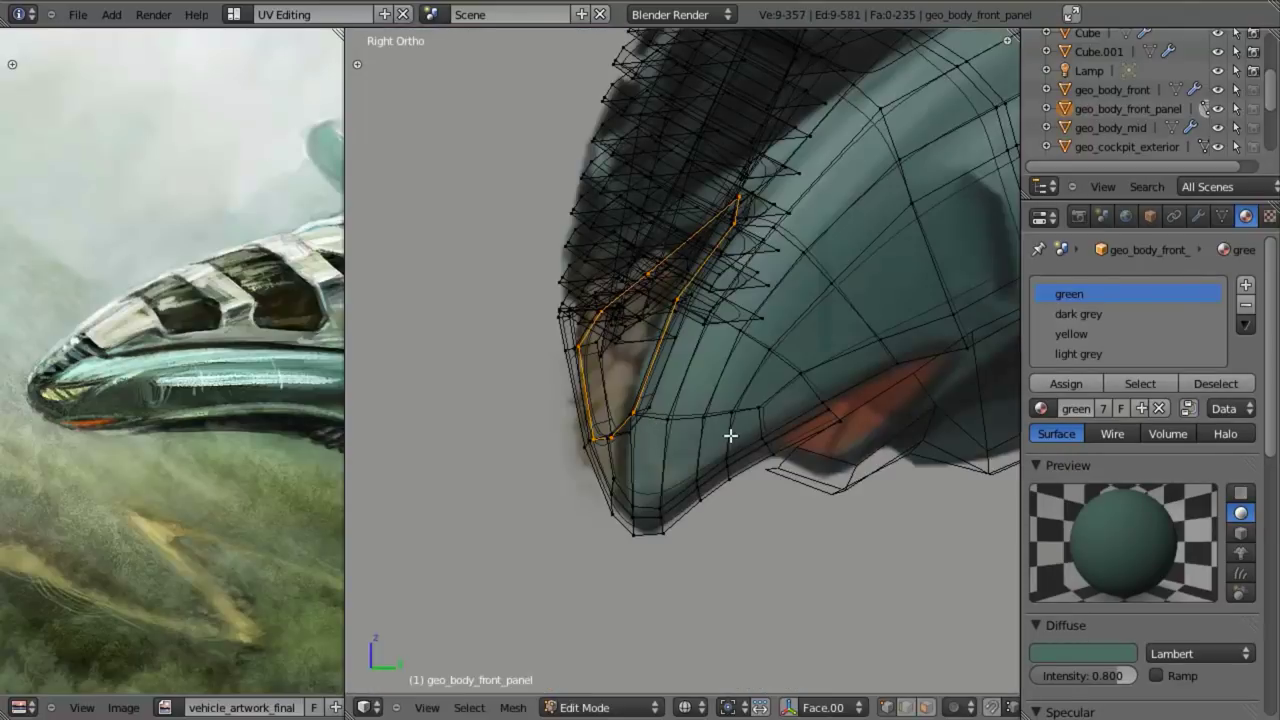
{"action": "key", "text": "s"}
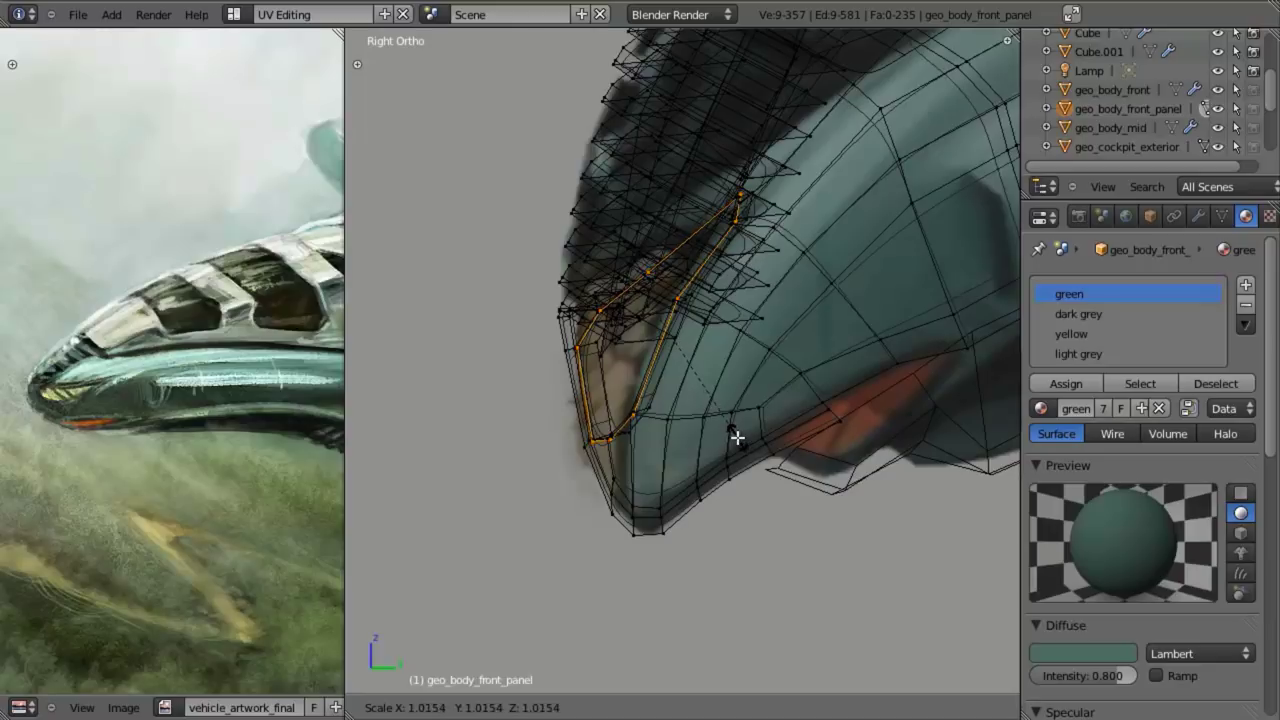
{"action": "left_click", "coordinate": [736, 435]}
{"action": "middle_click_drag", "start_coordinate": [734, 429], "coordinate": [849, 418]}
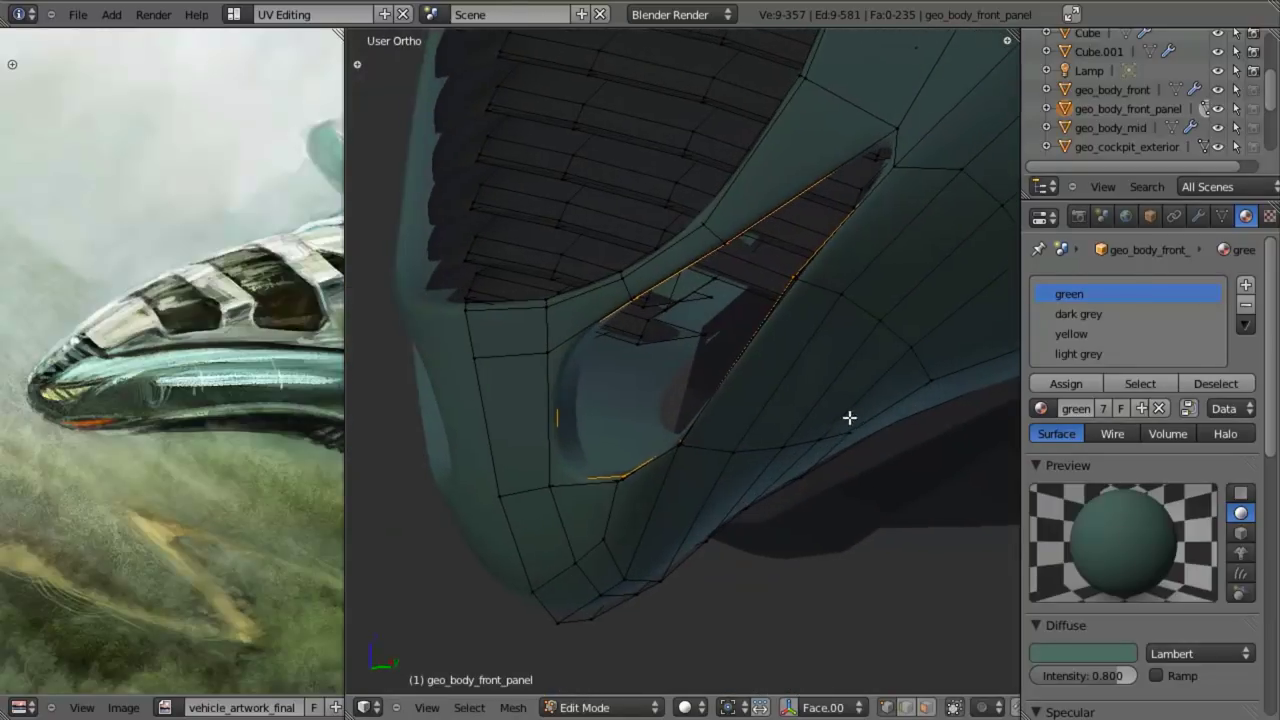
- Separate the duplicated headlight rim loop into its own object and name it geo_light_front_main
{"action": "key", "text": "z"}
{"action": "key", "text": "p"}
{"action": "left_click", "coordinate": [748, 388]}
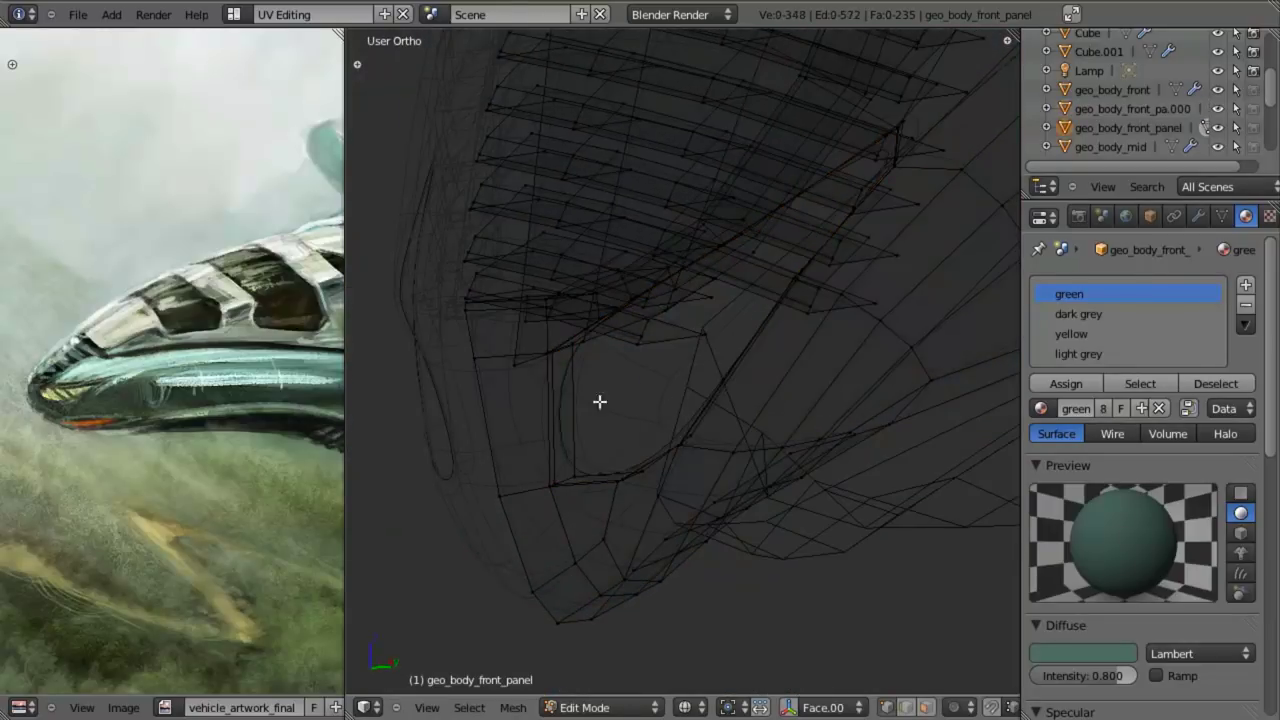
{"action": "key", "text": "Tab"}
{"action": "right_click", "coordinate": [556, 405]}
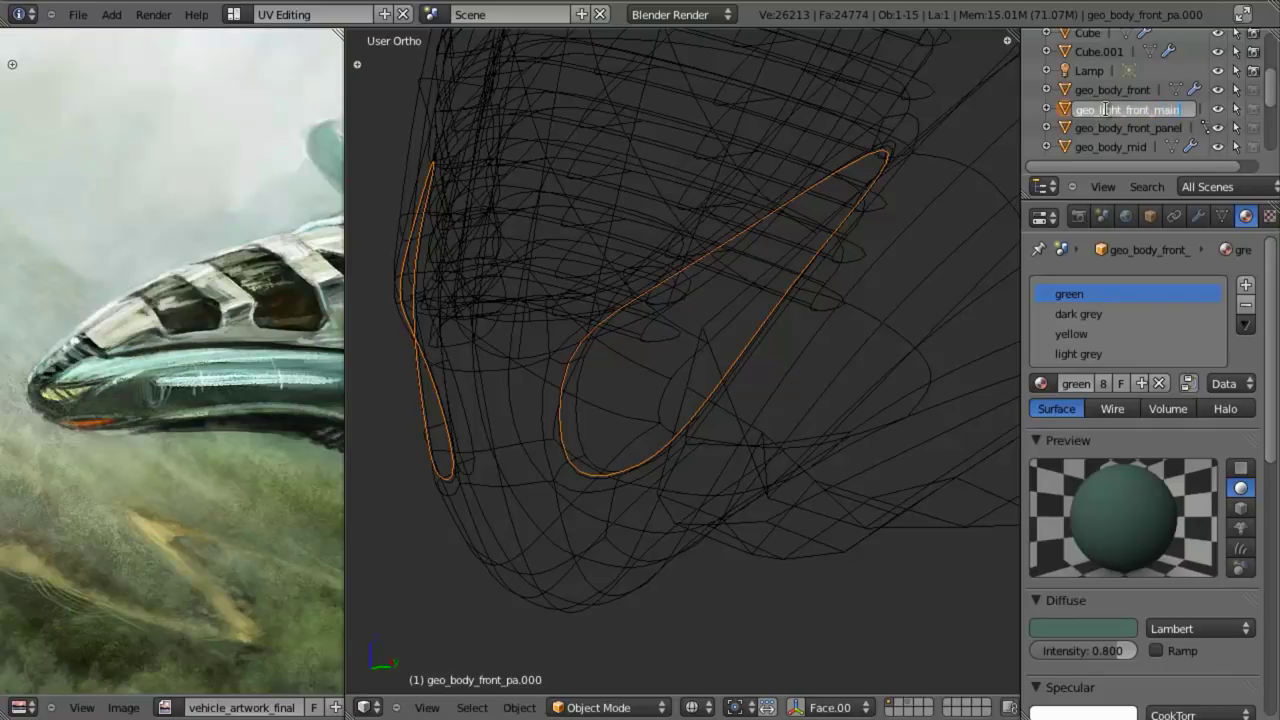
{"action": "key", "text": "Return"}
- In geo_light_front_main, fill the four vertices at the outline's pointed upper end with a face
{"action": "scroll", "coordinate": [1107, 109], "scroll_direction": "down", "scroll_amount": 3}
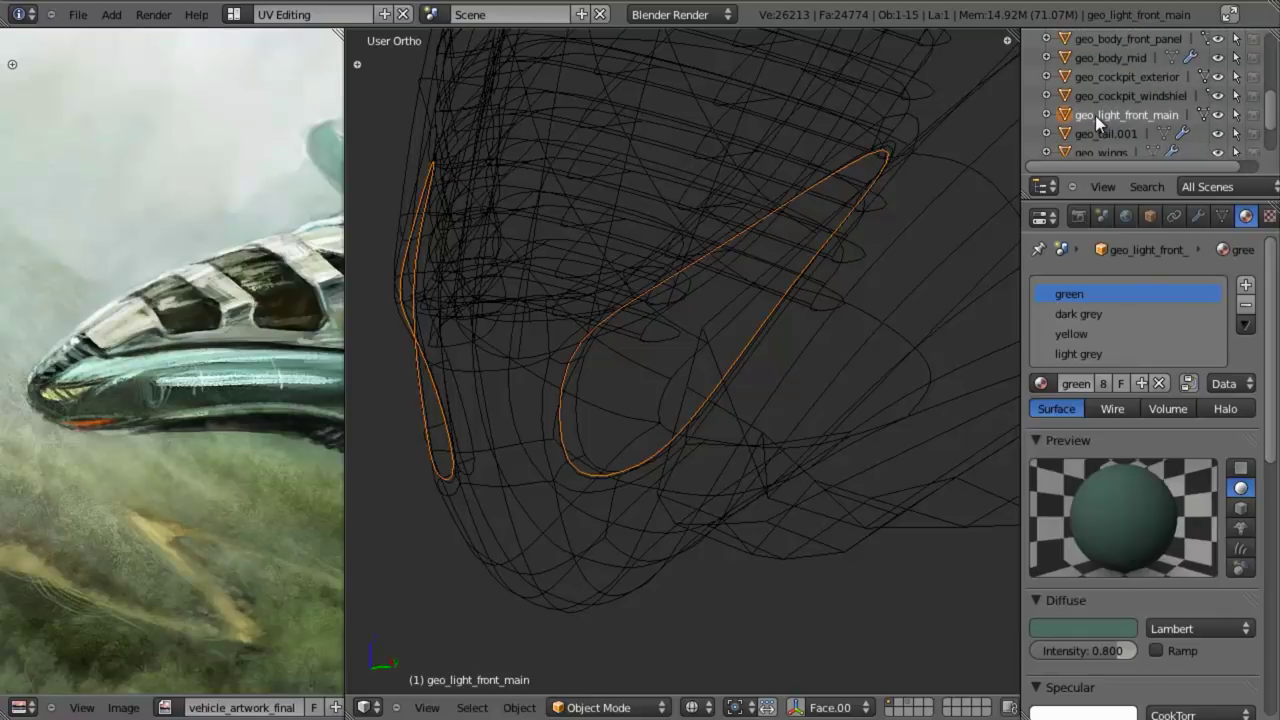
{"action": "scroll", "coordinate": [897, 189], "scroll_direction": "down", "scroll_amount": 3}
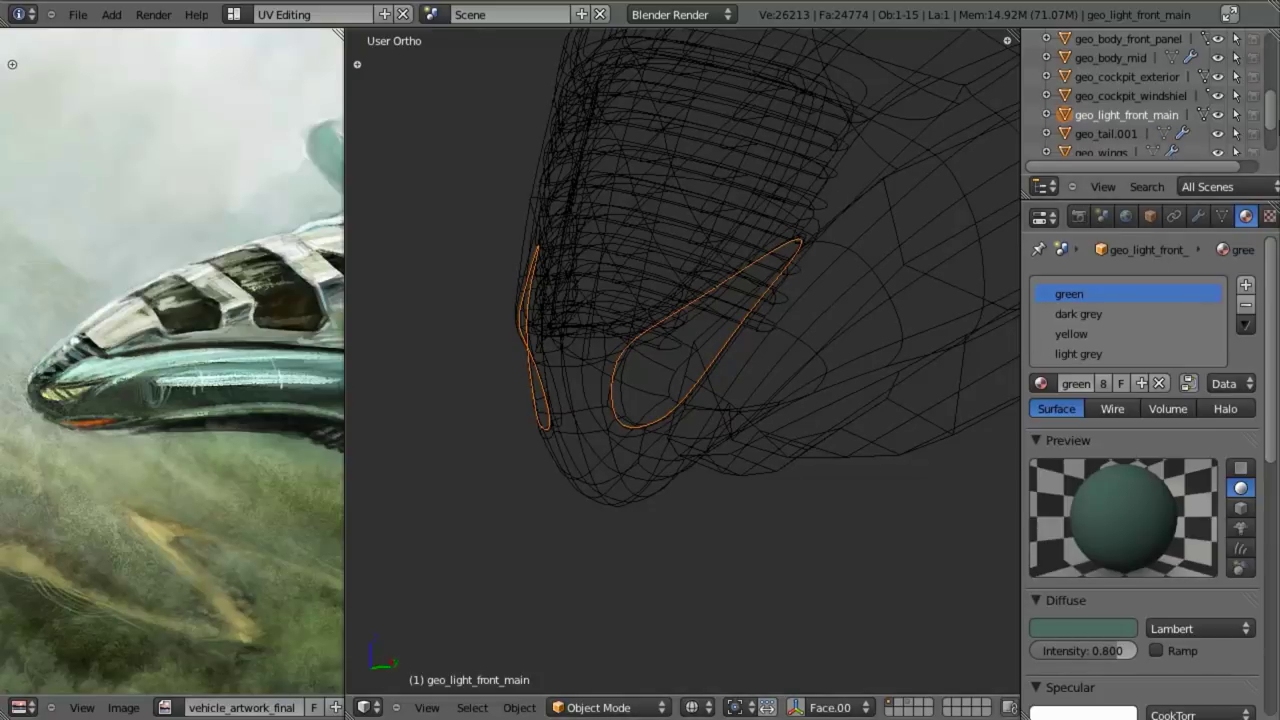
{"action": "middle_click_drag", "start_coordinate": [691, 344], "coordinate": [741, 378]}
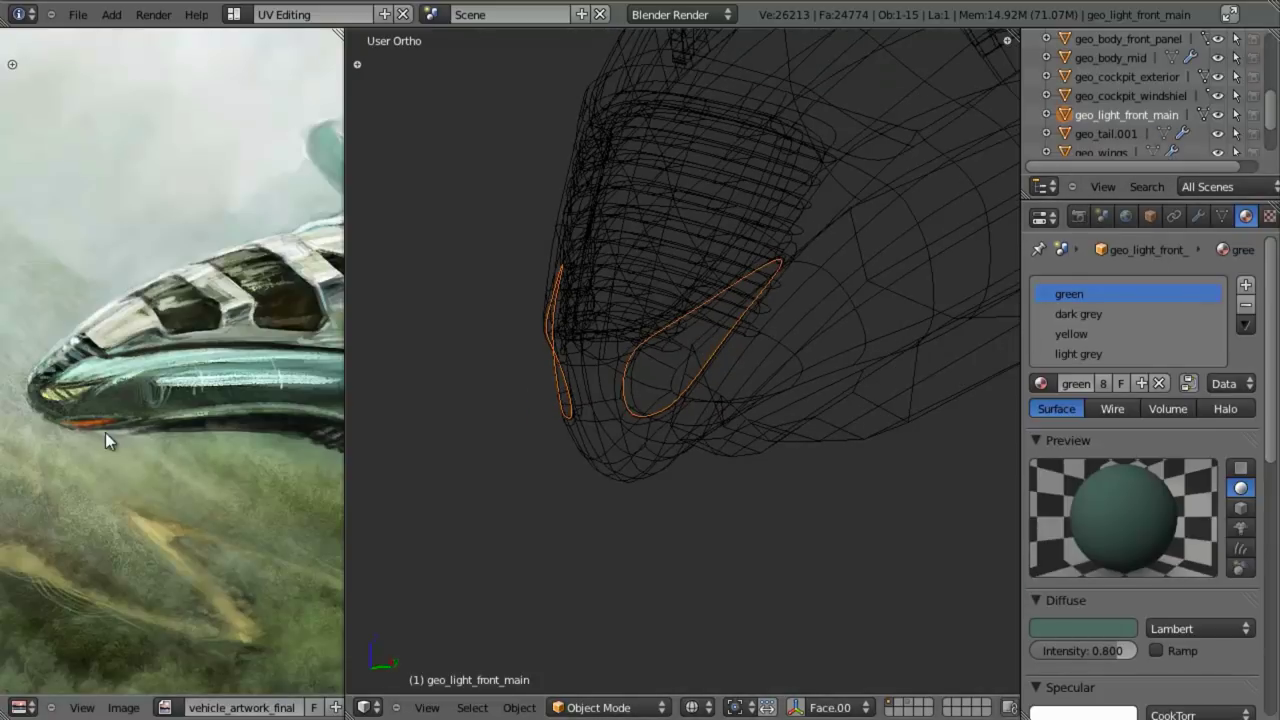
{"action": "key", "text": "KP_3"}
{"action": "key", "text": "z"}
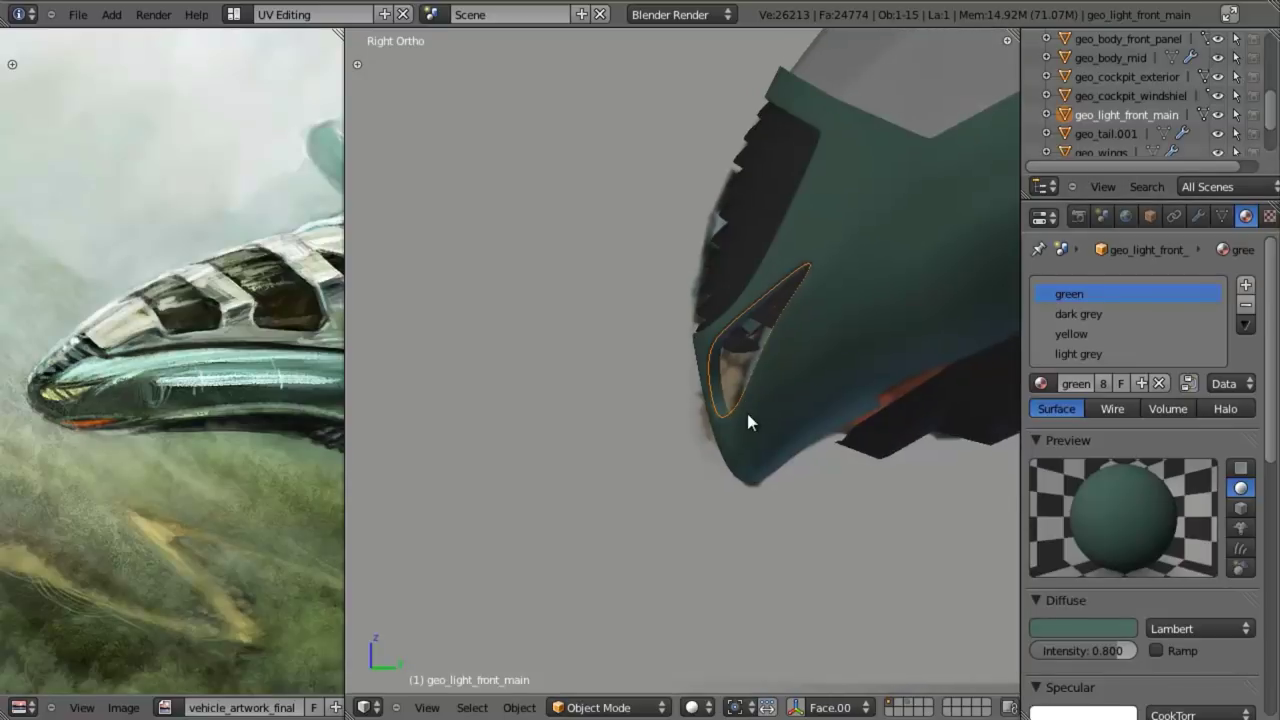
{"action": "scroll", "coordinate": [744, 415], "scroll_direction": "up", "scroll_amount": 3}
{"action": "key", "text": "Tab"}
{"action": "middle_click_drag", "start_coordinate": [741, 358], "coordinate": [790, 315], "text": "shift"}
{"action": "key", "text": "z"}
{"action": "key", "text": "a"}
{"action": "key", "text": "b"}
{"action": "left_click_drag", "start_coordinate": [742, 198], "coordinate": [1014, 314]}
{"action": "key", "text": "KP_Decimal"}
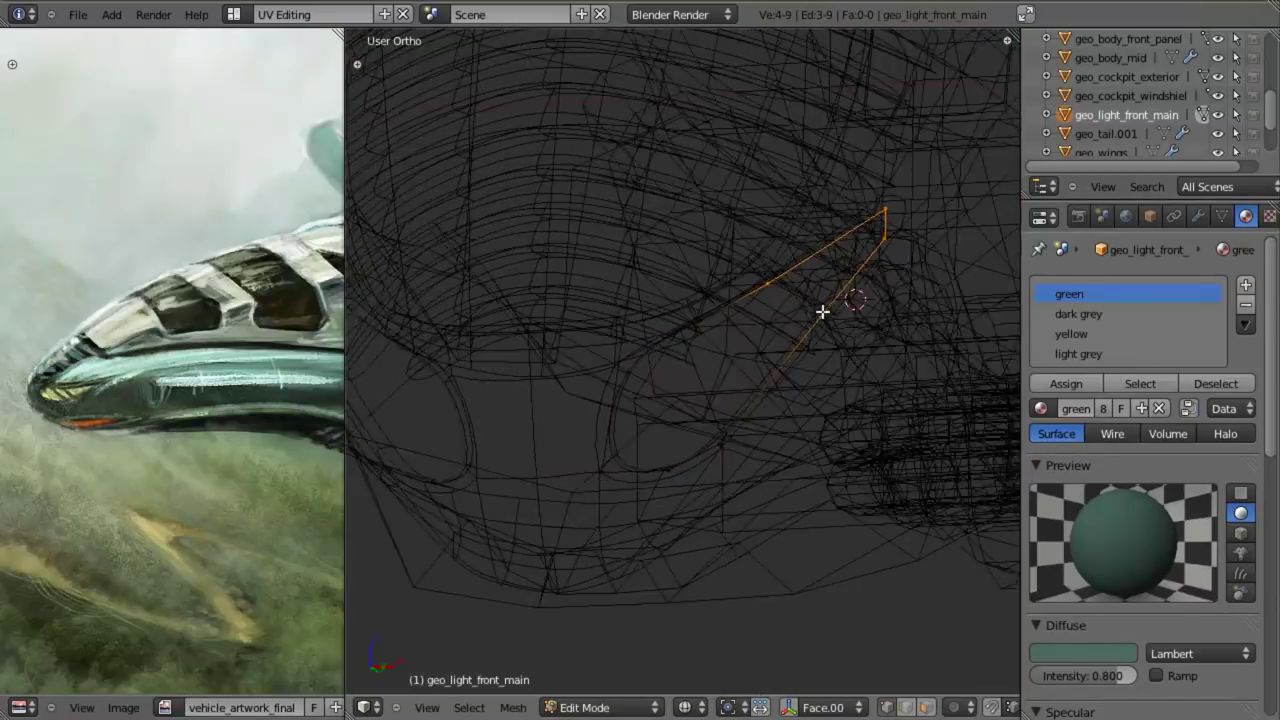
- Fill the next four outline vertices below the pointed end with a second face
{"action": "key", "text": "a"}
{"action": "key", "text": "b"}
{"action": "left_click_drag", "start_coordinate": [709, 249], "coordinate": [854, 443]}
{"action": "middle_click_drag", "start_coordinate": [854, 443], "coordinate": [752, 325]}
{"action": "key", "text": "f"}
{"action": "key", "text": "KP_Decimal"}
{"action": "key", "text": "z"}
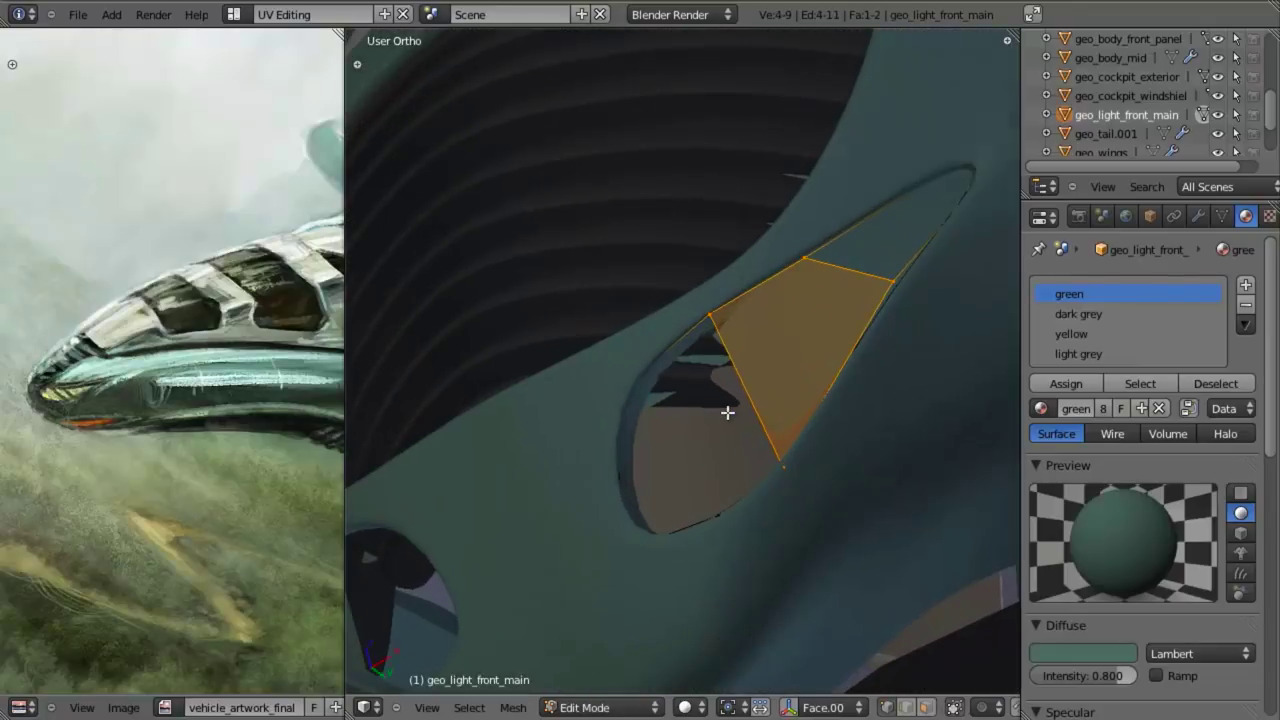
- Subdivide the open outline edge on the grille side, just below the two filled faces
{"action": "key", "text": "z"}
{"action": "key", "text": "a"}
{"action": "key", "text": "a"}
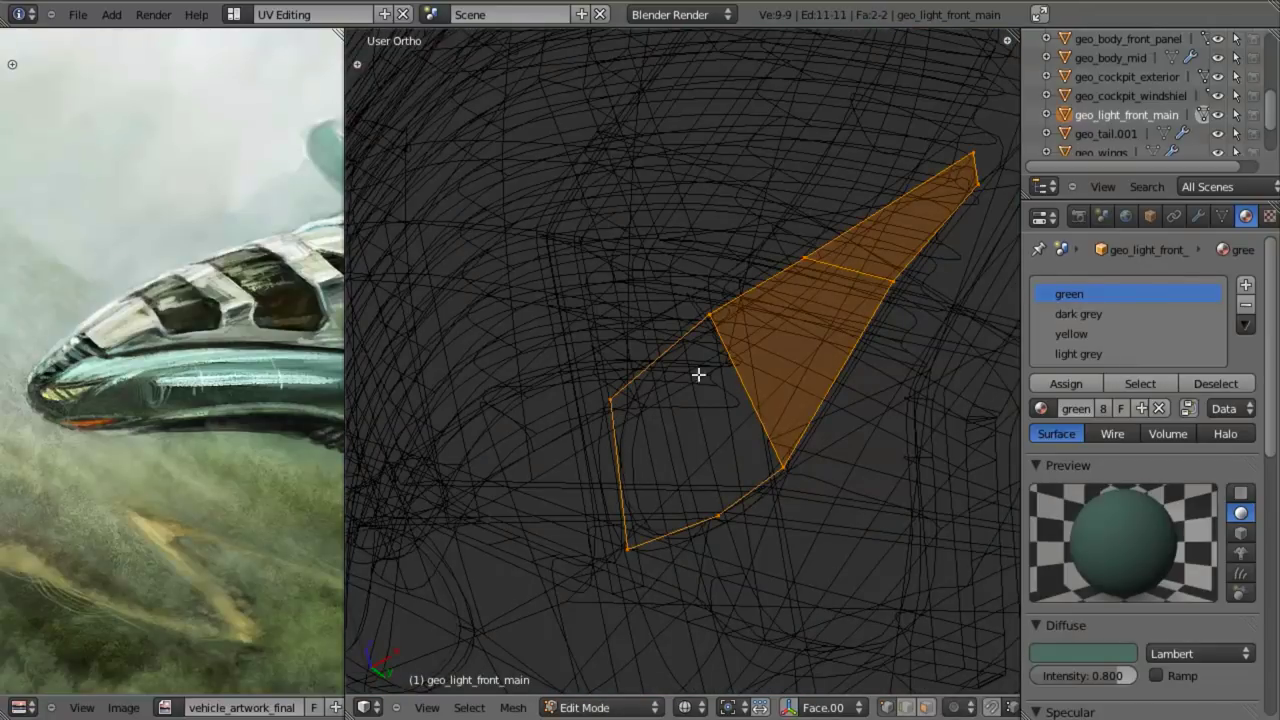
{"action": "right_click", "coordinate": [712, 313]}
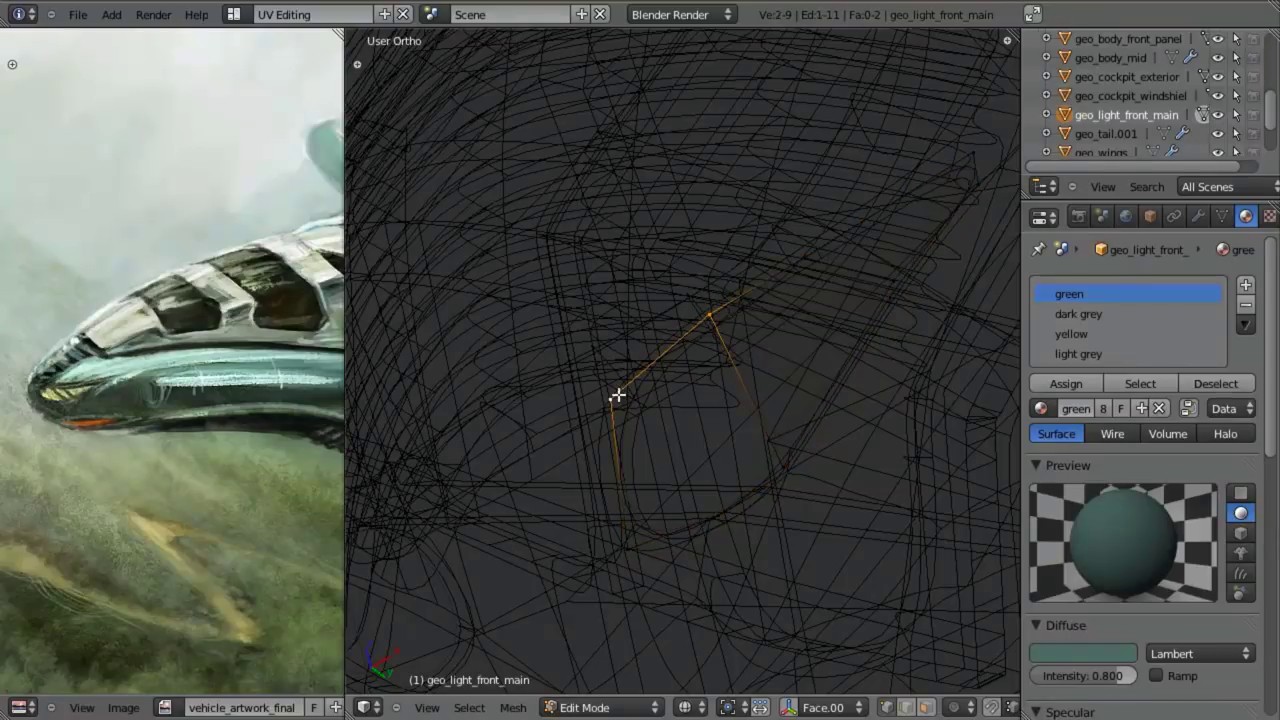
{"action": "key", "text": "w"}
{"action": "left_click", "coordinate": [600, 352]}
- Fill the remaining lower part of the headlight outline with two more four-sided faces
{"action": "key", "text": "a"}
{"action": "key", "text": "b"}
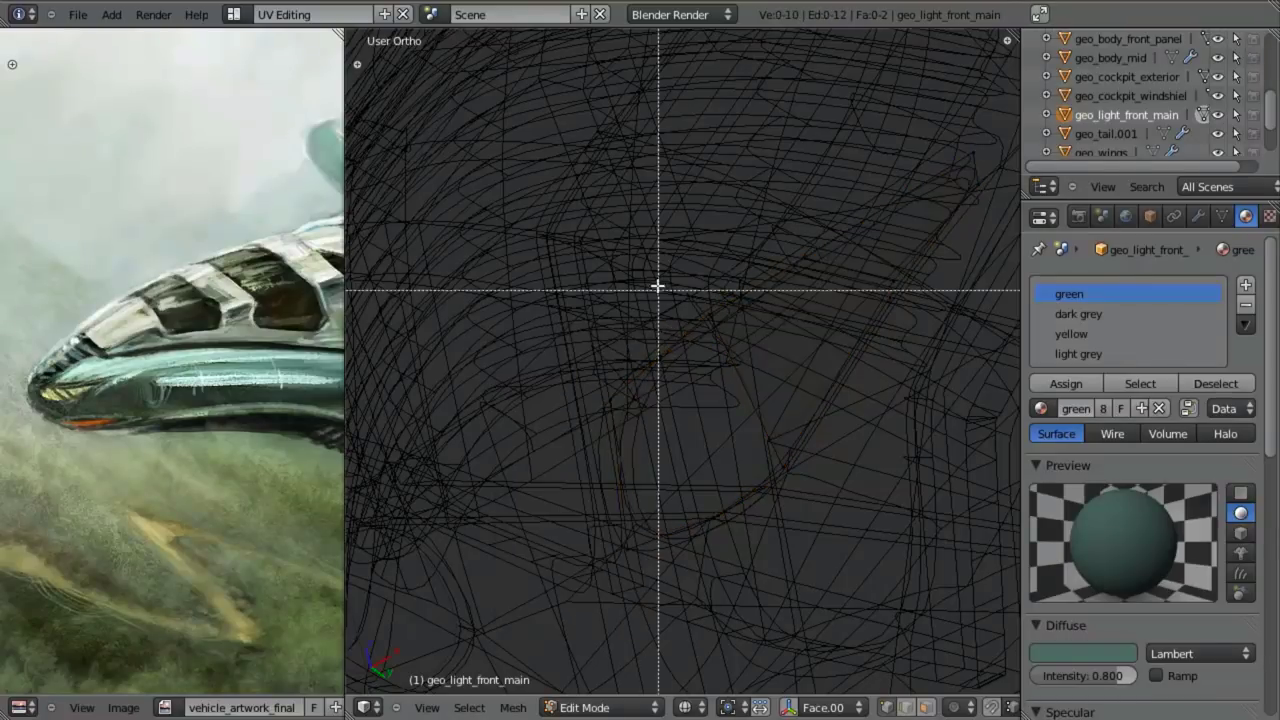
{"action": "left_click_drag", "start_coordinate": [657, 286], "coordinate": [817, 550]}
{"action": "key", "text": "b"}
{"action": "left_click_drag", "start_coordinate": [564, 342], "coordinate": [756, 586]}
{"action": "key", "text": "f"}
{"action": "mouse_move", "coordinate": [696, 539]}
{"action": "middle_mouse_down"}
{"action": "mouse_move", "coordinate": [691, 431]}
{"action": "mouse_move", "coordinate": [741, 361]}
{"action": "mouse_move", "coordinate": [777, 400]}
{"action": "mouse_move", "coordinate": [703, 383]}
{"action": "middle_mouse_up"}
- Add two lengthwise loop cuts through the headlight faces and bulge the middle strip slightly with Shrink/Fatten
{"action": "key", "text": "a"}
{"action": "key", "text": "z"}
{"action": "key", "text": "a"}
{"action": "key", "text": "ctrl+r"}
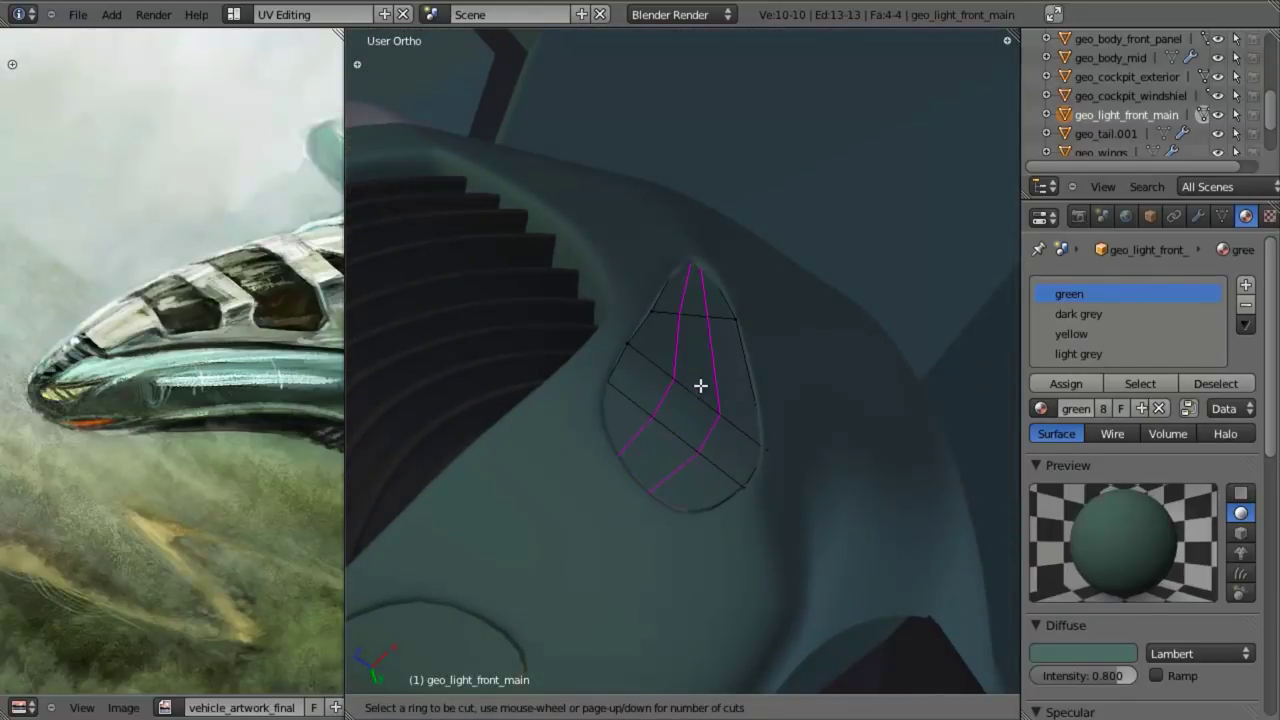
{"action": "left_click", "coordinate": [700, 385]}
{"action": "middle_click_drag", "start_coordinate": [720, 437], "coordinate": [794, 443]}
{"action": "key", "text": "alt+s"}
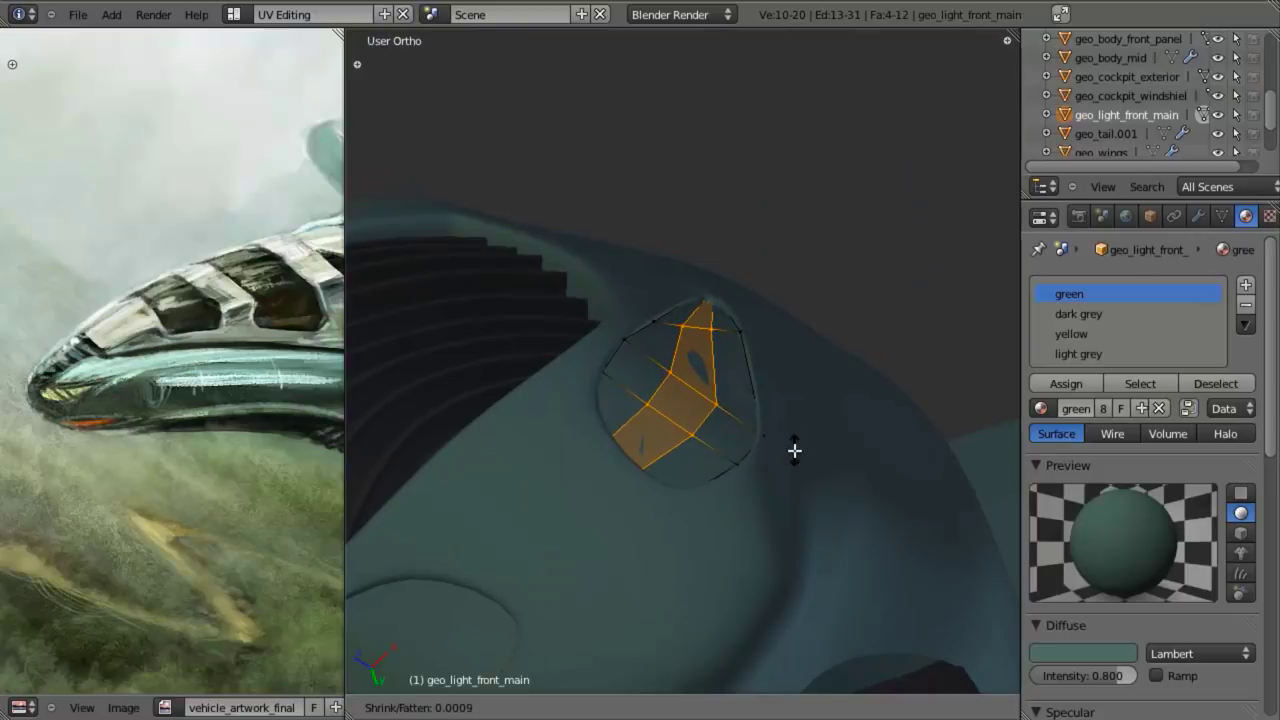
{"action": "left_click", "coordinate": [798, 414]}
- Smooth the middle strip of the headlight surface and scale it up slightly
{"action": "mouse_move", "coordinate": [798, 414]}
{"action": "middle_mouse_down"}
{"action": "mouse_move", "coordinate": [774, 426]}
{"action": "mouse_move", "coordinate": [808, 434]}
{"action": "middle_mouse_up"}
{"action": "key", "text": "w"}
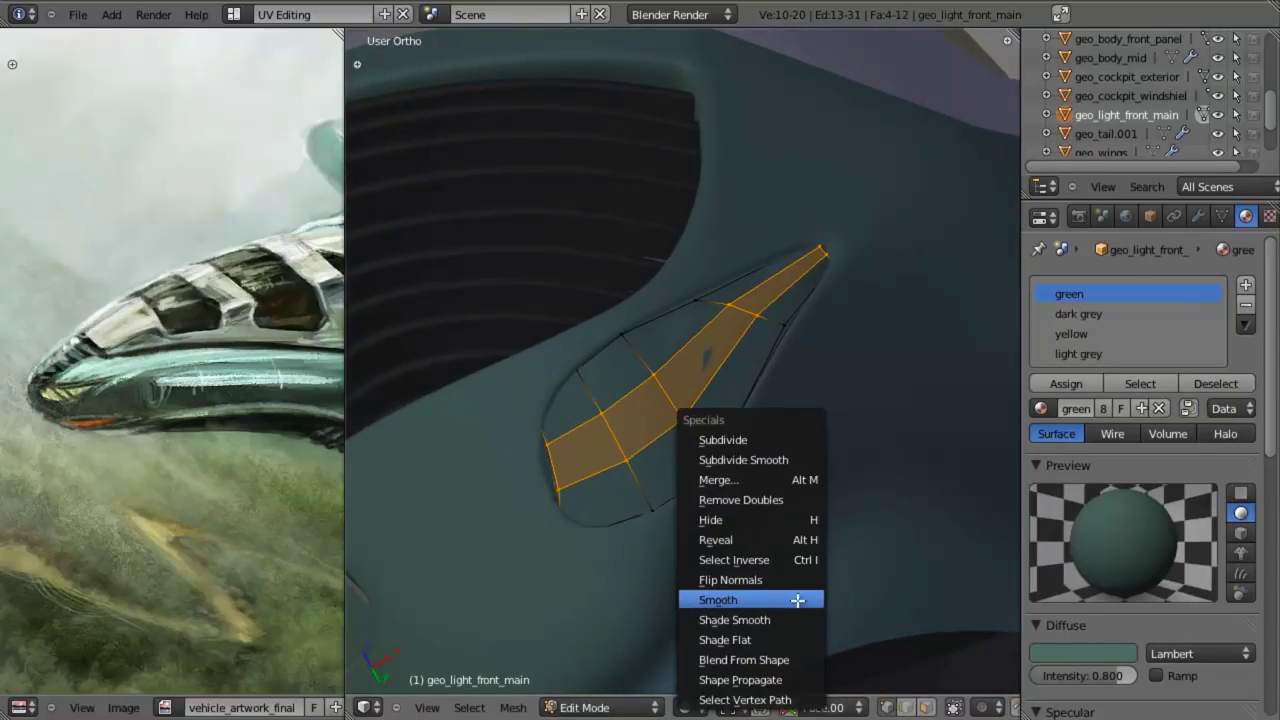
{"action": "left_click", "coordinate": [800, 598]}
{"action": "middle_click_drag", "start_coordinate": [814, 551], "coordinate": [834, 476]}
{"action": "key", "text": "s"}
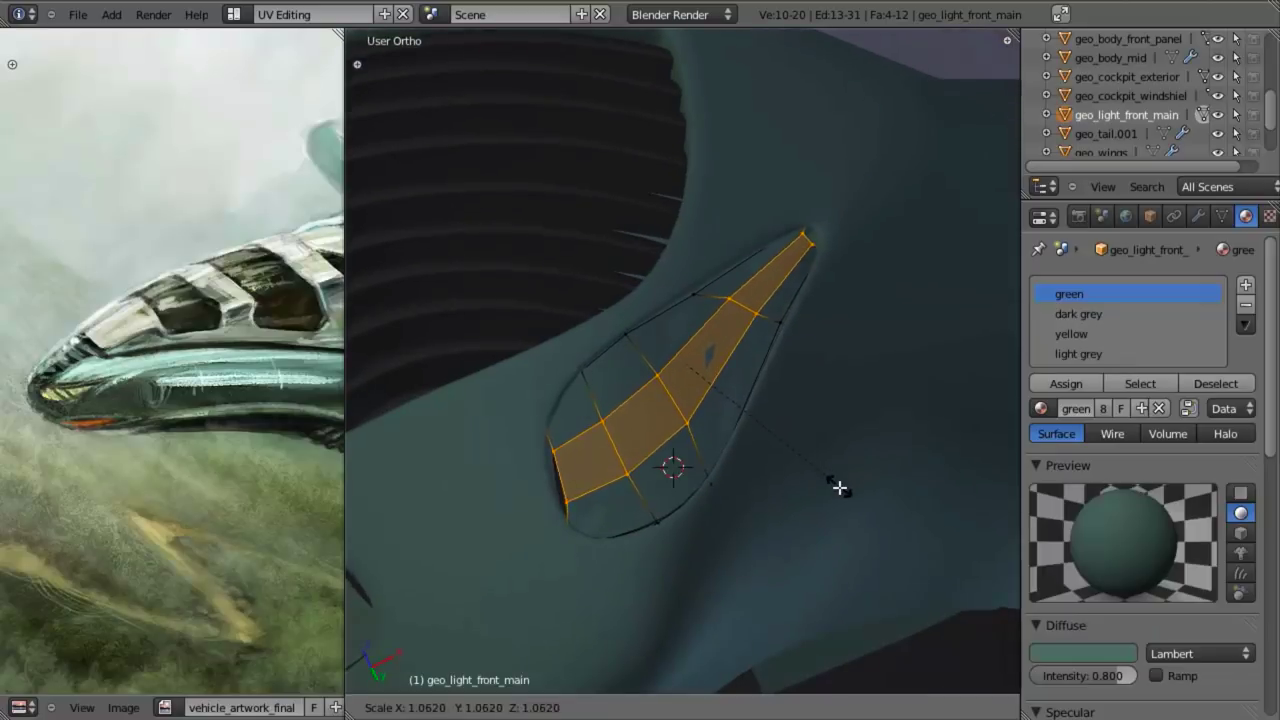
{"action": "left_click", "coordinate": [846, 510]}
- Move the whole headlight mesh about 0.005 along Y, scale it to about 1.03 and nudge it into the opening
{"action": "key", "text": "KP_3"}
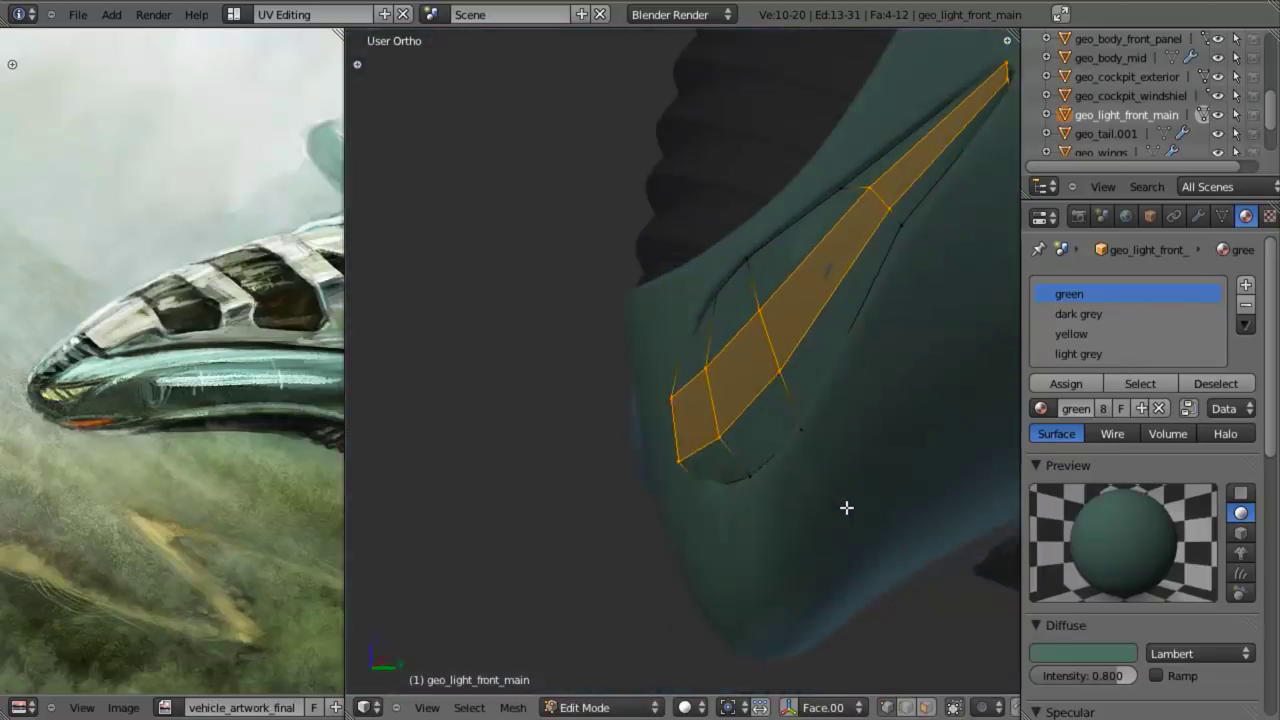
{"action": "key", "text": "a"}
{"action": "key", "text": "a"}
{"action": "key", "text": "g"}
{"action": "key", "text": "y"}
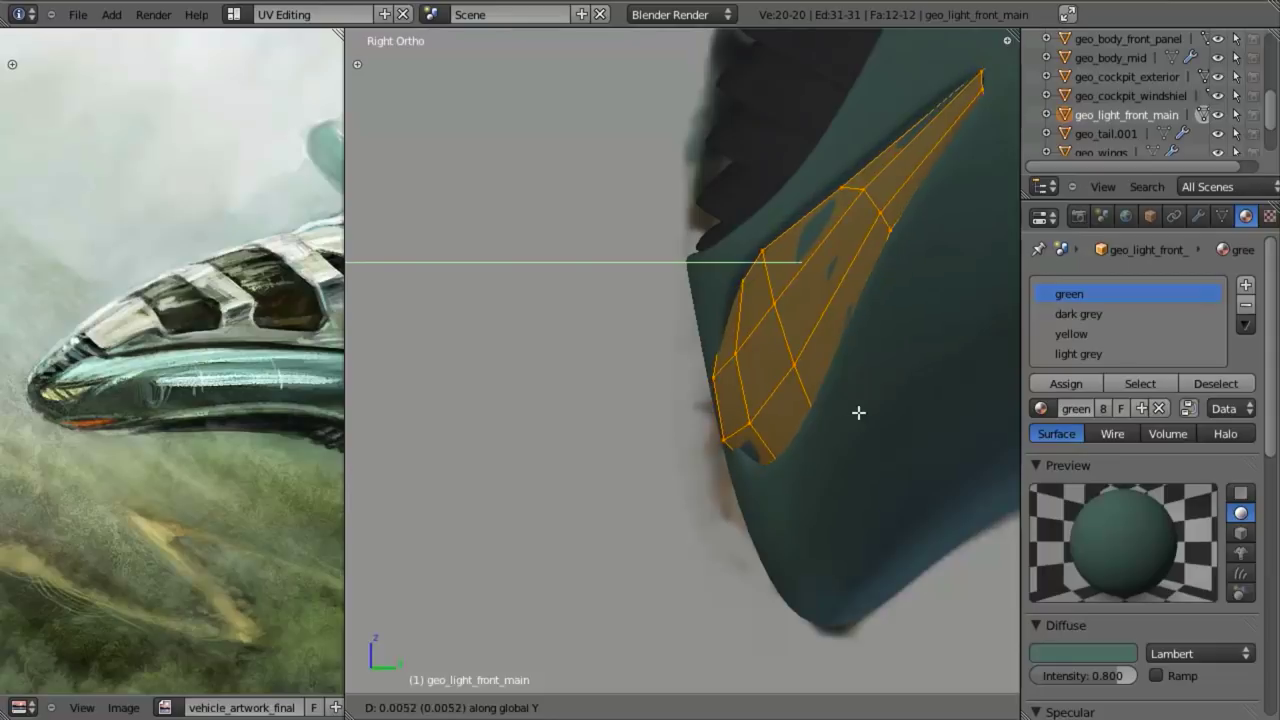
{"action": "left_click", "coordinate": [863, 408]}
{"action": "key", "text": "s"}
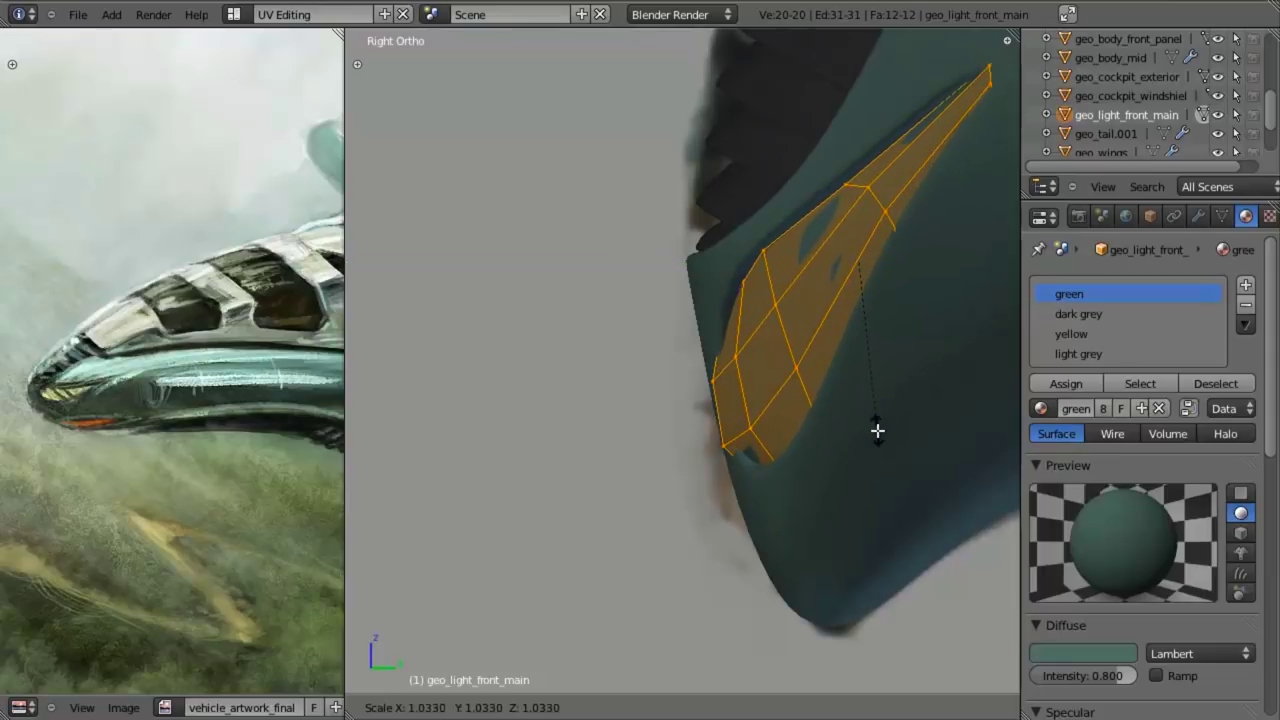
{"action": "left_click", "coordinate": [878, 435]}
{"action": "key", "text": "g"}
{"action": "left_click", "coordinate": [886, 426]}
- Adjust the position of the headlight's lower vertices near the nose in the side view
{"action": "key", "text": "z"}
{"action": "key", "text": "a"}
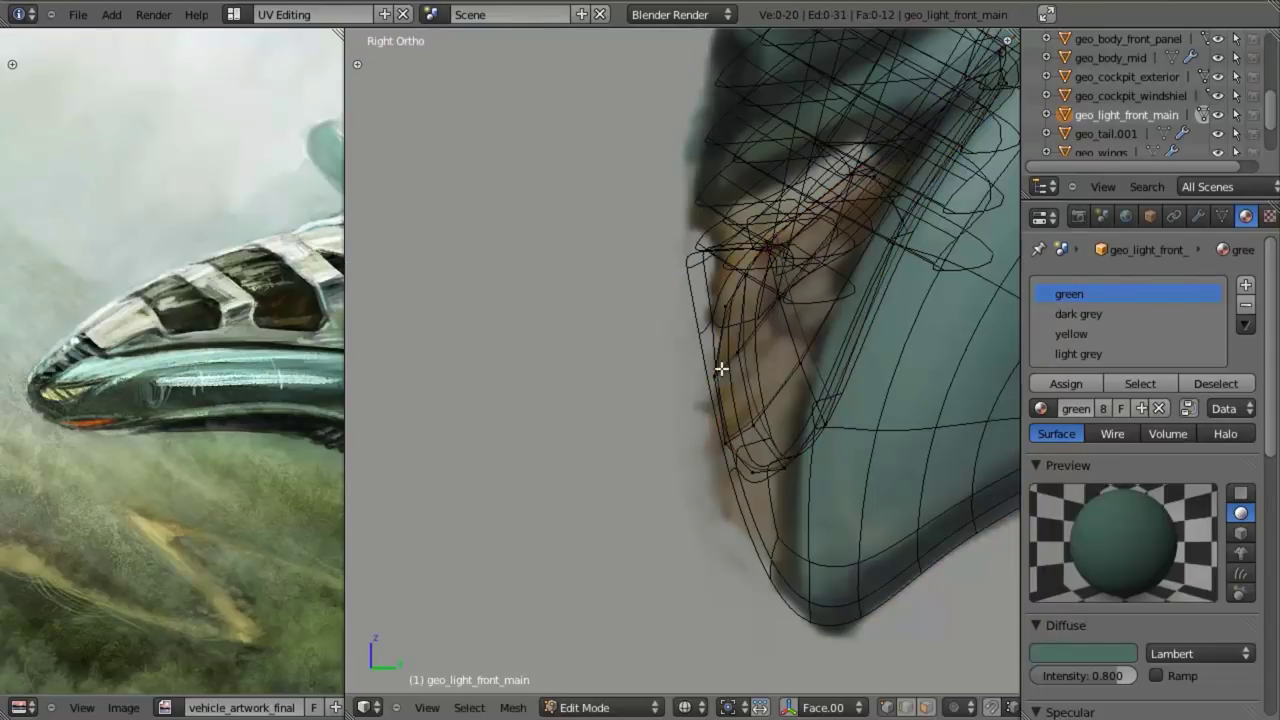
{"action": "key", "text": "z"}
{"action": "key", "text": "g"}
{"action": "left_click", "coordinate": [743, 454]}
- In the front view, move the four vertices at the headlight's pointed tip about 0.009 inward along X
{"action": "middle_click_drag", "start_coordinate": [773, 388], "coordinate": [578, 518], "text": "shift"}
{"action": "key", "text": "KP_1"}
{"action": "middle_click_drag", "start_coordinate": [860, 371], "coordinate": [806, 378], "text": "shift"}
{"action": "key", "text": "z"}
{"action": "right_click", "coordinate": [818, 200]}
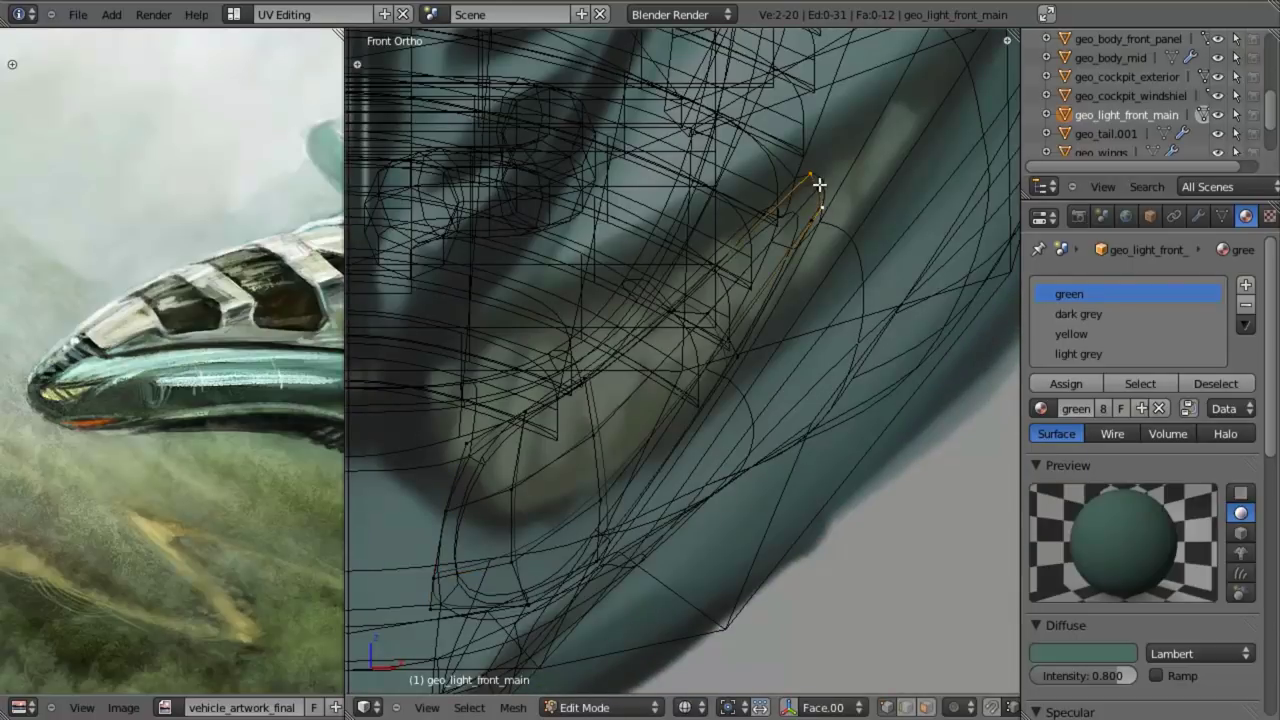
{"action": "key", "text": "z"}
{"action": "key", "text": "g"}
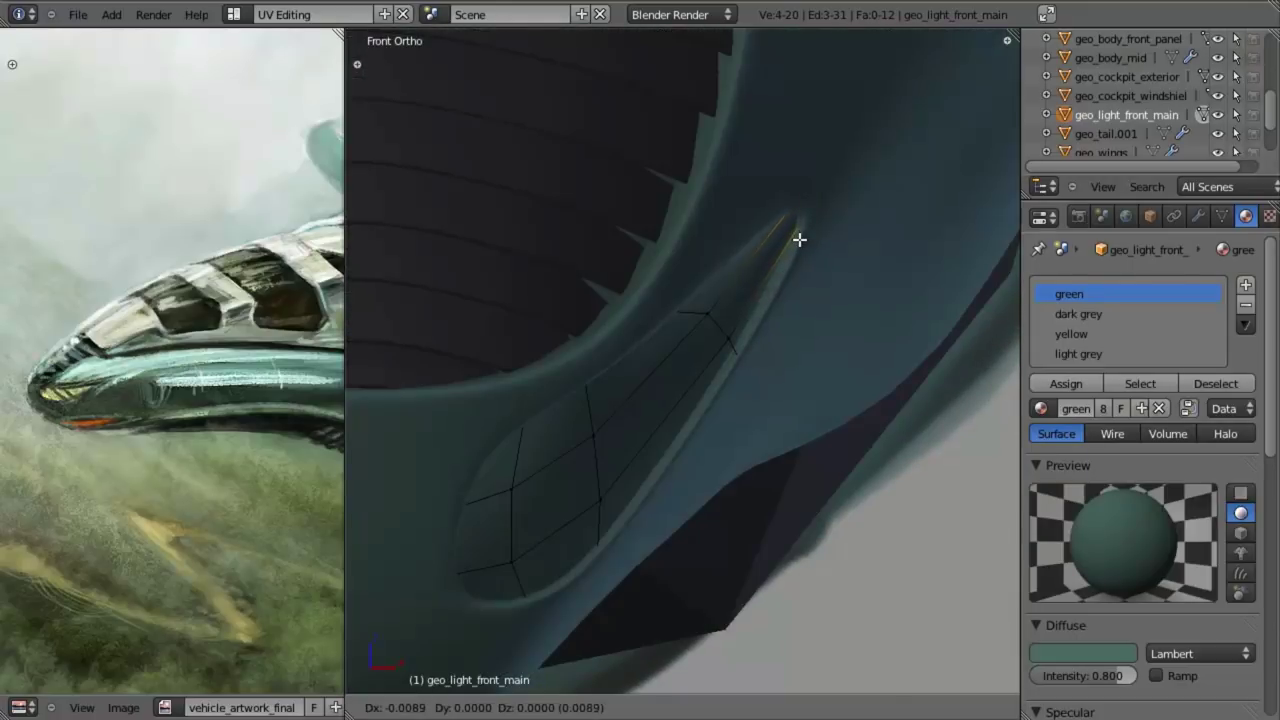
{"action": "left_click", "coordinate": [799, 239]}
- Move the two inner vertices of the row below the tip about 0.007 inward
{"action": "right_click", "coordinate": [726, 338], "text": "shift"}
{"action": "key", "text": "g"}
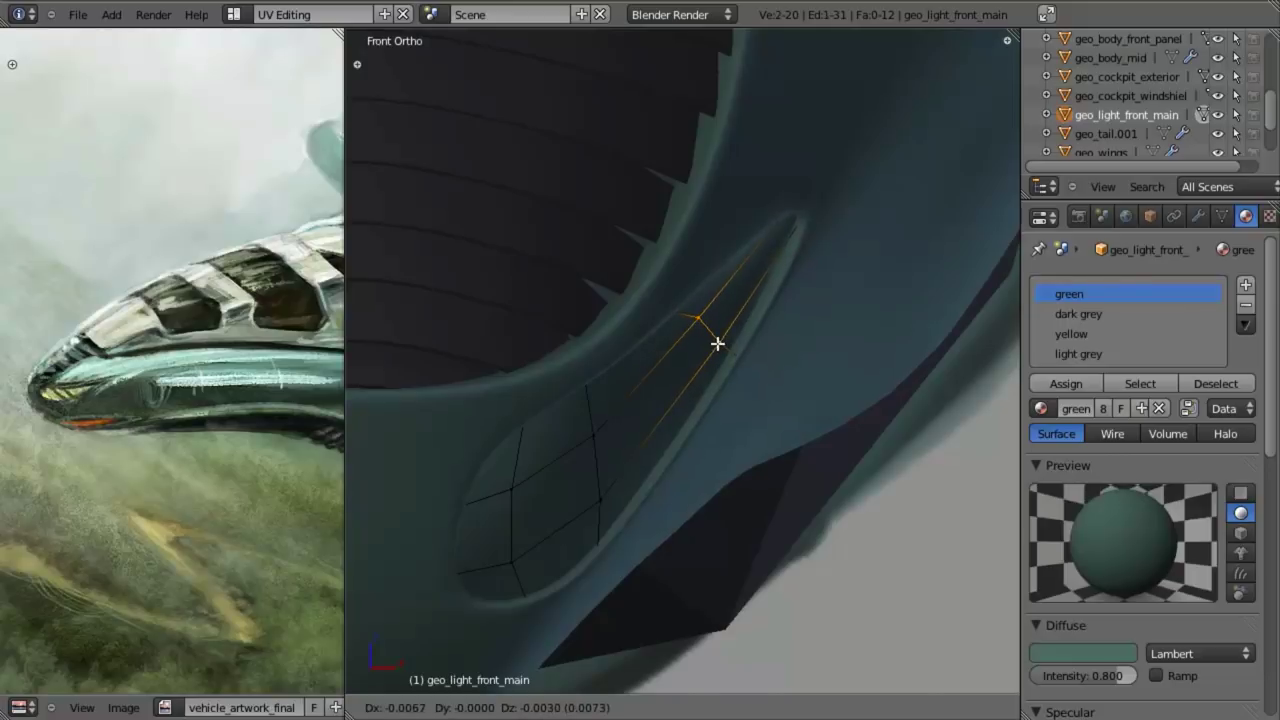
{"action": "left_click", "coordinate": [718, 344]}
- Reposition single inner vertices on the headlight's outer side, one near the tip and one near the wide end
{"action": "key", "text": "z"}
{"action": "mouse_move", "coordinate": [754, 346]}
{"action": "middle_mouse_down"}
{"action": "mouse_move", "coordinate": [709, 366]}
{"action": "mouse_move", "coordinate": [663, 340]}
{"action": "mouse_move", "coordinate": [683, 294]}
{"action": "middle_mouse_up"}
{"action": "key", "text": "z"}
{"action": "key", "text": "z"}
{"action": "right_click", "coordinate": [665, 306]}
{"action": "key", "text": "z"}
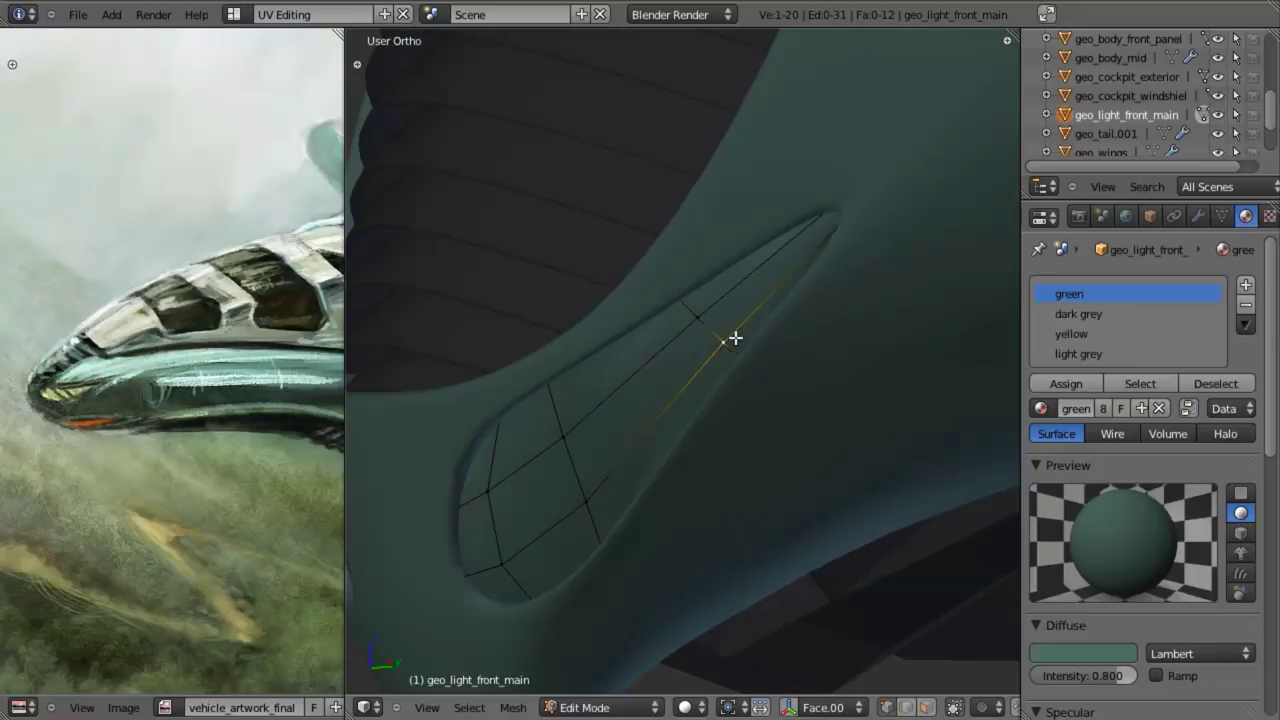
{"action": "key", "text": "a"}
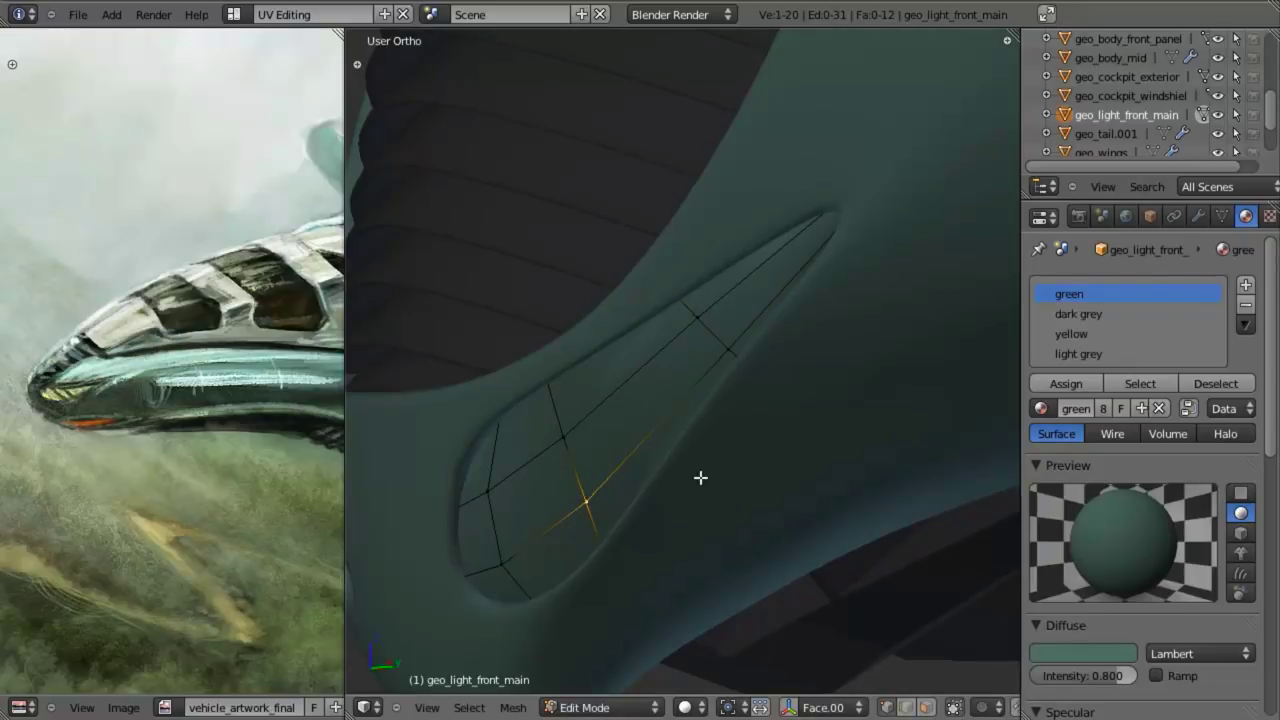
{"action": "middle_click_drag", "start_coordinate": [700, 478], "coordinate": [631, 483]}
{"action": "key", "text": "g"}
{"action": "left_click", "coordinate": [635, 490]}
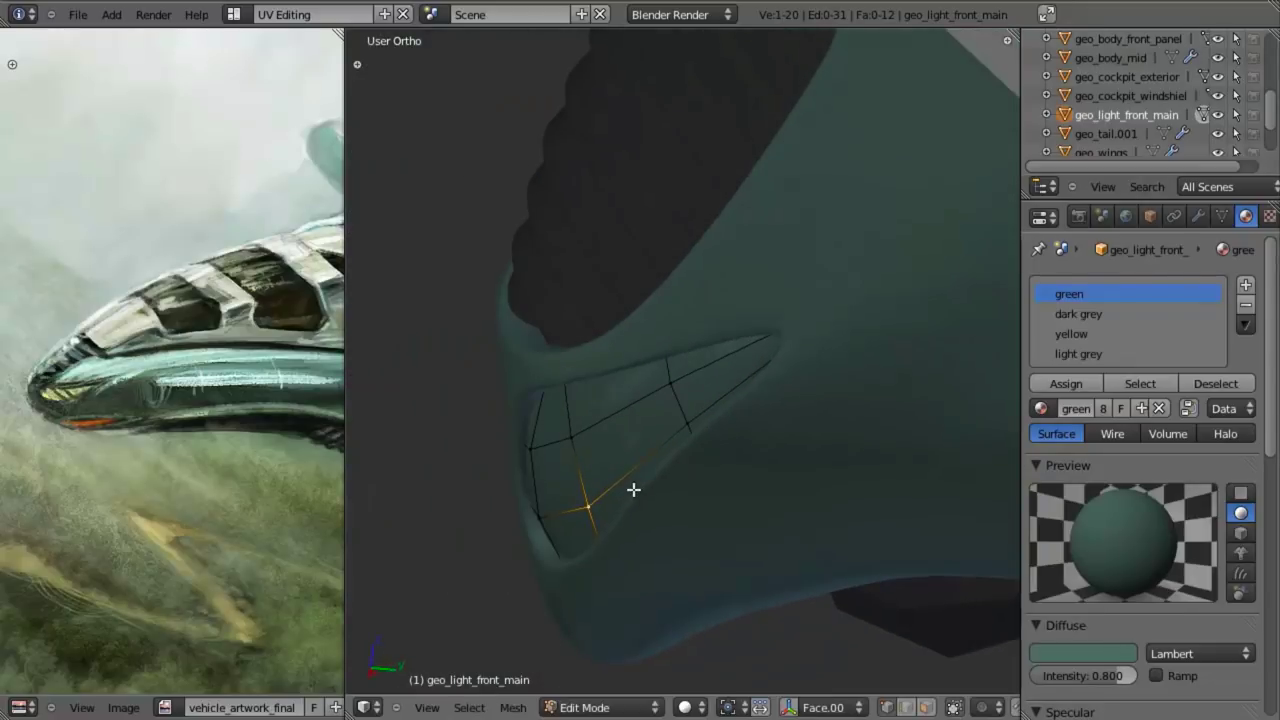
- Return to Object Mode and remove the green, dark grey and light grey material slots, leaving yellow on the headlight
{"action": "key", "text": "a"}
{"action": "scroll", "coordinate": [565, 435], "scroll_direction": "down", "scroll_amount": 7}
{"action": "key", "text": "Tab"}
{"action": "middle_click_drag", "start_coordinate": [563, 435], "coordinate": [700, 398]}
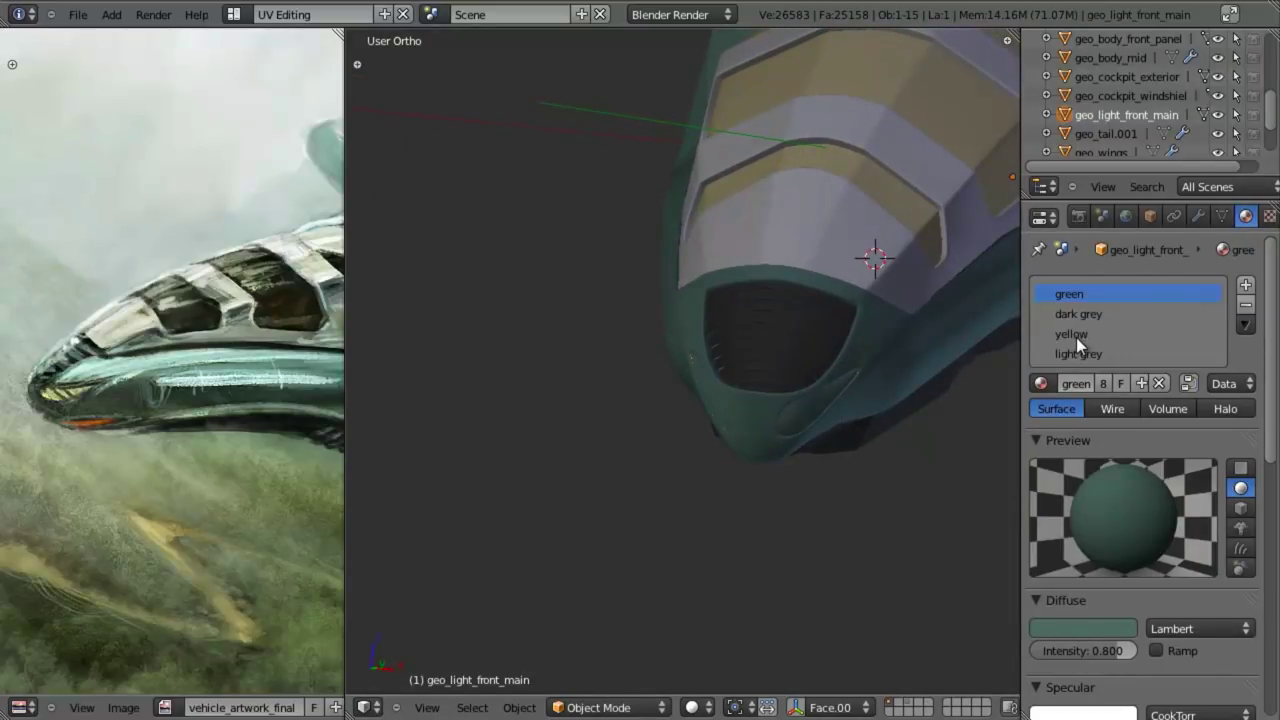
{"action": "left_click", "coordinate": [1245, 304]}
{"action": "left_click", "coordinate": [1245, 304]}
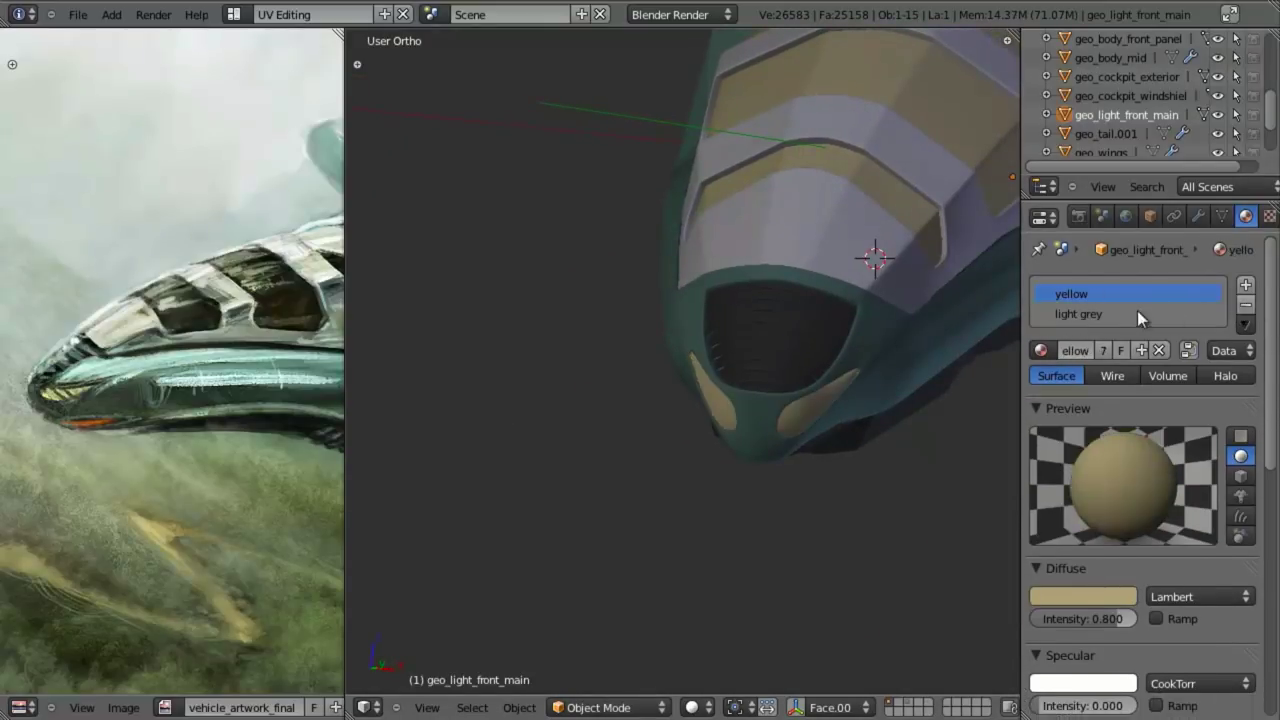
{"action": "left_click", "coordinate": [1160, 314]}
{"action": "left_click", "coordinate": [1247, 304]}
- Examine the yellow headlight's fit in its opening from the side view
{"action": "scroll", "coordinate": [779, 440], "scroll_direction": "down", "scroll_amount": 4}
{"action": "middle_click_drag", "start_coordinate": [779, 440], "coordinate": [680, 400]}
{"action": "key", "text": "KP_3"}
{"action": "middle_click_drag", "start_coordinate": [585, 373], "coordinate": [745, 390], "text": "shift"}
{"action": "scroll", "coordinate": [745, 430], "scroll_direction": "up", "scroll_amount": 4}
{"action": "scroll", "coordinate": [789, 428], "scroll_direction": "up", "scroll_amount": 5}
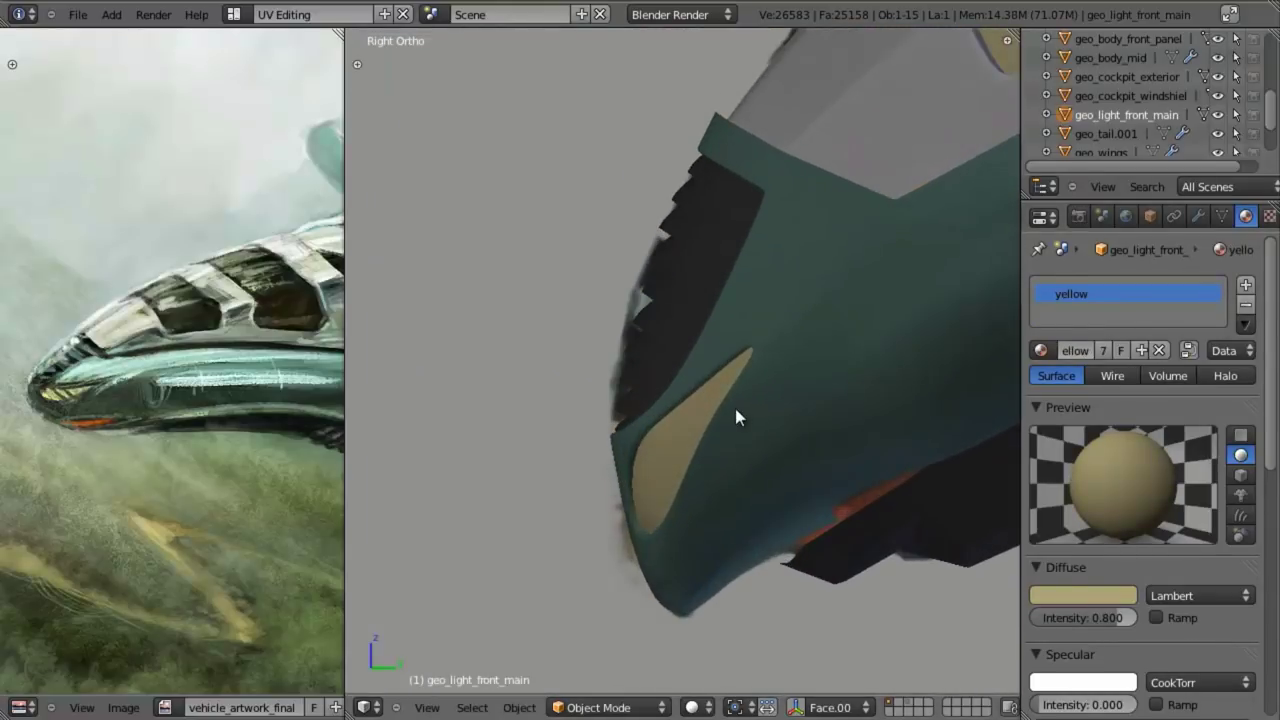
{"action": "right_click", "coordinate": [735, 408]}
{"action": "key", "text": "Tab"}
{"action": "key", "text": "Tab"}
{"action": "right_click", "coordinate": [694, 457]}
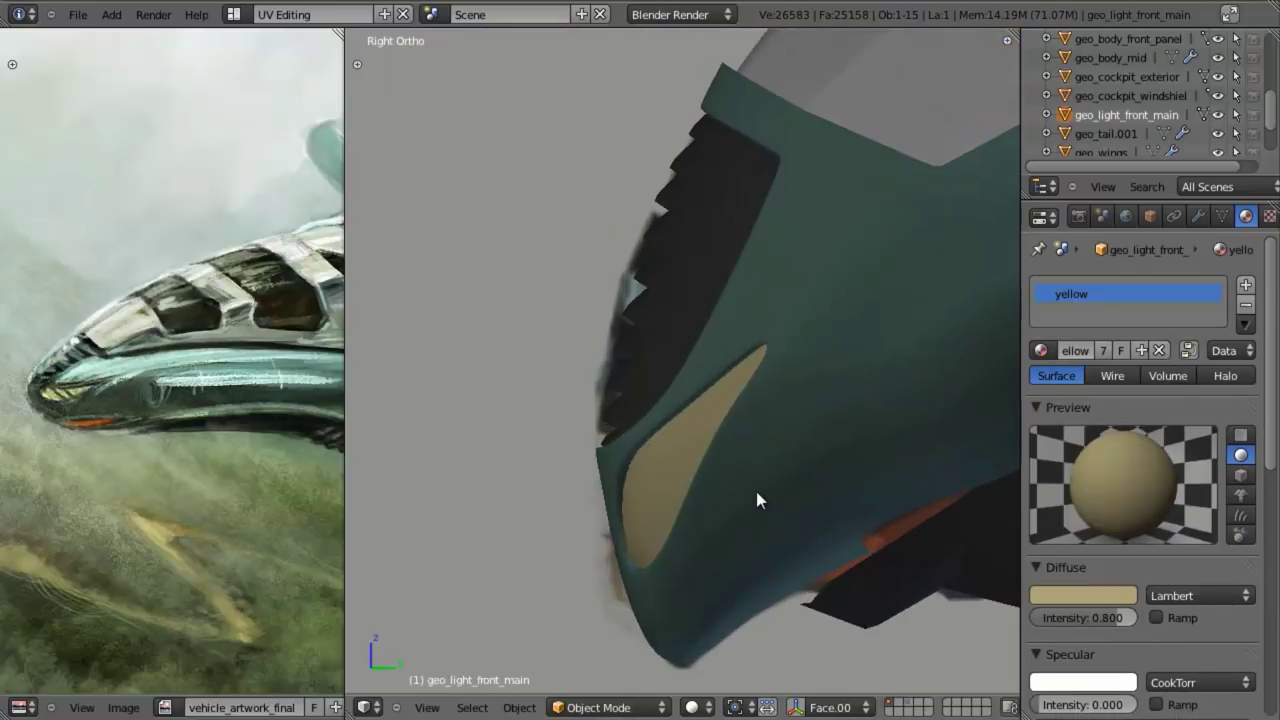
{"action": "key", "text": "Tab"}
{"action": "key", "text": "Tab"}
- In geo_body_front_panel's mesh, move the opening's rim vertices midway along the grille-side edge slightly downward
{"action": "right_click", "coordinate": [679, 410]}
{"action": "key", "text": "Tab"}
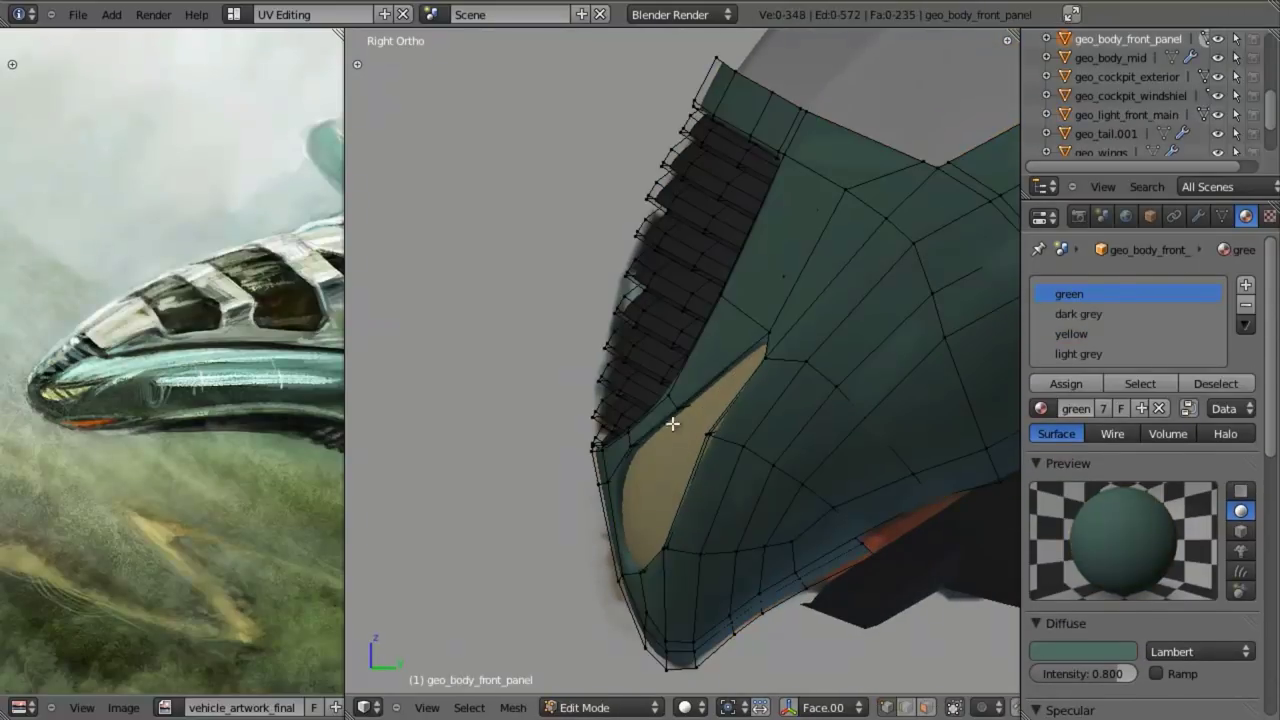
{"action": "mouse_move", "coordinate": [675, 422]}
{"action": "middle_mouse_down"}
{"action": "mouse_move", "coordinate": [743, 416]}
{"action": "mouse_move", "coordinate": [657, 420]}
{"action": "mouse_move", "coordinate": [497, 249]}
{"action": "mouse_move", "coordinate": [655, 349]}
{"action": "mouse_move", "coordinate": [640, 313]}
{"action": "middle_mouse_up"}
{"action": "key", "text": "z"}
{"action": "middle_click_drag", "start_coordinate": [562, 308], "coordinate": [706, 397], "text": "shift"}
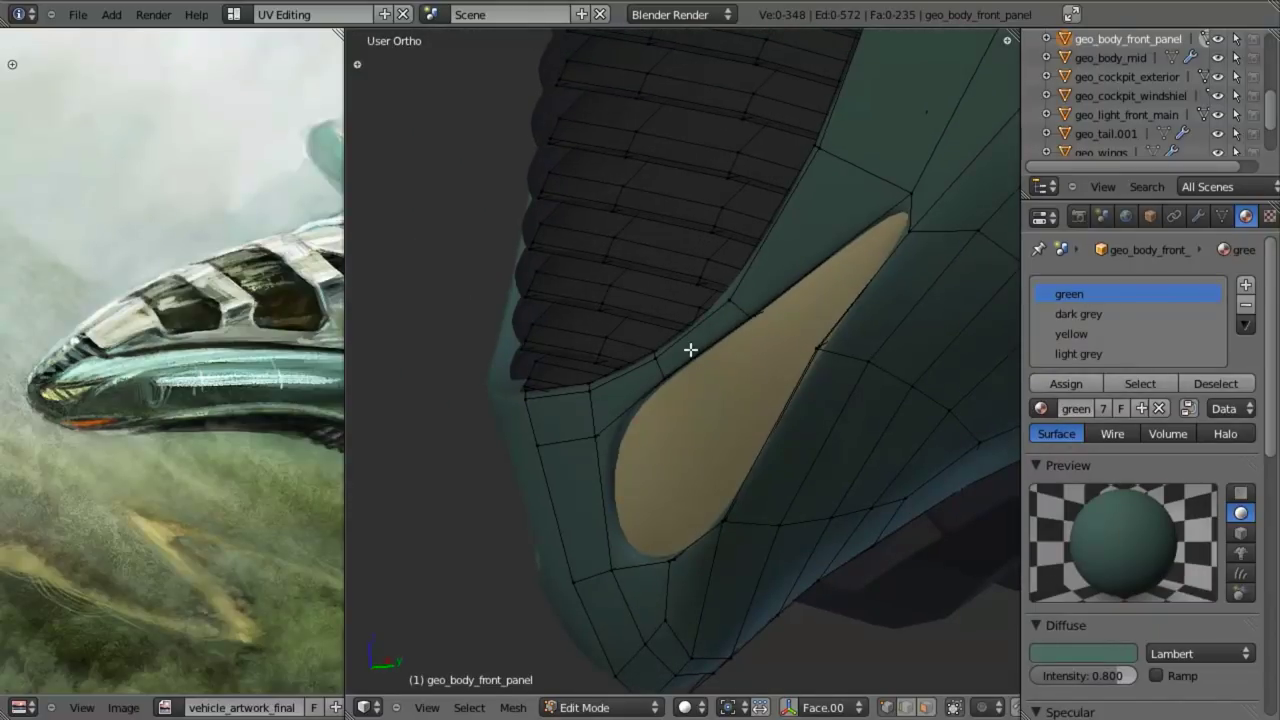
{"action": "right_click", "coordinate": [689, 349], "text": "alt"}
{"action": "middle_click_drag", "start_coordinate": [689, 349], "coordinate": [654, 329]}
{"action": "scroll", "coordinate": [693, 376], "scroll_direction": "up", "scroll_amount": 3}
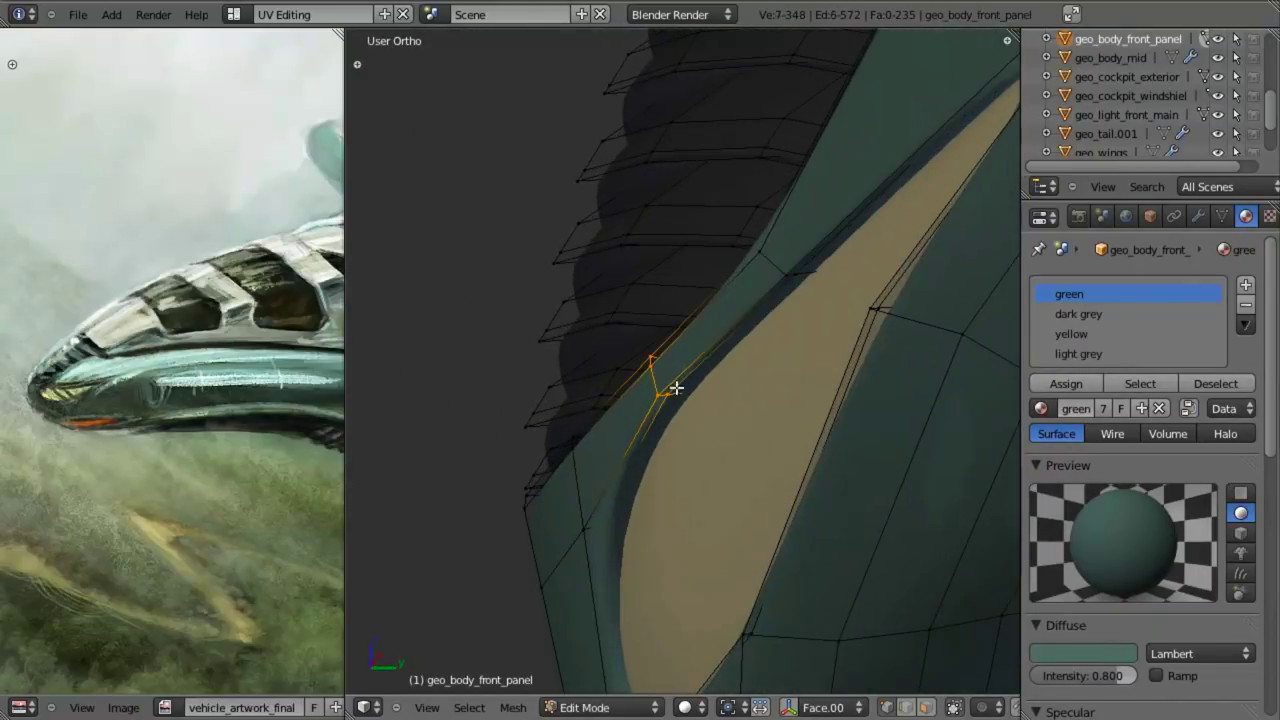
{"action": "key", "text": "z"}
{"action": "middle_click_drag", "start_coordinate": [828, 513], "coordinate": [834, 521]}
{"action": "key", "text": "z"}
{"action": "middle_click_drag", "start_coordinate": [738, 390], "coordinate": [763, 383]}
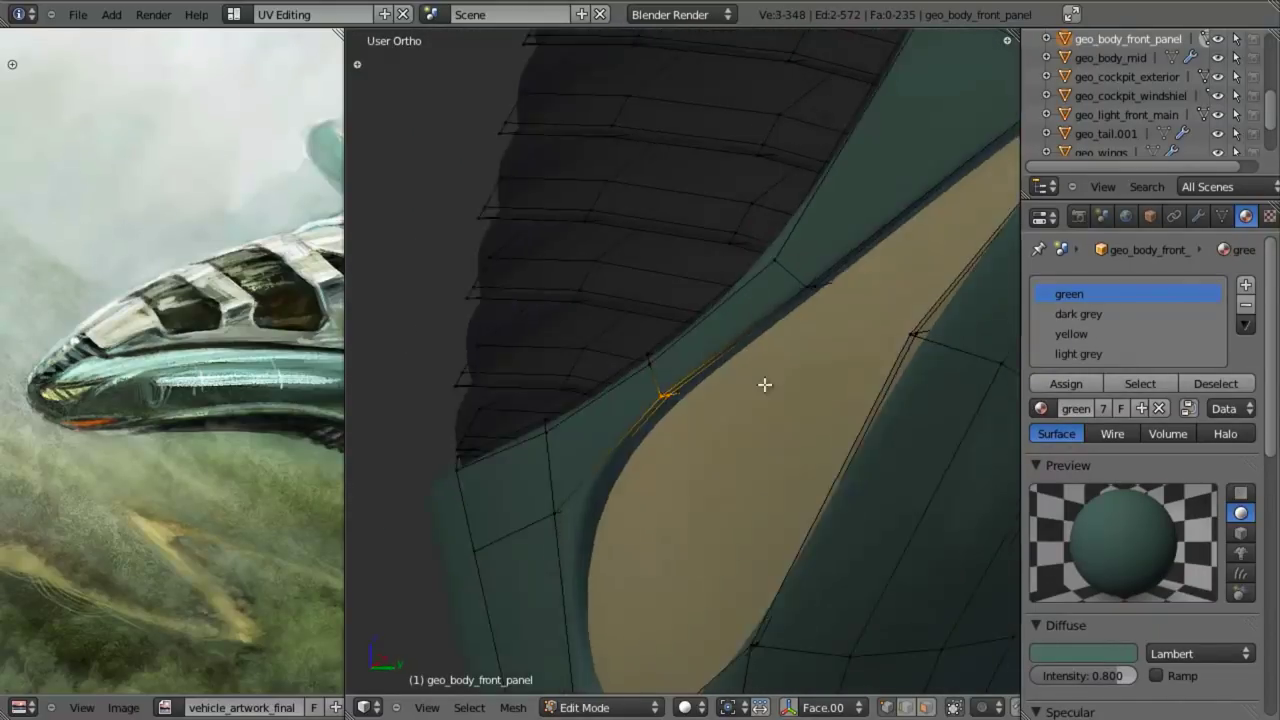
{"action": "scroll", "coordinate": [740, 395], "scroll_direction": "down", "scroll_amount": 5}
{"action": "middle_click_drag", "start_coordinate": [680, 410], "coordinate": [746, 429]}
{"action": "scroll", "coordinate": [738, 429], "scroll_direction": "up", "scroll_amount": 3}
{"action": "key", "text": "g"}
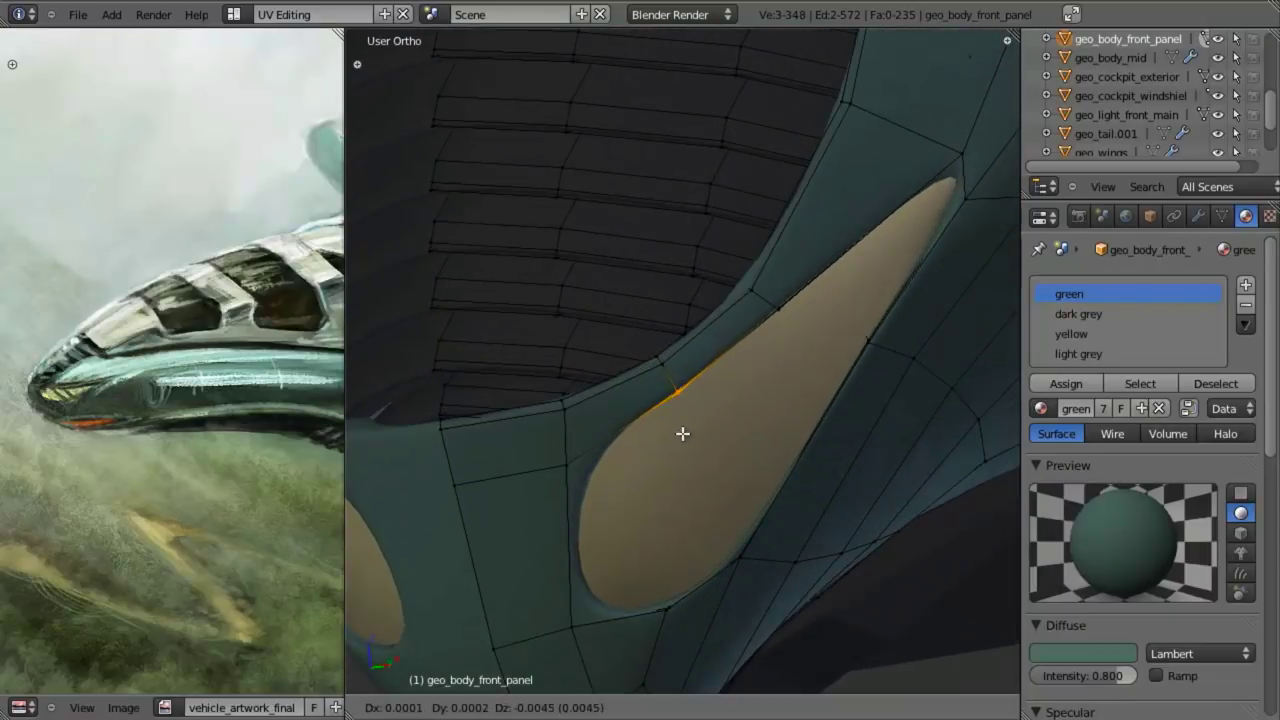
{"action": "left_click", "coordinate": [696, 492]}
- Move the headlight opening's rim vertices near the wide end on the grille side downward, narrowing that end of the opening
{"action": "key", "text": "z"}
{"action": "key", "text": "b"}
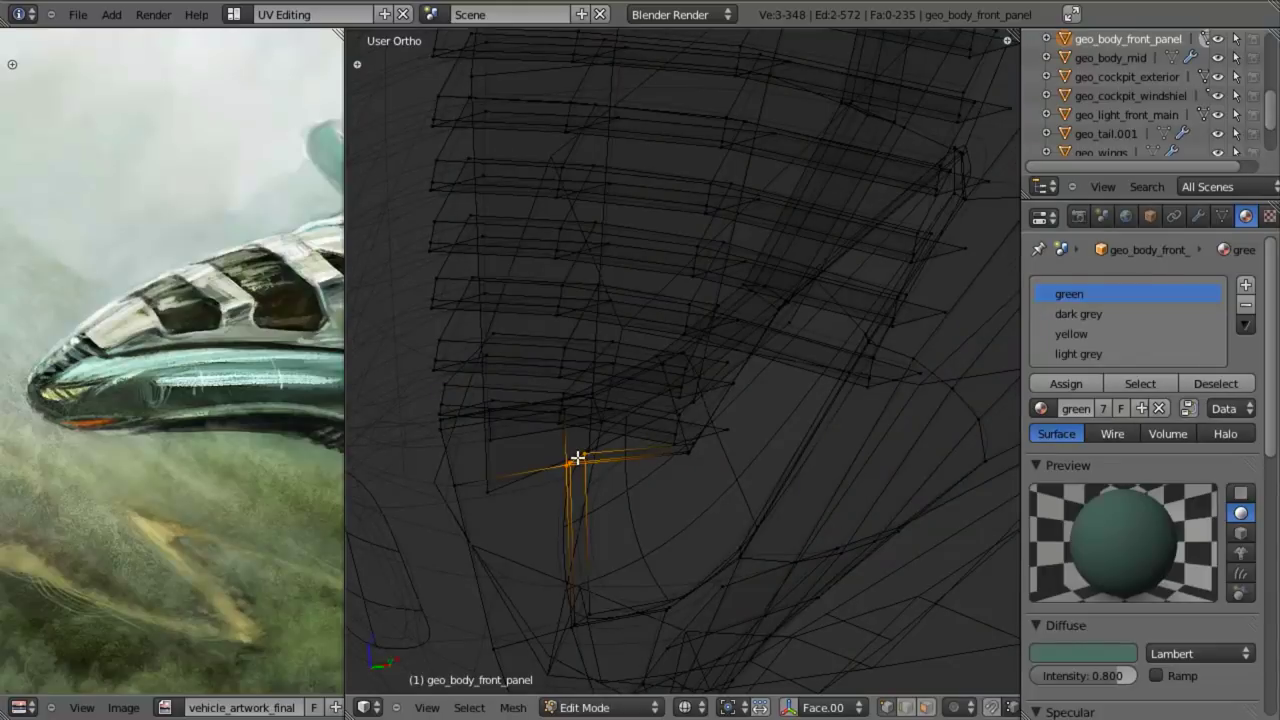
{"action": "key", "text": "z"}
{"action": "key", "text": "g"}
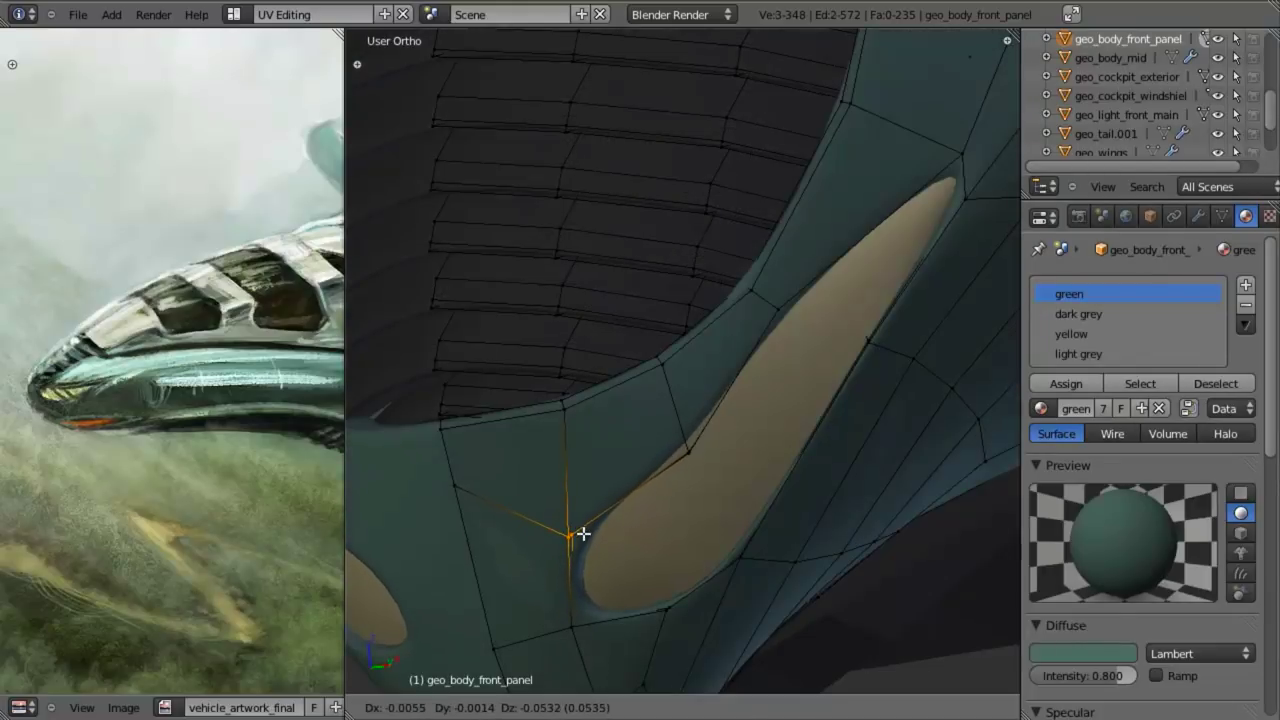
{"action": "left_click", "coordinate": [582, 534]}
{"action": "key", "text": "a"}
- Move the grille-side rim vertices nearer the opening's narrow tip down toward the headlight, refining their position from a second angle
{"action": "key", "text": "z"}
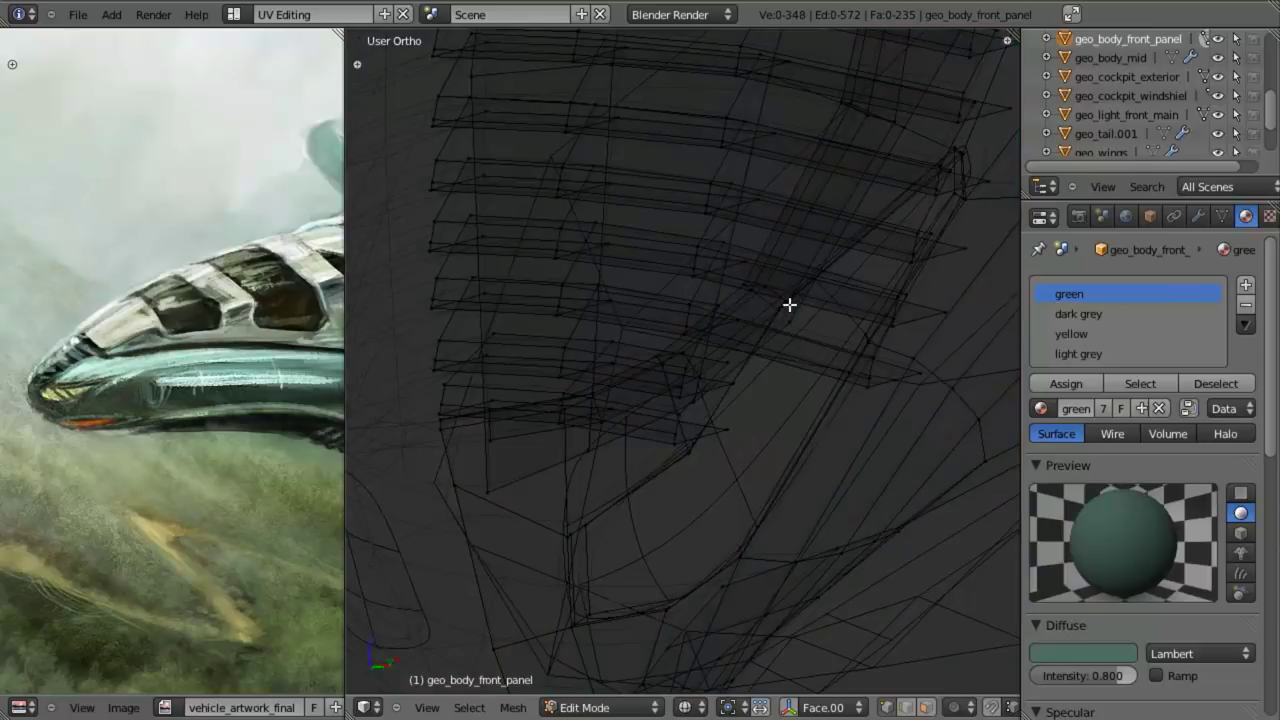
{"action": "middle_click_drag", "start_coordinate": [697, 287], "coordinate": [697, 288]}
{"action": "mouse_move", "coordinate": [793, 308]}
{"action": "middle_mouse_down"}
{"action": "mouse_move", "coordinate": [743, 331]}
{"action": "mouse_move", "coordinate": [758, 377]}
{"action": "mouse_move", "coordinate": [777, 372]}
{"action": "middle_mouse_up"}
{"action": "key", "text": "b"}
{"action": "key", "text": "z"}
{"action": "key", "text": "g"}
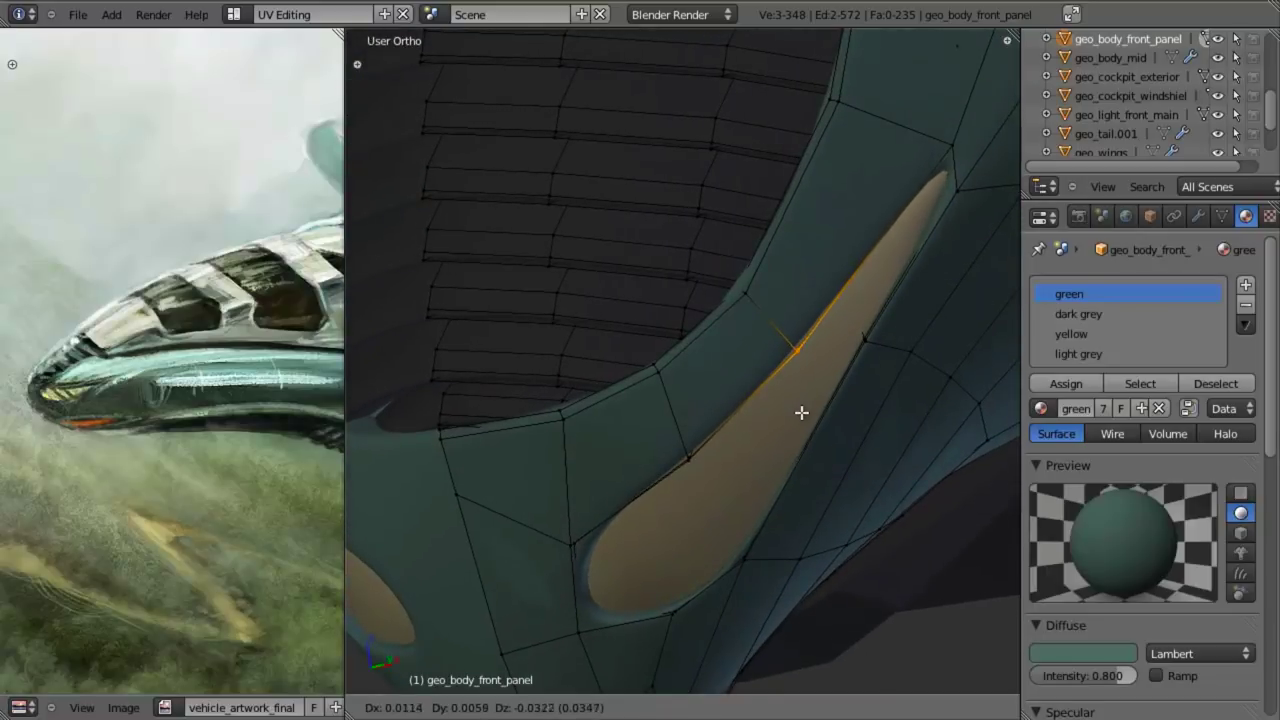
{"action": "left_click", "coordinate": [801, 412]}
{"action": "mouse_move", "coordinate": [801, 412]}
{"action": "middle_mouse_down"}
{"action": "mouse_move", "coordinate": [743, 431]}
{"action": "mouse_move", "coordinate": [683, 377]}
{"action": "mouse_move", "coordinate": [714, 357]}
{"action": "mouse_move", "coordinate": [824, 356]}
{"action": "mouse_move", "coordinate": [834, 283]}
{"action": "mouse_move", "coordinate": [791, 229]}
{"action": "mouse_move", "coordinate": [766, 246]}
{"action": "mouse_move", "coordinate": [848, 306]}
{"action": "mouse_move", "coordinate": [1000, 666]}
{"action": "middle_mouse_up"}
{"action": "key", "text": "g"}
{"action": "left_click", "coordinate": [772, 251]}
- Nudge the opening's outer-side rim vertices near the tip slightly to follow the headlight's edge
{"action": "key", "text": "z"}
{"action": "key", "text": "b"}
{"action": "key", "text": "z"}
{"action": "scroll", "coordinate": [876, 321], "scroll_direction": "up", "scroll_amount": 1}
{"action": "key", "text": "g"}
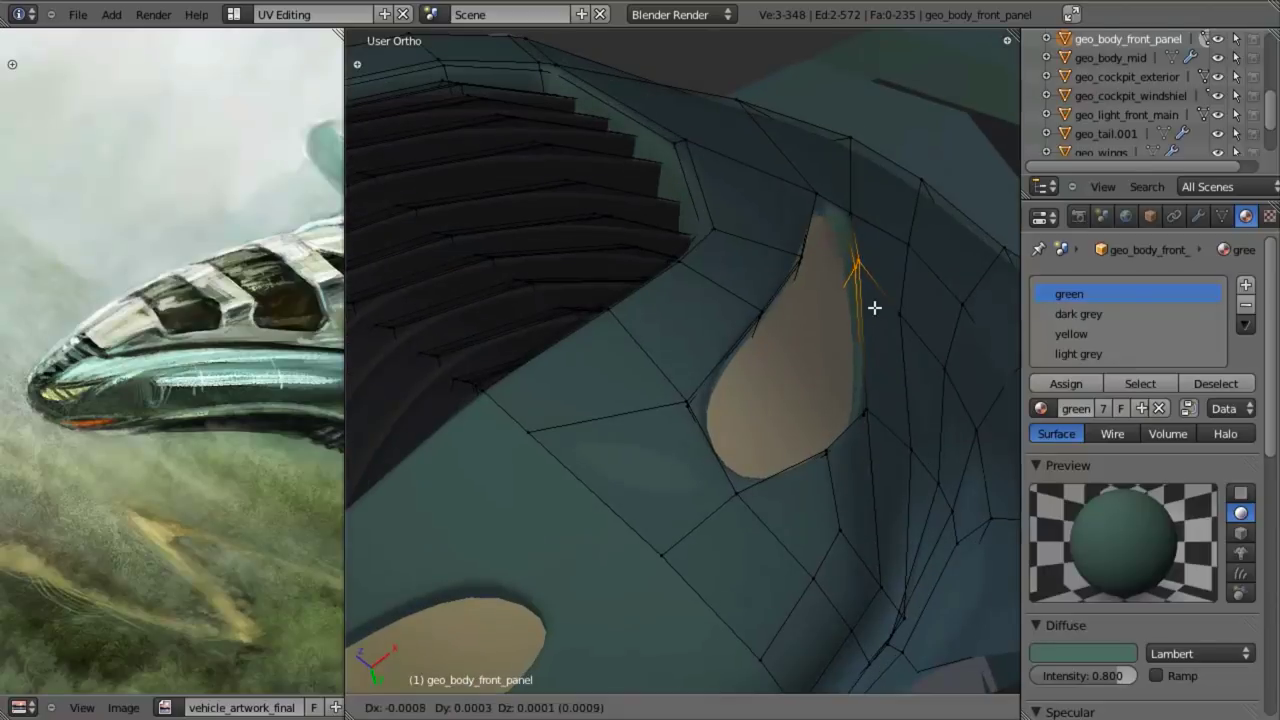
{"action": "left_click", "coordinate": [868, 317]}
- Select the rim vertices at the opening's lower outer corner, leaving out the adjoining outer panel vertex, and reposition them
{"action": "middle_click_drag", "start_coordinate": [837, 337], "coordinate": [871, 394]}
{"action": "key", "text": "KP_3"}
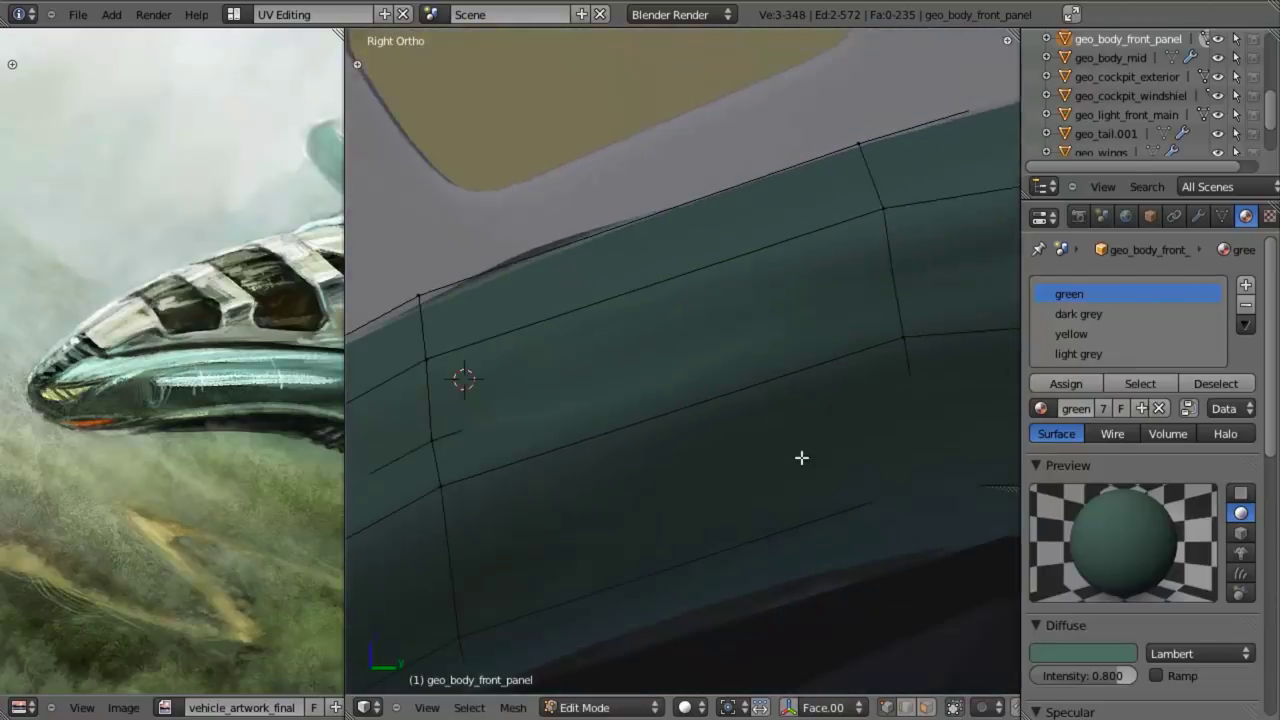
{"action": "scroll", "coordinate": [800, 457], "scroll_direction": "down", "scroll_amount": 2}
{"action": "middle_click_drag", "start_coordinate": [630, 345], "coordinate": [837, 322], "text": "shift"}
{"action": "middle_click_drag", "start_coordinate": [622, 400], "coordinate": [829, 320], "text": "shift"}
{"action": "middle_click_drag", "start_coordinate": [662, 438], "coordinate": [763, 349], "text": "shift"}
{"action": "middle_click_drag", "start_coordinate": [694, 377], "coordinate": [843, 229], "text": "shift"}
{"action": "scroll", "coordinate": [666, 367], "scroll_direction": "up", "scroll_amount": 1}
{"action": "scroll", "coordinate": [666, 367], "scroll_direction": "up", "scroll_amount": 1}
{"action": "middle_click_drag", "start_coordinate": [603, 443], "coordinate": [681, 358], "text": "shift"}
{"action": "scroll", "coordinate": [637, 469], "scroll_direction": "up", "scroll_amount": 2}
{"action": "key", "text": "a"}
{"action": "key", "text": "z"}
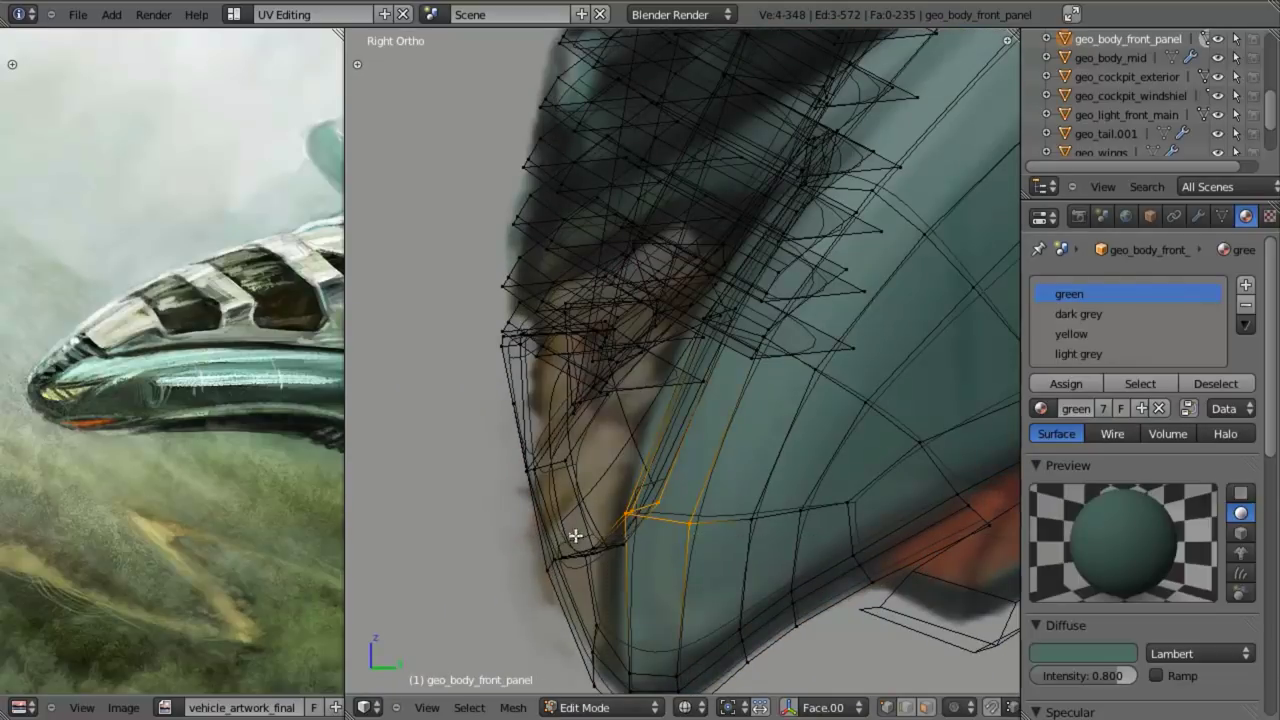
{"action": "middle_click_drag", "start_coordinate": [634, 573], "coordinate": [644, 538]}
{"action": "key", "text": "z"}
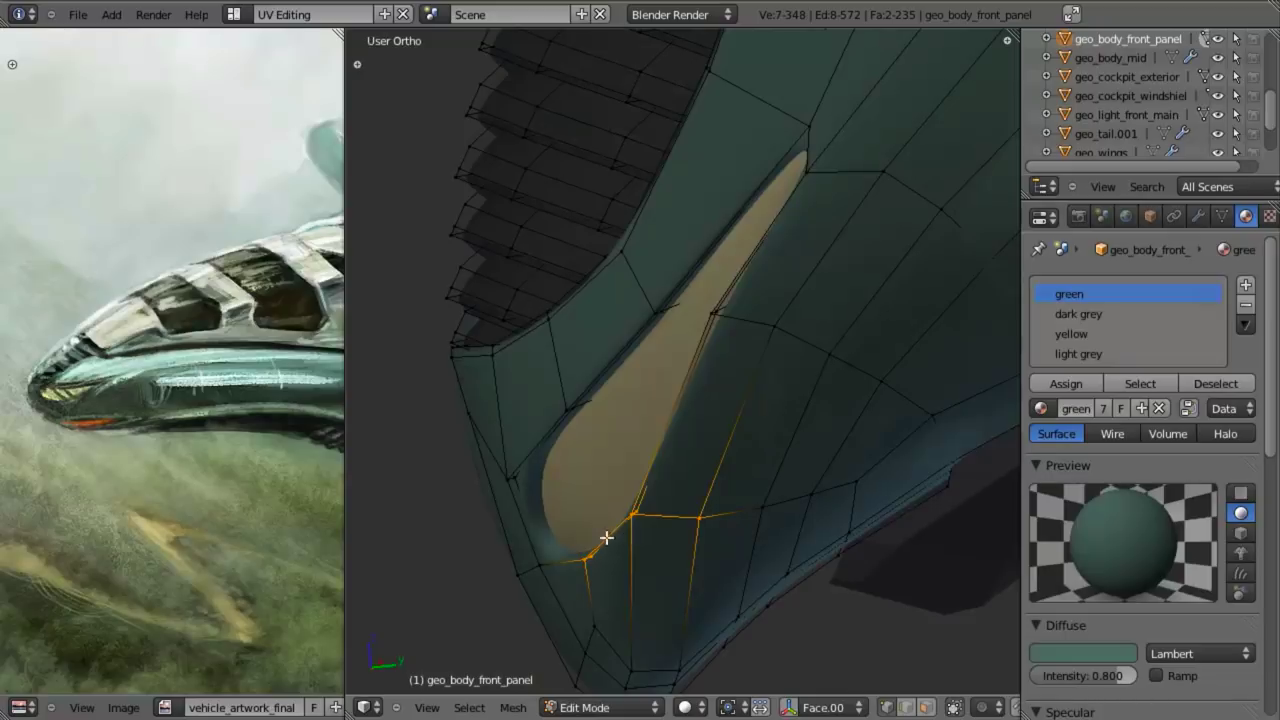
{"action": "right_click", "coordinate": [694, 518], "text": "shift"}
{"action": "key", "text": "g"}
{"action": "key", "text": "z"}
{"action": "left_click", "coordinate": [710, 542]}
- From the right side view, nudge the selected lower-corner rim vertices slightly down and back
{"action": "key", "text": "KP_3"}
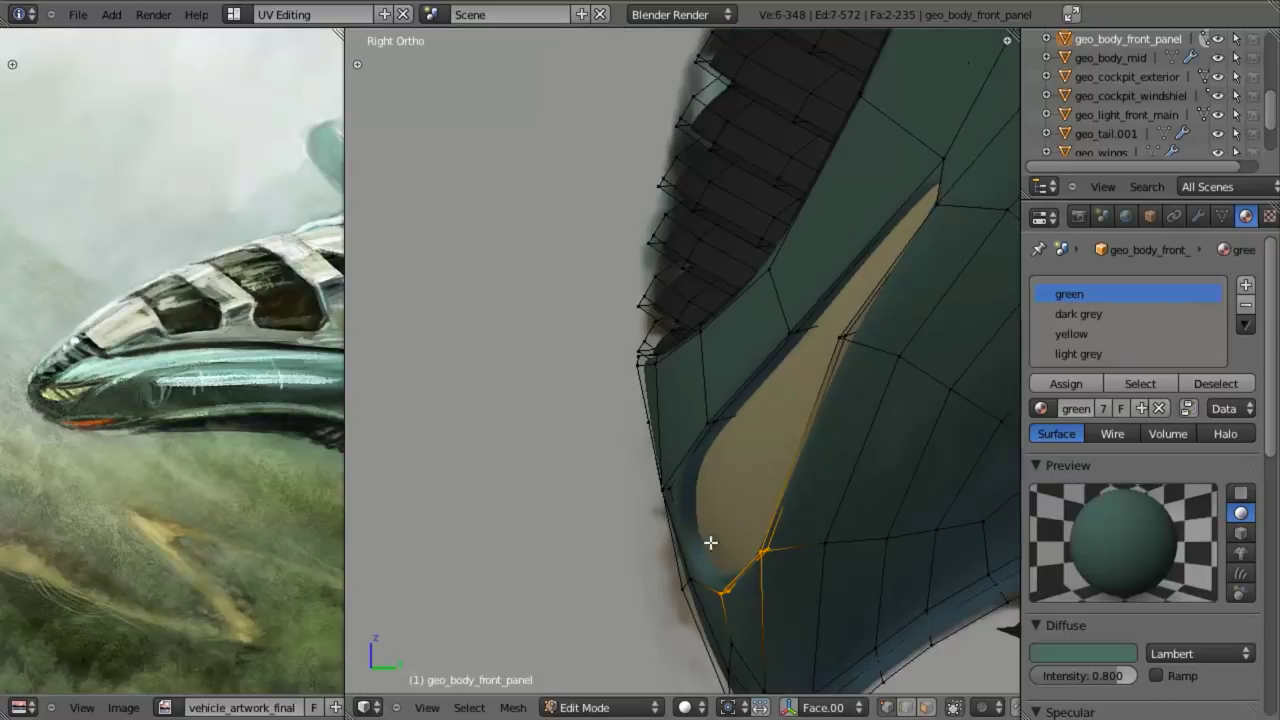
{"action": "key", "text": "z"}
{"action": "key", "text": "g"}
{"action": "left_click", "coordinate": [797, 590]}
{"action": "key", "text": "z"}
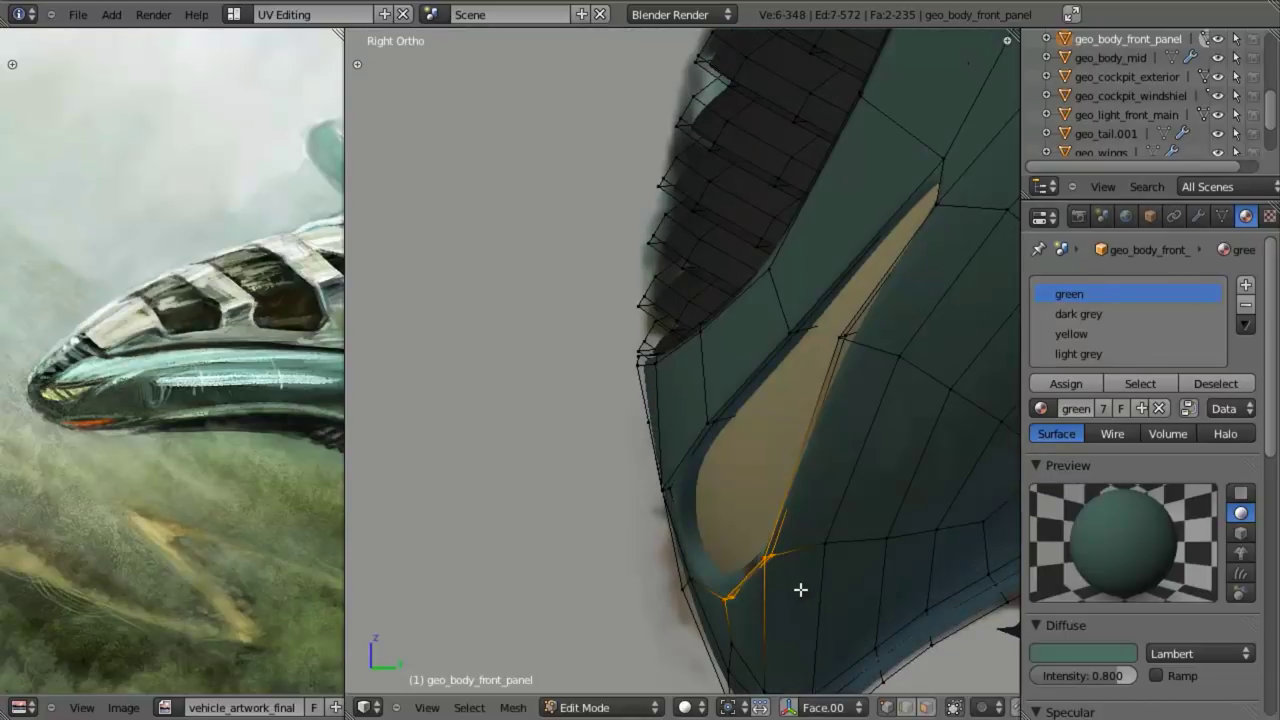
- In geo_light_front_main's mesh, move the four vertices of the lower outer face downward and back toward the opening's rim
{"action": "key", "text": "Tab"}
{"action": "right_click", "coordinate": [737, 546]}
{"action": "key", "text": "Tab"}
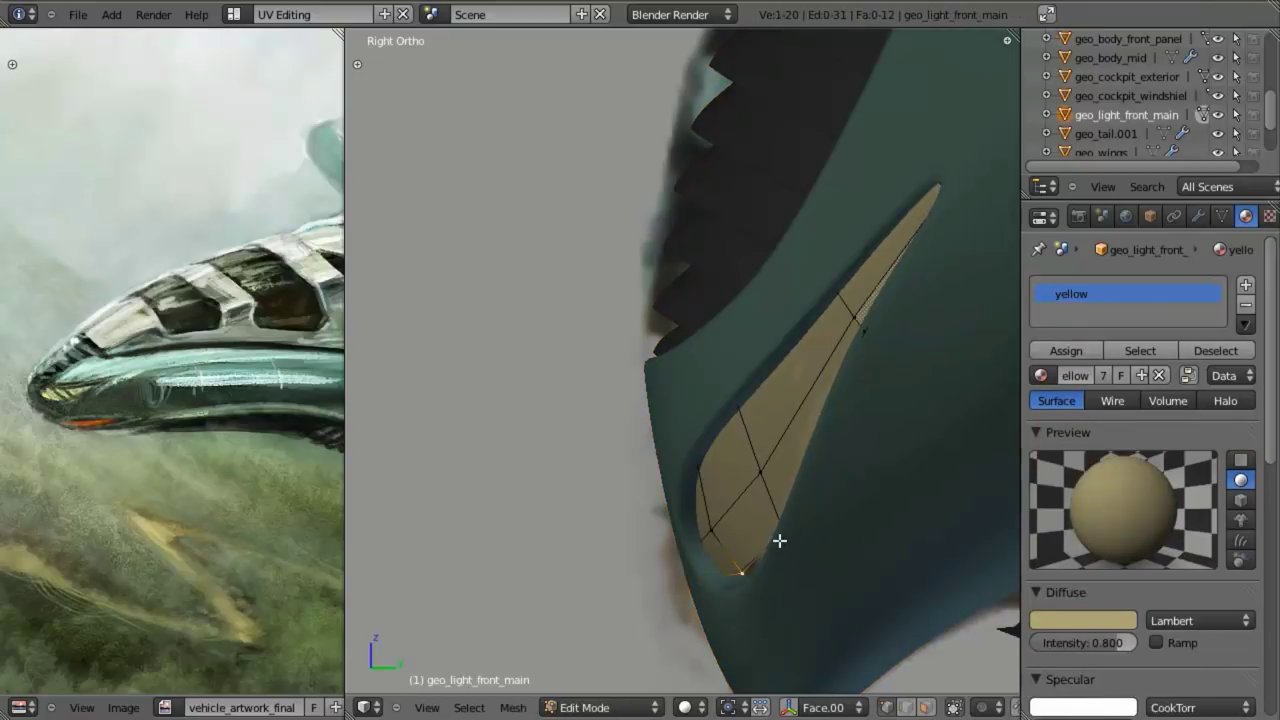
{"action": "right_click", "coordinate": [780, 528], "text": "shift"}
{"action": "key", "text": "z"}
{"action": "key", "text": "g"}
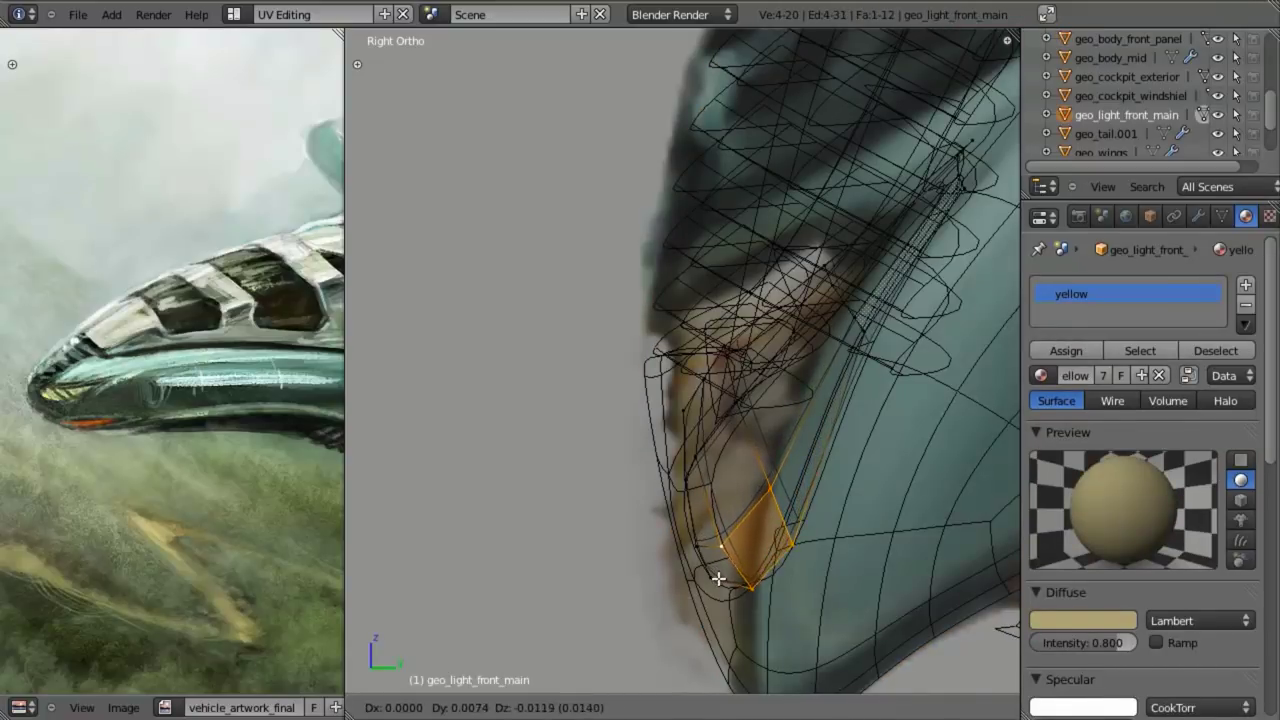
{"action": "left_click", "coordinate": [718, 579]}
{"action": "key", "text": "z"}
- Shift three of the headlight's lower vertices slightly farther down and back, and return to Object Mode to check the nose
{"action": "right_click", "coordinate": [711, 573]}
{"action": "key", "text": "g"}
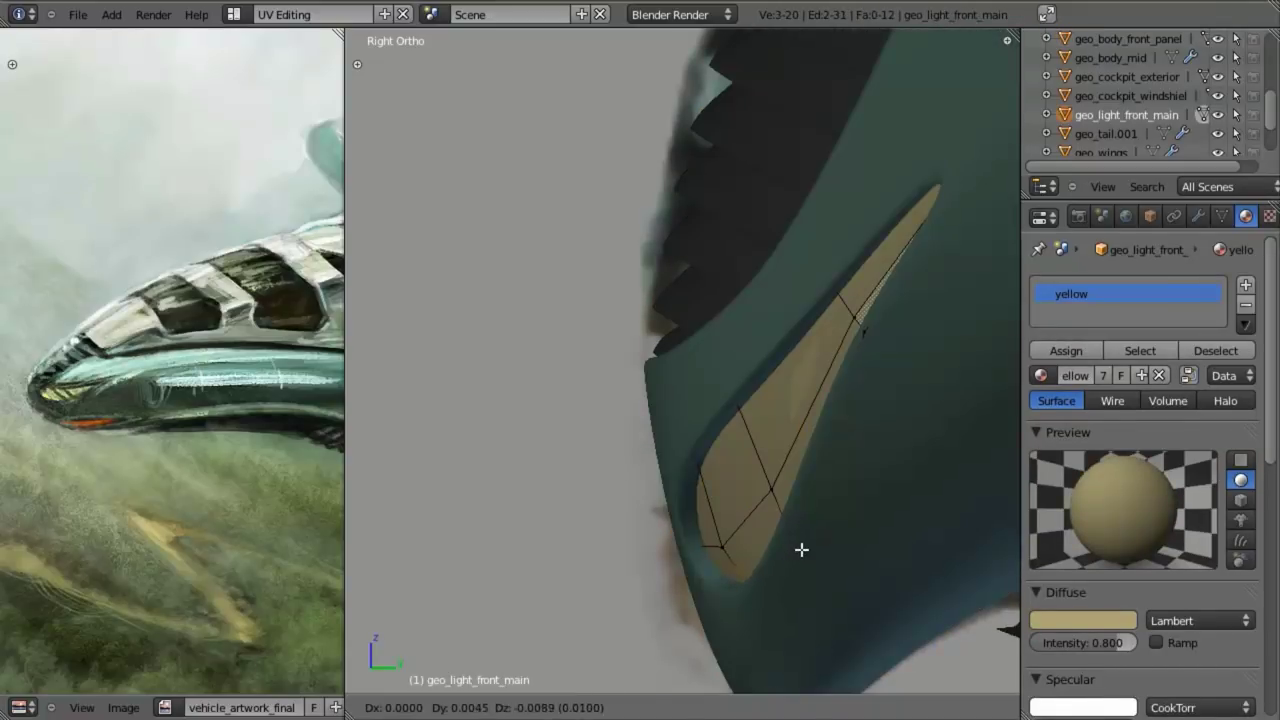
{"action": "left_click", "coordinate": [800, 549]}
{"action": "middle_click_drag", "start_coordinate": [771, 487], "coordinate": [792, 430]}
{"action": "scroll", "coordinate": [791, 429], "scroll_direction": "down", "scroll_amount": 5}
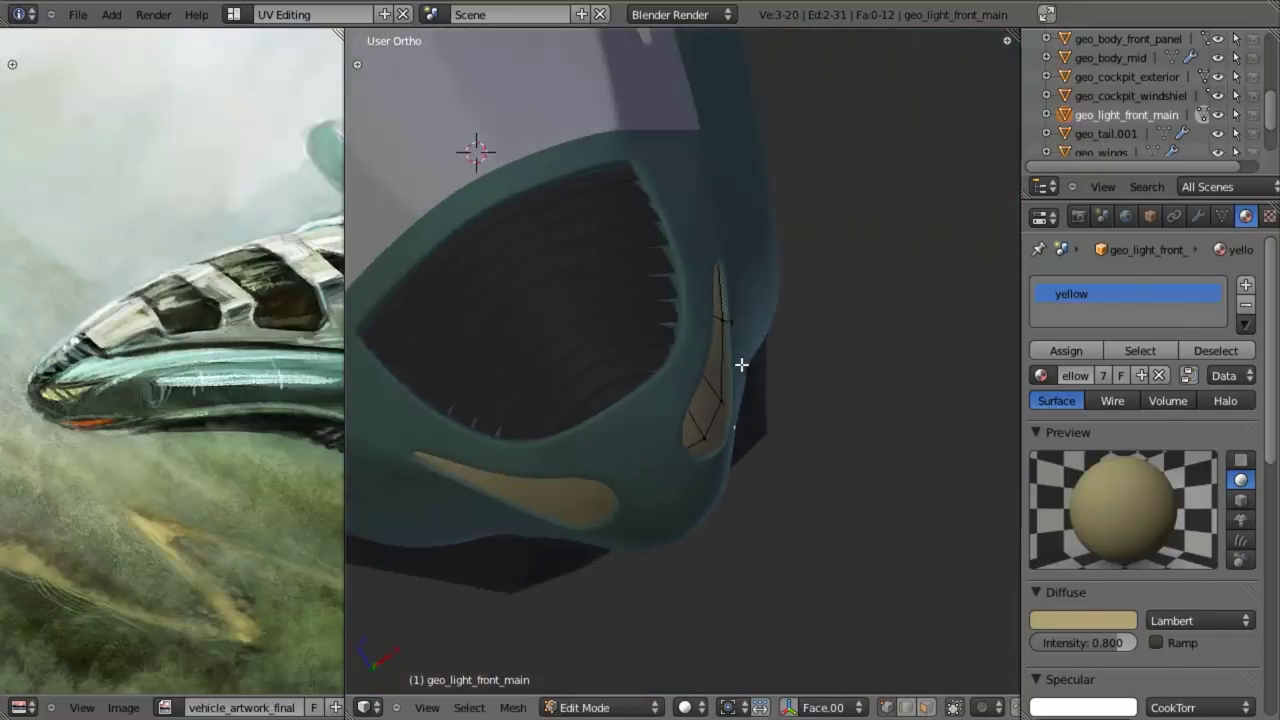
{"action": "key", "text": "Tab"}
{"action": "middle_click_drag", "start_coordinate": [677, 380], "coordinate": [536, 422]}
{"action": "scroll", "coordinate": [687, 397], "scroll_direction": "up", "scroll_amount": 2}
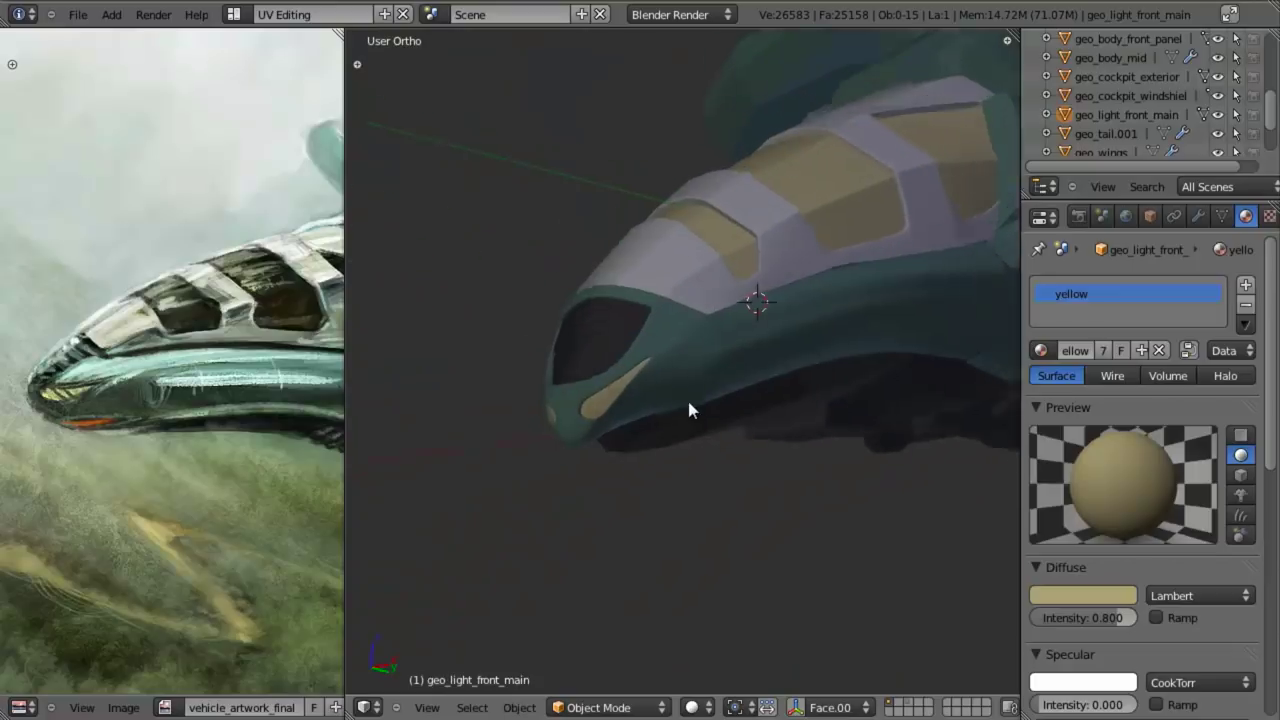
- In geo_body_front_panel's mesh, move the rim vertices at the opening's narrow tip closer to the headlight's tip
{"action": "right_click", "coordinate": [606, 385]}
{"action": "key", "text": "Tab"}
{"action": "scroll", "coordinate": [626, 374], "scroll_direction": "up", "scroll_amount": 5}
{"action": "key", "text": "z"}
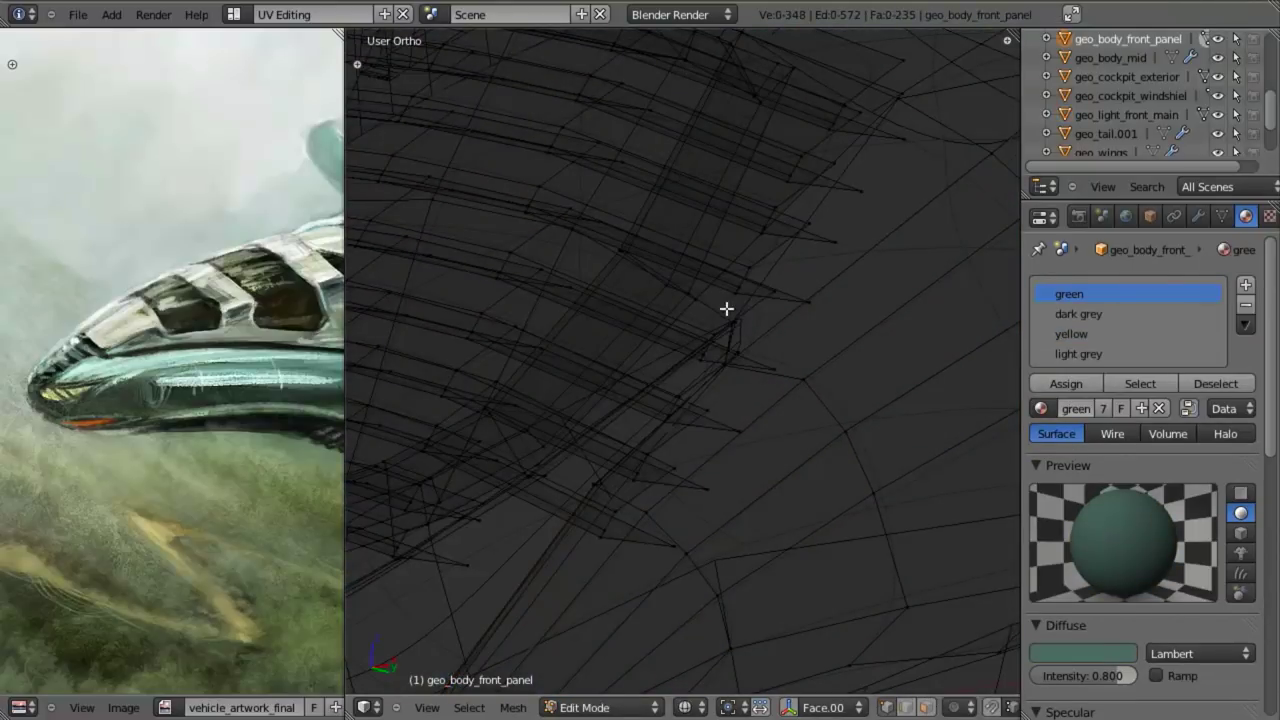
{"action": "right_click", "coordinate": [731, 321]}
{"action": "middle_click_drag", "start_coordinate": [786, 438], "coordinate": [736, 346]}
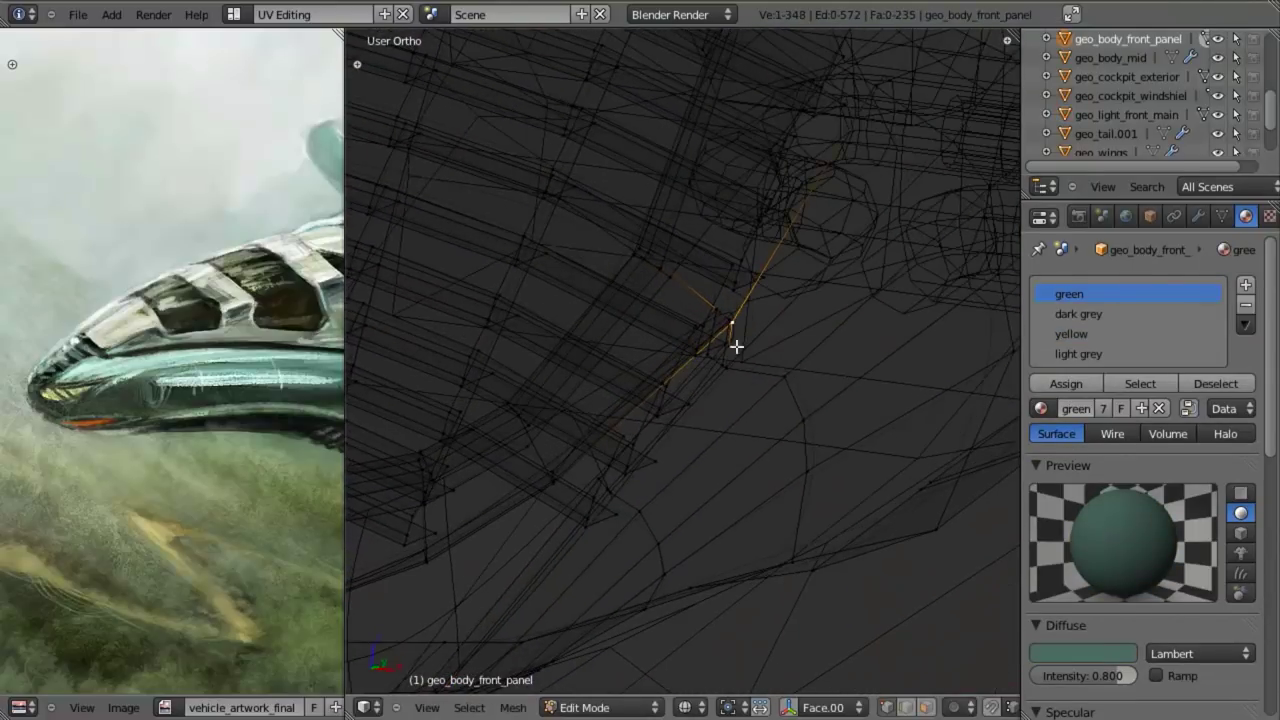
{"action": "right_click", "coordinate": [726, 314], "text": "alt"}
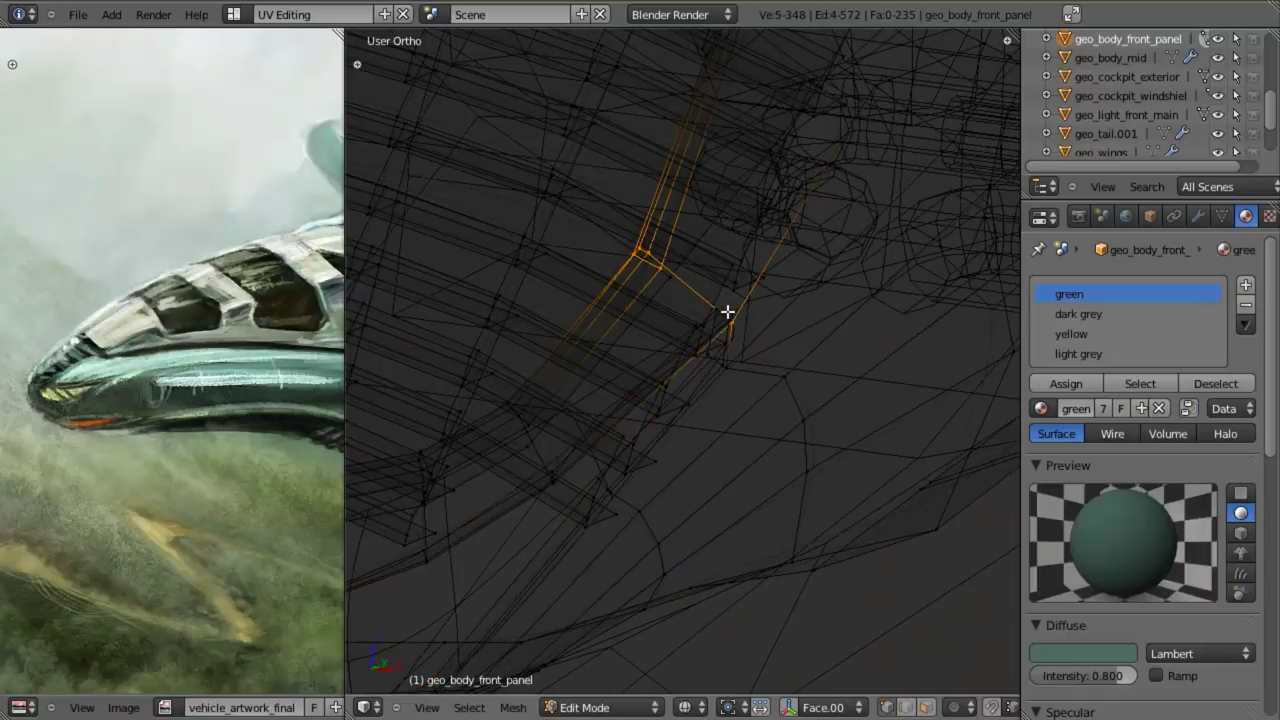
{"action": "key", "text": "z"}
{"action": "key", "text": "g"}
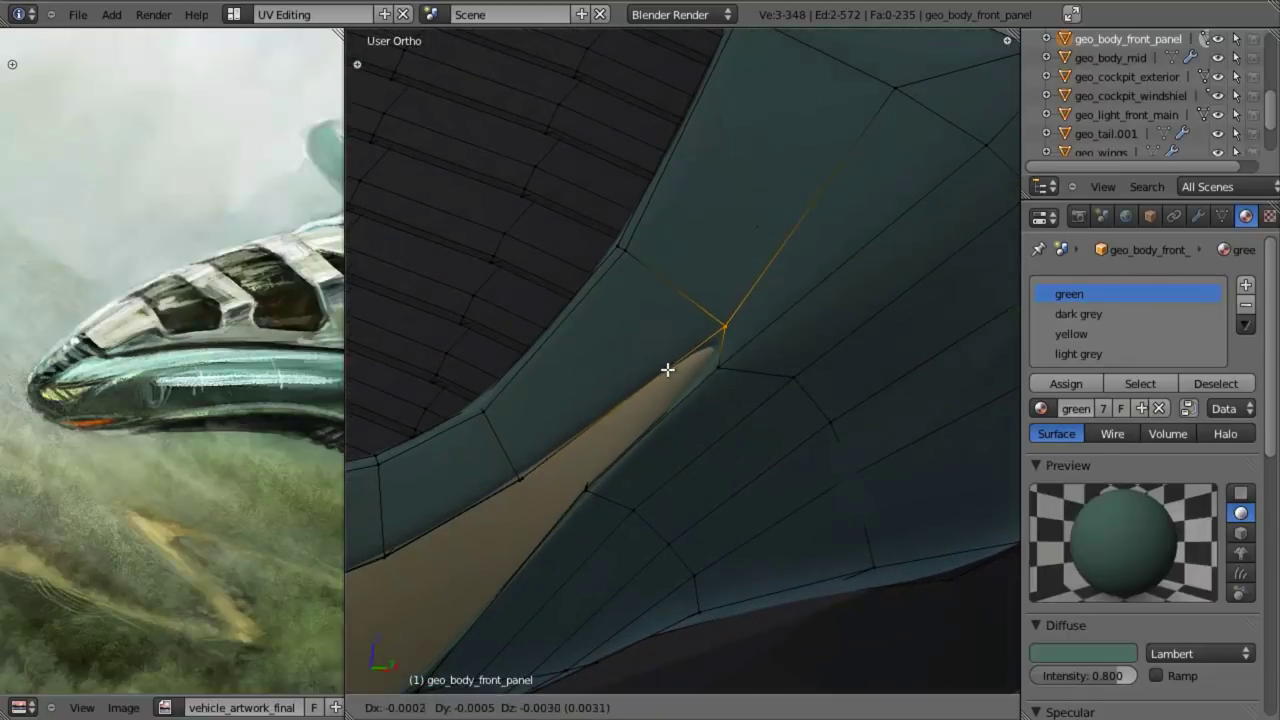
{"action": "left_click", "coordinate": [651, 390]}
{"action": "middle_click_drag", "start_coordinate": [651, 390], "coordinate": [740, 263]}
{"action": "key", "text": "g"}
{"action": "left_click", "coordinate": [753, 255]}
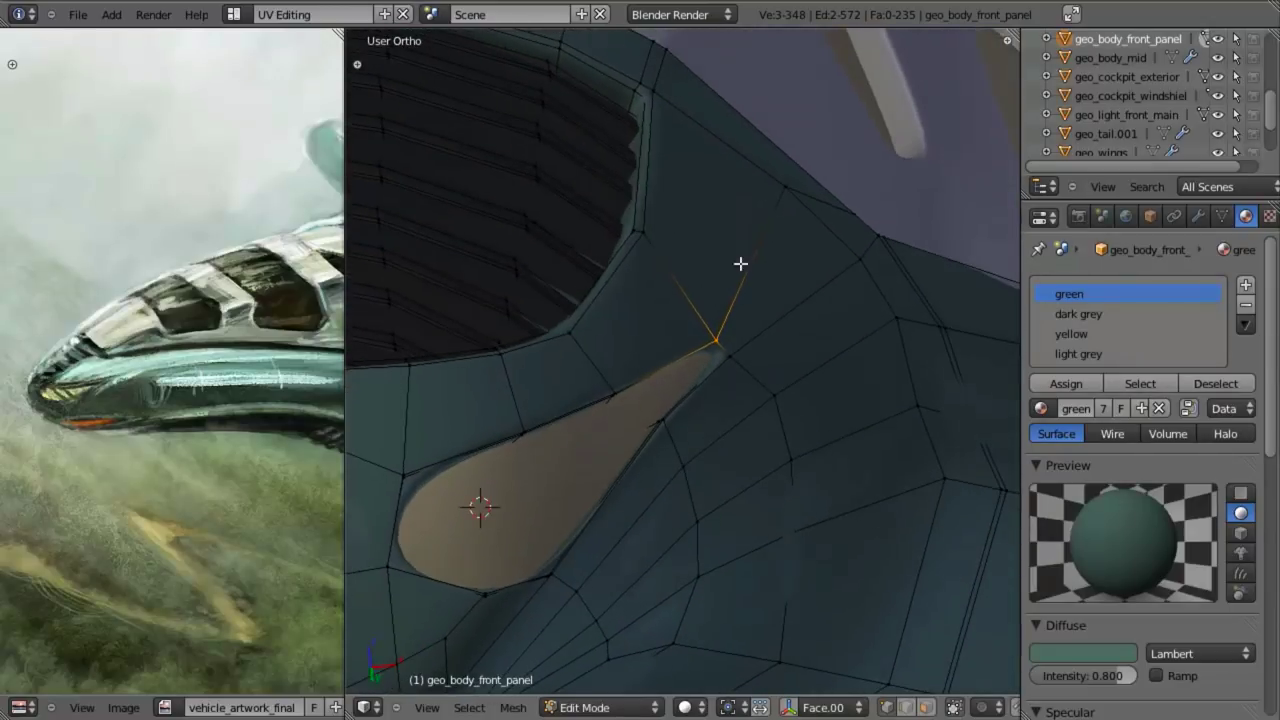
- Move the single panel vertex between the headlight's tip and the cockpit edge outward, closer to the neighbouring edge lines
{"action": "right_click", "coordinate": [788, 190]}
{"action": "key", "text": "g"}
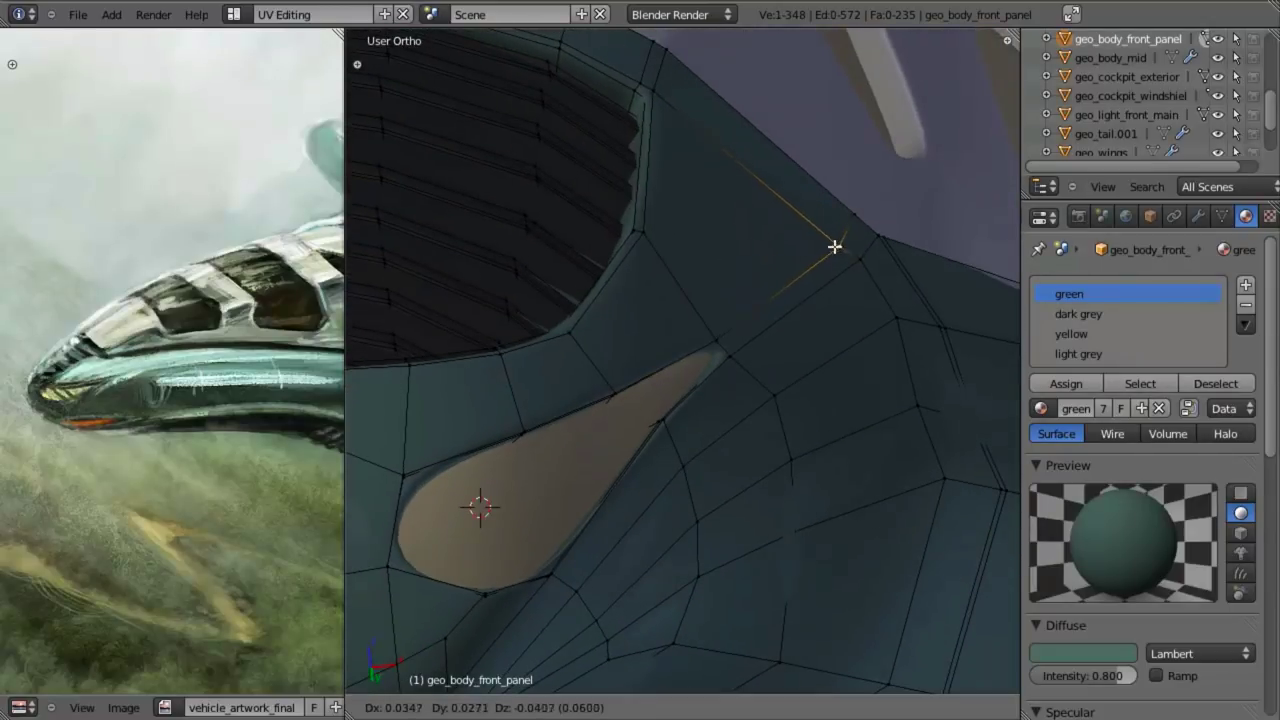
{"action": "left_click", "coordinate": [837, 250]}
{"action": "middle_click_drag", "start_coordinate": [837, 250], "coordinate": [755, 421]}
{"action": "key", "text": "g"}
{"action": "left_click", "coordinate": [814, 334]}
- Add an edge loop through the panel strip between the grille and the headlight opening, with an edge slide of about -0.24
{"action": "key", "text": "ctrl+r"}
{"action": "left_click", "coordinate": [723, 268]}
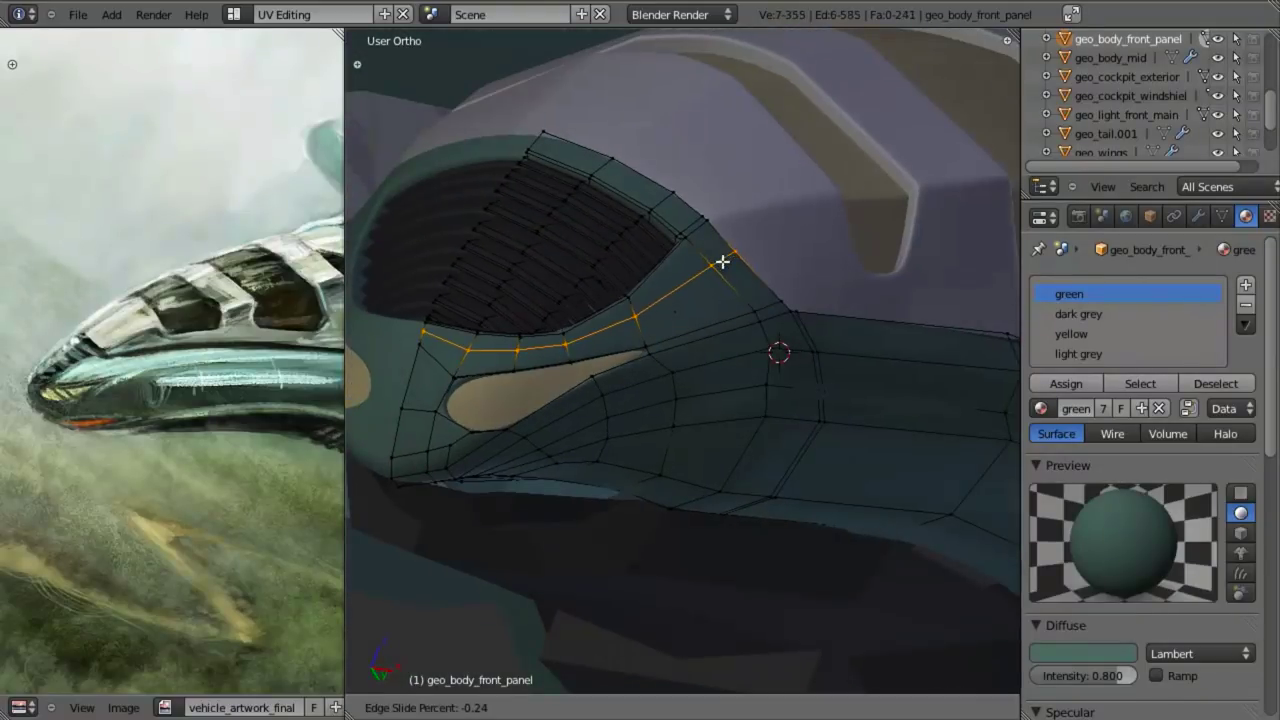
{"action": "left_click", "coordinate": [722, 262]}
- Maximize the viewport in the right side view and Shrink/Fatten the new edge loop by about 0.0014
{"action": "key", "text": "KP_3"}
{"action": "scroll", "coordinate": [828, 409], "scroll_direction": "down", "scroll_amount": 2}
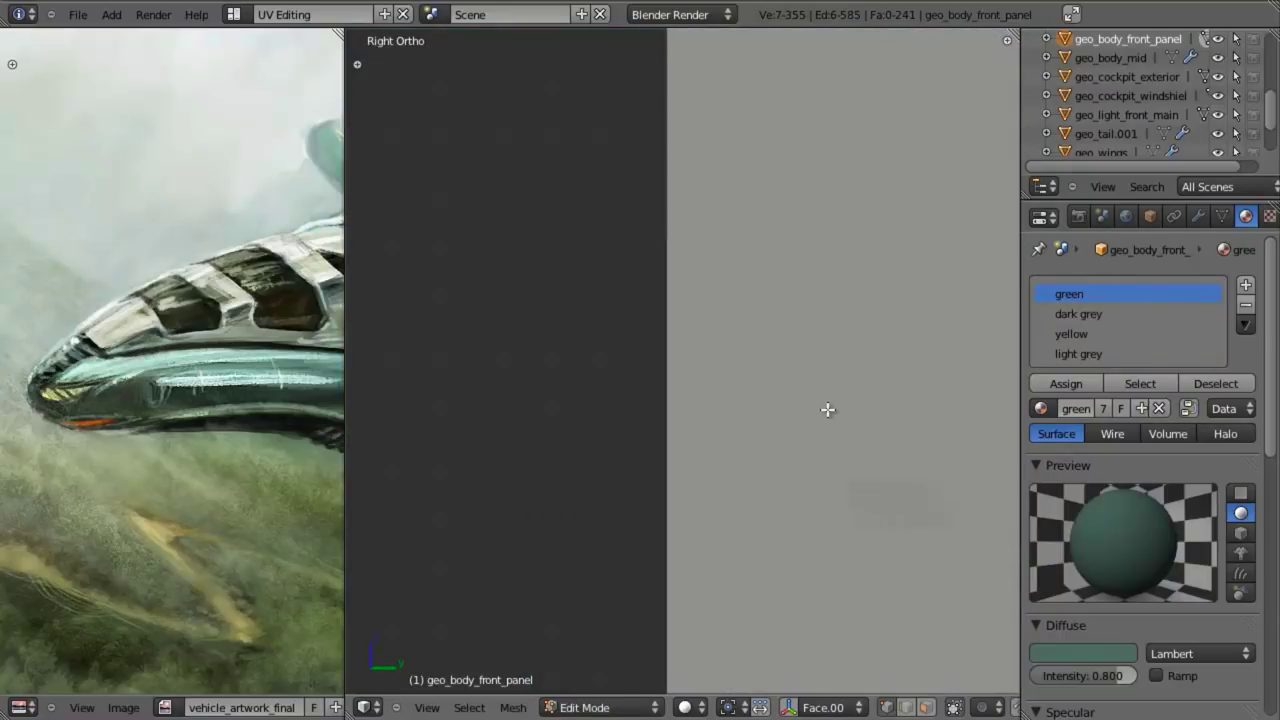
{"action": "scroll", "coordinate": [828, 410], "scroll_direction": "up", "scroll_amount": 3}
{"action": "middle_click_drag", "start_coordinate": [849, 357], "coordinate": [1136, 465], "text": "shift"}
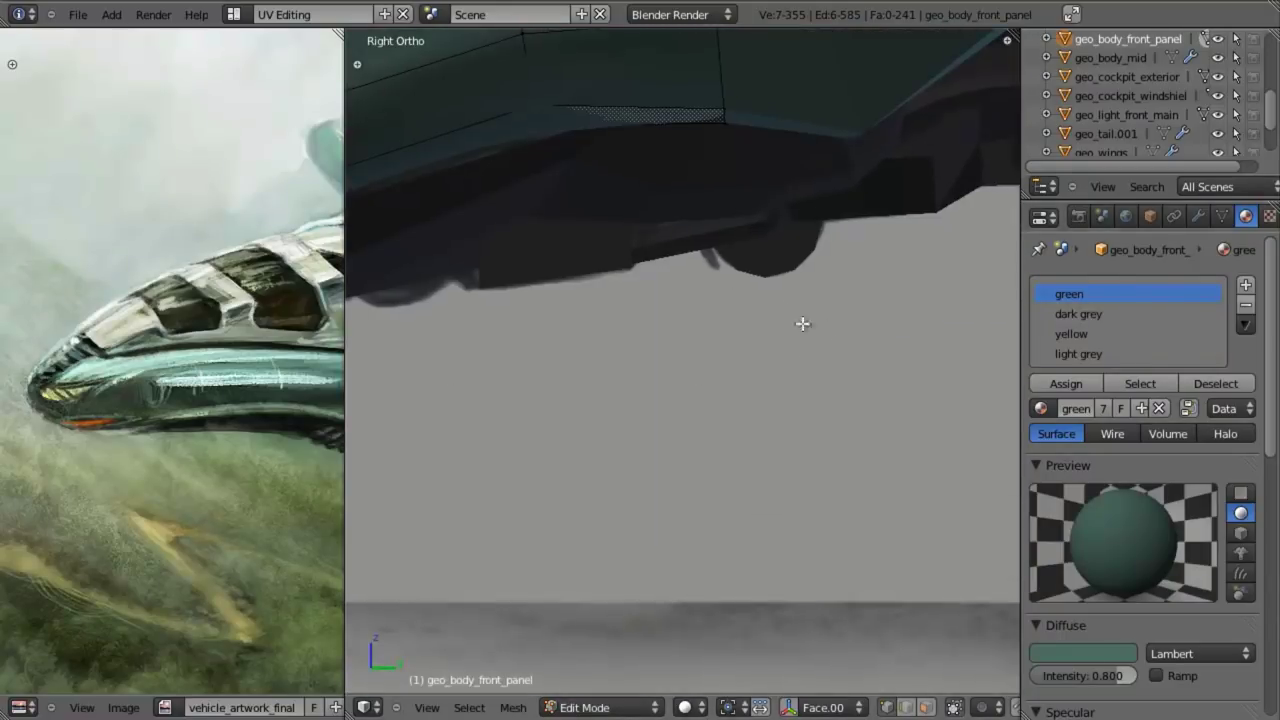
{"action": "scroll", "coordinate": [690, 281], "scroll_direction": "down", "scroll_amount": 3}
{"action": "middle_click_drag", "start_coordinate": [511, 289], "coordinate": [694, 376], "text": "shift"}
{"action": "key", "text": "ctrl+Up"}
{"action": "scroll", "coordinate": [766, 371], "scroll_direction": "up", "scroll_amount": 7}
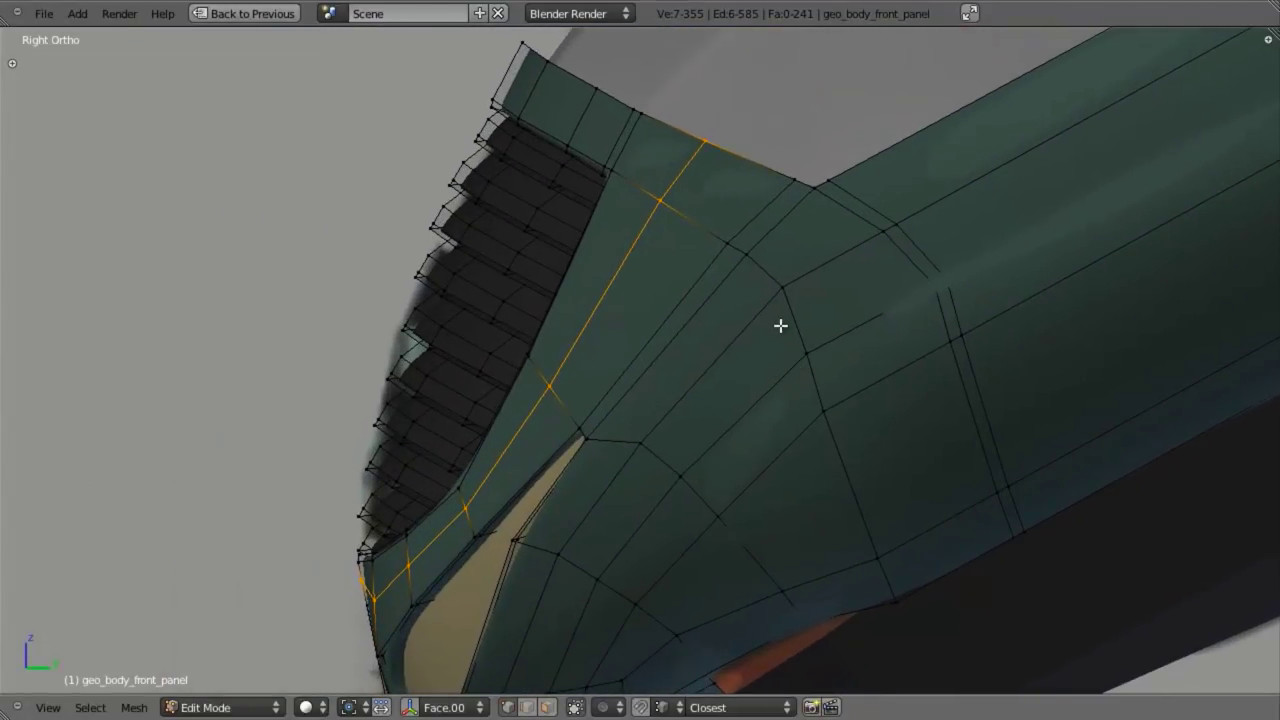
{"action": "key", "text": "alt+s"}
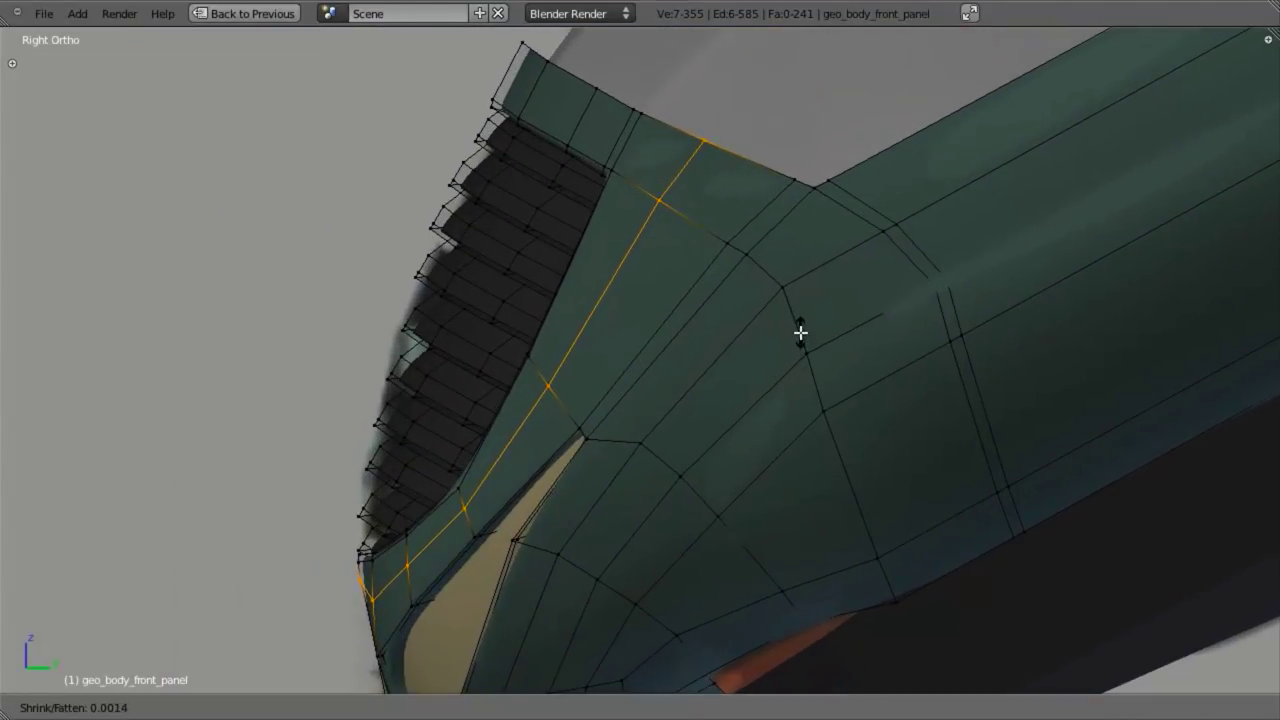
{"action": "left_click", "coordinate": [800, 333]}
{"action": "key", "text": "a"}
- Select the new loop's vertex between the grille's edge and the headlight opening's tip
{"action": "middle_click_drag", "start_coordinate": [710, 326], "coordinate": [687, 360]}
{"action": "right_click", "coordinate": [576, 389]}
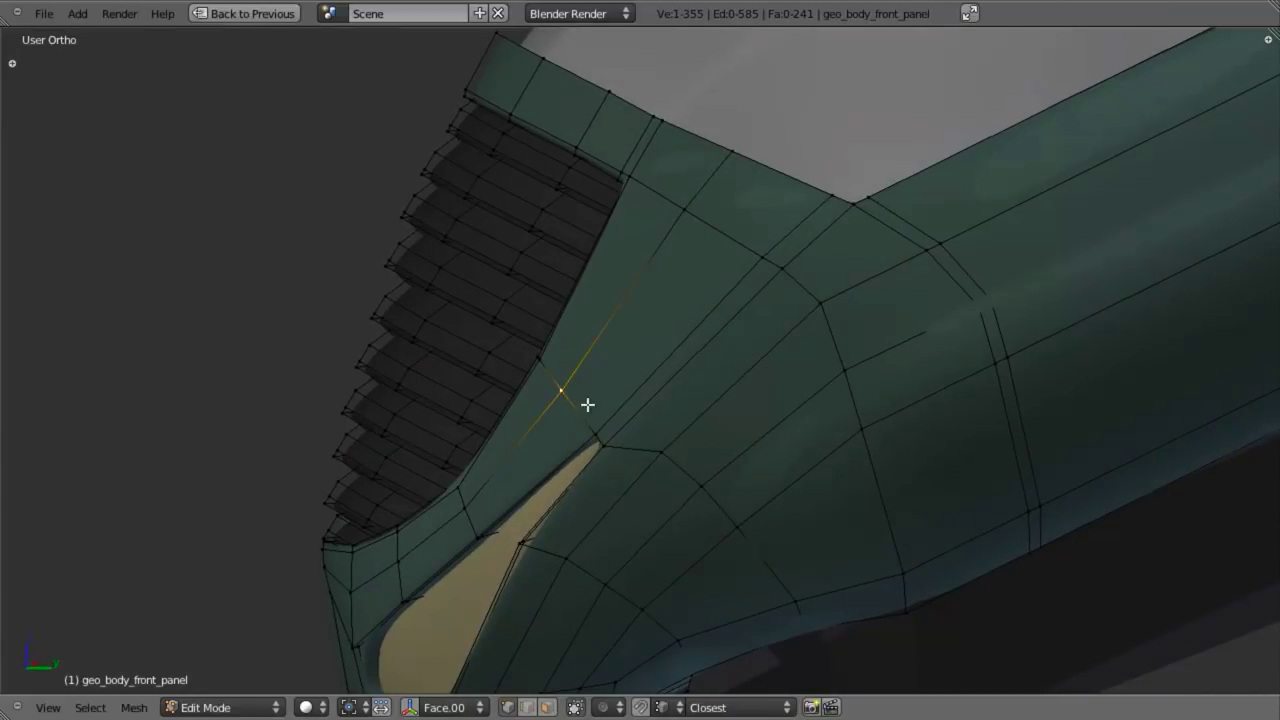
- Nudge the front body panel's vertex between the grille and the headlight's upper tip, and leave mesh editing
{"action": "middle_click_drag", "start_coordinate": [587, 404], "coordinate": [694, 437]}
{"action": "key", "text": "g"}
{"action": "left_click", "coordinate": [604, 427]}
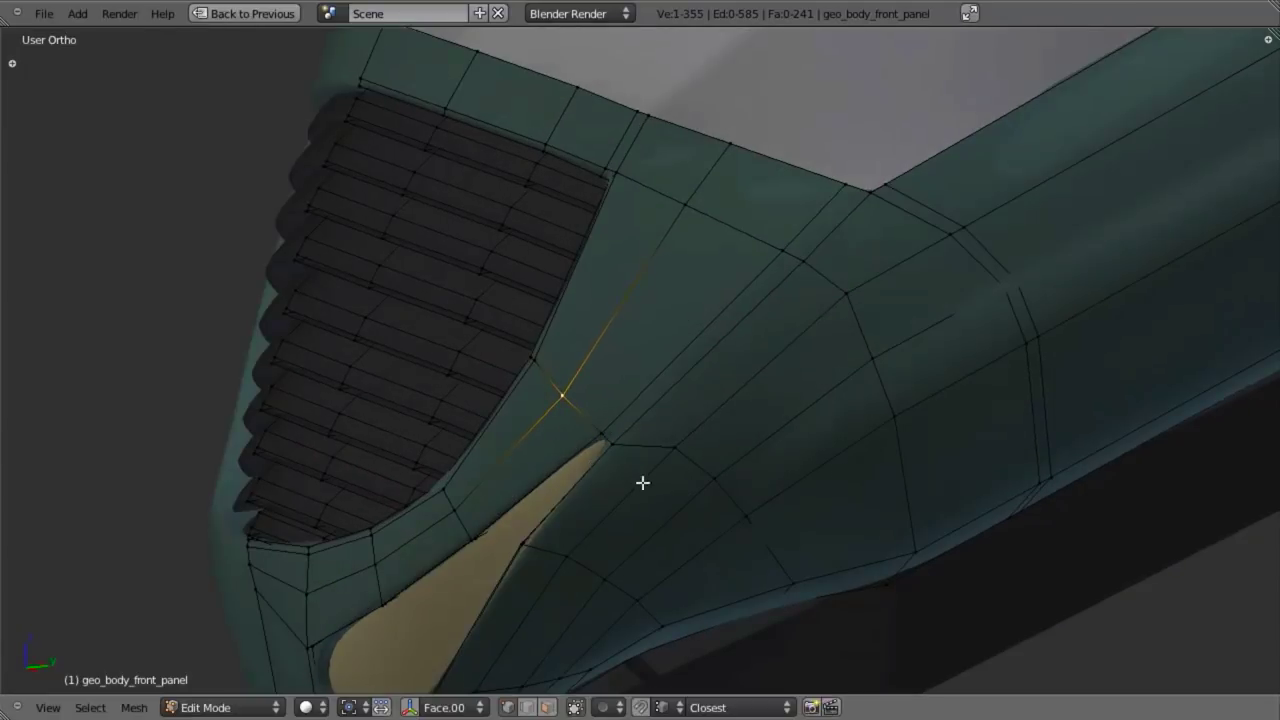
{"action": "key", "text": "a"}
{"action": "scroll", "coordinate": [645, 450], "scroll_direction": "down", "scroll_amount": 4}
{"action": "middle_click_drag", "start_coordinate": [648, 397], "coordinate": [768, 340]}
{"action": "scroll", "coordinate": [604, 395], "scroll_direction": "down", "scroll_amount": 3}
{"action": "middle_click_drag", "start_coordinate": [604, 395], "coordinate": [685, 396]}
{"action": "key", "text": "Tab"}
- Compare the helicopter's nose with the side reference image in right view, in both solid and wireframe display
{"action": "key", "text": "a"}
{"action": "scroll", "coordinate": [685, 396], "scroll_direction": "down", "scroll_amount": 6}
{"action": "middle_click_drag", "start_coordinate": [546, 348], "coordinate": [851, 274]}
{"action": "key", "text": "KP_3"}
{"action": "scroll", "coordinate": [483, 380], "scroll_direction": "up", "scroll_amount": 8}
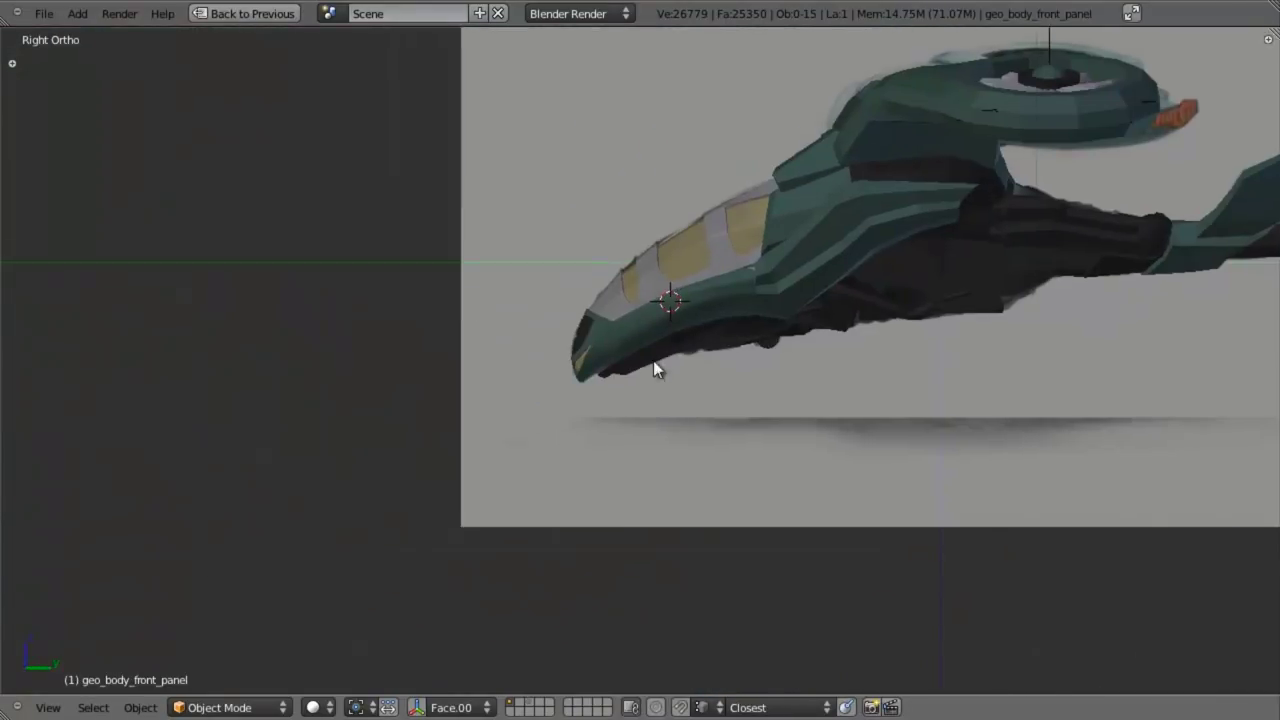
{"action": "key", "text": "z"}
{"action": "scroll", "coordinate": [700, 412], "scroll_direction": "up", "scroll_amount": 3}
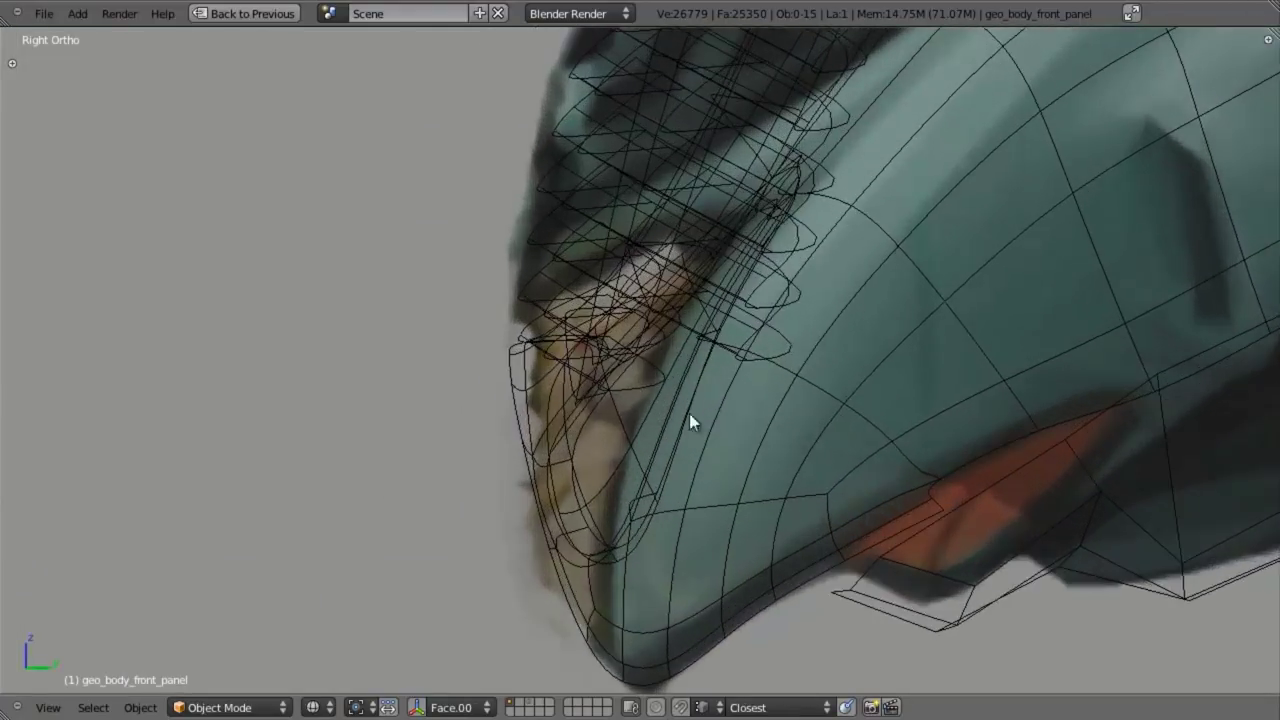
{"action": "key", "text": "z"}
- Edit the geo_light_front_main mesh and shift the vertices at its wide lower end to fit the panel opening
{"action": "right_click", "coordinate": [583, 474]}
{"action": "key", "text": "Tab"}
{"action": "key", "text": "a"}
{"action": "key", "text": "z"}
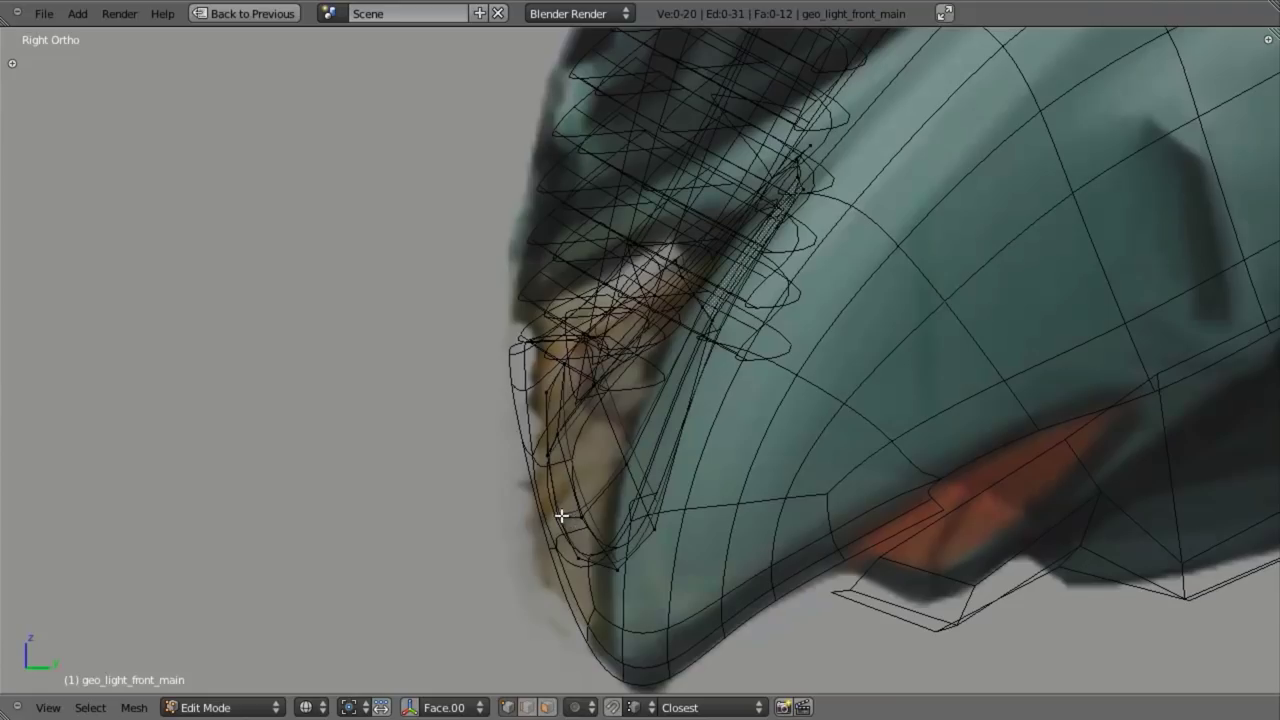
{"action": "key", "text": "z"}
{"action": "key", "text": "g"}
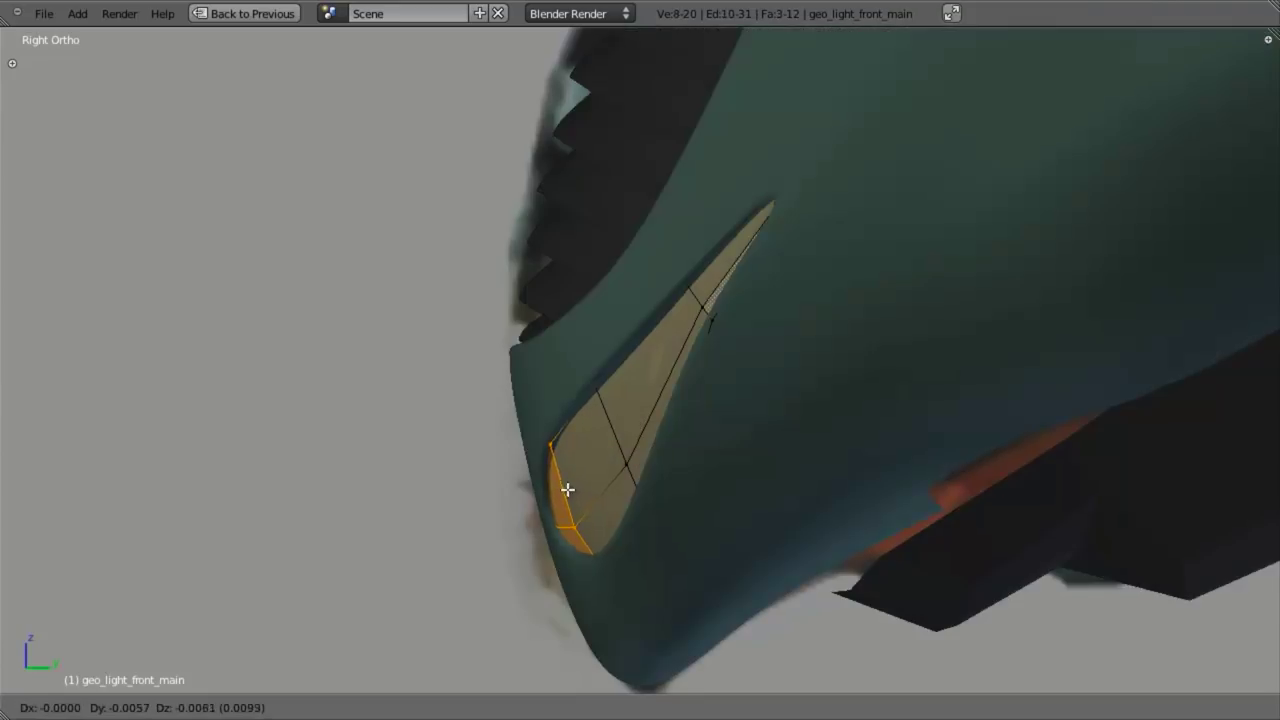
{"action": "left_click", "coordinate": [572, 490]}
- Shift the headlight's middle cross row slightly along Y and scale it to fit the opening
{"action": "key", "text": "g"}
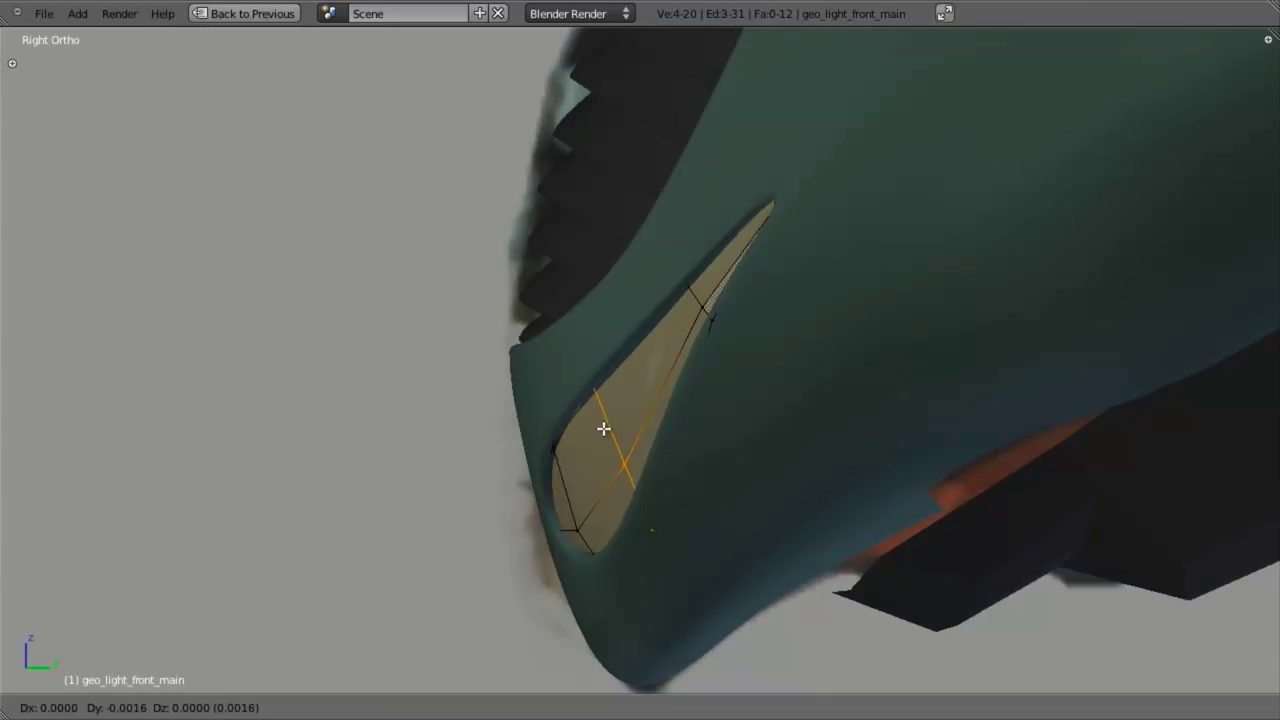
{"action": "left_click", "coordinate": [594, 429]}
{"action": "middle_click_drag", "start_coordinate": [594, 429], "coordinate": [629, 303]}
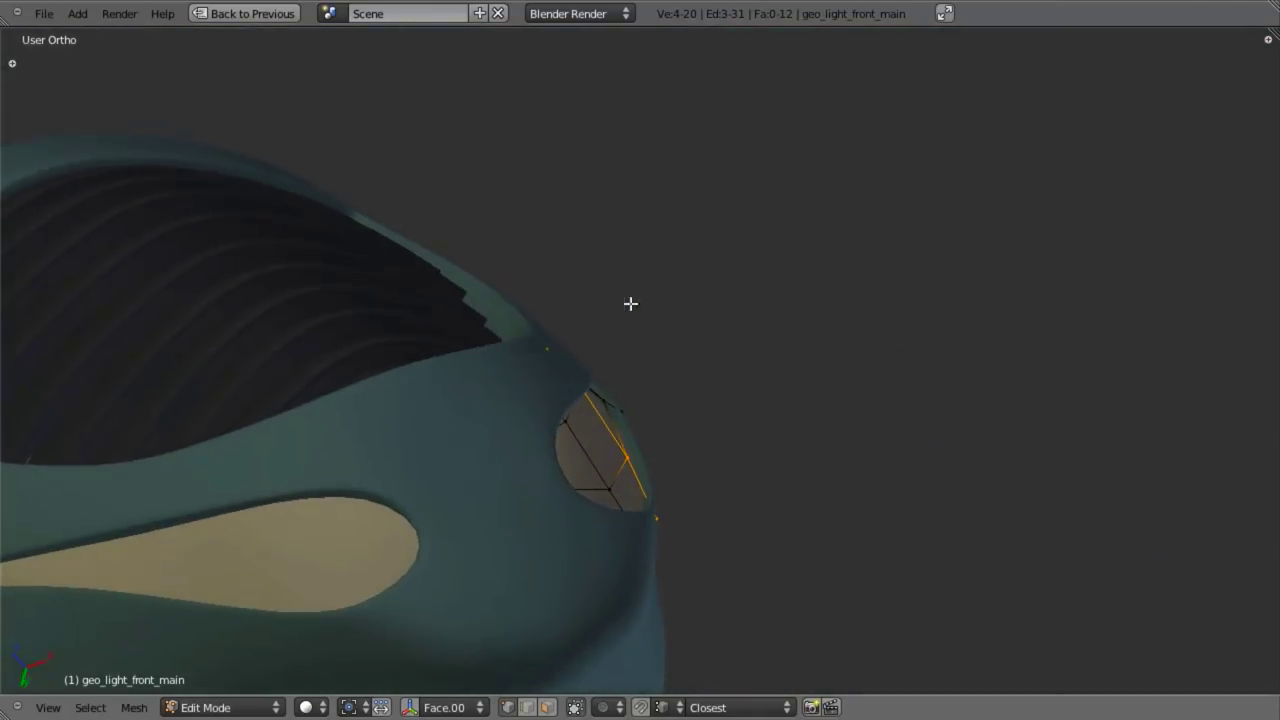
{"action": "key", "text": "s"}
{"action": "left_click", "coordinate": [736, 496]}
{"action": "middle_click_drag", "start_coordinate": [728, 420], "coordinate": [674, 441]}
{"action": "key", "text": "Tab"}
{"action": "key", "text": "Tab"}
- Select the four-vertex cross row near the headlight's pointed end and scale it down slightly
{"action": "key", "text": "z"}
{"action": "right_click", "coordinate": [674, 382]}
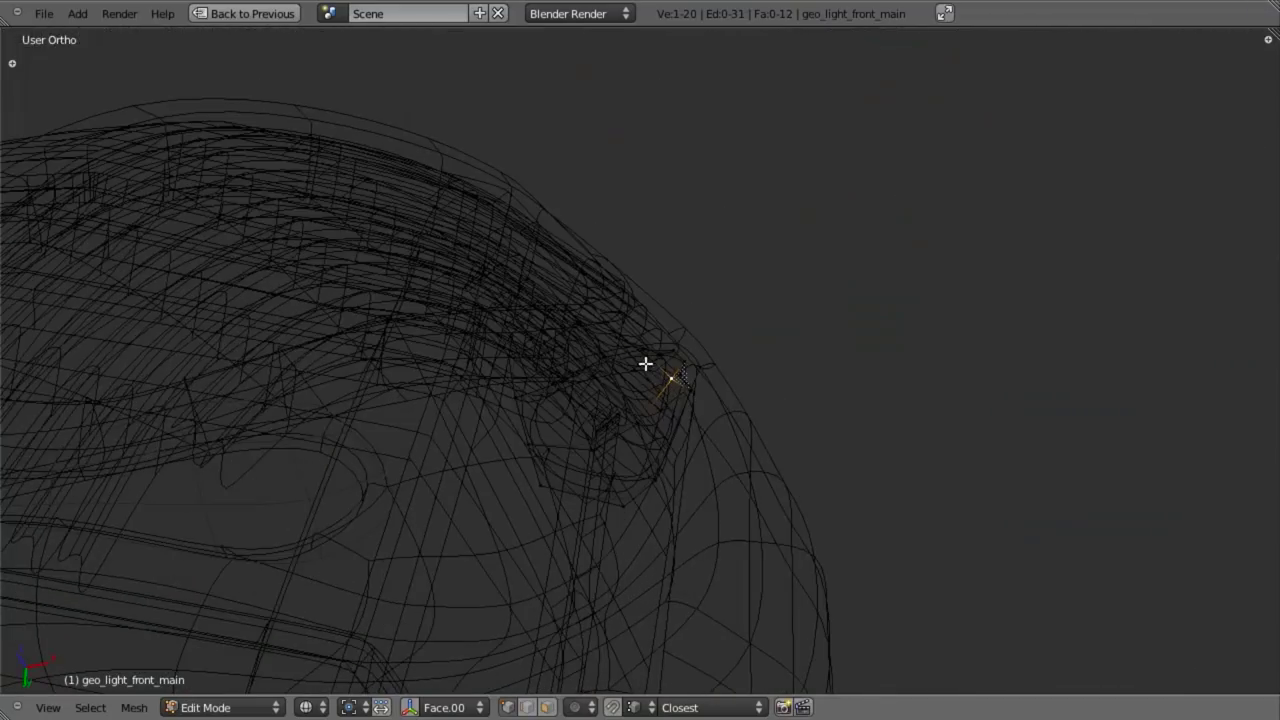
{"action": "middle_click_drag", "start_coordinate": [698, 418], "coordinate": [686, 514]}
{"action": "key", "text": "s"}
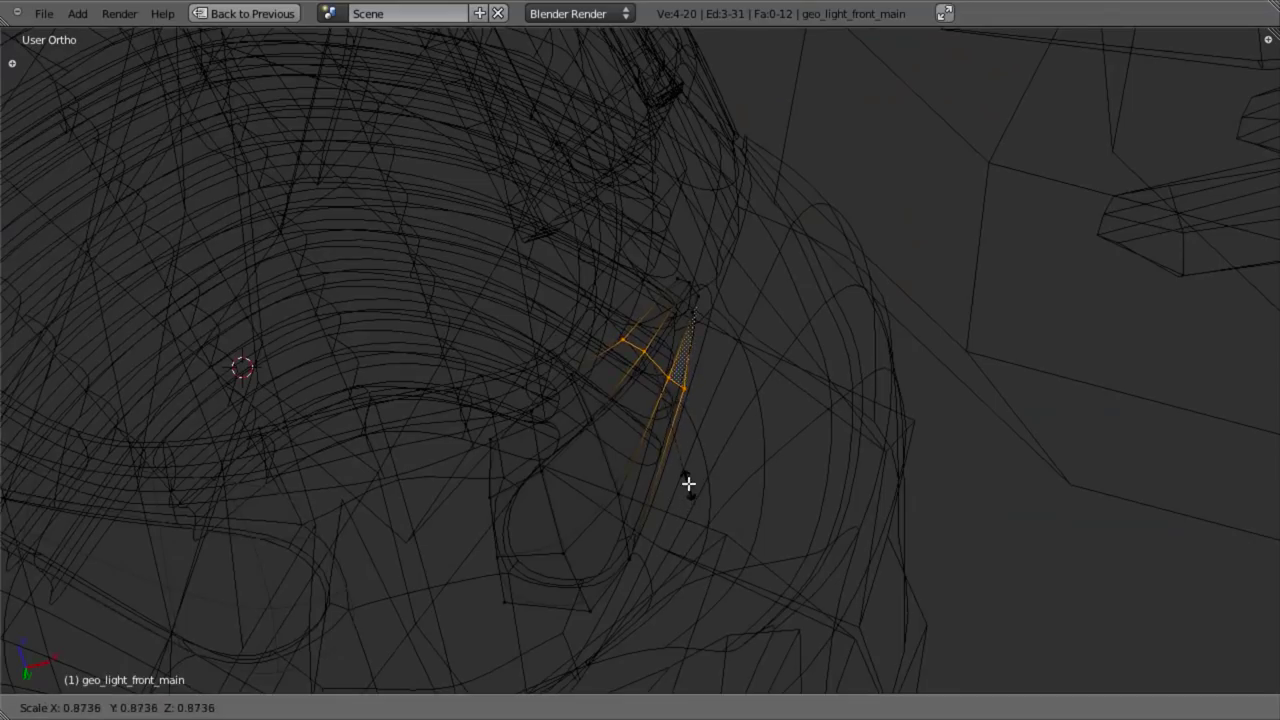
{"action": "left_click", "coordinate": [683, 470]}
{"action": "key", "text": "z"}
- Rotate the cross row near the headlight's pointed end and reposition it inside the opening
{"action": "mouse_move", "coordinate": [683, 469]}
{"action": "middle_mouse_down"}
{"action": "mouse_move", "coordinate": [672, 406]}
{"action": "mouse_move", "coordinate": [708, 417]}
{"action": "middle_mouse_up"}
{"action": "key", "text": "r"}
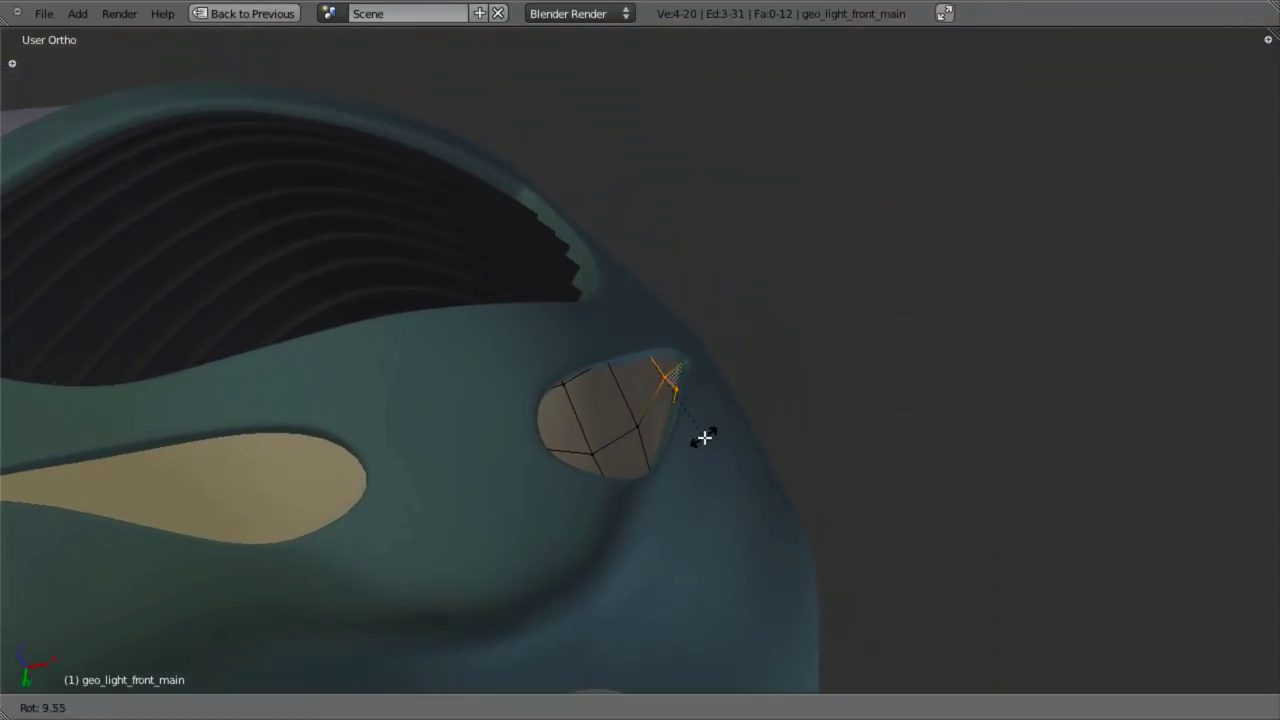
{"action": "left_click", "coordinate": [705, 440]}
{"action": "key", "text": "g"}
{"action": "left_click", "coordinate": [710, 456]}
- Move the two upper vertices of the row near the headlight's pointed end up to the opening's edge
{"action": "key", "text": "a"}
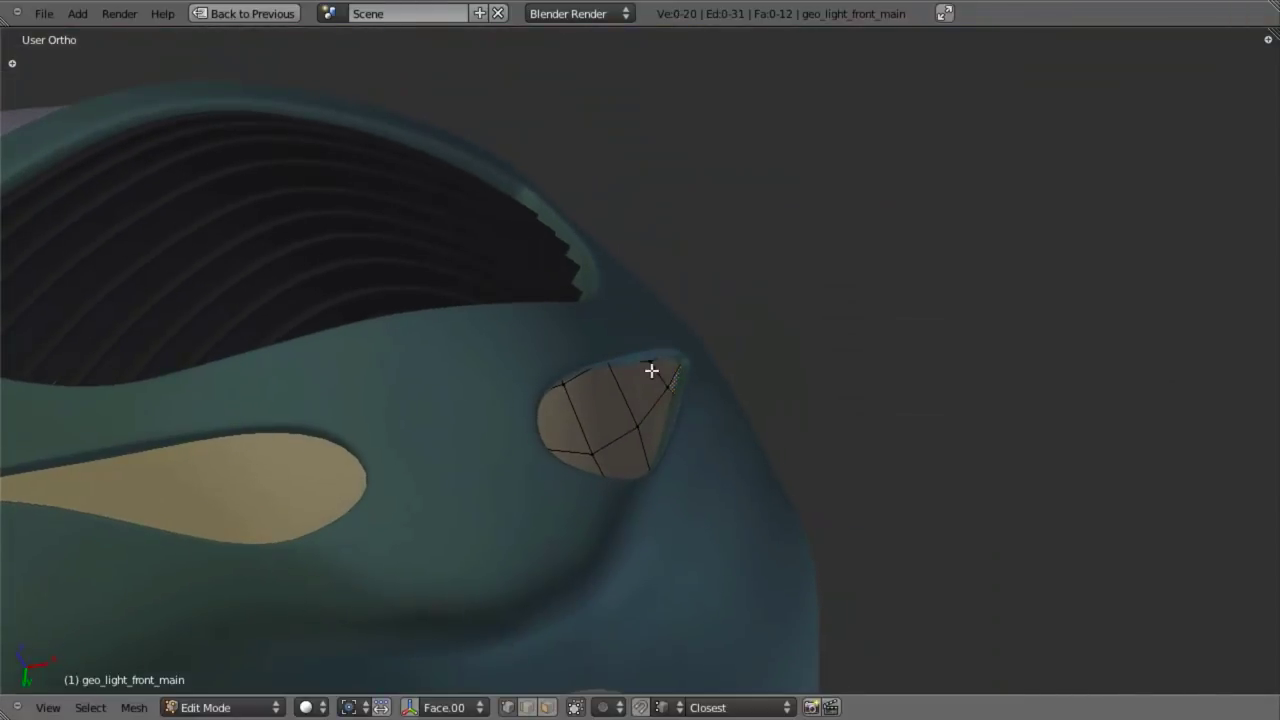
{"action": "key", "text": "g"}
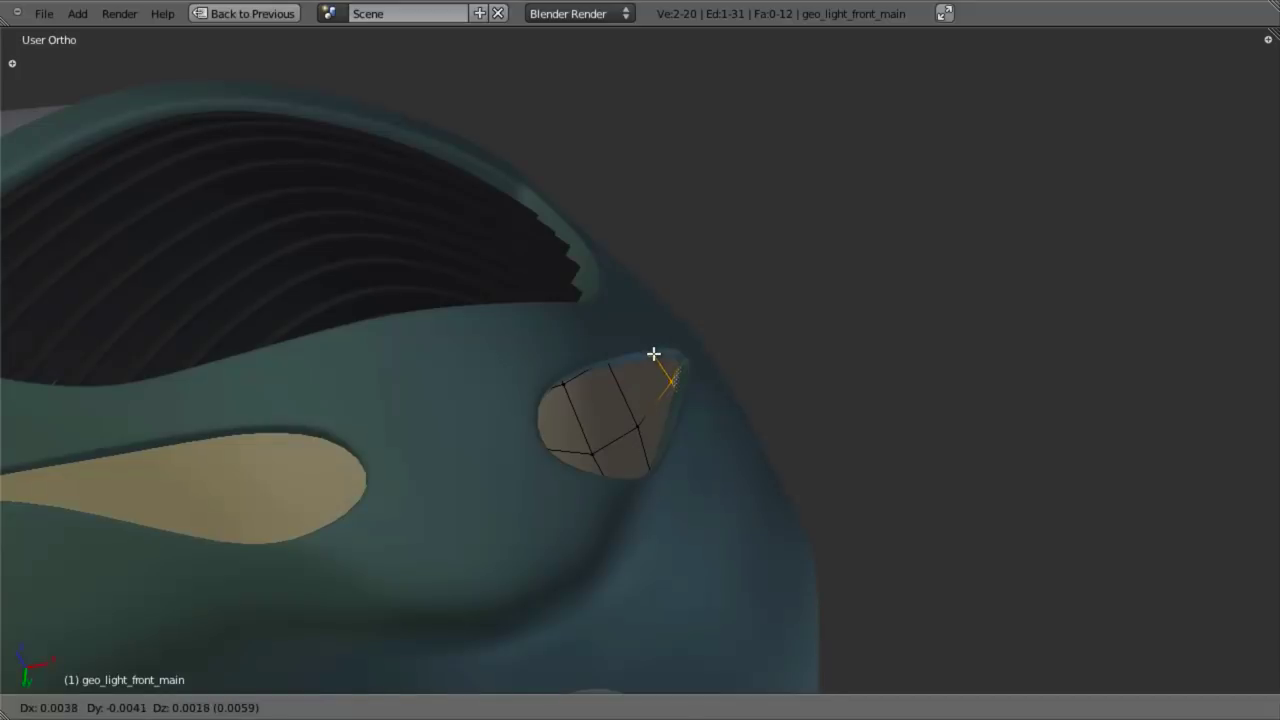
{"action": "left_click", "coordinate": [653, 354]}
- Reposition a single vertex on the headlight's upper edge so that it sits better behind the front panel
{"action": "key", "text": "z"}
{"action": "middle_click_drag", "start_coordinate": [672, 443], "coordinate": [594, 389]}
{"action": "key", "text": "z"}
{"action": "right_click", "coordinate": [620, 354]}
{"action": "key", "text": "g"}
{"action": "left_click", "coordinate": [651, 405]}
{"action": "key", "text": "z"}
{"action": "key", "text": "g"}
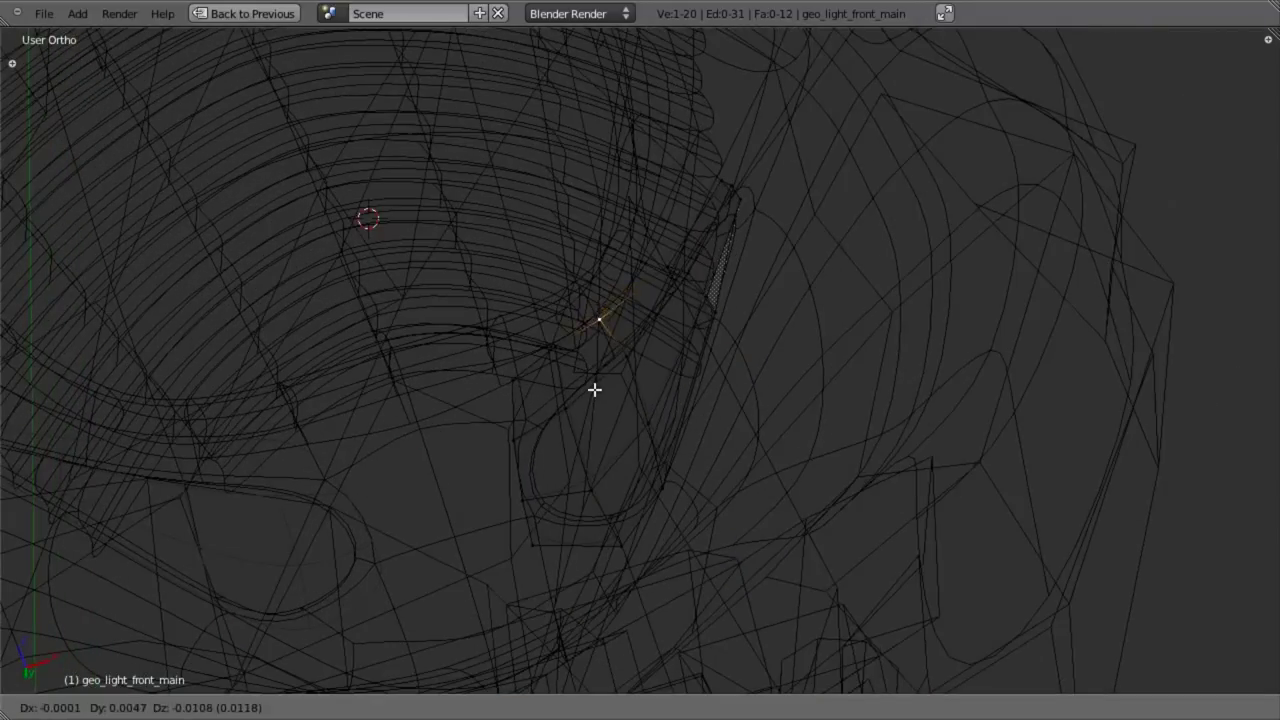
{"action": "left_click", "coordinate": [603, 399]}
- Add the neighbouring upper-edge vertex to the selection, move both into place behind the panel, and leave mesh editing
{"action": "right_click", "coordinate": [495, 387], "text": "shift"}
{"action": "mouse_move", "coordinate": [495, 387]}
{"action": "middle_mouse_down"}
{"action": "mouse_move", "coordinate": [537, 394]}
{"action": "mouse_move", "coordinate": [540, 466]}
{"action": "mouse_move", "coordinate": [560, 477]}
{"action": "mouse_move", "coordinate": [591, 431]}
{"action": "mouse_move", "coordinate": [646, 451]}
{"action": "mouse_move", "coordinate": [723, 449]}
{"action": "mouse_move", "coordinate": [683, 449]}
{"action": "middle_mouse_up"}
{"action": "key", "text": "g"}
{"action": "left_click", "coordinate": [540, 485]}
{"action": "key", "text": "z"}
{"action": "key", "text": "z"}
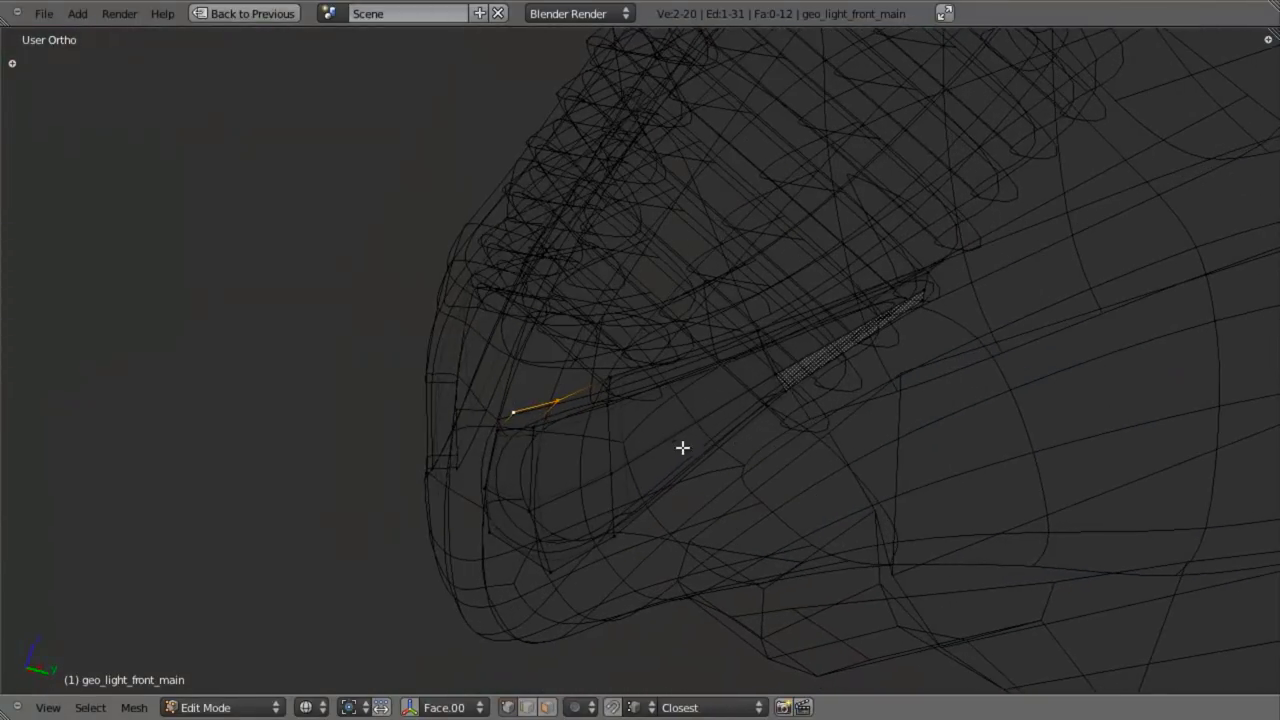
{"action": "key", "text": "g"}
{"action": "left_click", "coordinate": [669, 443]}
{"action": "key", "text": "z"}
{"action": "key", "text": "Tab"}
- Check the reshaped headlight from an angle and against the side reference image
{"action": "scroll", "coordinate": [615, 470], "scroll_direction": "down", "scroll_amount": 6}
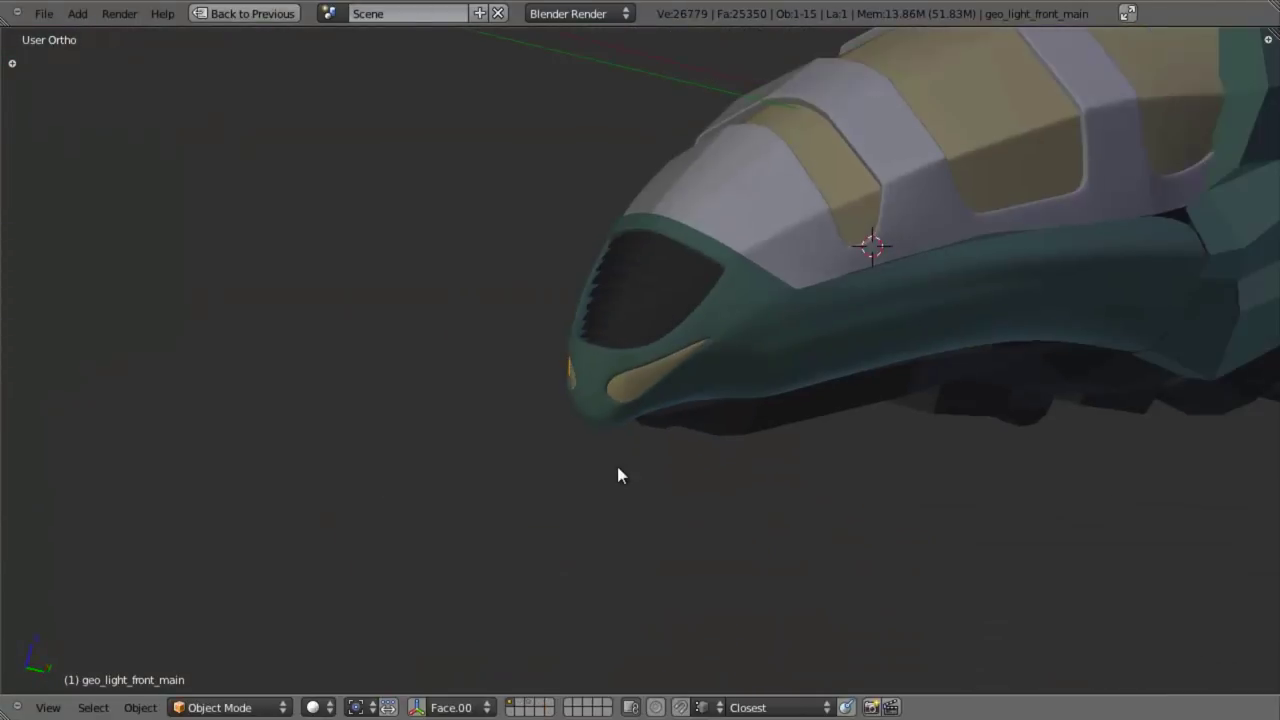
{"action": "middle_click_drag", "start_coordinate": [628, 404], "coordinate": [725, 415]}
{"action": "key", "text": "KP_3"}
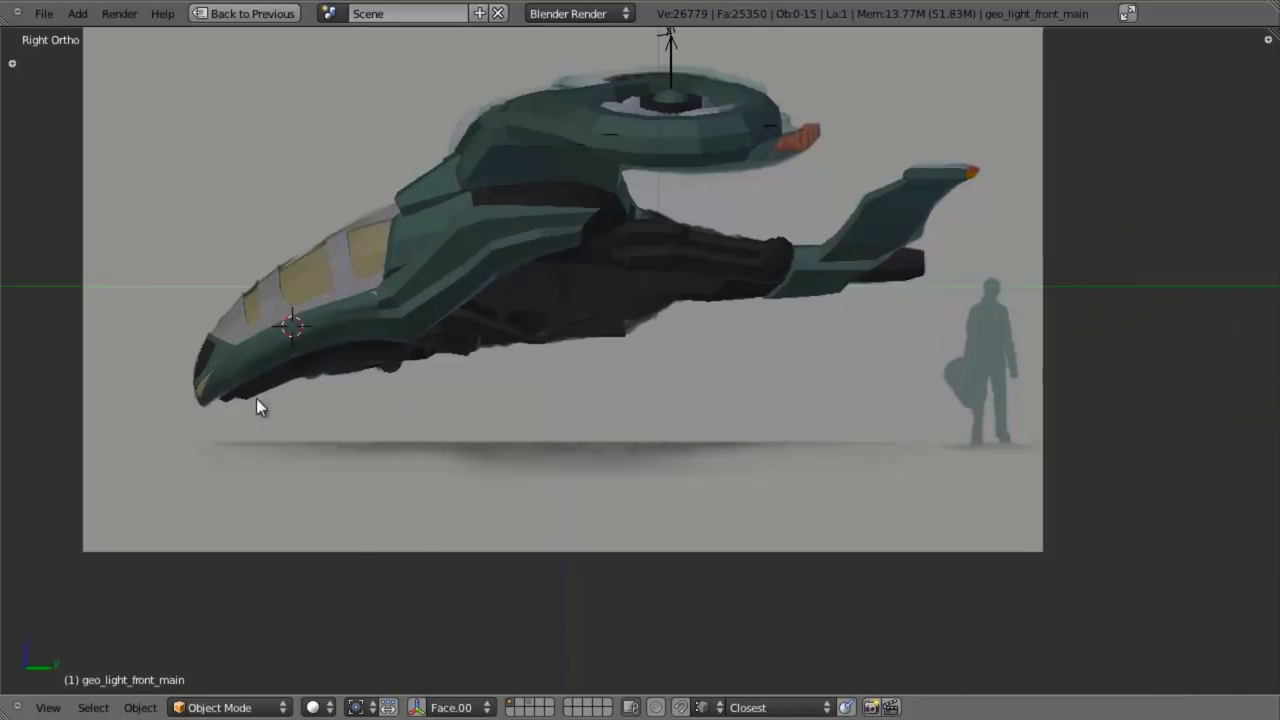
{"action": "key", "text": "z"}
{"action": "scroll", "coordinate": [549, 400], "scroll_direction": "up", "scroll_amount": 5}
{"action": "middle_click_drag", "start_coordinate": [602, 385], "coordinate": [516, 522], "text": "shift"}
{"action": "scroll", "coordinate": [517, 535], "scroll_direction": "up", "scroll_amount": 4}
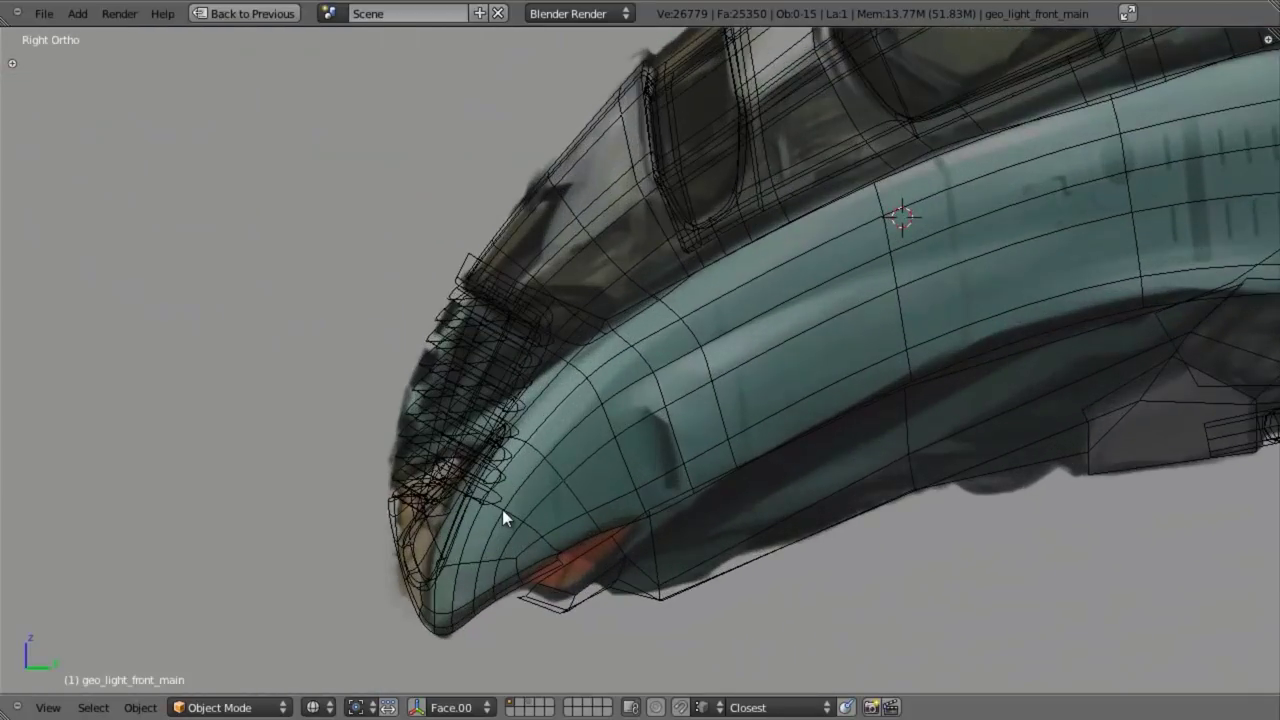
- Compare the nose and the headlight mesh with the front reference image in solid and wireframe display
{"action": "key", "text": "KP_1"}
{"action": "key", "text": "z"}
{"action": "scroll", "coordinate": [575, 500], "scroll_direction": "down", "scroll_amount": 7}
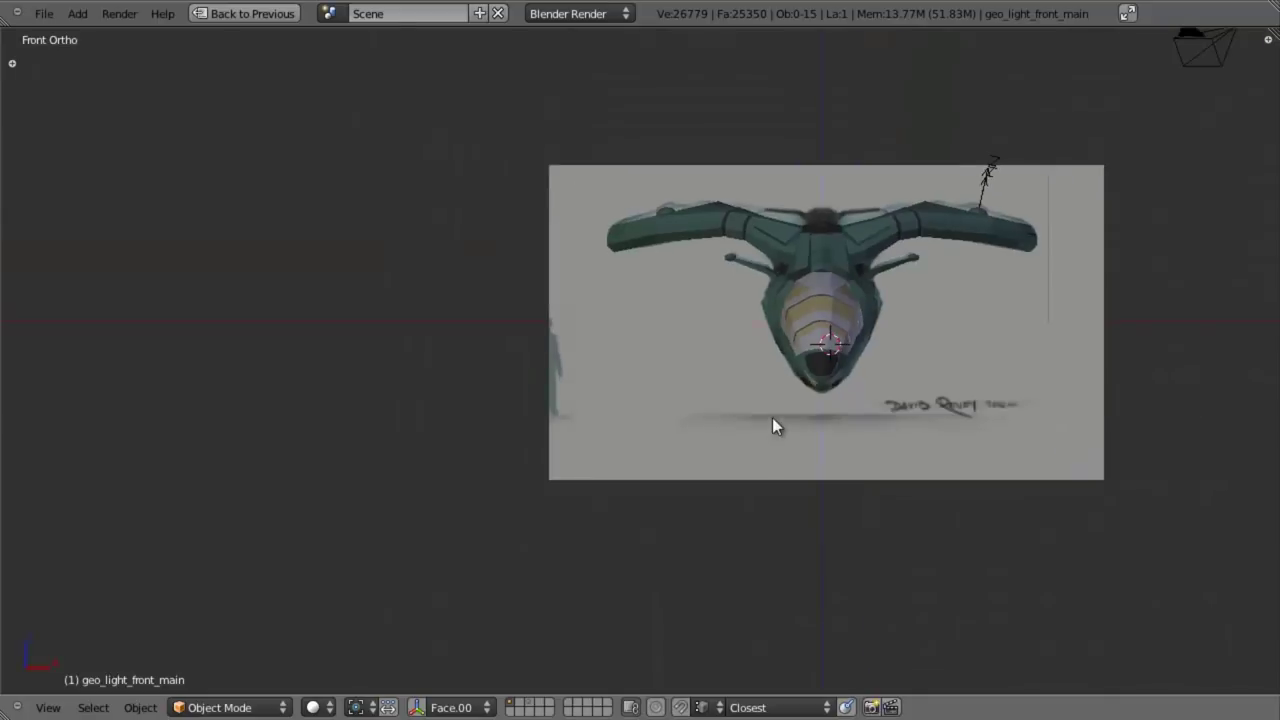
{"action": "scroll", "coordinate": [495, 451], "scroll_direction": "up", "scroll_amount": 5}
{"action": "mouse_move", "coordinate": [772, 417]}
{"action": "middle_mouse_down", "text": "shift"}
{"action": "mouse_move", "coordinate": [504, 448]}
{"action": "mouse_move", "coordinate": [619, 380]}
{"action": "middle_mouse_up", "text": "shift"}
{"action": "scroll", "coordinate": [638, 385], "scroll_direction": "up", "scroll_amount": 4}
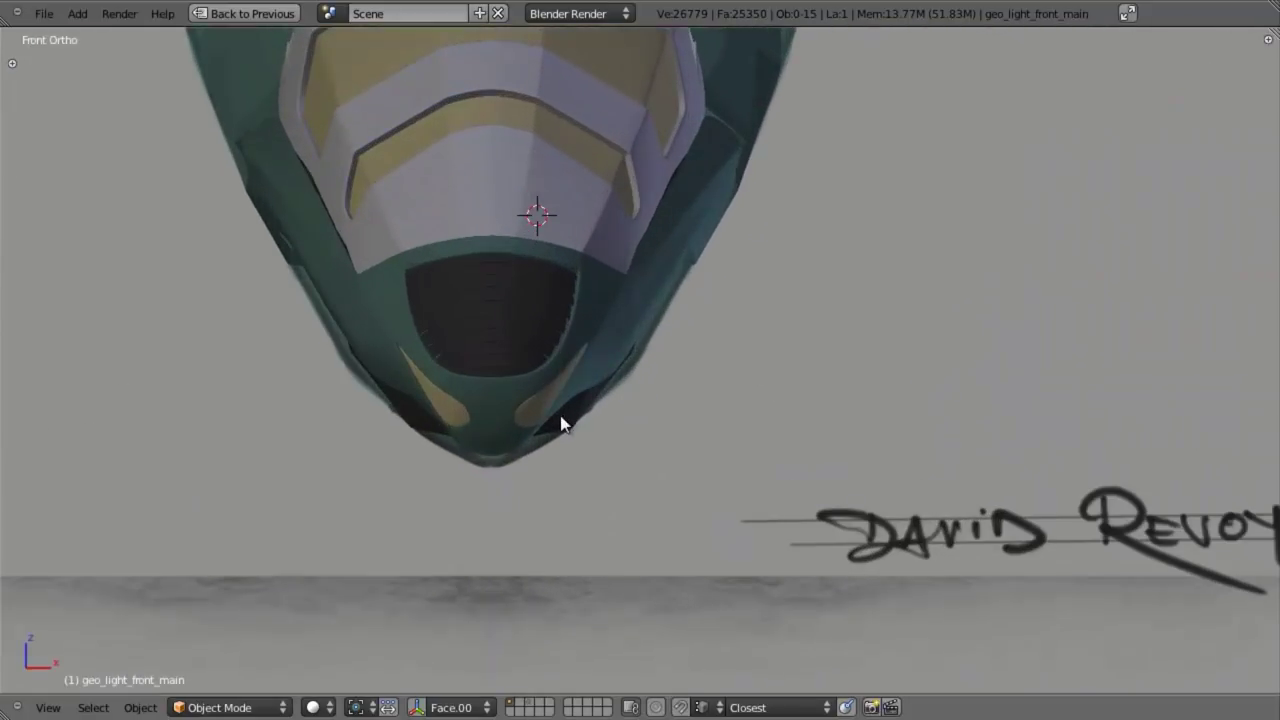
{"action": "key", "text": "z"}
{"action": "middle_click_drag", "start_coordinate": [611, 441], "coordinate": [680, 441], "text": "shift"}
{"action": "scroll", "coordinate": [682, 438], "scroll_direction": "up", "scroll_amount": 3}
{"action": "key", "text": "z"}
{"action": "key", "text": "Tab"}
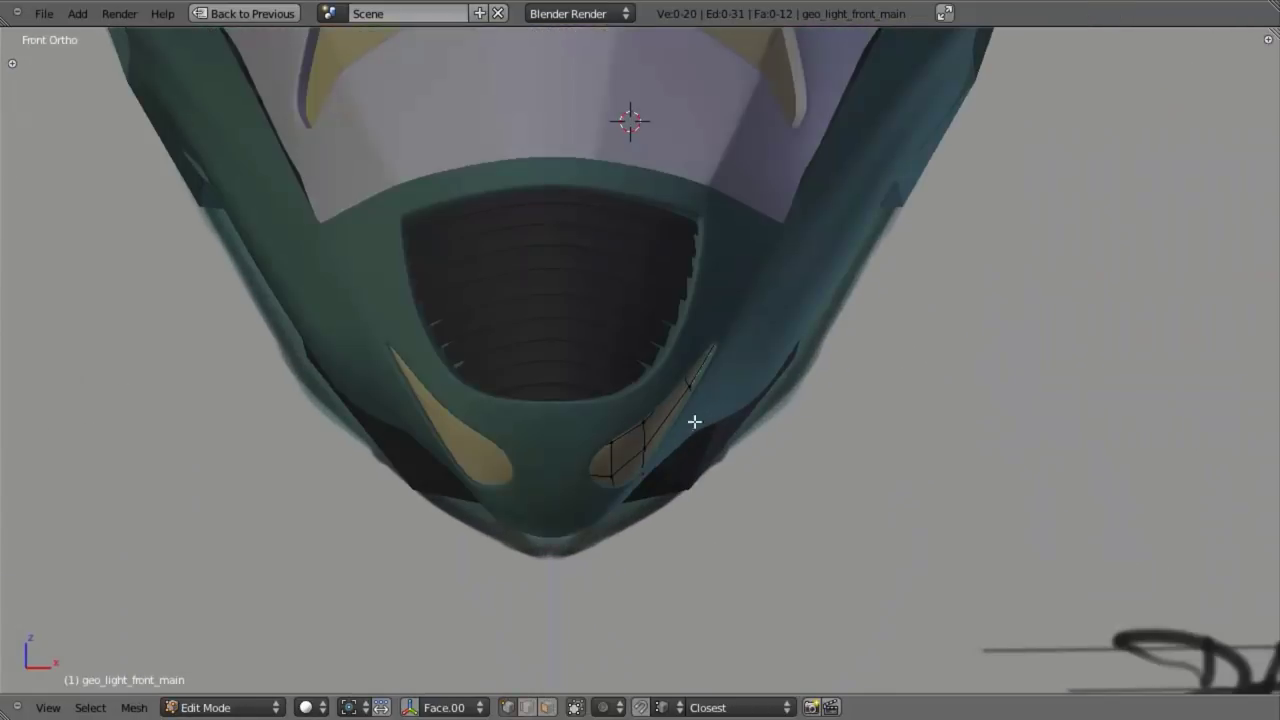
{"action": "scroll", "coordinate": [716, 420], "scroll_direction": "up", "scroll_amount": 5}
{"action": "key", "text": "z"}
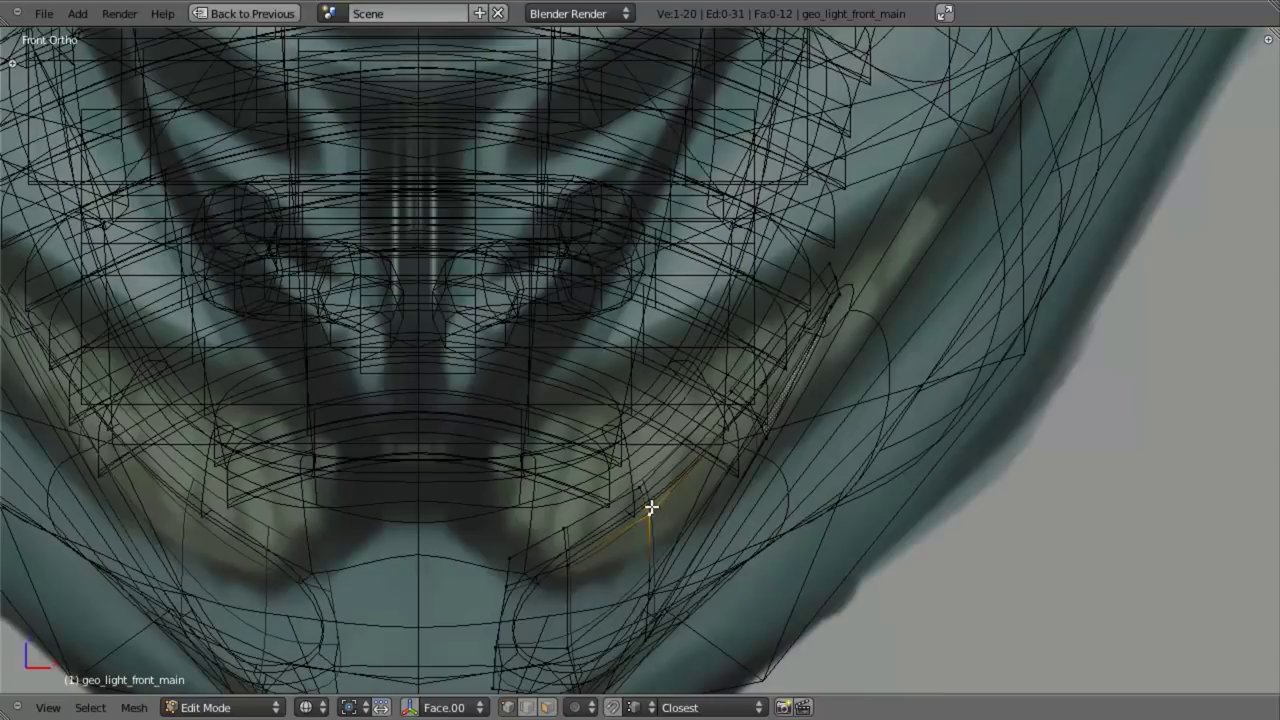
{"action": "key", "text": "z"}
{"action": "scroll", "coordinate": [663, 514], "scroll_direction": "down", "scroll_amount": 3}
{"action": "key", "text": "Tab"}
{"action": "scroll", "coordinate": [694, 520], "scroll_direction": "down", "scroll_amount": 4}
- Save the scene over the existing file 03_01_nose.blend
{"action": "key", "text": "ctrl+s"}
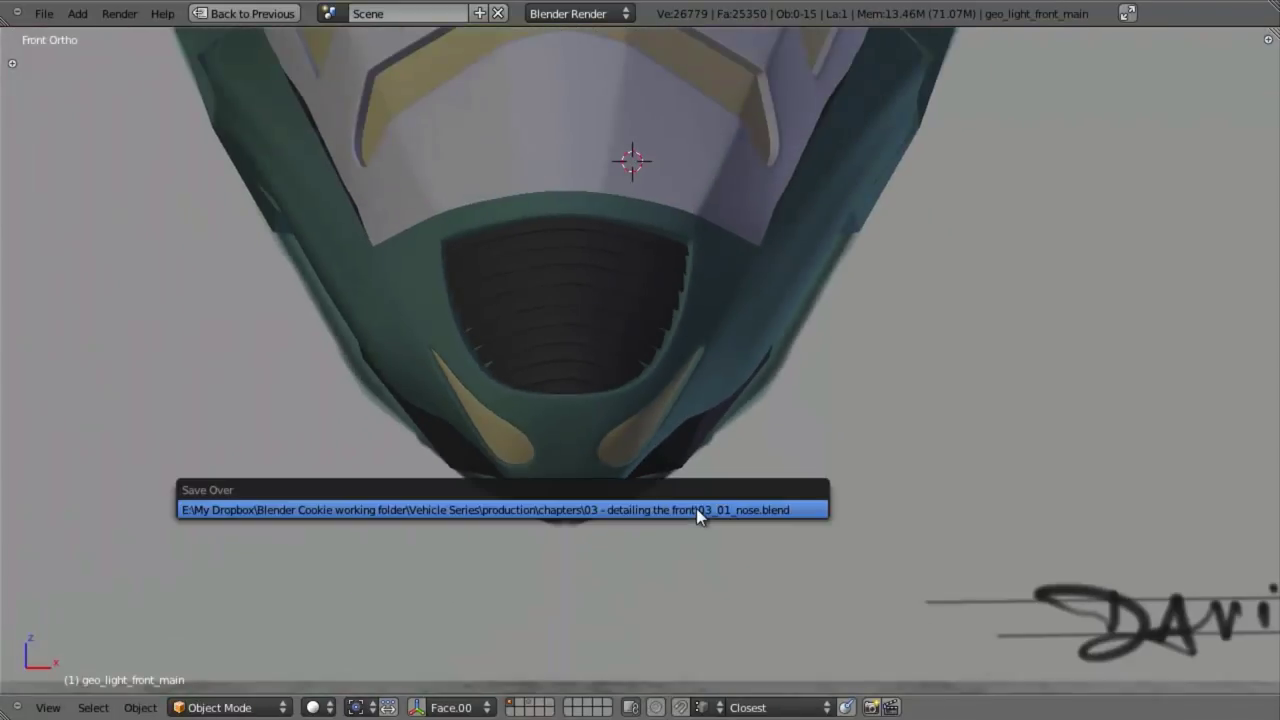
{"action": "left_click", "coordinate": [696, 508]}
{"action": "scroll", "coordinate": [697, 510], "scroll_direction": "down", "scroll_amount": 6}
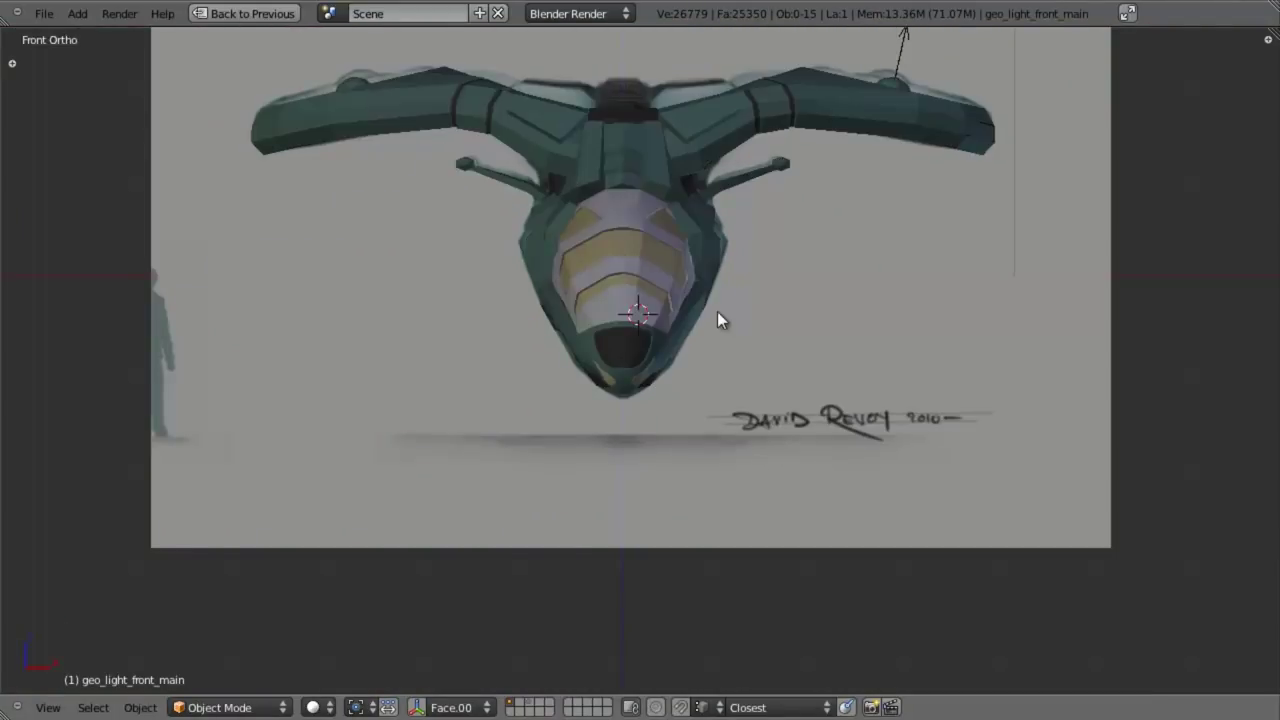
- Compare the nose and front body panel with the reference images in the front and right views
{"action": "scroll", "coordinate": [717, 312], "scroll_direction": "up", "scroll_amount": 7}
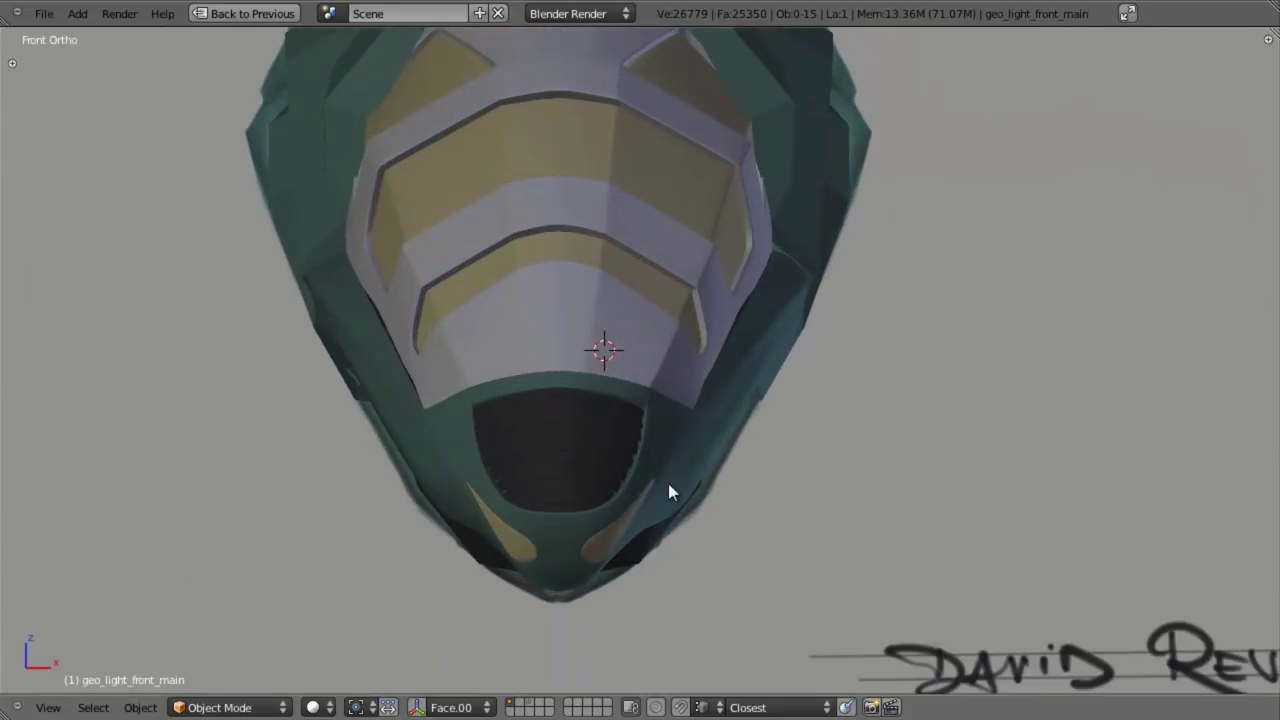
{"action": "scroll", "coordinate": [668, 483], "scroll_direction": "up", "scroll_amount": 2}
{"action": "key", "text": "z"}
{"action": "scroll", "coordinate": [640, 532], "scroll_direction": "down", "scroll_amount": 3}
{"action": "scroll", "coordinate": [630, 530], "scroll_direction": "up", "scroll_amount": 2}
{"action": "middle_click_drag", "start_coordinate": [626, 530], "coordinate": [638, 495], "text": "shift"}
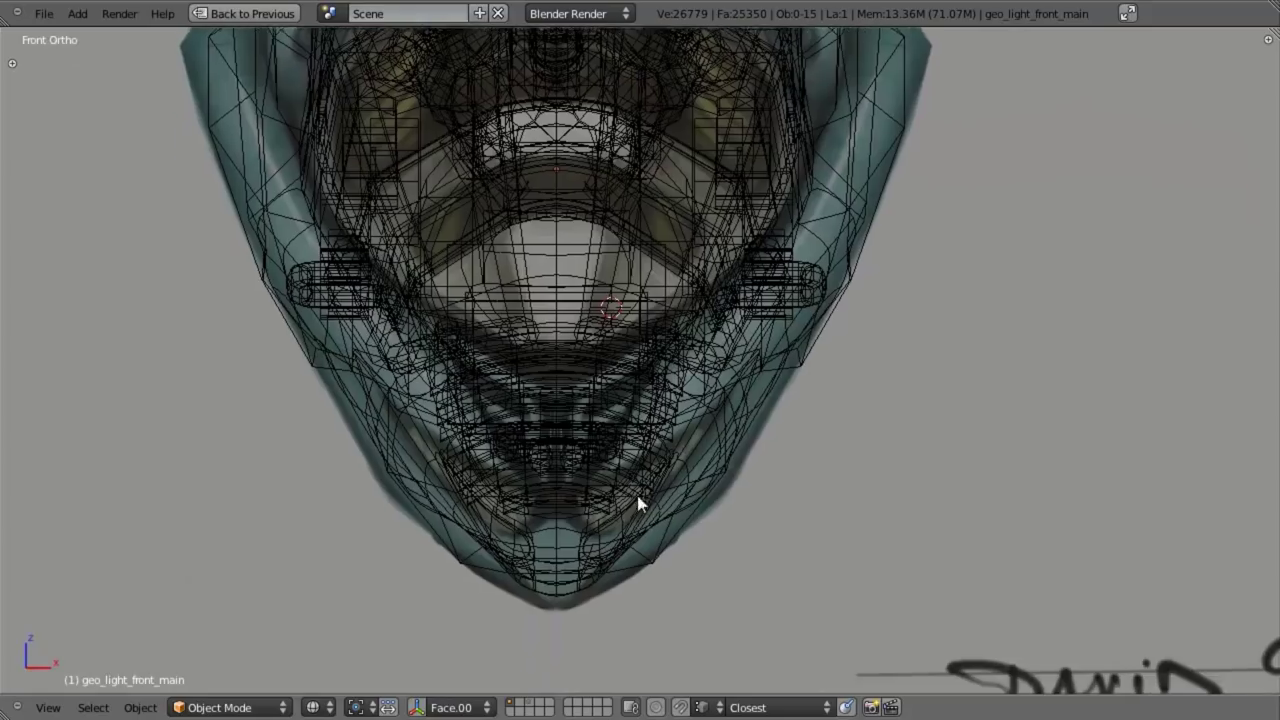
{"action": "key", "text": "z"}
{"action": "key", "text": "KP_3"}
{"action": "scroll", "coordinate": [626, 560], "scroll_direction": "down", "scroll_amount": 2}
{"action": "scroll", "coordinate": [635, 470], "scroll_direction": "up", "scroll_amount": 2}
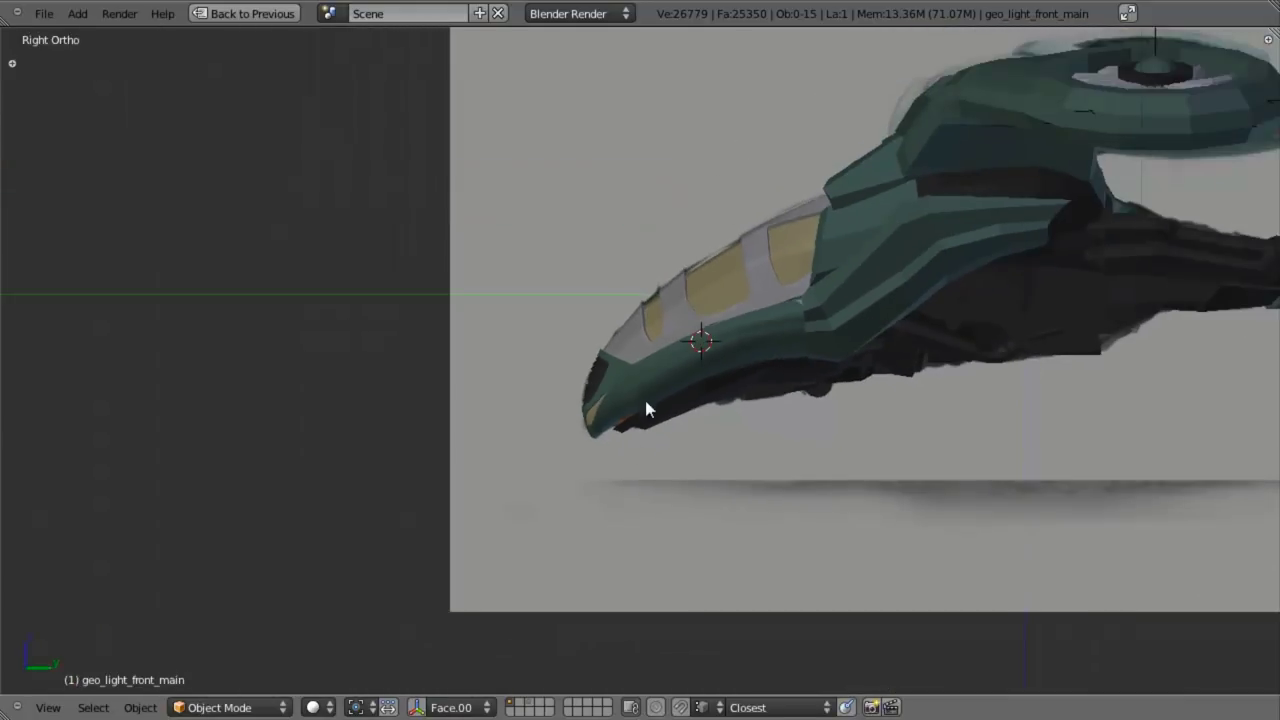
{"action": "scroll", "coordinate": [670, 437], "scroll_direction": "up", "scroll_amount": 3}
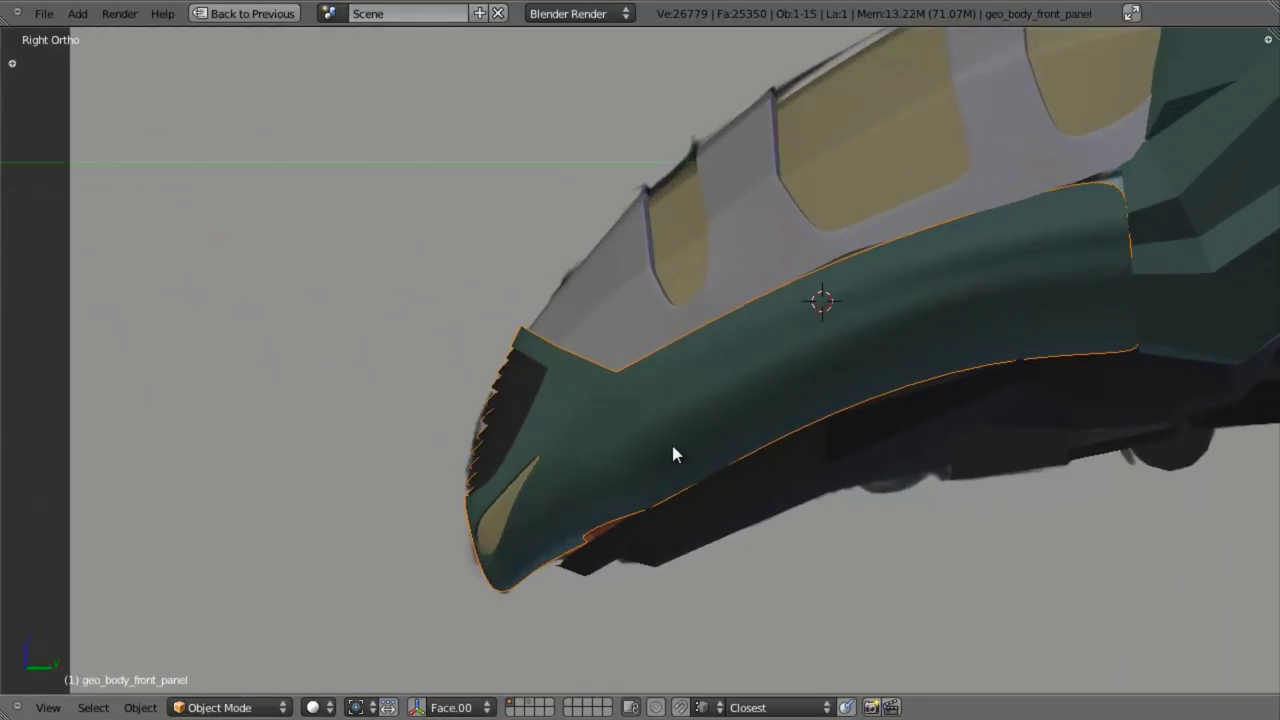
{"action": "key", "text": "z"}
{"action": "scroll", "coordinate": [660, 455], "scroll_direction": "up", "scroll_amount": 2}
{"action": "key", "text": "z"}
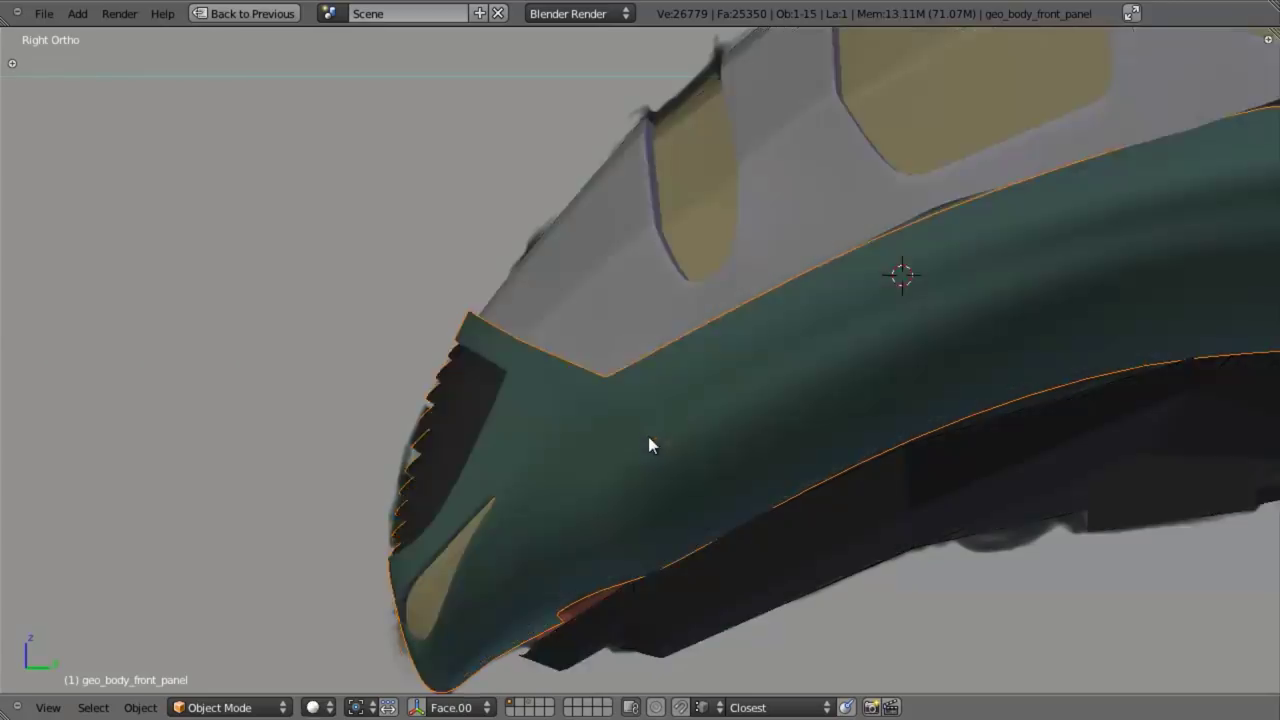
- Add a lengthwise loop cut to geo_body_front_panel just above its side crease loop and slide it close to that crease
{"action": "key", "text": "Tab"}
{"action": "middle_click_drag", "start_coordinate": [703, 434], "coordinate": [617, 446], "text": "shift"}
{"action": "key", "text": "z"}
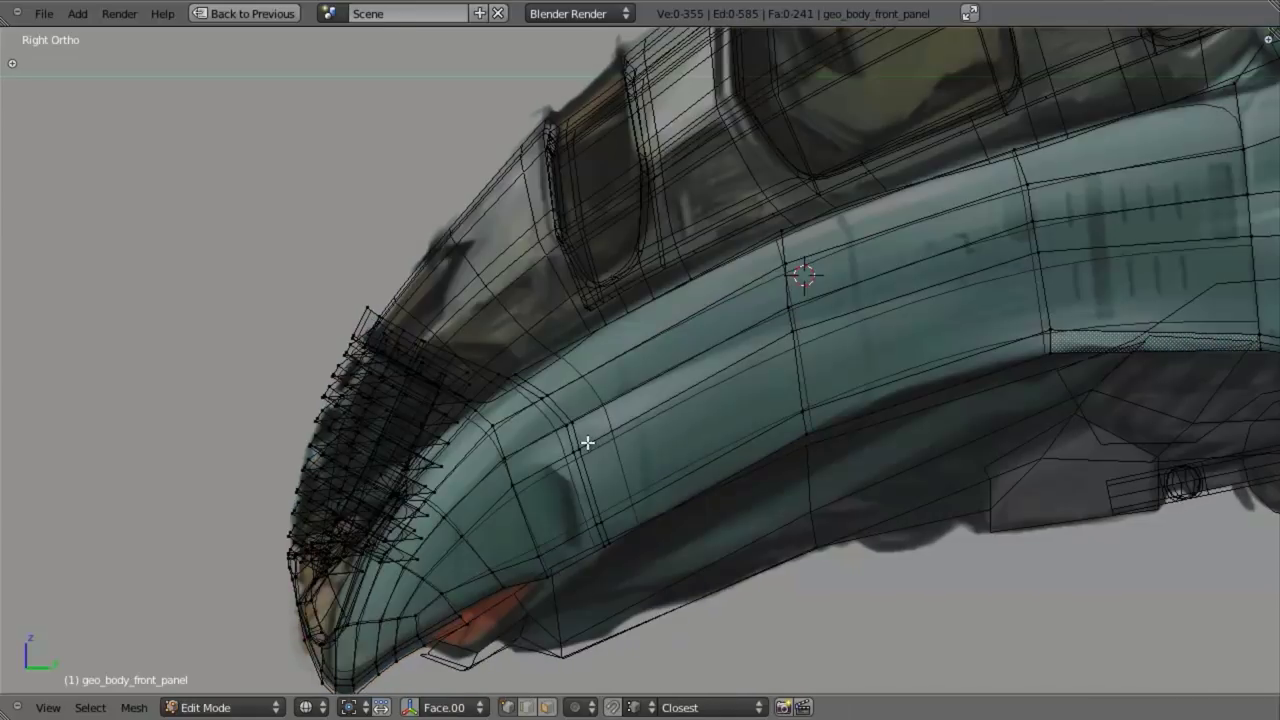
{"action": "key", "text": "z"}
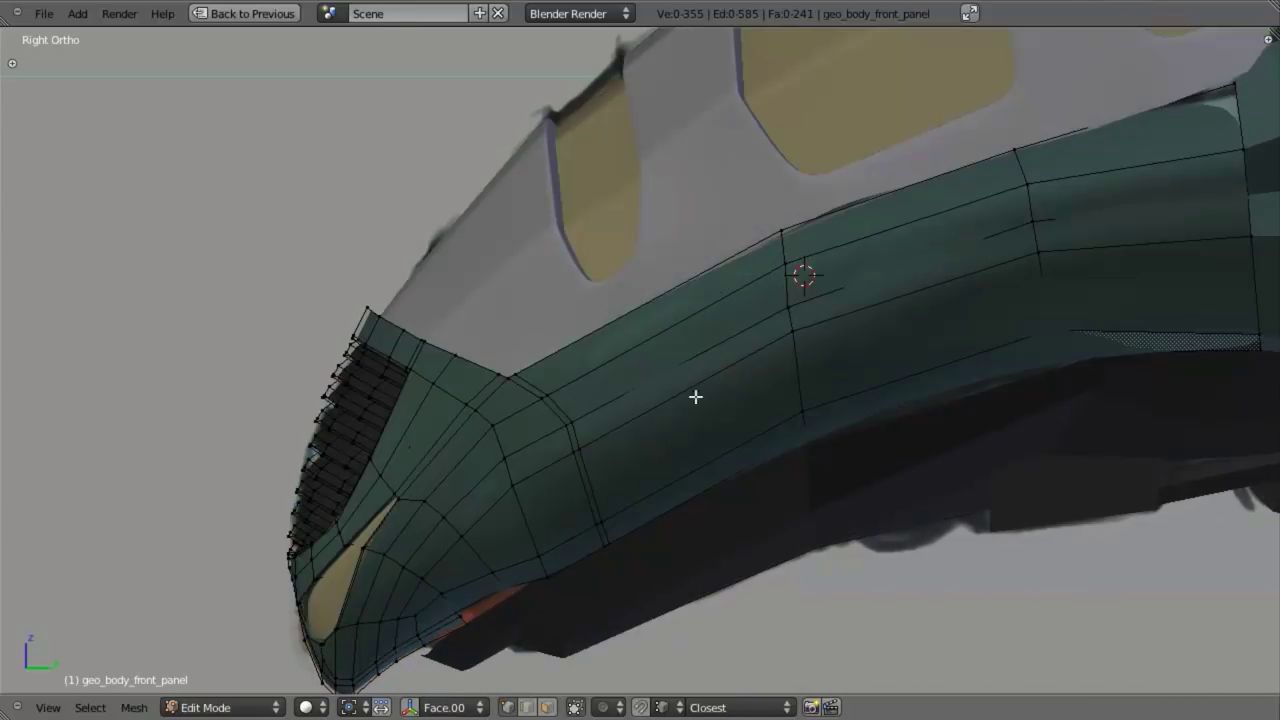
{"action": "left_click", "coordinate": [553, 428], "text": "alt"}
{"action": "key", "text": "z"}
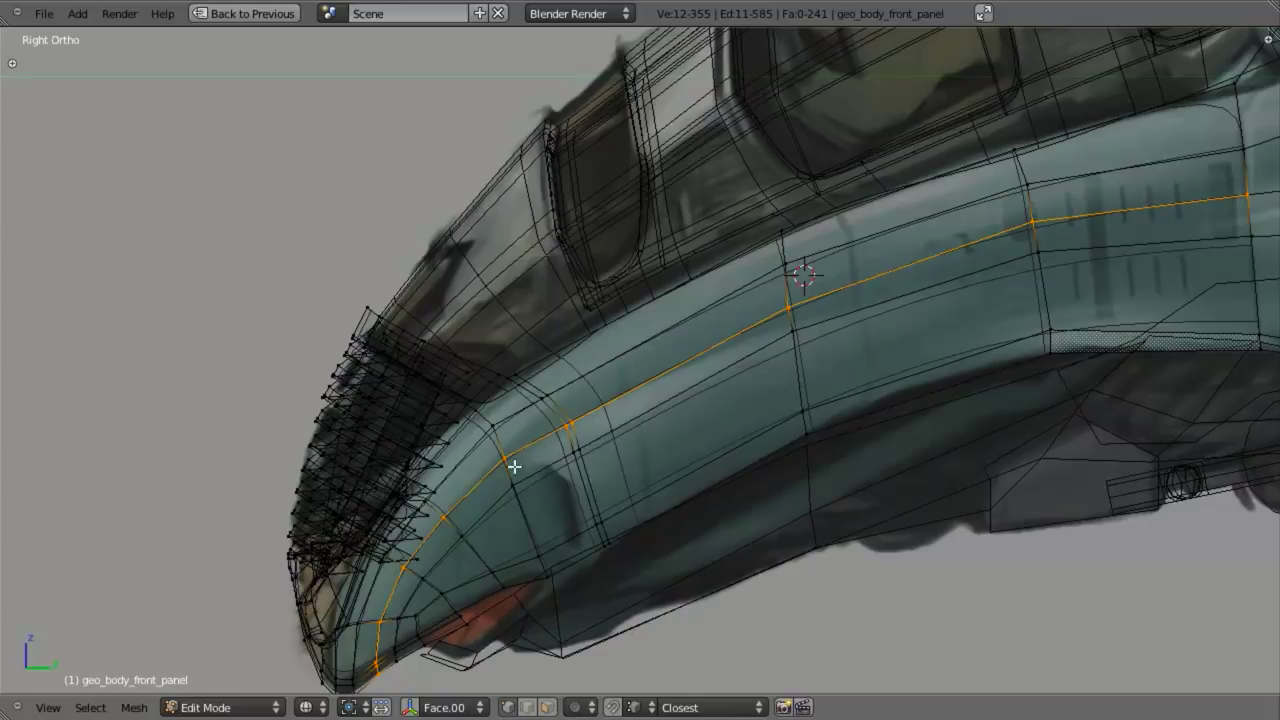
{"action": "key", "text": "ctrl+r"}
{"action": "left_click", "coordinate": [792, 282]}
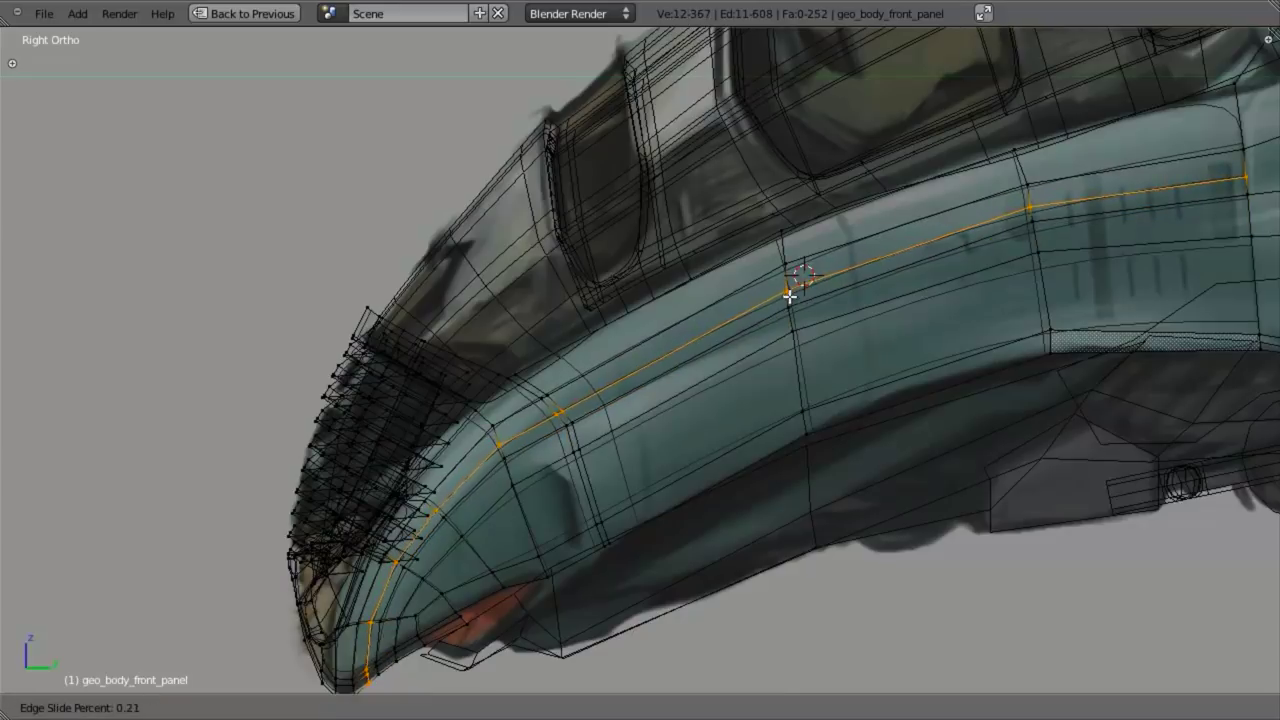
{"action": "left_click", "coordinate": [796, 307]}
{"action": "key", "text": "z"}
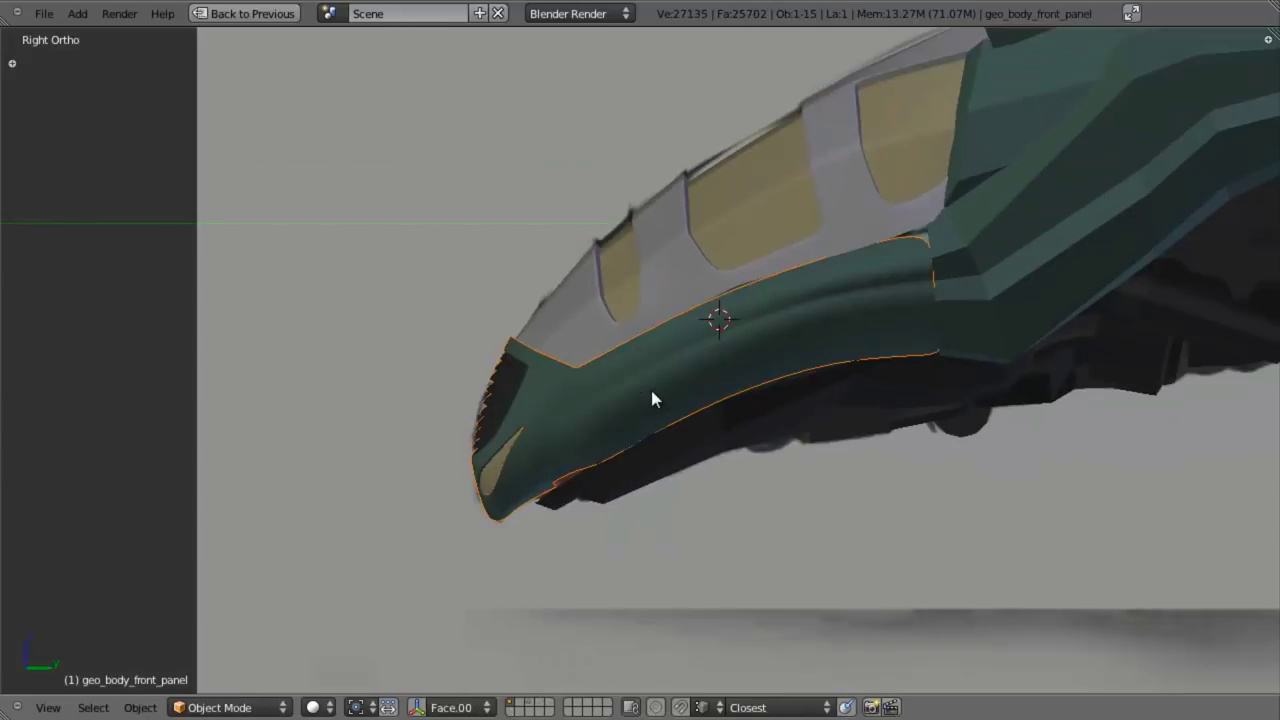
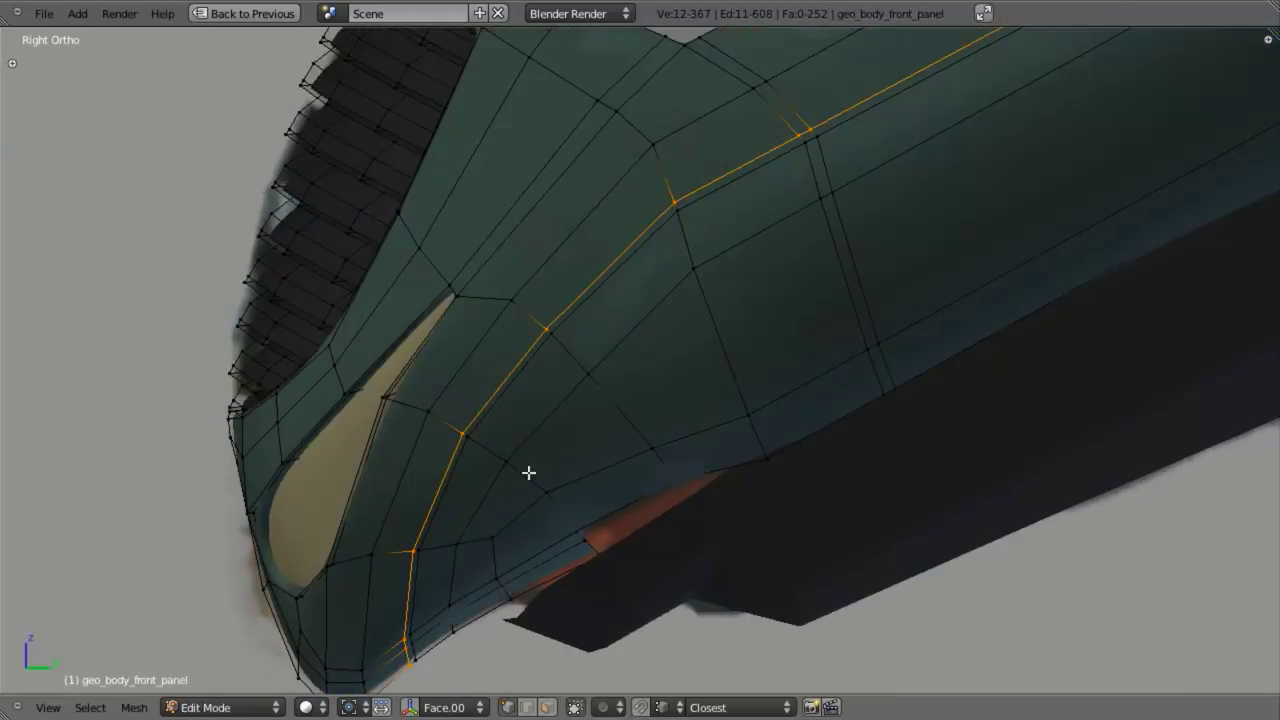
{"action": "key", "text": "z"}
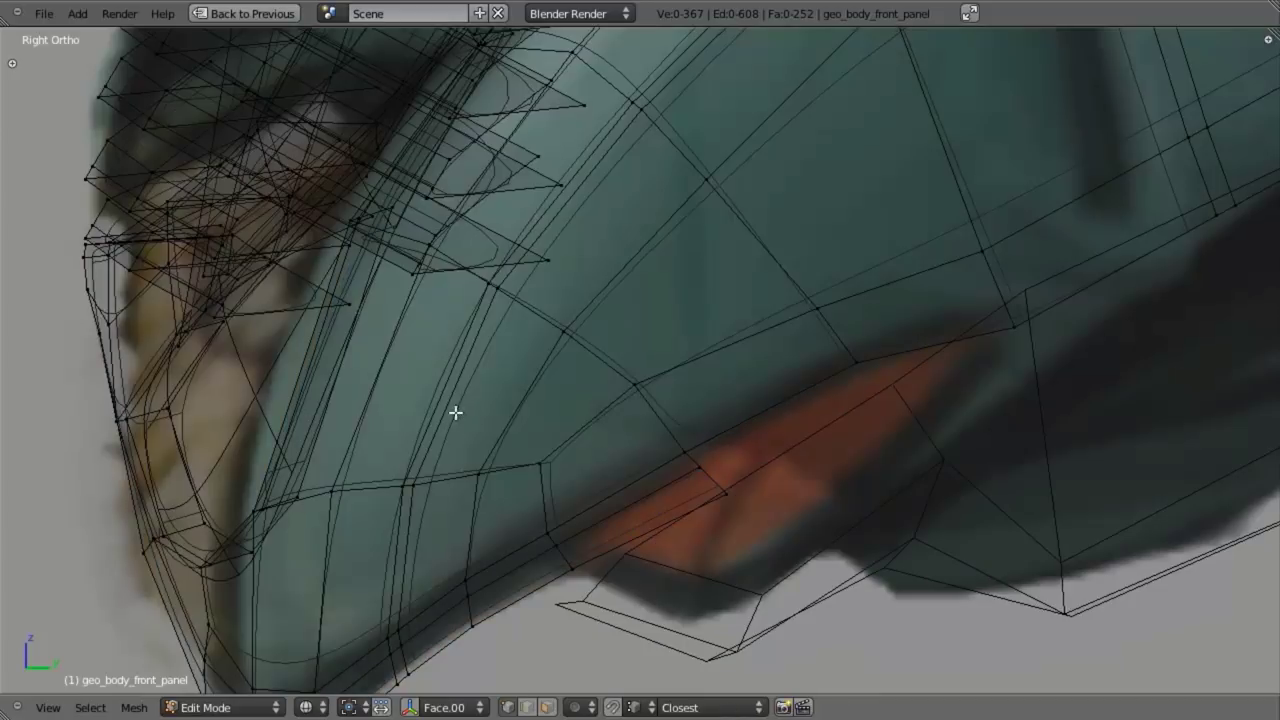
- Select the front panel's lower-edge vertices beside the front of the orange area in the side reference and smooth them
{"action": "left_click_drag", "start_coordinate": [452, 420], "coordinate": [620, 665]}
{"action": "left_click_drag", "start_coordinate": [703, 453], "coordinate": [797, 543]}
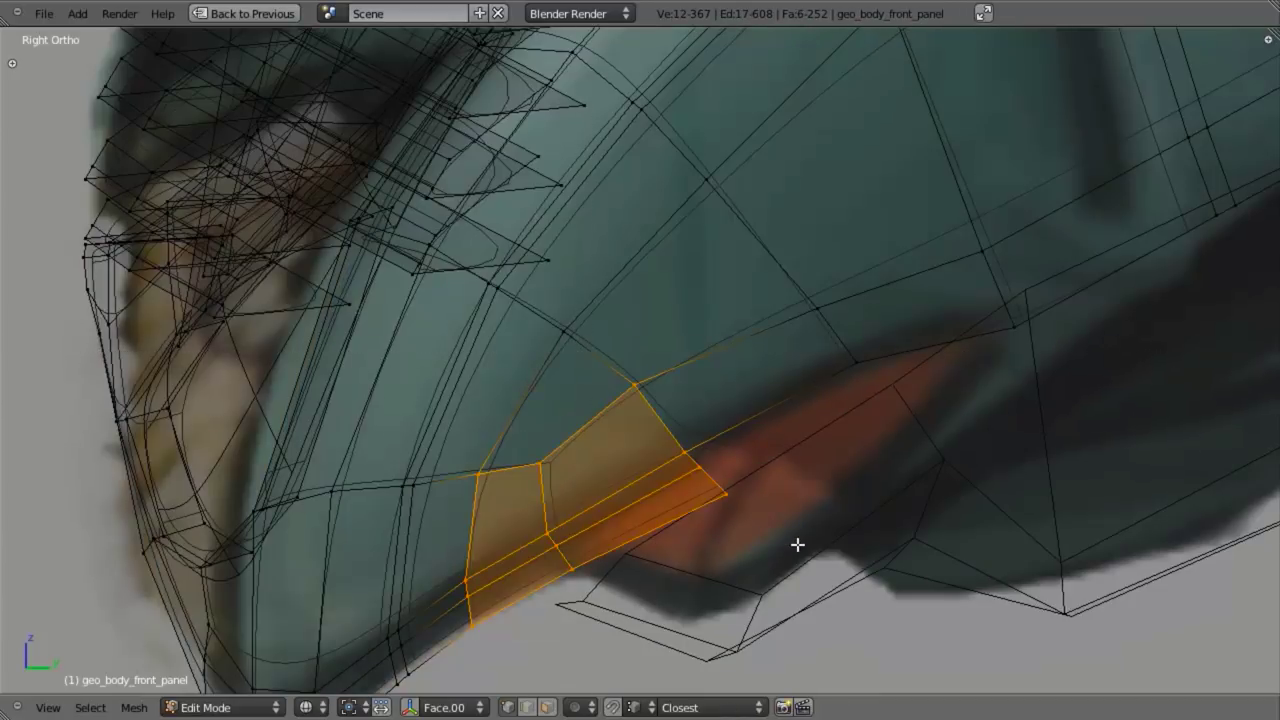
{"action": "key", "text": "w"}
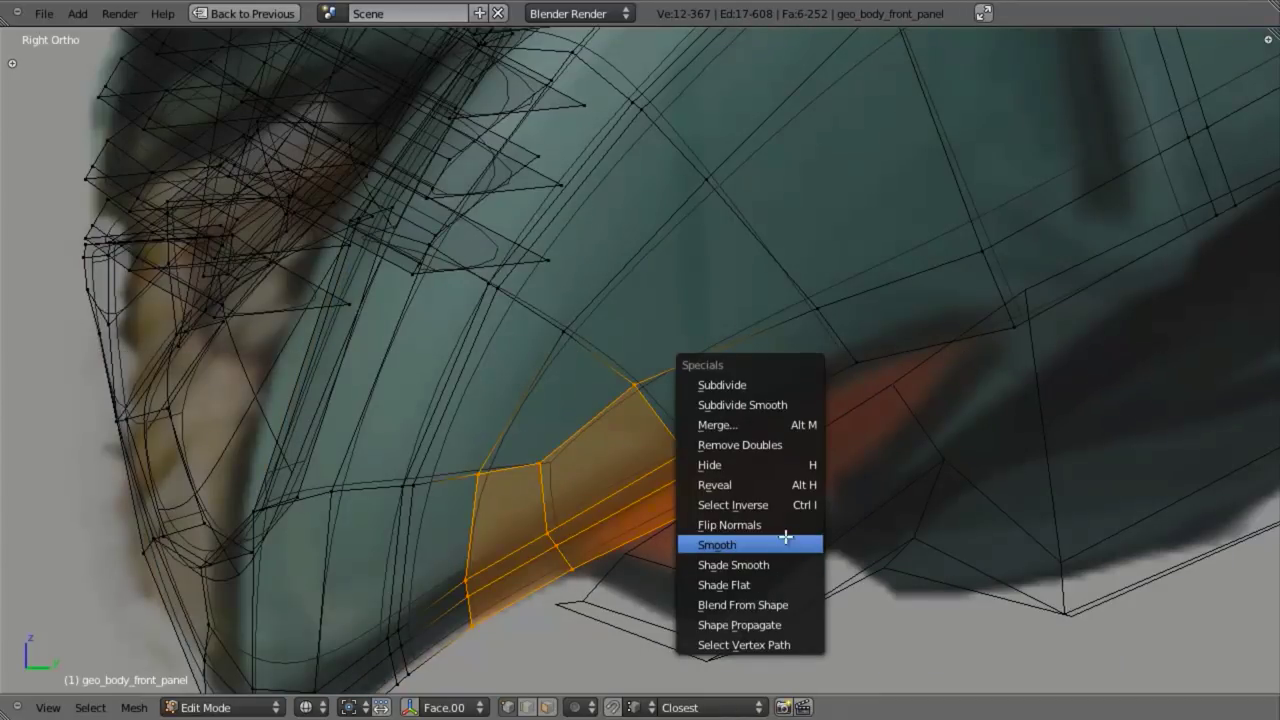
{"action": "left_click", "coordinate": [783, 544]}
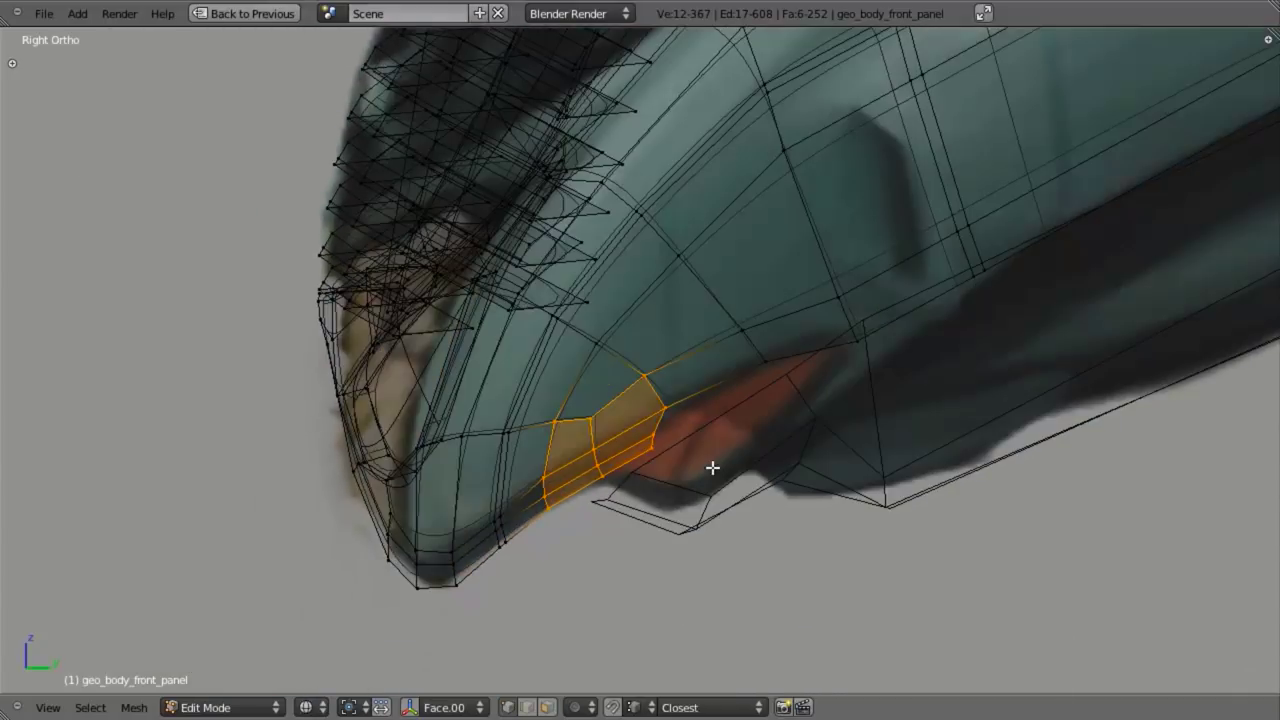
{"action": "key", "text": "a"}
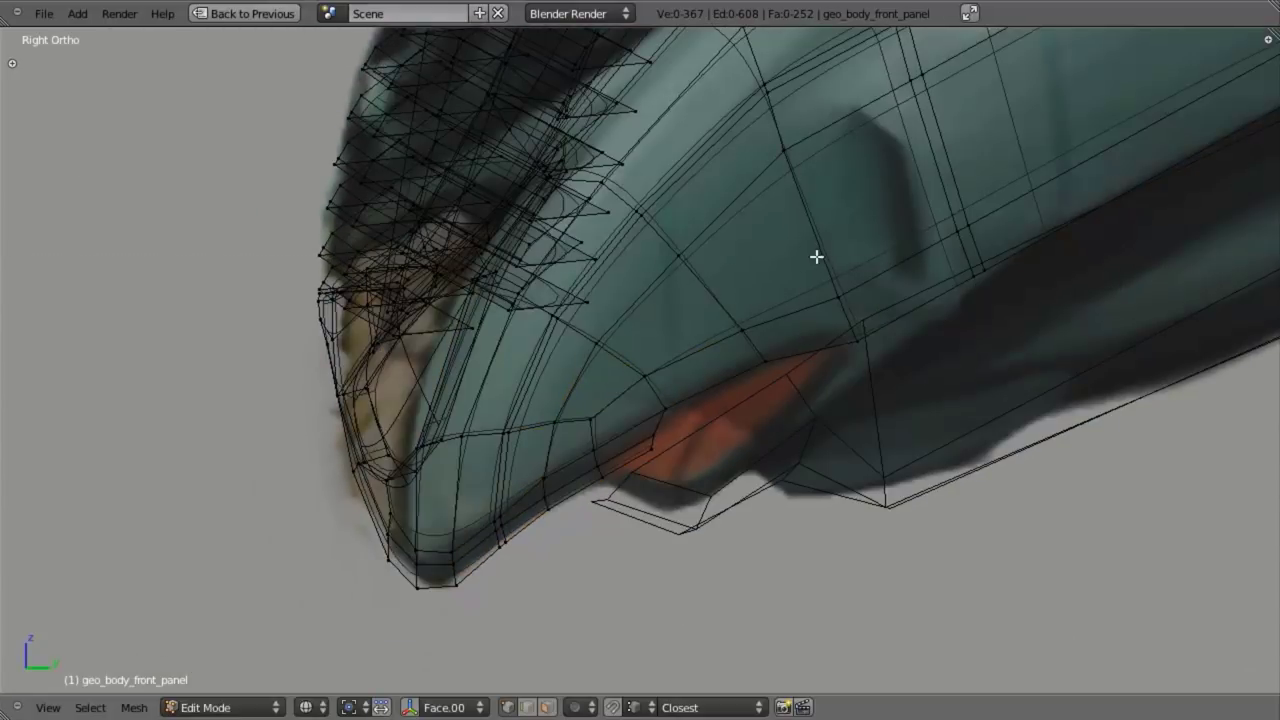
- Move the two lower-edge vertices at the rear tip of the orange area slightly up and forward
{"action": "key", "text": "g"}
{"action": "left_click", "coordinate": [903, 352]}
{"action": "key", "text": "z"}
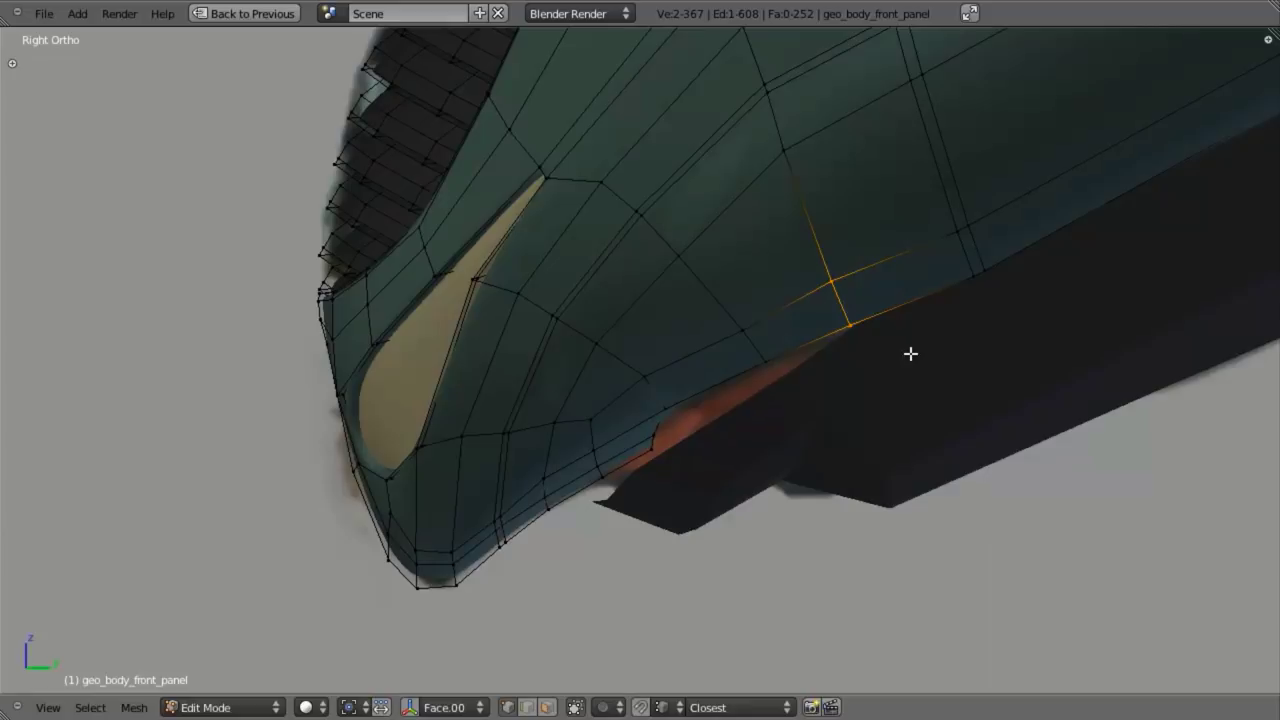
{"action": "scroll", "coordinate": [710, 428], "scroll_direction": "down", "scroll_amount": 2}
{"action": "middle_click_drag", "start_coordinate": [710, 428], "coordinate": [686, 137]}
{"action": "middle_click_drag", "start_coordinate": [645, 400], "coordinate": [630, 315]}
{"action": "key", "text": "a"}
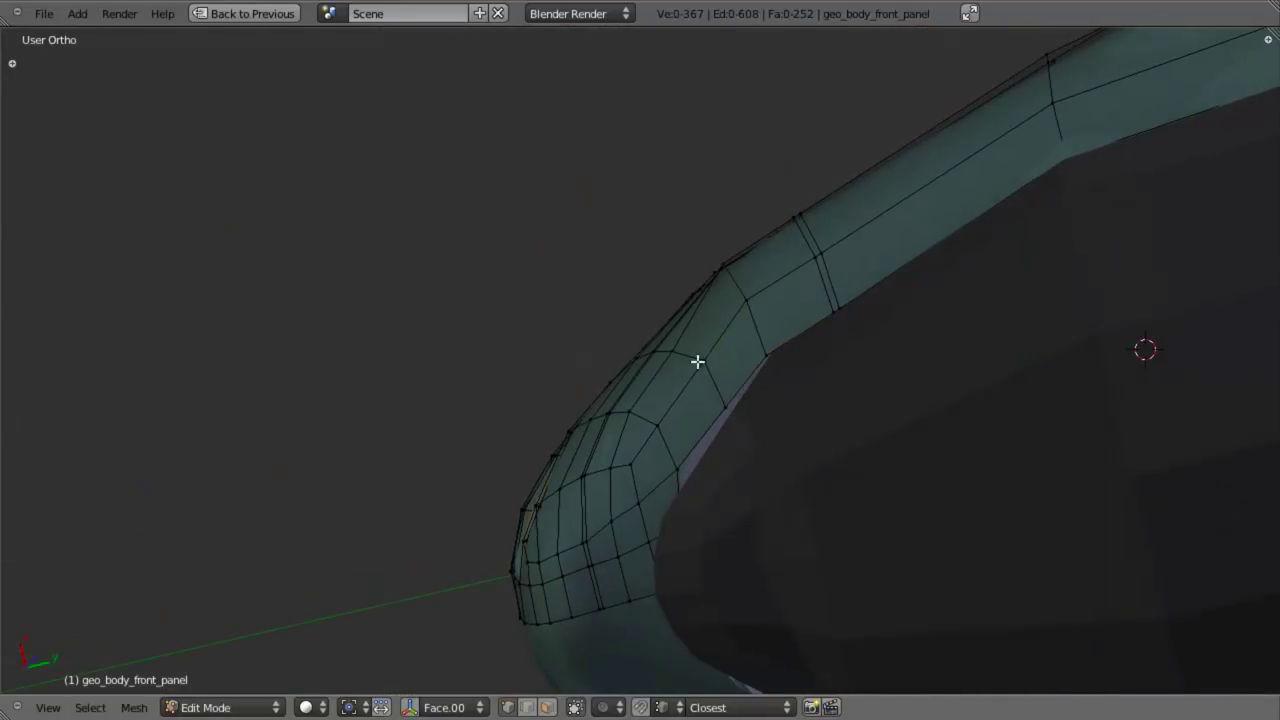
- Edge-slide the three lower vertices of the vertical edge line ahead of the dark side slot slightly rearward
{"action": "middle_click_drag", "start_coordinate": [692, 380], "coordinate": [800, 426]}
{"action": "key", "text": "KP_3"}
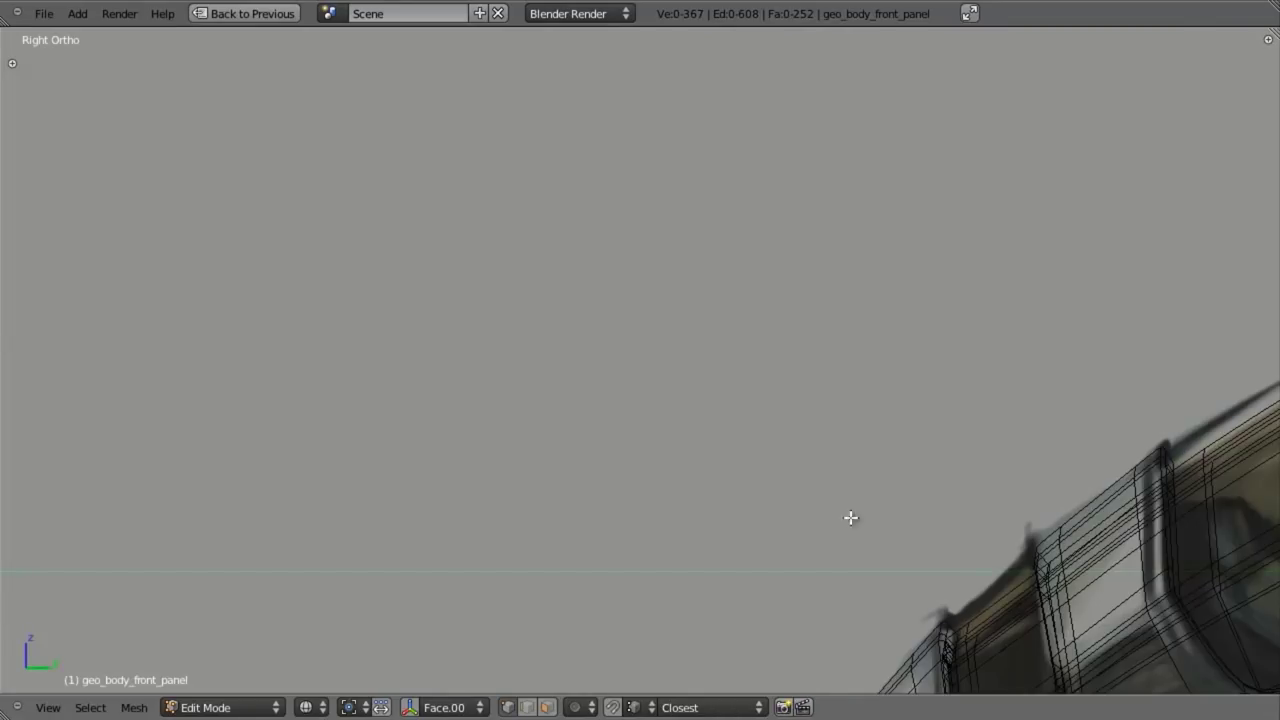
{"action": "key", "text": "t"}
{"action": "middle_click_drag", "start_coordinate": [836, 541], "coordinate": [648, 262], "text": "shift"}
{"action": "scroll", "coordinate": [678, 380], "scroll_direction": "up", "scroll_amount": 4}
{"action": "key", "text": "z"}
{"action": "middle_click_drag", "start_coordinate": [659, 433], "coordinate": [671, 403], "text": "shift"}
{"action": "scroll", "coordinate": [640, 430], "scroll_direction": "up", "scroll_amount": 2}
{"action": "key", "text": "z"}
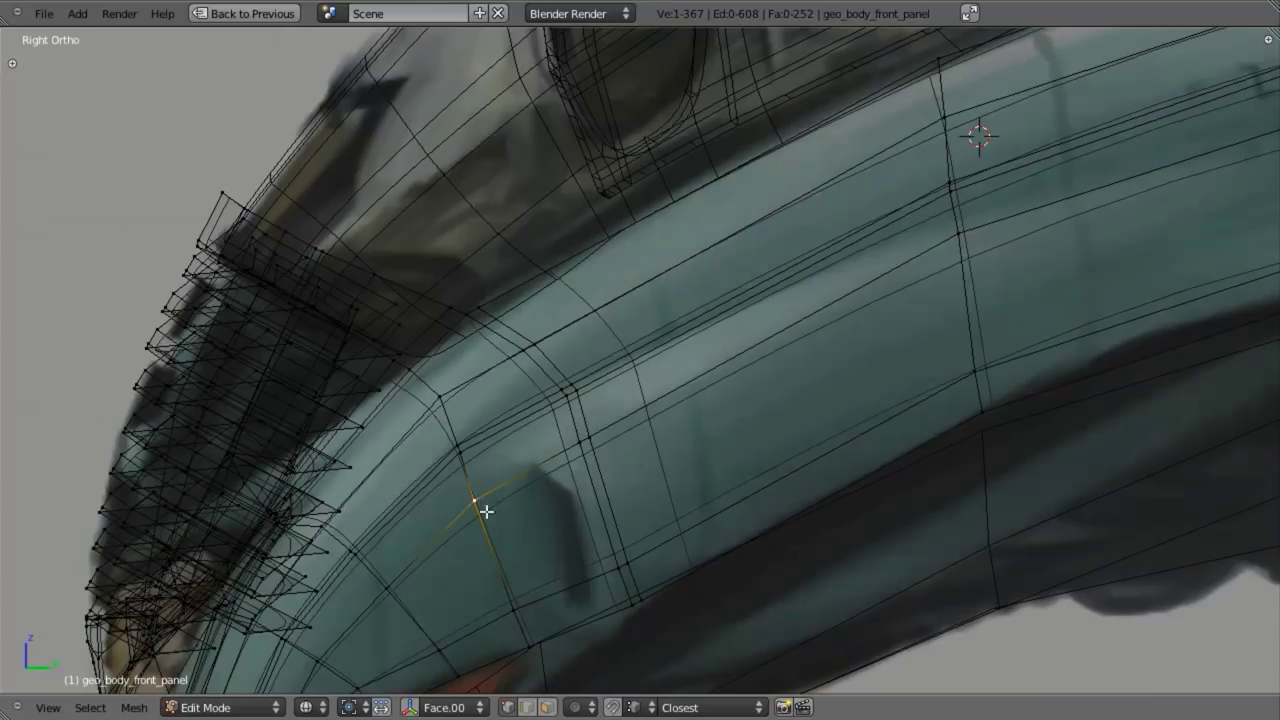
{"action": "key", "text": "ctrl+e"}
{"action": "left_click", "coordinate": [497, 569]}
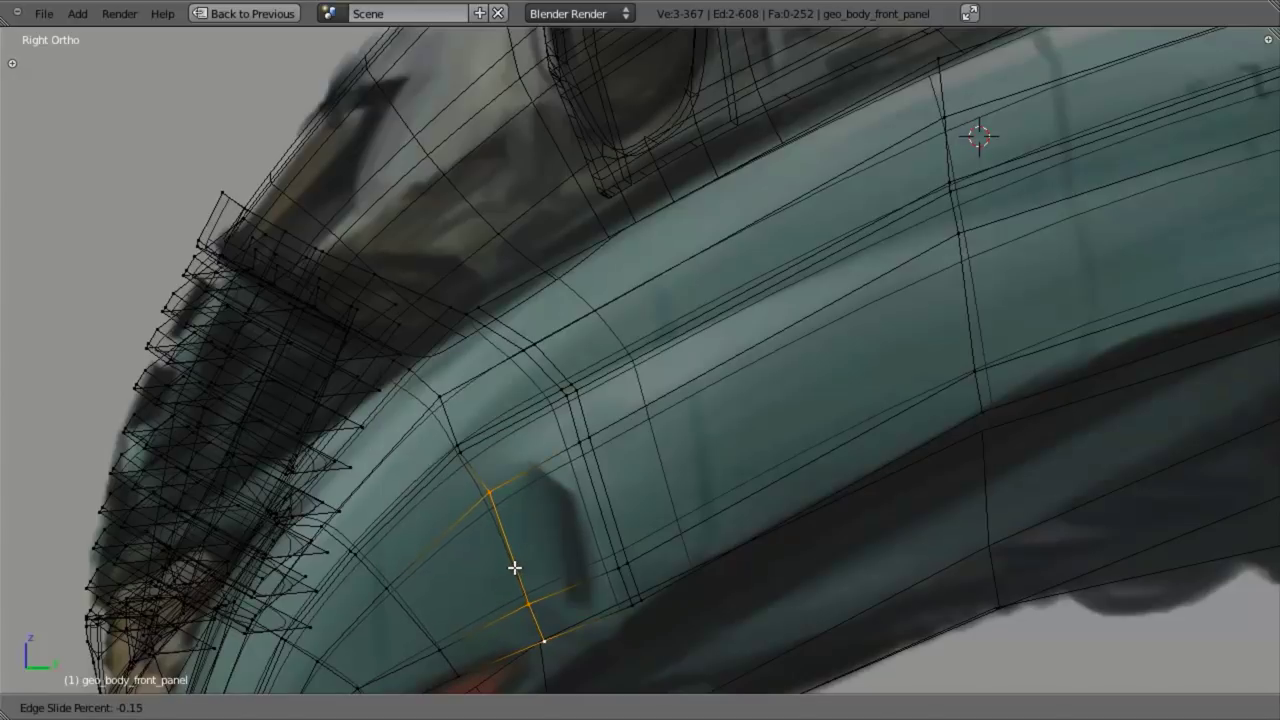
{"action": "left_click", "coordinate": [514, 568]}
{"action": "key", "text": "a"}
- Edge-slide the two crease vertices just above that edge line slightly rearward
{"action": "key", "text": "ctrl+e"}
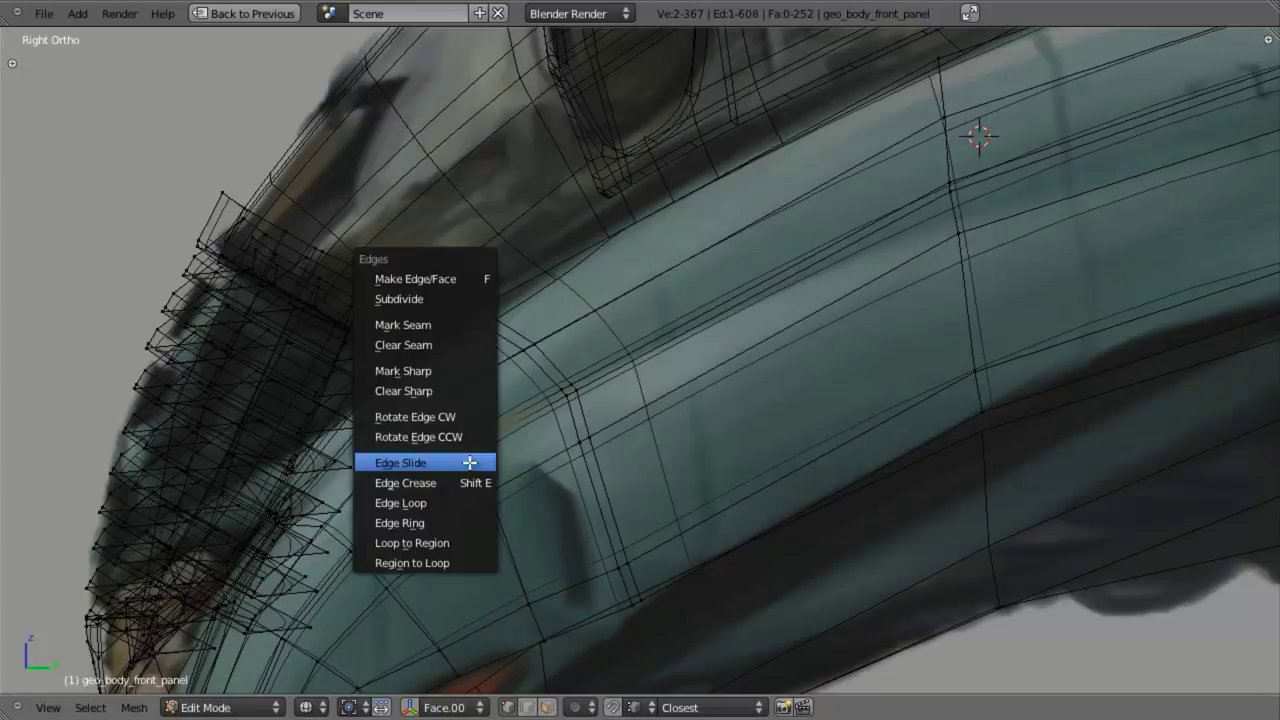
{"action": "left_click", "coordinate": [468, 458]}
{"action": "left_click", "coordinate": [490, 464]}
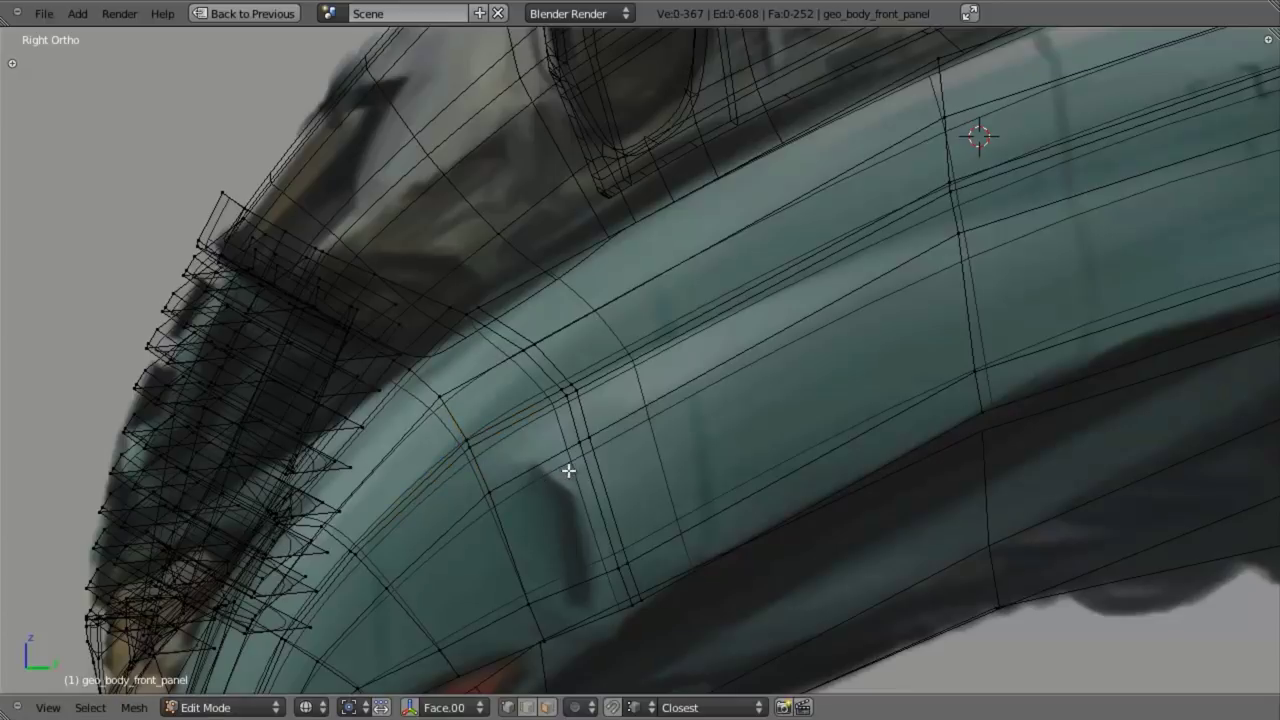
- Delete the two side faces of the front panel that cover the dark slot in the reference
{"action": "key", "text": "ctrl+Tab"}
{"action": "left_click", "coordinate": [563, 509]}
{"action": "right_click", "coordinate": [580, 563]}
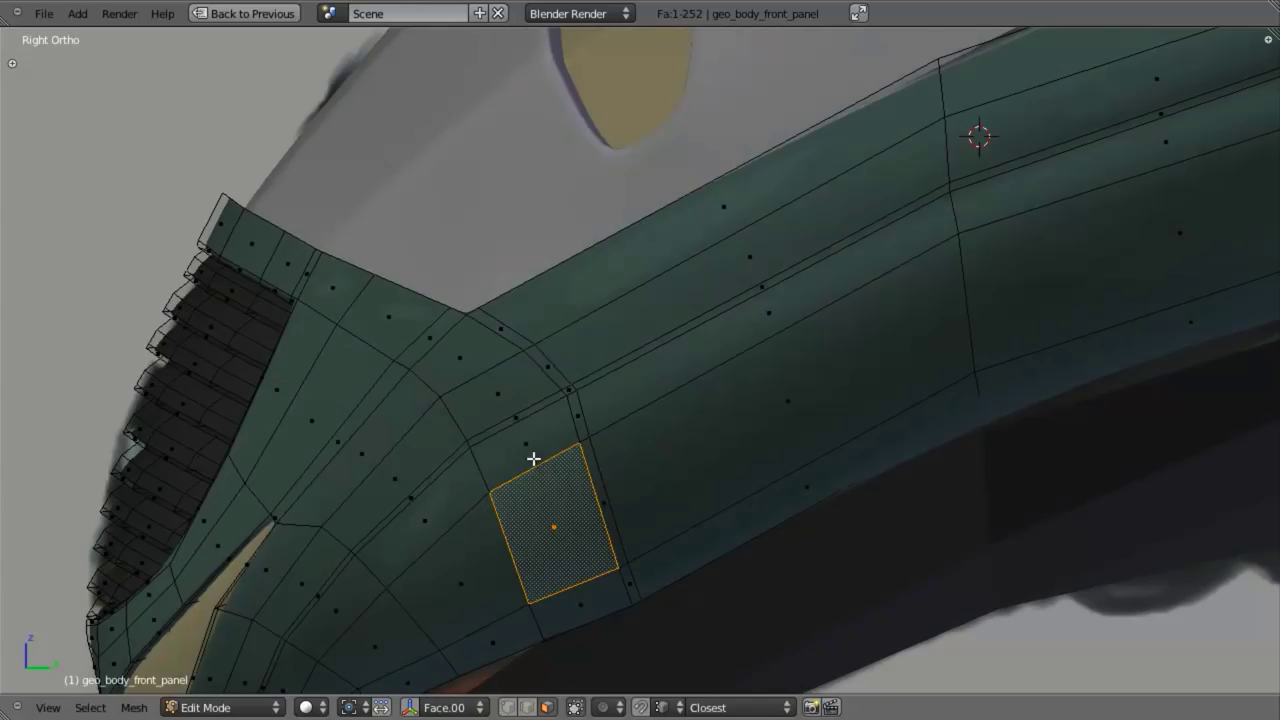
{"action": "right_click", "coordinate": [532, 447], "text": "shift"}
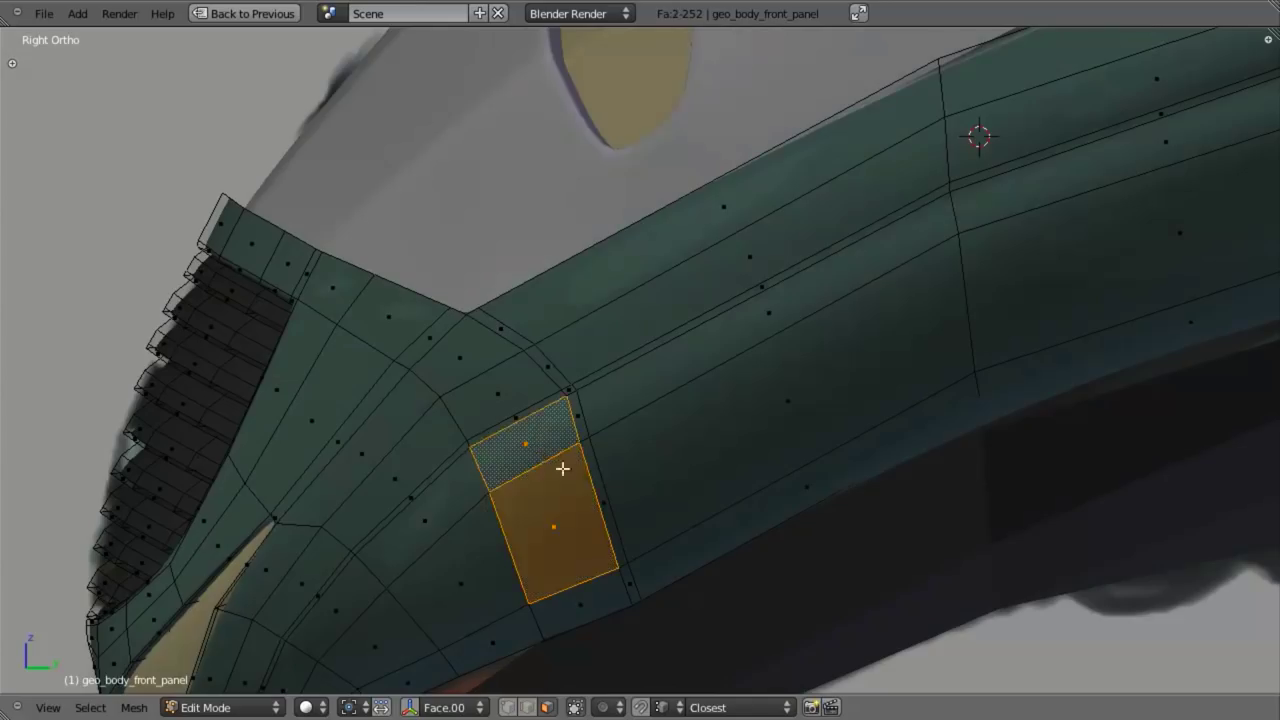
{"action": "key", "text": "z"}
{"action": "middle_click_drag", "start_coordinate": [567, 463], "coordinate": [563, 388], "text": "shift"}
{"action": "scroll", "coordinate": [567, 398], "scroll_direction": "up", "scroll_amount": 3}
{"action": "key", "text": "z"}
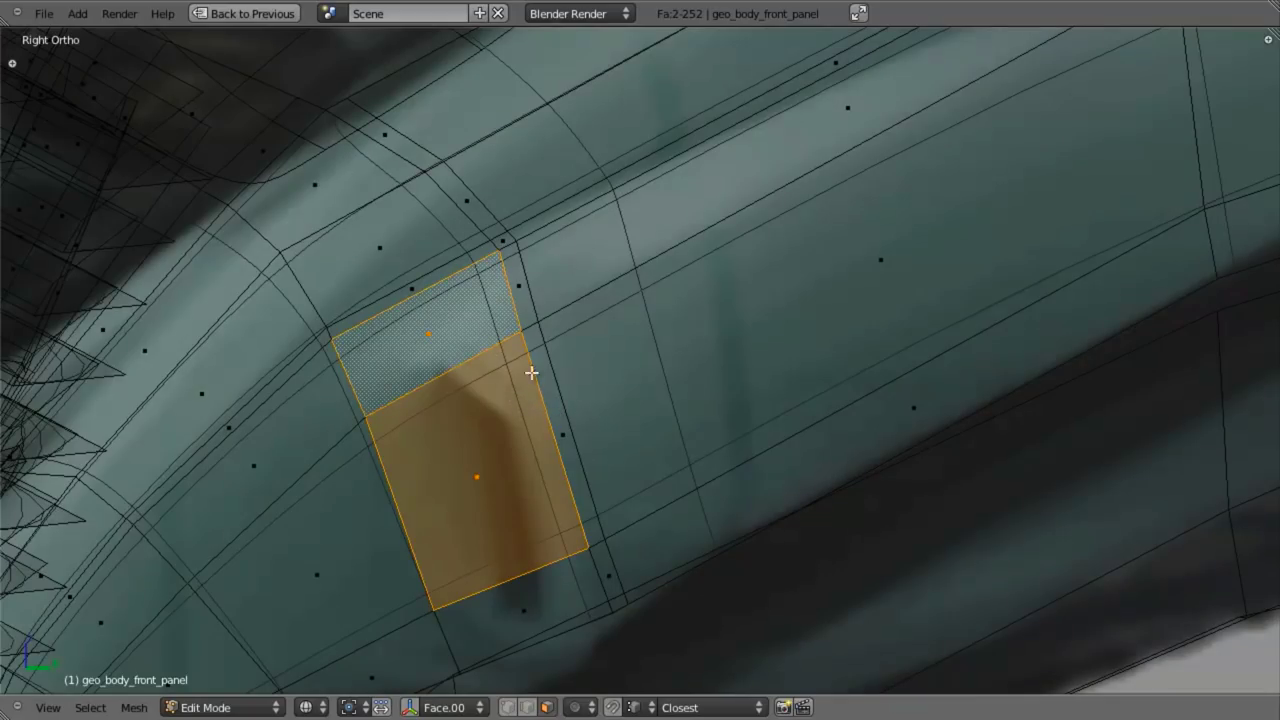
{"action": "key", "text": "x"}
{"action": "left_click", "coordinate": [500, 414]}
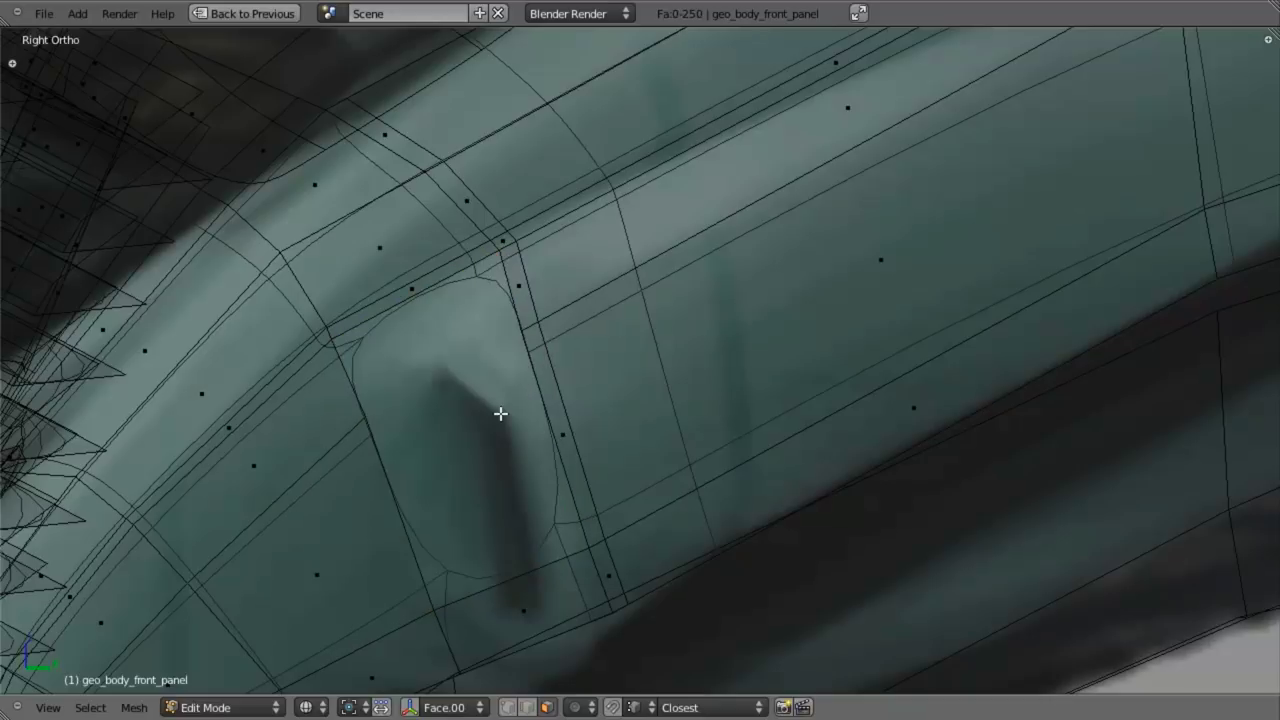
- Move the small four-vertex corner face above the new opening about 0.037 units forward and down
{"action": "key", "text": "ctrl+Tab"}
{"action": "left_click", "coordinate": [500, 353]}
{"action": "right_click", "coordinate": [500, 245]}
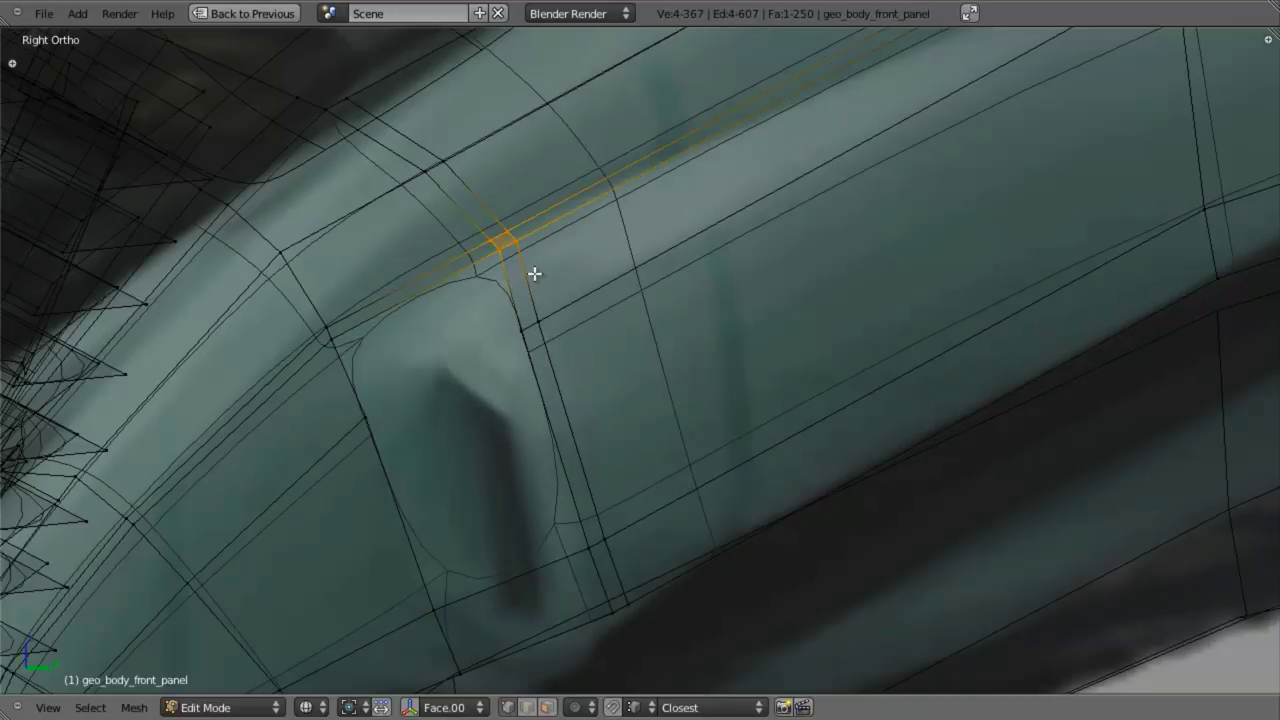
{"action": "key", "text": "g"}
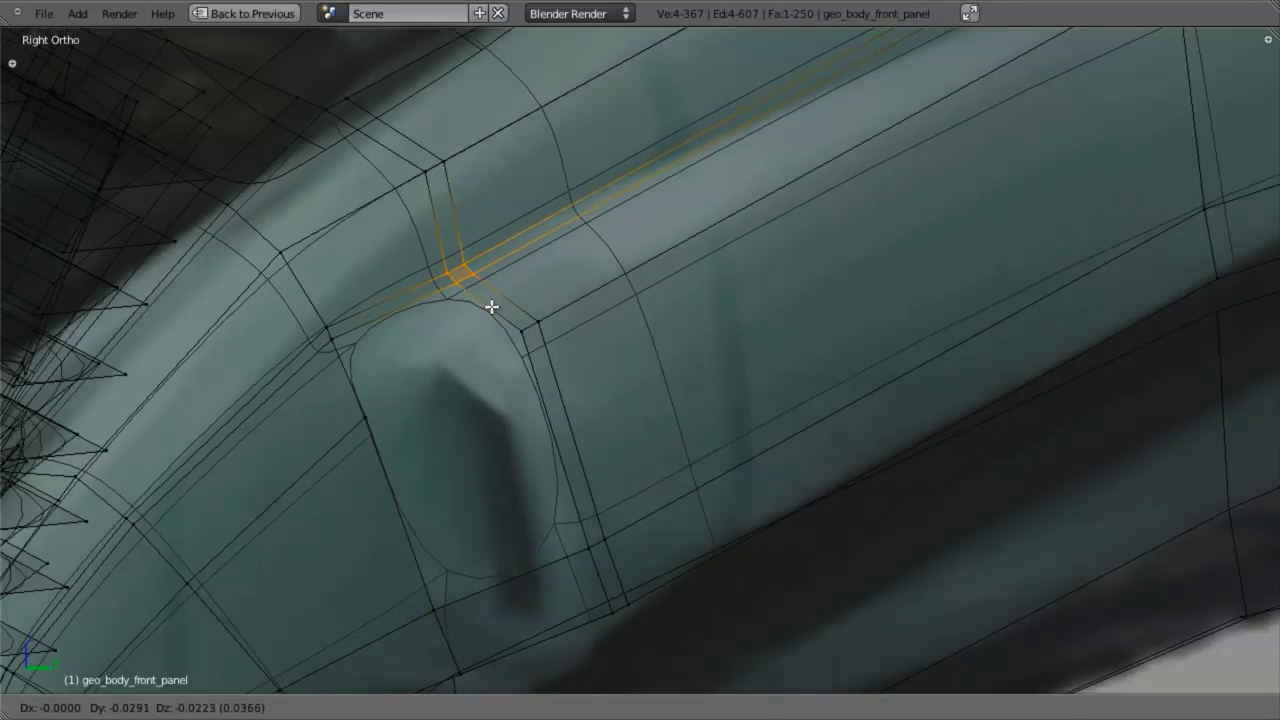
{"action": "left_click", "coordinate": [491, 306]}
- Move the two vertices above that corner about 0.019 units forward and down
{"action": "key", "text": "a"}
{"action": "key", "text": "b"}
{"action": "left_click_drag", "start_coordinate": [381, 135], "coordinate": [531, 238]}
{"action": "key", "text": "g"}
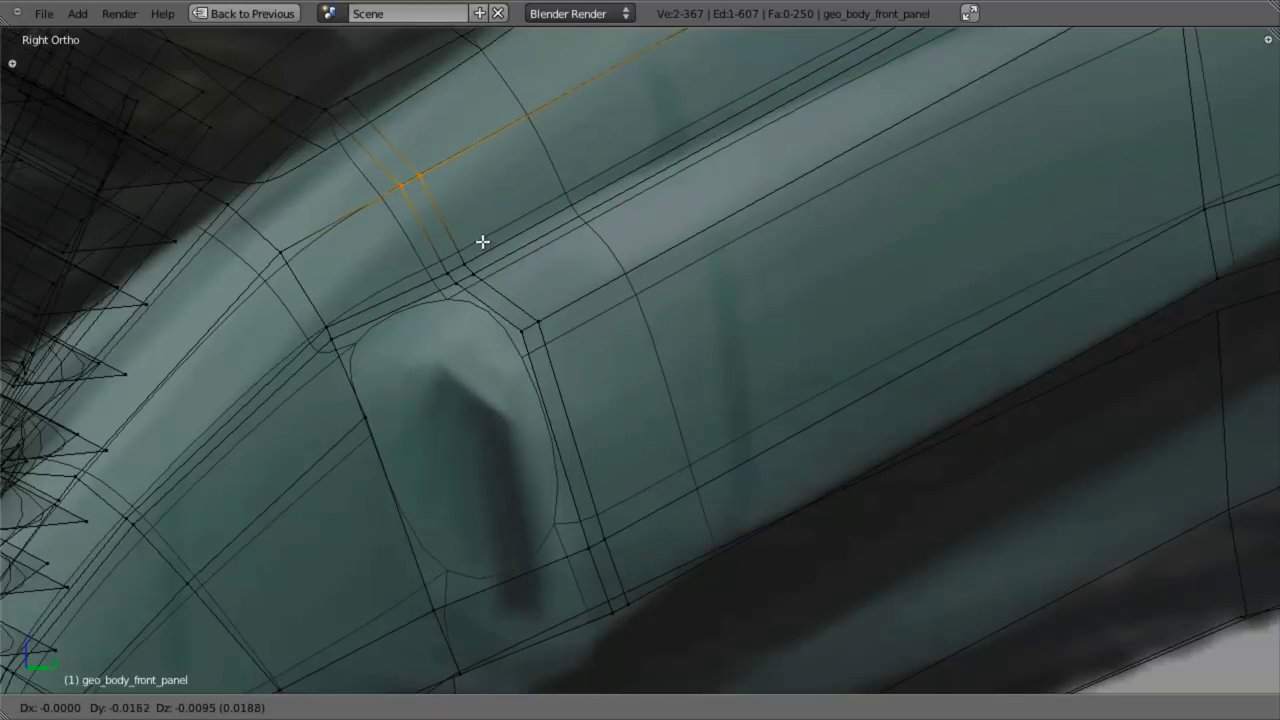
{"action": "left_click", "coordinate": [482, 242]}
- Rotate and shift the four vertices along the opening's front edge and above it to even out the edge line
{"action": "key", "text": "a"}
{"action": "key", "text": "b"}
{"action": "left_click_drag", "start_coordinate": [249, 232], "coordinate": [396, 444]}
{"action": "key", "text": "r"}
{"action": "left_click", "coordinate": [401, 434]}
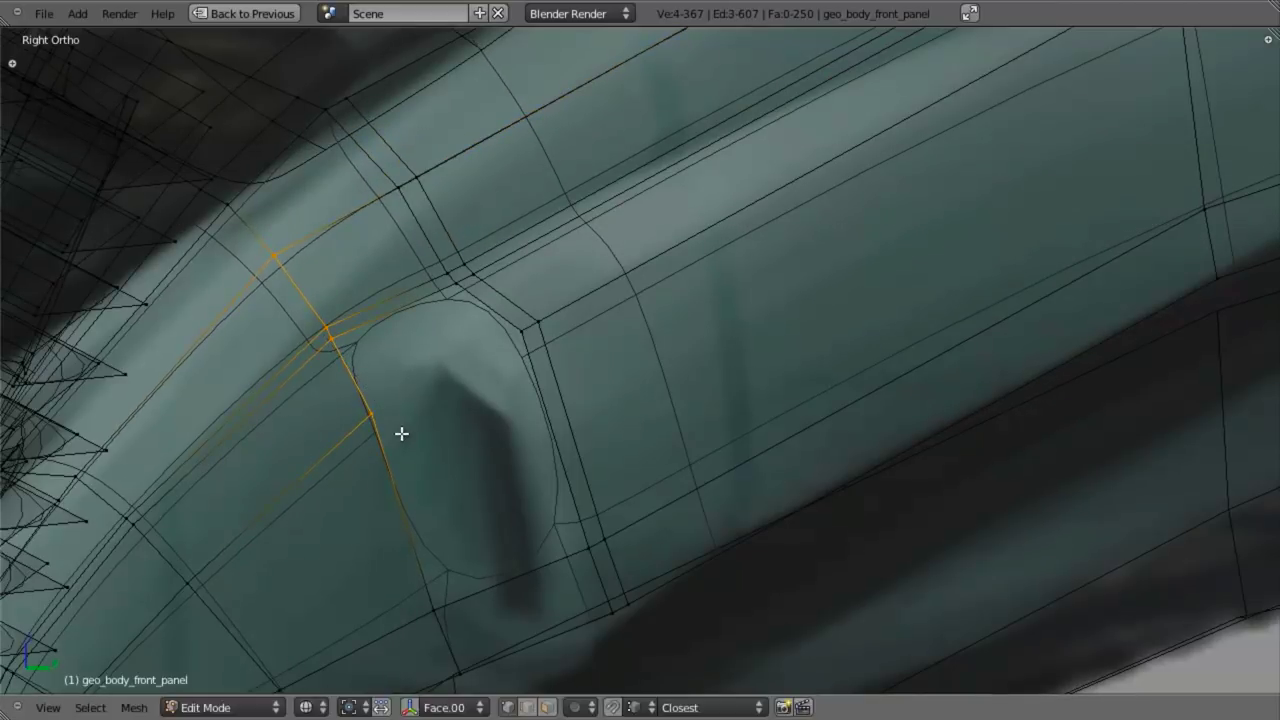
{"action": "key", "text": "g"}
{"action": "left_click", "coordinate": [406, 451]}
- Reposition the middle vertex of the opening's front edge to follow the edge line in the side view
{"action": "key", "text": "a"}
{"action": "right_click", "coordinate": [389, 438]}
{"action": "key", "text": "g"}
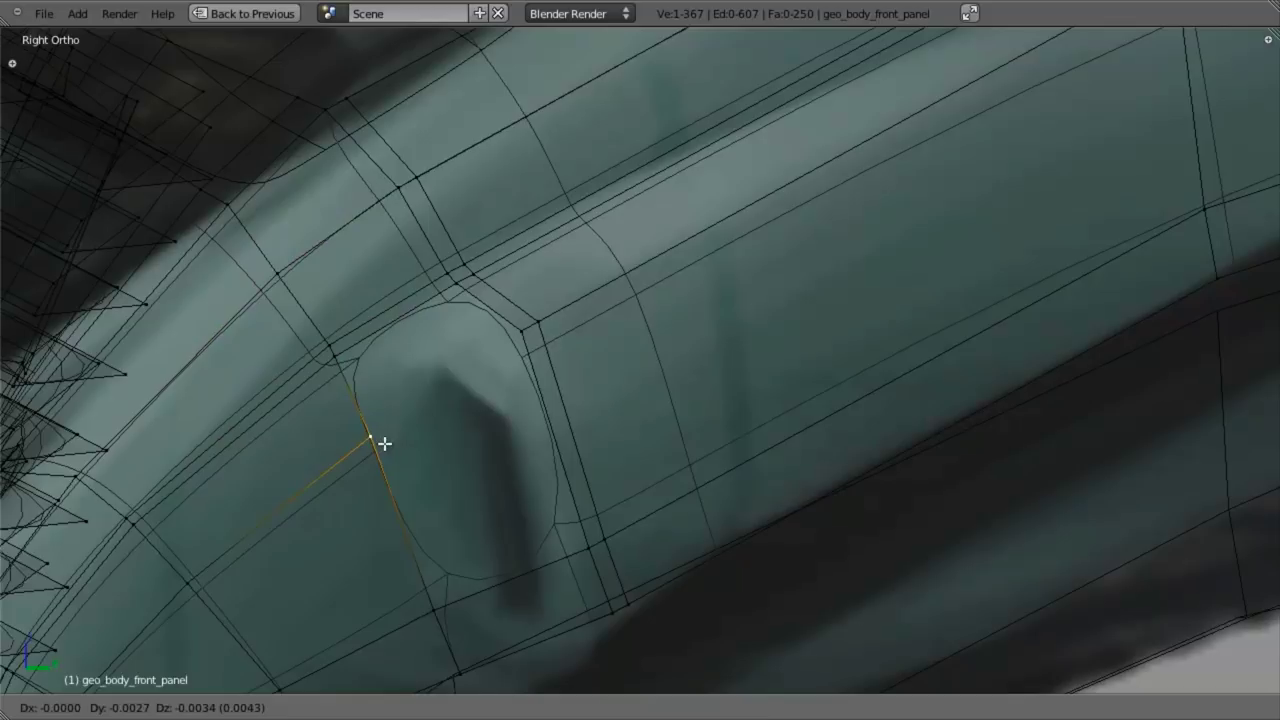
{"action": "left_click", "coordinate": [381, 446]}
{"action": "key", "text": "g"}
{"action": "left_click", "coordinate": [388, 450]}
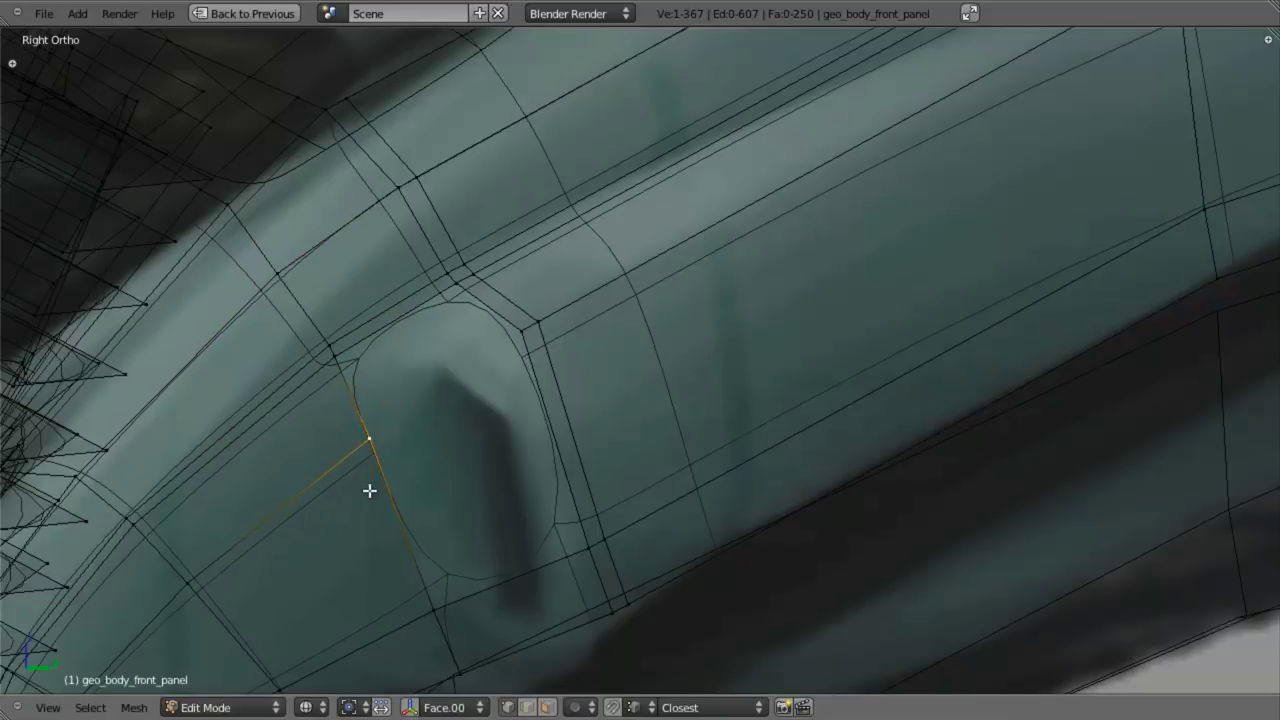
- Extrude the front-edge middle vertex rearward into the opening and fill one face above and one below the new edge
{"action": "key", "text": "e"}
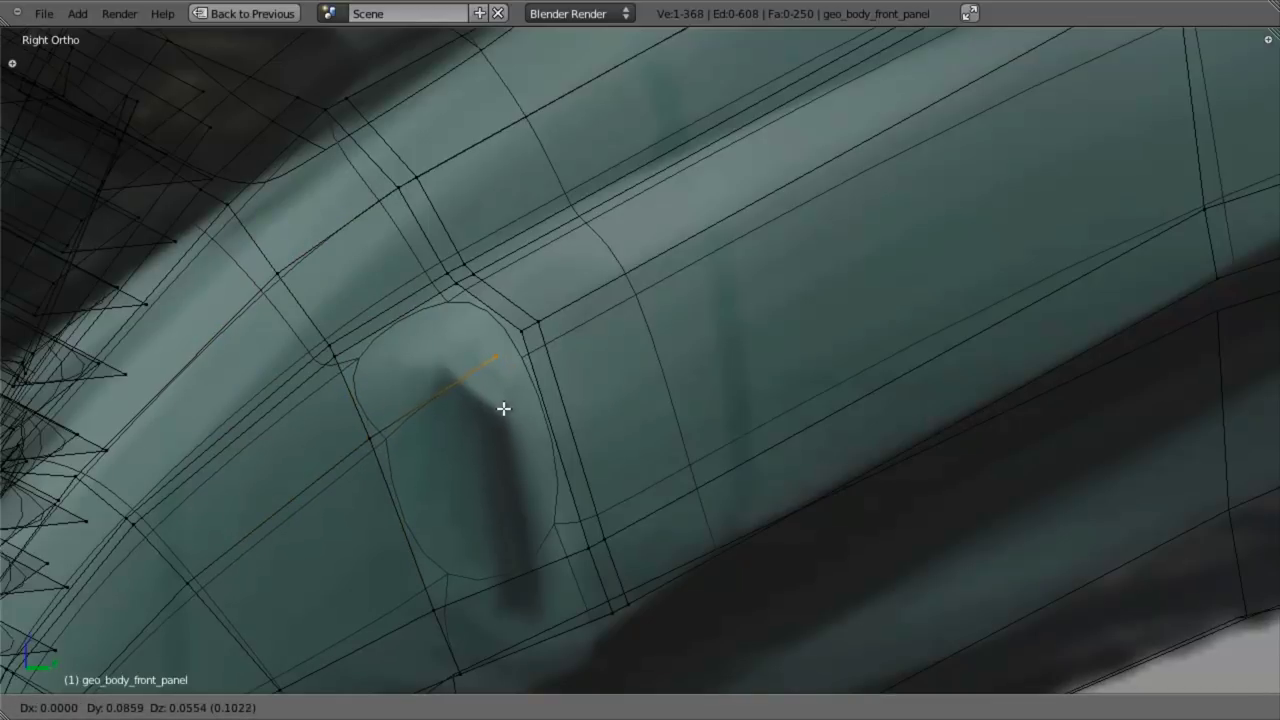
{"action": "left_click", "coordinate": [503, 415]}
{"action": "key", "text": "f"}
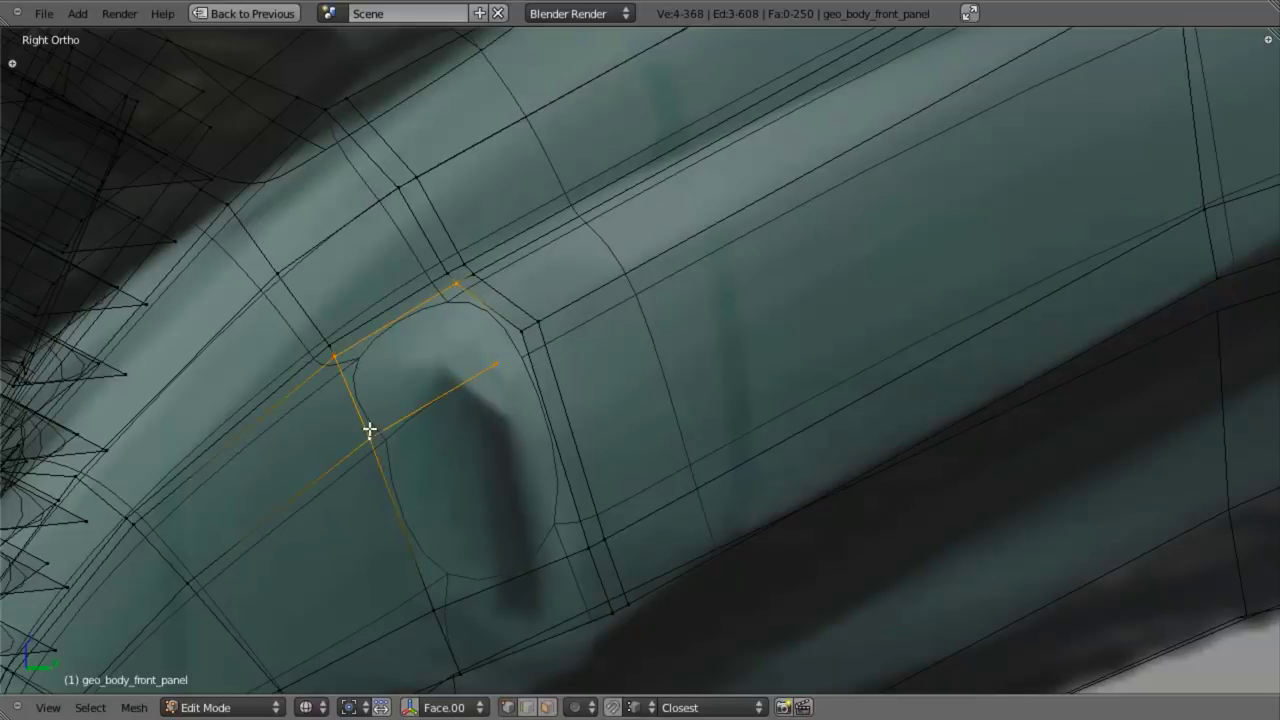
{"action": "right_click", "coordinate": [371, 432]}
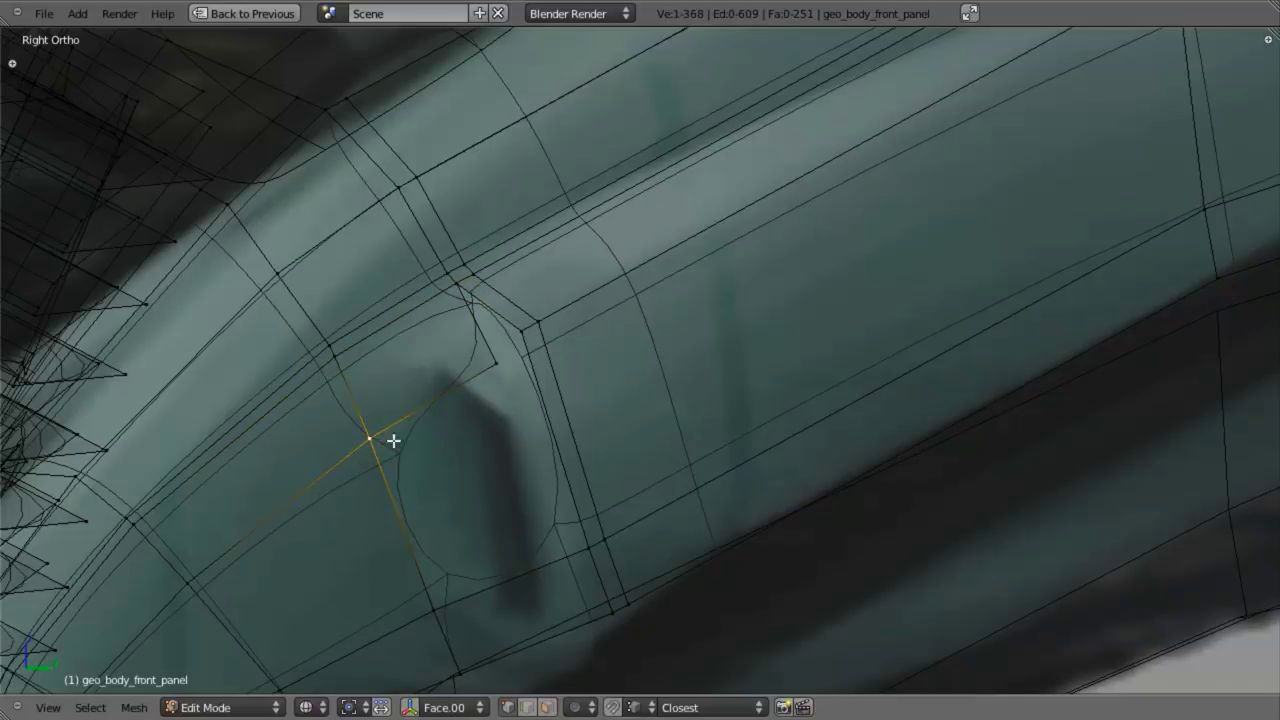
{"action": "right_click", "coordinate": [447, 611], "text": "shift"}
{"action": "key", "text": "f"}
- Move the middle vertex ahead of the filled faces inward toward the body by about 0.014 units
{"action": "middle_click_drag", "start_coordinate": [500, 520], "coordinate": [440, 414]}
{"action": "key", "text": "z"}
{"action": "right_click", "coordinate": [431, 405]}
{"action": "key", "text": "g"}
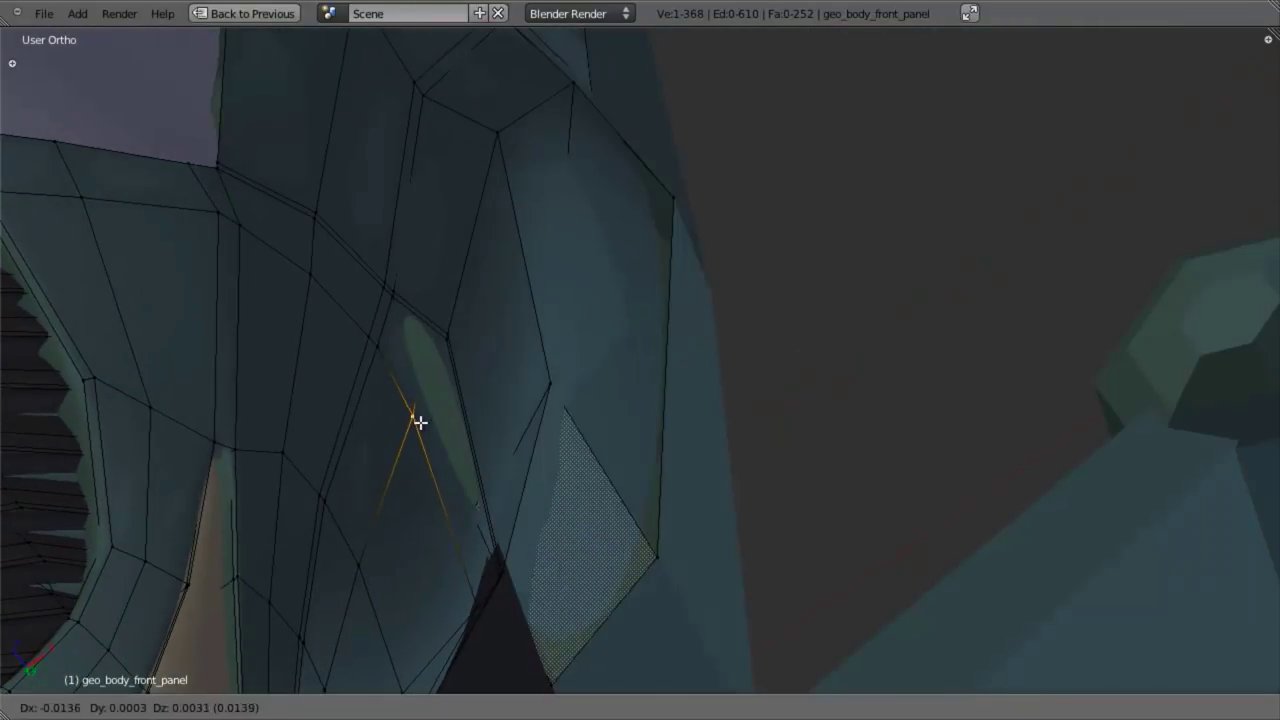
{"action": "left_click", "coordinate": [420, 423]}
- Reposition the lower corner vertex ahead of the slot and the neighbouring vertex in front of it to smooth the surface
{"action": "key", "text": "KP_3"}
{"action": "scroll", "coordinate": [480, 468], "scroll_direction": "down", "scroll_amount": 4}
{"action": "middle_click_drag", "start_coordinate": [174, 480], "coordinate": [531, 403], "text": "shift"}
{"action": "scroll", "coordinate": [567, 332], "scroll_direction": "up", "scroll_amount": 2}
{"action": "middle_click_drag", "start_coordinate": [488, 466], "coordinate": [697, 317], "text": "shift"}
{"action": "key", "text": "g"}
{"action": "left_click", "coordinate": [698, 319]}
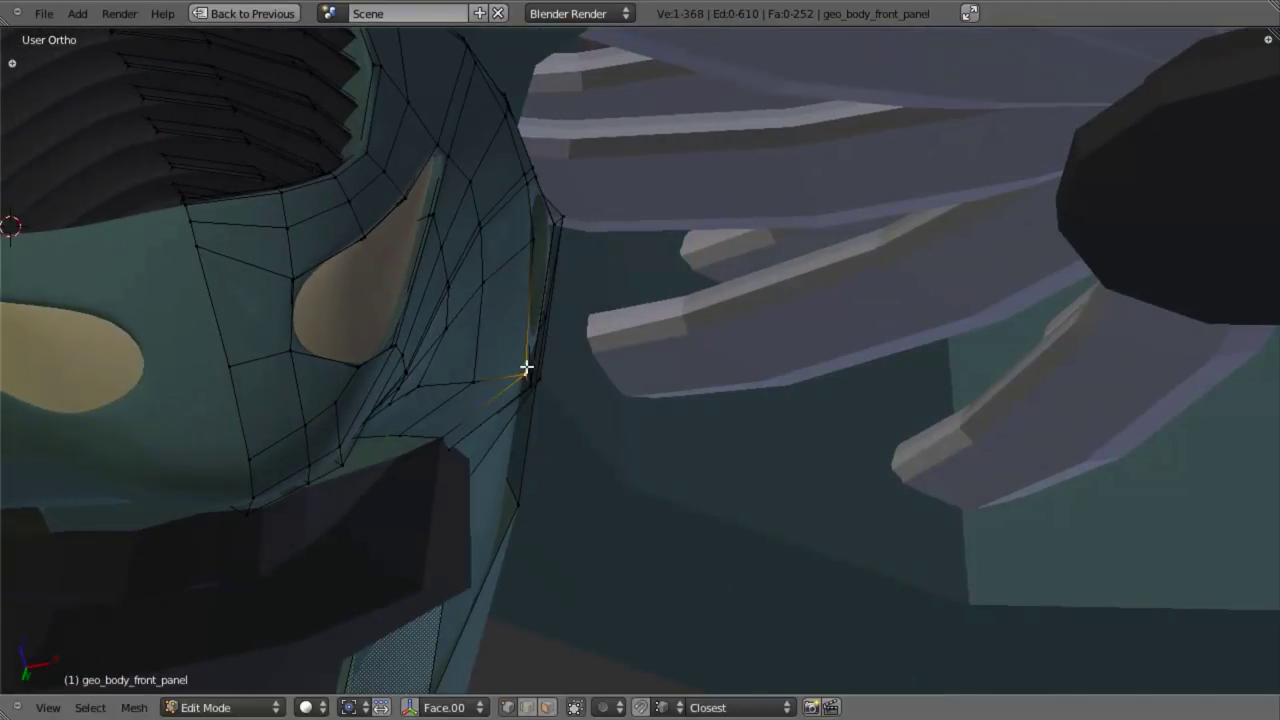
{"action": "key", "text": "g"}
{"action": "left_click", "coordinate": [513, 375]}
{"action": "right_click", "coordinate": [475, 379]}
{"action": "key", "text": "g"}
{"action": "left_click", "coordinate": [471, 377]}
{"action": "key", "text": "a"}
- Nudge the middle vertex of the slot's front edge line by about 0.007 units to even the panel's curvature
{"action": "middle_click_drag", "start_coordinate": [577, 348], "coordinate": [523, 336]}
{"action": "right_click", "coordinate": [534, 239]}
{"action": "key", "text": "g"}
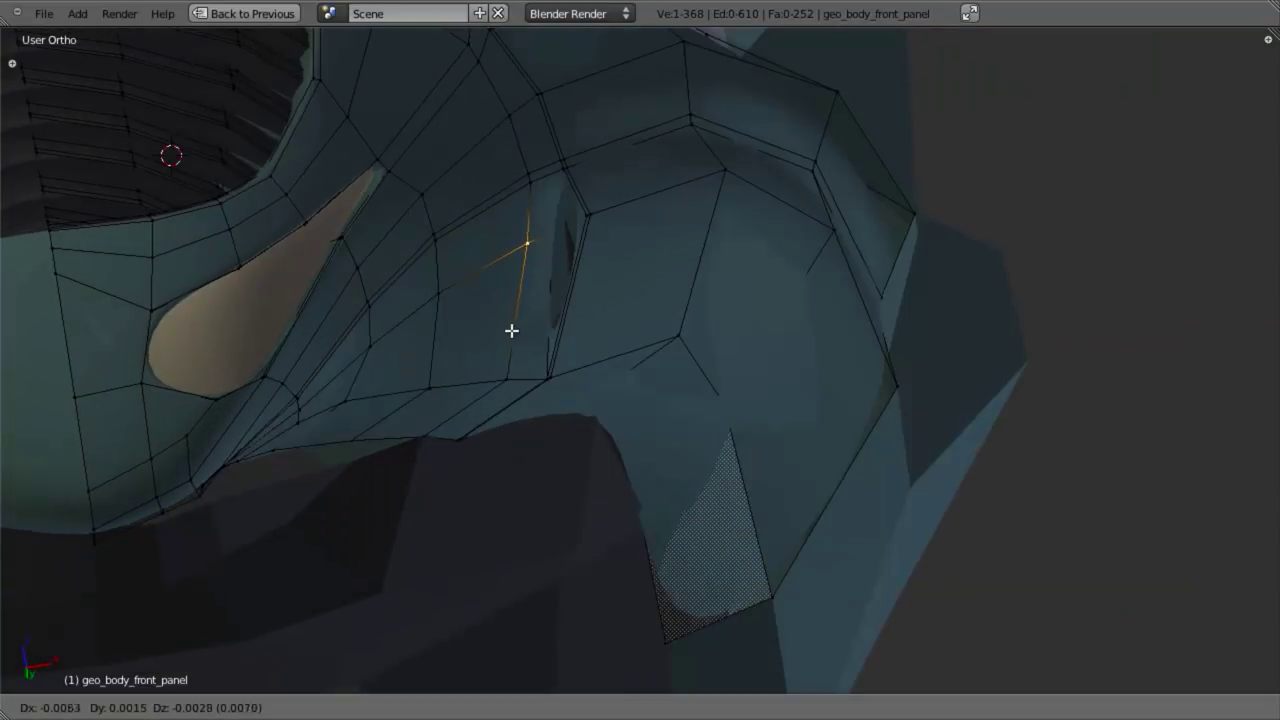
{"action": "left_click", "coordinate": [511, 330]}
- Move the two vertices at the slot's upper rear corner about 0.045 units outward in the front view and lower them in the side view
{"action": "key", "text": "KP_3"}
{"action": "scroll", "coordinate": [557, 329], "scroll_direction": "up", "scroll_amount": 6}
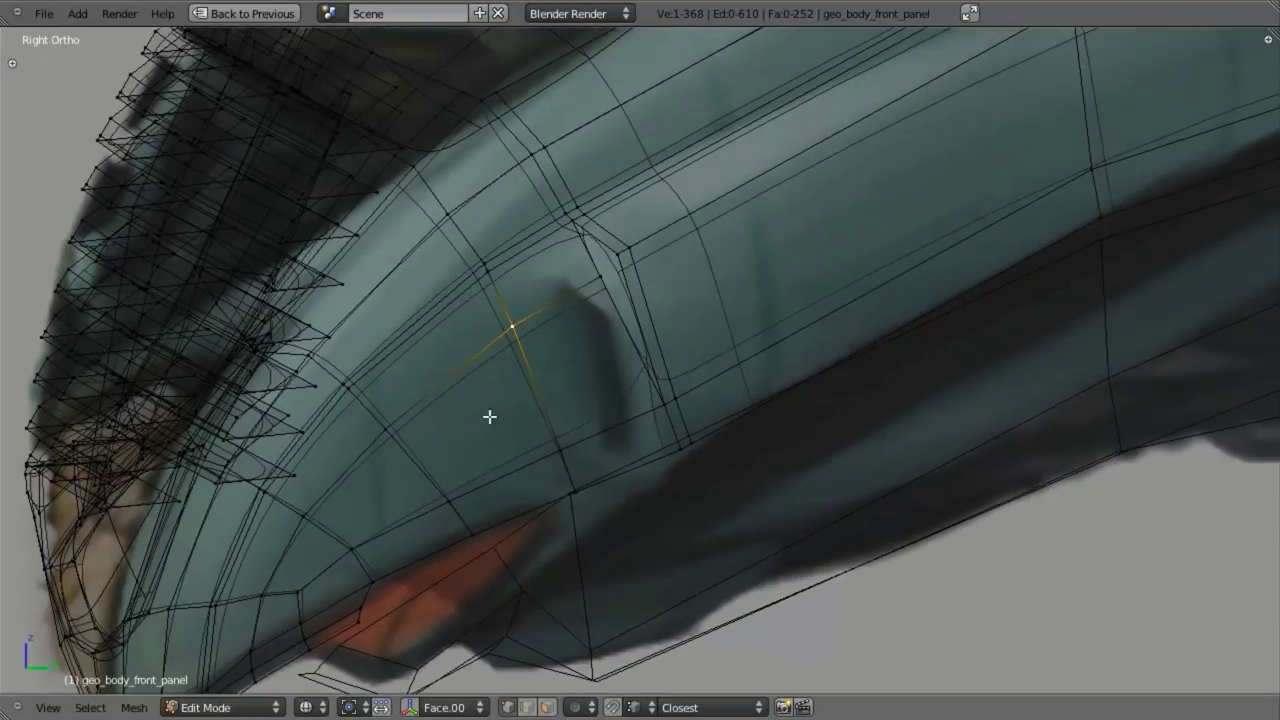
{"action": "key", "text": "a"}
{"action": "right_click", "coordinate": [632, 241], "text": "shift"}
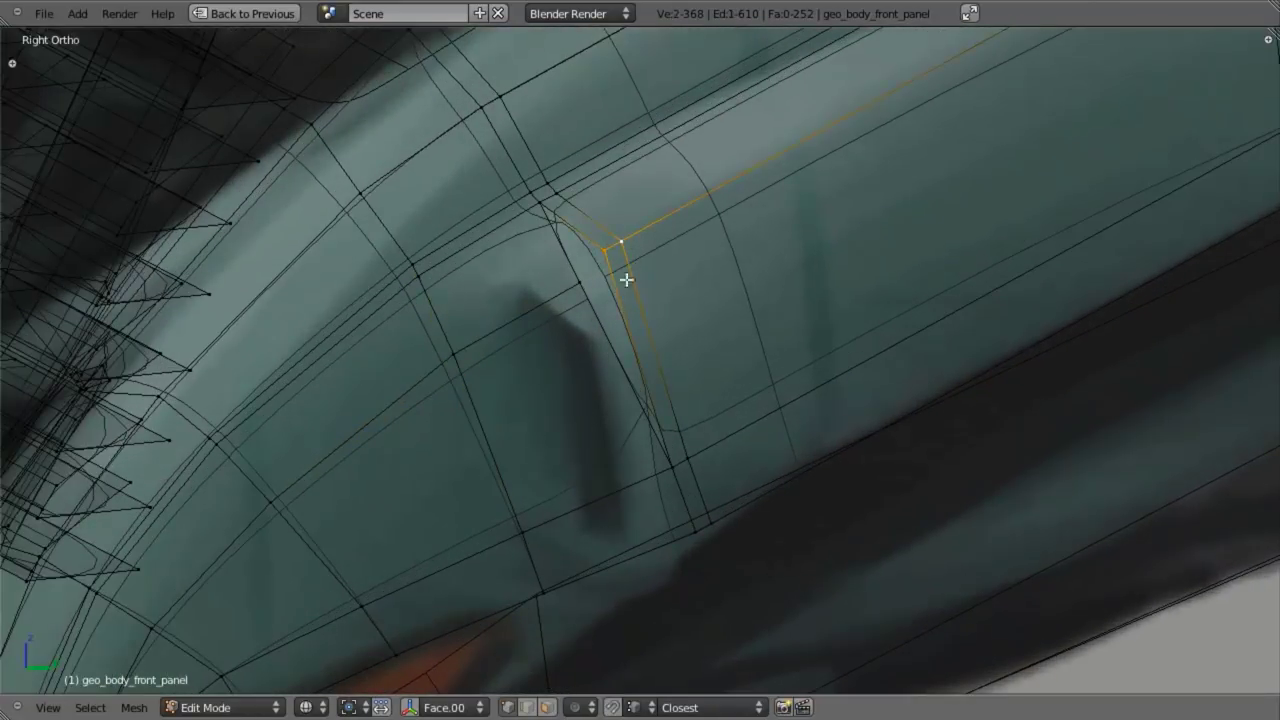
{"action": "key", "text": "KP_1"}
{"action": "key", "text": "g"}
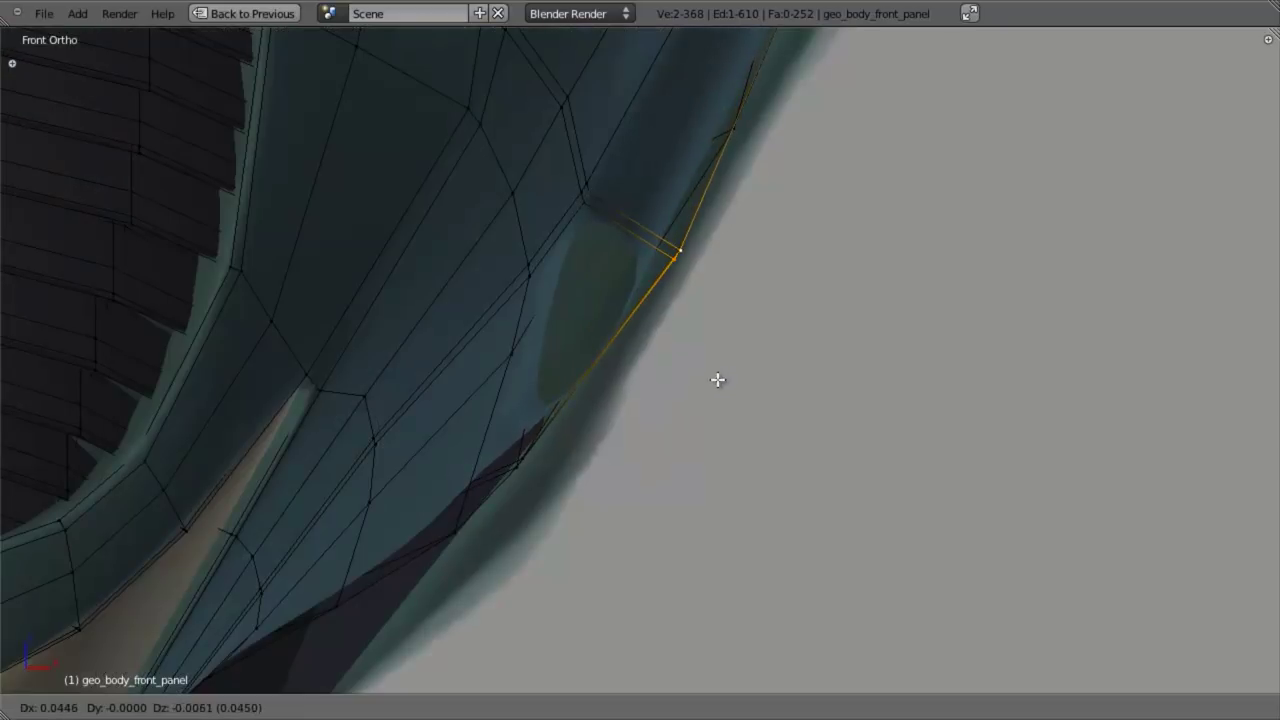
{"action": "left_click", "coordinate": [717, 380]}
{"action": "key", "text": "KP_3"}
{"action": "key", "text": "z"}
{"action": "key", "text": "g"}
{"action": "left_click", "coordinate": [621, 336]}
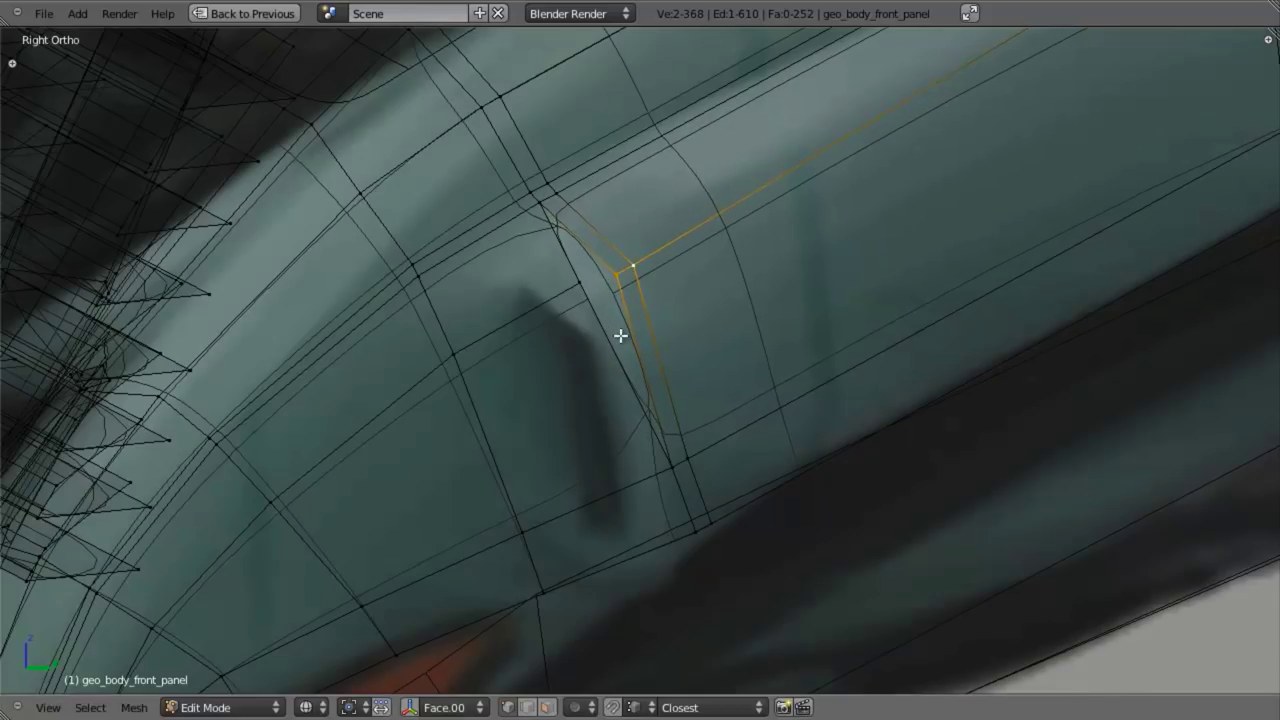
- Add a lengthwise loop cut along the lower side of the front panel behind the slot, close to its lower edge loop
{"action": "key", "text": "a"}
{"action": "right_click", "coordinate": [669, 469]}
{"action": "right_click", "coordinate": [687, 446], "text": "shift"}
{"action": "middle_click_drag", "start_coordinate": [288, 333], "coordinate": [391, 334]}
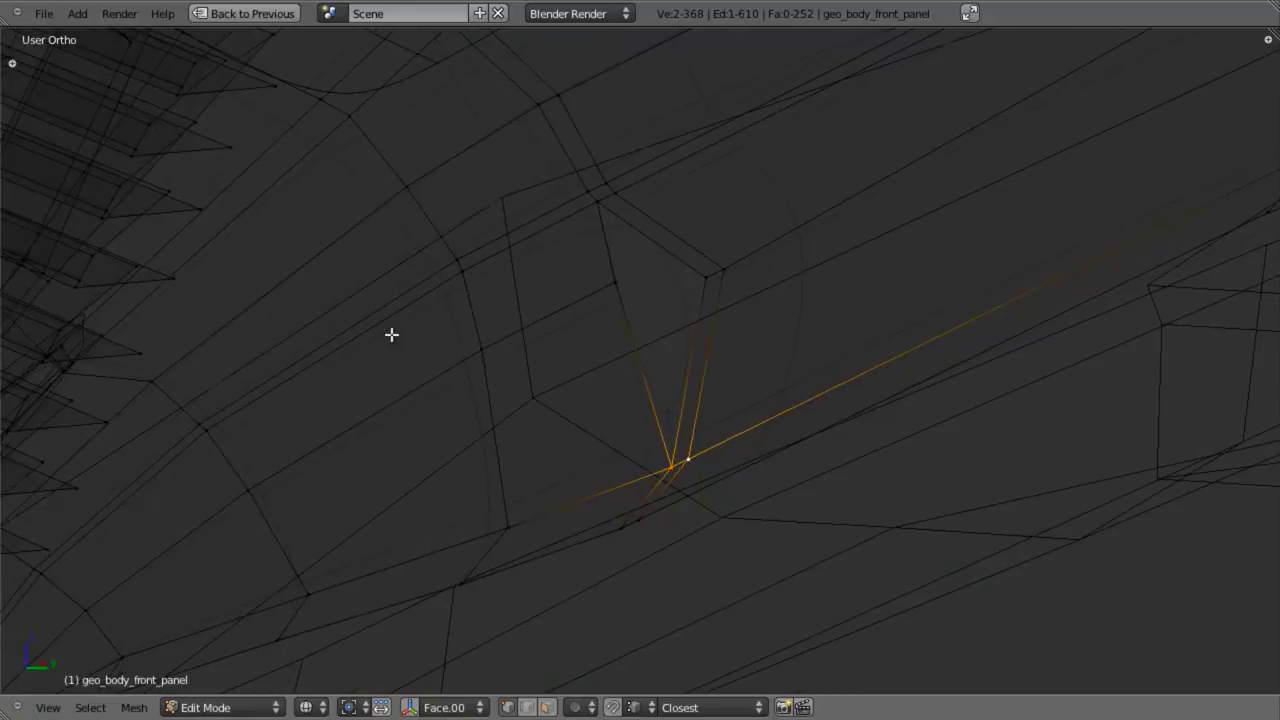
{"action": "key", "text": "z"}
{"action": "scroll", "coordinate": [776, 364], "scroll_direction": "down", "scroll_amount": 5}
{"action": "middle_click_drag", "start_coordinate": [775, 363], "coordinate": [586, 408], "text": "shift"}
{"action": "scroll", "coordinate": [586, 408], "scroll_direction": "down", "scroll_amount": 4}
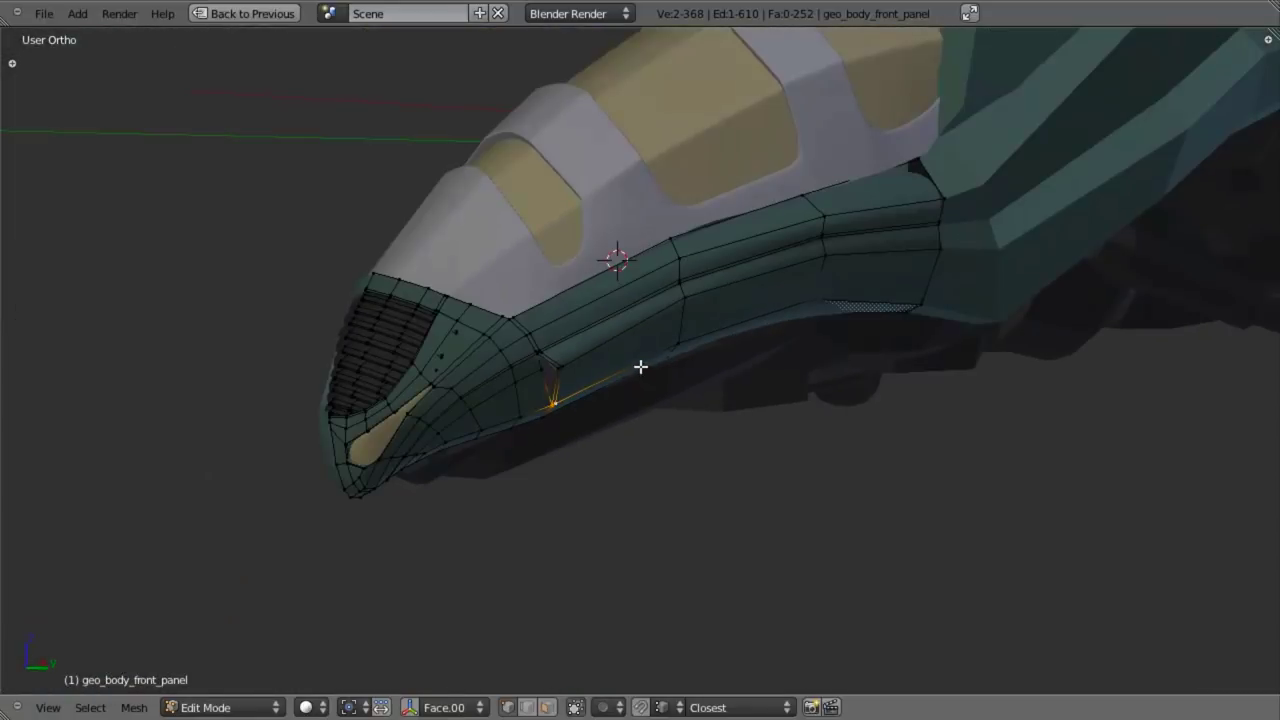
{"action": "key", "text": "ctrl+r"}
{"action": "left_click", "coordinate": [563, 382]}
{"action": "left_click", "coordinate": [560, 389]}
{"action": "middle_click_drag", "start_coordinate": [560, 389], "coordinate": [590, 420]}
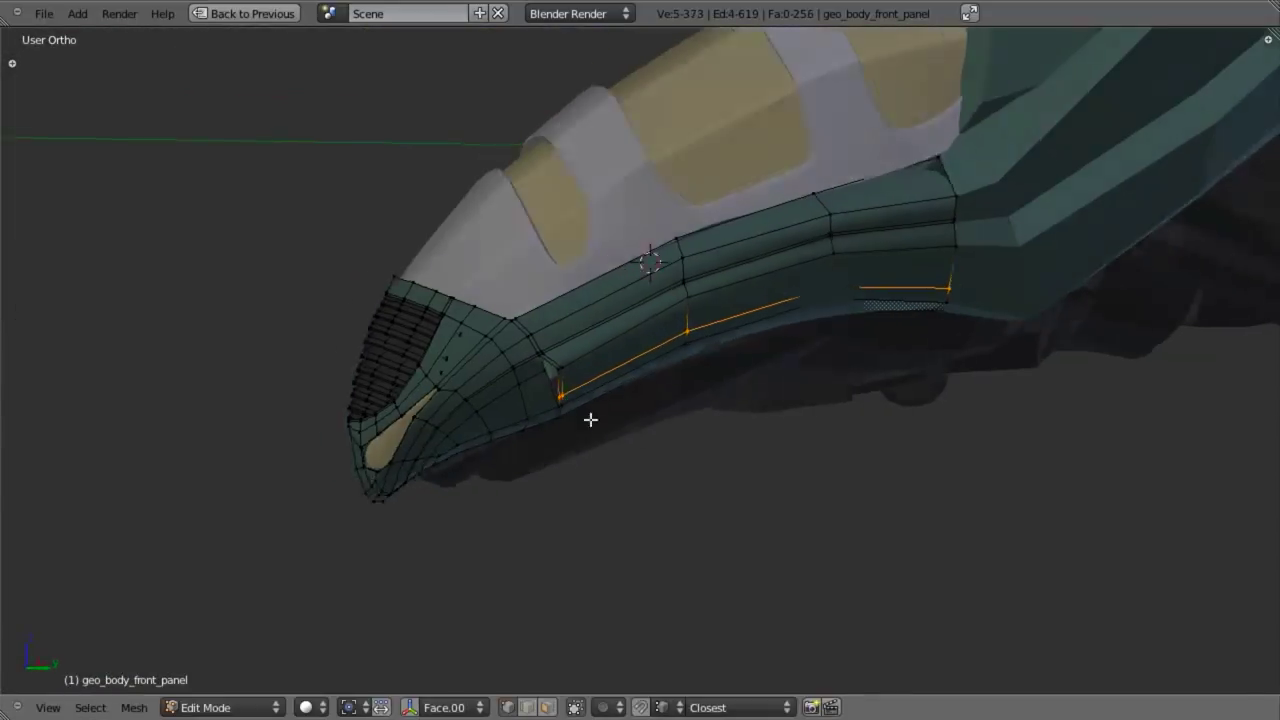
{"action": "key", "text": "KP_3"}
{"action": "key", "text": "z"}
{"action": "scroll", "coordinate": [620, 447], "scroll_direction": "up", "scroll_amount": 2}
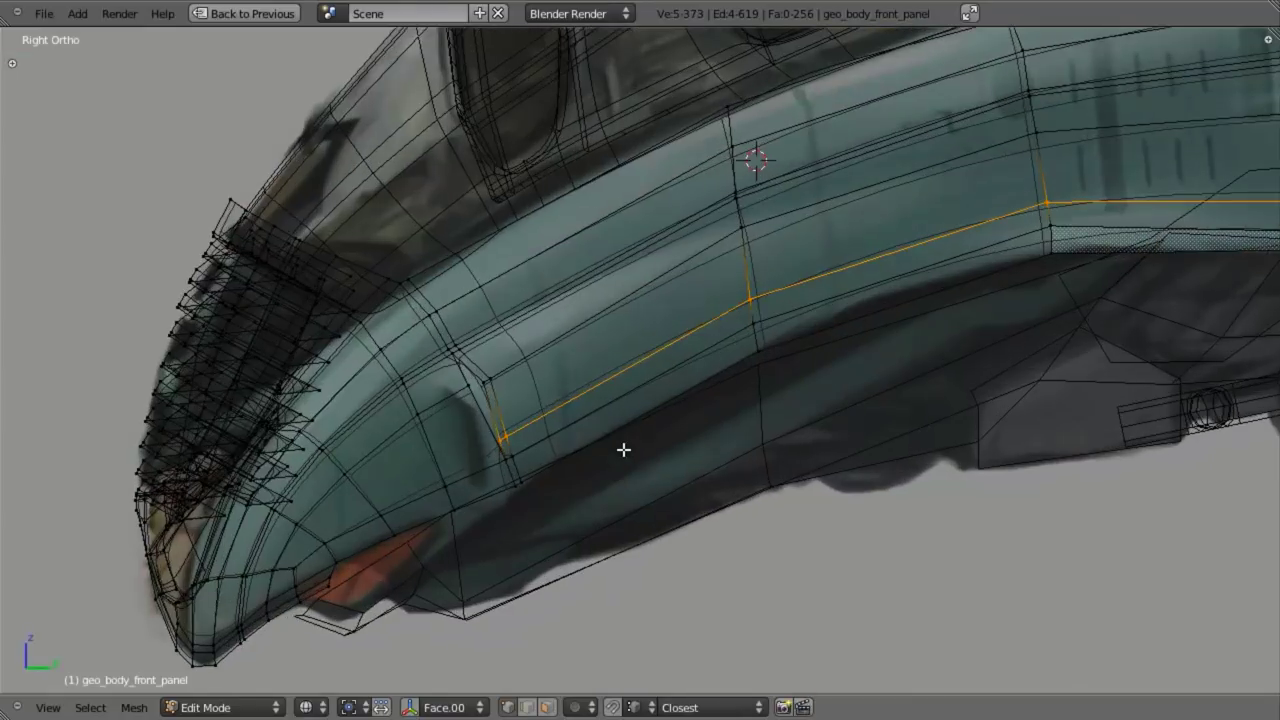
- Slide the lengthwise edge loop on the lower side of the front panel slightly along its neighbouring edges
{"action": "key", "text": "ctrl+e"}
{"action": "left_click", "coordinate": [565, 432]}
{"action": "left_click", "coordinate": [566, 437]}
{"action": "key", "text": "a"}
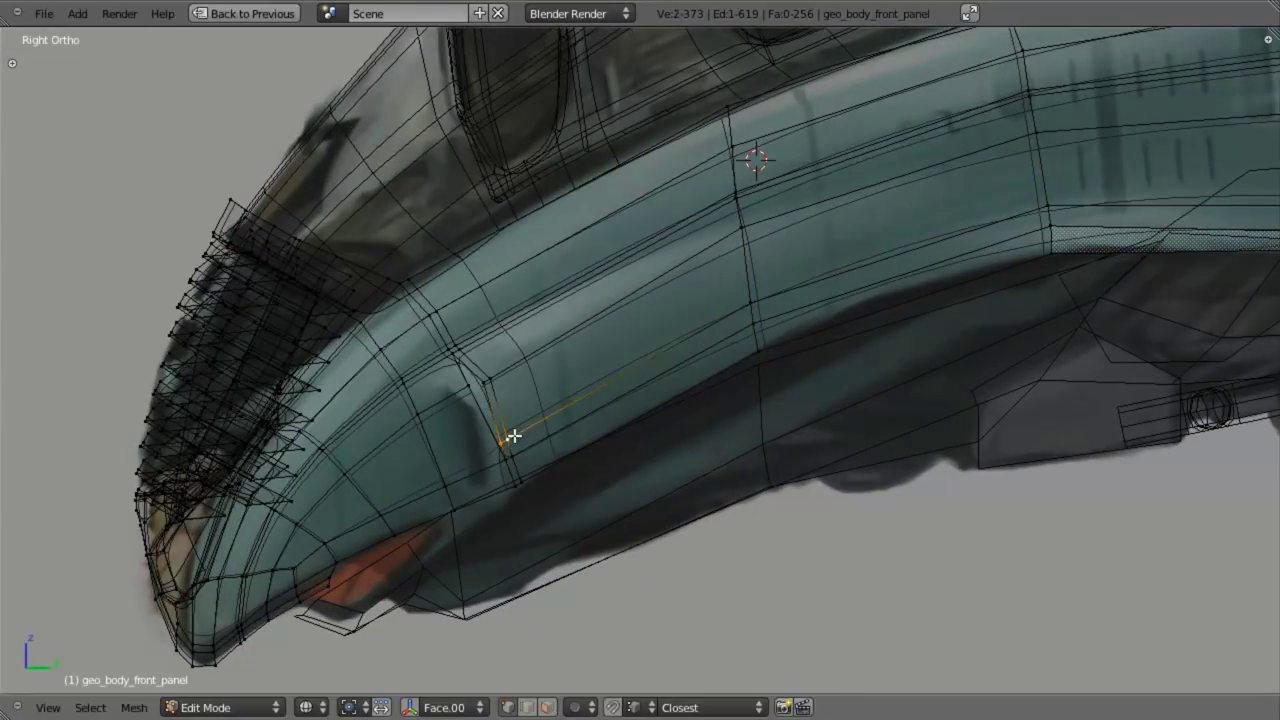
- Move the two vertices at the slot's lower rear corner about 0.047 units outward and down in front view, and about 0.021 units rearward in side view
{"action": "key", "text": "KP_1"}
{"action": "key", "text": "z"}
{"action": "key", "text": "g"}
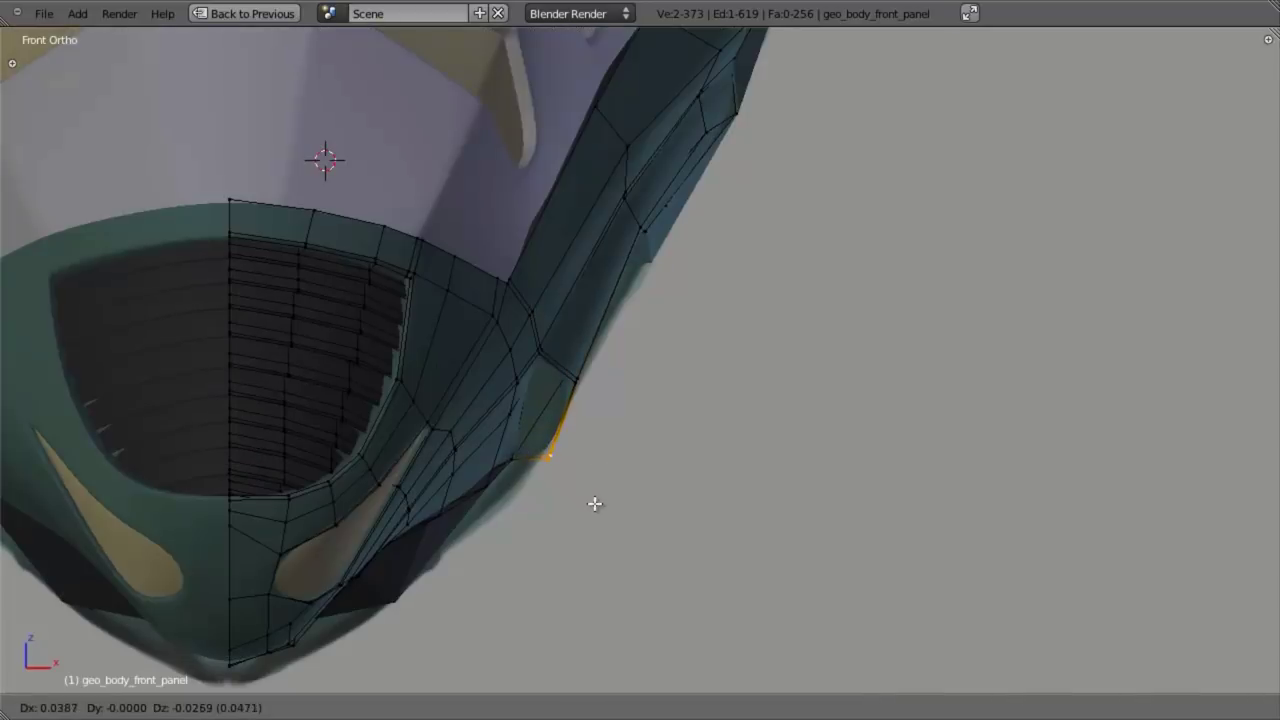
{"action": "left_click", "coordinate": [597, 510]}
{"action": "key", "text": "KP_3"}
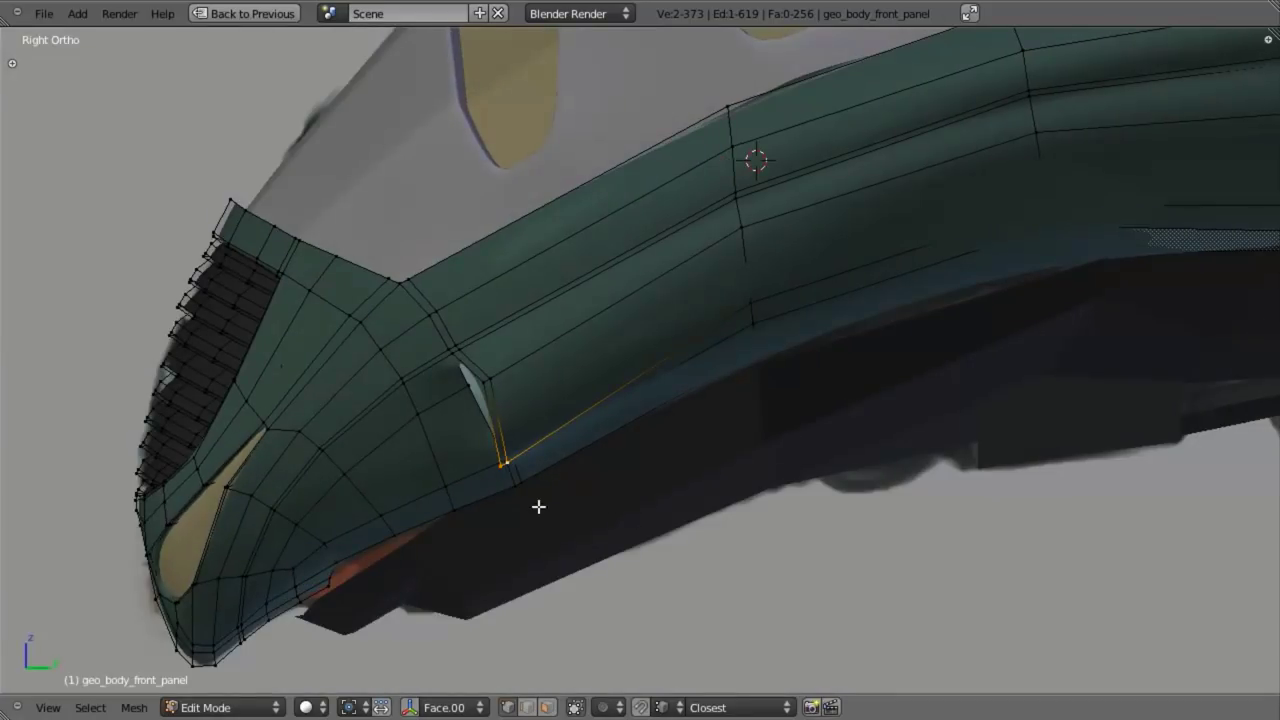
{"action": "middle_click_drag", "start_coordinate": [538, 507], "coordinate": [550, 500], "text": "shift"}
{"action": "scroll", "coordinate": [540, 506], "scroll_direction": "up", "scroll_amount": 2}
{"action": "key", "text": "z"}
{"action": "key", "text": "g"}
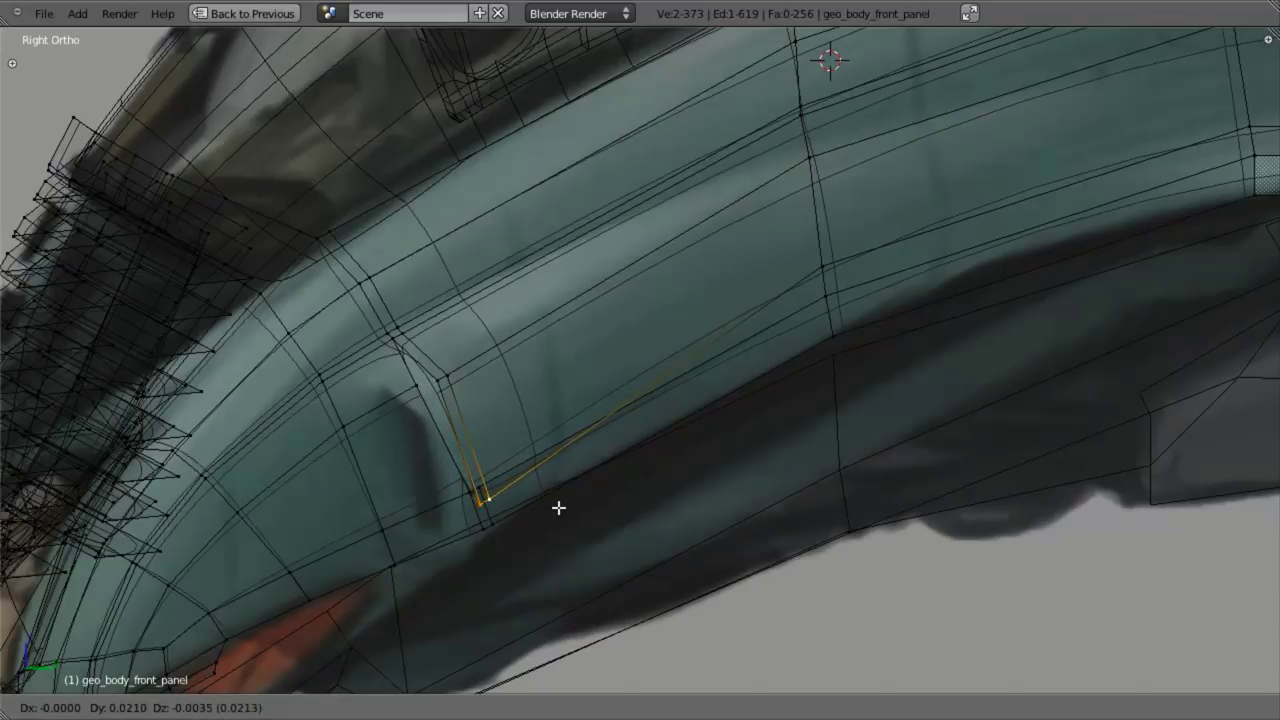
{"action": "left_click", "coordinate": [558, 508]}
{"action": "scroll", "coordinate": [557, 506], "scroll_direction": "down", "scroll_amount": 5}
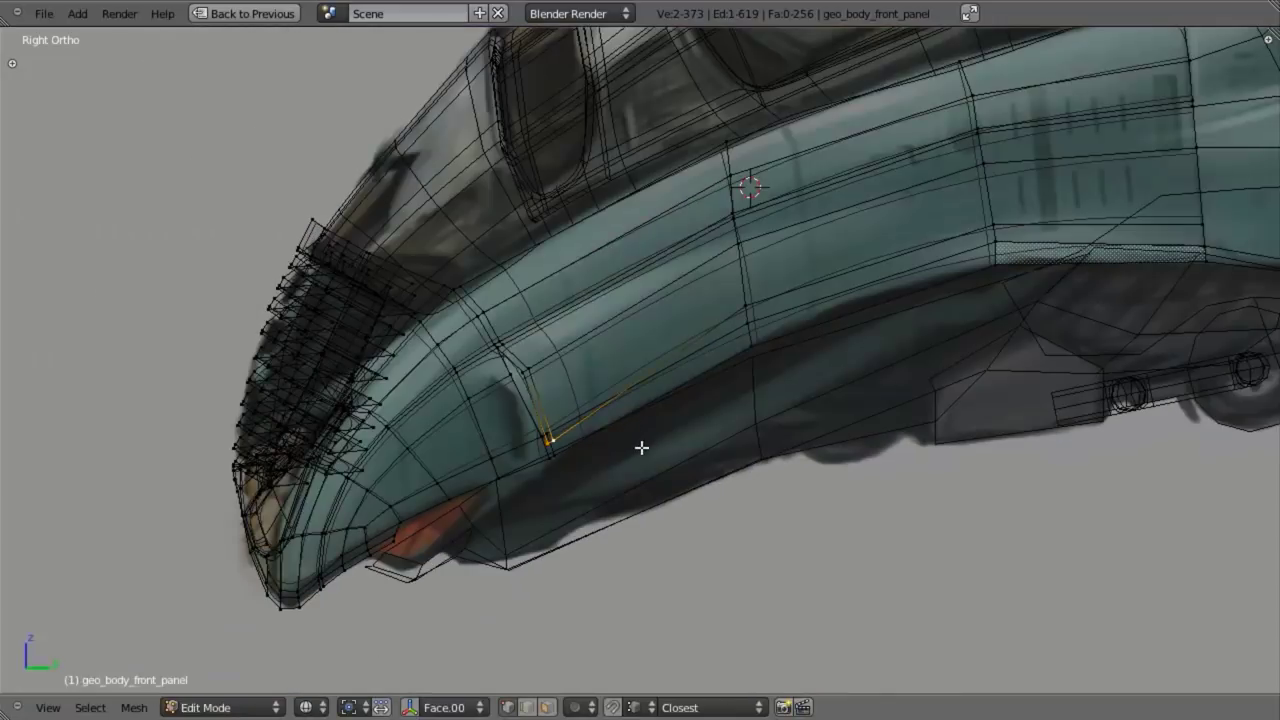
{"action": "key", "text": "alt+z"}
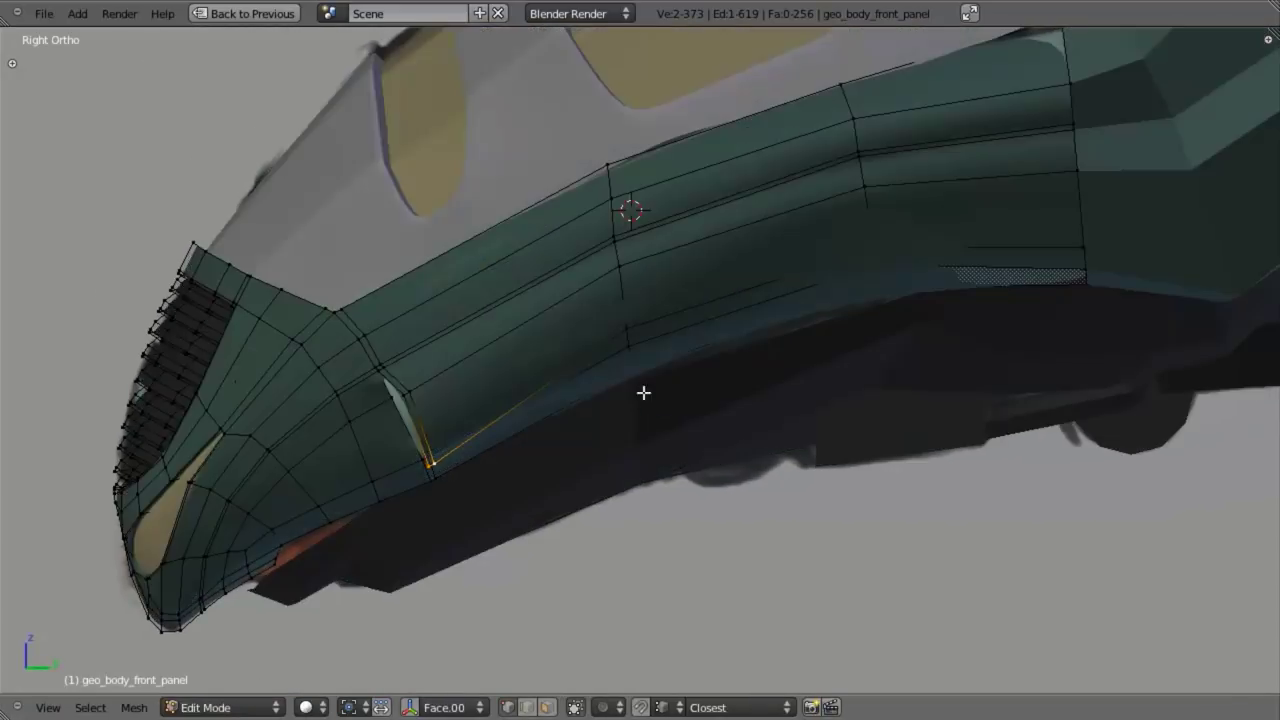
- Move the first lower-loop vertex behind the slot inward along the X axis to smooth the panel's underside
{"action": "mouse_move", "coordinate": [643, 391]}
{"action": "middle_mouse_down"}
{"action": "mouse_move", "coordinate": [486, 369]}
{"action": "mouse_move", "coordinate": [584, 328]}
{"action": "mouse_move", "coordinate": [677, 369]}
{"action": "mouse_move", "coordinate": [562, 500]}
{"action": "middle_mouse_up"}
{"action": "scroll", "coordinate": [634, 351], "scroll_direction": "up", "scroll_amount": 3}
{"action": "key", "text": "a"}
{"action": "key", "text": "z"}
{"action": "right_click", "coordinate": [562, 513]}
{"action": "key", "text": "z"}
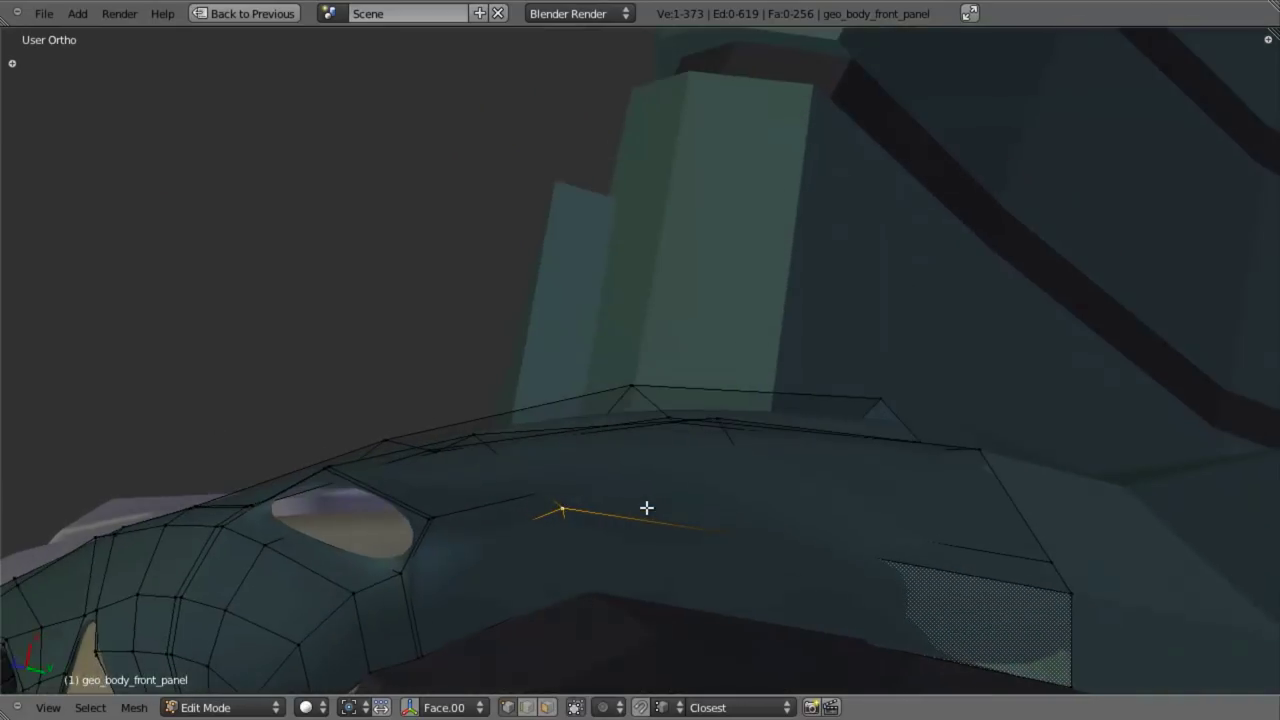
{"action": "key", "text": "g"}
{"action": "key", "text": "x"}
{"action": "right_click", "coordinate": [645, 524]}
- Shift the next vertex rearward on the same lower loop along the X axis to continue the panel's curve
{"action": "key", "text": "z"}
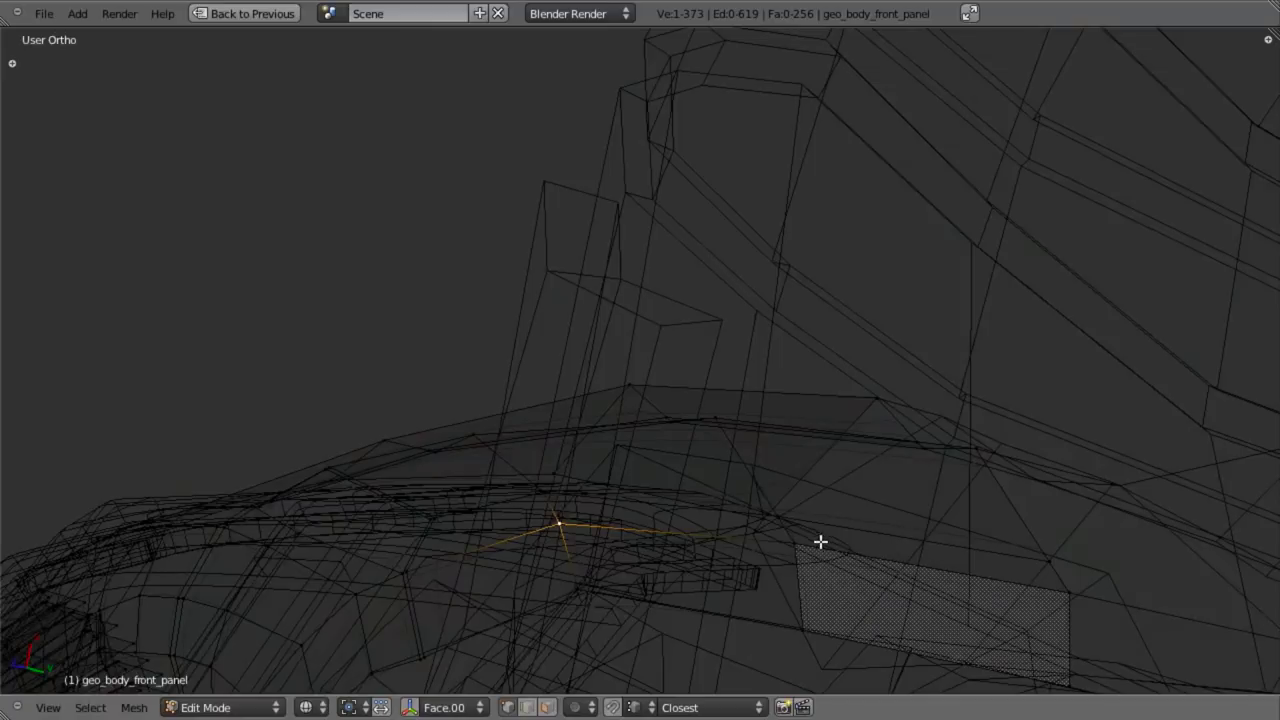
{"action": "right_click", "coordinate": [803, 547]}
{"action": "key", "text": "g"}
{"action": "key", "text": "x"}
{"action": "right_click", "coordinate": [795, 548]}
{"action": "key", "text": "x"}
{"action": "key", "text": "z"}
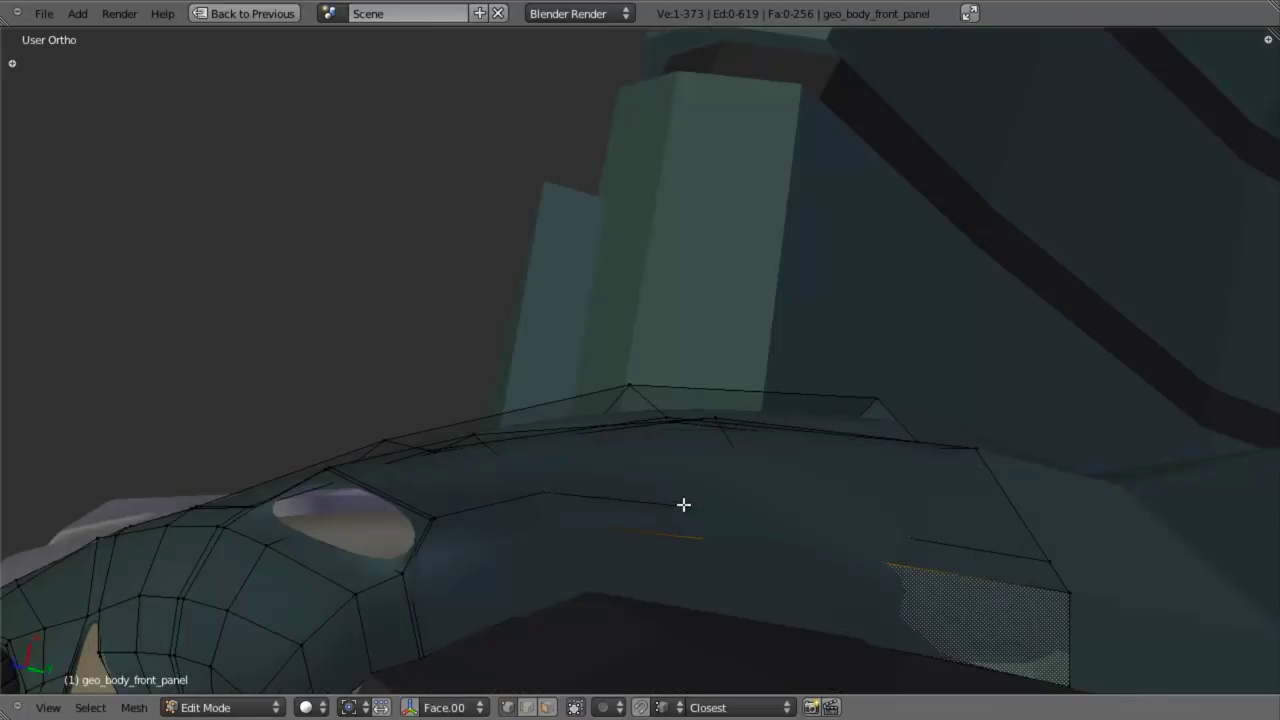
- Add a lengthwise loop cut behind the slot near its lower rear corner, with an edge slide of about 0.67
{"action": "middle_click_drag", "start_coordinate": [683, 504], "coordinate": [624, 460]}
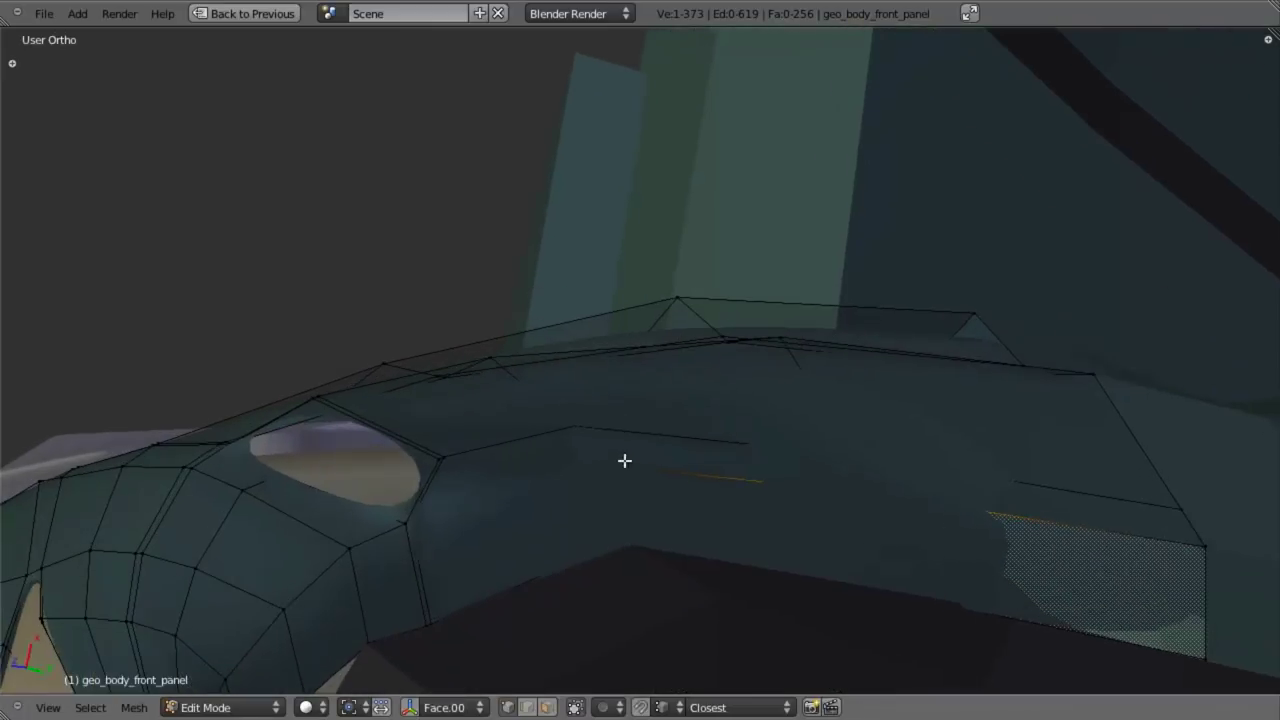
{"action": "key", "text": "ctrl+r"}
{"action": "left_click", "coordinate": [428, 486]}
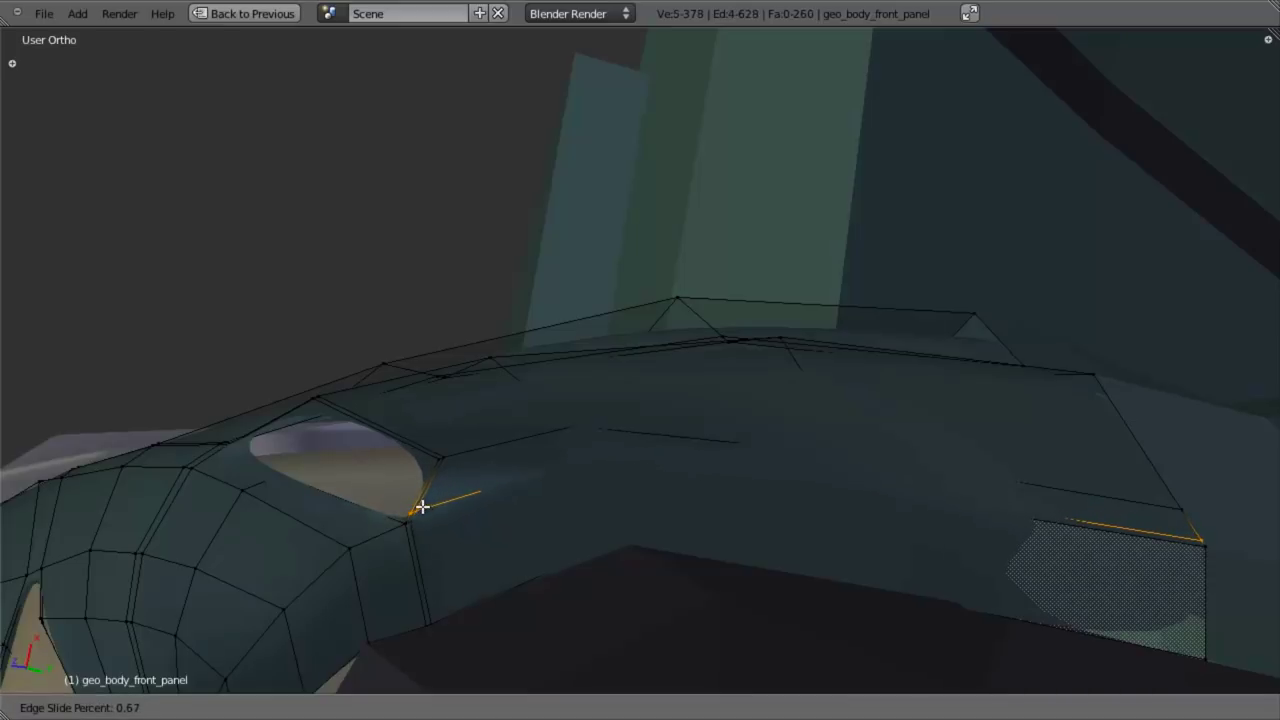
{"action": "left_click", "coordinate": [422, 507]}
- Add a lengthwise loop cut between the panel's two upper ridge lines, close to the upper one
{"action": "middle_click_drag", "start_coordinate": [420, 511], "coordinate": [580, 234]}
{"action": "key", "text": "ctrl+r"}
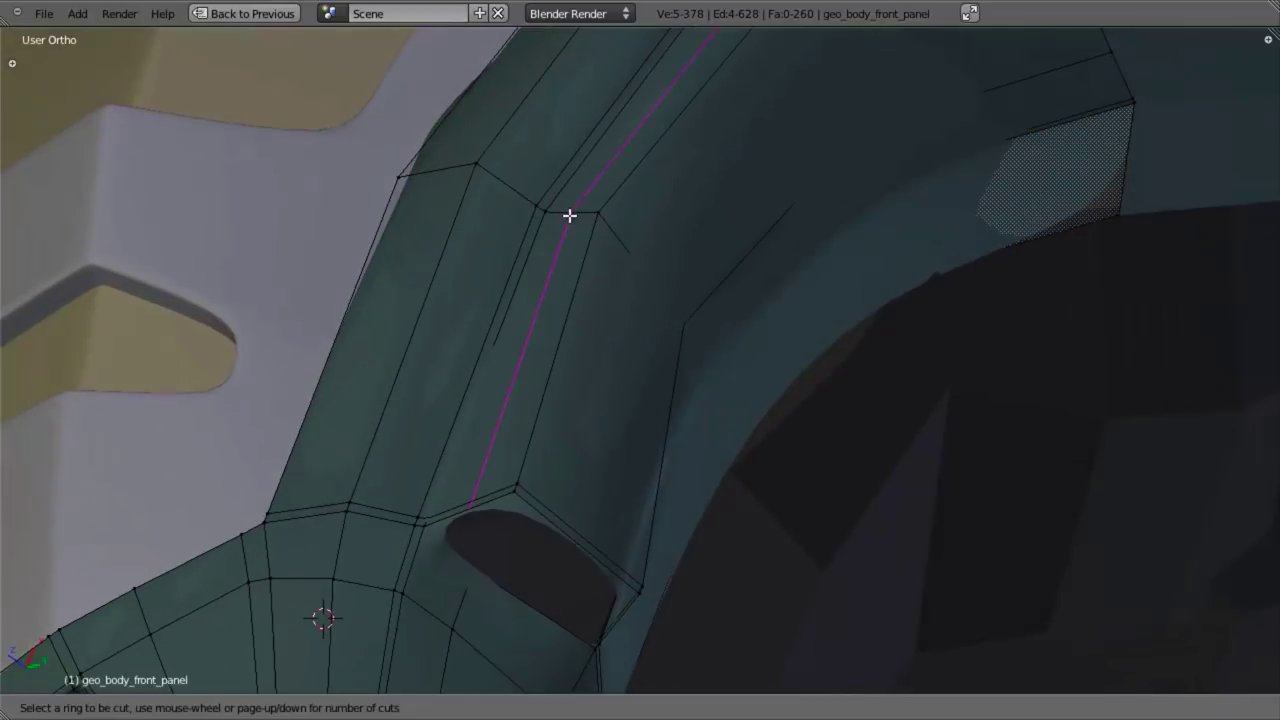
{"action": "left_click", "coordinate": [562, 214]}
{"action": "left_click", "coordinate": [545, 212]}
- Add a lengthwise loop cut just below the ridge that starts at the slot's upper rear corner
{"action": "middle_click_drag", "start_coordinate": [640, 286], "coordinate": [846, 329]}
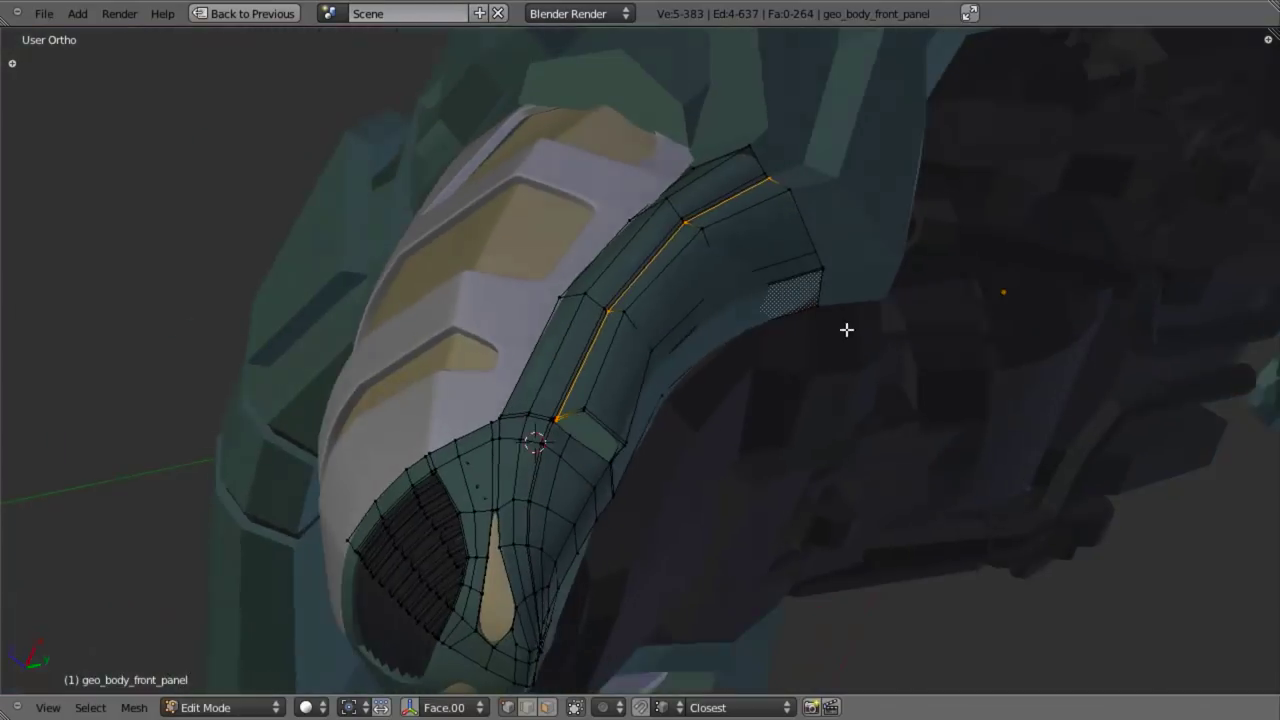
{"action": "key", "text": "KP_3"}
{"action": "scroll", "coordinate": [734, 423], "scroll_direction": "up", "scroll_amount": 5}
{"action": "key", "text": "a"}
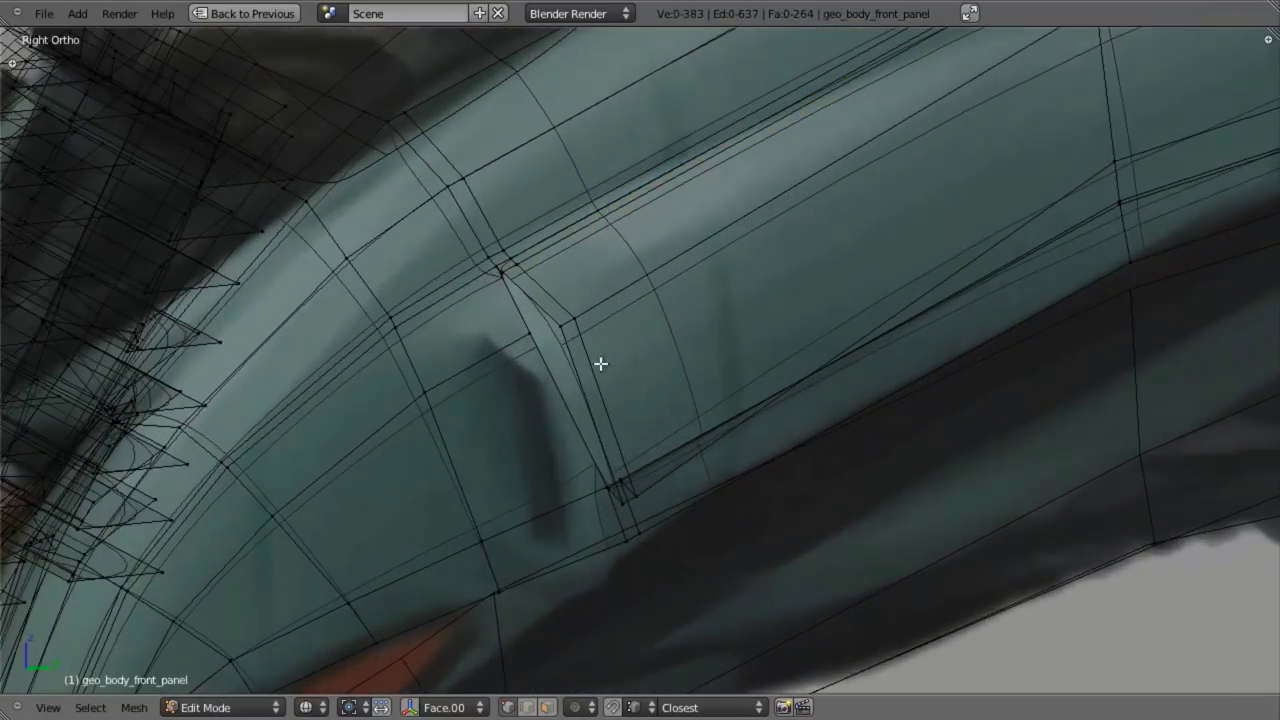
{"action": "key", "text": "ctrl+r"}
{"action": "left_click", "coordinate": [594, 371]}
{"action": "left_click", "coordinate": [583, 303]}
{"action": "key", "text": "alt+z"}
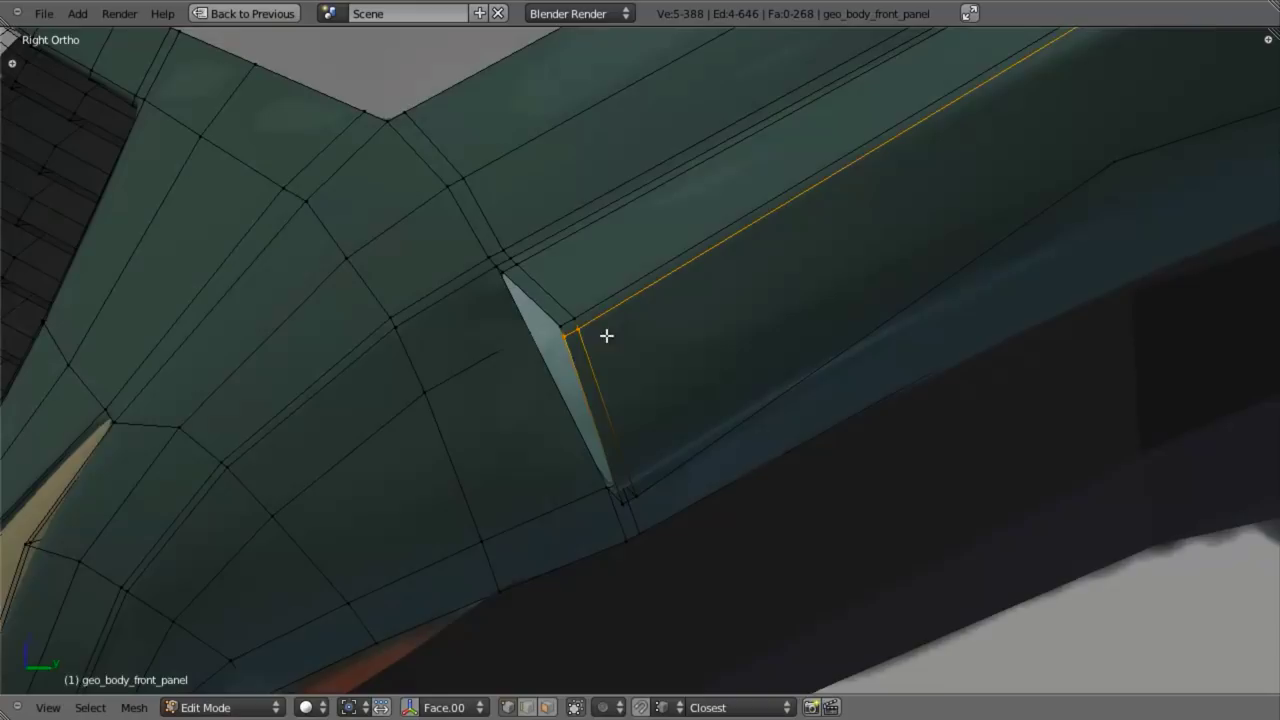
- Examine the smoothed front panel outside Edit Mode from an angle and against the side reference image
{"action": "scroll", "coordinate": [606, 336], "scroll_direction": "down", "scroll_amount": 5}
{"action": "key", "text": "Tab"}
{"action": "middle_click_drag", "start_coordinate": [609, 431], "coordinate": [832, 322]}
{"action": "key", "text": "KP_3"}
{"action": "key", "text": "z"}
{"action": "scroll", "coordinate": [690, 395], "scroll_direction": "up", "scroll_amount": 2}
{"action": "key", "text": "Tab"}
{"action": "key", "text": "z"}
{"action": "key", "text": "z"}
{"action": "scroll", "coordinate": [735, 350], "scroll_direction": "up", "scroll_amount": 5}
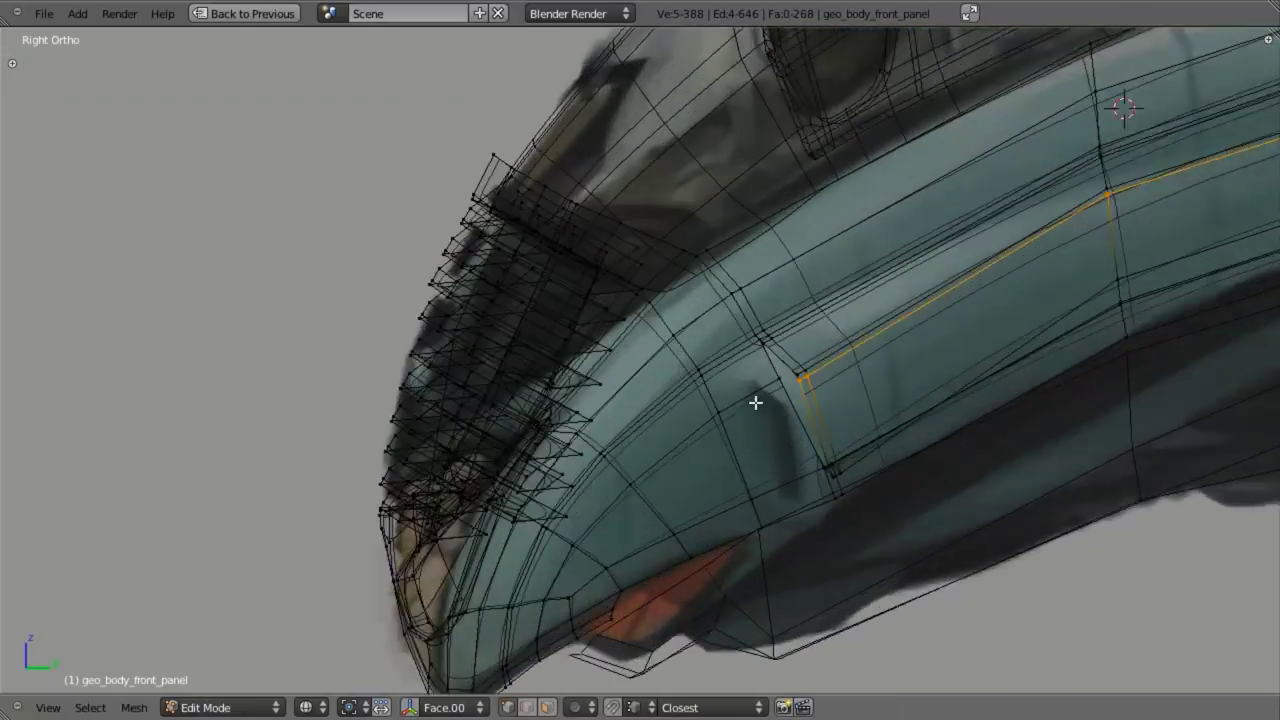
- Extrude the slot opening's border edge loop in place and scale it down slightly to form an inner rim
{"action": "key", "text": "a"}
{"action": "left_click", "coordinate": [866, 433], "text": "alt"}
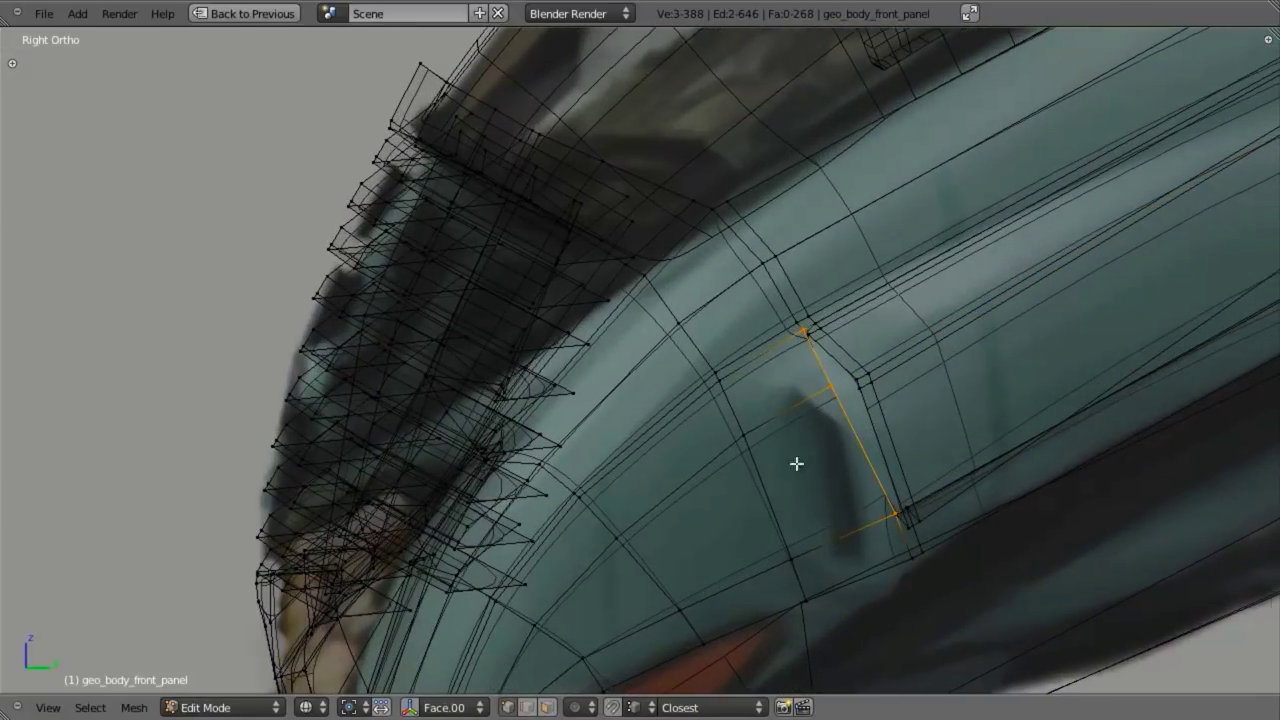
{"action": "scroll", "coordinate": [655, 352], "scroll_direction": "up", "scroll_amount": 2}
{"action": "key", "text": "z"}
{"action": "scroll", "coordinate": [733, 417], "scroll_direction": "up", "scroll_amount": 2}
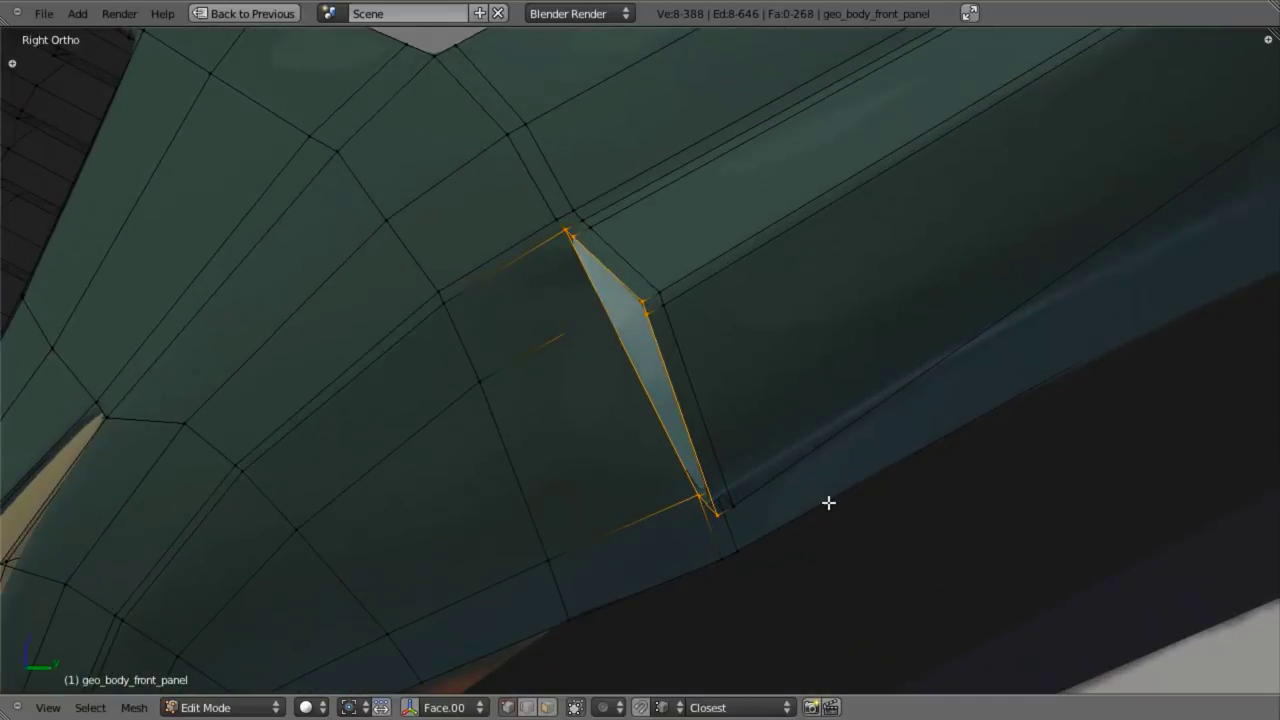
{"action": "key", "text": "e"}
{"action": "right_click", "coordinate": [829, 503]}
{"action": "key", "text": "s"}
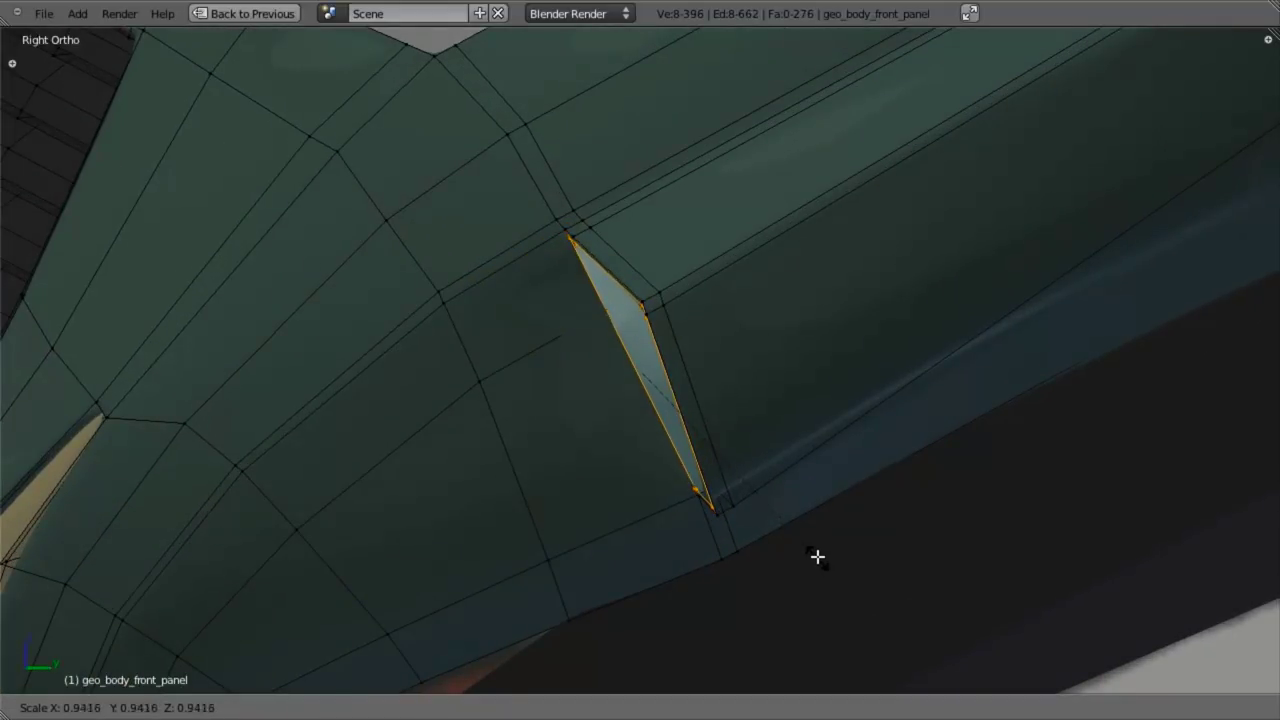
{"action": "left_click", "coordinate": [810, 514]}
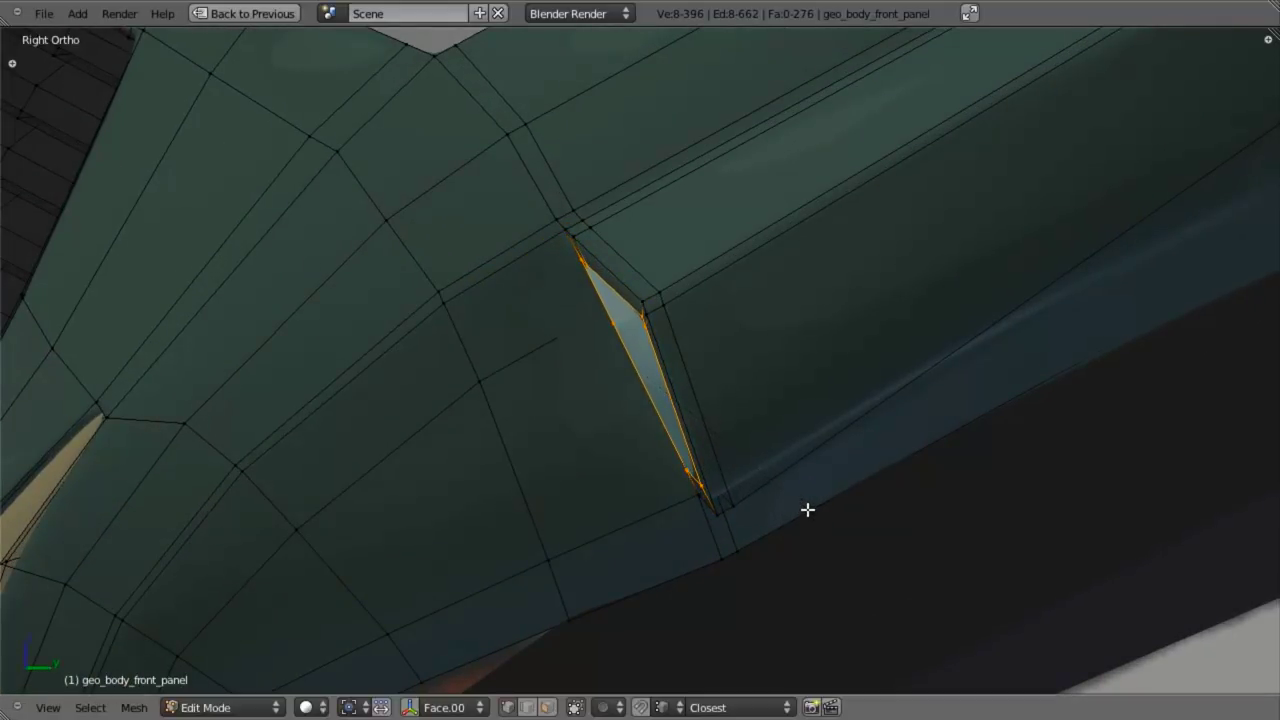
- Shift the slot's extruded inner rim slightly rearward in the side view
{"action": "key", "text": "g"}
{"action": "left_click", "coordinate": [811, 509]}
{"action": "key", "text": "z"}
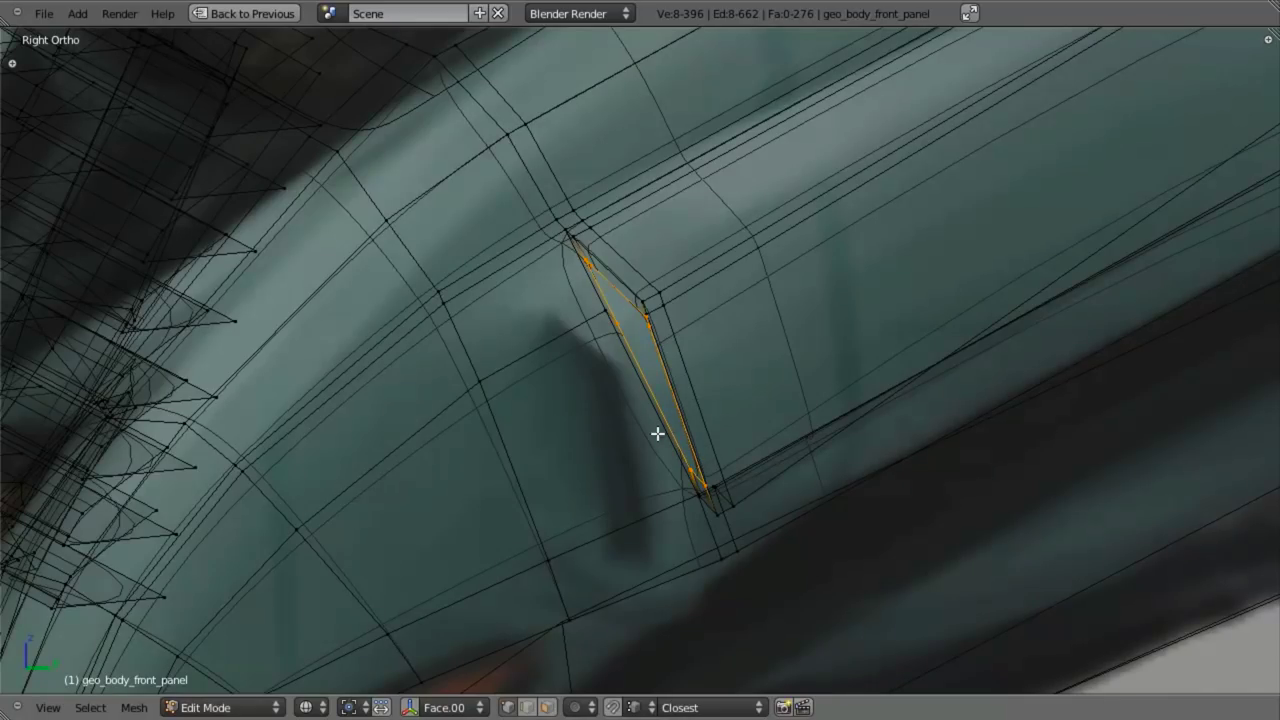
{"action": "key", "text": "z"}
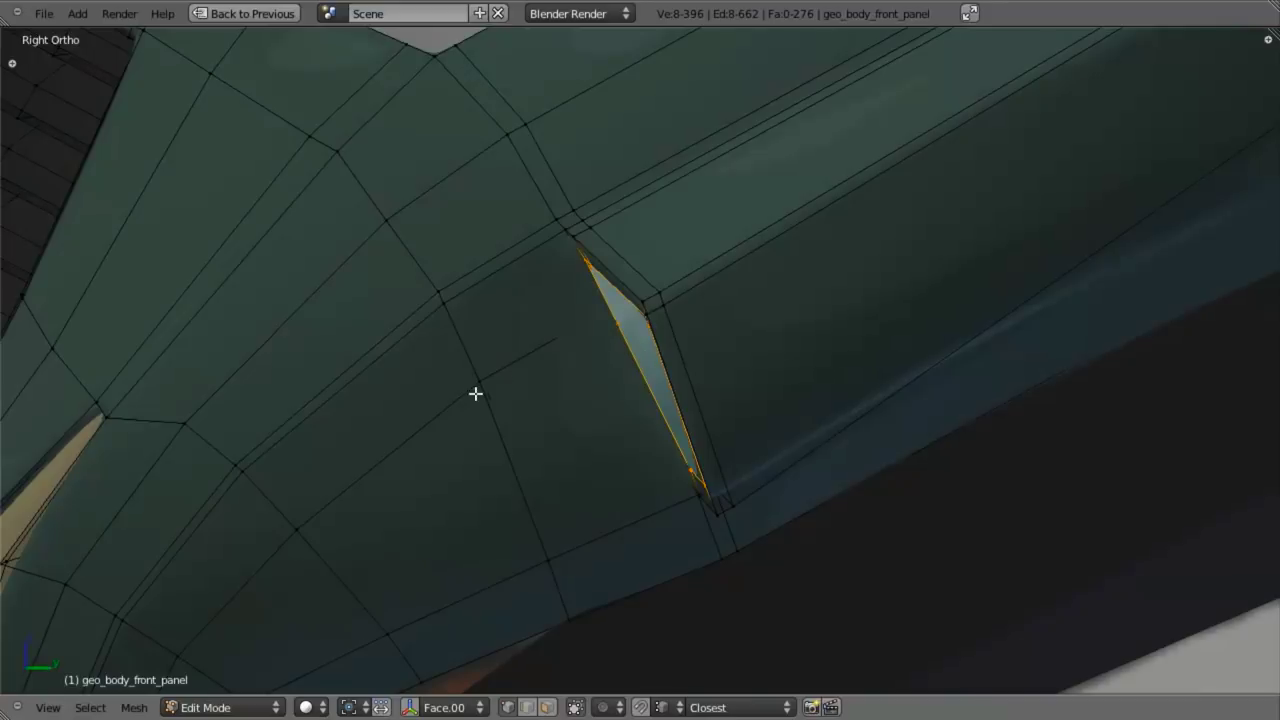
- Delete the inner rim's middle vertex along the slot's front edge
{"action": "key", "text": "z"}
{"action": "right_click", "coordinate": [620, 326]}
{"action": "key", "text": "z"}
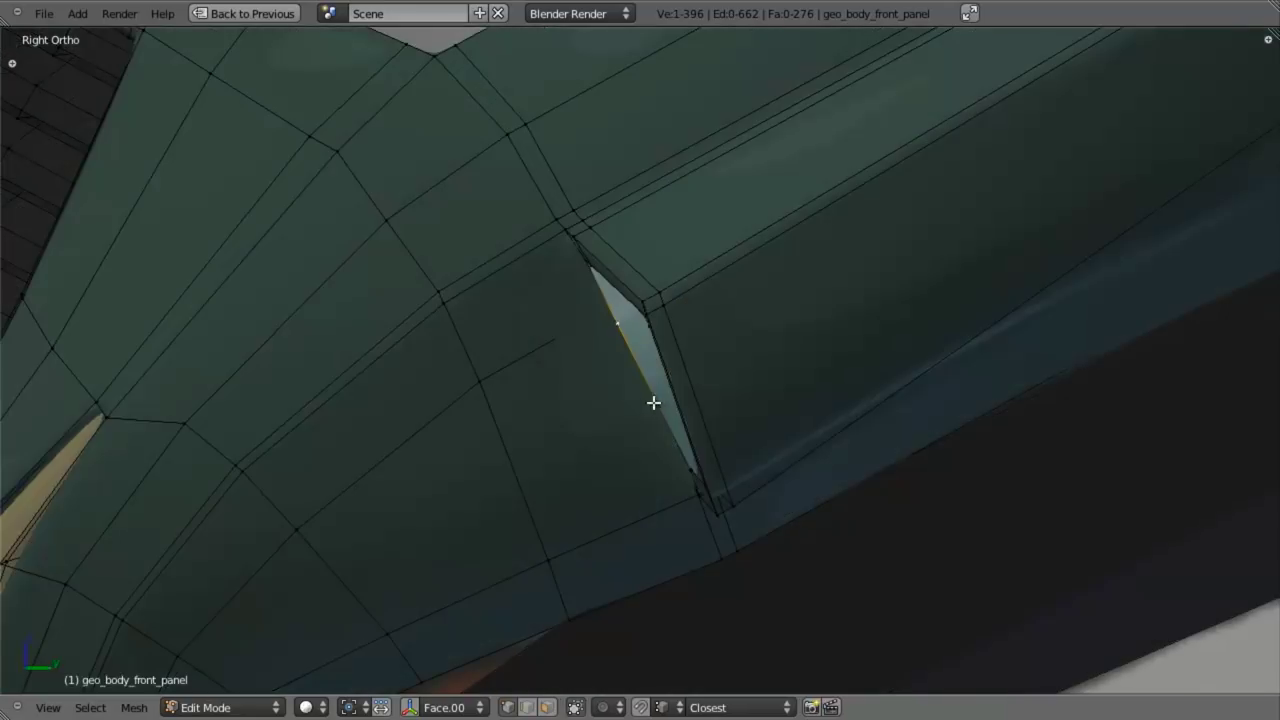
{"action": "mouse_move", "coordinate": [651, 403]}
{"action": "middle_mouse_down"}
{"action": "mouse_move", "coordinate": [742, 323]}
{"action": "mouse_move", "coordinate": [694, 326]}
{"action": "middle_mouse_up"}
{"action": "scroll", "coordinate": [690, 340], "scroll_direction": "up", "scroll_amount": 2}
{"action": "key", "text": "z"}
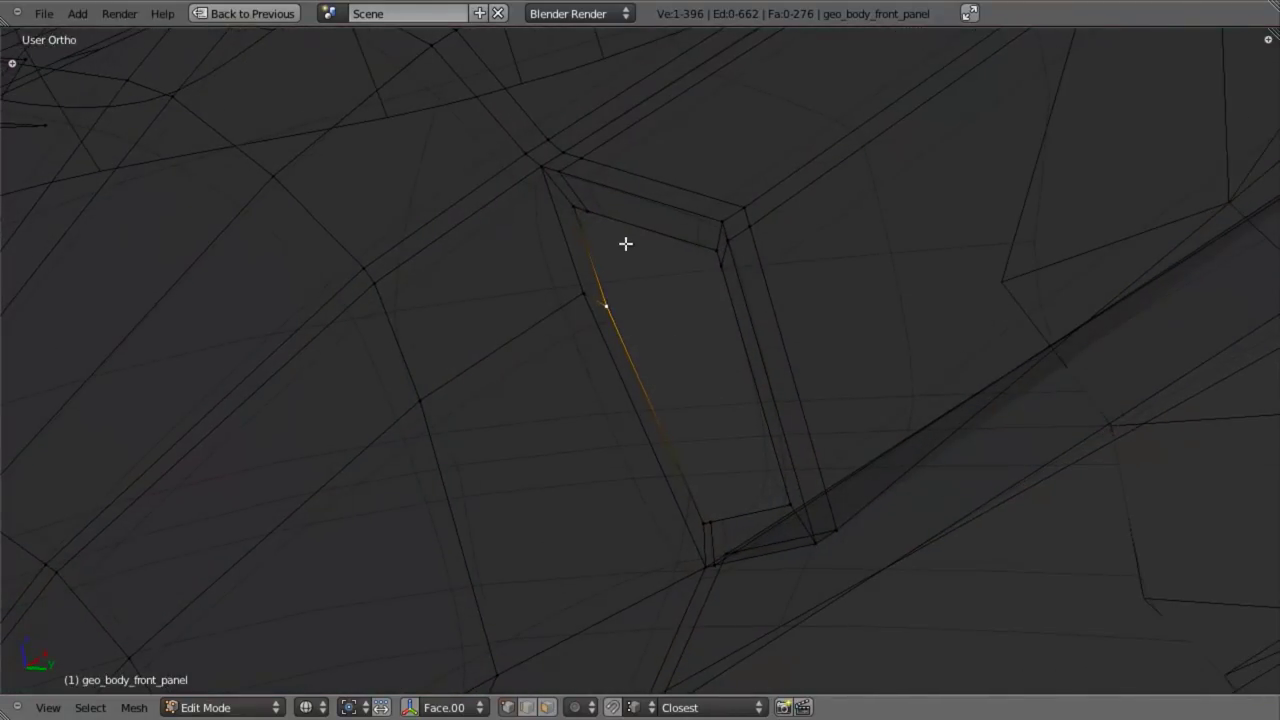
{"action": "key", "text": "x"}
{"action": "left_click", "coordinate": [597, 189]}
- Subdivide the segment between the upper corner and the middle vertex of the slot's front edge
{"action": "scroll", "coordinate": [668, 421], "scroll_direction": "down", "scroll_amount": 5}
{"action": "key", "text": "z"}
{"action": "scroll", "coordinate": [594, 443], "scroll_direction": "up", "scroll_amount": 2}
{"action": "key", "text": "z"}
{"action": "right_click", "coordinate": [640, 286]}
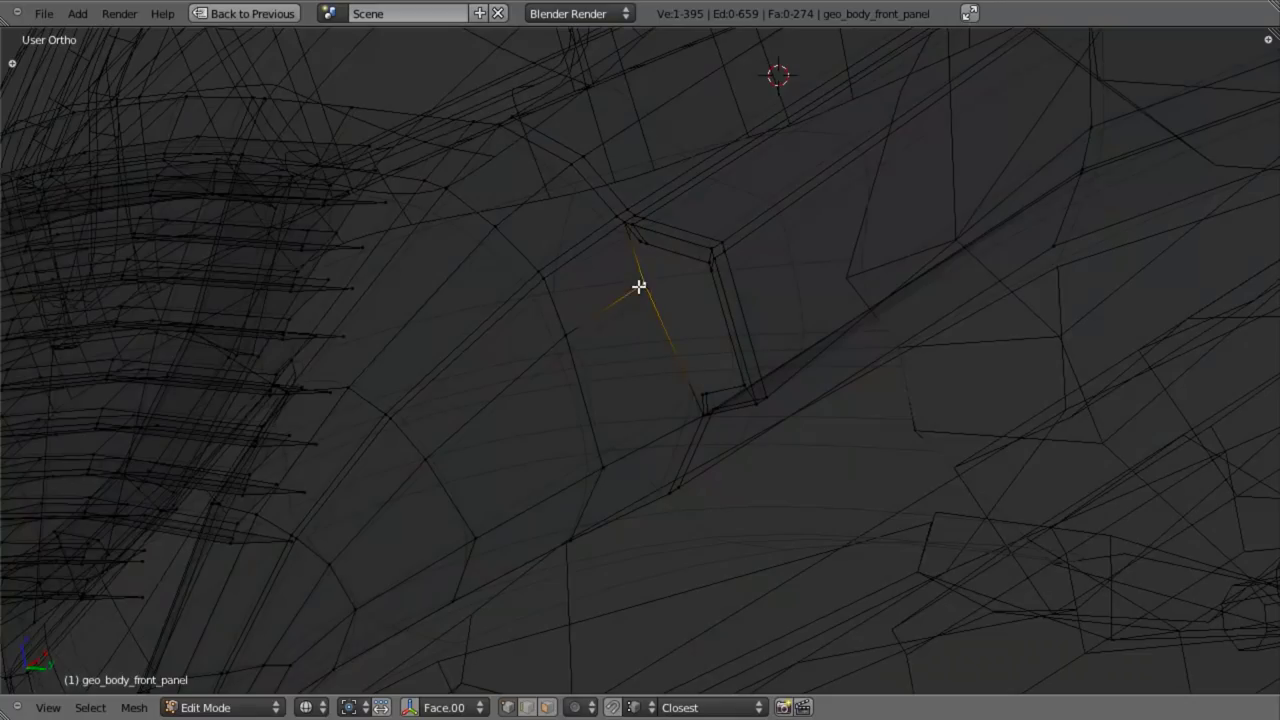
{"action": "scroll", "coordinate": [648, 391], "scroll_direction": "up", "scroll_amount": 3}
{"action": "scroll", "coordinate": [660, 360], "scroll_direction": "up", "scroll_amount": 2}
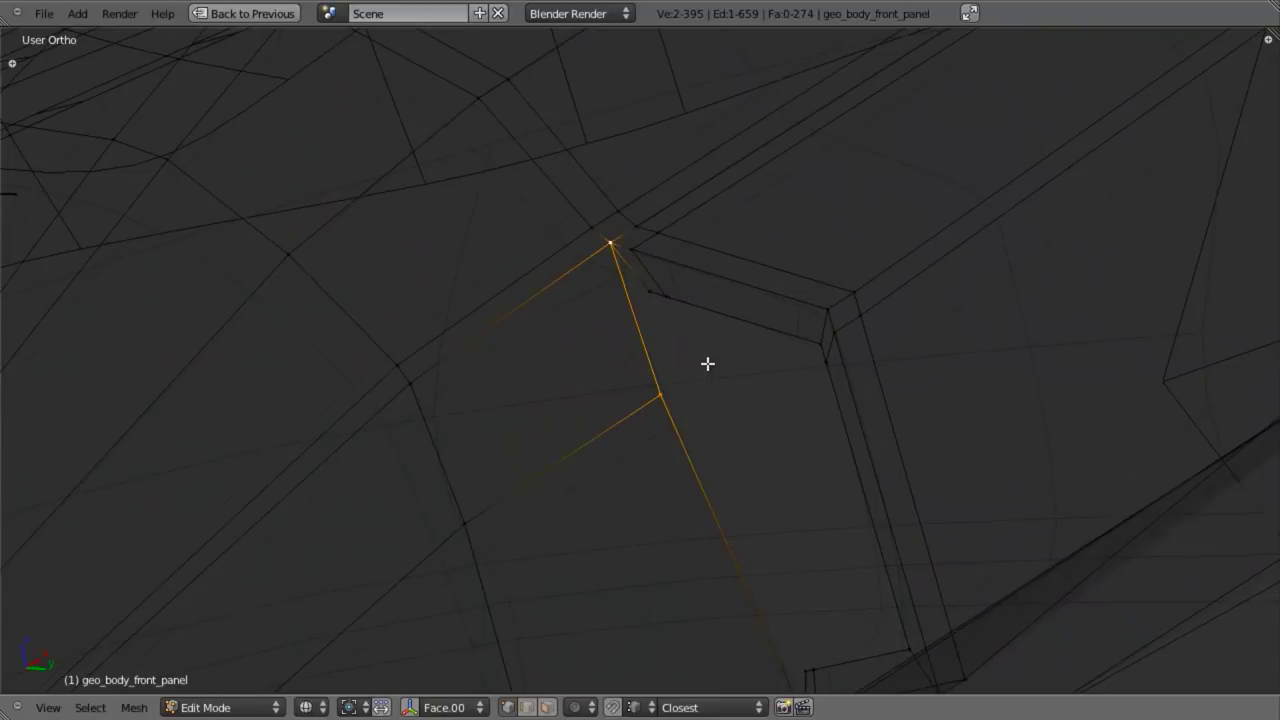
{"action": "key", "text": "w"}
{"action": "left_click", "coordinate": [680, 203]}
- Cut a new edge across the face ahead of the slot, near its lower edge, from the slot's front edge to the opposite side
{"action": "middle_click_drag", "start_coordinate": [774, 444], "coordinate": [696, 219], "text": "shift"}
{"action": "key", "text": "a"}
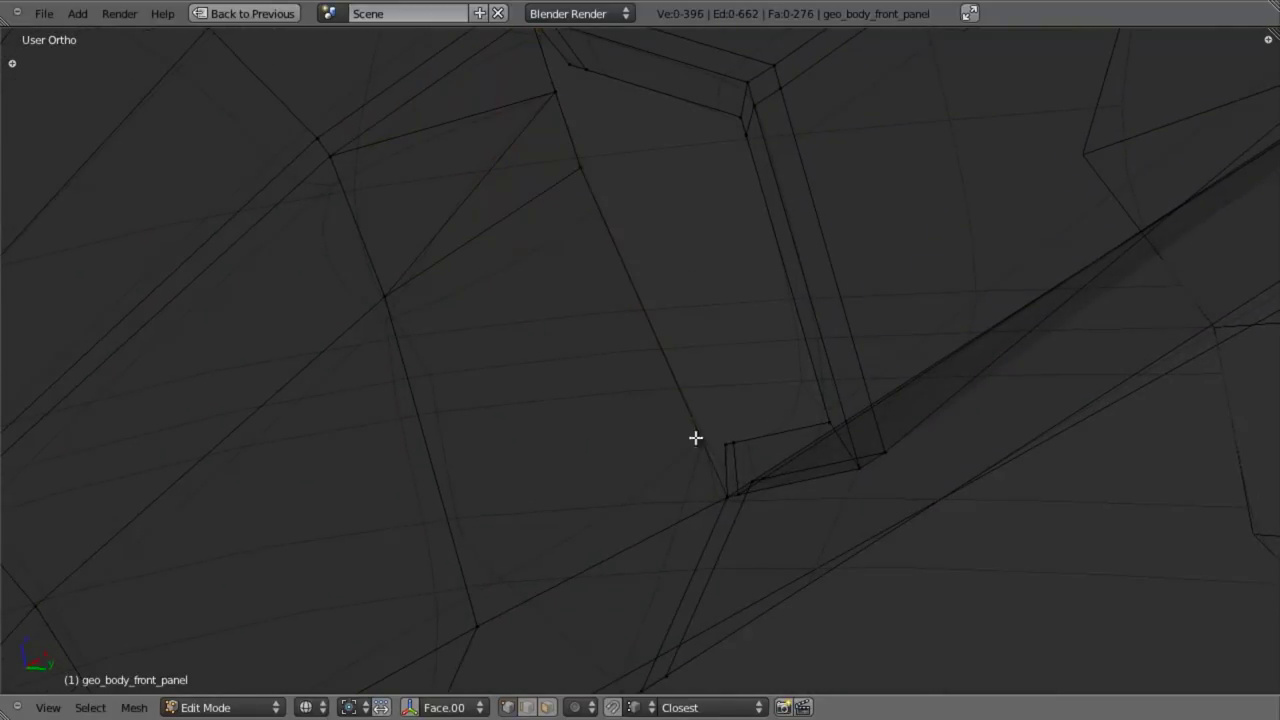
{"action": "right_click", "coordinate": [718, 486]}
{"action": "key", "text": "w"}
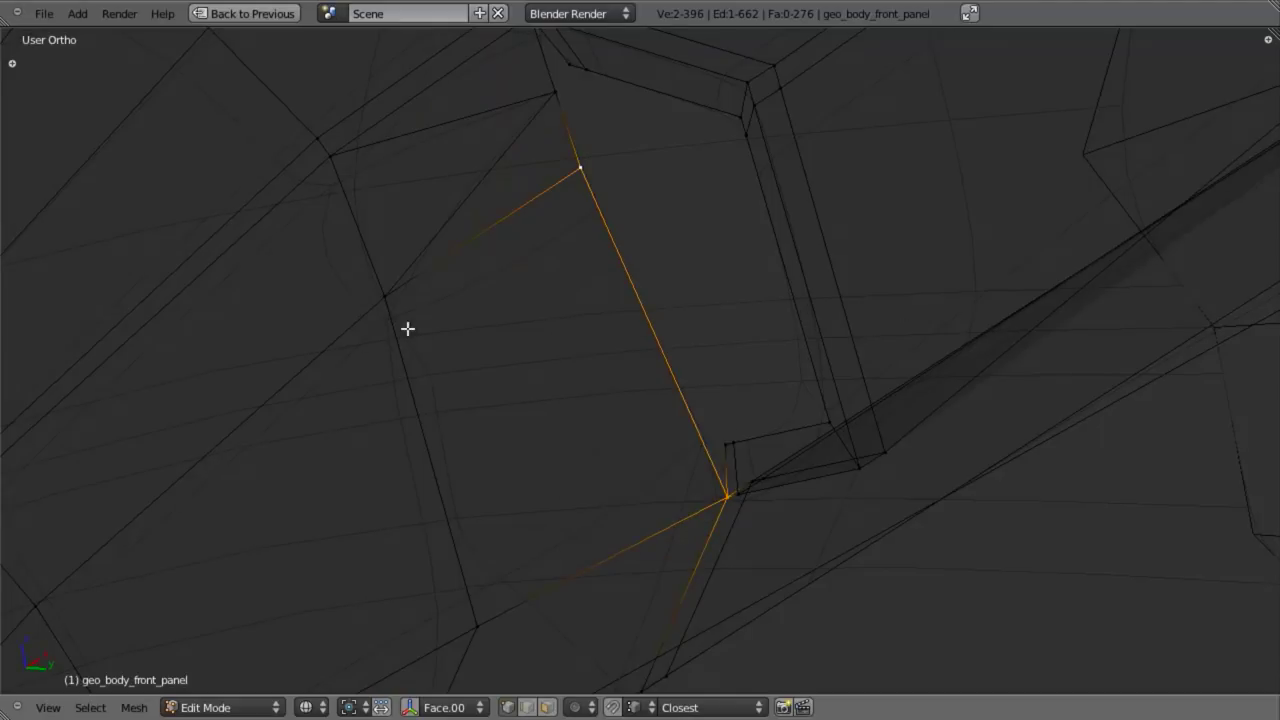
{"action": "right_click", "coordinate": [390, 288], "text": "shift"}
{"action": "right_click", "coordinate": [477, 622], "text": "shift"}
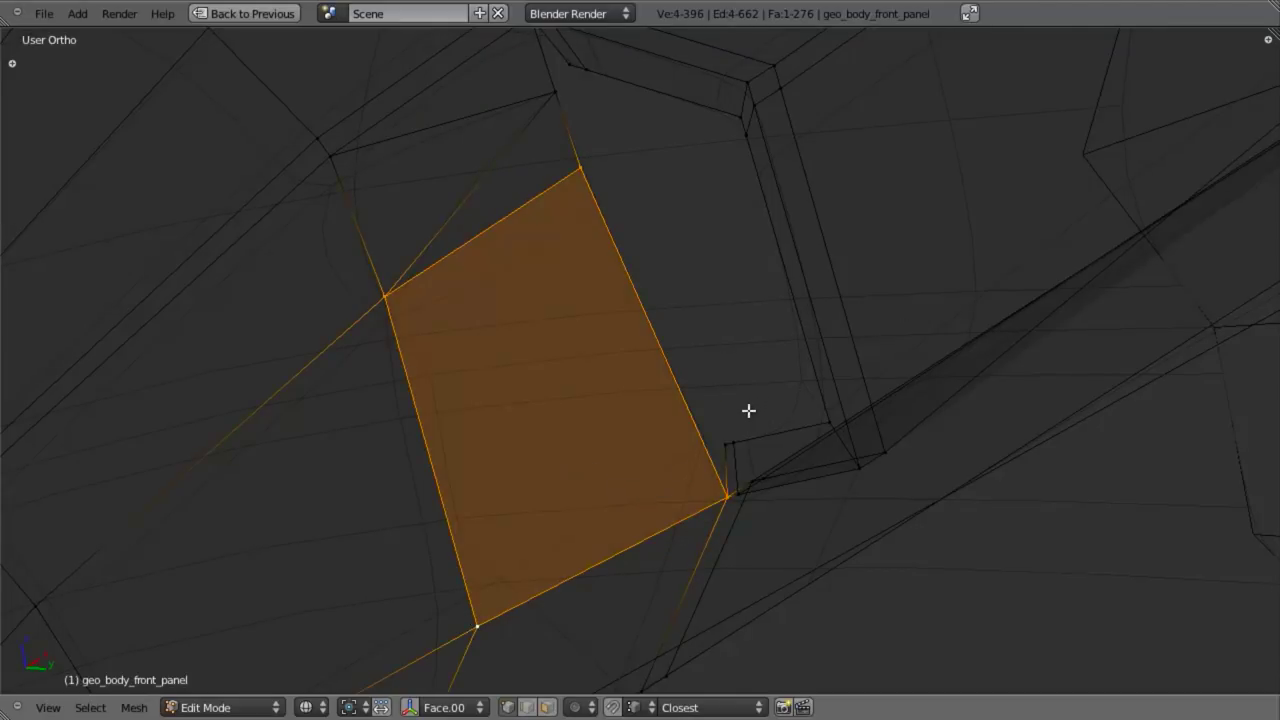
{"action": "key", "text": "Return"}
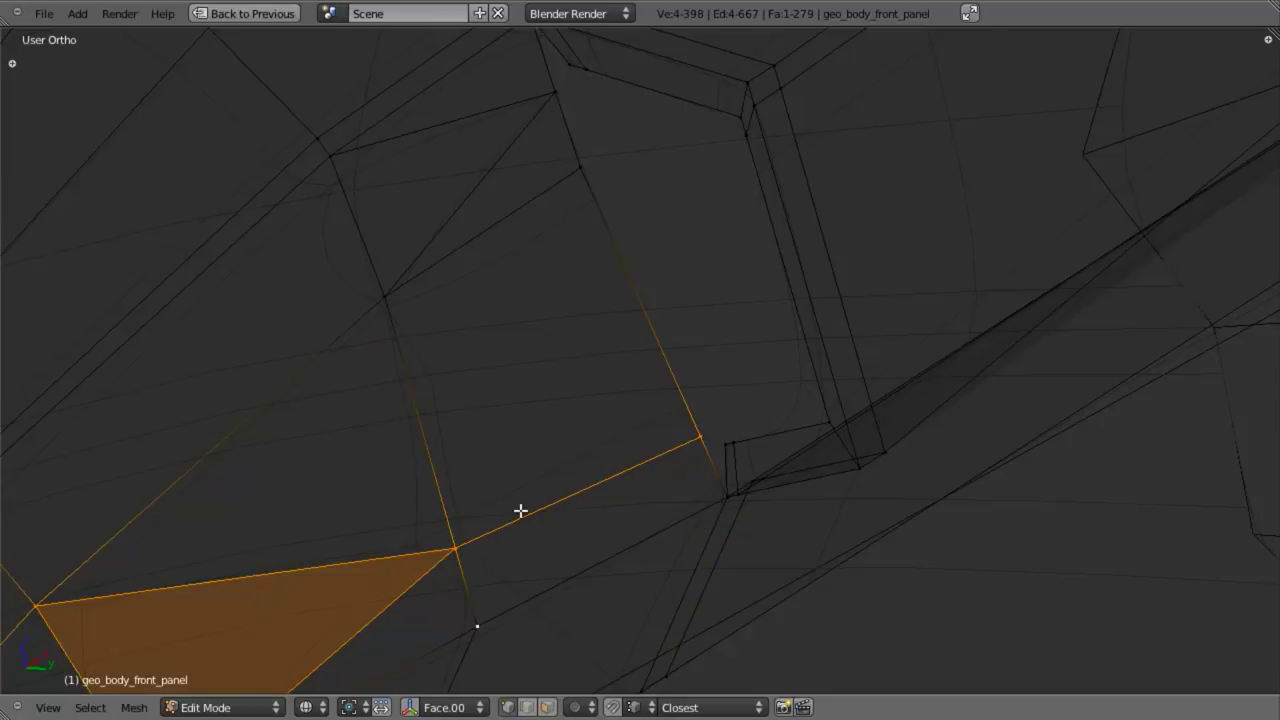
- Nudge the new cut's vertex on the slot's front edge about 0.004 units down toward the slot's lower corner
{"action": "scroll", "coordinate": [649, 440], "scroll_direction": "down", "scroll_amount": 4}
{"action": "scroll", "coordinate": [691, 423], "scroll_direction": "up", "scroll_amount": 2}
{"action": "scroll", "coordinate": [708, 444], "scroll_direction": "up", "scroll_amount": 2}
{"action": "key", "text": "z"}
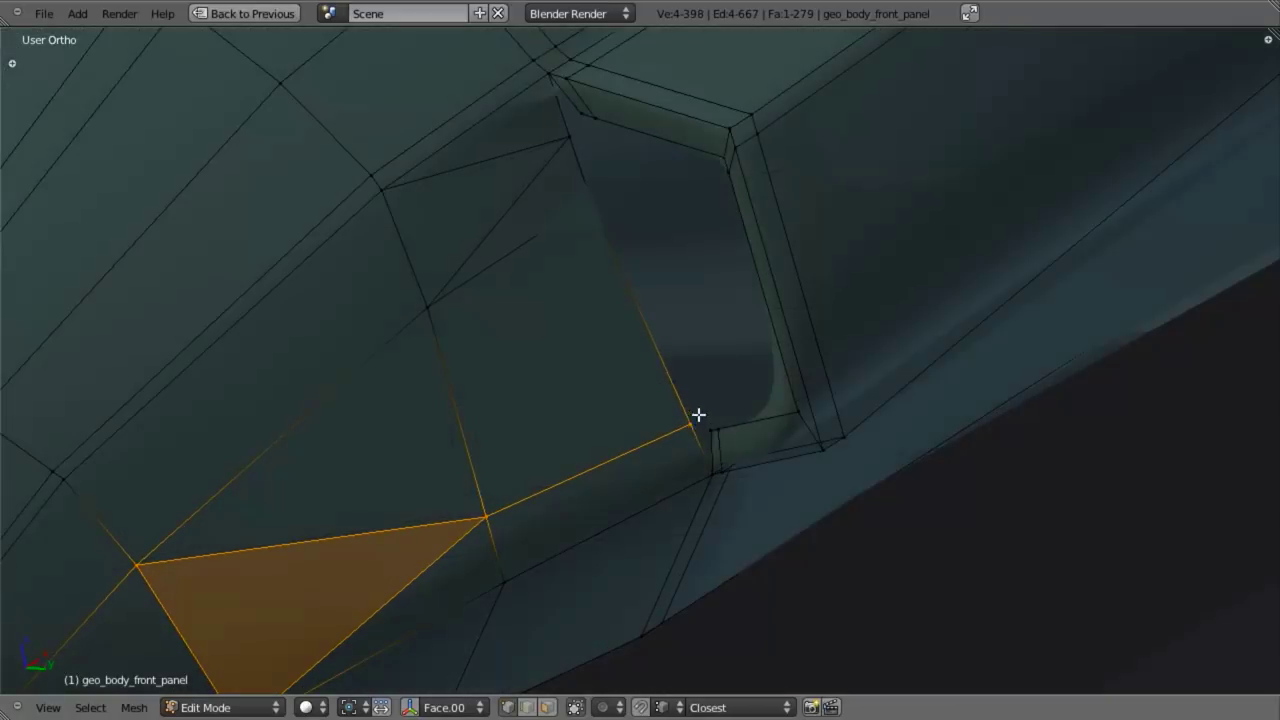
{"action": "key", "text": "a"}
{"action": "right_click", "coordinate": [682, 436]}
{"action": "key", "text": "g"}
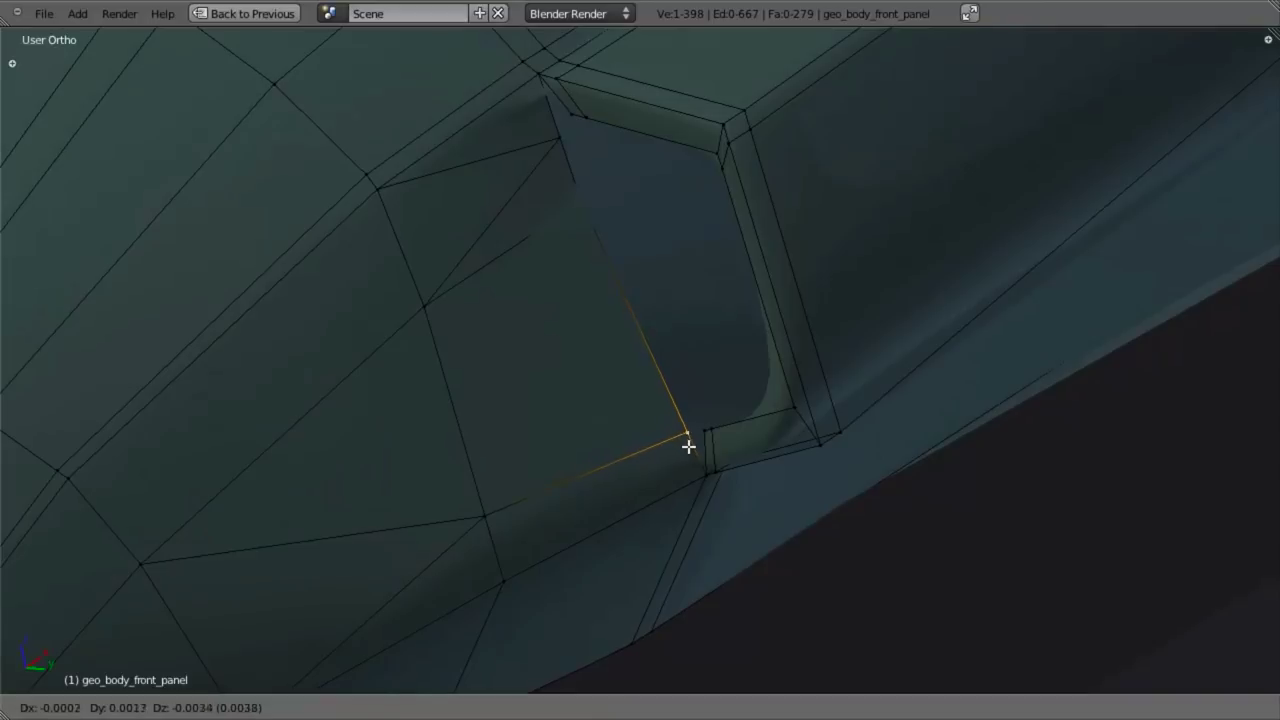
{"action": "left_click", "coordinate": [688, 446]}
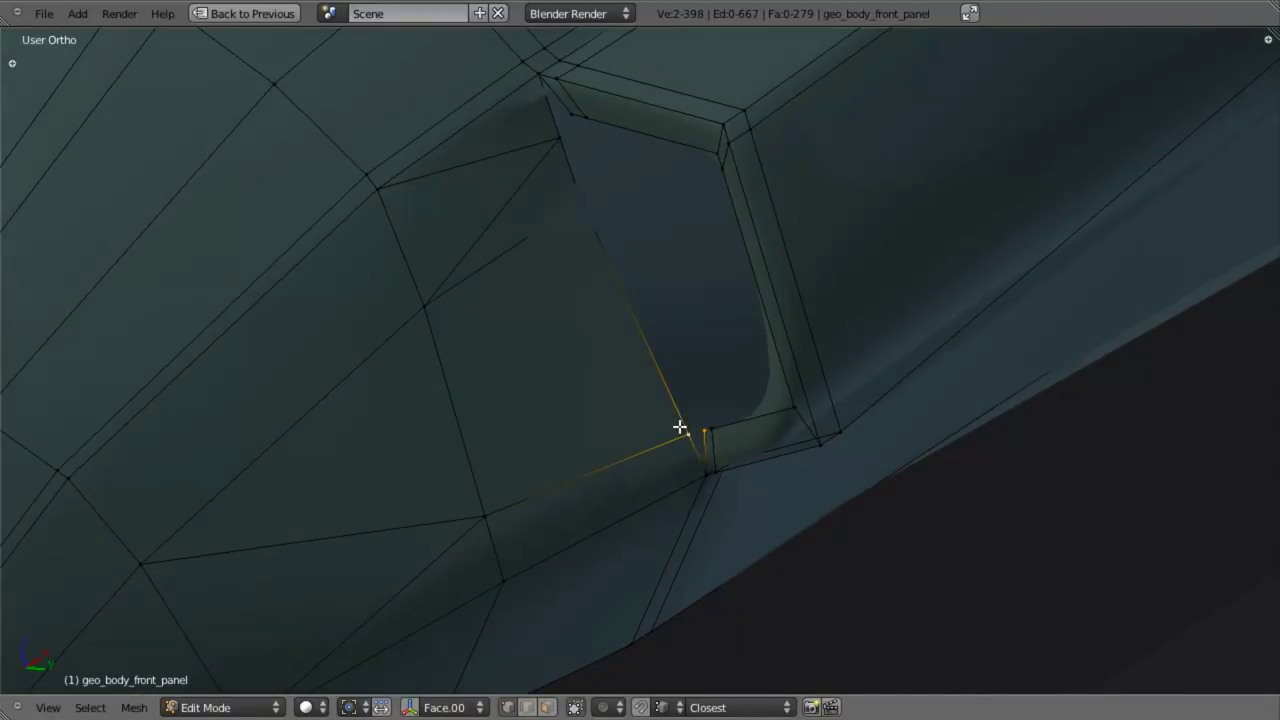
- Merge the cut's vertex on the slot's front edge with the adjacent inner rim vertex at the lower corner
{"action": "key", "text": "w"}
{"action": "left_click", "coordinate": [678, 470]}
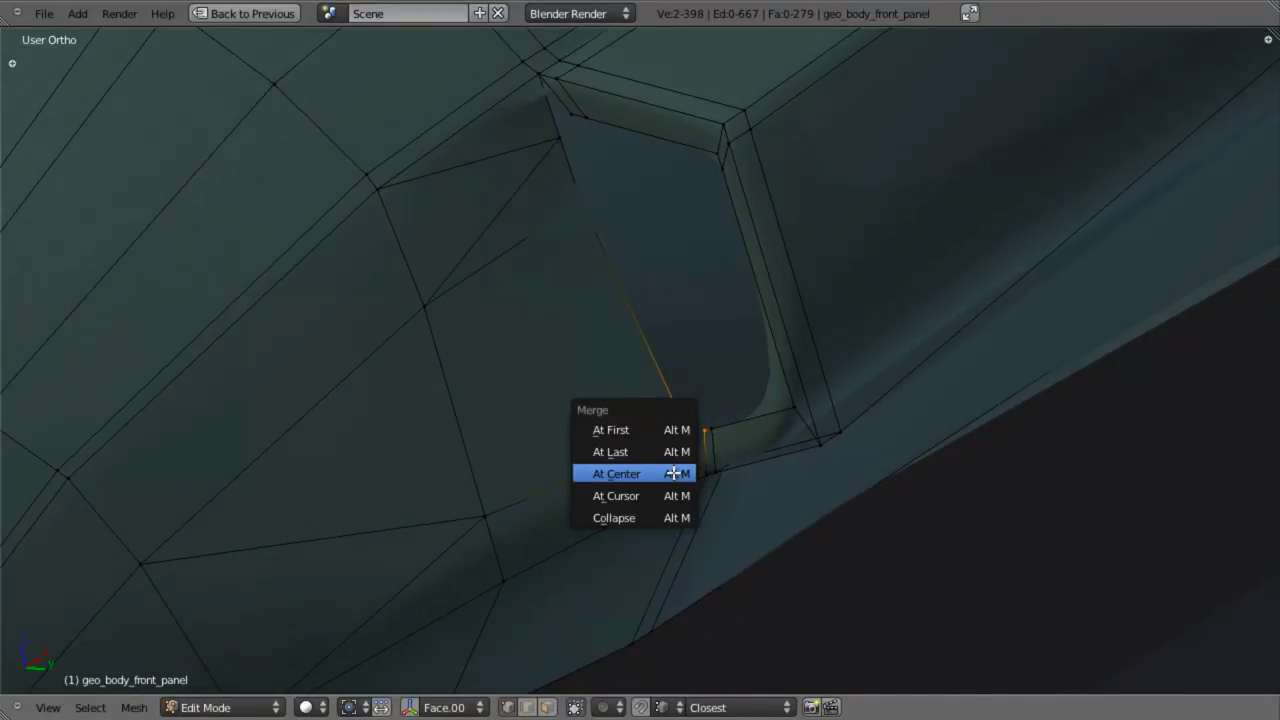
{"action": "left_click", "coordinate": [676, 452]}
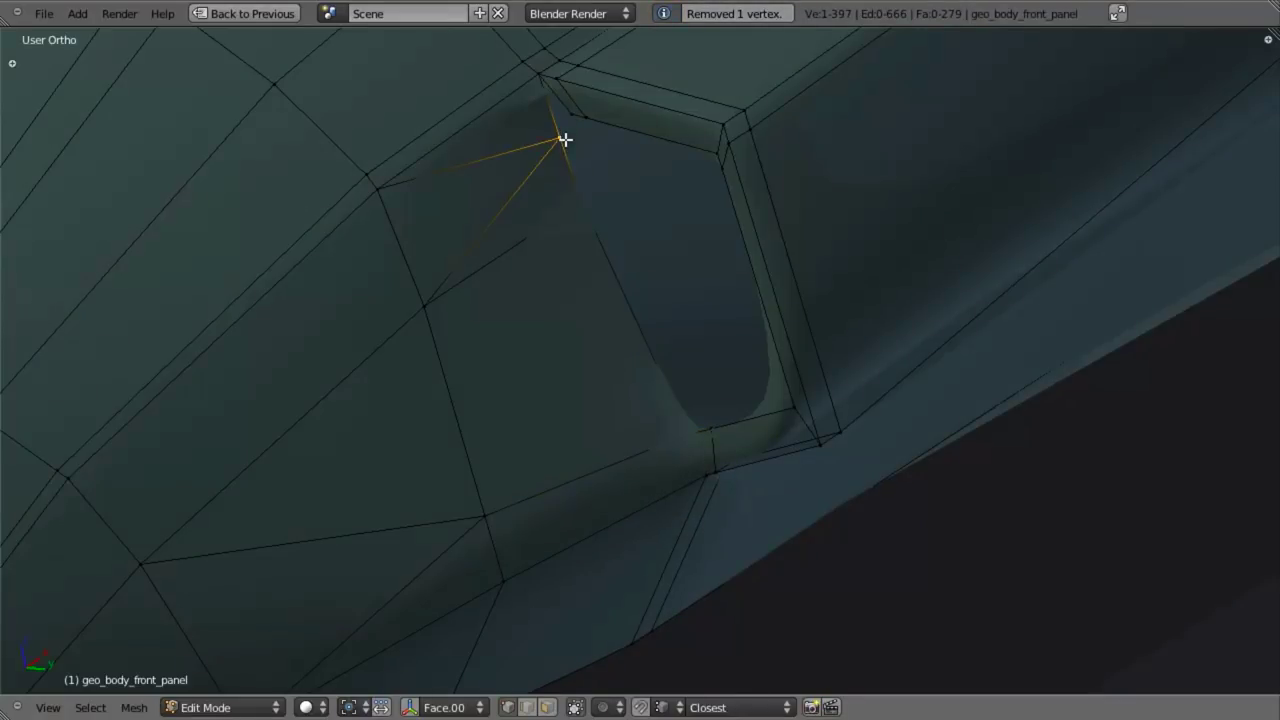
- Move the upper vertex on the slot's front edge about 0.012 units up and merge it with the adjacent inner rim vertex
{"action": "key", "text": "g"}
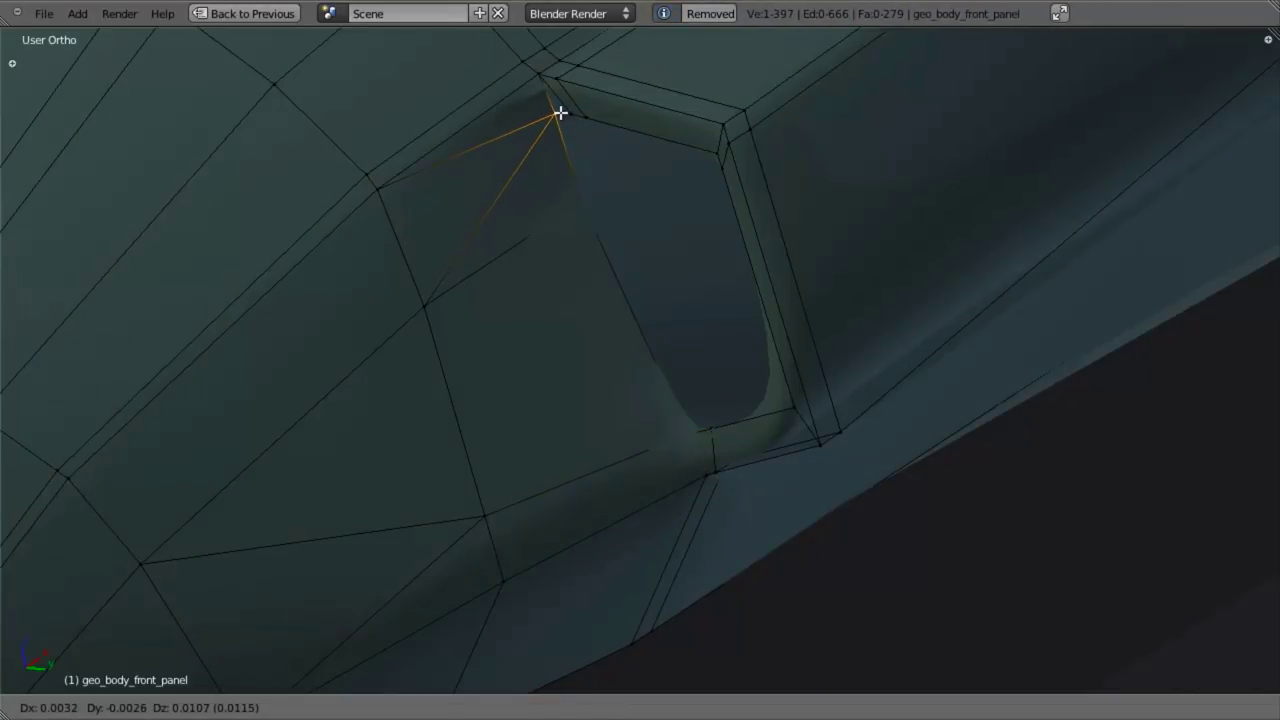
{"action": "left_click", "coordinate": [558, 112]}
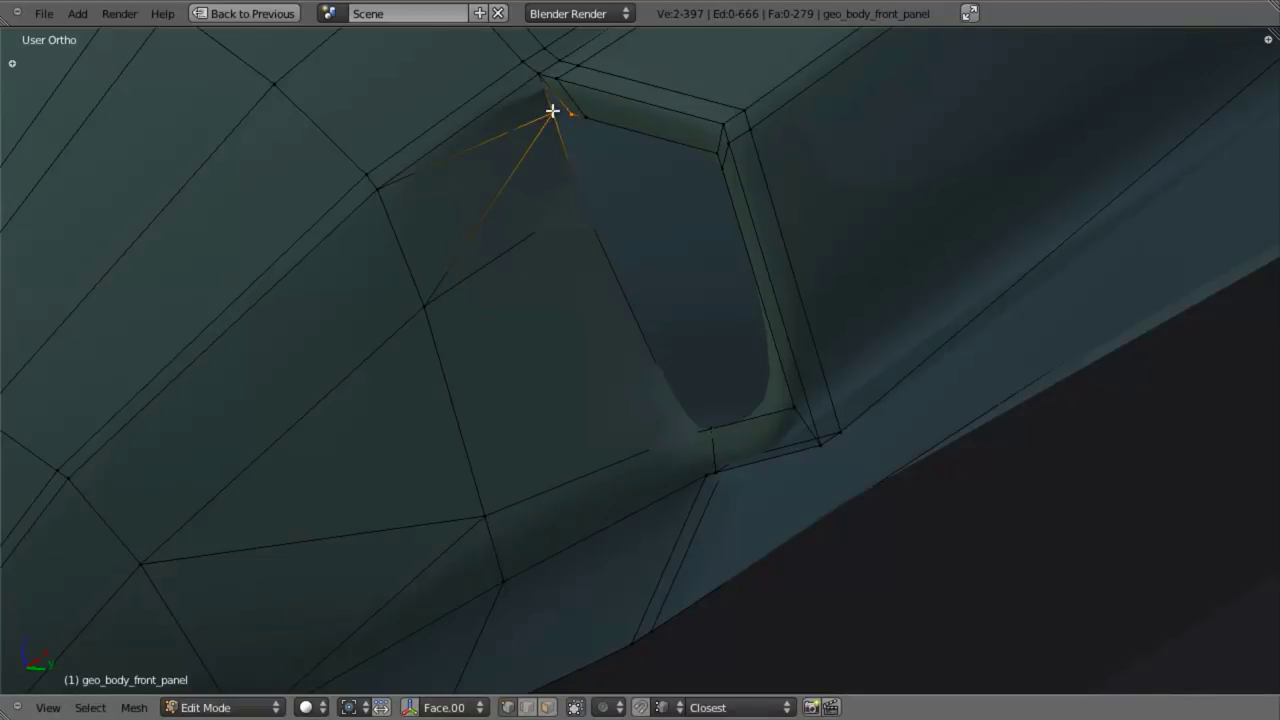
{"action": "key", "text": "w"}
{"action": "left_click", "coordinate": [552, 111]}
{"action": "left_click", "coordinate": [552, 111]}
{"action": "middle_click_drag", "start_coordinate": [552, 111], "coordinate": [514, 320]}
{"action": "scroll", "coordinate": [590, 331], "scroll_direction": "up", "scroll_amount": 2}
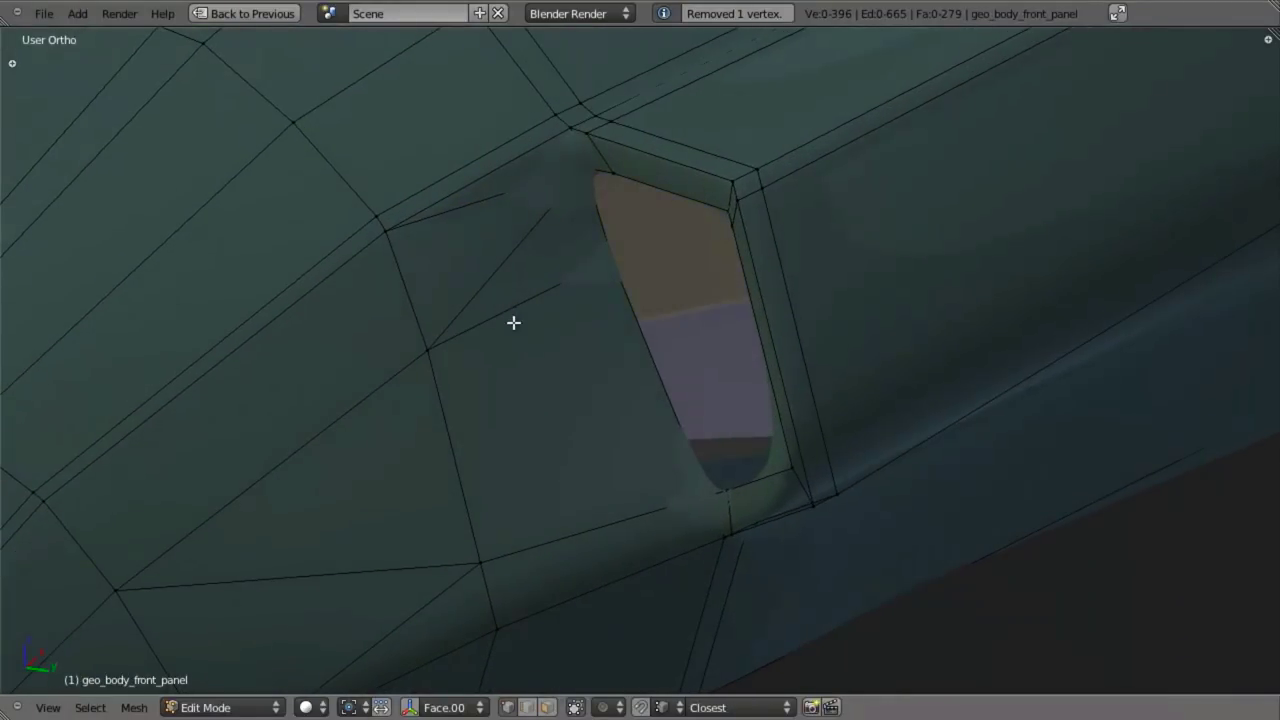
- Join the two triangular faces ahead of the slot's upper corner into one face
{"action": "key", "text": "ctrl+Tab"}
{"action": "left_click", "coordinate": [500, 360]}
{"action": "right_click", "coordinate": [510, 193]}
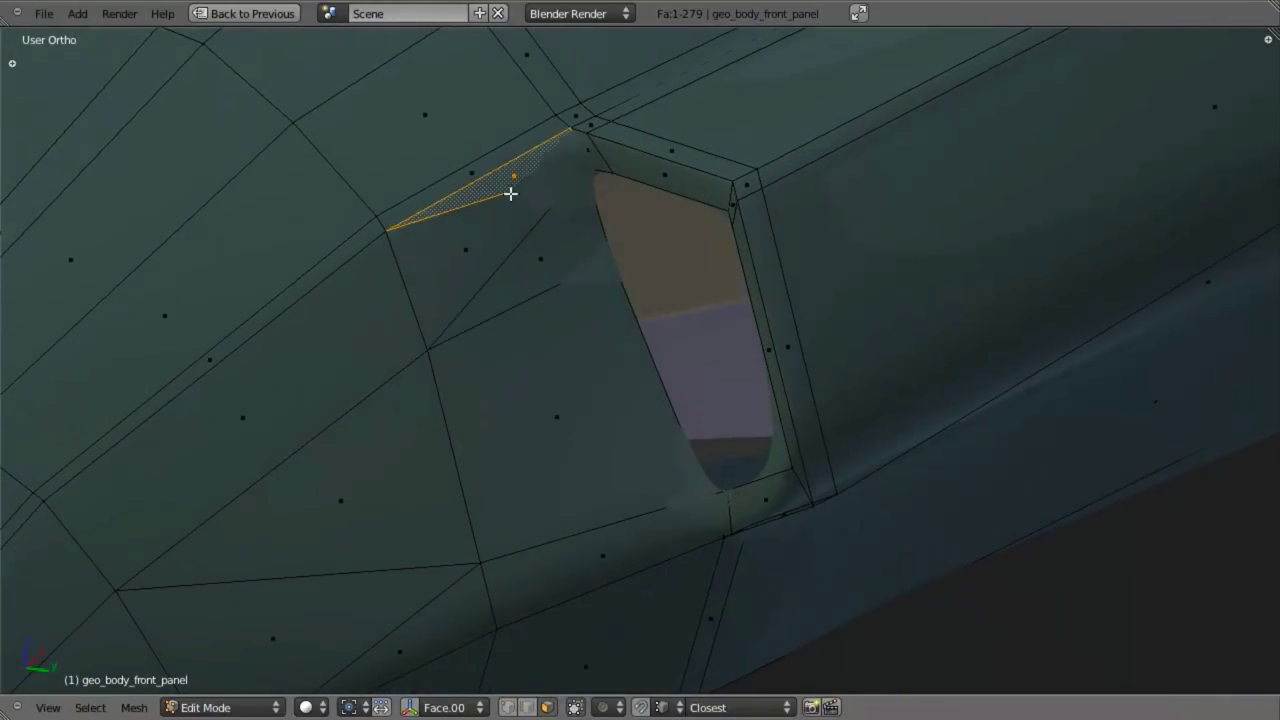
{"action": "right_click", "coordinate": [490, 254], "text": "shift"}
{"action": "scroll", "coordinate": [514, 289], "scroll_direction": "down", "scroll_amount": 1}
{"action": "scroll", "coordinate": [516, 289], "scroll_direction": "down", "scroll_amount": 3}
{"action": "middle_click_drag", "start_coordinate": [516, 289], "coordinate": [574, 300]}
{"action": "scroll", "coordinate": [590, 350], "scroll_direction": "up", "scroll_amount": 3}
{"action": "key", "text": "f"}
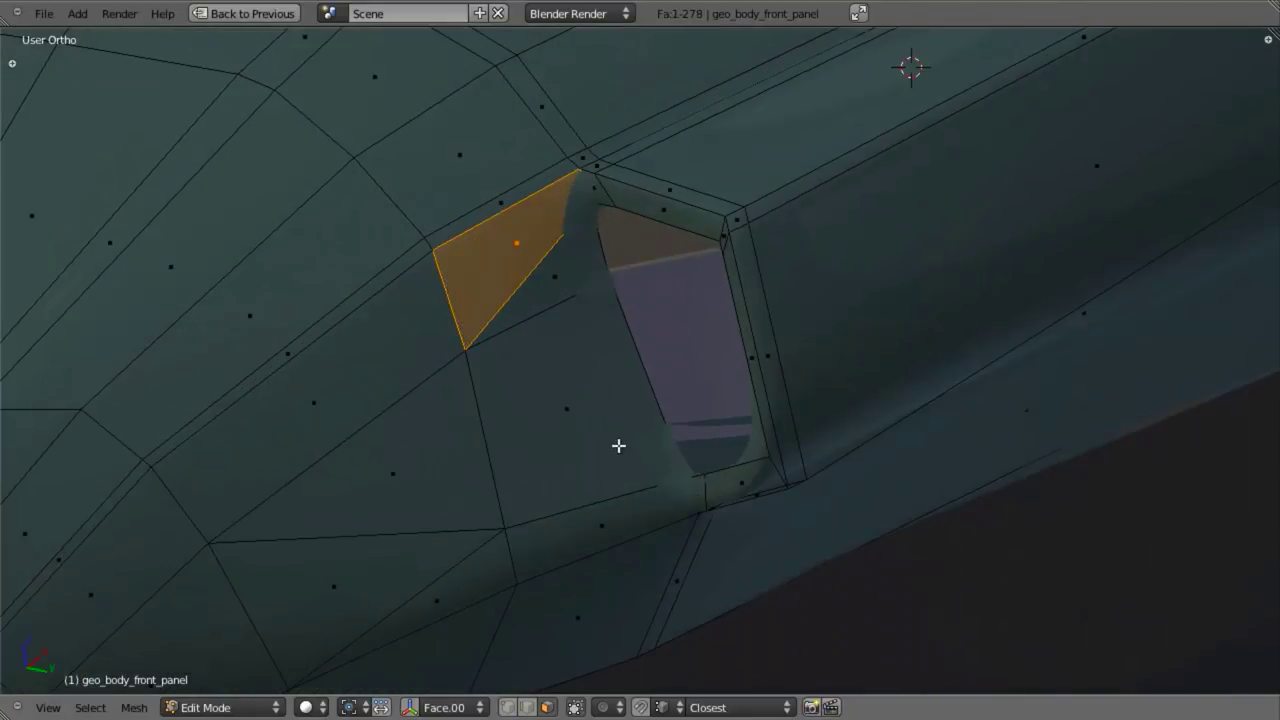
{"action": "key", "text": "a"}
- Merge the extra vertex just below the slot's upper front corner with the neighbouring corner vertex
{"action": "middle_click_drag", "start_coordinate": [618, 445], "coordinate": [643, 260]}
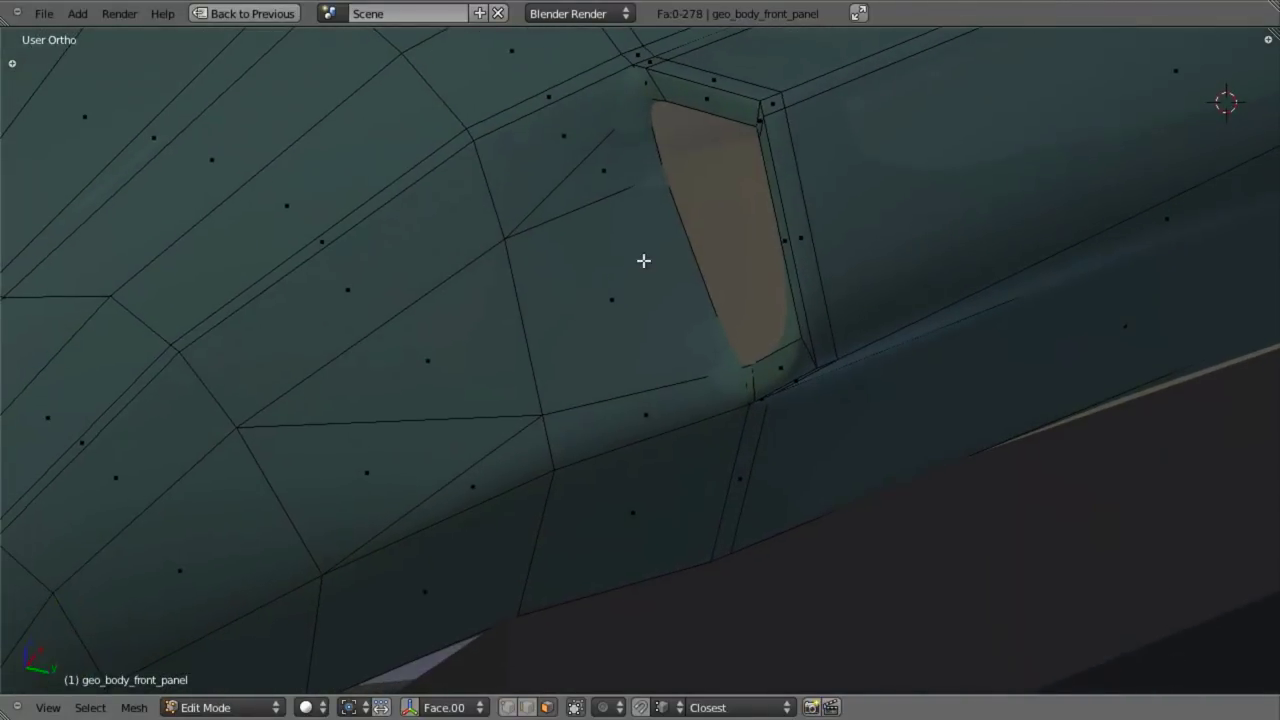
{"action": "key", "text": "ctrl+Tab"}
{"action": "left_click", "coordinate": [639, 219]}
{"action": "key", "text": "z"}
{"action": "right_click", "coordinate": [665, 175]}
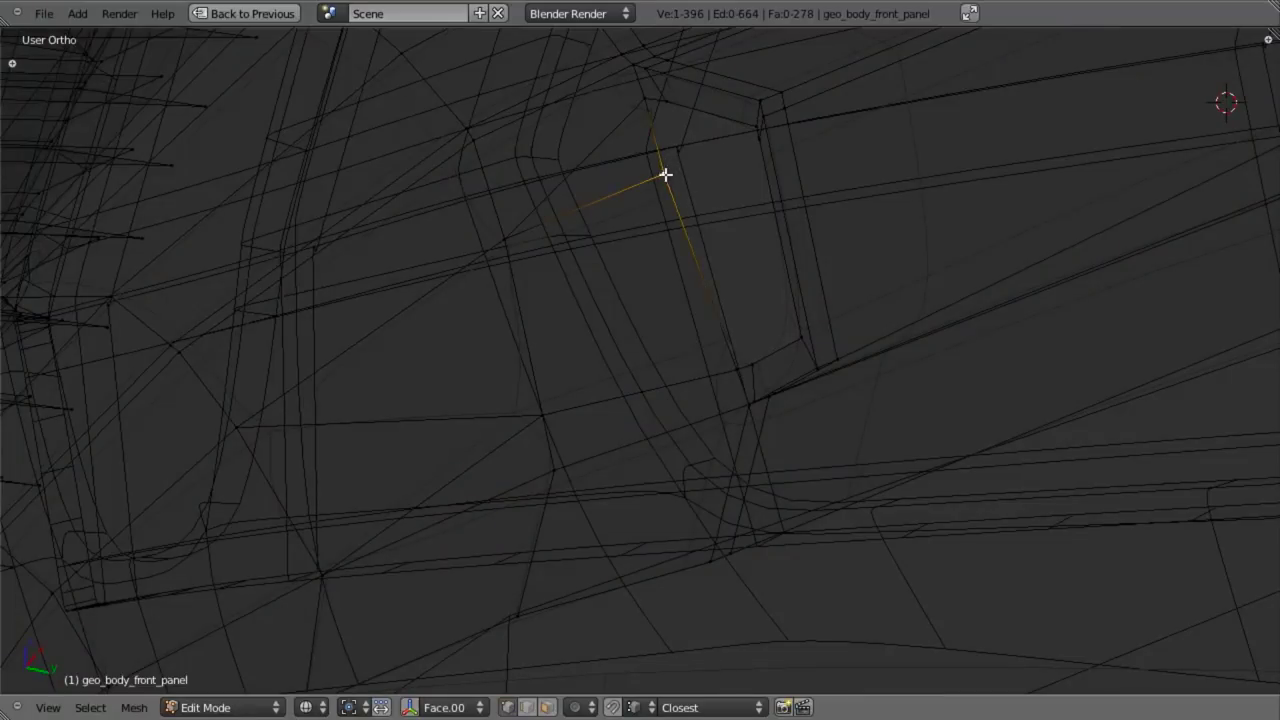
{"action": "key", "text": "w"}
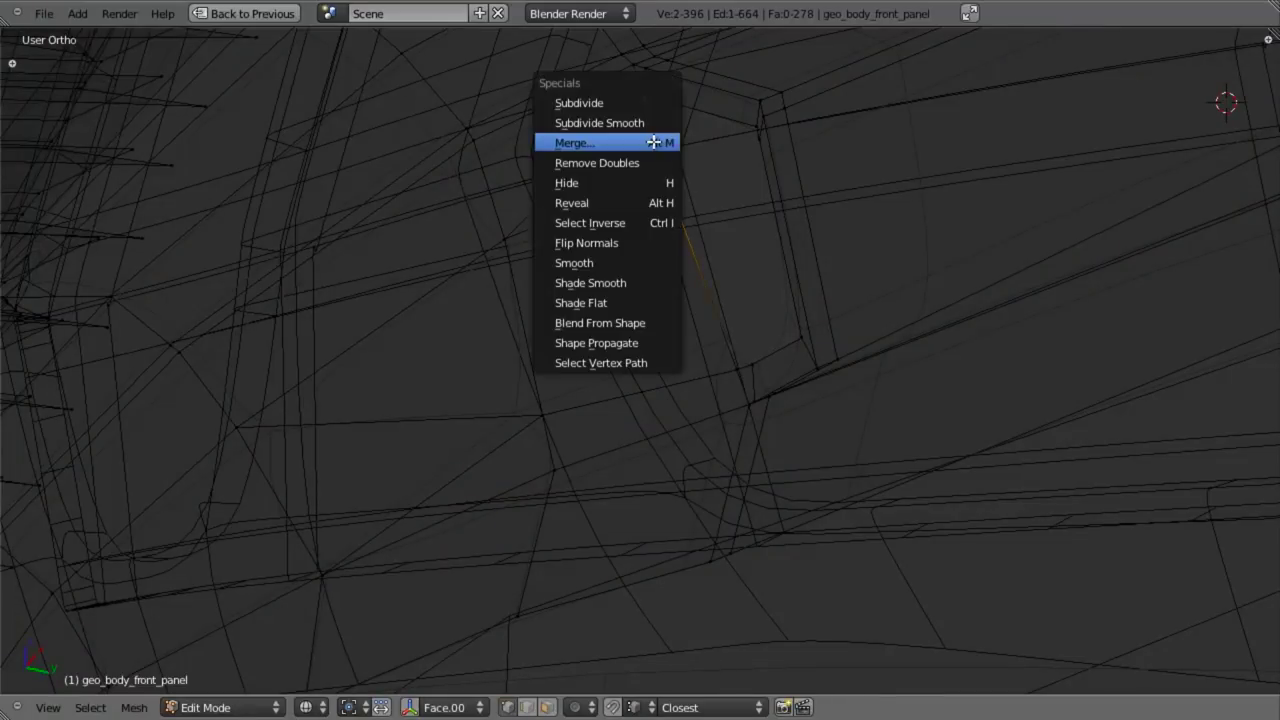
{"action": "left_click", "coordinate": [655, 141]}
{"action": "left_click", "coordinate": [655, 141]}
{"action": "key", "text": "a"}
{"action": "key", "text": "z"}
{"action": "scroll", "coordinate": [645, 245], "scroll_direction": "down", "scroll_amount": 3}
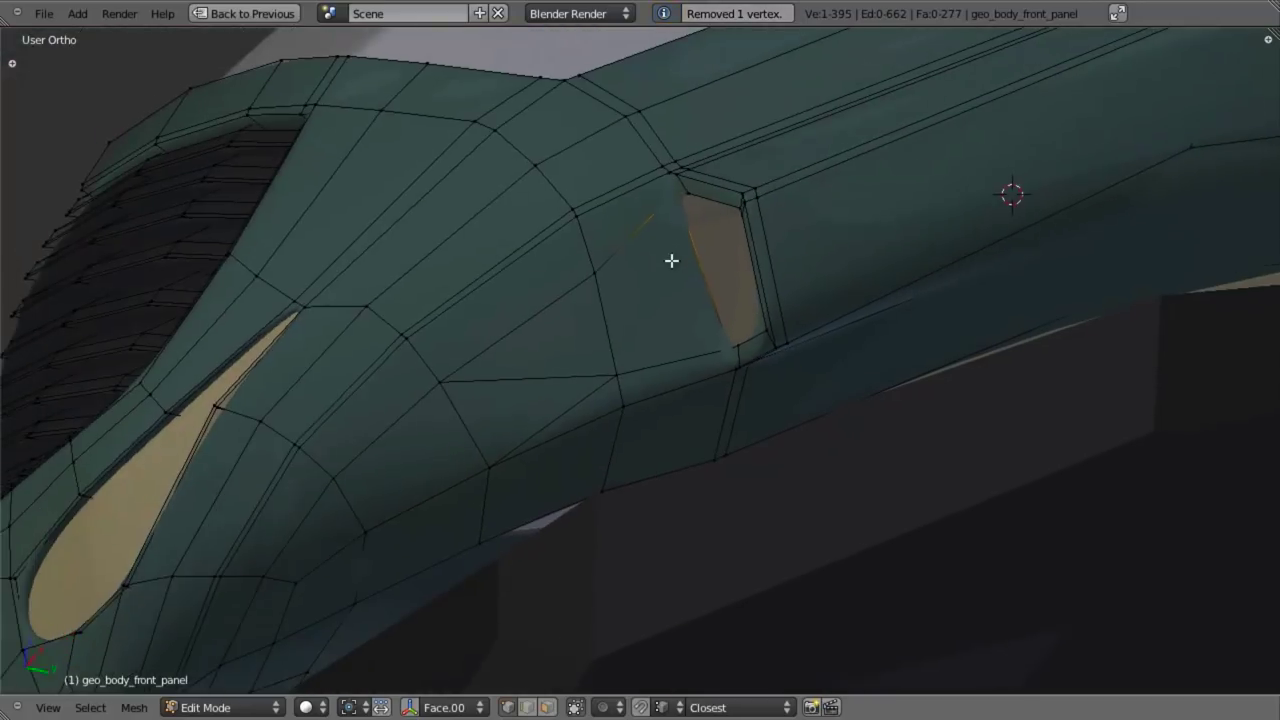
- Join the two triangles below the long edge ahead of the slot's lower corner into a quad
{"action": "scroll", "coordinate": [671, 260], "scroll_direction": "up", "scroll_amount": 1}
{"action": "key", "text": "ctrl+Tab"}
{"action": "left_click", "coordinate": [648, 436]}
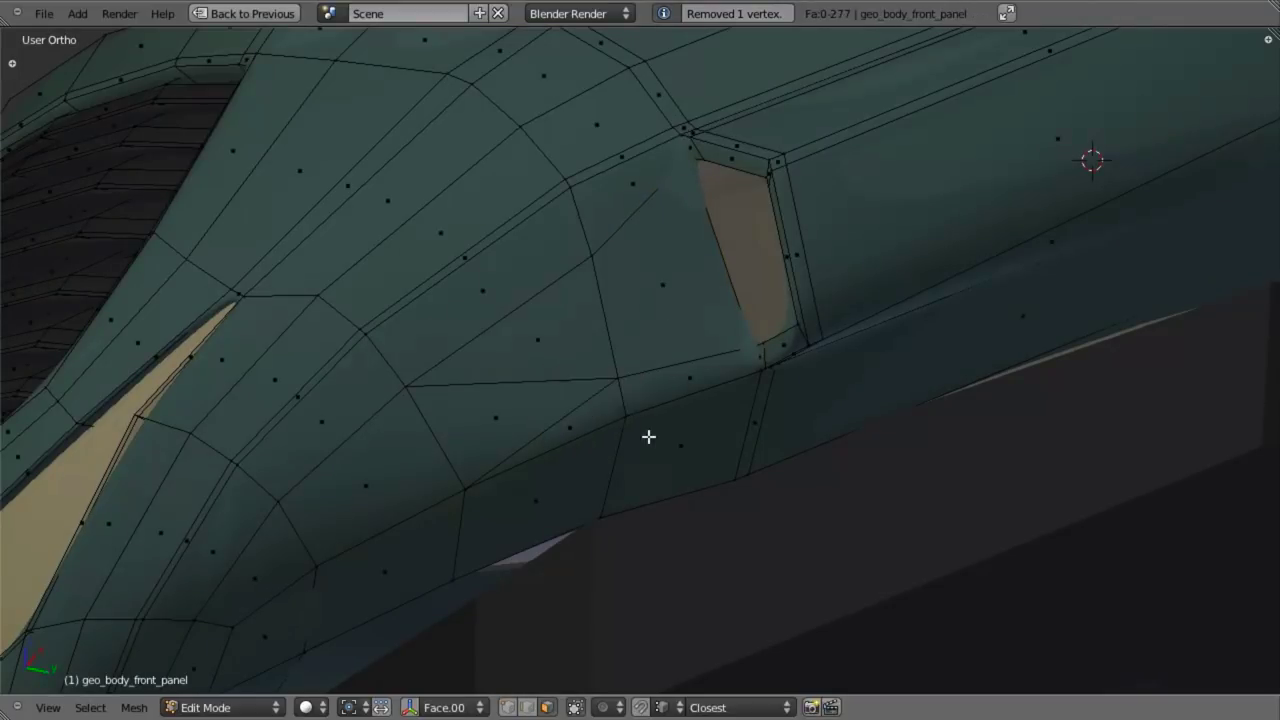
{"action": "middle_click_drag", "start_coordinate": [701, 411], "coordinate": [591, 428]}
{"action": "left_click", "coordinate": [546, 429]}
{"action": "left_click", "coordinate": [535, 406], "text": "shift"}
{"action": "key", "text": "alt+j"}
{"action": "key", "text": "a"}
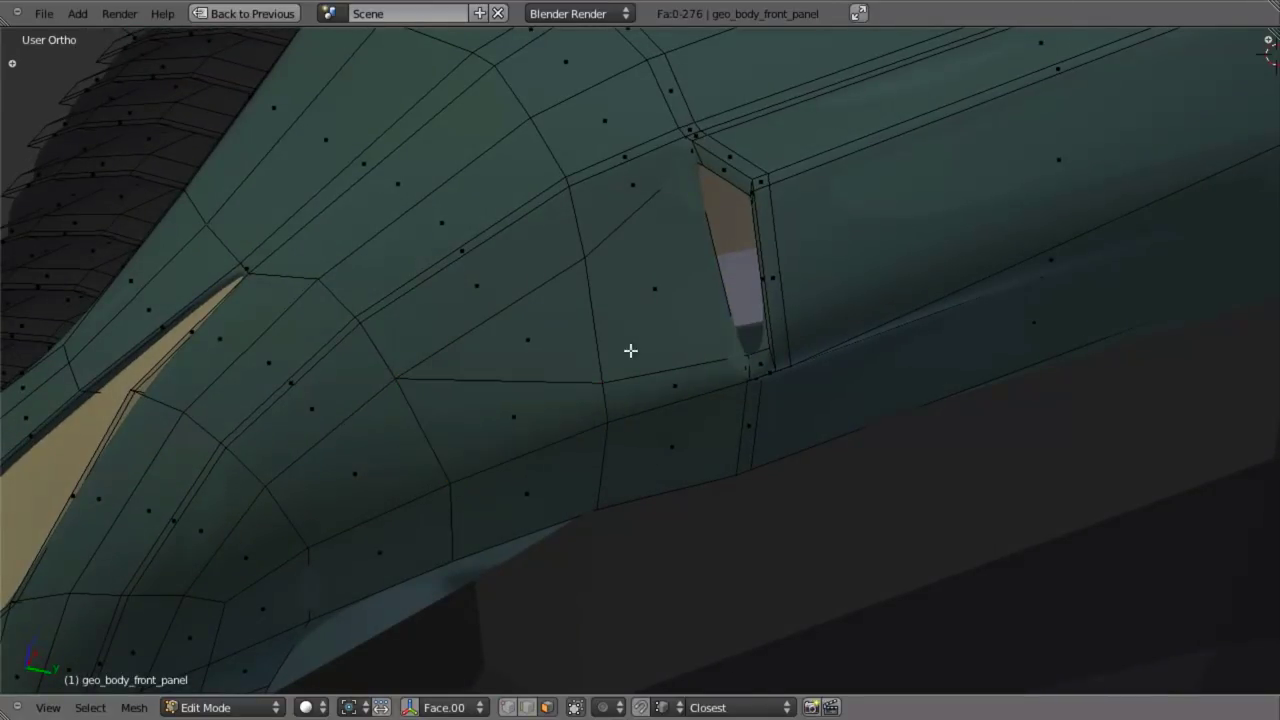
- Add a loop cut across the faces ahead of the slot and shift its middle vertex toward the slot
{"action": "key", "text": "ctrl+r"}
{"action": "left_click", "coordinate": [727, 276]}
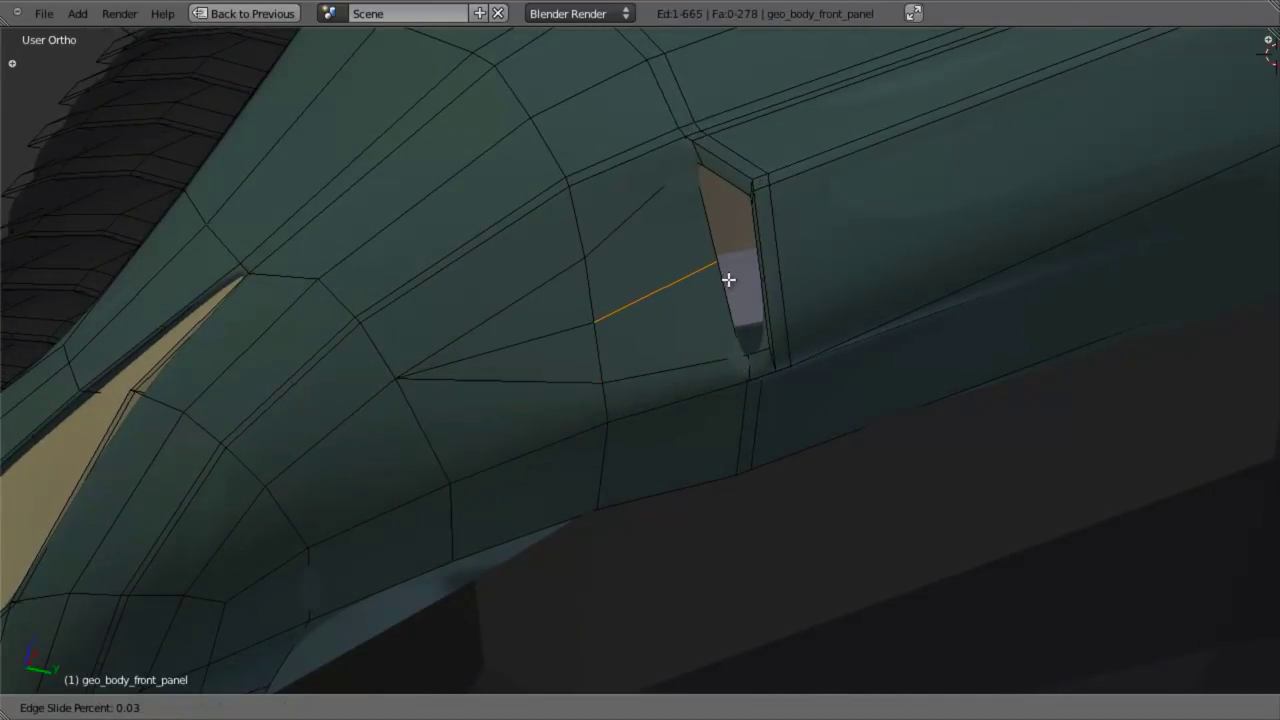
{"action": "left_click", "coordinate": [728, 280]}
{"action": "key", "text": "ctrl+Tab"}
{"action": "left_click", "coordinate": [728, 237]}
{"action": "left_click", "coordinate": [603, 326]}
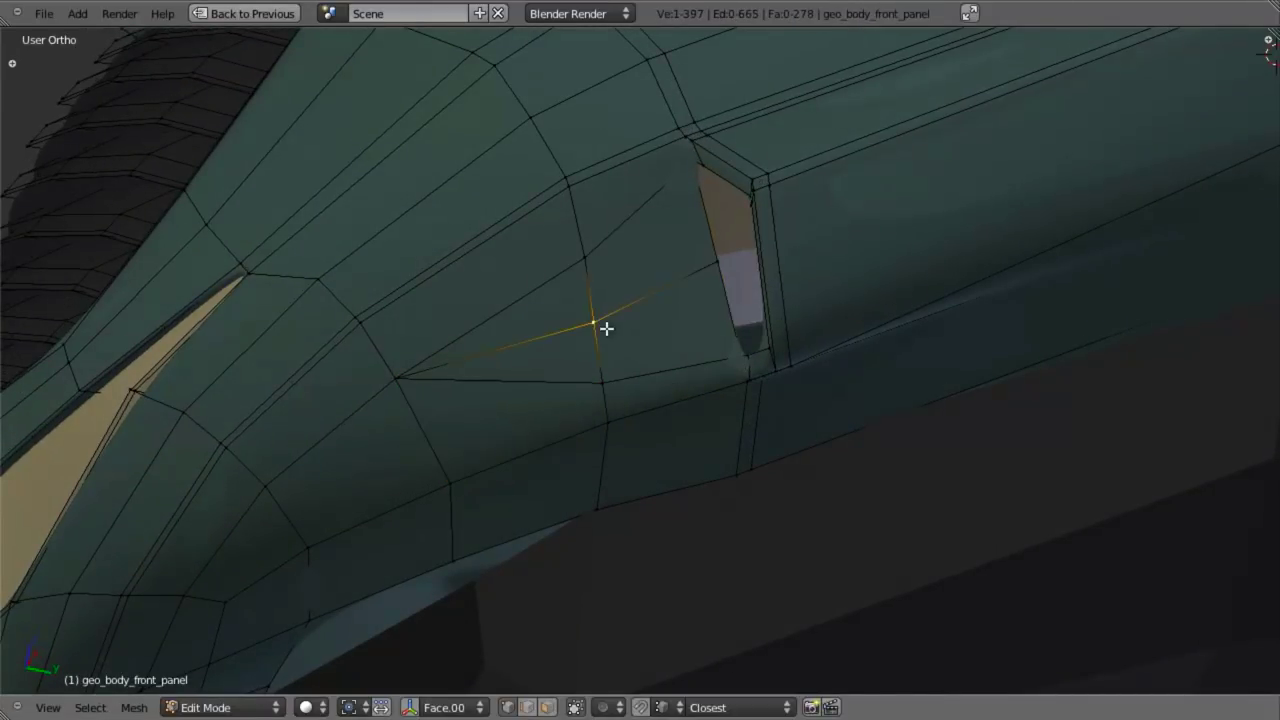
{"action": "key", "text": "g"}
{"action": "left_click", "coordinate": [622, 321]}
- Combine the two narrow triangles fanning out ahead of the slot into a single face
{"action": "right_click", "coordinate": [599, 265], "text": "shift"}
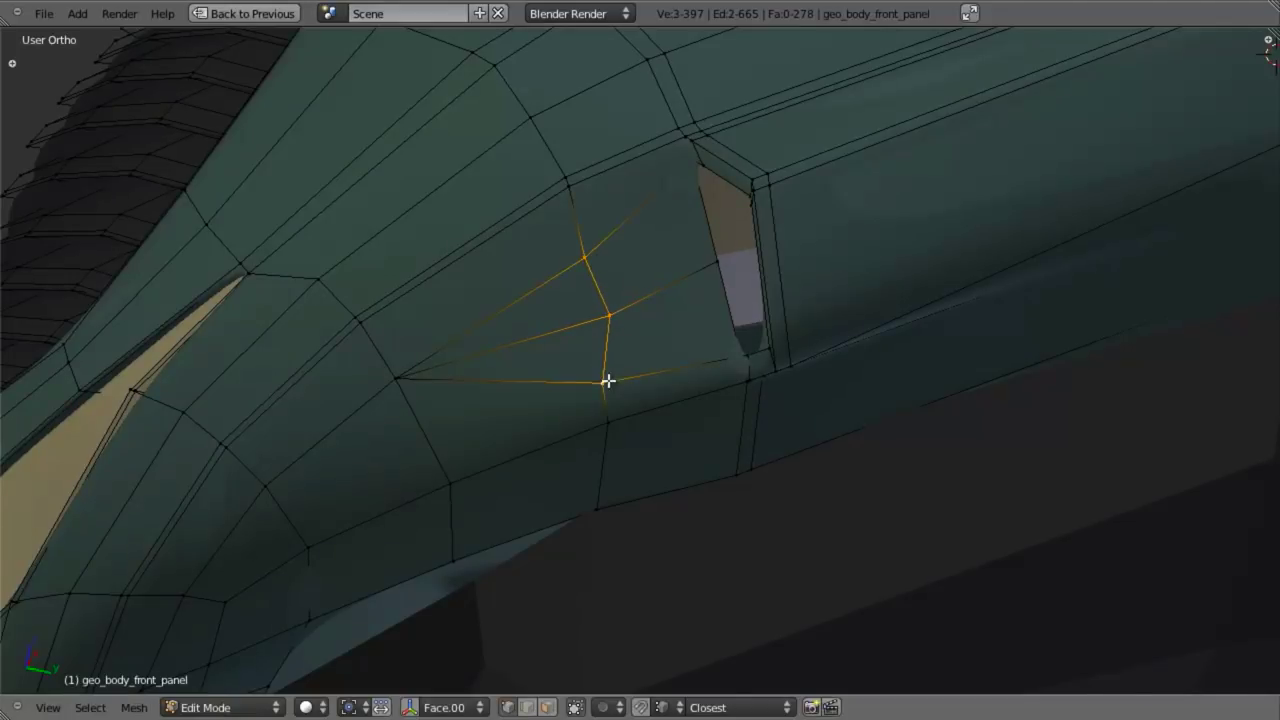
{"action": "left_click", "coordinate": [395, 380], "text": "shift"}
{"action": "scroll", "coordinate": [506, 404], "scroll_direction": "down", "scroll_amount": 4}
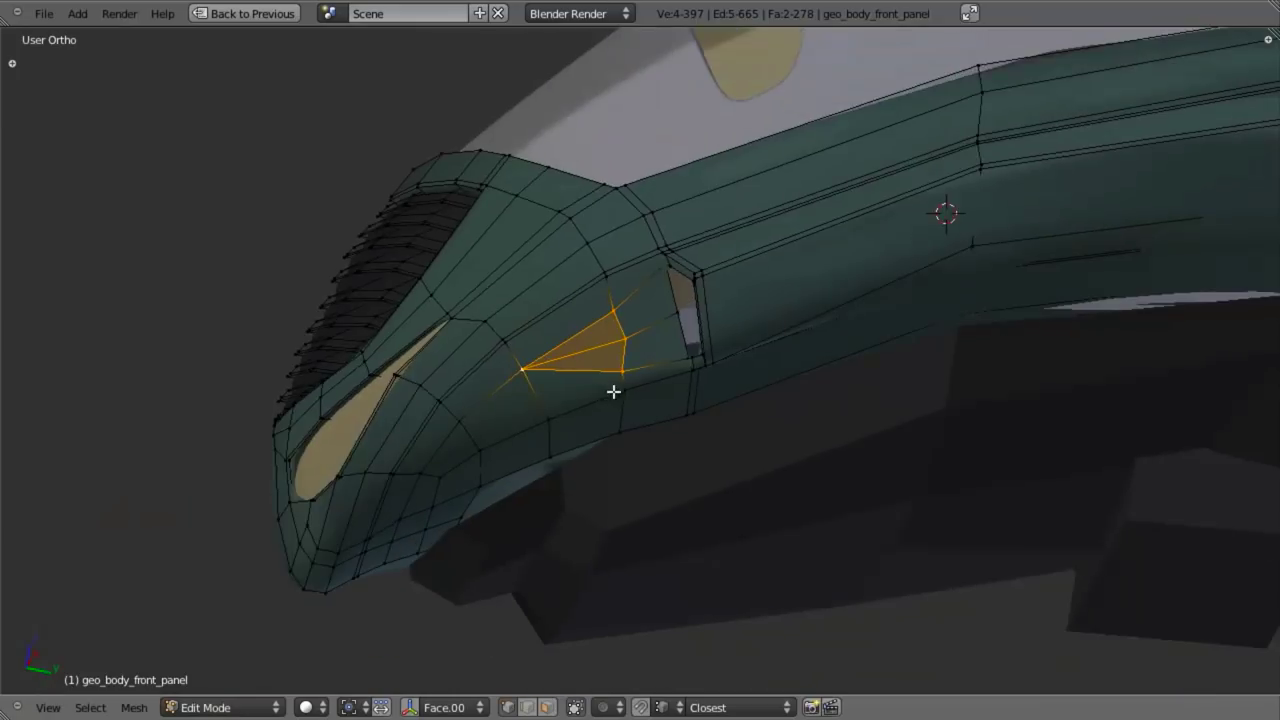
{"action": "key", "text": "f"}
{"action": "middle_click_drag", "start_coordinate": [614, 391], "coordinate": [714, 314]}
{"action": "key", "text": "a"}
{"action": "key", "text": "Tab"}
- Nudge the vertex ahead of the slot's upper corner about 0.005 units to smooth the side surface
{"action": "scroll", "coordinate": [714, 320], "scroll_direction": "up", "scroll_amount": 6}
{"action": "key", "text": "KP_3"}
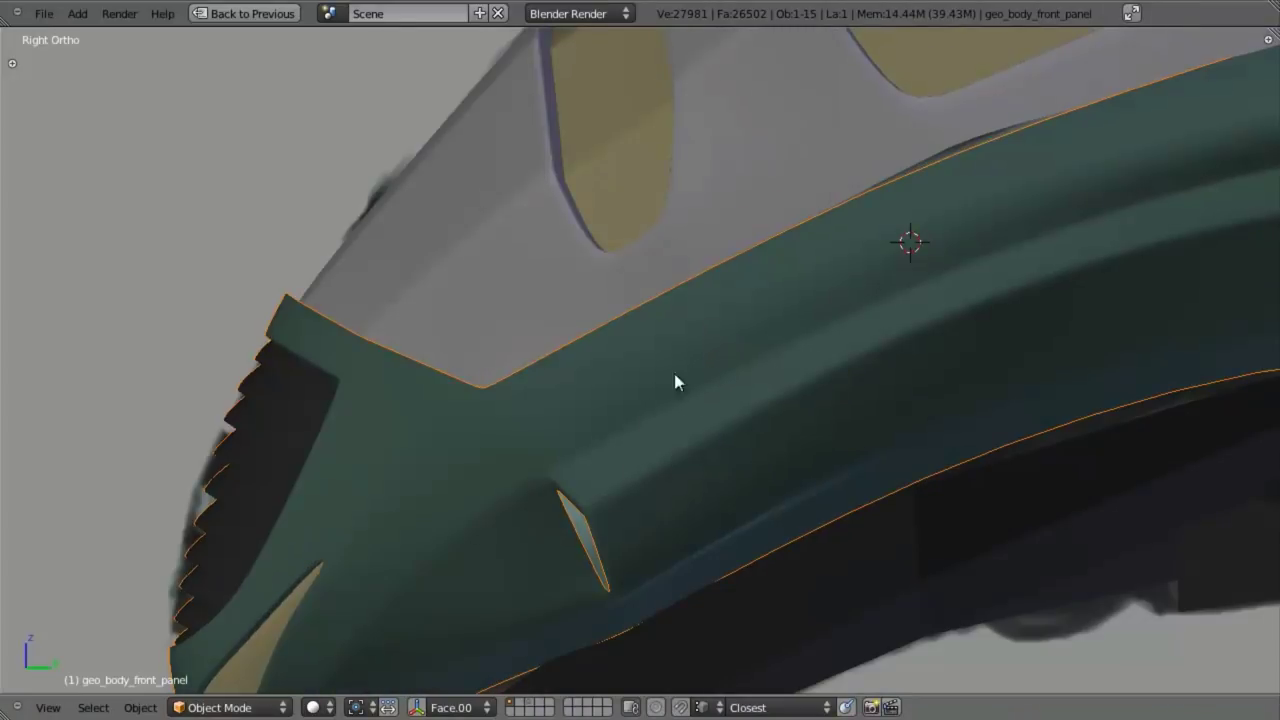
{"action": "middle_click_drag", "start_coordinate": [640, 499], "coordinate": [701, 352], "text": "shift"}
{"action": "scroll", "coordinate": [701, 352], "scroll_direction": "up", "scroll_amount": 3}
{"action": "key", "text": "Tab"}
{"action": "key", "text": "z"}
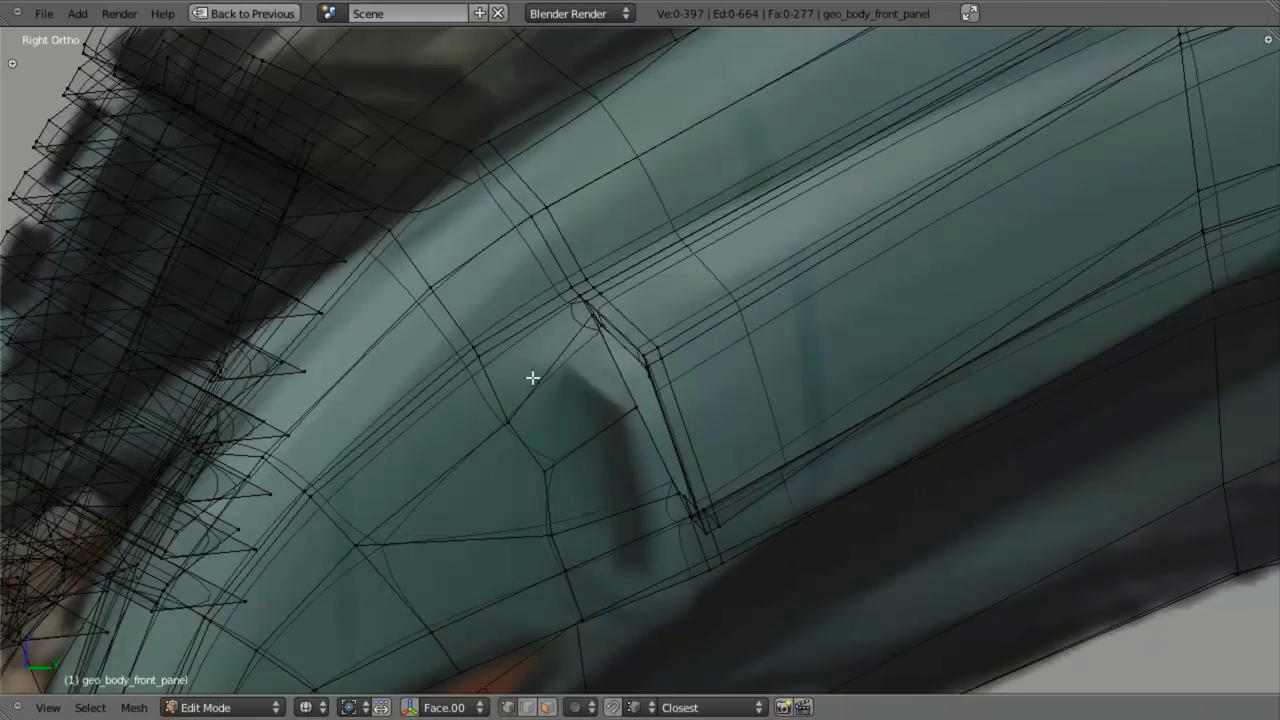
{"action": "key", "text": "z"}
{"action": "scroll", "coordinate": [507, 417], "scroll_direction": "down", "scroll_amount": 3}
{"action": "middle_click_drag", "start_coordinate": [626, 317], "coordinate": [626, 240]}
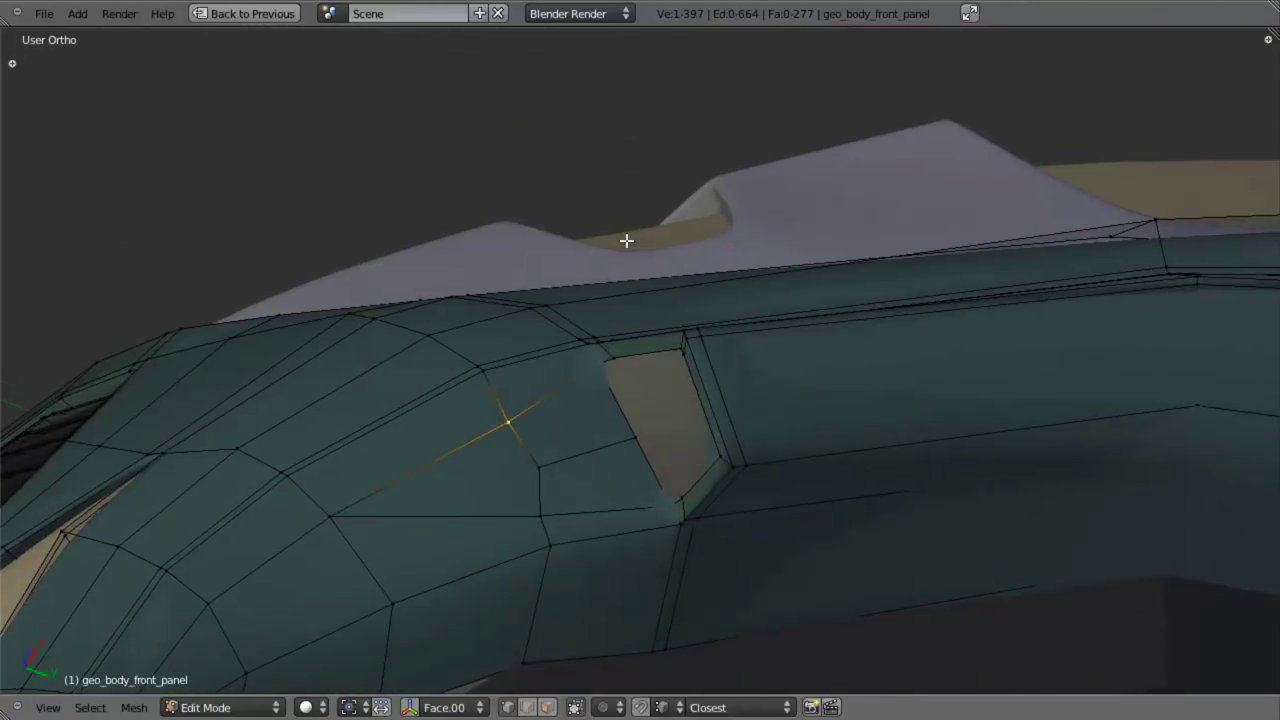
{"action": "key", "text": "g"}
{"action": "left_click", "coordinate": [521, 361]}
{"action": "middle_click_drag", "start_coordinate": [521, 361], "coordinate": [553, 387]}
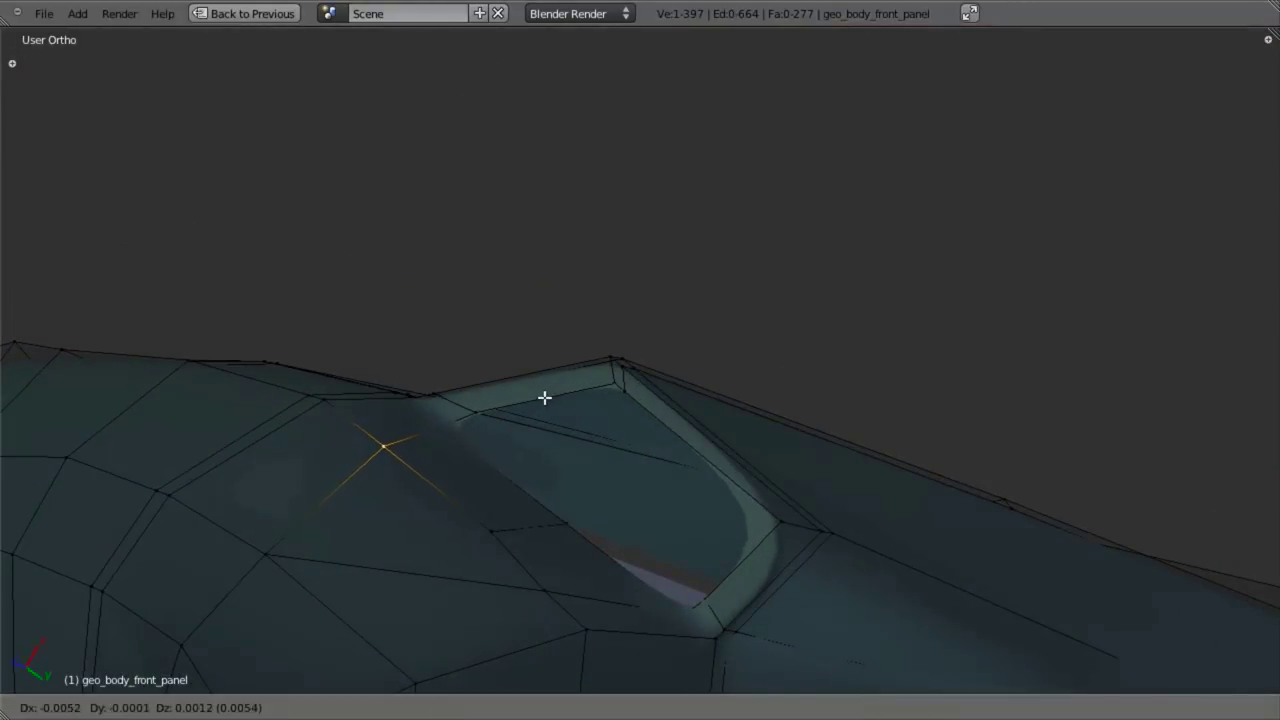
{"action": "left_click", "coordinate": [543, 398]}
{"action": "scroll", "coordinate": [580, 370], "scroll_direction": "down", "scroll_amount": 5}
{"action": "key", "text": "Tab"}
- Nudge the vertex ahead of the slot's lower corner slightly toward the slot
{"action": "middle_click_drag", "start_coordinate": [586, 366], "coordinate": [646, 428]}
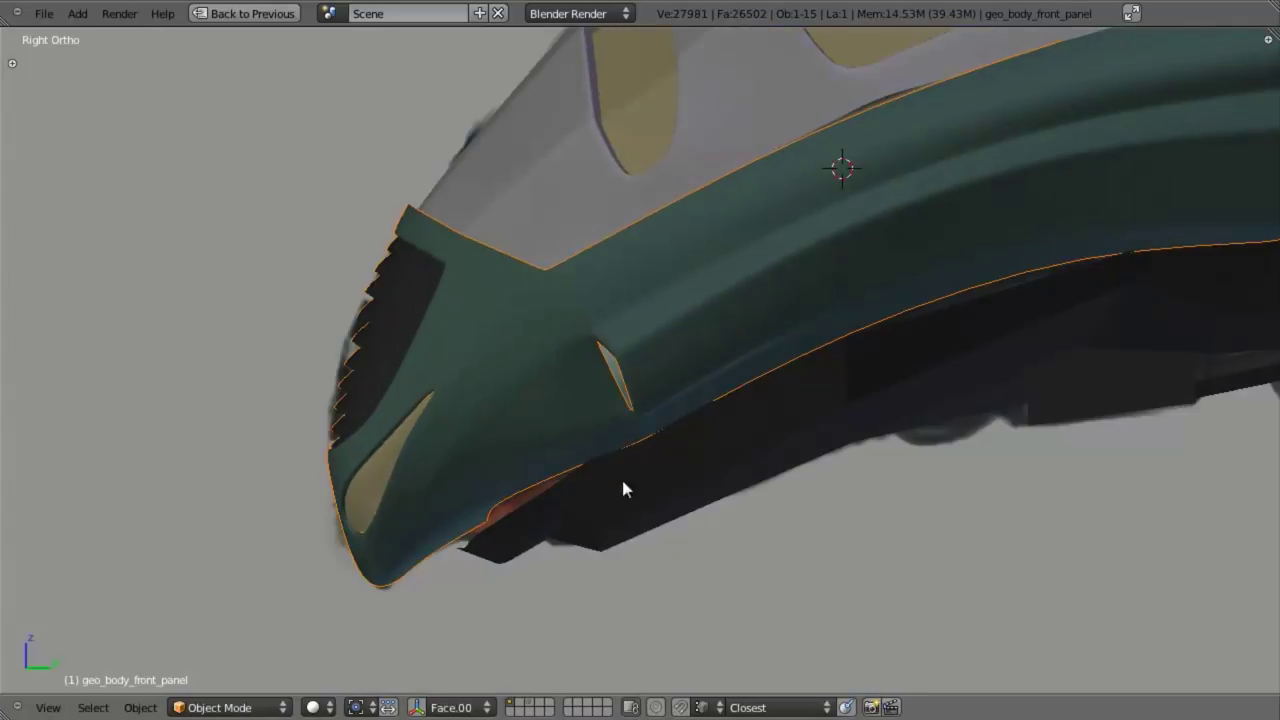
{"action": "scroll", "coordinate": [621, 488], "scroll_direction": "up", "scroll_amount": 2}
{"action": "key", "text": "Tab"}
{"action": "scroll", "coordinate": [671, 491], "scroll_direction": "up", "scroll_amount": 4}
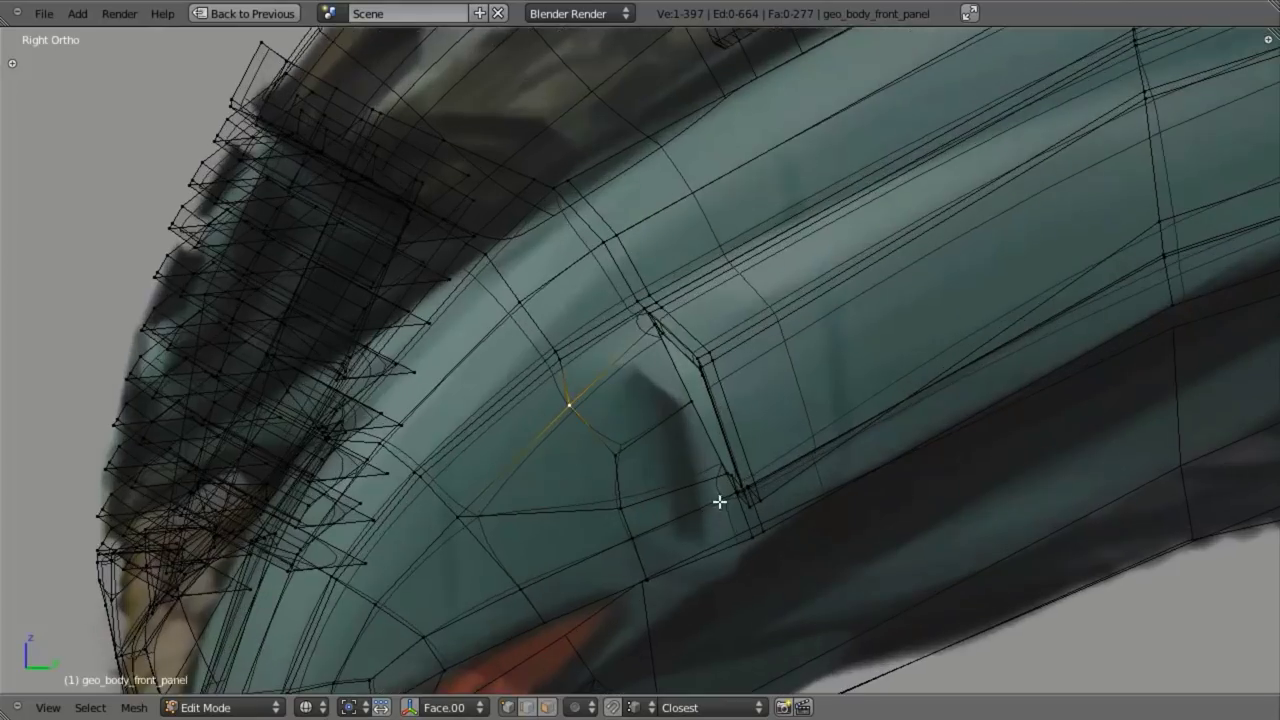
{"action": "key", "text": "z"}
{"action": "key", "text": "z"}
{"action": "right_click", "coordinate": [623, 506]}
{"action": "key", "text": "z"}
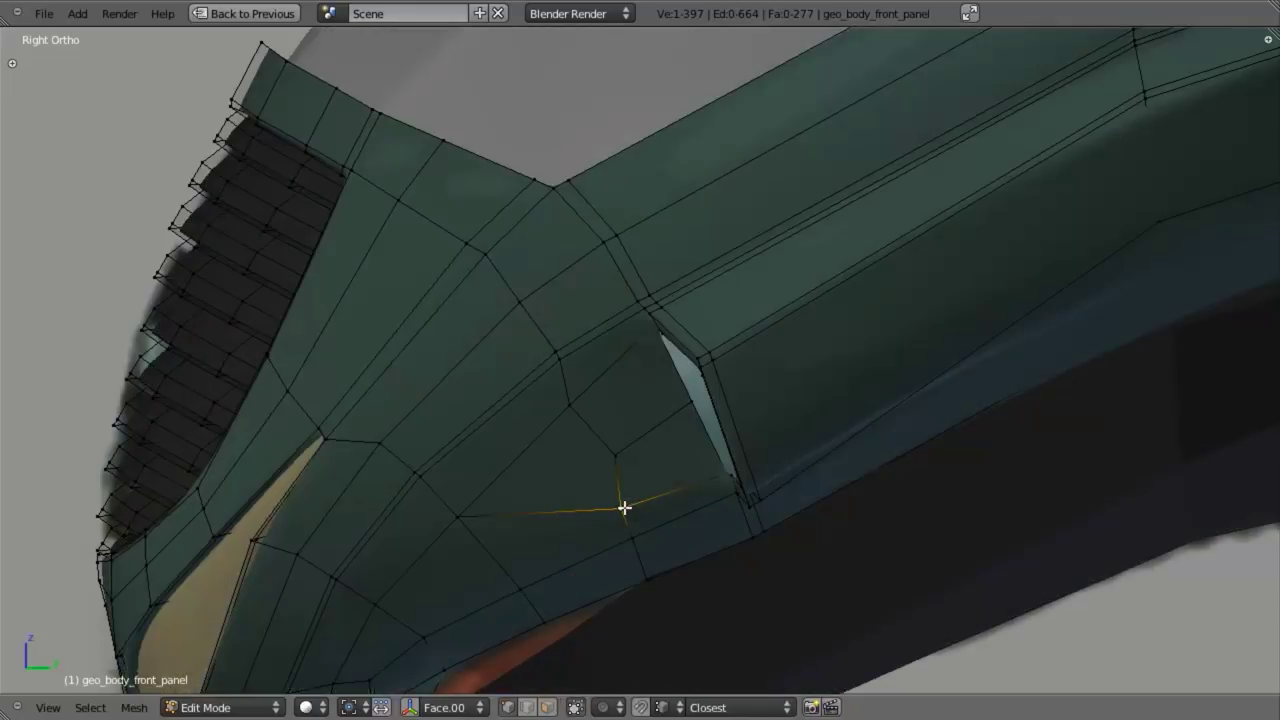
{"action": "key", "text": "g"}
{"action": "left_click", "coordinate": [627, 503]}
- Reposition the vertex ahead of the slot where several edges converge to even out the surrounding surface
{"action": "middle_click_drag", "start_coordinate": [614, 528], "coordinate": [623, 423]}
{"action": "key", "text": "KP_3"}
{"action": "right_click", "coordinate": [500, 477]}
{"action": "key", "text": "g"}
{"action": "left_click", "coordinate": [540, 479]}
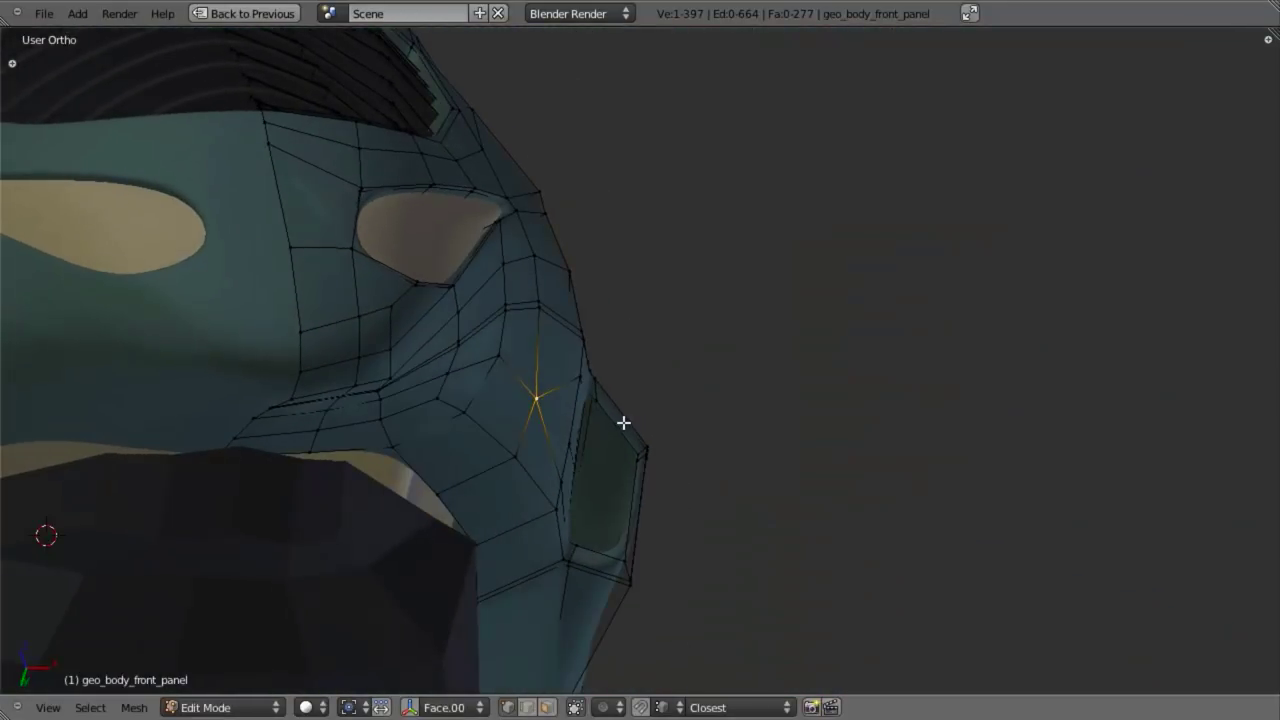
{"action": "key", "text": "g"}
{"action": "left_click", "coordinate": [627, 424]}
{"action": "key", "text": "a"}
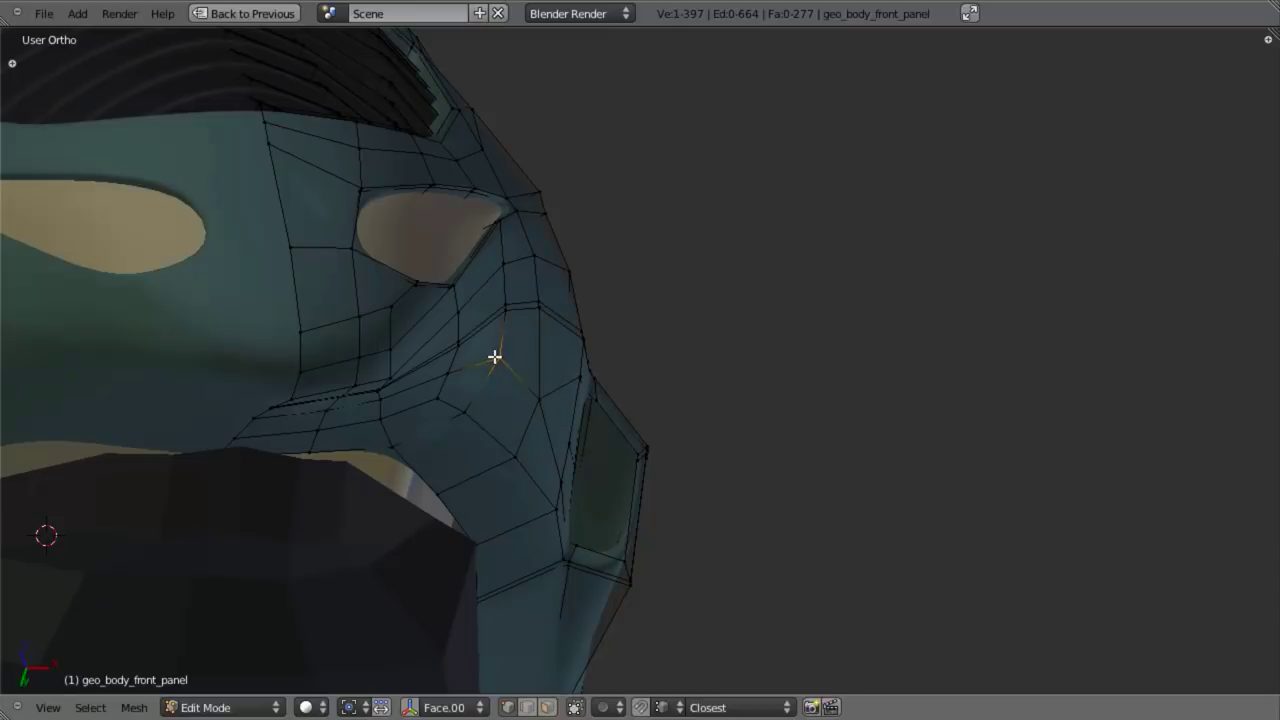
- Nudge three vertices along the panel's lower side ahead of the slot, moving the first two about 0.016 and 0.01 units inward
{"action": "middle_click_drag", "start_coordinate": [749, 395], "coordinate": [725, 372]}
{"action": "key", "text": "g"}
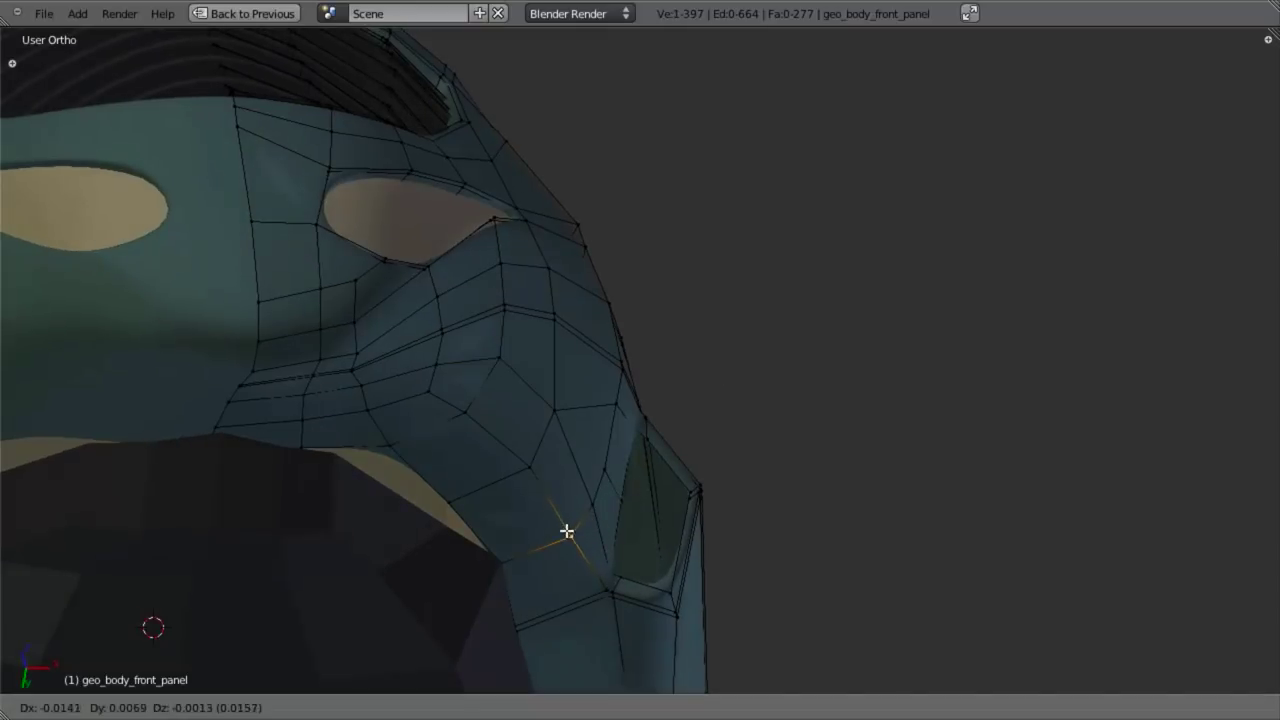
{"action": "left_click", "coordinate": [560, 531]}
{"action": "key", "text": "g"}
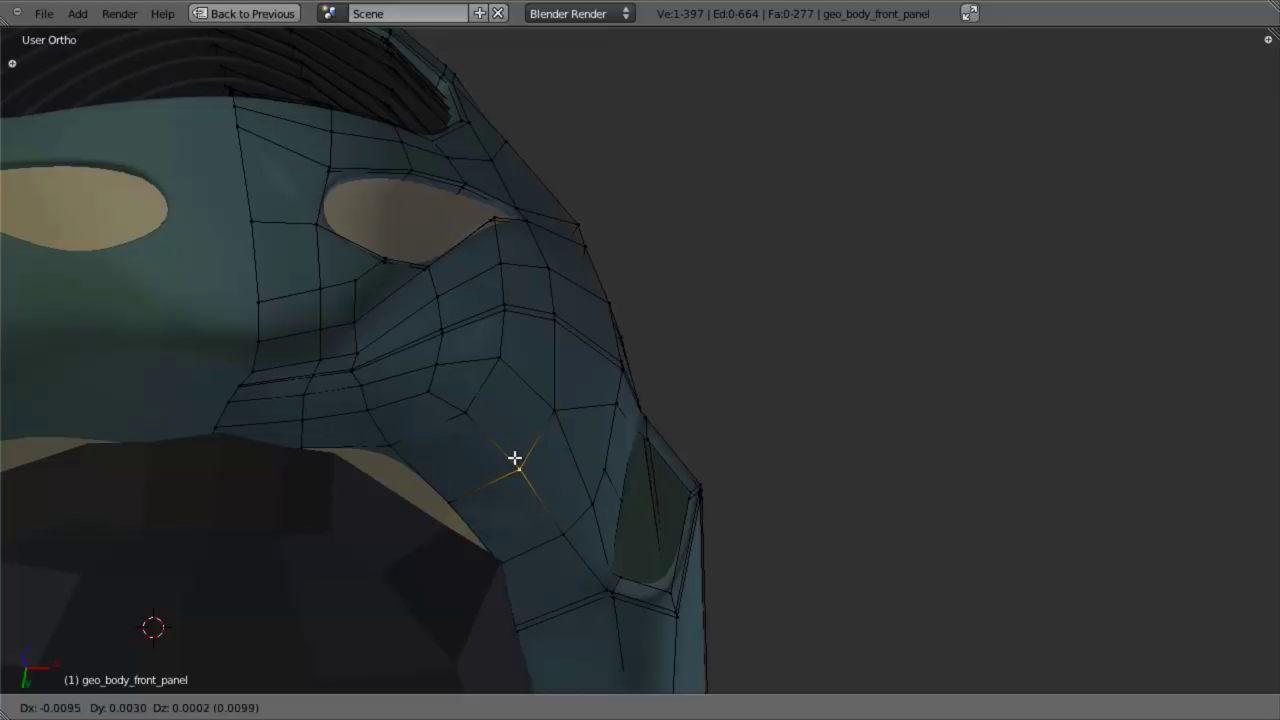
{"action": "left_click", "coordinate": [514, 460]}
{"action": "key", "text": "g"}
{"action": "left_click", "coordinate": [431, 398]}
{"action": "key", "text": "a"}
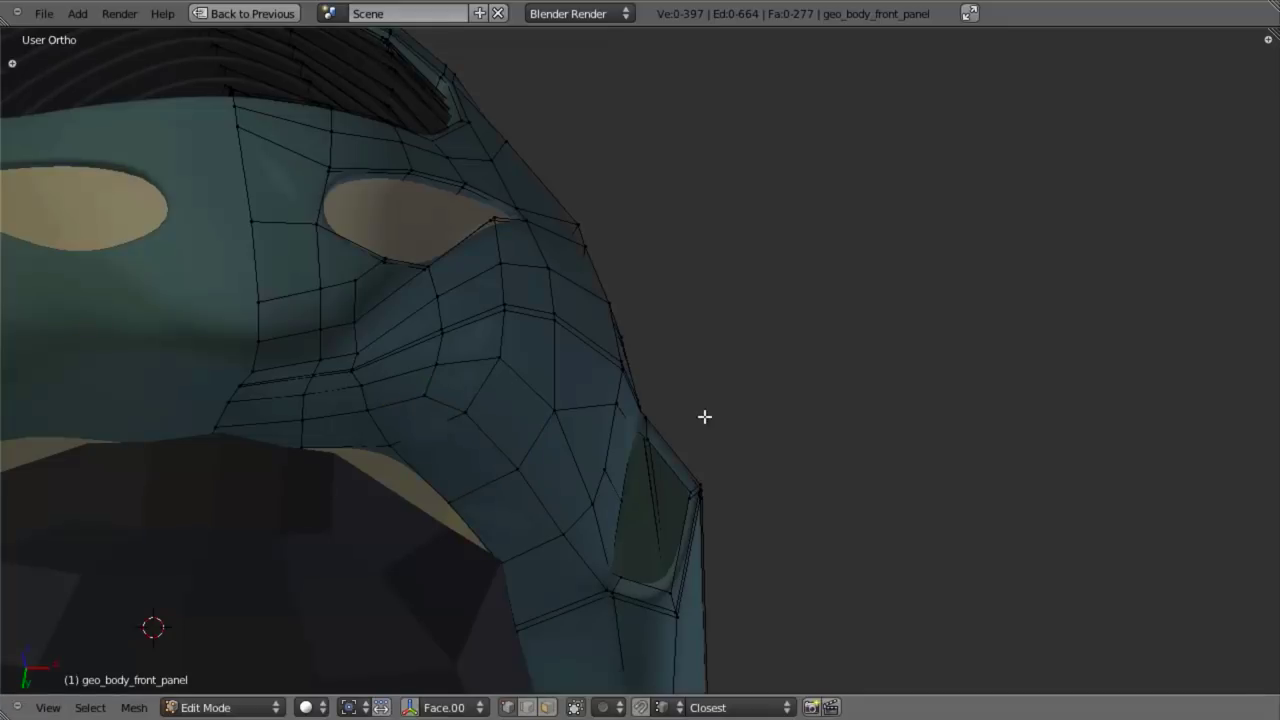
- Move the vertex below the front light opening, just under the double edge line, by about 0.004 units
{"action": "middle_click_drag", "start_coordinate": [703, 417], "coordinate": [622, 258]}
{"action": "middle_click_drag", "start_coordinate": [427, 237], "coordinate": [276, 368]}
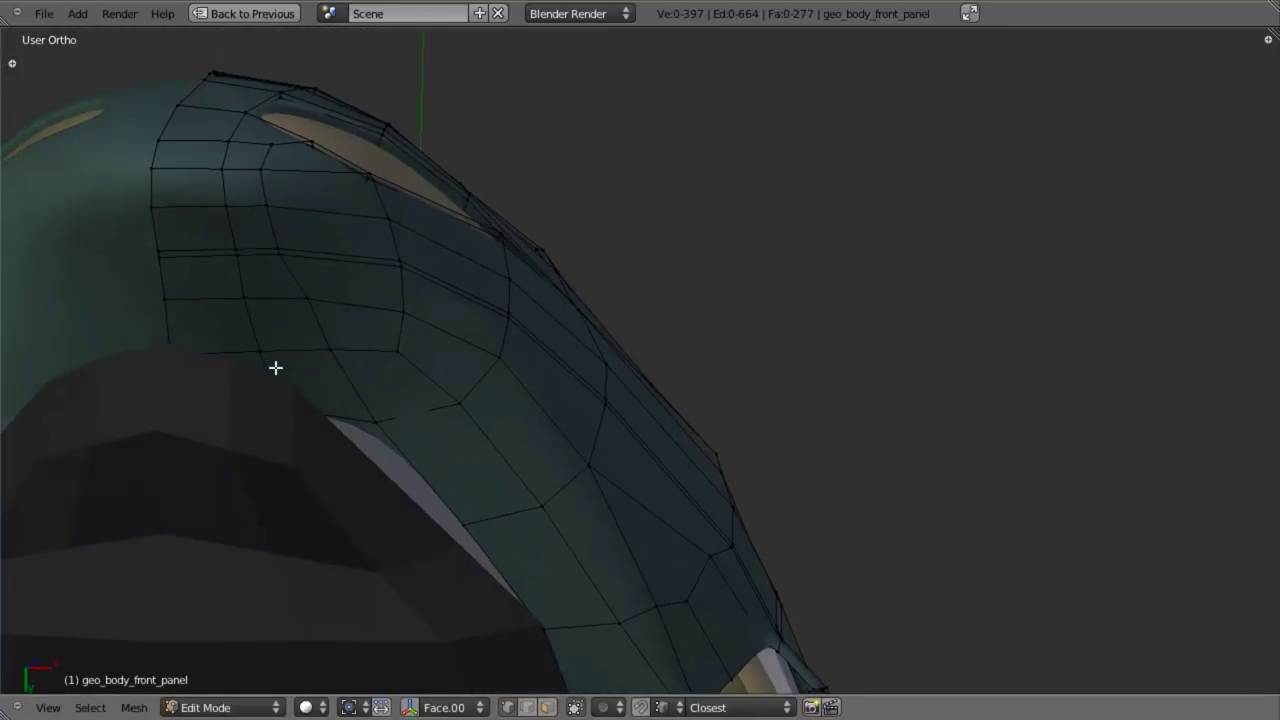
{"action": "right_click", "coordinate": [290, 310]}
{"action": "middle_click_drag", "start_coordinate": [290, 310], "coordinate": [346, 297]}
{"action": "key", "text": "g"}
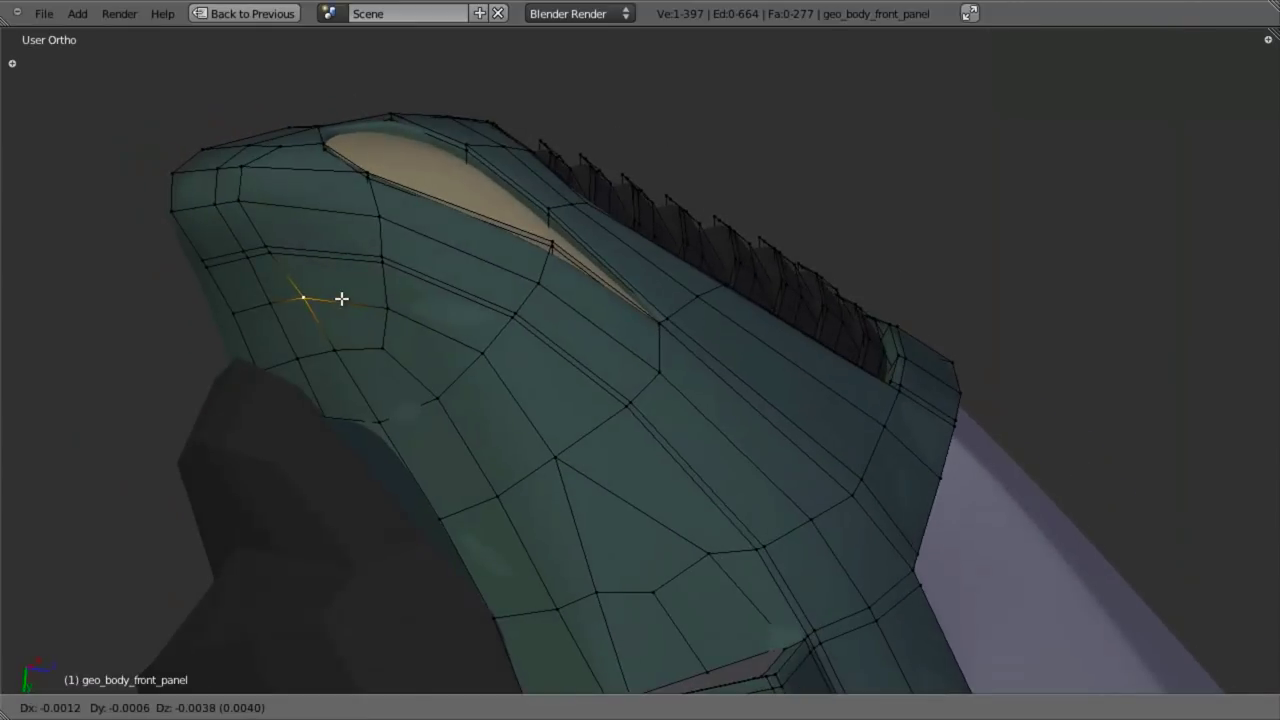
{"action": "left_click", "coordinate": [341, 298]}
{"action": "middle_click_drag", "start_coordinate": [391, 374], "coordinate": [623, 373]}
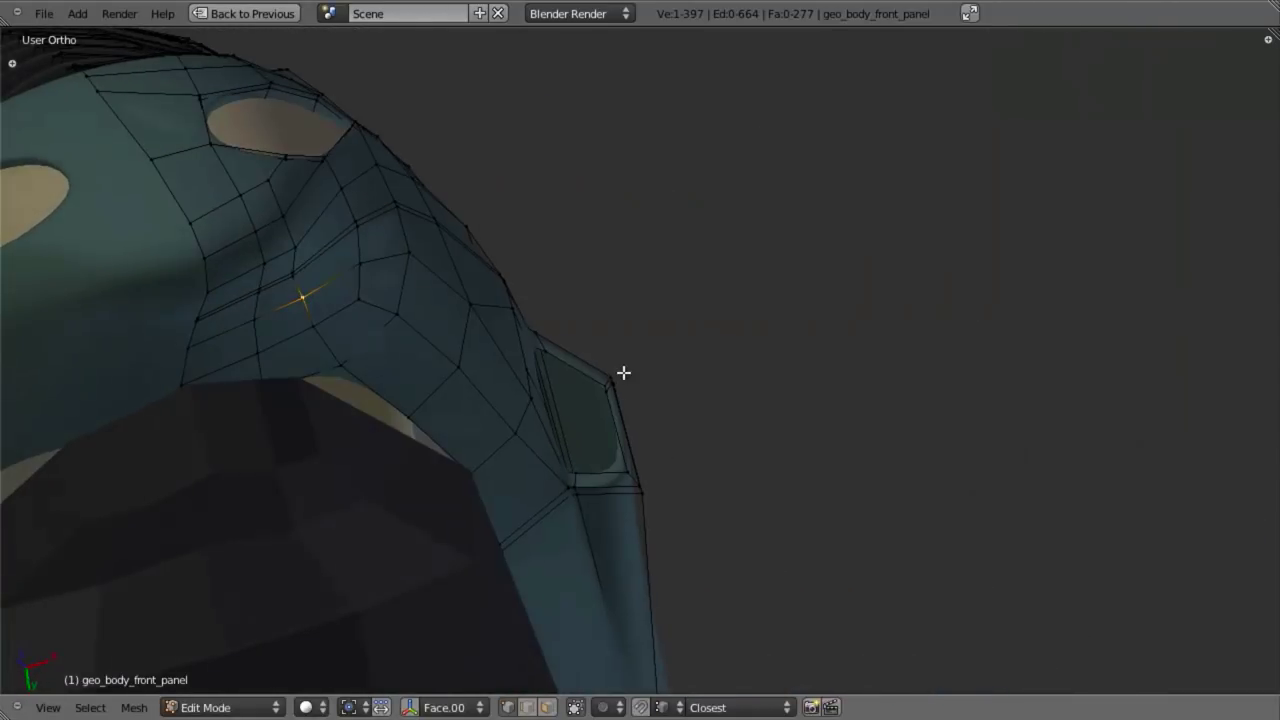
- Adjust the side-surface vertex between the front light opening and the slot, and return to Object Mode in the right view
{"action": "right_click", "coordinate": [413, 311]}
{"action": "middle_click_drag", "start_coordinate": [413, 311], "coordinate": [677, 453]}
{"action": "key", "text": "g"}
{"action": "left_click", "coordinate": [520, 390]}
{"action": "scroll", "coordinate": [571, 349], "scroll_direction": "down", "scroll_amount": 5}
{"action": "key", "text": "Tab"}
{"action": "key", "text": "KP_3"}
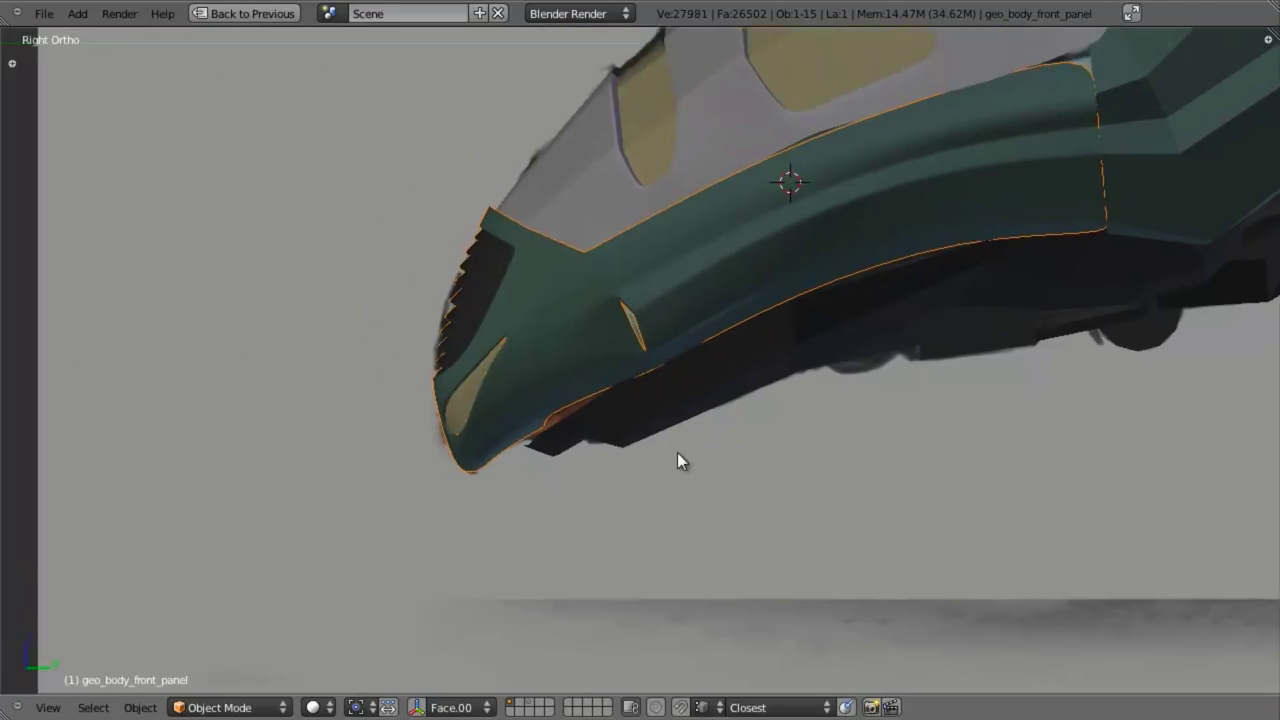
- Extrude the slot's inner rim edge loop backward and upward inside the panel, following the body's slope
{"action": "key", "text": "Tab"}
{"action": "scroll", "coordinate": [677, 458], "scroll_direction": "up", "scroll_amount": 5}
{"action": "key", "text": "a"}
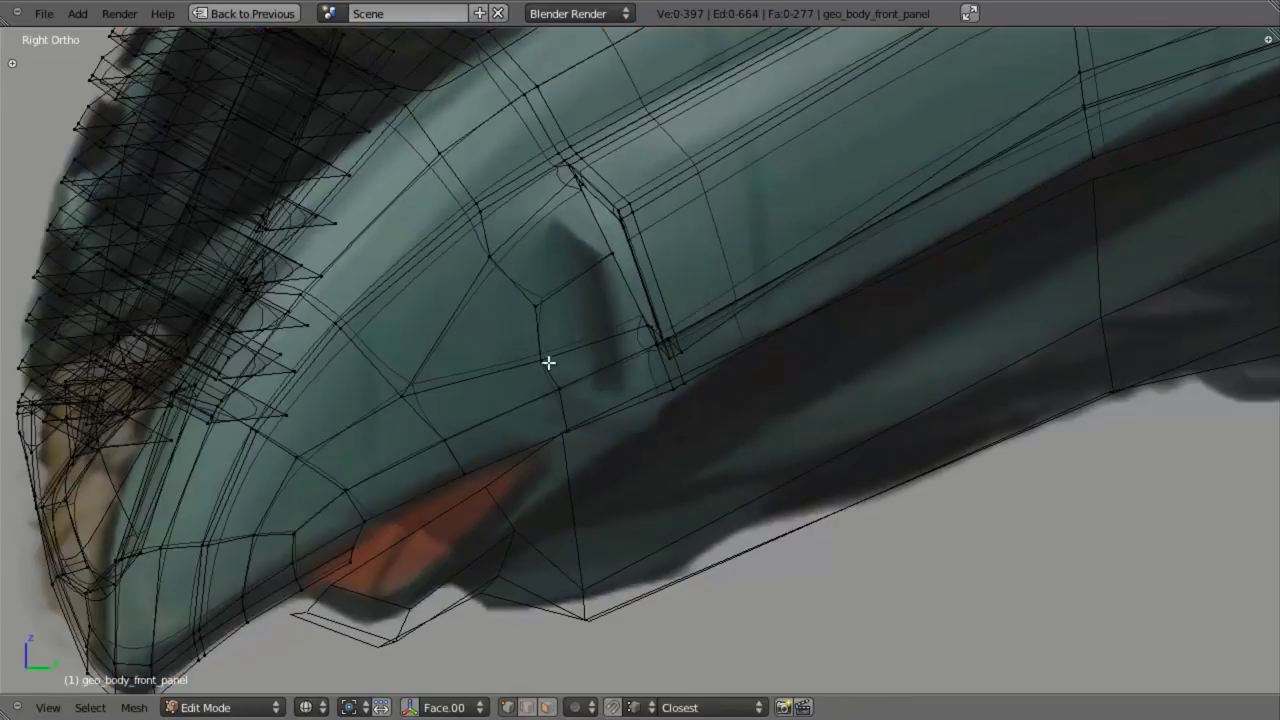
{"action": "key", "text": "z"}
{"action": "key", "text": "z"}
{"action": "key", "text": "z"}
{"action": "middle_click_drag", "start_coordinate": [598, 329], "coordinate": [591, 411], "text": "shift"}
{"action": "key", "text": "z"}
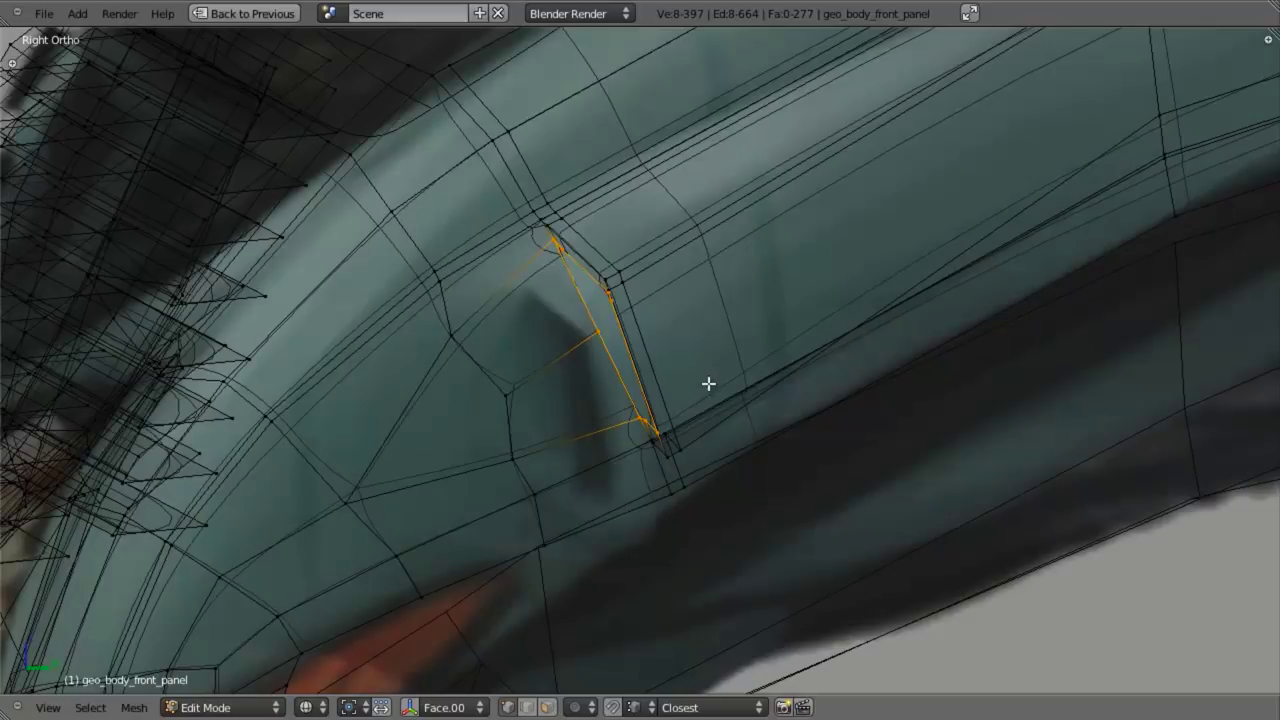
{"action": "middle_click_drag", "start_coordinate": [709, 383], "coordinate": [642, 444], "text": "shift"}
{"action": "key", "text": "e"}
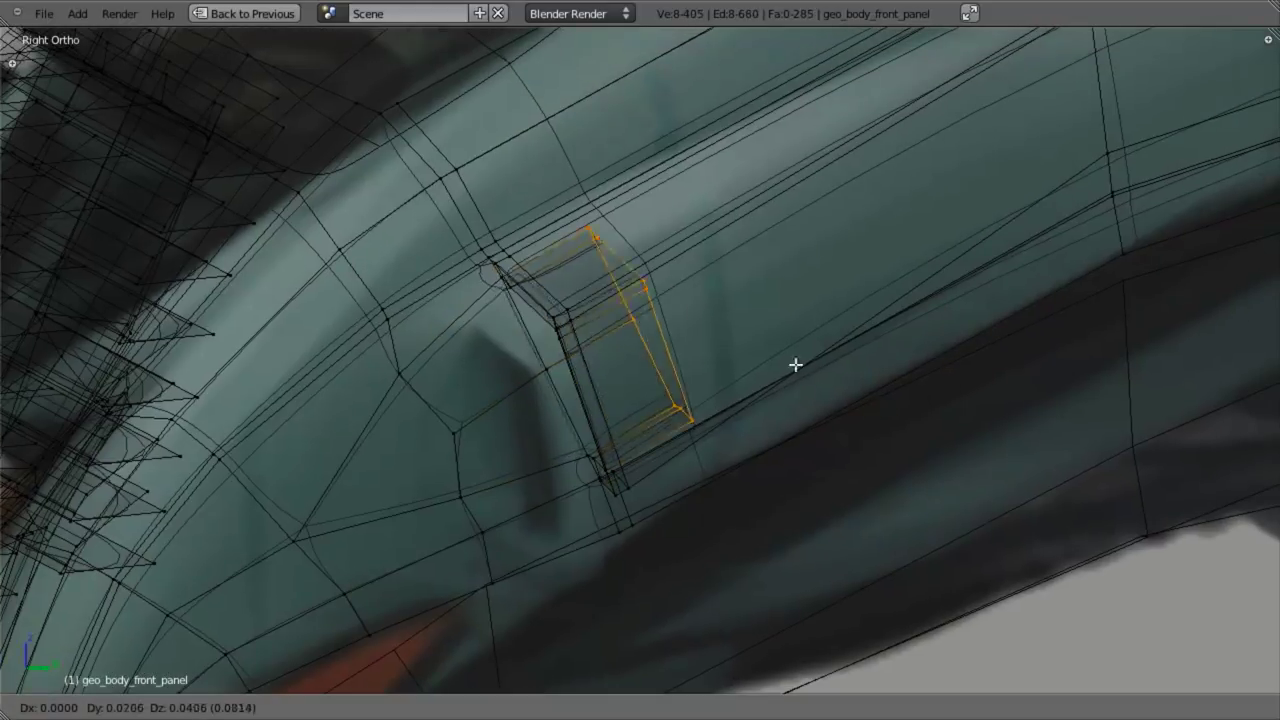
{"action": "left_click", "coordinate": [1140, 165]}
{"action": "key", "text": "z"}
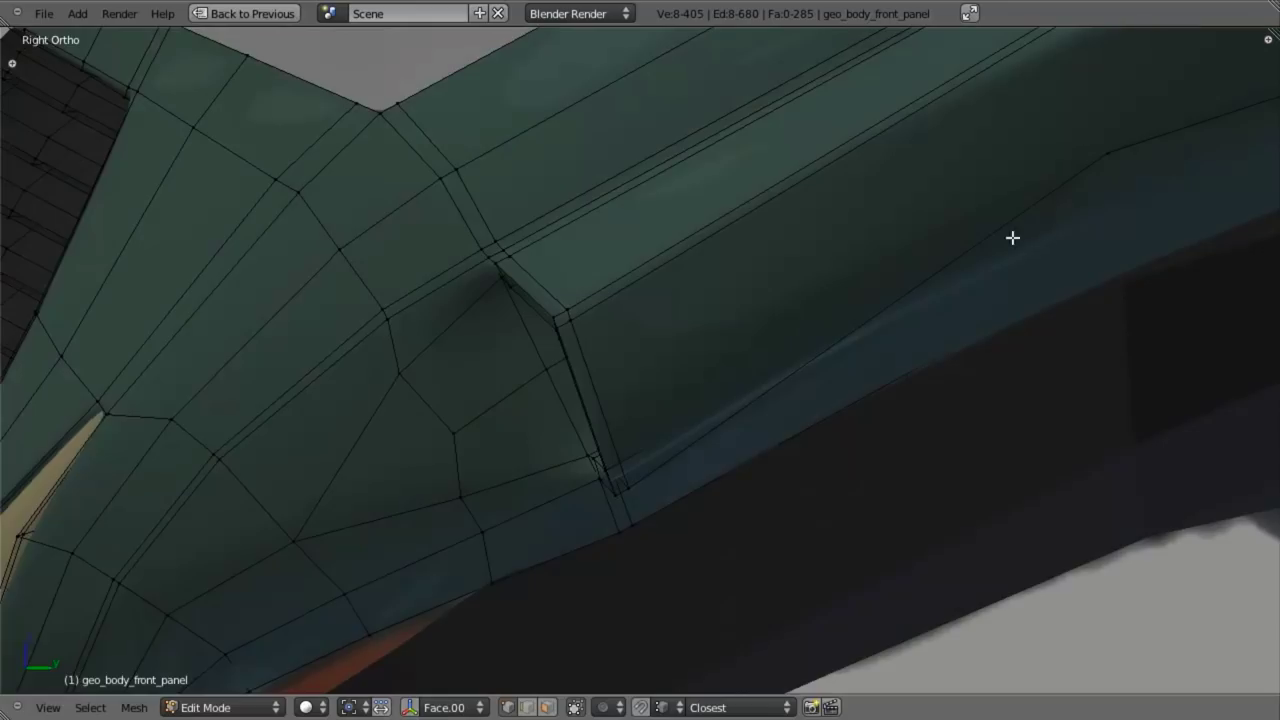
- Add an edge loop across the extruded inner wall of the side slot and slide it off centre
{"action": "mouse_move", "coordinate": [1011, 237]}
{"action": "middle_mouse_down"}
{"action": "mouse_move", "coordinate": [683, 414]}
{"action": "mouse_move", "coordinate": [901, 284]}
{"action": "mouse_move", "coordinate": [847, 324]}
{"action": "middle_mouse_up"}
{"action": "key", "text": "z"}
{"action": "key", "text": "KP_1"}
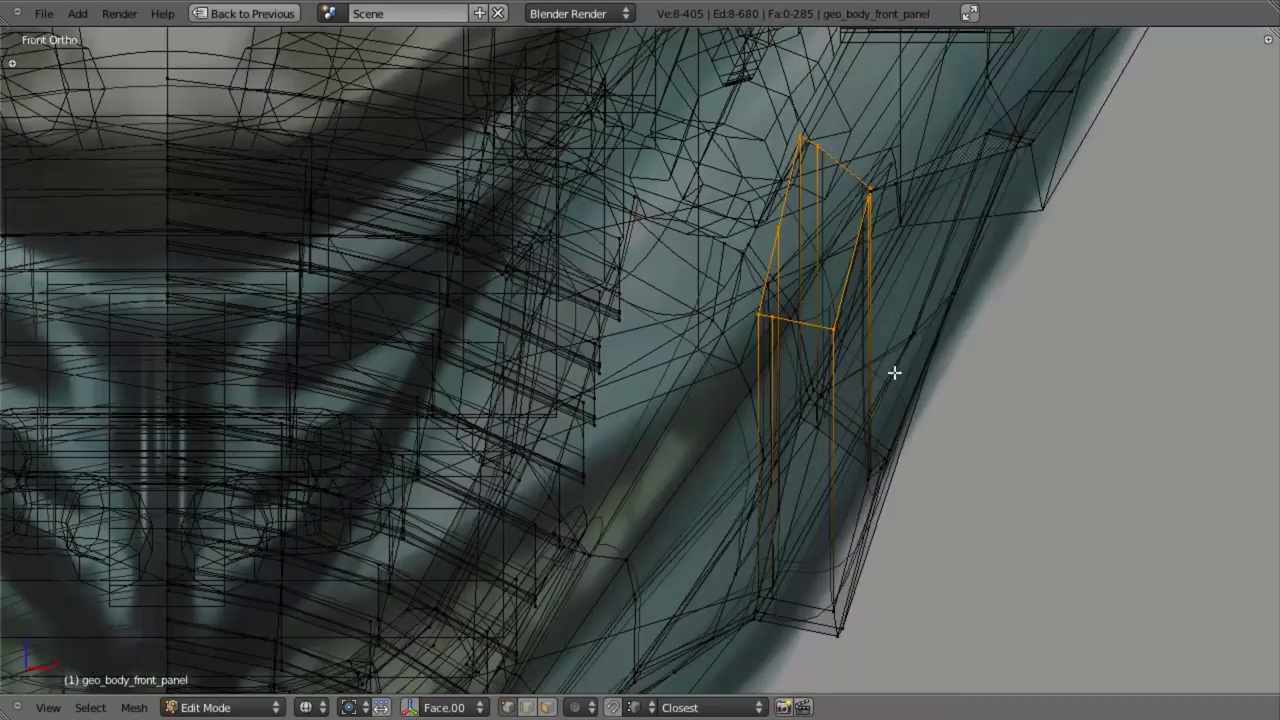
{"action": "key", "text": "z"}
{"action": "mouse_move", "coordinate": [948, 477]}
{"action": "middle_mouse_down", "text": "shift"}
{"action": "mouse_move", "coordinate": [867, 427]}
{"action": "mouse_move", "coordinate": [837, 323]}
{"action": "mouse_move", "coordinate": [535, 347]}
{"action": "middle_mouse_up", "text": "shift"}
{"action": "key", "text": "ctrl+r"}
{"action": "left_click", "coordinate": [506, 230]}
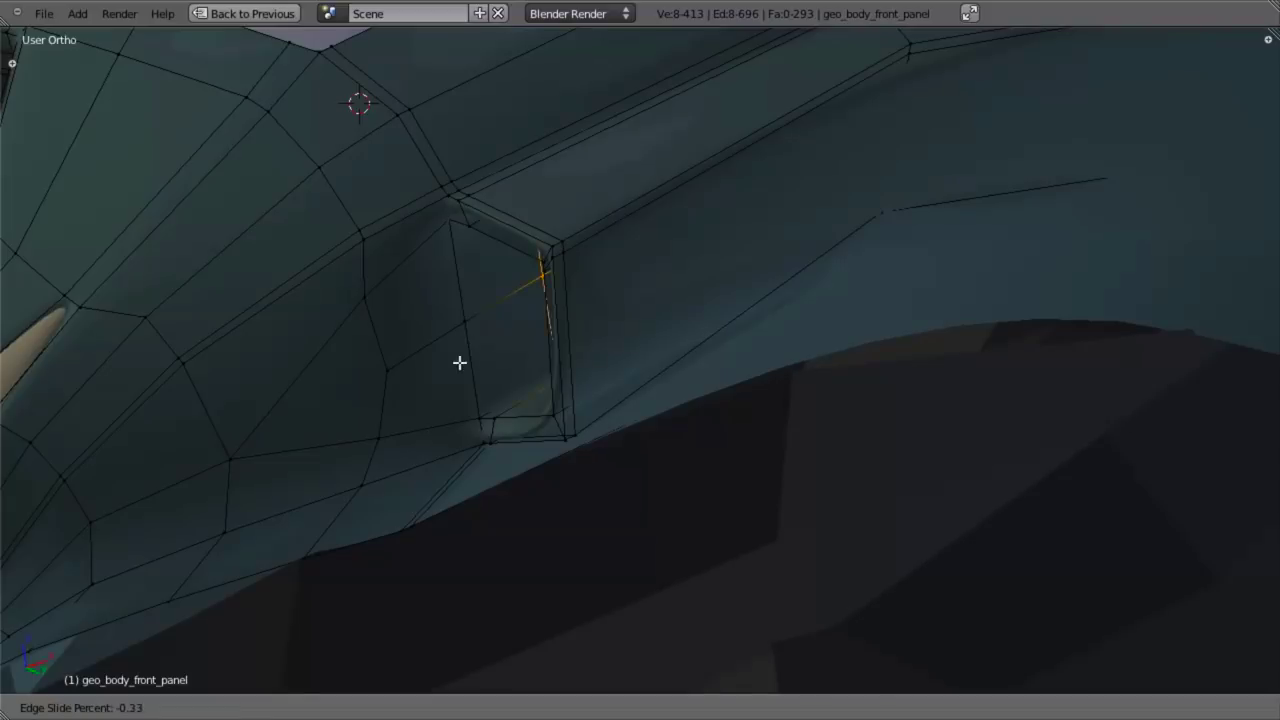
{"action": "left_click", "coordinate": [406, 397]}
- Examine the panel and its slot in Object Mode from an angled view and from the right
{"action": "key", "text": "Tab"}
{"action": "scroll", "coordinate": [491, 480], "scroll_direction": "down", "scroll_amount": 5}
{"action": "middle_click_drag", "start_coordinate": [491, 480], "coordinate": [575, 432]}
{"action": "key", "text": "a"}
{"action": "scroll", "coordinate": [700, 410], "scroll_direction": "down", "scroll_amount": 6}
{"action": "middle_click_drag", "start_coordinate": [790, 393], "coordinate": [908, 420]}
{"action": "key", "text": "KP_3"}
{"action": "scroll", "coordinate": [911, 456], "scroll_direction": "up", "scroll_amount": 5}
{"action": "middle_click_drag", "start_coordinate": [884, 533], "coordinate": [832, 482], "text": "shift"}
- Smooth the two vertices where the lower double edge line crosses the rear seam of the panel's side
{"action": "key", "text": "Tab"}
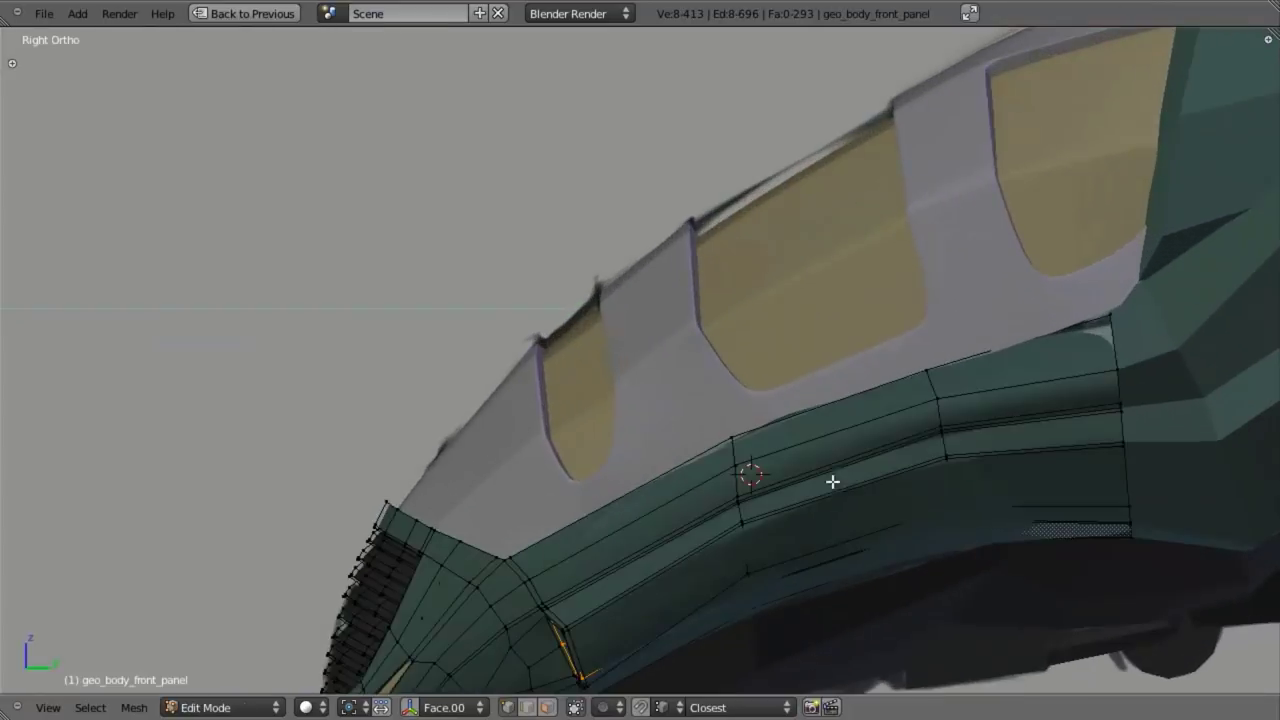
{"action": "key", "text": "z"}
{"action": "middle_click_drag", "start_coordinate": [728, 434], "coordinate": [557, 314], "text": "shift"}
{"action": "scroll", "coordinate": [557, 314], "scroll_direction": "up", "scroll_amount": 3}
{"action": "key", "text": "a"}
{"action": "scroll", "coordinate": [953, 335], "scroll_direction": "up", "scroll_amount": 1}
{"action": "mouse_move", "coordinate": [935, 341]}
{"action": "middle_mouse_down", "text": "shift"}
{"action": "mouse_move", "coordinate": [737, 370]}
{"action": "mouse_move", "coordinate": [720, 284]}
{"action": "middle_mouse_up", "text": "shift"}
{"action": "key", "text": "z"}
{"action": "scroll", "coordinate": [720, 358], "scroll_direction": "up", "scroll_amount": 1}
{"action": "key", "text": "z"}
{"action": "key", "text": "z"}
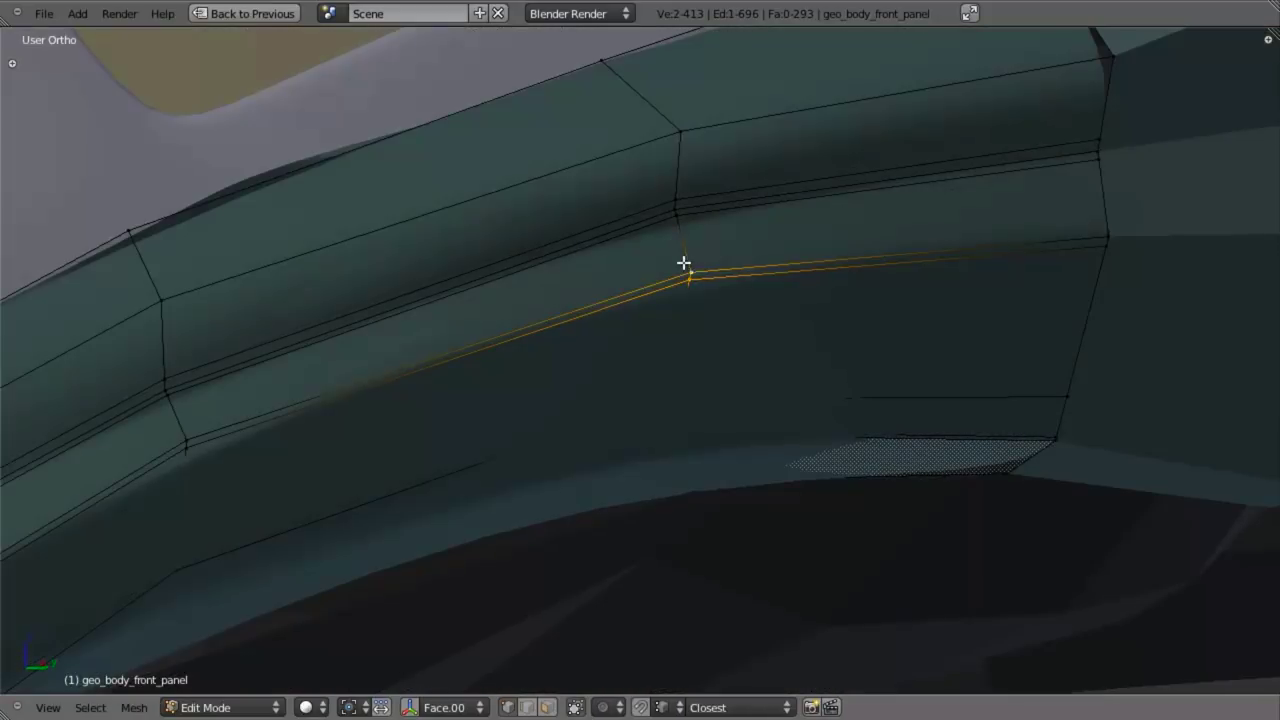
{"action": "key", "text": "w"}
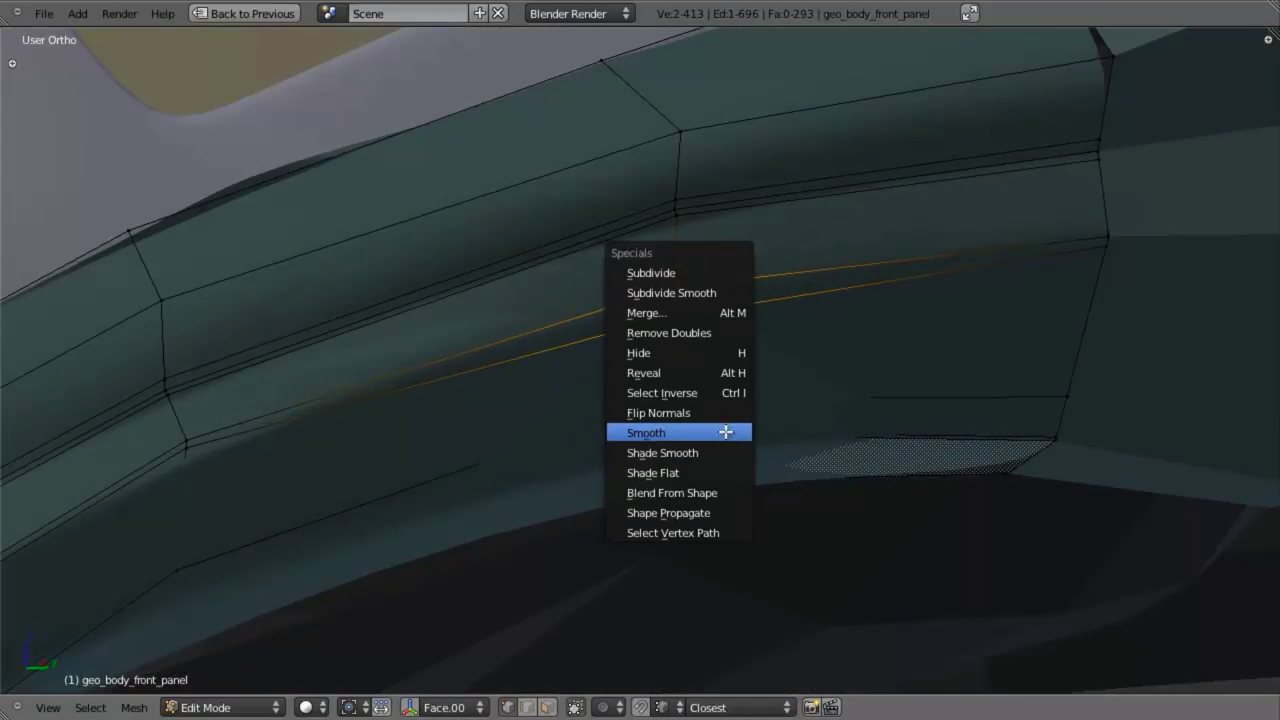
{"action": "left_click", "coordinate": [726, 438]}
- Move the two smoothed vertices about 0.019 units backward and upward in the right view to follow the reference image
{"action": "key", "text": "KP_3"}
{"action": "key", "text": "z"}
{"action": "scroll", "coordinate": [654, 397], "scroll_direction": "up", "scroll_amount": 3}
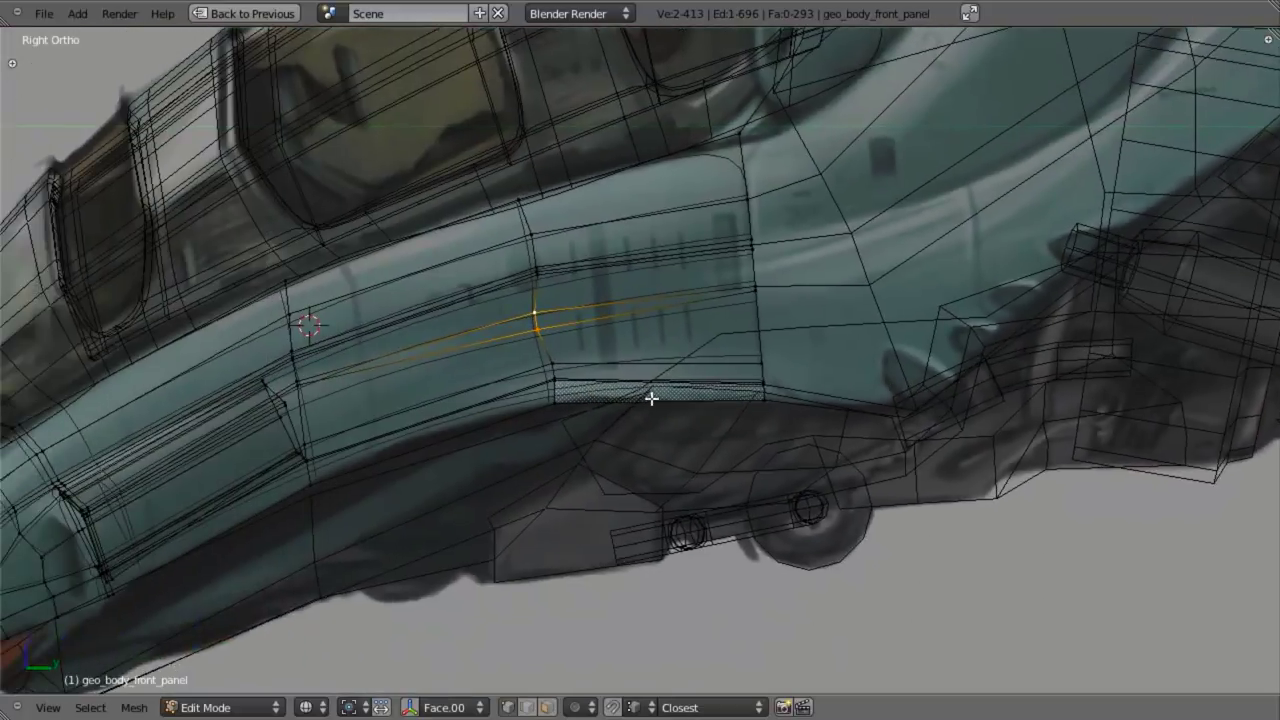
{"action": "key", "text": "g"}
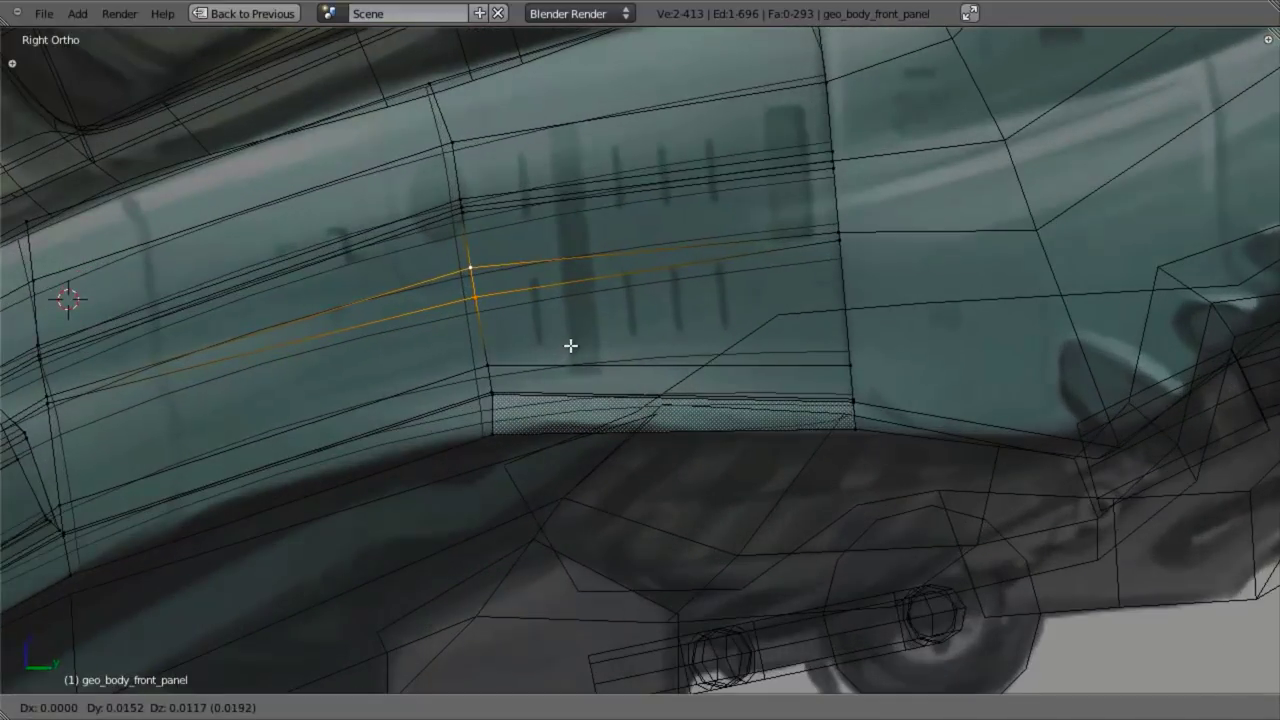
{"action": "left_click", "coordinate": [571, 343]}
{"action": "key", "text": "z"}
- Lower the bottom vertex of the lower double edge at the panel's middle seam, spreading the two lines apart
{"action": "middle_click_drag", "start_coordinate": [389, 412], "coordinate": [730, 349], "text": "shift"}
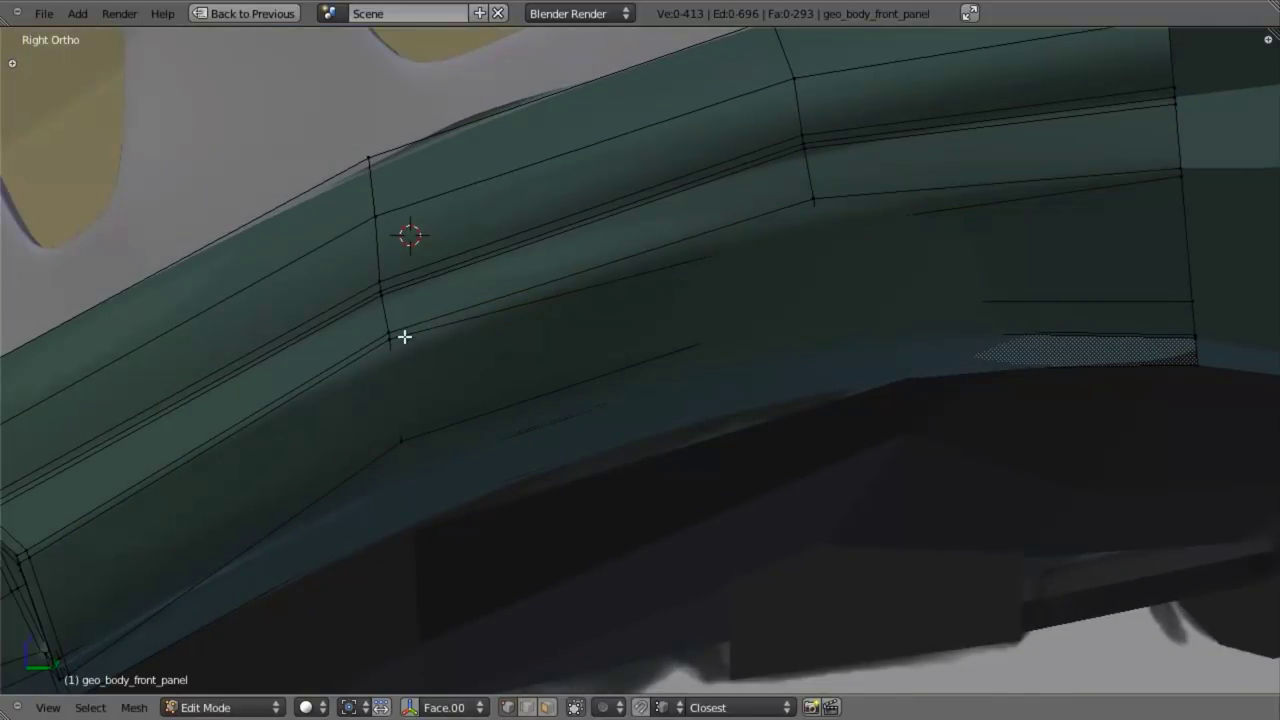
{"action": "key", "text": "g"}
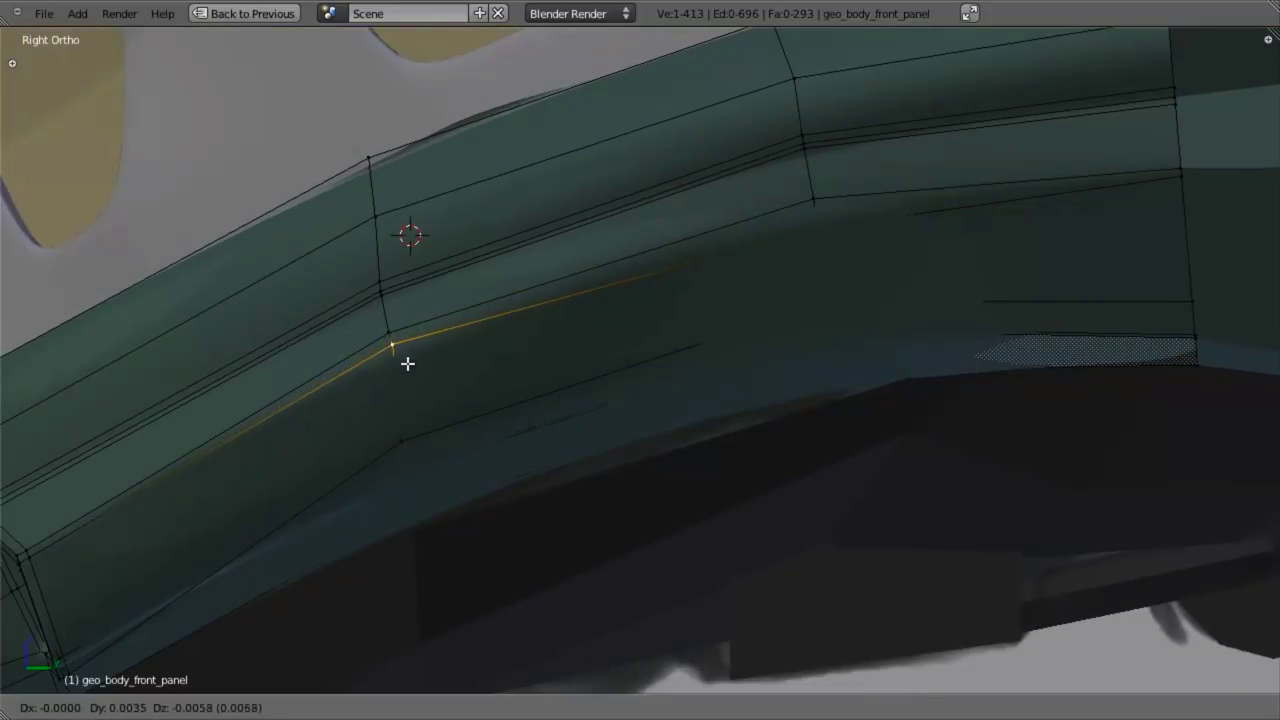
{"action": "left_click", "coordinate": [407, 376]}
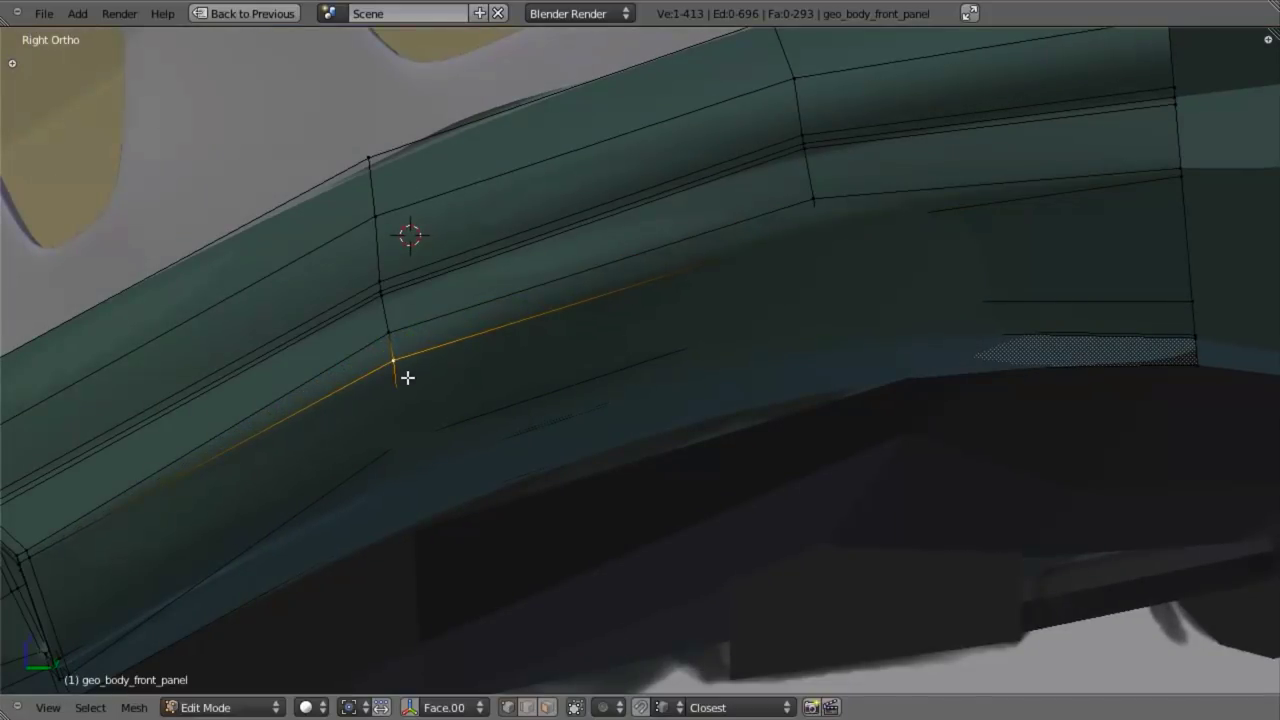
{"action": "middle_click_drag", "start_coordinate": [485, 403], "coordinate": [527, 377], "text": "shift"}
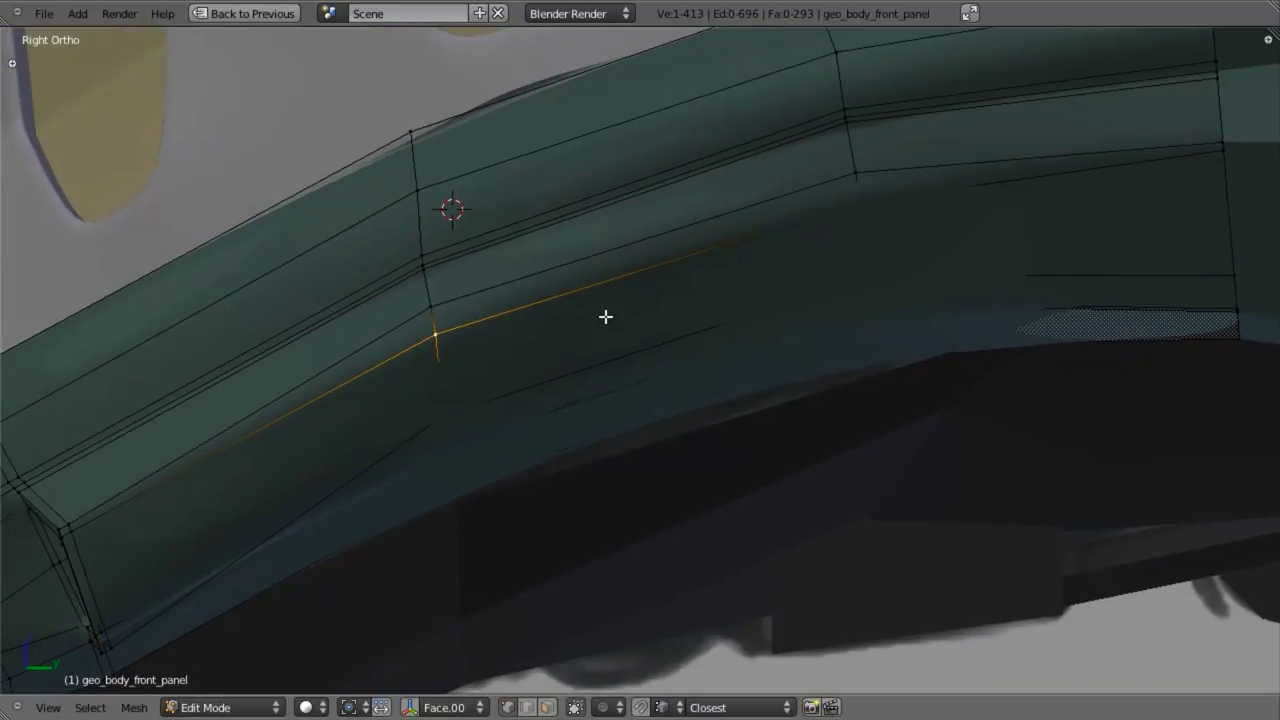
{"action": "key", "text": "z"}
{"action": "key", "text": "z"}
{"action": "key", "text": "g"}
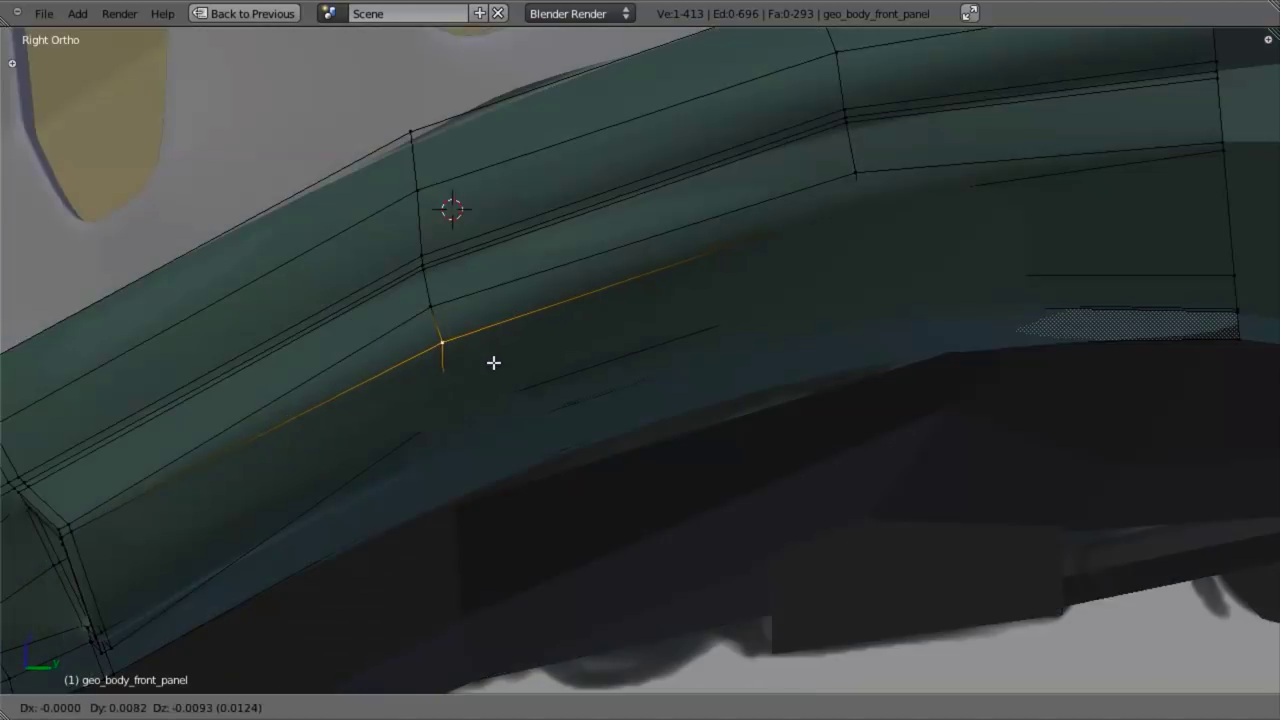
{"action": "left_click", "coordinate": [487, 370]}
- Move the same middle-seam vertex about 0.008 units inward in the front view
{"action": "key", "text": "KP_1"}
{"action": "middle_click_drag", "start_coordinate": [827, 438], "coordinate": [325, 452], "text": "shift"}
{"action": "scroll", "coordinate": [325, 452], "scroll_direction": "down", "scroll_amount": 3}
{"action": "middle_click_drag", "start_coordinate": [1210, 402], "coordinate": [793, 398], "text": "shift"}
{"action": "scroll", "coordinate": [793, 398], "scroll_direction": "up", "scroll_amount": 2}
{"action": "scroll", "coordinate": [793, 398], "scroll_direction": "up", "scroll_amount": 2}
{"action": "key", "text": "g"}
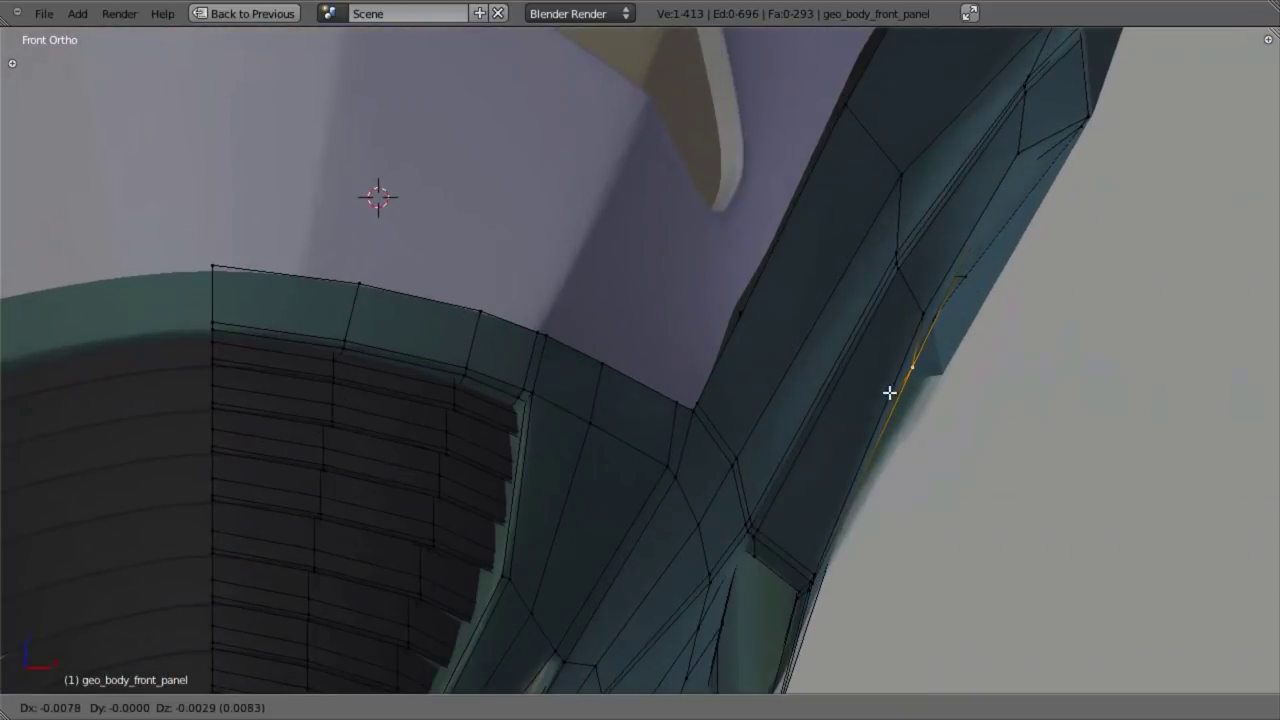
{"action": "left_click", "coordinate": [889, 391]}
- In the front view, raise the rear-end vertex of the panel's side by about 0.056 units and move the vertex below it inward
{"action": "middle_click_drag", "start_coordinate": [935, 356], "coordinate": [780, 431], "text": "shift"}
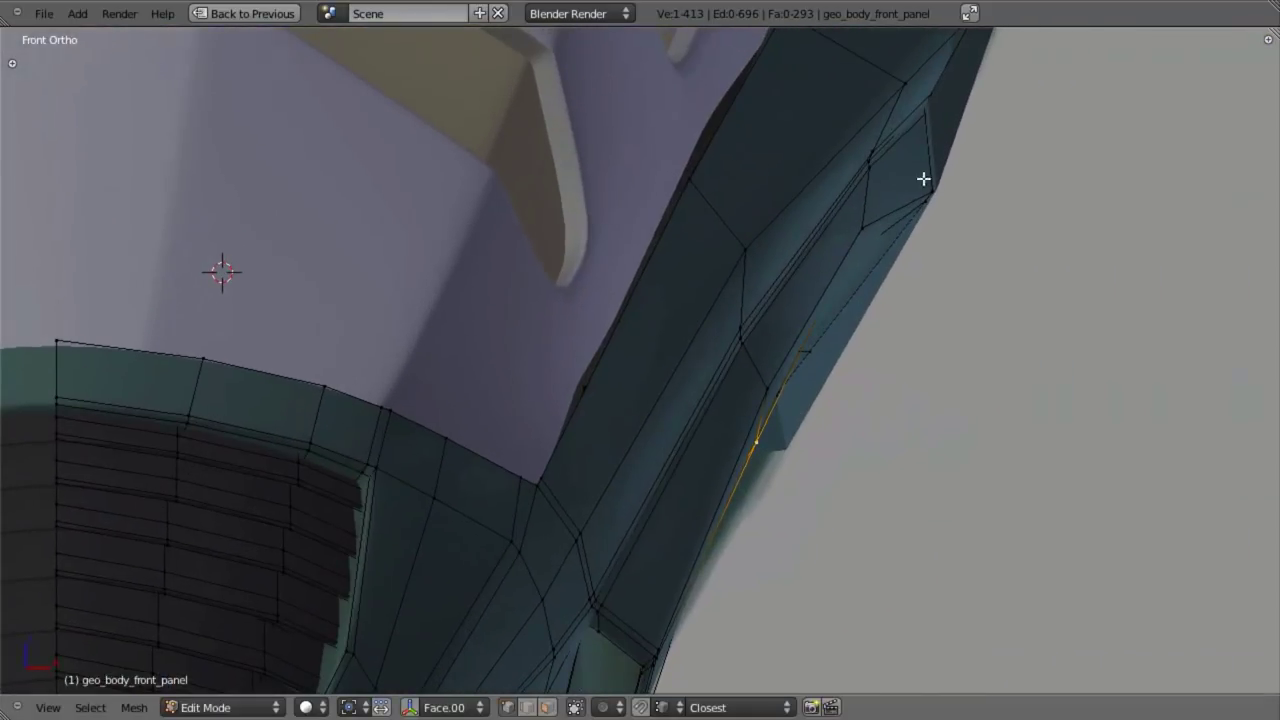
{"action": "key", "text": "g"}
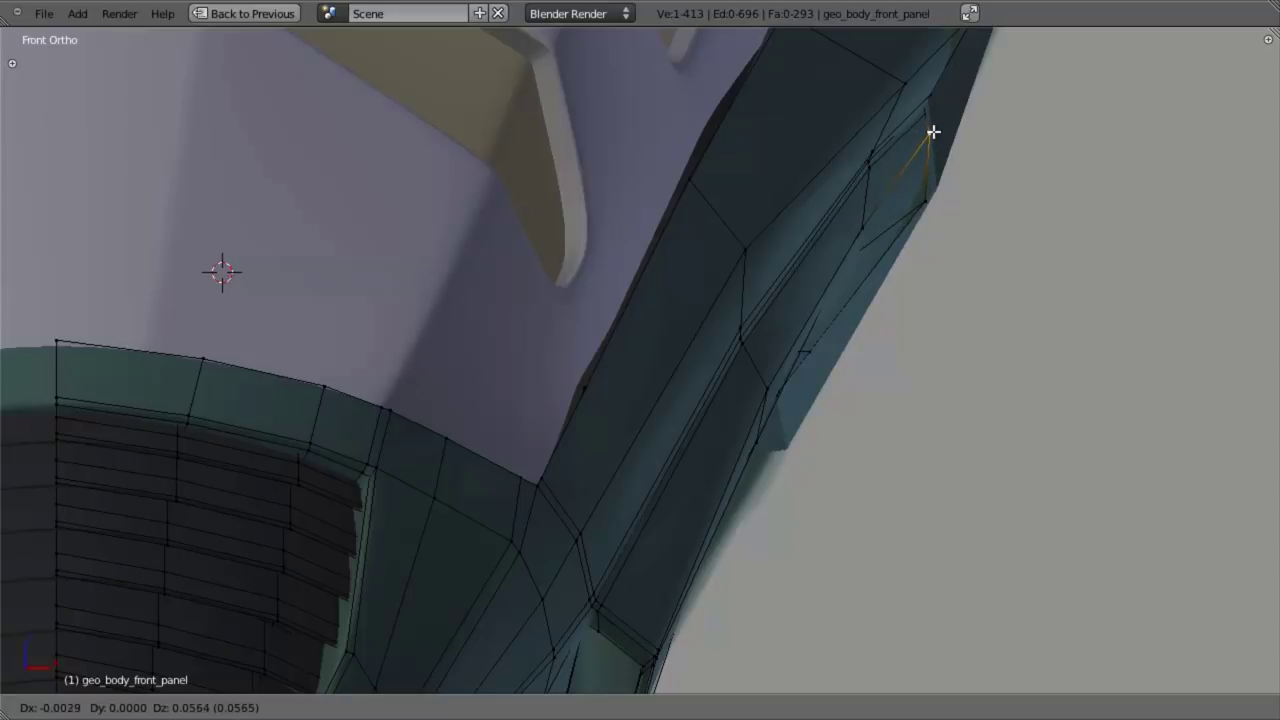
{"action": "left_click", "coordinate": [933, 132]}
{"action": "right_click", "coordinate": [926, 212]}
{"action": "key", "text": "g"}
{"action": "left_click", "coordinate": [903, 234]}
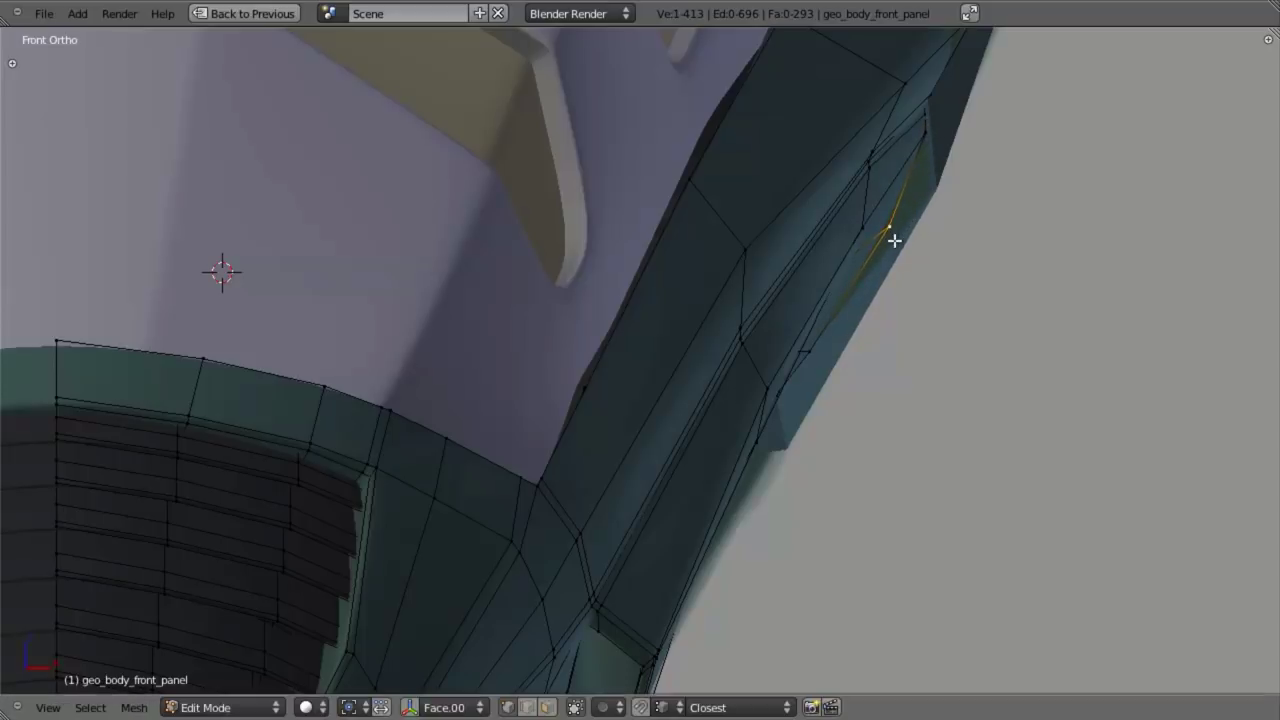
- In the right view, lower the vertices of the spread lower edge line at the rear seam and the panel's rear end
{"action": "key", "text": "KP_3"}
{"action": "scroll", "coordinate": [557, 388], "scroll_direction": "up", "scroll_amount": 3}
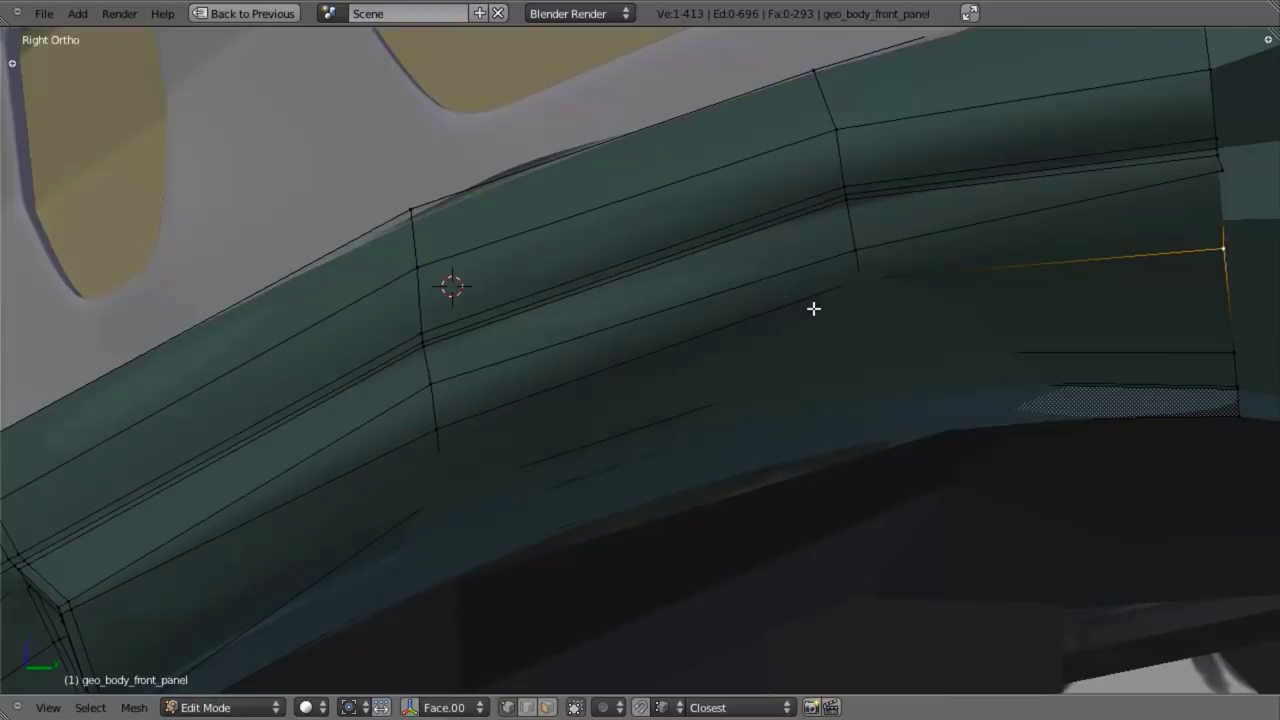
{"action": "key", "text": "g"}
{"action": "left_click", "coordinate": [863, 309]}
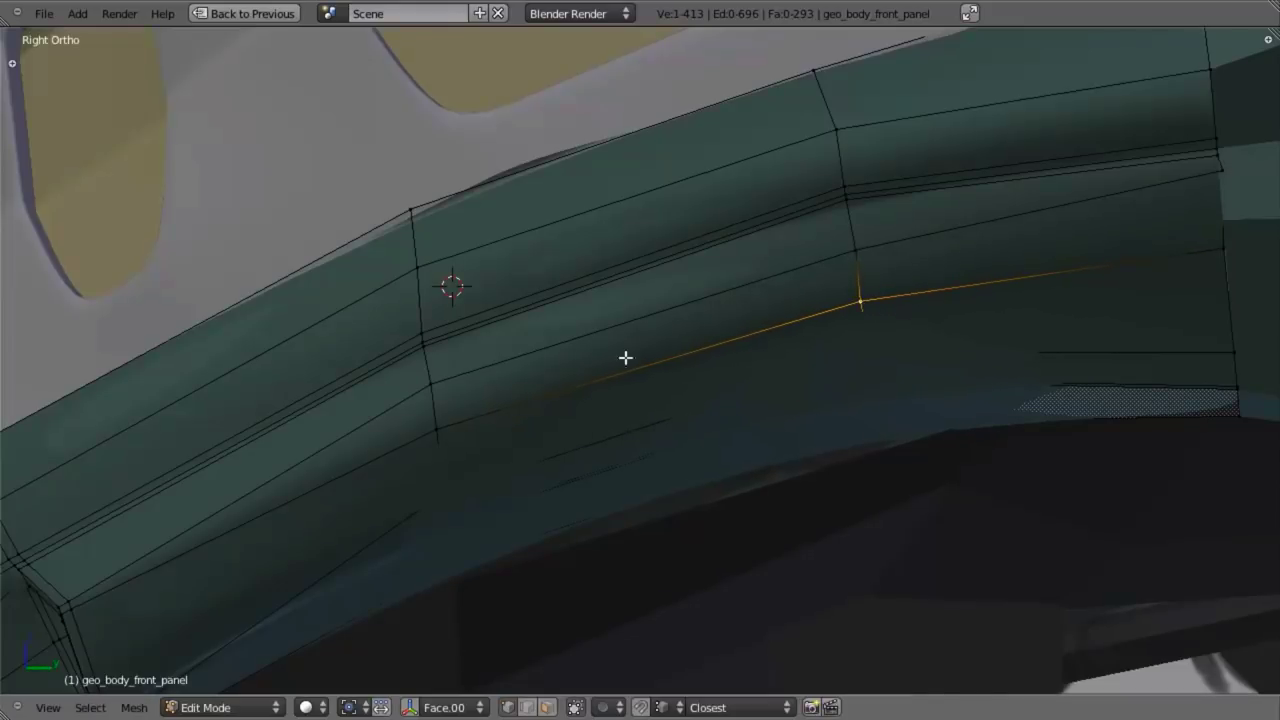
{"action": "right_click", "coordinate": [1228, 252]}
{"action": "key", "text": "z"}
{"action": "scroll", "coordinate": [1100, 358], "scroll_direction": "down", "scroll_amount": 5}
{"action": "scroll", "coordinate": [1023, 366], "scroll_direction": "up", "scroll_amount": 5}
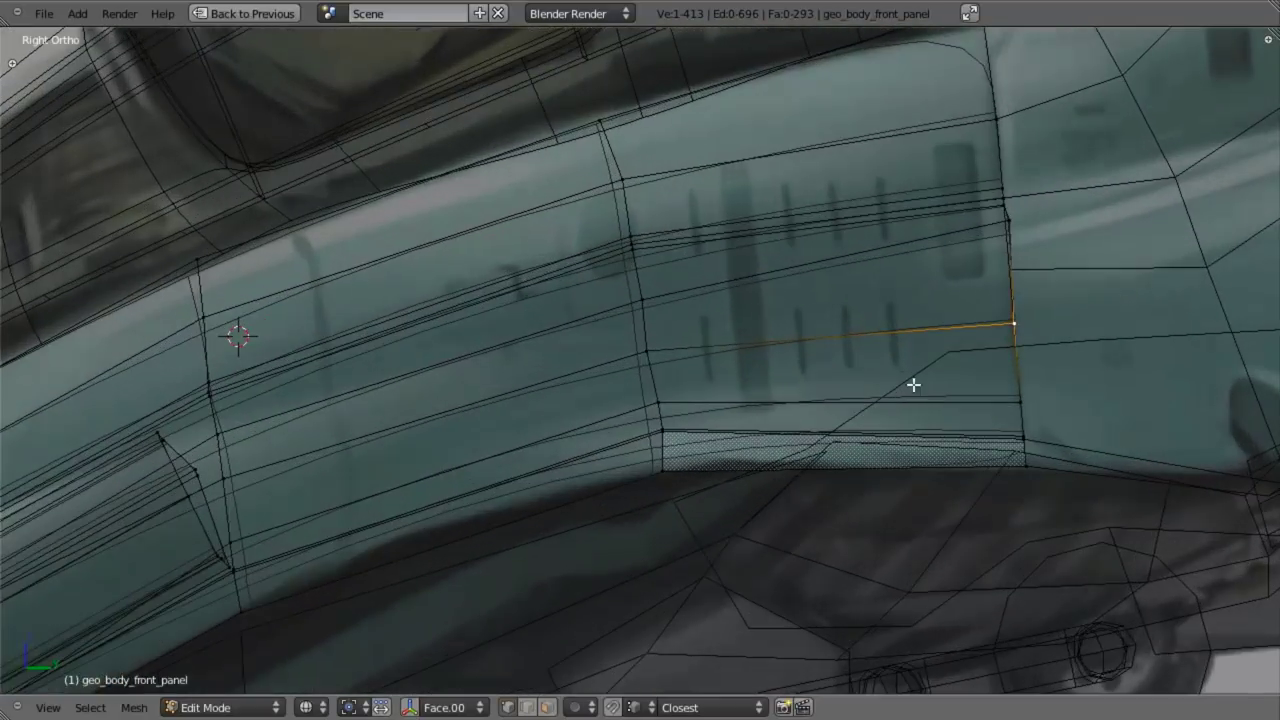
{"action": "key", "text": "z"}
- Lower the rear-end vertex of the edge line above by about 0.019 units and fine-tune its position
{"action": "right_click", "coordinate": [1020, 221]}
{"action": "key", "text": "g"}
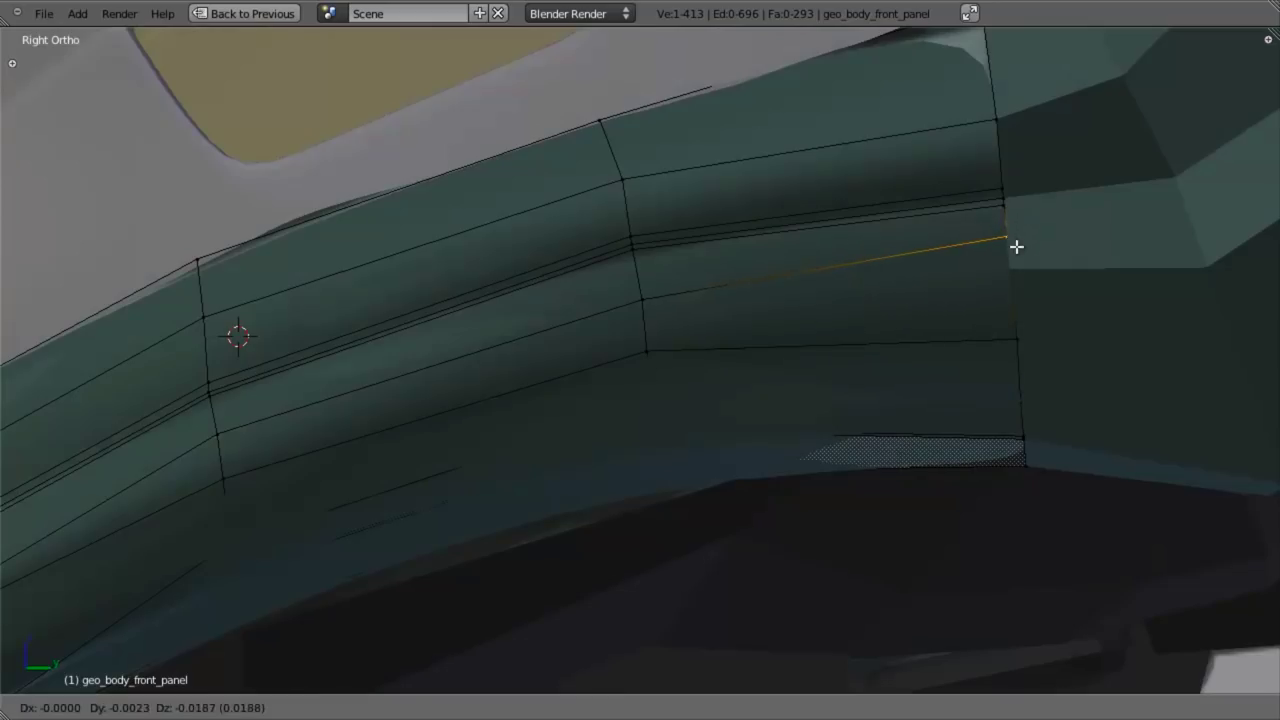
{"action": "left_click", "coordinate": [1014, 246]}
{"action": "key", "text": "z"}
{"action": "key", "text": "g"}
{"action": "left_click", "coordinate": [1012, 245]}
{"action": "key", "text": "z"}
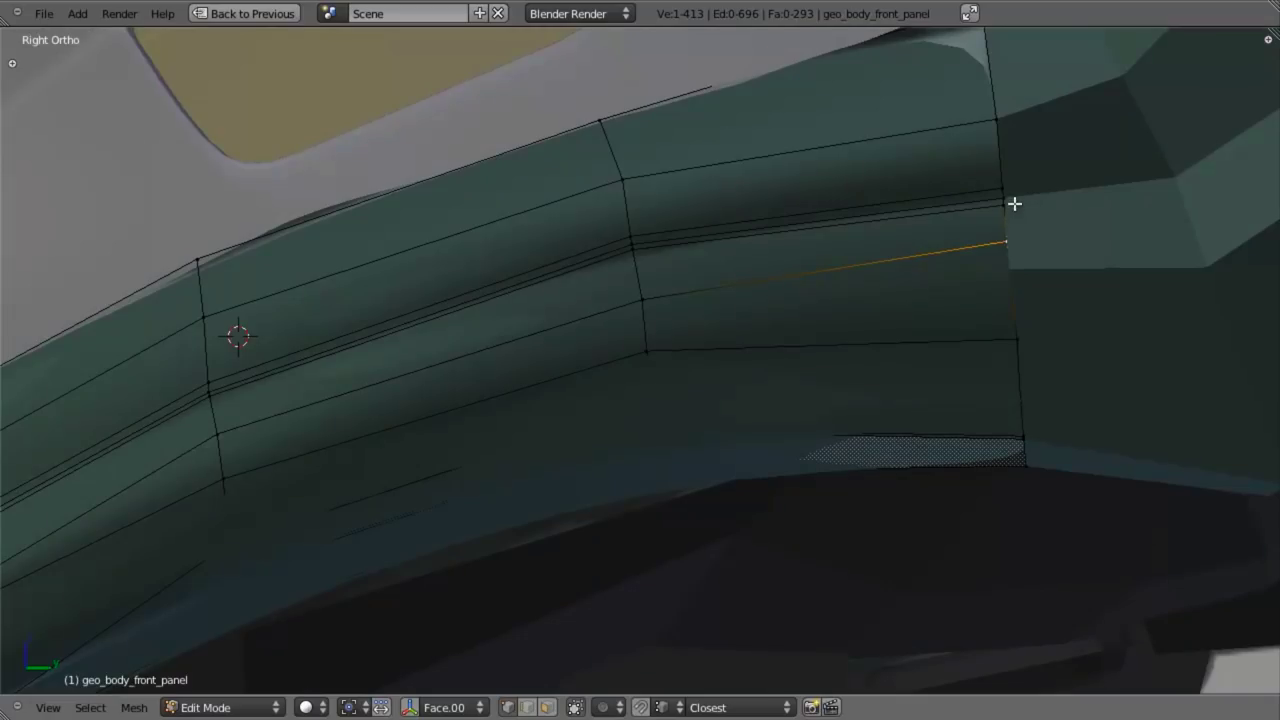
- Adjust the height of the three closely spaced rear-end vertices on the crease lines against the reference image
{"action": "key", "text": "z"}
{"action": "scroll", "coordinate": [1006, 223], "scroll_direction": "down", "scroll_amount": 3}
{"action": "scroll", "coordinate": [989, 289], "scroll_direction": "up", "scroll_amount": 3}
{"action": "key", "text": "z"}
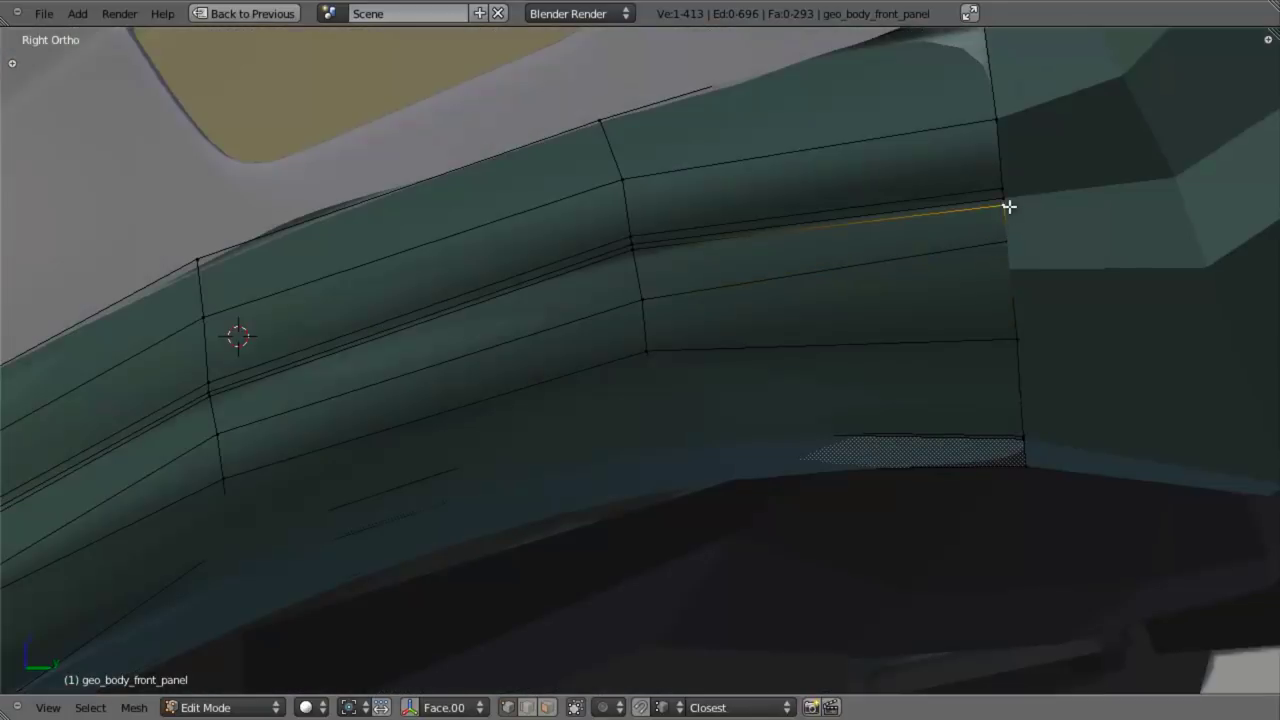
{"action": "key", "text": "z"}
{"action": "key", "text": "e"}
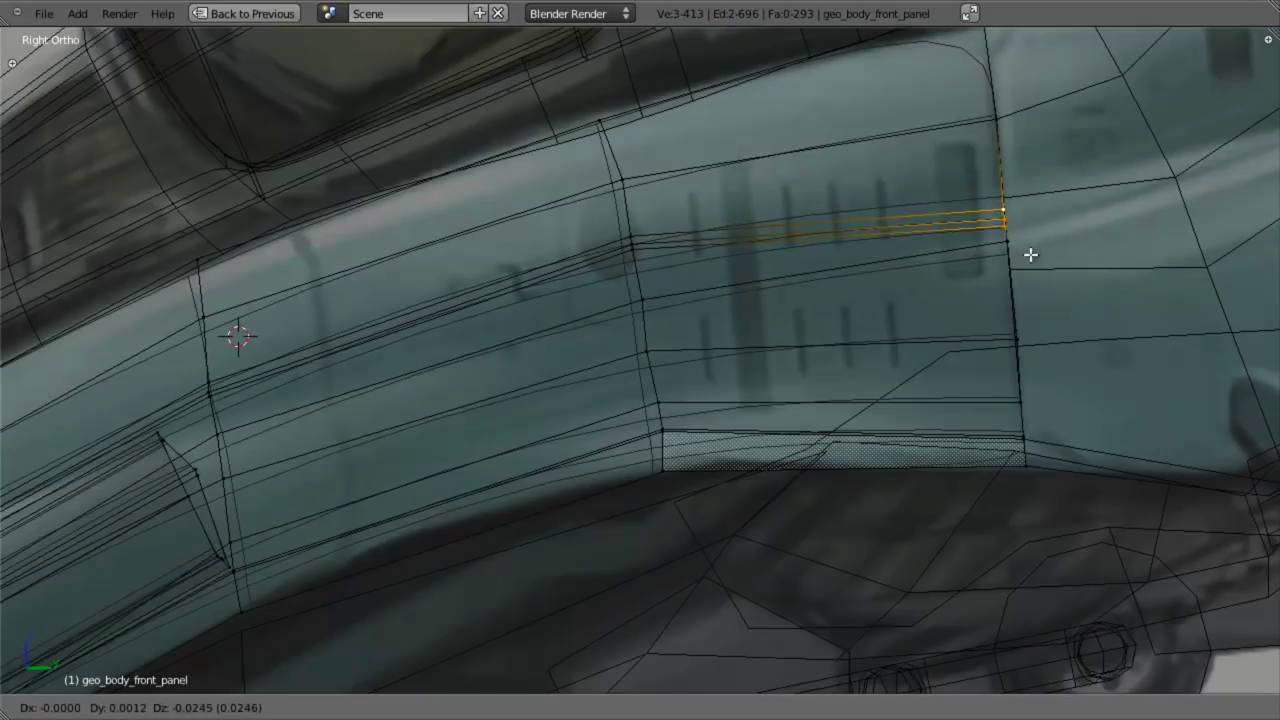
{"action": "left_click", "coordinate": [1029, 245]}
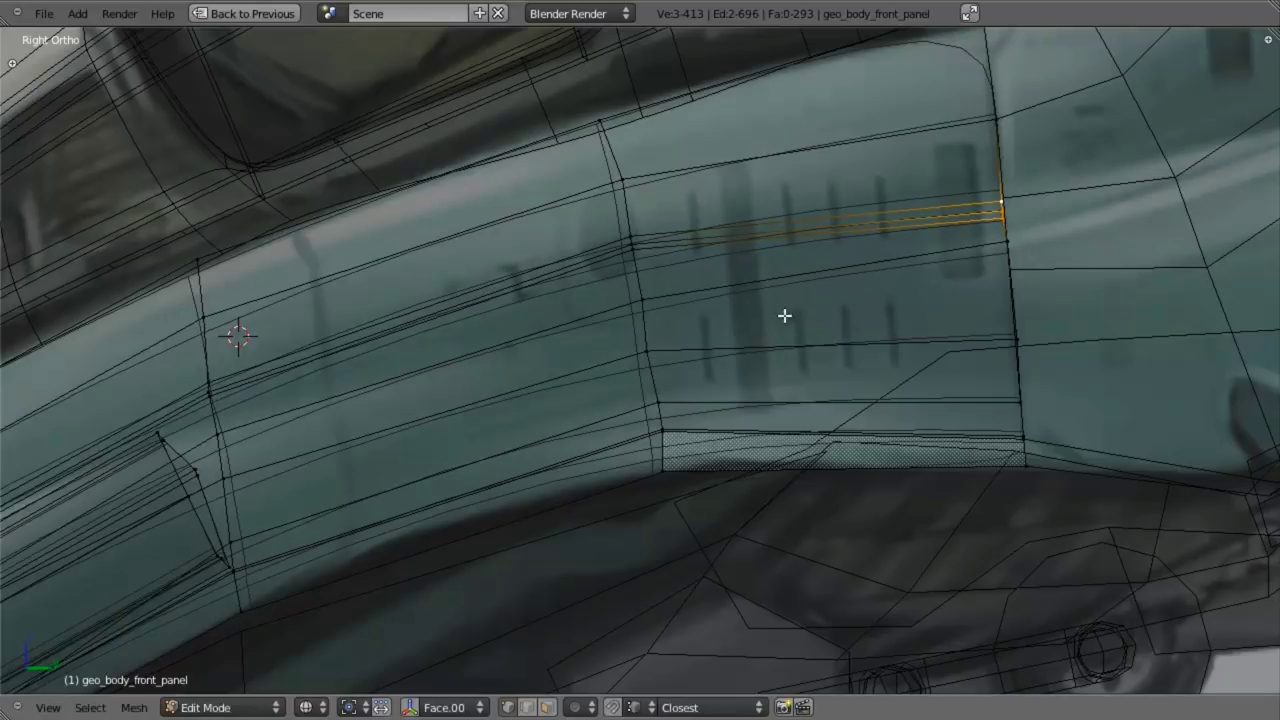
{"action": "scroll", "coordinate": [783, 314], "scroll_direction": "down", "scroll_amount": 3}
{"action": "scroll", "coordinate": [686, 360], "scroll_direction": "up", "scroll_amount": 3}
{"action": "key", "text": "g"}
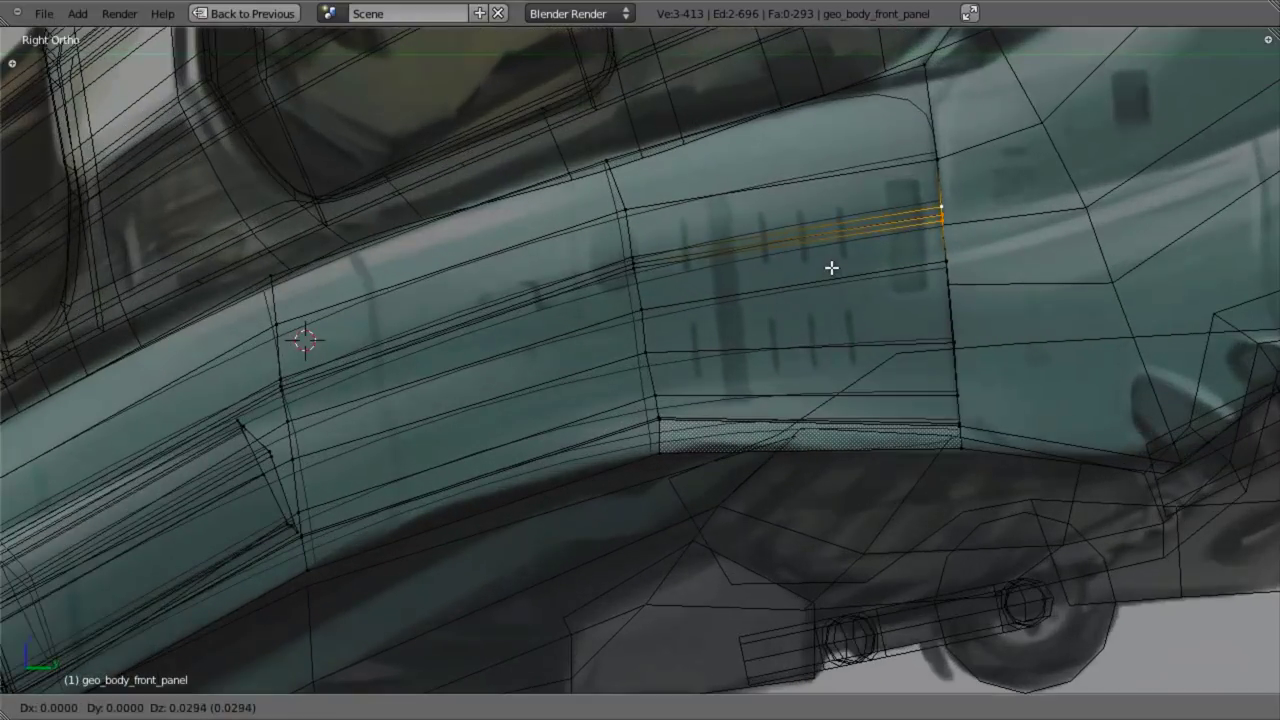
{"action": "left_click", "coordinate": [831, 283]}
{"action": "key", "text": "z"}
{"action": "key", "text": "a"}
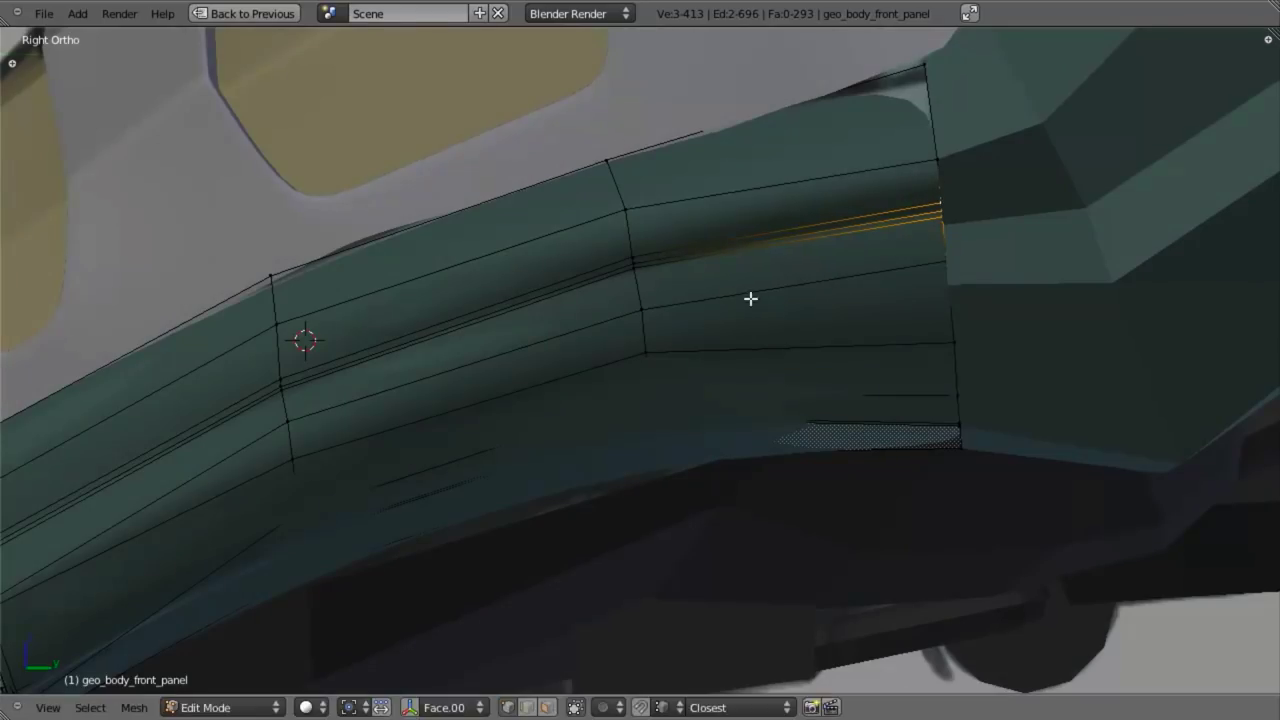
- Raise the upper edge line's vertices at the panel's rear end and at the rear seam in an angled view
{"action": "middle_click_drag", "start_coordinate": [749, 297], "coordinate": [1024, 137]}
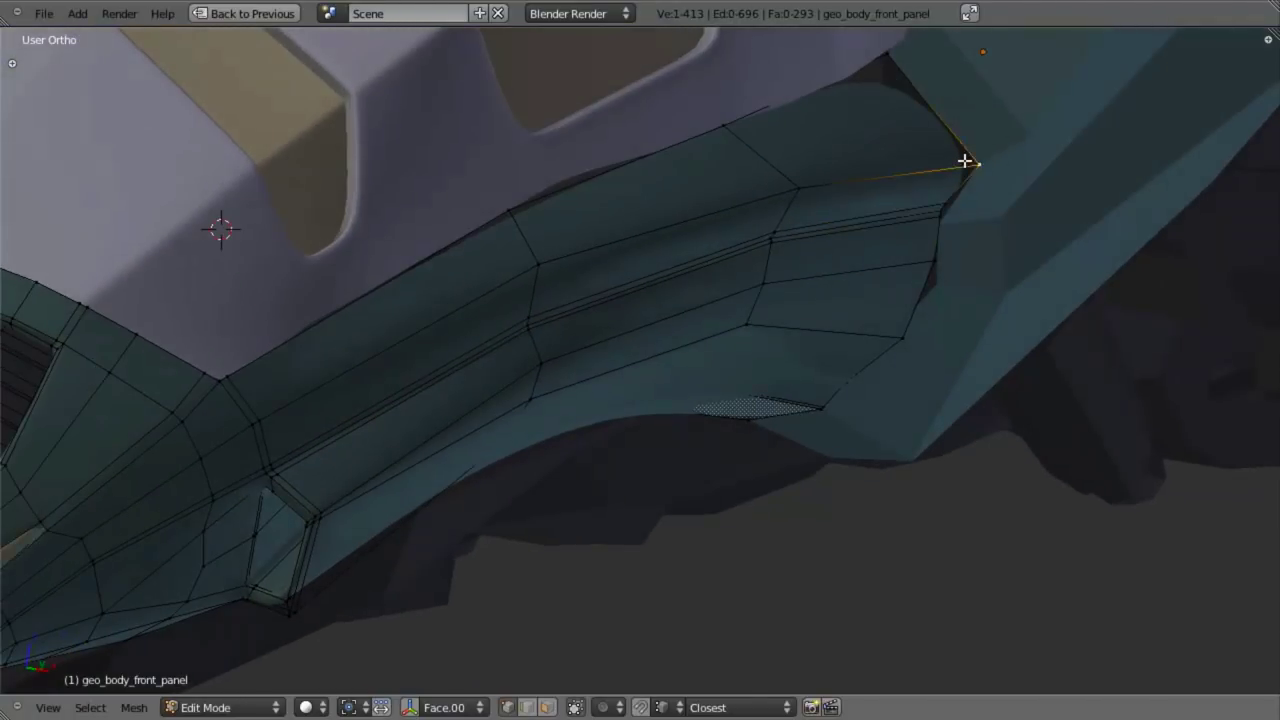
{"action": "key", "text": "g"}
{"action": "left_click", "coordinate": [955, 127]}
{"action": "right_click", "coordinate": [814, 183]}
{"action": "key", "text": "g"}
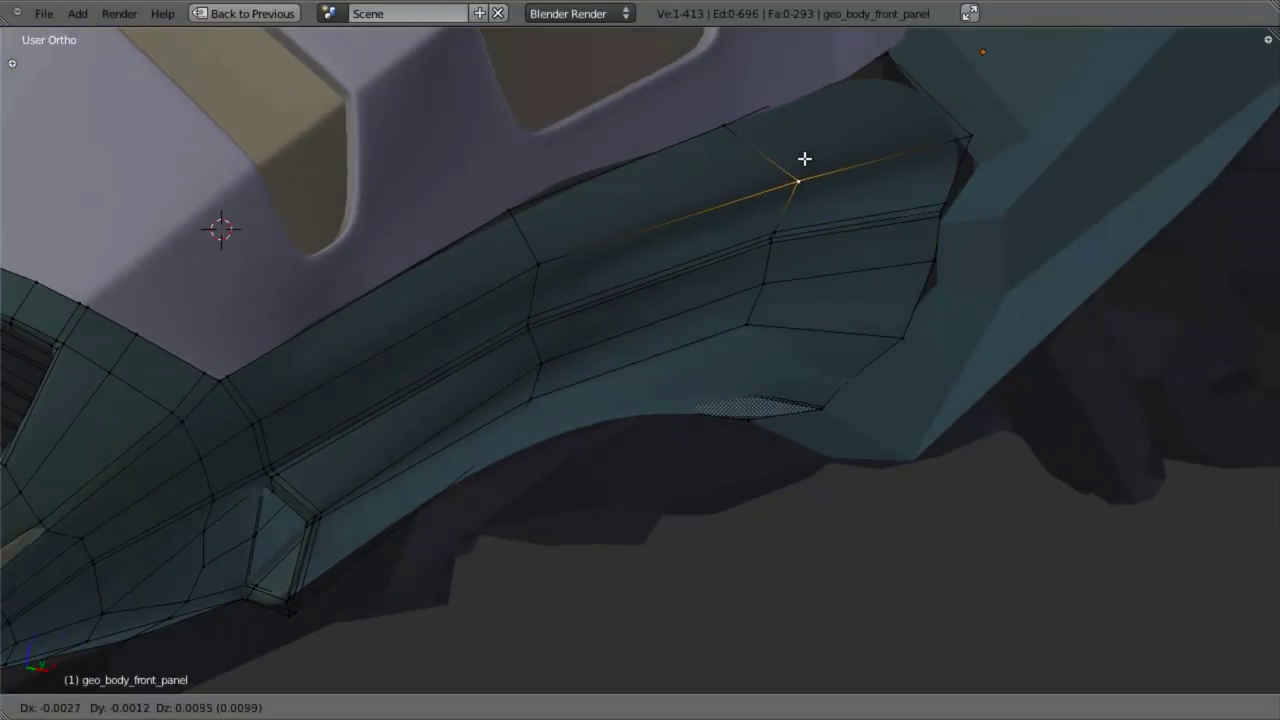
{"action": "left_click", "coordinate": [786, 163]}
- Compare the panel's reshaped rear section with the reference image in the right view
{"action": "key", "text": "a"}
{"action": "scroll", "coordinate": [834, 266], "scroll_direction": "down", "scroll_amount": 4}
{"action": "middle_click_drag", "start_coordinate": [834, 266], "coordinate": [814, 311]}
{"action": "key", "text": "KP_3"}
{"action": "key", "text": "z"}
{"action": "scroll", "coordinate": [814, 310], "scroll_direction": "up", "scroll_amount": 4}
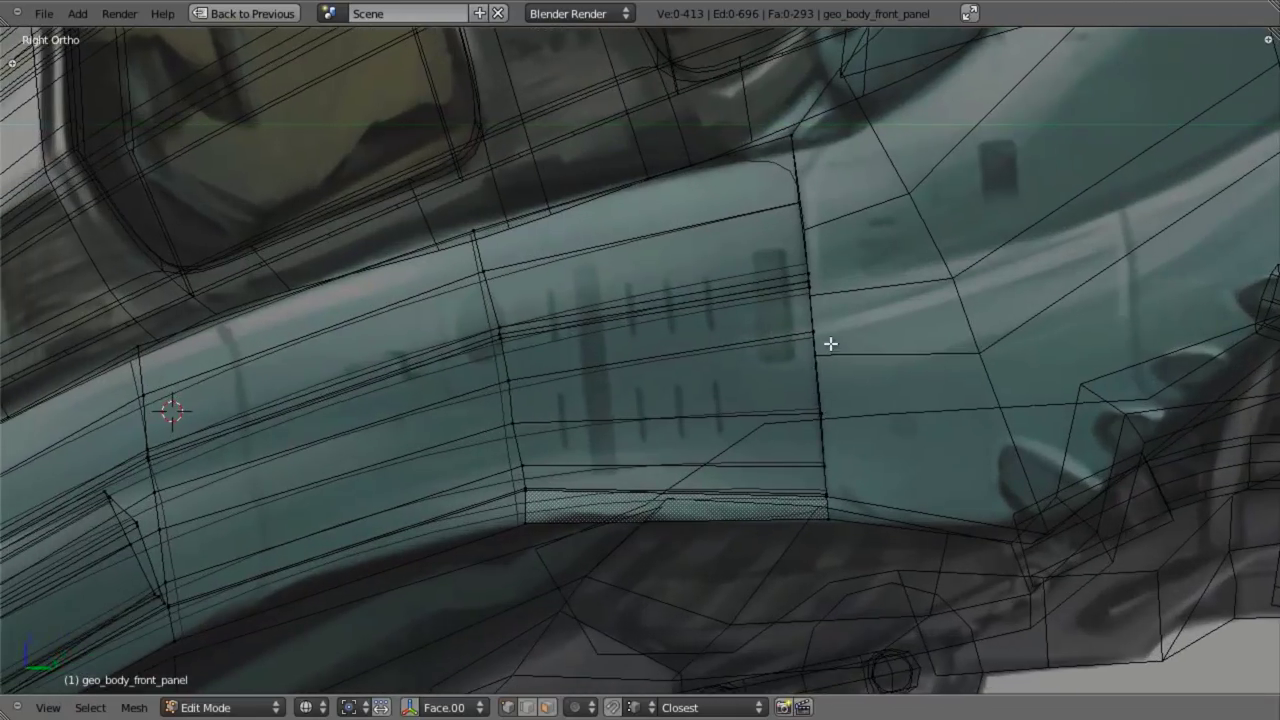
{"action": "scroll", "coordinate": [849, 394], "scroll_direction": "down", "scroll_amount": 2}
{"action": "scroll", "coordinate": [846, 388], "scroll_direction": "up", "scroll_amount": 3}
{"action": "key", "text": "z"}
{"action": "key", "text": "z"}
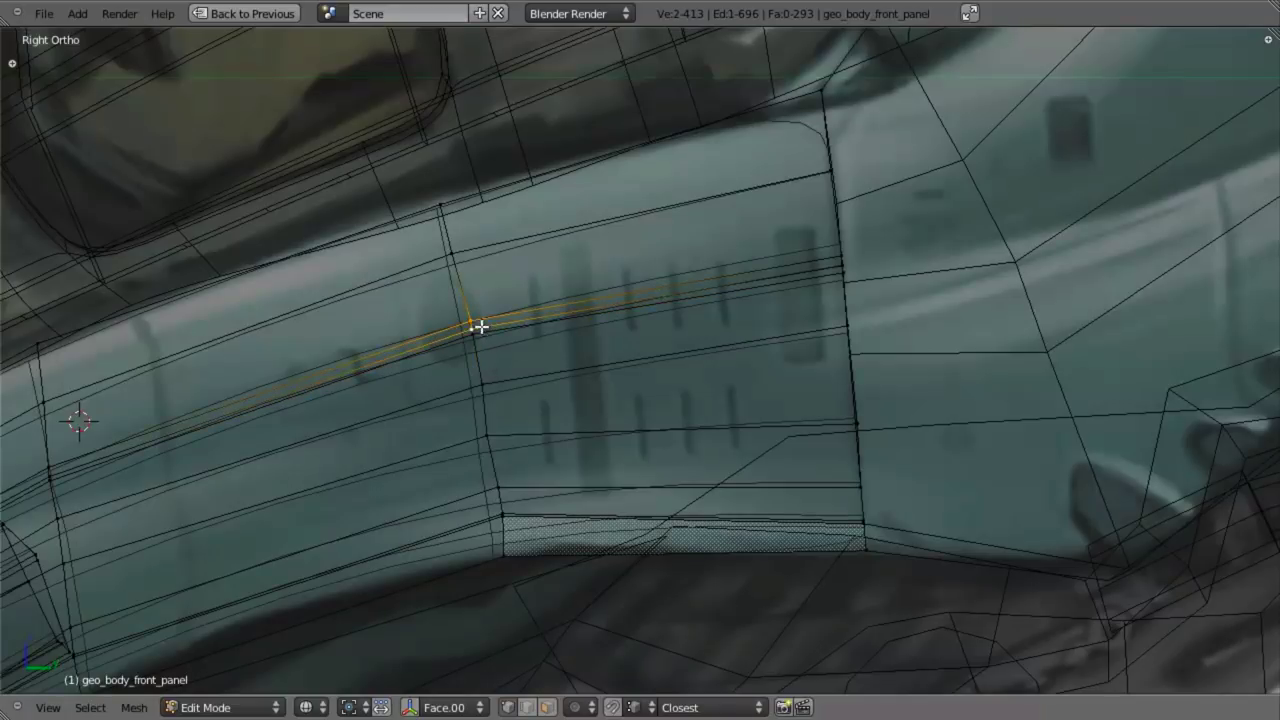
- Edge Slide the lowest crease edge of the rear section about halfway toward the edge line below it
{"action": "right_click", "coordinate": [470, 333]}
{"action": "key", "text": "z"}
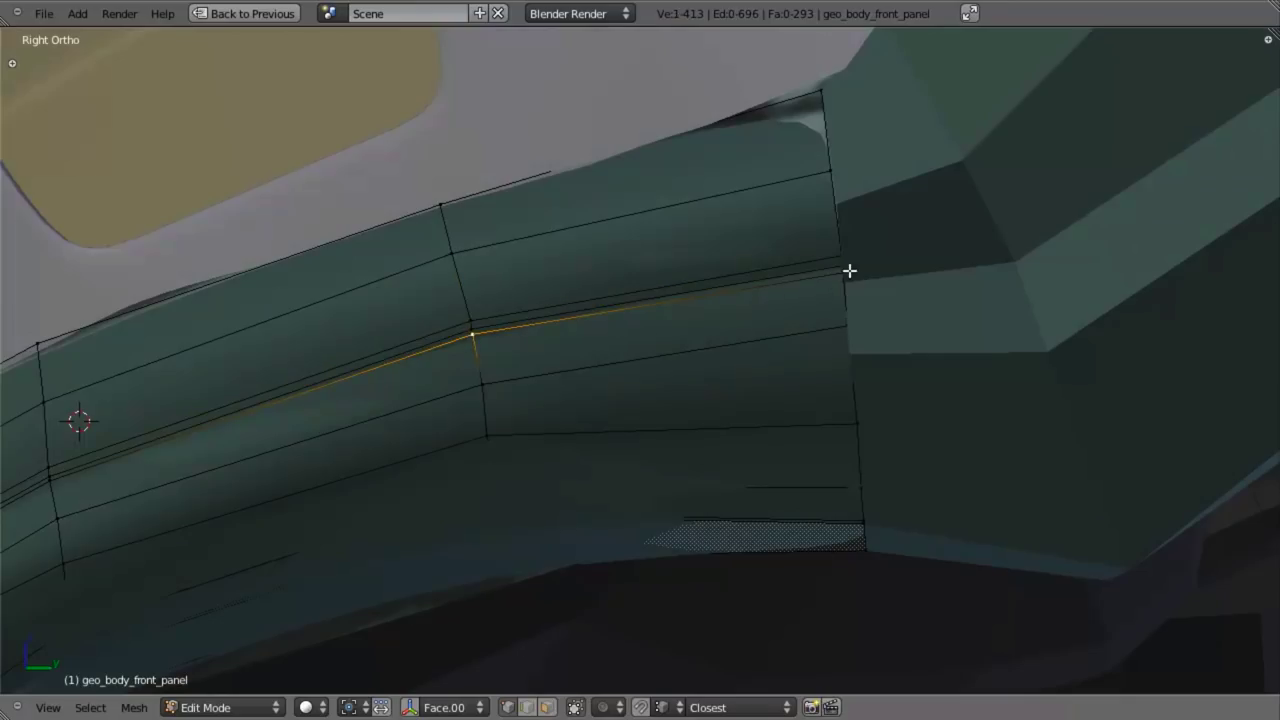
{"action": "key", "text": "ctrl+e"}
{"action": "left_click", "coordinate": [815, 294]}
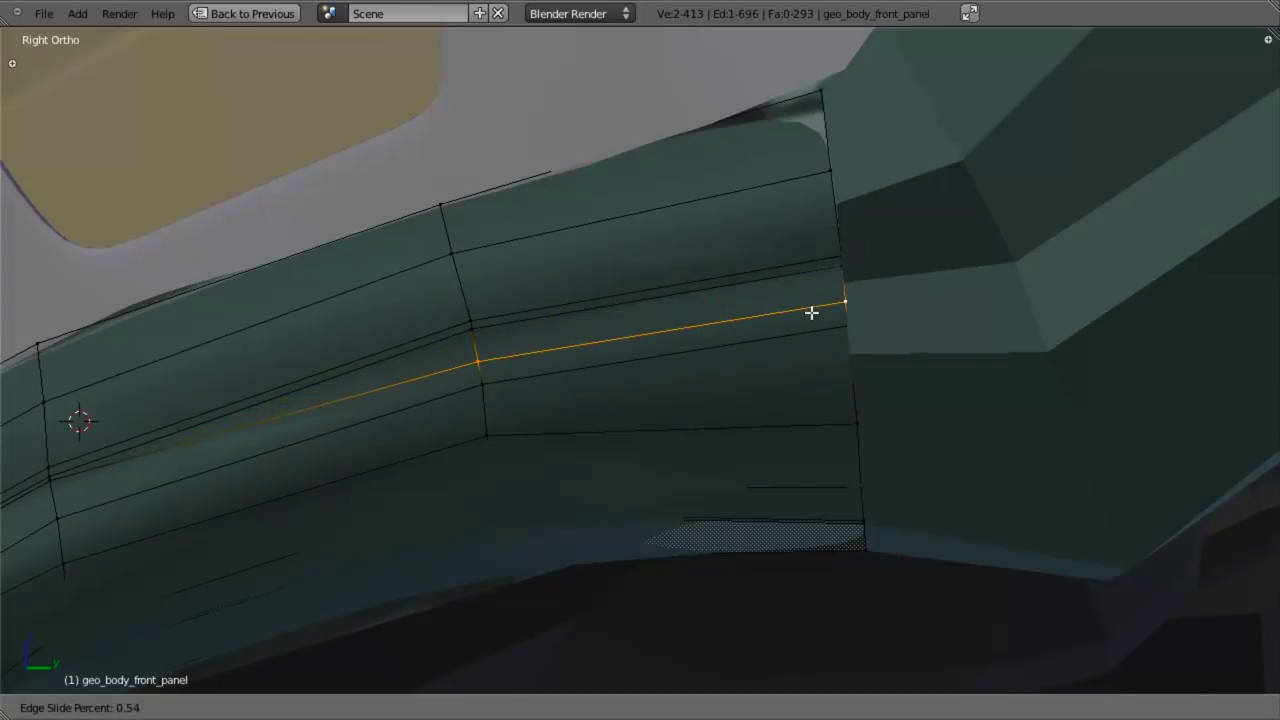
{"action": "left_click", "coordinate": [510, 324]}
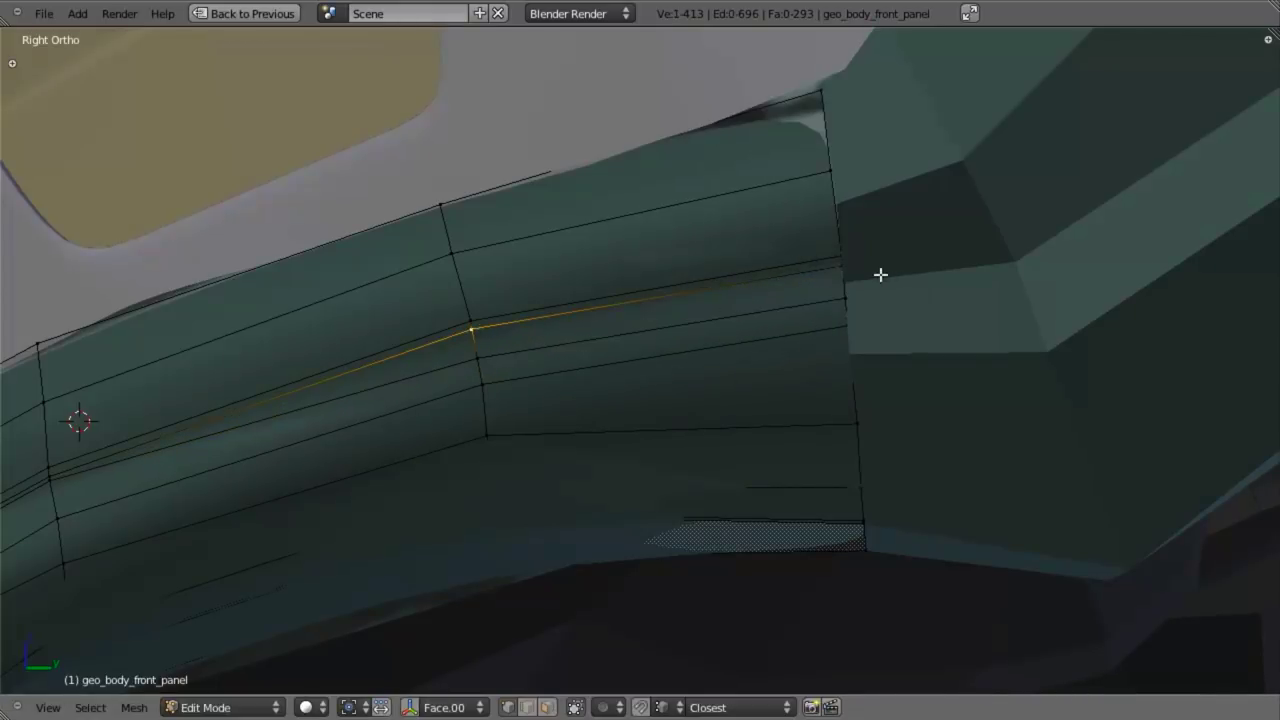
- Edge Slide the rear section's next crease edge, just above the one already lowered
{"action": "right_click", "coordinate": [851, 298], "text": "shift"}
{"action": "key", "text": "z"}
{"action": "key", "text": "ctrl+e"}
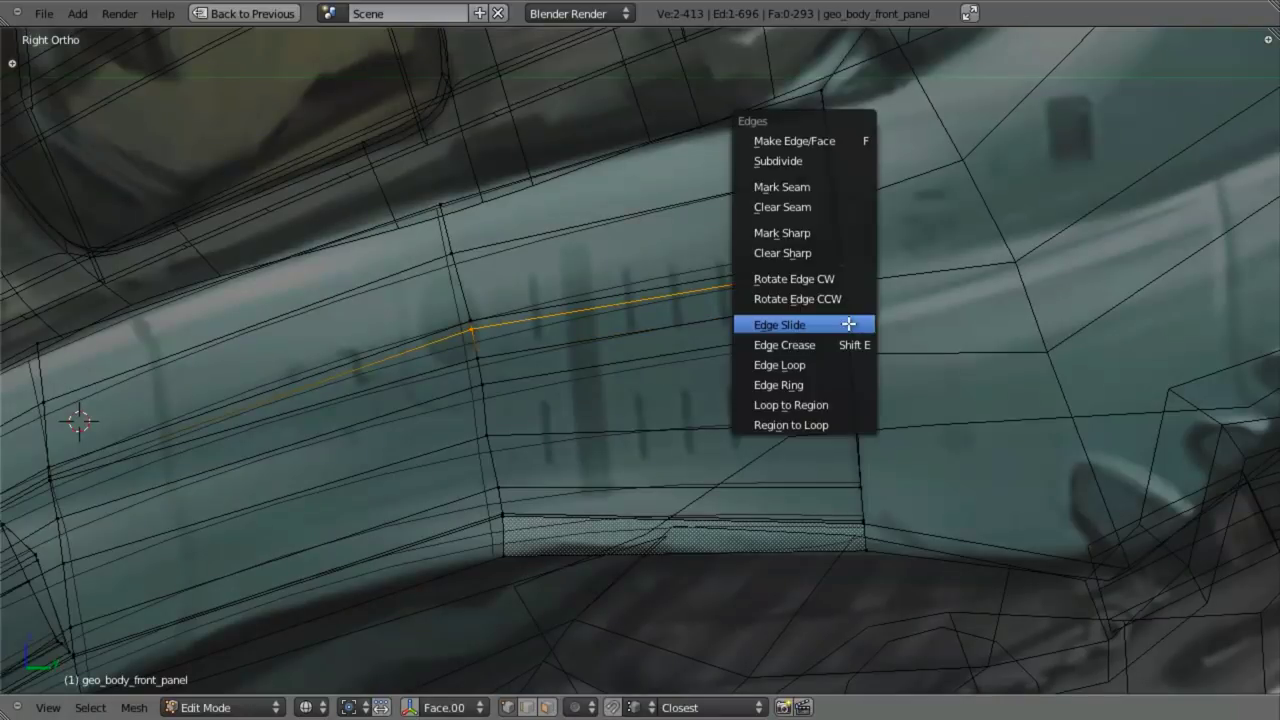
{"action": "left_click", "coordinate": [849, 323]}
{"action": "left_click", "coordinate": [849, 340]}
- Edge Slide the rear section's crease edge between the rear seam and the rear end in an angled solid view
{"action": "key", "text": "z"}
{"action": "mouse_move", "coordinate": [849, 343]}
{"action": "middle_mouse_down"}
{"action": "mouse_move", "coordinate": [783, 371]}
{"action": "mouse_move", "coordinate": [849, 371]}
{"action": "mouse_move", "coordinate": [779, 352]}
{"action": "middle_mouse_up"}
{"action": "right_click_drag", "start_coordinate": [804, 332], "coordinate": [511, 380]}
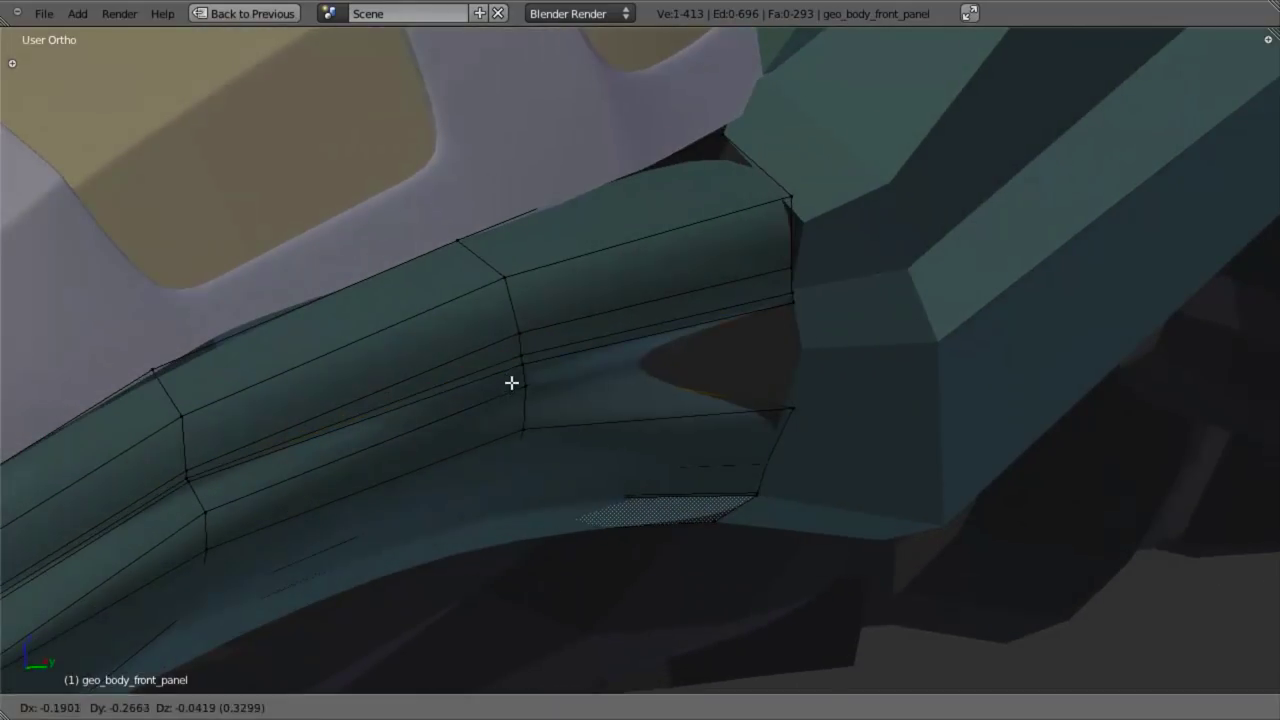
{"action": "right_click", "coordinate": [520, 383]}
{"action": "right_click", "coordinate": [525, 385], "text": "shift"}
{"action": "key", "text": "ctrl+e"}
{"action": "left_click", "coordinate": [525, 387]}
{"action": "left_click", "coordinate": [526, 391]}
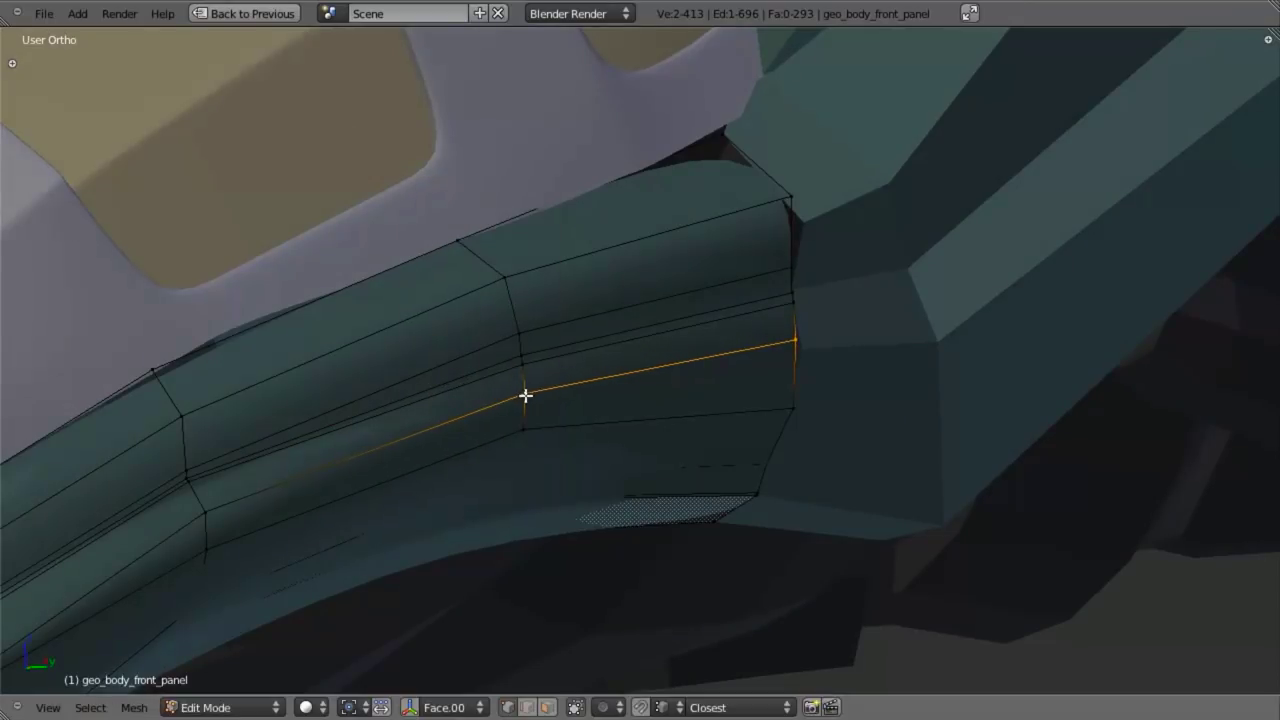
- Raise the rear end vertex of that crease edge slightly in the right view and inspect the smoothed panel
{"action": "key", "text": "KP_3"}
{"action": "key", "text": "z"}
{"action": "right_click_drag", "start_coordinate": [614, 358], "coordinate": [625, 364]}
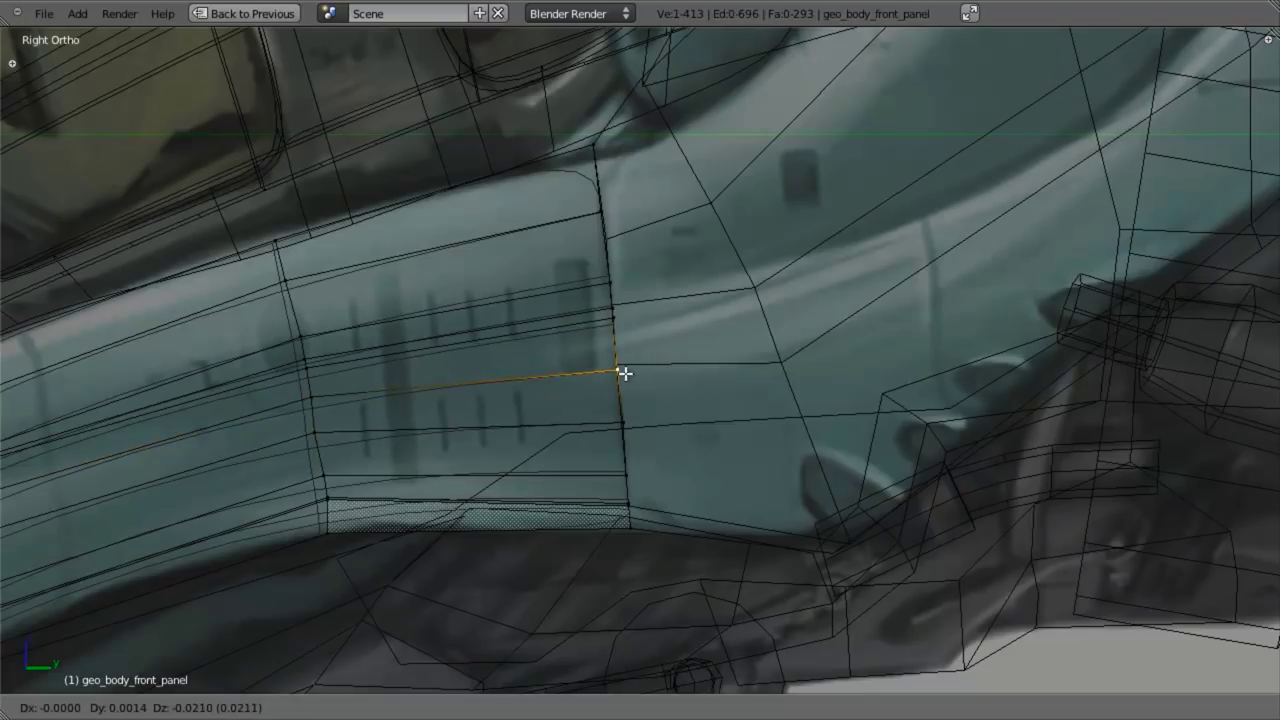
{"action": "left_click", "coordinate": [624, 359]}
{"action": "key", "text": "z"}
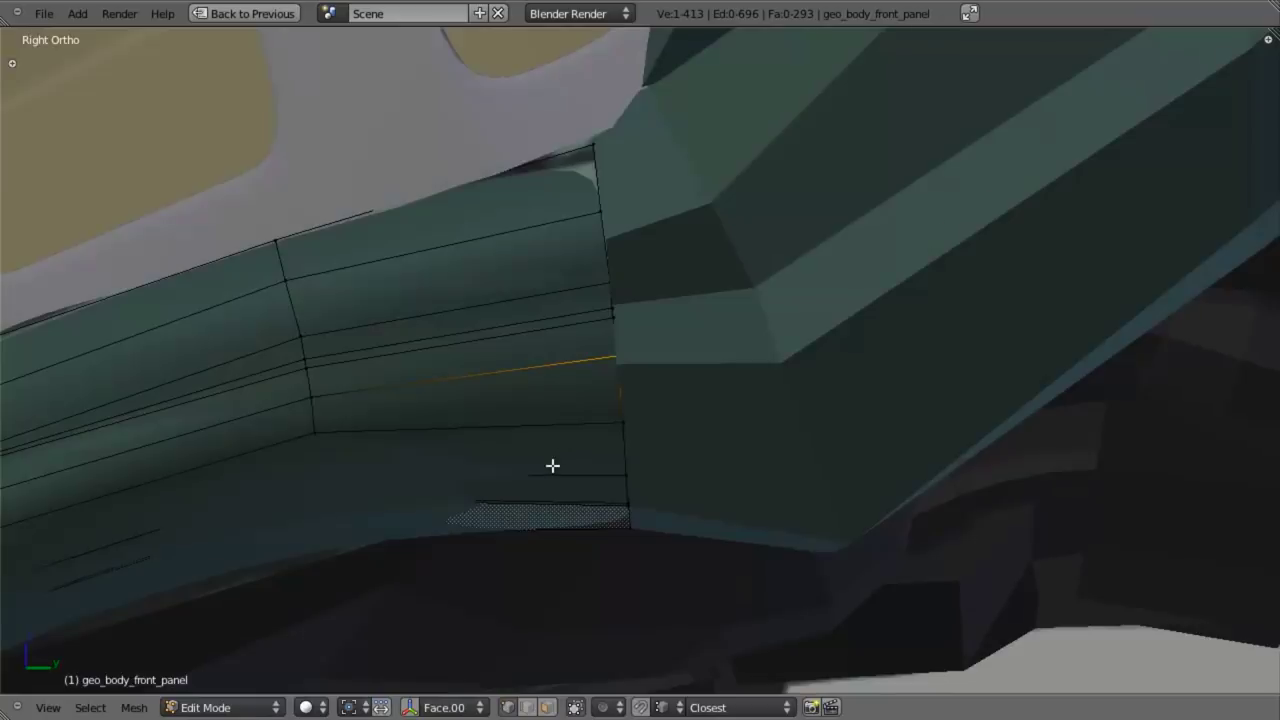
{"action": "key", "text": "Tab"}
{"action": "scroll", "coordinate": [587, 442], "scroll_direction": "down", "scroll_amount": 5}
{"action": "scroll", "coordinate": [755, 415], "scroll_direction": "up", "scroll_amount": 3}
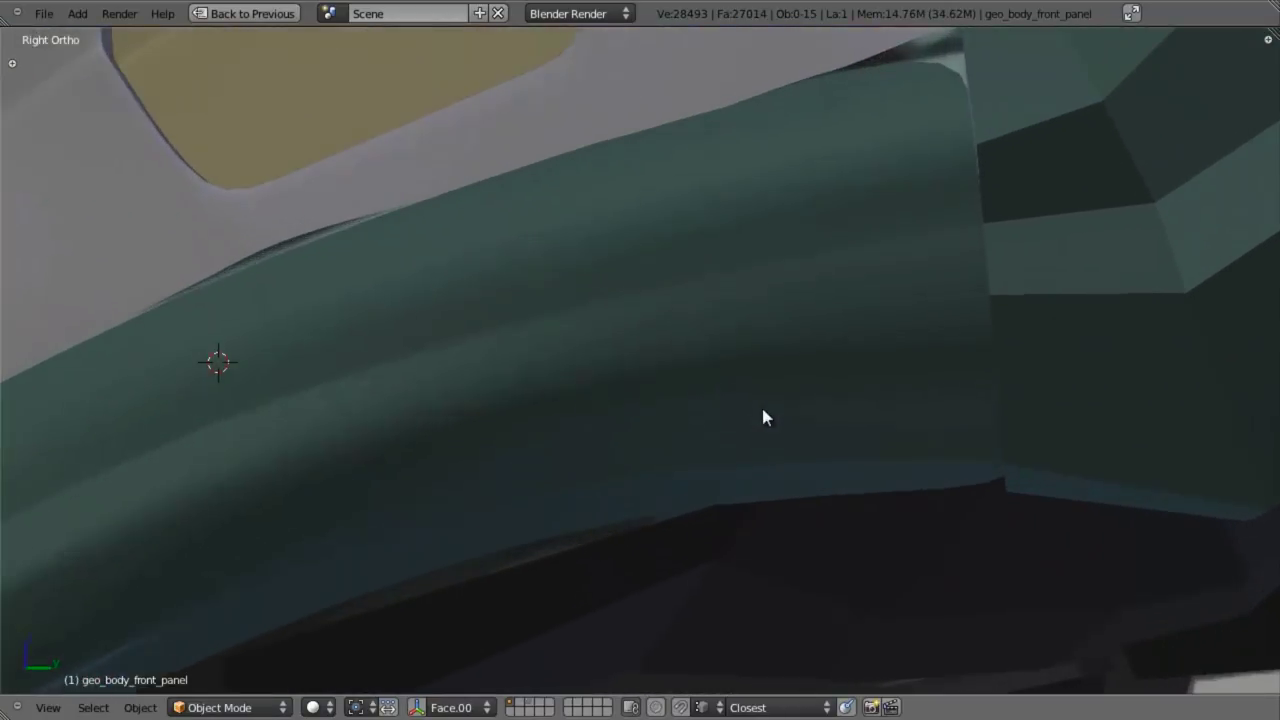
- Shift the crease line's rear seam vertex and the rear end vertex below it slightly in an angled front view
{"action": "key", "text": "Tab"}
{"action": "middle_click_drag", "start_coordinate": [740, 346], "coordinate": [899, 313]}
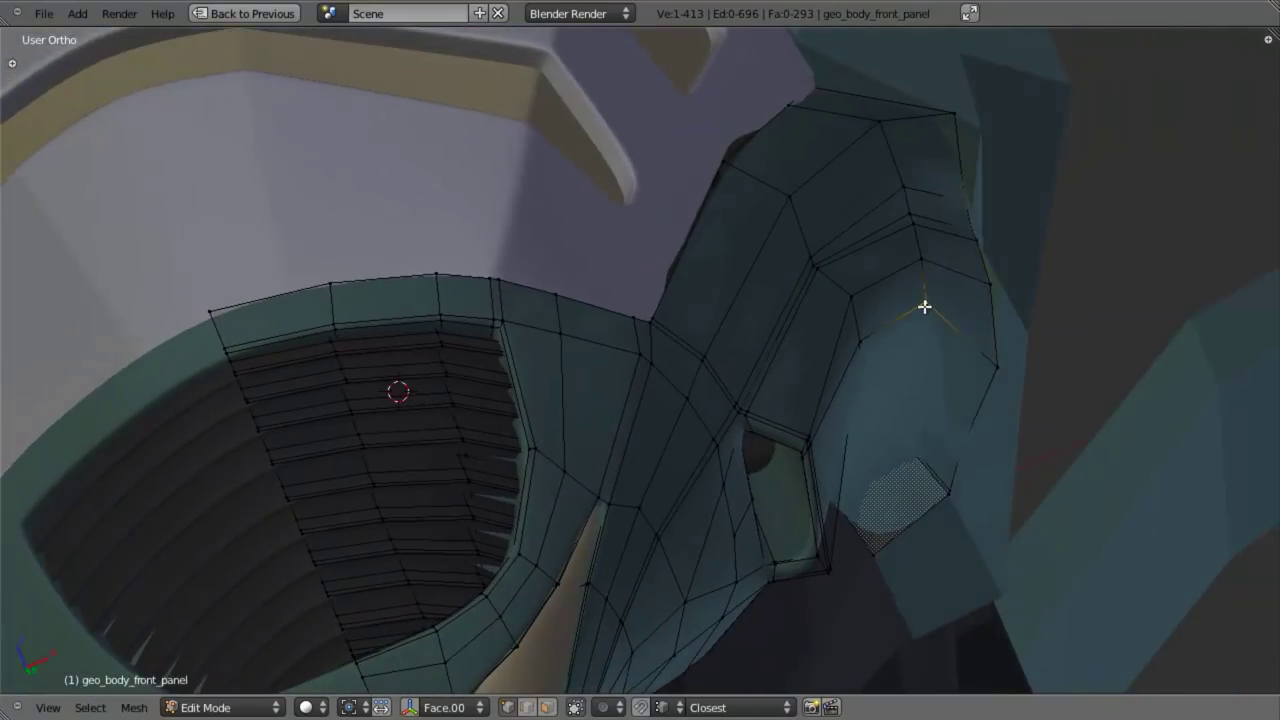
{"action": "key", "text": "g"}
{"action": "right_click_drag", "start_coordinate": [925, 317], "coordinate": [933, 320]}
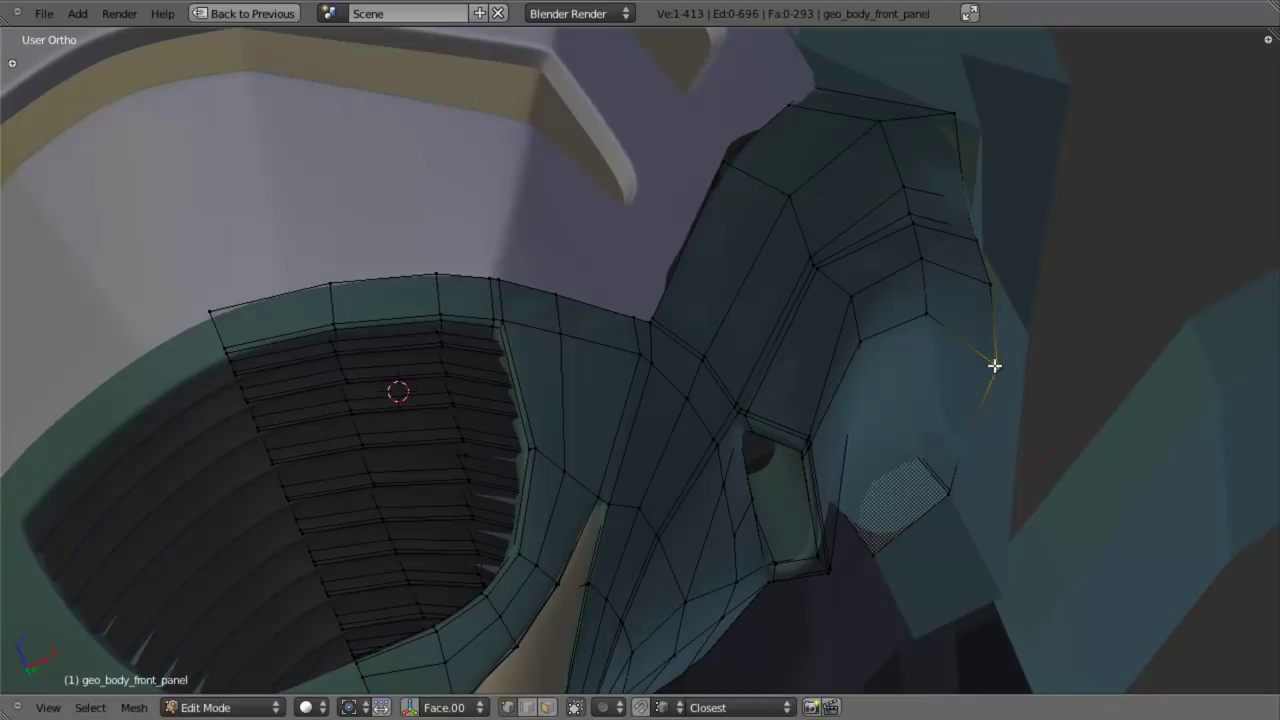
{"action": "right_click_drag", "start_coordinate": [994, 365], "coordinate": [977, 371]}
{"action": "middle_click_drag", "start_coordinate": [977, 371], "coordinate": [812, 388]}
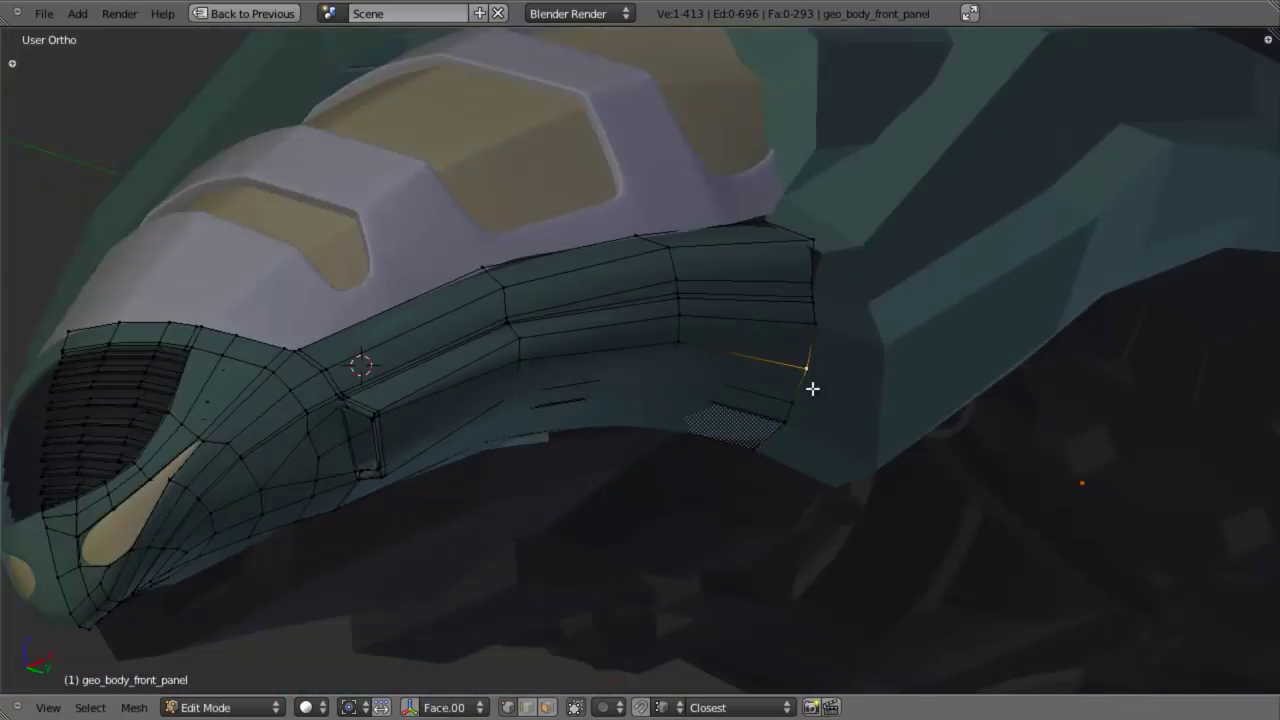
- Move the rear section's lowest crease line along the X axis at the rear seam and select its rear end vertex too
{"action": "key", "text": "KP_3"}
{"action": "middle_click_drag", "start_coordinate": [648, 416], "coordinate": [863, 331], "text": "shift"}
{"action": "key", "text": "z"}
{"action": "scroll", "coordinate": [863, 336], "scroll_direction": "up", "scroll_amount": 2}
{"action": "mouse_move", "coordinate": [724, 411]}
{"action": "middle_mouse_down", "text": "shift"}
{"action": "mouse_move", "coordinate": [804, 382]}
{"action": "mouse_move", "coordinate": [671, 346]}
{"action": "mouse_move", "coordinate": [948, 437]}
{"action": "middle_mouse_up", "text": "shift"}
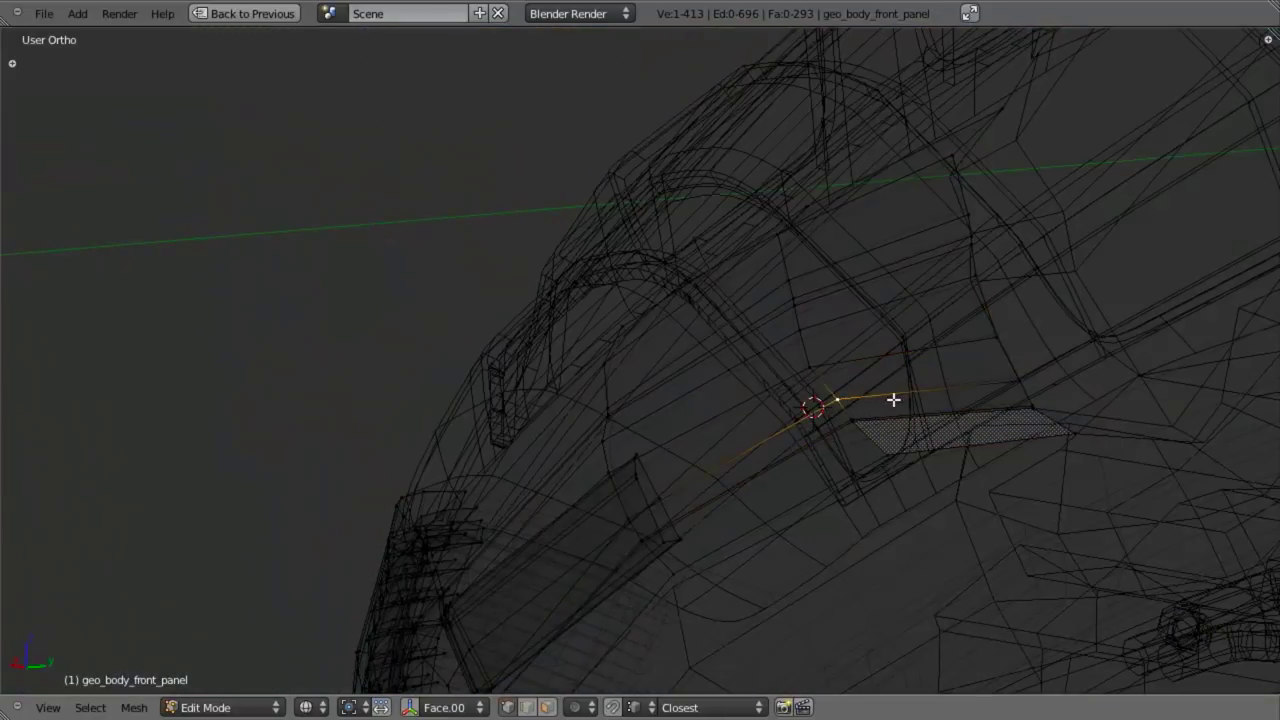
{"action": "mouse_move", "coordinate": [893, 400]}
{"action": "middle_mouse_down"}
{"action": "mouse_move", "coordinate": [820, 374]}
{"action": "mouse_move", "coordinate": [921, 384]}
{"action": "mouse_move", "coordinate": [771, 386]}
{"action": "mouse_move", "coordinate": [749, 426]}
{"action": "mouse_move", "coordinate": [714, 443]}
{"action": "mouse_move", "coordinate": [770, 402]}
{"action": "middle_mouse_up"}
{"action": "key", "text": "g"}
{"action": "key", "text": "x"}
{"action": "left_click", "coordinate": [924, 380]}
{"action": "key", "text": "z"}
{"action": "key", "text": "z"}
{"action": "middle_click_drag", "start_coordinate": [649, 409], "coordinate": [802, 395]}
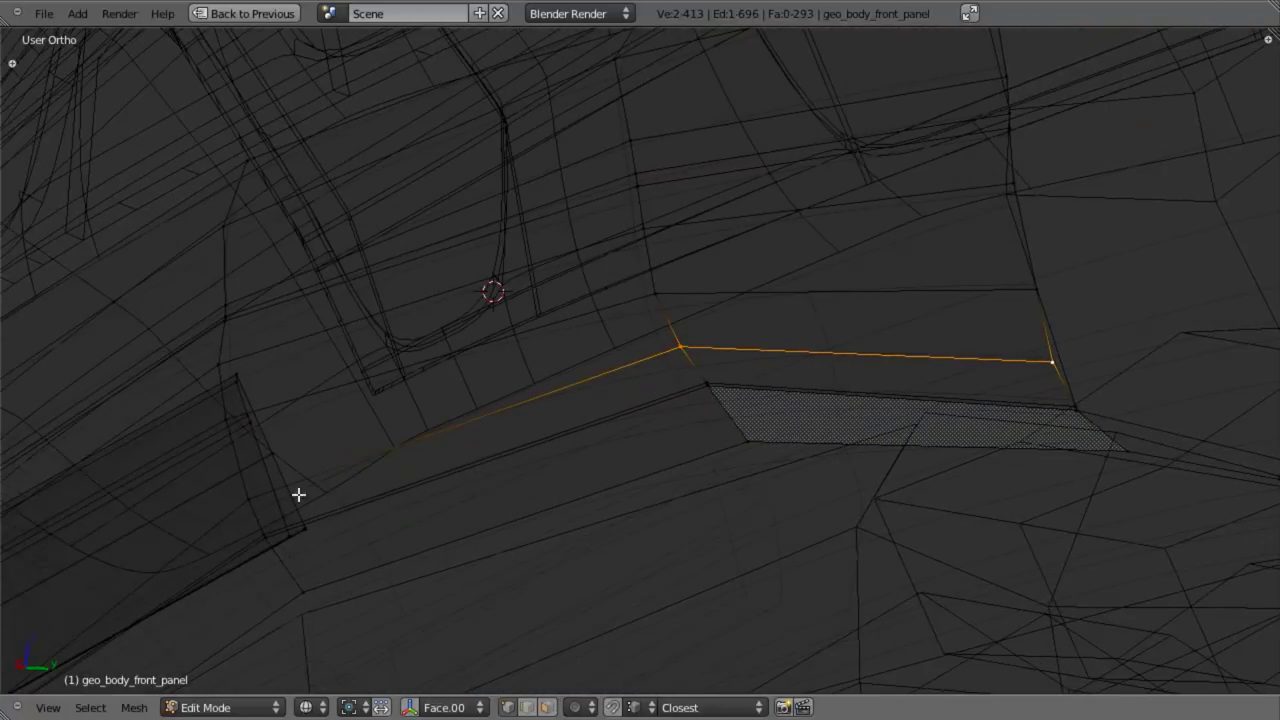
- Move the lowest crease line's vertex just behind the side slot along the X axis
{"action": "key", "text": "z"}
{"action": "mouse_move", "coordinate": [268, 488]}
{"action": "middle_mouse_down"}
{"action": "mouse_move", "coordinate": [443, 380]}
{"action": "mouse_move", "coordinate": [791, 354]}
{"action": "mouse_move", "coordinate": [666, 374]}
{"action": "mouse_move", "coordinate": [591, 449]}
{"action": "mouse_move", "coordinate": [623, 446]}
{"action": "middle_mouse_up"}
{"action": "key", "text": "z"}
{"action": "key", "text": "g"}
{"action": "key", "text": "x"}
{"action": "left_click", "coordinate": [633, 445]}
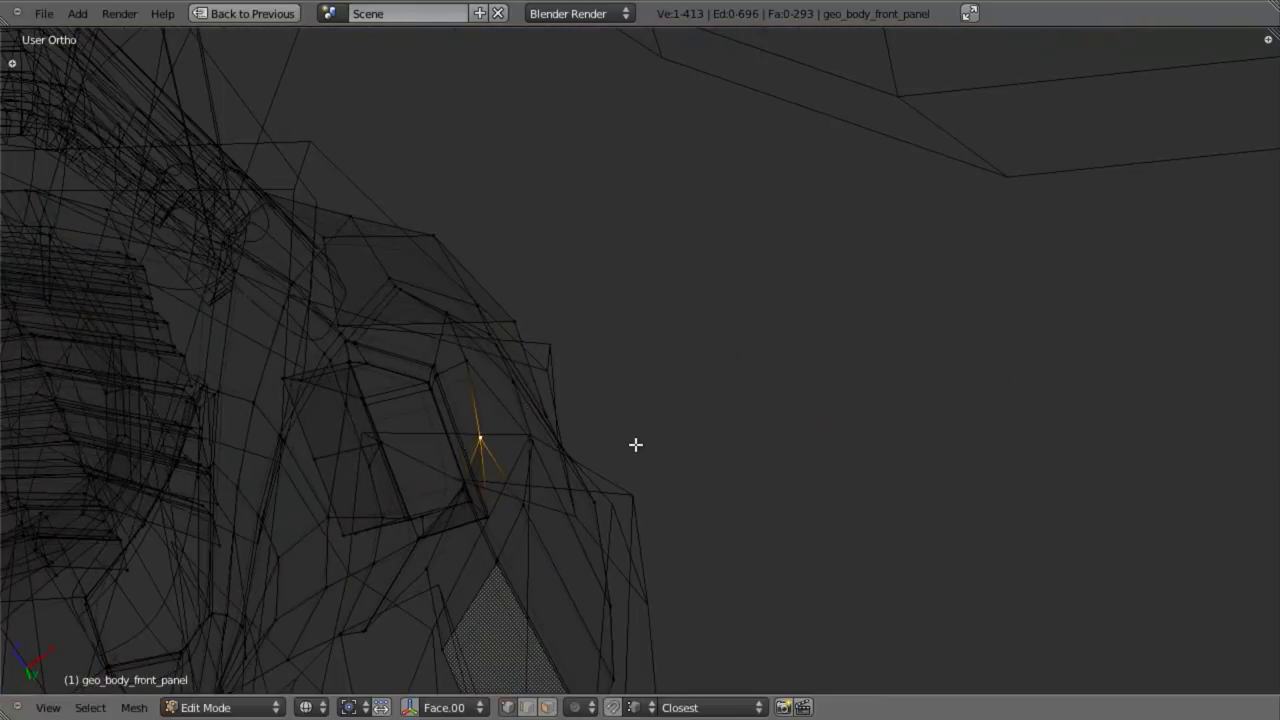
- Compare the panel's lower crease line with the reference in the right view and examine the smoothed surface from an angle
{"action": "key", "text": "KP_3"}
{"action": "key", "text": "z"}
{"action": "scroll", "coordinate": [650, 437], "scroll_direction": "down", "scroll_amount": 4}
{"action": "key", "text": "z"}
{"action": "scroll", "coordinate": [690, 423], "scroll_direction": "up", "scroll_amount": 3}
{"action": "key", "text": "z"}
{"action": "key", "text": "z"}
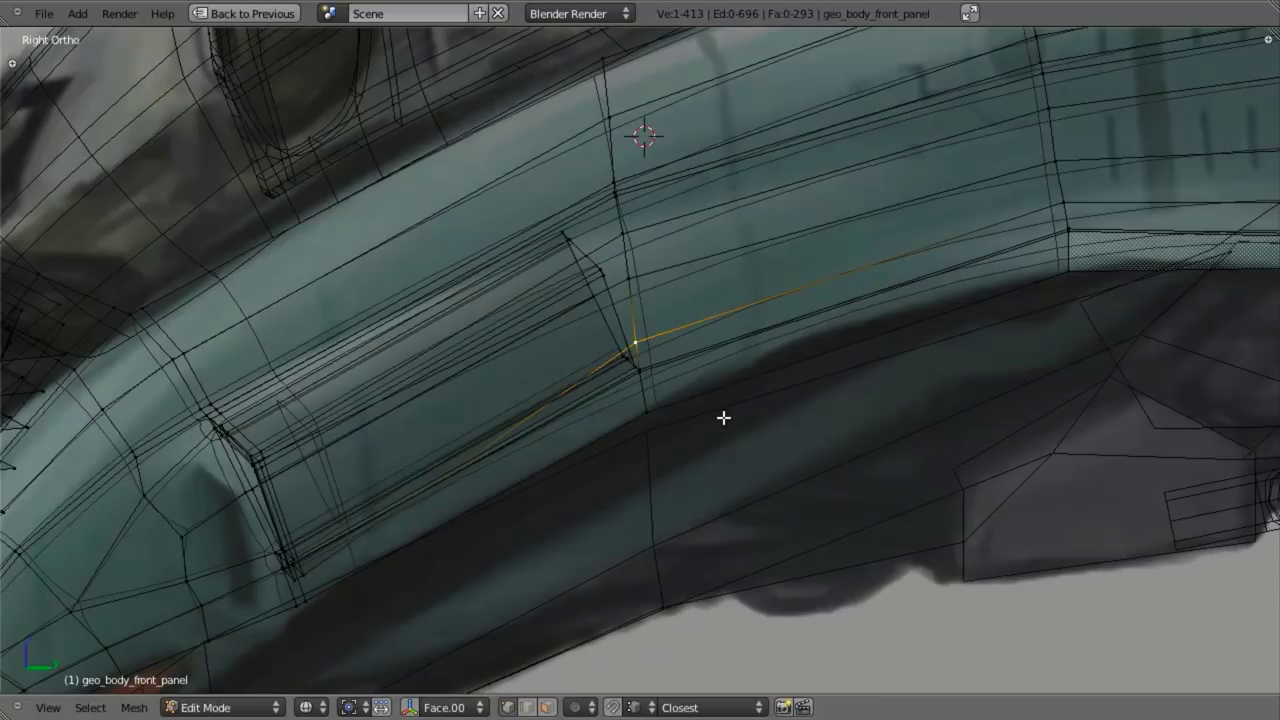
{"action": "key", "text": "g"}
{"action": "key", "text": "Escape"}
{"action": "scroll", "coordinate": [726, 421], "scroll_direction": "down", "scroll_amount": 3}
{"action": "scroll", "coordinate": [714, 431], "scroll_direction": "up", "scroll_amount": 3}
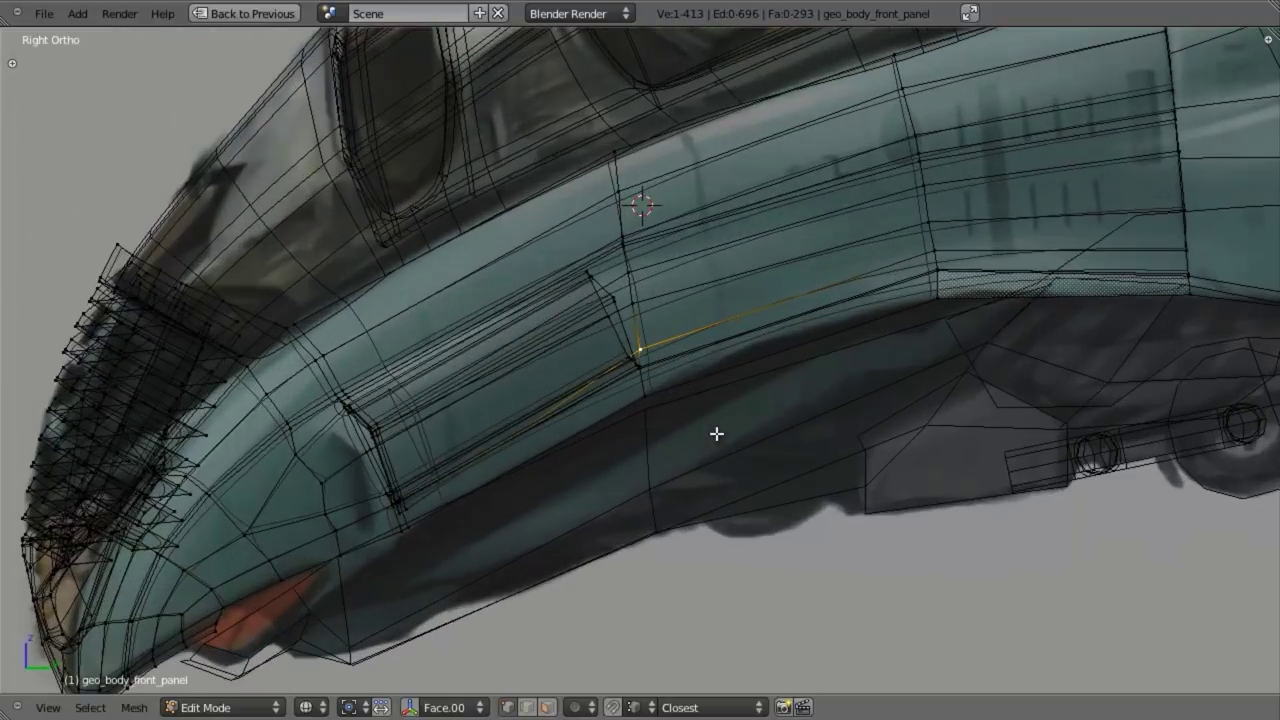
{"action": "key", "text": "z"}
{"action": "mouse_move", "coordinate": [689, 443]}
{"action": "middle_mouse_down"}
{"action": "mouse_move", "coordinate": [663, 306]}
{"action": "mouse_move", "coordinate": [783, 346]}
{"action": "mouse_move", "coordinate": [1127, 378]}
{"action": "mouse_move", "coordinate": [931, 397]}
{"action": "middle_mouse_up"}
{"action": "key", "text": "Tab"}
{"action": "scroll", "coordinate": [840, 440], "scroll_direction": "down", "scroll_amount": 5}
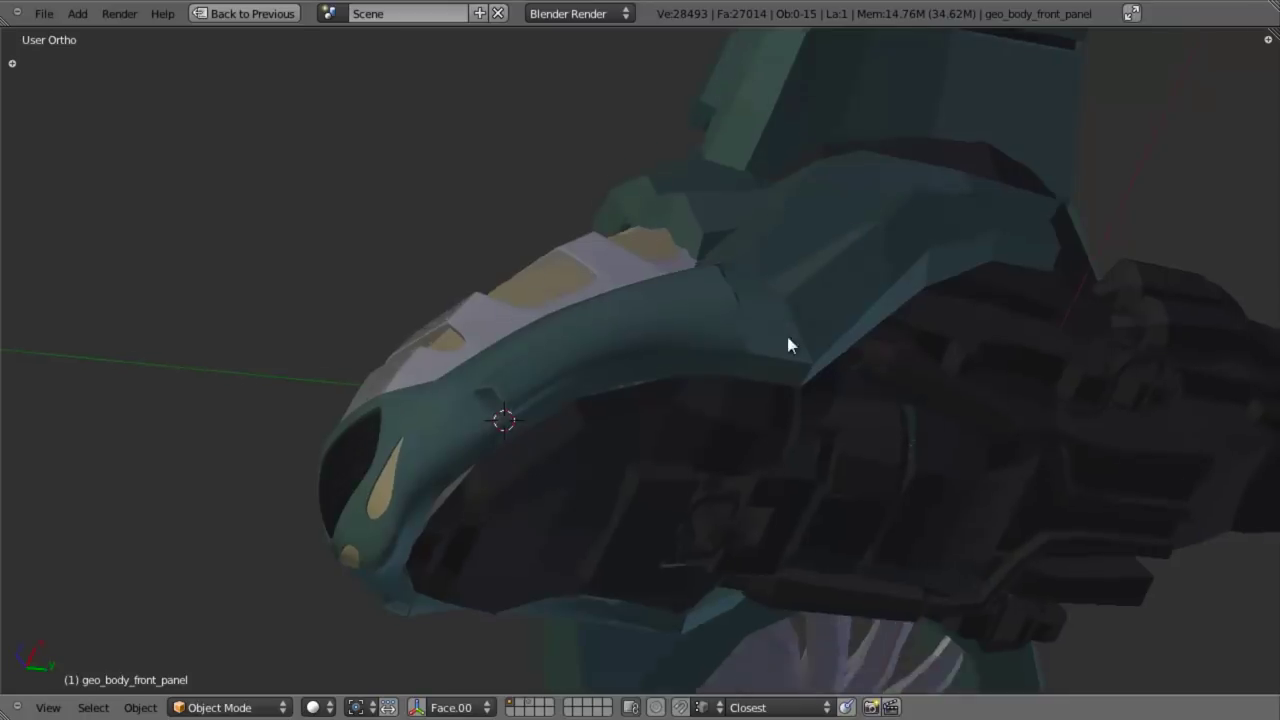
- Smooth the eight vertices between the side slot and the panel's lower edge near the nose
{"action": "middle_click_drag", "start_coordinate": [791, 346], "coordinate": [840, 375]}
{"action": "key", "text": "KP_3"}
{"action": "middle_click_drag", "start_coordinate": [502, 415], "coordinate": [762, 385], "text": "shift"}
{"action": "scroll", "coordinate": [762, 385], "scroll_direction": "up", "scroll_amount": 6}
{"action": "key", "text": "Tab"}
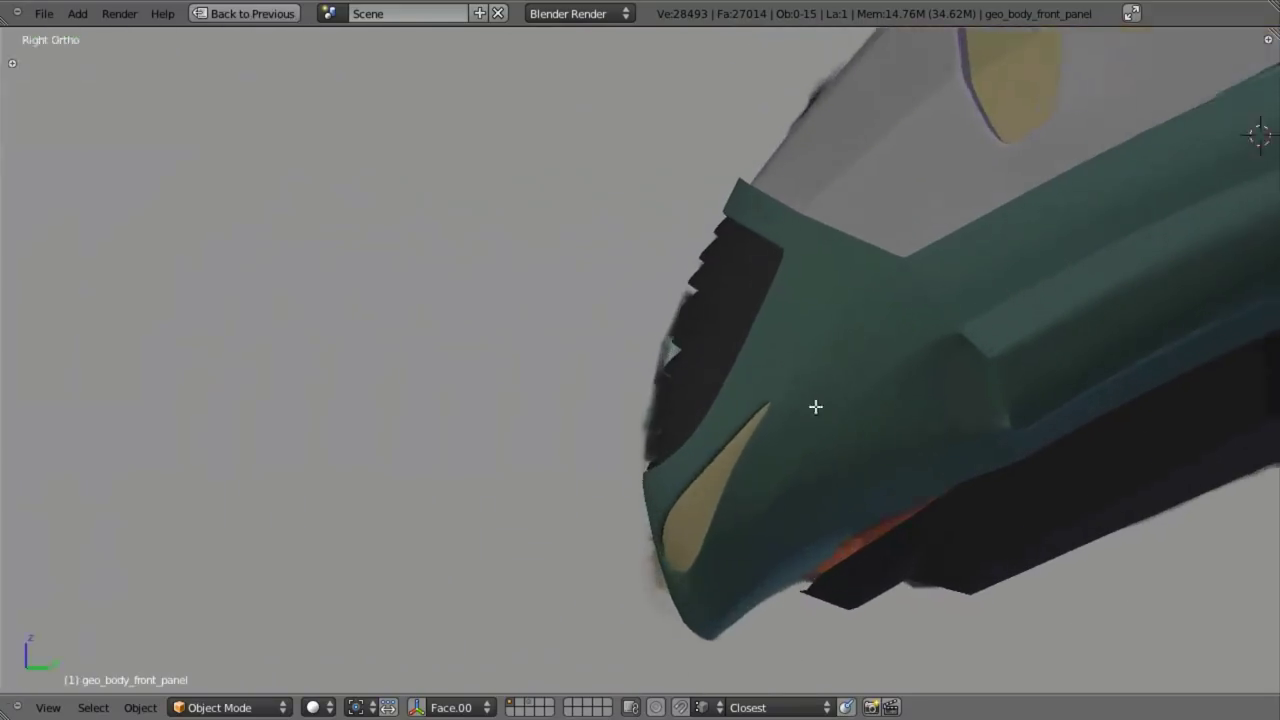
{"action": "middle_click_drag", "start_coordinate": [780, 460], "coordinate": [676, 422], "text": "shift"}
{"action": "scroll", "coordinate": [700, 414], "scroll_direction": "up", "scroll_amount": 2}
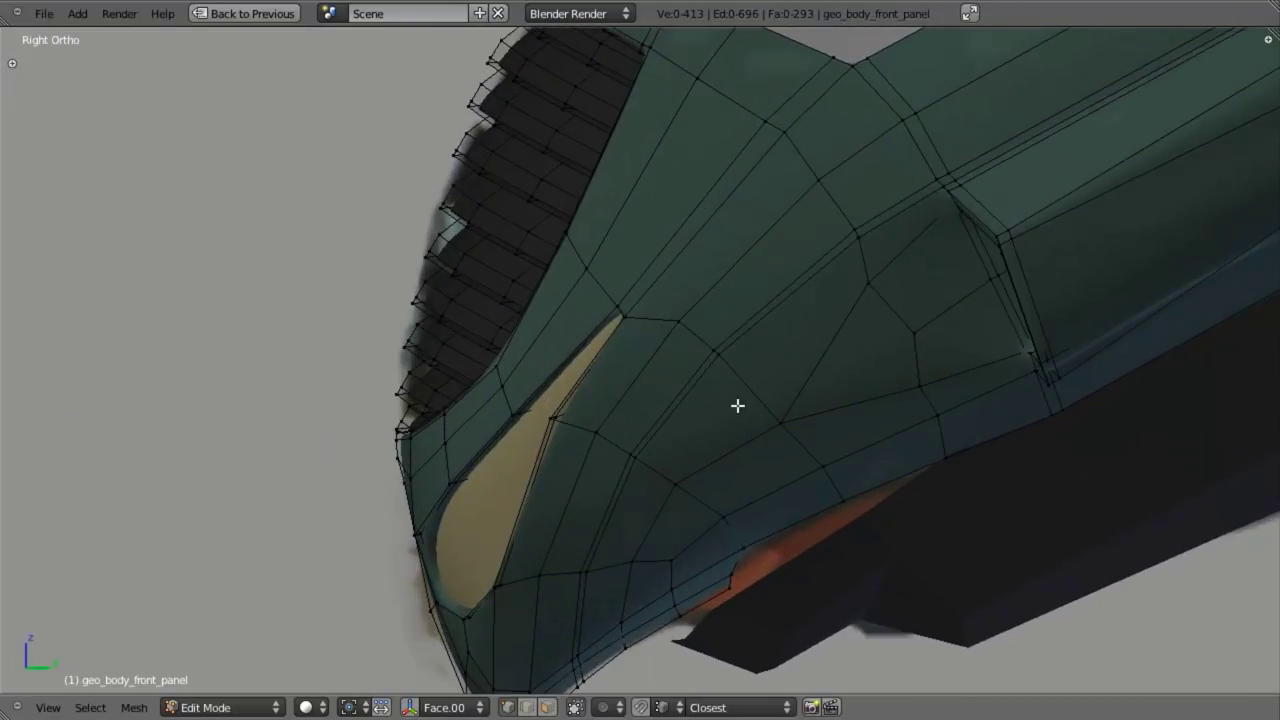
{"action": "key", "text": "b"}
{"action": "left_click_drag", "start_coordinate": [841, 260], "coordinate": [966, 451]}
{"action": "left_click_drag", "start_coordinate": [825, 442], "coordinate": [860, 482]}
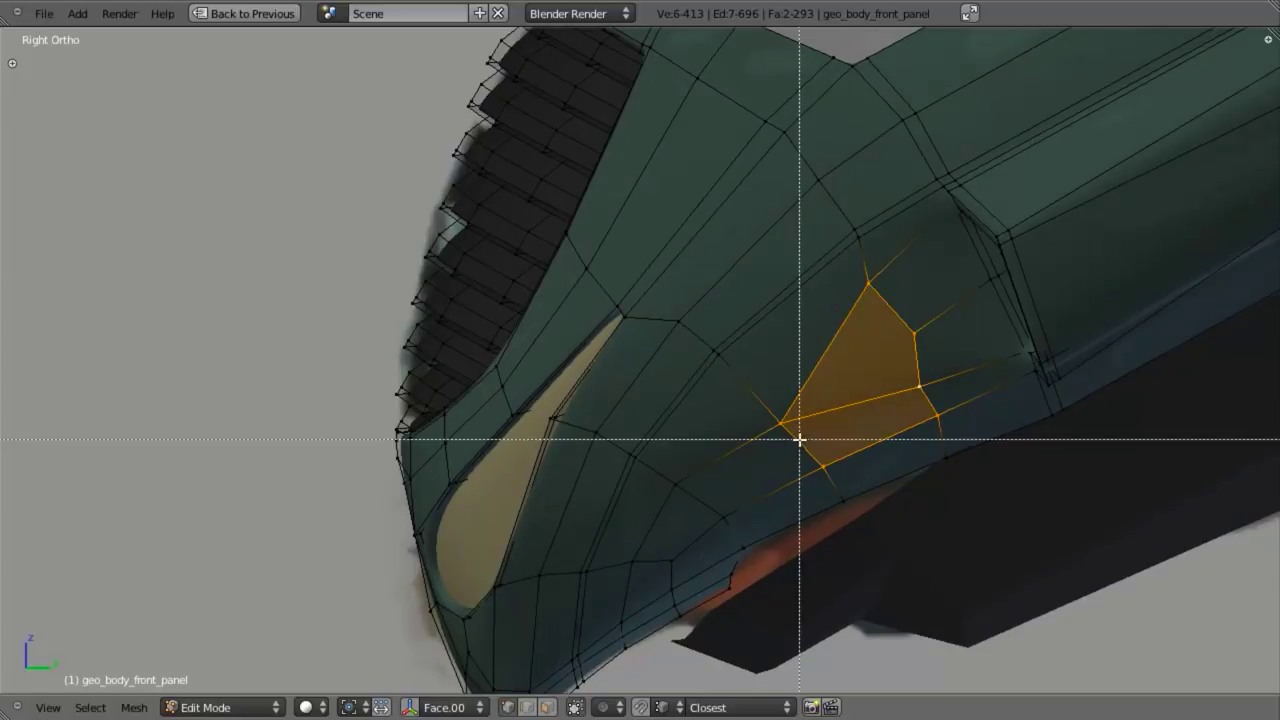
{"action": "left_click_drag", "start_coordinate": [800, 438], "coordinate": [977, 537]}
{"action": "key", "text": "w"}
{"action": "left_click", "coordinate": [894, 537]}
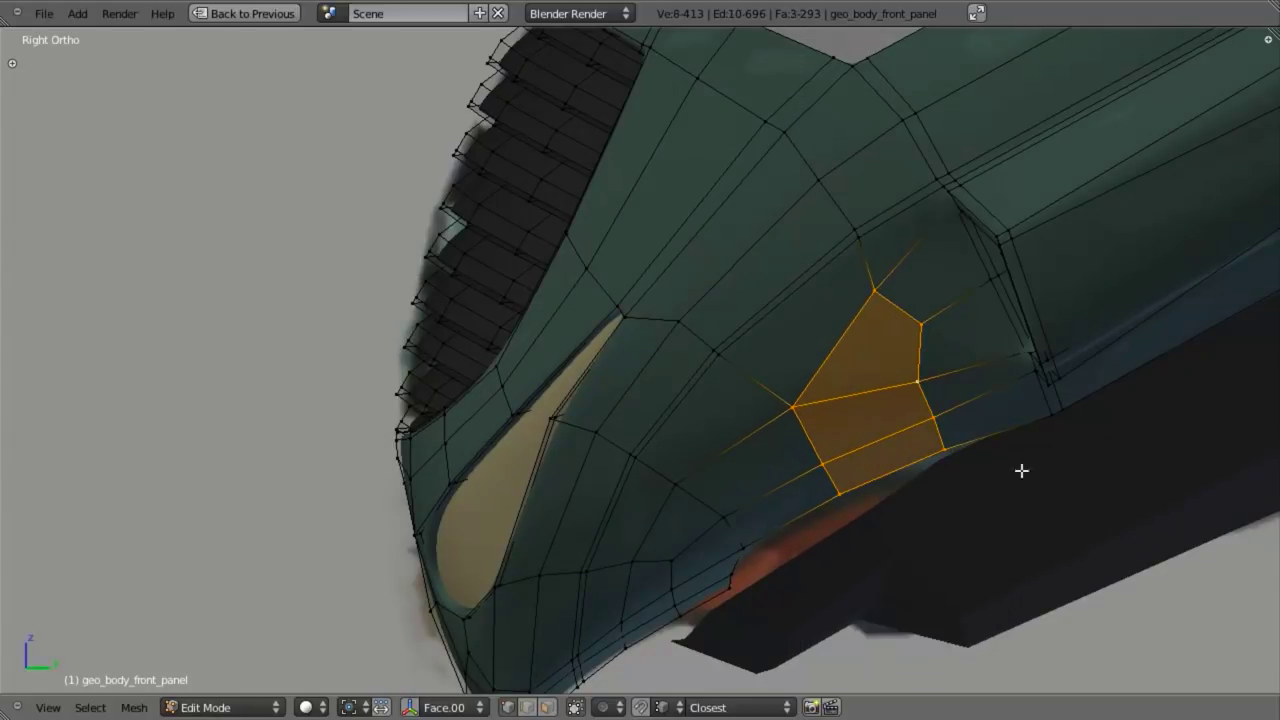
{"action": "key", "text": "a"}
{"action": "key", "text": "z"}
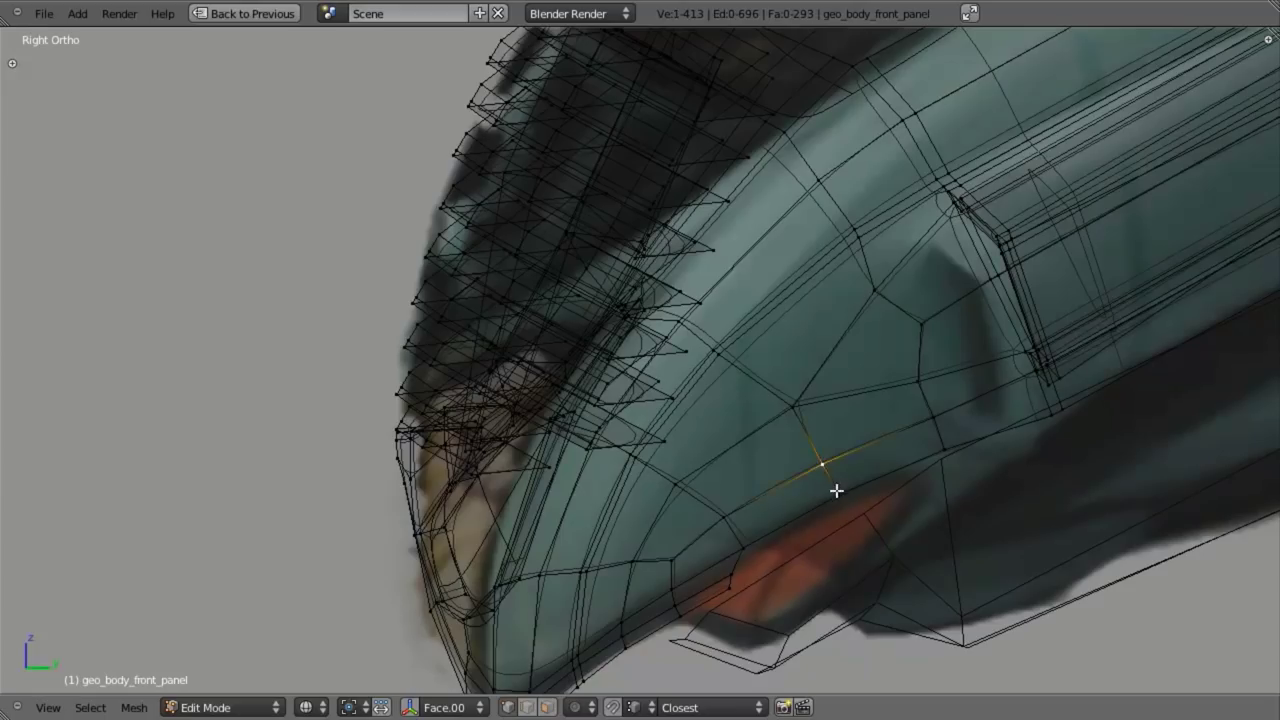
- Cut a new edge loop from the nose tip up along the yellow light's rear edge to sharpen the crease
{"action": "key", "text": "z"}
{"action": "key", "text": "Tab"}
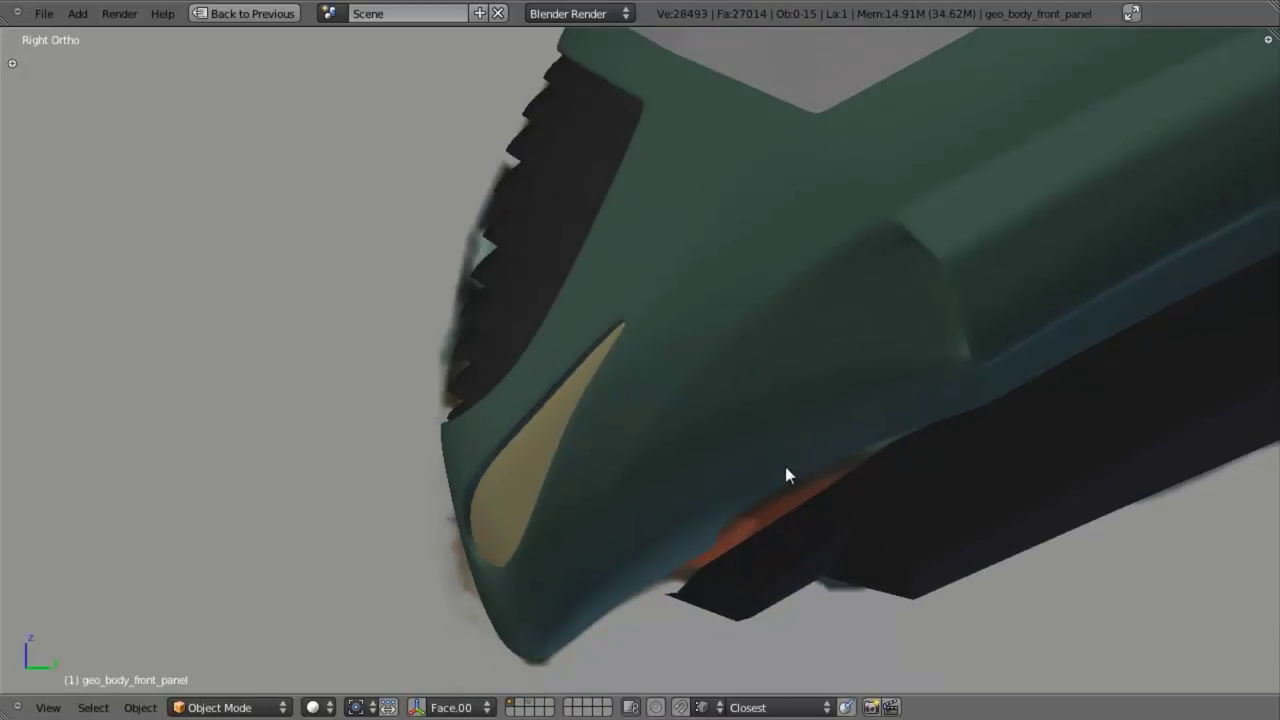
{"action": "middle_click_drag", "start_coordinate": [785, 466], "coordinate": [768, 383], "text": "shift"}
{"action": "key", "text": "Tab"}
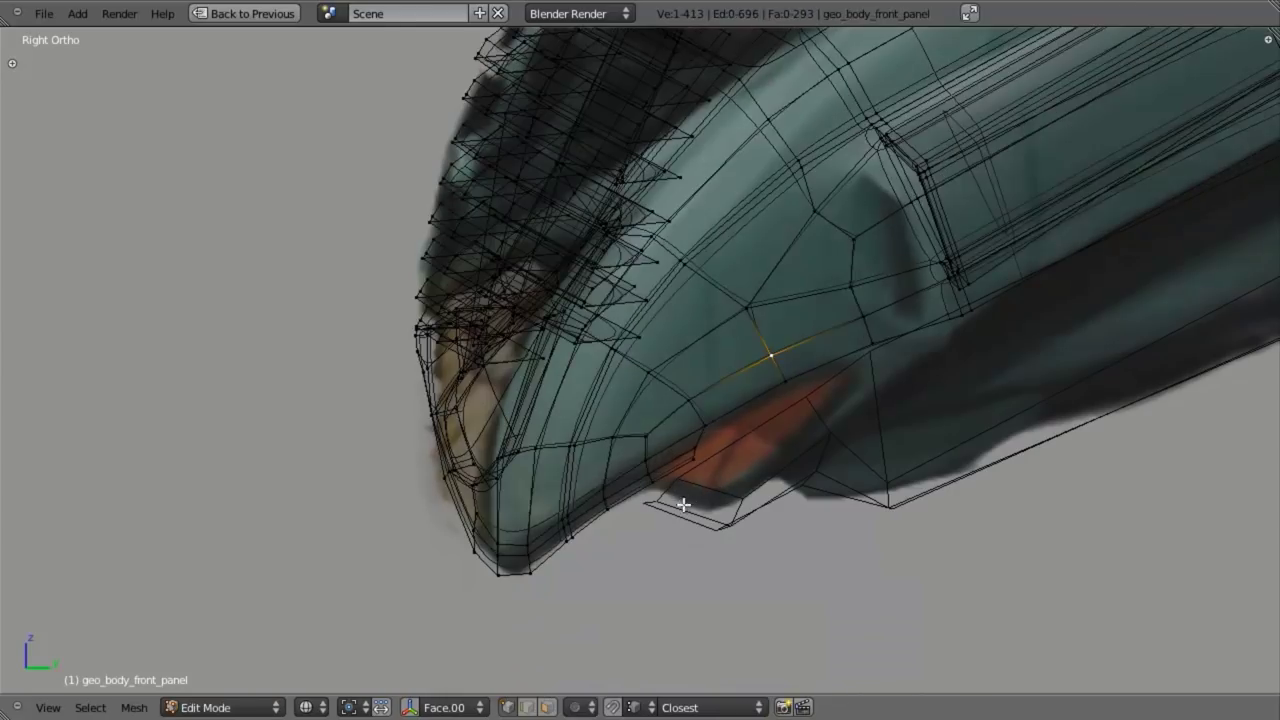
{"action": "key", "text": "Tab"}
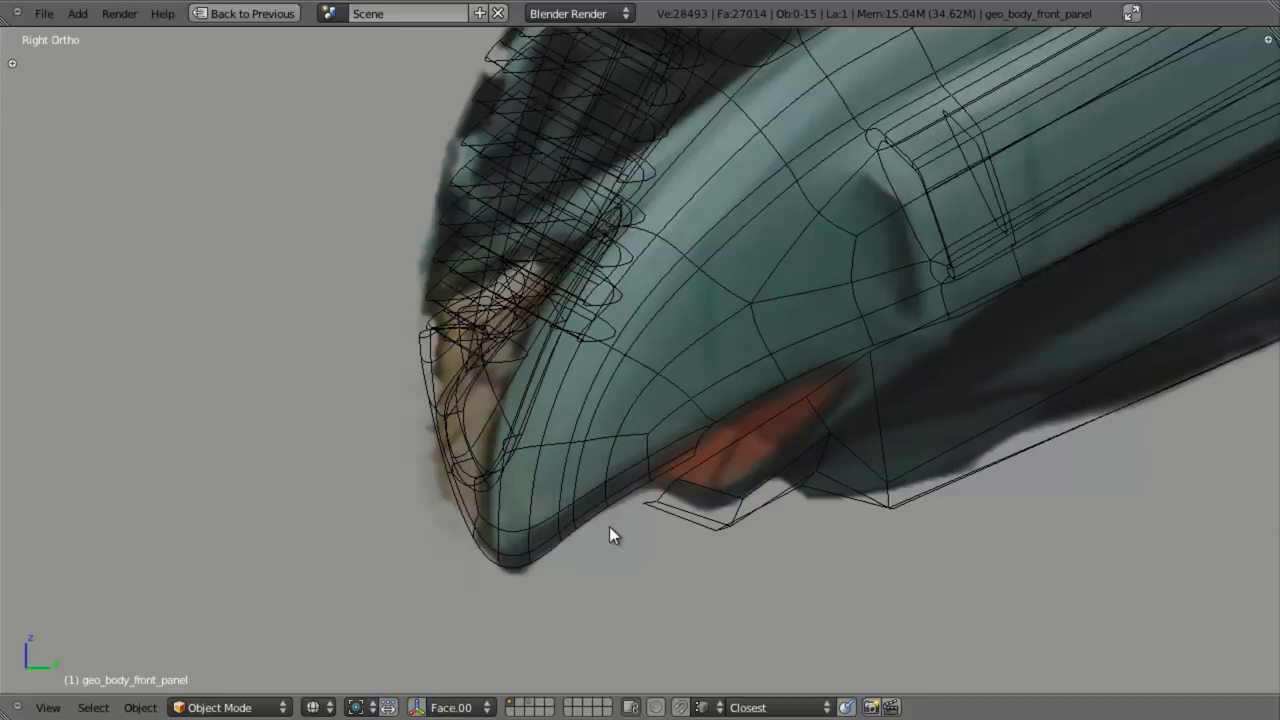
{"action": "key", "text": "Tab"}
{"action": "key", "text": "ctrl+r"}
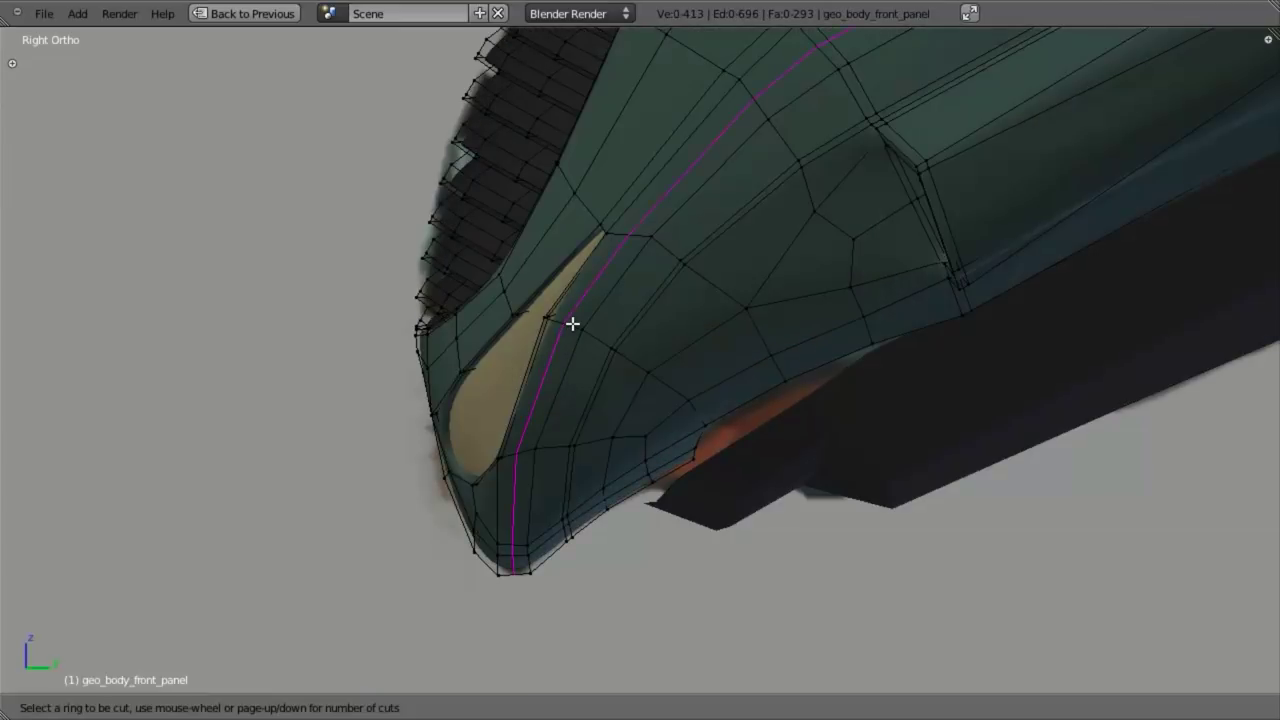
{"action": "left_click", "coordinate": [571, 323]}
{"action": "left_click", "coordinate": [557, 320]}
{"action": "key", "text": "a"}
{"action": "key", "text": "z"}
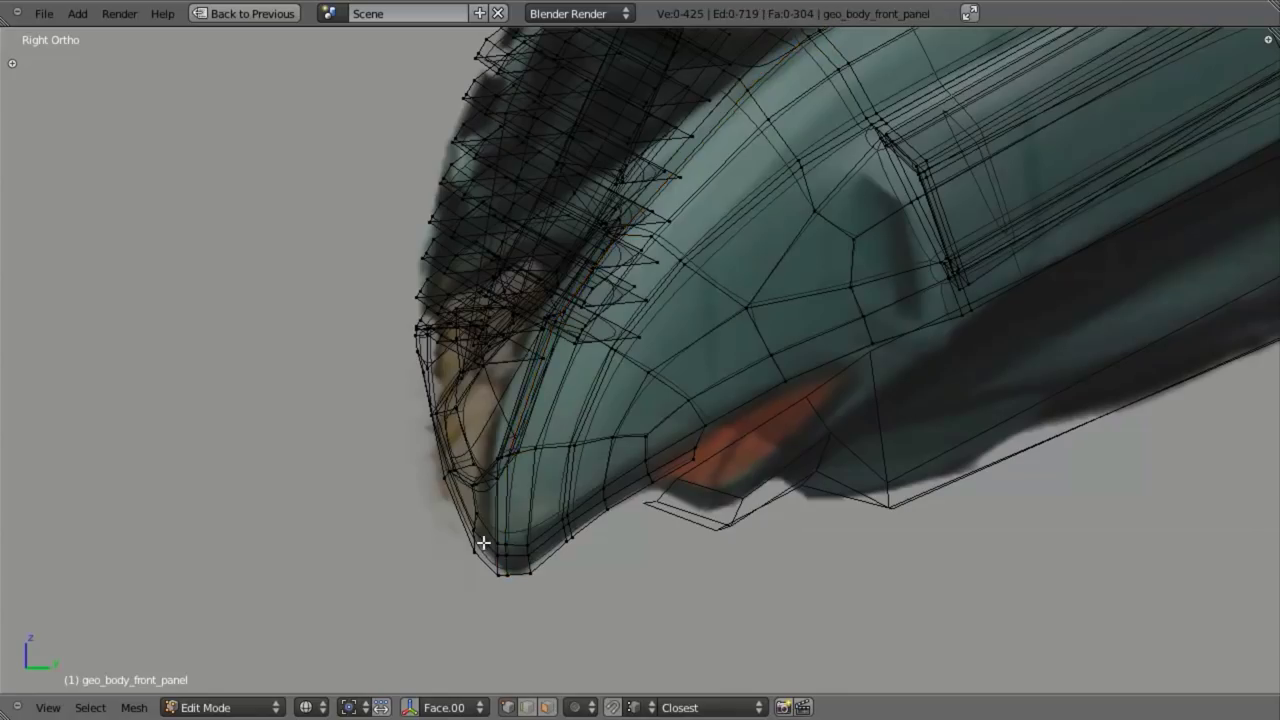
- Move the six vertices at the nose's bottom tip forward in the right view and check the smoothed nose
{"action": "left_click_drag", "start_coordinate": [513, 604], "coordinate": [518, 612]}
{"action": "key", "text": "z"}
{"action": "key", "text": "g"}
{"action": "left_click", "coordinate": [511, 614]}
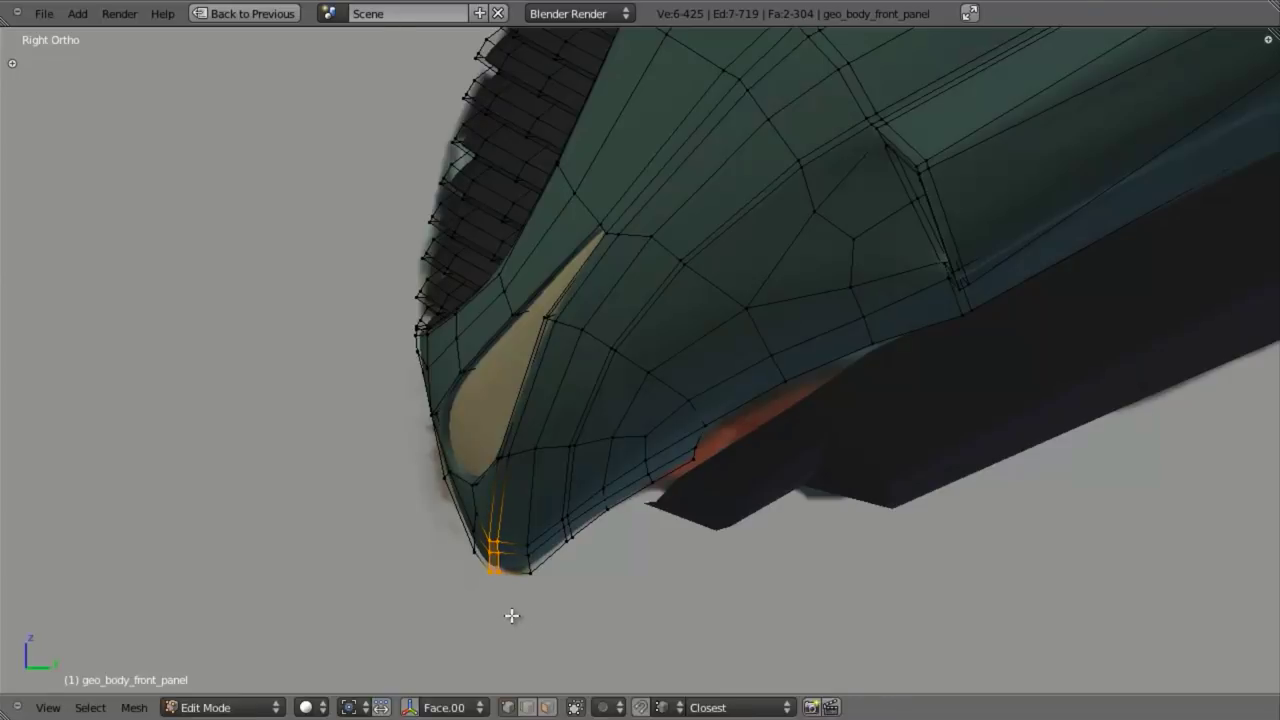
{"action": "key", "text": "Tab"}
{"action": "scroll", "coordinate": [593, 371], "scroll_direction": "down", "scroll_amount": 3}
{"action": "middle_click_drag", "start_coordinate": [593, 378], "coordinate": [800, 297]}
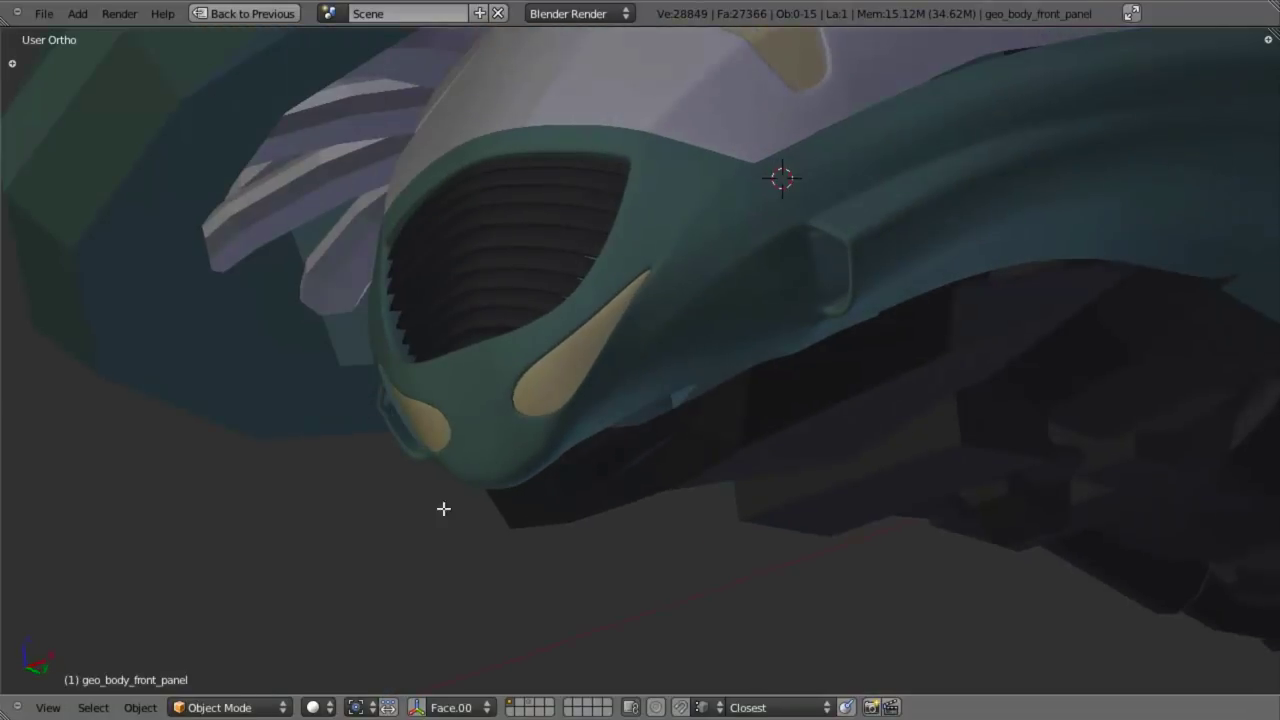
- Edge Slide the short edges running down from the yellow light's lower corner slightly outward
{"action": "key", "text": "Tab"}
{"action": "scroll", "coordinate": [574, 446], "scroll_direction": "up", "scroll_amount": 4}
{"action": "key", "text": "a"}
{"action": "middle_click_drag", "start_coordinate": [589, 391], "coordinate": [521, 463]}
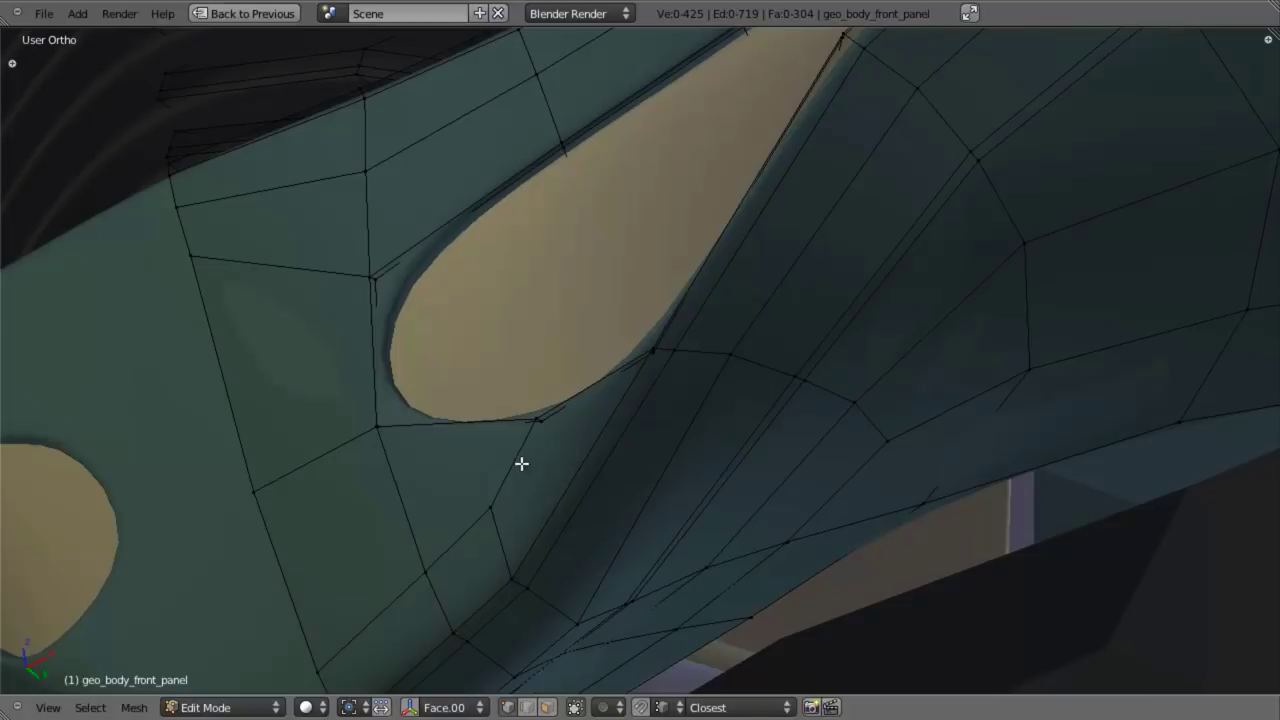
{"action": "key", "text": "z"}
{"action": "key", "text": "ctrl+e"}
{"action": "left_click", "coordinate": [500, 517]}
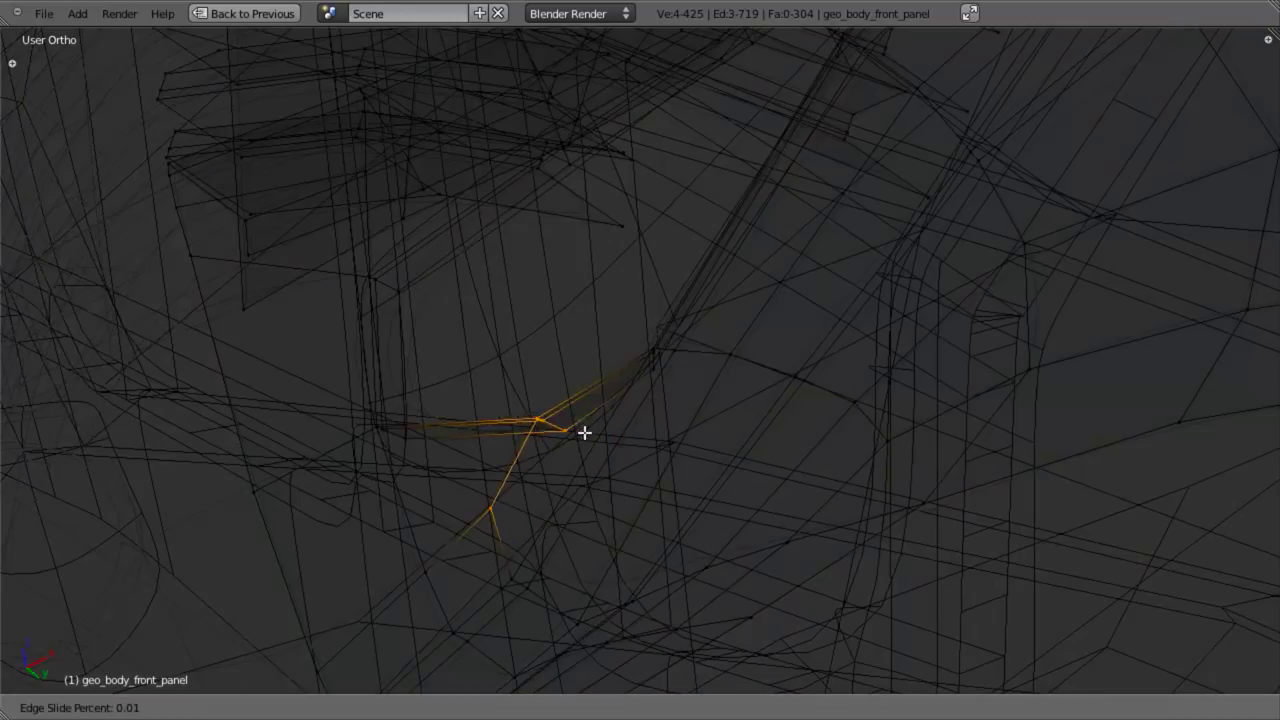
{"action": "left_click", "coordinate": [547, 458]}
- Edge Slide the chin's edge line below the yellow light by about 0.42 toward the lower crease
{"action": "key", "text": "z"}
{"action": "key", "text": "a"}
{"action": "right_click", "coordinate": [392, 587], "text": "alt"}
{"action": "middle_click_drag", "start_coordinate": [519, 563], "coordinate": [571, 441], "text": "shift"}
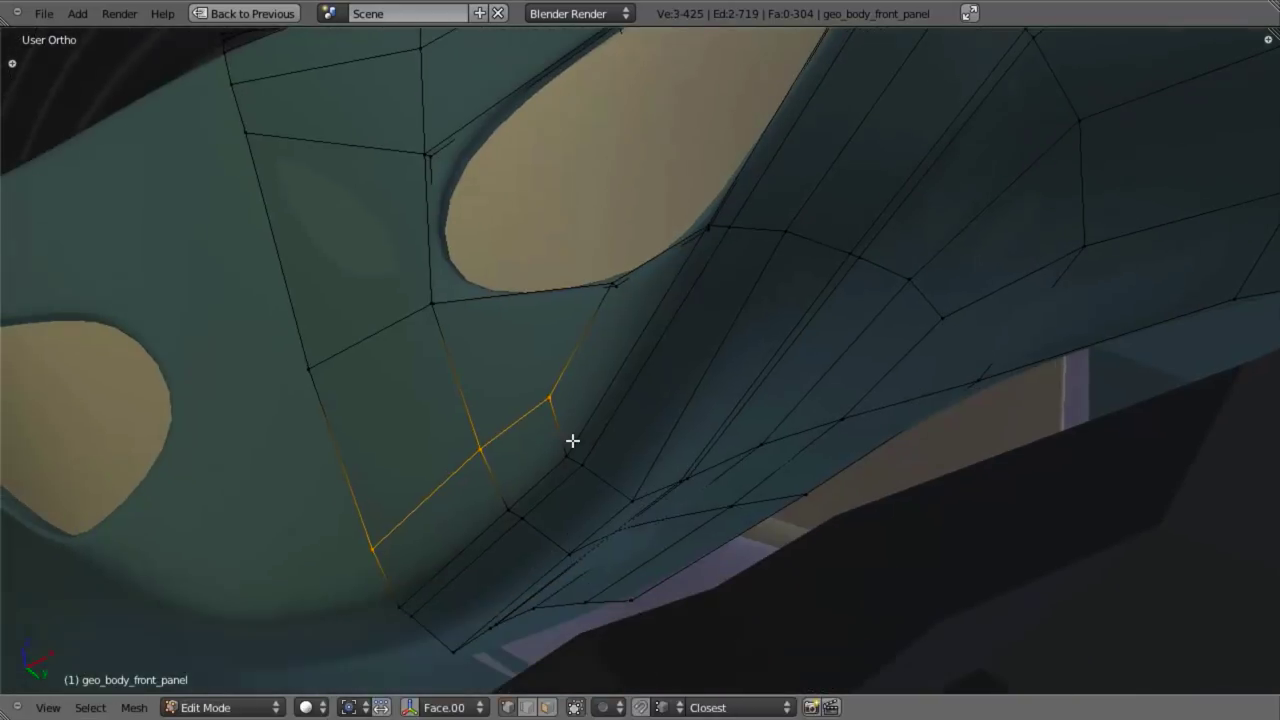
{"action": "key", "text": "ctrl+e"}
{"action": "left_click", "coordinate": [573, 441]}
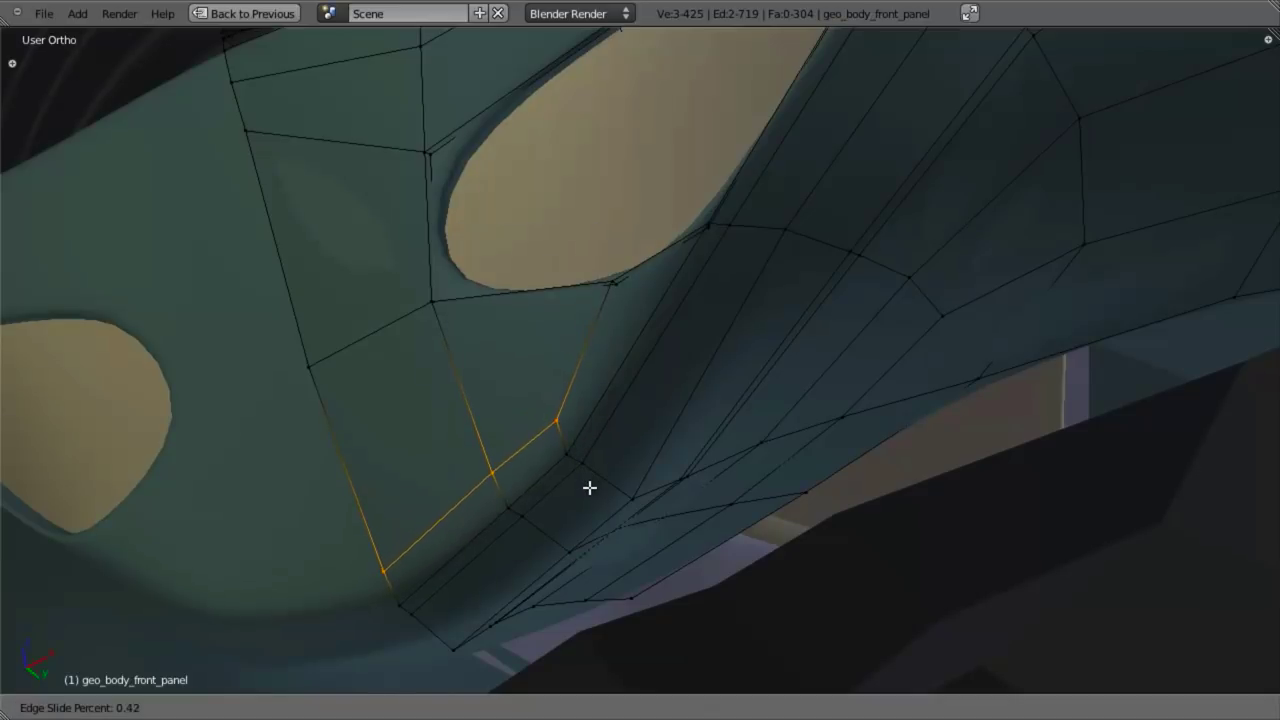
{"action": "left_click", "coordinate": [590, 488]}
- Raise the outer vertex of the chin's edge line slightly and inspect the smoothed nose from the side and front
{"action": "key", "text": "a"}
{"action": "right_click", "coordinate": [562, 426]}
{"action": "key", "text": "g"}
{"action": "left_click", "coordinate": [551, 400]}
{"action": "scroll", "coordinate": [797, 377], "scroll_direction": "down", "scroll_amount": 4}
{"action": "middle_click_drag", "start_coordinate": [797, 377], "coordinate": [712, 433]}
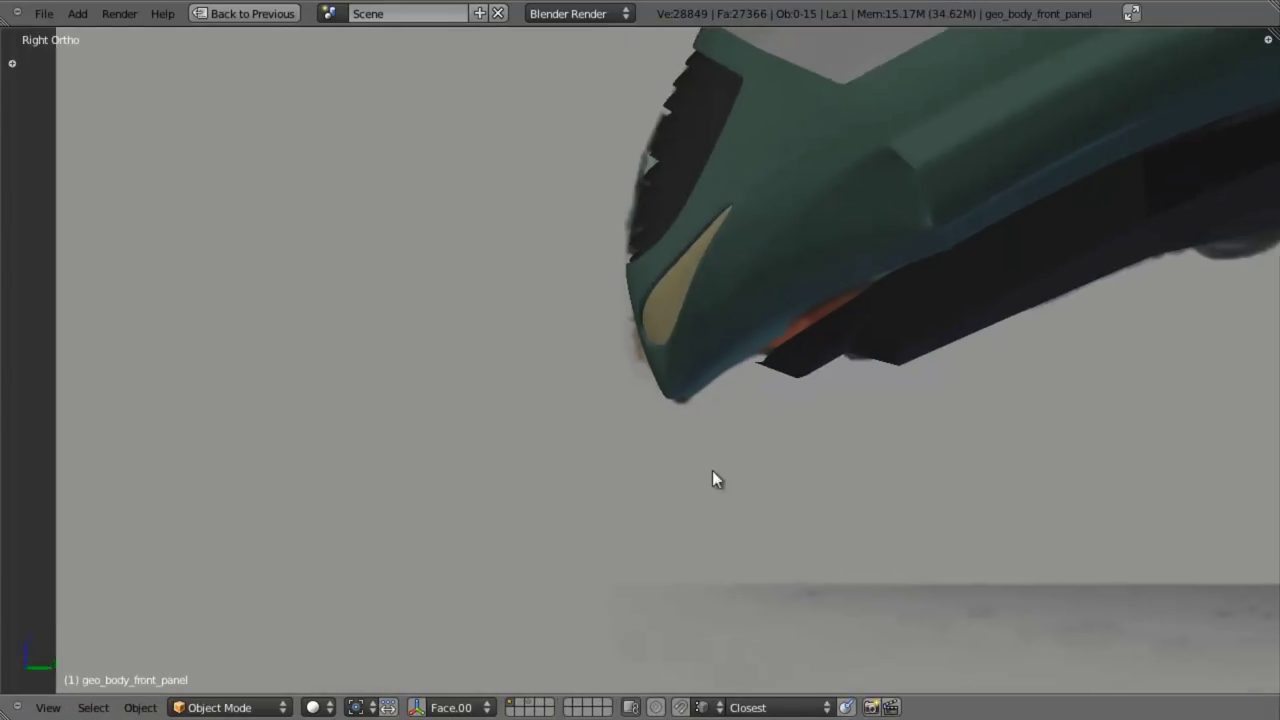
{"action": "middle_click_drag", "start_coordinate": [712, 472], "coordinate": [723, 383]}
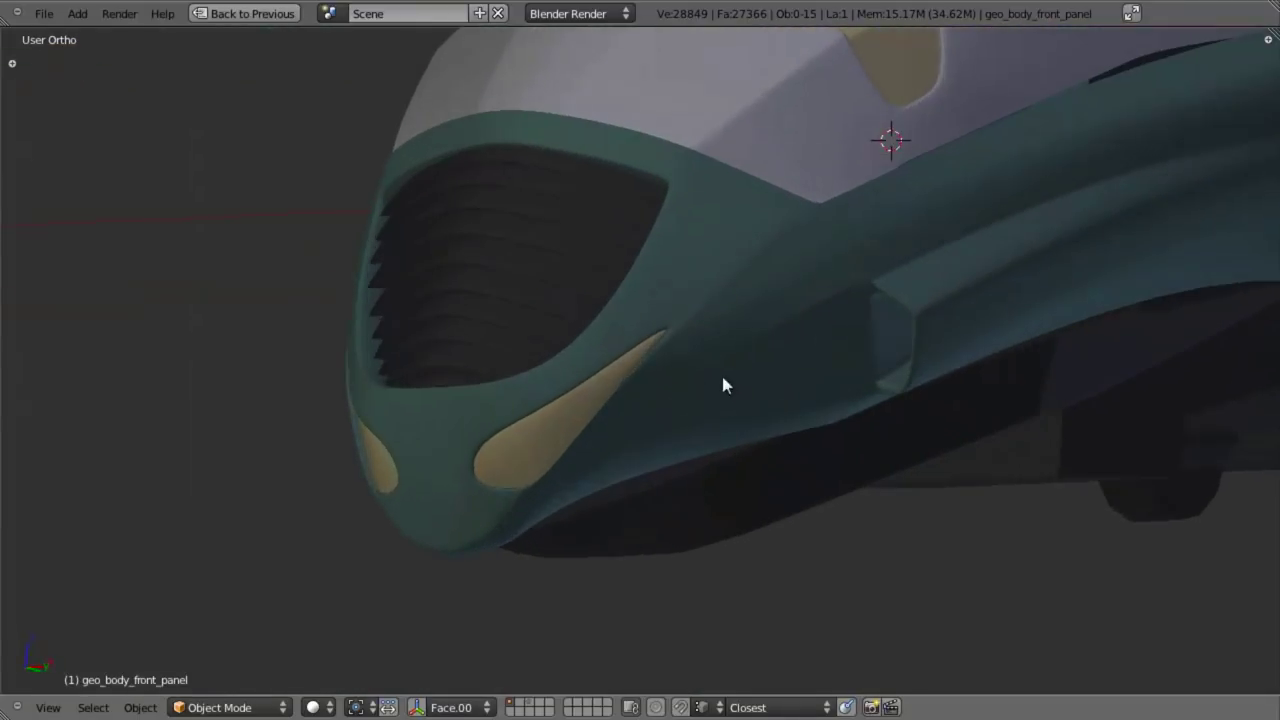
{"action": "middle_click_drag", "start_coordinate": [729, 290], "coordinate": [793, 357]}
- Lower the nose's centre-line vertex between the grille and the yellow lights
{"action": "key", "text": "Tab"}
{"action": "middle_click_drag", "start_coordinate": [585, 456], "coordinate": [677, 458], "text": "shift"}
{"action": "scroll", "coordinate": [594, 468], "scroll_direction": "up", "scroll_amount": 4}
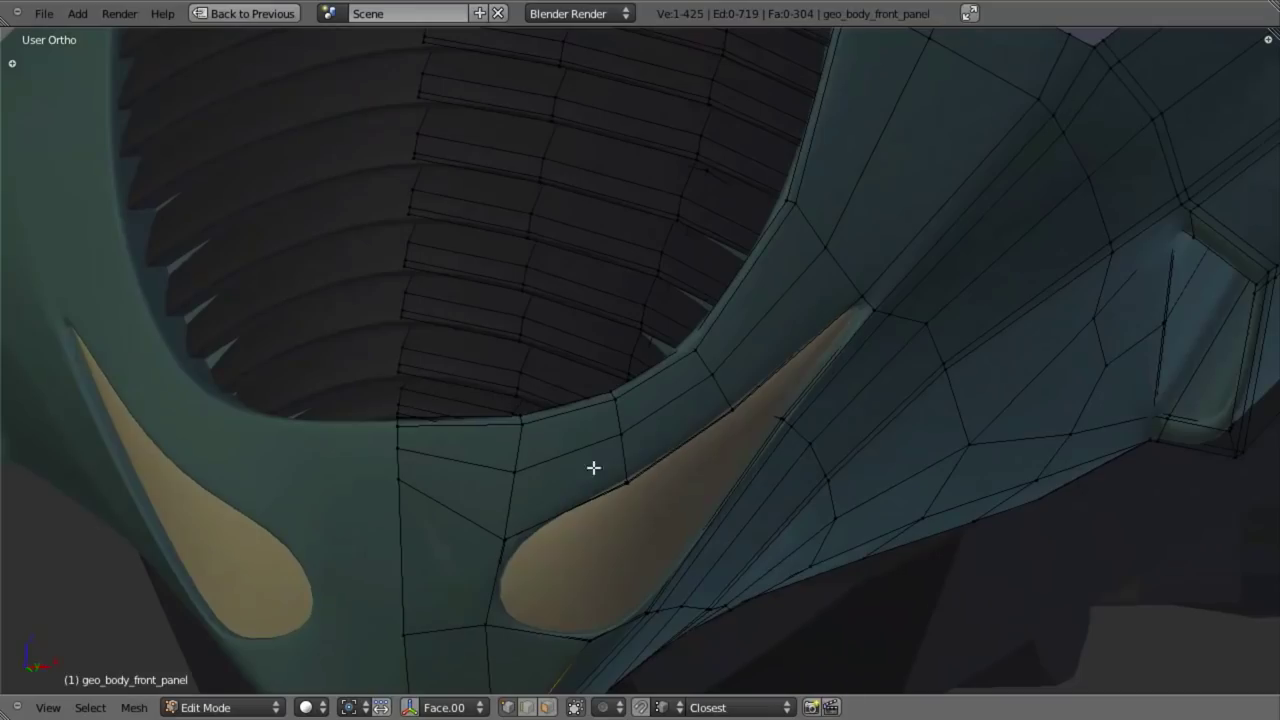
{"action": "right_click_drag", "start_coordinate": [414, 488], "coordinate": [407, 520]}
{"action": "left_click", "coordinate": [406, 546]}
- Lower the nose's two centre-line vertices below the grille slightly to match the reference profile from the side
{"action": "key", "text": "KP_3"}
{"action": "middle_click_drag", "start_coordinate": [915, 499], "coordinate": [840, 477], "text": "shift"}
{"action": "key", "text": "g"}
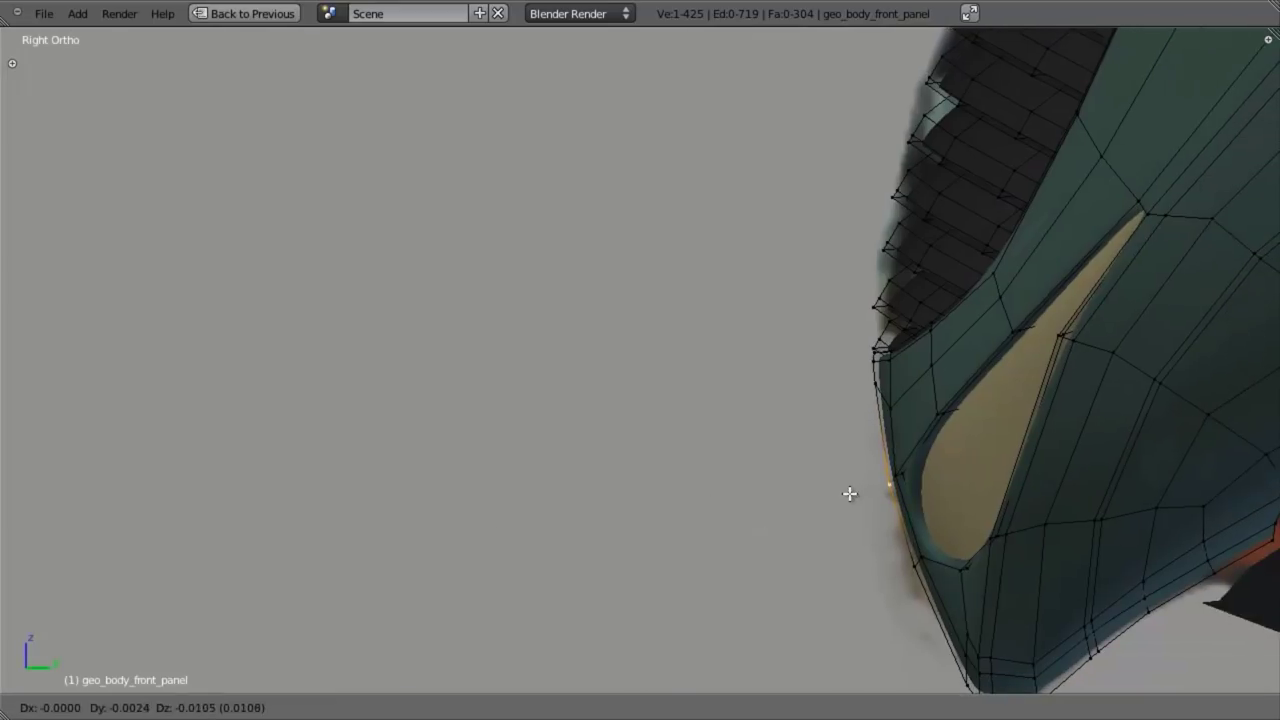
{"action": "left_click", "coordinate": [850, 494]}
{"action": "right_click", "coordinate": [870, 381]}
{"action": "key", "text": "g"}
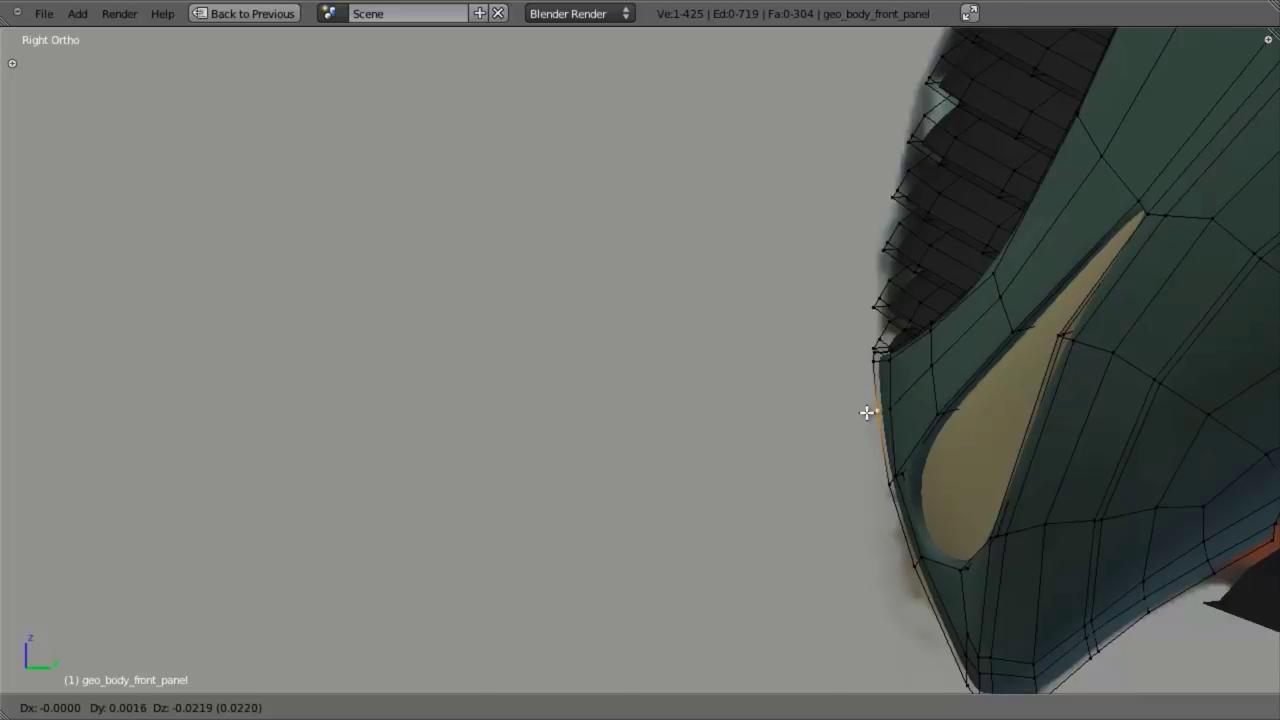
{"action": "left_click", "coordinate": [866, 412]}
- Inspect the smoothed nose around the grille and yellow lights from the front and side
{"action": "middle_click_drag", "start_coordinate": [866, 412], "coordinate": [880, 467]}
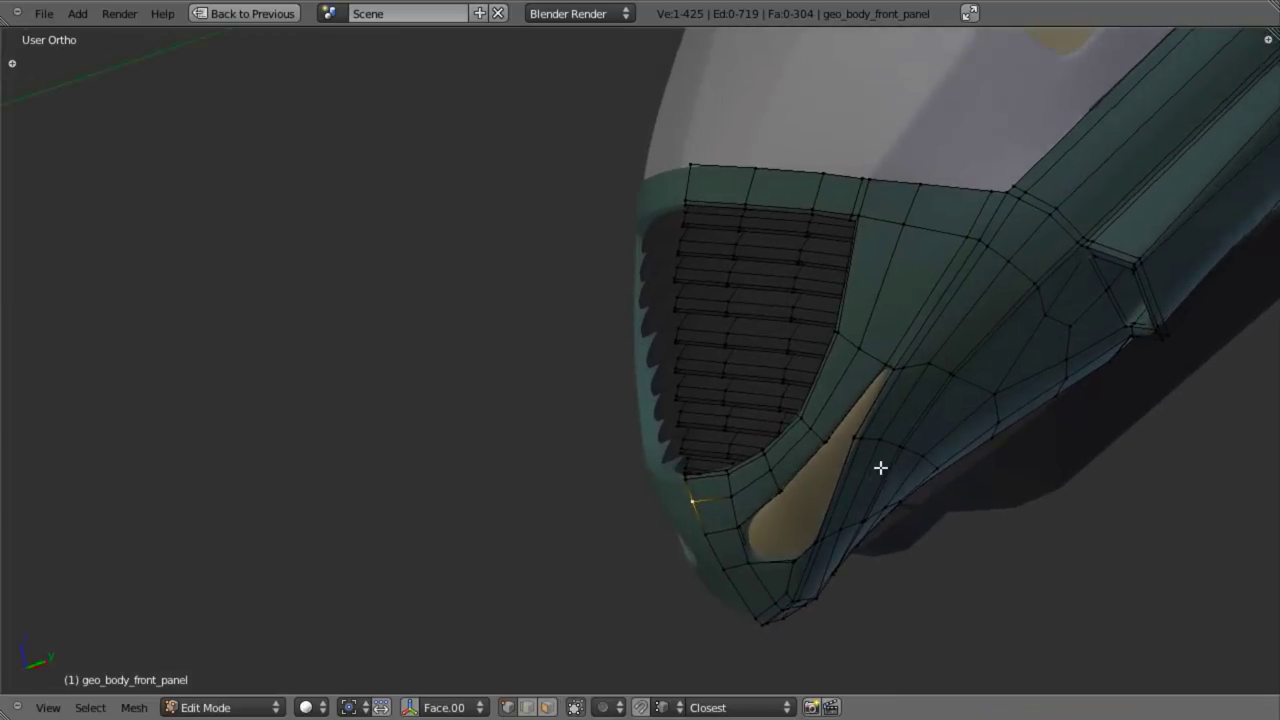
{"action": "scroll", "coordinate": [880, 467], "scroll_direction": "up", "scroll_amount": 3}
{"action": "middle_click_drag", "start_coordinate": [1013, 321], "coordinate": [997, 409]}
{"action": "scroll", "coordinate": [997, 410], "scroll_direction": "down", "scroll_amount": 5}
{"action": "middle_click_drag", "start_coordinate": [843, 474], "coordinate": [801, 456]}
{"action": "key", "text": "Tab"}
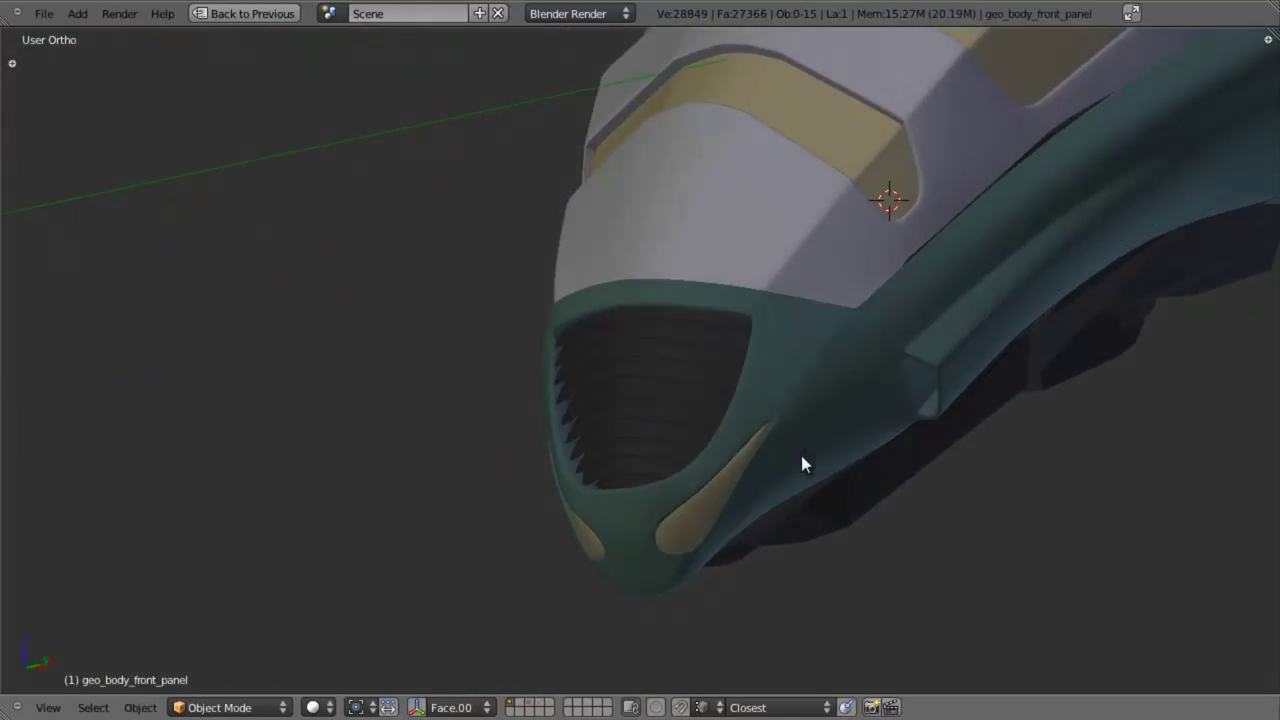
{"action": "middle_click_drag", "start_coordinate": [856, 415], "coordinate": [691, 488], "text": "shift"}
{"action": "middle_click_drag", "start_coordinate": [825, 455], "coordinate": [891, 449]}
- Extrude the front panel's border edge loop along the cockpit inward on the X axis
{"action": "key", "text": "Tab"}
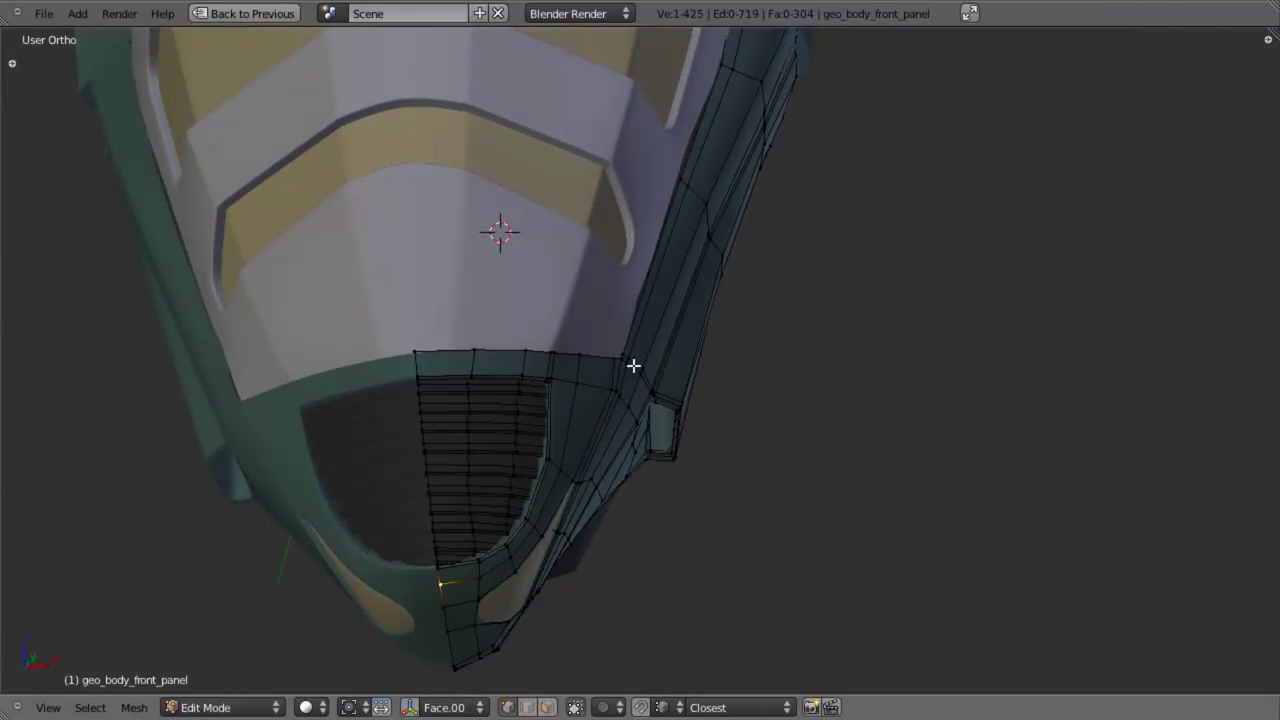
{"action": "right_click", "coordinate": [626, 344], "text": "alt"}
{"action": "middle_click_drag", "start_coordinate": [662, 381], "coordinate": [749, 503], "text": "shift"}
{"action": "scroll", "coordinate": [698, 430], "scroll_direction": "up", "scroll_amount": 3}
{"action": "key", "text": "e"}
{"action": "key", "text": "x"}
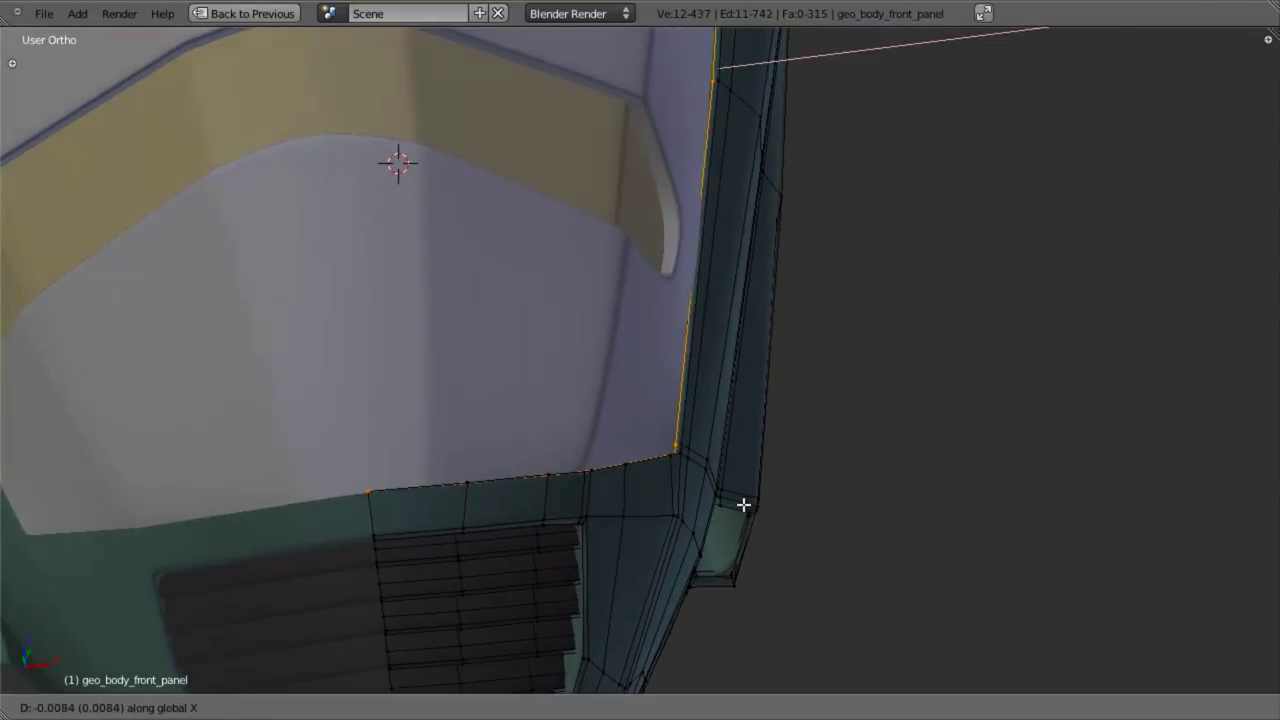
{"action": "left_click", "coordinate": [720, 492]}
- Move only the extruded edge above the grille back and down under the cockpit in the side view
{"action": "key", "text": "z"}
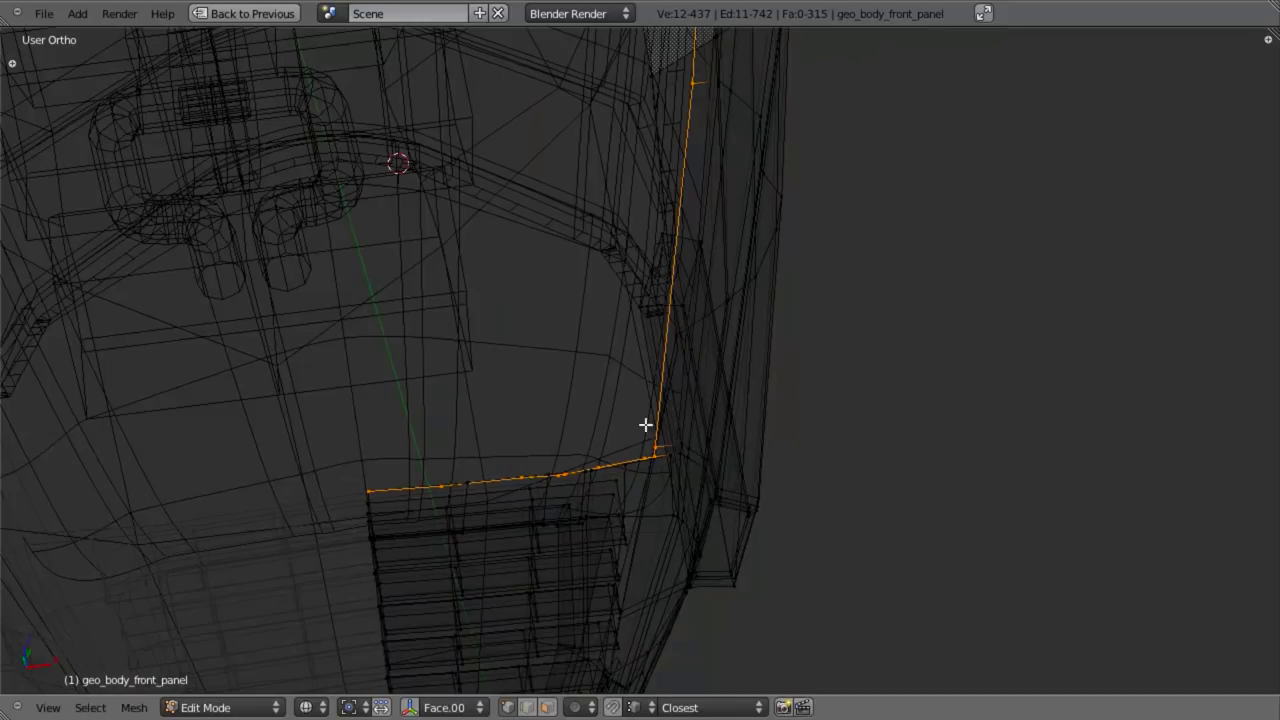
{"action": "key", "text": "b"}
{"action": "middle_click_drag", "start_coordinate": [640, 412], "coordinate": [676, 462]}
{"action": "scroll", "coordinate": [734, 483], "scroll_direction": "down", "scroll_amount": 6}
{"action": "key", "text": "b"}
{"action": "middle_click_drag", "start_coordinate": [609, 75], "coordinate": [738, 390]}
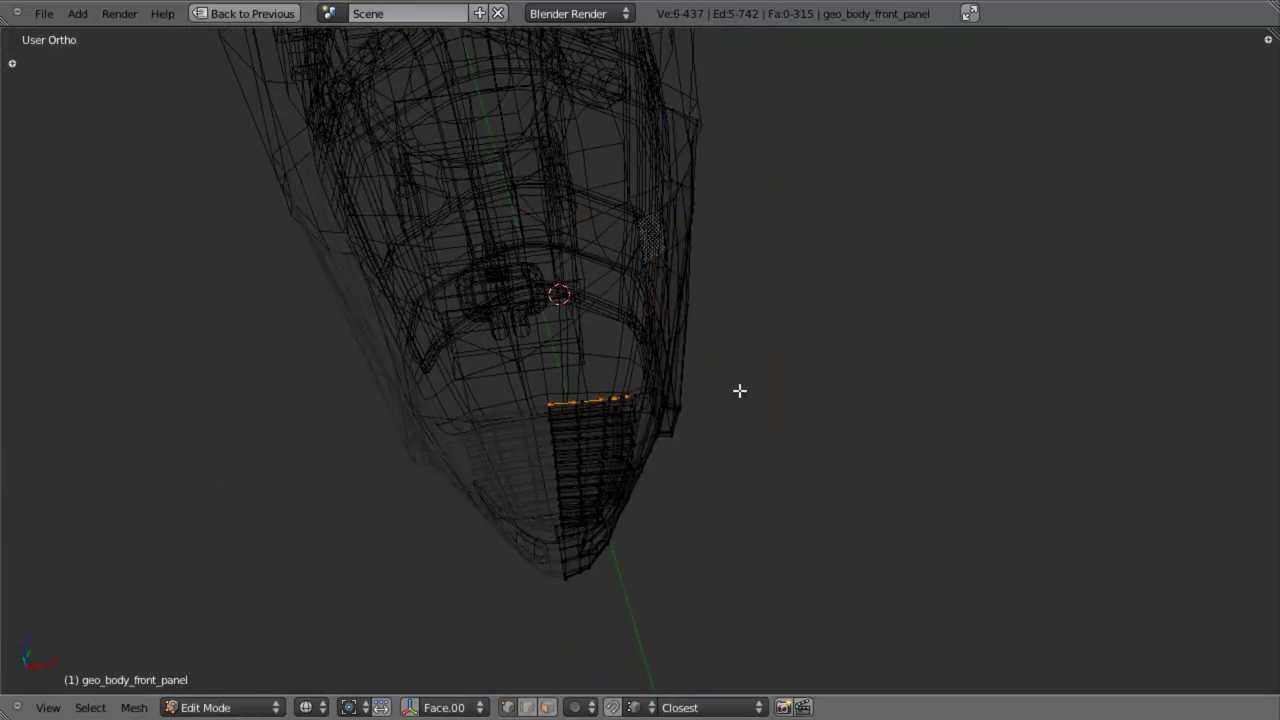
{"action": "key", "text": "KP_3"}
{"action": "scroll", "coordinate": [705, 440], "scroll_direction": "up", "scroll_amount": 4}
{"action": "middle_click_drag", "start_coordinate": [711, 509], "coordinate": [510, 365], "text": "shift"}
{"action": "scroll", "coordinate": [509, 365], "scroll_direction": "up", "scroll_amount": 2}
{"action": "key", "text": "g"}
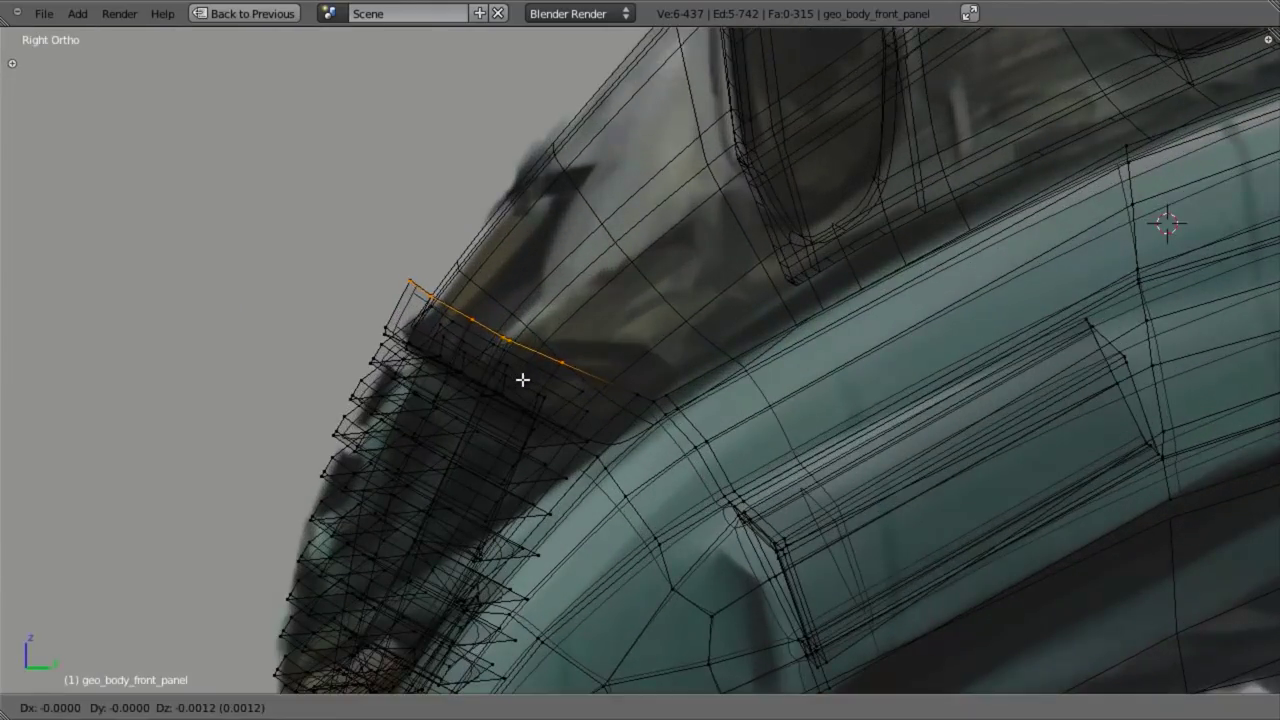
{"action": "left_click", "coordinate": [544, 389]}
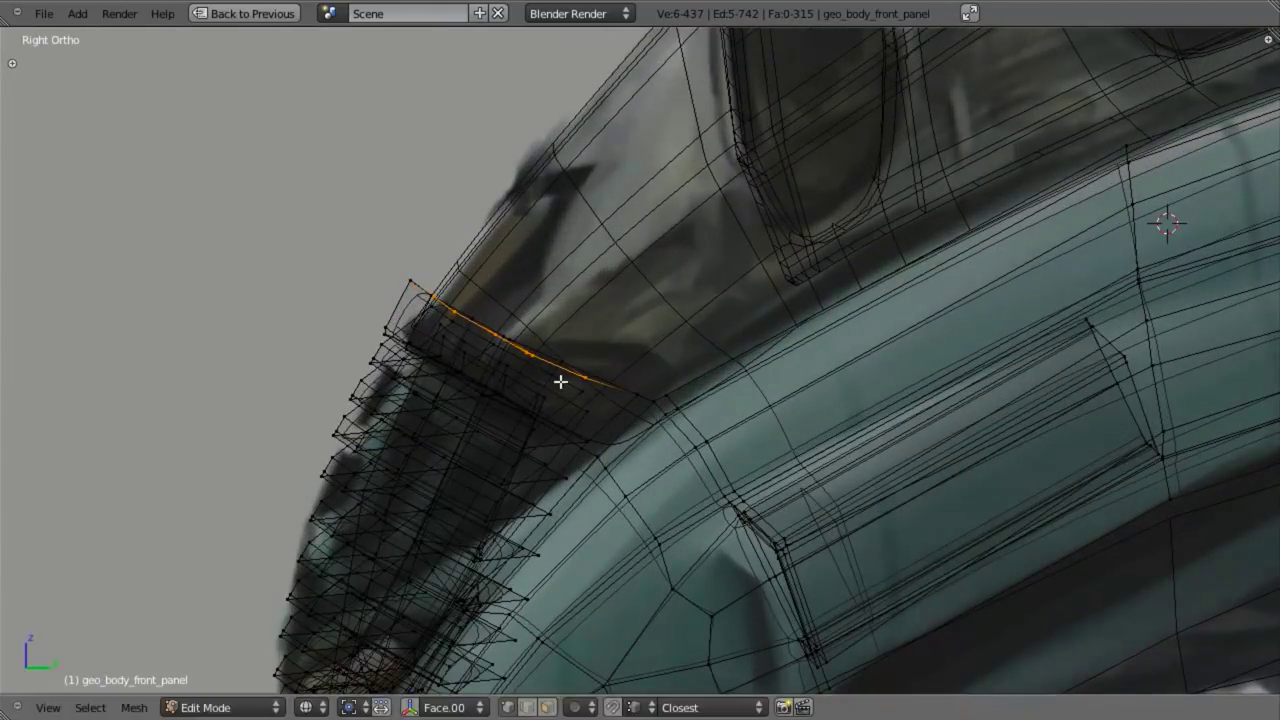
- Rotate the extruded edge above the grille by about -1 degree and nudge it parallel to the panel's border
{"action": "key", "text": "z"}
{"action": "key", "text": "z"}
{"action": "key", "text": "g"}
{"action": "left_click", "coordinate": [668, 364]}
{"action": "key", "text": "r"}
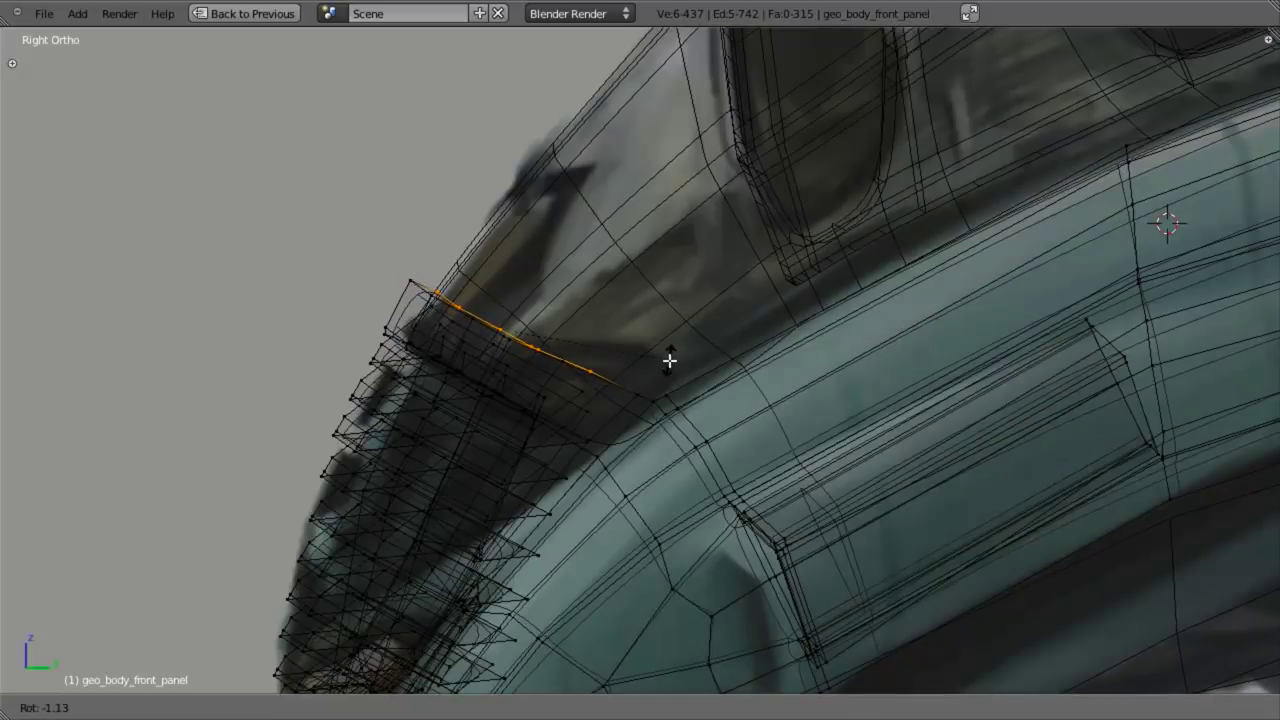
{"action": "left_click", "coordinate": [669, 361]}
{"action": "key", "text": "g"}
{"action": "left_click", "coordinate": [663, 360]}
{"action": "key", "text": "z"}
{"action": "middle_click_drag", "start_coordinate": [664, 361], "coordinate": [574, 450]}
{"action": "key", "text": "z"}
{"action": "key", "text": "z"}
{"action": "key", "text": "a"}
{"action": "key", "text": "ctrl+r"}
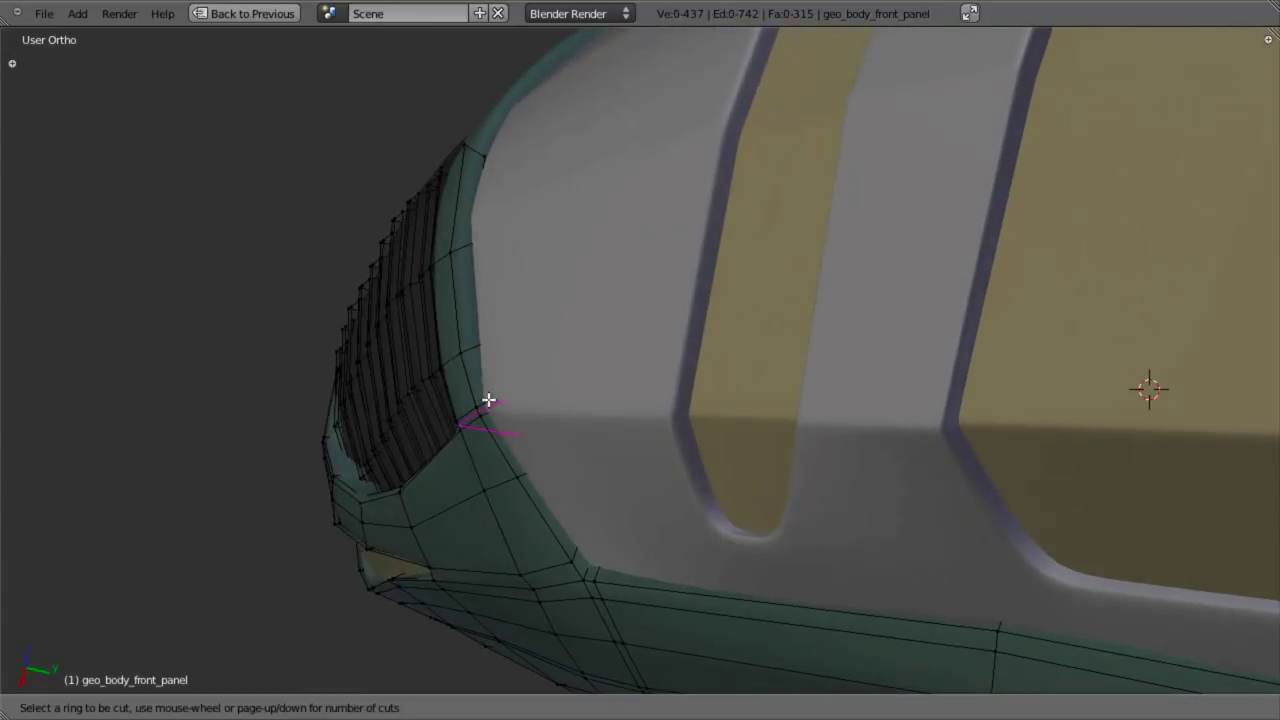
{"action": "left_click", "coordinate": [488, 403]}
{"action": "left_click", "coordinate": [488, 403]}
{"action": "key", "text": "ctrl+z"}
- Add a loop cut along the extruded rim and slide it close to the panel's outer border
{"action": "key", "text": "ctrl+r"}
{"action": "left_click", "coordinate": [472, 338]}
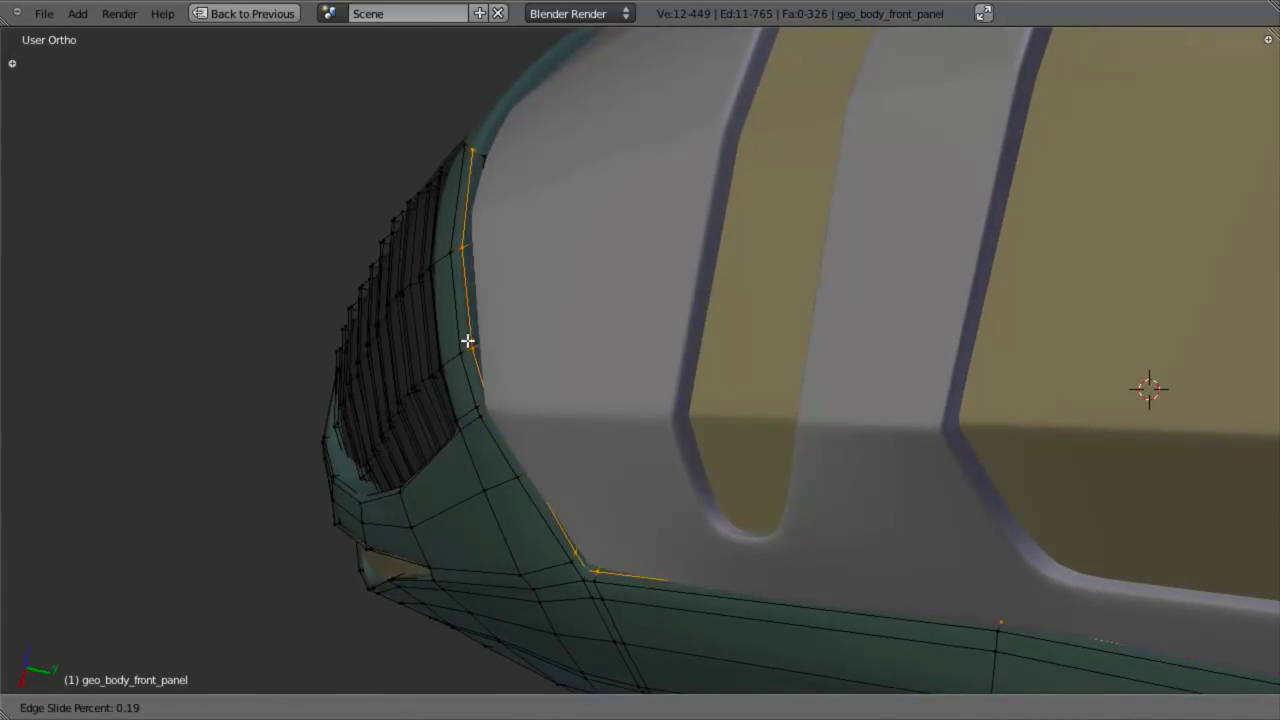
{"action": "left_click", "coordinate": [459, 342]}
{"action": "key", "text": "Tab"}
- Lower the six vertices at the front end of the cockpit exterior's side crease slightly along Z
{"action": "right_click", "coordinate": [528, 425]}
{"action": "key", "text": "Tab"}
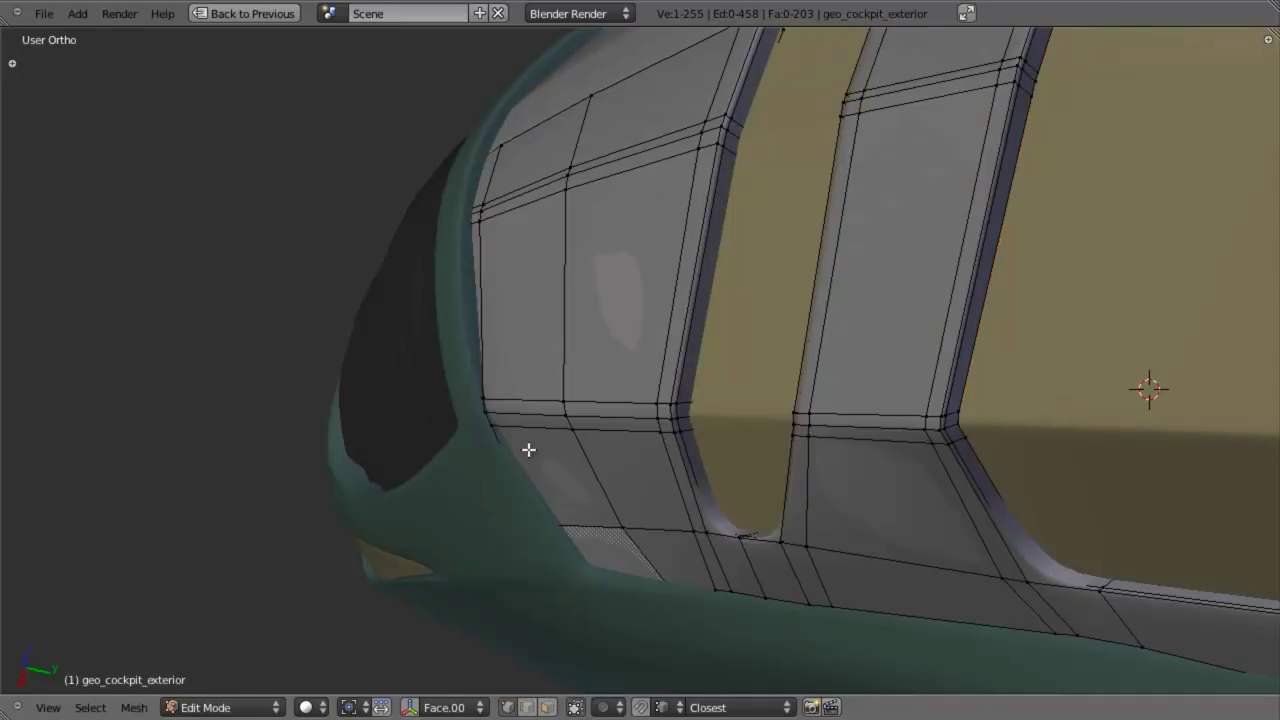
{"action": "key", "text": "z"}
{"action": "key", "text": "b"}
{"action": "left_click_drag", "start_coordinate": [458, 380], "coordinate": [505, 452]}
{"action": "key", "text": "z"}
{"action": "middle_click_drag", "start_coordinate": [517, 466], "coordinate": [491, 460]}
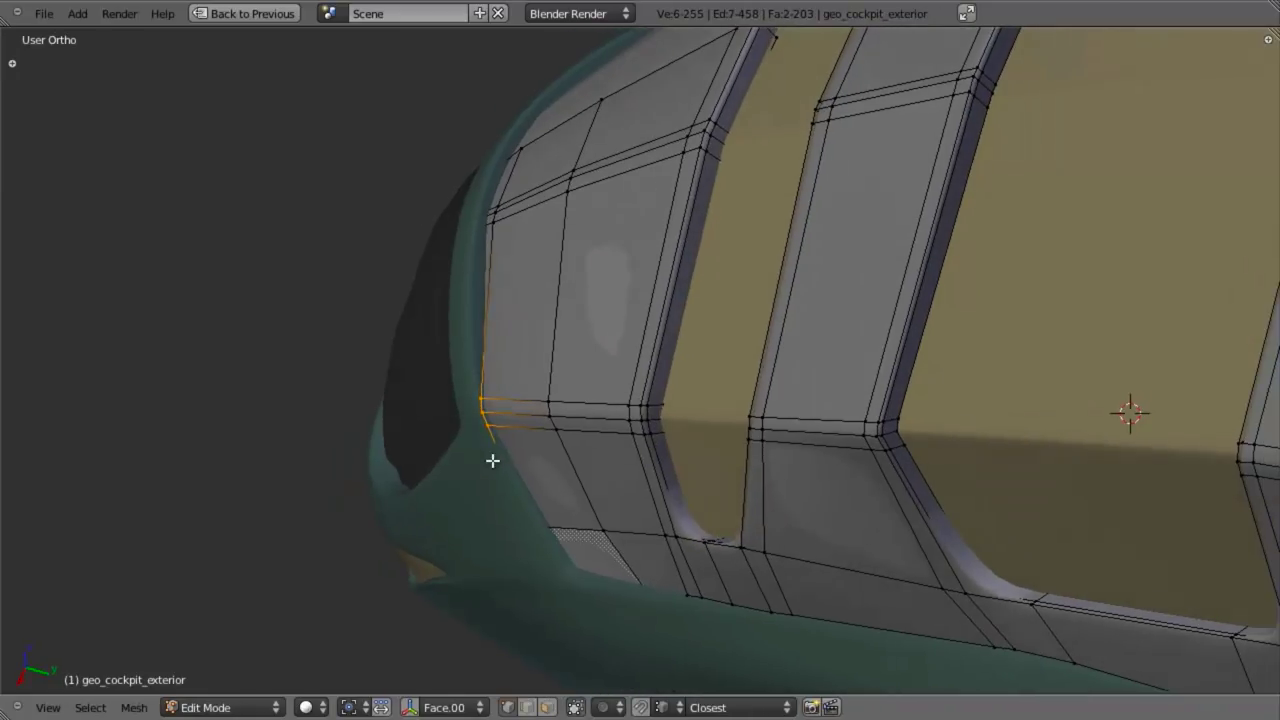
{"action": "key", "text": "g"}
{"action": "key", "text": "z"}
{"action": "right_click", "coordinate": [510, 468]}
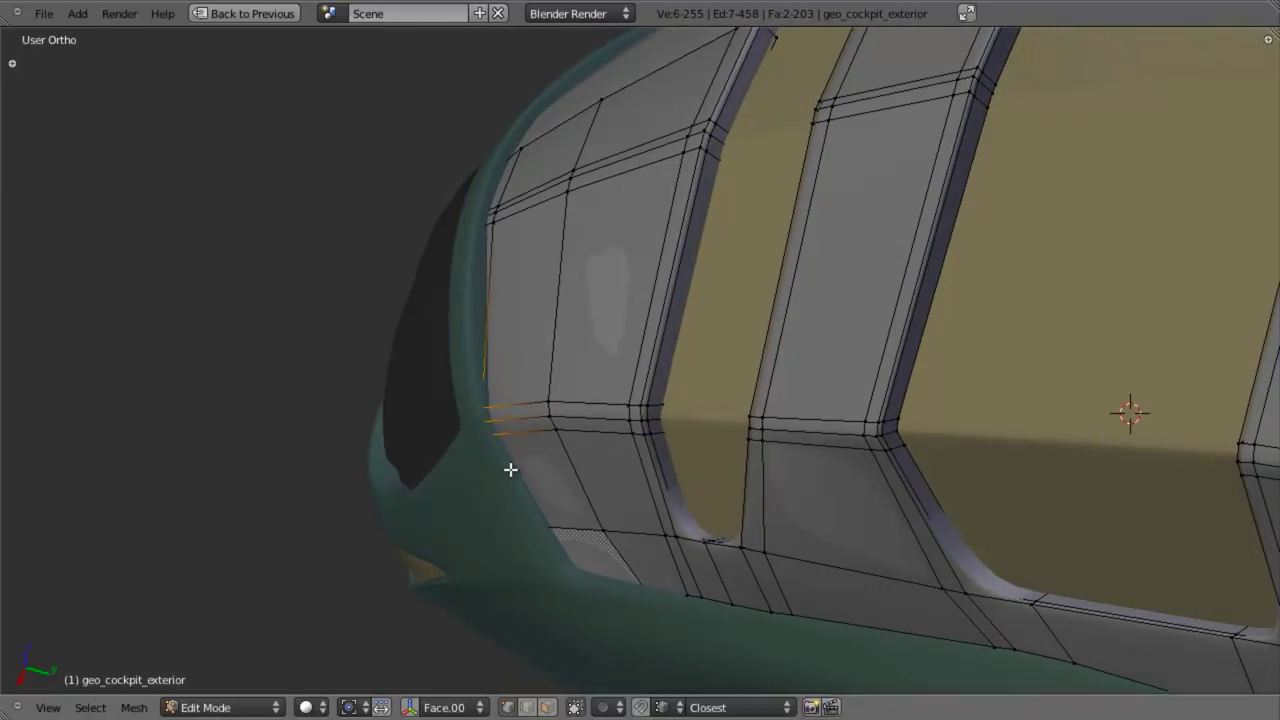
- Shift the cockpit exterior's front crease vertices inward along X and check the smoothed join with the green panel
{"action": "key", "text": "g"}
{"action": "key", "text": "y"}
{"action": "key", "text": "x"}
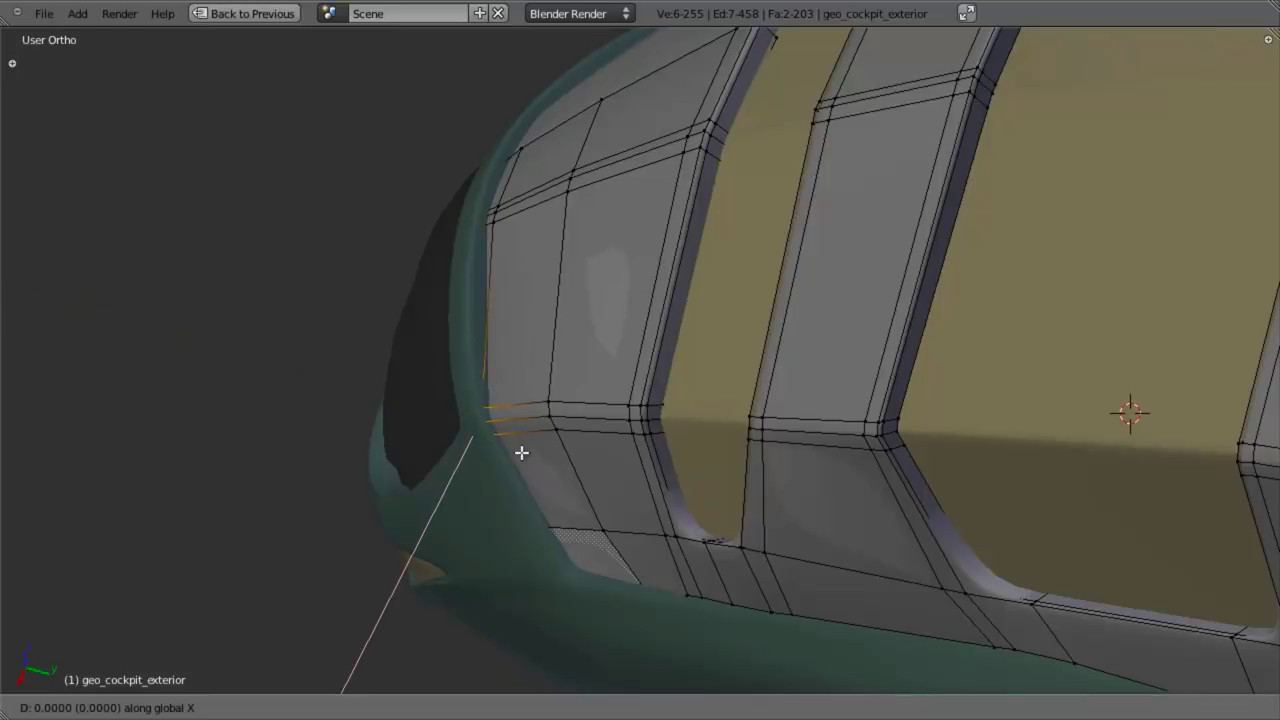
{"action": "left_click", "coordinate": [522, 442]}
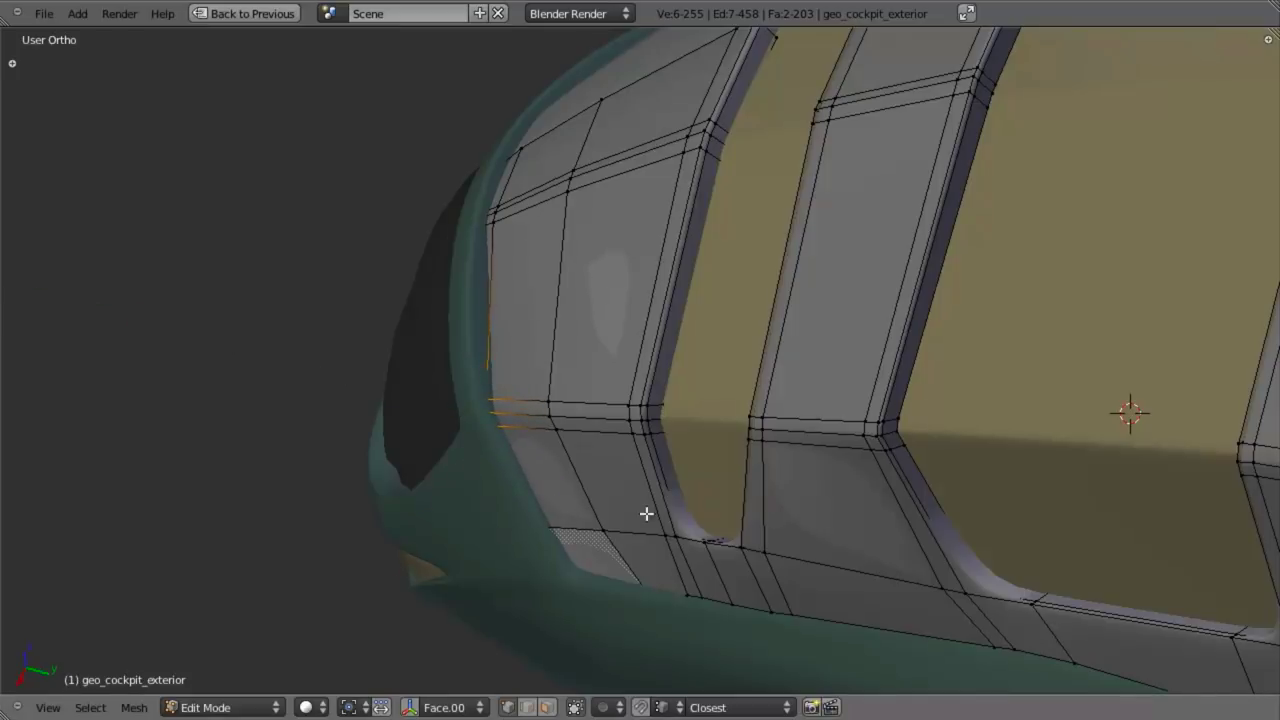
{"action": "middle_click_drag", "start_coordinate": [646, 514], "coordinate": [712, 551]}
{"action": "key", "text": "Tab"}
{"action": "scroll", "coordinate": [560, 516], "scroll_direction": "down", "scroll_amount": 5}
{"action": "key", "text": "a"}
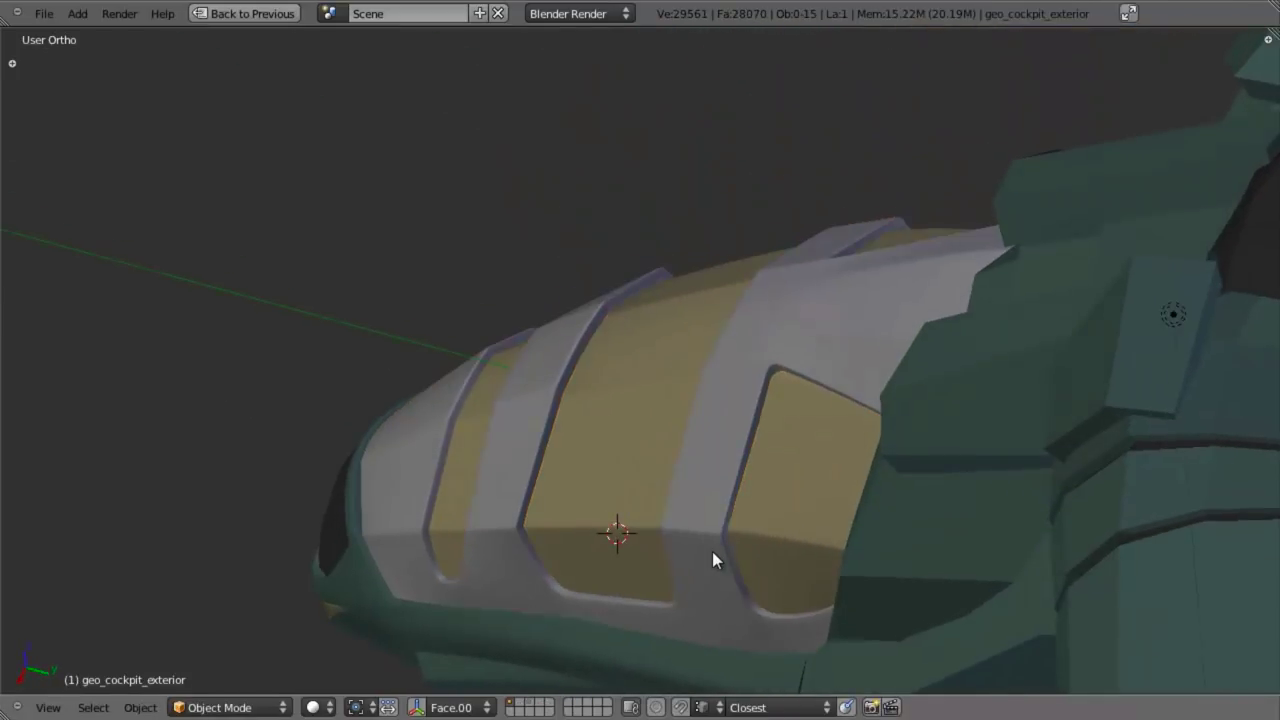
- Lower the three cockpit border vertices beneath the second window's front corner to close the gap with the green panel
{"action": "key", "text": "KP_3"}
{"action": "middle_click_drag", "start_coordinate": [812, 417], "coordinate": [732, 592], "text": "shift"}
{"action": "middle_click_drag", "start_coordinate": [732, 592], "coordinate": [791, 437], "text": "ctrl"}
{"action": "key", "text": "Tab"}
{"action": "key", "text": "Tab"}
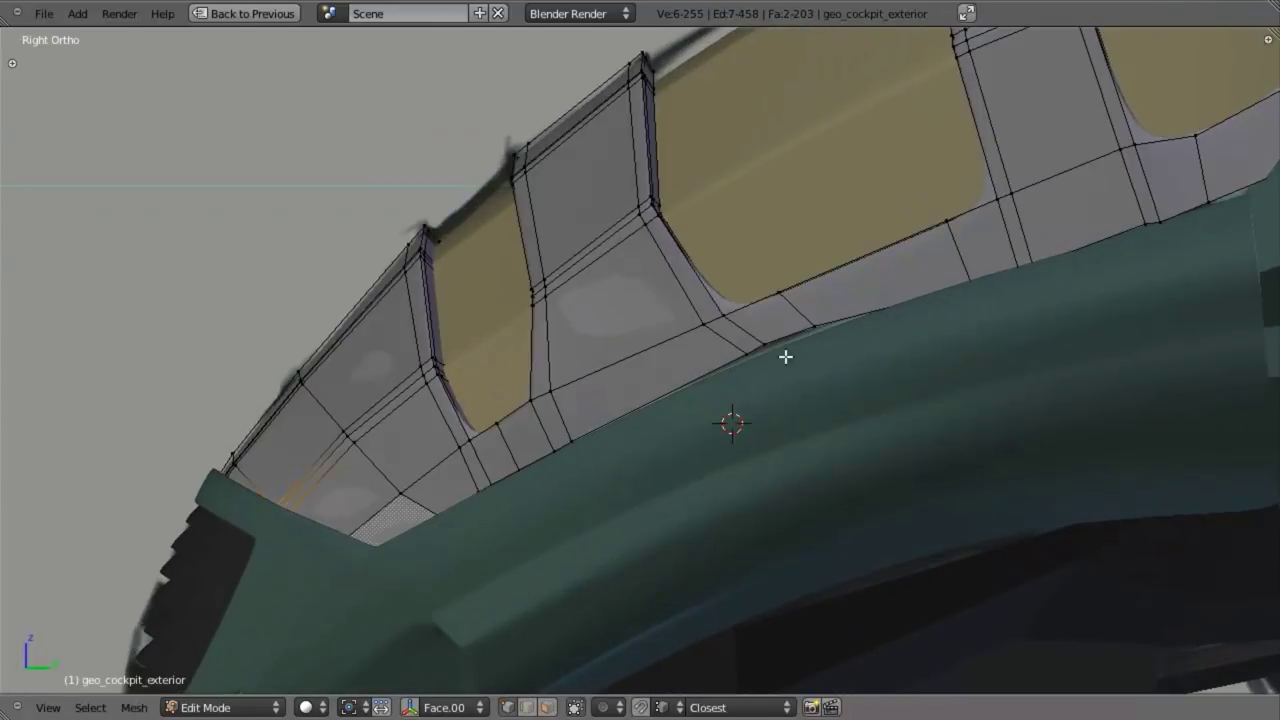
{"action": "right_click", "coordinate": [808, 331], "text": "shift"}
{"action": "key", "text": "g"}
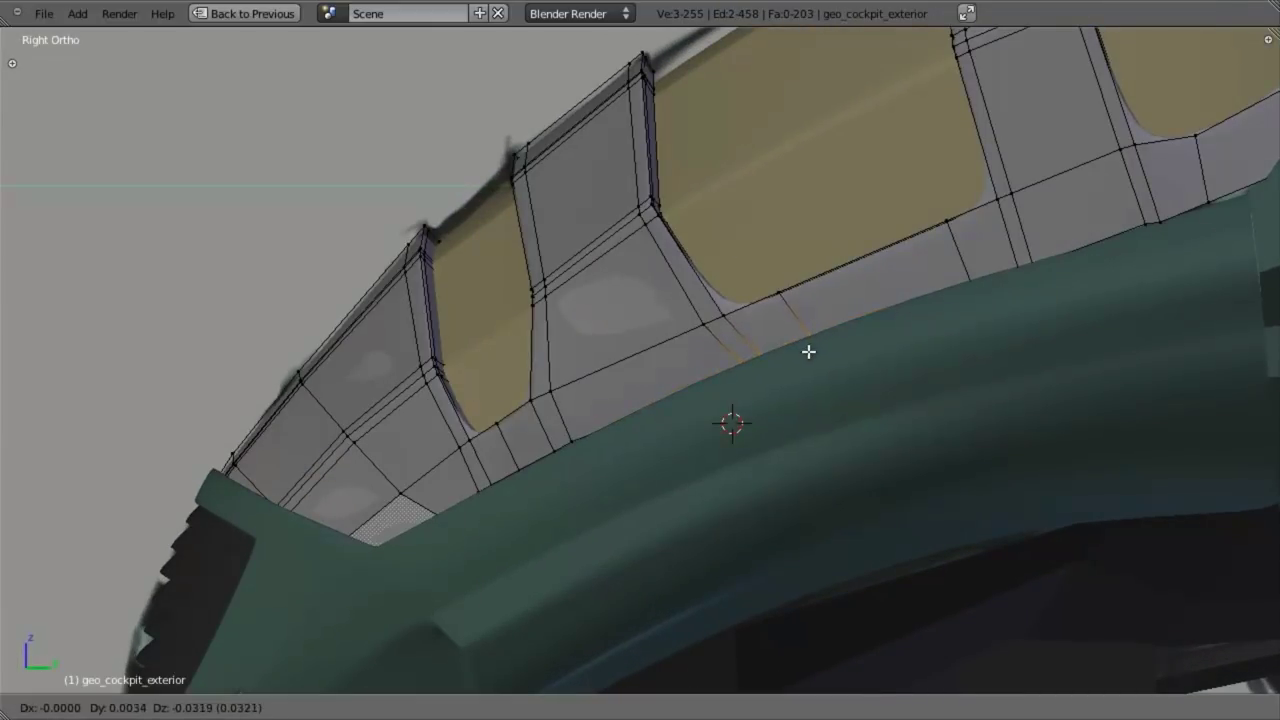
{"action": "left_click", "coordinate": [792, 347]}
{"action": "key", "text": "g"}
{"action": "left_click", "coordinate": [798, 357]}
- Move the cockpit exterior's entire lower border loop slightly down behind the green panel in the side view
{"action": "right_click", "coordinate": [582, 437], "text": "alt"}
{"action": "key", "text": "z"}
{"action": "scroll", "coordinate": [785, 418], "scroll_direction": "down", "scroll_amount": 1}
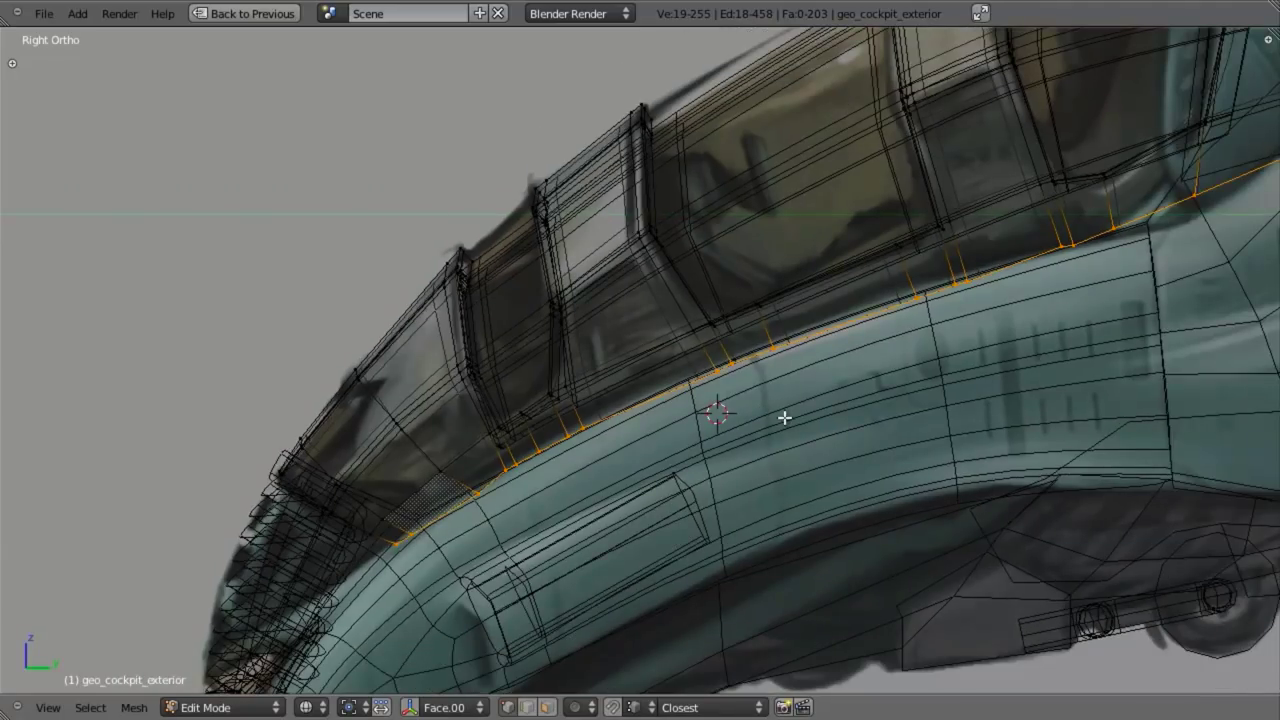
{"action": "key", "text": "g"}
{"action": "left_click", "coordinate": [788, 431]}
- Examine the fit between the cockpit's lower border and the green panel from the front
{"action": "key", "text": "KP_1"}
{"action": "key", "text": "z"}
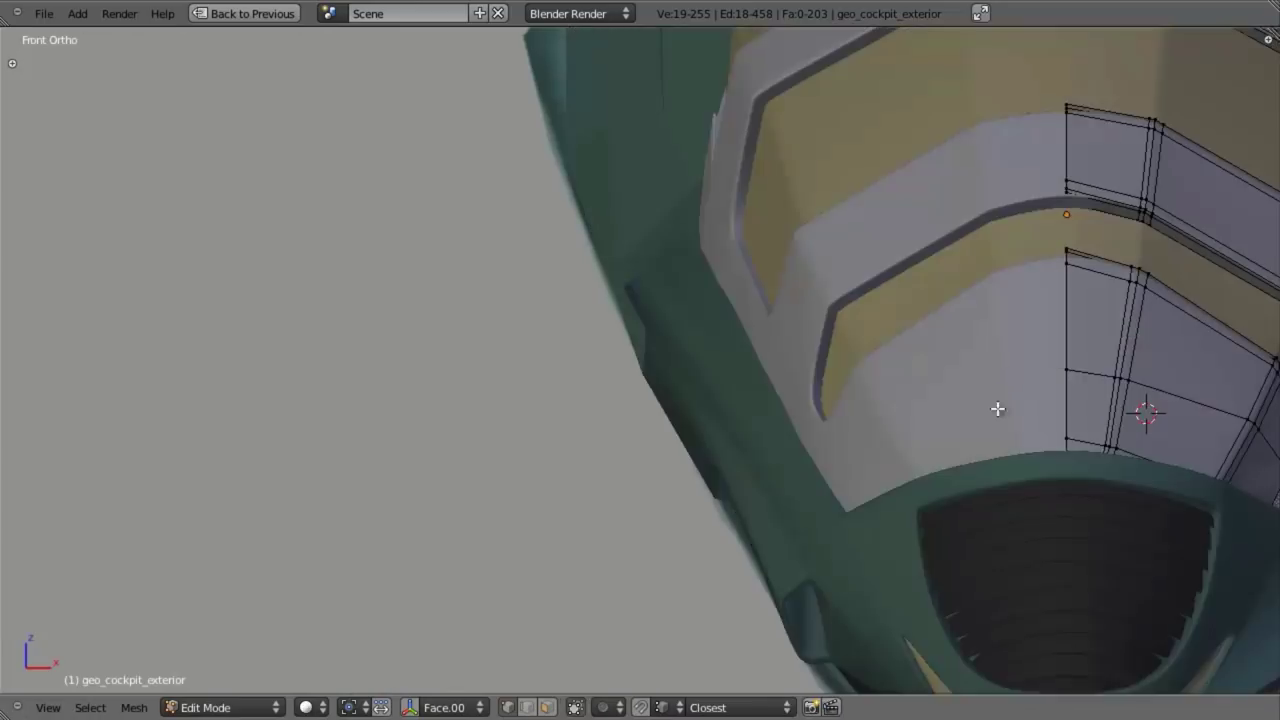
{"action": "middle_click_drag", "start_coordinate": [998, 409], "coordinate": [623, 446], "text": "shift"}
{"action": "middle_click_drag", "start_coordinate": [1006, 437], "coordinate": [903, 422], "text": "shift"}
{"action": "scroll", "coordinate": [966, 426], "scroll_direction": "up", "scroll_amount": 2}
{"action": "key", "text": "g"}
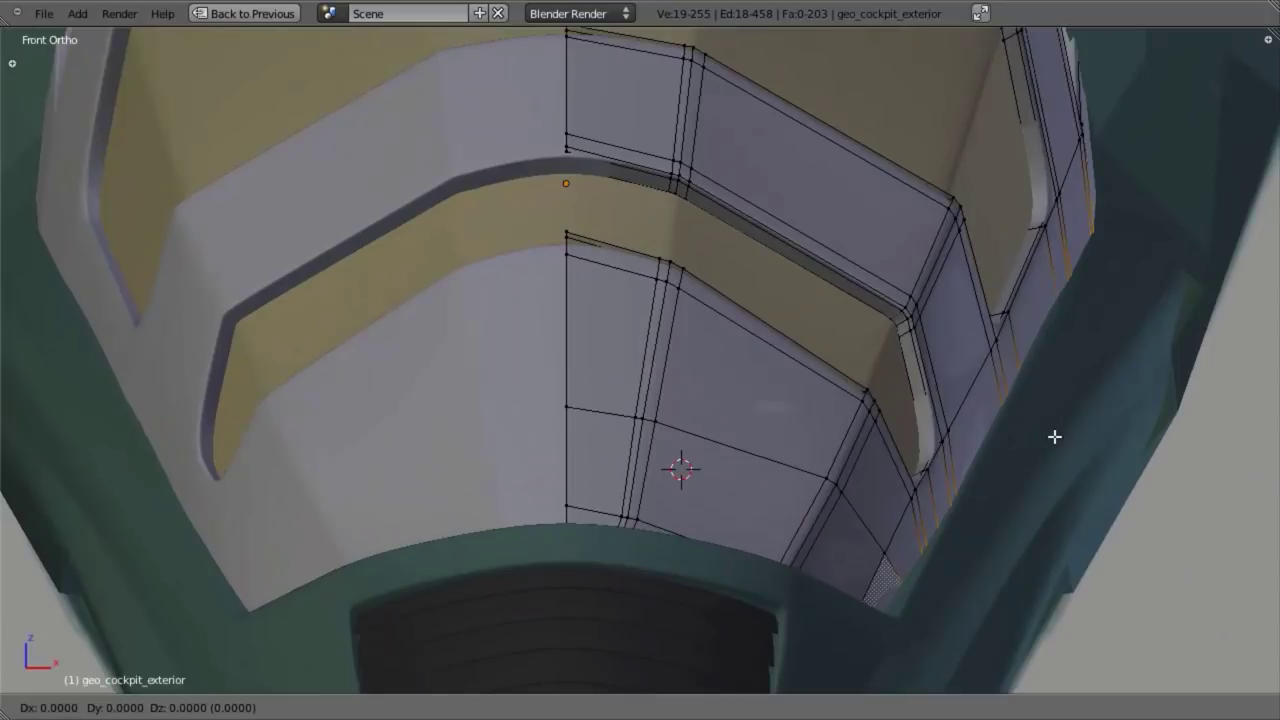
{"action": "right_click", "coordinate": [1055, 437]}
{"action": "key", "text": "Tab"}
{"action": "scroll", "coordinate": [1006, 489], "scroll_direction": "down", "scroll_amount": 4}
{"action": "scroll", "coordinate": [990, 478], "scroll_direction": "up", "scroll_amount": 3}
{"action": "key", "text": "Tab"}
{"action": "key", "text": "Tab"}
- Move the front panel's cross-section edge loop beside the first cockpit window slightly outward and down in the front view
{"action": "right_click", "coordinate": [951, 451]}
{"action": "key", "text": "Tab"}
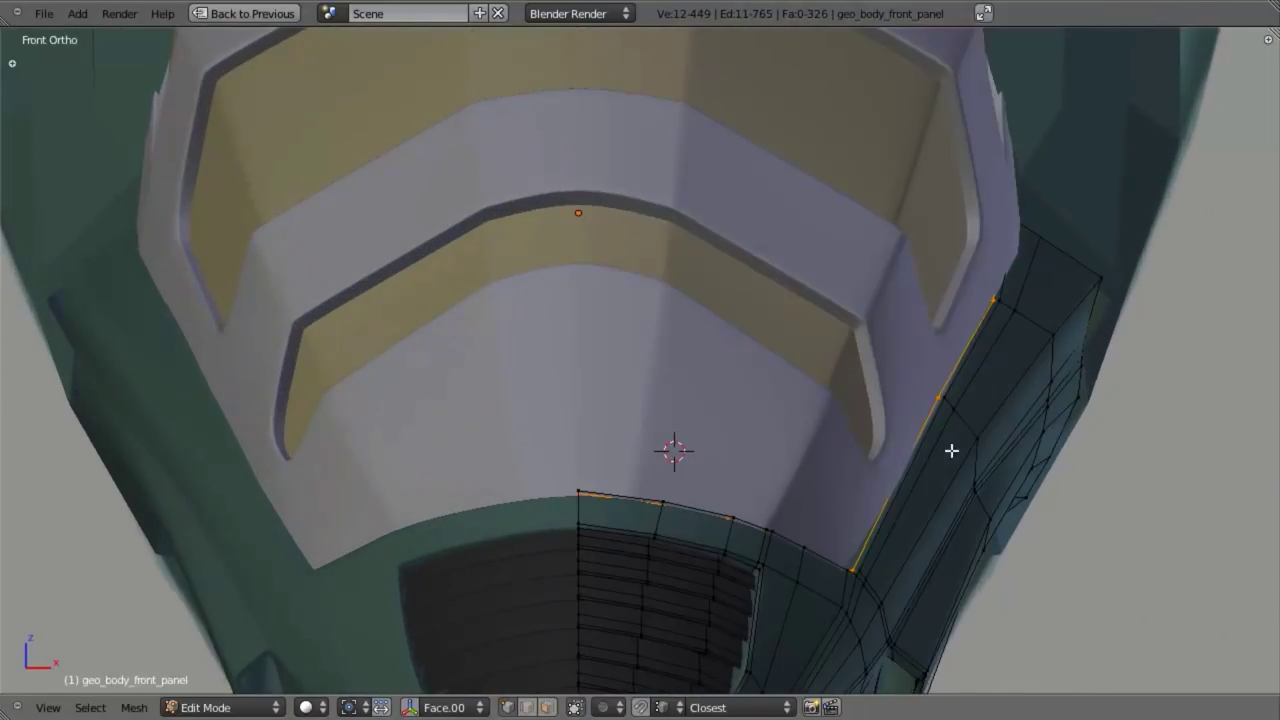
{"action": "key", "text": "a"}
{"action": "right_click", "coordinate": [957, 421], "text": "alt"}
{"action": "key", "text": "g"}
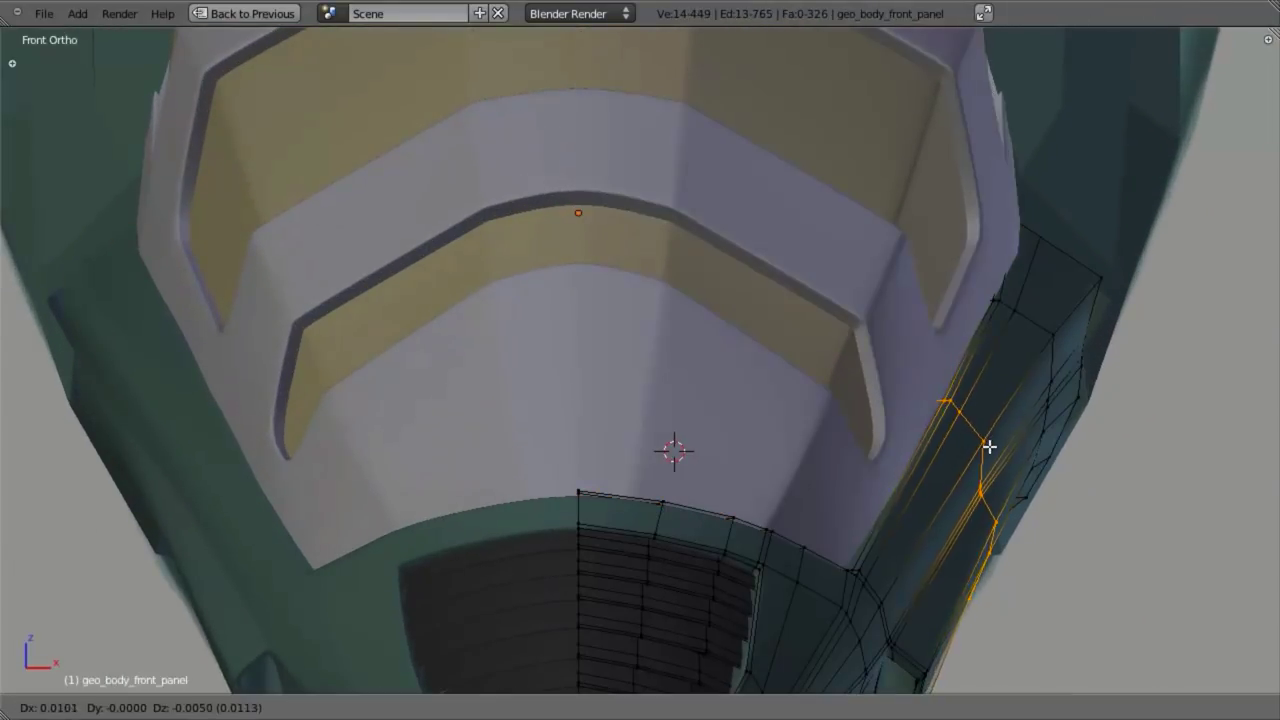
{"action": "left_click", "coordinate": [993, 447]}
{"action": "key", "text": "a"}
{"action": "right_click", "coordinate": [977, 434], "text": "alt"}
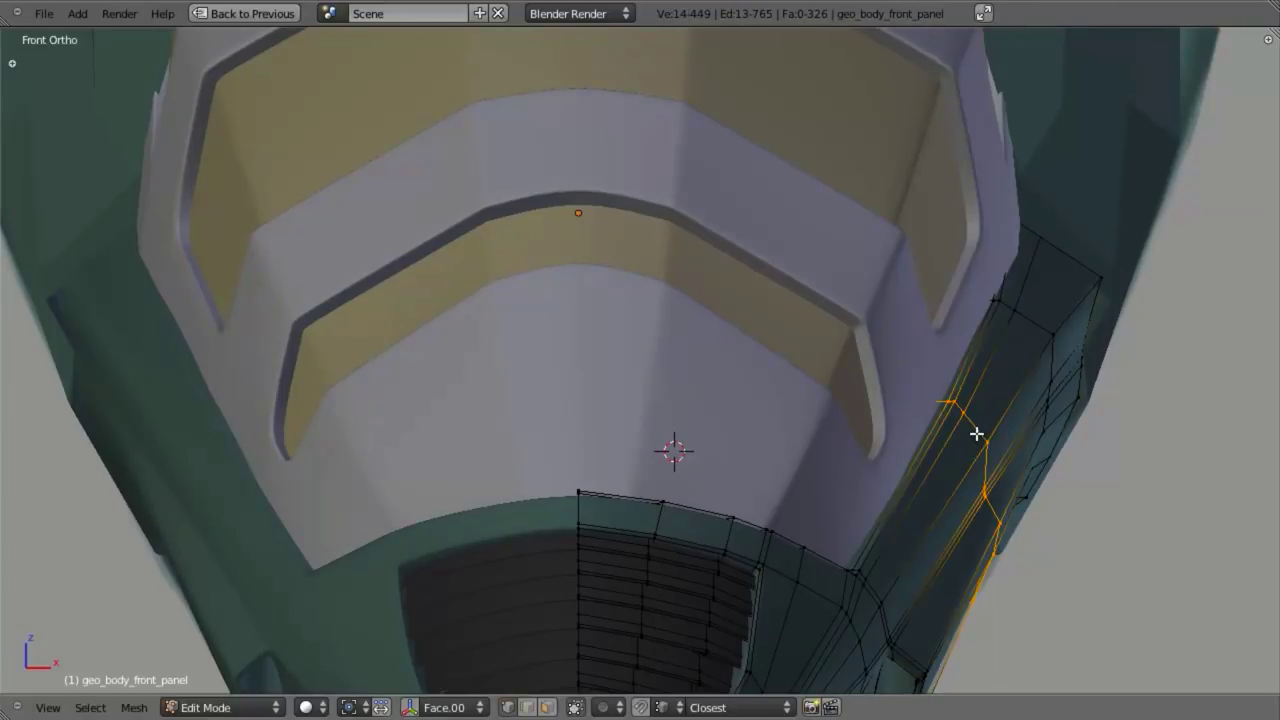
{"action": "key", "text": "a"}
- Move only the four inner vertices of the front panel's rear border loop outward along X
{"action": "right_click", "coordinate": [1064, 252], "text": "alt"}
{"action": "key", "text": "g"}
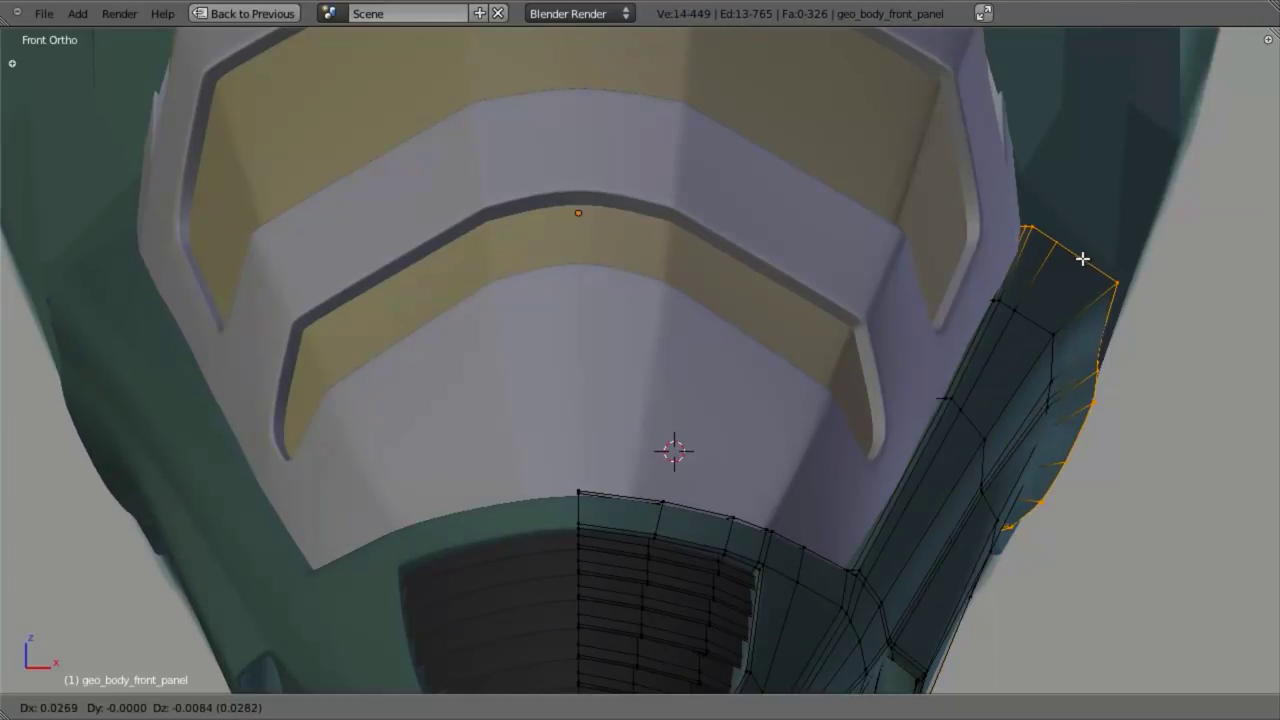
{"action": "left_click", "coordinate": [1070, 253]}
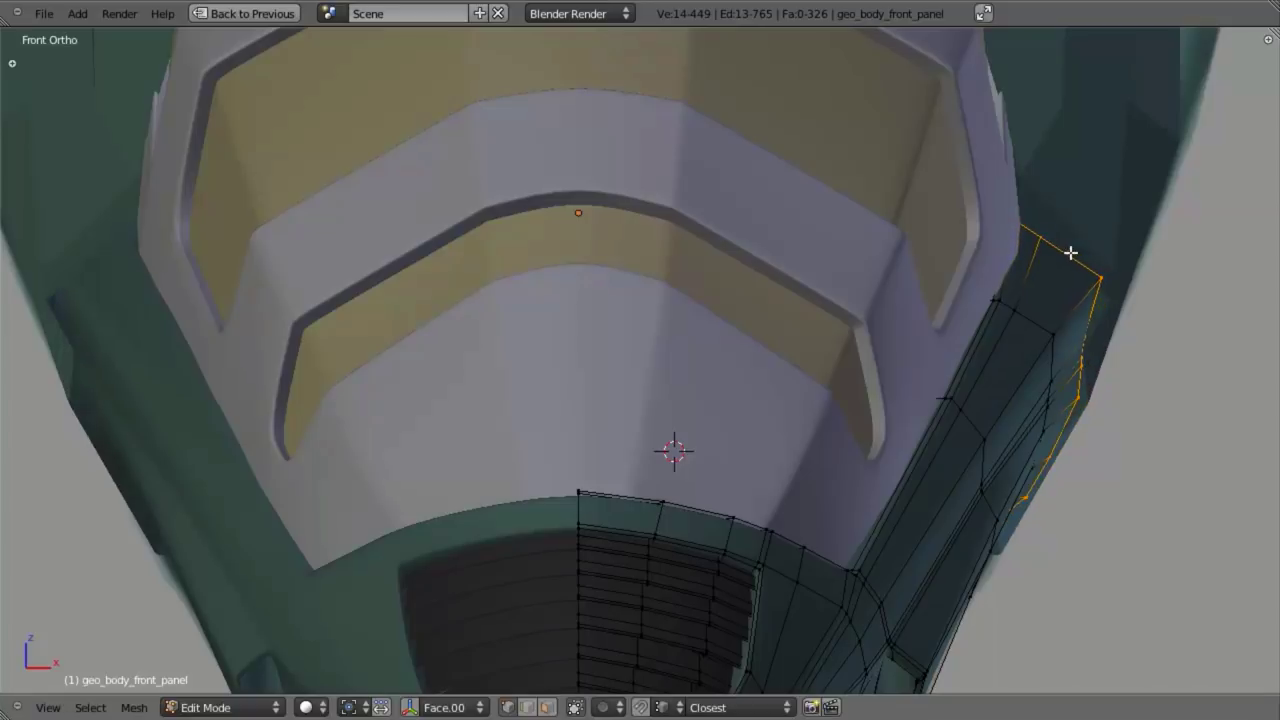
{"action": "key", "text": "z"}
{"action": "key", "text": "b"}
{"action": "mouse_move", "coordinate": [1060, 242]}
{"action": "middle_mouse_down"}
{"action": "mouse_move", "coordinate": [1111, 649]}
{"action": "mouse_move", "coordinate": [1200, 688]}
{"action": "middle_mouse_up"}
{"action": "key", "text": "b"}
{"action": "mouse_move", "coordinate": [776, 380]}
{"action": "middle_mouse_down"}
{"action": "mouse_move", "coordinate": [791, 406]}
{"action": "mouse_move", "coordinate": [1098, 575]}
{"action": "middle_mouse_up"}
{"action": "key", "text": "z"}
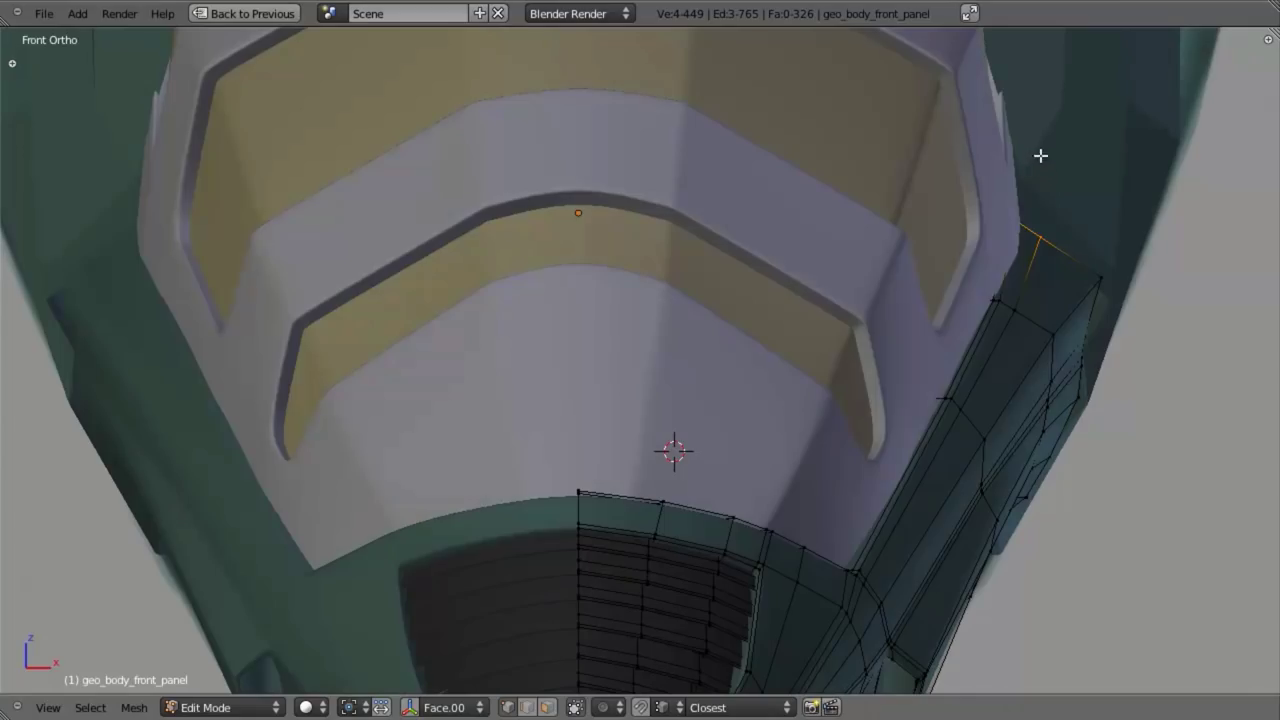
{"action": "key", "text": "g"}
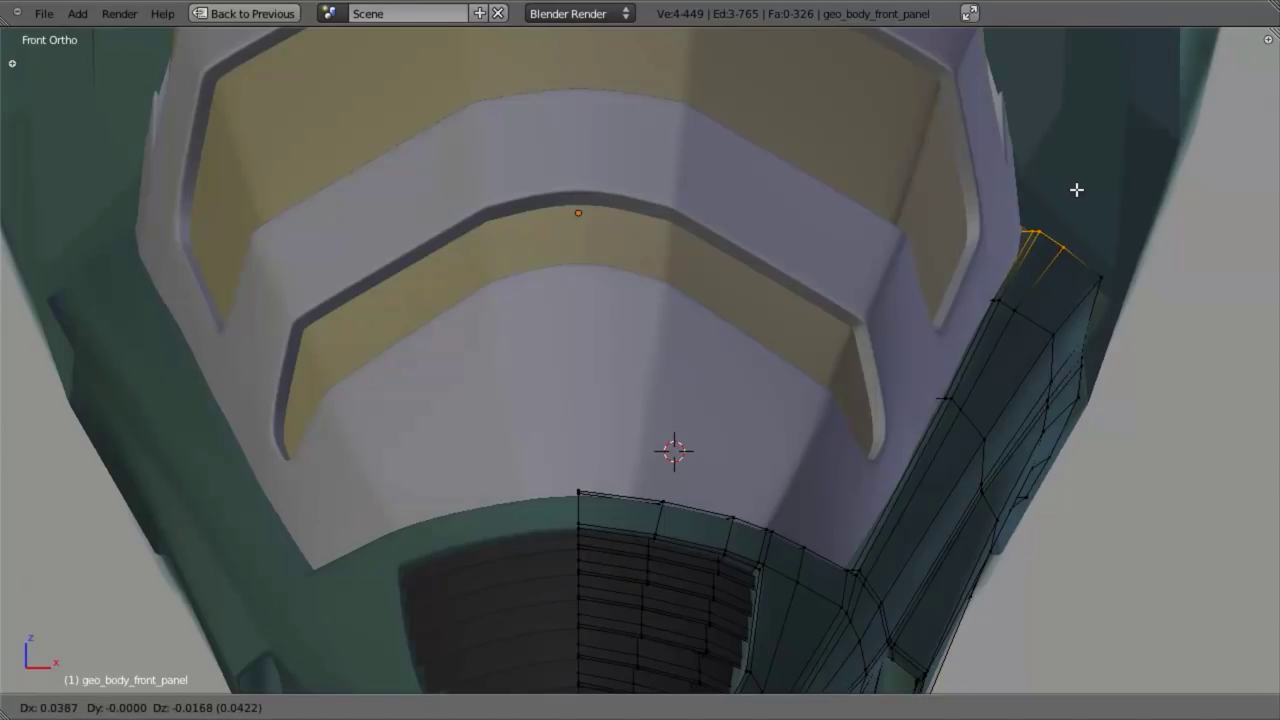
{"action": "right_click", "coordinate": [1068, 189]}
{"action": "key", "text": "g"}
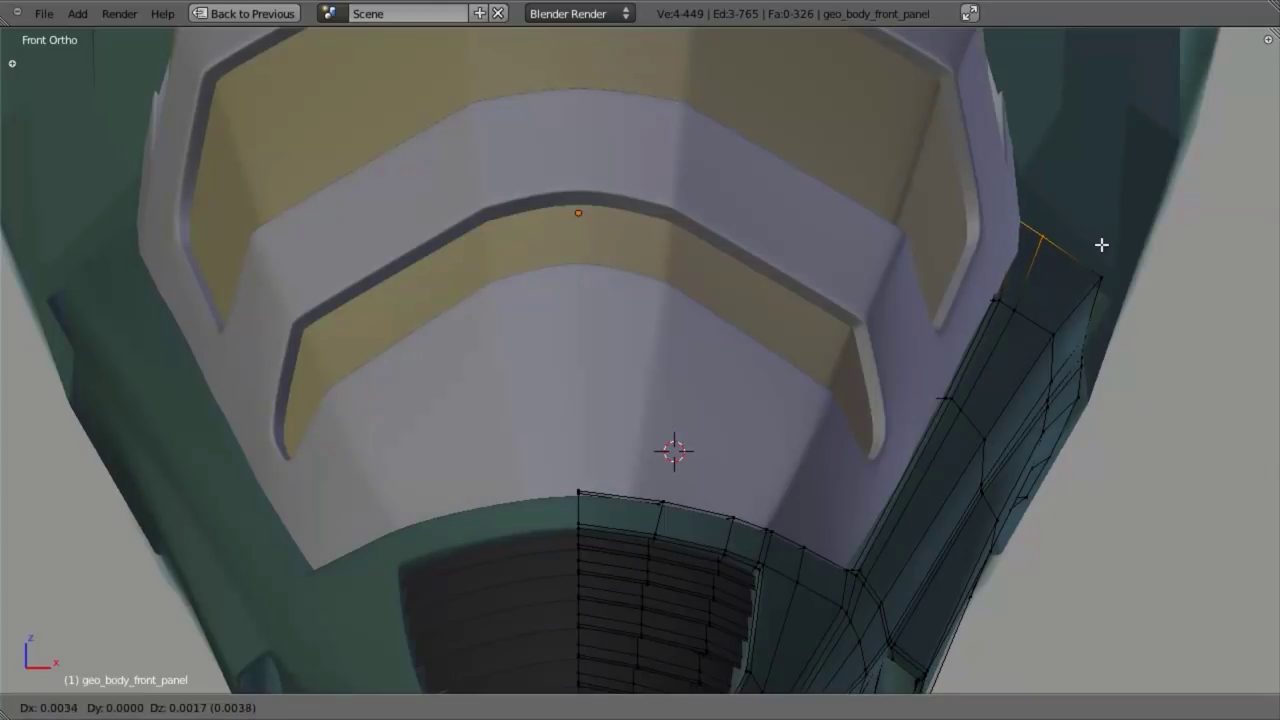
{"action": "key", "text": "x"}
{"action": "left_click", "coordinate": [1114, 247]}
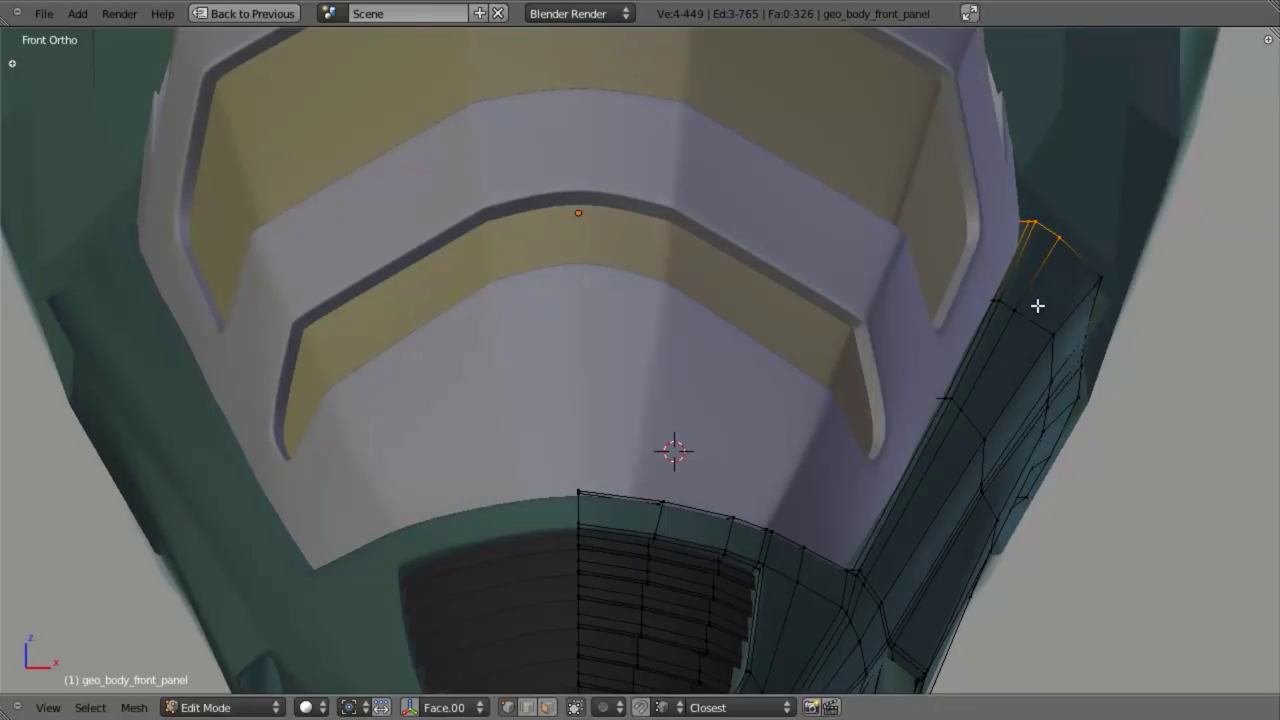
- Try to shift the four inner vertices of the cross-section just ahead of the rear border outward along X
{"action": "key", "text": "z"}
{"action": "key", "text": "b"}
{"action": "left_click_drag", "start_coordinate": [963, 273], "coordinate": [1038, 333]}
{"action": "key", "text": "z"}
{"action": "key", "text": "g"}
{"action": "key", "text": "x"}
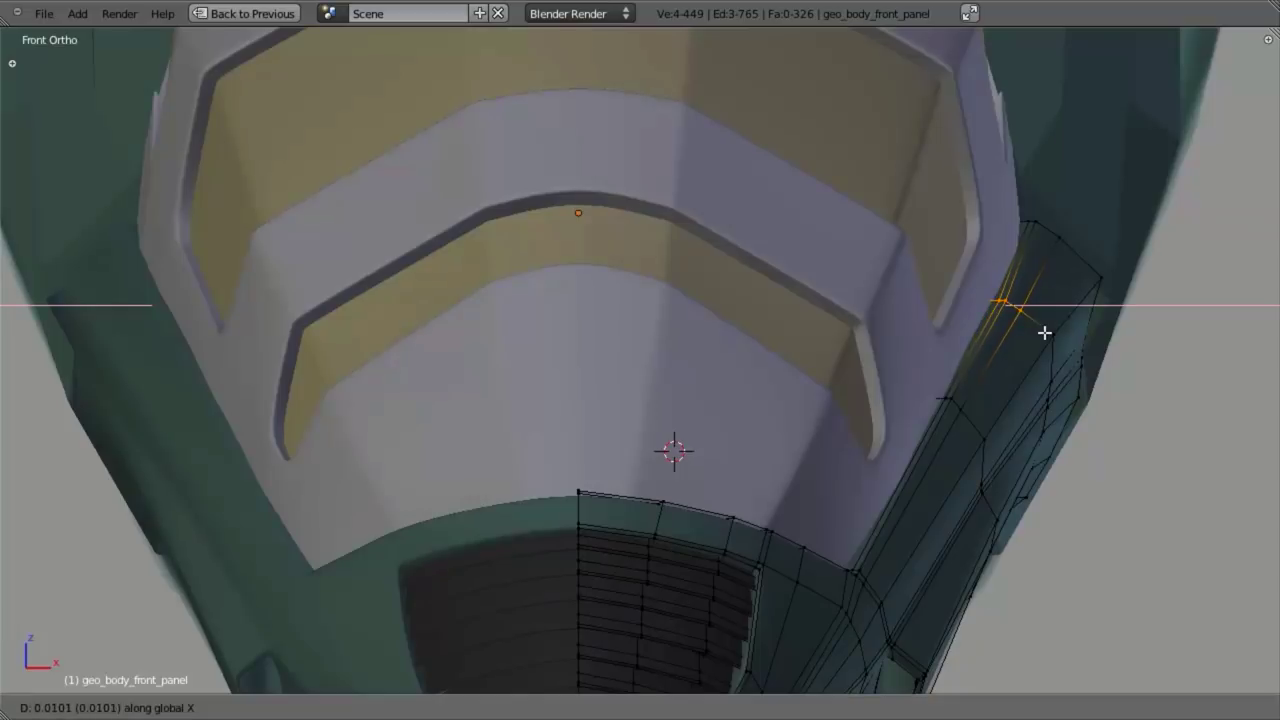
{"action": "left_click", "coordinate": [1036, 324]}
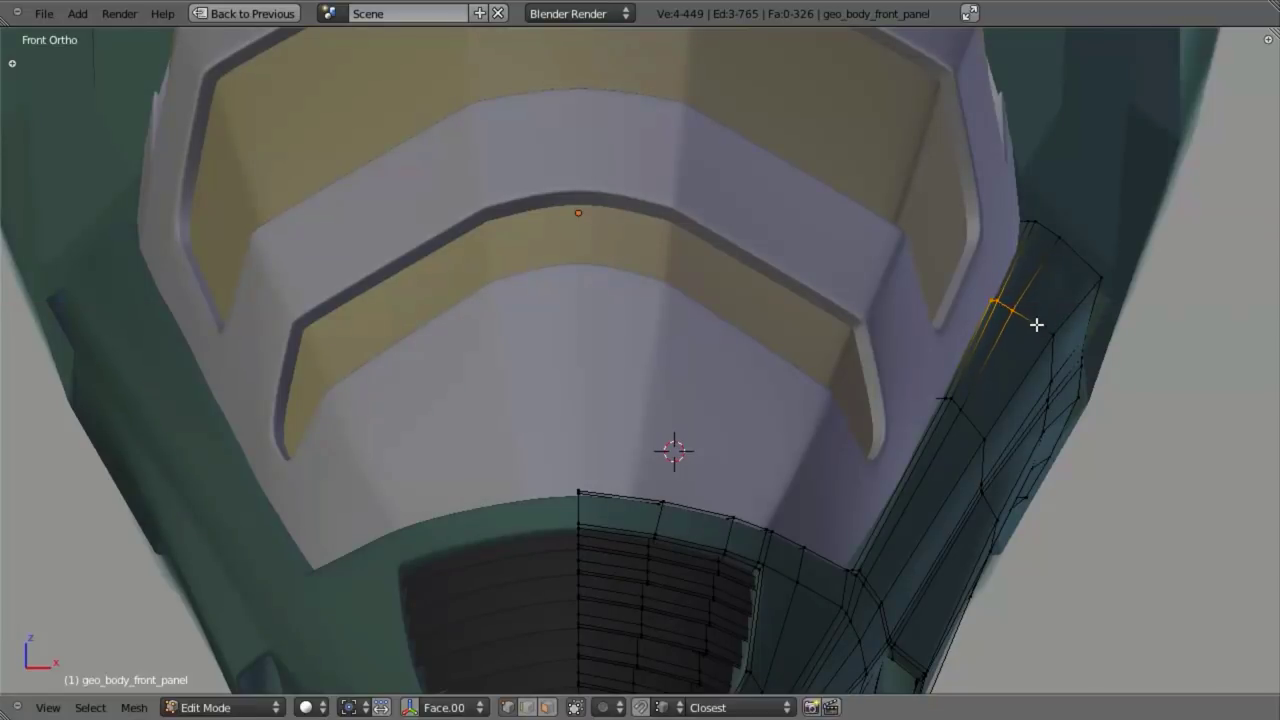
- Open the cockpit exterior for editing and limit the selection to its border vertices beside the front panel's rear end
{"action": "key", "text": "Tab"}
{"action": "right_click", "coordinate": [1001, 240]}
{"action": "key", "text": "Tab"}
{"action": "key", "text": "z"}
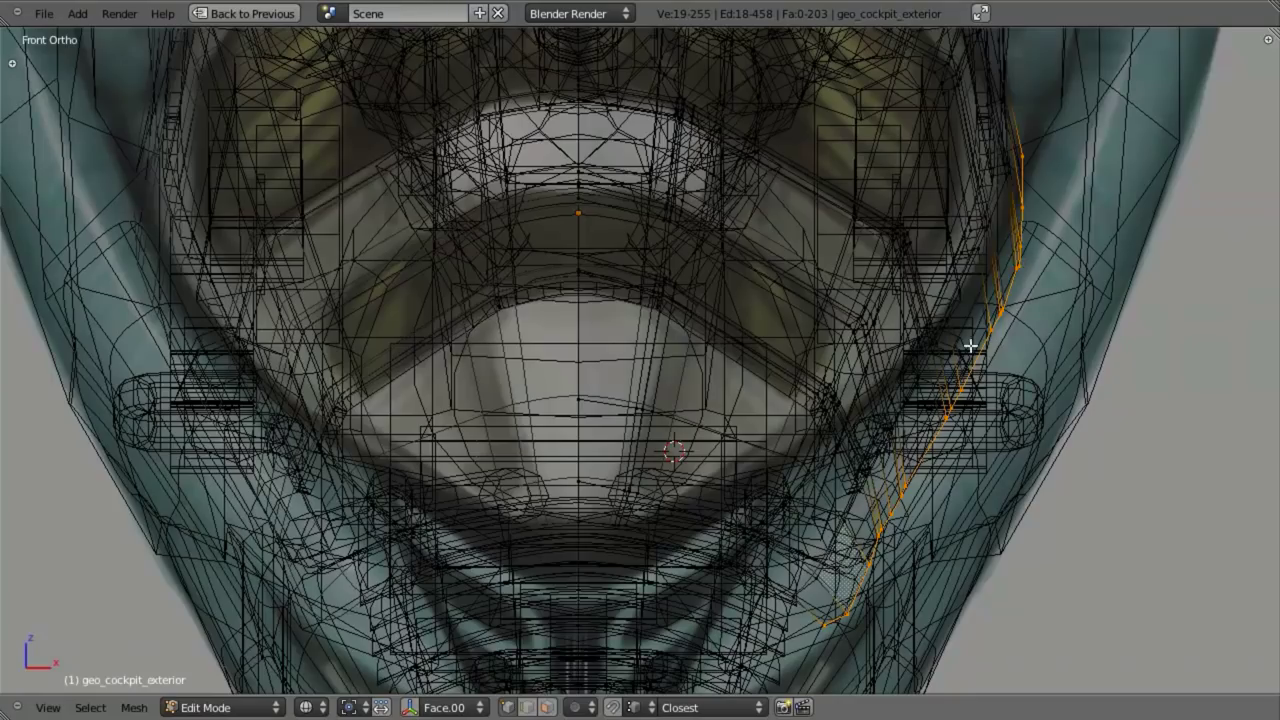
{"action": "scroll", "coordinate": [900, 388], "scroll_direction": "down", "scroll_amount": 3}
{"action": "key", "text": "b"}
{"action": "middle_click_drag", "start_coordinate": [887, 357], "coordinate": [621, 659]}
{"action": "key", "text": "z"}
{"action": "scroll", "coordinate": [993, 476], "scroll_direction": "up", "scroll_amount": 3}
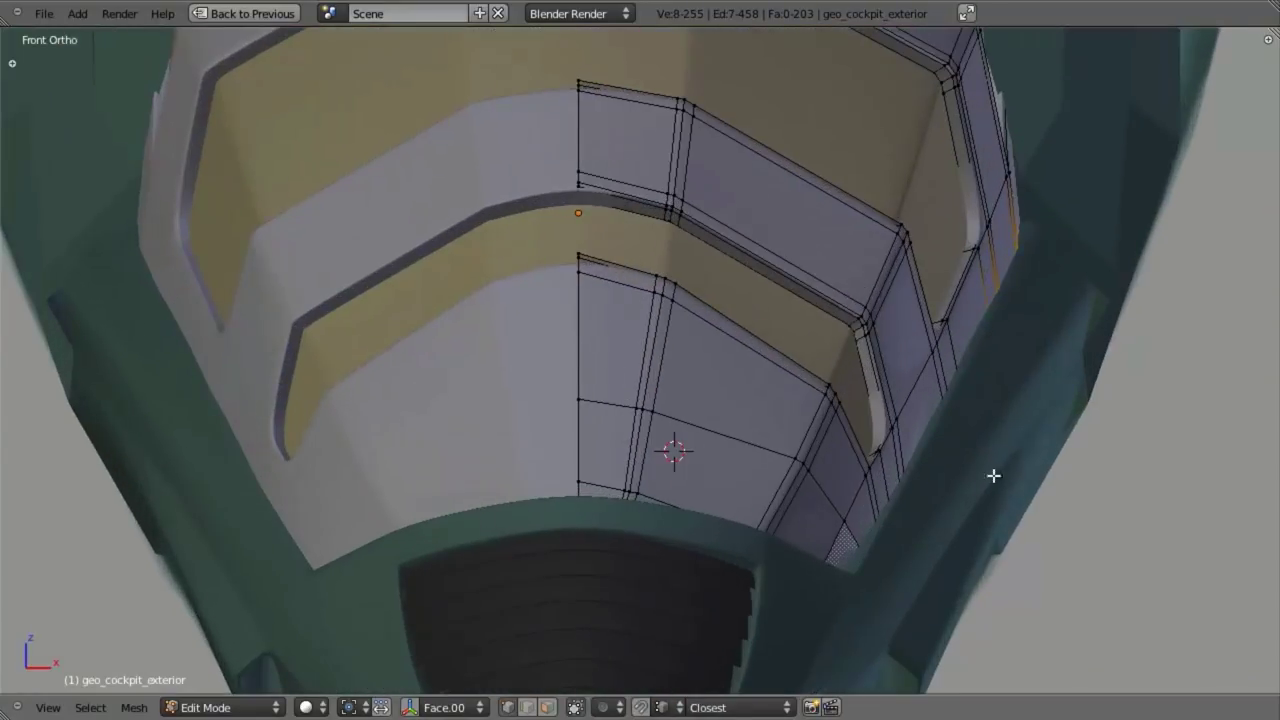
{"action": "key", "text": "z"}
{"action": "key", "text": "r"}
{"action": "key", "text": "z"}
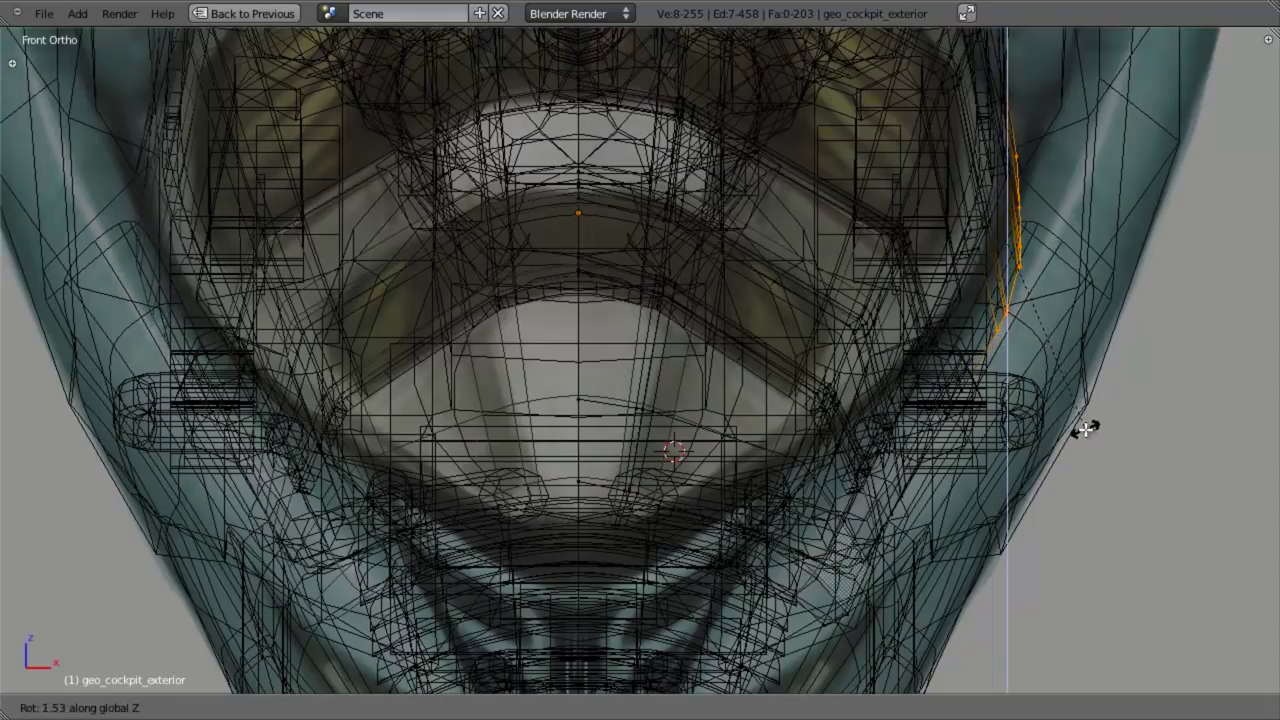
{"action": "key", "text": "Escape"}
- Move the selected cockpit border vertices inward along X by about 0.017
{"action": "key", "text": "z"}
{"action": "key", "text": "g"}
{"action": "key", "text": "x"}
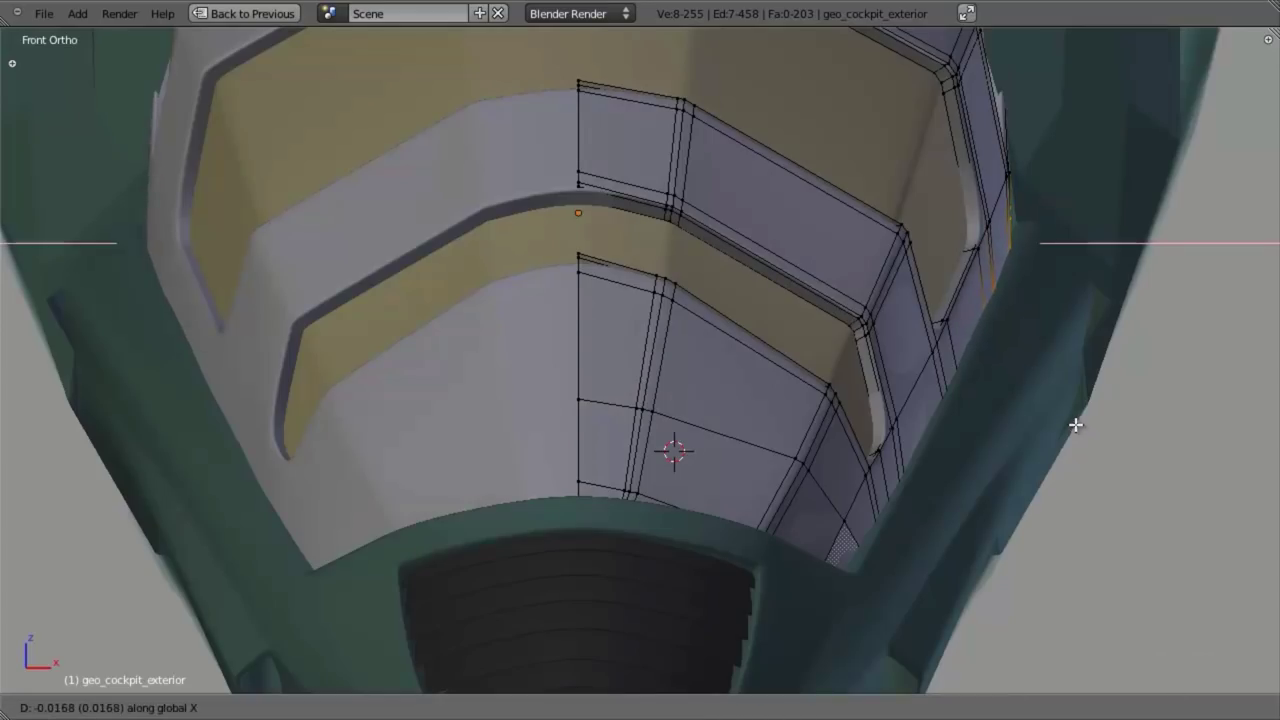
{"action": "left_click", "coordinate": [1082, 421]}
- Inspect the cockpit border against the green panel and adjust one border vertex along Z
{"action": "middle_click_drag", "start_coordinate": [1082, 421], "coordinate": [776, 543]}
{"action": "key", "text": "Tab"}
{"action": "scroll", "coordinate": [936, 461], "scroll_direction": "down", "scroll_amount": 4}
{"action": "scroll", "coordinate": [851, 484], "scroll_direction": "up", "scroll_amount": 4}
{"action": "key", "text": "Tab"}
{"action": "right_click", "coordinate": [837, 337]}
{"action": "key", "text": "g"}
{"action": "key", "text": "z"}
{"action": "left_click", "coordinate": [797, 452]}
- In the side view, move the cockpit's lower-border vertex below the rear window about 0.02 down and 0.008 backward
{"action": "key", "text": "z"}
{"action": "key", "text": "a"}
{"action": "right_click", "coordinate": [813, 324]}
{"action": "key", "text": "KP_3"}
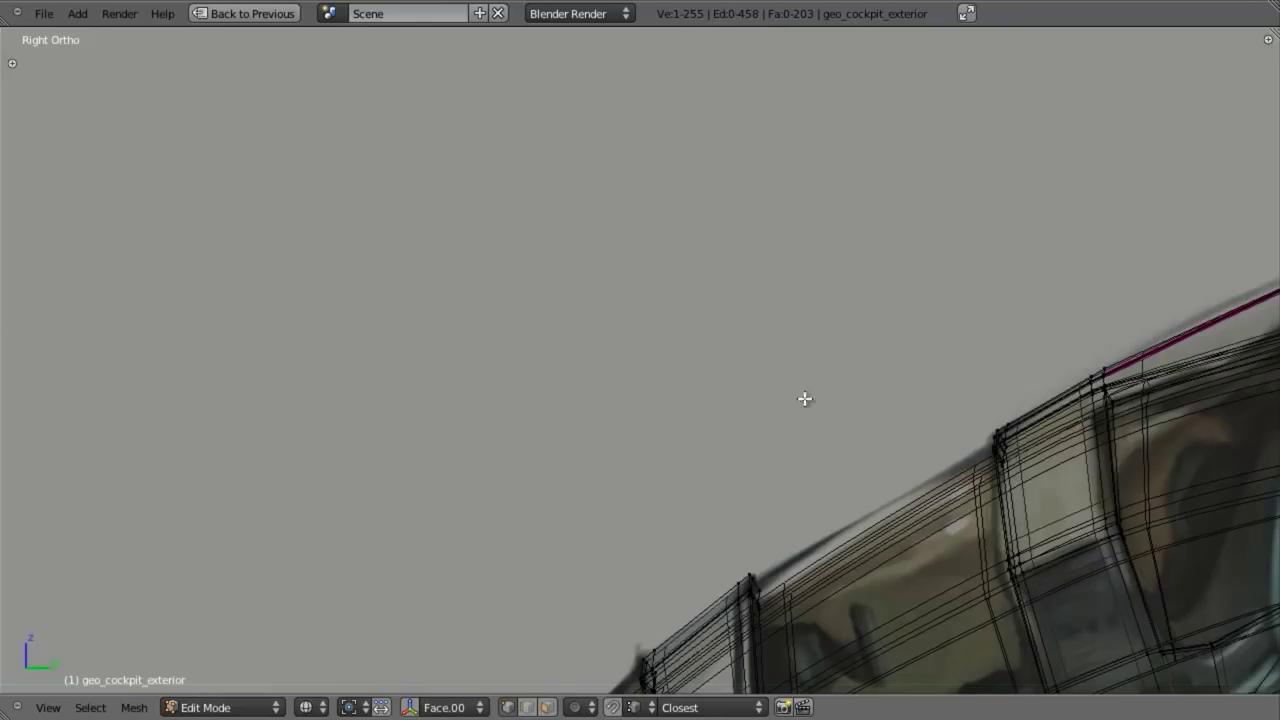
{"action": "middle_click_drag", "start_coordinate": [1240, 630], "coordinate": [592, 400], "text": "shift"}
{"action": "key", "text": "w"}
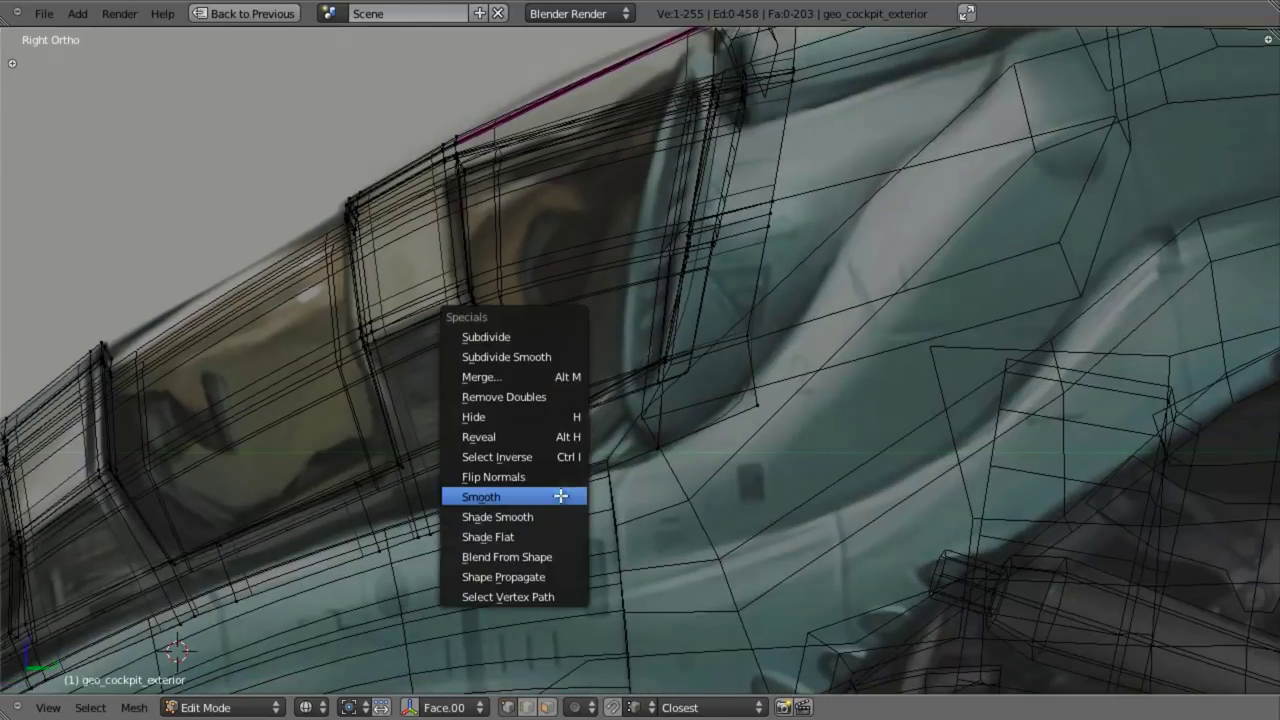
{"action": "key", "text": "z"}
{"action": "key", "text": "g"}
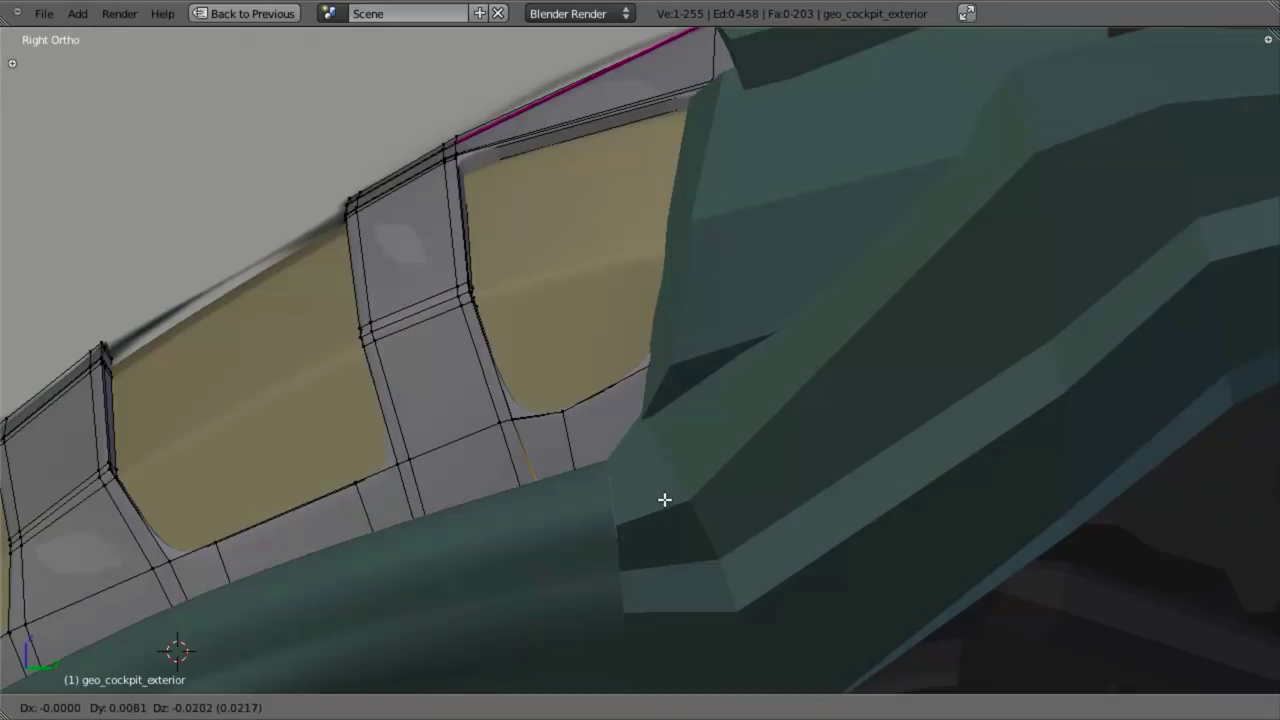
{"action": "left_click", "coordinate": [664, 499]}
- Examine the fit between the cockpit exterior and the green front panel along the side and nose
{"action": "key", "text": "Tab"}
{"action": "middle_click_drag", "start_coordinate": [585, 494], "coordinate": [825, 352]}
{"action": "scroll", "coordinate": [745, 517], "scroll_direction": "down", "scroll_amount": 5}
{"action": "key", "text": "a"}
{"action": "scroll", "coordinate": [660, 414], "scroll_direction": "down", "scroll_amount": 3}
{"action": "scroll", "coordinate": [800, 430], "scroll_direction": "up", "scroll_amount": 6}
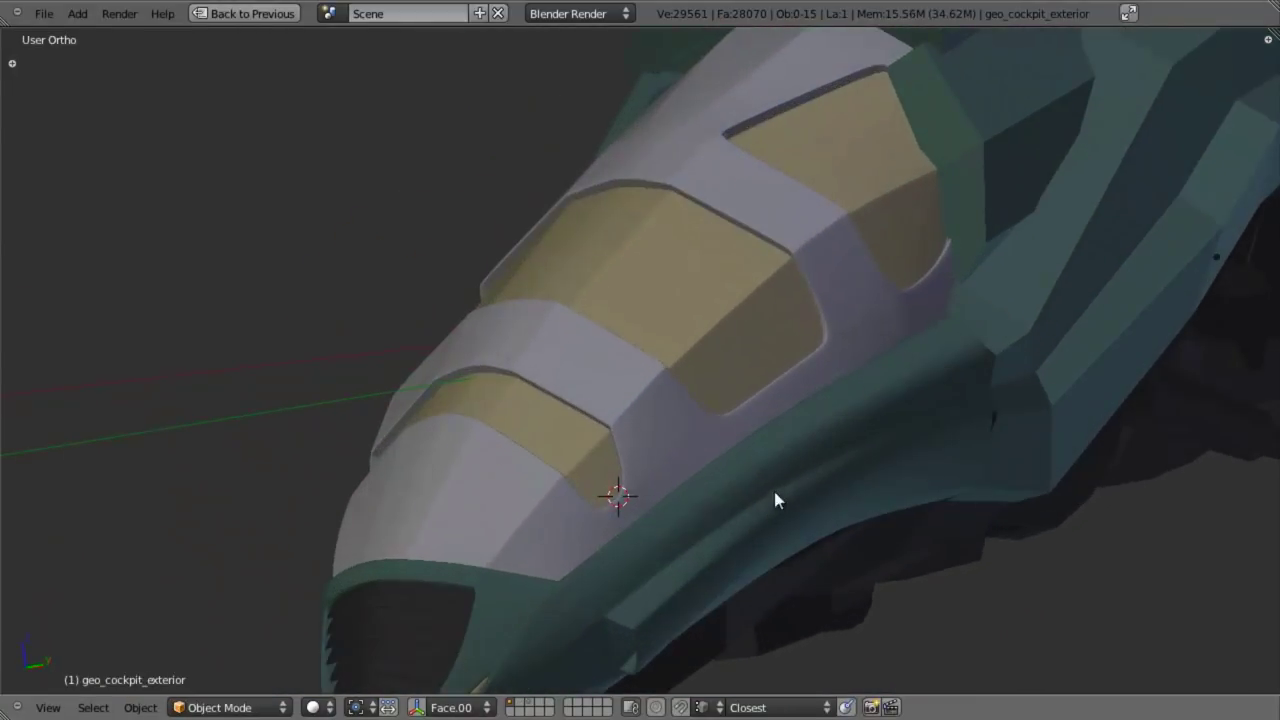
{"action": "middle_click_drag", "start_coordinate": [775, 492], "coordinate": [655, 422]}
{"action": "middle_click_drag", "start_coordinate": [526, 482], "coordinate": [648, 424], "text": "shift"}
{"action": "scroll", "coordinate": [697, 416], "scroll_direction": "up", "scroll_amount": 3}
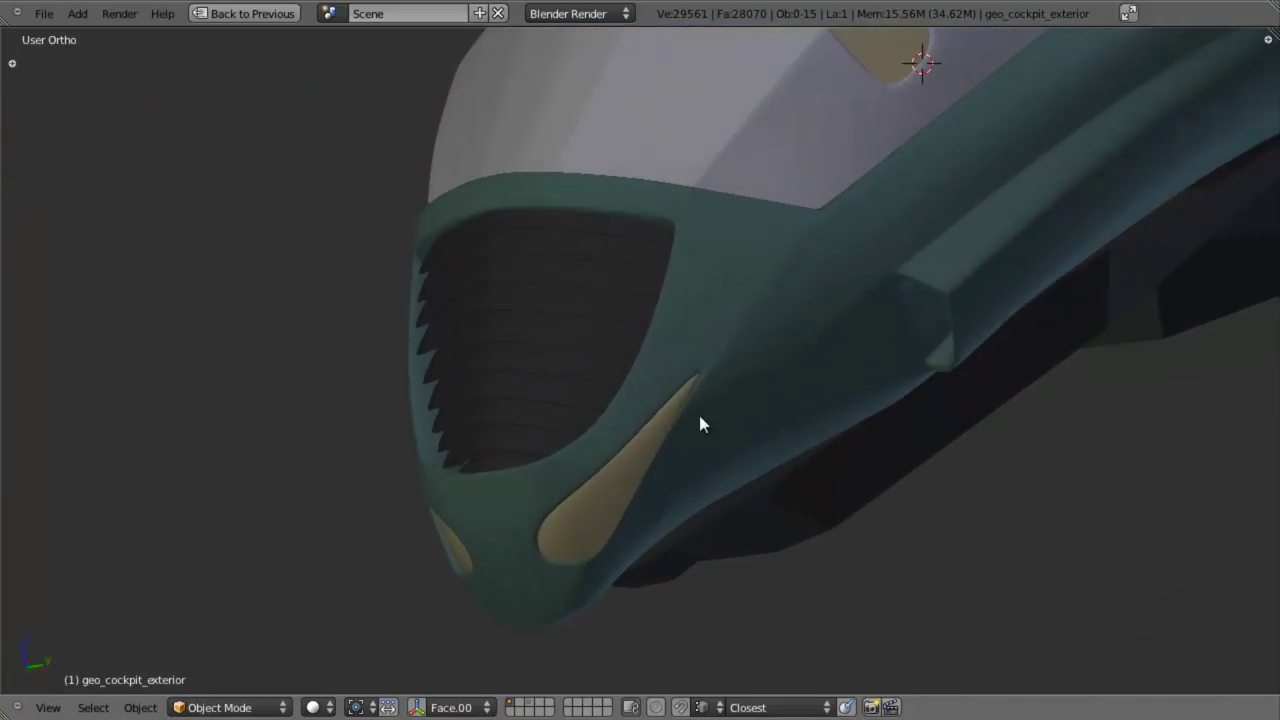
- Open the front body panel for editing and inspect the rim of its grille opening up close
{"action": "right_click", "coordinate": [421, 450]}
{"action": "middle_click_drag", "start_coordinate": [563, 417], "coordinate": [743, 371]}
{"action": "scroll", "coordinate": [540, 268], "scroll_direction": "up", "scroll_amount": 2}
{"action": "scroll", "coordinate": [532, 258], "scroll_direction": "down", "scroll_amount": 3}
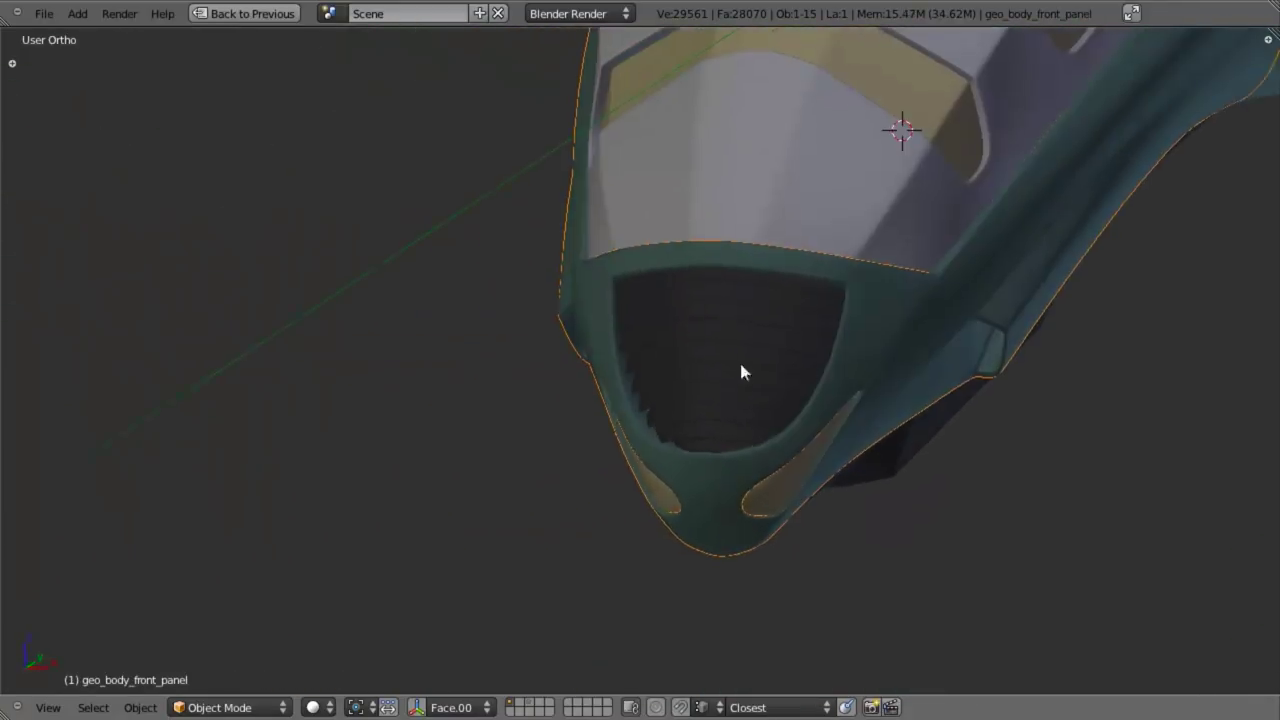
{"action": "scroll", "coordinate": [743, 371], "scroll_direction": "up", "scroll_amount": 3}
{"action": "key", "text": "Tab"}
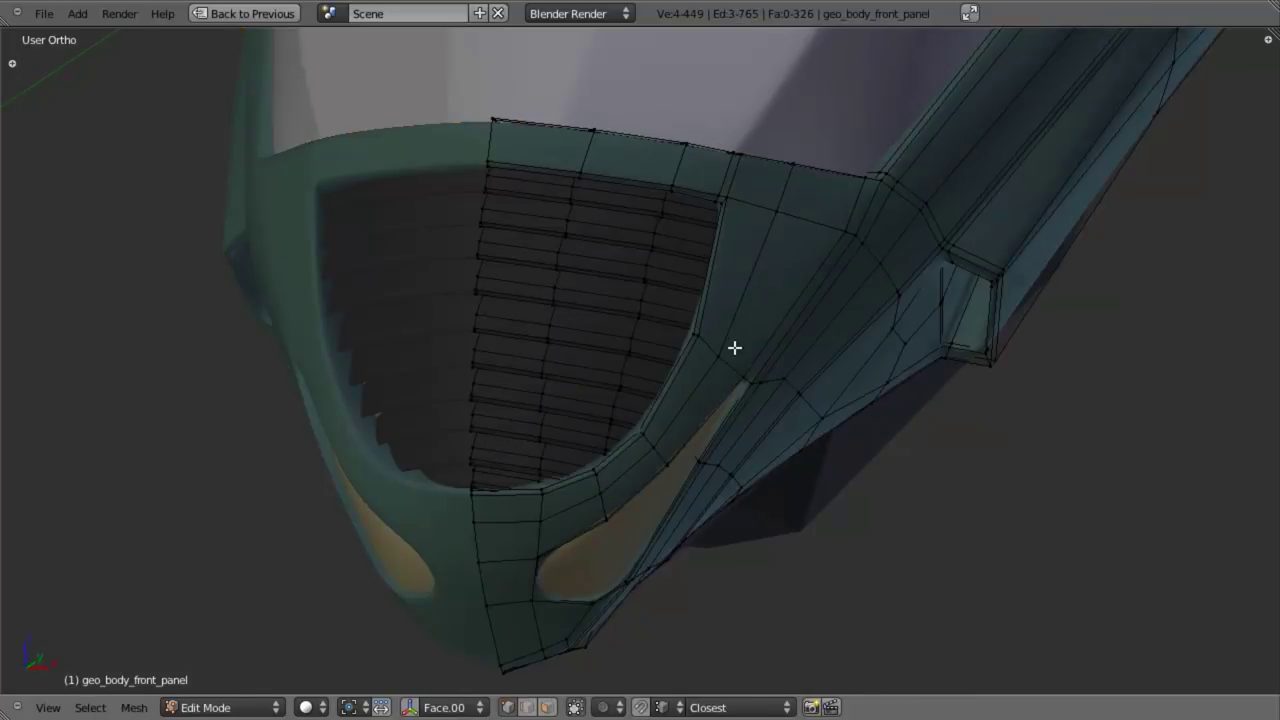
{"action": "scroll", "coordinate": [735, 347], "scroll_direction": "up", "scroll_amount": 2}
{"action": "middle_click_drag", "start_coordinate": [742, 335], "coordinate": [772, 341]}
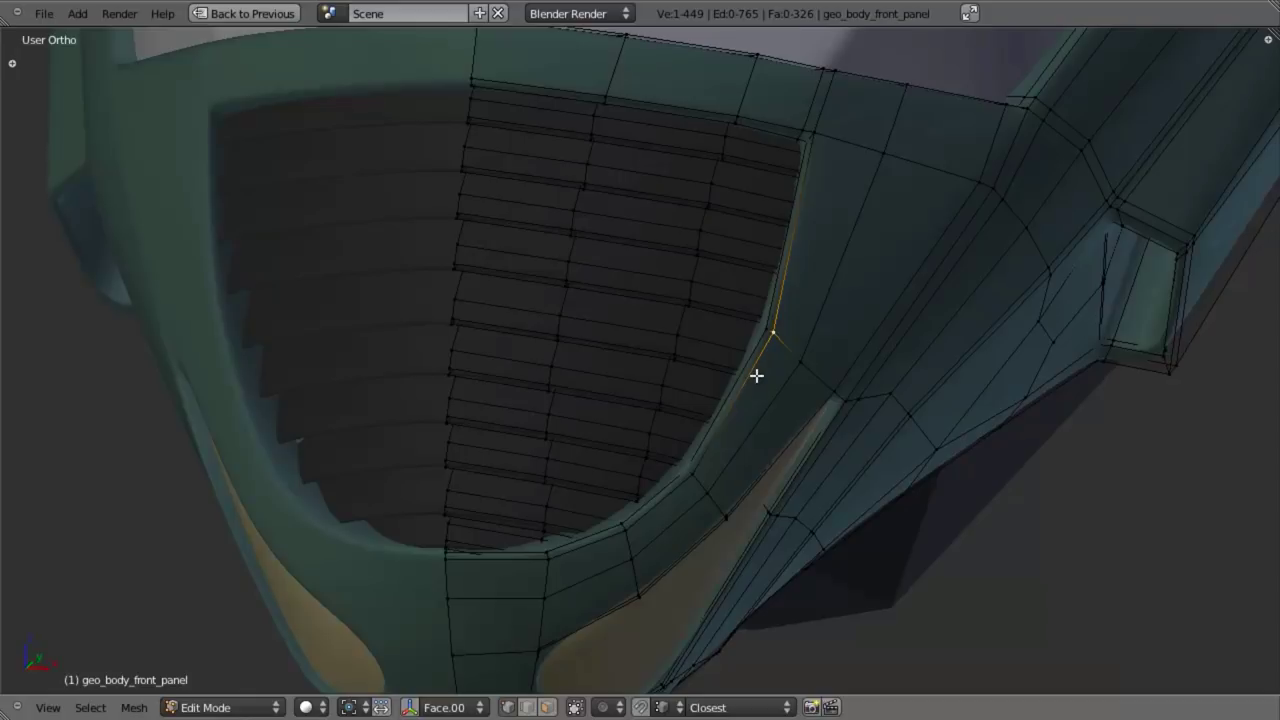
{"action": "scroll", "coordinate": [756, 376], "scroll_direction": "down", "scroll_amount": 2}
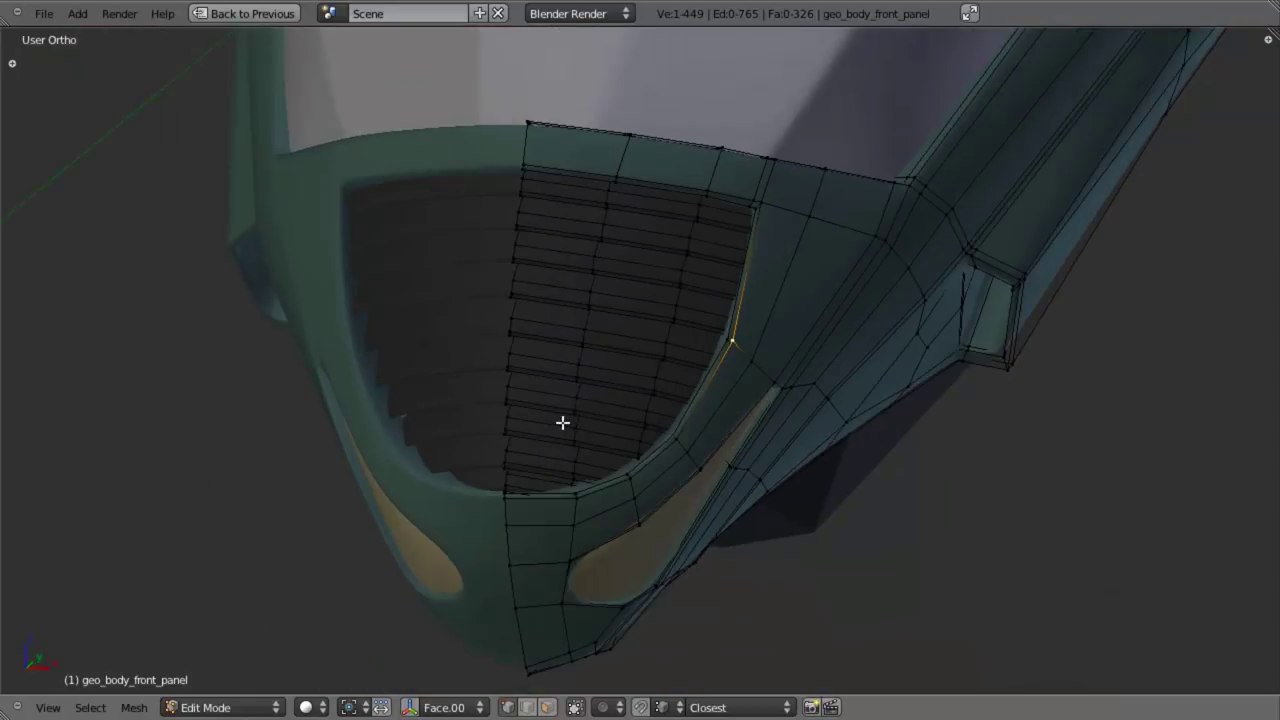
{"action": "middle_click_drag", "start_coordinate": [646, 395], "coordinate": [685, 435]}
- Check the nose grille against the reference artwork, then return to the enlarged view of the panel
{"action": "key", "text": "ctrl+Up"}
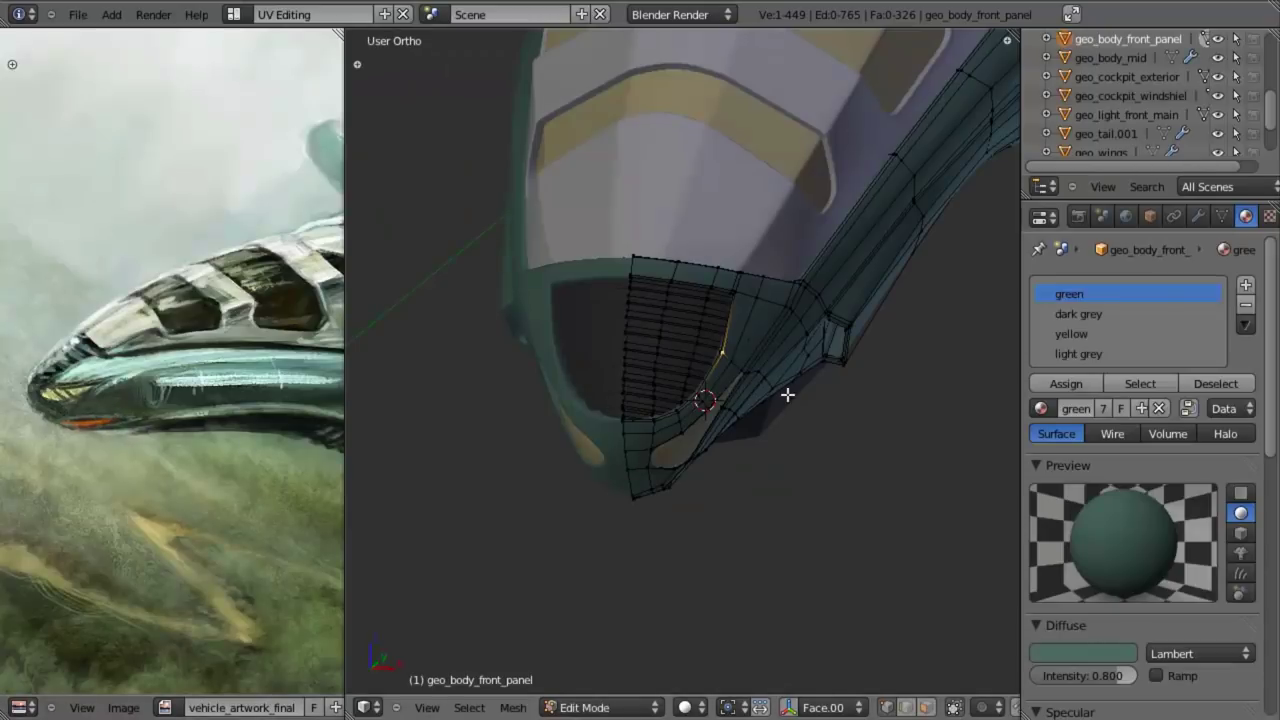
{"action": "scroll", "coordinate": [785, 389], "scroll_direction": "up", "scroll_amount": 4}
{"action": "key", "text": "ctrl+Up"}
{"action": "scroll", "coordinate": [800, 407], "scroll_direction": "down", "scroll_amount": 3}
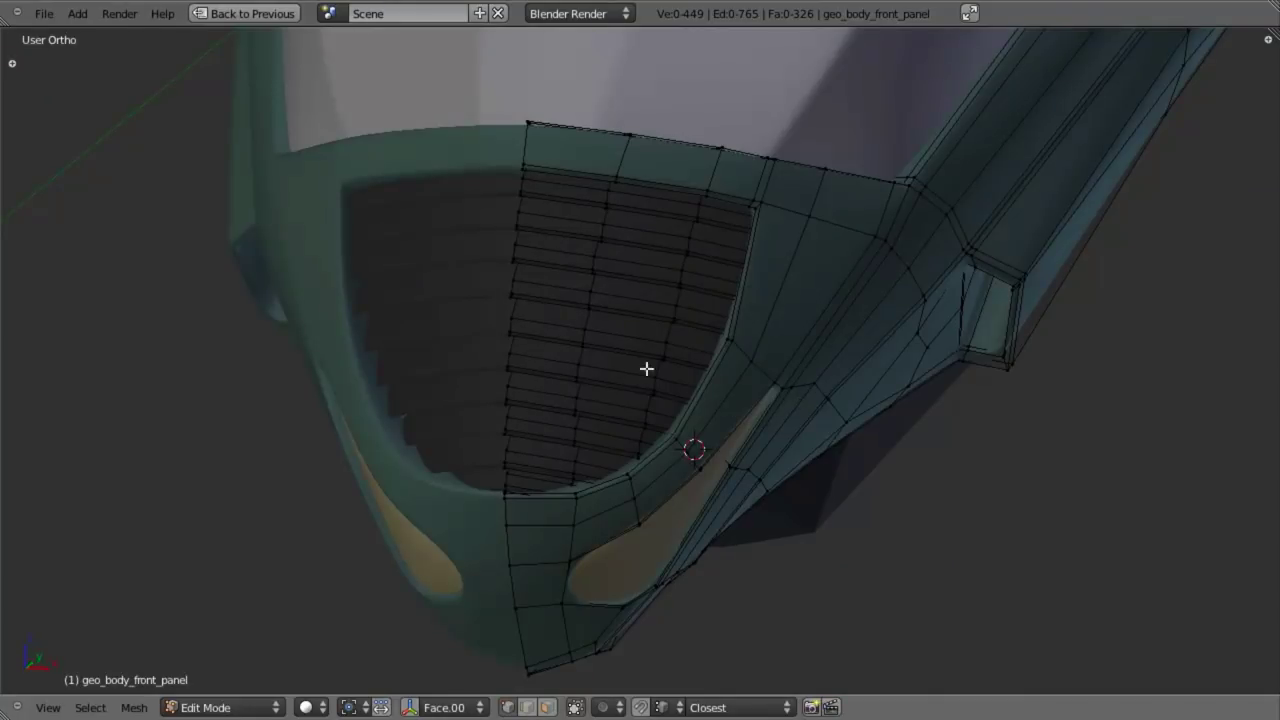
{"action": "mouse_move", "coordinate": [647, 369]}
{"action": "middle_mouse_down"}
{"action": "mouse_move", "coordinate": [733, 369]}
{"action": "mouse_move", "coordinate": [763, 320]}
{"action": "mouse_move", "coordinate": [729, 371]}
{"action": "mouse_move", "coordinate": [763, 417]}
{"action": "mouse_move", "coordinate": [722, 482]}
{"action": "middle_mouse_up"}
- Select the strip of inner rim faces running around the grille opening
{"action": "scroll", "coordinate": [740, 375], "scroll_direction": "up", "scroll_amount": 2}
{"action": "key", "text": "z"}
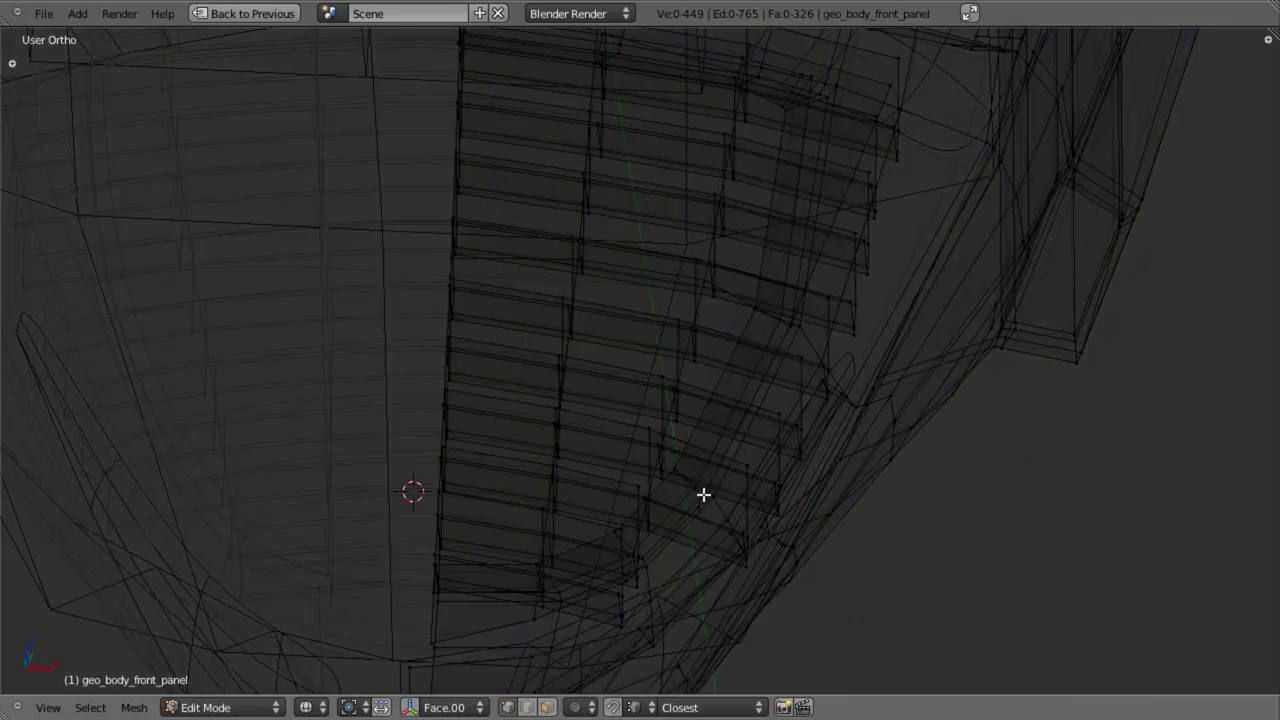
{"action": "right_click", "coordinate": [680, 458], "text": "alt"}
{"action": "right_click", "coordinate": [713, 478], "text": "alt+shift"}
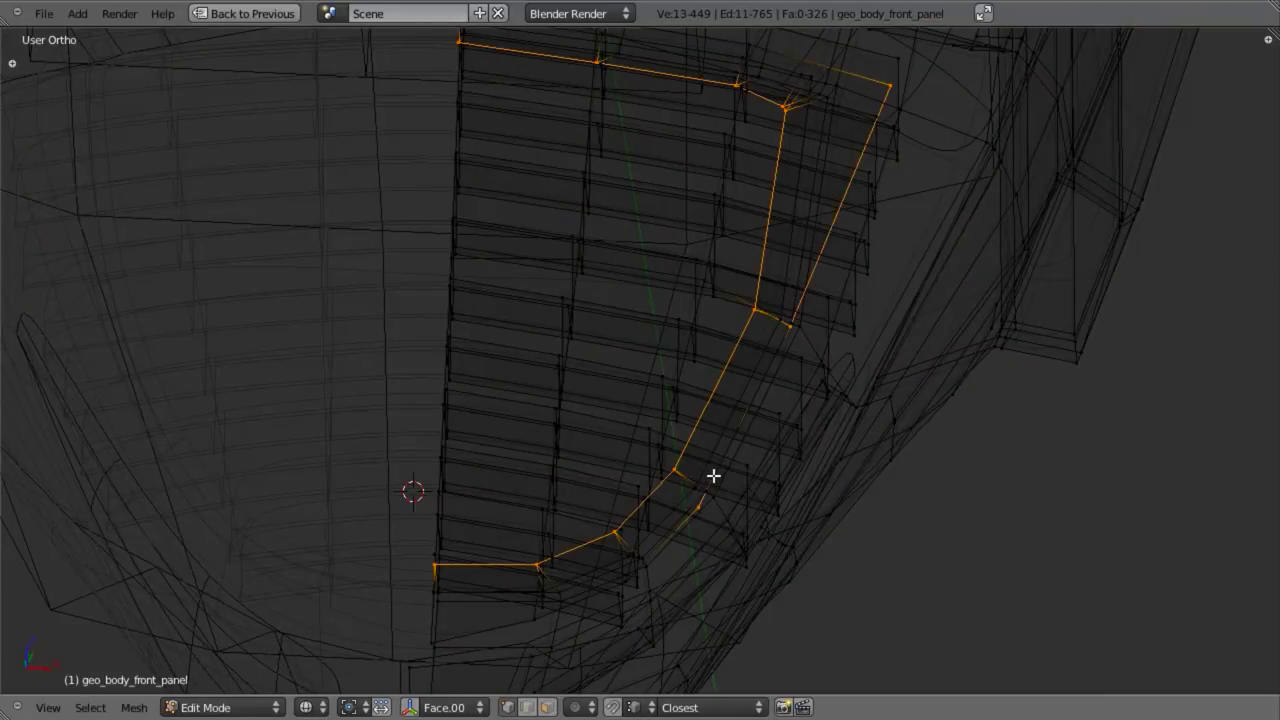
{"action": "right_click", "coordinate": [712, 477], "text": "alt+shift"}
{"action": "middle_click_drag", "start_coordinate": [698, 499], "coordinate": [686, 493]}
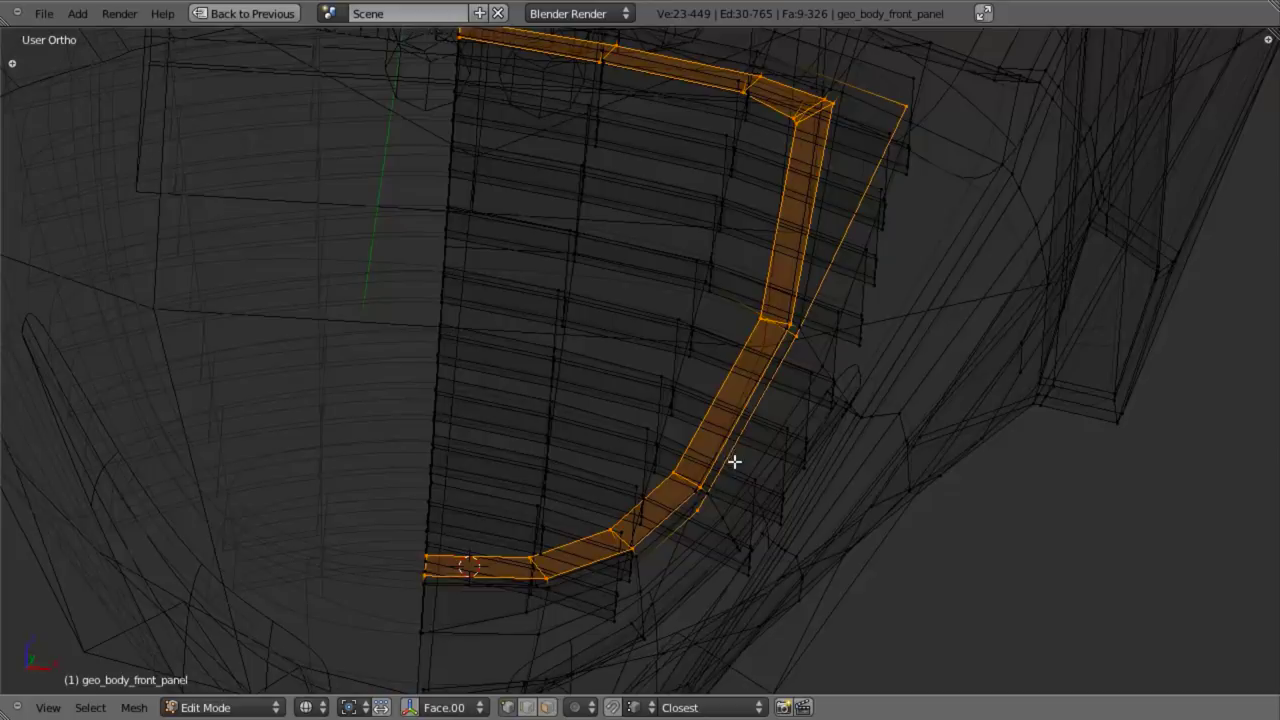
{"action": "middle_click_drag", "start_coordinate": [733, 449], "coordinate": [692, 432]}
{"action": "key", "text": "z"}
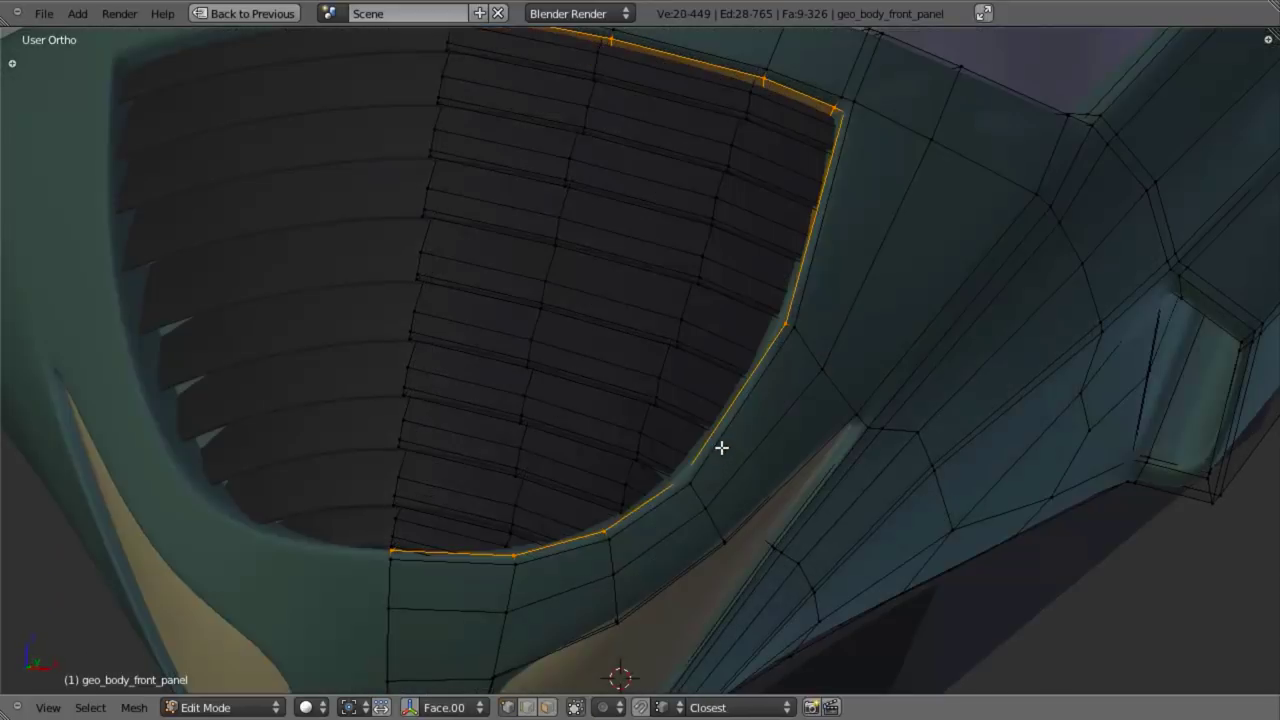
- Reduce the selection to the two side faces of the grille opening's inner rim and duplicate them in place
{"action": "key", "text": "z"}
{"action": "middle_click_drag", "start_coordinate": [583, 194], "coordinate": [491, 137]}
{"action": "key", "text": "b"}
{"action": "left_click_drag", "start_coordinate": [491, 137], "coordinate": [660, 211]}
{"action": "middle_click_drag", "start_coordinate": [660, 211], "coordinate": [705, 242]}
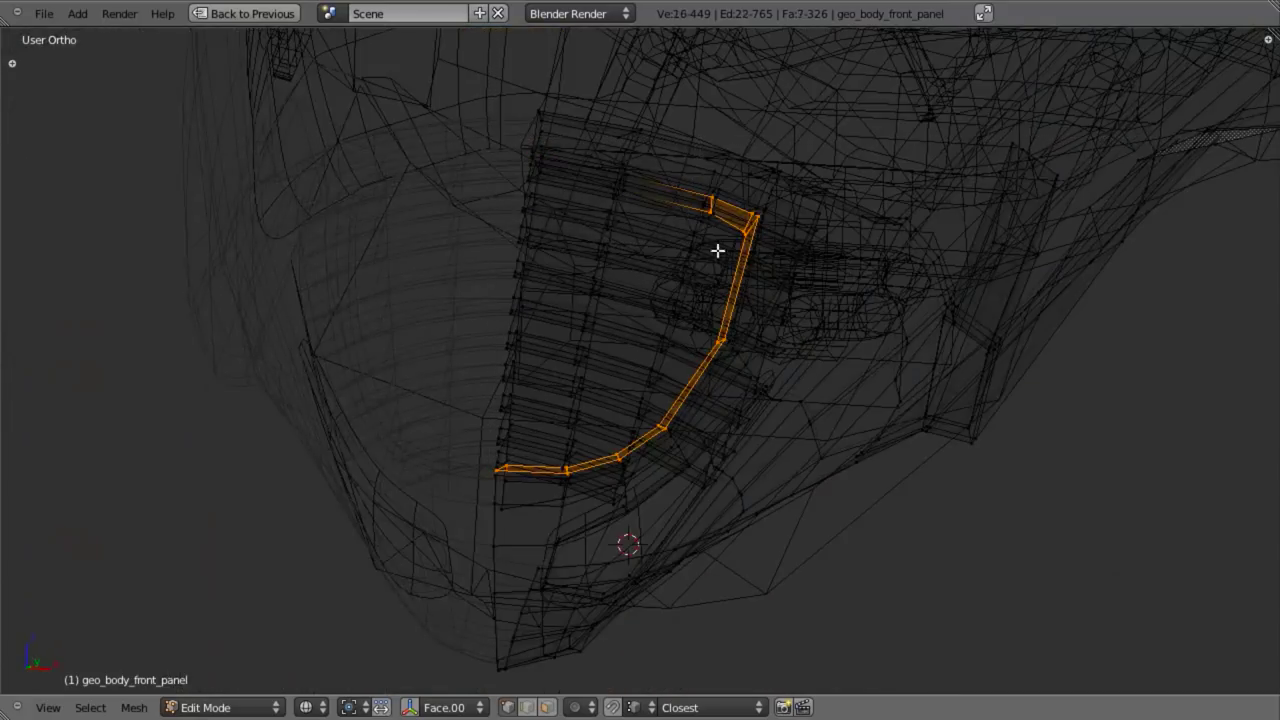
{"action": "key", "text": "b"}
{"action": "middle_click_drag", "start_coordinate": [702, 175], "coordinate": [595, 317]}
{"action": "scroll", "coordinate": [618, 365], "scroll_direction": "up", "scroll_amount": 3}
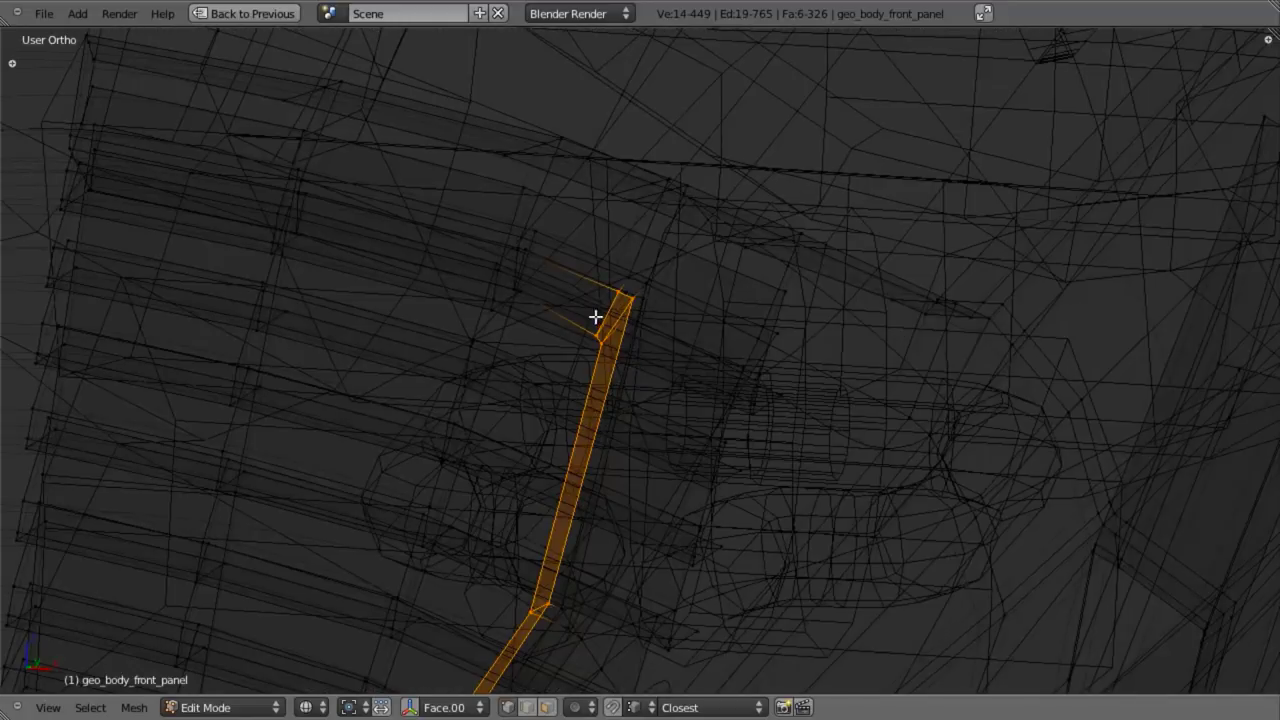
{"action": "middle_click_drag", "start_coordinate": [525, 465], "coordinate": [71, 706], "text": "shift"}
{"action": "key", "text": "b"}
{"action": "scroll", "coordinate": [640, 452], "scroll_direction": "down", "scroll_amount": 3}
{"action": "middle_click_drag", "start_coordinate": [640, 452], "coordinate": [760, 437]}
{"action": "key", "text": "shift+d"}
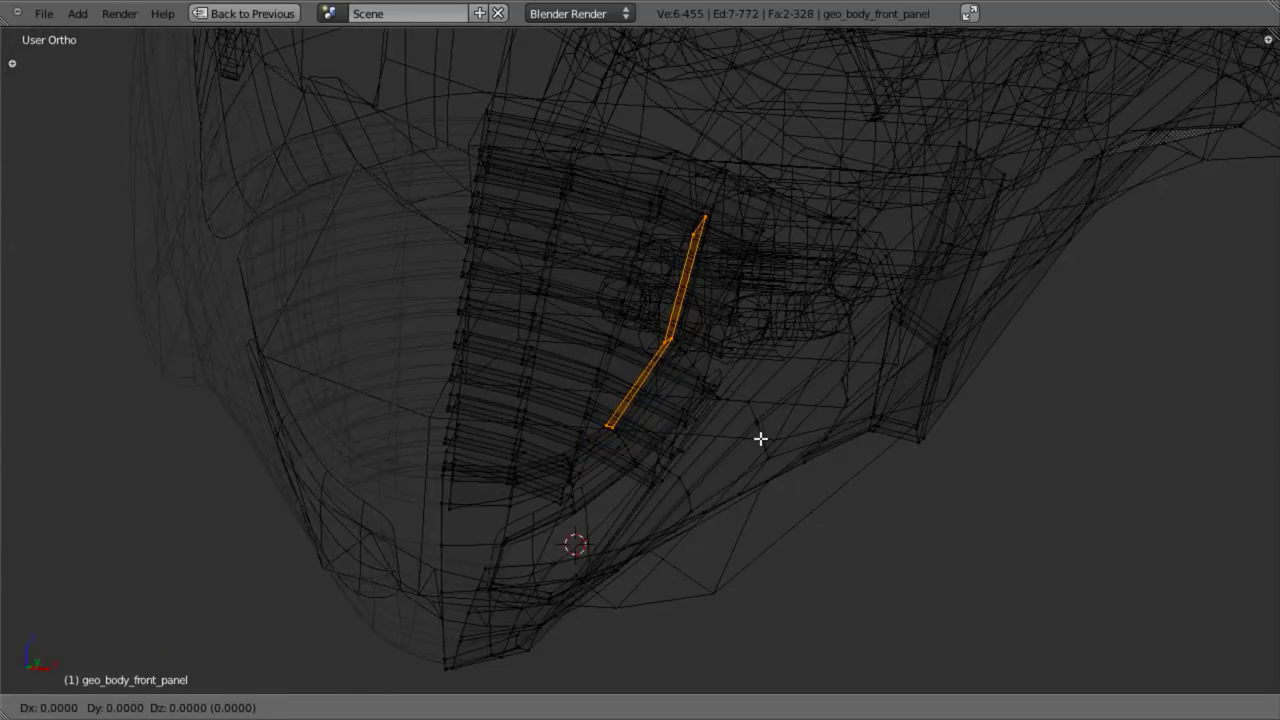
{"action": "right_click", "coordinate": [760, 437]}
- Try to flatten the duplicated rim strip along X with a scale of 0
{"action": "key", "text": "s"}
{"action": "key", "text": "x"}
{"action": "key", "text": "0"}
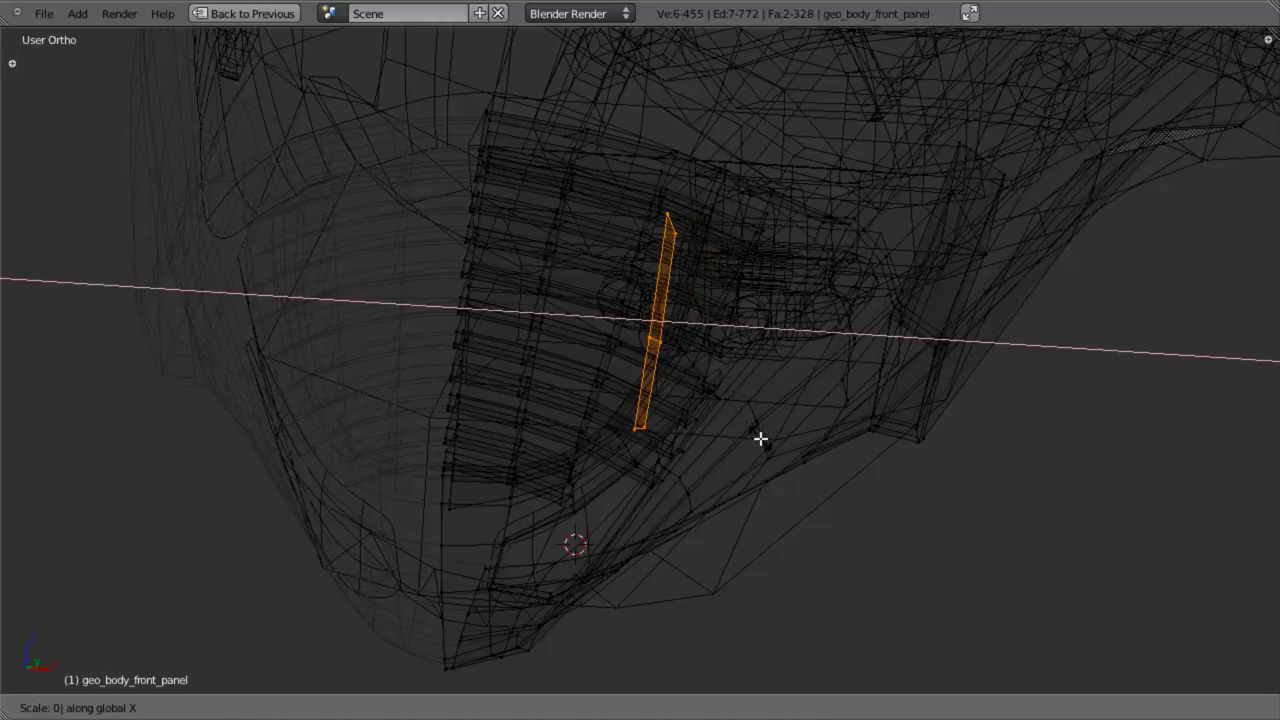
{"action": "key", "text": "Return"}
- Narrow the duplicated rim strip along X and shift it slightly outward along X against the side of the grille opening
{"action": "key", "text": "z"}
{"action": "scroll", "coordinate": [760, 437], "scroll_direction": "up", "scroll_amount": 5}
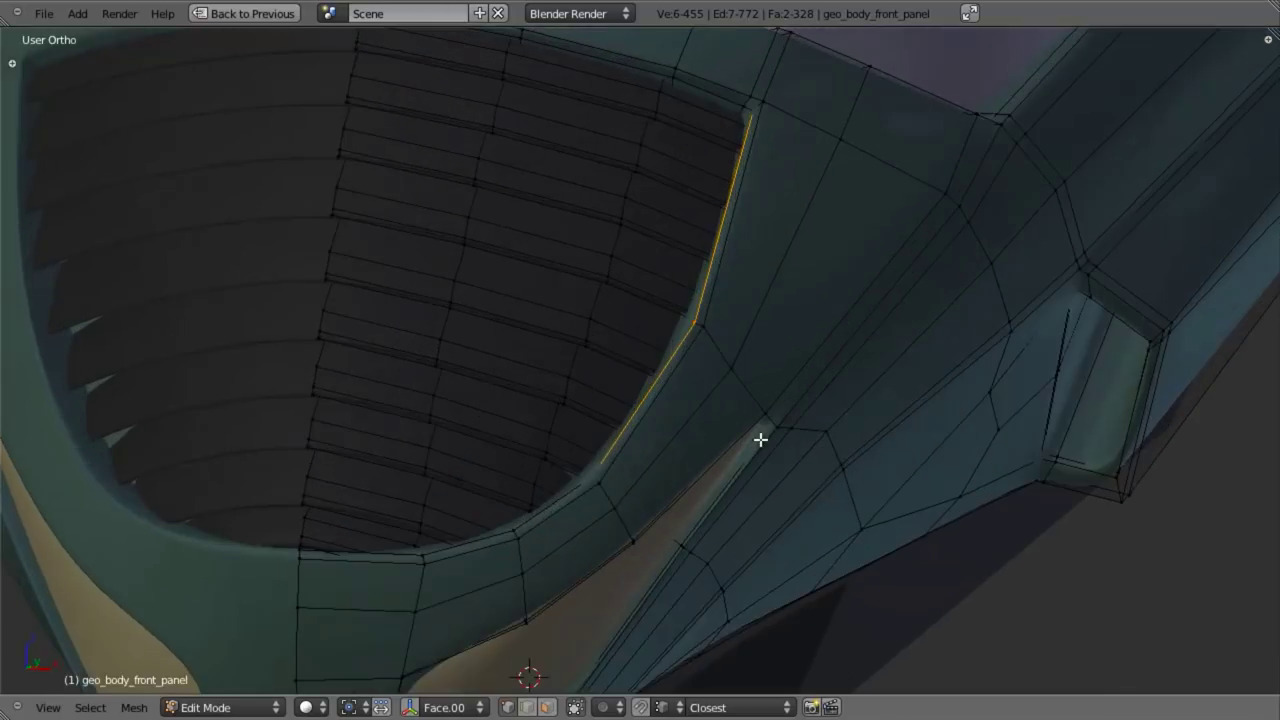
{"action": "key", "text": "s"}
{"action": "key", "text": "x"}
{"action": "left_click", "coordinate": [898, 423]}
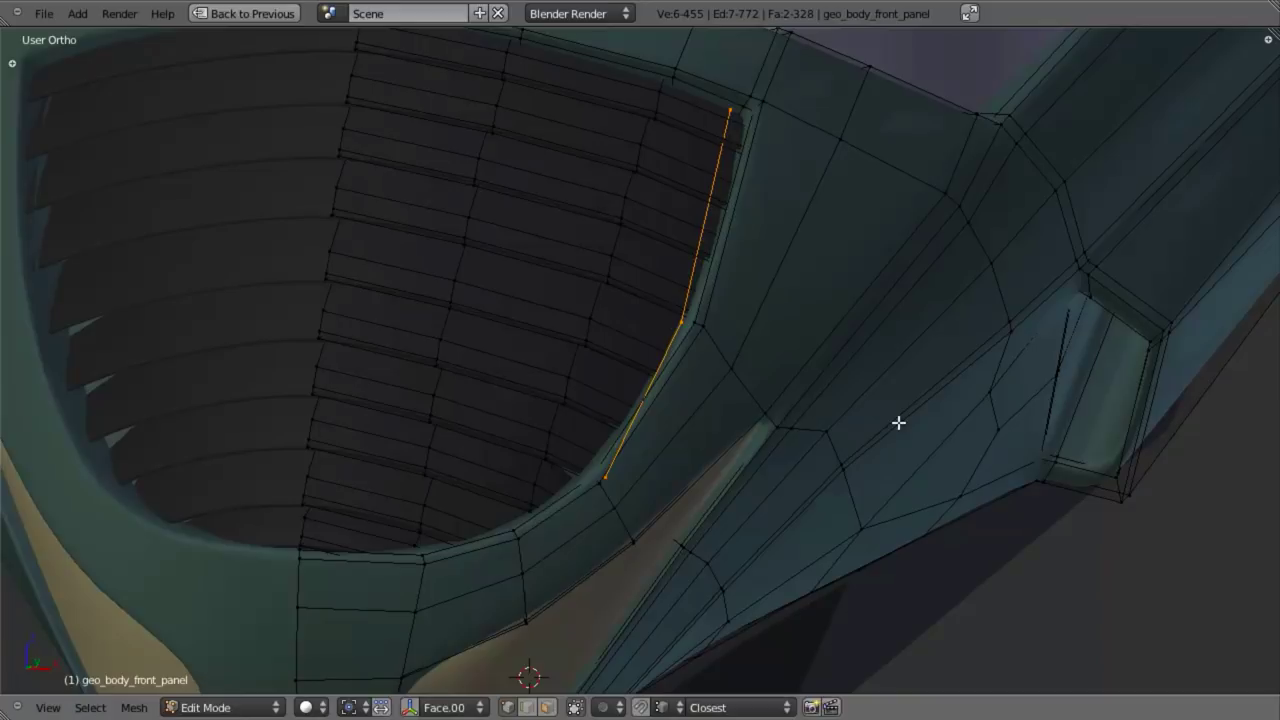
{"action": "key", "text": "g"}
{"action": "key", "text": "x"}
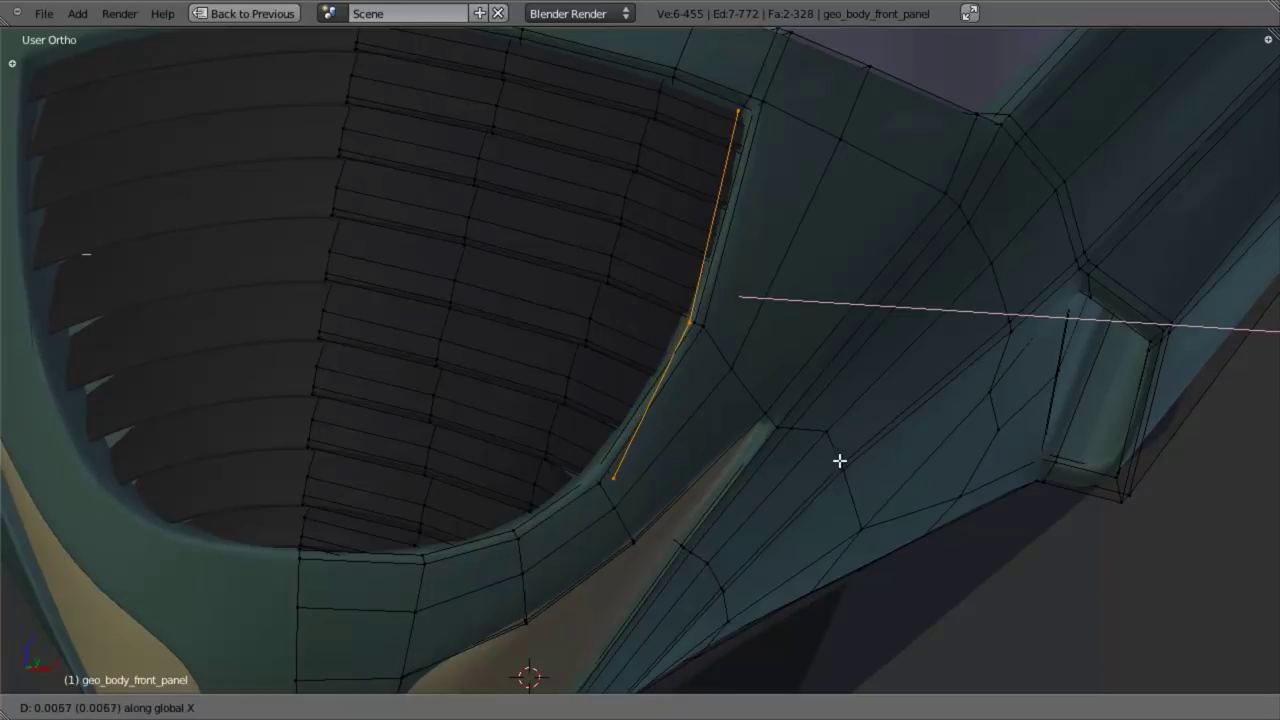
{"action": "left_click", "coordinate": [858, 463]}
- Shift the duplicated strip about 0.007 further outward along X and slightly down along Z behind the opening's rim
{"action": "middle_click_drag", "start_coordinate": [791, 484], "coordinate": [776, 336]}
{"action": "key", "text": "g"}
{"action": "key", "text": "x"}
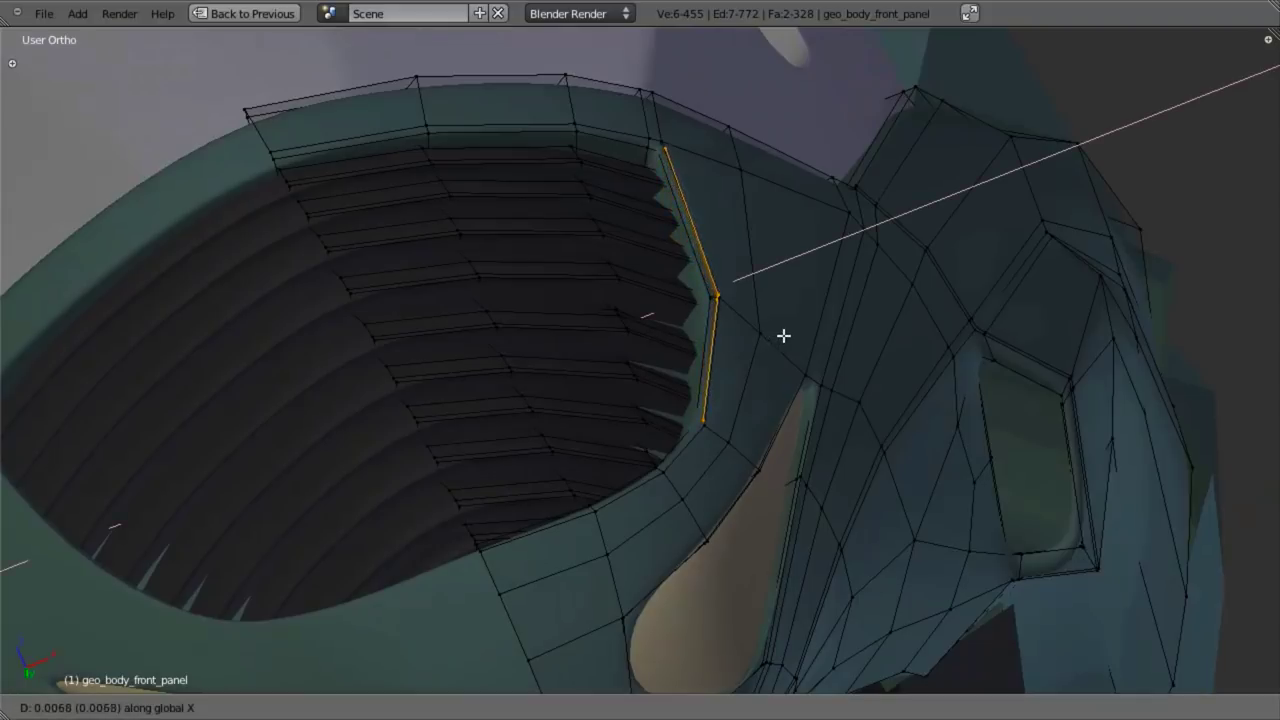
{"action": "left_click", "coordinate": [783, 336]}
{"action": "key", "text": "g"}
{"action": "key", "text": "z"}
{"action": "left_click", "coordinate": [783, 350]}
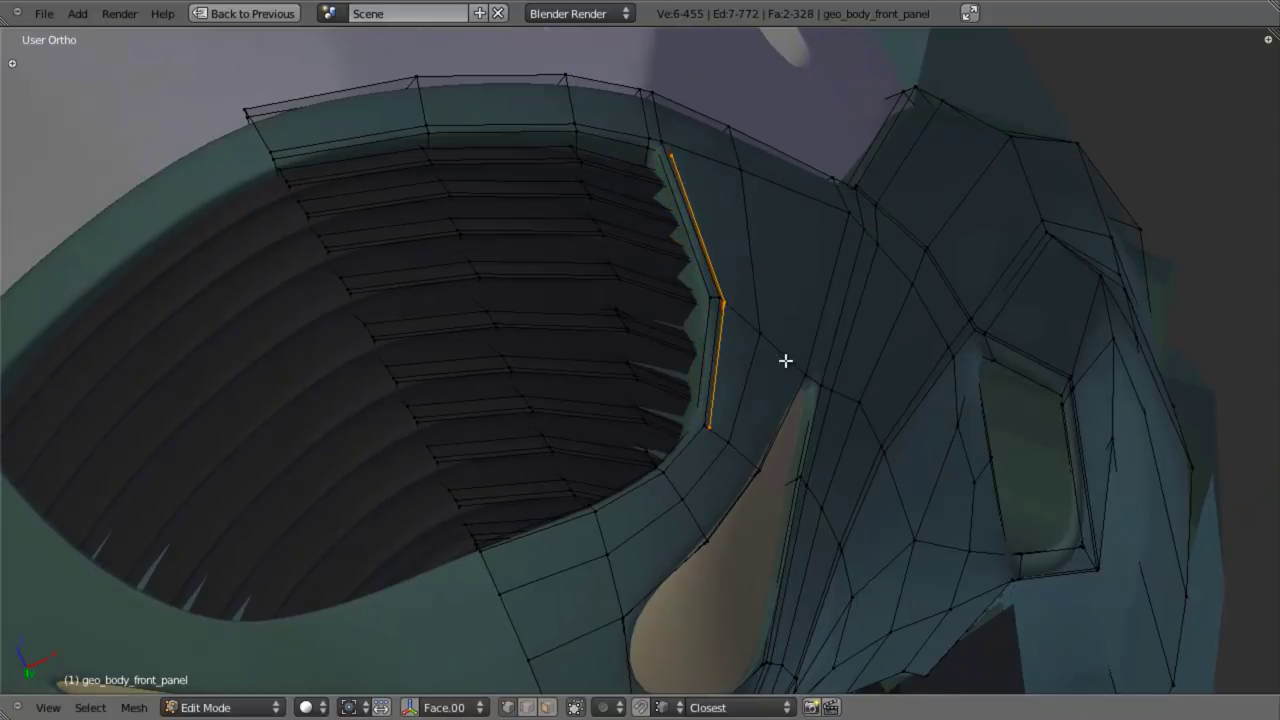
- Extrude the strip about 0.054 inward over the ends of the grille slats and adjust the extrusion's position
{"action": "key", "text": "e"}
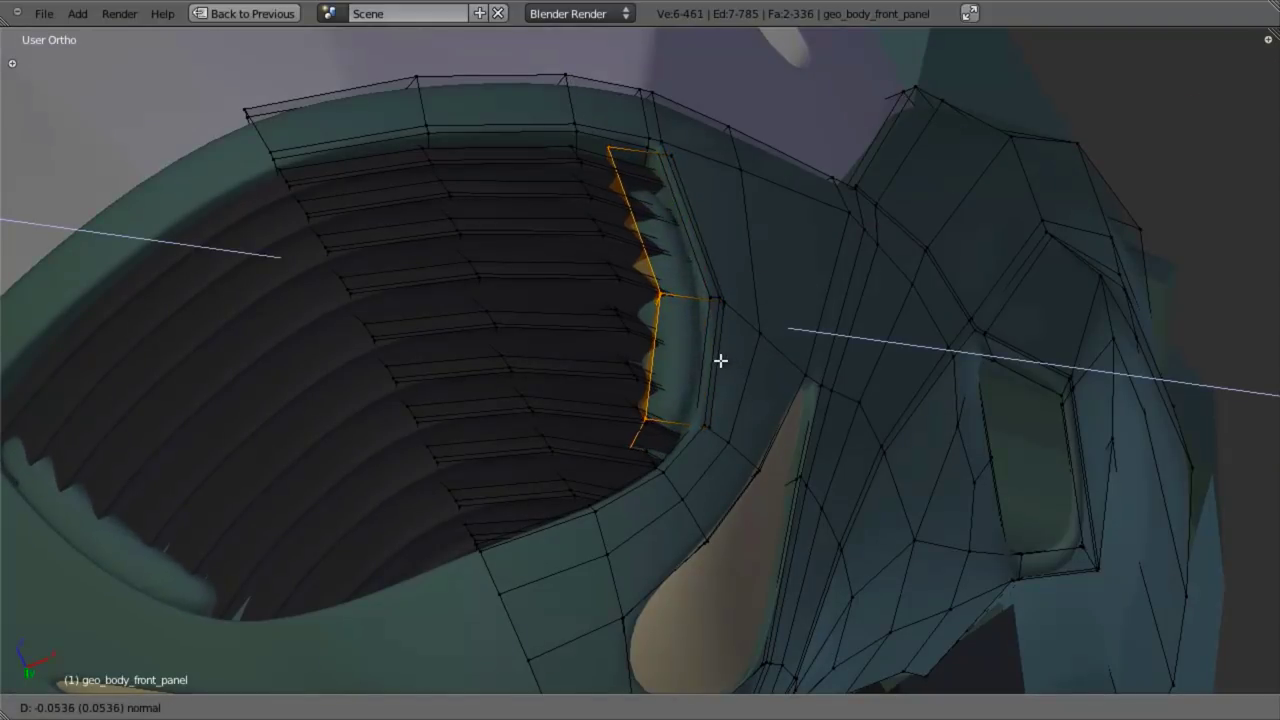
{"action": "left_click", "coordinate": [717, 360]}
{"action": "middle_click_drag", "start_coordinate": [774, 354], "coordinate": [676, 293]}
{"action": "key", "text": "g"}
{"action": "left_click", "coordinate": [694, 236]}
{"action": "key", "text": "a"}
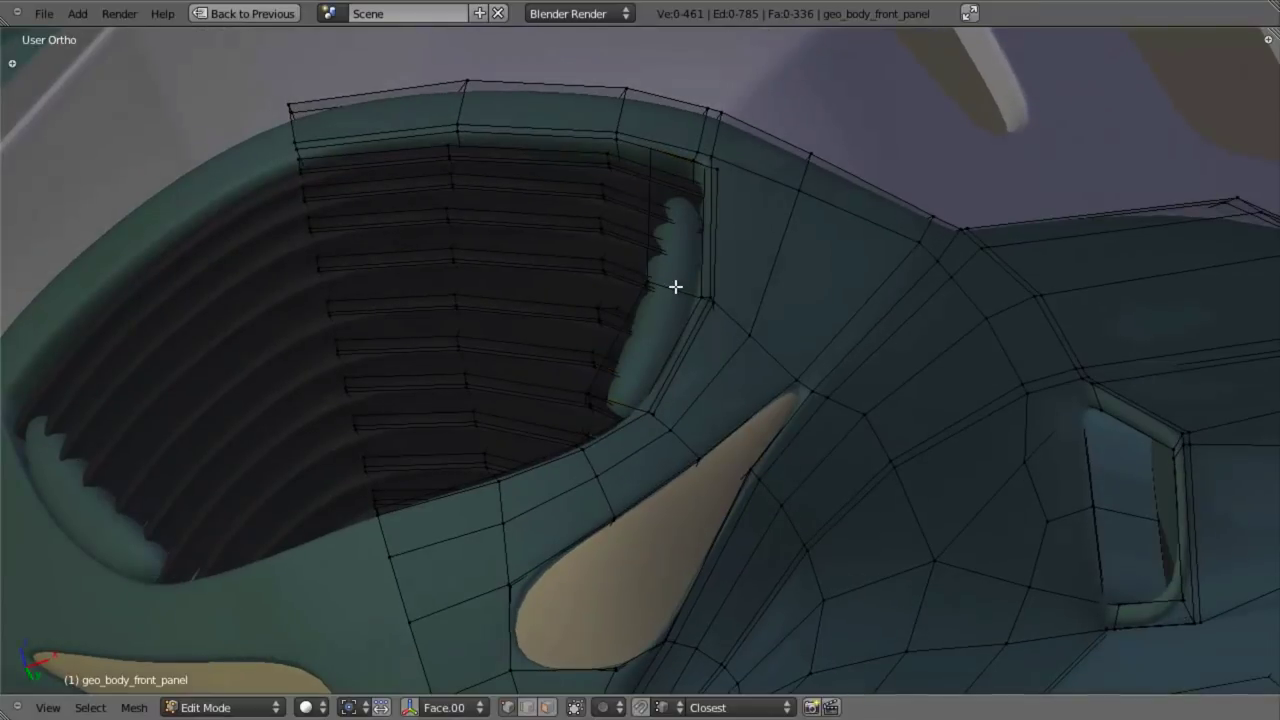
- Add two supporting edge loops to the extruded strip, one close to its inner edge and one close to its outer edge
{"action": "key", "text": "ctrl+r"}
{"action": "left_click", "coordinate": [660, 285]}
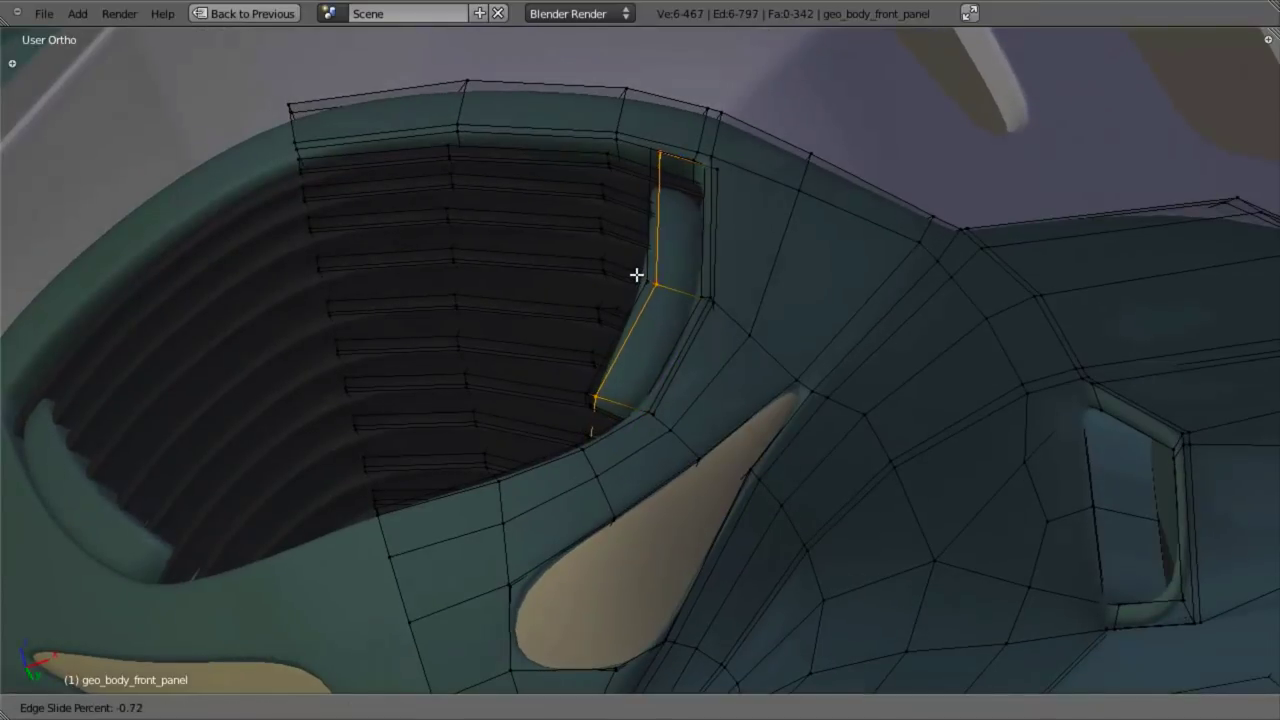
{"action": "left_click", "coordinate": [635, 273]}
{"action": "key", "text": "ctrl+r"}
{"action": "left_click", "coordinate": [674, 288]}
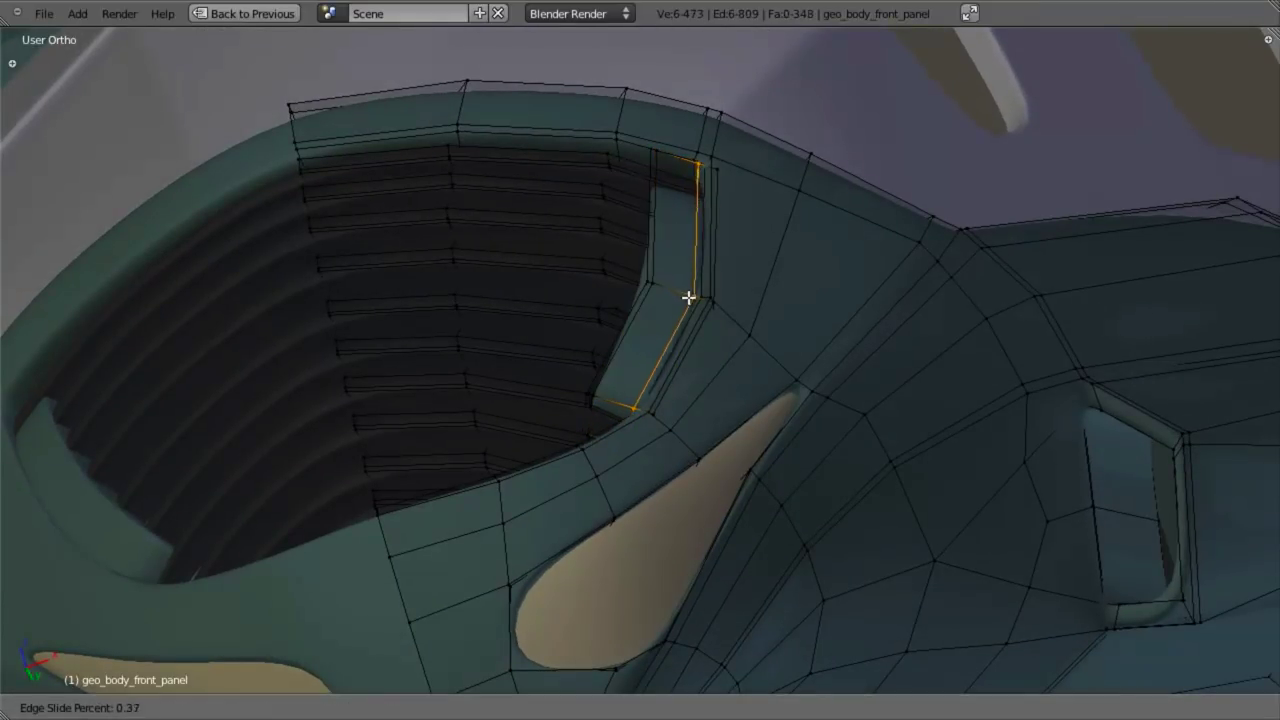
{"action": "left_click", "coordinate": [700, 300]}
- Try to extrude the upper end of the side trim strip together with its lengthwise edges toward the grille opening's rim
{"action": "key", "text": "KP_3"}
{"action": "scroll", "coordinate": [800, 386], "scroll_direction": "down", "scroll_amount": 5}
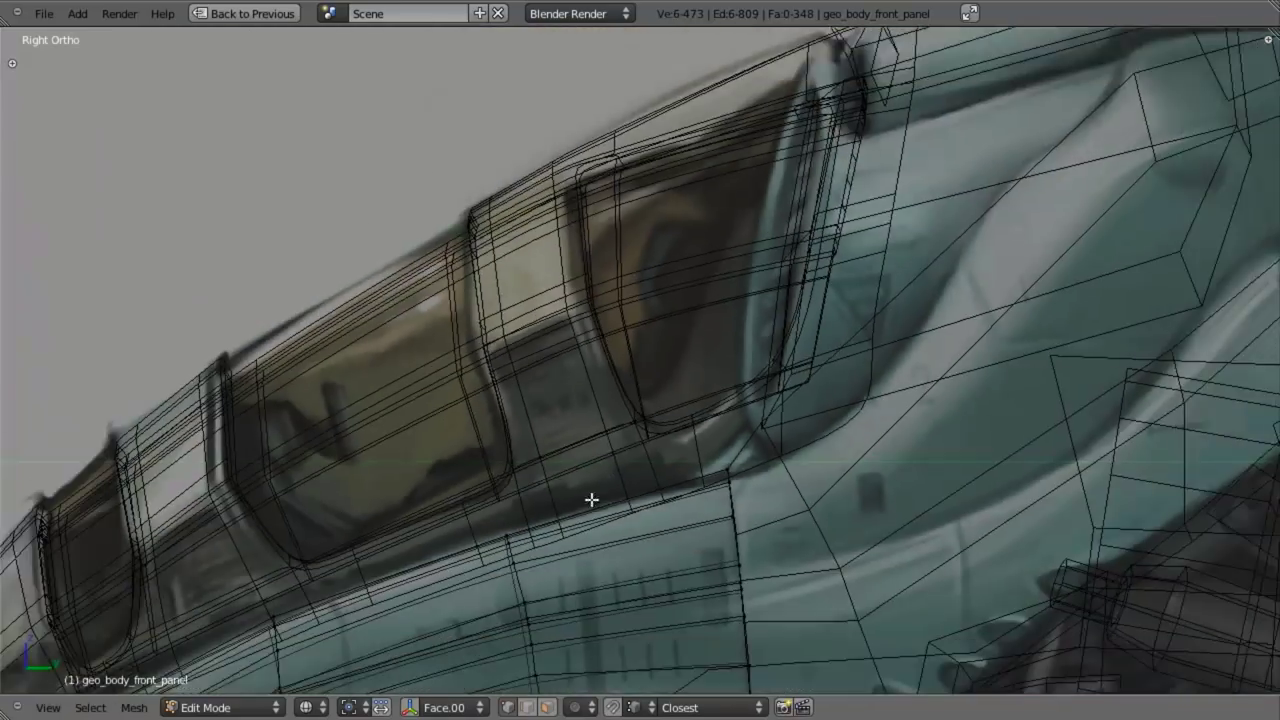
{"action": "scroll", "coordinate": [791, 289], "scroll_direction": "down", "scroll_amount": 3}
{"action": "scroll", "coordinate": [540, 334], "scroll_direction": "up", "scroll_amount": 6}
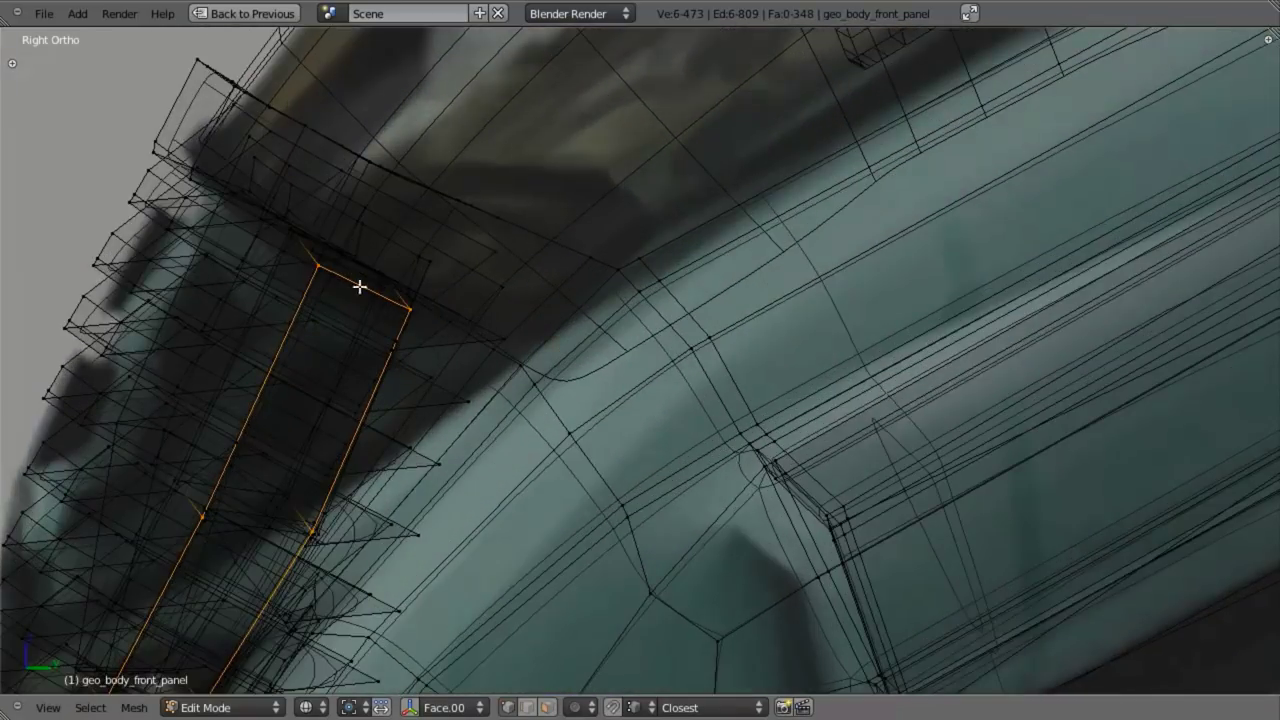
{"action": "key", "text": "a"}
{"action": "right_click", "coordinate": [330, 270], "text": "alt"}
{"action": "right_click", "coordinate": [300, 234], "text": "alt+shift"}
{"action": "scroll", "coordinate": [486, 329], "scroll_direction": "up", "scroll_amount": 2}
{"action": "key", "text": "ctrl+z"}
{"action": "scroll", "coordinate": [522, 313], "scroll_direction": "up", "scroll_amount": 2}
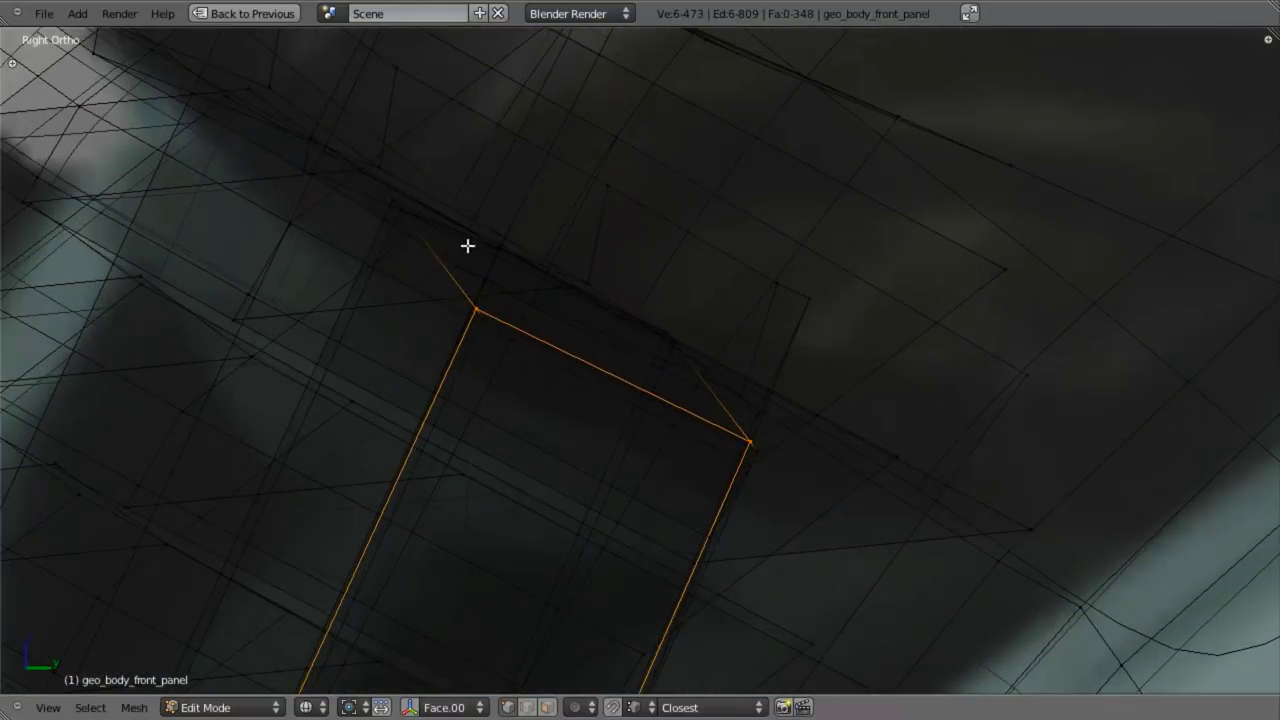
{"action": "right_click", "coordinate": [410, 206], "text": "shift"}
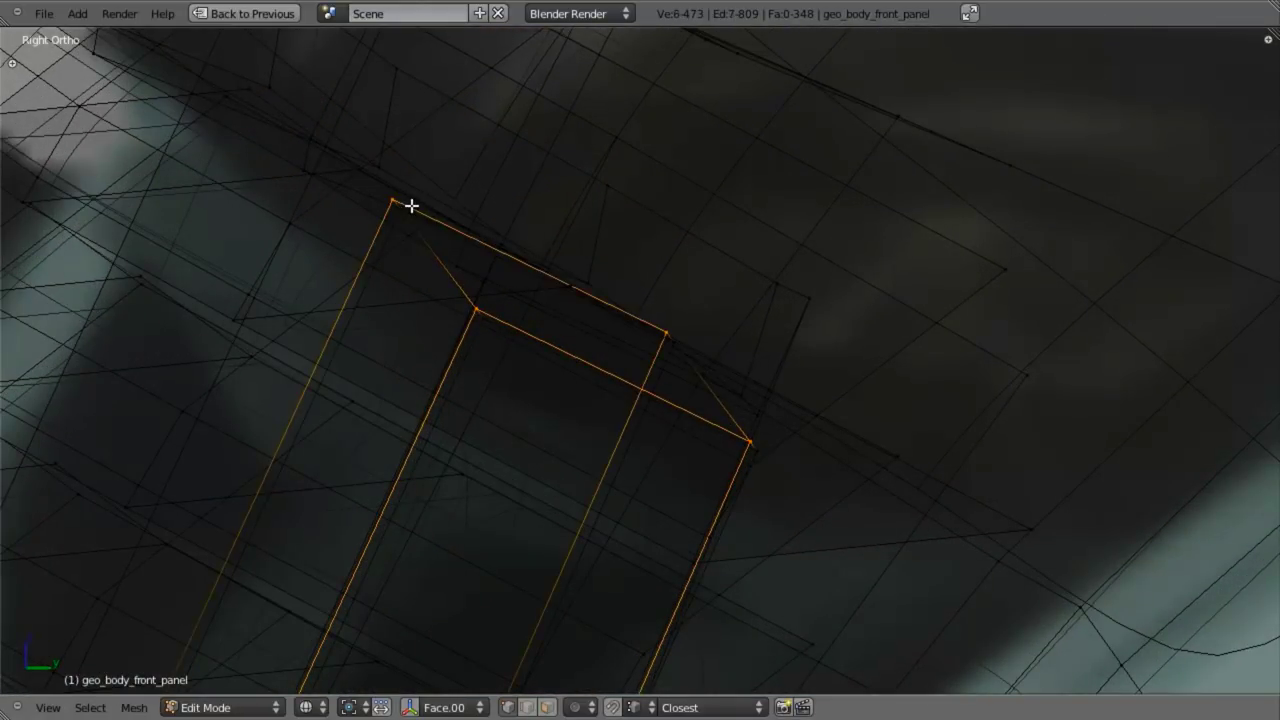
{"action": "right_click", "coordinate": [686, 343], "text": "shift"}
{"action": "scroll", "coordinate": [767, 438], "scroll_direction": "down", "scroll_amount": 2}
{"action": "key", "text": "z"}
{"action": "scroll", "coordinate": [700, 440], "scroll_direction": "down", "scroll_amount": 3}
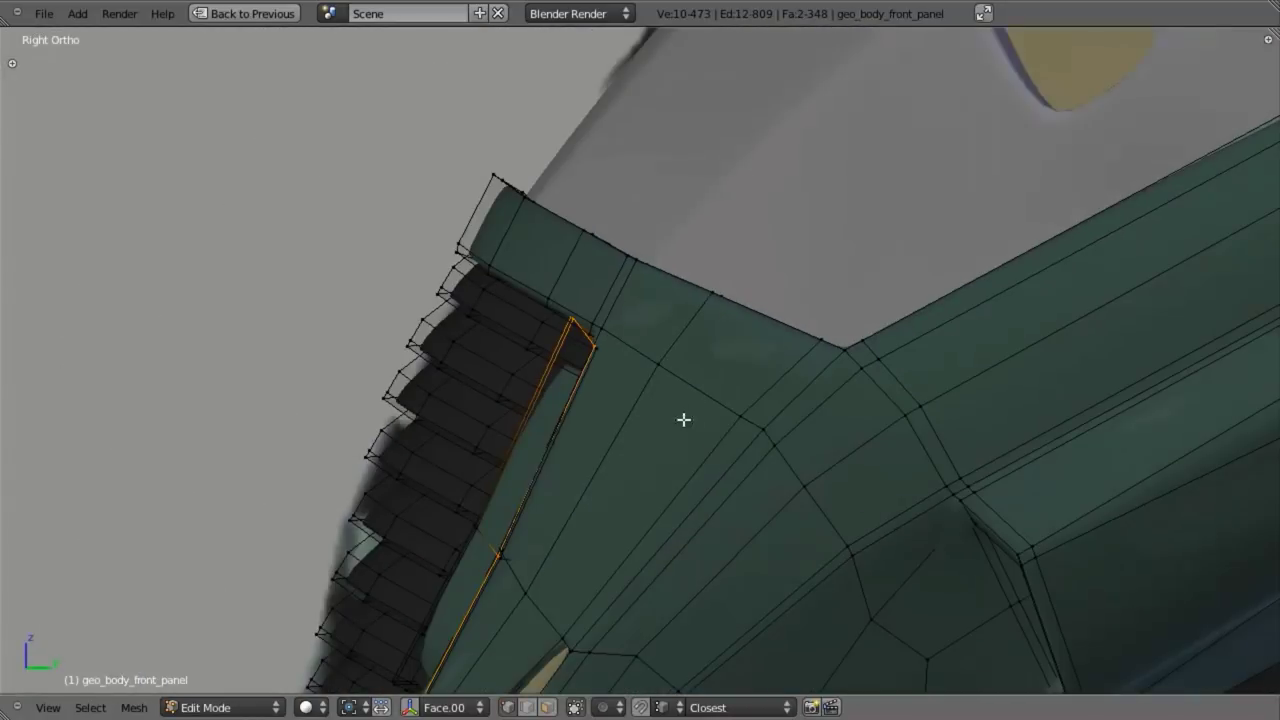
{"action": "key", "text": "e"}
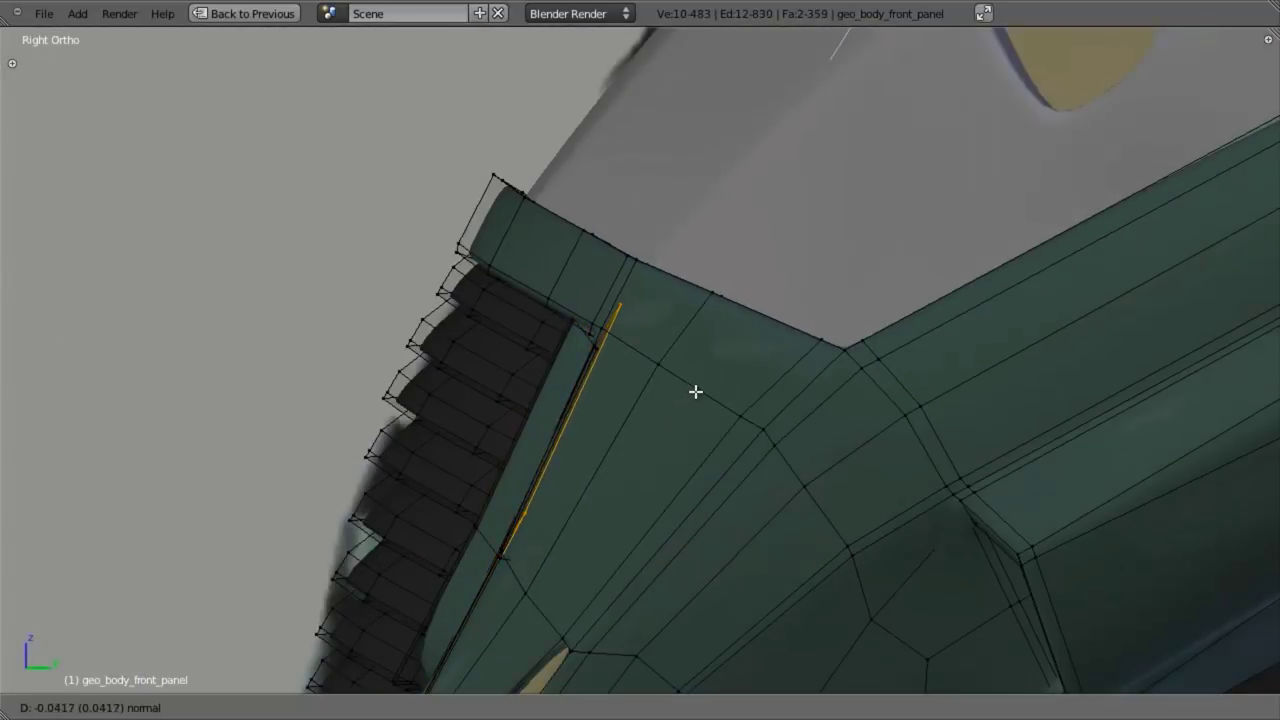
{"action": "right_click", "coordinate": [695, 392]}
{"action": "key", "text": "ctrl+z"}
- Restrict the selection to the trim strip's upper end faces and extrude them upward behind the grille opening's rim
{"action": "key", "text": "z"}
{"action": "scroll", "coordinate": [560, 523], "scroll_direction": "down", "scroll_amount": 3}
{"action": "key", "text": "b"}
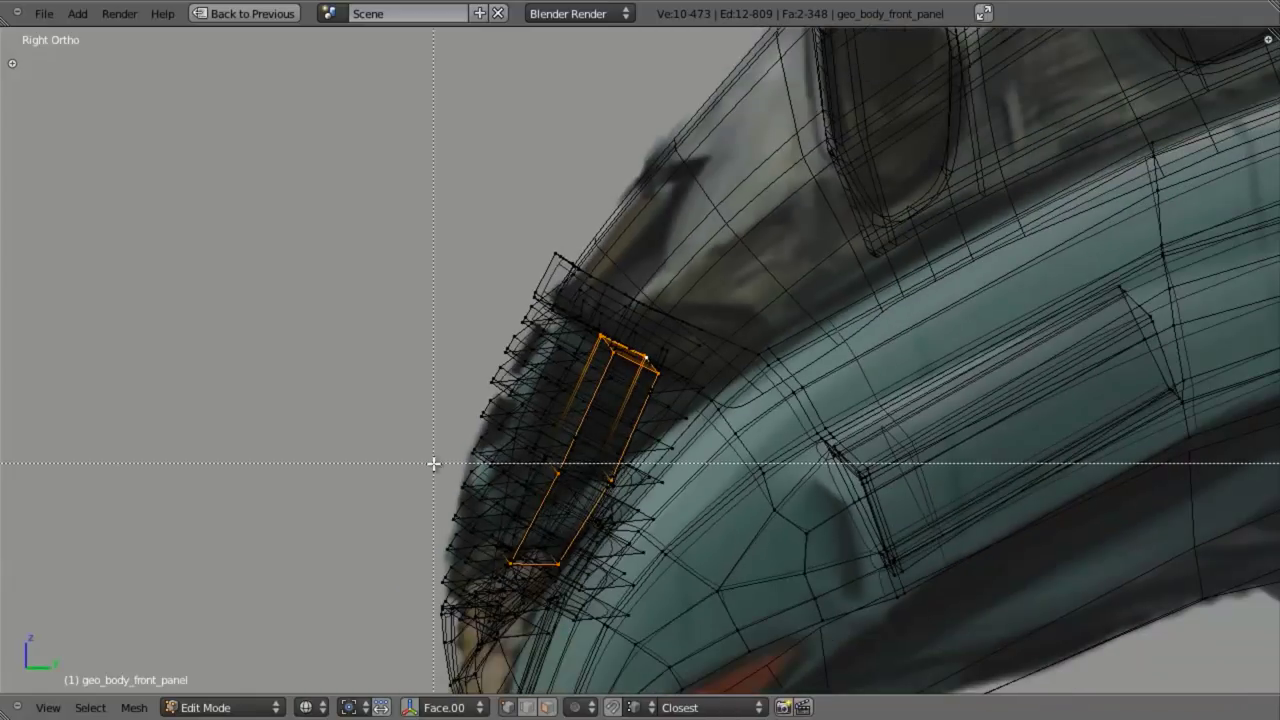
{"action": "middle_click_drag", "start_coordinate": [434, 462], "coordinate": [909, 595]}
{"action": "scroll", "coordinate": [661, 416], "scroll_direction": "up", "scroll_amount": 5}
{"action": "scroll", "coordinate": [660, 415], "scroll_direction": "up", "scroll_amount": 4}
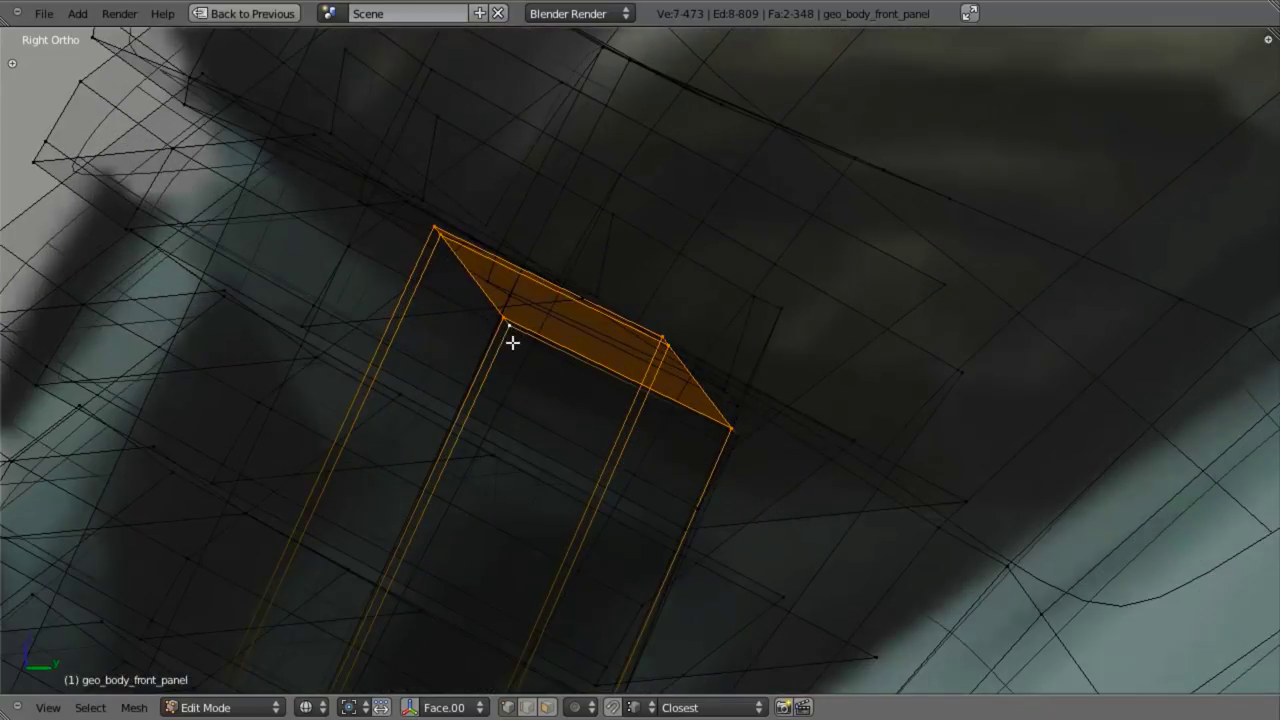
{"action": "right_click", "coordinate": [750, 439], "text": "shift"}
{"action": "key", "text": "e"}
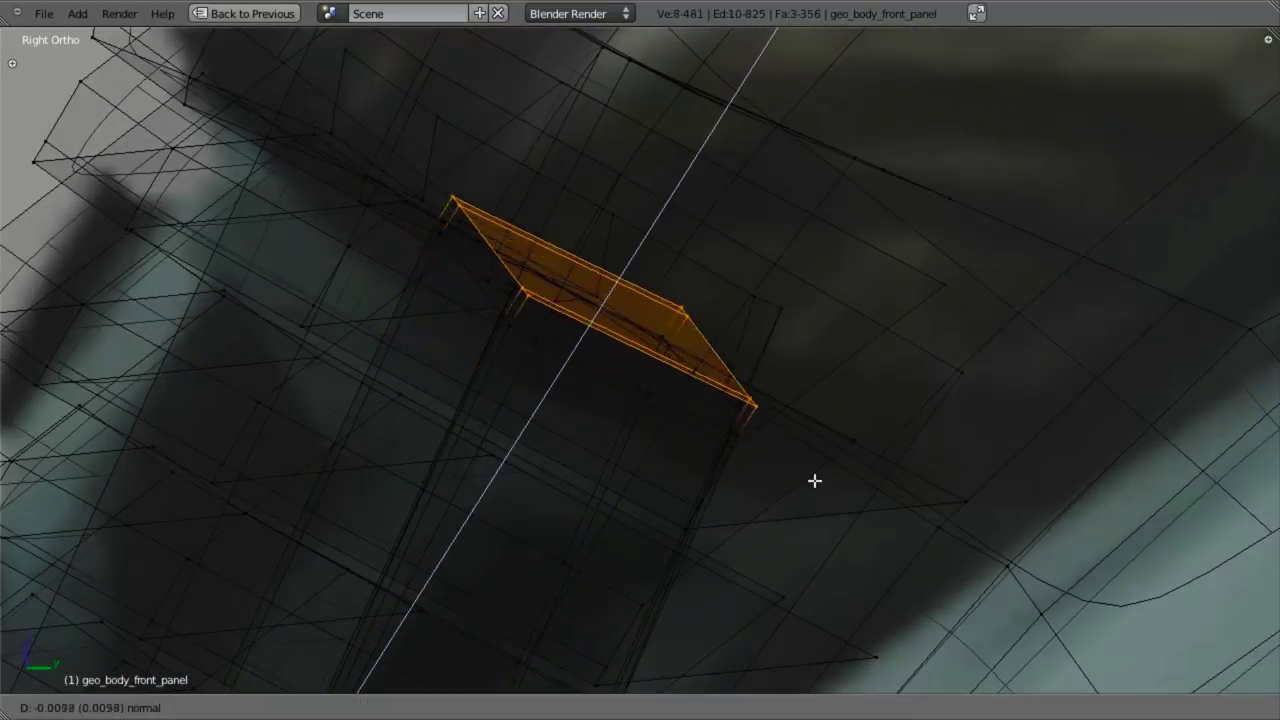
{"action": "left_click", "coordinate": [874, 360]}
{"action": "key", "text": "z"}
{"action": "scroll", "coordinate": [804, 446], "scroll_direction": "down", "scroll_amount": 3}
{"action": "middle_click_drag", "start_coordinate": [788, 455], "coordinate": [1008, 440]}
- Select the trim strip's lower end faces and extrude them downward behind the grille opening's lower rim
{"action": "key", "text": "KP_1"}
{"action": "scroll", "coordinate": [883, 543], "scroll_direction": "down", "scroll_amount": 4}
{"action": "middle_click_drag", "start_coordinate": [883, 543], "coordinate": [884, 320], "text": "shift"}
{"action": "scroll", "coordinate": [884, 320], "scroll_direction": "up", "scroll_amount": 5}
{"action": "key", "text": "z"}
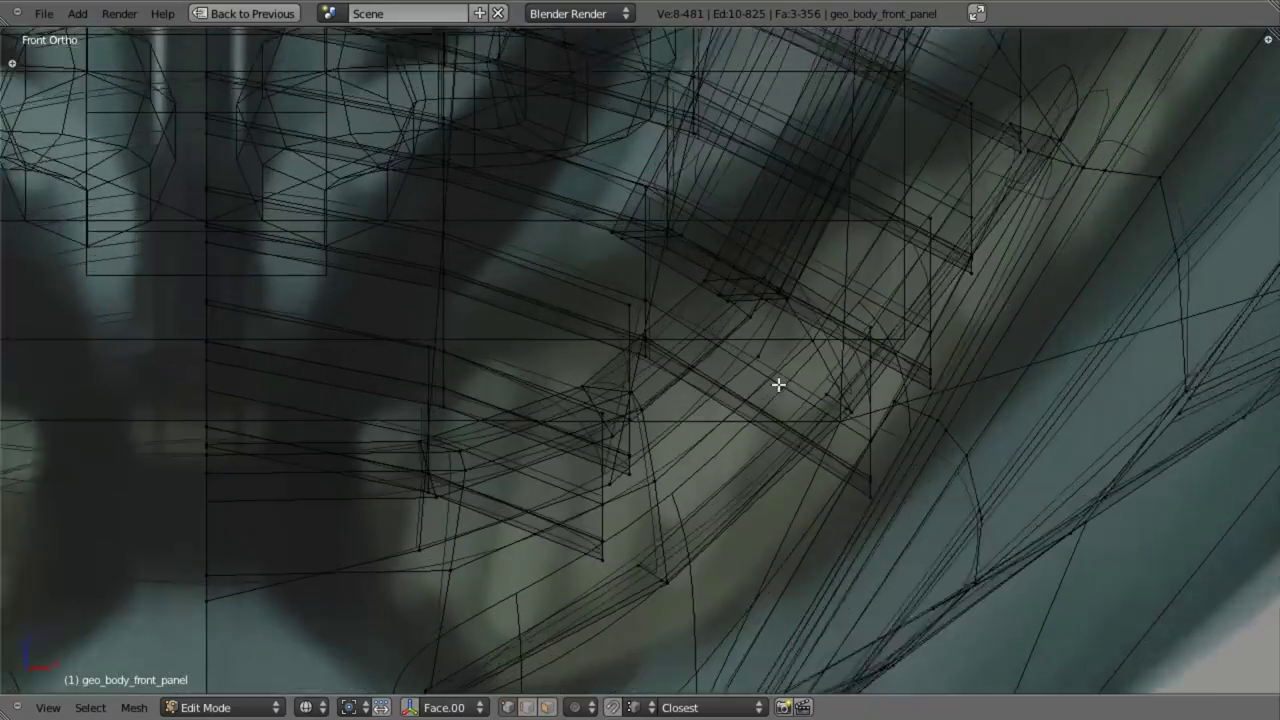
{"action": "scroll", "coordinate": [777, 383], "scroll_direction": "up", "scroll_amount": 1}
{"action": "key", "text": "a"}
{"action": "right_click", "coordinate": [628, 235], "text": "alt"}
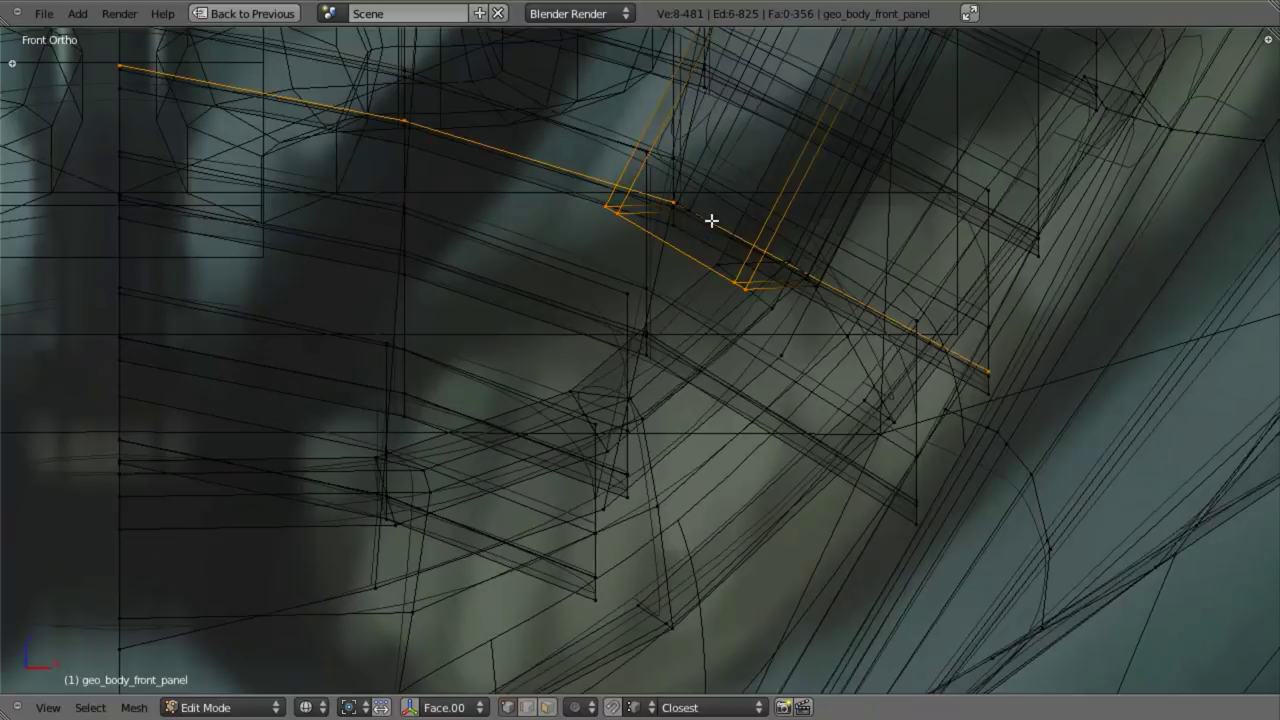
{"action": "right_click", "coordinate": [706, 218], "text": "alt+shift"}
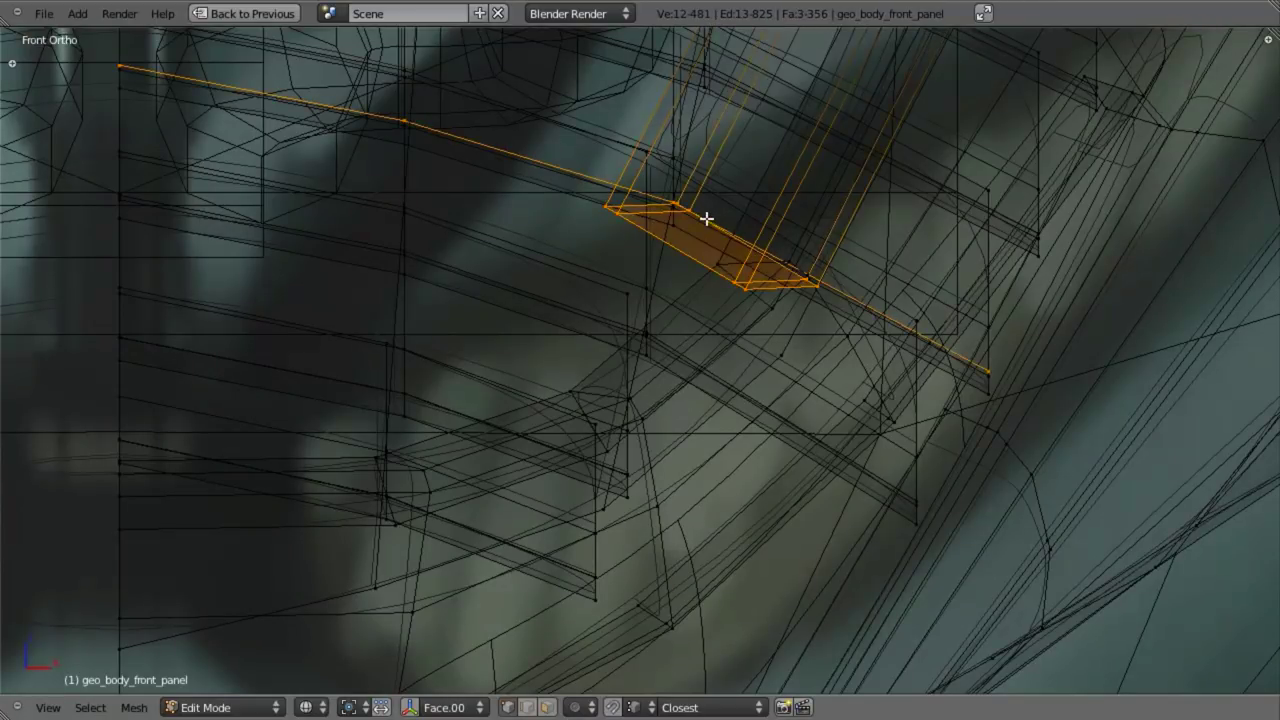
{"action": "right_click", "coordinate": [573, 171], "text": "alt"}
{"action": "middle_click_drag", "start_coordinate": [646, 276], "coordinate": [608, 371], "text": "shift"}
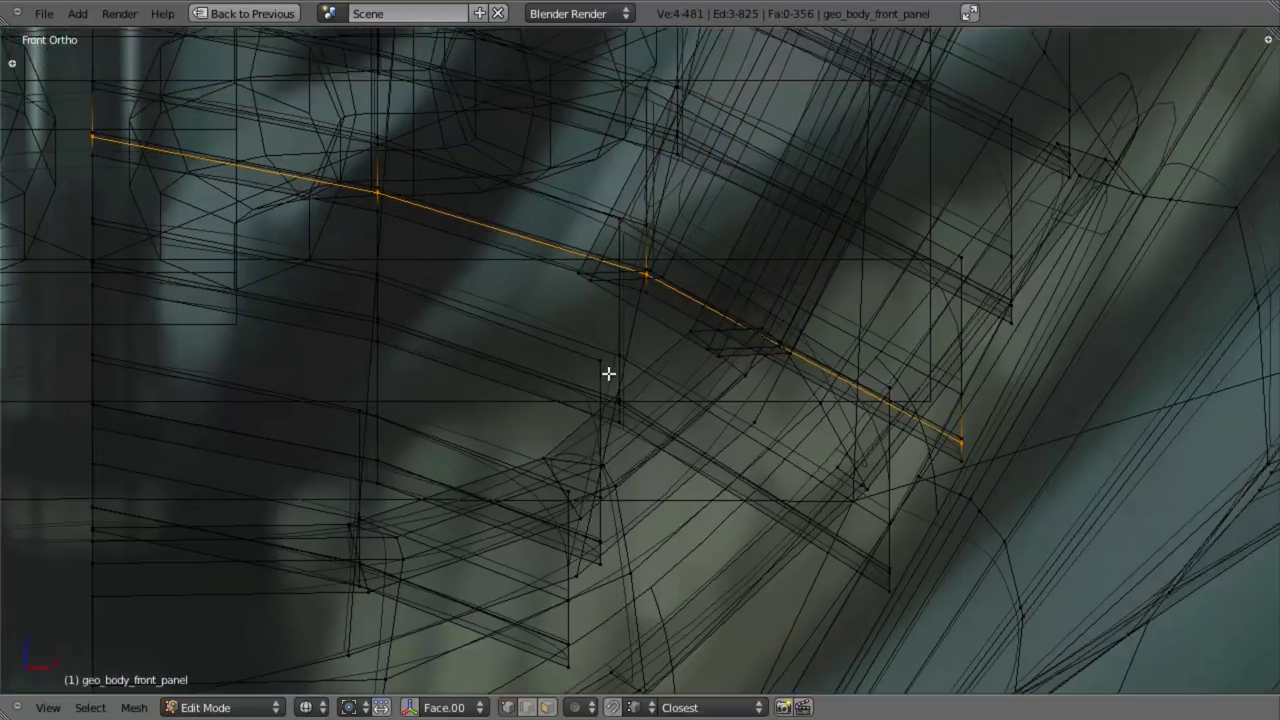
{"action": "scroll", "coordinate": [608, 371], "scroll_direction": "up", "scroll_amount": 3}
{"action": "key", "text": "a"}
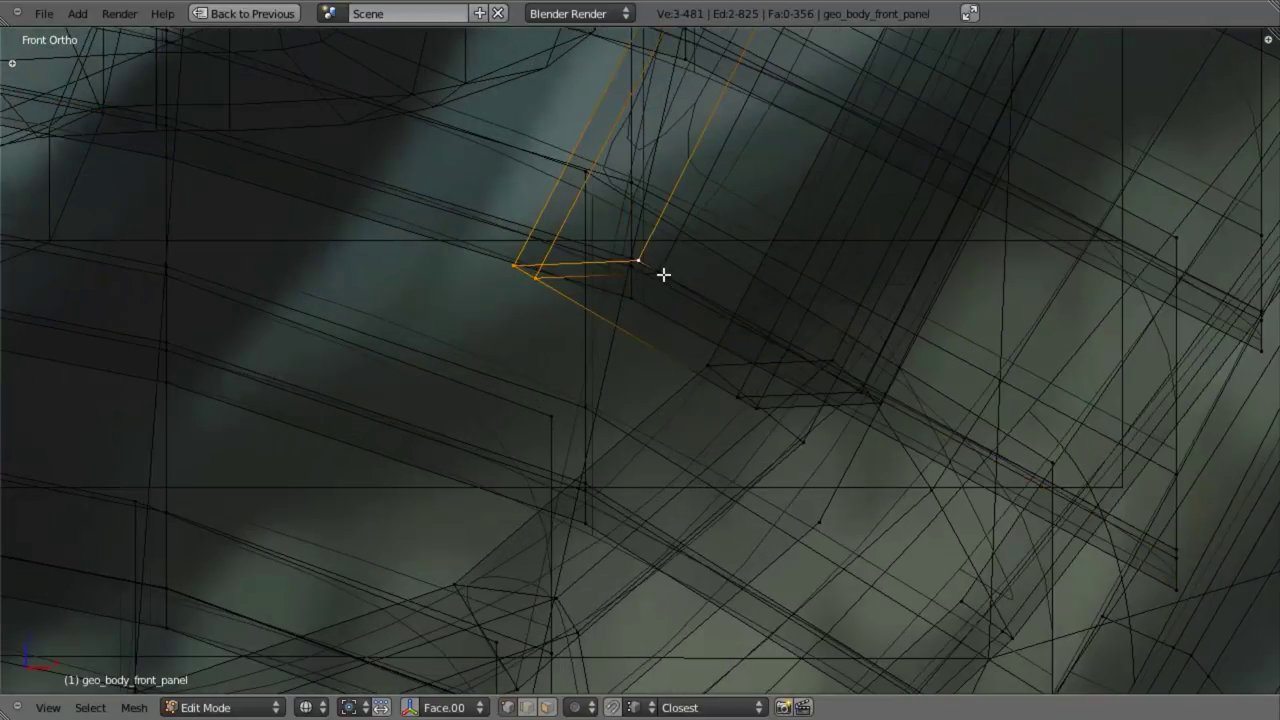
{"action": "right_click", "coordinate": [753, 405], "text": "shift"}
{"action": "right_click", "coordinate": [742, 400], "text": "shift"}
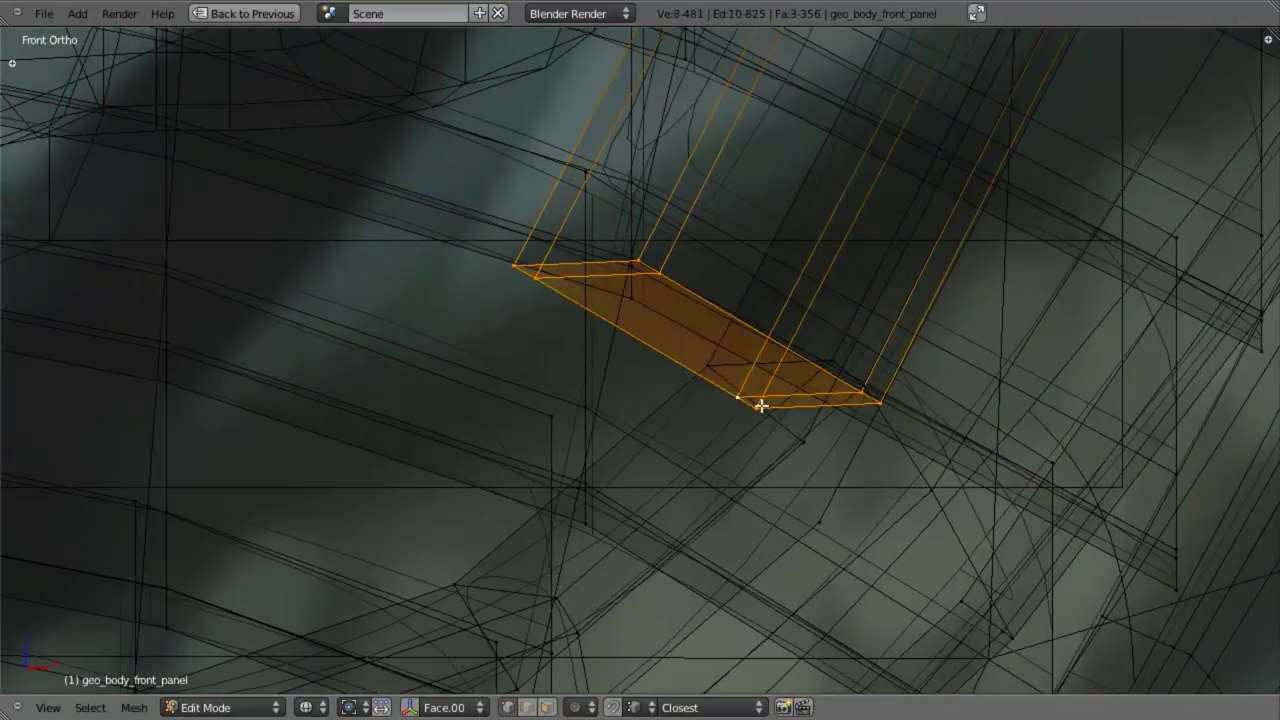
{"action": "key", "text": "z"}
{"action": "scroll", "coordinate": [800, 391], "scroll_direction": "down", "scroll_amount": 4}
{"action": "key", "text": "e"}
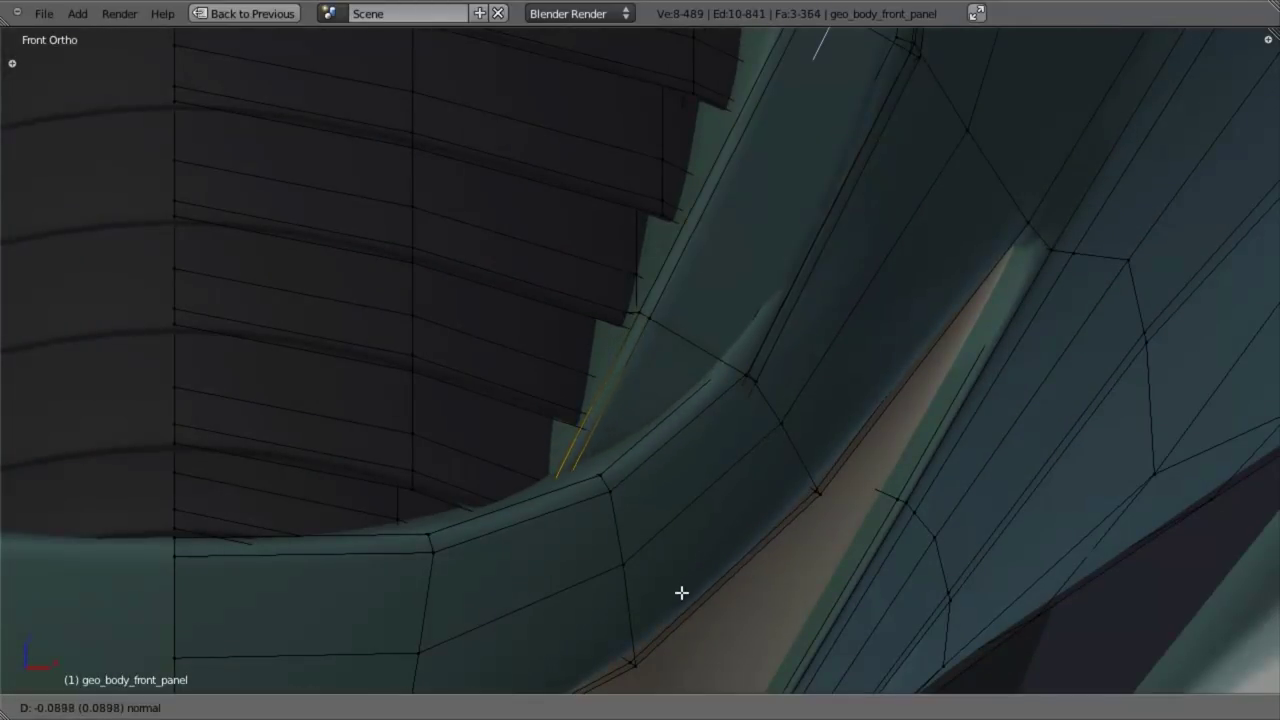
{"action": "left_click", "coordinate": [641, 622]}
- Delete the three selected cap faces at the trim strip's lower end
{"action": "key", "text": "KP_3"}
{"action": "scroll", "coordinate": [751, 577], "scroll_direction": "down", "scroll_amount": 3}
{"action": "middle_click_drag", "start_coordinate": [437, 434], "coordinate": [987, 419], "text": "shift"}
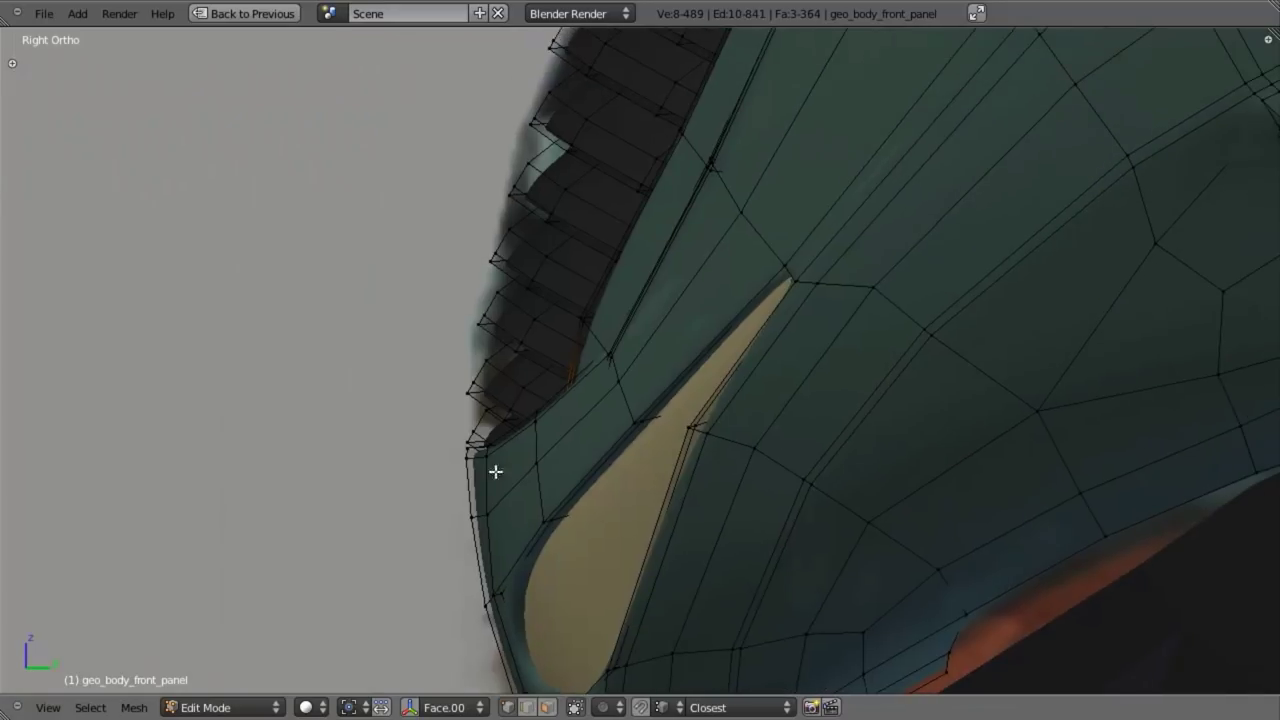
{"action": "key", "text": "z"}
{"action": "key", "text": "x"}
{"action": "left_click", "coordinate": [657, 472]}
{"action": "key", "text": "z"}
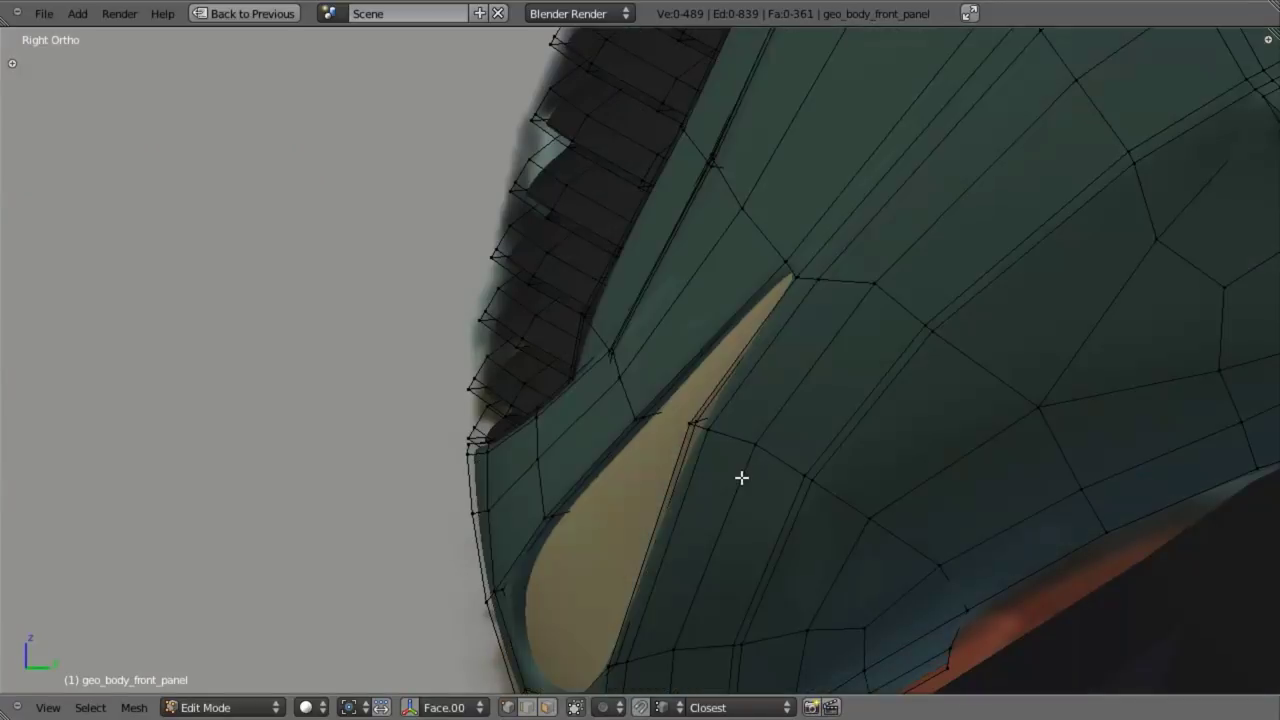
- Nudge the edge loop crossing the grille opening's side rim next to the trim strip's middle bend
{"action": "scroll", "coordinate": [741, 478], "scroll_direction": "down", "scroll_amount": 4}
{"action": "middle_click_drag", "start_coordinate": [712, 330], "coordinate": [629, 533], "text": "shift"}
{"action": "scroll", "coordinate": [610, 520], "scroll_direction": "up", "scroll_amount": 3}
{"action": "right_click", "coordinate": [553, 526], "text": "alt"}
{"action": "mouse_move", "coordinate": [553, 526]}
{"action": "middle_mouse_down"}
{"action": "mouse_move", "coordinate": [603, 408]}
{"action": "mouse_move", "coordinate": [854, 429]}
{"action": "mouse_move", "coordinate": [729, 449]}
{"action": "mouse_move", "coordinate": [764, 432]}
{"action": "mouse_move", "coordinate": [660, 434]}
{"action": "middle_mouse_up"}
{"action": "key", "text": "g"}
{"action": "left_click", "coordinate": [752, 432]}
- Limit the loop selection to the rim vertices beside the strip's middle bend and reposition them in two moves to follow the strip
{"action": "scroll", "coordinate": [661, 438], "scroll_direction": "up", "scroll_amount": 2}
{"action": "right_click", "coordinate": [669, 501], "text": "alt"}
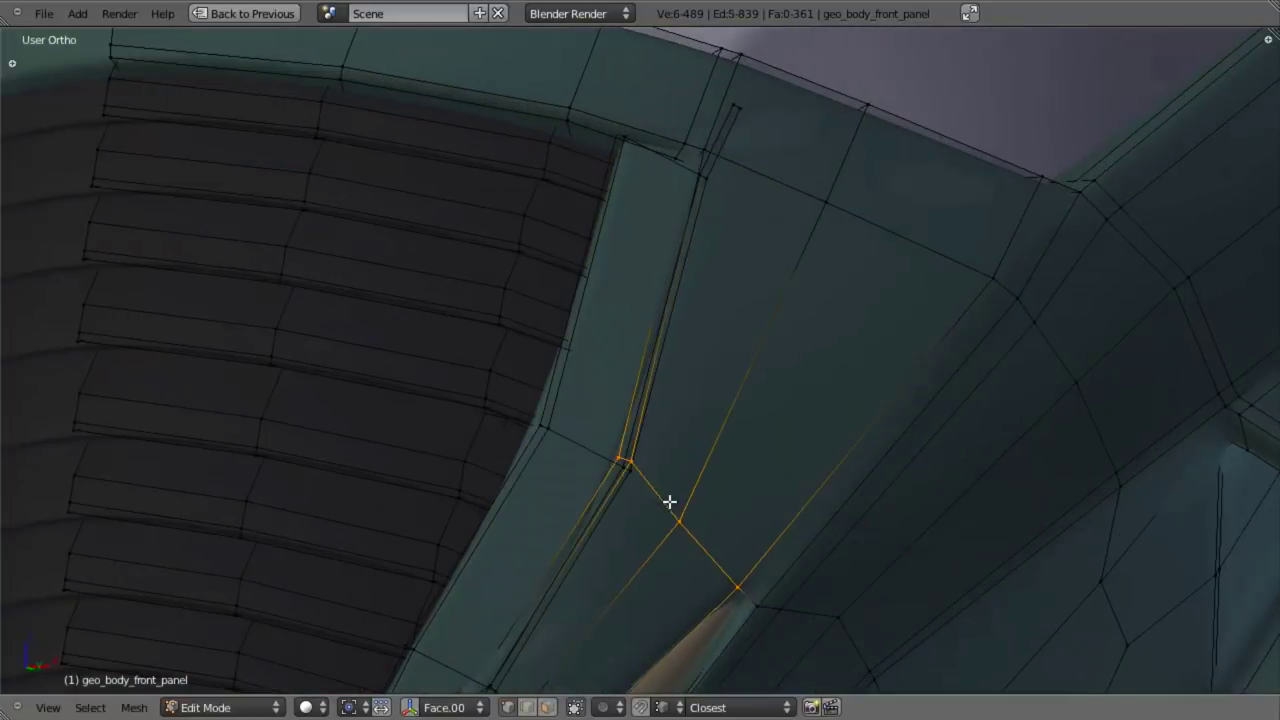
{"action": "key", "text": "z"}
{"action": "scroll", "coordinate": [718, 515], "scroll_direction": "down", "scroll_amount": 3}
{"action": "key", "text": "b"}
{"action": "middle_click_drag", "start_coordinate": [674, 479], "coordinate": [723, 549]}
{"action": "key", "text": "z"}
{"action": "scroll", "coordinate": [780, 571], "scroll_direction": "up", "scroll_amount": 5}
{"action": "mouse_move", "coordinate": [789, 574]}
{"action": "middle_mouse_down"}
{"action": "mouse_move", "coordinate": [550, 412]}
{"action": "mouse_move", "coordinate": [909, 537]}
{"action": "mouse_move", "coordinate": [951, 517]}
{"action": "mouse_move", "coordinate": [733, 487]}
{"action": "mouse_move", "coordinate": [734, 363]}
{"action": "middle_mouse_up"}
{"action": "key", "text": "g"}
{"action": "left_click", "coordinate": [546, 407]}
{"action": "key", "text": "g"}
{"action": "left_click", "coordinate": [735, 486]}
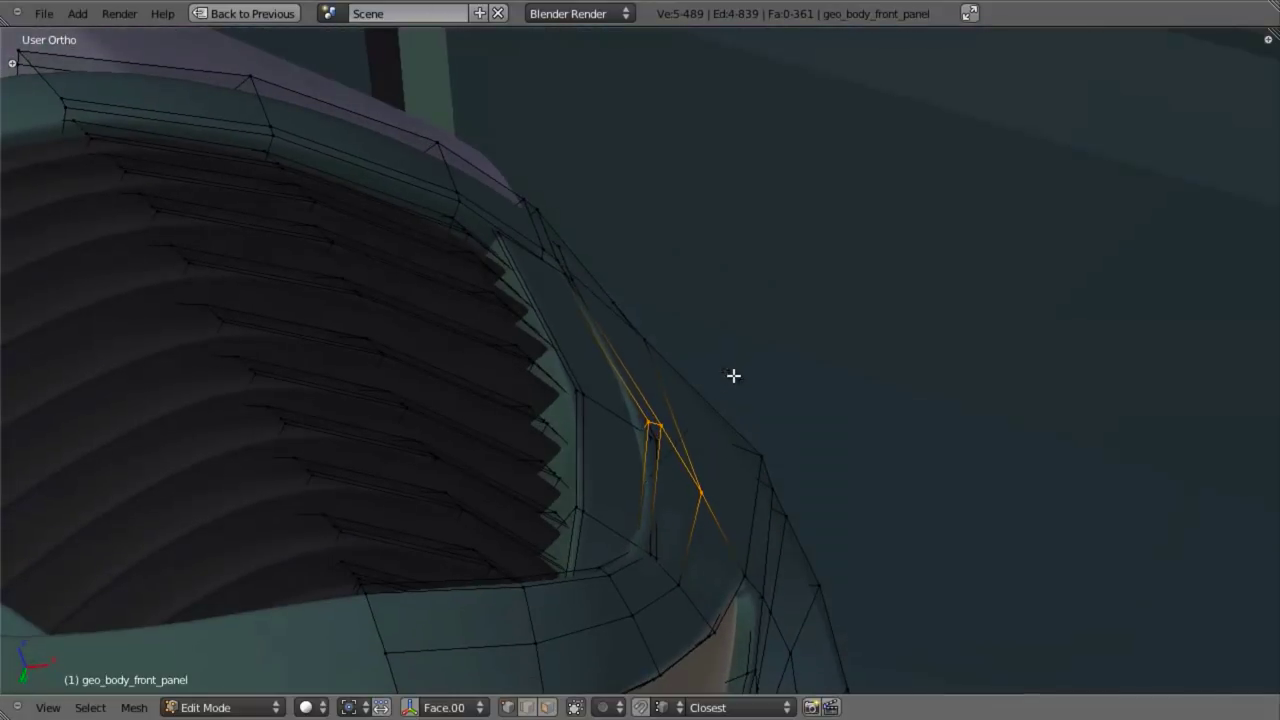
- Move the rim edge segment at the grille opening's lower side corner outward, rotate it about 3 degrees and fine-tune its position
{"action": "right_click", "coordinate": [692, 612], "text": "alt"}
{"action": "key", "text": "z"}
{"action": "middle_click_drag", "start_coordinate": [790, 690], "coordinate": [789, 686]}
{"action": "middle_click_drag", "start_coordinate": [778, 585], "coordinate": [817, 463], "text": "shift"}
{"action": "key", "text": "z"}
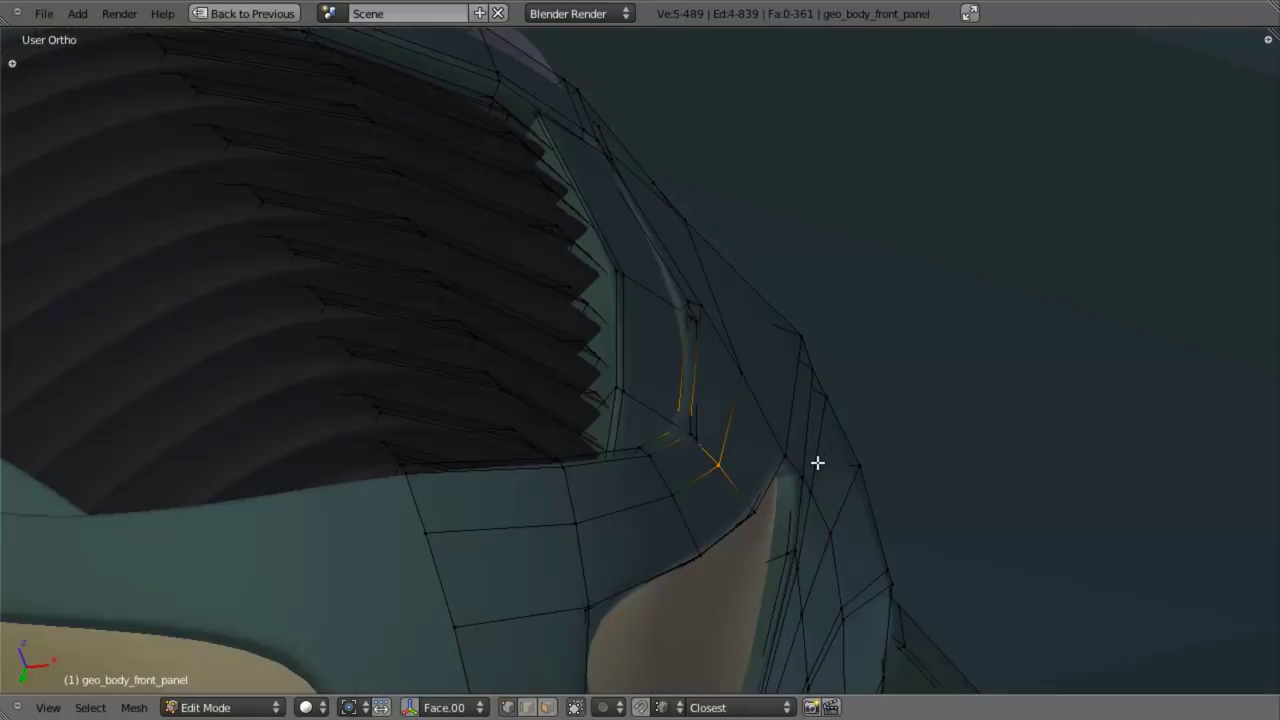
{"action": "key", "text": "g"}
{"action": "left_click", "coordinate": [828, 457]}
{"action": "key", "text": "r"}
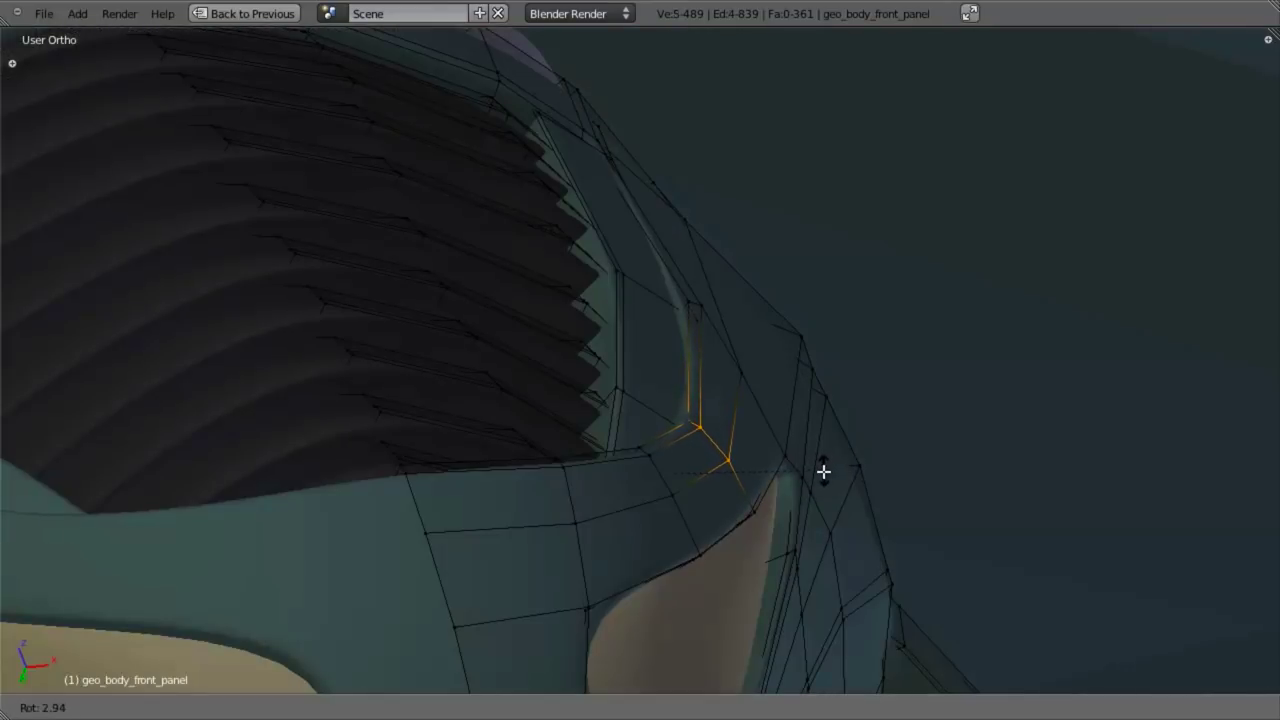
{"action": "left_click", "coordinate": [823, 472]}
{"action": "key", "text": "g"}
{"action": "left_click", "coordinate": [822, 470]}
- Select the two closely spaced edge segments at the grille opening's upper side corner and move them slightly outward
{"action": "middle_click_drag", "start_coordinate": [745, 429], "coordinate": [670, 510]}
{"action": "right_click", "coordinate": [705, 372], "text": "alt+shift"}
{"action": "key", "text": "a"}
{"action": "right_click", "coordinate": [654, 297], "text": "shift"}
{"action": "key", "text": "z"}
{"action": "scroll", "coordinate": [671, 480], "scroll_direction": "up", "scroll_amount": 5}
{"action": "right_click", "coordinate": [639, 431], "text": "alt+shift"}
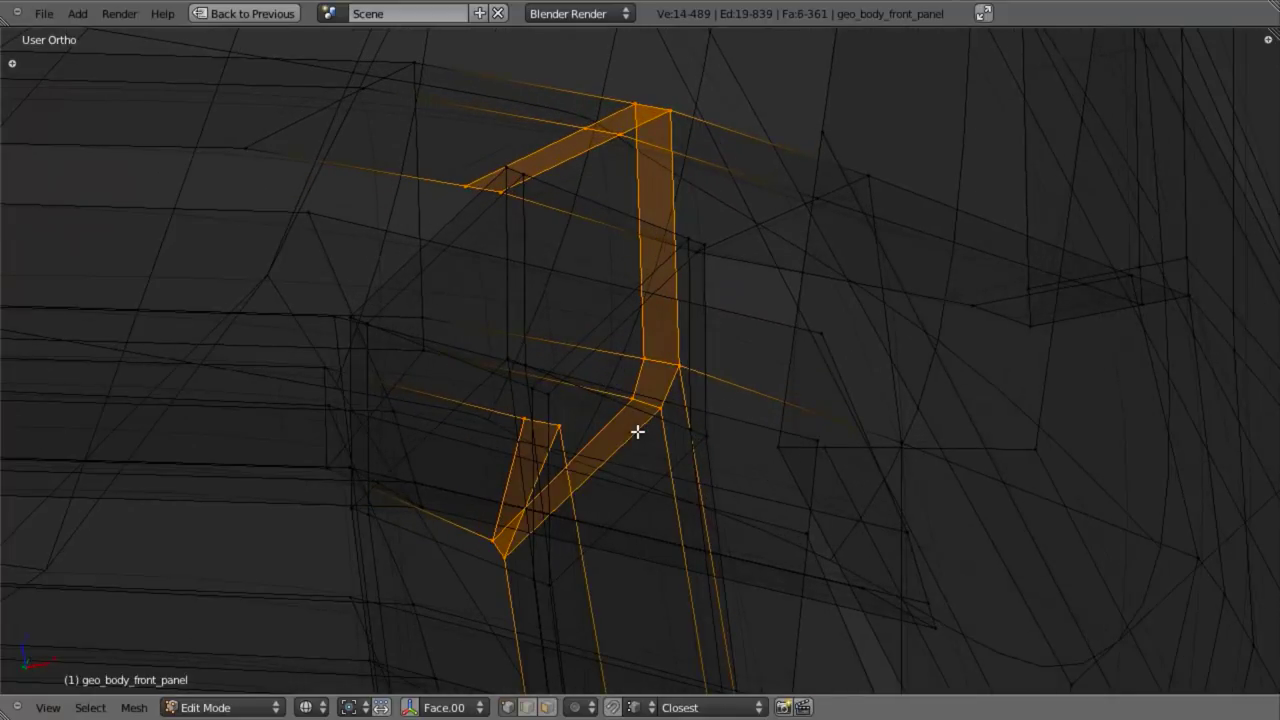
{"action": "scroll", "coordinate": [645, 438], "scroll_direction": "down", "scroll_amount": 7}
{"action": "key", "text": "z"}
{"action": "middle_click_drag", "start_coordinate": [646, 440], "coordinate": [700, 354]}
{"action": "key", "text": "g"}
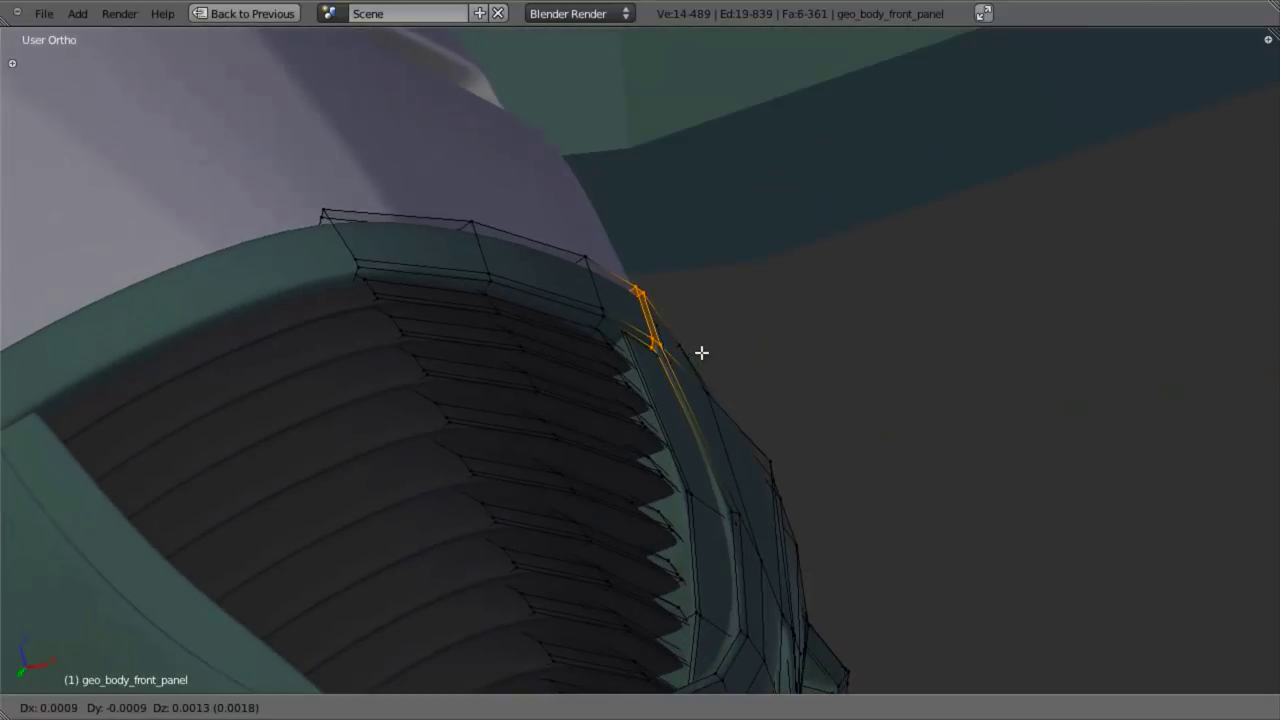
{"action": "left_click", "coordinate": [706, 350]}
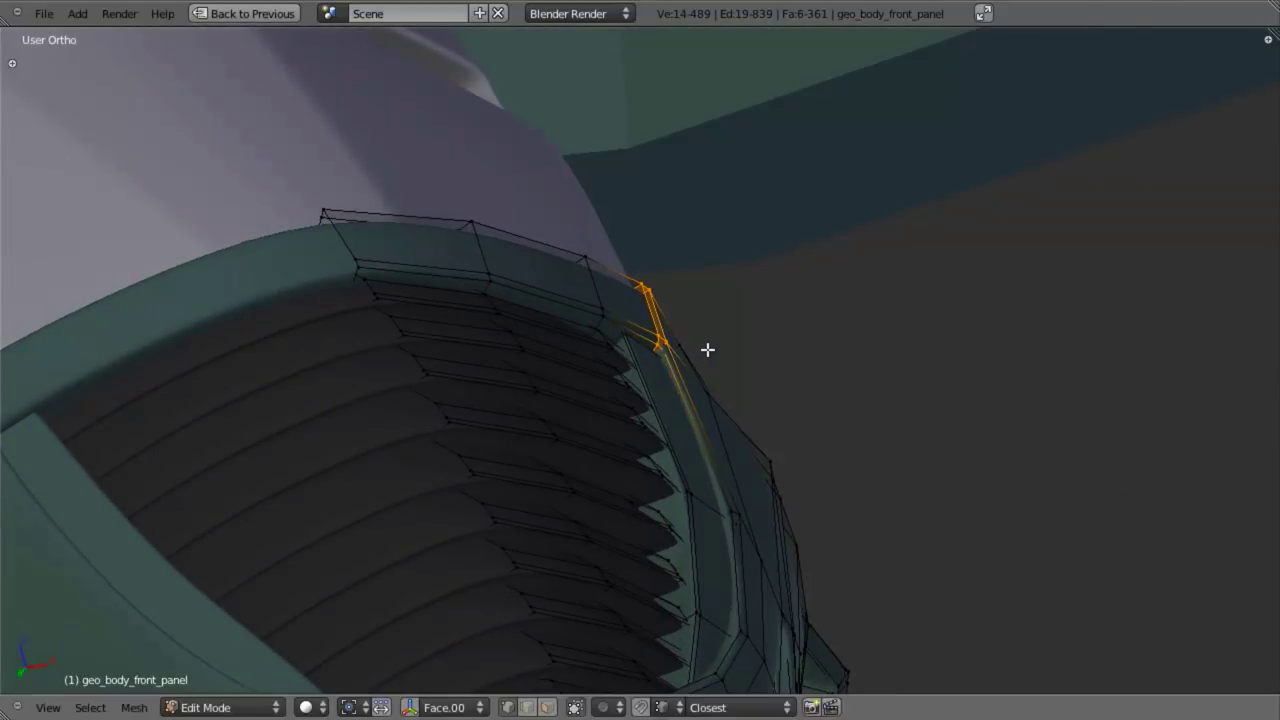
- Examine the smoothed nose panel, grille opening and side trim strips in object mode from several distances
{"action": "key", "text": "Tab"}
{"action": "scroll", "coordinate": [704, 370], "scroll_direction": "down", "scroll_amount": 6}
{"action": "middle_click_drag", "start_coordinate": [694, 425], "coordinate": [661, 269]}
{"action": "key", "text": "a"}
{"action": "right_click", "coordinate": [720, 301]}
{"action": "key", "text": "a"}
{"action": "scroll", "coordinate": [548, 329], "scroll_direction": "up", "scroll_amount": 4}
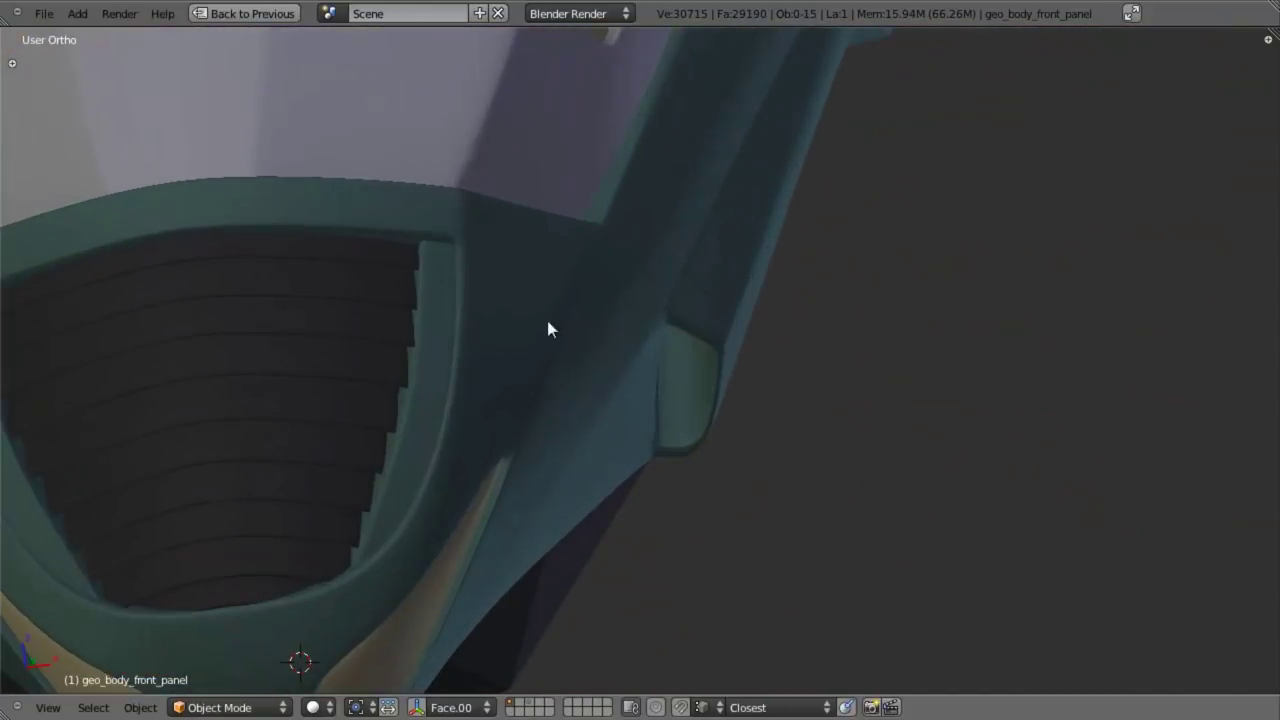
{"action": "key", "text": "Tab"}
{"action": "scroll", "coordinate": [428, 420], "scroll_direction": "down", "scroll_amount": 3}
{"action": "key", "text": "Tab"}
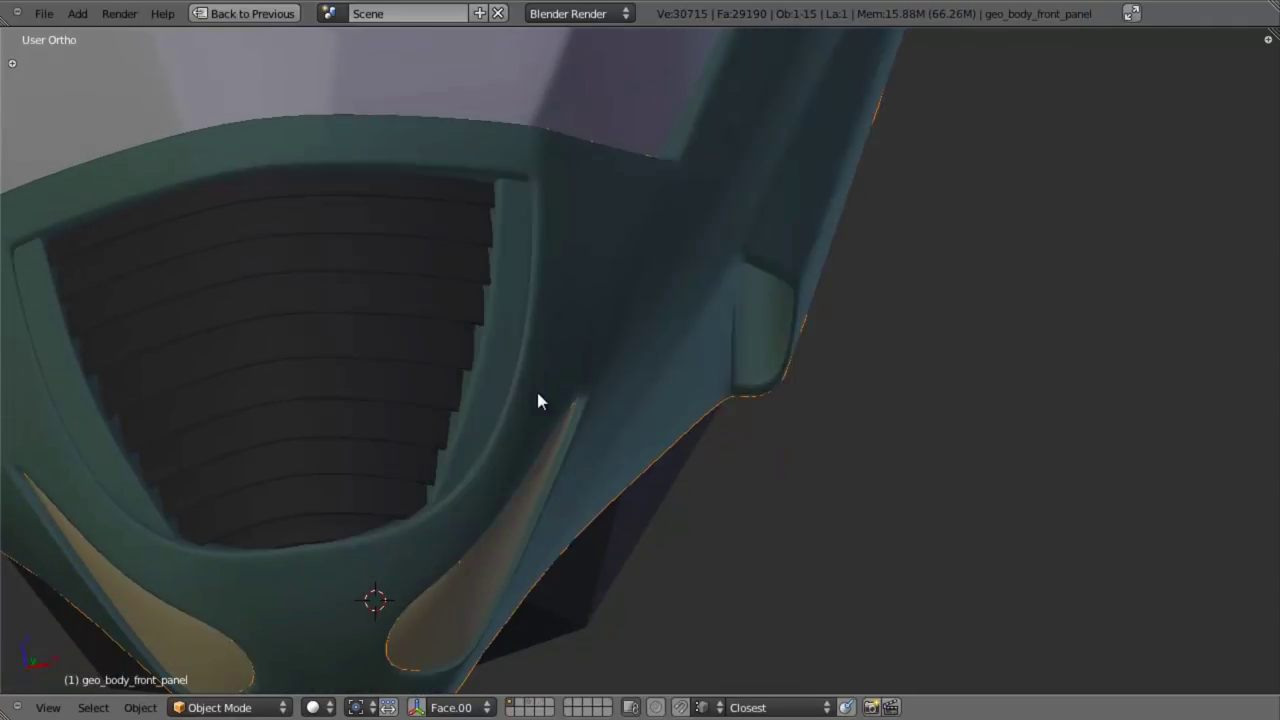
{"action": "scroll", "coordinate": [537, 395], "scroll_direction": "down", "scroll_amount": 4}
{"action": "right_click", "coordinate": [545, 425]}
{"action": "scroll", "coordinate": [558, 423], "scroll_direction": "down", "scroll_amount": 4}
{"action": "key", "text": "a"}
{"action": "scroll", "coordinate": [575, 457], "scroll_direction": "up", "scroll_amount": 4}
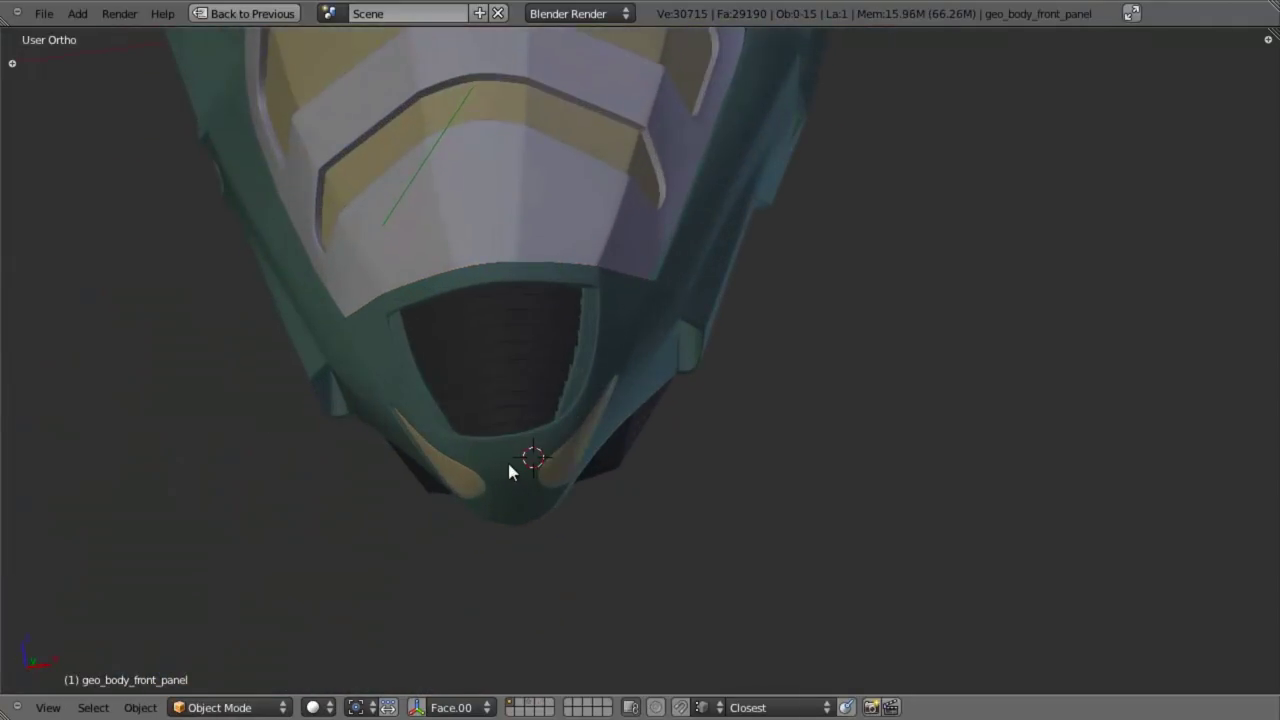
{"action": "right_click", "coordinate": [511, 463]}
{"action": "middle_click_drag", "start_coordinate": [531, 460], "coordinate": [630, 447], "text": "shift"}
{"action": "scroll", "coordinate": [630, 447], "scroll_direction": "up", "scroll_amount": 5}
{"action": "scroll", "coordinate": [631, 450], "scroll_direction": "down", "scroll_amount": 5}
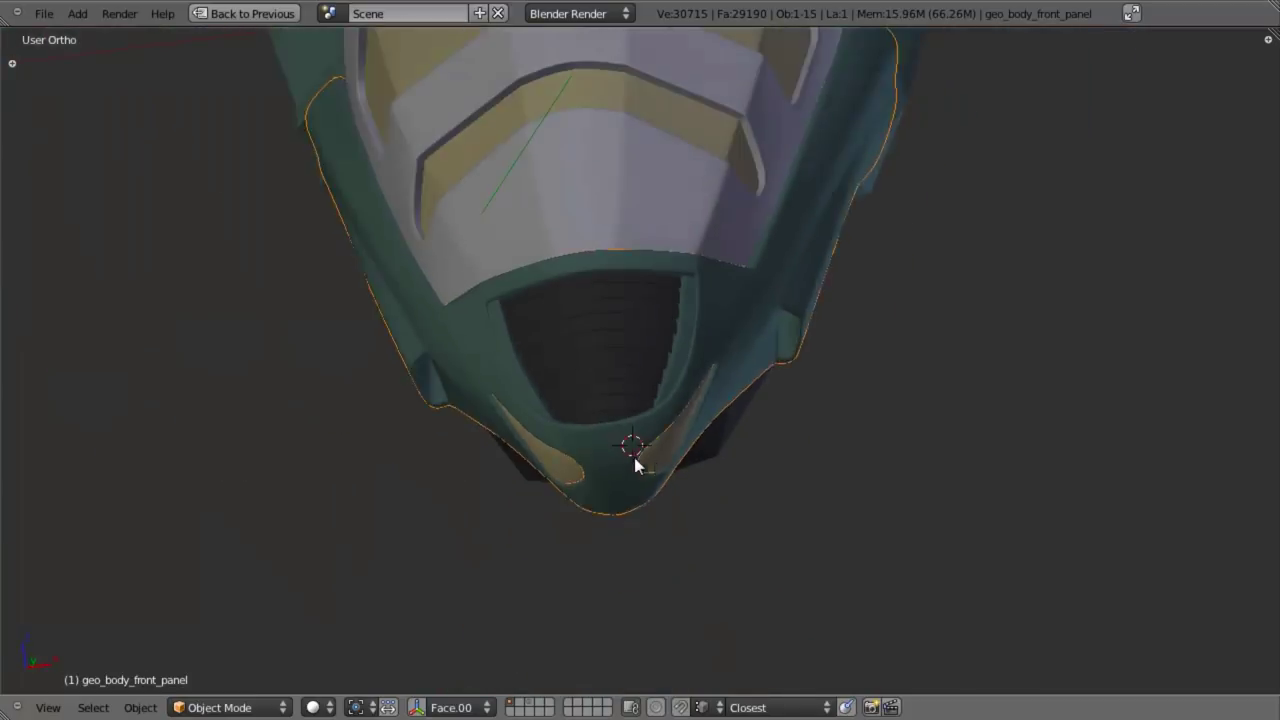
{"action": "key", "text": "a"}
{"action": "scroll", "coordinate": [640, 470], "scroll_direction": "up", "scroll_amount": 3}
- Add a vertical edge loop beside the nose's centre line below the grille, fatten it about 0.0013 and nudge its position
{"action": "key", "text": "Tab"}
{"action": "scroll", "coordinate": [641, 459], "scroll_direction": "up", "scroll_amount": 3}
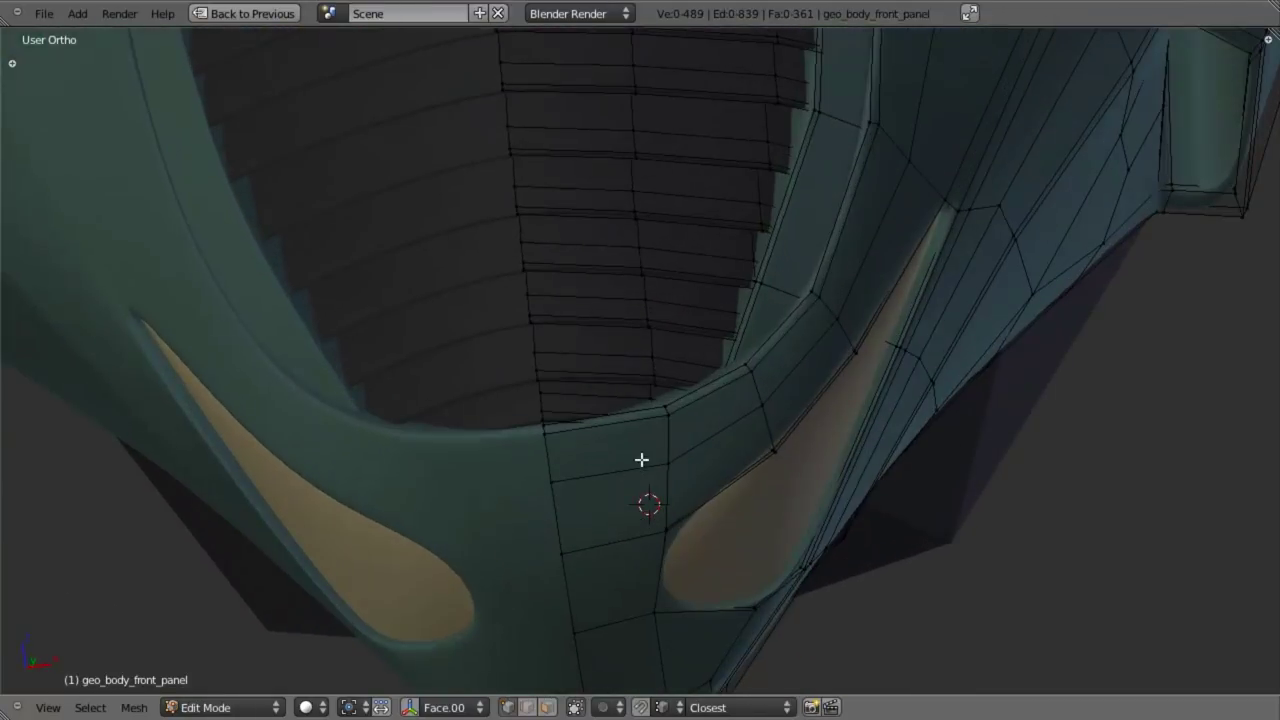
{"action": "middle_click_drag", "start_coordinate": [619, 537], "coordinate": [594, 427], "text": "shift"}
{"action": "key", "text": "ctrl+r"}
{"action": "left_click", "coordinate": [594, 428]}
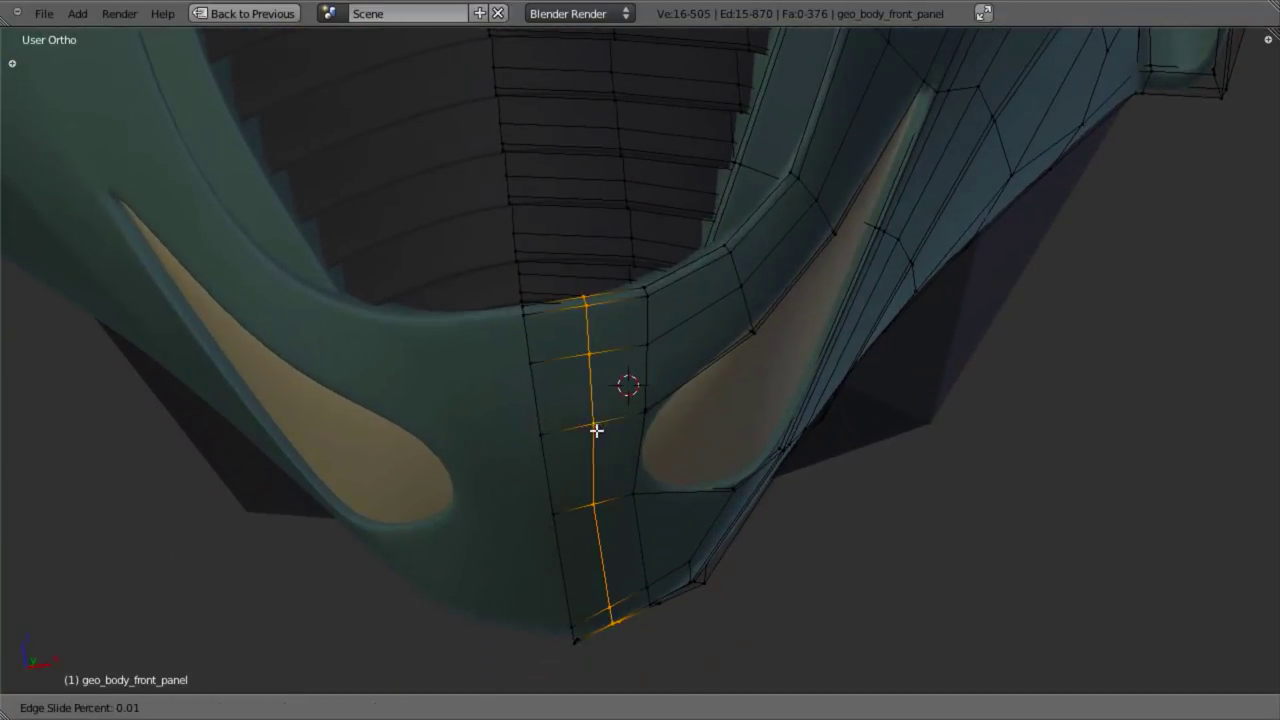
{"action": "left_click", "coordinate": [605, 436]}
{"action": "key", "text": "alt+s"}
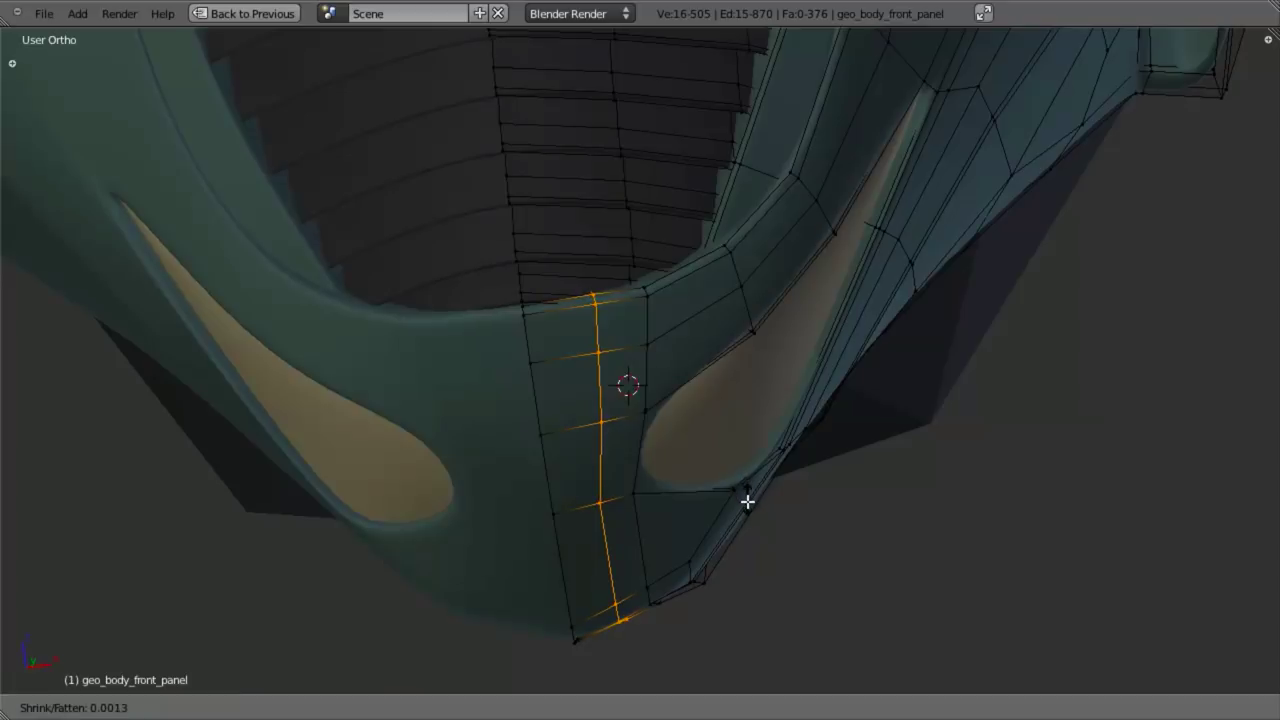
{"action": "left_click", "coordinate": [749, 503]}
{"action": "key", "text": "g"}
{"action": "left_click", "coordinate": [743, 506]}
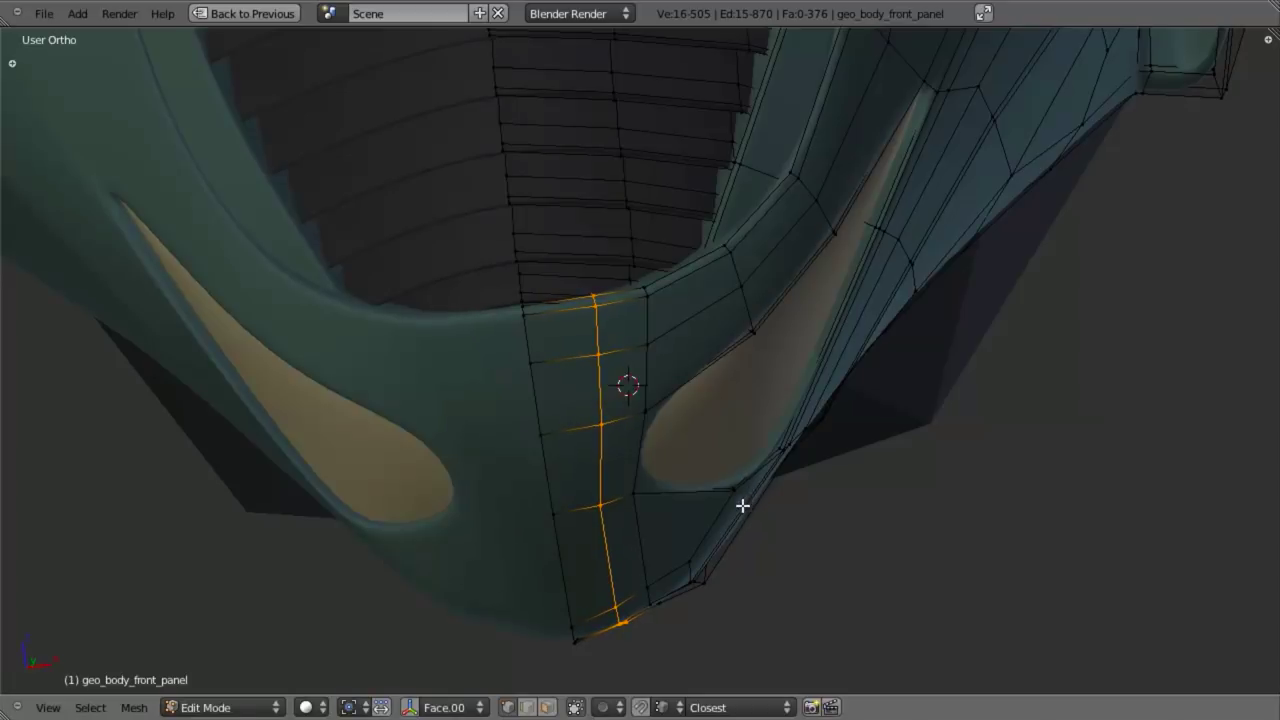
{"action": "middle_click_drag", "start_coordinate": [675, 500], "coordinate": [647, 483]}
{"action": "key", "text": "a"}
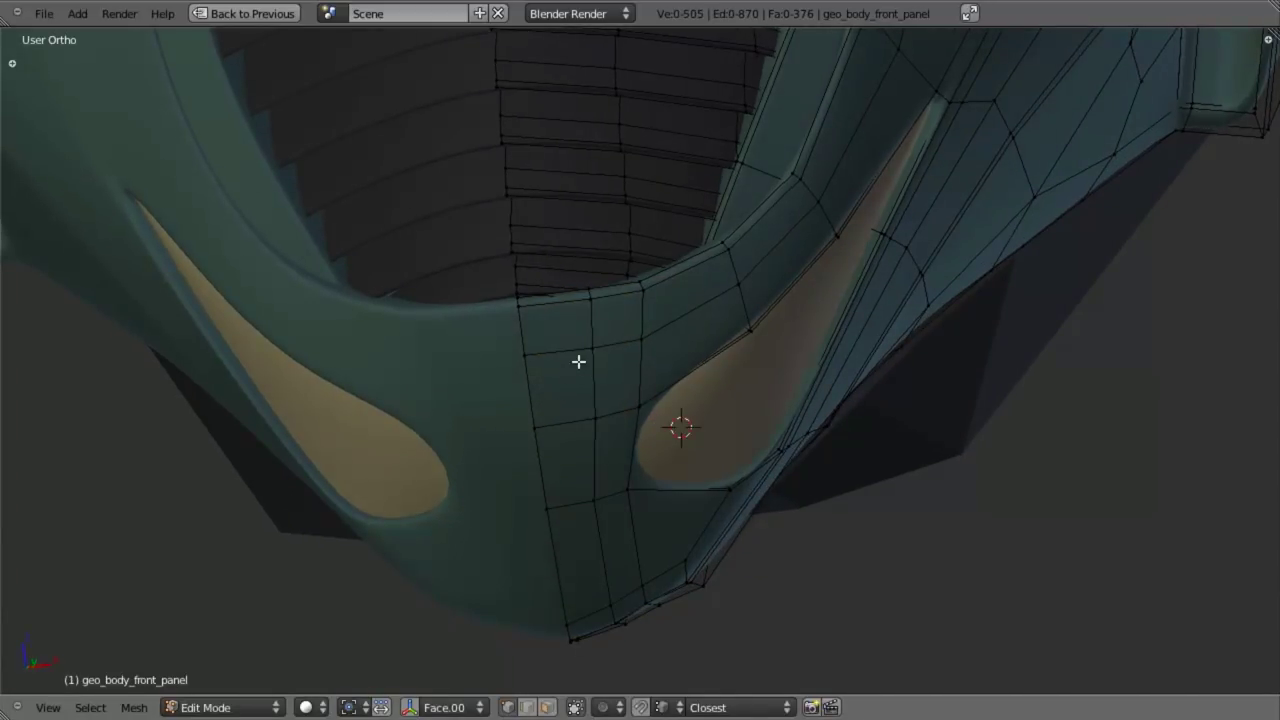
- Extrude the four faces at the grille's lower lip beside the nose's centre line and shrink them inward about 0.012
{"action": "key", "text": "l"}
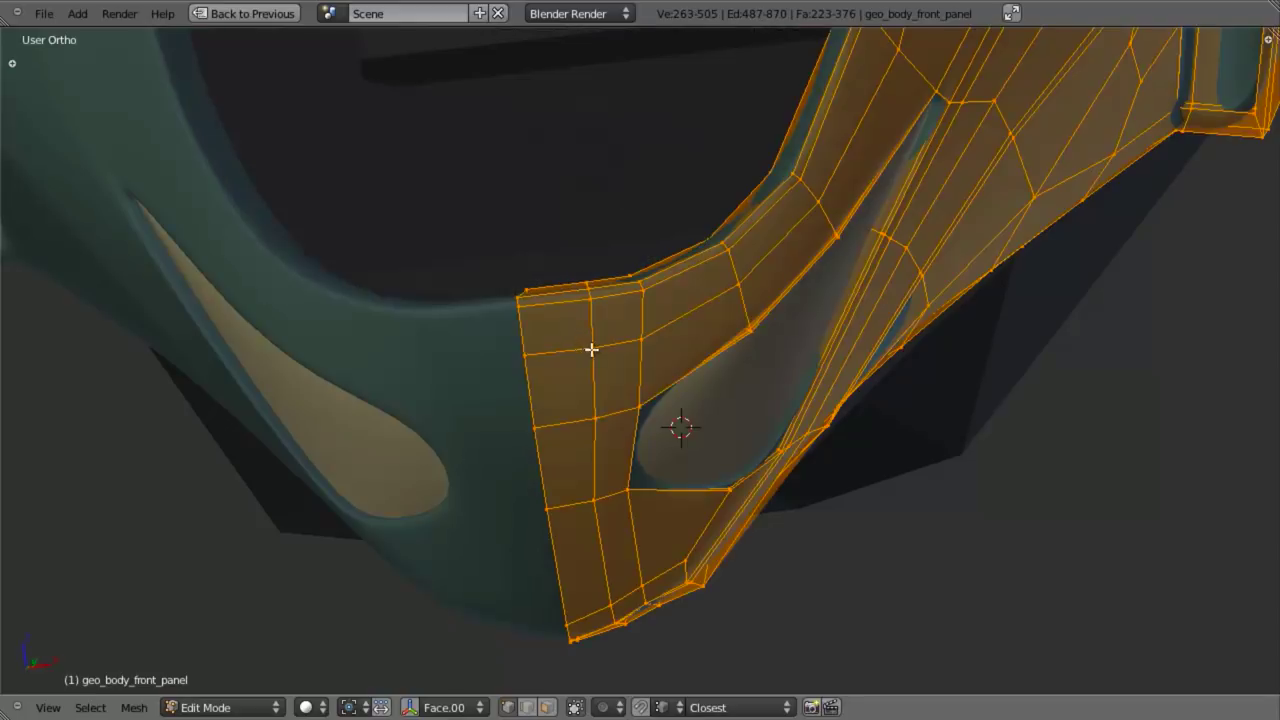
{"action": "middle_click_drag", "start_coordinate": [589, 349], "coordinate": [689, 363]}
{"action": "key", "text": "a"}
{"action": "key", "text": "b"}
{"action": "left_click_drag", "start_coordinate": [491, 254], "coordinate": [680, 510]}
{"action": "middle_click_drag", "start_coordinate": [690, 500], "coordinate": [888, 443]}
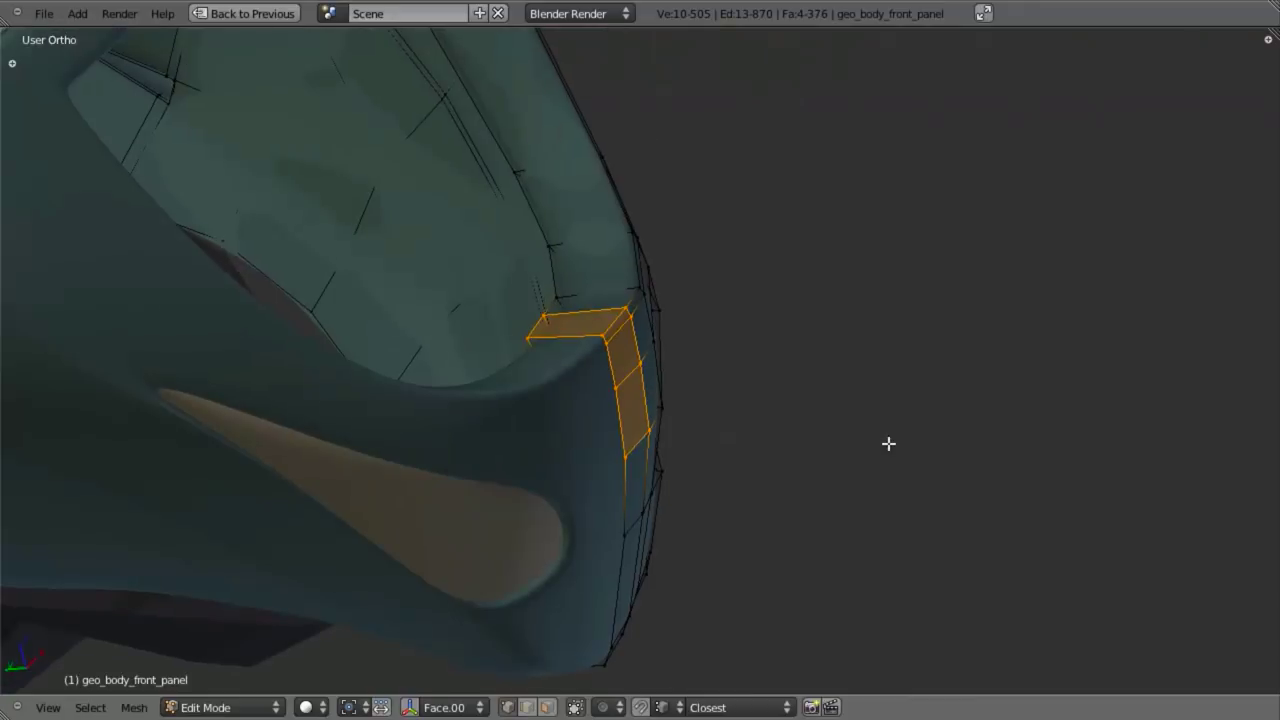
{"action": "key", "text": "e"}
{"action": "right_click", "coordinate": [820, 457]}
{"action": "key", "text": "alt+s"}
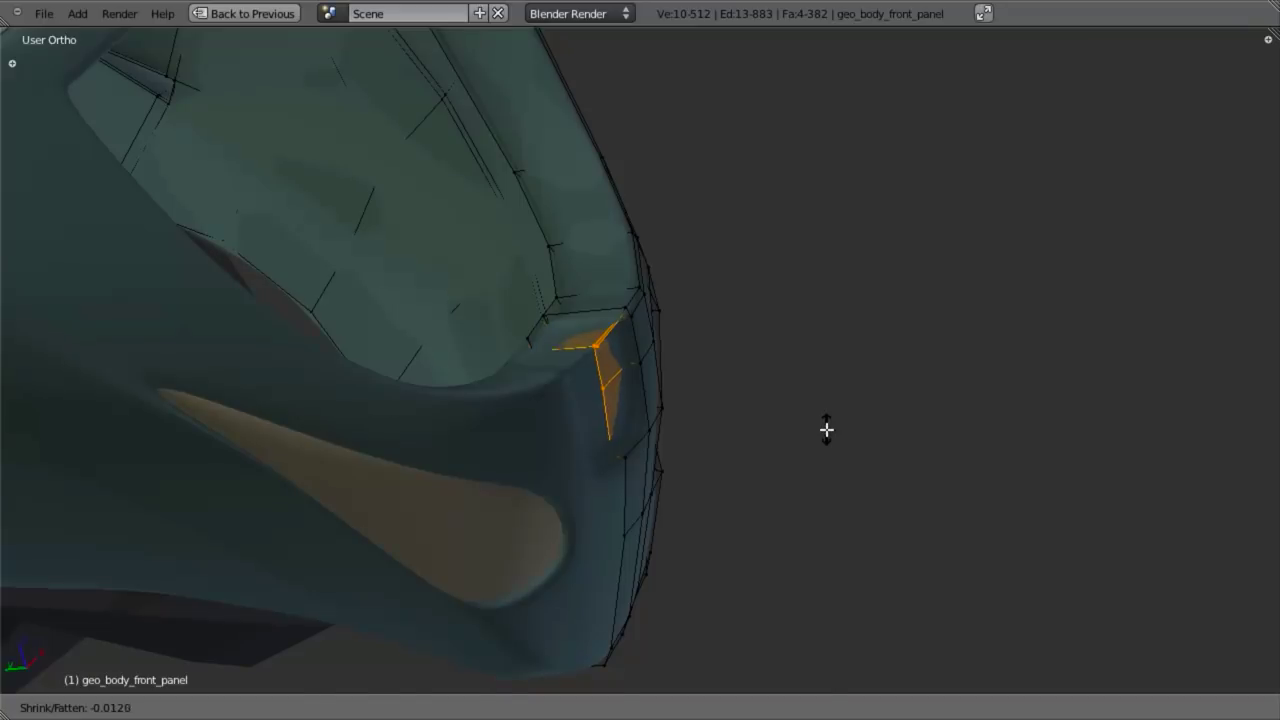
{"action": "left_click", "coordinate": [826, 430]}
- Select the new recess's front upper edge at the lip and slide it slightly along its neighbouring edges
{"action": "key", "text": "z"}
{"action": "right_click", "coordinate": [543, 332]}
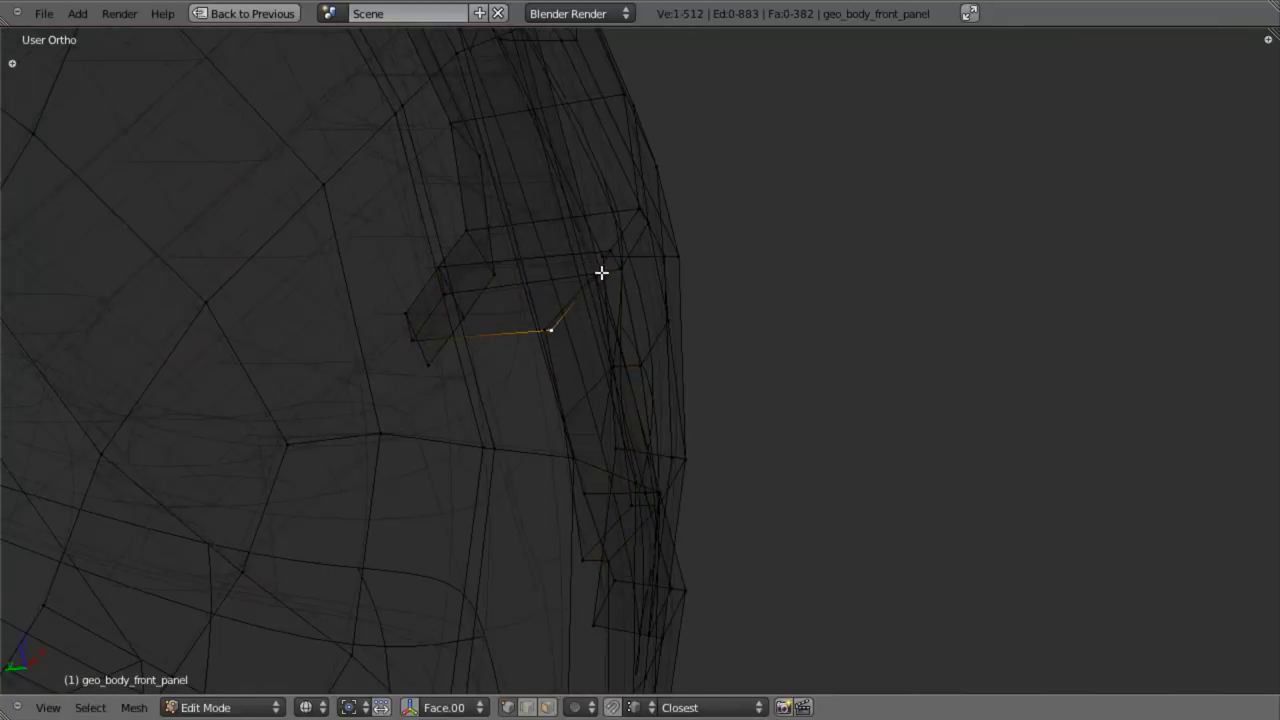
{"action": "right_click", "coordinate": [601, 272], "text": "shift"}
{"action": "mouse_move", "coordinate": [601, 272]}
{"action": "middle_mouse_down"}
{"action": "mouse_move", "coordinate": [594, 334]}
{"action": "mouse_move", "coordinate": [594, 294]}
{"action": "middle_mouse_up"}
{"action": "key", "text": "ctrl+e"}
{"action": "left_click", "coordinate": [591, 294]}
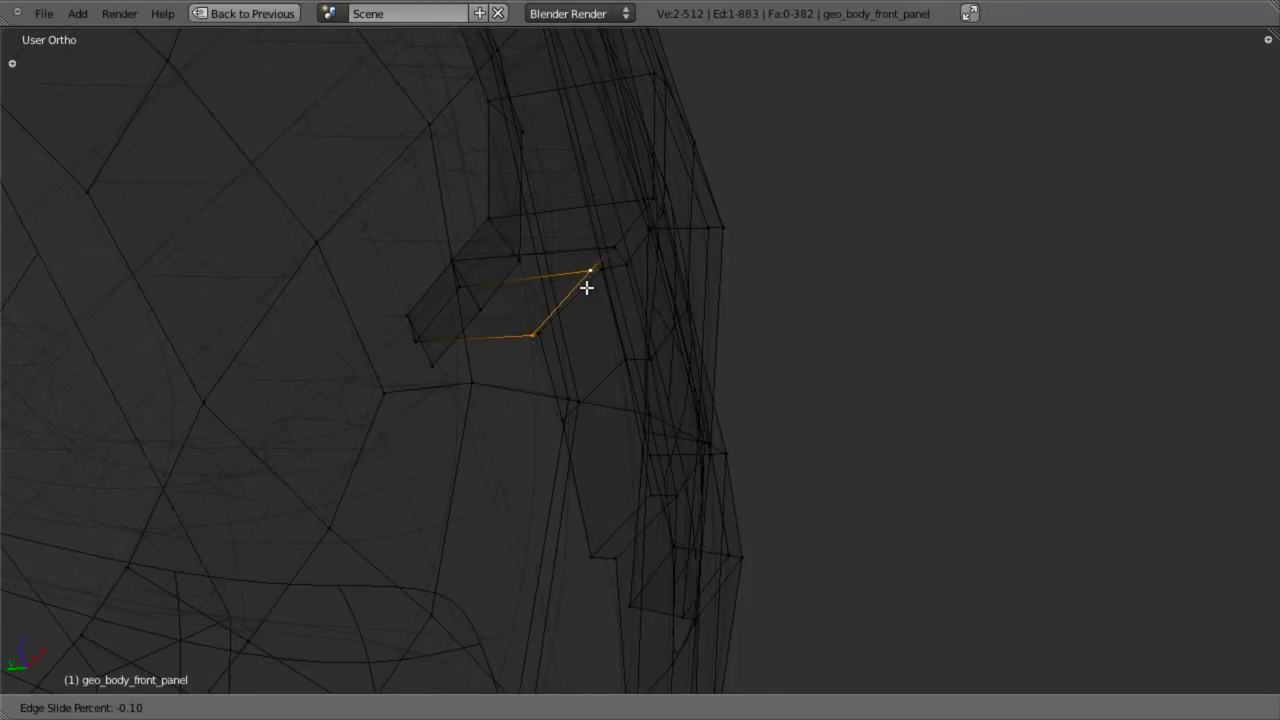
{"action": "left_click", "coordinate": [586, 288]}
{"action": "key", "text": "a"}
{"action": "key", "text": "z"}
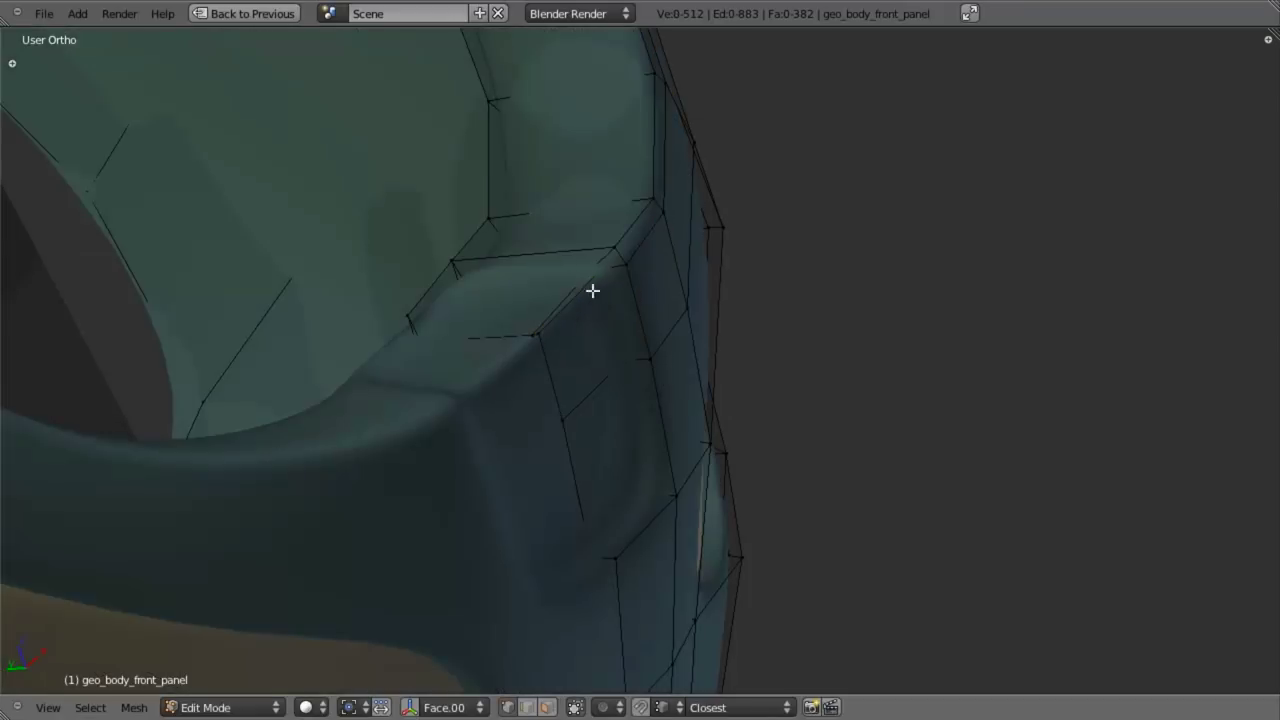
- Select the rear edge of the recess's sunken top and move it to straighten the lip under the grille
{"action": "key", "text": "z"}
{"action": "key", "text": "z"}
{"action": "right_click", "coordinate": [460, 312]}
{"action": "key", "text": "z"}
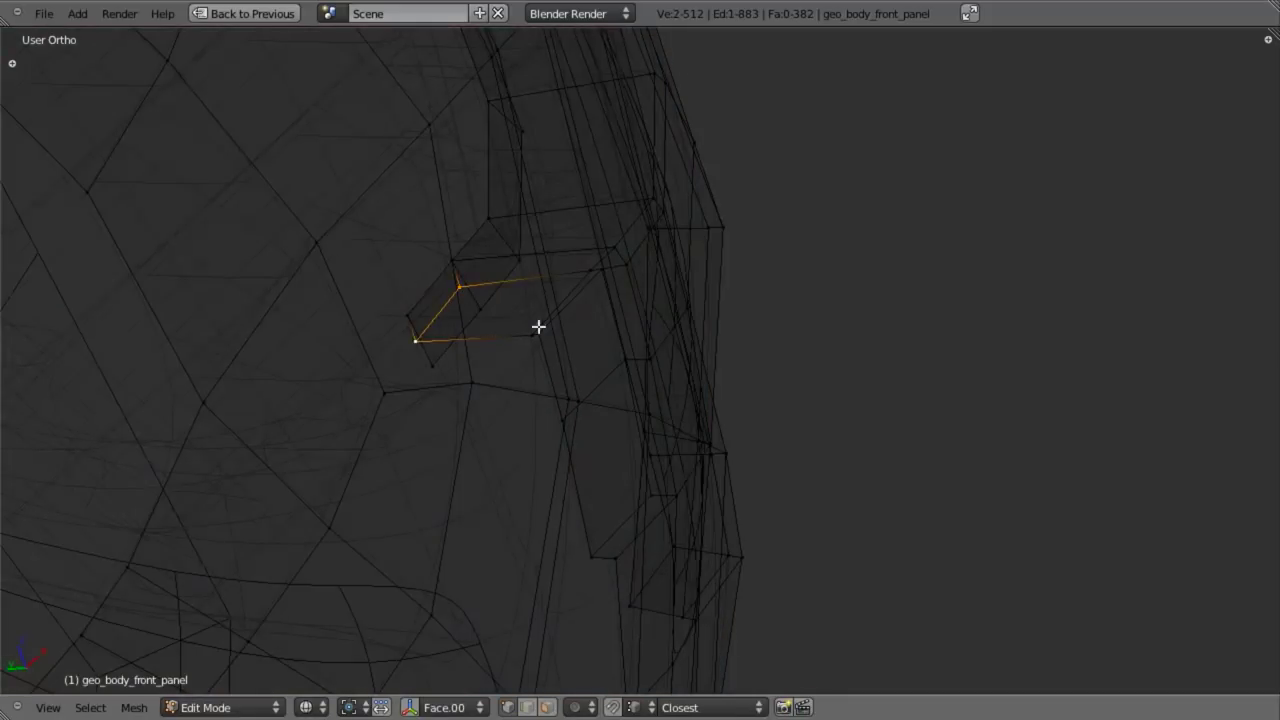
{"action": "mouse_move", "coordinate": [538, 326]}
{"action": "middle_mouse_down"}
{"action": "mouse_move", "coordinate": [511, 263]}
{"action": "mouse_move", "coordinate": [483, 269]}
{"action": "mouse_move", "coordinate": [557, 315]}
{"action": "mouse_move", "coordinate": [606, 283]}
{"action": "mouse_move", "coordinate": [543, 331]}
{"action": "mouse_move", "coordinate": [511, 314]}
{"action": "mouse_move", "coordinate": [560, 311]}
{"action": "mouse_move", "coordinate": [537, 323]}
{"action": "mouse_move", "coordinate": [551, 331]}
{"action": "mouse_move", "coordinate": [509, 337]}
{"action": "mouse_move", "coordinate": [665, 461]}
{"action": "mouse_move", "coordinate": [714, 474]}
{"action": "mouse_move", "coordinate": [666, 463]}
{"action": "mouse_move", "coordinate": [614, 474]}
{"action": "mouse_move", "coordinate": [637, 507]}
{"action": "mouse_move", "coordinate": [564, 503]}
{"action": "mouse_move", "coordinate": [537, 486]}
{"action": "mouse_move", "coordinate": [543, 509]}
{"action": "mouse_move", "coordinate": [551, 466]}
{"action": "mouse_move", "coordinate": [622, 453]}
{"action": "mouse_move", "coordinate": [603, 420]}
{"action": "mouse_move", "coordinate": [671, 394]}
{"action": "middle_mouse_up"}
{"action": "key", "text": "g"}
{"action": "left_click", "coordinate": [625, 277]}
{"action": "key", "text": "z"}
{"action": "key", "text": "z"}
{"action": "key", "text": "a"}
{"action": "key", "text": "z"}
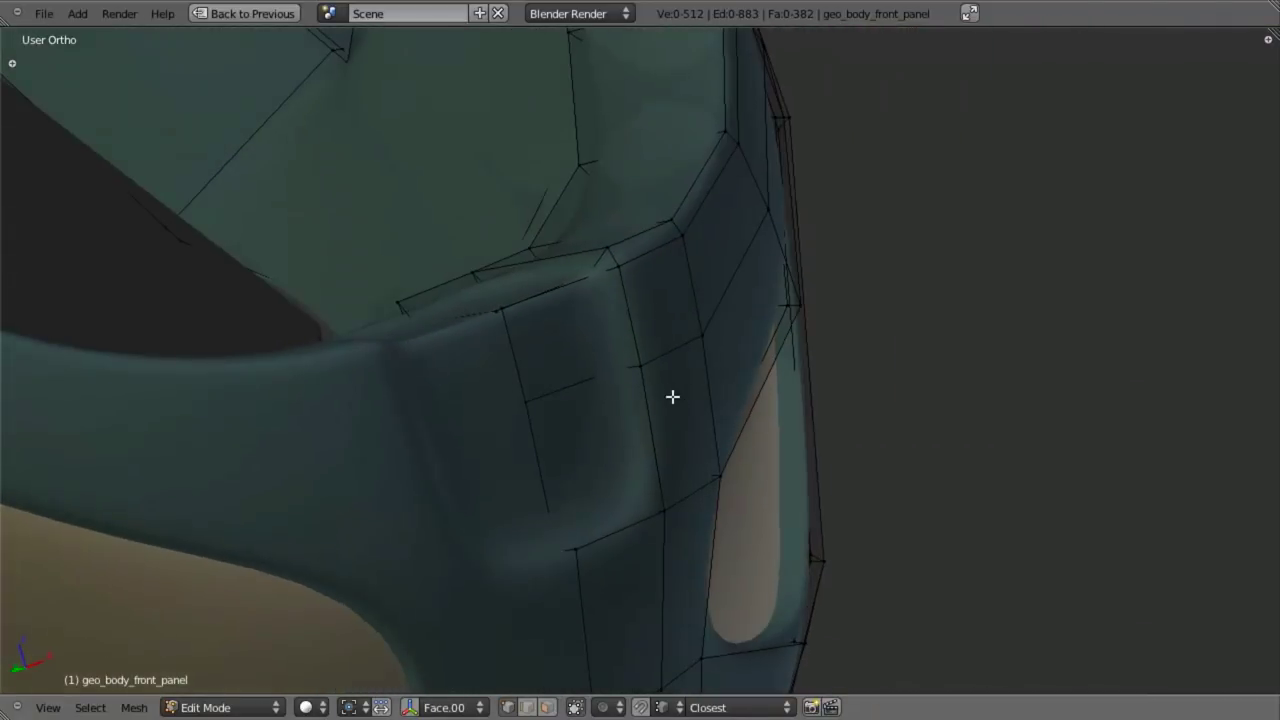
- Add an edge loop around the recess's side wall, slid close to its outer rim
{"action": "key", "text": "z"}
{"action": "key", "text": "ctrl+r"}
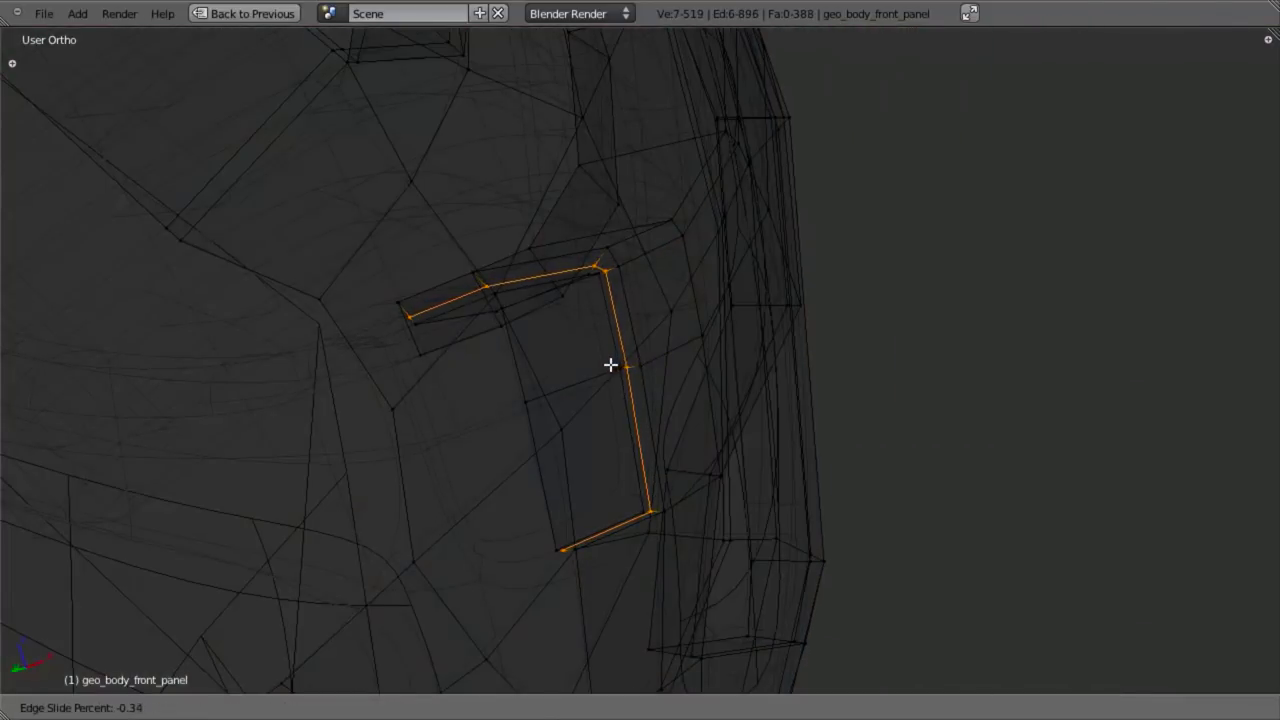
{"action": "left_click", "coordinate": [600, 361]}
{"action": "key", "text": "z"}
{"action": "scroll", "coordinate": [660, 424], "scroll_direction": "down", "scroll_amount": 4}
{"action": "middle_click_drag", "start_coordinate": [663, 426], "coordinate": [683, 474]}
{"action": "key", "text": "a"}
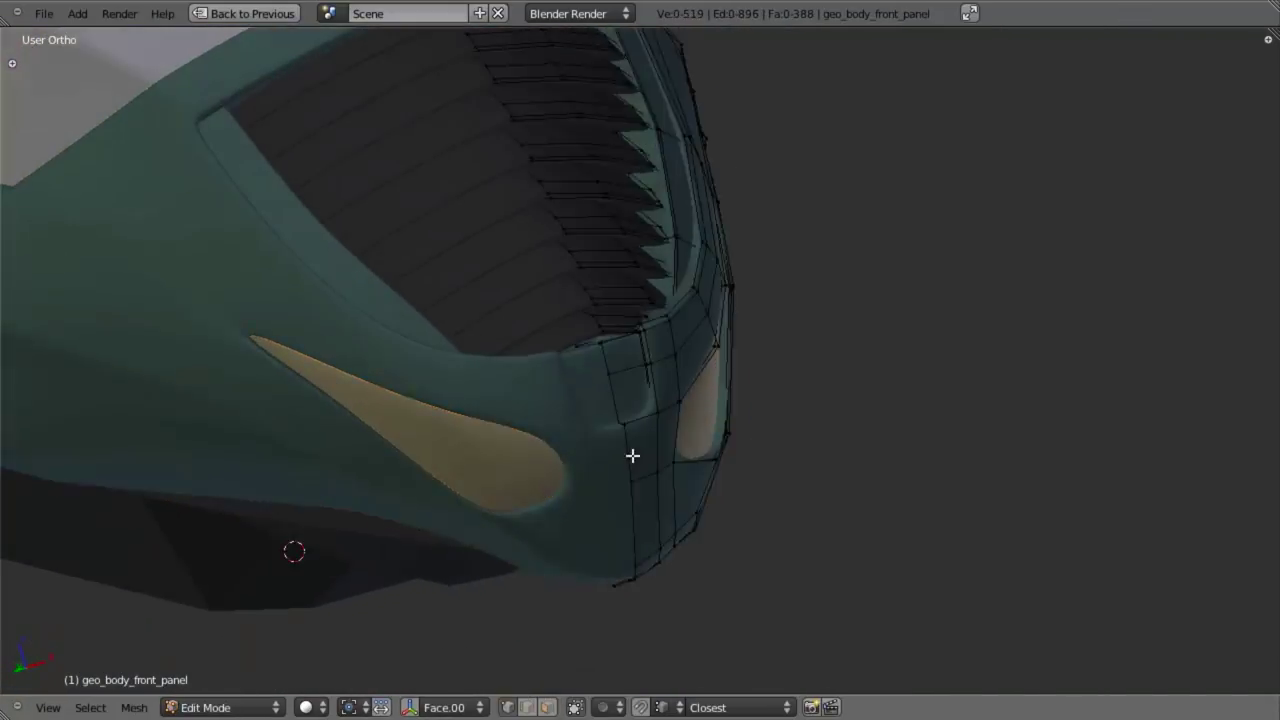
- Select the recess's inner front, top and rear lip faces beside the centre line and hide the rest of the mesh
{"action": "scroll", "coordinate": [632, 455], "scroll_direction": "up", "scroll_amount": 3}
{"action": "right_click", "coordinate": [580, 363], "text": "alt+shift"}
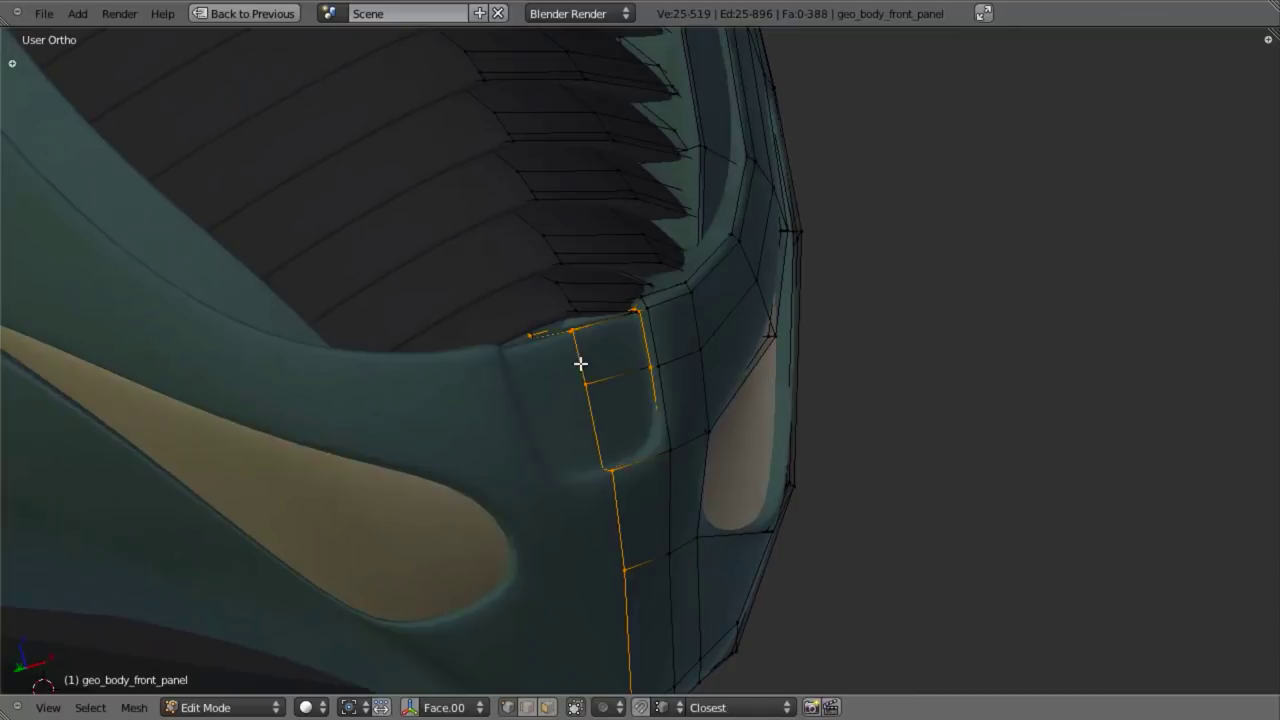
{"action": "key", "text": "z"}
{"action": "scroll", "coordinate": [449, 506], "scroll_direction": "down", "scroll_amount": 2}
{"action": "right_click", "coordinate": [449, 506], "text": "alt+shift"}
{"action": "scroll", "coordinate": [737, 434], "scroll_direction": "up", "scroll_amount": 5}
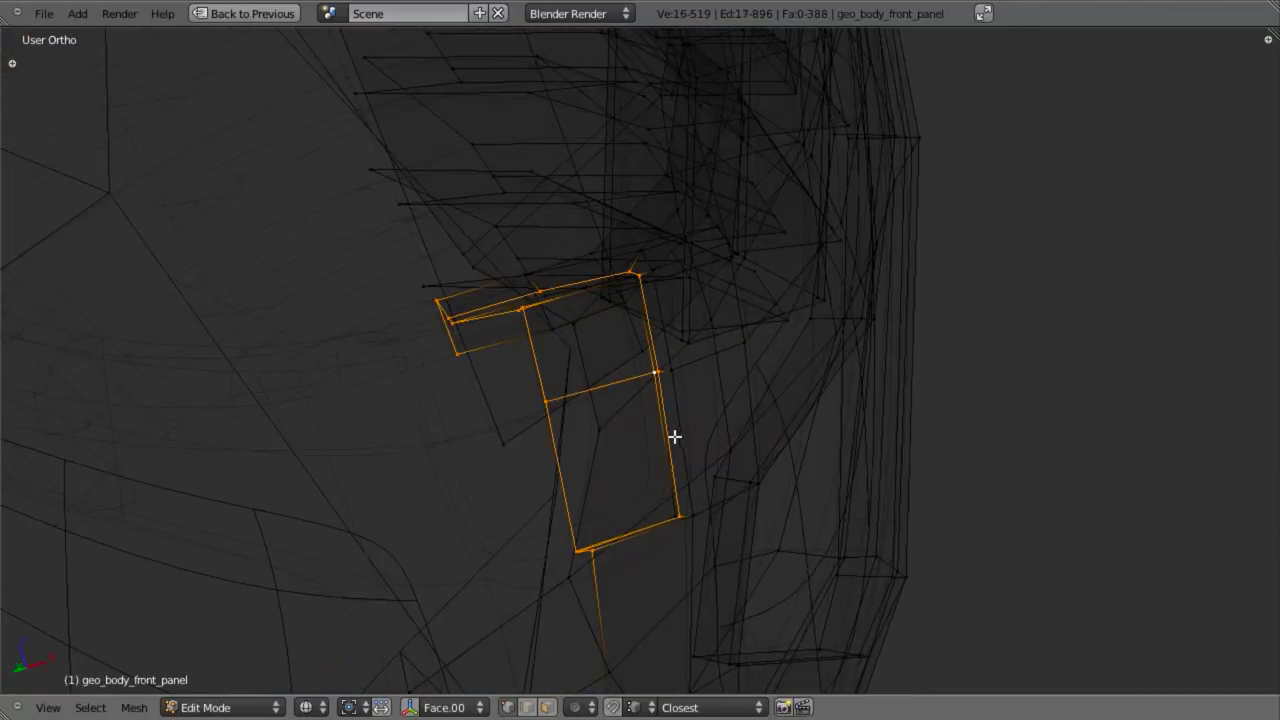
{"action": "middle_click_drag", "start_coordinate": [678, 441], "coordinate": [657, 394]}
{"action": "right_click", "coordinate": [653, 388], "text": "alt+shift"}
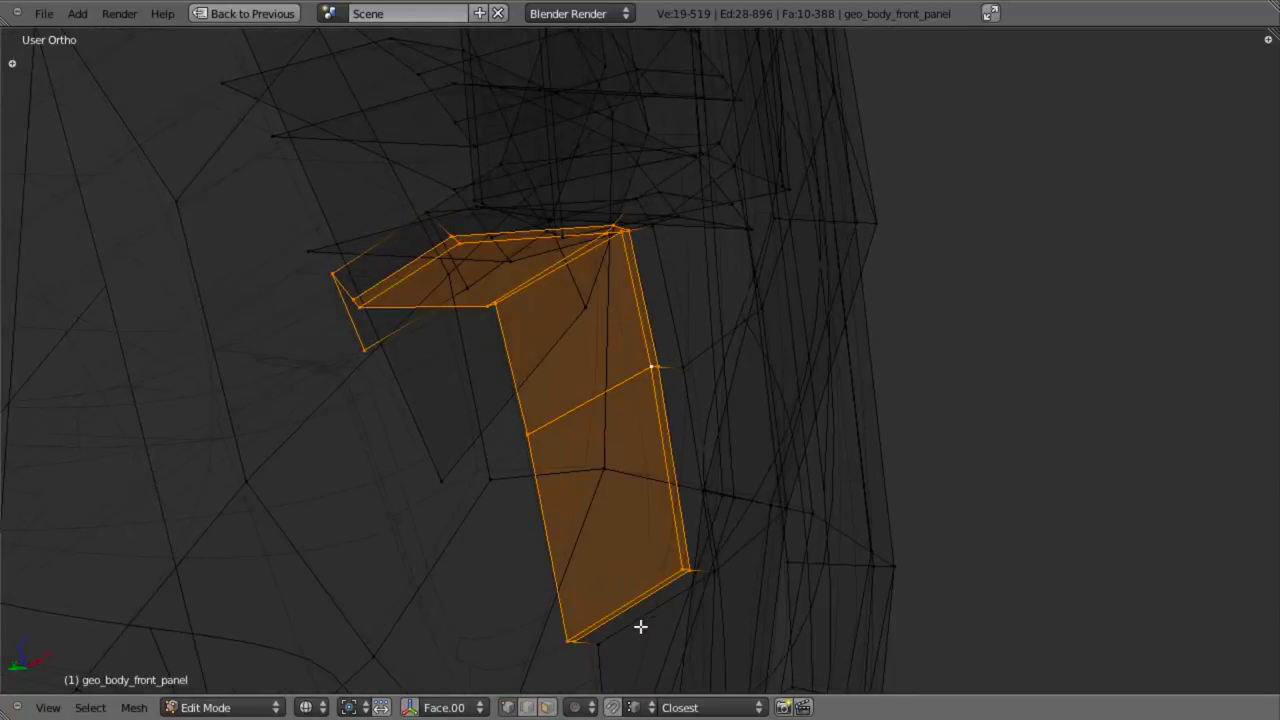
{"action": "key", "text": "z"}
{"action": "key", "text": "z"}
{"action": "right_click", "coordinate": [671, 427], "text": "alt+shift"}
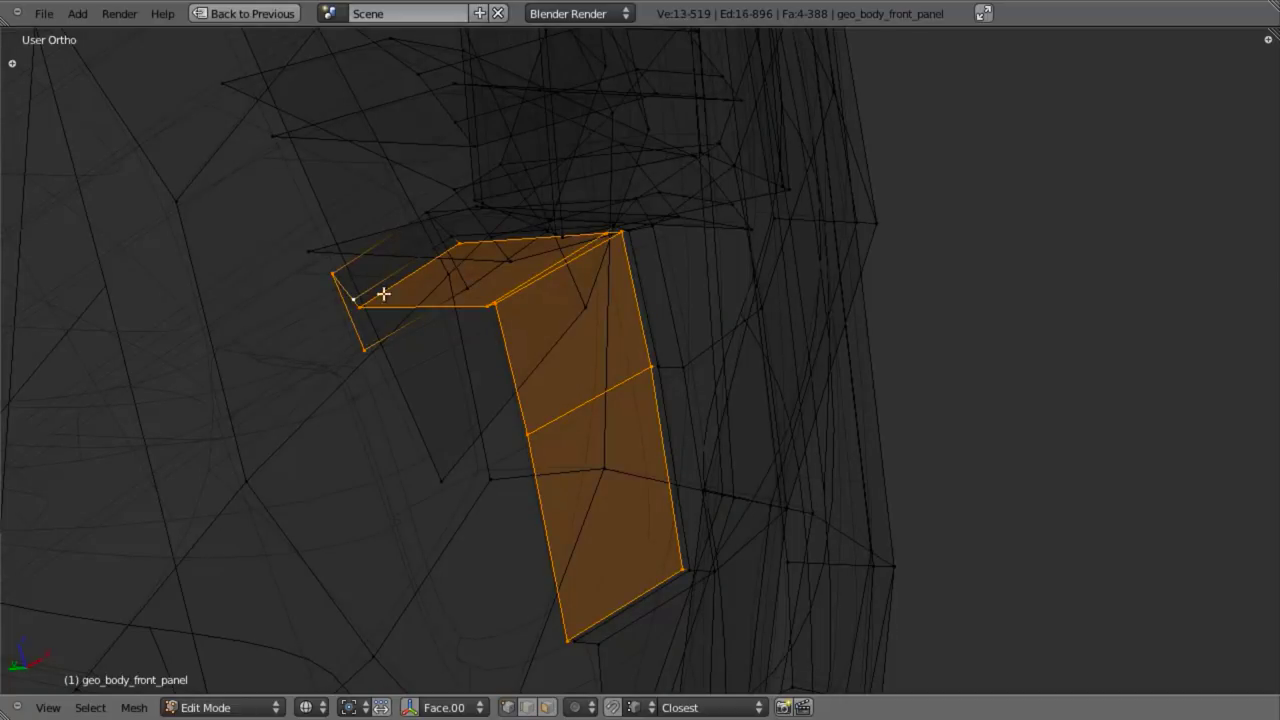
{"action": "right_click", "coordinate": [436, 214], "text": "shift"}
{"action": "right_click", "coordinate": [451, 307], "text": "shift"}
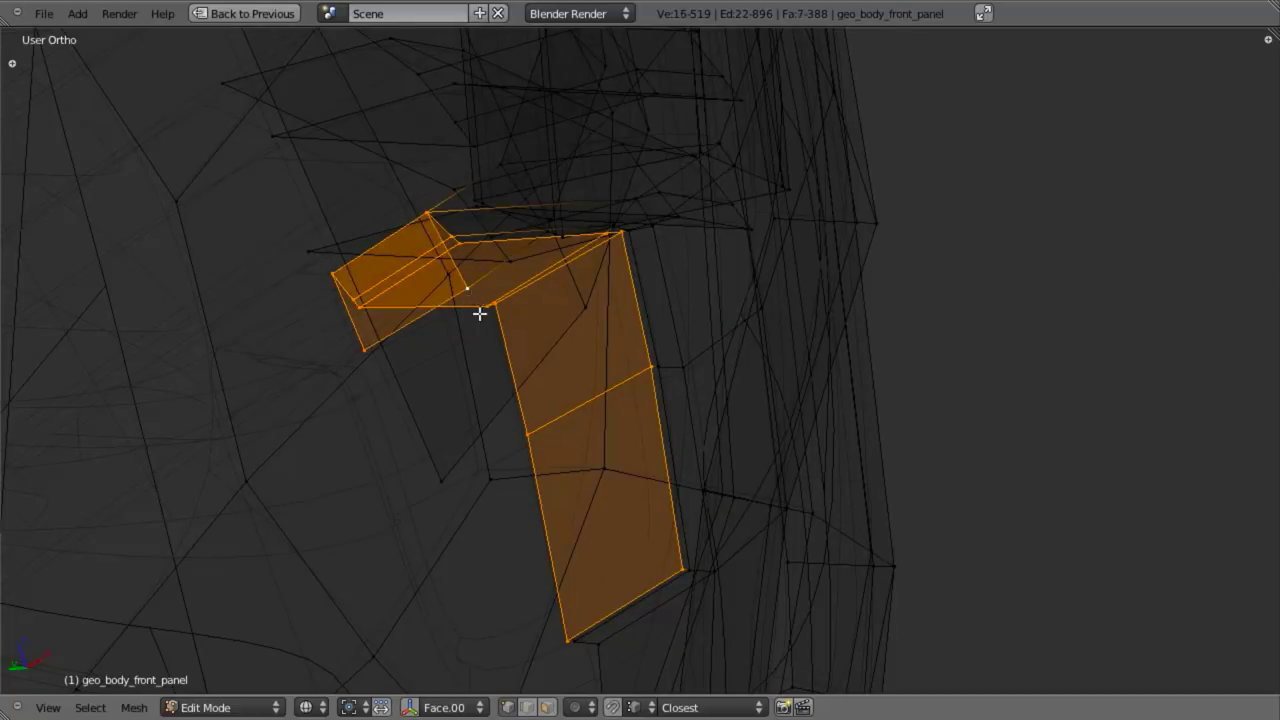
{"action": "key", "text": "z"}
{"action": "key", "text": "shift+h"}
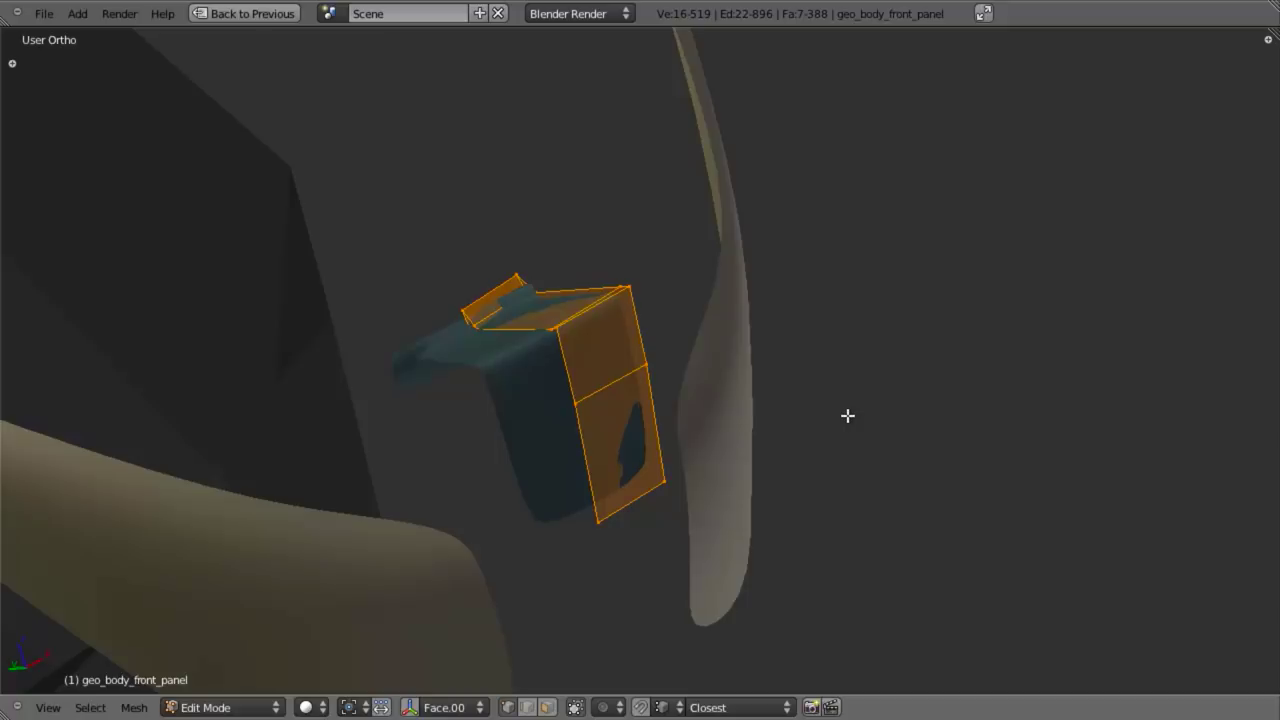
- Assign the dark grey material to the isolated recess faces and reveal the rest of the mesh
{"action": "middle_click_drag", "start_coordinate": [847, 415], "coordinate": [710, 386]}
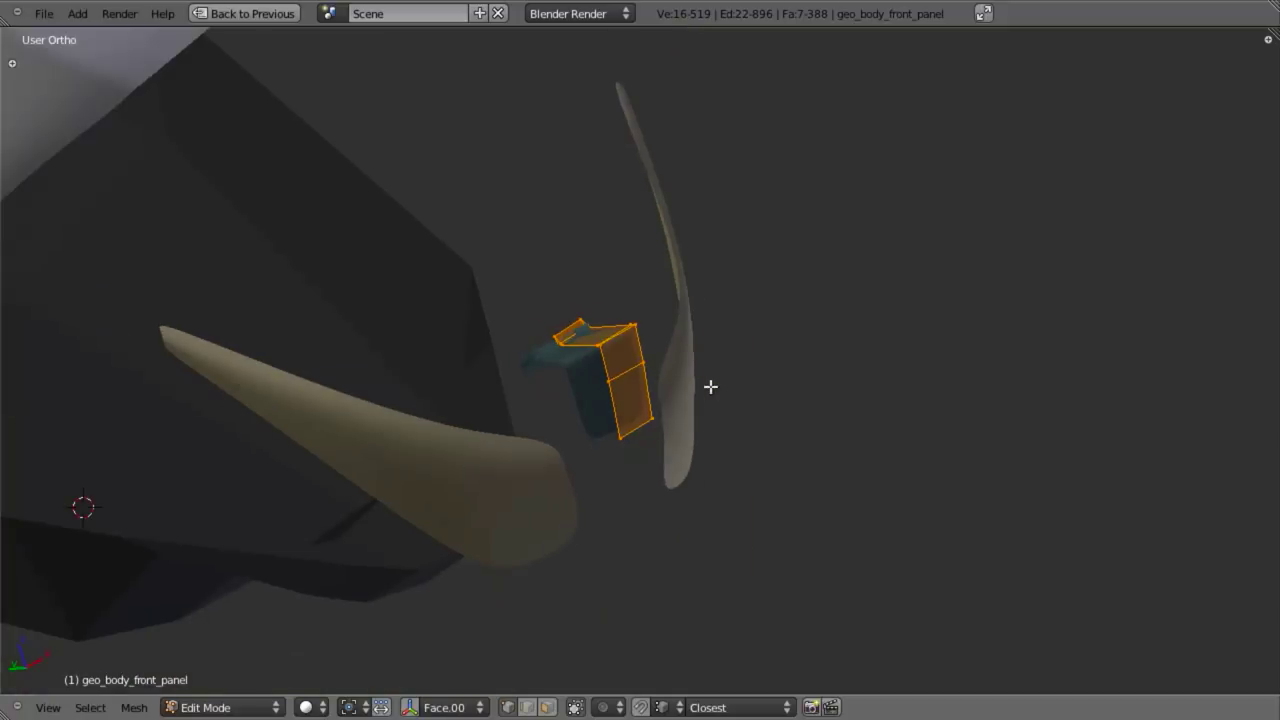
{"action": "key", "text": "shift+space"}
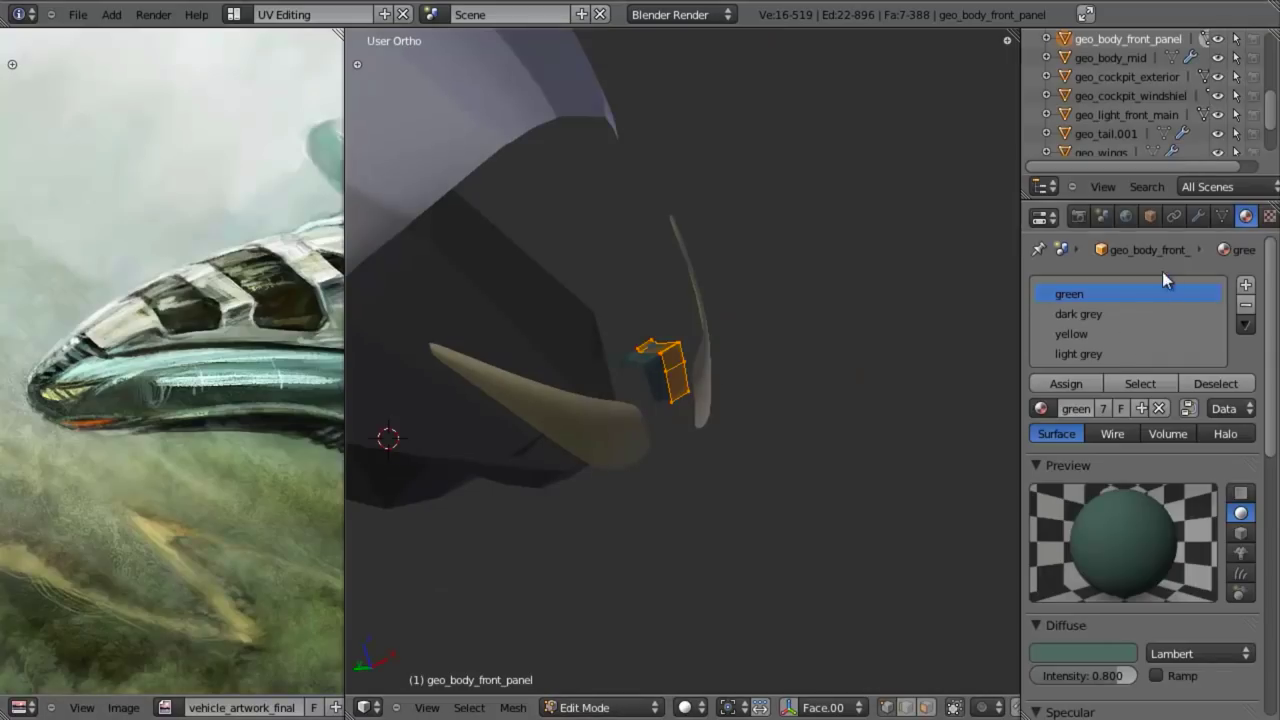
{"action": "left_click", "coordinate": [1085, 314]}
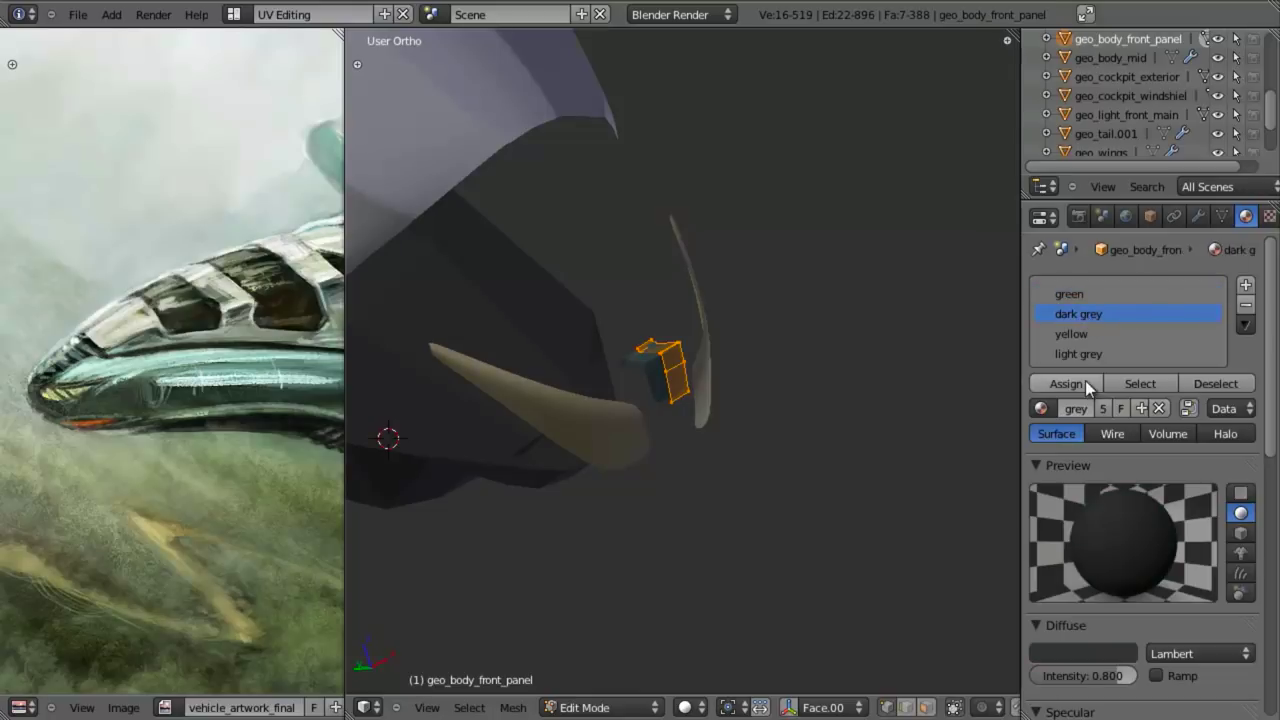
{"action": "left_click", "coordinate": [1086, 382]}
{"action": "scroll", "coordinate": [671, 344], "scroll_direction": "up", "scroll_amount": 4}
{"action": "key", "text": "alt+h"}
{"action": "middle_click_drag", "start_coordinate": [731, 352], "coordinate": [762, 443]}
{"action": "key", "text": "a"}
{"action": "key", "text": "Tab"}
{"action": "key", "text": "KP_1"}
{"action": "middle_click_drag", "start_coordinate": [605, 403], "coordinate": [793, 420], "text": "shift"}
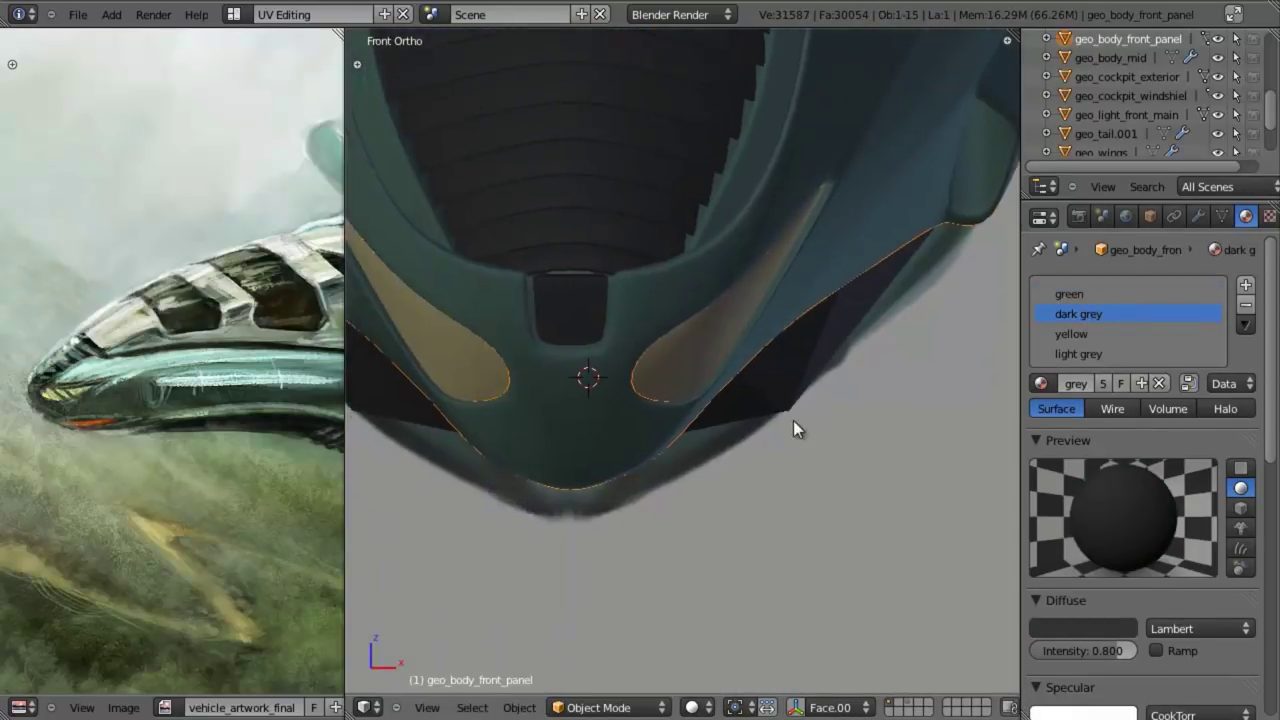
- In face select mode, select the thin ring of faces along the recess's side wall and assign it the dark grey material
{"action": "scroll", "coordinate": [793, 420], "scroll_direction": "up", "scroll_amount": 4}
{"action": "key", "text": "Tab"}
{"action": "middle_click_drag", "start_coordinate": [629, 326], "coordinate": [774, 366]}
{"action": "scroll", "coordinate": [858, 351], "scroll_direction": "down", "scroll_amount": 7}
{"action": "middle_click_drag", "start_coordinate": [860, 351], "coordinate": [355, 322], "text": "shift"}
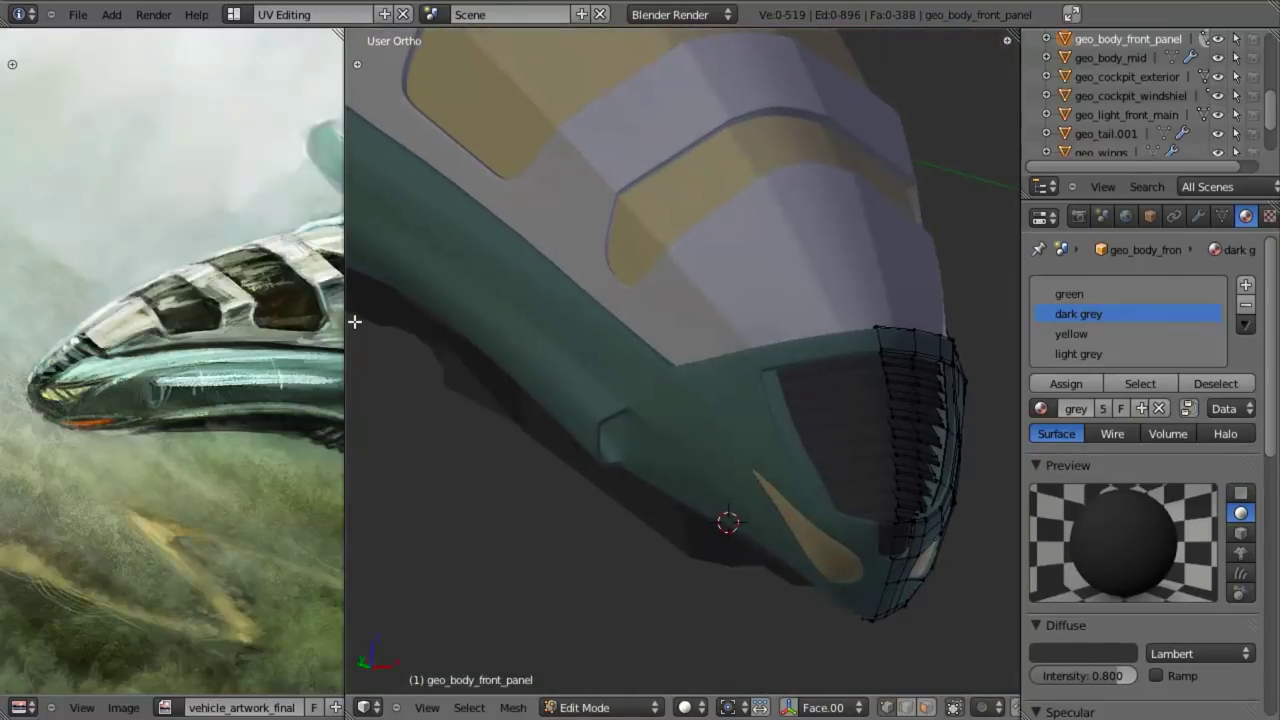
{"action": "middle_click_drag", "start_coordinate": [671, 365], "coordinate": [480, 311], "text": "shift"}
{"action": "middle_click_drag", "start_coordinate": [671, 430], "coordinate": [623, 320], "text": "shift"}
{"action": "scroll", "coordinate": [623, 320], "scroll_direction": "up", "scroll_amount": 8}
{"action": "middle_click_drag", "start_coordinate": [660, 392], "coordinate": [746, 371], "text": "shift"}
{"action": "scroll", "coordinate": [740, 375], "scroll_direction": "up", "scroll_amount": 5}
{"action": "key", "text": "z"}
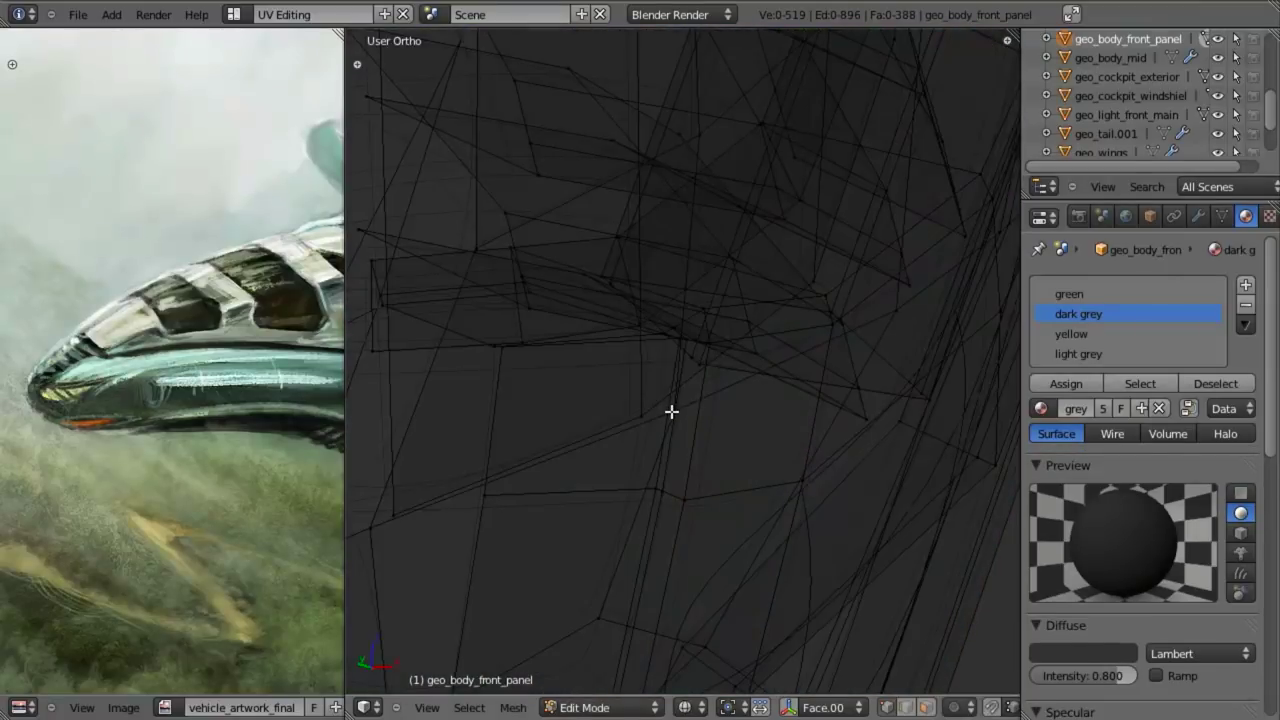
{"action": "key", "text": "ctrl+Tab"}
{"action": "left_click", "coordinate": [668, 450]}
{"action": "middle_click_drag", "start_coordinate": [660, 466], "coordinate": [709, 367], "text": "shift"}
{"action": "scroll", "coordinate": [726, 391], "scroll_direction": "up", "scroll_amount": 4}
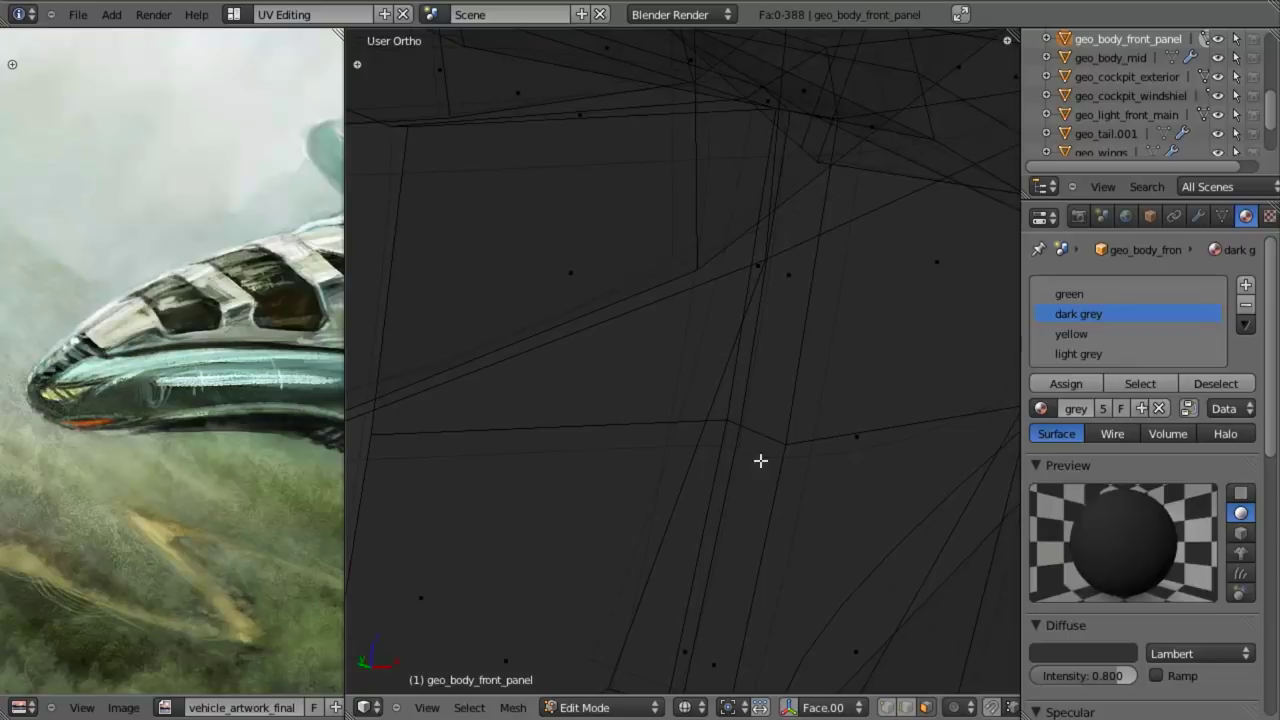
{"action": "right_click", "coordinate": [730, 420]}
{"action": "key", "text": "z"}
{"action": "scroll", "coordinate": [749, 434], "scroll_direction": "down", "scroll_amount": 4}
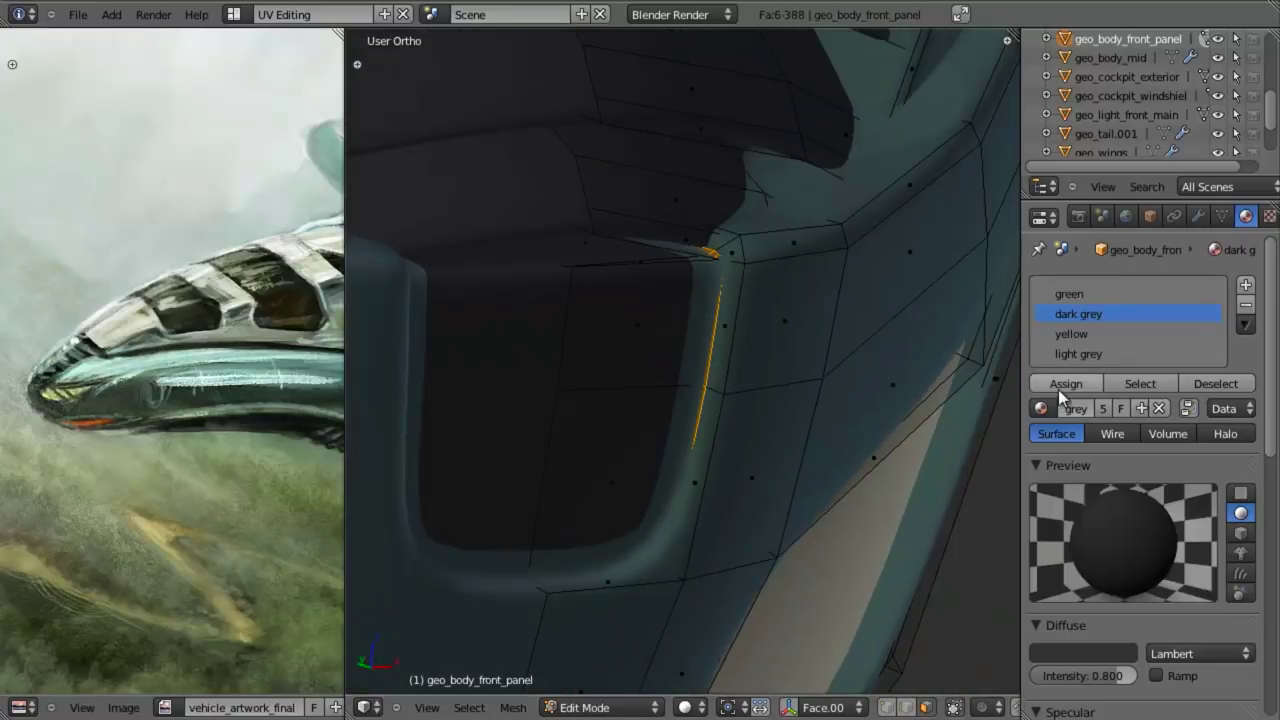
{"action": "left_click", "coordinate": [1040, 388]}
- Examine the dark nose recess and the grille in object mode from several distances and sides
{"action": "scroll", "coordinate": [646, 377], "scroll_direction": "down", "scroll_amount": 5}
{"action": "middle_click_drag", "start_coordinate": [643, 380], "coordinate": [622, 395]}
{"action": "key", "text": "Tab"}
{"action": "scroll", "coordinate": [640, 396], "scroll_direction": "down", "scroll_amount": 4}
{"action": "key", "text": "a"}
{"action": "scroll", "coordinate": [692, 427], "scroll_direction": "down", "scroll_amount": 4}
{"action": "scroll", "coordinate": [692, 427], "scroll_direction": "up", "scroll_amount": 5}
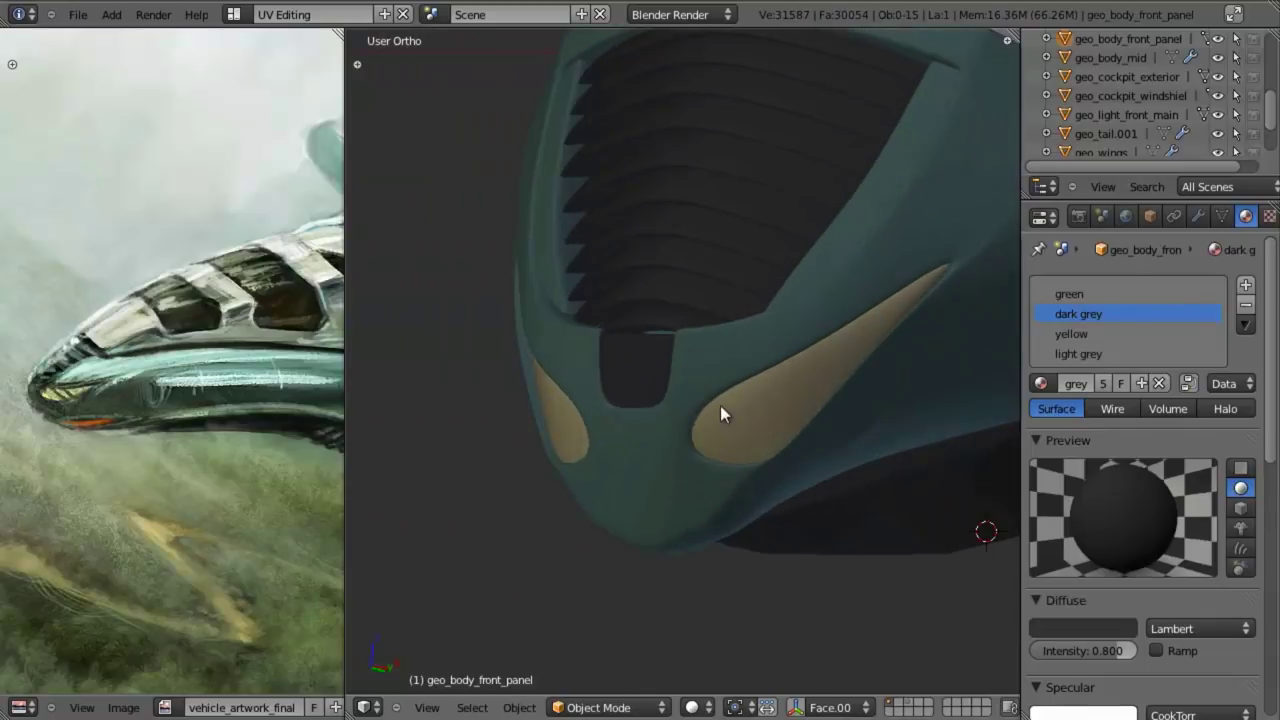
{"action": "middle_click_drag", "start_coordinate": [720, 406], "coordinate": [790, 427]}
- Return to vertex selection and add a vertical edge loop down the nose, close to the recess's side edge, to sharpen its lower corners
{"action": "key", "text": "Tab"}
{"action": "key", "text": "ctrl+Tab"}
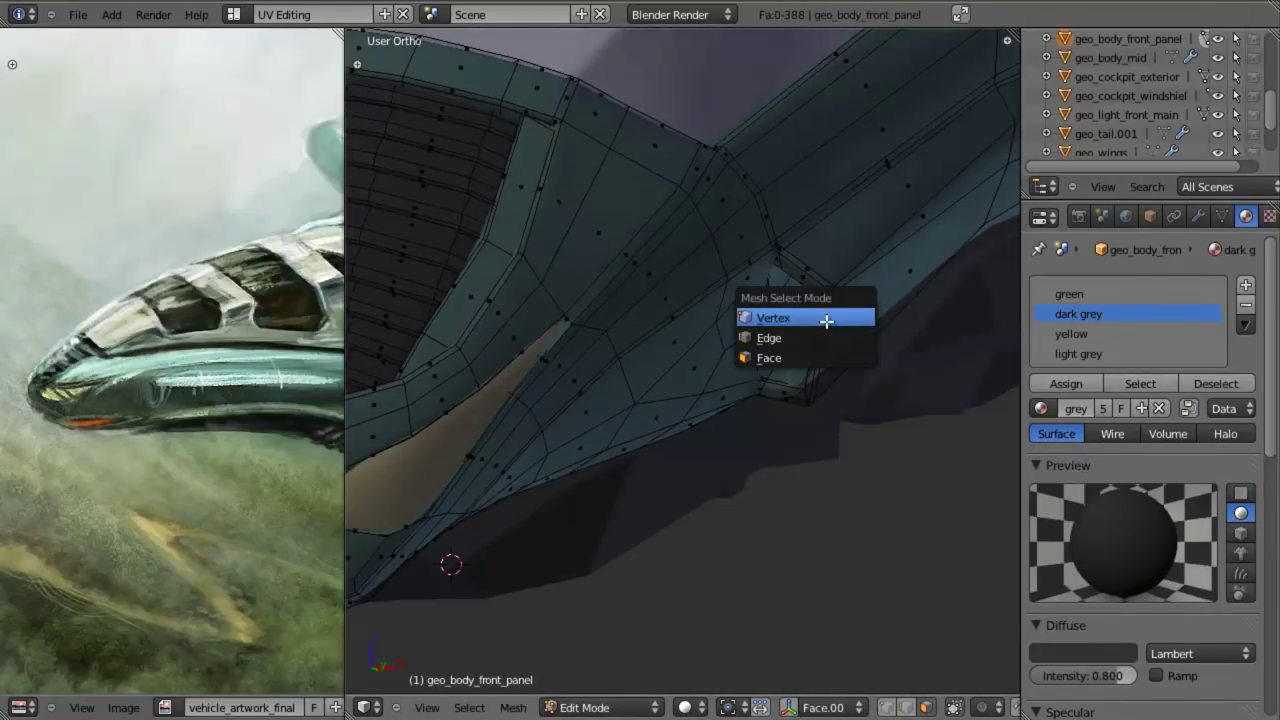
{"action": "left_click", "coordinate": [826, 321]}
{"action": "key", "text": "KP_1"}
{"action": "scroll", "coordinate": [817, 377], "scroll_direction": "down", "scroll_amount": 4}
{"action": "middle_click_drag", "start_coordinate": [720, 389], "coordinate": [829, 346], "text": "shift"}
{"action": "middle_click_drag", "start_coordinate": [695, 452], "coordinate": [778, 388], "text": "shift"}
{"action": "scroll", "coordinate": [778, 388], "scroll_direction": "up", "scroll_amount": 4}
{"action": "scroll", "coordinate": [640, 388], "scroll_direction": "up", "scroll_amount": 2}
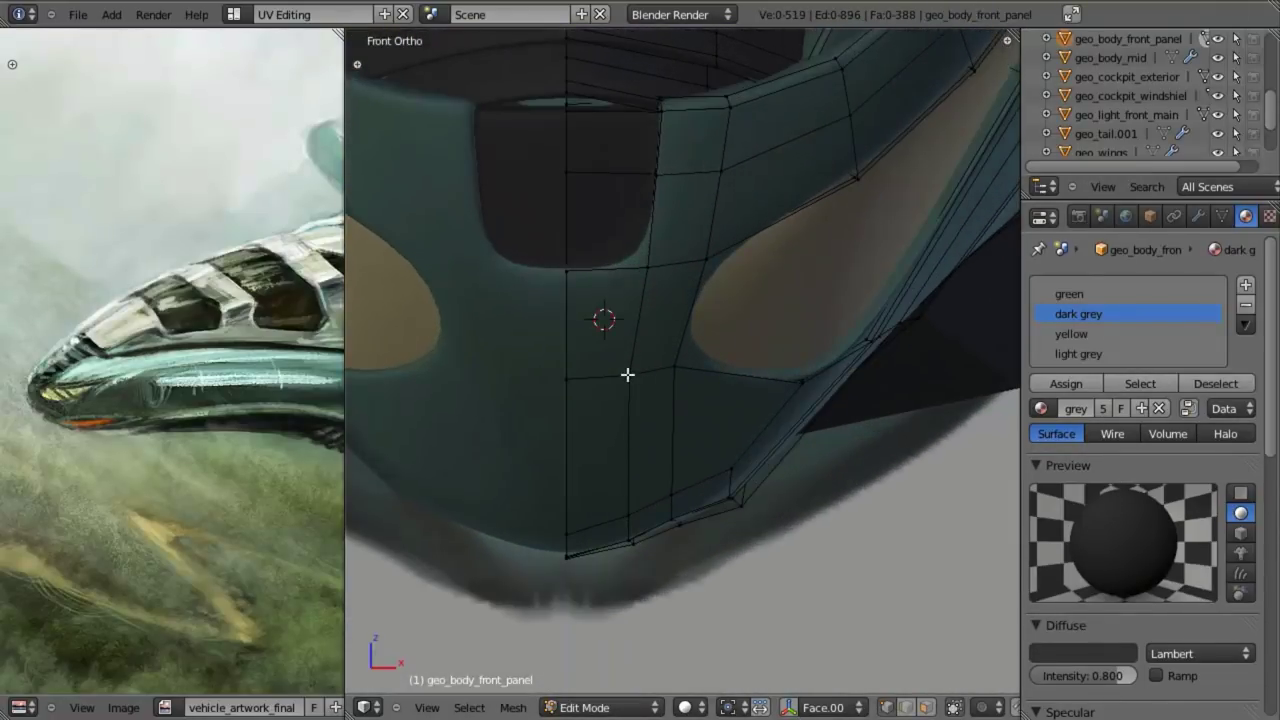
{"action": "key", "text": "ctrl+r"}
{"action": "left_click", "coordinate": [626, 370]}
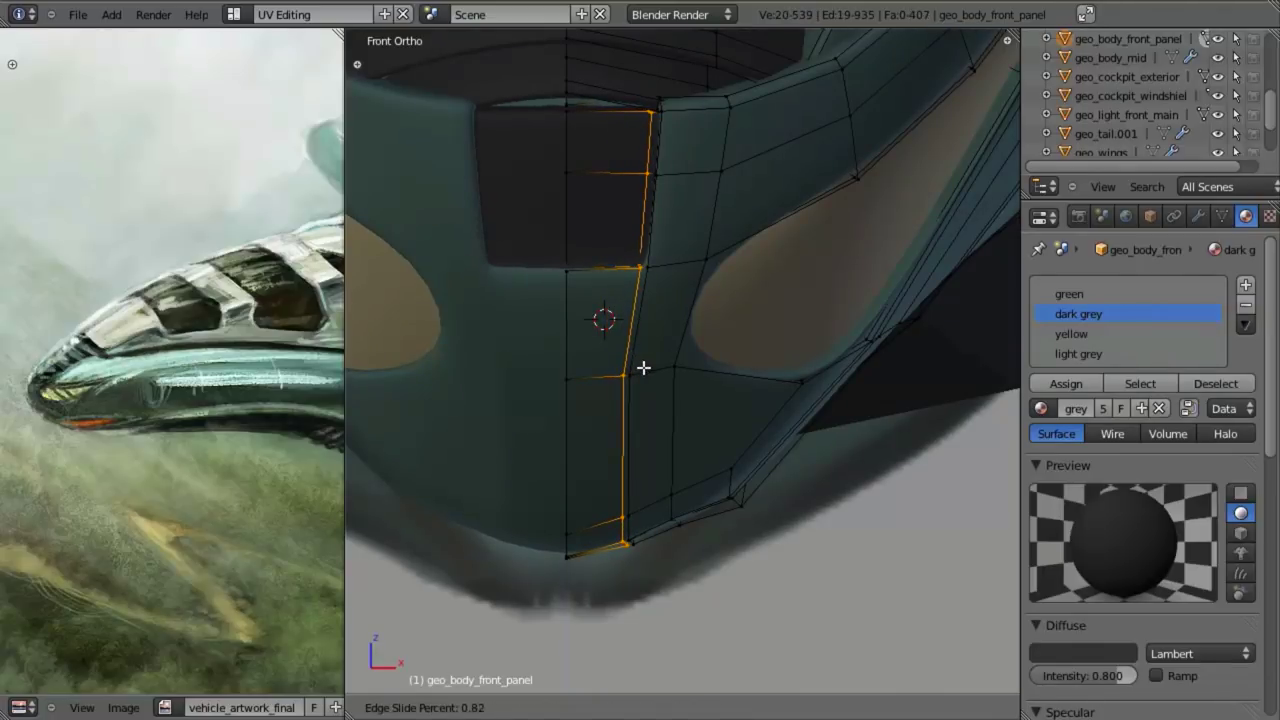
{"action": "left_click", "coordinate": [628, 418]}
{"action": "key", "text": "z"}
{"action": "key", "text": "z"}
{"action": "key", "text": "Tab"}
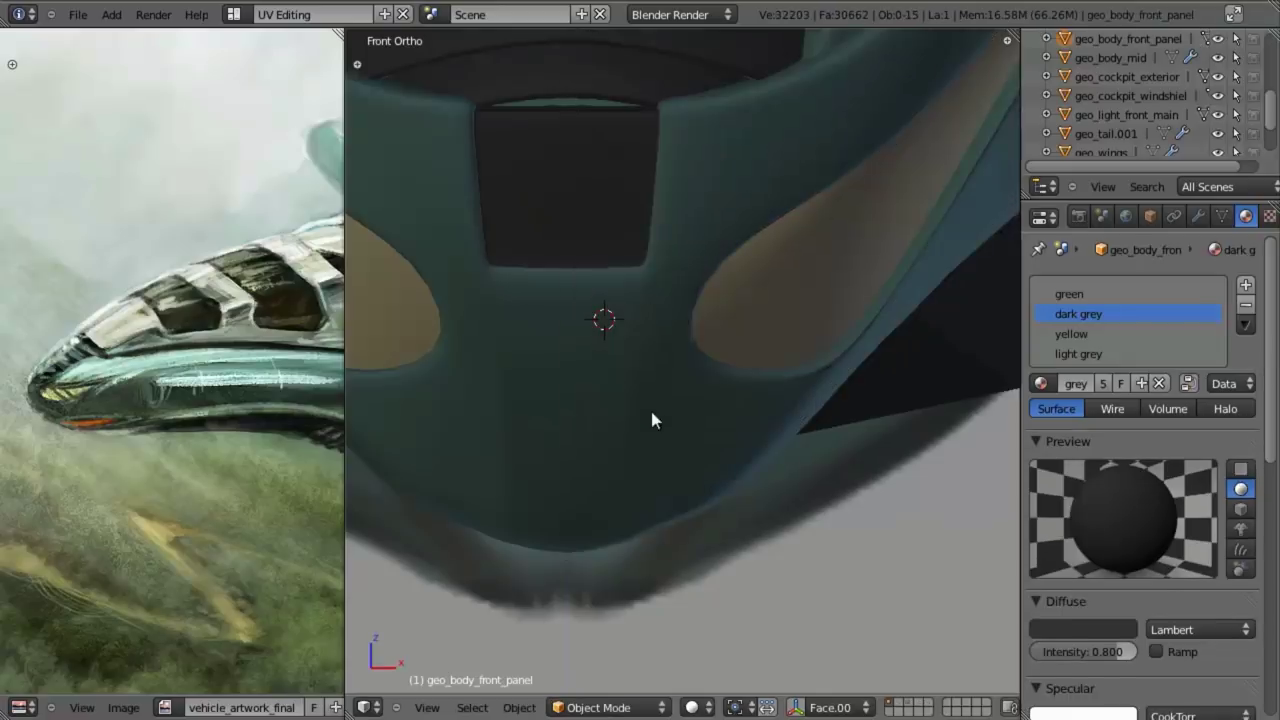
{"action": "scroll", "coordinate": [651, 420], "scroll_direction": "down", "scroll_amount": 3}
{"action": "scroll", "coordinate": [686, 223], "scroll_direction": "up", "scroll_amount": 5}
{"action": "key", "text": "Tab"}
{"action": "key", "text": "Tab"}
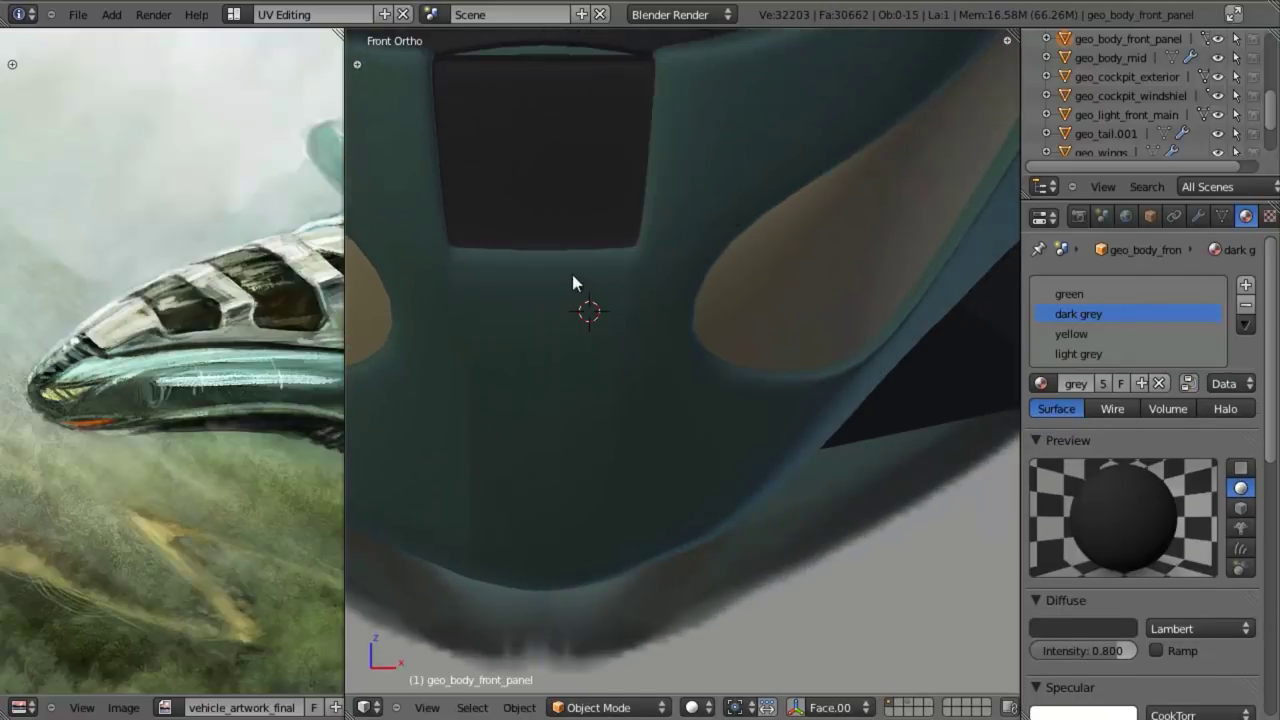
- Select the centre-line vertices at the recess's lower edge and move them down in side view to form a pointed bottom
{"action": "key", "text": "Tab"}
{"action": "key", "text": "a"}
{"action": "key", "text": "a"}
{"action": "key", "text": "b"}
{"action": "left_click_drag", "start_coordinate": [524, 215], "coordinate": [586, 294]}
{"action": "key", "text": "z"}
{"action": "middle_click_drag", "start_coordinate": [614, 284], "coordinate": [609, 317]}
{"action": "key", "text": "KP_3"}
{"action": "key", "text": "z"}
{"action": "middle_click_drag", "start_coordinate": [520, 295], "coordinate": [732, 359], "text": "shift"}
{"action": "key", "text": "g"}
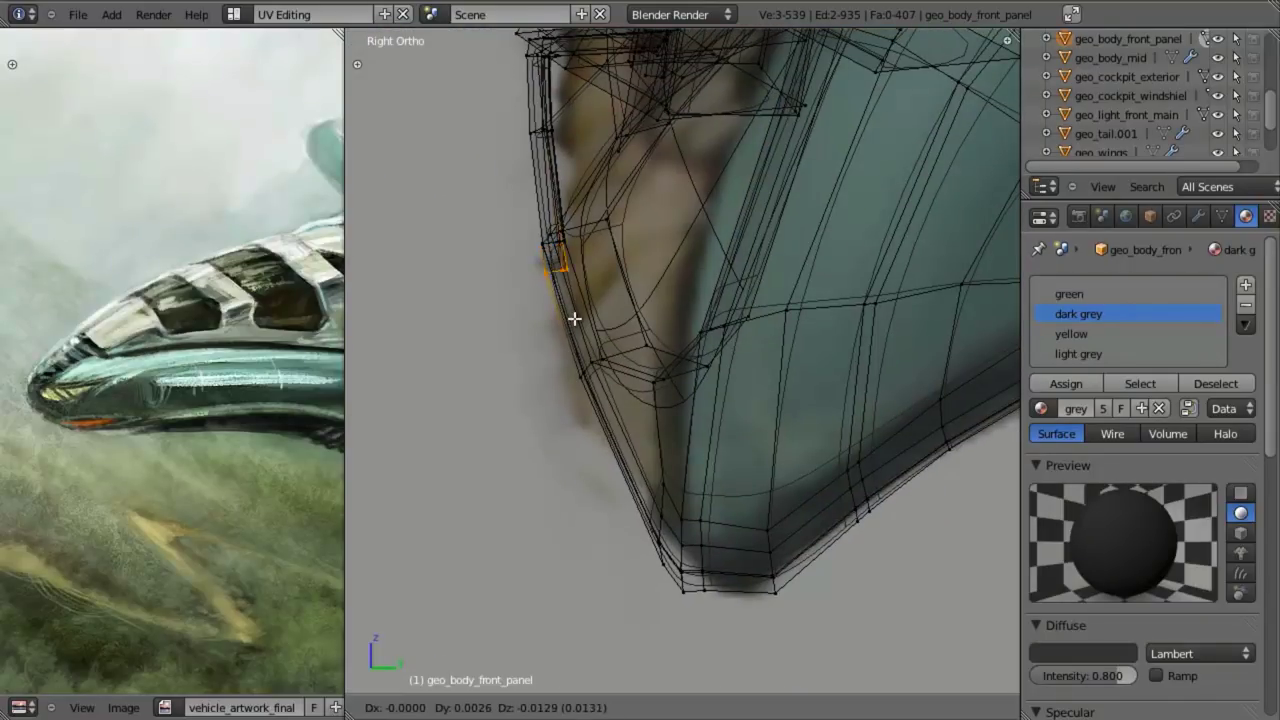
{"action": "left_click", "coordinate": [573, 336]}
{"action": "key", "text": "z"}
{"action": "middle_click_drag", "start_coordinate": [571, 334], "coordinate": [746, 366]}
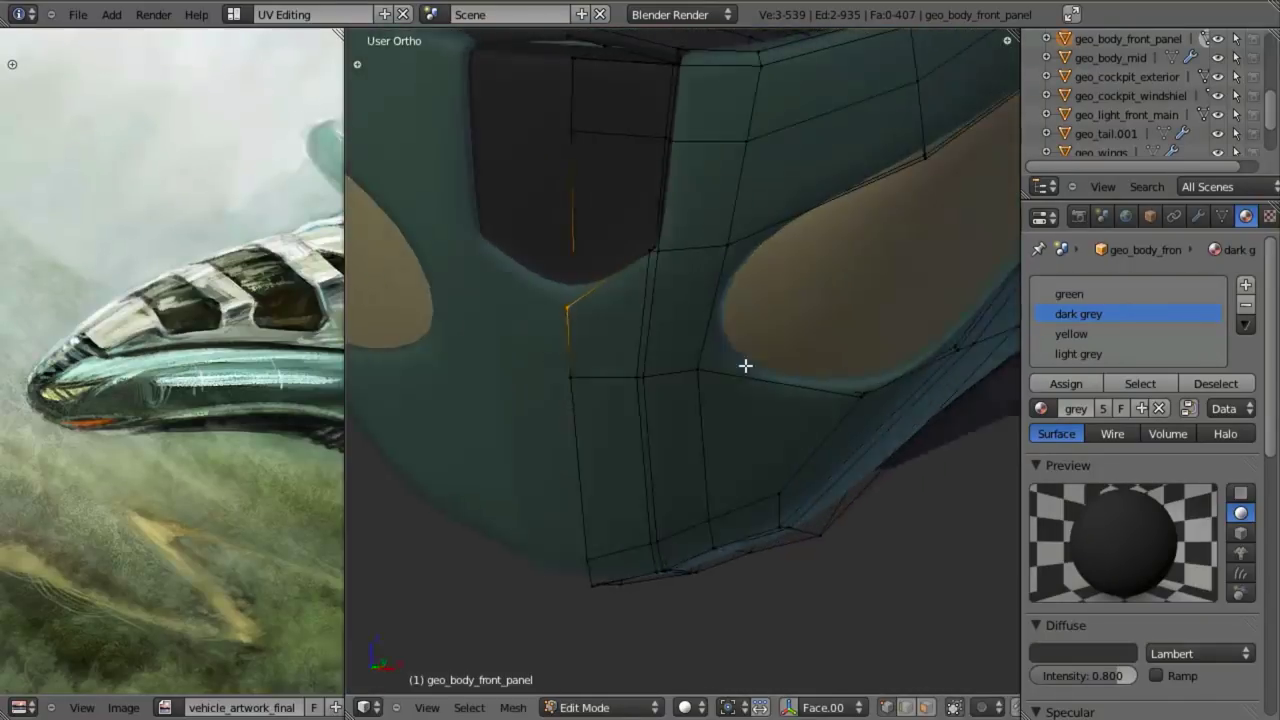
{"action": "scroll", "coordinate": [663, 360], "scroll_direction": "down", "scroll_amount": 5}
{"action": "key", "text": "KP_3"}
{"action": "key", "text": "z"}
{"action": "scroll", "coordinate": [672, 386], "scroll_direction": "up", "scroll_amount": 2}
{"action": "key", "text": "g"}
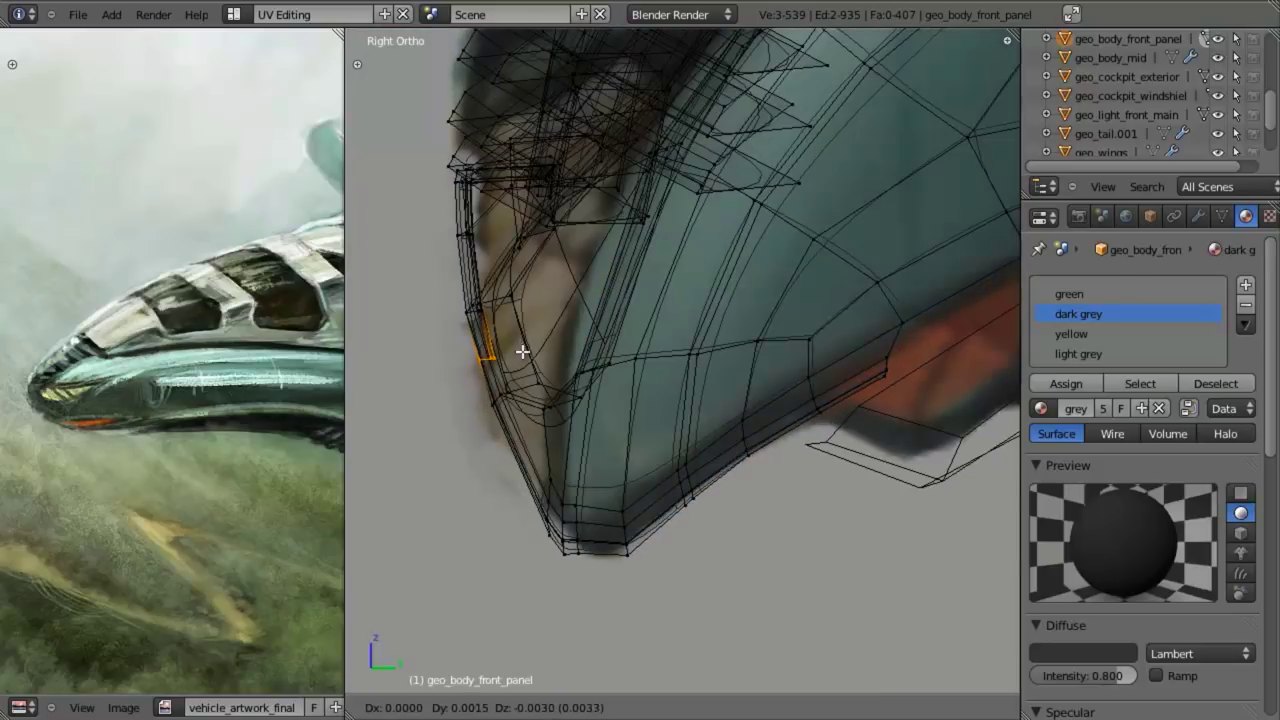
{"action": "right_click", "coordinate": [524, 366]}
- Try adding a vertical edge loop close beside the nose's centre line, through the recess's pointed lower end
{"action": "mouse_move", "coordinate": [524, 366]}
{"action": "middle_mouse_down"}
{"action": "mouse_move", "coordinate": [674, 434]}
{"action": "mouse_move", "coordinate": [509, 403]}
{"action": "mouse_move", "coordinate": [503, 414]}
{"action": "mouse_move", "coordinate": [726, 403]}
{"action": "mouse_move", "coordinate": [711, 343]}
{"action": "mouse_move", "coordinate": [626, 311]}
{"action": "middle_mouse_up"}
{"action": "key", "text": "KP_3"}
{"action": "key", "text": "z"}
{"action": "scroll", "coordinate": [711, 343], "scroll_direction": "up", "scroll_amount": 3}
{"action": "key", "text": "a"}
{"action": "key", "text": "ctrl+r"}
{"action": "left_click", "coordinate": [626, 268]}
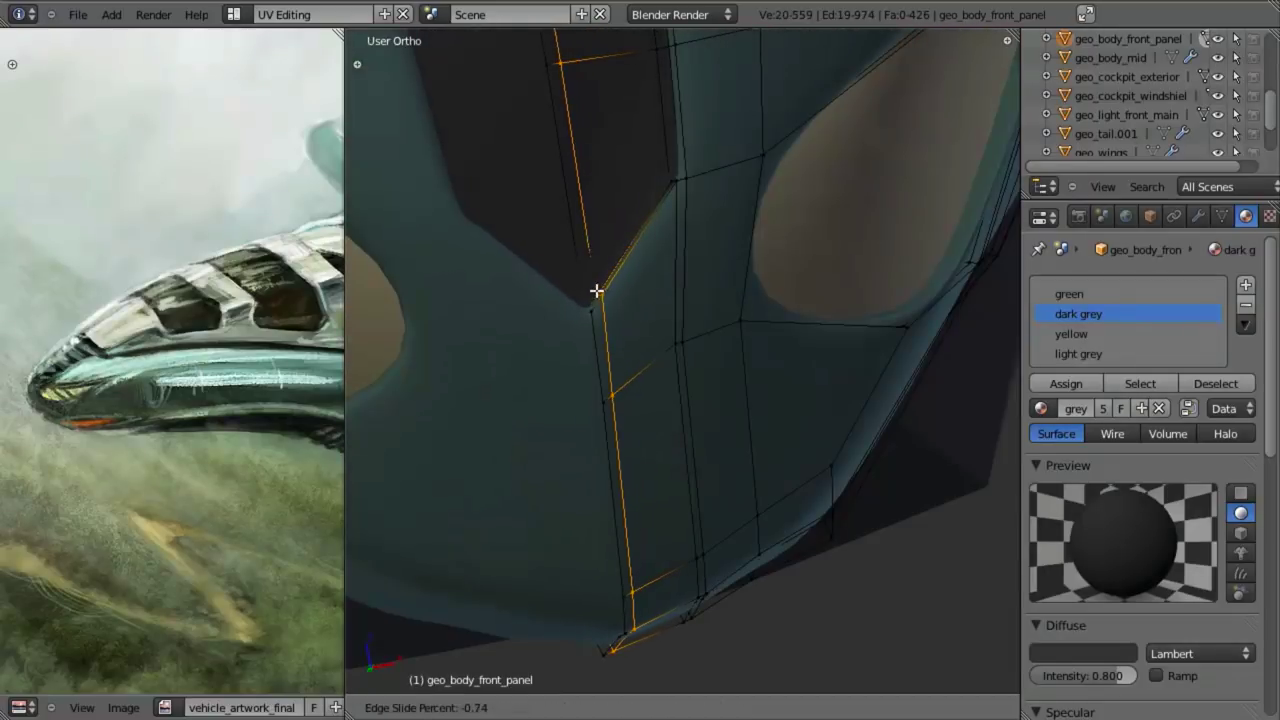
{"action": "left_click", "coordinate": [594, 292]}
- Examine the pointed recess in object mode from several distances, and return to editing the front panel's mesh
{"action": "scroll", "coordinate": [803, 514], "scroll_direction": "down", "scroll_amount": 6}
{"action": "key", "text": "Tab"}
{"action": "key", "text": "a"}
{"action": "middle_click_drag", "start_coordinate": [803, 514], "coordinate": [764, 404]}
{"action": "scroll", "coordinate": [802, 428], "scroll_direction": "down", "scroll_amount": 4}
{"action": "key", "text": "Tab"}
{"action": "scroll", "coordinate": [764, 404], "scroll_direction": "up", "scroll_amount": 11}
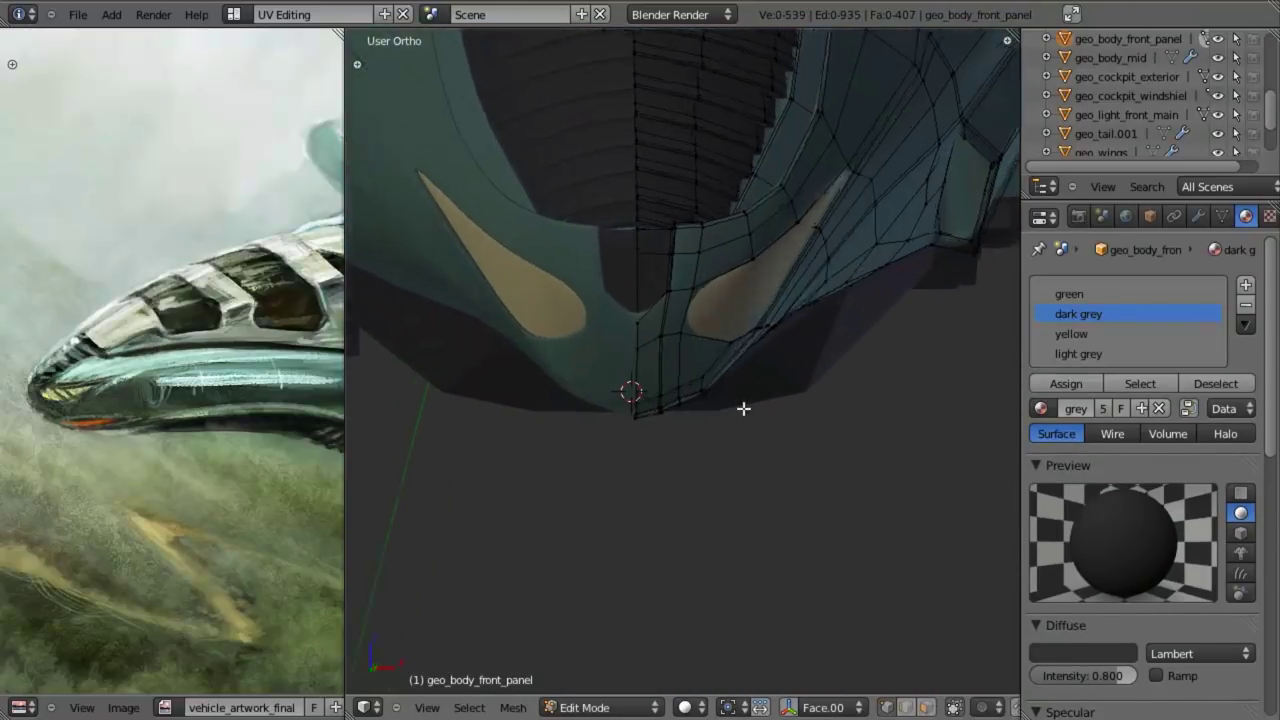
- Examine the pointed recess below the grille in object and edit mode, from the front and obliquely, at several distances
{"action": "key", "text": "Tab"}
{"action": "scroll", "coordinate": [732, 405], "scroll_direction": "down", "scroll_amount": 7}
{"action": "key", "text": "Tab"}
{"action": "middle_click_drag", "start_coordinate": [686, 342], "coordinate": [740, 449], "text": "shift"}
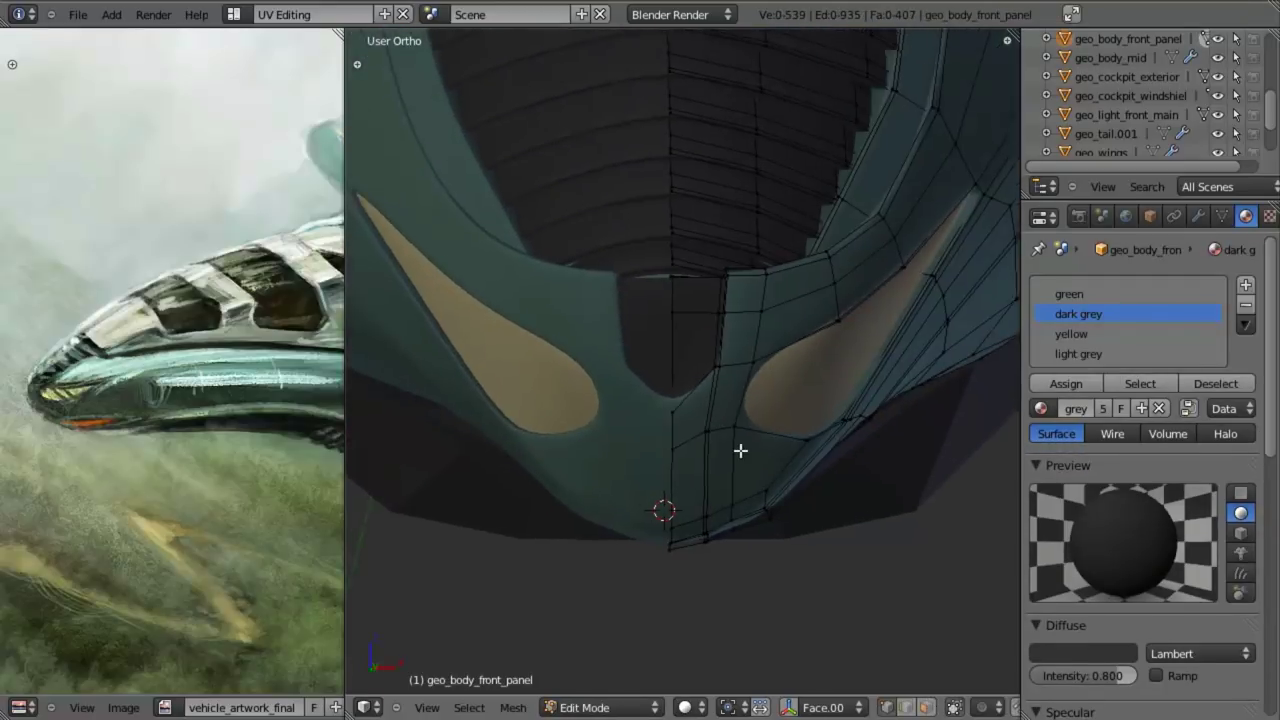
{"action": "scroll", "coordinate": [739, 448], "scroll_direction": "up", "scroll_amount": 4}
{"action": "scroll", "coordinate": [737, 446], "scroll_direction": "down", "scroll_amount": 5}
{"action": "key", "text": "Tab"}
{"action": "key", "text": "Tab"}
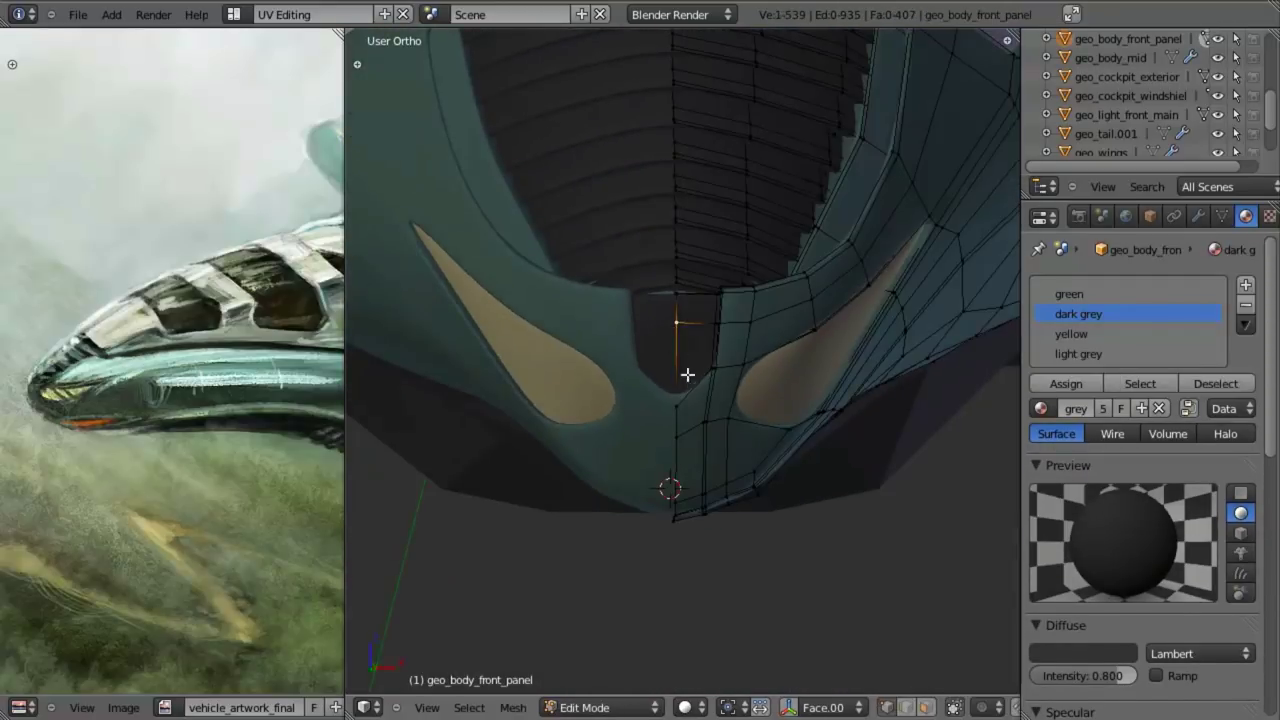
{"action": "middle_click_drag", "start_coordinate": [686, 374], "coordinate": [823, 403]}
{"action": "key", "text": "Tab"}
{"action": "scroll", "coordinate": [796, 431], "scroll_direction": "down", "scroll_amount": 9}
{"action": "scroll", "coordinate": [730, 420], "scroll_direction": "up", "scroll_amount": 5}
- Add an edge loop close along the outer side of the recess's edge to sharpen its outline, and return to object mode
{"action": "key", "text": "Tab"}
{"action": "scroll", "coordinate": [755, 424], "scroll_direction": "up", "scroll_amount": 1}
{"action": "key", "text": "ctrl+r"}
{"action": "left_click", "coordinate": [815, 387]}
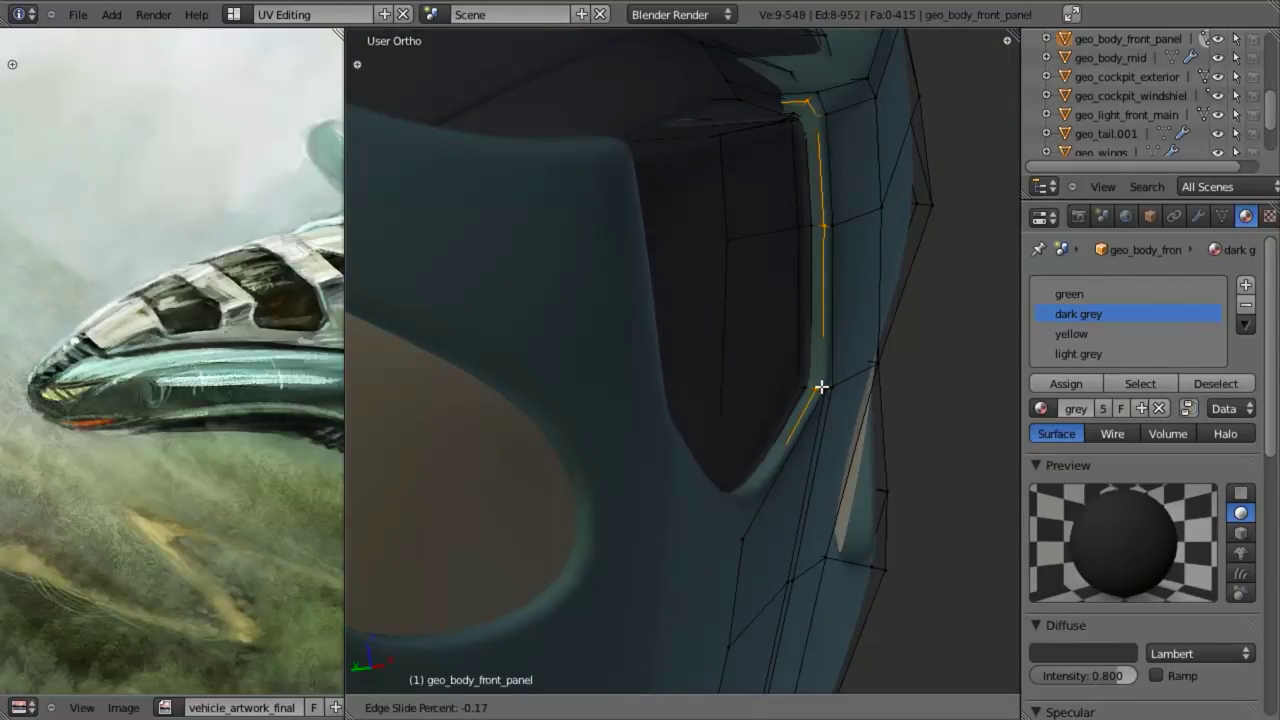
{"action": "left_click", "coordinate": [824, 387]}
{"action": "middle_click_drag", "start_coordinate": [786, 403], "coordinate": [723, 417]}
{"action": "key", "text": "Tab"}
- Inspect the sharpened recess from the front, and compare the nose's profile with the side-view artwork in wireframe
{"action": "scroll", "coordinate": [711, 503], "scroll_direction": "down", "scroll_amount": 2}
{"action": "scroll", "coordinate": [690, 502], "scroll_direction": "down", "scroll_amount": 3}
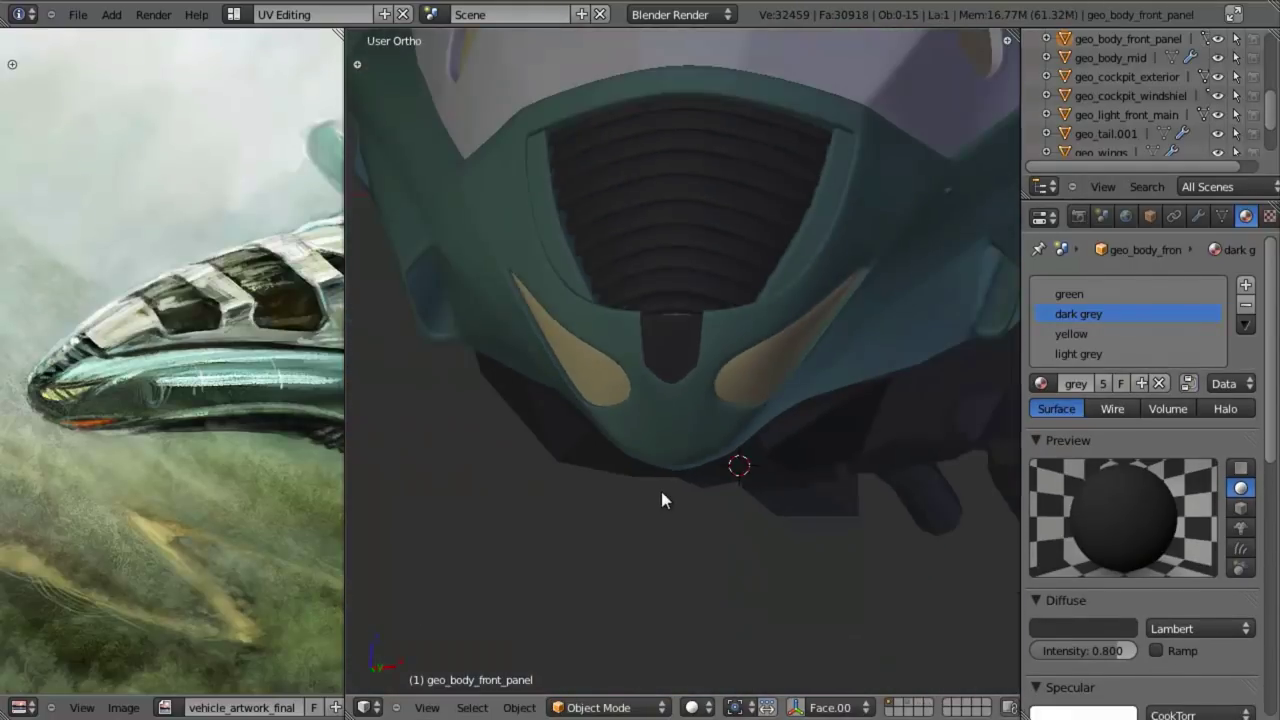
{"action": "middle_click_drag", "start_coordinate": [663, 500], "coordinate": [707, 427]}
{"action": "scroll", "coordinate": [708, 432], "scroll_direction": "up", "scroll_amount": 2}
{"action": "scroll", "coordinate": [707, 426], "scroll_direction": "up", "scroll_amount": 8}
{"action": "key", "text": "KP_1"}
{"action": "key", "text": "KP_3"}
{"action": "key", "text": "z"}
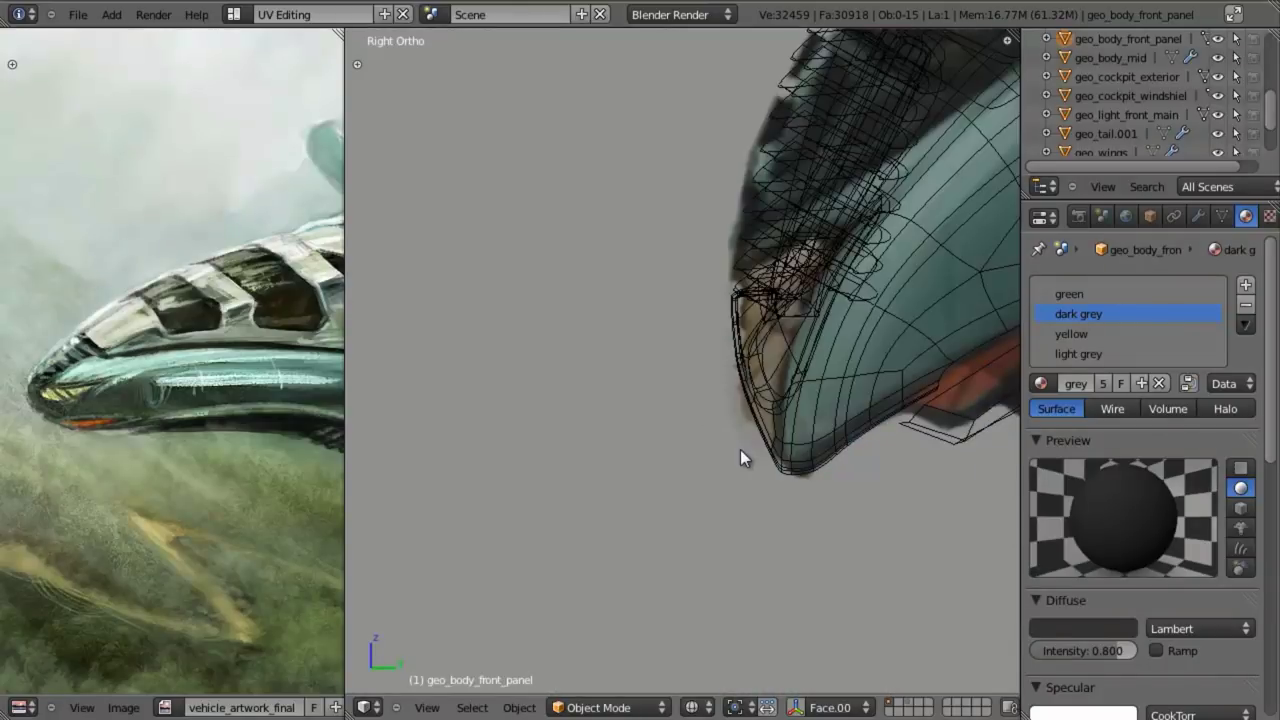
- Restore solid display, frame the helicopter's front half in side view and save over the existing file
{"action": "key", "text": "z"}
{"action": "scroll", "coordinate": [770, 448], "scroll_direction": "down", "scroll_amount": 4}
{"action": "middle_click_drag", "start_coordinate": [776, 447], "coordinate": [564, 494], "text": "shift"}
{"action": "scroll", "coordinate": [734, 436], "scroll_direction": "down", "scroll_amount": 3}
{"action": "middle_click_drag", "start_coordinate": [734, 437], "coordinate": [593, 497], "text": "shift"}
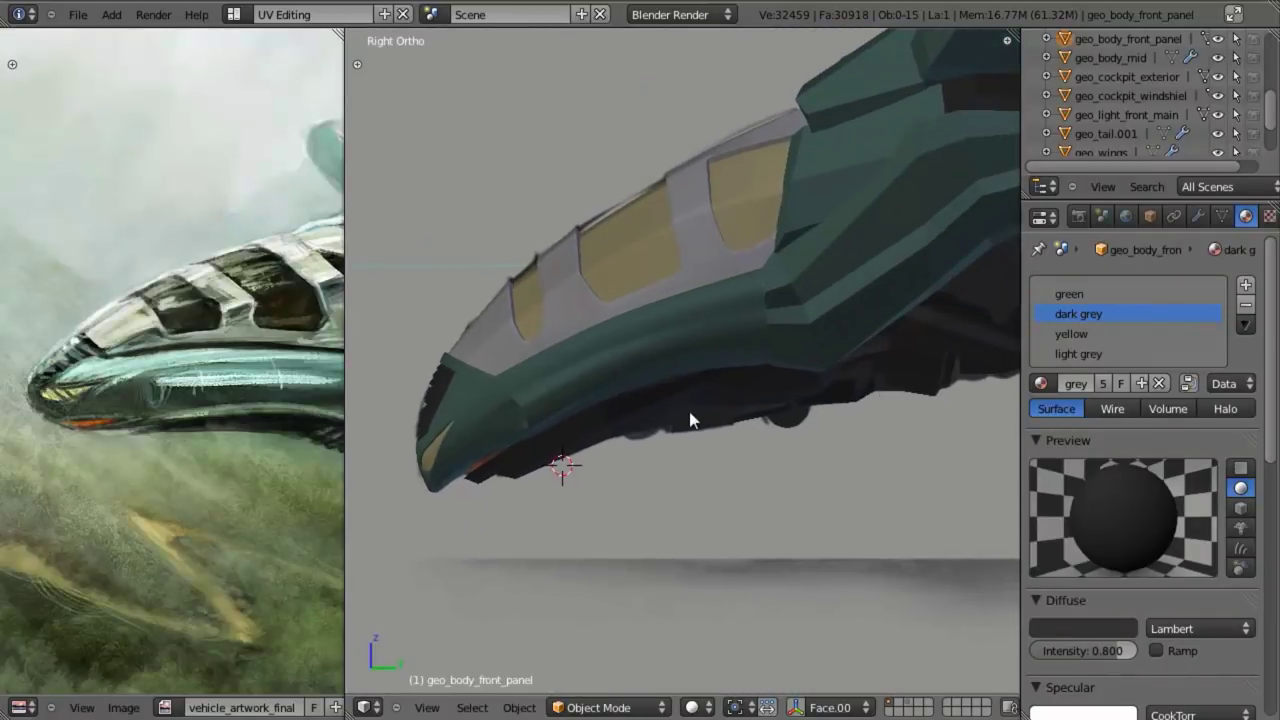
{"action": "key", "text": "ctrl+s"}
{"action": "left_click", "coordinate": [689, 410]}
- Compare the nose, cockpit and mid-body with the side-view artwork in wireframe and solid display, and from an oblique angle
{"action": "middle_click_drag", "start_coordinate": [722, 367], "coordinate": [864, 361], "text": "shift"}
{"action": "scroll", "coordinate": [706, 366], "scroll_direction": "up", "scroll_amount": 2}
{"action": "key", "text": "z"}
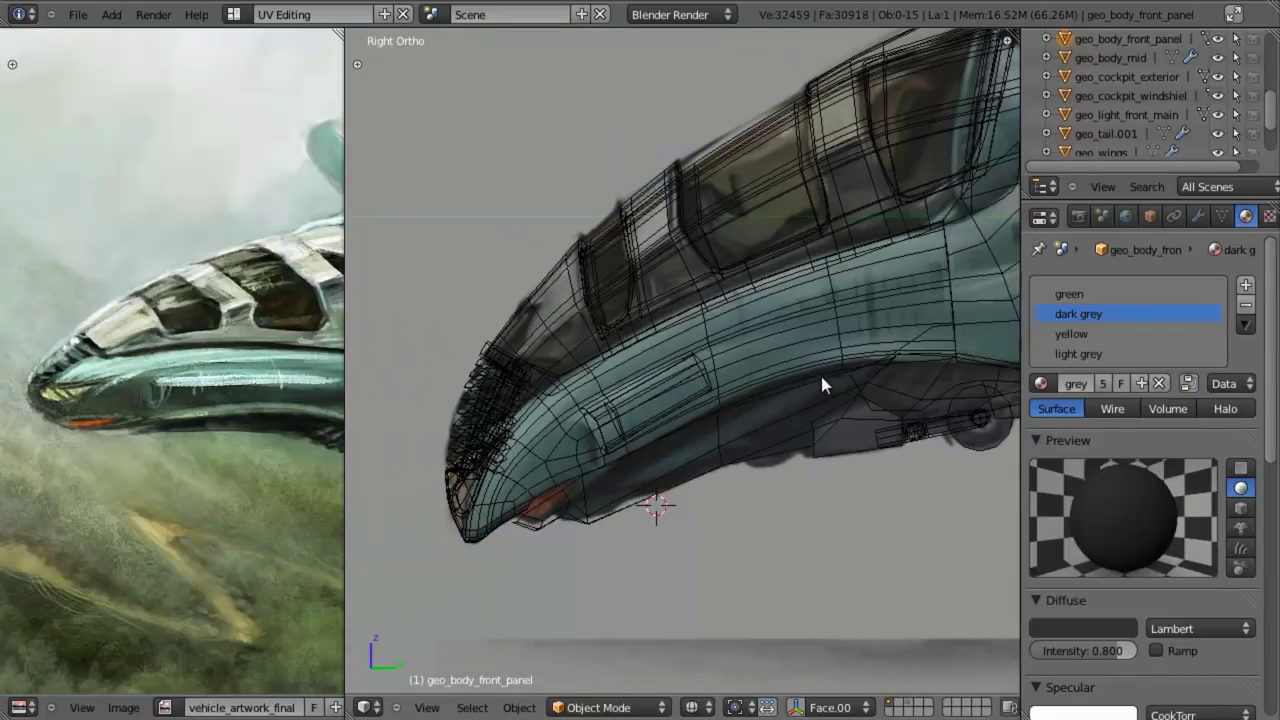
{"action": "key", "text": "z"}
{"action": "scroll", "coordinate": [588, 374], "scroll_direction": "up", "scroll_amount": 5}
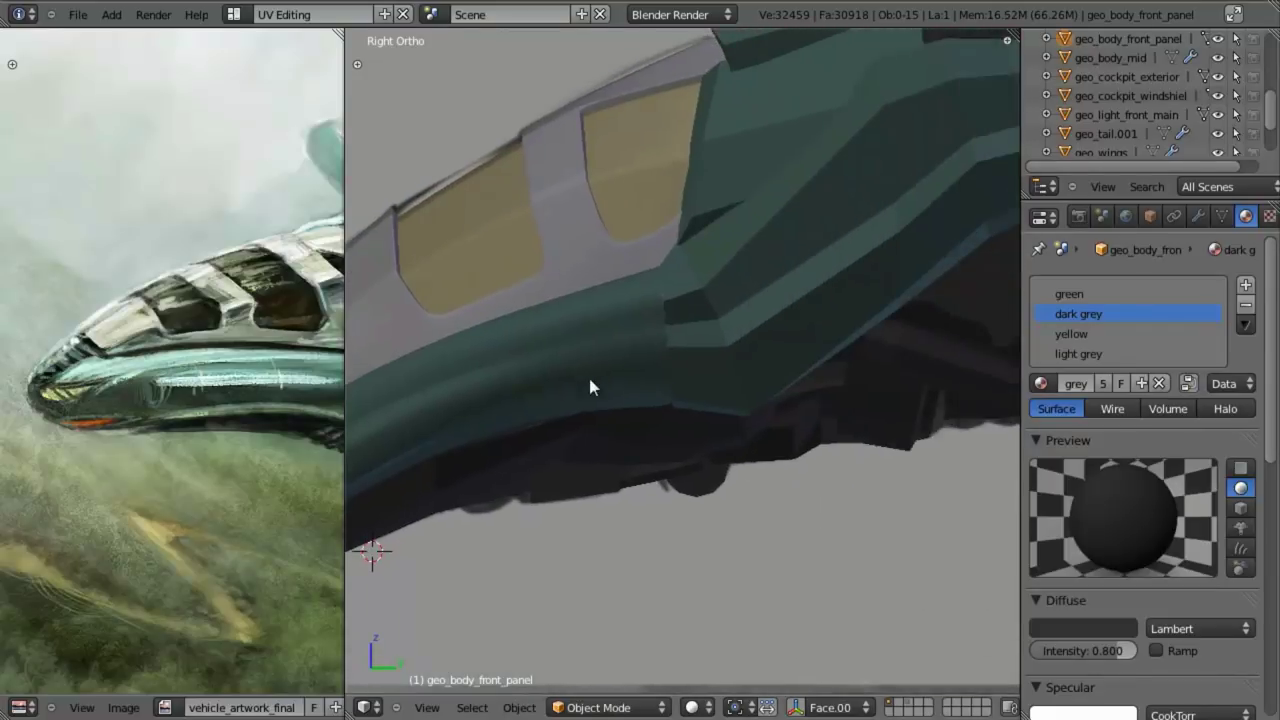
{"action": "mouse_move", "coordinate": [643, 394]}
{"action": "middle_mouse_down"}
{"action": "mouse_move", "coordinate": [760, 414]}
{"action": "mouse_move", "coordinate": [497, 423]}
{"action": "mouse_move", "coordinate": [687, 394]}
{"action": "mouse_move", "coordinate": [642, 366]}
{"action": "mouse_move", "coordinate": [588, 376]}
{"action": "mouse_move", "coordinate": [638, 385]}
{"action": "middle_mouse_up"}
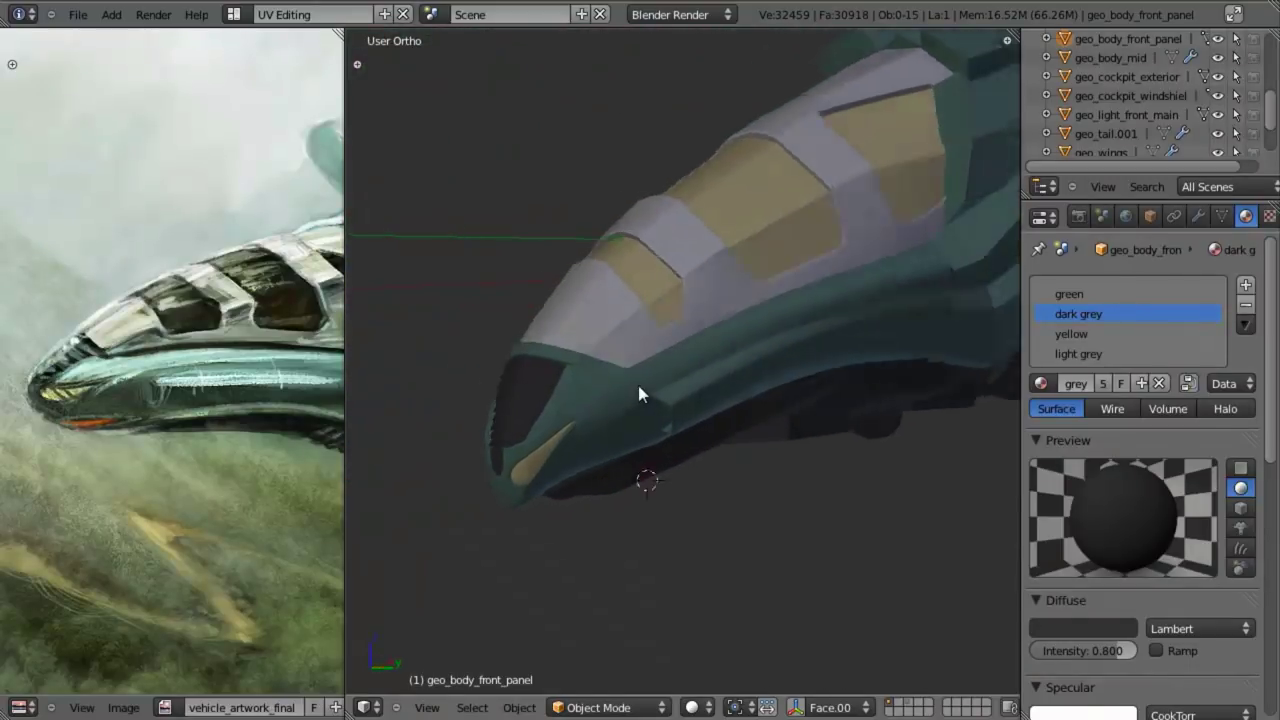
{"action": "key", "text": "KP_3"}
{"action": "scroll", "coordinate": [727, 410], "scroll_direction": "down", "scroll_amount": 4}
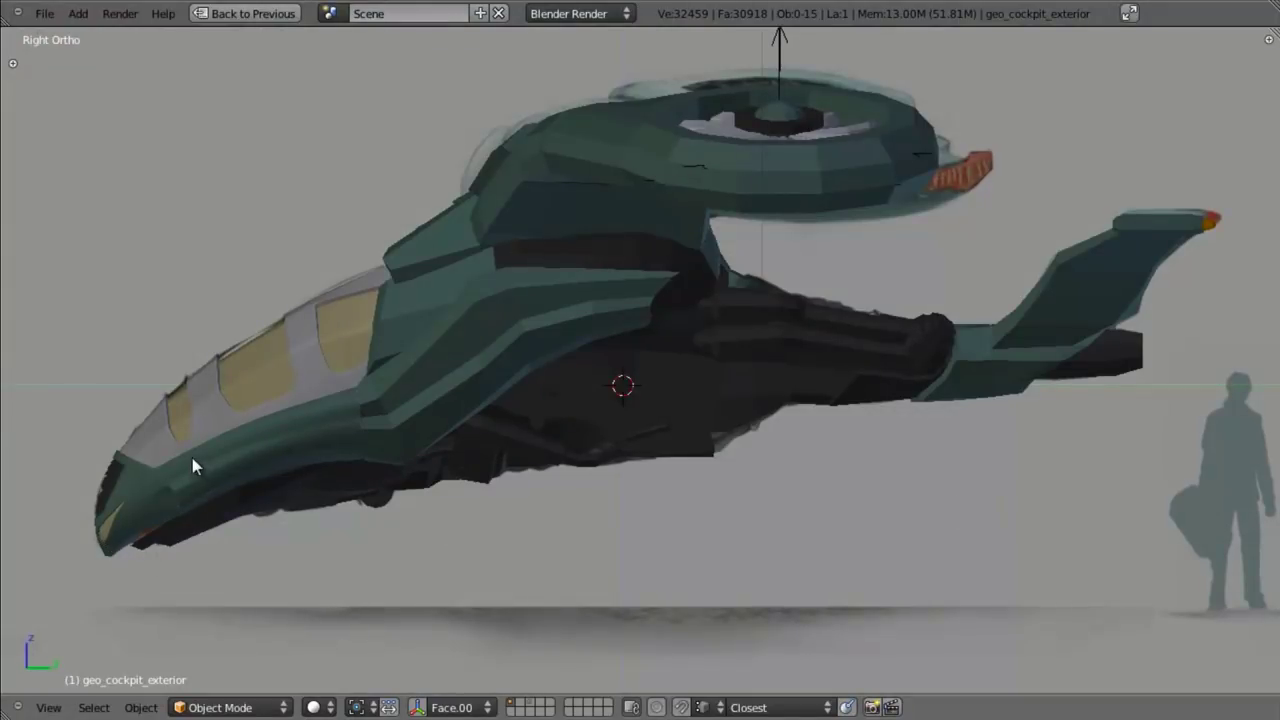
- Review the whole helicopter from an oblique angle, and inspect the nose's underside around the orange light in side view
{"action": "middle_click_drag", "start_coordinate": [206, 563], "coordinate": [413, 504]}
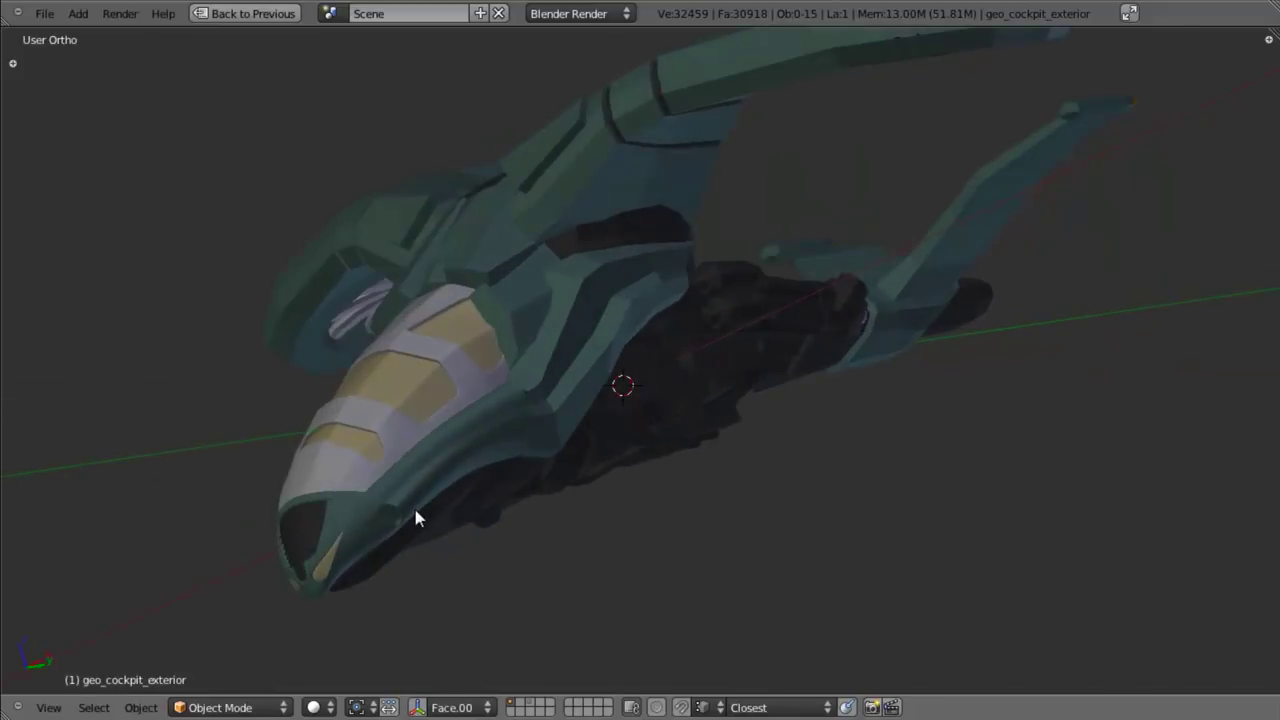
{"action": "key", "text": "KP_3"}
{"action": "scroll", "coordinate": [491, 429], "scroll_direction": "up", "scroll_amount": 5}
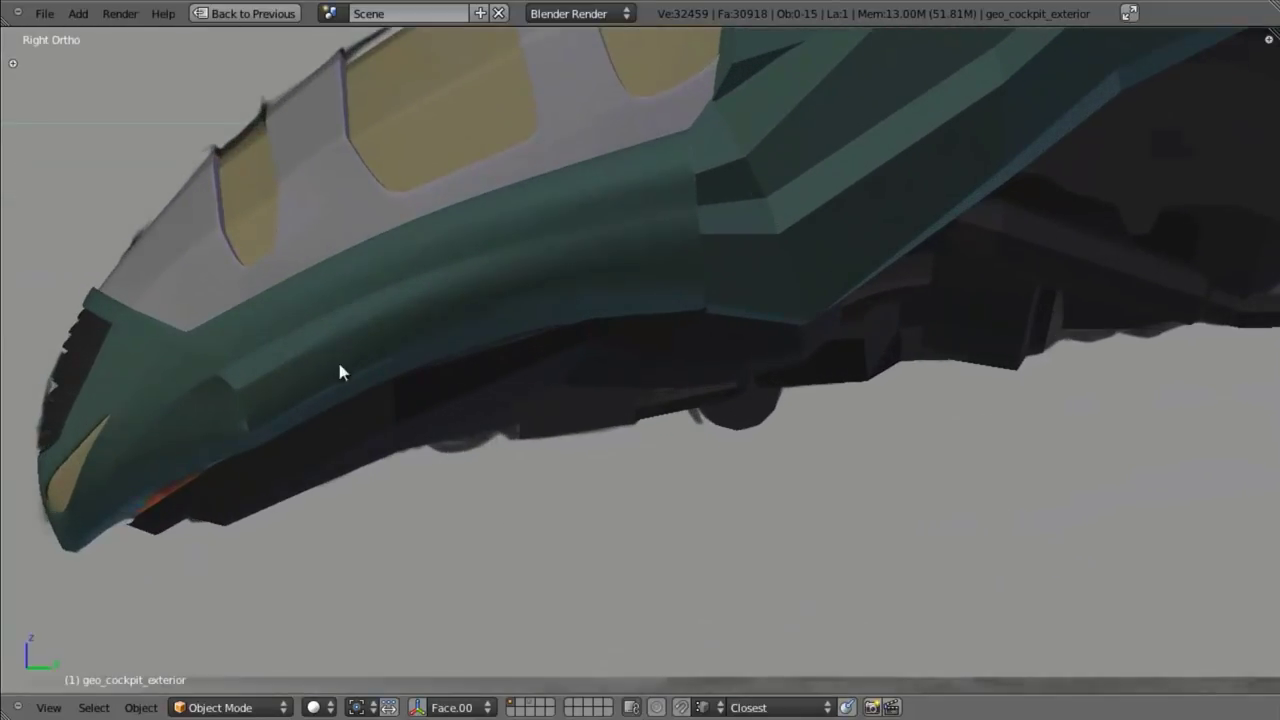
{"action": "scroll", "coordinate": [257, 472], "scroll_direction": "down", "scroll_amount": 3}
{"action": "key", "text": "t"}
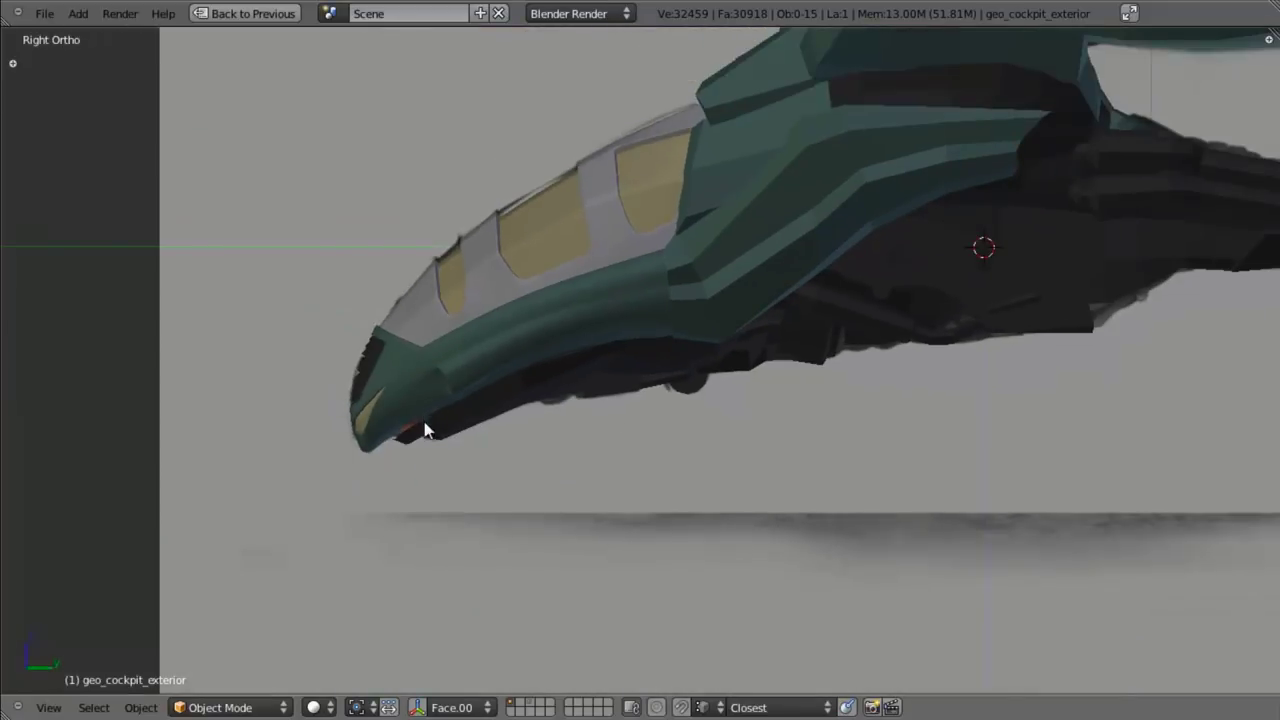
{"action": "scroll", "coordinate": [417, 448], "scroll_direction": "up", "scroll_amount": 3}
{"action": "middle_click_drag", "start_coordinate": [431, 474], "coordinate": [640, 437], "text": "shift"}
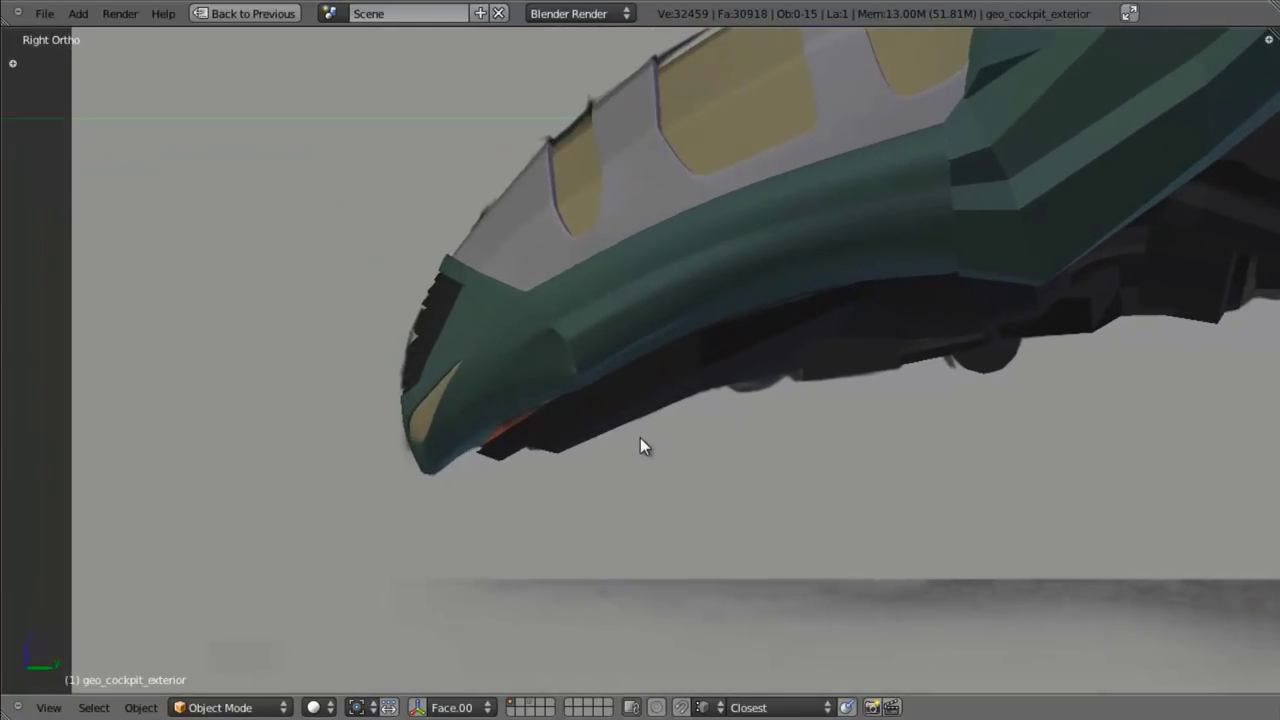
{"action": "key", "text": "t"}
{"action": "scroll", "coordinate": [640, 446], "scroll_direction": "up", "scroll_amount": 3}
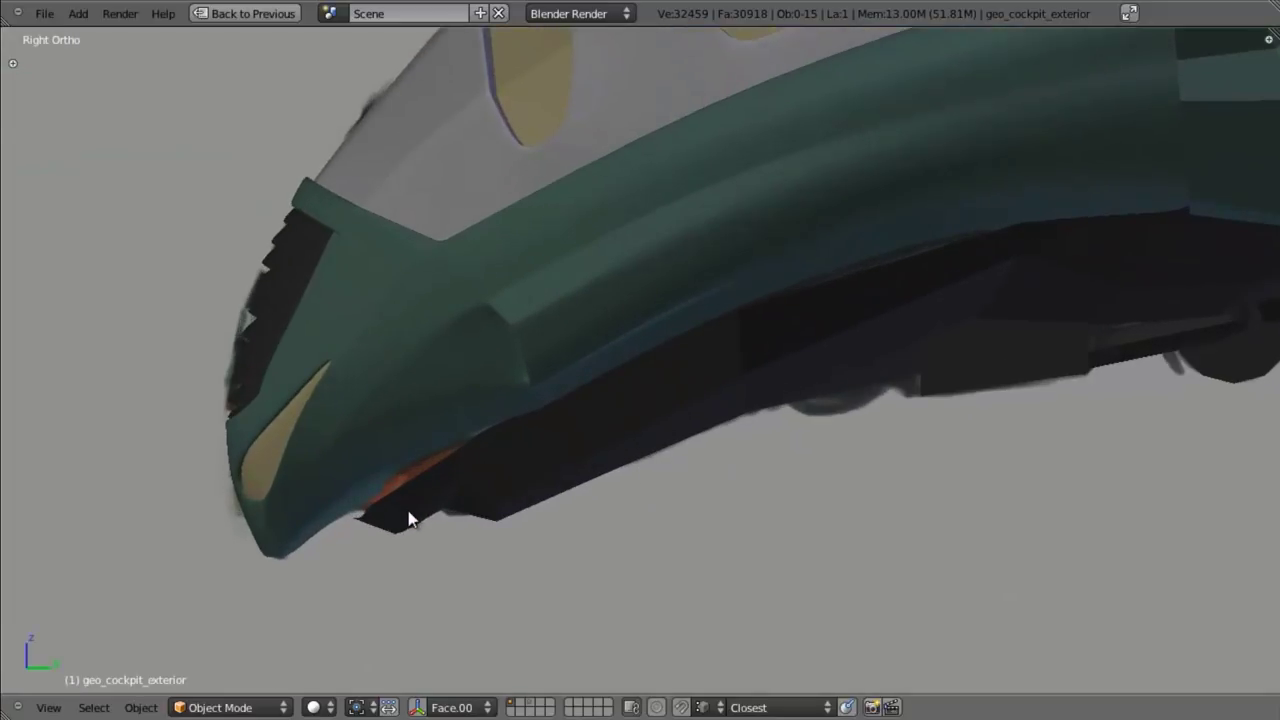
- Compare the front body panel and cockpit frame with the side-view artwork, alternating between wireframe and solid display
{"action": "key", "text": "alt+z"}
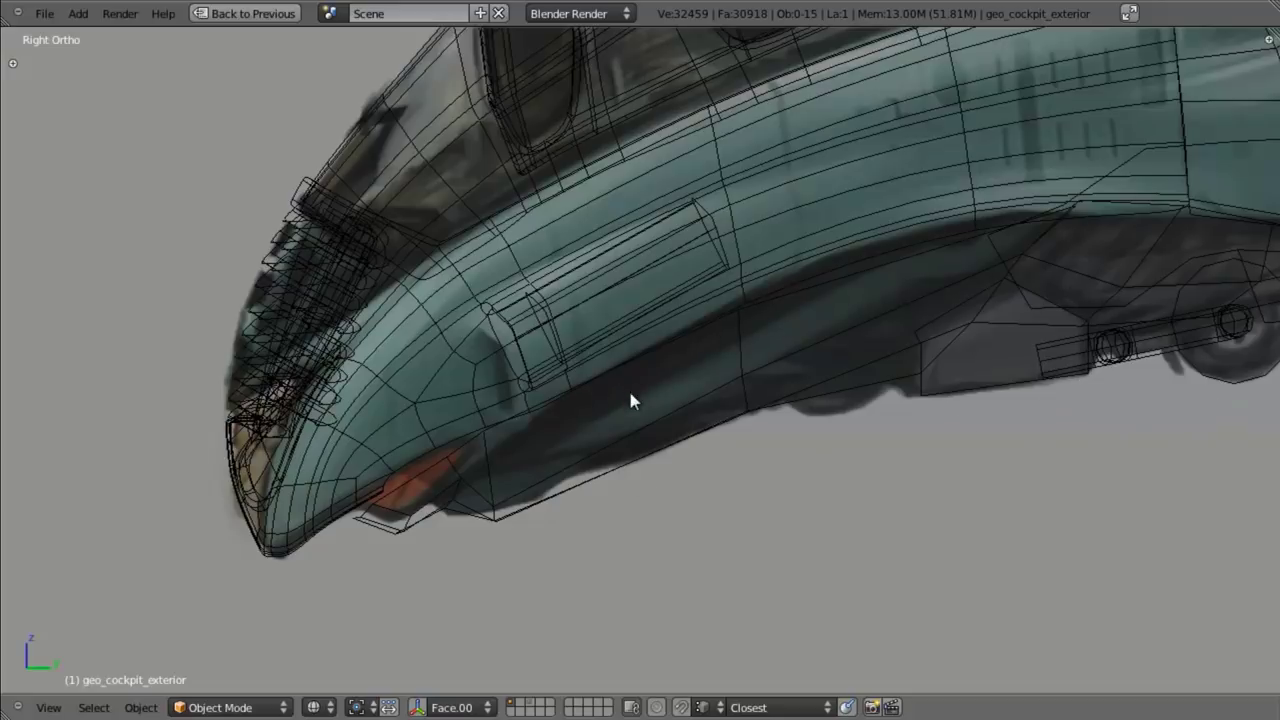
{"action": "scroll", "coordinate": [456, 520], "scroll_direction": "down", "scroll_amount": 2}
{"action": "key", "text": "z"}
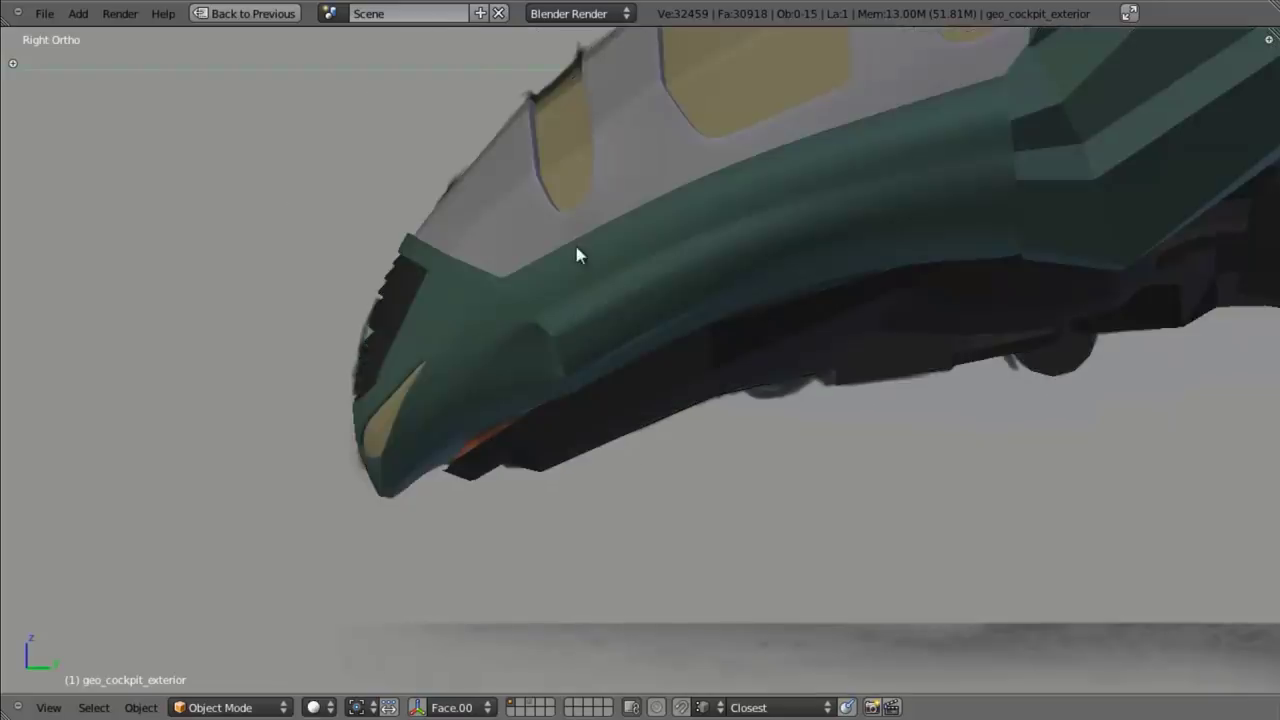
{"action": "middle_click_drag", "start_coordinate": [574, 228], "coordinate": [571, 304], "text": "shift"}
{"action": "scroll", "coordinate": [550, 325], "scroll_direction": "up", "scroll_amount": 2}
{"action": "key", "text": "z"}
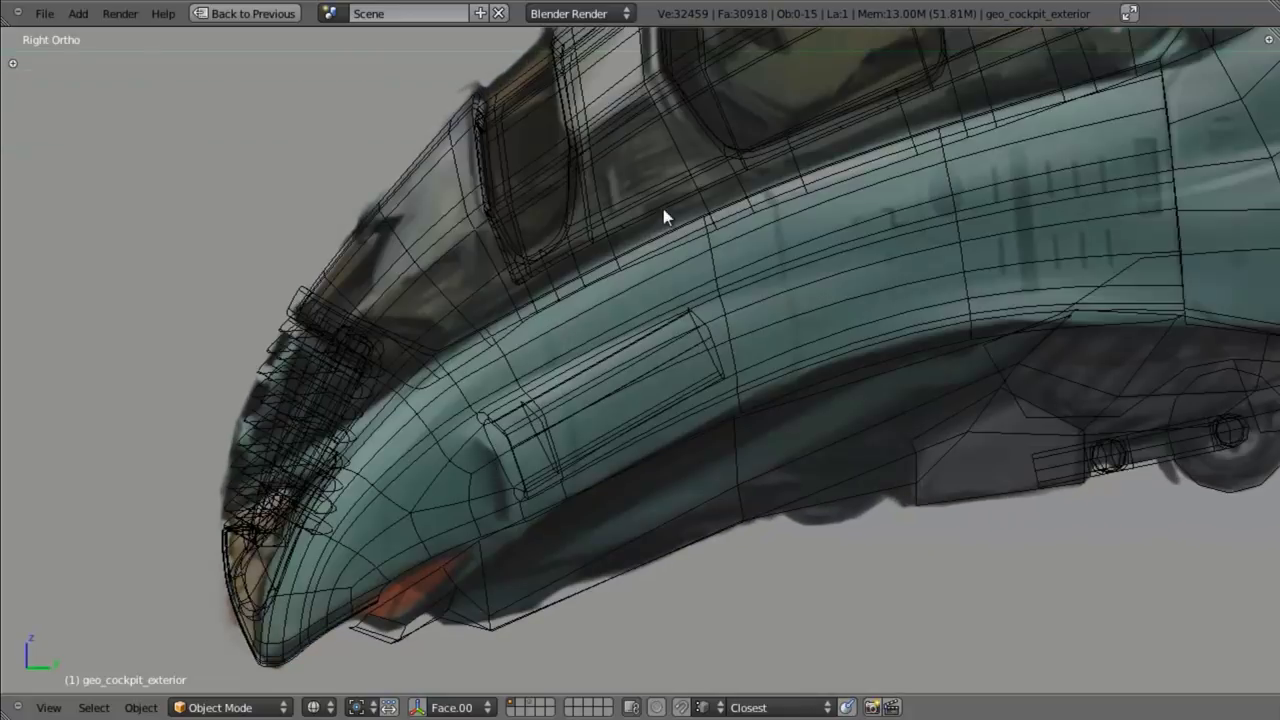
{"action": "key", "text": "alt+z"}
{"action": "scroll", "coordinate": [694, 140], "scroll_direction": "up", "scroll_amount": 4}
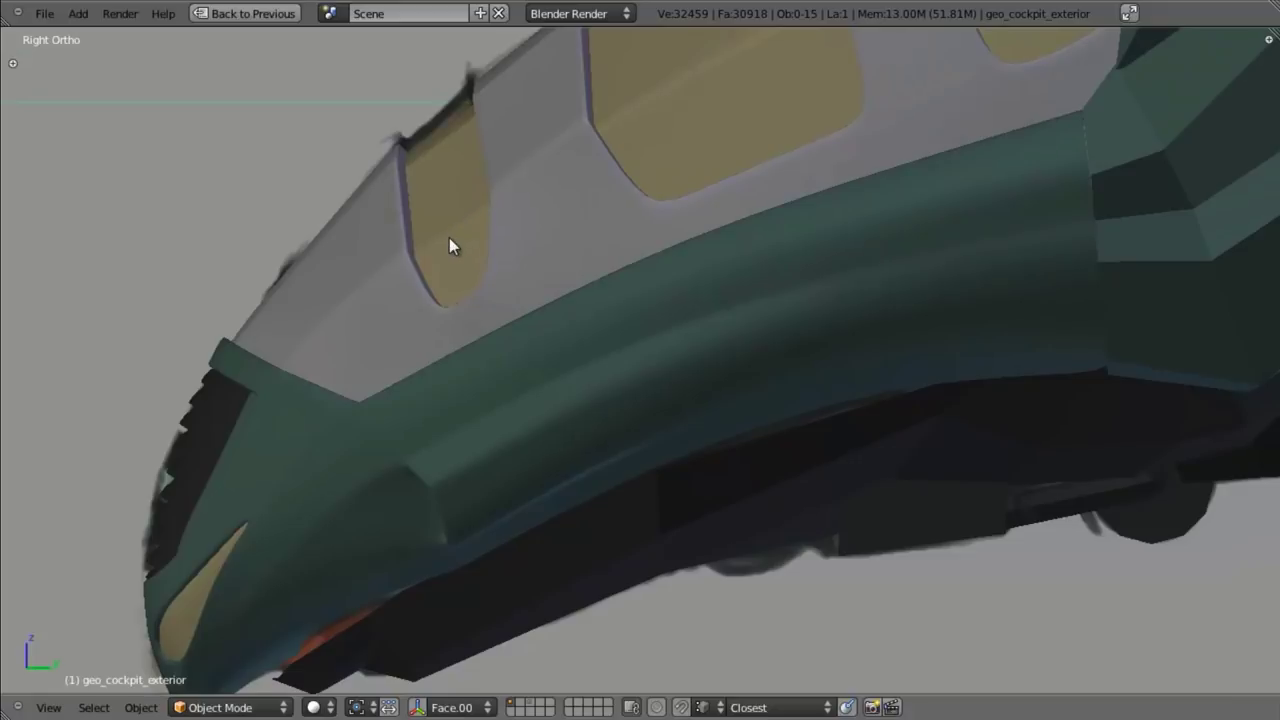
- Select geo_body_front_panel in wireframe display and open its mesh for editing around the orange light
{"action": "scroll", "coordinate": [628, 281], "scroll_direction": "down", "scroll_amount": 3}
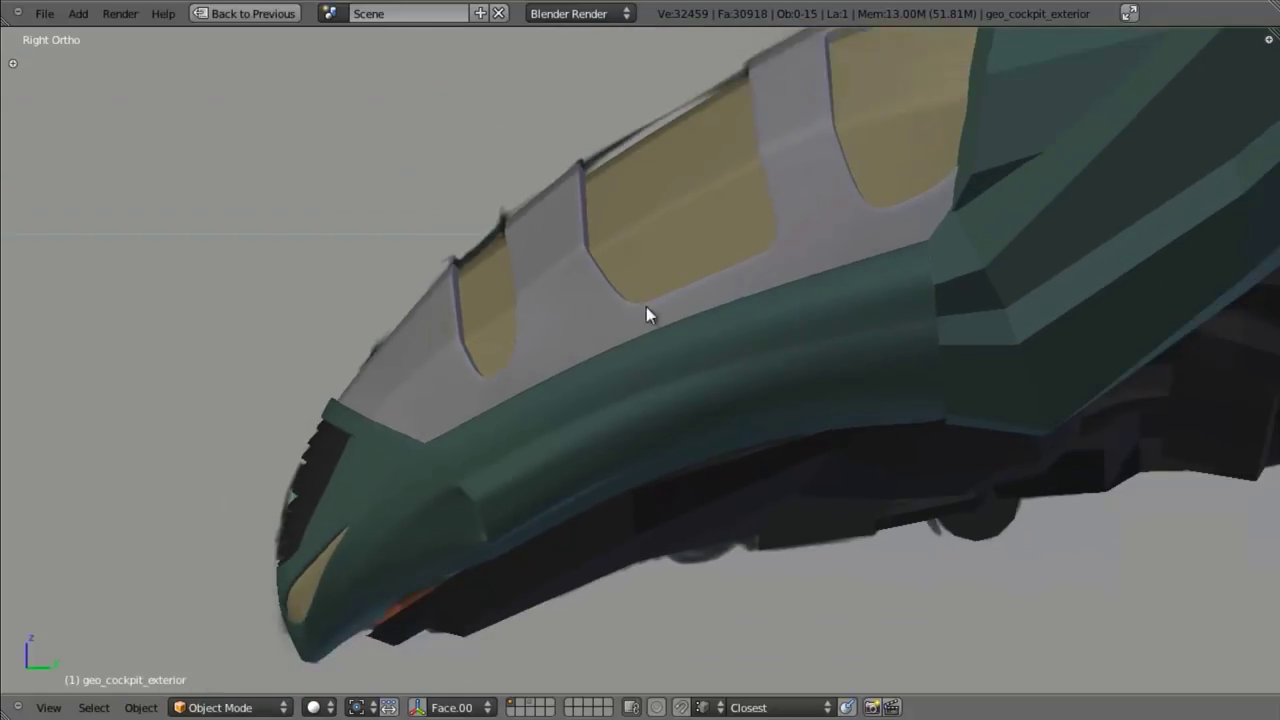
{"action": "scroll", "coordinate": [623, 432], "scroll_direction": "up", "scroll_amount": 2}
{"action": "scroll", "coordinate": [691, 297], "scroll_direction": "down", "scroll_amount": 3}
{"action": "scroll", "coordinate": [617, 348], "scroll_direction": "up", "scroll_amount": 3}
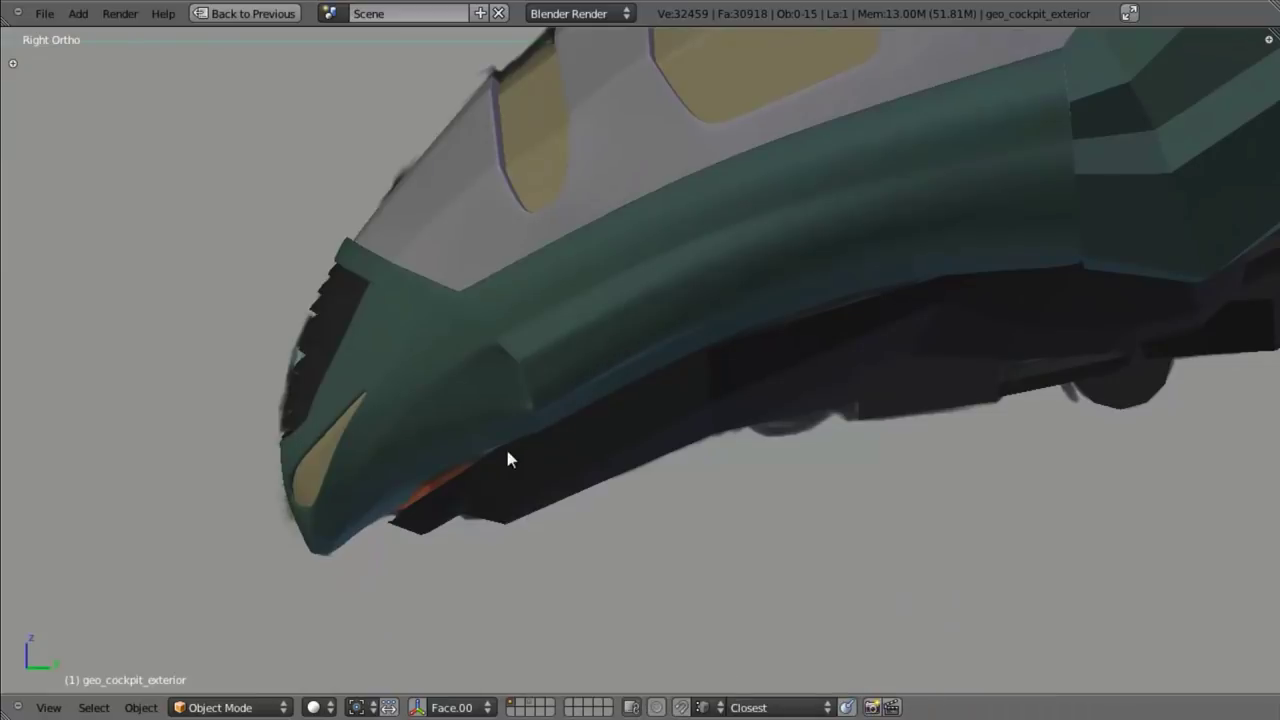
{"action": "key", "text": "z"}
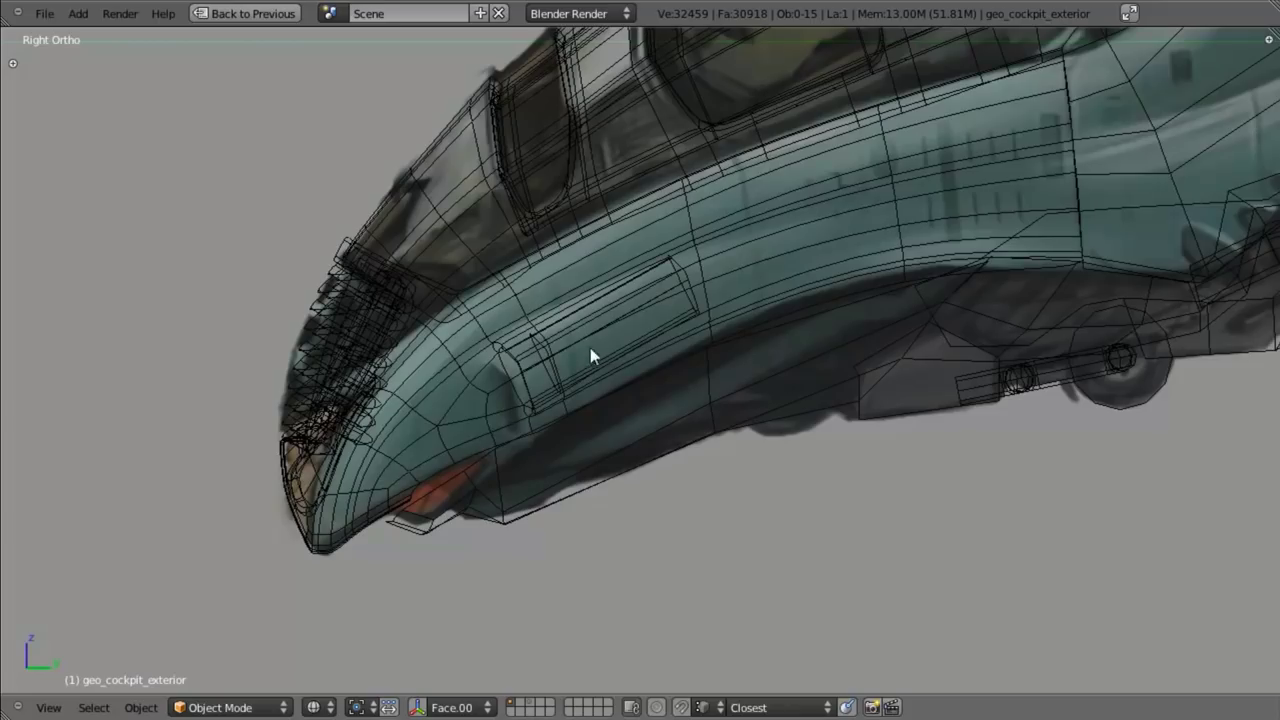
{"action": "right_click", "coordinate": [622, 392]}
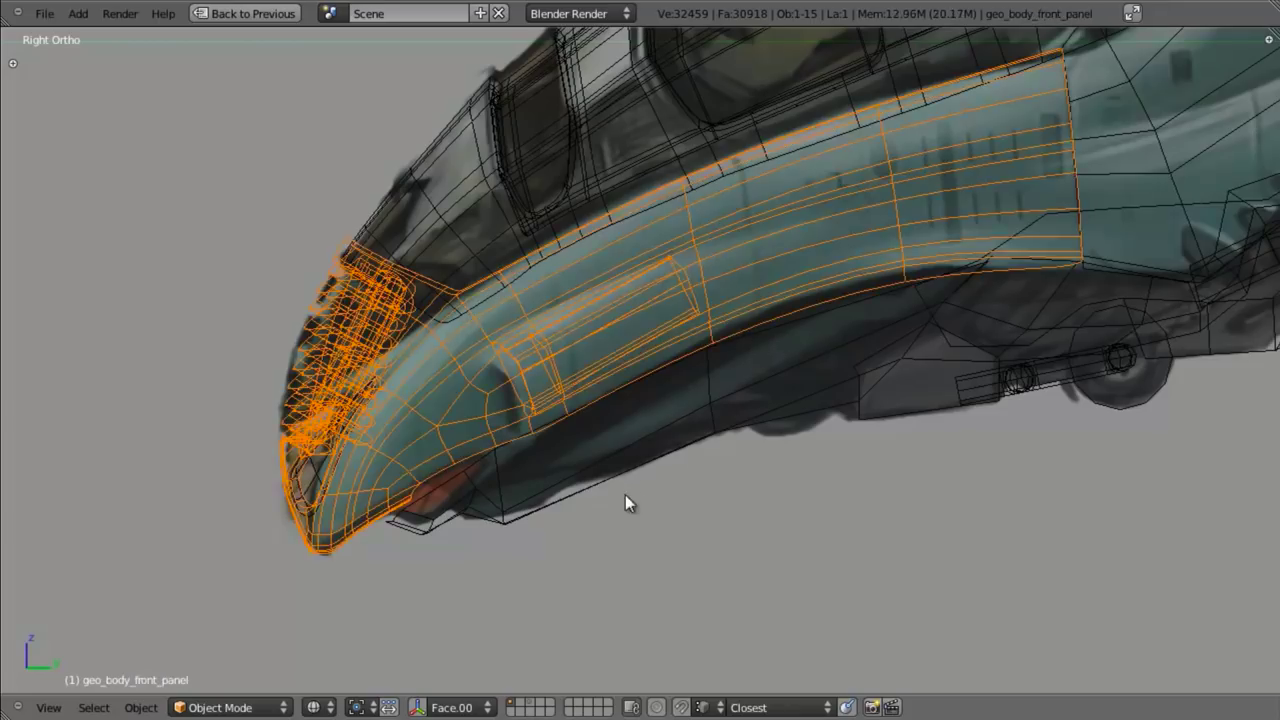
{"action": "scroll", "coordinate": [625, 503], "scroll_direction": "up", "scroll_amount": 3}
{"action": "key", "text": "Tab"}
{"action": "scroll", "coordinate": [491, 434], "scroll_direction": "up", "scroll_amount": 3}
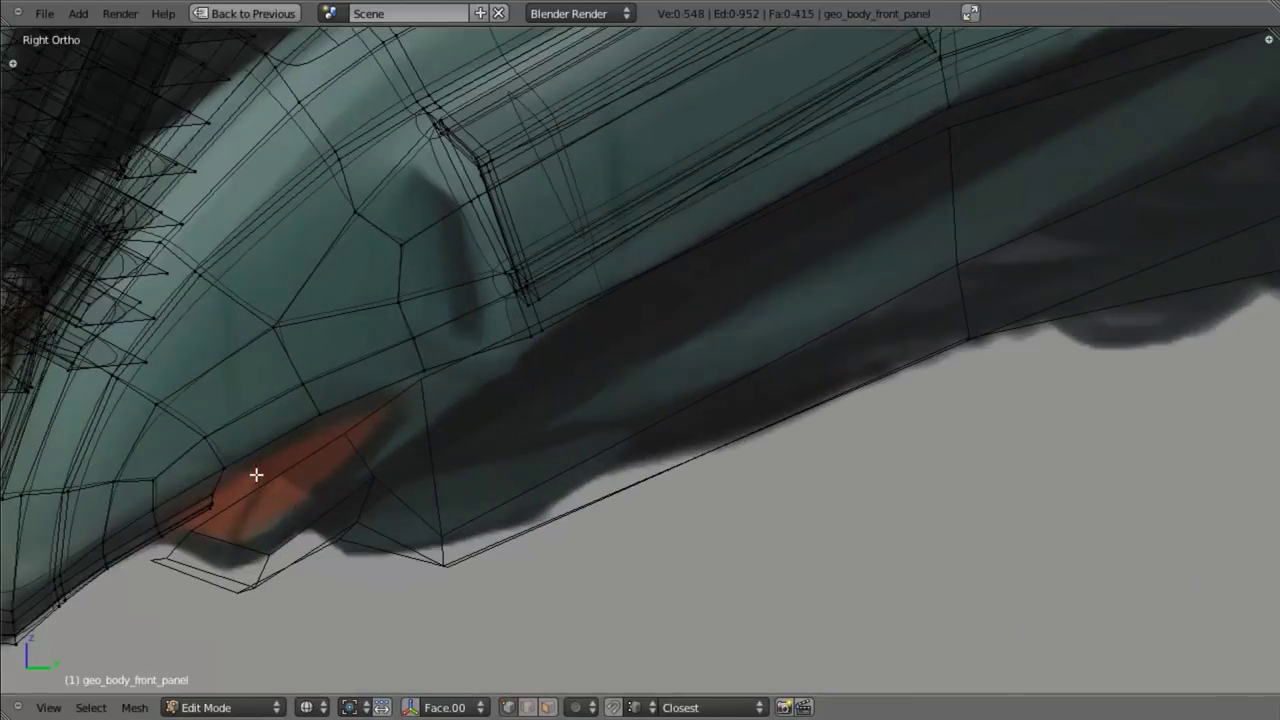
- Examine the front panel's lower edge around the orange light against the reference image in solid and wireframe display
{"action": "middle_click_drag", "start_coordinate": [256, 475], "coordinate": [457, 347], "text": "shift"}
{"action": "scroll", "coordinate": [455, 356], "scroll_direction": "up", "scroll_amount": 2}
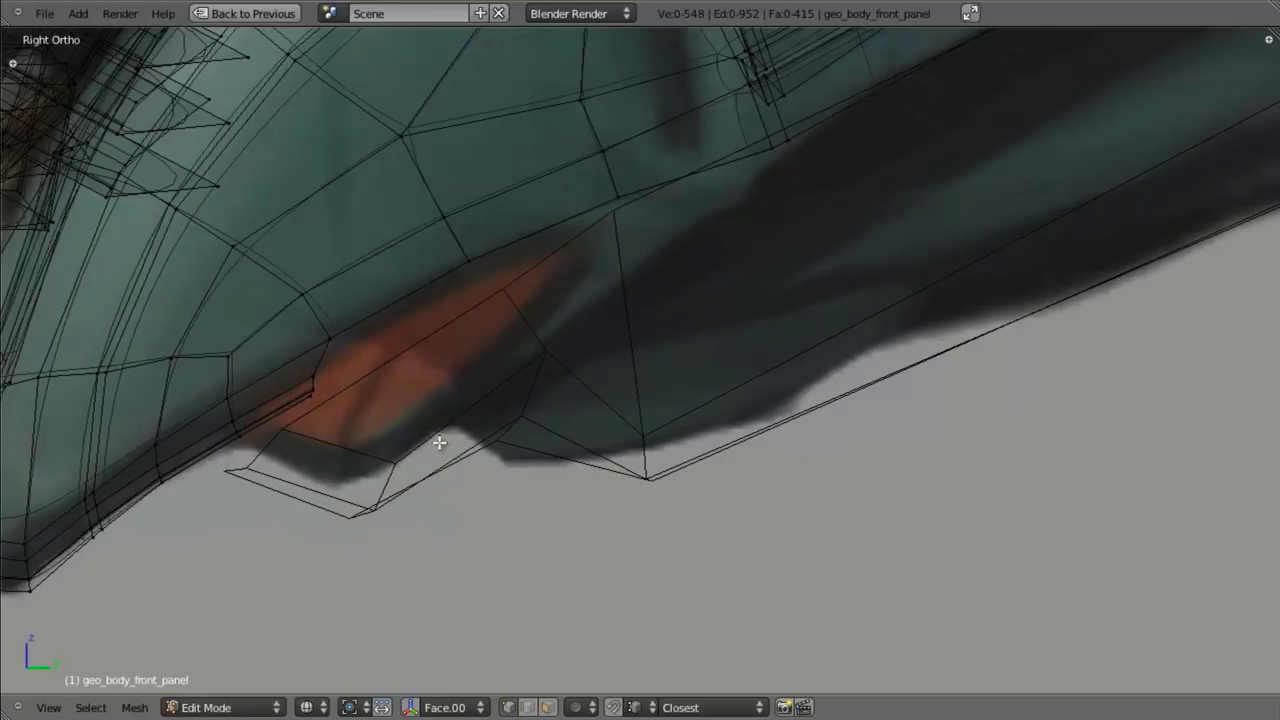
{"action": "scroll", "coordinate": [723, 231], "scroll_direction": "down", "scroll_amount": 1}
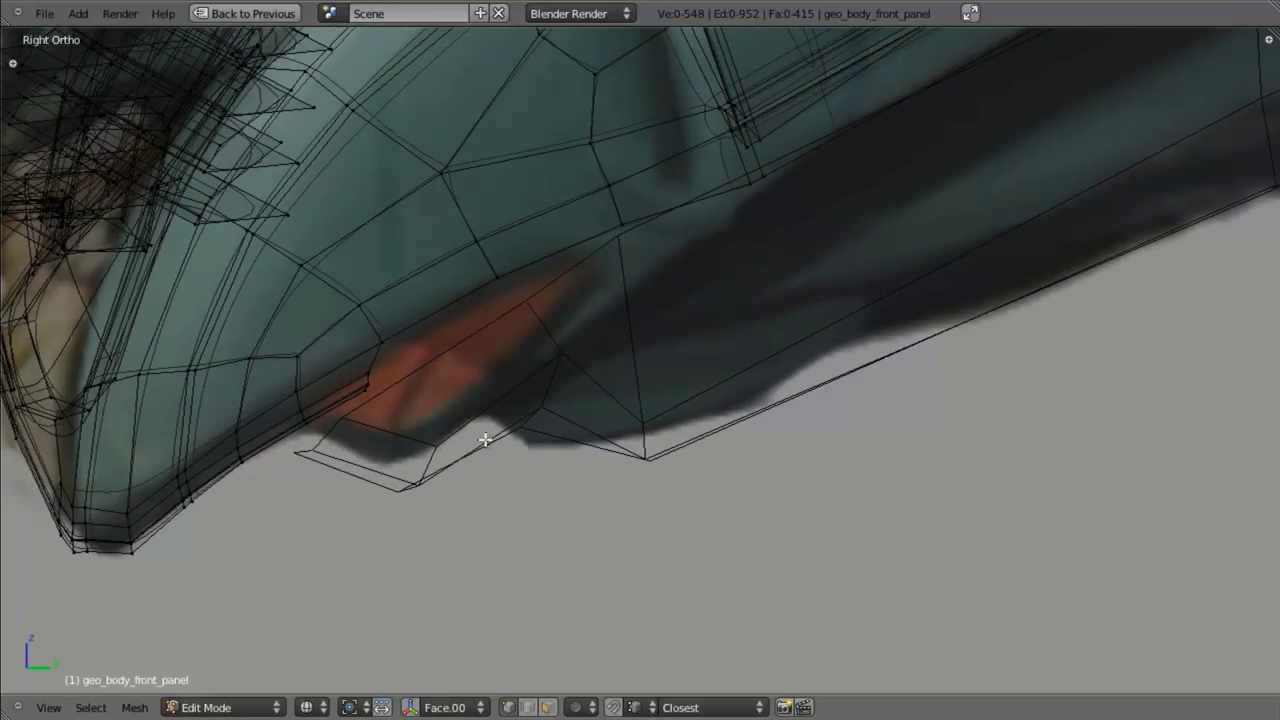
{"action": "scroll", "coordinate": [352, 400], "scroll_direction": "down", "scroll_amount": 2}
{"action": "key", "text": "z"}
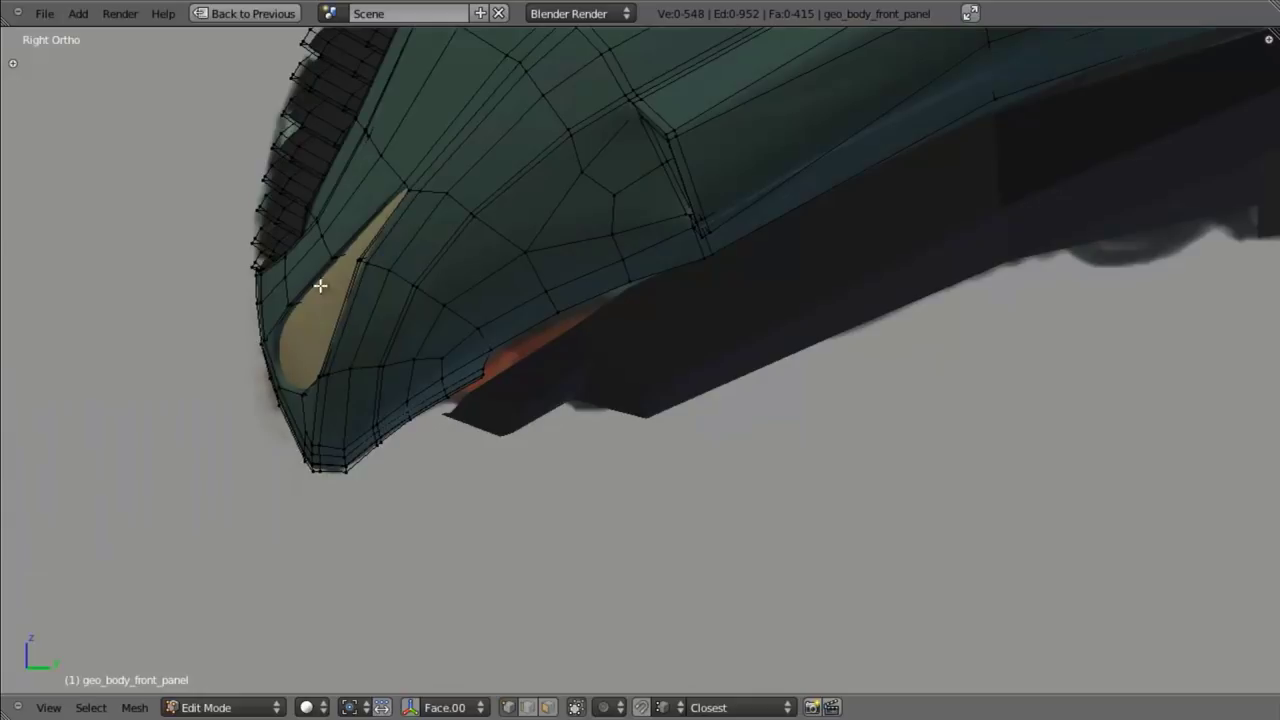
{"action": "middle_click_drag", "start_coordinate": [671, 368], "coordinate": [551, 371], "text": "shift"}
{"action": "key", "text": "alt+z"}
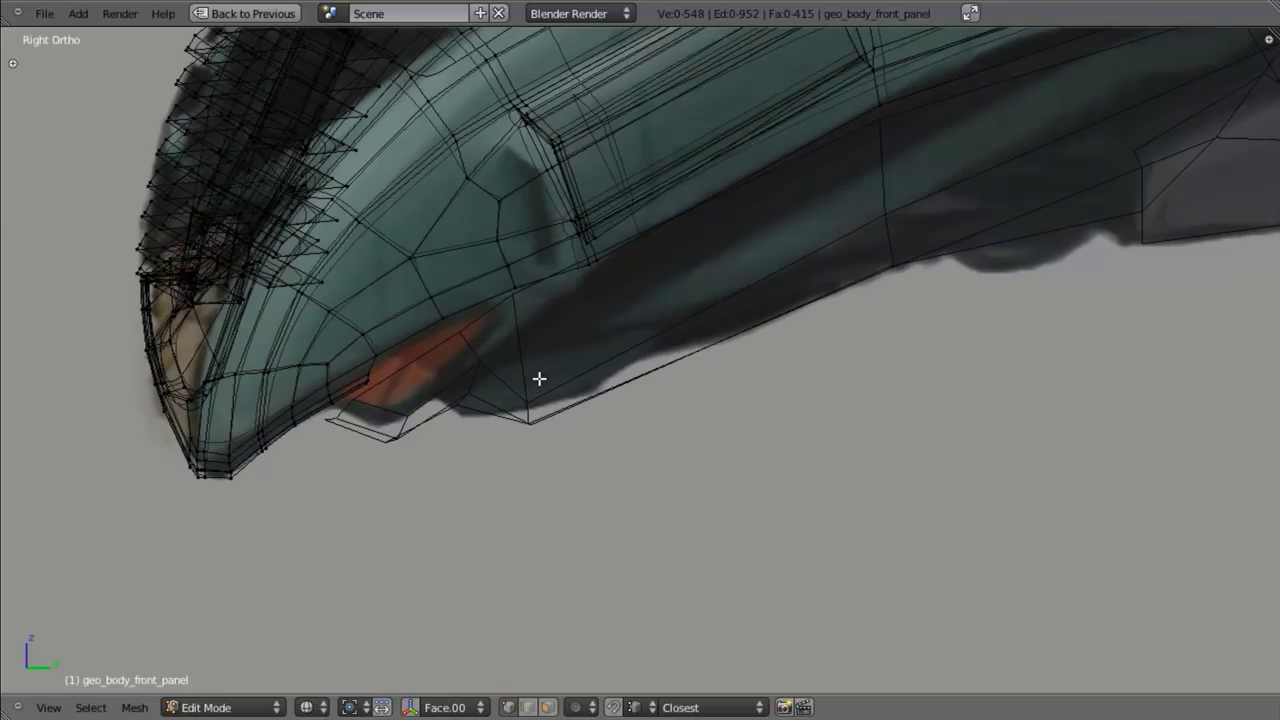
{"action": "scroll", "coordinate": [576, 369], "scroll_direction": "down", "scroll_amount": 1}
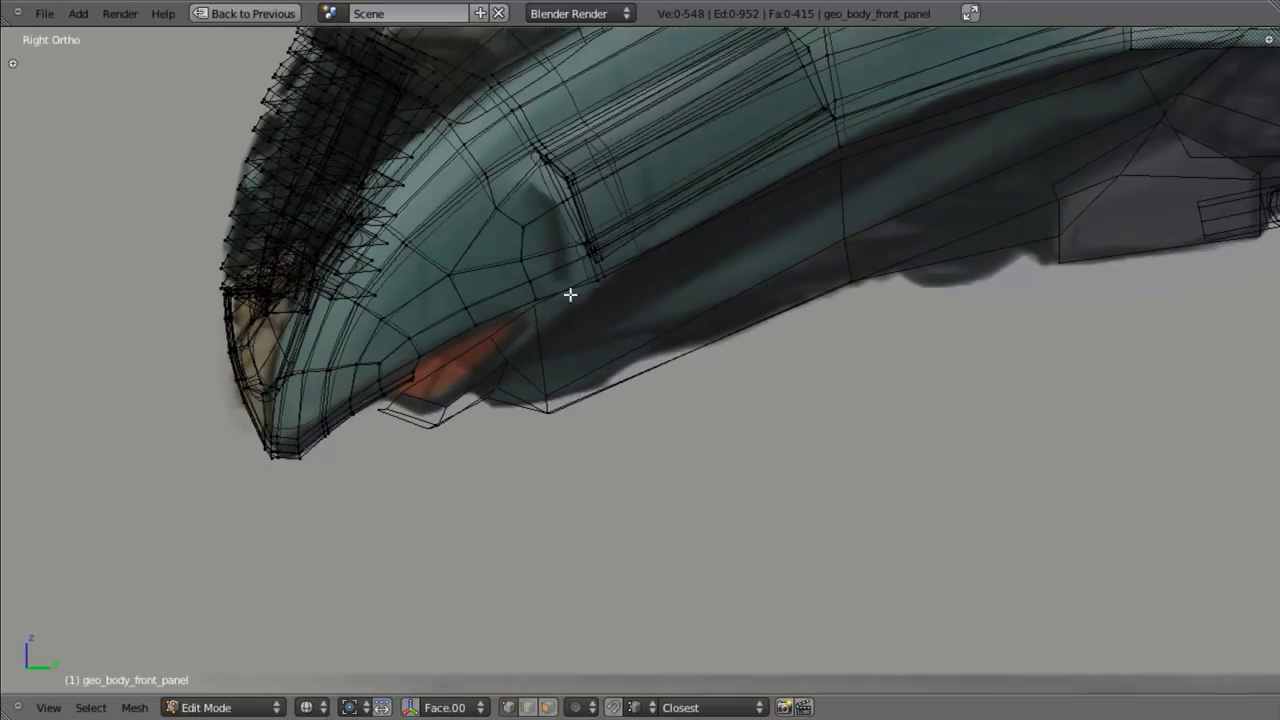
{"action": "key", "text": "z"}
{"action": "scroll", "coordinate": [556, 334], "scroll_direction": "up", "scroll_amount": 3}
{"action": "middle_click_drag", "start_coordinate": [609, 299], "coordinate": [771, 288], "text": "shift"}
{"action": "scroll", "coordinate": [457, 362], "scroll_direction": "up", "scroll_amount": 2}
{"action": "key", "text": "z"}
- Delete the four panel vertices overlapping the front part of the orange light
{"action": "key", "text": "b"}
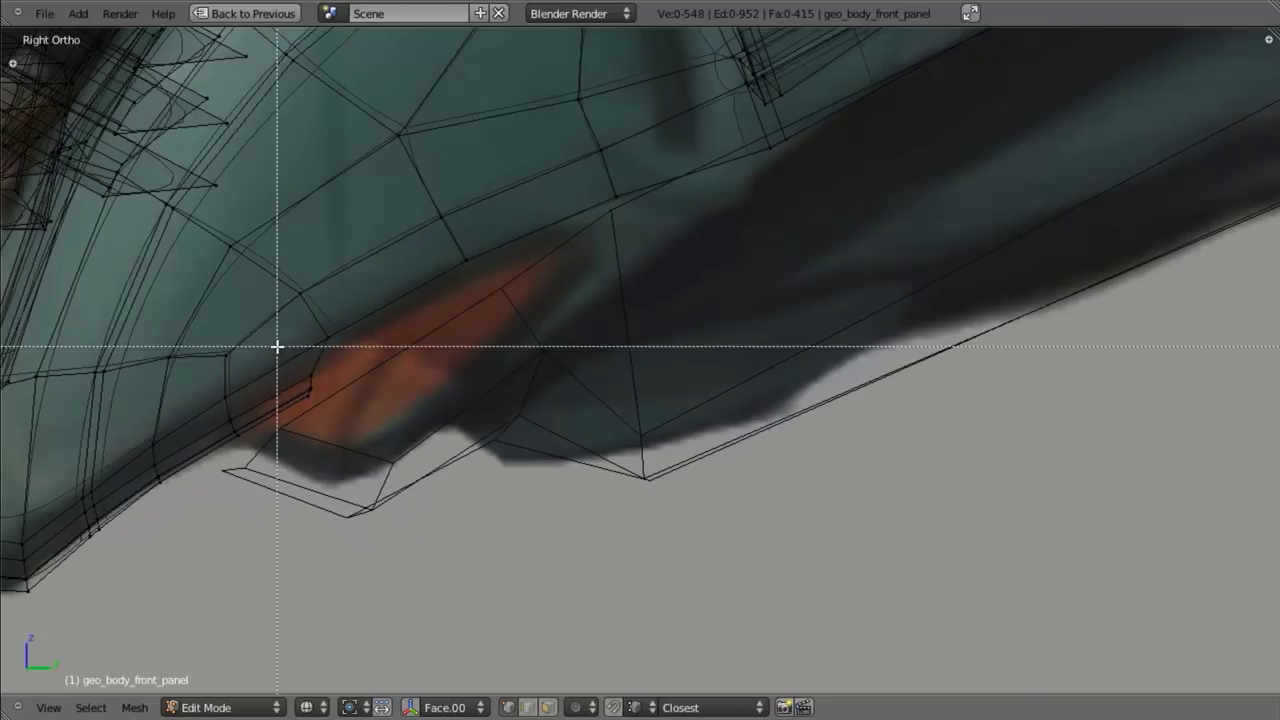
{"action": "left_click_drag", "start_coordinate": [275, 343], "coordinate": [357, 470]}
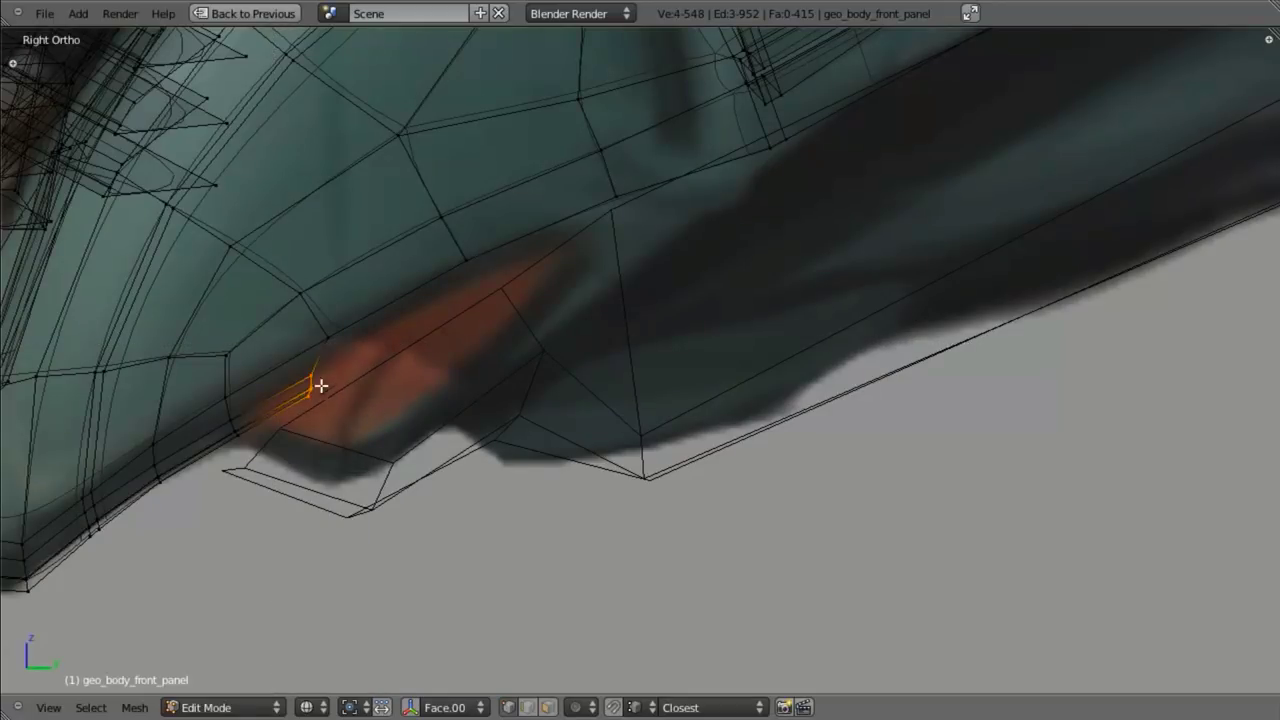
{"action": "key", "text": "x"}
{"action": "left_click", "coordinate": [324, 366]}
- Select the seven boundary vertices along the front and upper edge of the light opening and extrude them in place
{"action": "scroll", "coordinate": [281, 431], "scroll_direction": "down", "scroll_amount": 3}
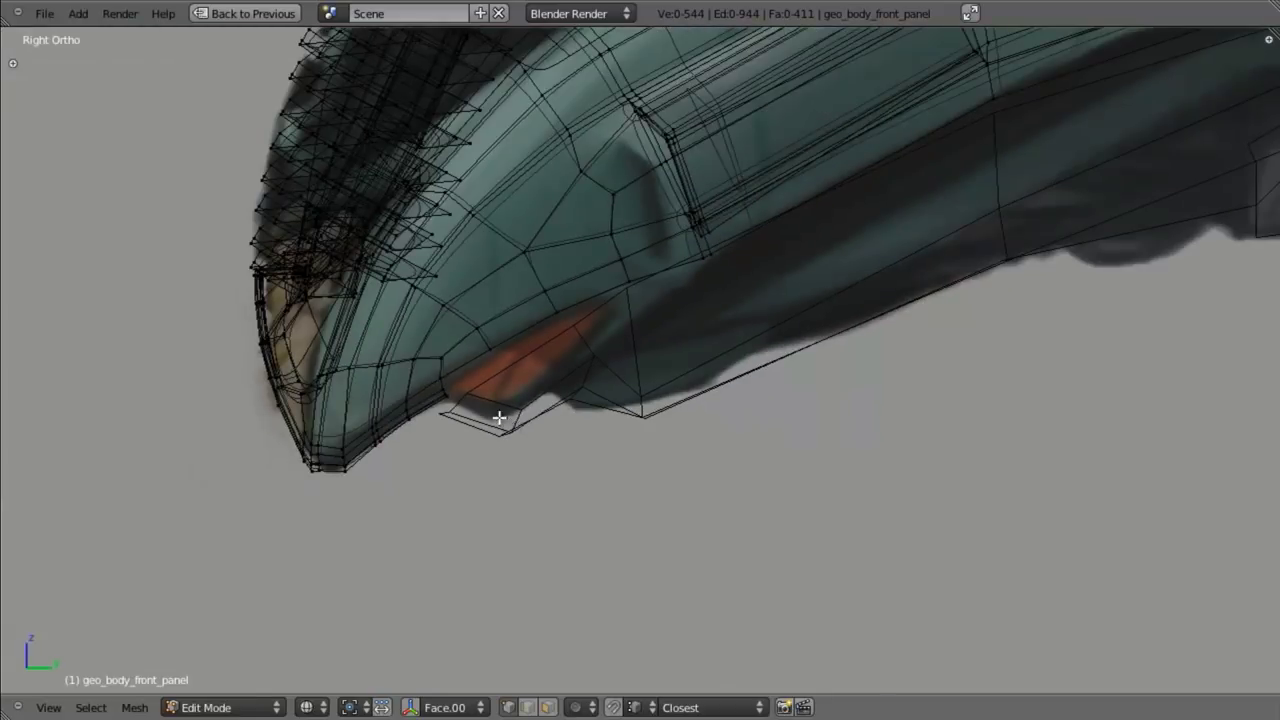
{"action": "scroll", "coordinate": [500, 420], "scroll_direction": "up", "scroll_amount": 2}
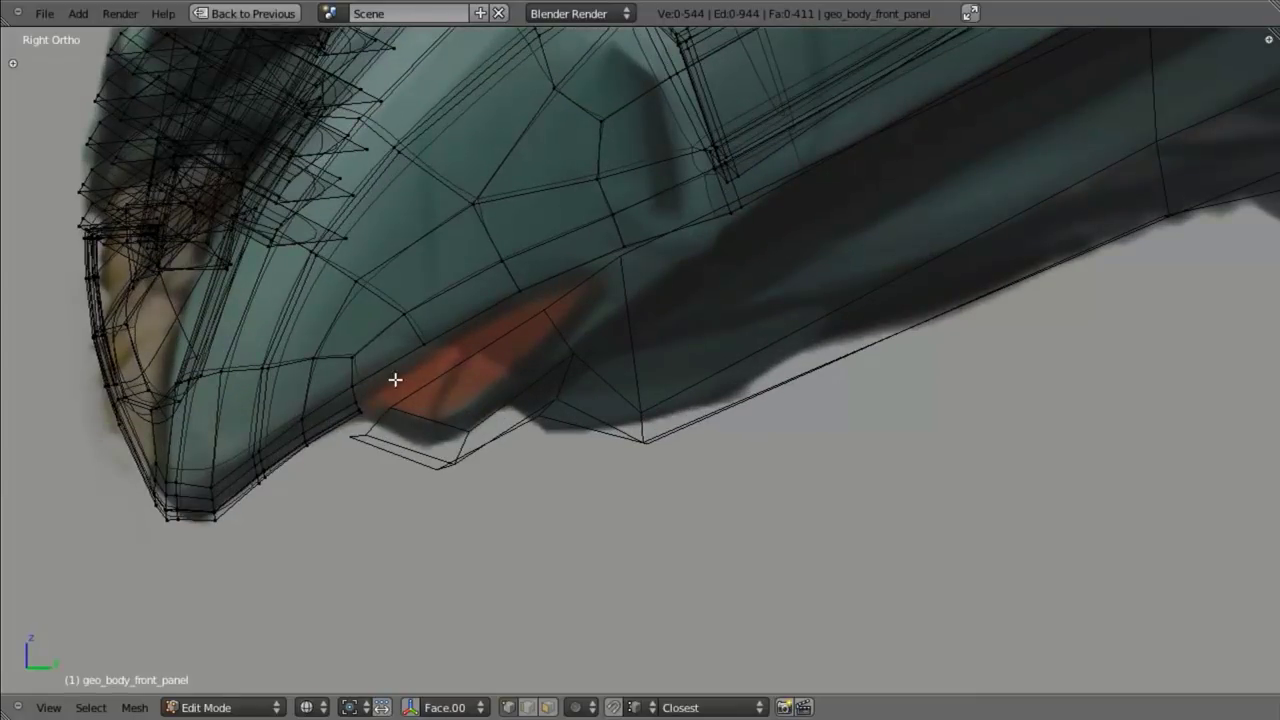
{"action": "scroll", "coordinate": [454, 420], "scroll_direction": "up", "scroll_amount": 2}
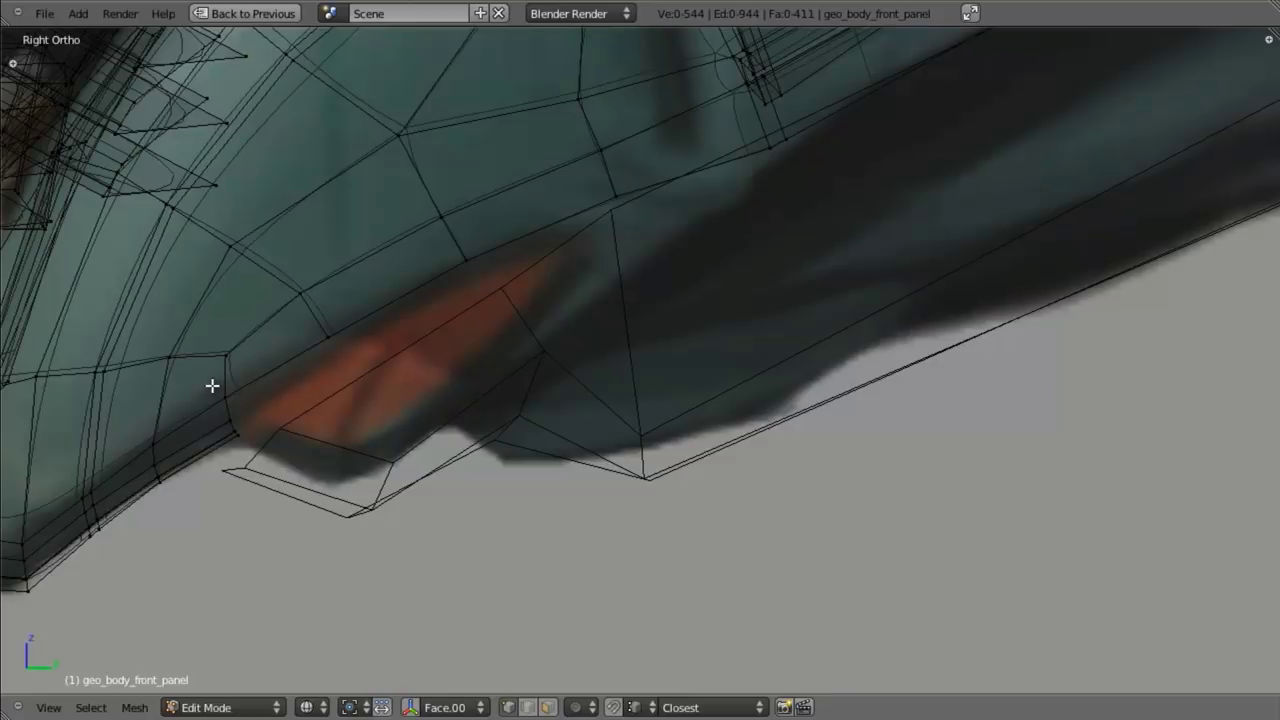
{"action": "key", "text": "b"}
{"action": "left_click_drag", "start_coordinate": [212, 385], "coordinate": [253, 436]}
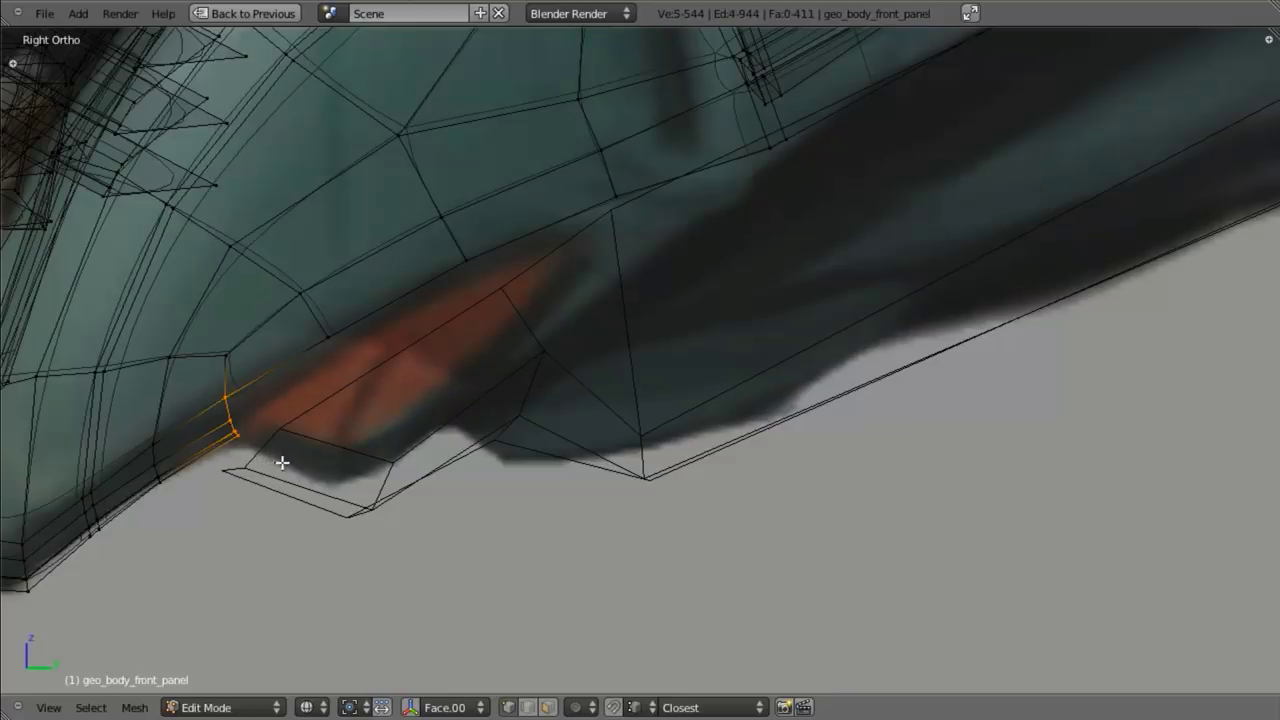
{"action": "right_click", "coordinate": [333, 338], "text": "shift"}
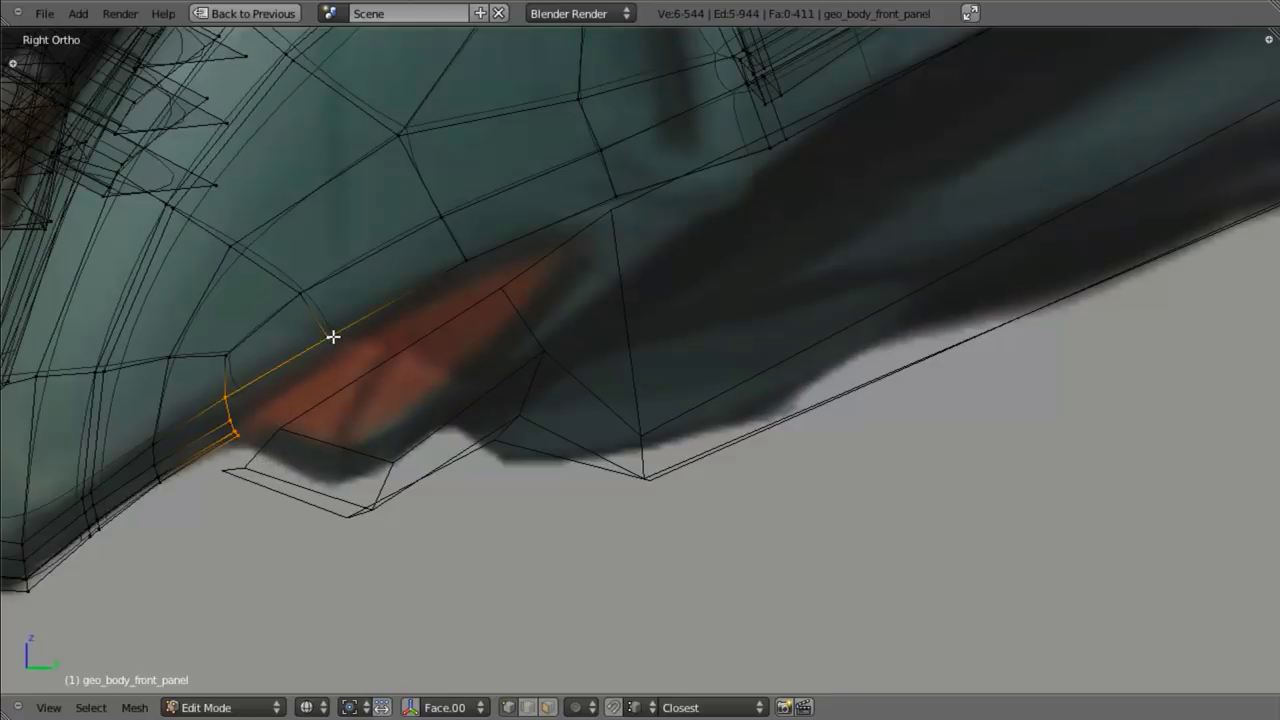
{"action": "right_click", "coordinate": [470, 260], "text": "shift"}
{"action": "key", "text": "e"}
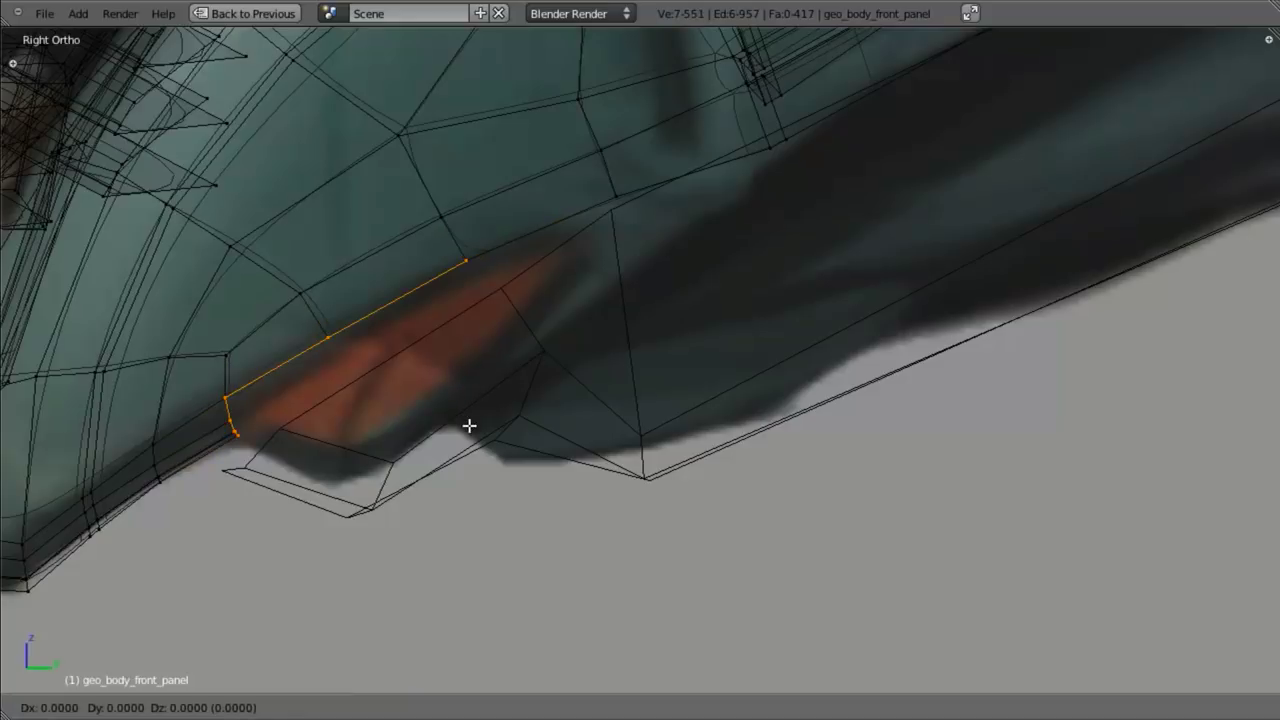
{"action": "right_click", "coordinate": [497, 409]}
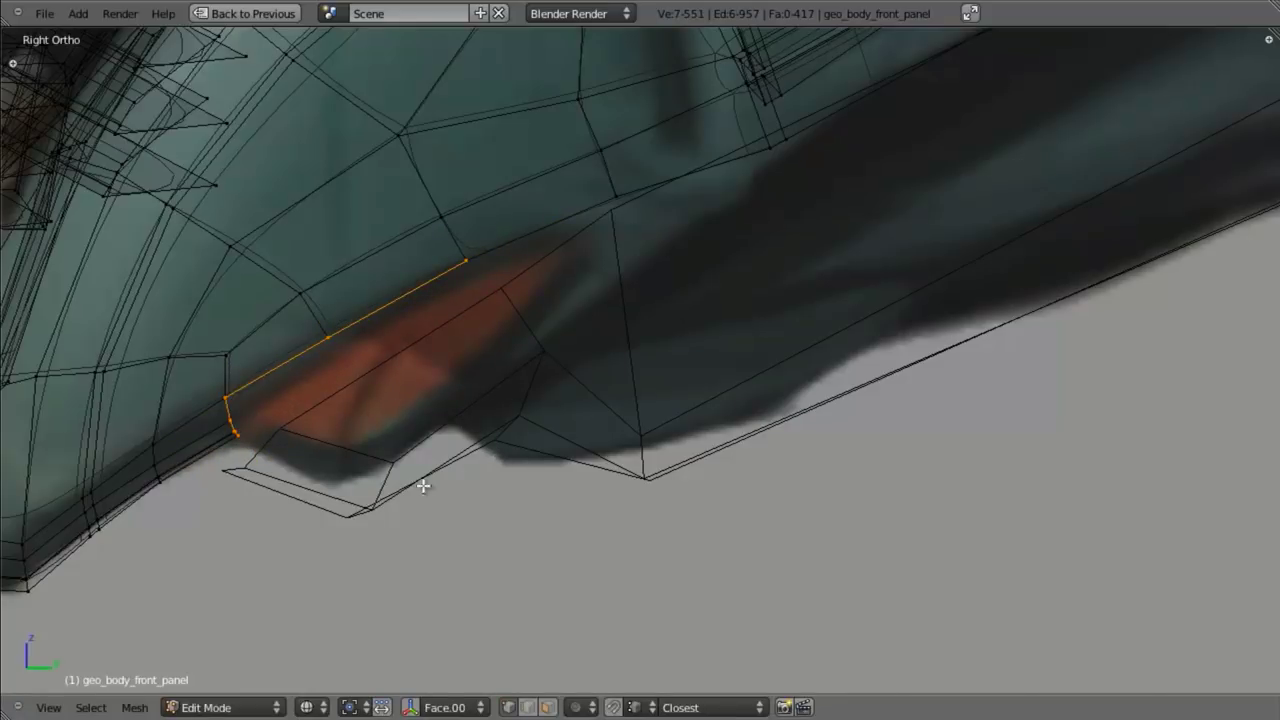
- Scale the extruded boundary inward to about 0.88 around the light opening
{"action": "key", "text": "g"}
{"action": "right_click", "coordinate": [342, 542]}
{"action": "key", "text": "s"}
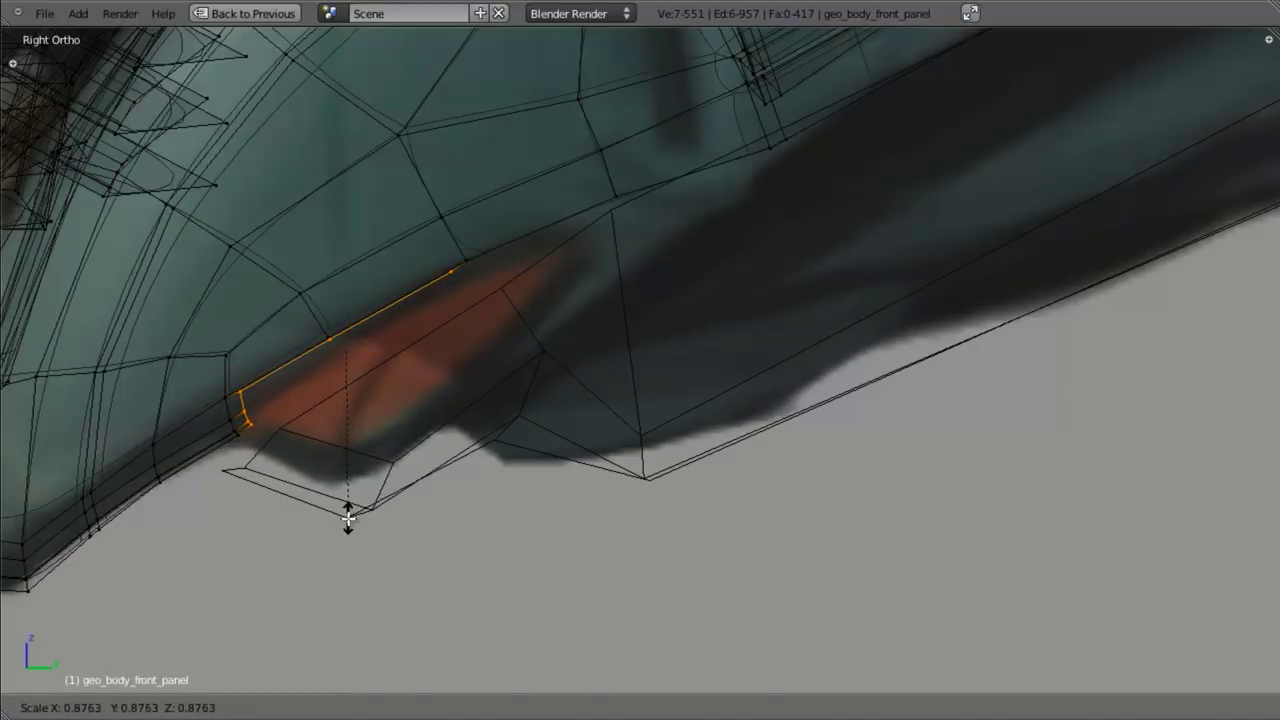
{"action": "left_click", "coordinate": [347, 517]}
- Move the extruded boundary into the body by about -0.01 along the global X axis
{"action": "middle_click_drag", "start_coordinate": [414, 491], "coordinate": [531, 232]}
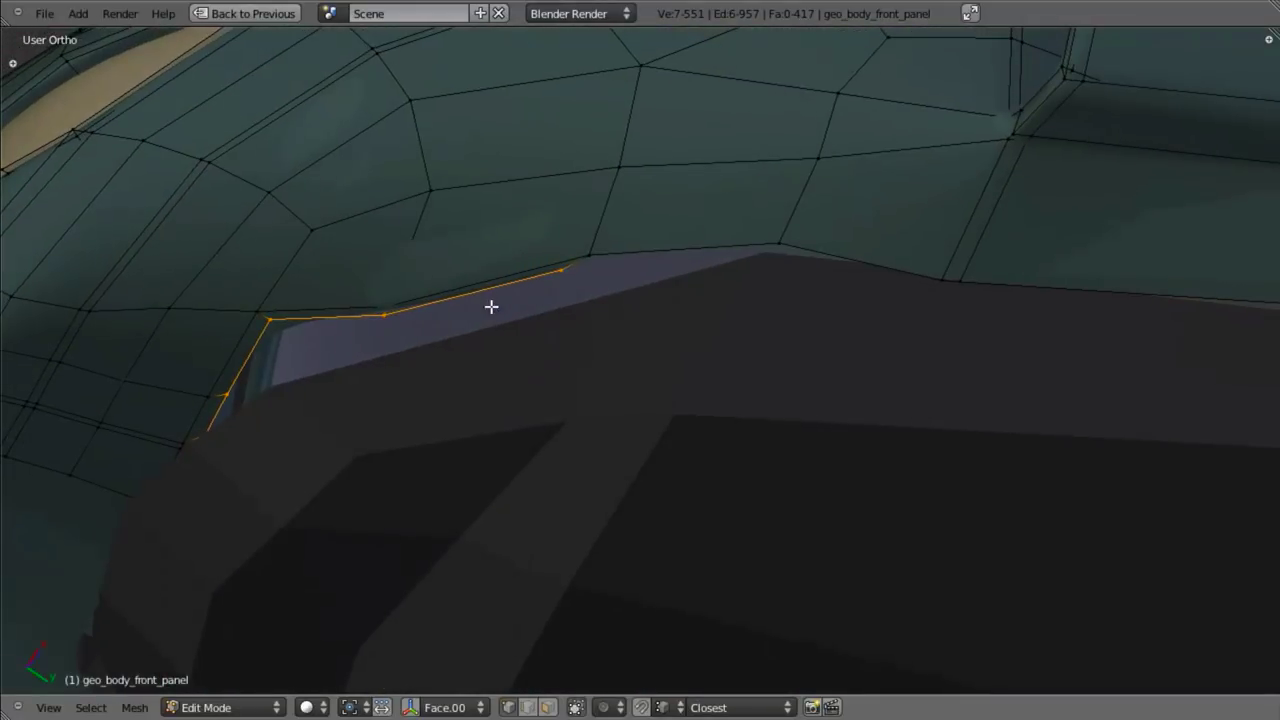
{"action": "middle_click_drag", "start_coordinate": [443, 329], "coordinate": [562, 309]}
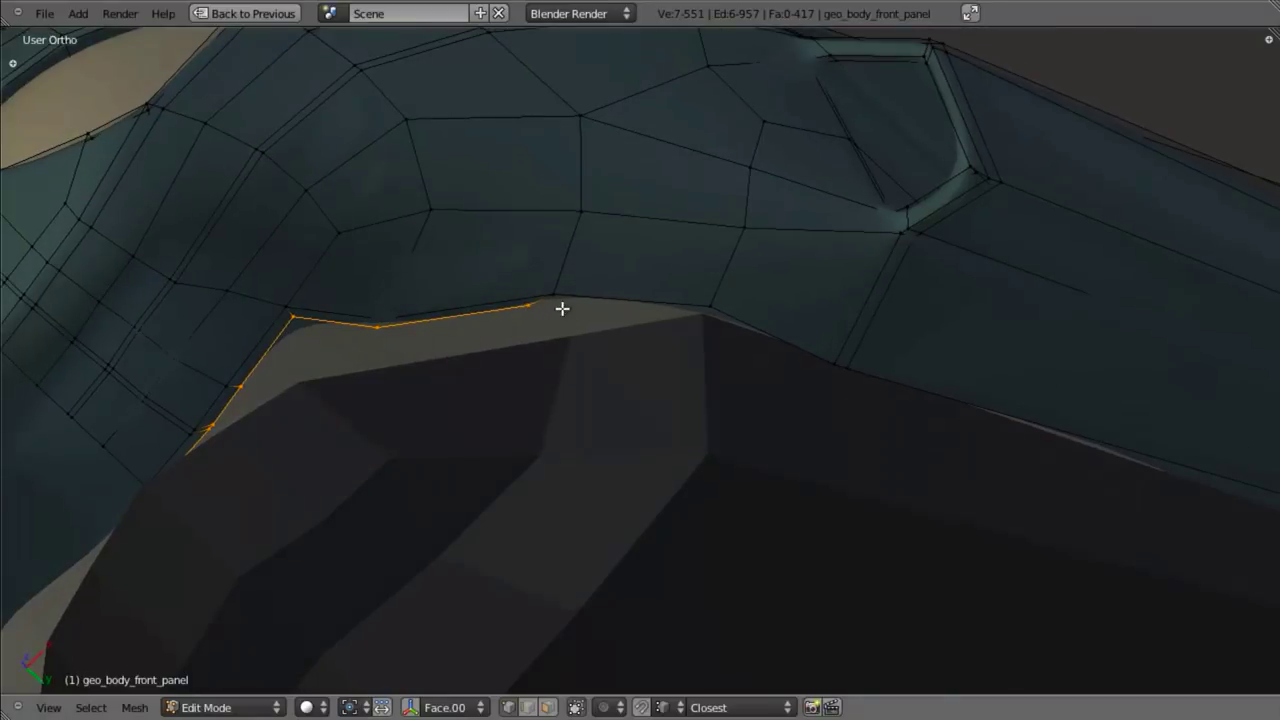
{"action": "key", "text": "g"}
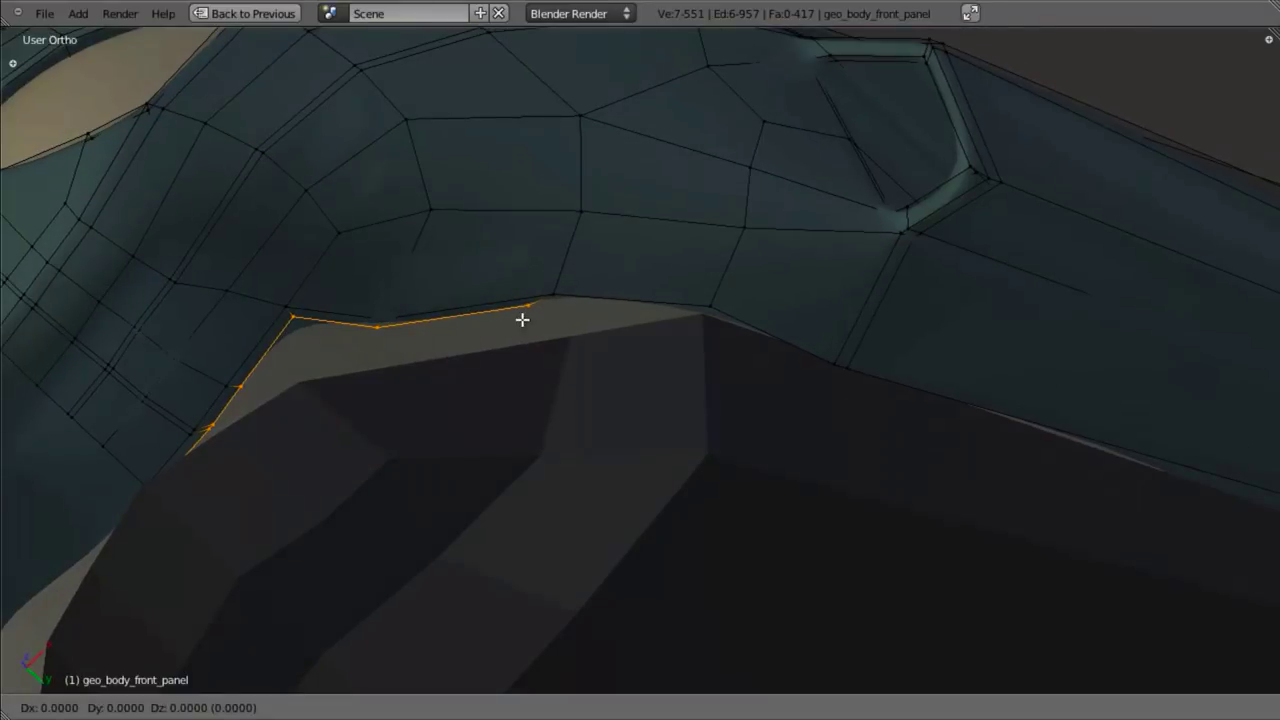
{"action": "key", "text": "x"}
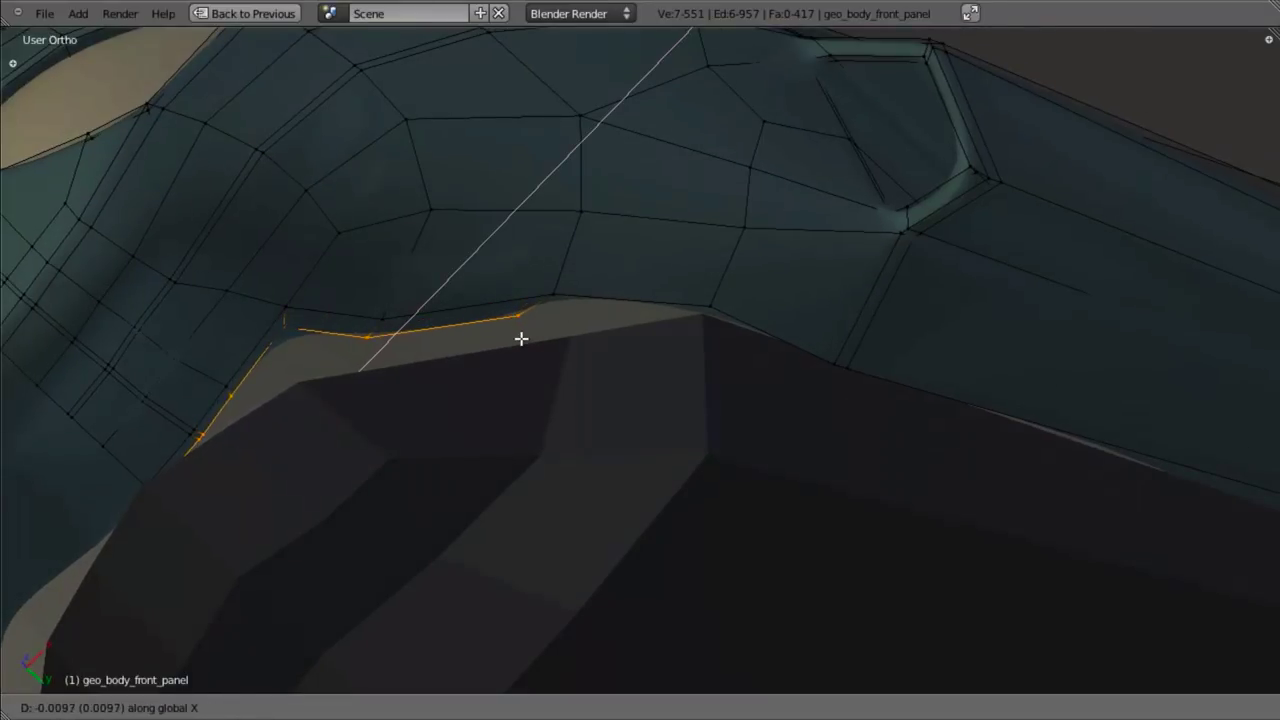
{"action": "left_click", "coordinate": [520, 336]}
- Inspect the inset boundary of the light opening from the side and from other angles
{"action": "key", "text": "KP_3"}
{"action": "scroll", "coordinate": [488, 470], "scroll_direction": "down", "scroll_amount": 4}
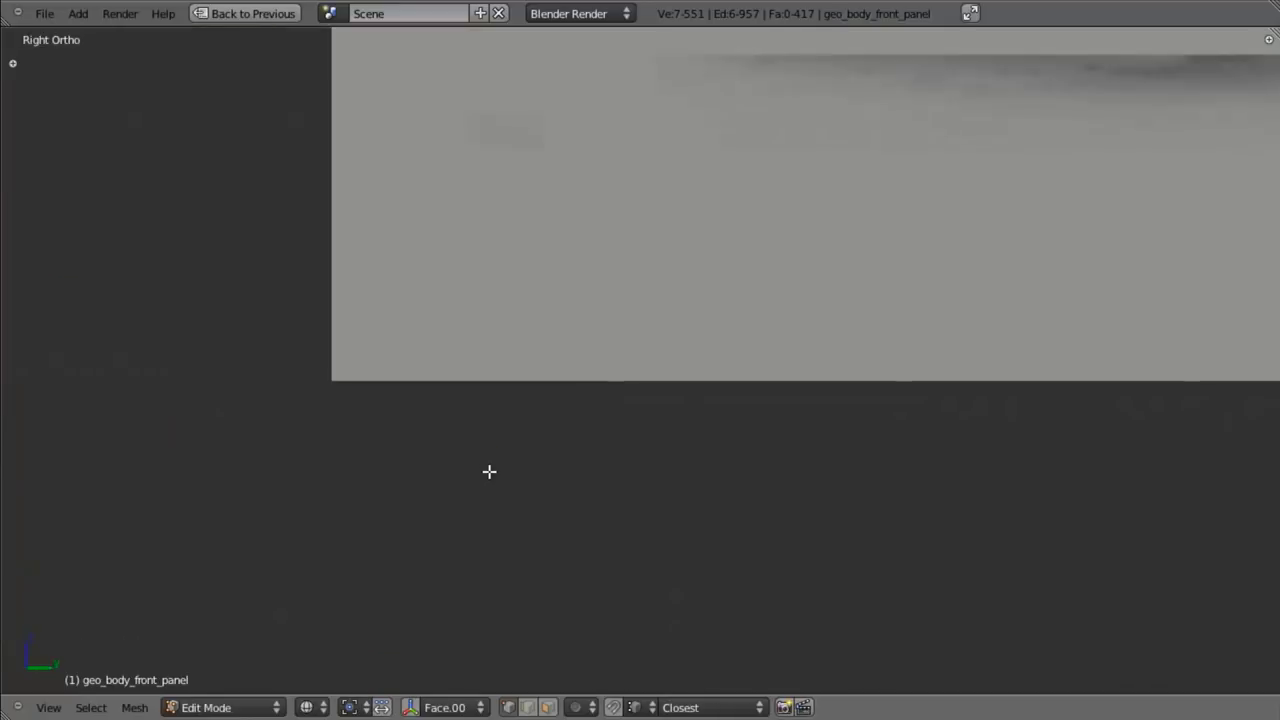
{"action": "key", "text": "KP_Decimal"}
{"action": "scroll", "coordinate": [500, 466], "scroll_direction": "up", "scroll_amount": 3}
{"action": "scroll", "coordinate": [500, 460], "scroll_direction": "down", "scroll_amount": 7}
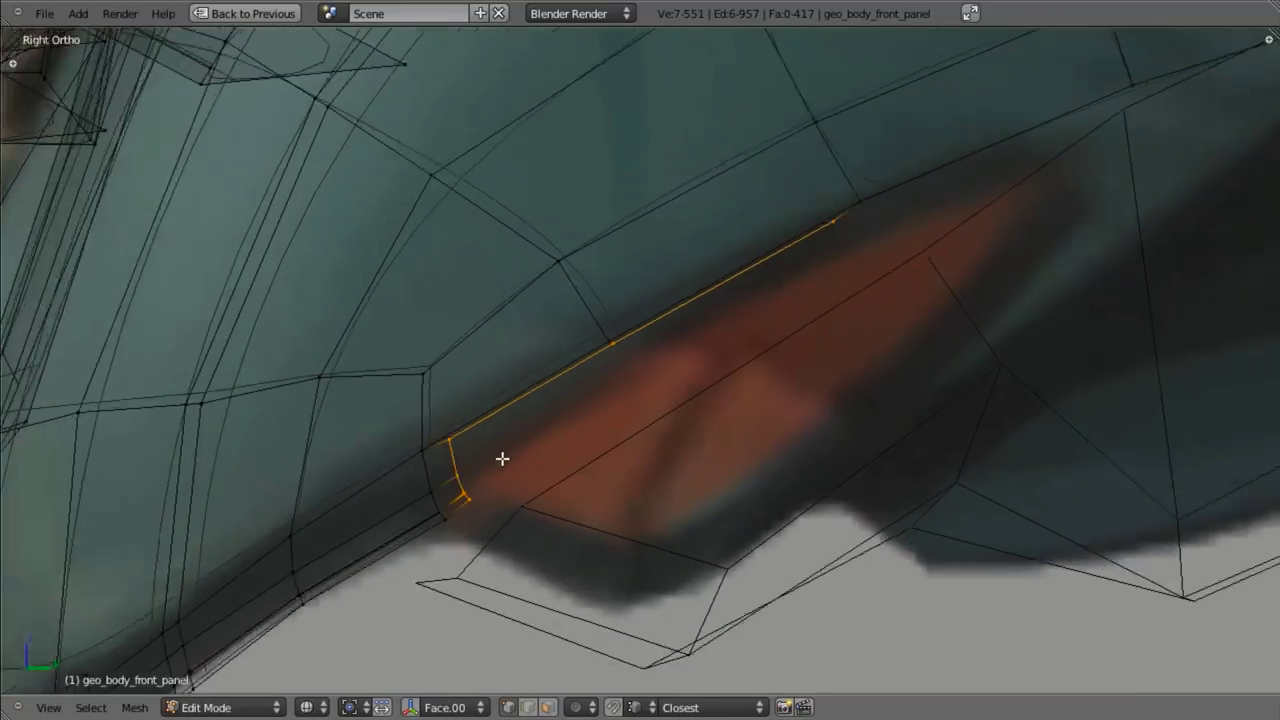
{"action": "key", "text": "z"}
{"action": "middle_click_drag", "start_coordinate": [506, 443], "coordinate": [760, 275]}
{"action": "middle_click_drag", "start_coordinate": [848, 249], "coordinate": [297, 594], "text": "shift"}
{"action": "scroll", "coordinate": [598, 444], "scroll_direction": "up", "scroll_amount": 4}
{"action": "scroll", "coordinate": [598, 444], "scroll_direction": "up", "scroll_amount": 3}
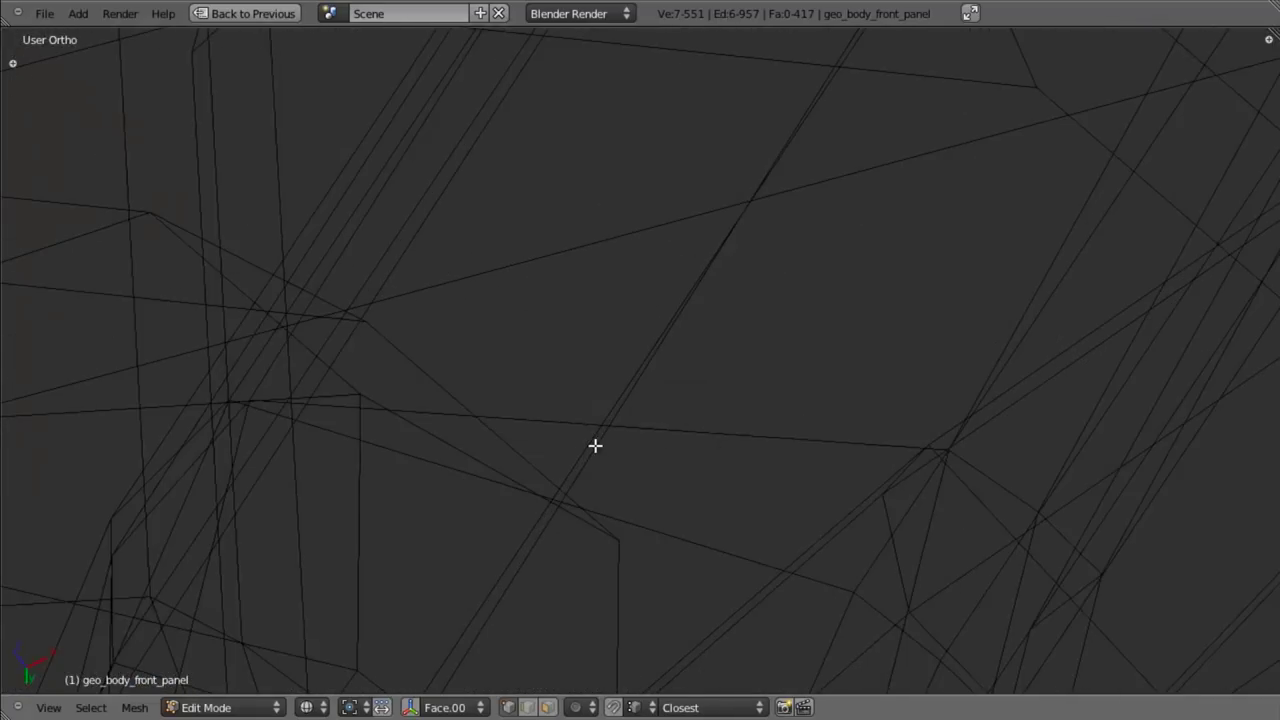
{"action": "scroll", "coordinate": [595, 445], "scroll_direction": "down", "scroll_amount": 4}
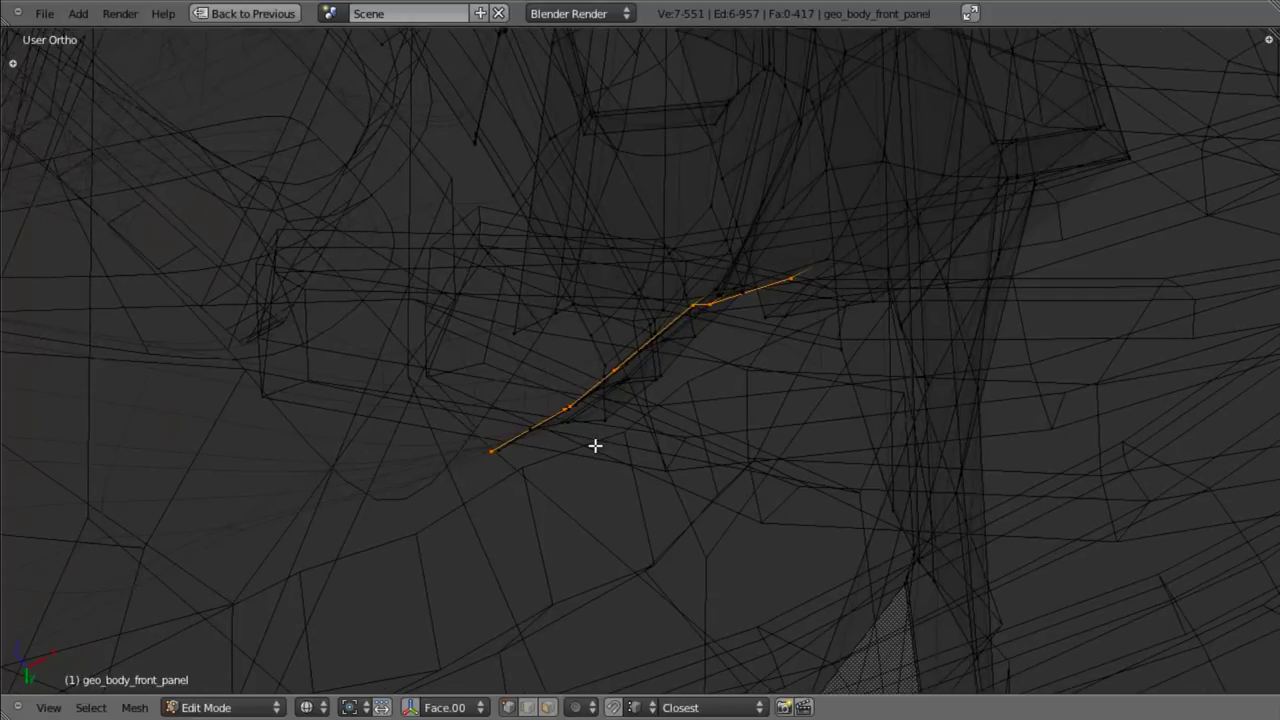
- In the right side view, shift the inset boundary about 0.001 along Y and -0.006 along Z
{"action": "key", "text": "KP_3"}
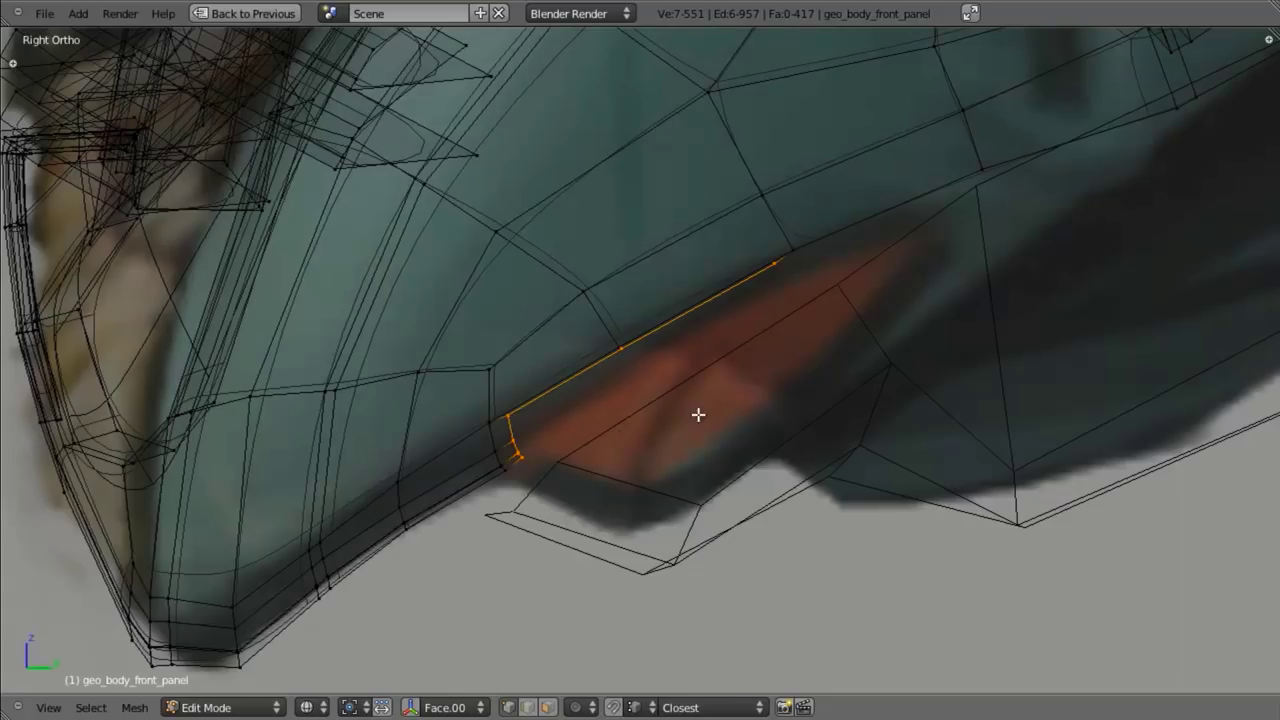
{"action": "scroll", "coordinate": [698, 414], "scroll_direction": "up", "scroll_amount": 3}
{"action": "scroll", "coordinate": [589, 457], "scroll_direction": "down", "scroll_amount": 3}
{"action": "scroll", "coordinate": [597, 446], "scroll_direction": "up", "scroll_amount": 2}
{"action": "key", "text": "g"}
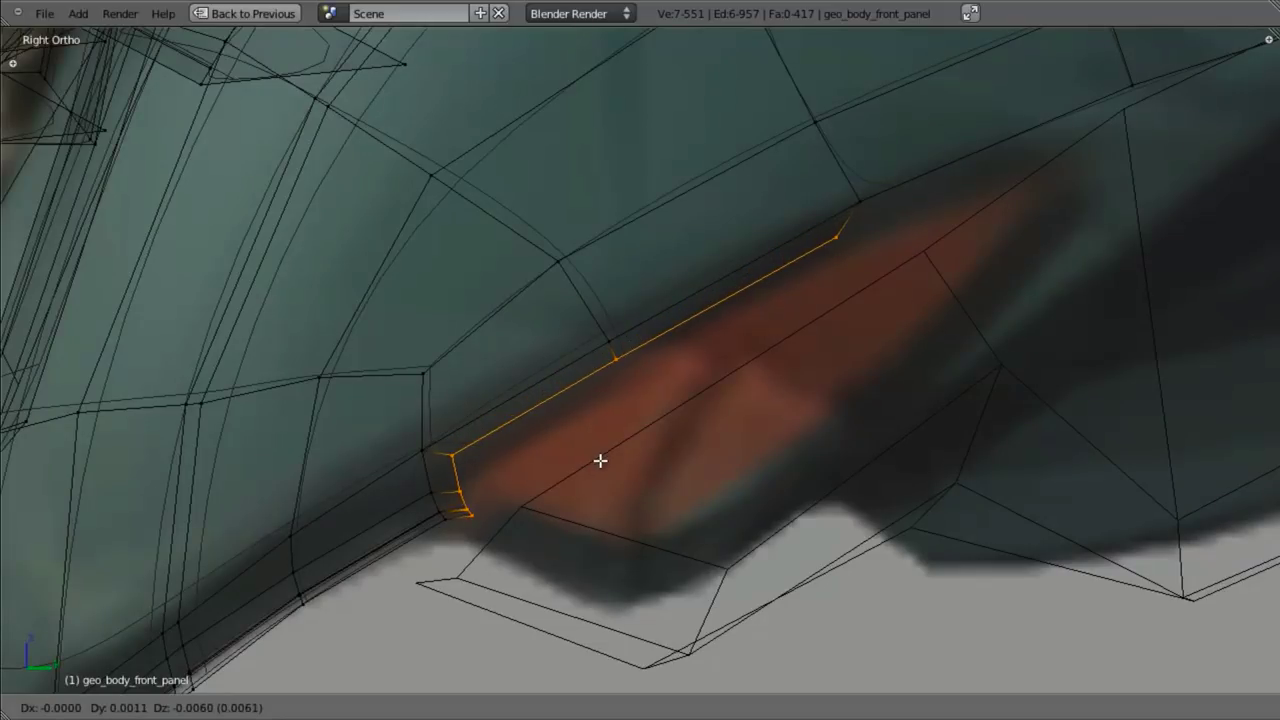
{"action": "left_click", "coordinate": [600, 460]}
- Extrude the inset boundary across to the lower side of the orange light and rotate the new edge roughly horizontal
{"action": "key", "text": "e"}
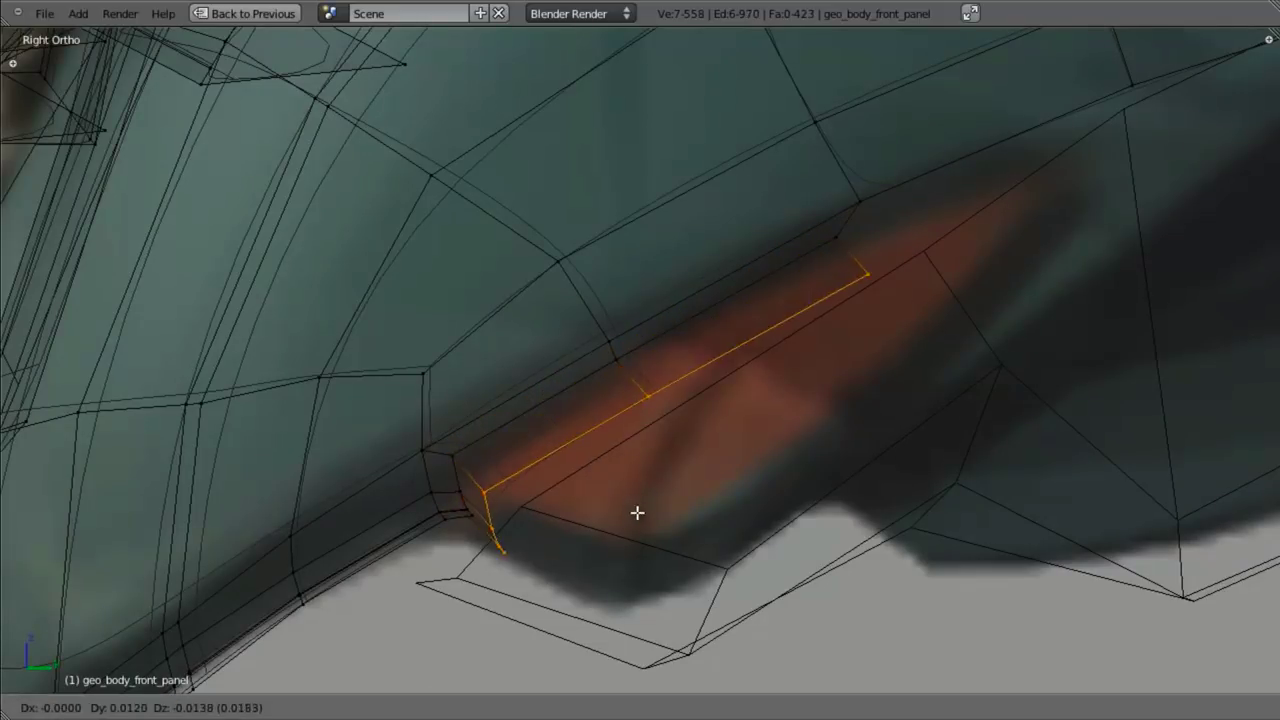
{"action": "left_click", "coordinate": [732, 565]}
{"action": "key", "text": "r"}
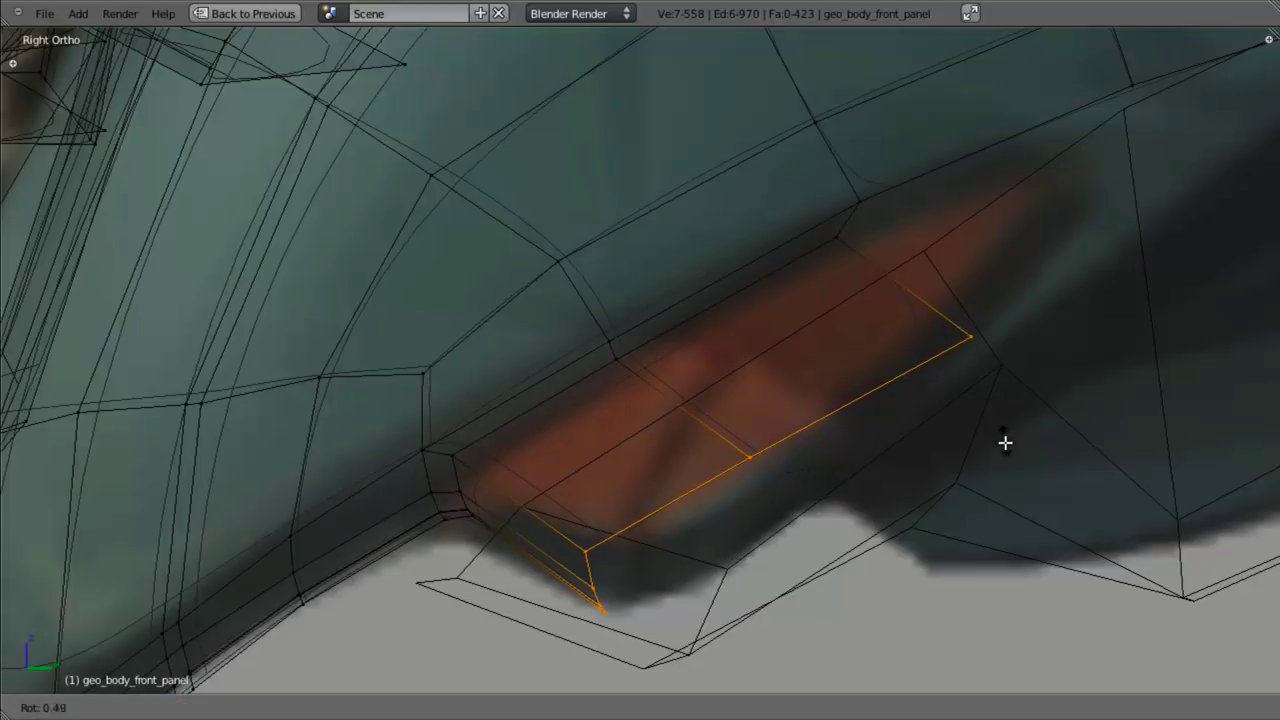
{"action": "left_click", "coordinate": [1015, 535]}
- Flatten the new edge by scaling it to 0 along global Z, then rotate it parallel to the orange light's lower side
{"action": "type", "text": "sz"}
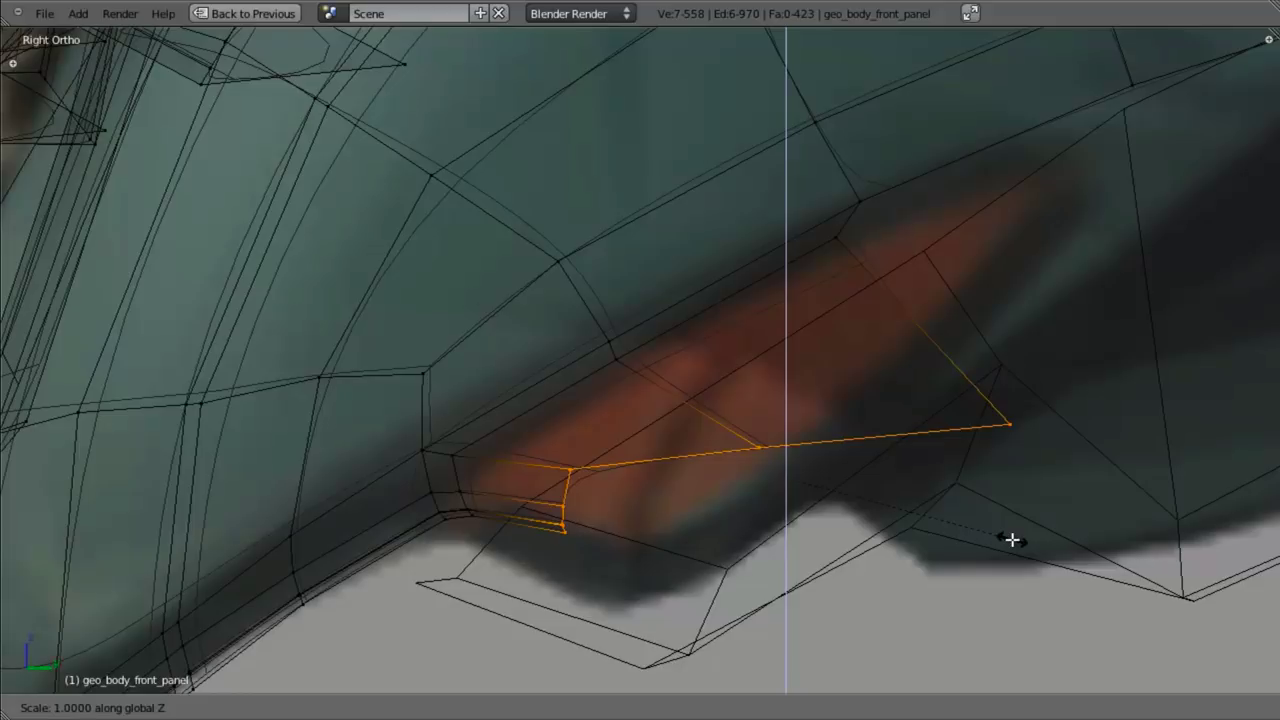
{"action": "type", "text": "0"}
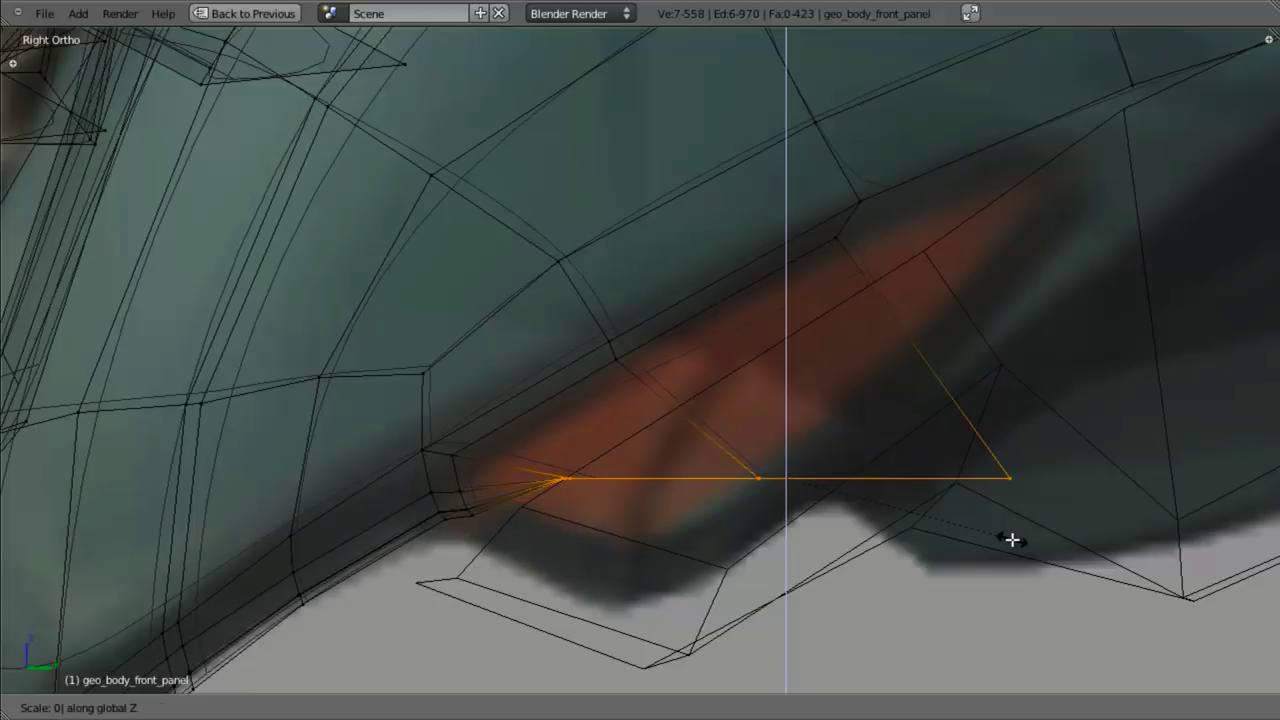
{"action": "key", "text": "Return"}
{"action": "key", "text": "r"}
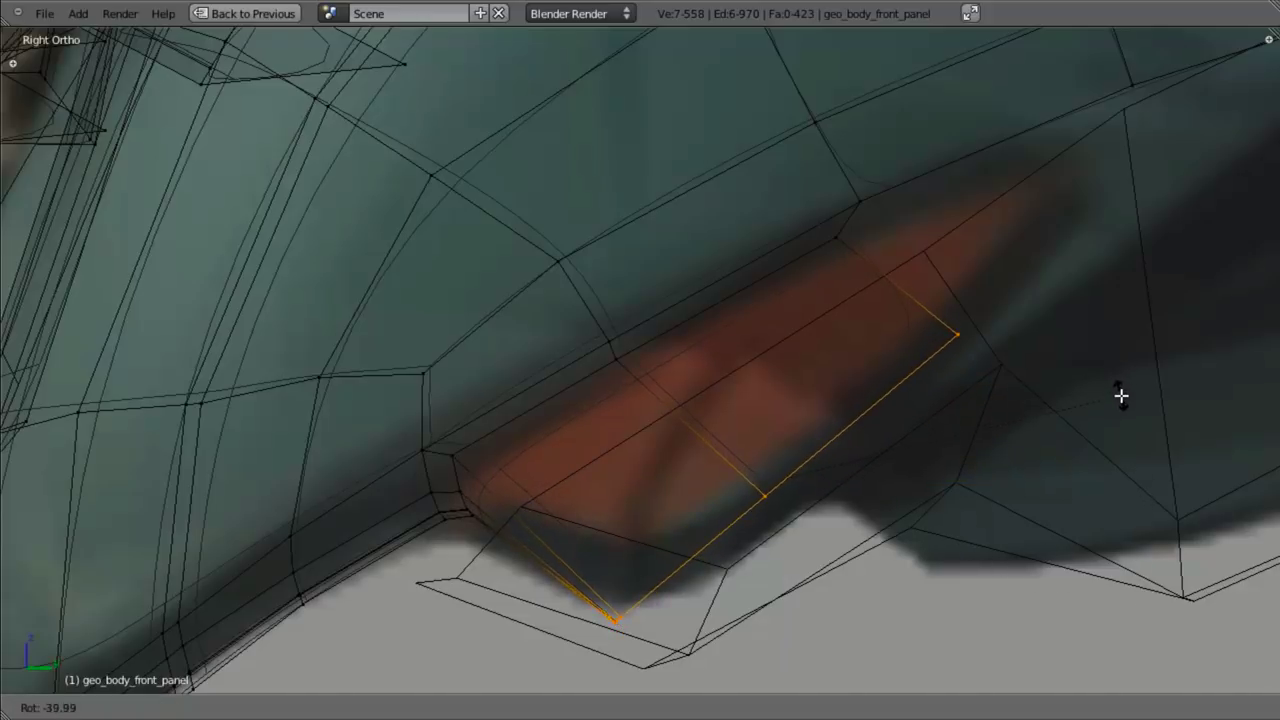
{"action": "left_click", "coordinate": [1031, 435]}
{"action": "key", "text": "z"}
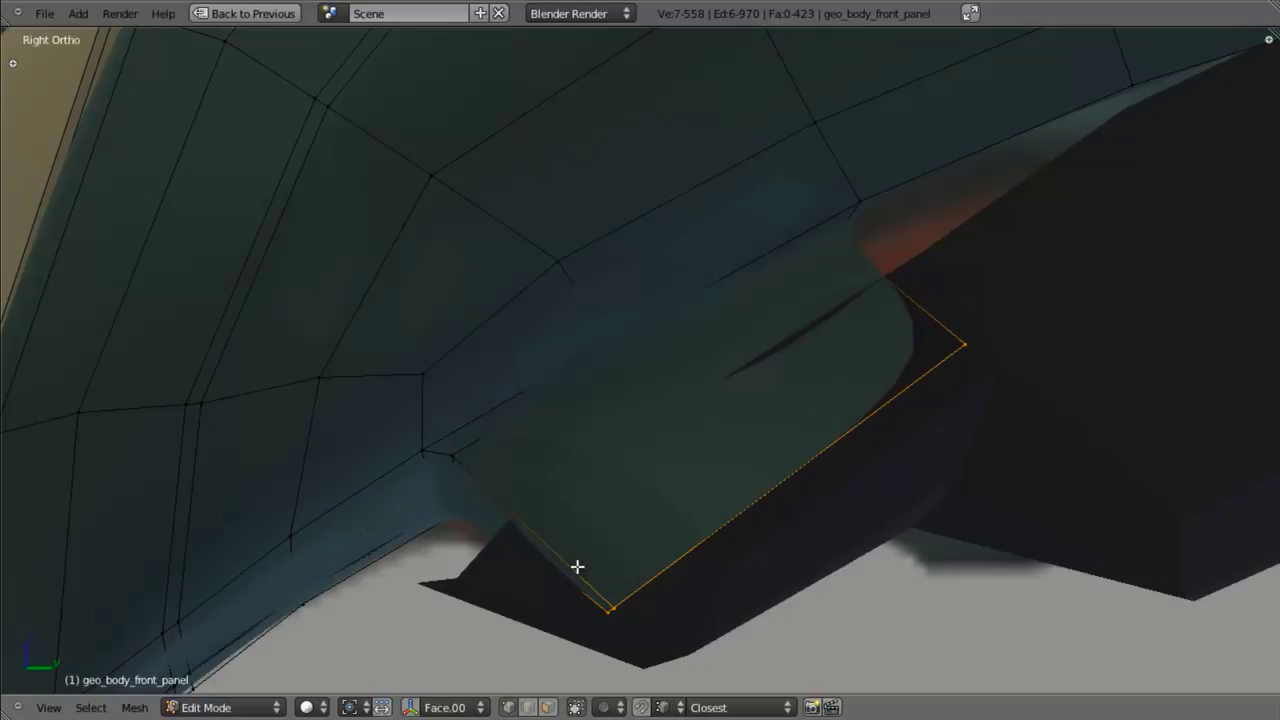
{"action": "key", "text": "z"}
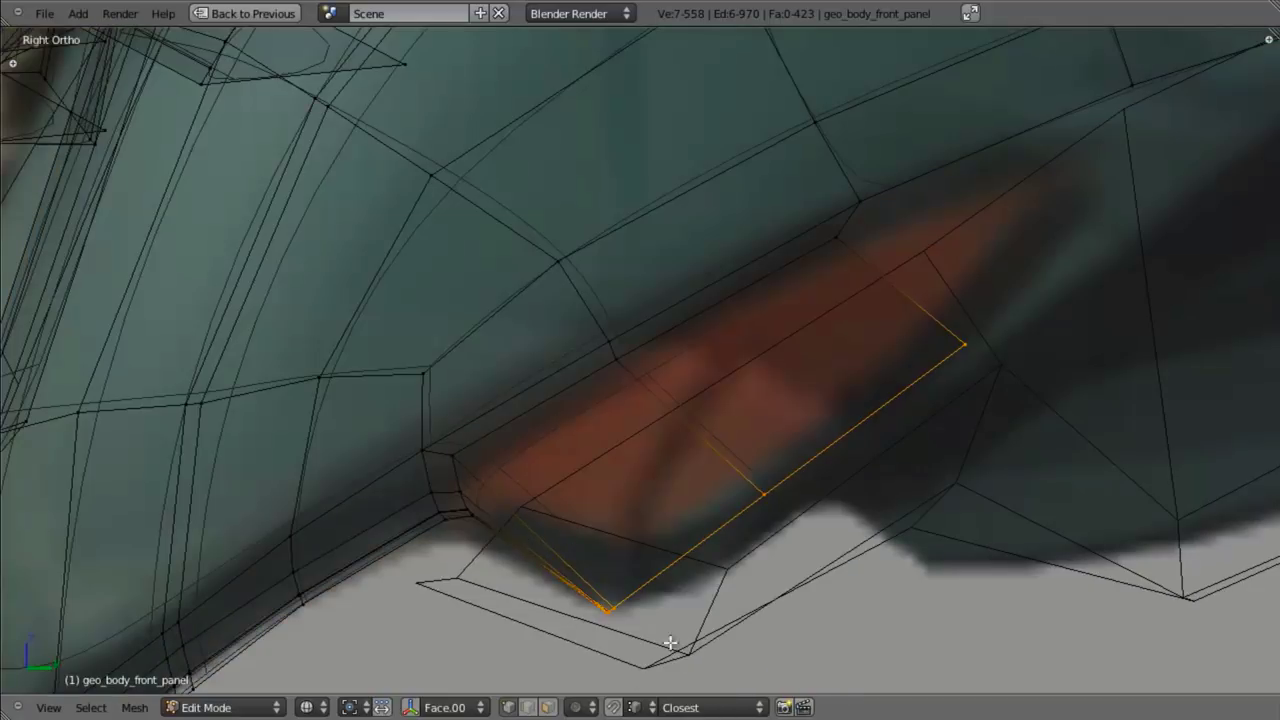
- Move the edge up about 0.009 along Z towards the light's lower border and check its fit from below
{"action": "key", "text": "g"}
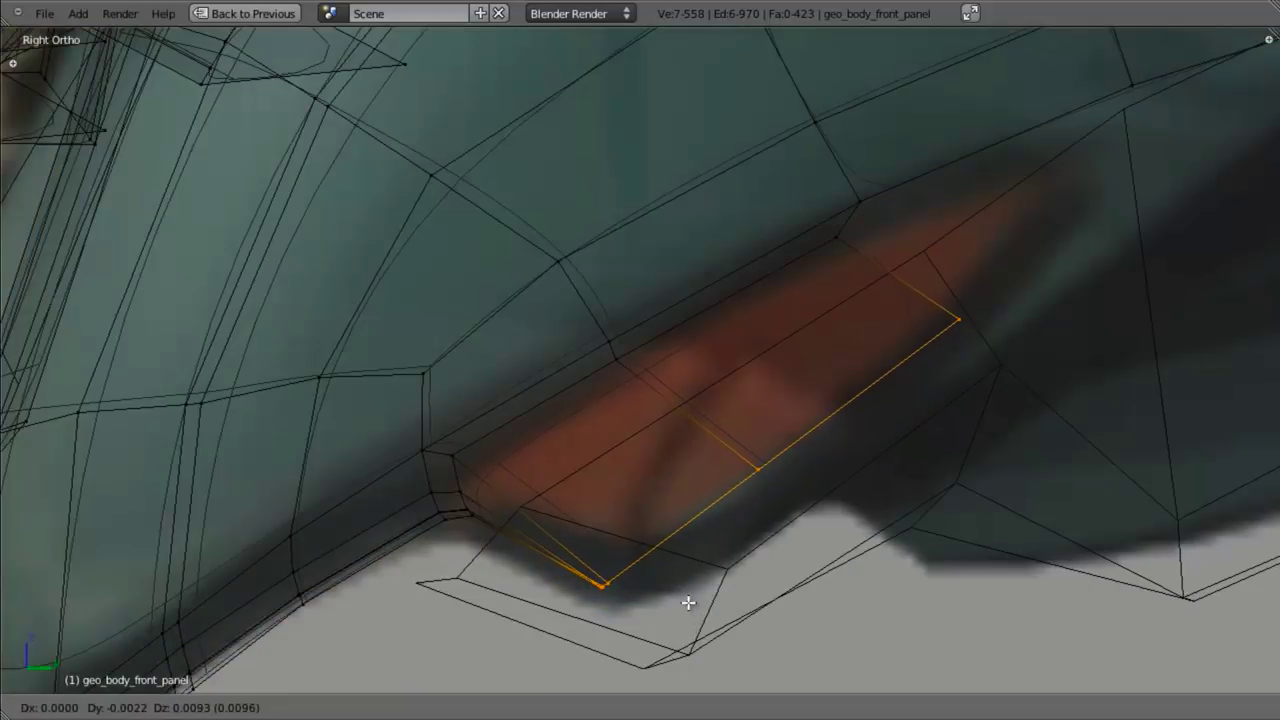
{"action": "left_click", "coordinate": [680, 604]}
{"action": "mouse_move", "coordinate": [650, 620]}
{"action": "middle_mouse_down"}
{"action": "mouse_move", "coordinate": [654, 449]}
{"action": "mouse_move", "coordinate": [603, 511]}
{"action": "mouse_move", "coordinate": [647, 462]}
{"action": "middle_mouse_up"}
{"action": "key", "text": "z"}
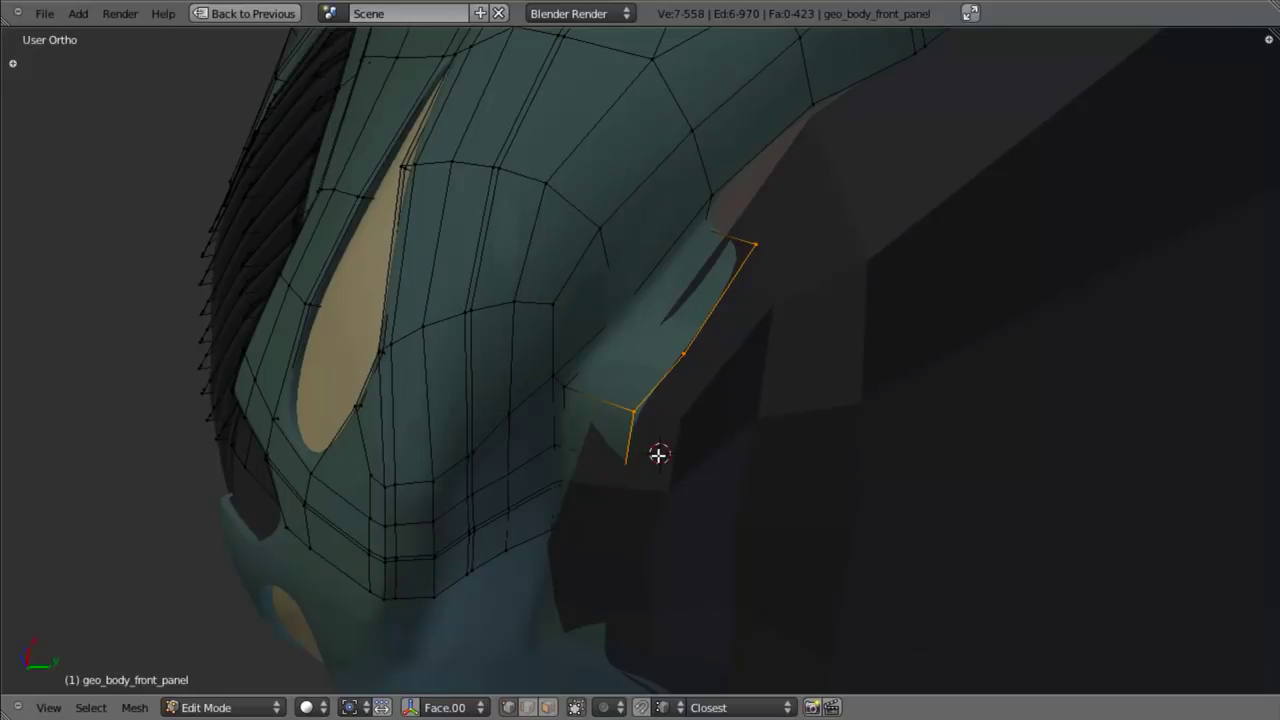
{"action": "middle_click_drag", "start_coordinate": [658, 455], "coordinate": [679, 350]}
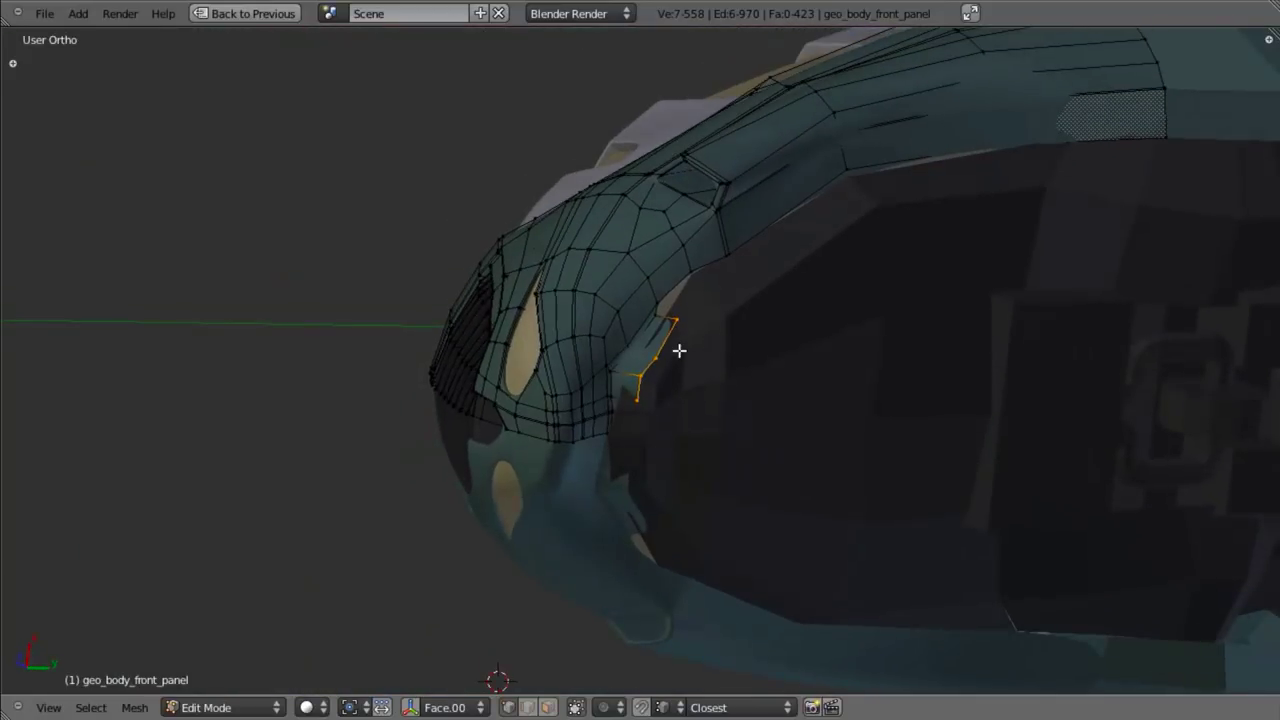
{"action": "key", "text": "z"}
{"action": "scroll", "coordinate": [696, 430], "scroll_direction": "up", "scroll_amount": 5}
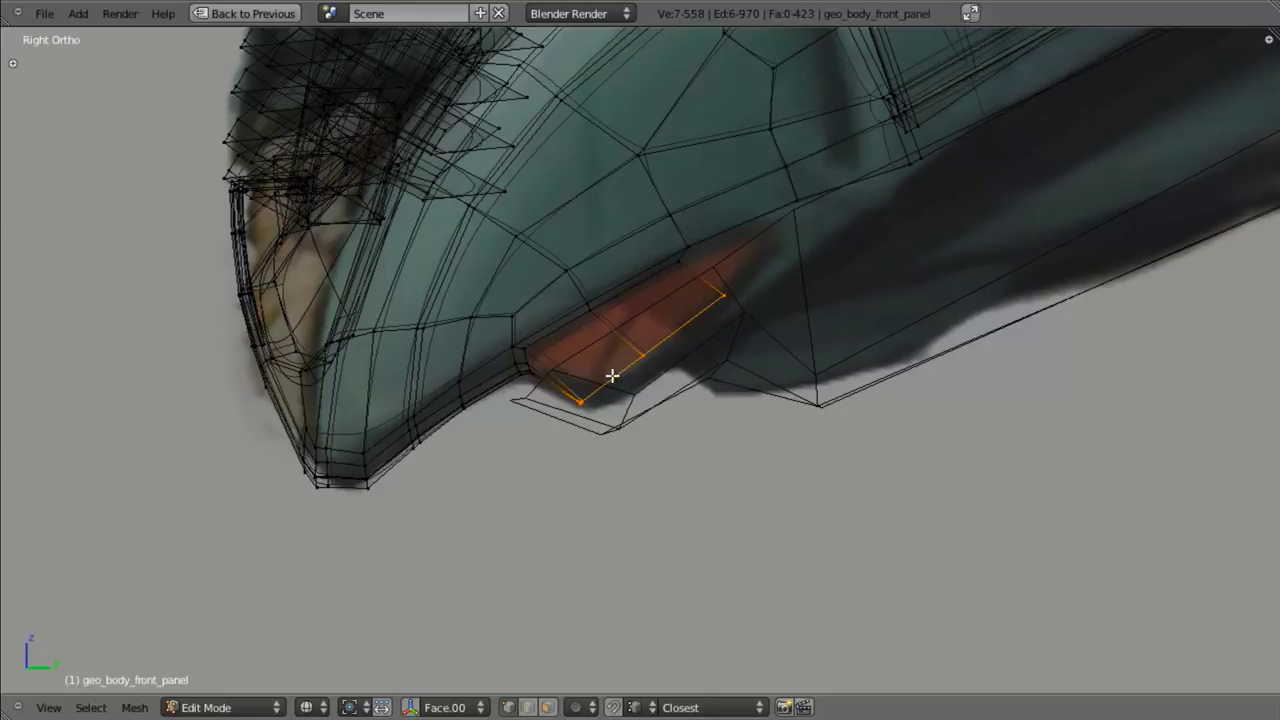
- Leave the front panel's mesh and open the geo_body_mid object for mesh editing
{"action": "key", "text": "Tab"}
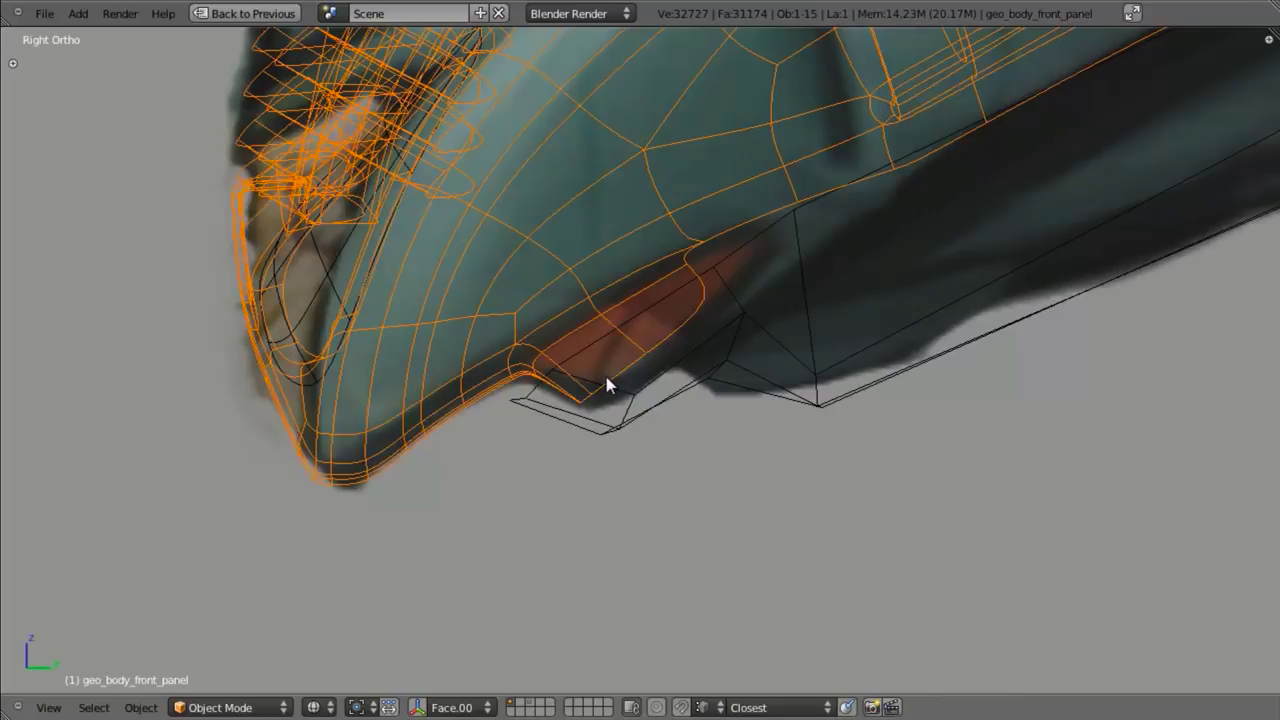
{"action": "right_click", "coordinate": [657, 377]}
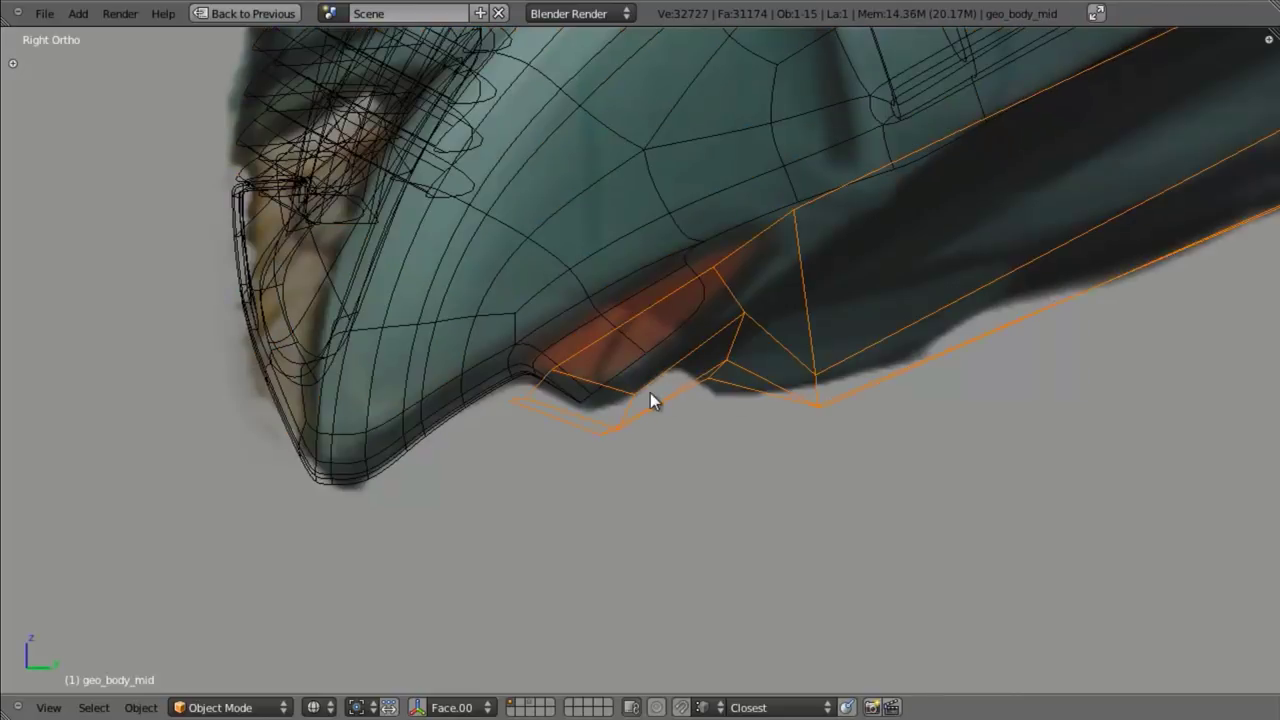
{"action": "key", "text": "Tab"}
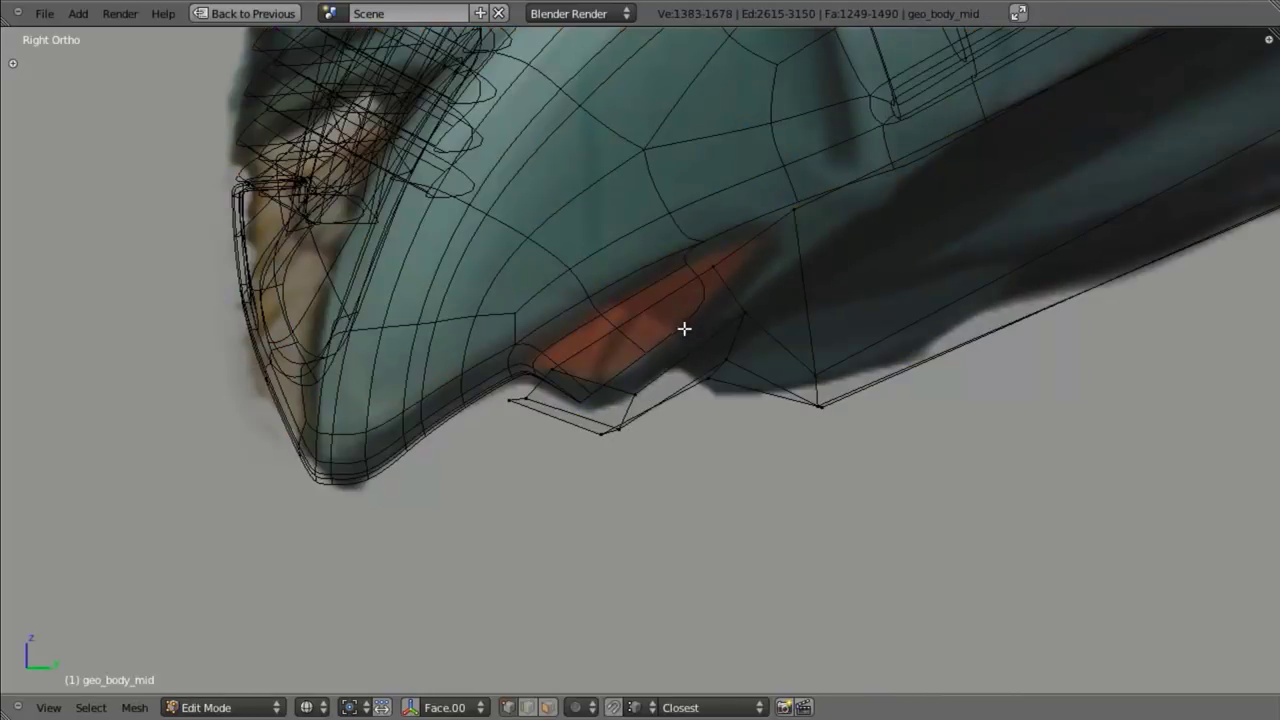
{"action": "mouse_move", "coordinate": [671, 377]}
{"action": "left_mouse_down", "text": "ctrl"}
{"action": "mouse_move", "coordinate": [489, 460]}
{"action": "mouse_move", "coordinate": [678, 516]}
{"action": "left_mouse_up", "text": "ctrl"}
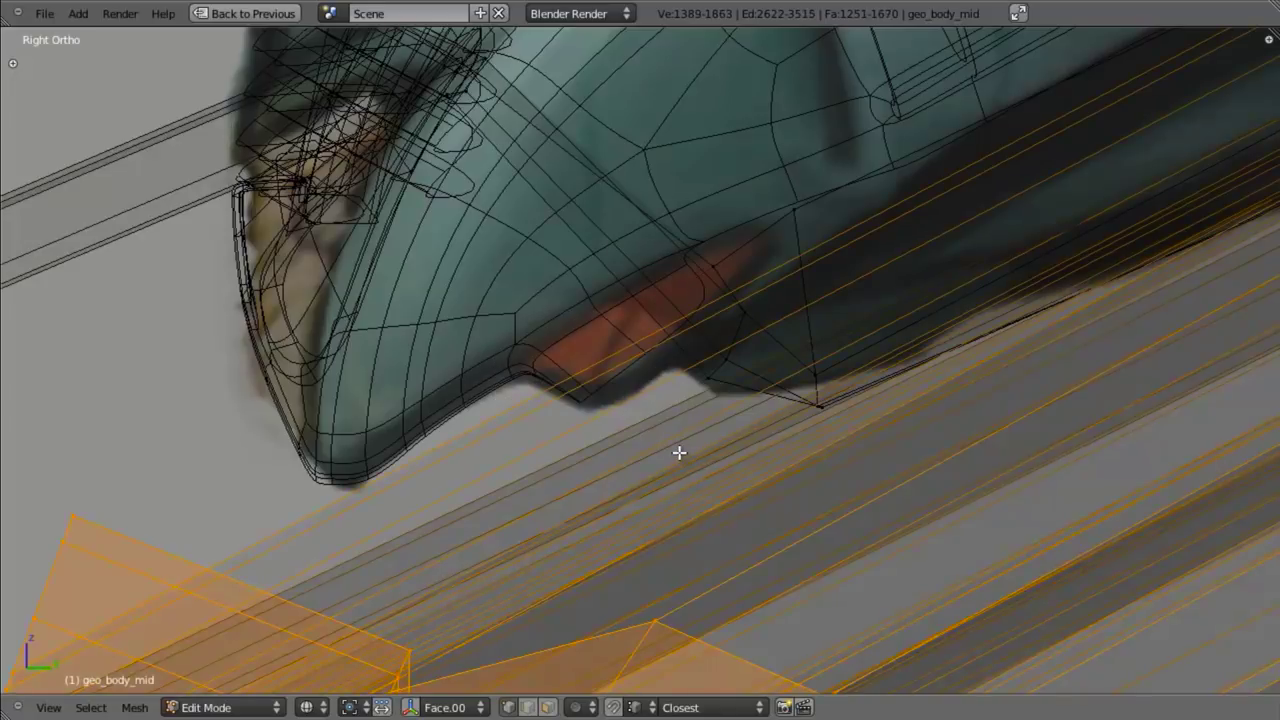
{"action": "key", "text": "h"}
{"action": "scroll", "coordinate": [663, 400], "scroll_direction": "down", "scroll_amount": 3}
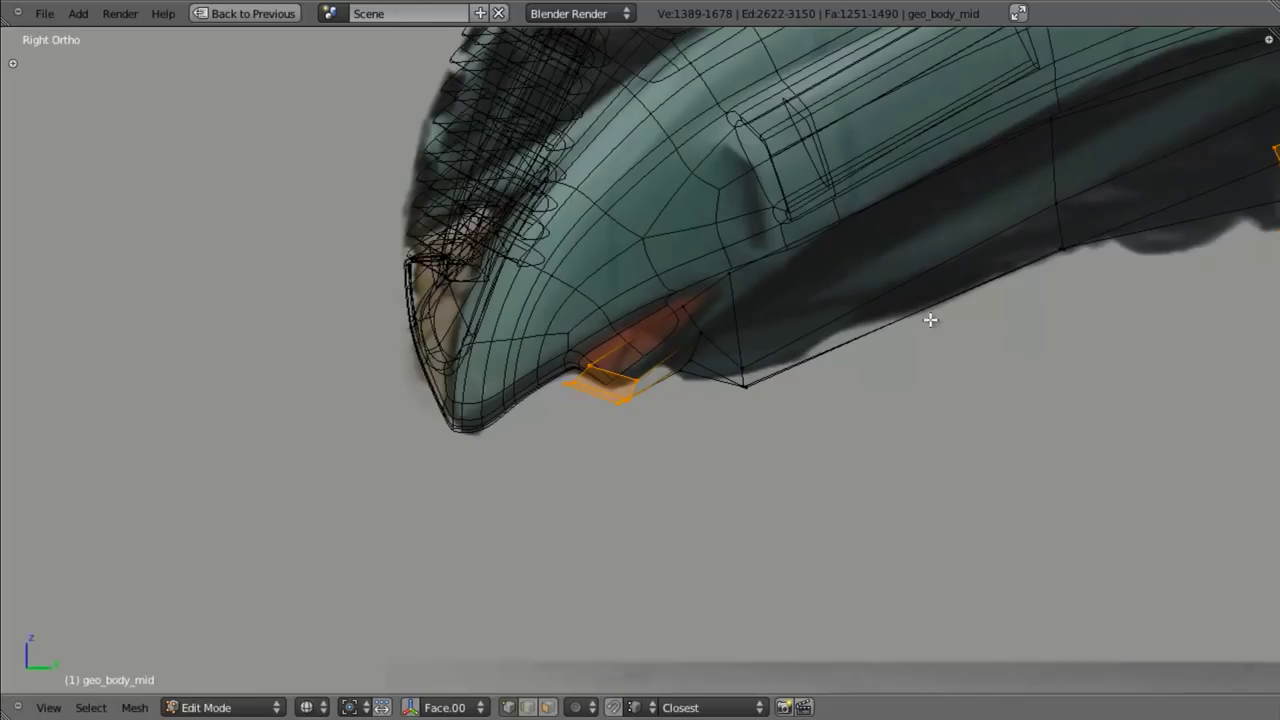
{"action": "key", "text": "alt+h"}
{"action": "scroll", "coordinate": [643, 434], "scroll_direction": "down", "scroll_amount": 3}
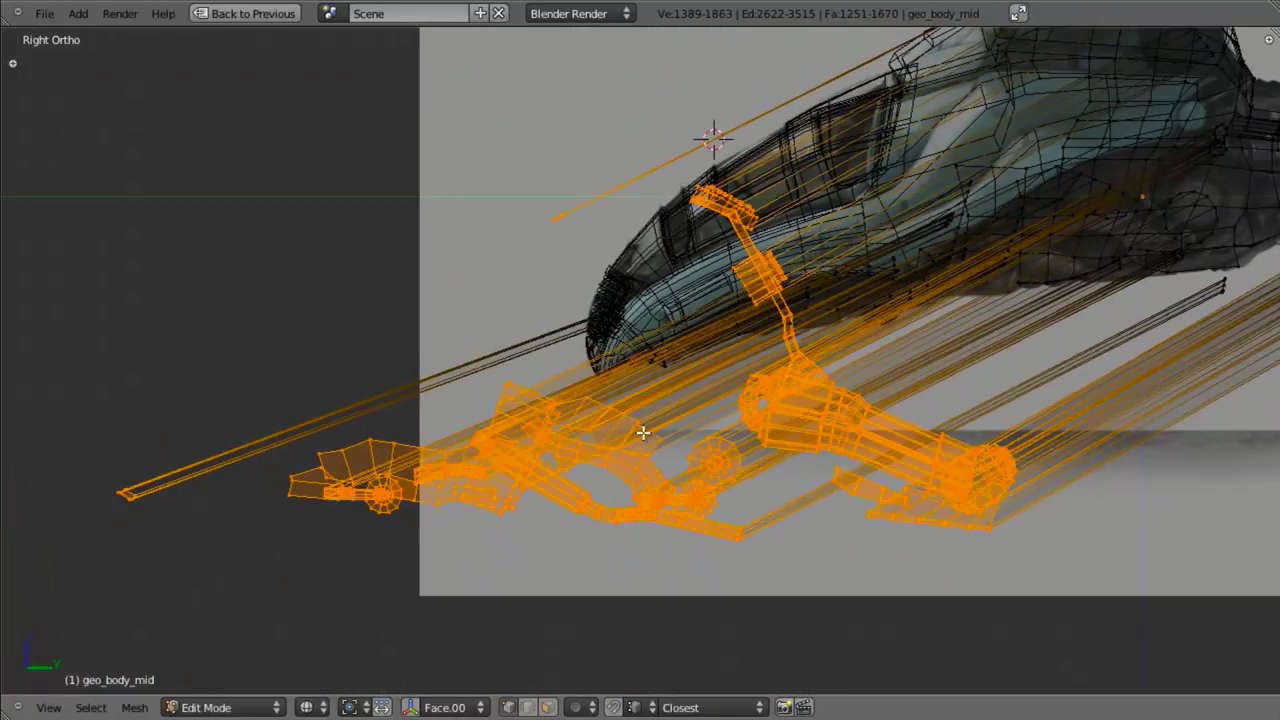
{"action": "scroll", "coordinate": [643, 432], "scroll_direction": "down", "scroll_amount": 5}
{"action": "key", "text": "ctrl+z"}
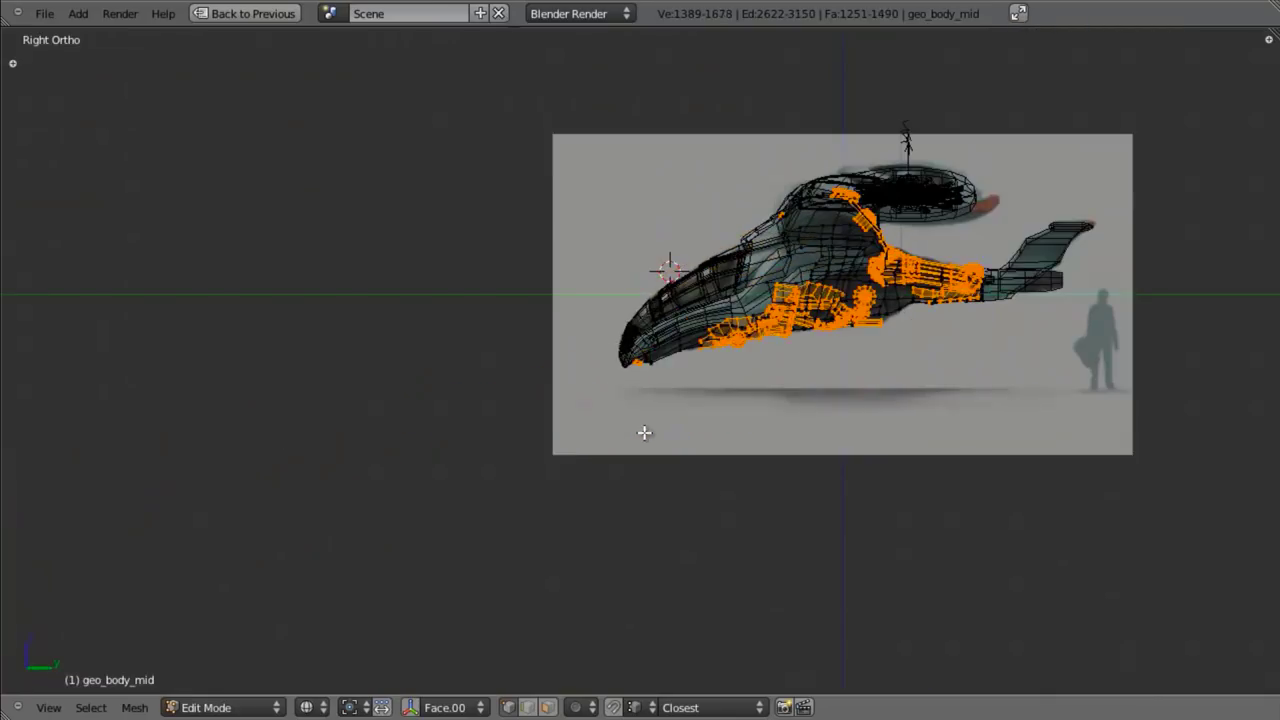
{"action": "scroll", "coordinate": [643, 432], "scroll_direction": "up", "scroll_amount": 5}
{"action": "key", "text": "a"}
- Delete the six vertices of geo_body_mid's frontmost lower corner, which protrudes beneath the orange light
{"action": "scroll", "coordinate": [560, 416], "scroll_direction": "up", "scroll_amount": 6}
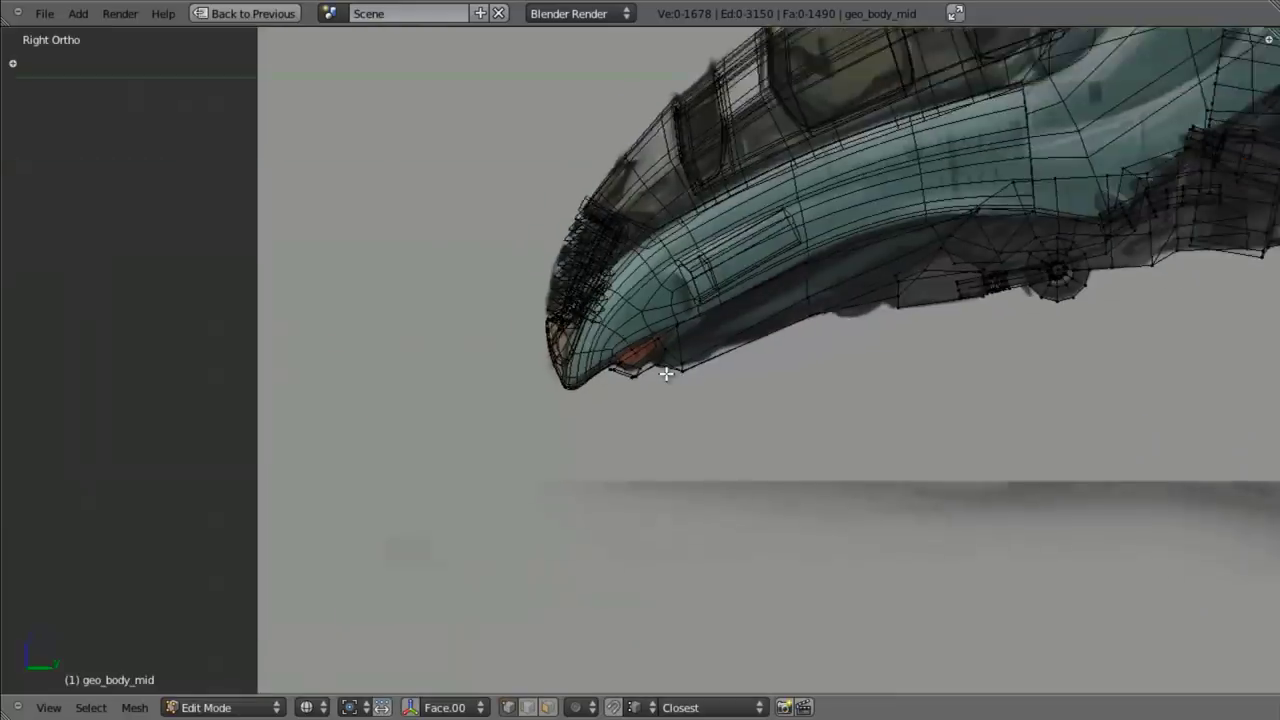
{"action": "scroll", "coordinate": [664, 435], "scroll_direction": "up", "scroll_amount": 1}
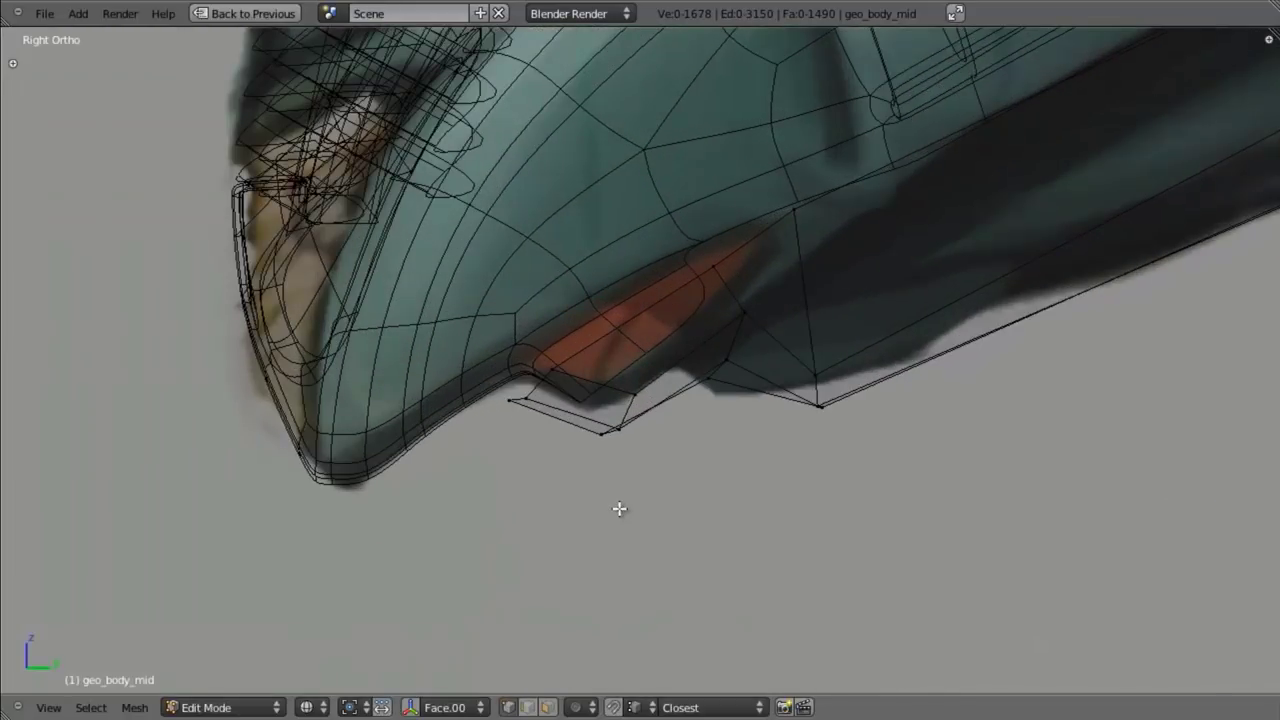
{"action": "key", "text": "c"}
{"action": "left_click_drag", "start_coordinate": [480, 556], "coordinate": [490, 562], "text": "ctrl"}
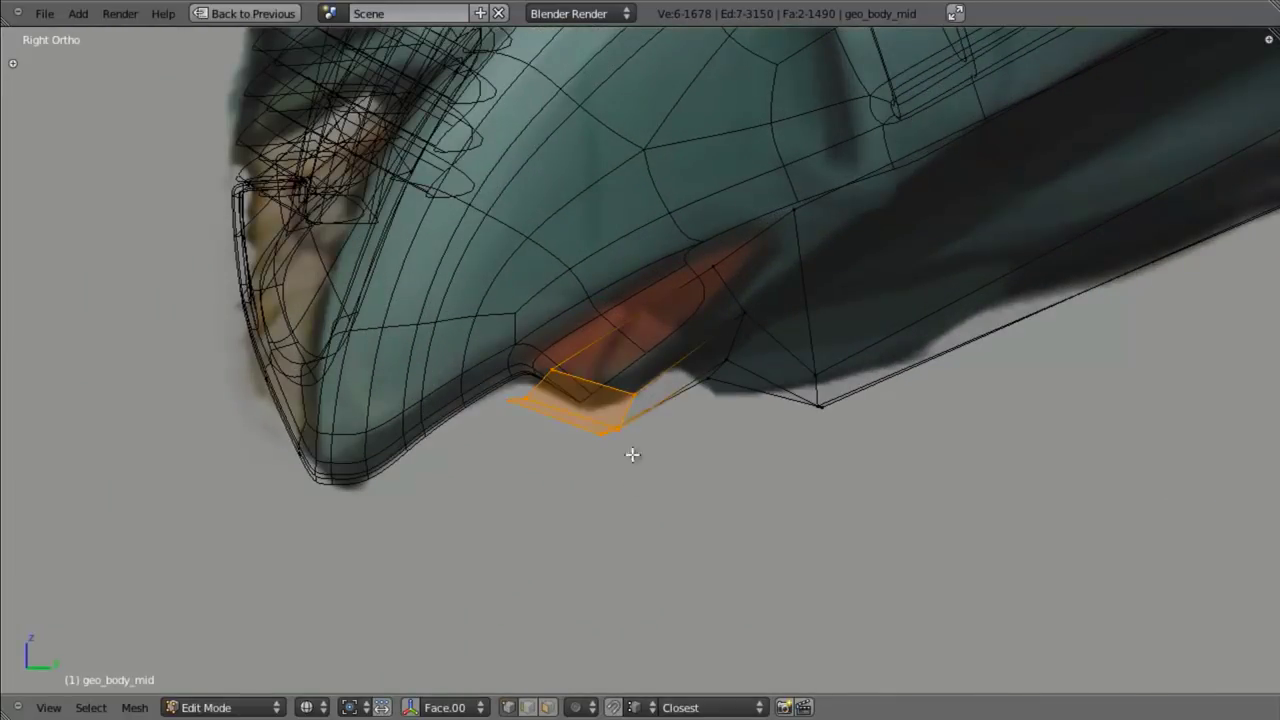
{"action": "key", "text": "x"}
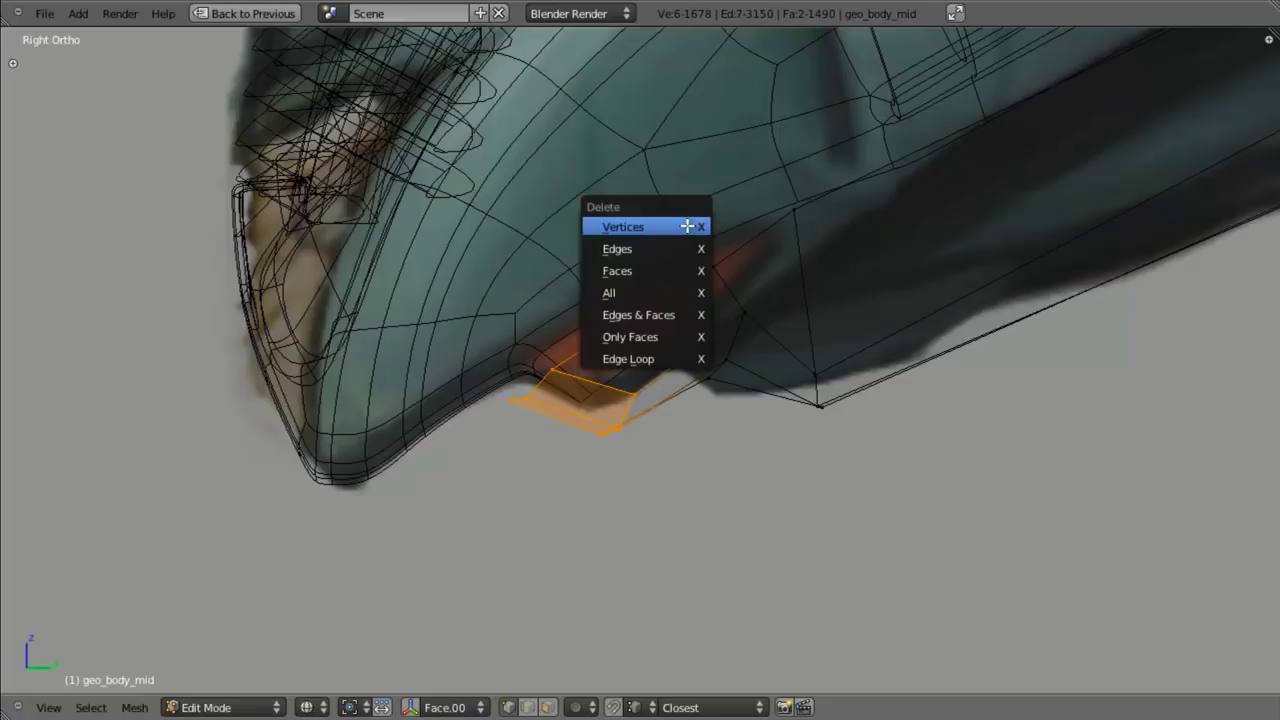
{"action": "left_click", "coordinate": [685, 226]}
- Move the front upper edge of geo_body_mid clear of the light by about 0.054 along Y and -0.012 along Z
{"action": "scroll", "coordinate": [666, 309], "scroll_direction": "up", "scroll_amount": 2}
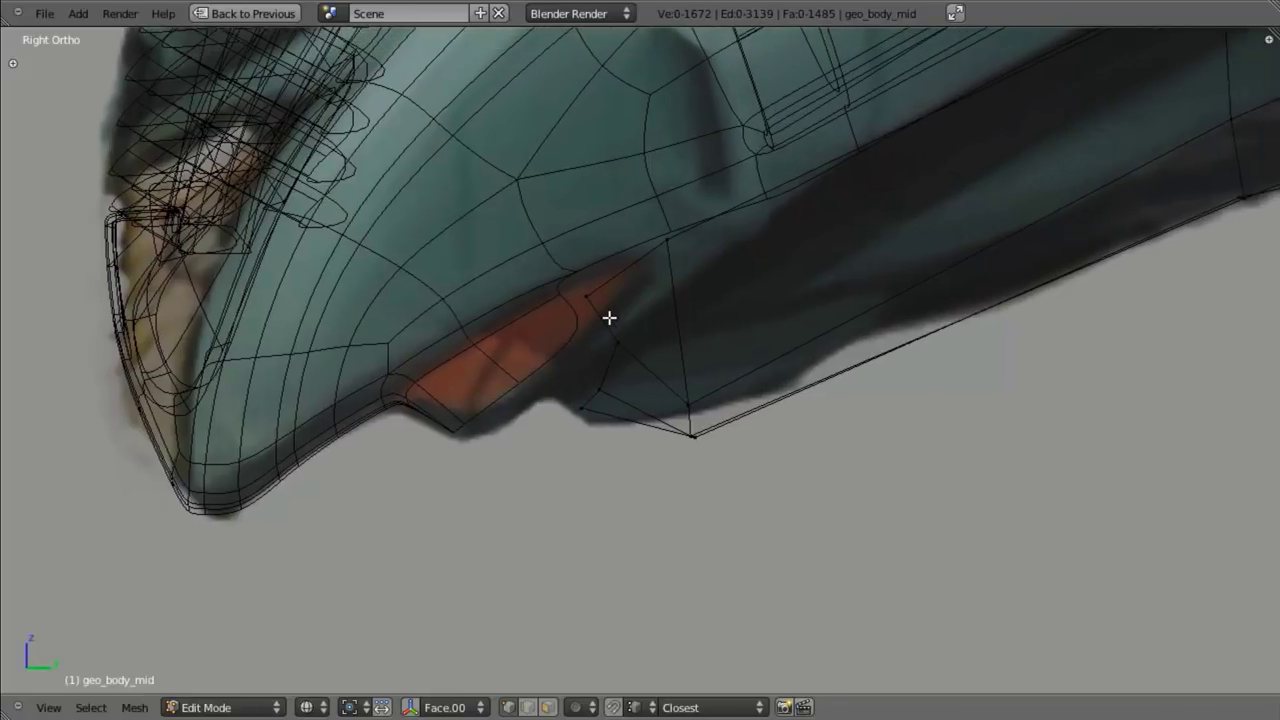
{"action": "key", "text": "z"}
{"action": "key", "text": "z"}
{"action": "right_click", "coordinate": [660, 243]}
{"action": "key", "text": "g"}
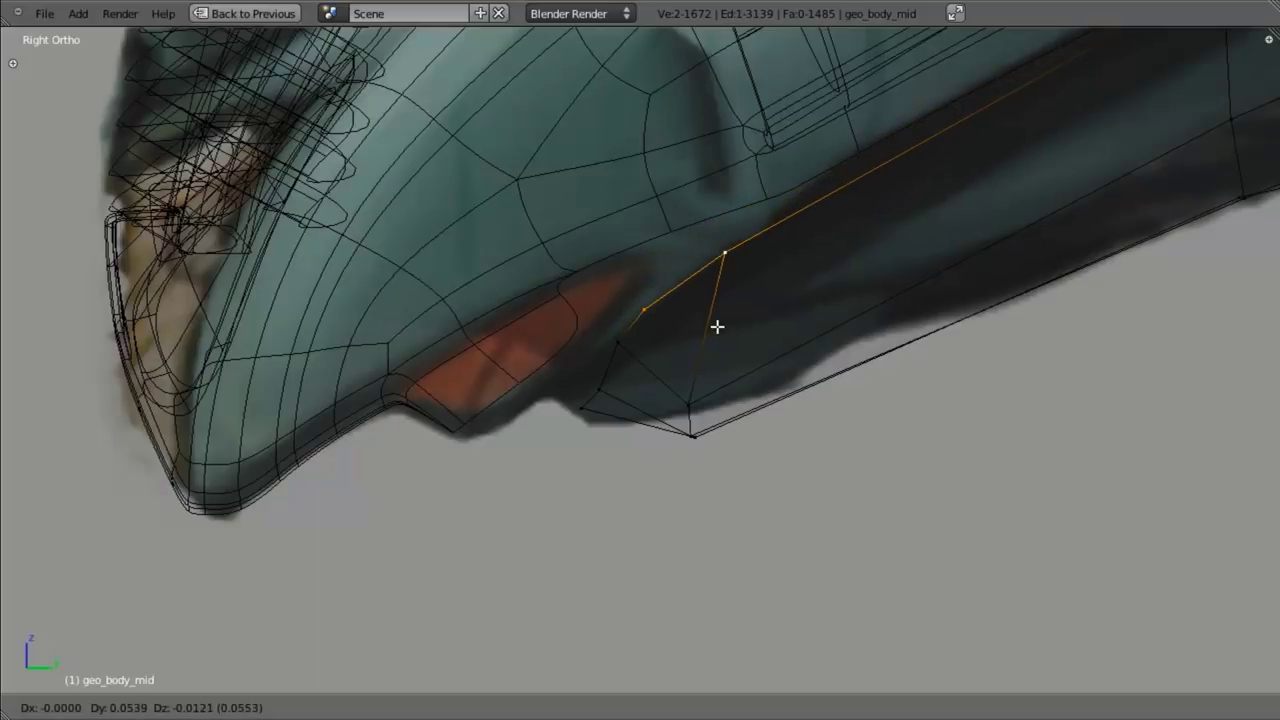
{"action": "left_click", "coordinate": [714, 330]}
{"action": "key", "text": "z"}
{"action": "key", "text": "z"}
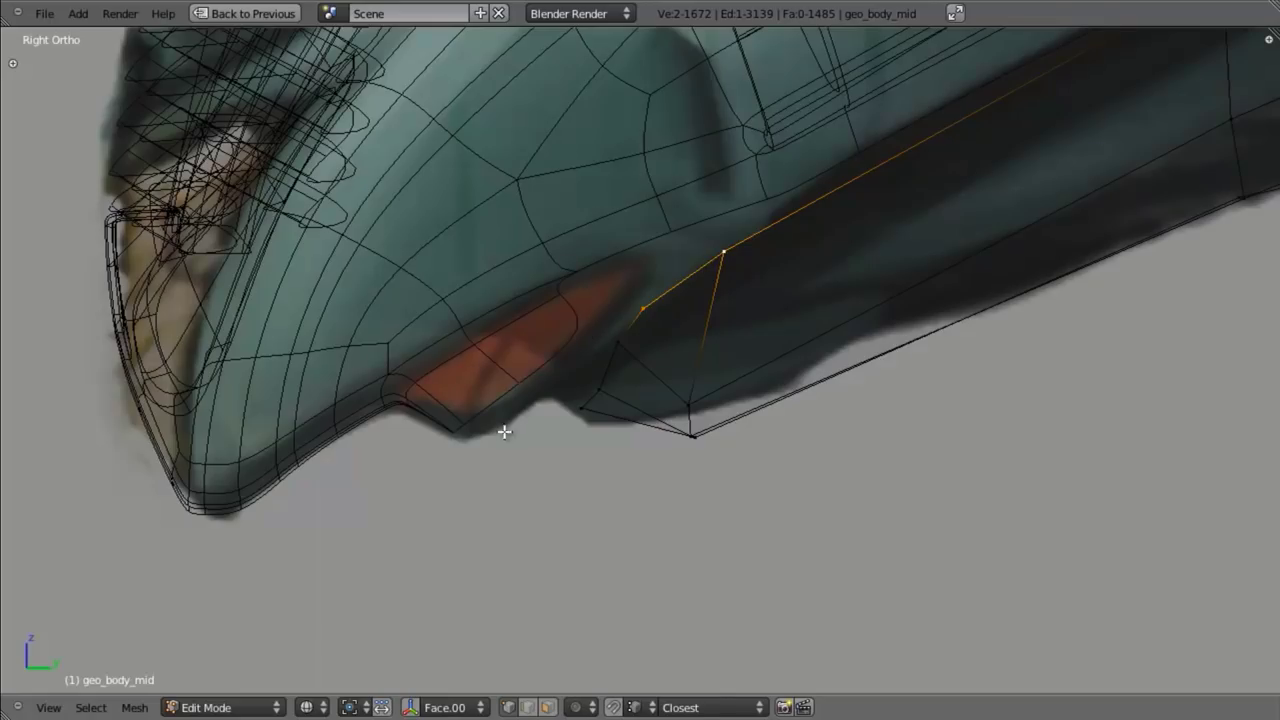
- Check the gap between both body parts in solid shading and reopen geo_body_front_panel for editing in the right side view
{"action": "key", "text": "Tab"}
{"action": "right_click", "coordinate": [477, 372]}
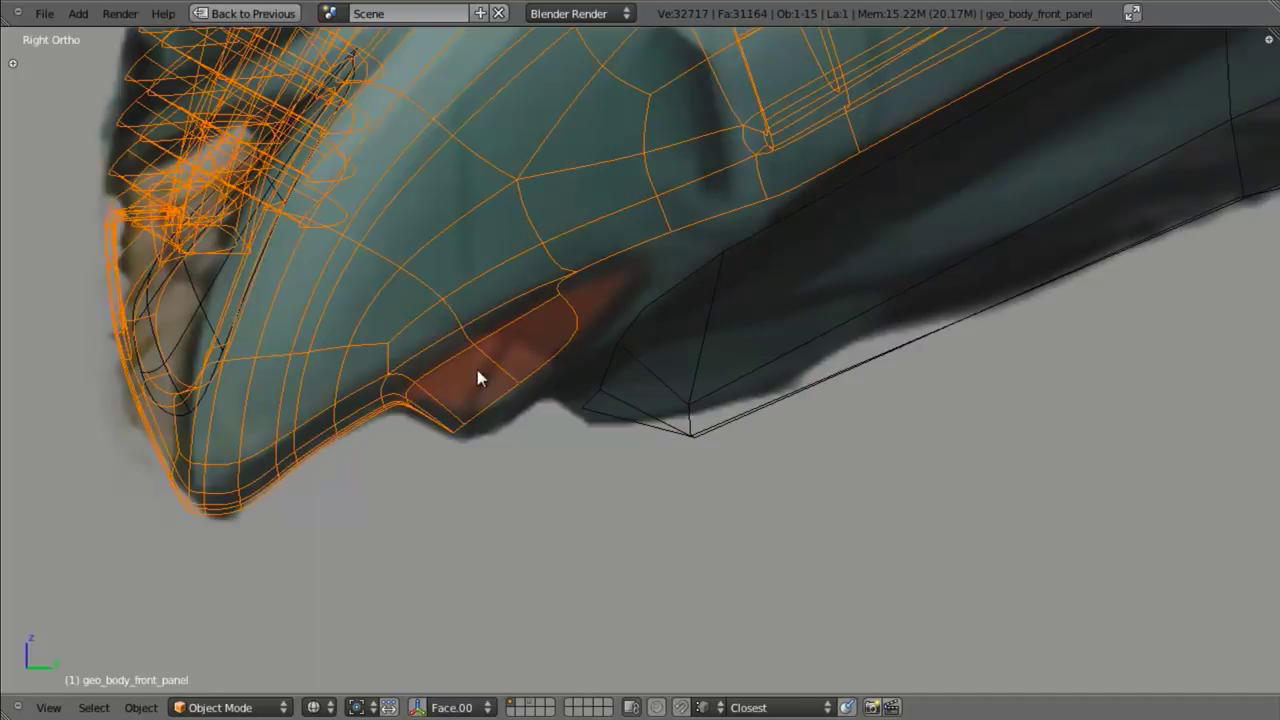
{"action": "key", "text": "z"}
{"action": "middle_click_drag", "start_coordinate": [553, 413], "coordinate": [557, 367]}
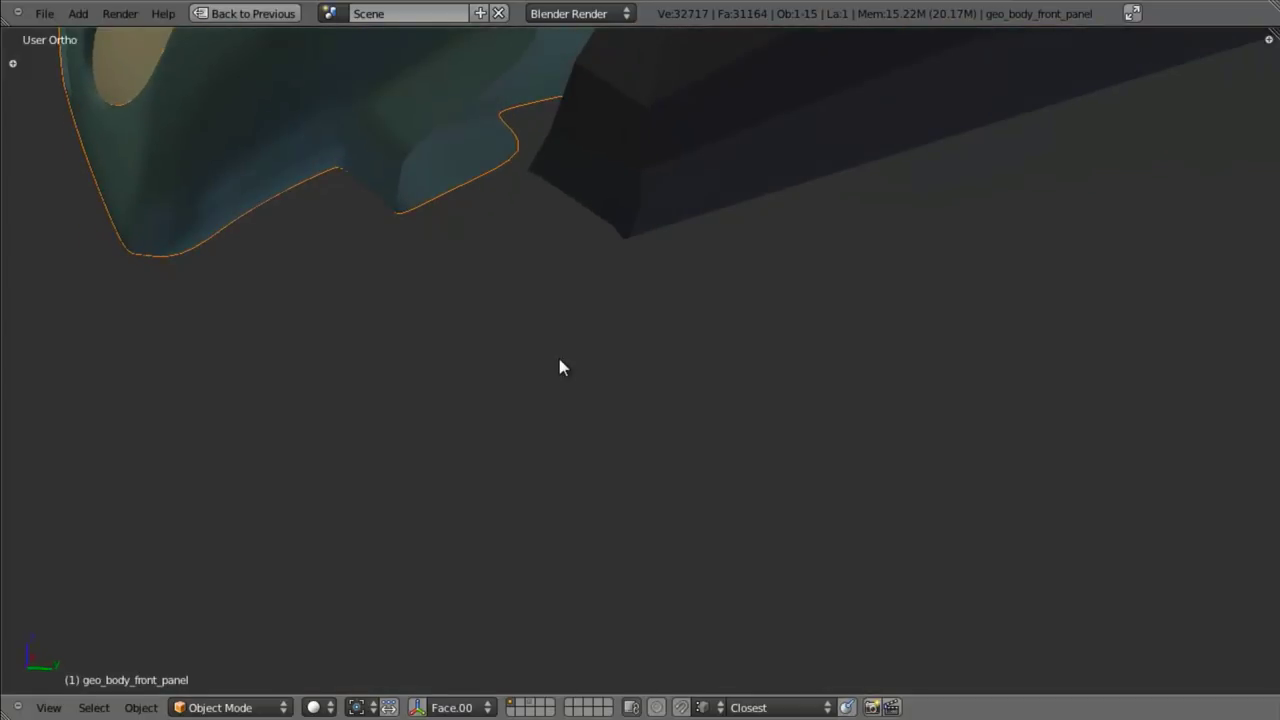
{"action": "key", "text": "KP_3"}
{"action": "key", "text": "Tab"}
- Extrude the light opening's lower edge outward by about 0.009 along Y and -0.007 along Z
{"action": "middle_click_drag", "start_coordinate": [506, 226], "coordinate": [517, 337], "text": "shift"}
{"action": "scroll", "coordinate": [512, 320], "scroll_direction": "up", "scroll_amount": 2}
{"action": "key", "text": "z"}
{"action": "scroll", "coordinate": [509, 307], "scroll_direction": "up", "scroll_amount": 3}
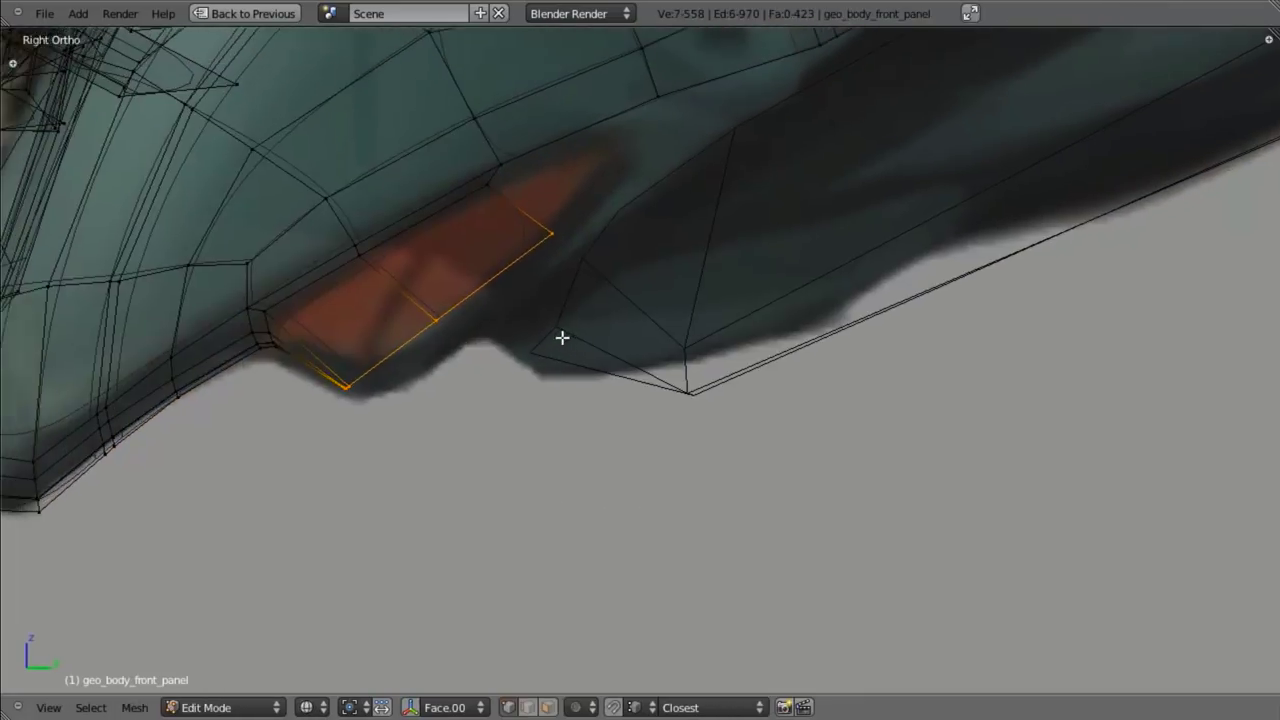
{"action": "key", "text": "e"}
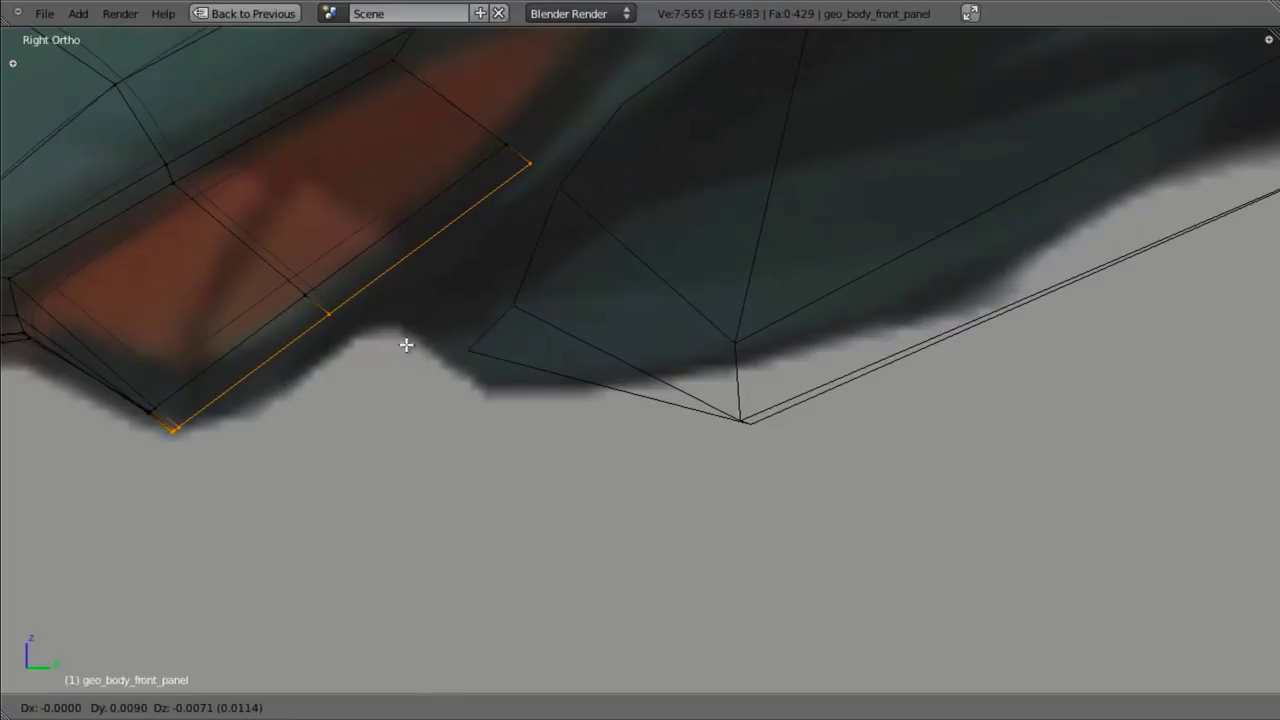
{"action": "left_click", "coordinate": [410, 346]}
{"action": "scroll", "coordinate": [410, 346], "scroll_direction": "down", "scroll_amount": 2}
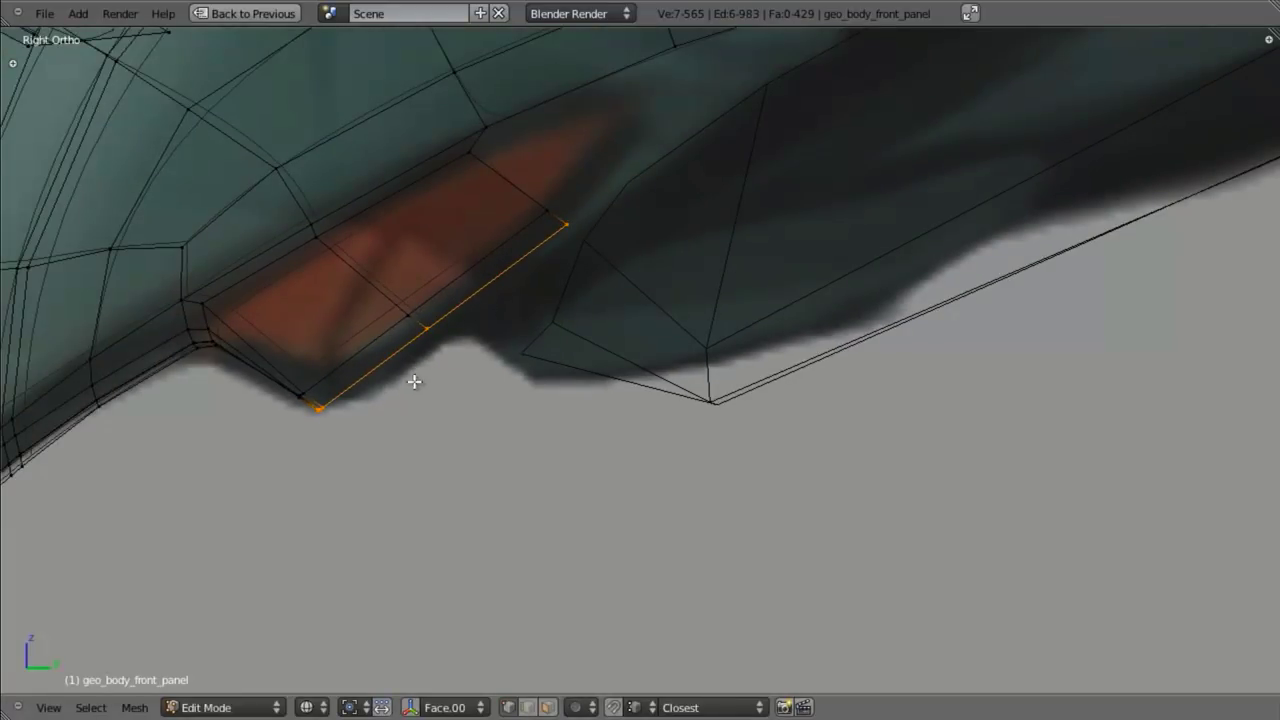
- Switch to face selection and select the loop of narrow faces along the light opening's lower edge
{"action": "scroll", "coordinate": [485, 356], "scroll_direction": "up", "scroll_amount": 2}
{"action": "key", "text": "a"}
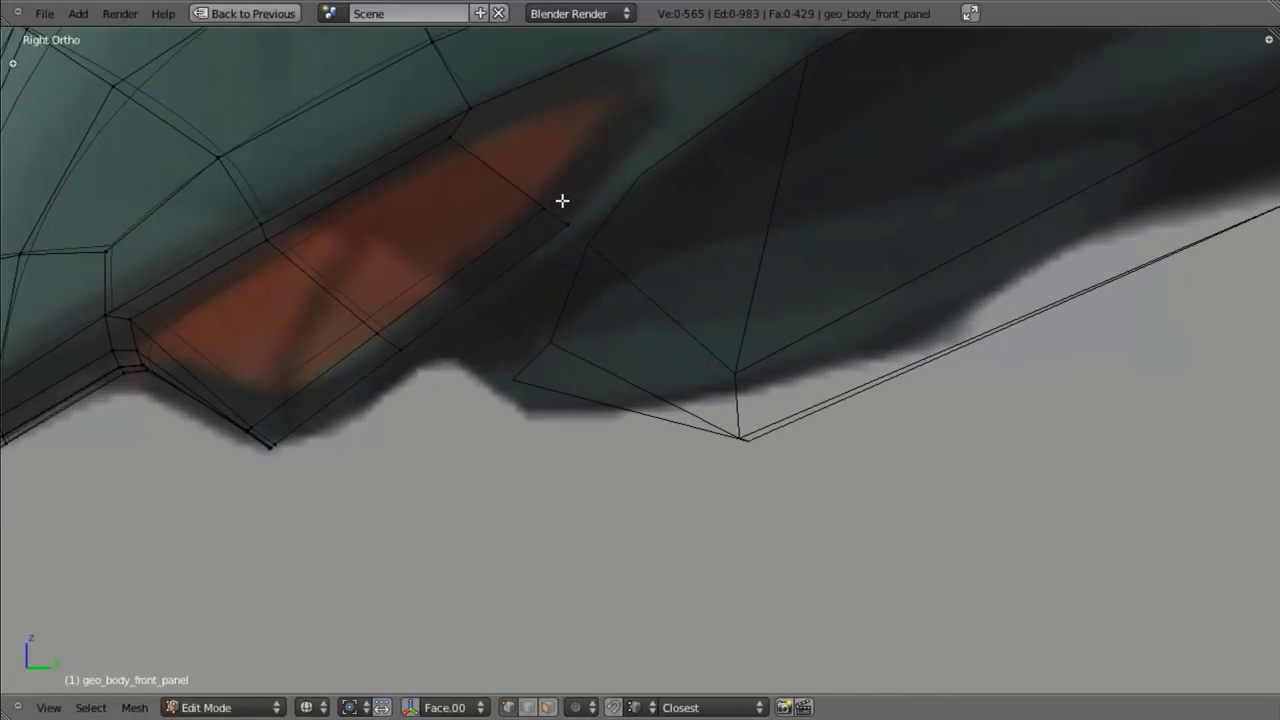
{"action": "key", "text": "ctrl+Tab"}
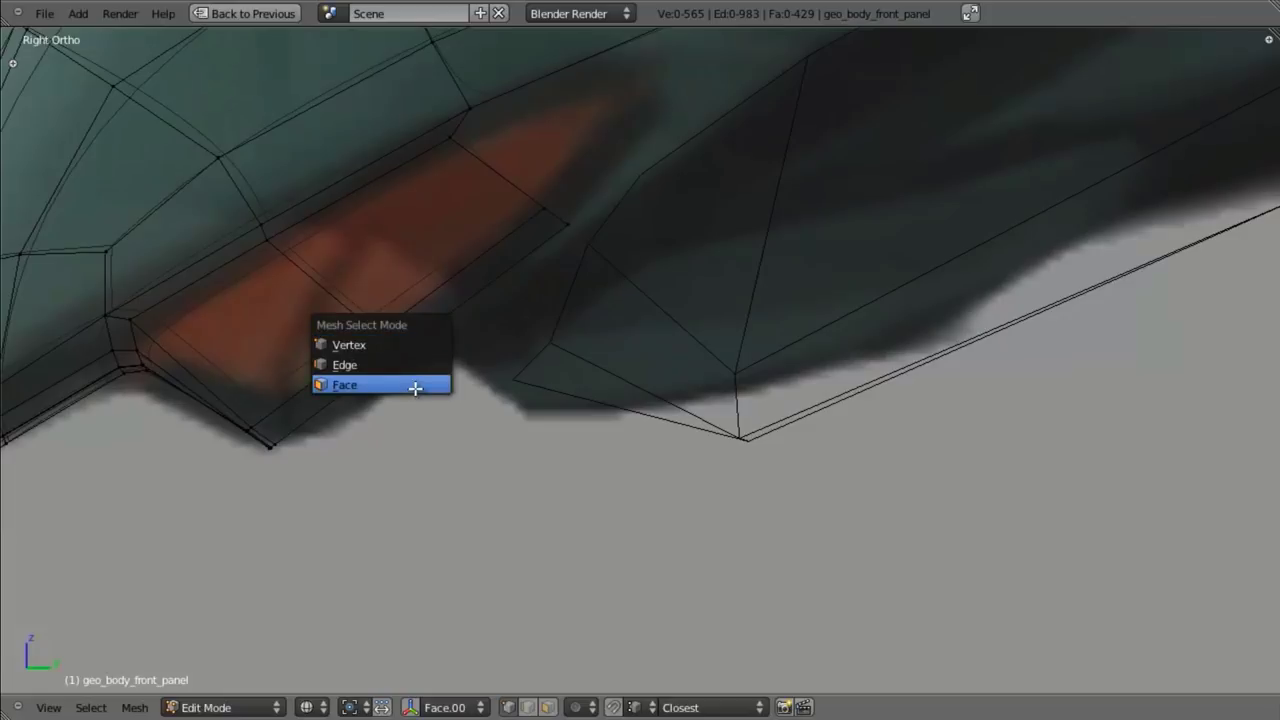
{"action": "left_click", "coordinate": [415, 386]}
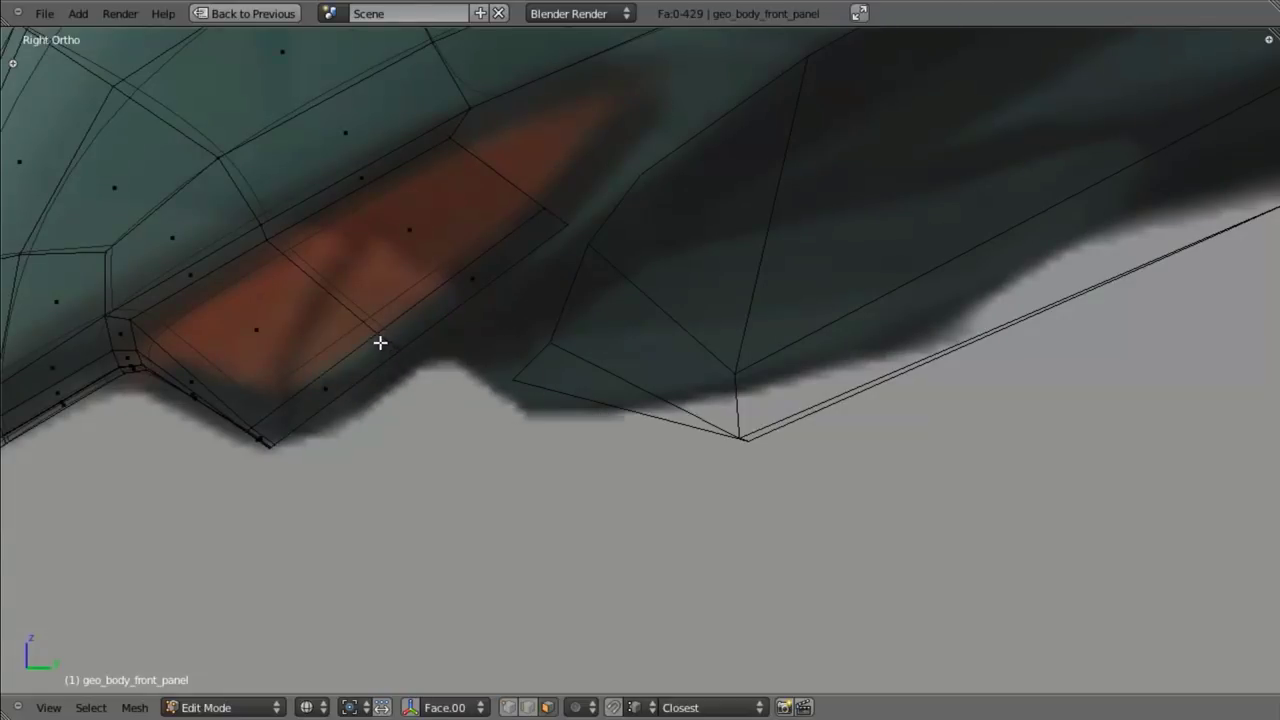
{"action": "right_click", "coordinate": [387, 344], "text": "alt"}
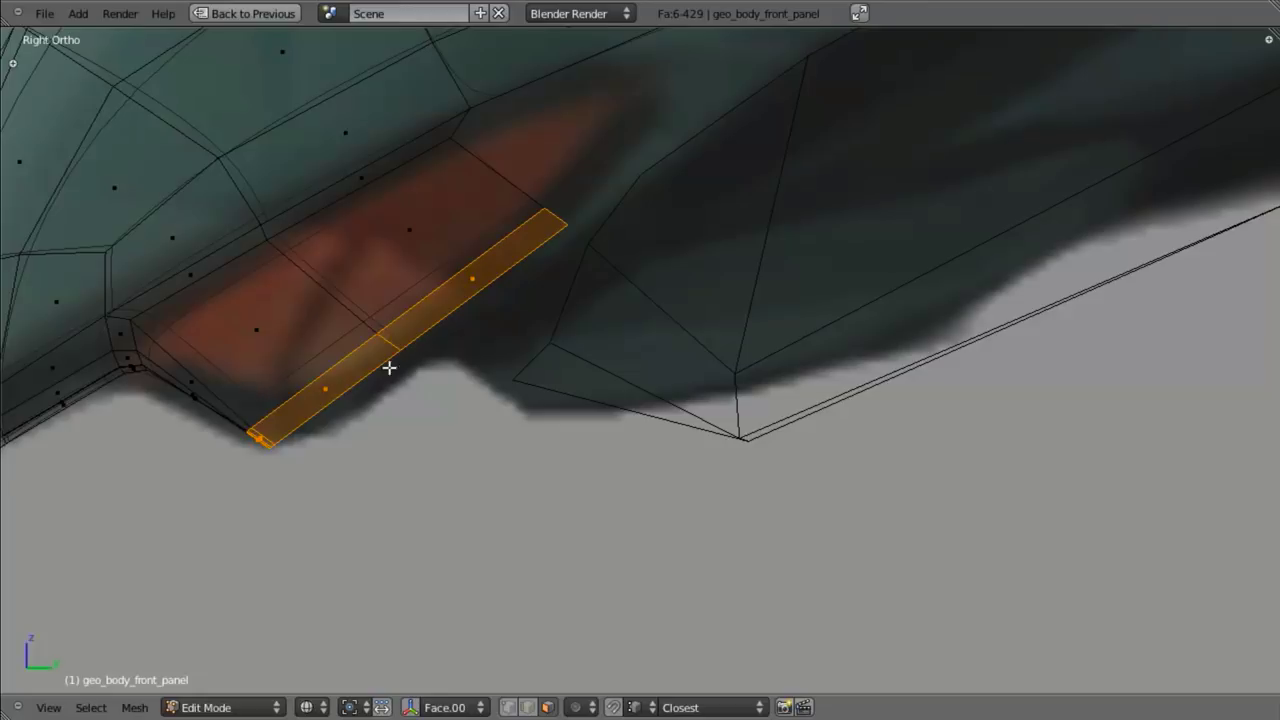
{"action": "scroll", "coordinate": [600, 277], "scroll_direction": "down", "scroll_amount": 2}
{"action": "scroll", "coordinate": [600, 320], "scroll_direction": "up", "scroll_amount": 2}
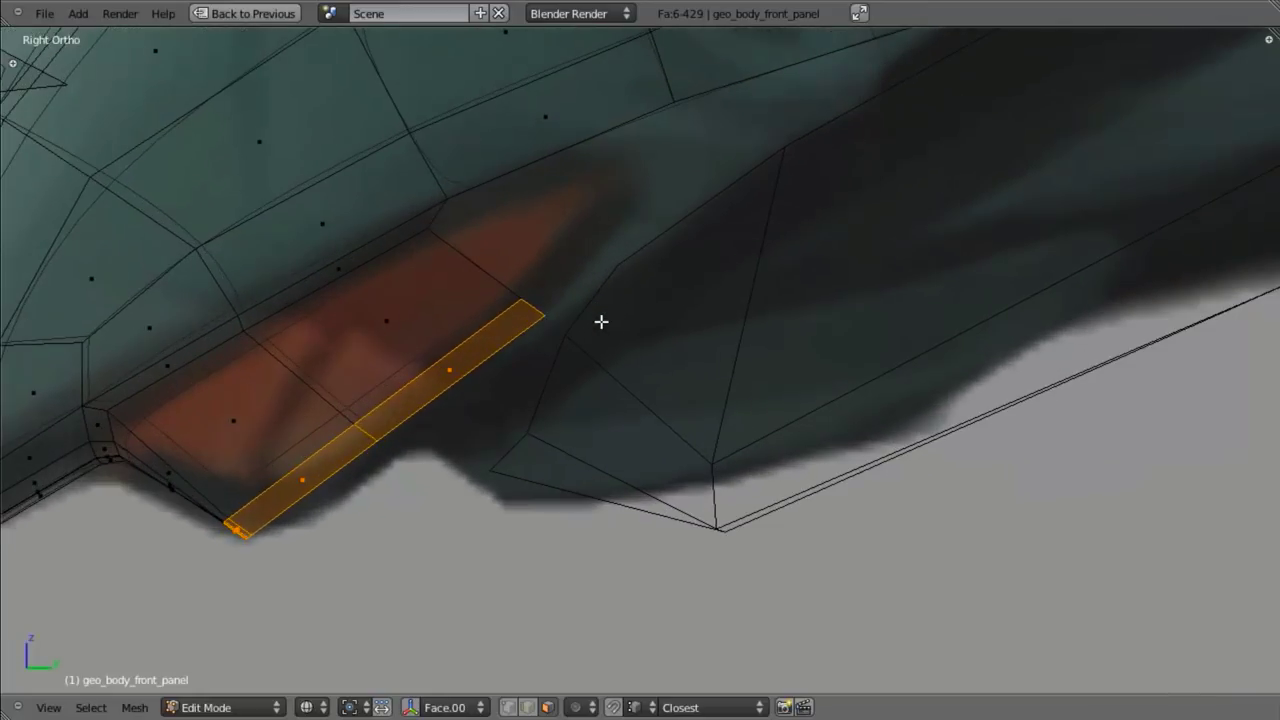
{"action": "key", "text": "a"}
- Switch to vertex selection and edge-slide the short edge beside the light opening's lower front corner slightly away from that corner
{"action": "scroll", "coordinate": [625, 303], "scroll_direction": "down", "scroll_amount": 3}
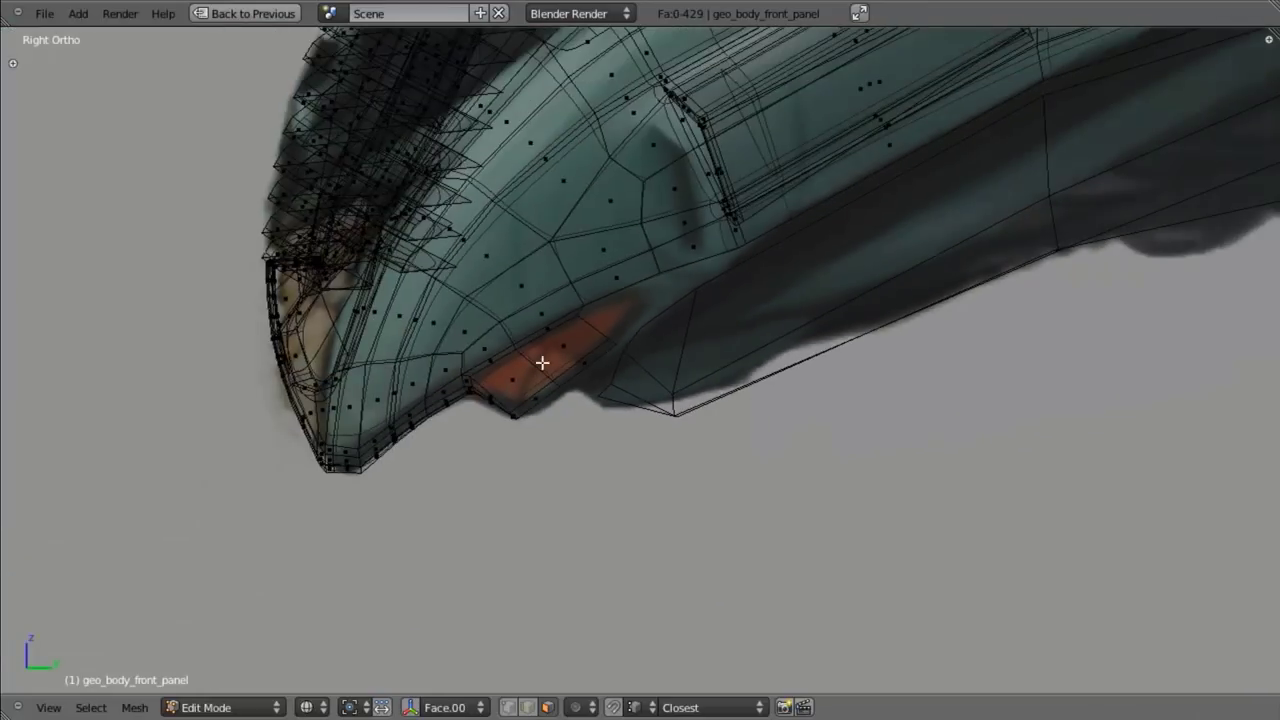
{"action": "scroll", "coordinate": [638, 348], "scroll_direction": "up", "scroll_amount": 3}
{"action": "key", "text": "z"}
{"action": "scroll", "coordinate": [614, 354], "scroll_direction": "up", "scroll_amount": 4}
{"action": "middle_click_drag", "start_coordinate": [632, 352], "coordinate": [818, 316], "text": "shift"}
{"action": "key", "text": "ctrl+Tab"}
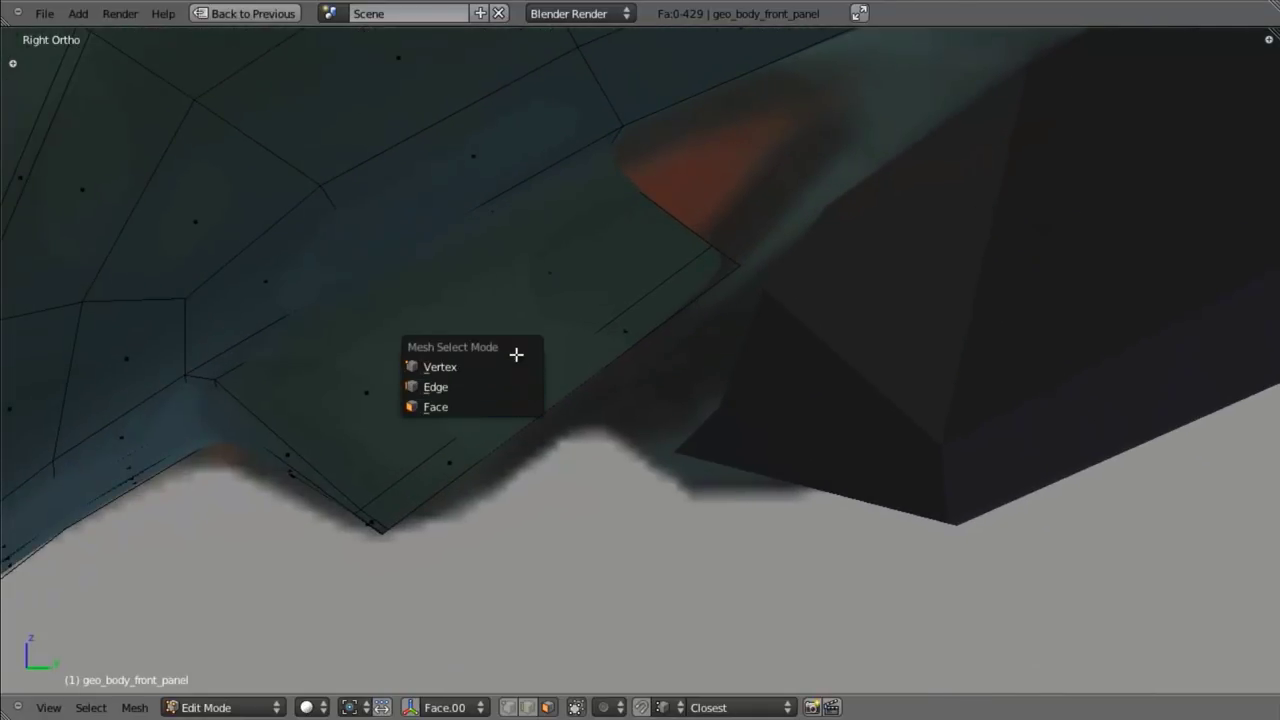
{"action": "left_click", "coordinate": [503, 363]}
{"action": "right_click", "coordinate": [368, 488]}
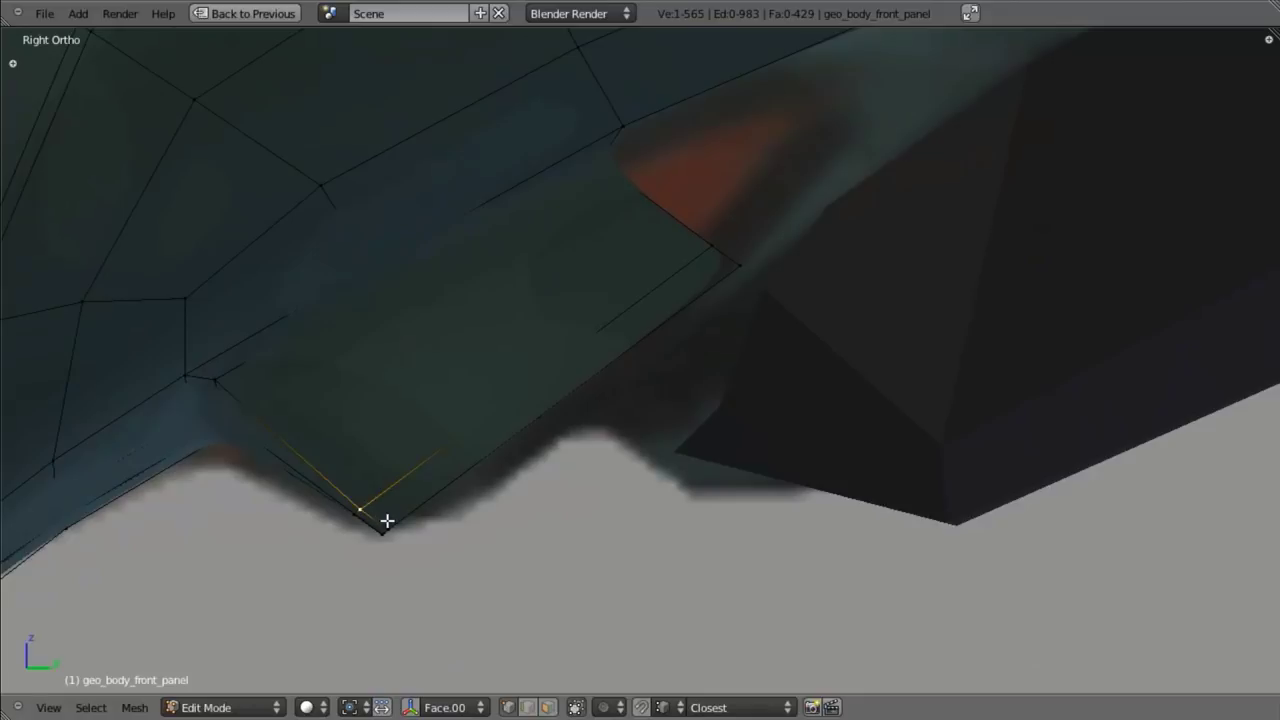
{"action": "right_click", "coordinate": [386, 520], "text": "shift"}
{"action": "key", "text": "ctrl+e"}
{"action": "left_click", "coordinate": [408, 599]}
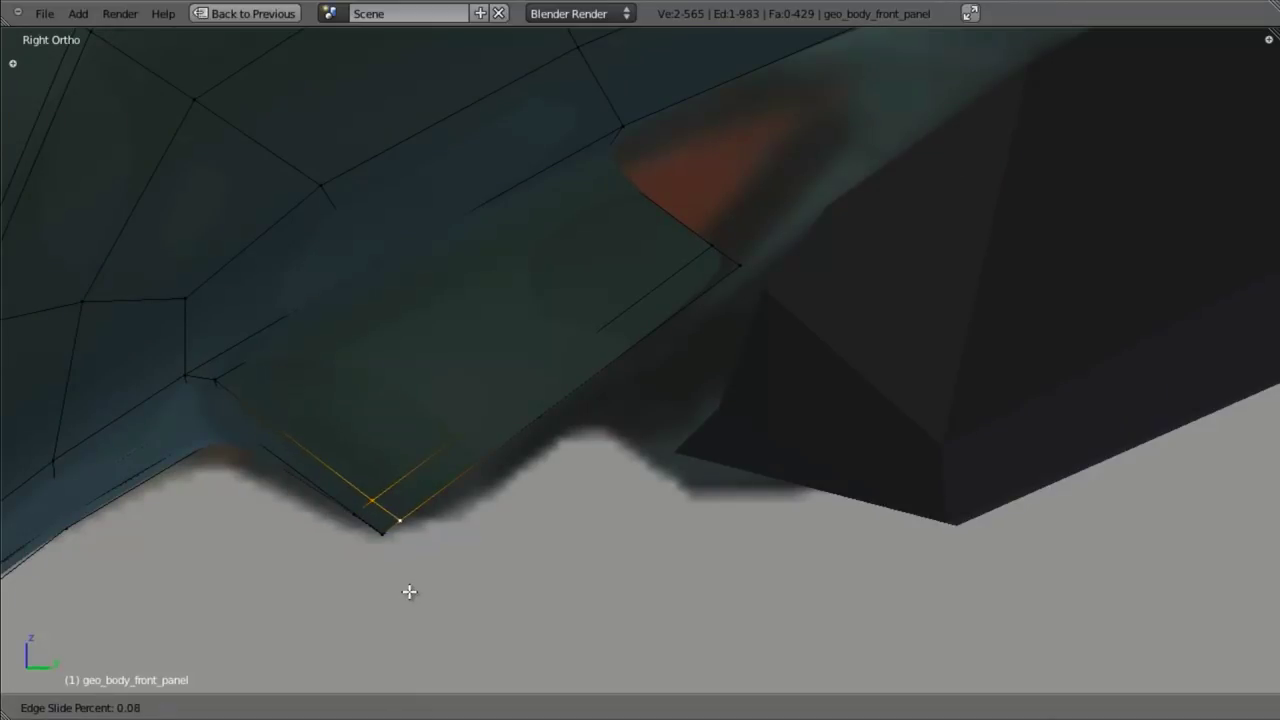
{"action": "left_click", "coordinate": [413, 589]}
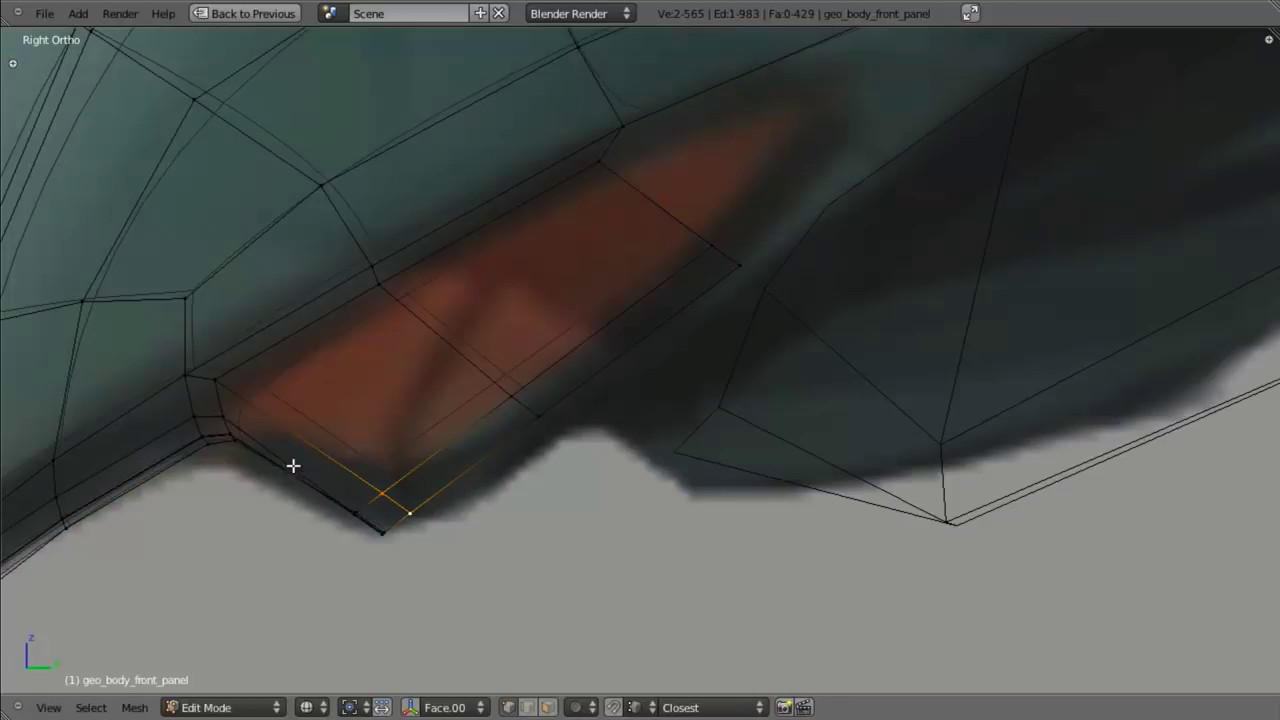
{"action": "right_click", "coordinate": [224, 407]}
{"action": "right_click", "coordinate": [222, 387], "text": "shift"}
{"action": "key", "text": "a"}
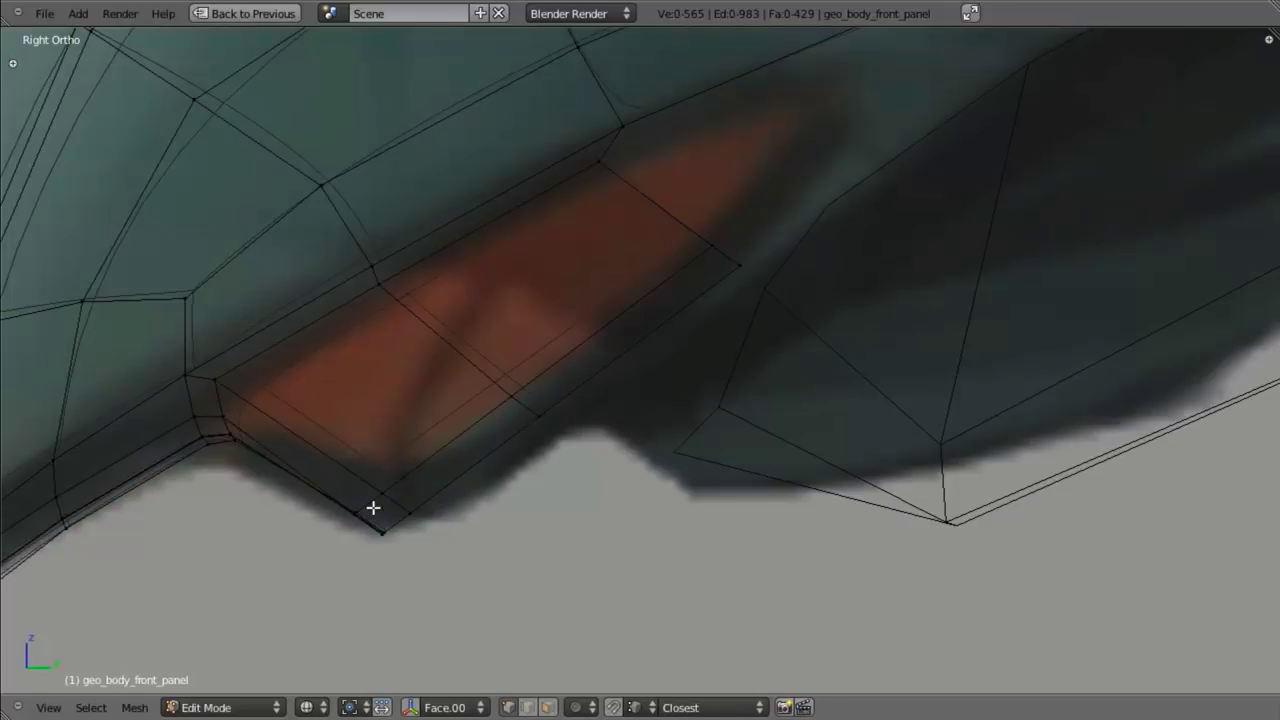
{"action": "right_click", "coordinate": [381, 493], "text": "shift"}
{"action": "key", "text": "a"}
- Select the short four-vertex edge column on the front panel's underside lip and edge-slide it by about -0.67 toward the recess corner
{"action": "mouse_move", "coordinate": [371, 500]}
{"action": "middle_mouse_down"}
{"action": "mouse_move", "coordinate": [386, 506]}
{"action": "mouse_move", "coordinate": [423, 406]}
{"action": "mouse_move", "coordinate": [454, 374]}
{"action": "mouse_move", "coordinate": [334, 463]}
{"action": "mouse_move", "coordinate": [471, 400]}
{"action": "mouse_move", "coordinate": [434, 423]}
{"action": "mouse_move", "coordinate": [431, 342]}
{"action": "mouse_move", "coordinate": [546, 354]}
{"action": "mouse_move", "coordinate": [466, 351]}
{"action": "mouse_move", "coordinate": [503, 411]}
{"action": "mouse_move", "coordinate": [510, 361]}
{"action": "mouse_move", "coordinate": [526, 390]}
{"action": "middle_mouse_up"}
{"action": "right_click", "coordinate": [334, 463]}
{"action": "key", "text": "z"}
{"action": "right_click", "coordinate": [420, 348], "text": "shift"}
{"action": "key", "text": "z"}
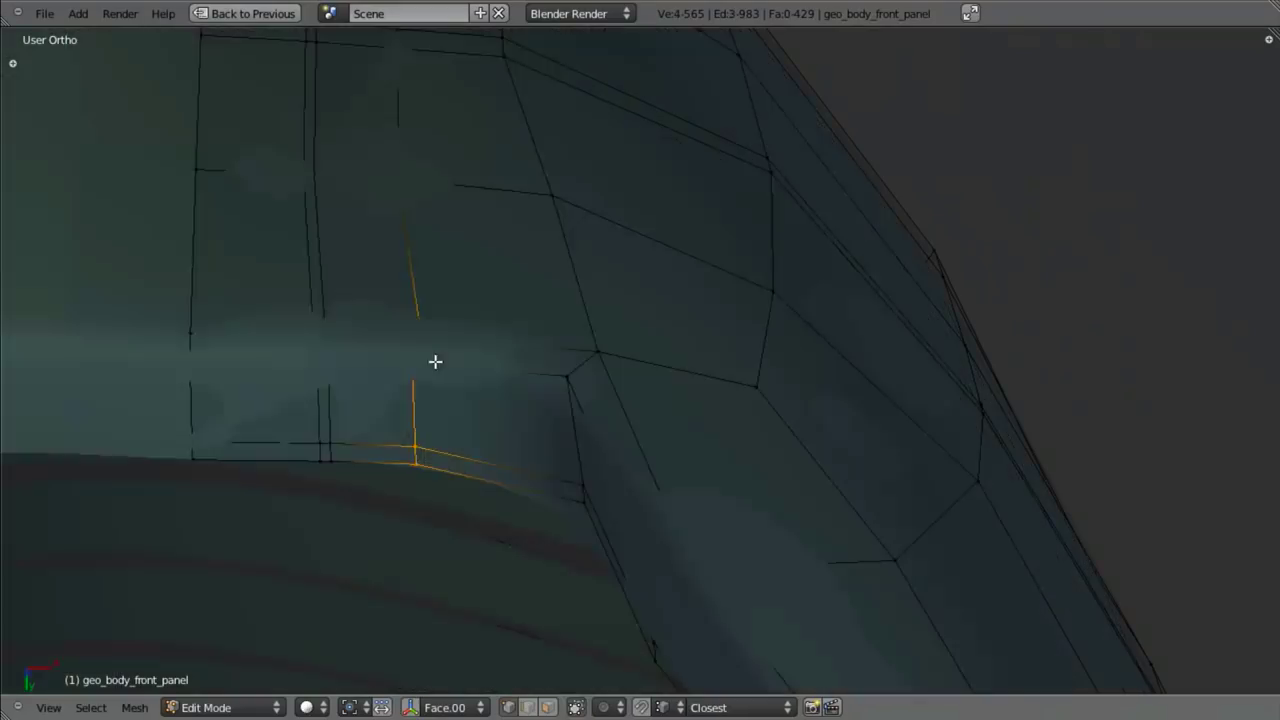
{"action": "mouse_move", "coordinate": [434, 360]}
{"action": "middle_mouse_down"}
{"action": "mouse_move", "coordinate": [500, 371]}
{"action": "mouse_move", "coordinate": [584, 352]}
{"action": "middle_mouse_up"}
{"action": "key", "text": "ctrl+e"}
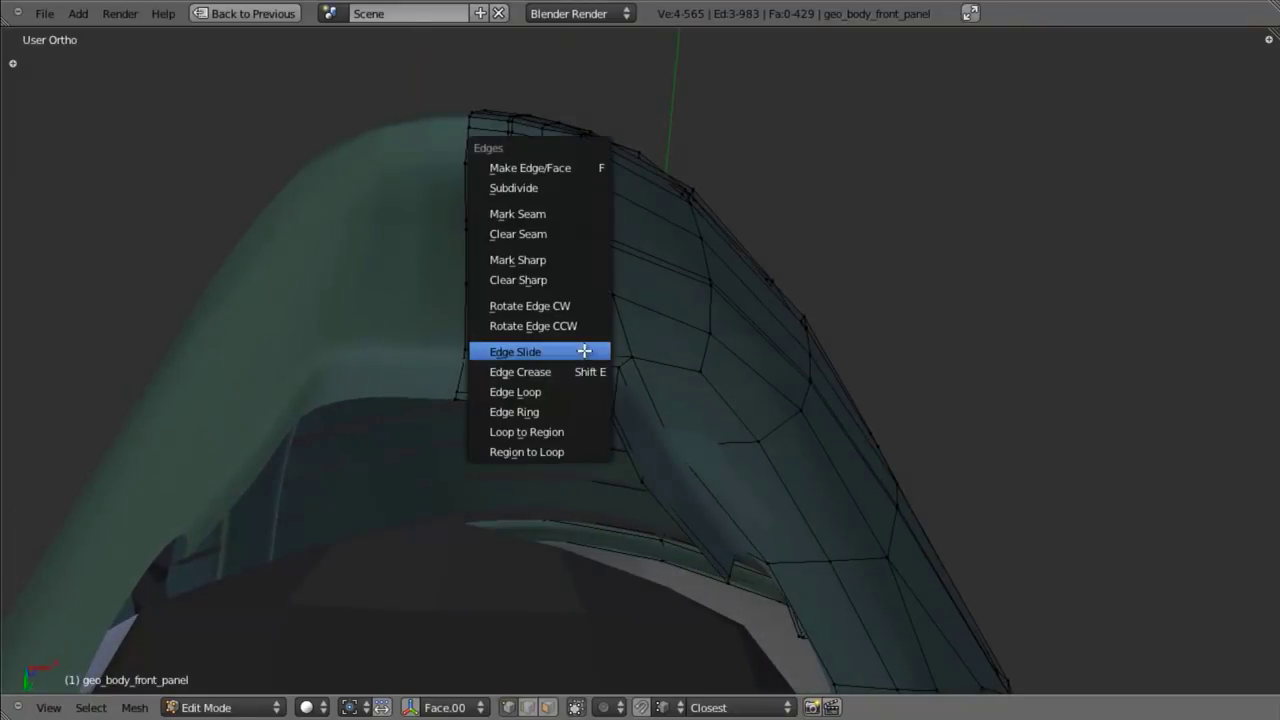
{"action": "left_click", "coordinate": [582, 350]}
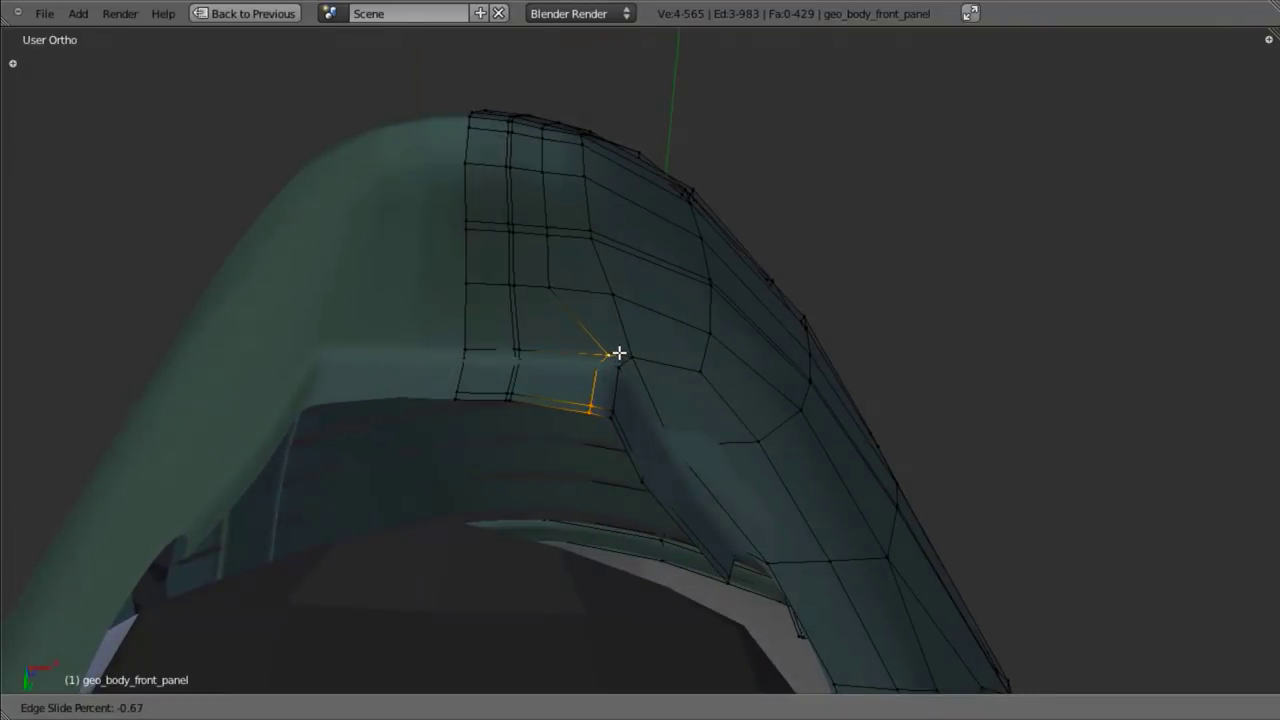
{"action": "left_click", "coordinate": [616, 365]}
- Move the vertex directly above the shifted lip column outward by about 0.019 along X to even out the edge flow
{"action": "right_click", "coordinate": [560, 282]}
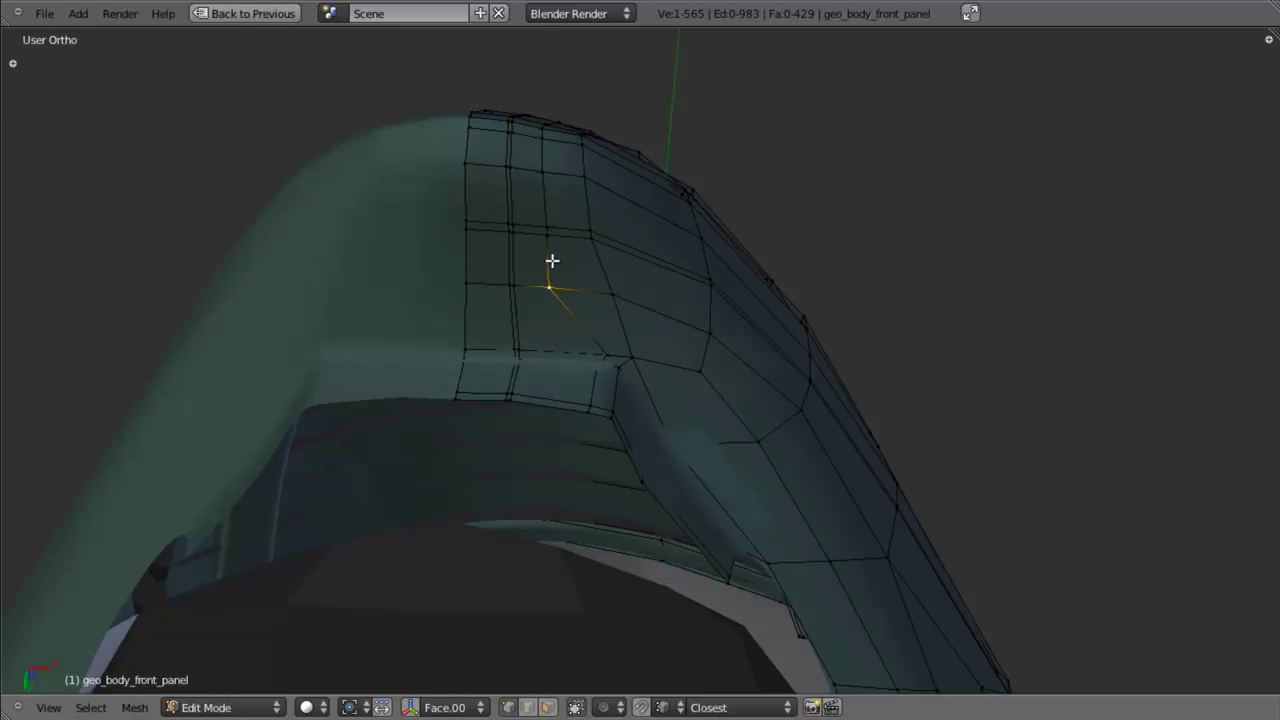
{"action": "key", "text": "g"}
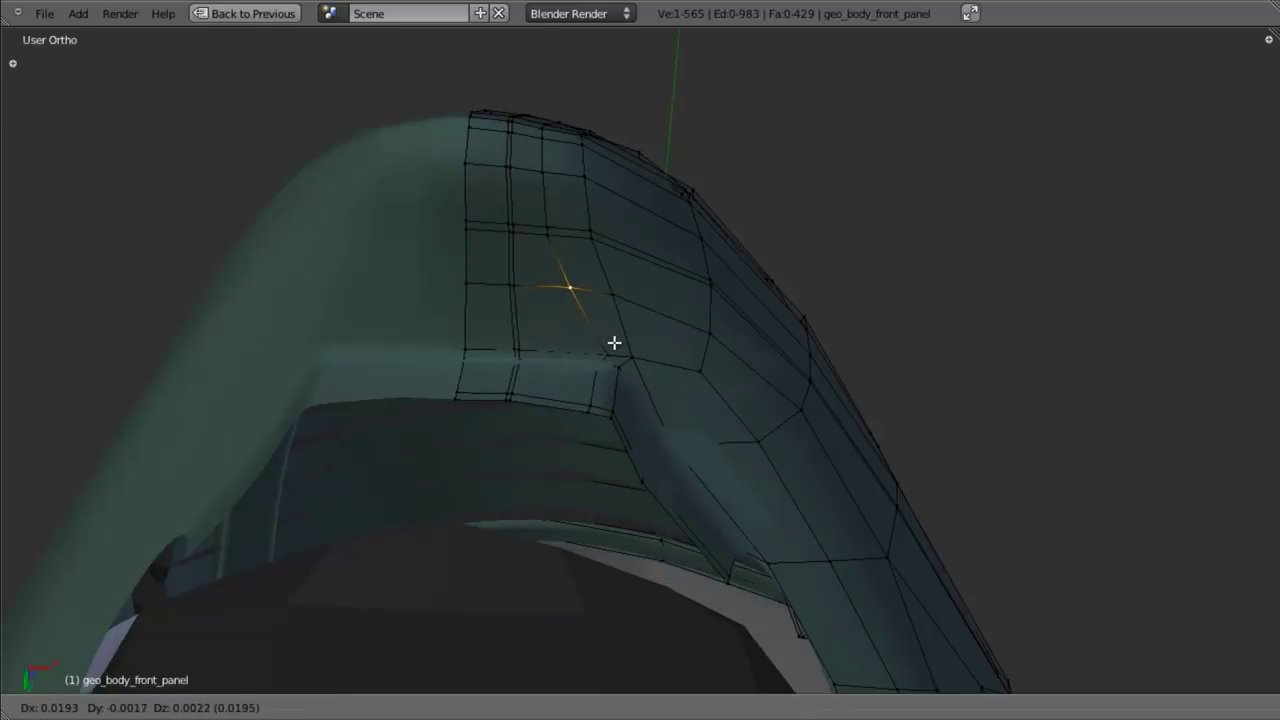
{"action": "left_click", "coordinate": [617, 346]}
{"action": "scroll", "coordinate": [592, 375], "scroll_direction": "up", "scroll_amount": 2}
{"action": "key", "text": "a"}
- Select the five-vertex column beside the centreline's double edge, down across the lip, and edge-slide it outward about midway toward the neighbouring column
{"action": "key", "text": "z"}
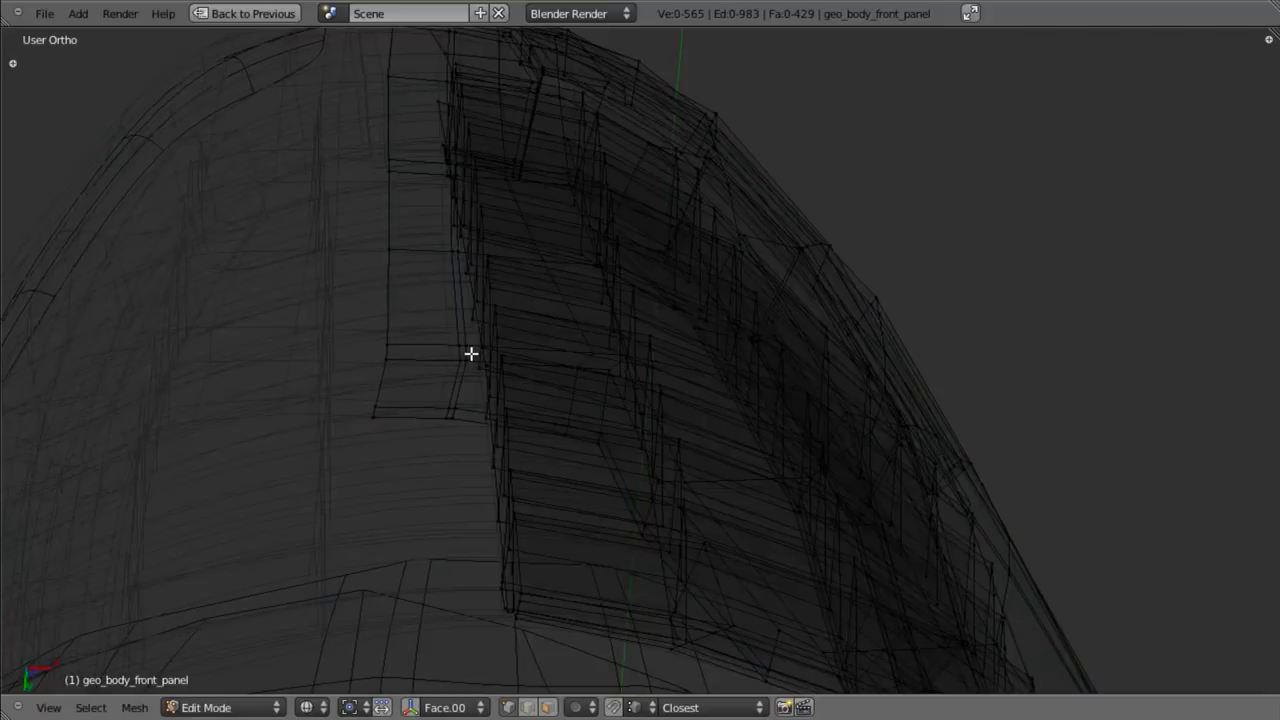
{"action": "right_click", "coordinate": [472, 353]}
{"action": "right_click", "coordinate": [467, 339]}
{"action": "right_click", "coordinate": [467, 358], "text": "shift"}
{"action": "key", "text": "z"}
{"action": "scroll", "coordinate": [465, 410], "scroll_direction": "down", "scroll_amount": 4}
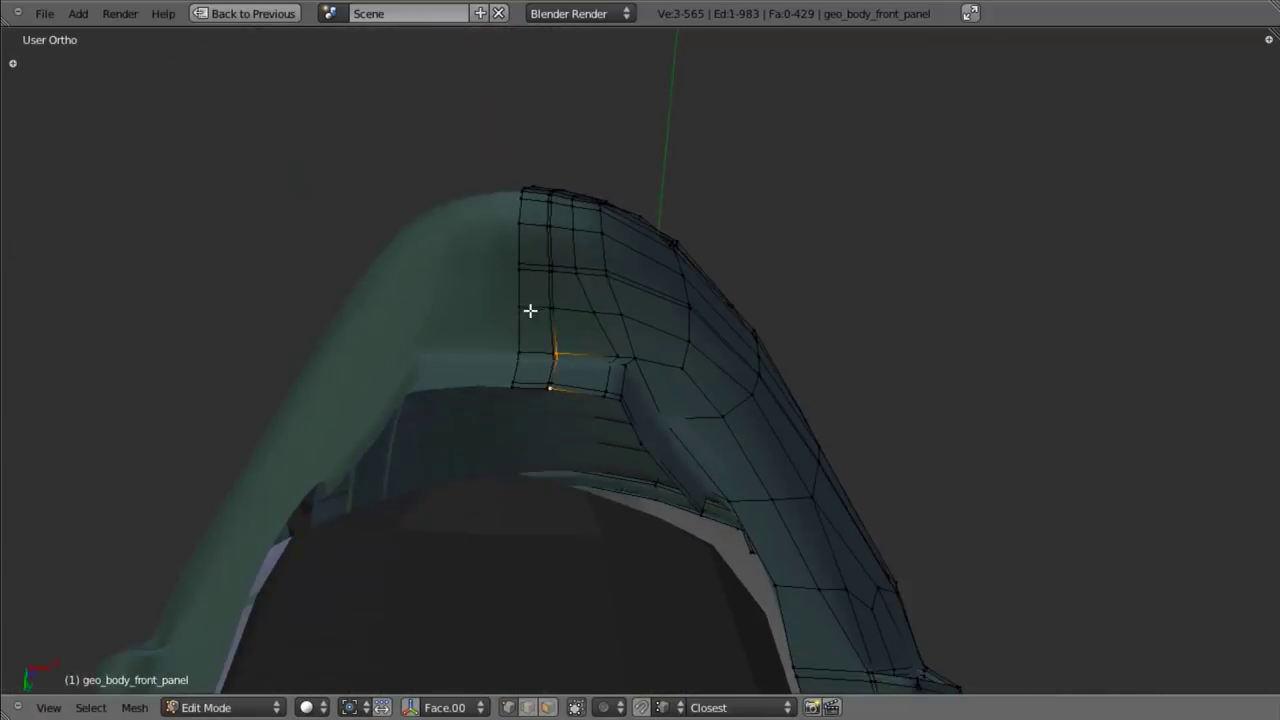
{"action": "mouse_move", "coordinate": [529, 311]}
{"action": "middle_mouse_down"}
{"action": "mouse_move", "coordinate": [483, 357]}
{"action": "mouse_move", "coordinate": [482, 287]}
{"action": "middle_mouse_up"}
{"action": "scroll", "coordinate": [482, 287], "scroll_direction": "up", "scroll_amount": 5}
{"action": "right_click", "coordinate": [421, 232], "text": "shift"}
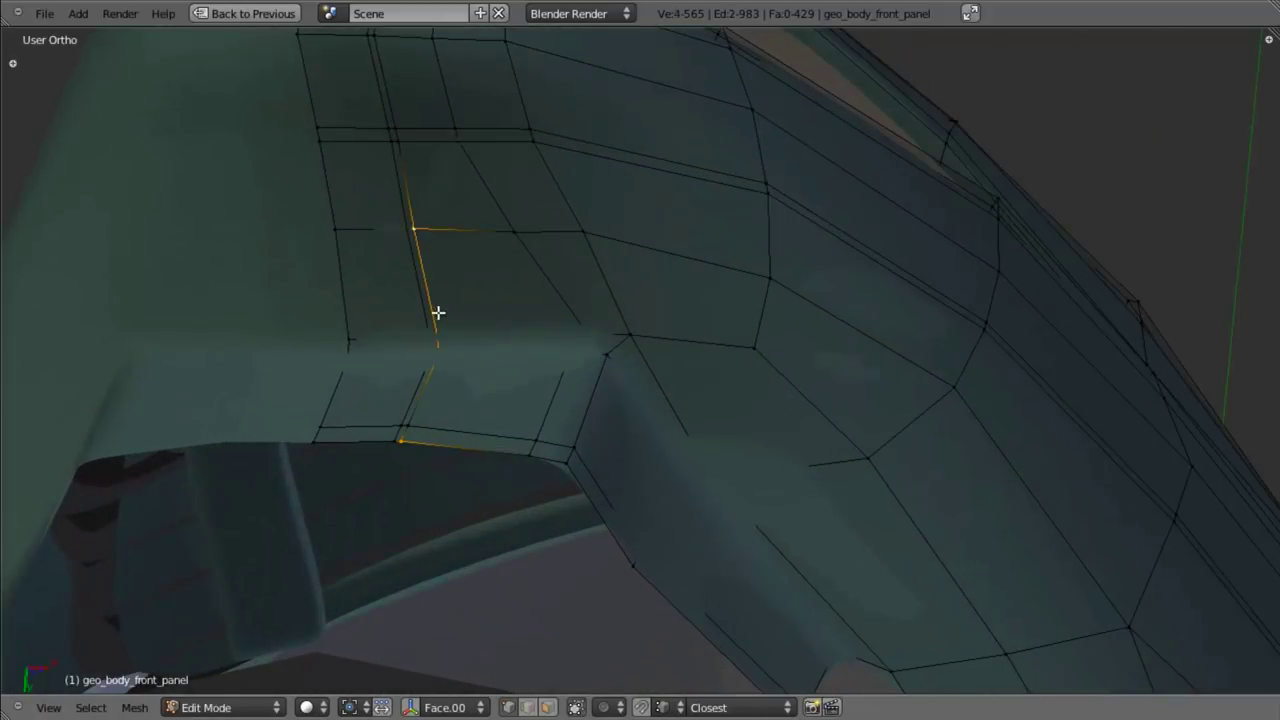
{"action": "right_click", "coordinate": [423, 429], "text": "shift"}
{"action": "key", "text": "z"}
{"action": "scroll", "coordinate": [533, 401], "scroll_direction": "down", "scroll_amount": 5}
{"action": "key", "text": "z"}
{"action": "scroll", "coordinate": [557, 381], "scroll_direction": "up", "scroll_amount": 5}
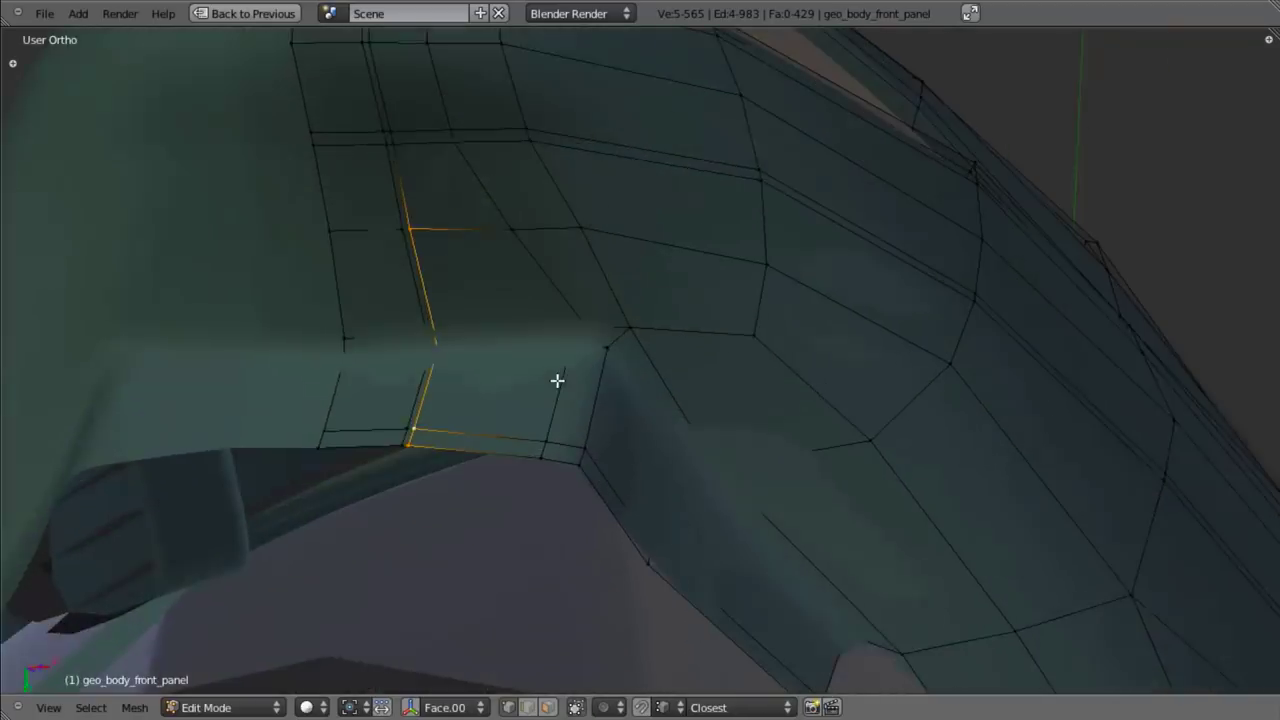
{"action": "mouse_move", "coordinate": [557, 381]}
{"action": "middle_mouse_down"}
{"action": "mouse_move", "coordinate": [497, 423]}
{"action": "mouse_move", "coordinate": [458, 290]}
{"action": "middle_mouse_up"}
{"action": "scroll", "coordinate": [471, 263], "scroll_direction": "down", "scroll_amount": 2}
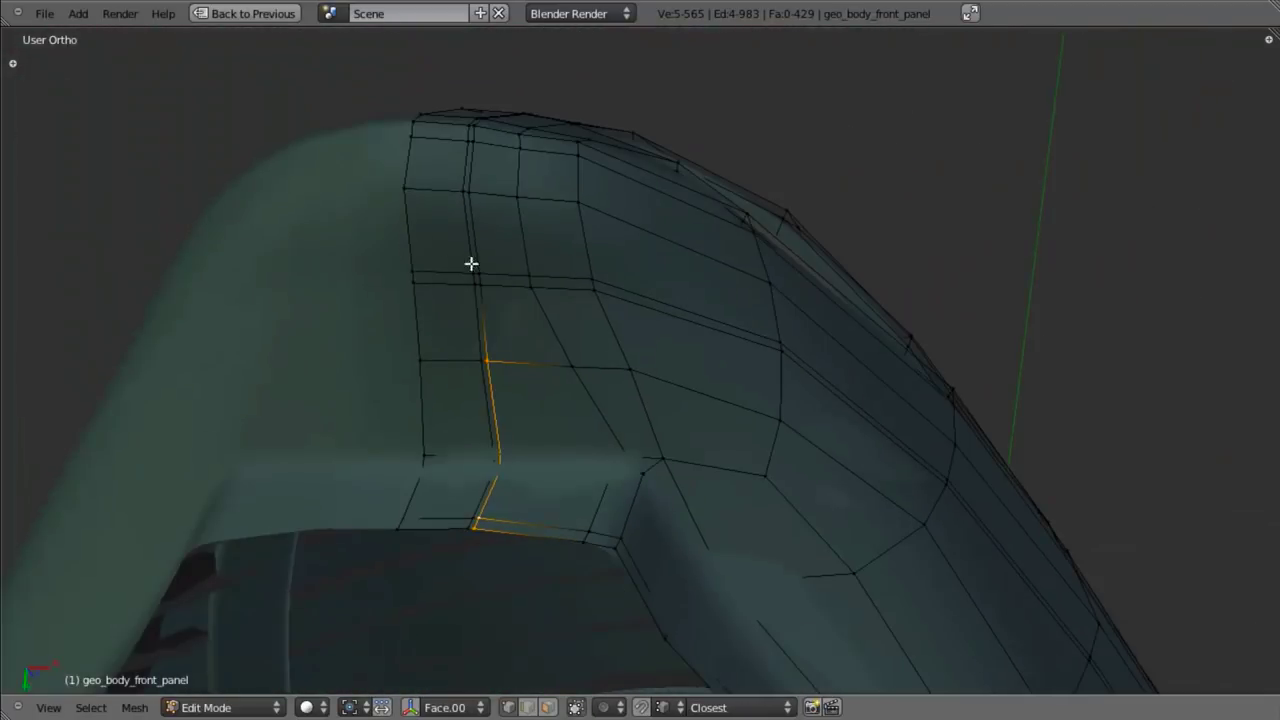
{"action": "key", "text": "ctrl+e"}
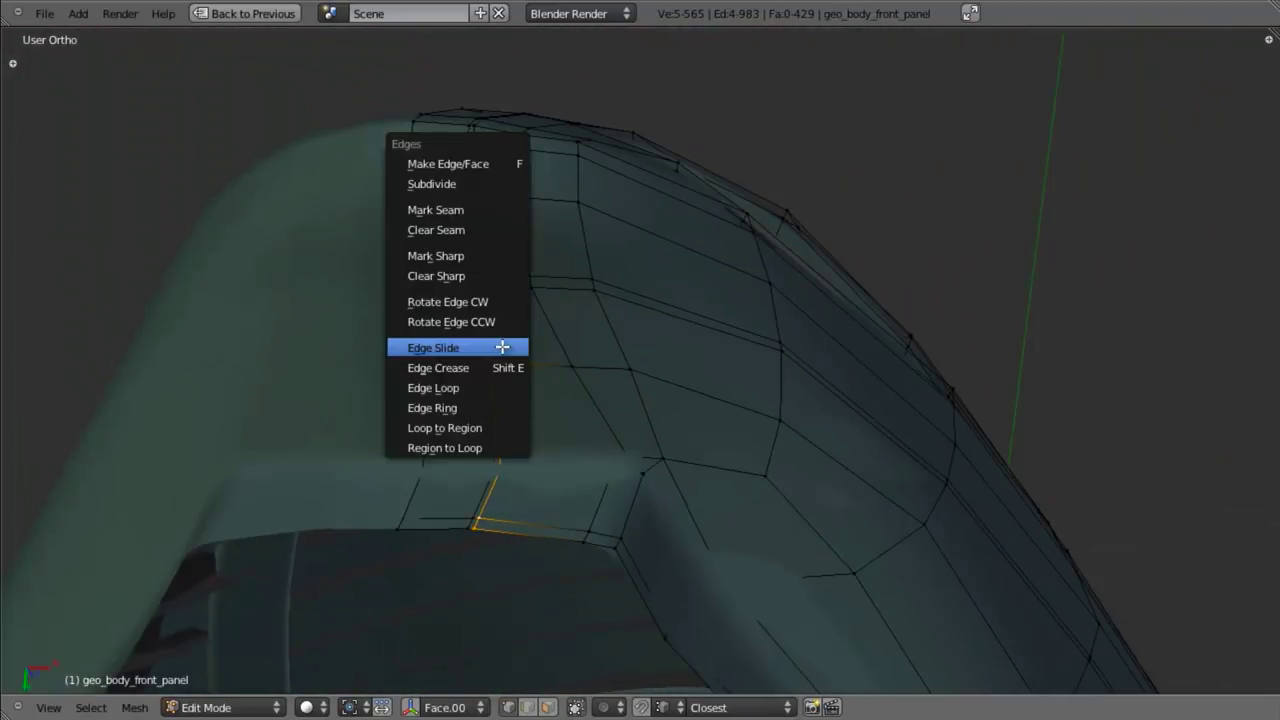
{"action": "left_click", "coordinate": [502, 347]}
{"action": "left_click", "coordinate": [526, 348]}
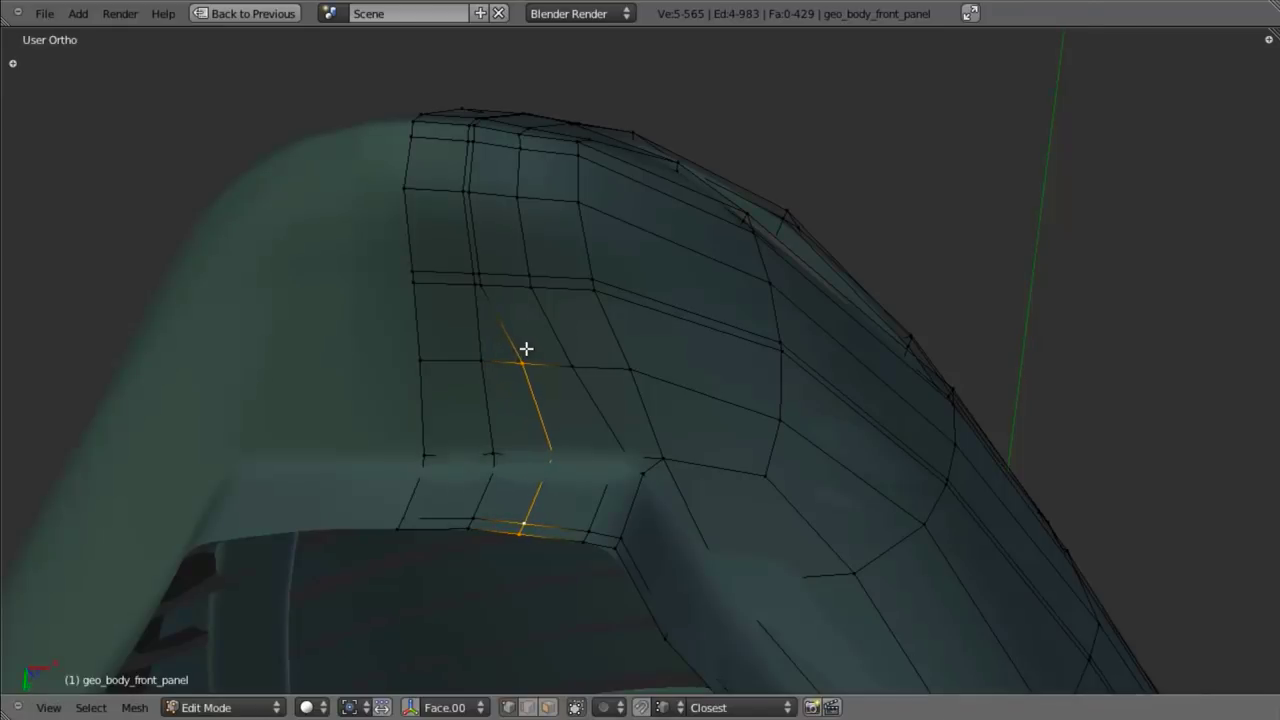
- Examine the panel's edge flow around the nose, highlighting the double edge loop that runs below the headlight
{"action": "scroll", "coordinate": [526, 348], "scroll_direction": "down", "scroll_amount": 3}
{"action": "key", "text": "Tab"}
{"action": "key", "text": "Tab"}
{"action": "key", "text": "a"}
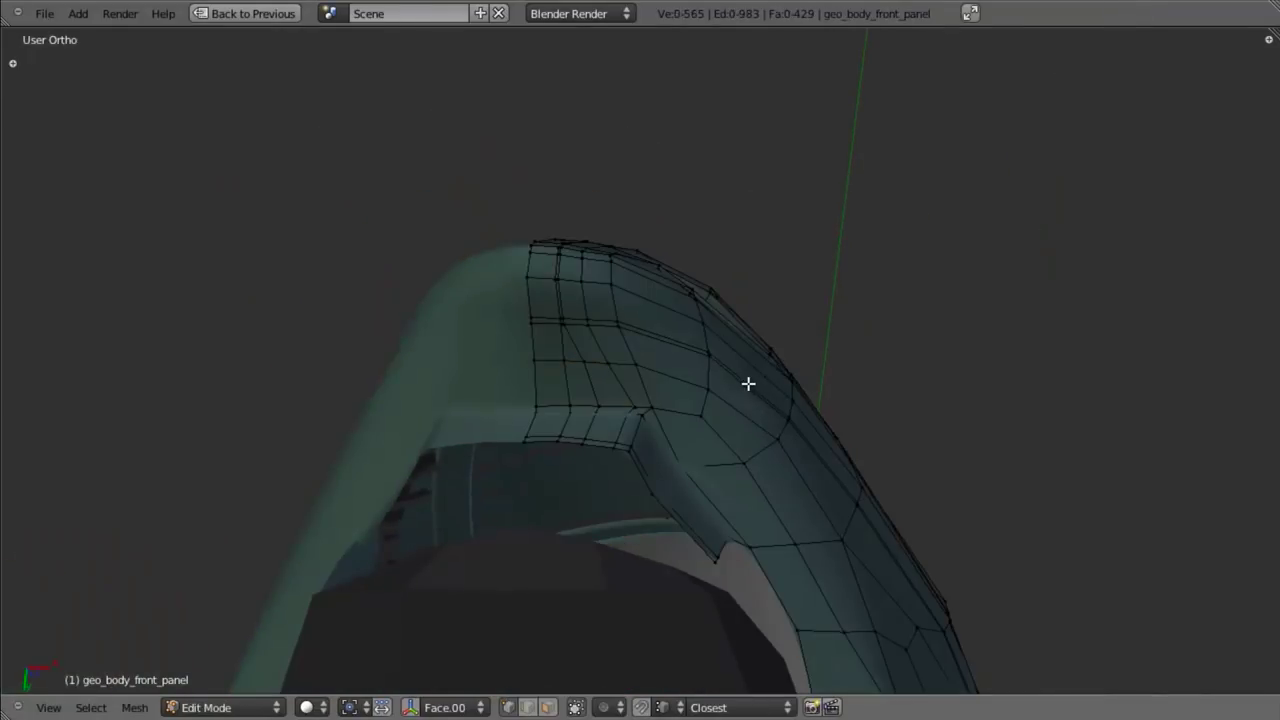
{"action": "right_click", "coordinate": [748, 381], "text": "alt"}
{"action": "right_click", "coordinate": [746, 371], "text": "alt+shift"}
{"action": "right_click", "coordinate": [735, 377], "text": "alt+shift"}
{"action": "right_click", "coordinate": [734, 372], "text": "alt"}
{"action": "right_click", "coordinate": [734, 371], "text": "alt+shift"}
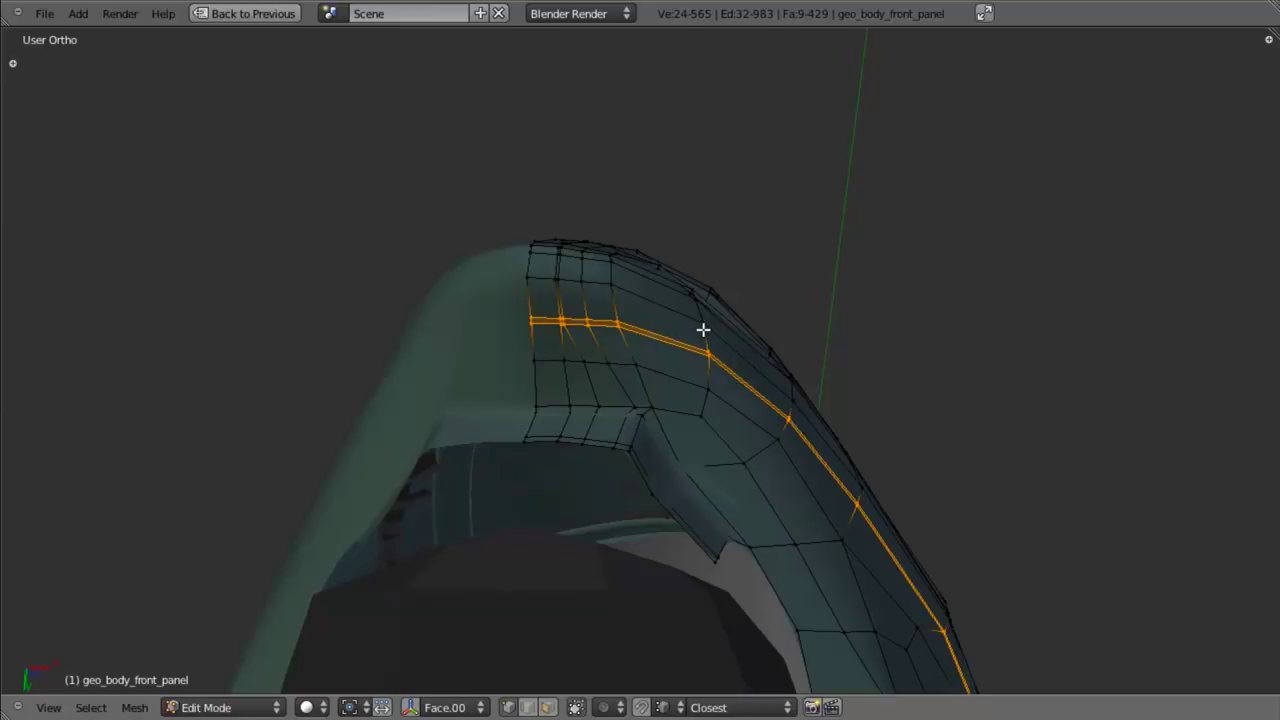
{"action": "middle_click_drag", "start_coordinate": [703, 331], "coordinate": [877, 537]}
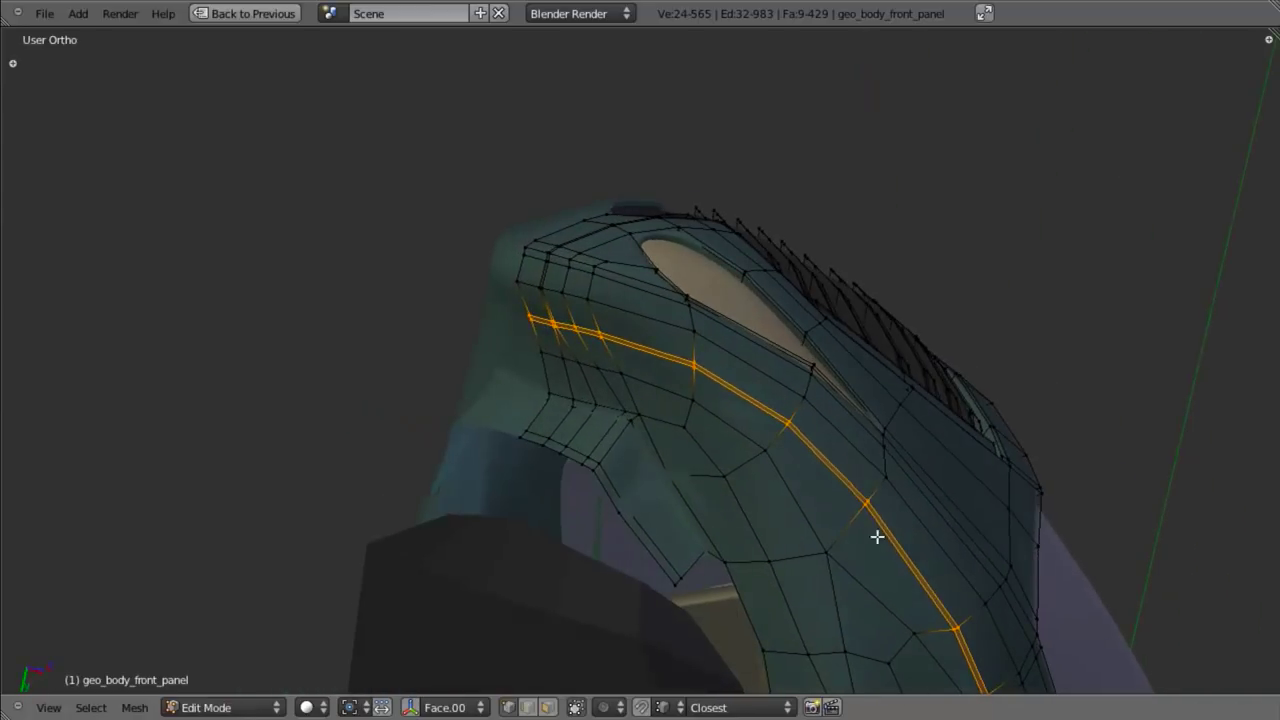
{"action": "middle_click_drag", "start_coordinate": [616, 408], "coordinate": [654, 420]}
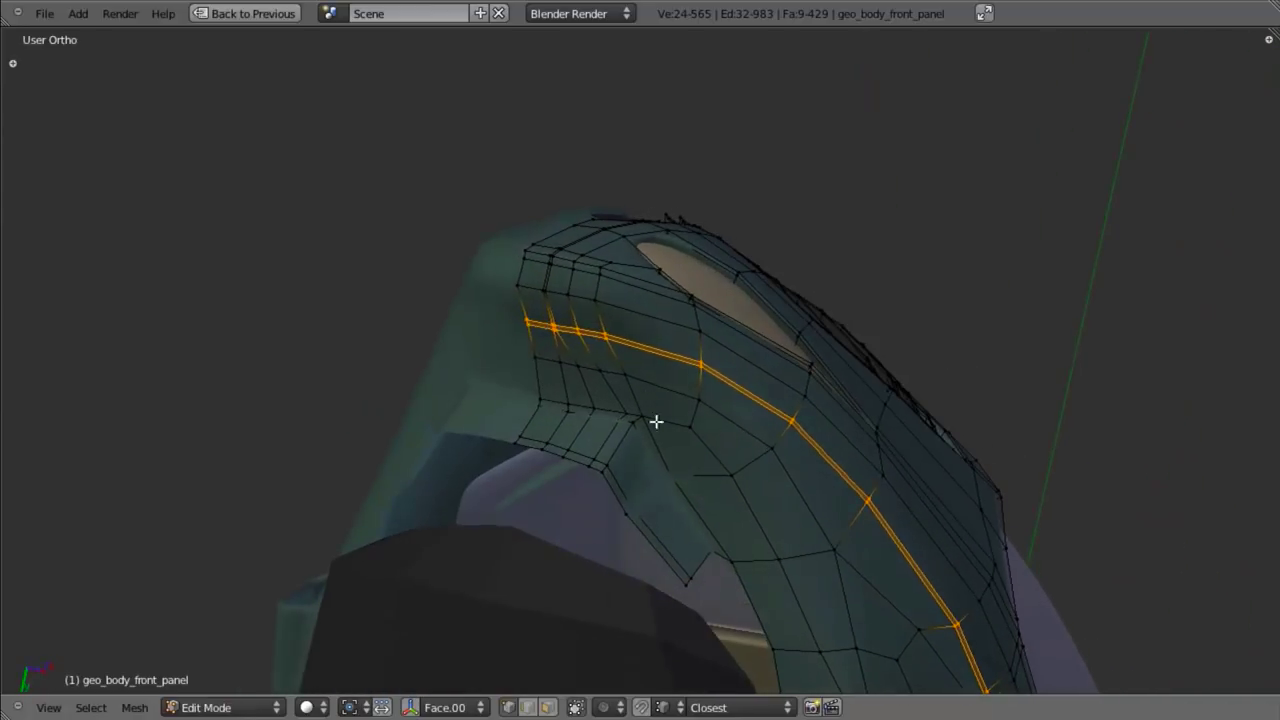
{"action": "key", "text": "a"}
- Add two loop cuts along the underside recess rim, sliding one about 0.65 toward its outer edge and the other toward its inner edge
{"action": "scroll", "coordinate": [585, 412], "scroll_direction": "up", "scroll_amount": 3}
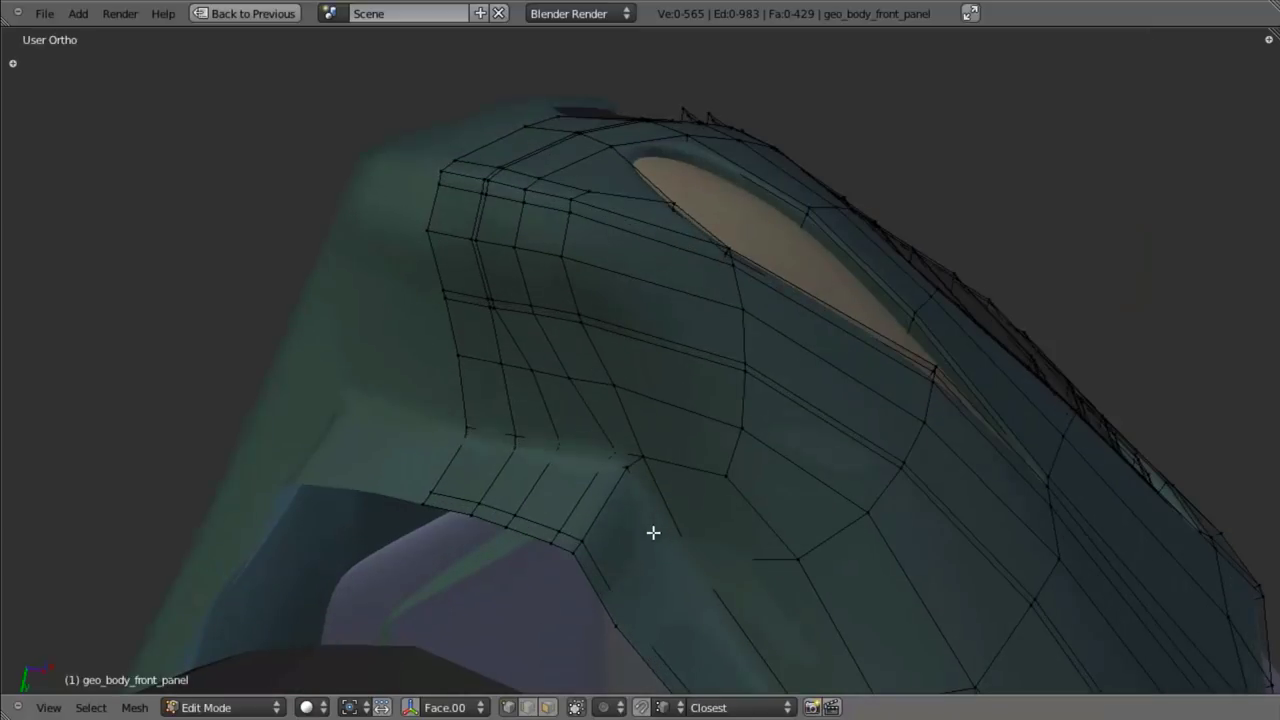
{"action": "middle_click_drag", "start_coordinate": [653, 532], "coordinate": [635, 404], "text": "shift"}
{"action": "scroll", "coordinate": [632, 397], "scroll_direction": "up", "scroll_amount": 2}
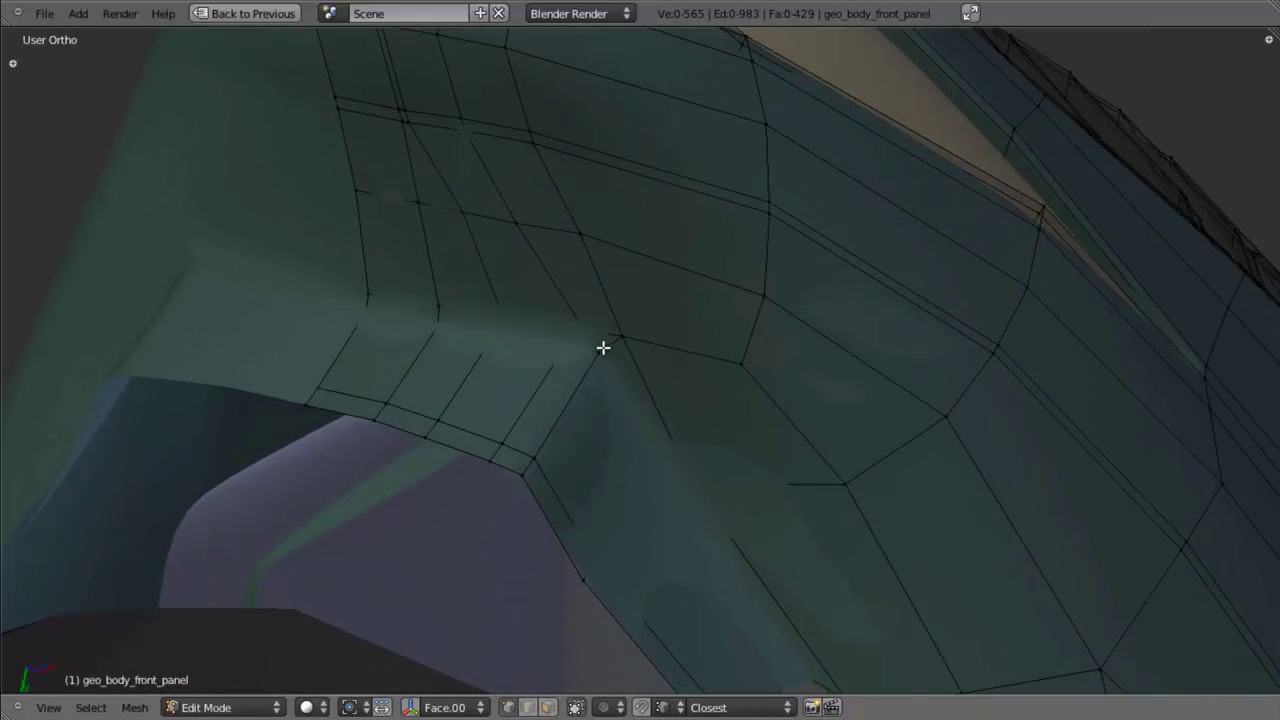
{"action": "key", "text": "ctrl+r"}
{"action": "left_click", "coordinate": [605, 346]}
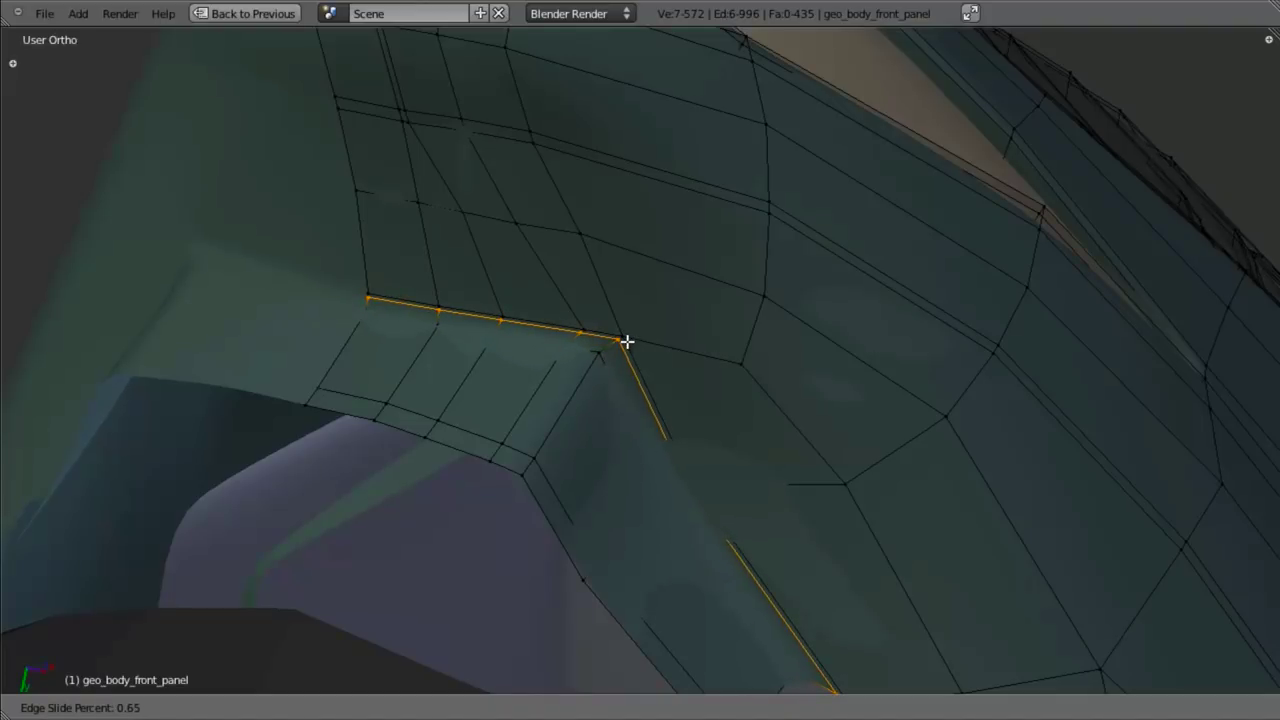
{"action": "left_click", "coordinate": [626, 342]}
{"action": "key", "text": "ctrl+r"}
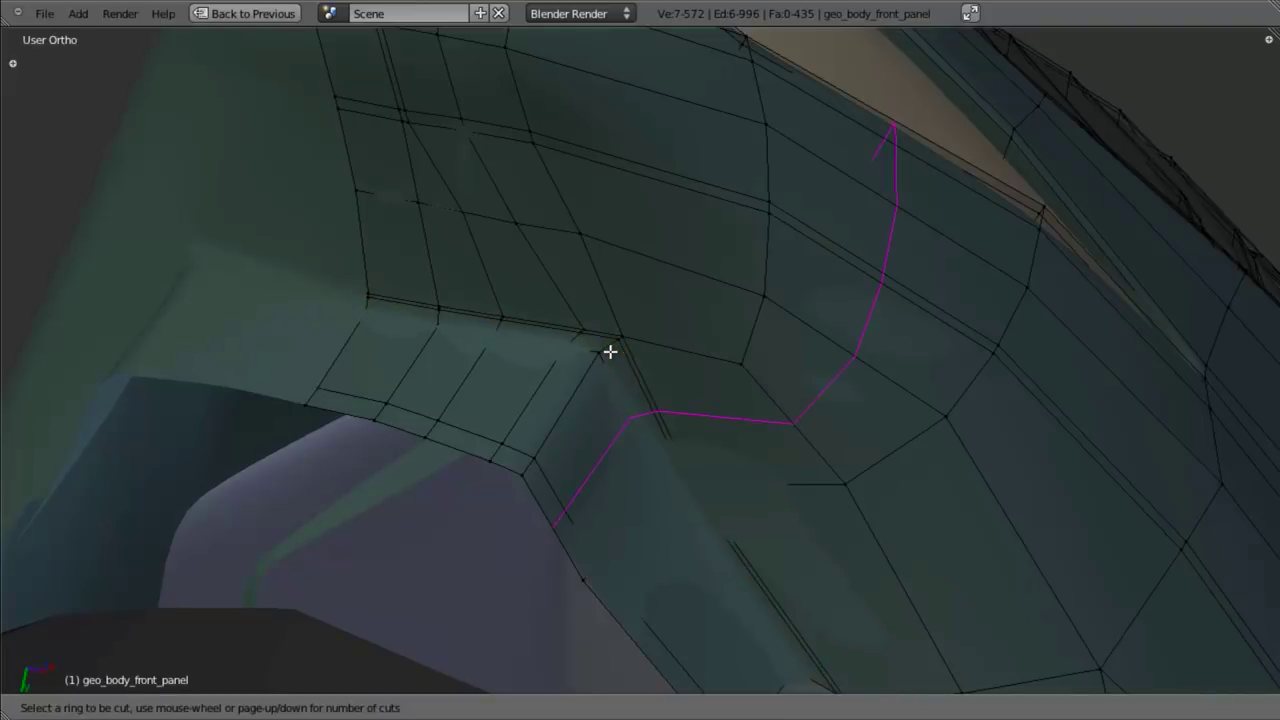
{"action": "left_click", "coordinate": [609, 349]}
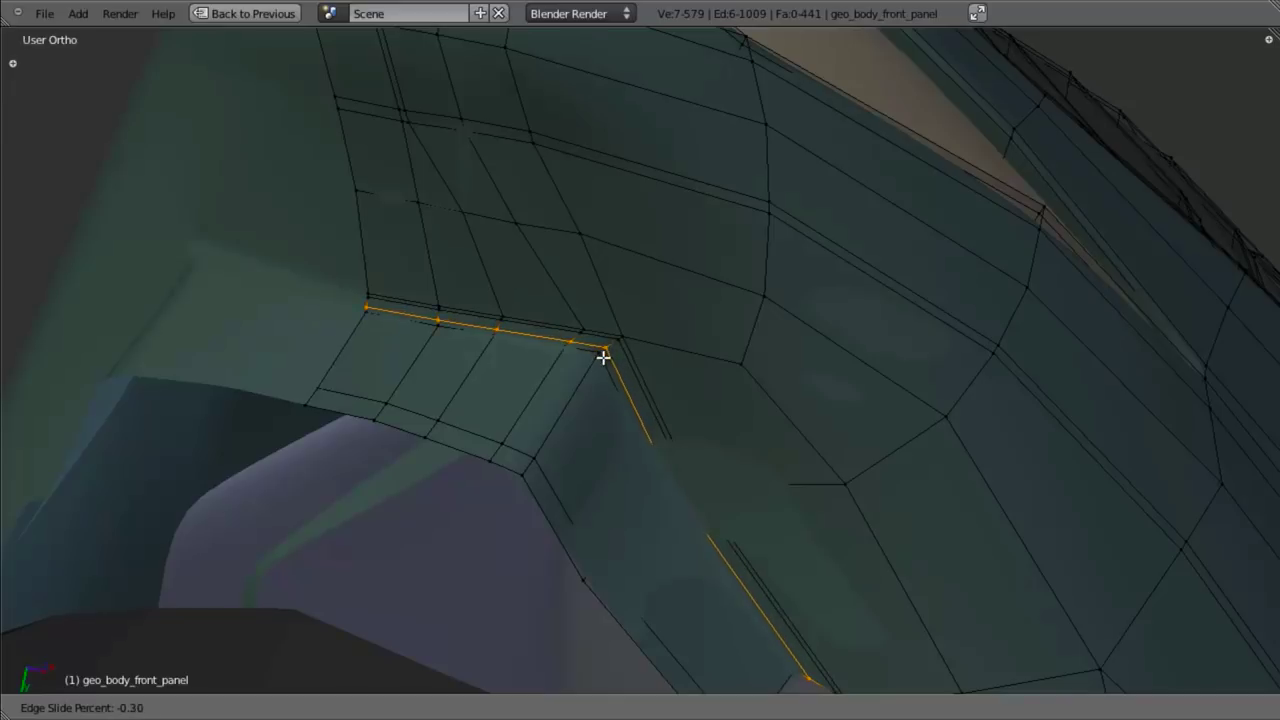
{"action": "left_click", "coordinate": [591, 357]}
- Examine the smoothed recess corner in Object Mode and compare it with the rim's new support loops in Edit Mode
{"action": "key", "text": "Tab"}
{"action": "scroll", "coordinate": [613, 446], "scroll_direction": "down", "scroll_amount": 5}
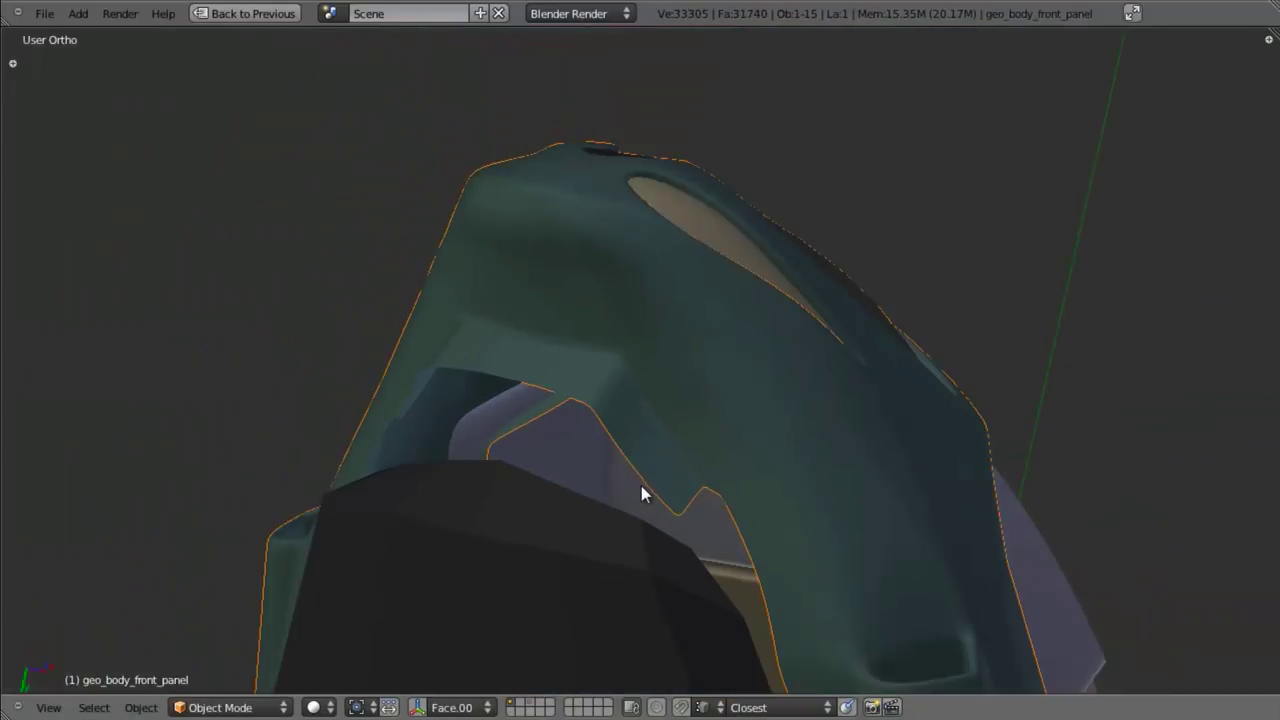
{"action": "middle_click_drag", "start_coordinate": [644, 487], "coordinate": [689, 463]}
{"action": "scroll", "coordinate": [689, 463], "scroll_direction": "up", "scroll_amount": 4}
{"action": "middle_click_drag", "start_coordinate": [498, 252], "coordinate": [565, 373], "text": "shift"}
{"action": "scroll", "coordinate": [565, 373], "scroll_direction": "up", "scroll_amount": 4}
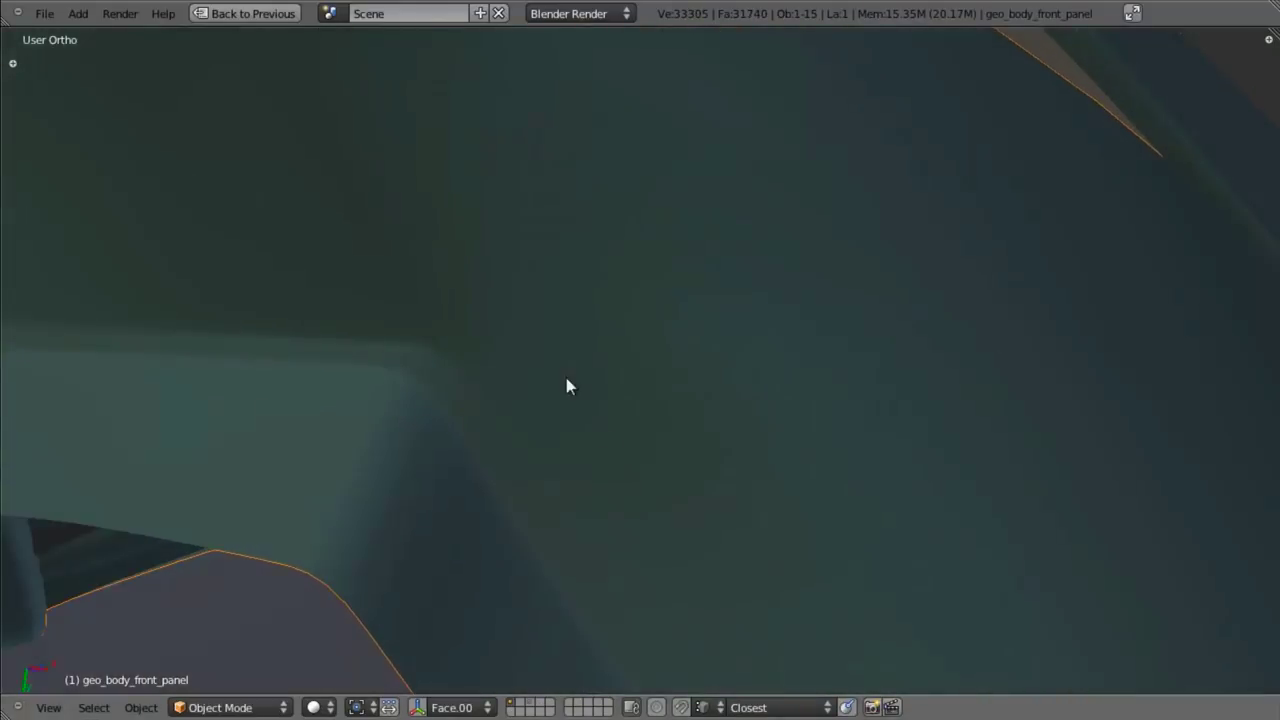
{"action": "key", "text": "Tab"}
{"action": "key", "text": "a"}
{"action": "scroll", "coordinate": [542, 464], "scroll_direction": "down", "scroll_amount": 3}
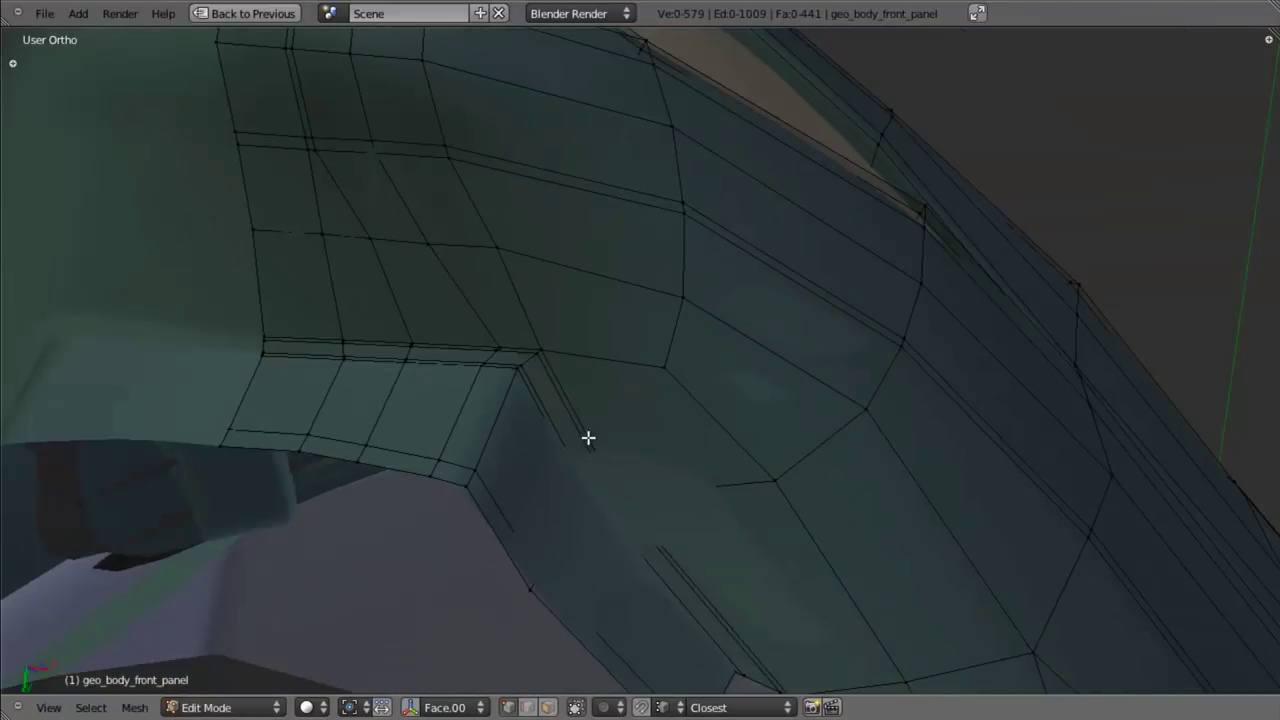
{"action": "right_click", "coordinate": [545, 388], "text": "alt"}
{"action": "right_click", "coordinate": [556, 386], "text": "alt+shift"}
{"action": "key", "text": "a"}
{"action": "key", "text": "Tab"}
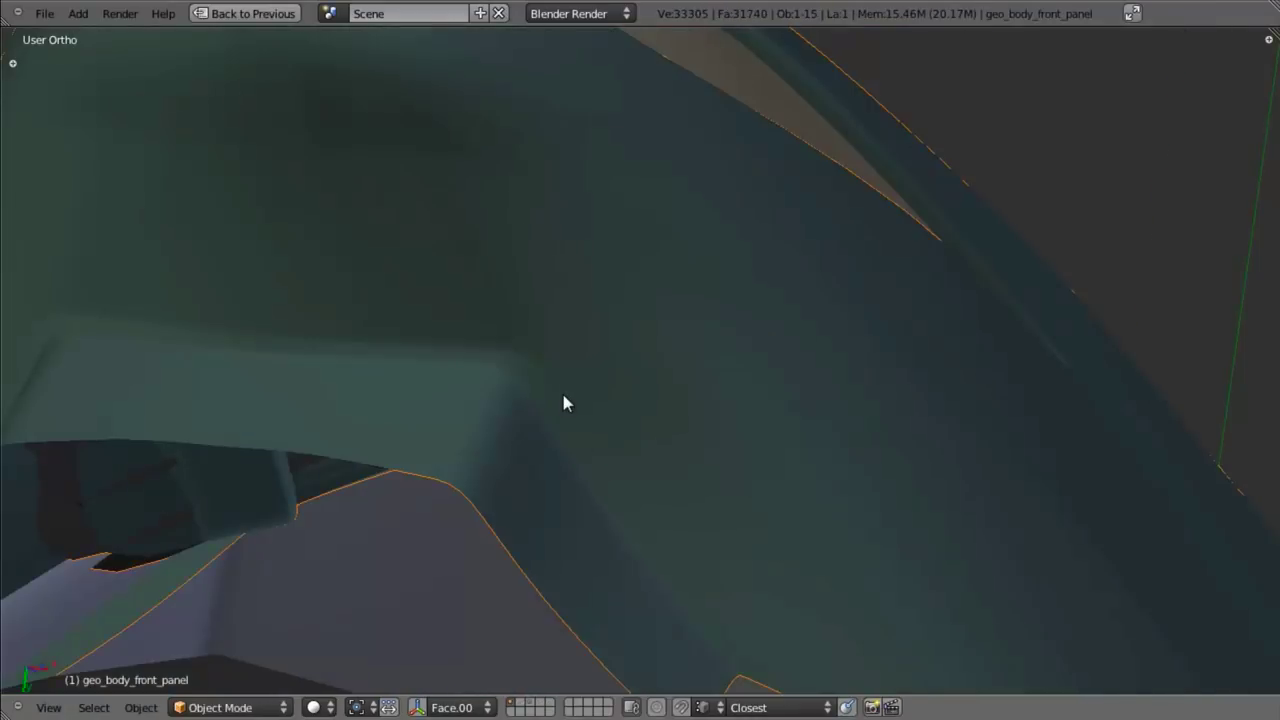
- Add a centred loop cut between the recess rim's support loops and offset it by about 0.0006 with Shrink/Fatten
{"action": "key", "text": "Tab"}
{"action": "key", "text": "ctrl+r"}
{"action": "left_click", "coordinate": [534, 363]}
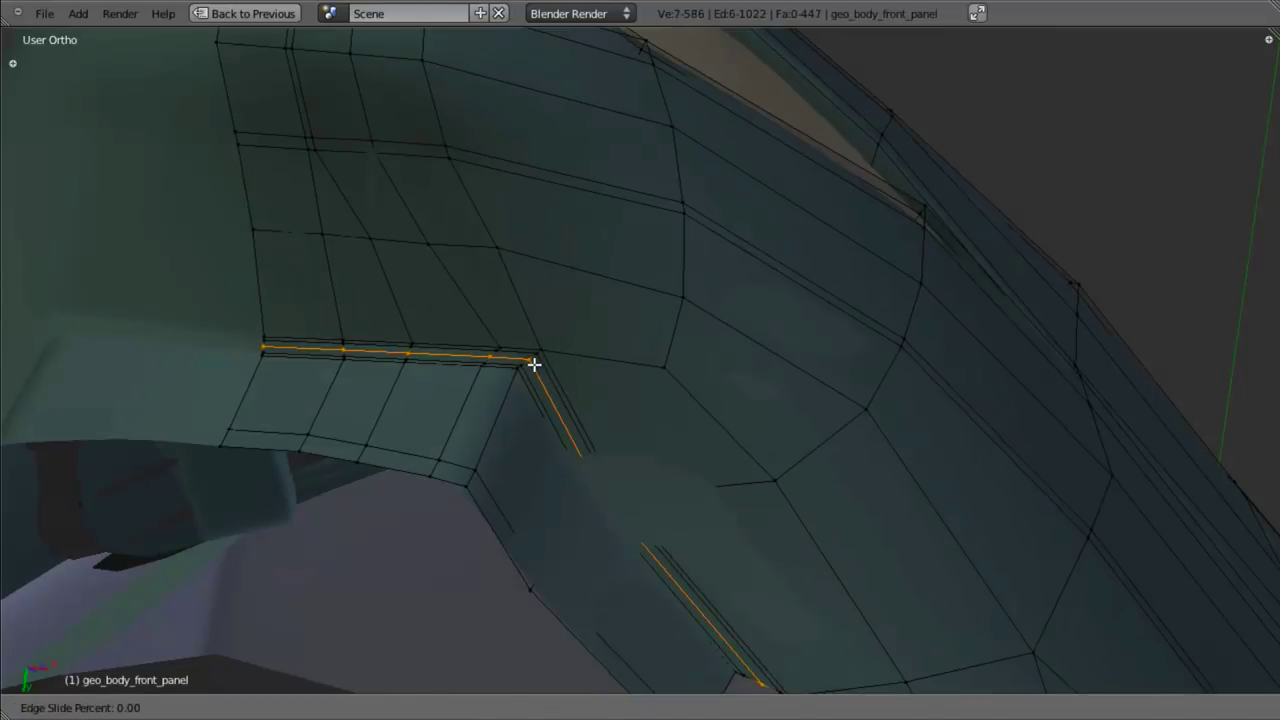
{"action": "right_click", "coordinate": [612, 485]}
{"action": "middle_click_drag", "start_coordinate": [612, 485], "coordinate": [760, 563]}
{"action": "key", "text": "alt+s"}
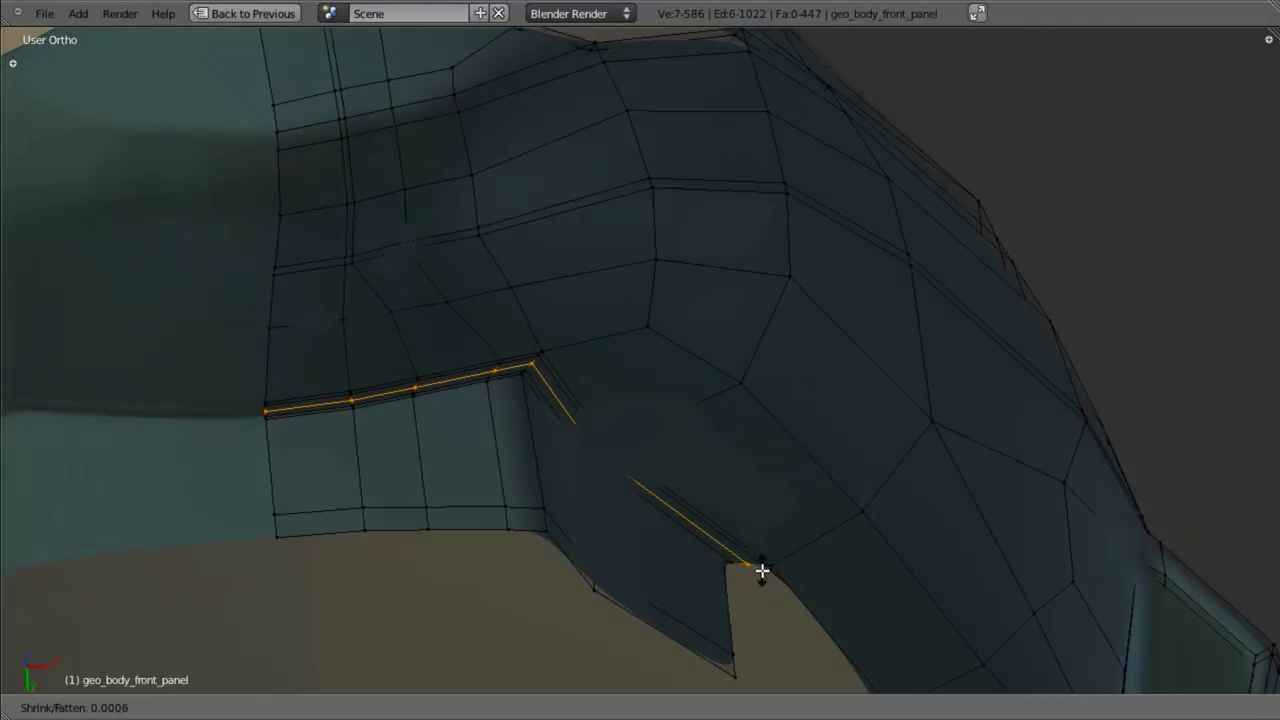
{"action": "left_click", "coordinate": [762, 573]}
{"action": "key", "text": "Tab"}
{"action": "scroll", "coordinate": [735, 480], "scroll_direction": "down", "scroll_amount": 4}
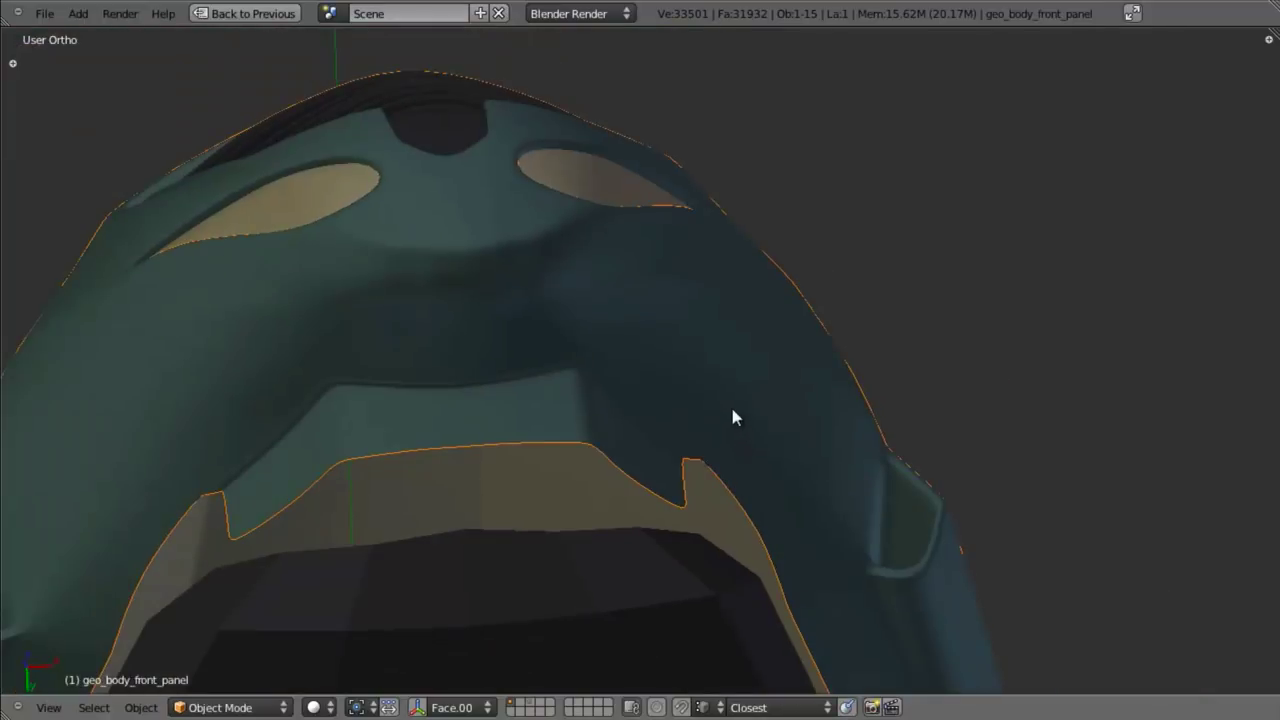
{"action": "middle_click_drag", "start_coordinate": [731, 403], "coordinate": [652, 548]}
{"action": "key", "text": "KP_3"}
{"action": "scroll", "coordinate": [654, 545], "scroll_direction": "down", "scroll_amount": 6}
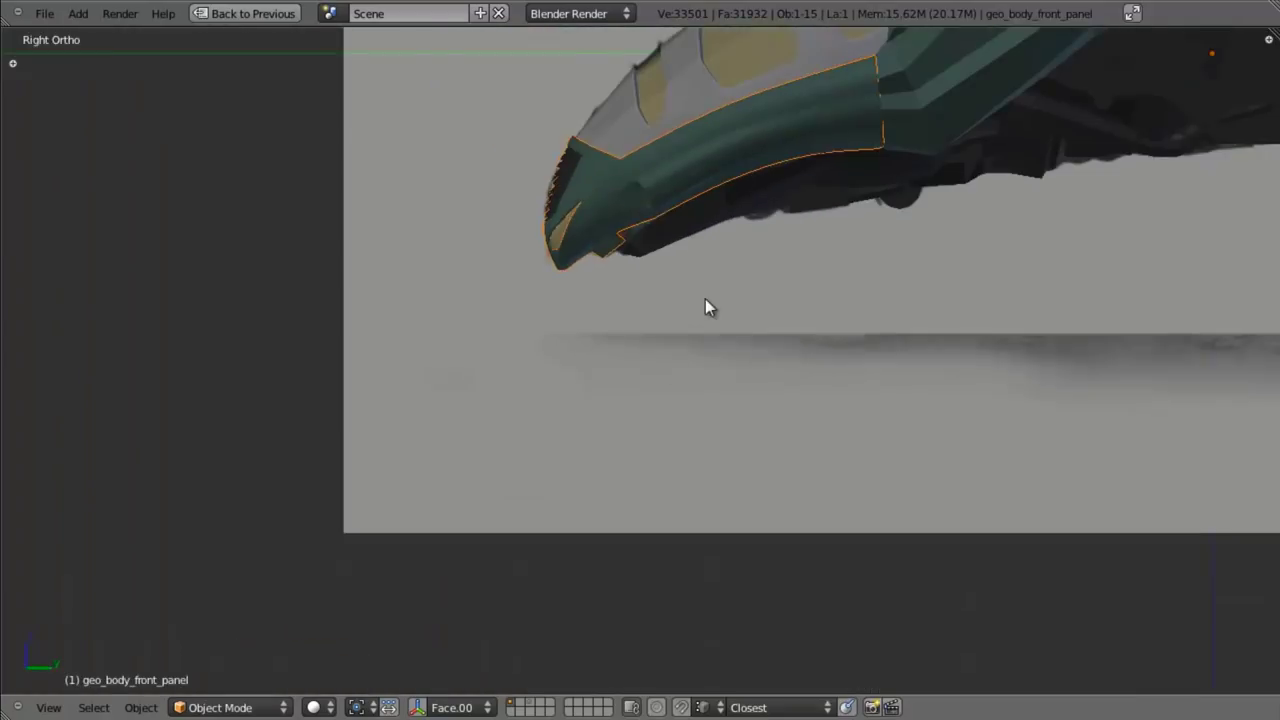
- Compare the light recess's outline with the side-view reference artwork in both solid and wireframe display
{"action": "middle_click_drag", "start_coordinate": [705, 300], "coordinate": [699, 359], "text": "shift"}
{"action": "scroll", "coordinate": [689, 415], "scroll_direction": "up", "scroll_amount": 4}
{"action": "middle_click_drag", "start_coordinate": [603, 370], "coordinate": [667, 318], "text": "shift"}
{"action": "scroll", "coordinate": [655, 555], "scroll_direction": "up", "scroll_amount": 9}
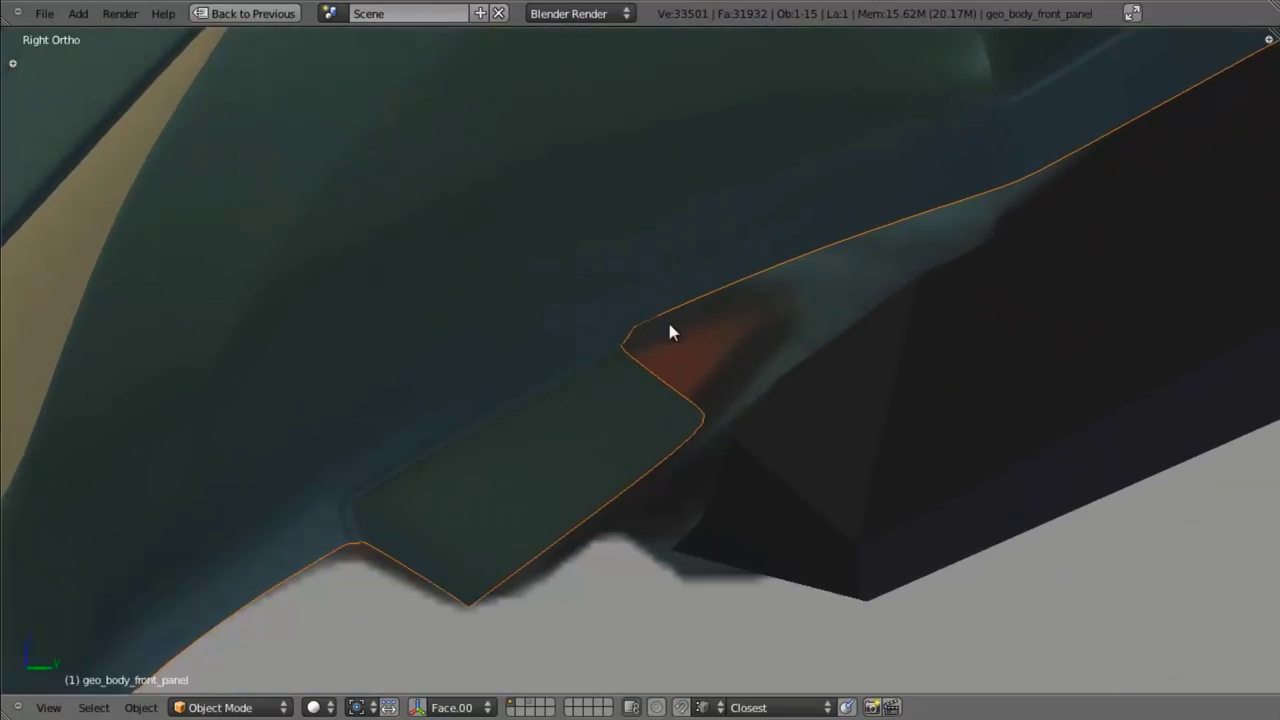
{"action": "scroll", "coordinate": [650, 437], "scroll_direction": "down", "scroll_amount": 5}
{"action": "scroll", "coordinate": [680, 418], "scroll_direction": "up", "scroll_amount": 3}
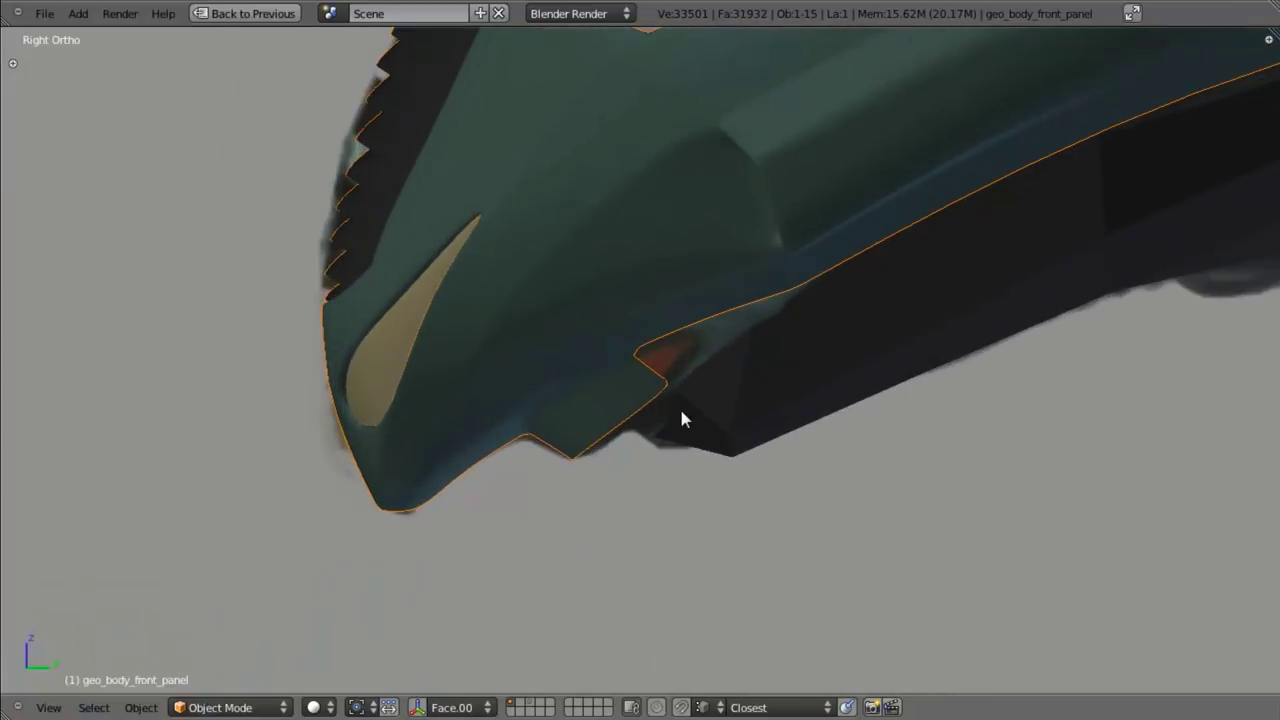
{"action": "scroll", "coordinate": [681, 411], "scroll_direction": "up", "scroll_amount": 1}
{"action": "key", "text": "a"}
{"action": "key", "text": "z"}
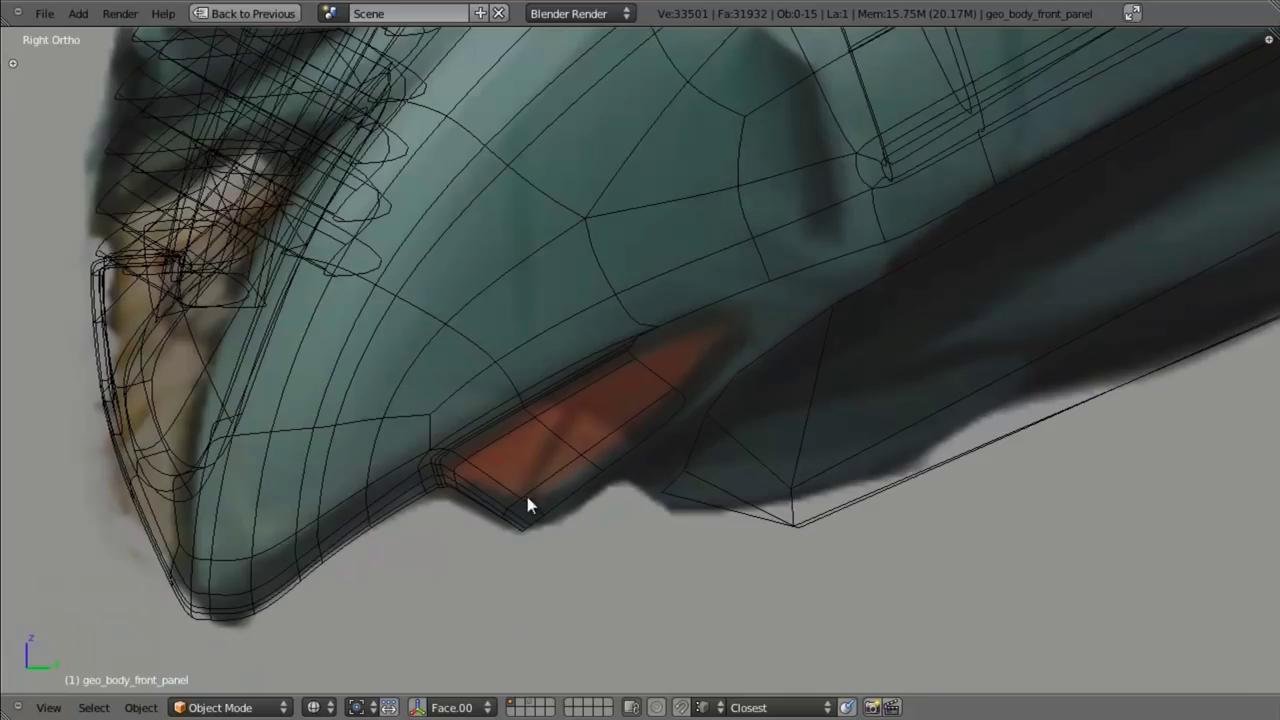
{"action": "key", "text": "z"}
{"action": "scroll", "coordinate": [614, 366], "scroll_direction": "down", "scroll_amount": 4}
- Delete the selected centre support edge loop along the recess rim and check the smoothed panel in Object Mode
{"action": "key", "text": "Tab"}
{"action": "scroll", "coordinate": [491, 451], "scroll_direction": "up", "scroll_amount": 6}
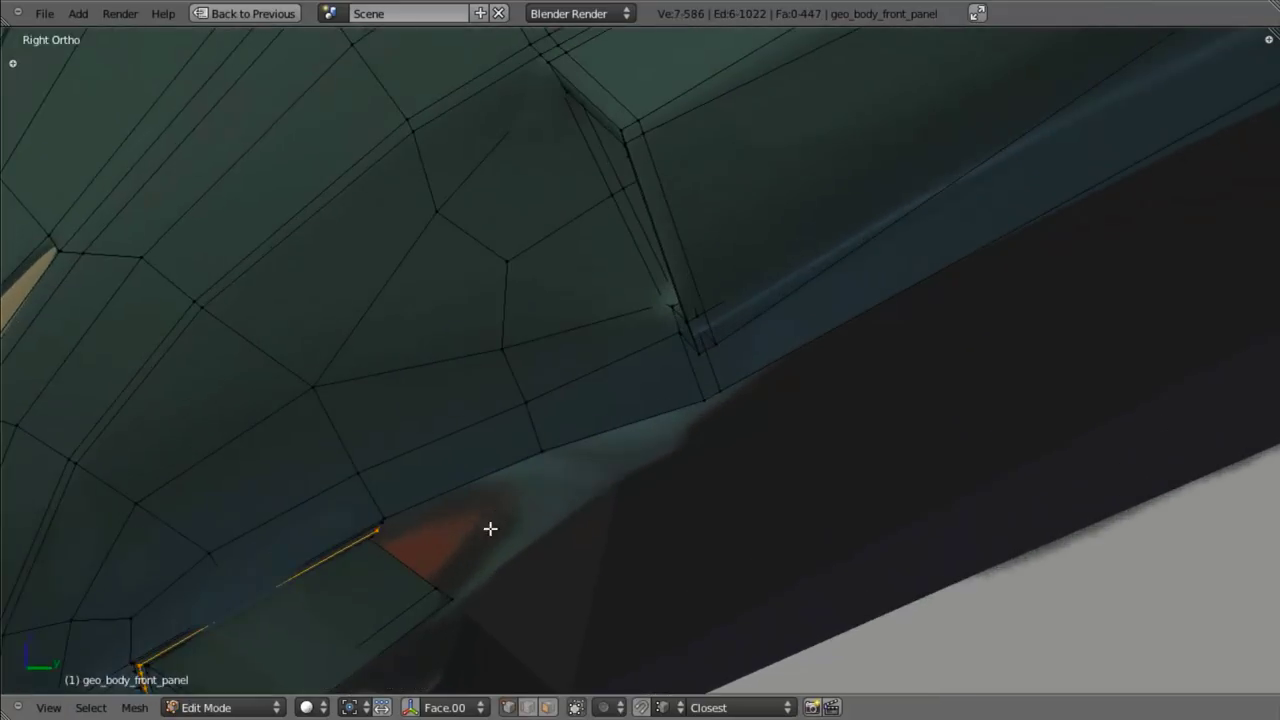
{"action": "scroll", "coordinate": [503, 426], "scroll_direction": "up", "scroll_amount": 2}
{"action": "key", "text": "x"}
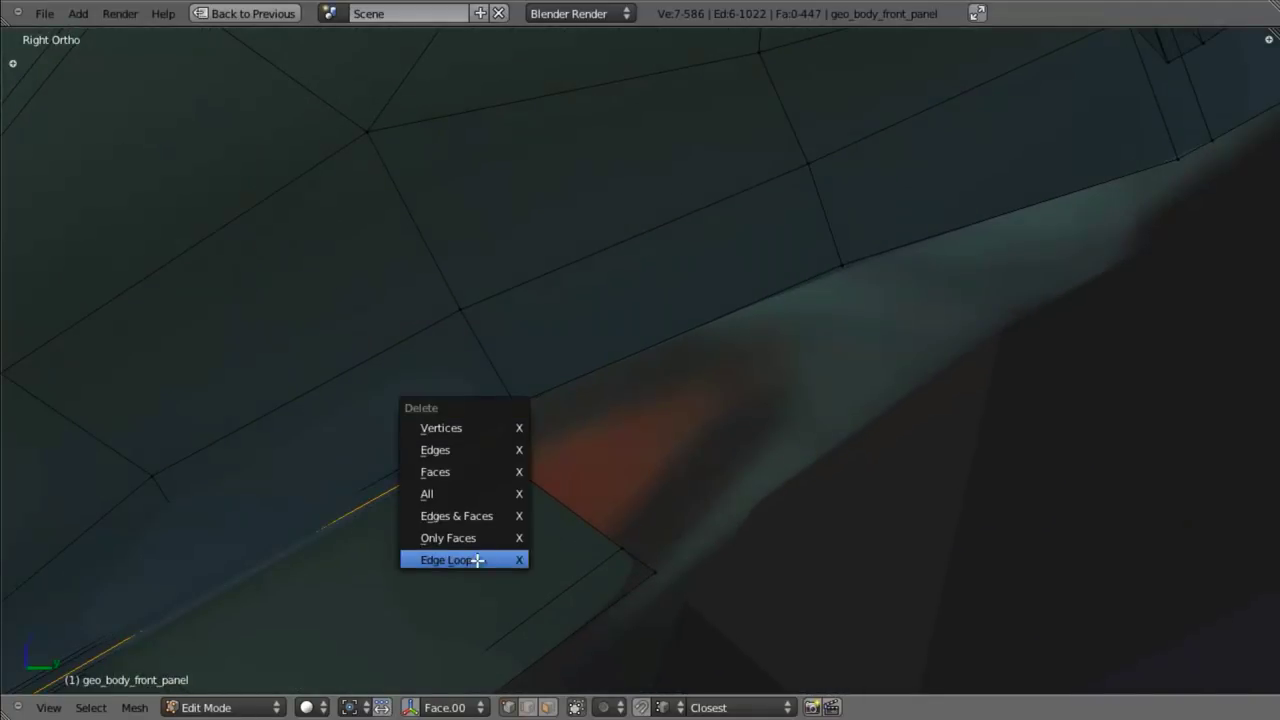
{"action": "left_click", "coordinate": [476, 560]}
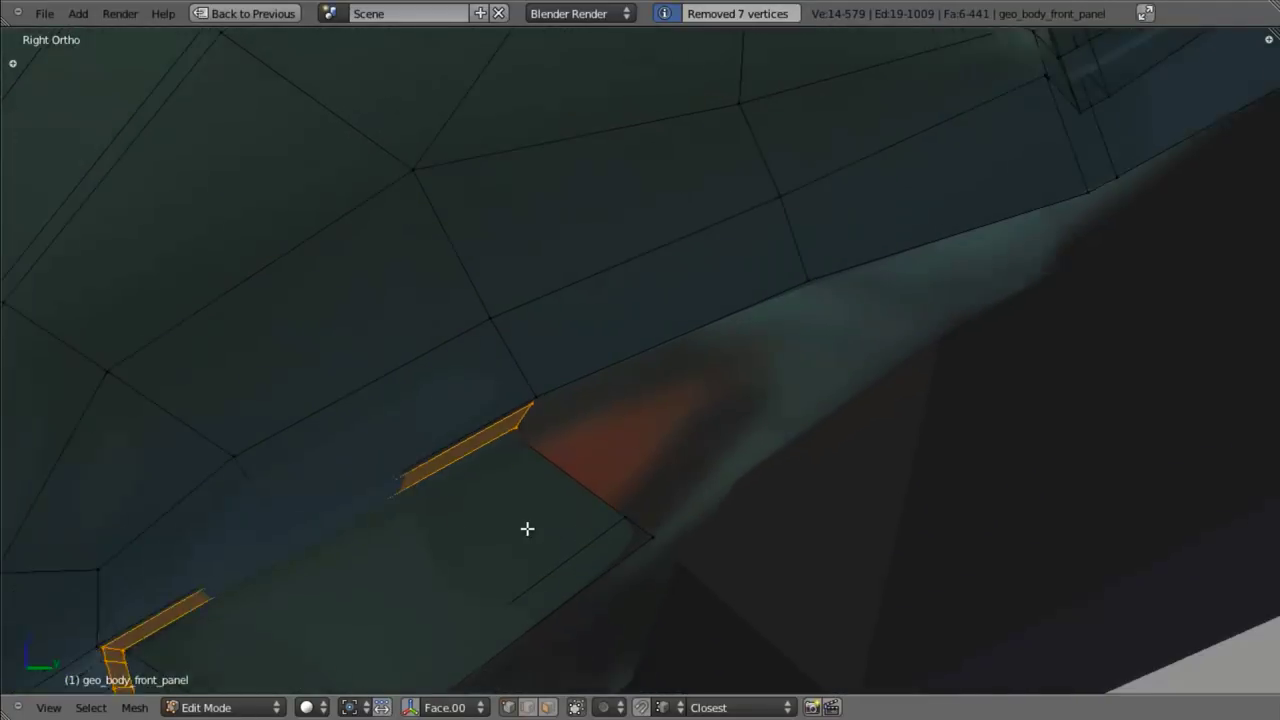
{"action": "scroll", "coordinate": [546, 474], "scroll_direction": "down", "scroll_amount": 2}
{"action": "key", "text": "Tab"}
{"action": "scroll", "coordinate": [545, 480], "scroll_direction": "down", "scroll_amount": 2}
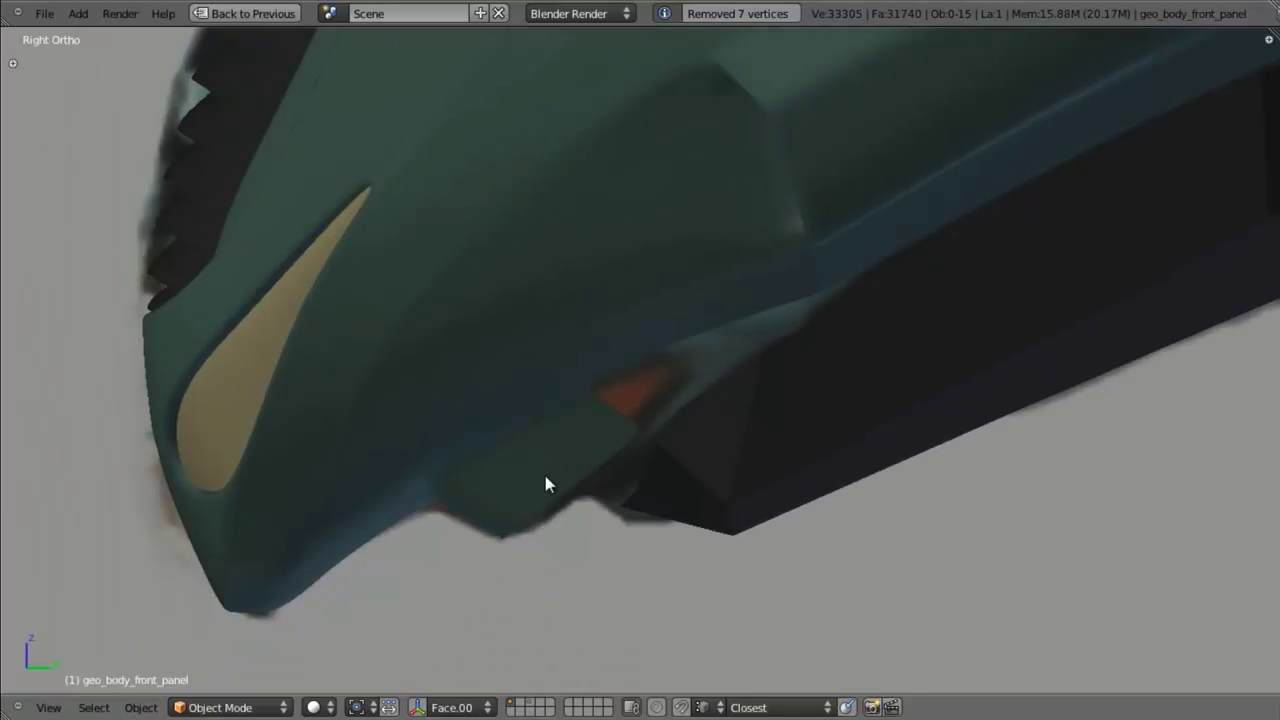
{"action": "scroll", "coordinate": [560, 470], "scroll_direction": "down", "scroll_amount": 5}
{"action": "scroll", "coordinate": [594, 443], "scroll_direction": "up", "scroll_amount": 3}
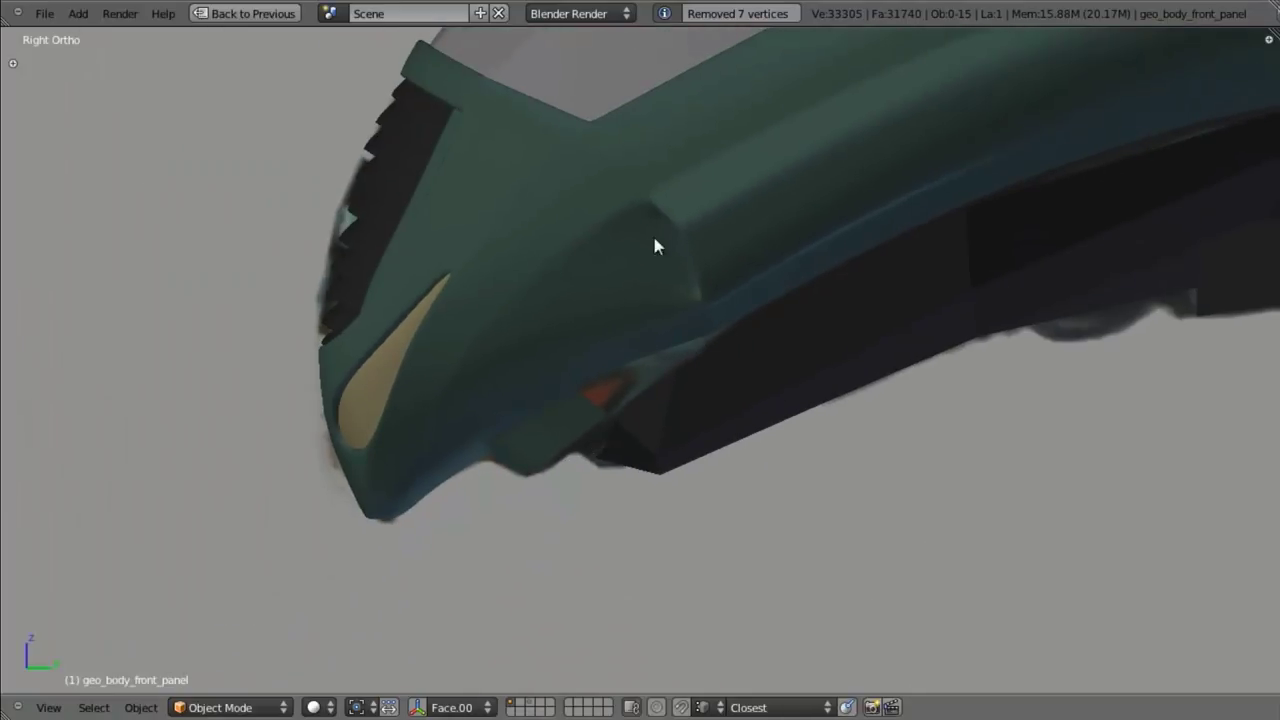
- Move the two vertices at the recess rim's rear upper corner slightly toward the rear to follow the reference outline
{"action": "key", "text": "Tab"}
{"action": "scroll", "coordinate": [731, 251], "scroll_direction": "up", "scroll_amount": 7}
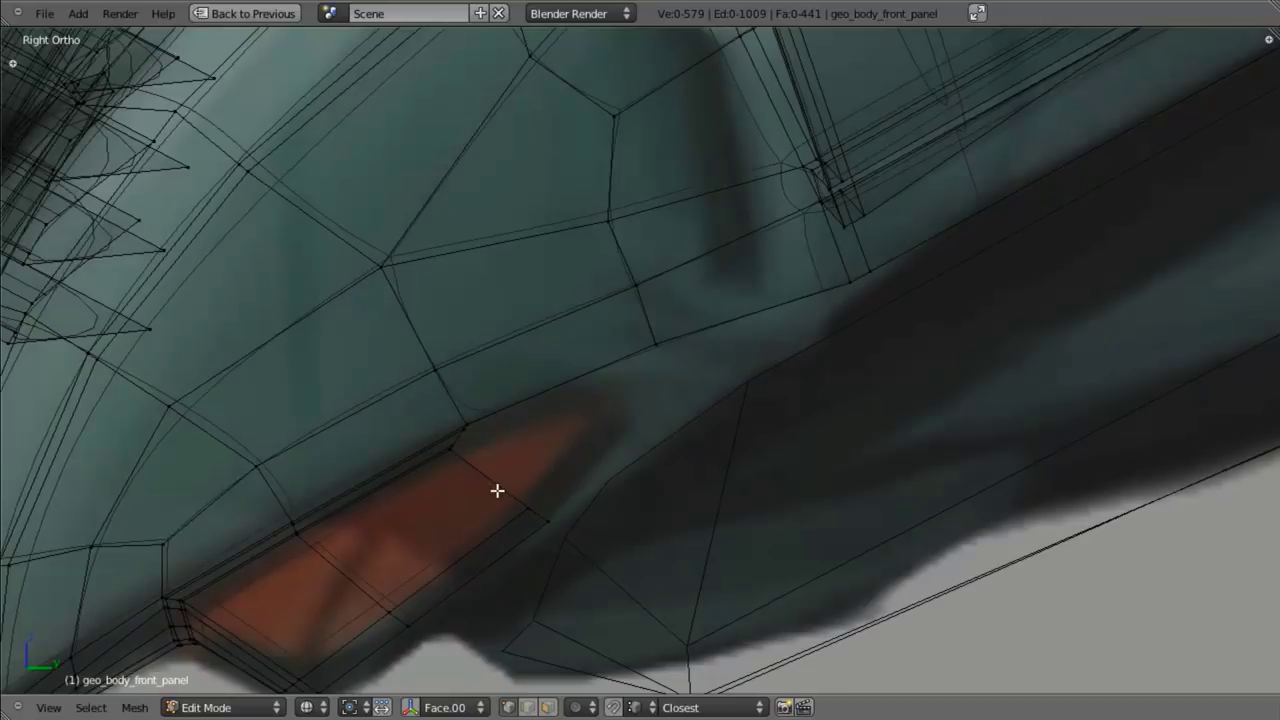
{"action": "scroll", "coordinate": [508, 406], "scroll_direction": "down", "scroll_amount": 2}
{"action": "scroll", "coordinate": [410, 362], "scroll_direction": "up", "scroll_amount": 3}
{"action": "key", "text": "b"}
{"action": "left_click_drag", "start_coordinate": [366, 363], "coordinate": [402, 396]}
{"action": "key", "text": "g"}
{"action": "left_click", "coordinate": [423, 381]}
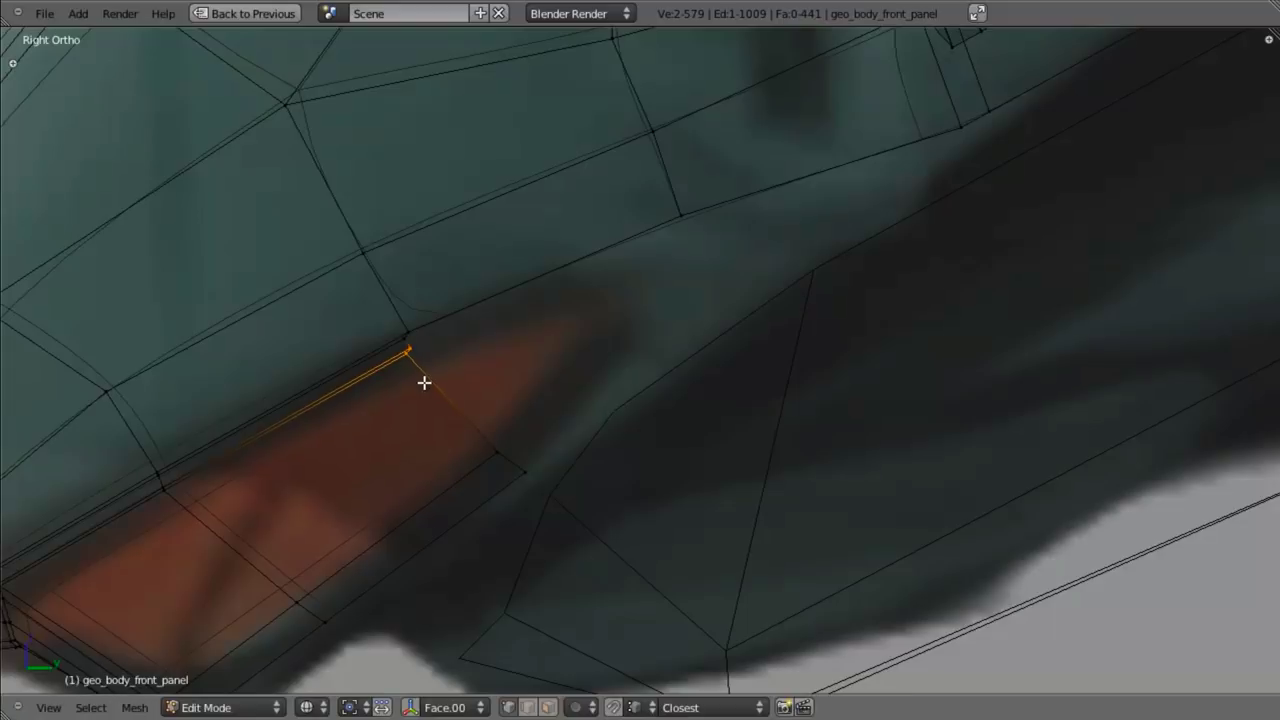
- Nudge the individual vertices at the recess rim's rear upper corner so that they line up closely beneath the panel edge
{"action": "right_click", "coordinate": [403, 363]}
{"action": "key", "text": "g"}
{"action": "left_click", "coordinate": [411, 367]}
{"action": "key", "text": "a"}
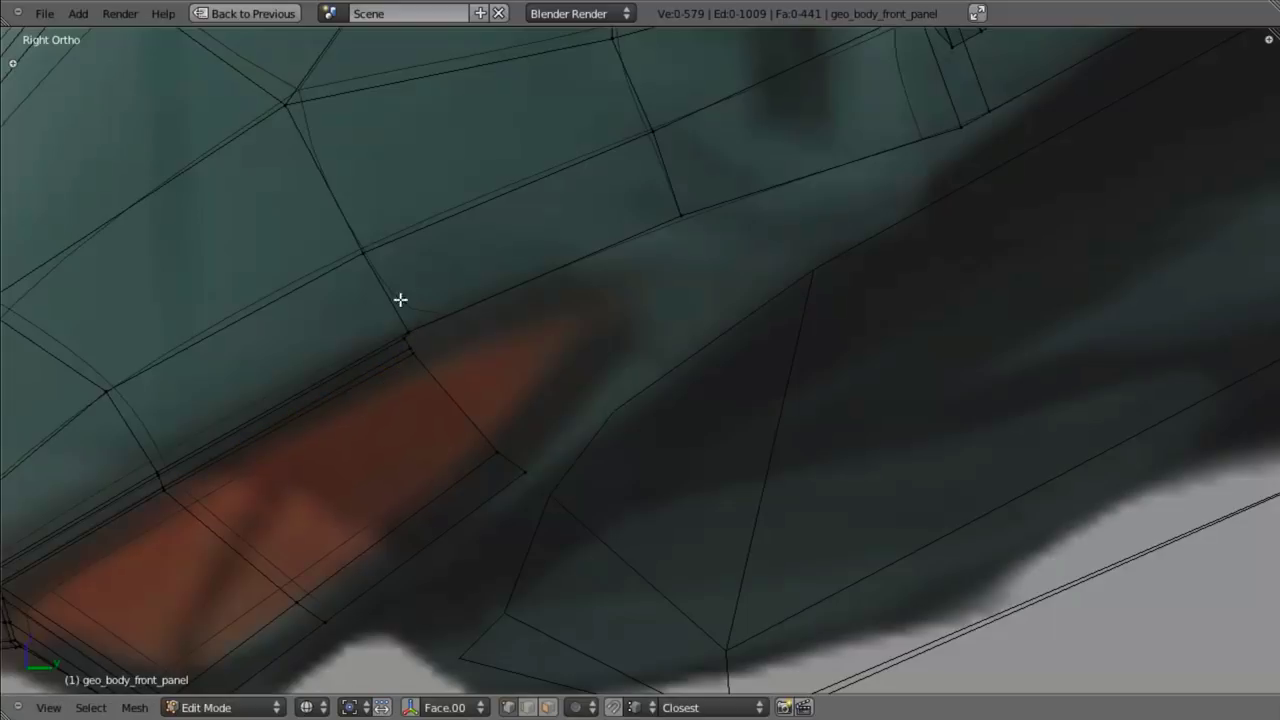
{"action": "right_click", "coordinate": [392, 347]}
{"action": "key", "text": "g"}
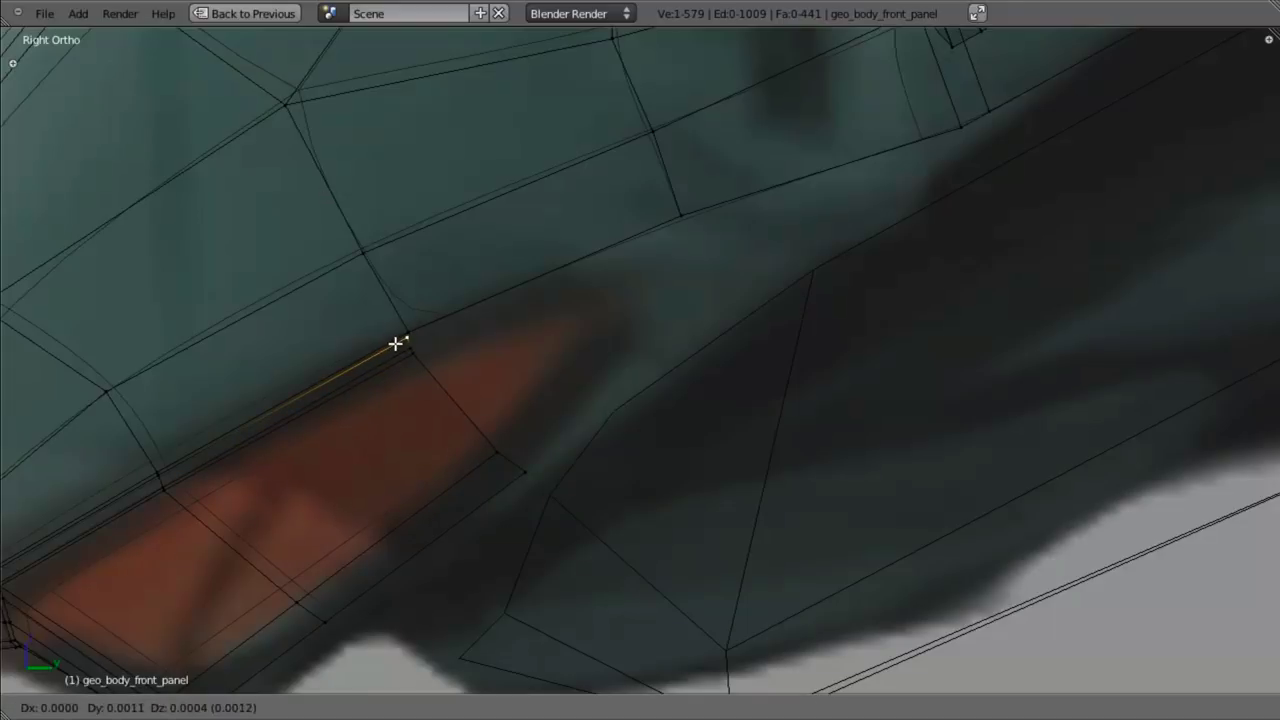
{"action": "left_click", "coordinate": [398, 342]}
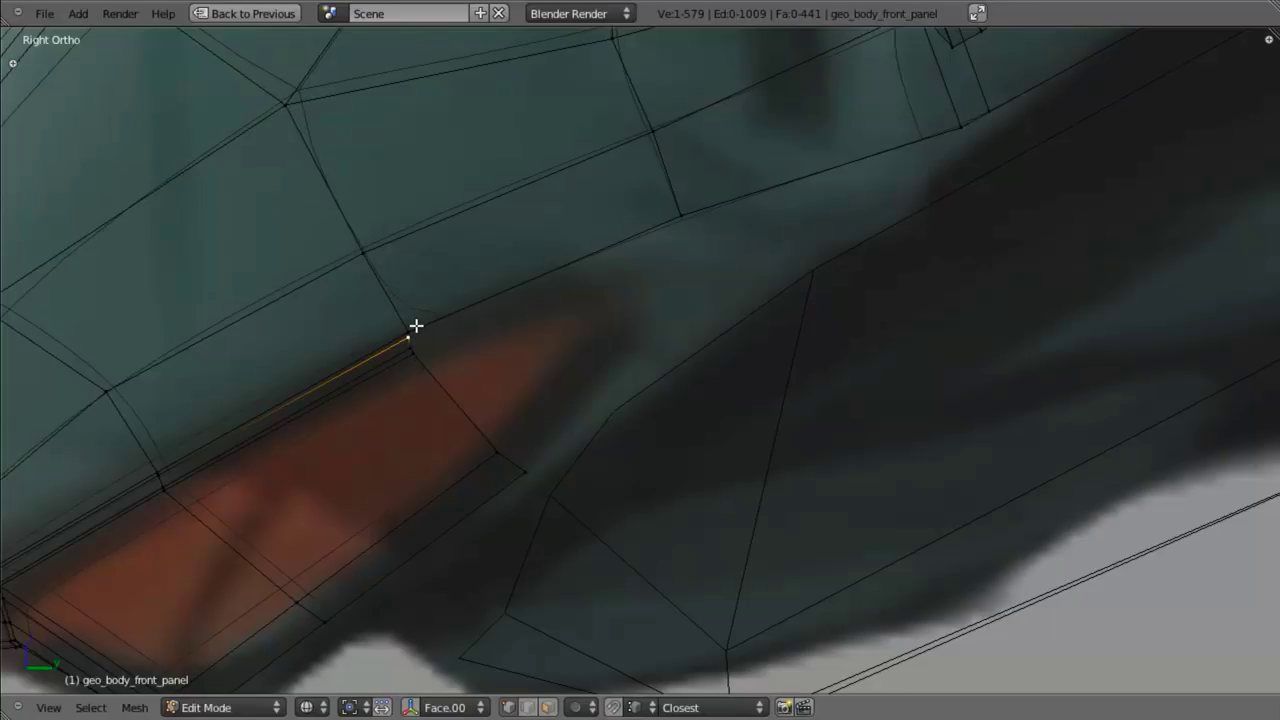
{"action": "scroll", "coordinate": [449, 386], "scroll_direction": "down", "scroll_amount": 3}
{"action": "scroll", "coordinate": [523, 371], "scroll_direction": "up", "scroll_amount": 2}
{"action": "key", "text": "a"}
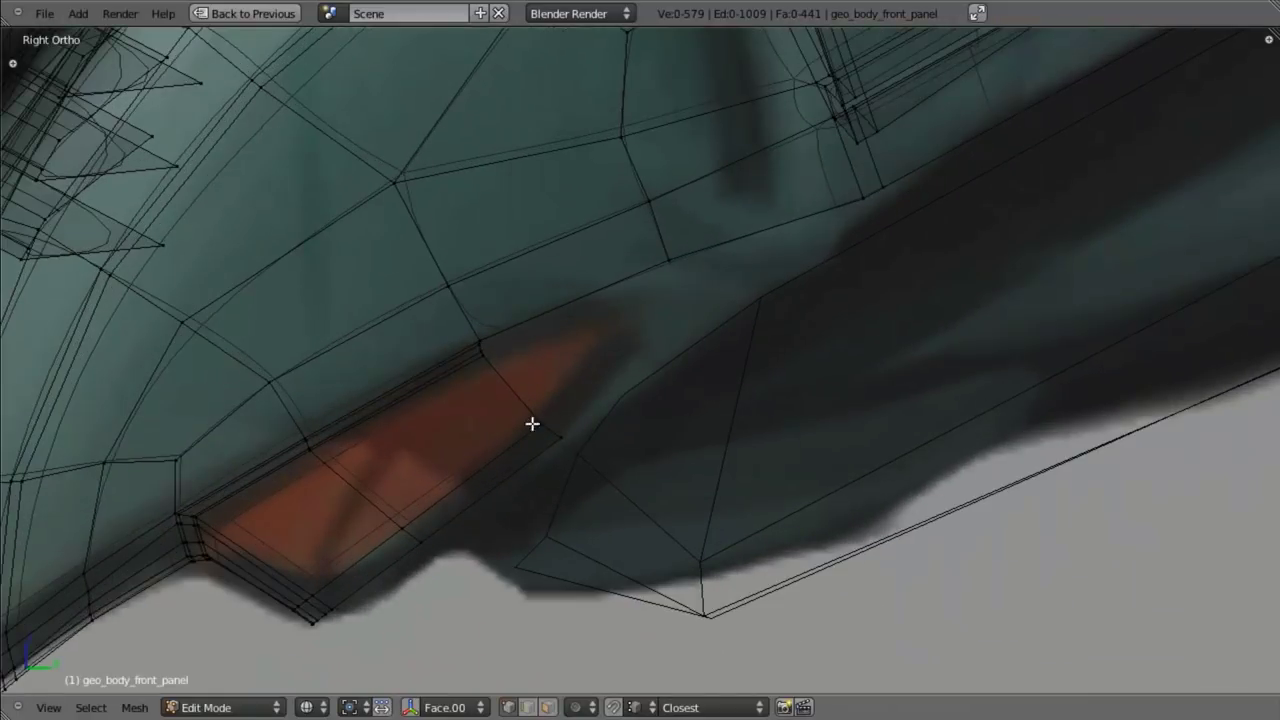
- Extrude the short rear end edge of the recess's lower strip up and back past the orange light, then scale it
{"action": "right_click", "coordinate": [541, 412]}
{"action": "right_click", "coordinate": [574, 446], "text": "shift"}
{"action": "key", "text": "e"}
{"action": "right_click", "coordinate": [650, 408]}
{"action": "key", "text": "g"}
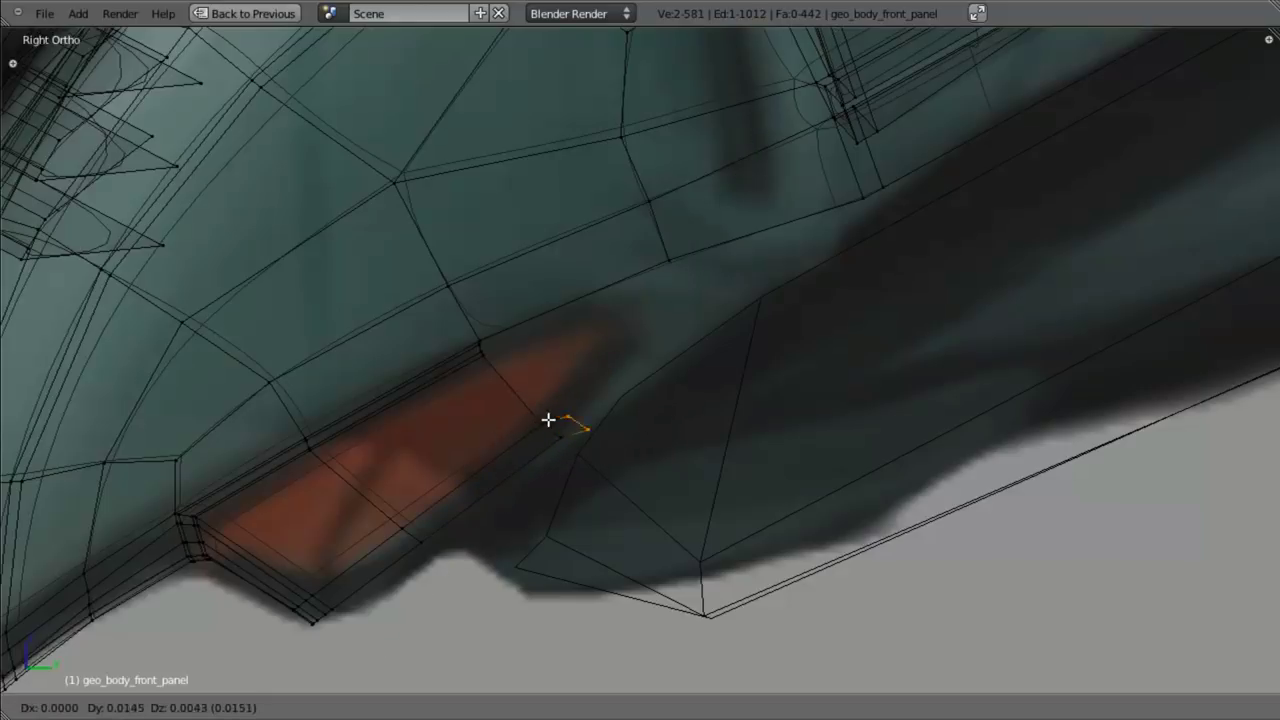
{"action": "left_click", "coordinate": [610, 357]}
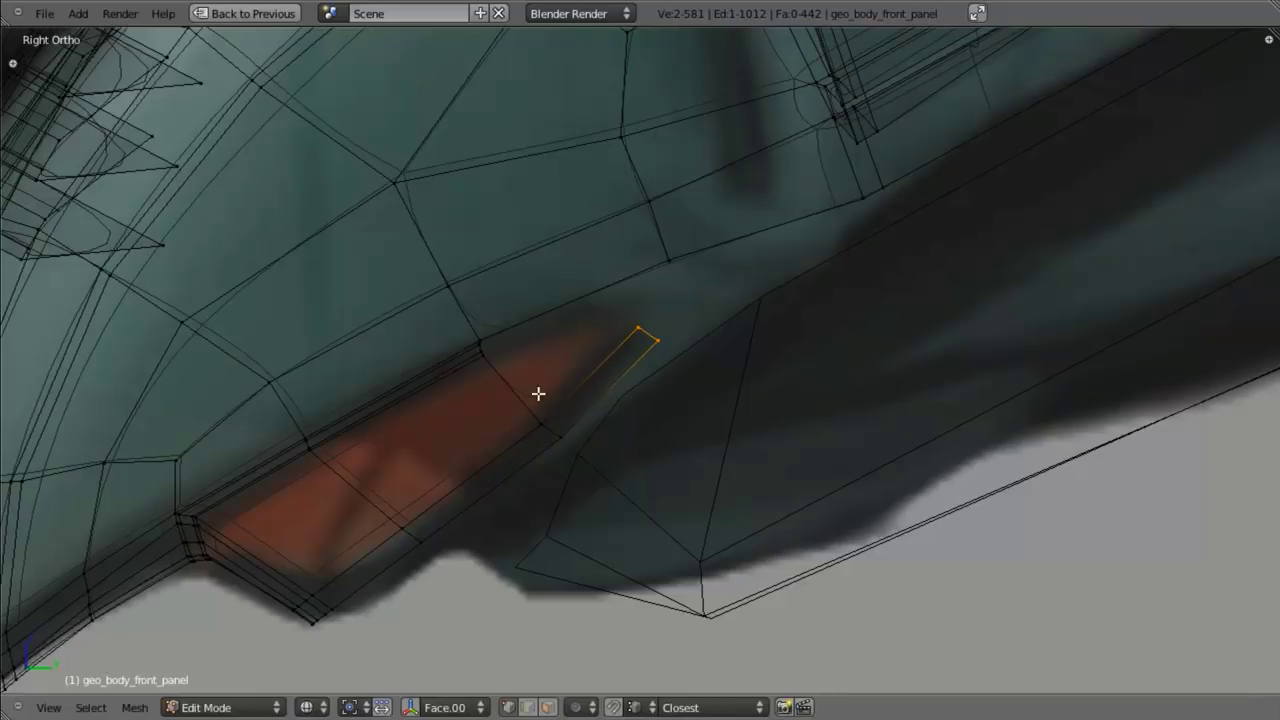
{"action": "middle_click_drag", "start_coordinate": [714, 423], "coordinate": [661, 270]}
{"action": "key", "text": "s"}
{"action": "left_click", "coordinate": [671, 223]}
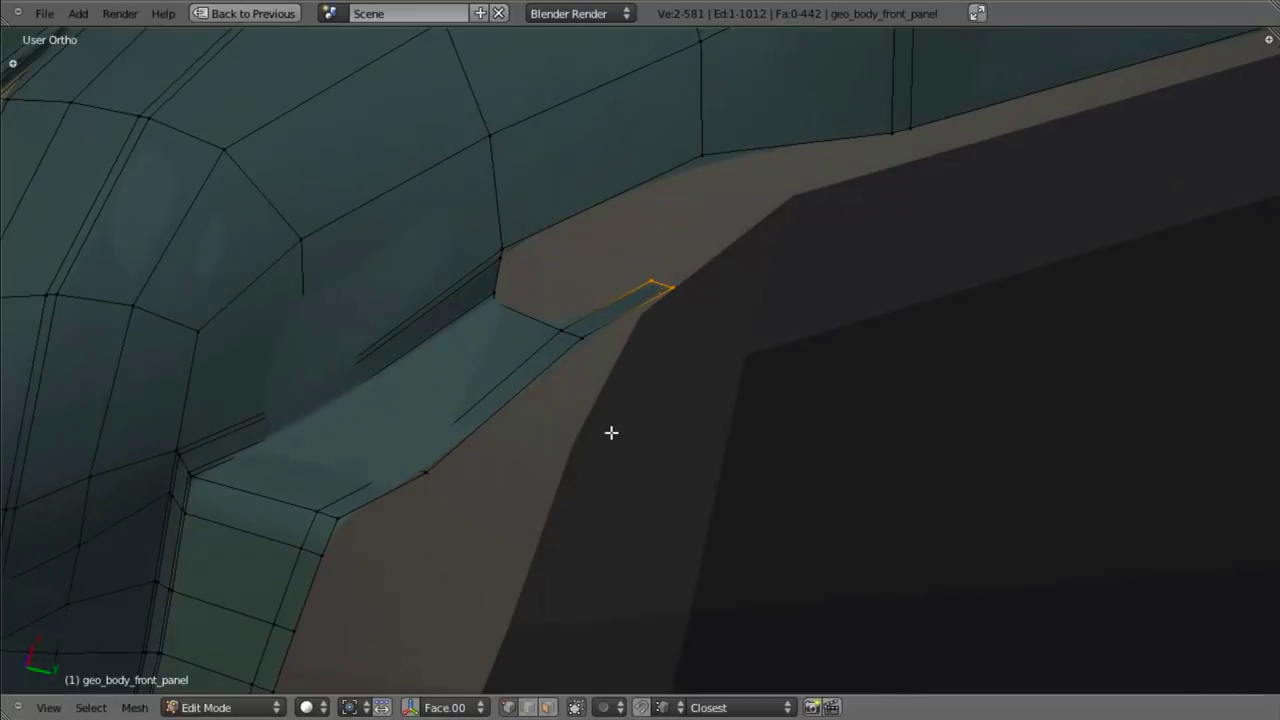
- Select the middle column of vertices across the recess's upper rim and underside strip, and move it along the X axis
{"action": "middle_click_drag", "start_coordinate": [611, 539], "coordinate": [567, 346]}
{"action": "scroll", "coordinate": [567, 346], "scroll_direction": "down", "scroll_amount": 3}
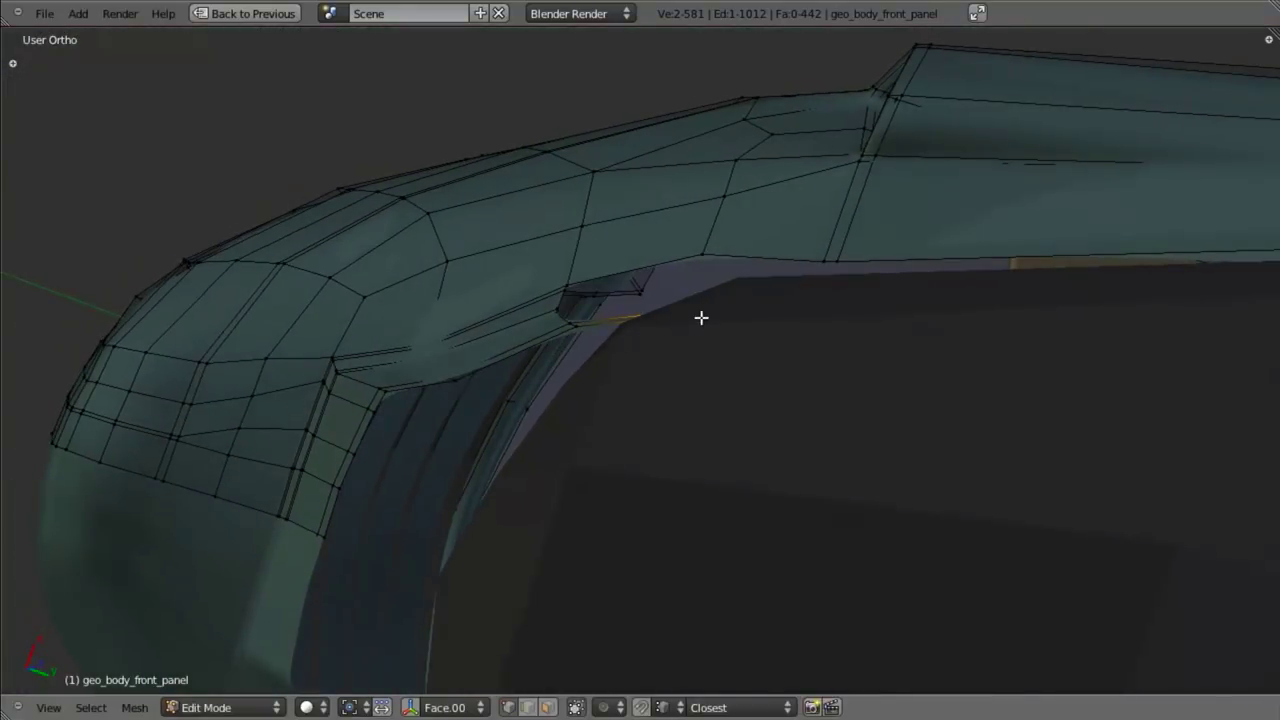
{"action": "scroll", "coordinate": [399, 403], "scroll_direction": "up", "scroll_amount": 2}
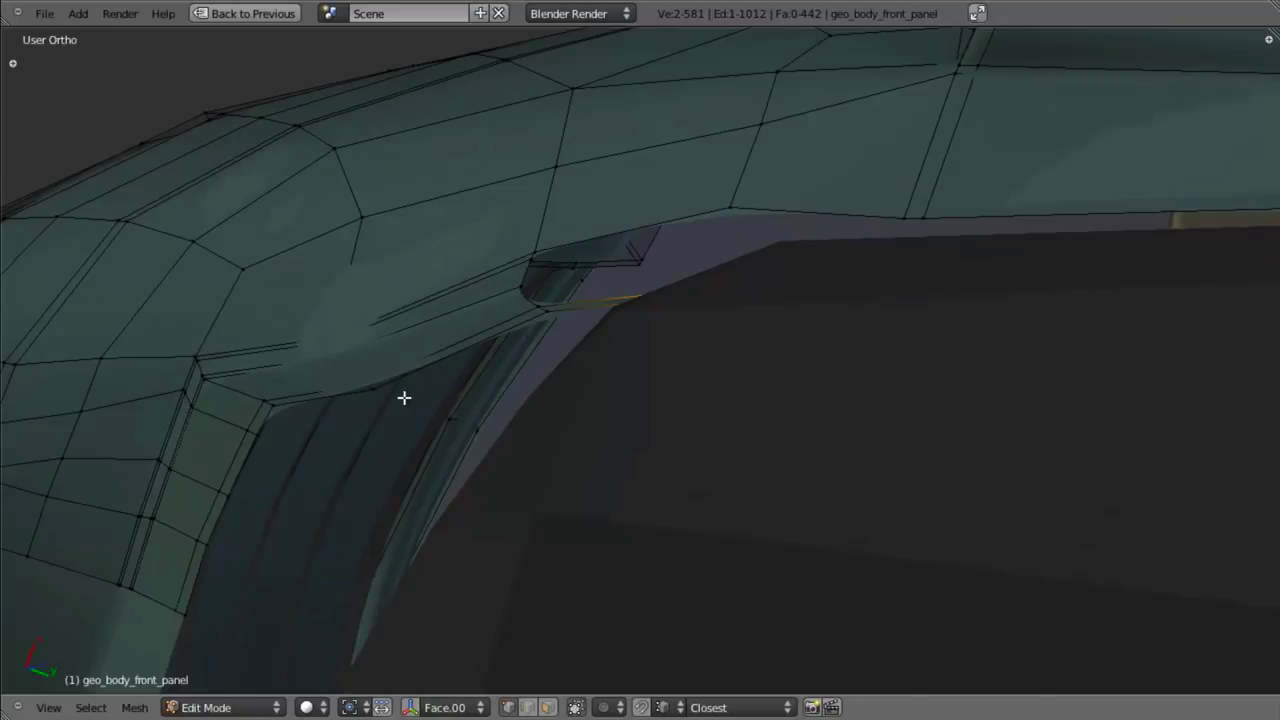
{"action": "key", "text": "a"}
{"action": "key", "text": "z"}
{"action": "key", "text": "z"}
{"action": "key", "text": "b"}
{"action": "left_click_drag", "start_coordinate": [314, 307], "coordinate": [383, 403]}
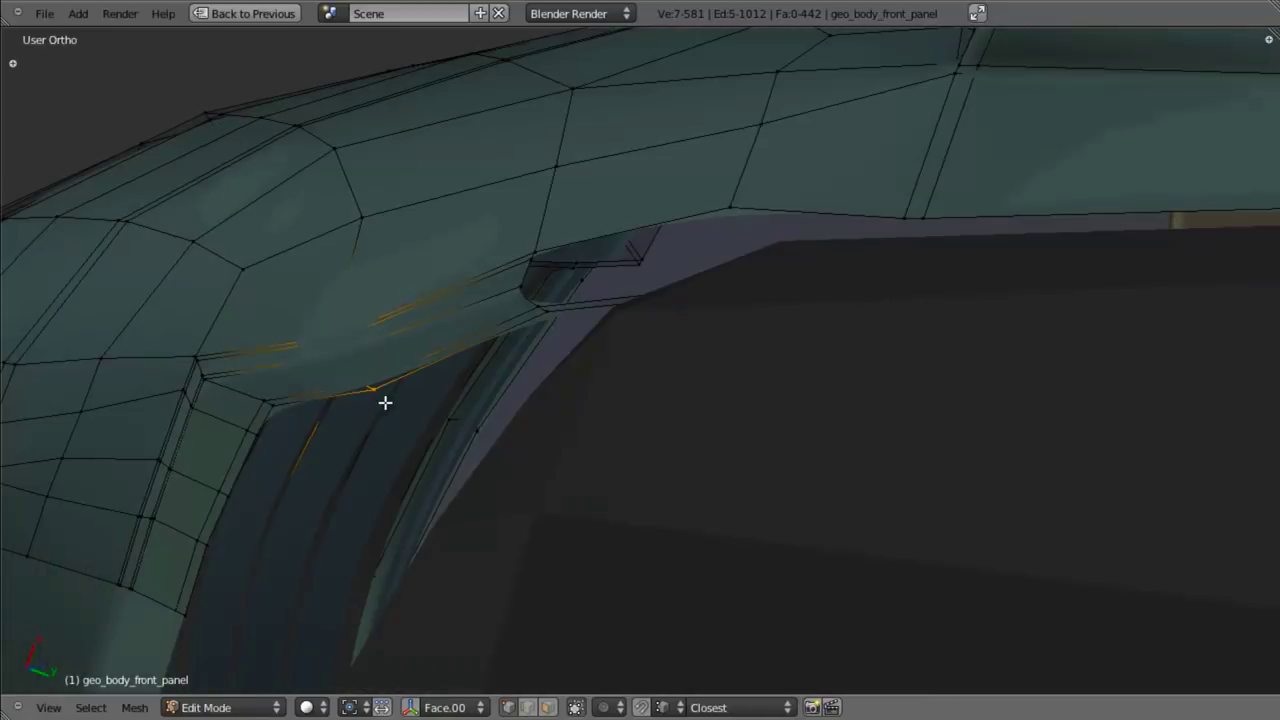
{"action": "middle_click_drag", "start_coordinate": [468, 400], "coordinate": [444, 365]}
{"action": "key", "text": "z"}
{"action": "key", "text": "b"}
{"action": "left_click_drag", "start_coordinate": [444, 219], "coordinate": [578, 429]}
{"action": "middle_click_drag", "start_coordinate": [578, 429], "coordinate": [578, 430]}
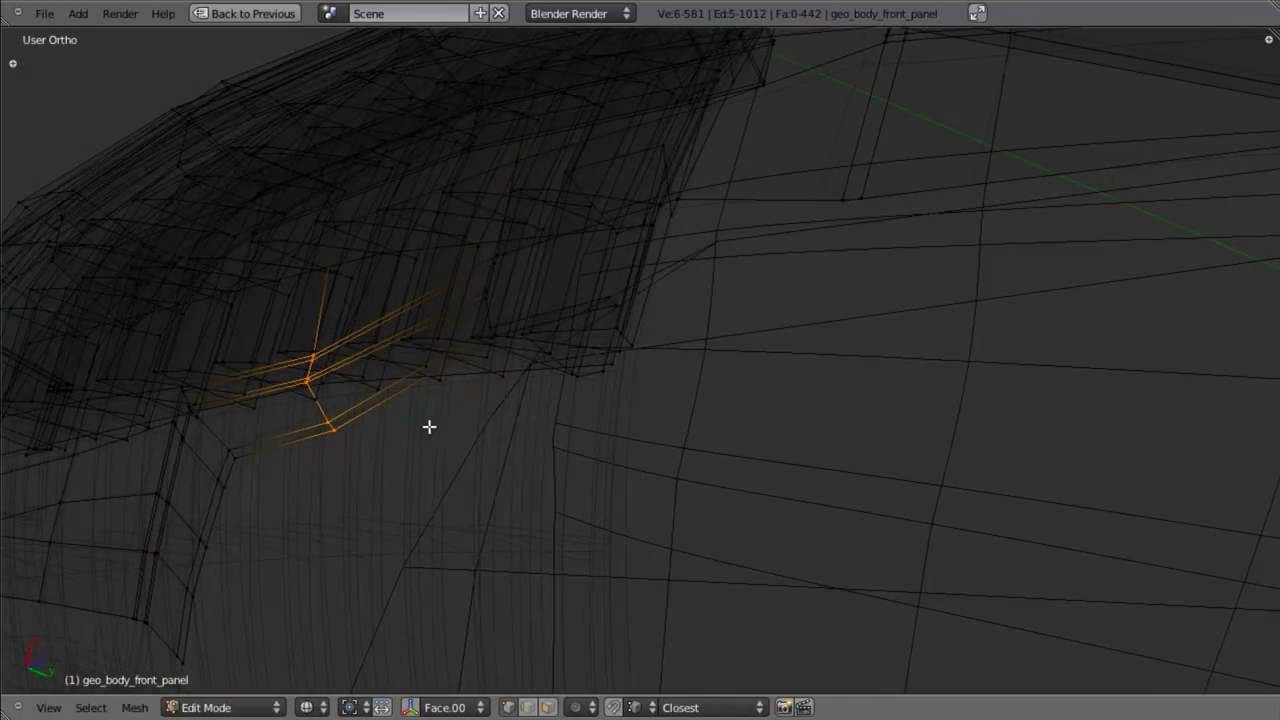
{"action": "key", "text": "z"}
{"action": "mouse_move", "coordinate": [431, 428]}
{"action": "middle_mouse_down"}
{"action": "mouse_move", "coordinate": [470, 337]}
{"action": "mouse_move", "coordinate": [200, 373]}
{"action": "middle_mouse_up"}
{"action": "key", "text": "g"}
{"action": "key", "text": "x"}
{"action": "left_click", "coordinate": [452, 350]}
{"action": "middle_click_drag", "start_coordinate": [446, 364], "coordinate": [626, 505]}
{"action": "key", "text": "a"}
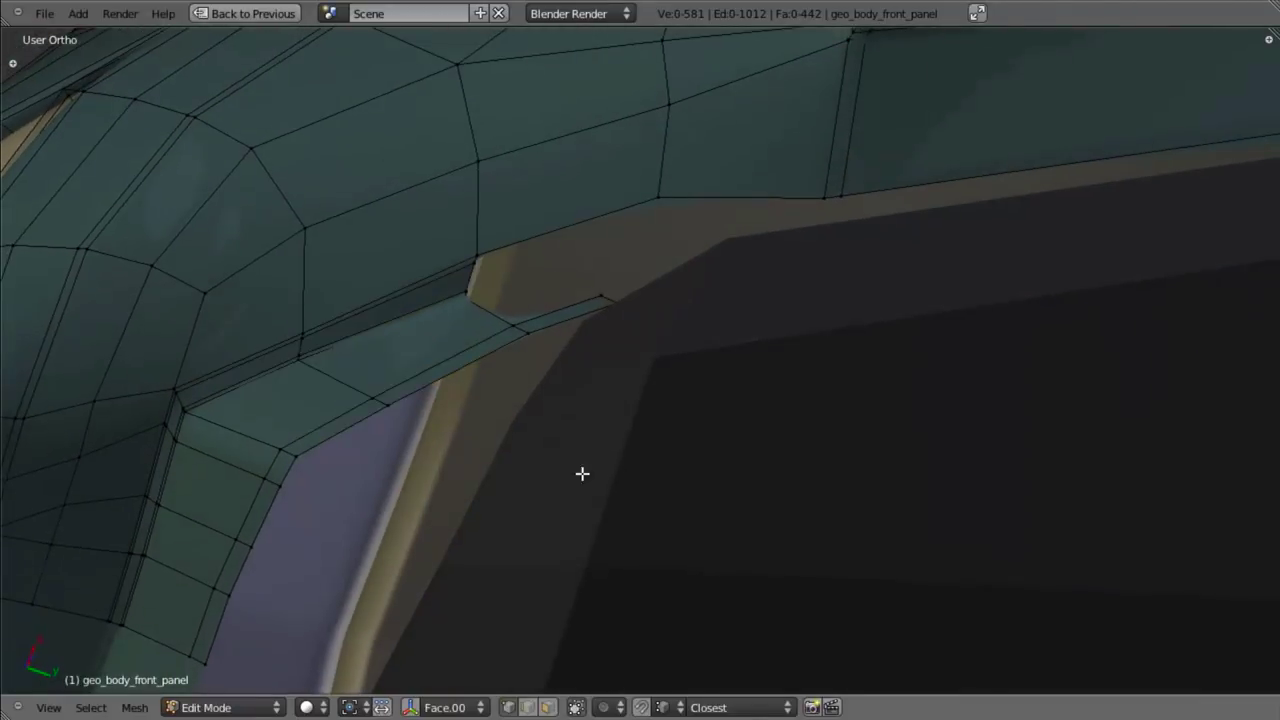
- Examine the smoothed recess in Object Mode and compare the extended strip with the reference artwork in side view
{"action": "key", "text": "Tab"}
{"action": "scroll", "coordinate": [509, 446], "scroll_direction": "down", "scroll_amount": 4}
{"action": "scroll", "coordinate": [605, 402], "scroll_direction": "up", "scroll_amount": 2}
{"action": "key", "text": "Tab"}
{"action": "scroll", "coordinate": [566, 326], "scroll_direction": "up", "scroll_amount": 2}
{"action": "middle_click_drag", "start_coordinate": [591, 314], "coordinate": [689, 388]}
{"action": "key", "text": "KP_3"}
{"action": "scroll", "coordinate": [683, 397], "scroll_direction": "down", "scroll_amount": 8}
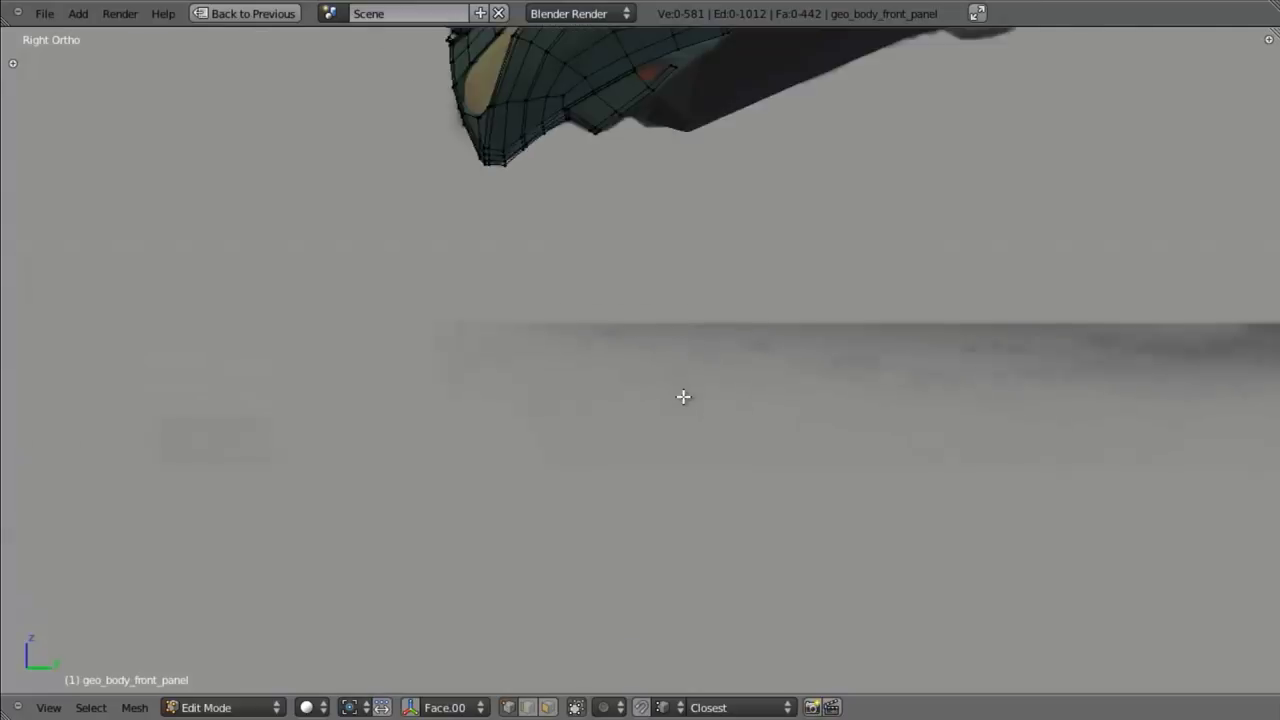
{"action": "middle_click_drag", "start_coordinate": [717, 313], "coordinate": [702, 408], "text": "shift"}
{"action": "scroll", "coordinate": [701, 413], "scroll_direction": "up", "scroll_amount": 3}
{"action": "scroll", "coordinate": [701, 413], "scroll_direction": "up", "scroll_amount": 5}
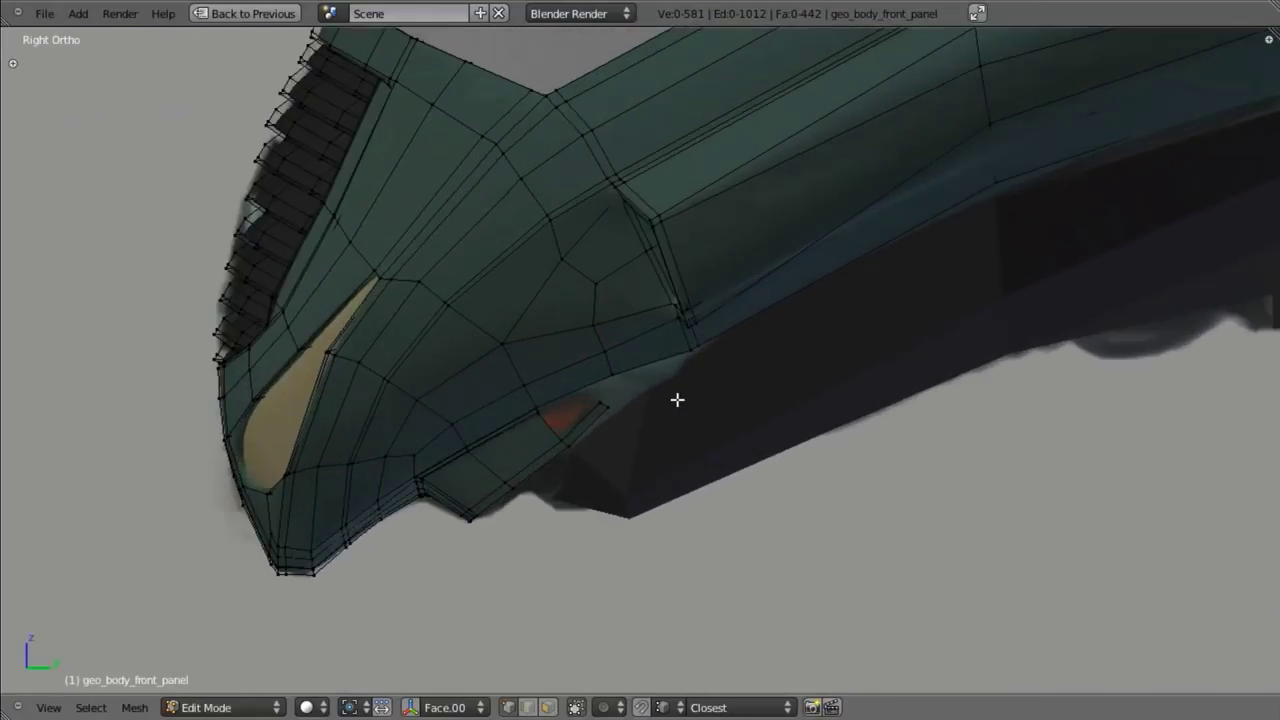
- Add a vertical loop cut through the panel faces just behind the recess's rear corner, sliding it slightly toward the rear
{"action": "scroll", "coordinate": [677, 400], "scroll_direction": "down", "scroll_amount": 1}
{"action": "scroll", "coordinate": [681, 397], "scroll_direction": "up", "scroll_amount": 2}
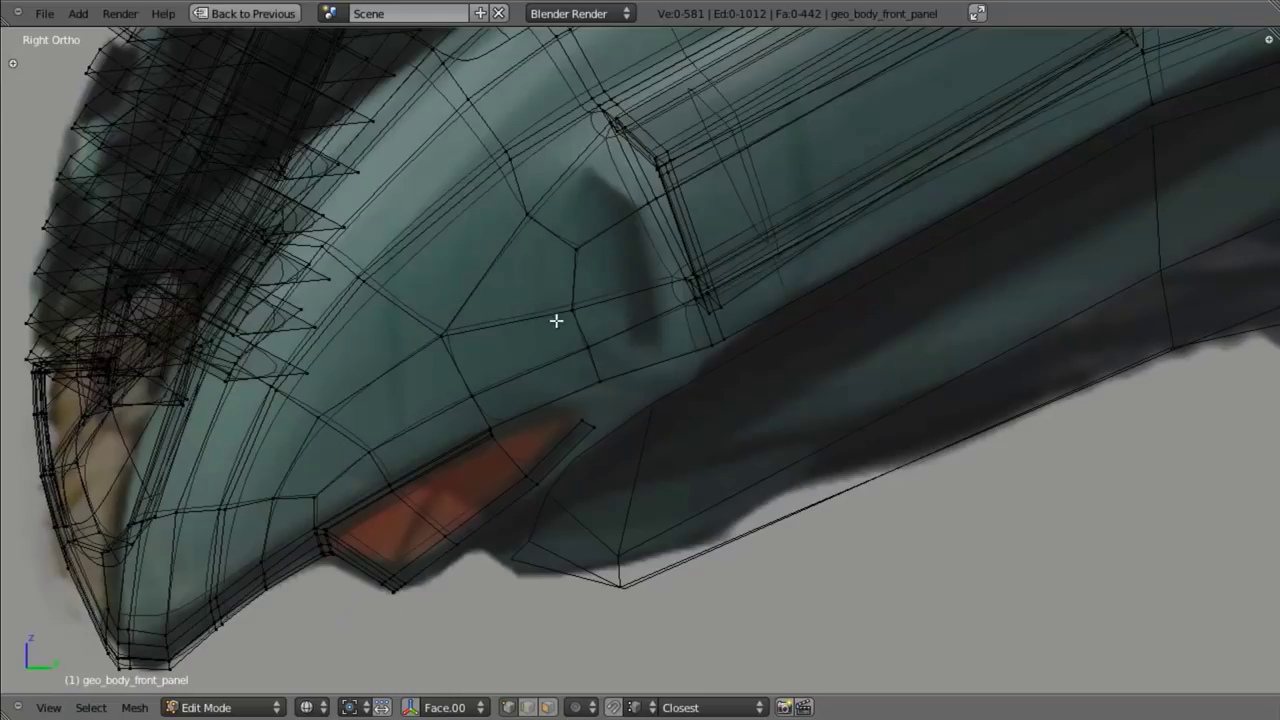
{"action": "key", "text": "ctrl+r"}
{"action": "left_click", "coordinate": [551, 317]}
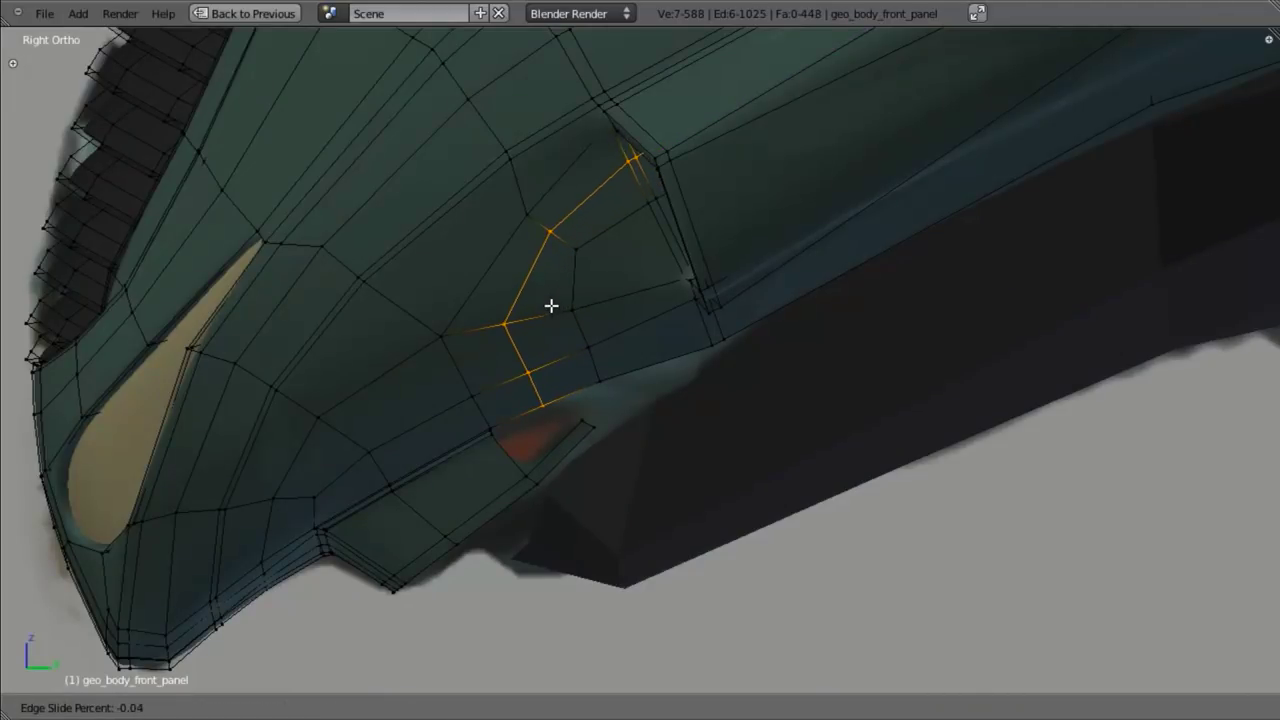
{"action": "left_click", "coordinate": [560, 297]}
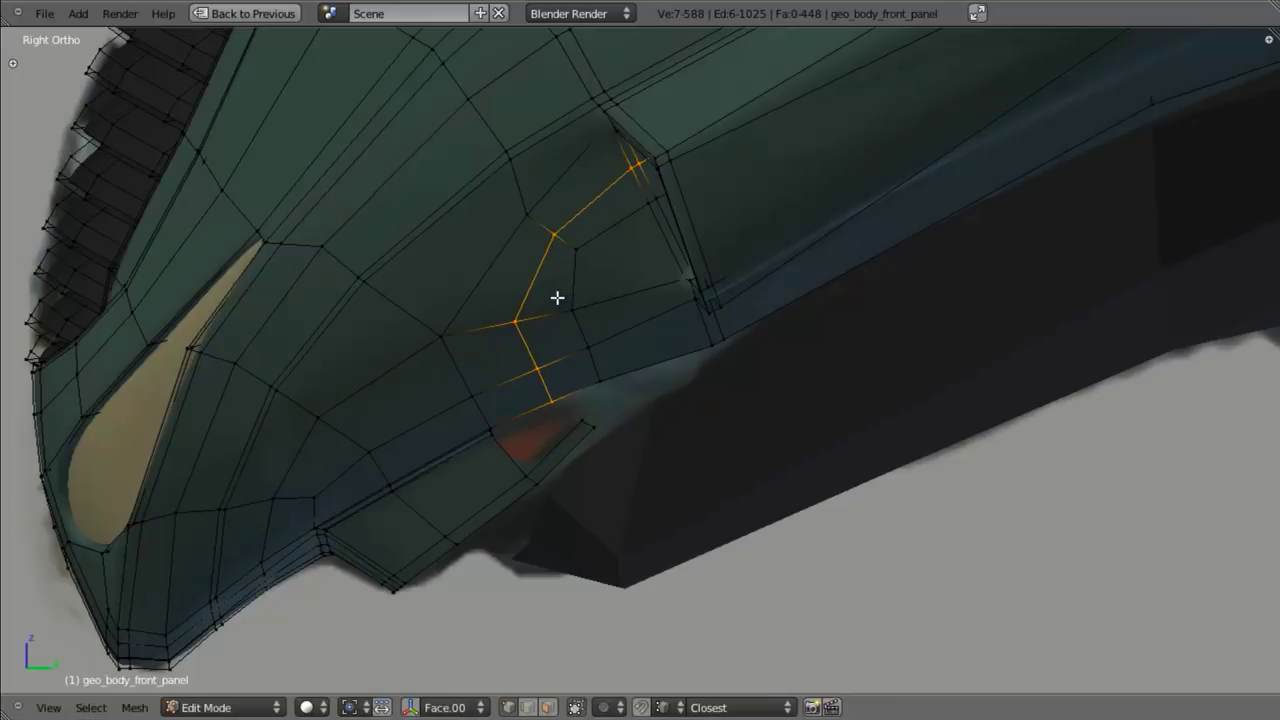
- Keep only the new loop's three lower vertices selected and edge-slide them farther toward the neighbouring rear edge
{"action": "scroll", "coordinate": [575, 290], "scroll_direction": "down", "scroll_amount": 3}
{"action": "key", "text": "b"}
{"action": "middle_click_drag", "start_coordinate": [541, 302], "coordinate": [1073, 34]}
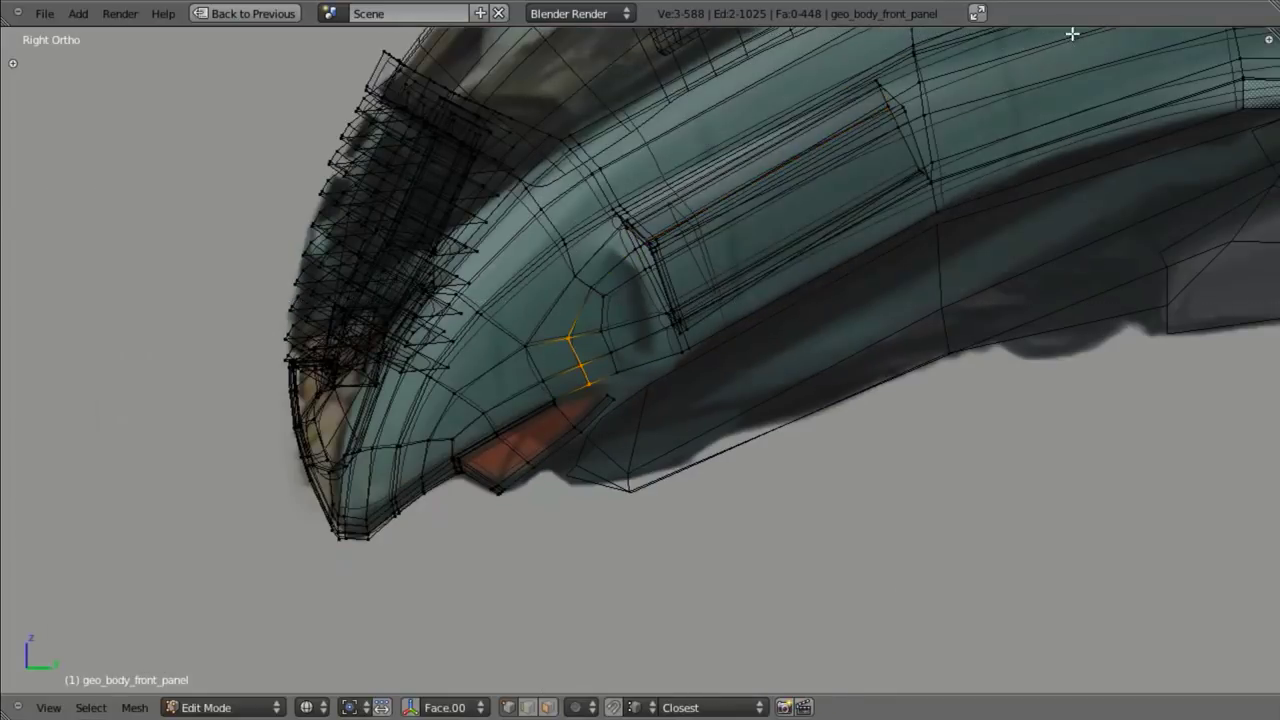
{"action": "key", "text": "z"}
{"action": "scroll", "coordinate": [648, 299], "scroll_direction": "up", "scroll_amount": 5}
{"action": "key", "text": "ctrl+e"}
{"action": "left_click", "coordinate": [561, 344]}
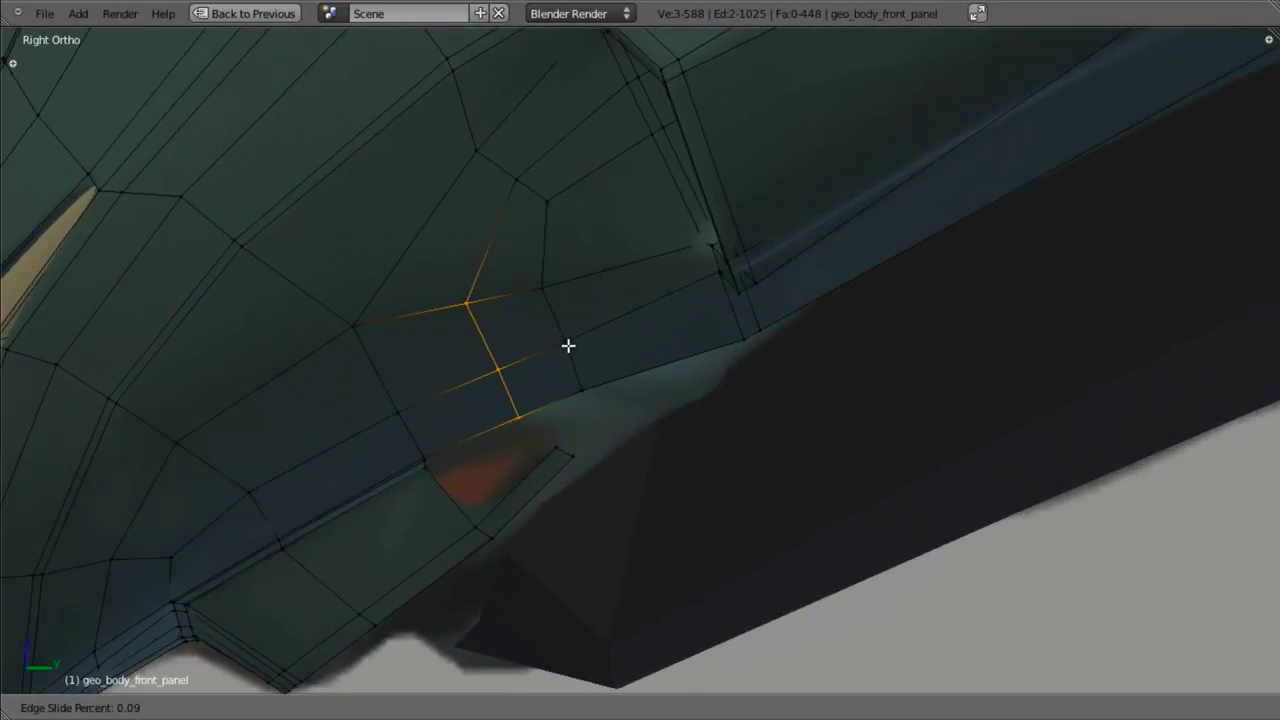
{"action": "left_click", "coordinate": [596, 348]}
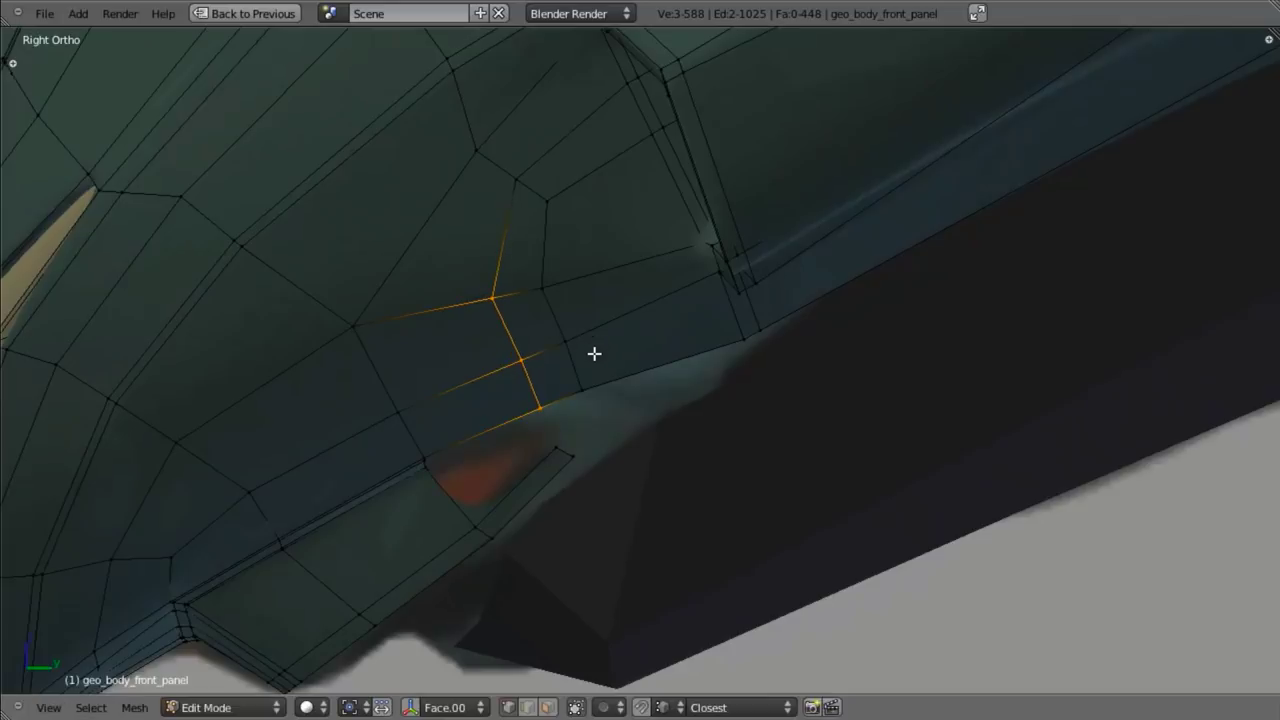
- Fill a face between the extruded strip's end edge and the short panel edge above it
{"action": "key", "text": "a"}
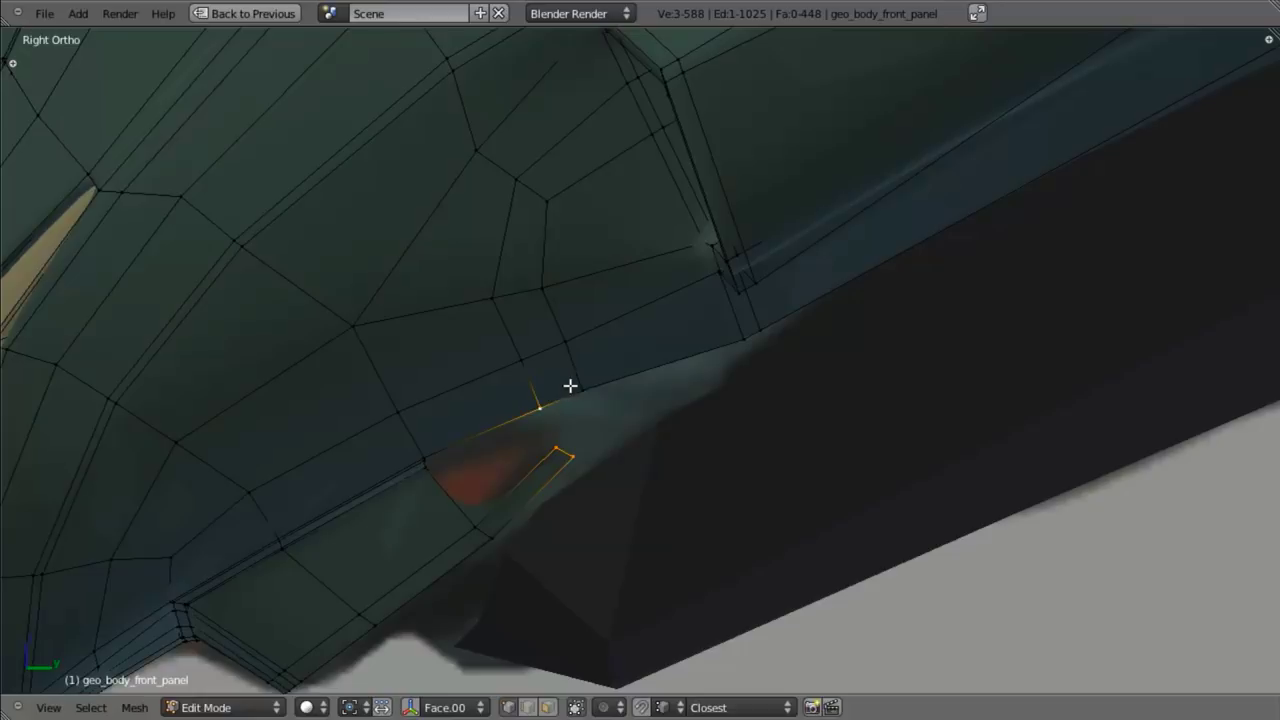
{"action": "right_click", "coordinate": [577, 388], "text": "shift"}
{"action": "key", "text": "f"}
{"action": "scroll", "coordinate": [580, 452], "scroll_direction": "up", "scroll_amount": 3}
{"action": "middle_click_drag", "start_coordinate": [584, 446], "coordinate": [686, 312], "text": "shift"}
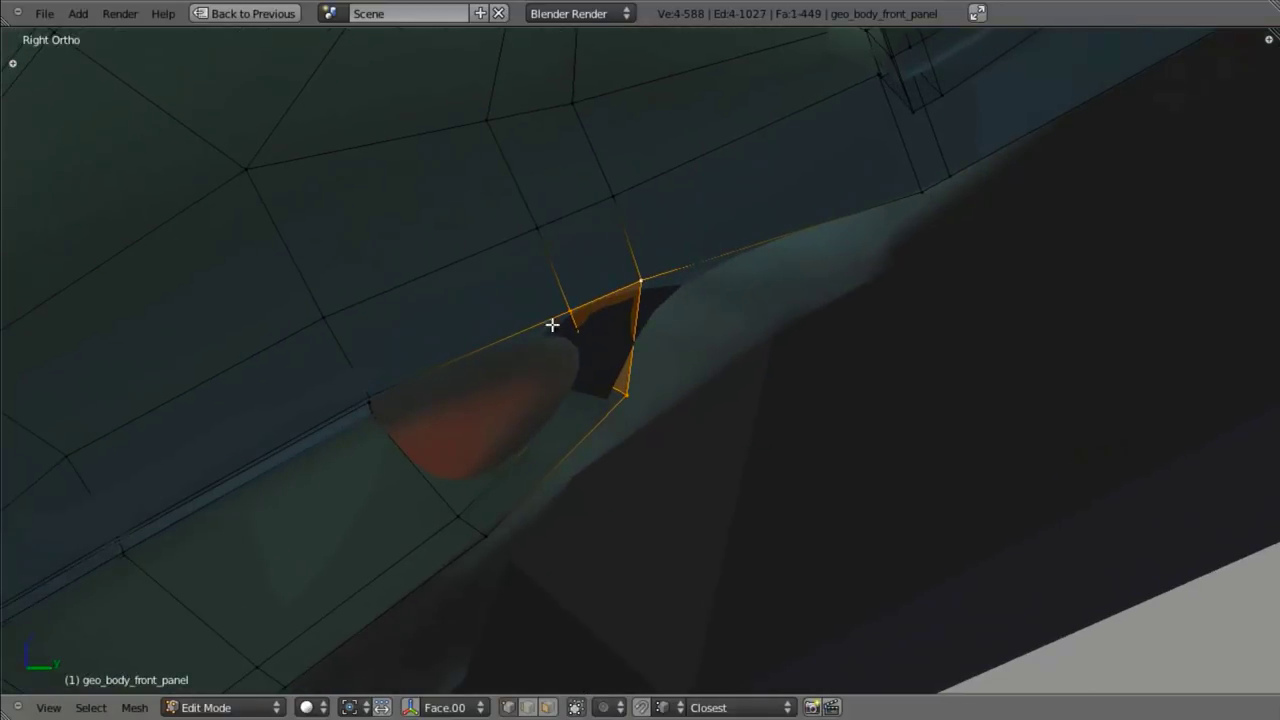
{"action": "middle_click_drag", "start_coordinate": [552, 325], "coordinate": [701, 354]}
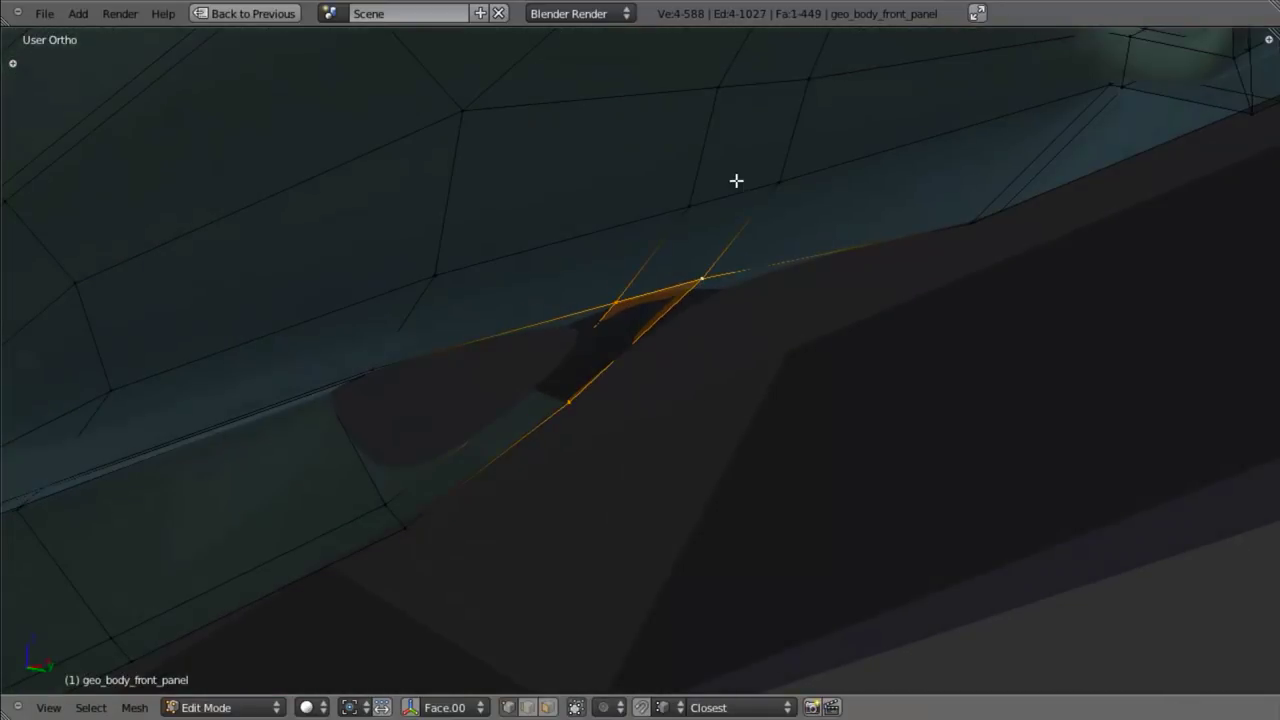
- Assign the green material to the new face closing the rear end of the recess
{"action": "key", "text": "ctrl+Up"}
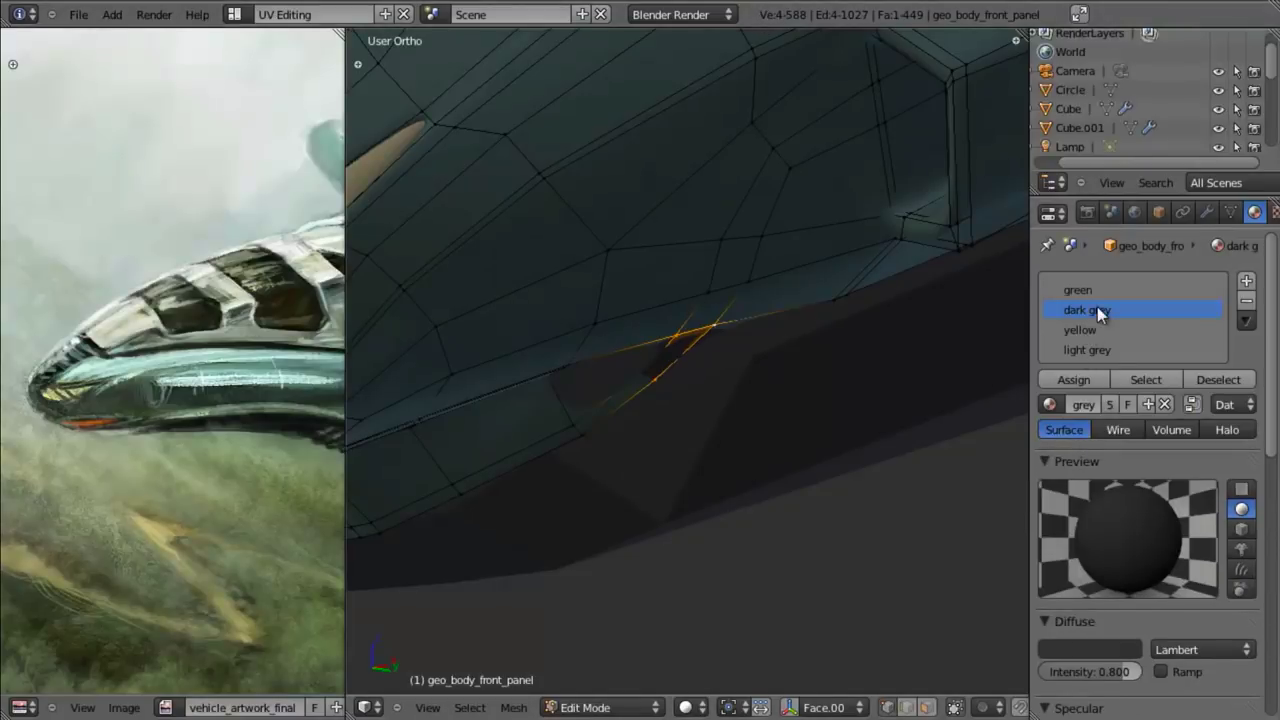
{"action": "left_click", "coordinate": [1091, 290]}
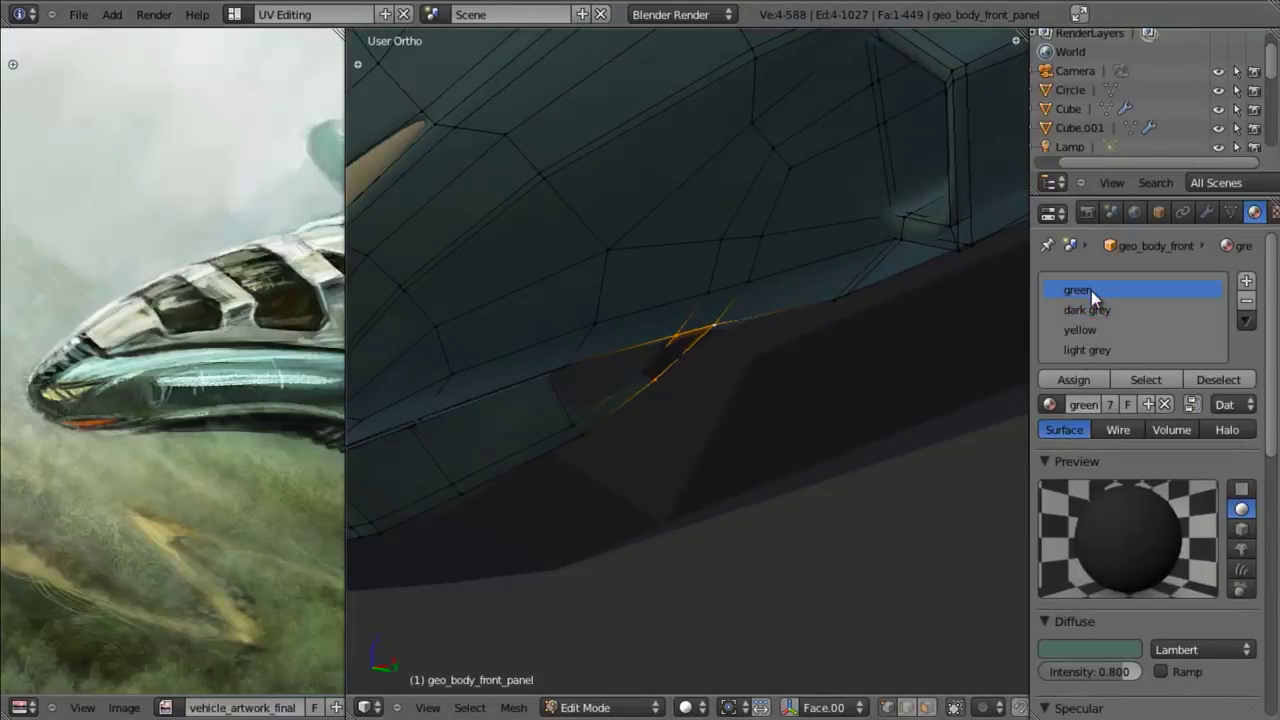
{"action": "left_click", "coordinate": [1085, 381]}
{"action": "middle_click_drag", "start_coordinate": [669, 494], "coordinate": [683, 414]}
{"action": "key", "text": "KP_3"}
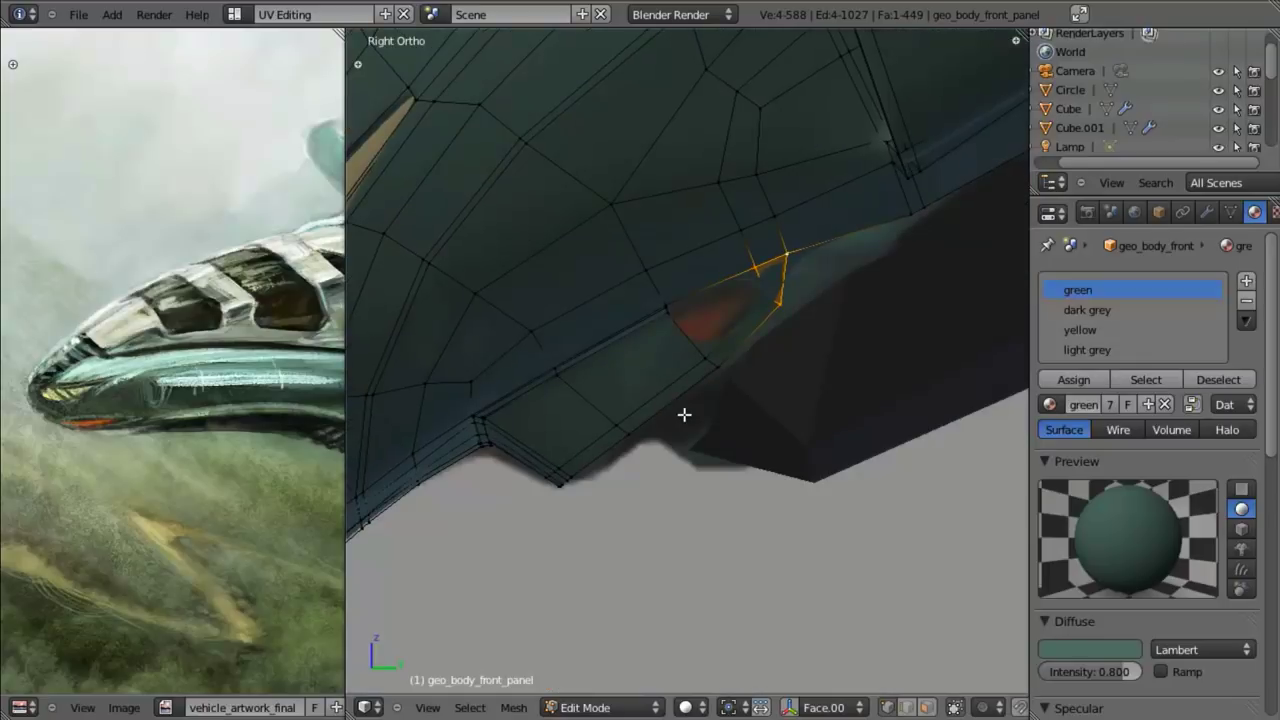
- Add a loop cut across the recess's rear end face and slide it close to the face's upper edge
{"action": "scroll", "coordinate": [713, 370], "scroll_direction": "up", "scroll_amount": 3}
{"action": "key", "text": "shift+space"}
{"action": "middle_click_drag", "start_coordinate": [734, 337], "coordinate": [711, 197]}
{"action": "scroll", "coordinate": [711, 300], "scroll_direction": "down", "scroll_amount": 4}
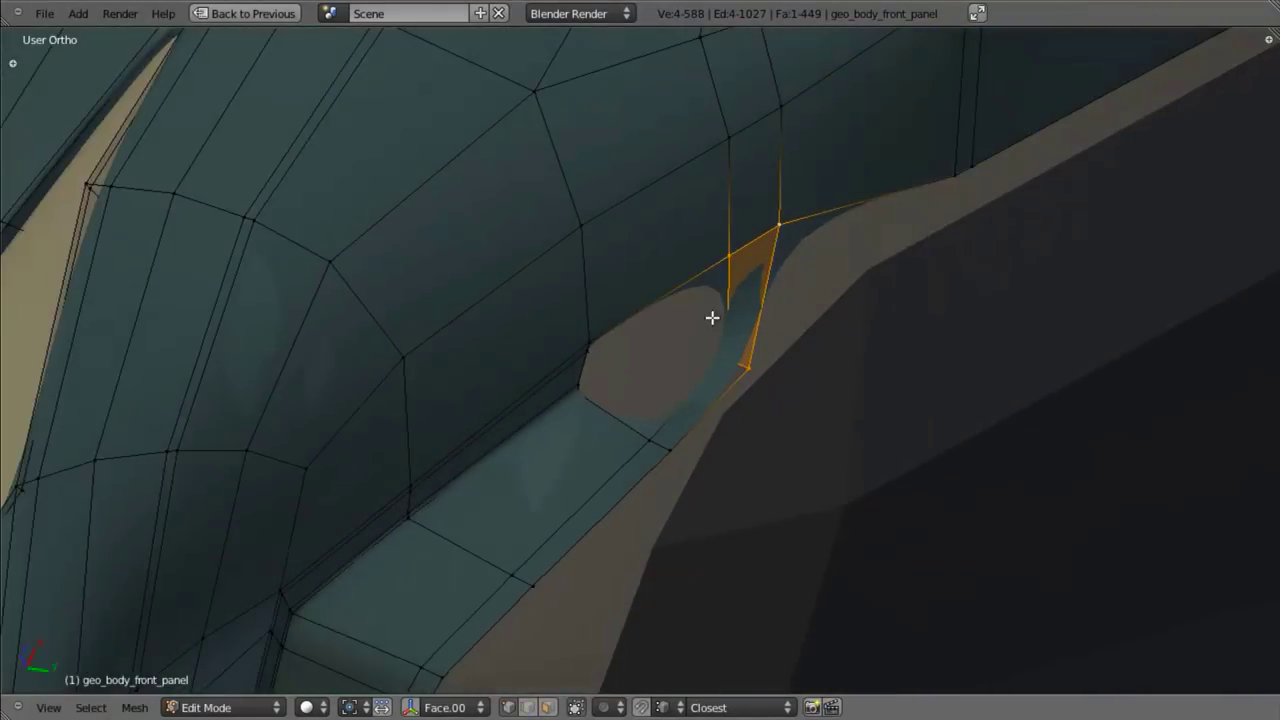
{"action": "middle_click_drag", "start_coordinate": [711, 317], "coordinate": [728, 229]}
{"action": "scroll", "coordinate": [714, 283], "scroll_direction": "up", "scroll_amount": 1}
{"action": "middle_click_drag", "start_coordinate": [563, 341], "coordinate": [714, 277]}
{"action": "key", "text": "a"}
{"action": "key", "text": "ctrl+r"}
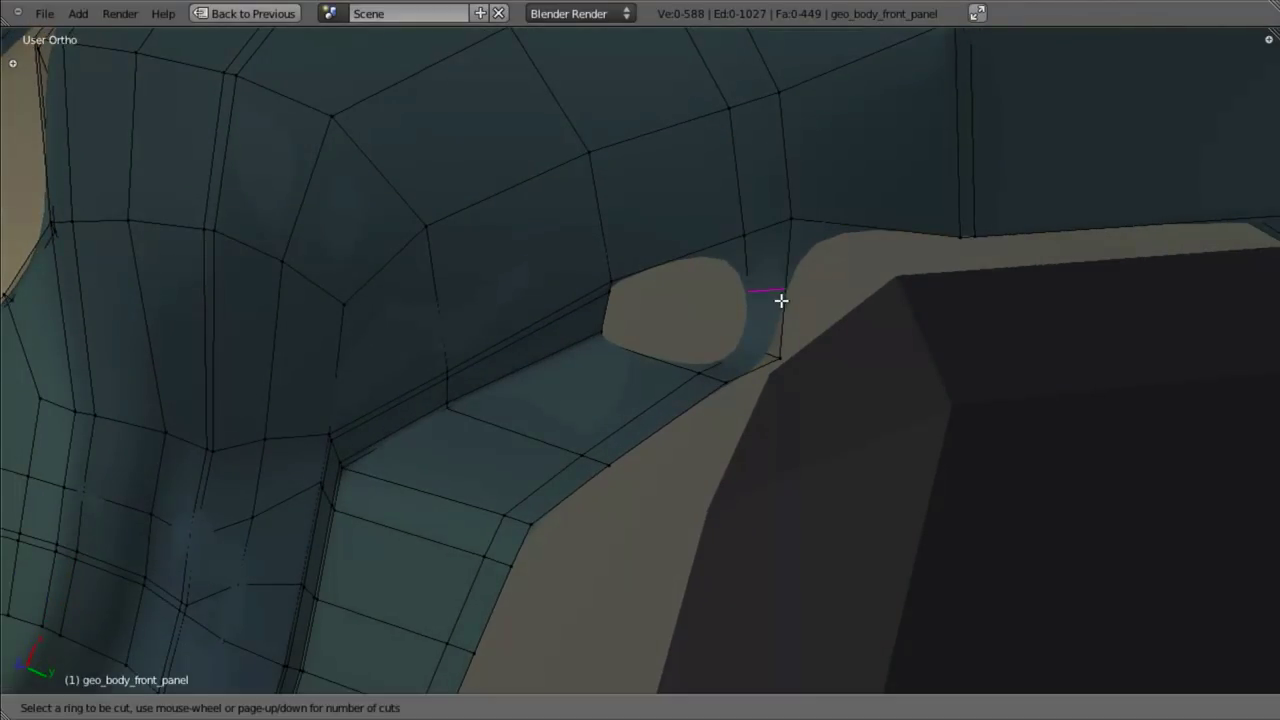
{"action": "left_click", "coordinate": [781, 300]}
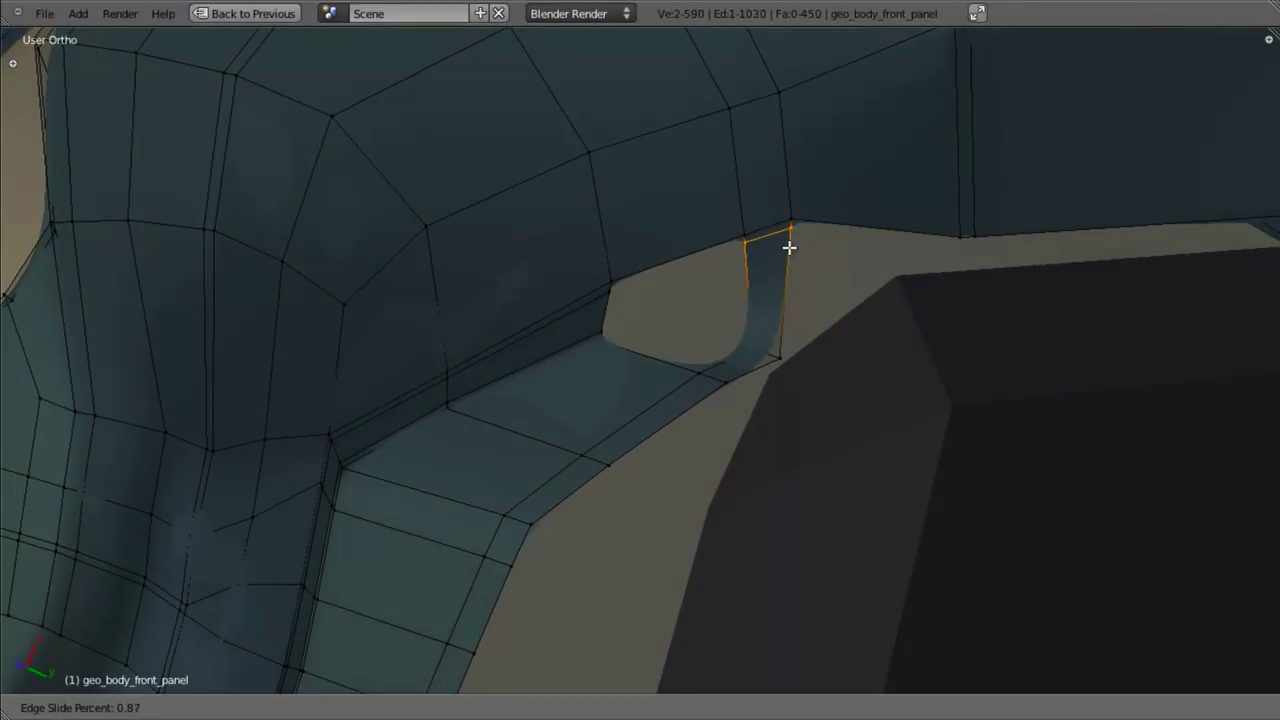
{"action": "left_click", "coordinate": [789, 247]}
- Fill the narrow face between the new cut's inner vertex and the recess's upper rim edge
{"action": "right_click", "coordinate": [724, 235]}
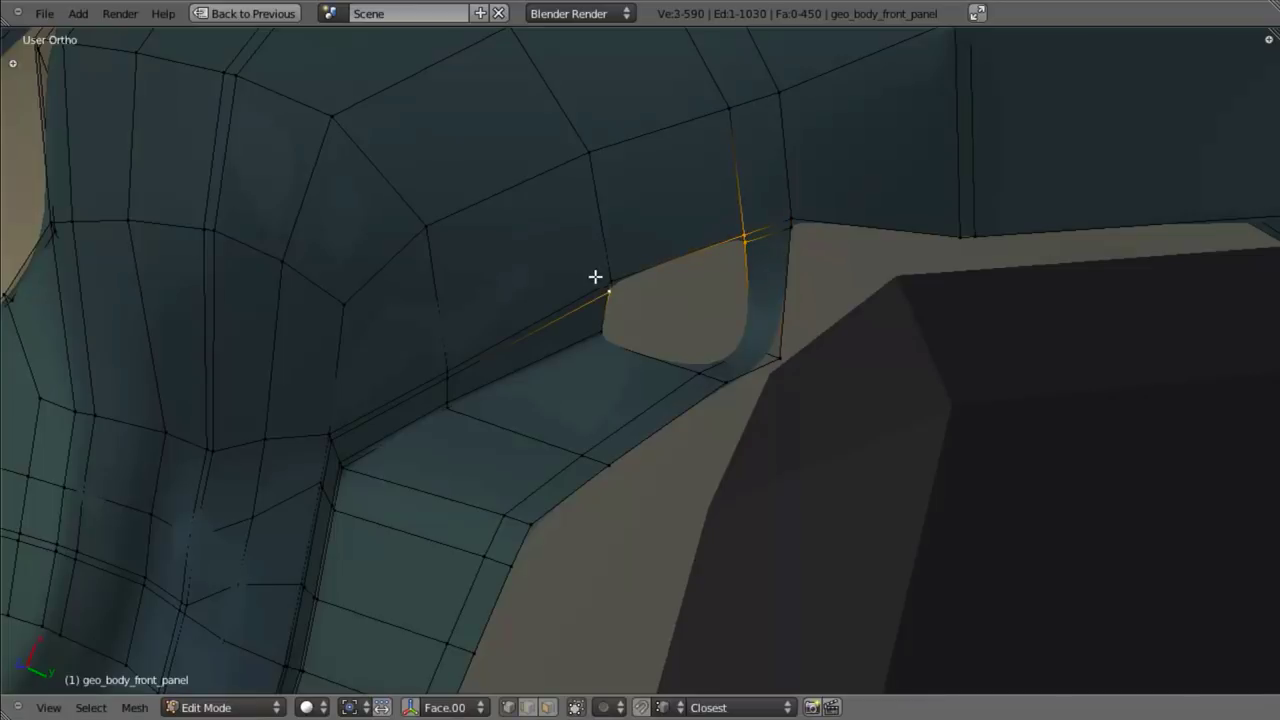
{"action": "key", "text": "j"}
{"action": "key", "text": "a"}
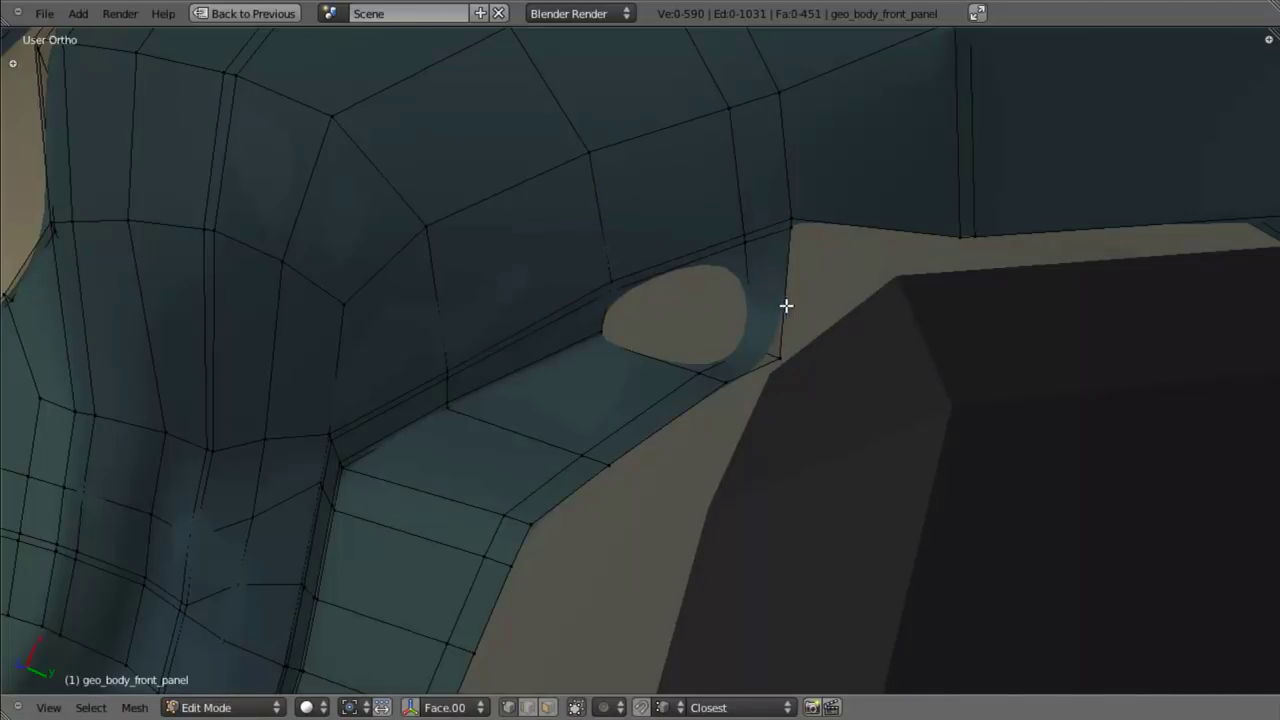
- Add a second loop cut near the rear end face's upper edge and move it inward about 0.02 along X
{"action": "key", "text": "ctrl+r"}
{"action": "left_click", "coordinate": [772, 312]}
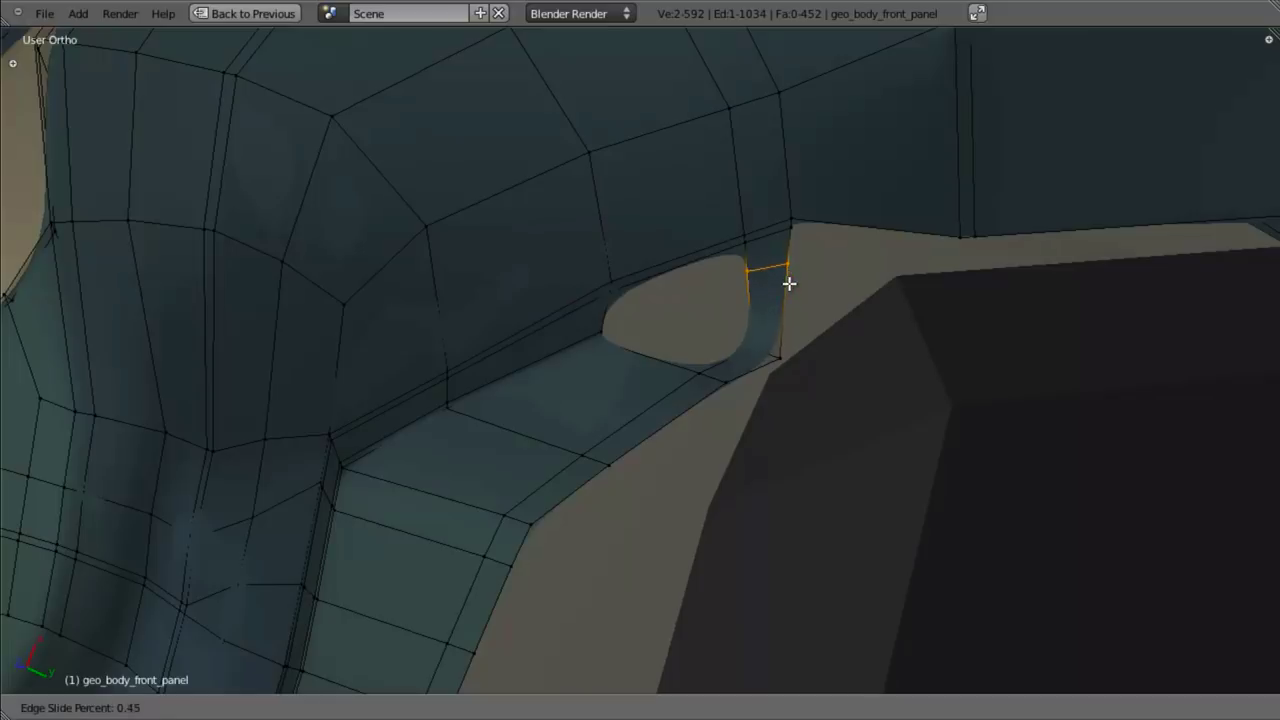
{"action": "left_click", "coordinate": [780, 254]}
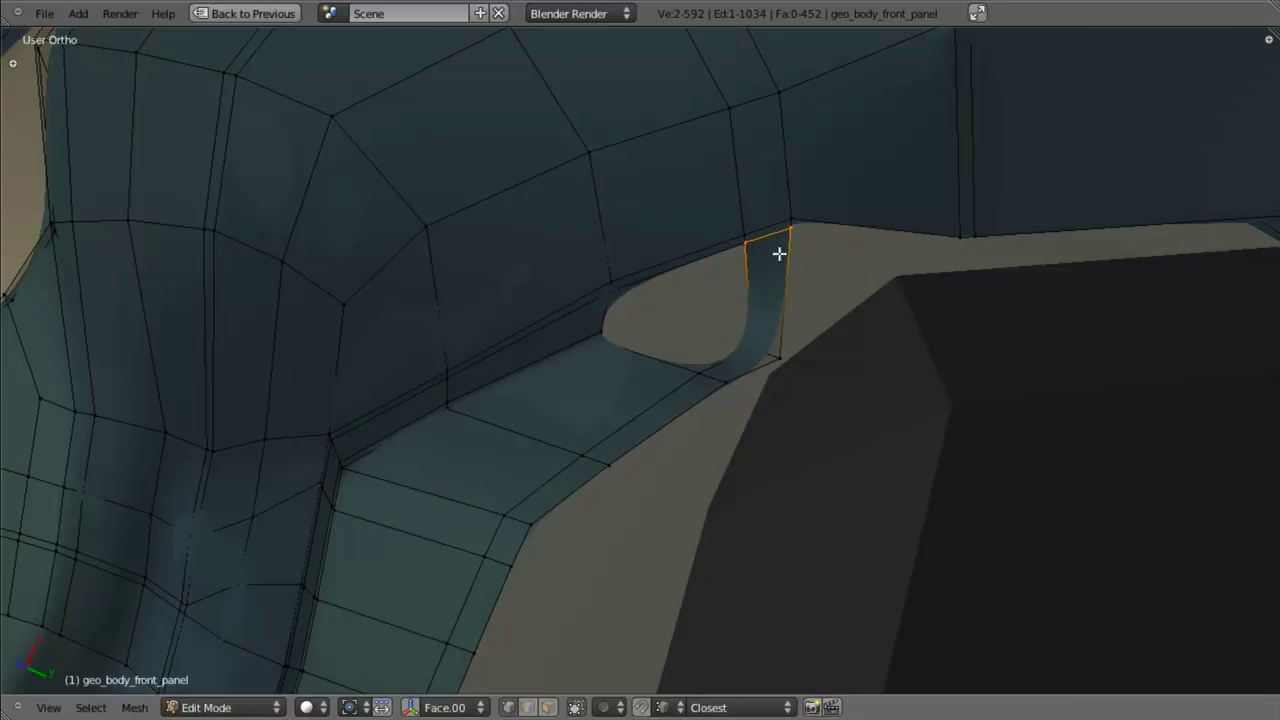
{"action": "middle_click_drag", "start_coordinate": [747, 256], "coordinate": [783, 246]}
{"action": "key", "text": "g"}
{"action": "key", "text": "x"}
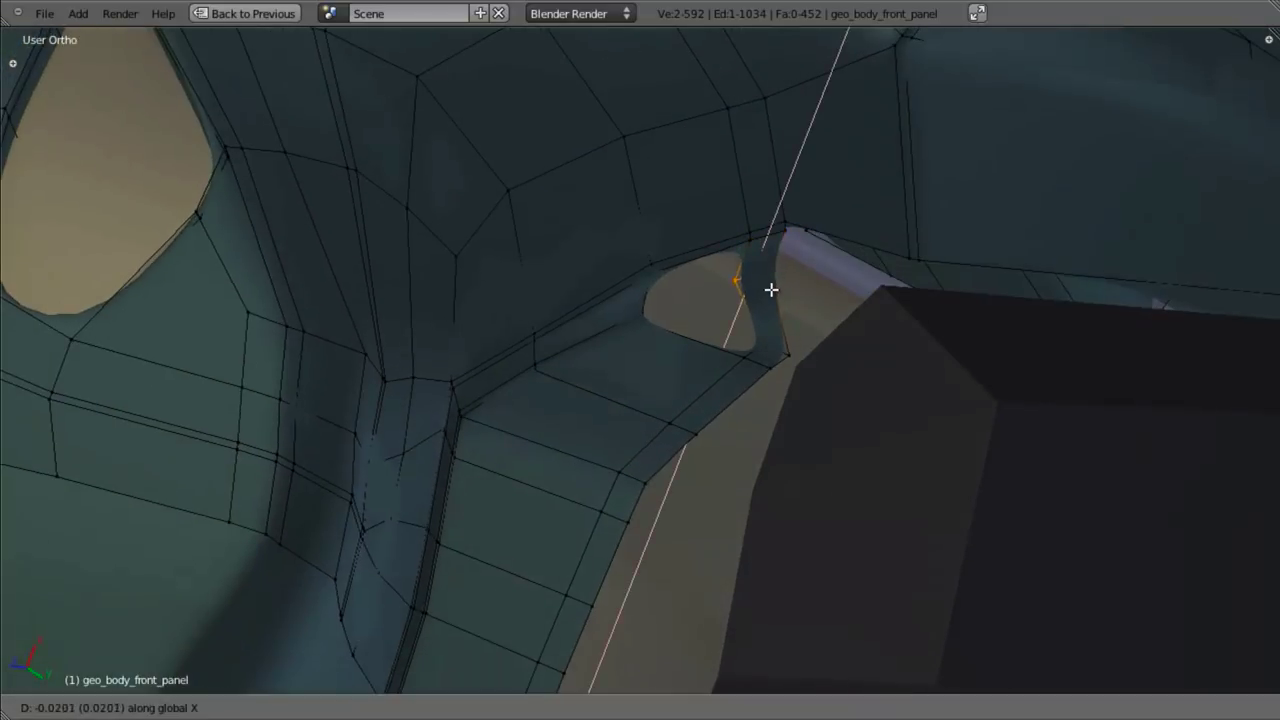
{"action": "left_click", "coordinate": [763, 292]}
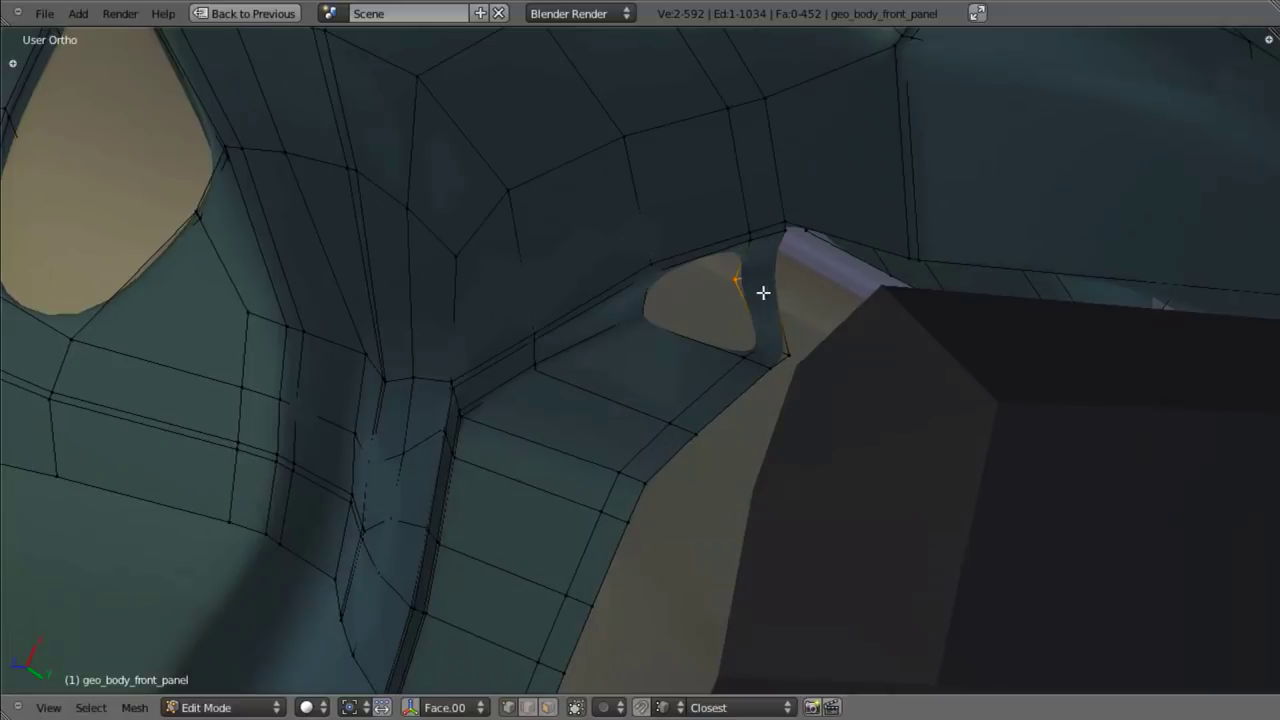
- Fill the face between the recess's upper inner edge and the moved rear cut, selecting its vertices in wireframe
{"action": "right_click", "coordinate": [641, 314]}
{"action": "key", "text": "z"}
{"action": "right_click", "coordinate": [670, 280], "text": "shift"}
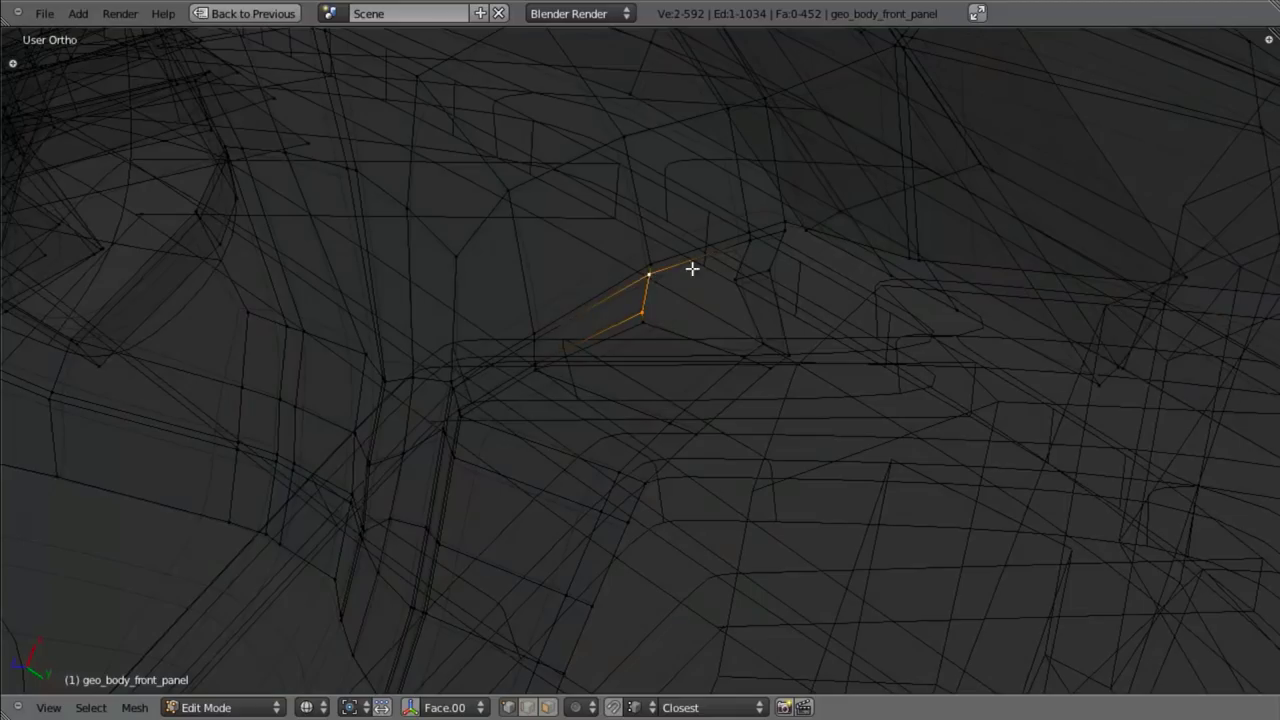
- Cut the lower part of the rear end face just below the moved edge and fill the remaining opening with faces
{"action": "key", "text": "ctrl+r"}
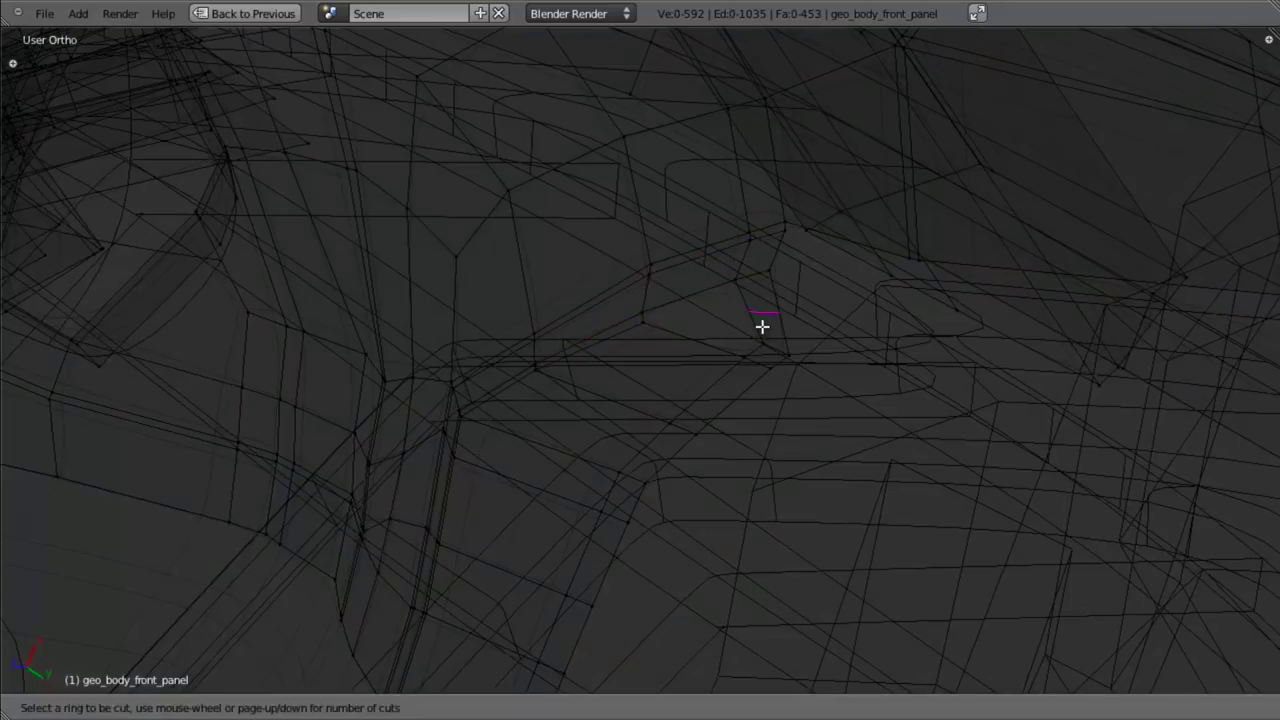
{"action": "left_click", "coordinate": [760, 328]}
{"action": "left_click", "coordinate": [762, 288]}
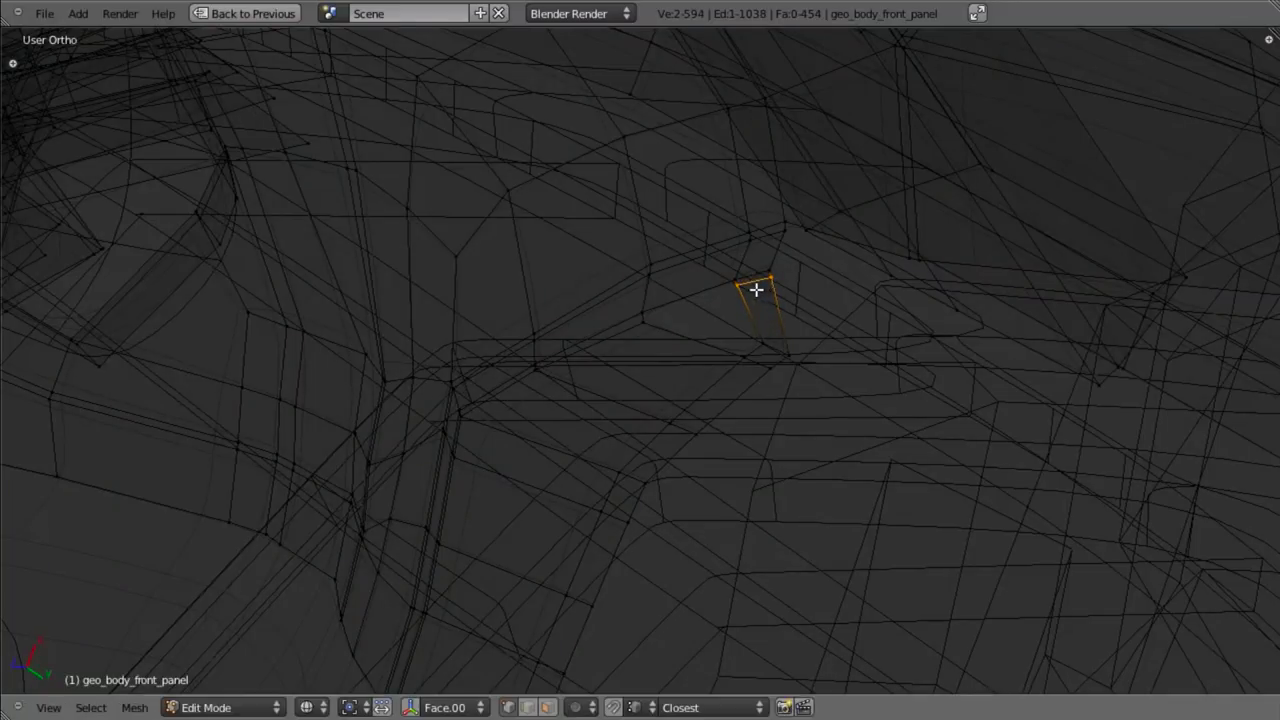
{"action": "key", "text": "z"}
{"action": "key", "text": "z"}
{"action": "key", "text": "f"}
{"action": "key", "text": "z"}
{"action": "middle_click_drag", "start_coordinate": [774, 293], "coordinate": [754, 329]}
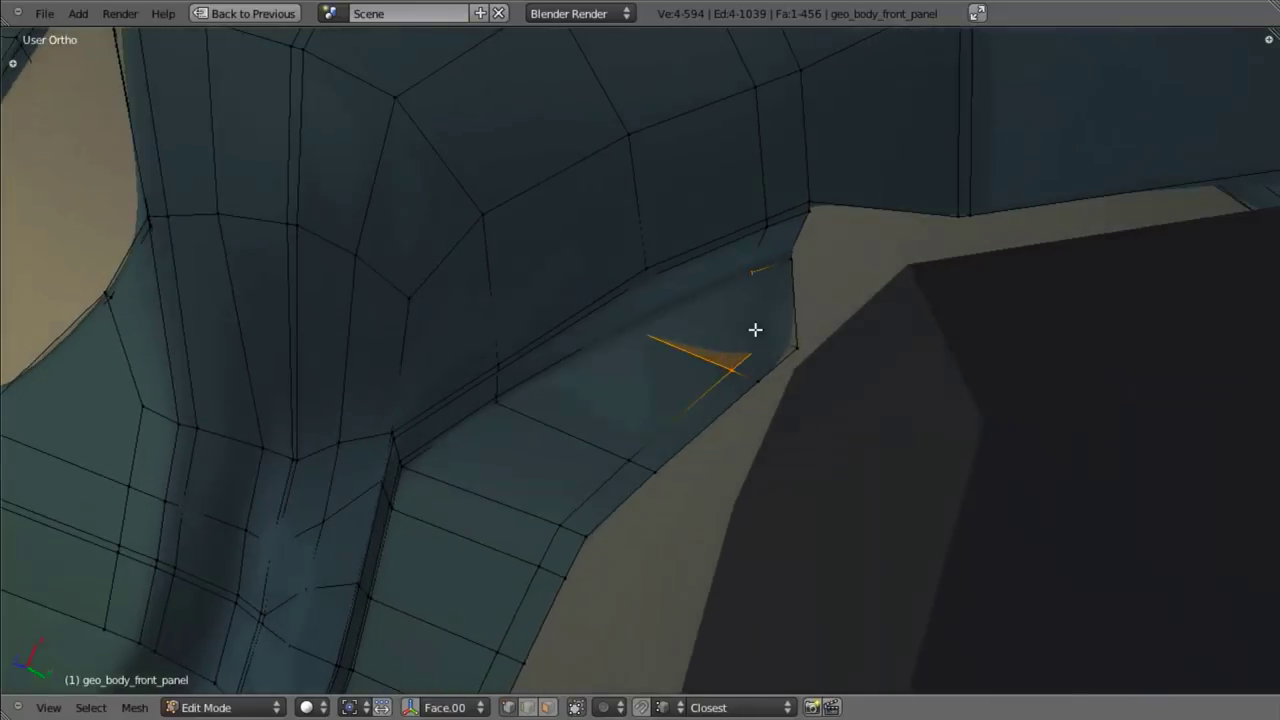
- Examine the closed recess in side view and Object Mode
{"action": "key", "text": "KP_3"}
{"action": "scroll", "coordinate": [807, 404], "scroll_direction": "down", "scroll_amount": 4}
{"action": "key", "text": "z"}
{"action": "key", "text": "z"}
{"action": "scroll", "coordinate": [807, 404], "scroll_direction": "up", "scroll_amount": 3}
{"action": "key", "text": "Tab"}
{"action": "middle_click_drag", "start_coordinate": [620, 426], "coordinate": [720, 306]}
- Select the two lower vertices at the recess's rear end and move them along X
{"action": "key", "text": "Tab"}
{"action": "key", "text": "z"}
{"action": "right_click", "coordinate": [793, 316]}
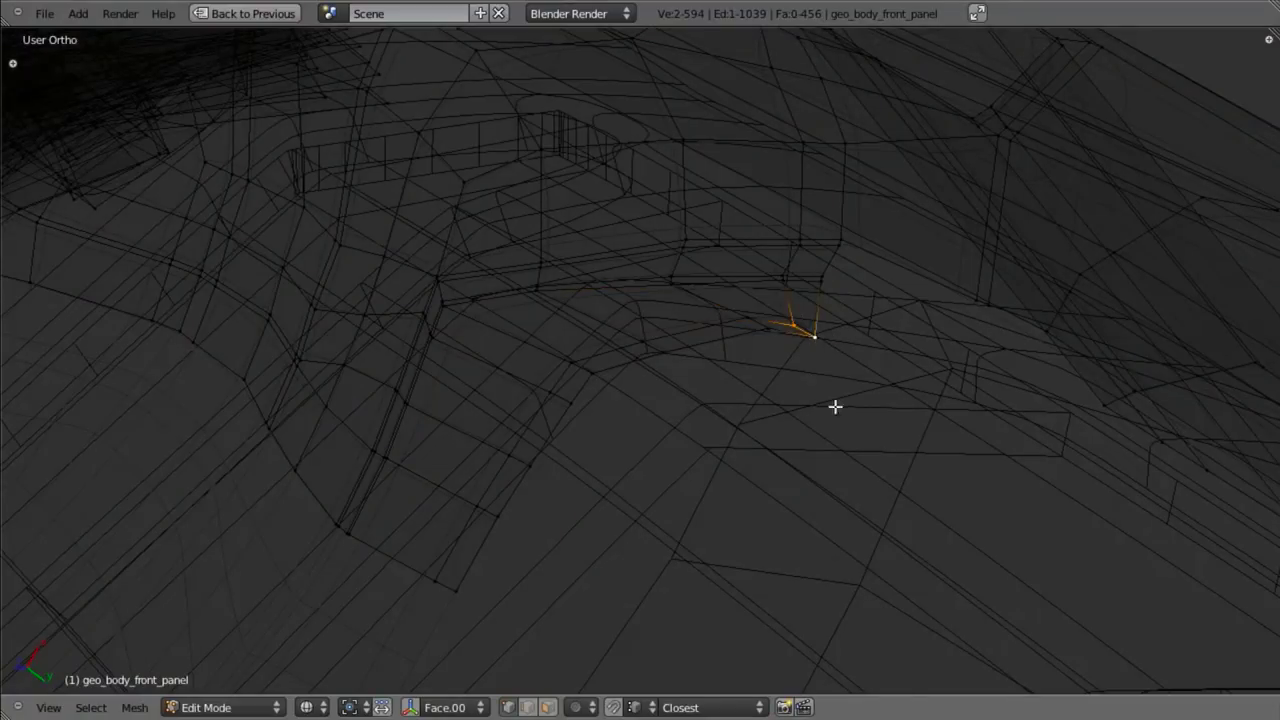
{"action": "key", "text": "z"}
{"action": "middle_click_drag", "start_coordinate": [835, 400], "coordinate": [582, 570]}
{"action": "key", "text": "g"}
{"action": "key", "text": "x"}
{"action": "left_click", "coordinate": [800, 345]}
- Compare the smoothed recess with the reference artwork in side view
{"action": "key", "text": "Tab"}
{"action": "scroll", "coordinate": [684, 433], "scroll_direction": "down", "scroll_amount": 2}
{"action": "scroll", "coordinate": [582, 570], "scroll_direction": "down", "scroll_amount": 5}
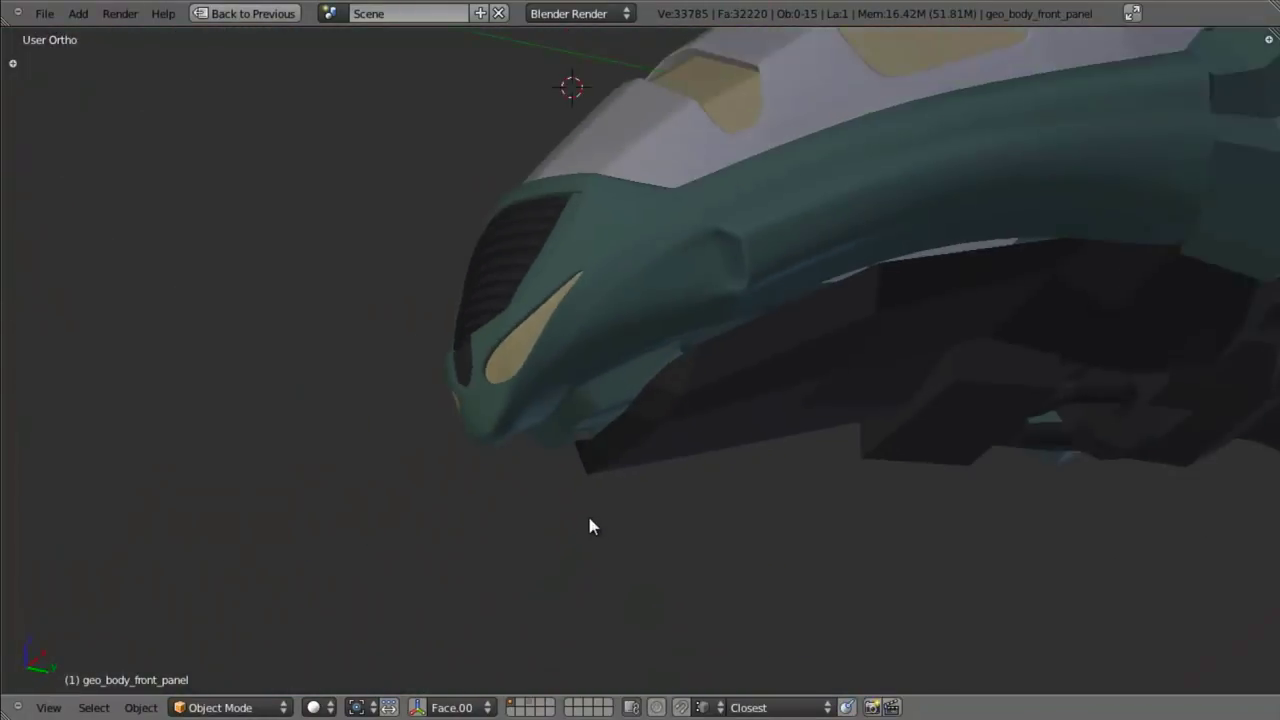
{"action": "middle_click_drag", "start_coordinate": [588, 515], "coordinate": [650, 402]}
{"action": "key", "text": "KP_3"}
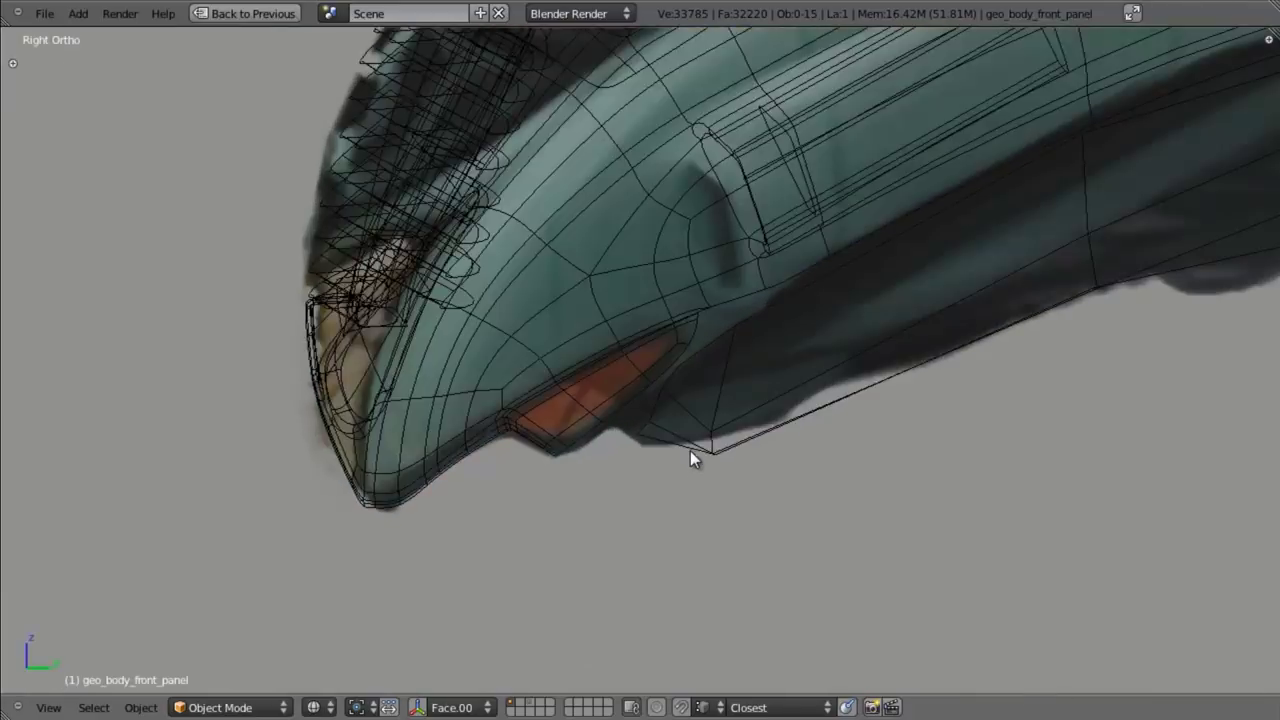
{"action": "scroll", "coordinate": [623, 508], "scroll_direction": "up", "scroll_amount": 3}
{"action": "scroll", "coordinate": [623, 508], "scroll_direction": "up", "scroll_amount": 1}
- Switch to face selection and select the recess's five inner faces, from the rear end around the front corner
{"action": "key", "text": "Tab"}
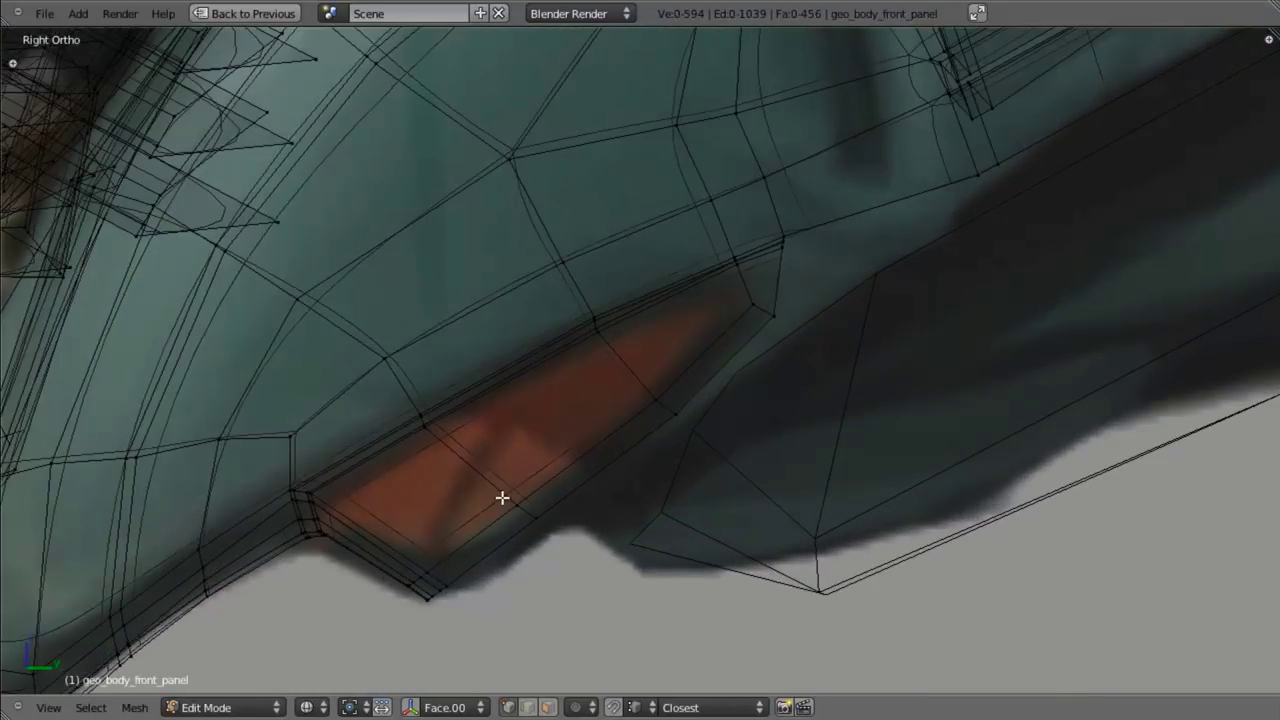
{"action": "key", "text": "ctrl+Tab"}
{"action": "left_click", "coordinate": [491, 537]}
{"action": "right_click", "coordinate": [668, 332]}
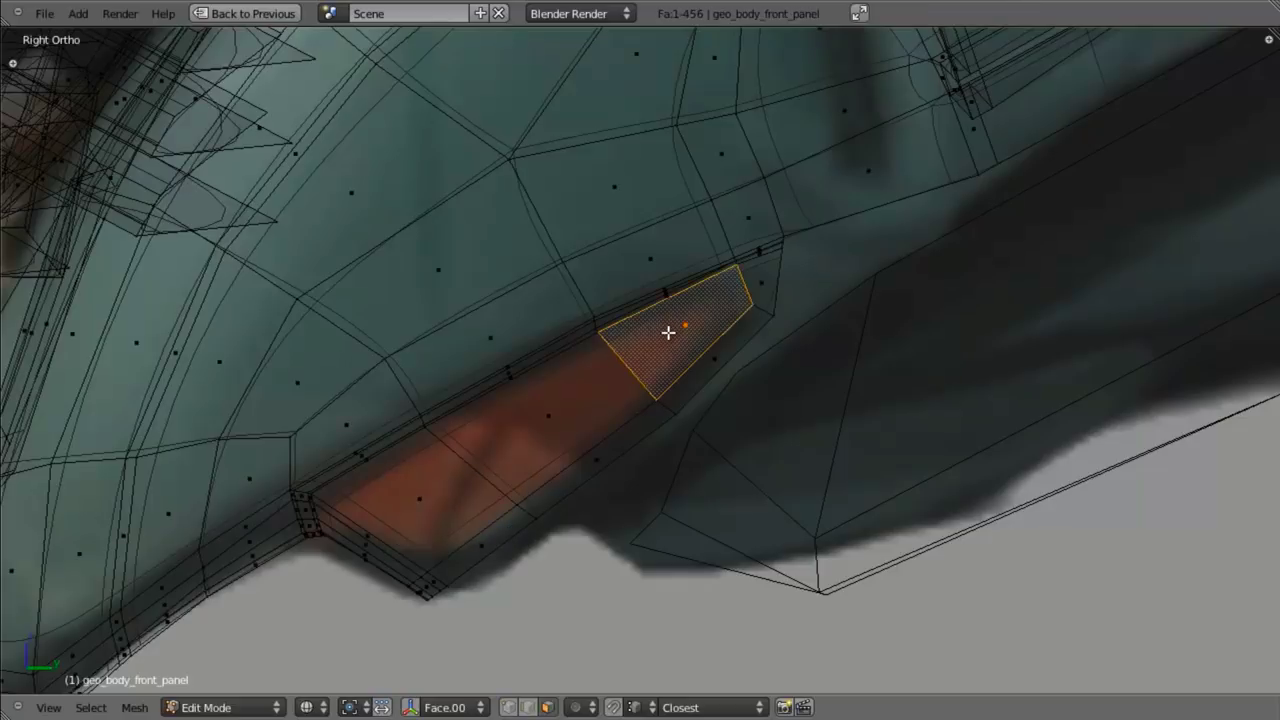
{"action": "right_click", "coordinate": [560, 417], "text": "shift"}
{"action": "right_click", "coordinate": [449, 503], "text": "shift"}
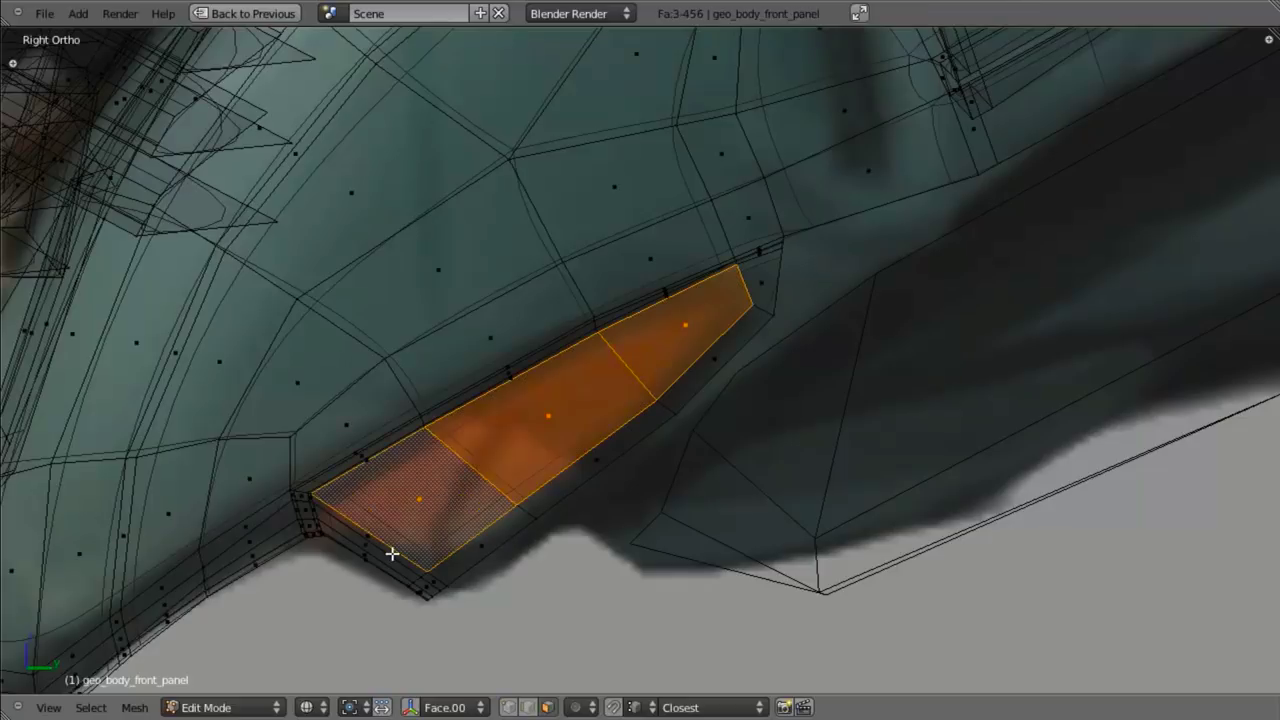
{"action": "middle_click_drag", "start_coordinate": [391, 551], "coordinate": [621, 346]}
{"action": "scroll", "coordinate": [572, 428], "scroll_direction": "down", "scroll_amount": 3}
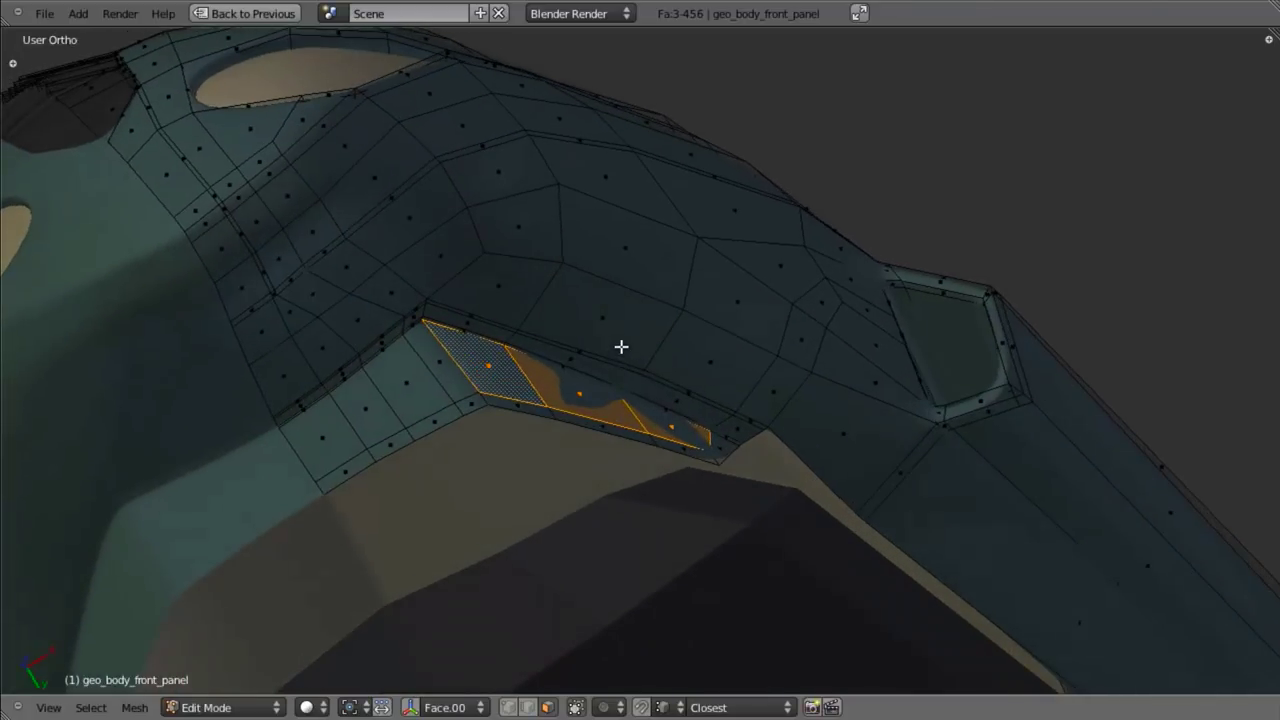
{"action": "right_click", "coordinate": [419, 388], "text": "shift"}
{"action": "right_click", "coordinate": [443, 366], "text": "shift"}
- Extrude the five selected recess faces in place and smooth their vertices to form an inset
{"action": "middle_click_drag", "start_coordinate": [451, 417], "coordinate": [426, 455]}
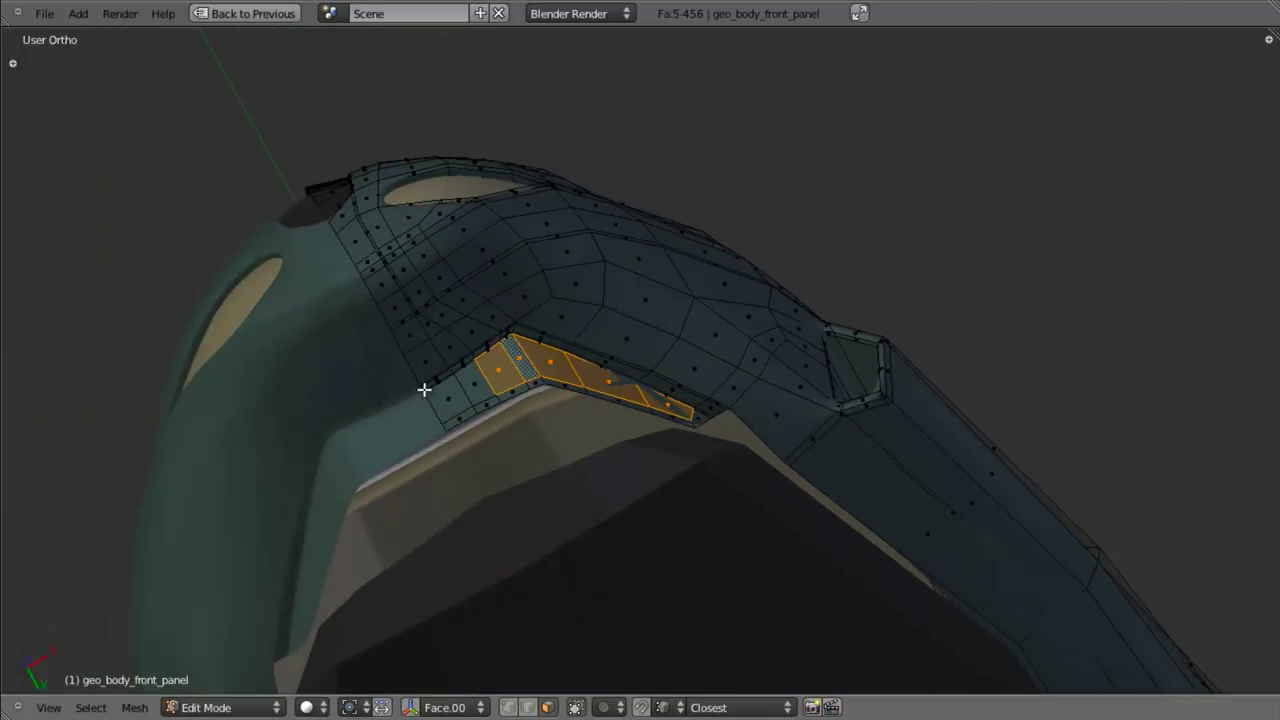
{"action": "scroll", "coordinate": [475, 395], "scroll_direction": "up", "scroll_amount": 6}
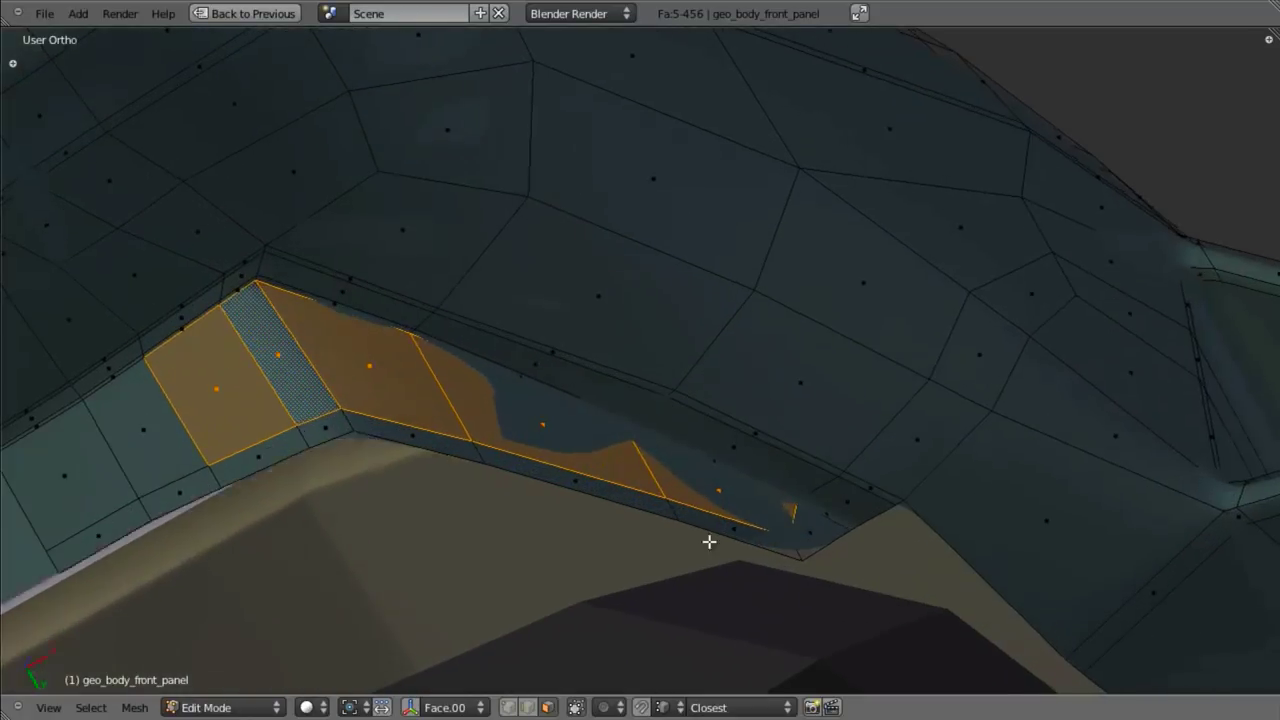
{"action": "middle_click_drag", "start_coordinate": [709, 541], "coordinate": [713, 563]}
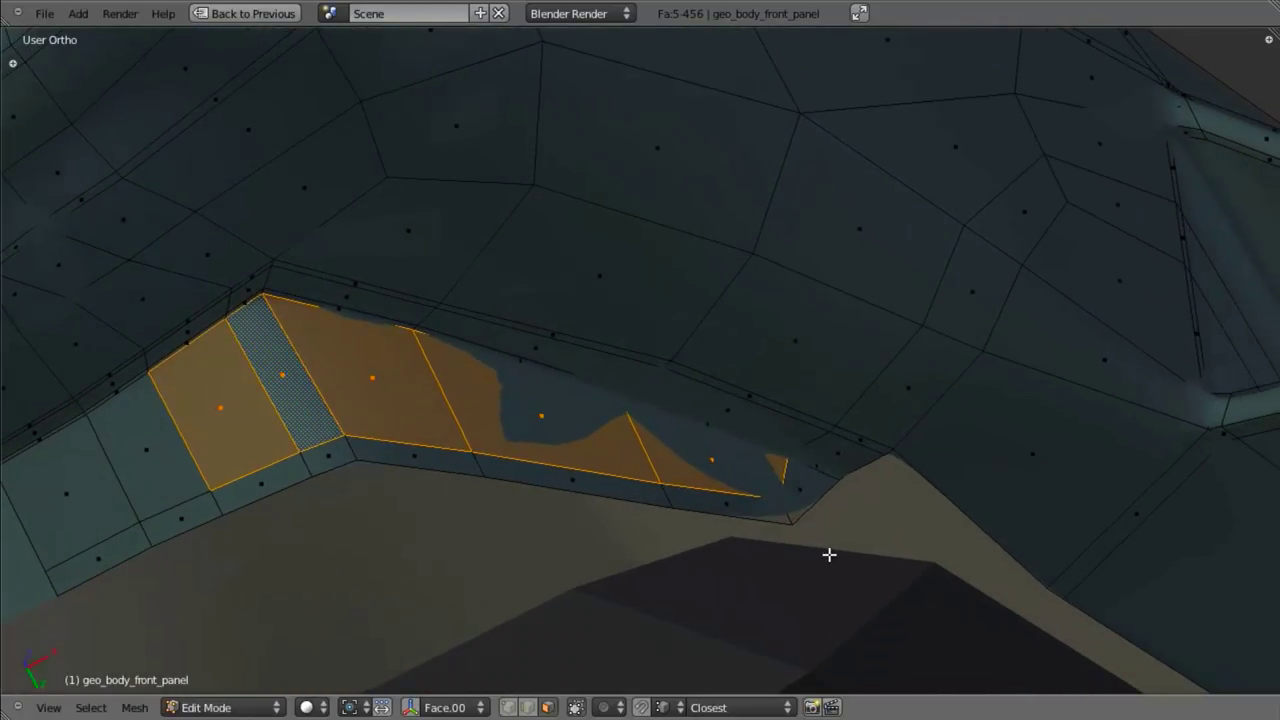
{"action": "key", "text": "e"}
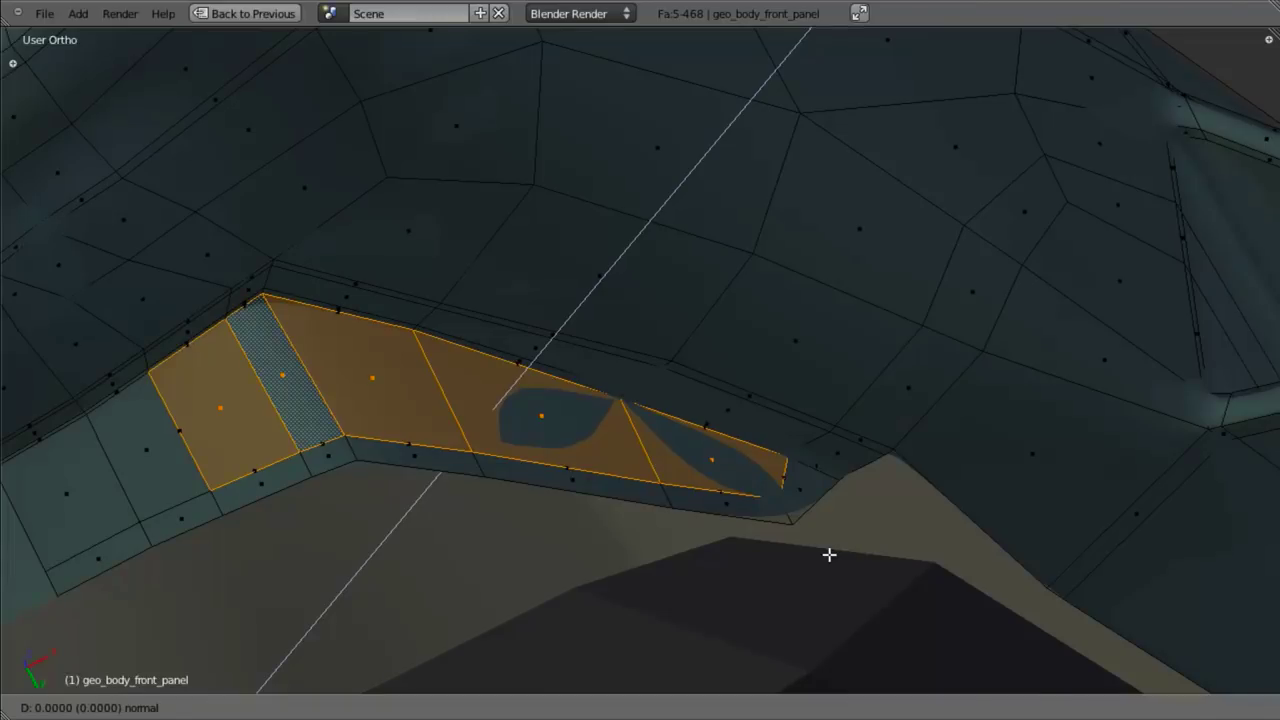
{"action": "right_click", "coordinate": [829, 554]}
{"action": "key", "text": "w"}
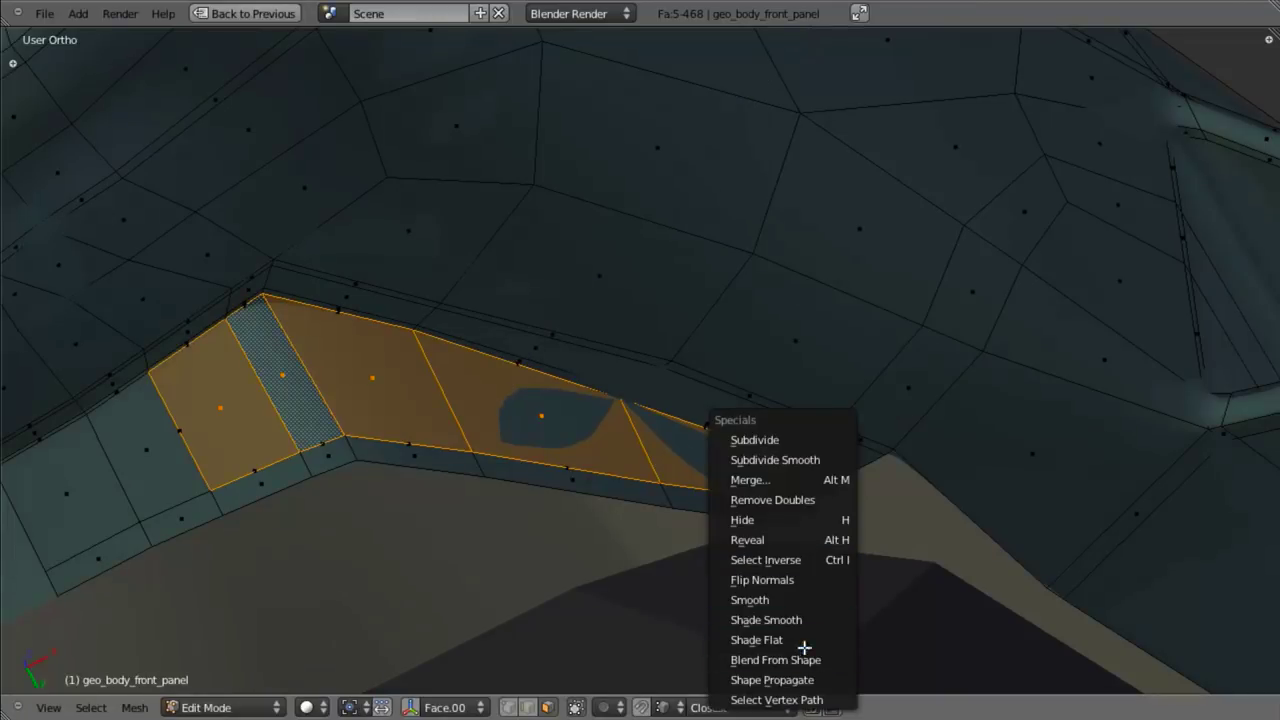
{"action": "left_click", "coordinate": [806, 599]}
- Extrude the inset faces again and sink them along their normals with a Shrink/Fatten of -0.0056
{"action": "middle_click_drag", "start_coordinate": [786, 603], "coordinate": [451, 403]}
{"action": "middle_click_drag", "start_coordinate": [636, 438], "coordinate": [765, 312]}
{"action": "scroll", "coordinate": [714, 383], "scroll_direction": "up", "scroll_amount": 4}
{"action": "middle_click_drag", "start_coordinate": [714, 383], "coordinate": [767, 348]}
{"action": "key", "text": "e"}
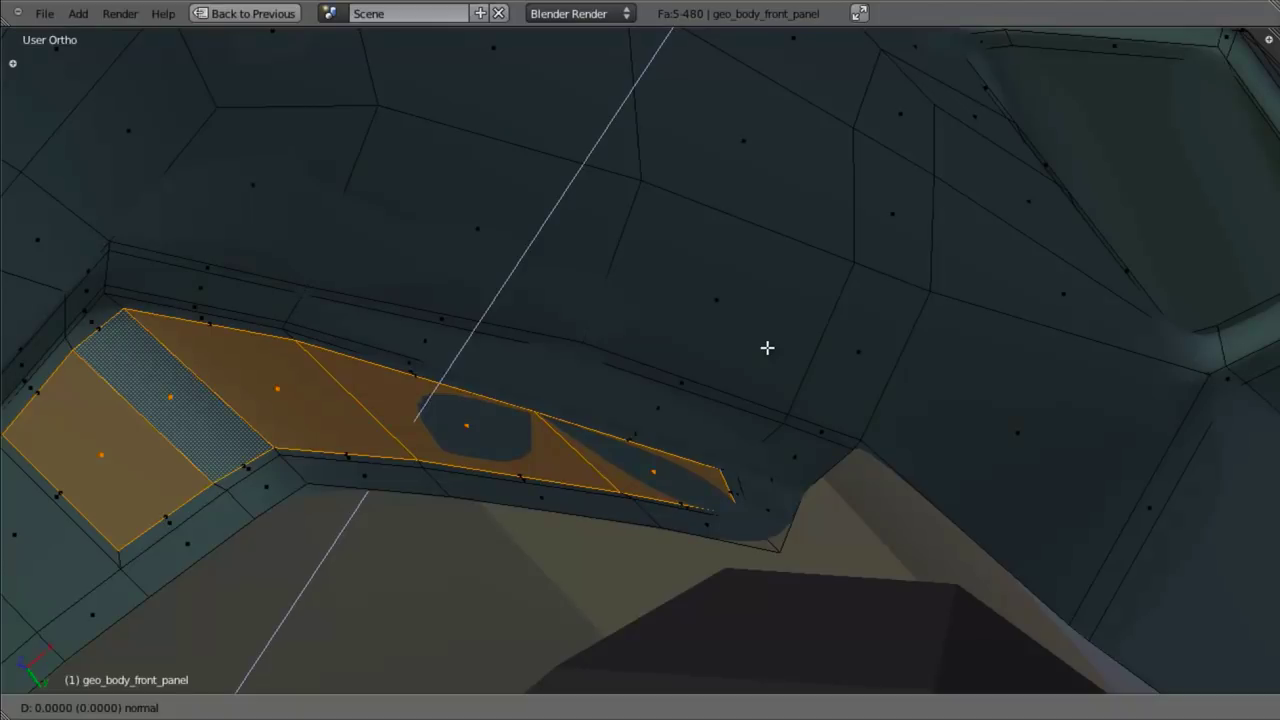
{"action": "right_click", "coordinate": [767, 348]}
{"action": "key", "text": "alt+s"}
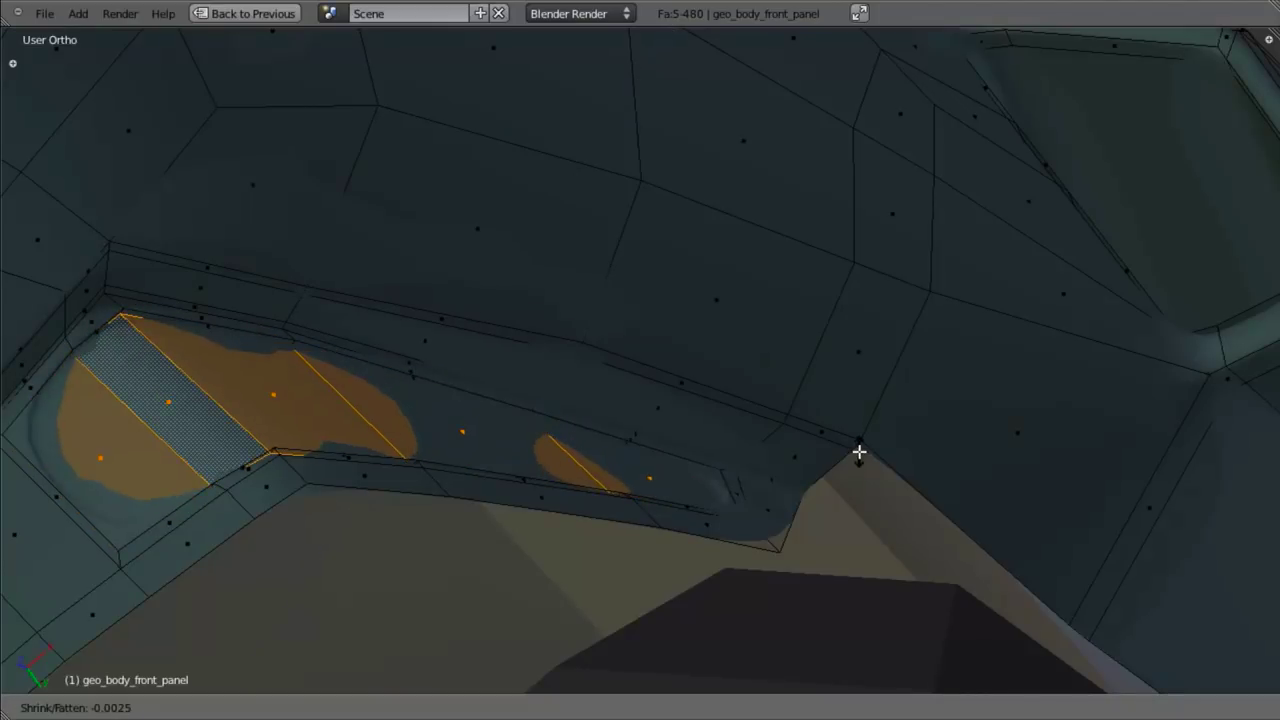
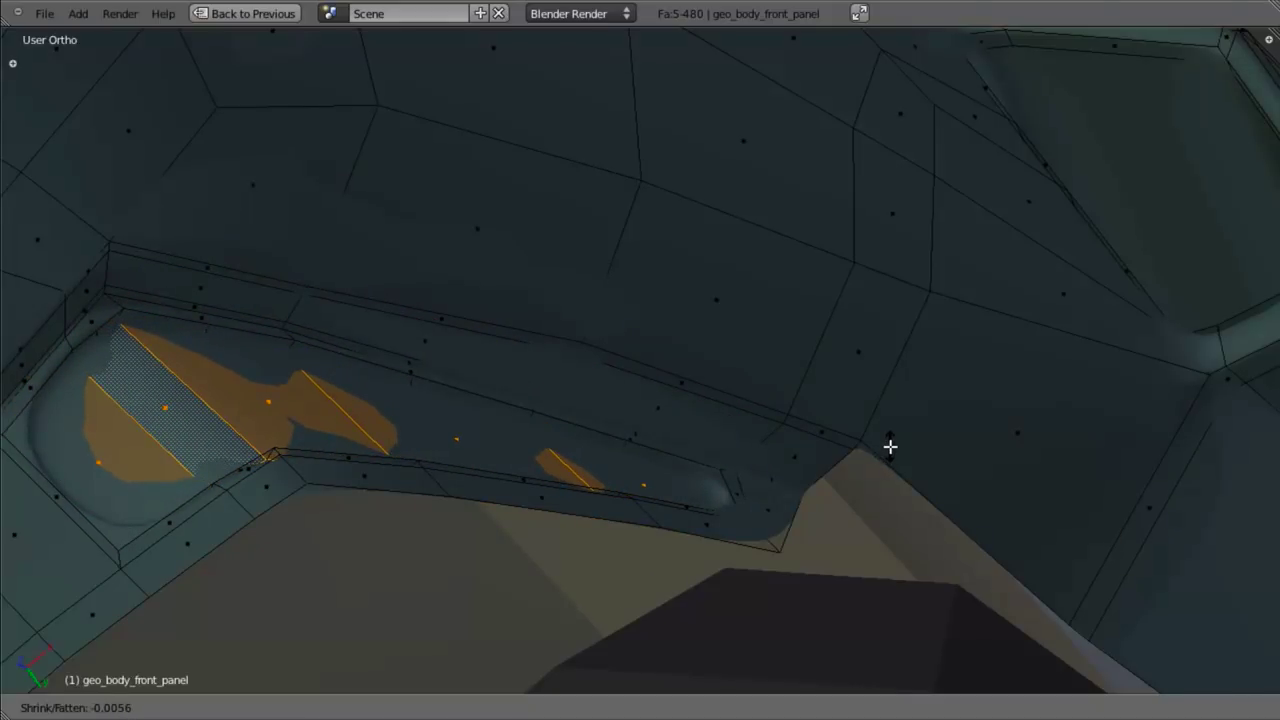
{"action": "left_click", "coordinate": [890, 447]}
- Extrude the sunken faces in place once more and apply Smooth to shrink them into a rounded light surface
{"action": "key", "text": "e"}
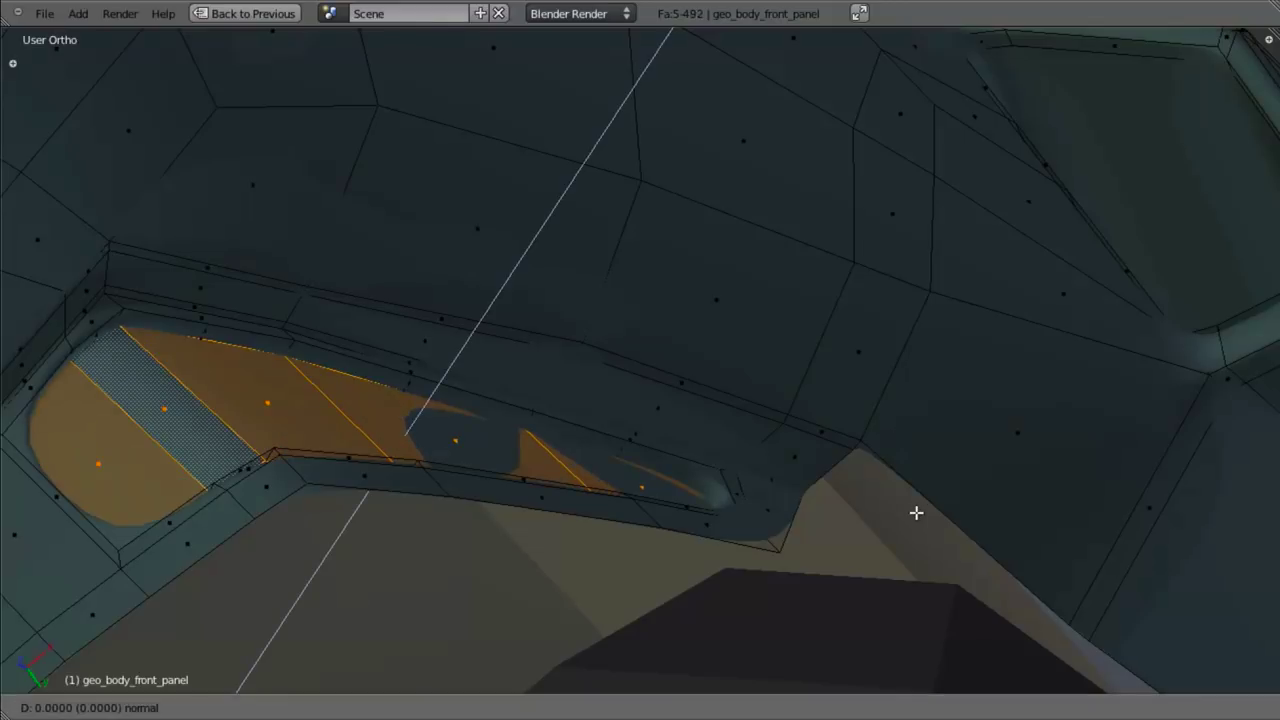
{"action": "right_click", "coordinate": [916, 513]}
{"action": "key", "text": "w"}
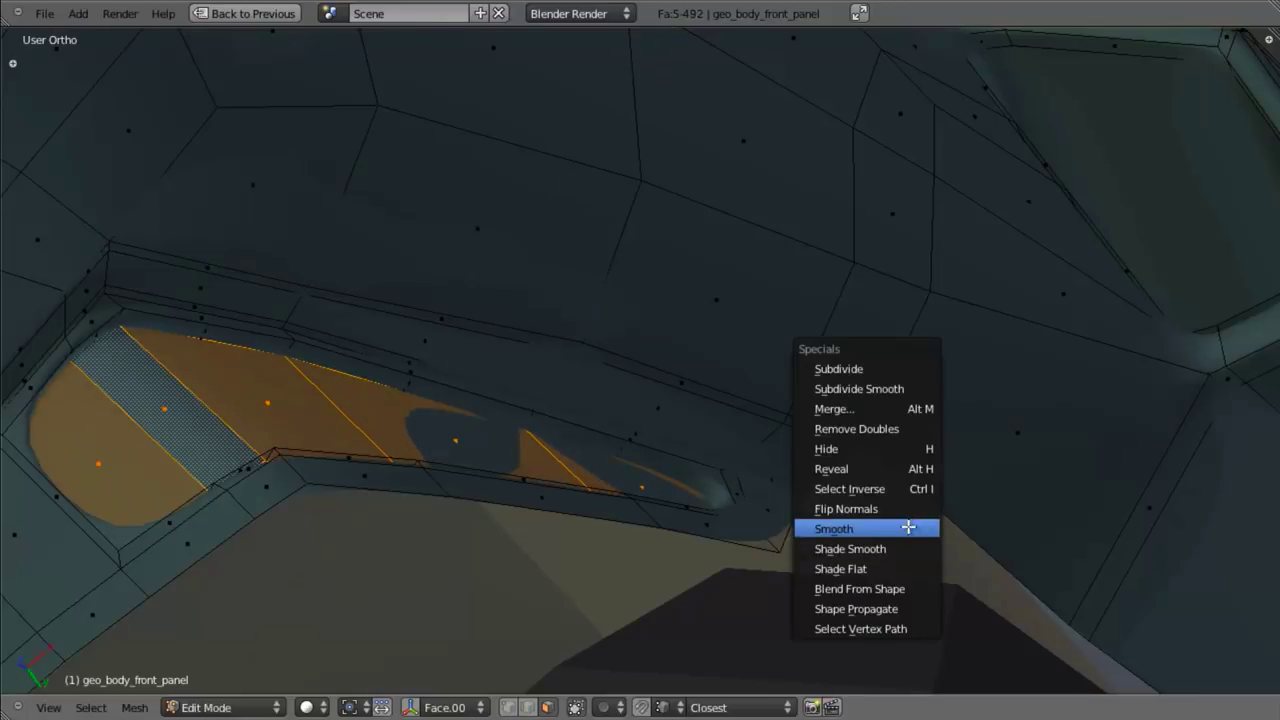
{"action": "left_click", "coordinate": [908, 524]}
{"action": "middle_click_drag", "start_coordinate": [757, 520], "coordinate": [748, 581]}
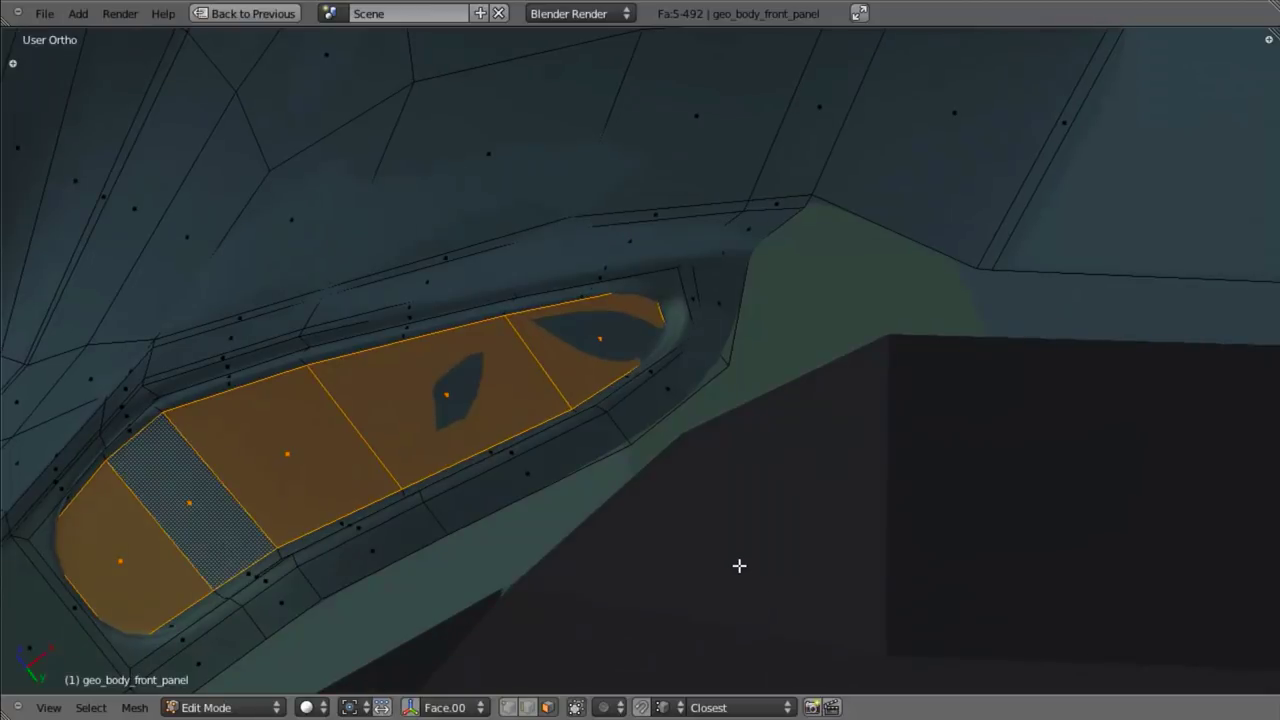
{"action": "middle_click_drag", "start_coordinate": [629, 549], "coordinate": [672, 488]}
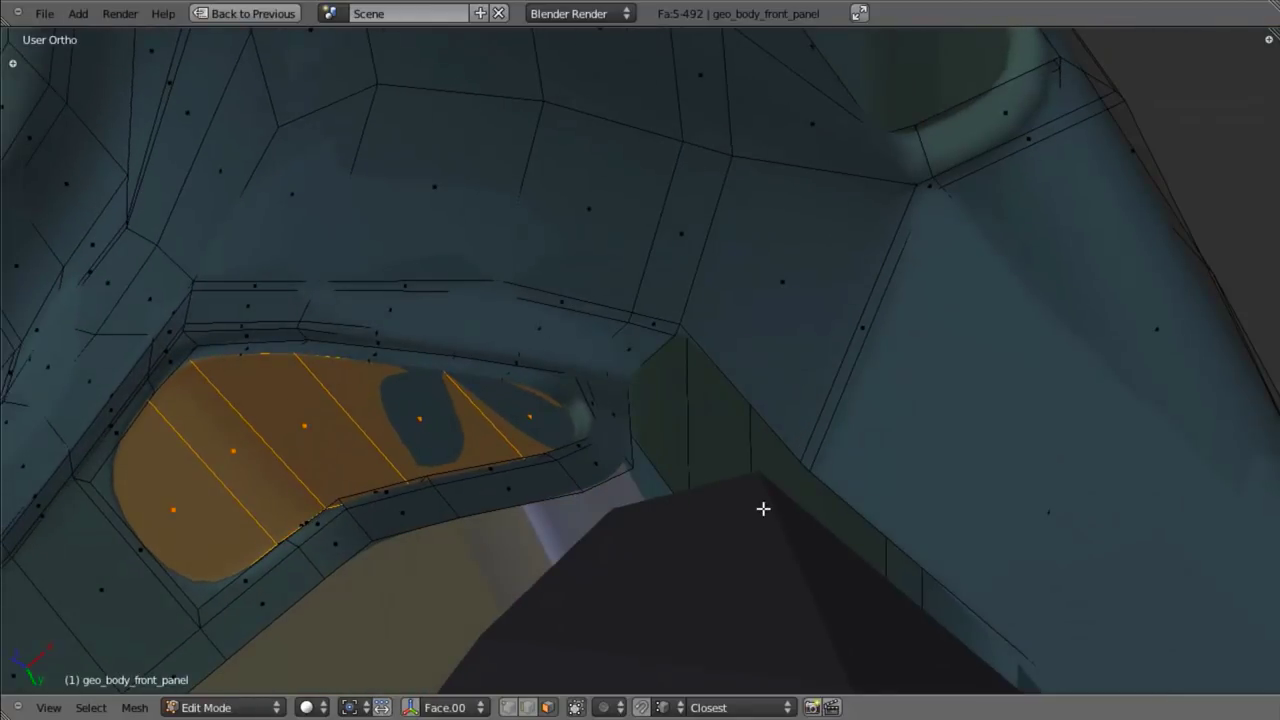
- Push the selected light surface faces outward along their normals with a Shrink/Fatten of about 0.0068
{"action": "key", "text": "alt+s"}
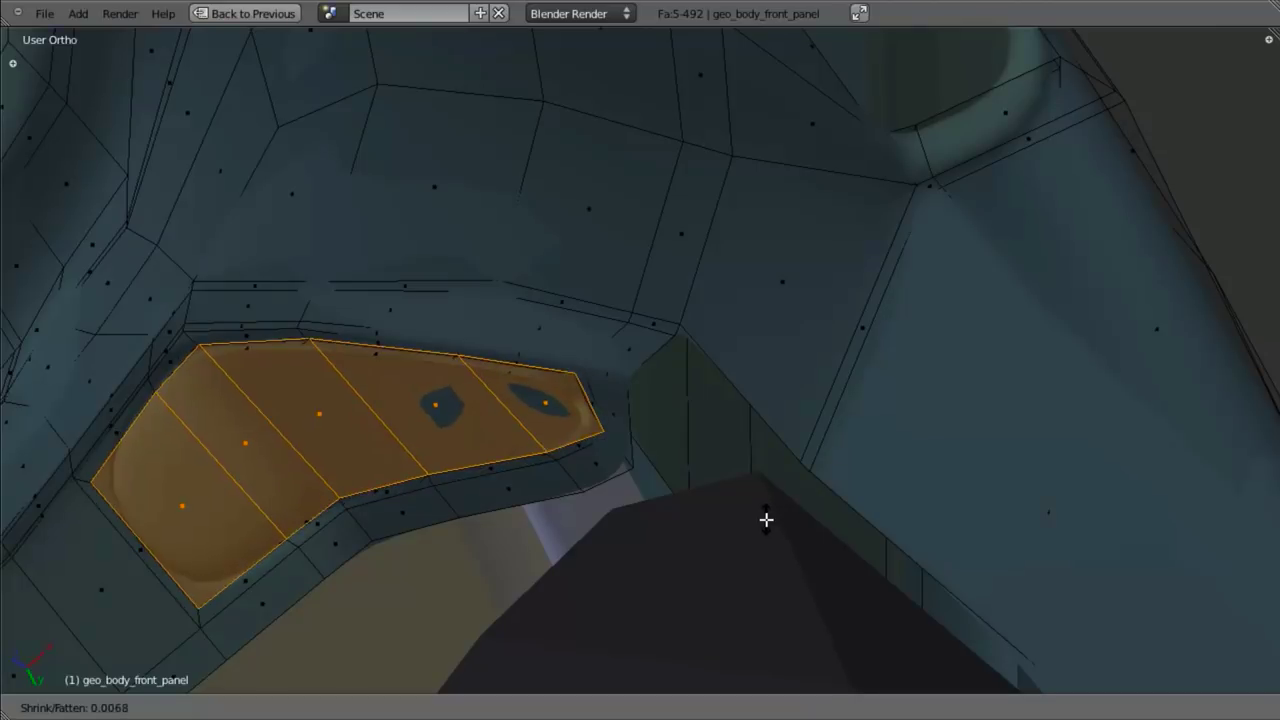
{"action": "left_click", "coordinate": [767, 520]}
{"action": "key", "text": "Tab"}
{"action": "scroll", "coordinate": [668, 418], "scroll_direction": "down", "scroll_amount": 5}
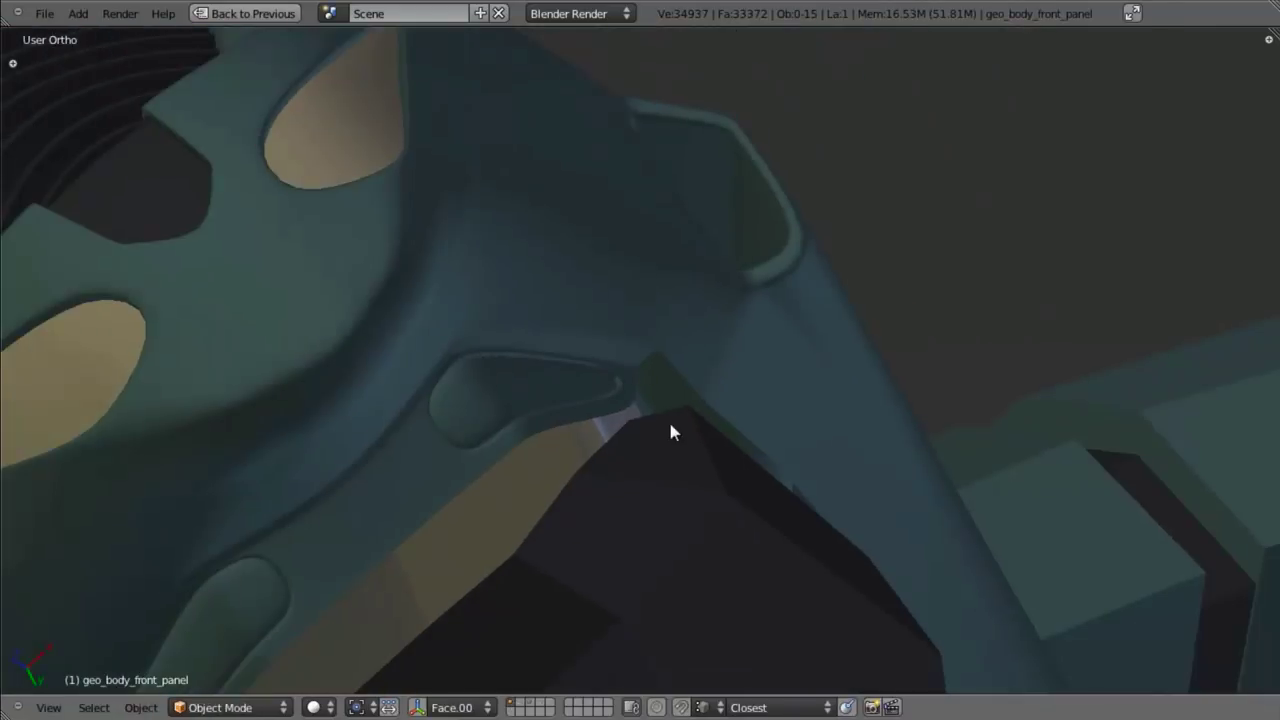
{"action": "left_click_drag", "start_coordinate": [668, 418], "coordinate": [647, 426]}
{"action": "scroll", "coordinate": [647, 426], "scroll_direction": "down", "scroll_amount": 2}
{"action": "middle_click_drag", "start_coordinate": [647, 426], "coordinate": [443, 389]}
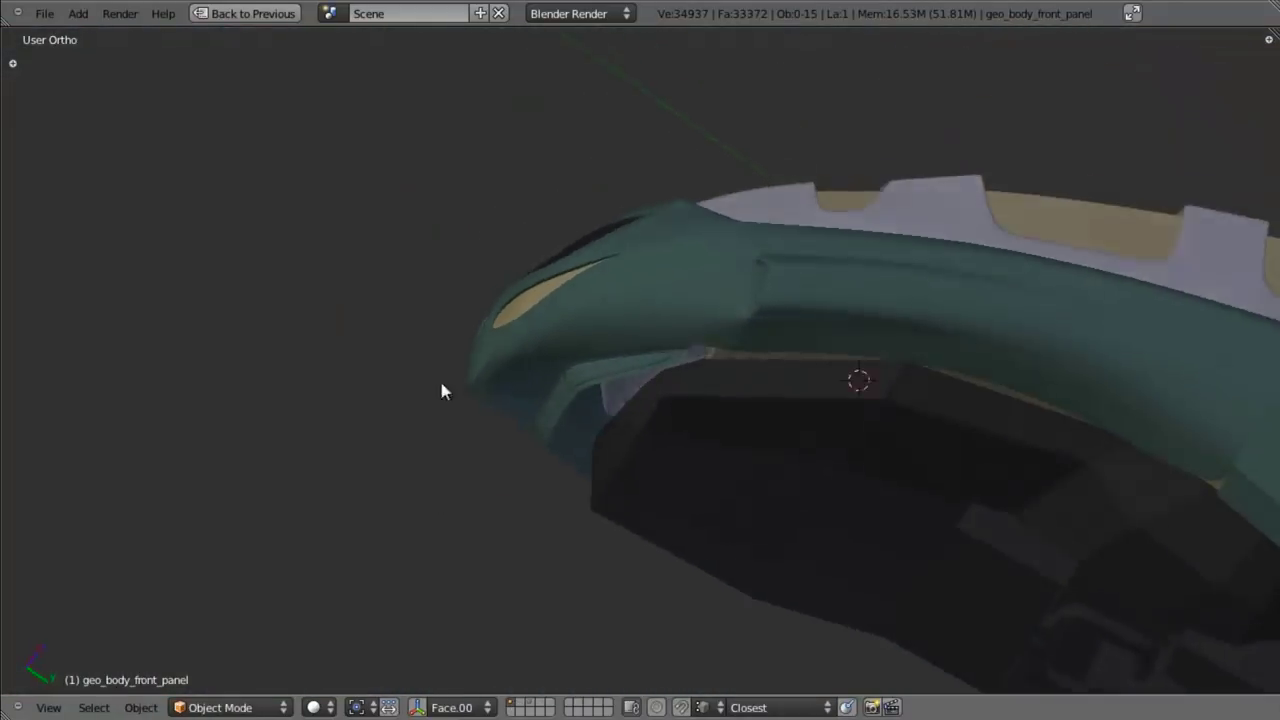
- Reopen the front body panel for editing and show it in wireframe at the light surface's rear corner
{"action": "scroll", "coordinate": [451, 400], "scroll_direction": "up", "scroll_amount": 6}
{"action": "key", "text": "Tab"}
{"action": "scroll", "coordinate": [609, 453], "scroll_direction": "down", "scroll_amount": 5}
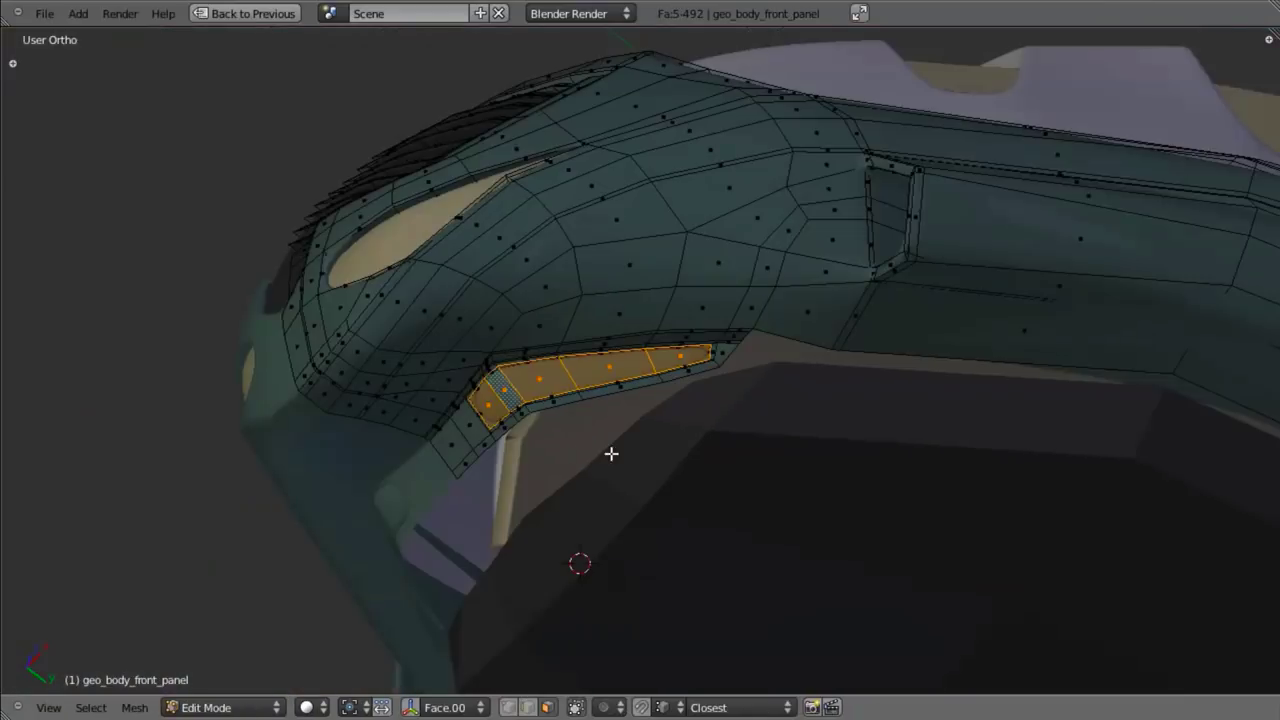
{"action": "scroll", "coordinate": [640, 452], "scroll_direction": "up", "scroll_amount": 11}
{"action": "mouse_move", "coordinate": [1090, 369]}
{"action": "middle_mouse_down", "text": "shift"}
{"action": "mouse_move", "coordinate": [509, 454]}
{"action": "mouse_move", "coordinate": [542, 447]}
{"action": "middle_mouse_up", "text": "shift"}
{"action": "key", "text": "z"}
{"action": "scroll", "coordinate": [651, 400], "scroll_direction": "up", "scroll_amount": 7}
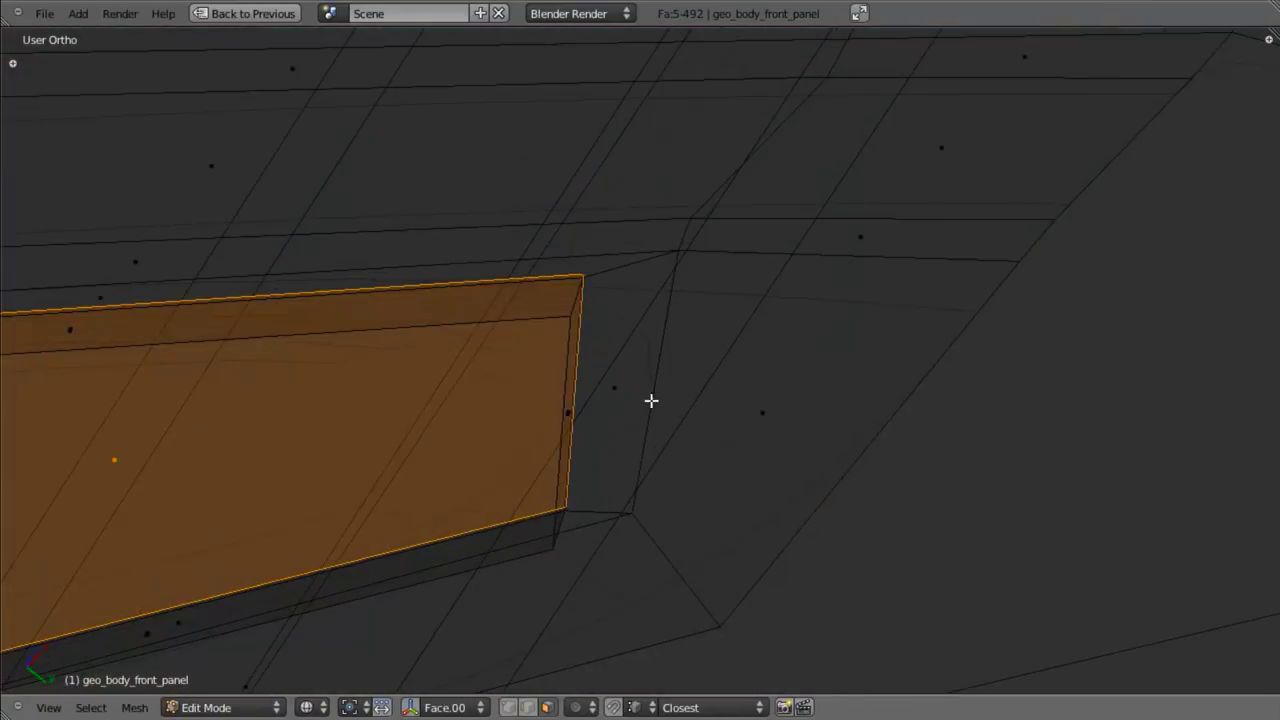
{"action": "mouse_move", "coordinate": [546, 366]}
{"action": "middle_mouse_down"}
{"action": "mouse_move", "coordinate": [579, 382]}
{"action": "mouse_move", "coordinate": [690, 389]}
{"action": "middle_mouse_up"}
{"action": "scroll", "coordinate": [637, 386], "scroll_direction": "up", "scroll_amount": 3}
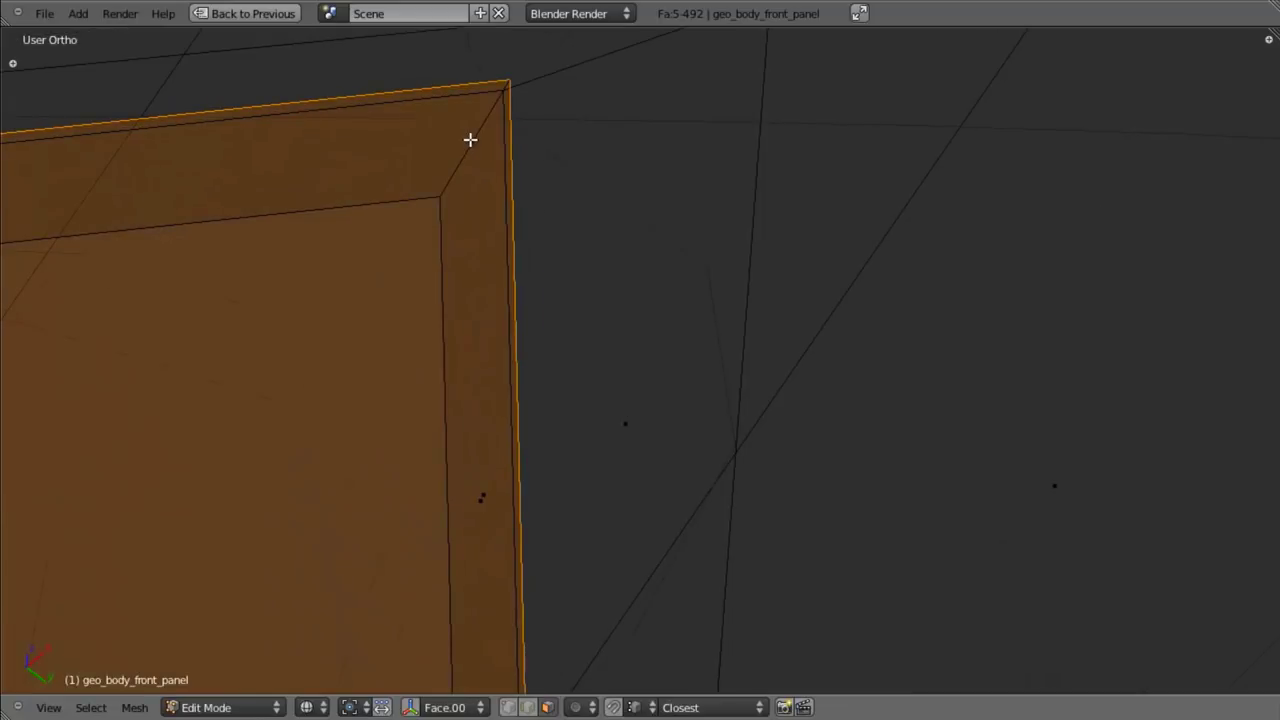
{"action": "right_click", "coordinate": [470, 140], "text": "alt+shift"}
{"action": "scroll", "coordinate": [609, 291], "scroll_direction": "down", "scroll_amount": 3}
{"action": "middle_click_drag", "start_coordinate": [609, 291], "coordinate": [594, 329]}
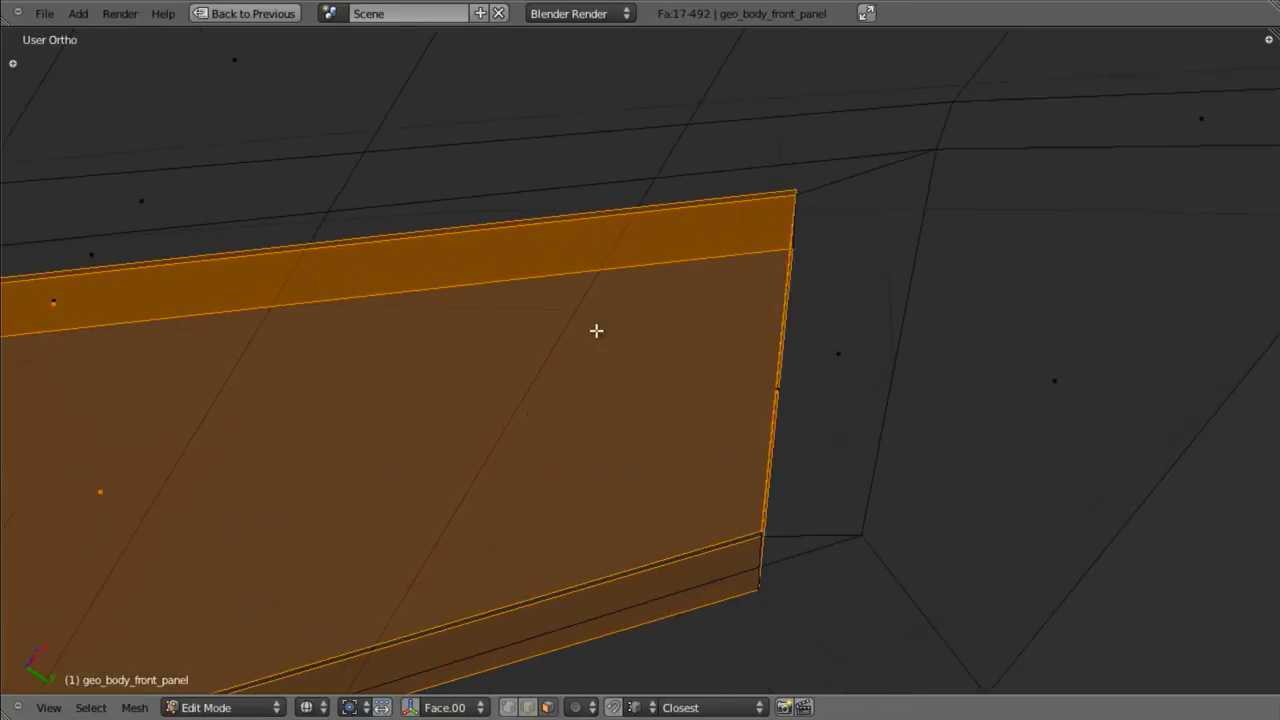
{"action": "scroll", "coordinate": [827, 401], "scroll_direction": "down", "scroll_amount": 7}
{"action": "middle_click_drag", "start_coordinate": [827, 401], "coordinate": [728, 366]}
{"action": "scroll", "coordinate": [728, 368], "scroll_direction": "up", "scroll_amount": 6}
{"action": "key", "text": "ctrl+z"}
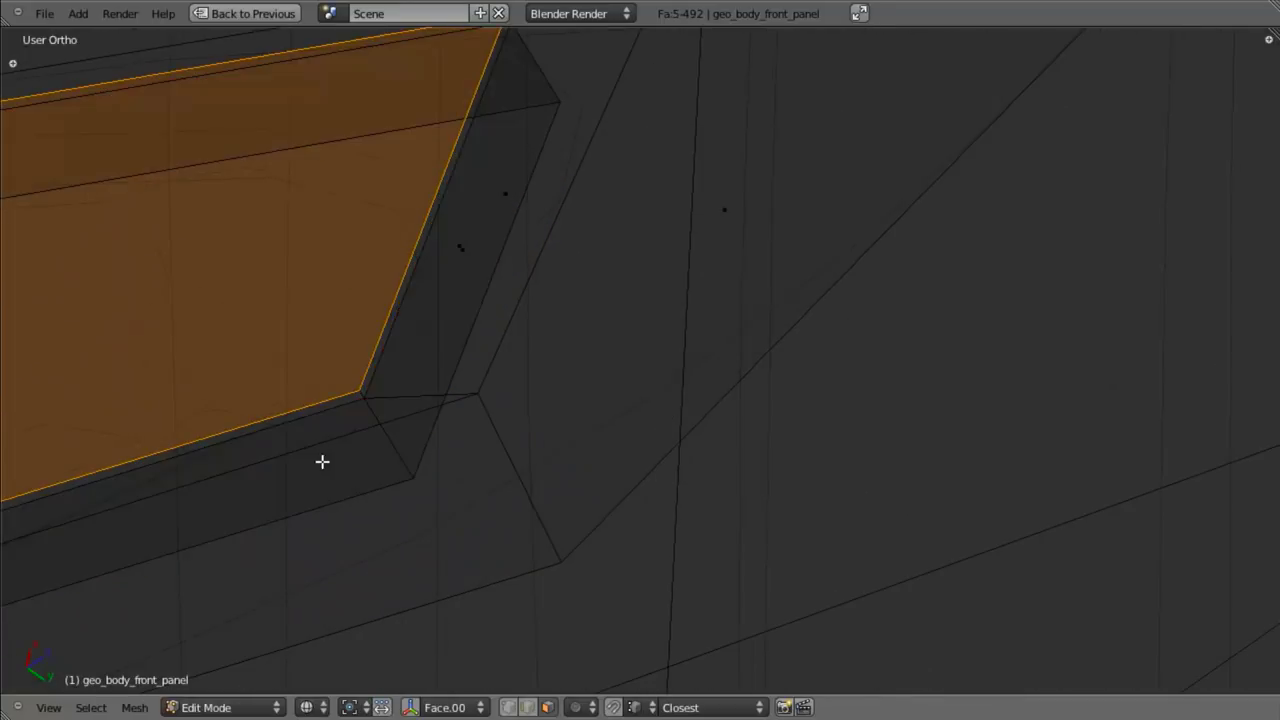
- Add the thin face loop around the light surface's rim to the selection and return to solid shading
{"action": "middle_click_drag", "start_coordinate": [371, 464], "coordinate": [540, 486], "text": "shift"}
{"action": "scroll", "coordinate": [400, 444], "scroll_direction": "up", "scroll_amount": 6}
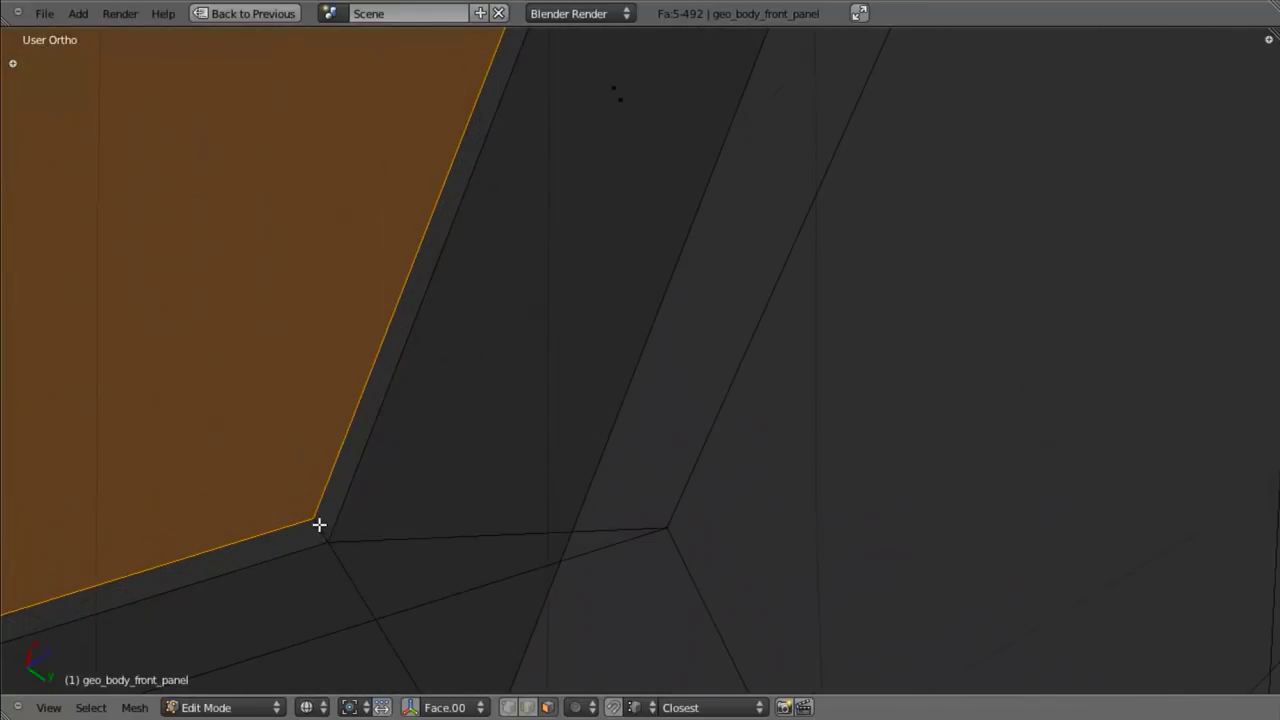
{"action": "right_click", "coordinate": [318, 524], "text": "alt+shift"}
{"action": "scroll", "coordinate": [323, 523], "scroll_direction": "down", "scroll_amount": 15}
{"action": "key", "text": "z"}
{"action": "scroll", "coordinate": [489, 558], "scroll_direction": "down", "scroll_amount": 5}
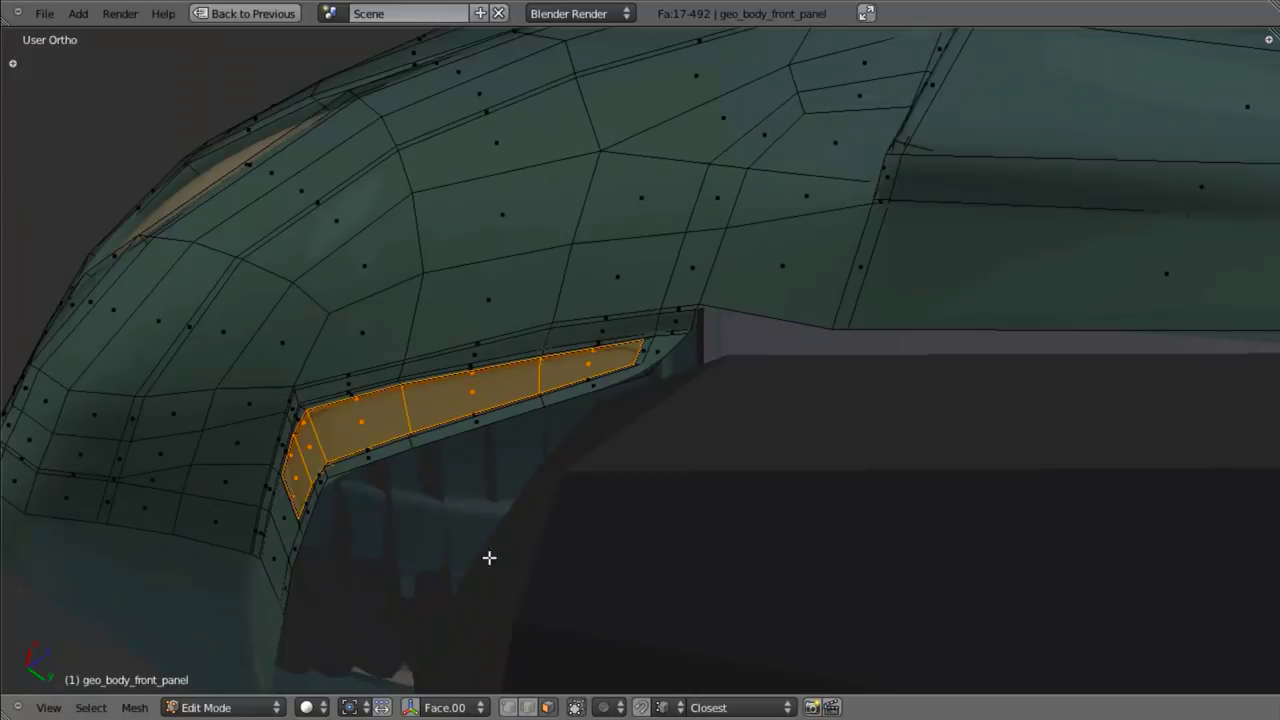
- Restore the multi-editor layout and add a new material slot to the front body panel based on the yellow material
{"action": "key", "text": "shift+space"}
{"action": "scroll", "coordinate": [514, 457], "scroll_direction": "down", "scroll_amount": 3}
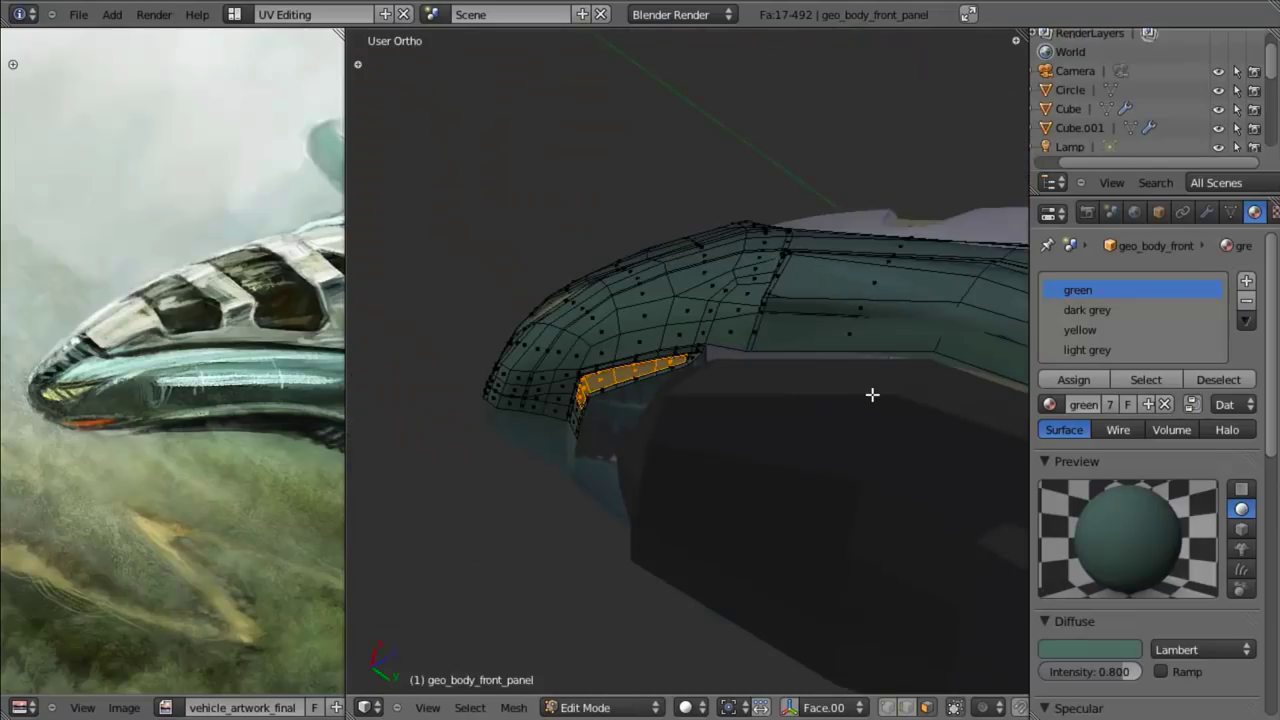
{"action": "left_click", "coordinate": [1089, 329]}
{"action": "middle_click_drag", "start_coordinate": [960, 397], "coordinate": [684, 405]}
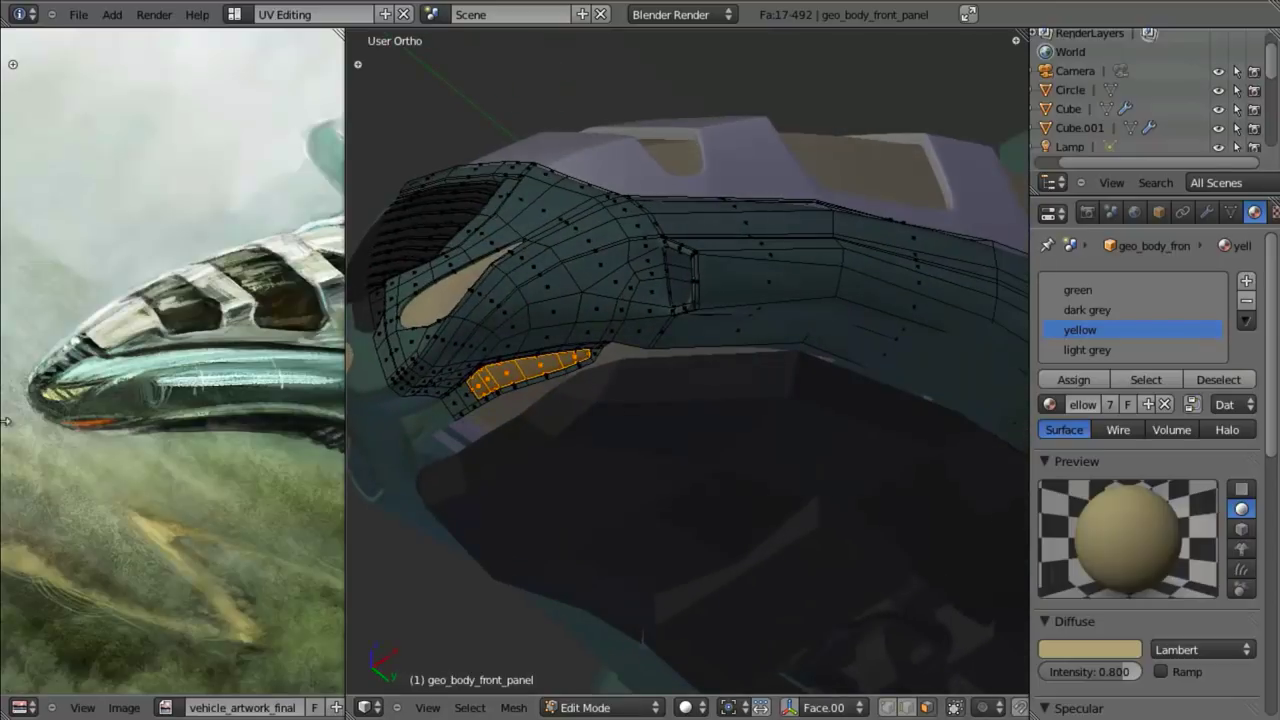
{"action": "left_click", "coordinate": [1248, 283]}
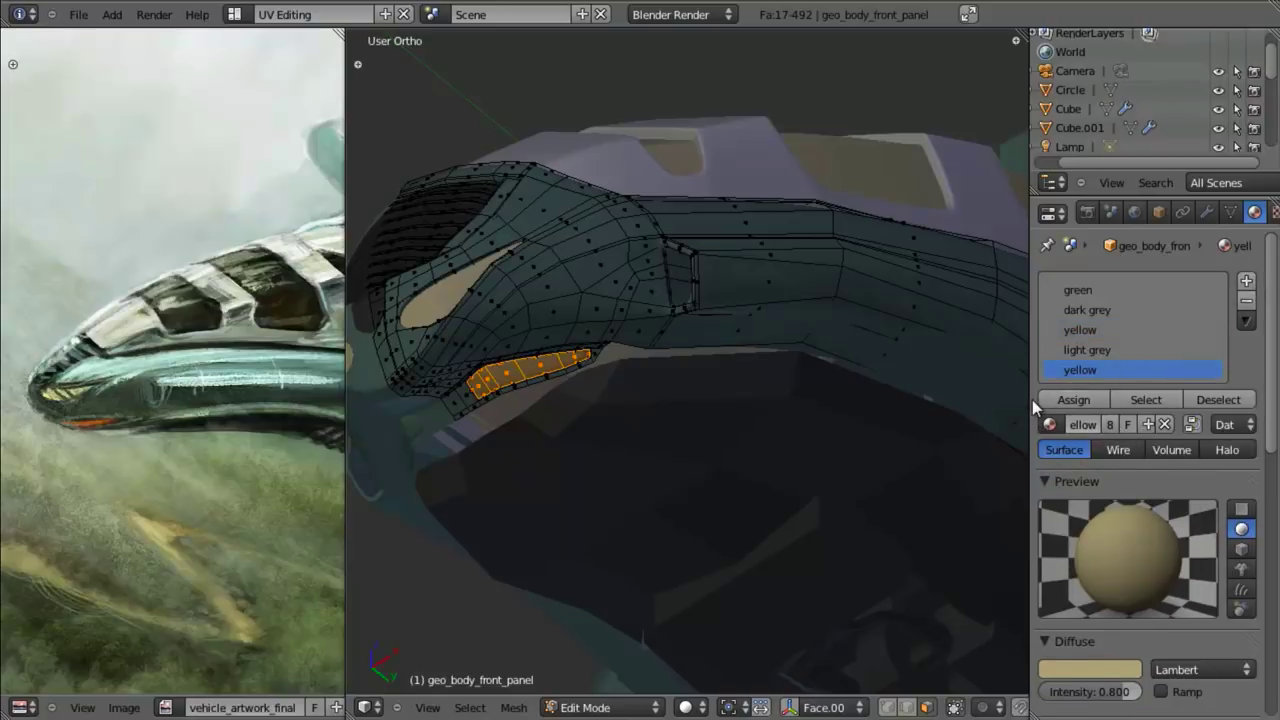
{"action": "left_click_drag", "start_coordinate": [1030, 394], "coordinate": [980, 398]}
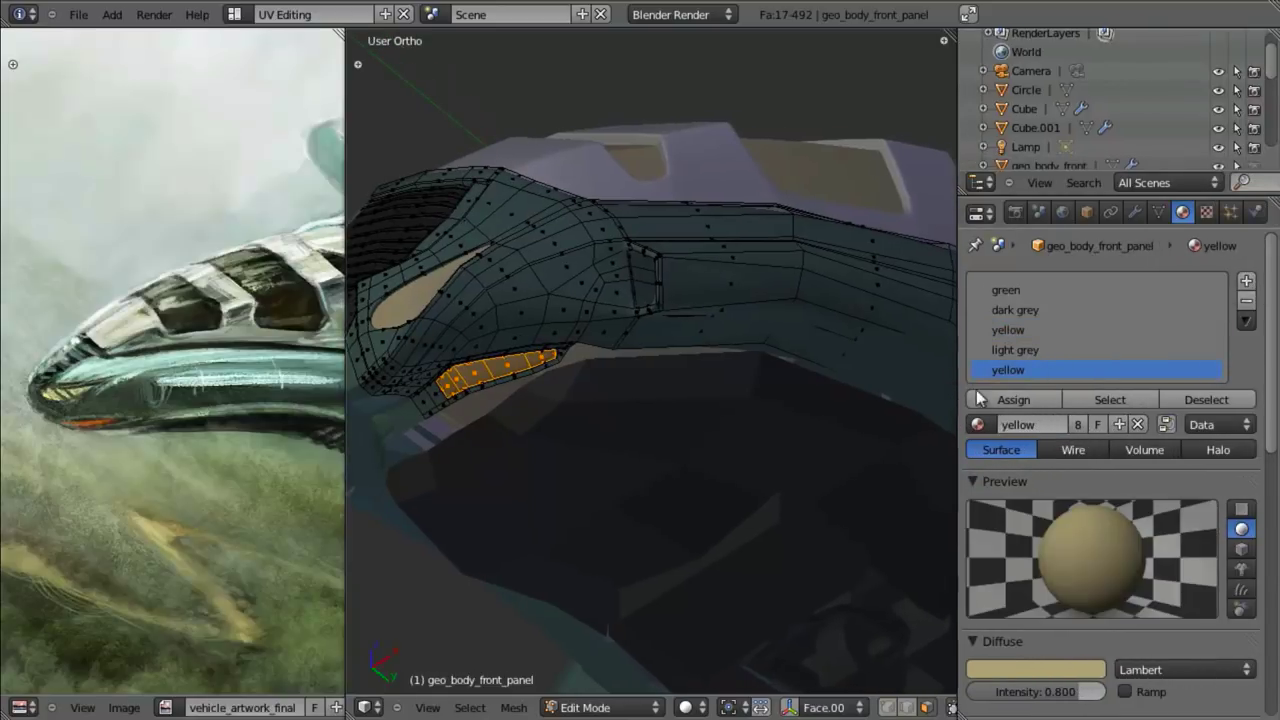
- Make the new slot's yellow material a single-user copy and rename it orange
{"action": "left_click", "coordinate": [1080, 425]}
{"action": "left_click", "coordinate": [1071, 422]}
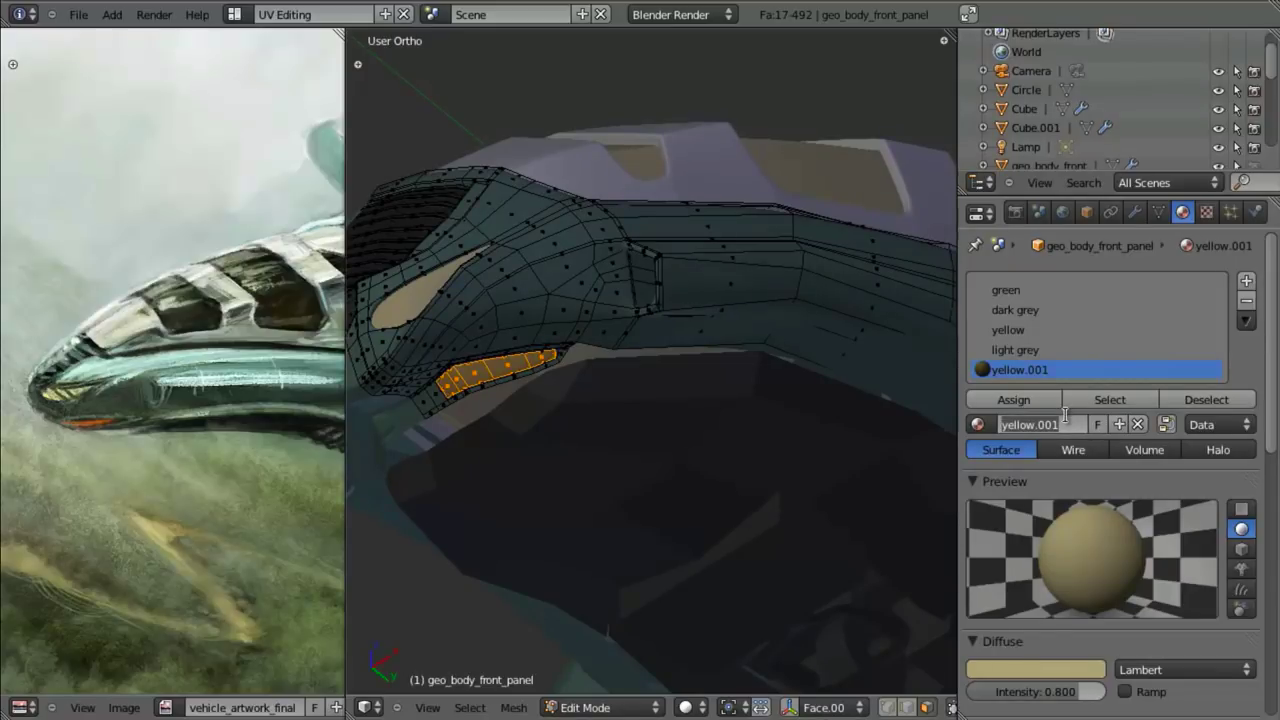
{"action": "type", "text": "orange"}
{"action": "key", "text": "Return"}
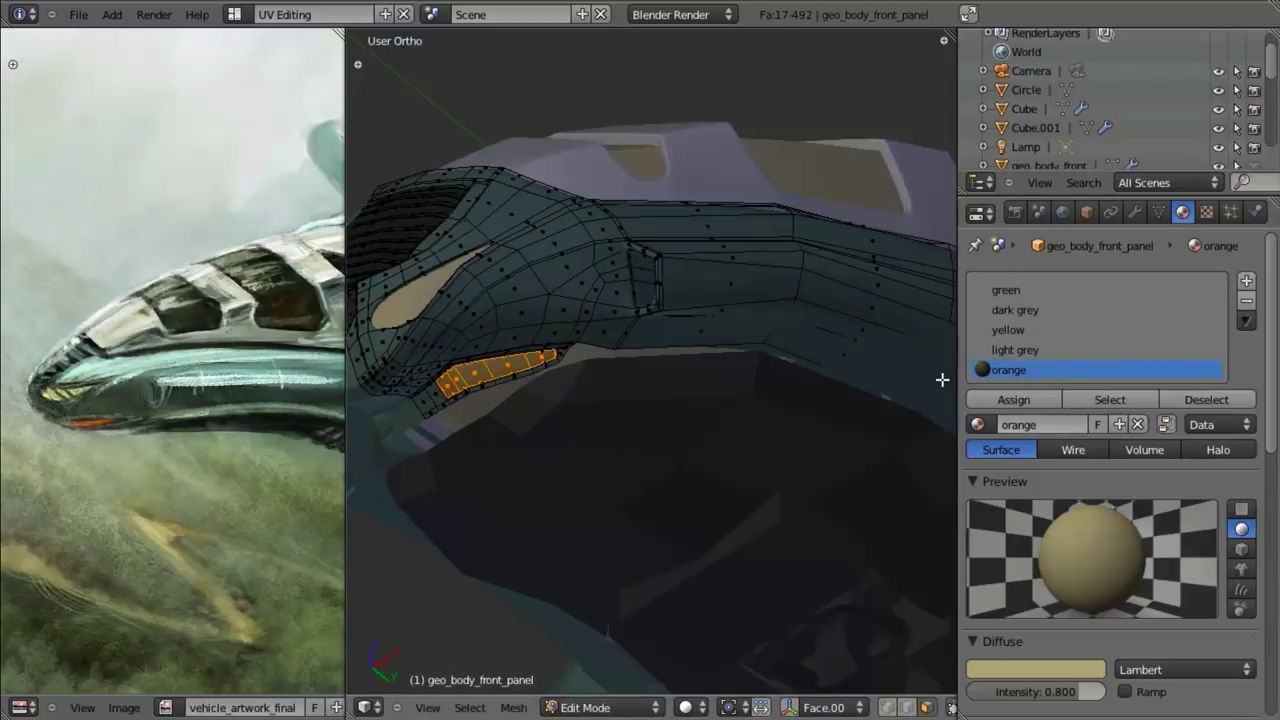
- Set the orange material's diffuse color to a deep red-orange and assign it to the selected light faces
{"action": "middle_click_drag", "start_coordinate": [942, 379], "coordinate": [628, 395]}
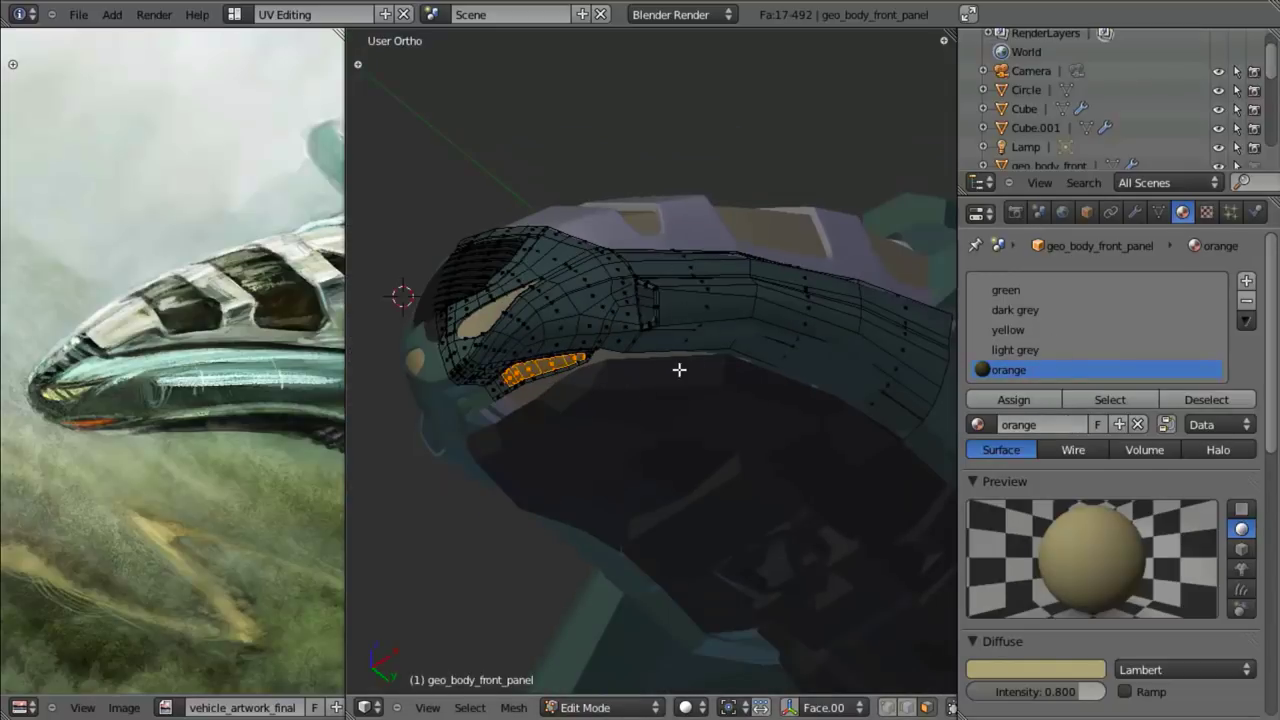
{"action": "scroll", "coordinate": [619, 461], "scroll_direction": "up", "scroll_amount": 3}
{"action": "middle_click_drag", "start_coordinate": [579, 435], "coordinate": [692, 428], "text": "shift"}
{"action": "scroll", "coordinate": [697, 443], "scroll_direction": "up", "scroll_amount": 2}
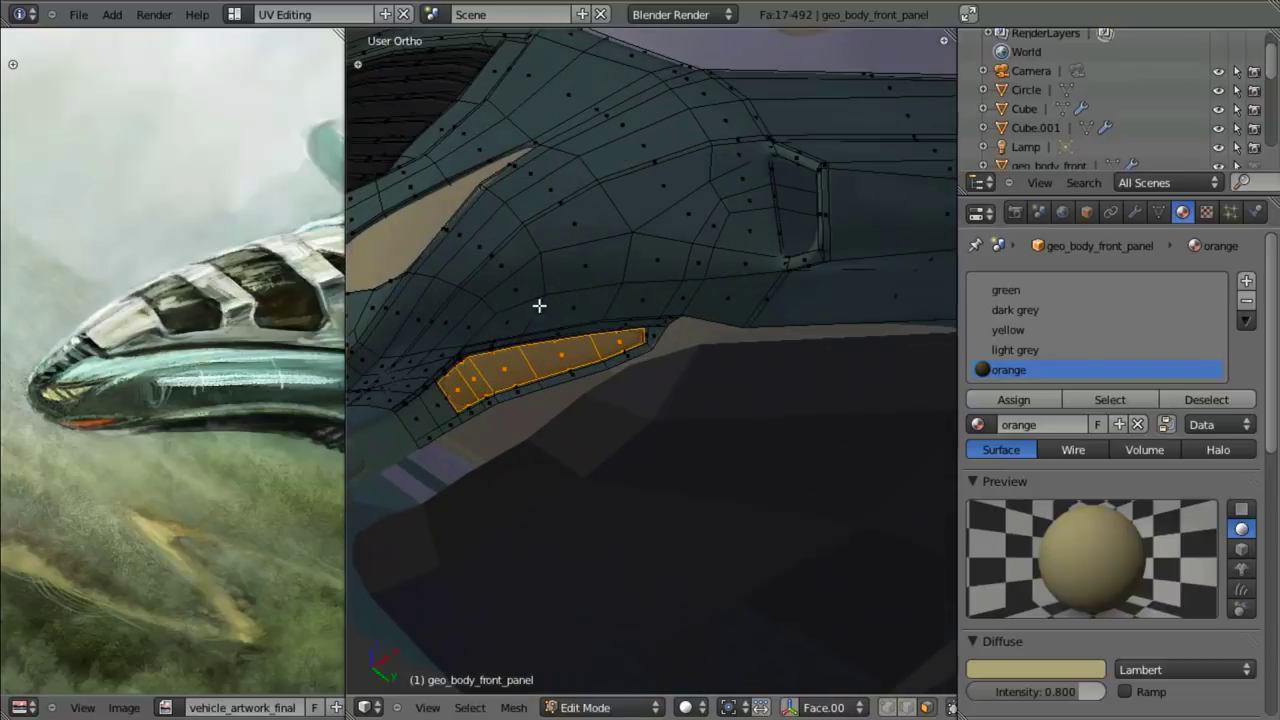
{"action": "left_click", "coordinate": [1004, 398]}
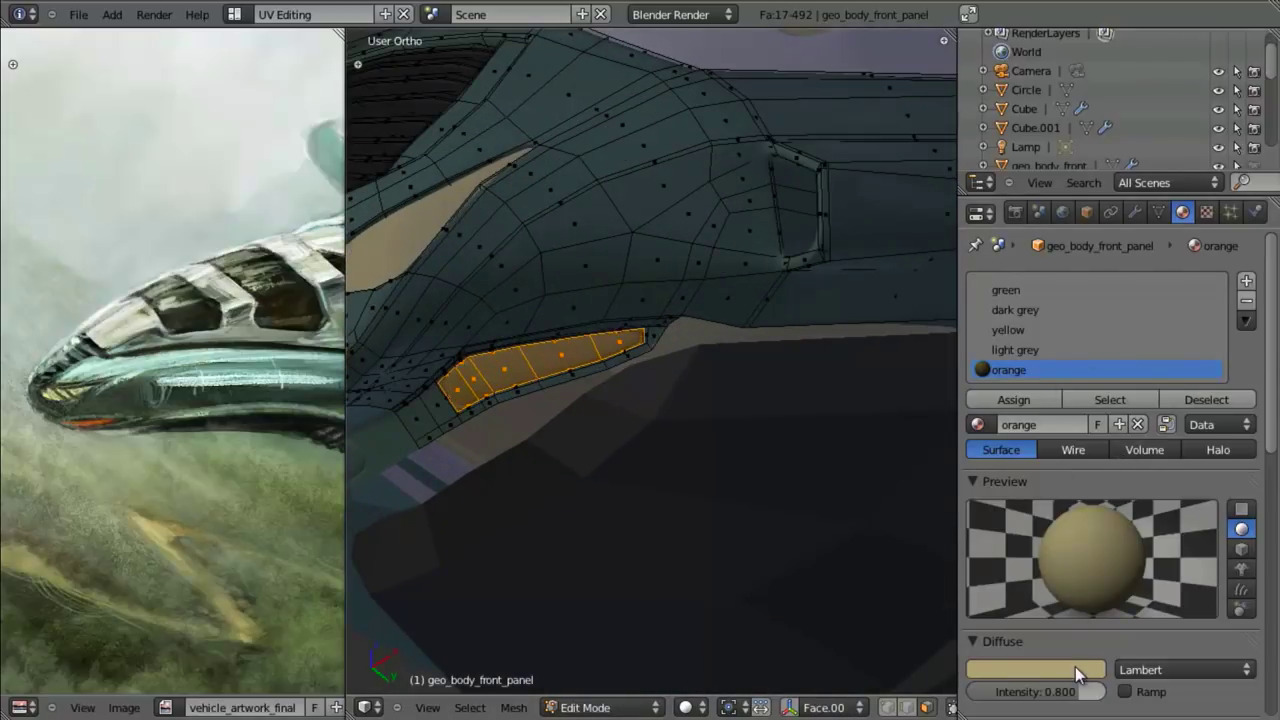
{"action": "left_click", "coordinate": [1075, 667]}
{"action": "left_click_drag", "start_coordinate": [975, 530], "coordinate": [972, 551]}
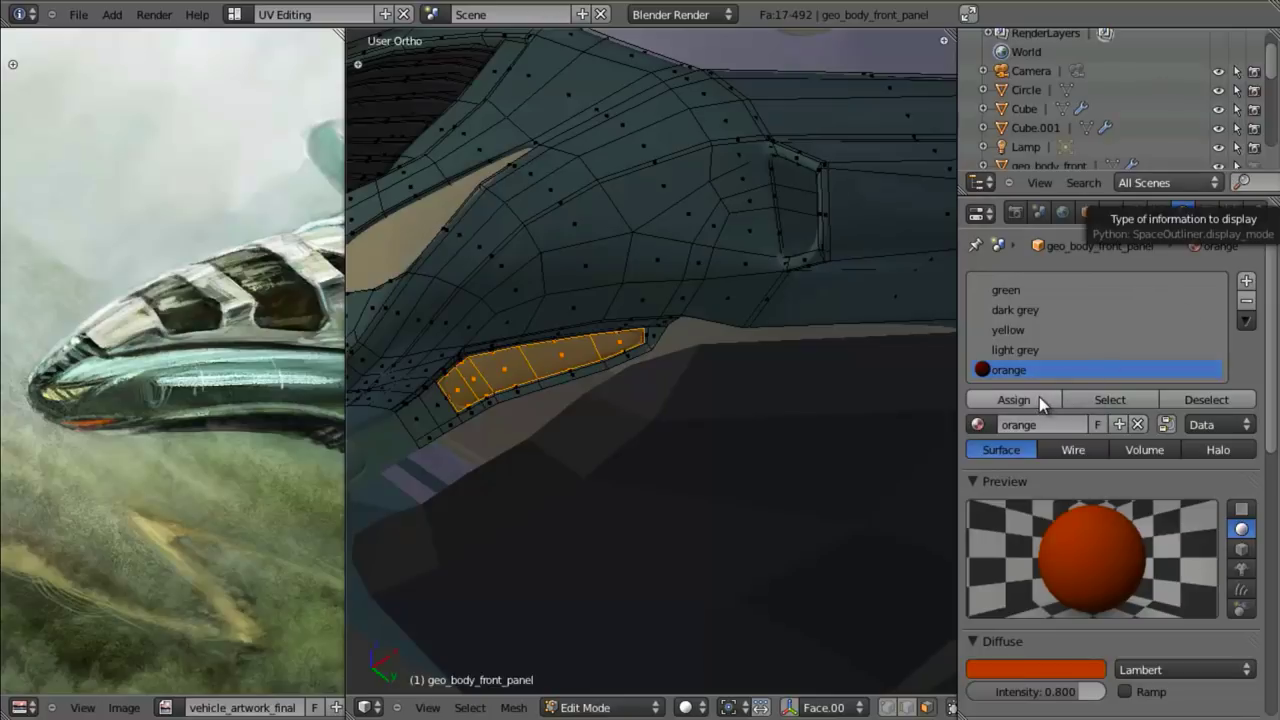
{"action": "left_click", "coordinate": [1039, 397]}
{"action": "key", "text": "Tab"}
{"action": "middle_click_drag", "start_coordinate": [643, 312], "coordinate": [645, 428]}
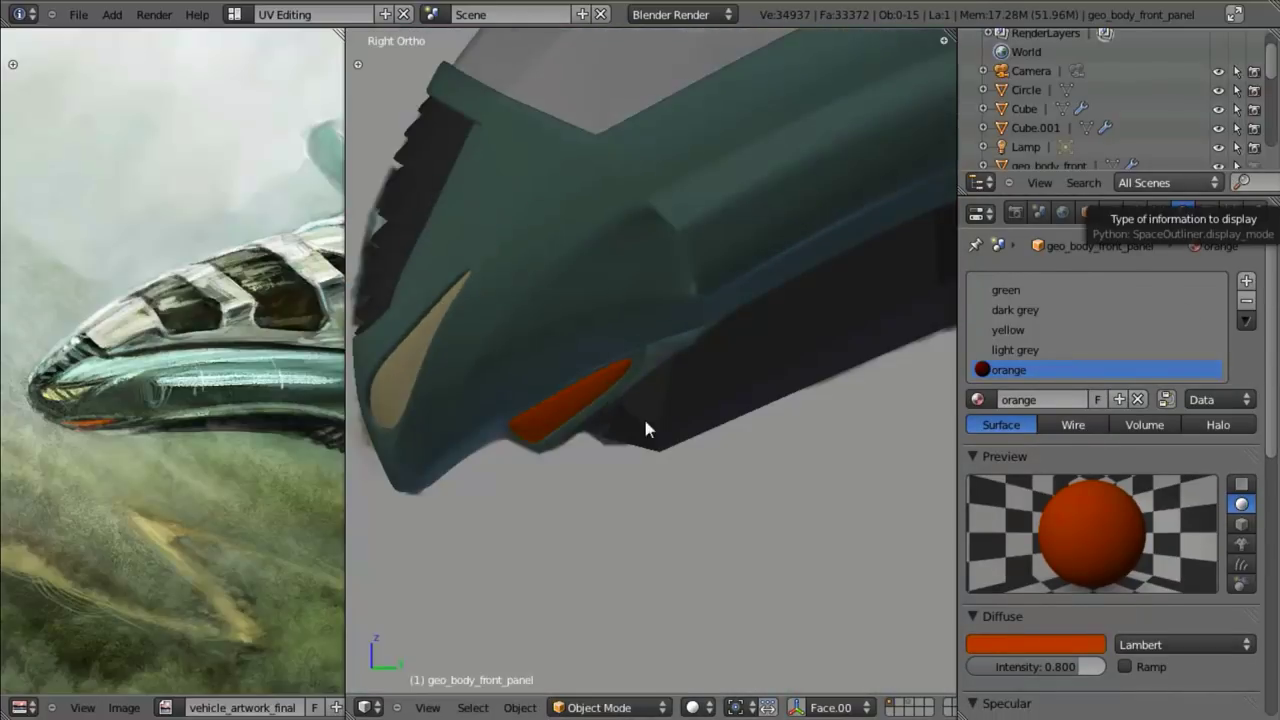
- Clear the face selection, switch to vertex selection, and cut a lengthwise edge loop through the light surface, sliding it toward the upper edge
{"action": "key", "text": "Tab"}
{"action": "scroll", "coordinate": [645, 428], "scroll_direction": "up", "scroll_amount": 6}
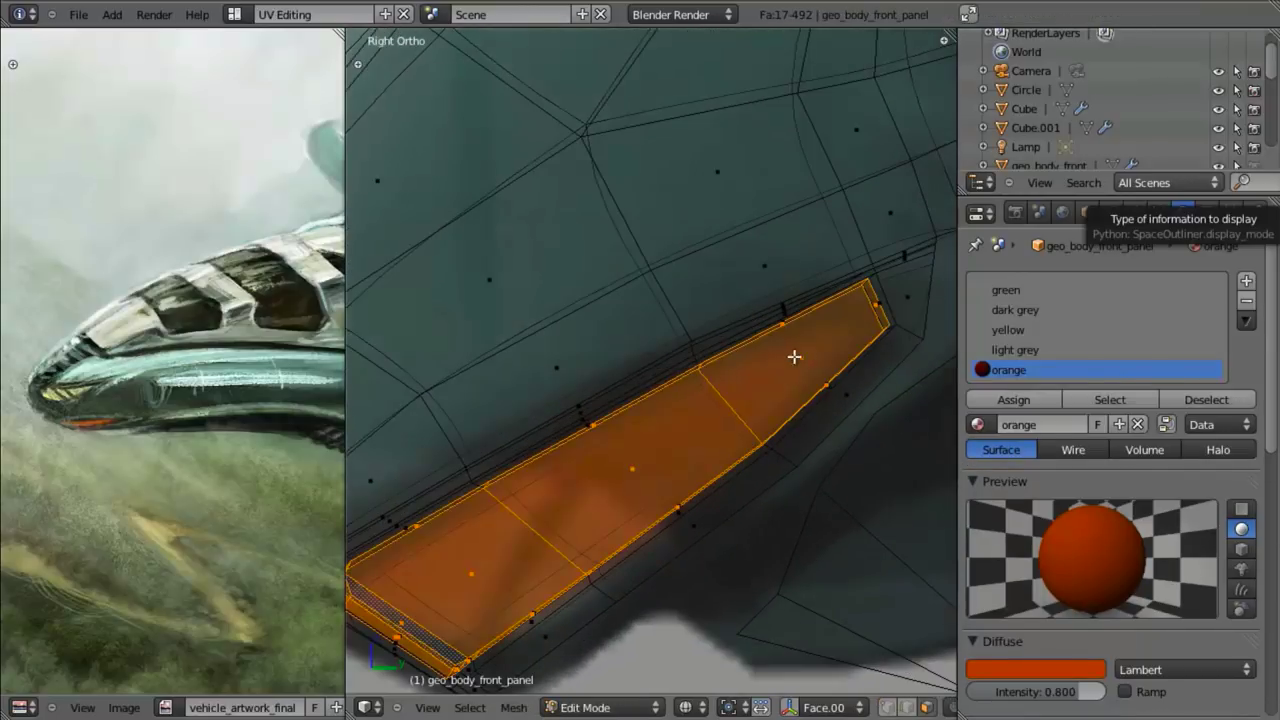
{"action": "key", "text": "a"}
{"action": "scroll", "coordinate": [800, 358], "scroll_direction": "down", "scroll_amount": 3}
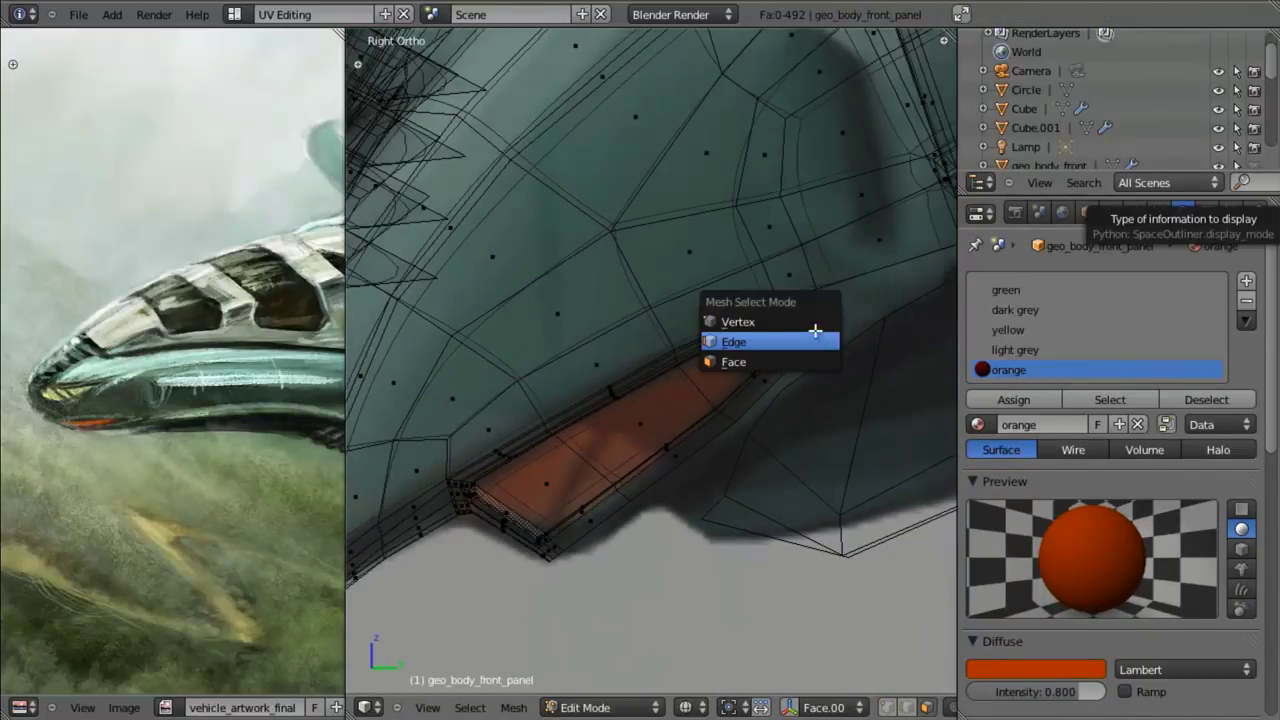
{"action": "left_click", "coordinate": [815, 317]}
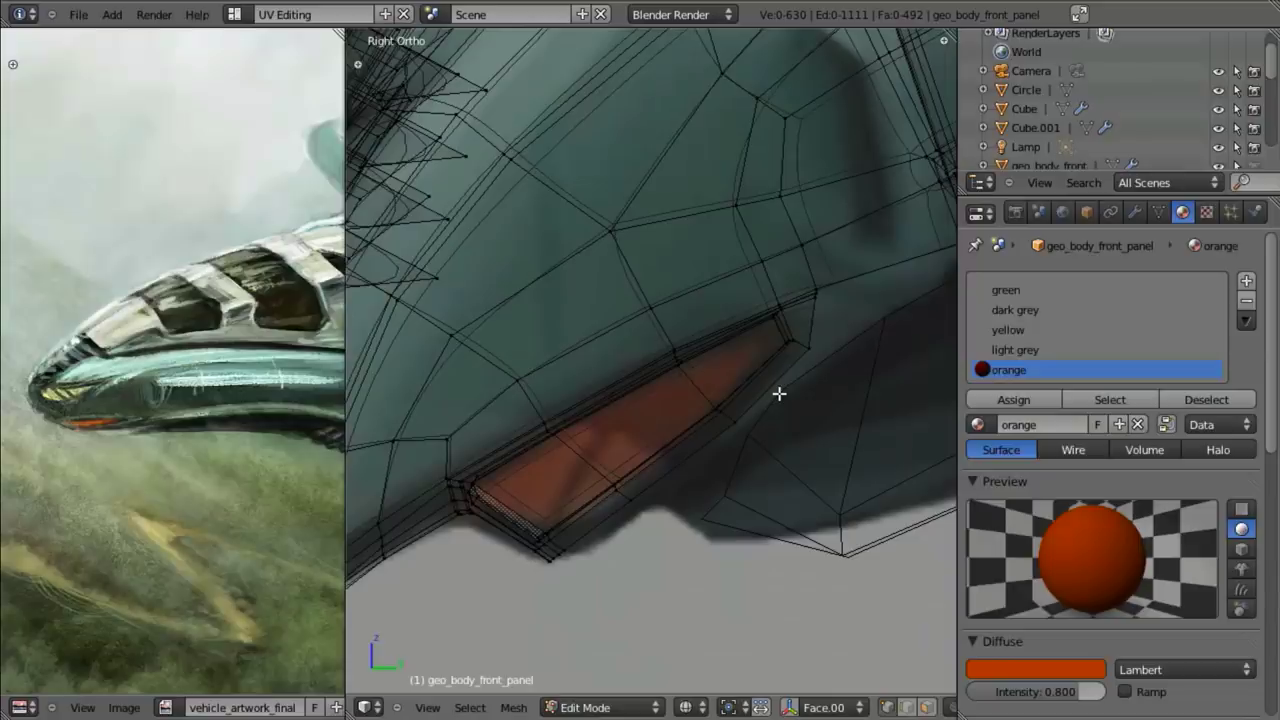
{"action": "key", "text": "shift+space"}
{"action": "key", "text": "ctrl+r"}
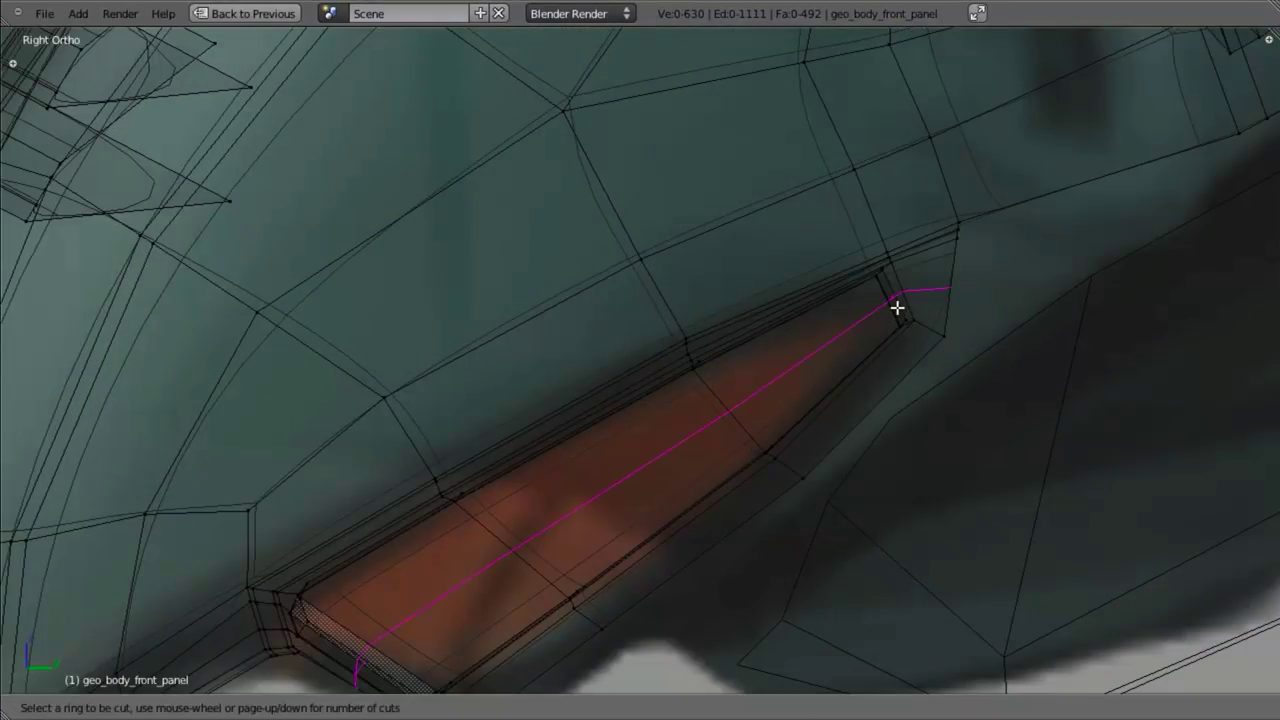
{"action": "left_click", "coordinate": [897, 308]}
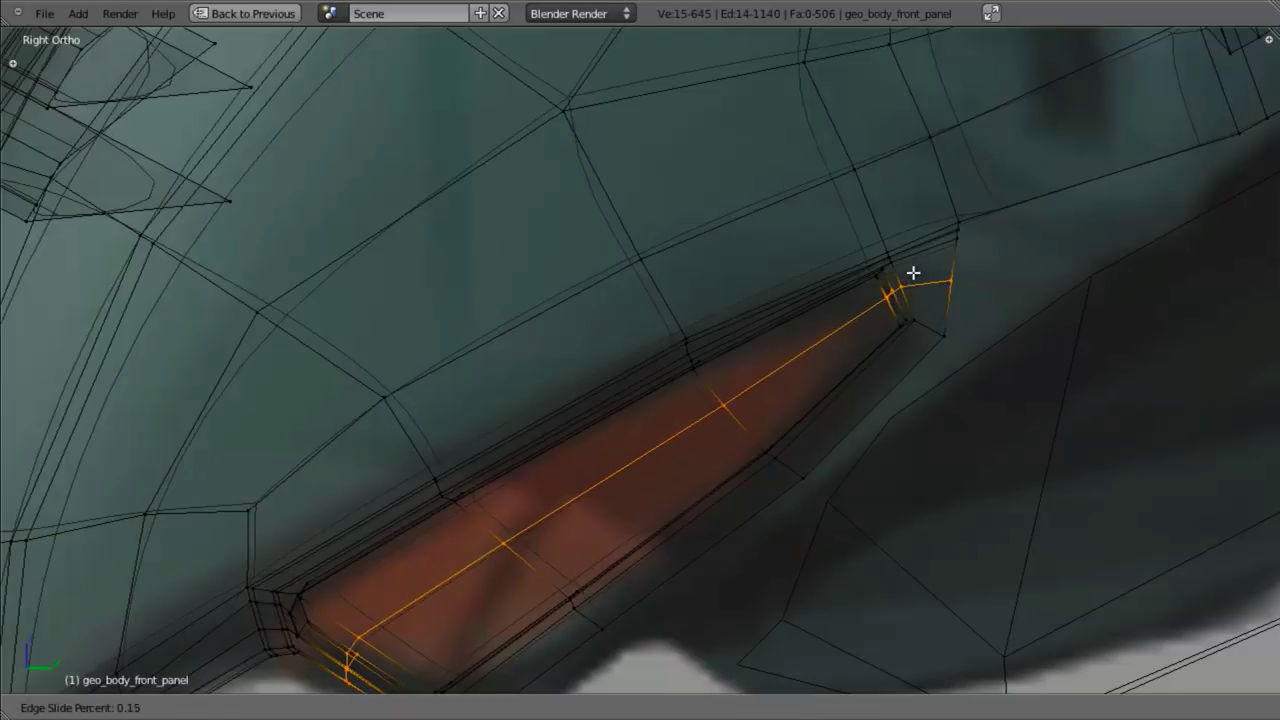
{"action": "left_click", "coordinate": [904, 242]}
{"action": "key", "text": "z"}
{"action": "scroll", "coordinate": [686, 323], "scroll_direction": "down", "scroll_amount": 3}
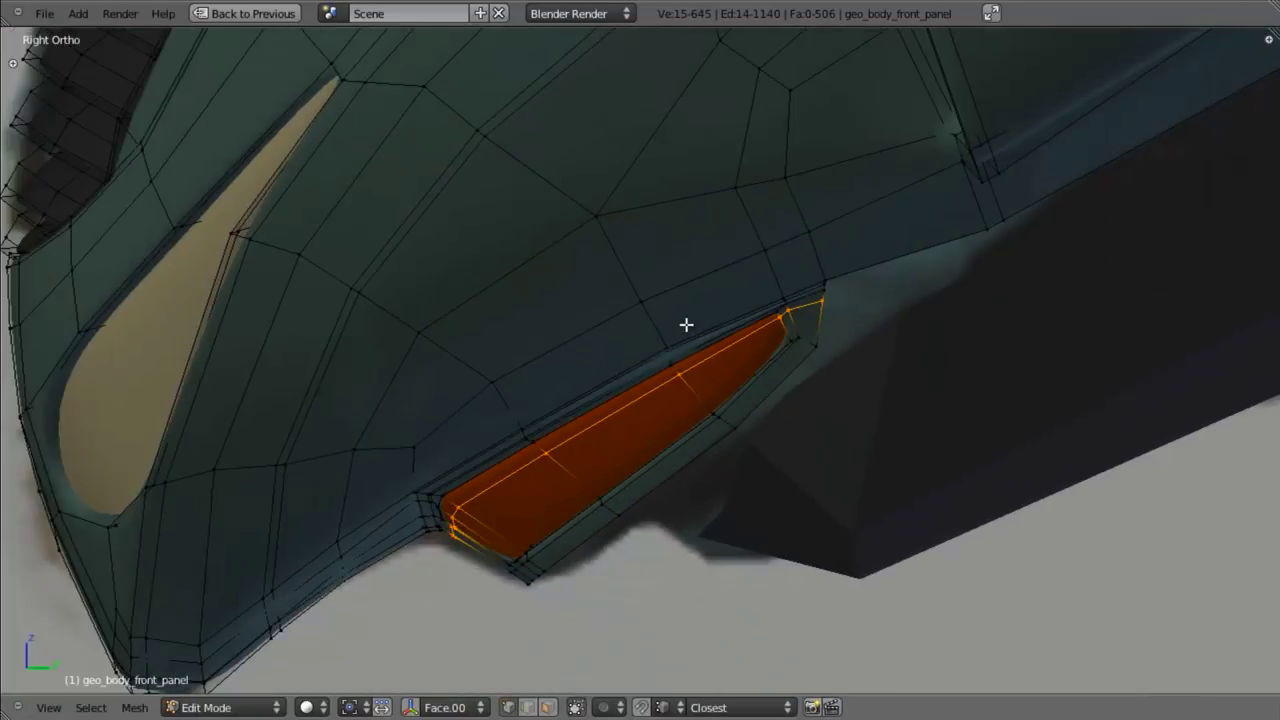
- Examine the orange light's shape from below, from the front and against the side reference image
{"action": "key", "text": "Tab"}
{"action": "mouse_move", "coordinate": [686, 323]}
{"action": "middle_mouse_down"}
{"action": "mouse_move", "coordinate": [695, 307]}
{"action": "mouse_move", "coordinate": [666, 317]}
{"action": "mouse_move", "coordinate": [663, 180]}
{"action": "mouse_move", "coordinate": [729, 114]}
{"action": "mouse_move", "coordinate": [643, 284]}
{"action": "mouse_move", "coordinate": [529, 357]}
{"action": "mouse_move", "coordinate": [749, 380]}
{"action": "mouse_move", "coordinate": [757, 432]}
{"action": "middle_mouse_up"}
{"action": "scroll", "coordinate": [691, 327], "scroll_direction": "down", "scroll_amount": 4}
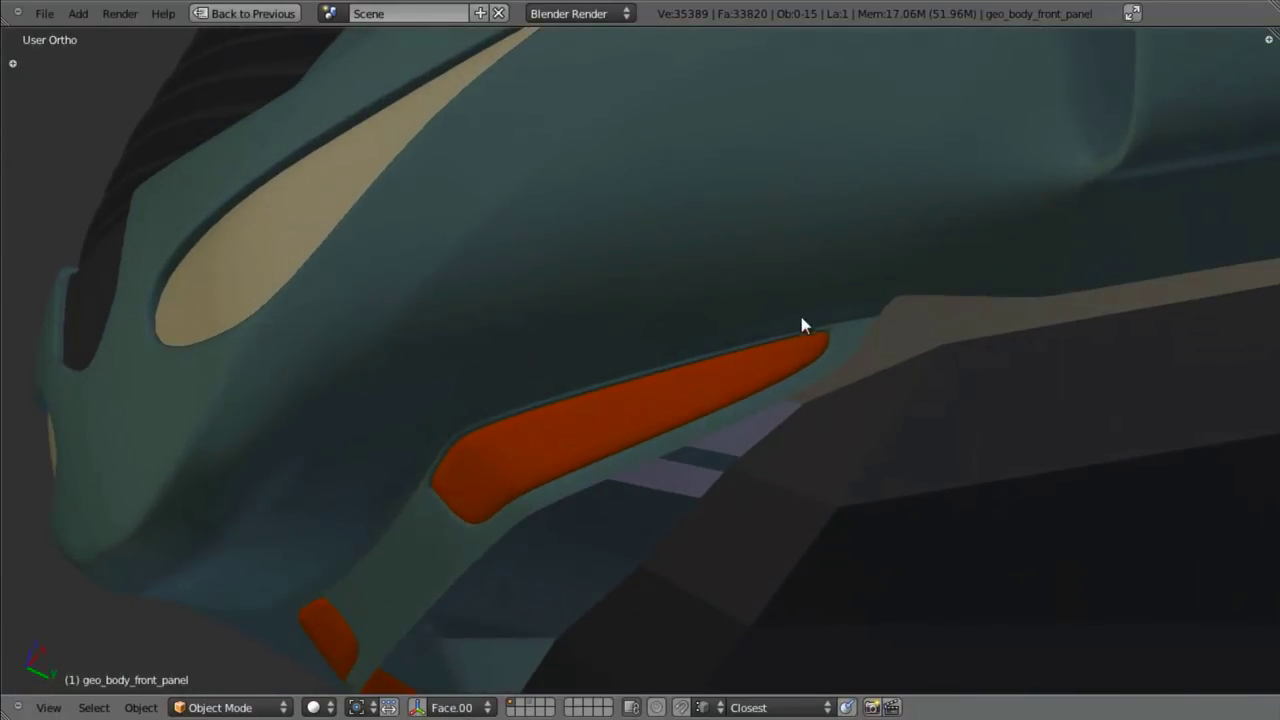
{"action": "middle_click_drag", "start_coordinate": [501, 503], "coordinate": [486, 363]}
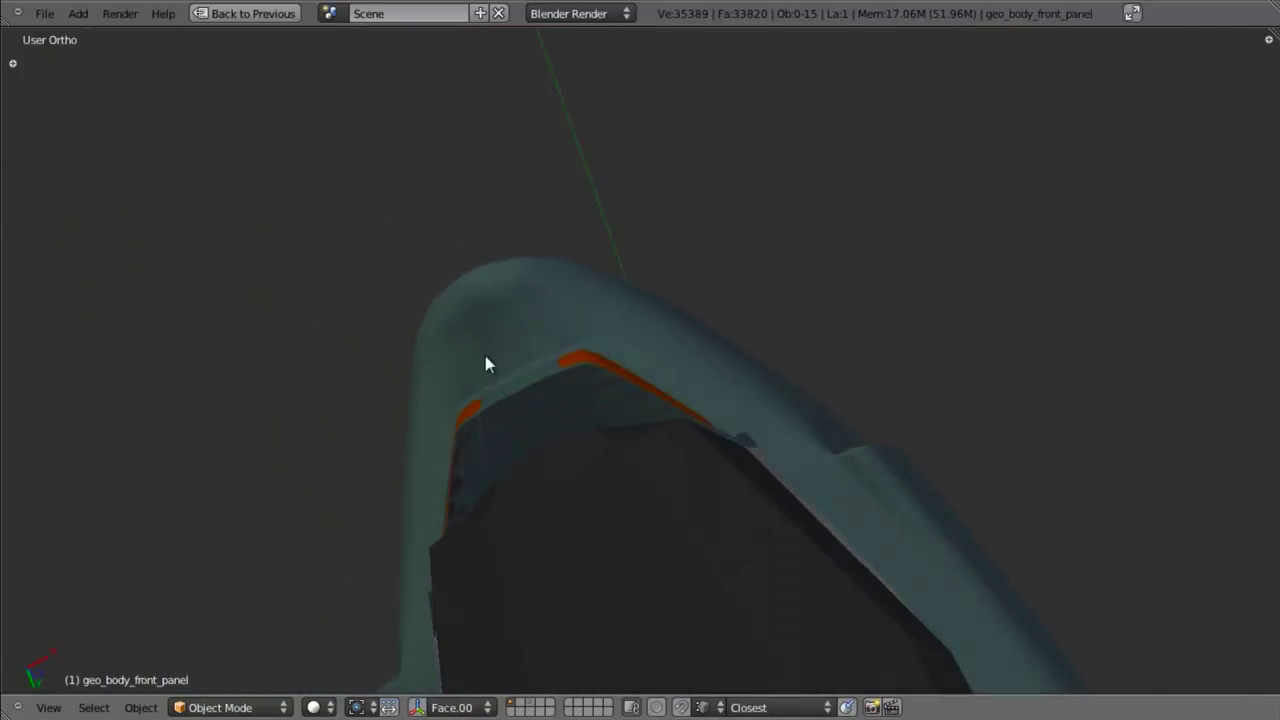
{"action": "scroll", "coordinate": [490, 410], "scroll_direction": "up", "scroll_amount": 3}
{"action": "key", "text": "Tab"}
{"action": "middle_click_drag", "start_coordinate": [534, 435], "coordinate": [577, 429], "text": "shift"}
{"action": "scroll", "coordinate": [584, 353], "scroll_direction": "up", "scroll_amount": 4}
{"action": "scroll", "coordinate": [584, 353], "scroll_direction": "down", "scroll_amount": 4}
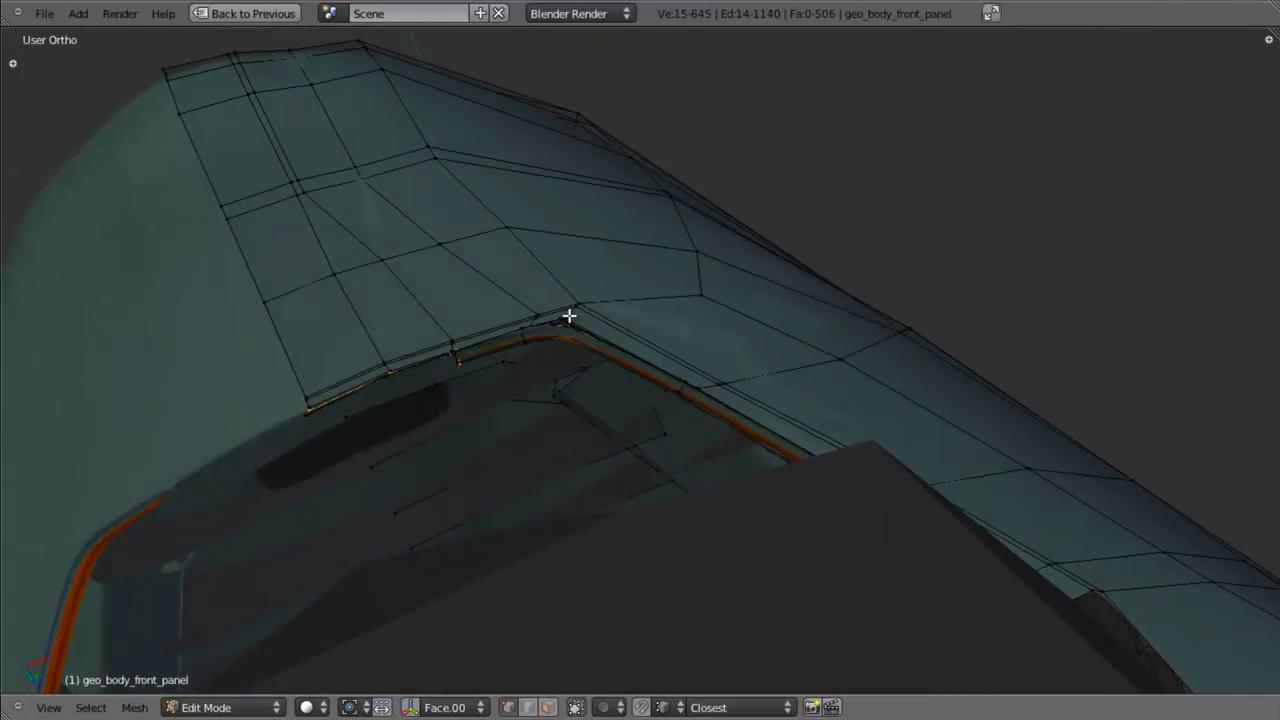
{"action": "middle_click_drag", "start_coordinate": [569, 314], "coordinate": [645, 532]}
{"action": "key", "text": "Tab"}
{"action": "key", "text": "KP_3"}
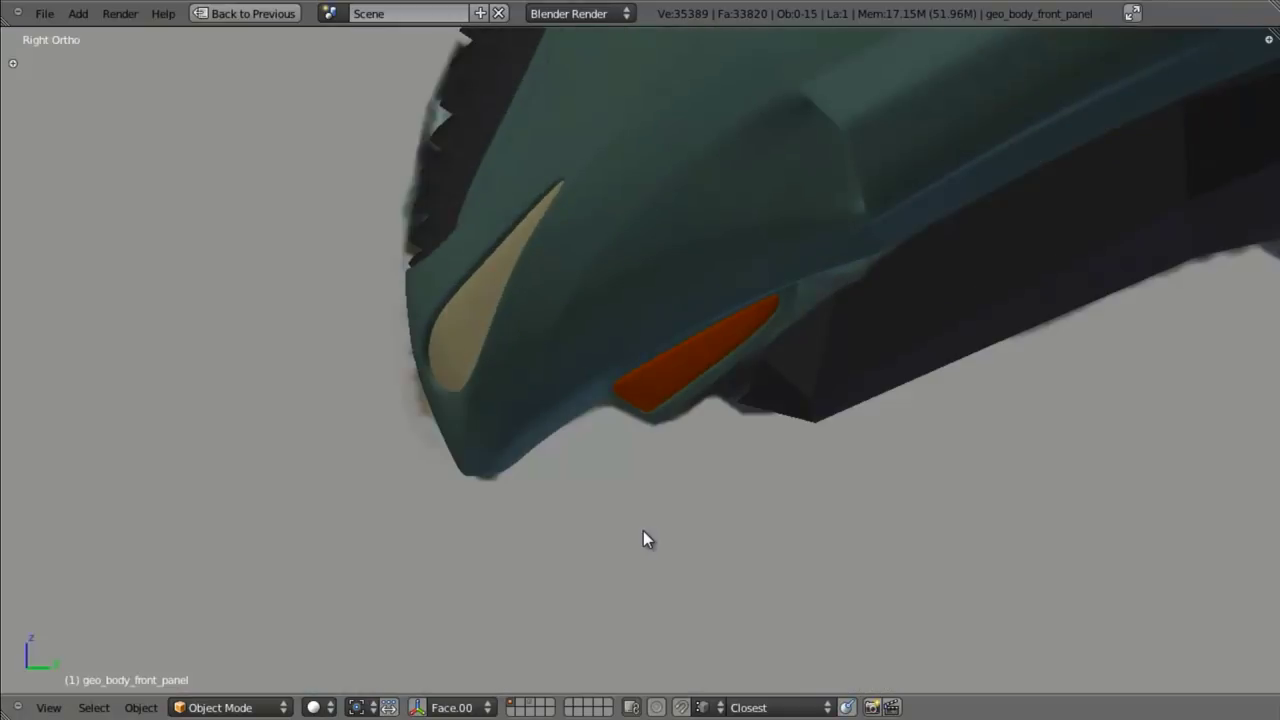
{"action": "key", "text": "z"}
{"action": "scroll", "coordinate": [737, 478], "scroll_direction": "up", "scroll_amount": 5}
{"action": "key", "text": "z"}
{"action": "middle_click_drag", "start_coordinate": [737, 478], "coordinate": [606, 377]}
- Select the vertex strip between the light's inner end and the panel's centerline, including hidden vertices, and move it forward and down about 0.01 in side view
{"action": "key", "text": "Tab"}
{"action": "scroll", "coordinate": [603, 466], "scroll_direction": "down", "scroll_amount": 6}
{"action": "scroll", "coordinate": [606, 377], "scroll_direction": "up", "scroll_amount": 3}
{"action": "mouse_move", "coordinate": [606, 440]}
{"action": "middle_mouse_down"}
{"action": "mouse_move", "coordinate": [606, 377]}
{"action": "mouse_move", "coordinate": [624, 437]}
{"action": "middle_mouse_up"}
{"action": "scroll", "coordinate": [606, 377], "scroll_direction": "up", "scroll_amount": 1}
{"action": "scroll", "coordinate": [624, 437], "scroll_direction": "down", "scroll_amount": 1}
{"action": "key", "text": "a"}
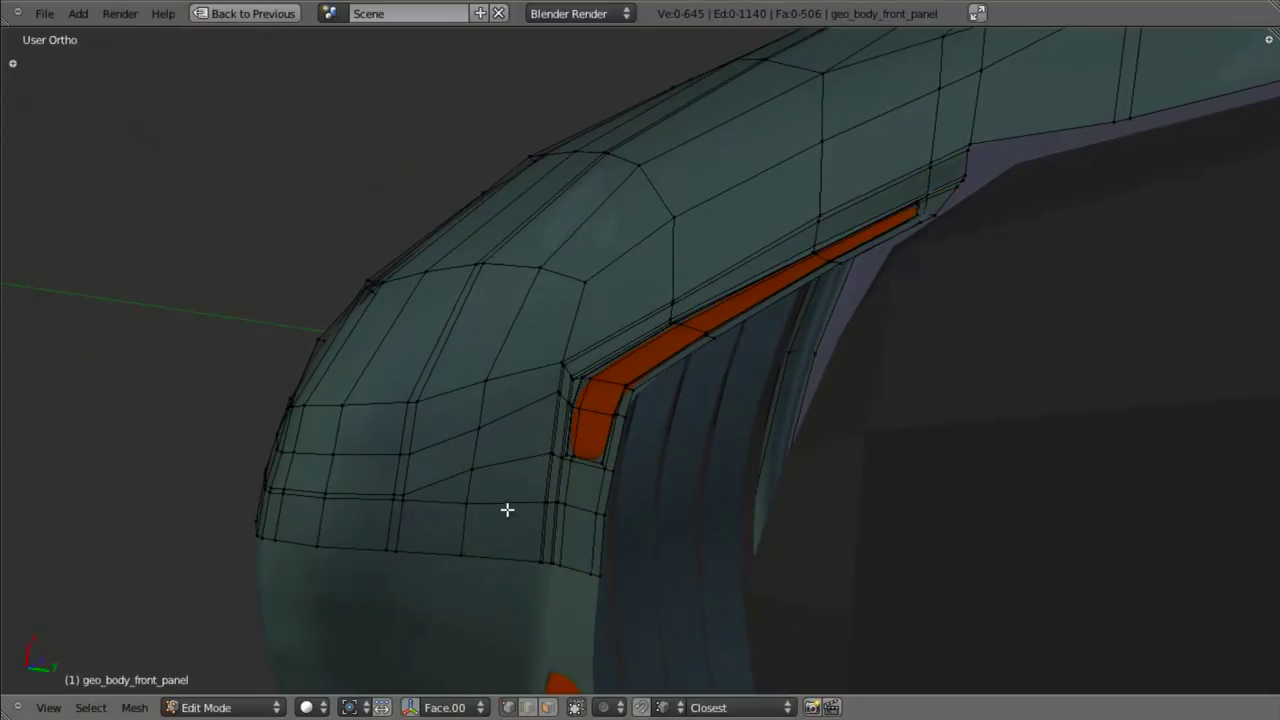
{"action": "key", "text": "b"}
{"action": "left_click_drag", "start_coordinate": [500, 500], "coordinate": [617, 615]}
{"action": "scroll", "coordinate": [617, 580], "scroll_direction": "up", "scroll_amount": 3}
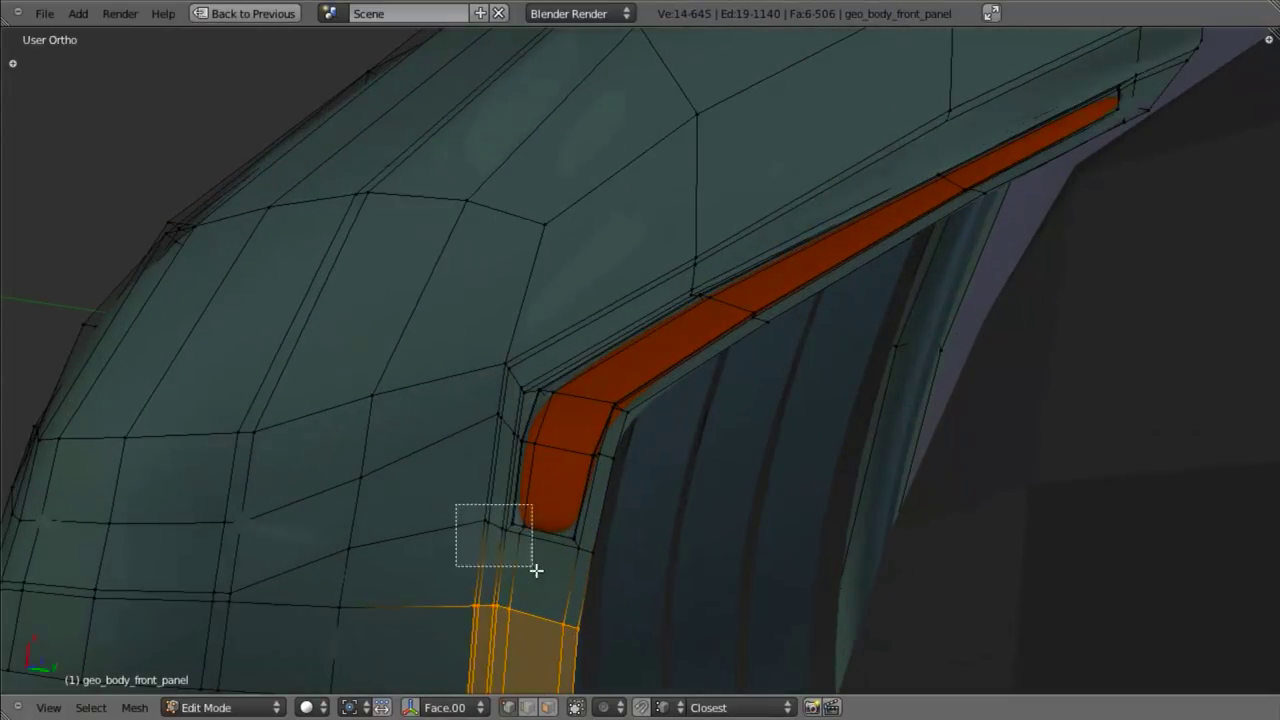
{"action": "left_click_drag", "start_coordinate": [536, 570], "coordinate": [536, 570]}
{"action": "key", "text": "z"}
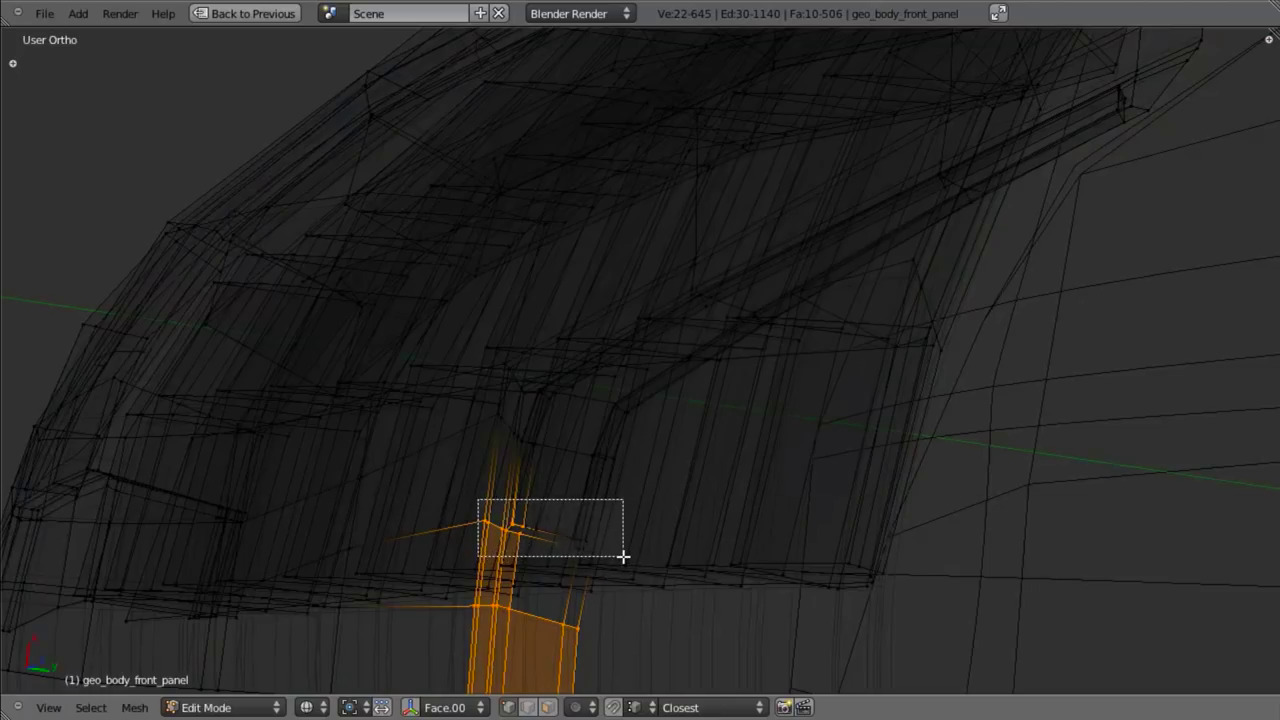
{"action": "left_click_drag", "start_coordinate": [623, 557], "coordinate": [623, 557]}
{"action": "middle_click_drag", "start_coordinate": [543, 495], "coordinate": [586, 591]}
{"action": "key", "text": "KP_3"}
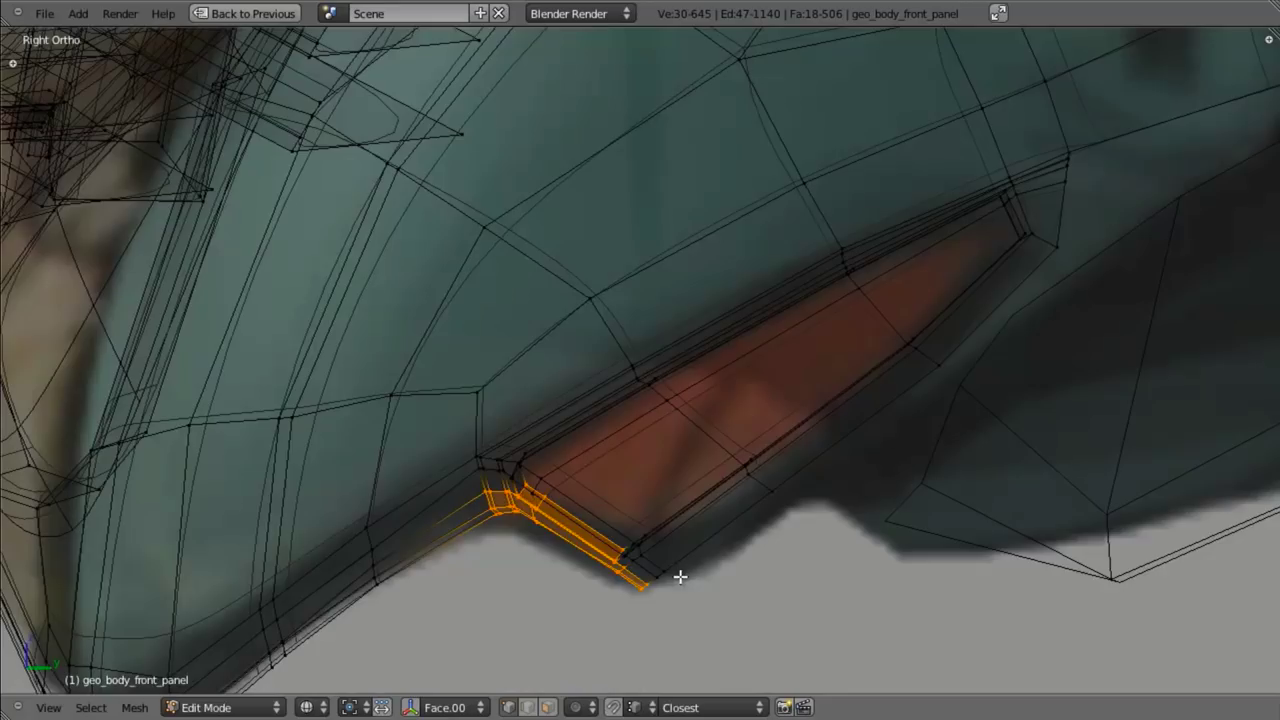
{"action": "scroll", "coordinate": [680, 577], "scroll_direction": "down", "scroll_amount": 5}
{"action": "scroll", "coordinate": [598, 449], "scroll_direction": "up", "scroll_amount": 5}
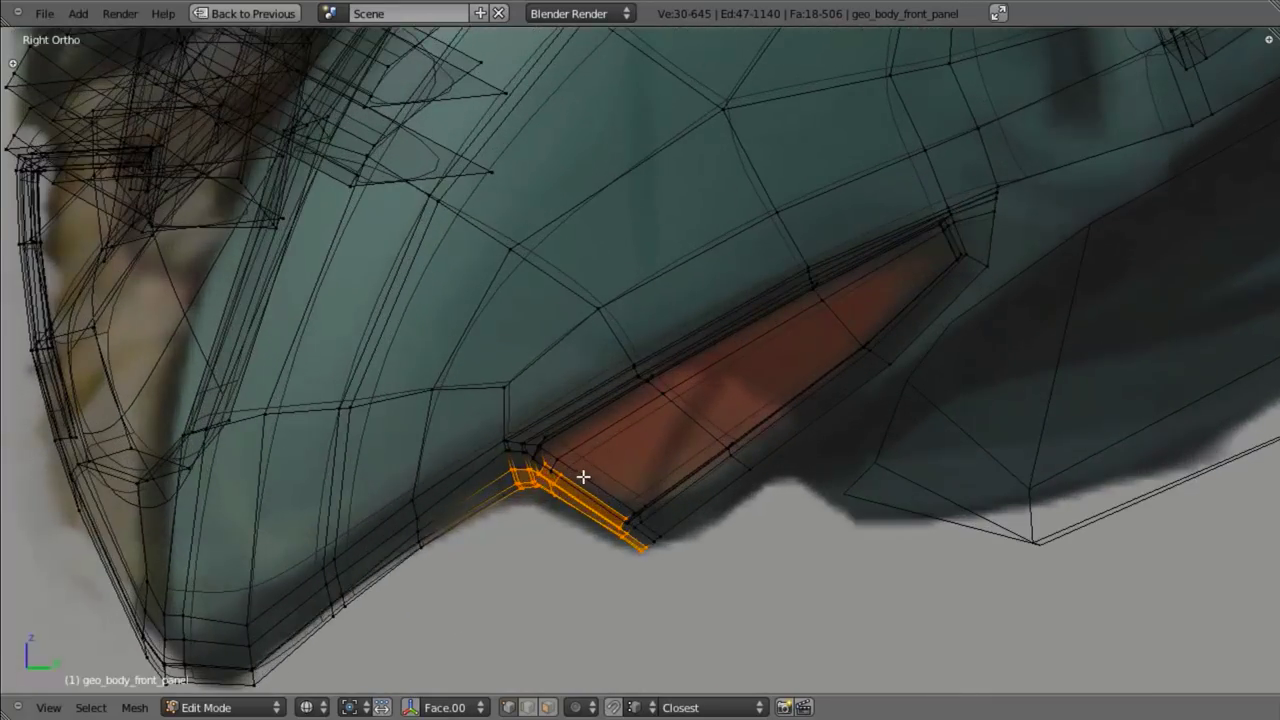
{"action": "key", "text": "g"}
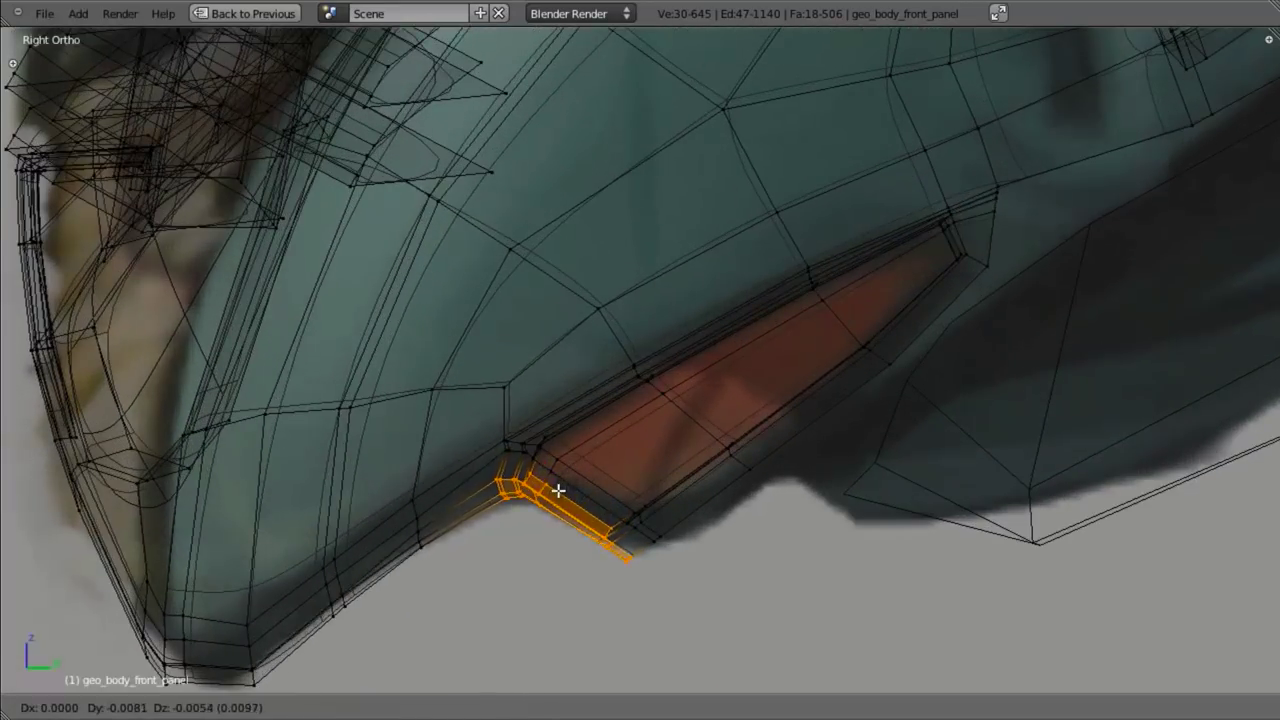
{"action": "left_click", "coordinate": [558, 494]}
{"action": "key", "text": "z"}
- Select only the edge row along the light's inner end and move it forward and down about 0.004 in side view
{"action": "middle_click_drag", "start_coordinate": [557, 560], "coordinate": [613, 417]}
{"action": "key", "text": "Tab"}
{"action": "scroll", "coordinate": [586, 487], "scroll_direction": "down", "scroll_amount": 4}
{"action": "scroll", "coordinate": [613, 417], "scroll_direction": "up", "scroll_amount": 3}
{"action": "key", "text": "Tab"}
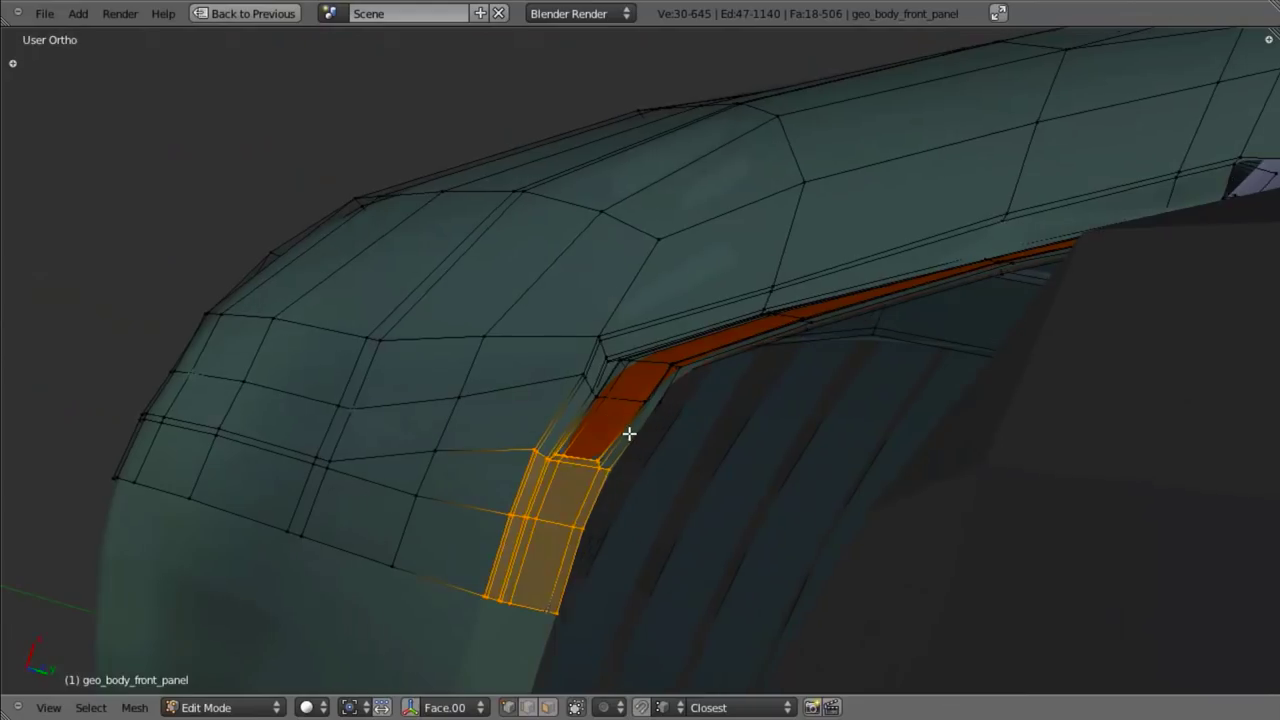
{"action": "scroll", "coordinate": [629, 434], "scroll_direction": "up", "scroll_amount": 5}
{"action": "key", "text": "z"}
{"action": "key", "text": "a"}
{"action": "key", "text": "b"}
{"action": "left_click_drag", "start_coordinate": [505, 382], "coordinate": [546, 445]}
{"action": "key", "text": "b"}
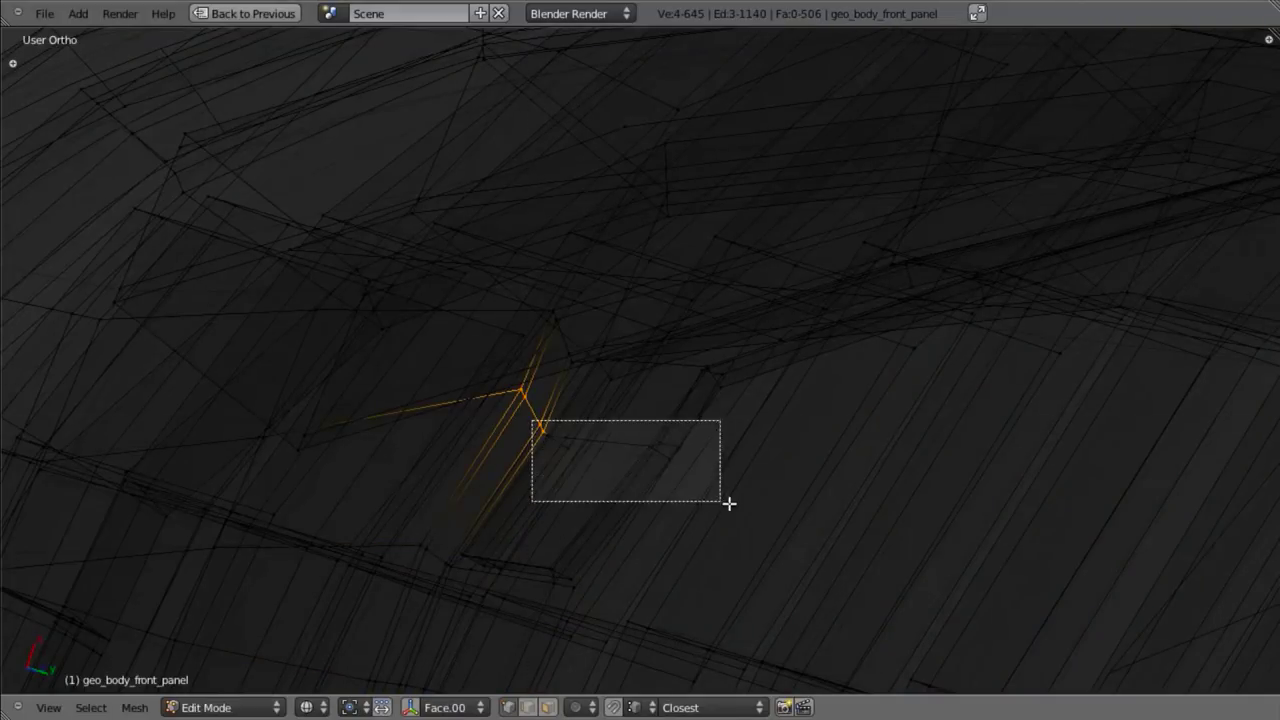
{"action": "left_click_drag", "start_coordinate": [729, 504], "coordinate": [717, 491]}
{"action": "key", "text": "z"}
{"action": "middle_click_drag", "start_coordinate": [717, 491], "coordinate": [676, 481]}
{"action": "key", "text": "KP_3"}
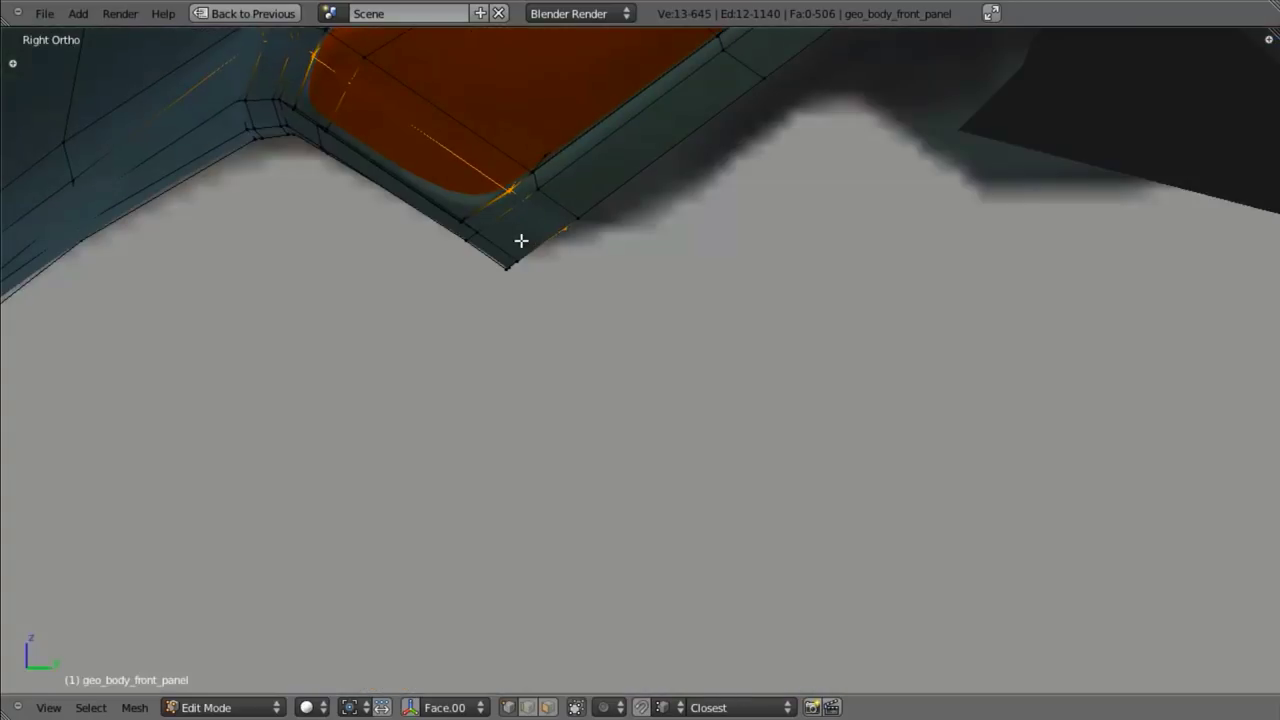
{"action": "key", "text": "g"}
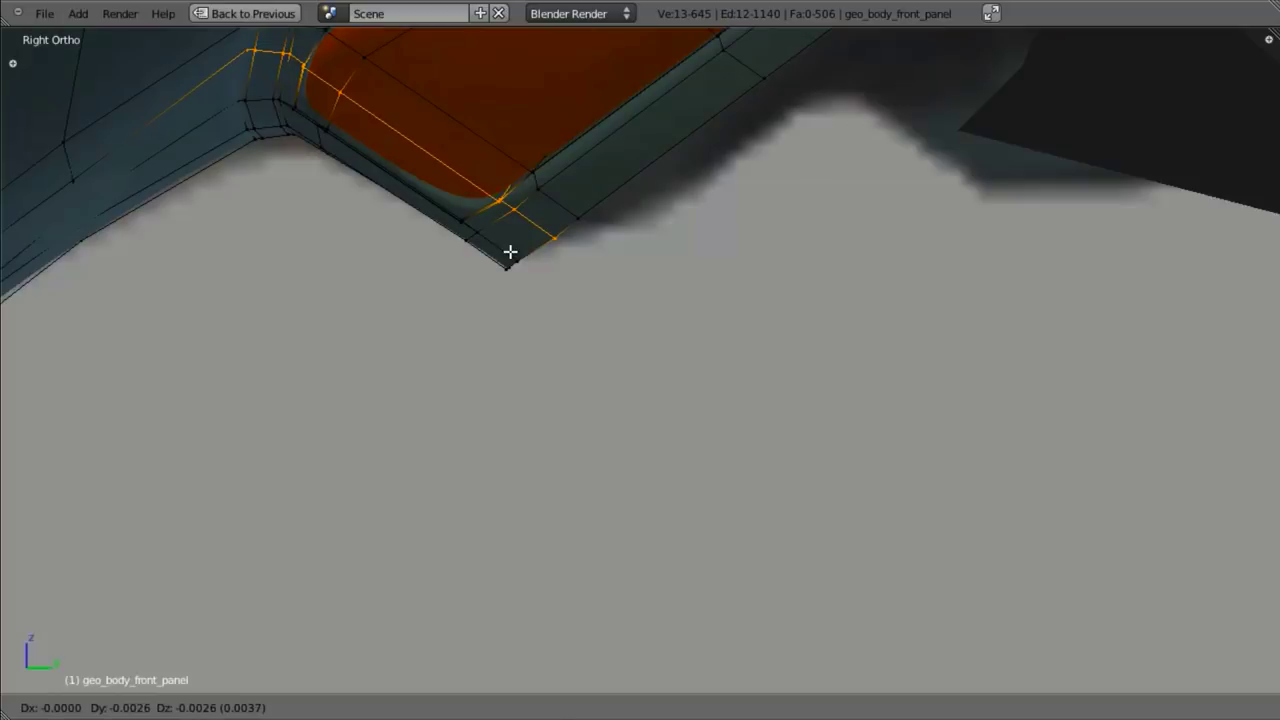
{"action": "left_click", "coordinate": [510, 252]}
- Check the smoothed panel from below, then select the lower centerline row and move it mainly forward about 0.007 against the side reference
{"action": "key", "text": "Tab"}
{"action": "middle_click_drag", "start_coordinate": [471, 374], "coordinate": [647, 271]}
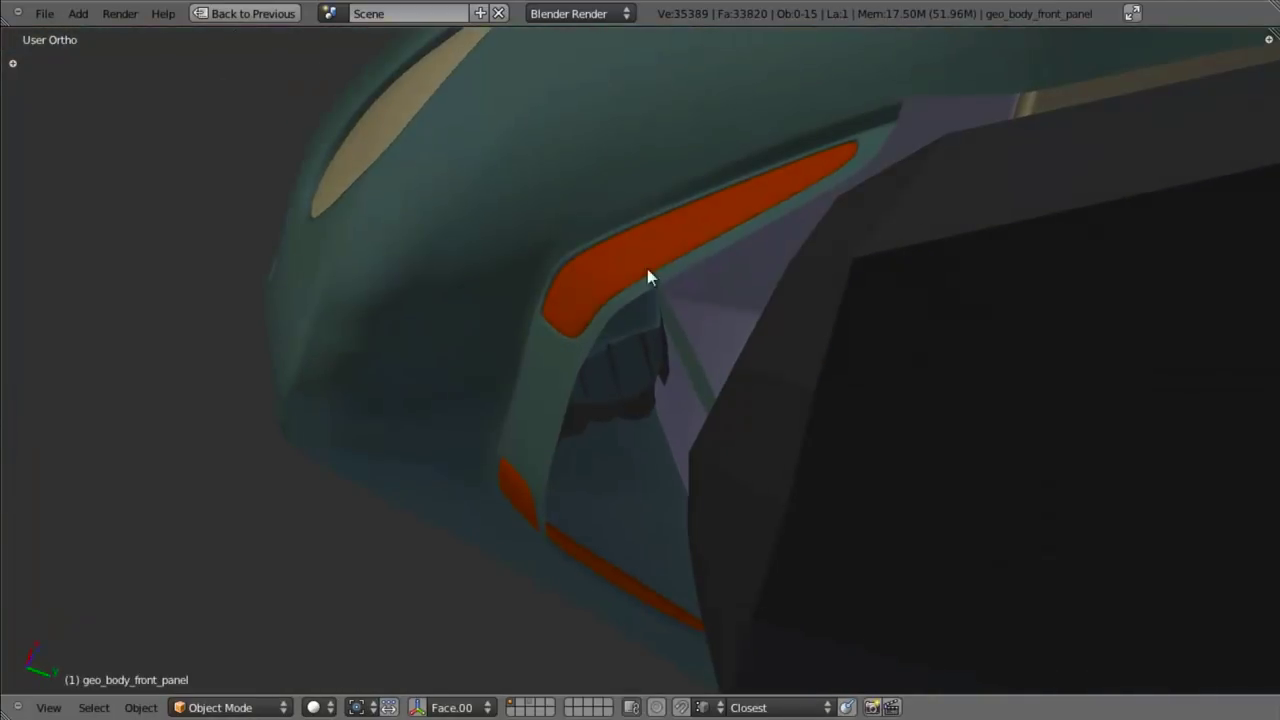
{"action": "mouse_move", "coordinate": [517, 467]}
{"action": "middle_mouse_down"}
{"action": "mouse_move", "coordinate": [497, 255]}
{"action": "mouse_move", "coordinate": [460, 229]}
{"action": "mouse_move", "coordinate": [521, 457]}
{"action": "middle_mouse_up"}
{"action": "key", "text": "Tab"}
{"action": "key", "text": "b"}
{"action": "left_click_drag", "start_coordinate": [268, 406], "coordinate": [363, 489]}
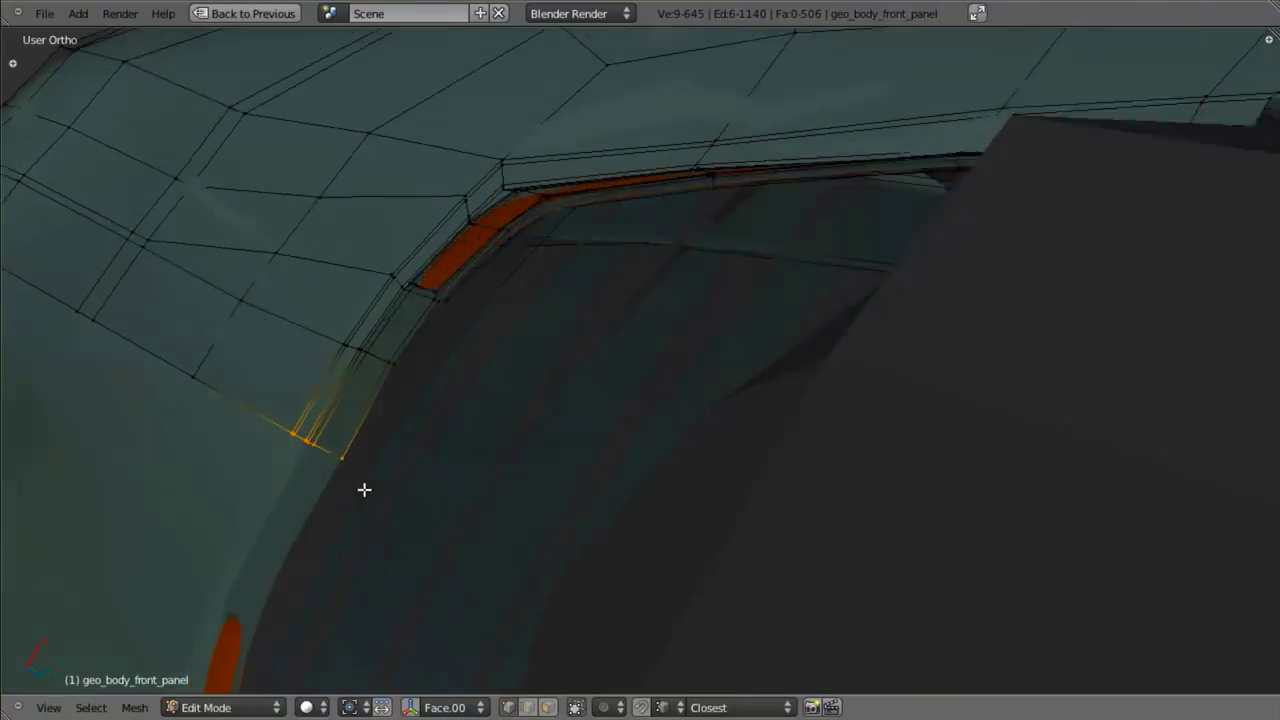
{"action": "key", "text": "KP_3"}
{"action": "key", "text": "g"}
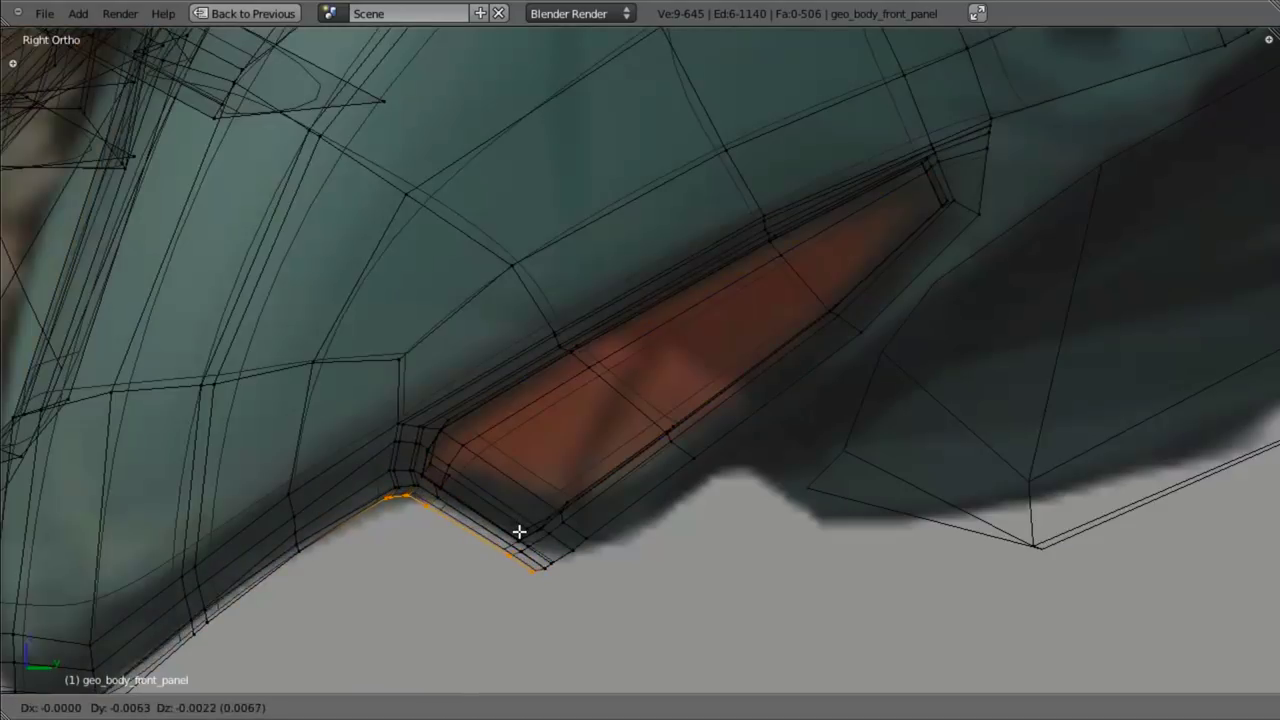
{"action": "left_click", "coordinate": [521, 536]}
{"action": "key", "text": "z"}
{"action": "scroll", "coordinate": [526, 566], "scroll_direction": "down", "scroll_amount": 3}
- Reposition the edge row between the light and the centerline, shifting it about 0.005 forward along Y, and scale it to about 1.05
{"action": "middle_click_drag", "start_coordinate": [529, 567], "coordinate": [474, 360]}
{"action": "scroll", "coordinate": [530, 405], "scroll_direction": "up", "scroll_amount": 4}
{"action": "key", "text": "b"}
{"action": "left_click_drag", "start_coordinate": [211, 291], "coordinate": [411, 440]}
{"action": "key", "text": "g"}
{"action": "key", "text": "y"}
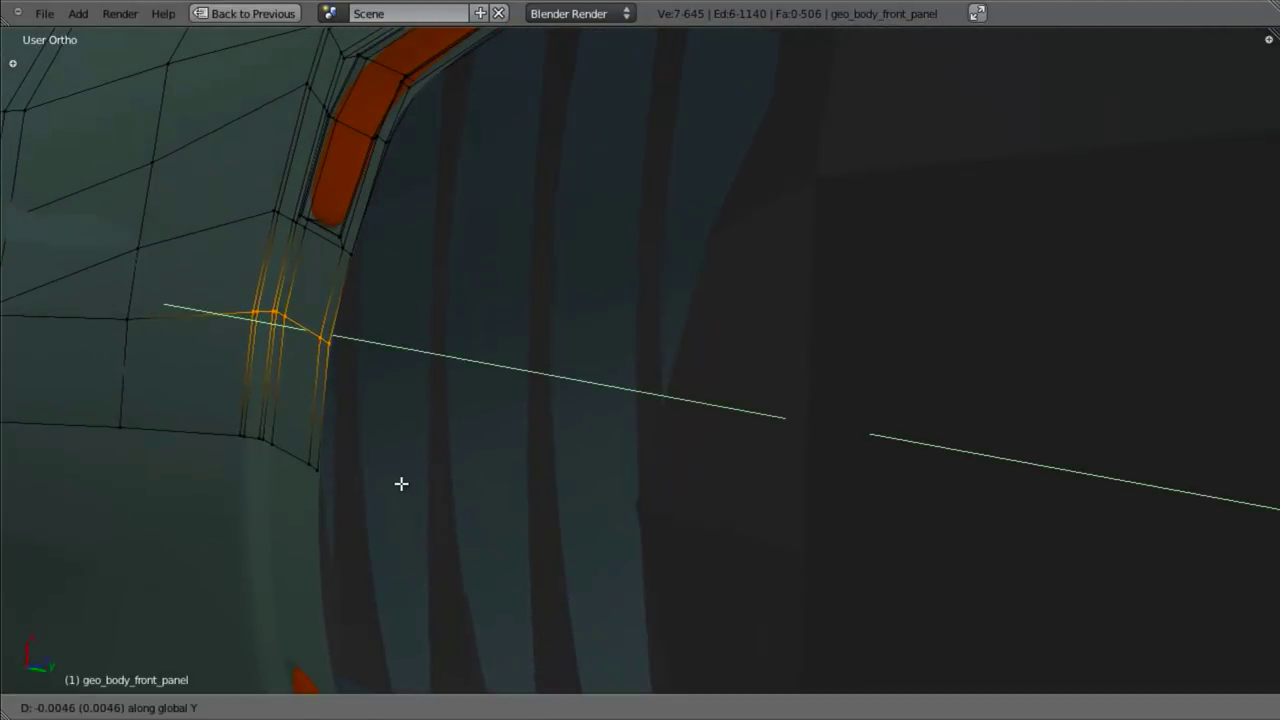
{"action": "left_click", "coordinate": [403, 484]}
{"action": "key", "text": "KP_3"}
{"action": "key", "text": "g"}
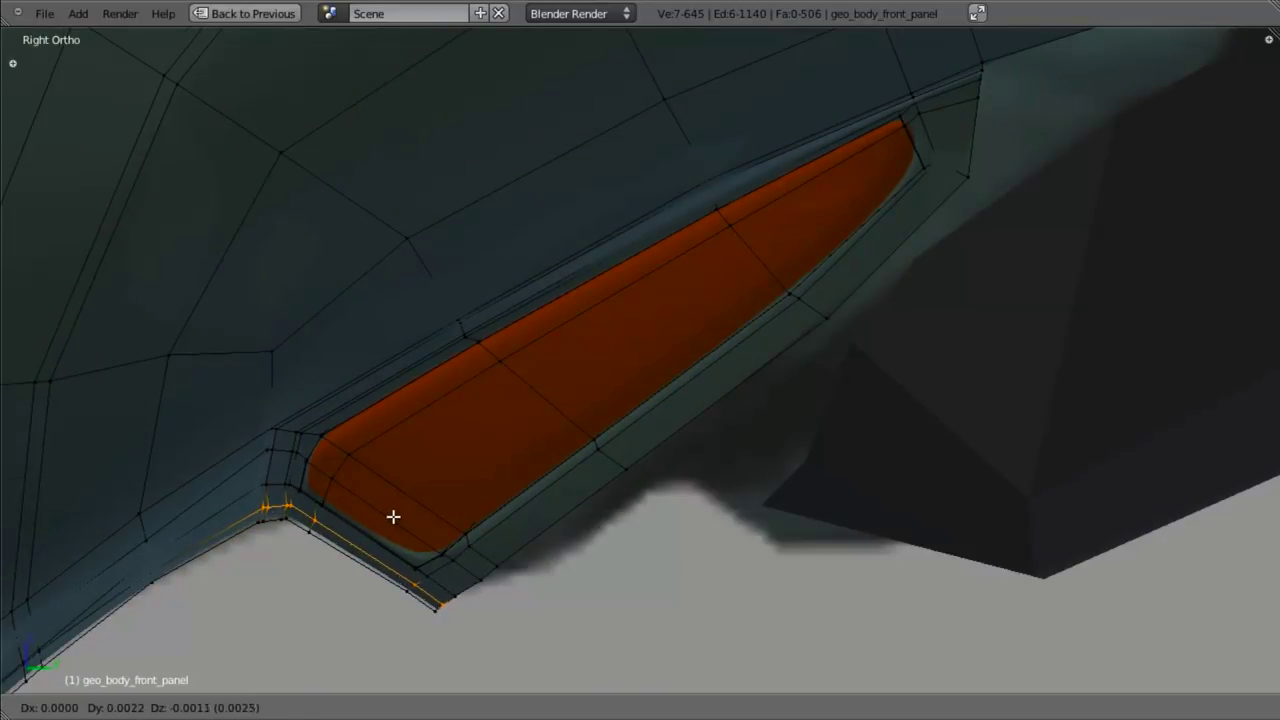
{"action": "left_click", "coordinate": [389, 512]}
{"action": "key", "text": "s"}
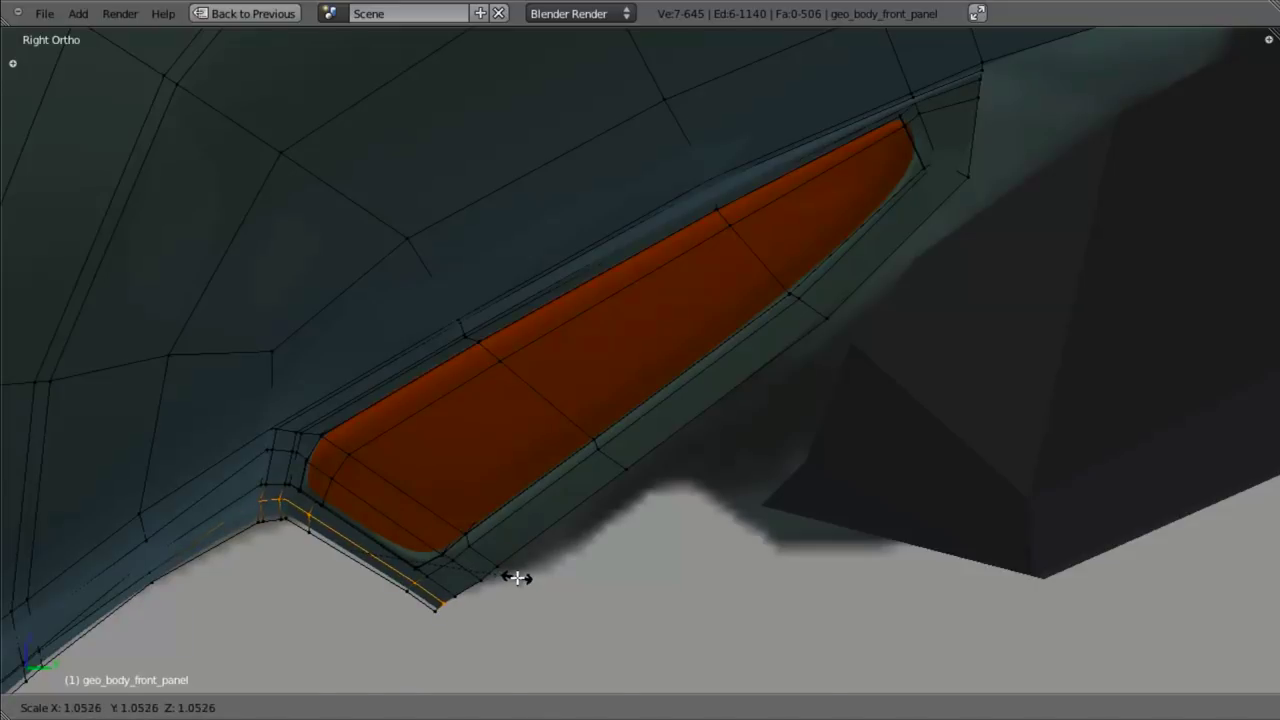
{"action": "left_click", "coordinate": [517, 577]}
- Examine the panel's lower surface beside the light's inner end and toward the nose for unevenly placed vertices
{"action": "middle_click_drag", "start_coordinate": [517, 580], "coordinate": [519, 383]}
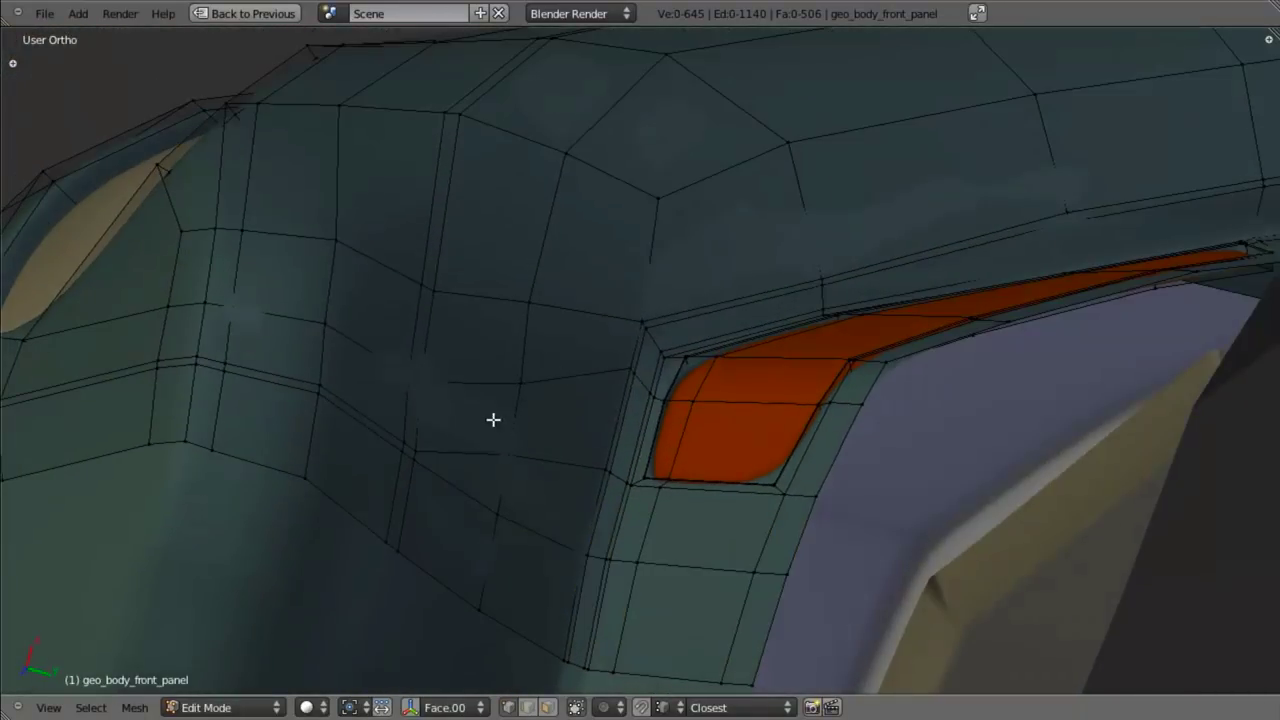
{"action": "left_click_drag", "start_coordinate": [526, 467], "coordinate": [543, 538]}
{"action": "middle_click_drag", "start_coordinate": [579, 487], "coordinate": [603, 457]}
{"action": "key", "text": "w"}
{"action": "left_click", "coordinate": [571, 489]}
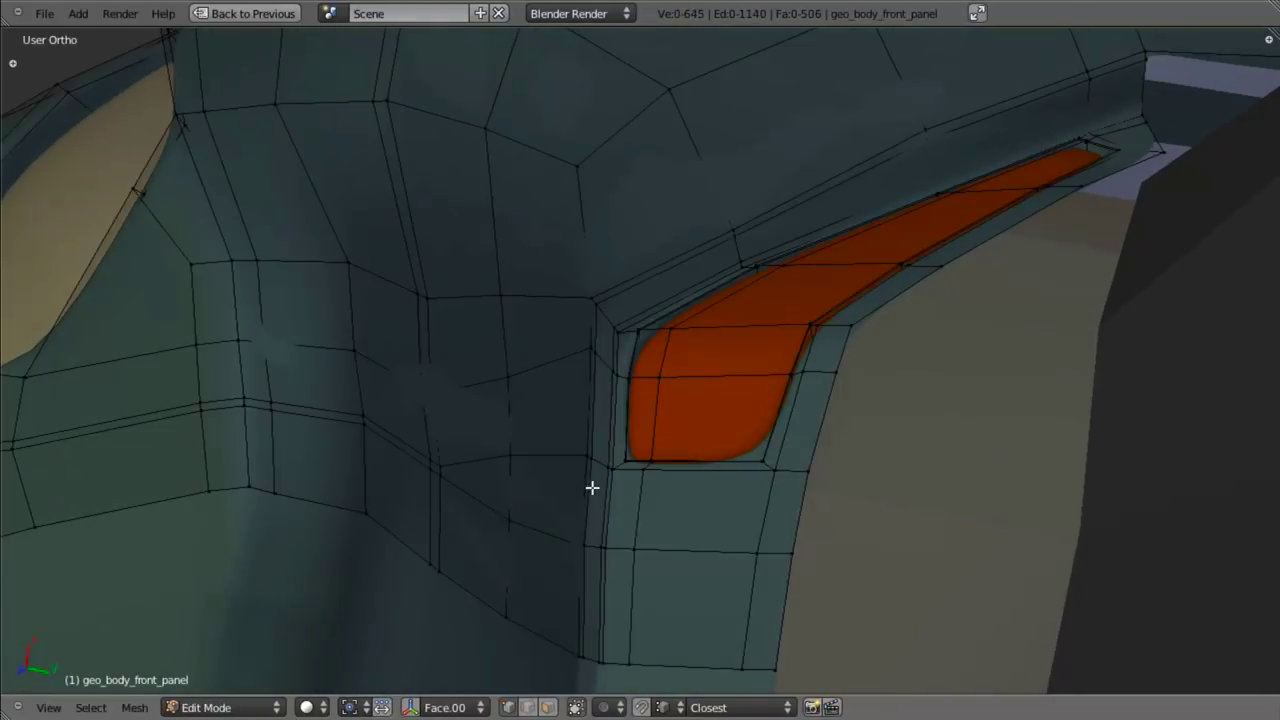
{"action": "middle_click_drag", "start_coordinate": [592, 487], "coordinate": [343, 371]}
{"action": "middle_click_drag", "start_coordinate": [511, 374], "coordinate": [449, 398]}
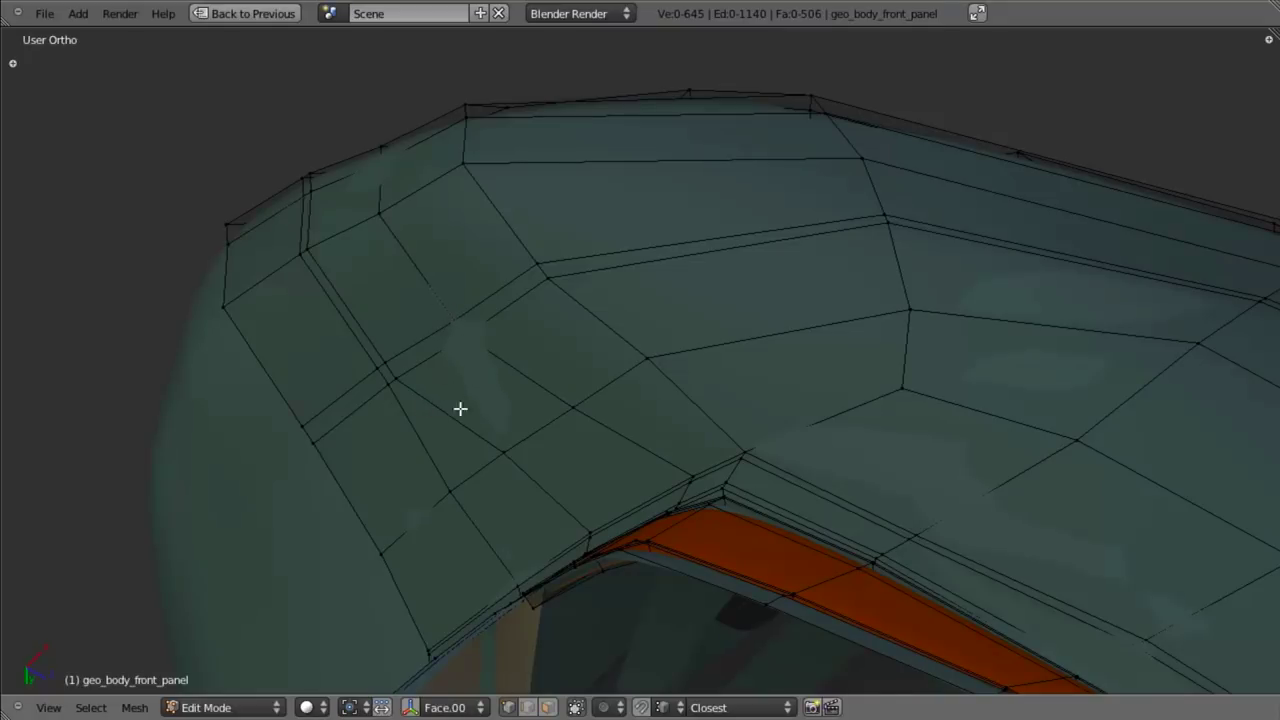
{"action": "middle_click_drag", "start_coordinate": [442, 455], "coordinate": [531, 313]}
{"action": "left_click_drag", "start_coordinate": [534, 346], "coordinate": [538, 350]}
{"action": "key", "text": "z"}
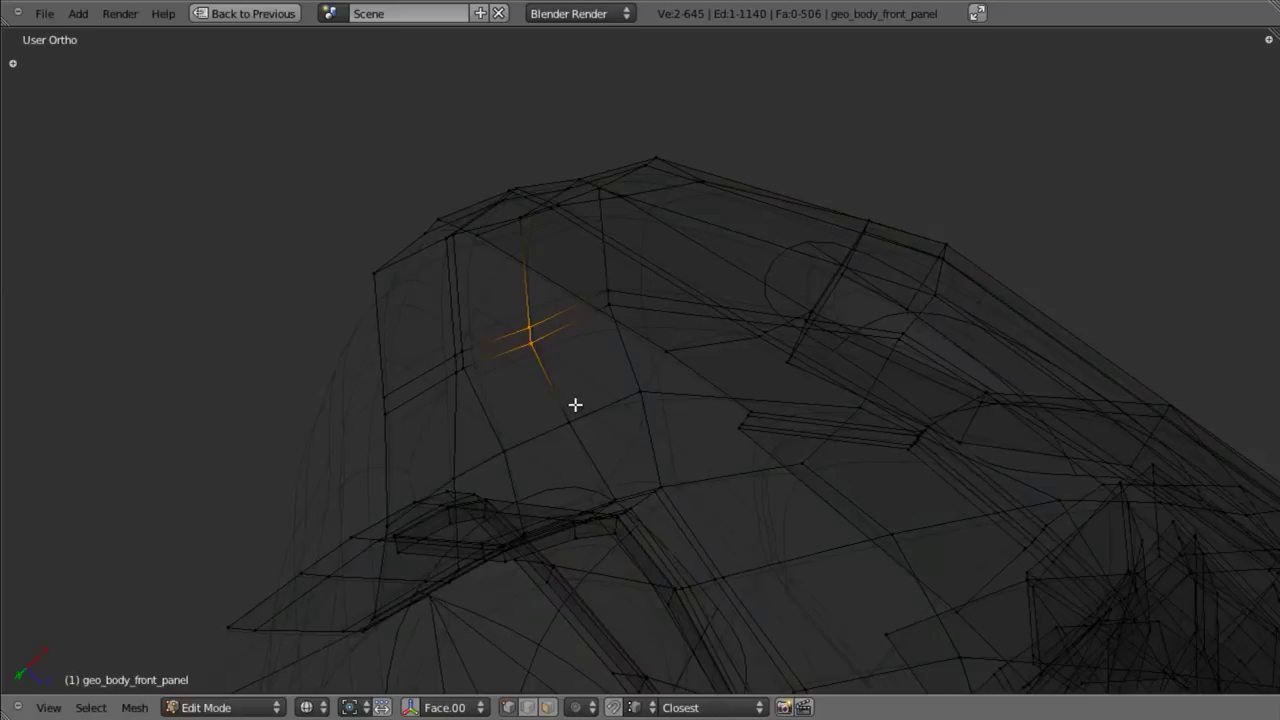
{"action": "key", "text": "z"}
{"action": "scroll", "coordinate": [575, 410], "scroll_direction": "up", "scroll_amount": 2}
{"action": "middle_click_drag", "start_coordinate": [478, 352], "coordinate": [455, 231]}
{"action": "mouse_move", "coordinate": [523, 346]}
{"action": "middle_mouse_down"}
{"action": "mouse_move", "coordinate": [489, 466]}
{"action": "mouse_move", "coordinate": [457, 234]}
{"action": "mouse_move", "coordinate": [586, 314]}
{"action": "mouse_move", "coordinate": [585, 298]}
{"action": "mouse_move", "coordinate": [489, 331]}
{"action": "mouse_move", "coordinate": [298, 286]}
{"action": "middle_mouse_up"}
- Select the six vertices of the closely paired edge rows on the panel's lower side, nudge them, and check the smoothed surface
{"action": "key", "text": "z"}
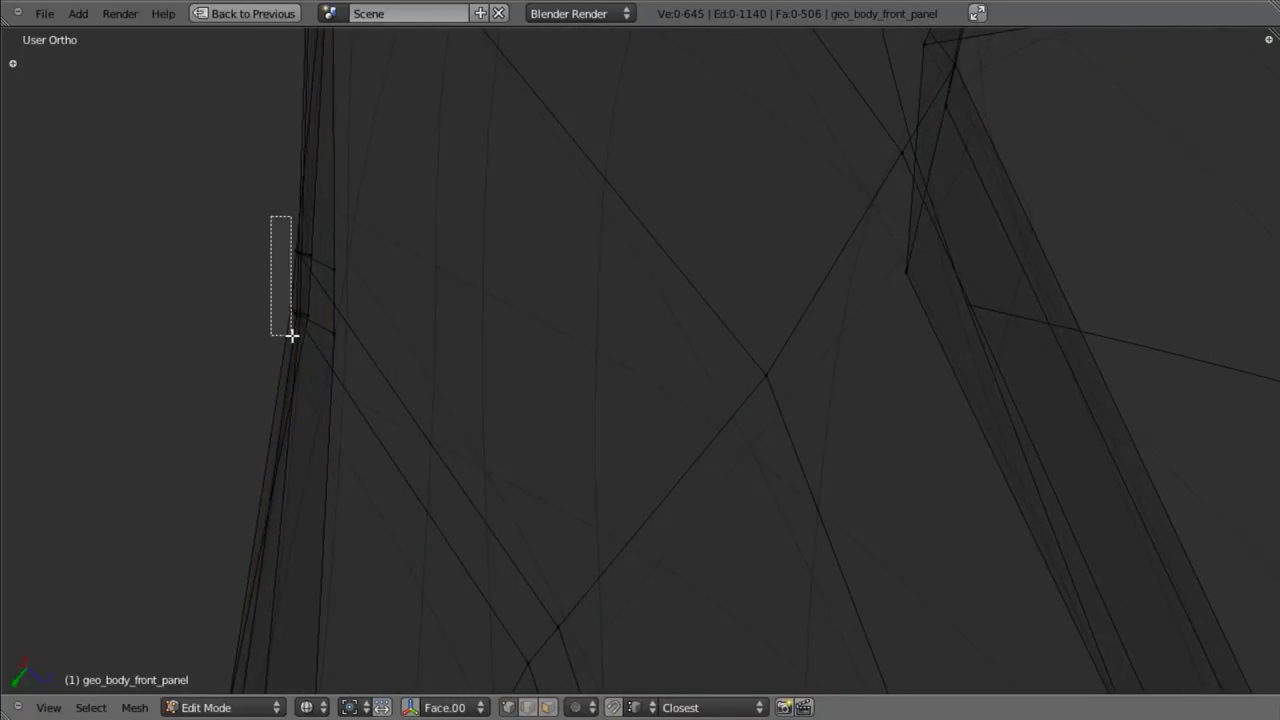
{"action": "left_click_drag", "start_coordinate": [305, 347], "coordinate": [322, 345]}
{"action": "mouse_move", "coordinate": [329, 344]}
{"action": "middle_mouse_down"}
{"action": "mouse_move", "coordinate": [346, 363]}
{"action": "mouse_move", "coordinate": [477, 378]}
{"action": "middle_mouse_up"}
{"action": "key", "text": "z"}
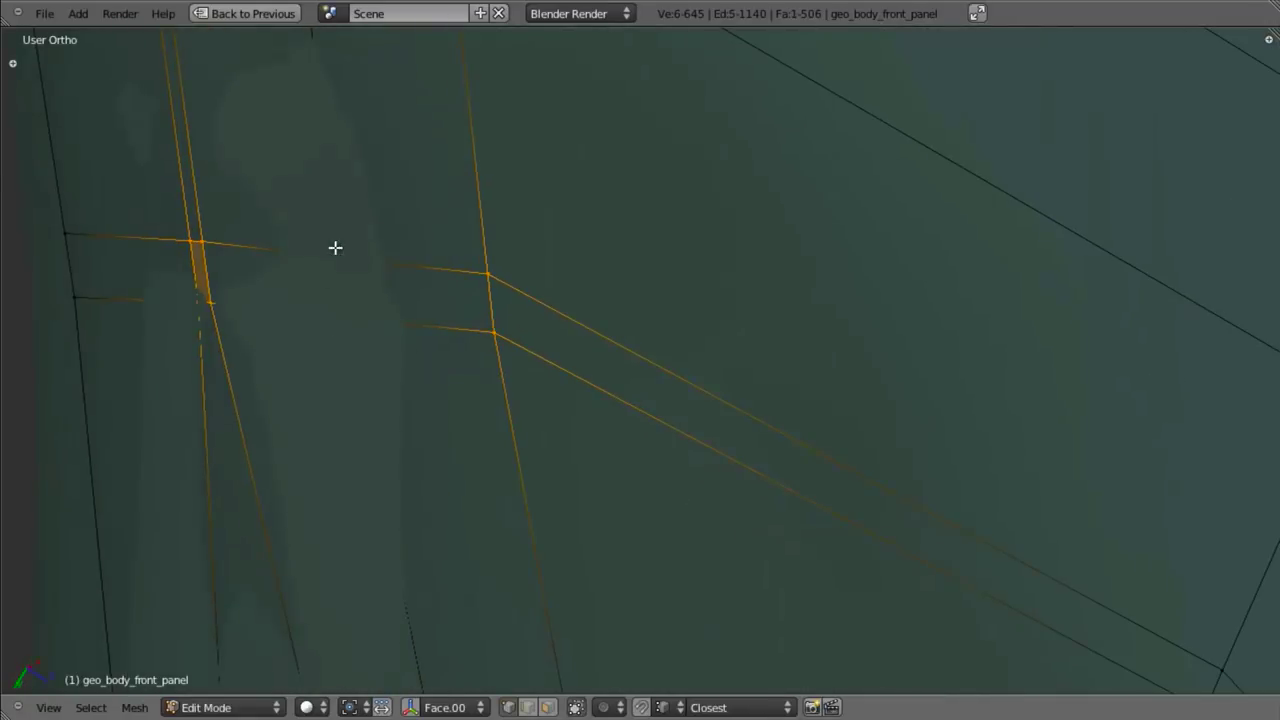
{"action": "key", "text": "z"}
{"action": "middle_click_drag", "start_coordinate": [343, 269], "coordinate": [425, 383]}
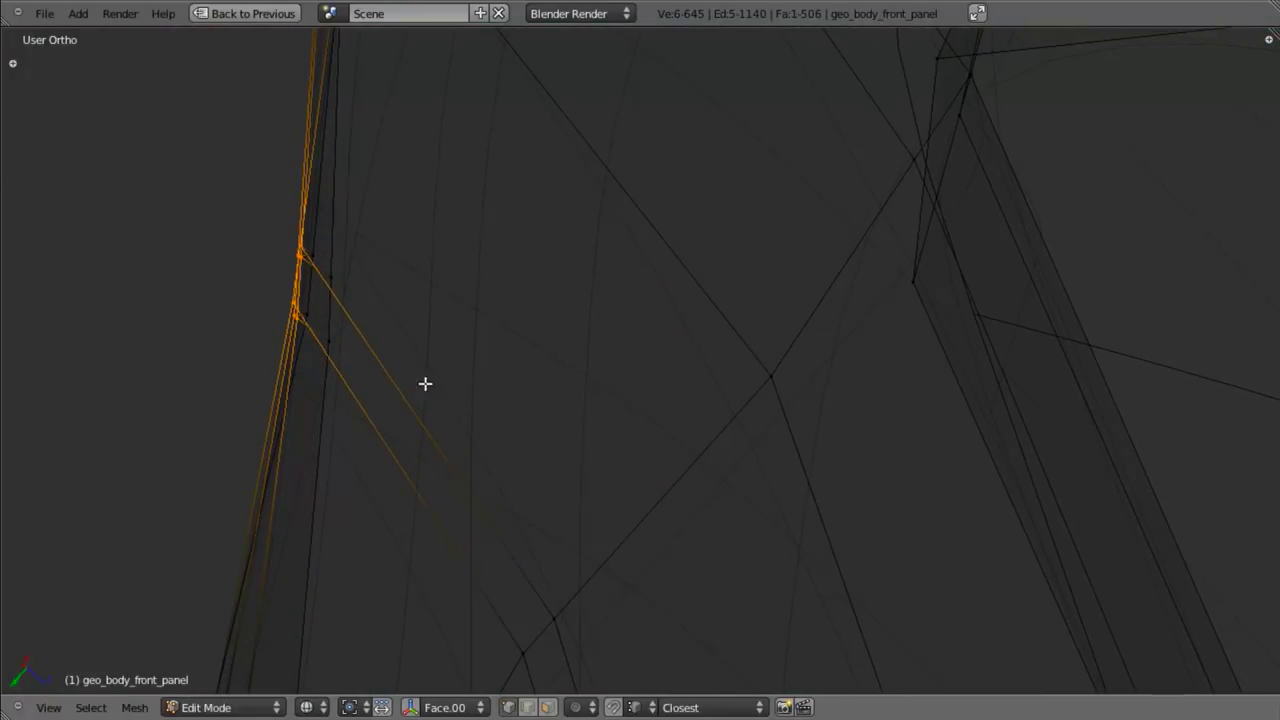
{"action": "key", "text": "g"}
{"action": "left_click", "coordinate": [296, 316]}
{"action": "mouse_move", "coordinate": [296, 316]}
{"action": "middle_mouse_down"}
{"action": "mouse_move", "coordinate": [449, 457]}
{"action": "mouse_move", "coordinate": [434, 451]}
{"action": "mouse_move", "coordinate": [537, 397]}
{"action": "middle_mouse_up"}
{"action": "middle_click_drag", "start_coordinate": [478, 455], "coordinate": [593, 354]}
{"action": "key", "text": "Tab"}
{"action": "scroll", "coordinate": [588, 457], "scroll_direction": "down", "scroll_amount": 5}
{"action": "key", "text": "Tab"}
- Select the four-vertex row just above the nose tip's lower edge and lower it about 0.0045 in side view
{"action": "scroll", "coordinate": [586, 323], "scroll_direction": "up", "scroll_amount": 8}
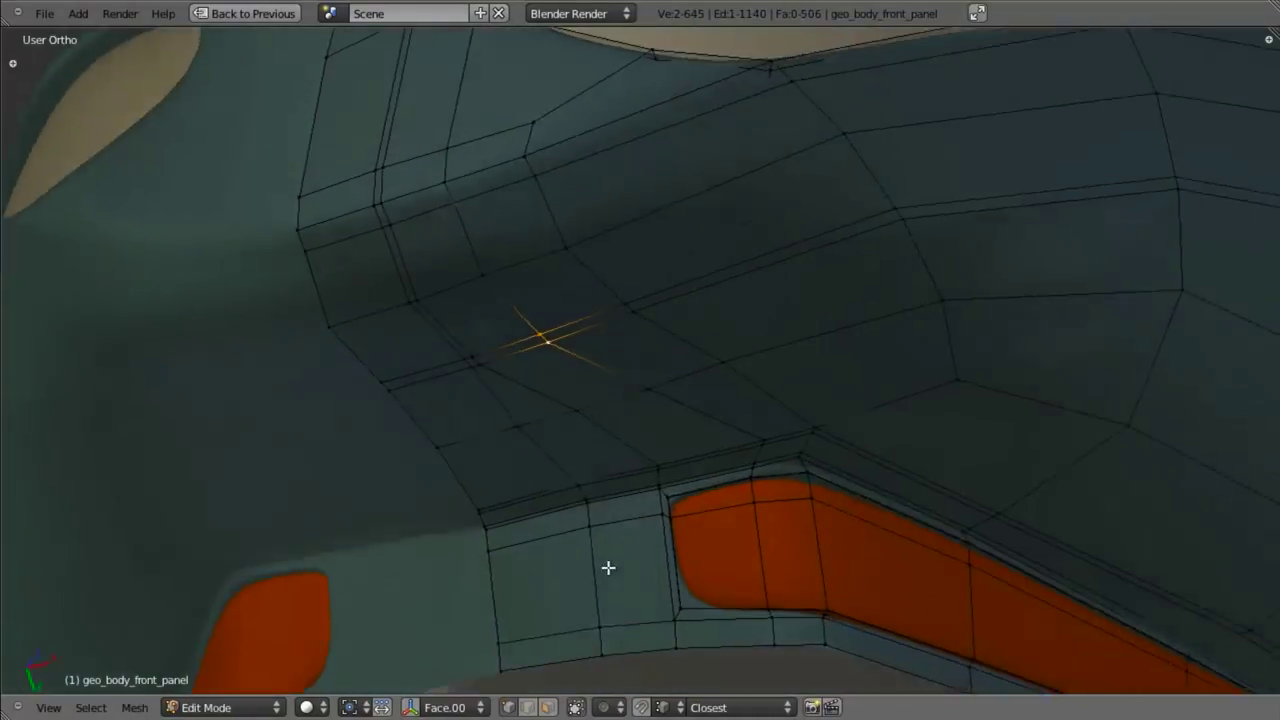
{"action": "middle_click_drag", "start_coordinate": [608, 567], "coordinate": [473, 190]}
{"action": "key", "text": "a"}
{"action": "key", "text": "b"}
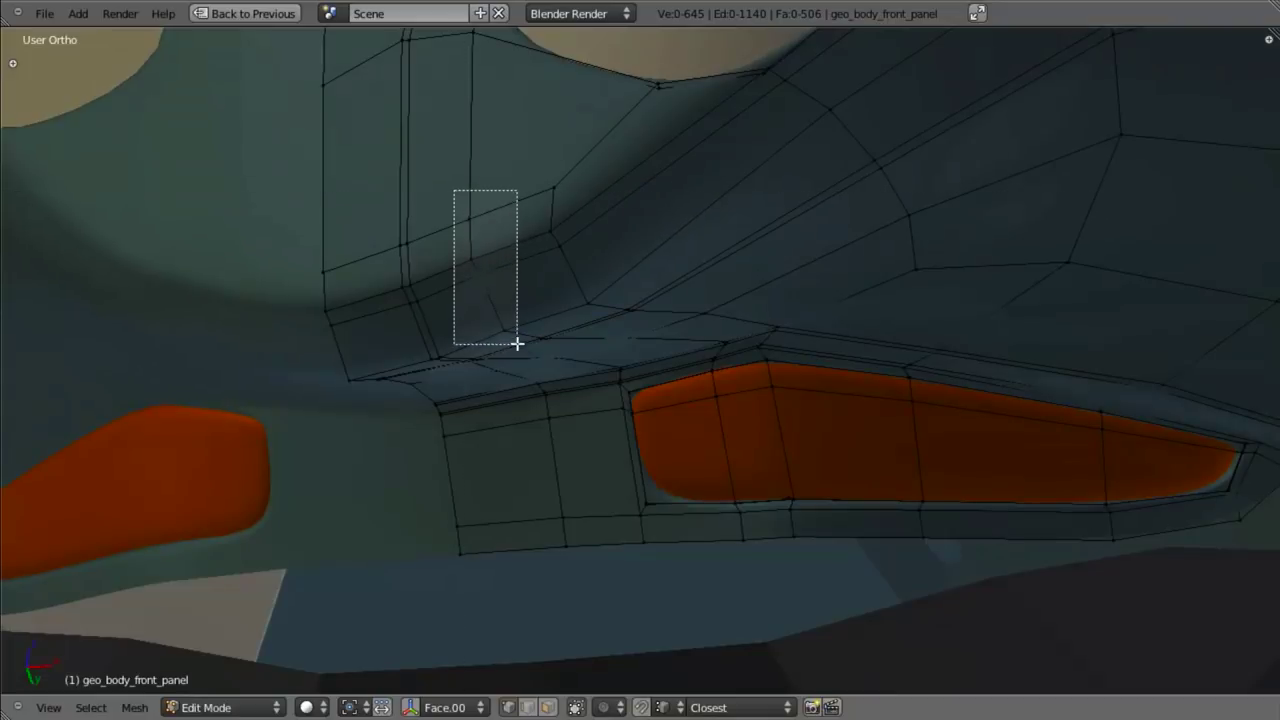
{"action": "left_click_drag", "start_coordinate": [517, 343], "coordinate": [522, 348]}
{"action": "key", "text": "KP_3"}
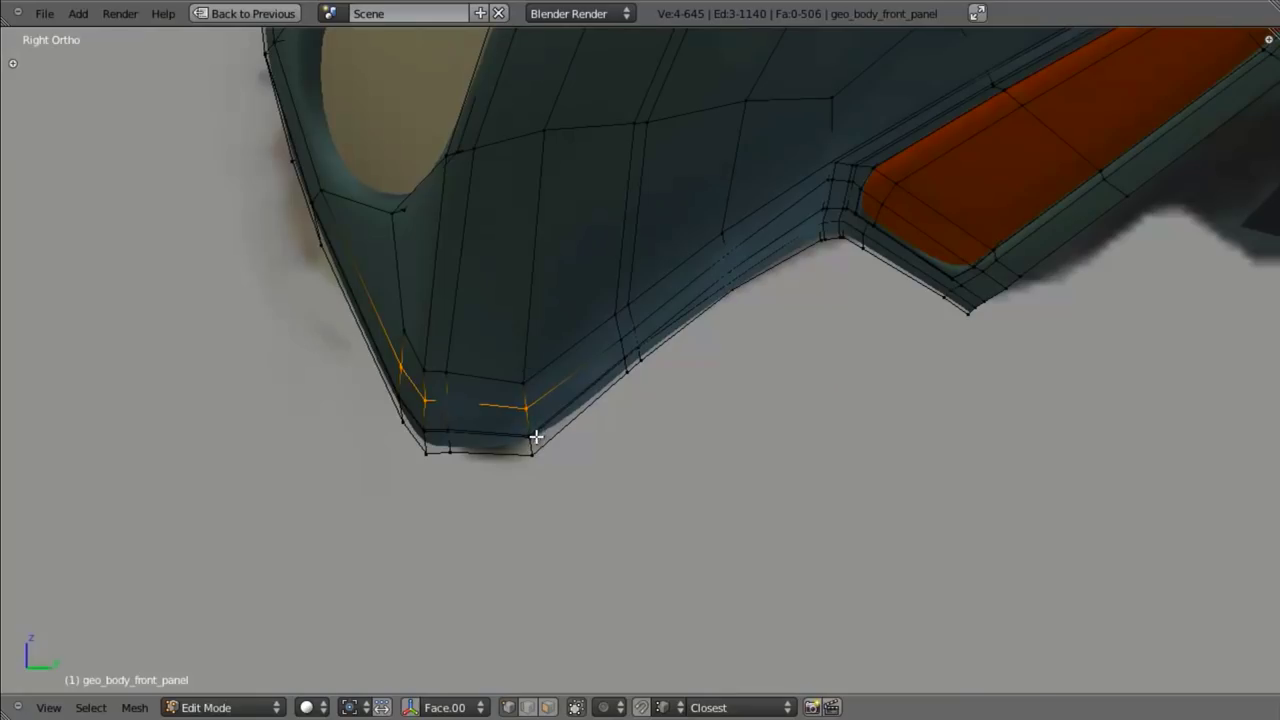
{"action": "key", "text": "g"}
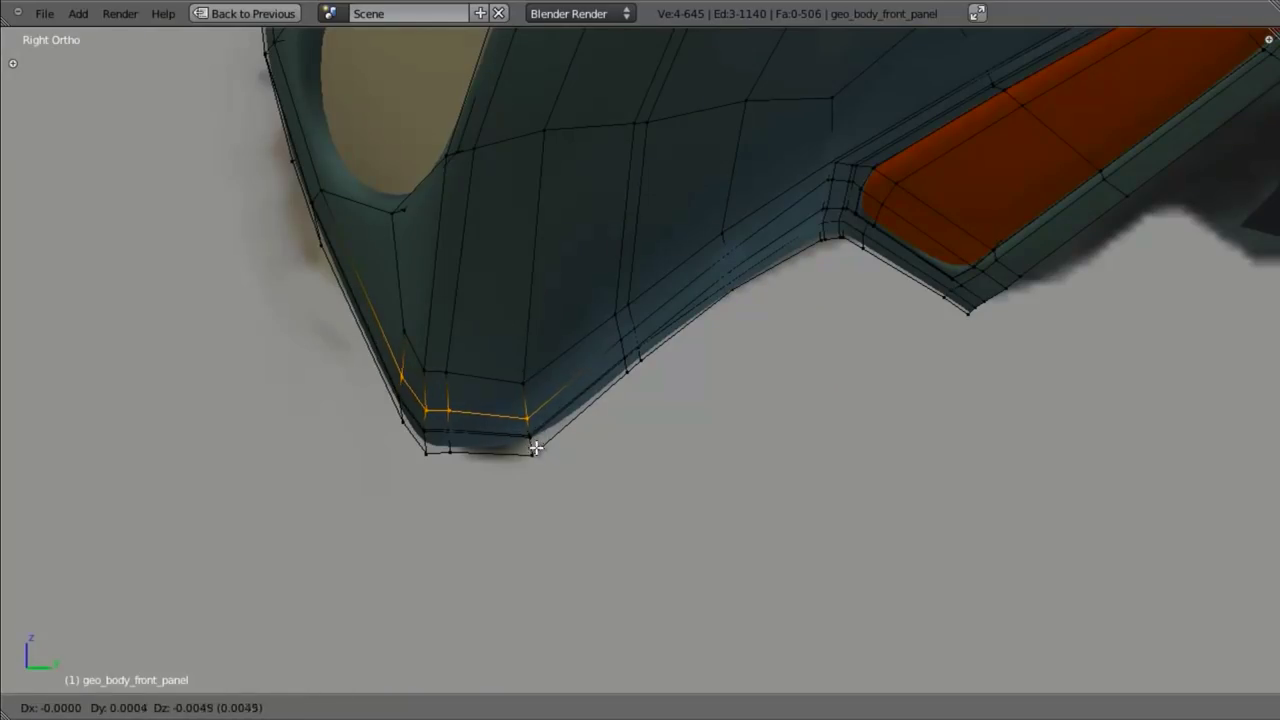
{"action": "left_click", "coordinate": [535, 450]}
- Lower the closely paired edge rows at the nose tip slightly, and move the four-vertex column near its front corner down about 0.002
{"action": "scroll", "coordinate": [529, 446], "scroll_direction": "up", "scroll_amount": 4}
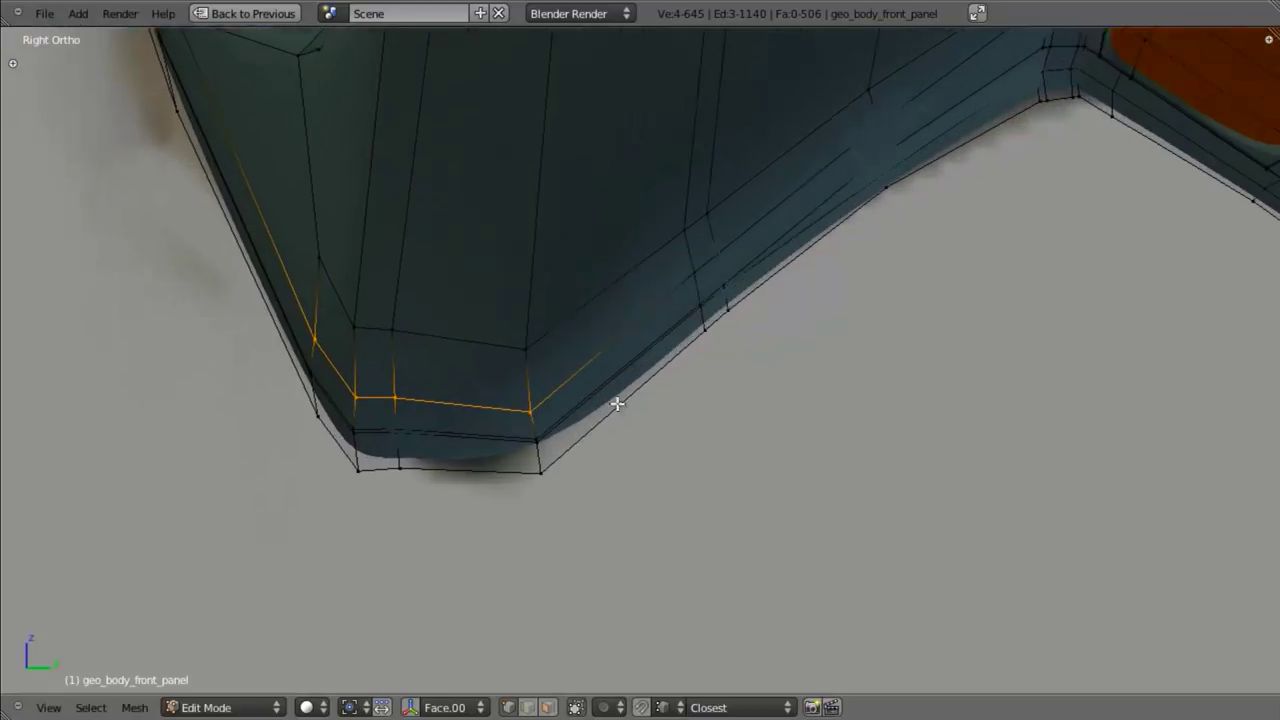
{"action": "key", "text": "a"}
{"action": "key", "text": "z"}
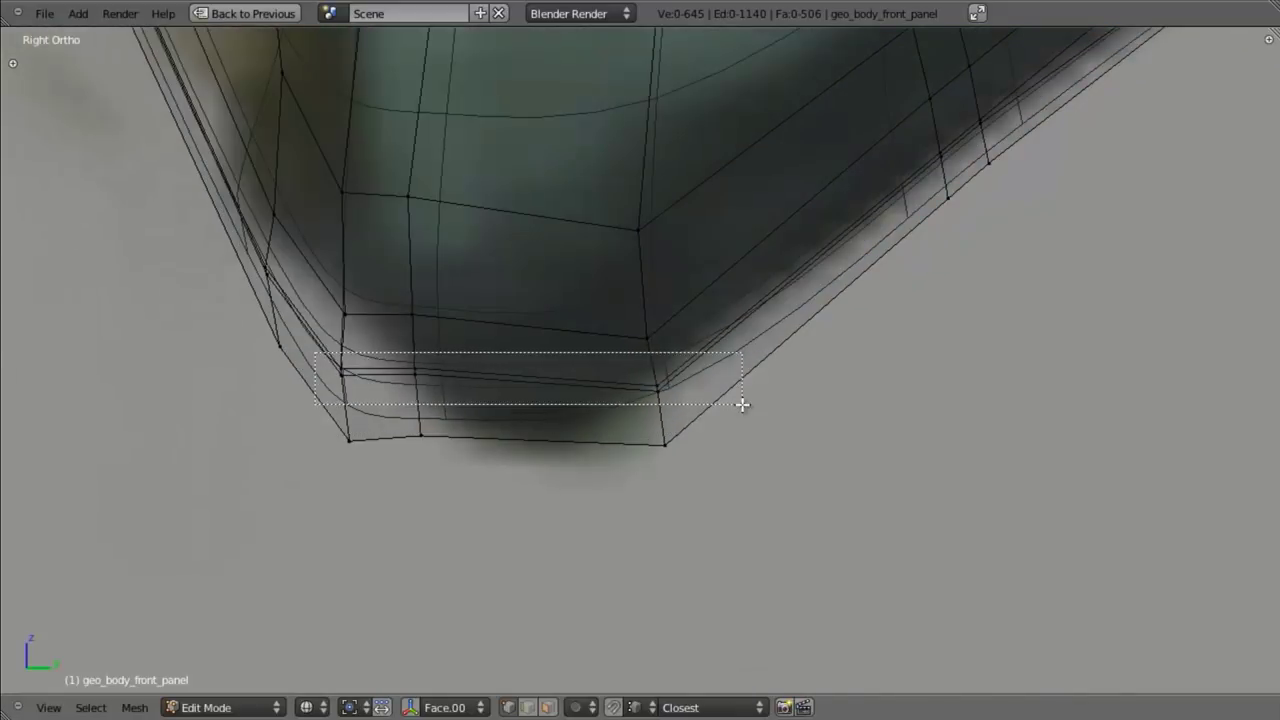
{"action": "left_click_drag", "start_coordinate": [742, 404], "coordinate": [742, 404]}
{"action": "key", "text": "z"}
{"action": "key", "text": "g"}
{"action": "left_click", "coordinate": [737, 417]}
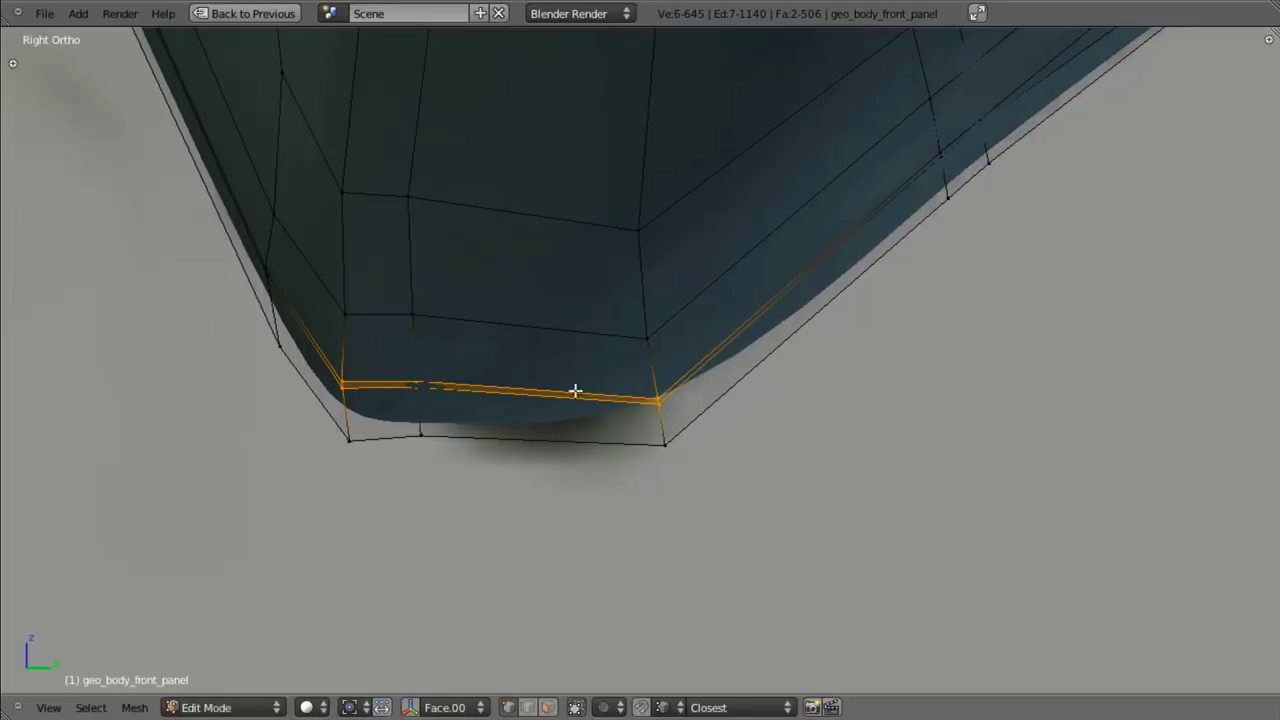
{"action": "key", "text": "g"}
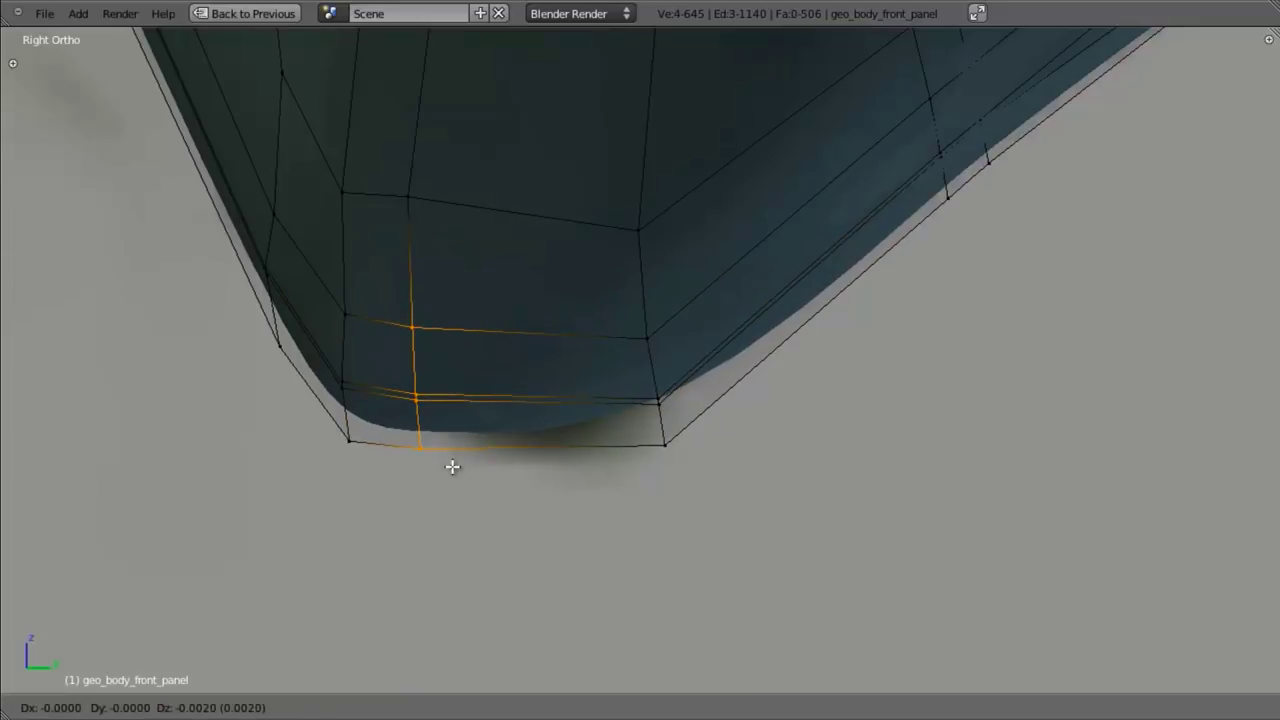
{"action": "left_click", "coordinate": [452, 466]}
- Check the nose underside in Object Mode, then select the two adjacent vertices of the narrow double edge loop there and nudge them
{"action": "key", "text": "Tab"}
{"action": "middle_click_drag", "start_coordinate": [490, 506], "coordinate": [676, 402]}
{"action": "key", "text": "Tab"}
{"action": "key", "text": "a"}
{"action": "key", "text": "b"}
{"action": "left_click_drag", "start_coordinate": [486, 470], "coordinate": [592, 584]}
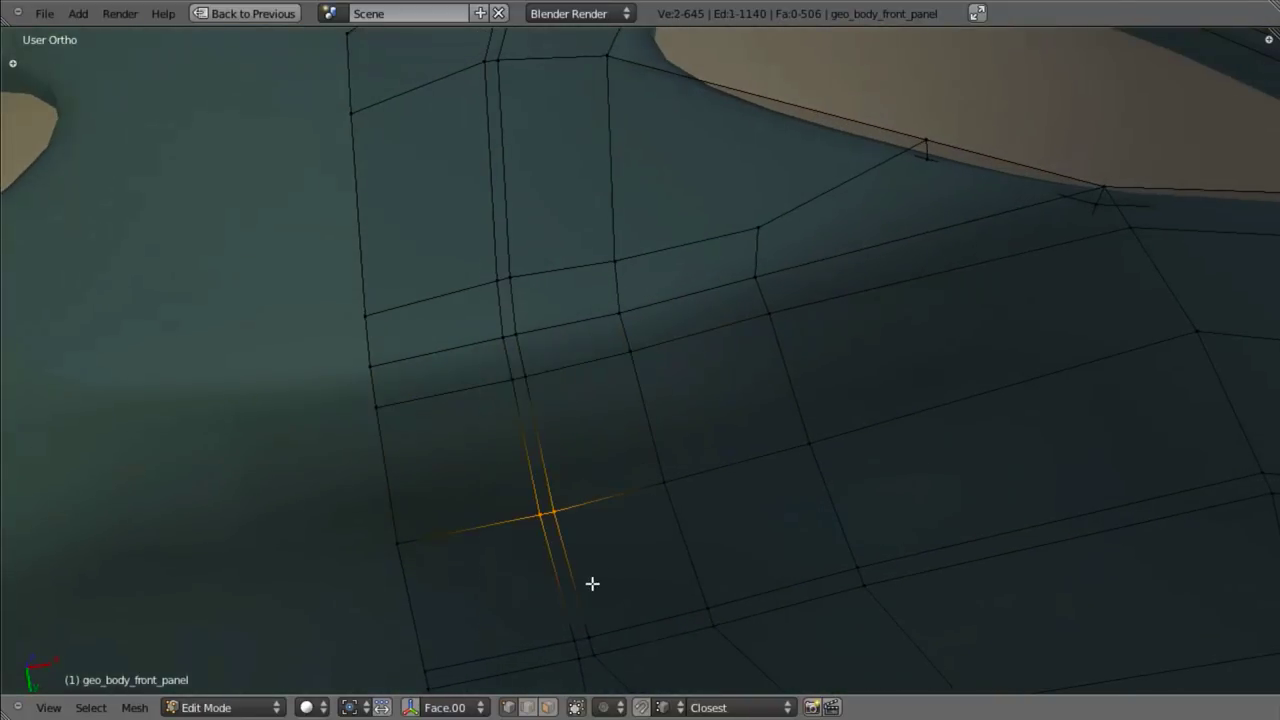
{"action": "key", "text": "g"}
{"action": "left_click", "coordinate": [600, 583]}
- Select the single vertex just below the headlight opening, beside the narrow double edge loop, and nudge it about 0.0008
{"action": "right_click", "coordinate": [609, 243]}
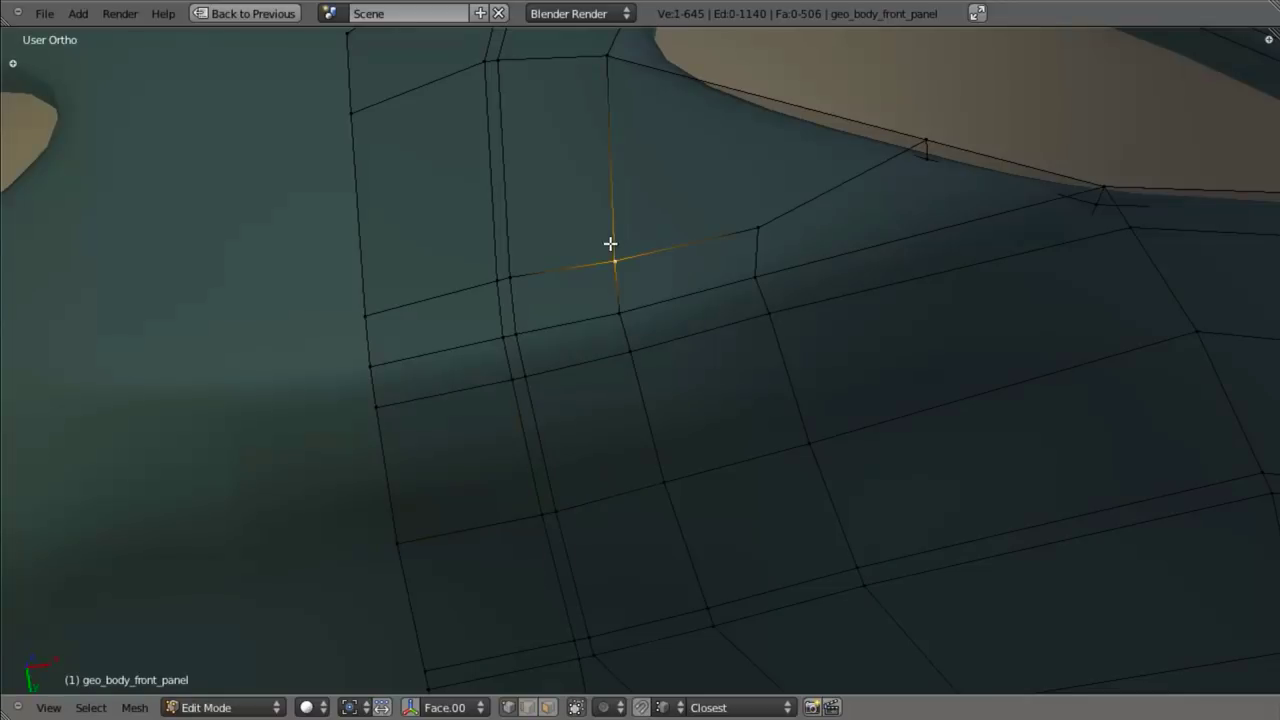
{"action": "key", "text": "g"}
{"action": "left_click", "coordinate": [610, 241]}
{"action": "key", "text": "g"}
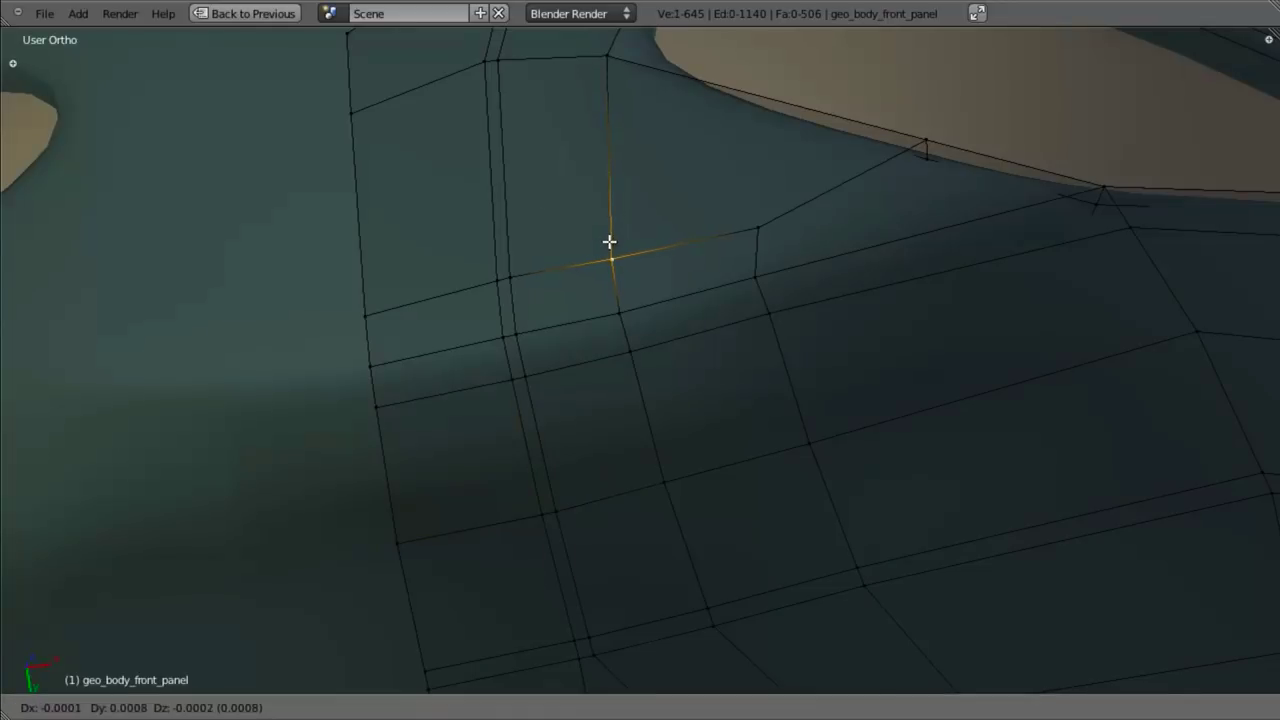
{"action": "left_click", "coordinate": [609, 243]}
- Examine the nose and headlight area in right side view, then inspect the smoothed surface from an angle in Object Mode
{"action": "key", "text": "KP_3"}
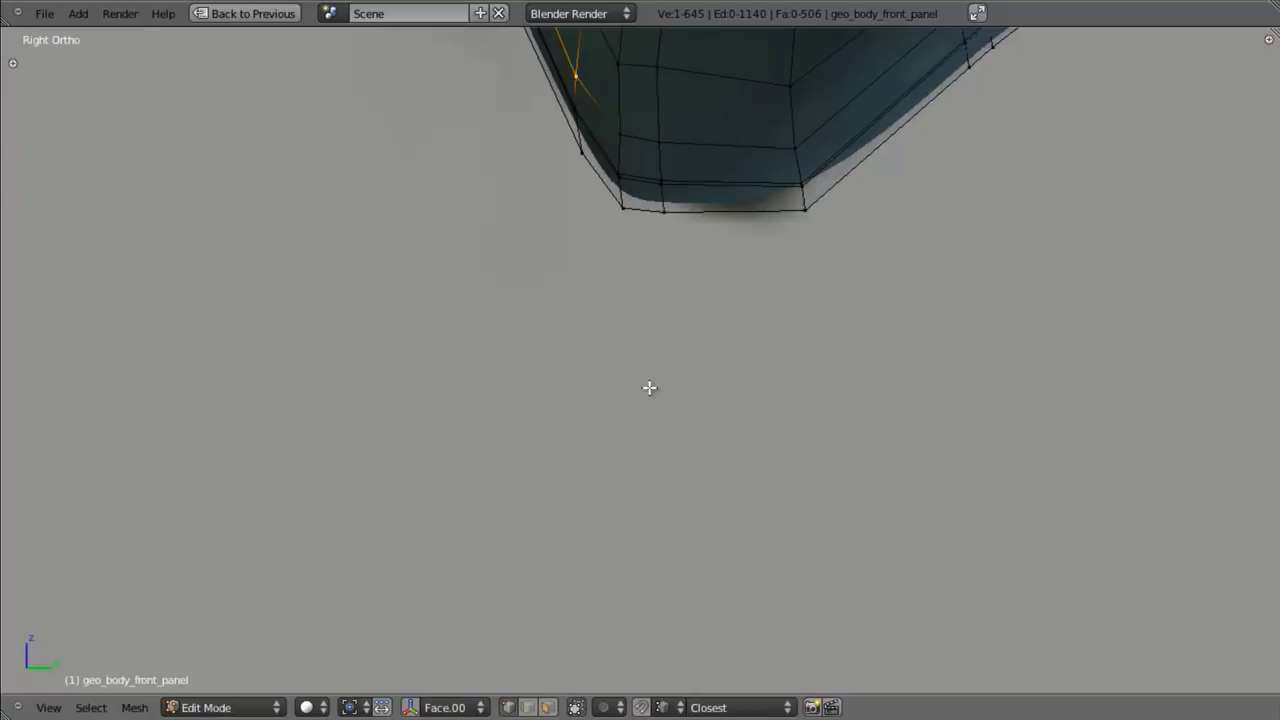
{"action": "scroll", "coordinate": [623, 686], "scroll_direction": "up", "scroll_amount": 3}
{"action": "middle_click_drag", "start_coordinate": [692, 280], "coordinate": [612, 580], "text": "shift"}
{"action": "key", "text": "a"}
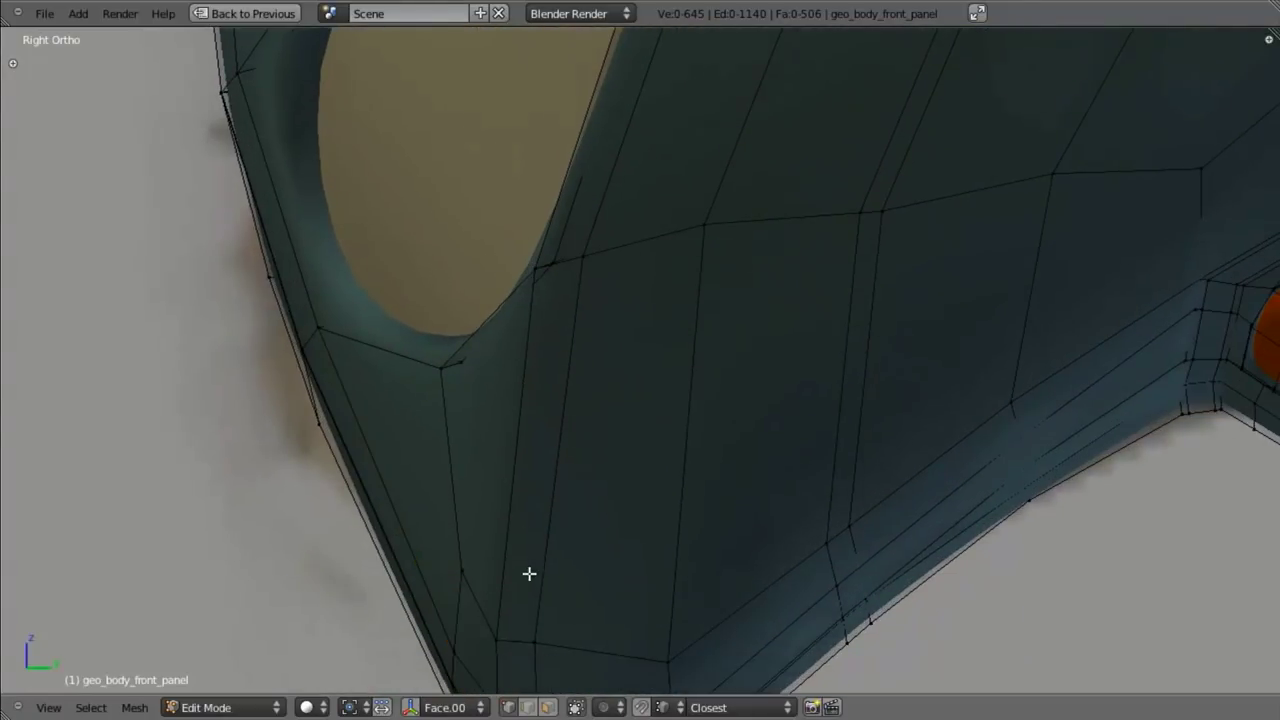
{"action": "middle_click_drag", "start_coordinate": [521, 606], "coordinate": [518, 486], "text": "shift"}
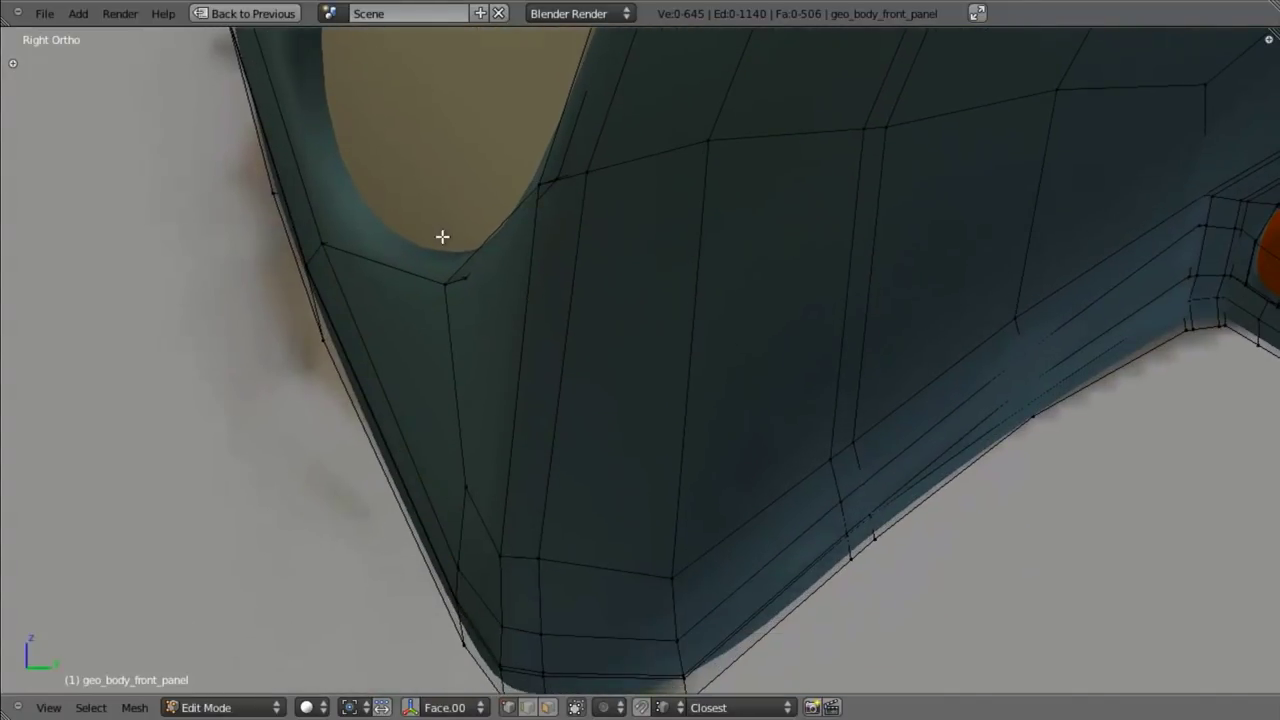
{"action": "scroll", "coordinate": [442, 236], "scroll_direction": "down", "scroll_amount": 5}
{"action": "middle_click_drag", "start_coordinate": [511, 323], "coordinate": [609, 507]}
{"action": "key", "text": "Tab"}
{"action": "key", "text": "Tab"}
- Select the thin 18-vertex face loop around the headlight opening, extrude it in place, and shrink it inward about 0.0027
{"action": "scroll", "coordinate": [694, 329], "scroll_direction": "up", "scroll_amount": 5}
{"action": "scroll", "coordinate": [614, 392], "scroll_direction": "up", "scroll_amount": 3}
{"action": "right_click", "coordinate": [518, 449]}
{"action": "right_click", "coordinate": [581, 440], "text": "shift"}
{"action": "scroll", "coordinate": [589, 420], "scroll_direction": "up", "scroll_amount": 4}
{"action": "key", "text": "z"}
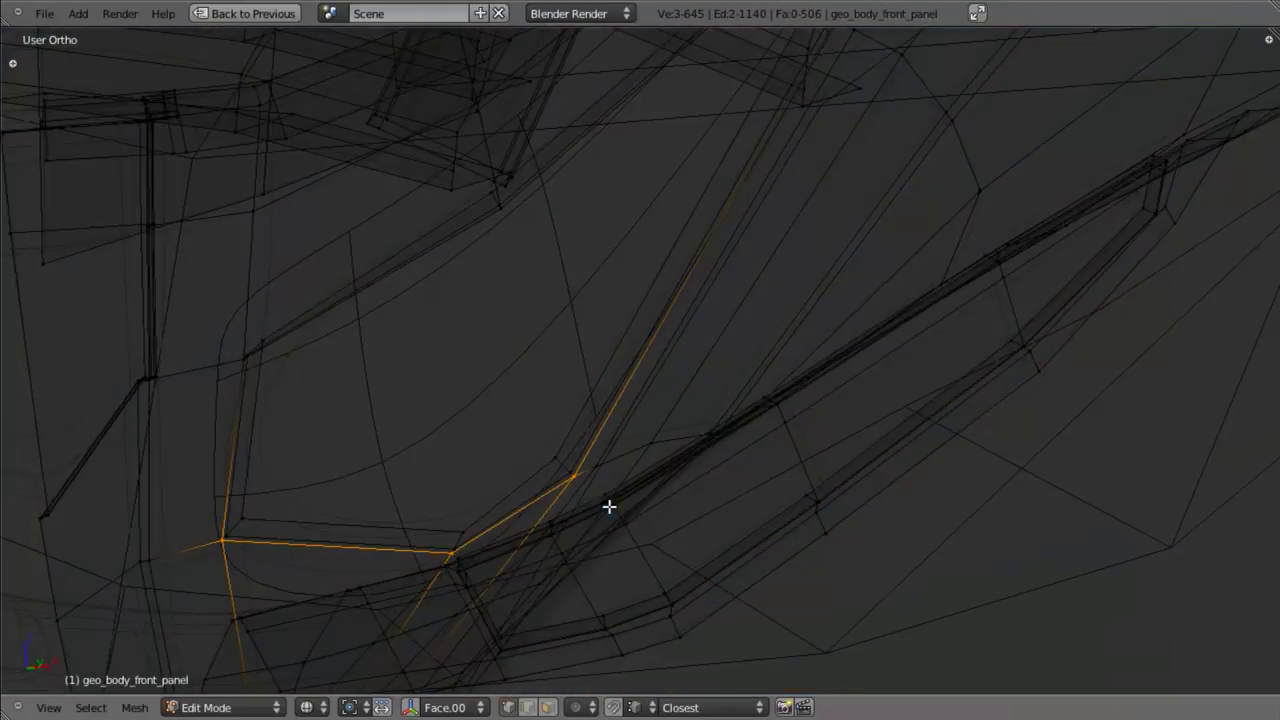
{"action": "right_click", "coordinate": [546, 489], "text": "alt+shift"}
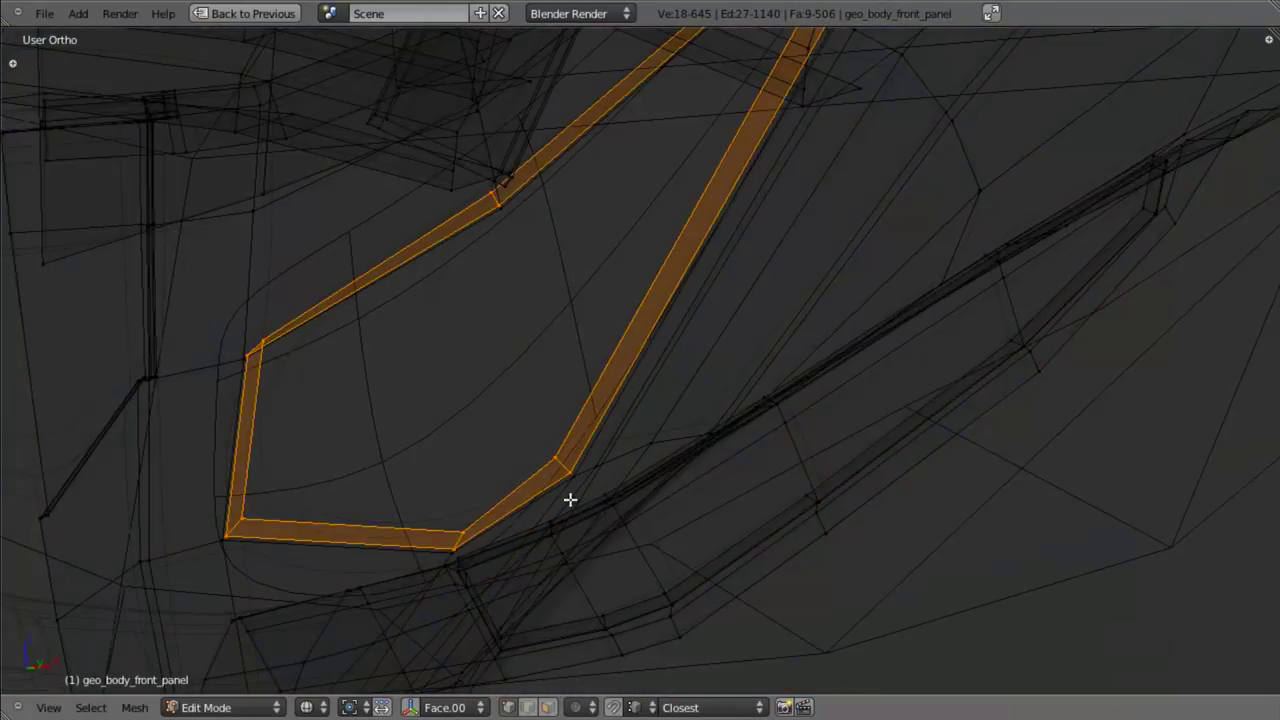
{"action": "key", "text": "z"}
{"action": "middle_click_drag", "start_coordinate": [590, 450], "coordinate": [895, 428]}
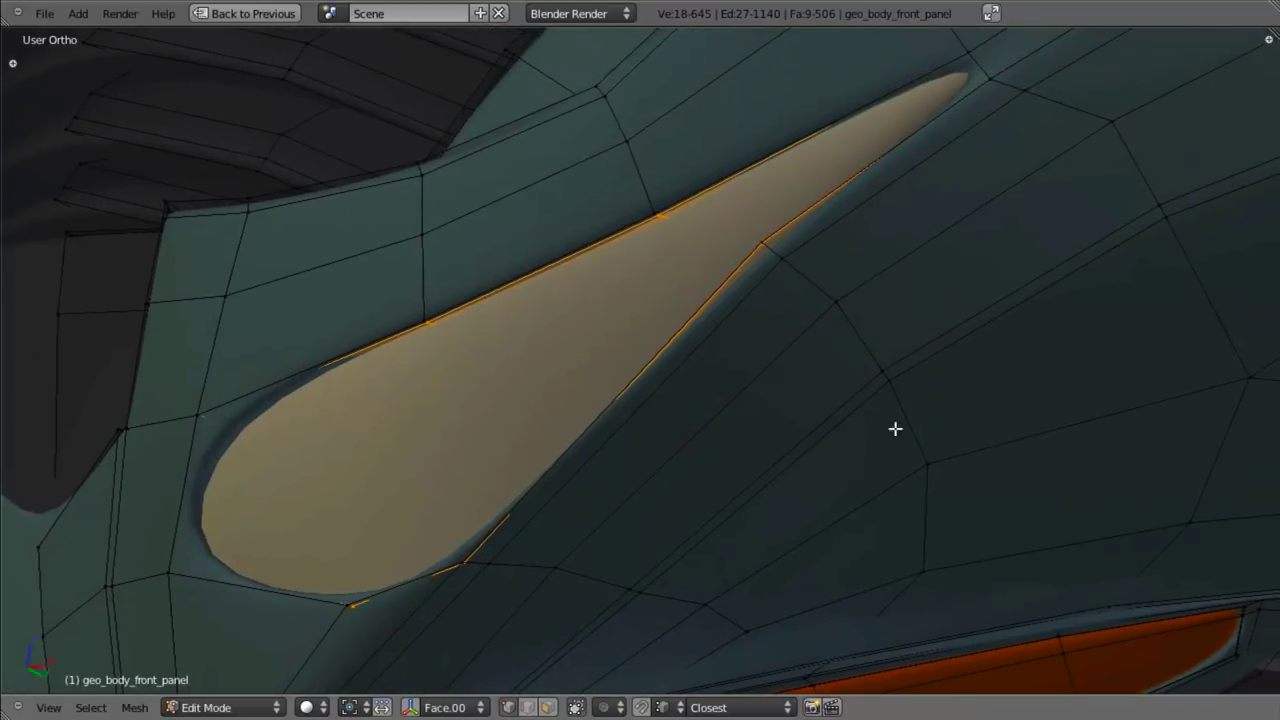
{"action": "key", "text": "z"}
{"action": "key", "text": "e"}
{"action": "right_click", "coordinate": [946, 365]}
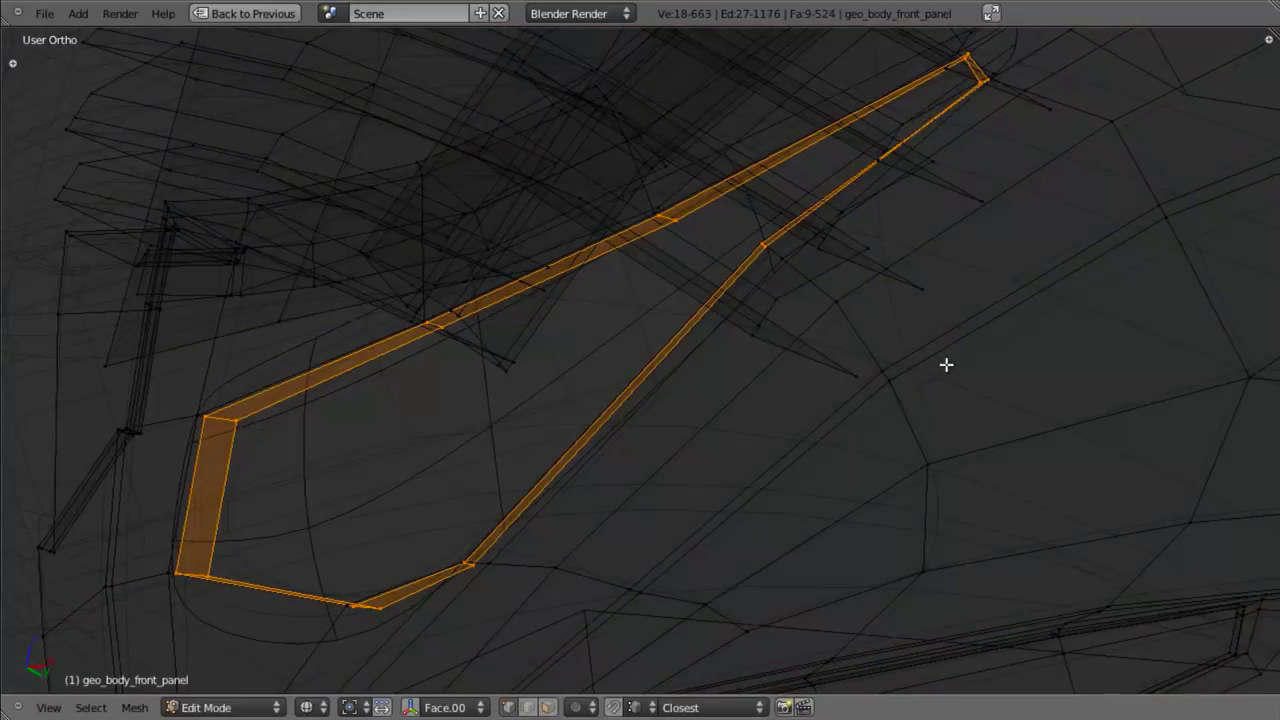
{"action": "key", "text": "alt+s"}
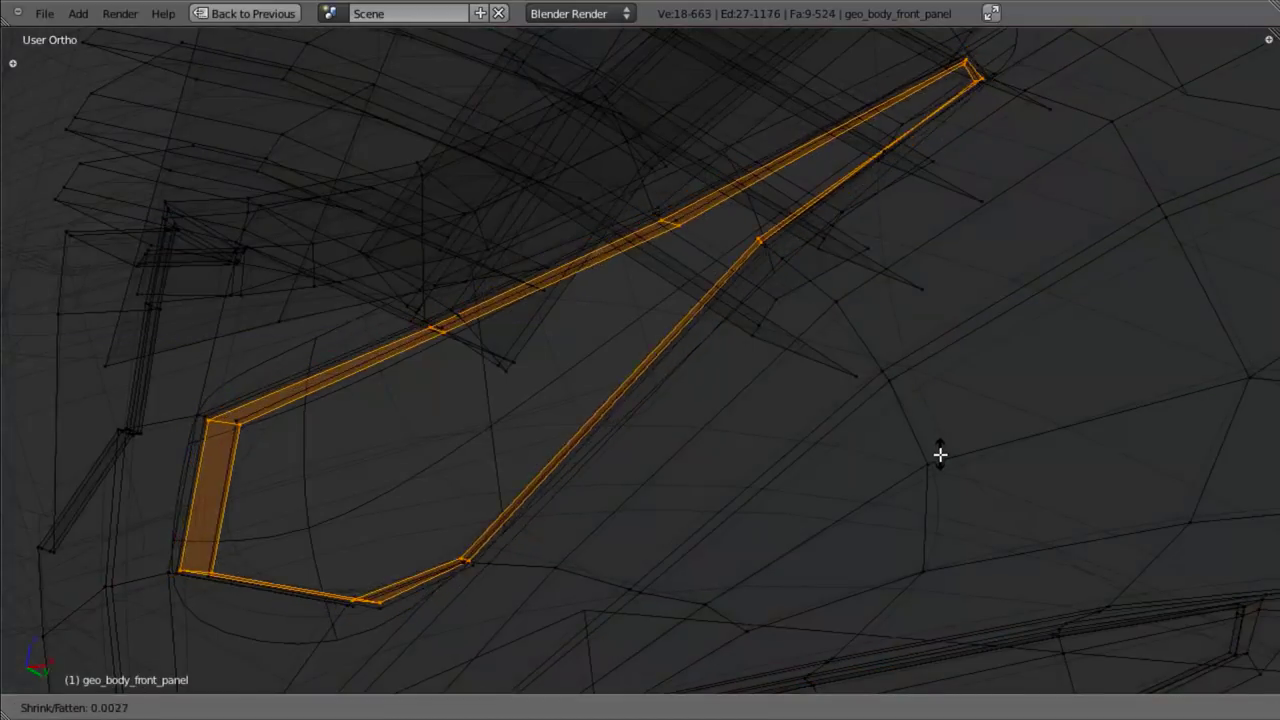
{"action": "left_click", "coordinate": [940, 457]}
{"action": "key", "text": "z"}
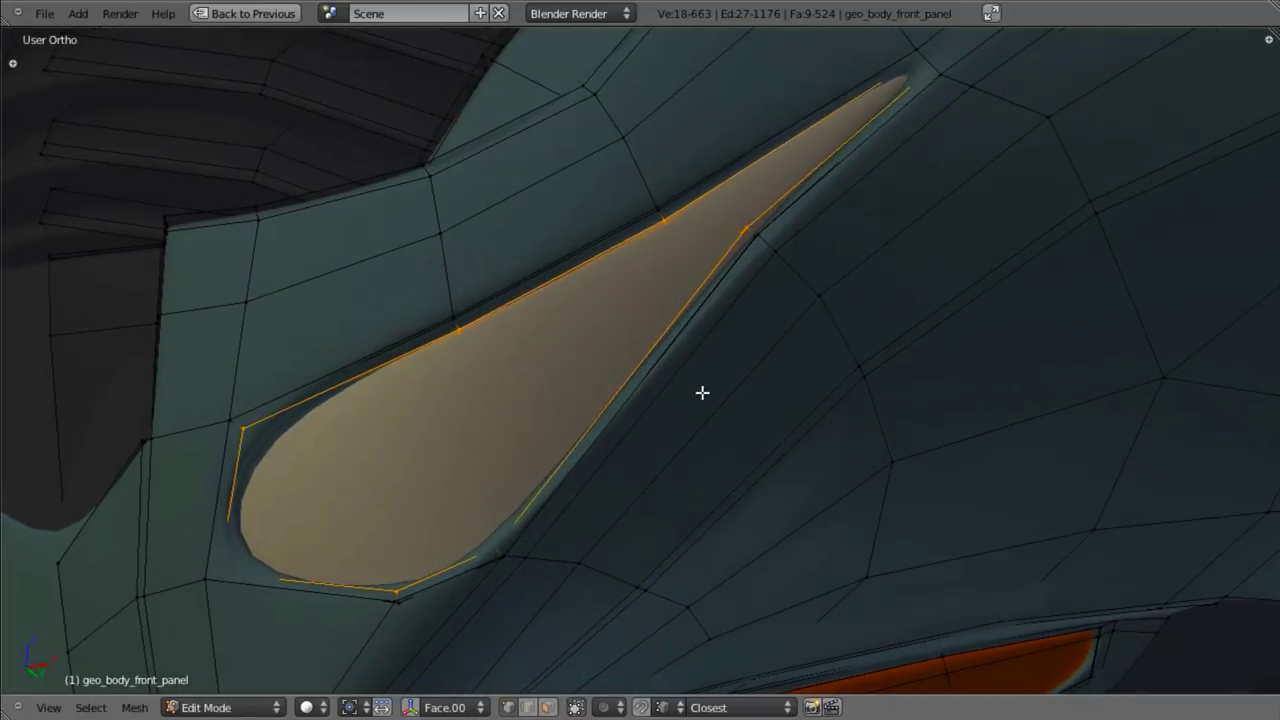
- Add an edge loop around the new headlight rim, slid close to its outer edge, and check the smoothed result
{"action": "scroll", "coordinate": [610, 484], "scroll_direction": "up", "scroll_amount": 5}
{"action": "middle_click_drag", "start_coordinate": [610, 484], "coordinate": [623, 349]}
{"action": "key", "text": "z"}
{"action": "key", "text": "z"}
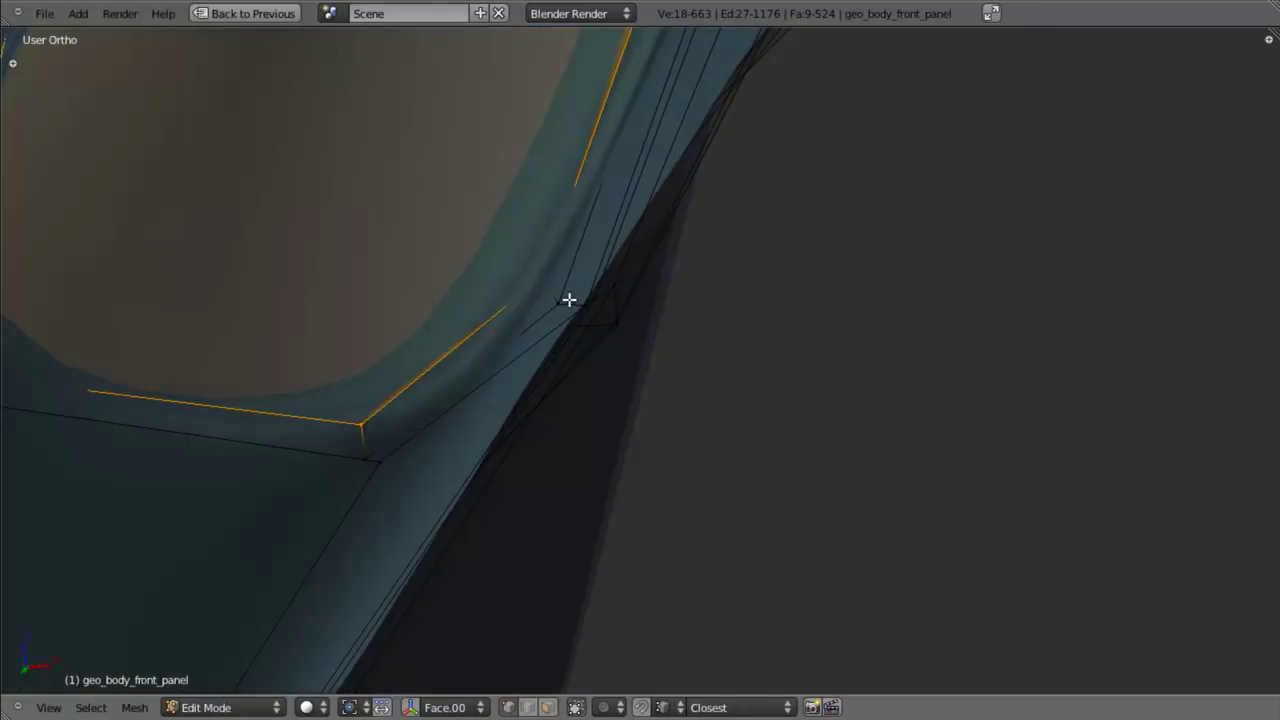
{"action": "key", "text": "ctrl+r"}
{"action": "left_click", "coordinate": [557, 299]}
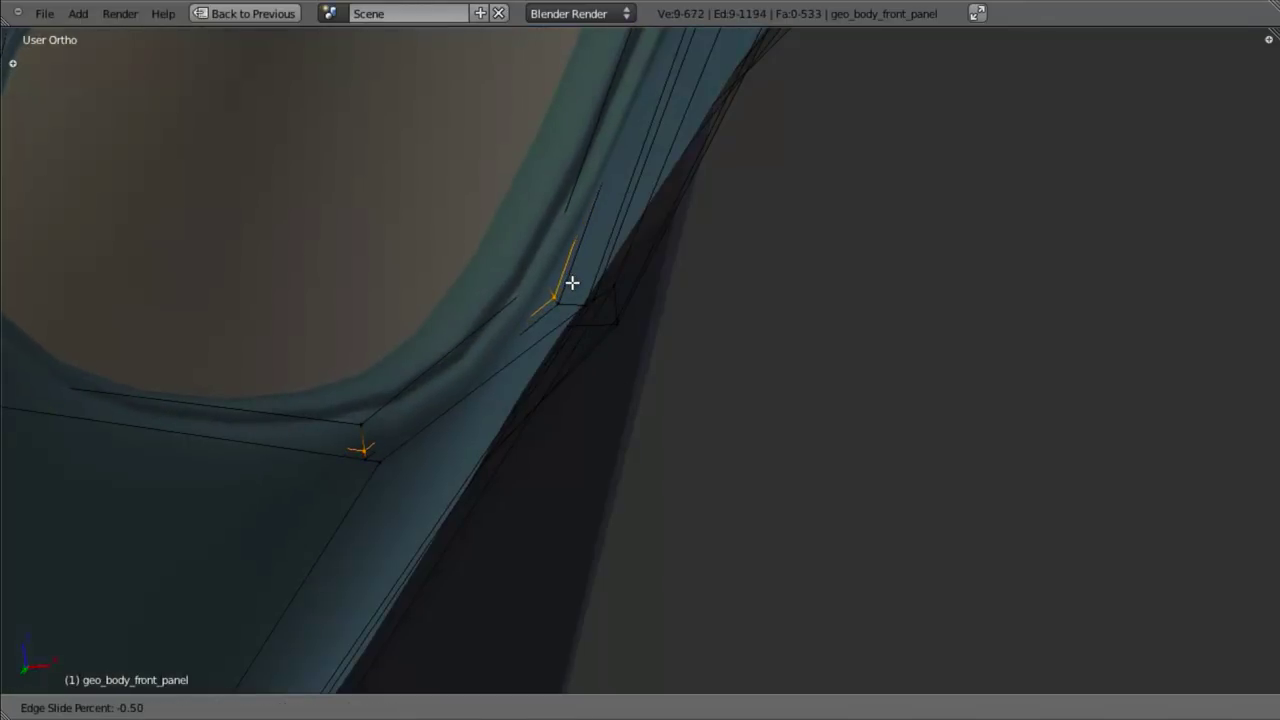
{"action": "left_click", "coordinate": [572, 284]}
{"action": "key", "text": "Tab"}
{"action": "scroll", "coordinate": [600, 380], "scroll_direction": "down", "scroll_amount": 7}
{"action": "middle_click_drag", "start_coordinate": [638, 421], "coordinate": [325, 348]}
{"action": "key", "text": "Tab"}
- Select the inner 18-vertex face loop of the headlight recess and shrink it inward about 0.0050
{"action": "scroll", "coordinate": [408, 320], "scroll_direction": "up", "scroll_amount": 5}
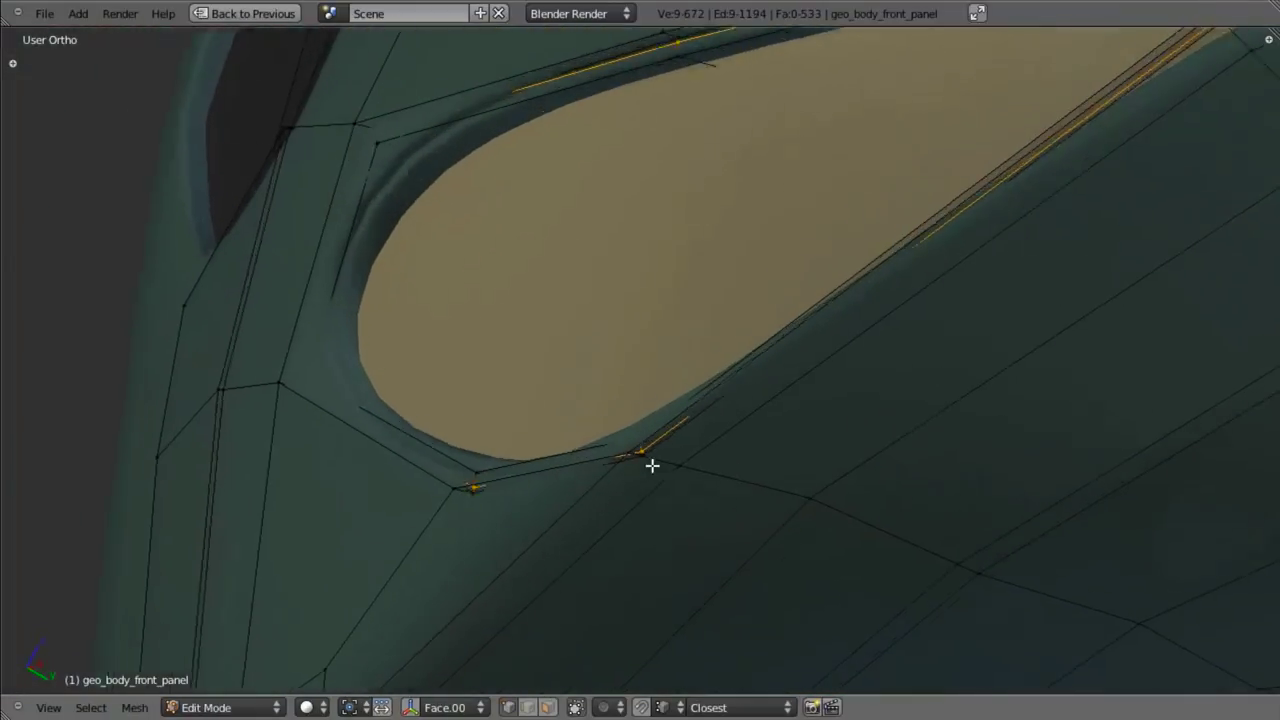
{"action": "middle_click_drag", "start_coordinate": [652, 465], "coordinate": [510, 409]}
{"action": "key", "text": "z"}
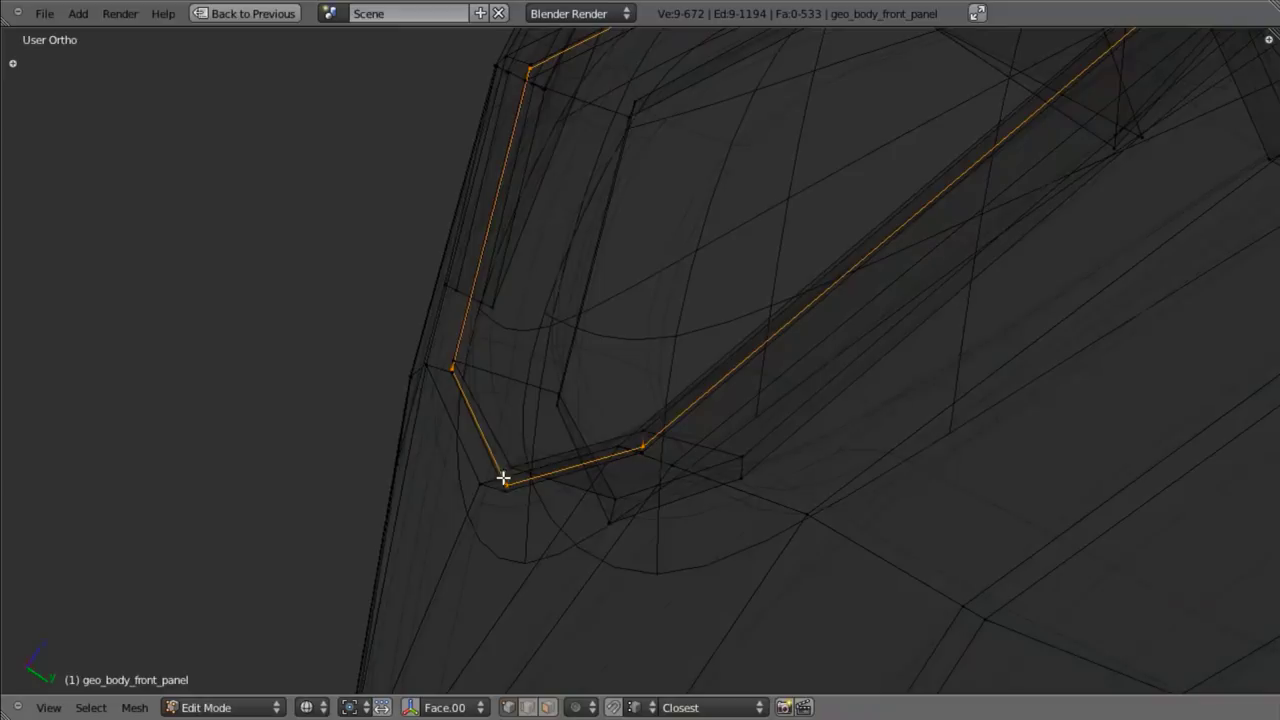
{"action": "key", "text": "z"}
{"action": "key", "text": "z"}
{"action": "key", "text": "z"}
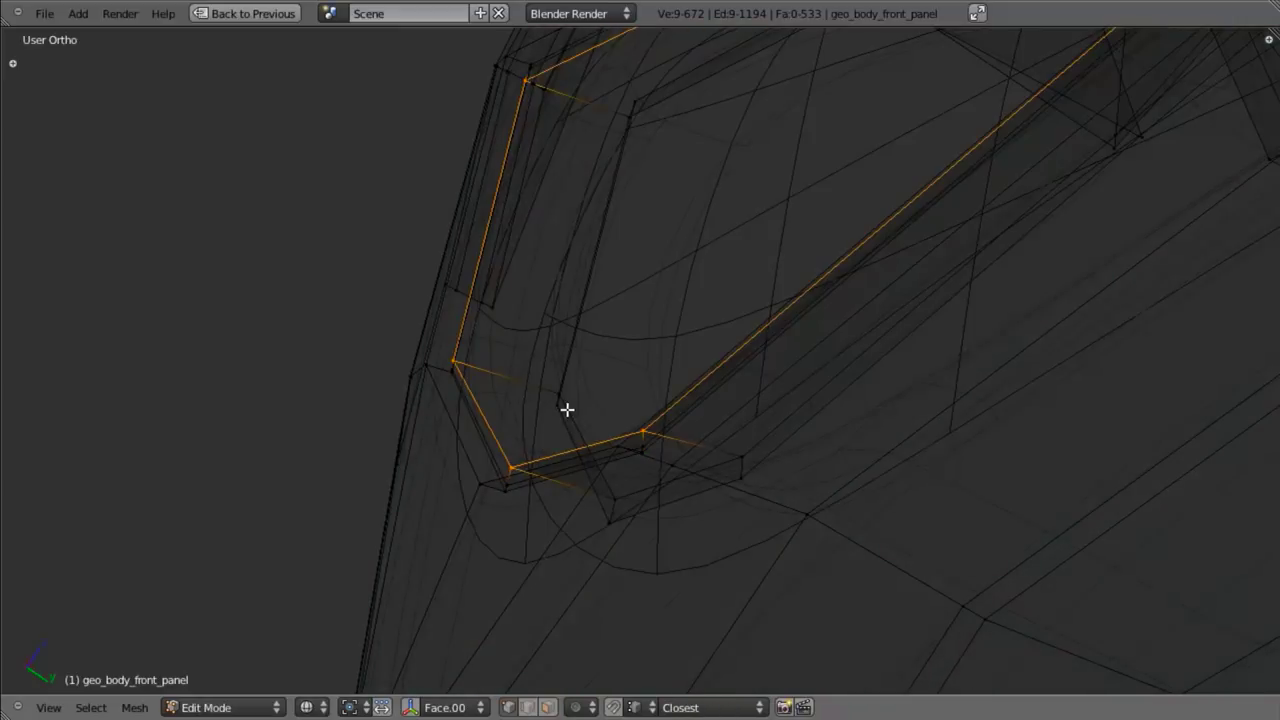
{"action": "right_click", "coordinate": [567, 410], "text": "alt+shift"}
{"action": "middle_click_drag", "start_coordinate": [567, 410], "coordinate": [806, 497]}
{"action": "key", "text": "z"}
{"action": "scroll", "coordinate": [681, 452], "scroll_direction": "down", "scroll_amount": 4}
{"action": "key", "text": "alt+s"}
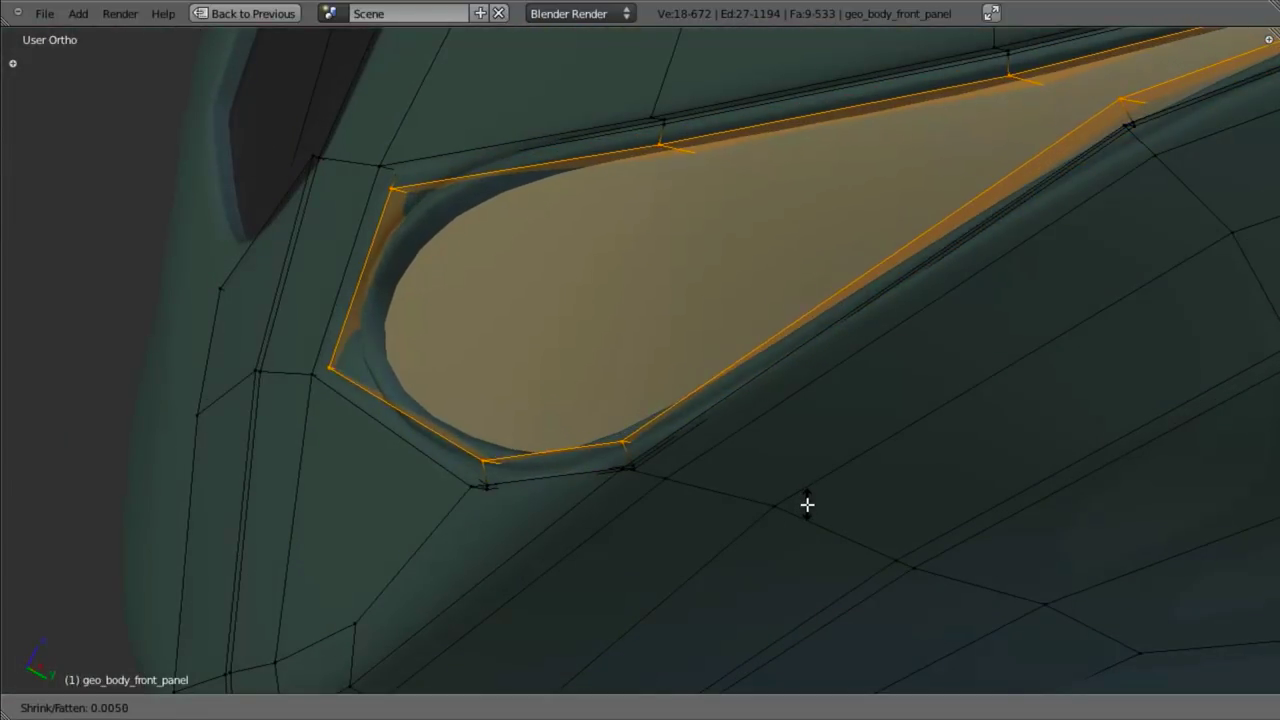
{"action": "left_click", "coordinate": [806, 504]}
- Add another edge loop along the inner wall of the headlight recess and check it in Object Mode
{"action": "key", "text": "a"}
{"action": "key", "text": "ctrl+r"}
{"action": "left_click", "coordinate": [411, 201]}
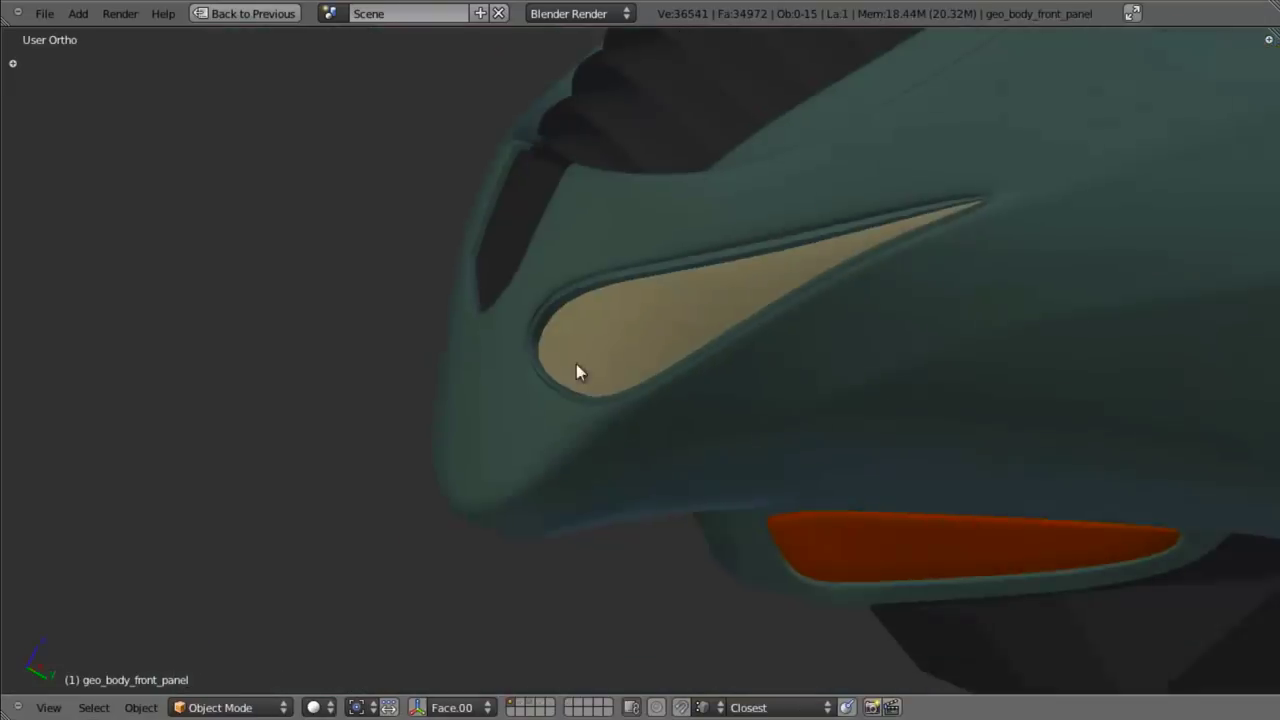
{"action": "middle_click_drag", "start_coordinate": [576, 364], "coordinate": [601, 328]}
{"action": "key", "text": "a"}
{"action": "scroll", "coordinate": [689, 367], "scroll_direction": "up", "scroll_amount": 5}
{"action": "scroll", "coordinate": [689, 367], "scroll_direction": "up", "scroll_amount": 3}
- Select the innermost nine-vertex edge loop at the back of the headlight recess and delete it
{"action": "key", "text": "Tab"}
{"action": "middle_click_drag", "start_coordinate": [712, 367], "coordinate": [490, 446], "text": "shift"}
{"action": "scroll", "coordinate": [600, 394], "scroll_direction": "up", "scroll_amount": 4}
{"action": "key", "text": "z"}
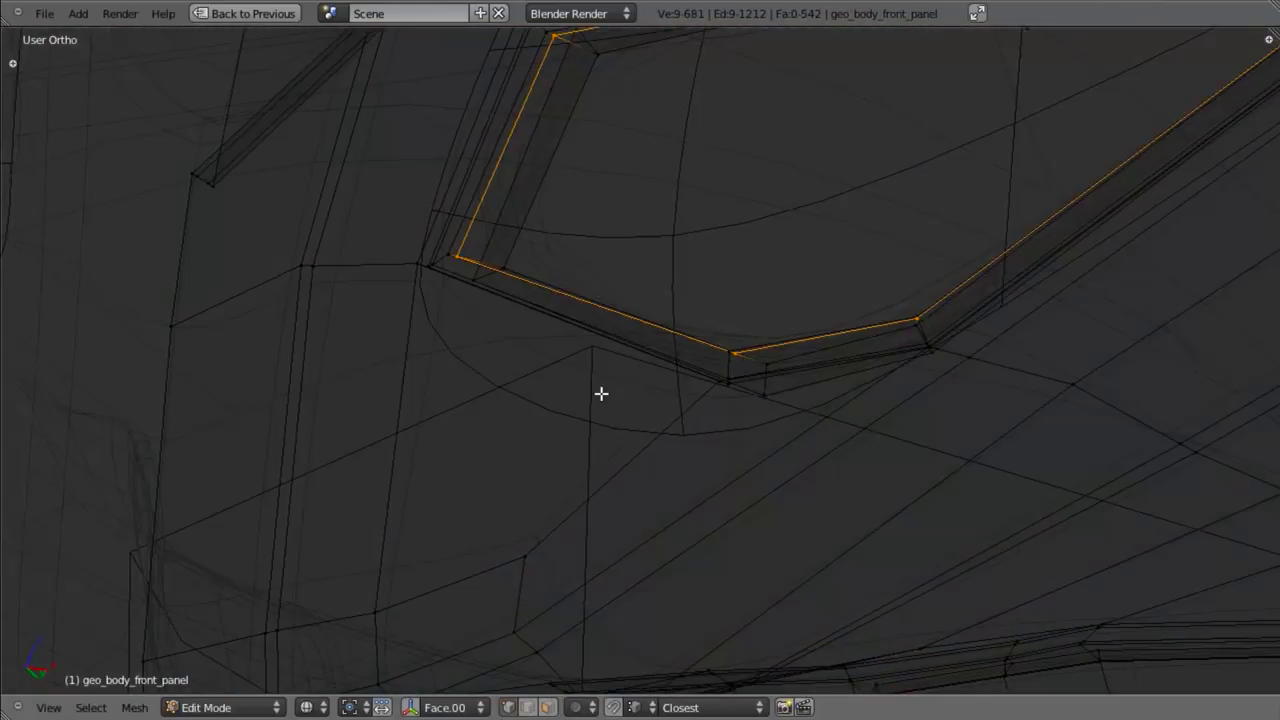
{"action": "key", "text": "a"}
{"action": "right_click", "coordinate": [787, 375], "text": "alt"}
{"action": "middle_click_drag", "start_coordinate": [787, 374], "coordinate": [941, 292]}
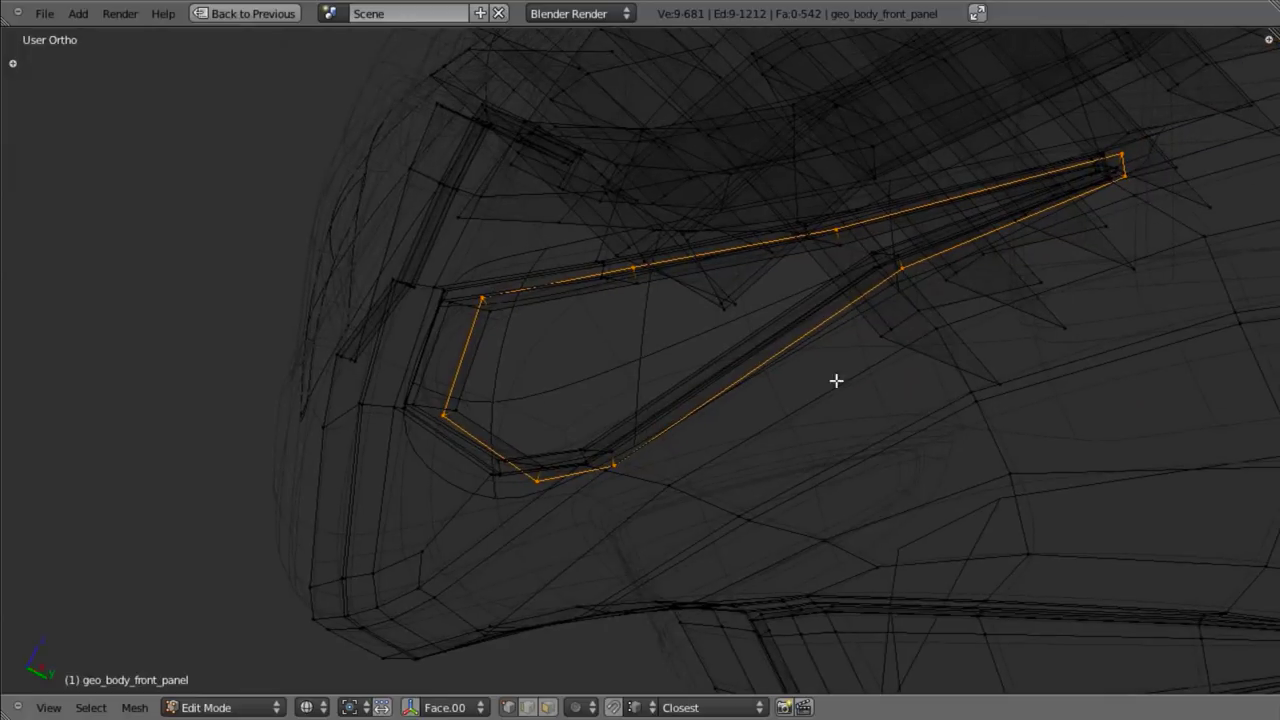
{"action": "key", "text": "z"}
{"action": "scroll", "coordinate": [623, 354], "scroll_direction": "up", "scroll_amount": 3}
{"action": "key", "text": "x"}
{"action": "left_click", "coordinate": [569, 181]}
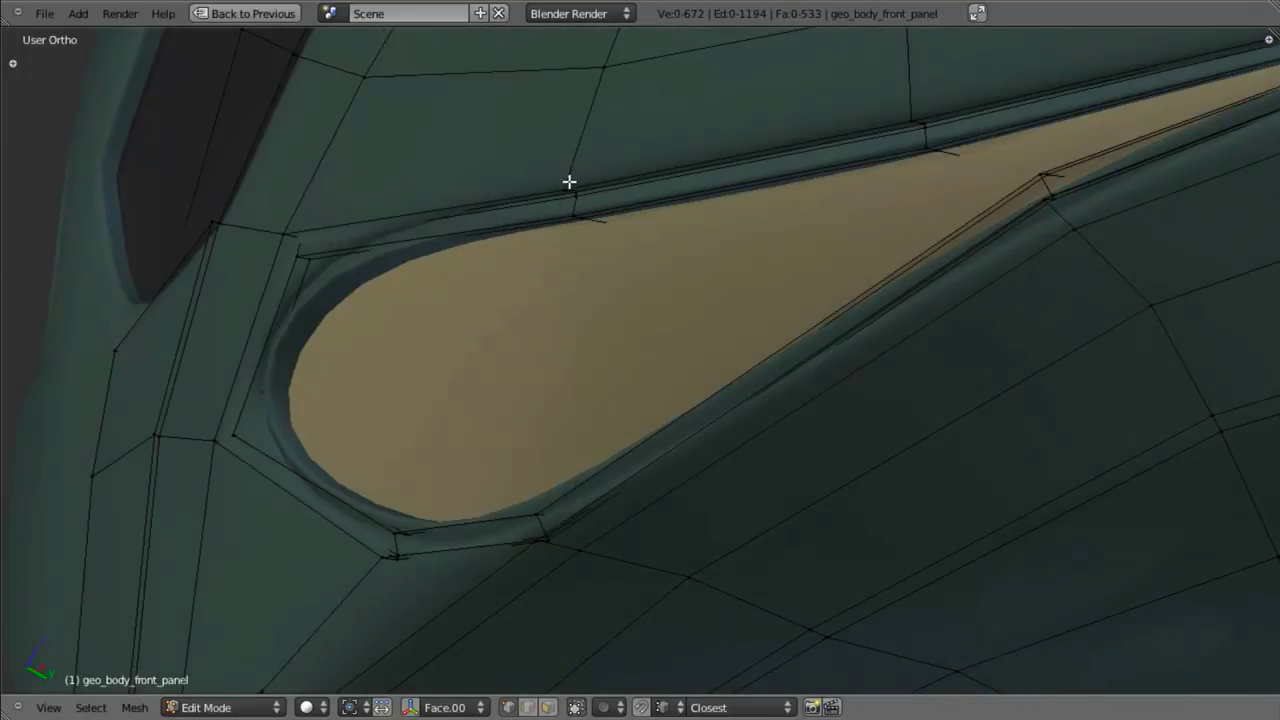
- Select the nine-vertex edge loop around the inner headlight recess and try to move it along the global Y axis
{"action": "scroll", "coordinate": [418, 330], "scroll_direction": "up", "scroll_amount": 3}
{"action": "right_click", "coordinate": [359, 628], "text": "alt"}
{"action": "scroll", "coordinate": [380, 570], "scroll_direction": "down", "scroll_amount": 4}
{"action": "middle_click_drag", "start_coordinate": [500, 310], "coordinate": [597, 363]}
{"action": "key", "text": "g"}
{"action": "key", "text": "y"}
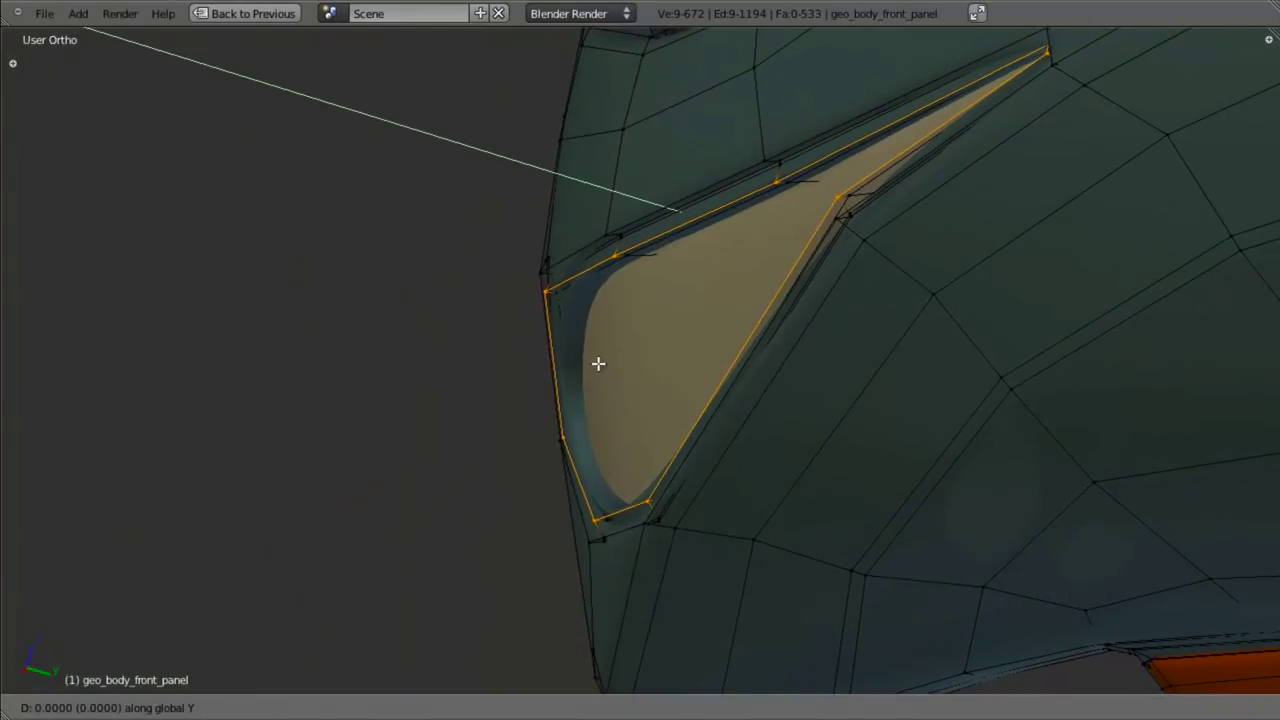
{"action": "left_click", "coordinate": [603, 358]}
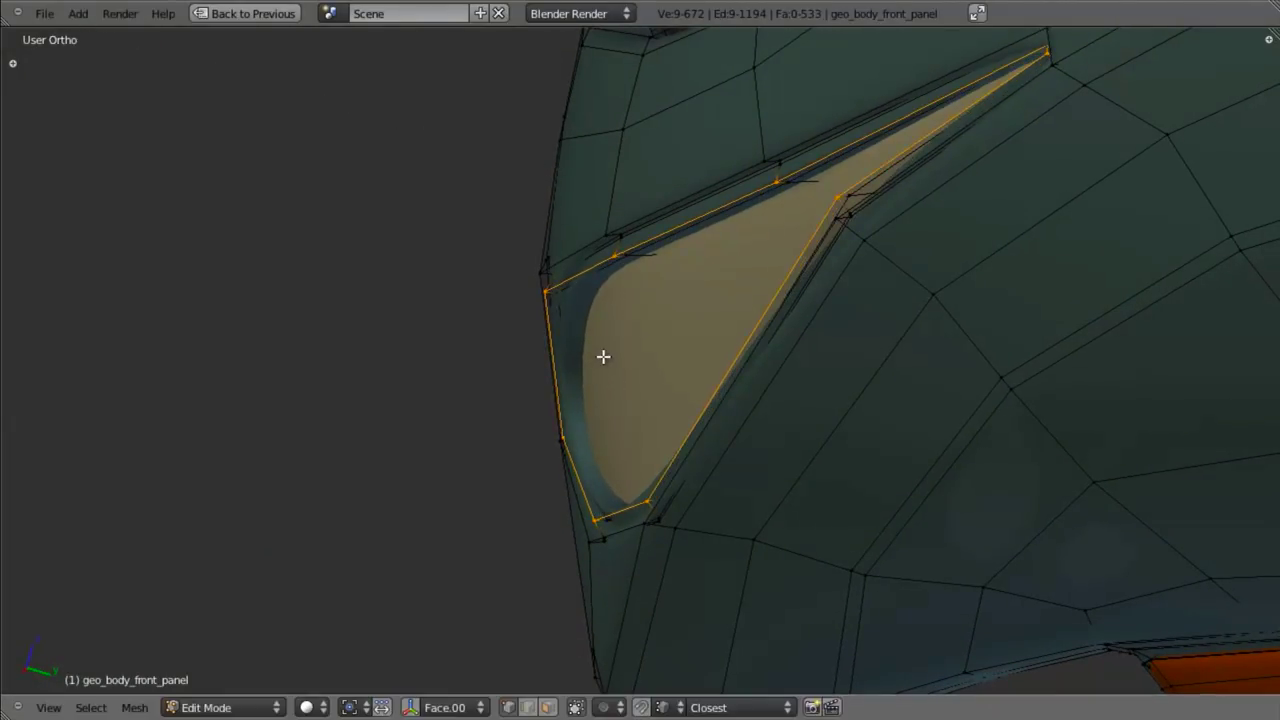
- Select both inner edge loops of the headlight recess, move them slightly along global Y, nudge them freely, and check the surface
{"action": "right_click", "coordinate": [591, 277], "text": "alt"}
{"action": "right_click", "coordinate": [614, 272], "text": "shift"}
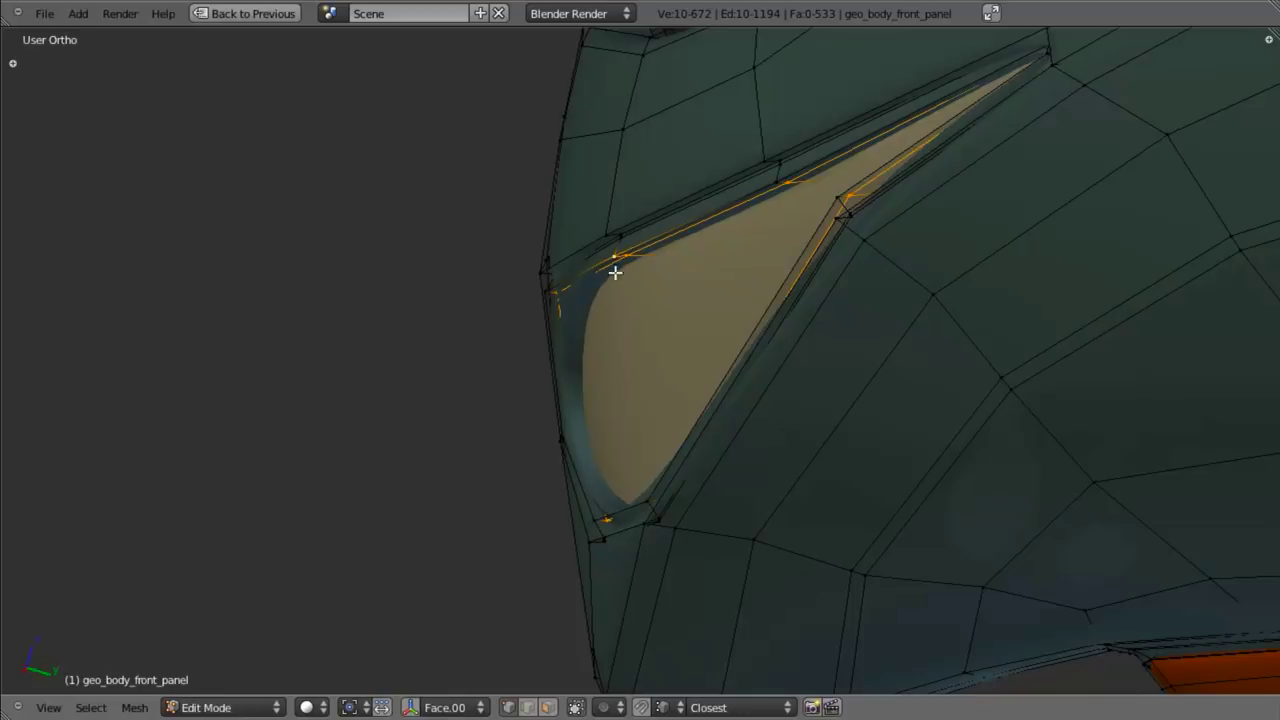
{"action": "right_click", "coordinate": [603, 262], "text": "alt+shift"}
{"action": "key", "text": "g"}
{"action": "key", "text": "y"}
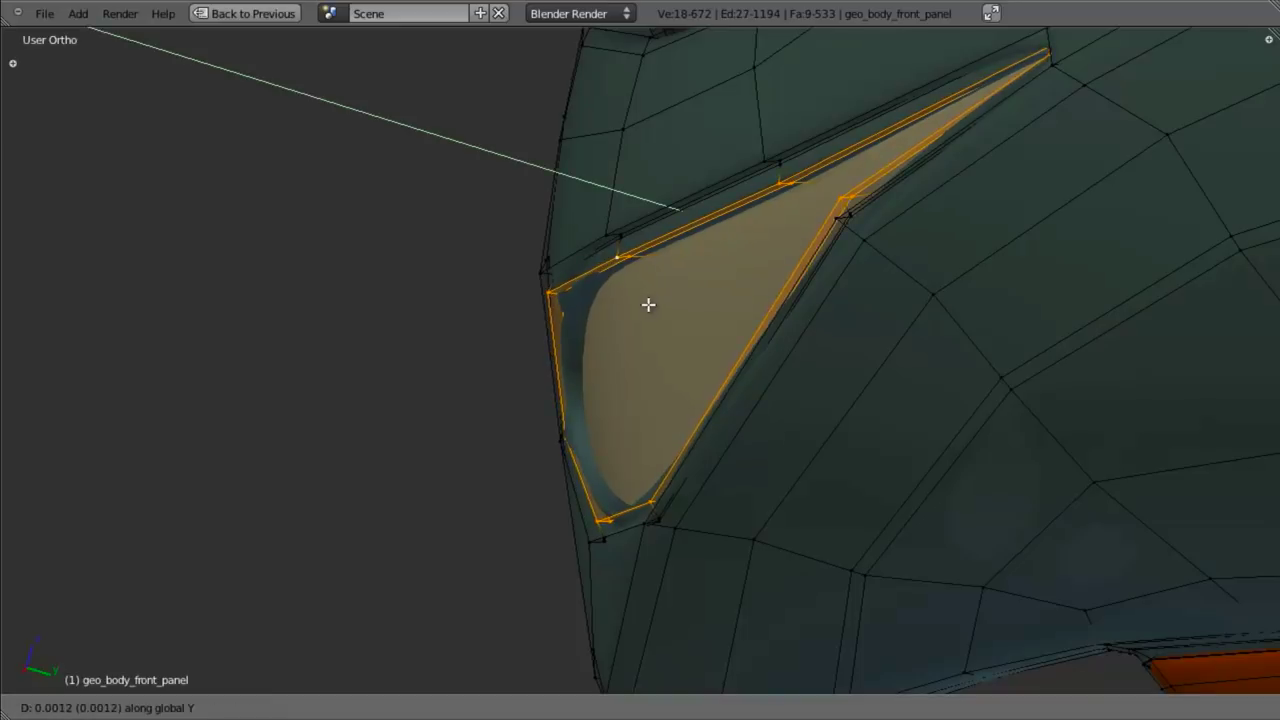
{"action": "left_click", "coordinate": [654, 308]}
{"action": "key", "text": "g"}
{"action": "left_click", "coordinate": [657, 308]}
{"action": "key", "text": "Tab"}
{"action": "scroll", "coordinate": [670, 345], "scroll_direction": "down", "scroll_amount": 5}
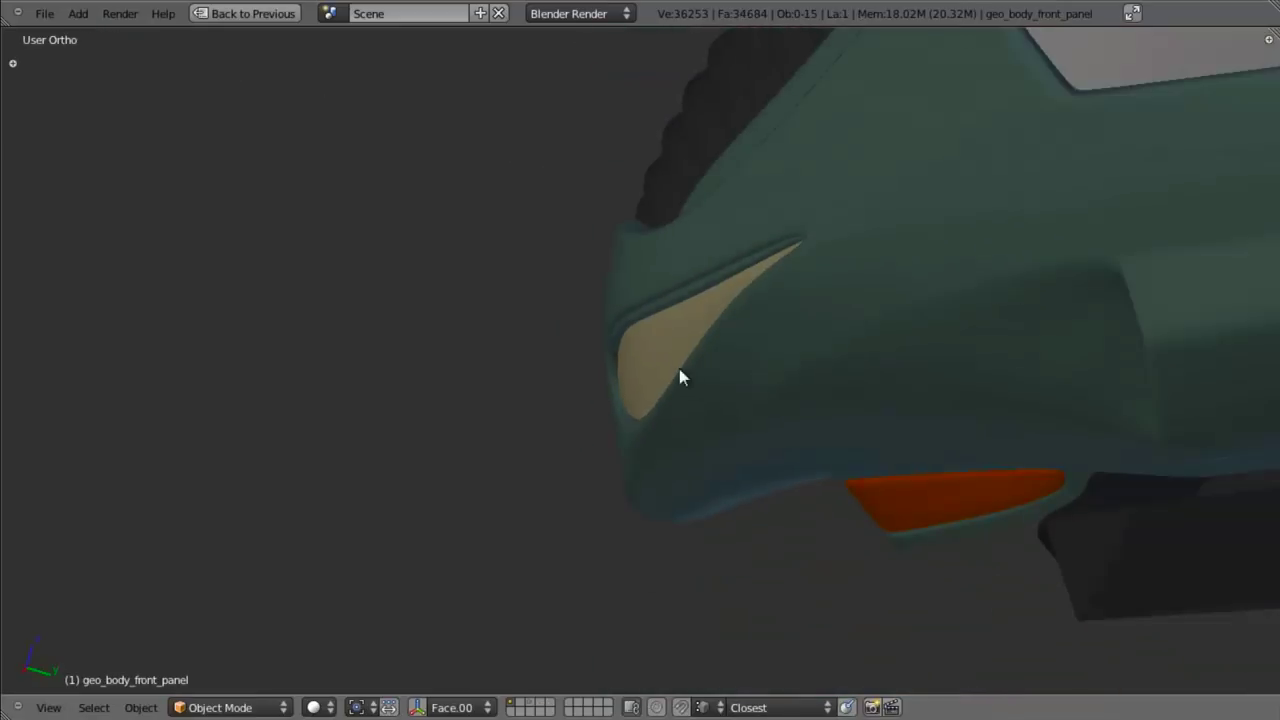
{"action": "middle_click_drag", "start_coordinate": [679, 370], "coordinate": [750, 418]}
{"action": "scroll", "coordinate": [750, 418], "scroll_direction": "up", "scroll_amount": 6}
- Select the four inner vertices at the headlight opening's pointed end and move them about 0.0086 away from the tip
{"action": "key", "text": "Tab"}
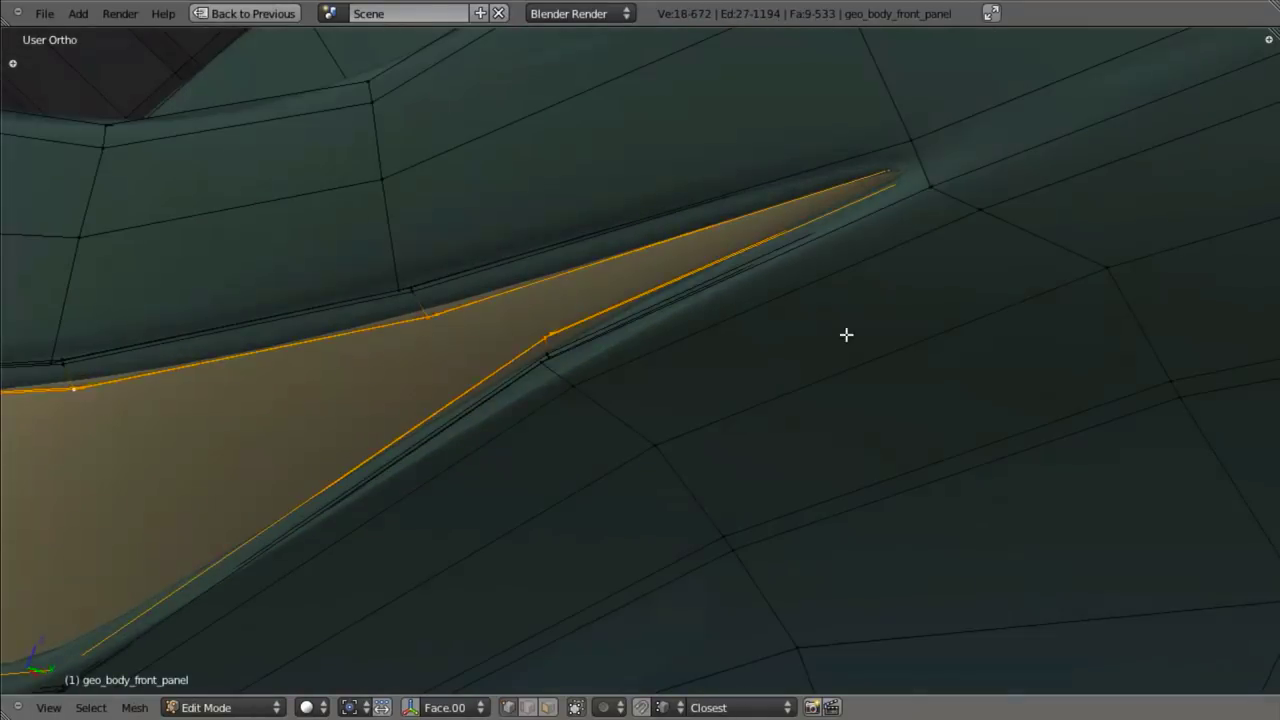
{"action": "middle_click_drag", "start_coordinate": [846, 334], "coordinate": [674, 469], "text": "shift"}
{"action": "scroll", "coordinate": [674, 469], "scroll_direction": "up", "scroll_amount": 3}
{"action": "key", "text": "z"}
{"action": "key", "text": "a"}
{"action": "key", "text": "b"}
{"action": "left_click_drag", "start_coordinate": [797, 231], "coordinate": [823, 283]}
{"action": "key", "text": "z"}
{"action": "key", "text": "g"}
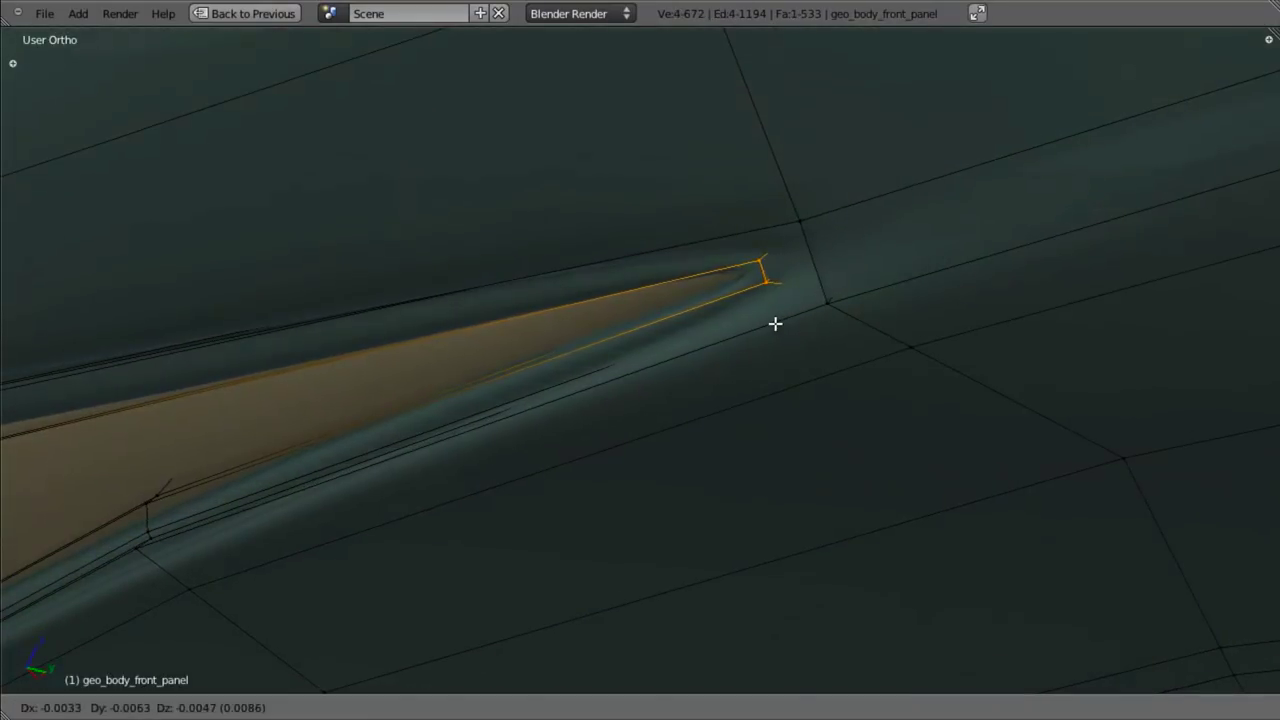
{"action": "left_click", "coordinate": [774, 326]}
- Select the two hidden inner vertices at the headlight recess's pointed end and move them closer to the neighbouring recess edges
{"action": "key", "text": "z"}
{"action": "right_click", "coordinate": [849, 196]}
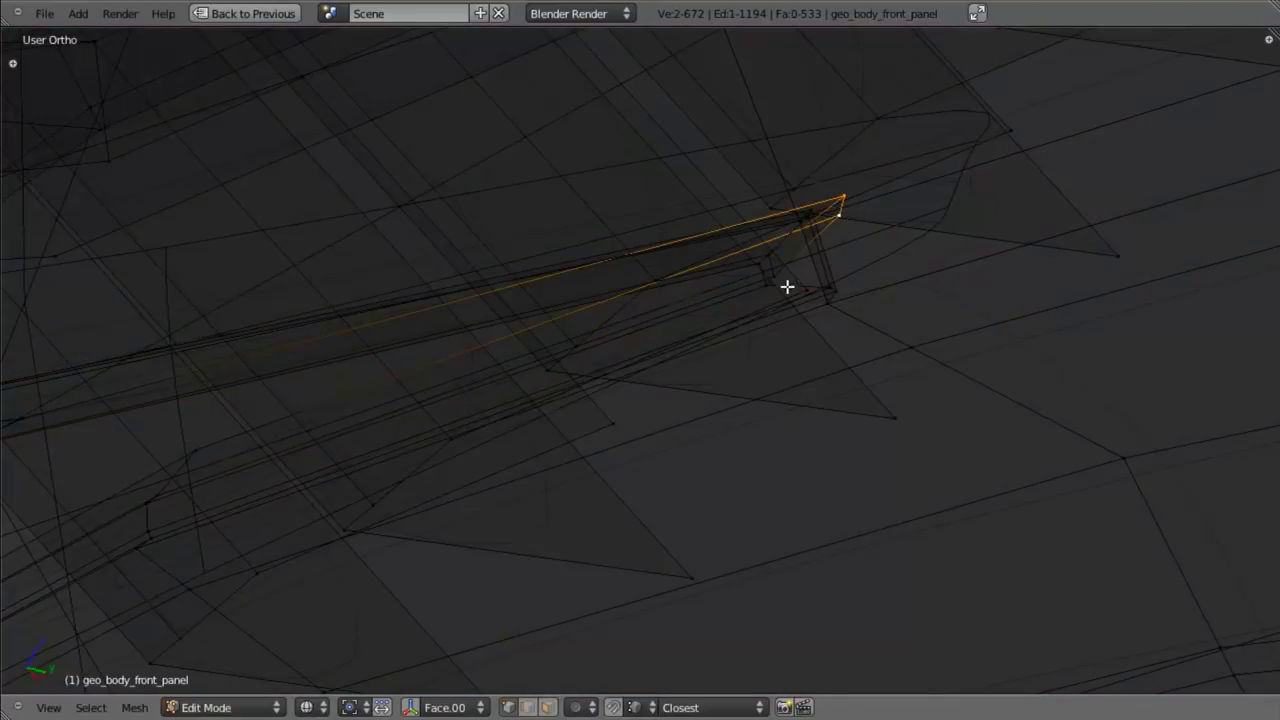
{"action": "middle_click_drag", "start_coordinate": [787, 287], "coordinate": [974, 266]}
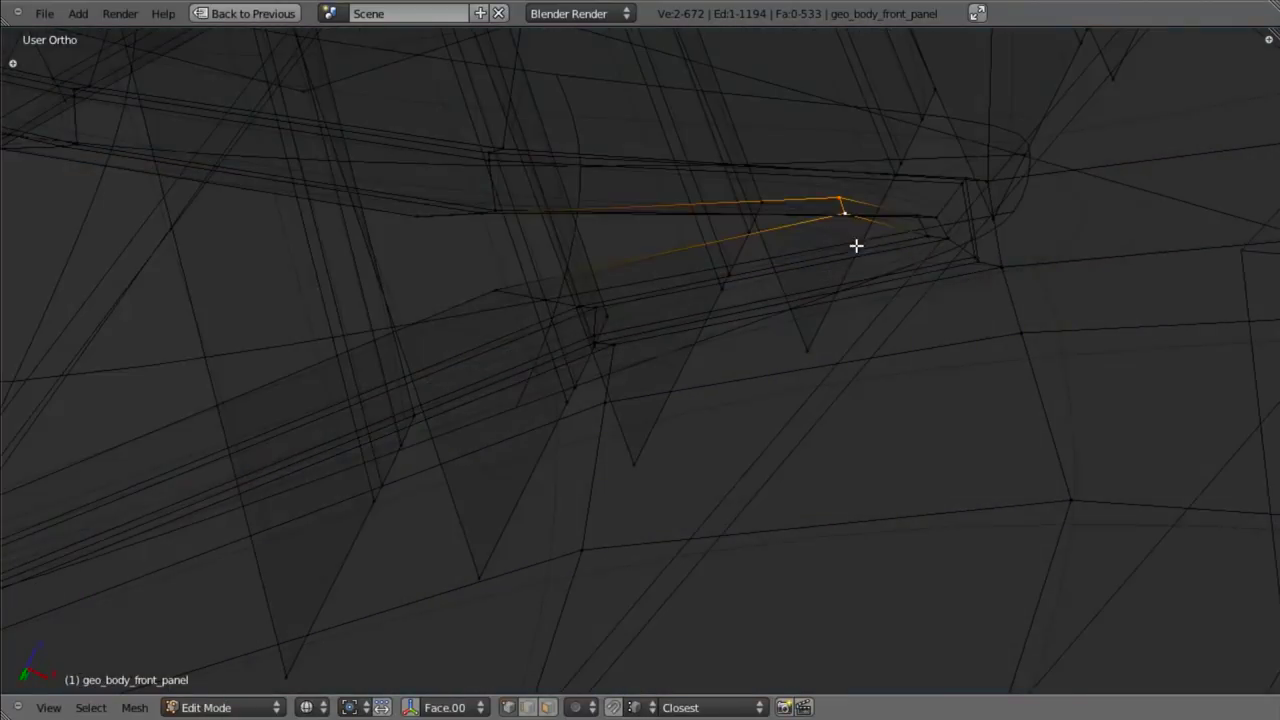
{"action": "key", "text": "g"}
{"action": "left_click", "coordinate": [923, 286]}
{"action": "key", "text": "z"}
{"action": "mouse_move", "coordinate": [743, 360]}
{"action": "middle_mouse_down"}
{"action": "mouse_move", "coordinate": [917, 380]}
{"action": "mouse_move", "coordinate": [886, 357]}
{"action": "mouse_move", "coordinate": [897, 403]}
{"action": "mouse_move", "coordinate": [734, 391]}
{"action": "mouse_move", "coordinate": [614, 349]}
{"action": "mouse_move", "coordinate": [701, 332]}
{"action": "mouse_move", "coordinate": [617, 317]}
{"action": "middle_mouse_up"}
{"action": "key", "text": "z"}
{"action": "key", "text": "z"}
- Examine the smoothed headlight recess and the whole nose in Object Mode from several angles
{"action": "key", "text": "Tab"}
{"action": "scroll", "coordinate": [892, 420], "scroll_direction": "down", "scroll_amount": 6}
{"action": "scroll", "coordinate": [735, 385], "scroll_direction": "down", "scroll_amount": 5}
{"action": "scroll", "coordinate": [614, 348], "scroll_direction": "down", "scroll_amount": 3}
{"action": "scroll", "coordinate": [632, 370], "scroll_direction": "up", "scroll_amount": 6}
{"action": "middle_click_drag", "start_coordinate": [640, 393], "coordinate": [834, 439]}
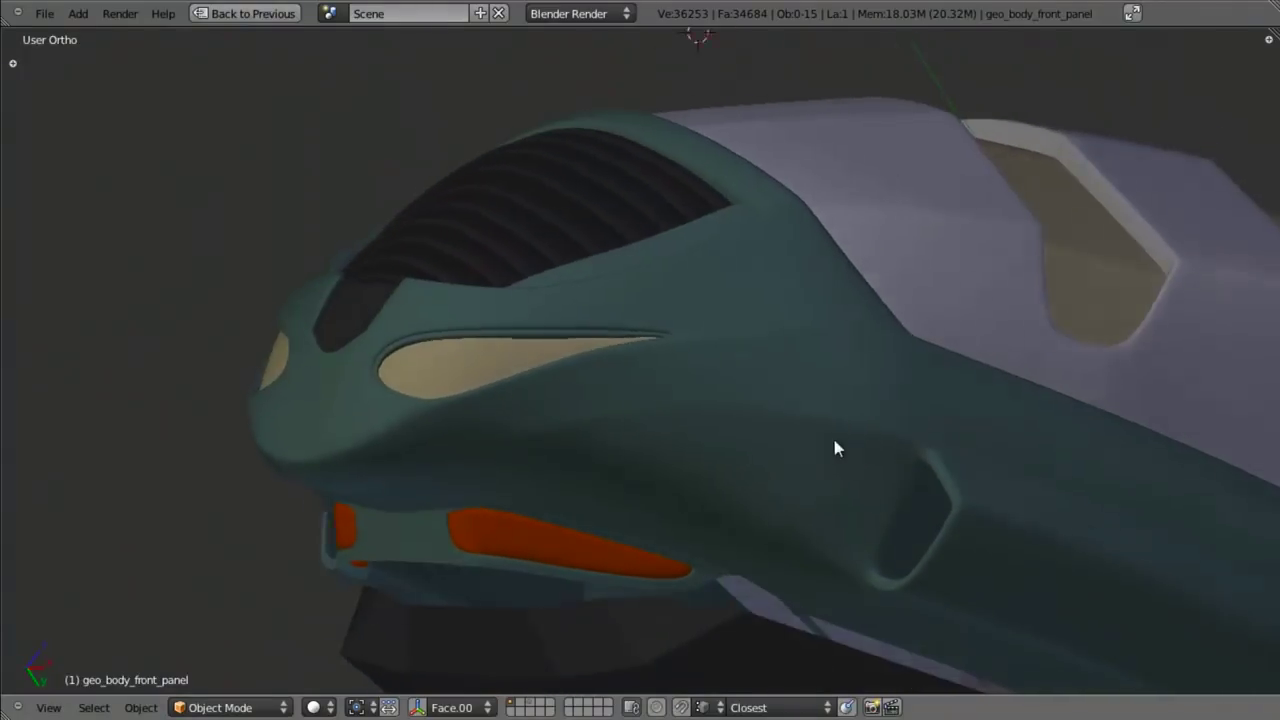
{"action": "scroll", "coordinate": [837, 448], "scroll_direction": "up", "scroll_amount": 4}
- Select the complete face loops forming the rim around the headlight opening and assign them the dark grey material
{"action": "key", "text": "Tab"}
{"action": "scroll", "coordinate": [468, 315], "scroll_direction": "up", "scroll_amount": 1}
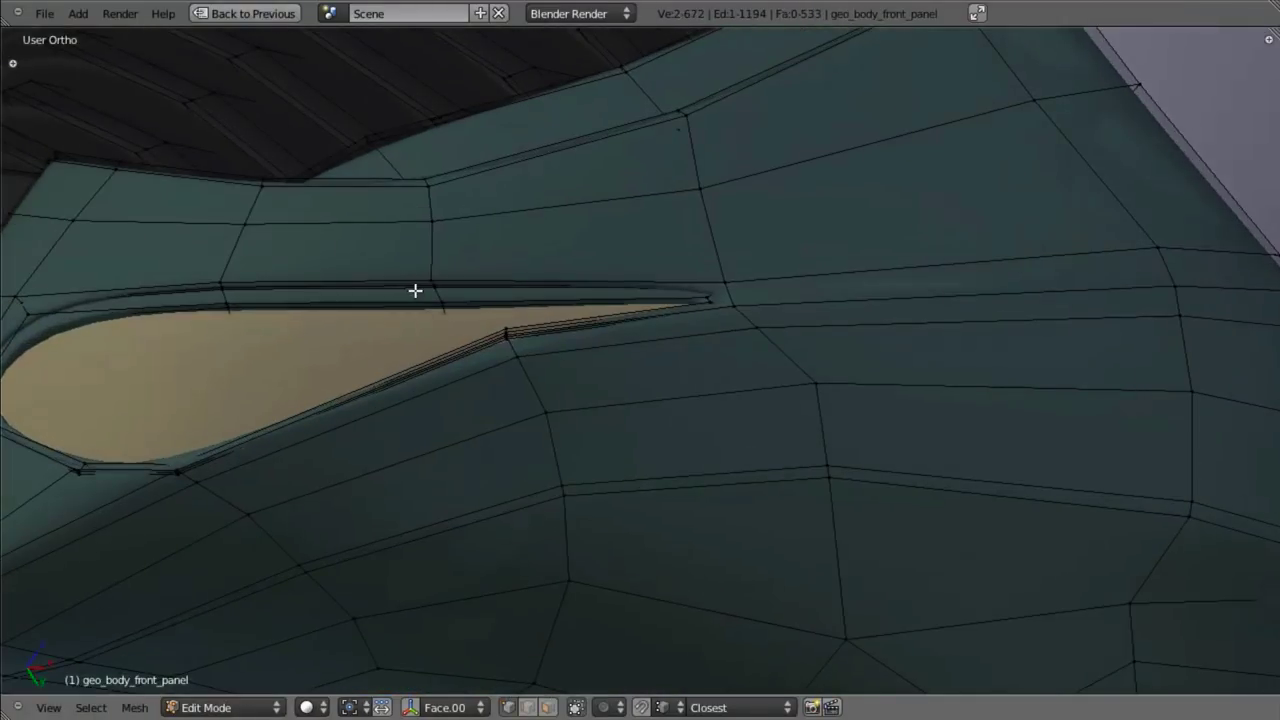
{"action": "key", "text": "a"}
{"action": "key", "text": "a"}
{"action": "key", "text": "a"}
{"action": "scroll", "coordinate": [449, 306], "scroll_direction": "up", "scroll_amount": 3}
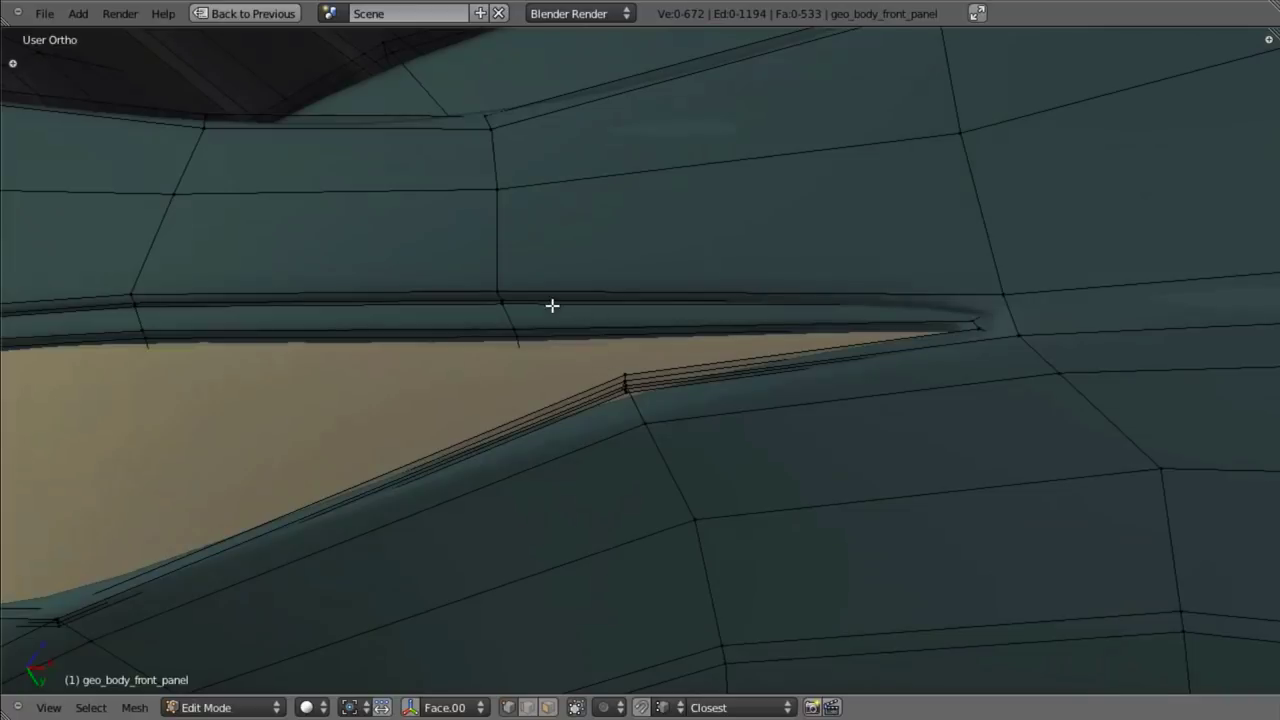
{"action": "right_click", "coordinate": [552, 305], "text": "alt"}
{"action": "right_click", "coordinate": [552, 328], "text": "alt+shift"}
{"action": "right_click", "coordinate": [552, 335], "text": "alt+shift"}
{"action": "key", "text": "z"}
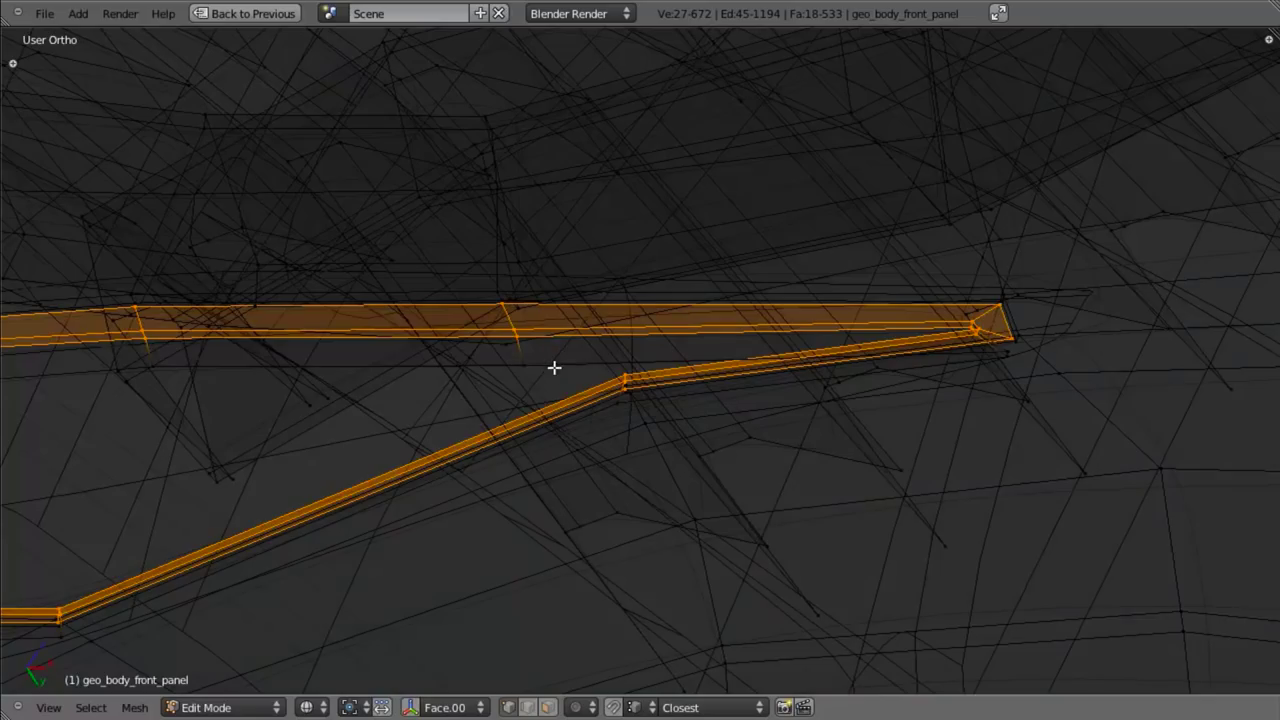
{"action": "right_click", "coordinate": [554, 368], "text": "alt+shift"}
{"action": "key", "text": "z"}
{"action": "key", "text": "shift+space"}
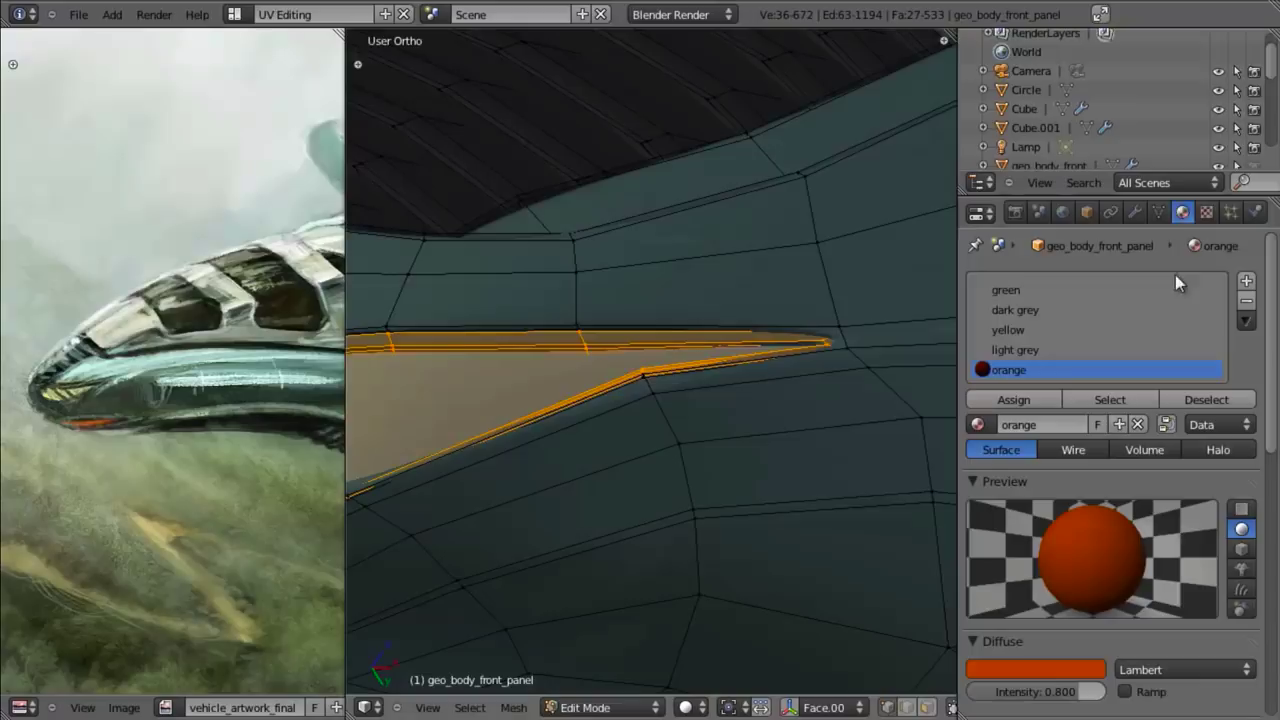
{"action": "left_click", "coordinate": [1013, 311]}
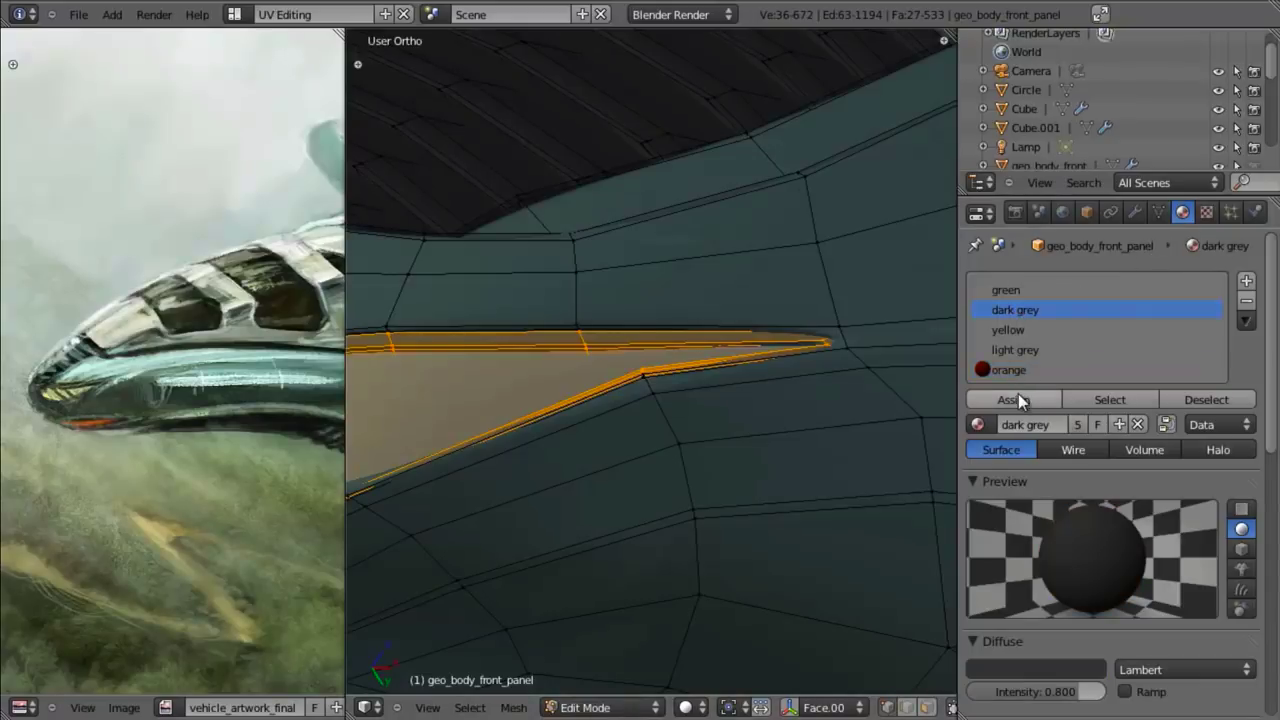
{"action": "left_click", "coordinate": [1015, 399]}
- Return to Object Mode, check the dark headlight rim on the nose, and save the scene over its existing blend file
{"action": "key", "text": "Tab"}
{"action": "scroll", "coordinate": [700, 495], "scroll_direction": "down", "scroll_amount": 4}
{"action": "scroll", "coordinate": [640, 470], "scroll_direction": "down", "scroll_amount": 3}
{"action": "middle_click_drag", "start_coordinate": [649, 437], "coordinate": [640, 389]}
{"action": "key", "text": "ctrl+s"}
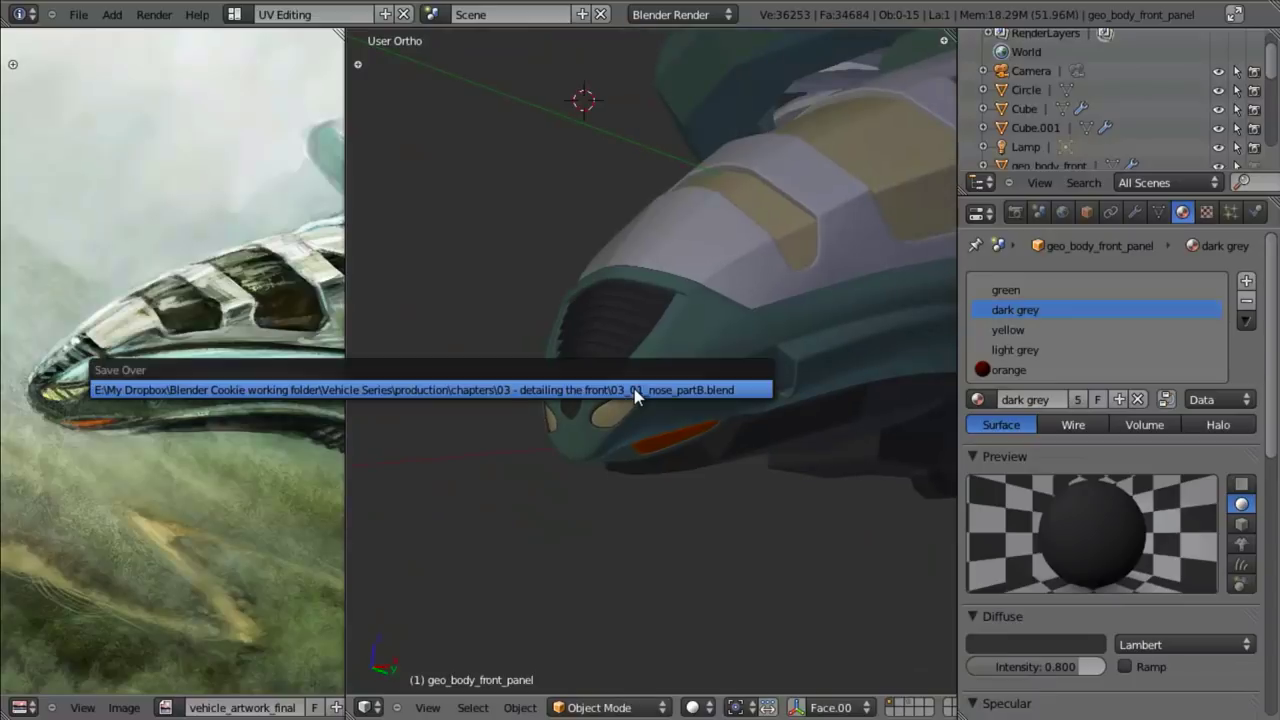
{"action": "scroll", "coordinate": [640, 449], "scroll_direction": "up", "scroll_amount": 4}
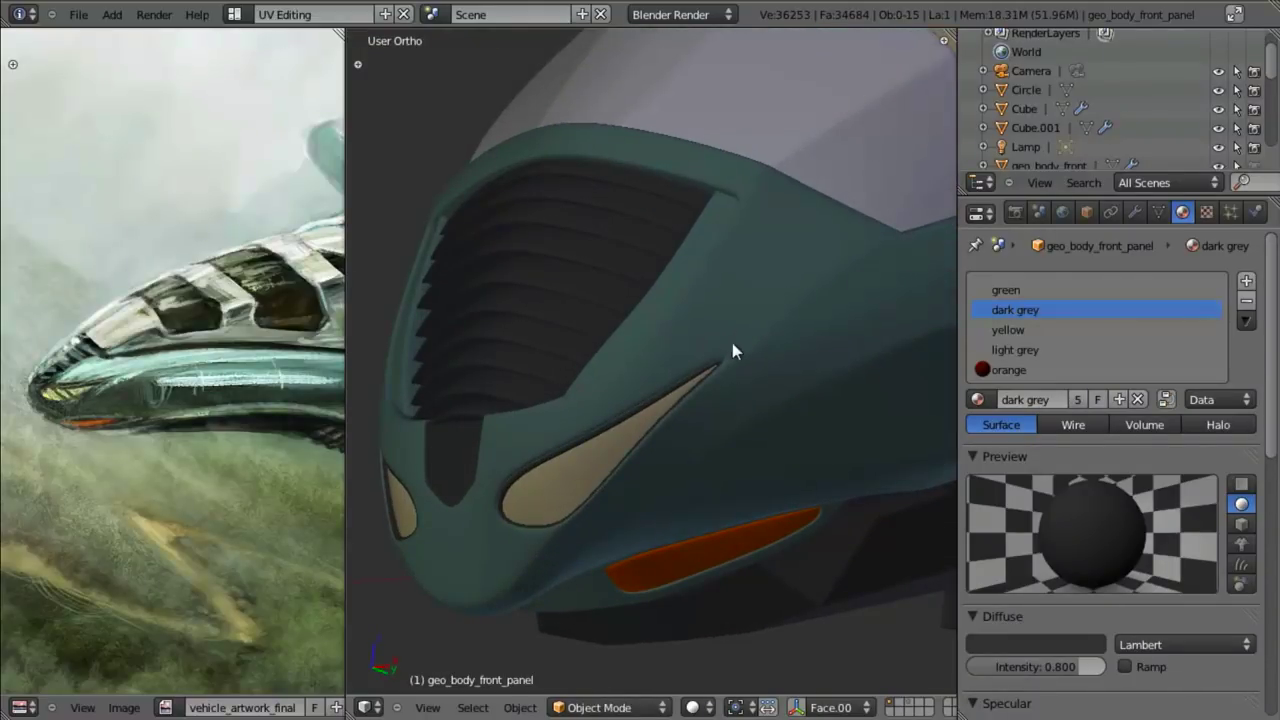
- Compare the nose's underside with the side reference artwork in wireframe and shaded display, and select the front body panel
{"action": "key", "text": "shift+space"}
{"action": "scroll", "coordinate": [698, 457], "scroll_direction": "down", "scroll_amount": 2}
{"action": "middle_click_drag", "start_coordinate": [697, 508], "coordinate": [626, 297]}
{"action": "key", "text": "KP_3"}
{"action": "key", "text": "KP_Decimal"}
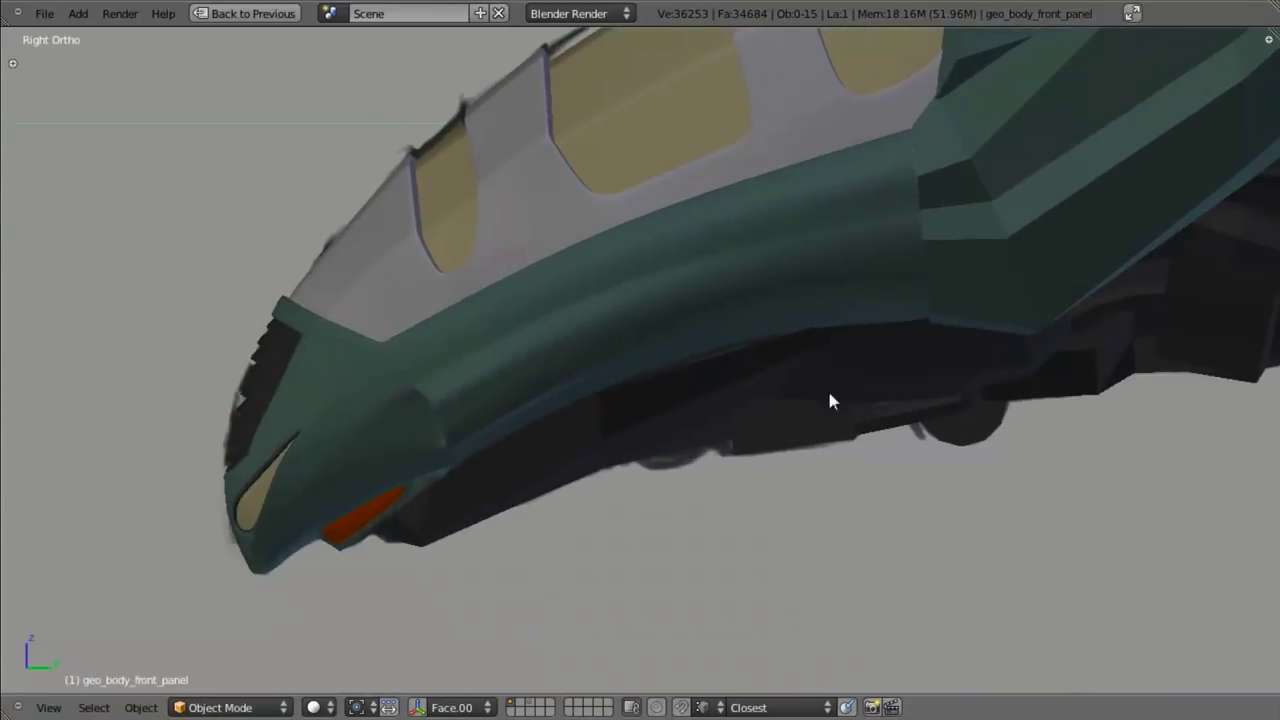
{"action": "key", "text": "z"}
{"action": "middle_click_drag", "start_coordinate": [502, 442], "coordinate": [640, 378], "text": "shift"}
{"action": "scroll", "coordinate": [564, 418], "scroll_direction": "up", "scroll_amount": 4}
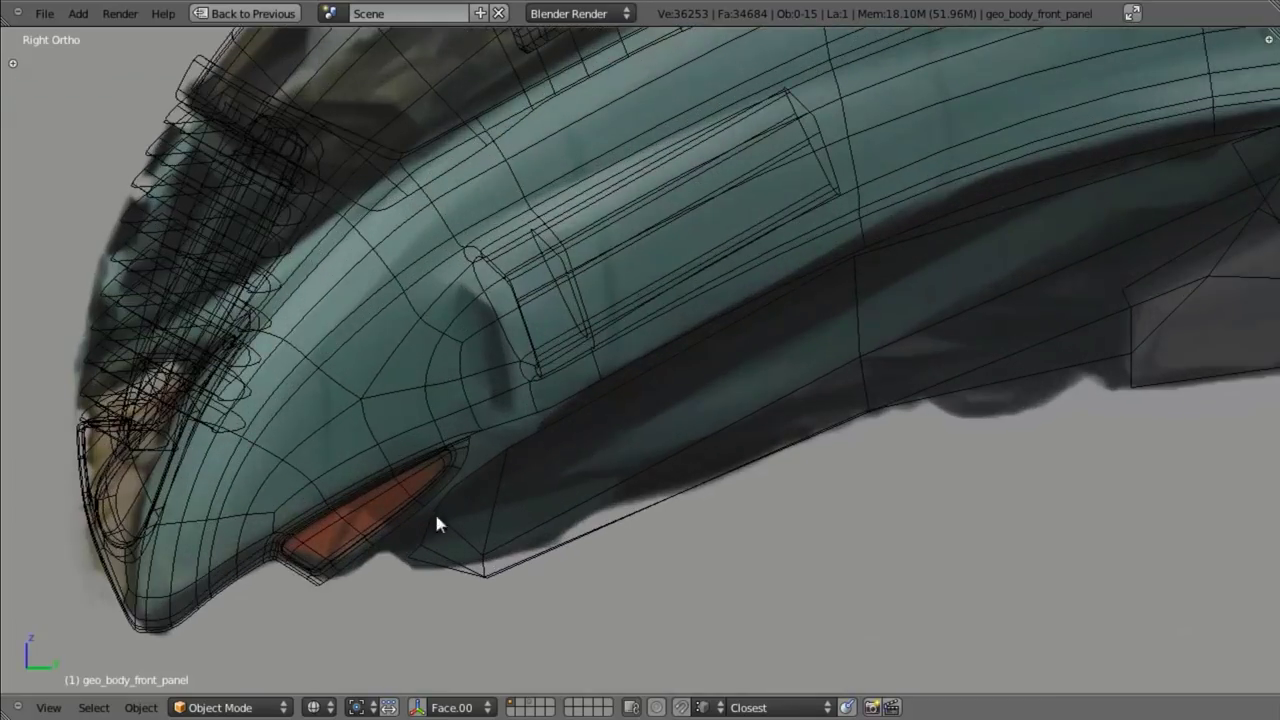
{"action": "right_click", "coordinate": [466, 449]}
{"action": "middle_click_drag", "start_coordinate": [603, 450], "coordinate": [705, 387], "text": "shift"}
{"action": "scroll", "coordinate": [424, 505], "scroll_direction": "up", "scroll_amount": 3}
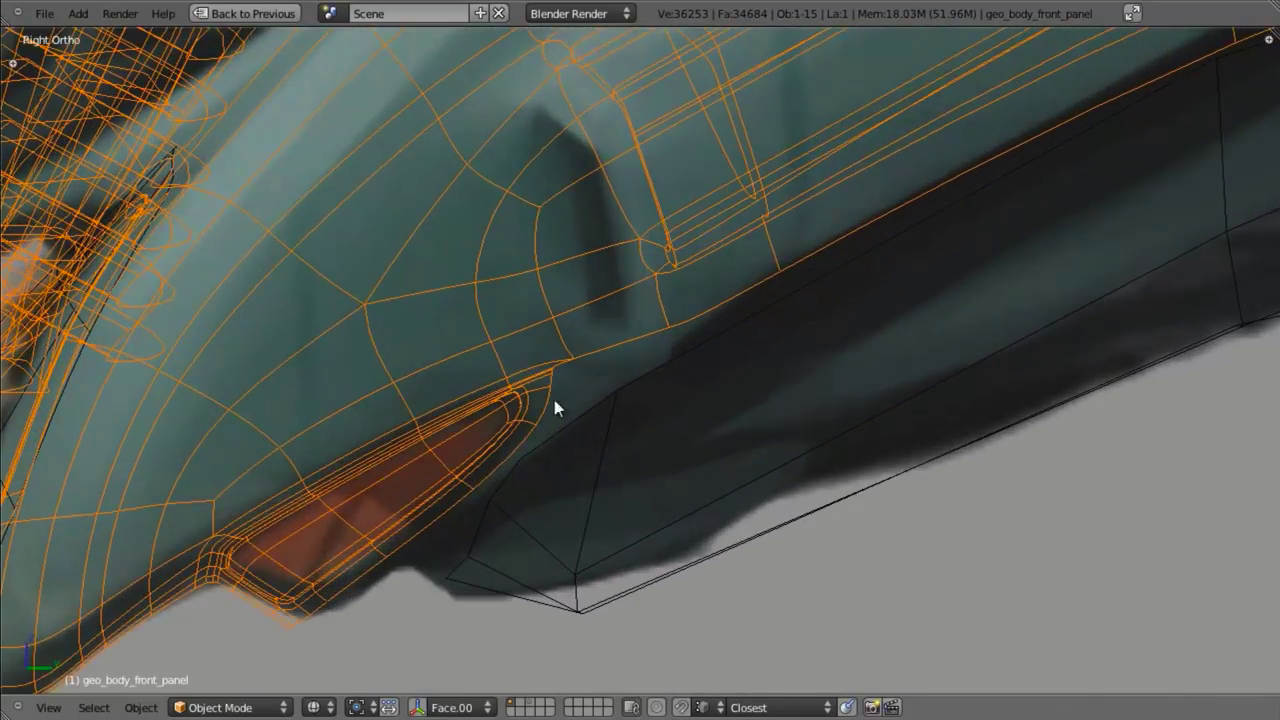
{"action": "key", "text": "z"}
{"action": "mouse_move", "coordinate": [614, 406]}
{"action": "middle_mouse_down"}
{"action": "mouse_move", "coordinate": [640, 337]}
{"action": "mouse_move", "coordinate": [606, 577]}
{"action": "mouse_move", "coordinate": [627, 468]}
{"action": "middle_mouse_up"}
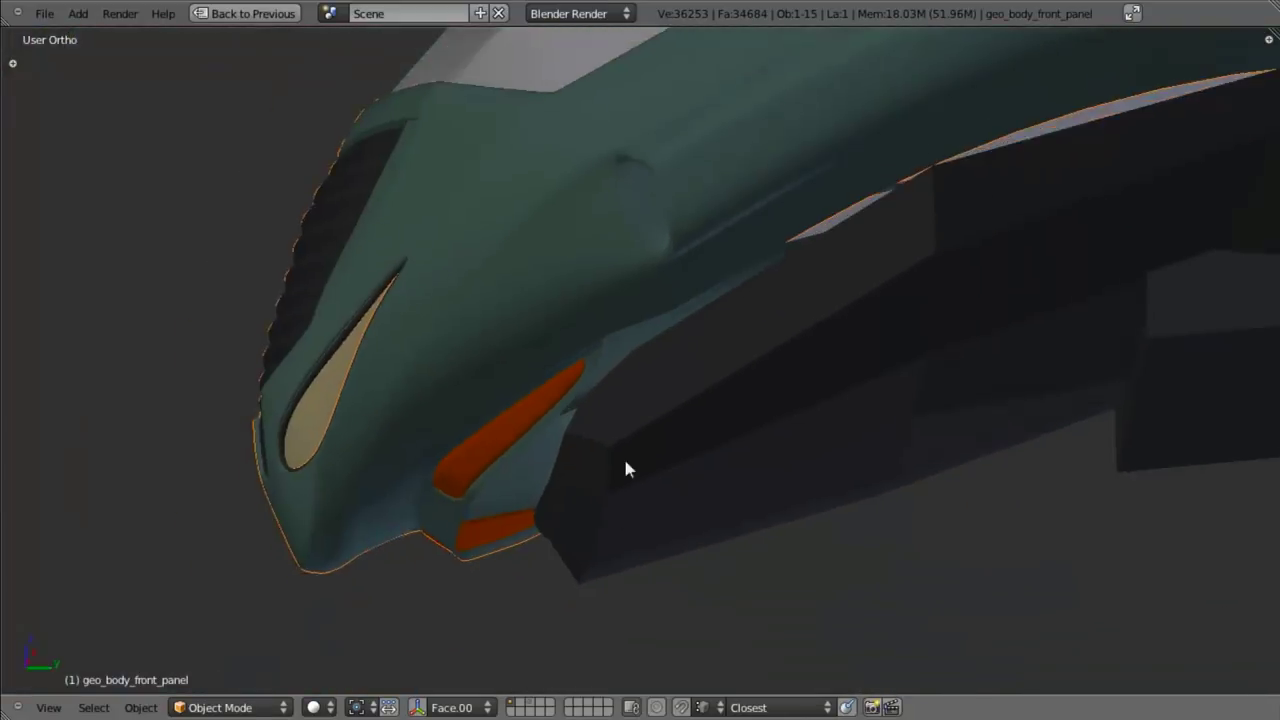
- Enter Edit Mode on the front body panel and examine the open area behind the lower orange light
{"action": "key", "text": "Tab"}
{"action": "scroll", "coordinate": [649, 366], "scroll_direction": "up", "scroll_amount": 6}
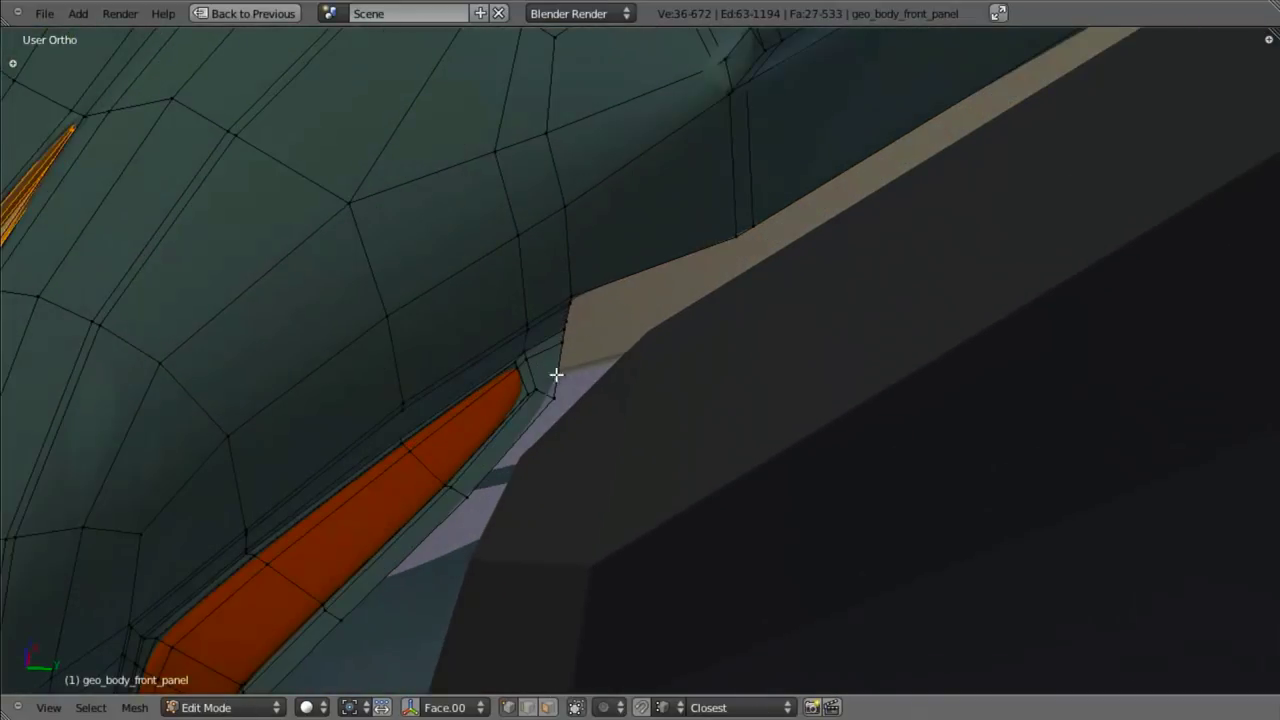
{"action": "scroll", "coordinate": [632, 423], "scroll_direction": "down", "scroll_amount": 5}
{"action": "scroll", "coordinate": [569, 415], "scroll_direction": "up", "scroll_amount": 3}
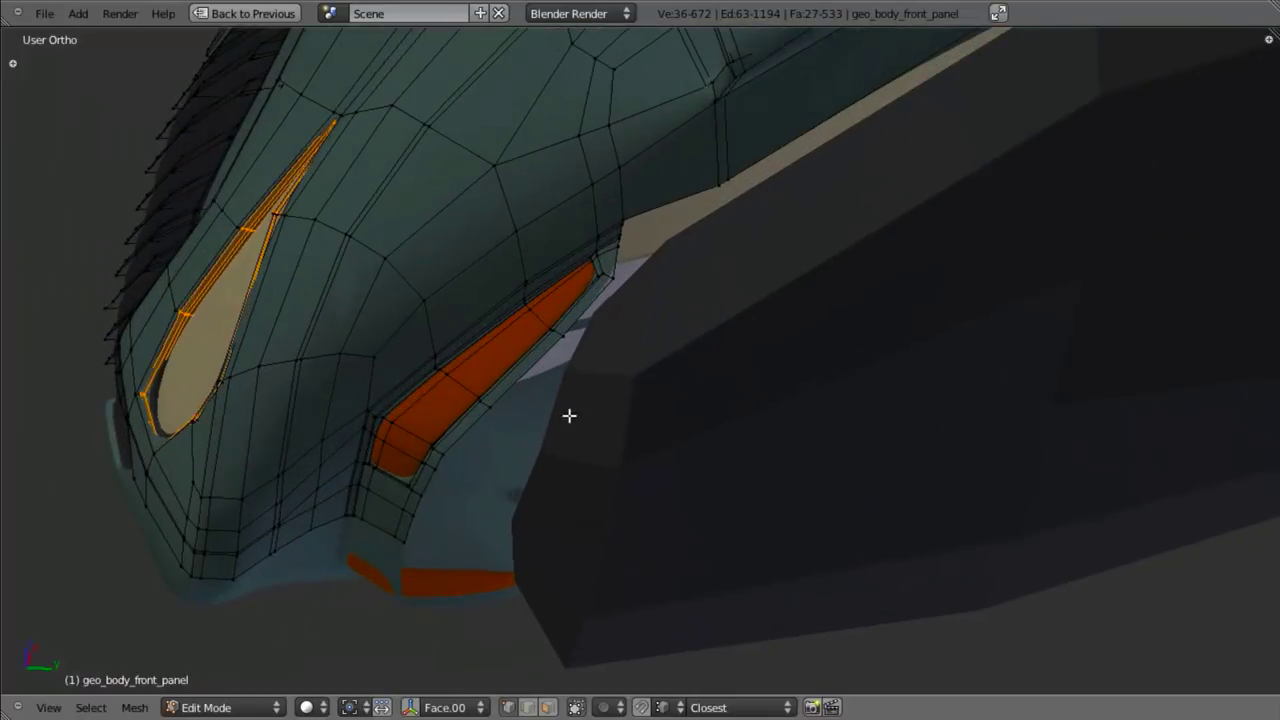
{"action": "middle_click_drag", "start_coordinate": [505, 514], "coordinate": [416, 65]}
{"action": "key", "text": "KP_3"}
{"action": "scroll", "coordinate": [554, 489], "scroll_direction": "down", "scroll_amount": 5}
{"action": "scroll", "coordinate": [451, 260], "scroll_direction": "up", "scroll_amount": 1}
{"action": "scroll", "coordinate": [606, 280], "scroll_direction": "up", "scroll_amount": 2}
{"action": "scroll", "coordinate": [395, 494], "scroll_direction": "up", "scroll_amount": 3}
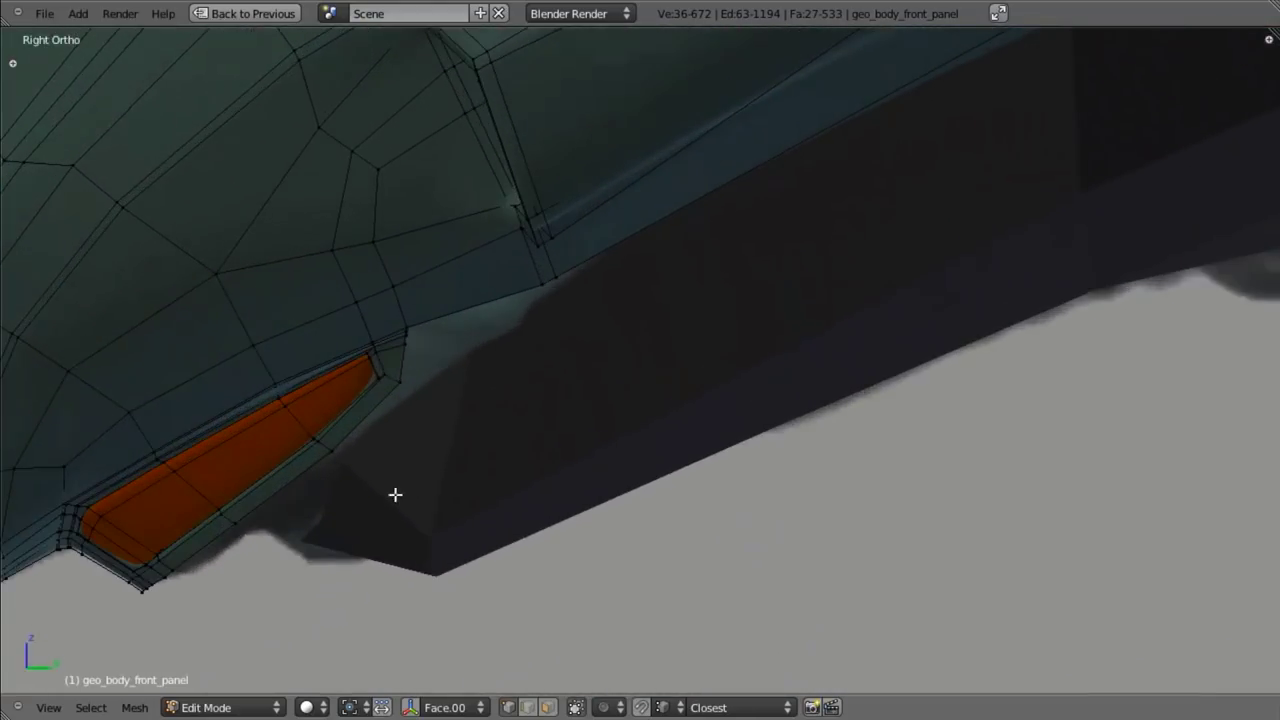
- Select the four open-edge vertices at the lower lip beneath the orange light and extrude them twice slightly rearward in side view
{"action": "key", "text": "z"}
{"action": "right_click", "coordinate": [142, 582]}
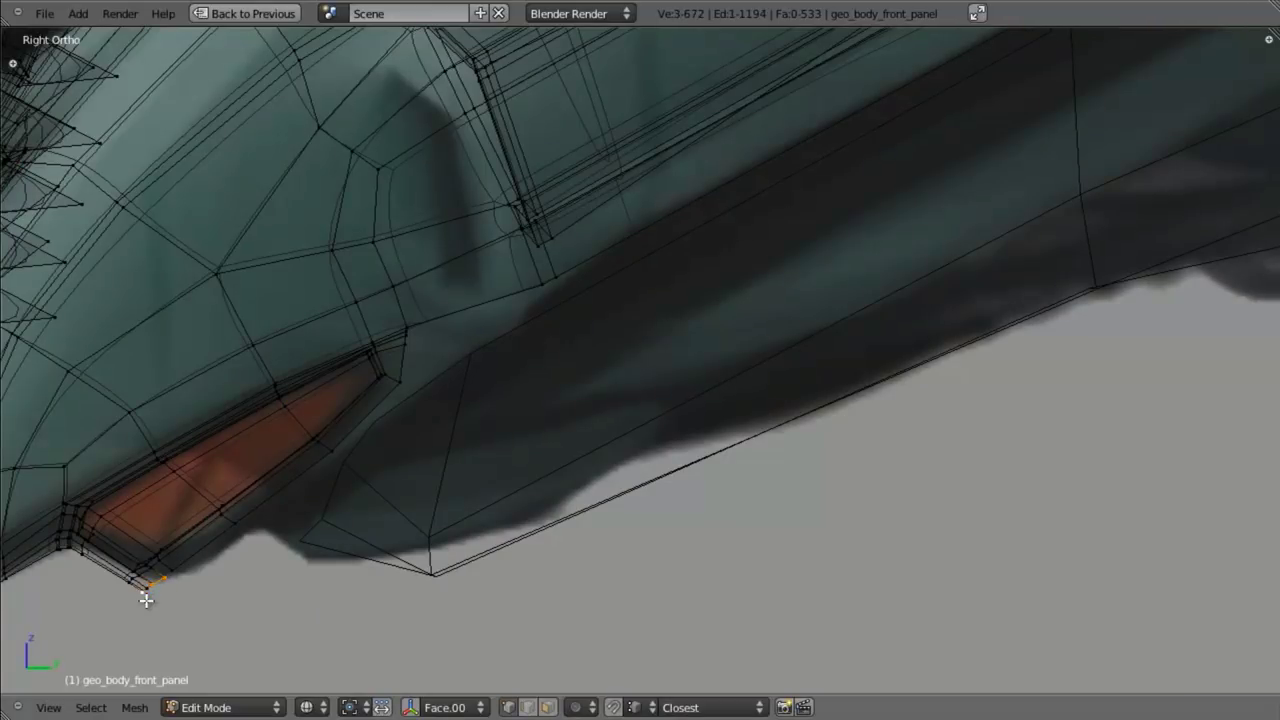
{"action": "middle_click_drag", "start_coordinate": [364, 570], "coordinate": [354, 526]}
{"action": "key", "text": "KP_3"}
{"action": "scroll", "coordinate": [372, 553], "scroll_direction": "down", "scroll_amount": 3}
{"action": "key", "text": "KP_Decimal"}
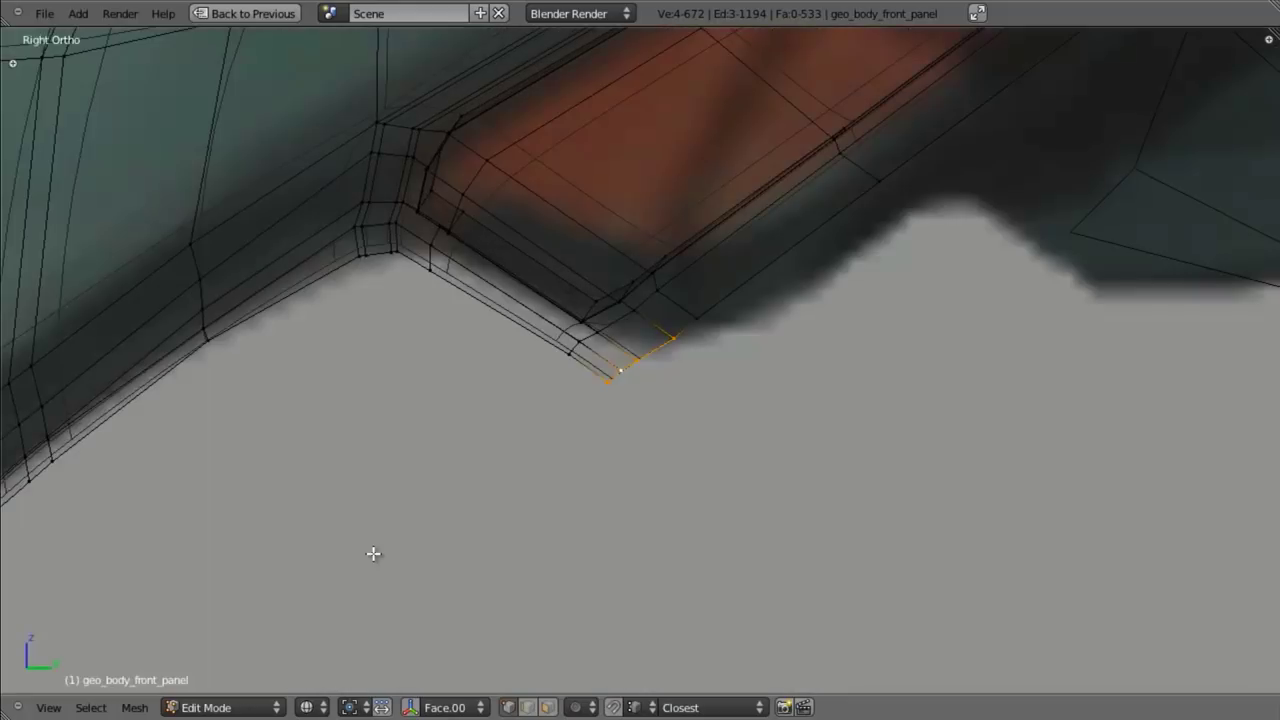
{"action": "scroll", "coordinate": [576, 360], "scroll_direction": "down", "scroll_amount": 4}
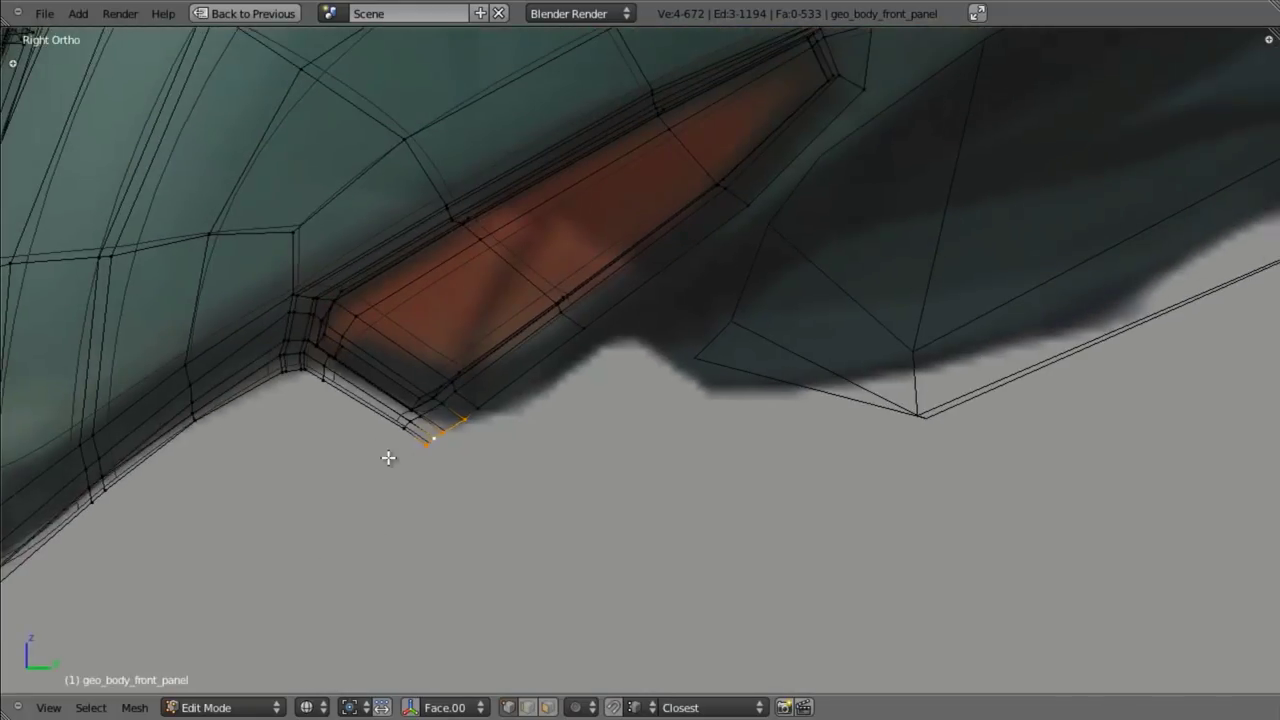
{"action": "middle_click_drag", "start_coordinate": [374, 489], "coordinate": [356, 493], "text": "shift"}
{"action": "key", "text": "e"}
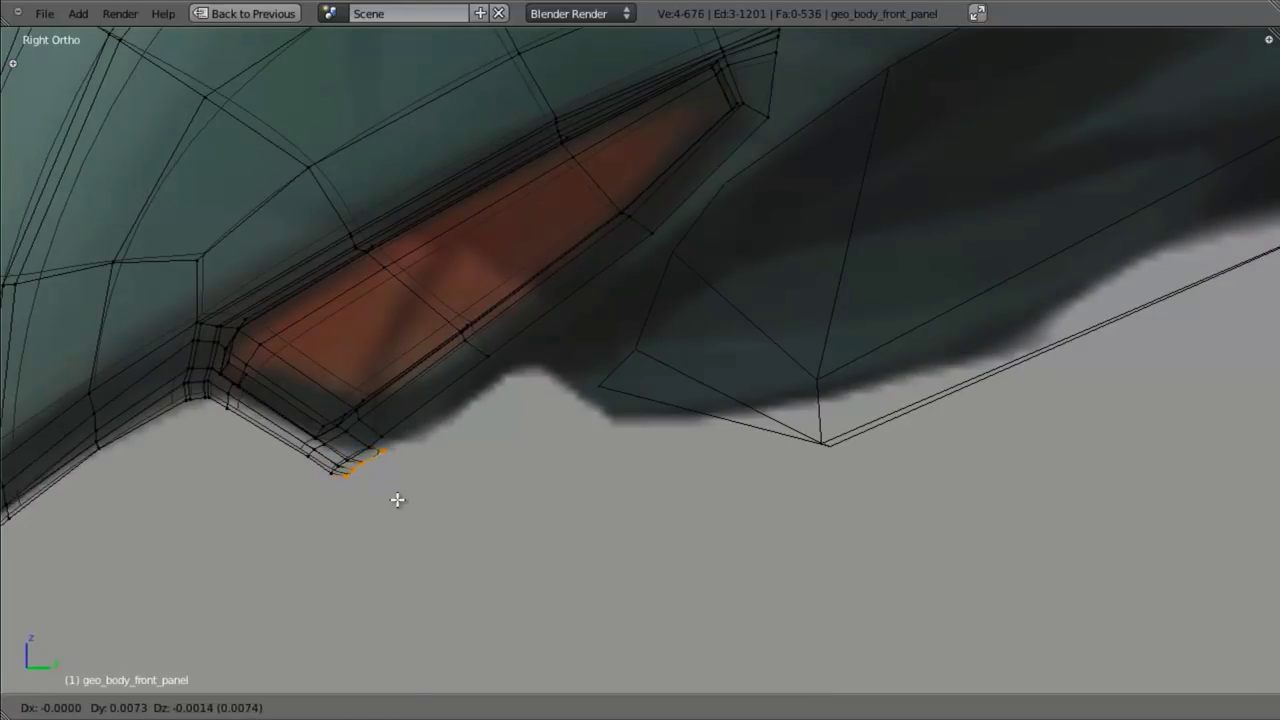
{"action": "left_click", "coordinate": [397, 499]}
{"action": "key", "text": "e"}
{"action": "left_click", "coordinate": [417, 492]}
- Select the four vertices around the small corner gap beside the orange light's frame and fill it with a face
{"action": "scroll", "coordinate": [418, 500], "scroll_direction": "down", "scroll_amount": 2}
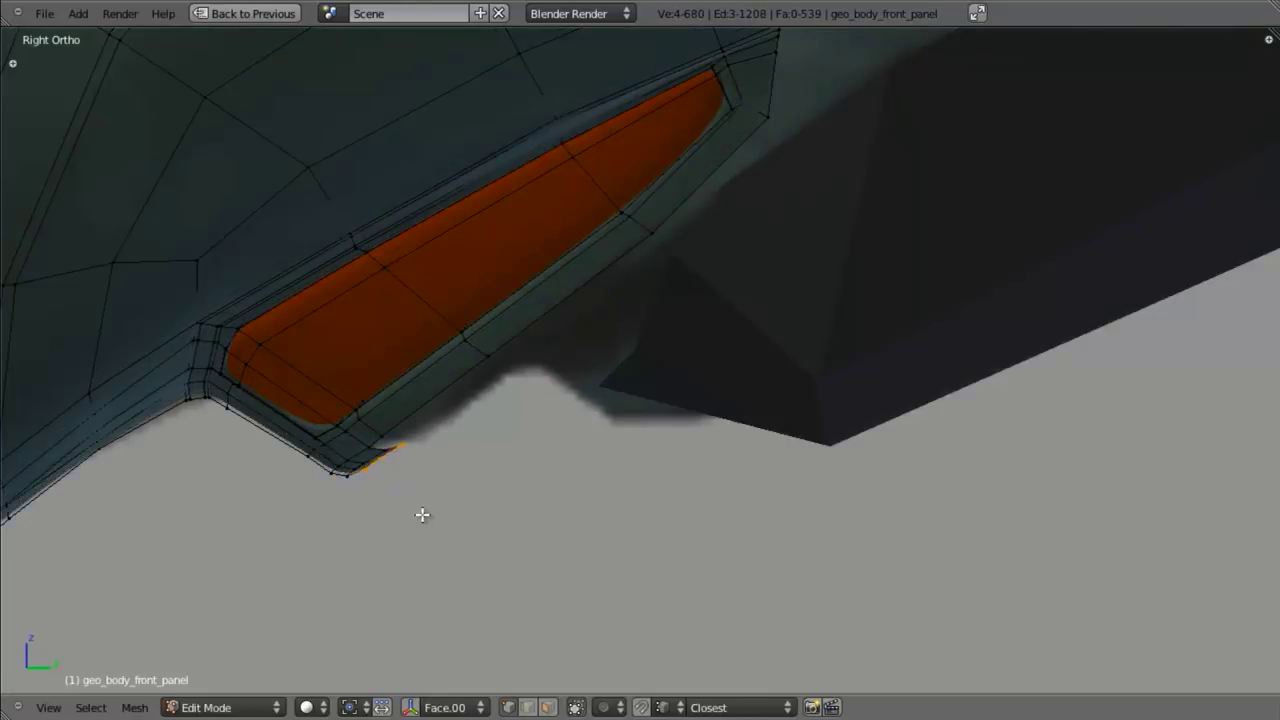
{"action": "middle_click_drag", "start_coordinate": [420, 514], "coordinate": [420, 330]}
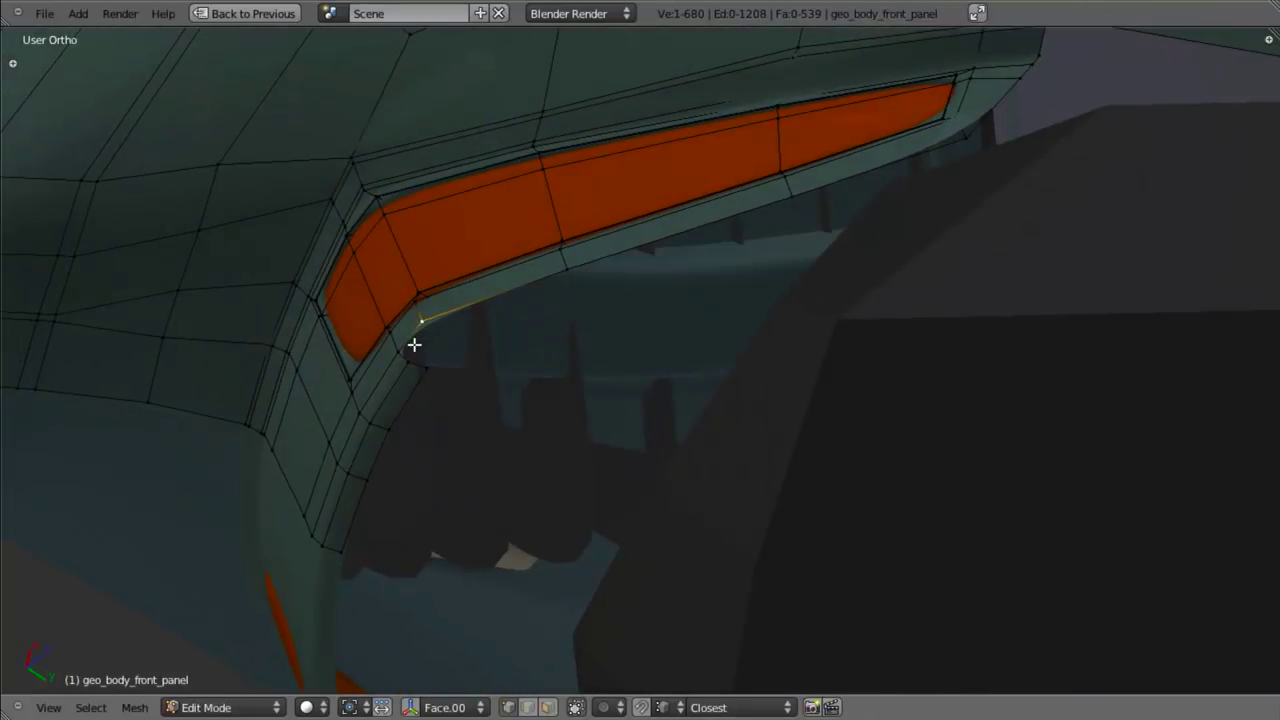
{"action": "right_click", "coordinate": [434, 373], "text": "shift"}
{"action": "middle_click_drag", "start_coordinate": [434, 373], "coordinate": [580, 351]}
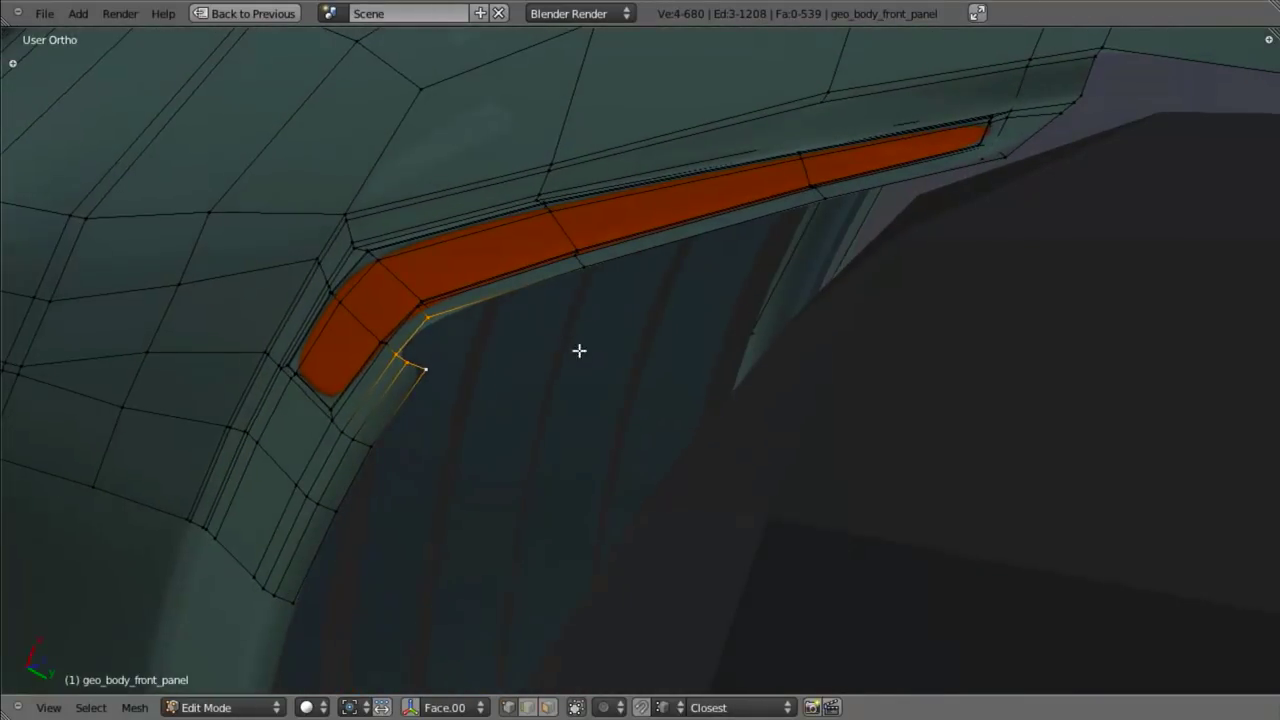
{"action": "key", "text": "f"}
{"action": "key", "text": "a"}
{"action": "middle_click_drag", "start_coordinate": [529, 394], "coordinate": [442, 375]}
{"action": "key", "text": "ctrl+r"}
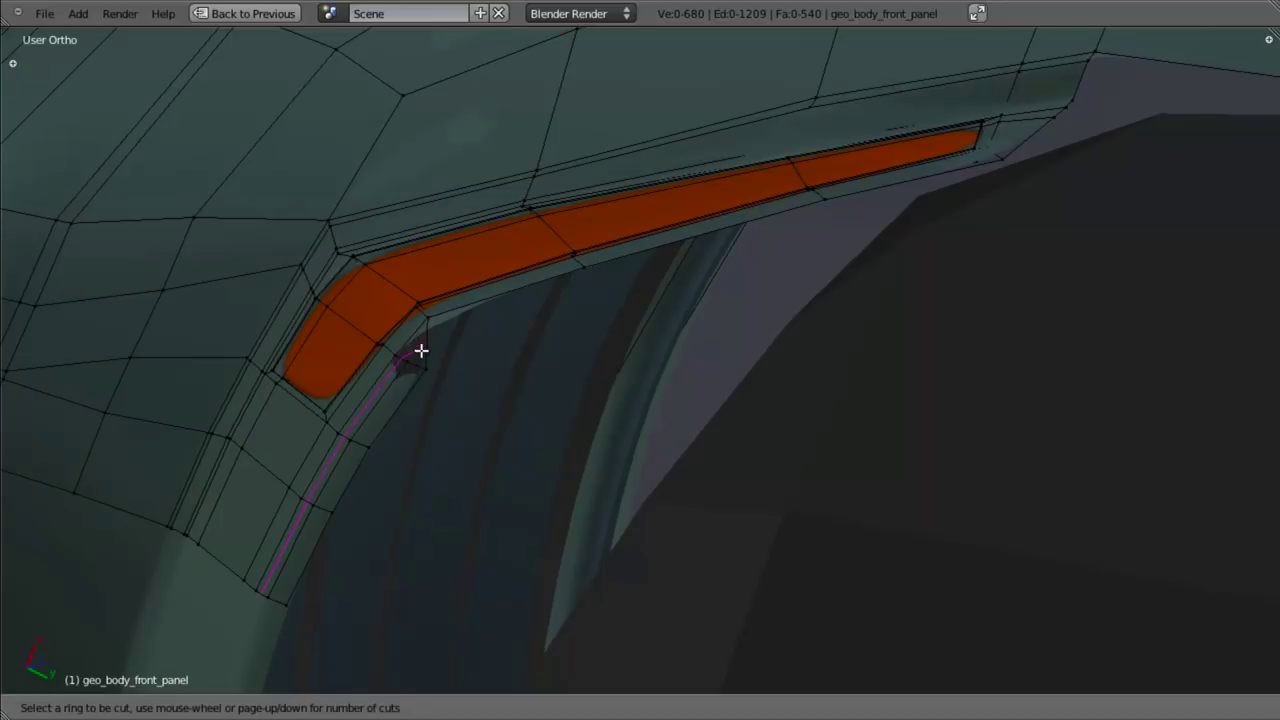
{"action": "key", "text": "Escape"}
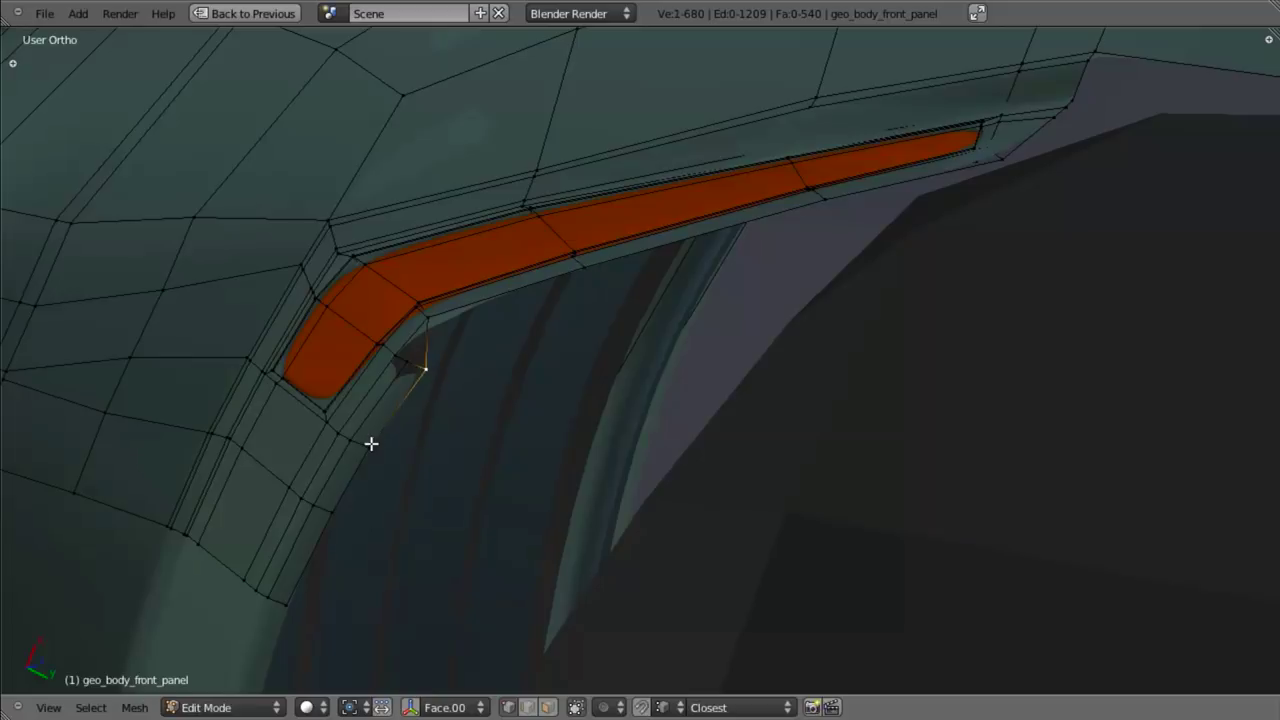
- Select the lower lip's four rear edge vertices and extrude them rearward twice, about 0.05 each, following the side reference artwork
{"action": "middle_click_drag", "start_coordinate": [520, 415], "coordinate": [583, 411]}
{"action": "key", "text": "KP_3"}
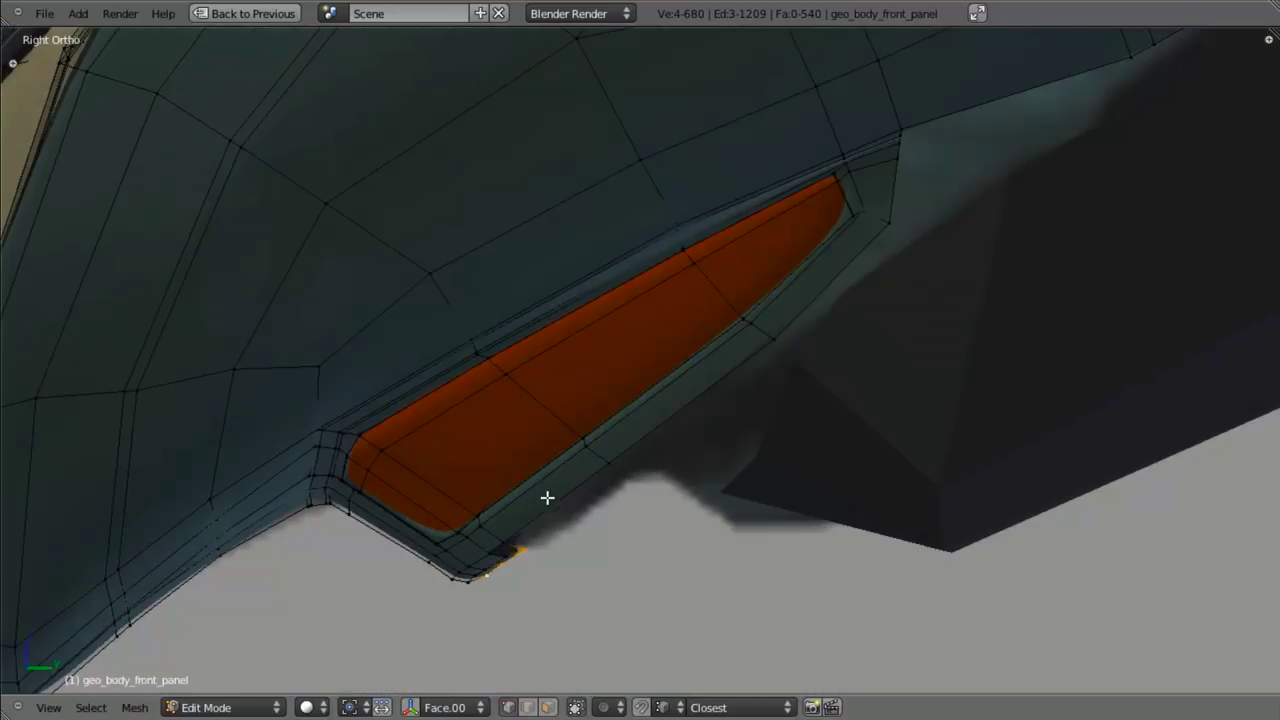
{"action": "key", "text": "z"}
{"action": "key", "text": "e"}
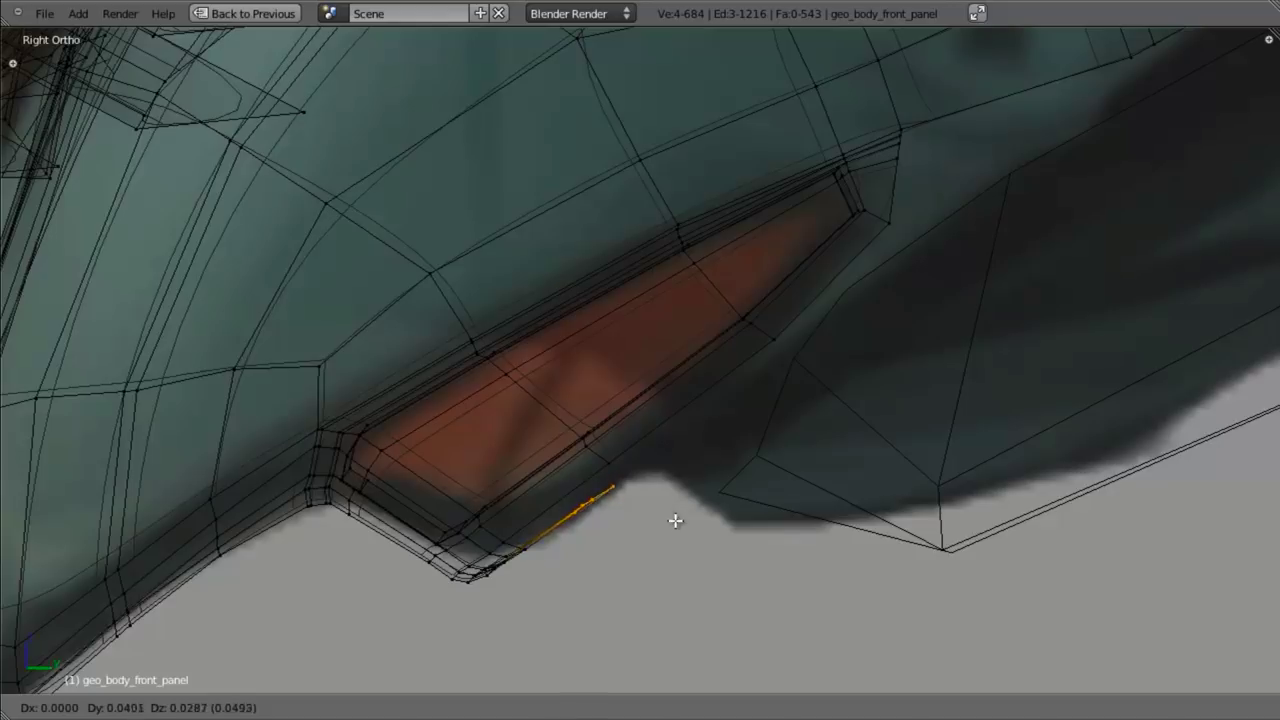
{"action": "left_click", "coordinate": [679, 517]}
{"action": "middle_click_drag", "start_coordinate": [703, 511], "coordinate": [595, 492]}
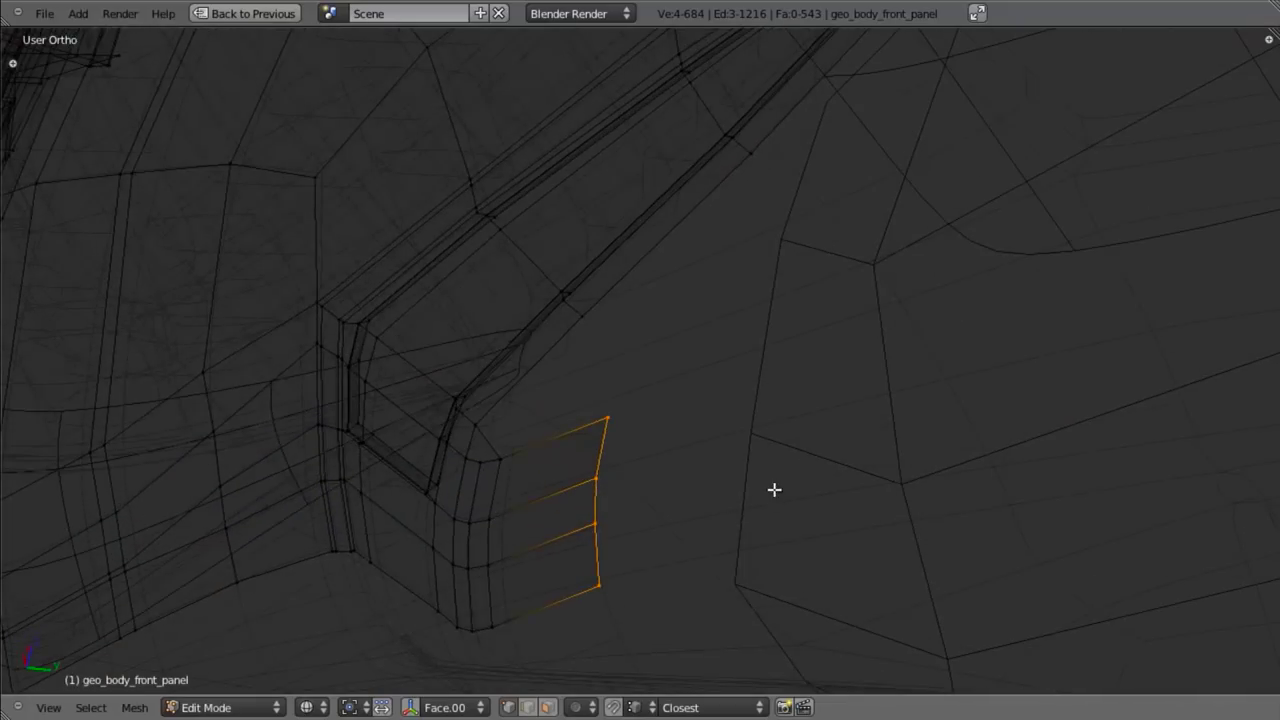
{"action": "key", "text": "KP_3"}
{"action": "key", "text": "e"}
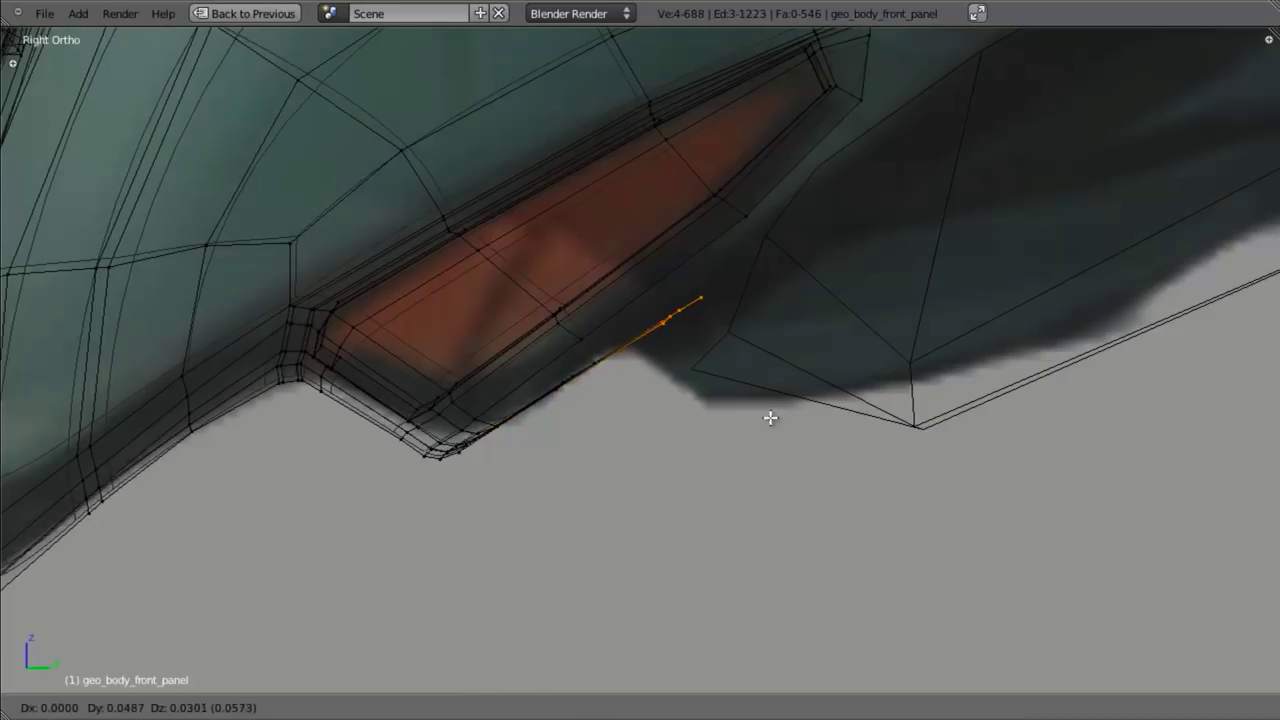
{"action": "left_click", "coordinate": [762, 427]}
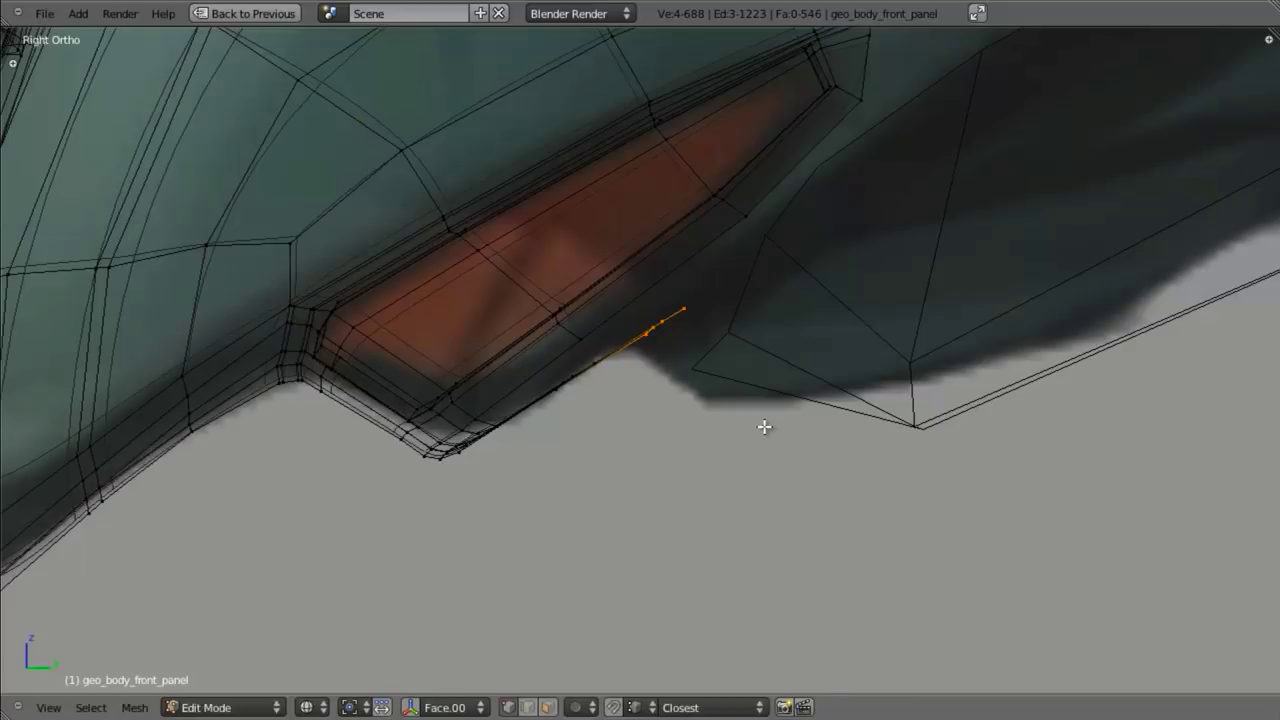
- Scale the underside strip's four end vertices up slightly and move them outward along global X toward the body side
{"action": "middle_click_drag", "start_coordinate": [763, 423], "coordinate": [767, 471]}
{"action": "key", "text": "s"}
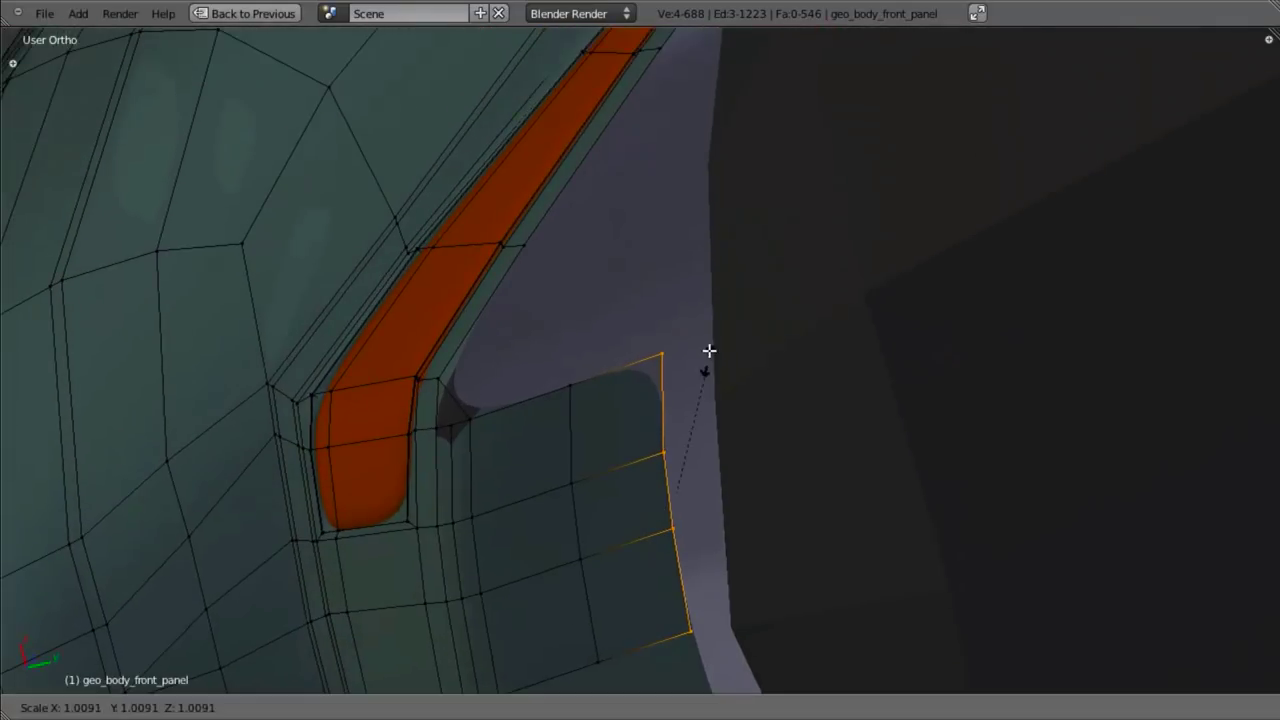
{"action": "left_click", "coordinate": [715, 333]}
{"action": "key", "text": "g"}
{"action": "key", "text": "x"}
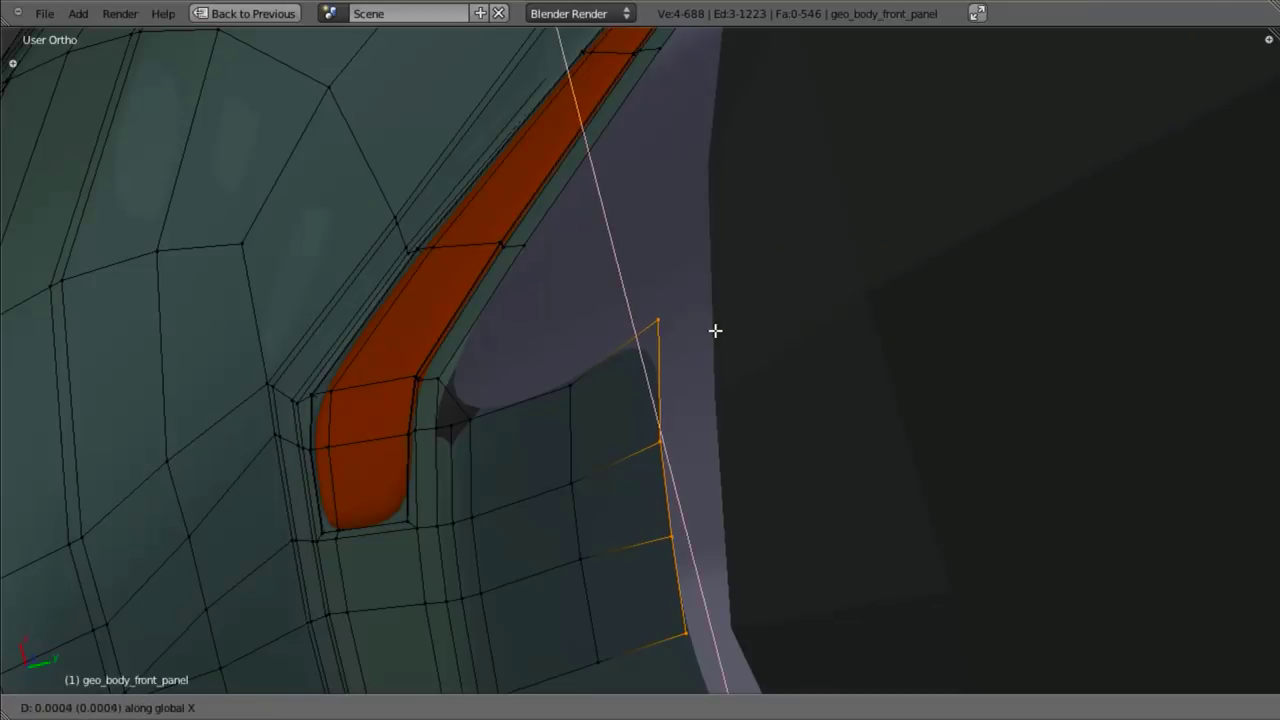
{"action": "left_click", "coordinate": [714, 298]}
- Select three outer vertices of the strip's middle cross edge, scale them up, and move them outward along global X
{"action": "key", "text": "a"}
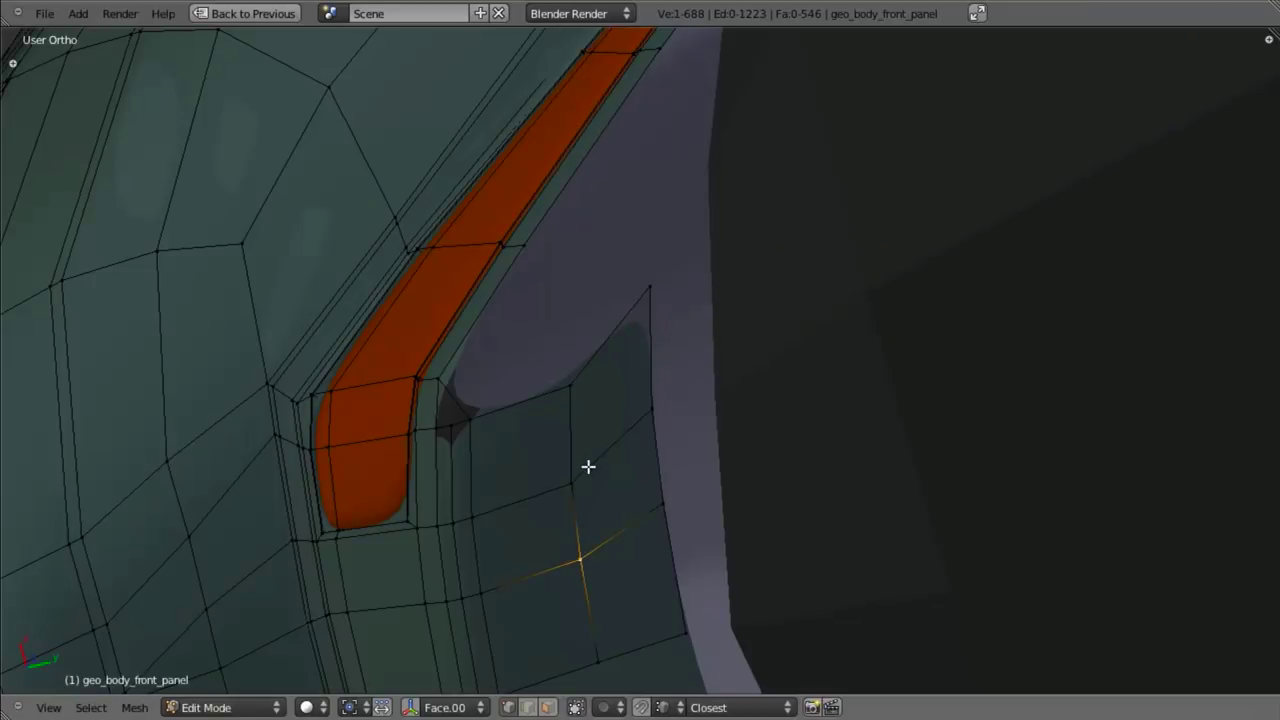
{"action": "key", "text": "s"}
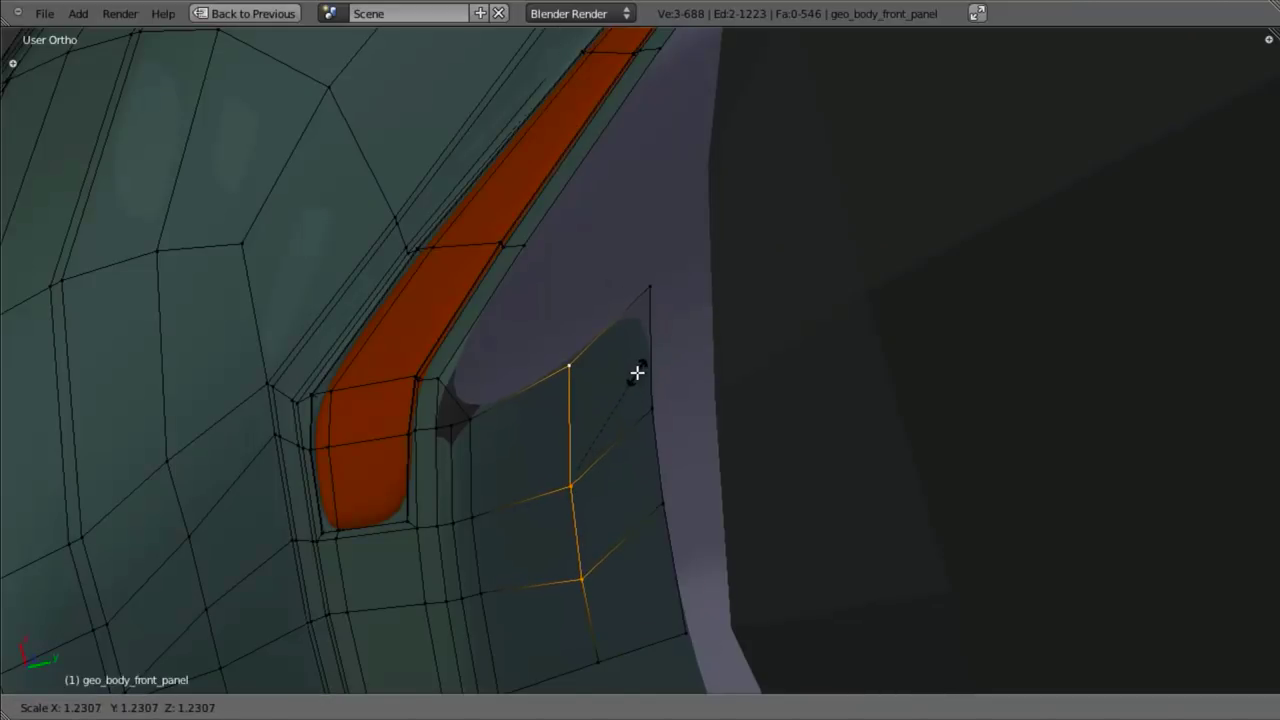
{"action": "left_click", "coordinate": [629, 418]}
{"action": "key", "text": "g"}
{"action": "key", "text": "g"}
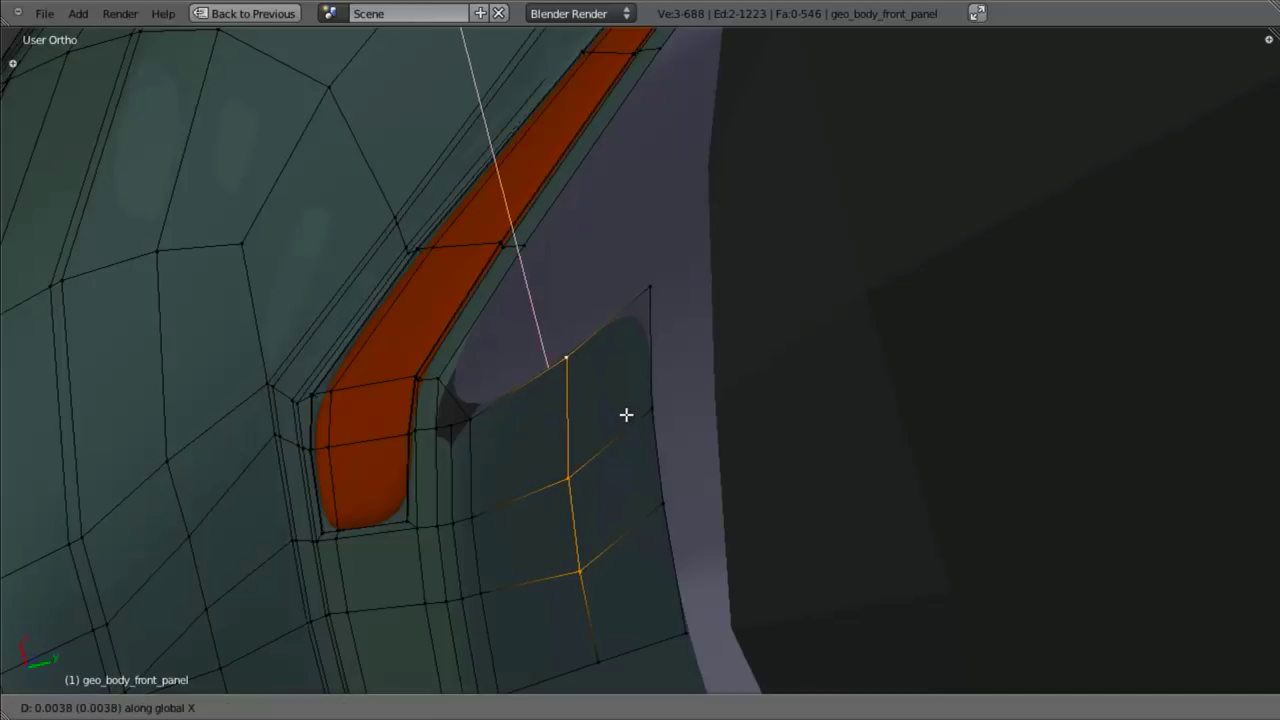
{"action": "left_click", "coordinate": [630, 397]}
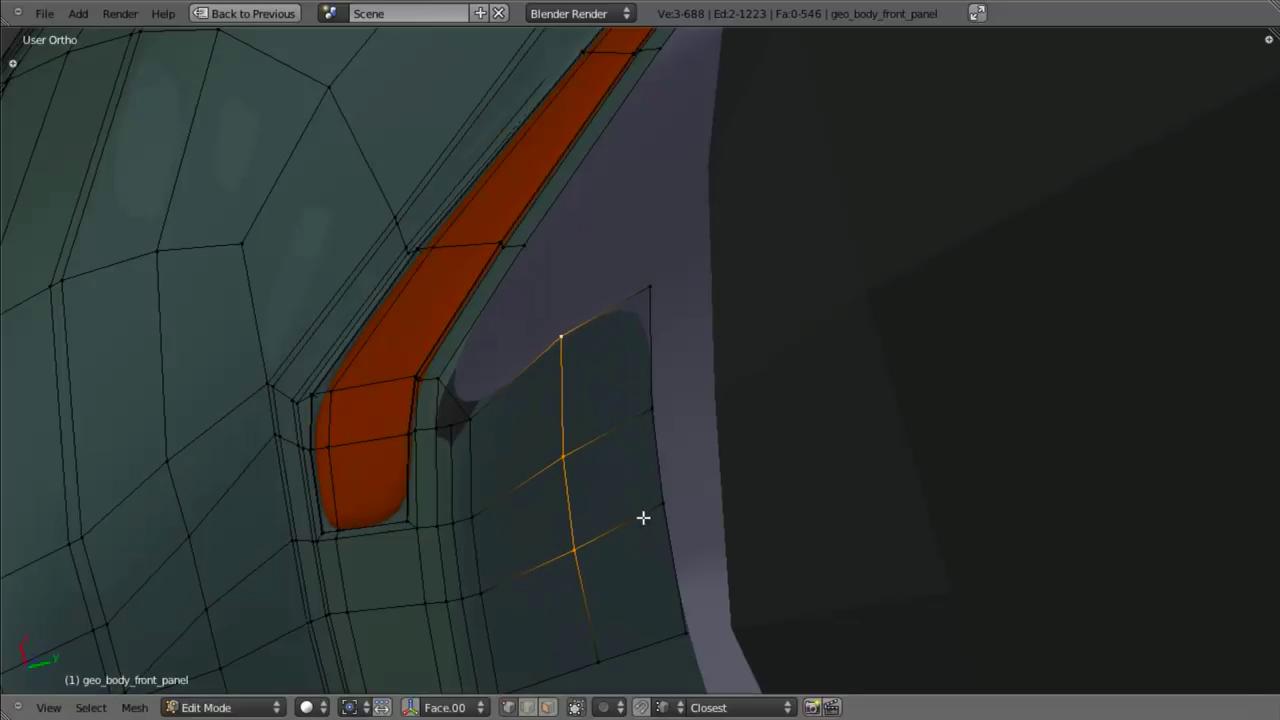
- Select four vertices between the orange light's frame and the underside strip's inner front edge and fill them with a face
{"action": "key", "text": "a"}
{"action": "middle_click_drag", "start_coordinate": [592, 449], "coordinate": [565, 356]}
{"action": "right_click", "coordinate": [539, 249], "text": "shift"}
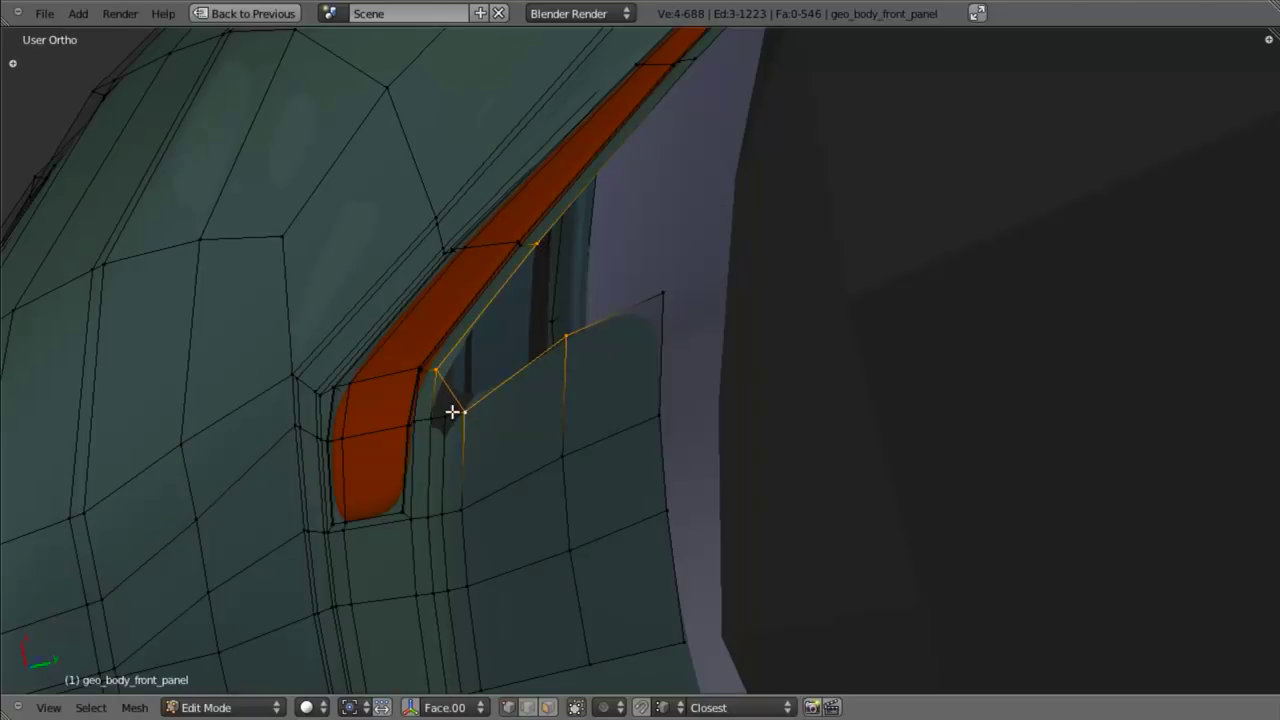
{"action": "key", "text": "f"}
{"action": "middle_click_drag", "start_coordinate": [554, 389], "coordinate": [388, 617]}
{"action": "key", "text": "a"}
- Fill the adjoining outer gap between the light's frame and the underside strip with a second four-vertex face
{"action": "key", "text": "ctrl+r"}
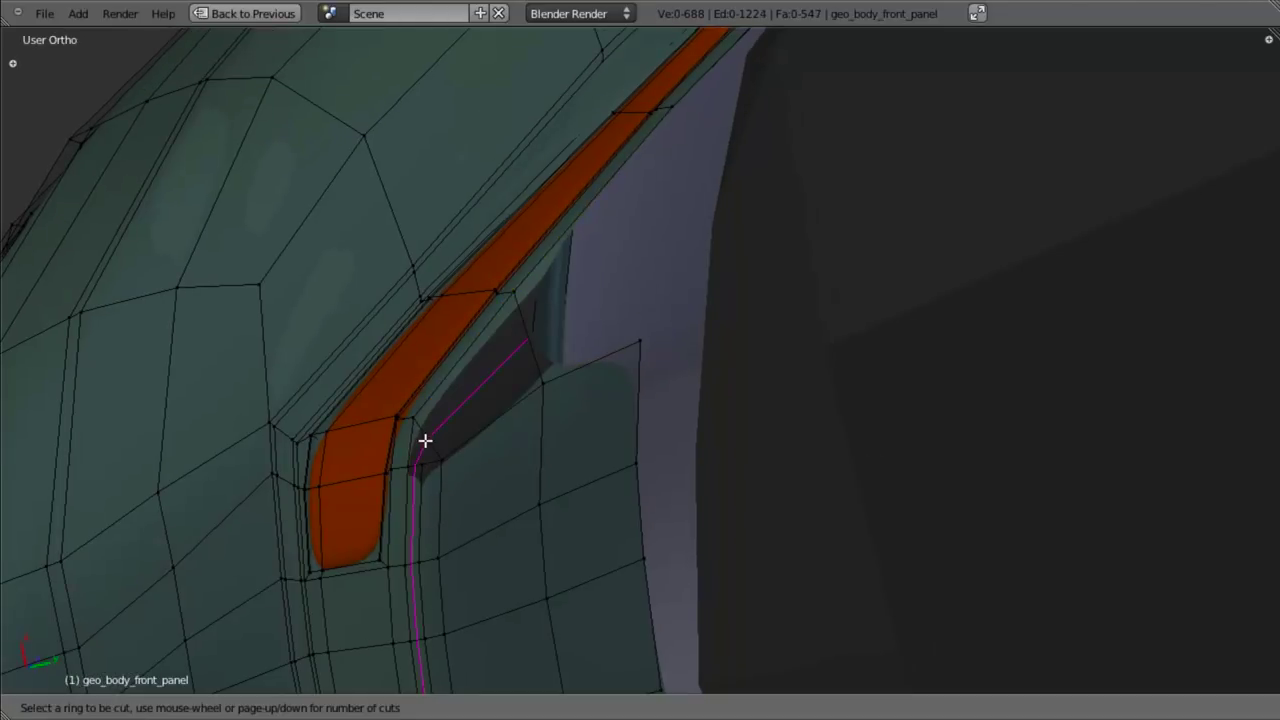
{"action": "key", "text": "Escape"}
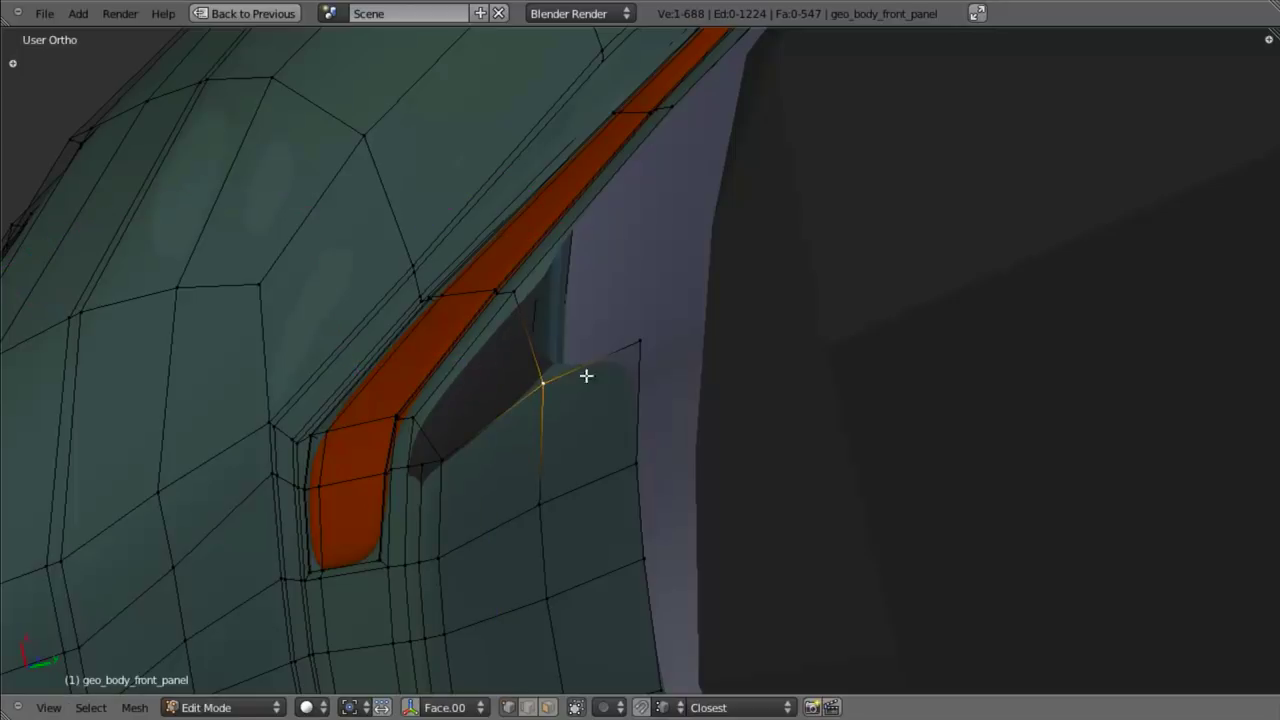
{"action": "right_click", "coordinate": [518, 296], "text": "shift"}
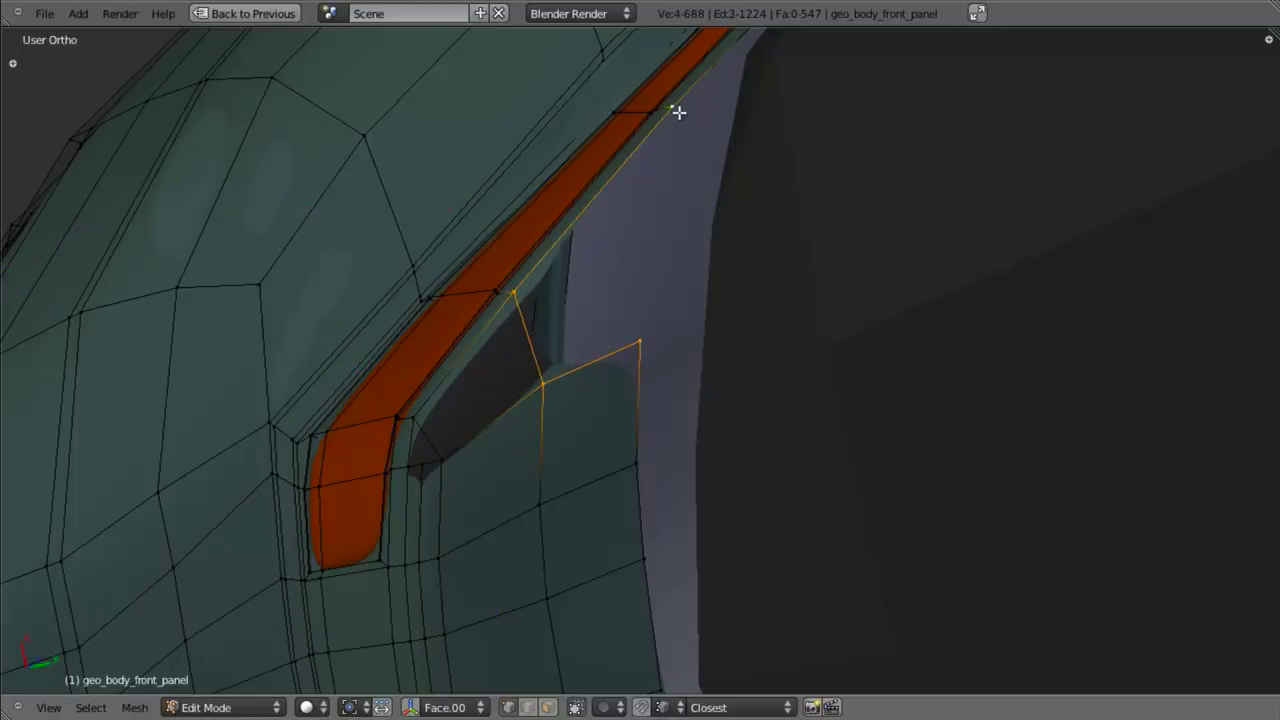
{"action": "key", "text": "f"}
- Select the two new faces and the small dark corner face, and assign them the green material
{"action": "scroll", "coordinate": [640, 215], "scroll_direction": "down", "scroll_amount": 3}
{"action": "middle_click_drag", "start_coordinate": [609, 297], "coordinate": [535, 449]}
{"action": "right_click", "coordinate": [519, 401], "text": "shift"}
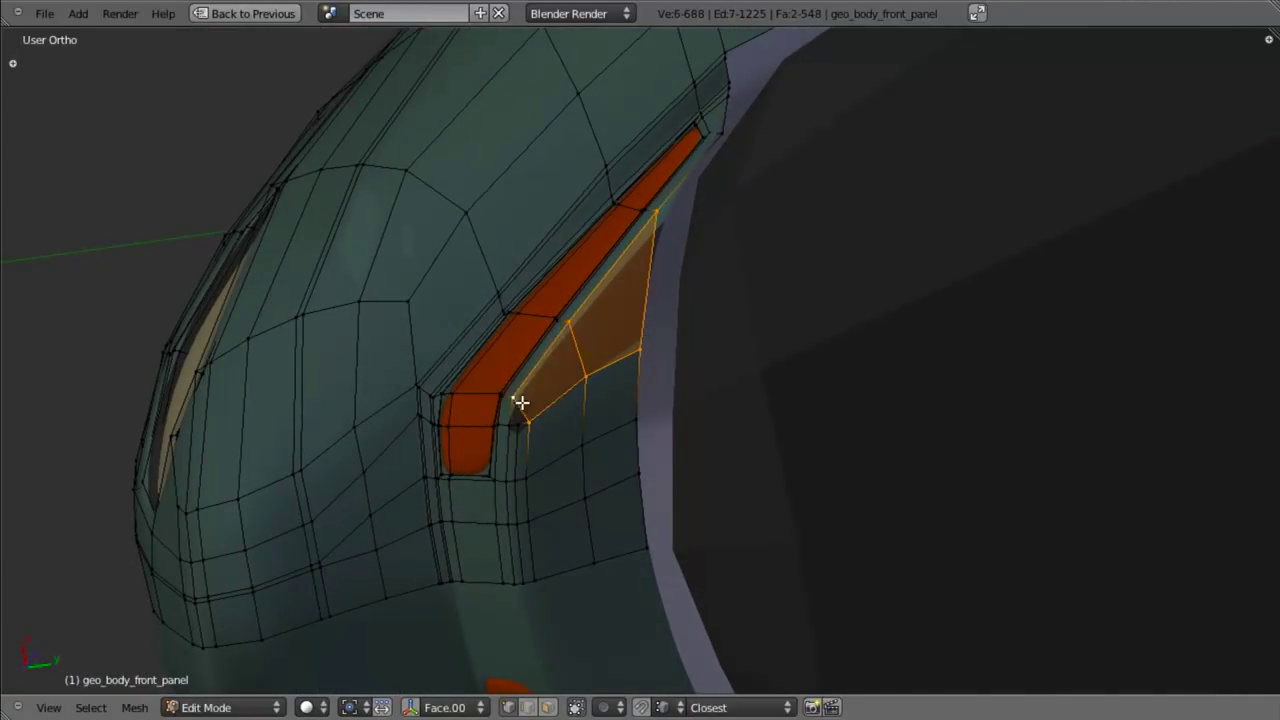
{"action": "right_click", "coordinate": [516, 427], "text": "shift"}
{"action": "key", "text": "shift+space"}
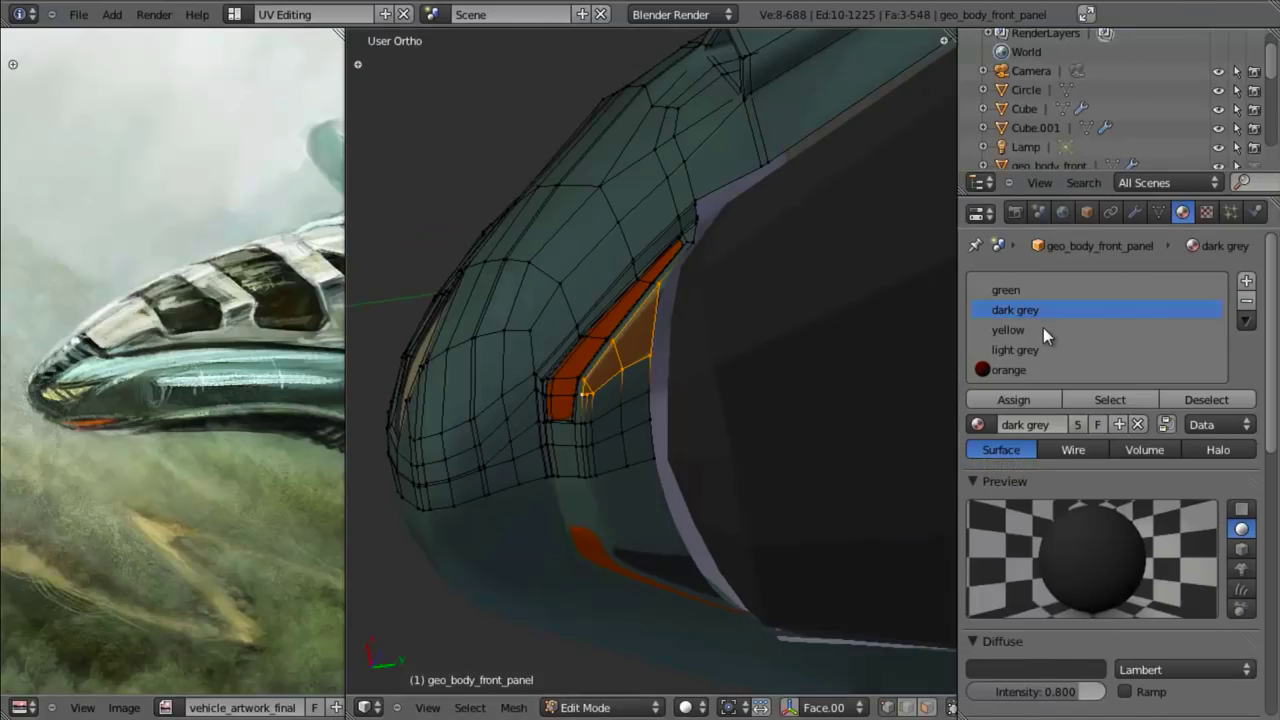
{"action": "left_click", "coordinate": [1034, 290]}
{"action": "left_click", "coordinate": [1036, 395]}
- Select the three-vertex edge between the new faces and the underside strip and edge-slide it toward the orange light's frame
{"action": "scroll", "coordinate": [620, 431], "scroll_direction": "up", "scroll_amount": 3}
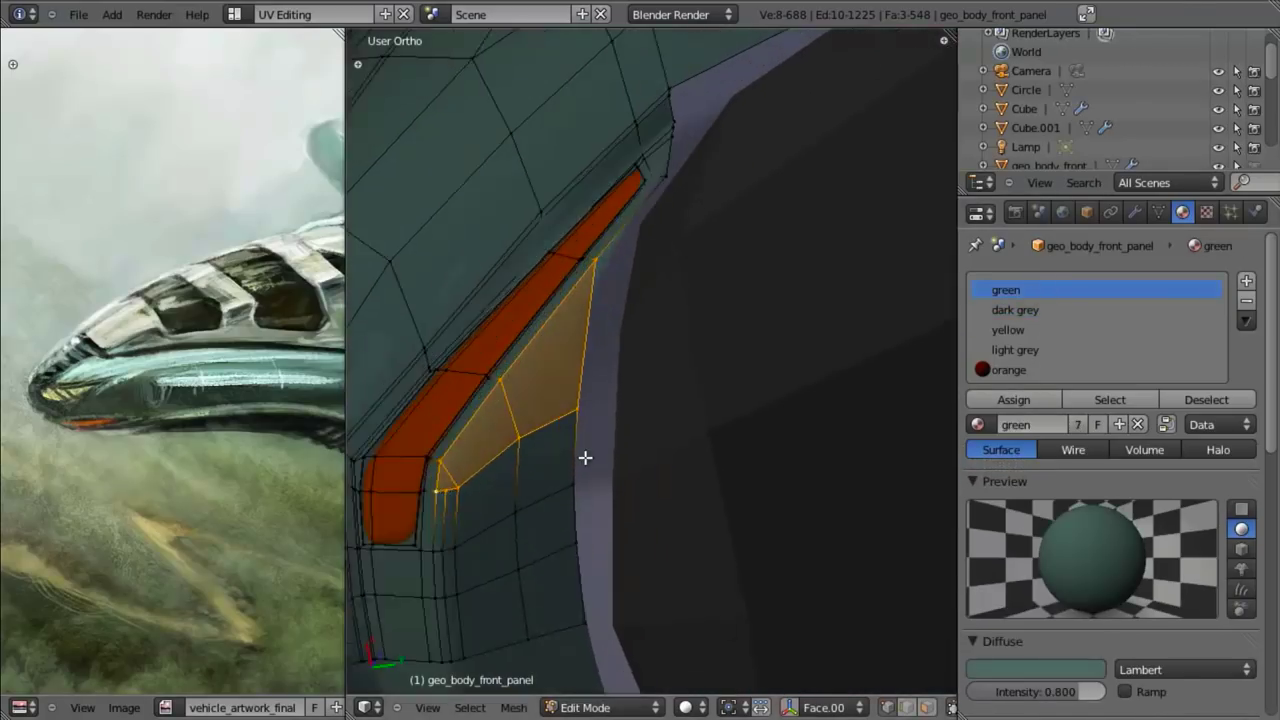
{"action": "key", "text": "a"}
{"action": "scroll", "coordinate": [523, 501], "scroll_direction": "down", "scroll_amount": 2}
{"action": "right_click", "coordinate": [597, 405], "text": "alt"}
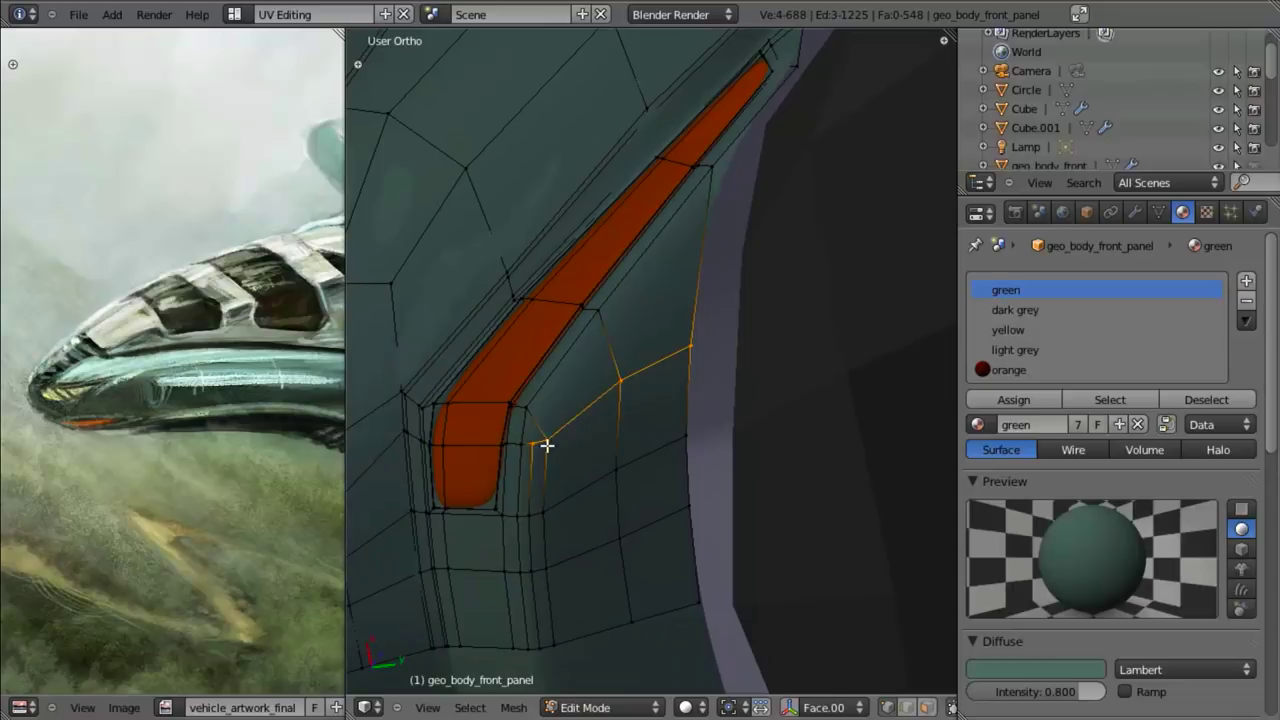
{"action": "key", "text": "ctrl+e"}
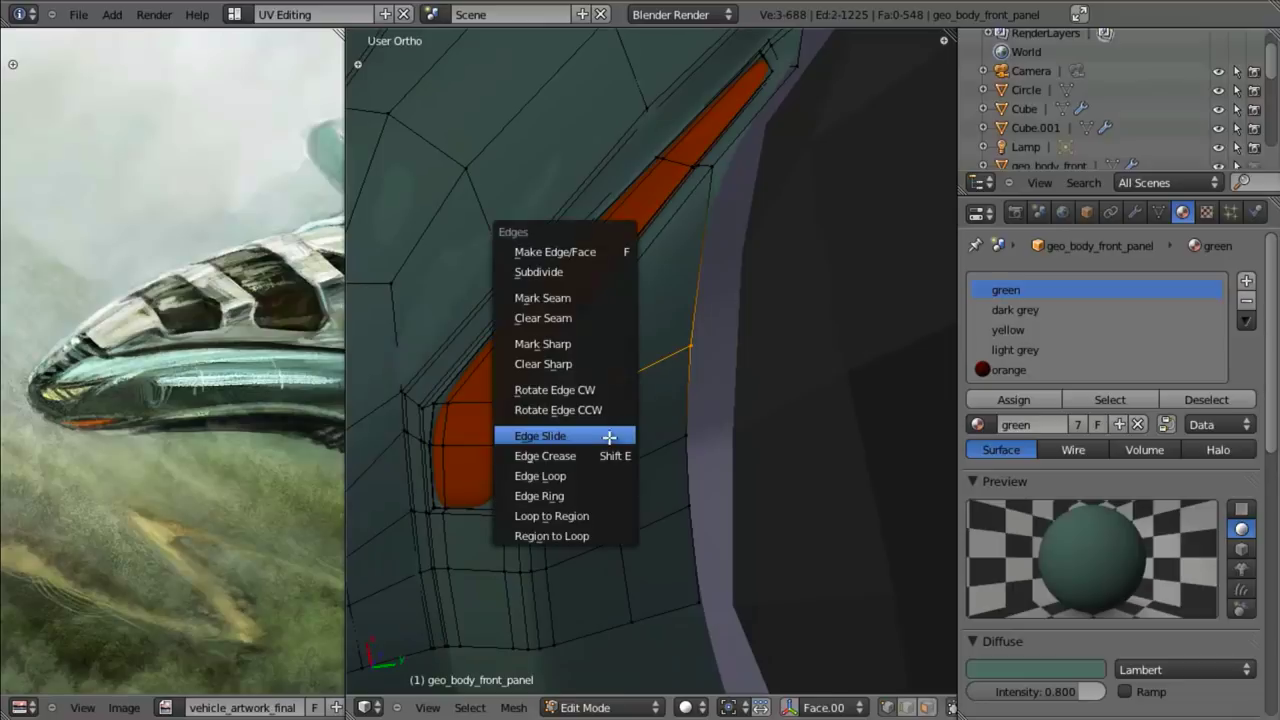
{"action": "left_click", "coordinate": [609, 434]}
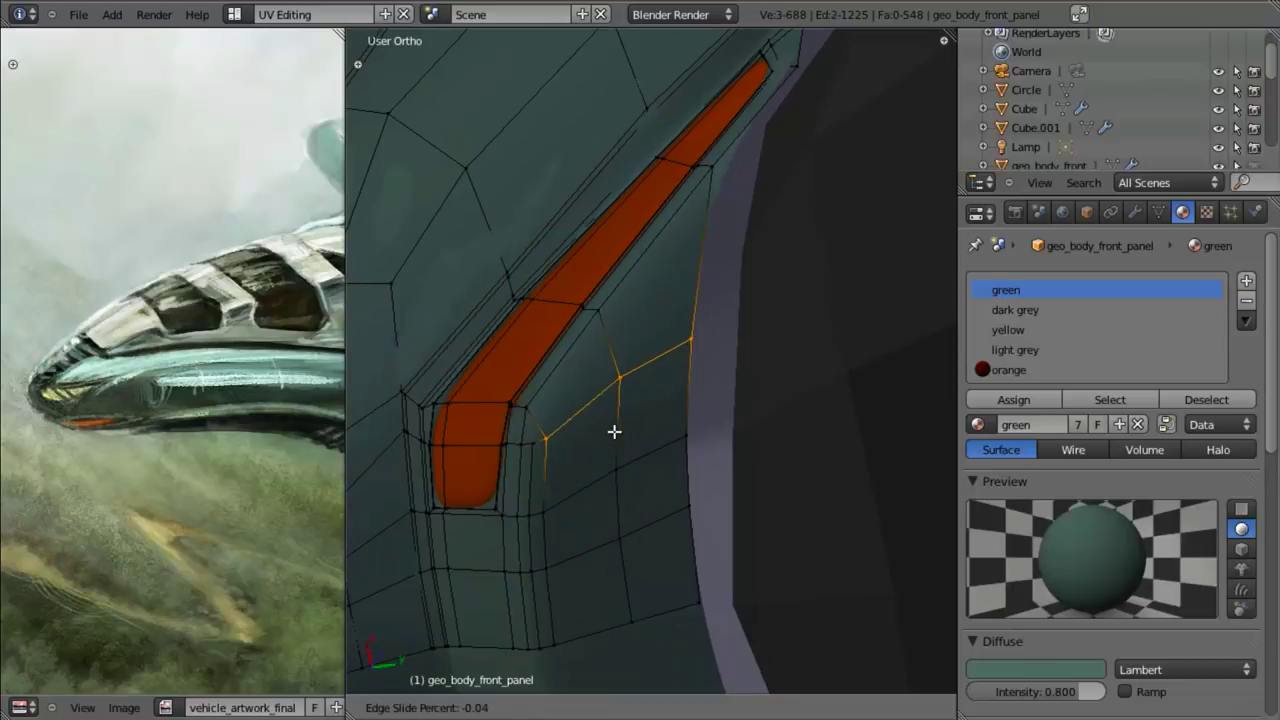
{"action": "left_click", "coordinate": [654, 389]}
- Move the corner vertex beside the bend of the orange light's frame slightly inward and smooth it
{"action": "scroll", "coordinate": [537, 480], "scroll_direction": "up", "scroll_amount": 2}
{"action": "right_click", "coordinate": [449, 501]}
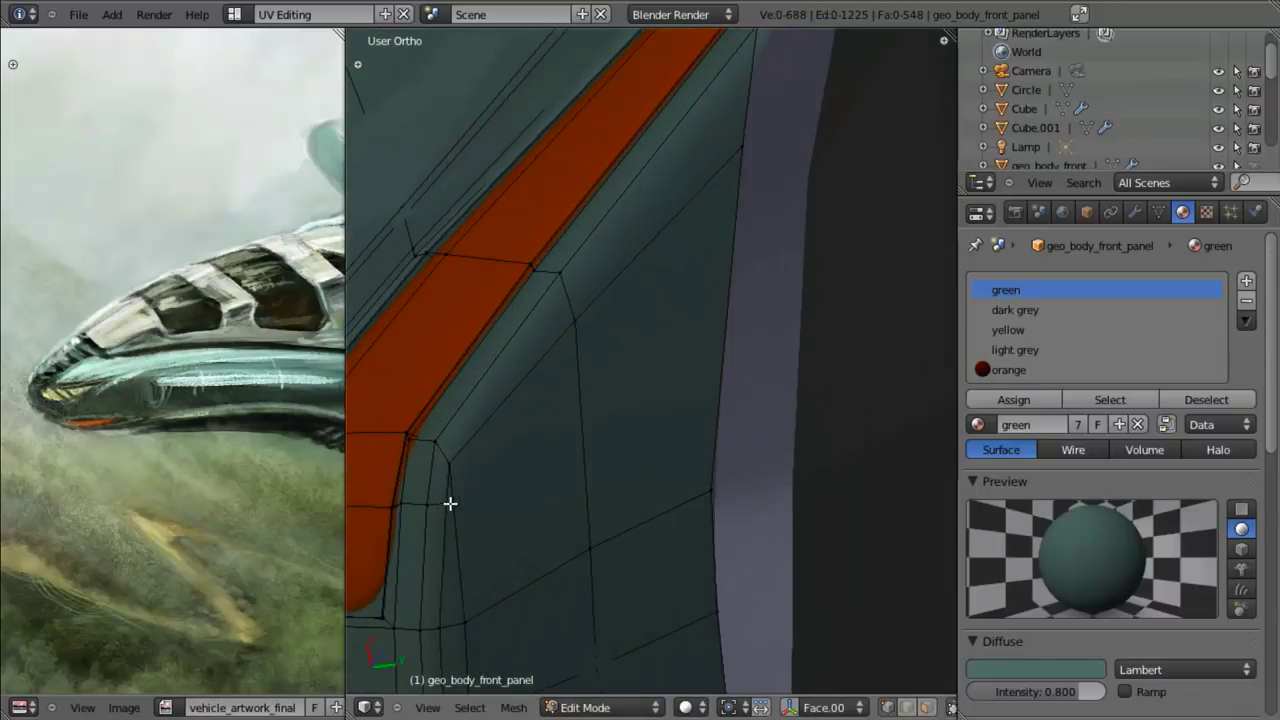
{"action": "key", "text": "g"}
{"action": "left_click", "coordinate": [444, 501]}
{"action": "key", "text": "w"}
{"action": "left_click", "coordinate": [408, 504]}
- Inspect the lower light area from the right side view and compare the nose's lower outline with the reference artwork
{"action": "key", "text": "Tab"}
{"action": "middle_click_drag", "start_coordinate": [557, 510], "coordinate": [645, 437]}
{"action": "key", "text": "KP_3"}
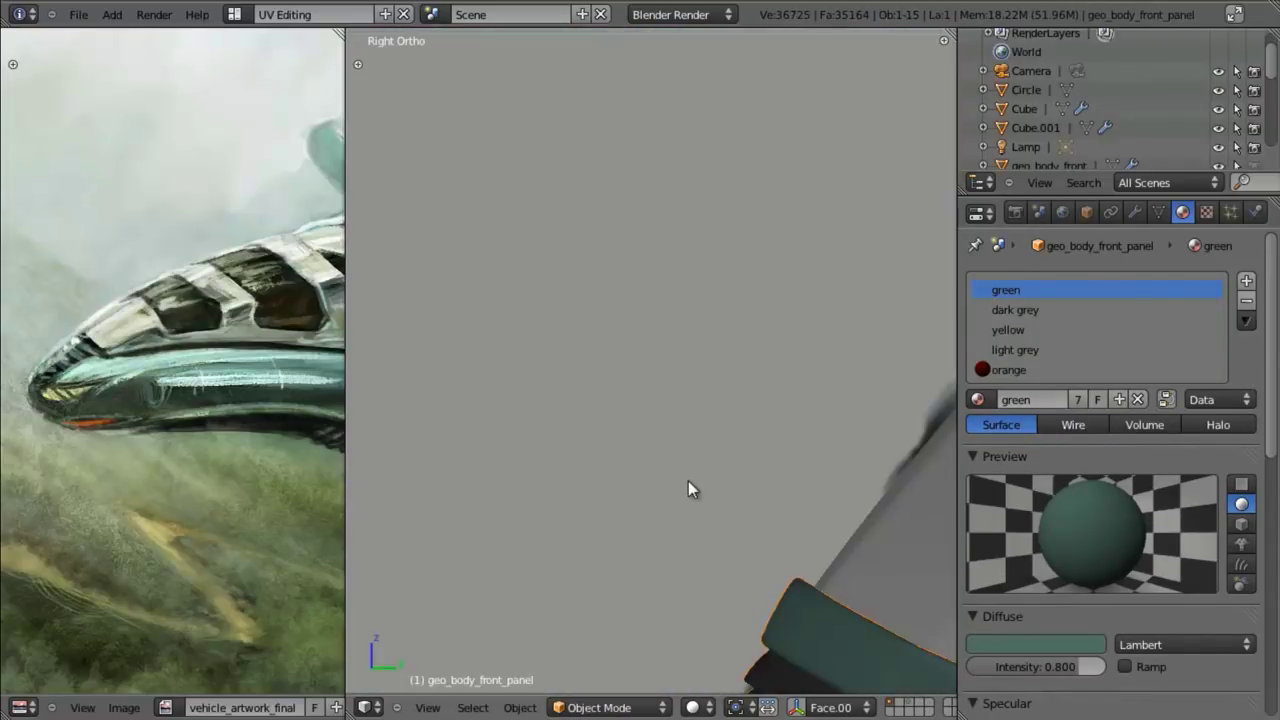
{"action": "scroll", "coordinate": [737, 580], "scroll_direction": "down", "scroll_amount": 3}
{"action": "middle_click_drag", "start_coordinate": [737, 580], "coordinate": [651, 423], "text": "shift"}
{"action": "scroll", "coordinate": [660, 467], "scroll_direction": "up", "scroll_amount": 3}
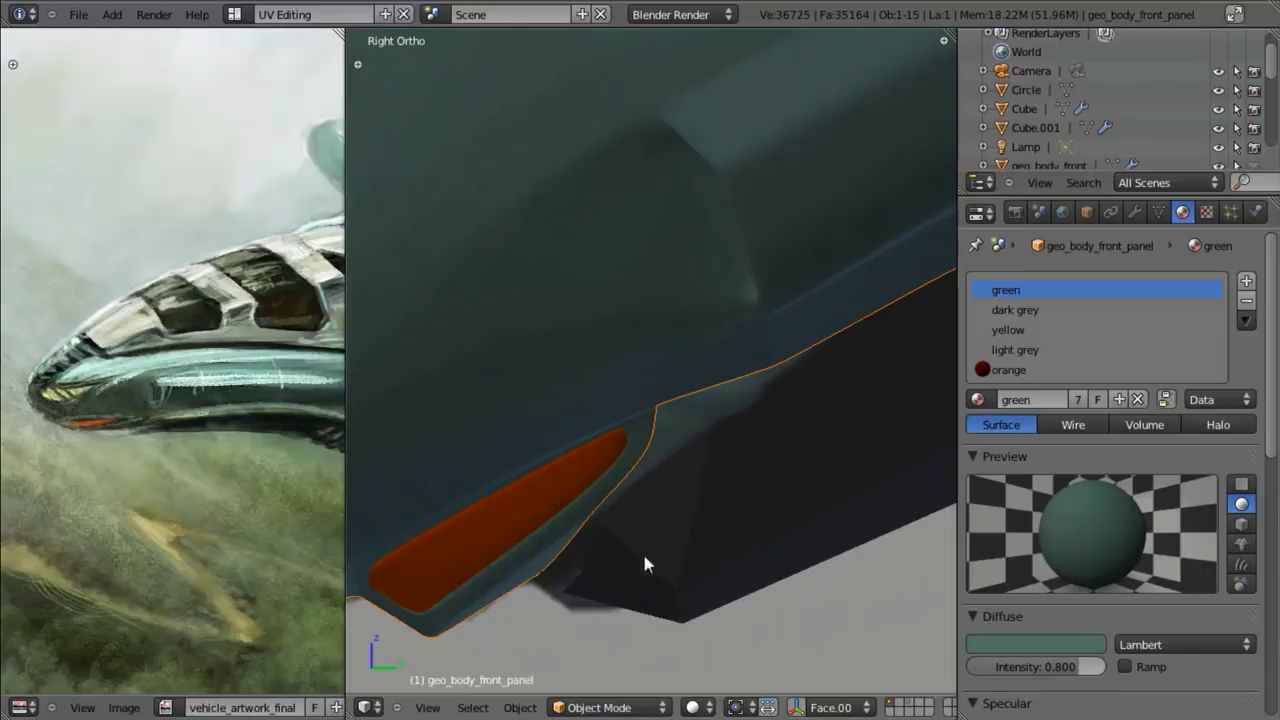
{"action": "key", "text": "Tab"}
{"action": "middle_click_drag", "start_coordinate": [656, 449], "coordinate": [615, 383]}
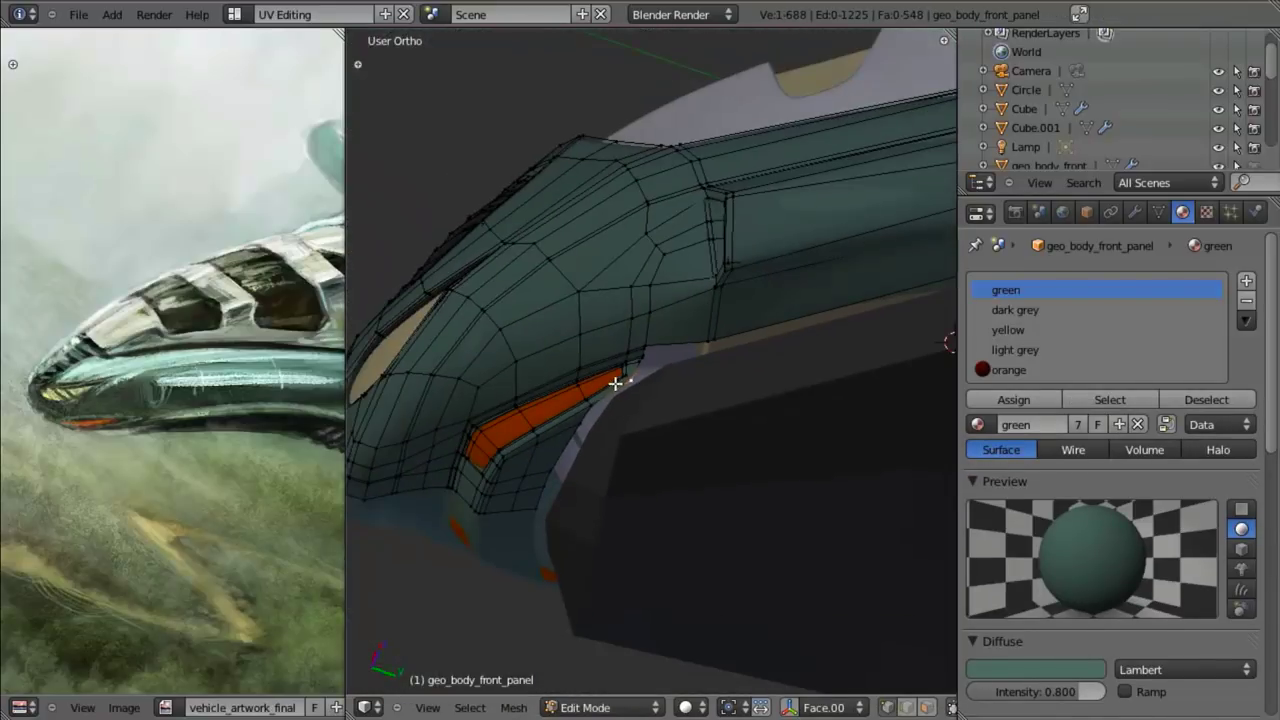
{"action": "key", "text": "KP_3"}
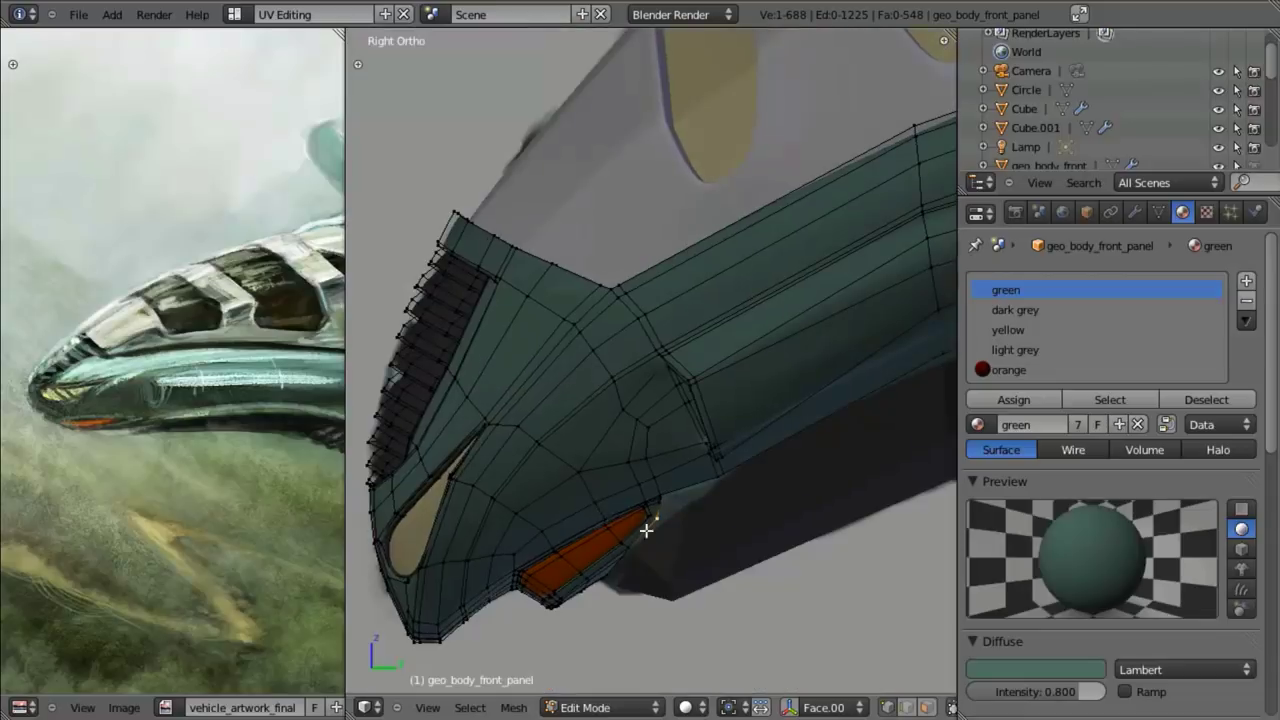
{"action": "key", "text": "z"}
{"action": "scroll", "coordinate": [662, 531], "scroll_direction": "down", "scroll_amount": 3}
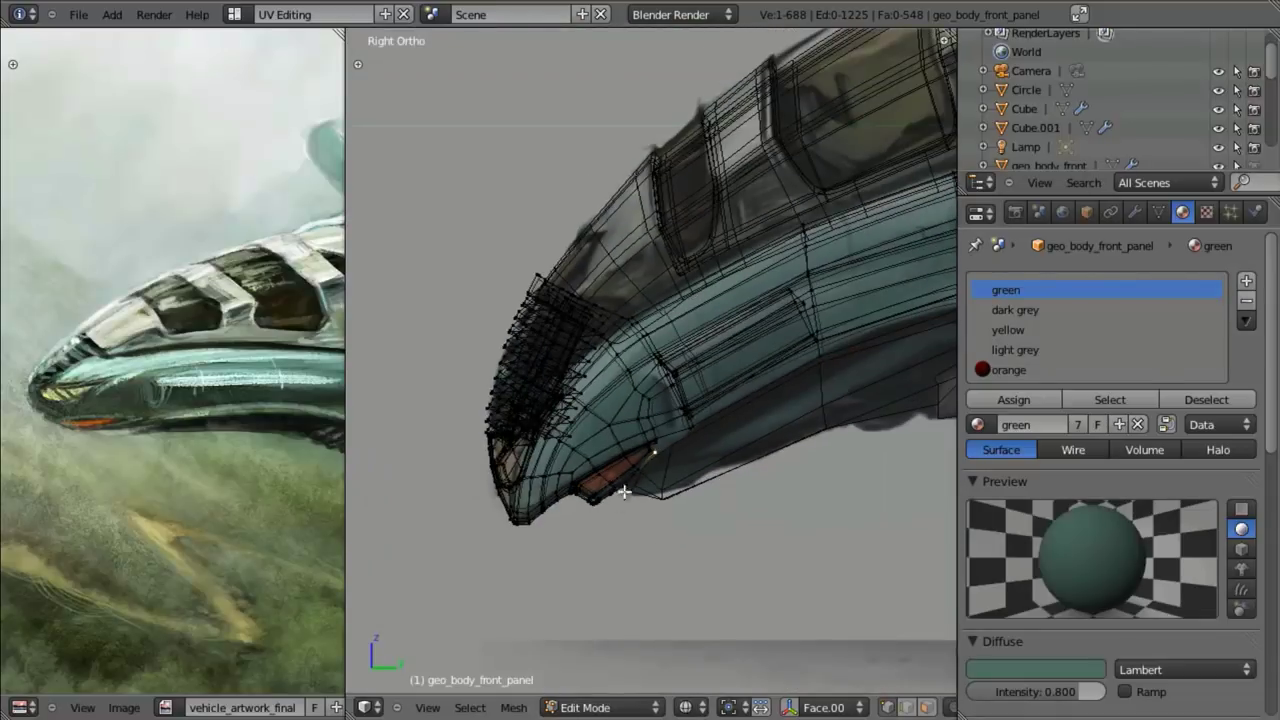
{"action": "scroll", "coordinate": [703, 480], "scroll_direction": "up", "scroll_amount": 6}
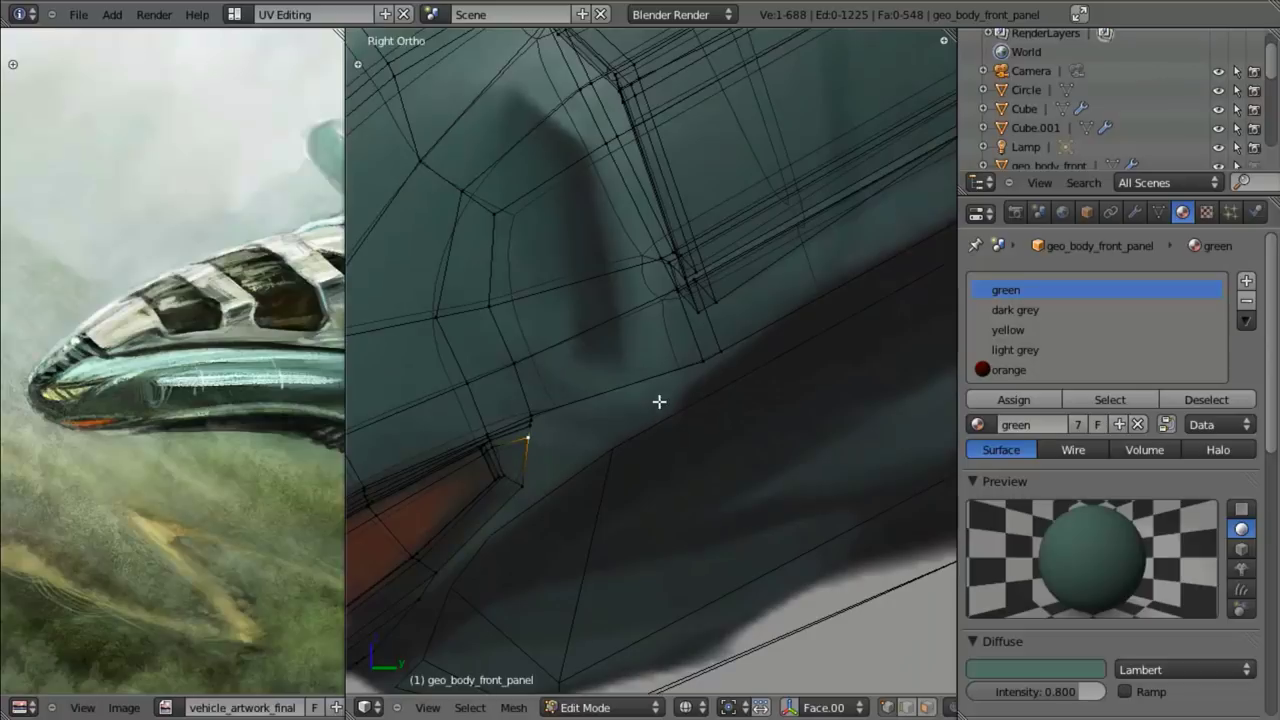
- Try to connect the light frame's rear corner vertex to the side panel's lower seam vertex with an edge
{"action": "key", "text": "alt+z"}
{"action": "mouse_move", "coordinate": [646, 466]}
{"action": "middle_mouse_down"}
{"action": "mouse_move", "coordinate": [629, 320]}
{"action": "mouse_move", "coordinate": [559, 432]}
{"action": "middle_mouse_up"}
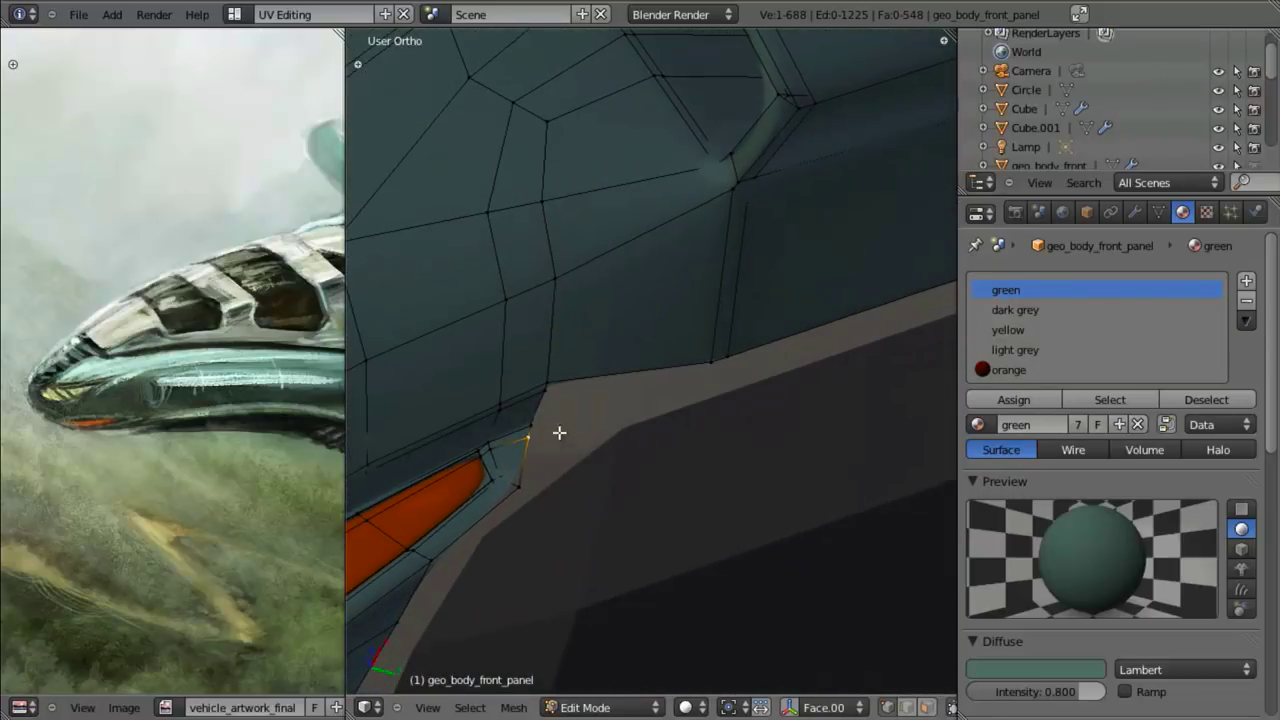
{"action": "right_click", "coordinate": [714, 362], "text": "shift"}
{"action": "scroll", "coordinate": [697, 490], "scroll_direction": "down", "scroll_amount": 3}
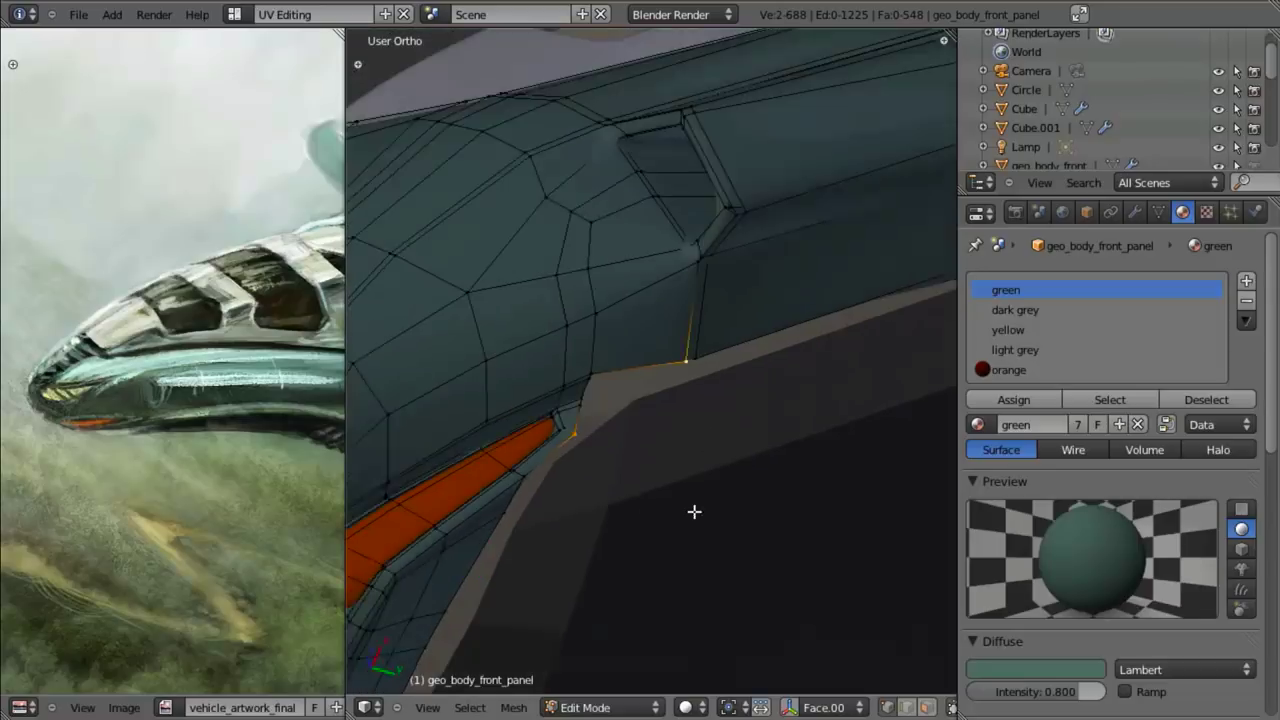
{"action": "middle_click_drag", "start_coordinate": [694, 511], "coordinate": [674, 396]}
{"action": "key", "text": "f"}
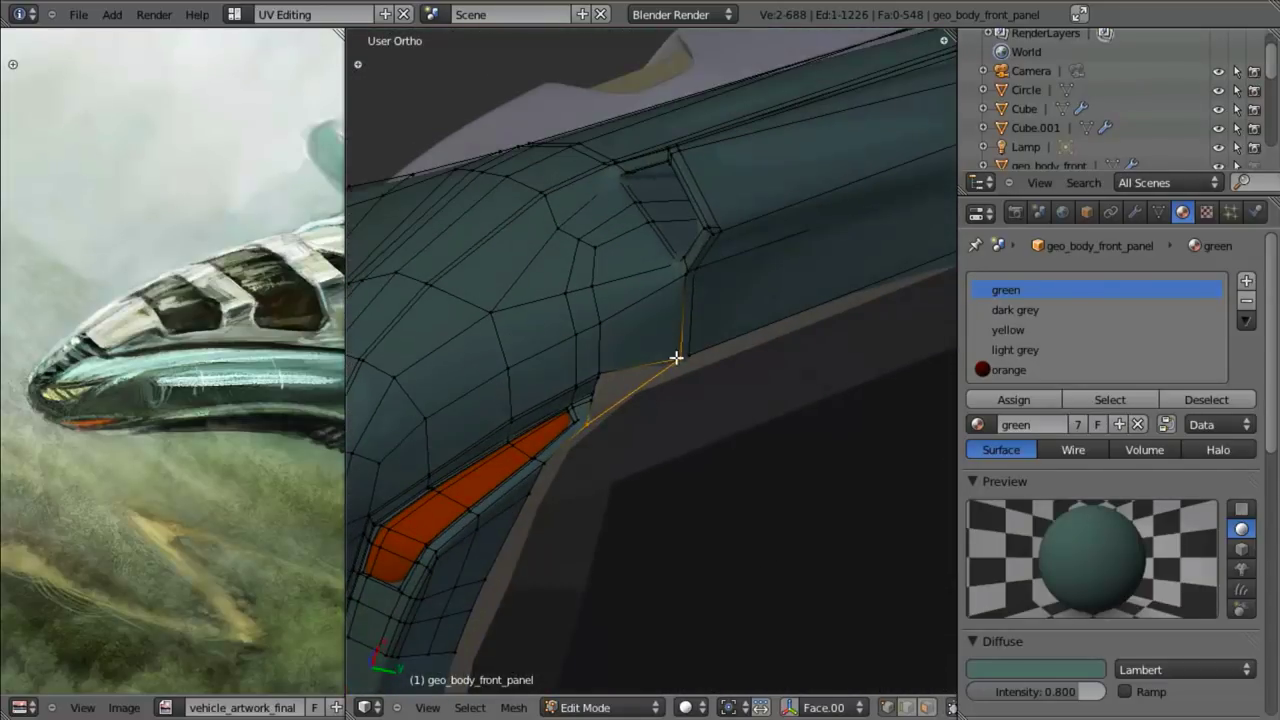
{"action": "middle_click_drag", "start_coordinate": [446, 522], "coordinate": [716, 373]}
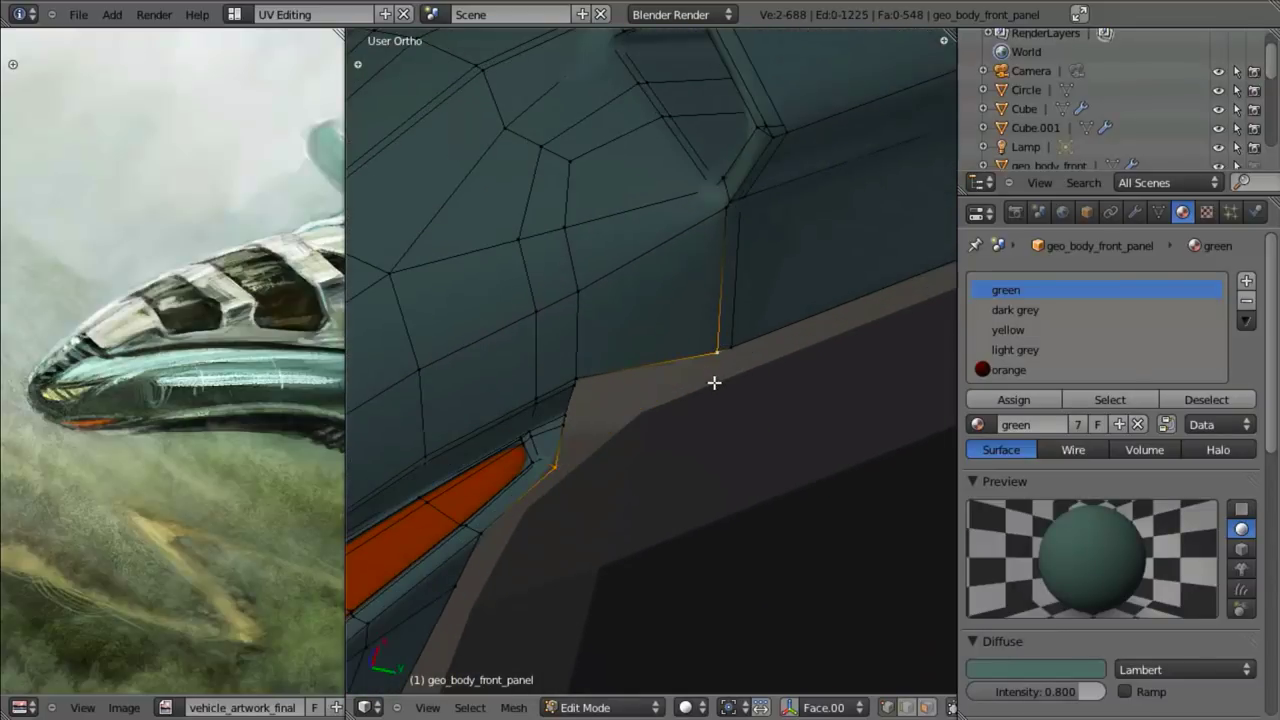
- Fill a face between the light frame's short rear edge and the two lower seam vertices of the side panel, checking the smoothed surface
{"action": "mouse_move", "coordinate": [649, 402]}
{"action": "middle_mouse_down"}
{"action": "mouse_move", "coordinate": [614, 371]}
{"action": "mouse_move", "coordinate": [639, 423]}
{"action": "middle_mouse_up"}
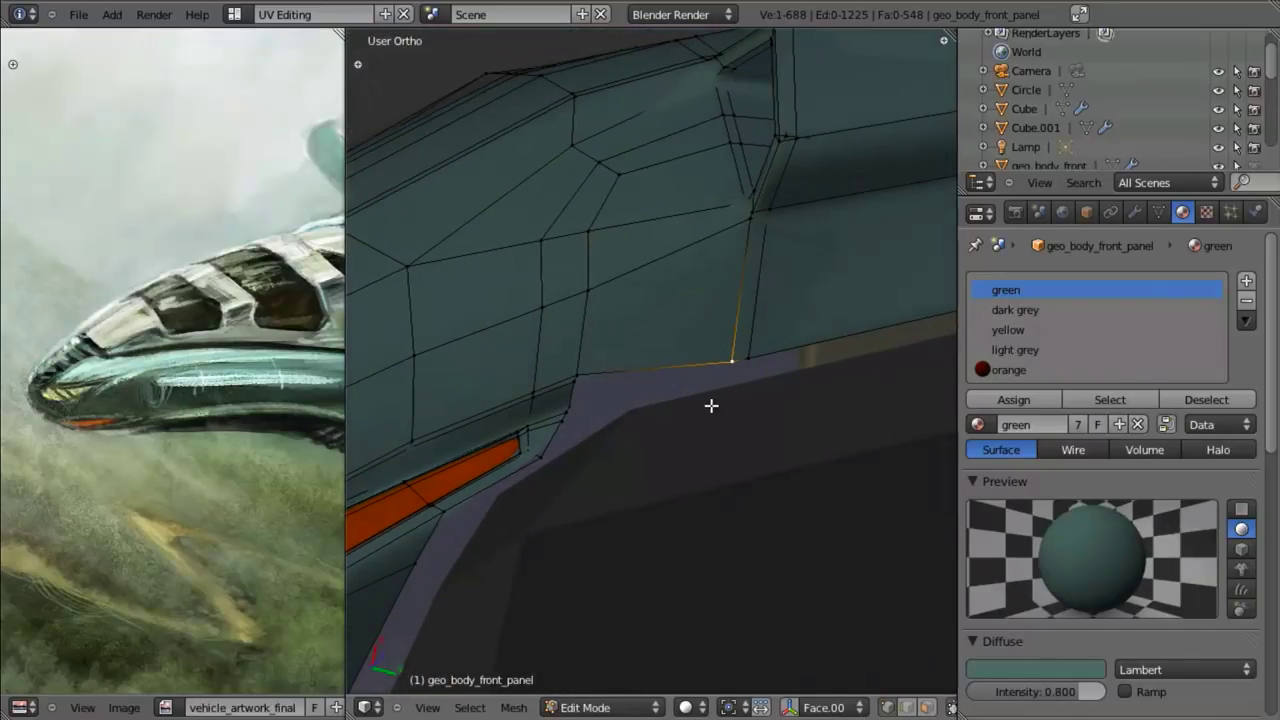
{"action": "key", "text": "g"}
{"action": "key", "text": "f"}
{"action": "middle_click_drag", "start_coordinate": [603, 423], "coordinate": [629, 537]}
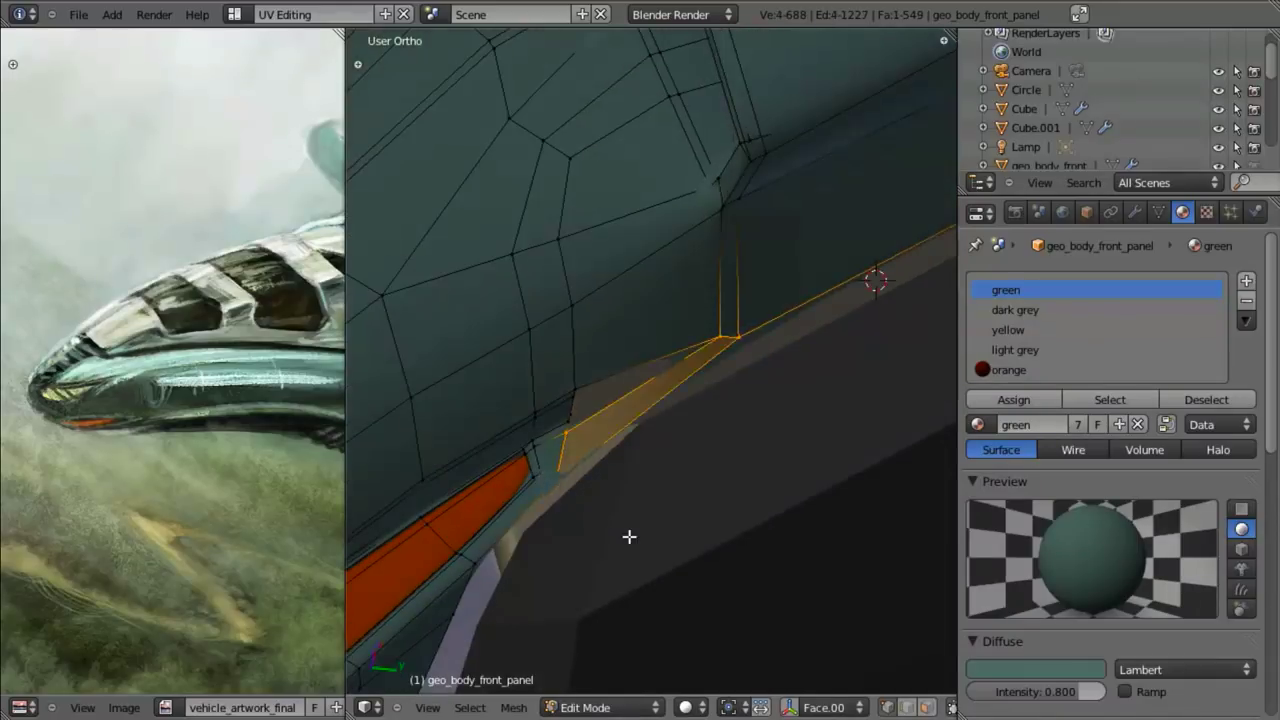
{"action": "scroll", "coordinate": [629, 537], "scroll_direction": "down", "scroll_amount": 5}
{"action": "scroll", "coordinate": [671, 423], "scroll_direction": "up", "scroll_amount": 4}
{"action": "middle_click_drag", "start_coordinate": [686, 446], "coordinate": [696, 302]}
{"action": "key", "text": "Tab"}
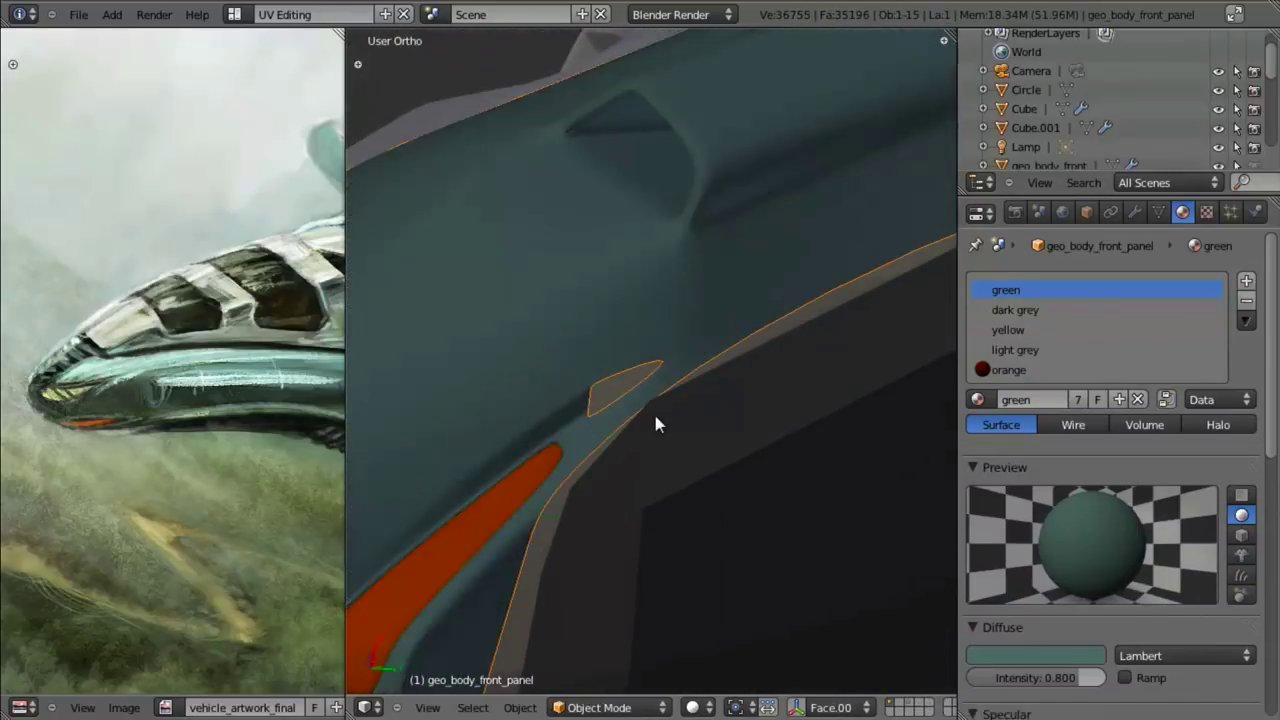
{"action": "mouse_move", "coordinate": [656, 424]}
{"action": "middle_mouse_down"}
{"action": "mouse_move", "coordinate": [686, 397]}
{"action": "mouse_move", "coordinate": [803, 466]}
{"action": "mouse_move", "coordinate": [694, 451]}
{"action": "mouse_move", "coordinate": [698, 511]}
{"action": "mouse_move", "coordinate": [737, 457]}
{"action": "mouse_move", "coordinate": [749, 251]}
{"action": "mouse_move", "coordinate": [774, 409]}
{"action": "mouse_move", "coordinate": [650, 235]}
{"action": "mouse_move", "coordinate": [656, 324]}
{"action": "mouse_move", "coordinate": [640, 357]}
{"action": "mouse_move", "coordinate": [651, 341]}
{"action": "mouse_move", "coordinate": [743, 414]}
{"action": "middle_mouse_up"}
- Try to fill the lower part of the triangular gap with a face from three frame edge vertices and the side seam vertex
{"action": "scroll", "coordinate": [653, 332], "scroll_direction": "up", "scroll_amount": 5}
{"action": "key", "text": "Tab"}
{"action": "key", "text": "shift+space"}
{"action": "scroll", "coordinate": [743, 414], "scroll_direction": "up", "scroll_amount": 5}
{"action": "middle_click_drag", "start_coordinate": [561, 350], "coordinate": [638, 455], "text": "shift"}
{"action": "scroll", "coordinate": [630, 450], "scroll_direction": "up", "scroll_amount": 3}
{"action": "key", "text": "z"}
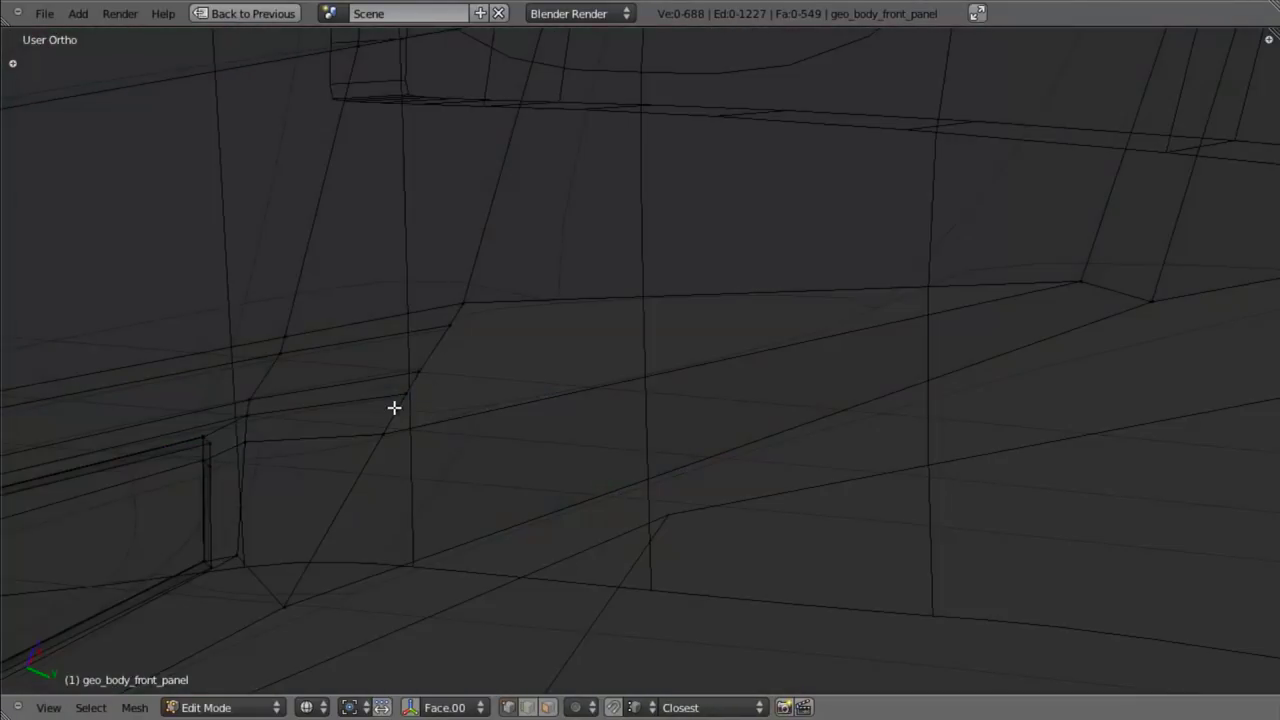
{"action": "right_click", "coordinate": [418, 386]}
{"action": "right_click", "coordinate": [421, 371], "text": "shift"}
{"action": "right_click", "coordinate": [386, 428], "text": "shift"}
{"action": "middle_click_drag", "start_coordinate": [386, 426], "coordinate": [837, 383]}
{"action": "key", "text": "z"}
{"action": "key", "text": "z"}
{"action": "right_click", "coordinate": [1059, 306], "text": "shift"}
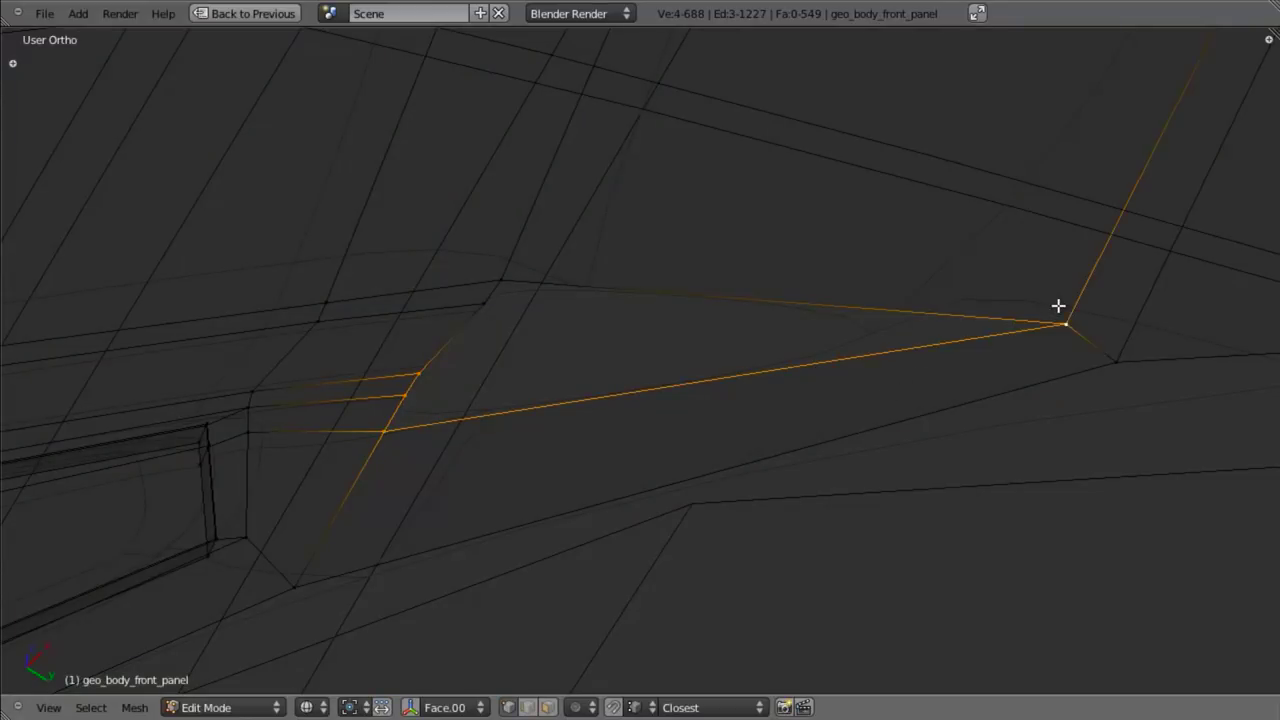
{"action": "key", "text": "f"}
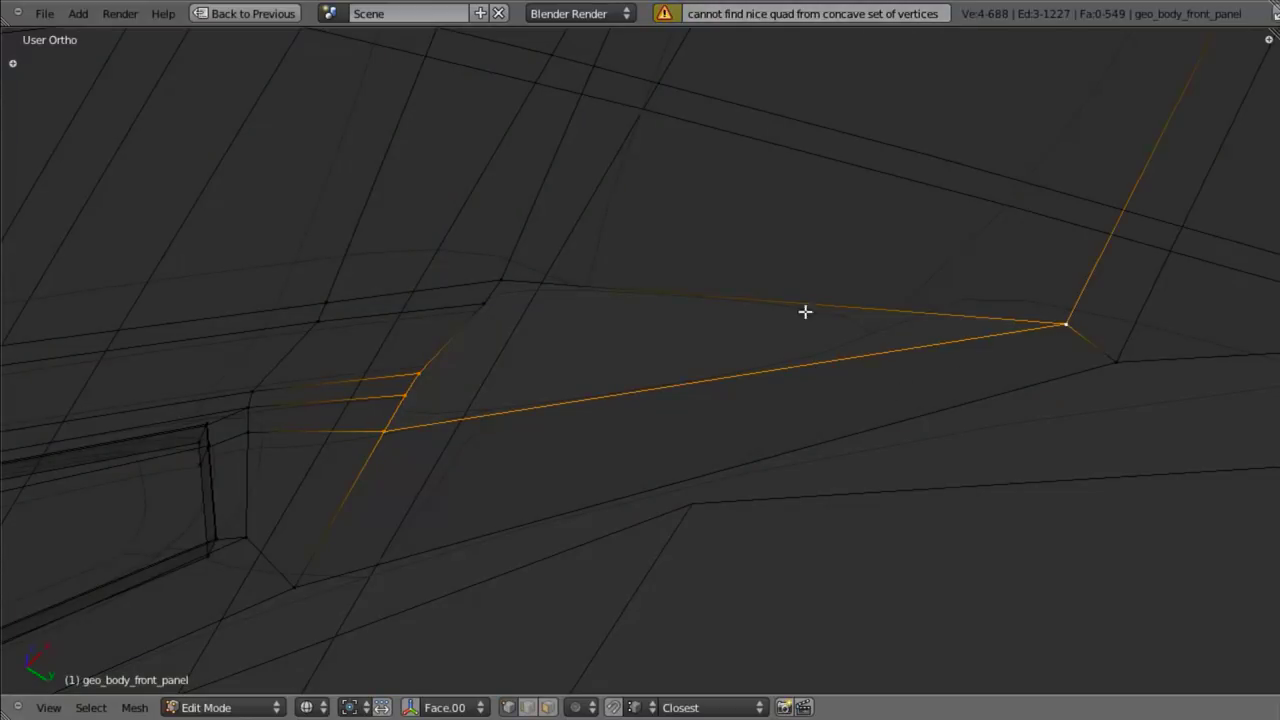
{"action": "middle_click_drag", "start_coordinate": [806, 311], "coordinate": [759, 173]}
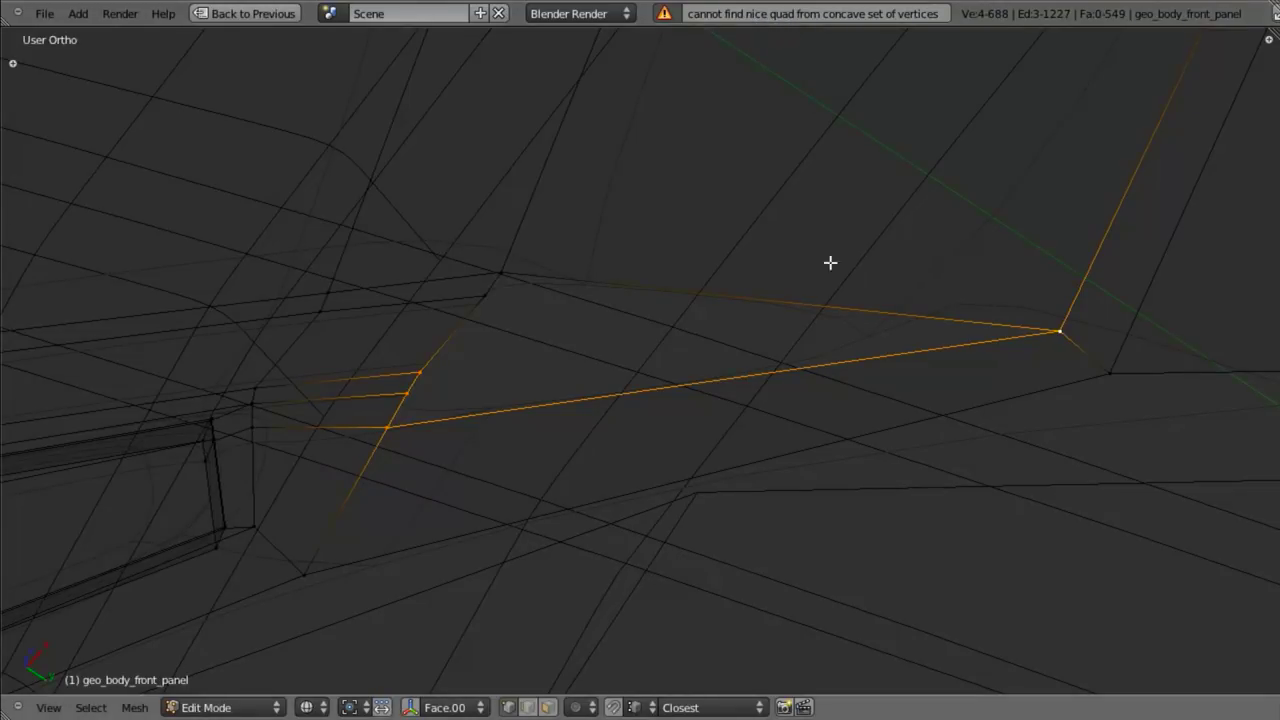
- Smooth the middle vertex on the triangular gap's front edge behind the orange light
{"action": "key", "text": "z"}
{"action": "right_click", "coordinate": [403, 400]}
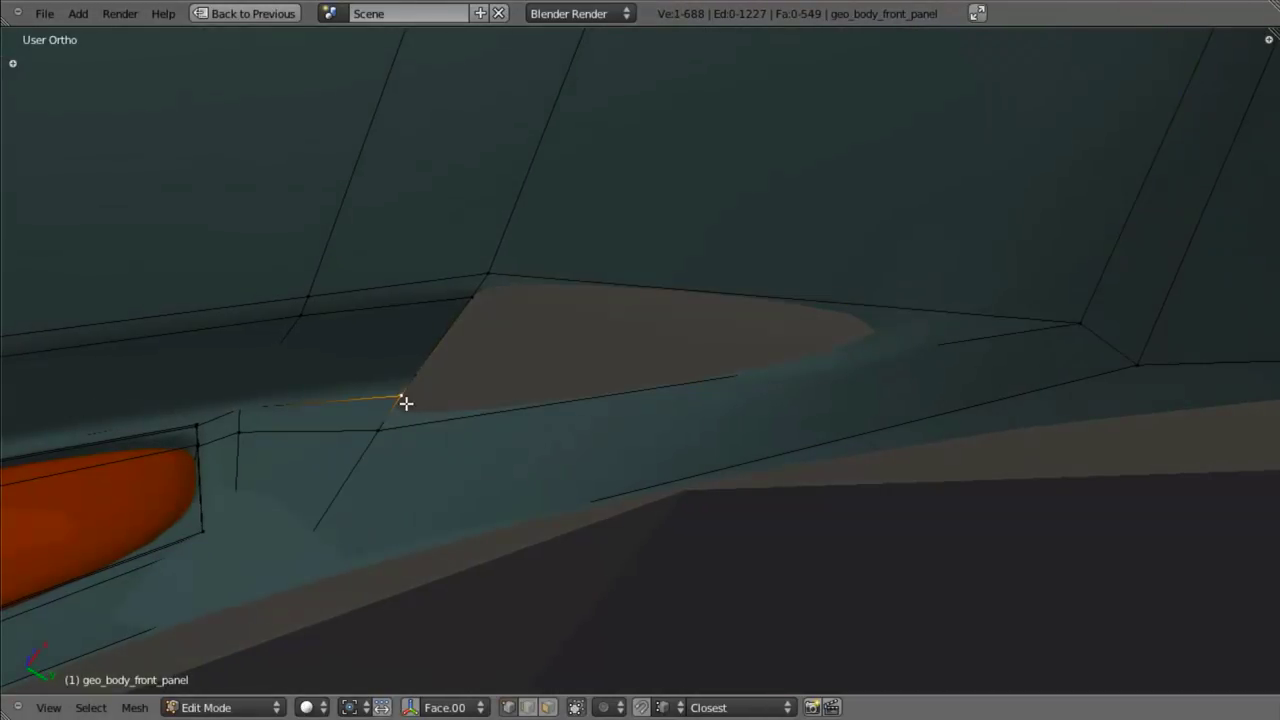
{"action": "key", "text": "w"}
{"action": "left_click", "coordinate": [488, 409]}
- Select the gap's three lower front vertices and the side seam vertex and fill them with a narrow face
{"action": "key", "text": "z"}
{"action": "right_click", "coordinate": [375, 427], "text": "shift"}
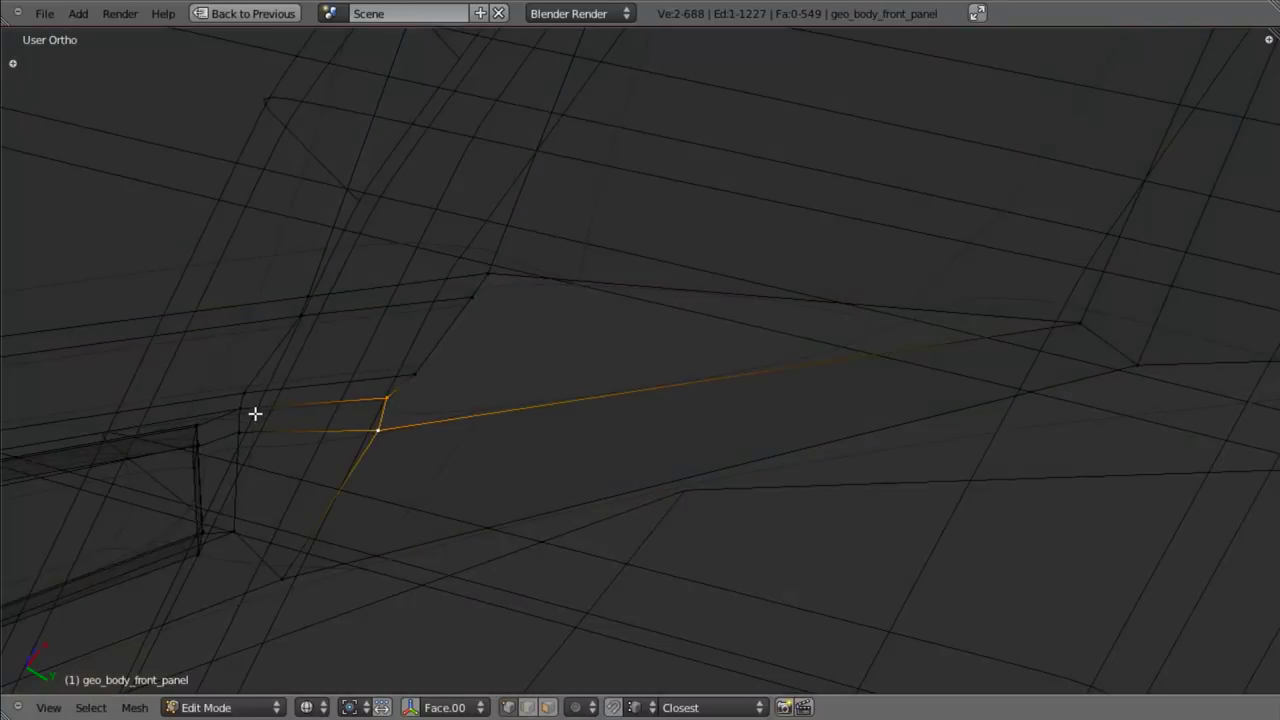
{"action": "right_click", "coordinate": [415, 375], "text": "shift"}
{"action": "right_click", "coordinate": [1083, 318], "text": "shift"}
{"action": "key", "text": "f"}
{"action": "key", "text": "z"}
{"action": "mouse_move", "coordinate": [925, 465]}
{"action": "middle_mouse_down"}
{"action": "mouse_move", "coordinate": [871, 474]}
{"action": "mouse_move", "coordinate": [590, 435]}
{"action": "middle_mouse_up"}
{"action": "key", "text": "z"}
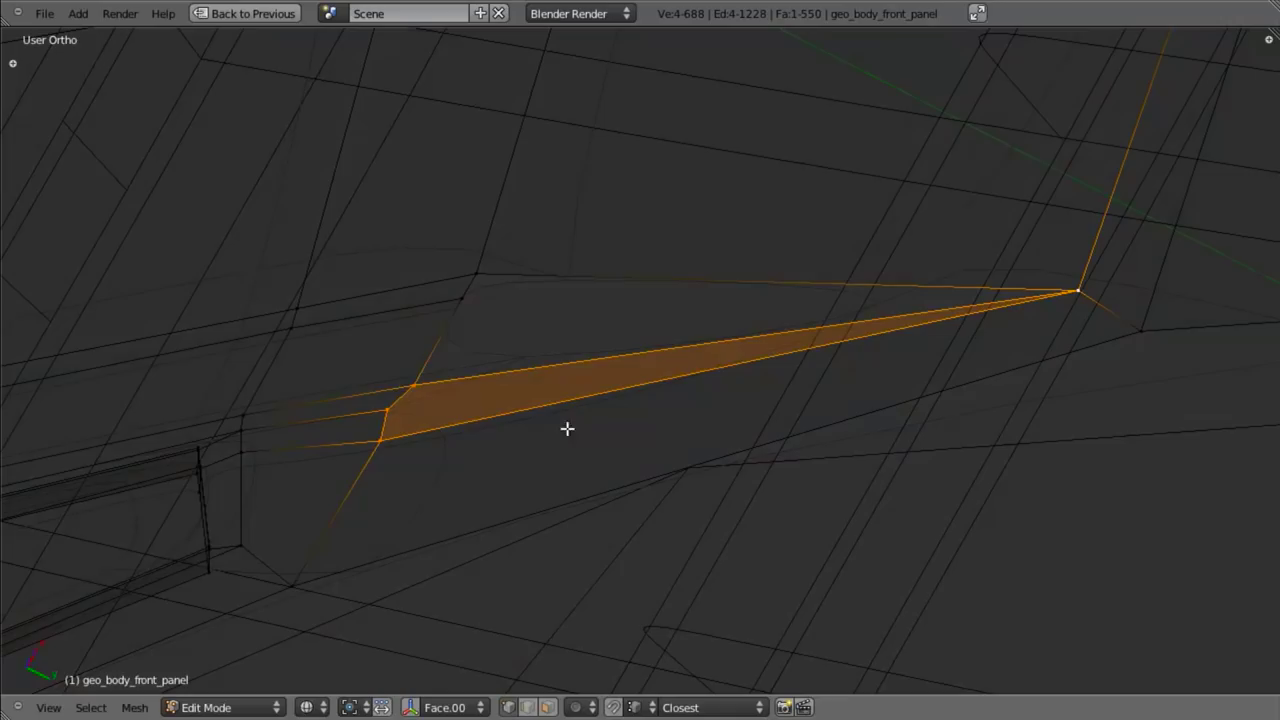
- Smooth the vertex just below the upper front corner of the remaining triangular gap
{"action": "right_click", "coordinate": [464, 299]}
{"action": "middle_click_drag", "start_coordinate": [540, 353], "coordinate": [520, 329]}
{"action": "key", "text": "w"}
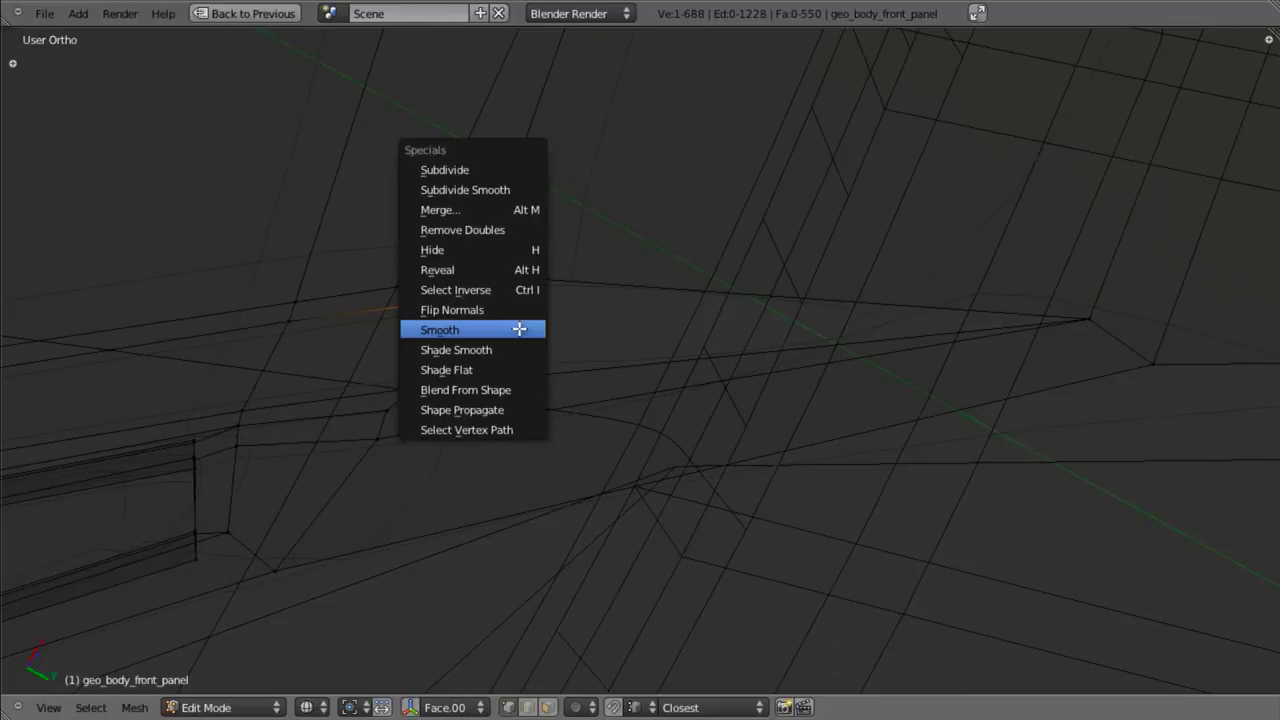
{"action": "left_click", "coordinate": [517, 326]}
- Add the gap's other two front vertices and the side seam vertex to the selection and fill the remaining opening with a face
{"action": "right_click", "coordinate": [477, 274], "text": "shift"}
{"action": "right_click", "coordinate": [416, 393], "text": "shift"}
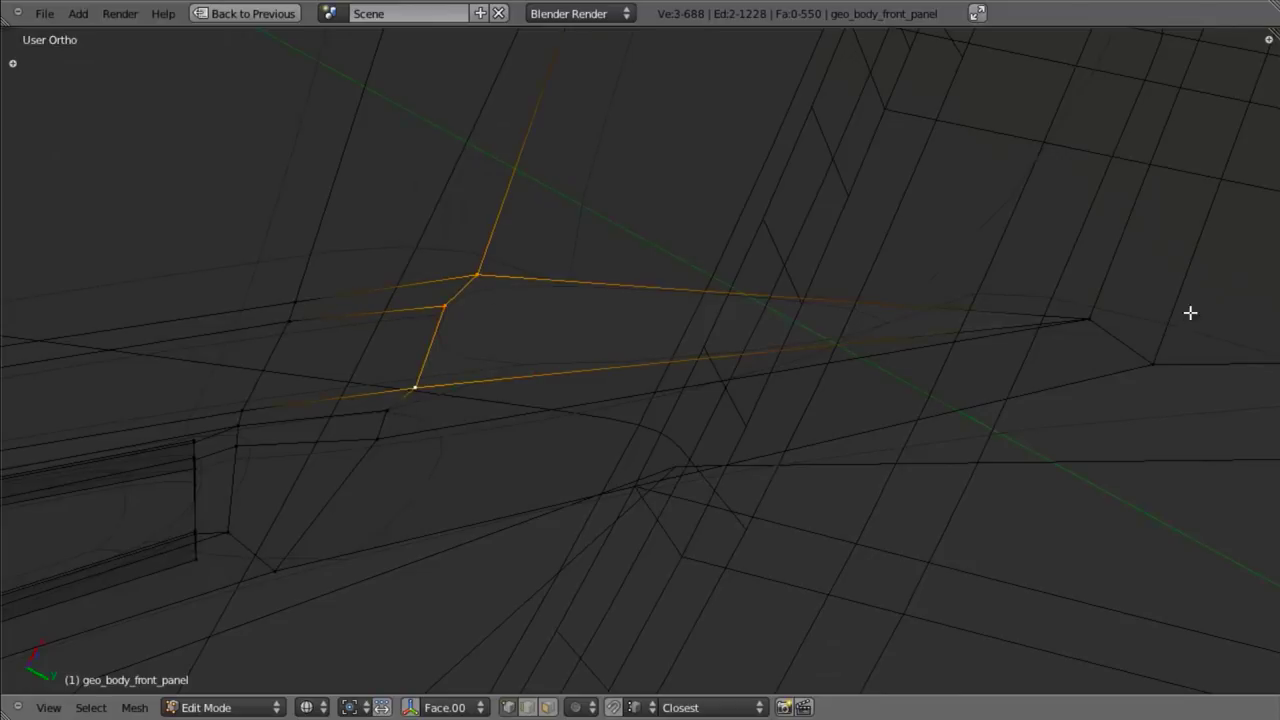
{"action": "right_click", "coordinate": [1090, 314], "text": "shift"}
{"action": "key", "text": "f"}
{"action": "key", "text": "z"}
{"action": "key", "text": "z"}
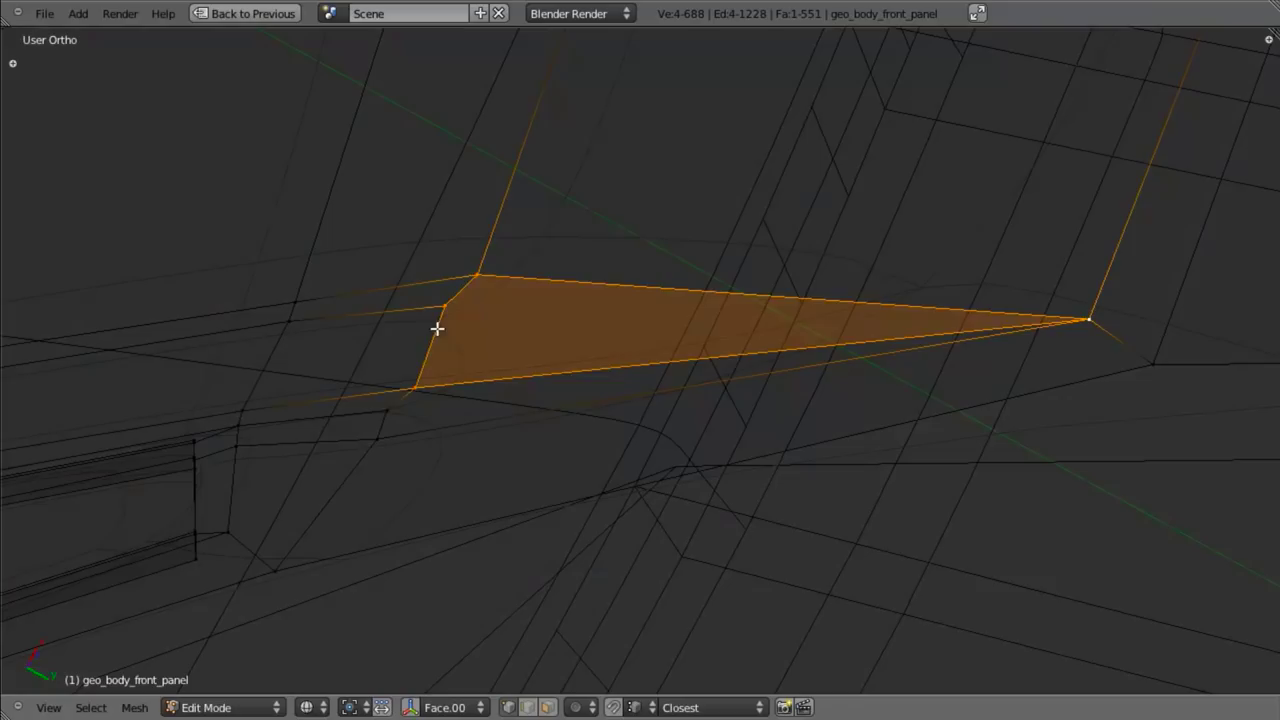
- Adjust the position of the filled gap's upper front vertex and check the whole nose from the right side
{"action": "right_click", "coordinate": [440, 320]}
{"action": "key", "text": "z"}
{"action": "mouse_move", "coordinate": [472, 361]}
{"action": "middle_mouse_down"}
{"action": "mouse_move", "coordinate": [443, 371]}
{"action": "mouse_move", "coordinate": [540, 351]}
{"action": "mouse_move", "coordinate": [637, 357]}
{"action": "mouse_move", "coordinate": [556, 425]}
{"action": "middle_mouse_up"}
{"action": "key", "text": "g"}
{"action": "left_click", "coordinate": [551, 345]}
{"action": "key", "text": "Tab"}
{"action": "key", "text": "KP_3"}
{"action": "scroll", "coordinate": [568, 431], "scroll_direction": "down", "scroll_amount": 6}
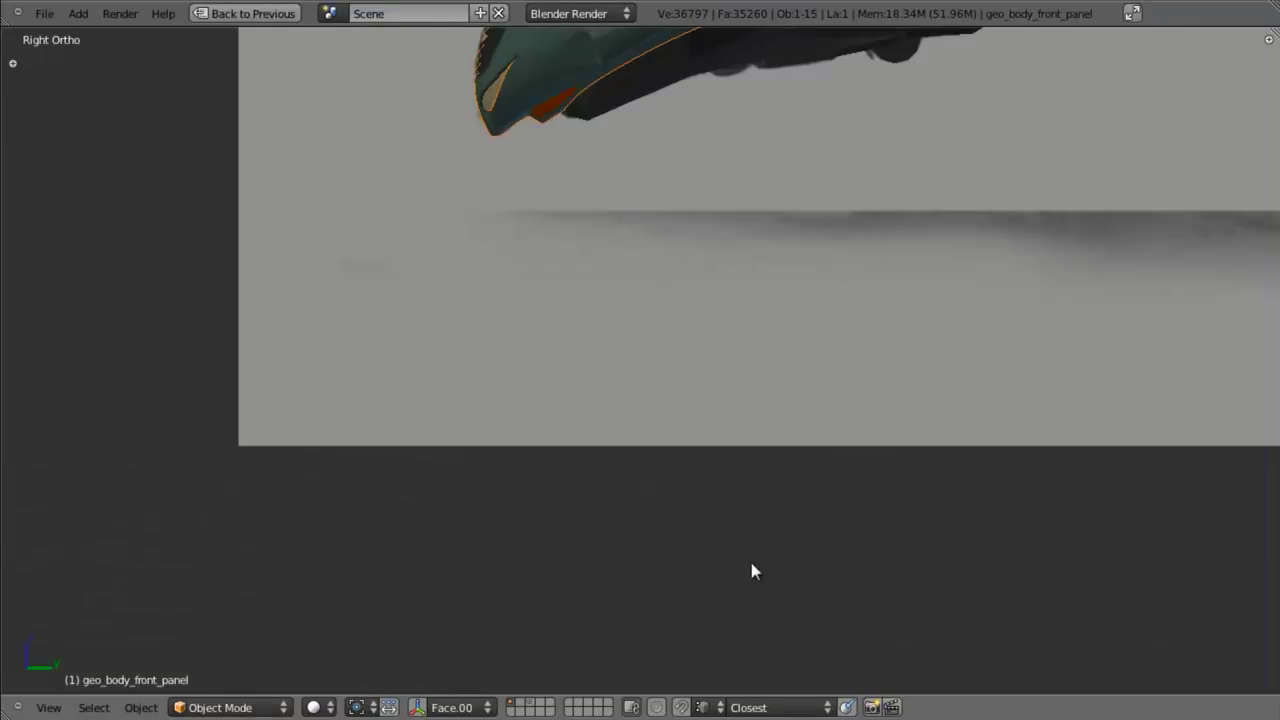
- Try to insert an edge loop along the seam running from the side intake down to the front panel's lower edge
{"action": "middle_click_drag", "start_coordinate": [690, 171], "coordinate": [705, 377], "text": "shift"}
{"action": "scroll", "coordinate": [705, 385], "scroll_direction": "up", "scroll_amount": 8}
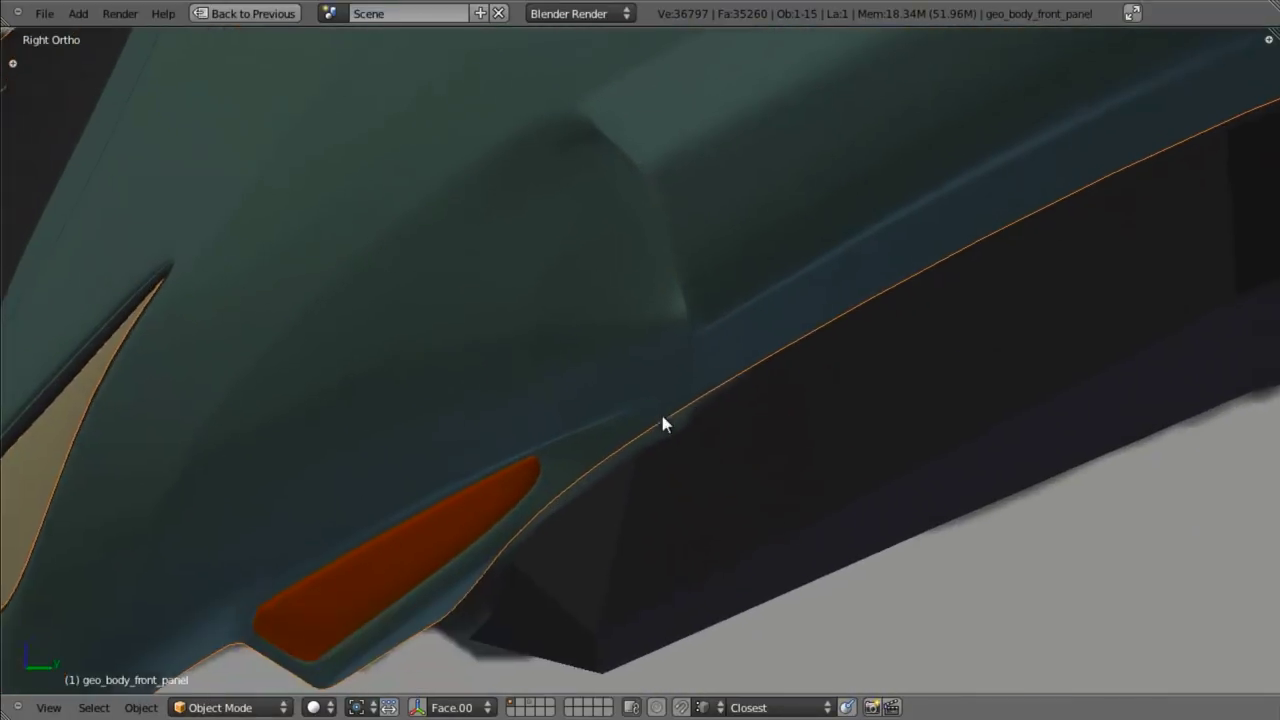
{"action": "key", "text": "Tab"}
{"action": "key", "text": "a"}
{"action": "middle_click_drag", "start_coordinate": [711, 357], "coordinate": [628, 370]}
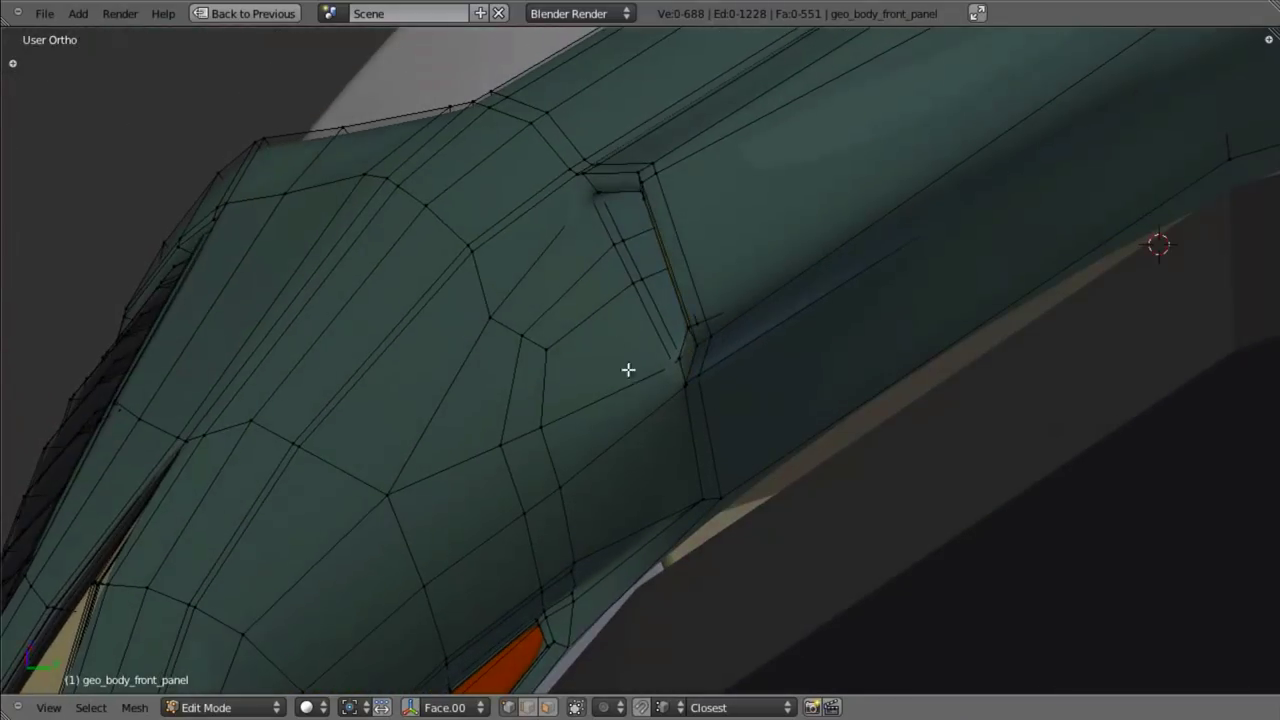
{"action": "middle_click_drag", "start_coordinate": [708, 534], "coordinate": [677, 394]}
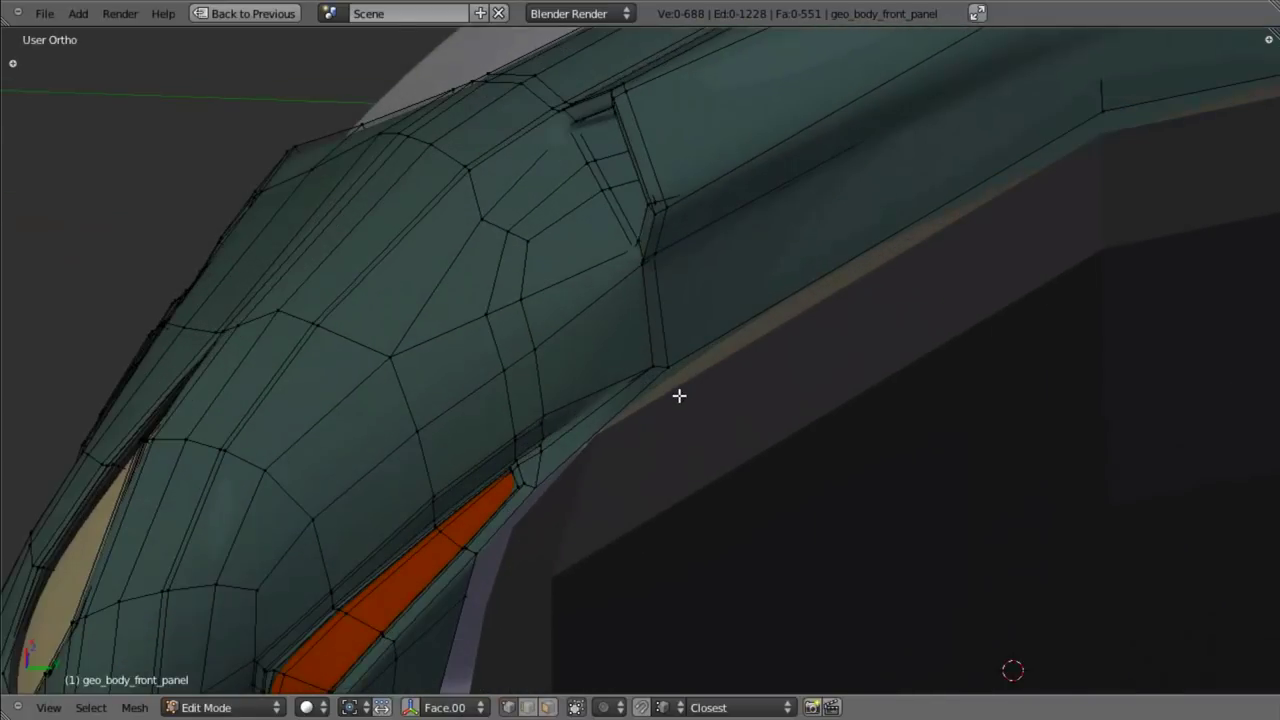
{"action": "key", "text": "ctrl+r"}
{"action": "left_click", "coordinate": [661, 367]}
{"action": "left_click", "coordinate": [649, 356]}
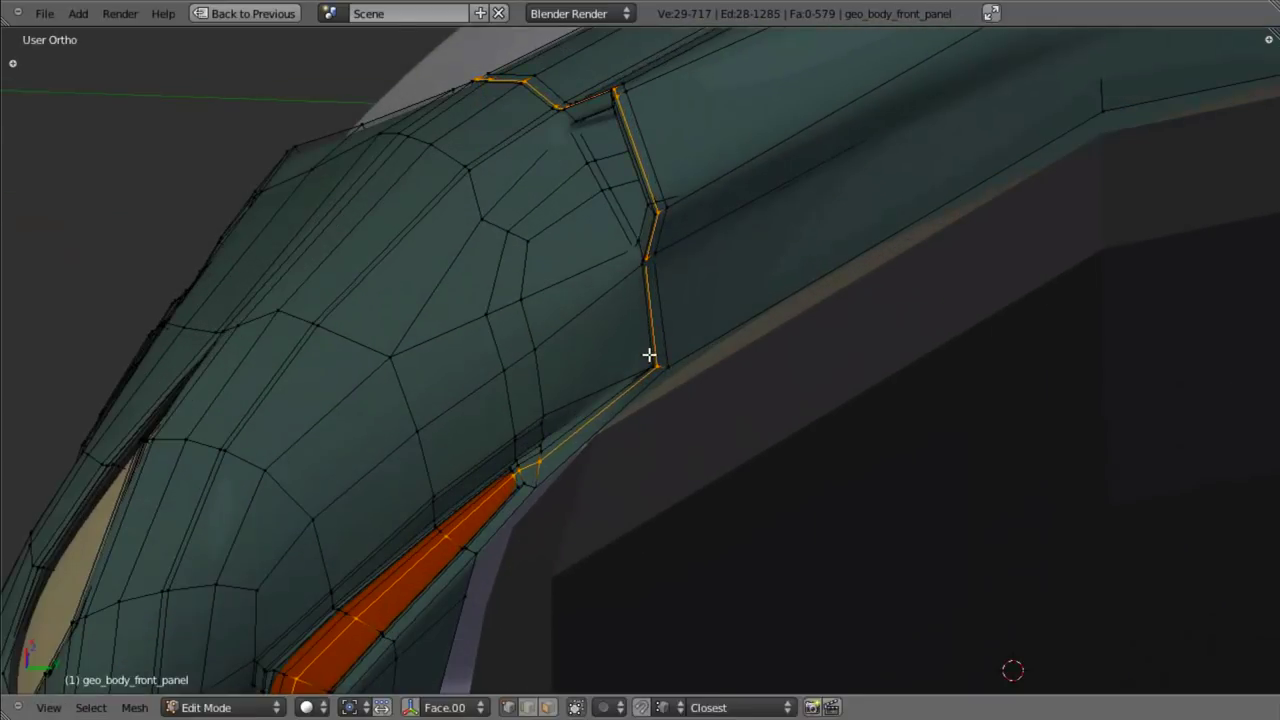
{"action": "key", "text": "Tab"}
{"action": "scroll", "coordinate": [683, 432], "scroll_direction": "down", "scroll_amount": 3}
{"action": "key", "text": "Tab"}
{"action": "key", "text": "a"}
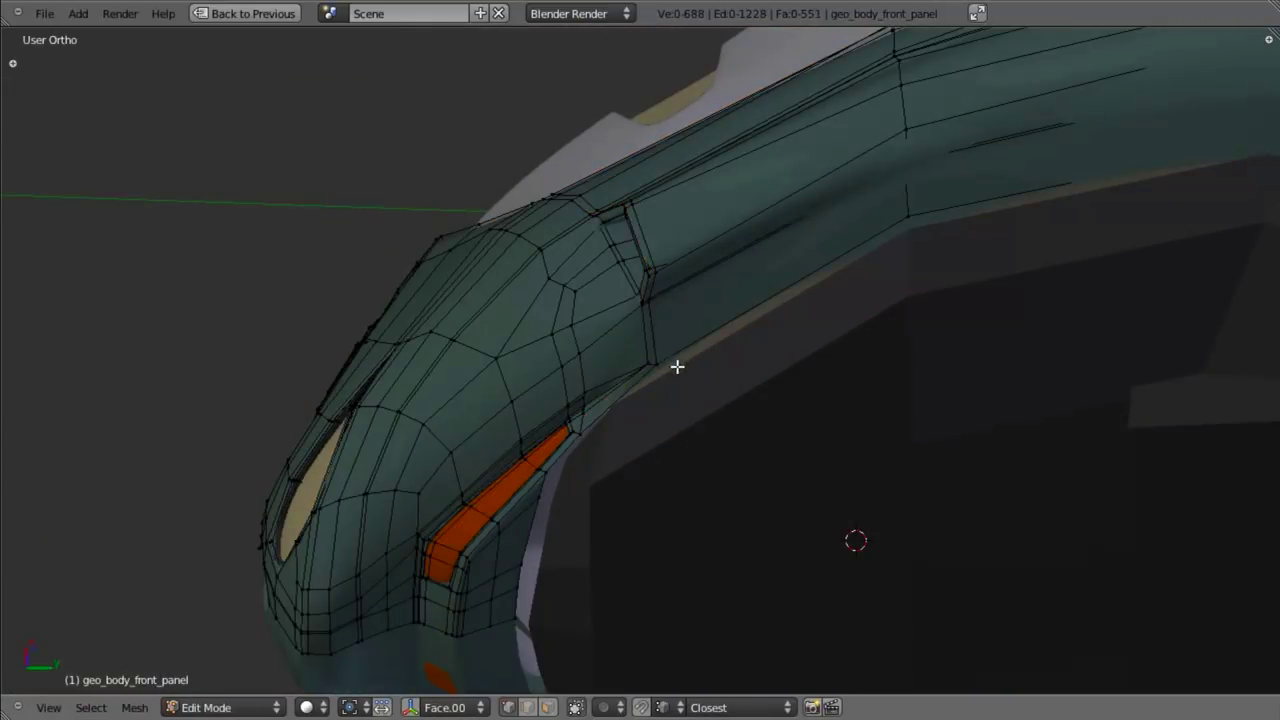
{"action": "scroll", "coordinate": [677, 366], "scroll_direction": "up", "scroll_amount": 5}
{"action": "key", "text": "z"}
{"action": "key", "text": "z"}
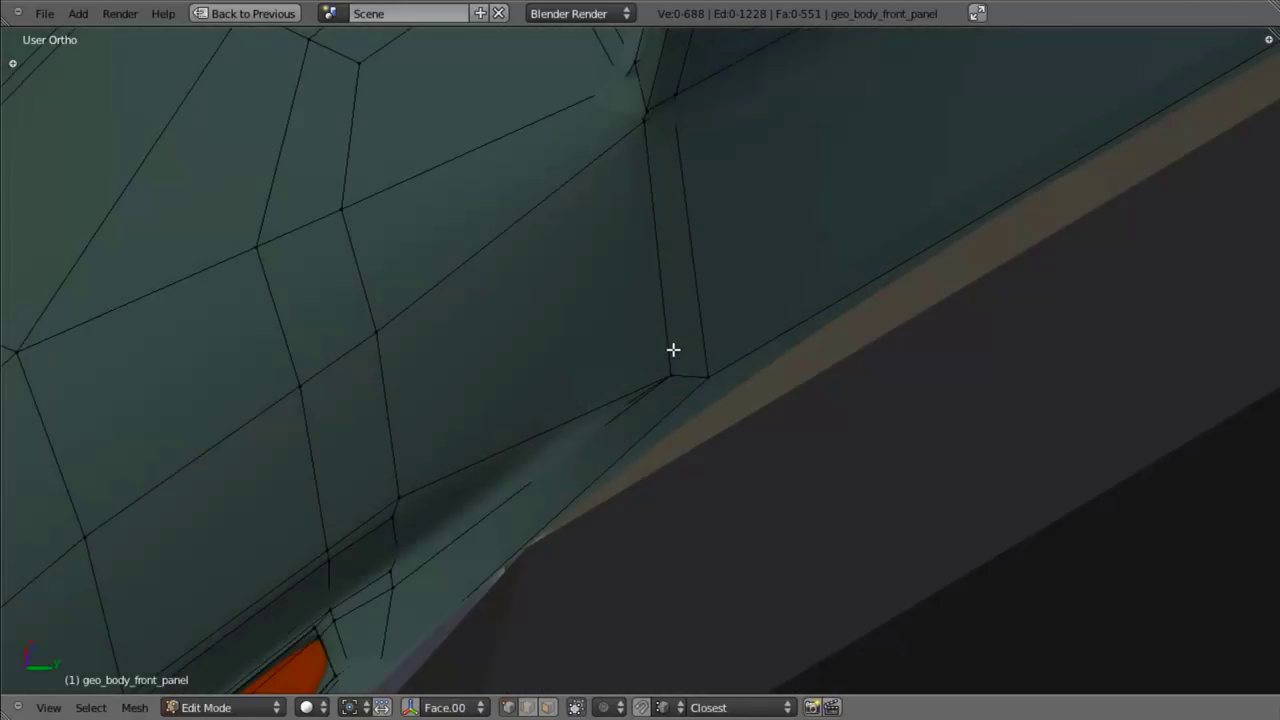
{"action": "scroll", "coordinate": [550, 502], "scroll_direction": "down", "scroll_amount": 5}
{"action": "scroll", "coordinate": [638, 427], "scroll_direction": "up", "scroll_amount": 3}
{"action": "key", "text": "ctrl+r"}
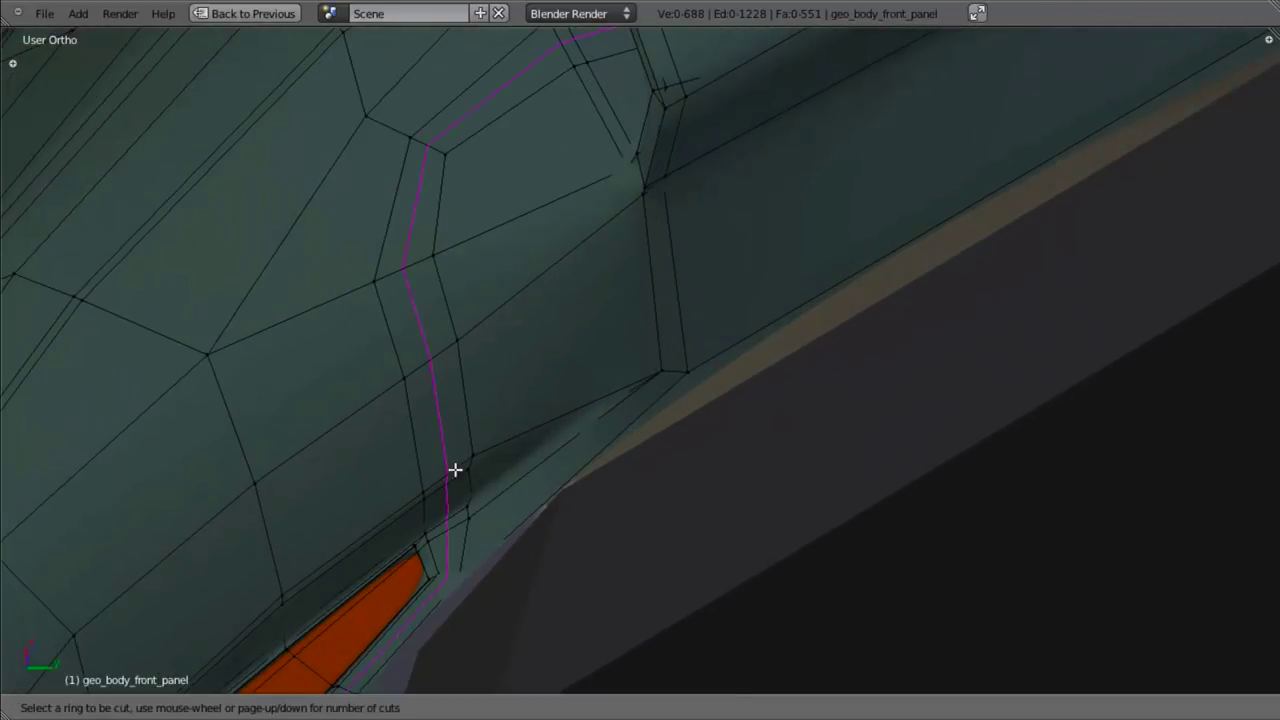
{"action": "key", "text": "Escape"}
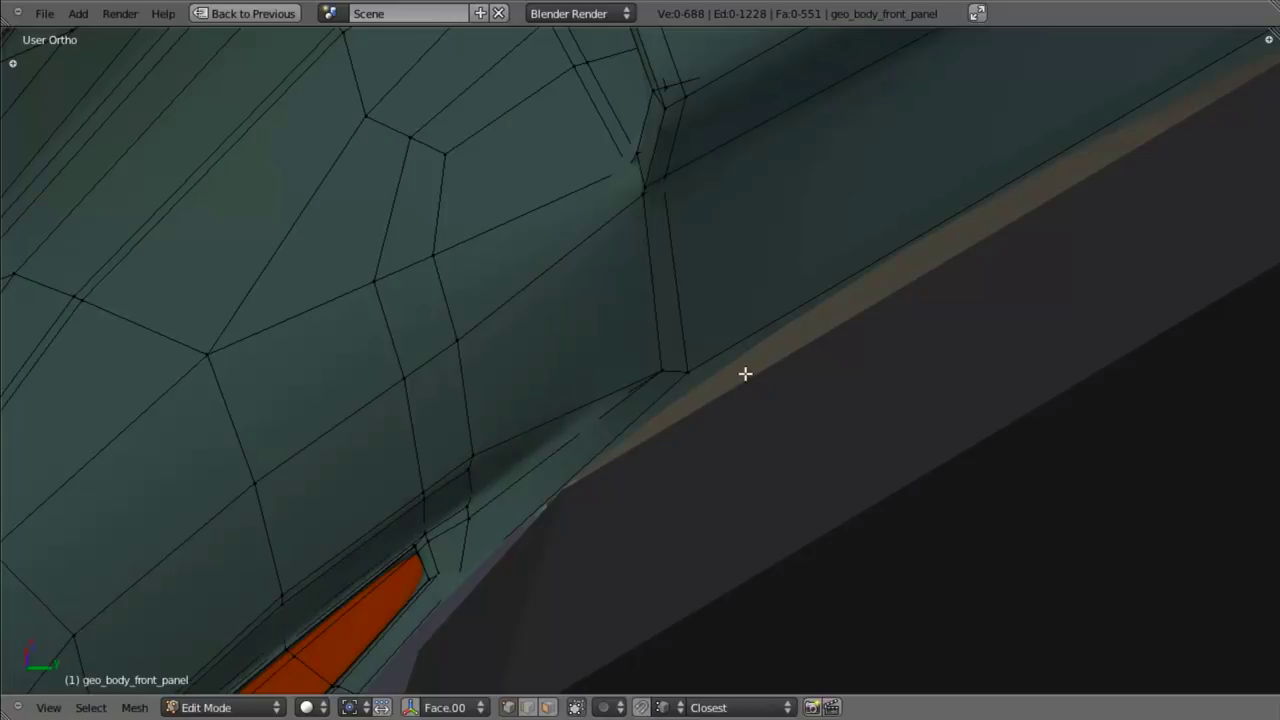
- Examine the nose's smoothed shading around the orange light and the side intake, comparing it with the underlying mesh
{"action": "scroll", "coordinate": [745, 373], "scroll_direction": "down", "scroll_amount": 8}
{"action": "middle_click_drag", "start_coordinate": [697, 357], "coordinate": [709, 259]}
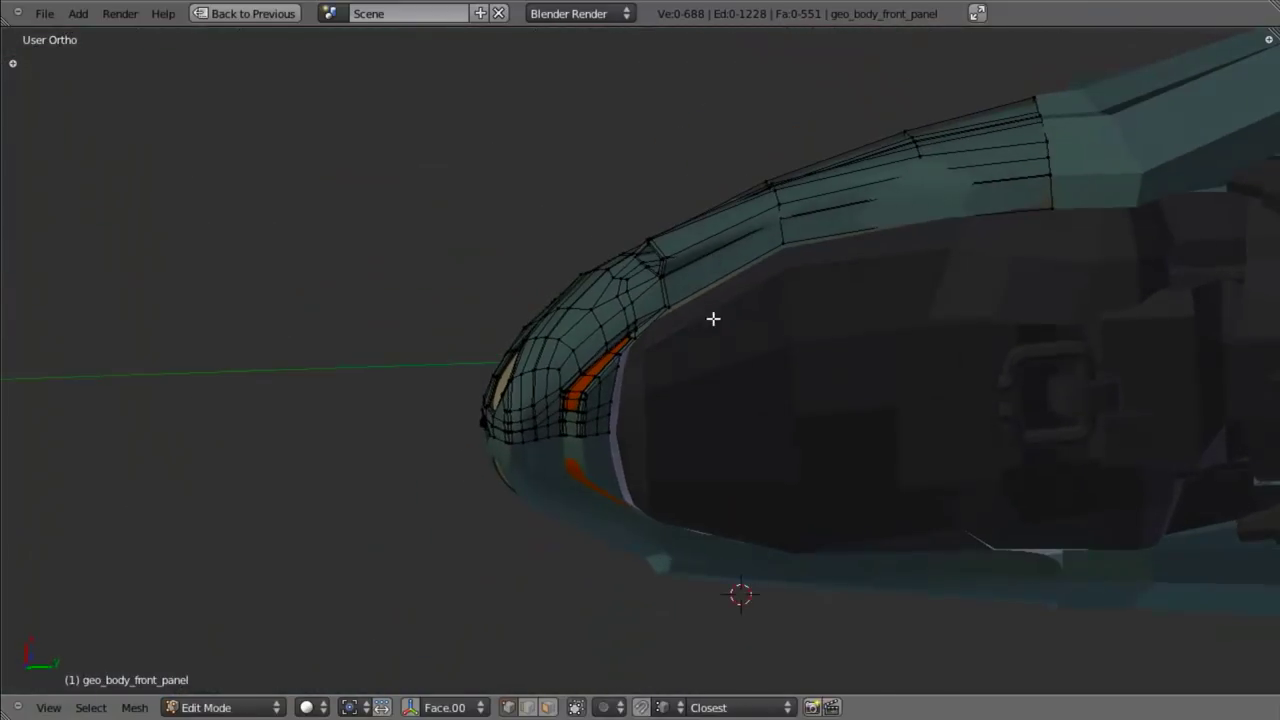
{"action": "key", "text": "Tab"}
{"action": "scroll", "coordinate": [711, 330], "scroll_direction": "up", "scroll_amount": 5}
{"action": "key", "text": "Tab"}
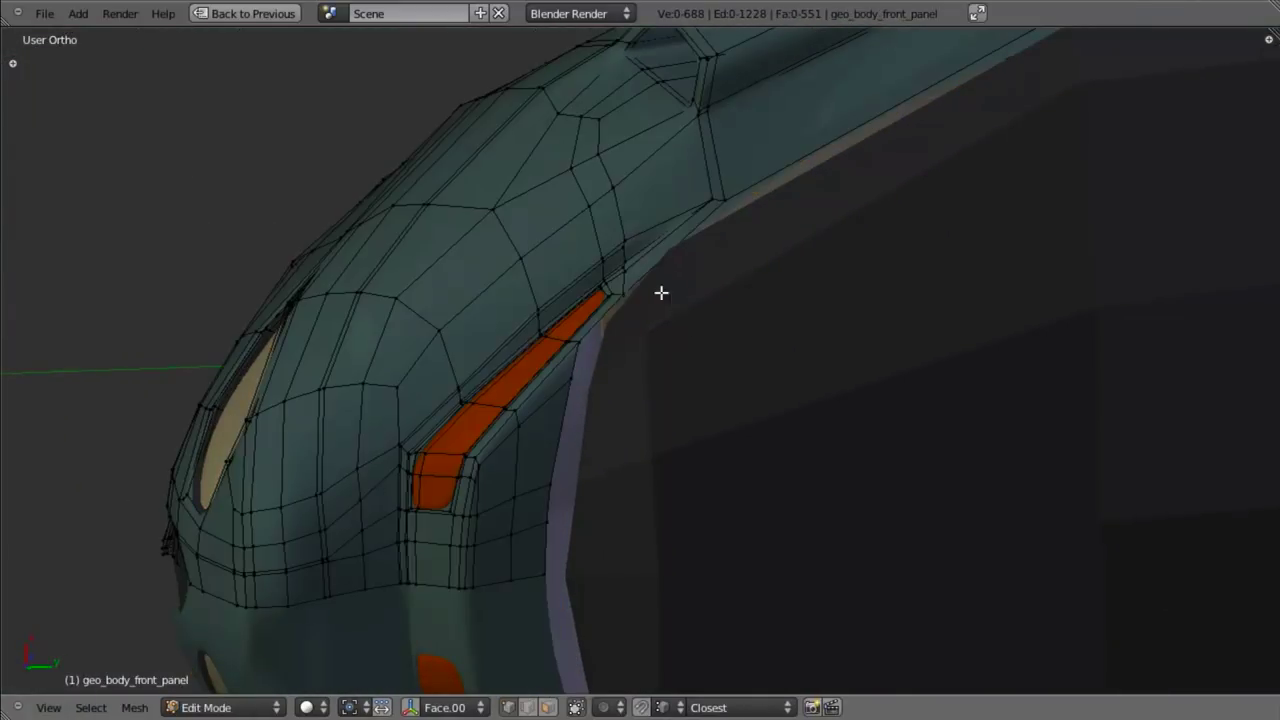
{"action": "scroll", "coordinate": [720, 225], "scroll_direction": "down", "scroll_amount": 2}
{"action": "key", "text": "Tab"}
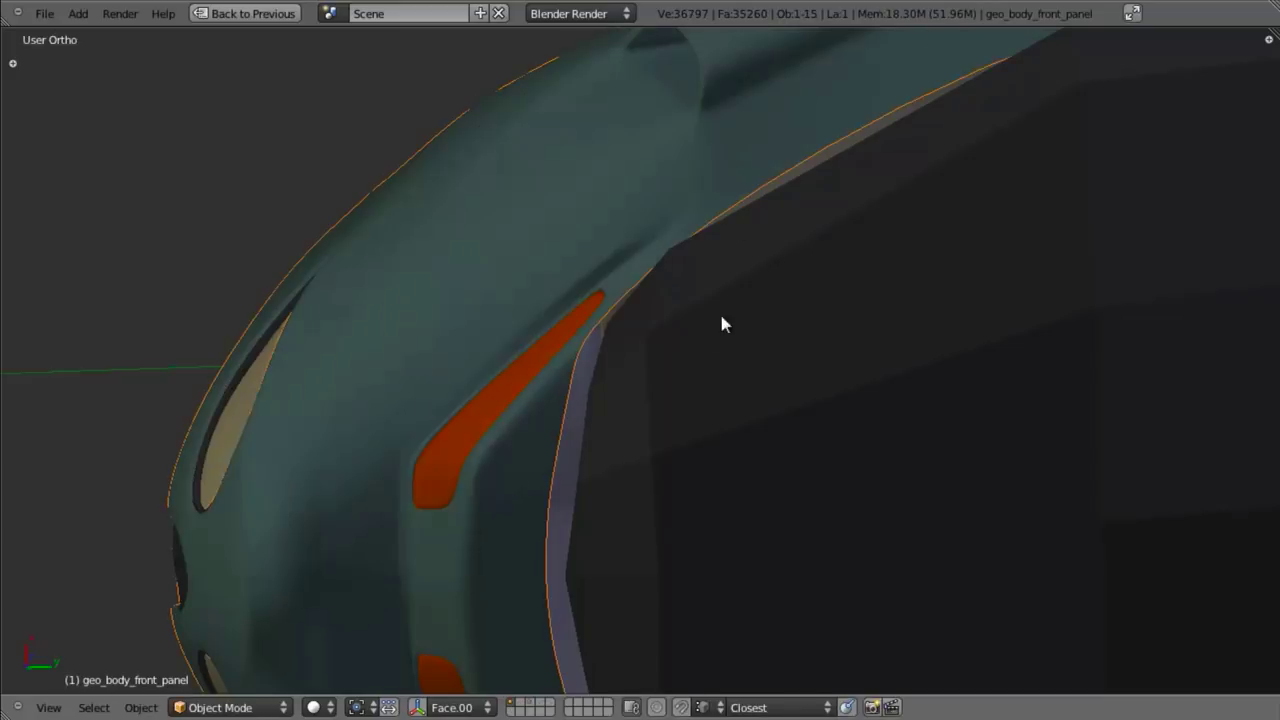
{"action": "scroll", "coordinate": [709, 412], "scroll_direction": "down", "scroll_amount": 5}
{"action": "scroll", "coordinate": [738, 348], "scroll_direction": "up", "scroll_amount": 7}
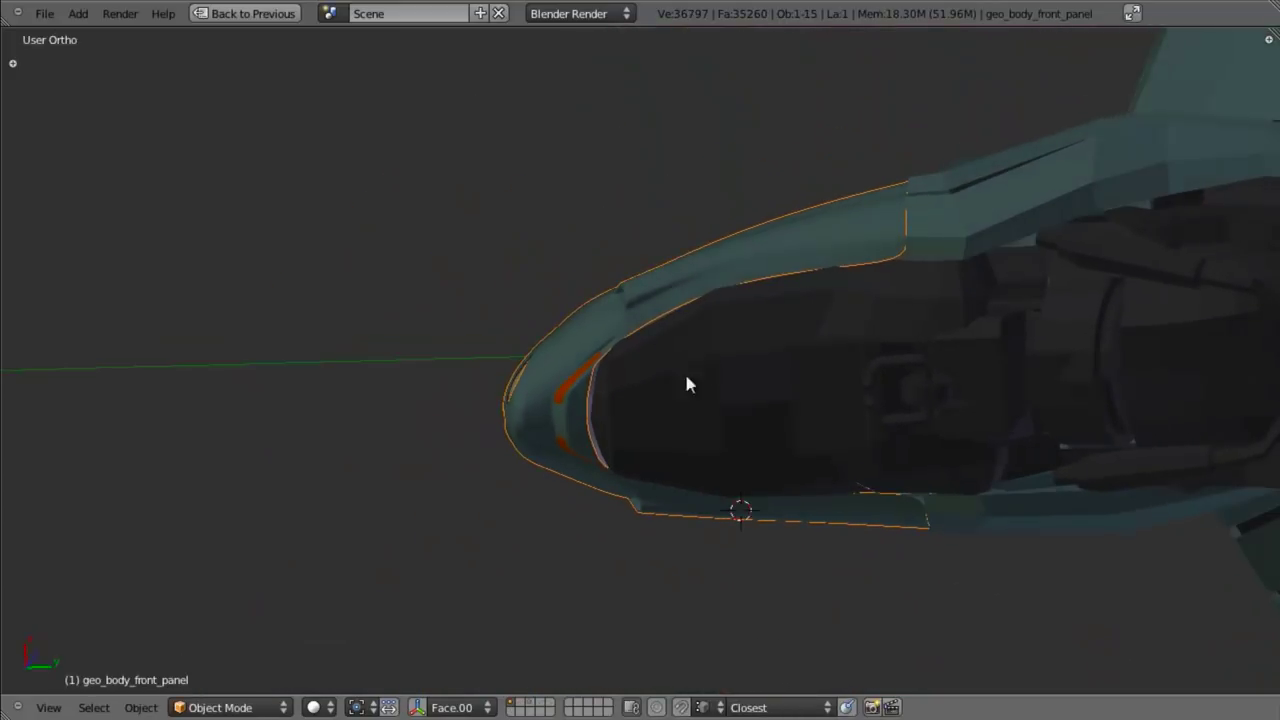
- Select the two adjacent vertices on the underside between the headlight and the orange light and smooth them twice
{"action": "key", "text": "Tab"}
{"action": "scroll", "coordinate": [746, 353], "scroll_direction": "up", "scroll_amount": 3}
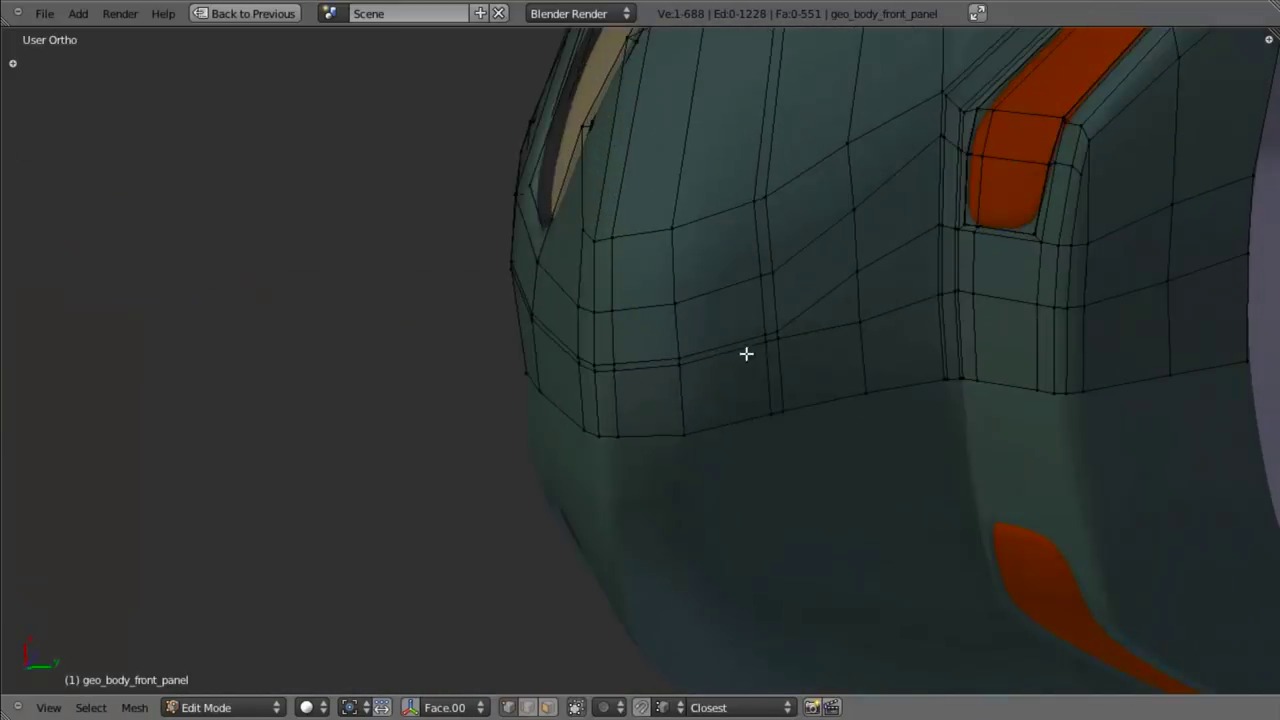
{"action": "right_click", "coordinate": [779, 324]}
{"action": "right_click", "coordinate": [786, 341], "text": "shift"}
{"action": "key", "text": "w"}
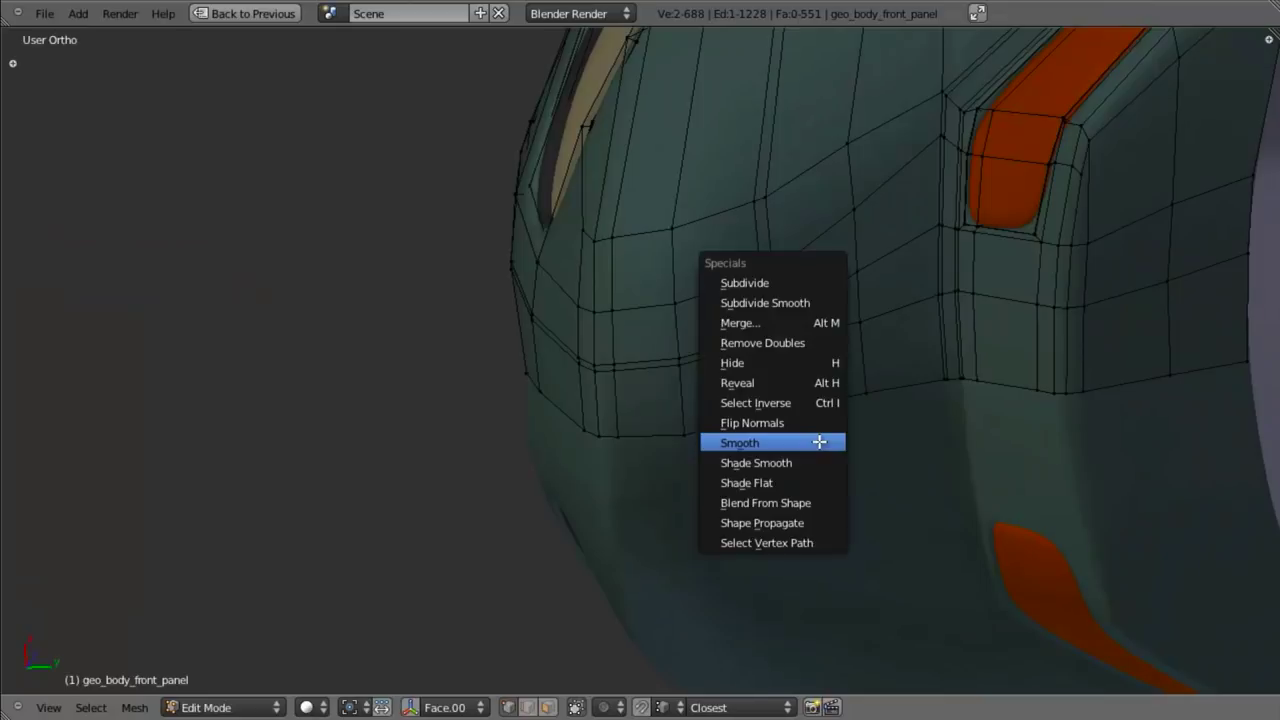
{"action": "left_click", "coordinate": [819, 442]}
{"action": "key", "text": "w"}
{"action": "left_click", "coordinate": [819, 440]}
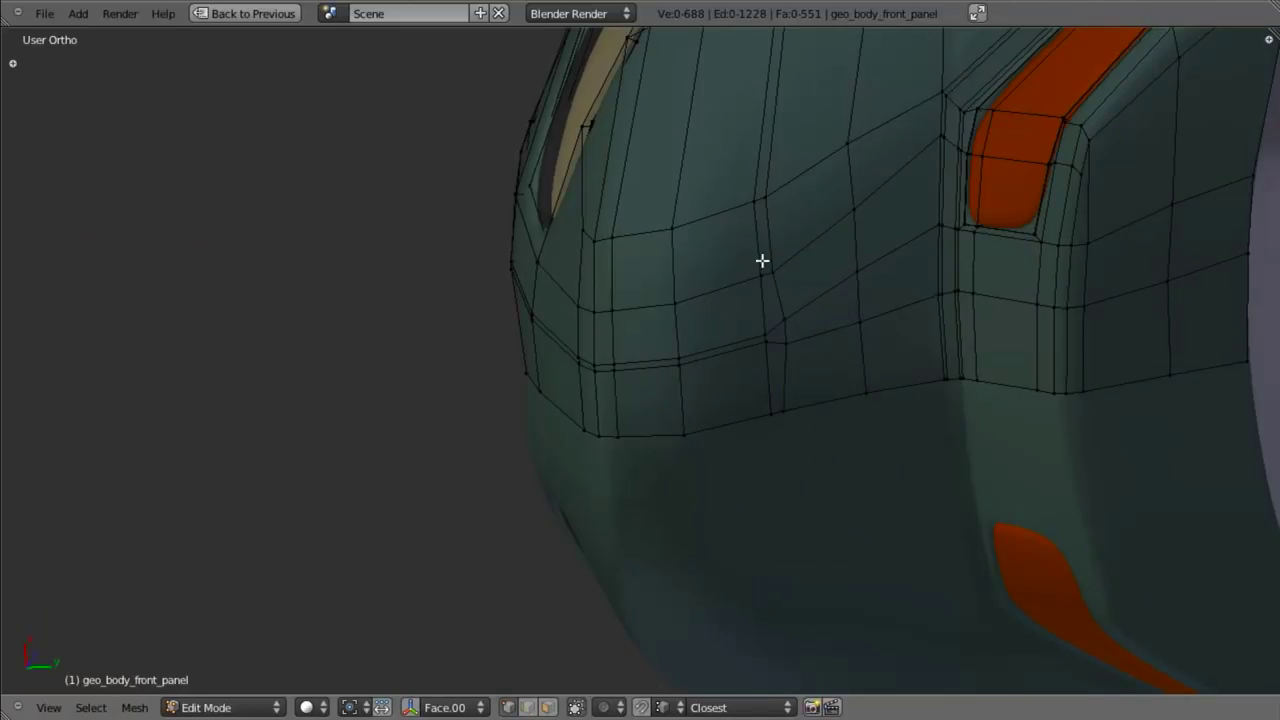
- Smooth the vertex one row farther from the centre line in the same double edge loop twice
{"action": "right_click", "coordinate": [766, 266]}
{"action": "key", "text": "w"}
{"action": "left_click", "coordinate": [824, 357]}
{"action": "key", "text": "w"}
{"action": "left_click", "coordinate": [823, 357]}
- Smooth the double edge loop's vertex on the mirror centre line twice
{"action": "right_click", "coordinate": [801, 421]}
{"action": "key", "text": "w"}
{"action": "left_click", "coordinate": [827, 436]}
{"action": "key", "text": "w"}
{"action": "left_click", "coordinate": [827, 436]}
- Smooth the loop's next vertex toward the outer side once and check the shading of the underside
{"action": "right_click", "coordinate": [772, 192]}
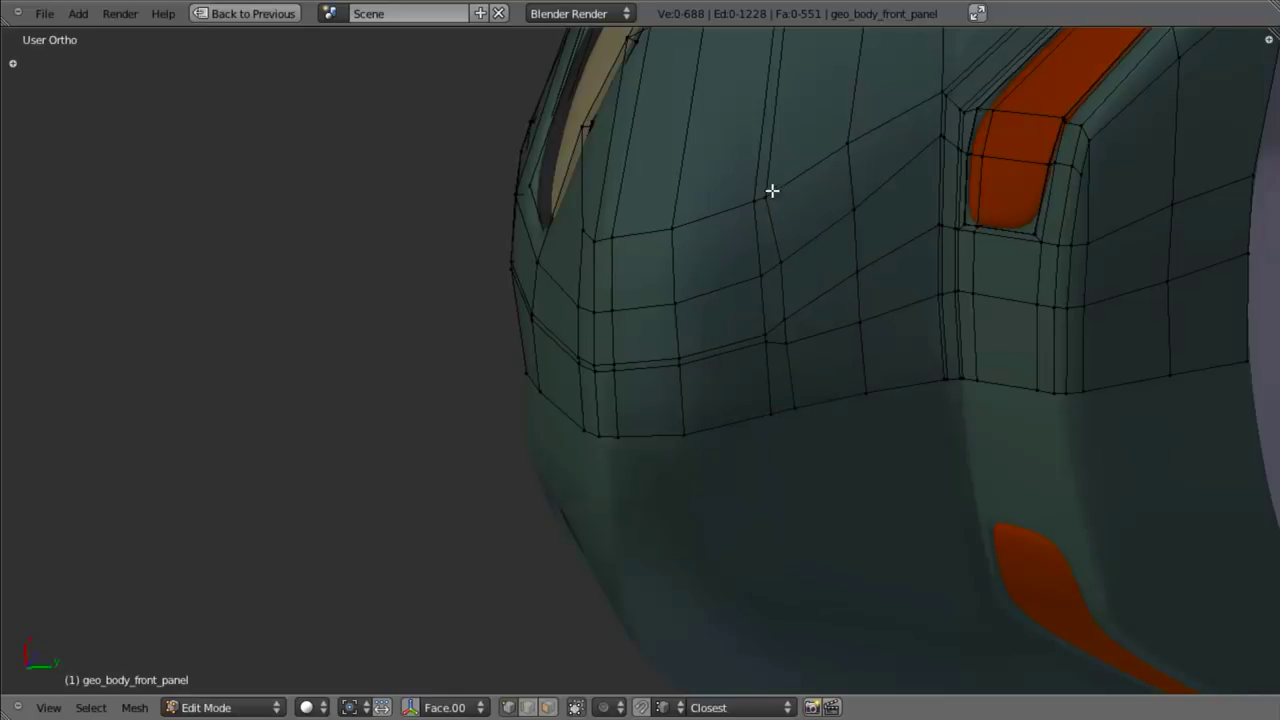
{"action": "key", "text": "w"}
{"action": "left_click", "coordinate": [851, 320]}
{"action": "middle_click_drag", "start_coordinate": [851, 319], "coordinate": [836, 424]}
{"action": "key", "text": "Tab"}
{"action": "key", "text": "Tab"}
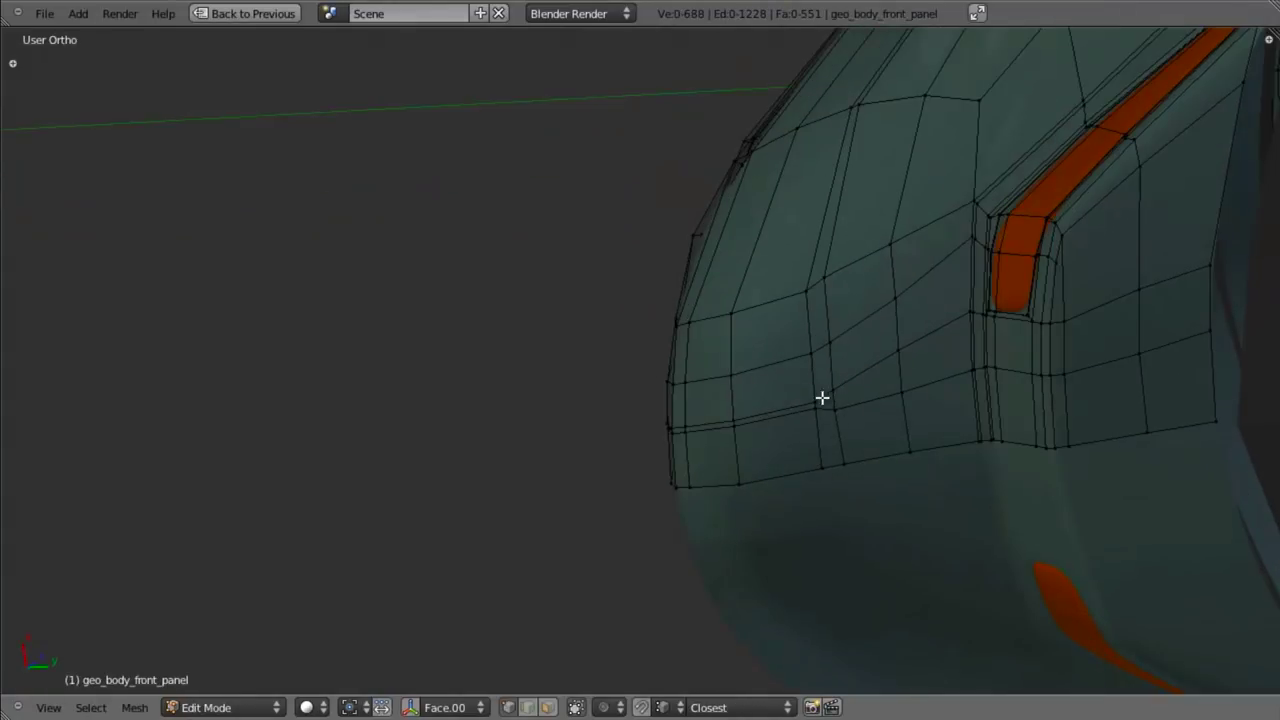
{"action": "right_click", "coordinate": [763, 388]}
{"action": "middle_click_drag", "start_coordinate": [763, 388], "coordinate": [768, 229]}
{"action": "scroll", "coordinate": [690, 281], "scroll_direction": "up", "scroll_amount": 4}
{"action": "key", "text": "a"}
- In the front view, select the vertical edge loop nearest the centre line and move it about 0.0016 units along X
{"action": "key", "text": "KP_1"}
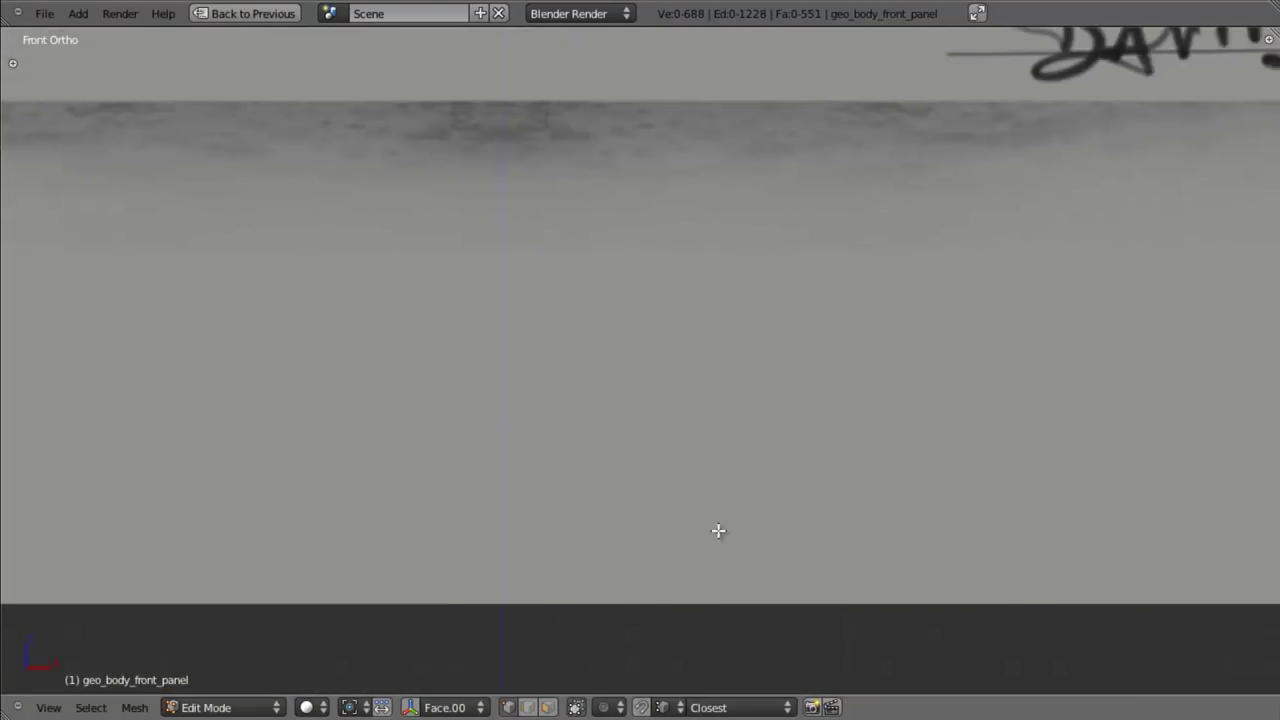
{"action": "scroll", "coordinate": [718, 531], "scroll_direction": "down", "scroll_amount": 4}
{"action": "middle_click_drag", "start_coordinate": [849, 320], "coordinate": [846, 481], "text": "shift"}
{"action": "scroll", "coordinate": [651, 437], "scroll_direction": "up", "scroll_amount": 5}
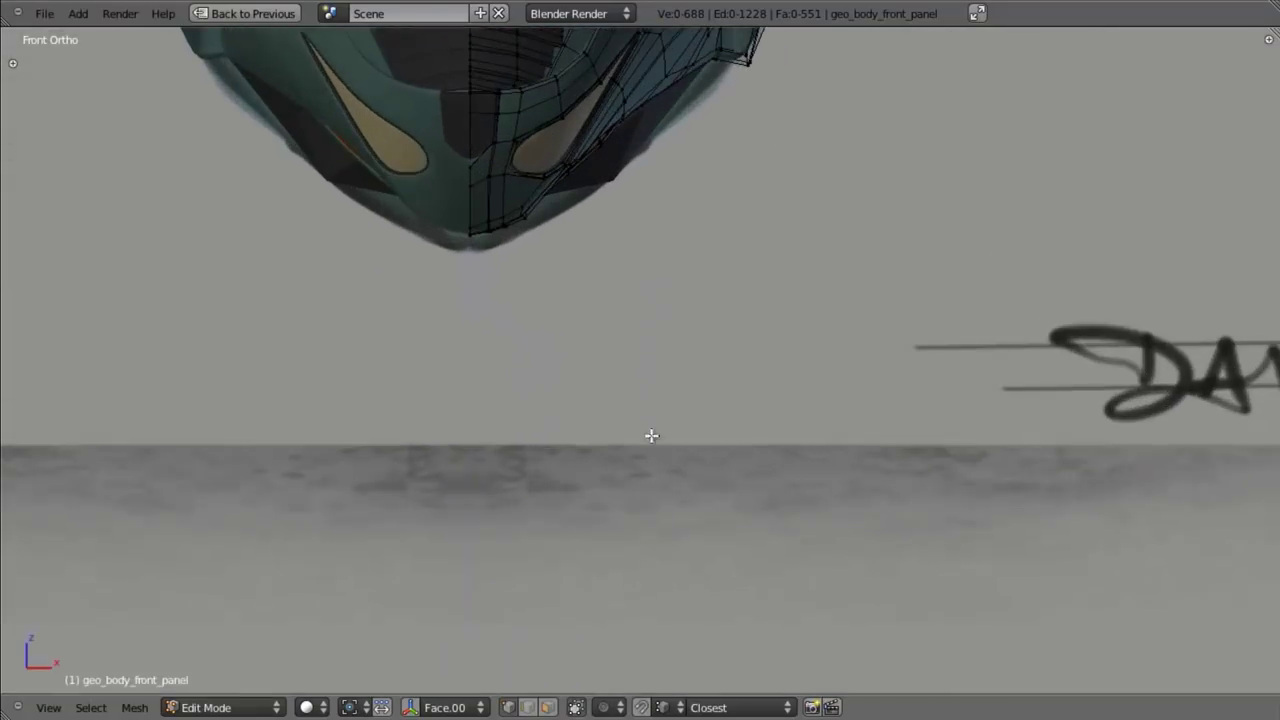
{"action": "middle_click_drag", "start_coordinate": [545, 327], "coordinate": [651, 457], "text": "shift"}
{"action": "scroll", "coordinate": [651, 457], "scroll_direction": "up", "scroll_amount": 7}
{"action": "key", "text": "Tab"}
{"action": "scroll", "coordinate": [754, 509], "scroll_direction": "up", "scroll_amount": 4}
{"action": "key", "text": "Tab"}
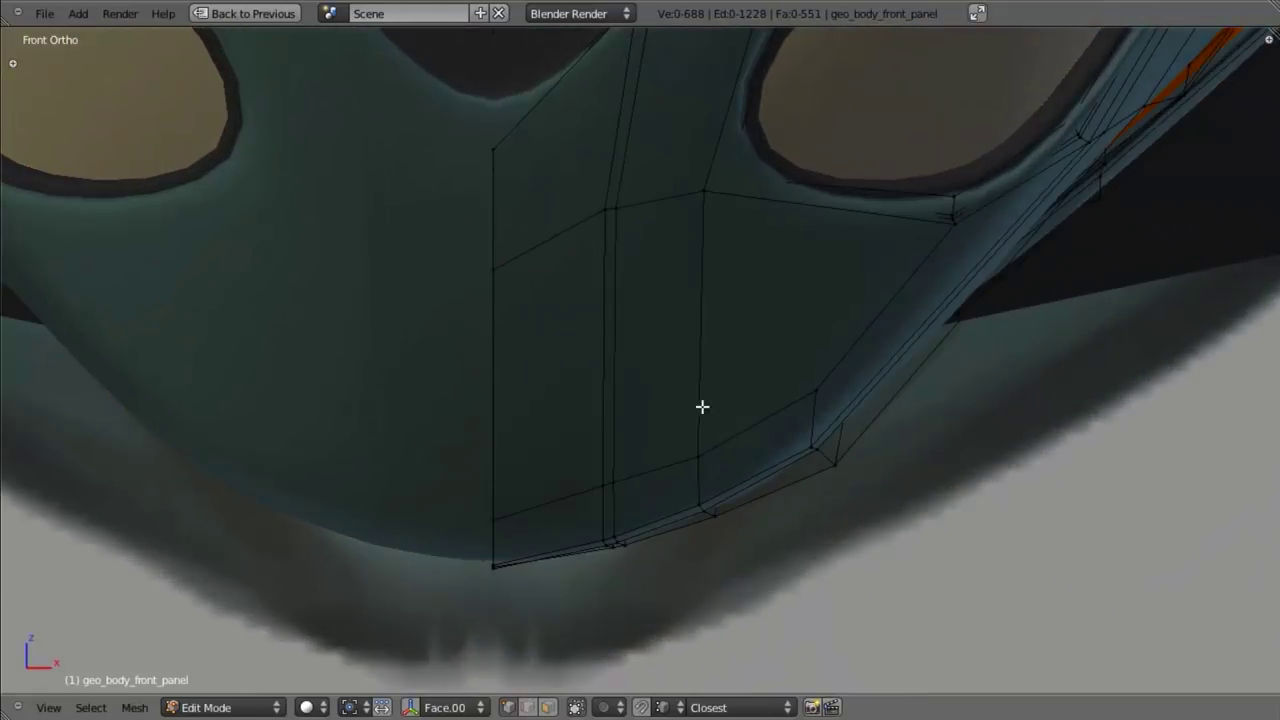
{"action": "right_click", "coordinate": [589, 300], "text": "alt"}
{"action": "scroll", "coordinate": [650, 340], "scroll_direction": "down", "scroll_amount": 3}
{"action": "key", "text": "g"}
{"action": "key", "text": "x"}
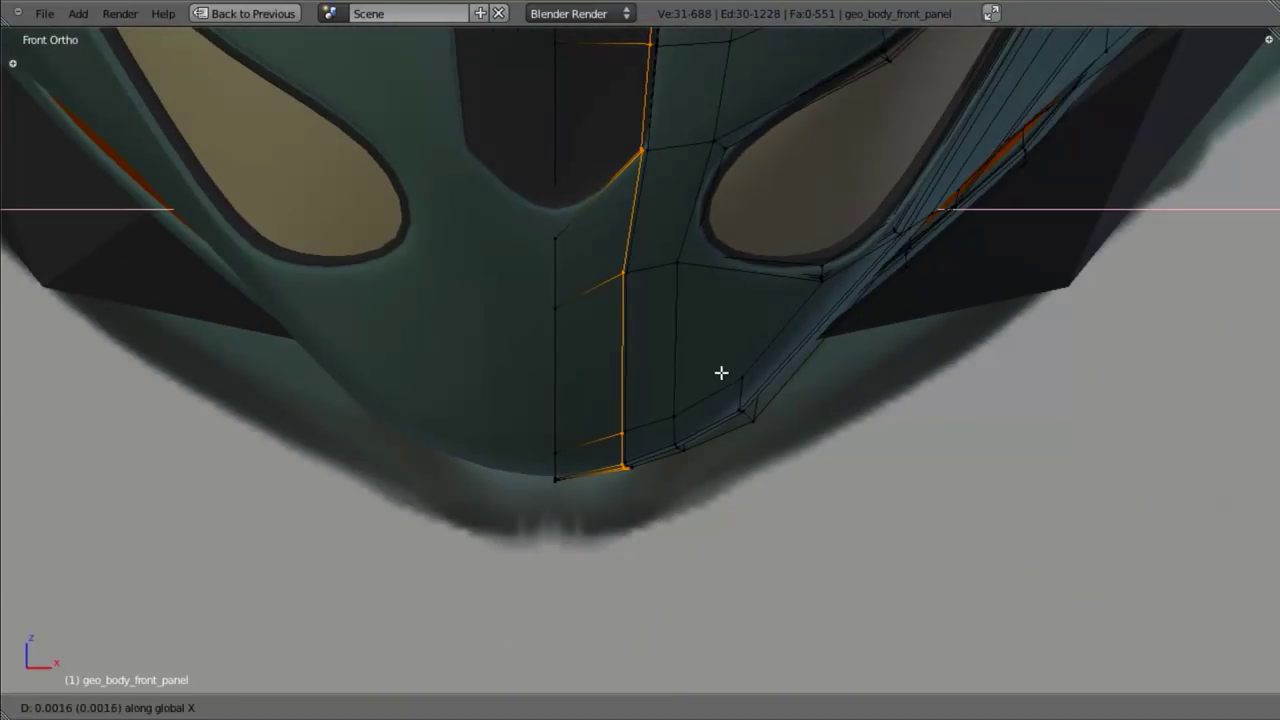
{"action": "left_click", "coordinate": [721, 373]}
- Clear the loop selection and inspect the nose's smoothed underside between the headlights and orange lights
{"action": "scroll", "coordinate": [725, 384], "scroll_direction": "down", "scroll_amount": 4}
{"action": "key", "text": "Tab"}
{"action": "middle_click_drag", "start_coordinate": [740, 434], "coordinate": [754, 534]}
{"action": "scroll", "coordinate": [732, 379], "scroll_direction": "down", "scroll_amount": 3}
{"action": "scroll", "coordinate": [712, 505], "scroll_direction": "down", "scroll_amount": 3}
{"action": "scroll", "coordinate": [752, 536], "scroll_direction": "up", "scroll_amount": 5}
{"action": "middle_click_drag", "start_coordinate": [582, 430], "coordinate": [666, 518], "text": "shift"}
{"action": "key", "text": "Tab"}
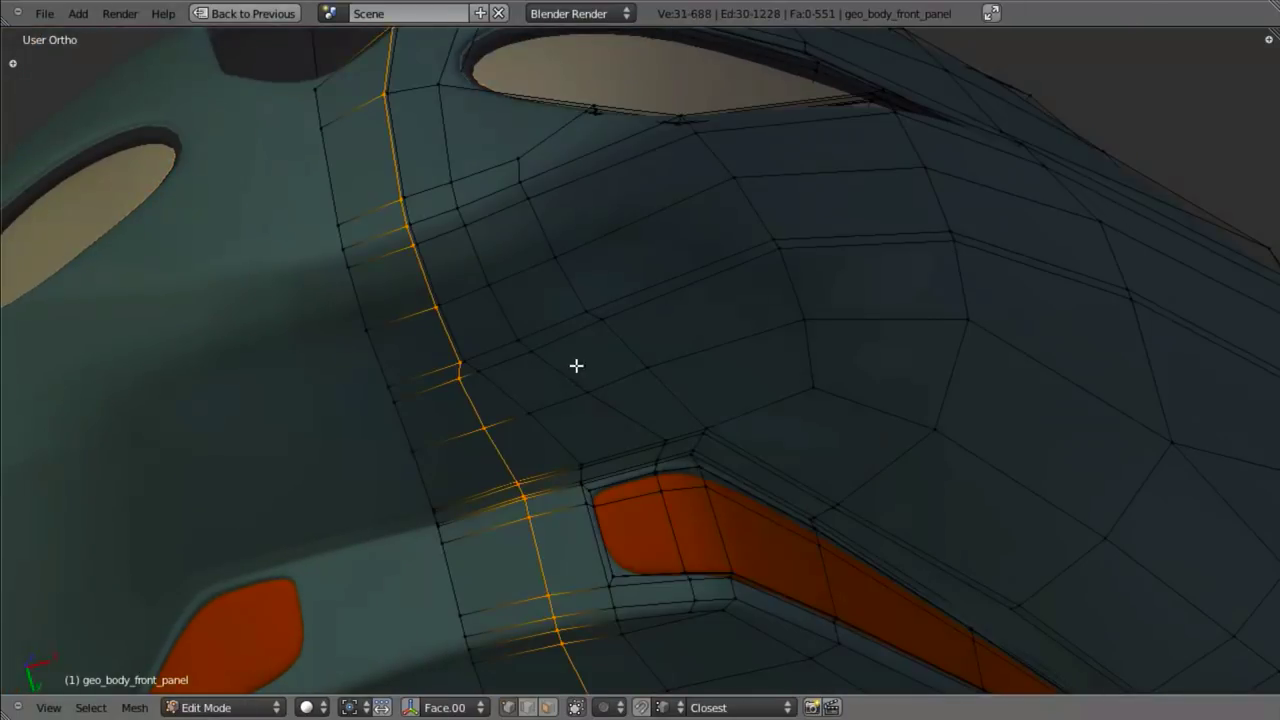
{"action": "key", "text": "a"}
{"action": "key", "text": "Tab"}
{"action": "scroll", "coordinate": [680, 411], "scroll_direction": "down", "scroll_amount": 4}
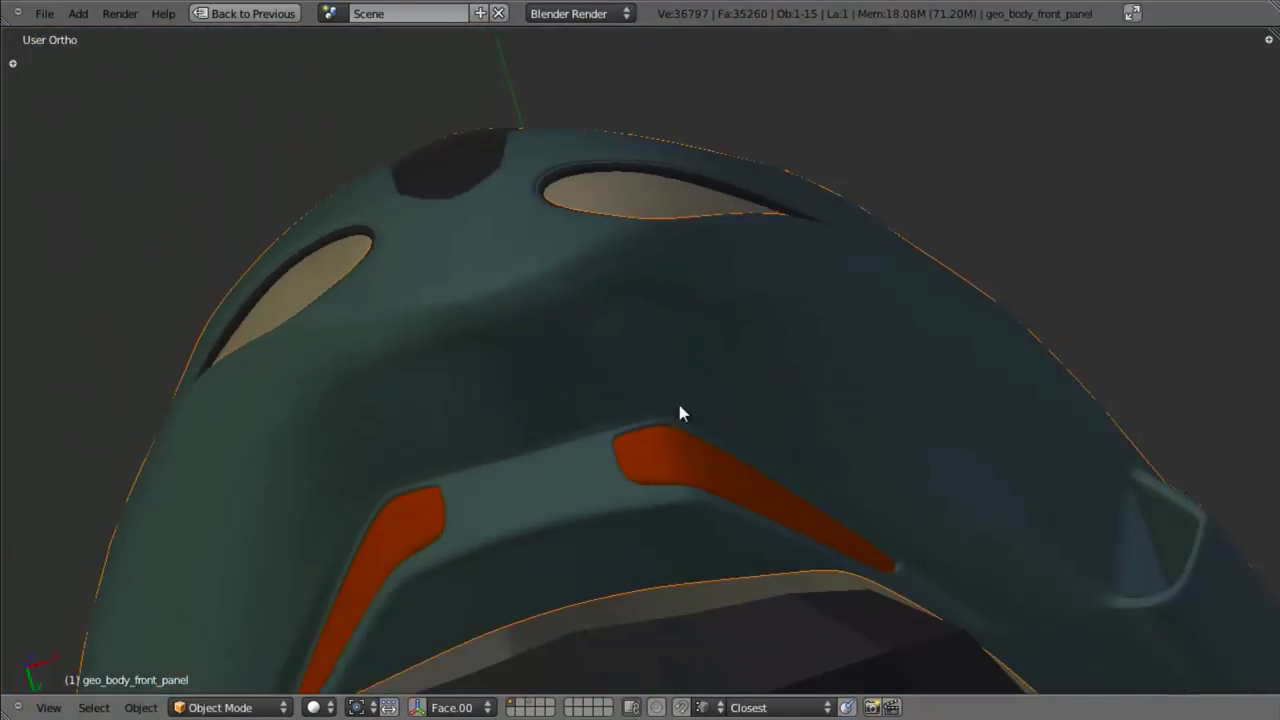
{"action": "middle_click_drag", "start_coordinate": [680, 411], "coordinate": [690, 370]}
- Deselect the front panel and compare the nose's side profile with the reference image in wireframe and solid shading
{"action": "key", "text": "KP_3"}
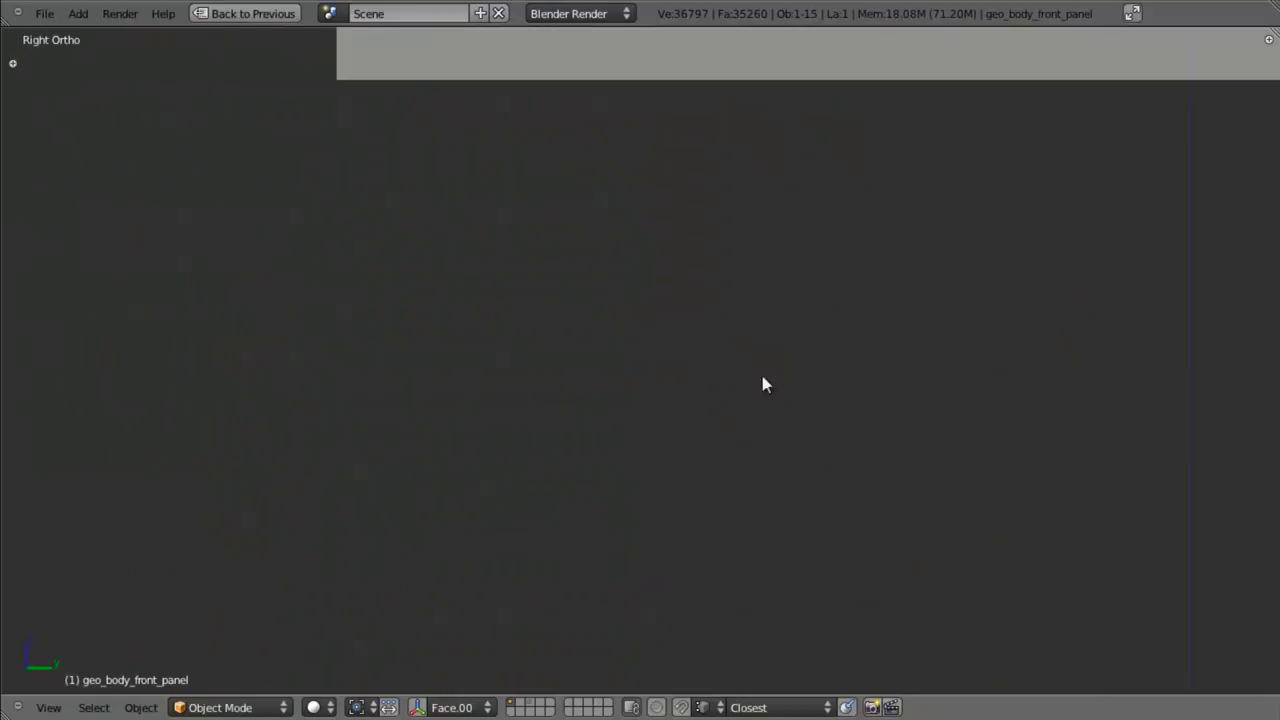
{"action": "scroll", "coordinate": [829, 545], "scroll_direction": "up", "scroll_amount": 8}
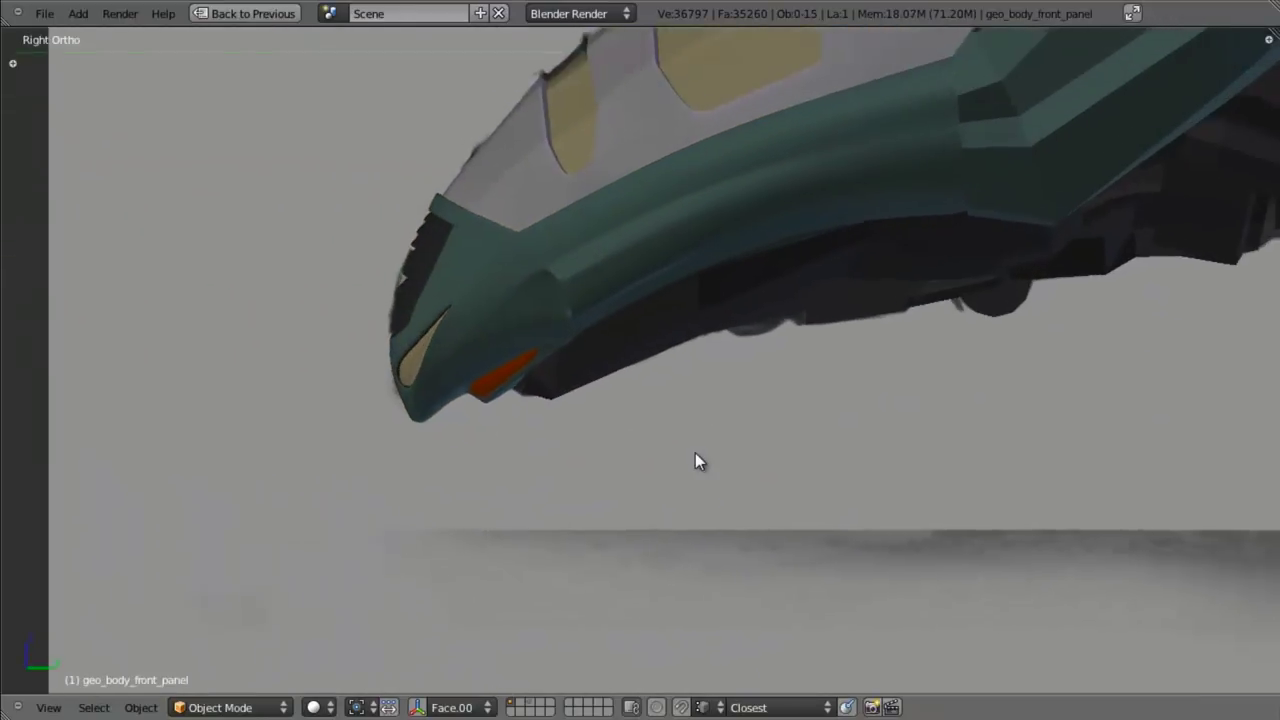
{"action": "key", "text": "a"}
{"action": "scroll", "coordinate": [641, 419], "scroll_direction": "down", "scroll_amount": 2}
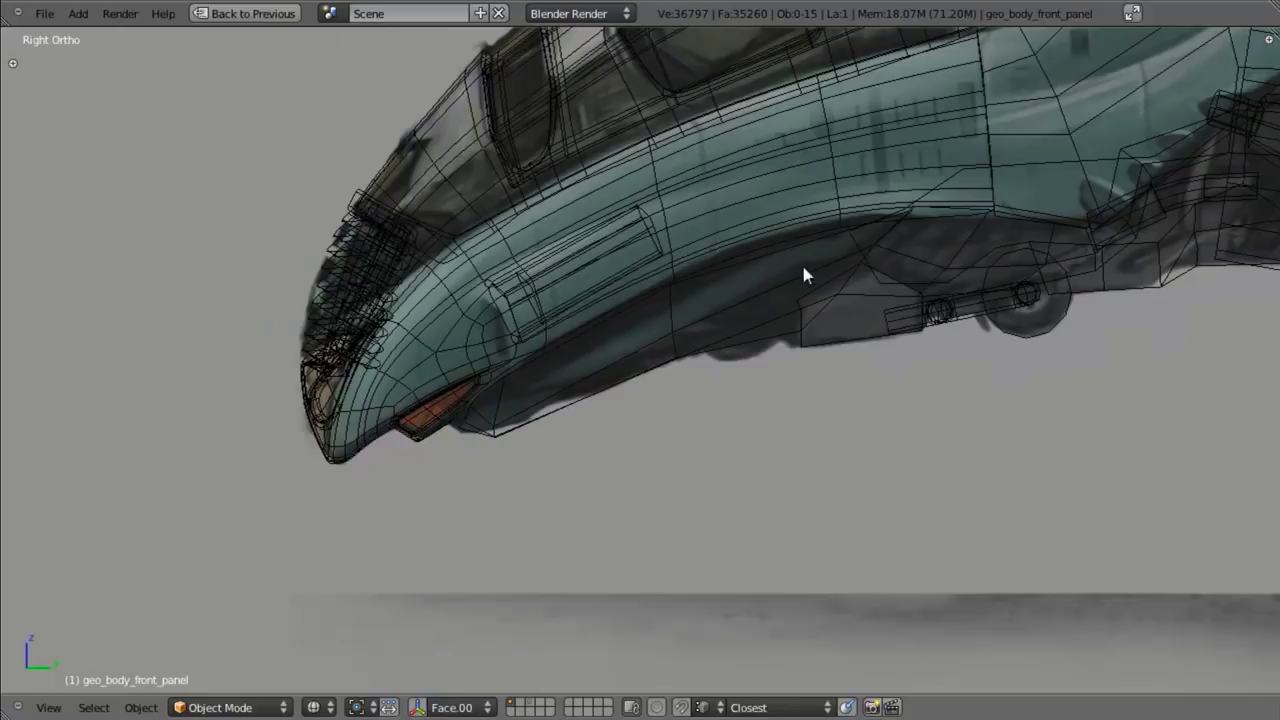
{"action": "scroll", "coordinate": [634, 300], "scroll_direction": "down", "scroll_amount": 4}
{"action": "key", "text": "z"}
{"action": "middle_click_drag", "start_coordinate": [746, 328], "coordinate": [666, 413], "text": "shift"}
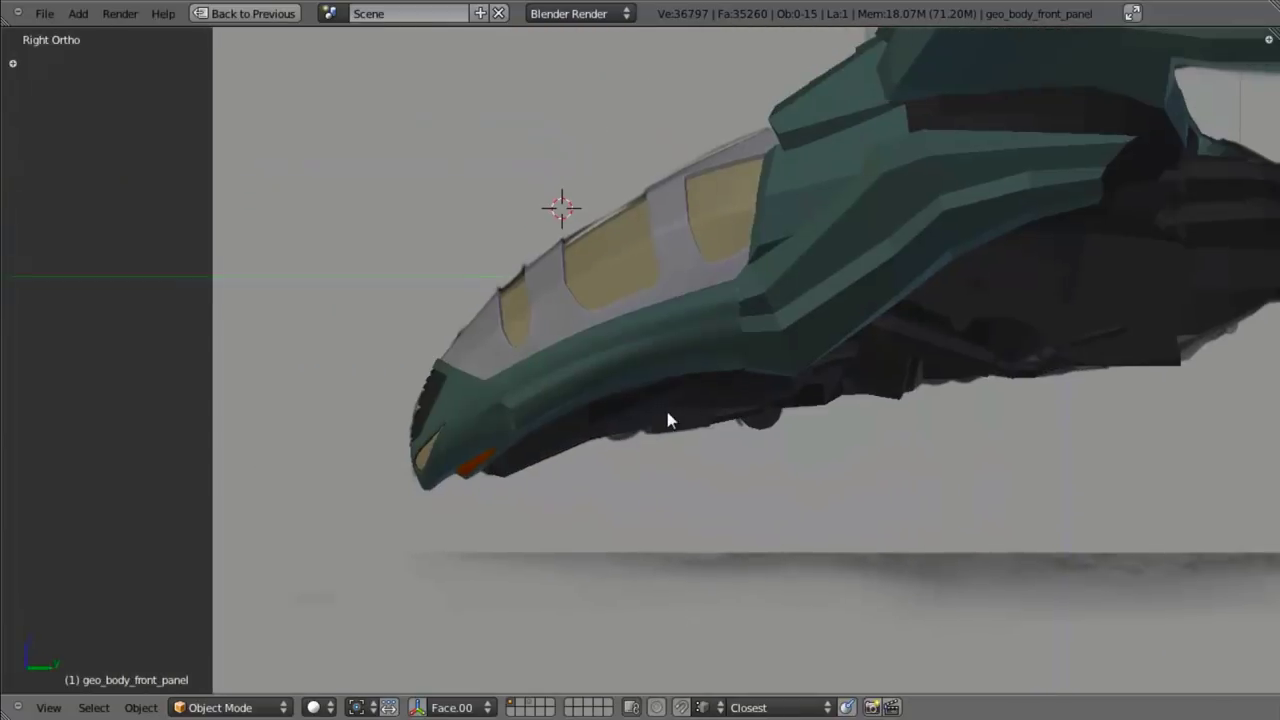
- Compare the side body panels behind the nose with the reference in wireframe, and examine their solid shapes in perspective
{"action": "scroll", "coordinate": [665, 412], "scroll_direction": "up", "scroll_amount": 4}
{"action": "key", "text": "z"}
{"action": "scroll", "coordinate": [760, 364], "scroll_direction": "down", "scroll_amount": 3}
{"action": "key", "text": "t"}
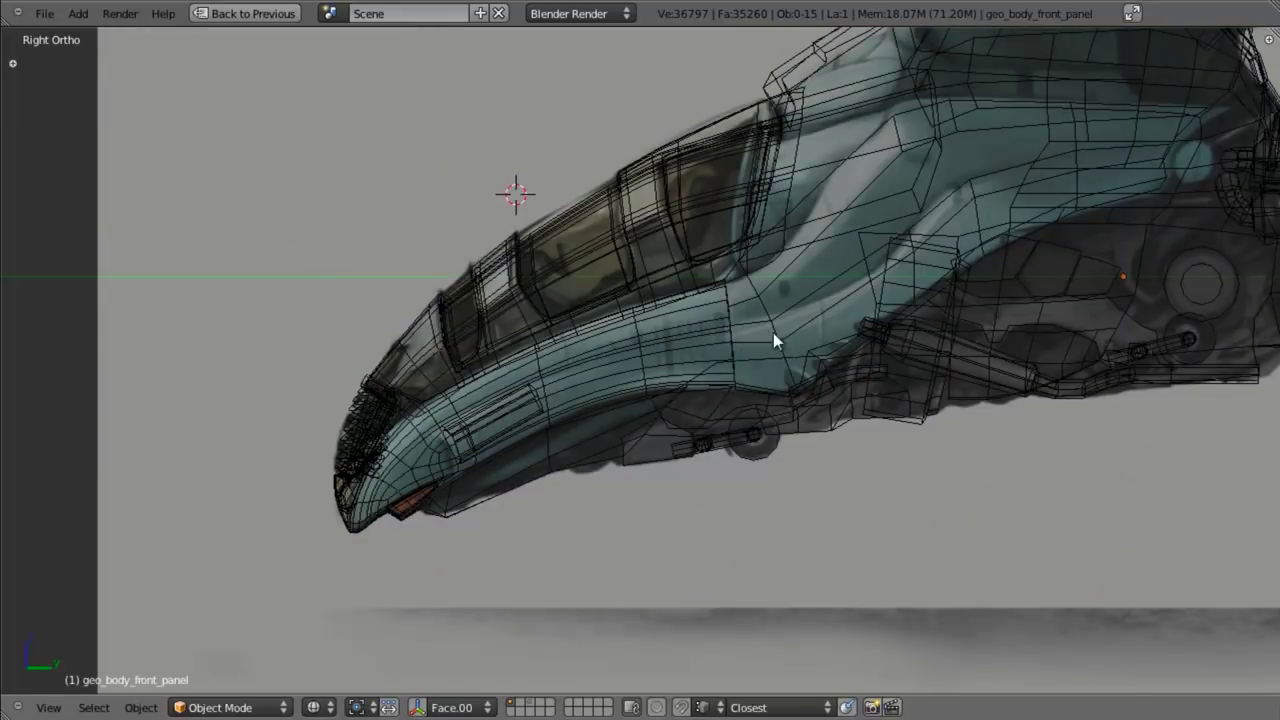
{"action": "middle_click_drag", "start_coordinate": [754, 334], "coordinate": [654, 352], "text": "shift"}
{"action": "scroll", "coordinate": [654, 350], "scroll_direction": "down", "scroll_amount": 1}
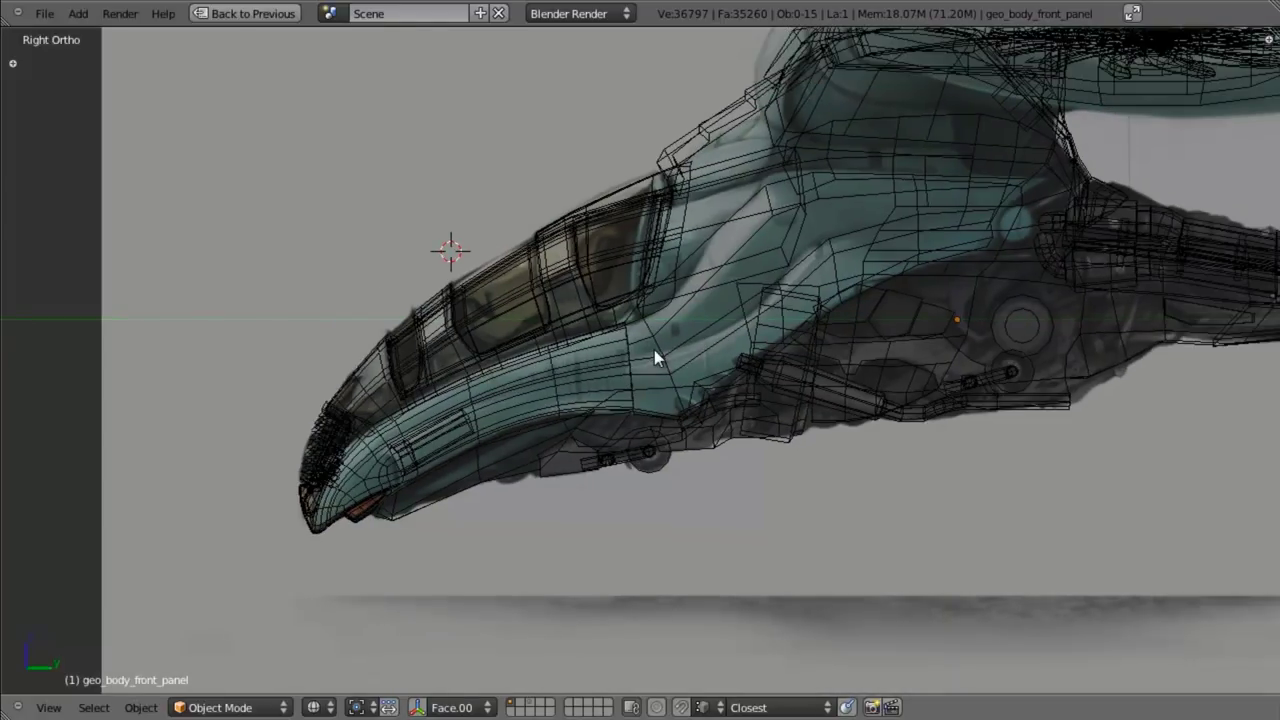
{"action": "scroll", "coordinate": [656, 353], "scroll_direction": "up", "scroll_amount": 2}
{"action": "middle_click_drag", "start_coordinate": [517, 501], "coordinate": [562, 424], "text": "shift"}
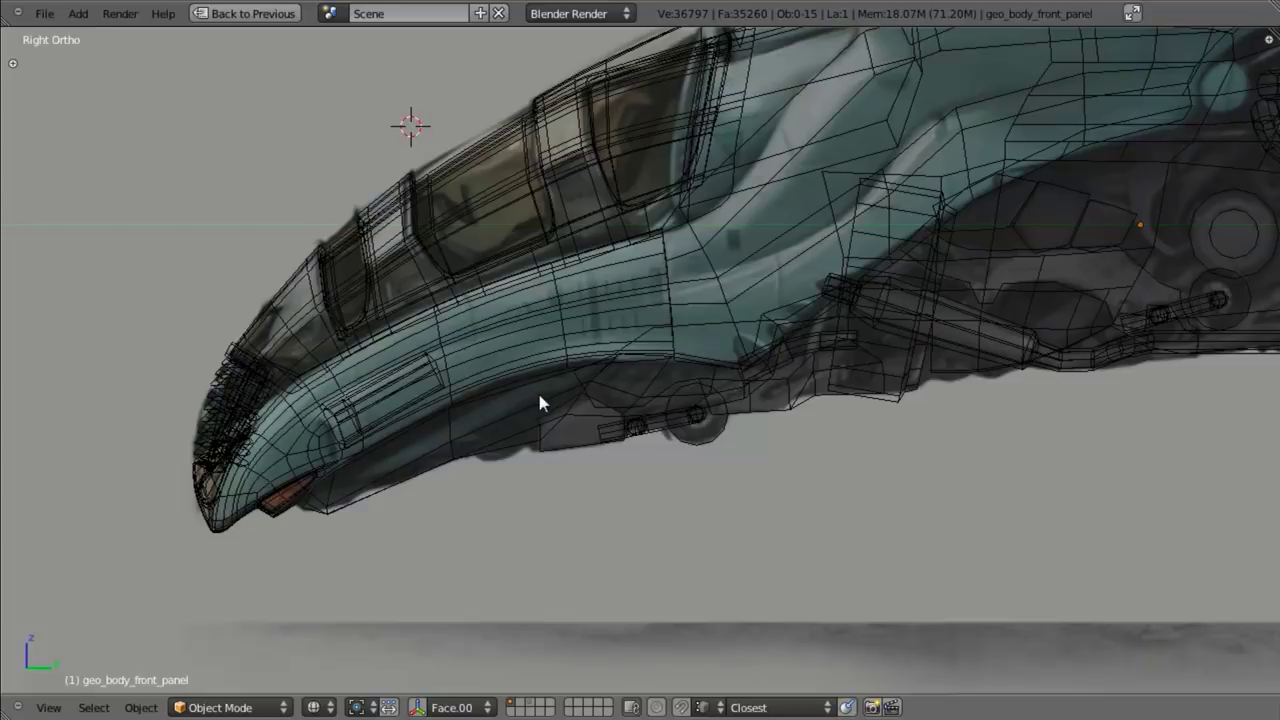
{"action": "middle_click_drag", "start_coordinate": [602, 334], "coordinate": [539, 419], "text": "shift"}
{"action": "scroll", "coordinate": [540, 419], "scroll_direction": "down", "scroll_amount": 4}
{"action": "key", "text": "z"}
{"action": "middle_click_drag", "start_coordinate": [626, 292], "coordinate": [722, 298]}
{"action": "scroll", "coordinate": [730, 312], "scroll_direction": "up", "scroll_amount": 3}
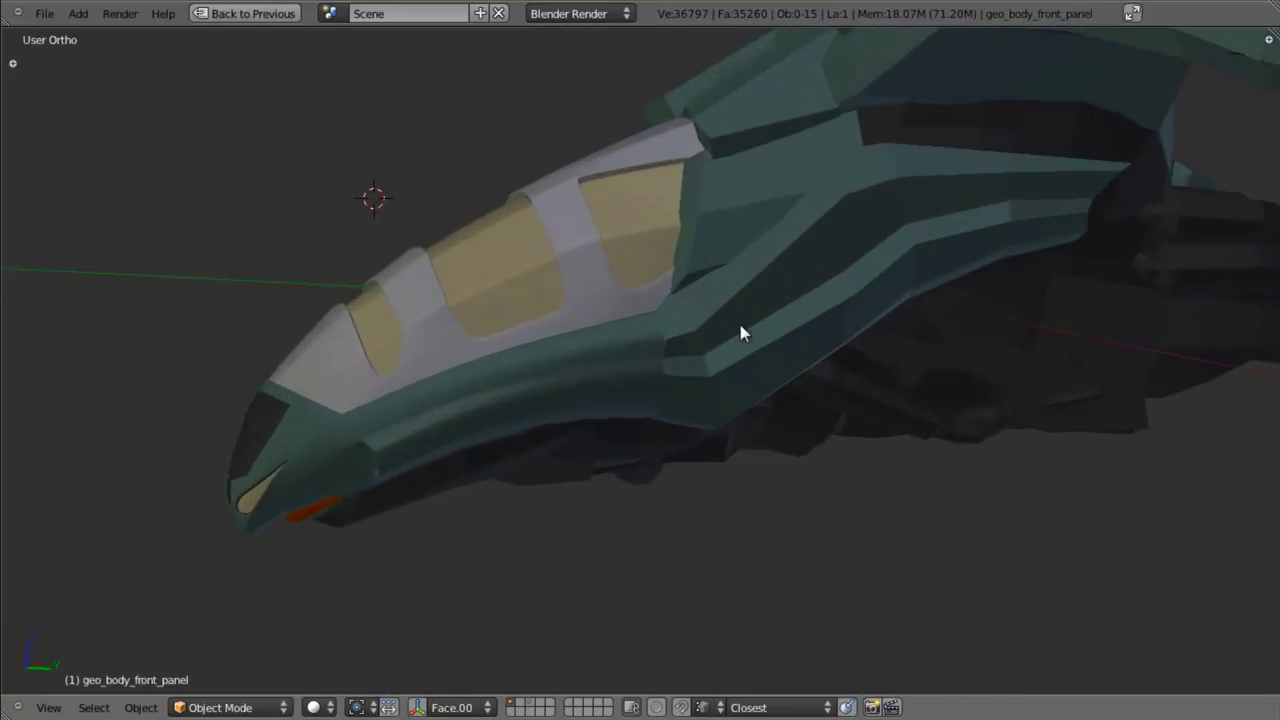
{"action": "middle_click_drag", "start_coordinate": [814, 323], "coordinate": [780, 372]}
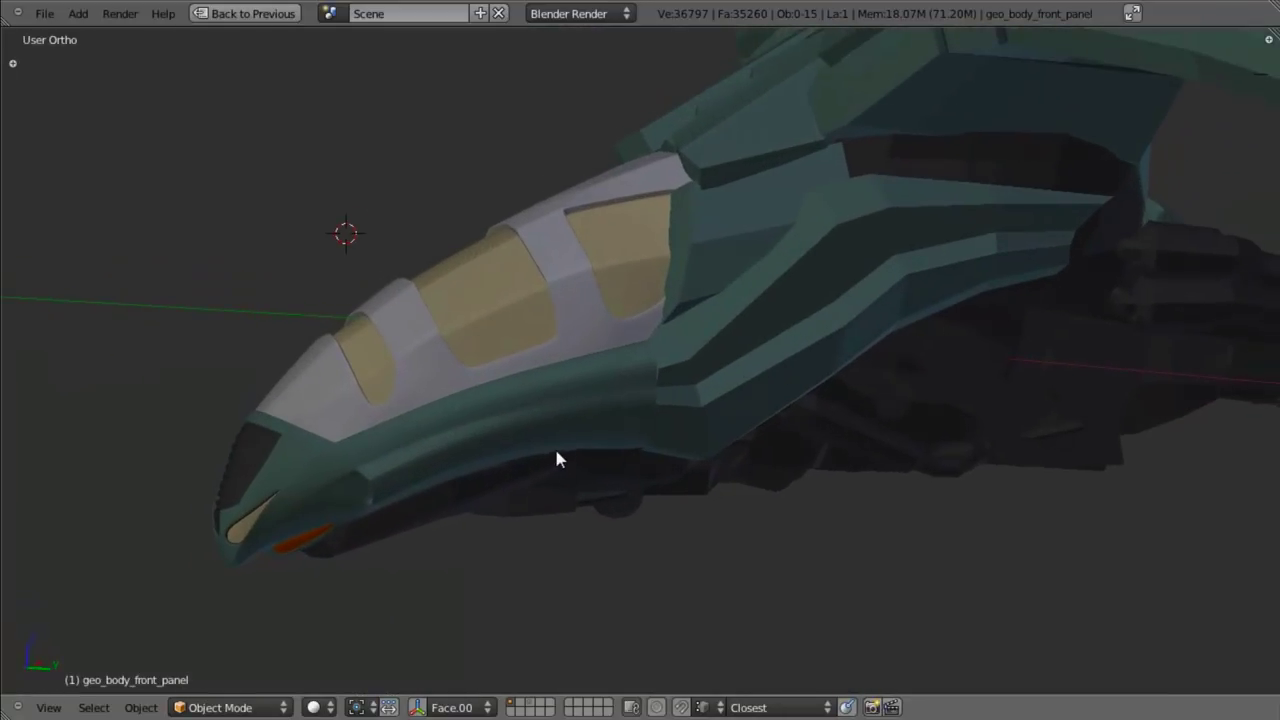